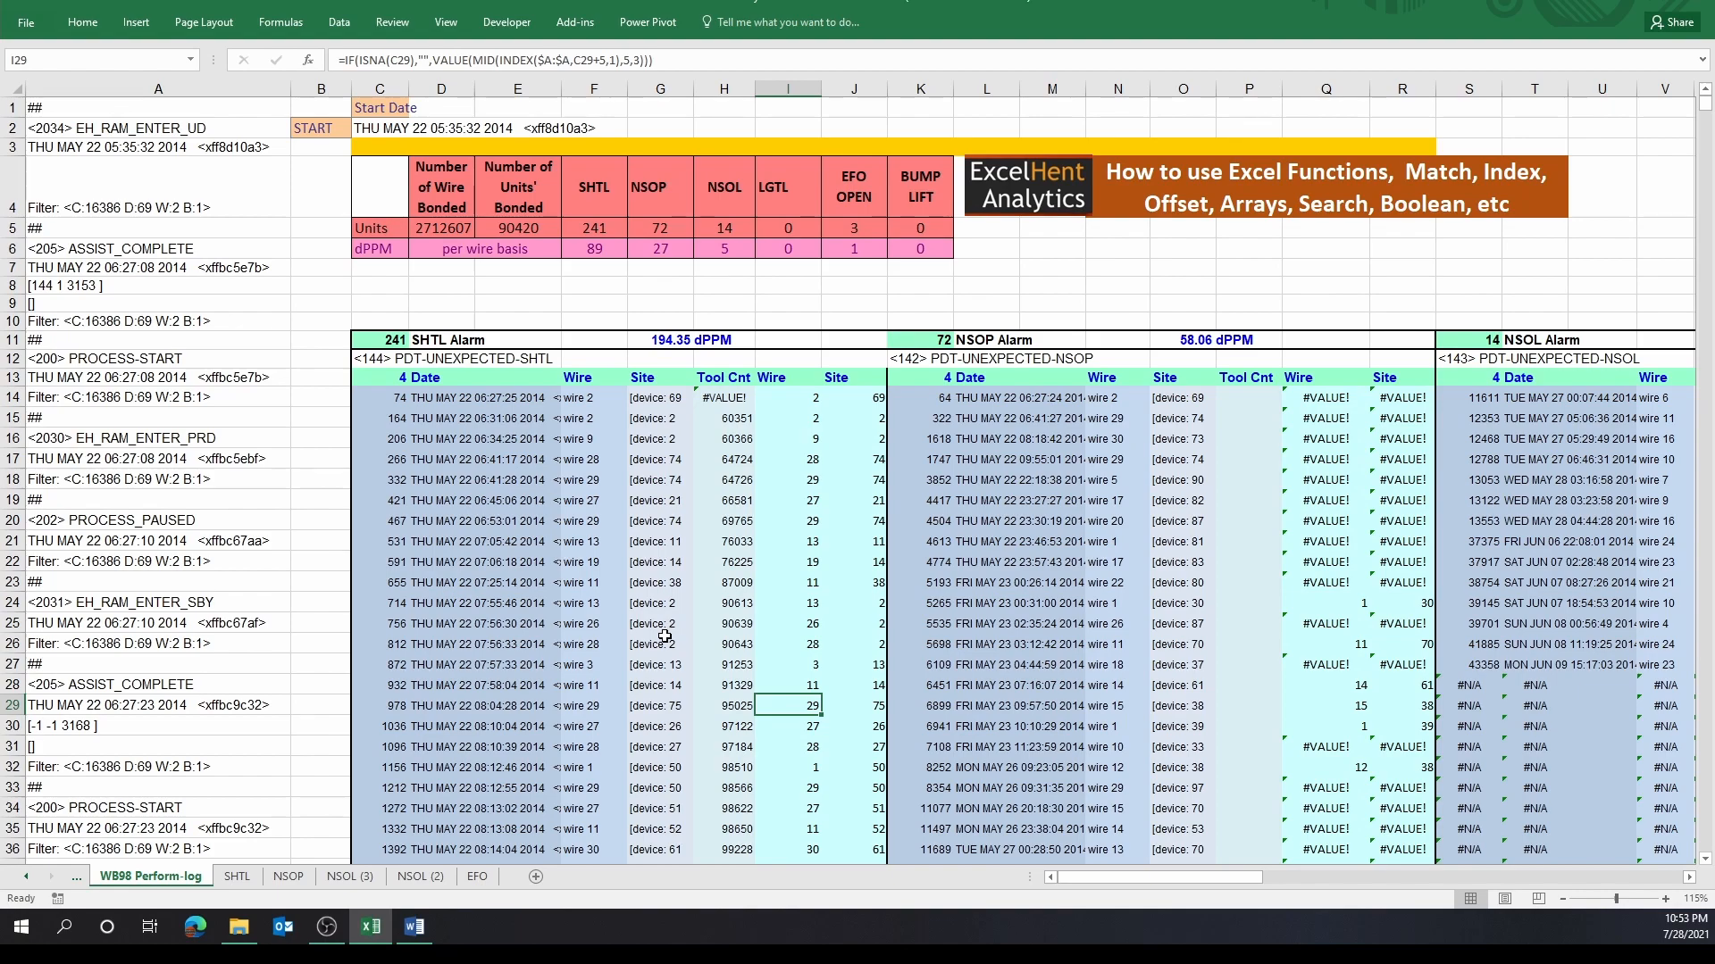
# - Examine the formulas behind the row location, date, site and tool count in the SHTL Alarm table
pyautogui.click(400, 418)
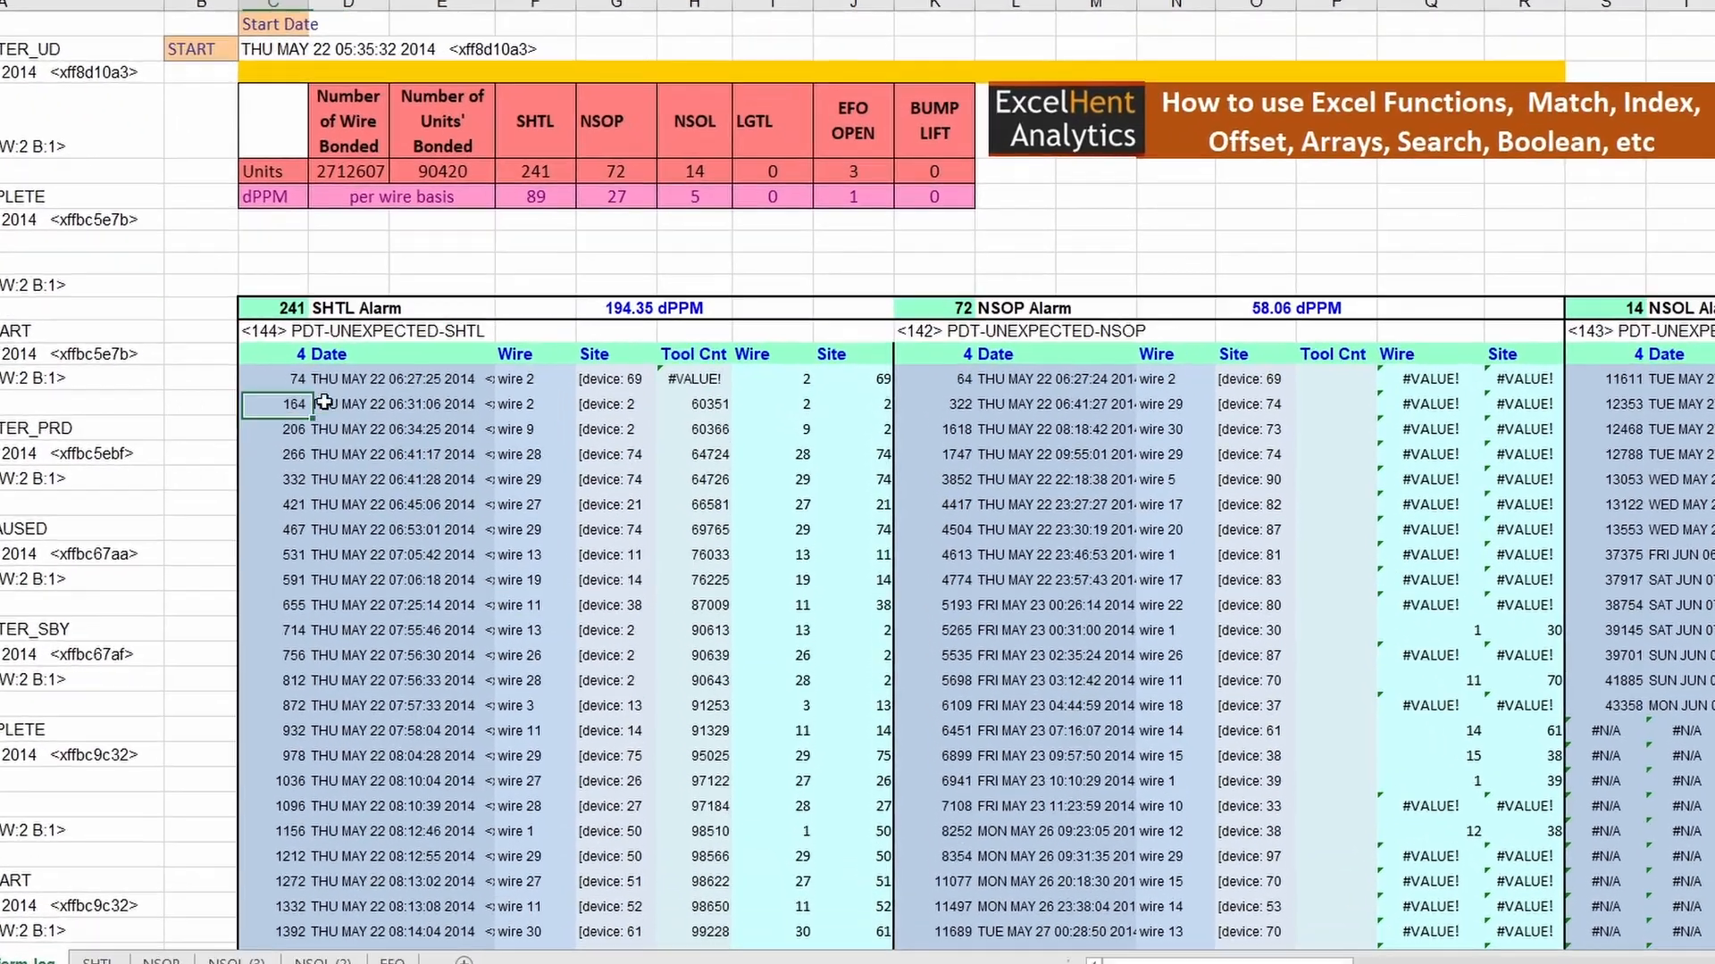
pyautogui.doubleClick(323, 403)
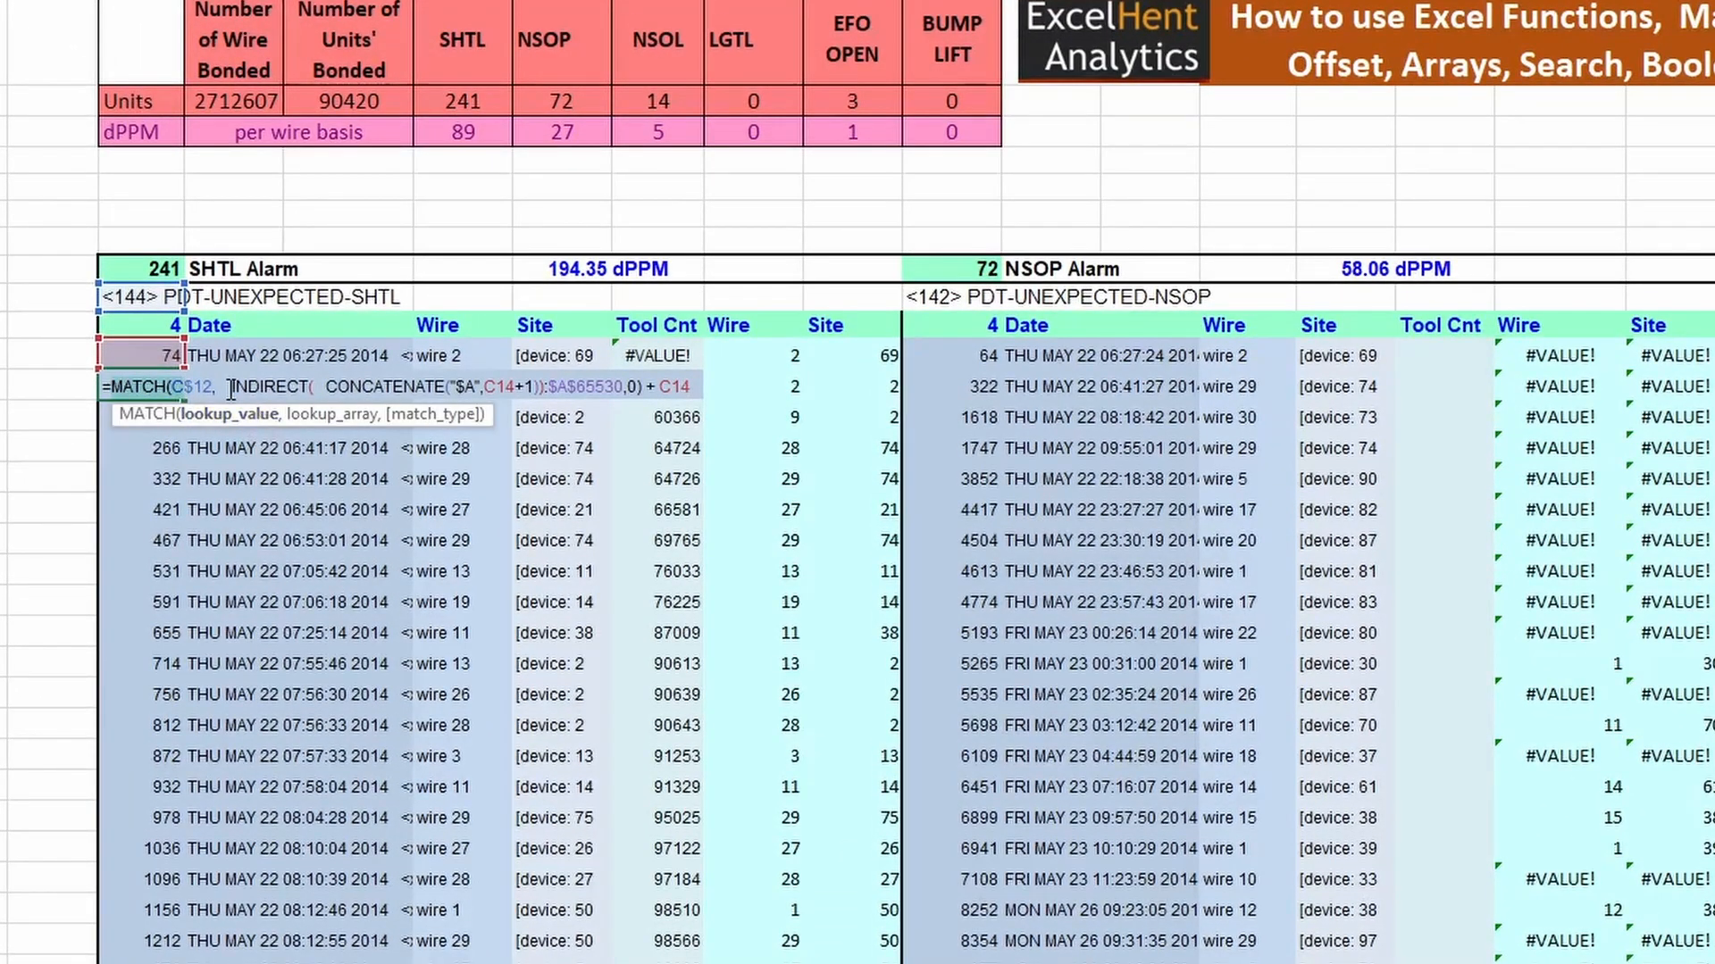
pyautogui.moveTo(229, 386); pyautogui.dragTo(445, 386)
pyautogui.press('Escape')
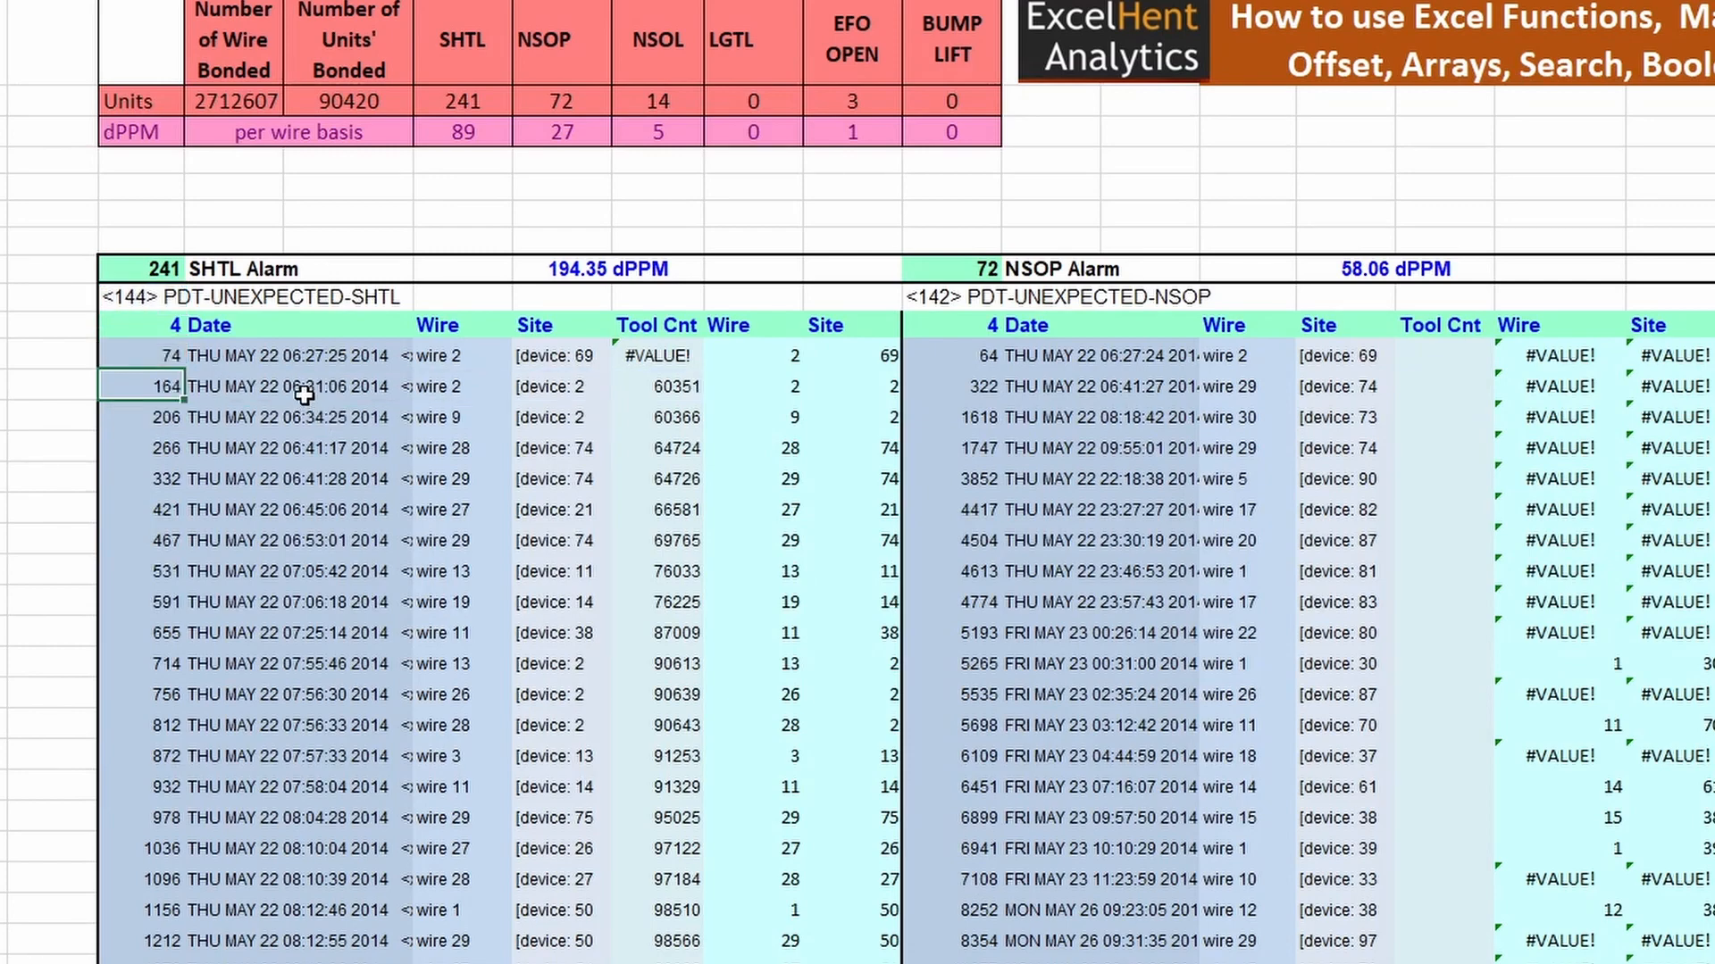
pyautogui.doubleClick(223, 394)
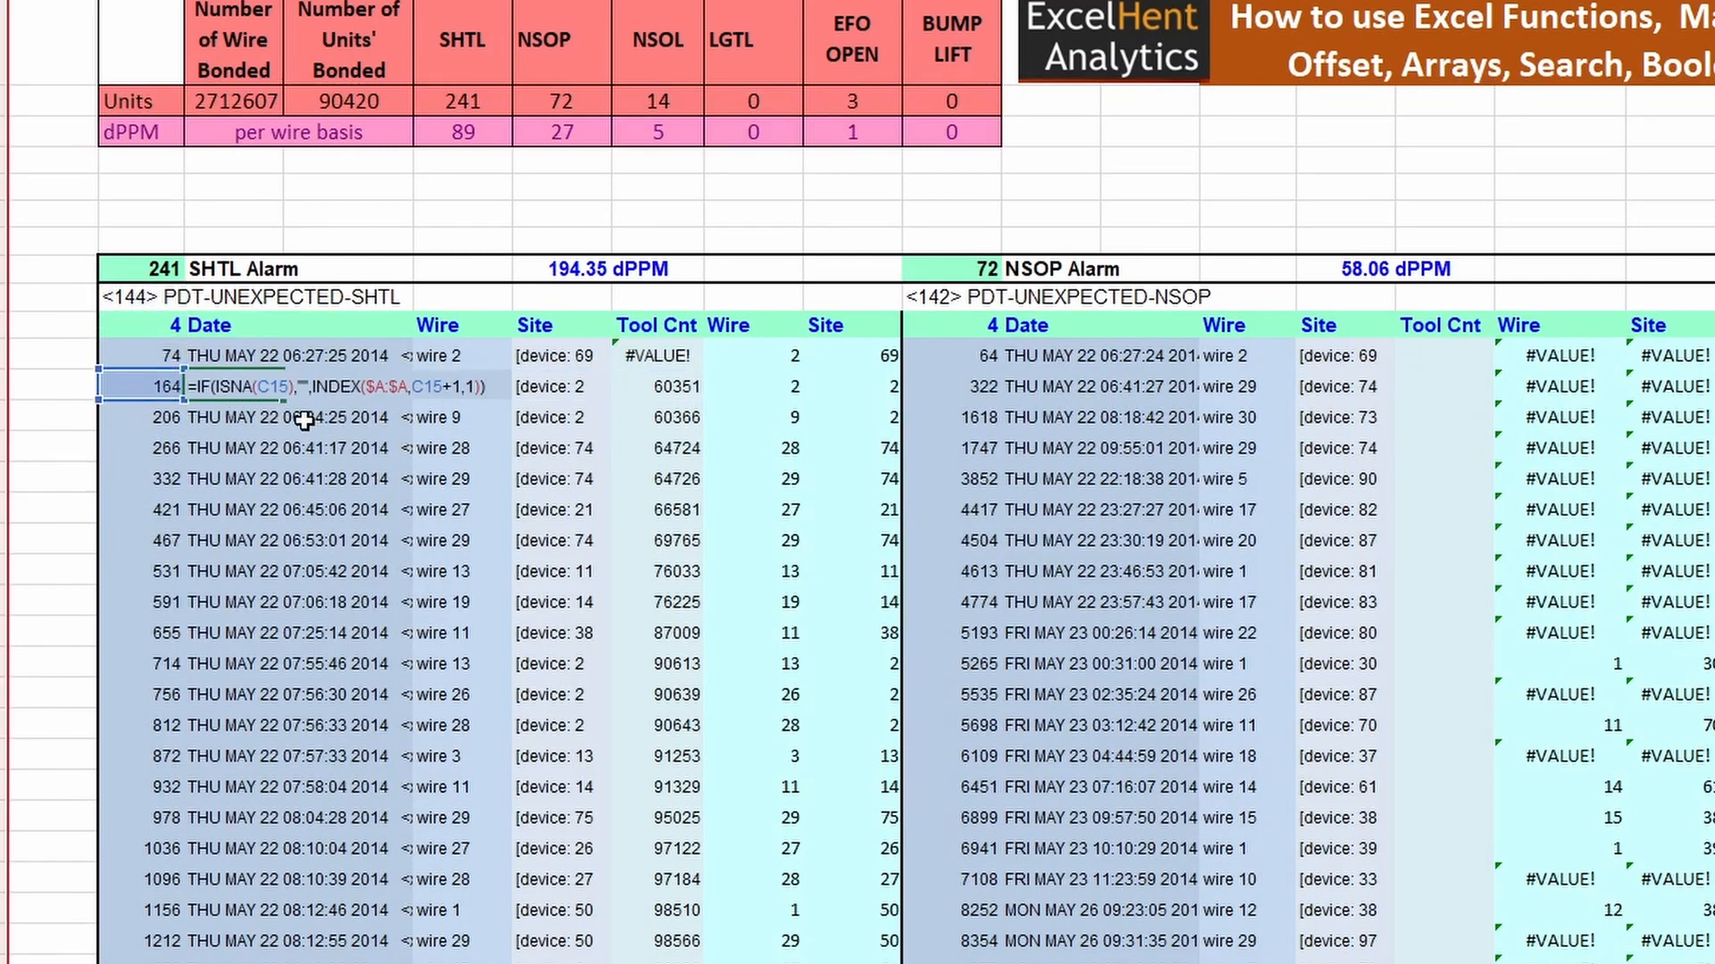
pyautogui.moveTo(315, 387); pyautogui.dragTo(460, 392)
pyautogui.moveTo(460, 393); pyautogui.dragTo(482, 393)
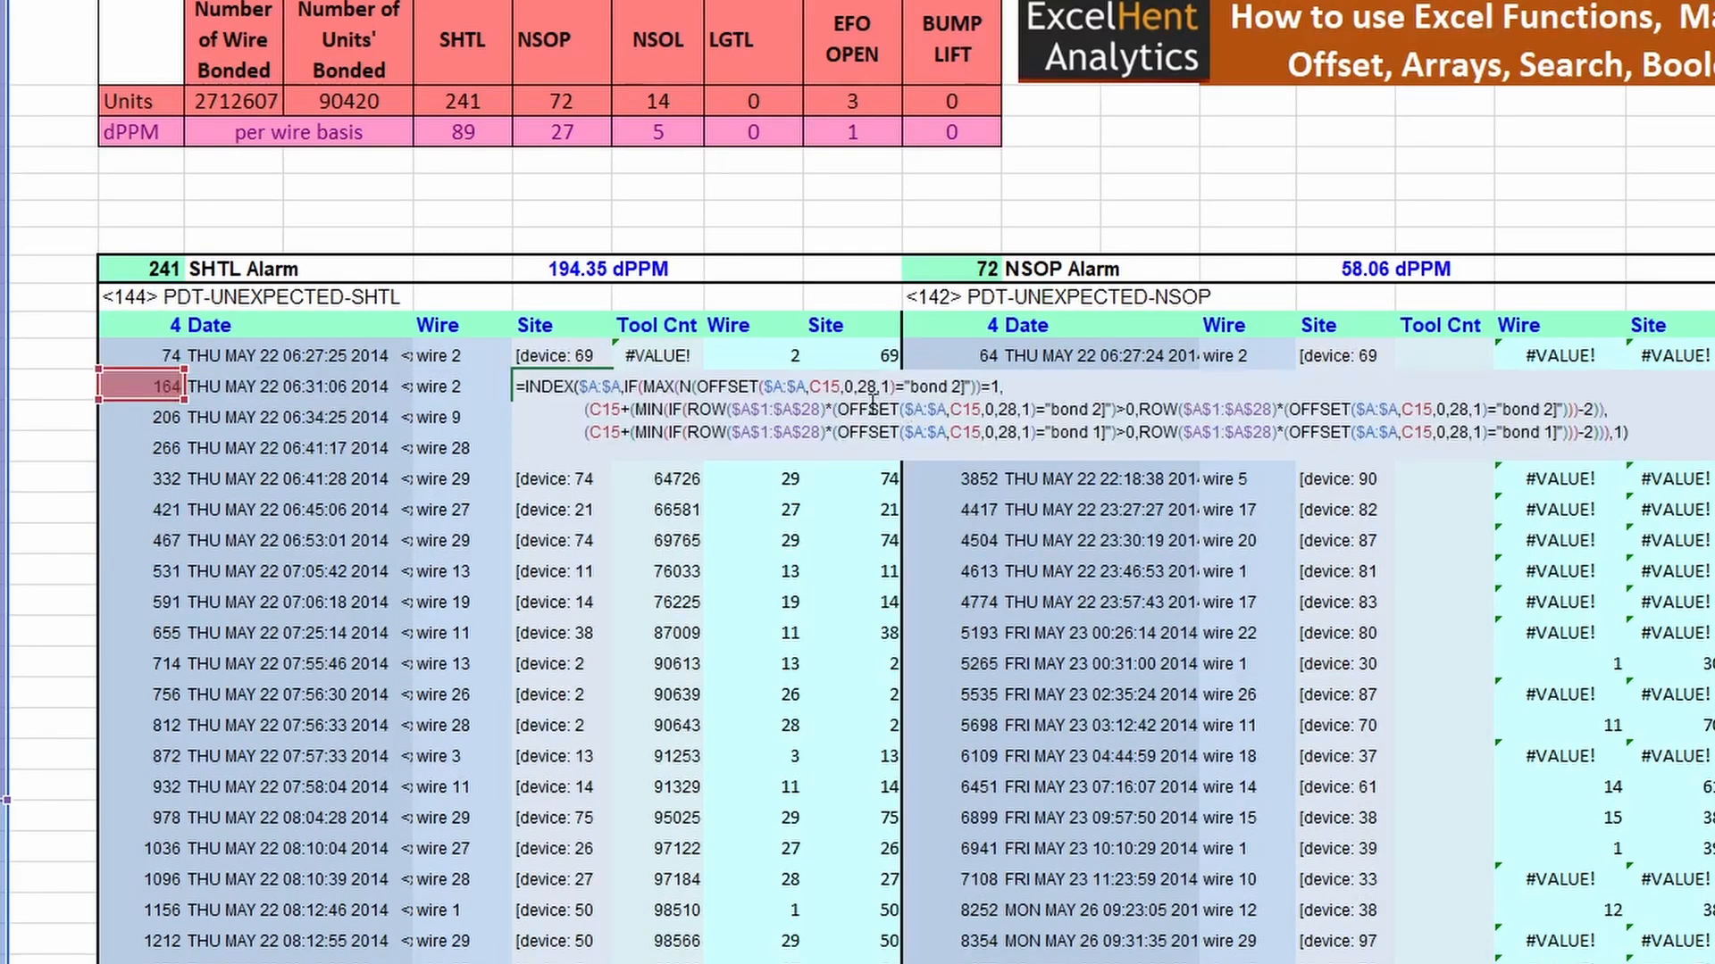
pyautogui.click(841, 393)
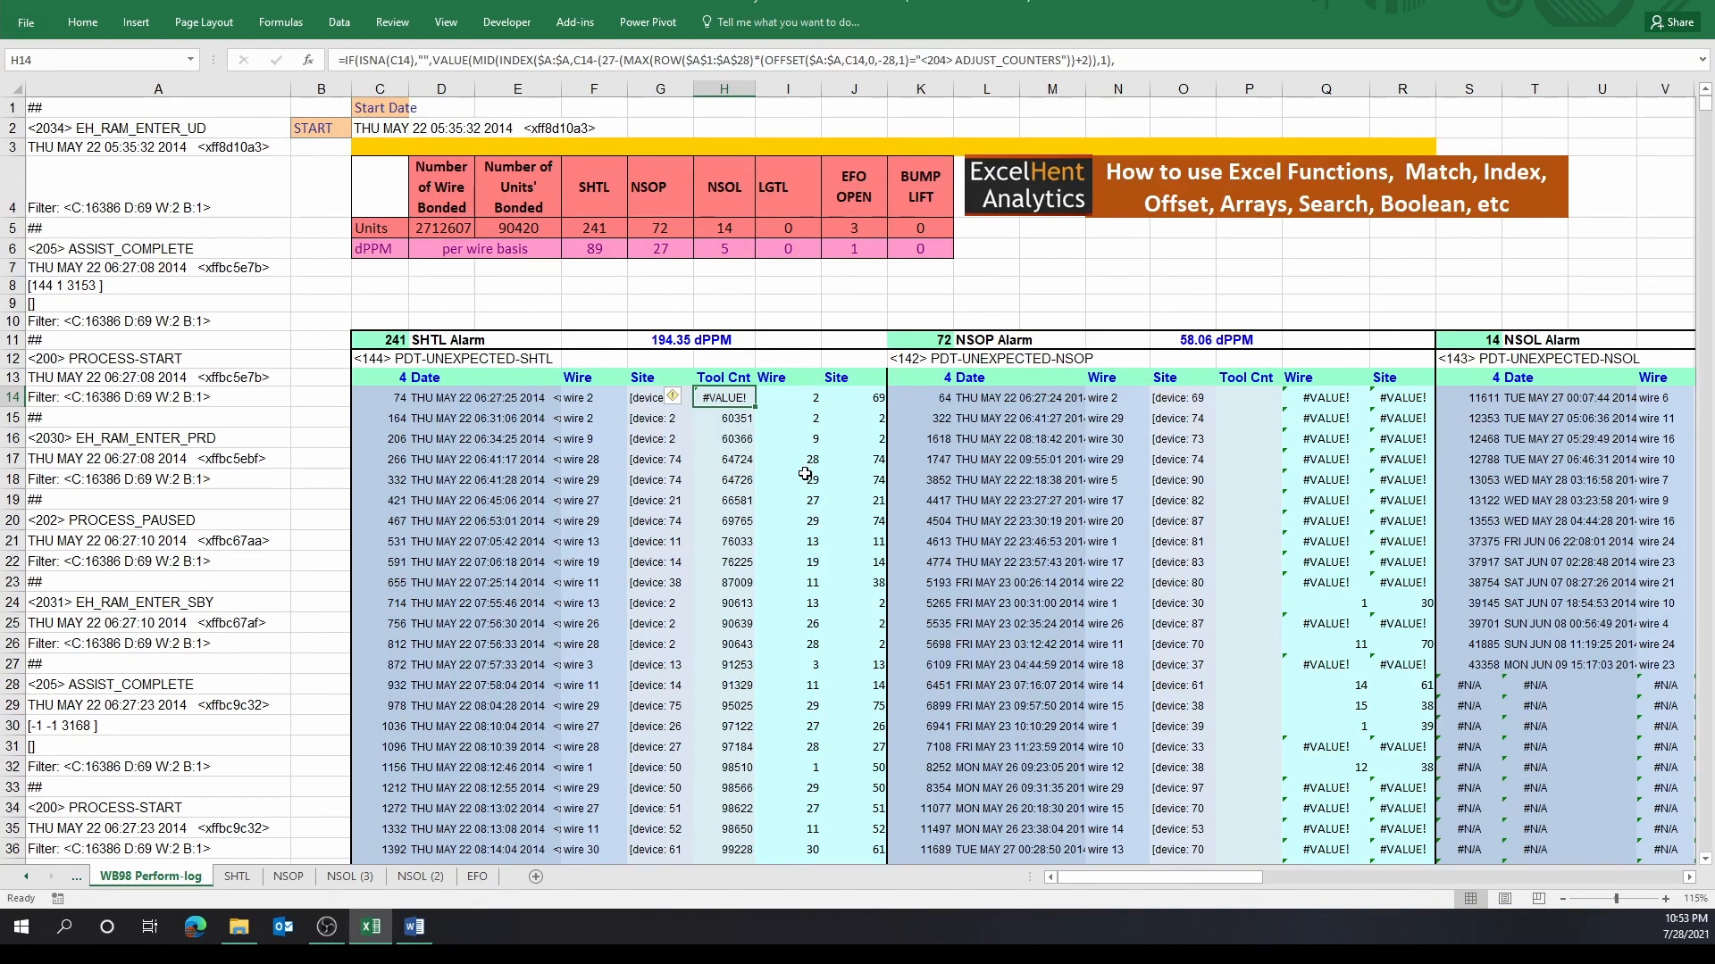
# - Look through the NSOP, NSOL (3) and NSOL (2) chart sheets and return to the WB98 Perform-log sheet
pyautogui.click(297, 877)
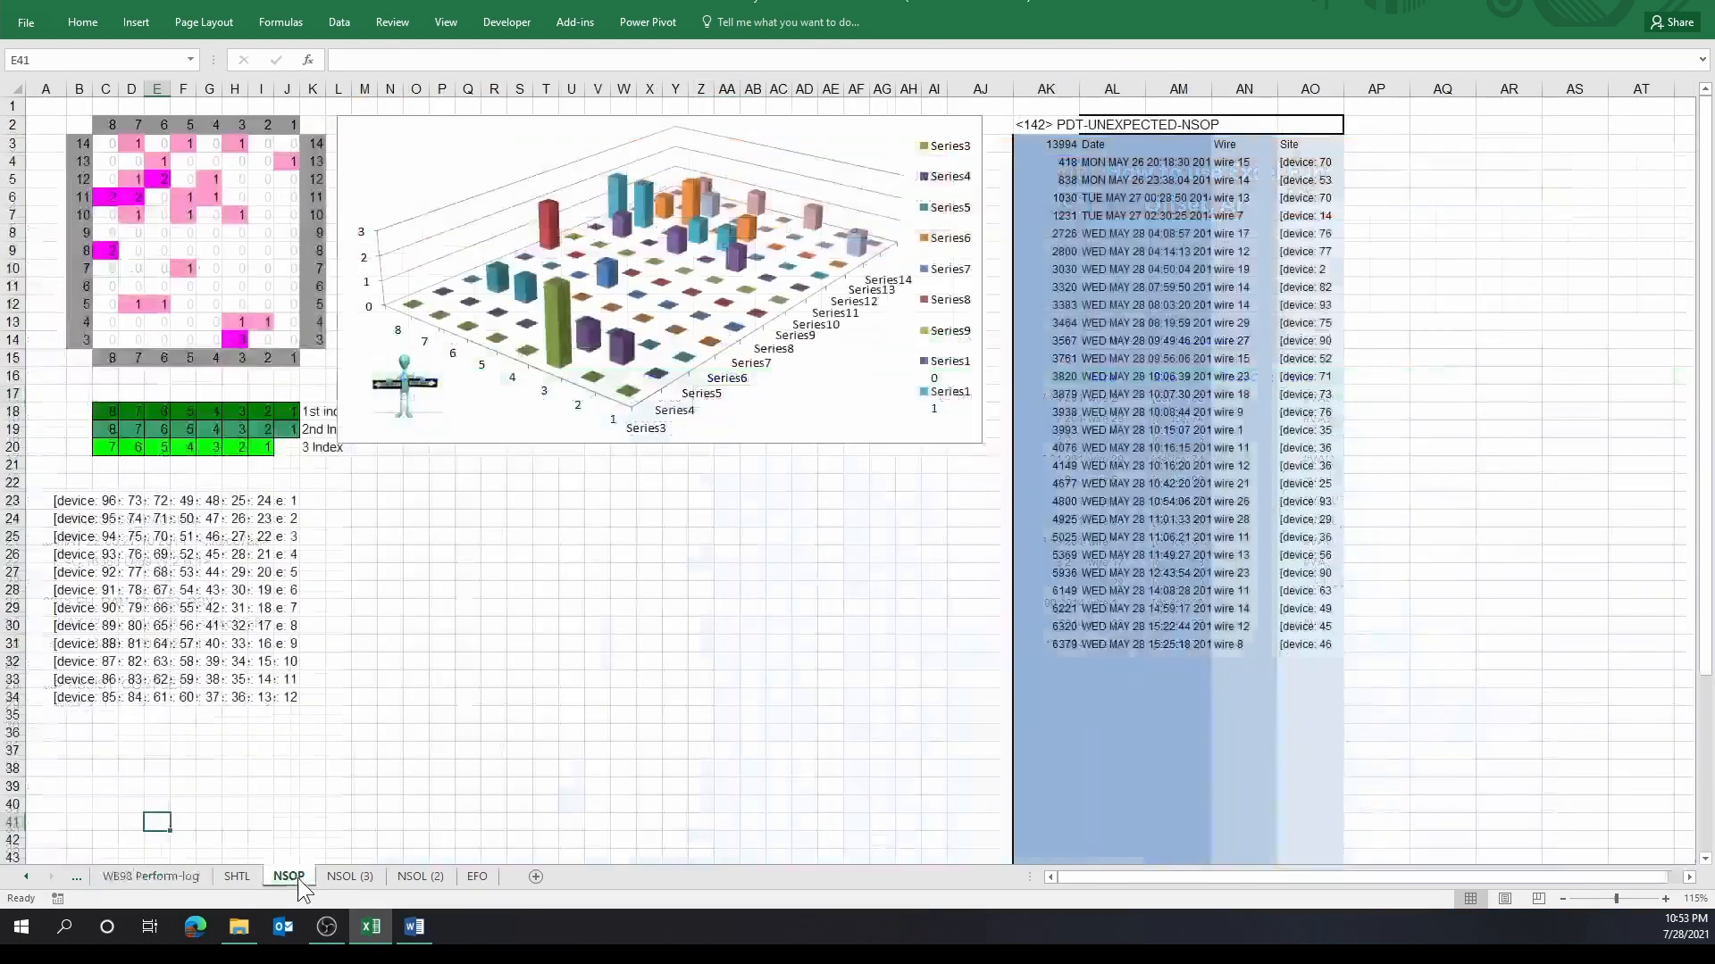
pyautogui.click(366, 875)
pyautogui.click(409, 875)
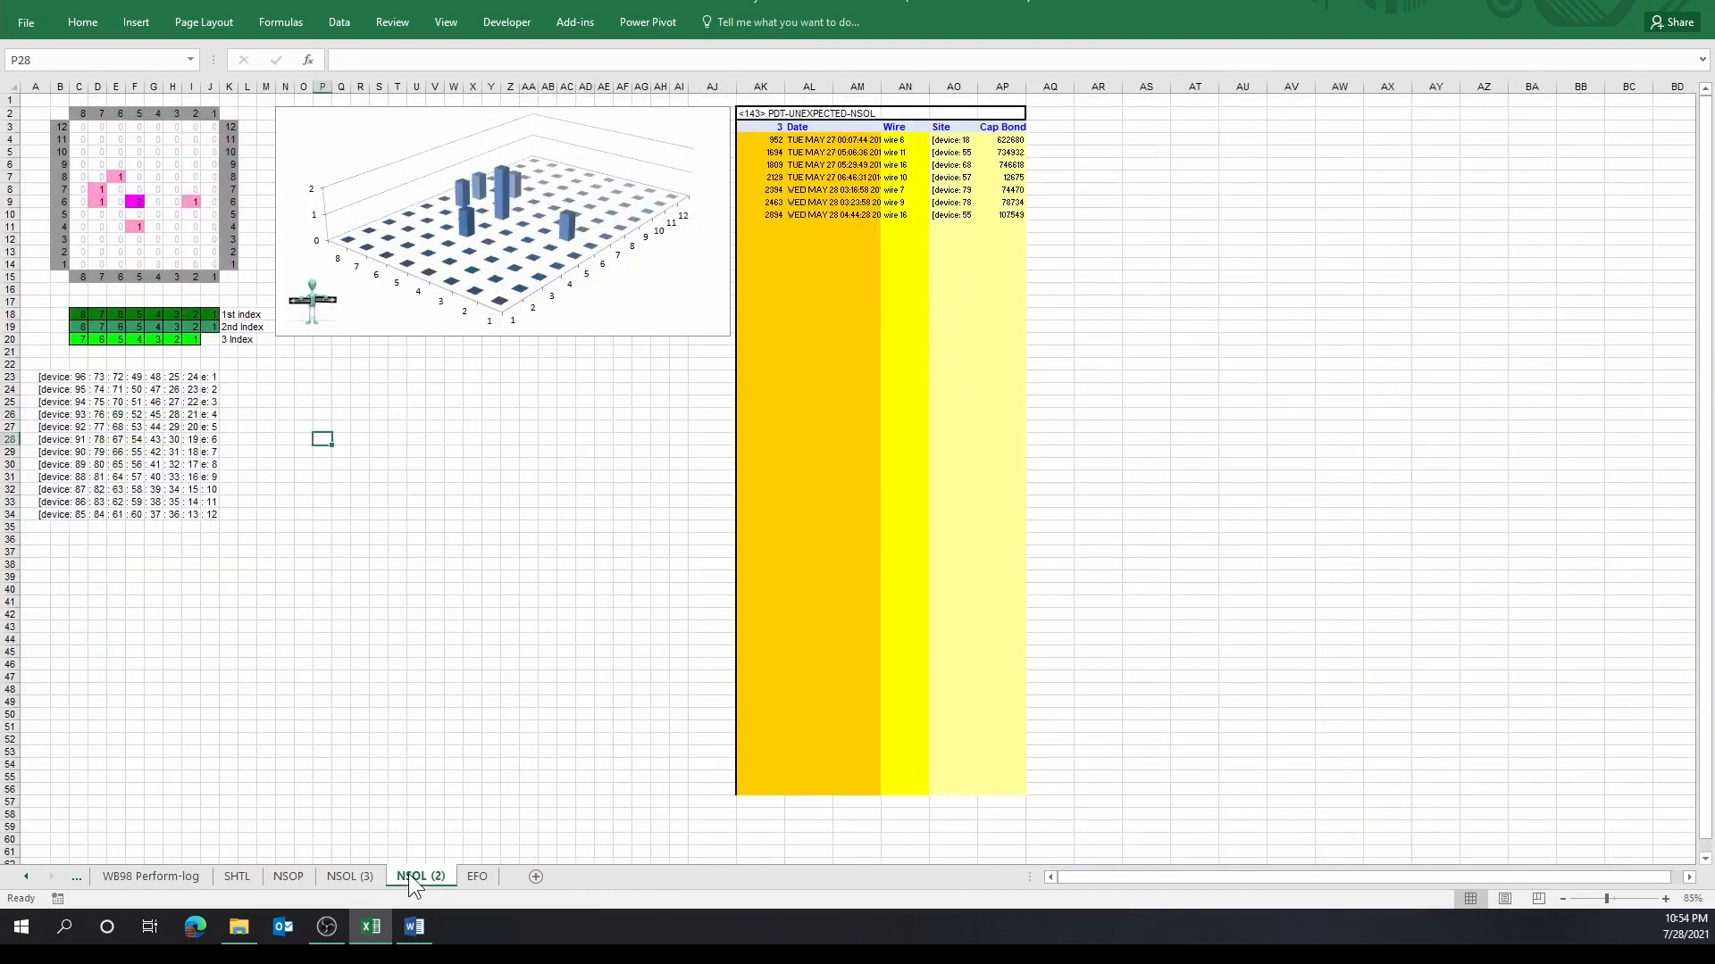
pyautogui.click(164, 873)
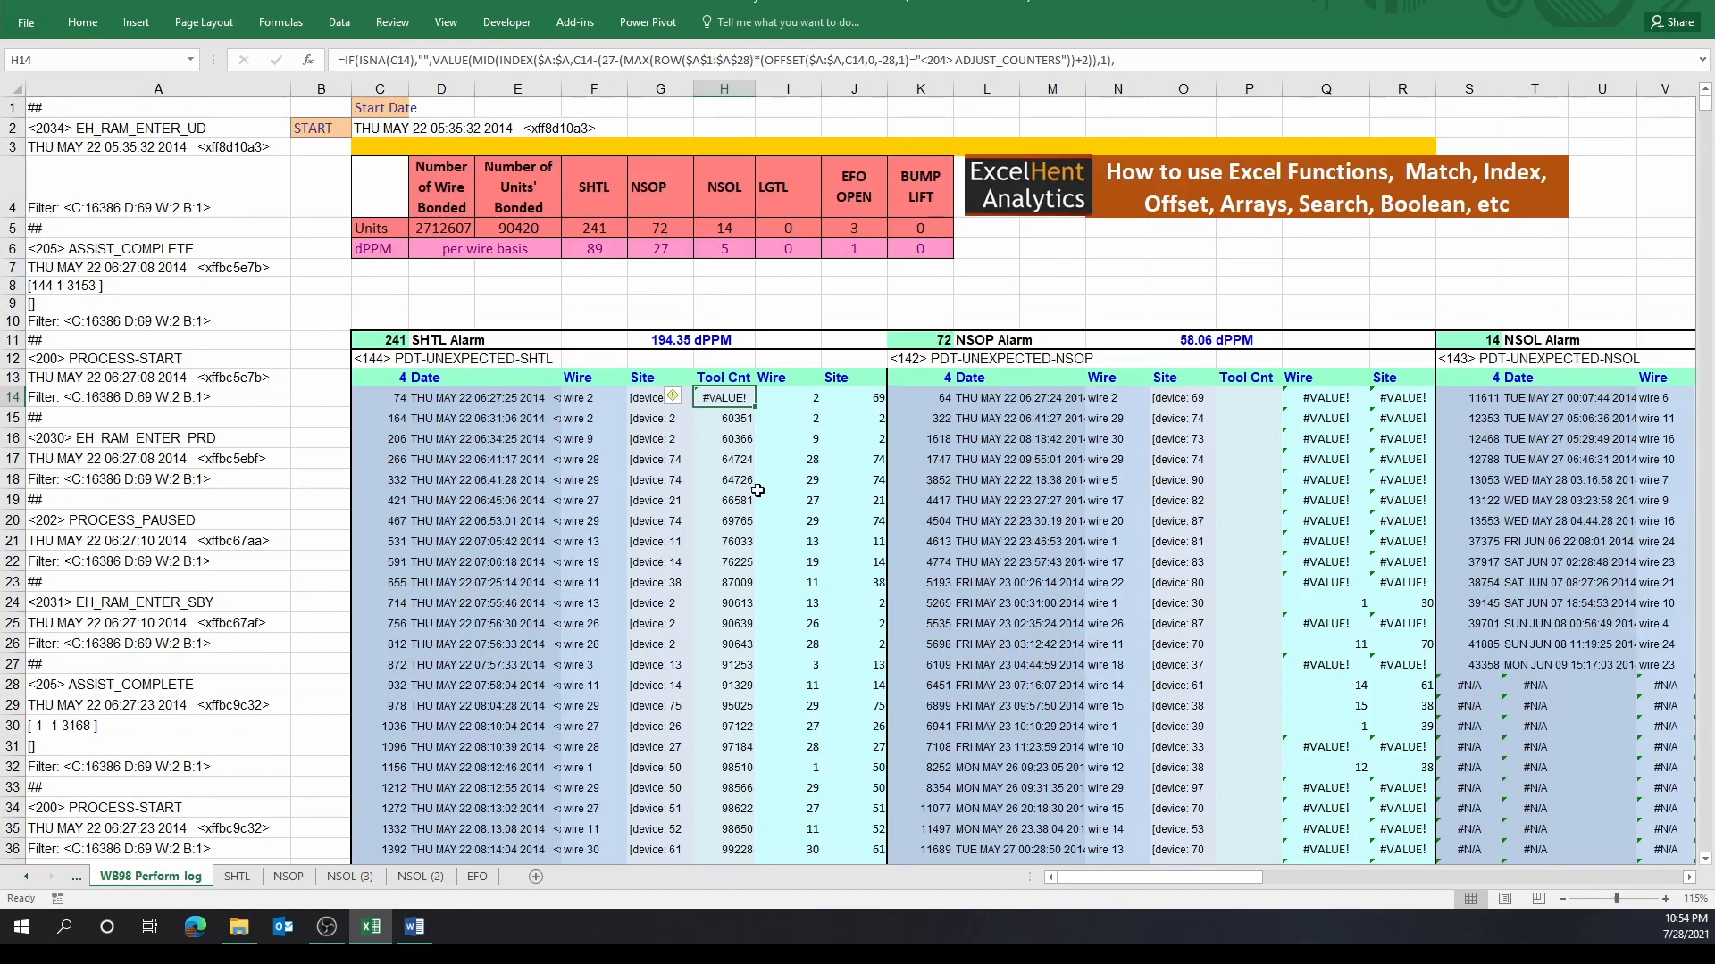
# - Compare the raw log in column A with the Wire, Site and Tool Cnt columns of the SHTL Alarm table
pyautogui.moveTo(504, 420); pyautogui.dragTo(1228, 656)
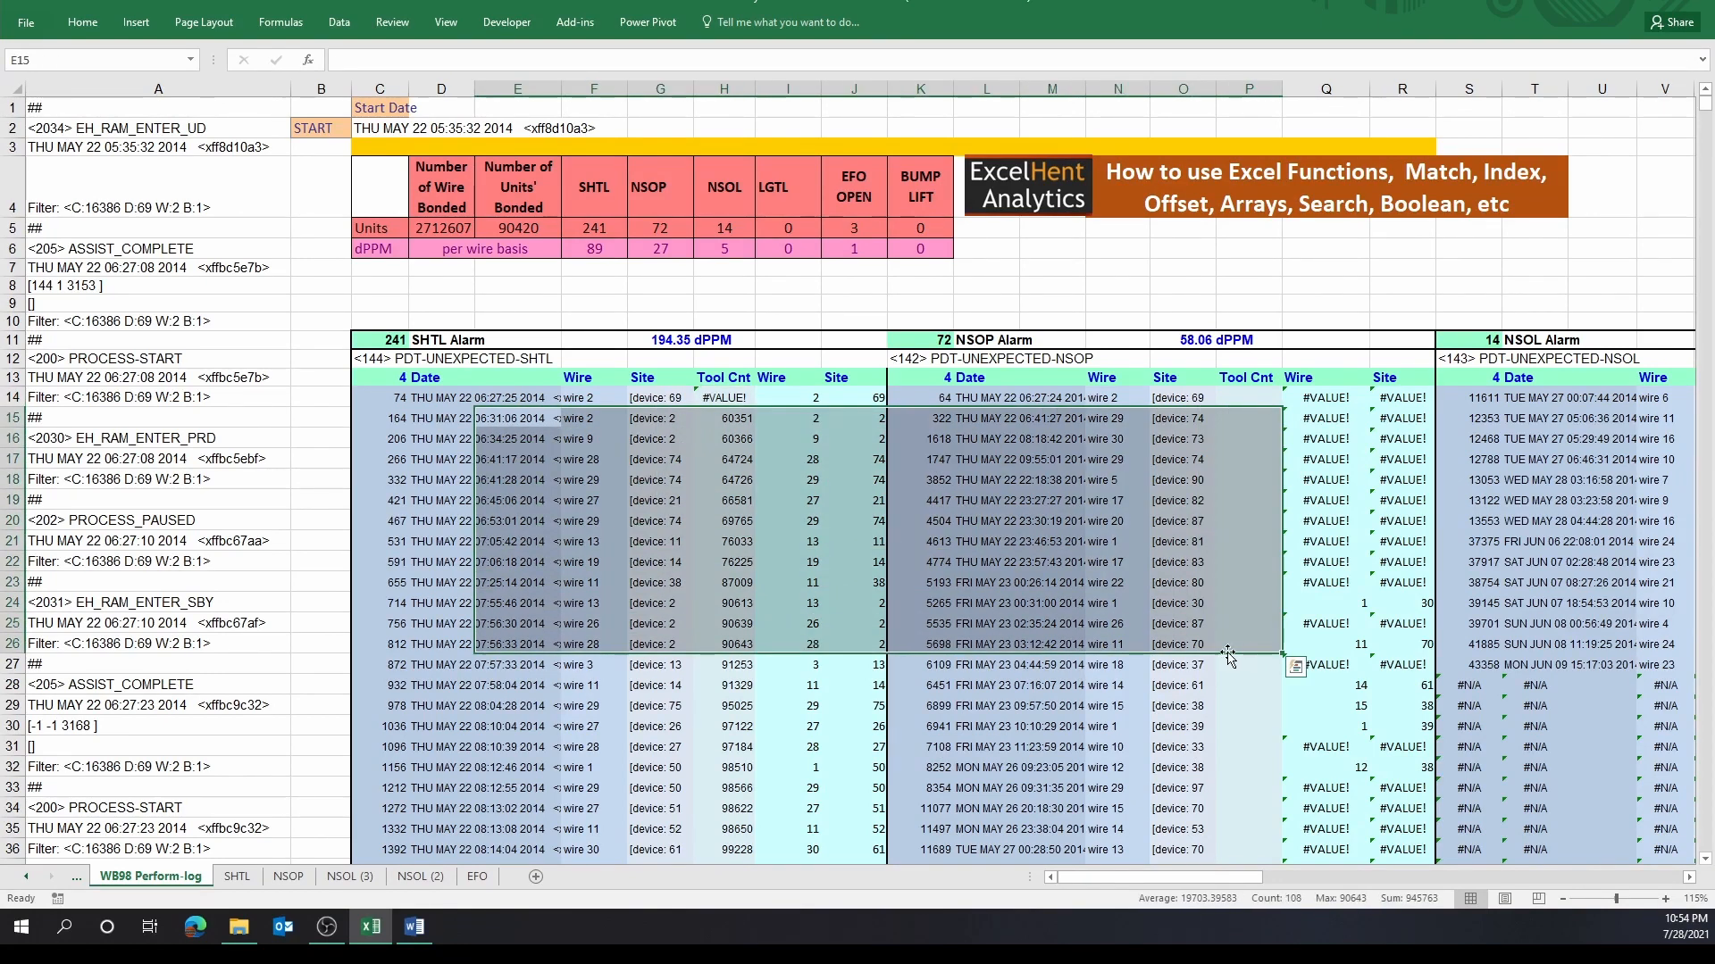
pyautogui.scroll(-1, 1228, 656)
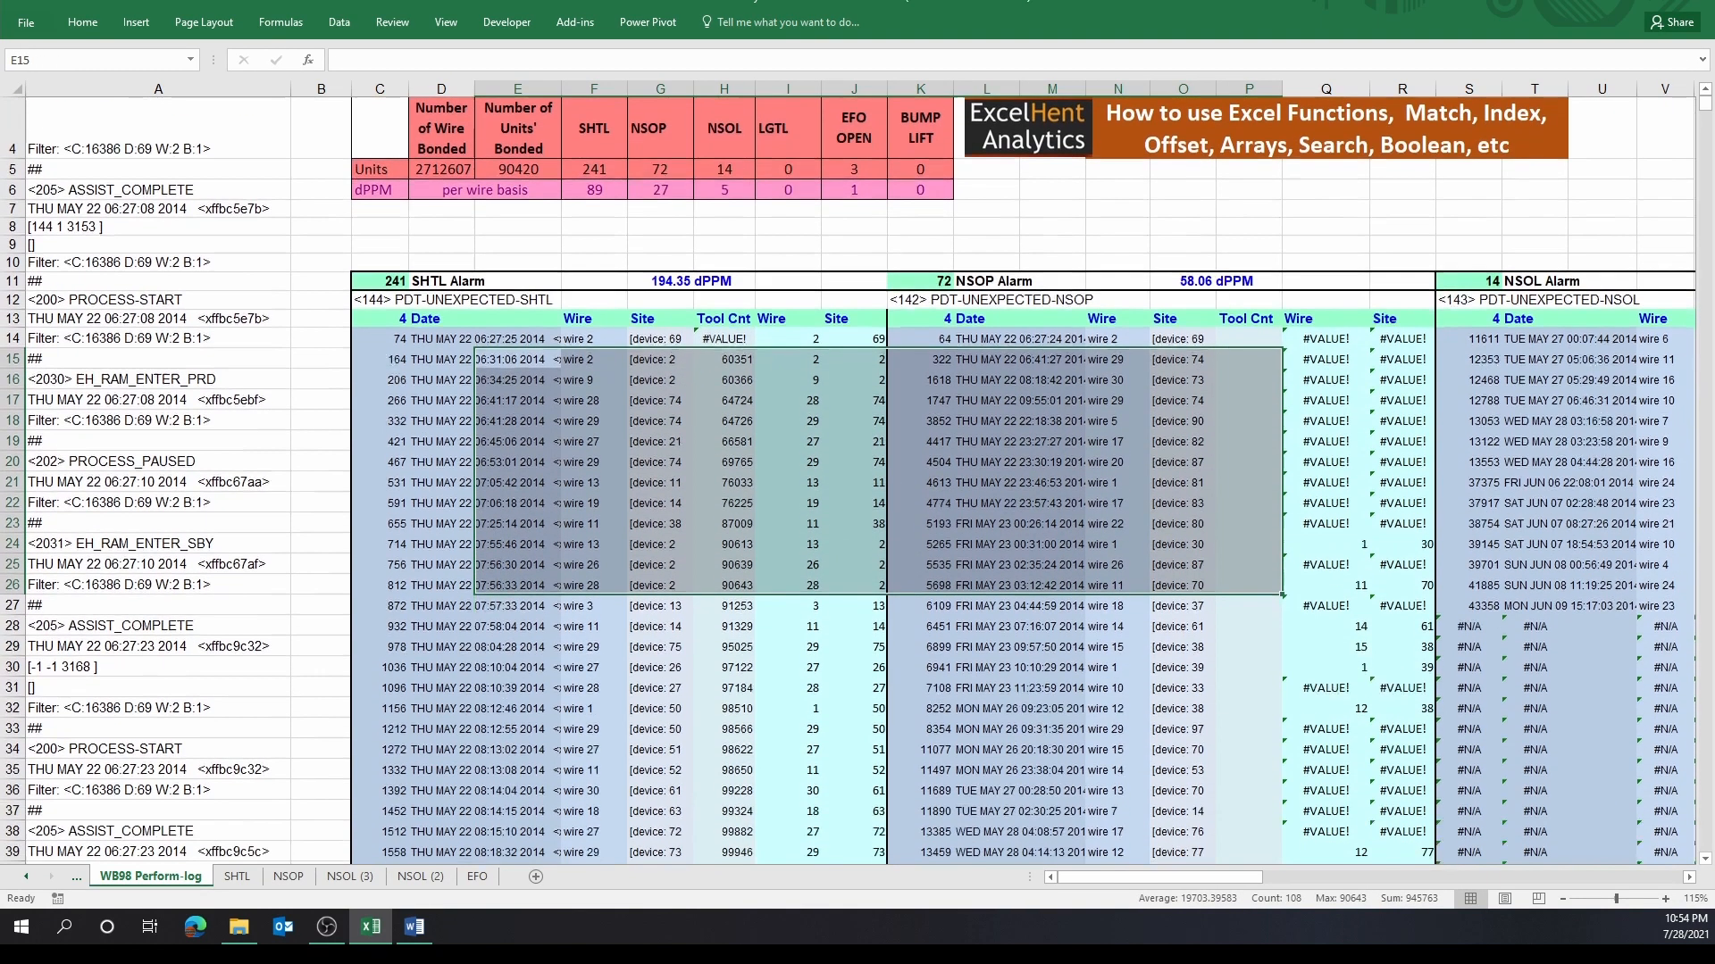
pyautogui.hotkey('alt', 'Tab')
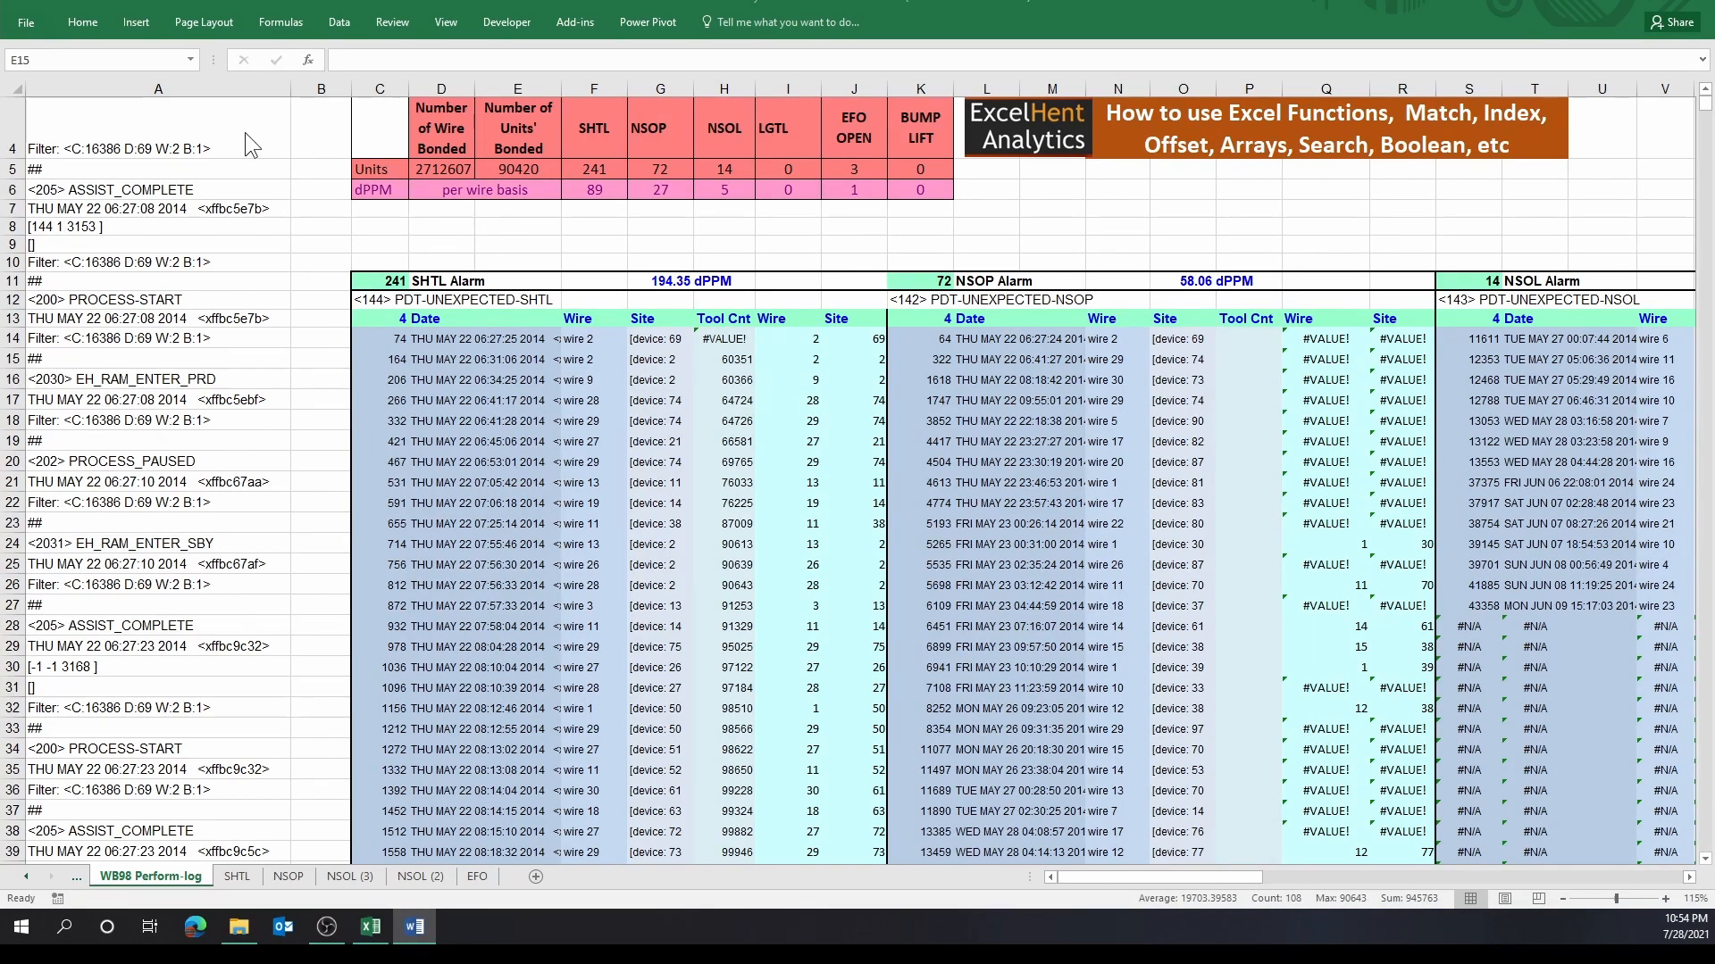
pyautogui.hotkey('alt', 'Tab')
pyautogui.click(231, 87)
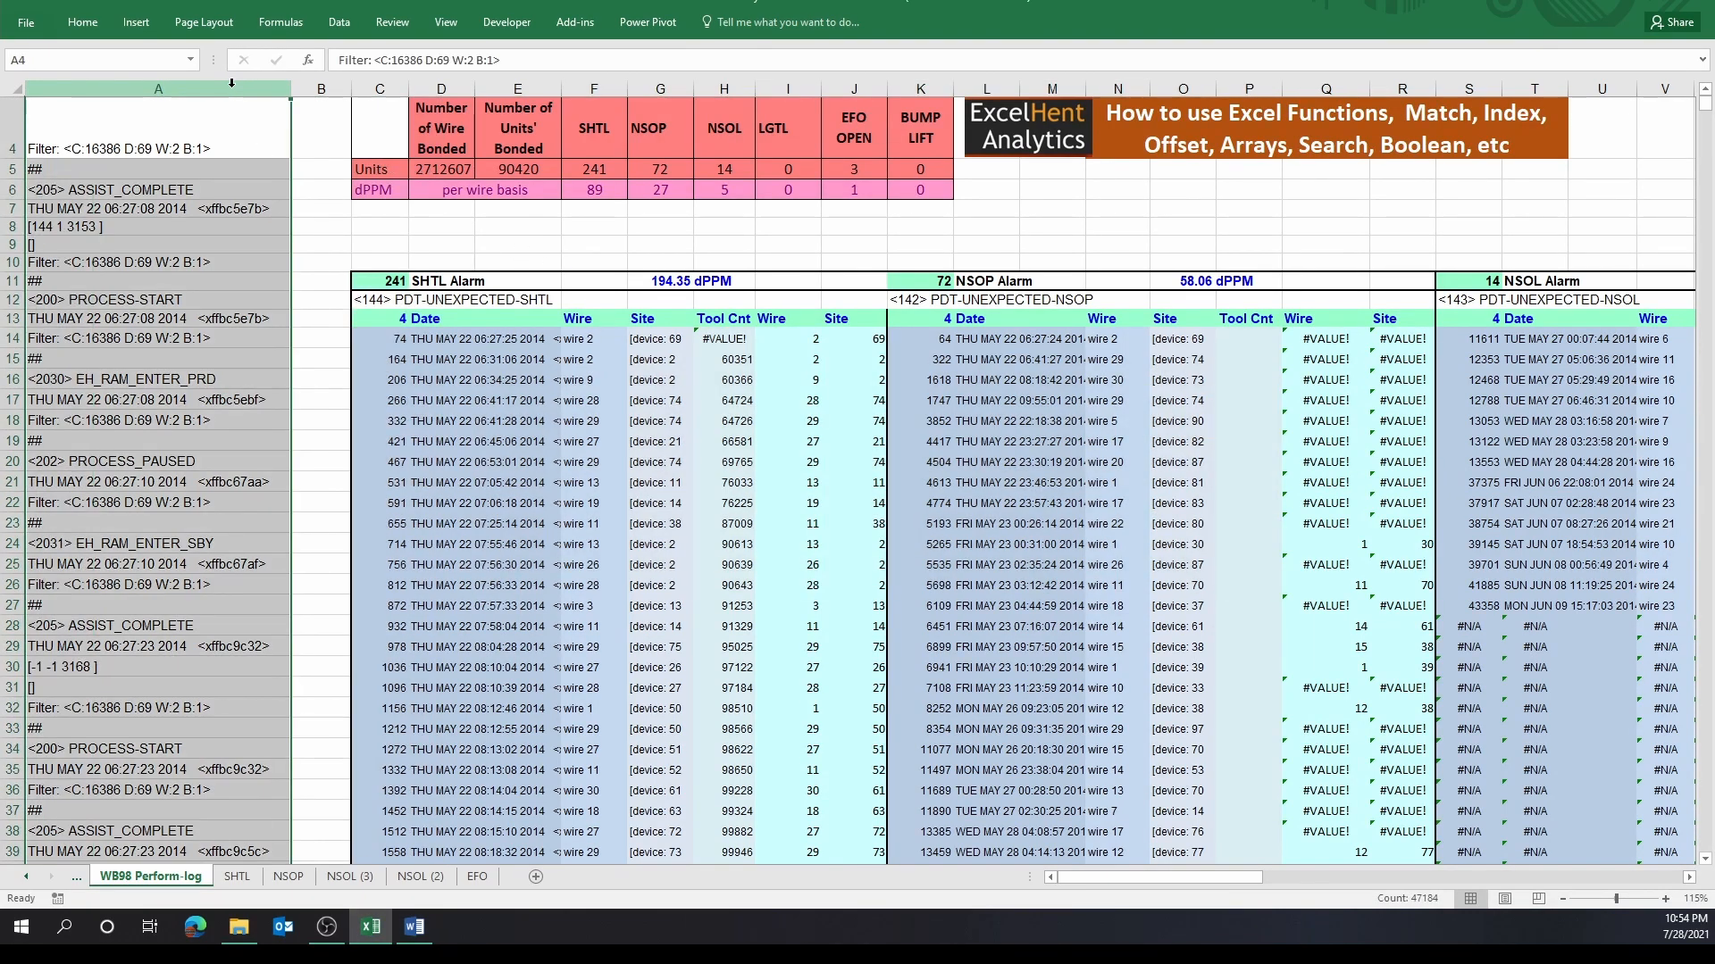
pyautogui.click(681, 344)
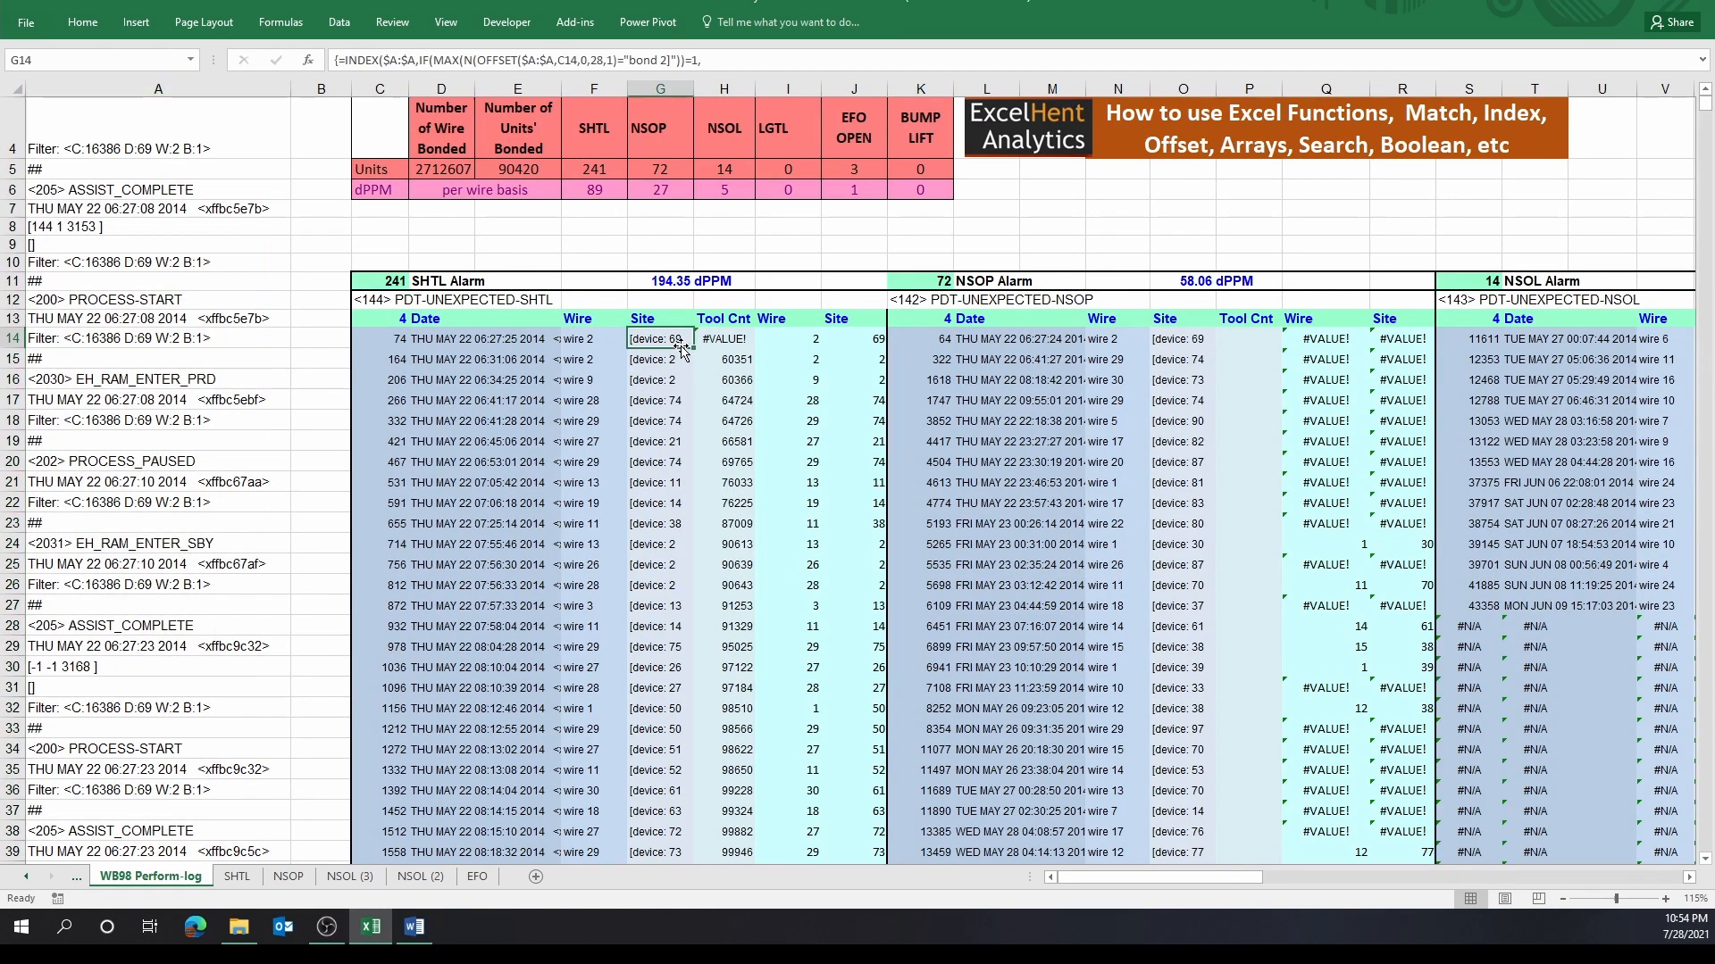
pyautogui.moveTo(469, 367); pyautogui.dragTo(706, 608)
pyautogui.click(603, 387)
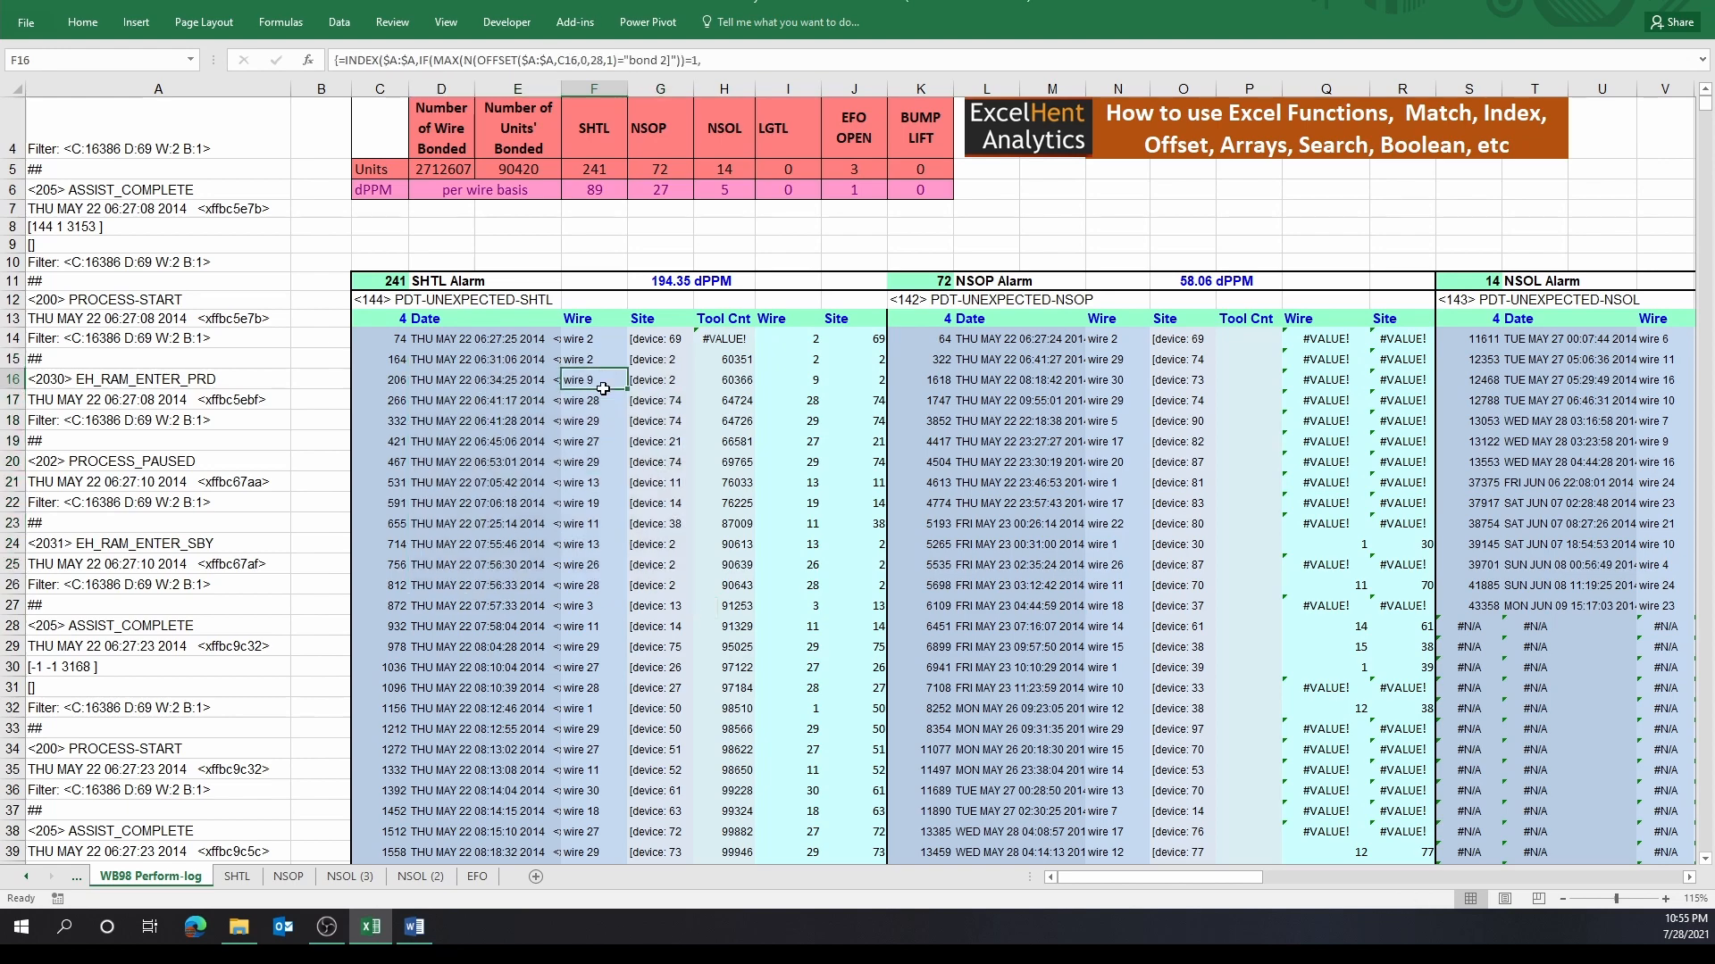
pyautogui.moveTo(603, 389); pyautogui.dragTo(683, 607)
pyautogui.moveTo(734, 386); pyautogui.dragTo(726, 607)
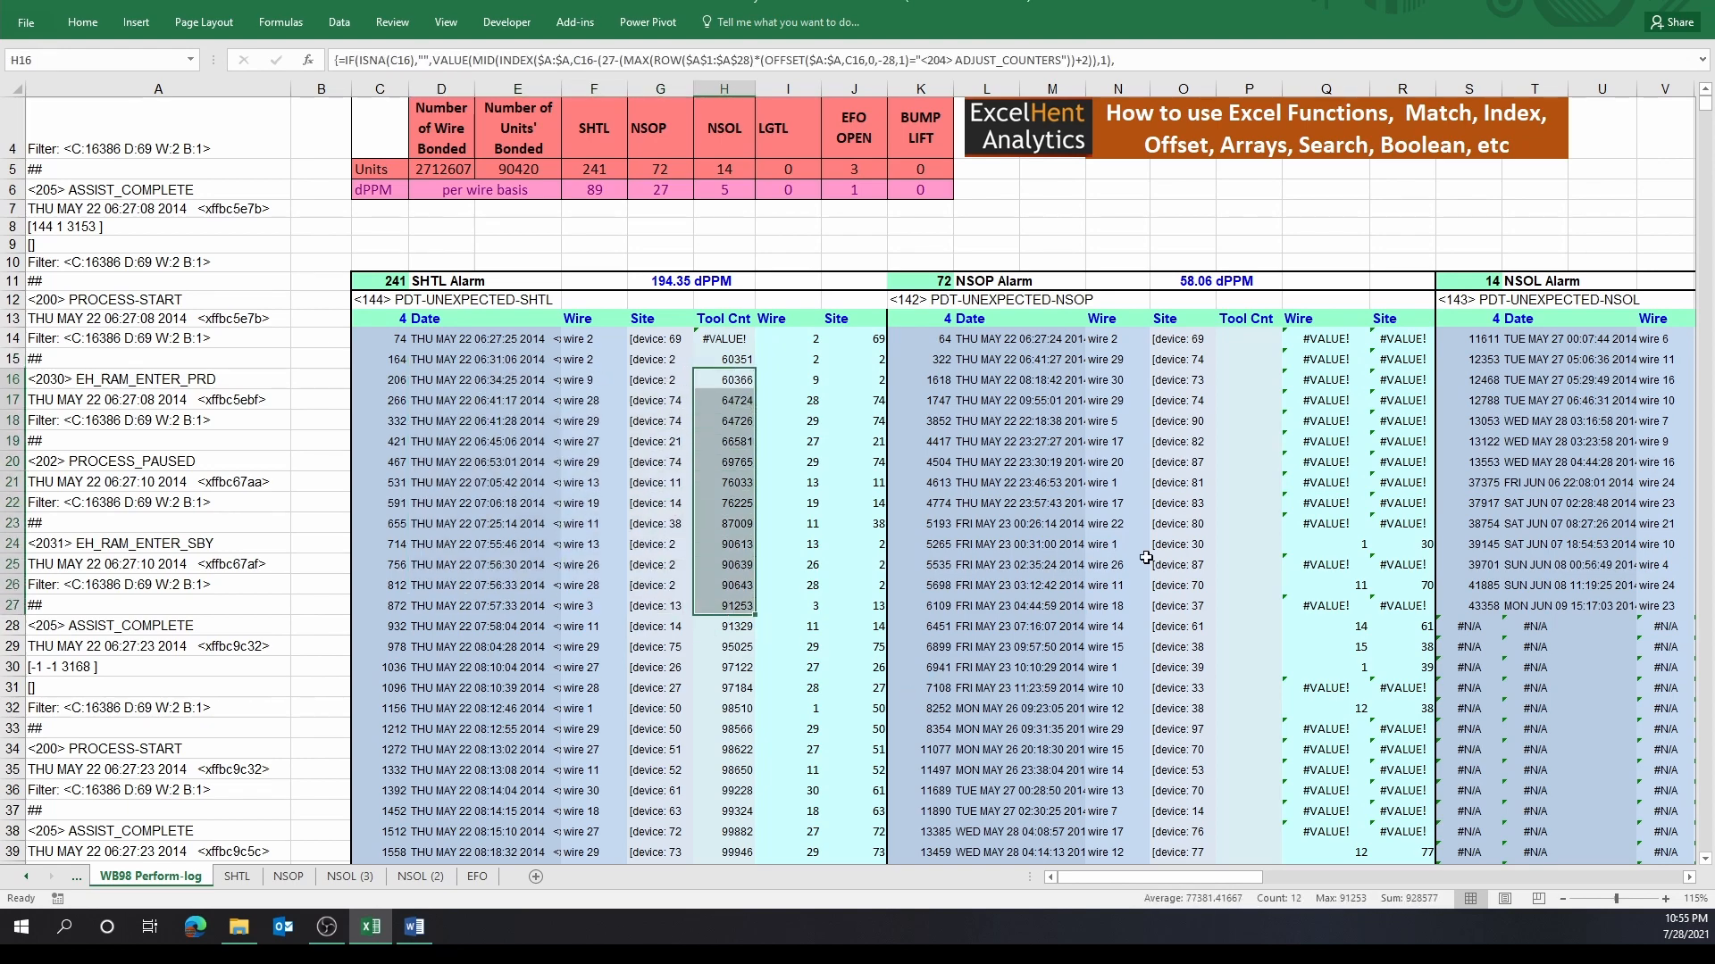
# - Read through the raw machine log entries in column A of the WB98 Perform-log sheet
pyautogui.scroll(1, 1145, 558)
pyautogui.keyDown('ctrl'); pyautogui.scroll(1, 1146, 558); pyautogui.keyUp('ctrl')
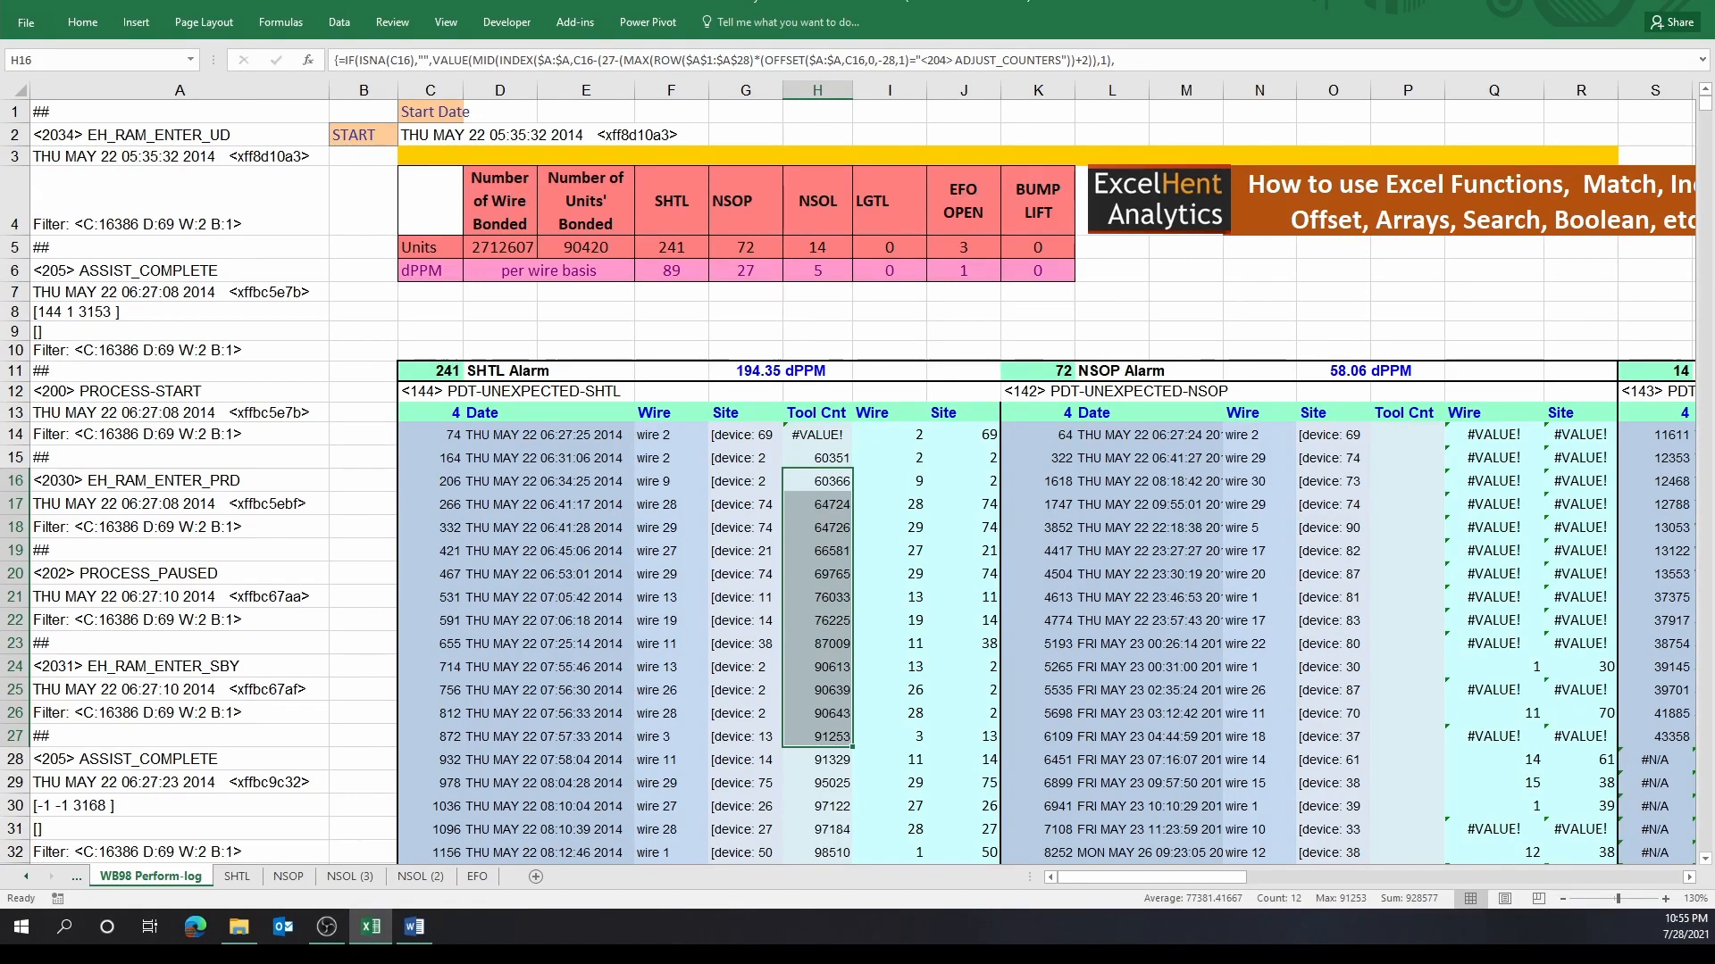
pyautogui.click(177, 115)
pyautogui.click(179, 85)
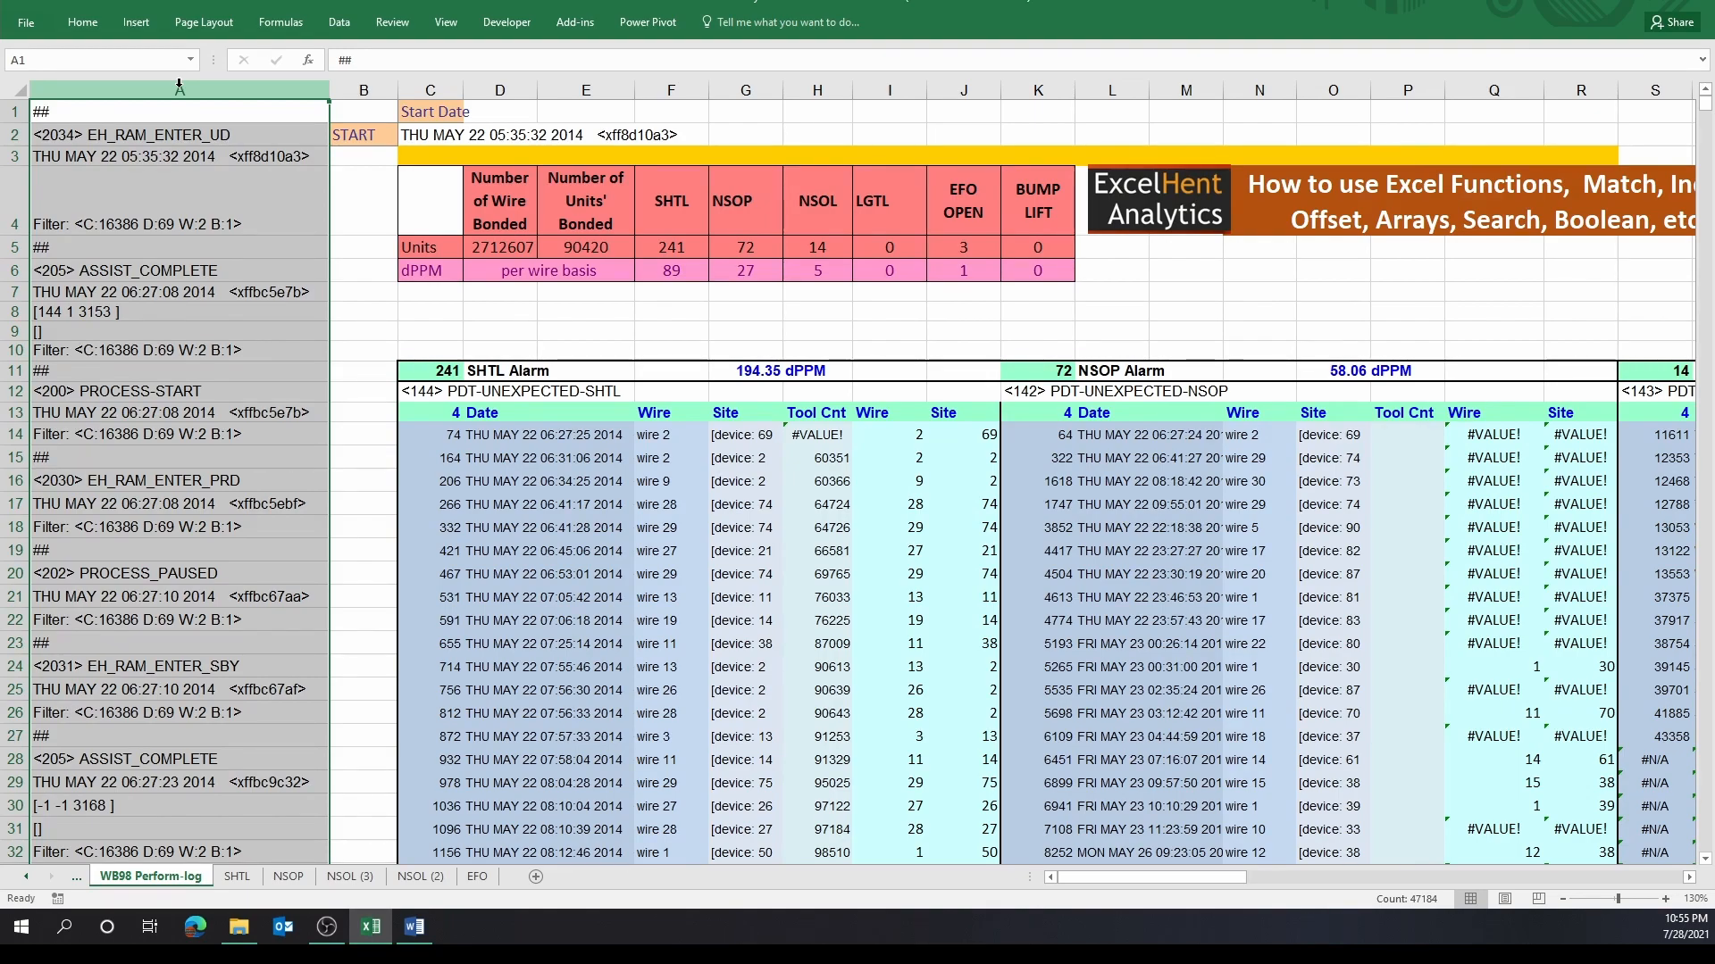
pyautogui.scroll(-15, 114, 444)
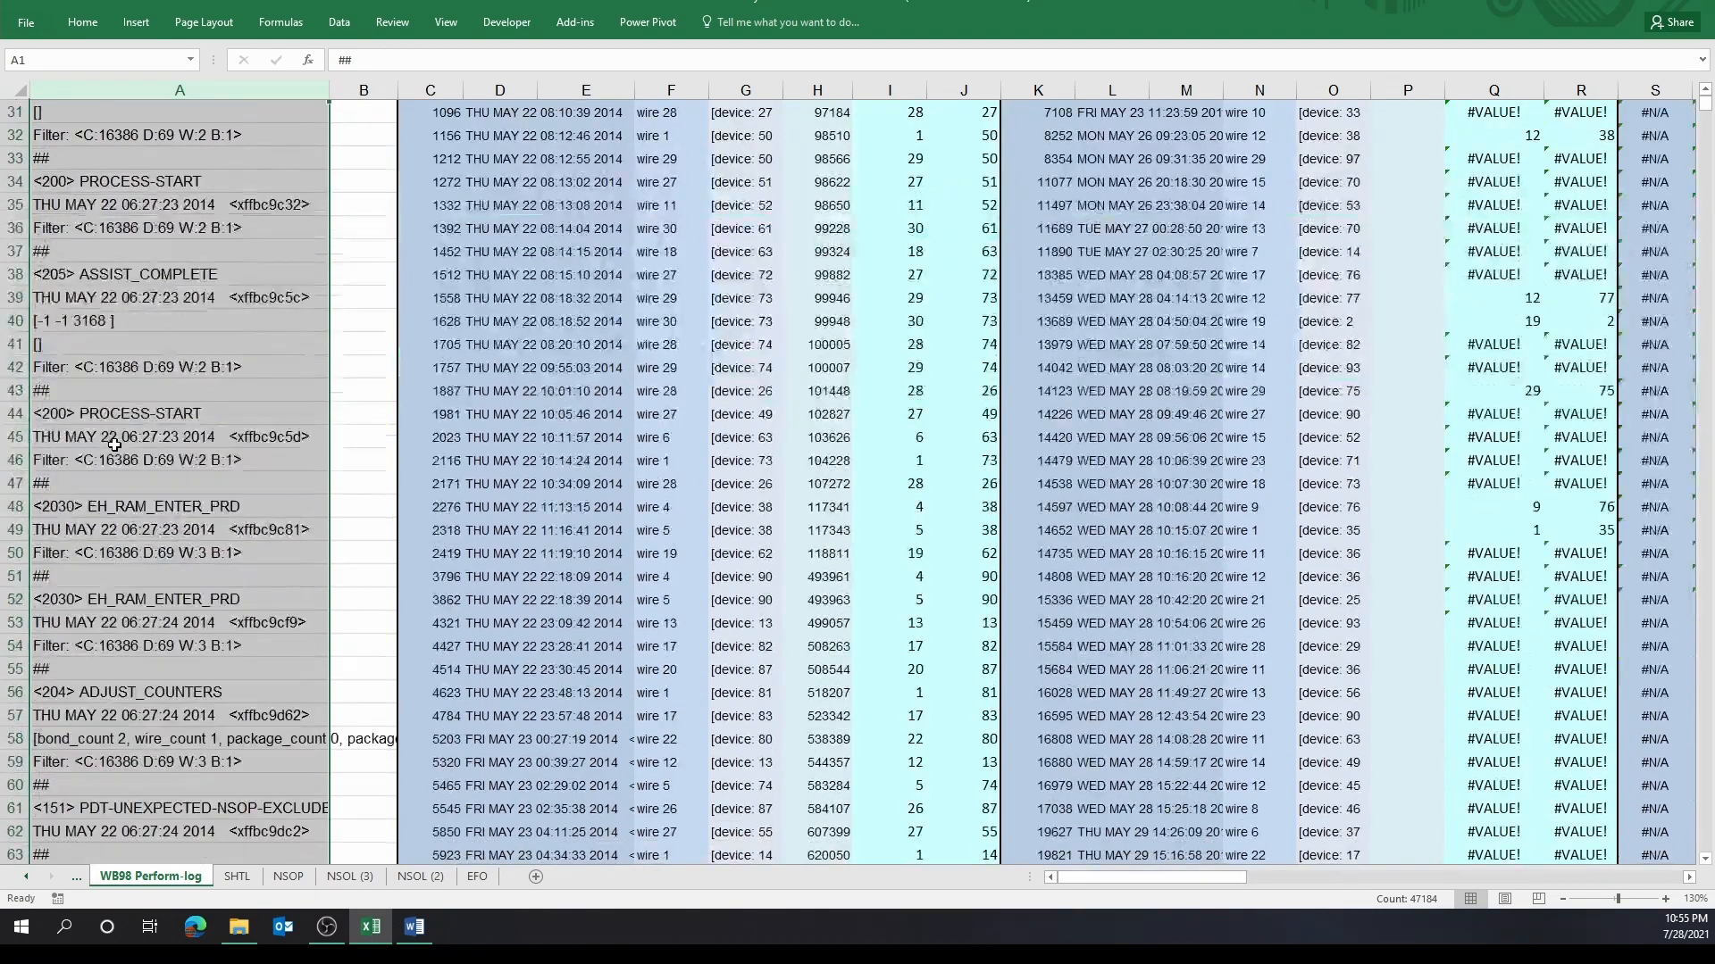
pyautogui.scroll(-4, 114, 444)
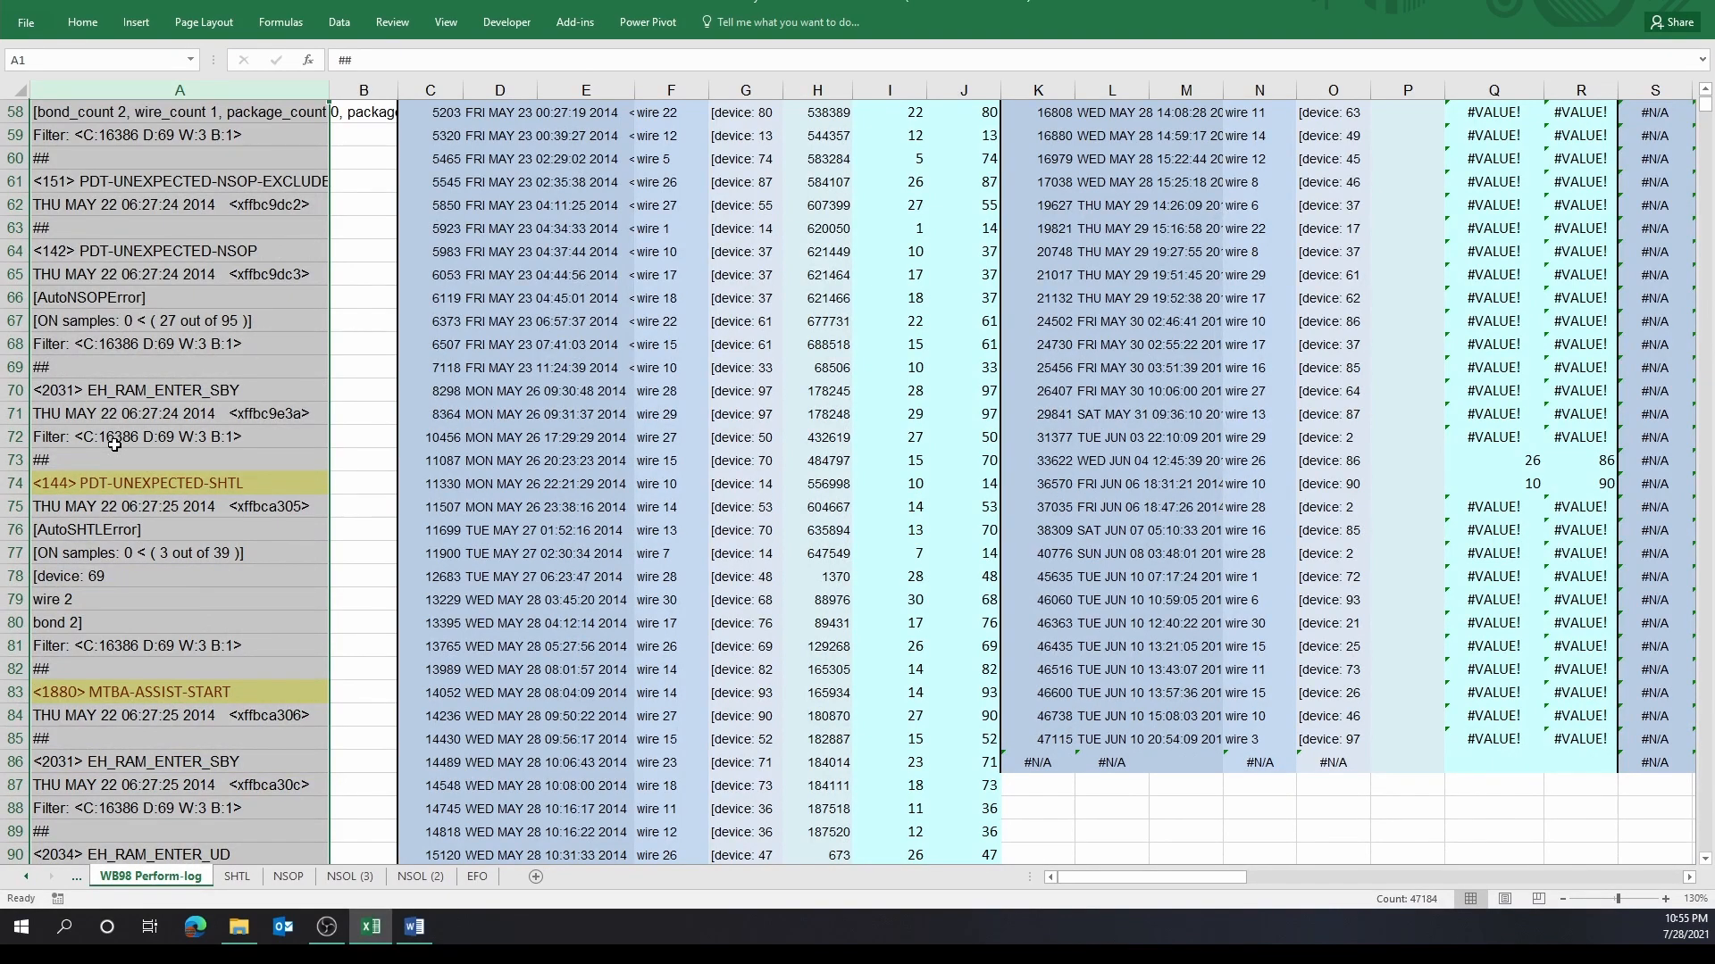
pyautogui.scroll(-9, 114, 443)
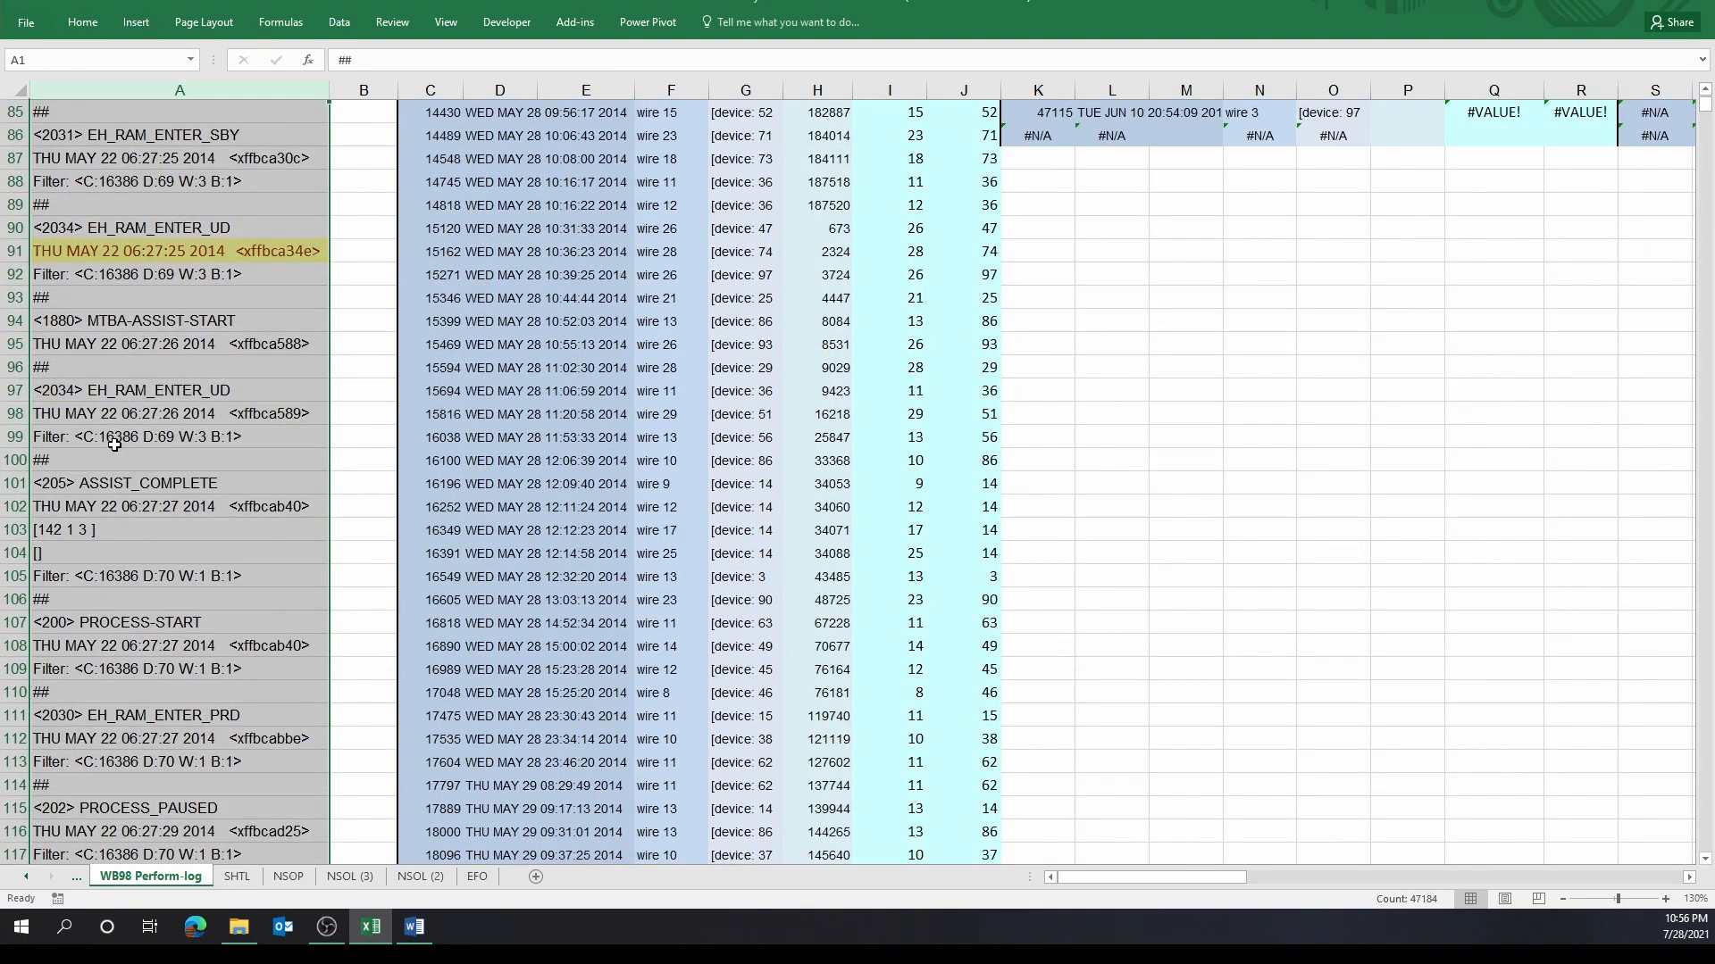
pyautogui.hotkey('alt', 'Tab')
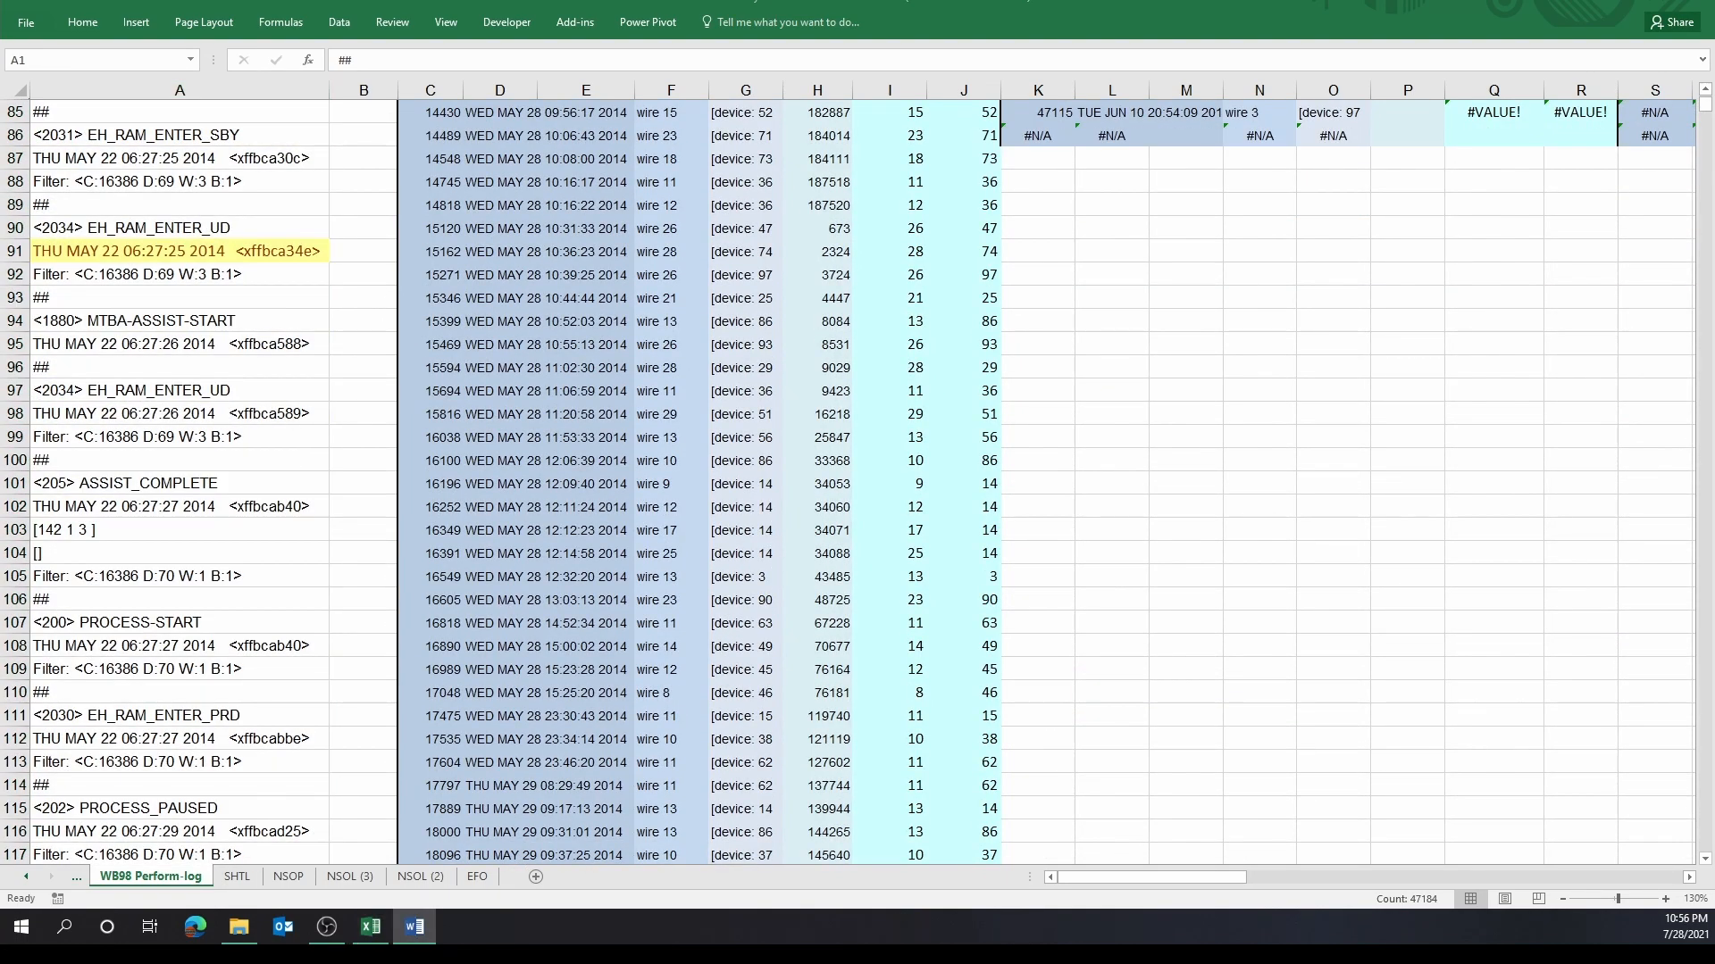
pyautogui.hotkey('alt', 'Tab')
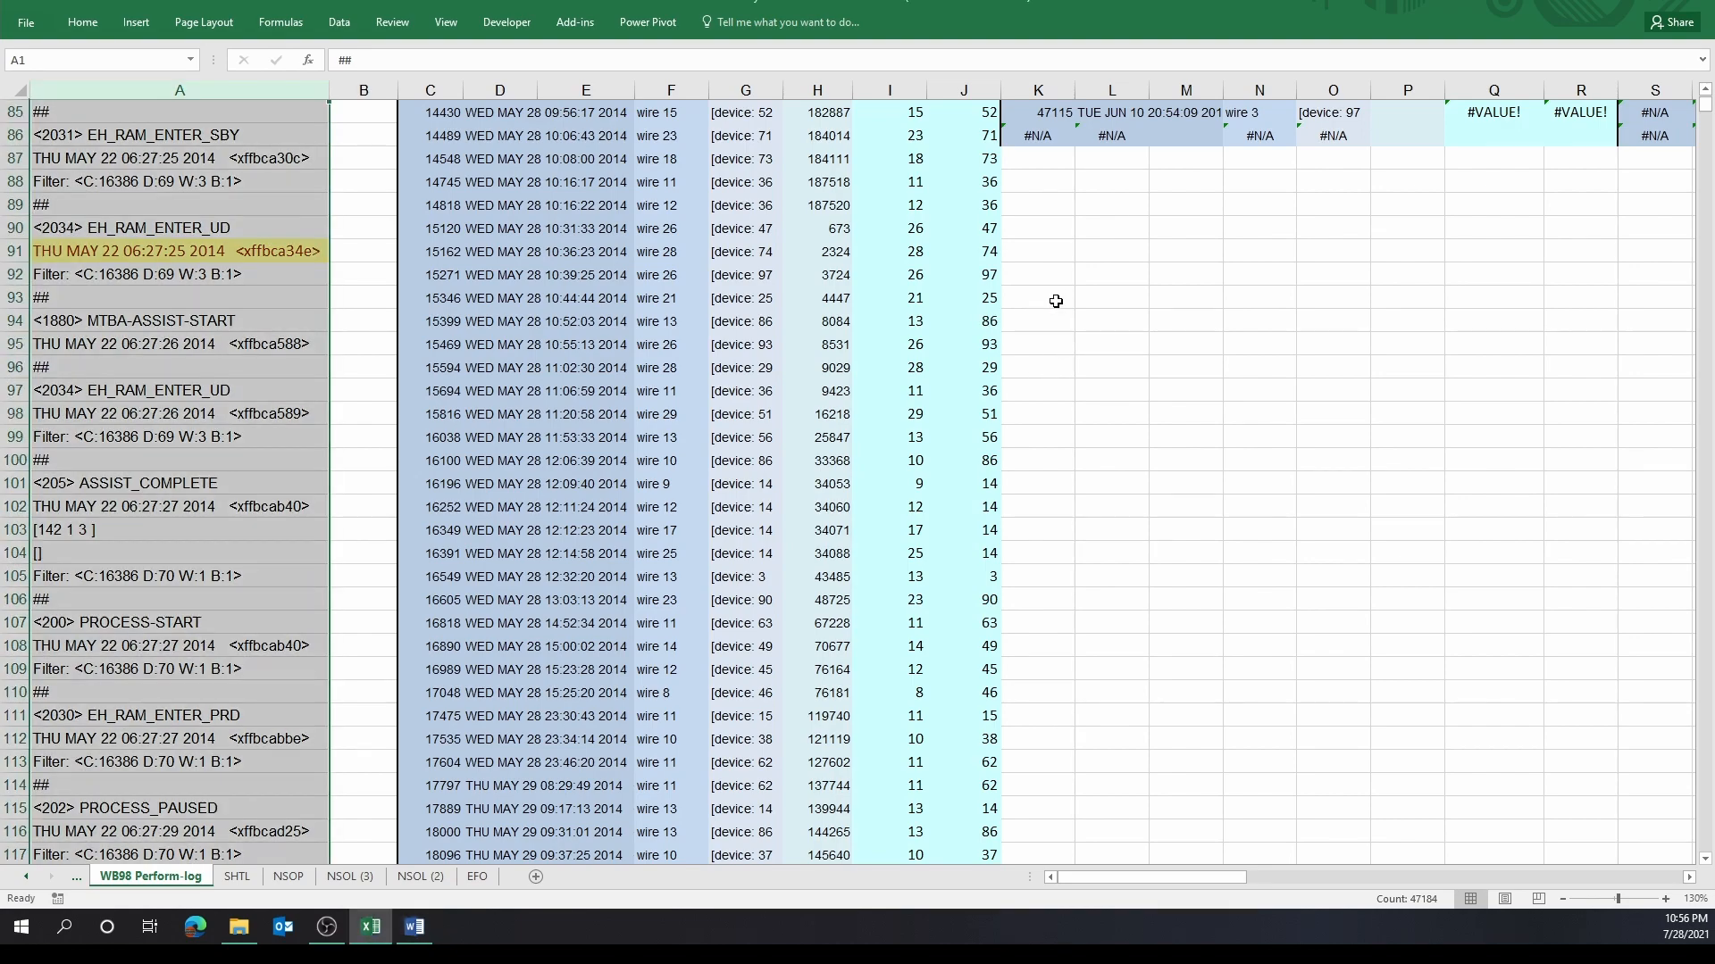
pyautogui.scroll(12, 1055, 303)
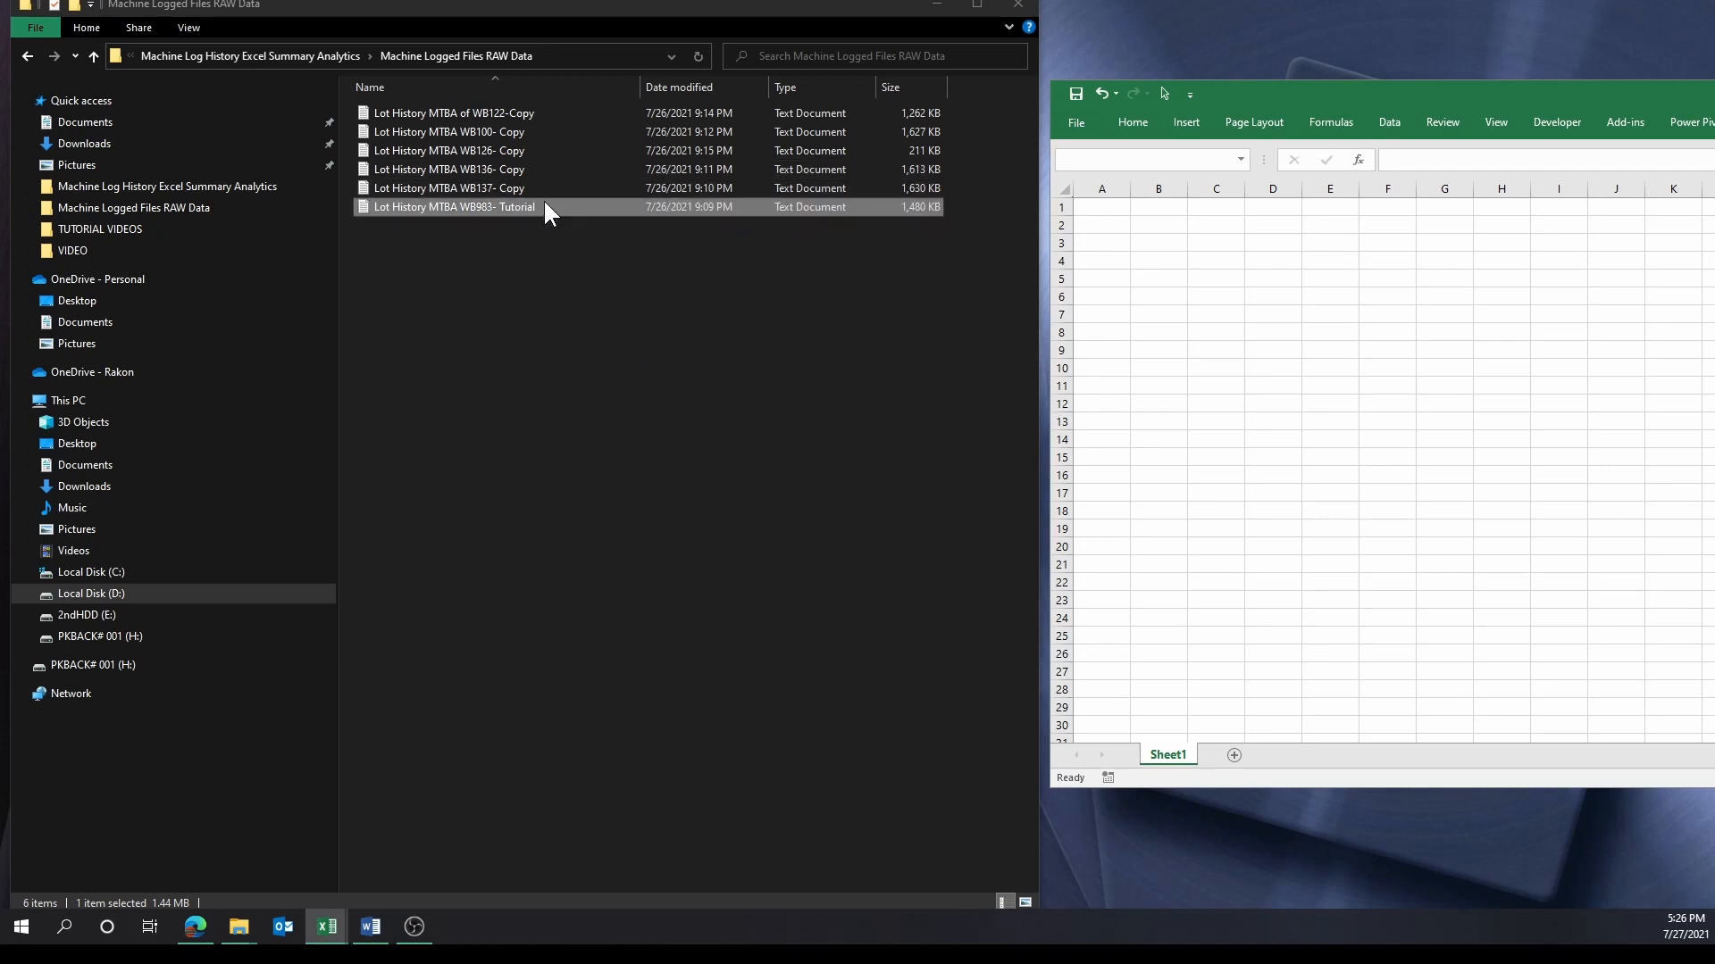
# - Open the raw log file Lot History MTBA WB983- Tutorial in Notepad, look through its text and close it
pyautogui.moveTo(667, 257); pyautogui.dragTo(454, 105)
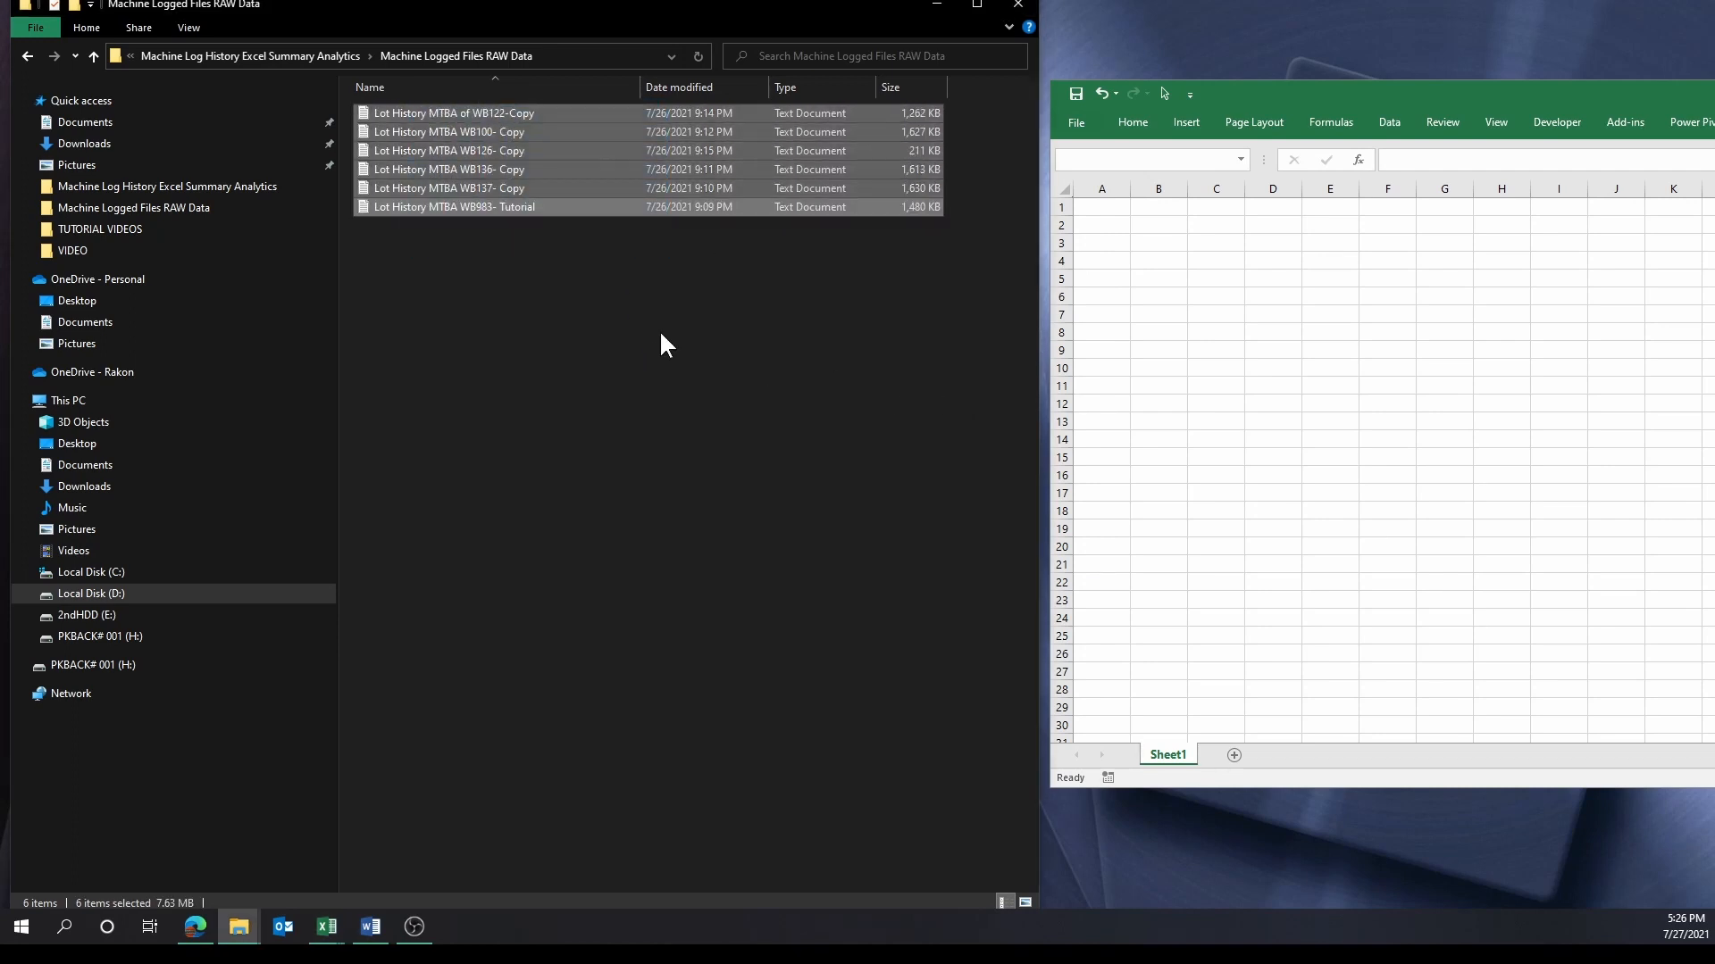
pyautogui.click(566, 255)
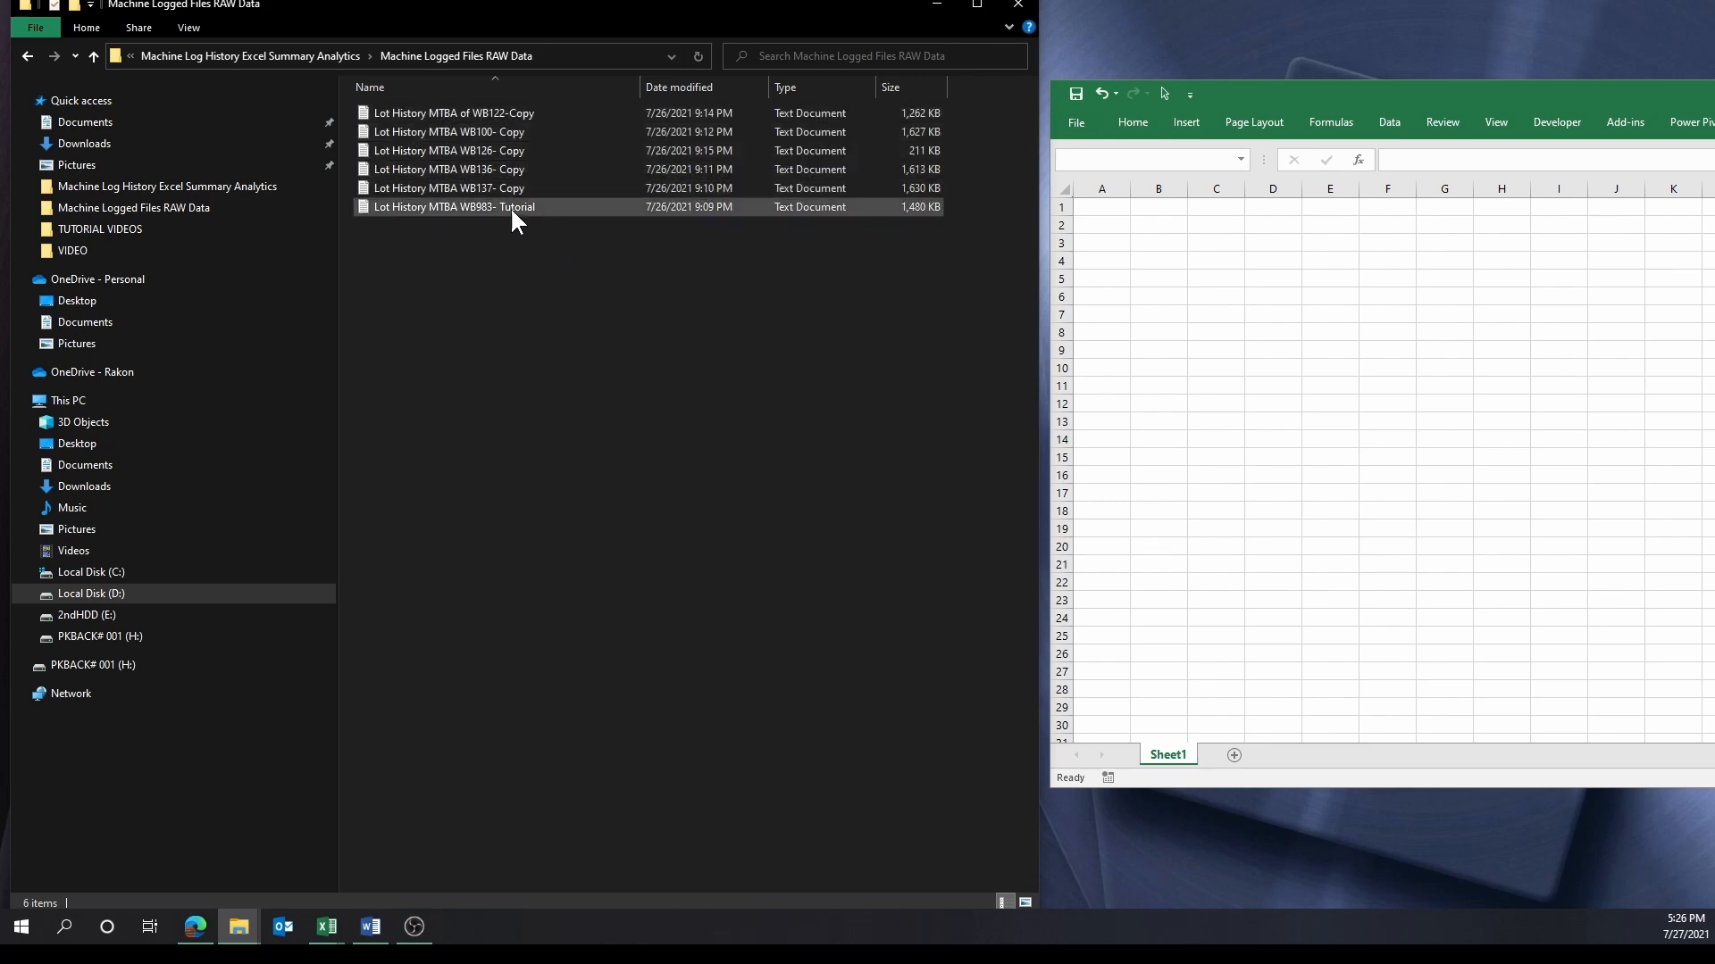
pyautogui.doubleClick(482, 207)
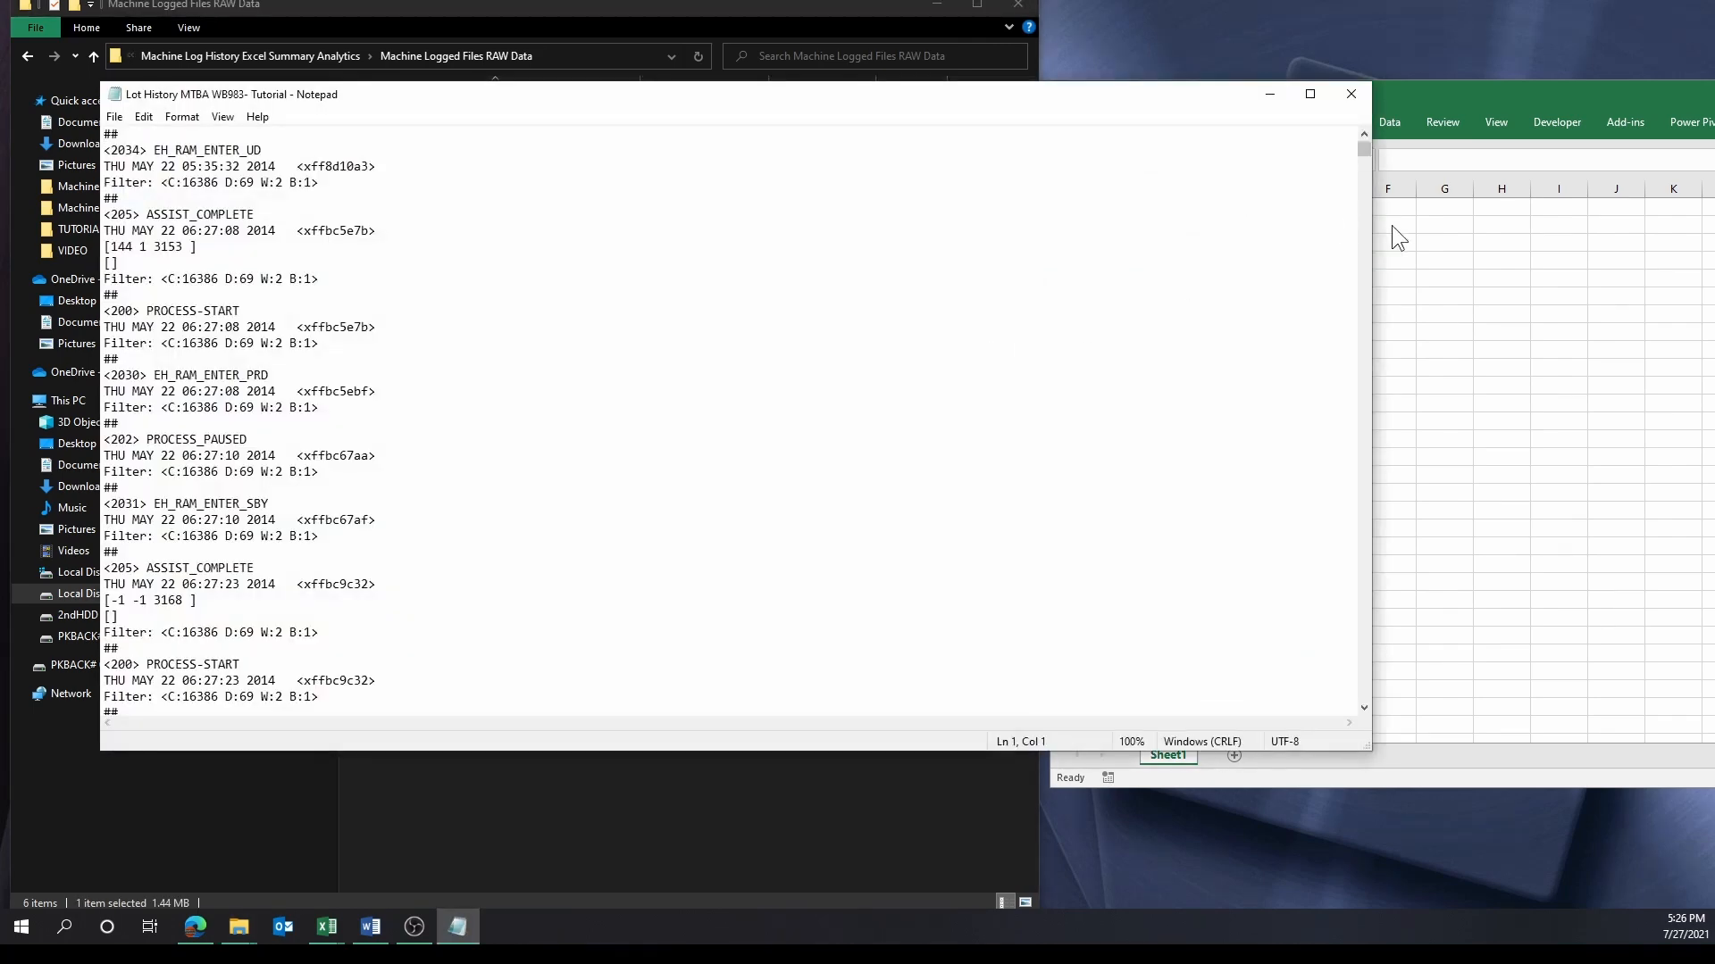
pyautogui.moveTo(1368, 148); pyautogui.dragTo(1355, 424)
pyautogui.hotkey('alt', 'F4')
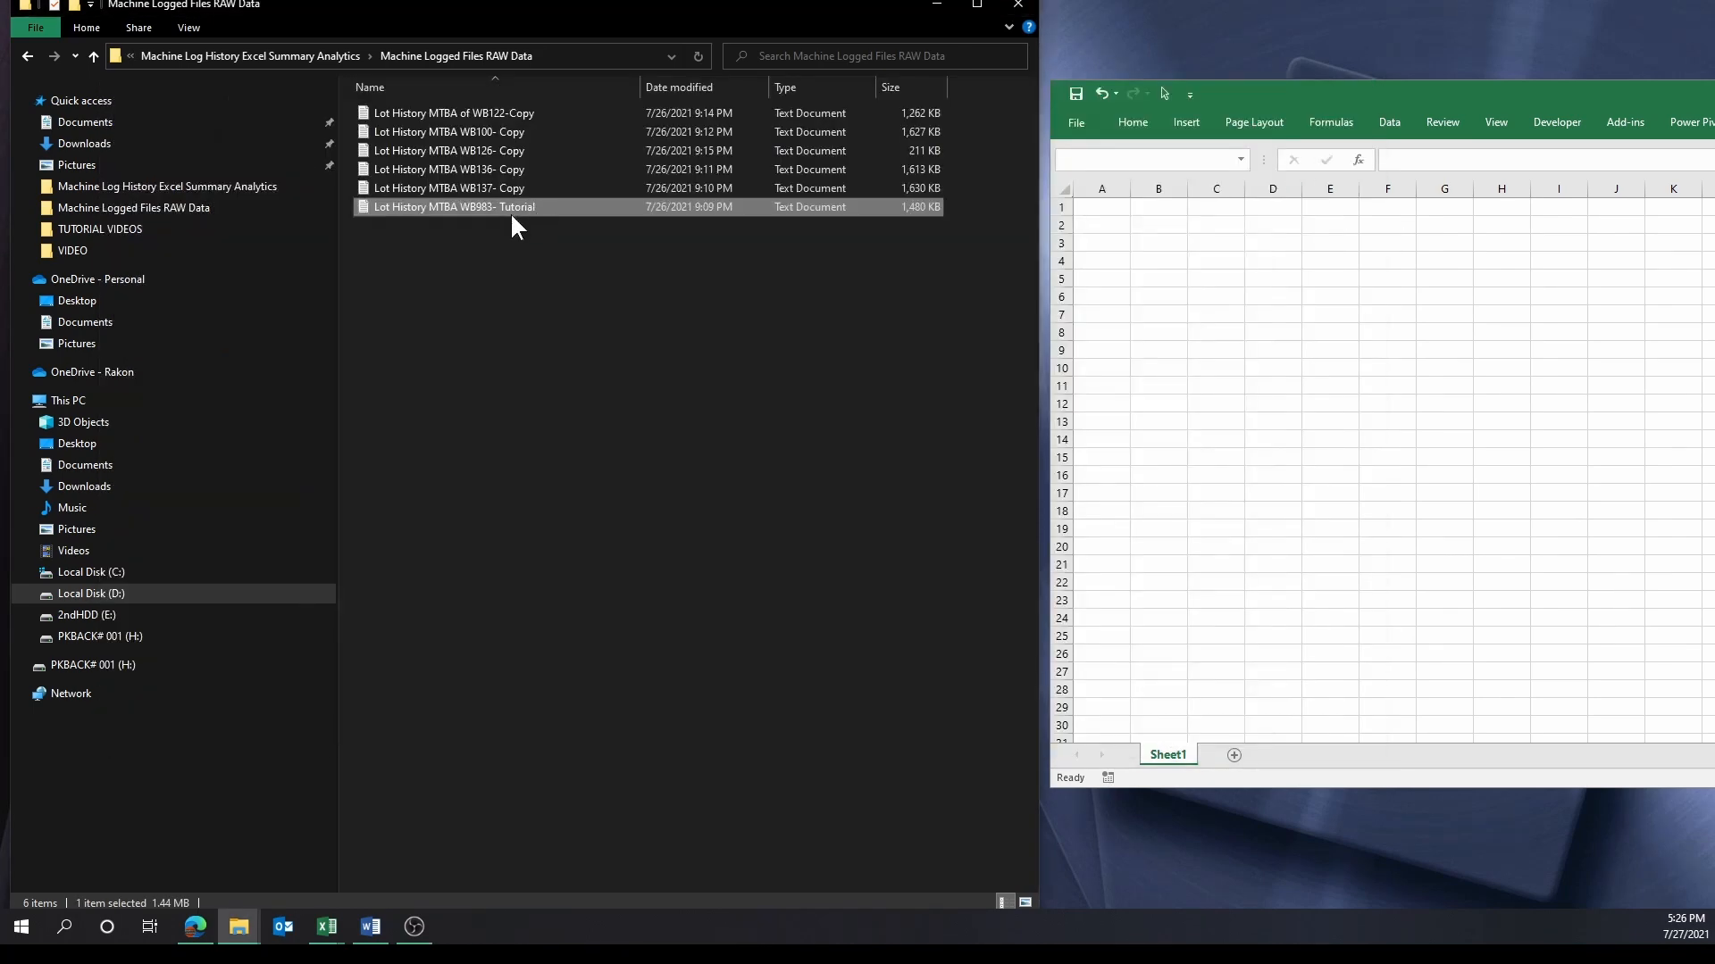
# - Open the Lot History MTBA WB983- Tutorial text file from the Machine Logged Files RAW Data folder in Excel
pyautogui.click(436, 188)
pyautogui.click(456, 208)
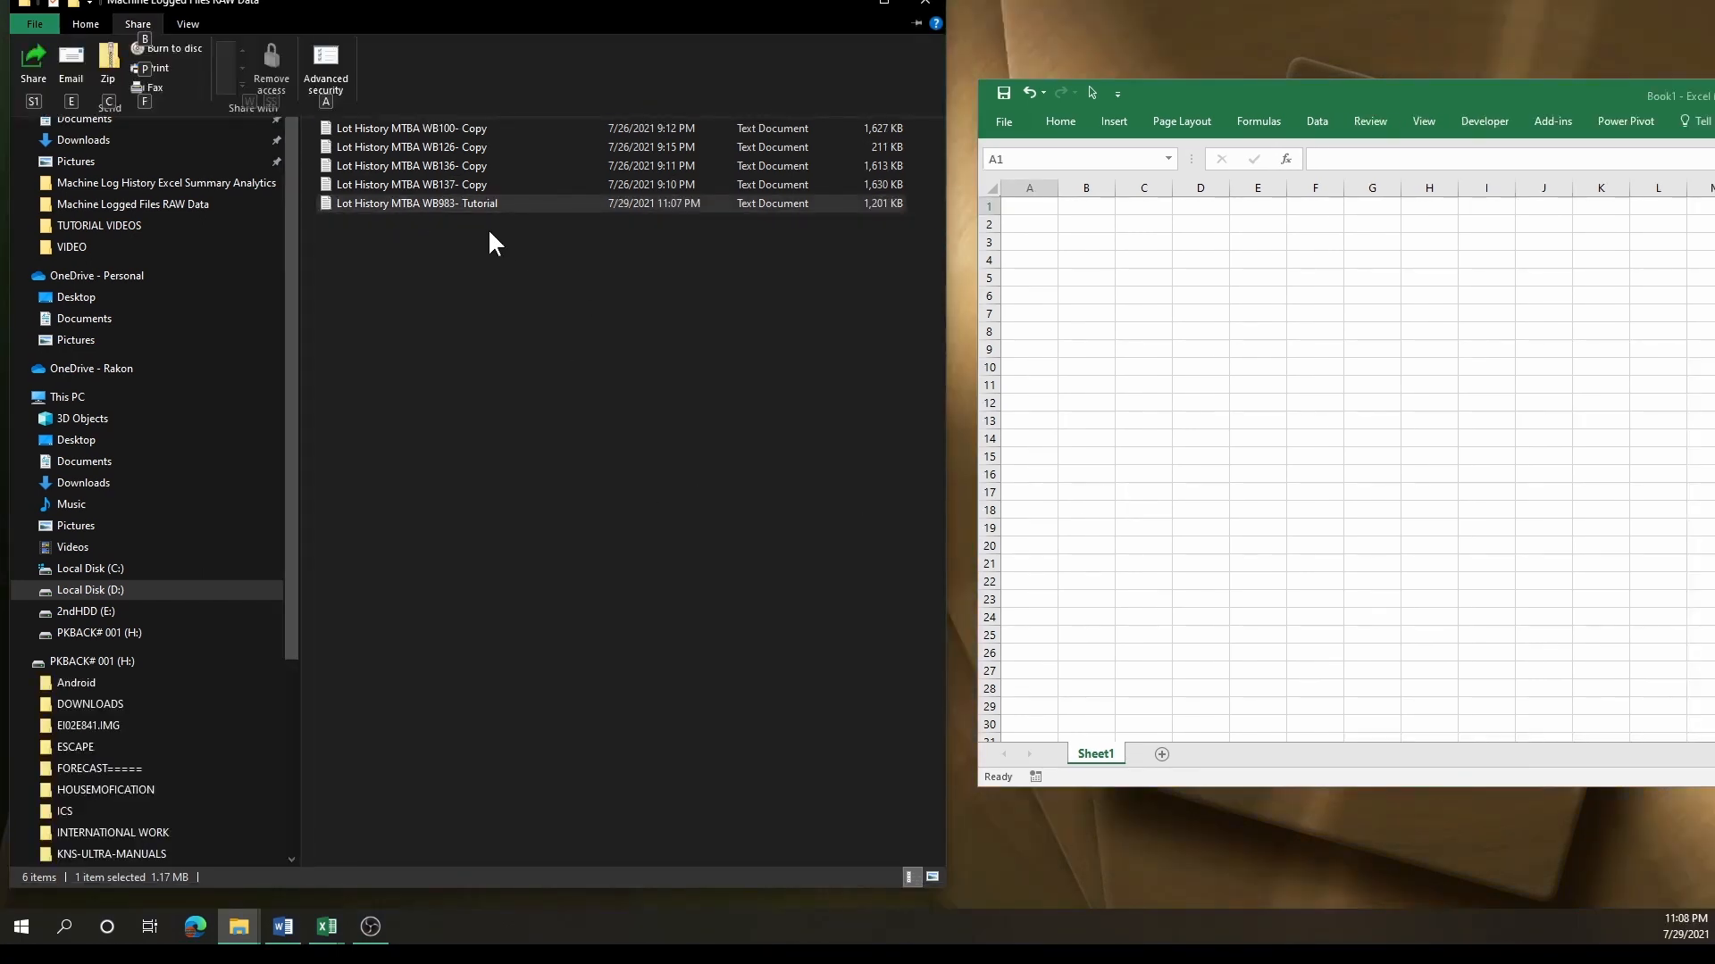
pyautogui.press('Escape')
pyautogui.moveTo(531, 240); pyautogui.dragTo(359, 113)
pyautogui.click(406, 323)
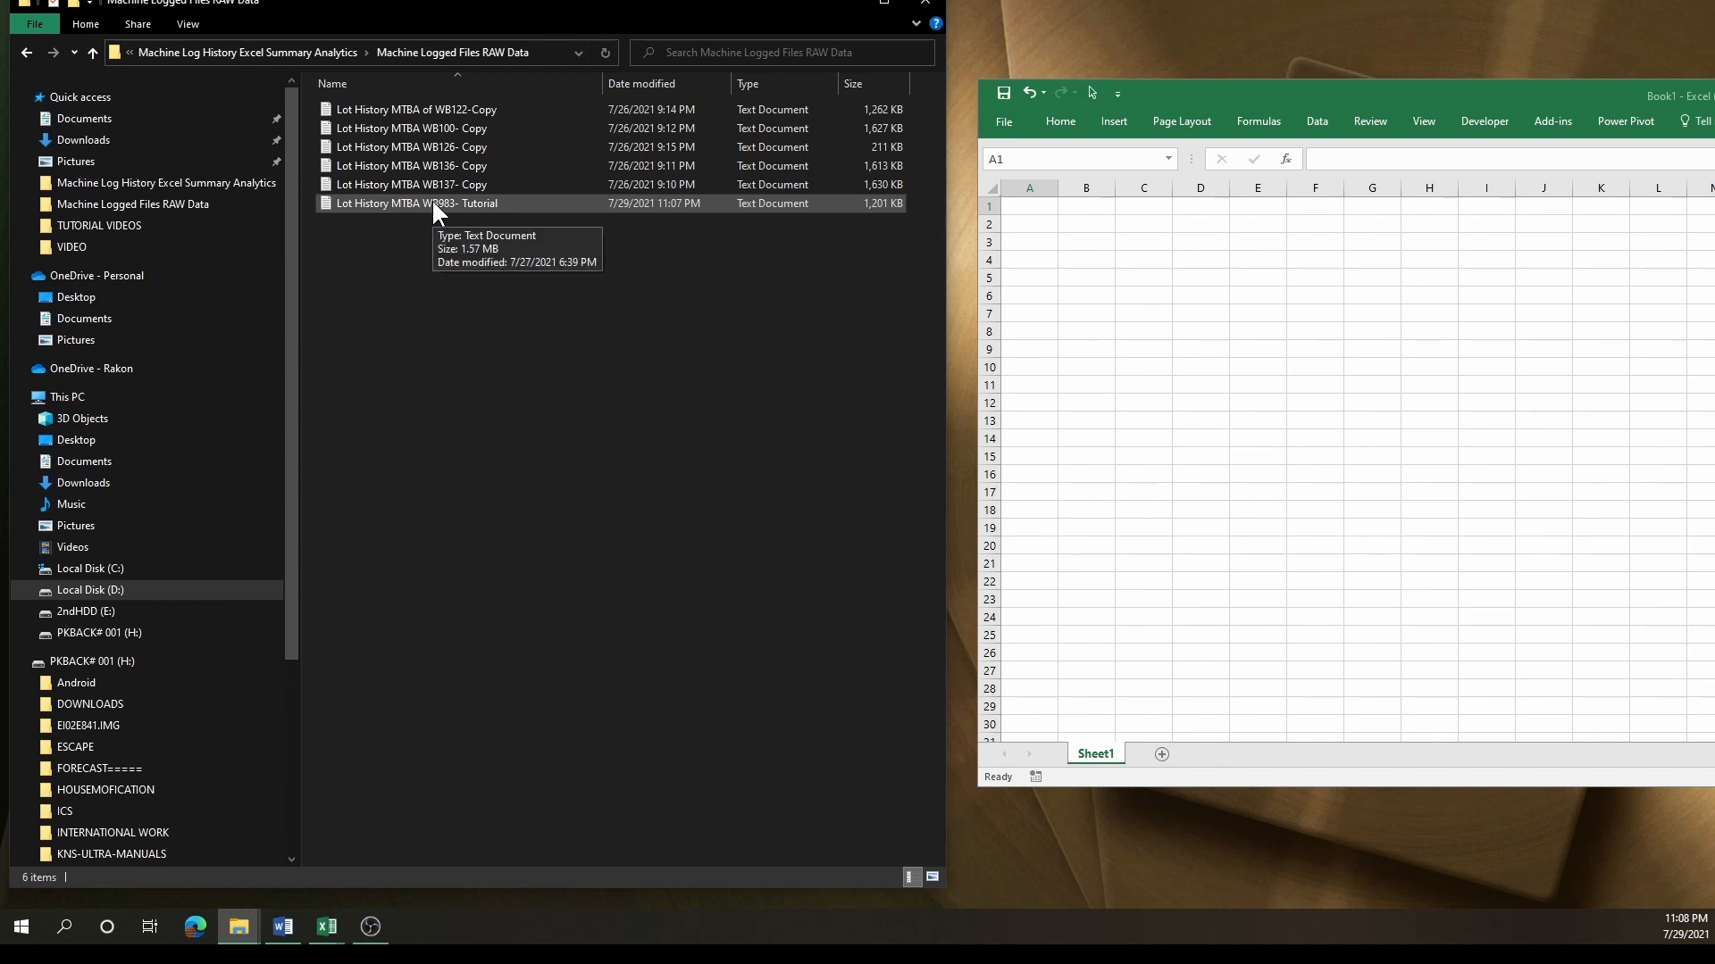
pyautogui.moveTo(436, 209); pyautogui.dragTo(1261, 390)
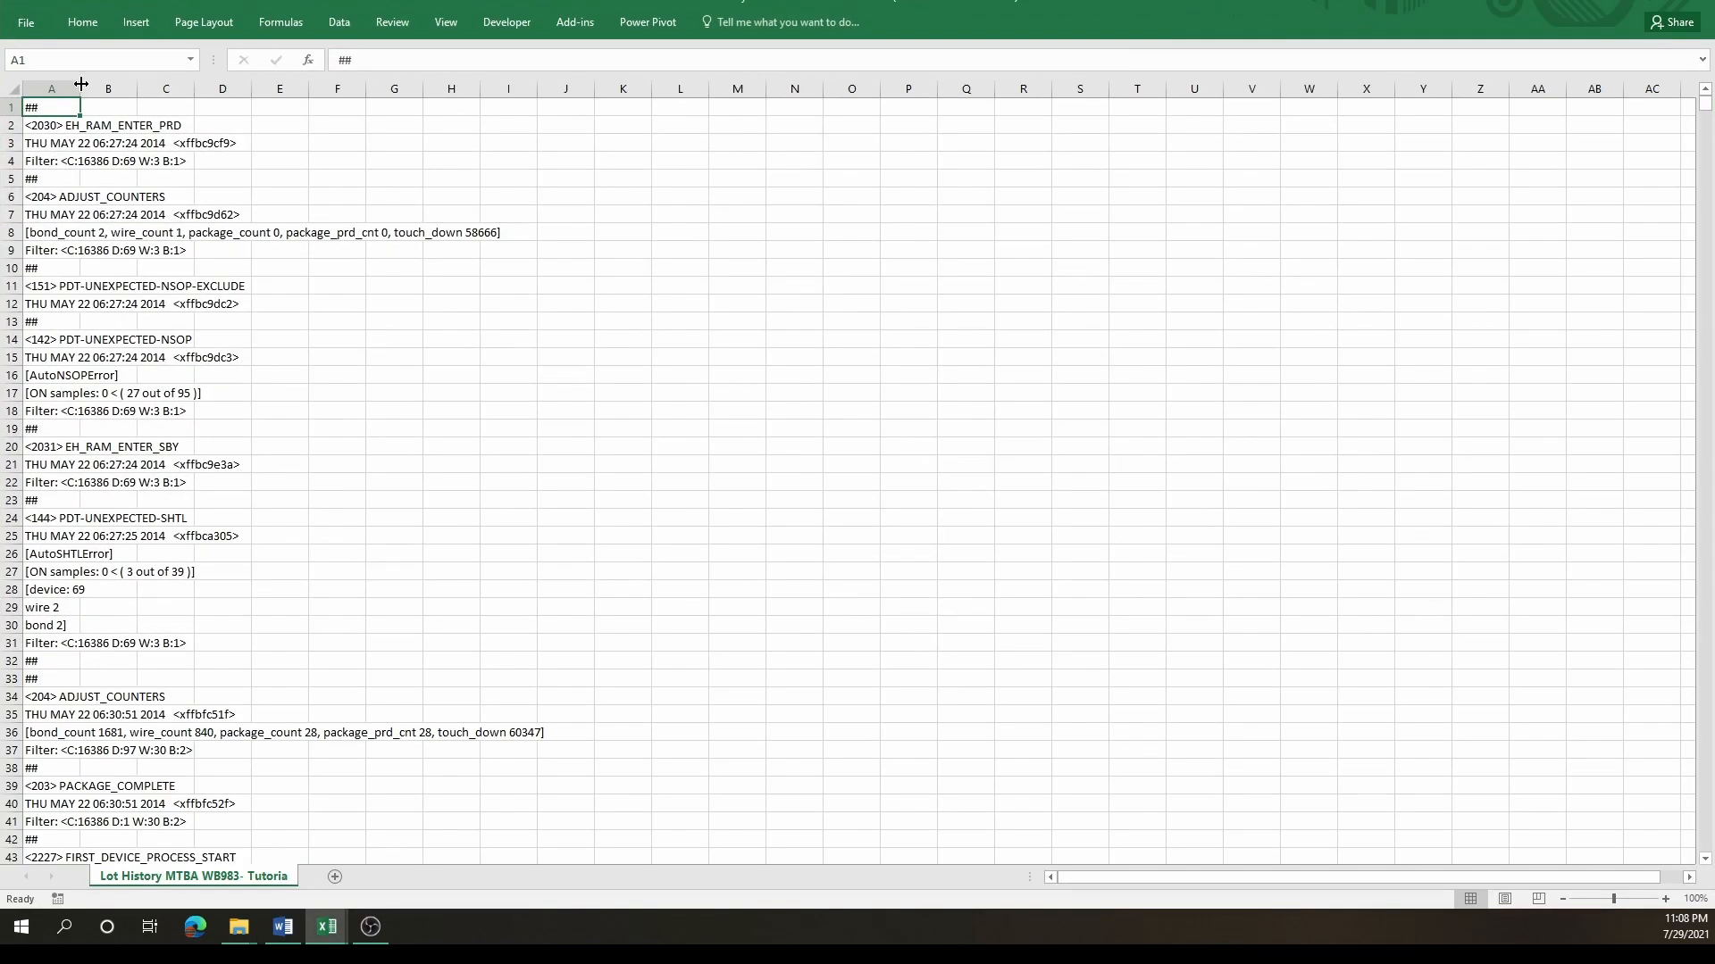
# - Widen column A to fit the imported log lines and look through the rows
pyautogui.moveTo(80, 89); pyautogui.dragTo(465, 168)
pyautogui.moveTo(1708, 109); pyautogui.dragTo(1712, 393)
pyautogui.moveTo(1712, 284); pyautogui.dragTo(1712, 286)
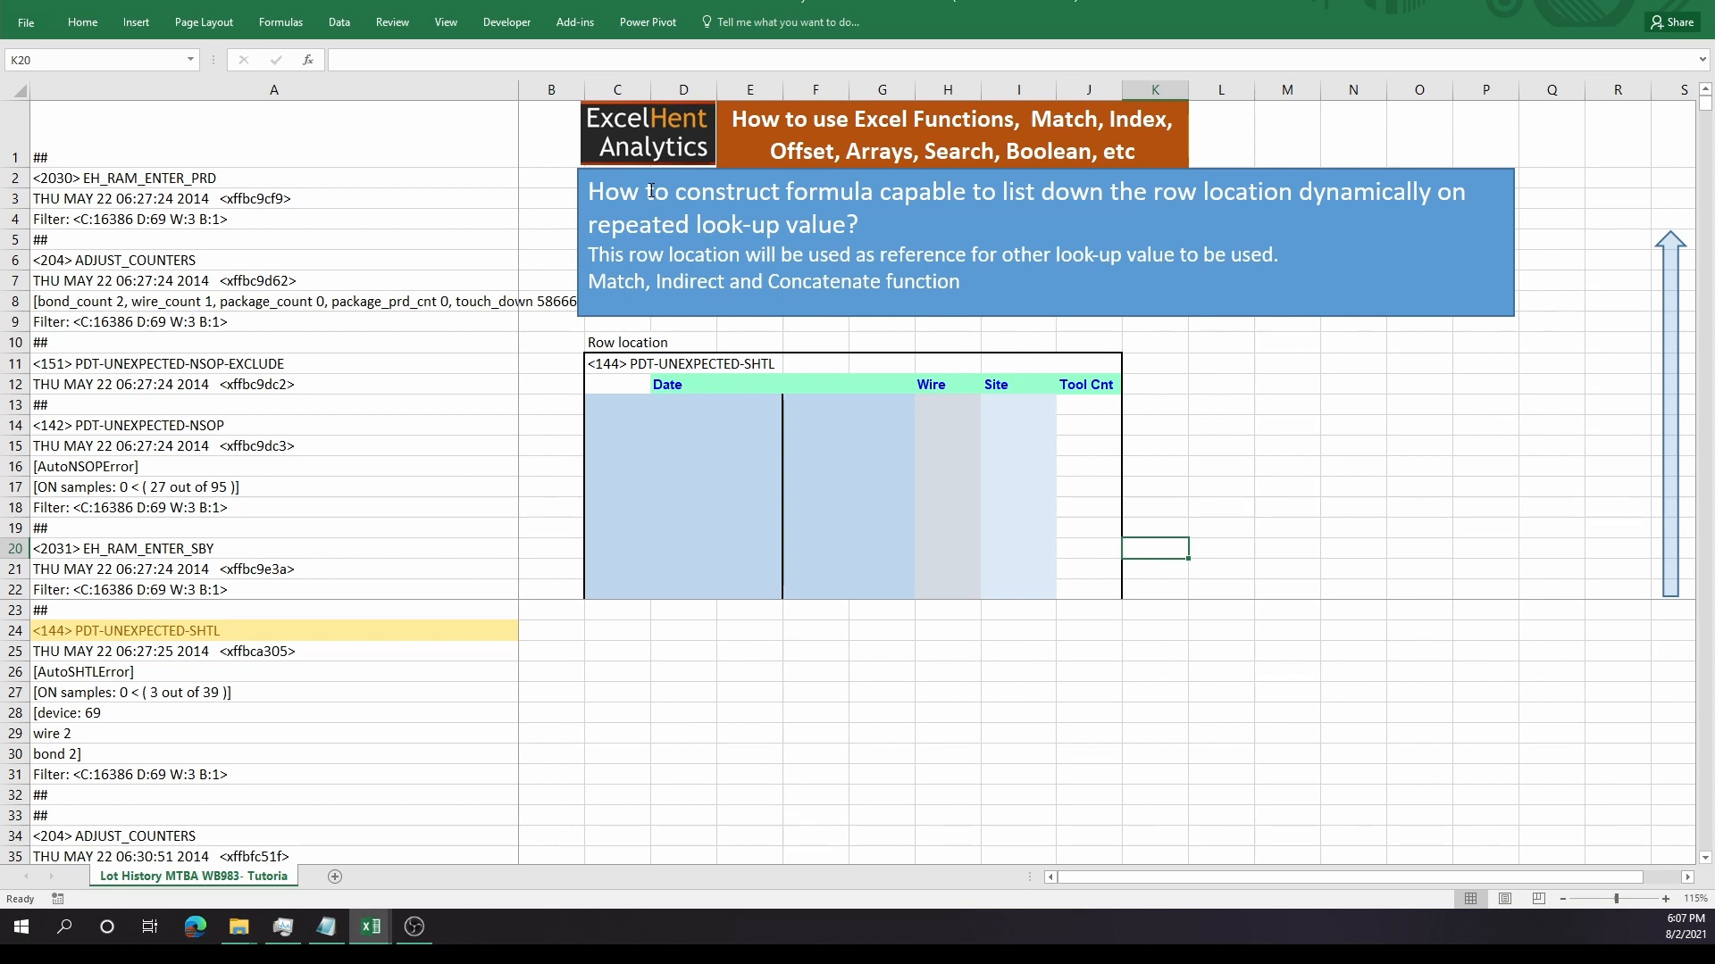
# - Review the task description, the look-up value in C11 and the empty row-location table below it
pyautogui.moveTo(651, 191); pyautogui.dragTo(1397, 197)
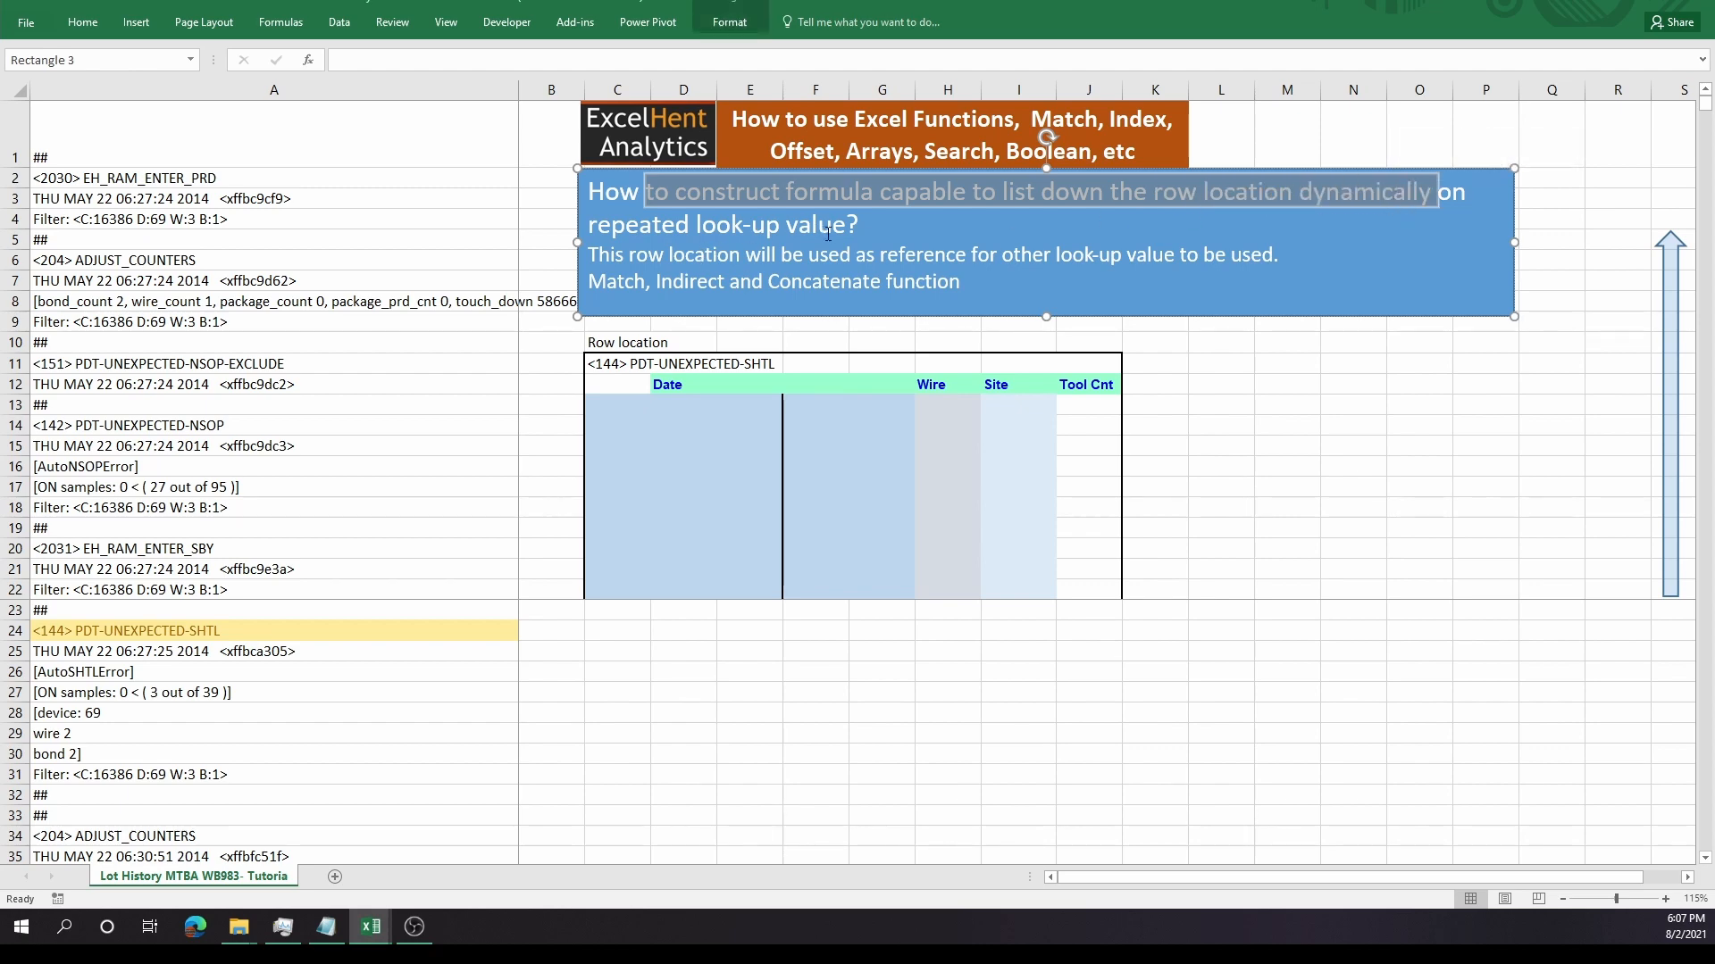
pyautogui.moveTo(618, 411); pyautogui.dragTo(618, 542)
pyautogui.click(627, 362)
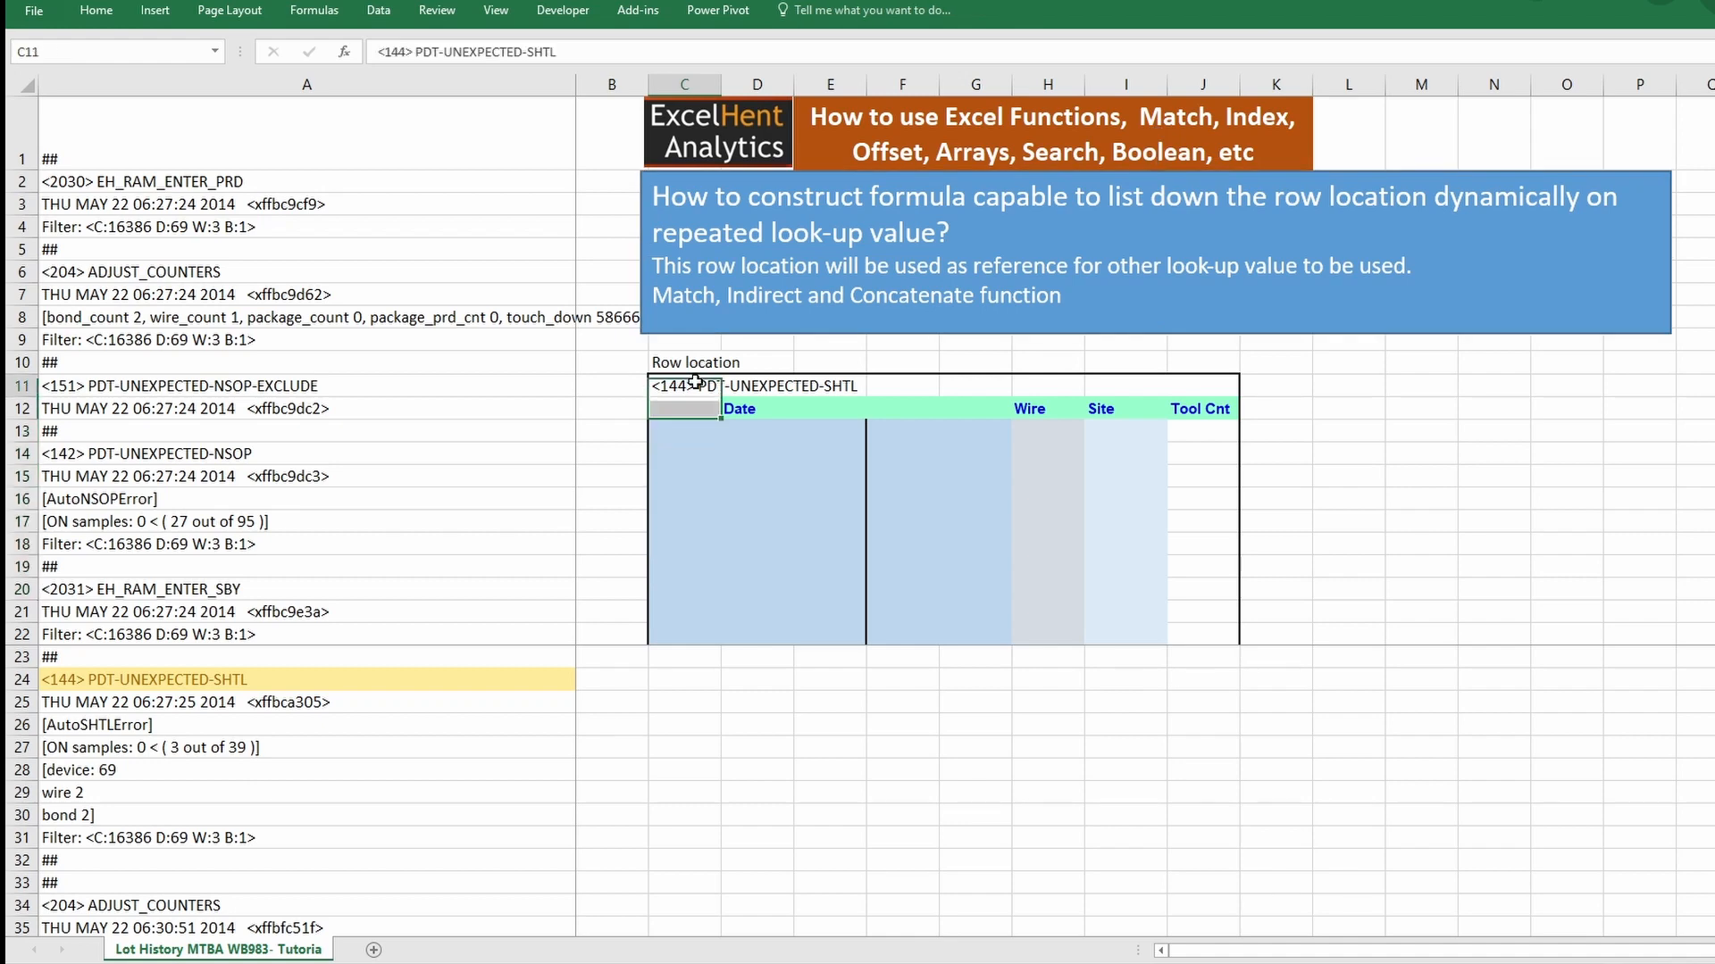
pyautogui.press('F2')
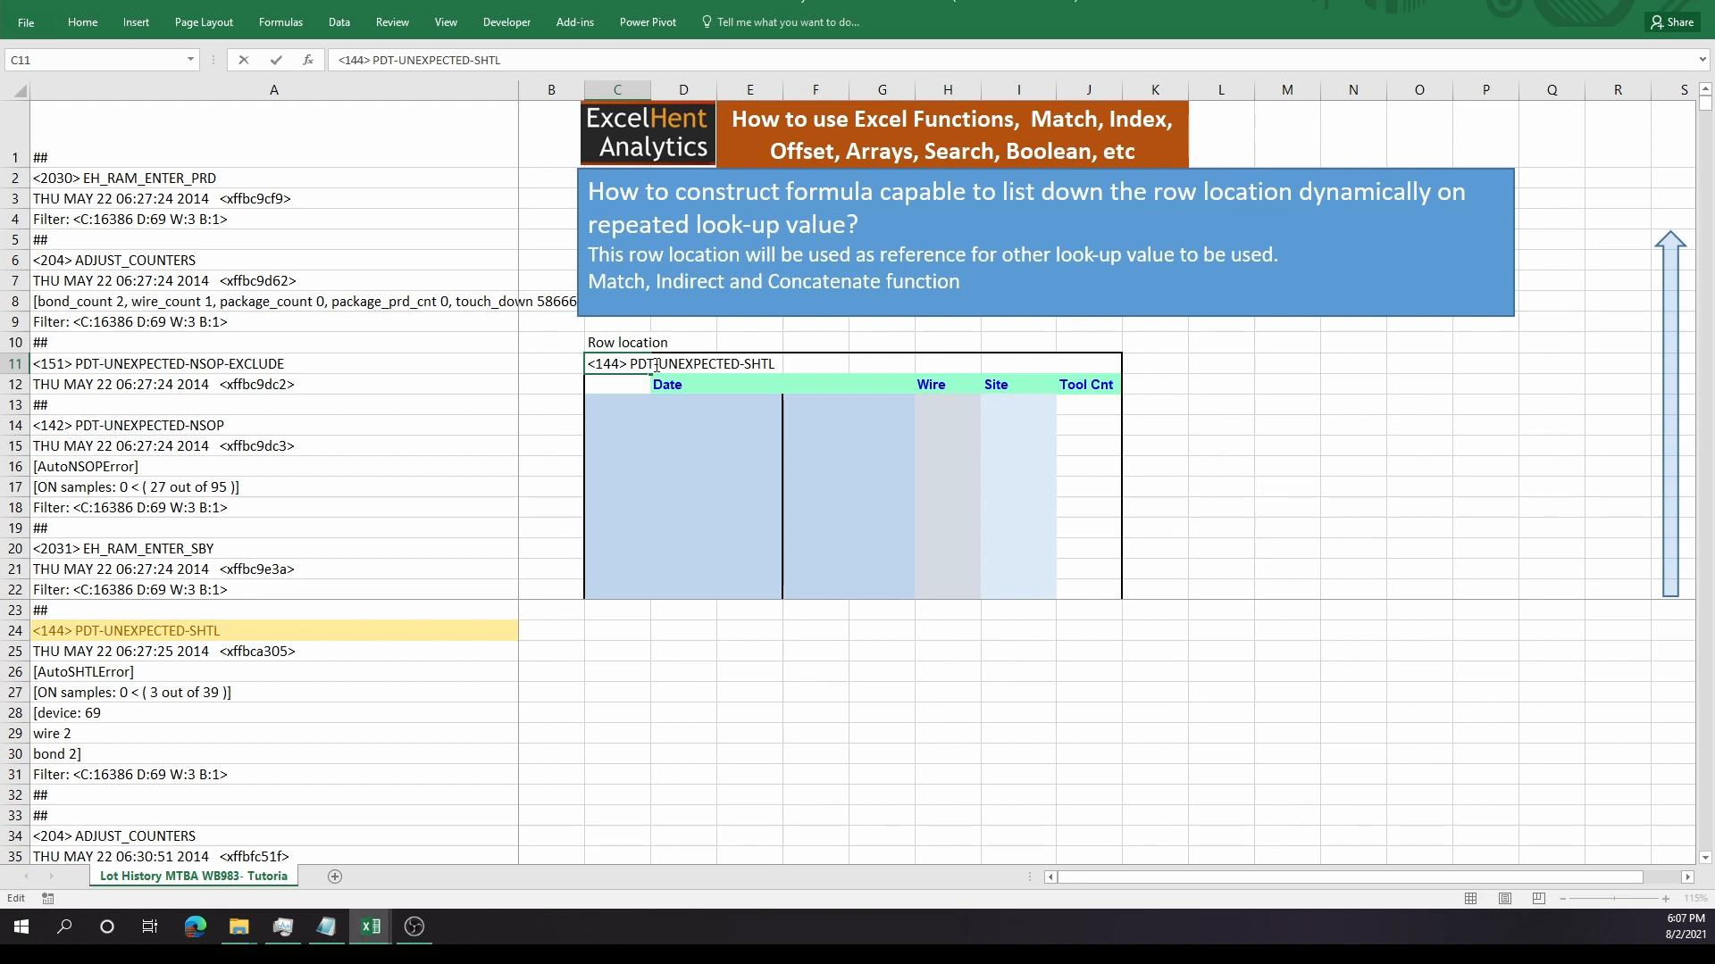
pyautogui.moveTo(653, 364); pyautogui.dragTo(638, 364)
pyautogui.moveTo(631, 366); pyautogui.dragTo(629, 366)
pyautogui.press('Escape')
pyautogui.moveTo(666, 399); pyautogui.dragTo(1081, 589)
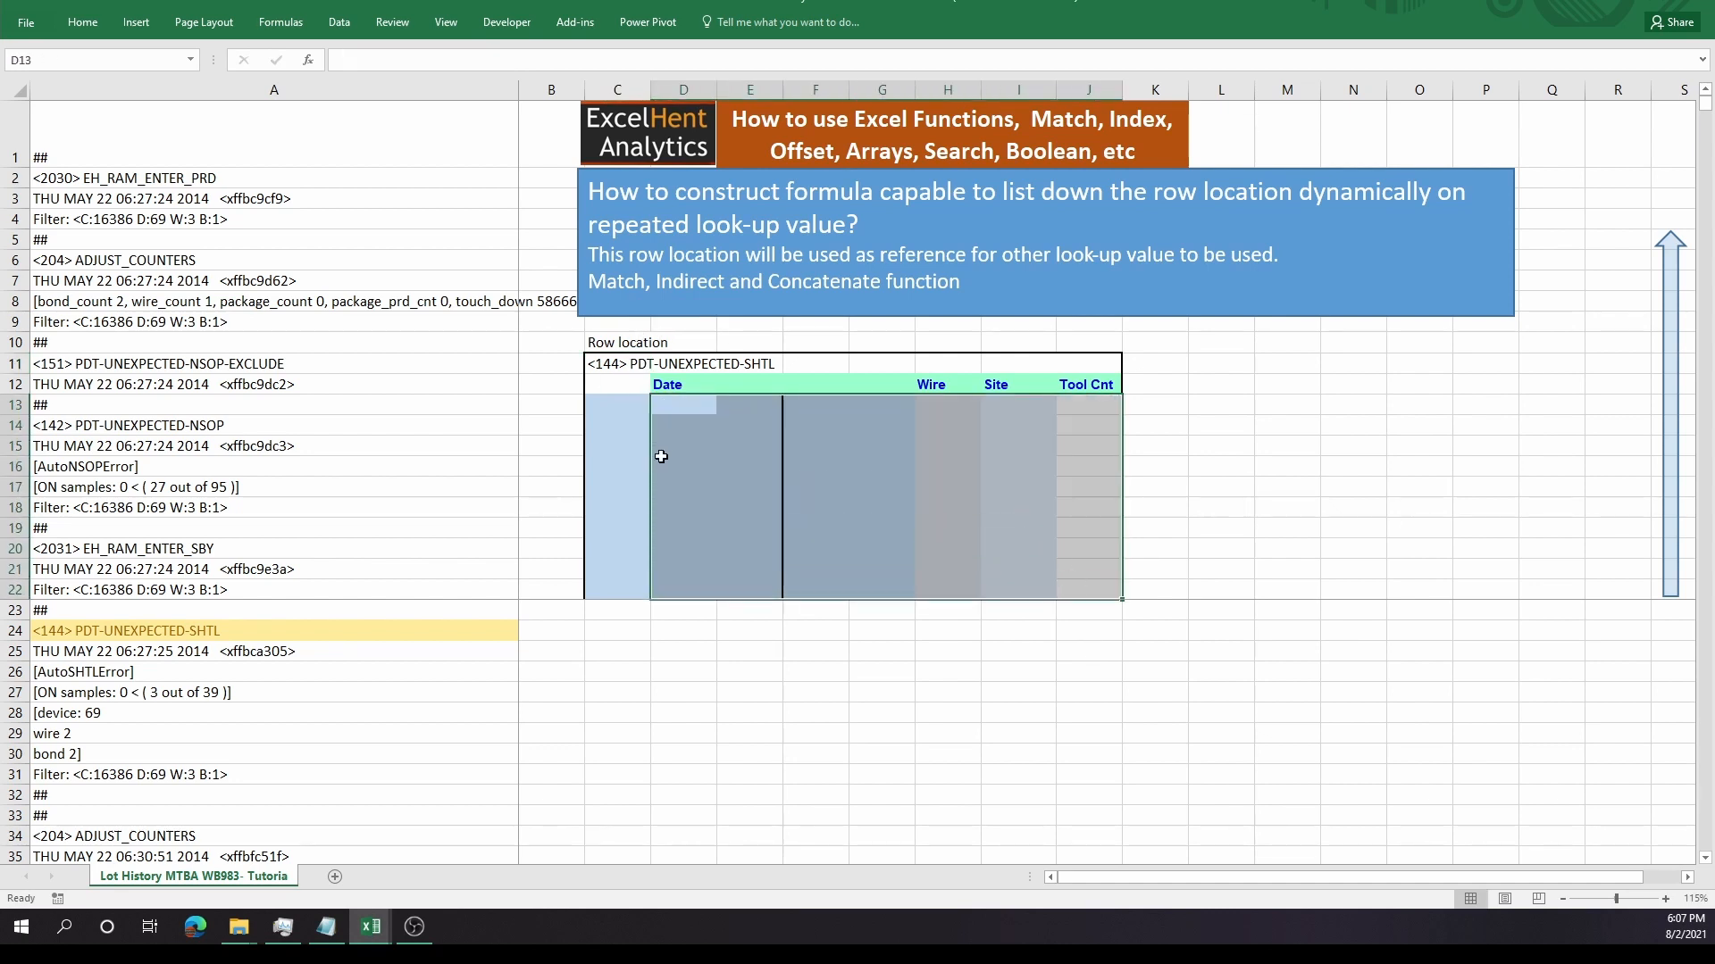
pyautogui.click(624, 404)
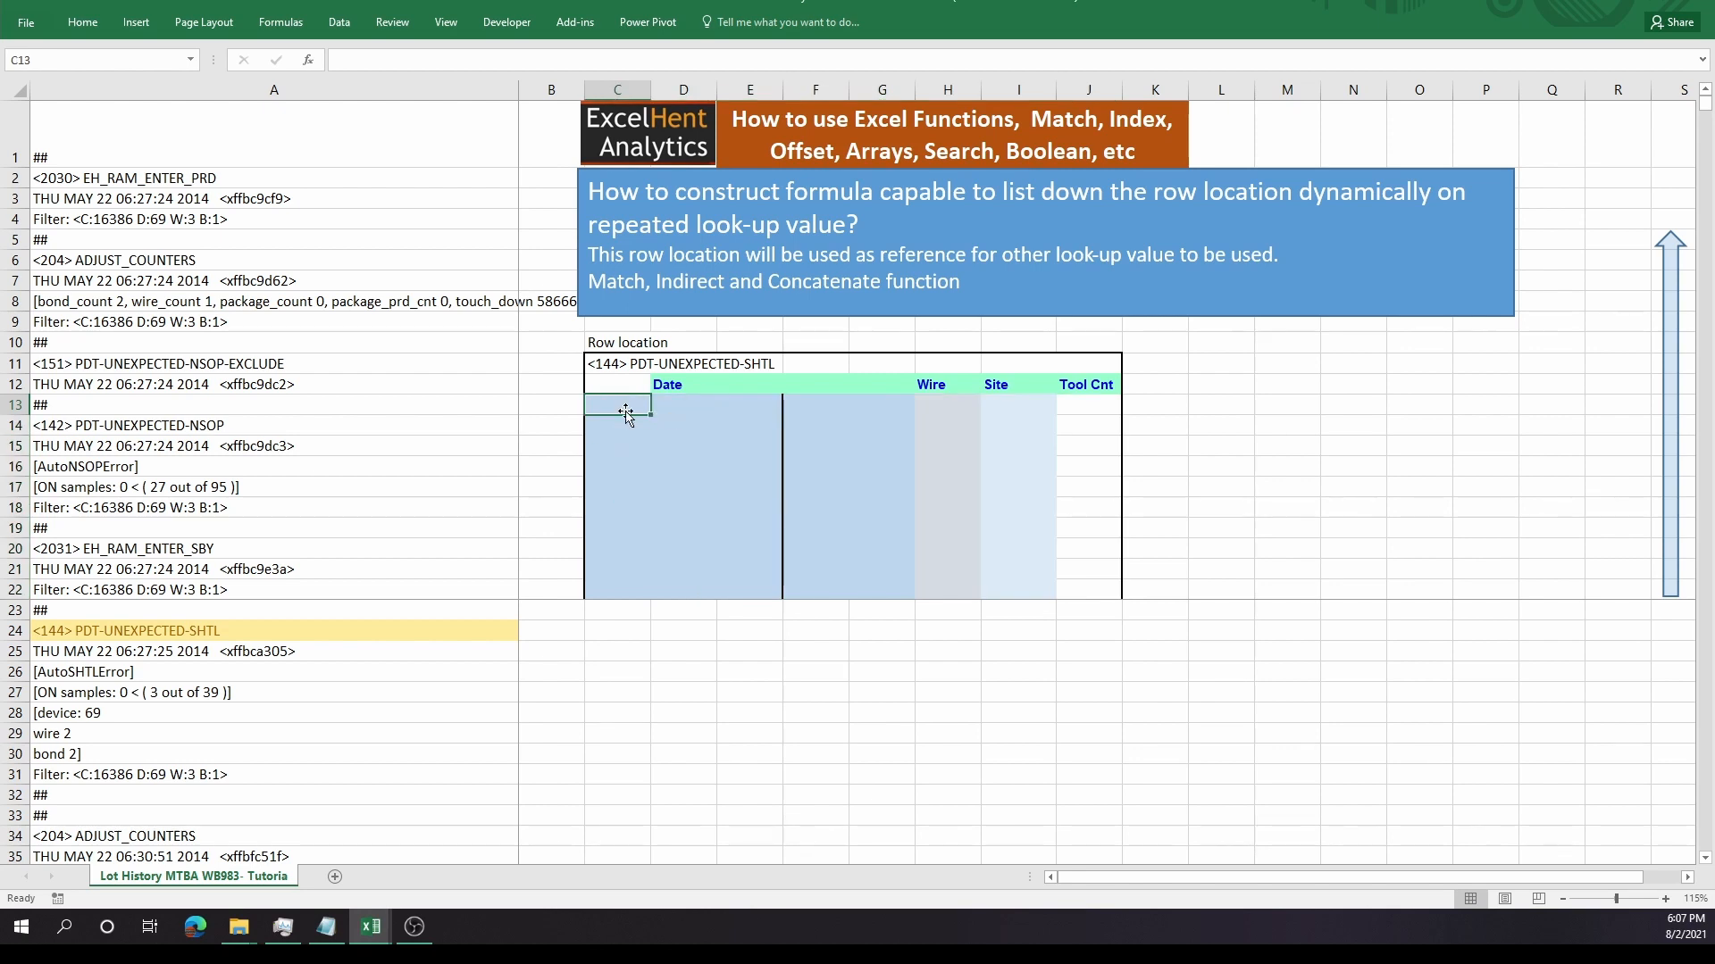
pyautogui.moveTo(624, 405); pyautogui.dragTo(611, 532)
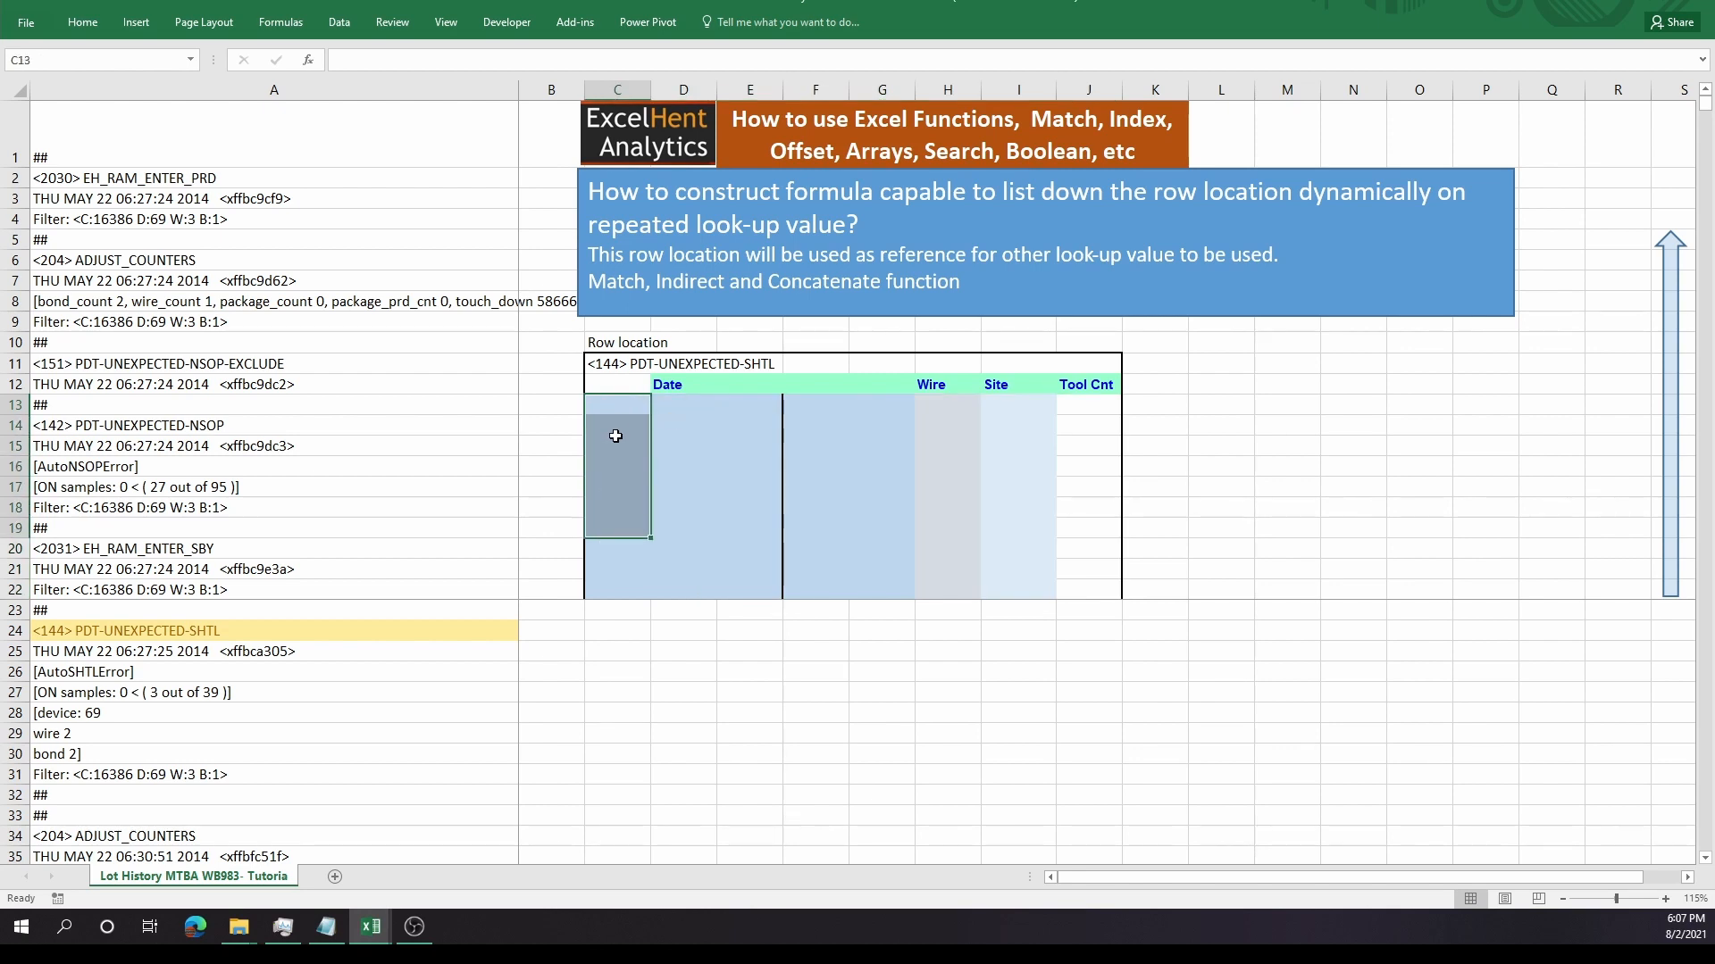
# - Enter 24 in C13 as the row location of the first <144> PDT-UNEXPECTED-SHTL entry and check it against that log row
pyautogui.click(617, 408)
pyautogui.write('2')
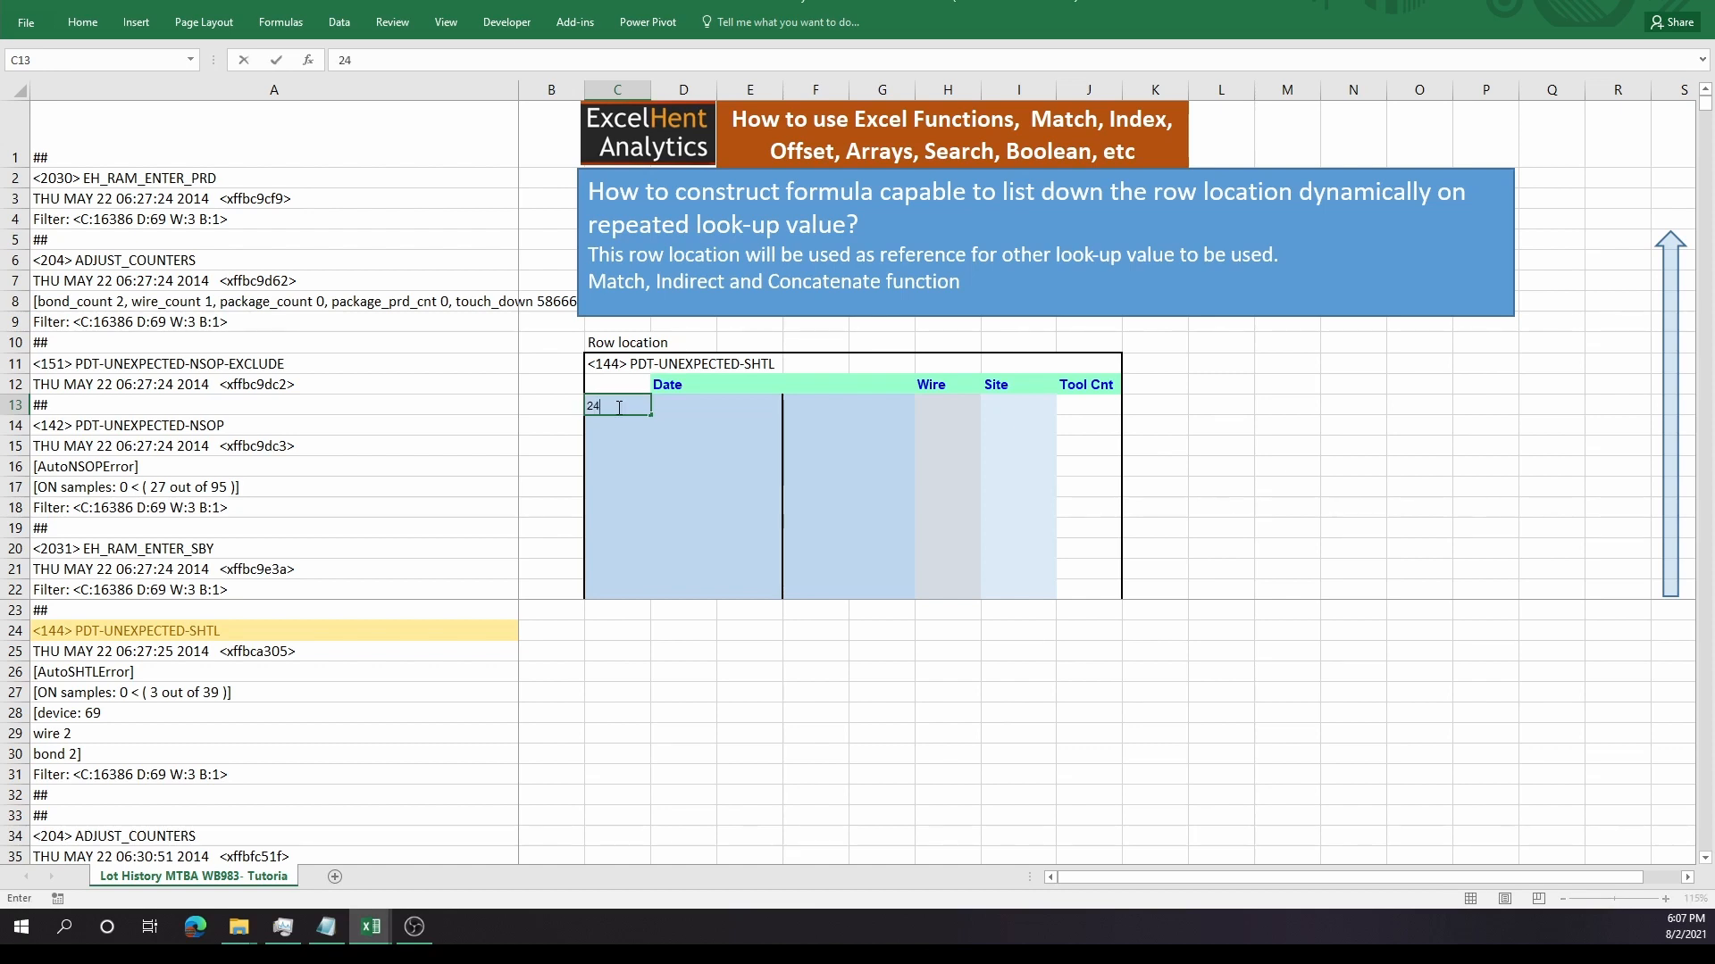
pyautogui.write('4')
pyautogui.press('Return')
pyautogui.click(15, 631)
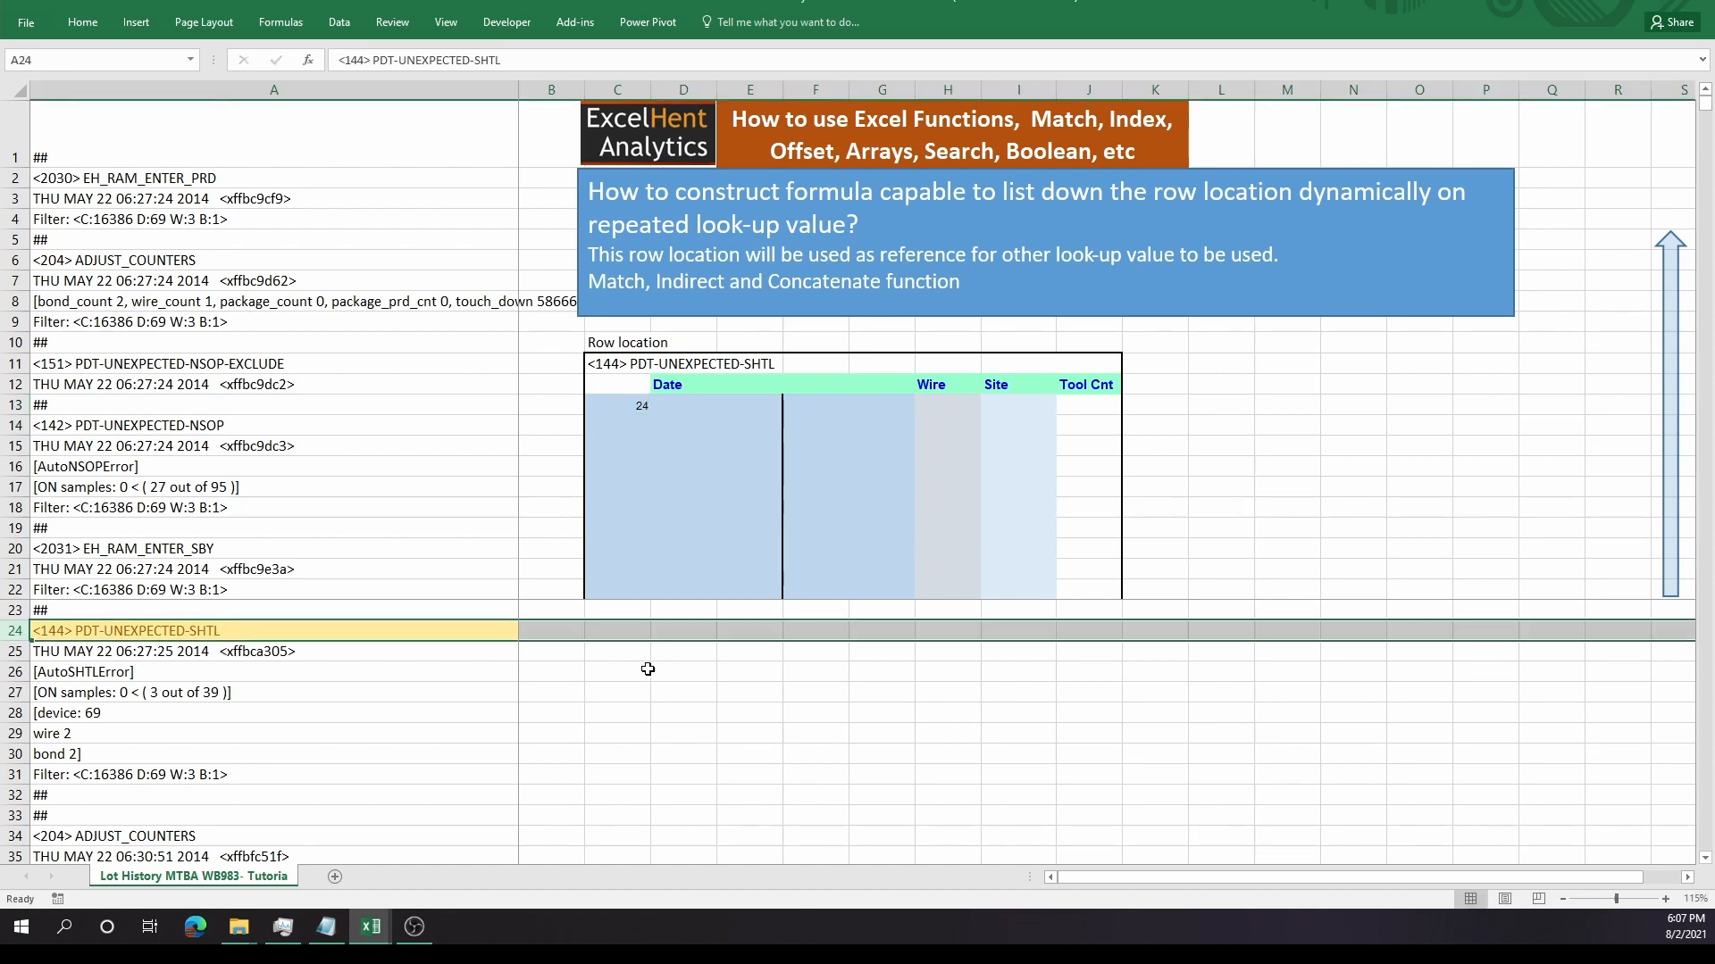
pyautogui.click(648, 668)
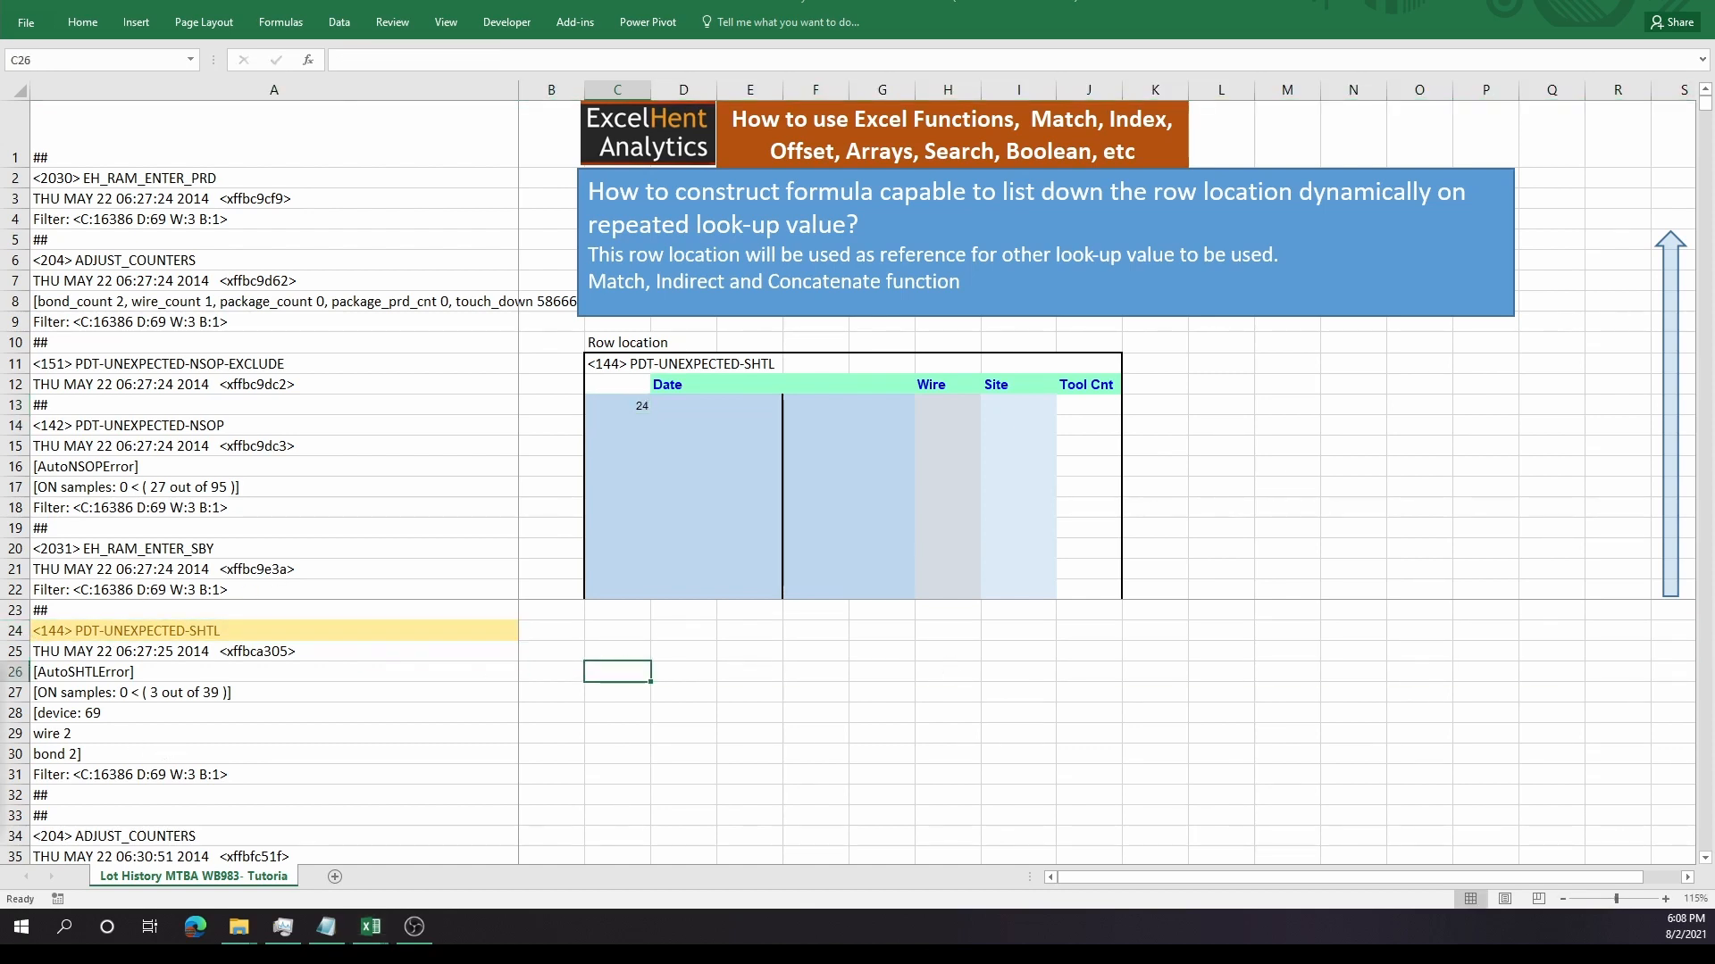
# - Find the next <144> PDT-UNEXPECTED-SHTL entry in the log and record its row number, 55, in C14
pyautogui.hotkey('ctrl', 'f')
pyautogui.click(808, 770)
pyautogui.click(623, 428)
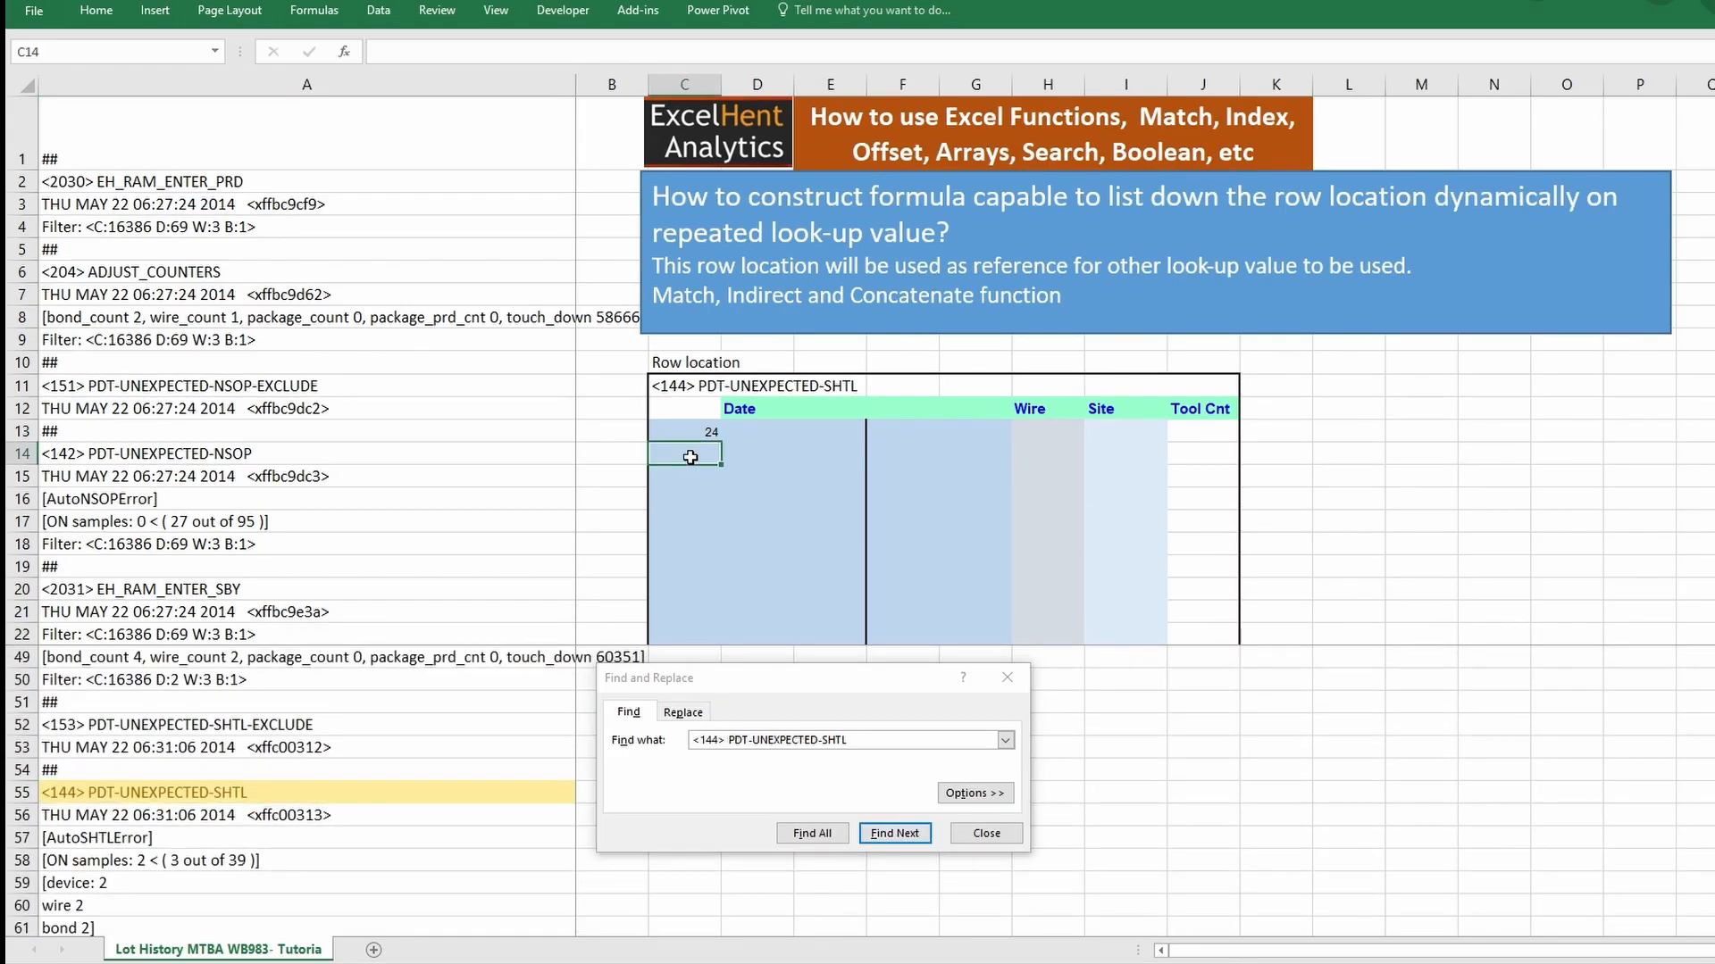
pyautogui.write('55')
pyautogui.press('Return')
# - Find the third <144> PDT-UNEXPECTED-SHTL entry and record its row number, 97, in C15
pyautogui.hotkey('ctrl', 'f')
pyautogui.press('Return')
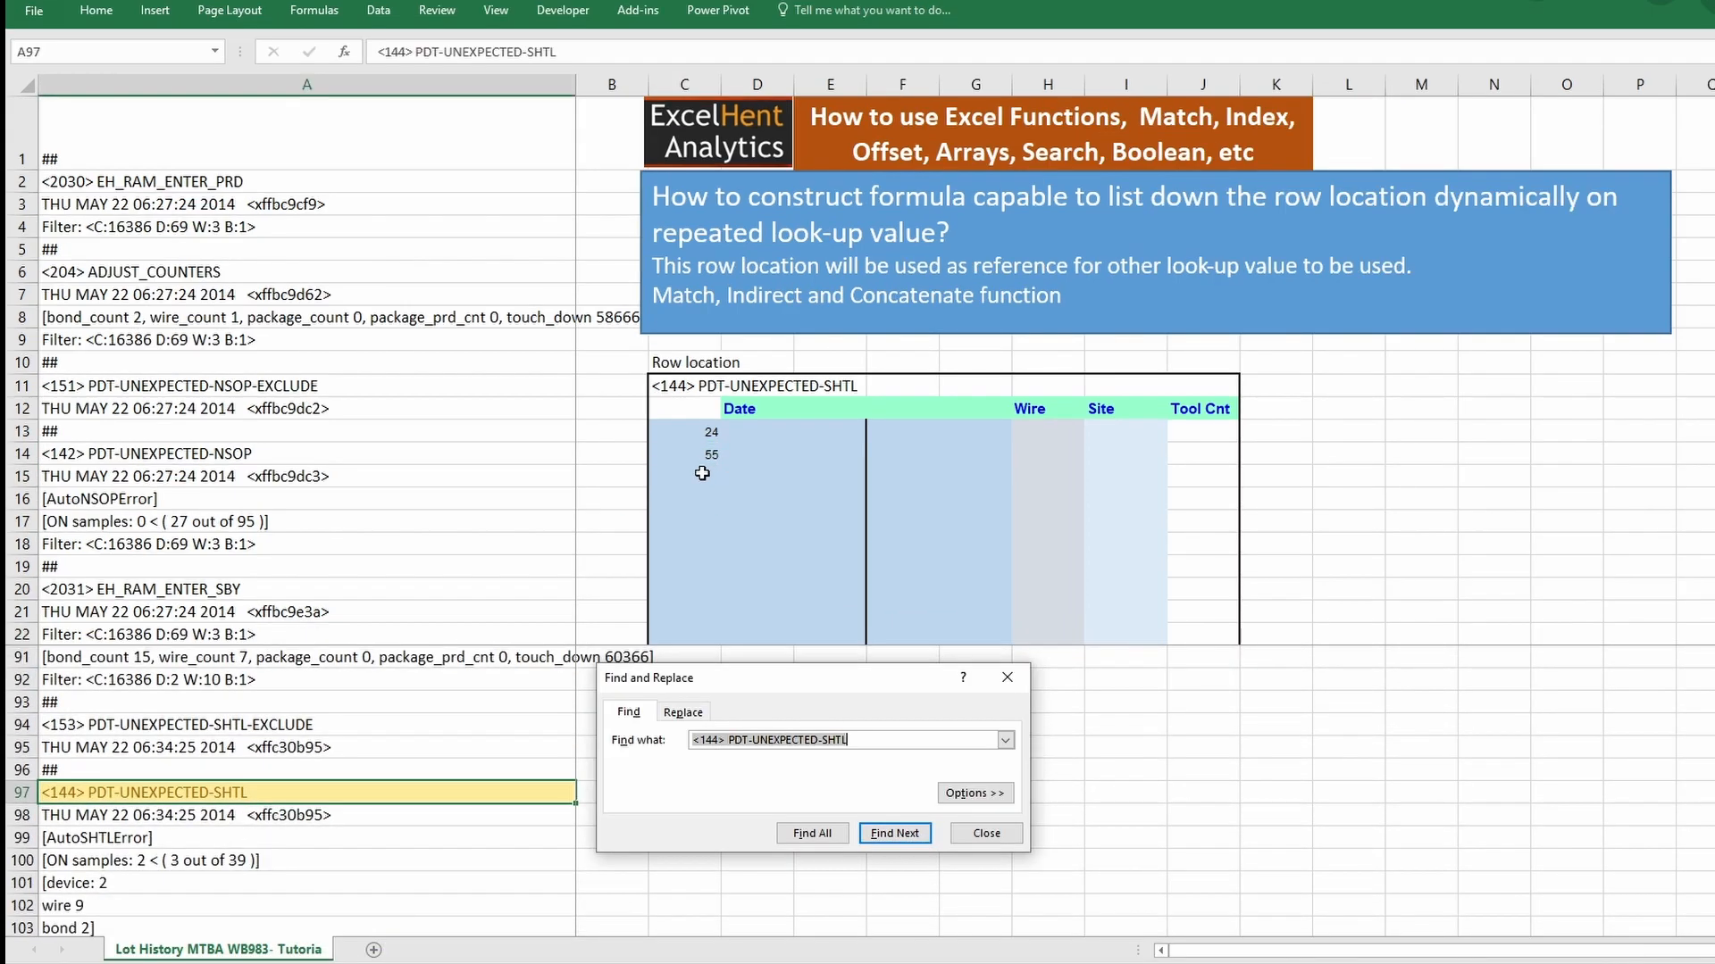
pyautogui.click(702, 473)
pyautogui.write('97')
pyautogui.press('Return')
# - Find the fourth <144> PDT-UNEXPECTED-SHTL entry, record its row number, 157, in C16, and close the search
pyautogui.hotkey('ctrl', 'f')
pyautogui.press('Return')
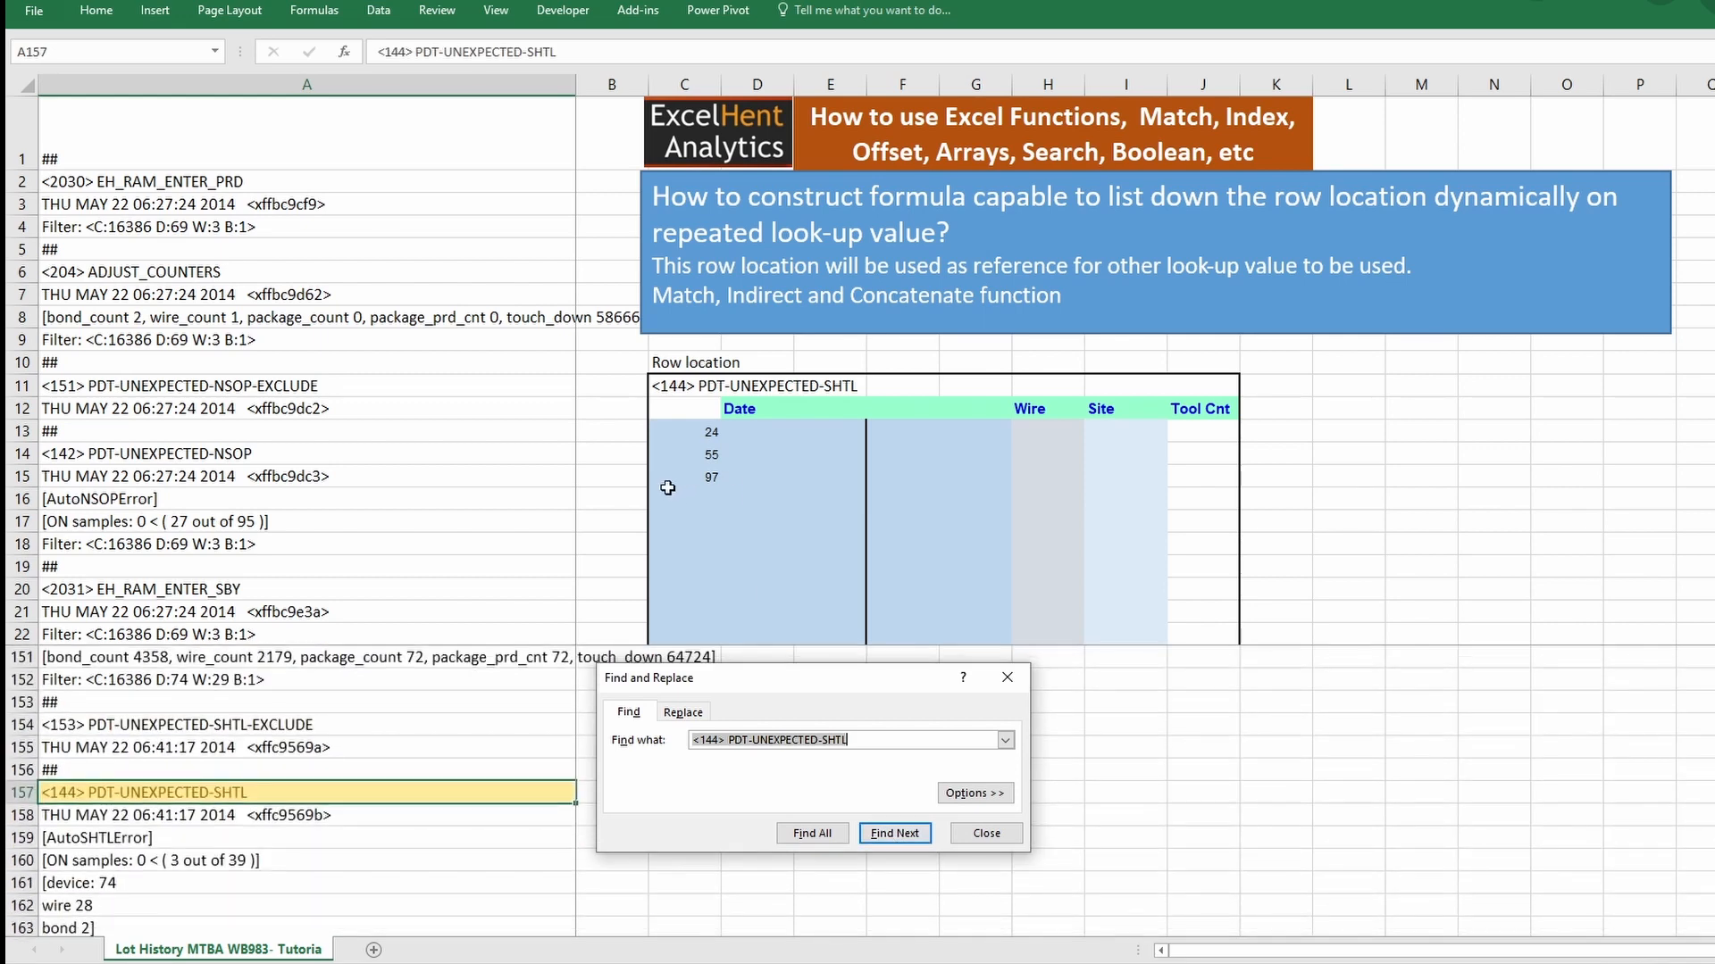
pyautogui.click(667, 488)
pyautogui.write('157')
pyautogui.press('Return')
pyautogui.hotkey('ctrl', 'f')
pyautogui.press('Escape')
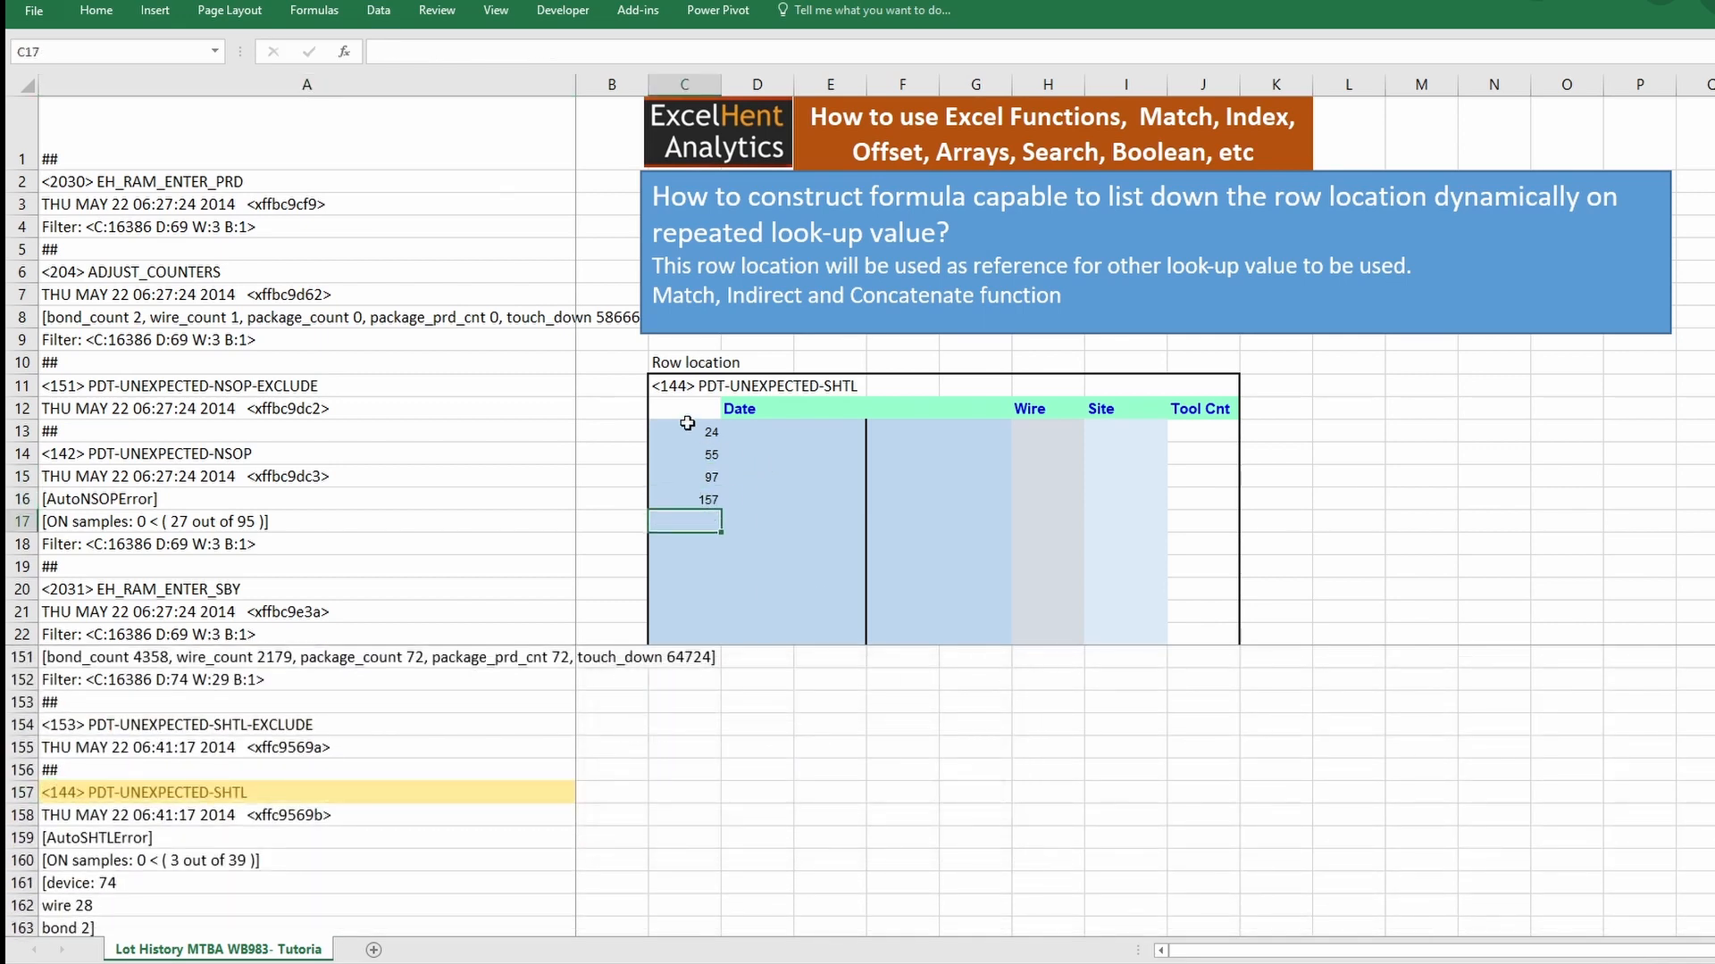
# - Copy the row numbers in C13:C16 into B13:B16 as values only and clear the originals from C13:C16
pyautogui.moveTo(687, 423); pyautogui.dragTo(692, 500)
pyautogui.hotkey('ctrl', 'c')
pyautogui.click(628, 430)
pyautogui.rightClick(631, 429)
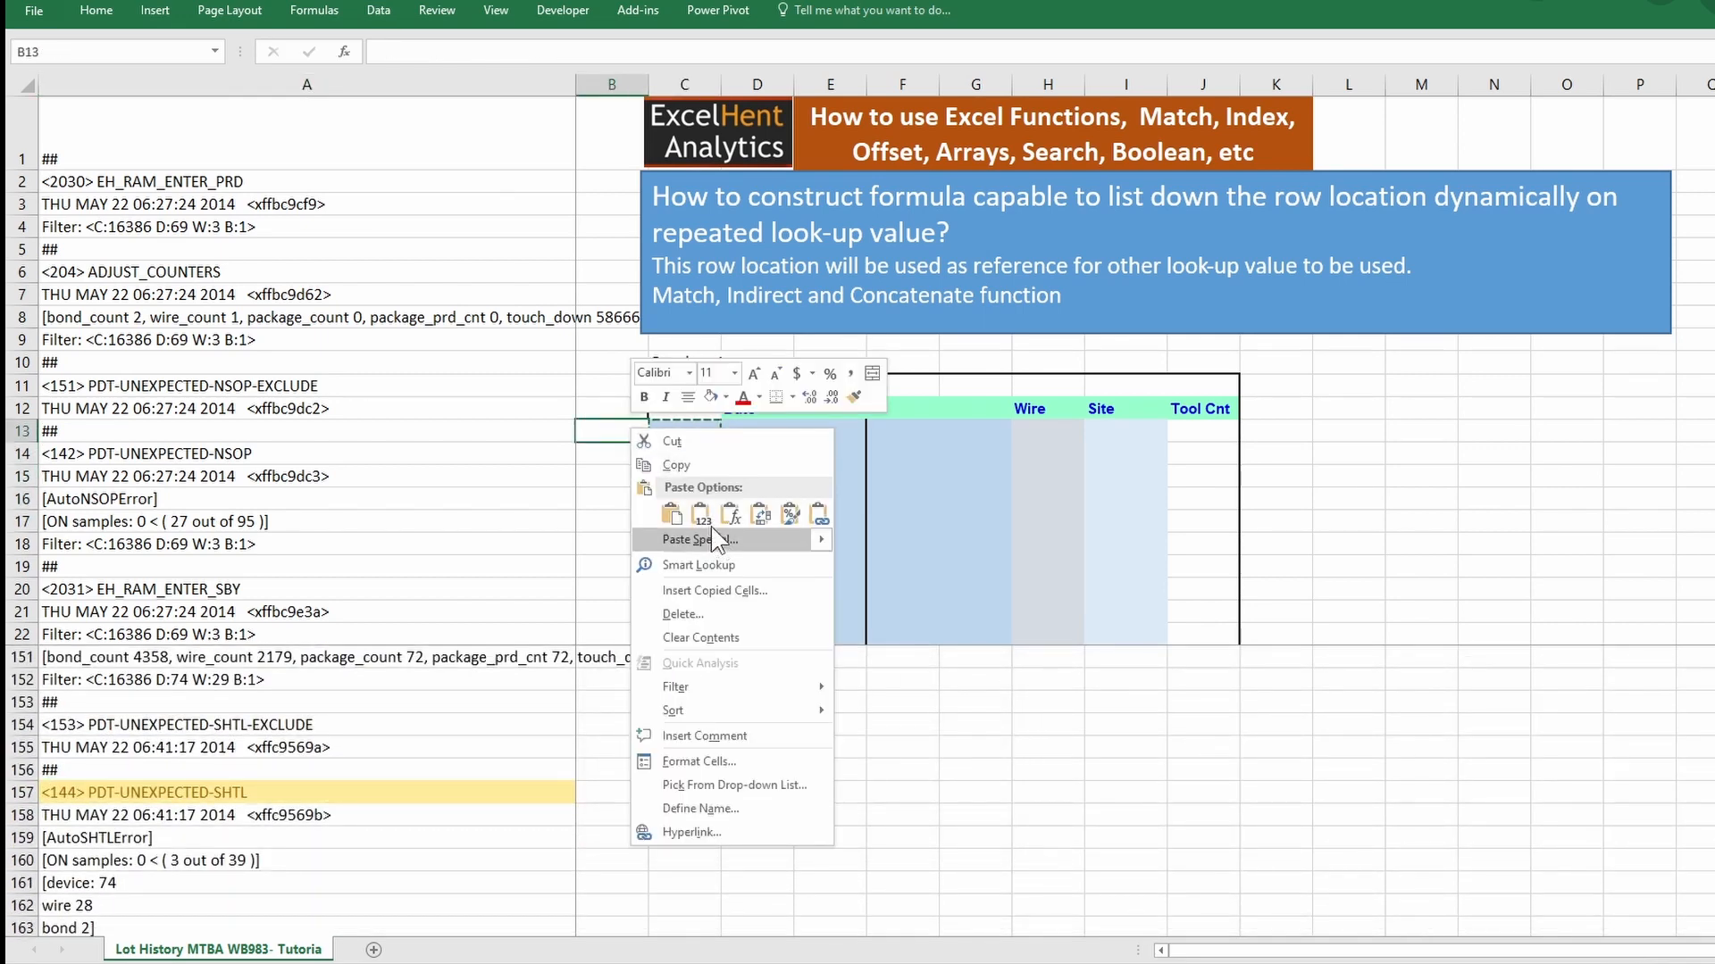
pyautogui.click(701, 514)
pyautogui.moveTo(690, 433); pyautogui.dragTo(694, 509)
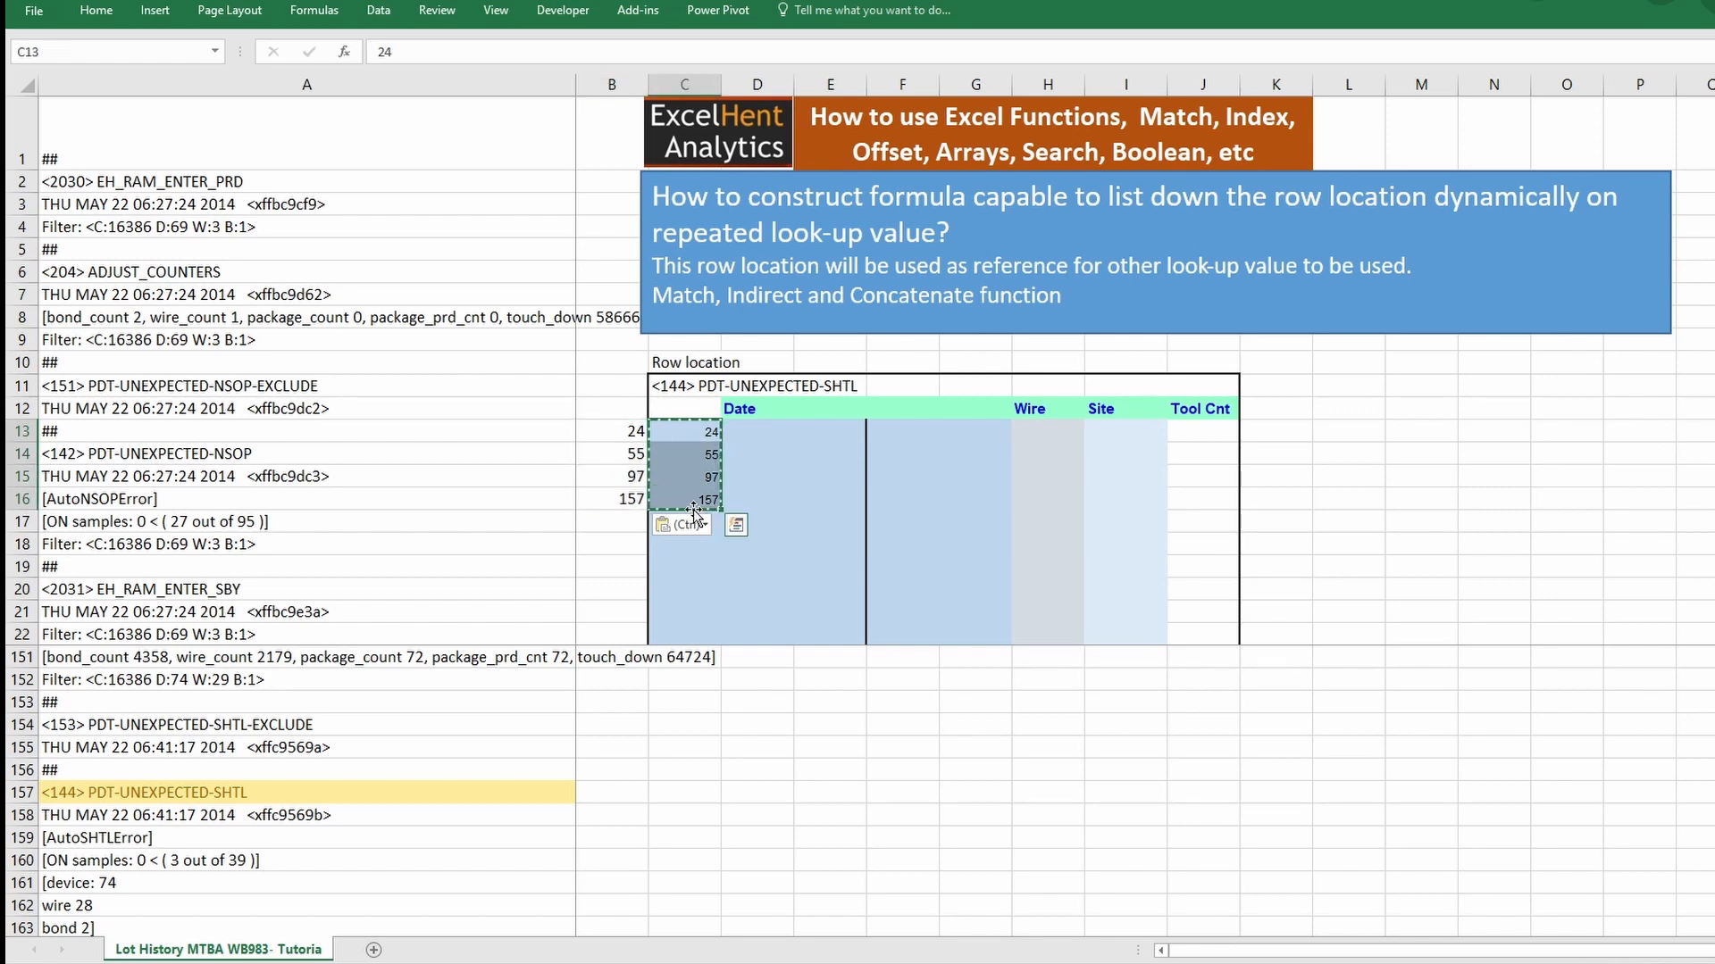
pyautogui.press('Delete')
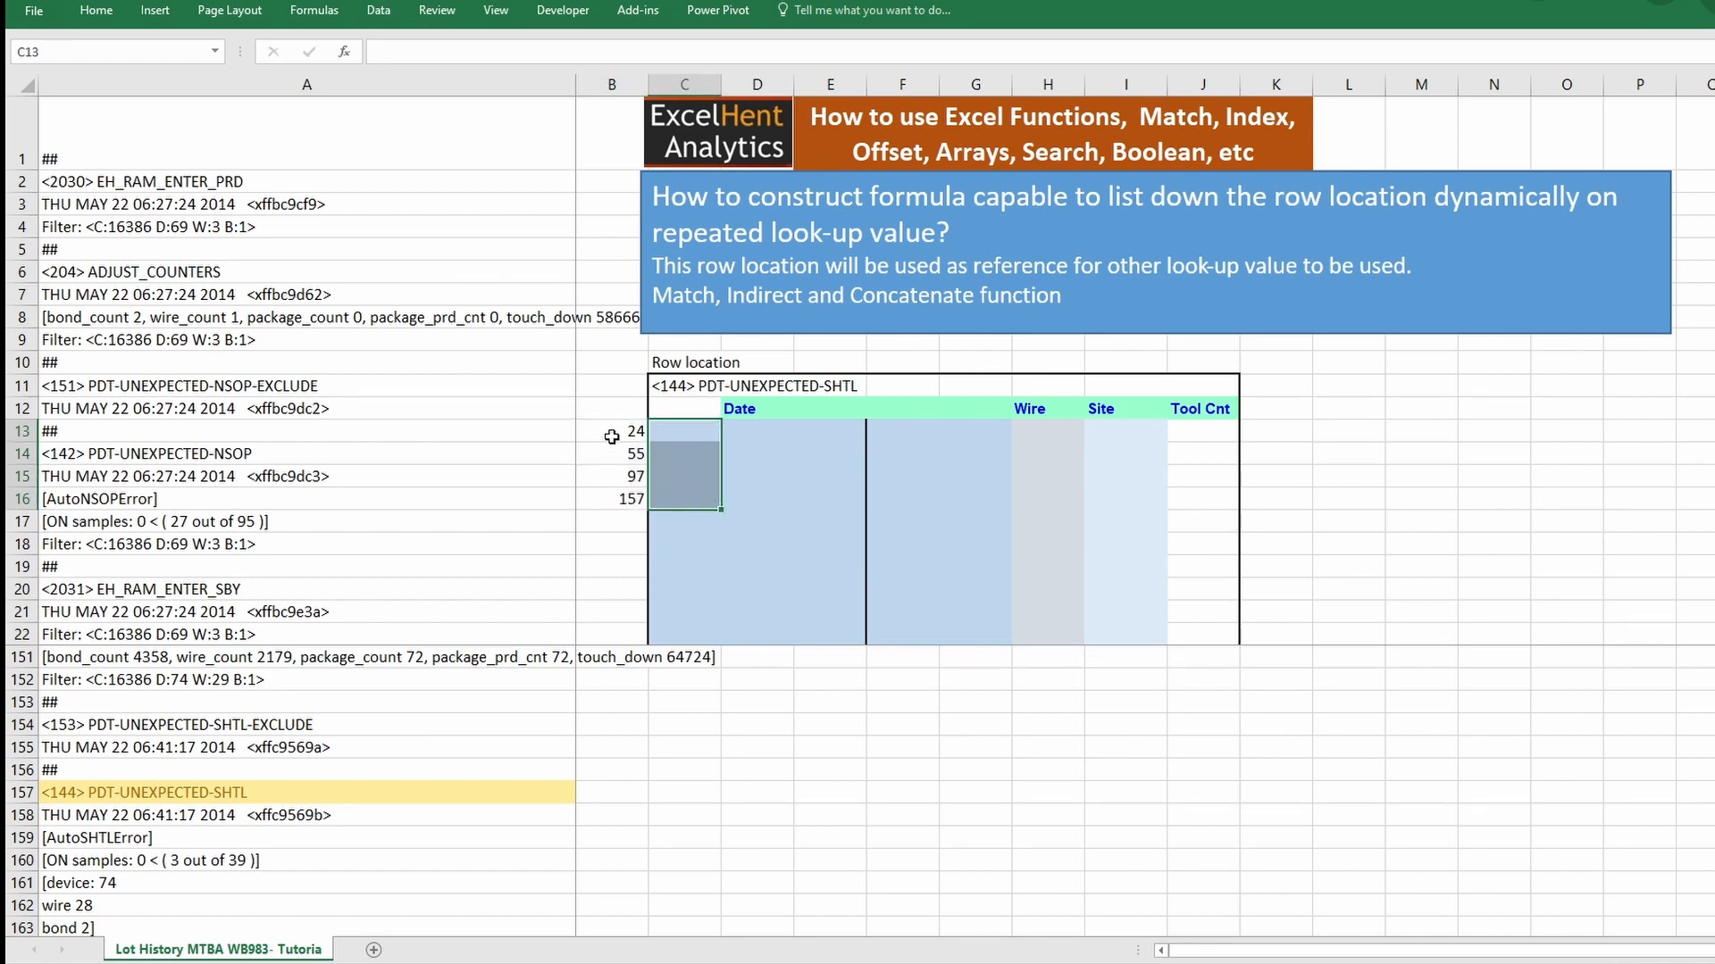
pyautogui.moveTo(617, 432); pyautogui.dragTo(606, 509)
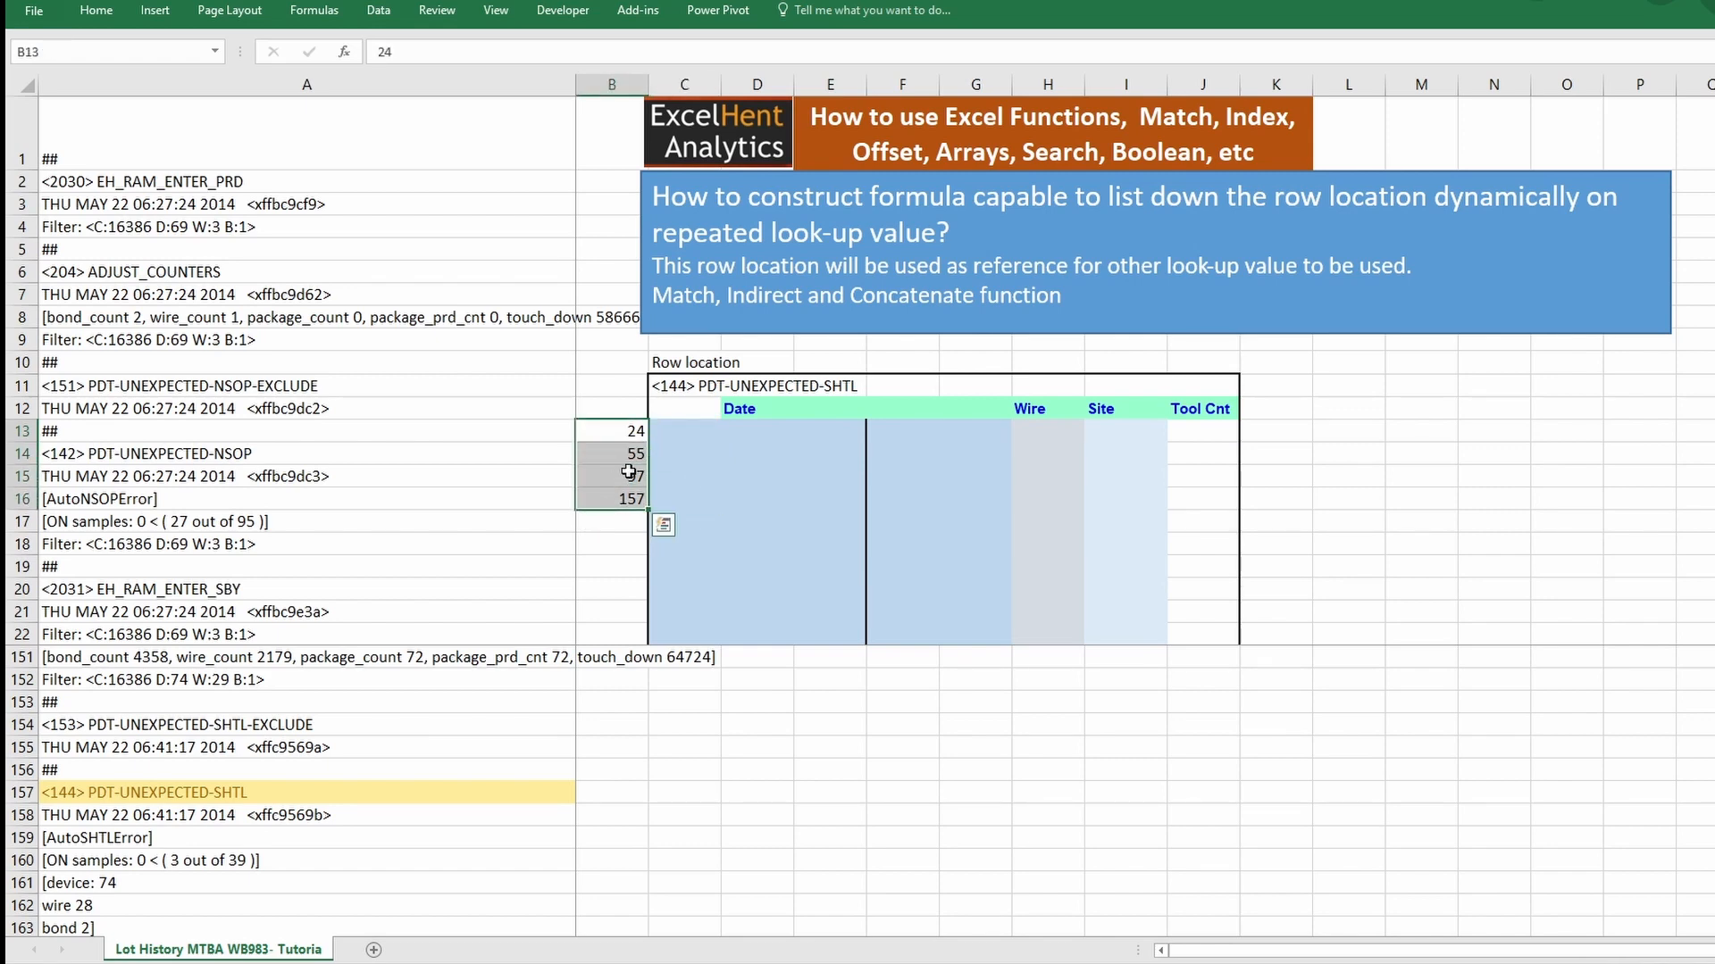
# - Start a MATCH formula in C13 with the row-locked reference C$11 as the look-up value
pyautogui.click(672, 433)
pyautogui.write('=')
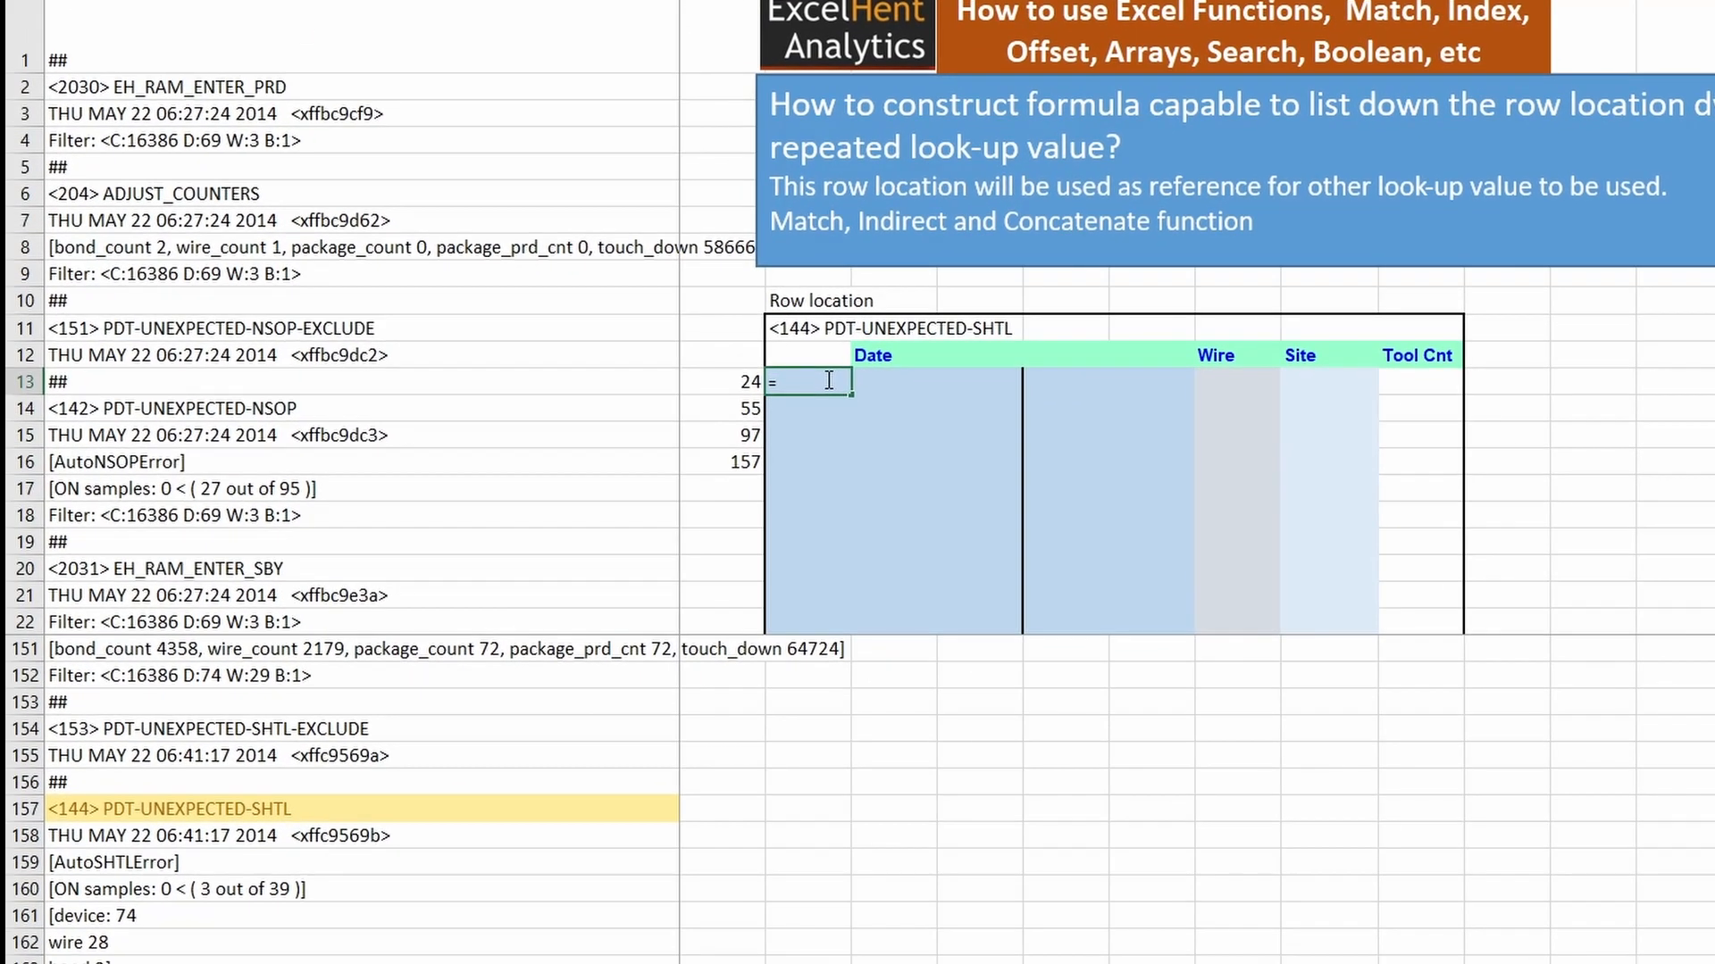
pyautogui.write('mach')
pyautogui.press('BackSpace')
pyautogui.press('BackSpace')
pyautogui.write('t')
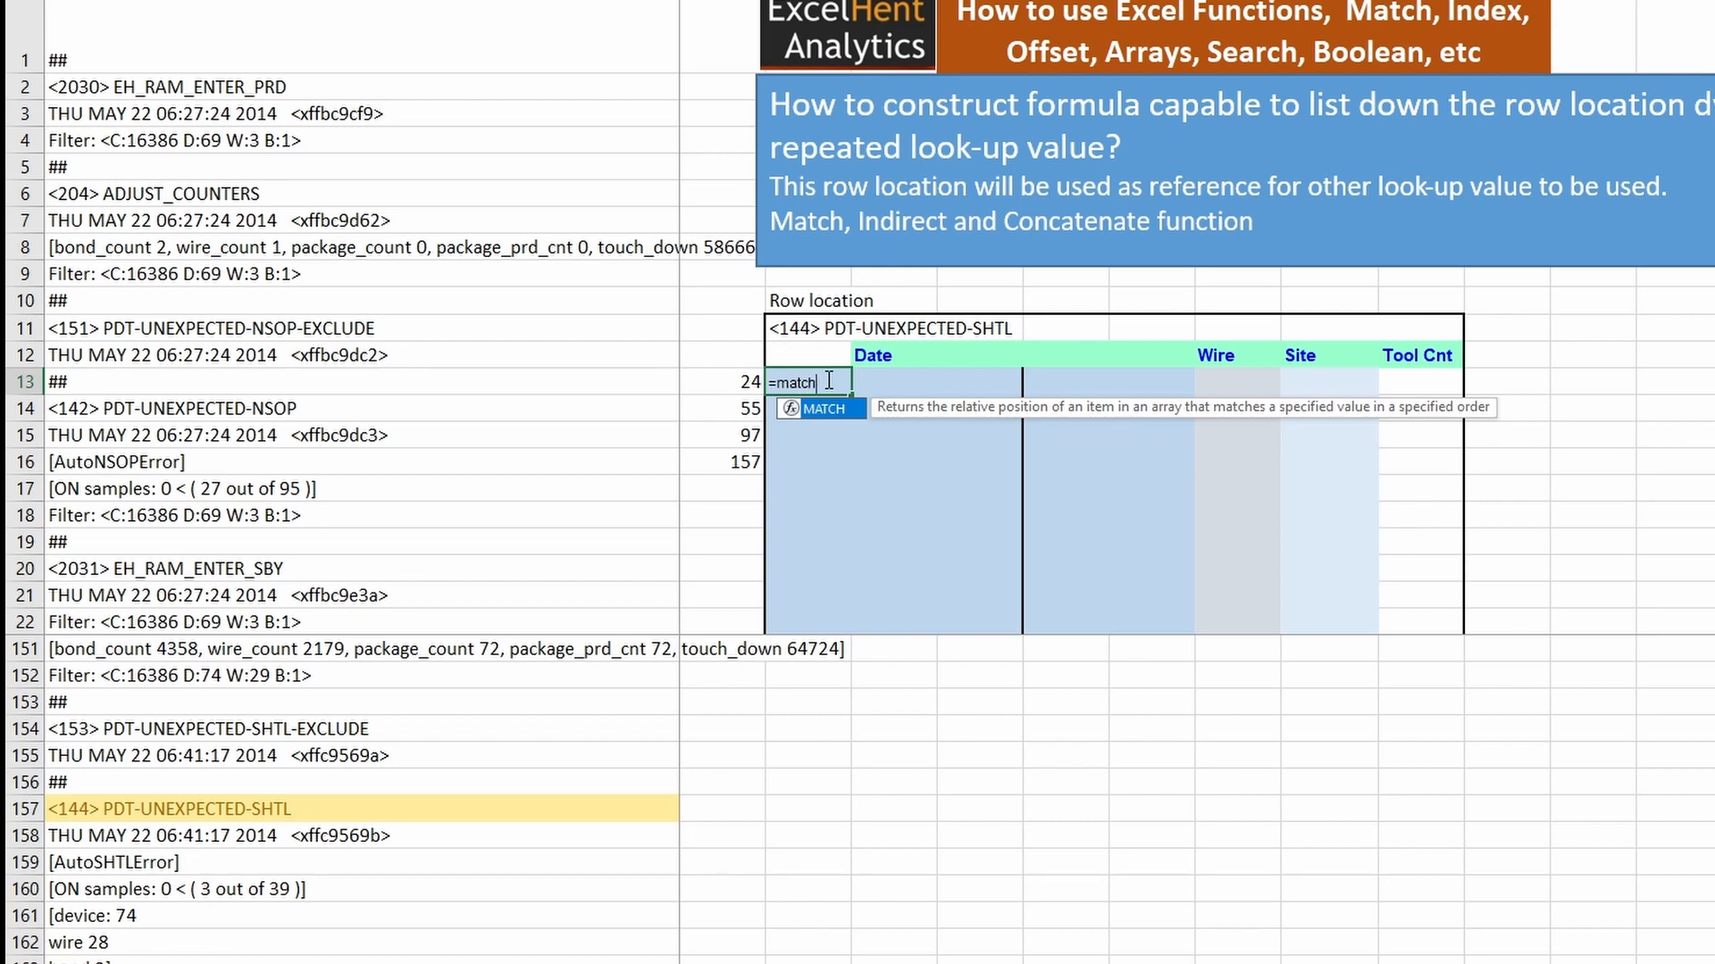
pyautogui.write('ch')
pyautogui.press('Tab')
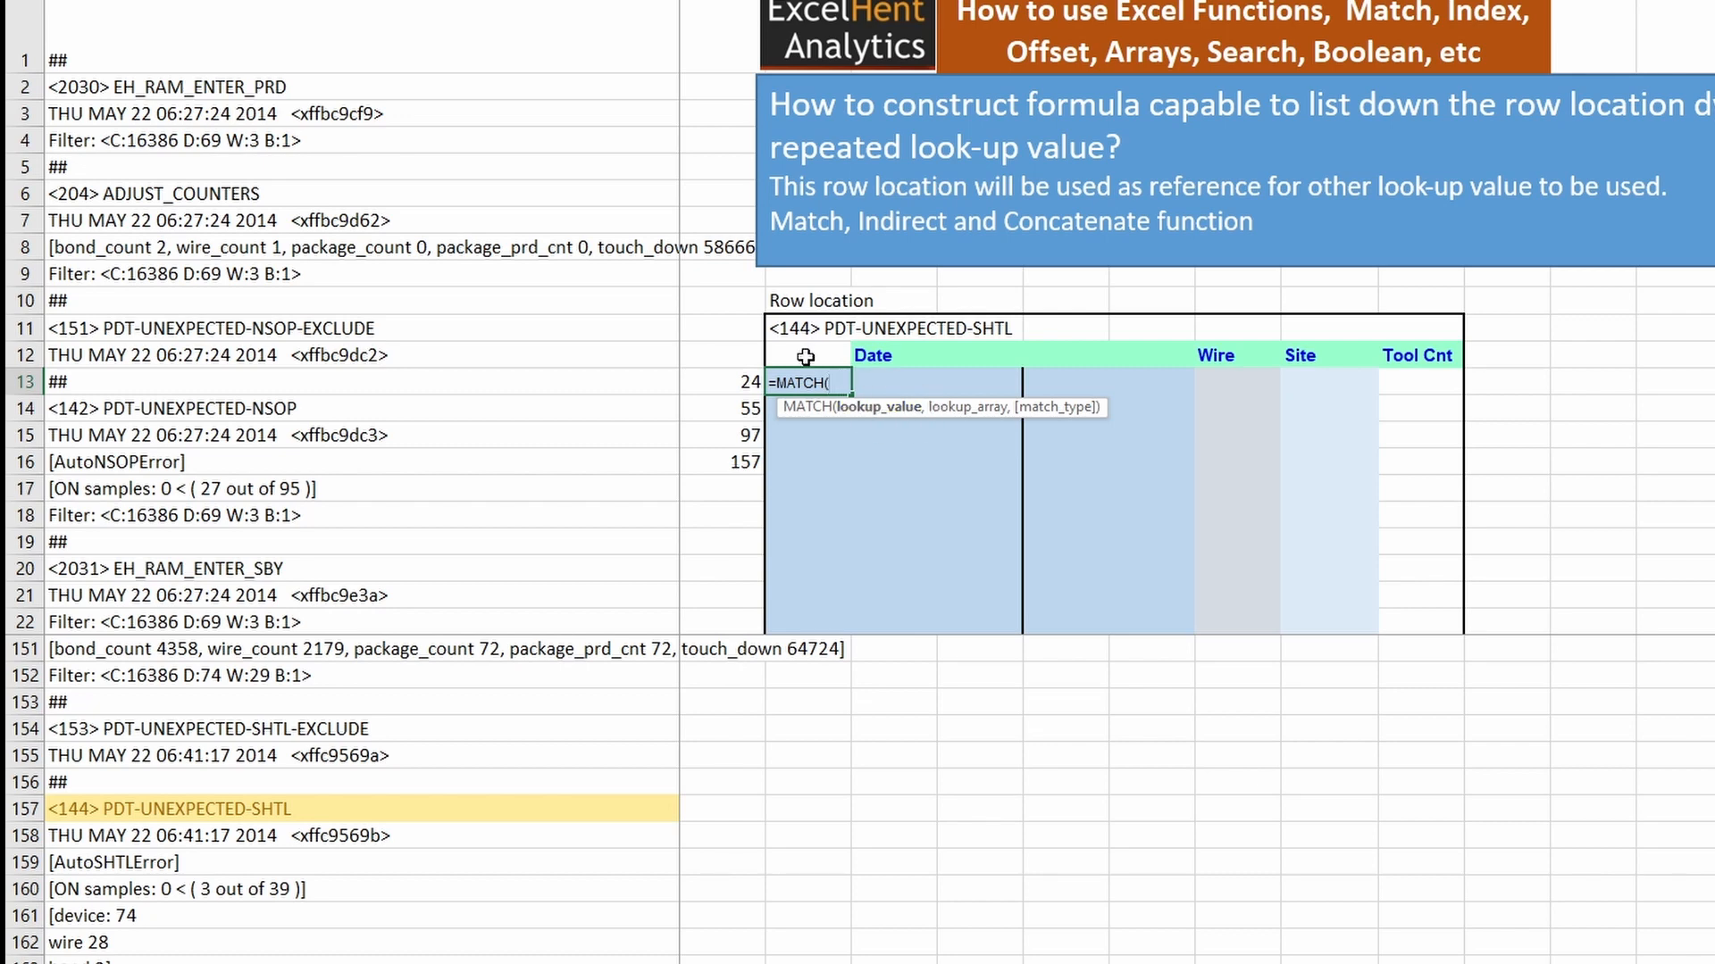
pyautogui.click(798, 329)
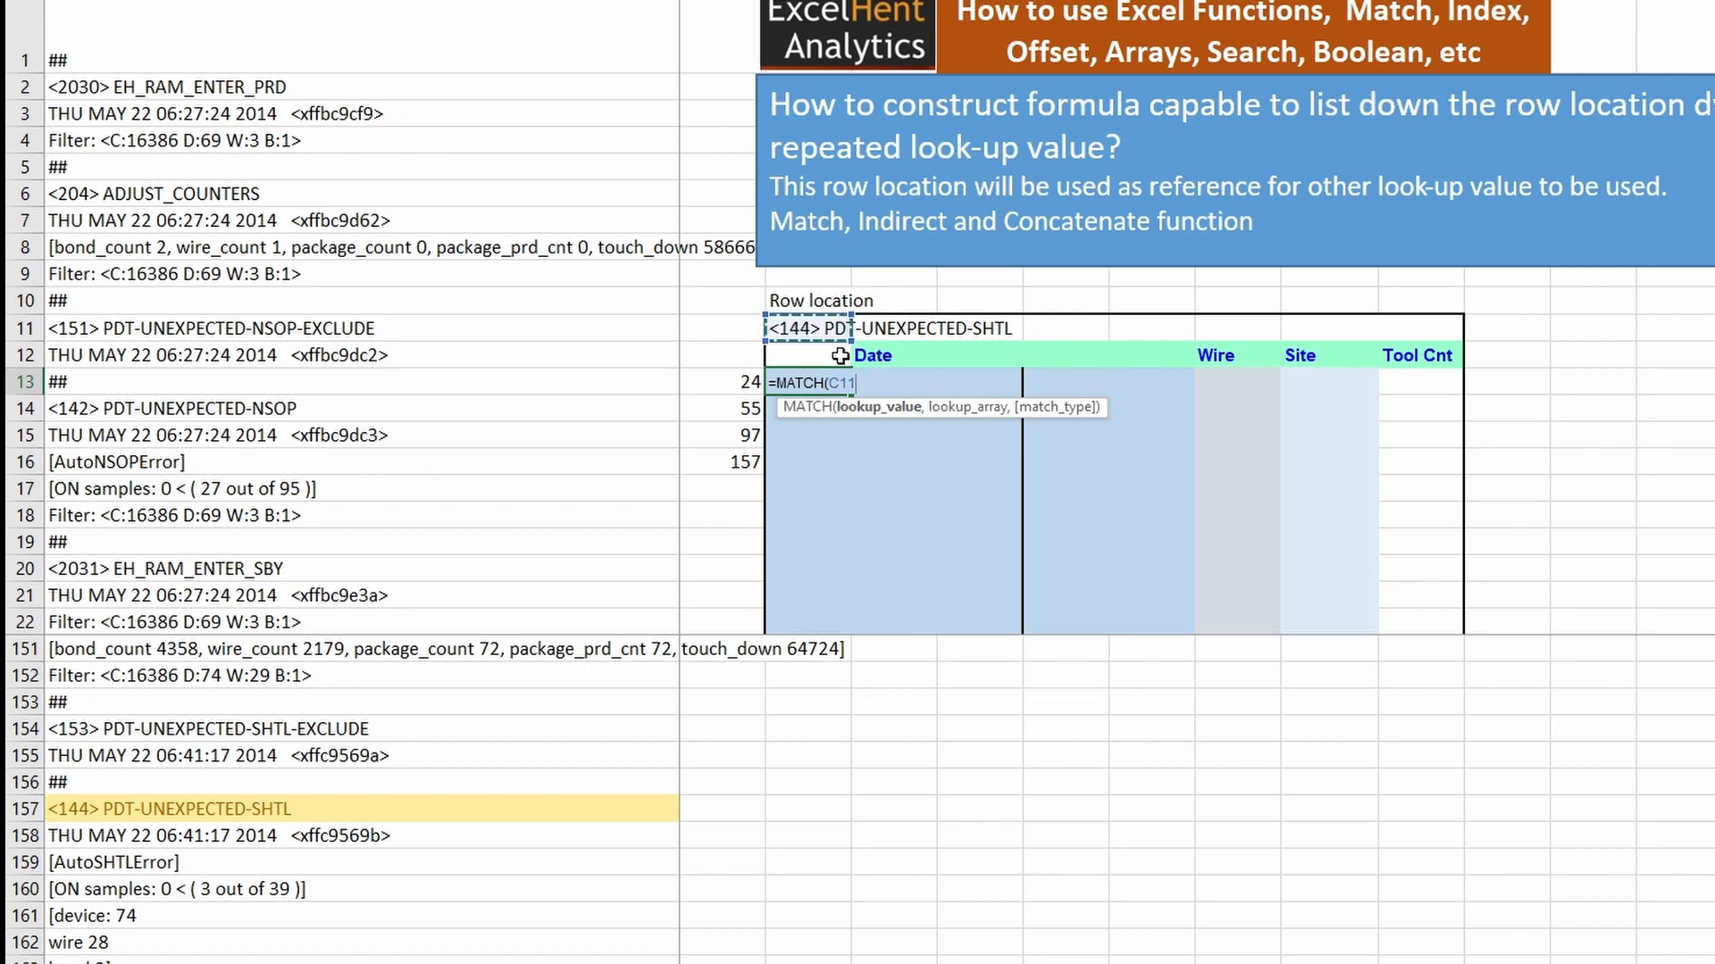
pyautogui.press('F4')
pyautogui.press('F4')
pyautogui.write(',')
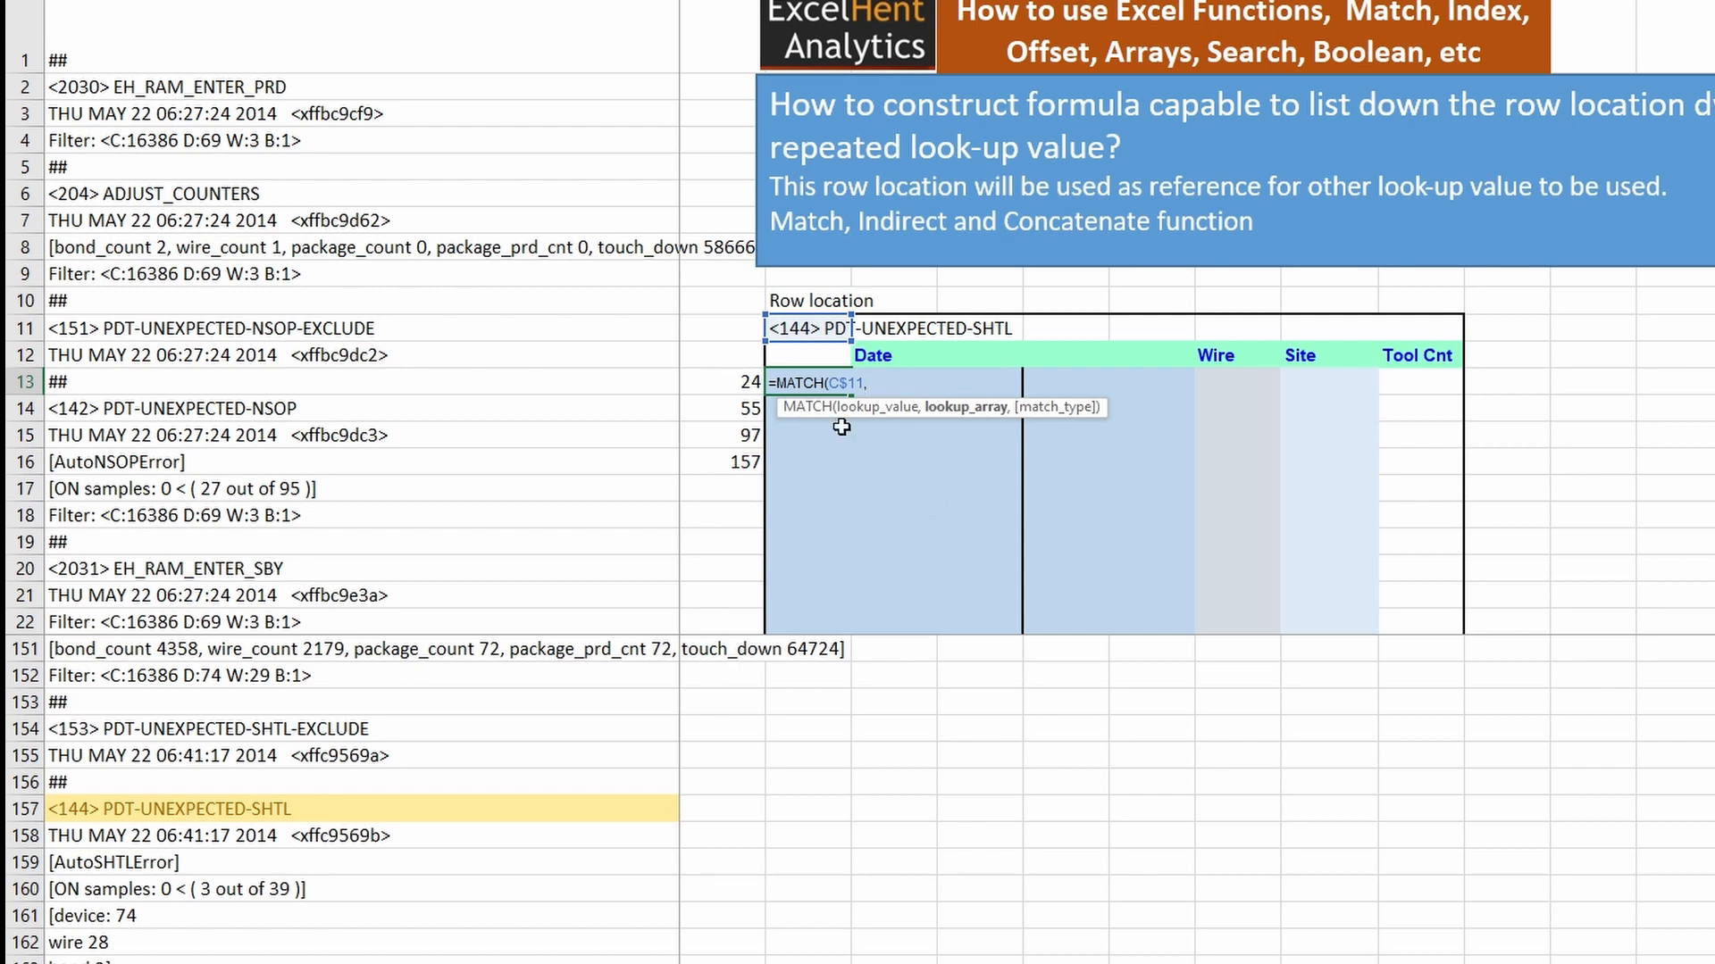
# - Complete the C13 MATCH formula with the lookup array $A$1:$A$200 and match type 0 for an exact match
pyautogui.moveTo(430, 11); pyautogui.dragTo(393, 599)
pyautogui.press('F4')
pyautogui.press('BackSpace')
pyautogui.press('BackSpace')
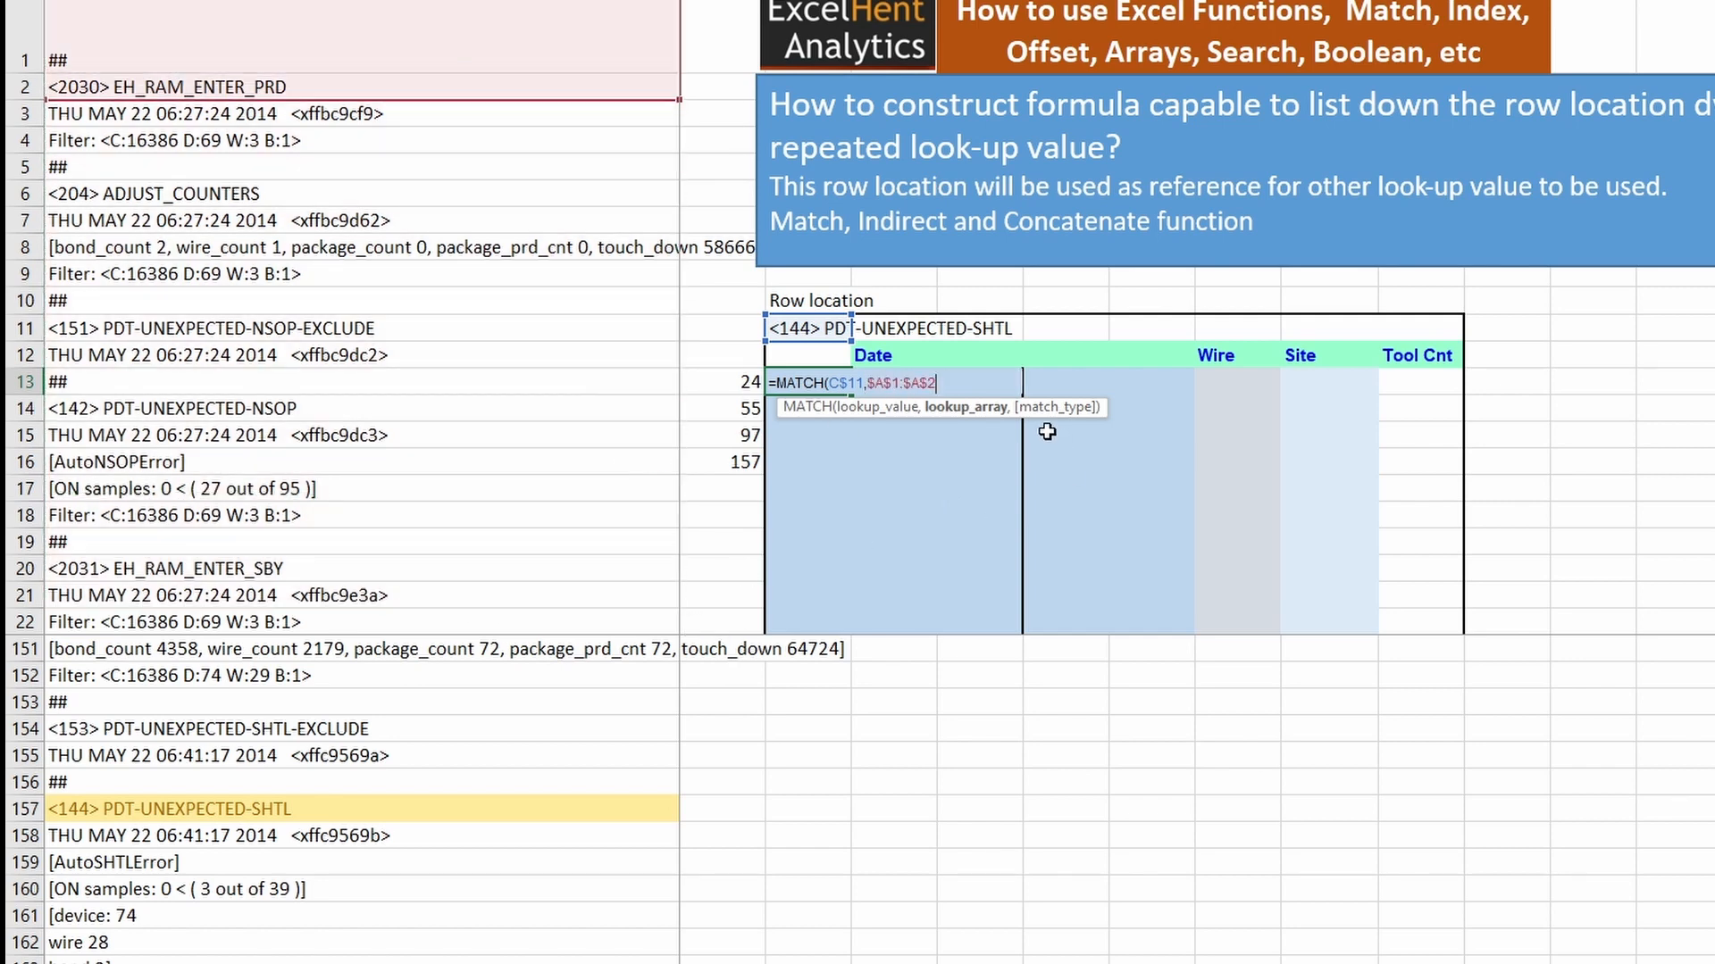
pyautogui.write('200')
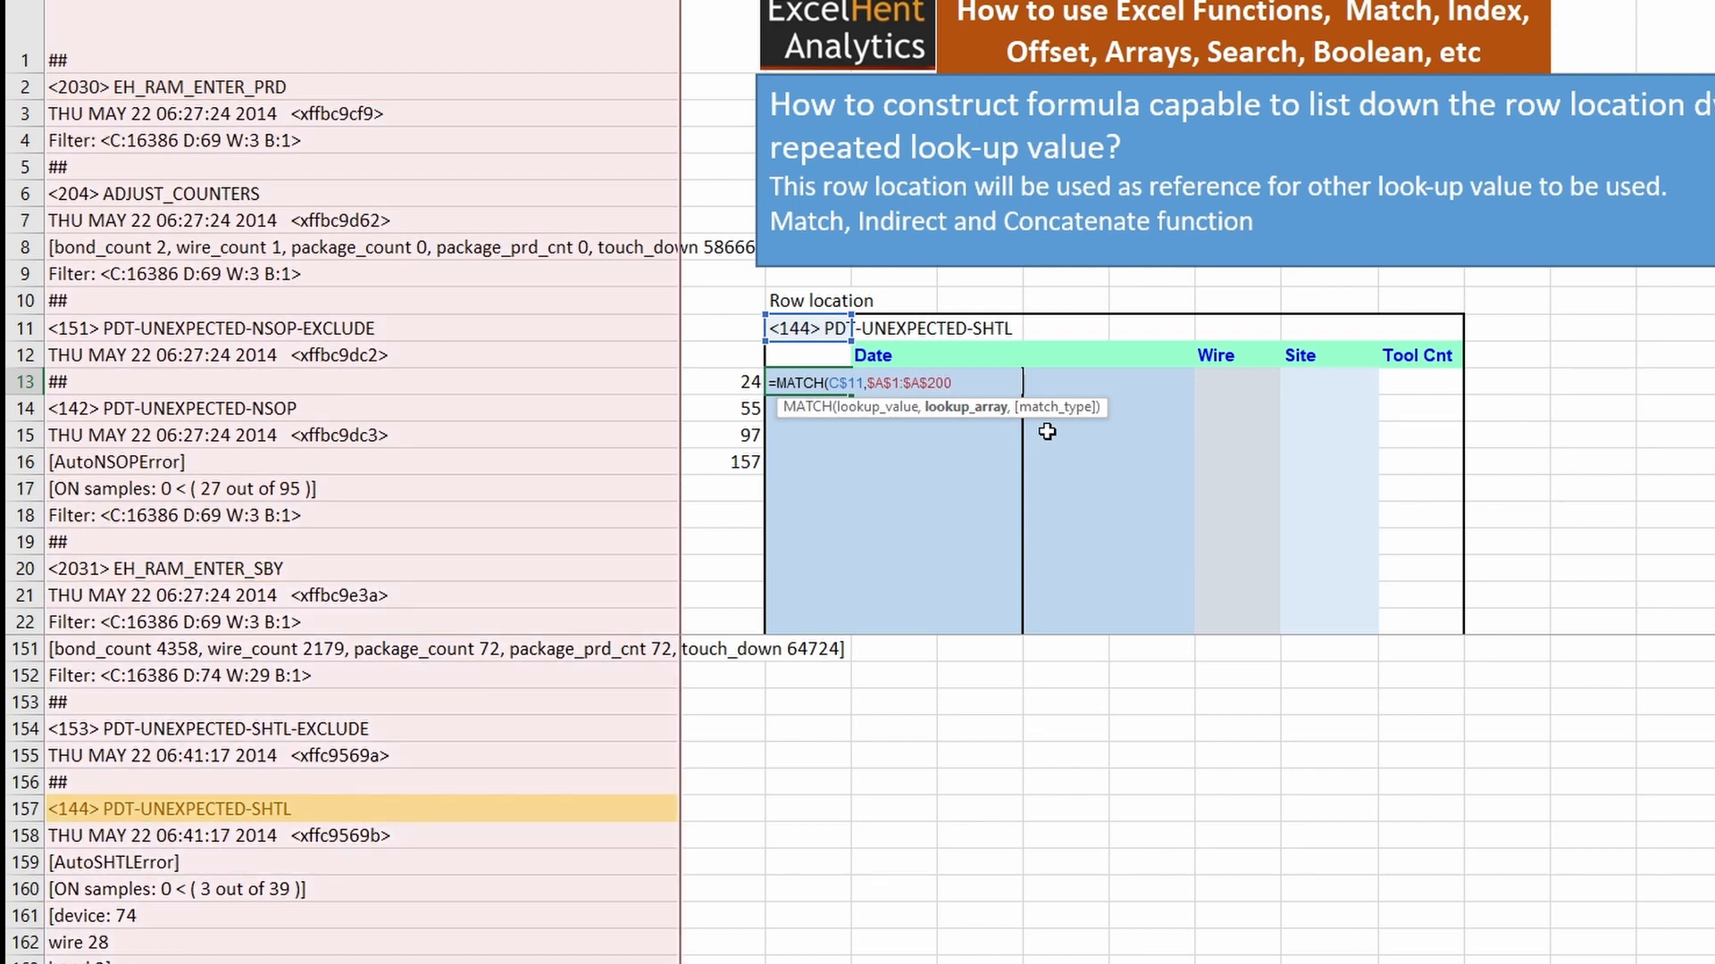
pyautogui.write(',')
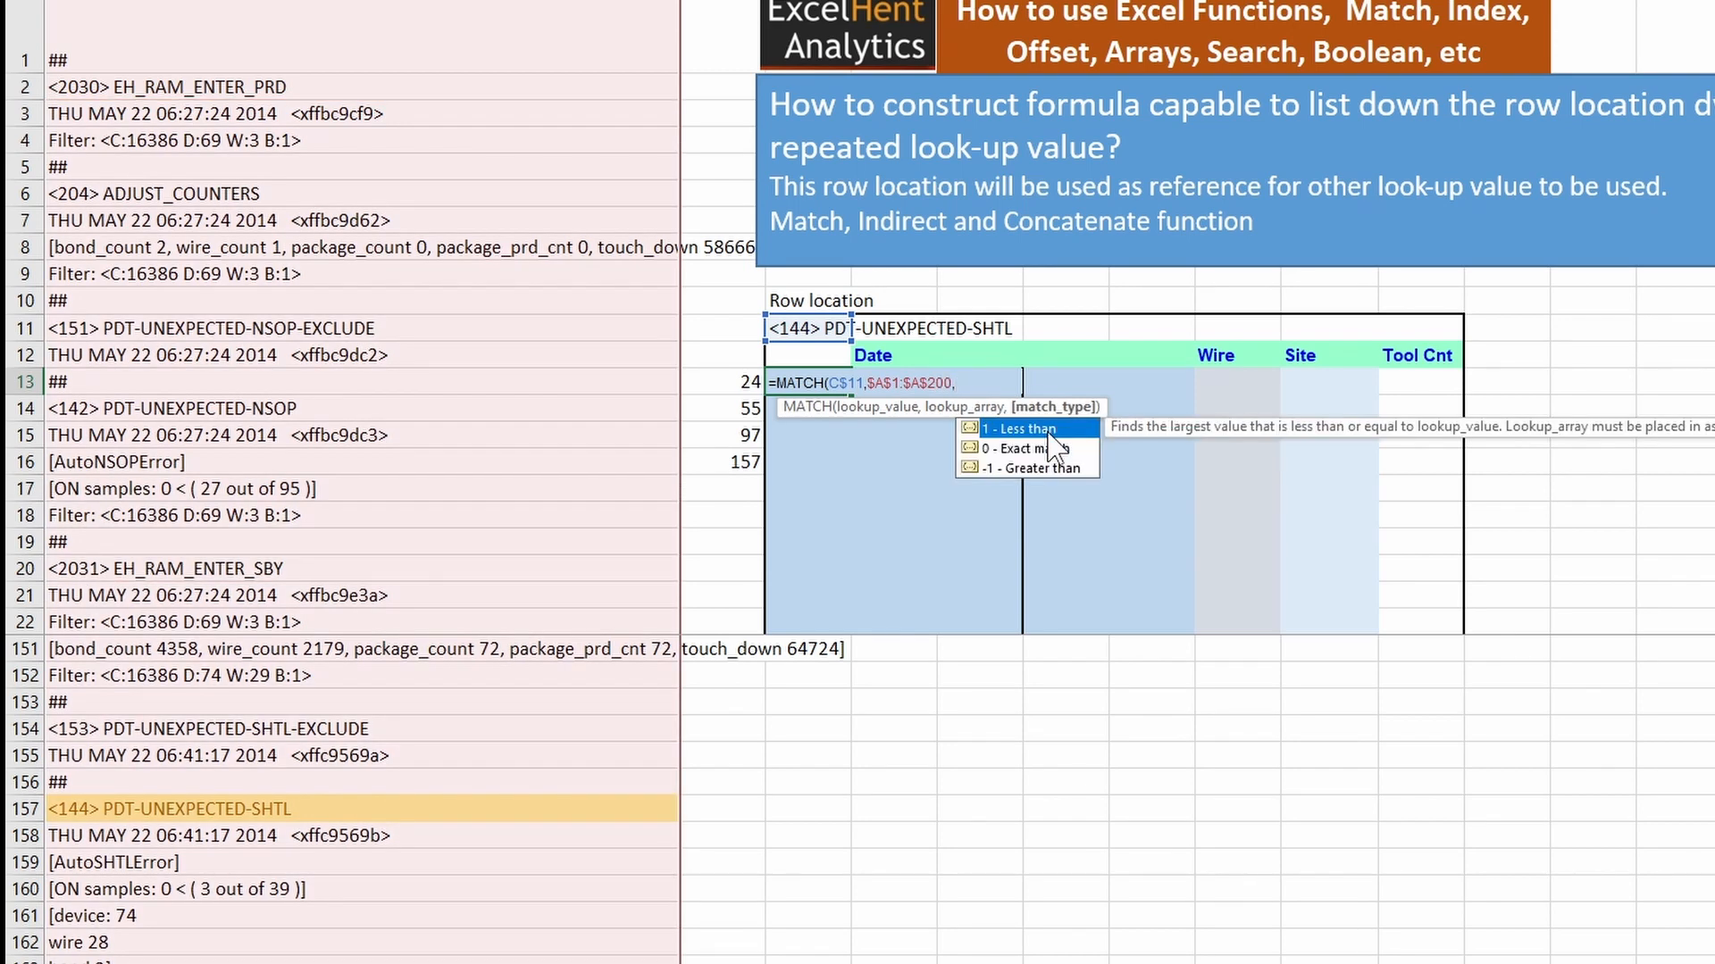
pyautogui.write(' 0)')
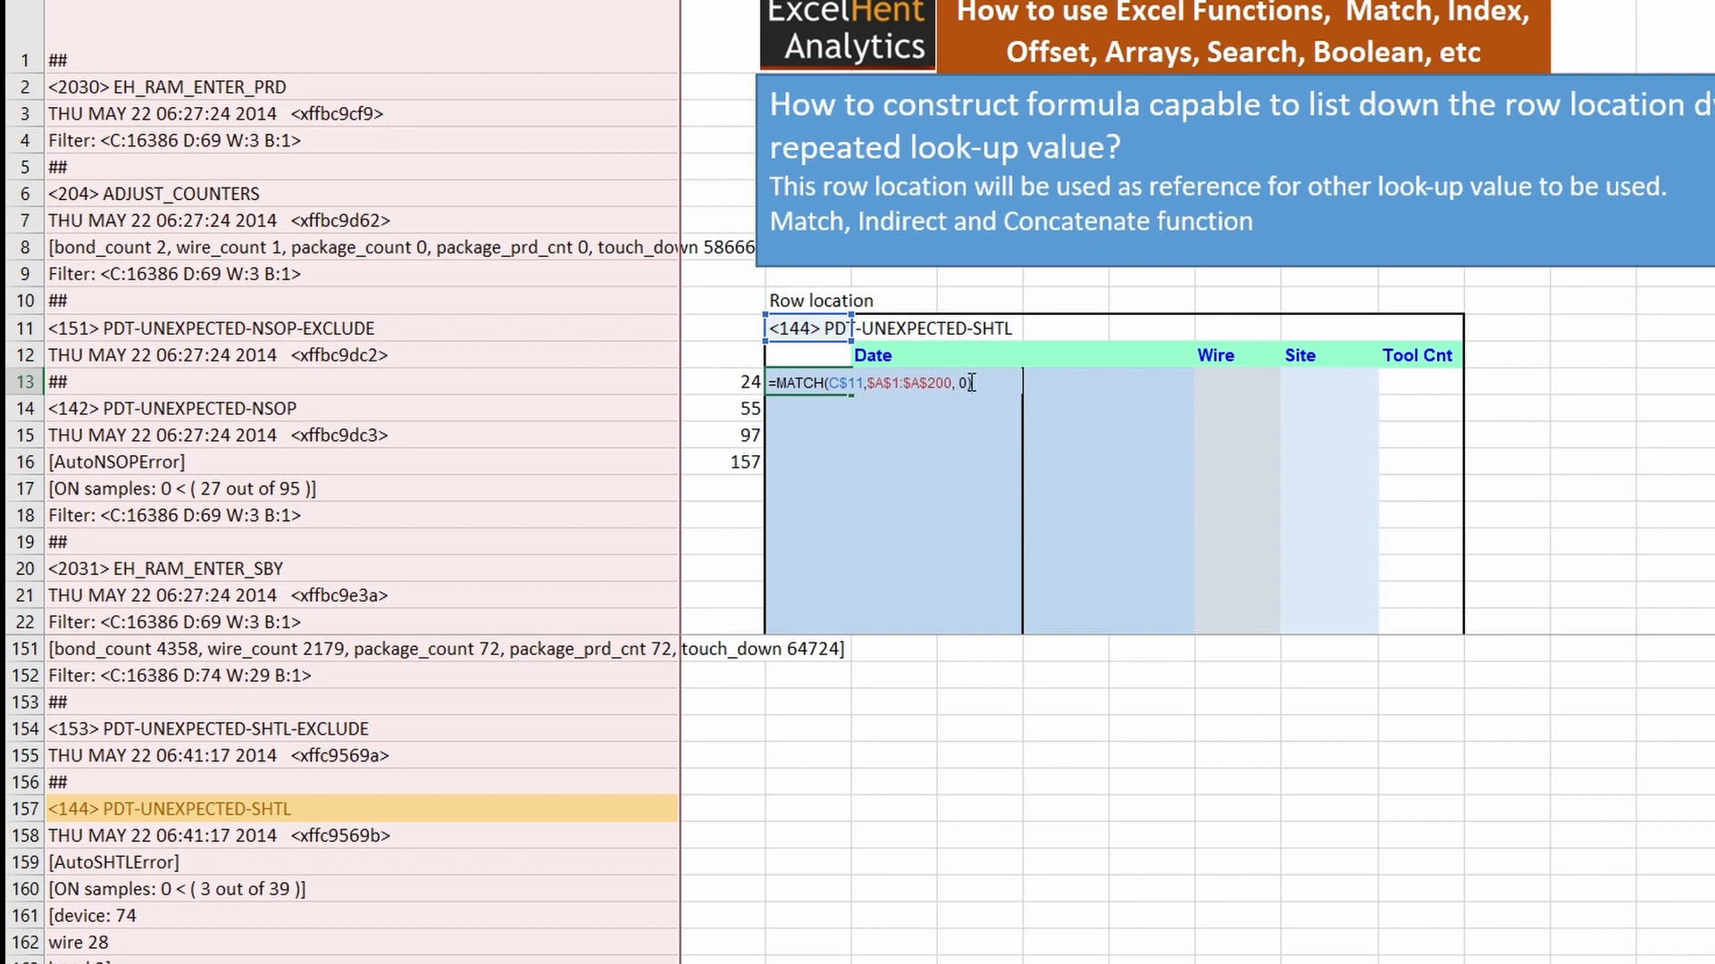
pyautogui.press('Return')
# - Fill the MATCH formula from C13 down to C16 and compare the results with the reference row numbers in column B
pyautogui.click(800, 384)
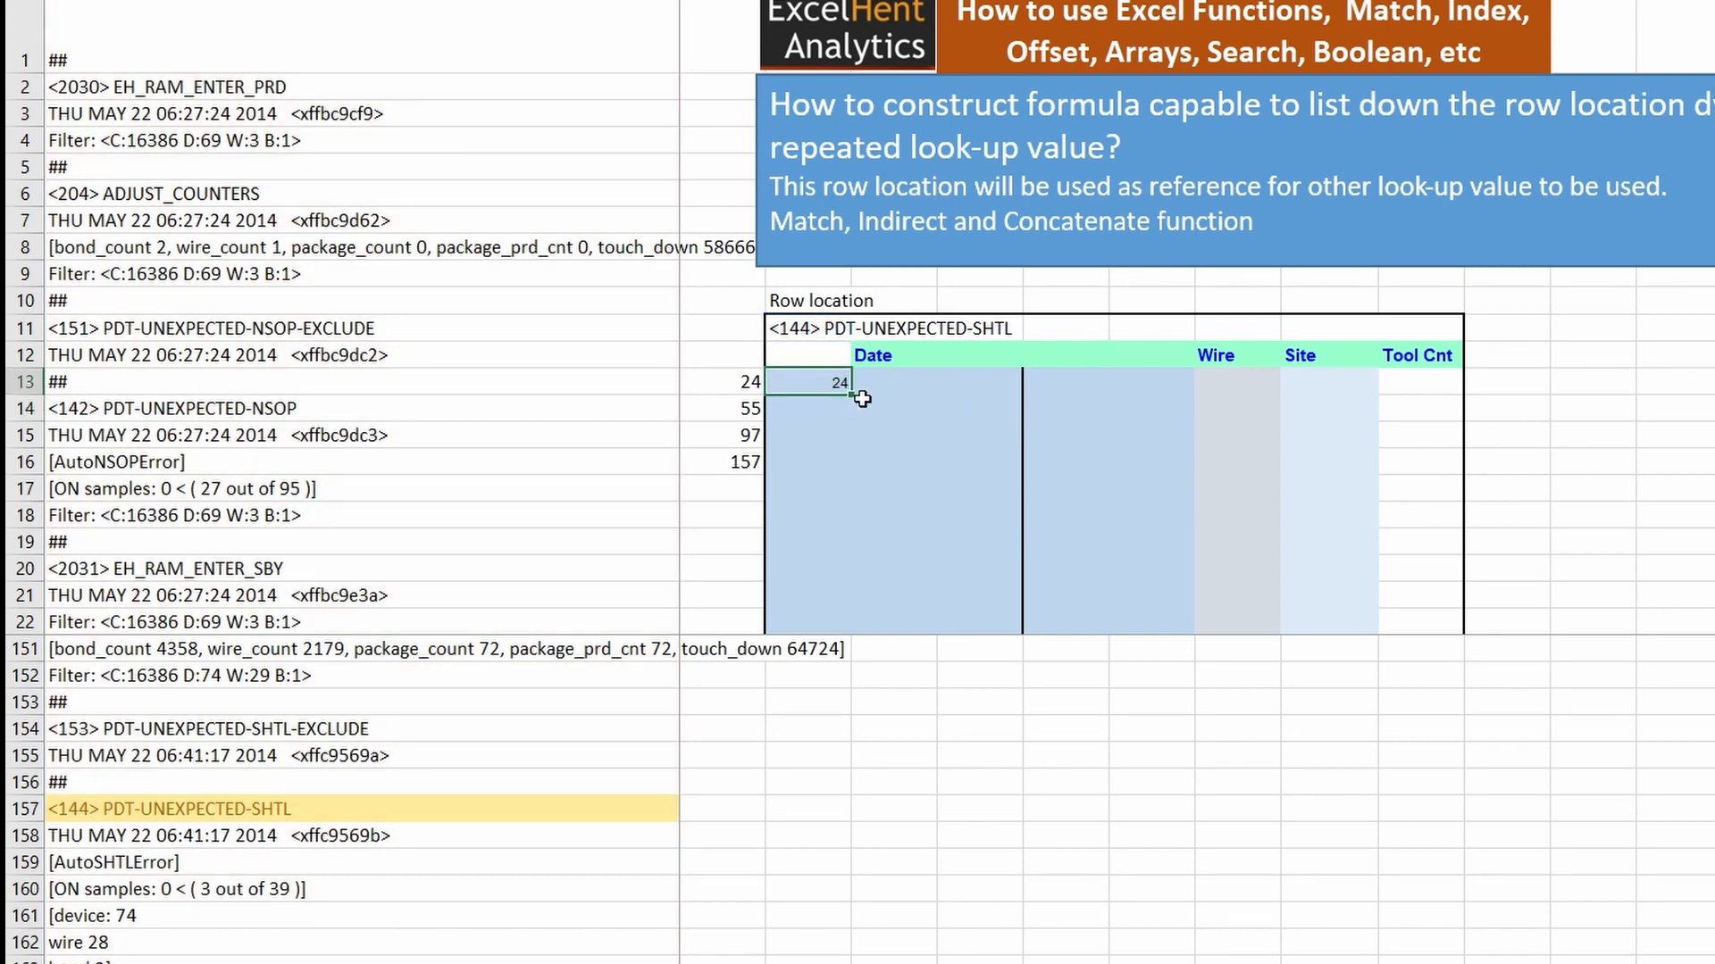
pyautogui.moveTo(851, 399); pyautogui.dragTo(851, 474)
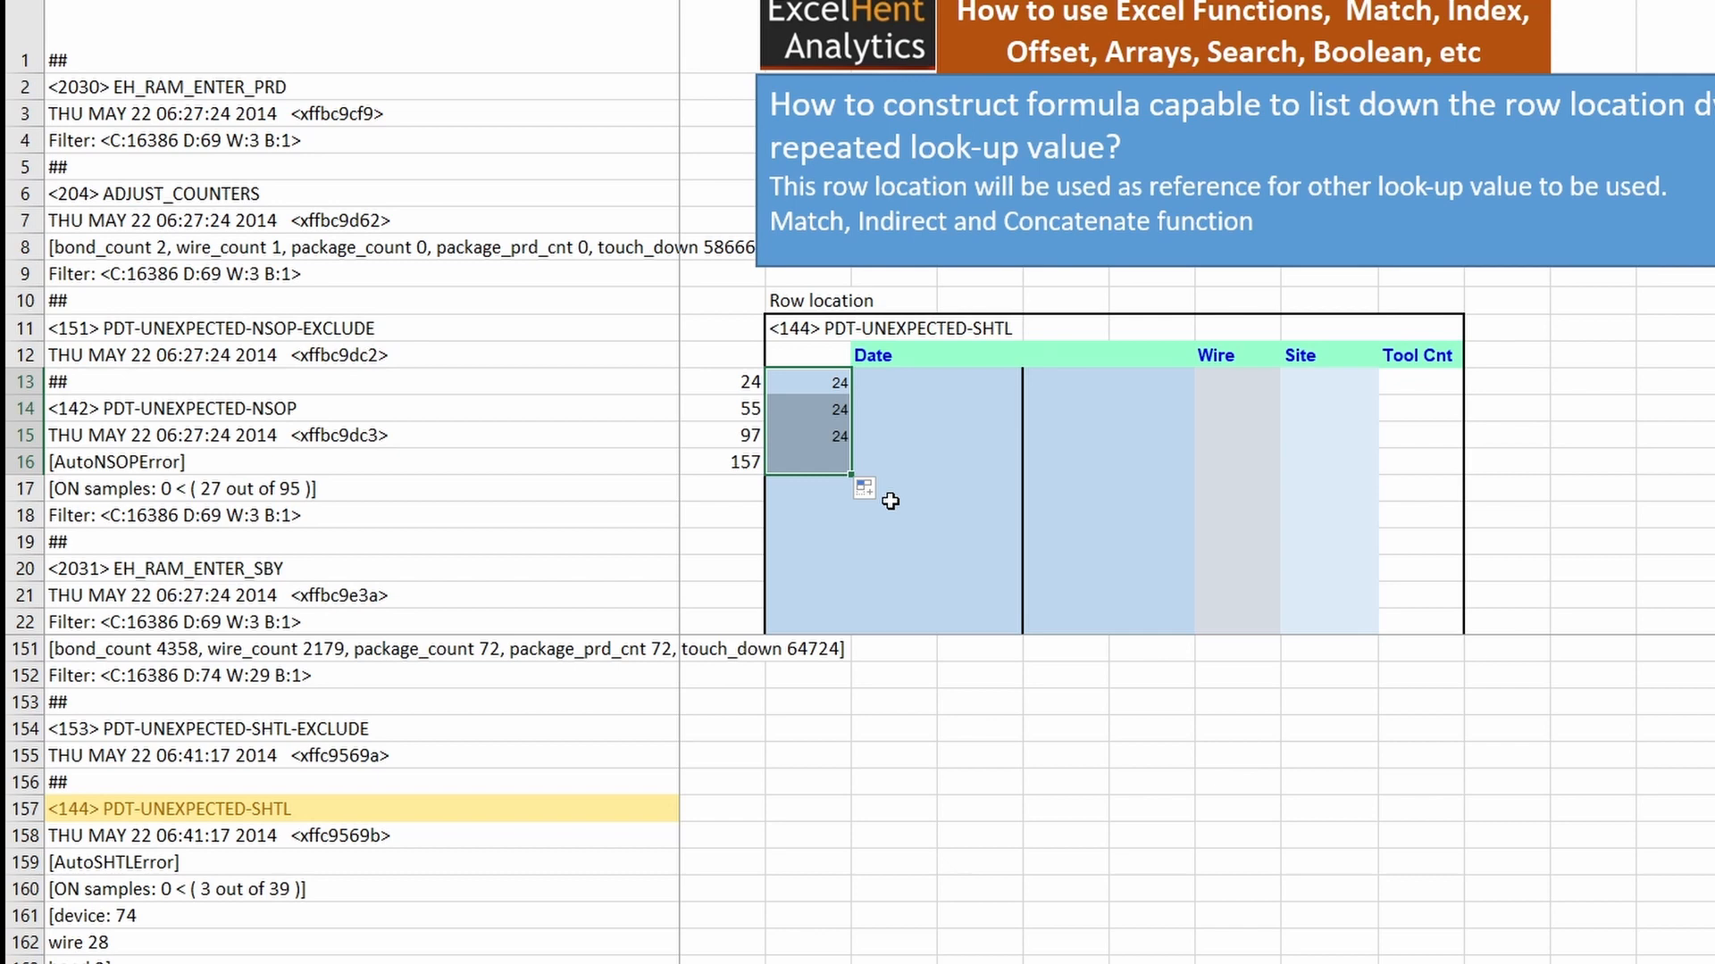
pyautogui.click(839, 411)
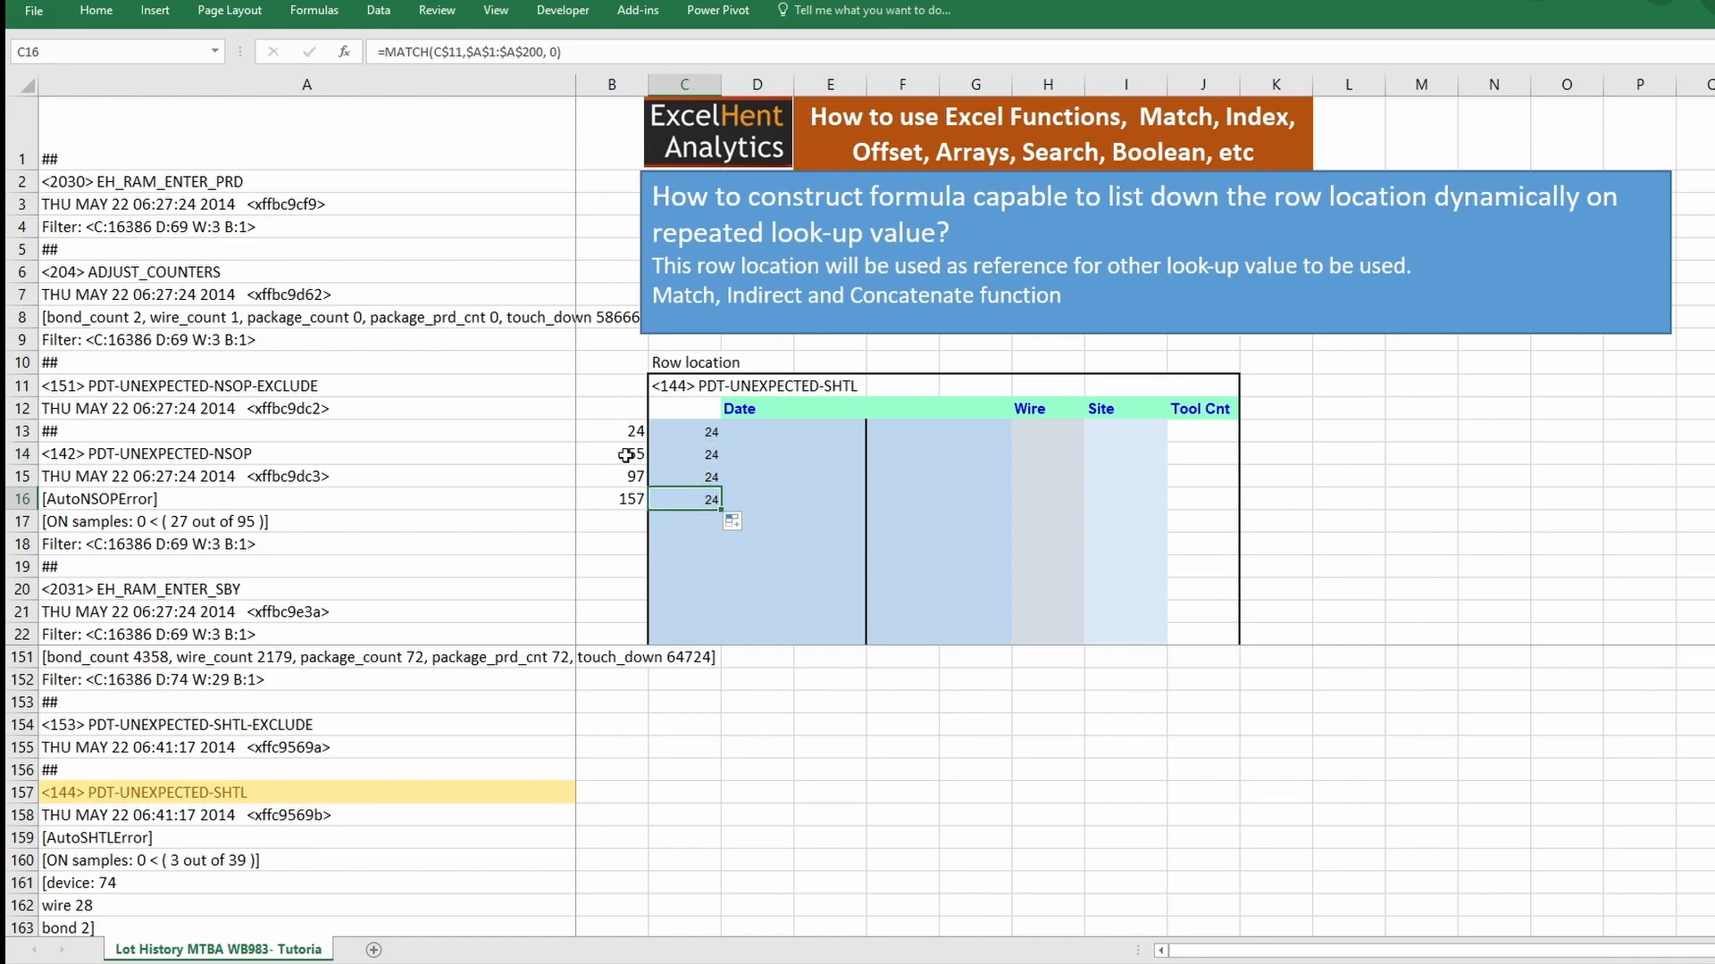
pyautogui.moveTo(632, 453); pyautogui.dragTo(632, 508)
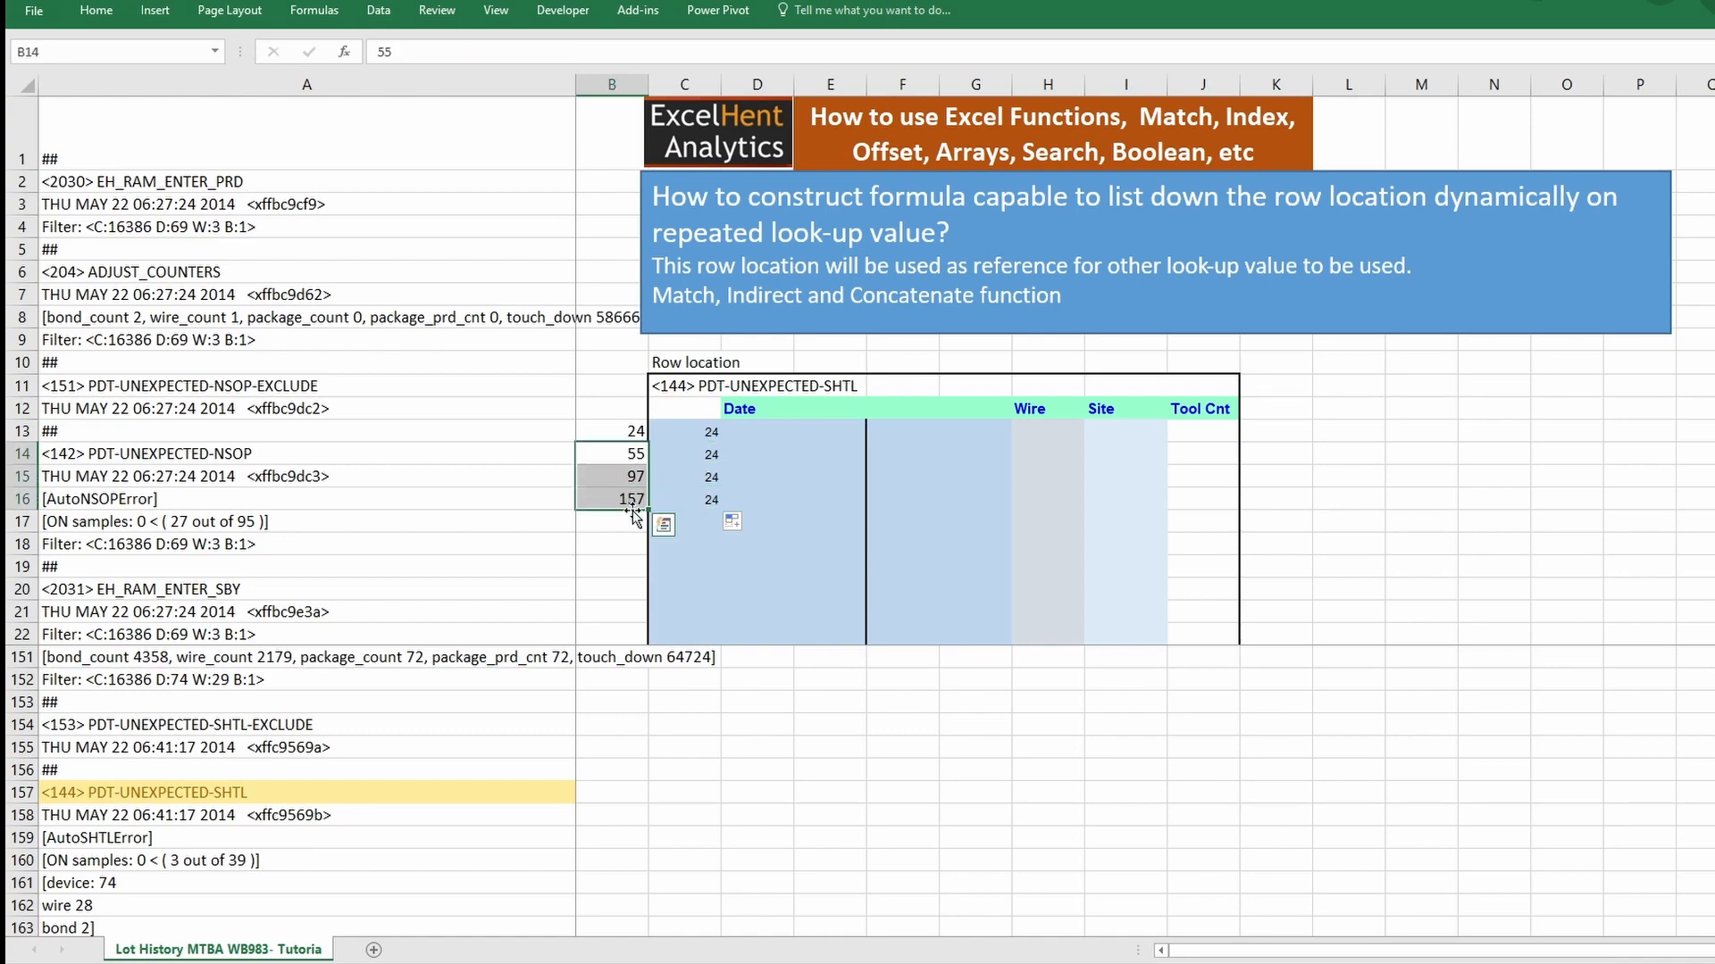
# - Change the start of the lookup array in C14's MATCH formula to $A$25
pyautogui.click(710, 456)
pyautogui.press('F2')
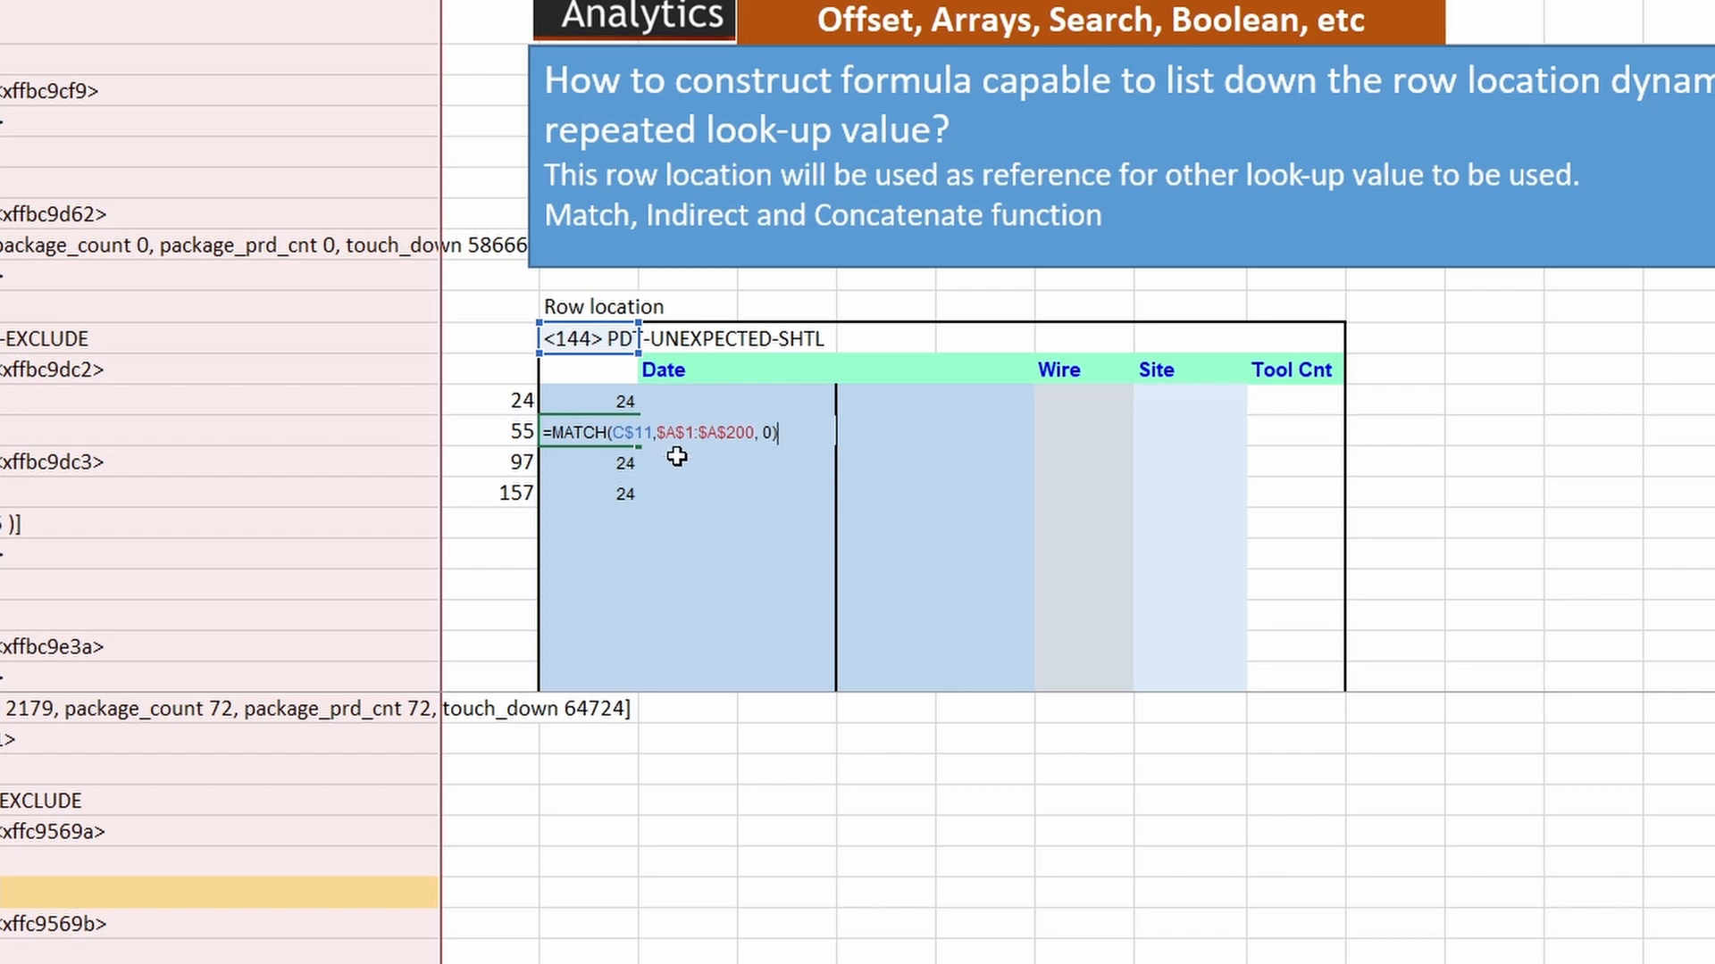
pyautogui.click(693, 435)
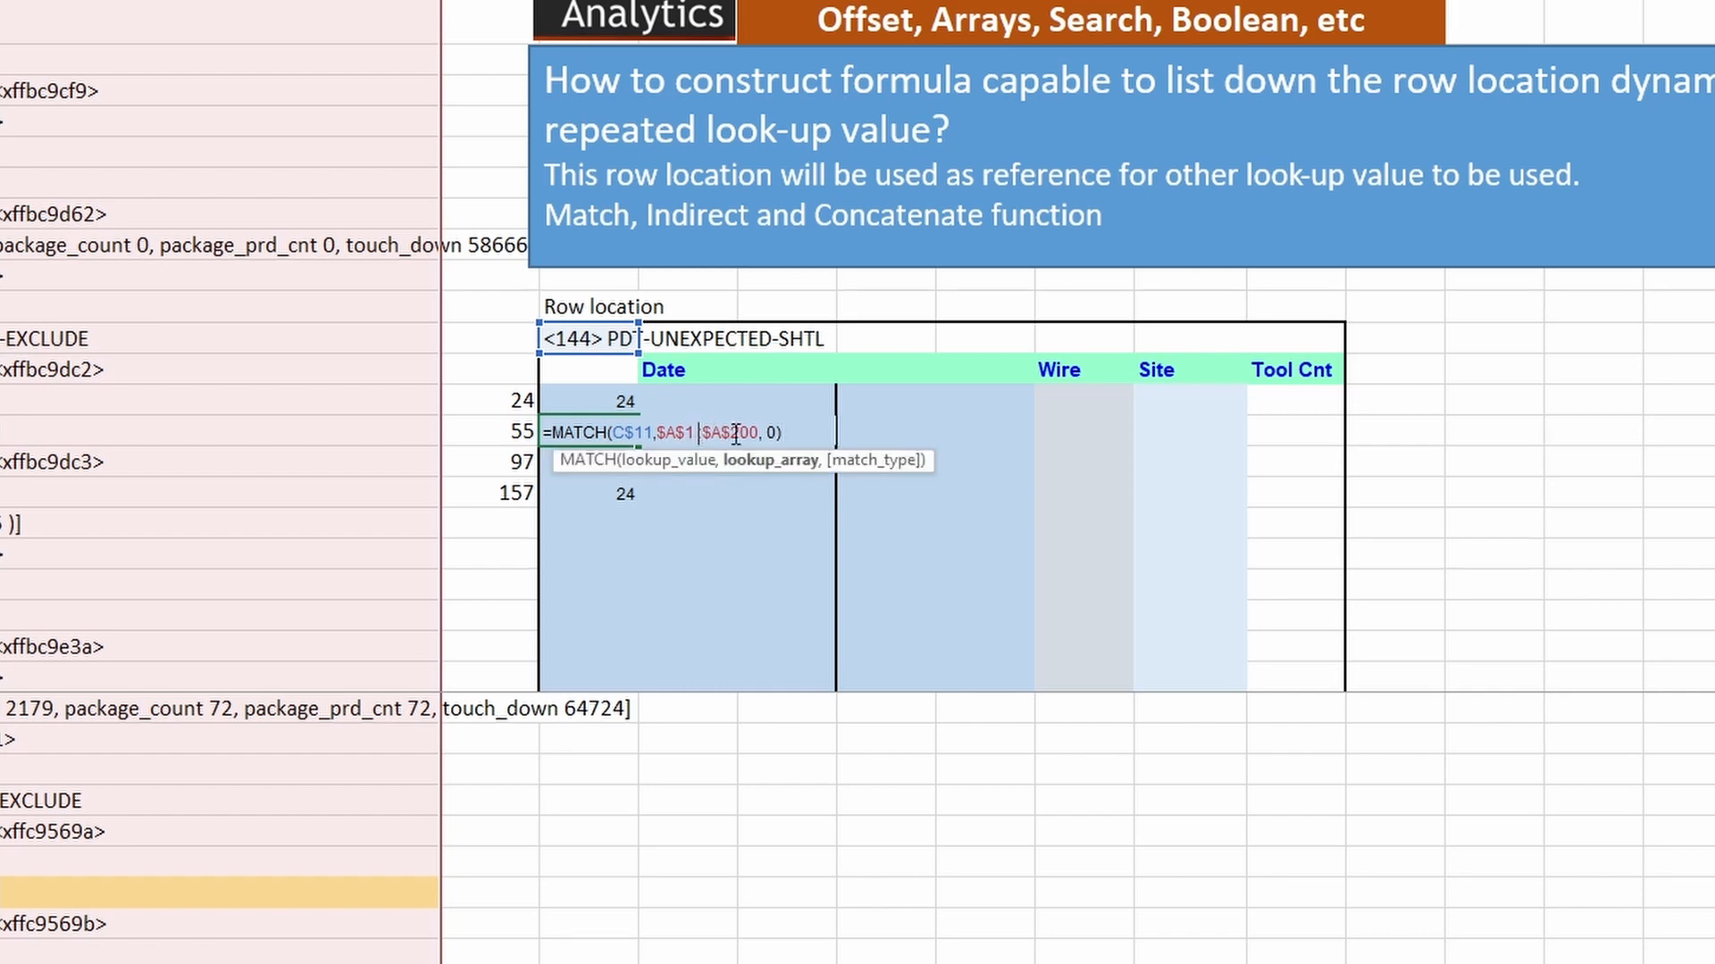
pyautogui.moveTo(705, 435); pyautogui.dragTo(666, 435)
pyautogui.click(713, 434)
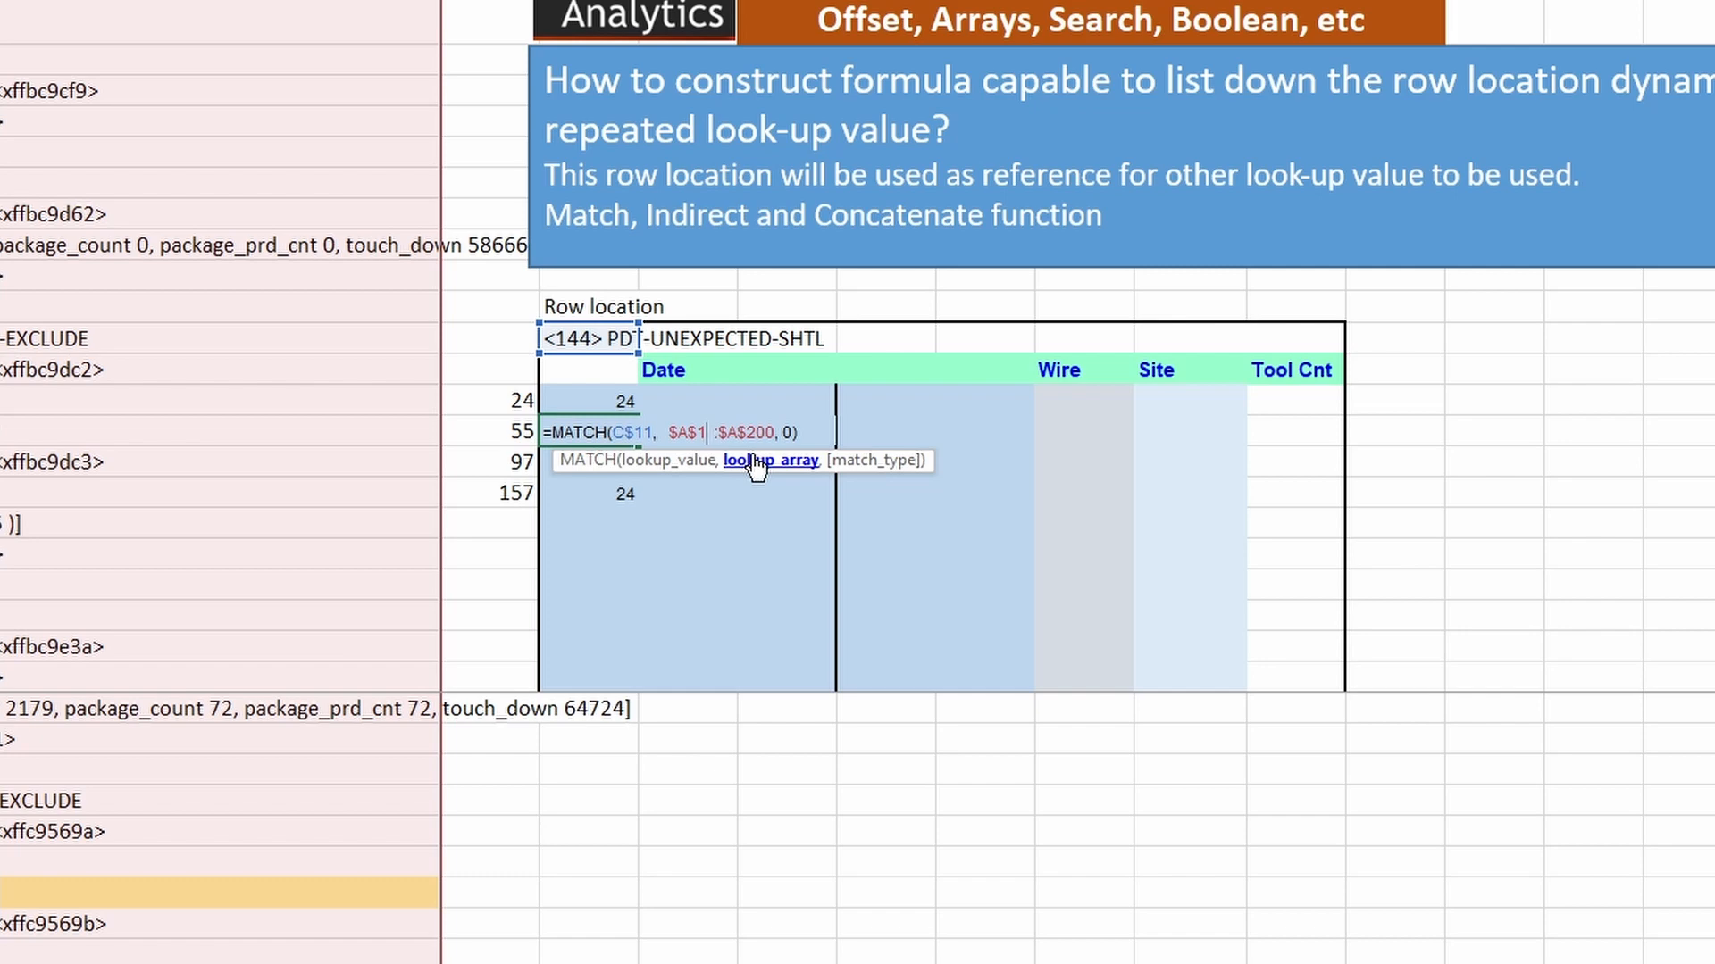
pyautogui.press('BackSpace')
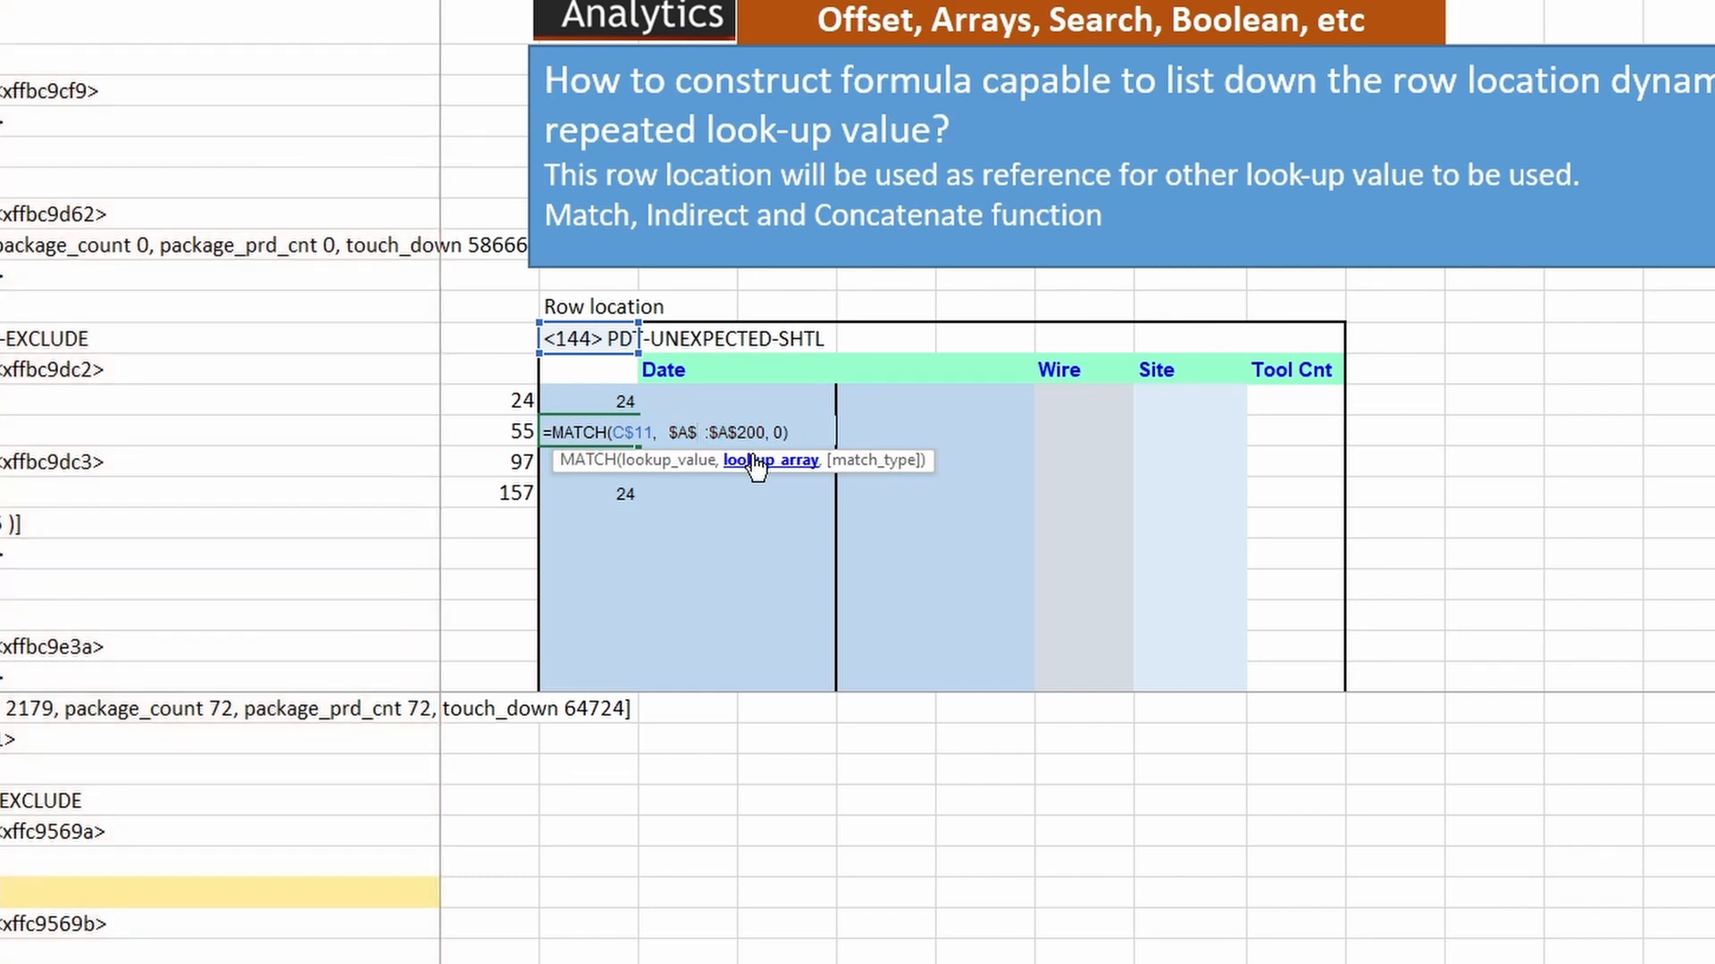
pyautogui.write('25')
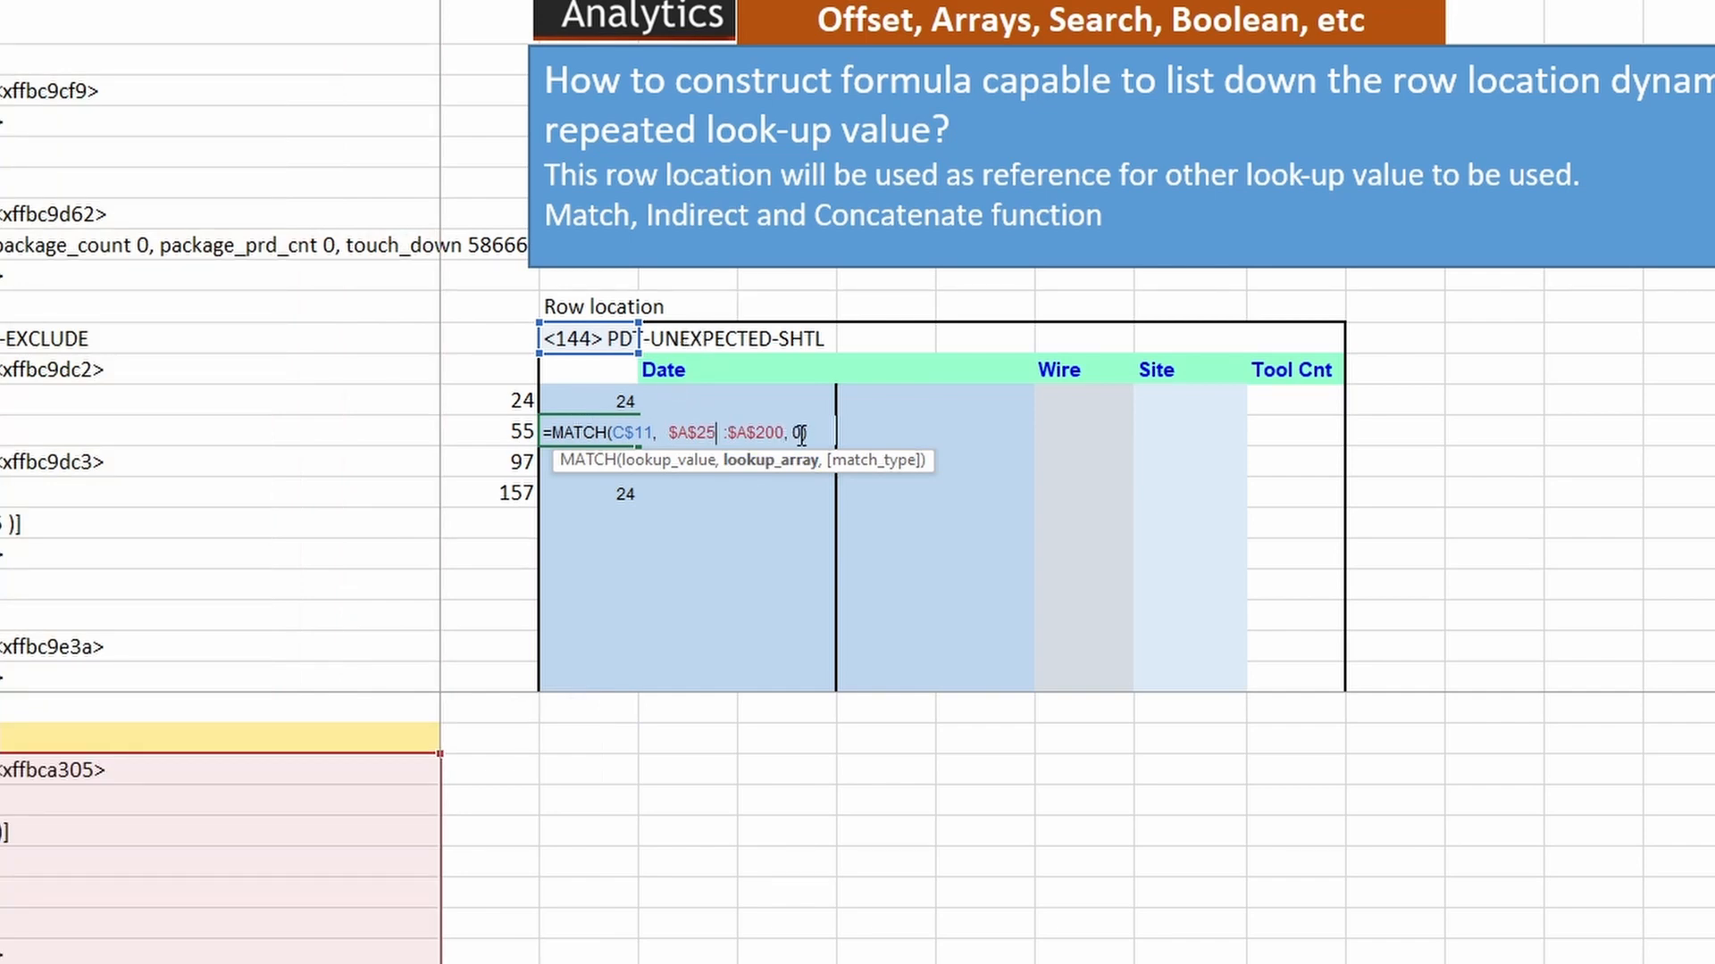
pyautogui.press('Return')
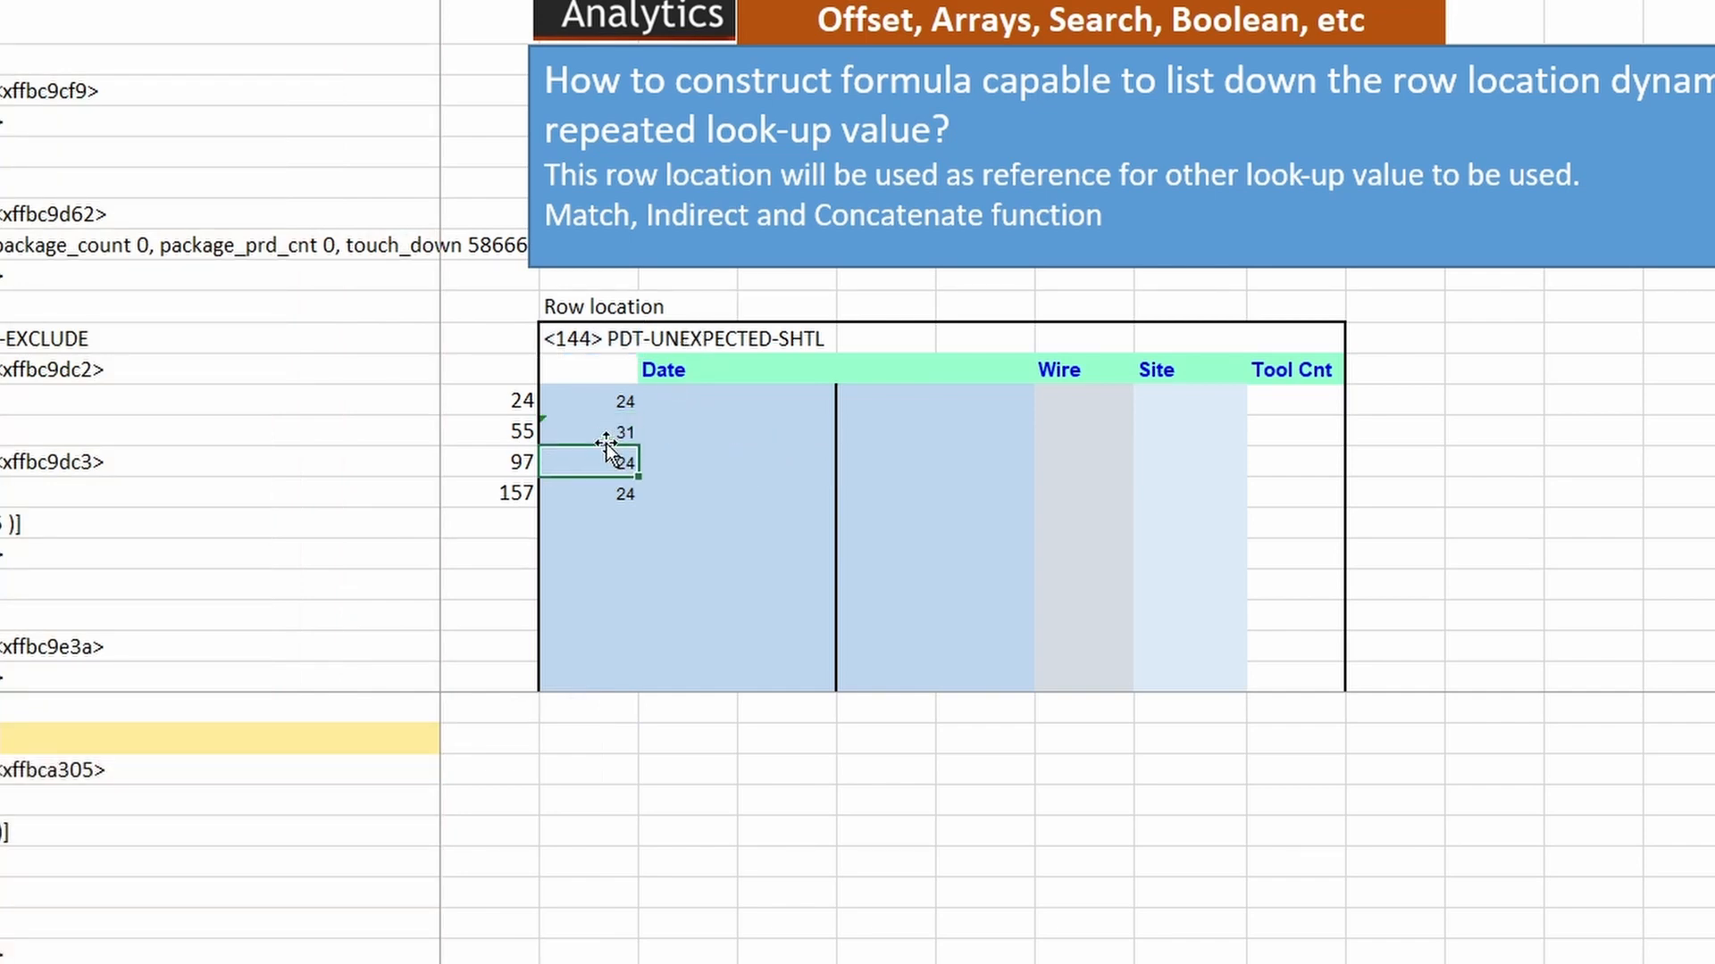
# - Add the previous row location in C13 to the MATCH result in C14
pyautogui.click(607, 434)
pyautogui.press('F2')
pyautogui.write('+')
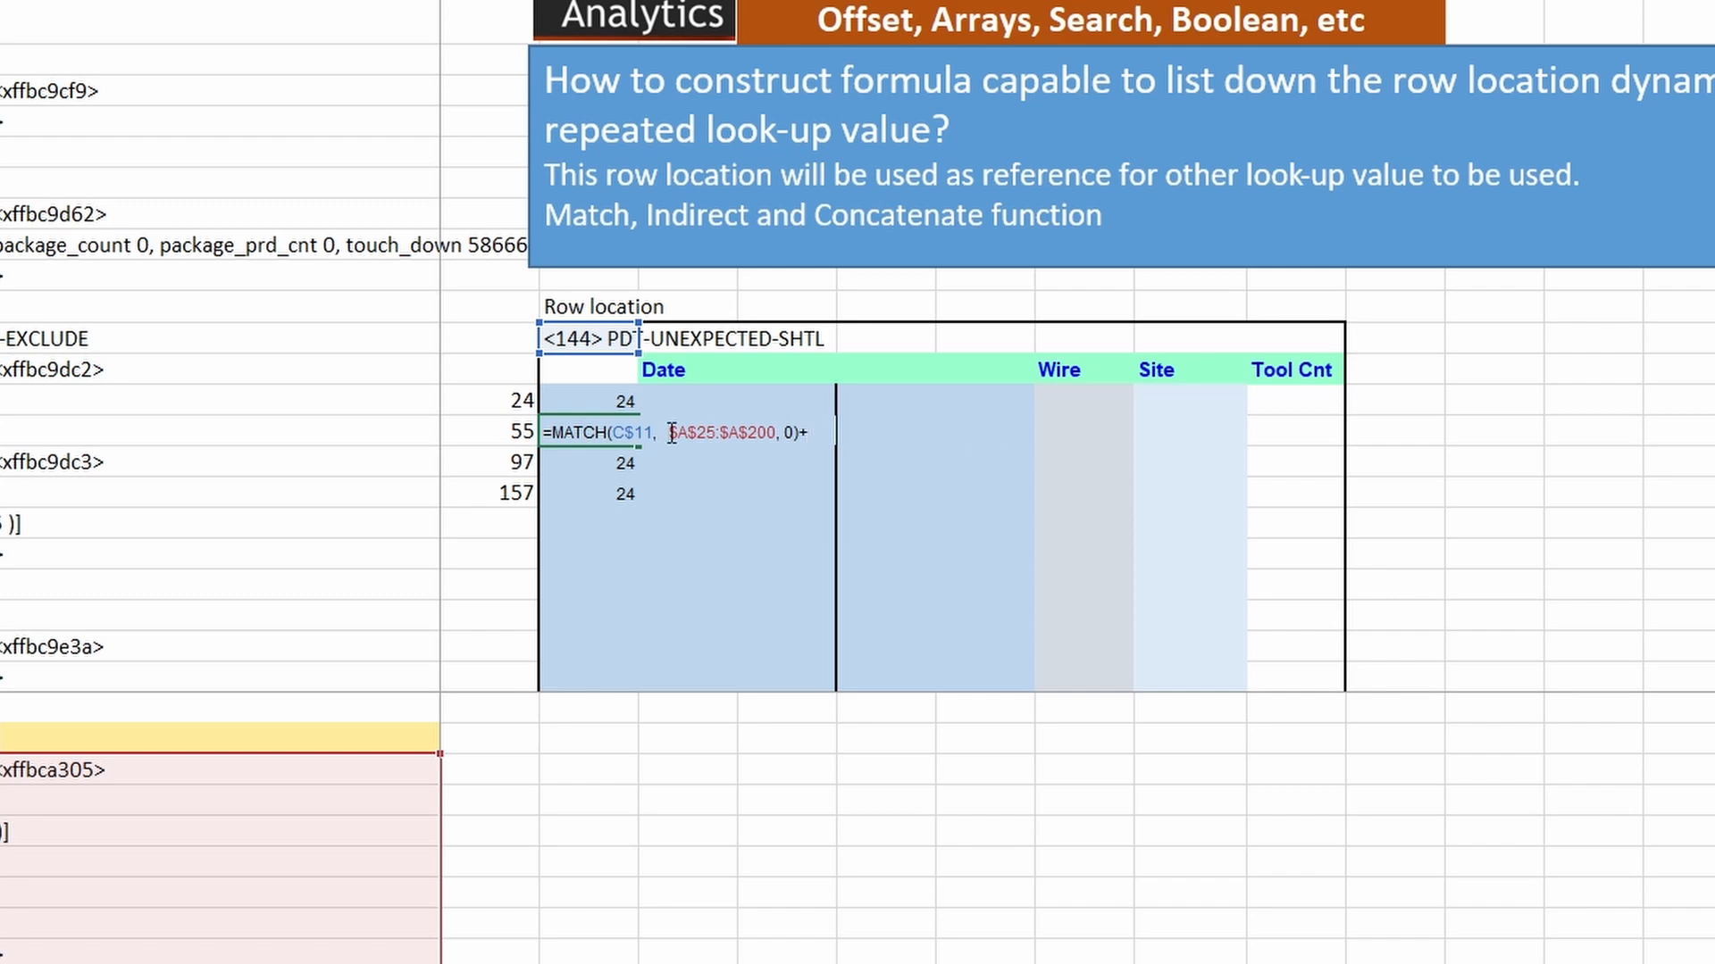
pyautogui.click(629, 401)
pyautogui.press('Return')
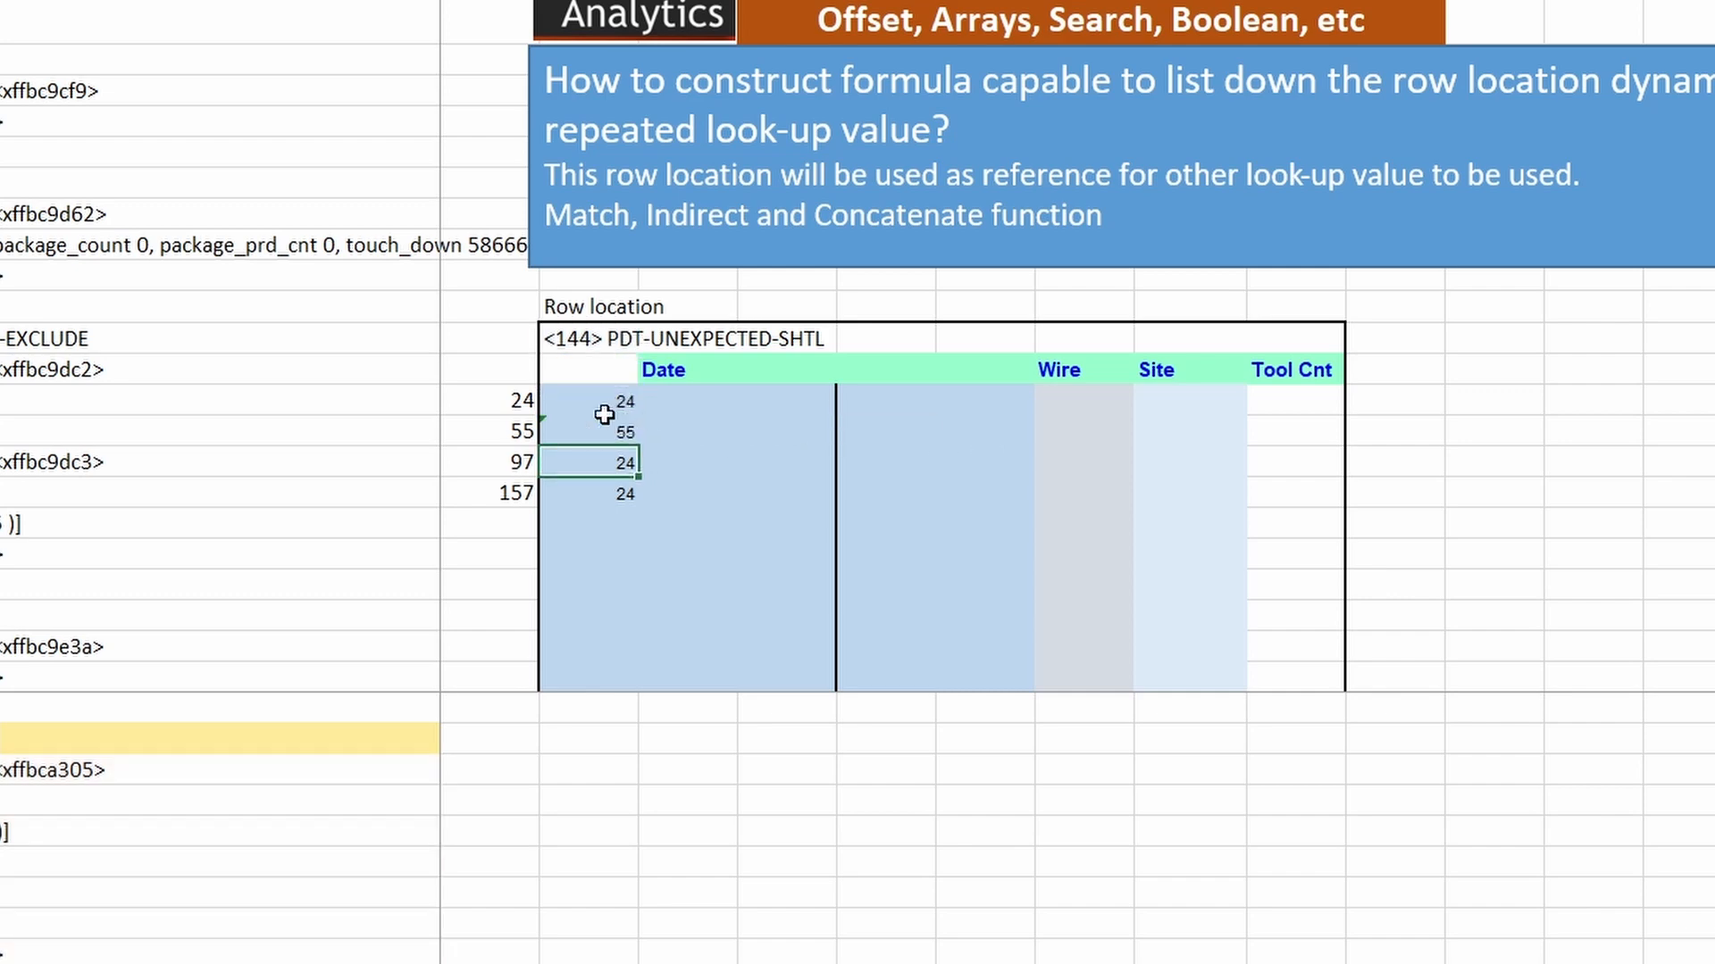
# - Fill the C14 formula down to C15 and set C15's lookup array start to $A$56
pyautogui.click(625, 432)
pyautogui.moveTo(641, 446); pyautogui.dragTo(643, 476)
pyautogui.click(623, 463)
pyautogui.press('F2')
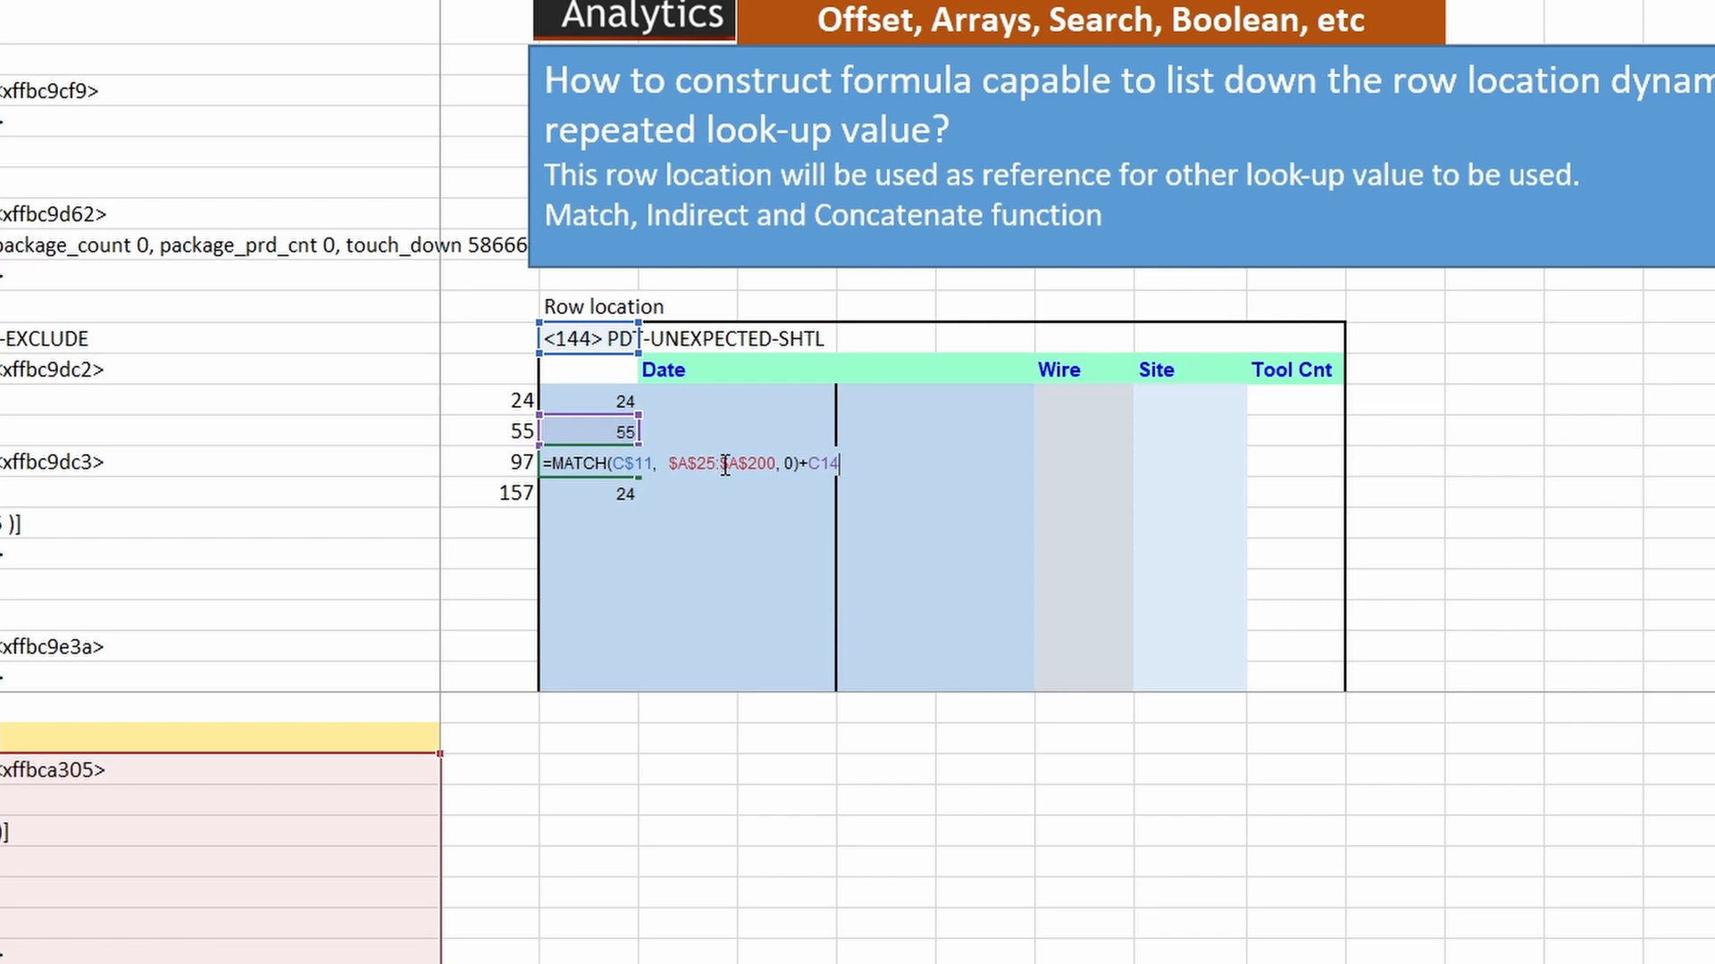
pyautogui.press('BackSpace')
pyautogui.press('BackSpace')
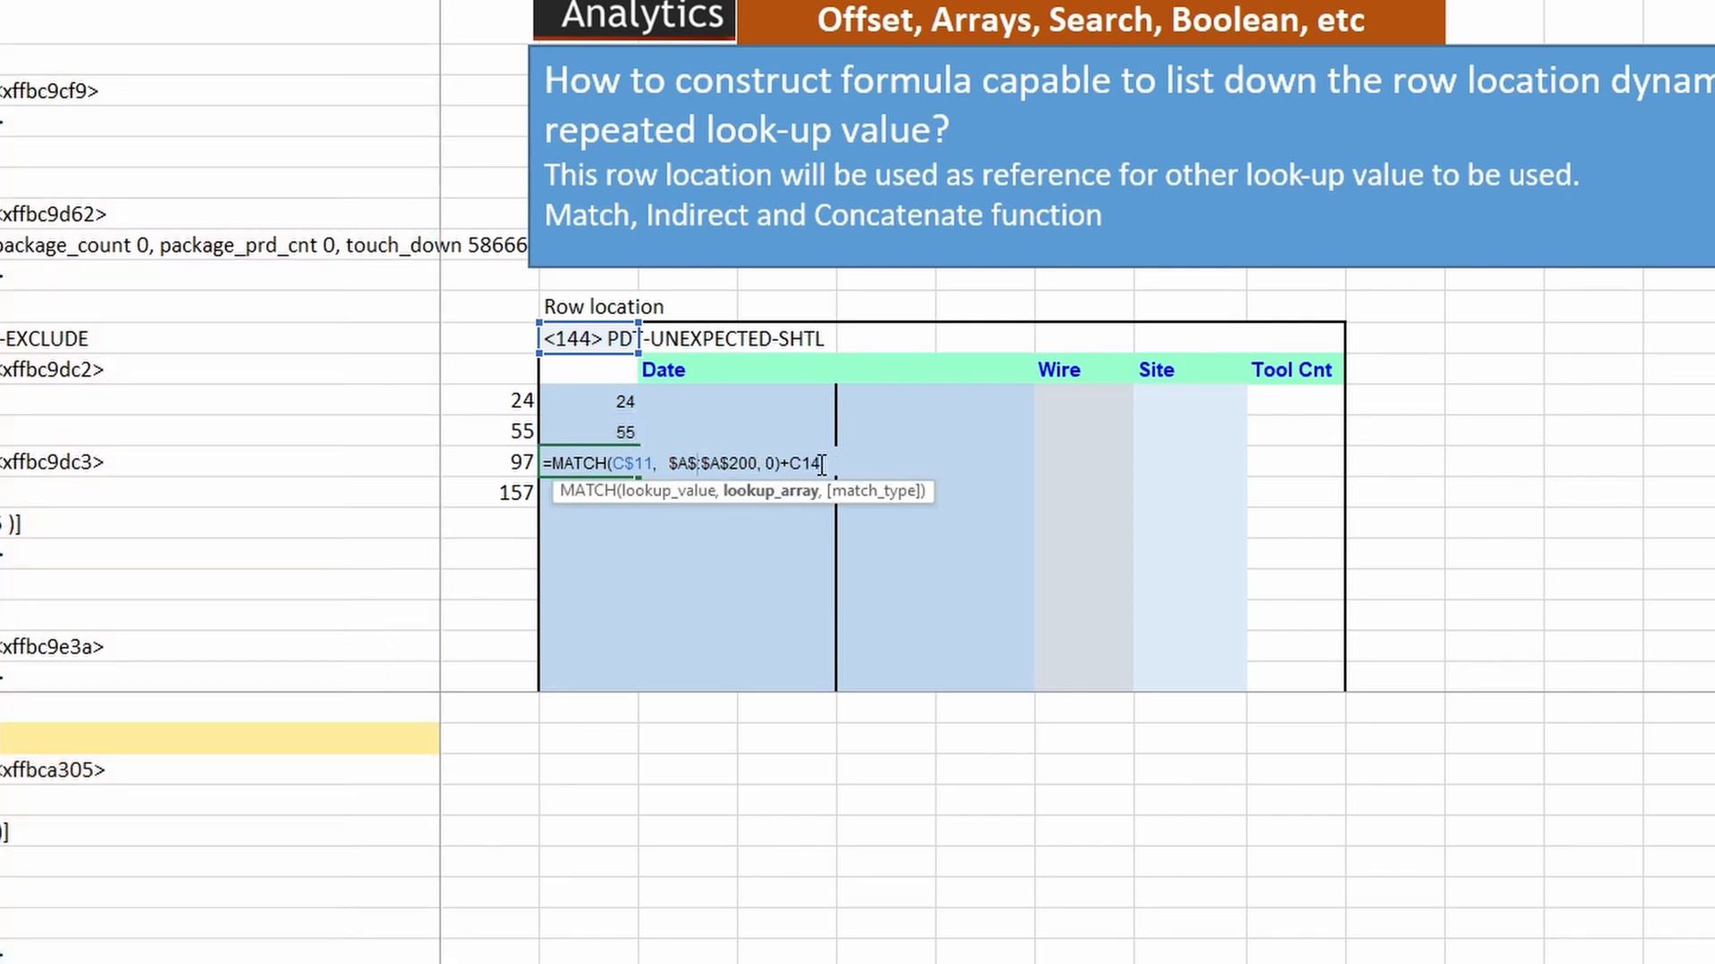
pyautogui.write('56')
pyautogui.press('Return')
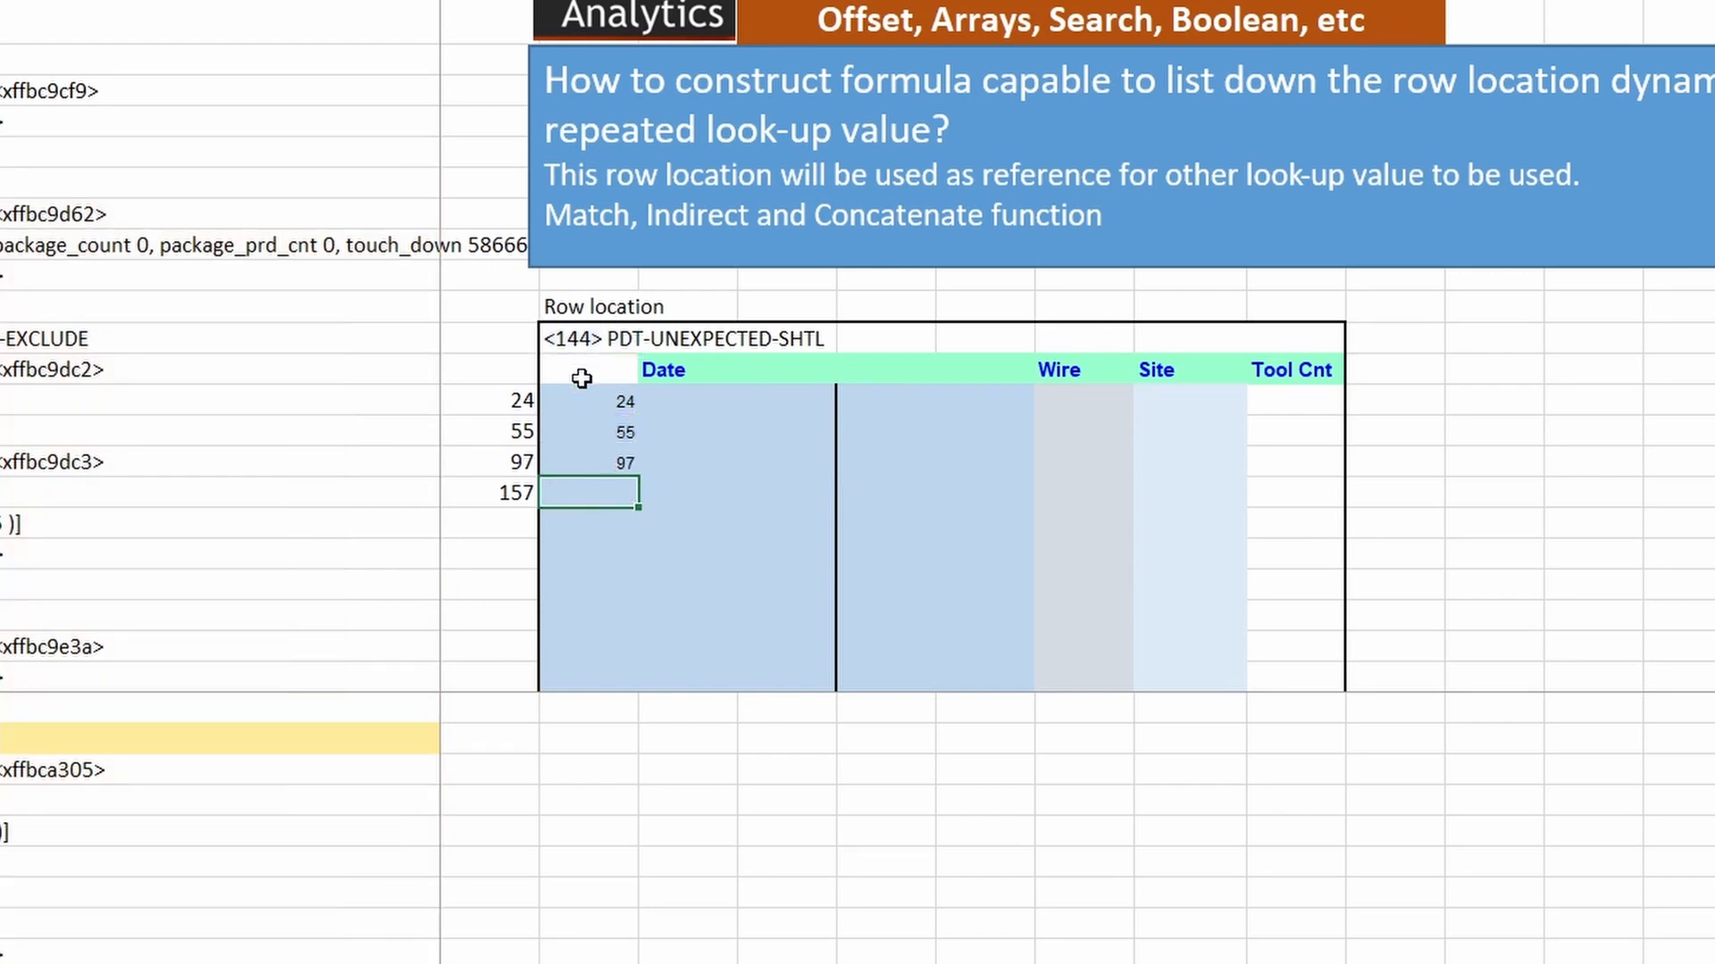
# - Examine the $A$25 start reference in C14's formula and highlight "Indirect and Concatenate" in the blue text box
pyautogui.click(593, 432)
pyautogui.doubleClick(593, 433)
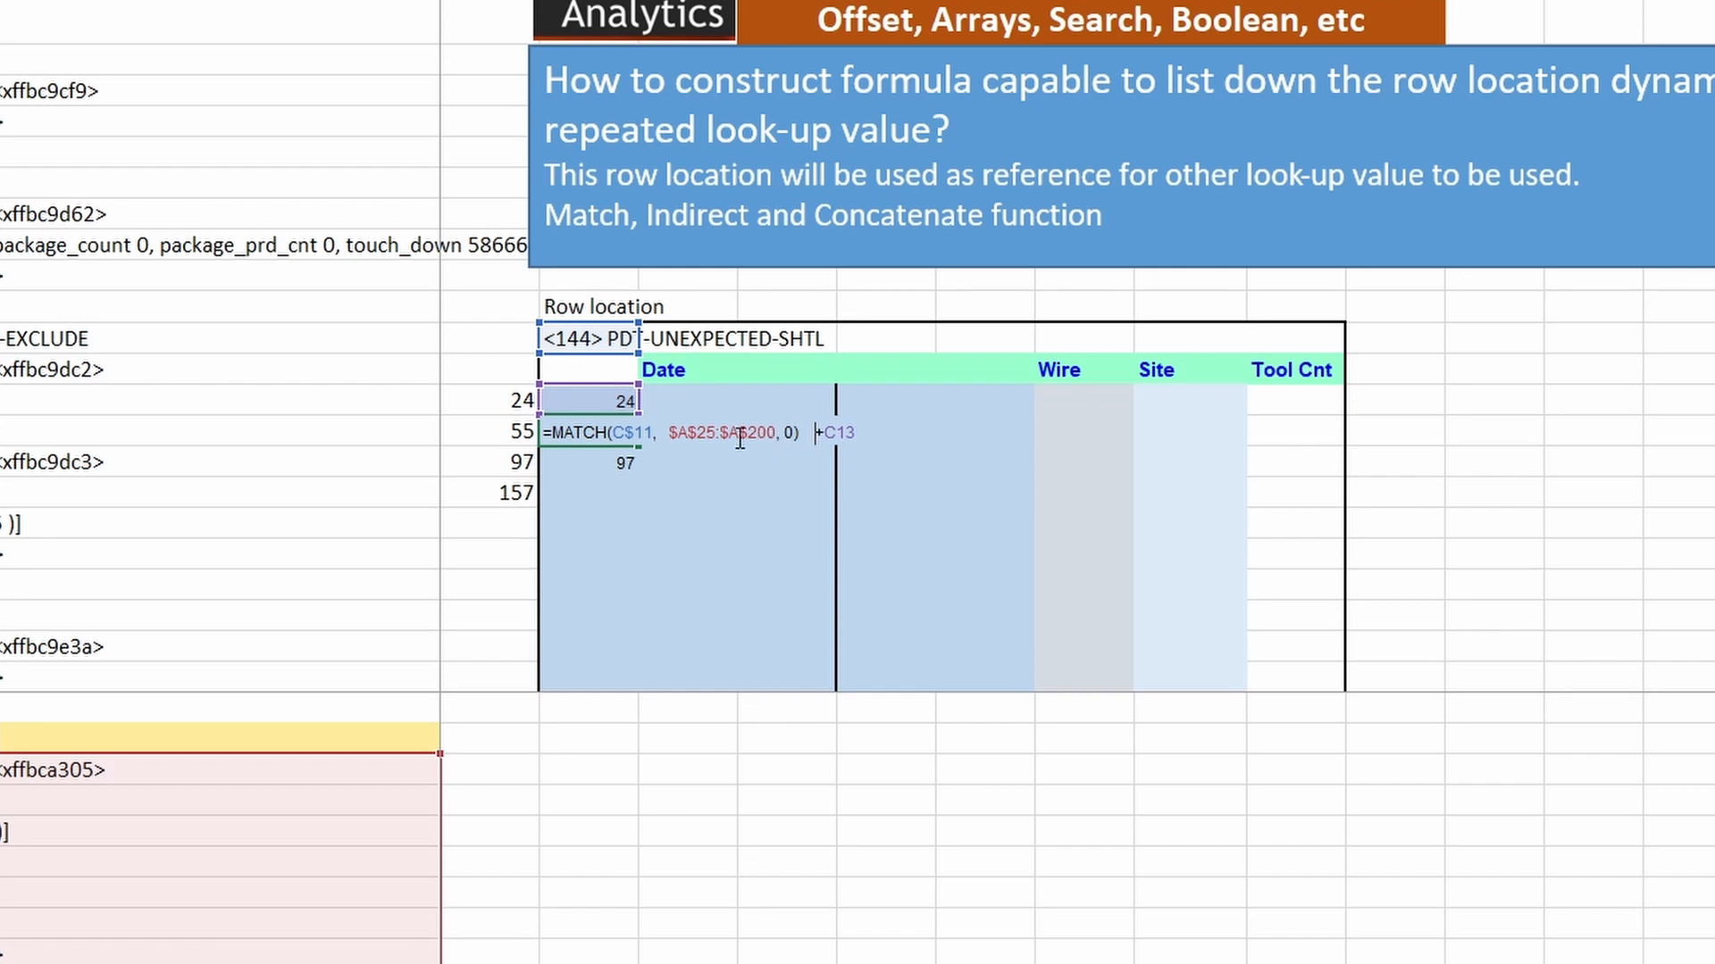
pyautogui.moveTo(717, 436); pyautogui.dragTo(668, 435)
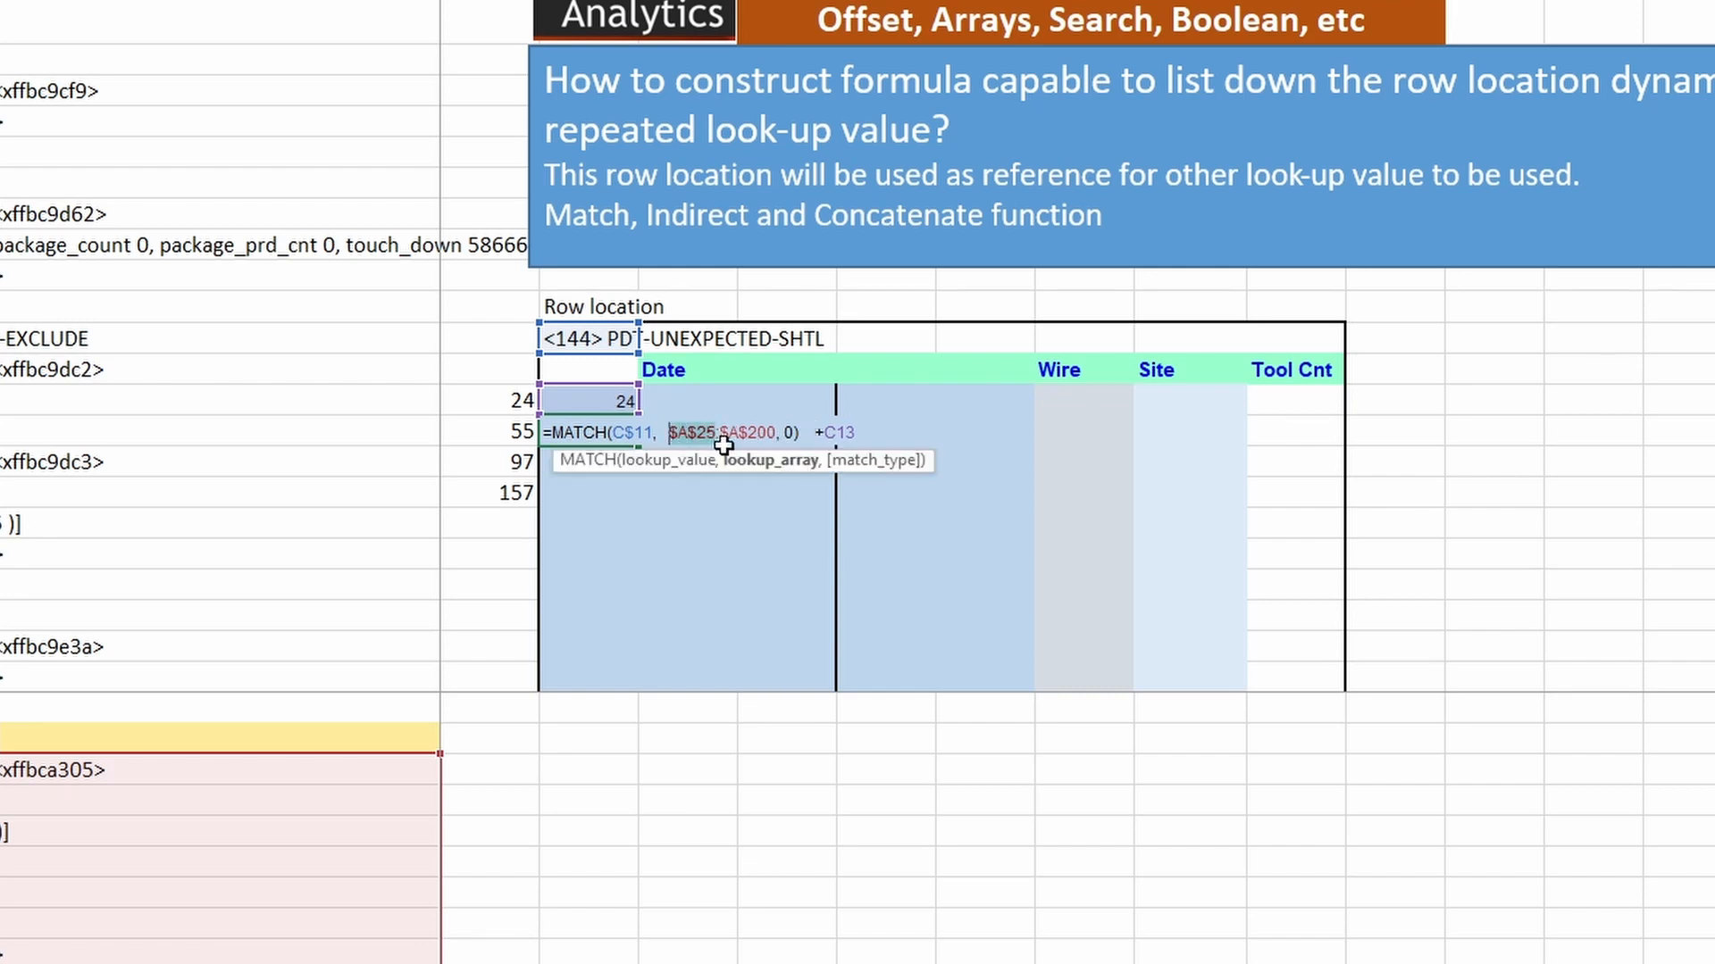
pyautogui.click(717, 433)
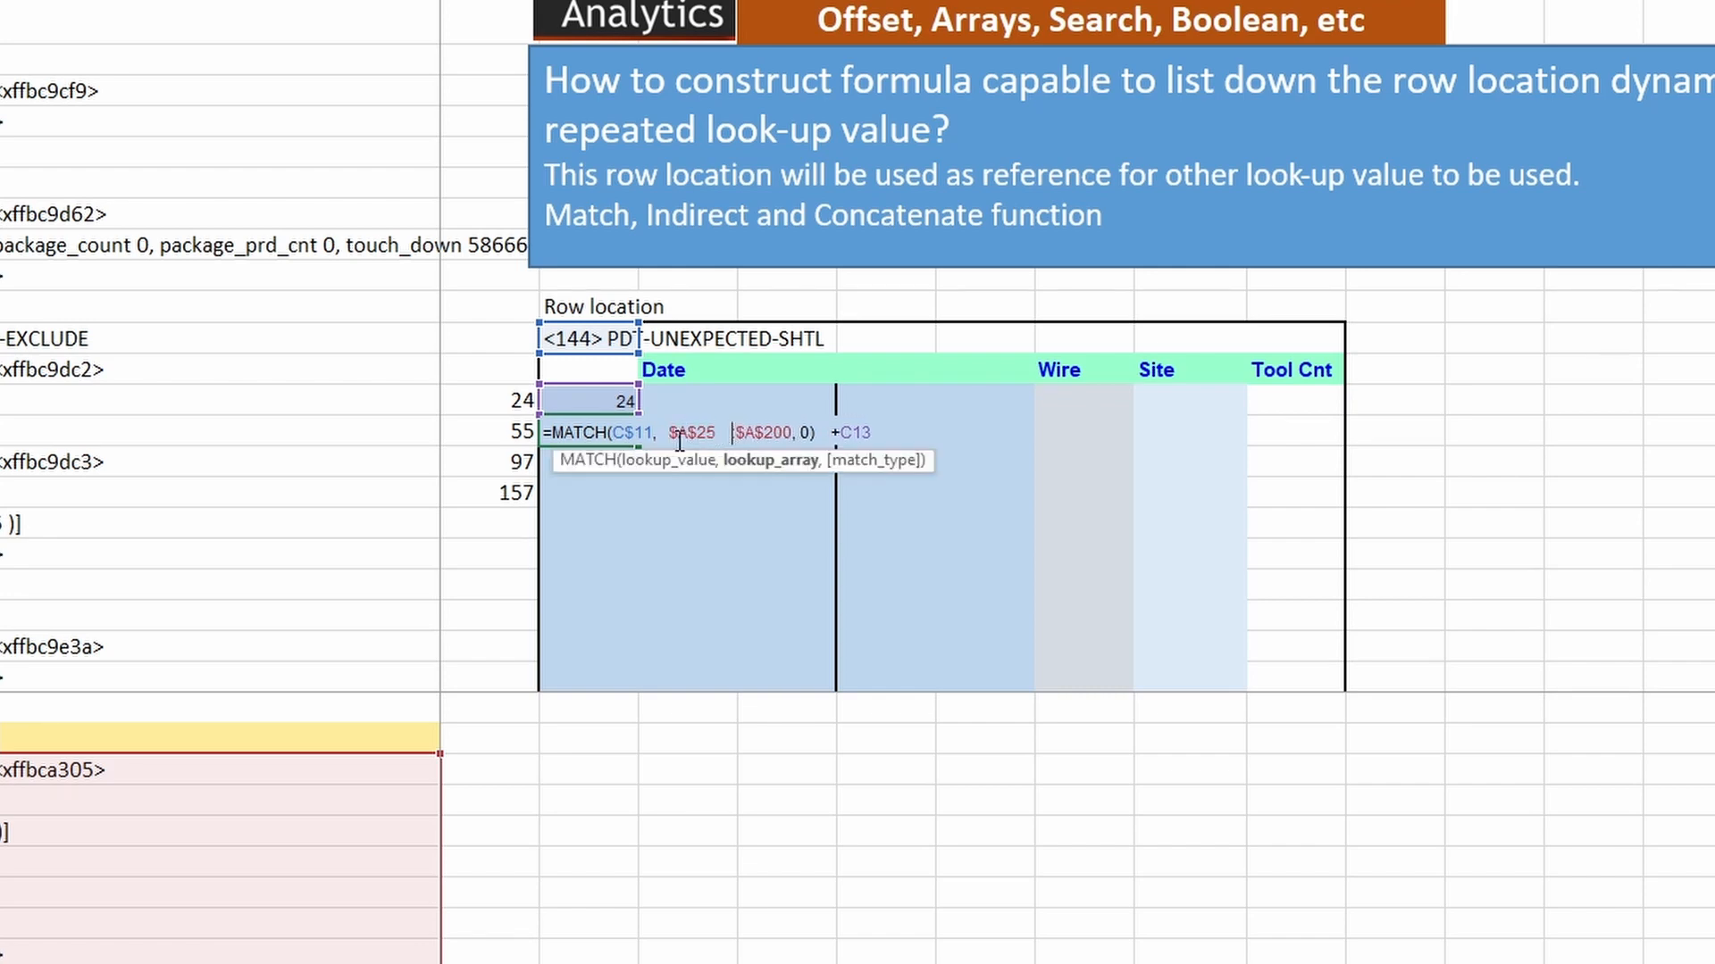
pyautogui.press('Return')
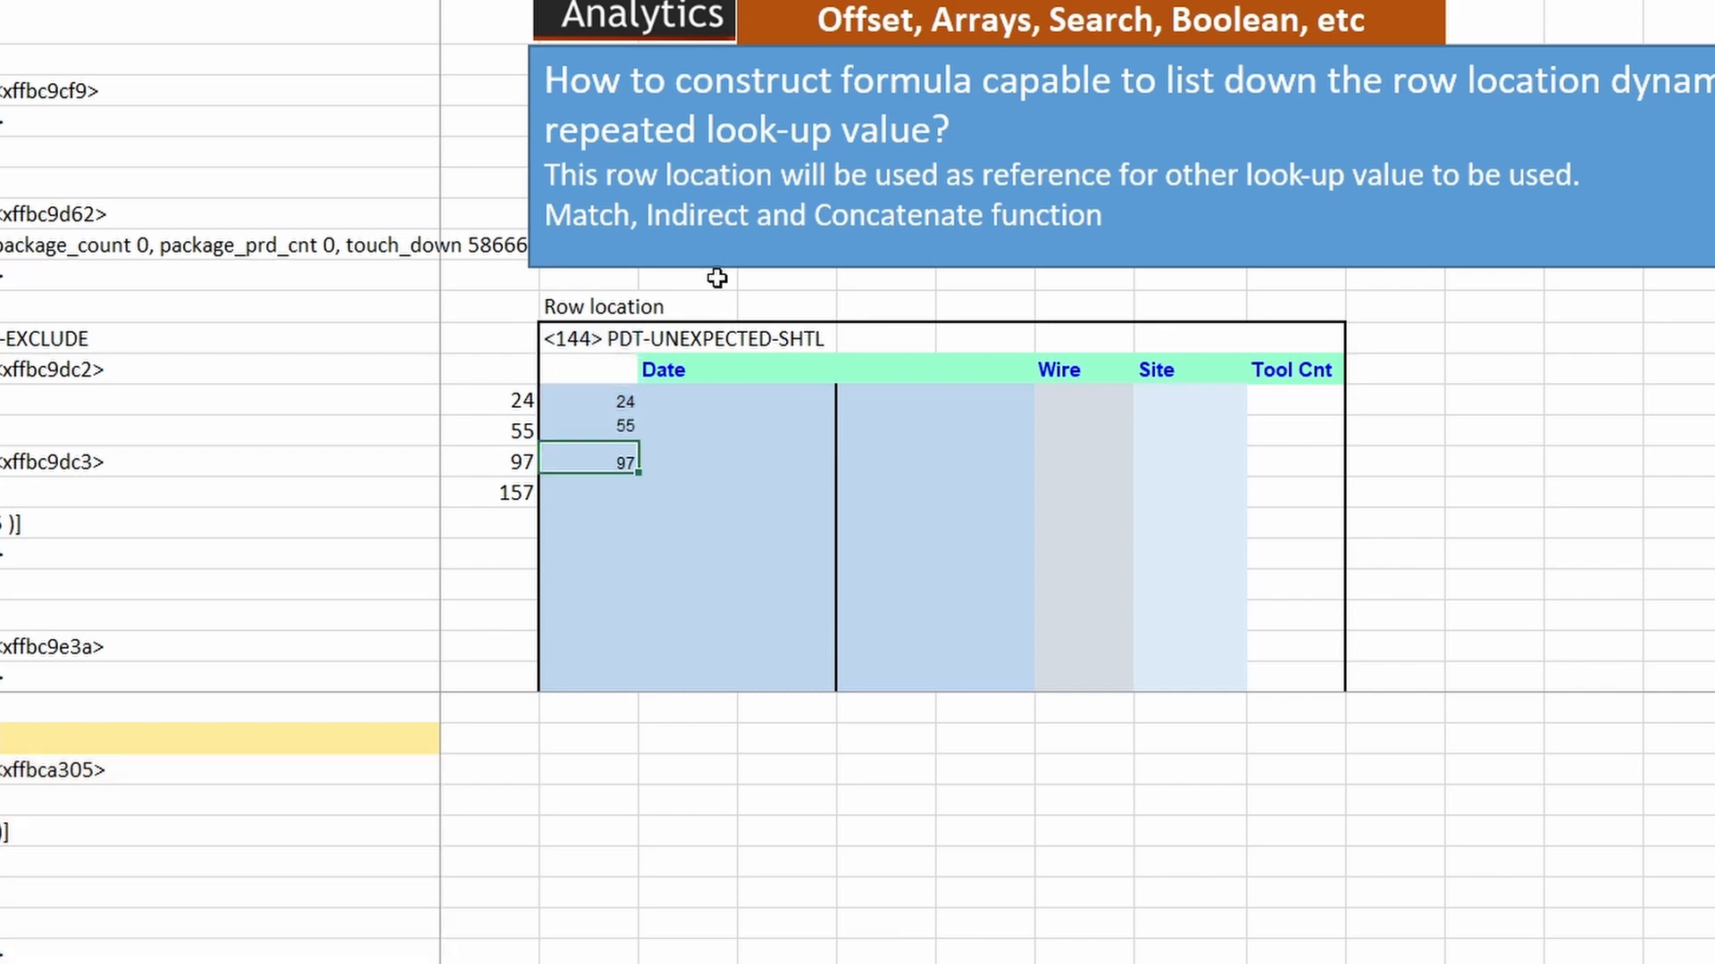
pyautogui.click(639, 216)
pyautogui.moveTo(639, 215); pyautogui.dragTo(990, 215)
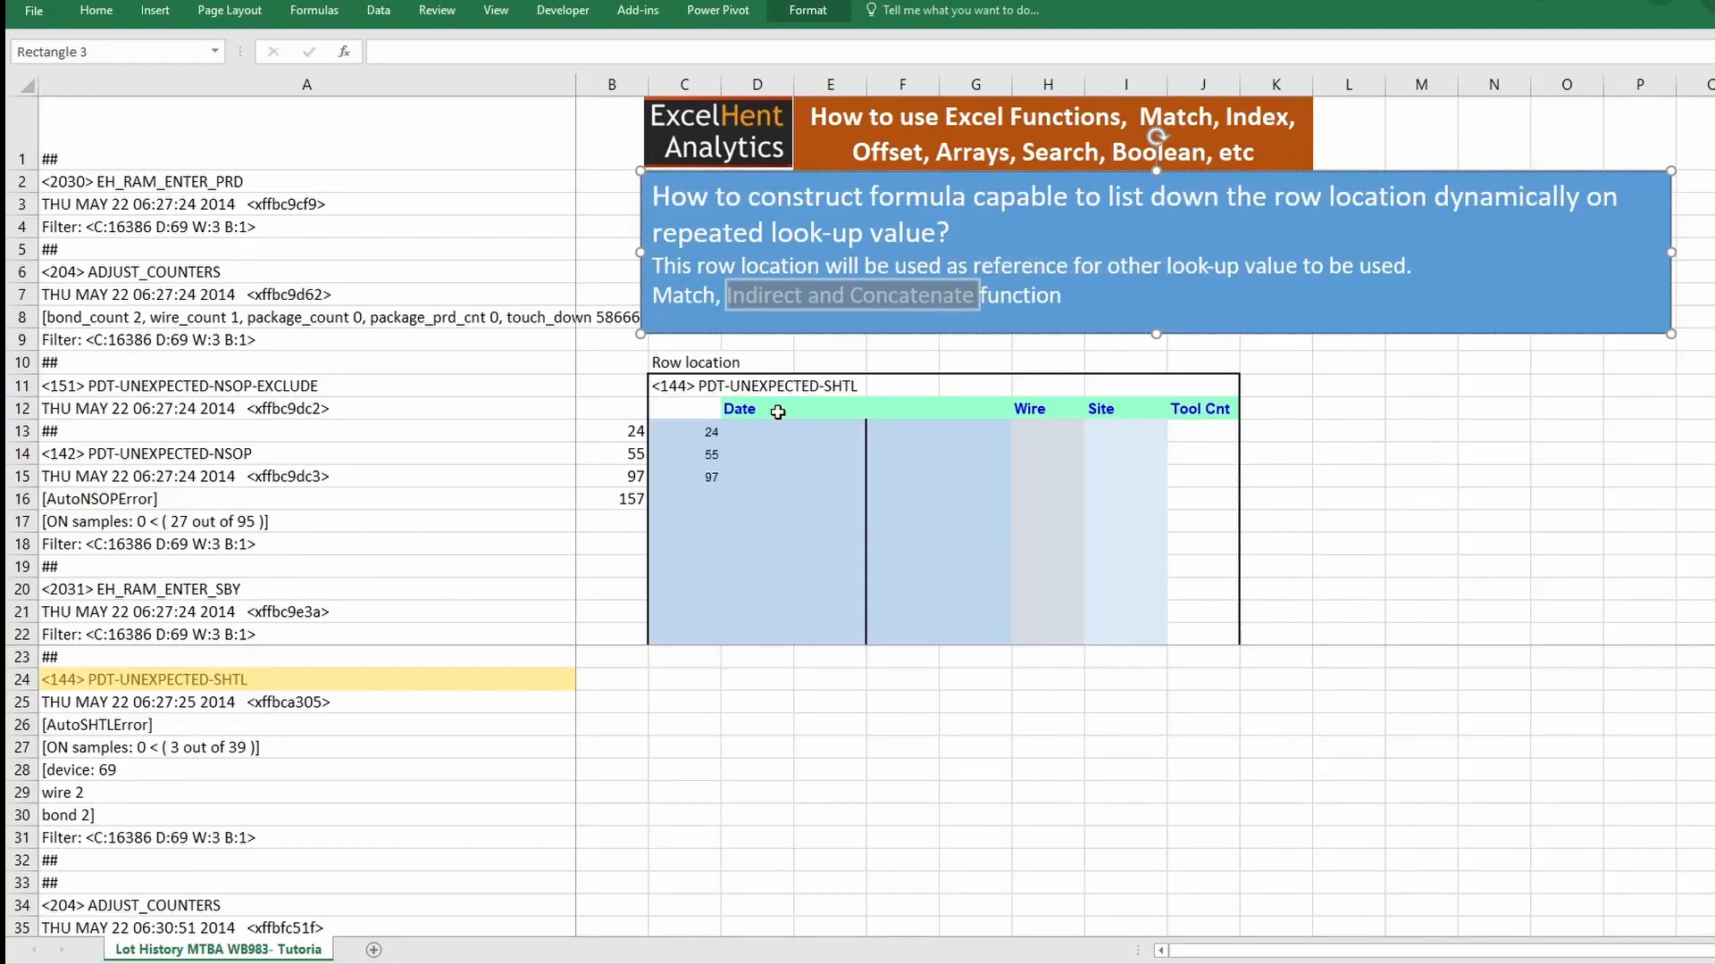
# - Insert a CONCATENATE function at the start of C14's lookup array, with "$A" as its first text argument
pyautogui.click(710, 455)
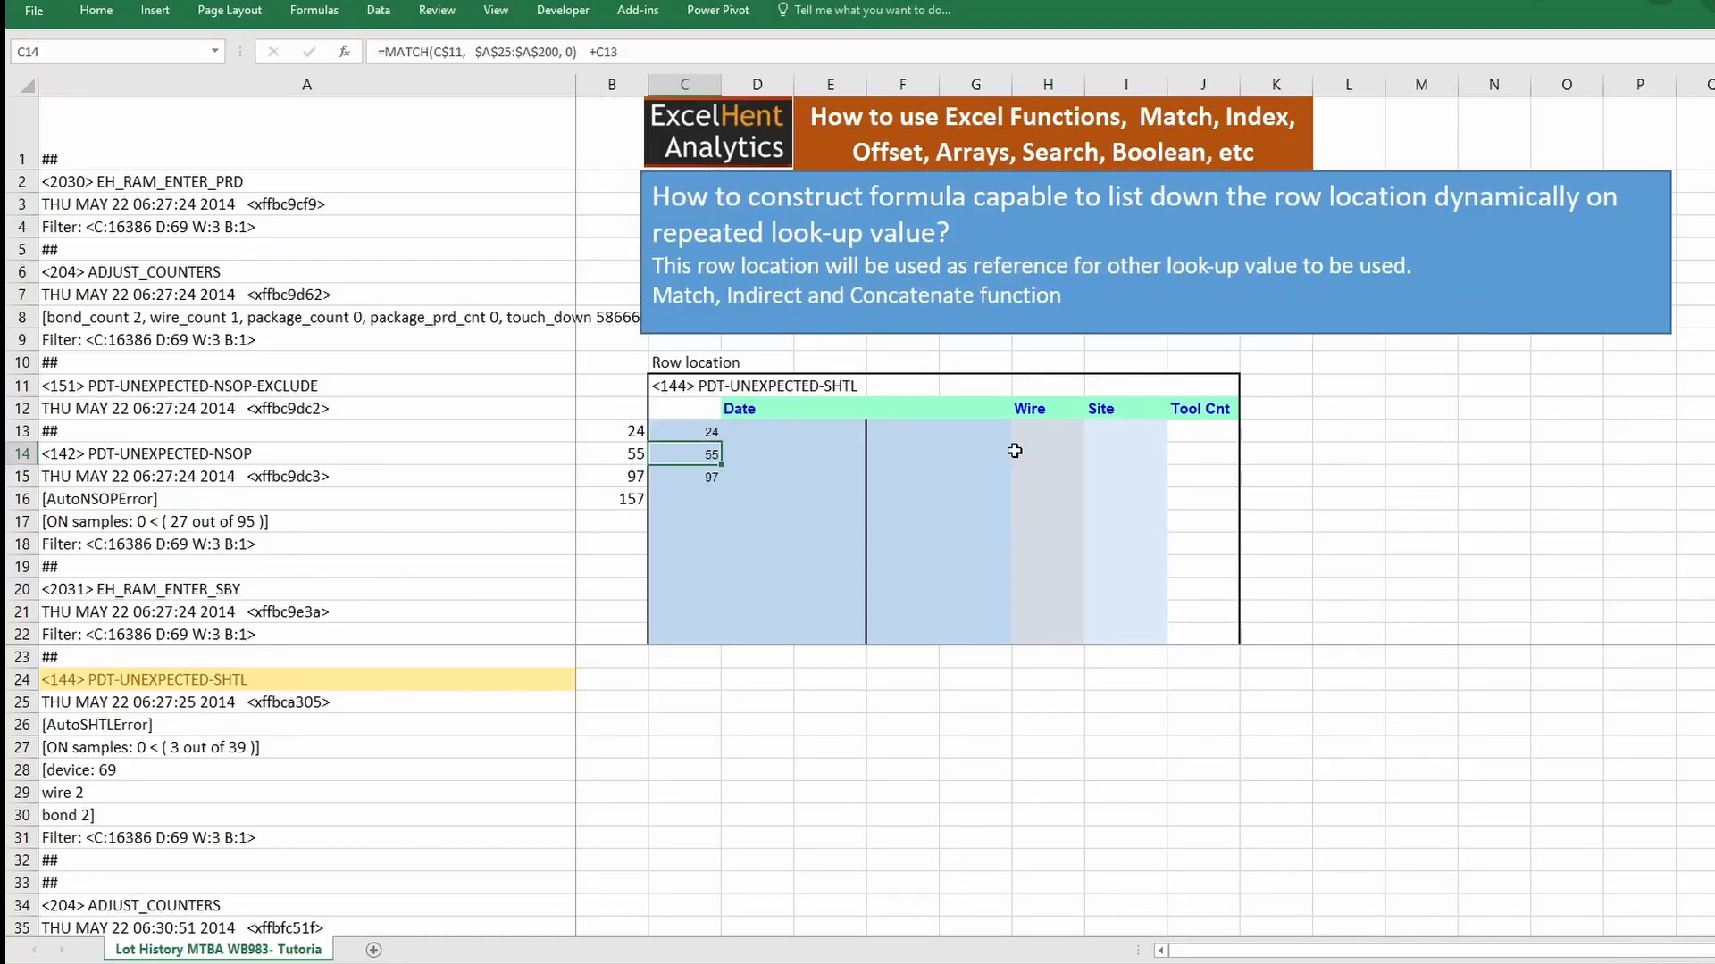
pyautogui.press('F2')
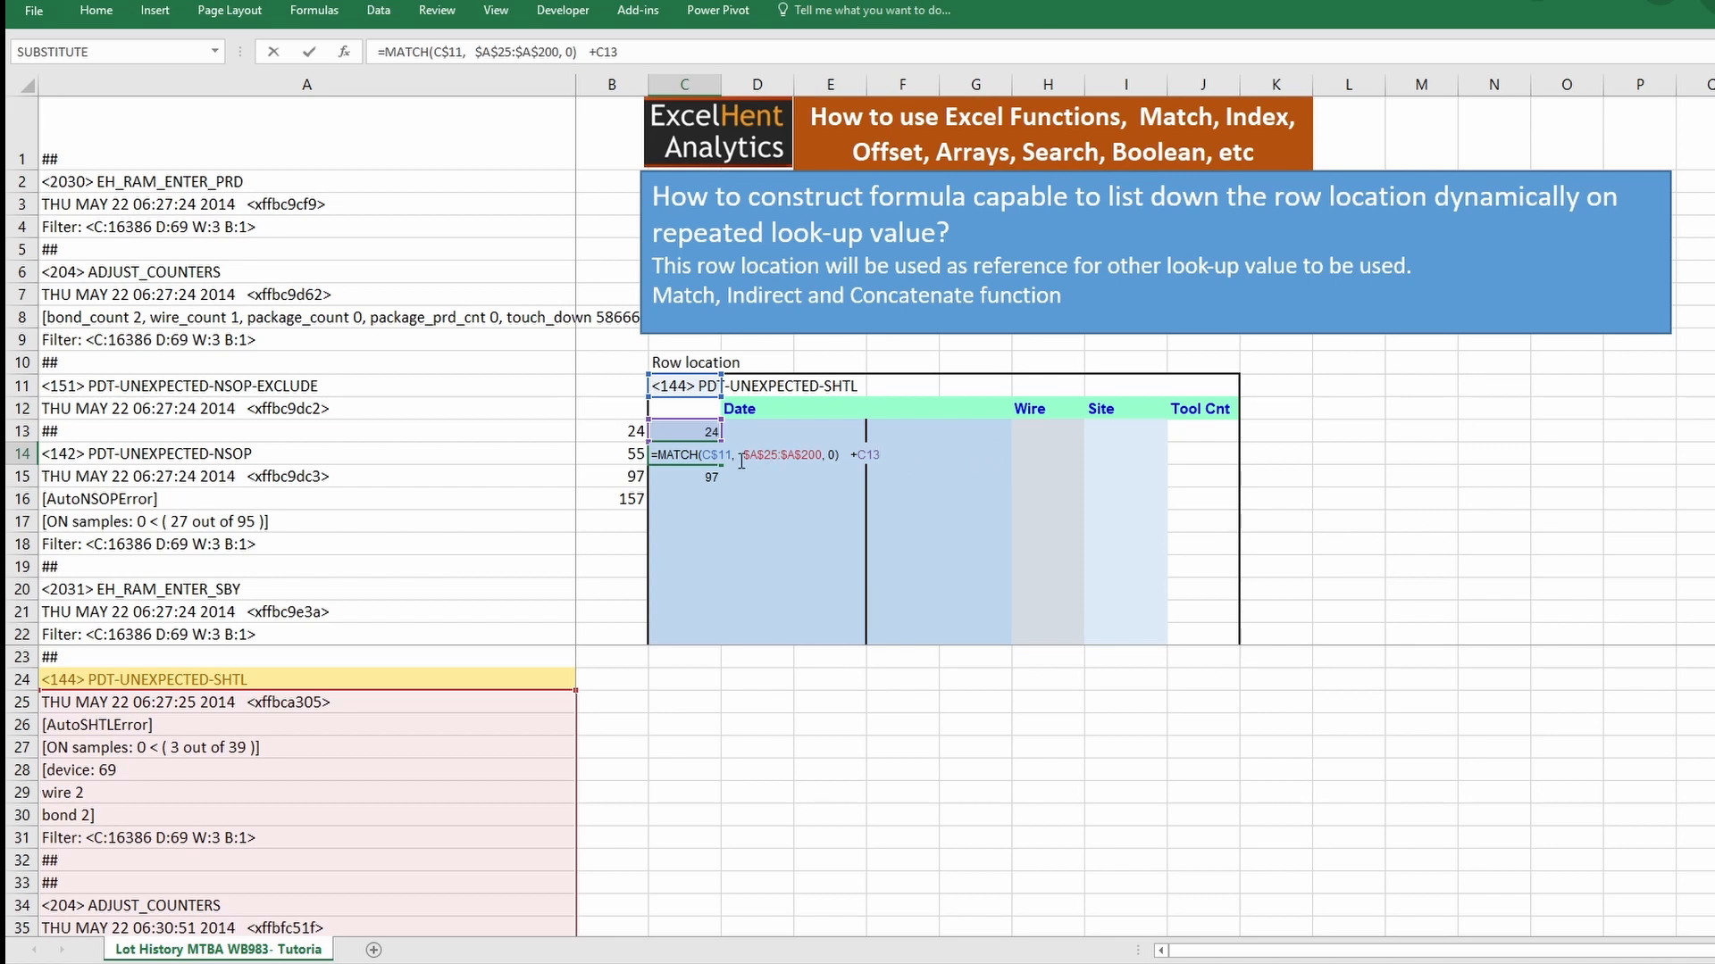
pyautogui.click(747, 458)
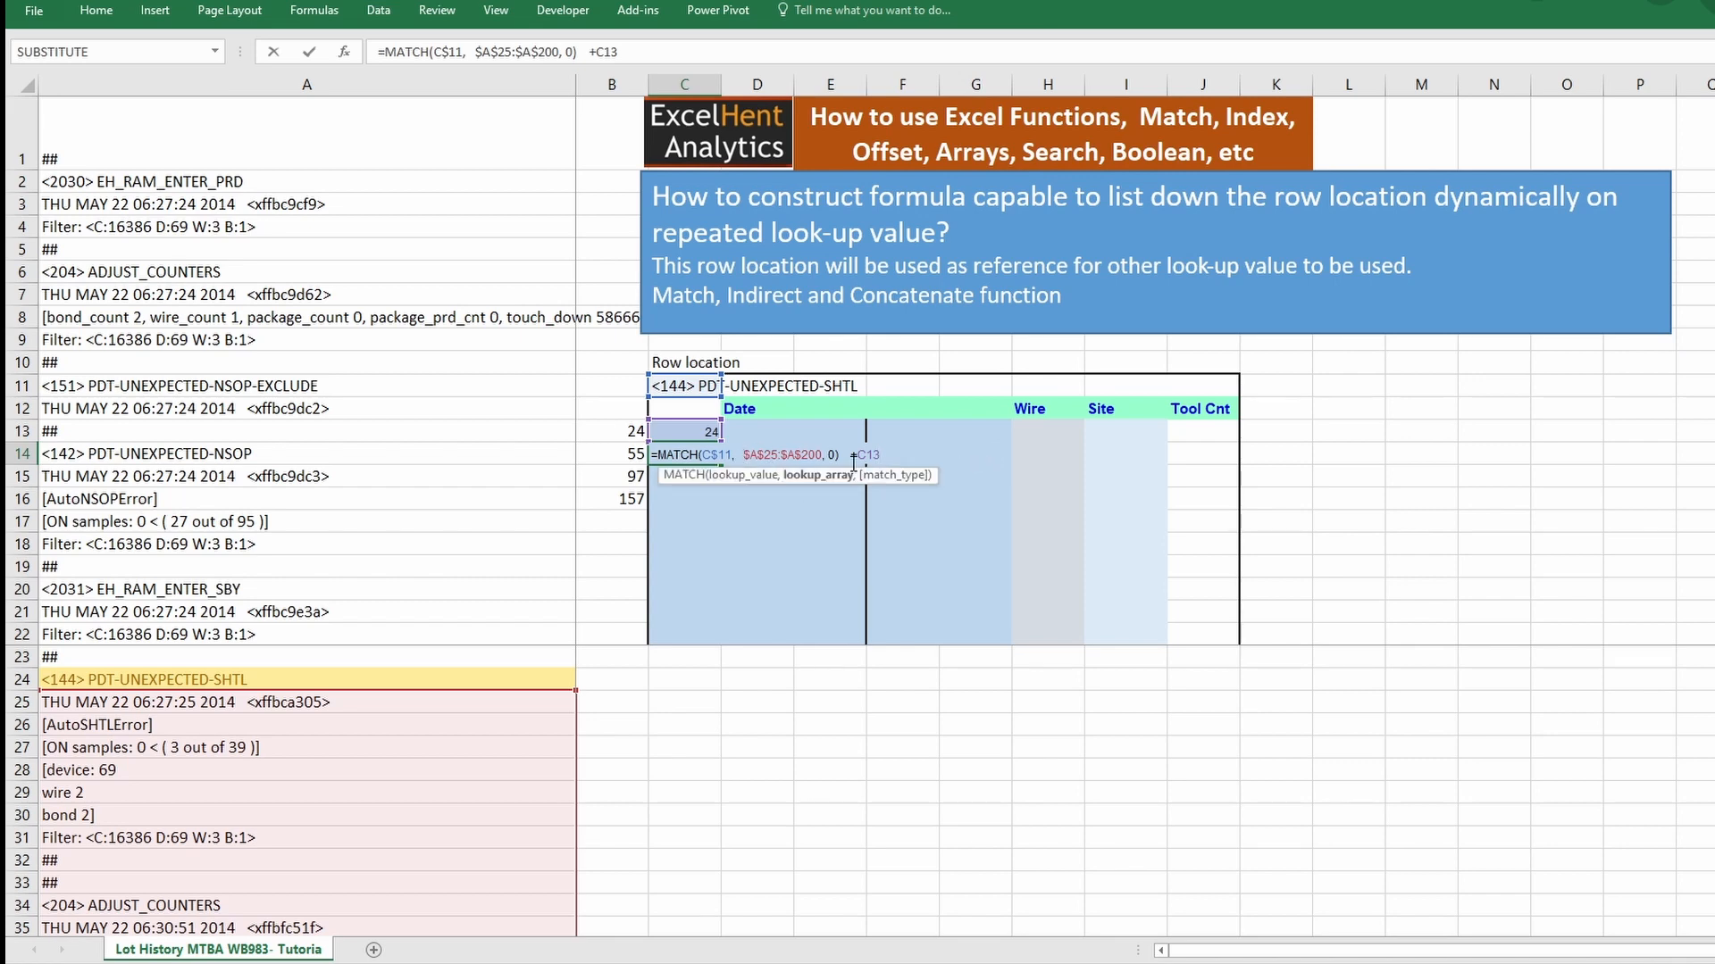
pyautogui.write('con')
pyautogui.press('Tab')
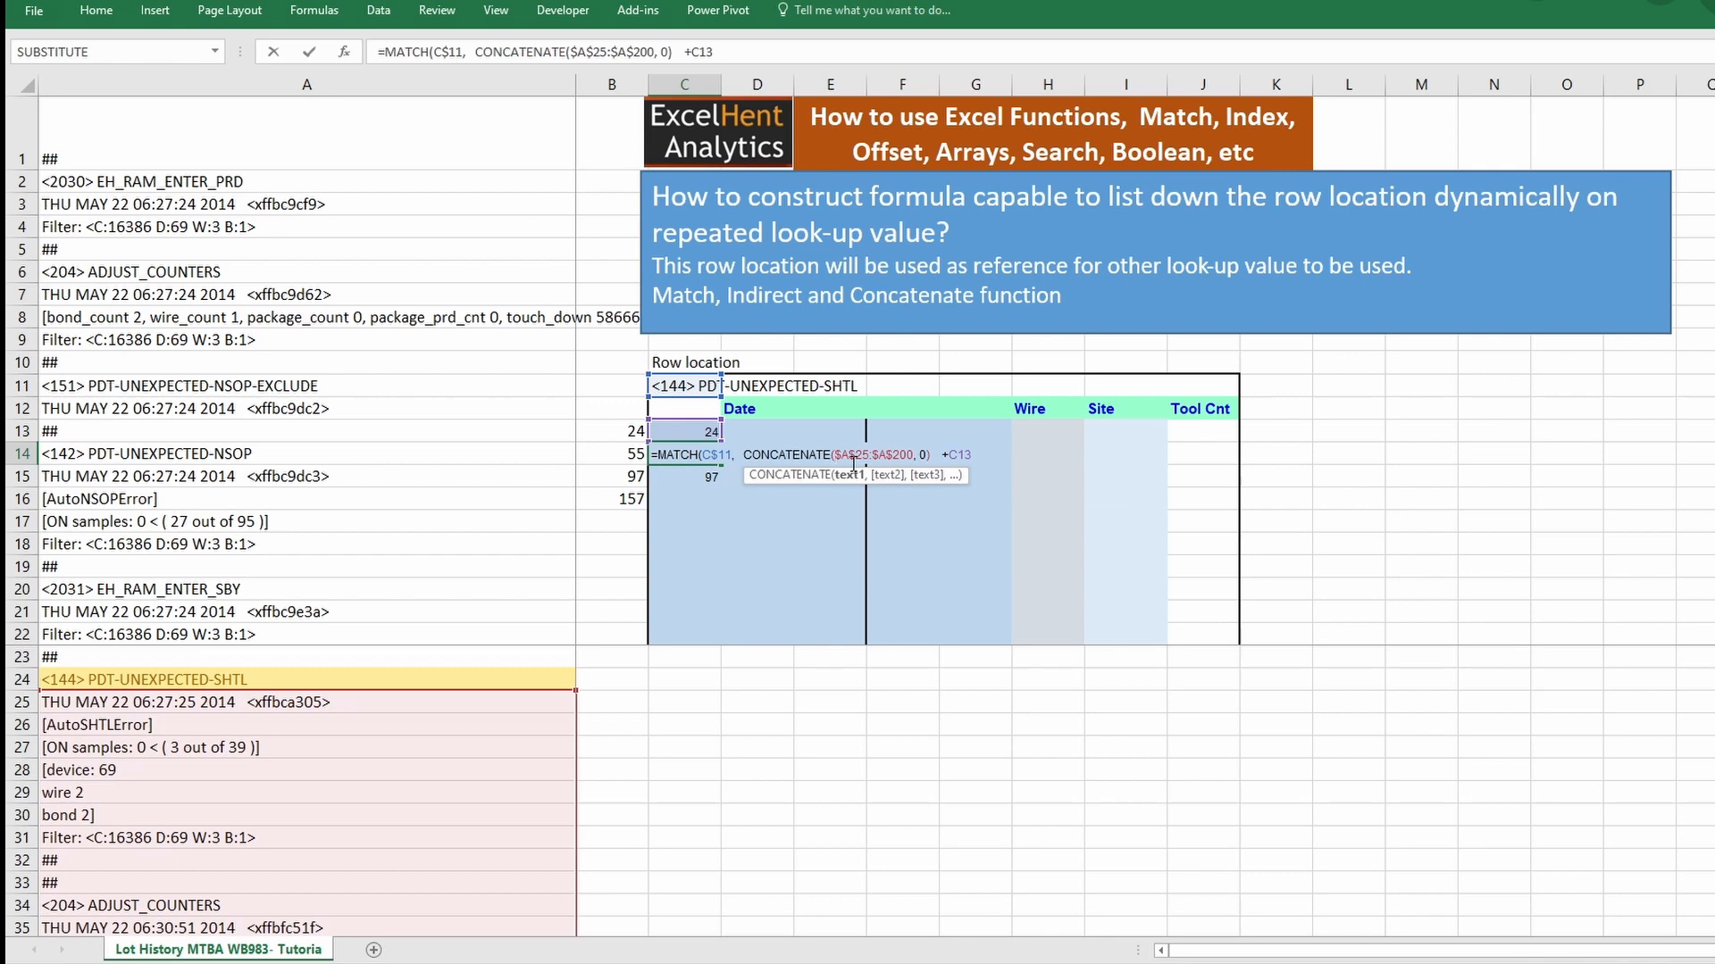
pyautogui.write('"$A')
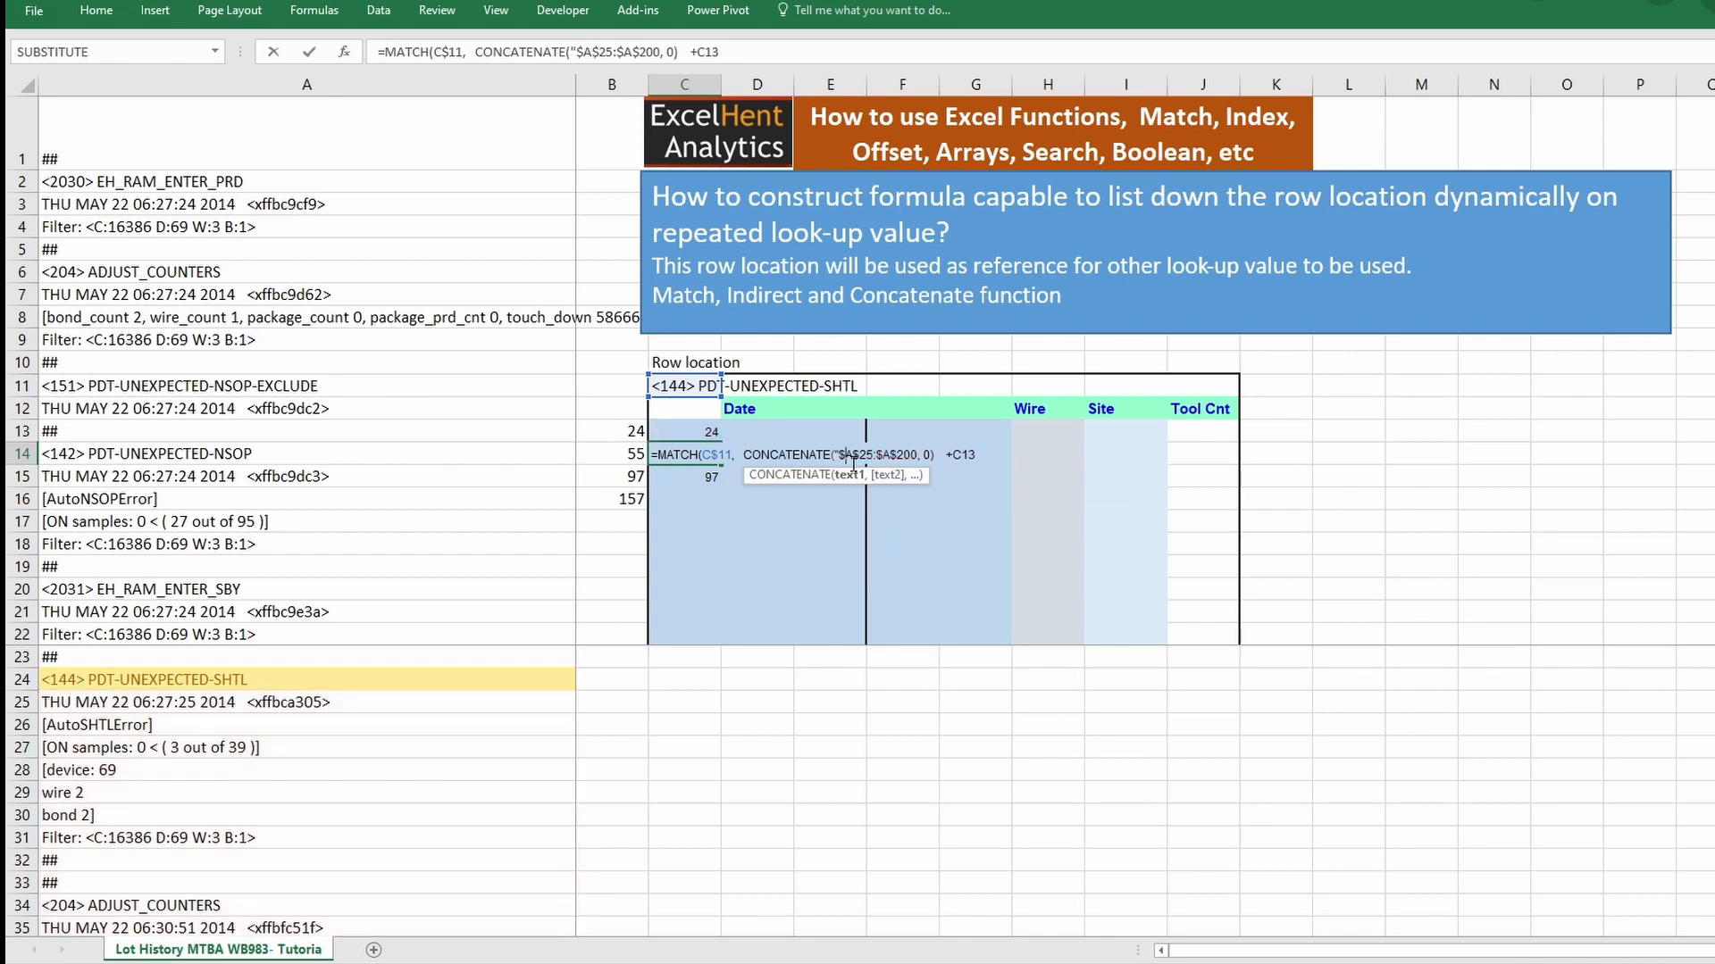
pyautogui.write('",$25')
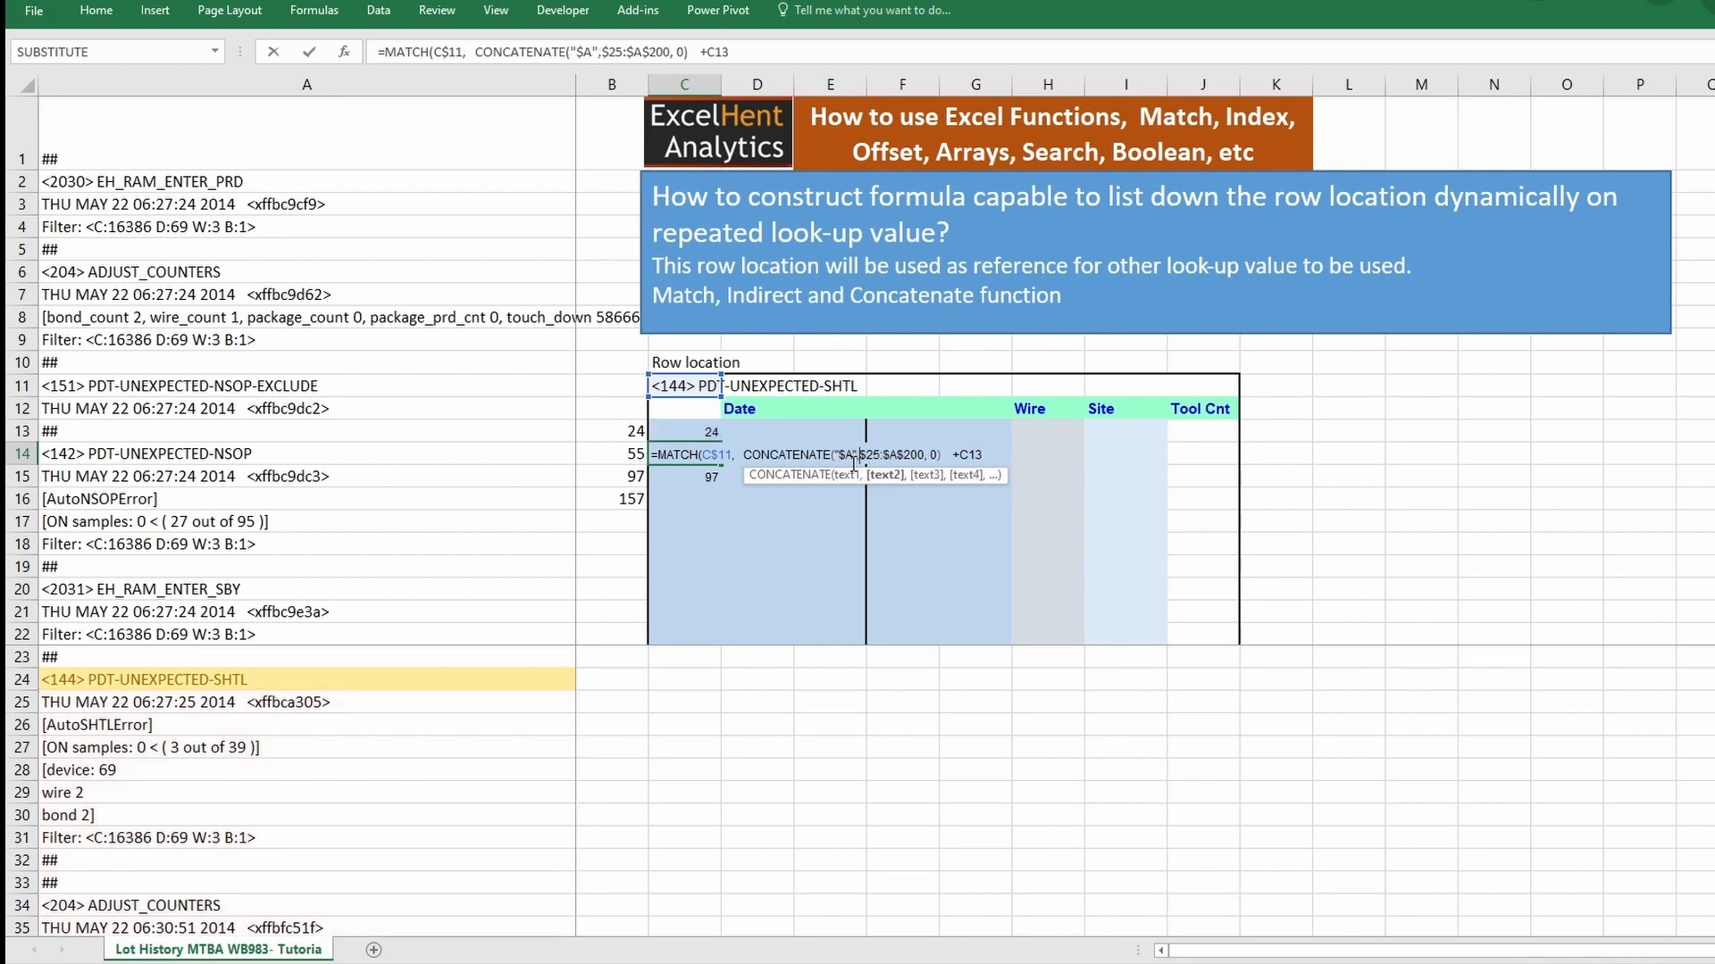
pyautogui.write('          :$A$200, 0)')
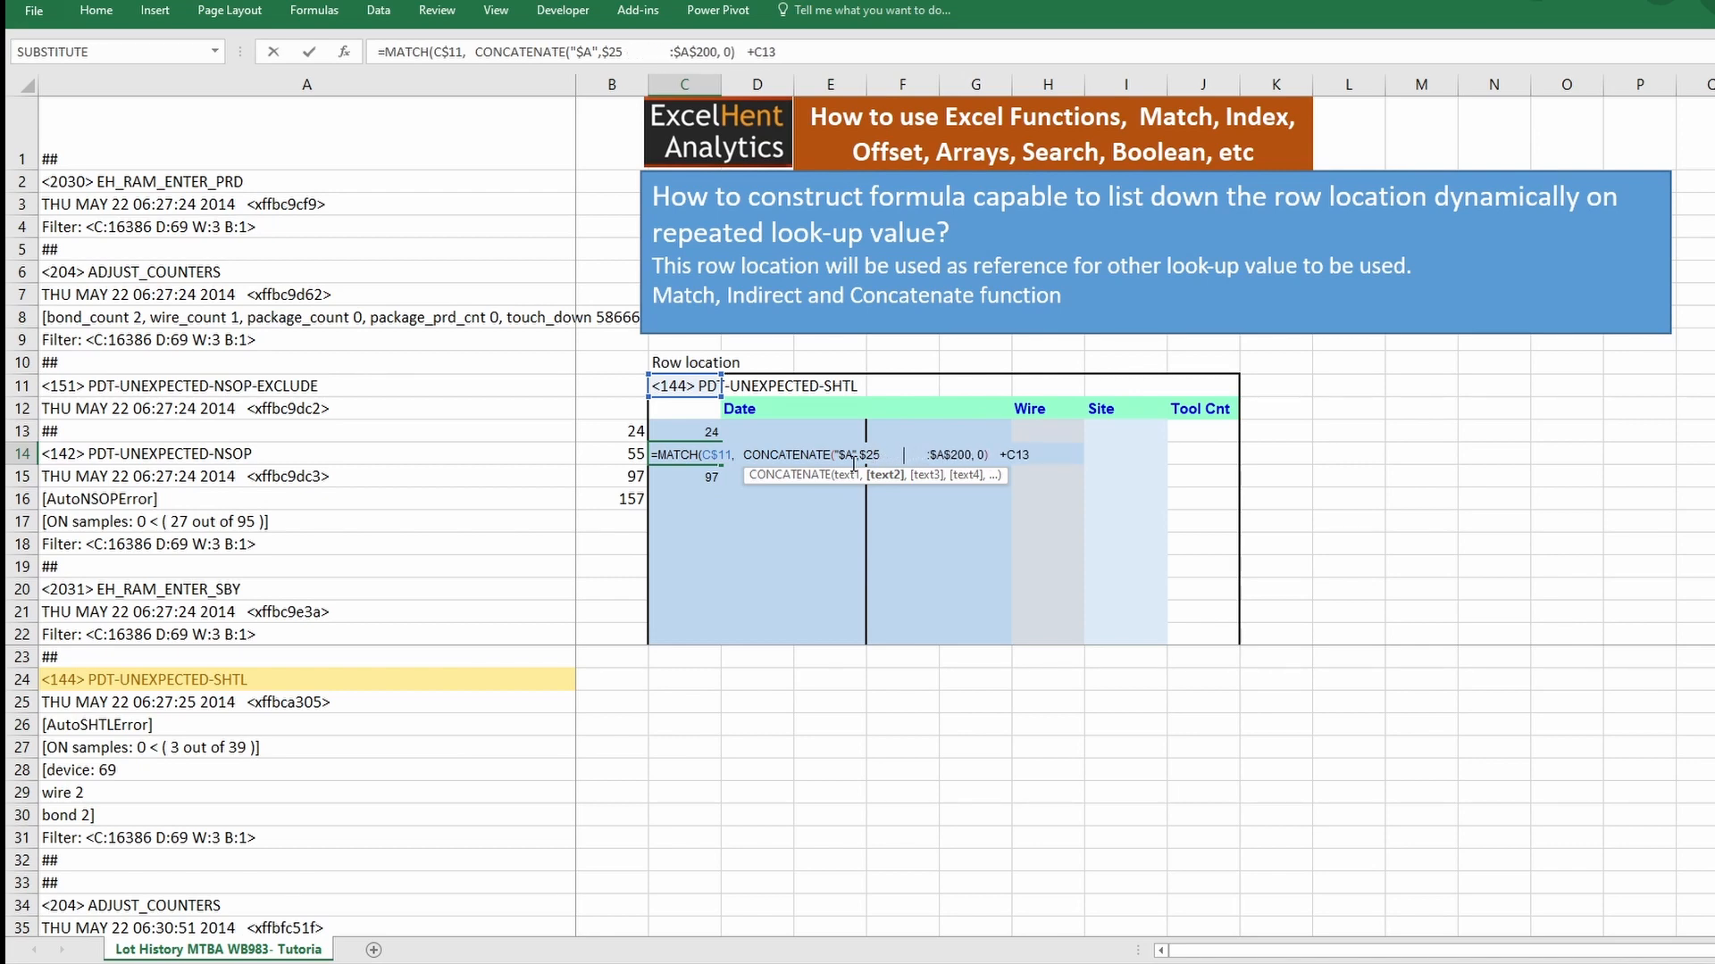
# - Replace the hard-coded row in CONCATENATE with C13+1, close its parenthesis and try to enter the C14 formula
pyautogui.press('BackSpace')
pyautogui.press('BackSpace')
pyautogui.press('BackSpace')
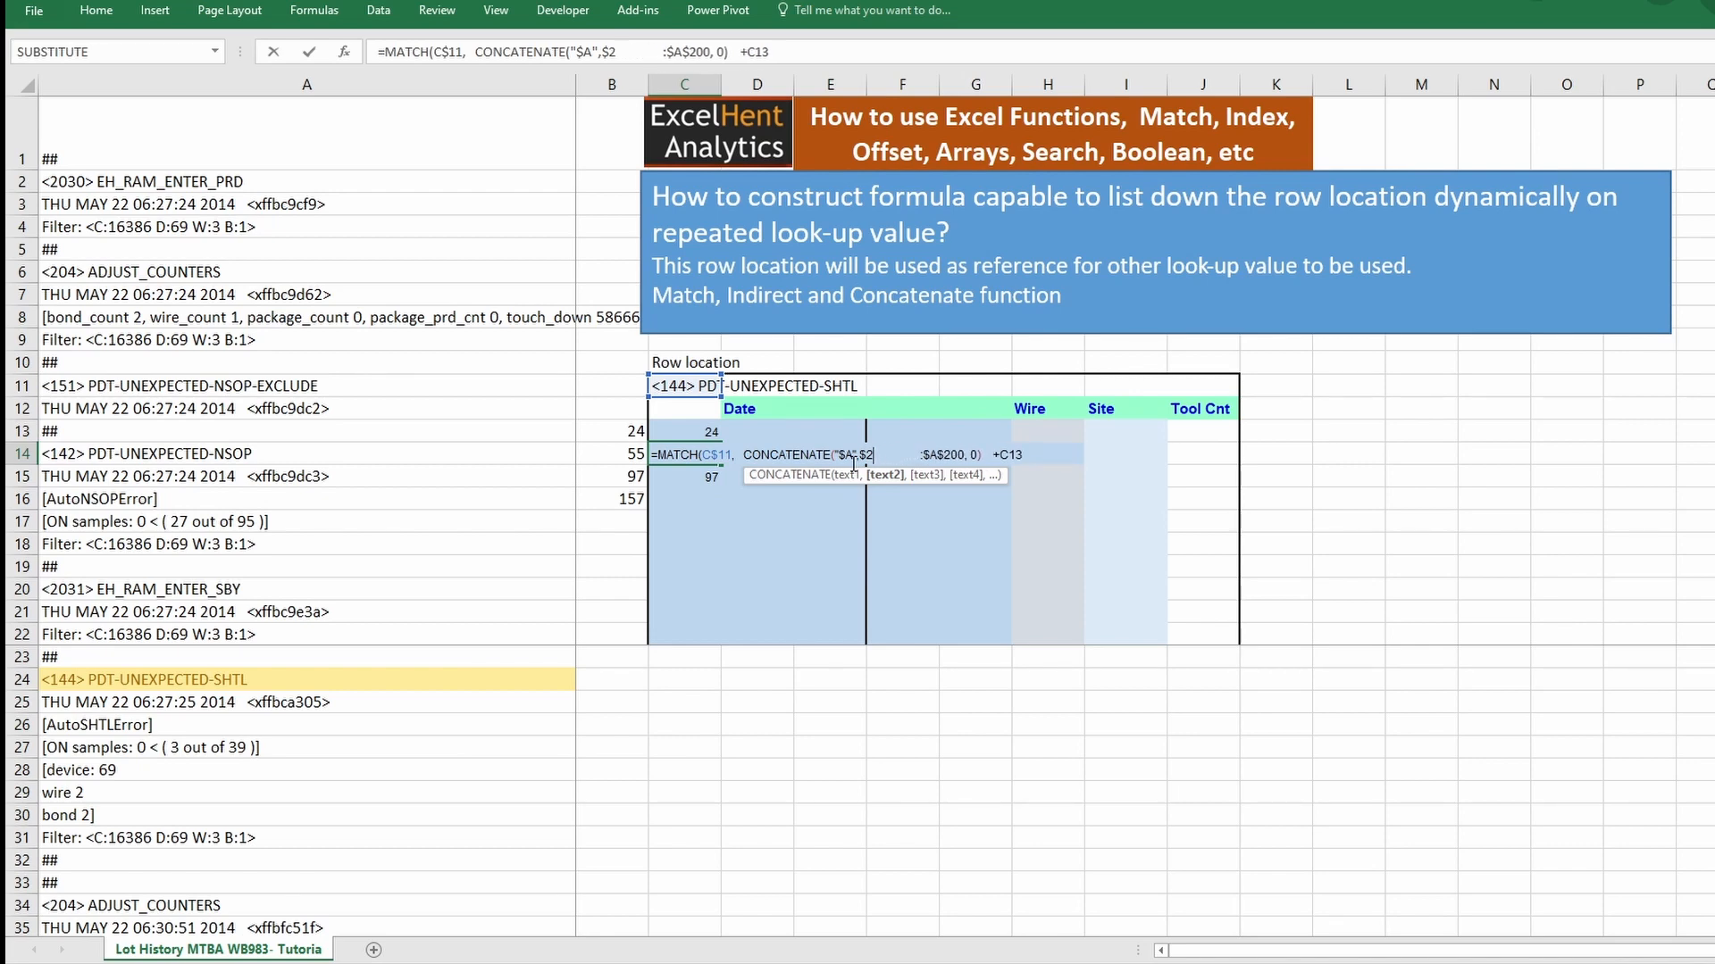
pyautogui.click(697, 433)
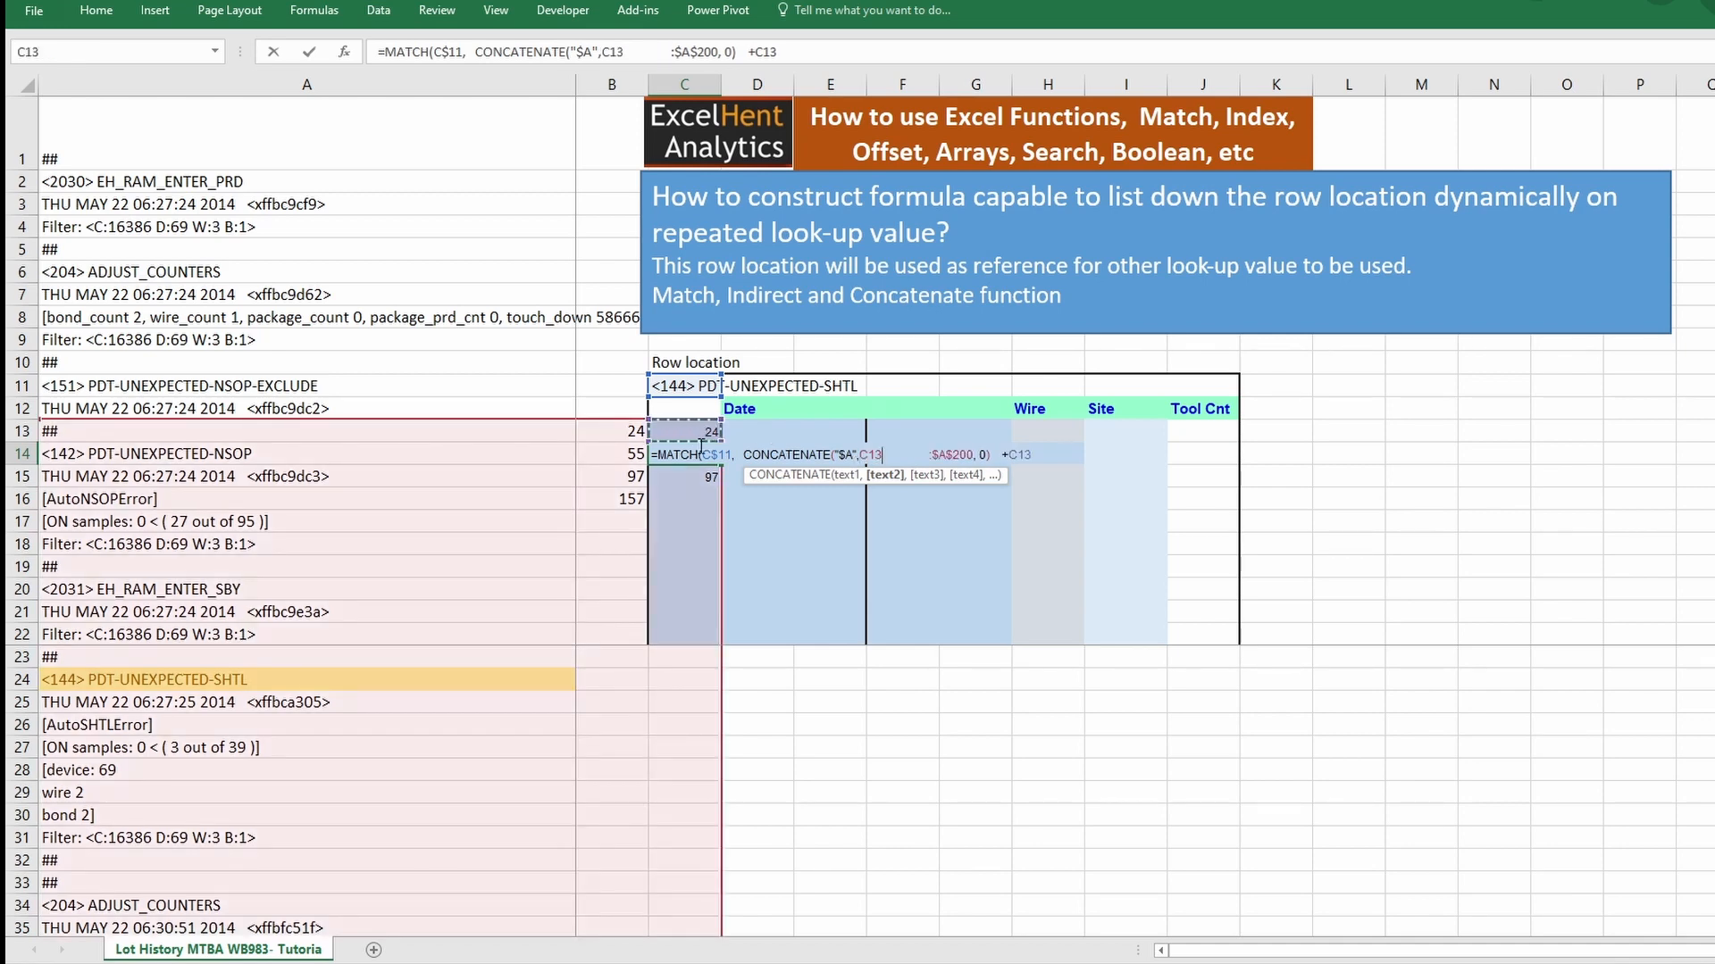
pyautogui.write('+1')
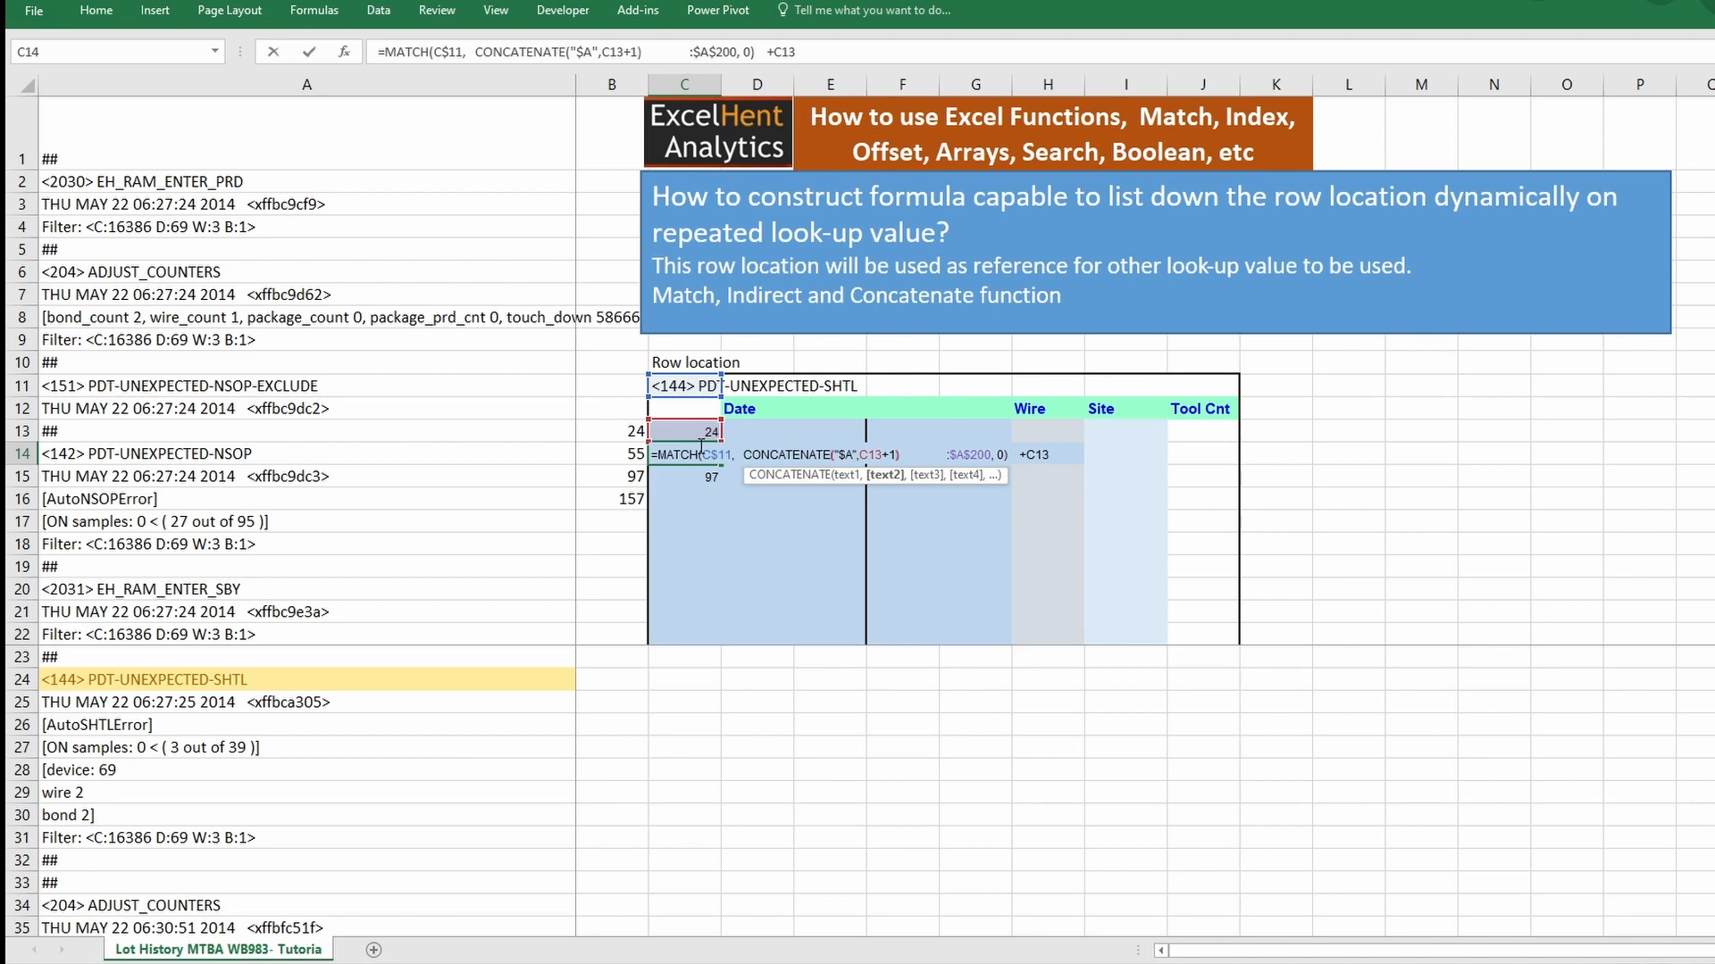
pyautogui.write(')')
pyautogui.moveTo(859, 455); pyautogui.dragTo(900, 456)
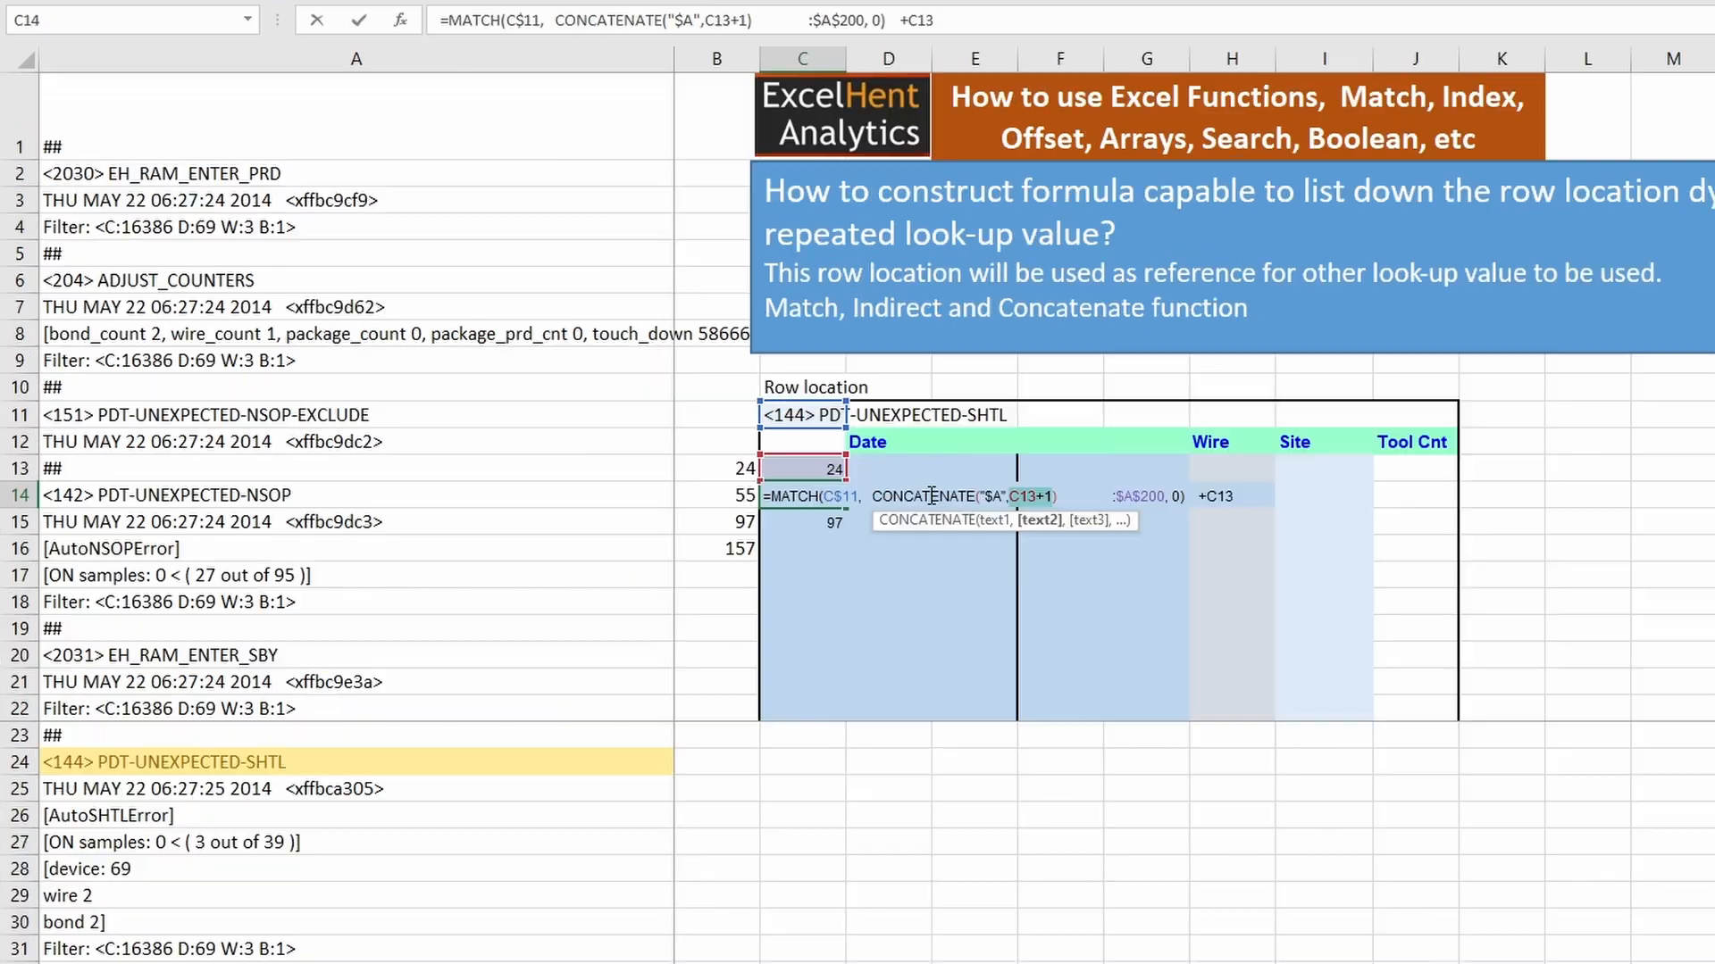
pyautogui.press('Return')
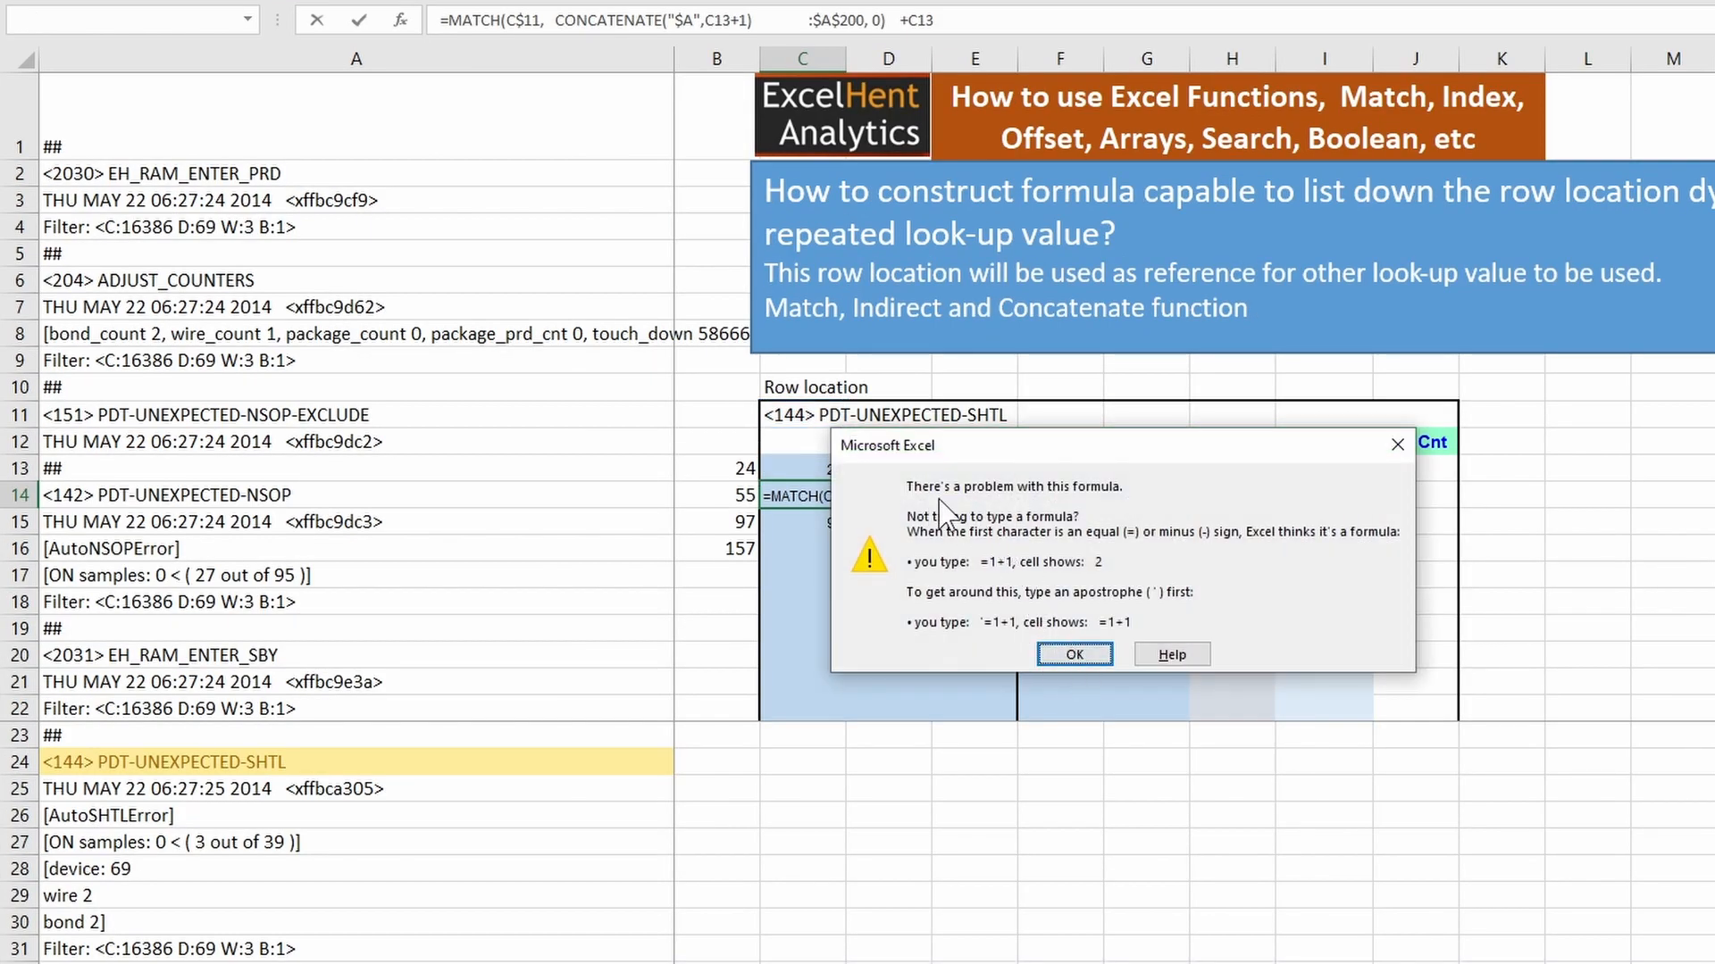
pyautogui.click(1076, 657)
# - Wrap the CONCATENATE("$A",C13+1) part of the C14 formula in an INDIRECT function
pyautogui.click(874, 494)
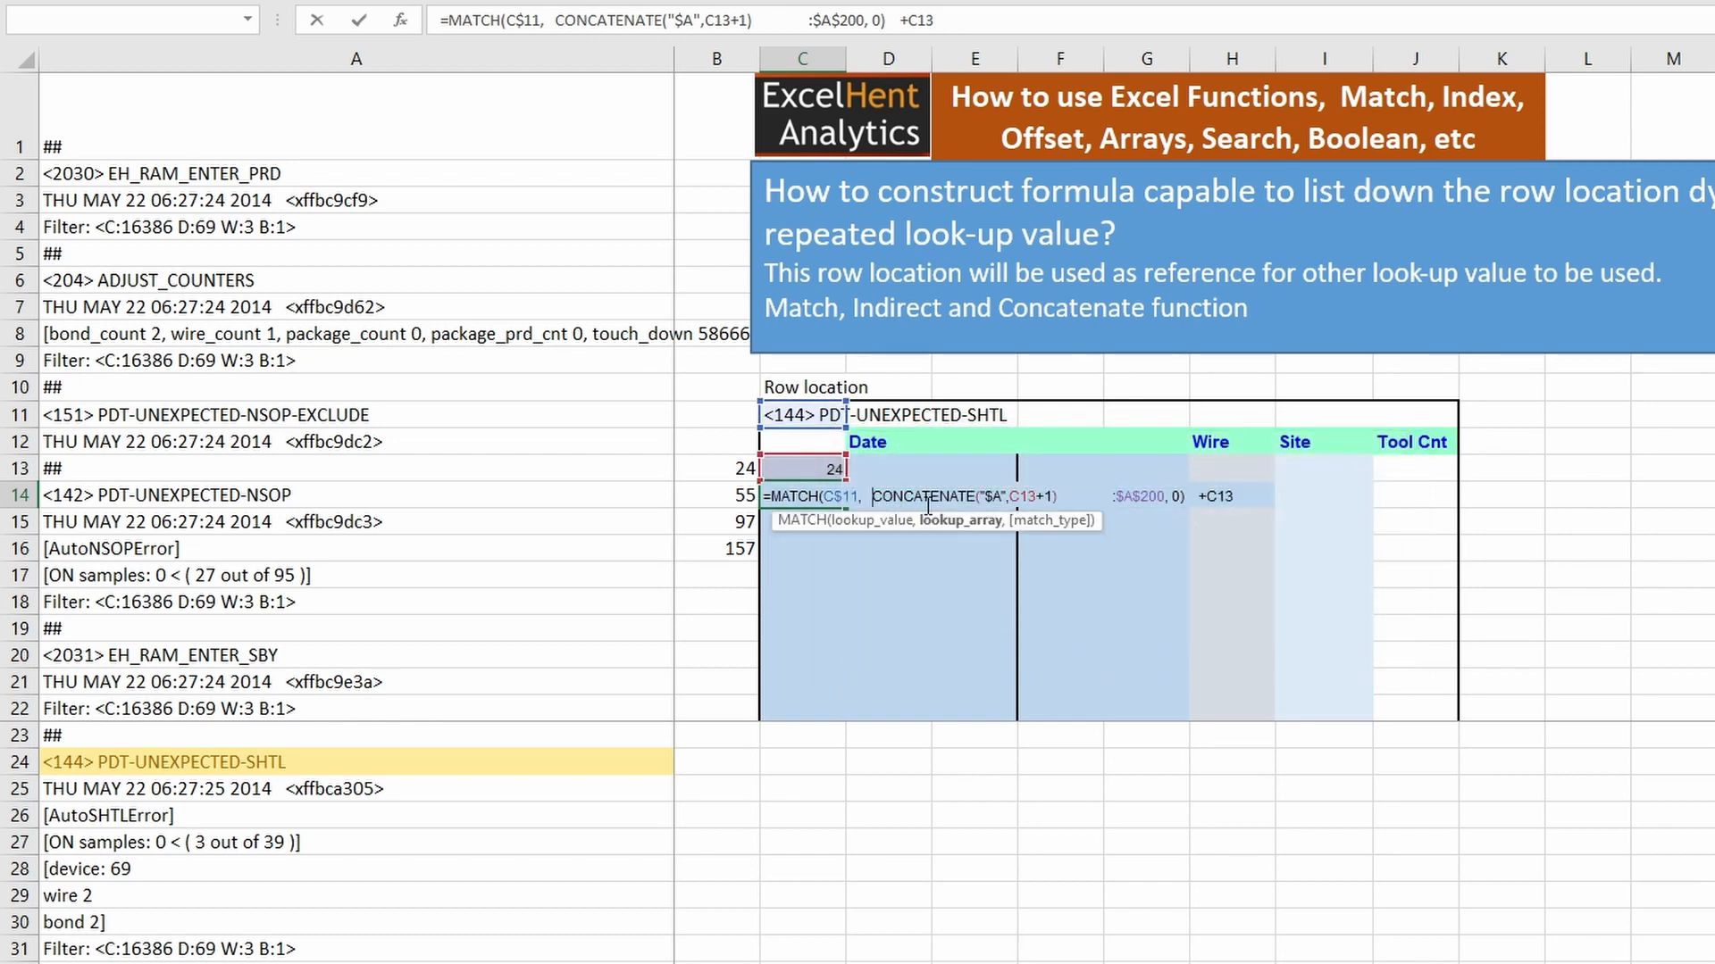
pyautogui.write('indirec')
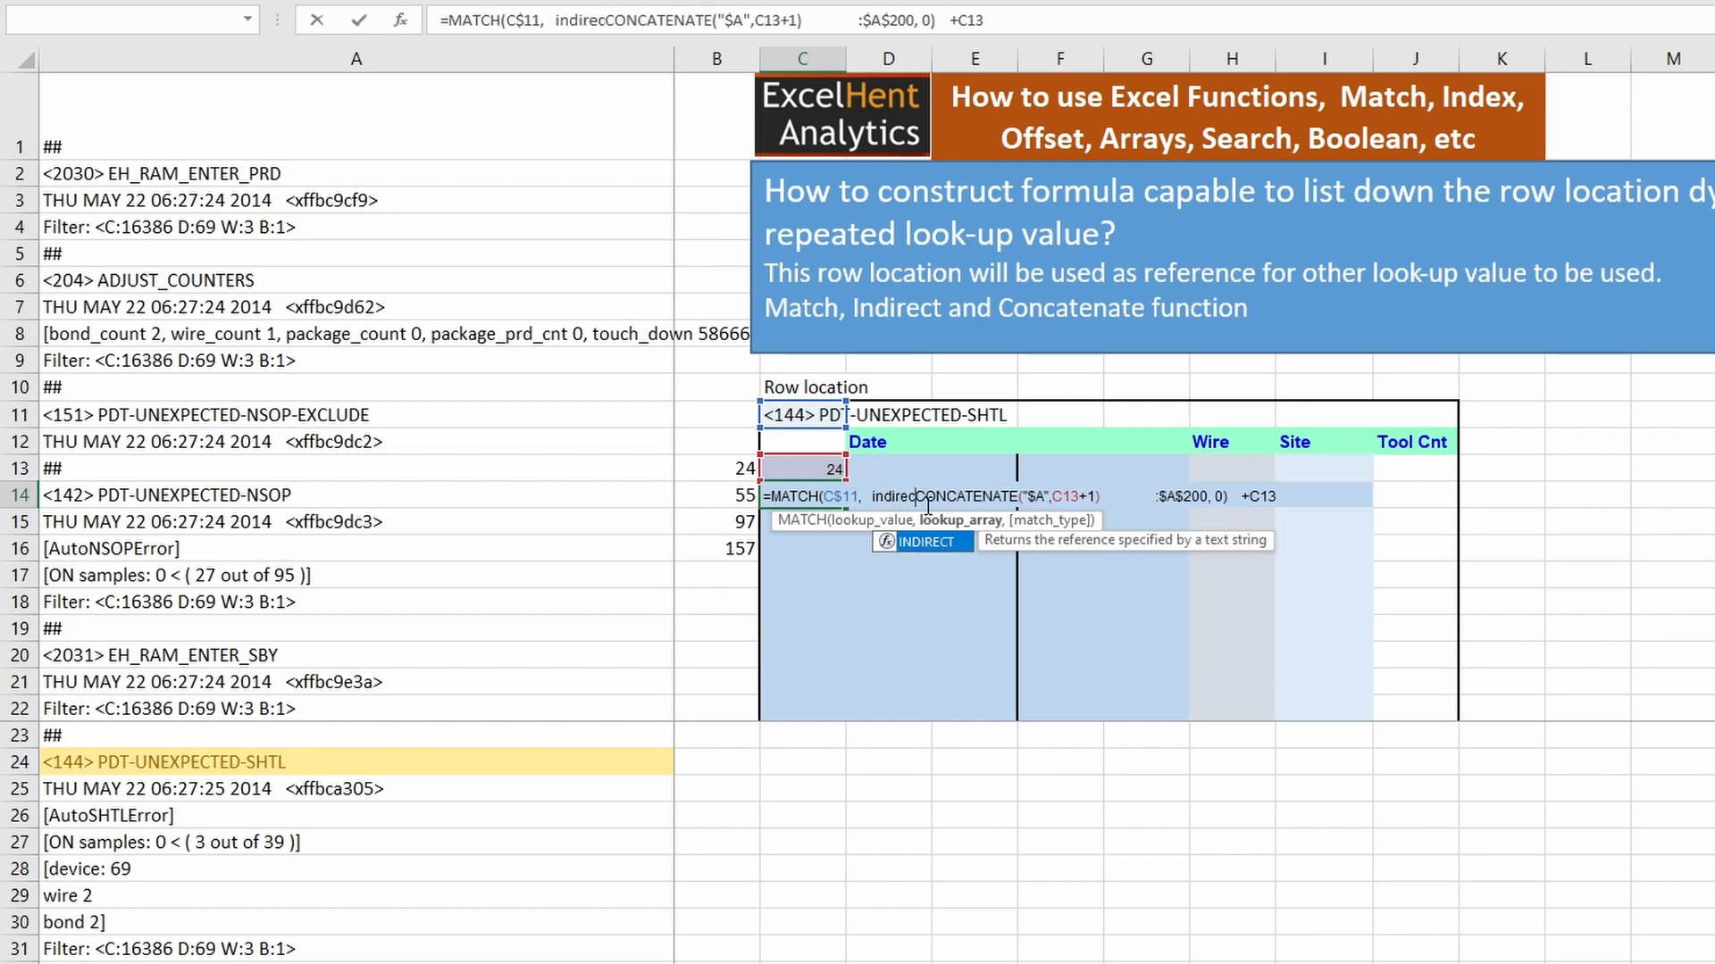
pyautogui.press('Tab')
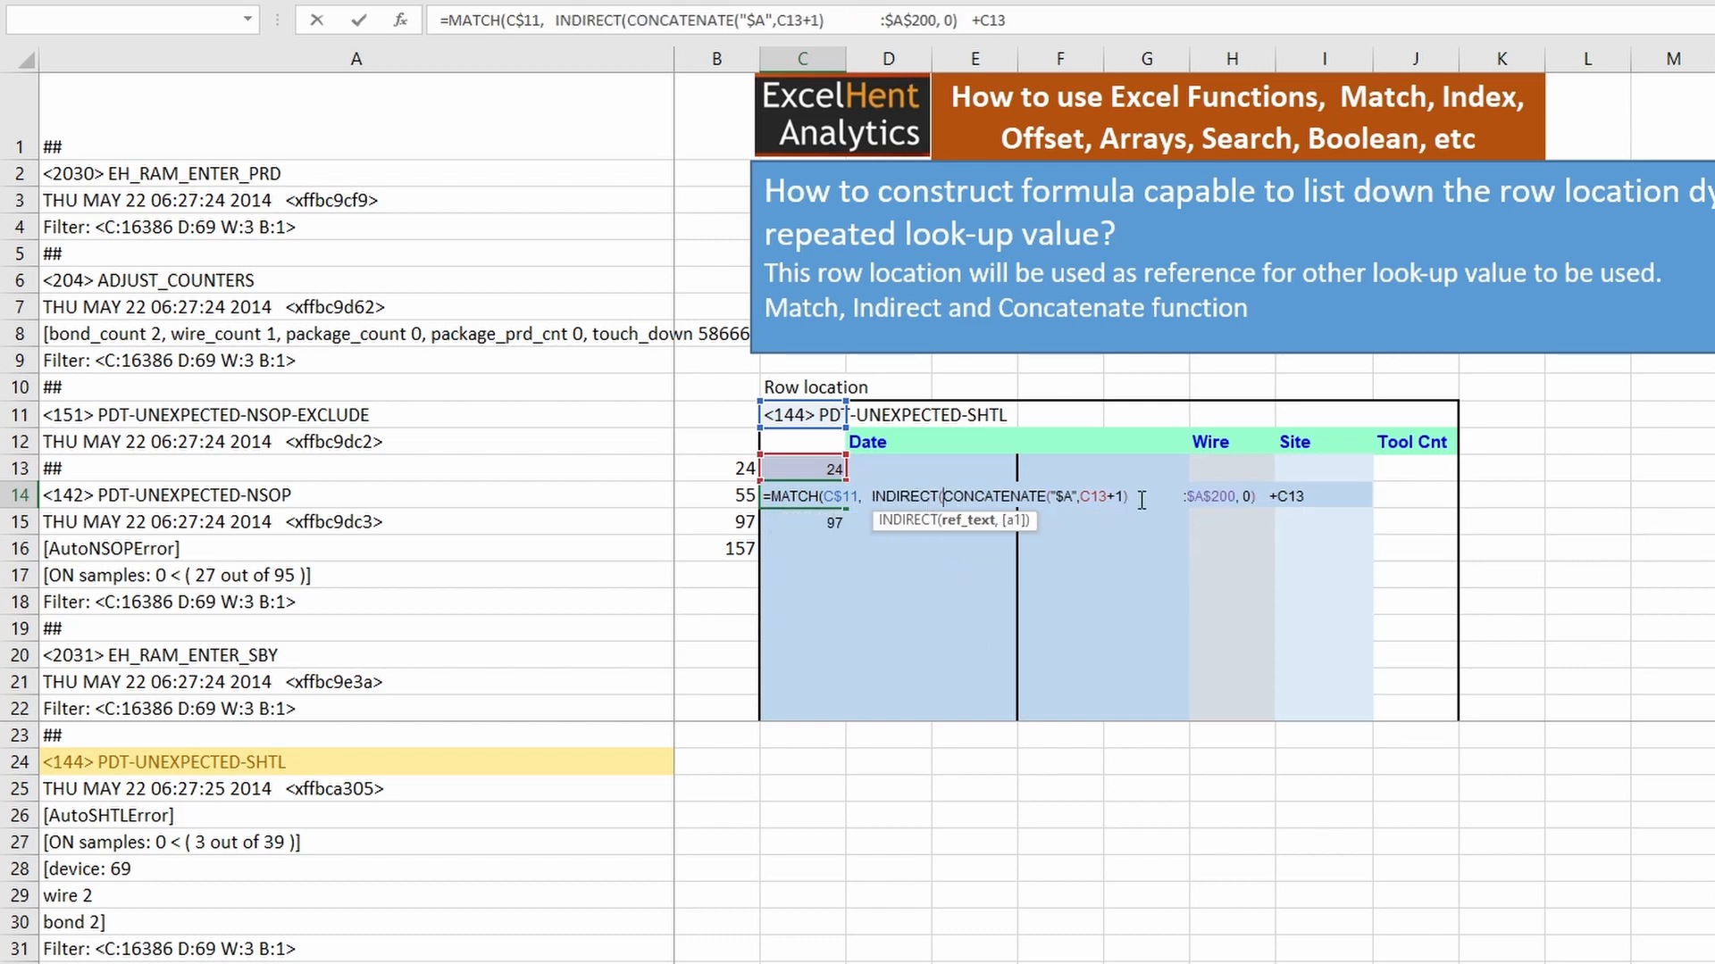
pyautogui.press('Delete')
pyautogui.press('Delete')
pyautogui.press('Delete')
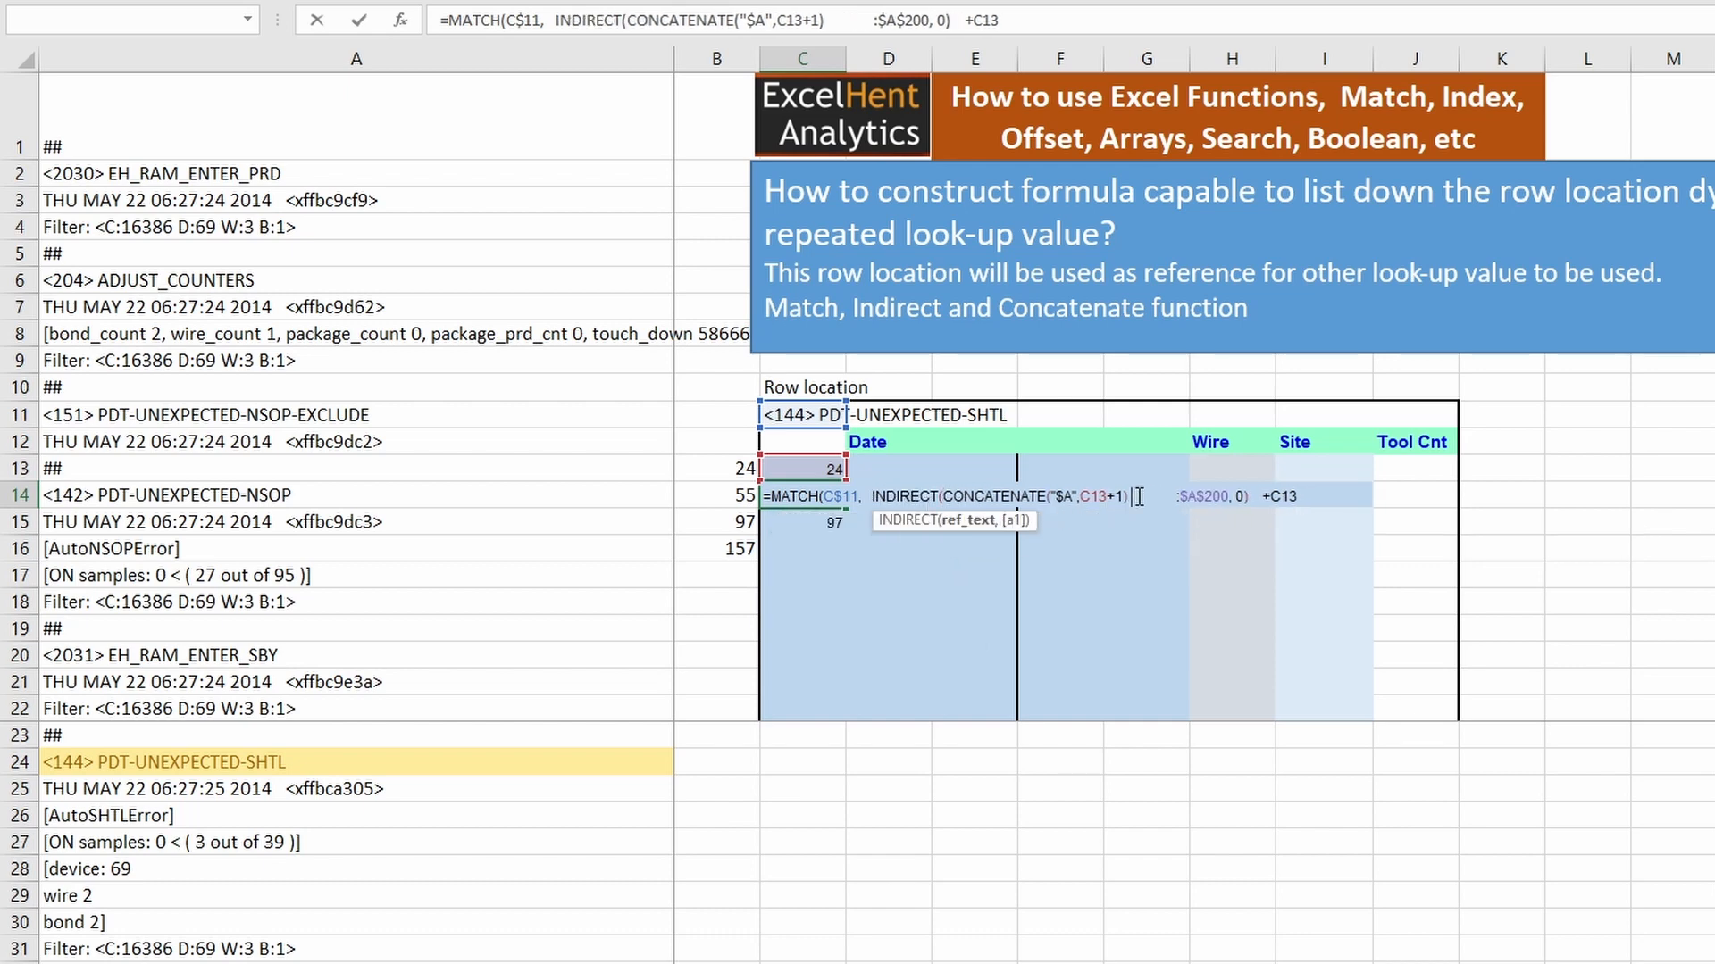
pyautogui.write(')')
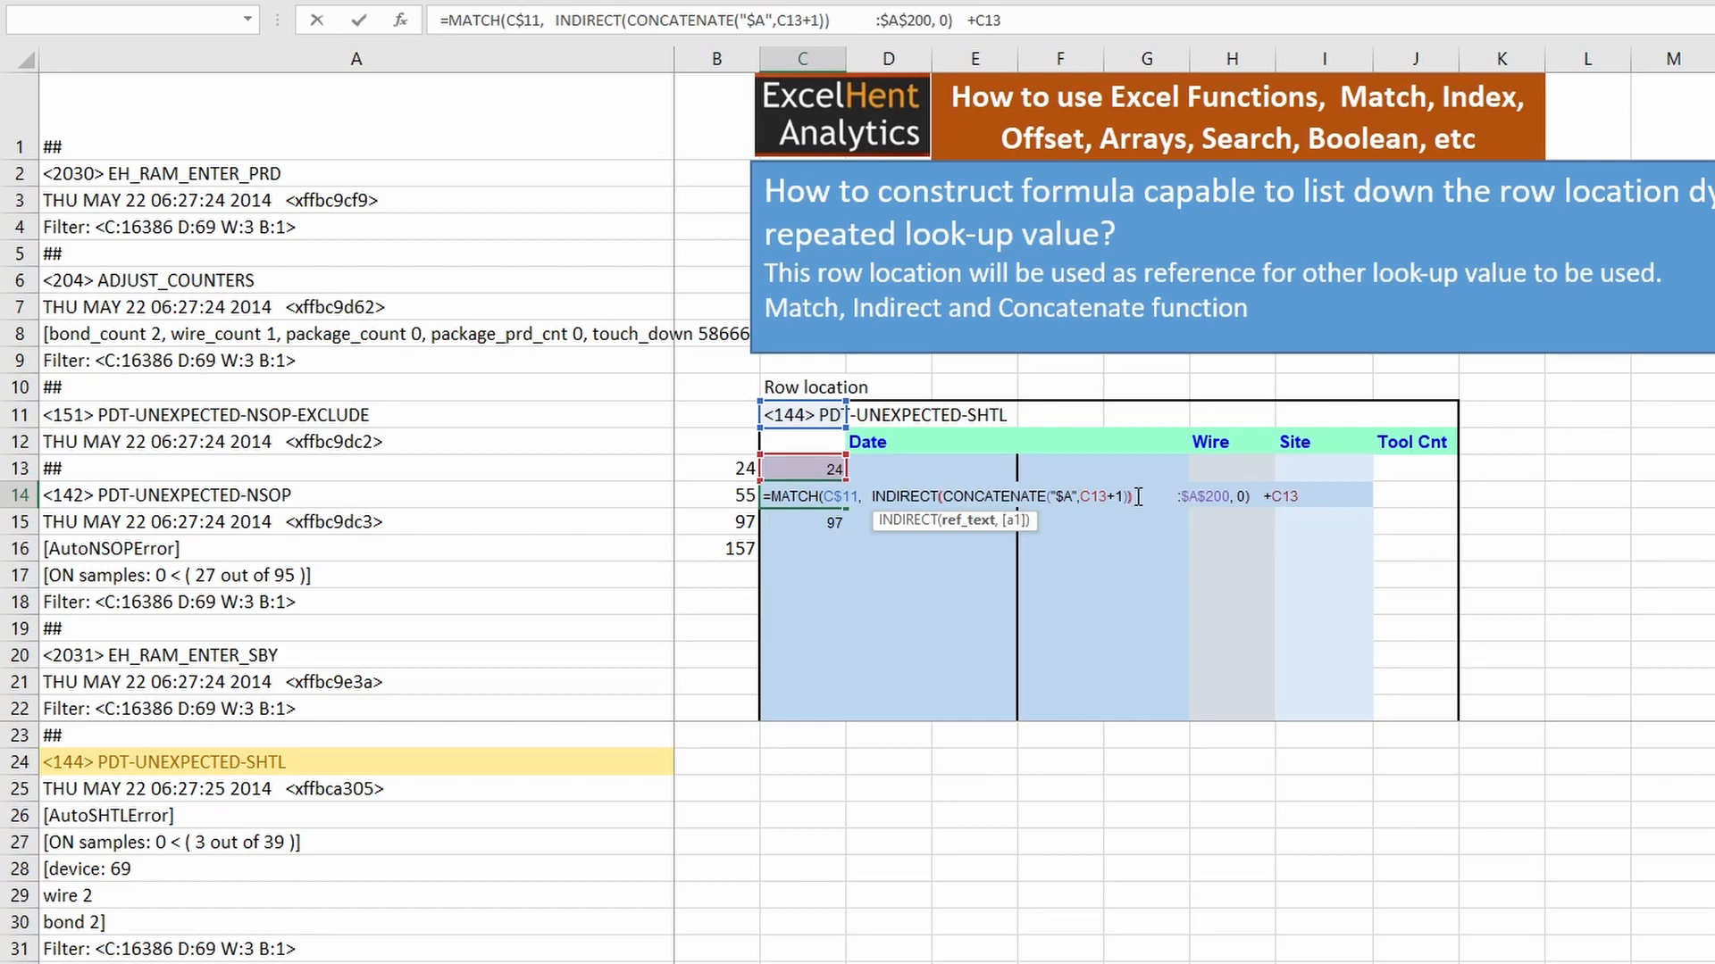
# - Evaluate the INDIRECT(CONCATENATE("$A",C13+1)) part of the C14 formula in place, and restore the expression
pyautogui.moveTo(1138, 496); pyautogui.dragTo(870, 494)
pyautogui.press('F9')
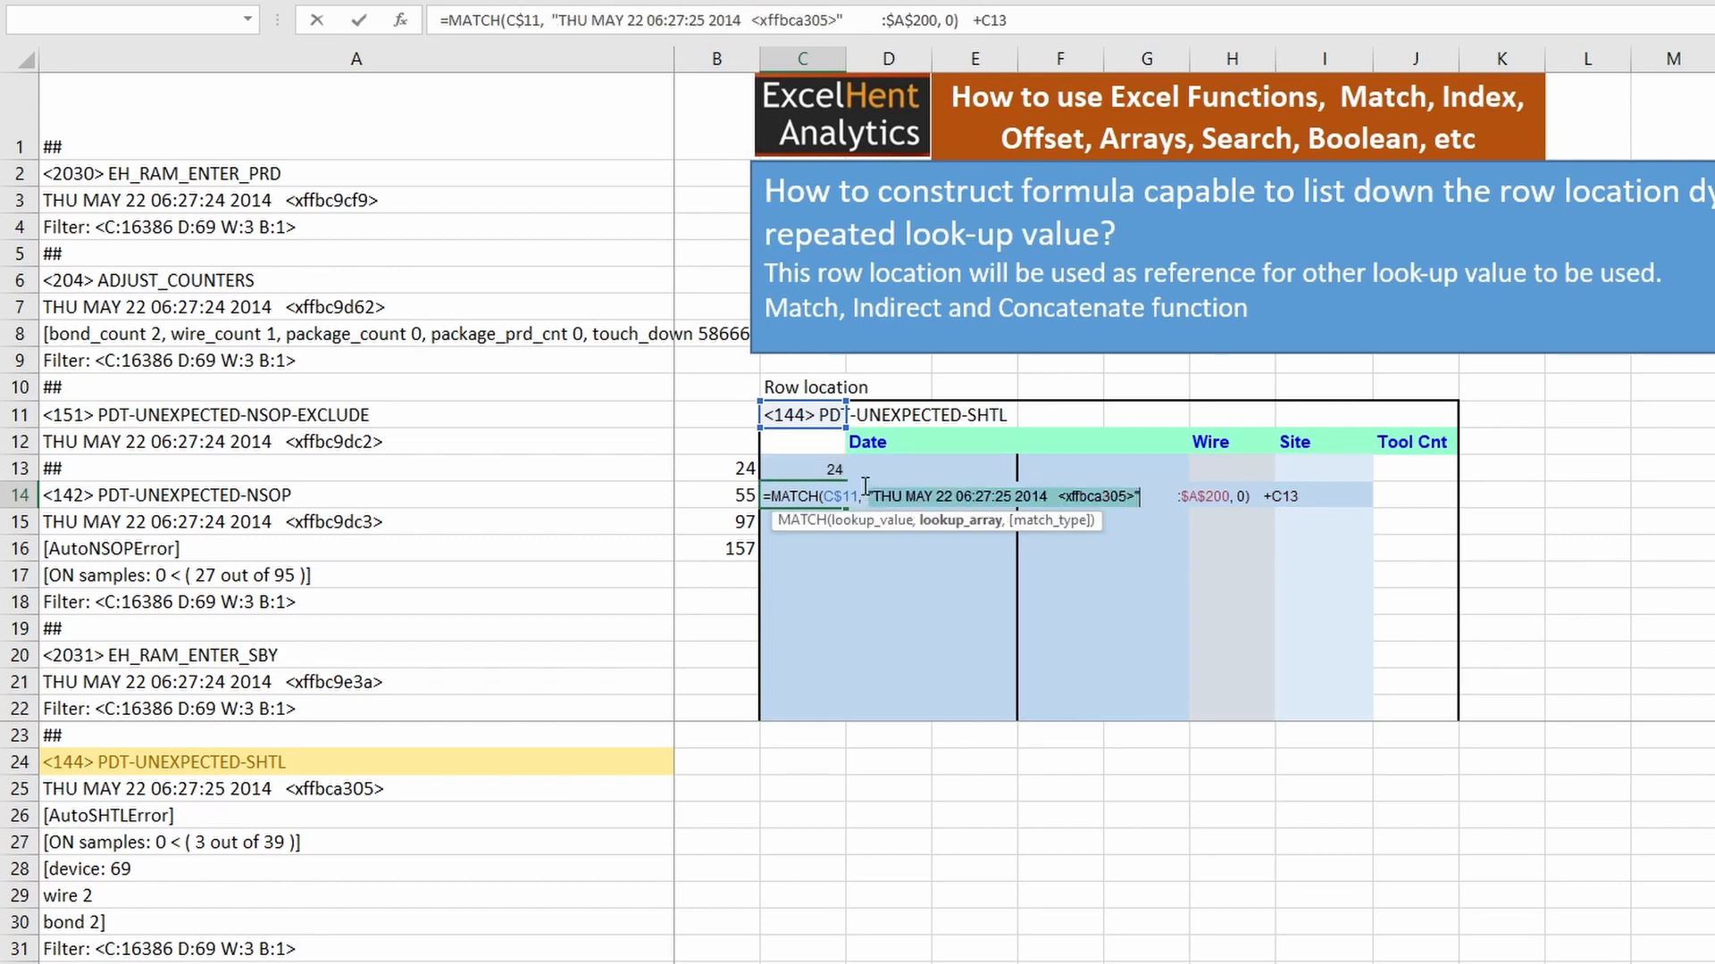
pyautogui.hotkey('ctrl', 'z')
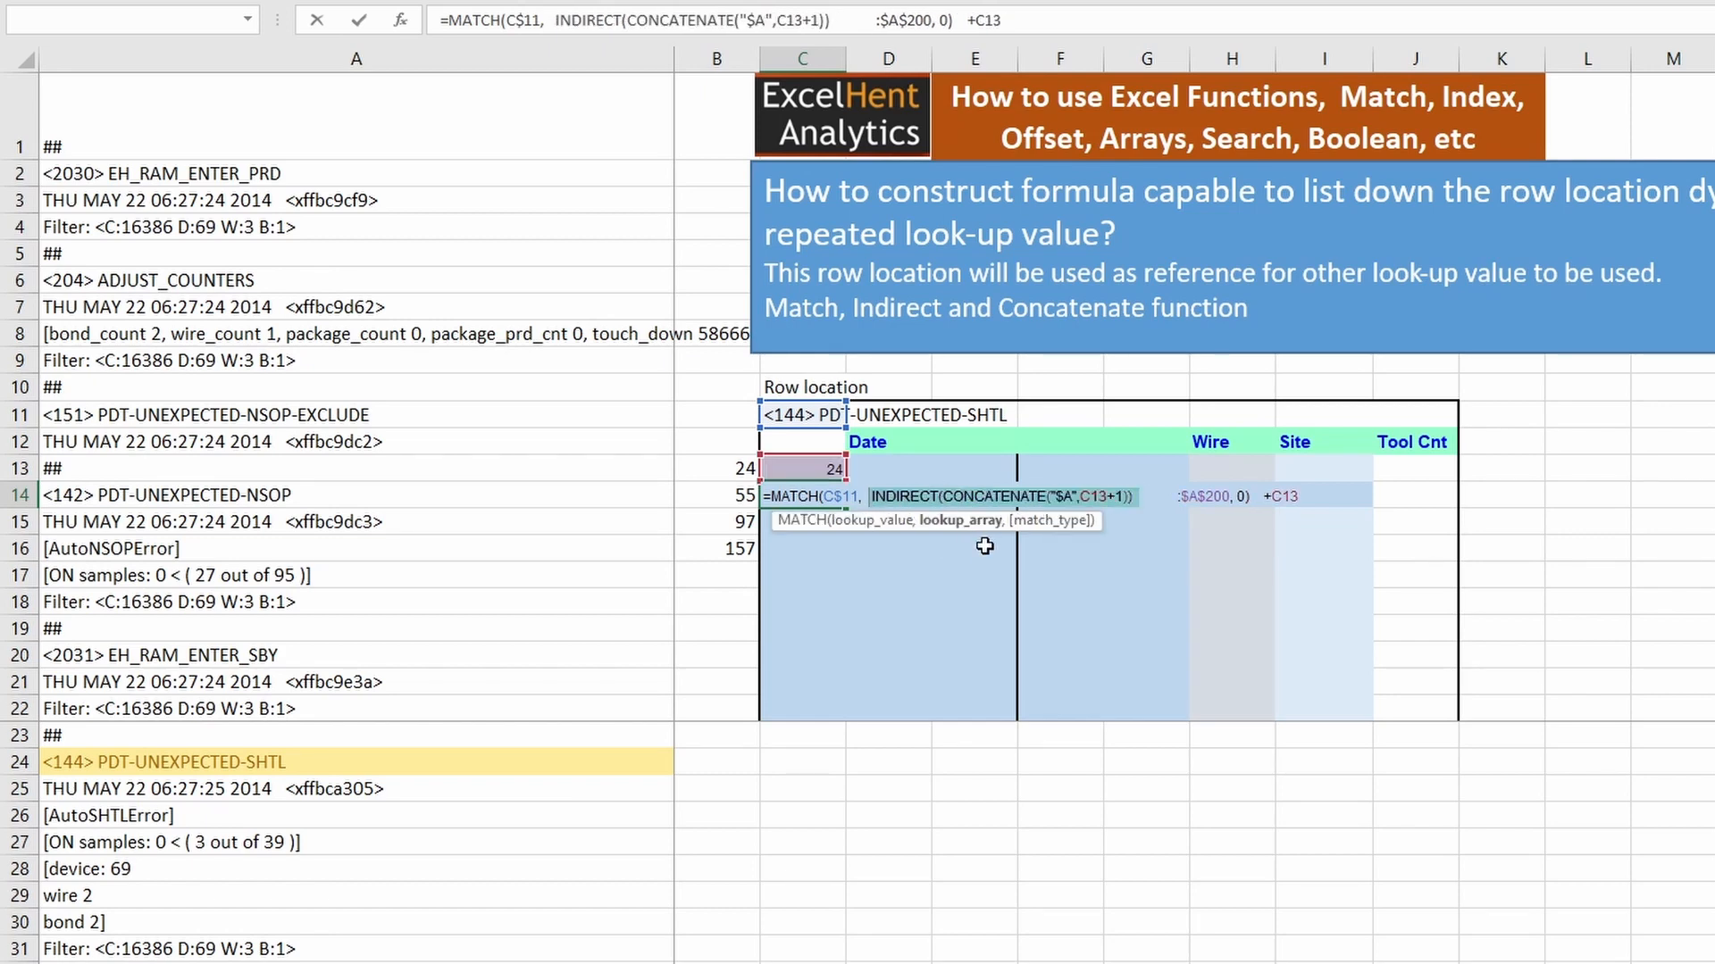
# - Enter the C14 formula, fill it down to C21, and clear the manual row numbers in B13:B19
pyautogui.press('Return')
pyautogui.click(820, 494)
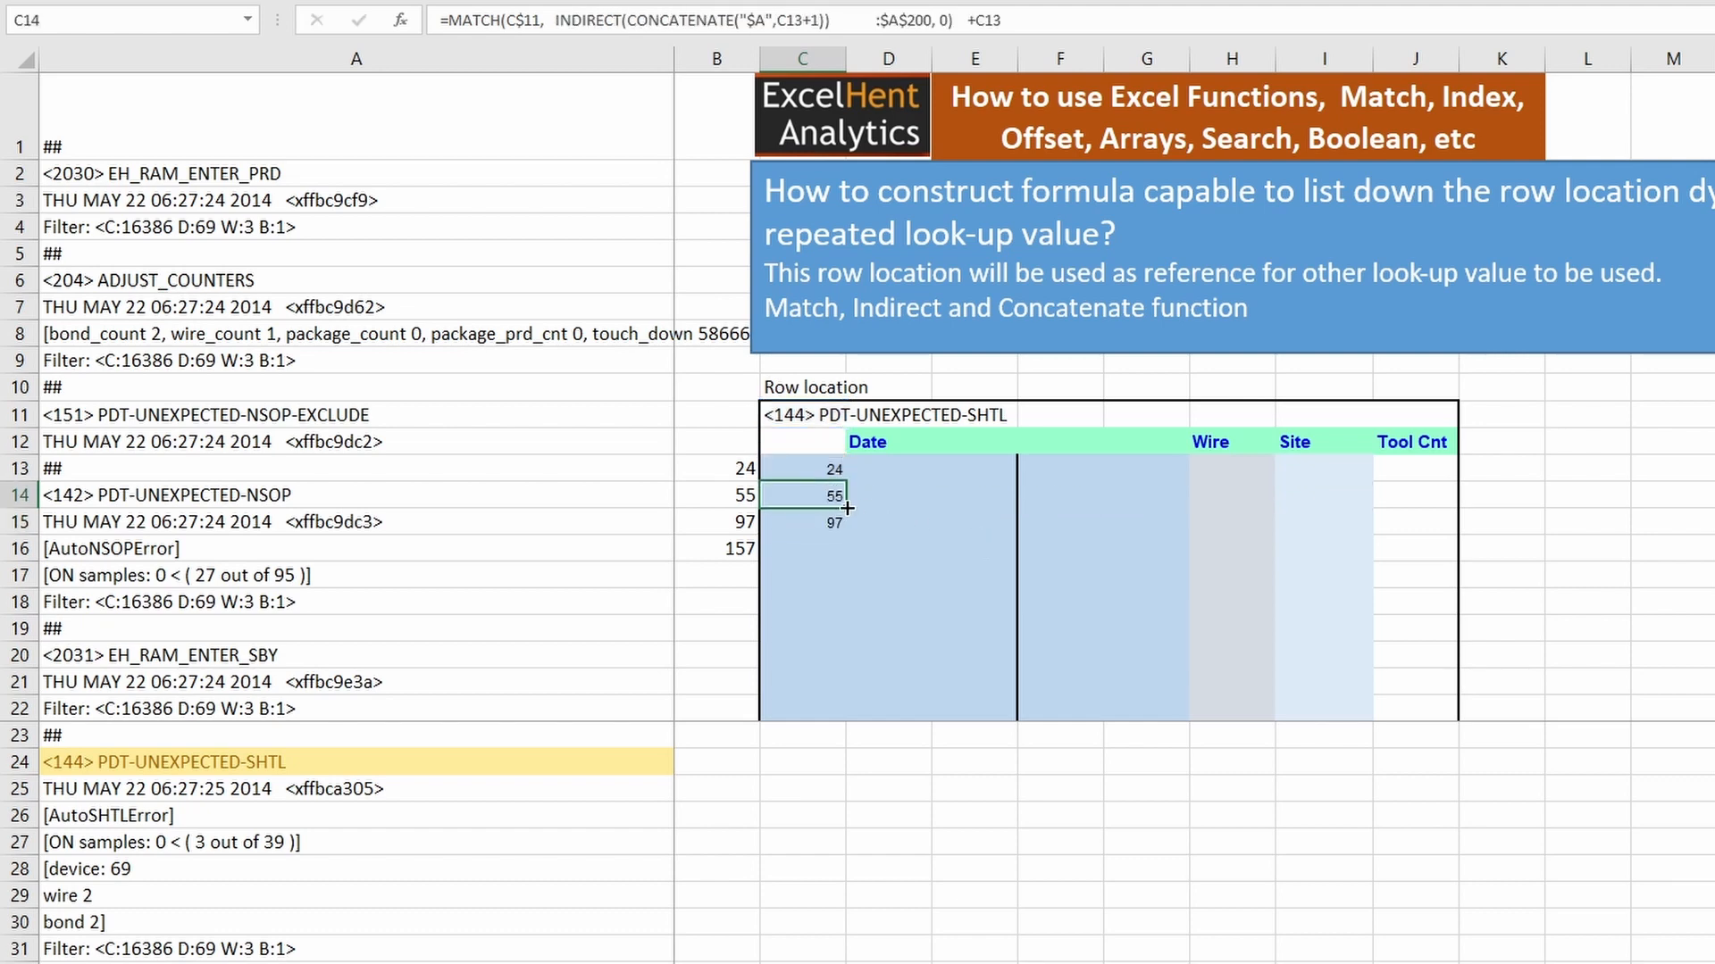
pyautogui.moveTo(846, 507); pyautogui.dragTo(838, 686)
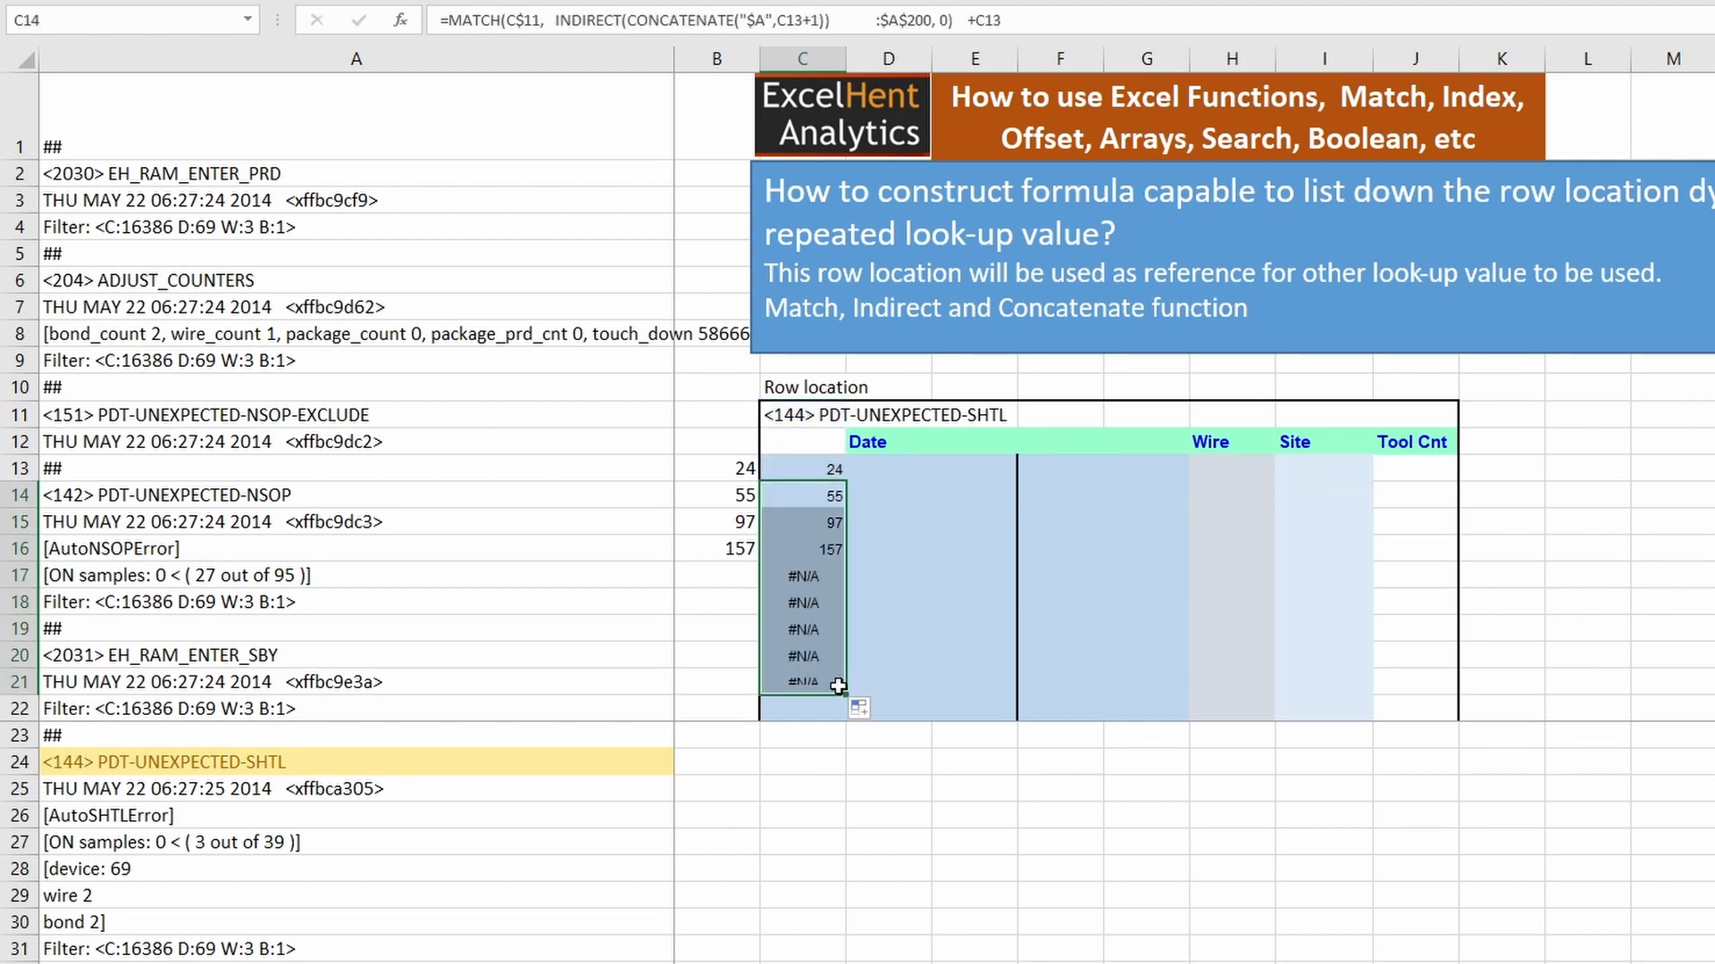
pyautogui.click(822, 579)
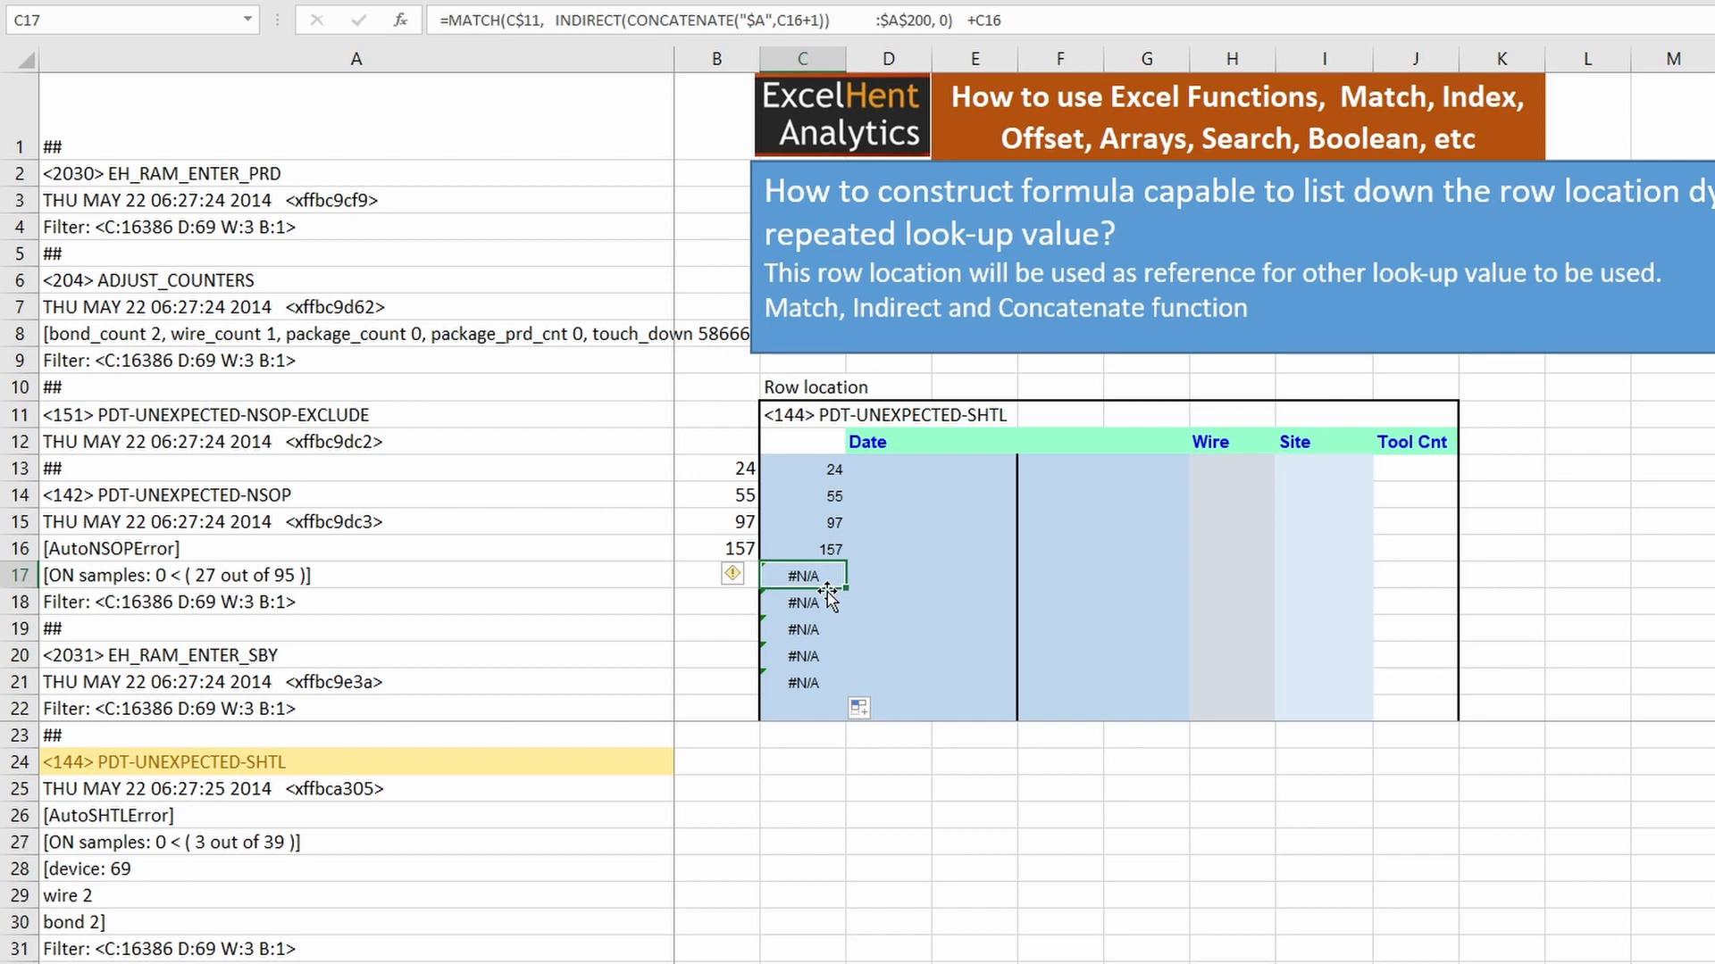
pyautogui.moveTo(730, 468); pyautogui.dragTo(736, 615)
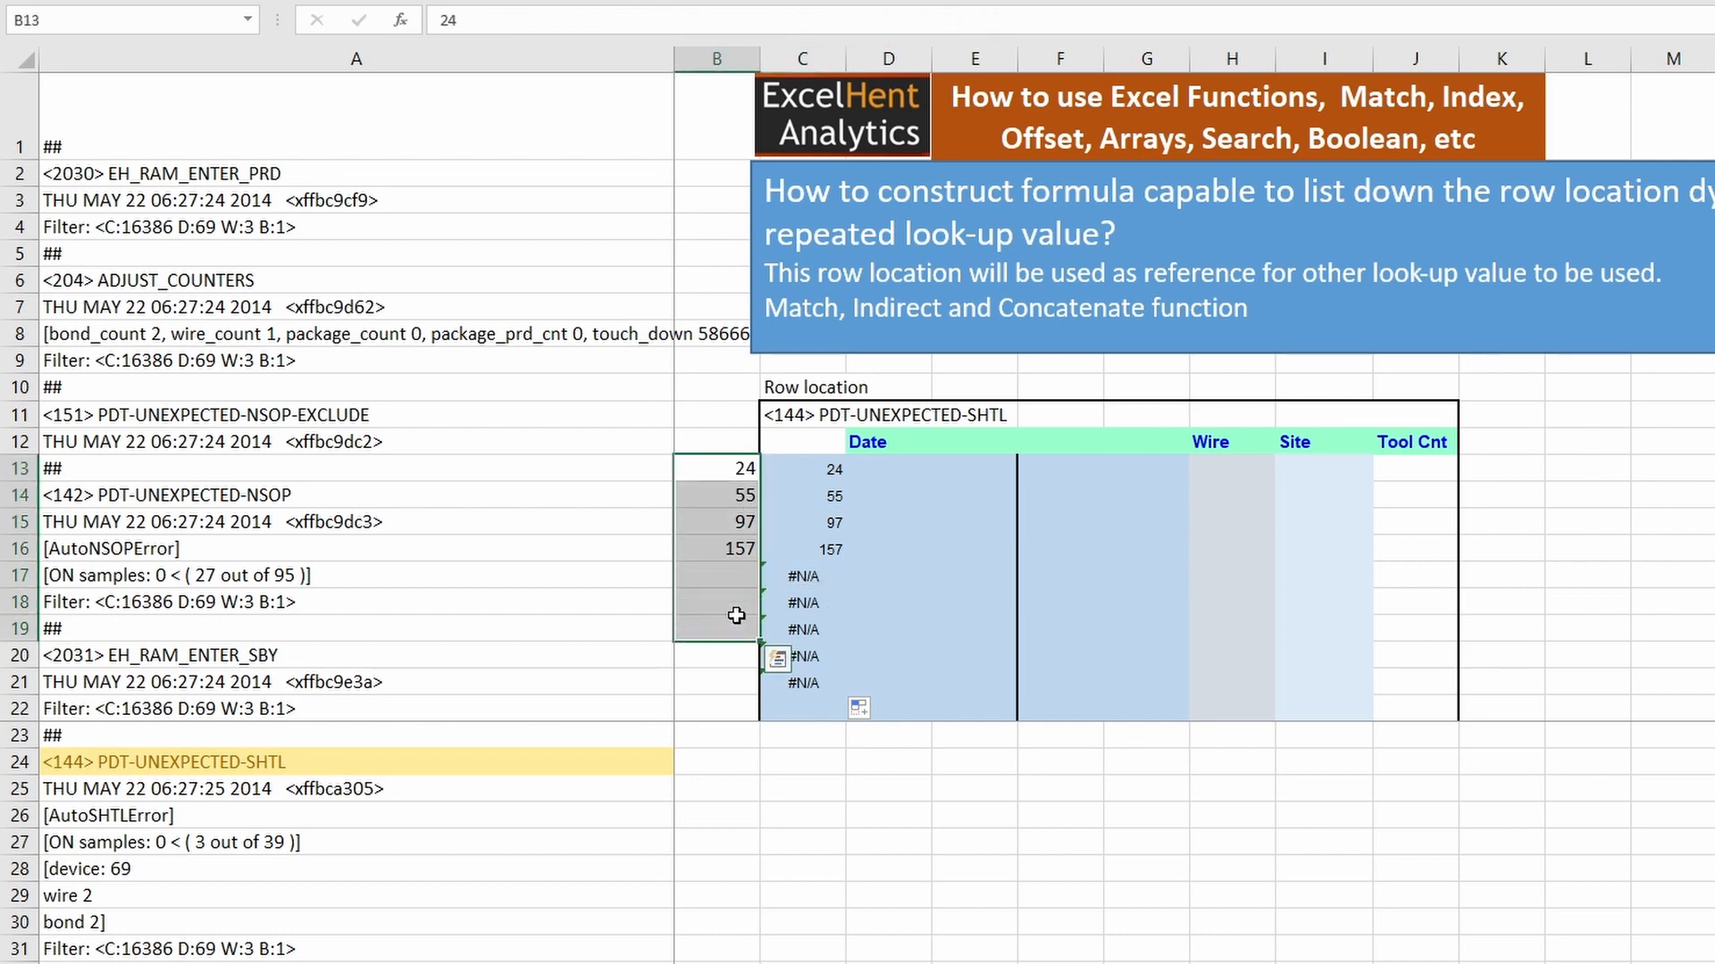
# - Extend the lookup range in the C14 MATCH formula to end at $A$100000
pyautogui.doubleClick(804, 496)
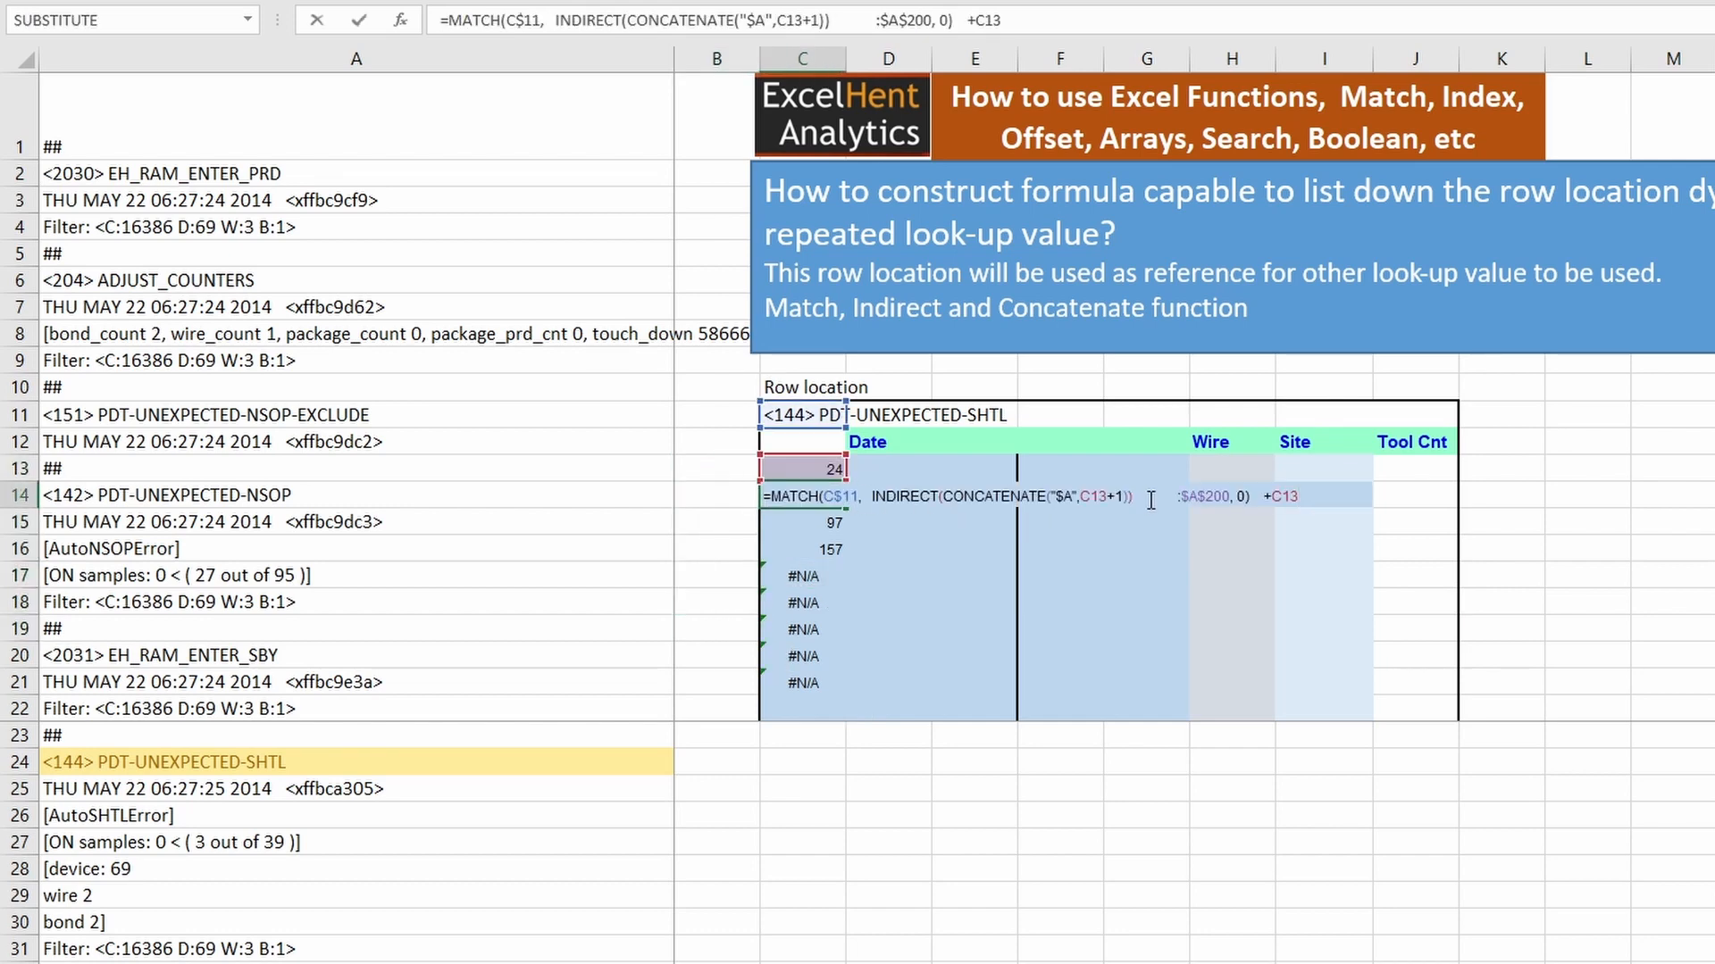
pyautogui.click(1233, 497)
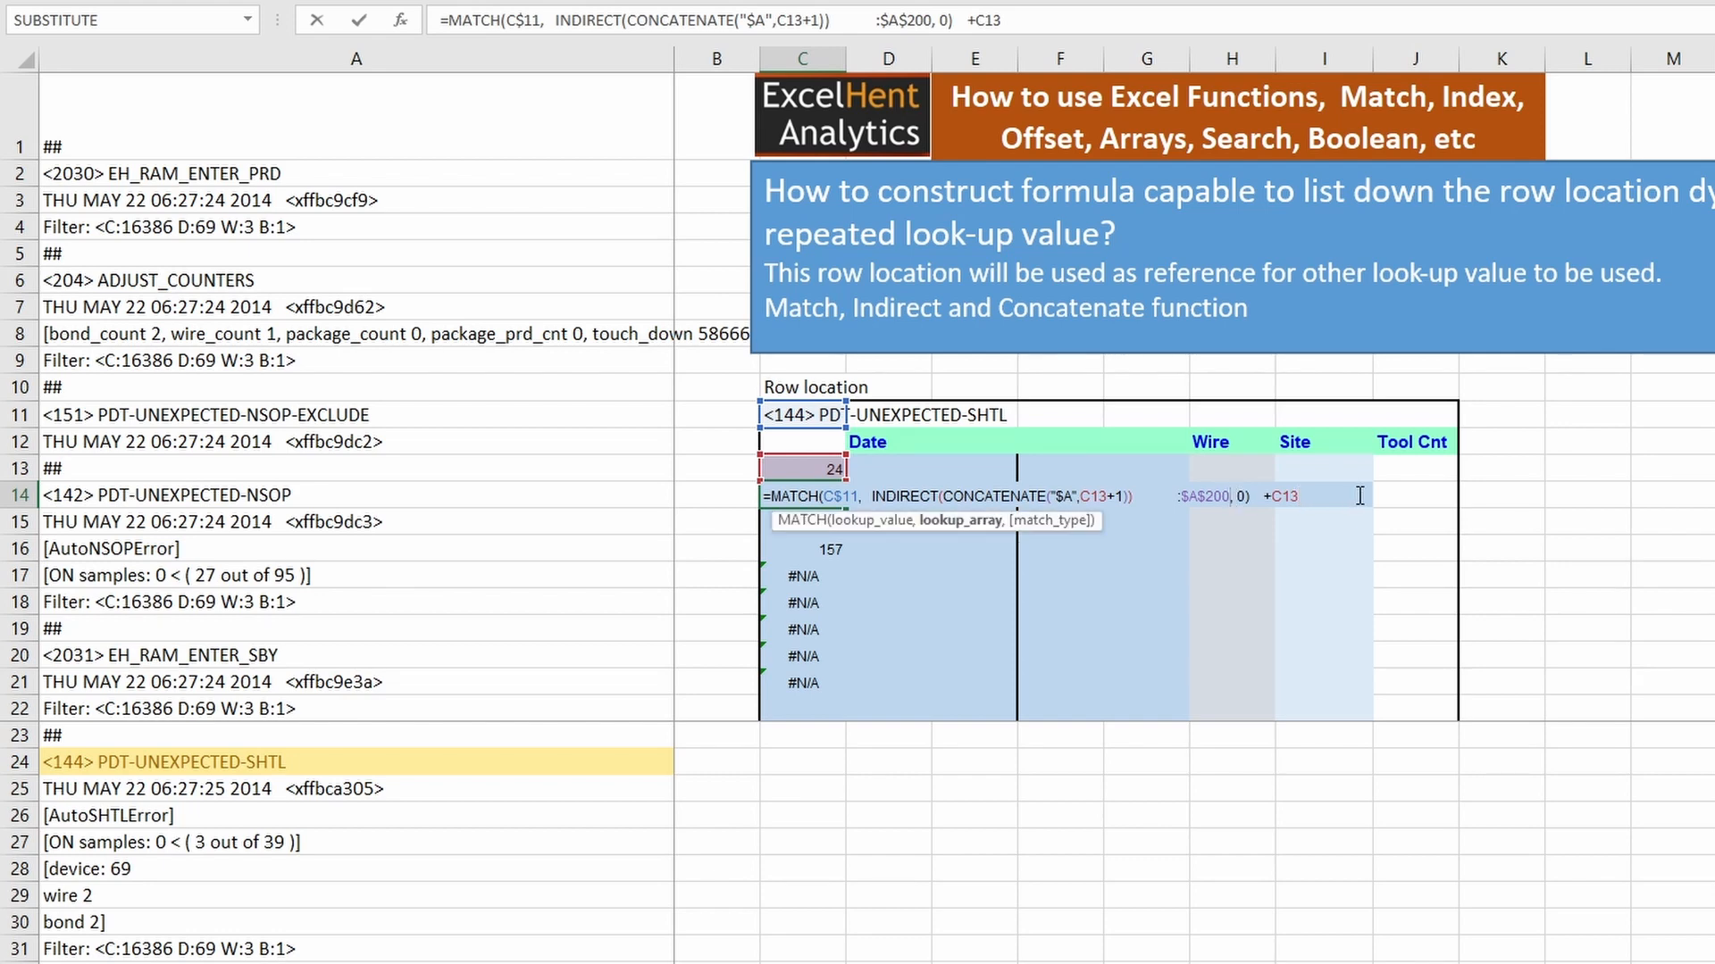
pyautogui.press('BackSpace')
pyautogui.press('BackSpace')
pyautogui.press('BackSpace')
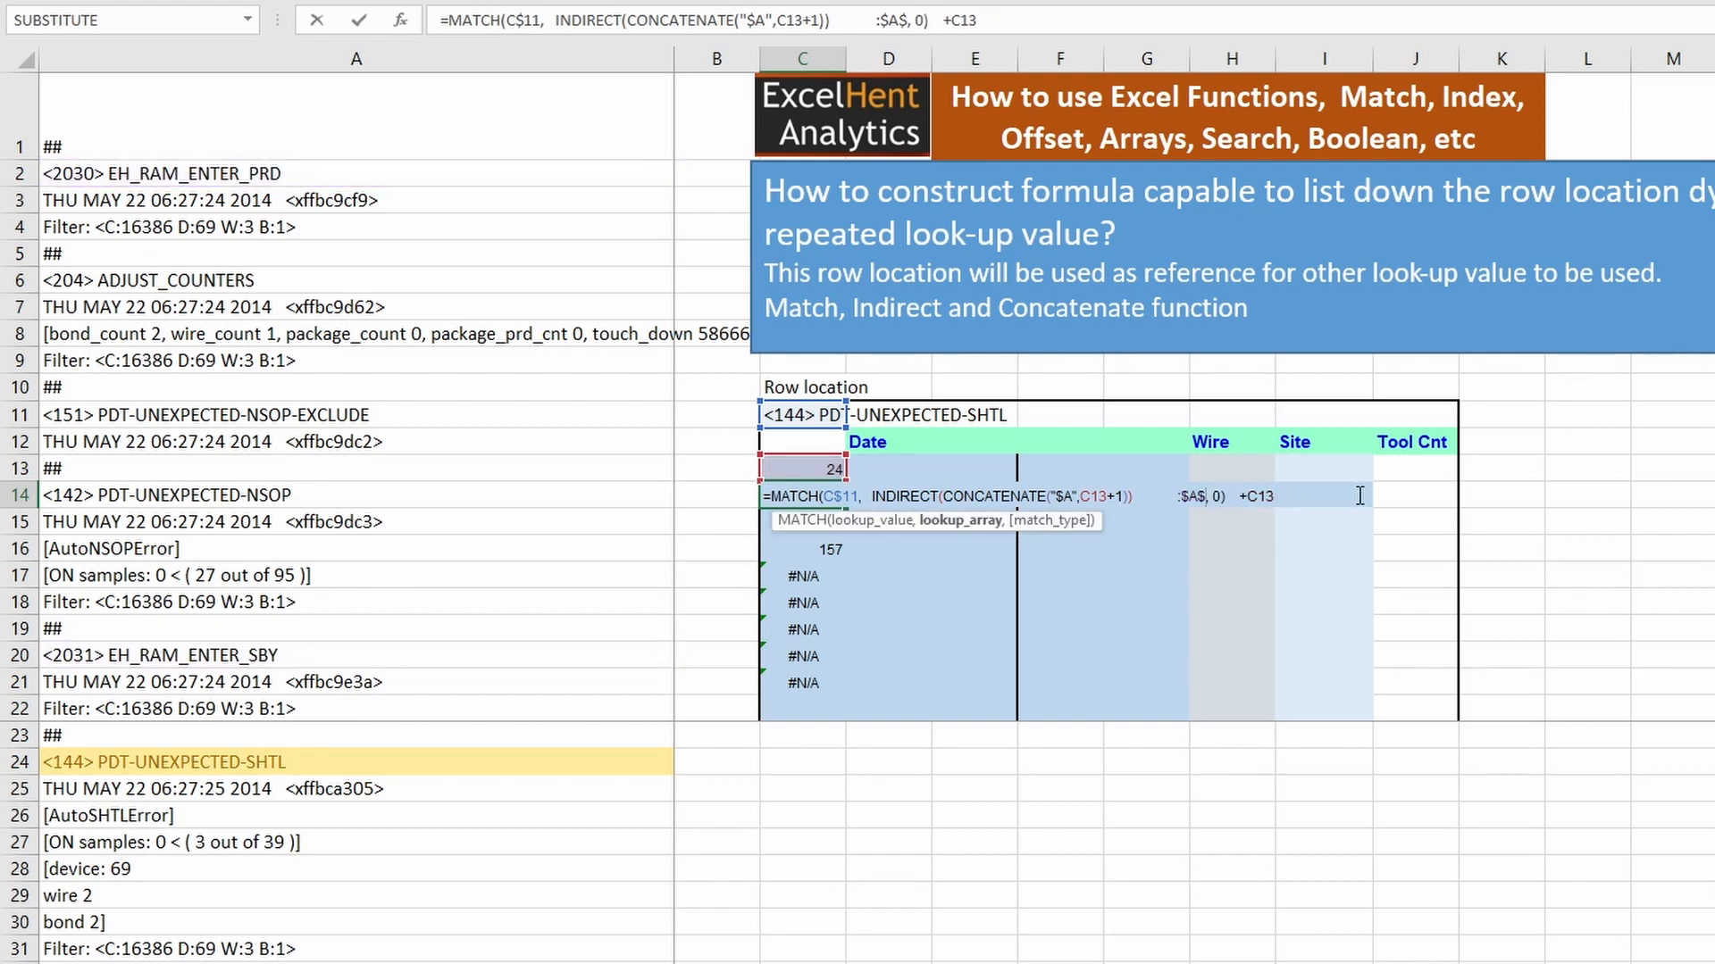
pyautogui.write('200')
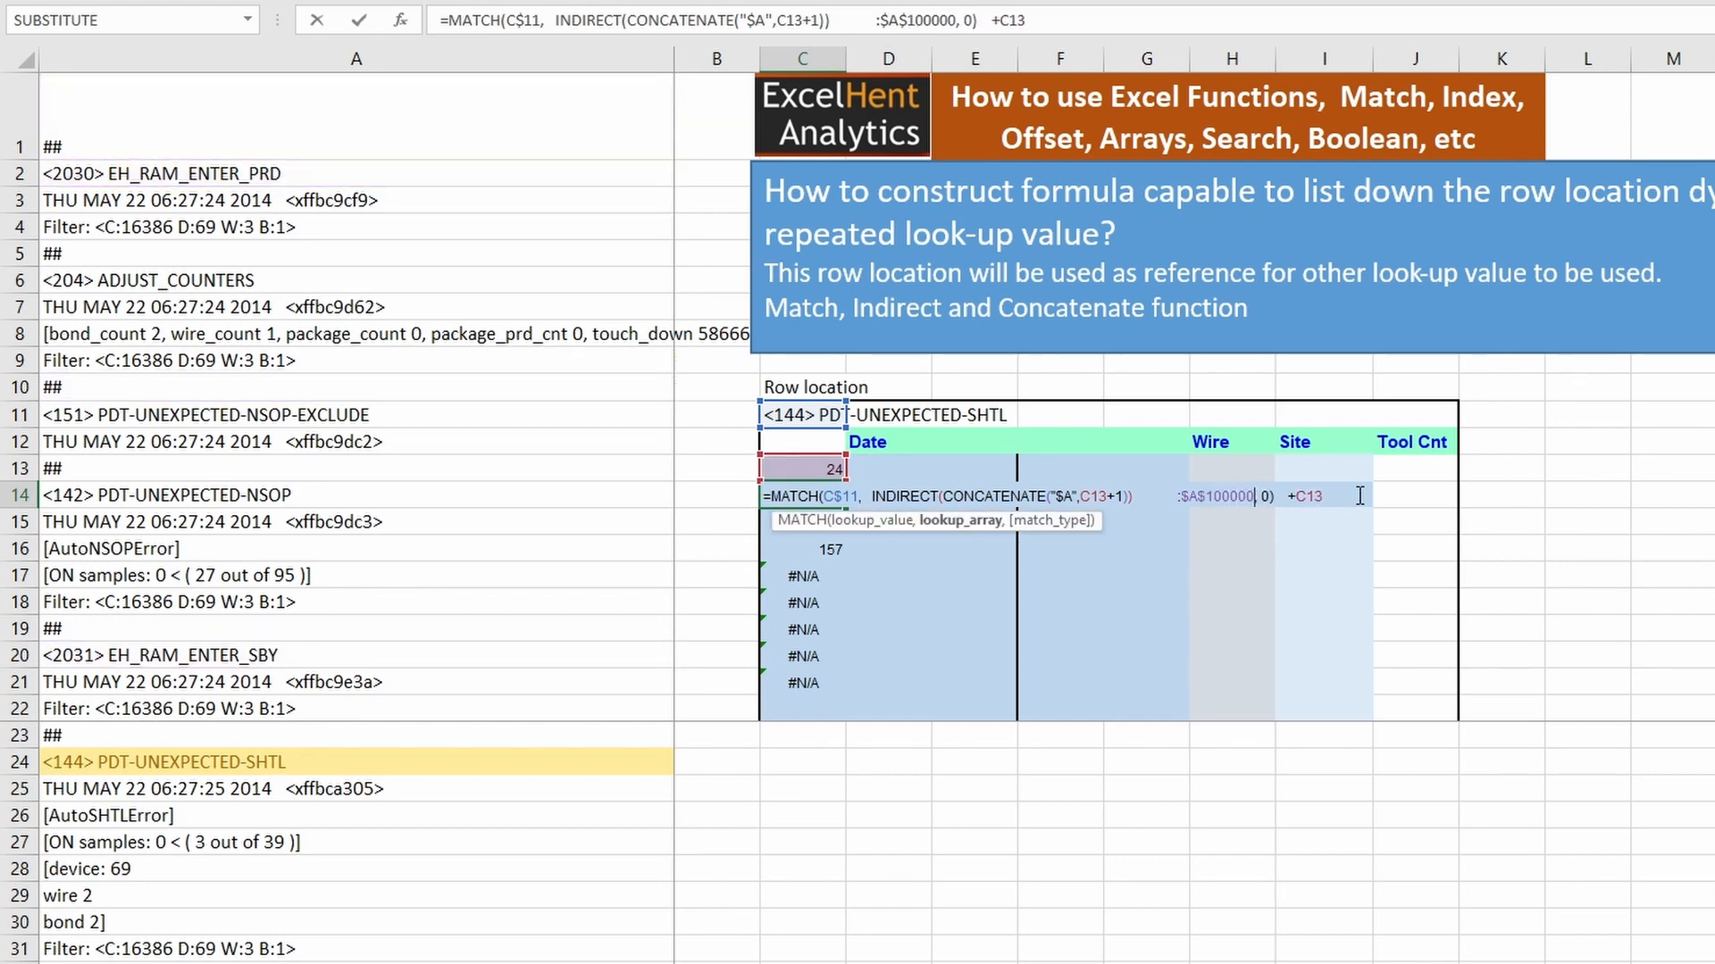
pyautogui.press('Return')
# - Fill the C14 formula down the row-location column to C22 and up into C13
pyautogui.click(820, 495)
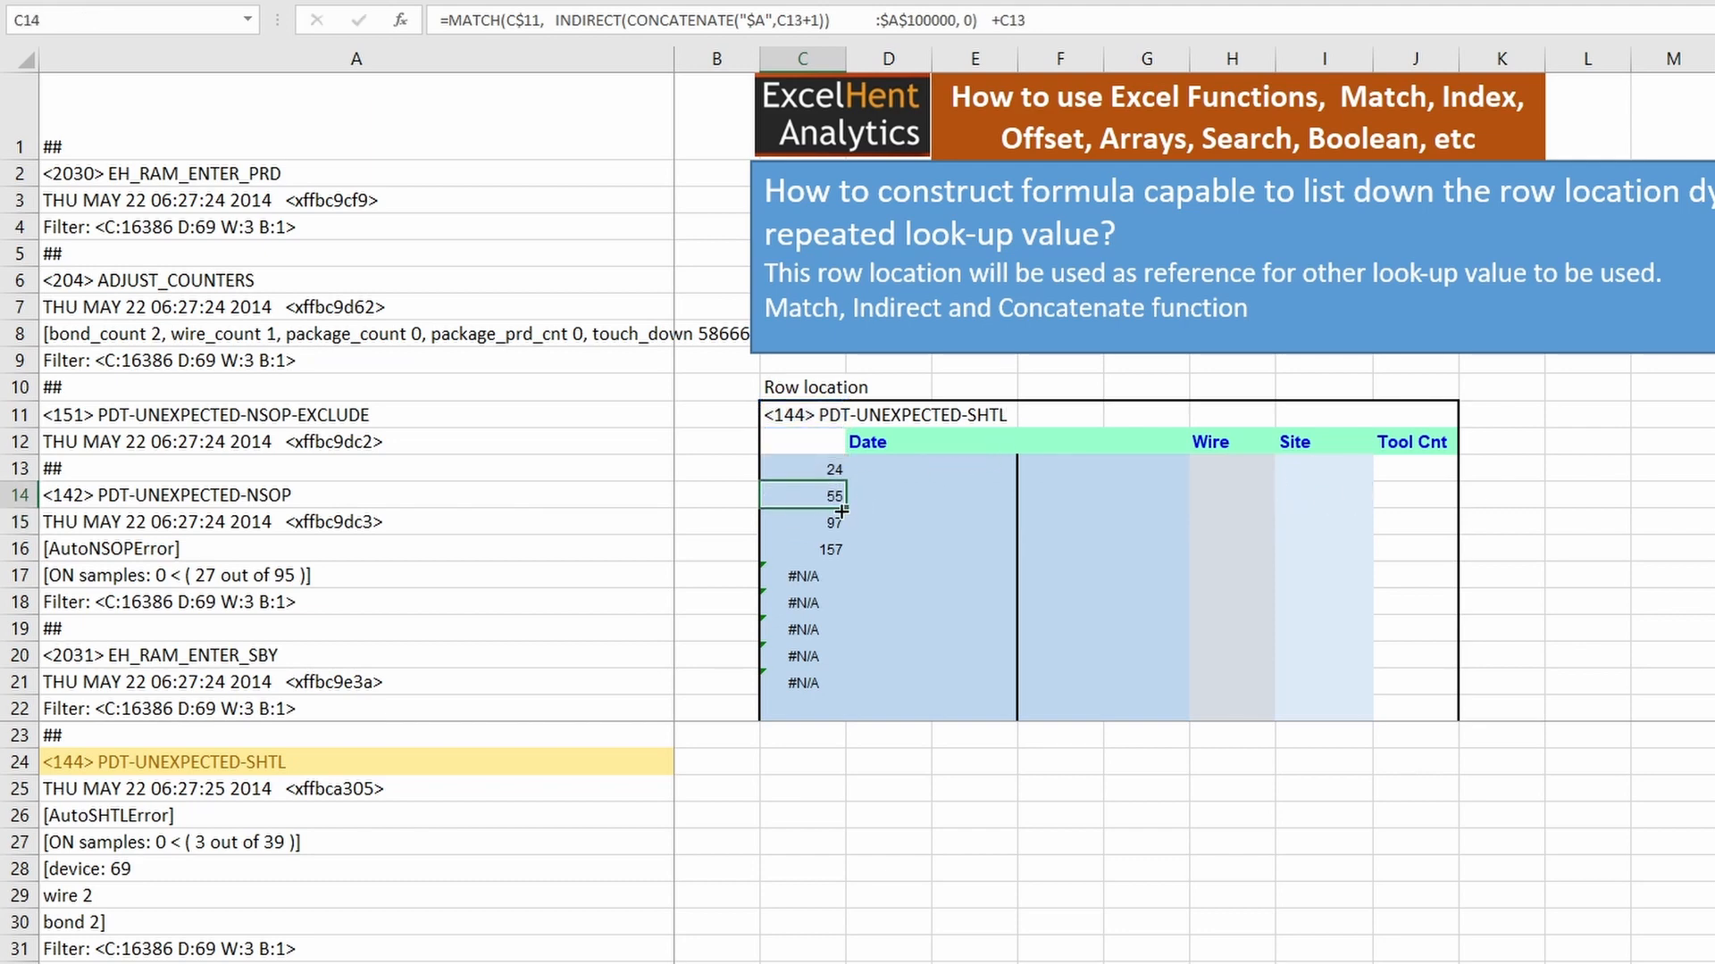
pyautogui.moveTo(845, 508); pyautogui.dragTo(842, 466)
pyautogui.click(821, 496)
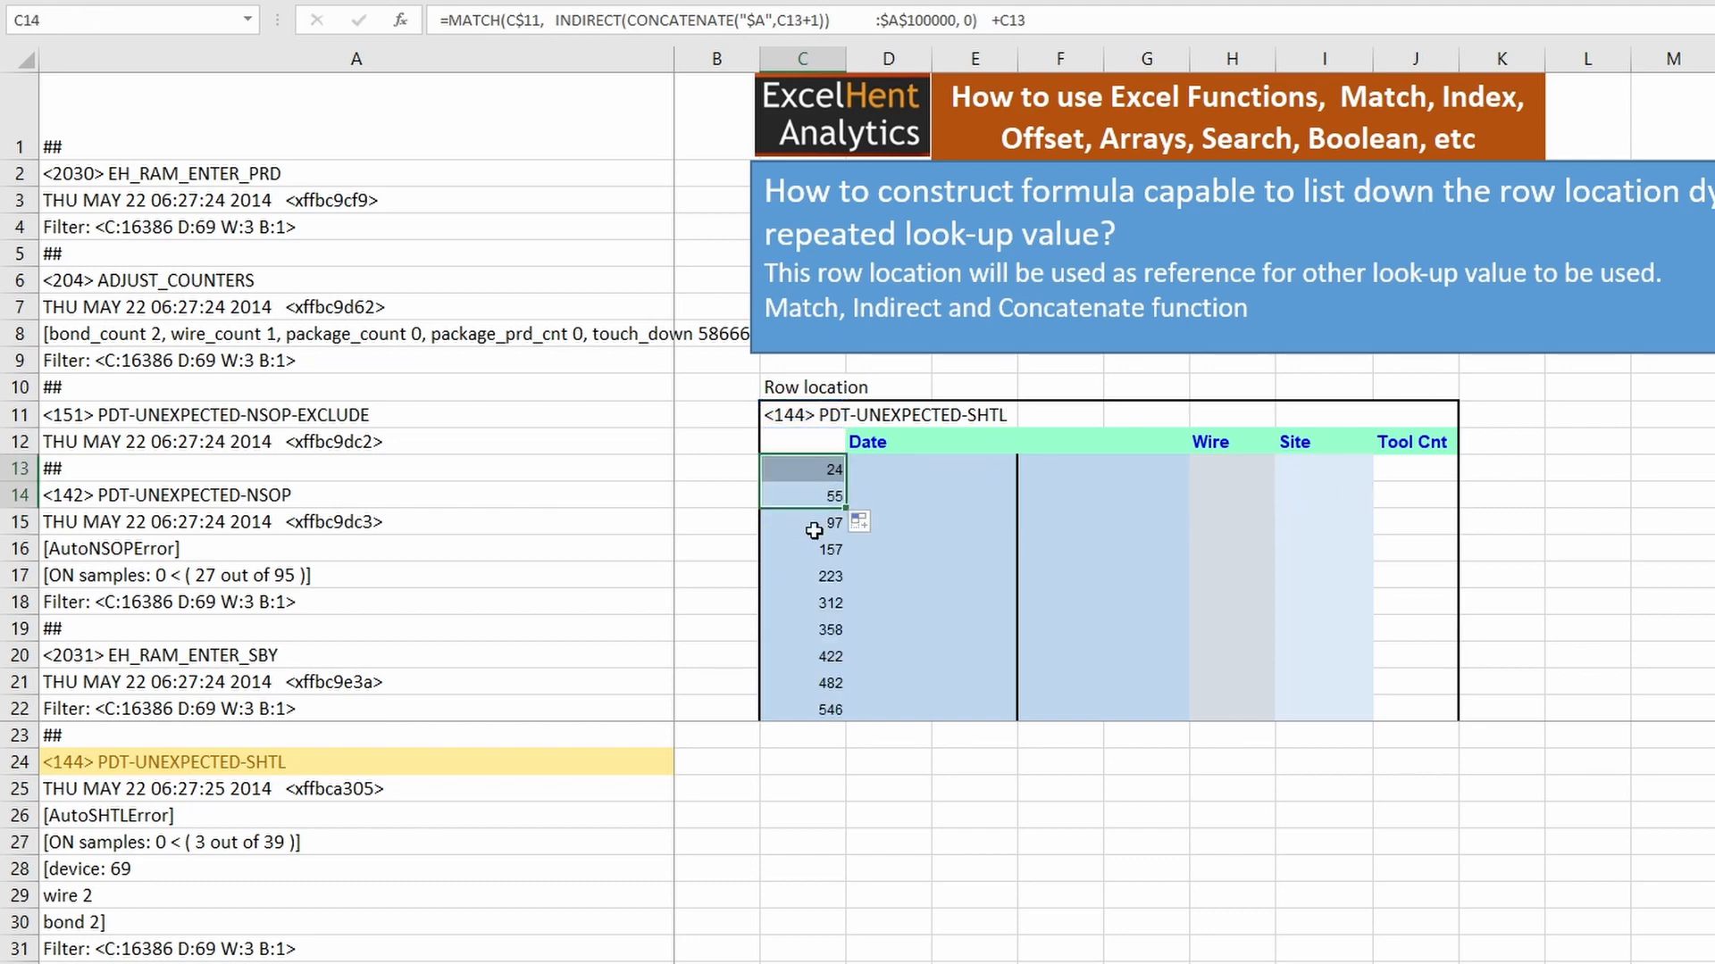
# - Remove the extra spaces before :$A$100000 in the C13 formula and fill it down to C22
pyautogui.click(812, 470)
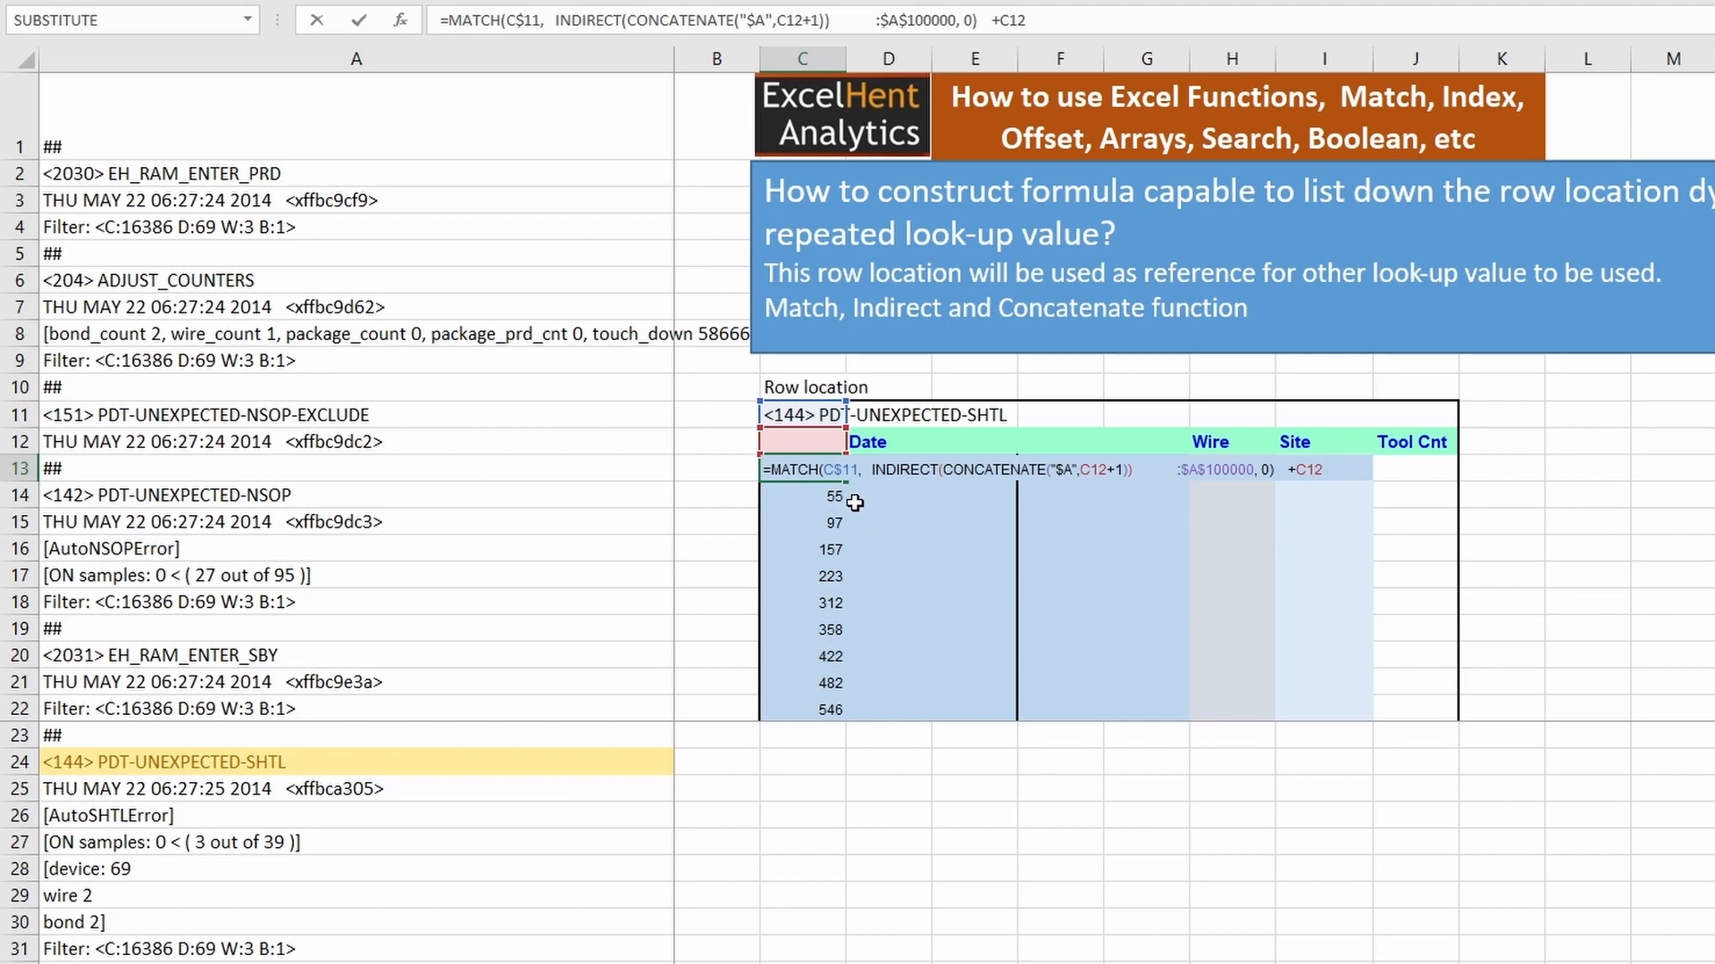
pyautogui.click(1177, 470)
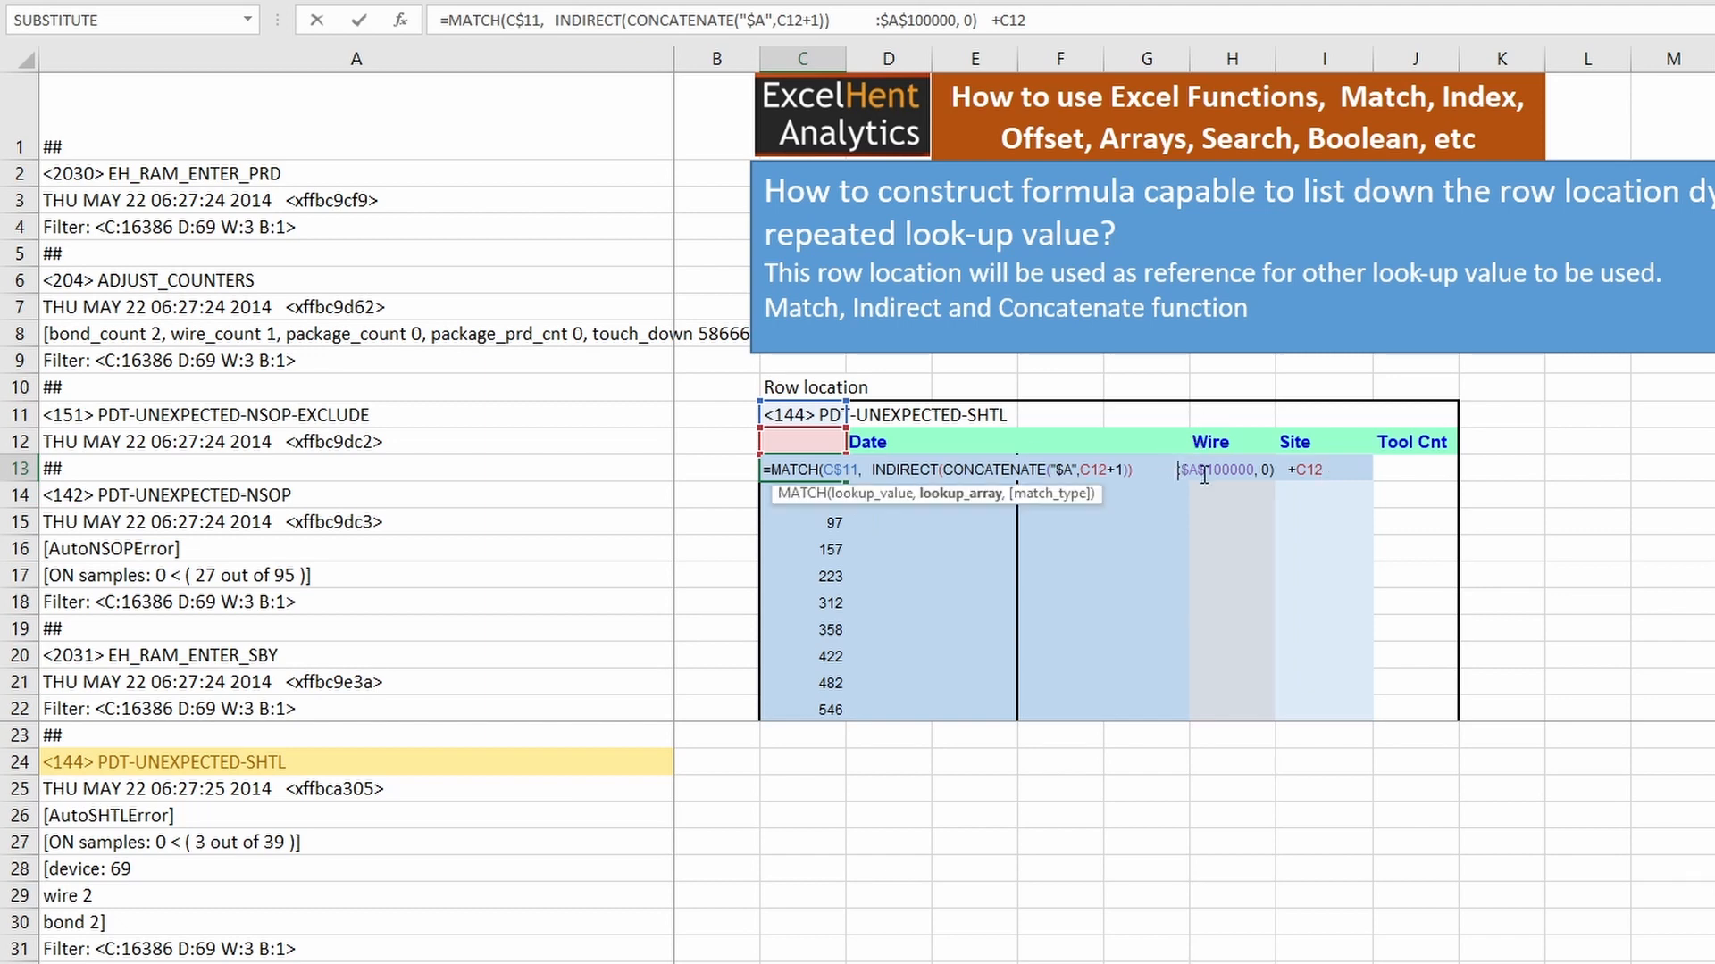
pyautogui.press('BackSpace')
pyautogui.press('BackSpace')
pyautogui.press('BackSpace')
pyautogui.press('BackSpace')
pyautogui.press('BackSpace')
pyautogui.press('BackSpace')
pyautogui.press('BackSpace')
pyautogui.press('BackSpace')
pyautogui.press('BackSpace')
pyautogui.press('BackSpace')
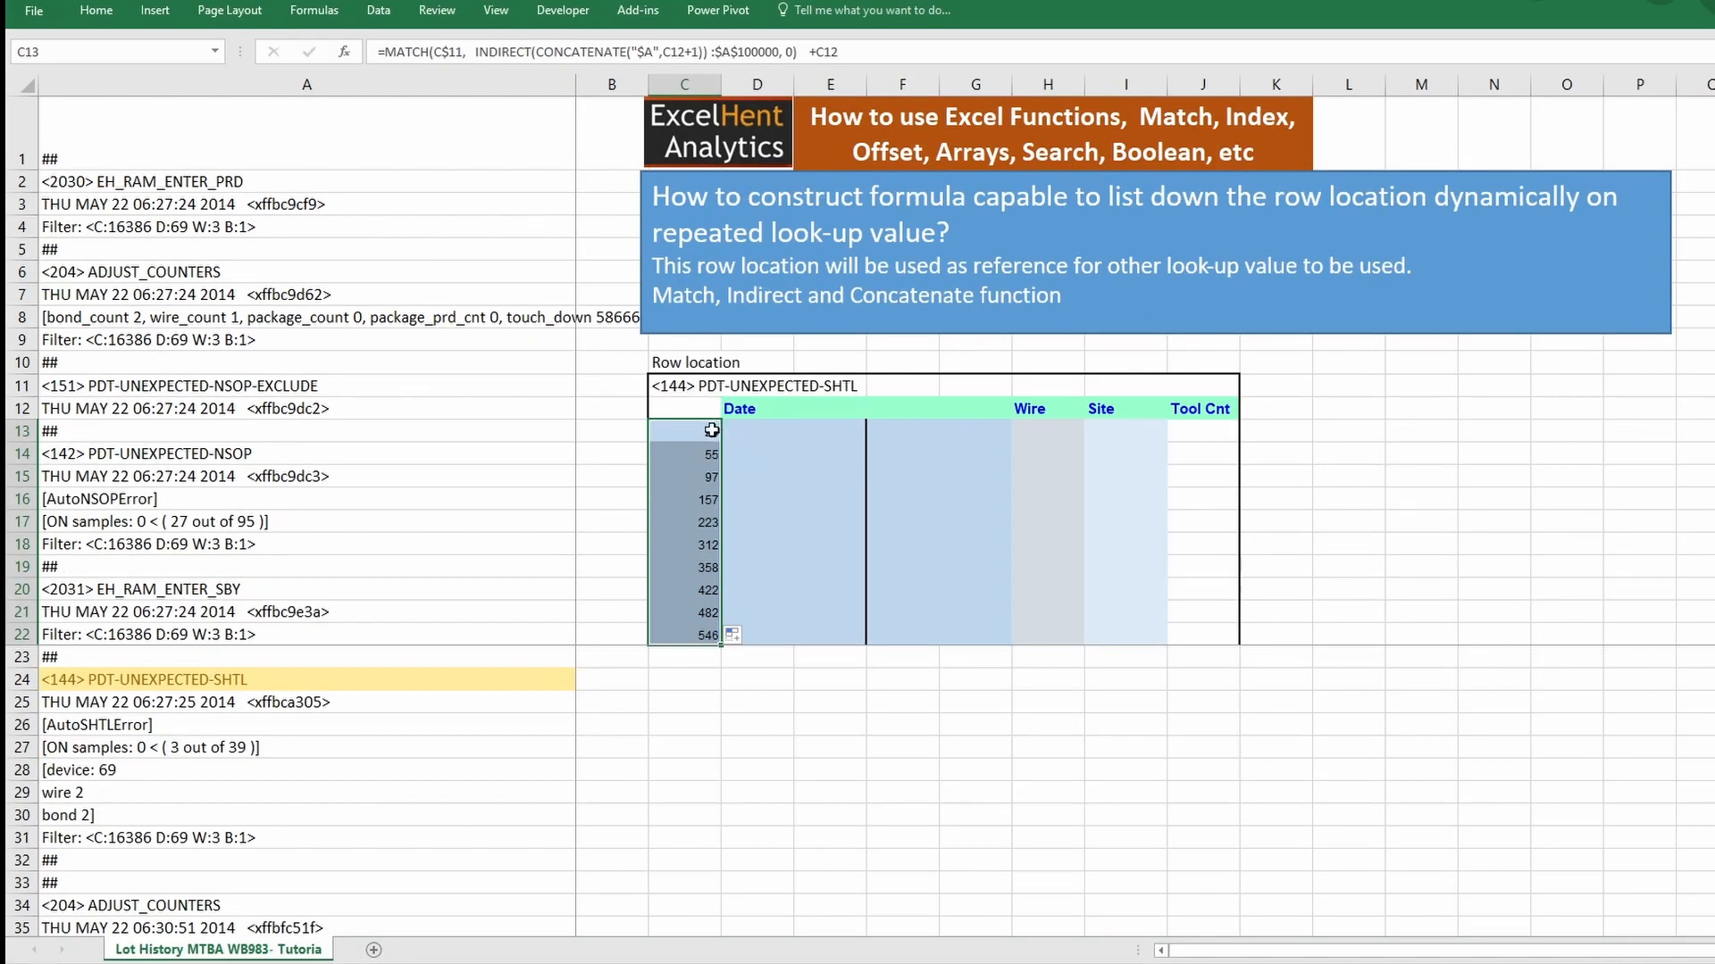
# - Find successive occurrences of <144> PDT-UNEXPECTED-SHTL in column A to check them against the listed row locations
pyautogui.click(741, 431)
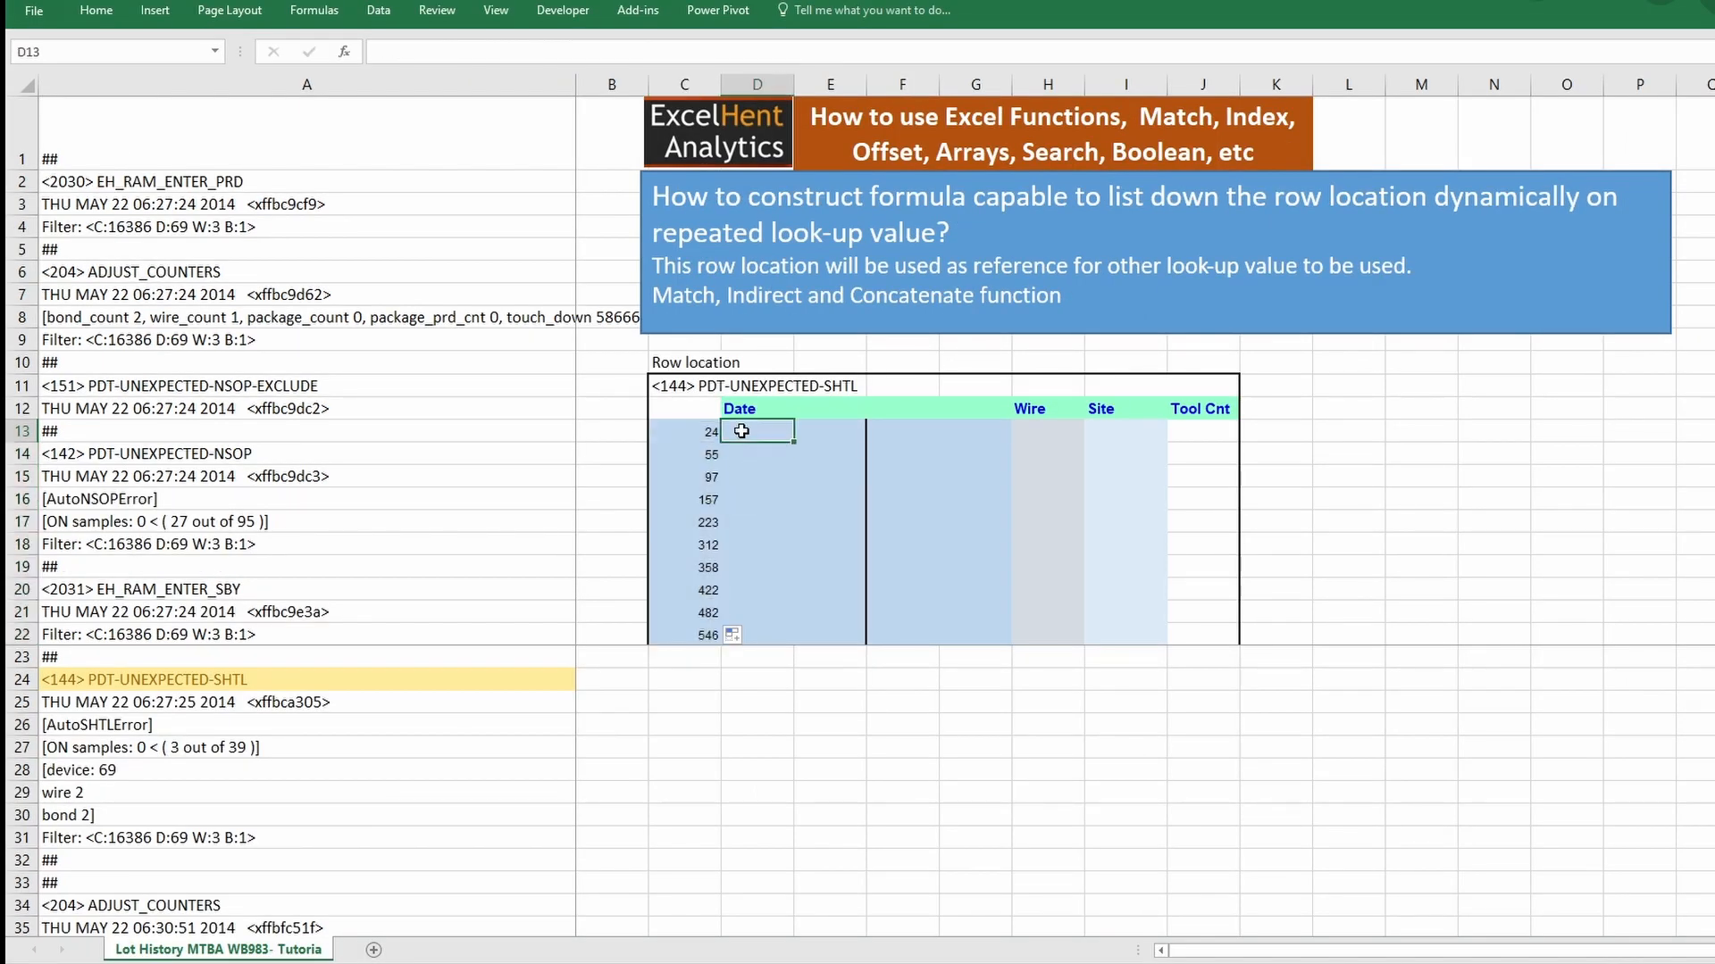
pyautogui.scroll(-3, 153, 811)
pyautogui.scroll(3, 154, 811)
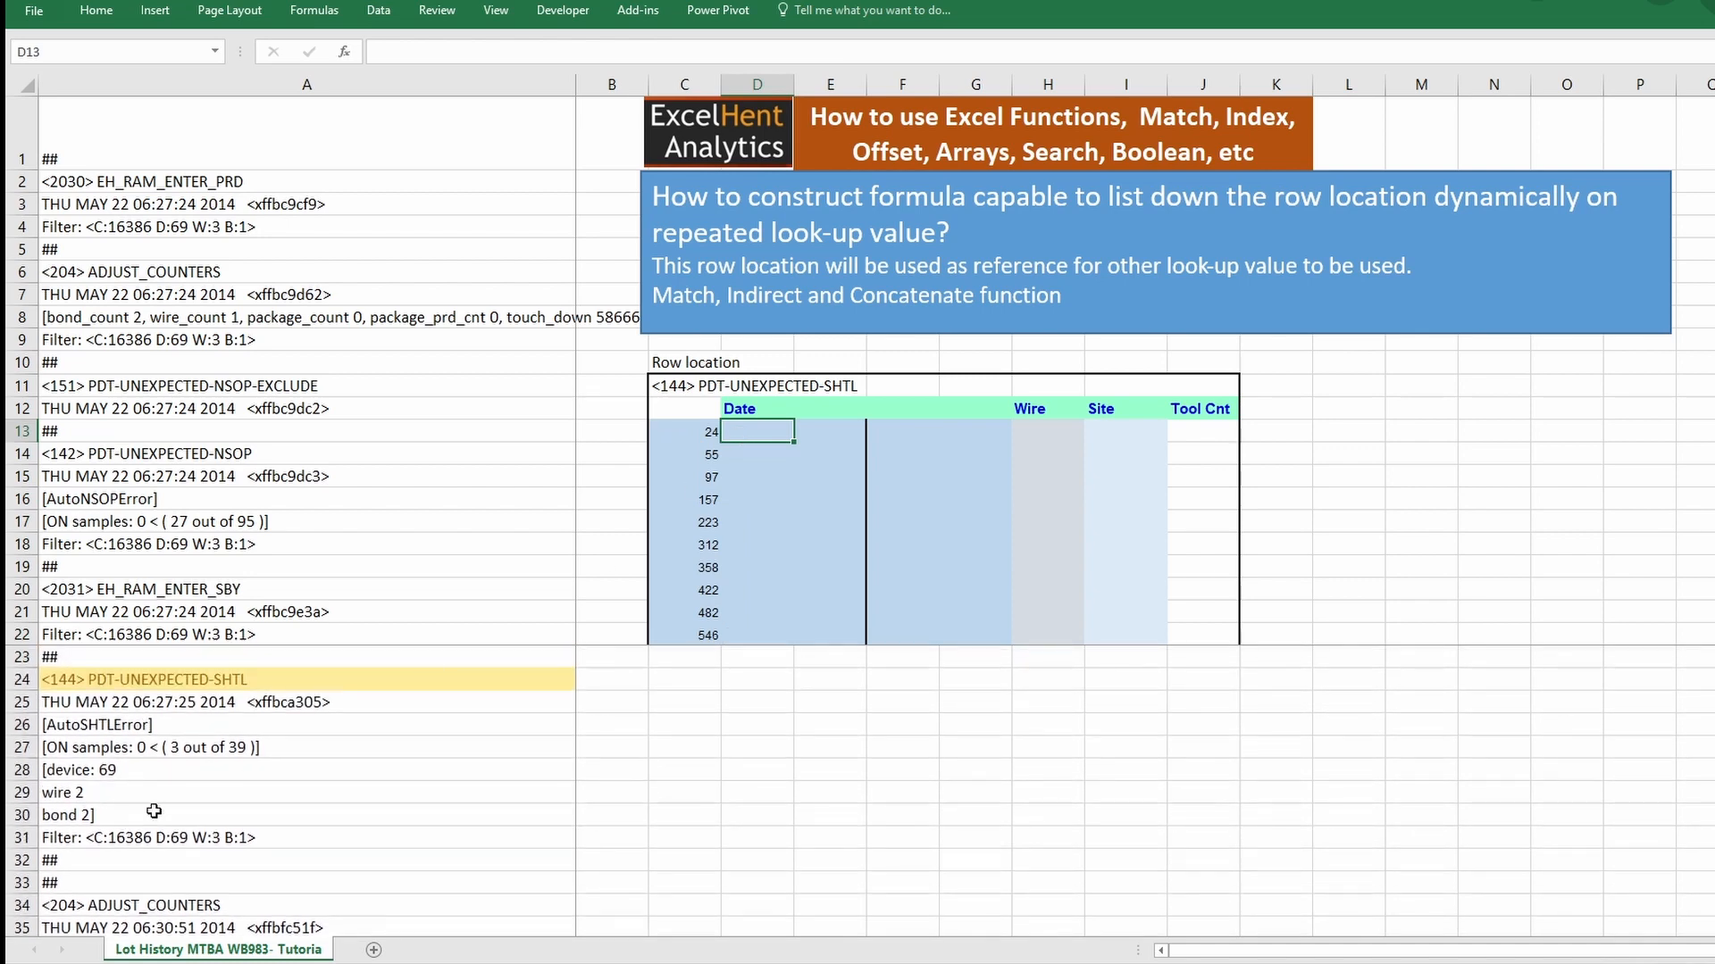
pyautogui.click(134, 703)
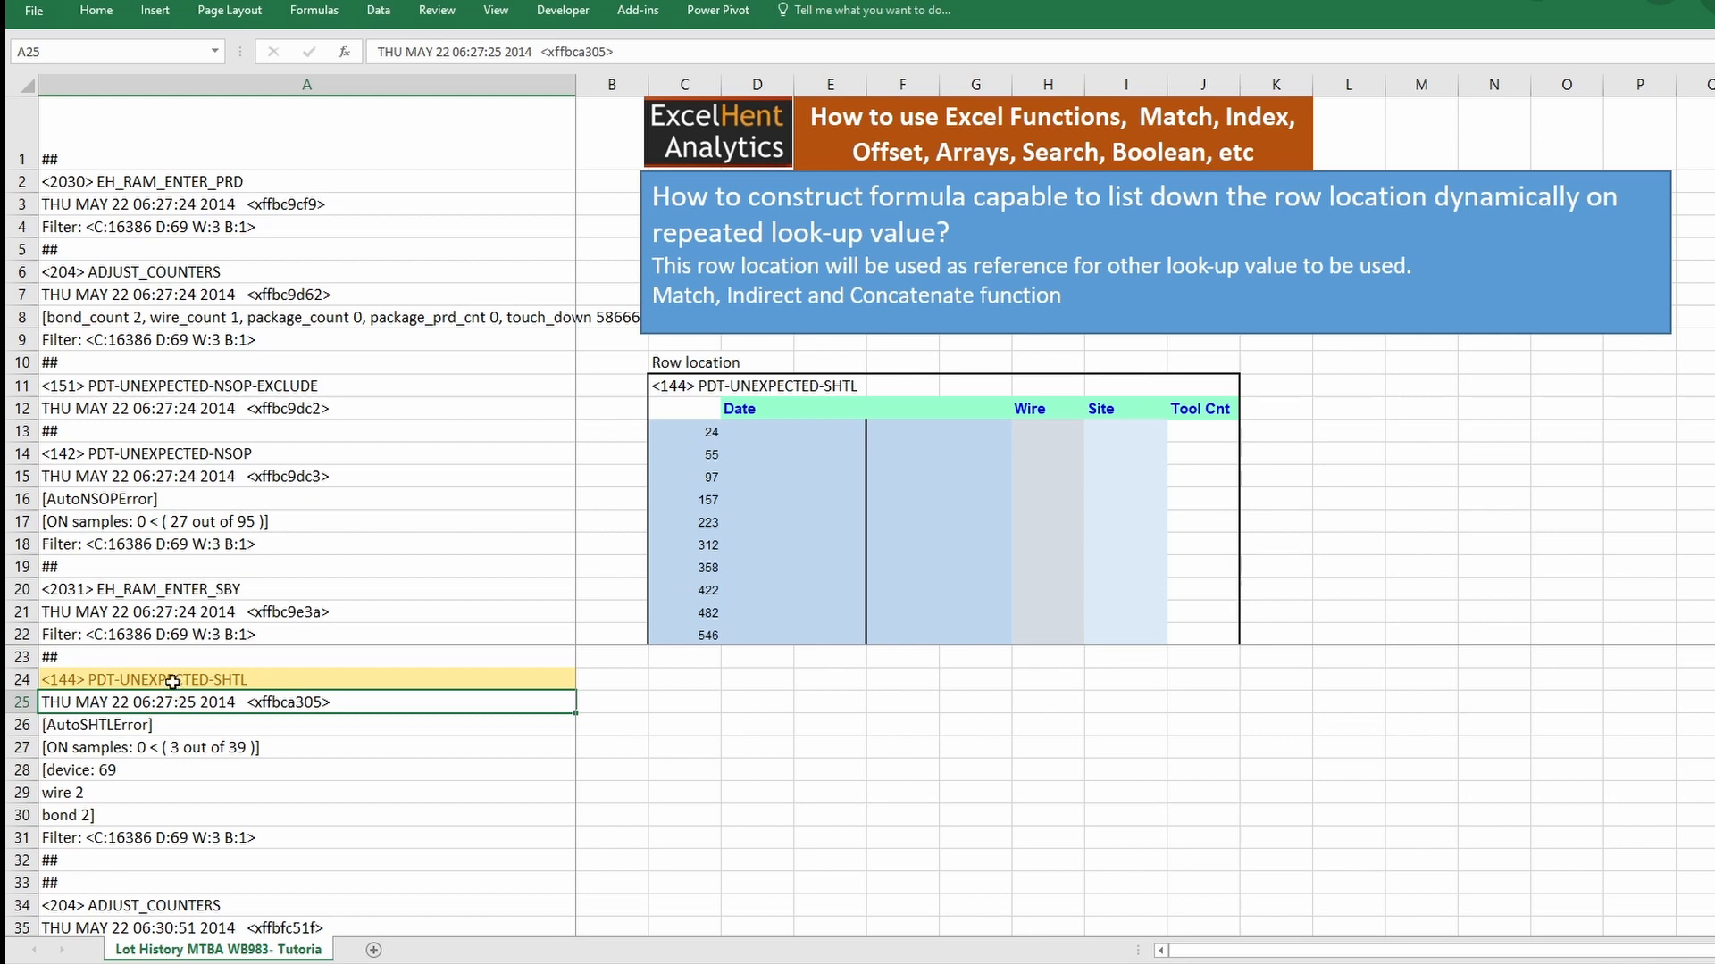
pyautogui.click(173, 682)
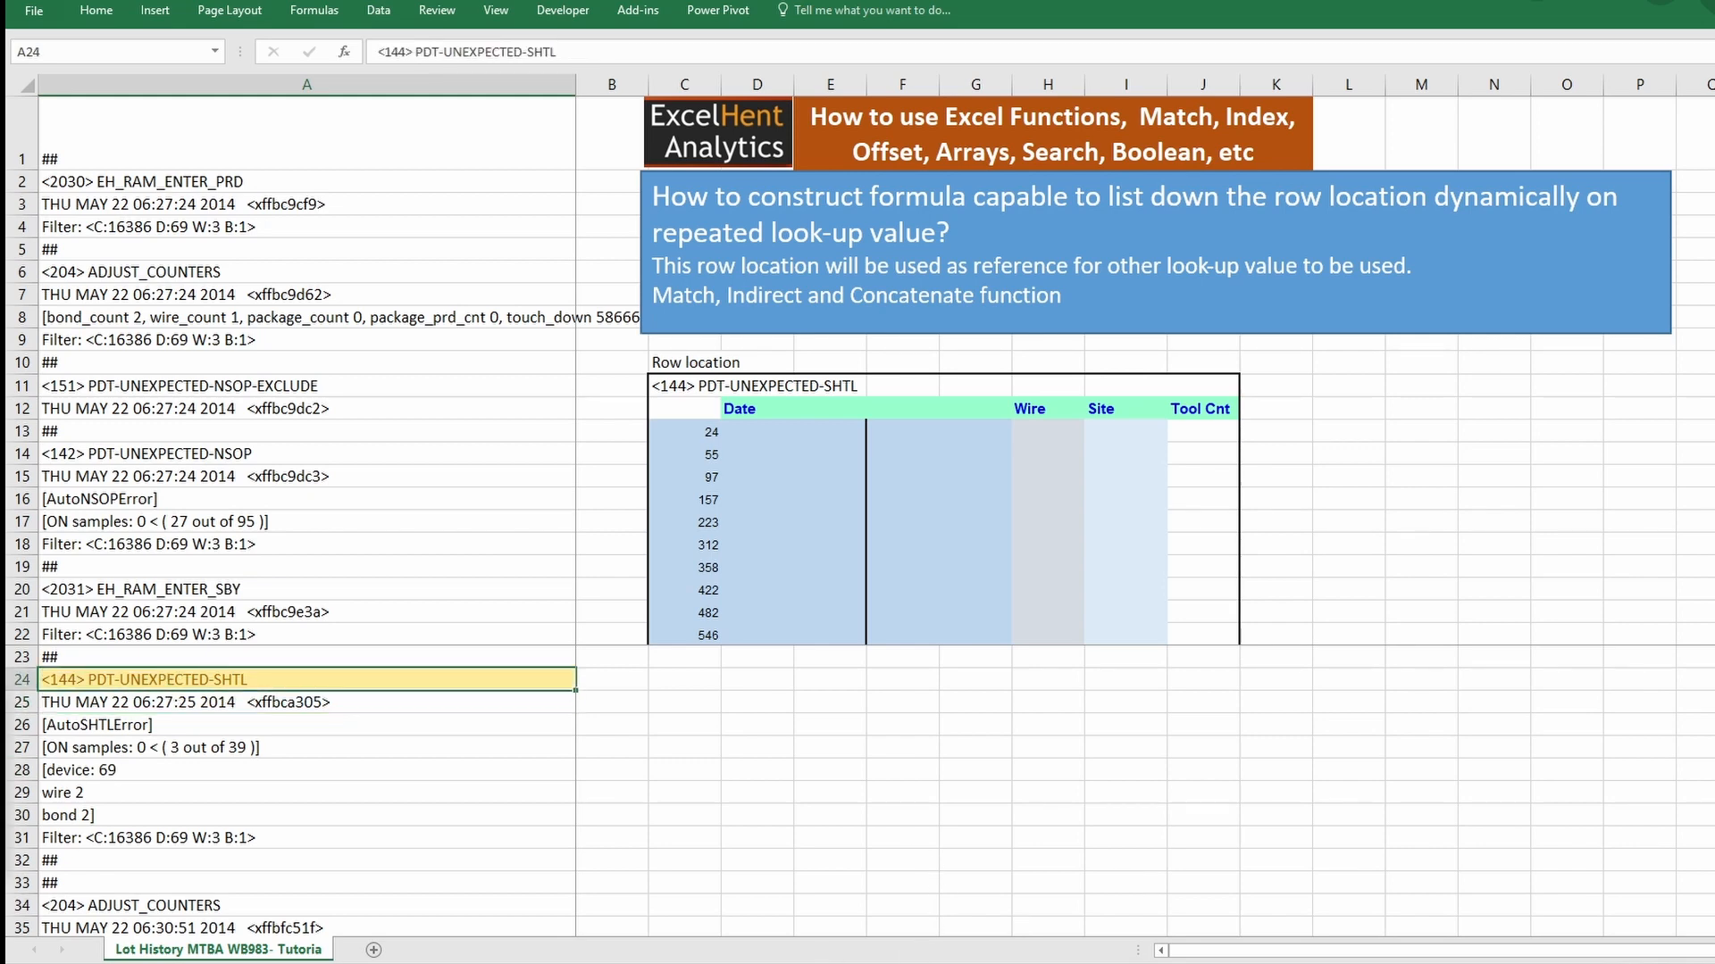
pyautogui.hotkey('ctrl', 'f')
pyautogui.moveTo(134, 699); pyautogui.dragTo(713, 689)
pyautogui.click(900, 847)
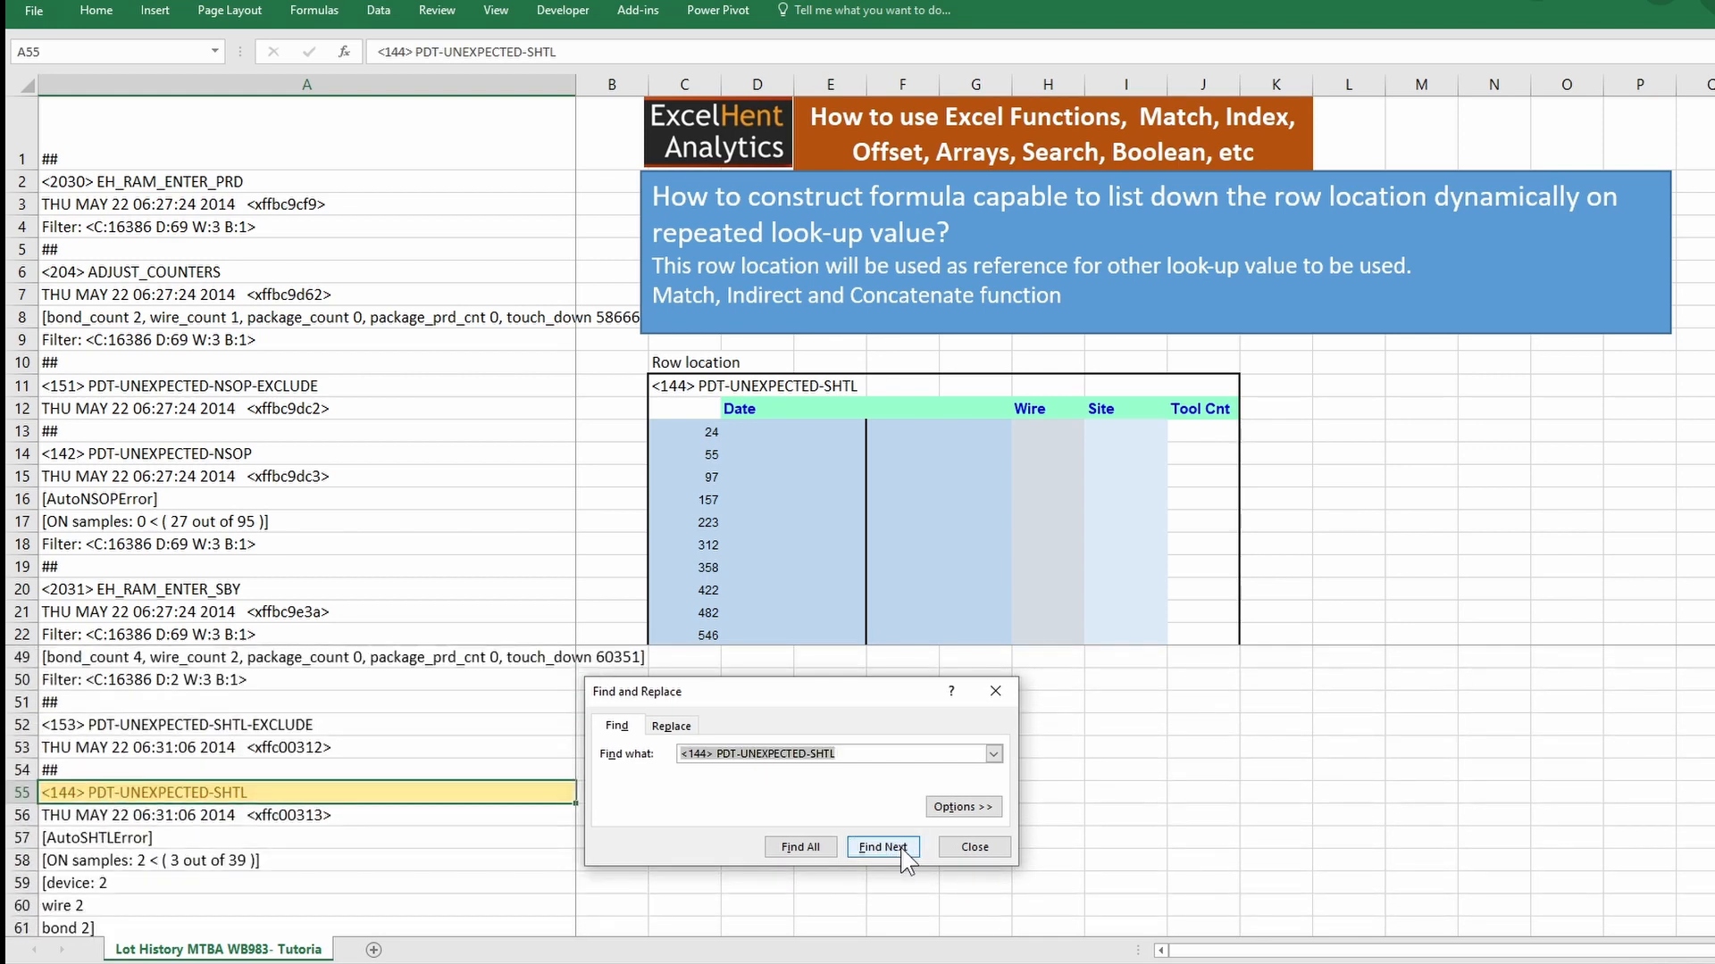
pyautogui.click(904, 855)
pyautogui.click(904, 855)
pyautogui.click(903, 855)
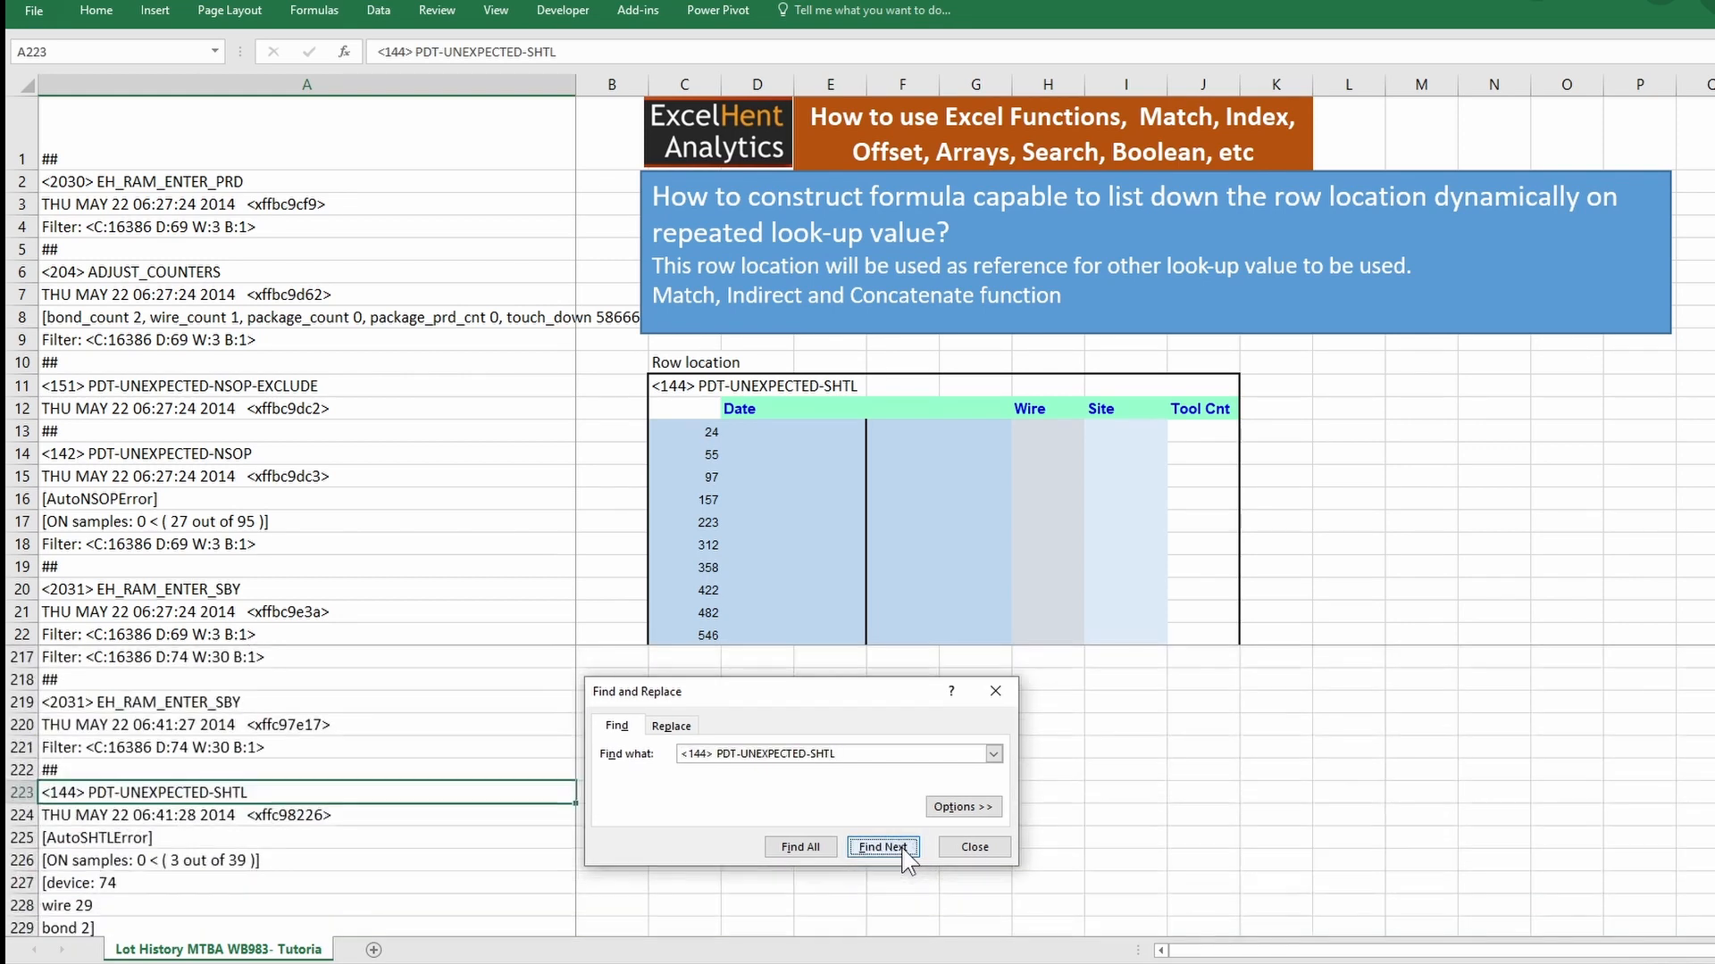
pyautogui.click(903, 856)
pyautogui.click(974, 847)
pyautogui.scroll(20, 755, 416)
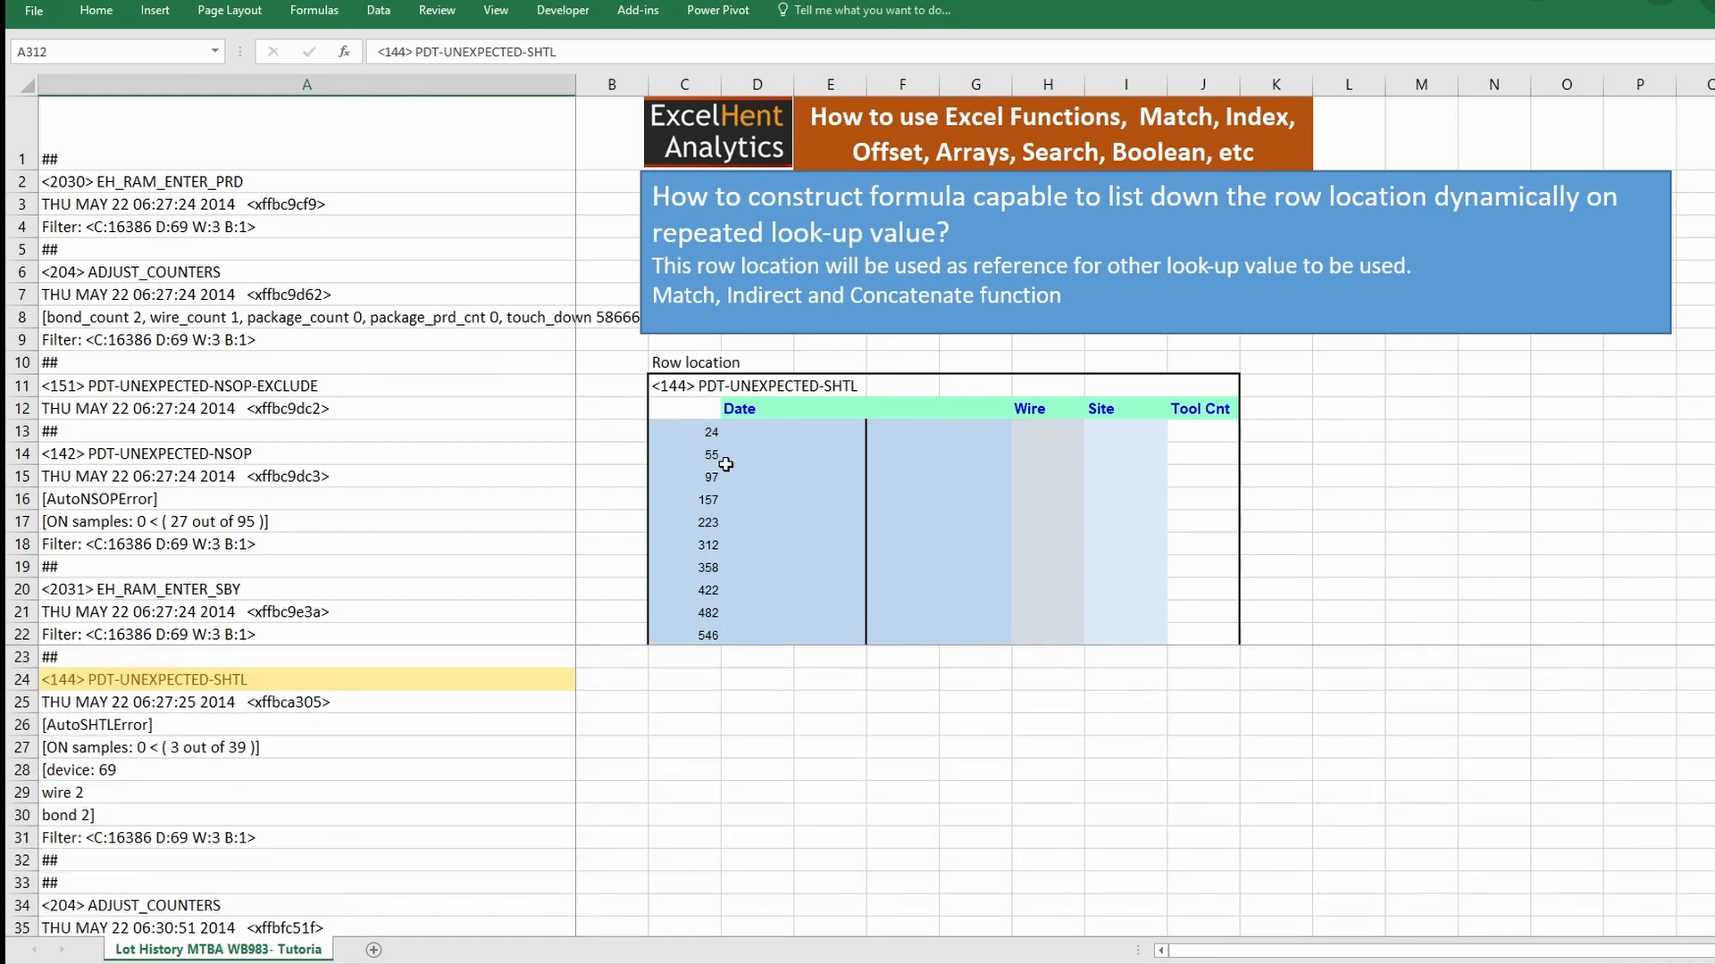
# - Enter =INDEX($A:$A,C13,1) in D13, the first cell under Date
pyautogui.click(753, 428)
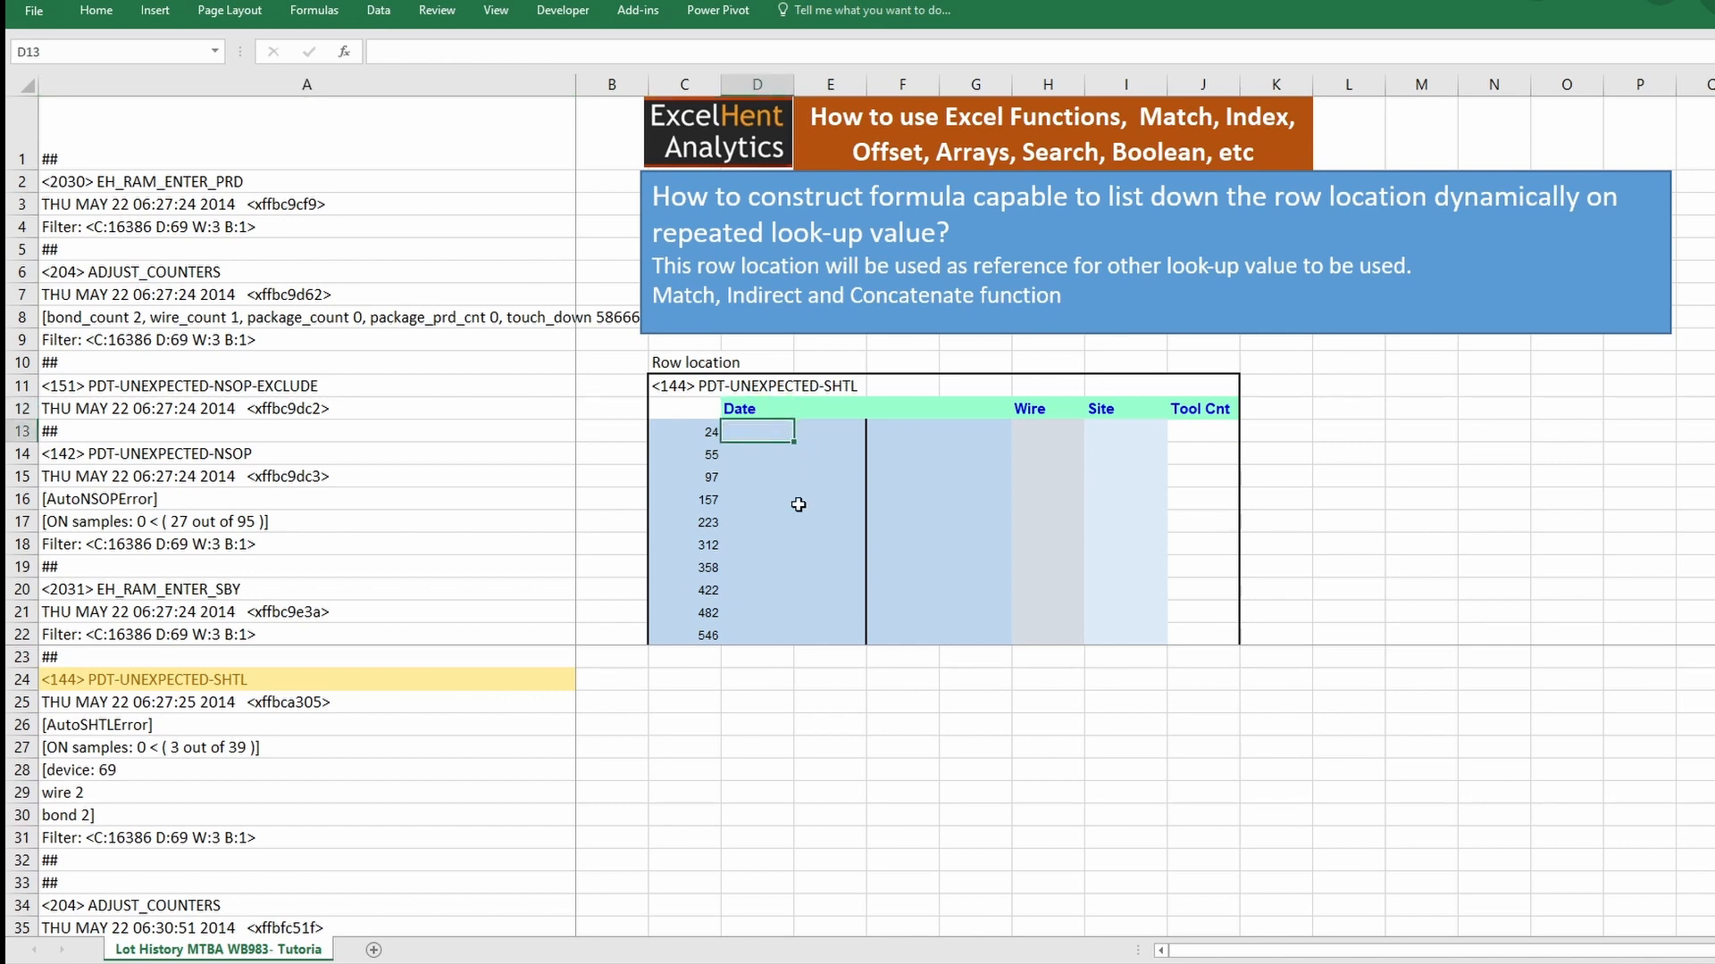
pyautogui.write('=')
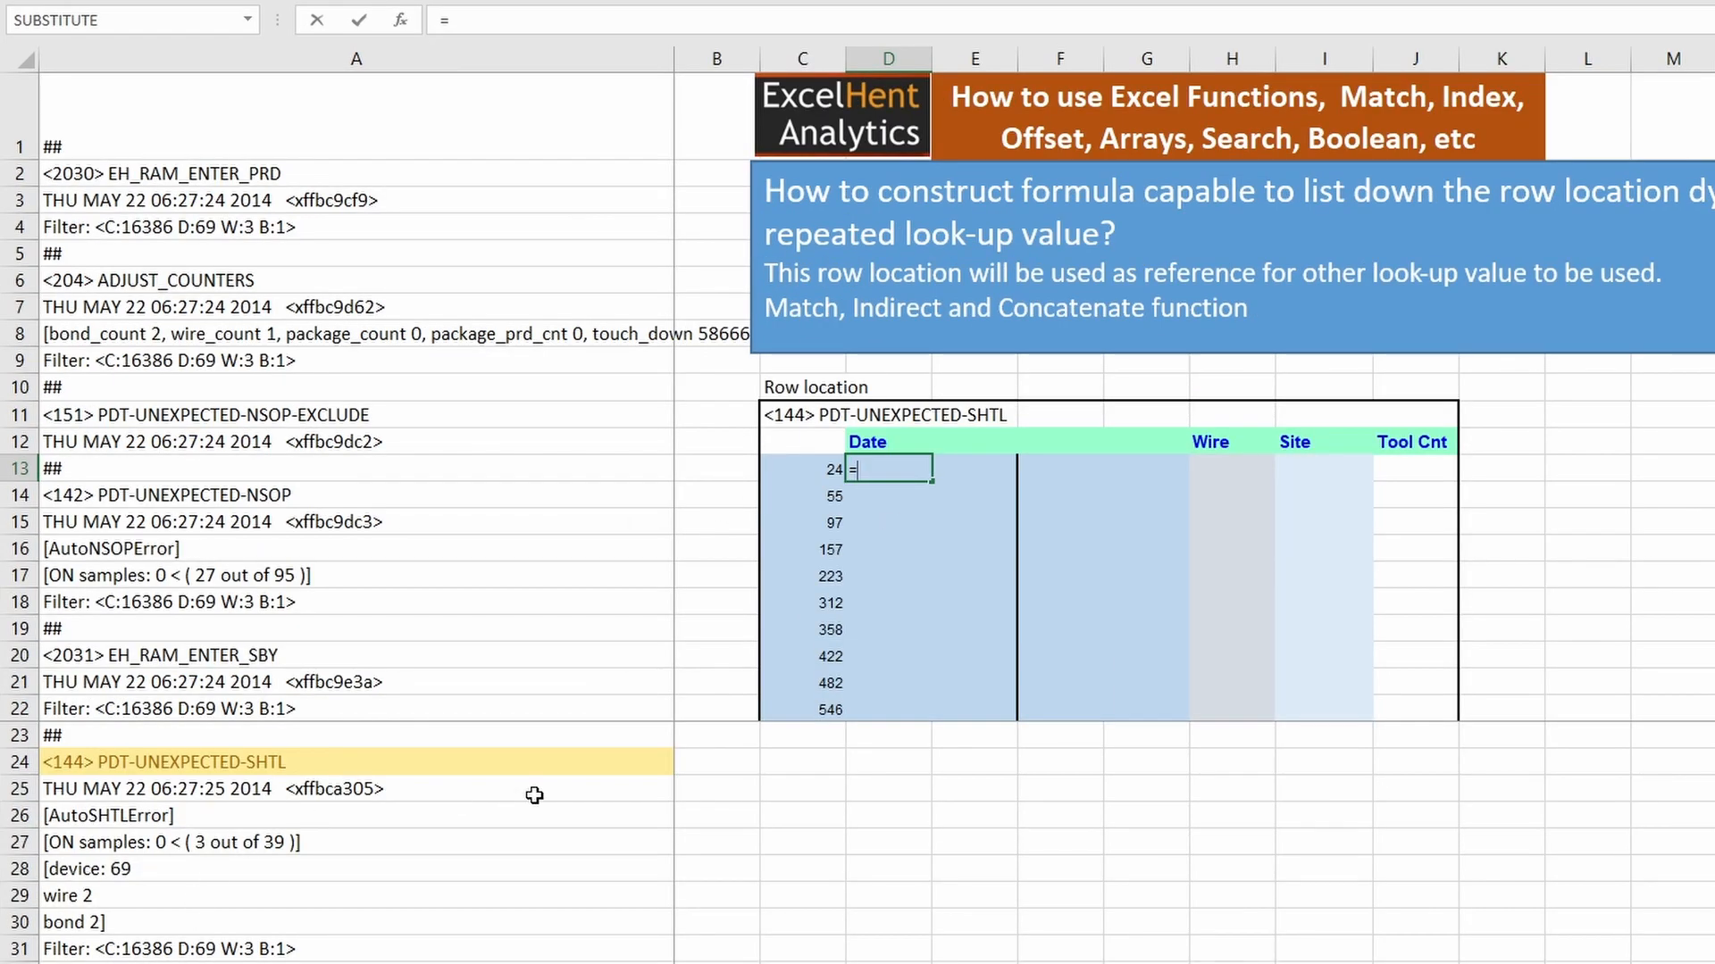
pyautogui.write('index(')
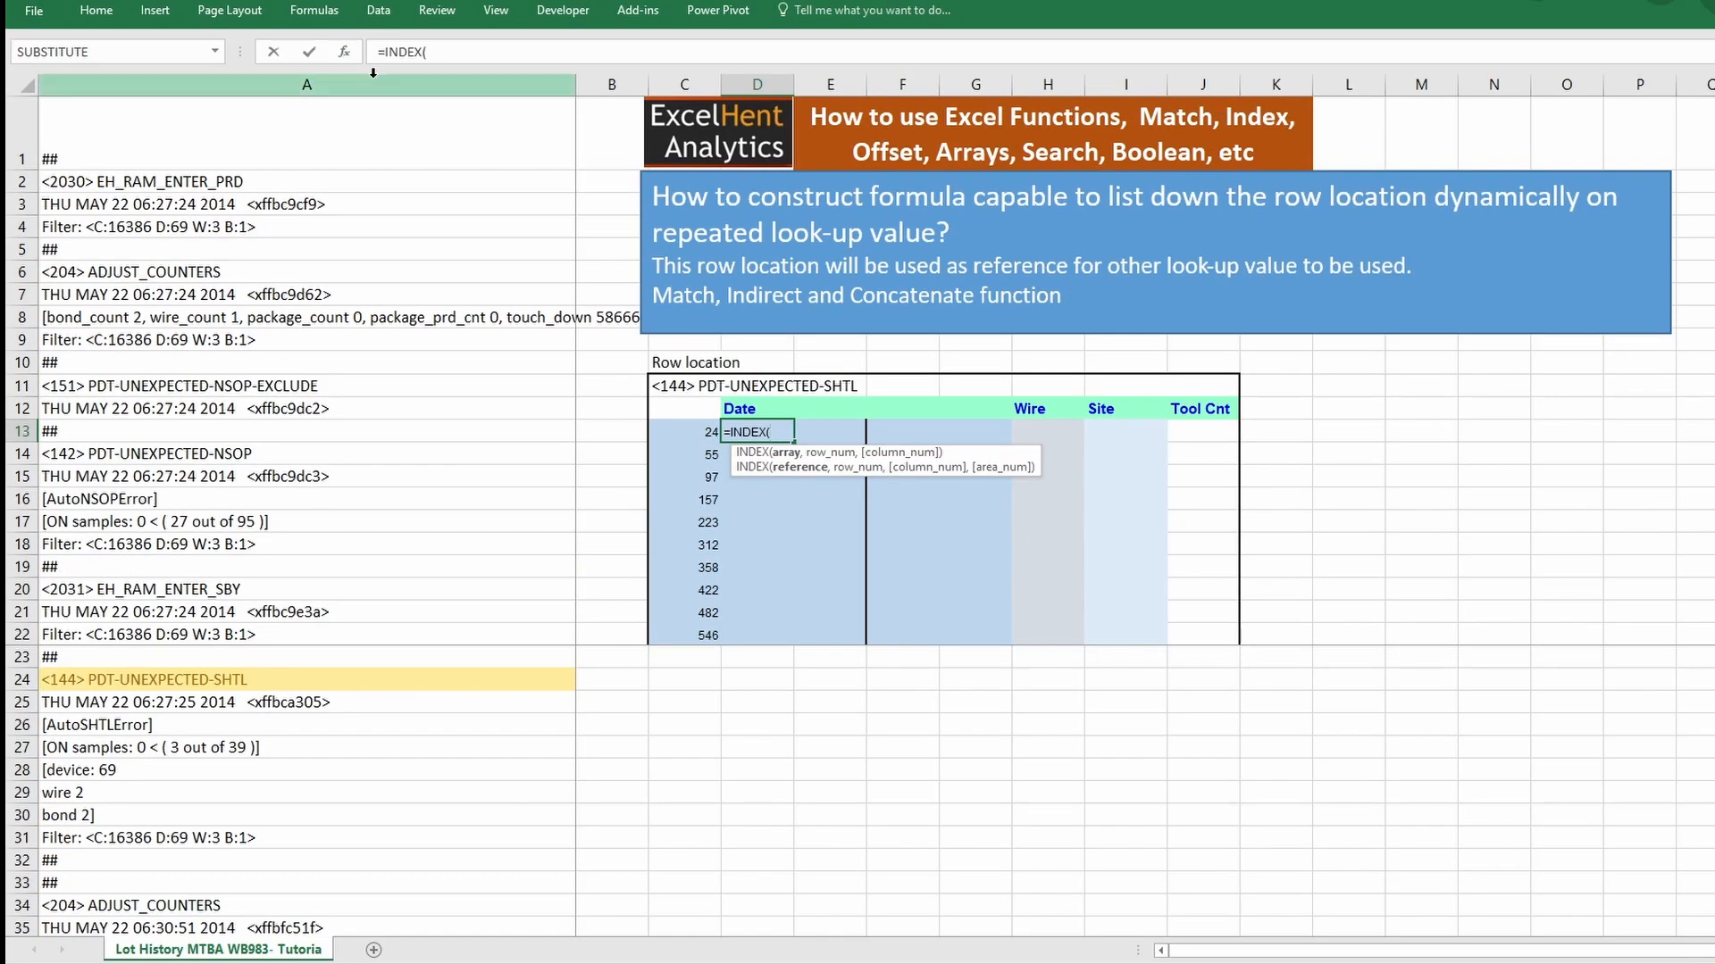
pyautogui.click(434, 55)
pyautogui.press('F4')
pyautogui.write(',')
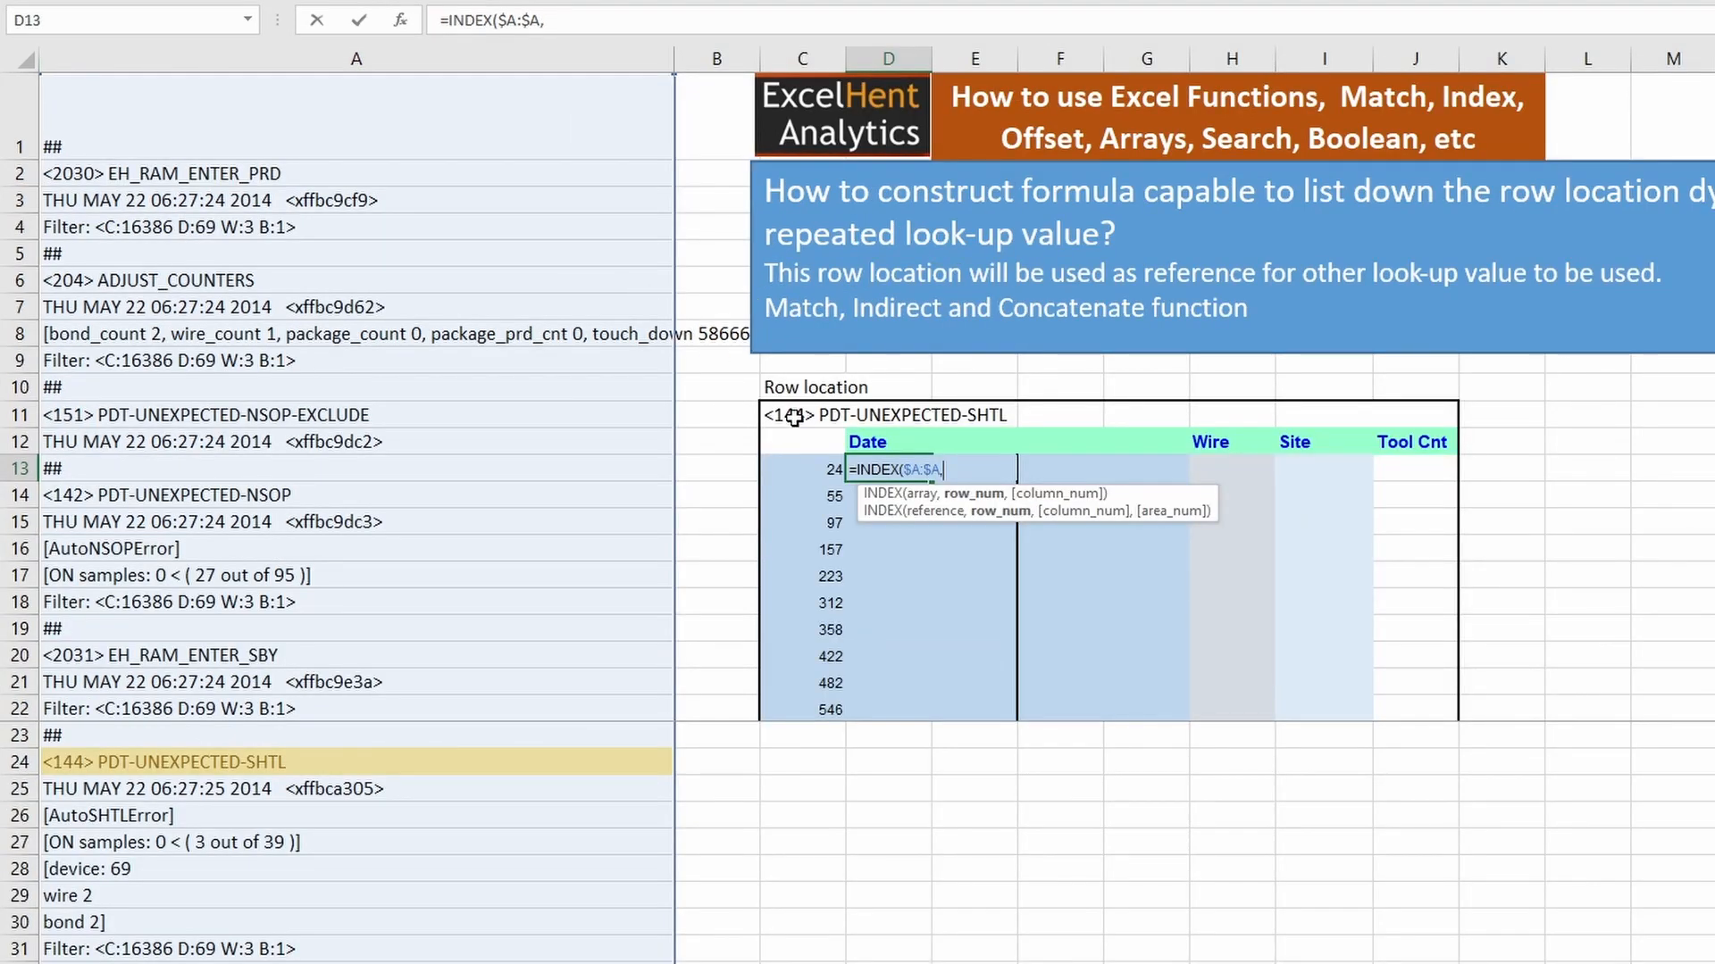
pyautogui.click(824, 469)
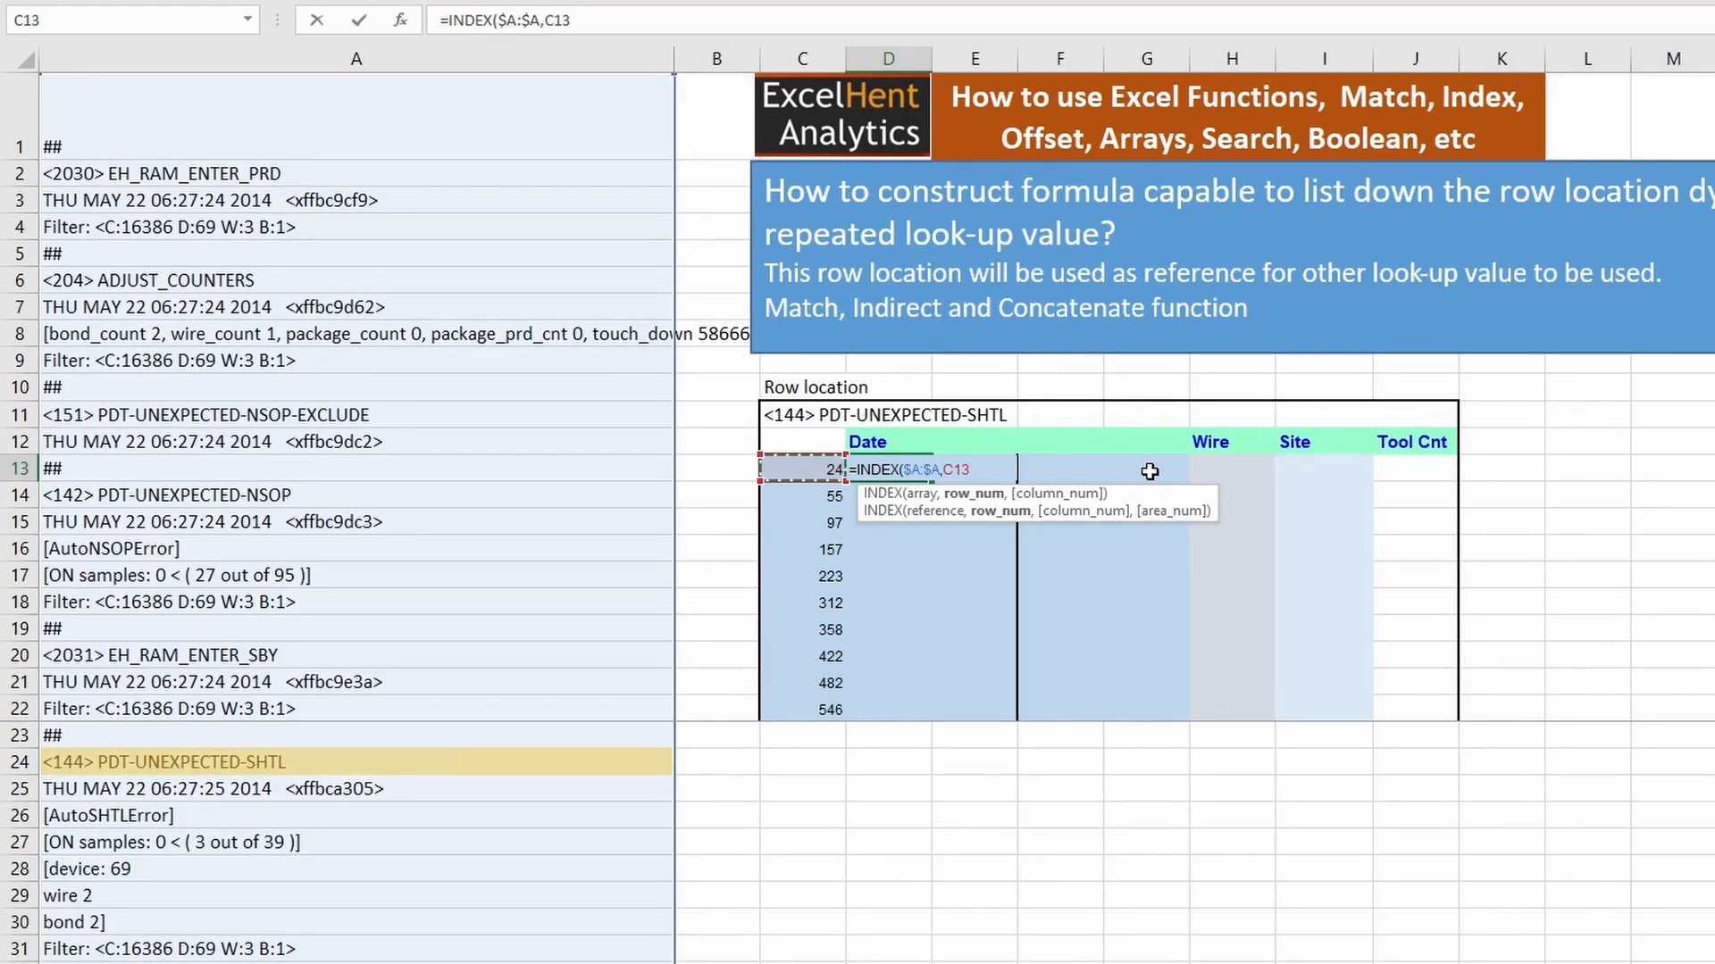
pyautogui.write(',1)')
pyautogui.press('Return')
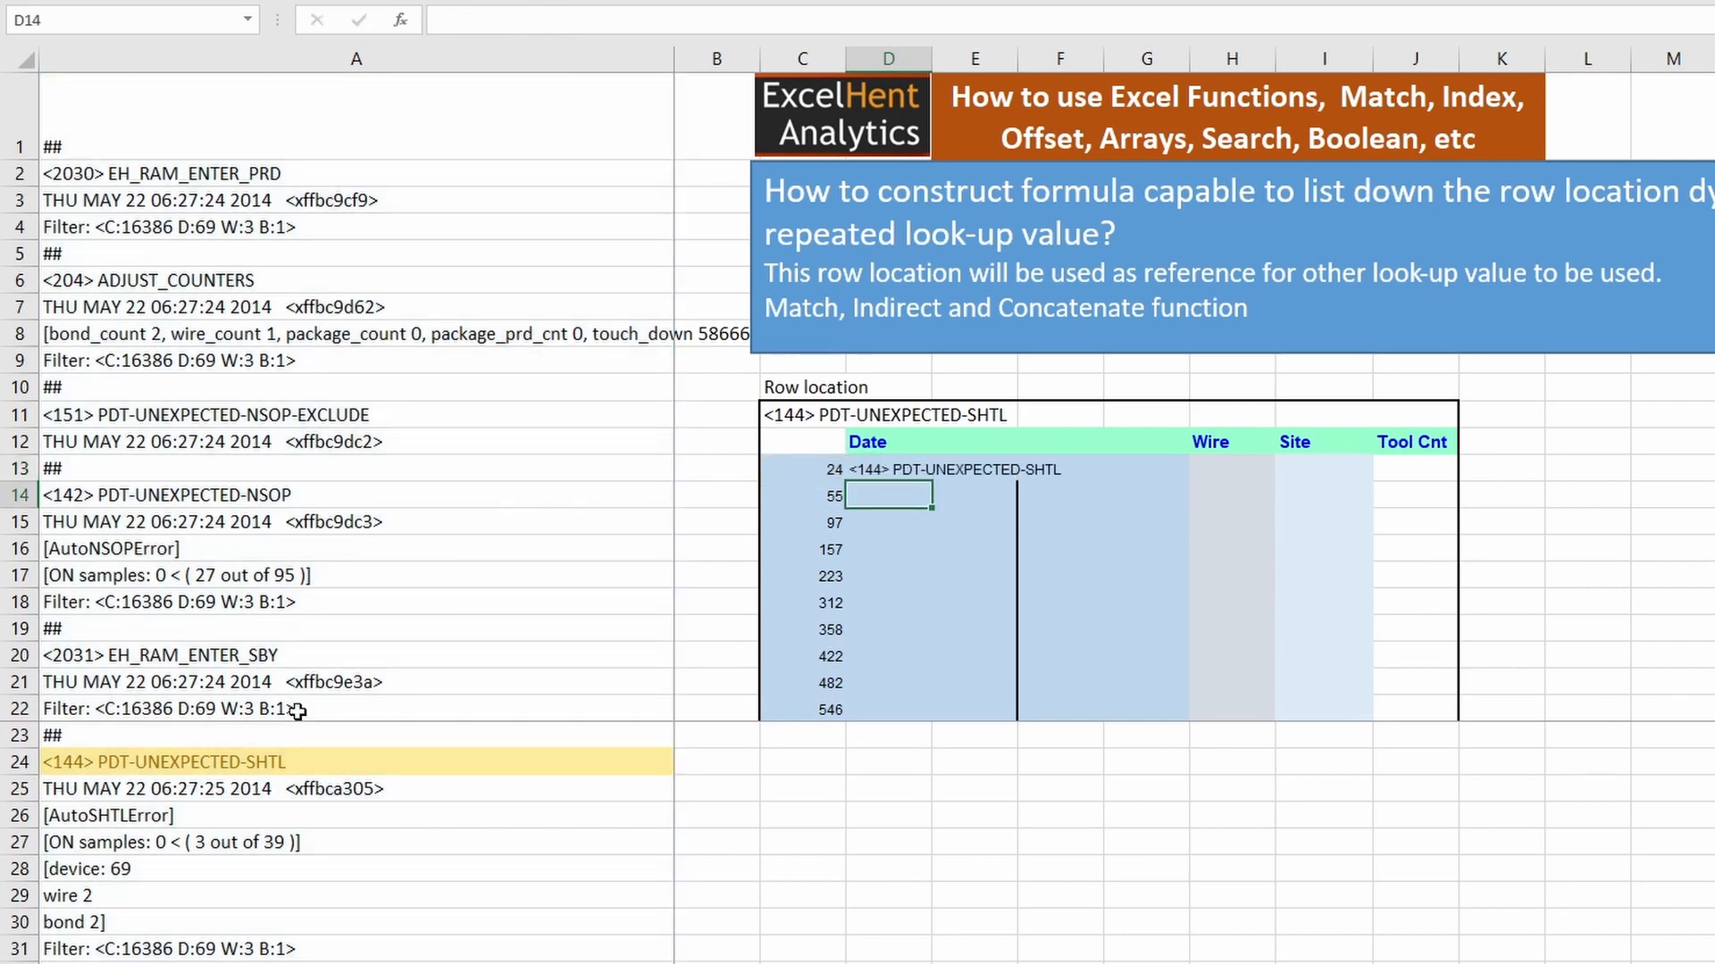
# - Fill the D13 INDEX formula down the Date column to D22
pyautogui.click(572, 766)
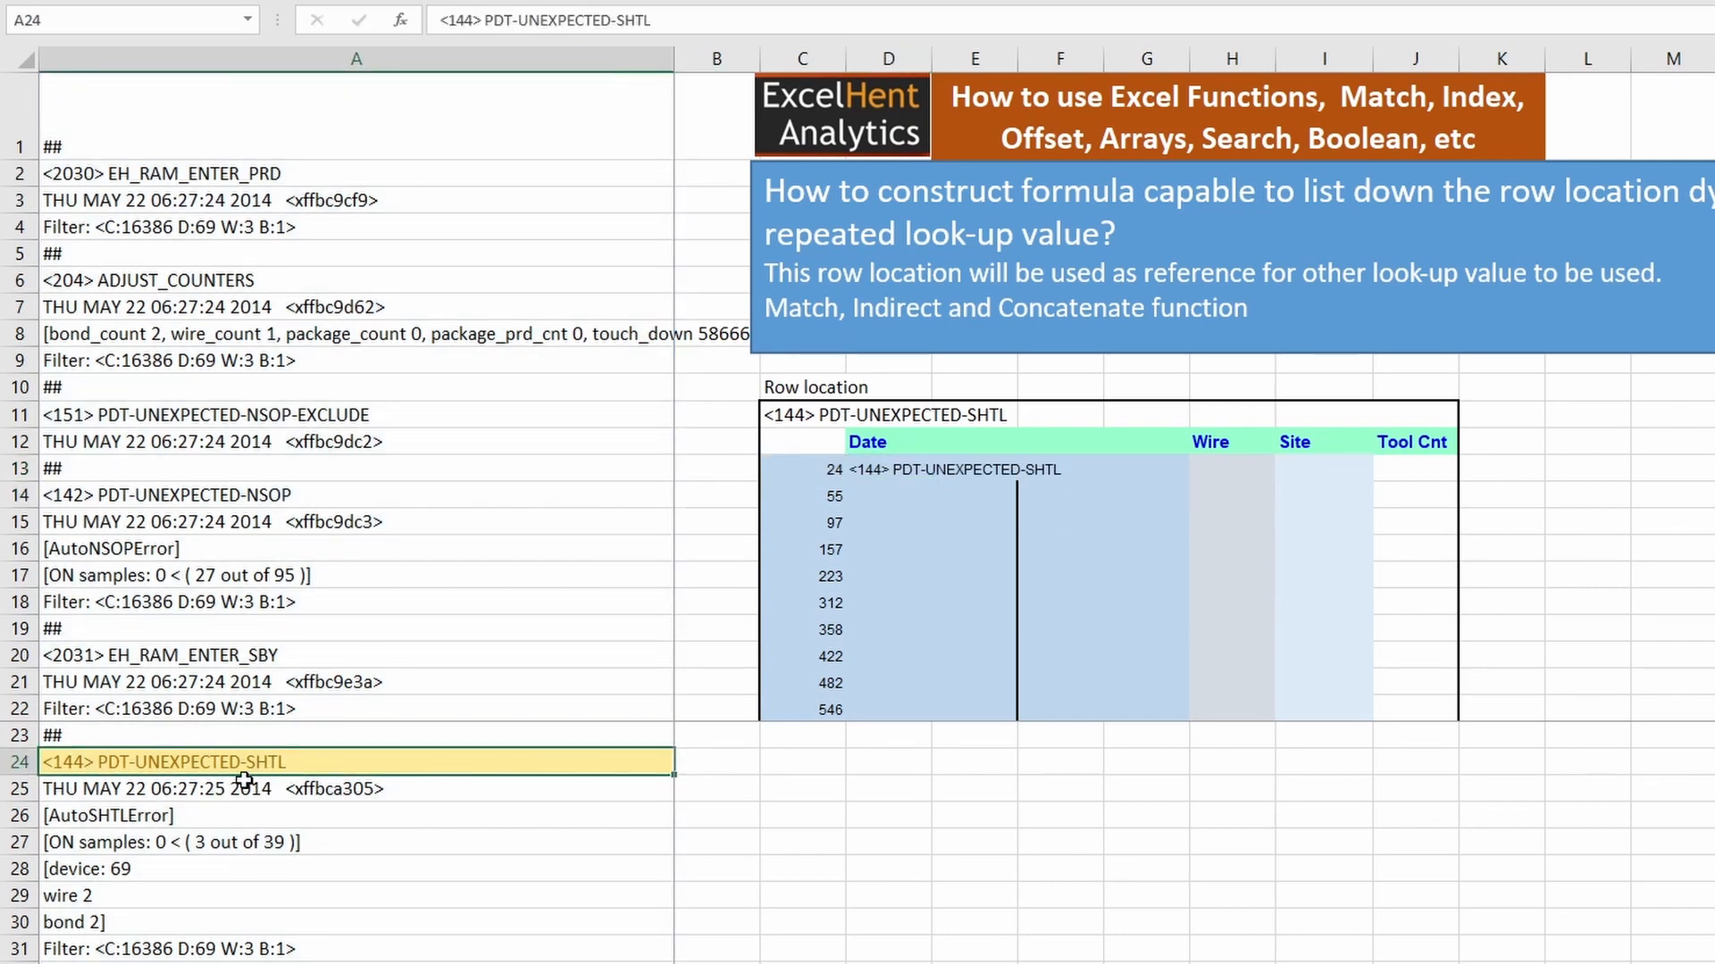
pyautogui.click(896, 469)
pyautogui.moveTo(932, 483); pyautogui.dragTo(935, 732)
# - Change the row argument of the D13 INDEX formula to C13+1 and fill it down to D22
pyautogui.click(888, 469)
pyautogui.doubleClick(889, 469)
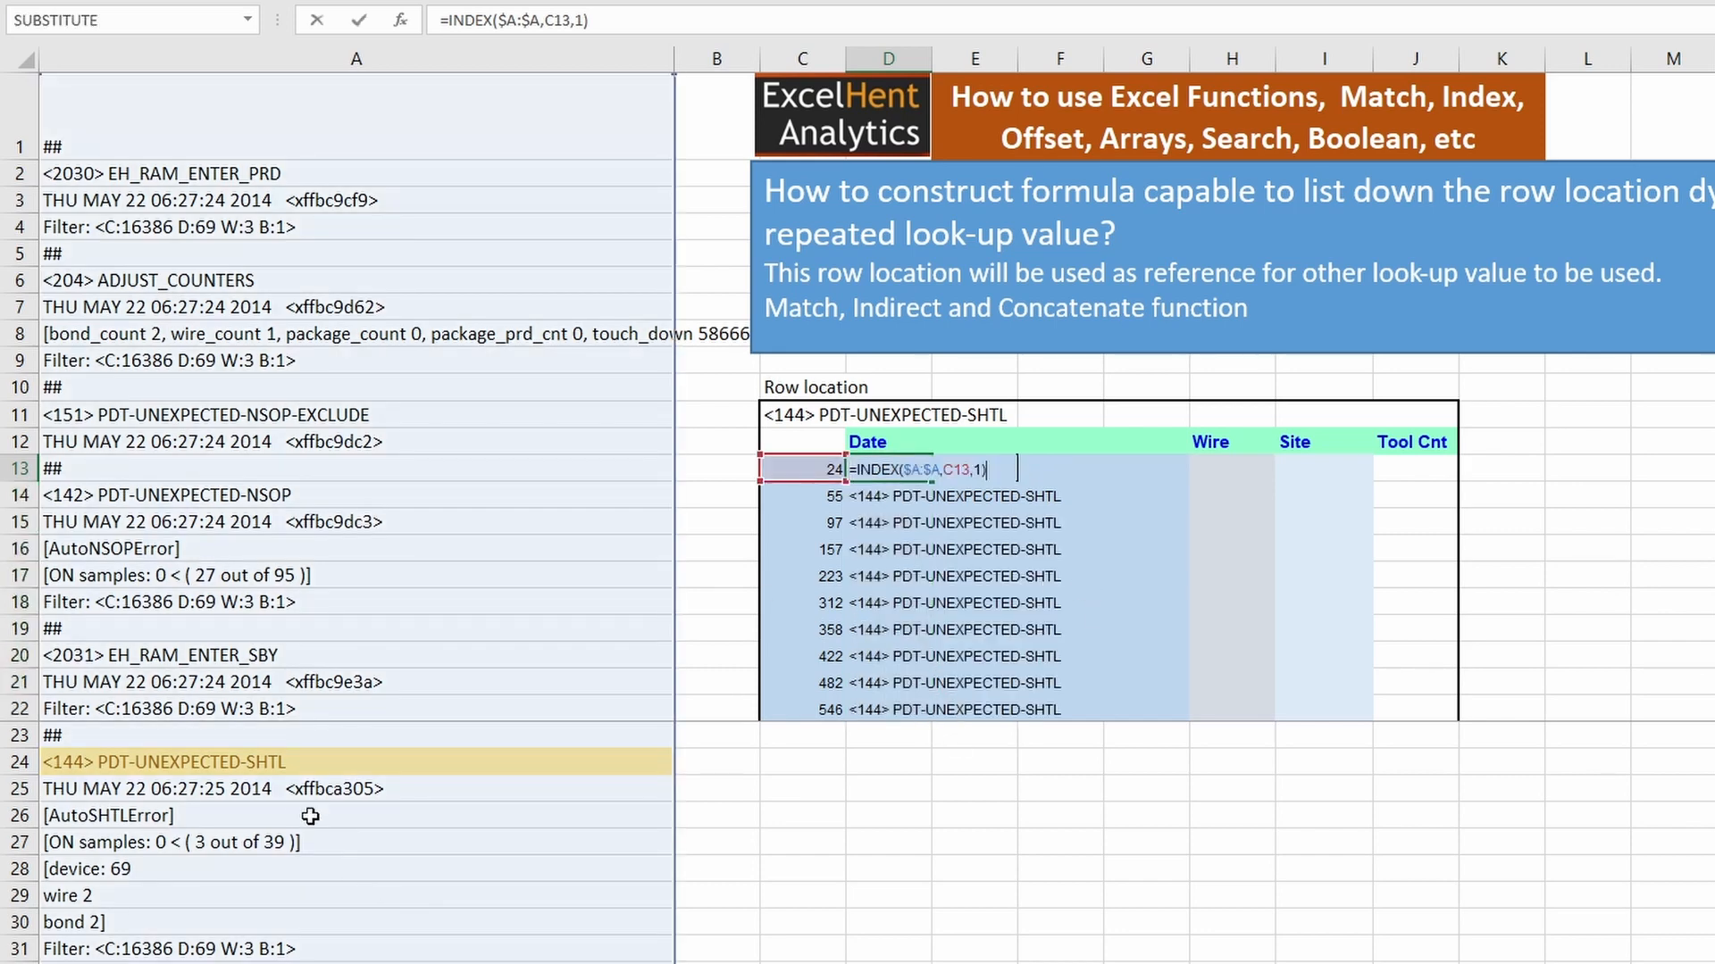
pyautogui.click(972, 471)
pyautogui.write('+')
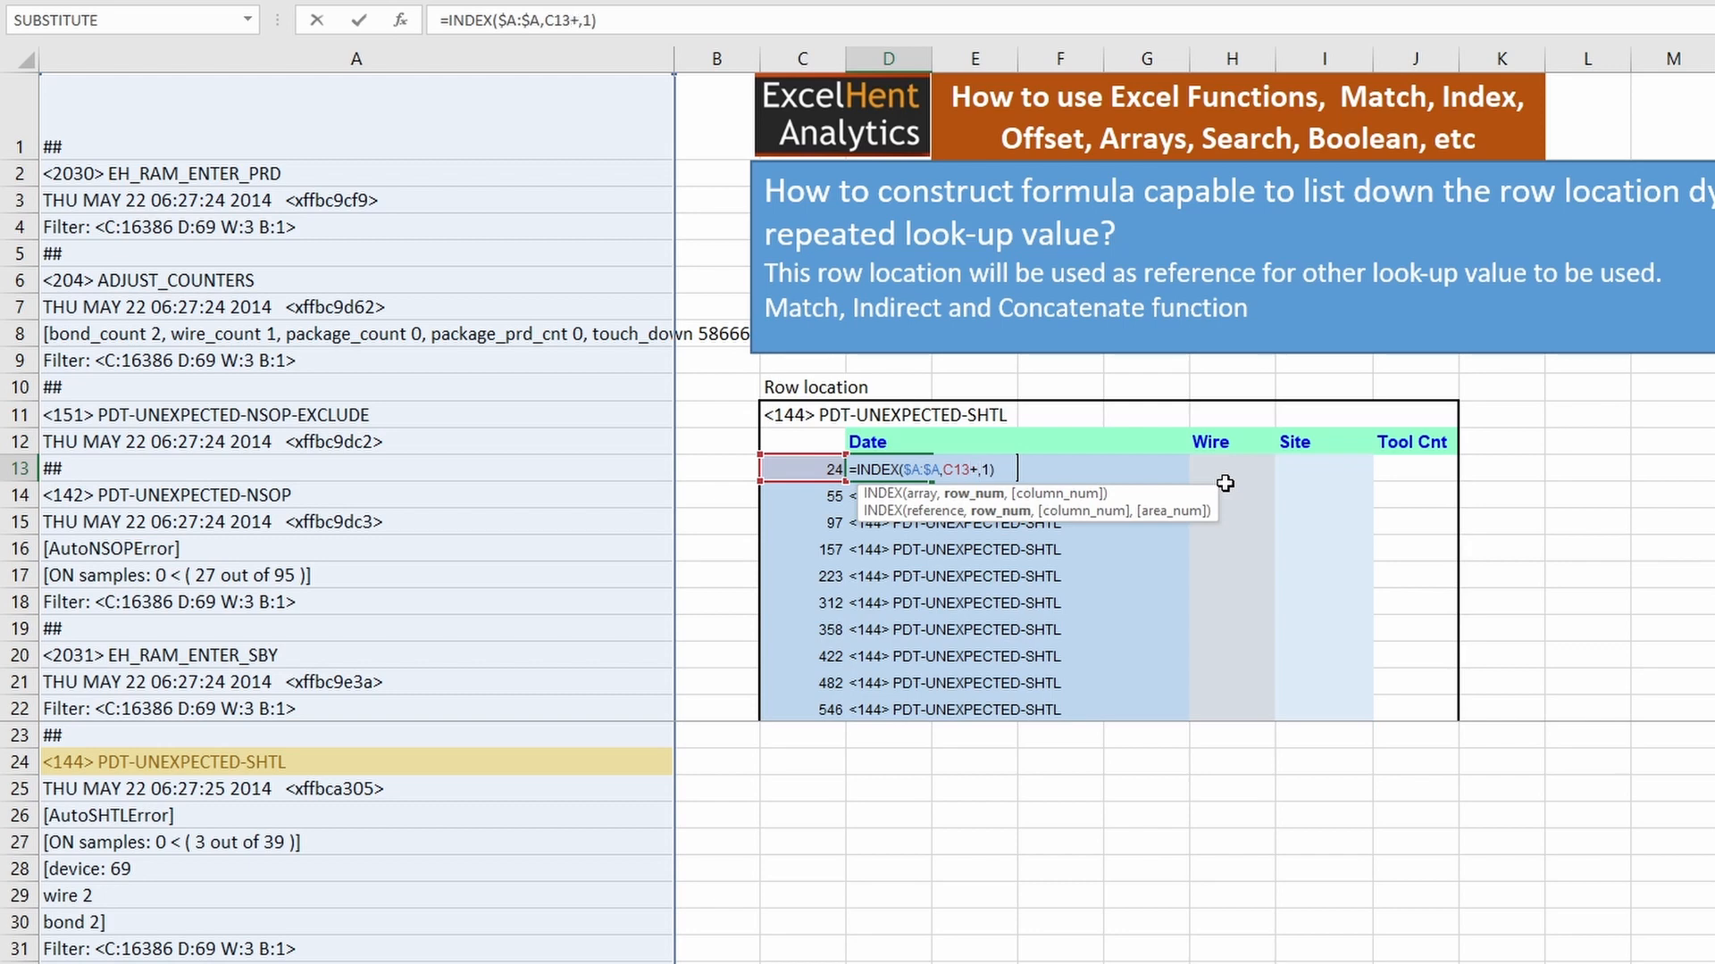
pyautogui.write('1')
pyautogui.press('Return')
pyautogui.moveTo(873, 474); pyautogui.dragTo(931, 715)
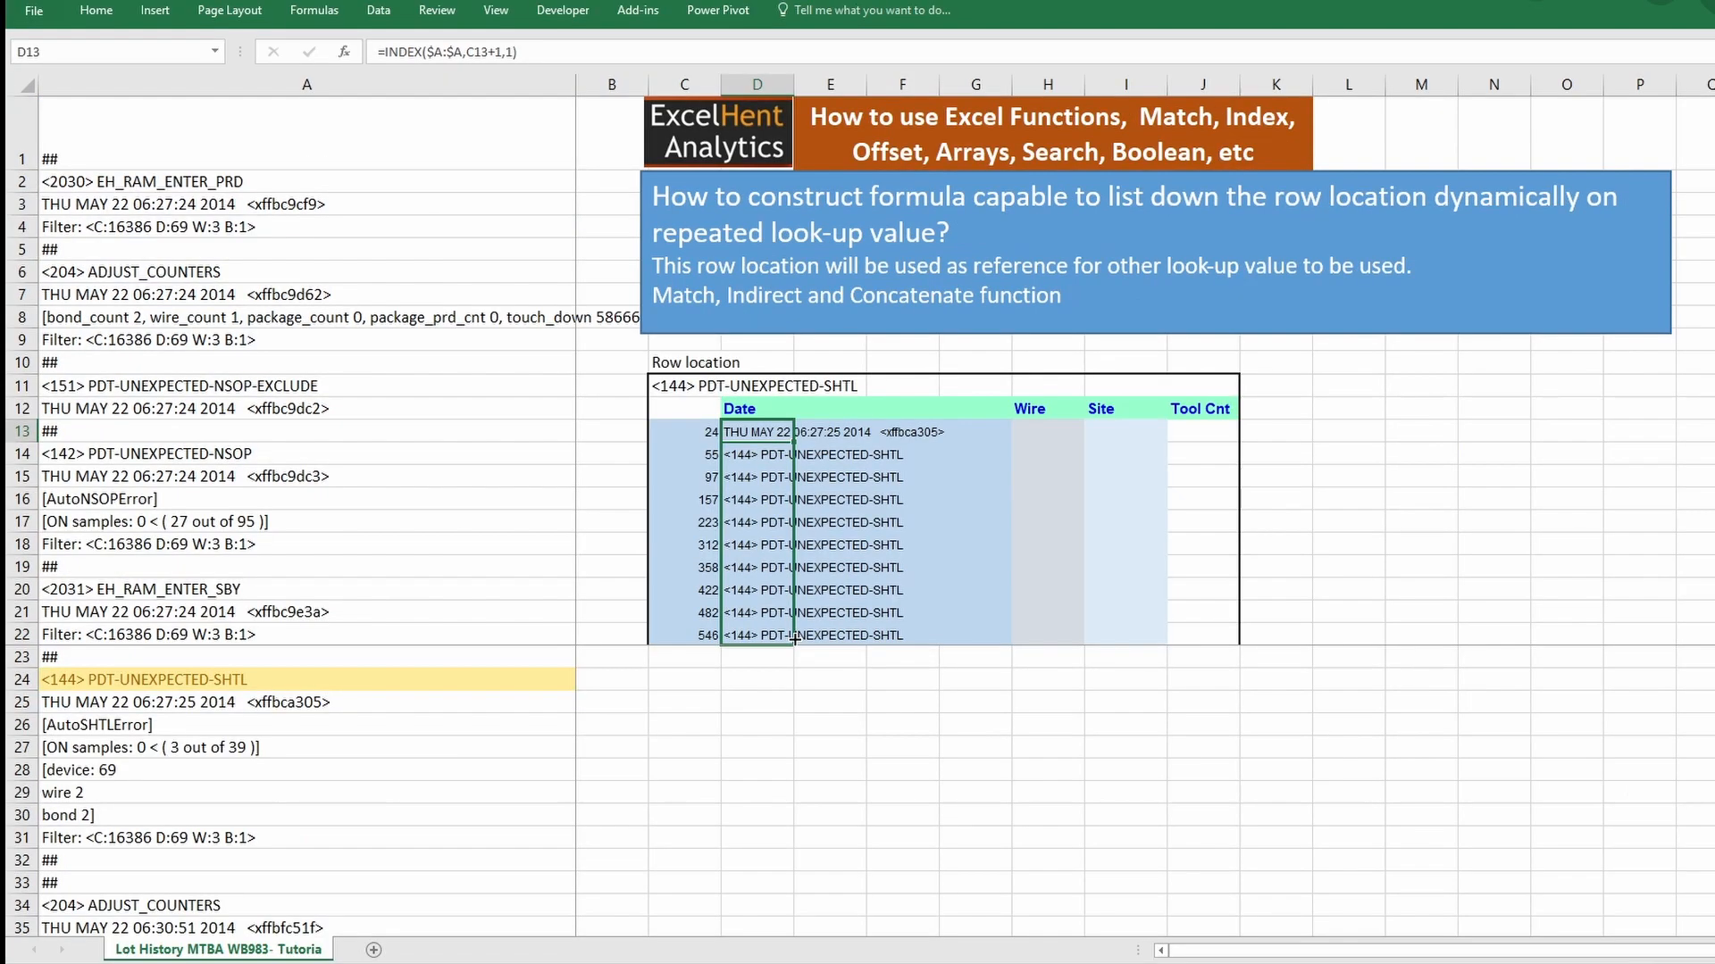
pyautogui.moveTo(794, 639); pyautogui.dragTo(794, 641)
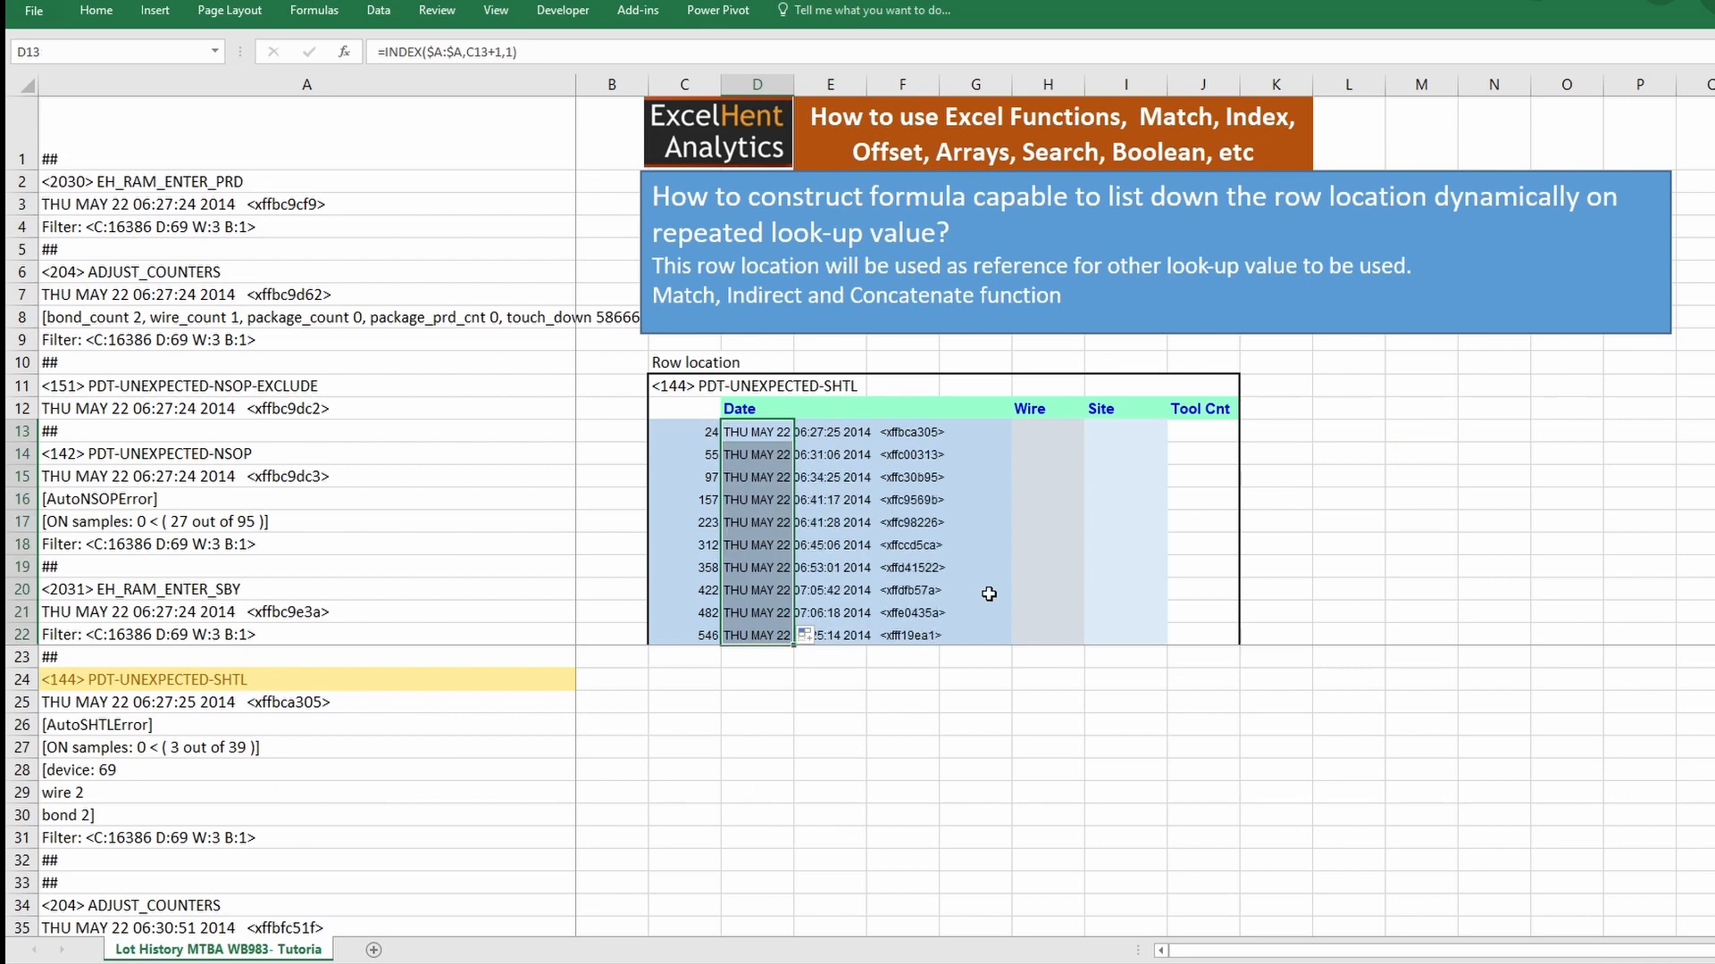
# - Begin a formula in H13, the first cell under Wire
pyautogui.click(783, 439)
pyautogui.click(1025, 429)
pyautogui.write('=')
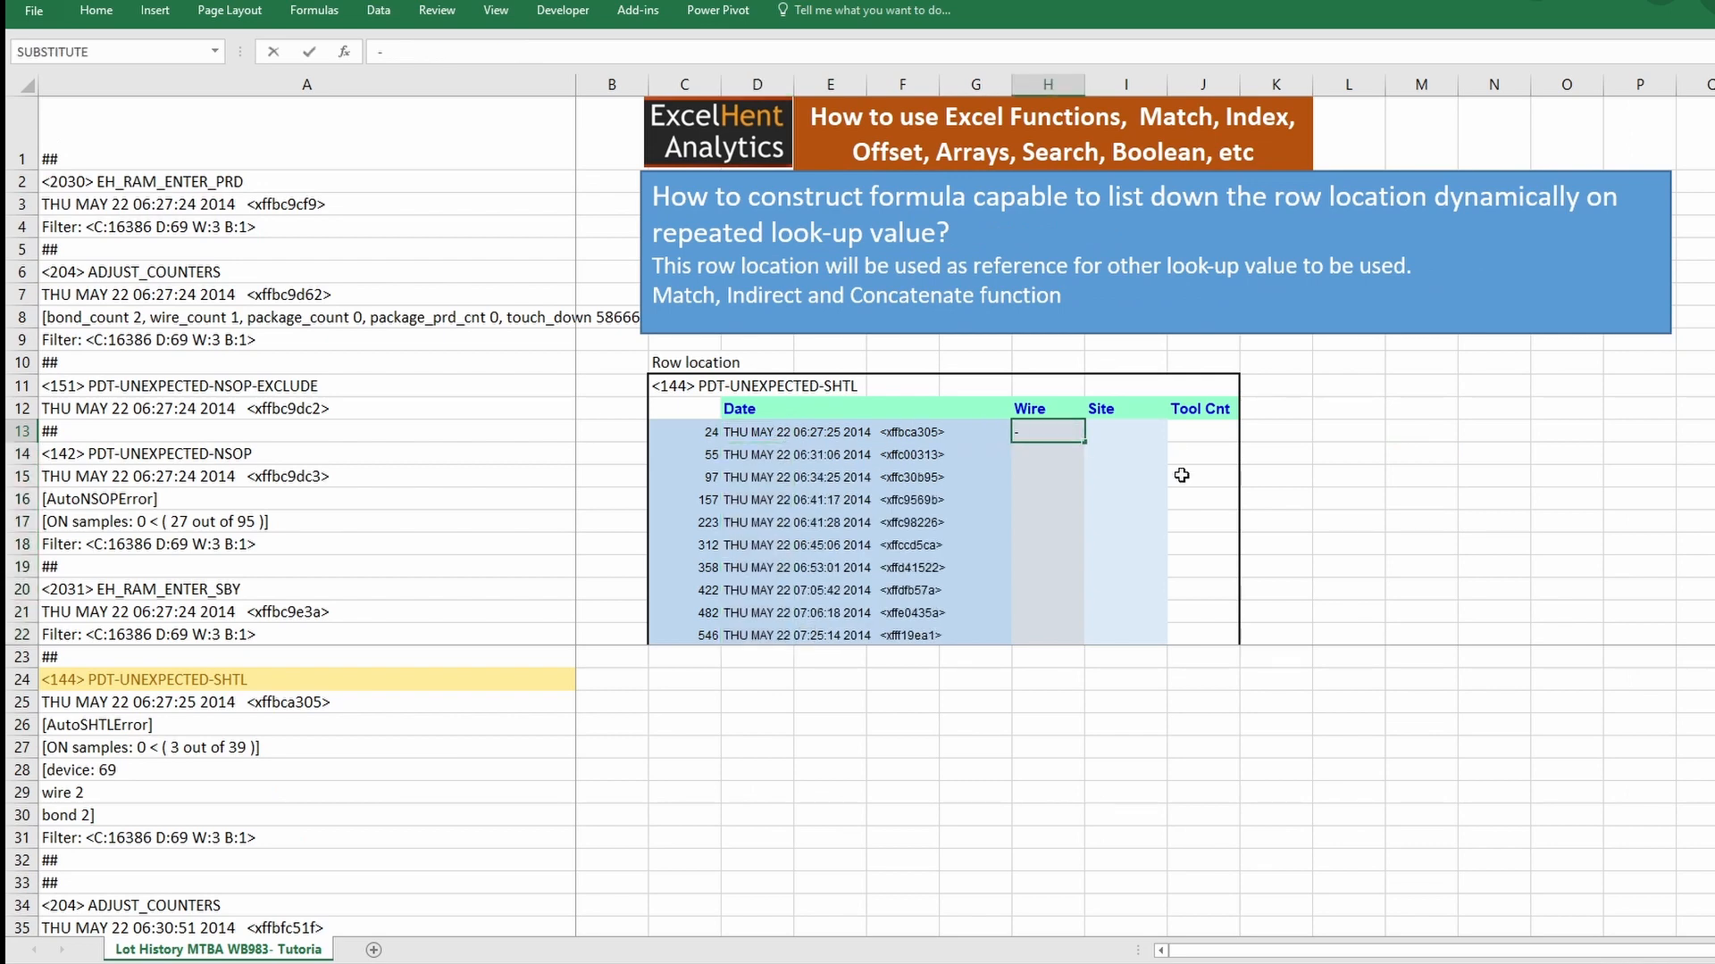
pyautogui.write('w')
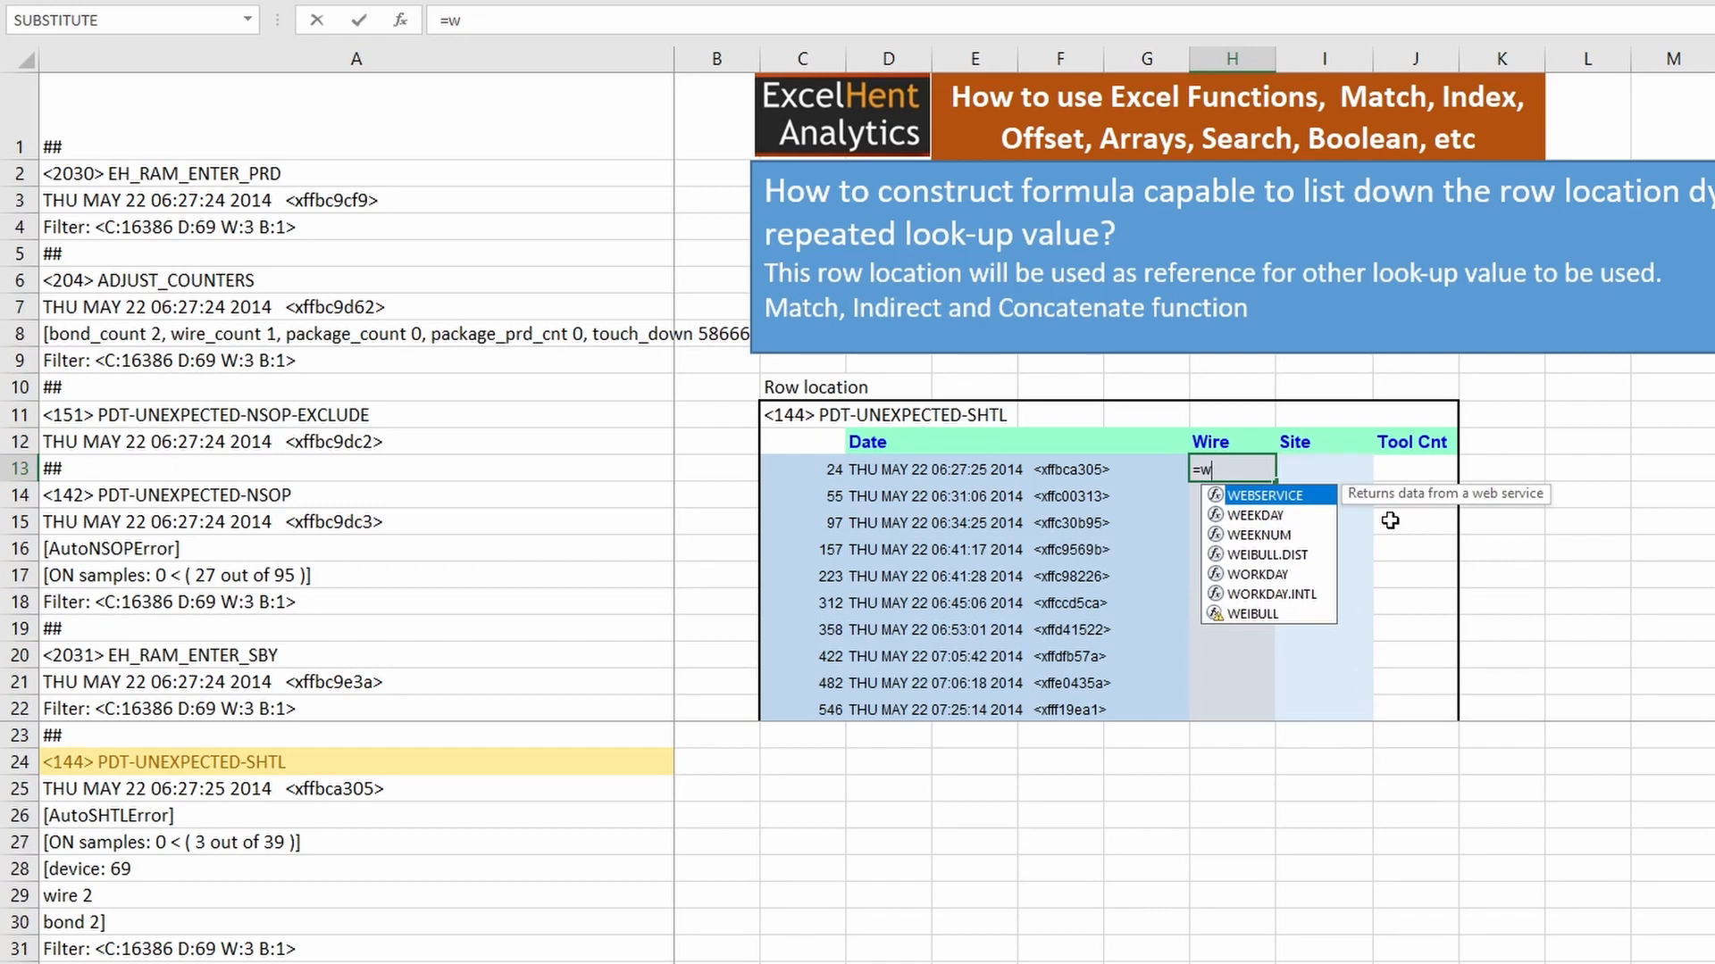
pyautogui.press('BackSpace')
pyautogui.write('inde`')
pyautogui.press('Return')
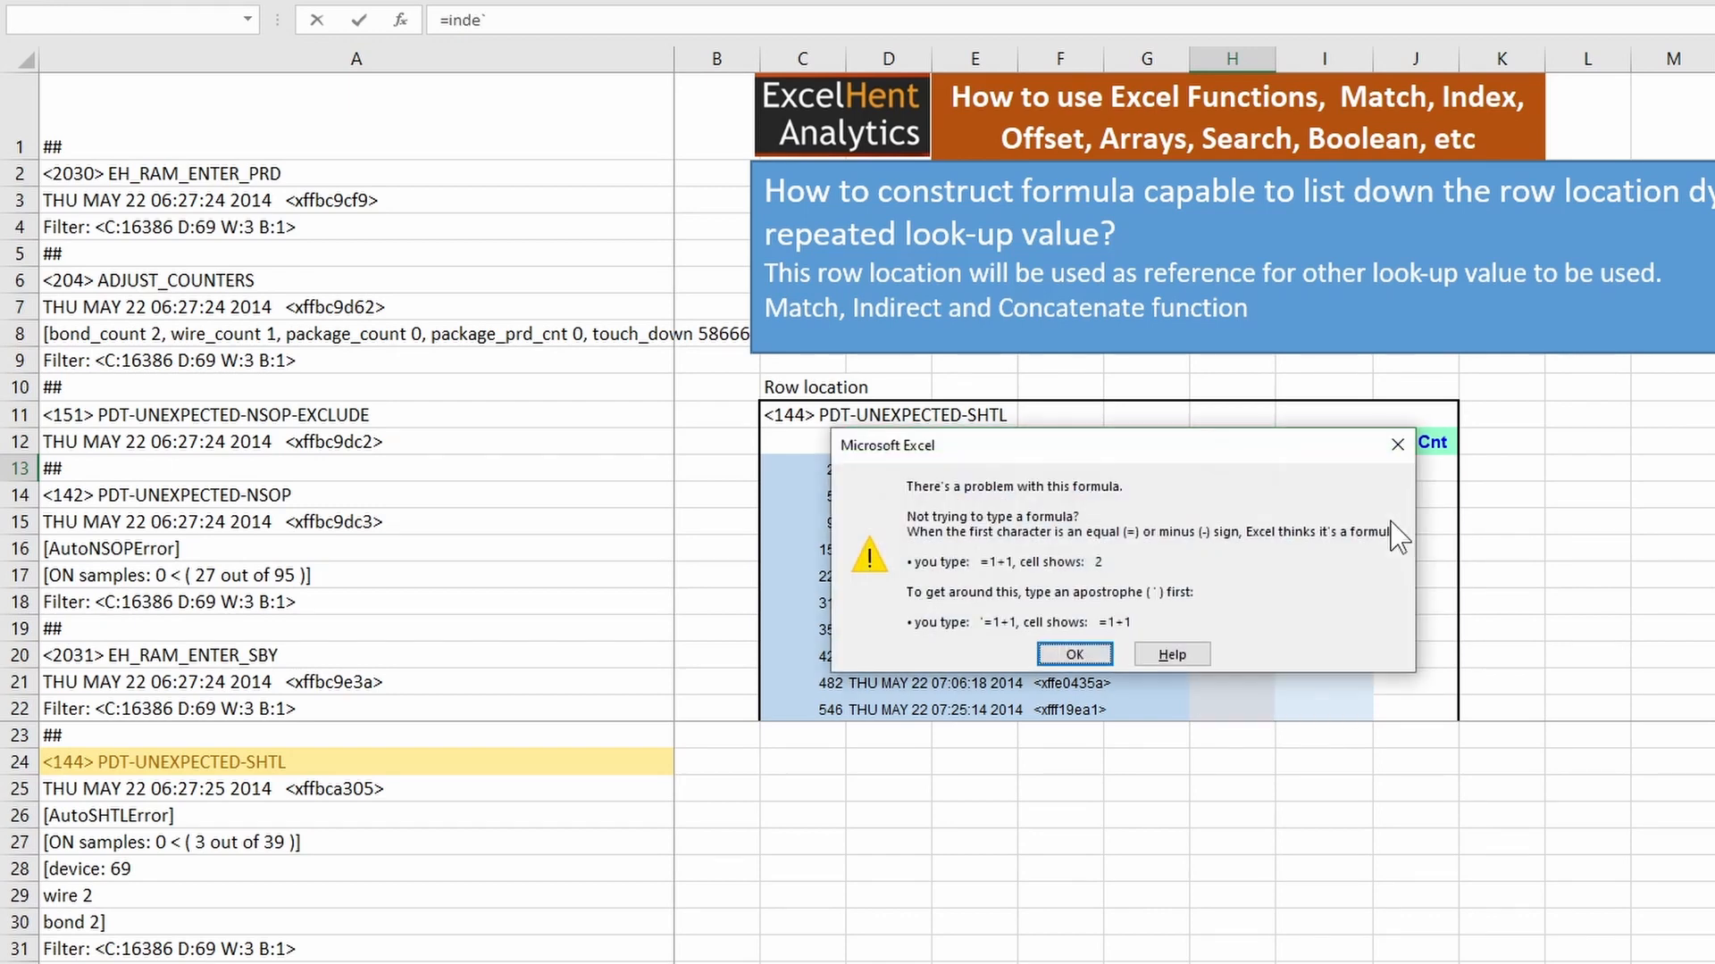
pyautogui.press('Return')
pyautogui.press('BackSpace')
pyautogui.press('BackSpace')
pyautogui.press('BackSpace')
pyautogui.press('BackSpace')
pyautogui.press('BackSpace')
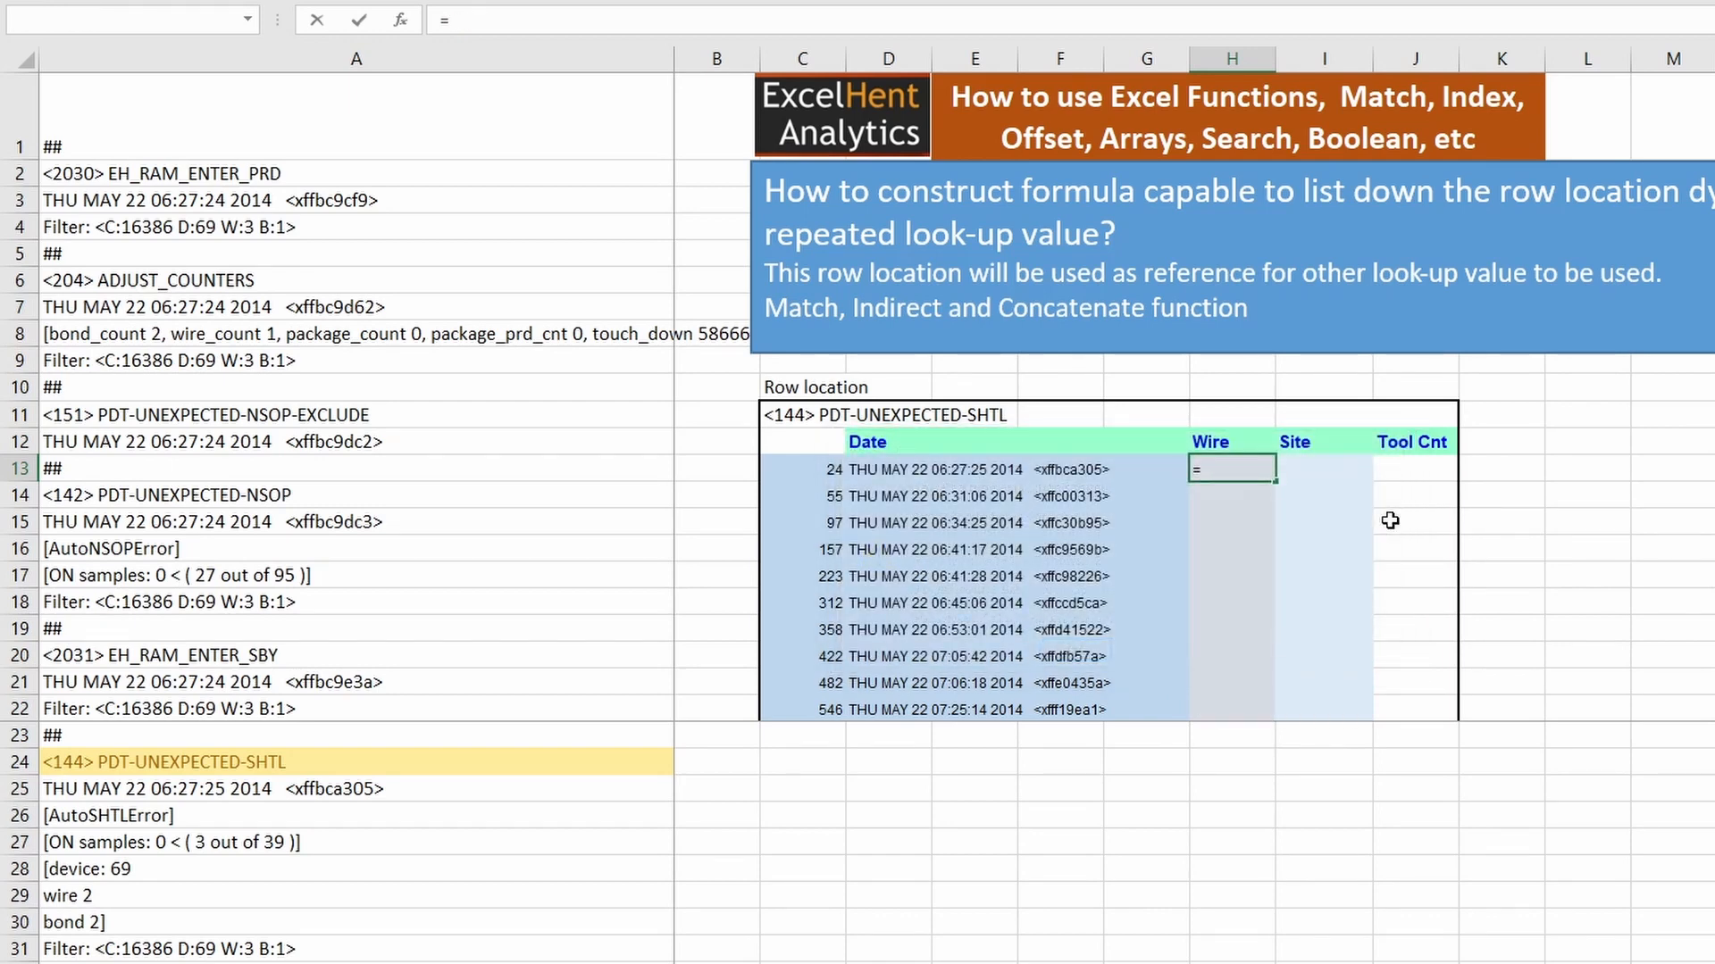
# - Start an INDEX function in H13, the first cell under Wire
pyautogui.write('indexq')
pyautogui.press('Tab')
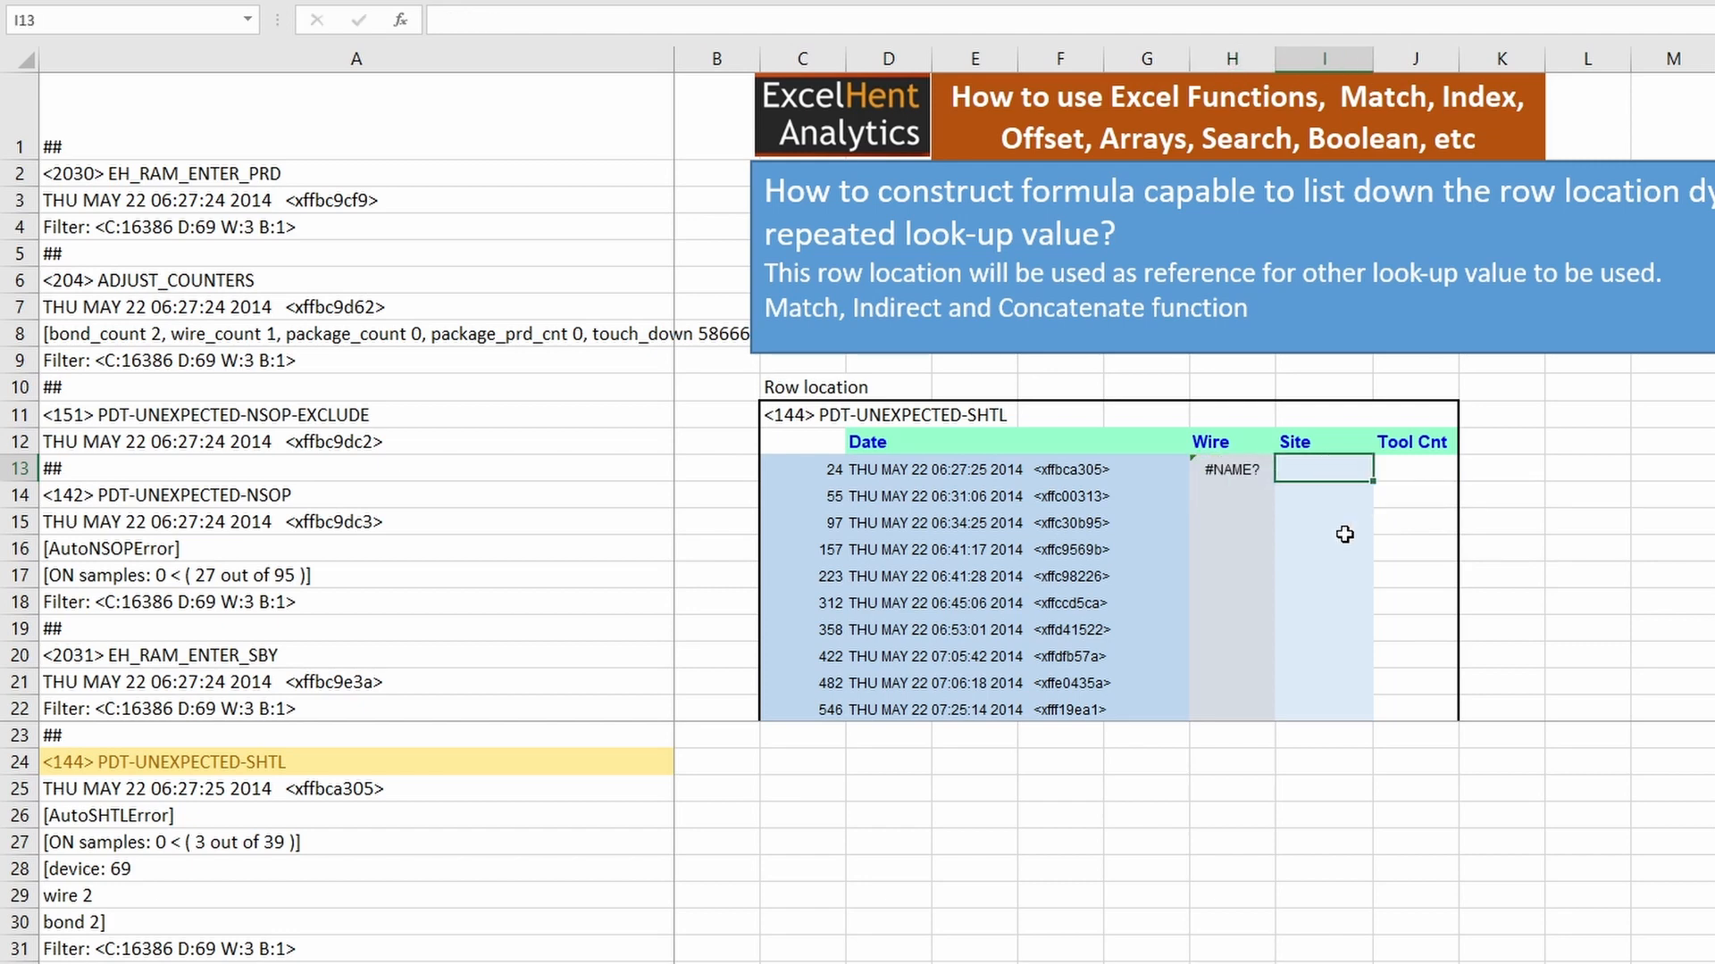
pyautogui.doubleClick(1230, 470)
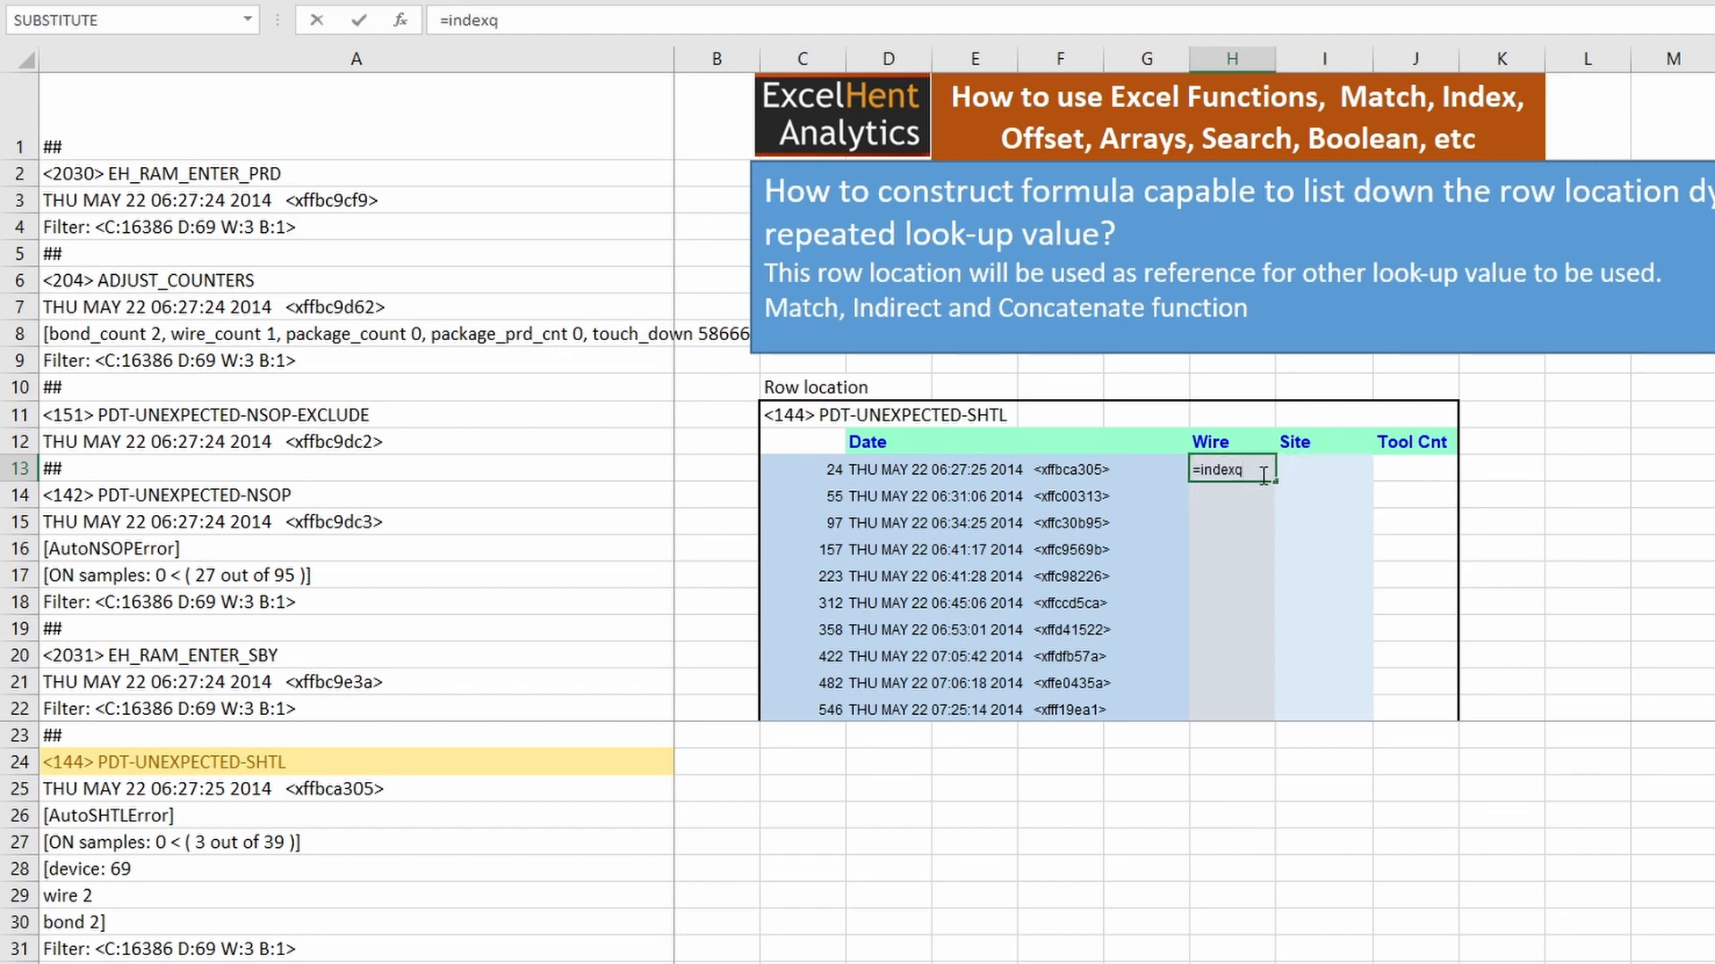
pyautogui.press('BackSpace')
pyautogui.press('Tab')
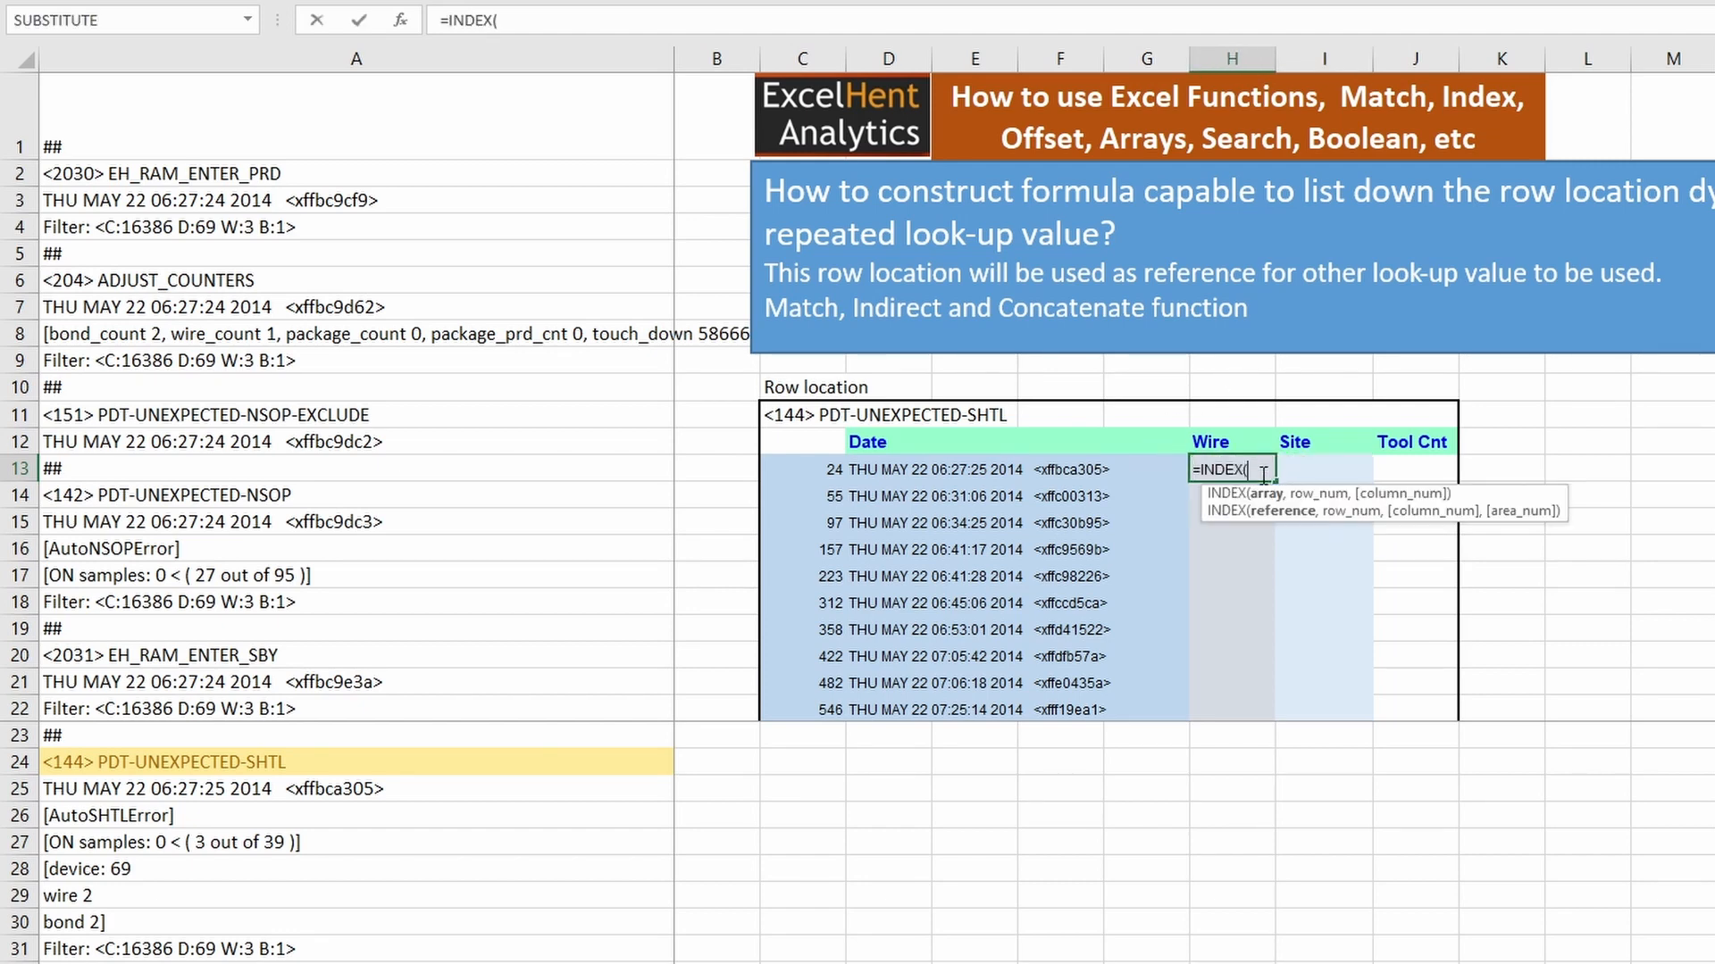
# - Complete the H13 formula as =INDEX($A:$A,C13+5,1) and fill it down the Wire column to H22
pyautogui.click(506, 53)
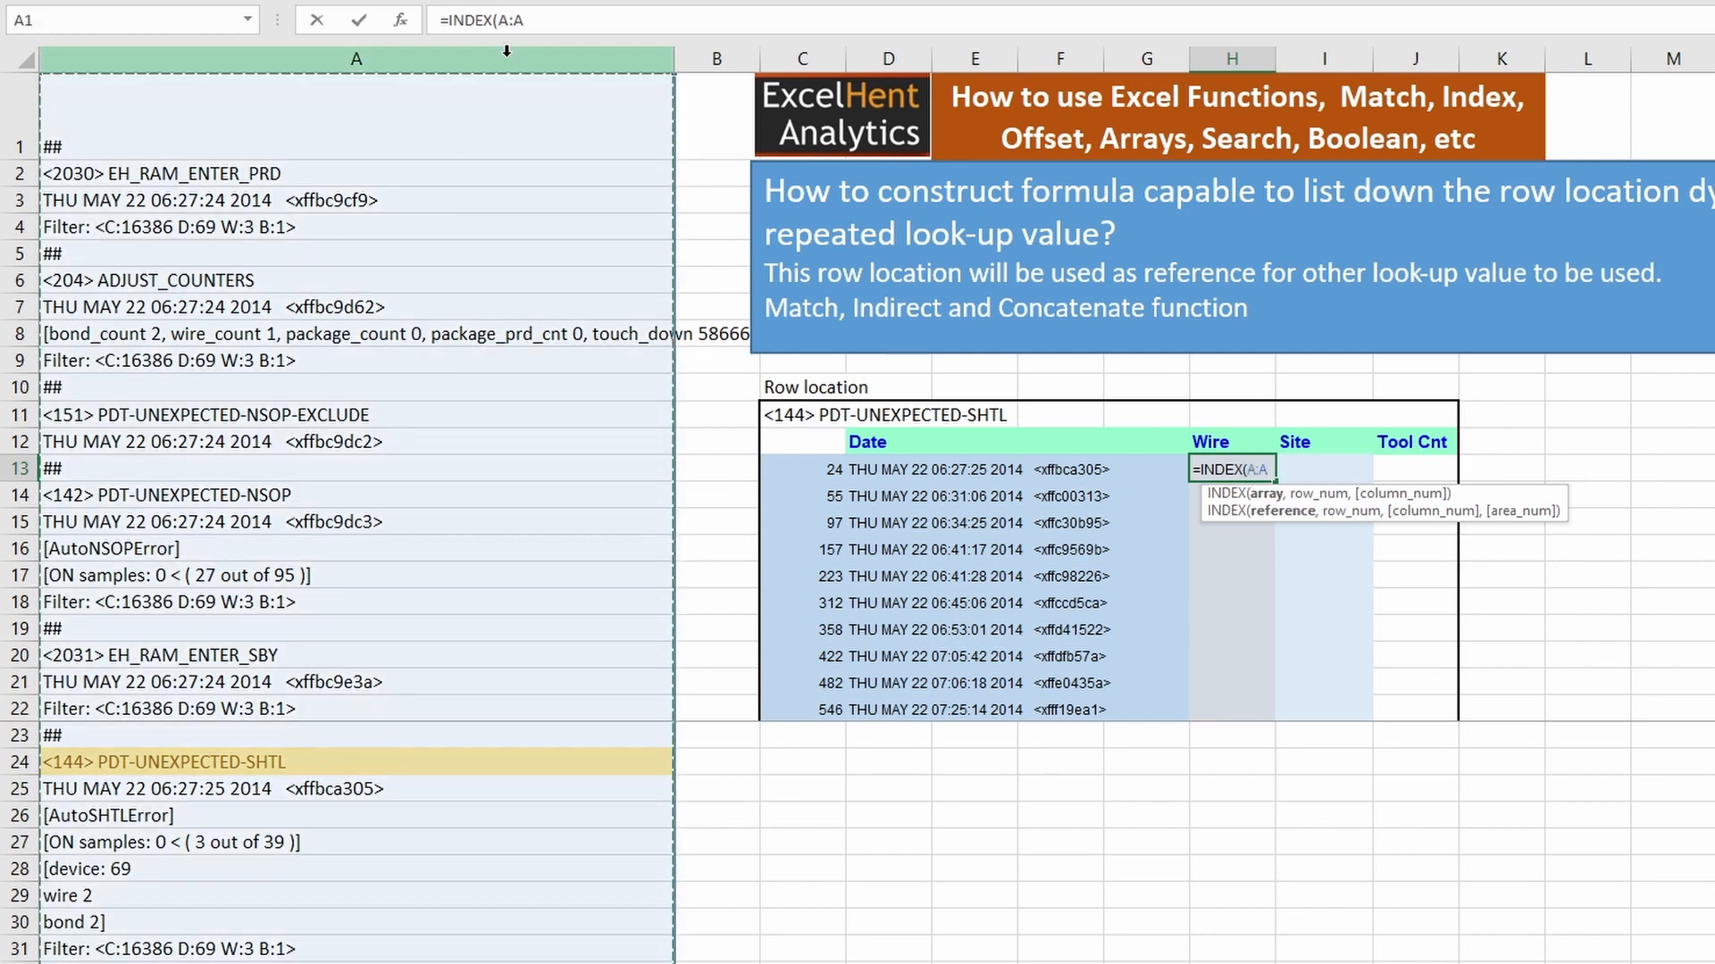
pyautogui.press('F4')
pyautogui.write(',')
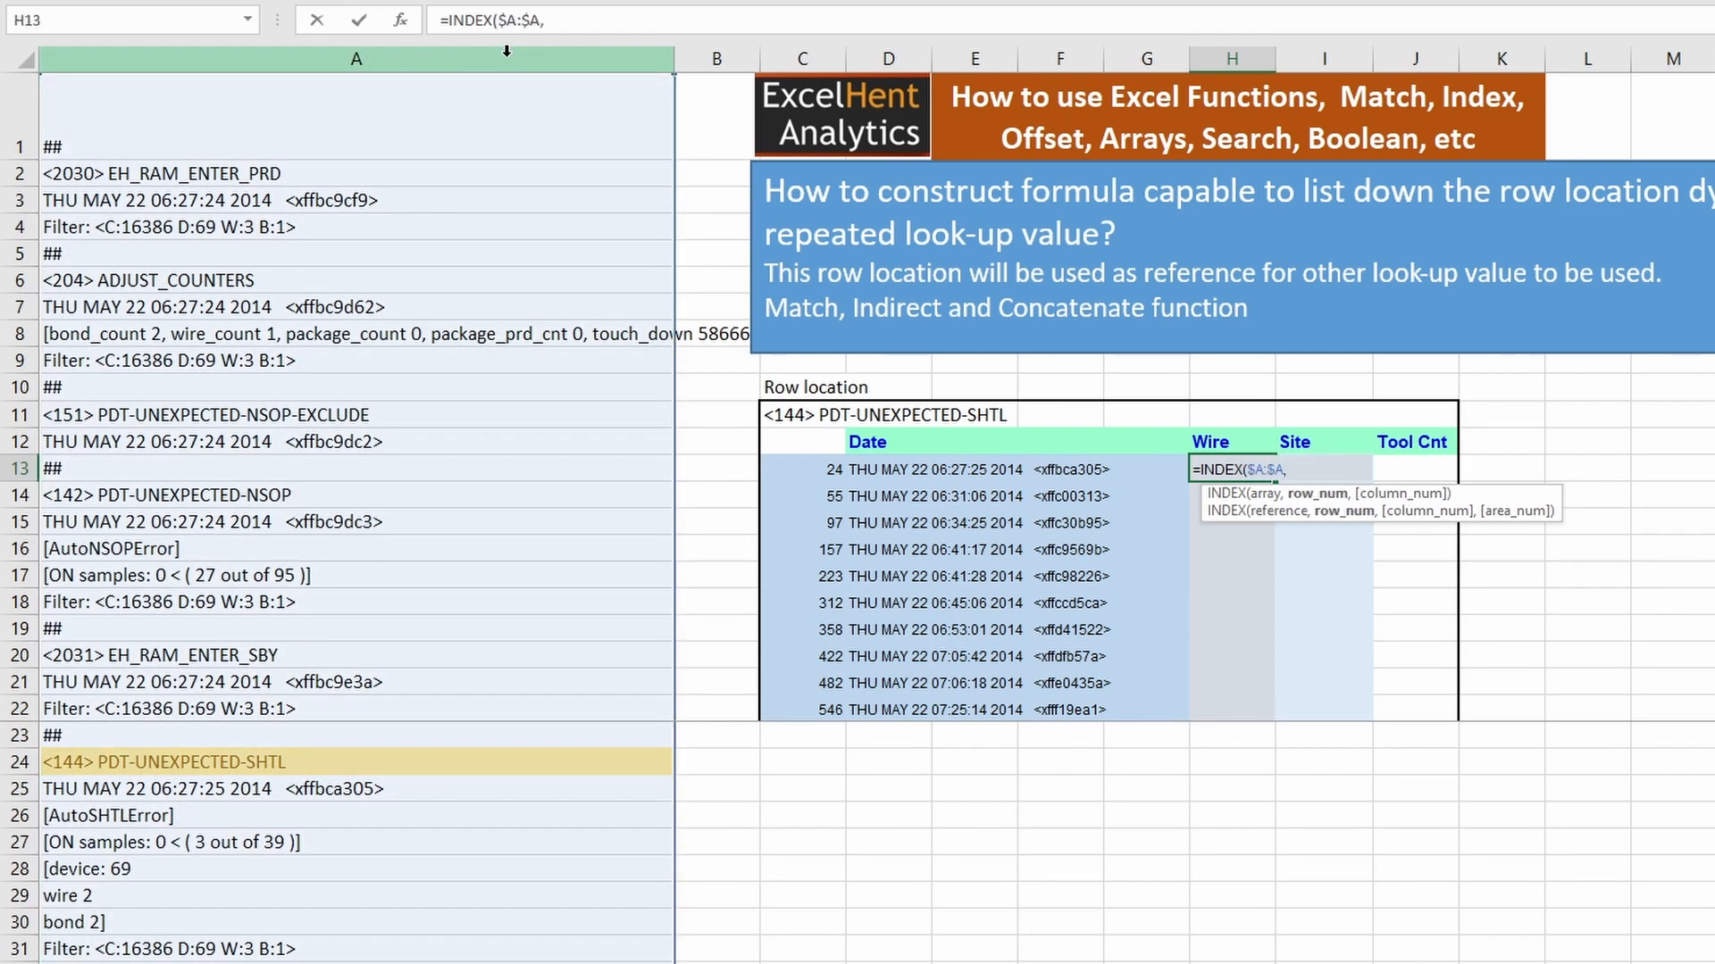
pyautogui.click(803, 469)
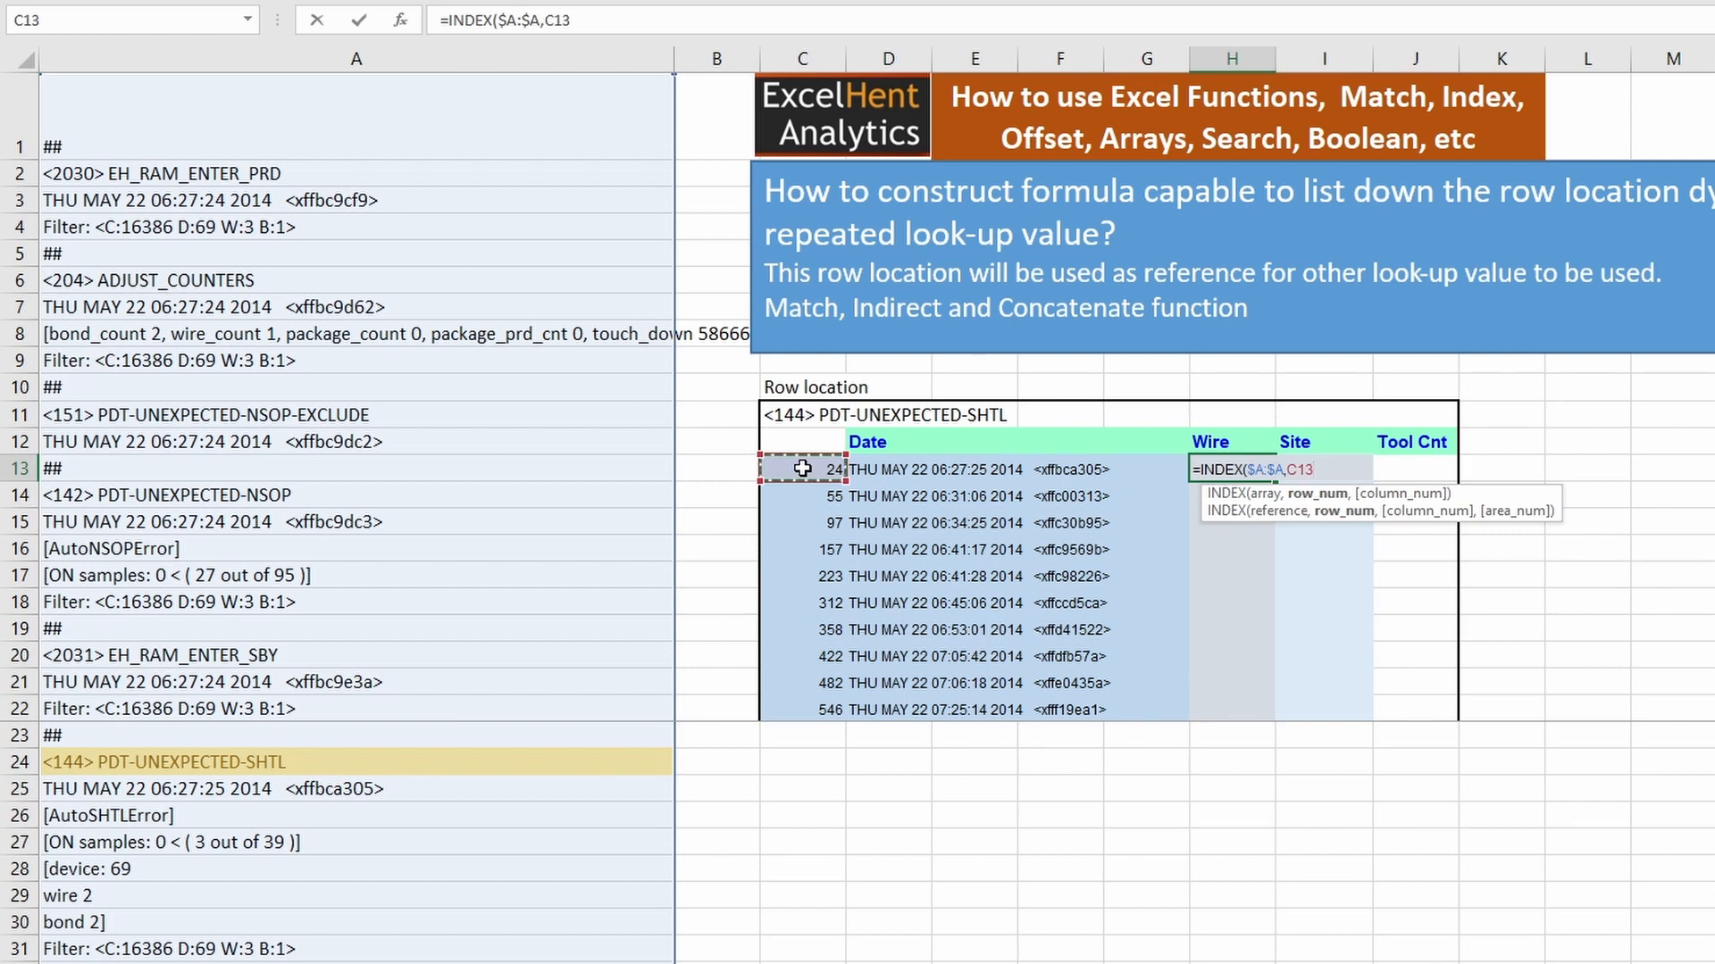
pyautogui.write('+5+')
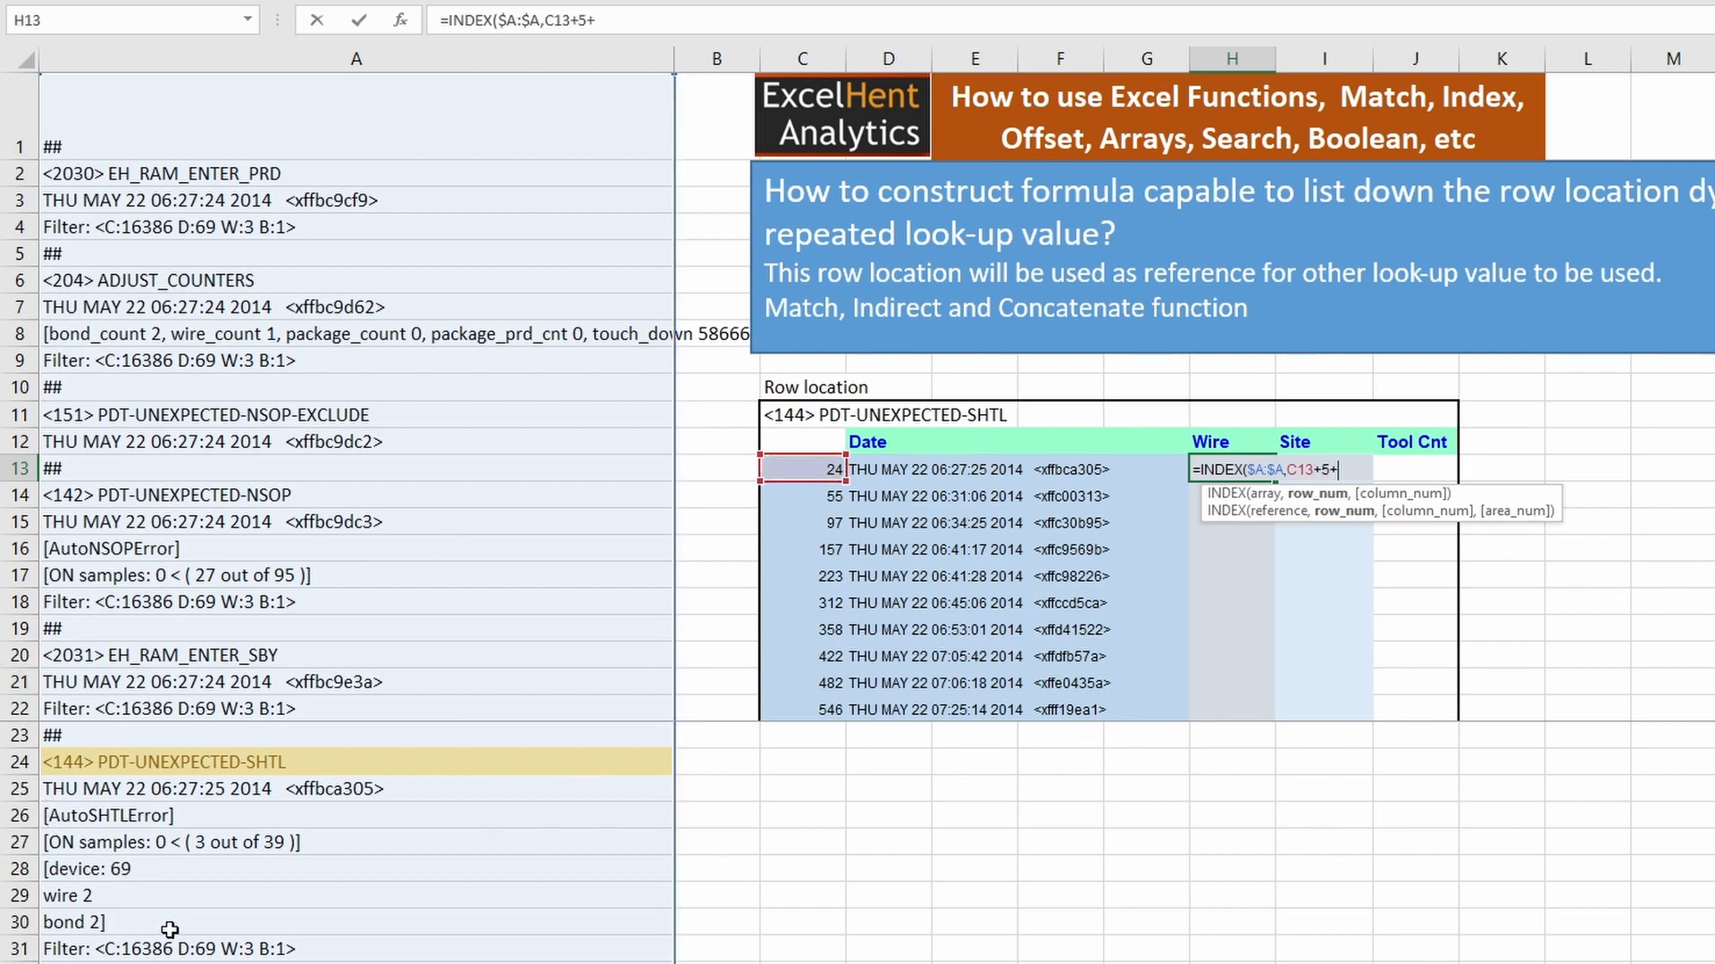
pyautogui.write(',1')
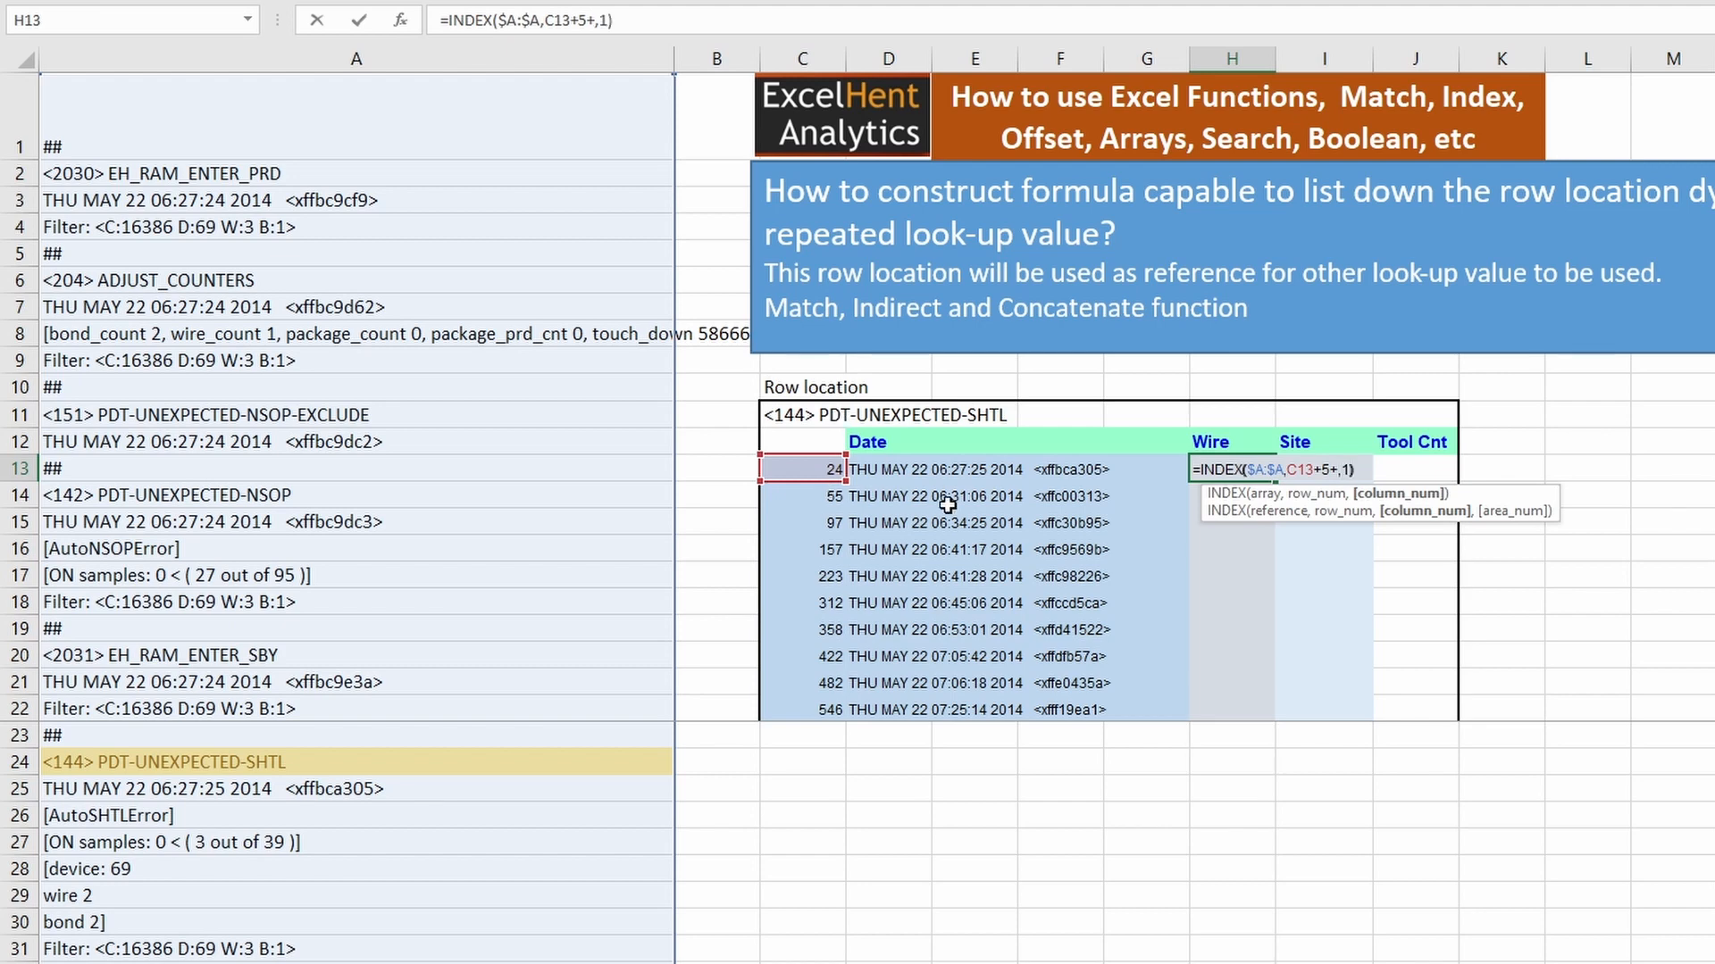
pyautogui.press('Return')
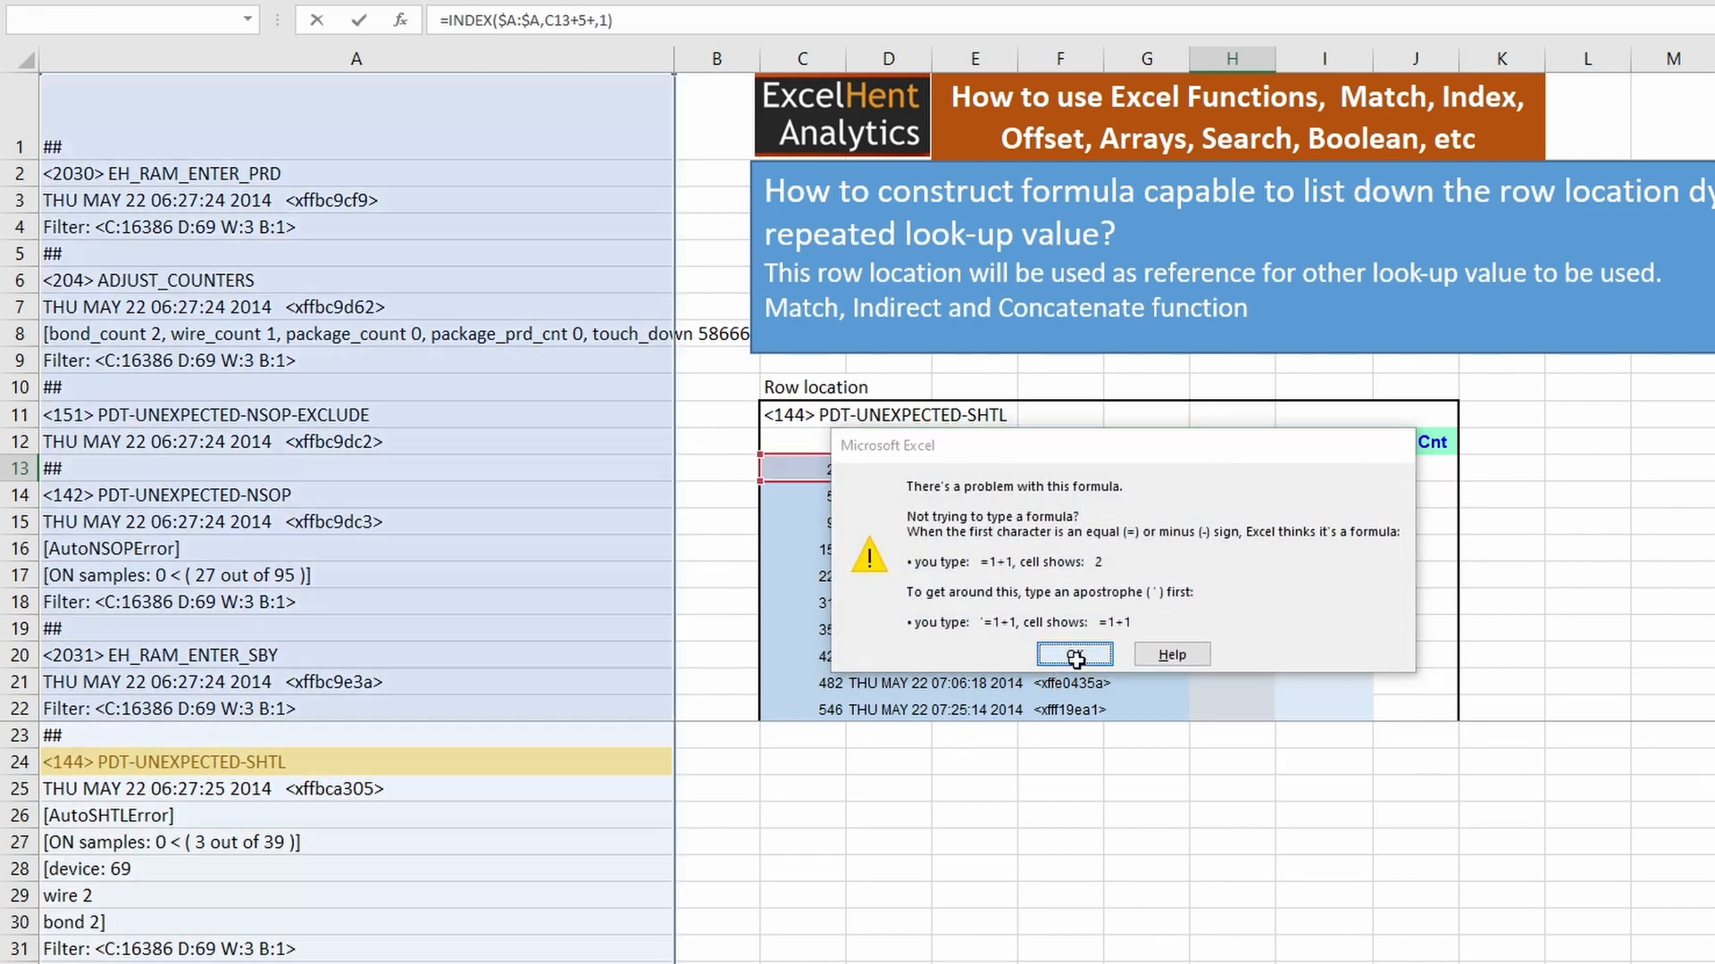
pyautogui.click(1078, 661)
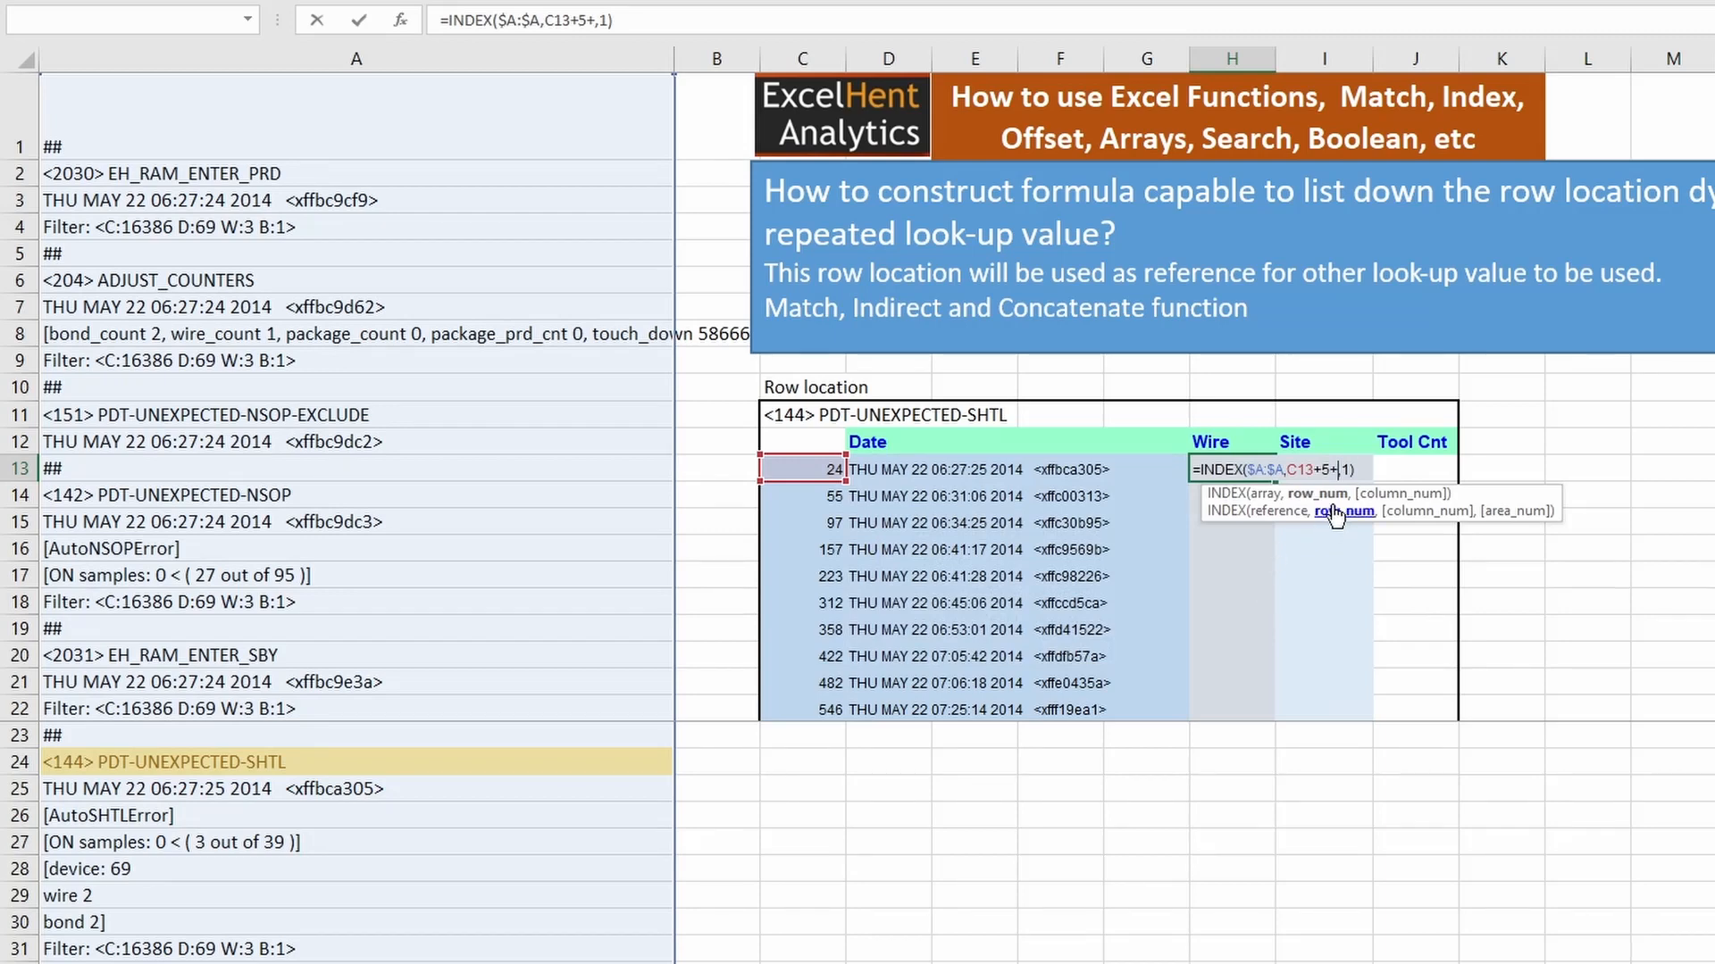
pyautogui.press('BackSpace')
pyautogui.press('Return')
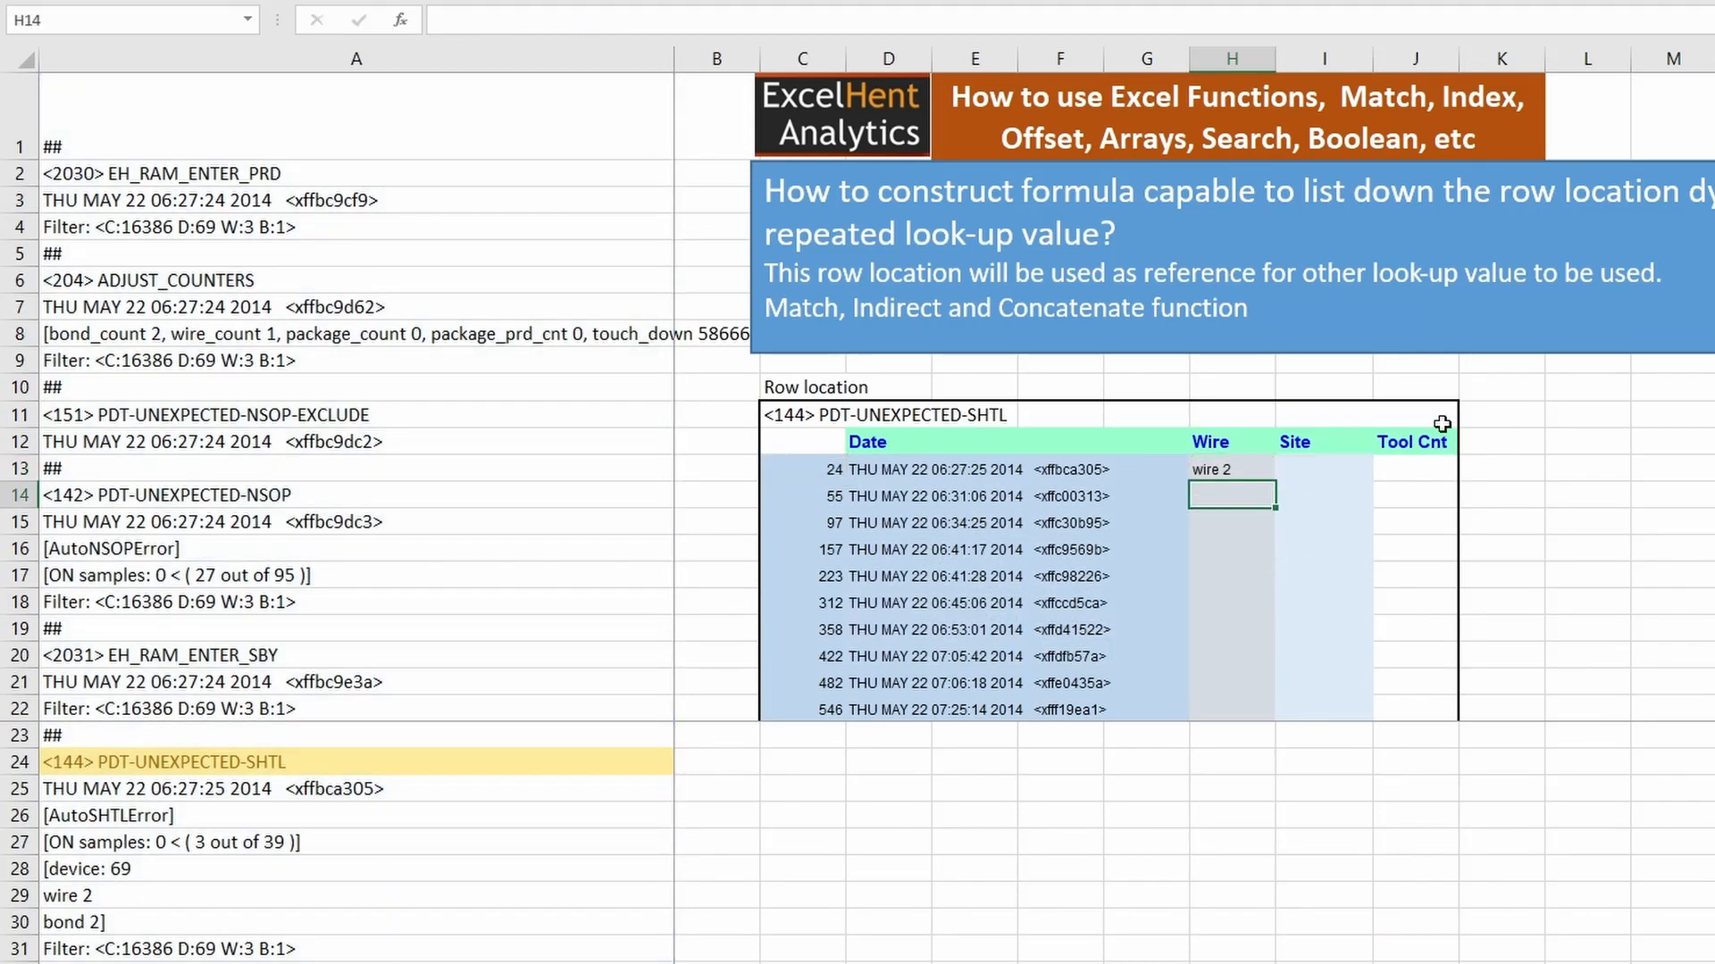
pyautogui.click(1261, 479)
pyautogui.moveTo(1274, 496); pyautogui.dragTo(1275, 719)
# - Copy the exact formula text =INDEX($A:$A,C13+5,1) from H13 into I13, the first cell under Site
pyautogui.doubleClick(1222, 470)
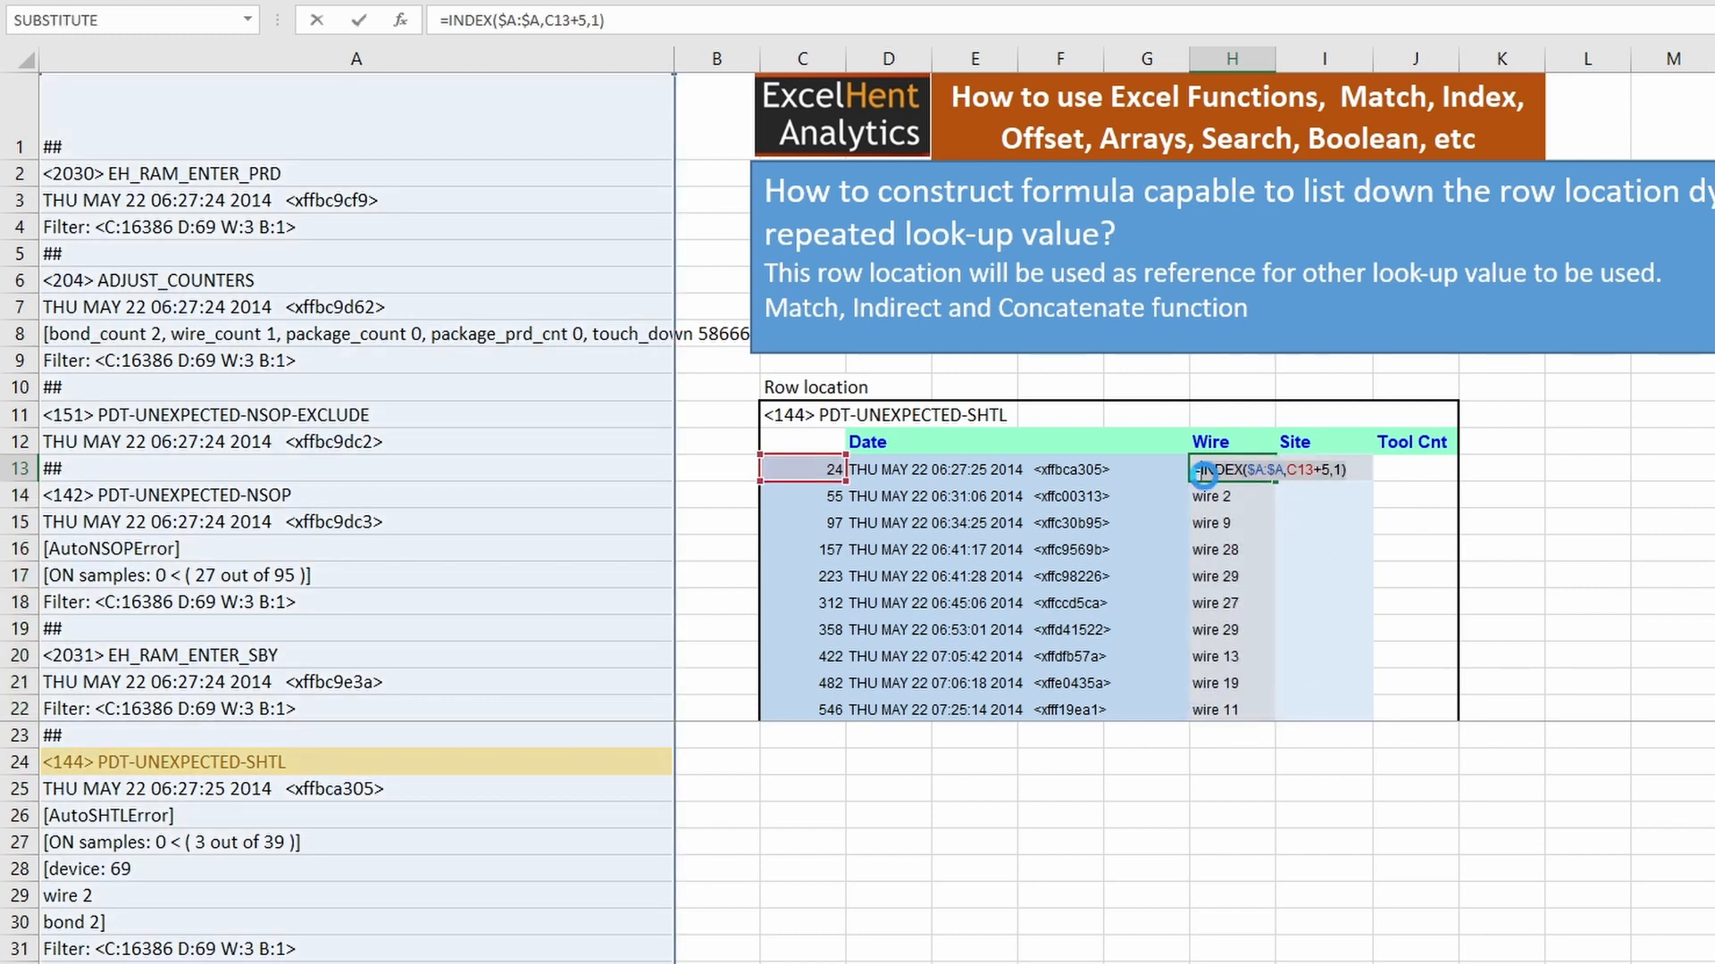
pyautogui.click(1344, 475)
pyautogui.write('=')
pyautogui.write('INDEX($A:$A,C13+5,1)')
pyautogui.press('Return')
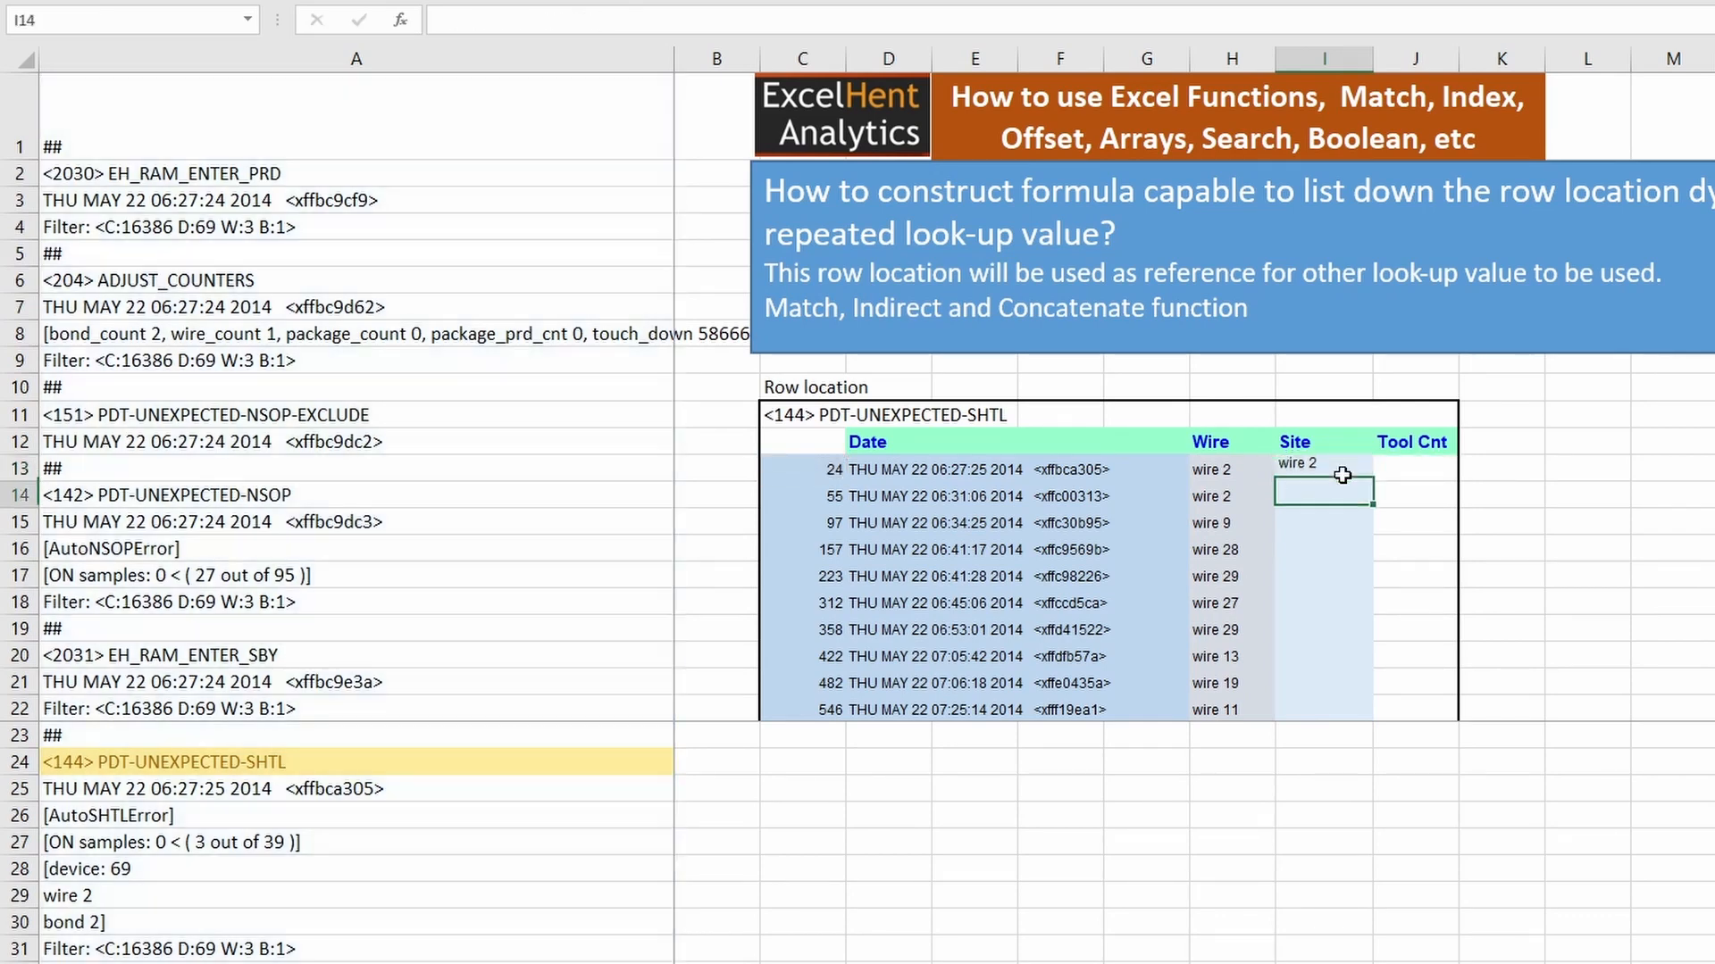
# - Change the row argument of the I13 INDEX formula to C13+4
pyautogui.doubleClick(1325, 471)
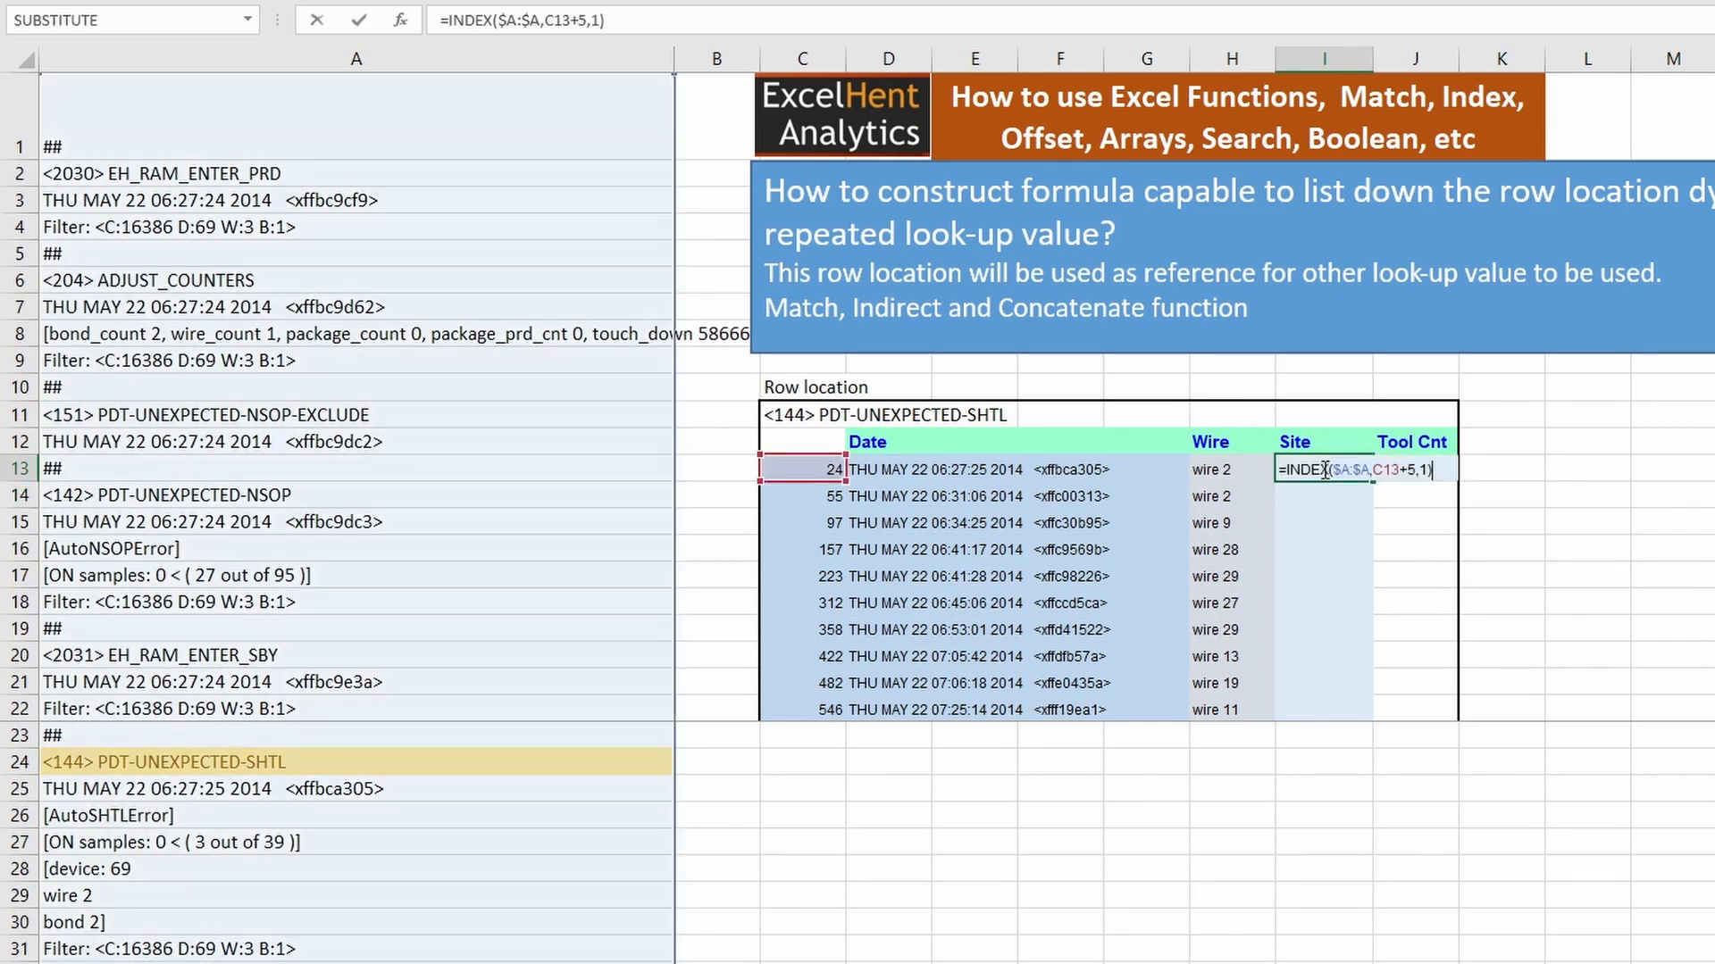
pyautogui.click(1422, 470)
pyautogui.press('BackSpace')
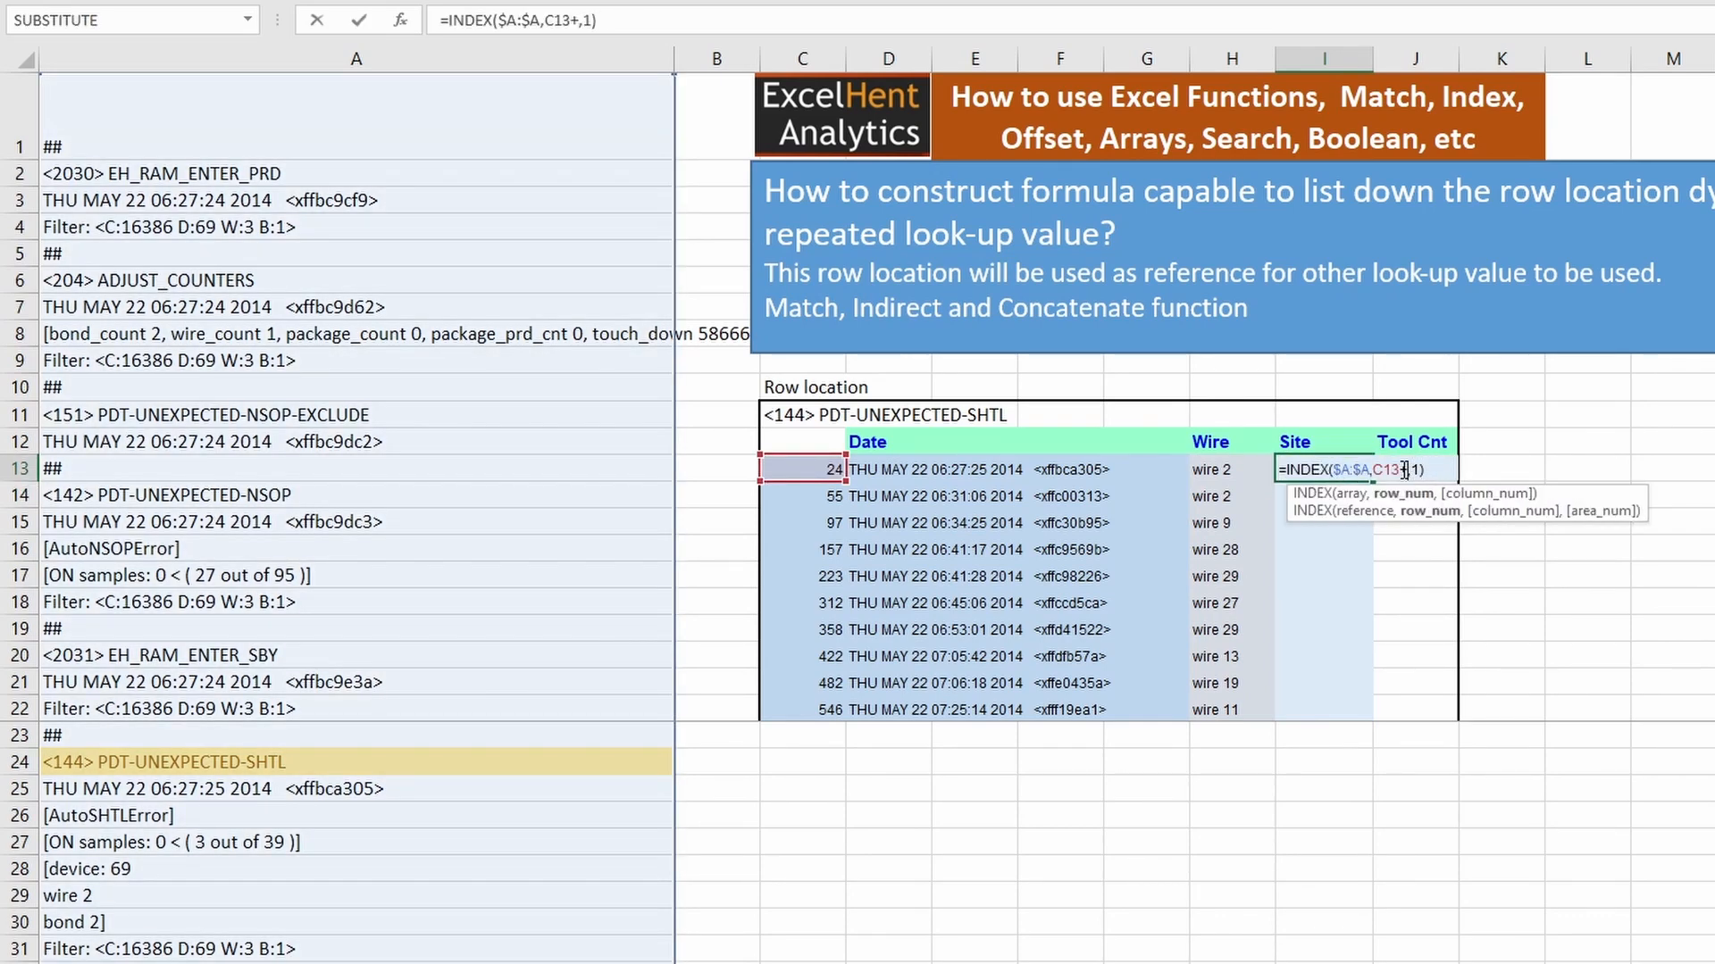
pyautogui.write('4')
pyautogui.press('Return')
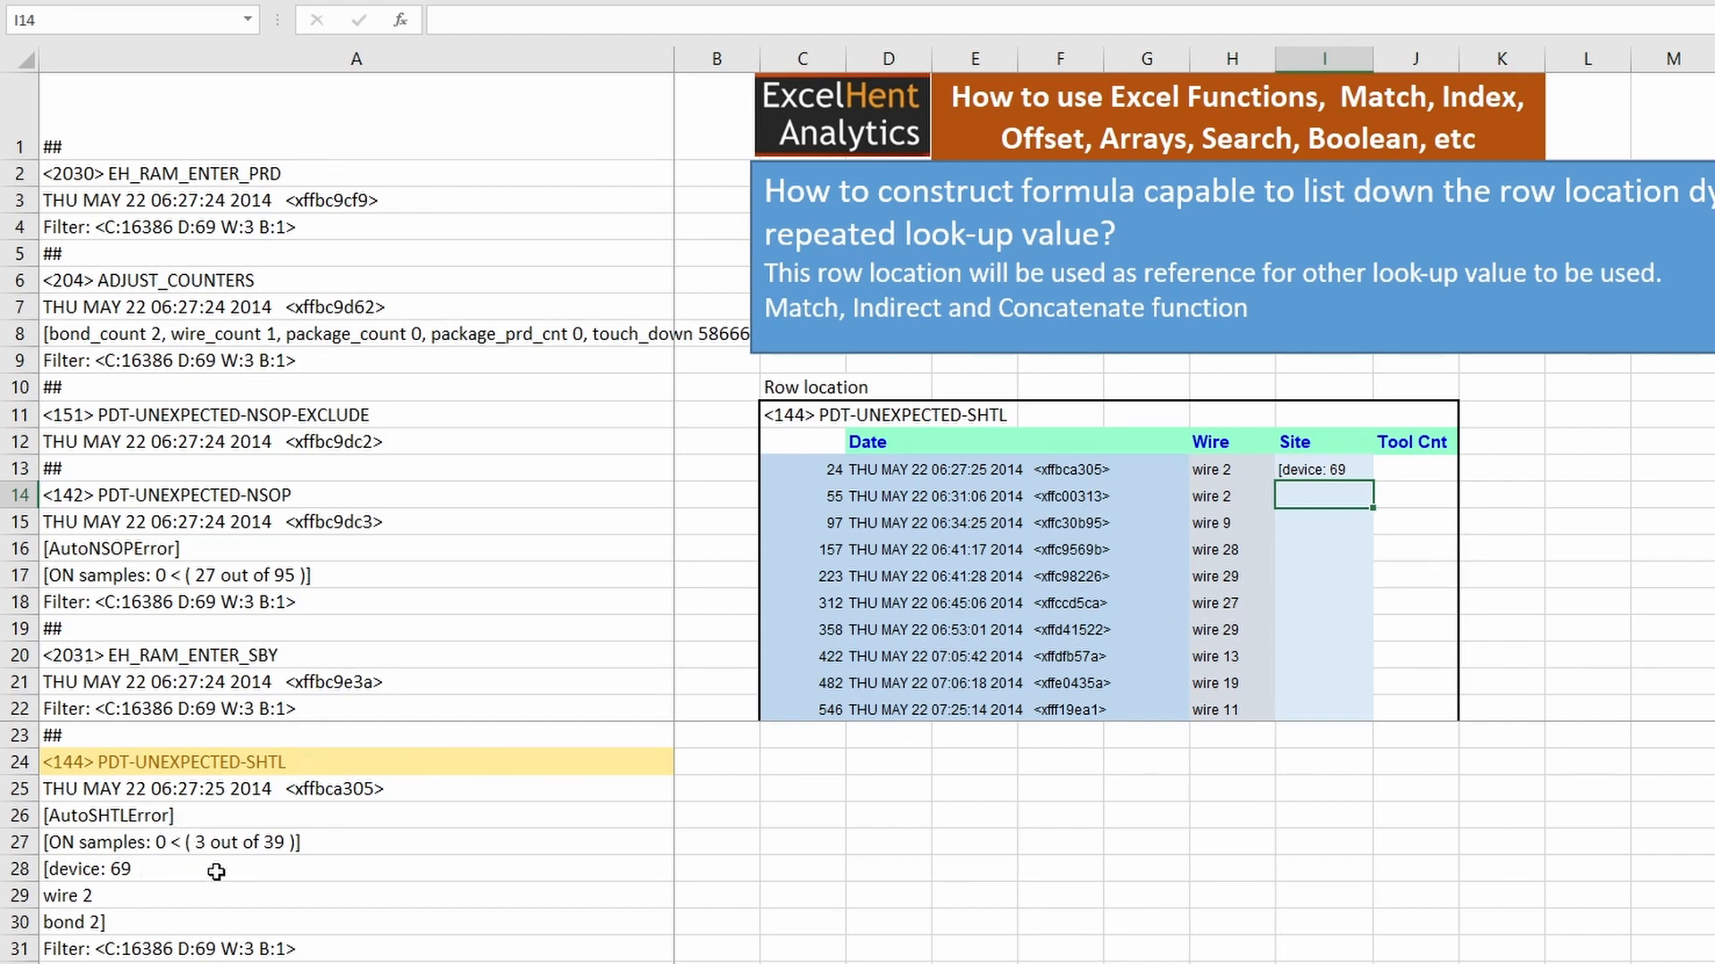
# - Fill the I13 INDEX formula down the Site column to I22
pyautogui.moveTo(210, 872); pyautogui.dragTo(217, 793)
pyautogui.click(1328, 471)
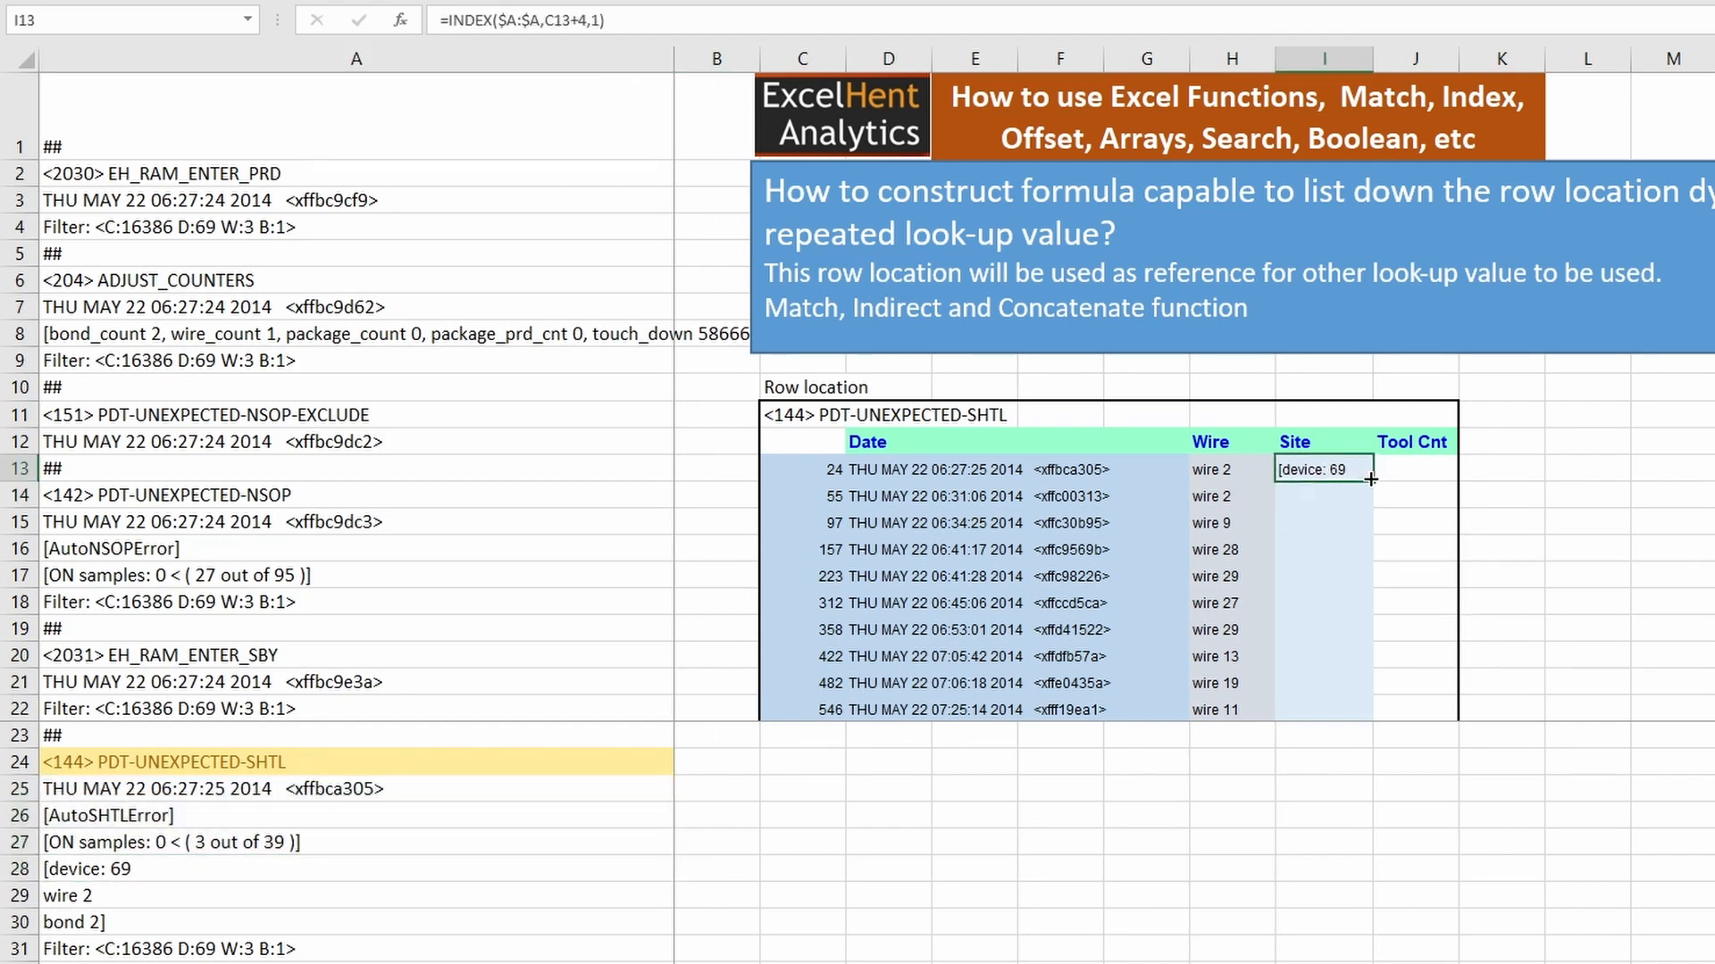
pyautogui.moveTo(1373, 482); pyautogui.dragTo(1349, 718)
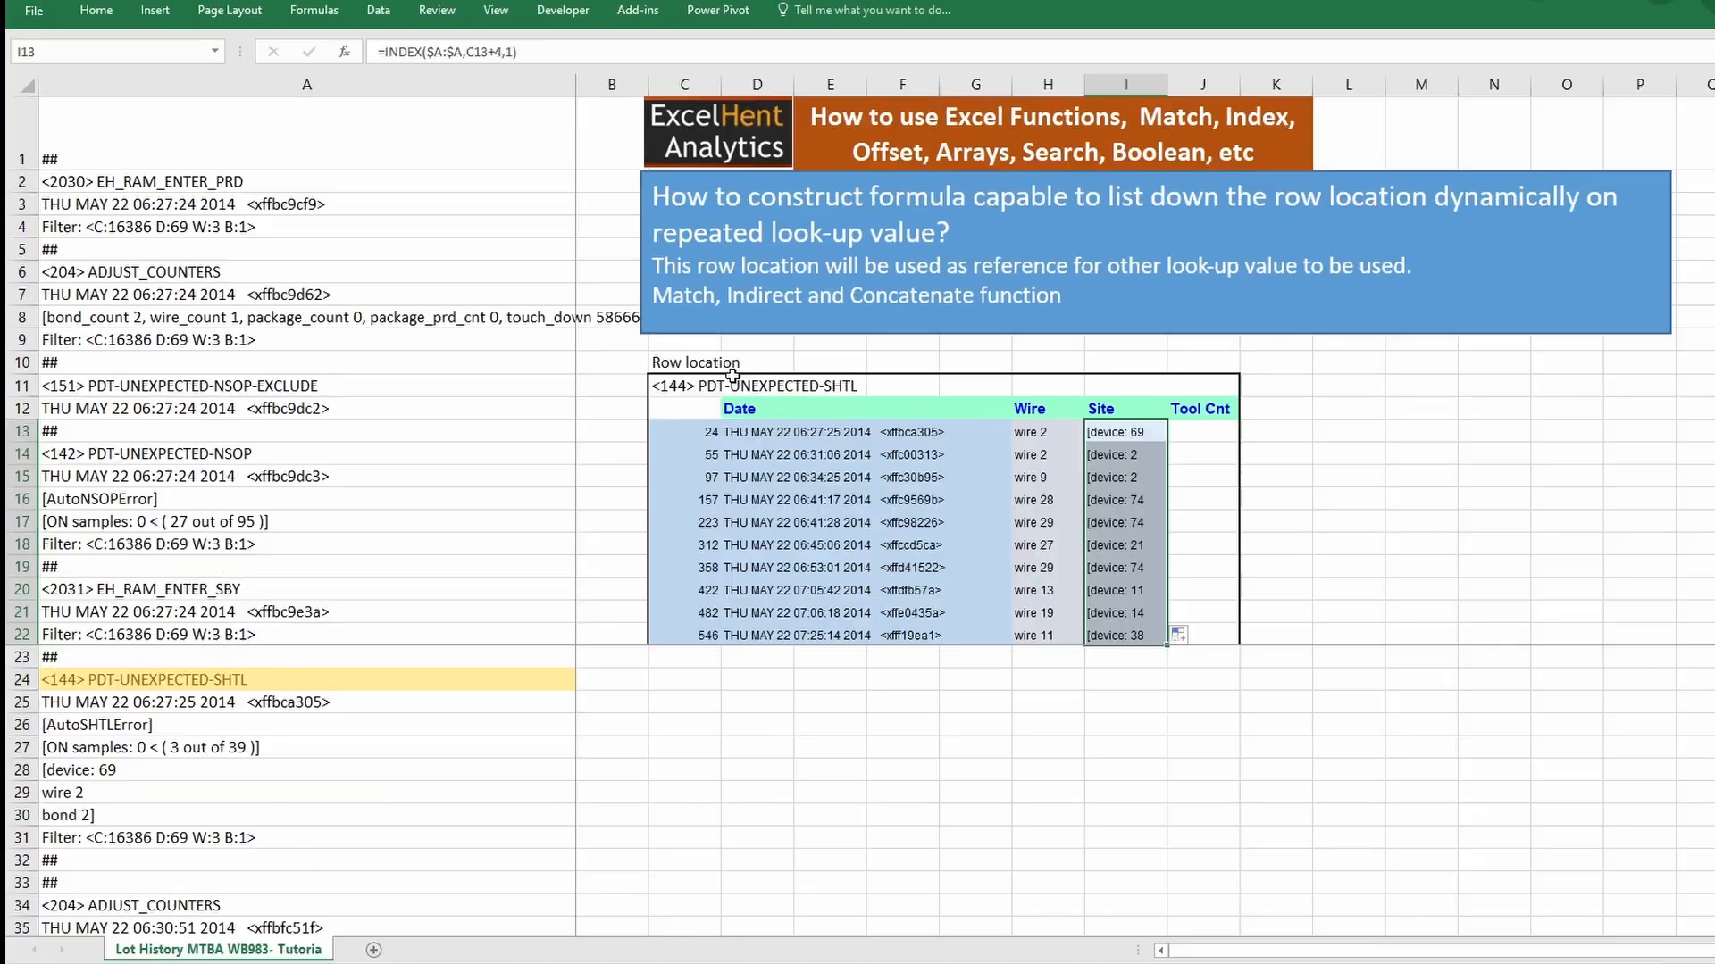
pyautogui.click(1115, 474)
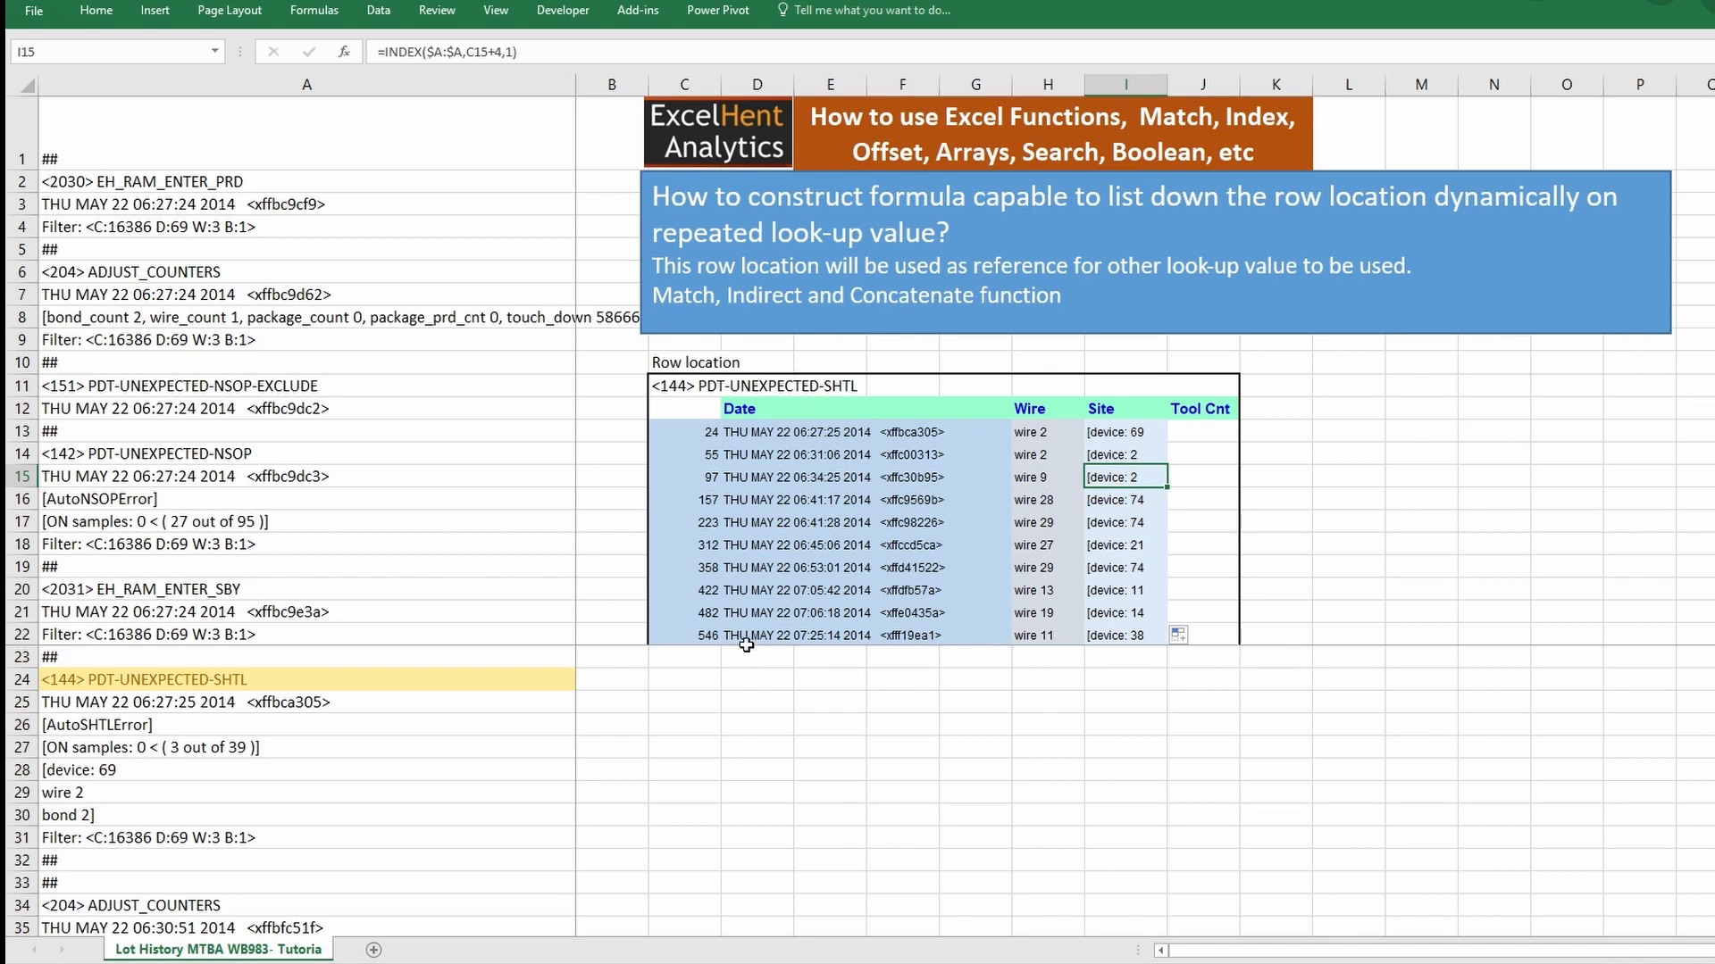
pyautogui.press('alt')
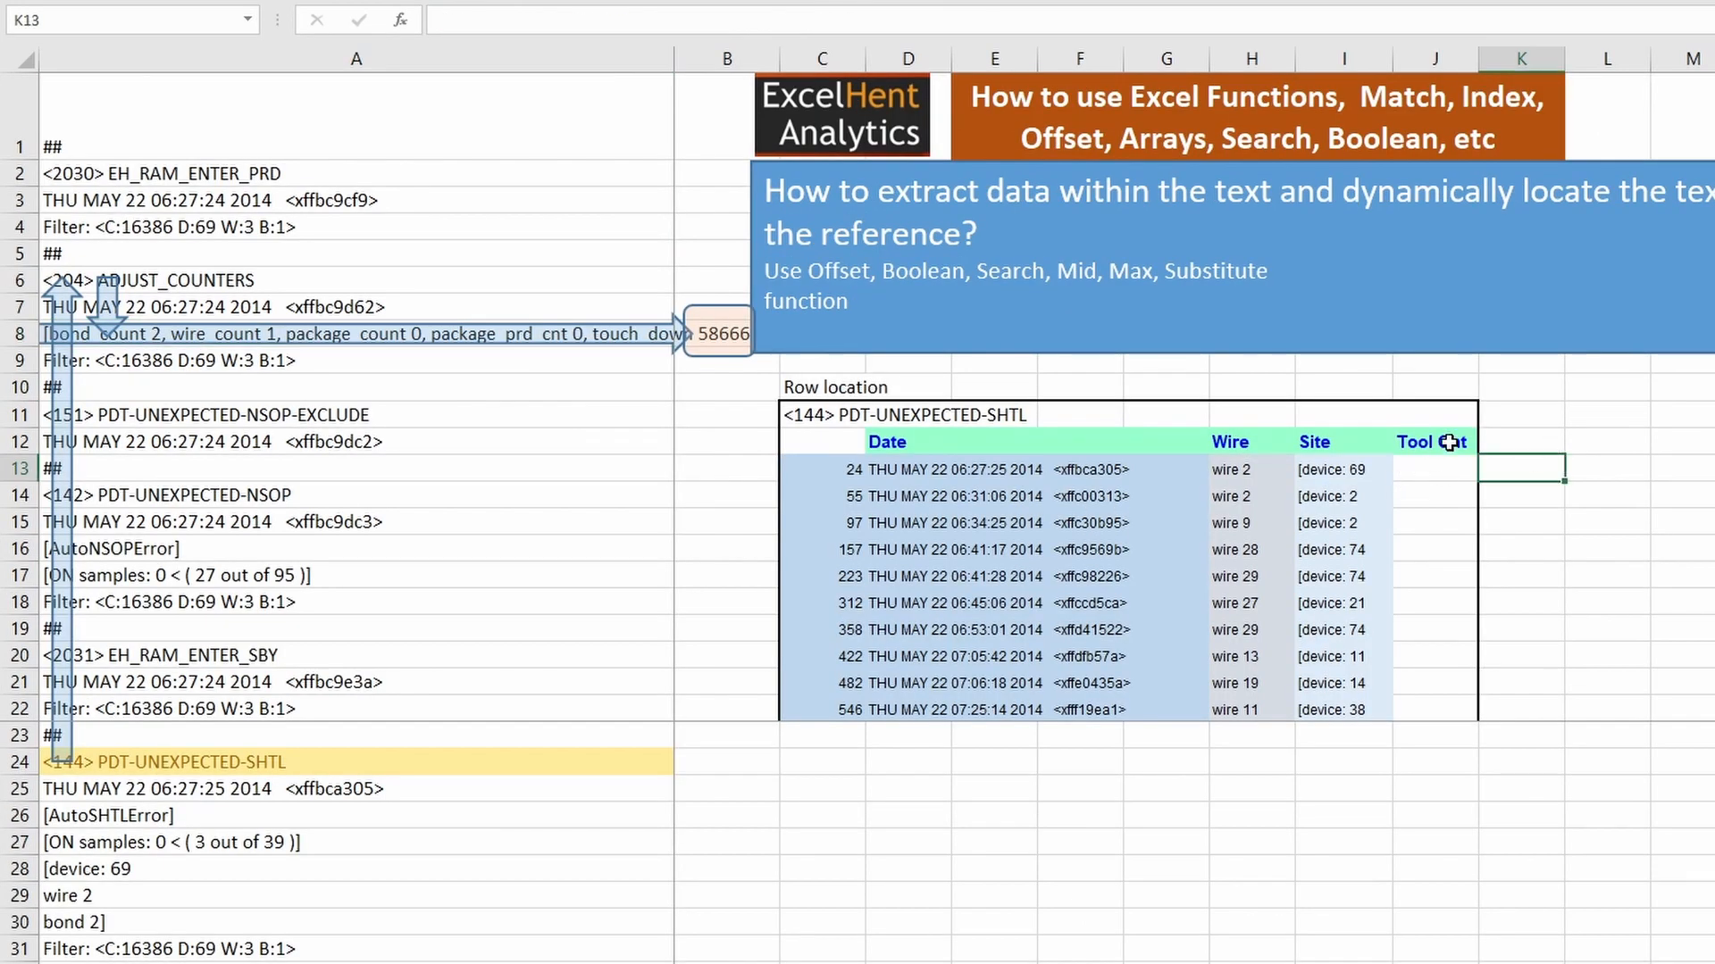
# - Examine the Tool Cnt column and the touch_down number within the counter text in A8
pyautogui.click(1448, 444)
pyautogui.moveTo(1447, 464); pyautogui.dragTo(1456, 717)
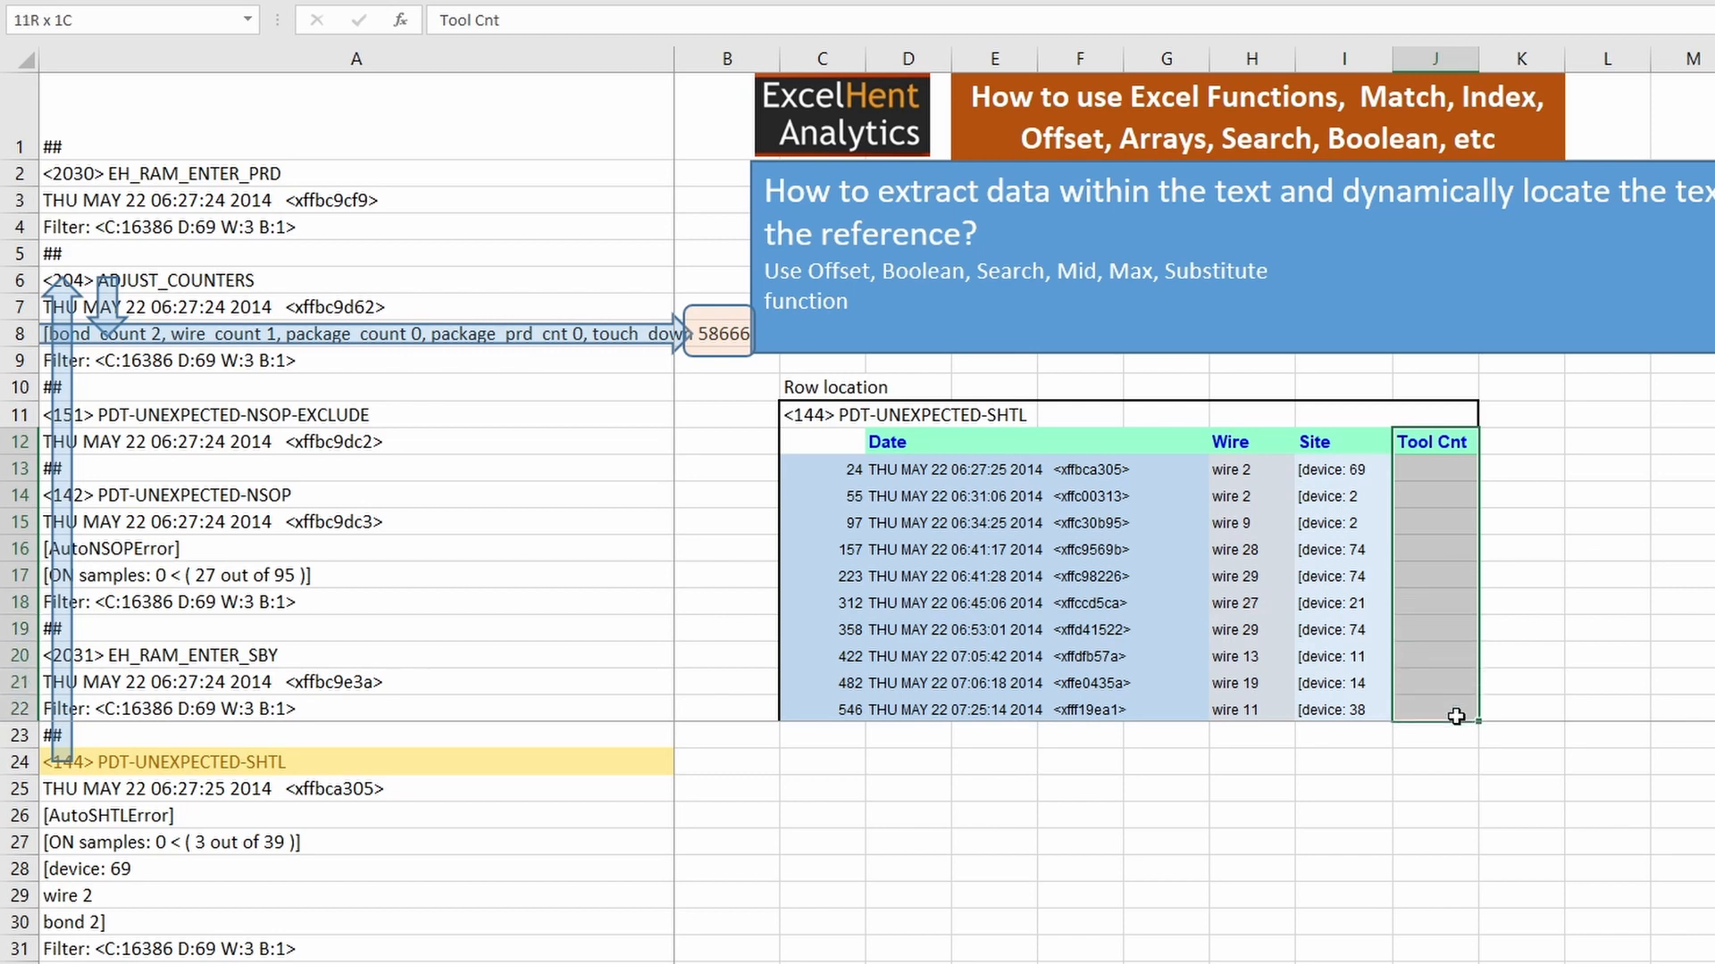
pyautogui.click(582, 357)
pyautogui.press('Up')
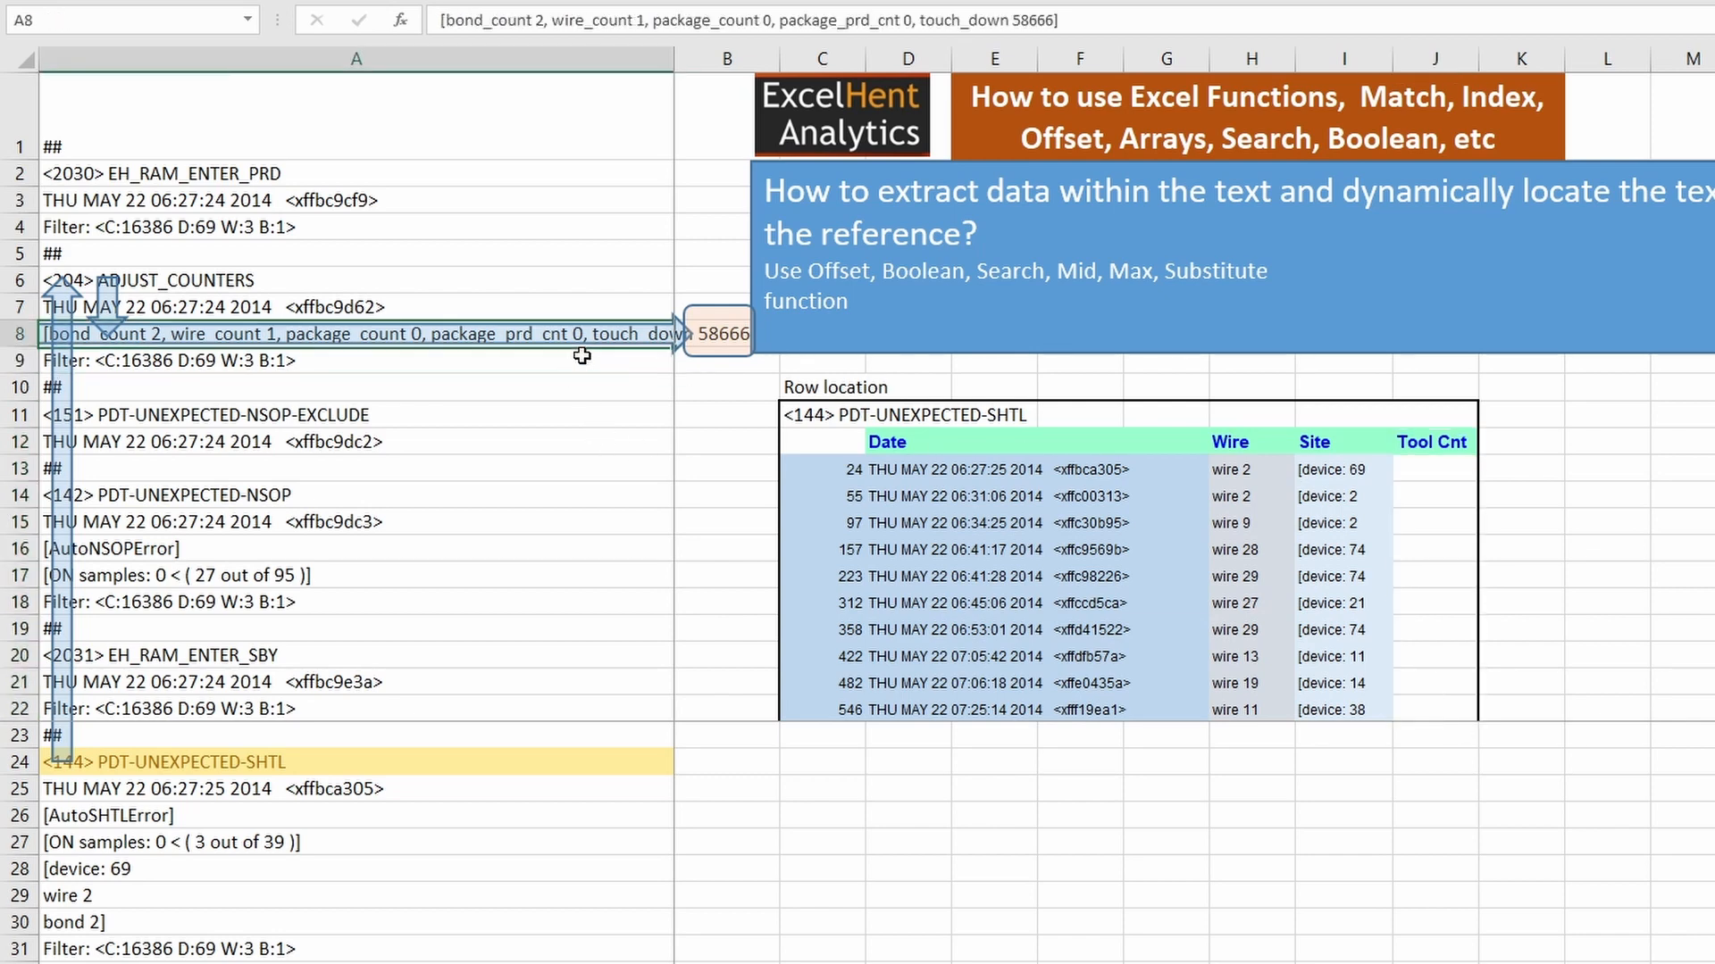
pyautogui.press('F2')
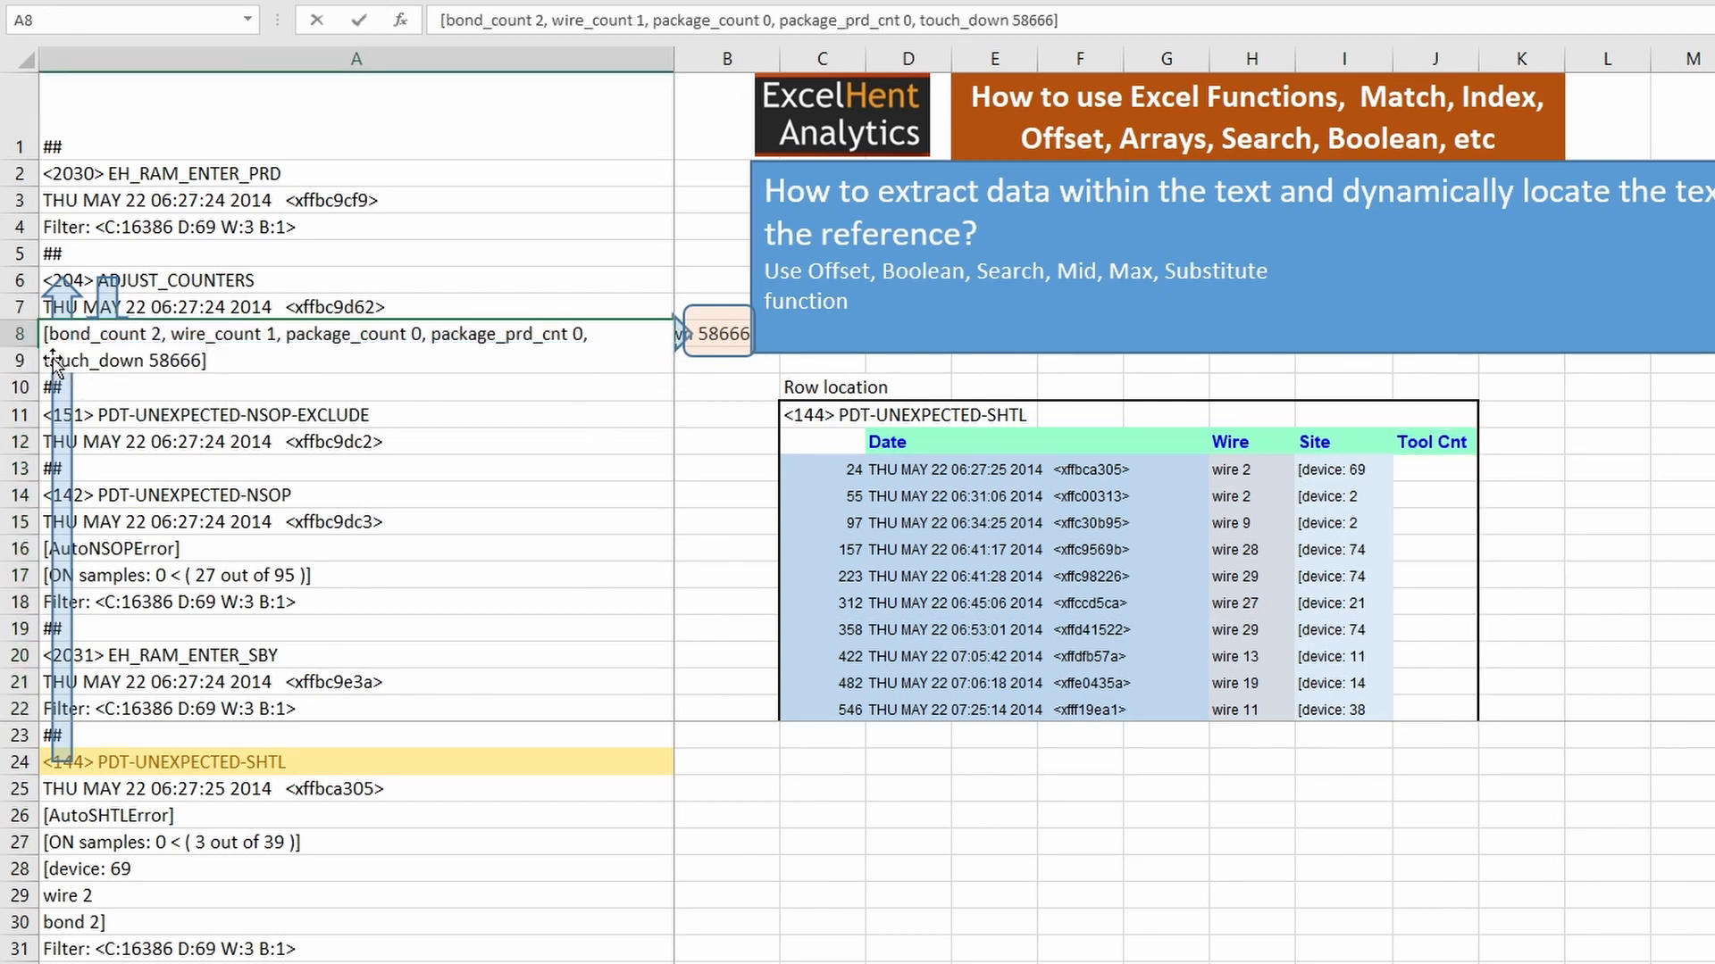
pyautogui.moveTo(149, 360); pyautogui.dragTo(202, 360)
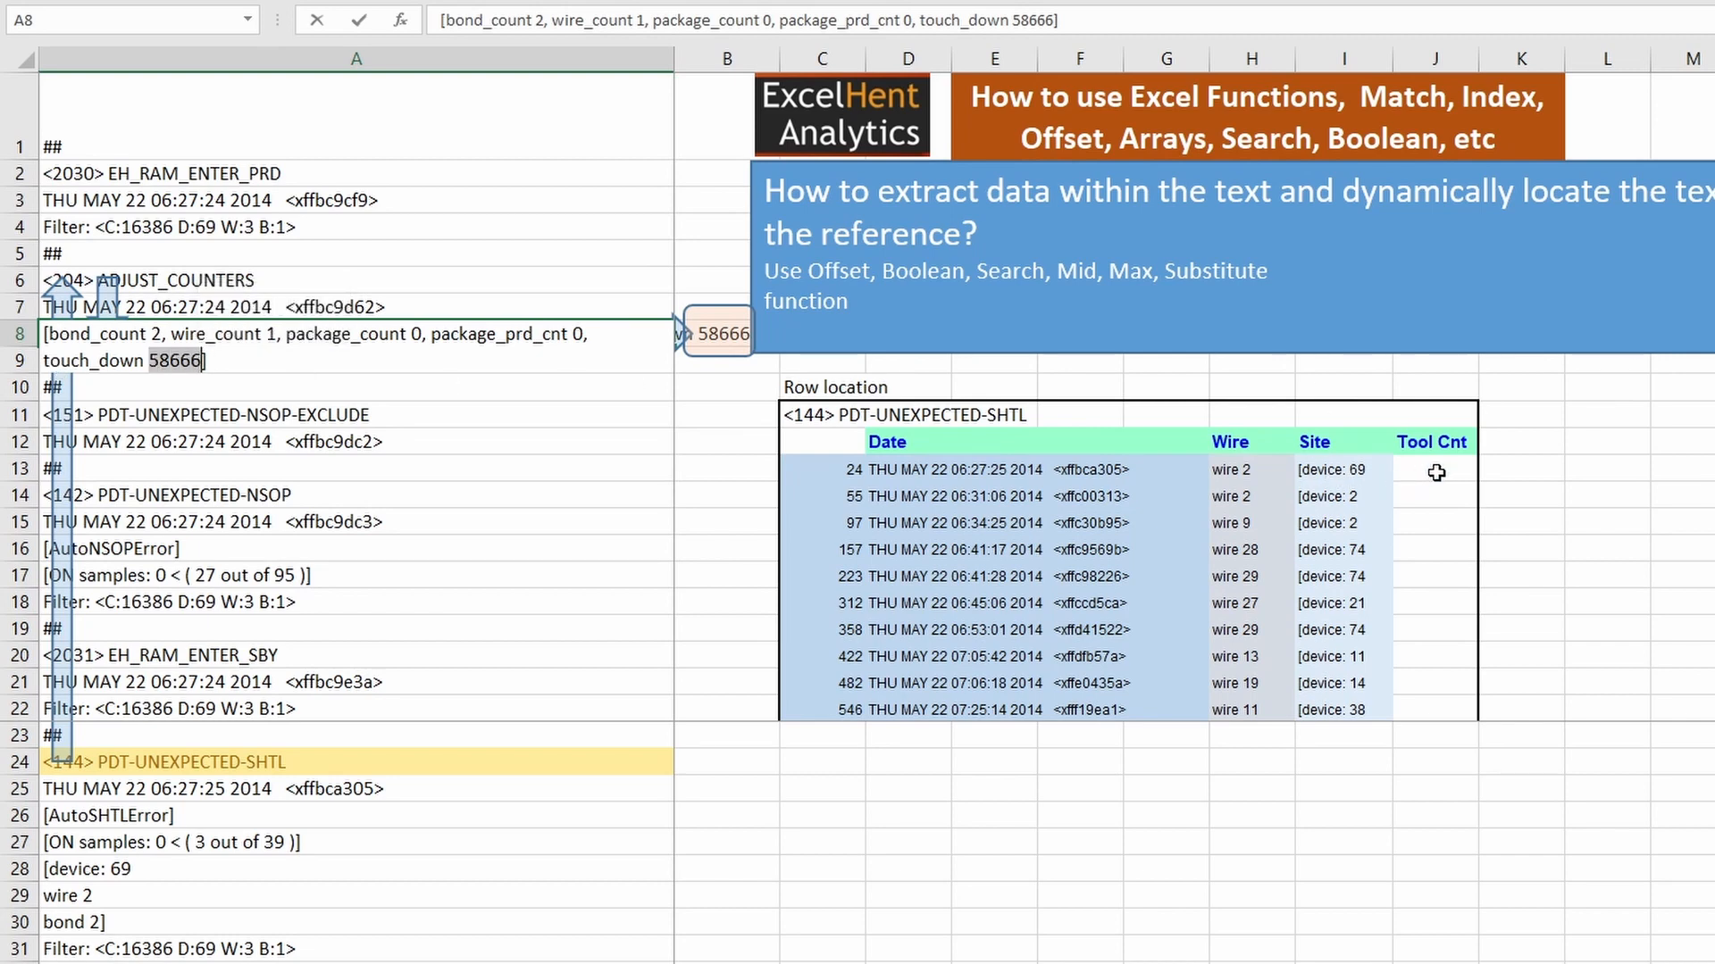
pyautogui.moveTo(225, 361); pyautogui.dragTo(4, 317)
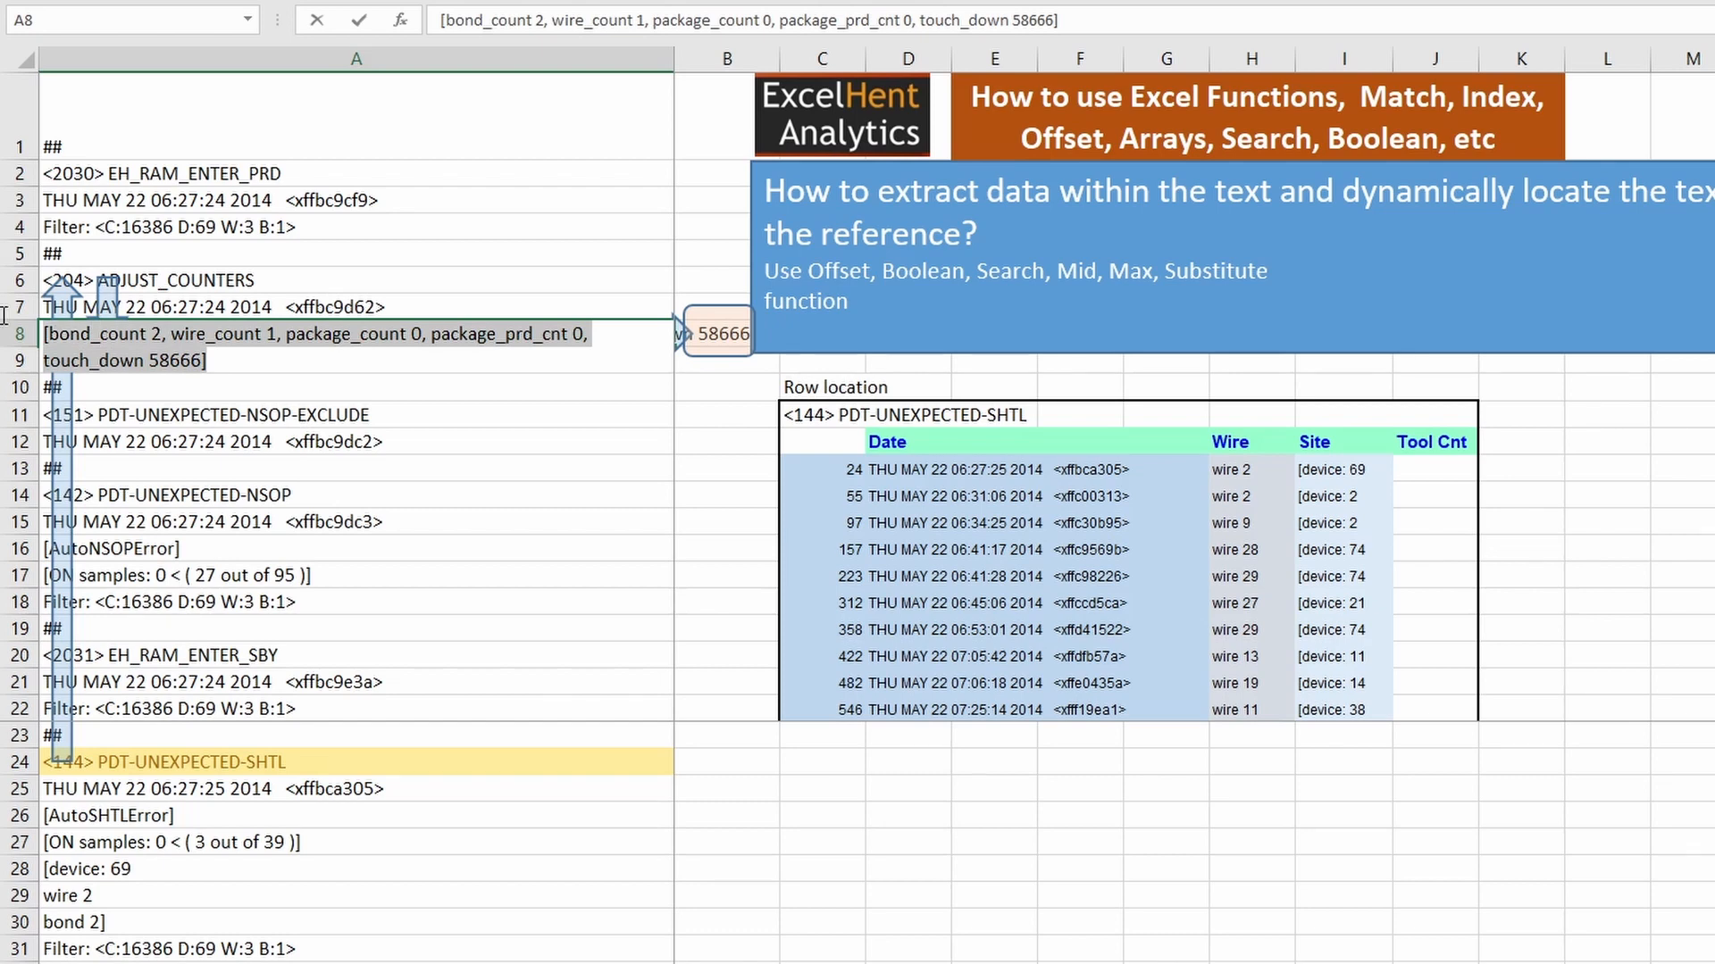
pyautogui.press('Escape')
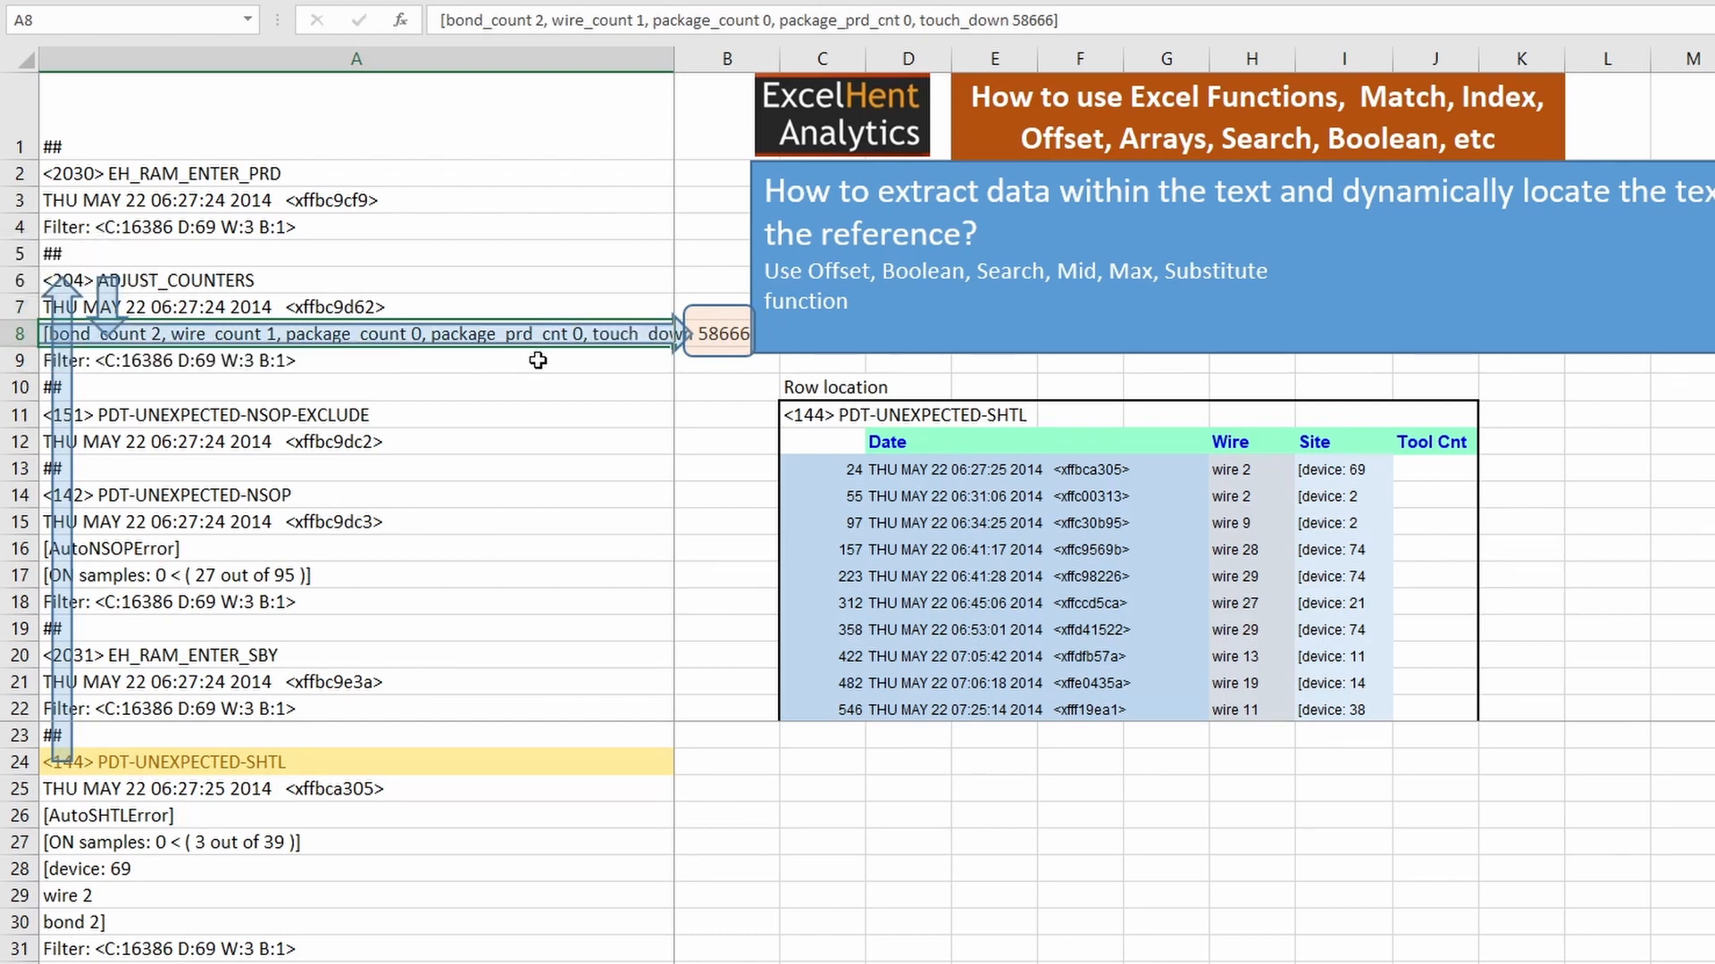
# - Examine the rows between the highlighted <144> PDT-UNEXPECTED-SHTL entry in A24 and the counter text in A8
pyautogui.moveTo(537, 360); pyautogui.dragTo(553, 750)
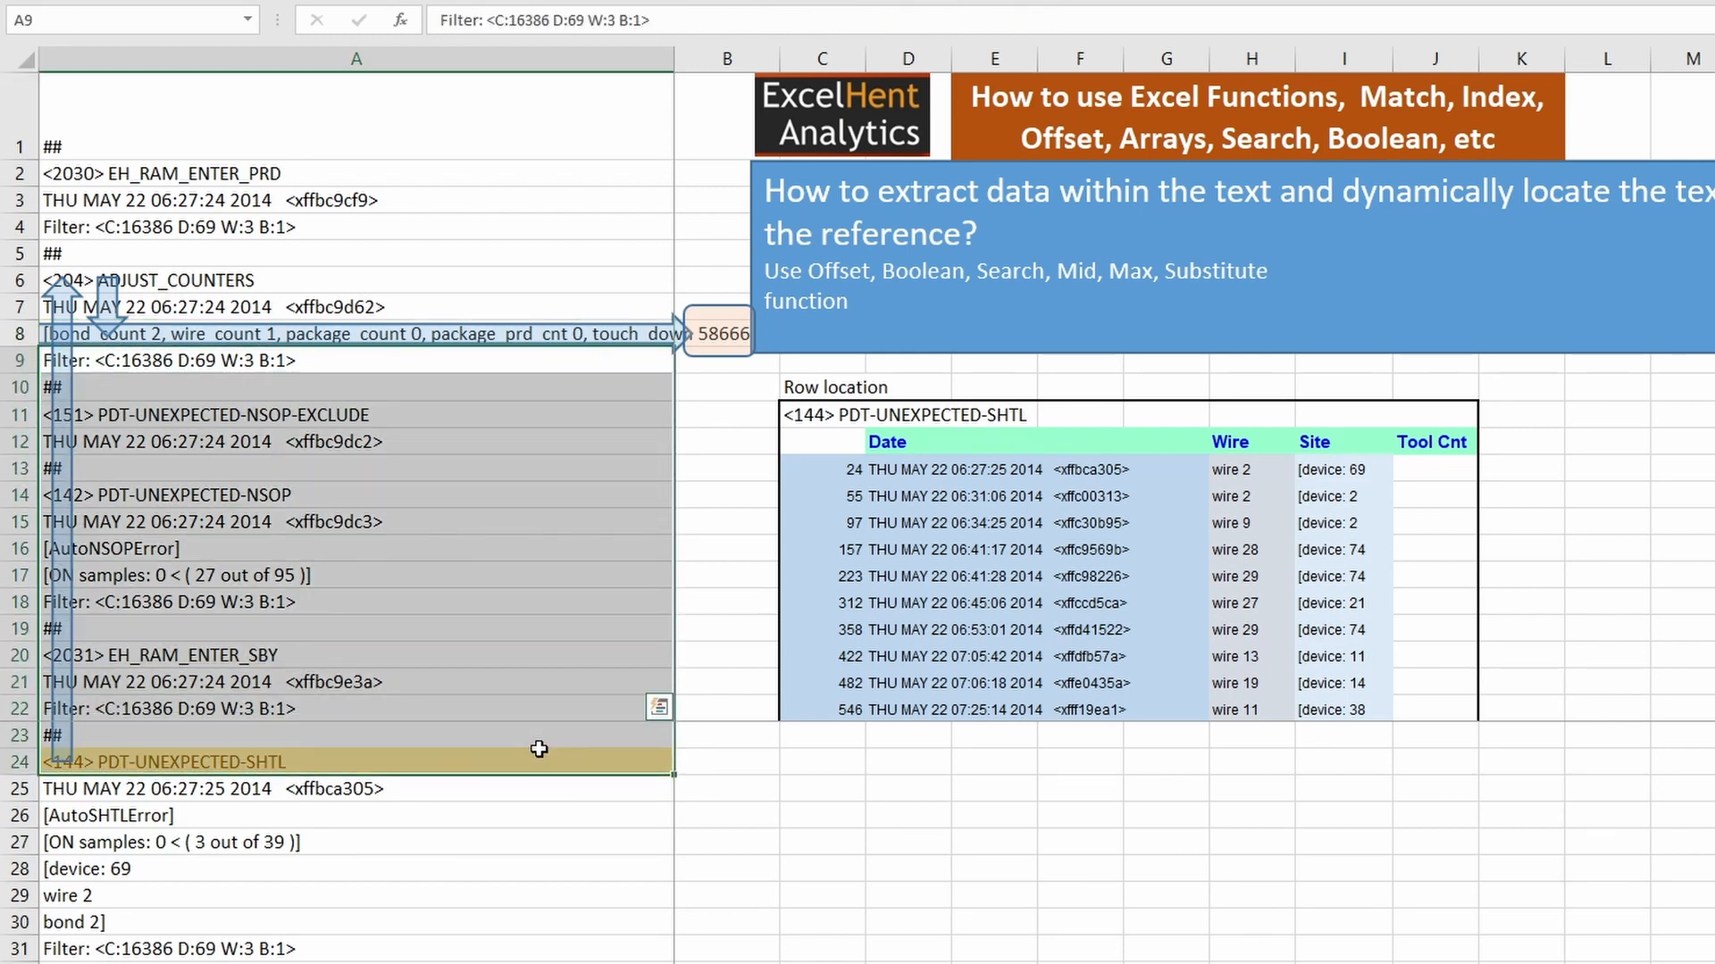
pyautogui.click(374, 766)
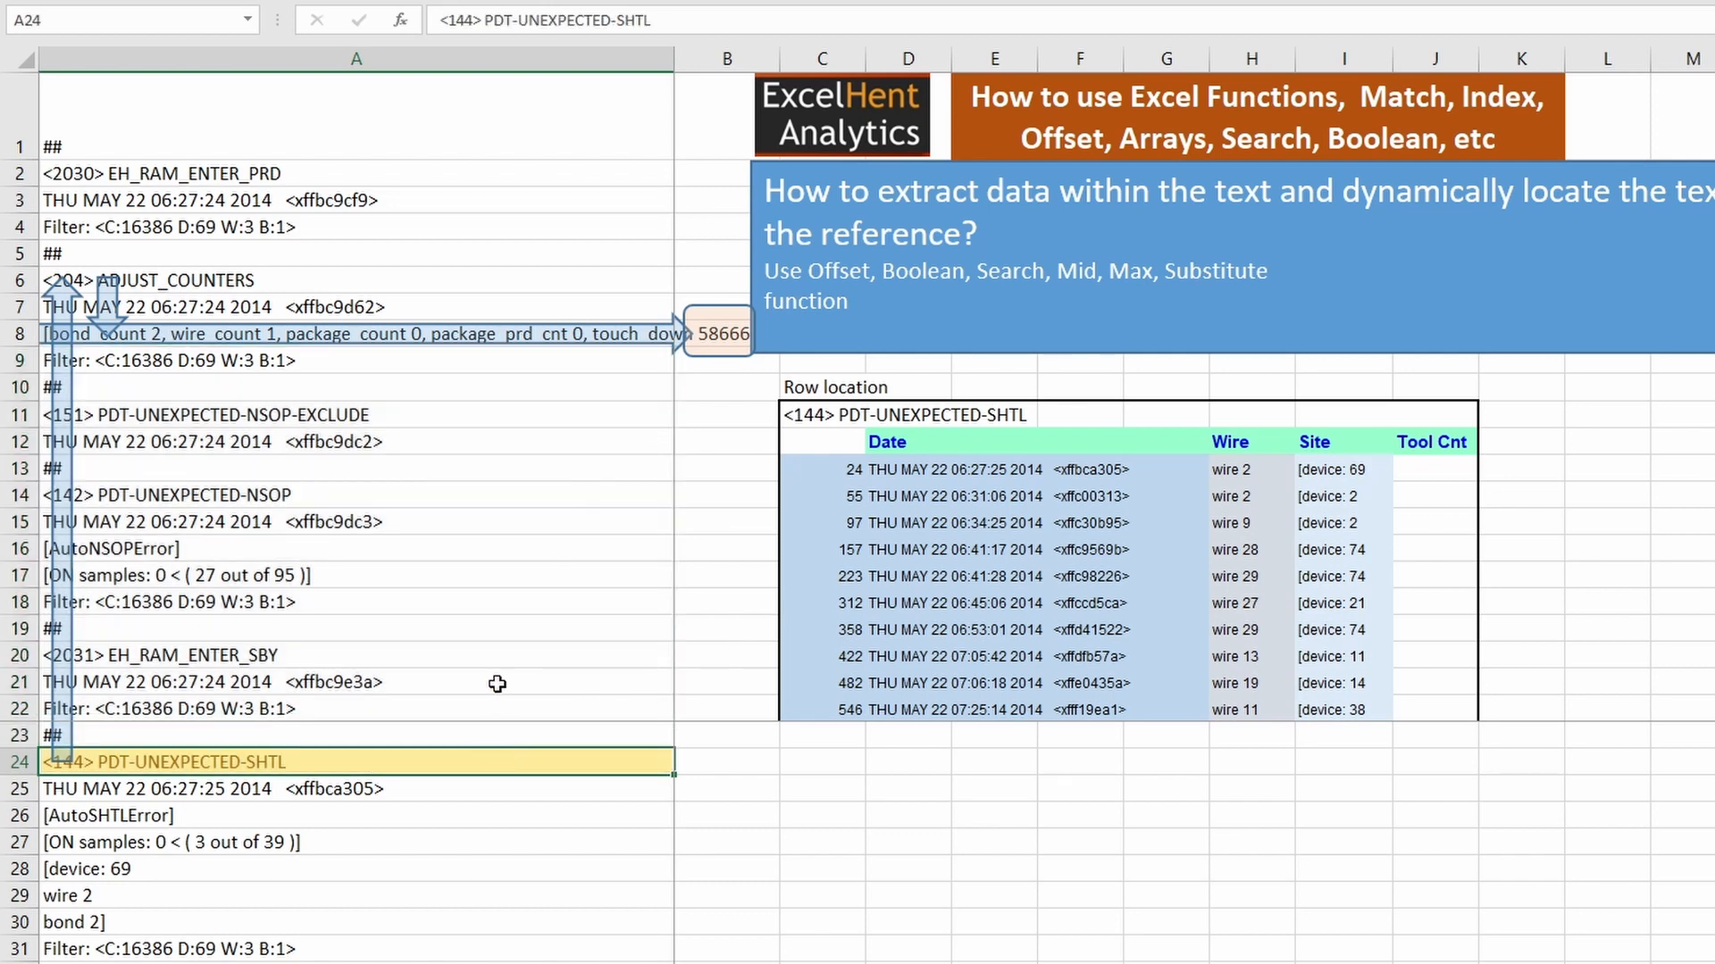
pyautogui.click(726, 344)
pyautogui.click(598, 366)
pyautogui.press('Up')
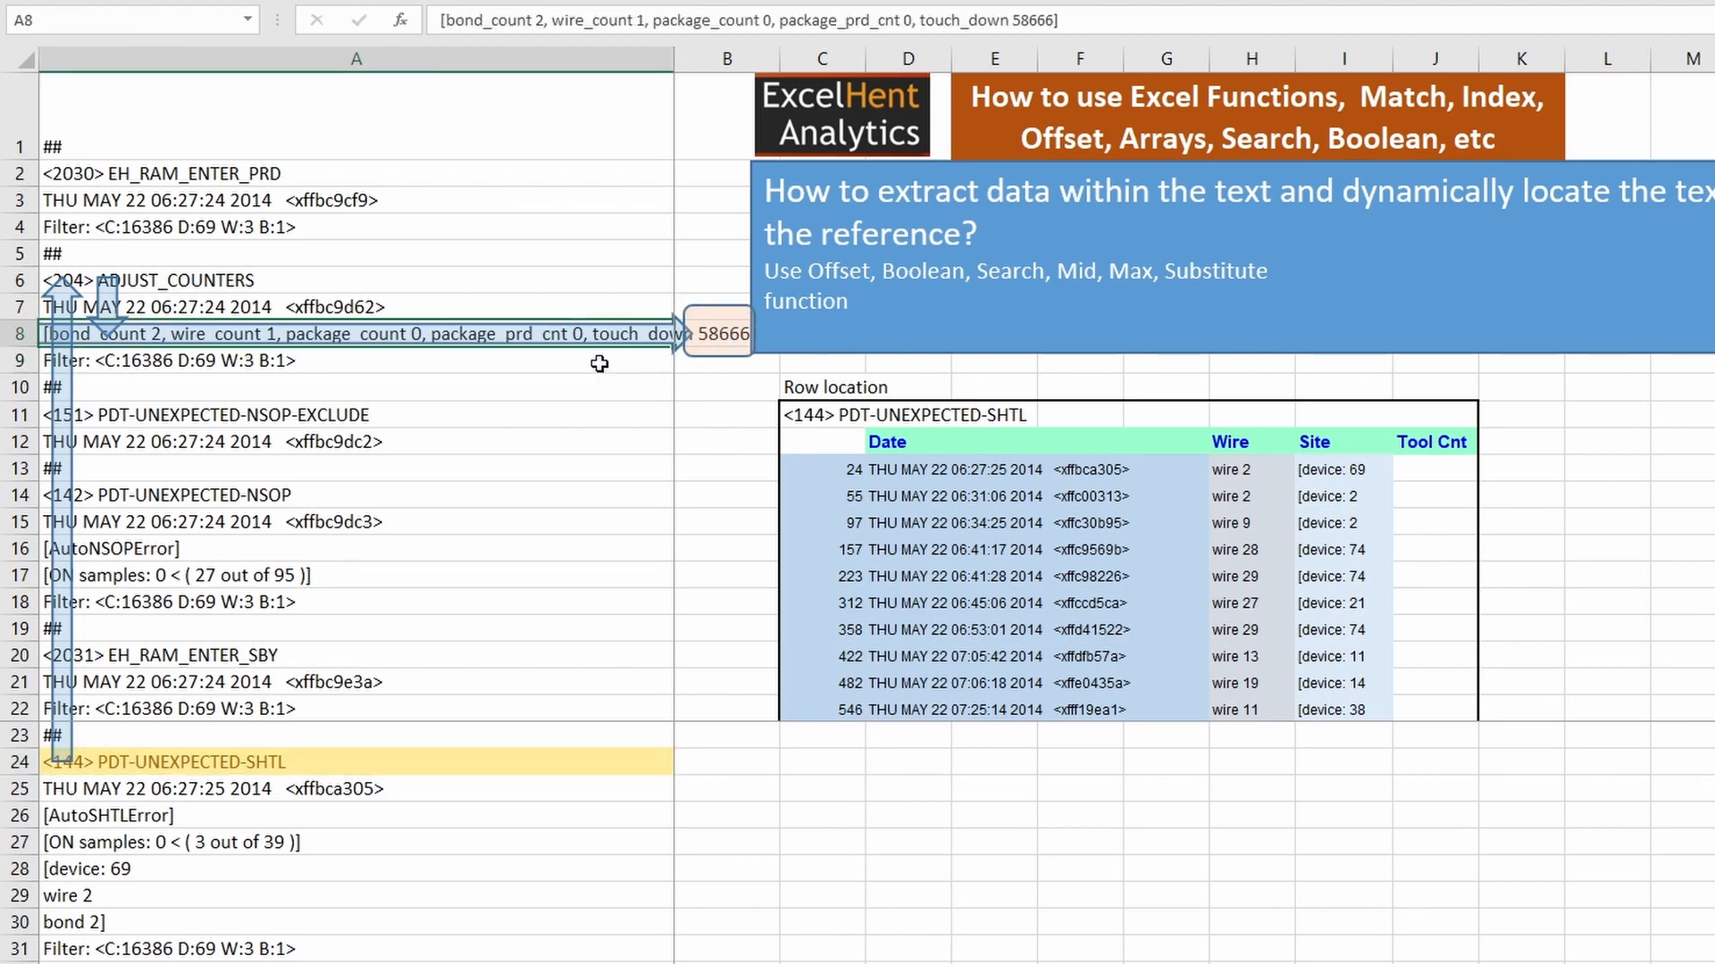
pyautogui.press('F2')
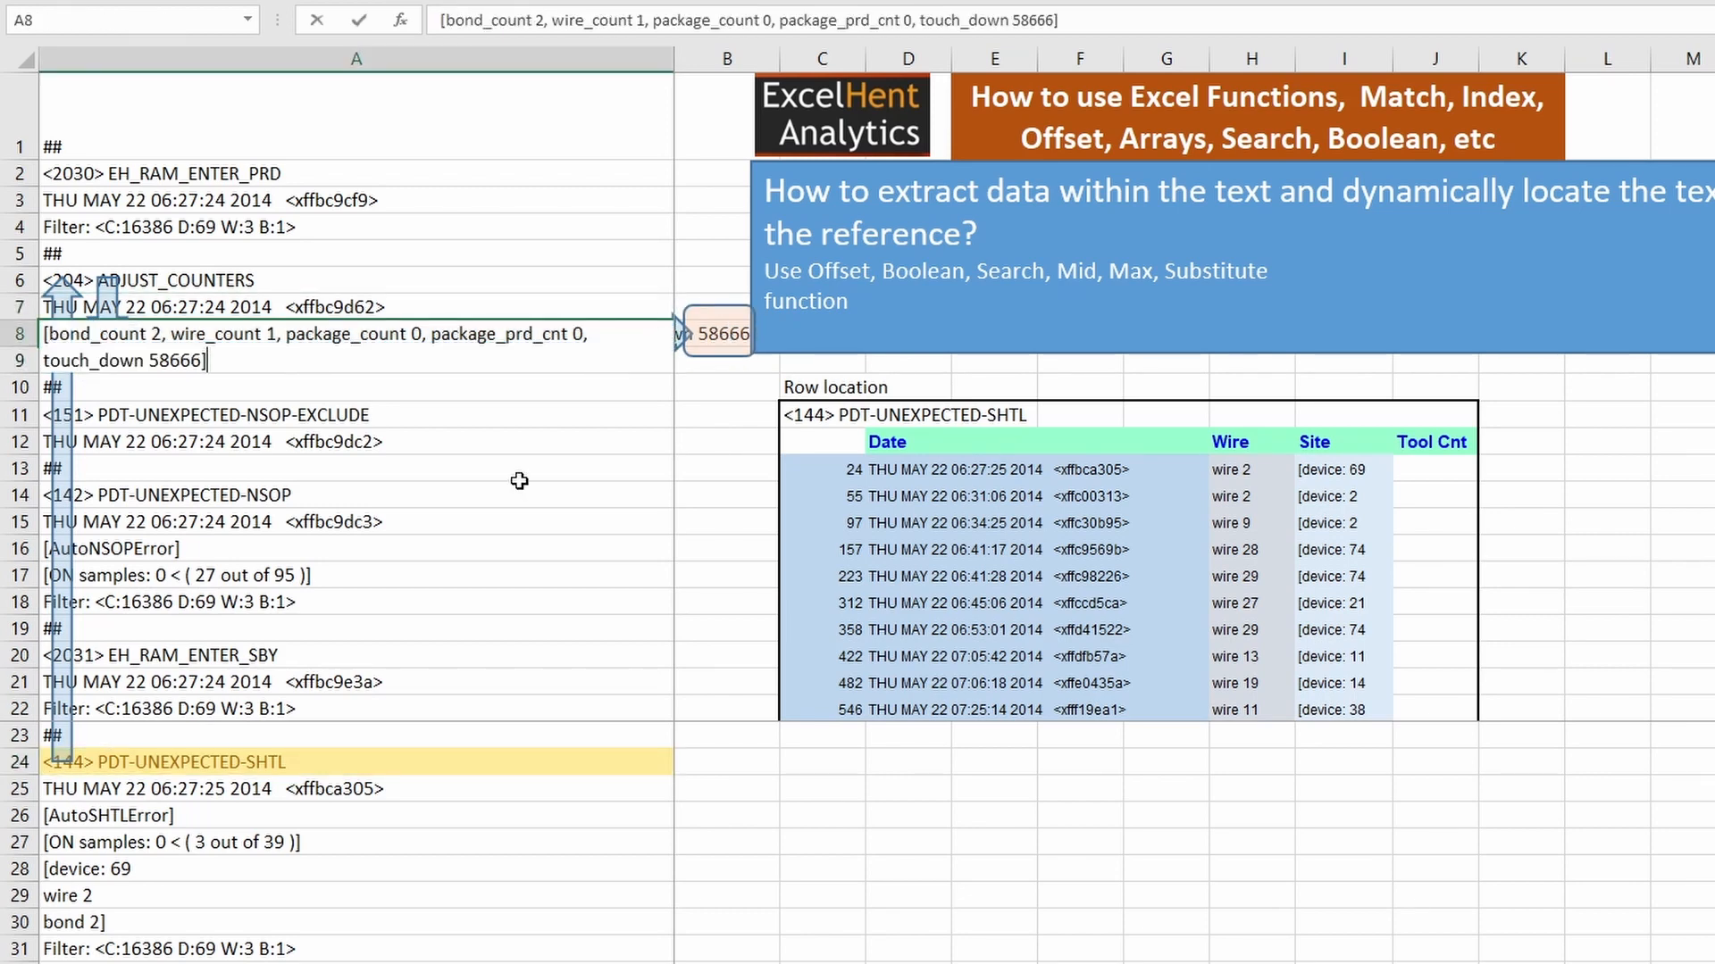
pyautogui.press('Escape')
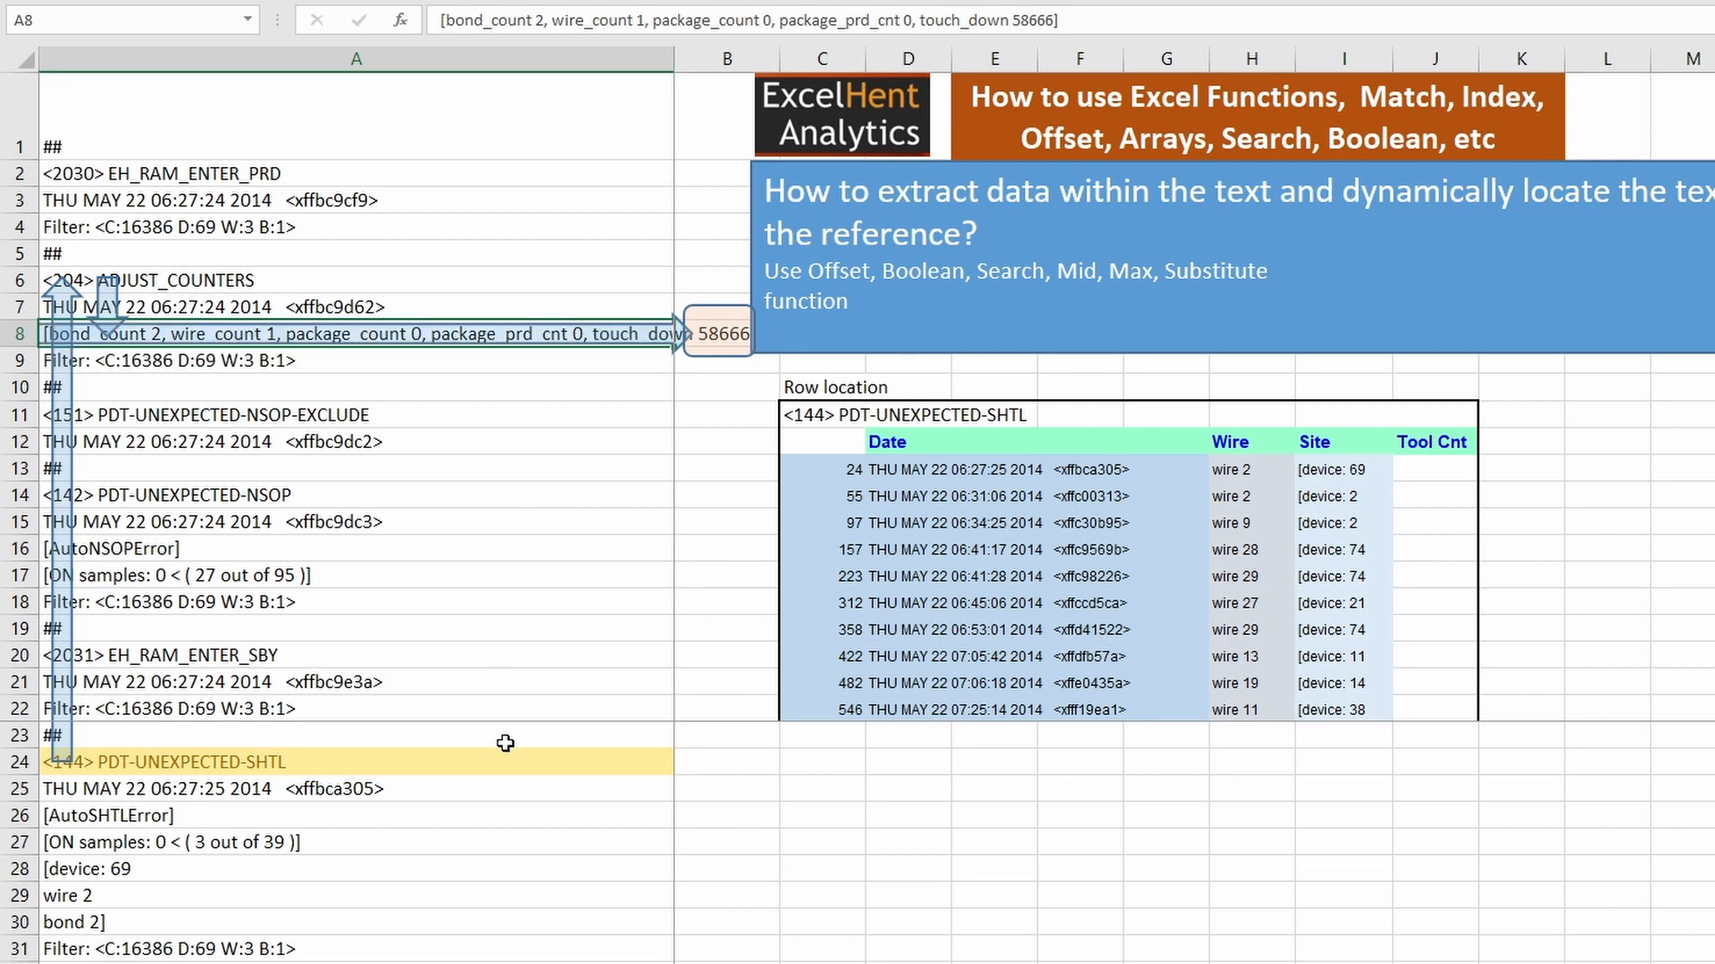
pyautogui.moveTo(501, 763); pyautogui.dragTo(514, 350)
pyautogui.click(566, 360)
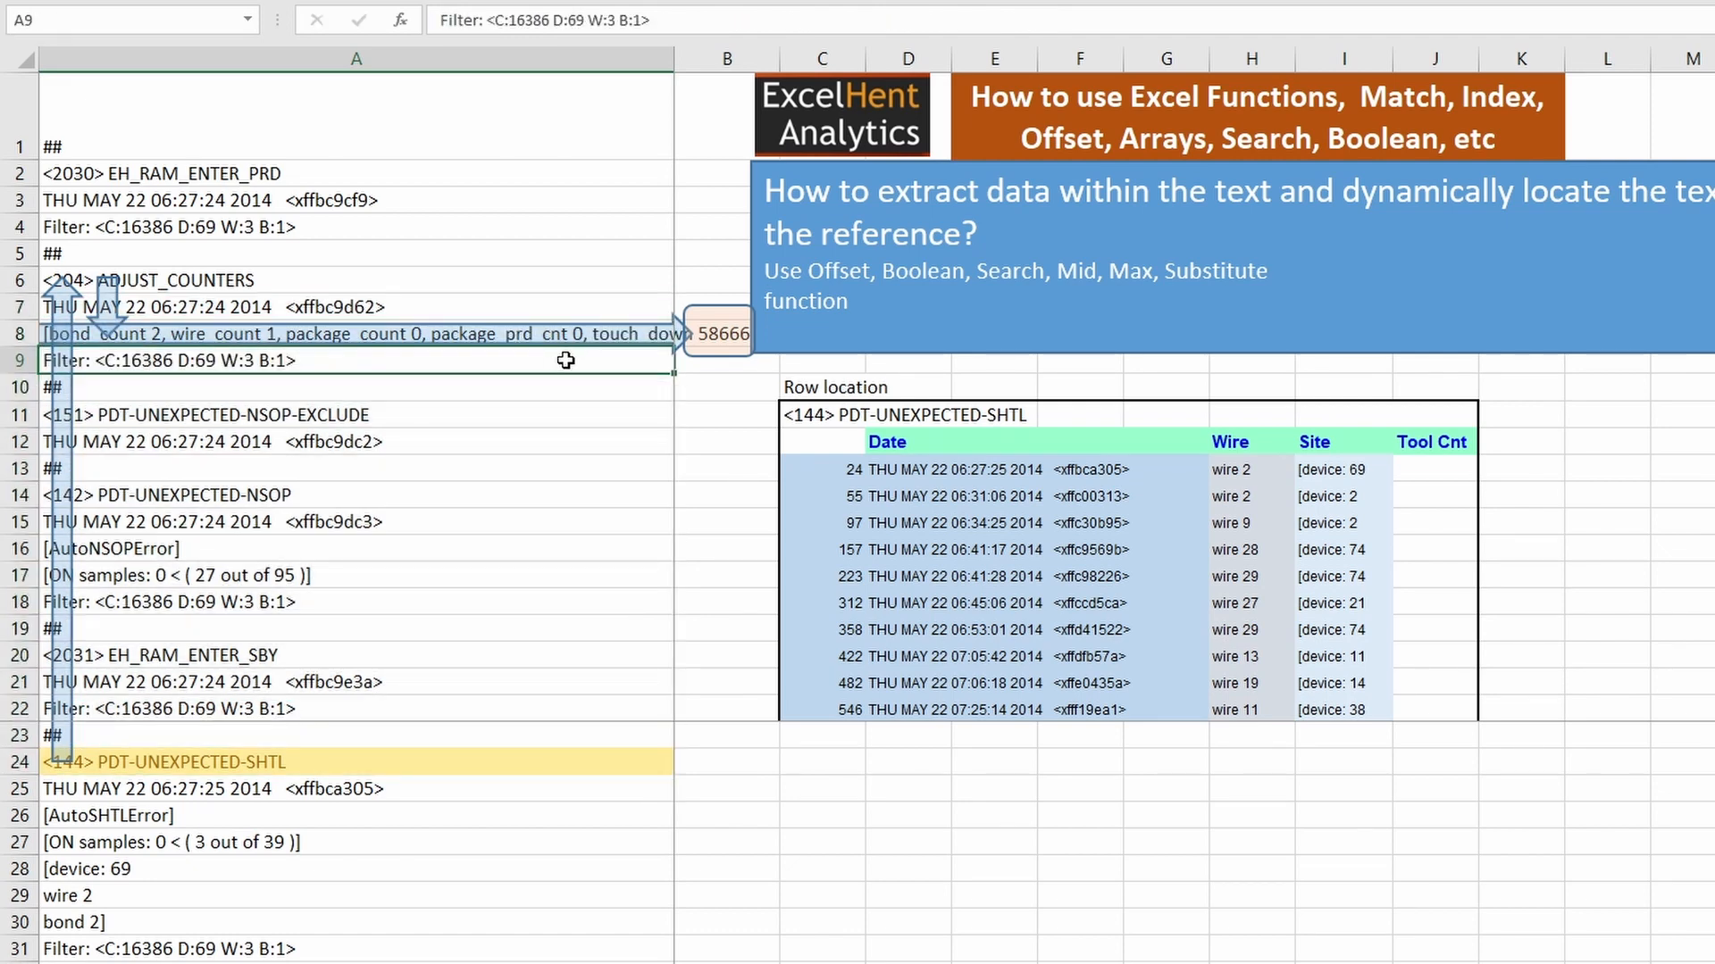
pyautogui.press('Up')
pyautogui.press('F2')
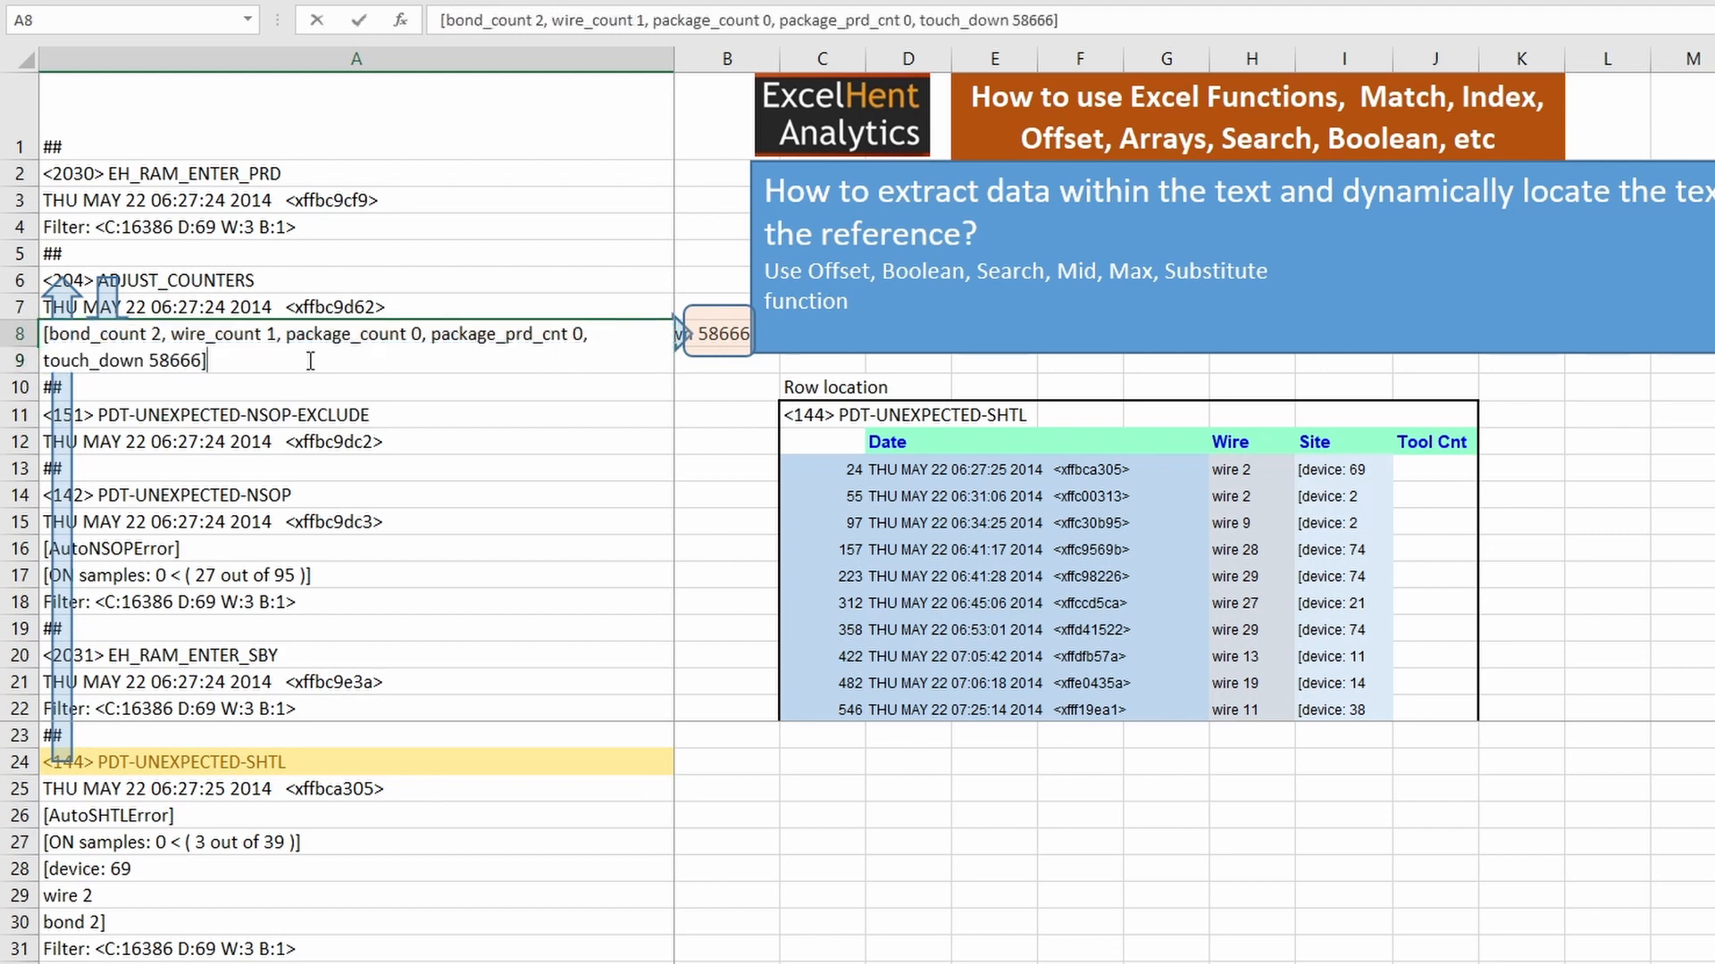
pyautogui.moveTo(253, 357); pyautogui.dragTo(44, 333)
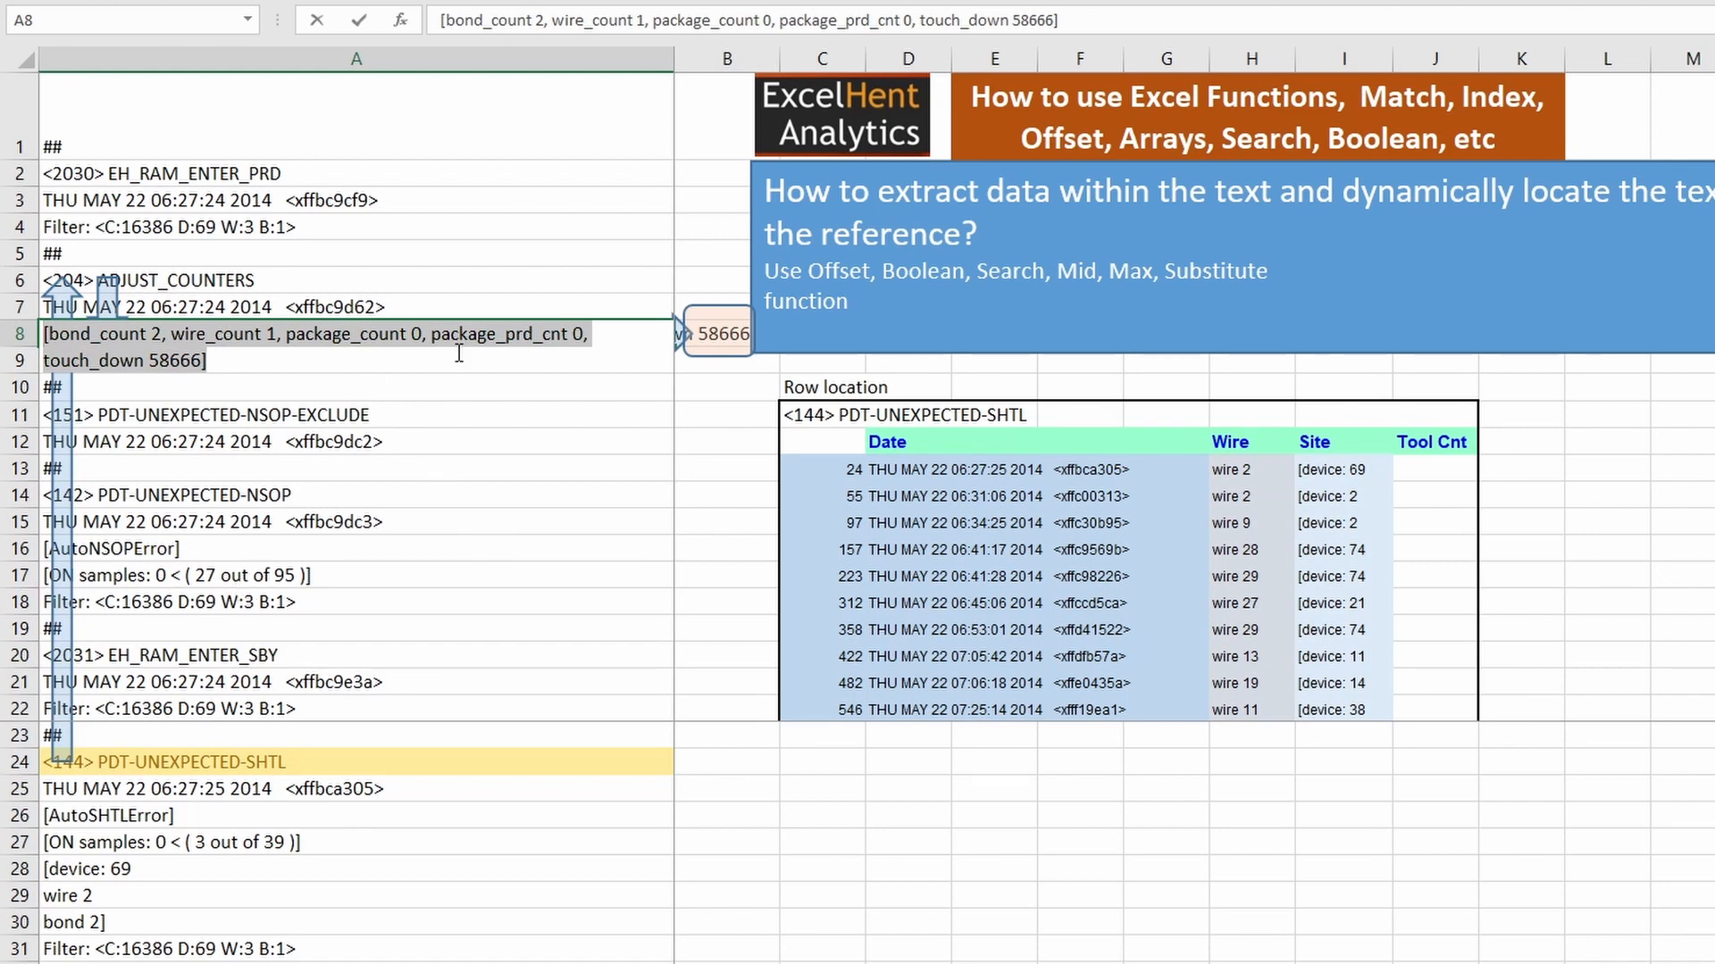
pyautogui.press('Escape')
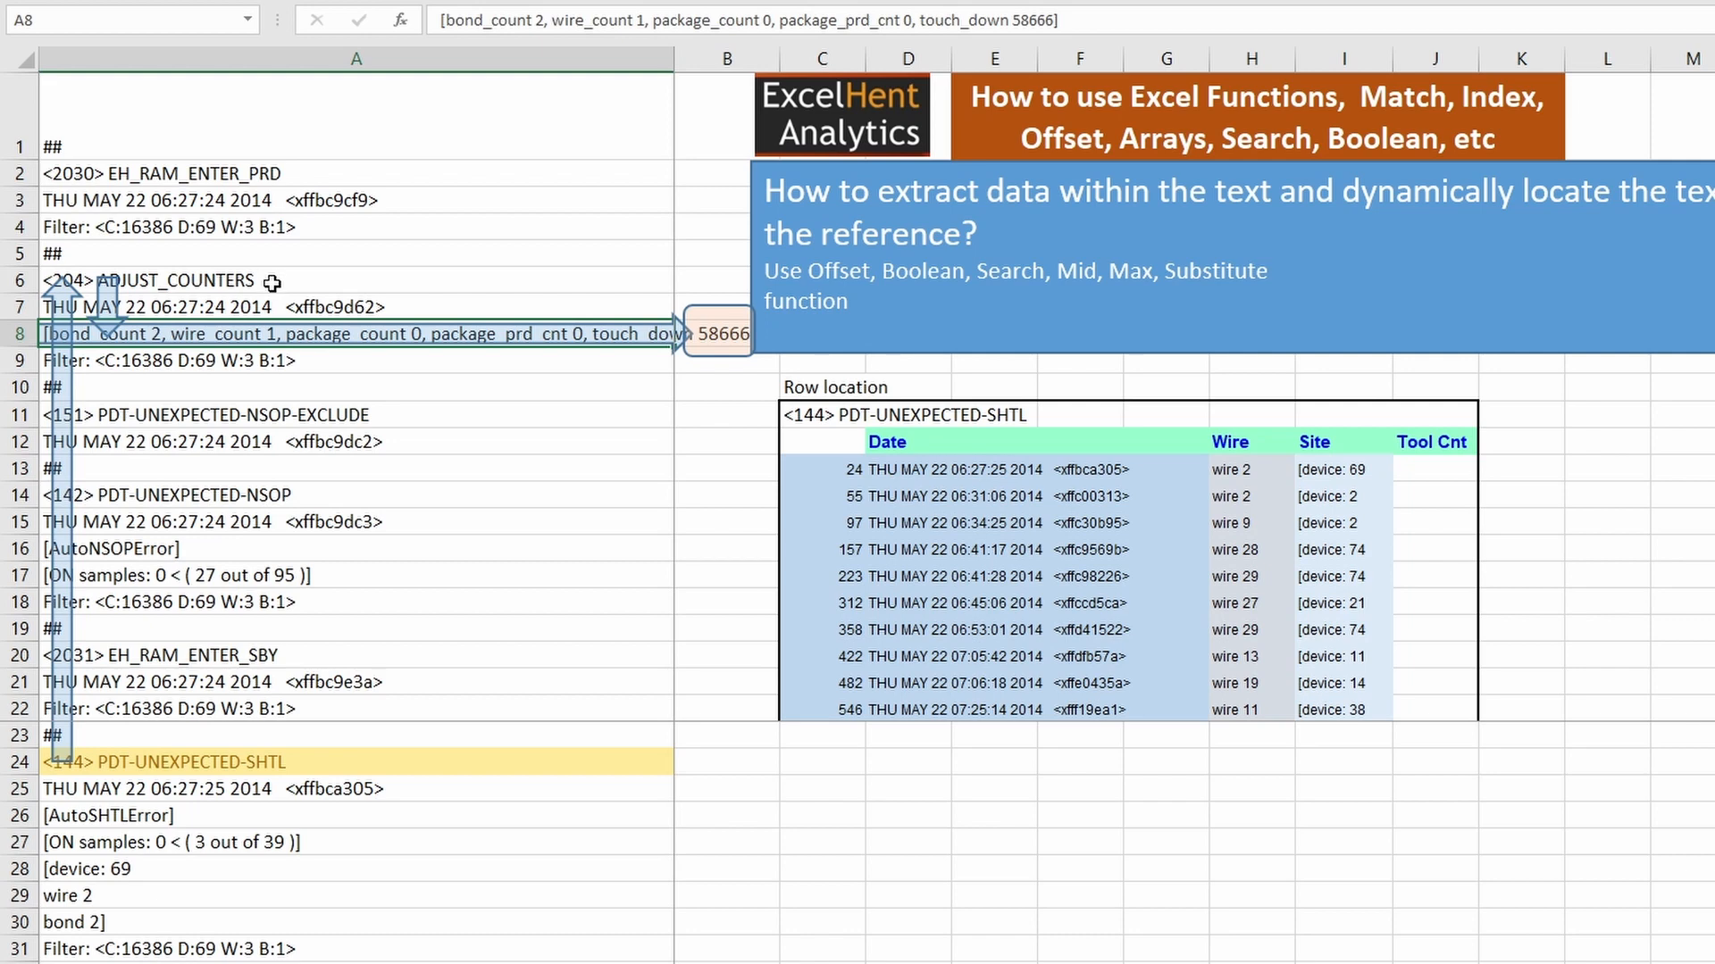
# - Examine the rows between the <204> ADJUST_COUNTERS entry in A6 and the highlighted <144> PDT-UNEXPECTED-SHTL entry in A24
pyautogui.click(272, 282)
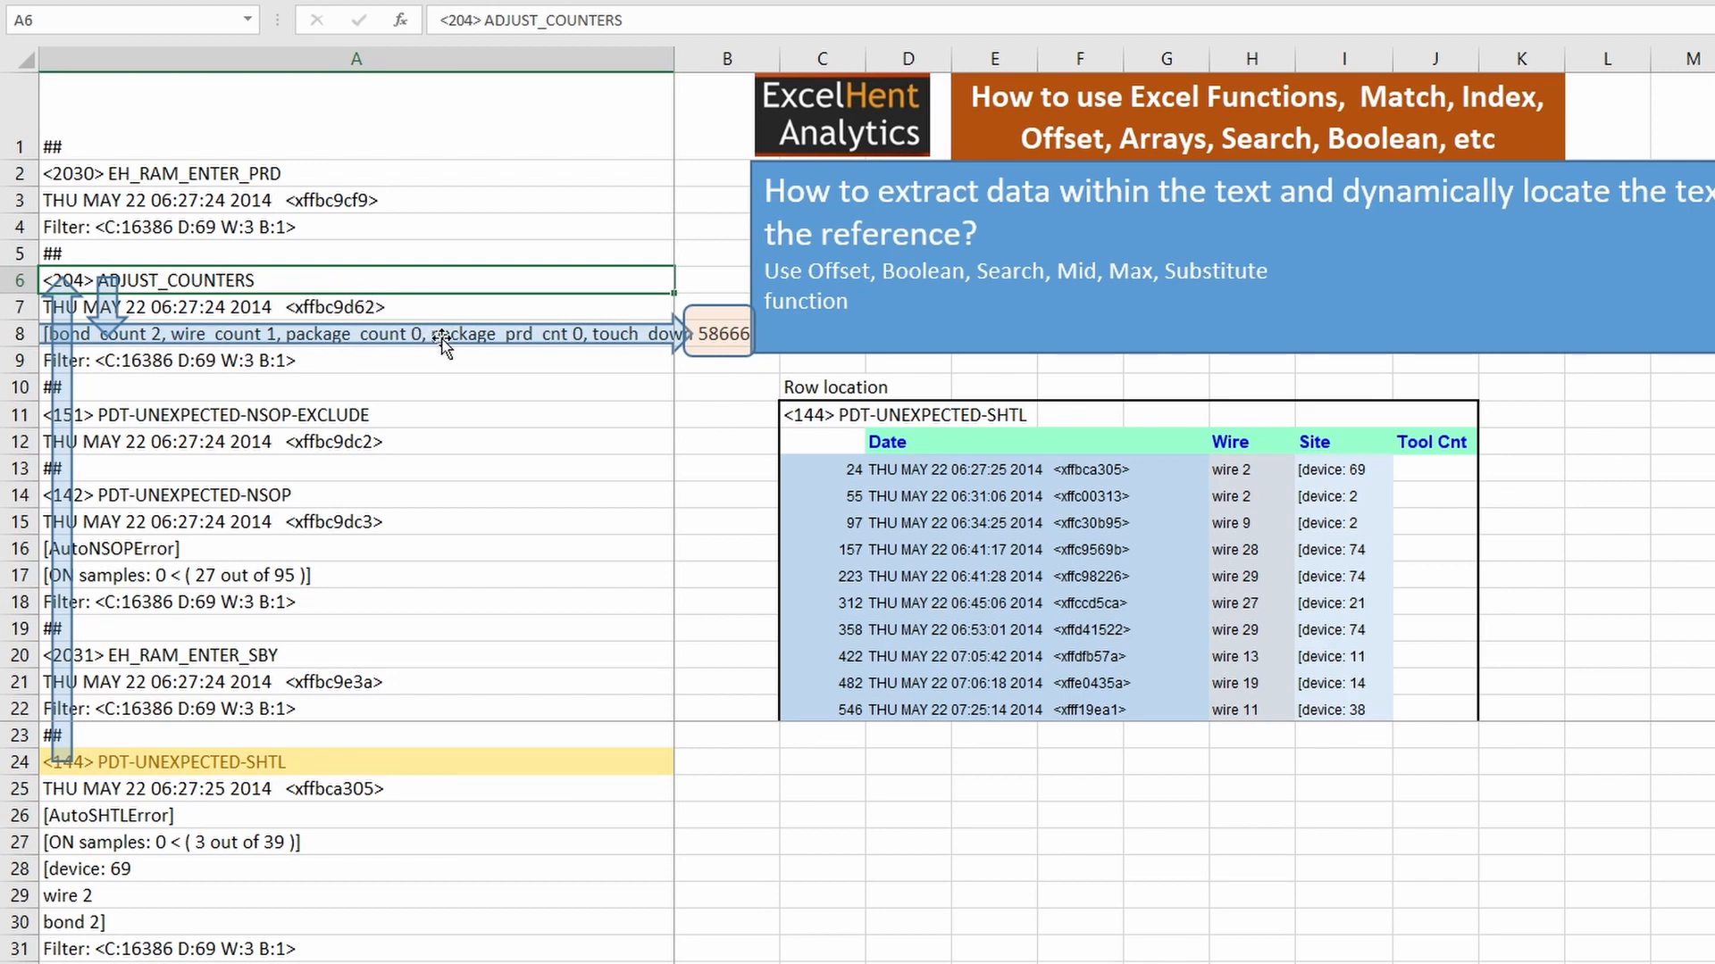
pyautogui.click(625, 361)
pyautogui.press('Up')
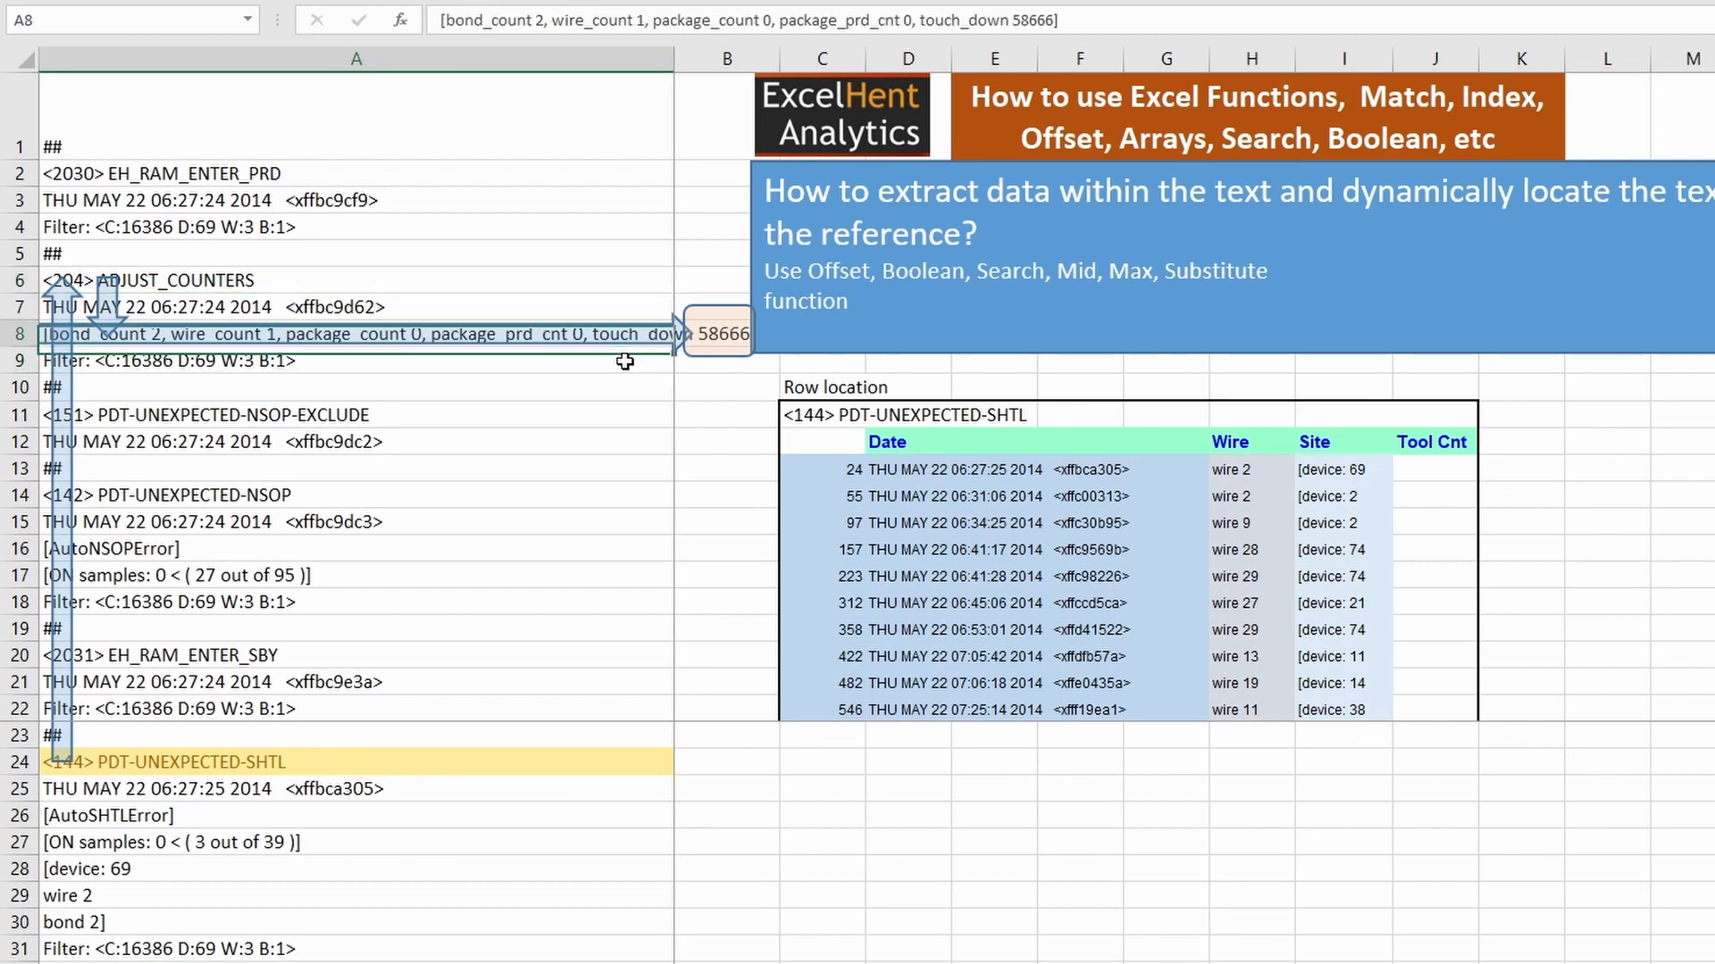
pyautogui.click(210, 286)
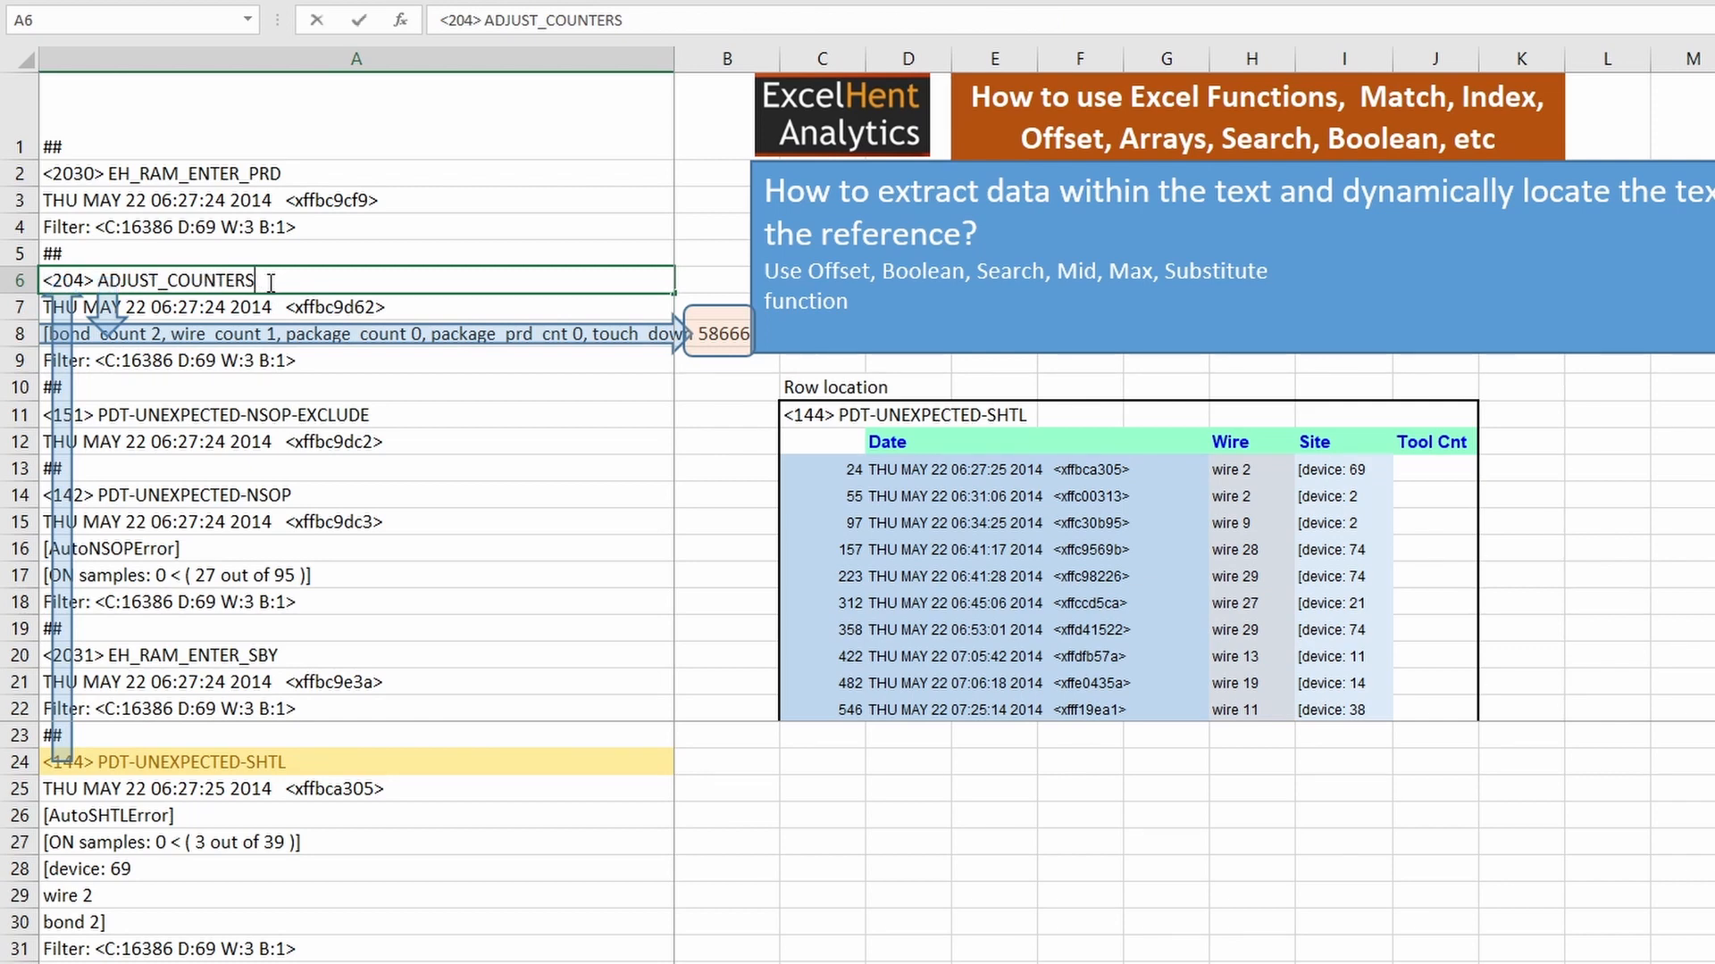
pyautogui.press('Escape')
pyautogui.click(142, 766)
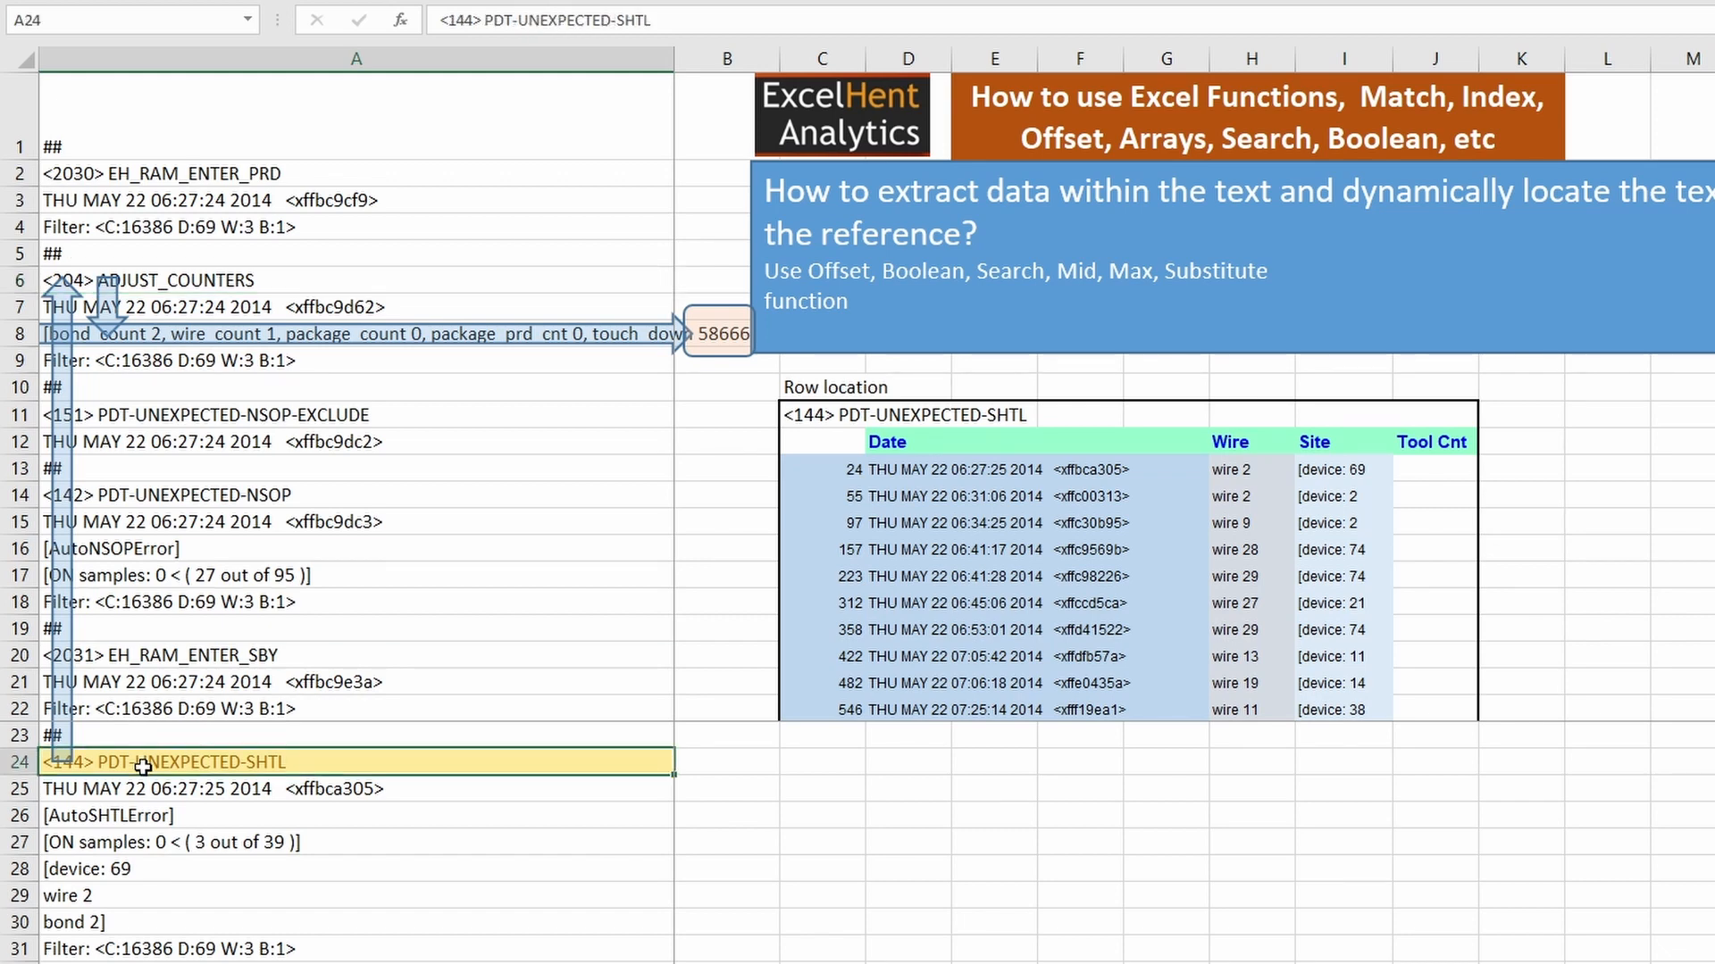
pyautogui.moveTo(143, 766); pyautogui.dragTo(166, 284)
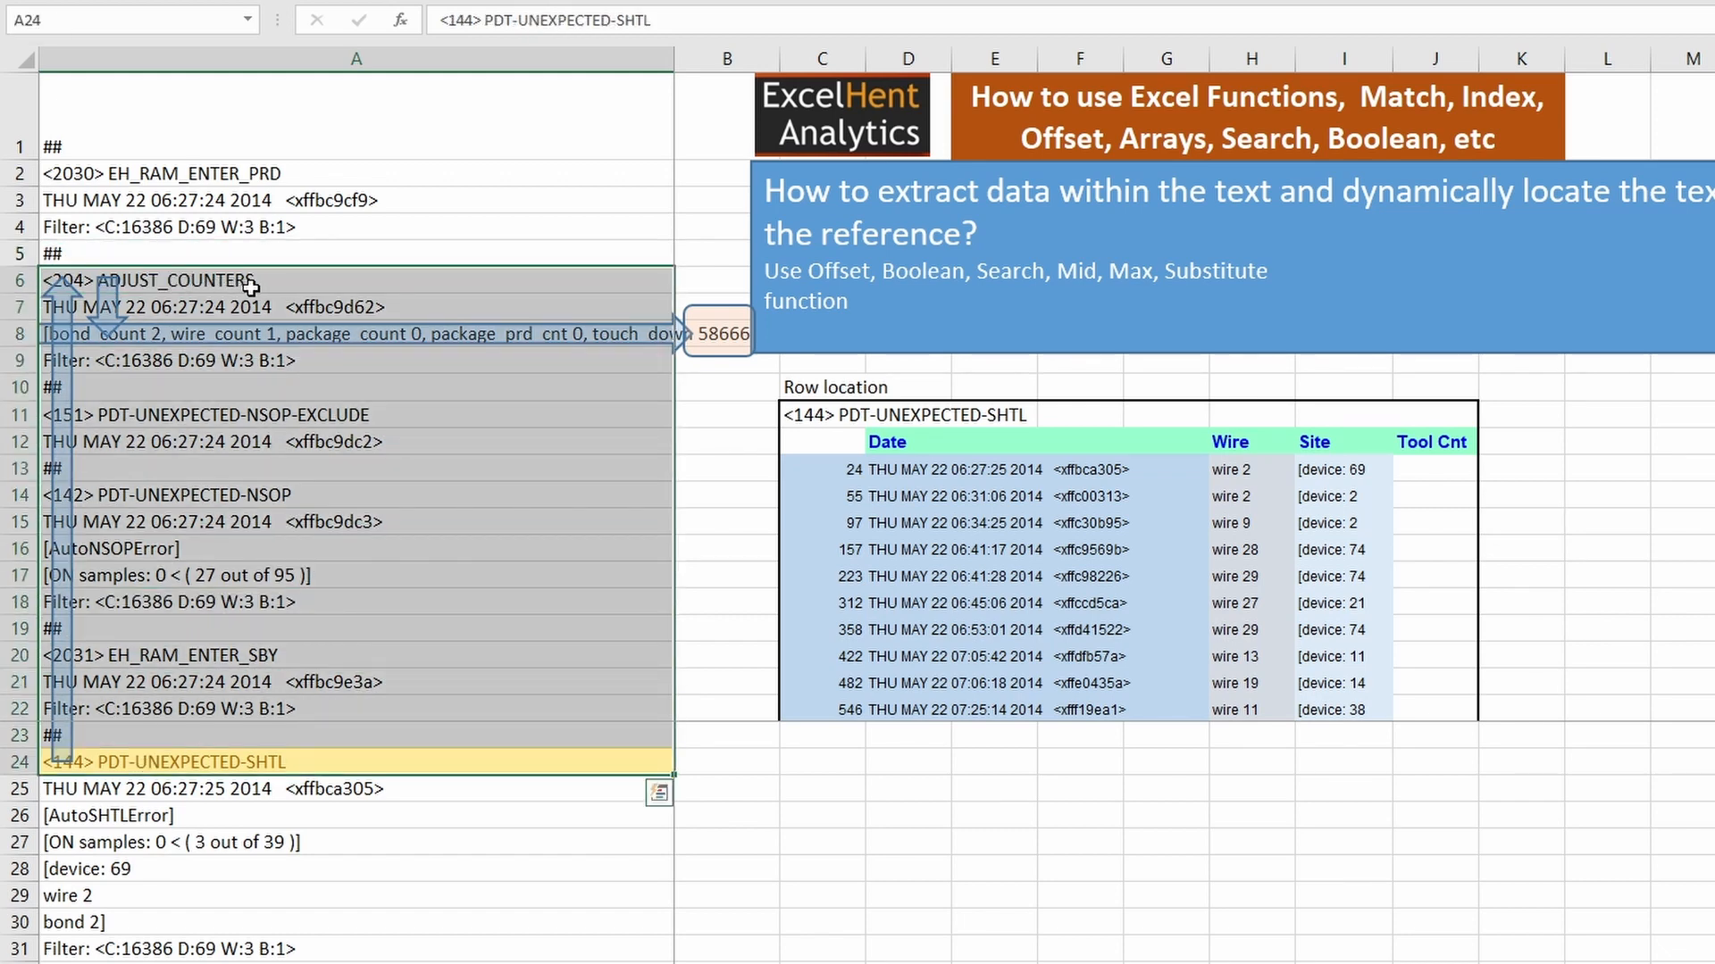
pyautogui.click(261, 281)
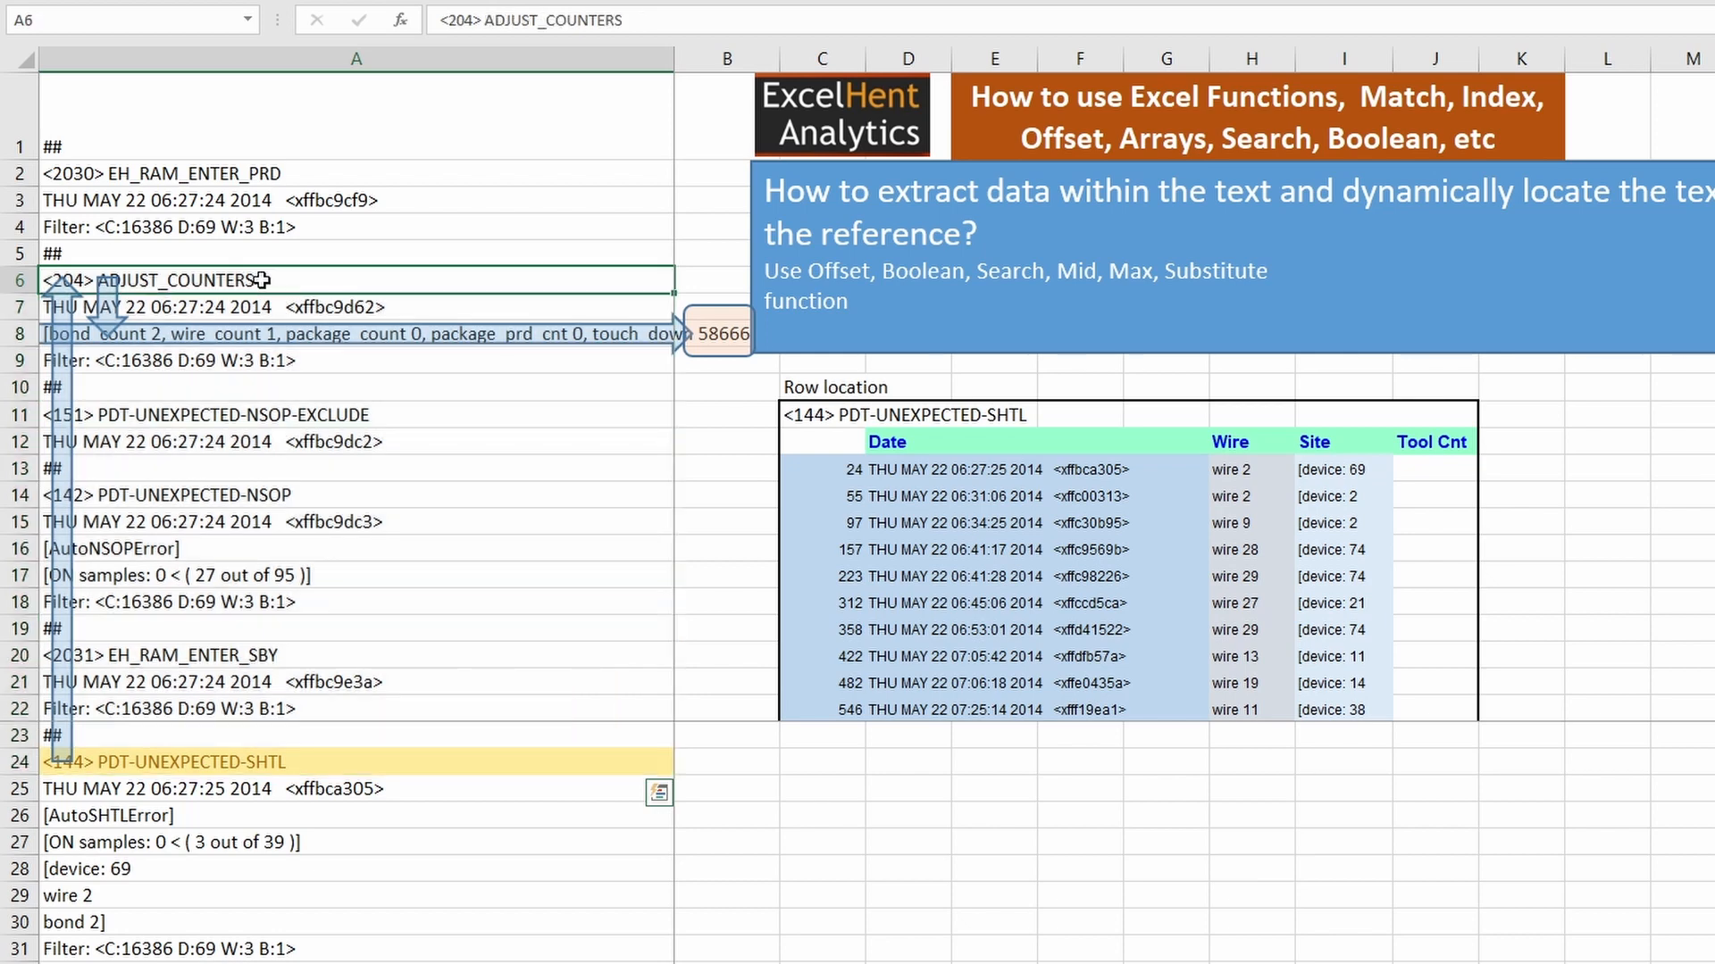
# - Examine the touch_down counter text in A8 and the backward path from A24 to the ADJUST_COUNTERS entry in A6
pyautogui.click(117, 313)
pyautogui.moveTo(181, 313); pyautogui.dragTo(194, 329)
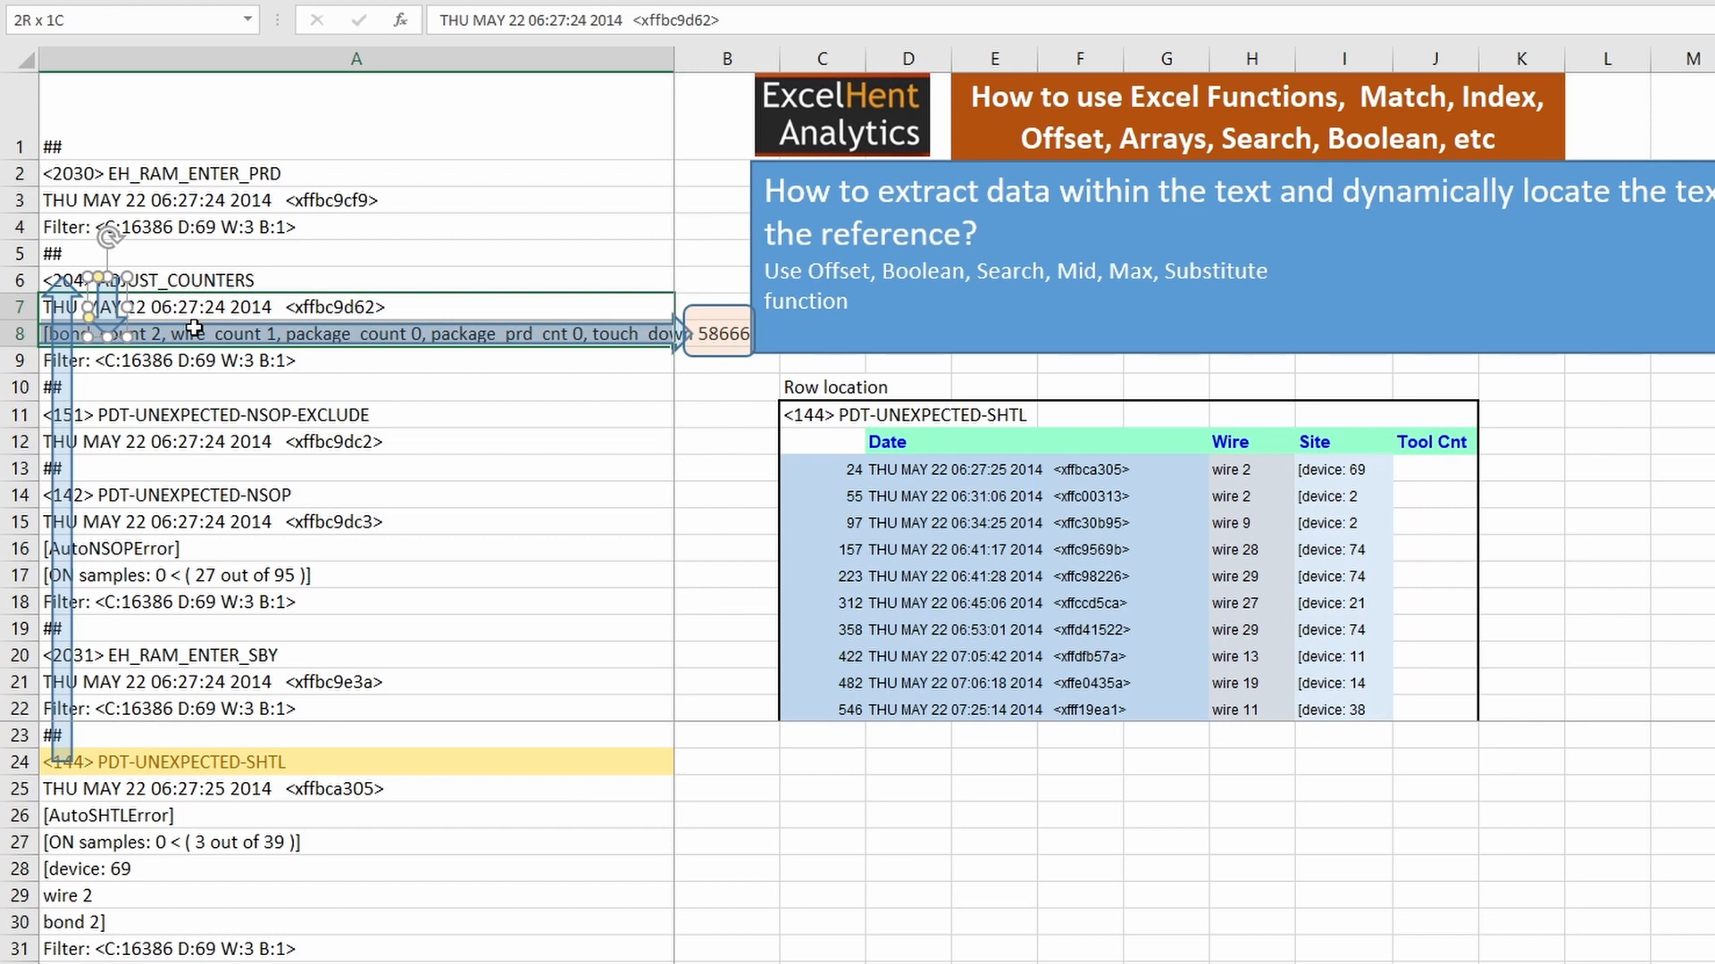
pyautogui.click(578, 361)
pyautogui.press('Up')
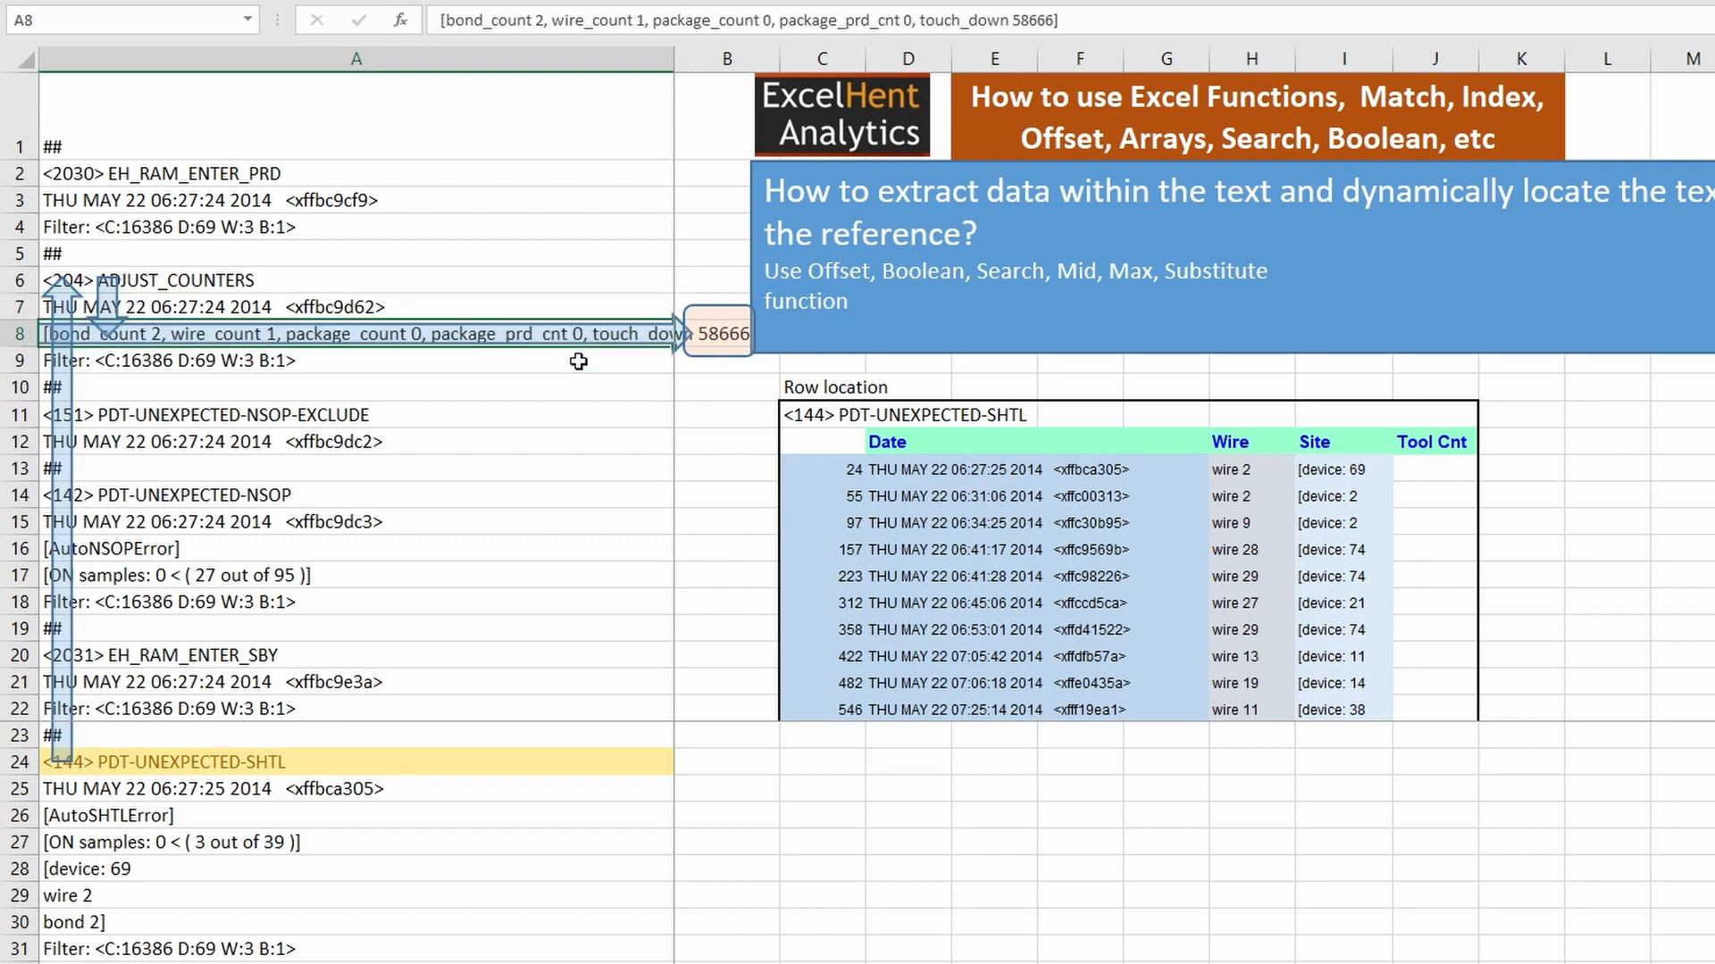
pyautogui.press('F2')
pyautogui.moveTo(211, 360); pyautogui.dragTo(38, 339)
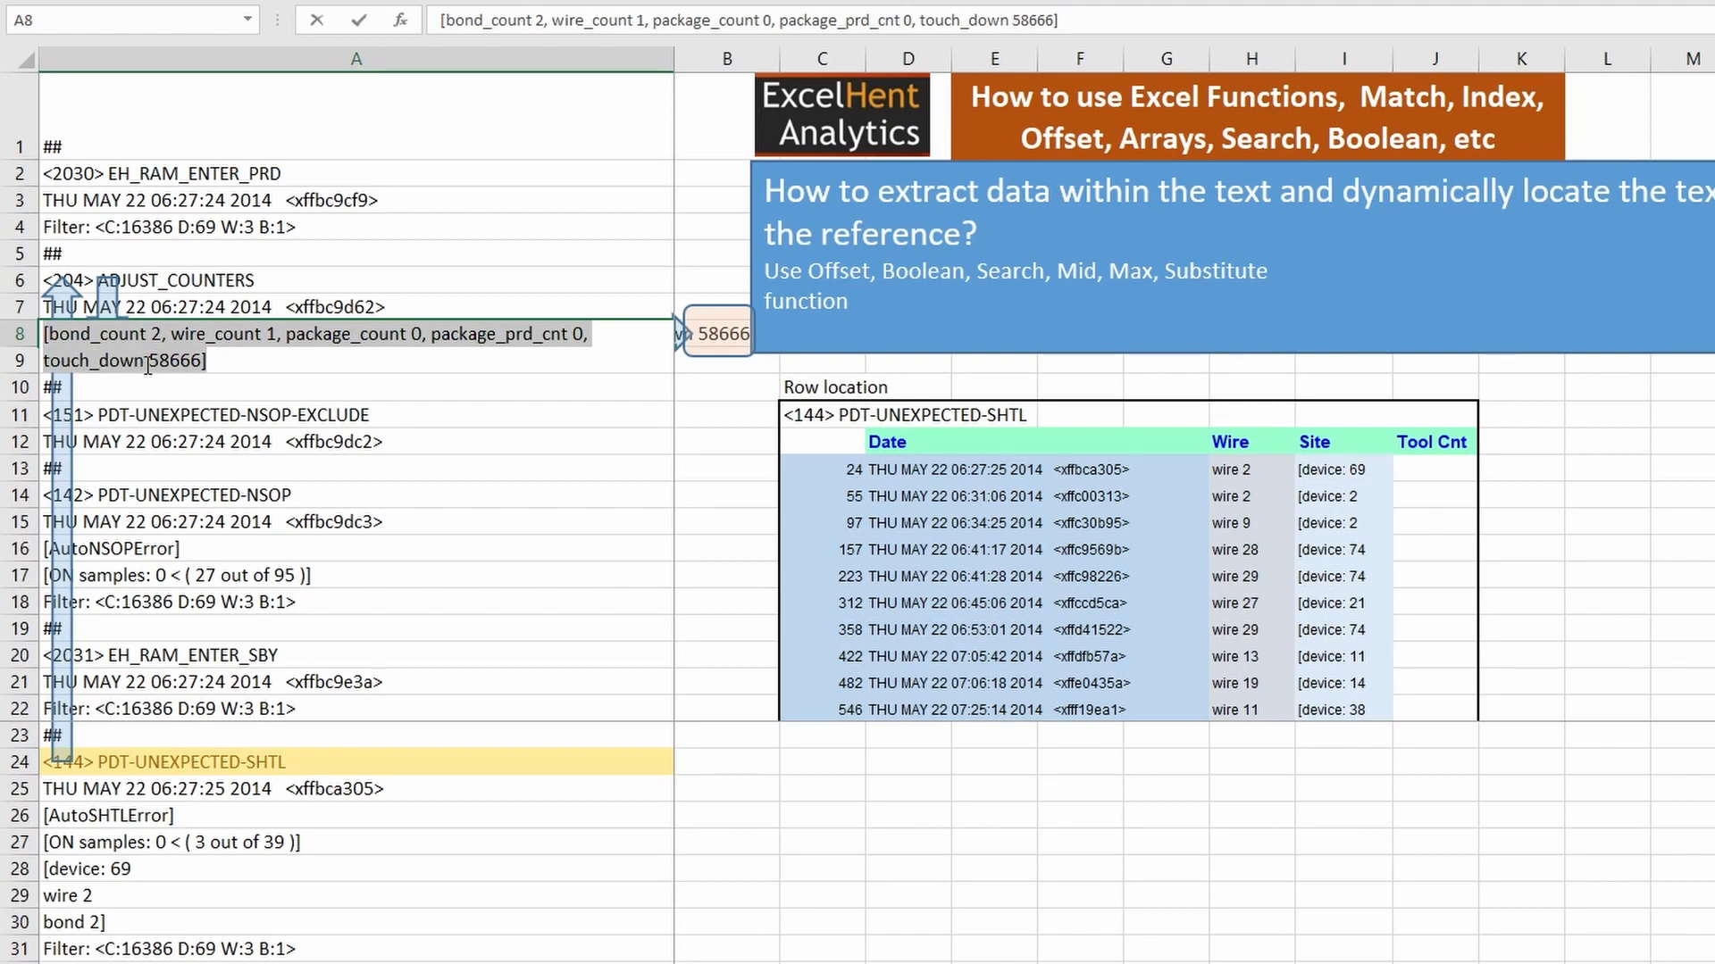
pyautogui.moveTo(147, 363); pyautogui.dragTo(43, 361)
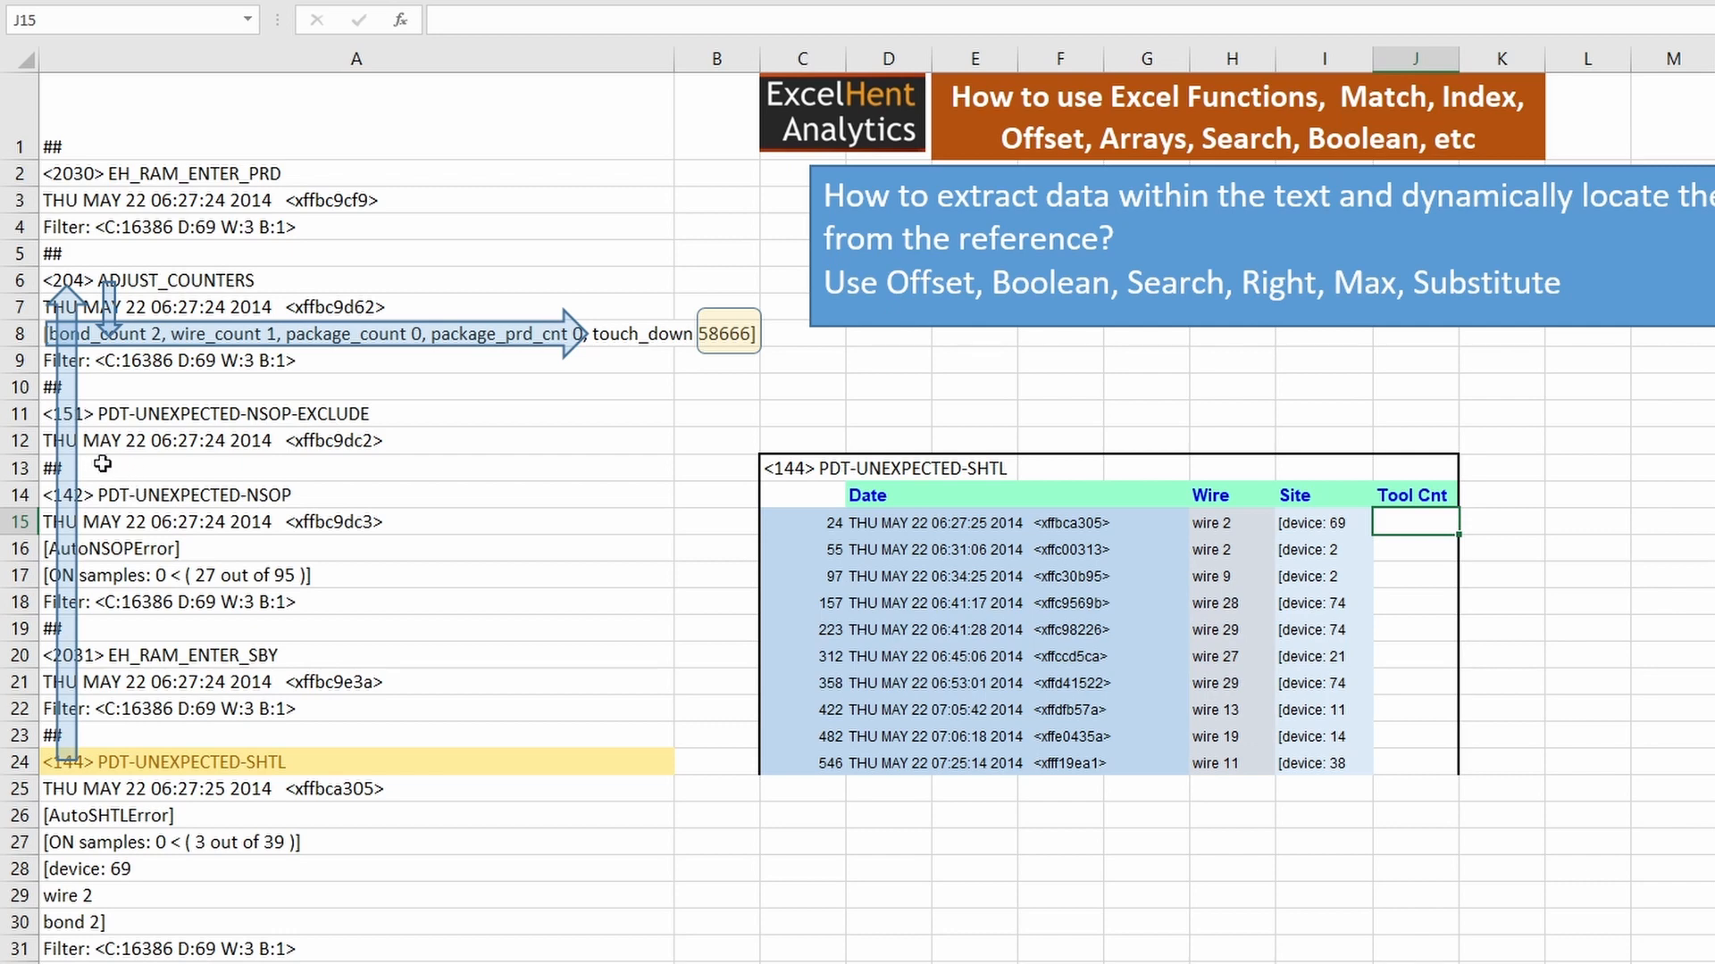
pyautogui.click(69, 457)
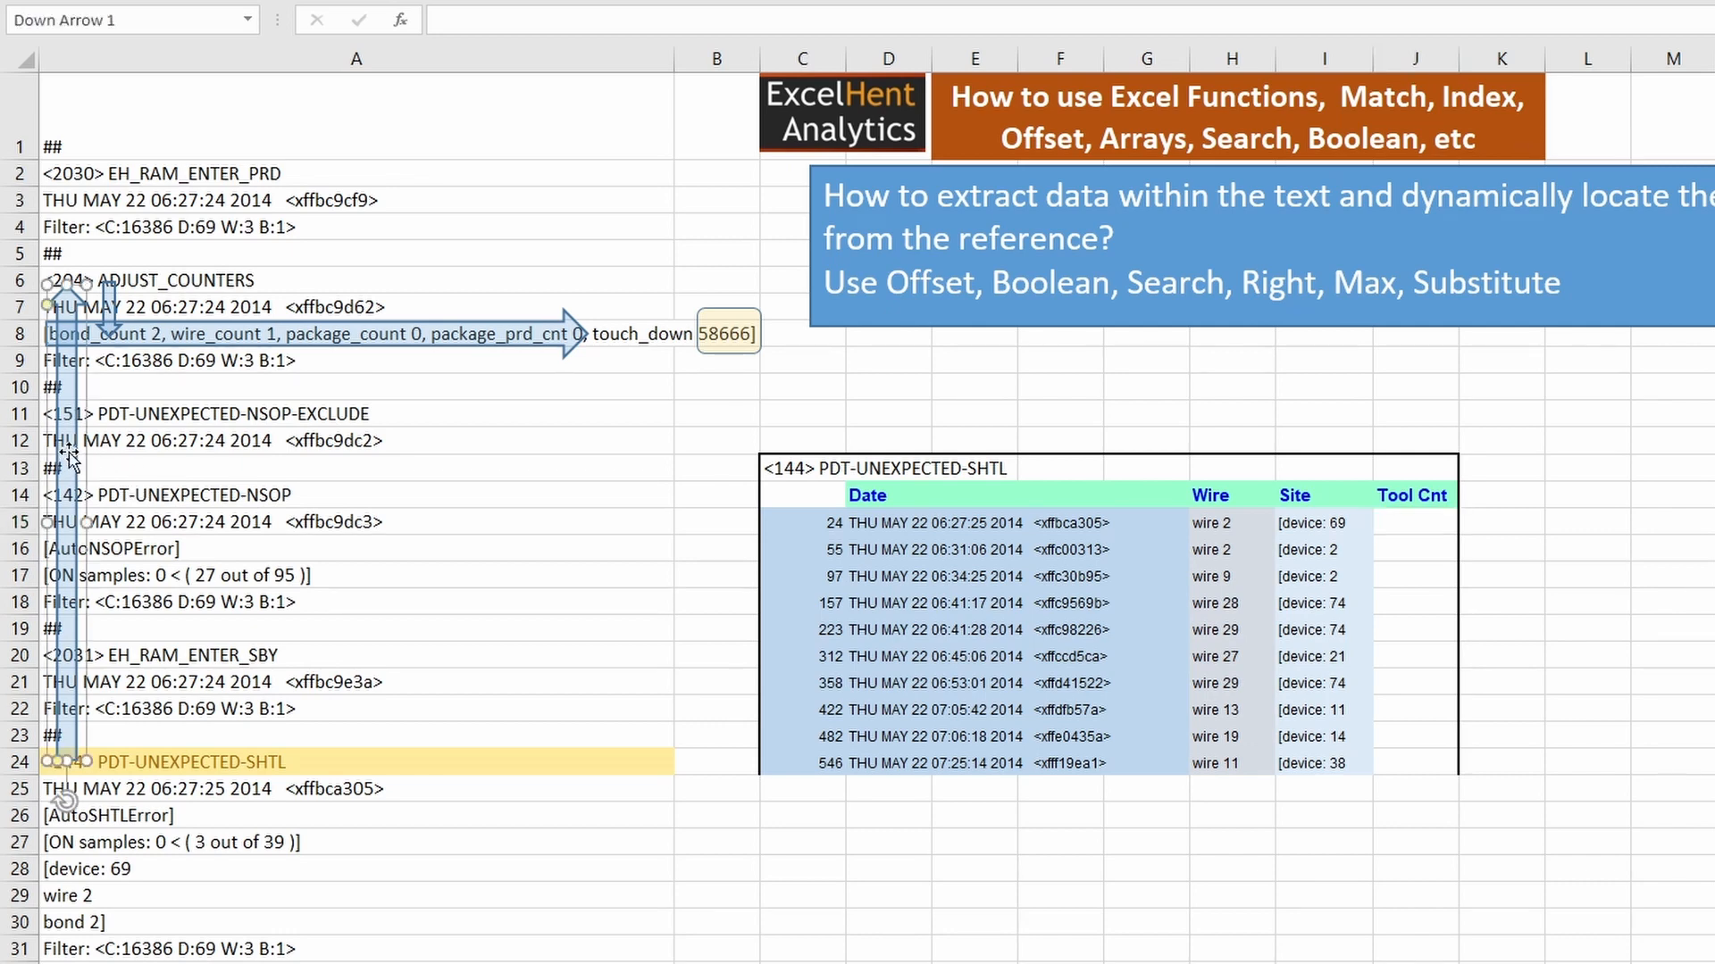
pyautogui.click(225, 282)
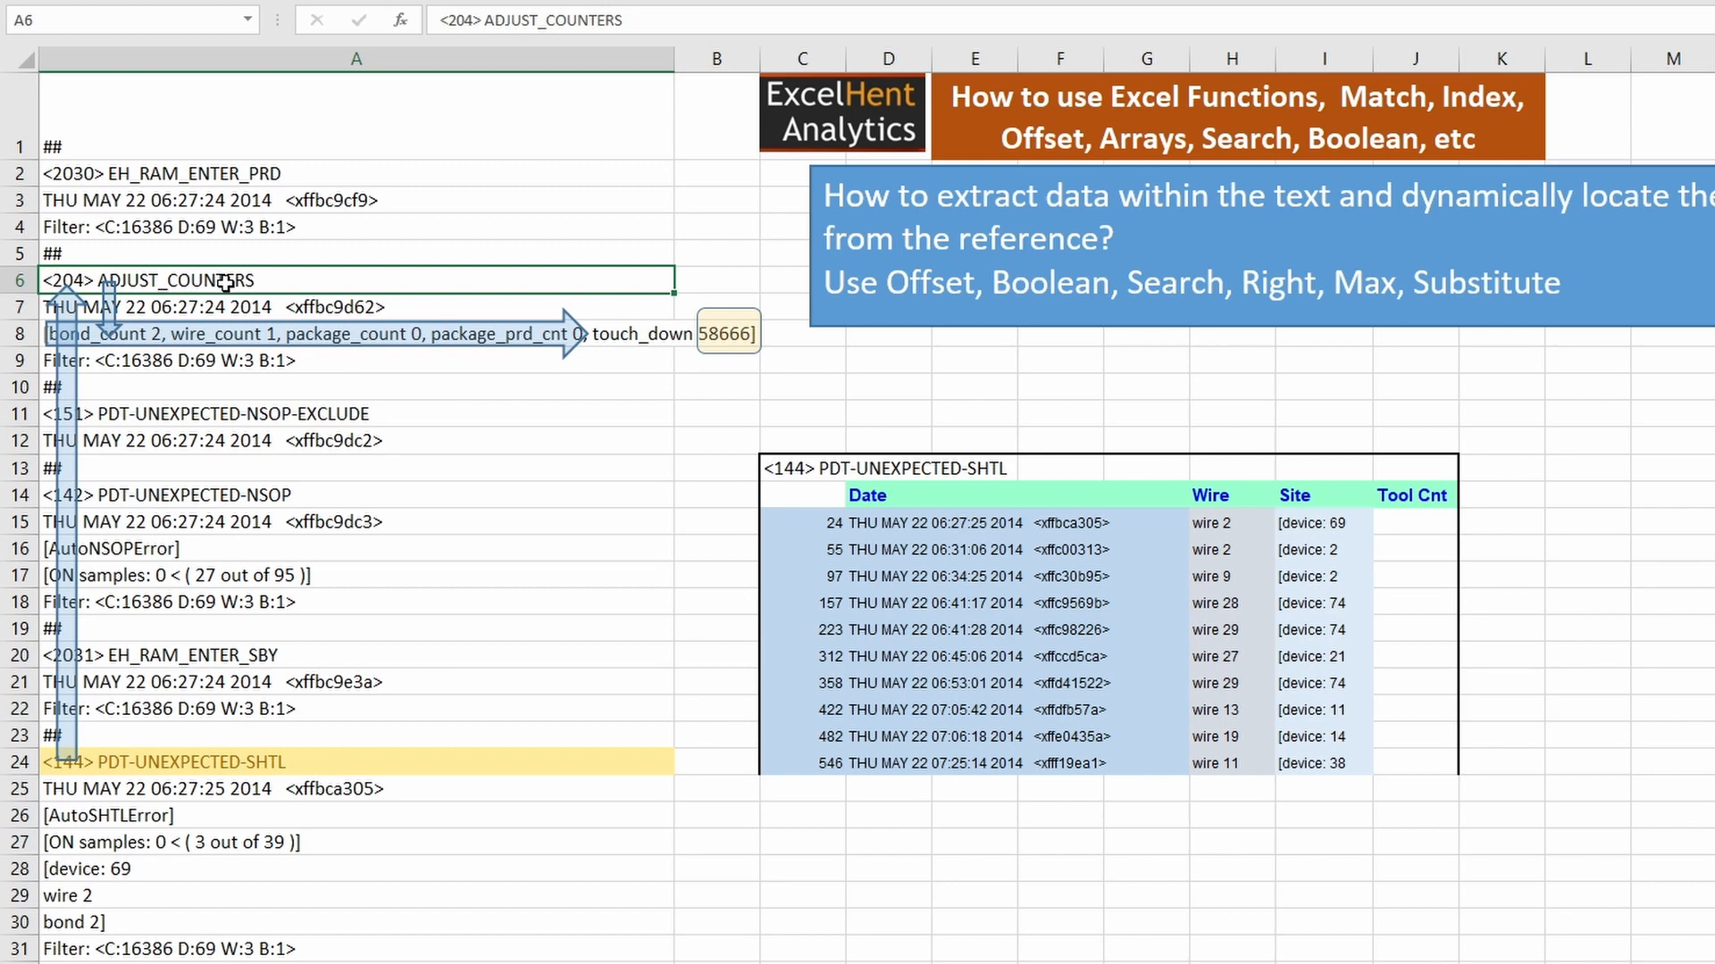
pyautogui.doubleClick(307, 282)
pyautogui.click(208, 768)
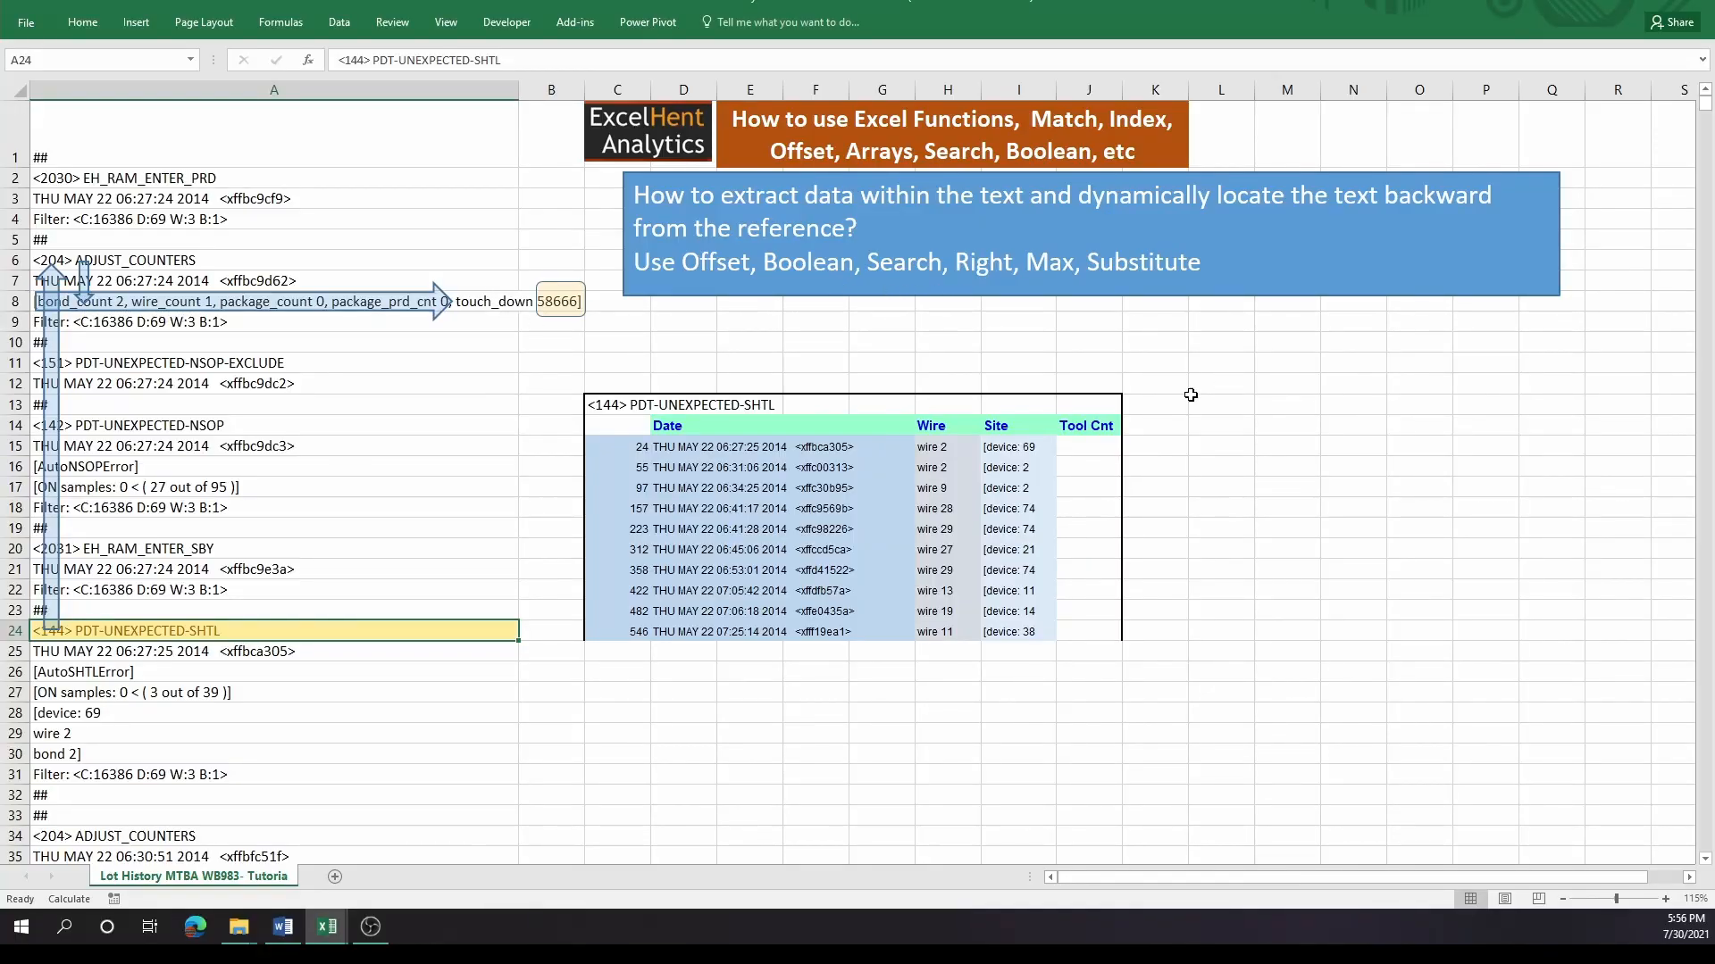
# - Start an OFFSET formula in the first Tool Cnt cell, J15
pyautogui.click(1089, 447)
pyautogui.write('=off')
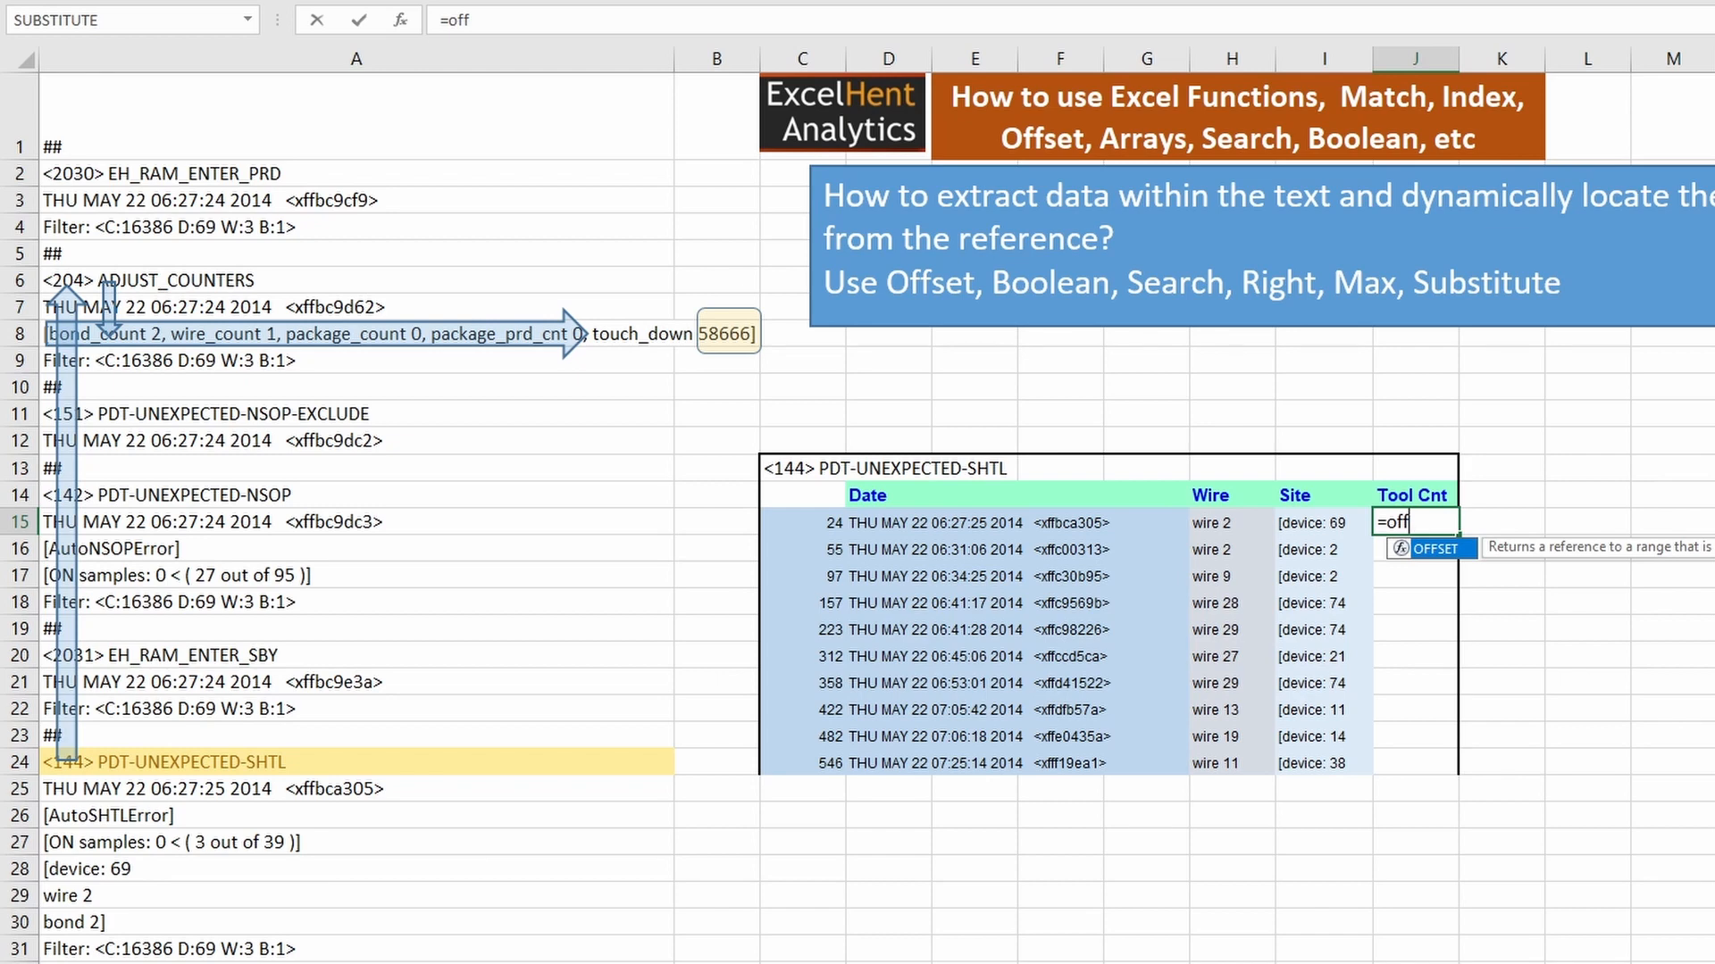
pyautogui.press('Tab')
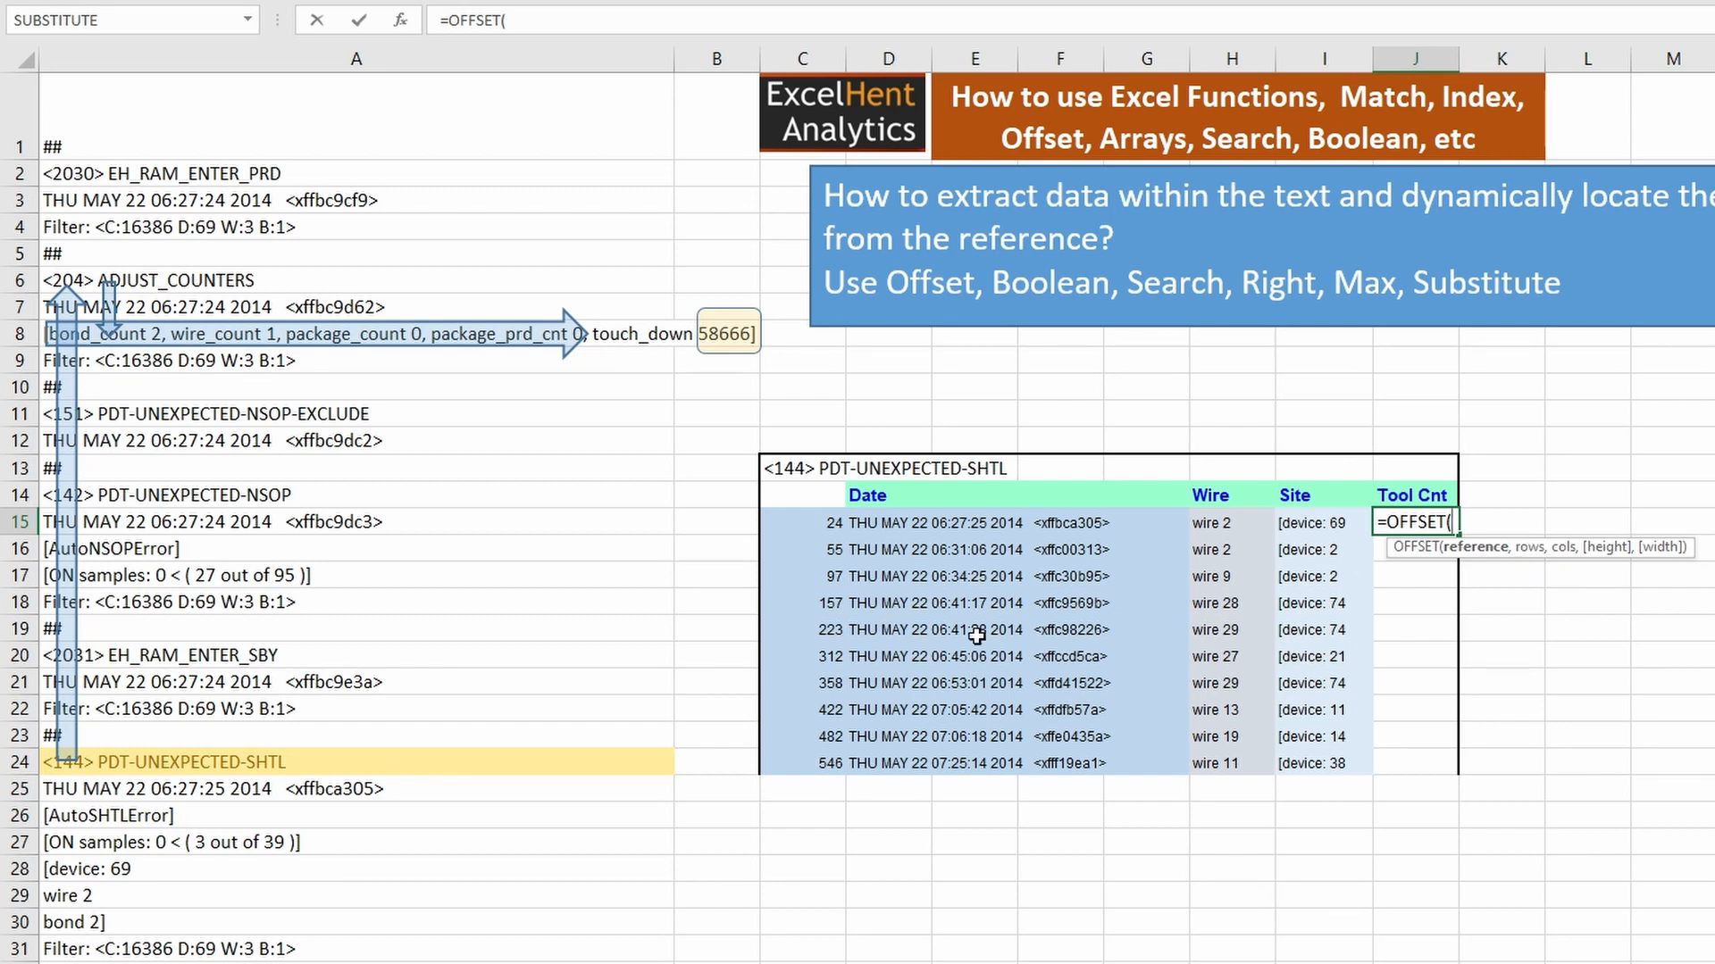
pyautogui.moveTo(308, 770); pyautogui.dragTo(433, 275)
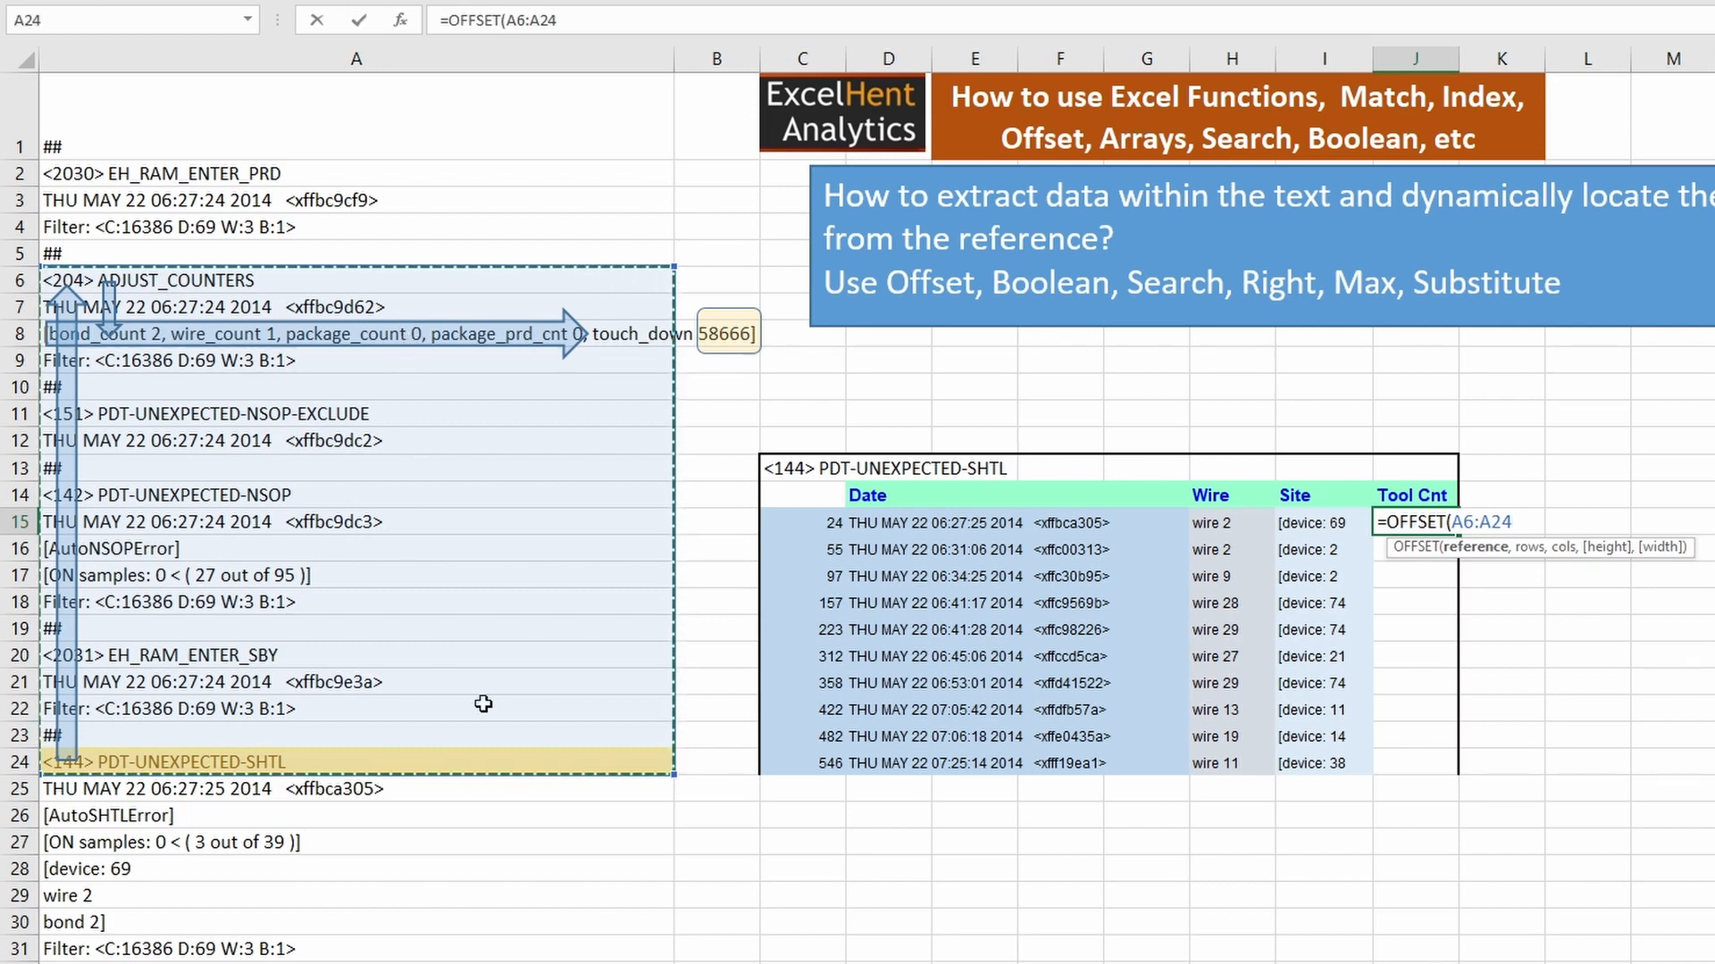
pyautogui.click(510, 776)
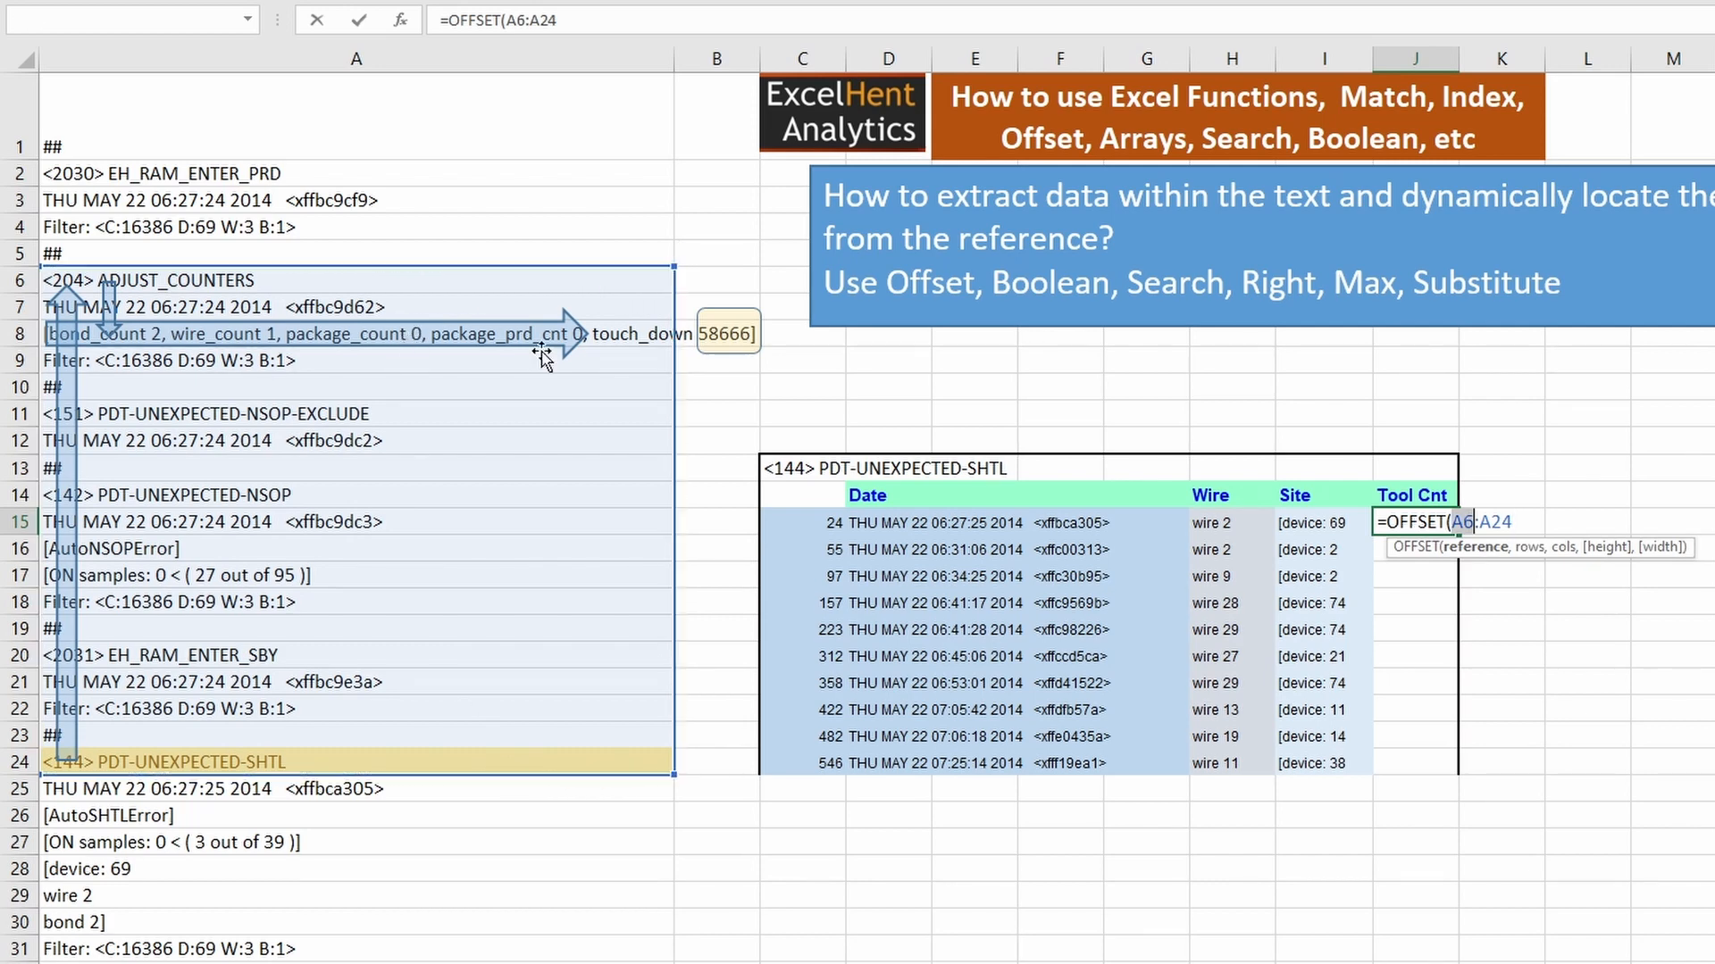
pyautogui.click(222, 286)
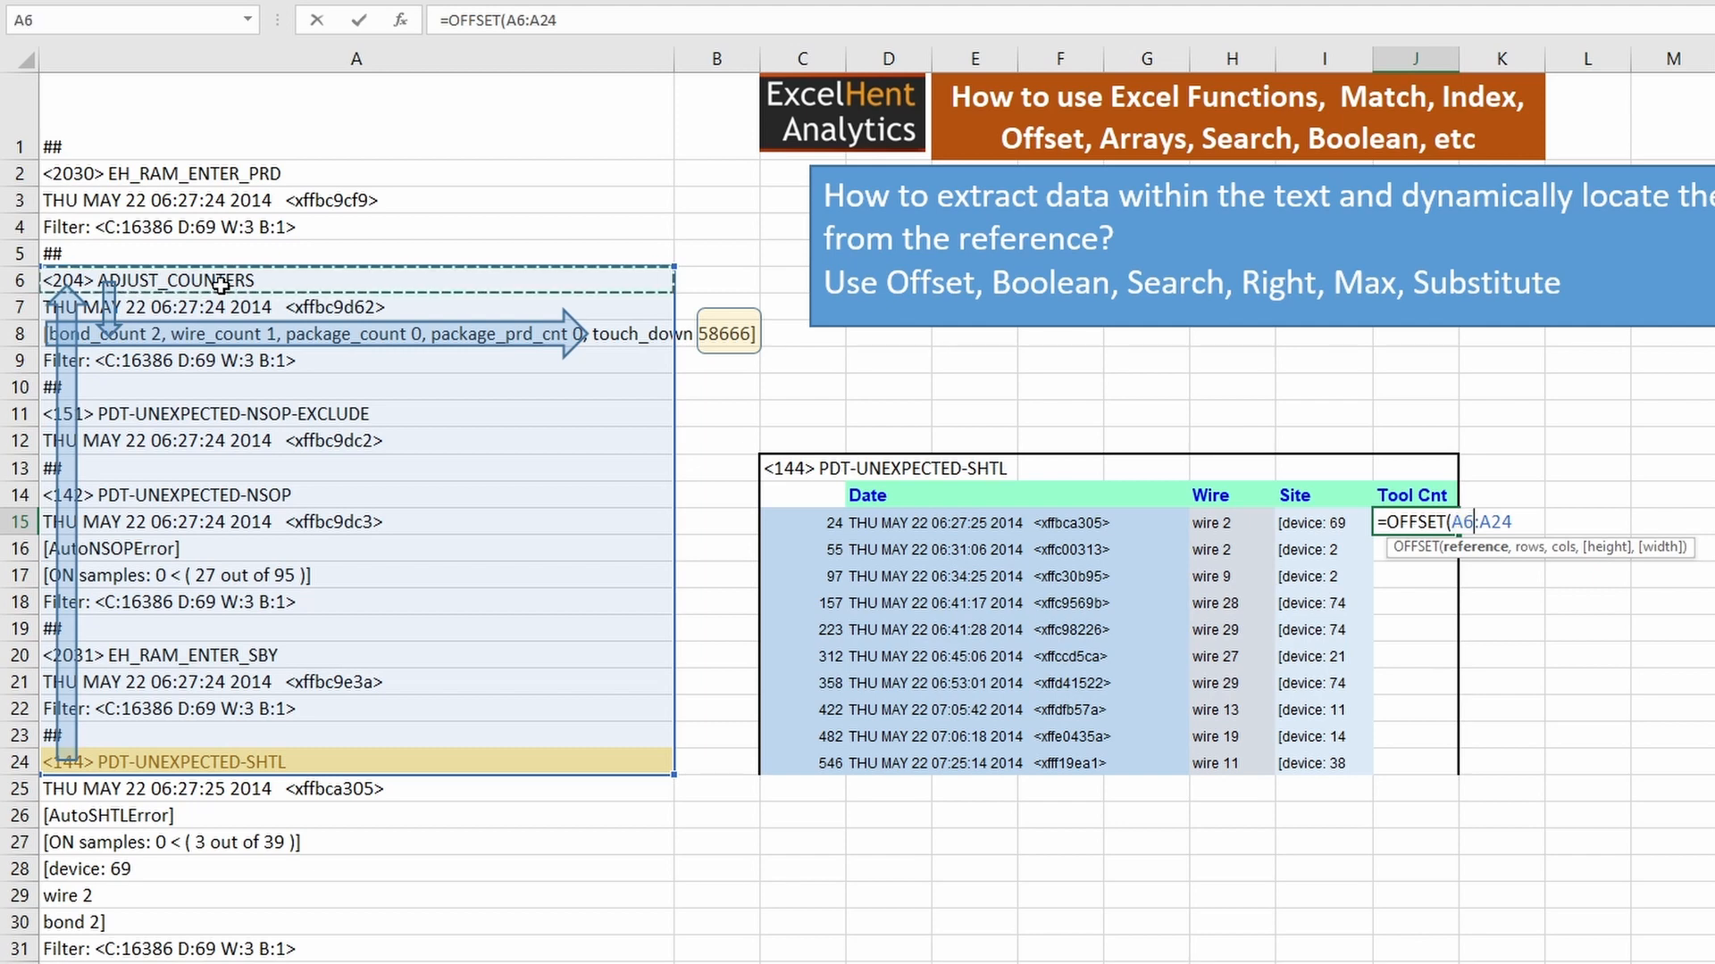
pyautogui.moveTo(1475, 522); pyautogui.dragTo(1512, 522)
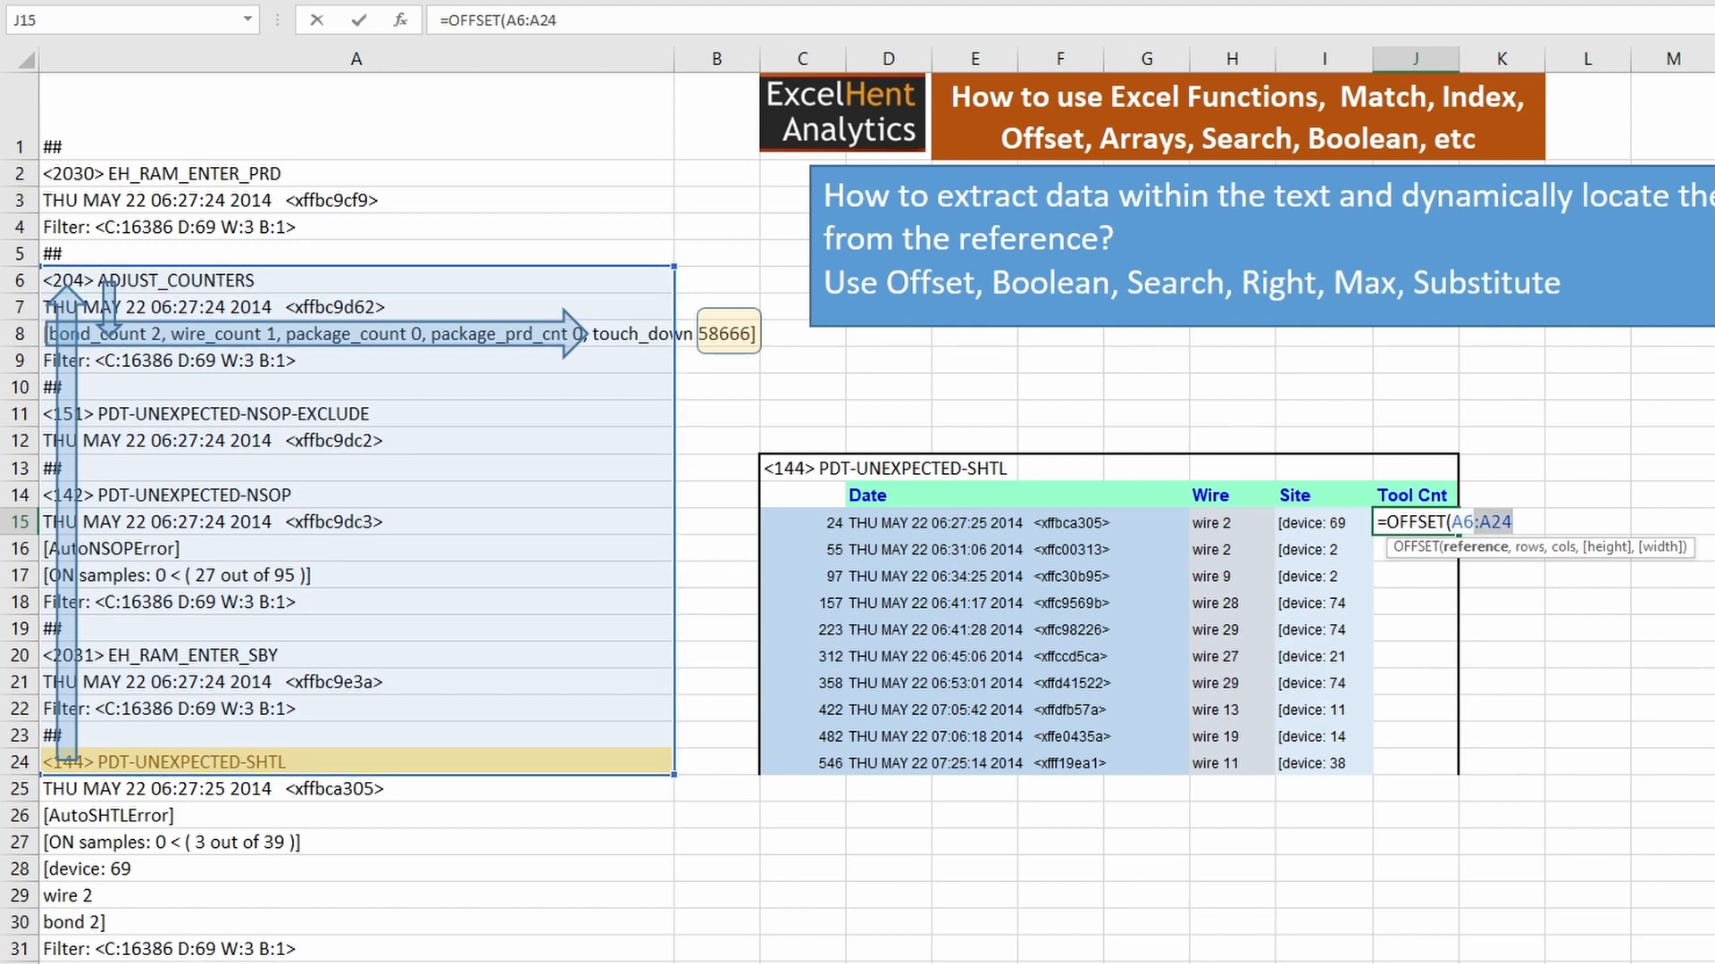
pyautogui.press('BackSpace')
pyautogui.press('BackSpace')
pyautogui.press('BackSpace')
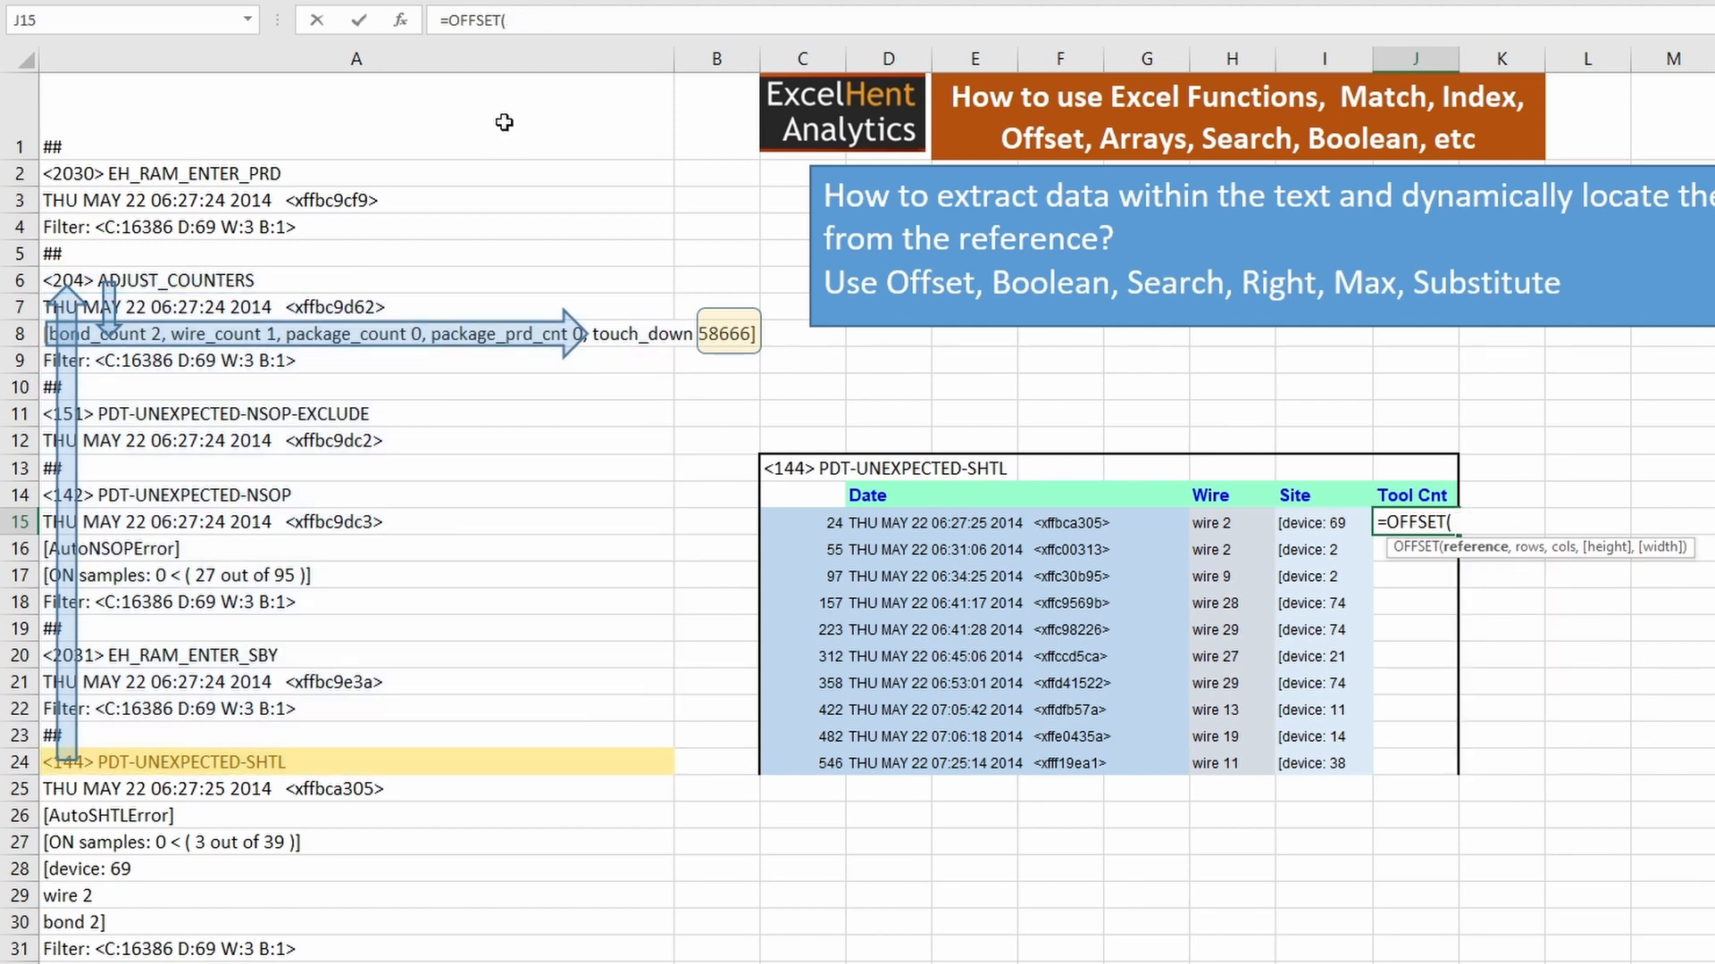
pyautogui.click(484, 122)
pyautogui.press('F4')
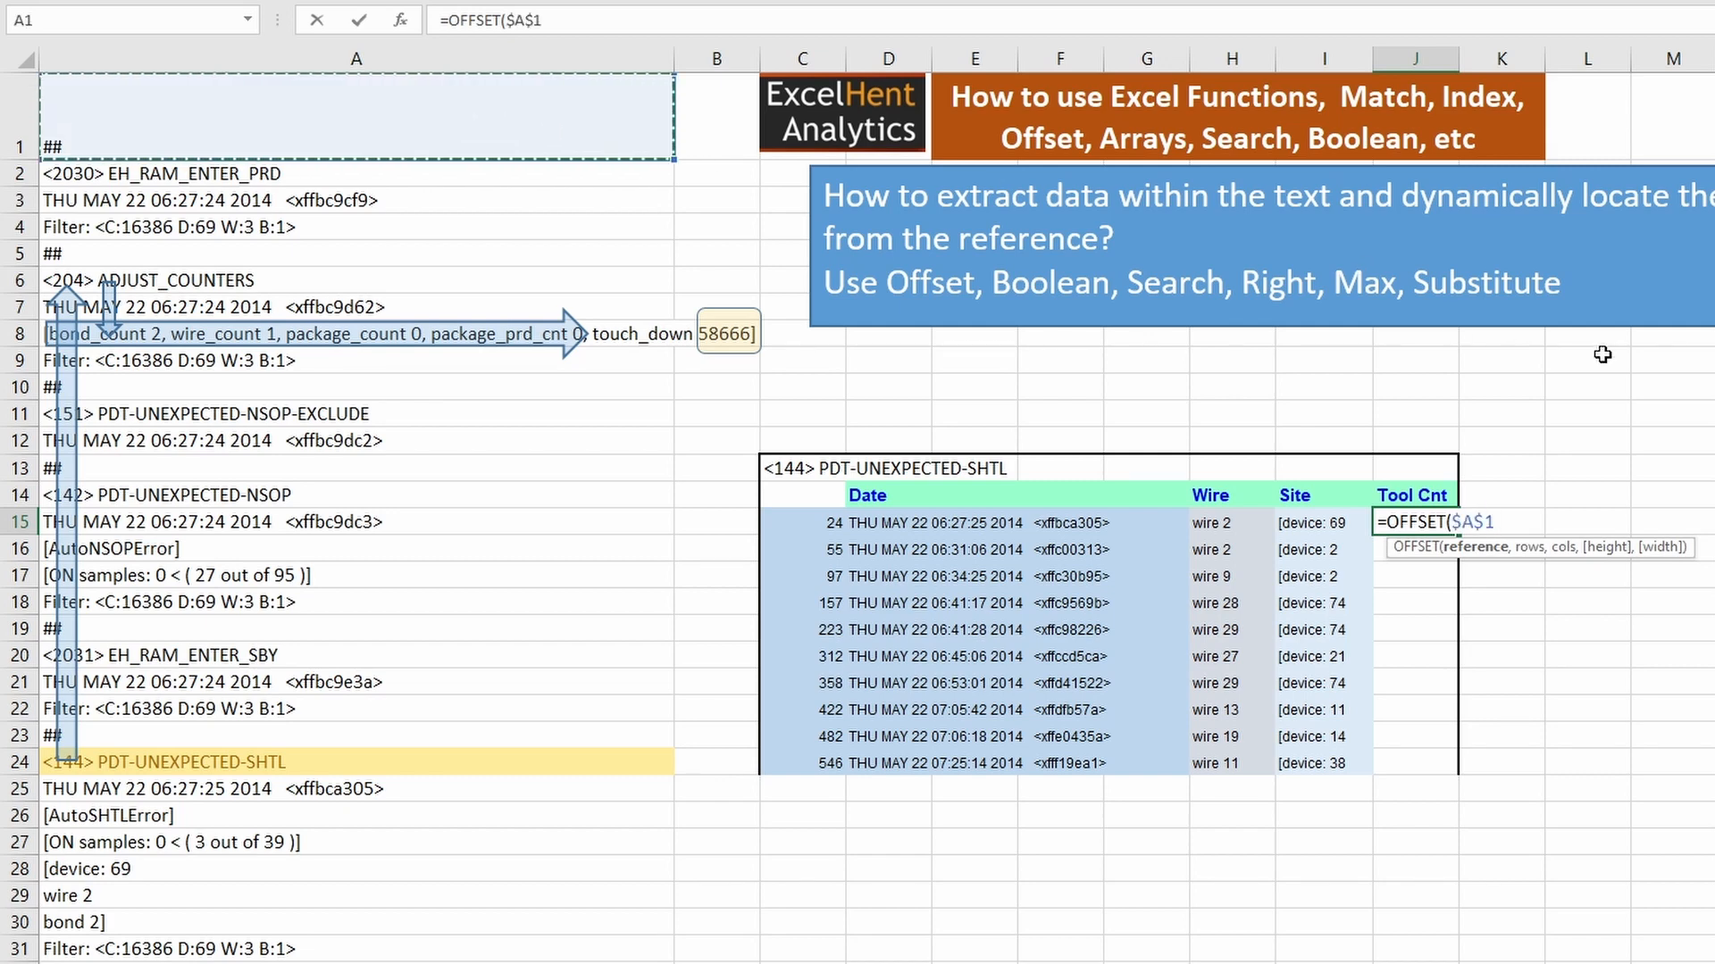
pyautogui.press('BackSpace')
pyautogui.press('BackSpace')
pyautogui.press('BackSpace')
pyautogui.press('BackSpace')
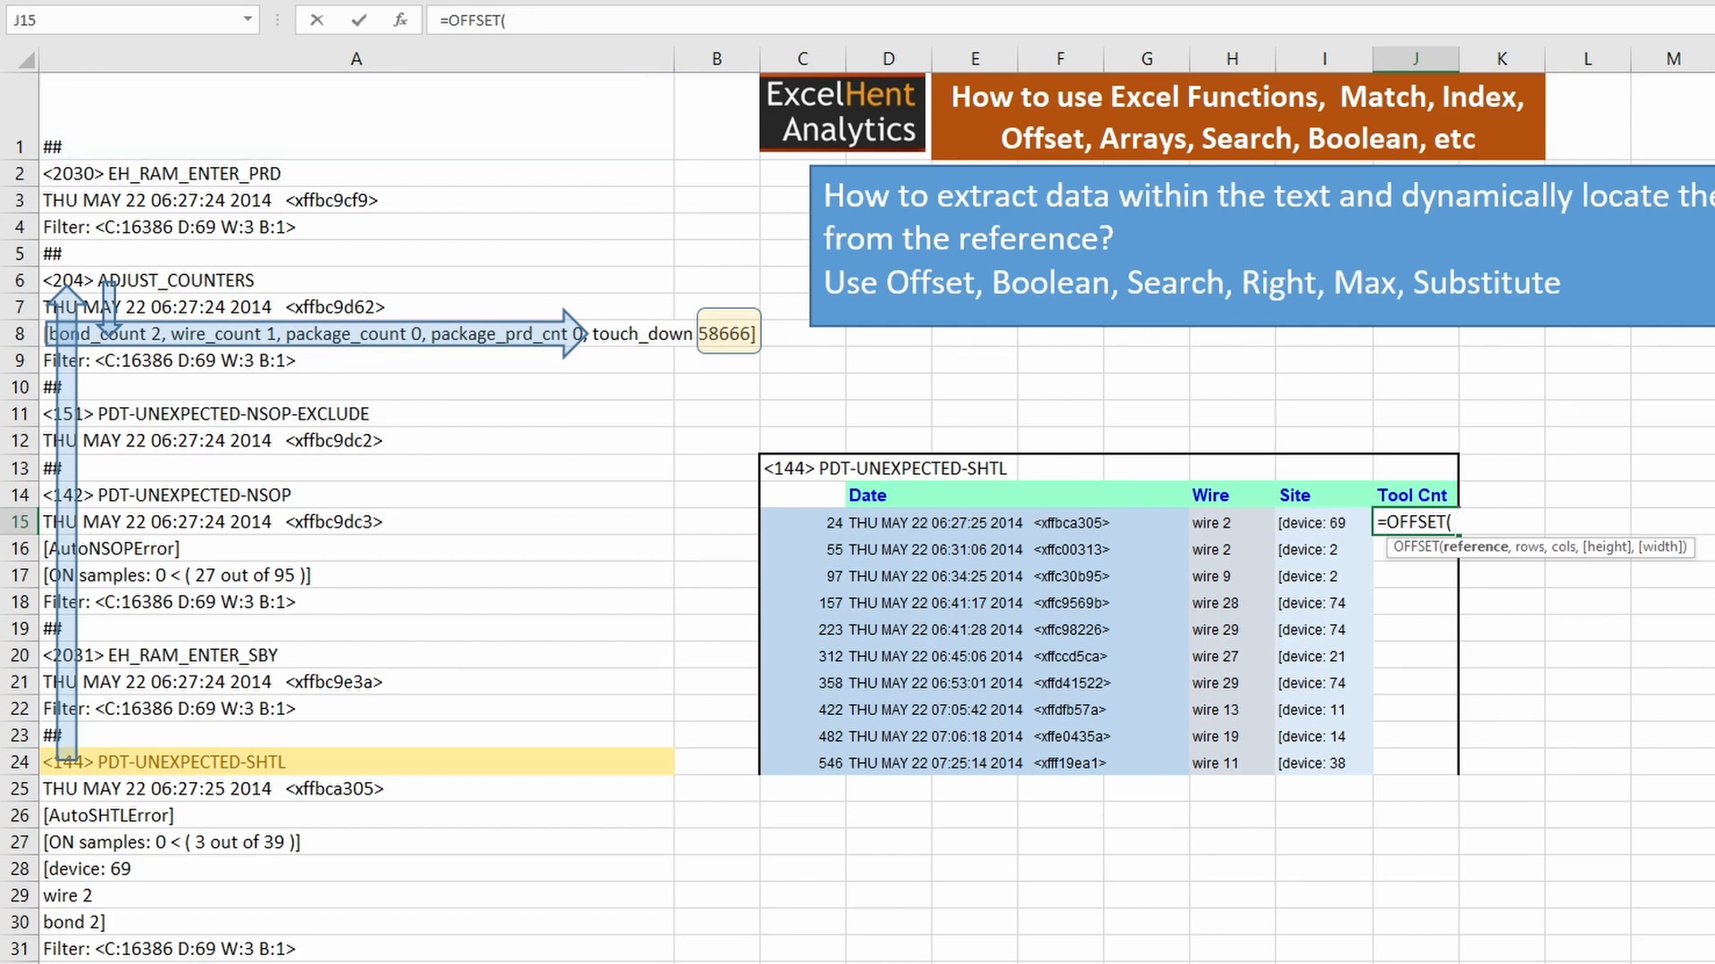
pyautogui.click(422, 60)
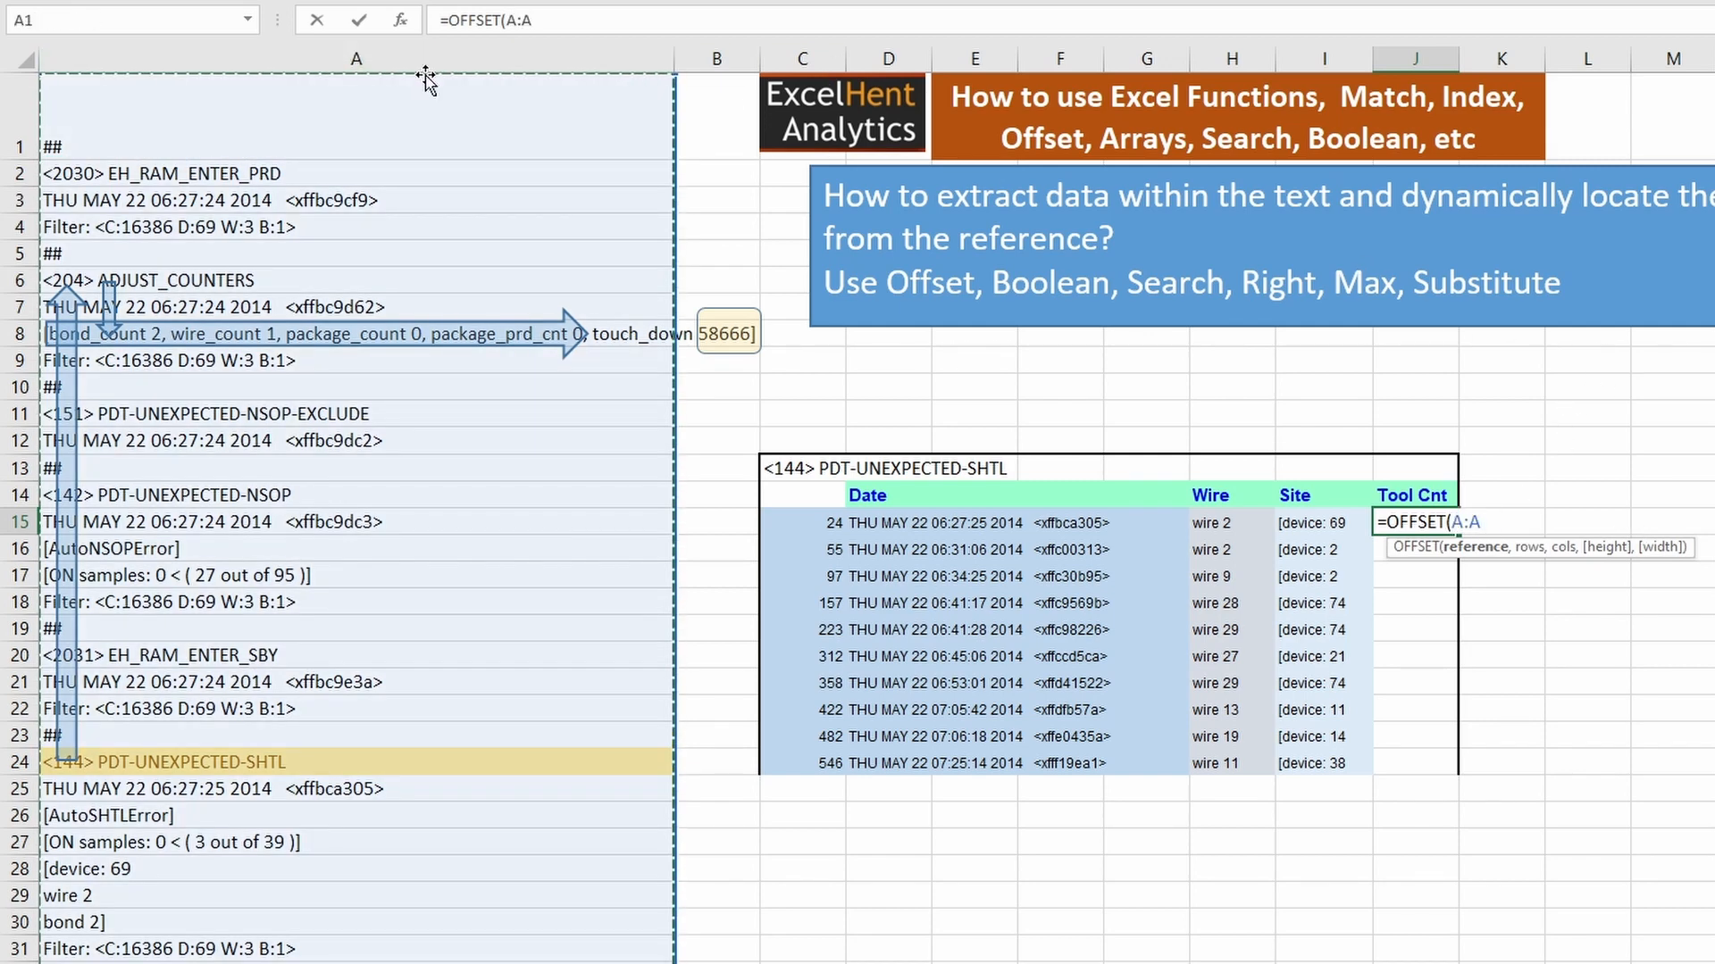
pyautogui.press('BackSpace')
pyautogui.press('BackSpace')
pyautogui.press('BackSpace')
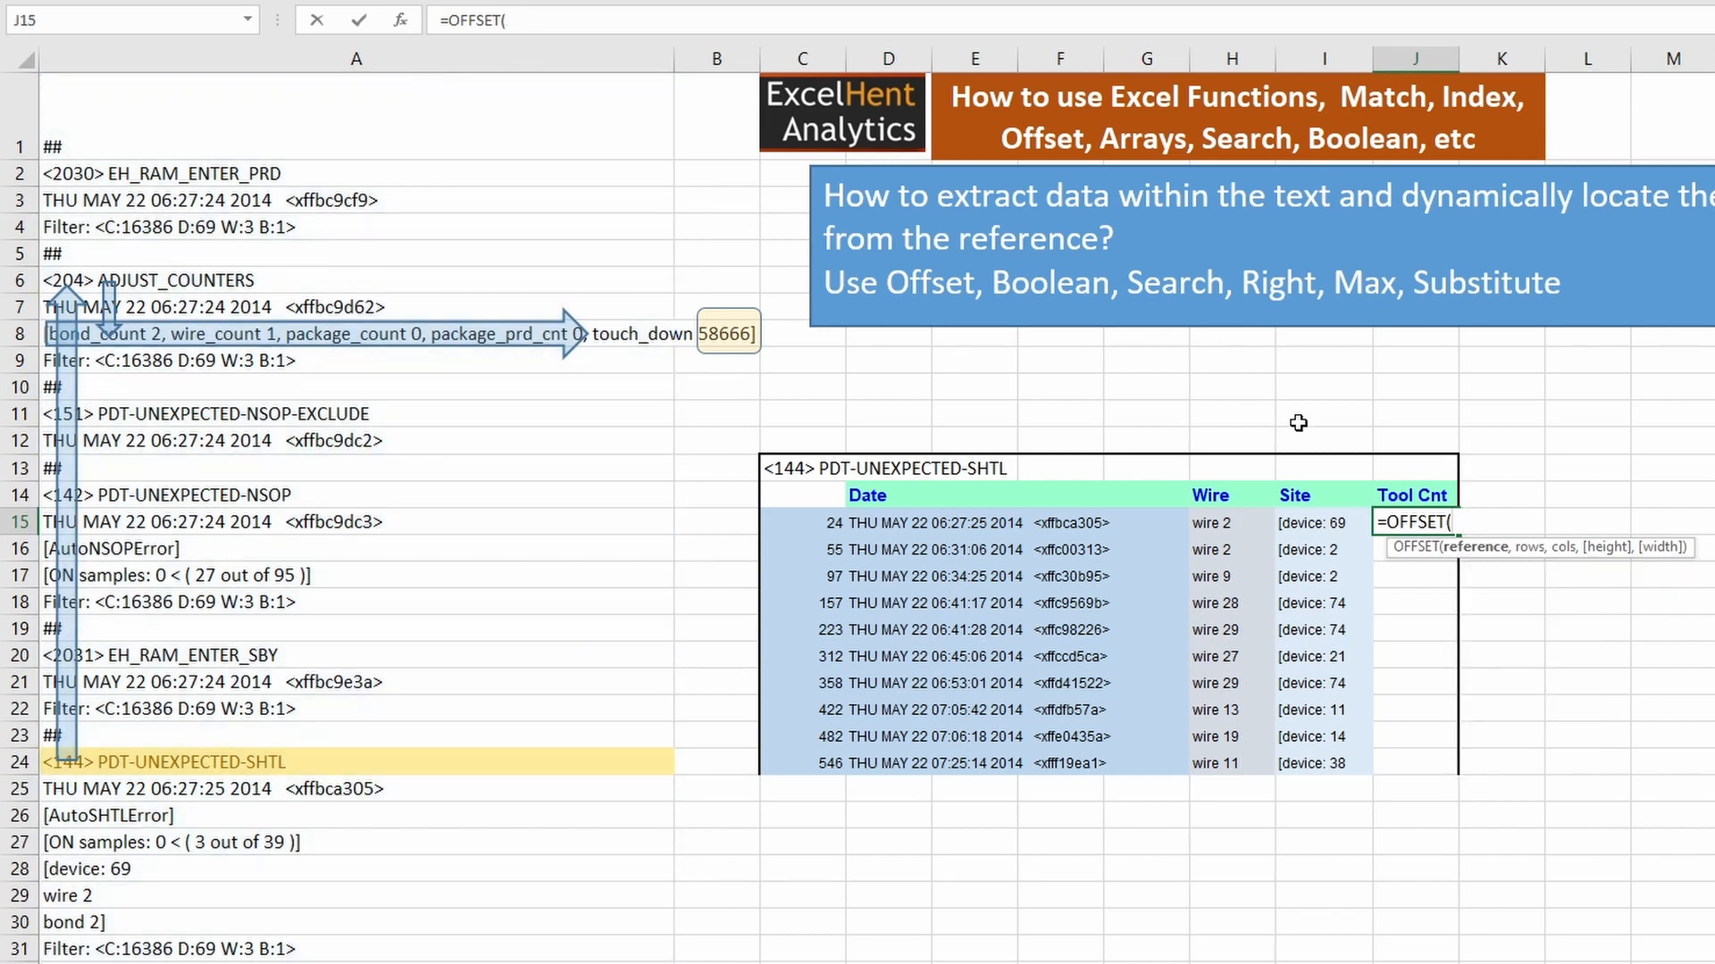
# - Set the OFFSET reference in J15 to the absolute cell $A$1 and its rows argument to C15
pyautogui.click(352, 130)
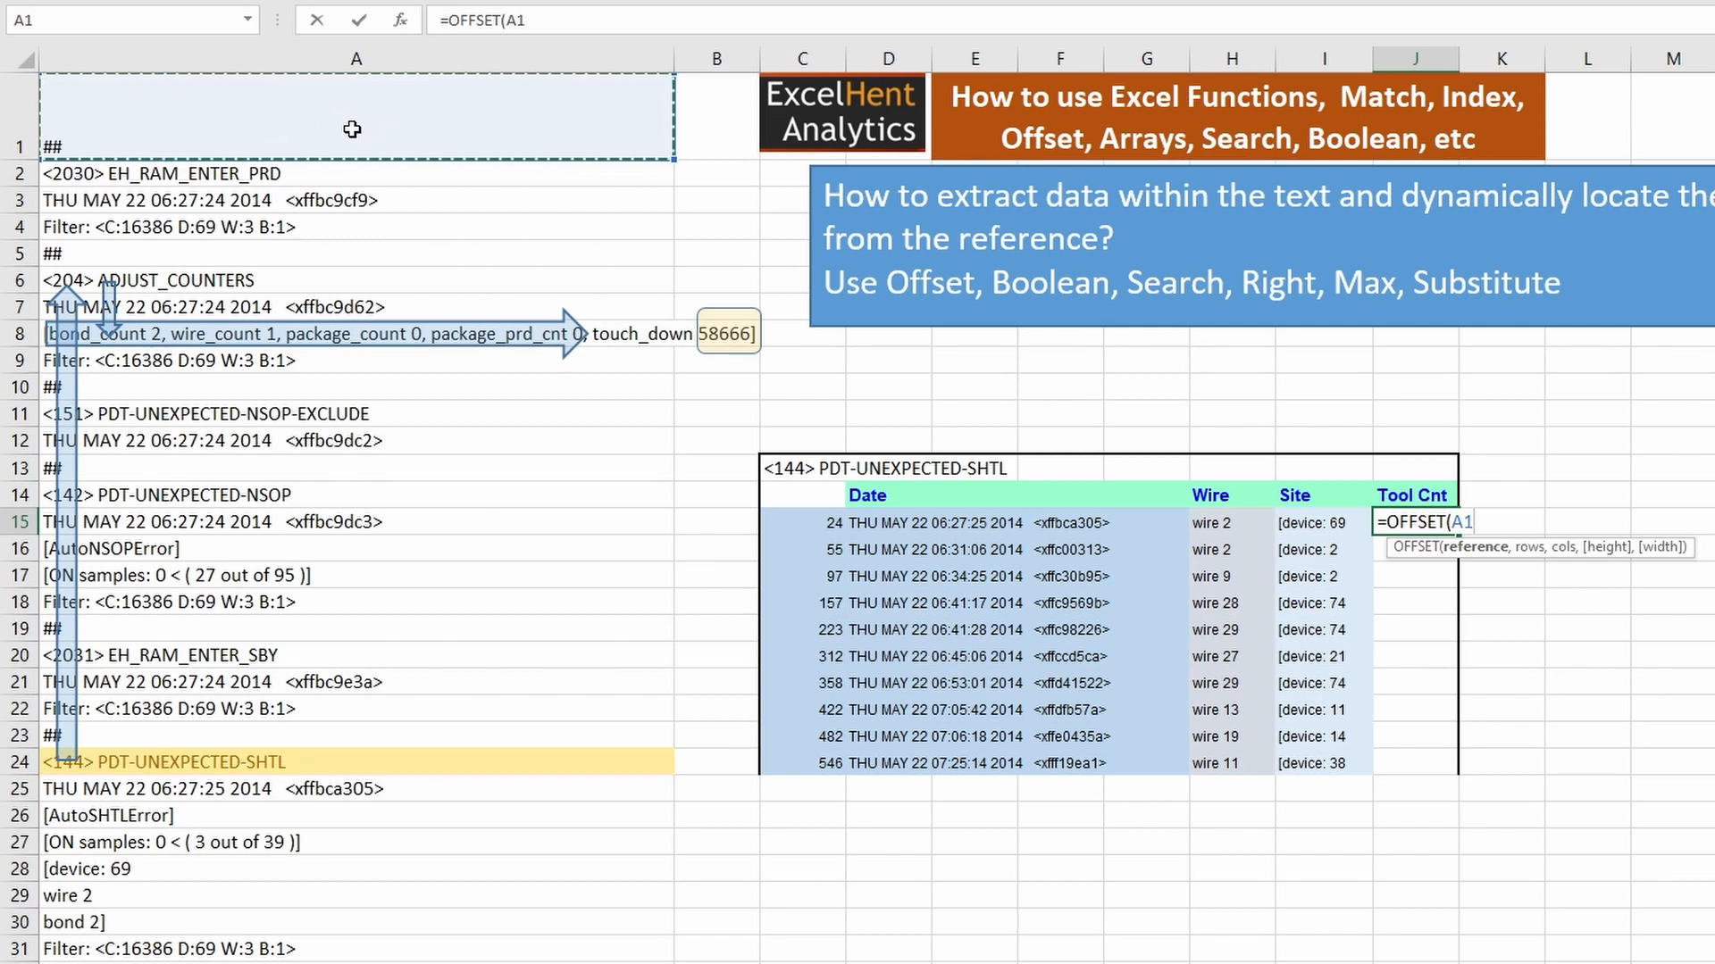
pyautogui.press('F4')
pyautogui.write(',')
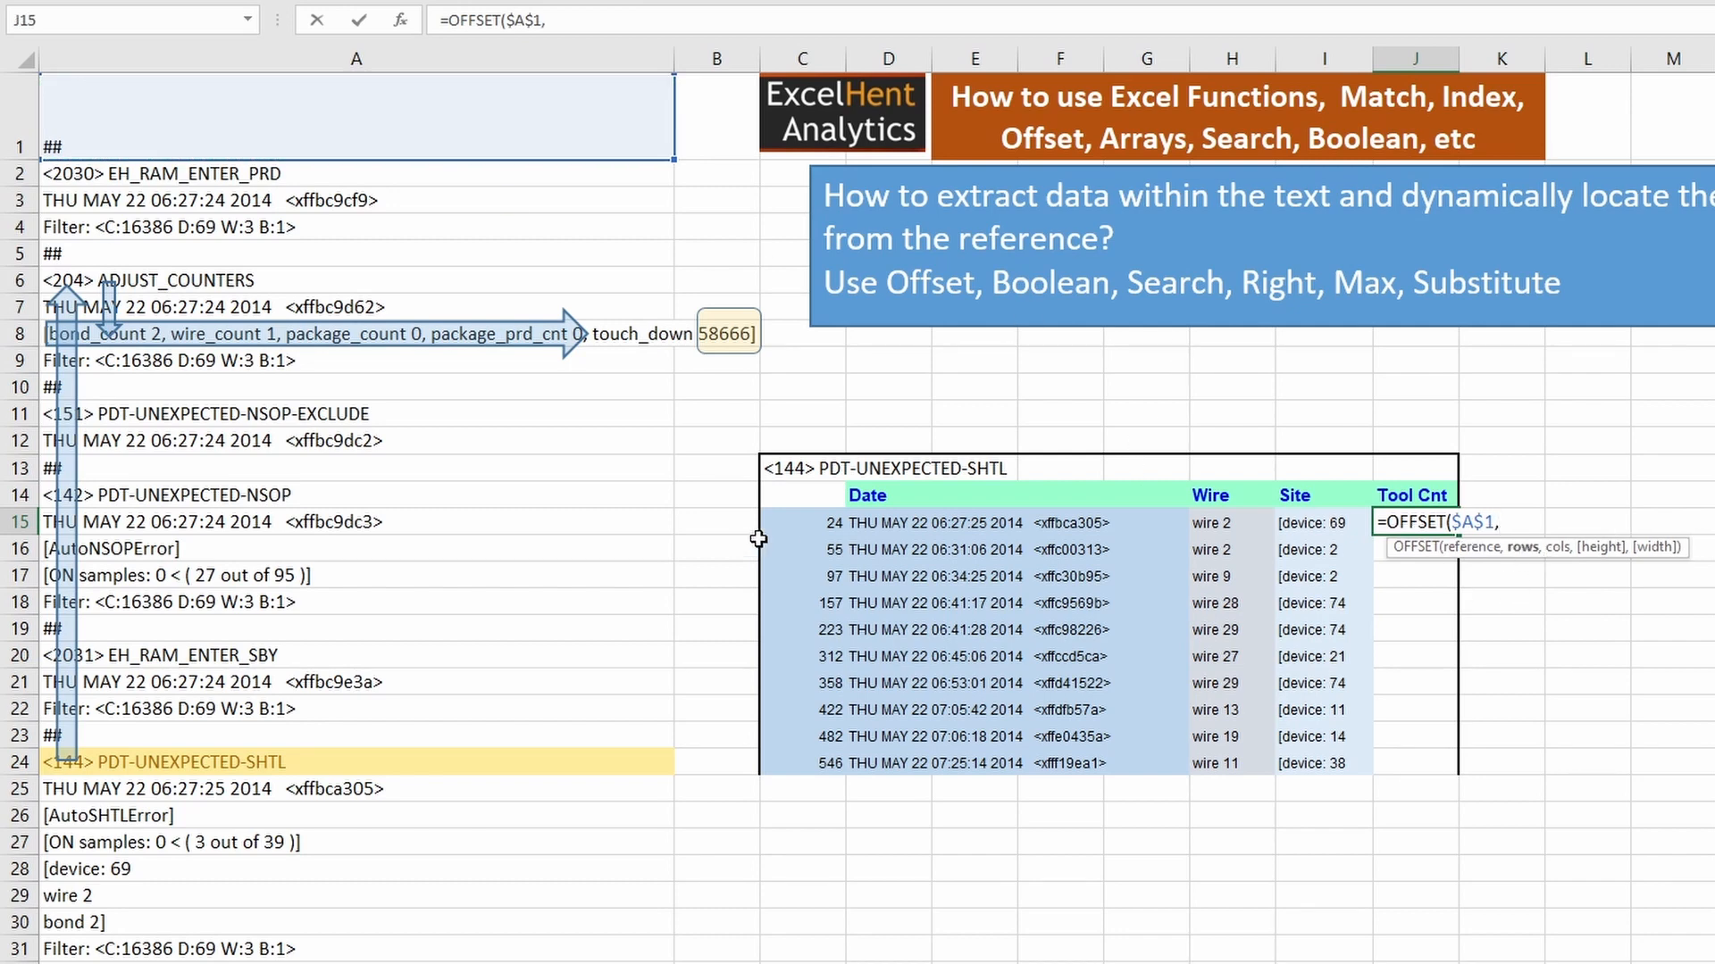
pyautogui.click(842, 523)
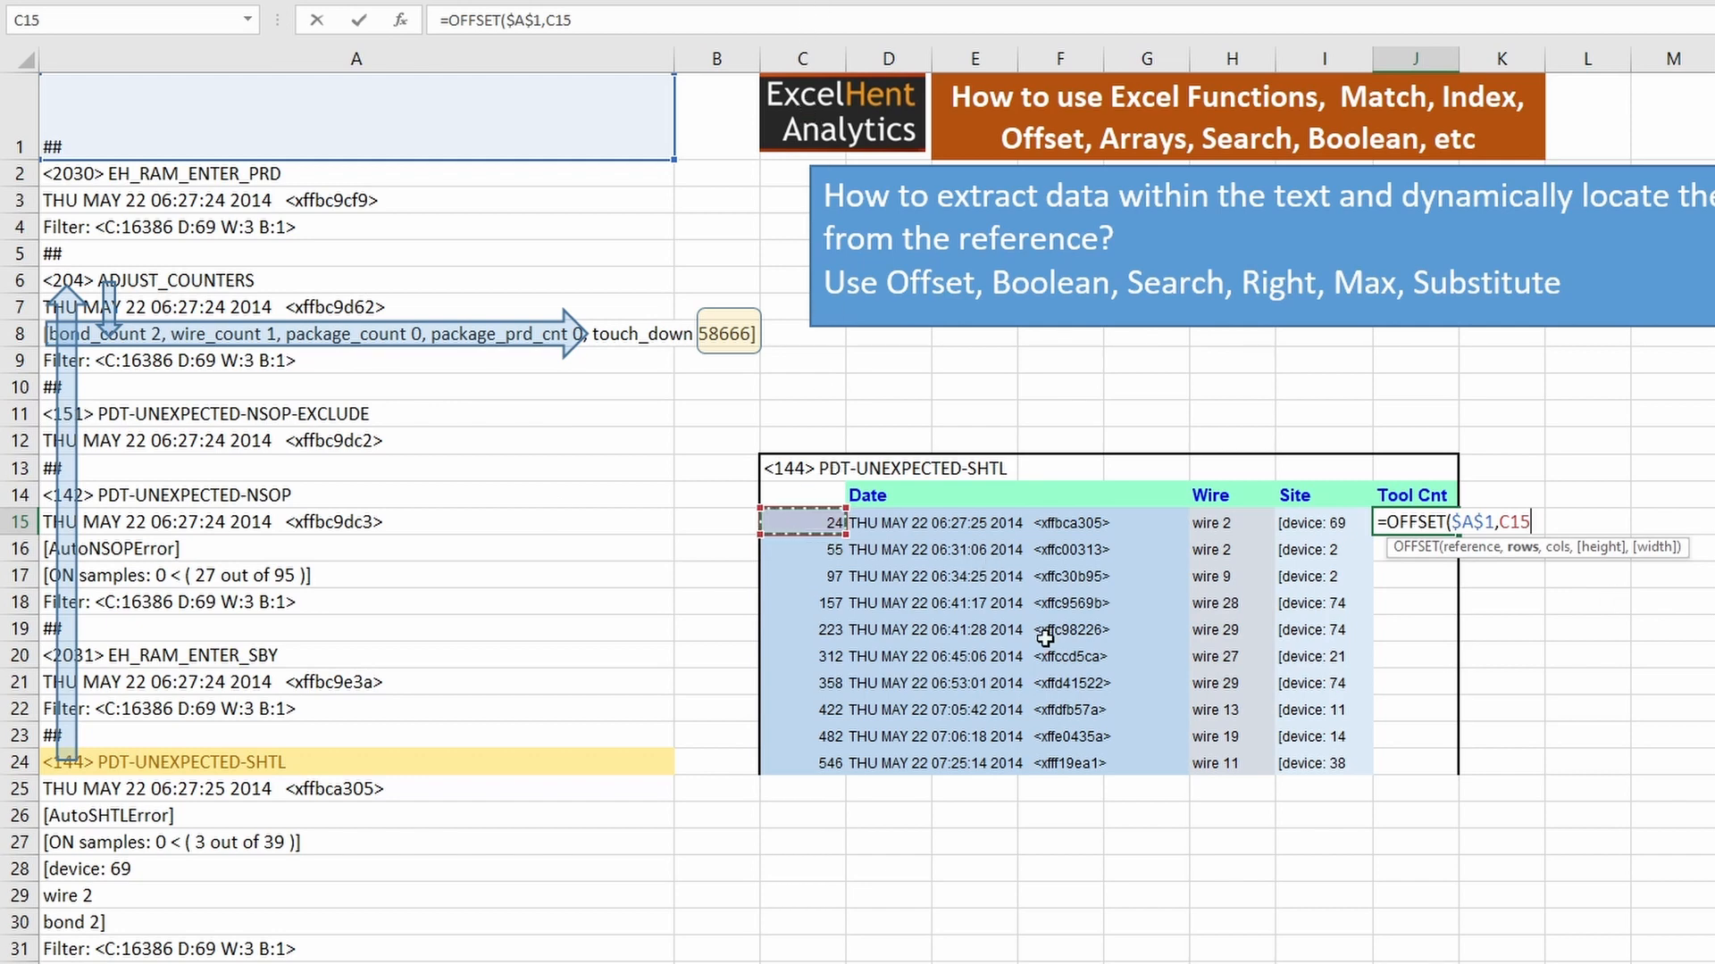
pyautogui.write(',')
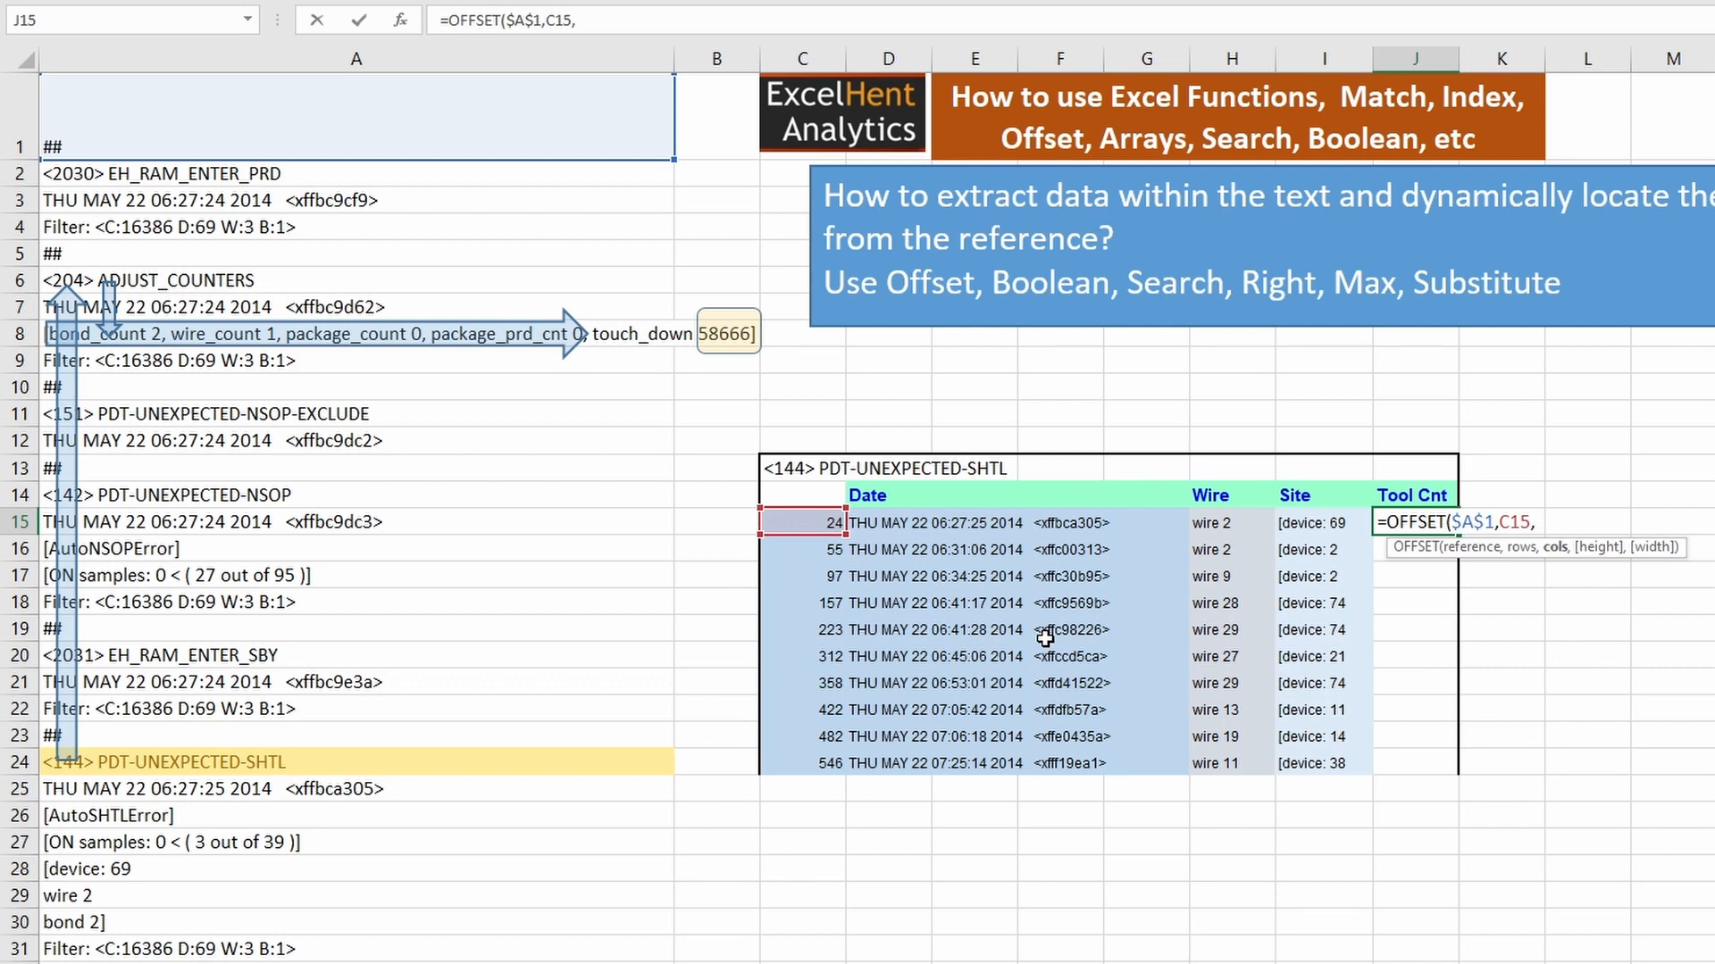
# - Complete the OFFSET arguments in J15 with 0 columns, a height of -22 and a width of 1
pyautogui.write('0,-')
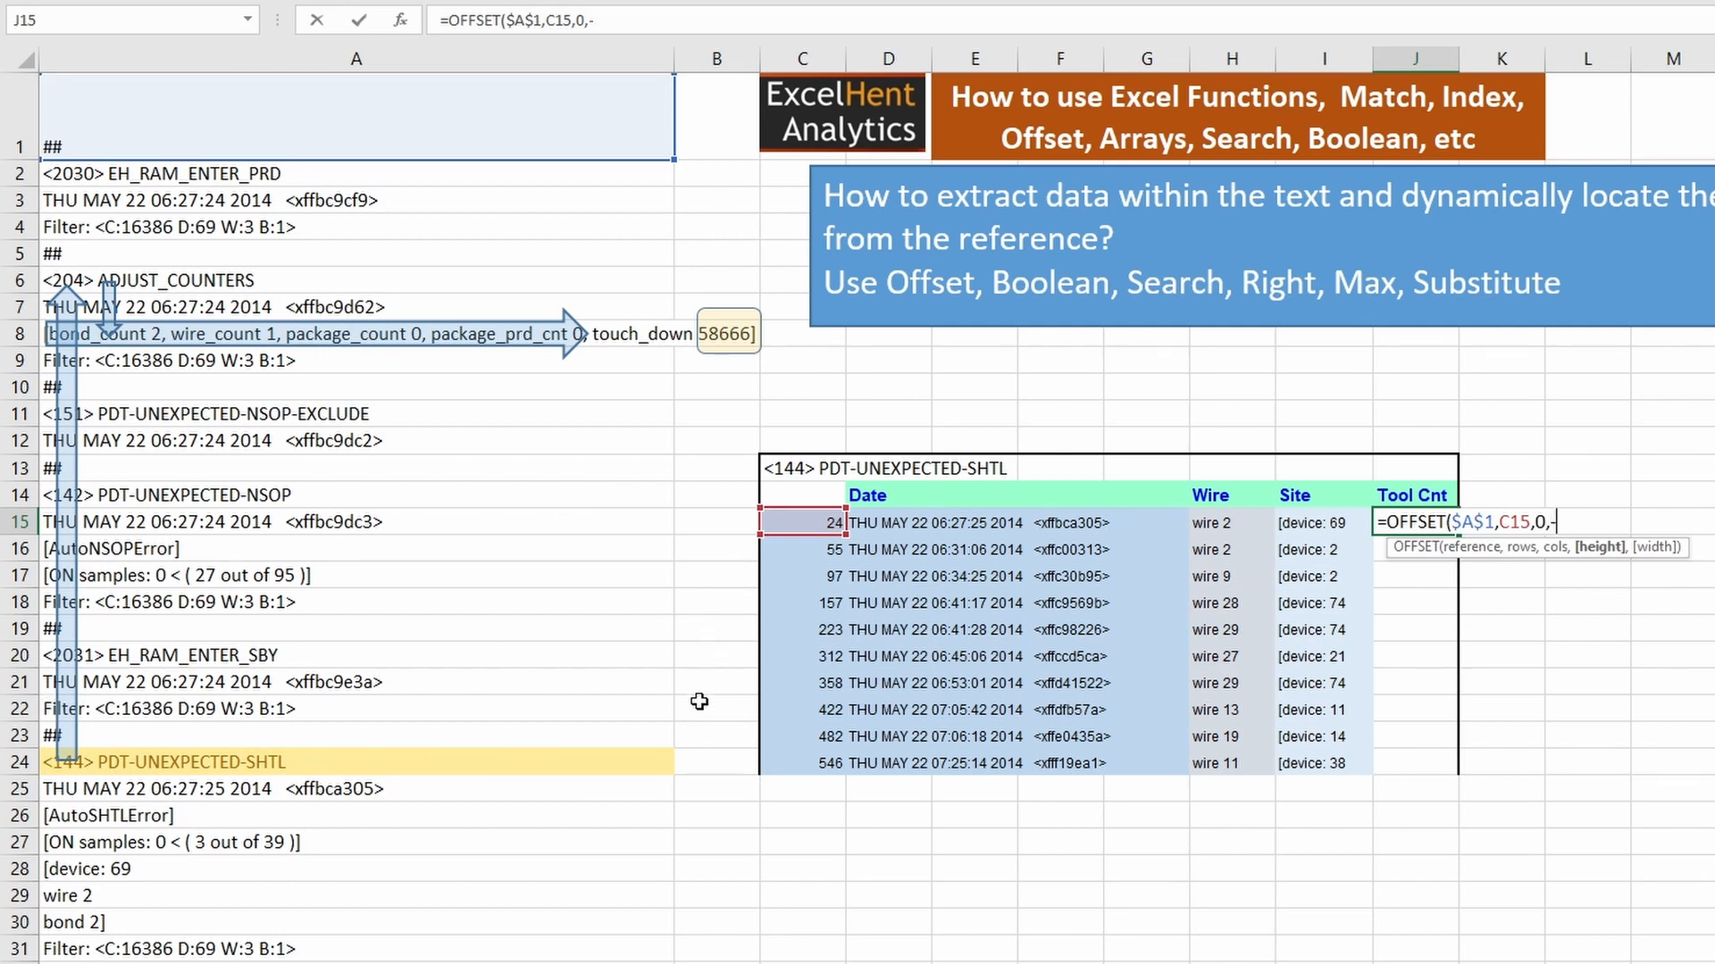
pyautogui.moveTo(473, 769); pyautogui.dragTo(463, 225)
pyautogui.press('BackSpace')
pyautogui.press('BackSpace')
pyautogui.press('BackSpace')
pyautogui.press('BackSpace')
pyautogui.press('BackSpace')
pyautogui.press('BackSpace')
pyautogui.write(',1')
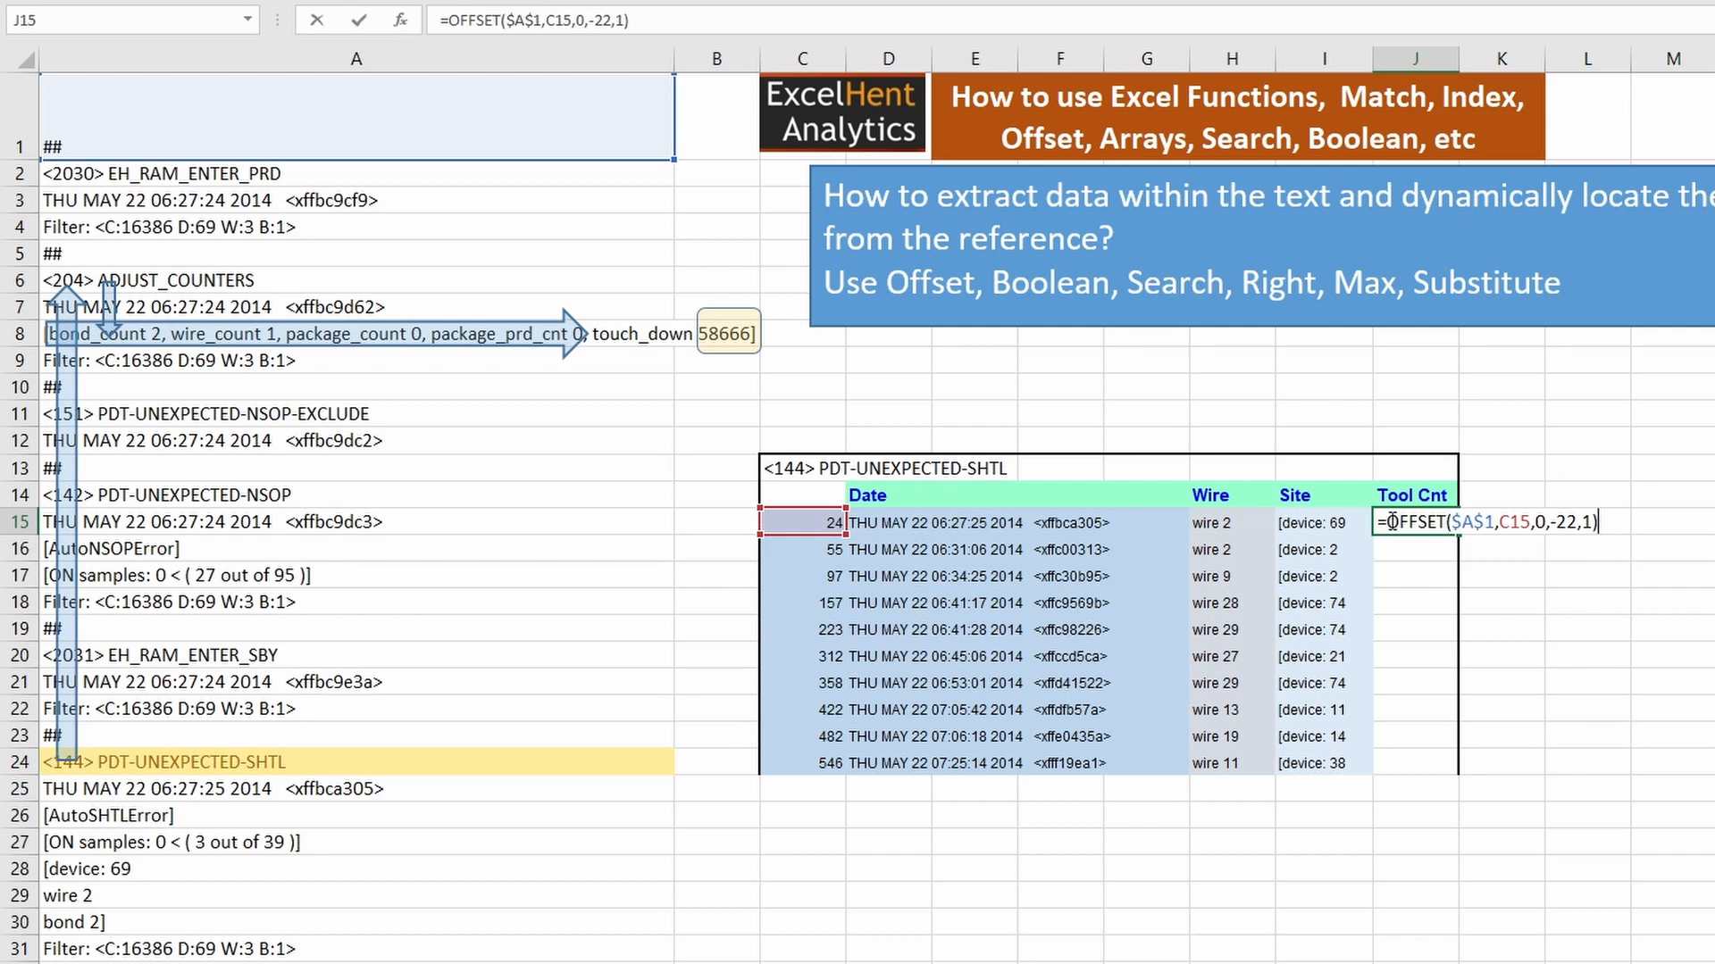
# - Preview the array produced by the OFFSET expression in J15, restore the formula =OFFSET($A$1,C15,0,-22,1) and commit it
pyautogui.moveTo(1390, 522); pyautogui.dragTo(1599, 523)
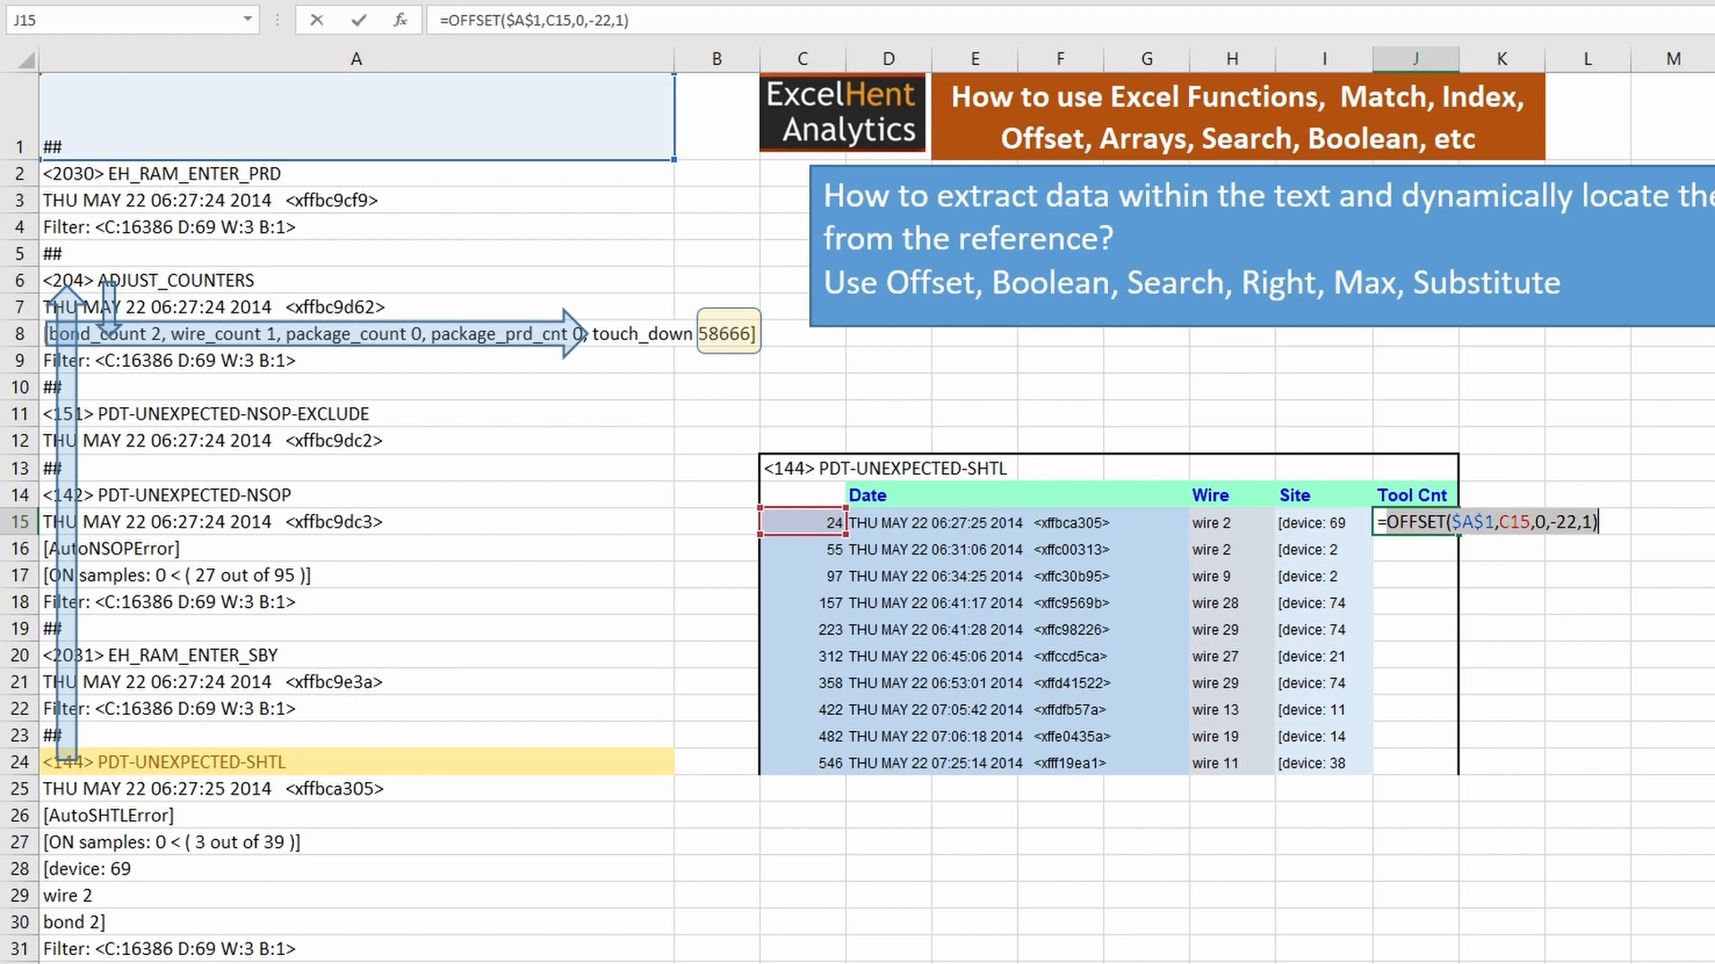
pyautogui.press('F9')
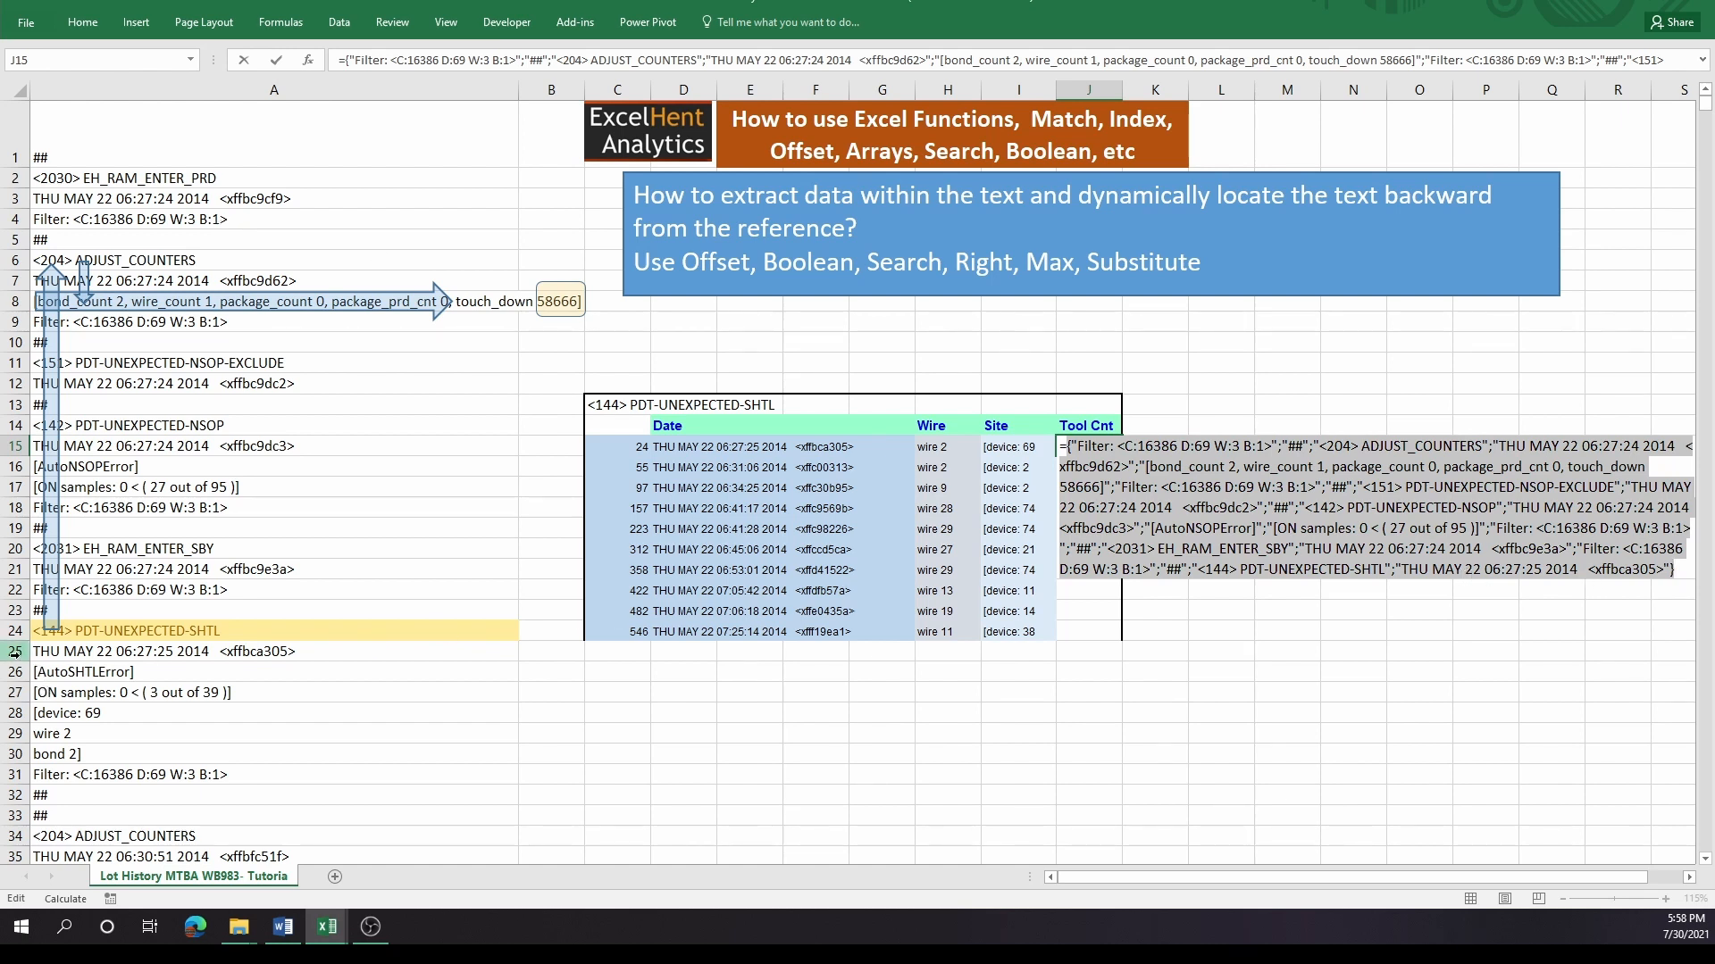
pyautogui.hotkey('ctrl', 'z')
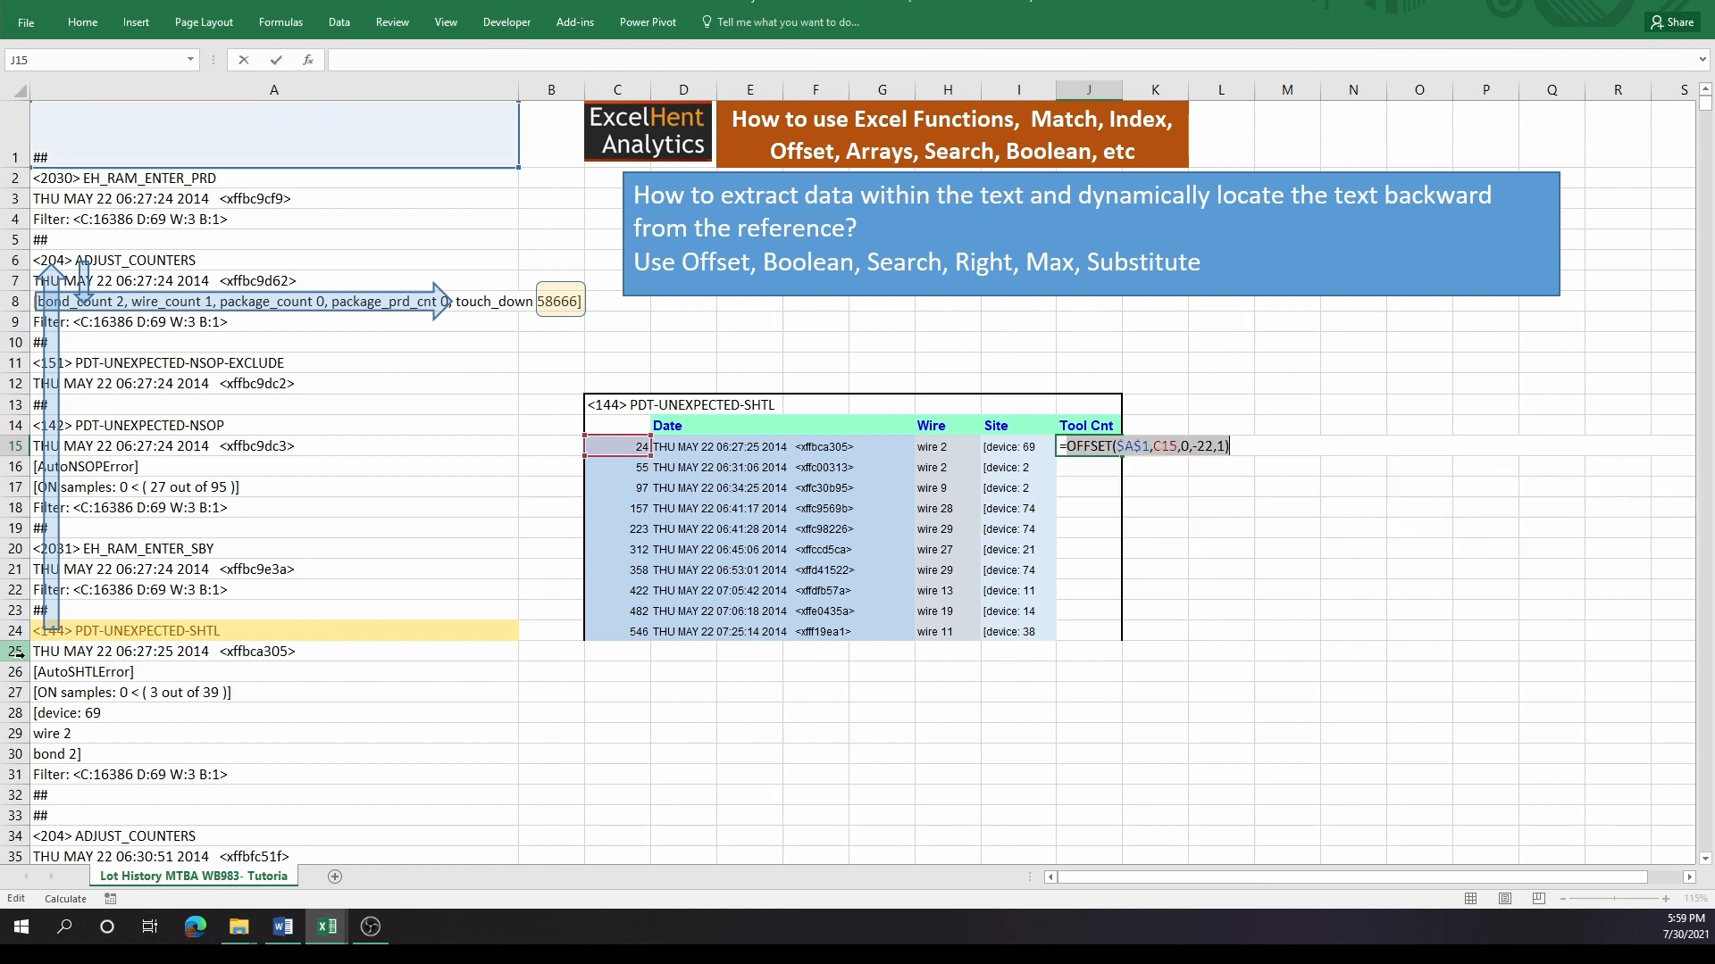
pyautogui.press('Return')
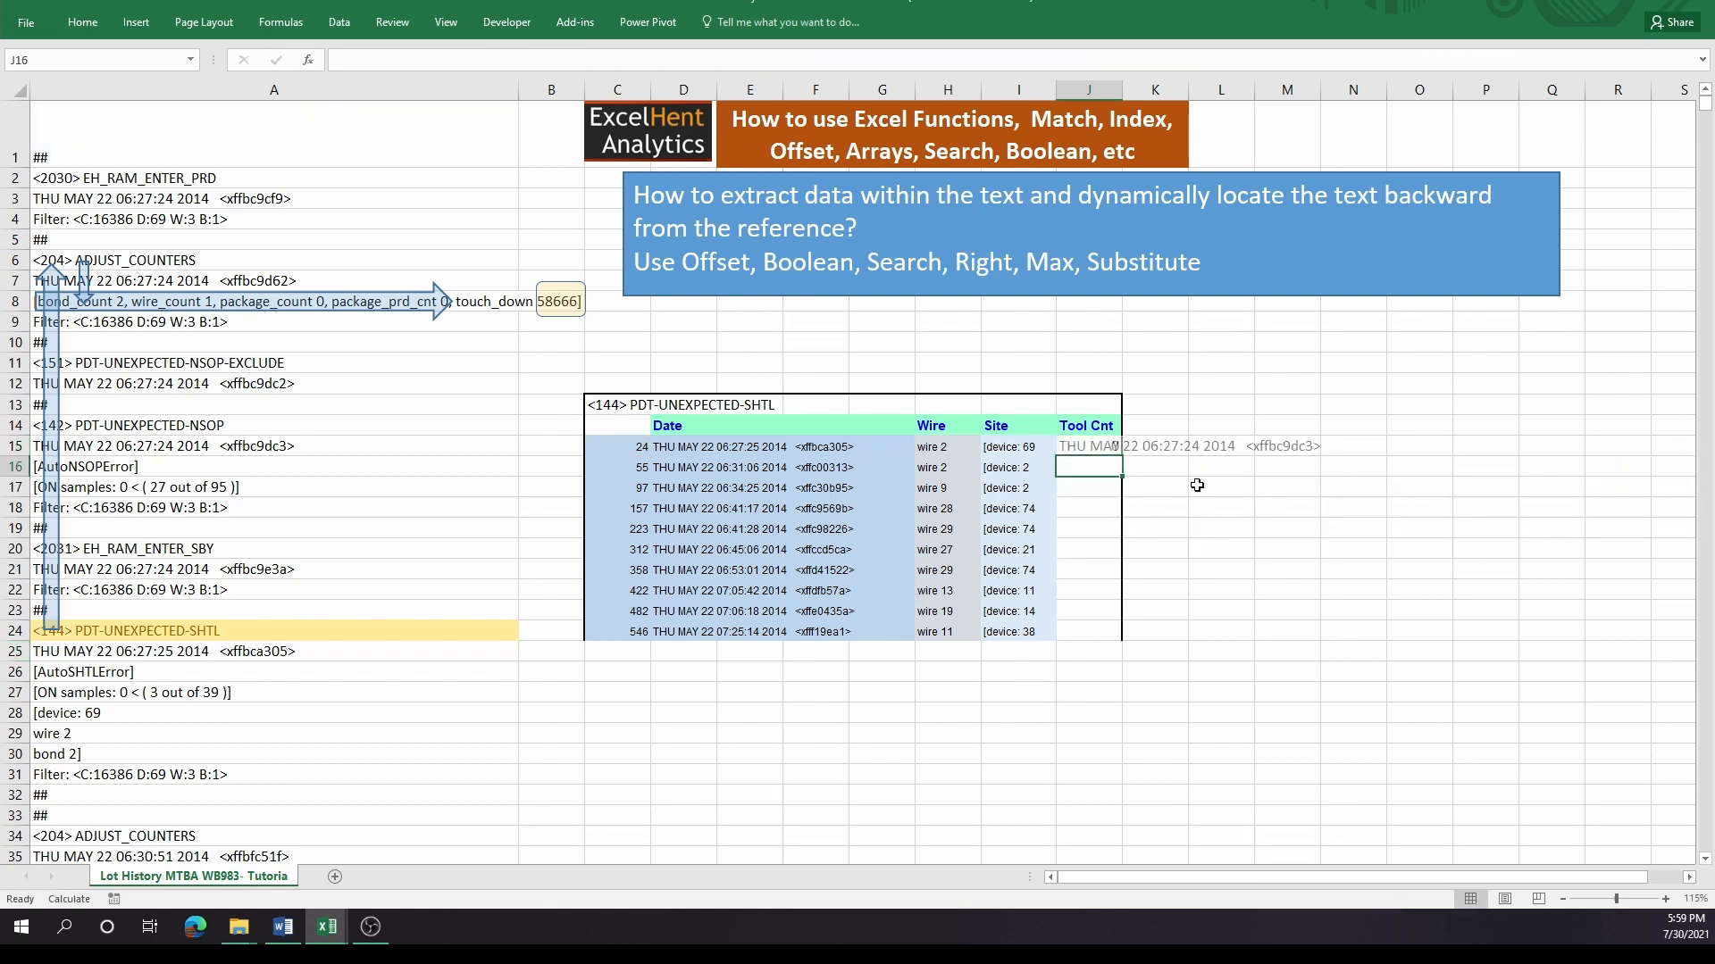
pyautogui.click(152, 656)
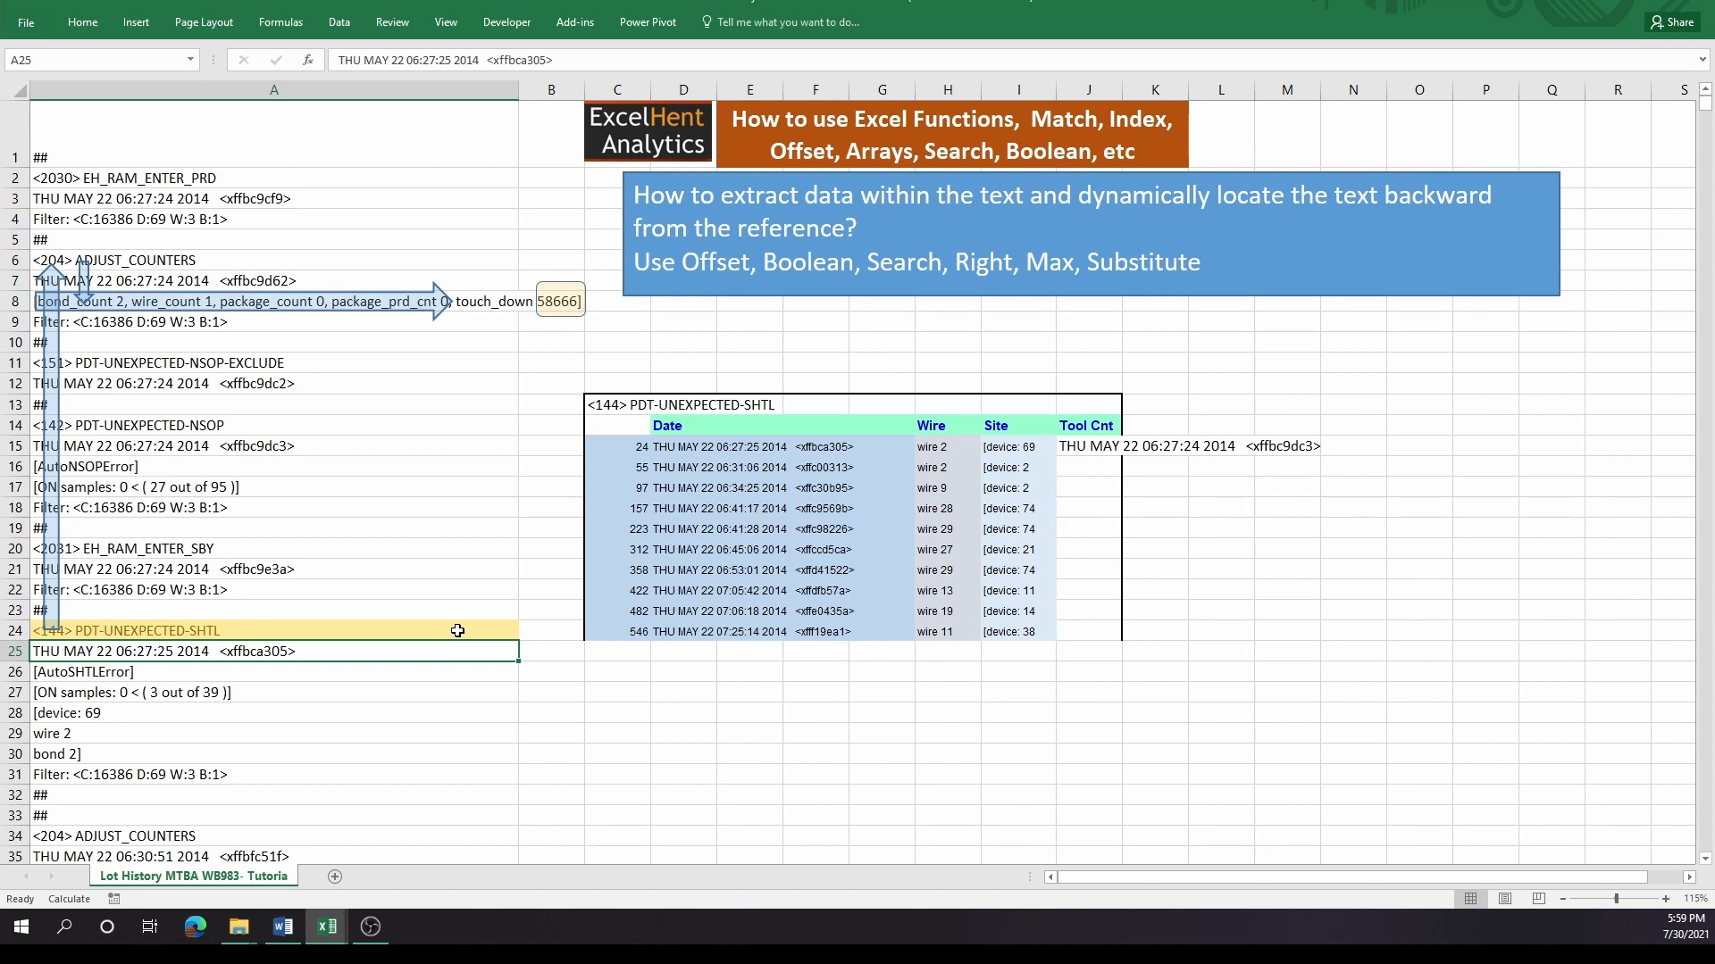
# - Examine how the rows argument C15 and height -22 in J15's OFFSET formula relate to A24 and the range A4:A25
pyautogui.click(411, 630)
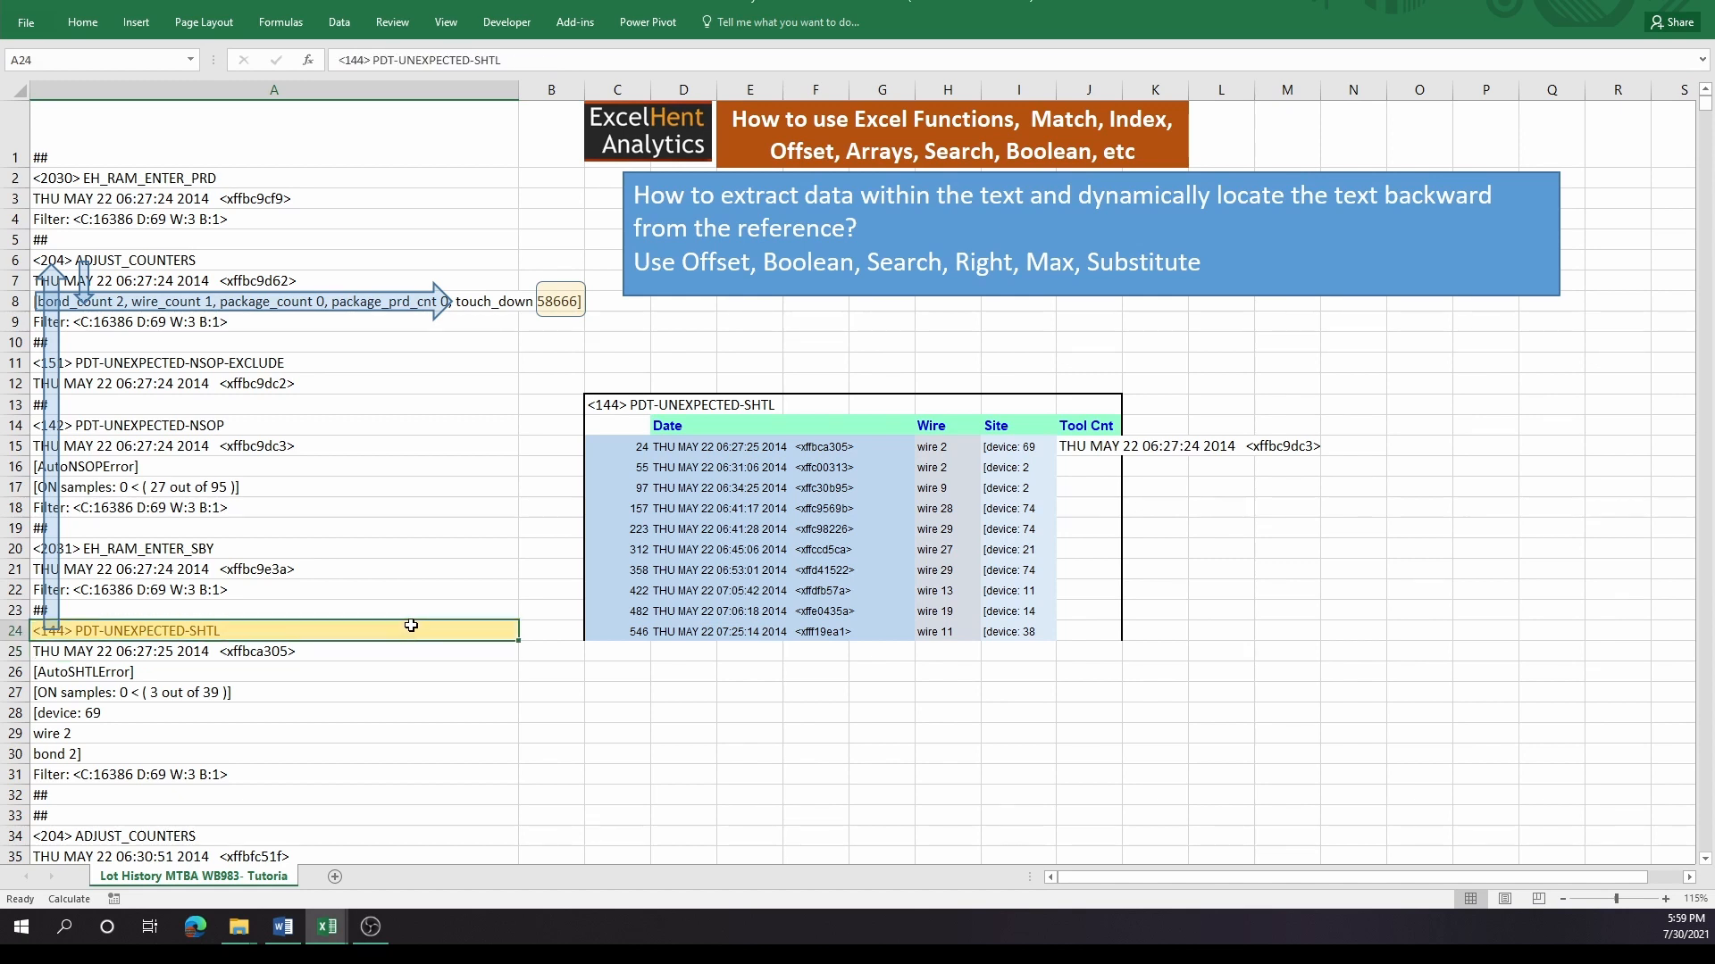
pyautogui.doubleClick(1098, 451)
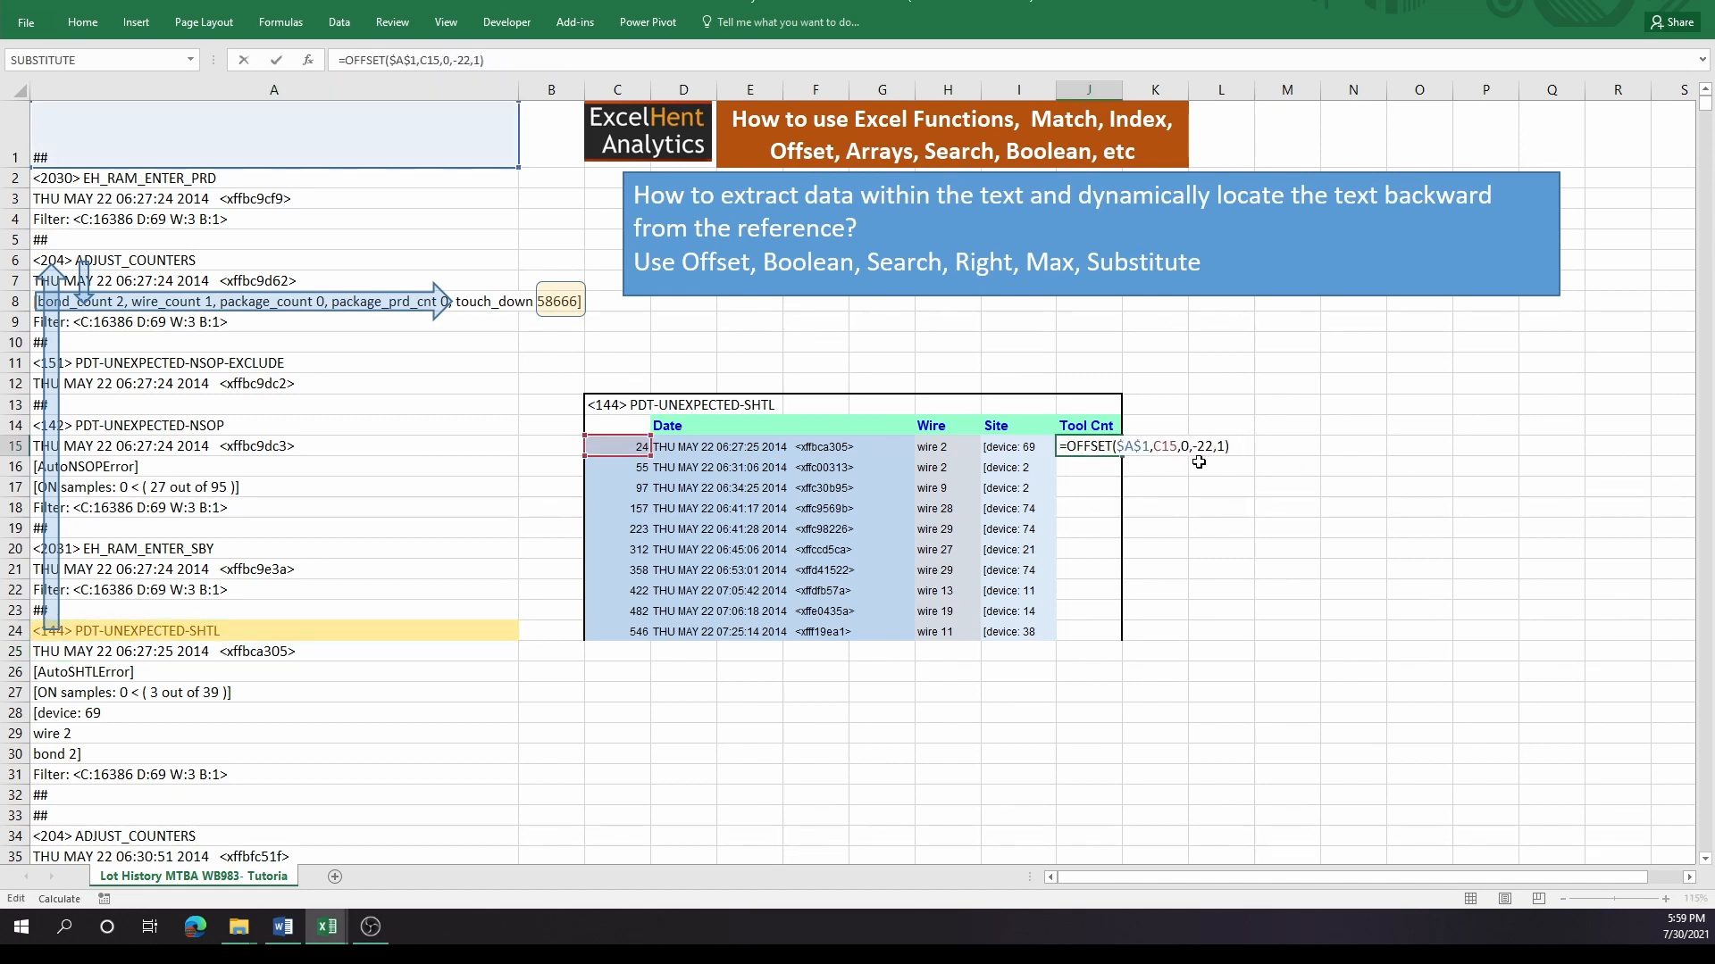
pyautogui.click(335, 628)
pyautogui.doubleClick(1180, 445)
pyautogui.moveTo(1179, 446); pyautogui.dragTo(1153, 446)
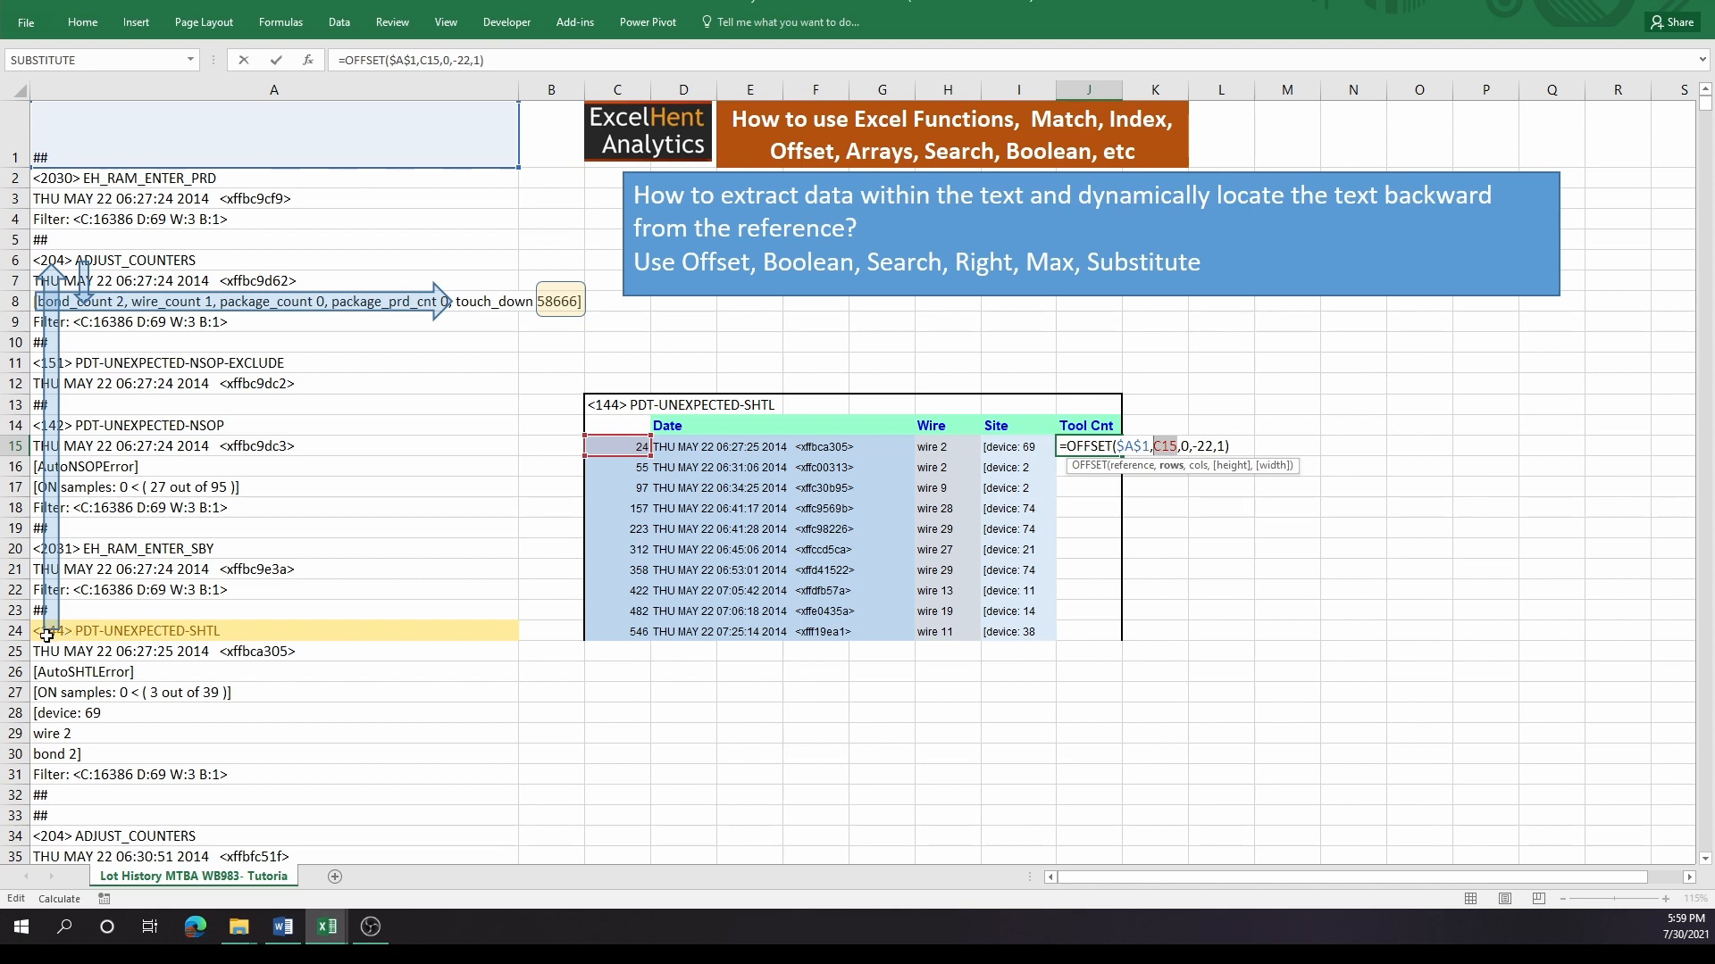
pyautogui.click(242, 631)
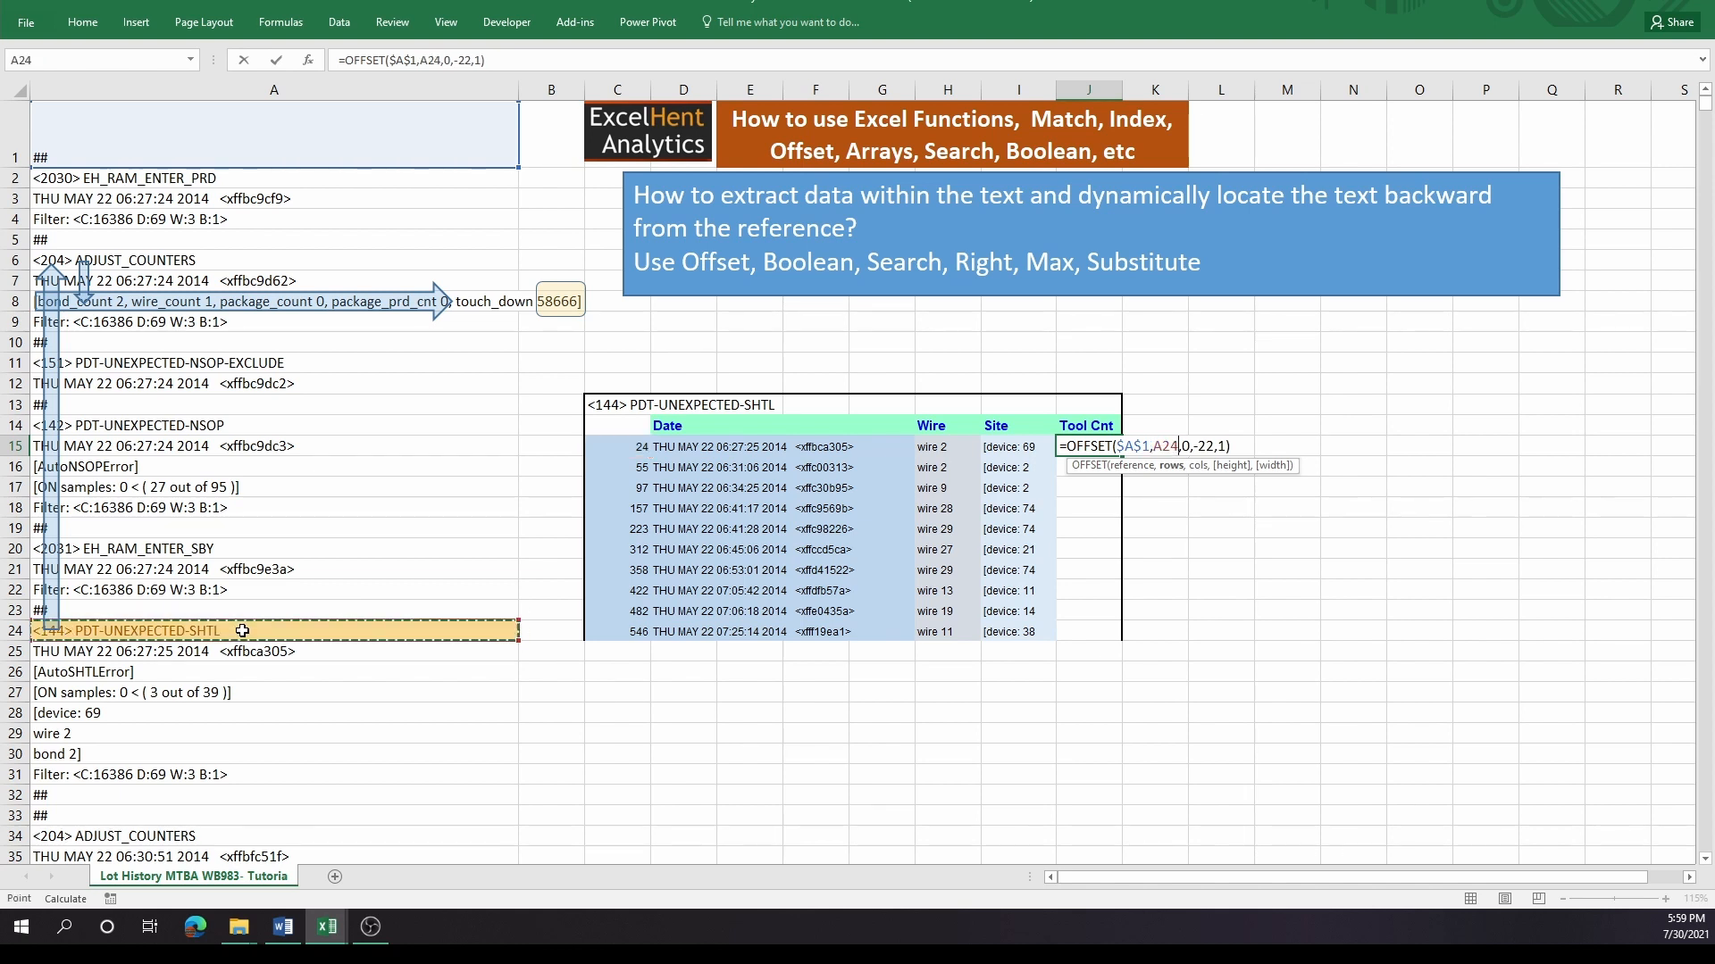
pyautogui.hotkey('ctrl', 'z')
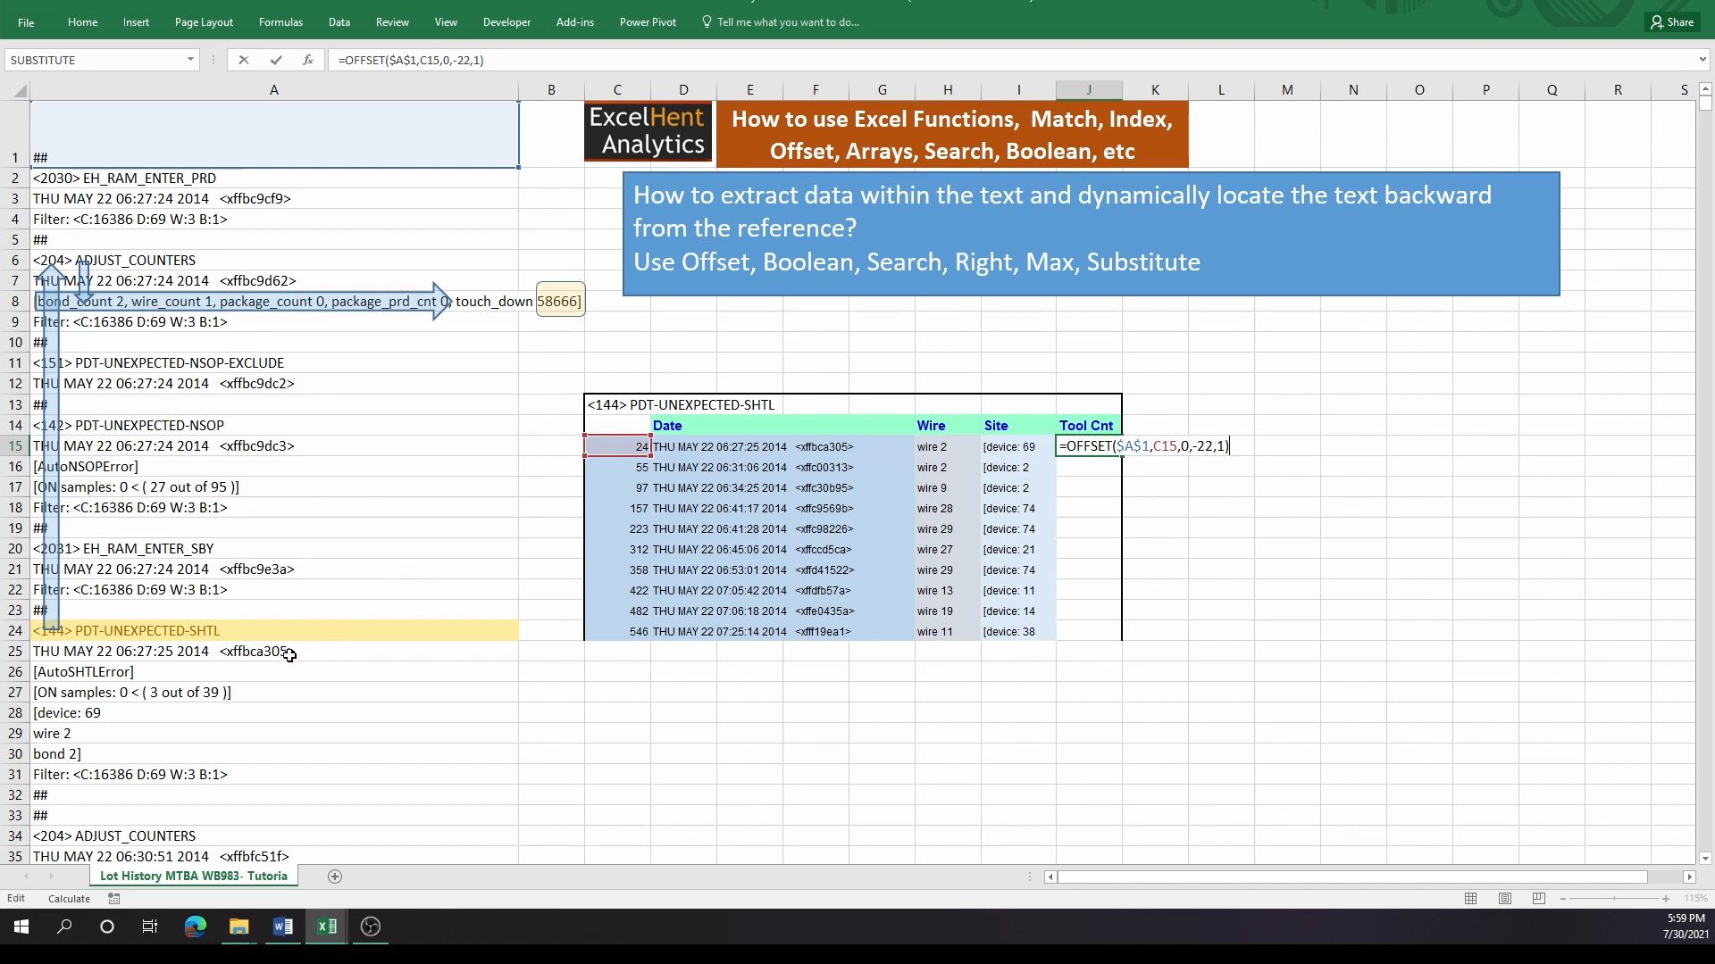
pyautogui.moveTo(289, 655); pyautogui.dragTo(234, 224)
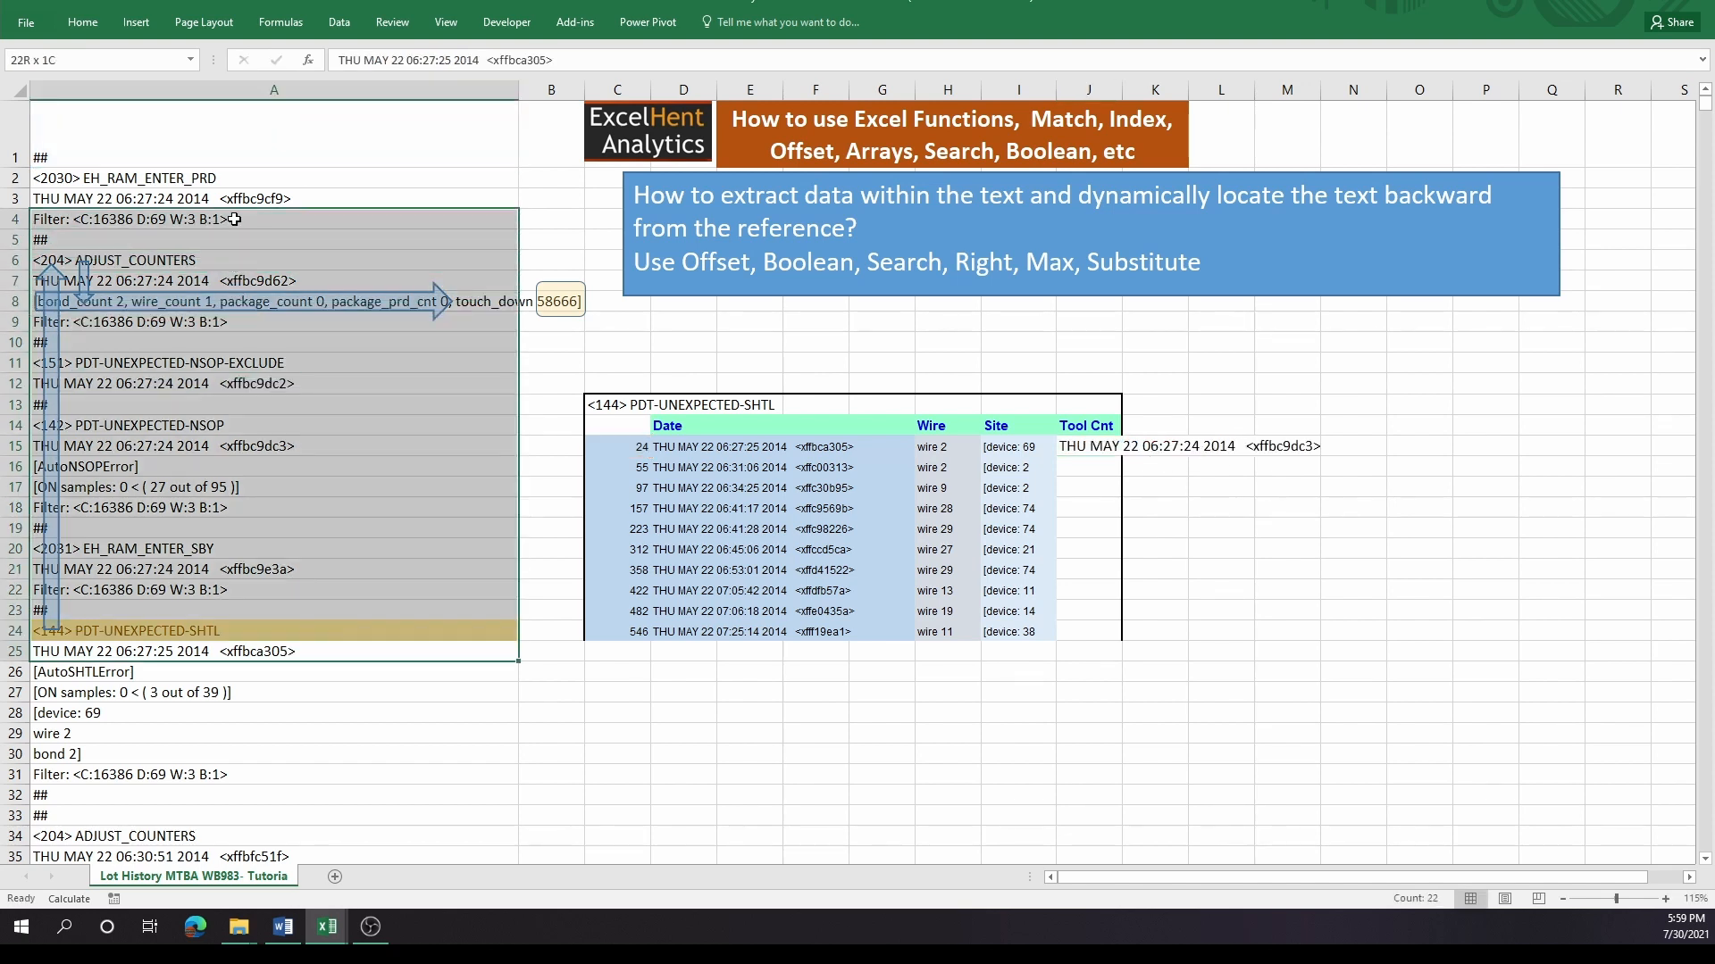
# - Preview the OFFSET array in J15, inspect its "<204> ADJUST_COUNTERS" element, then restore and commit =OFFSET($A$1,C15,0,-22,1)
pyautogui.doubleClick(1109, 451)
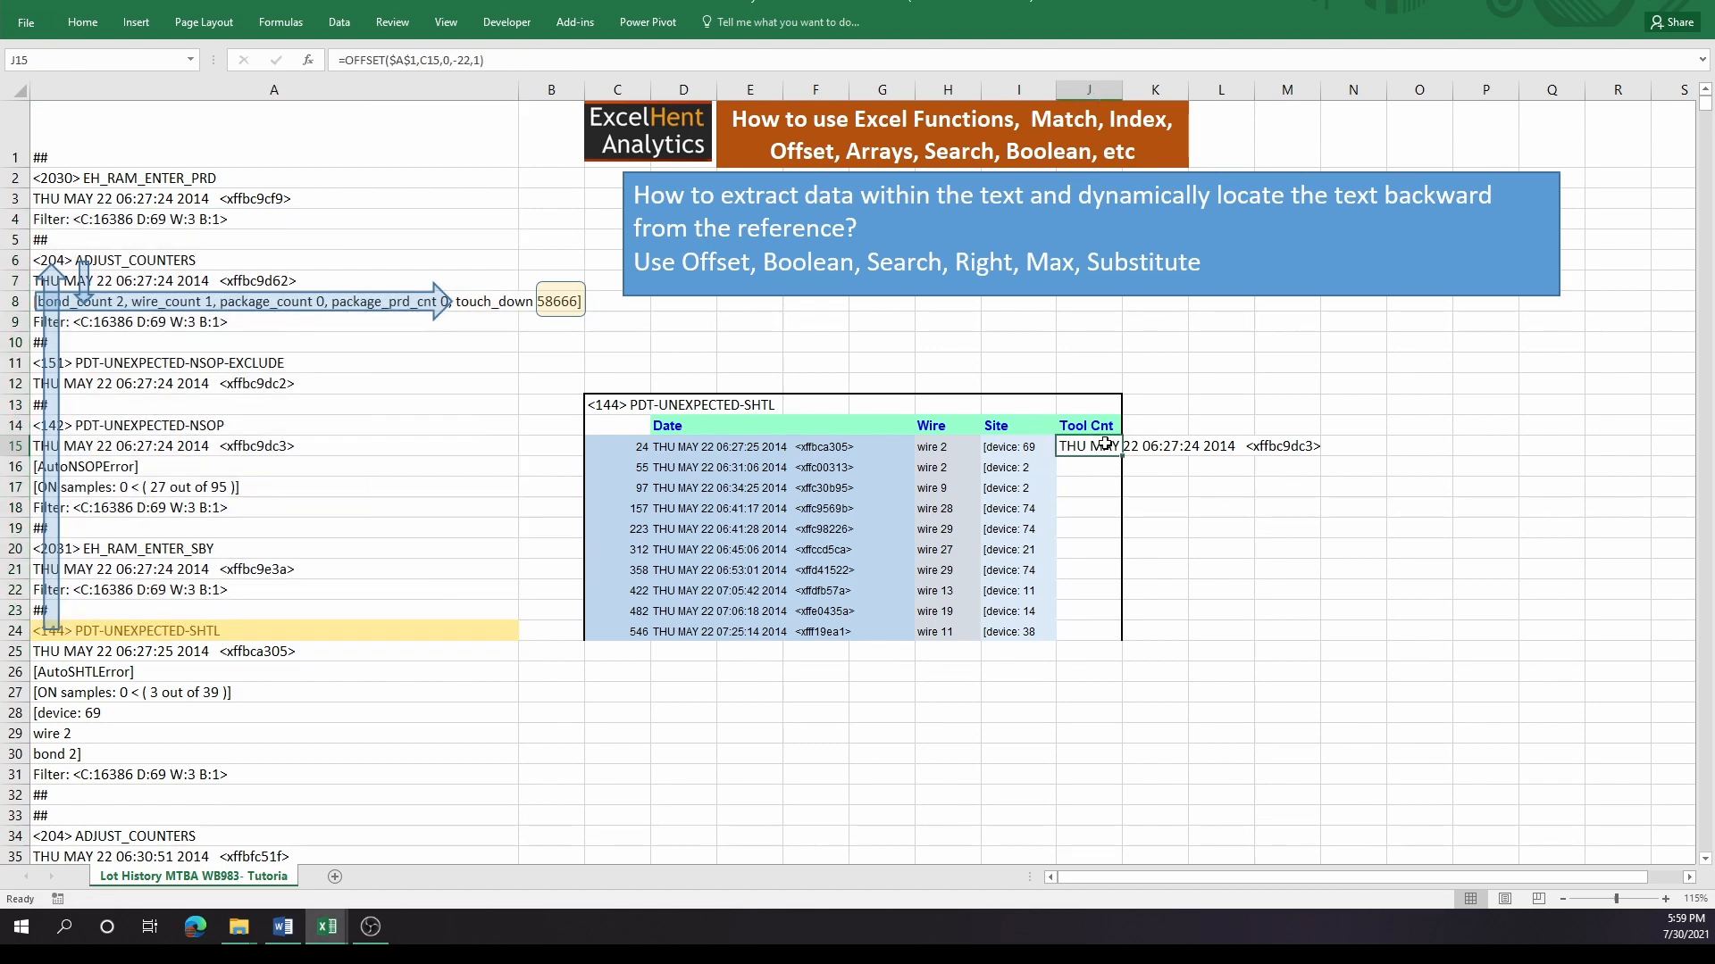
pyautogui.press('F9')
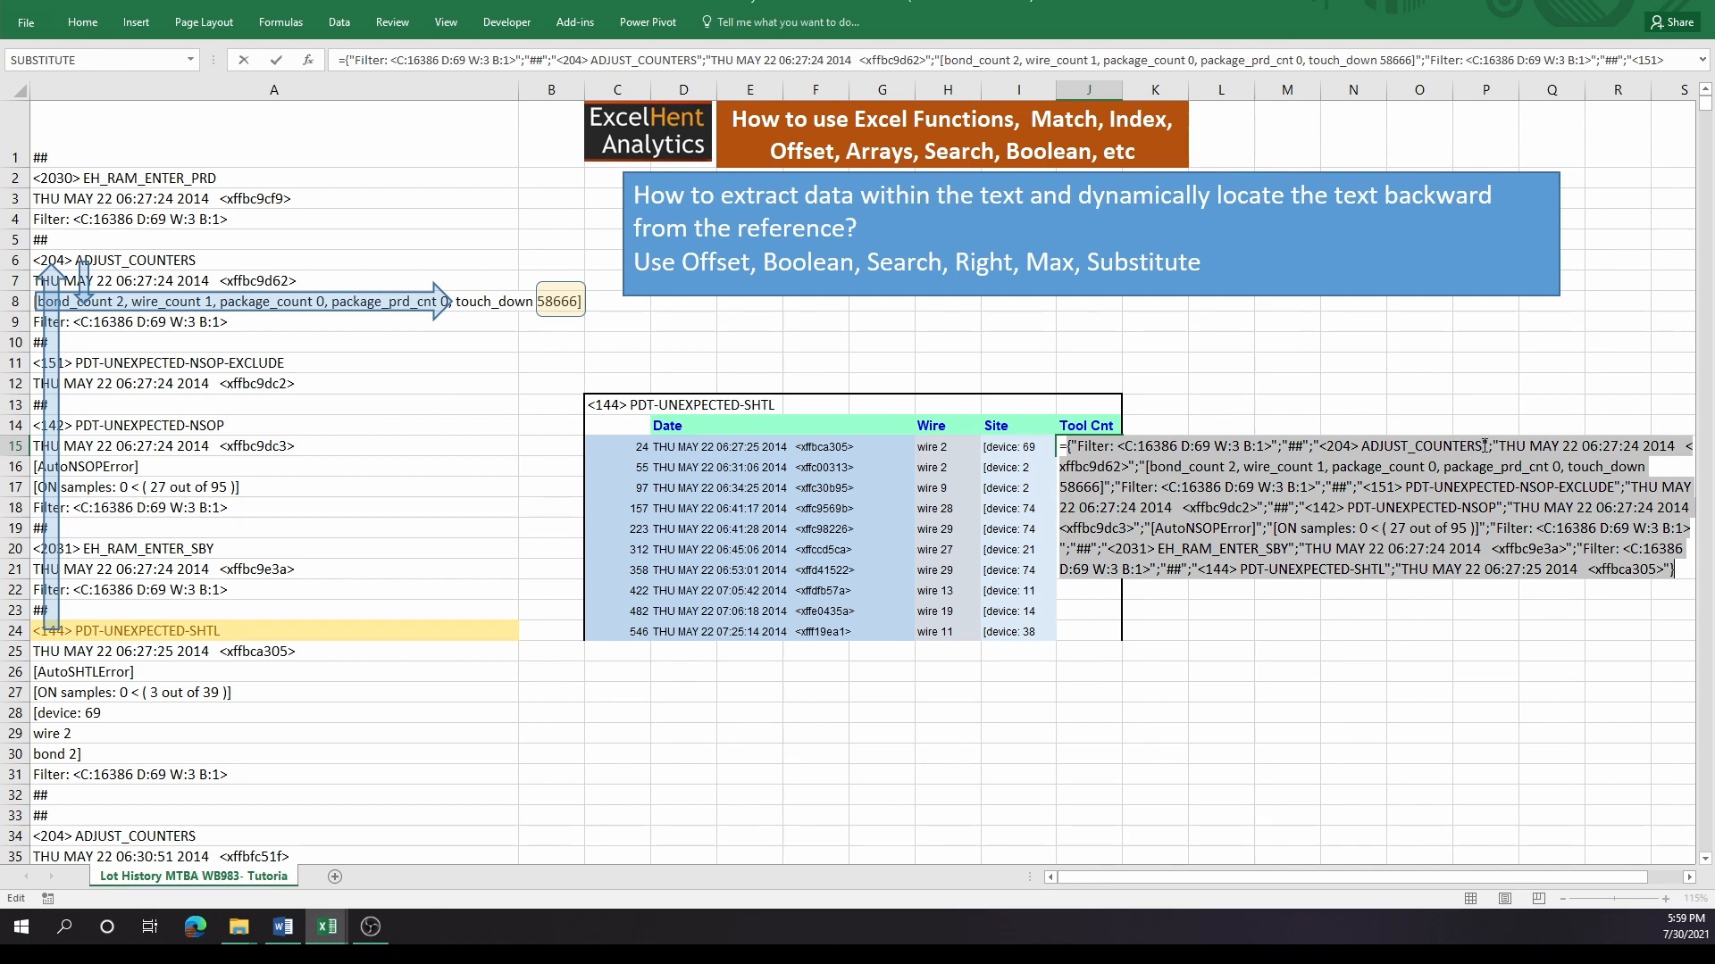
pyautogui.moveTo(1484, 445); pyautogui.dragTo(1330, 452)
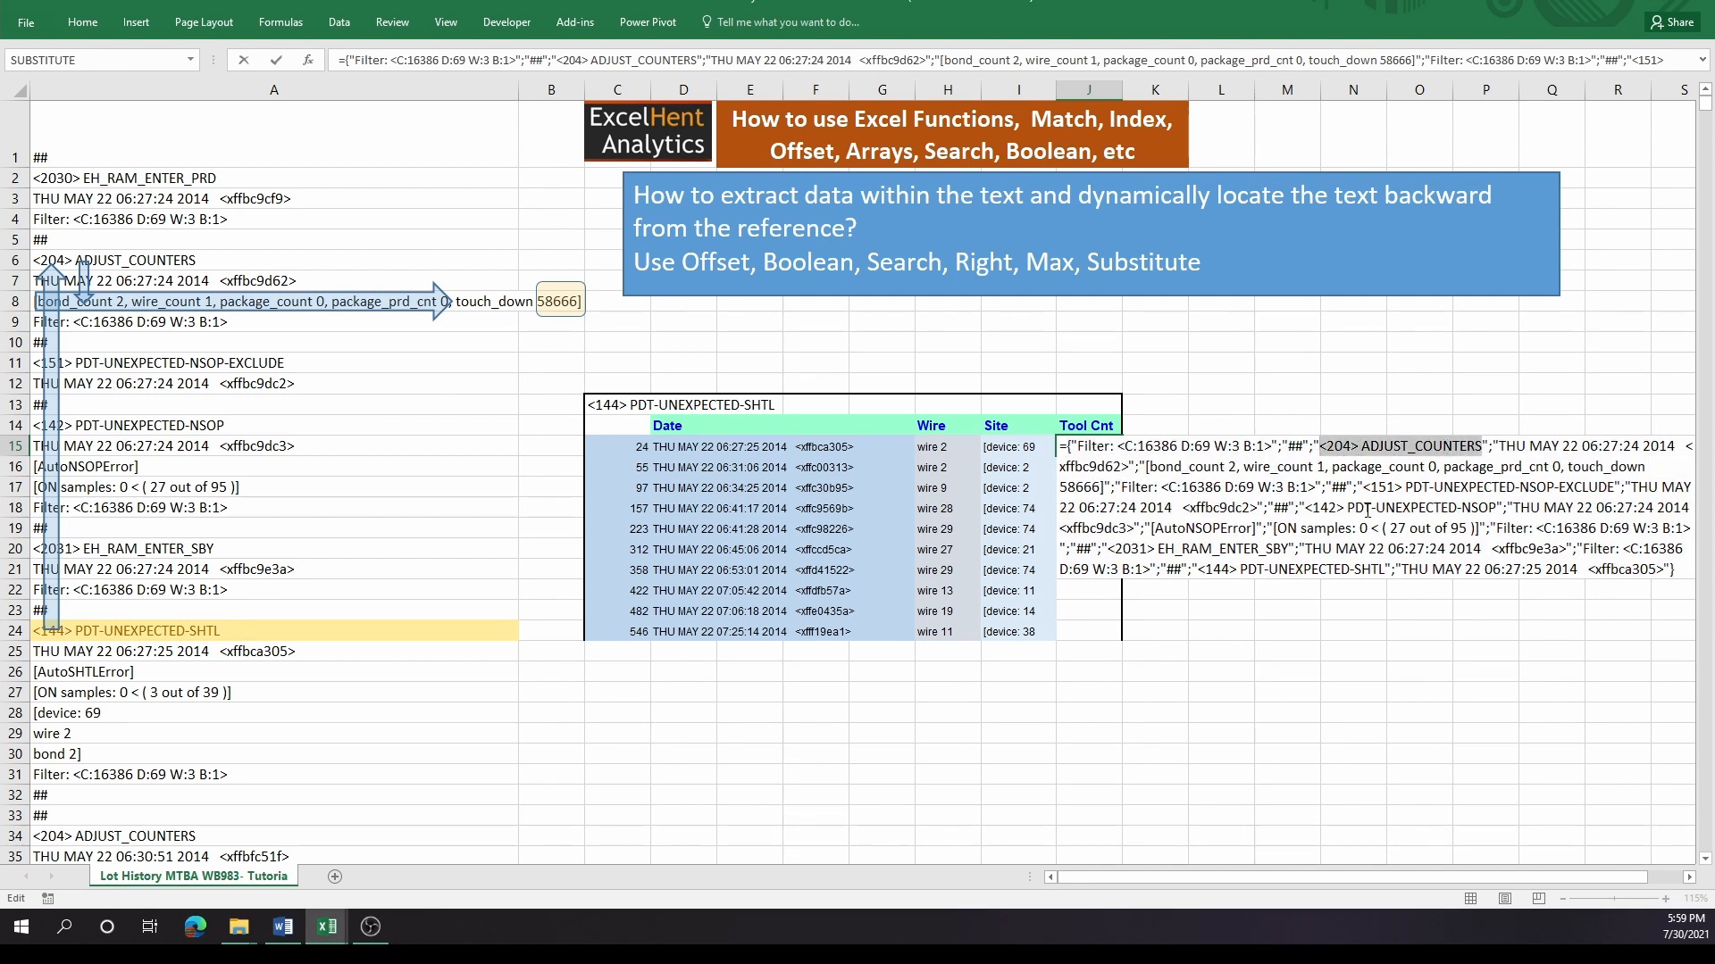
pyautogui.hotkey('ctrl', 'z')
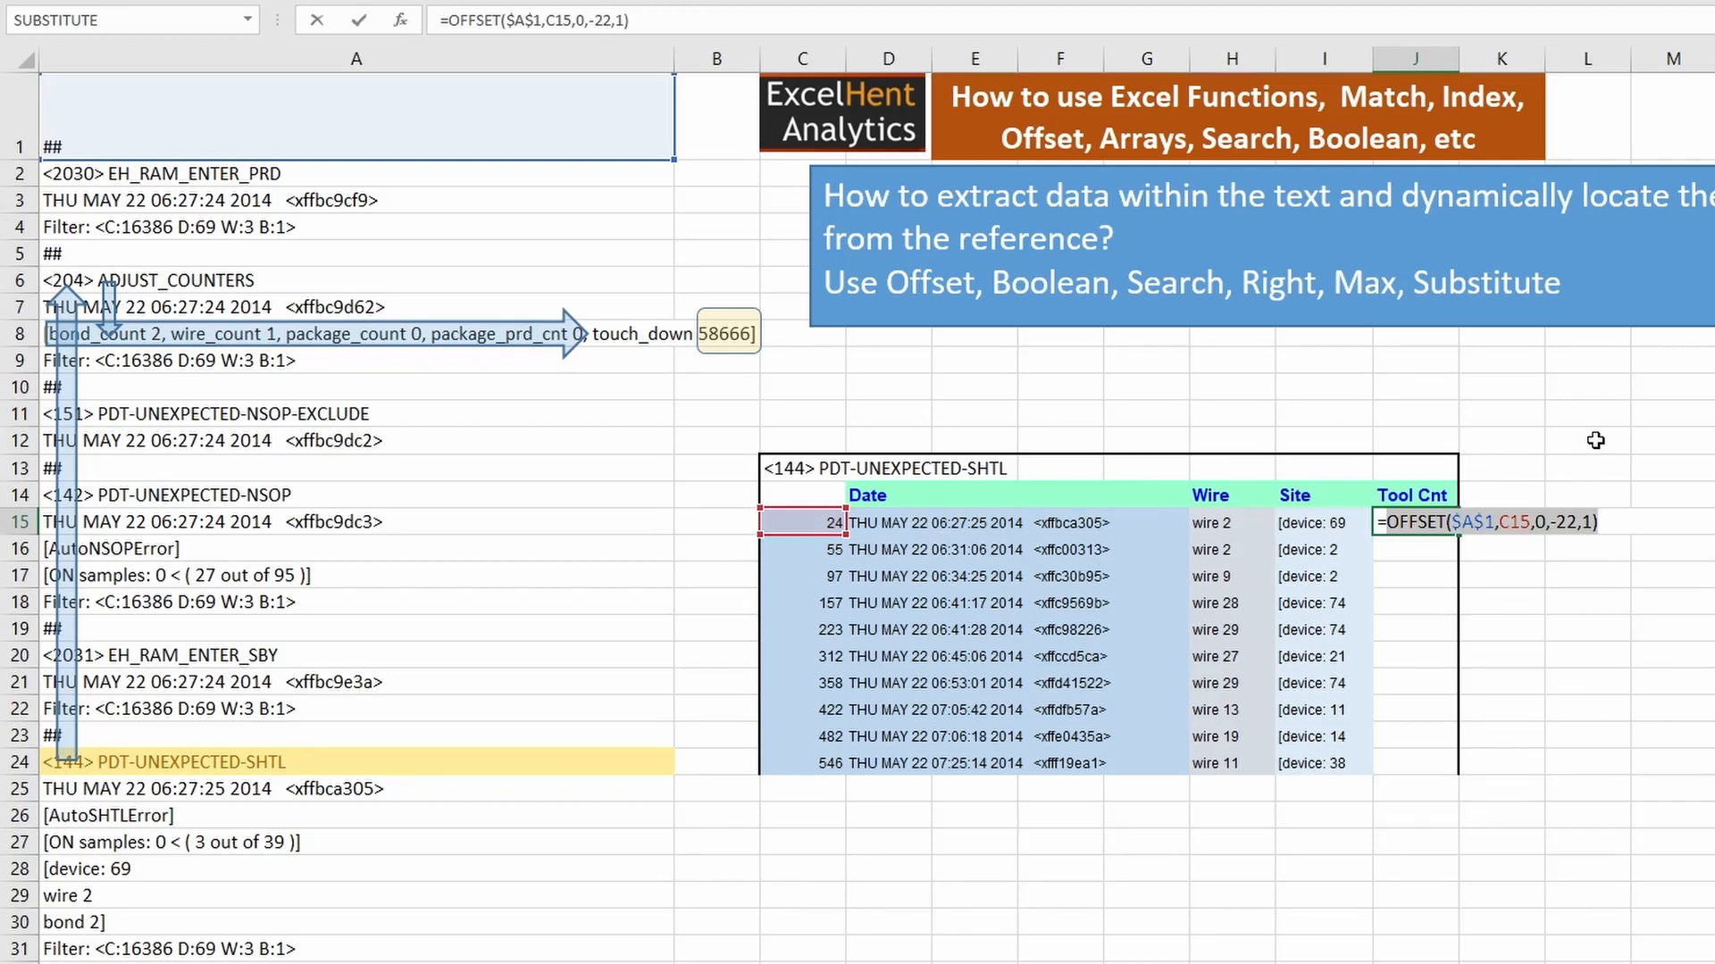
pyautogui.click(1619, 521)
pyautogui.hotkey('ctrl', 'Return')
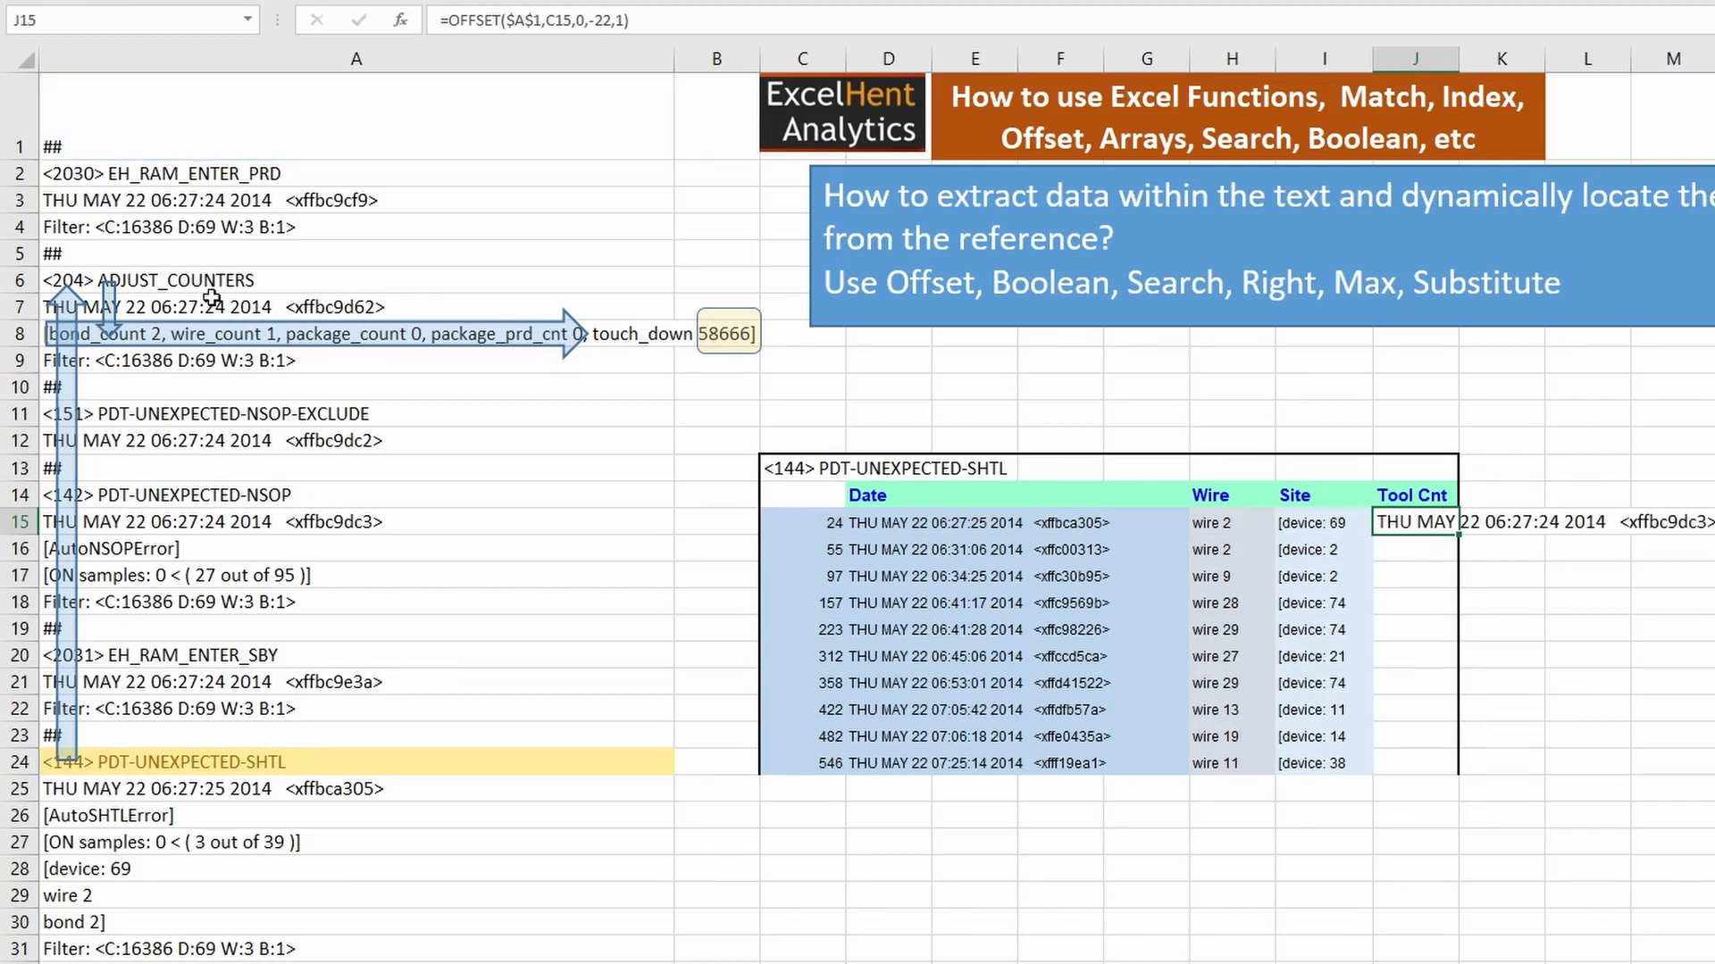
# - Extend the J15 formula to compare the OFFSET array with A6's text "<204> ADJUST_COUNTERS", then preview the comparison and restore the expression
pyautogui.click(275, 288)
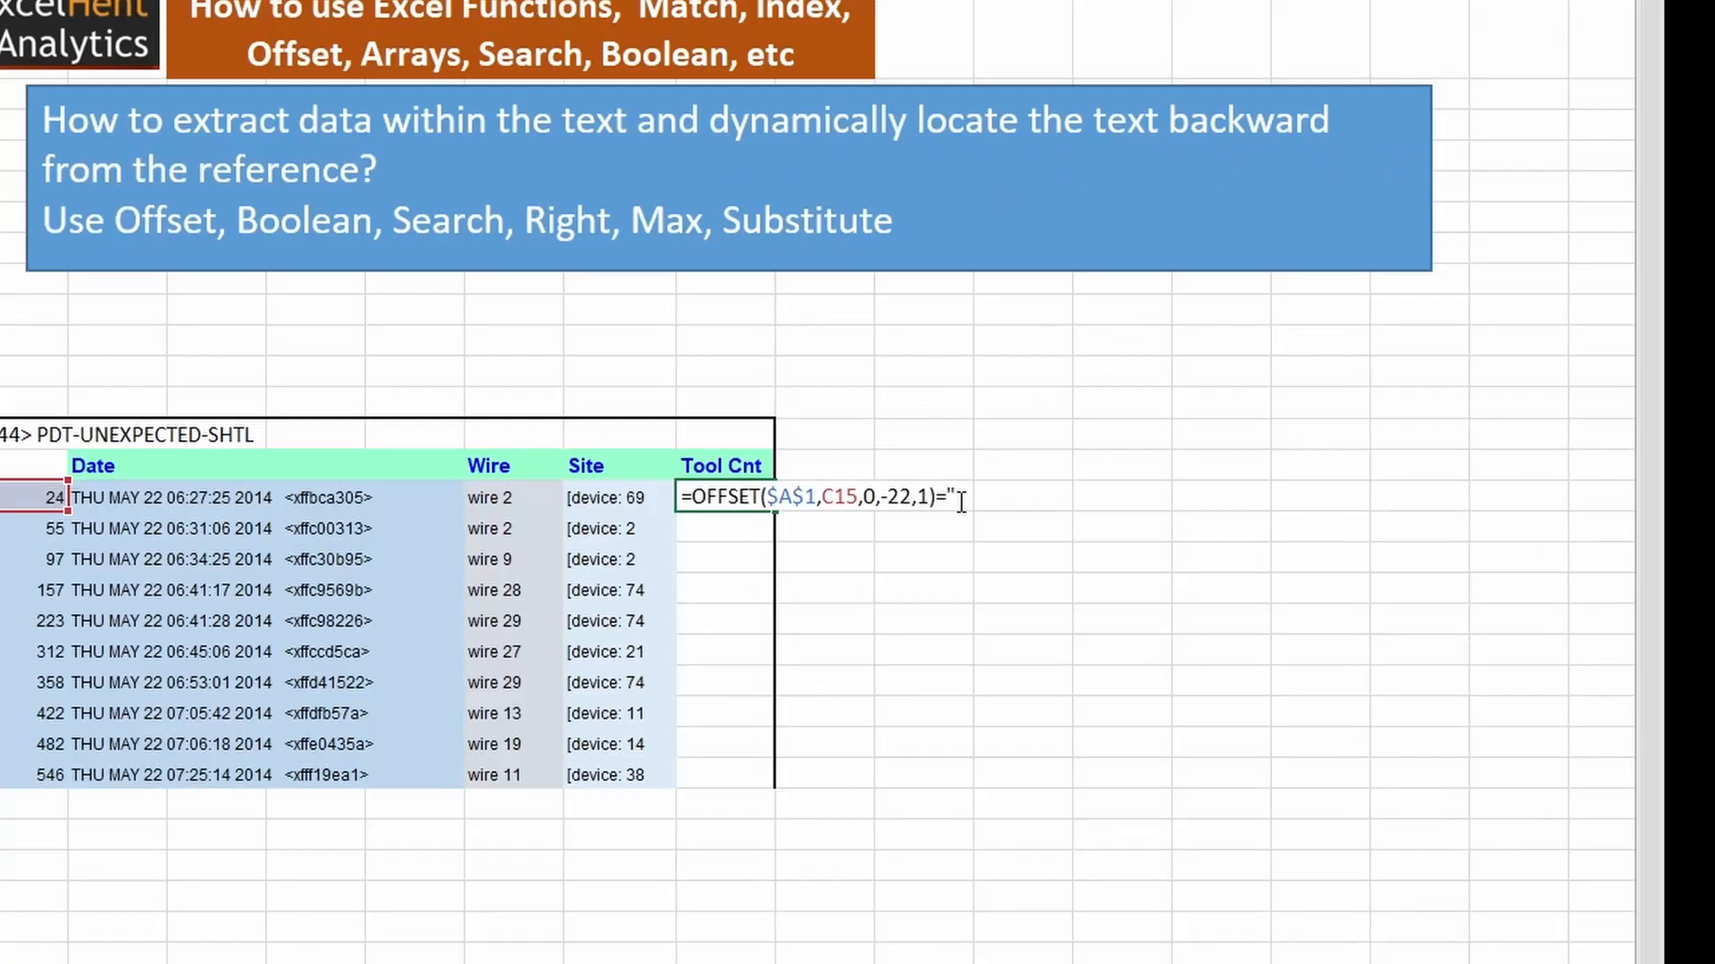
pyautogui.write('"')
pyautogui.hotkey('ctrl', 'v')
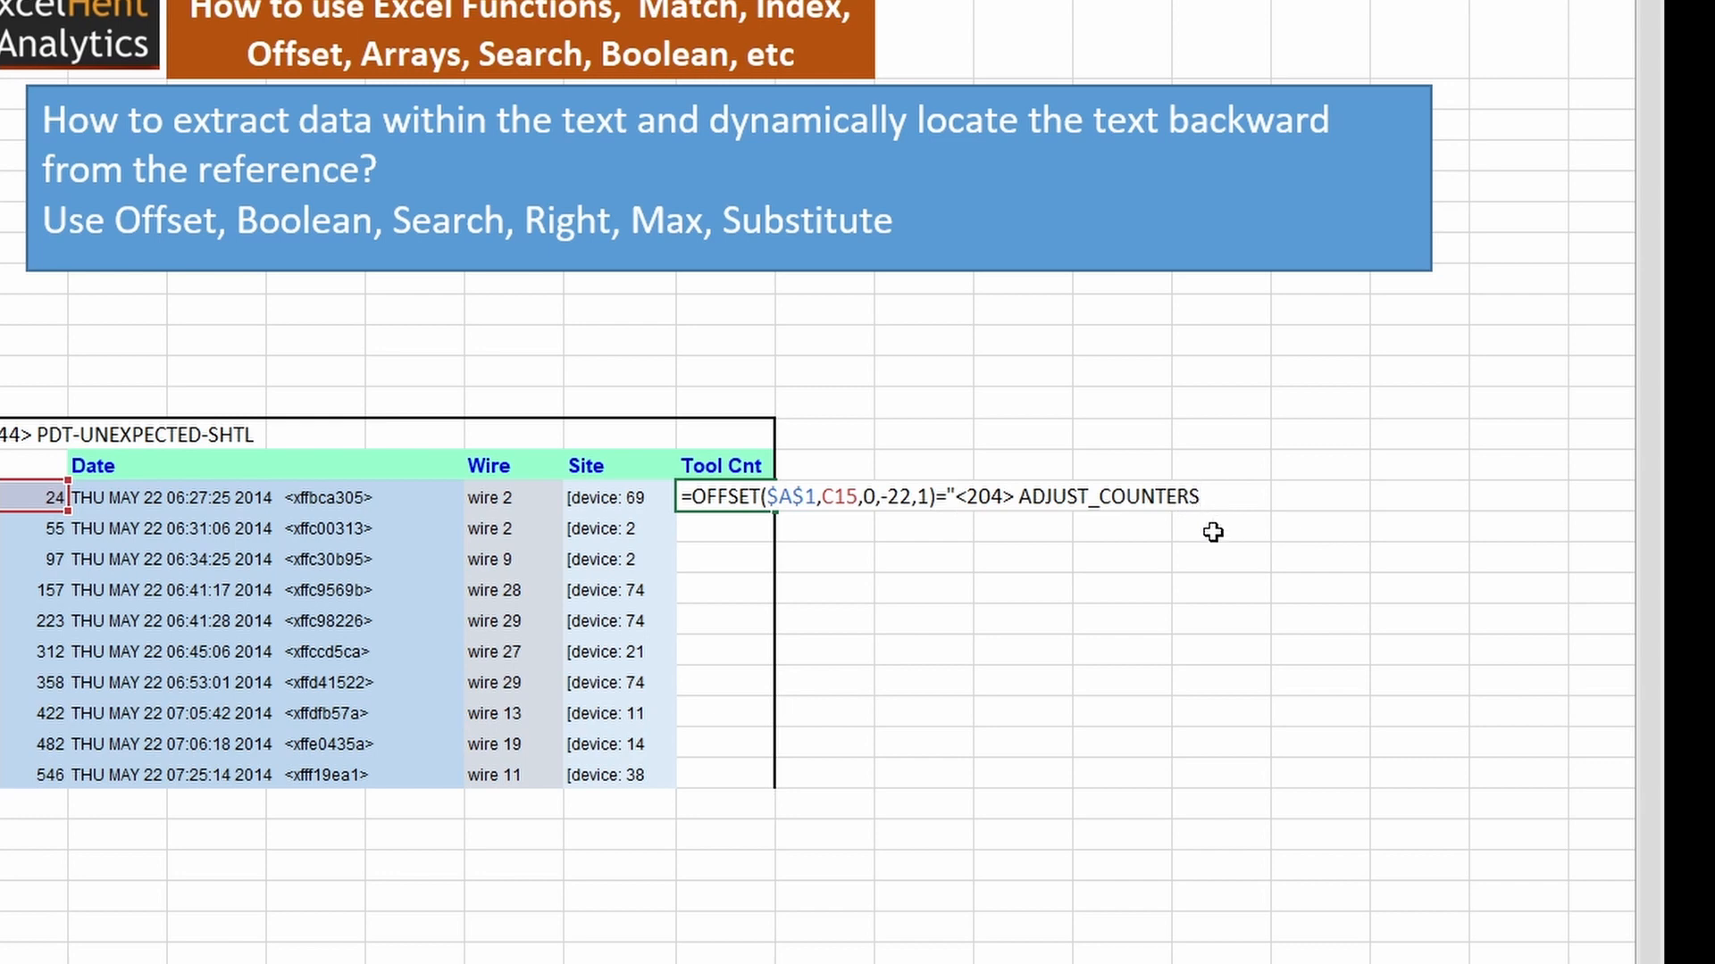
pyautogui.write('"')
pyautogui.moveTo(698, 497); pyautogui.dragTo(1408, 501)
pyautogui.press('F9')
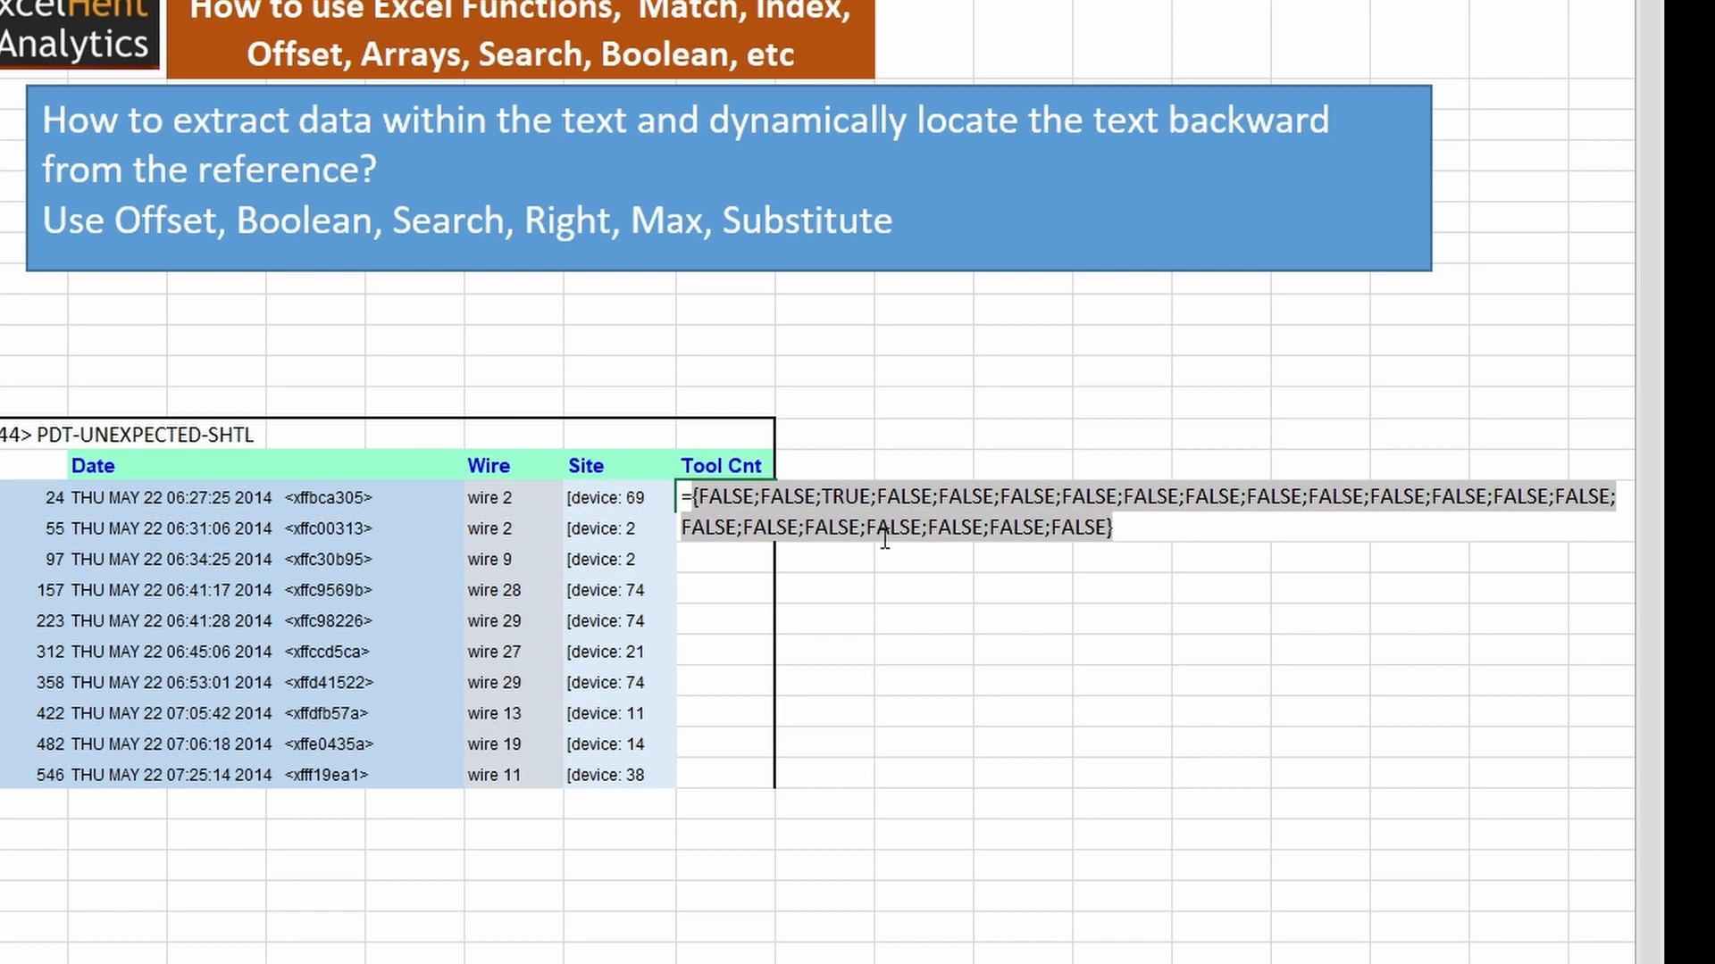
pyautogui.hotkey('ctrl', 'z')
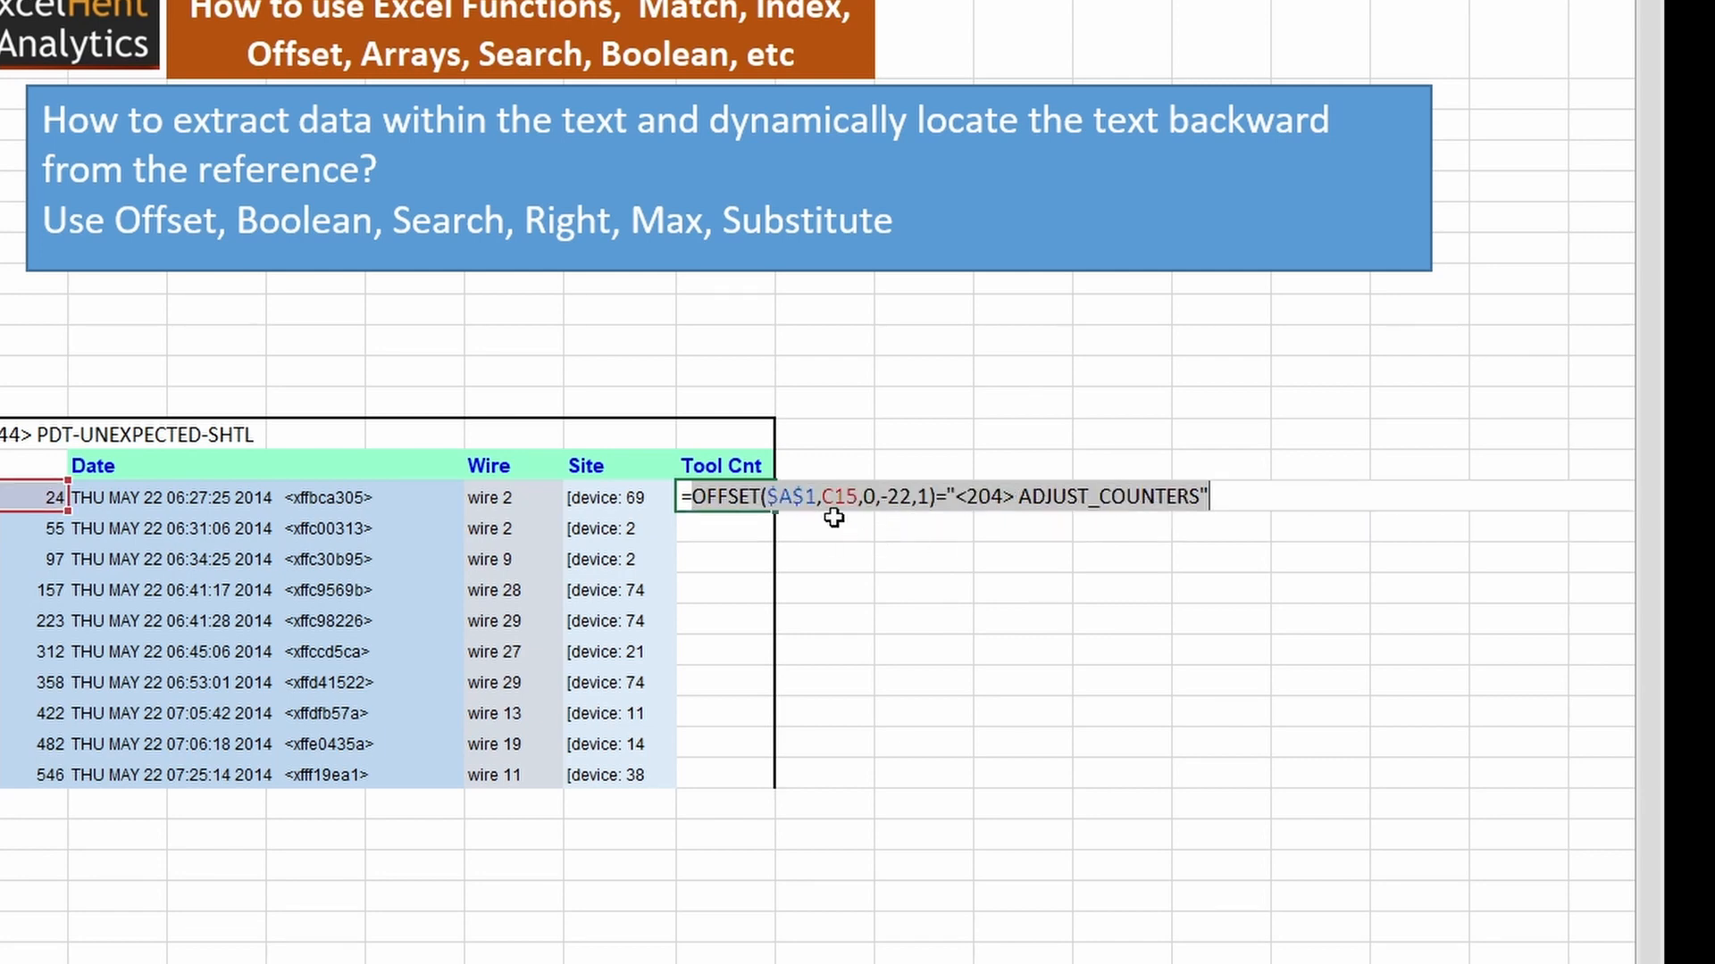
# - Wrap the J15 comparison in --( ) to convert its logical values to numbers, then preview the array and restore the expression
pyautogui.click(700, 490)
pyautogui.write('--(')
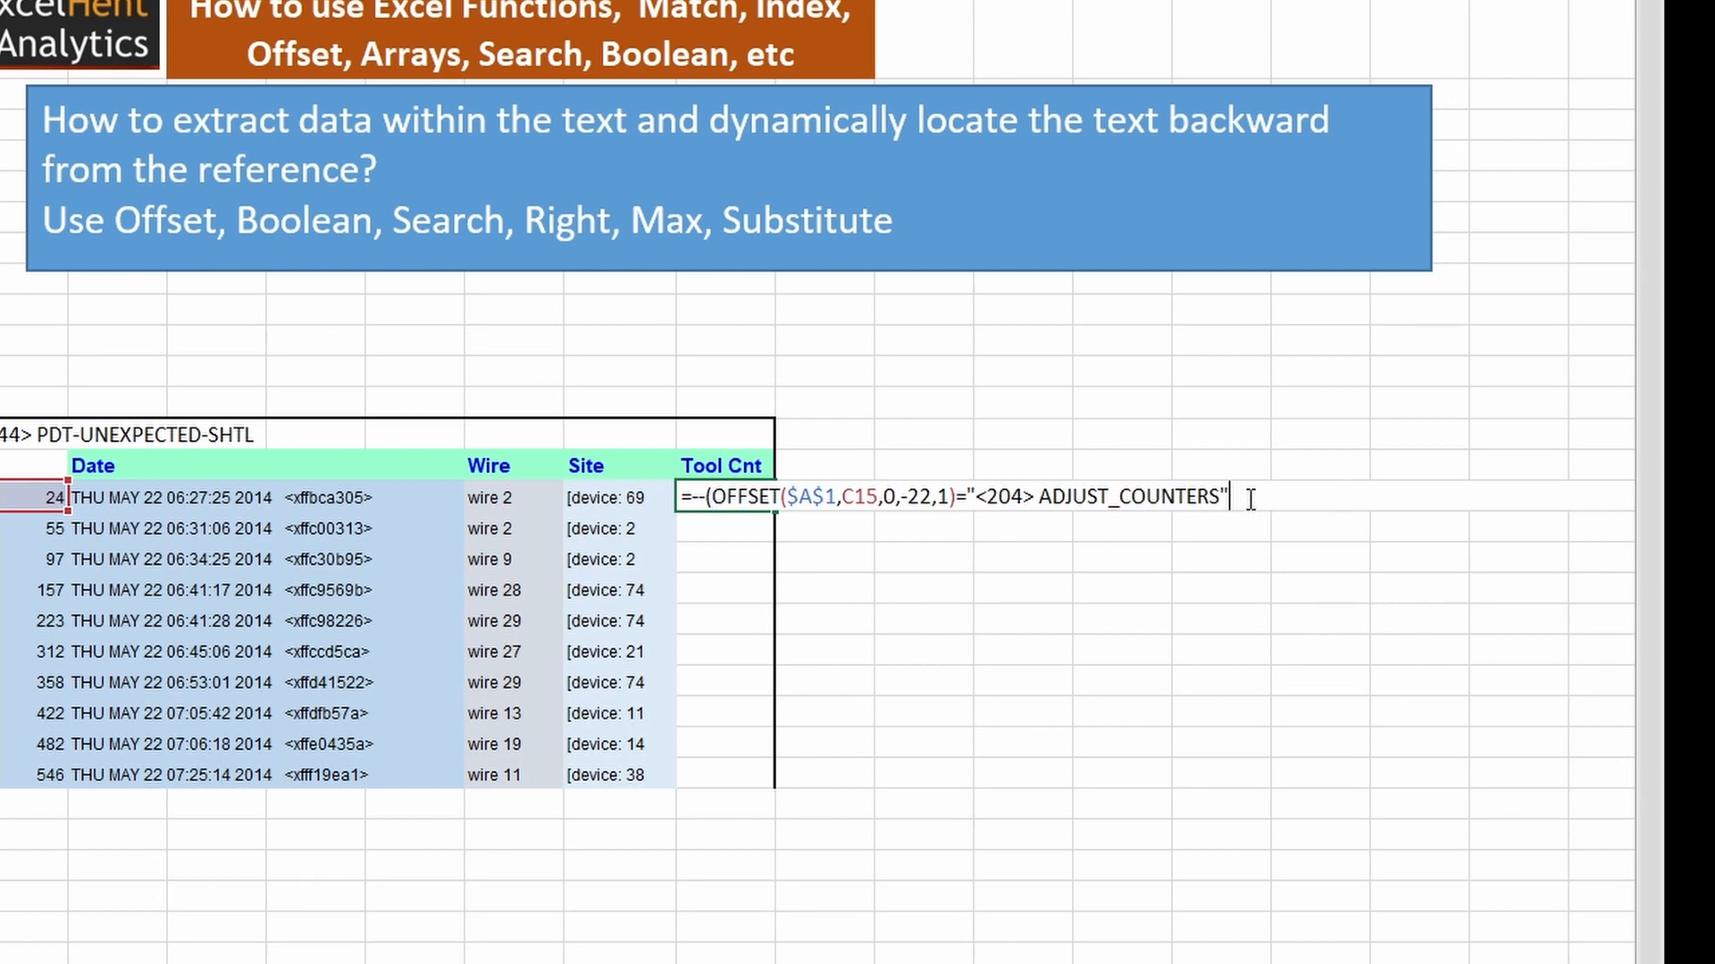
pyautogui.write(')')
pyautogui.moveTo(696, 496); pyautogui.dragTo(1289, 500)
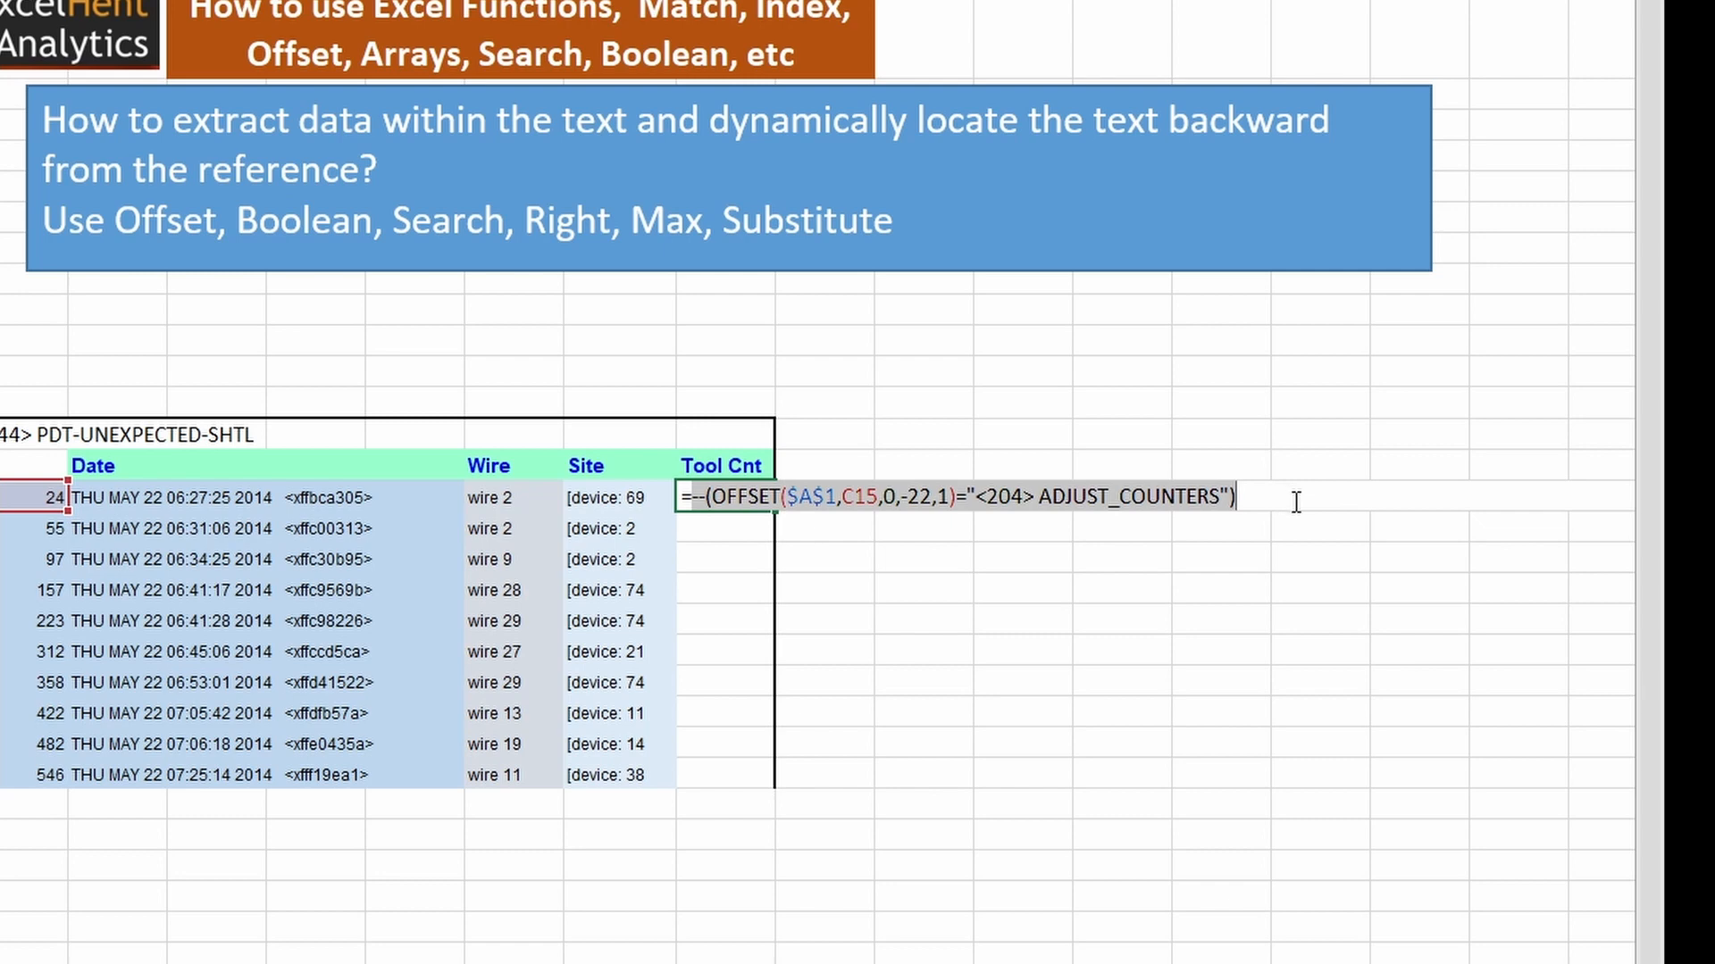
pyautogui.press('F9')
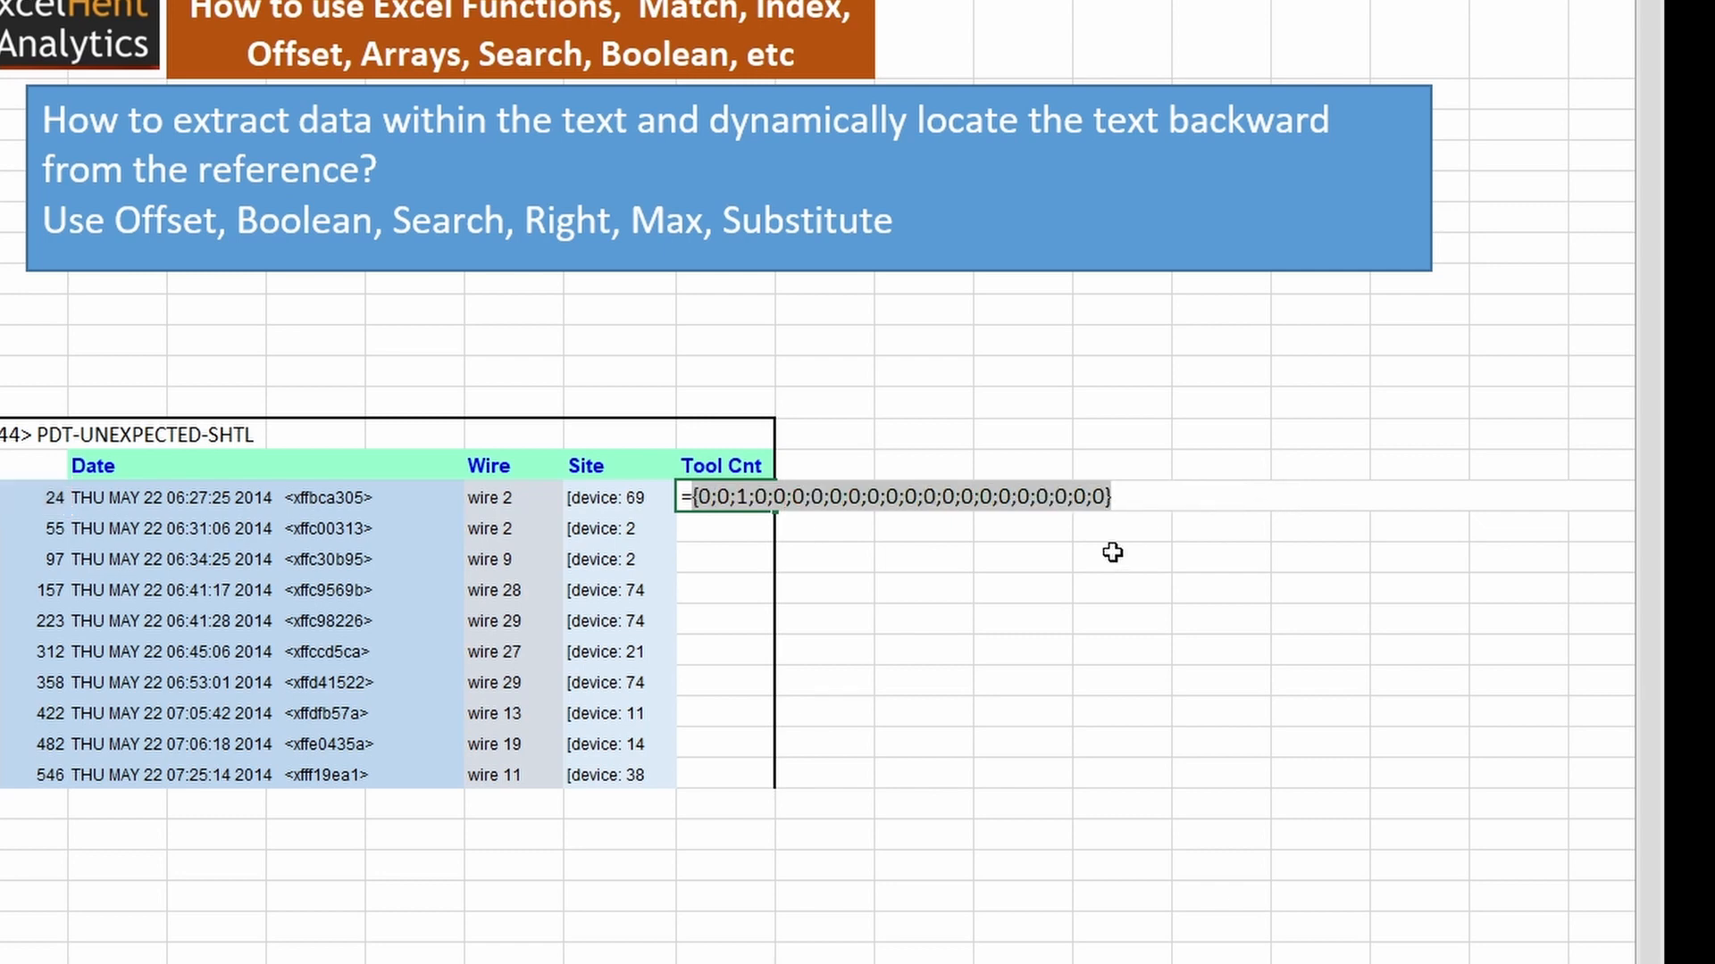
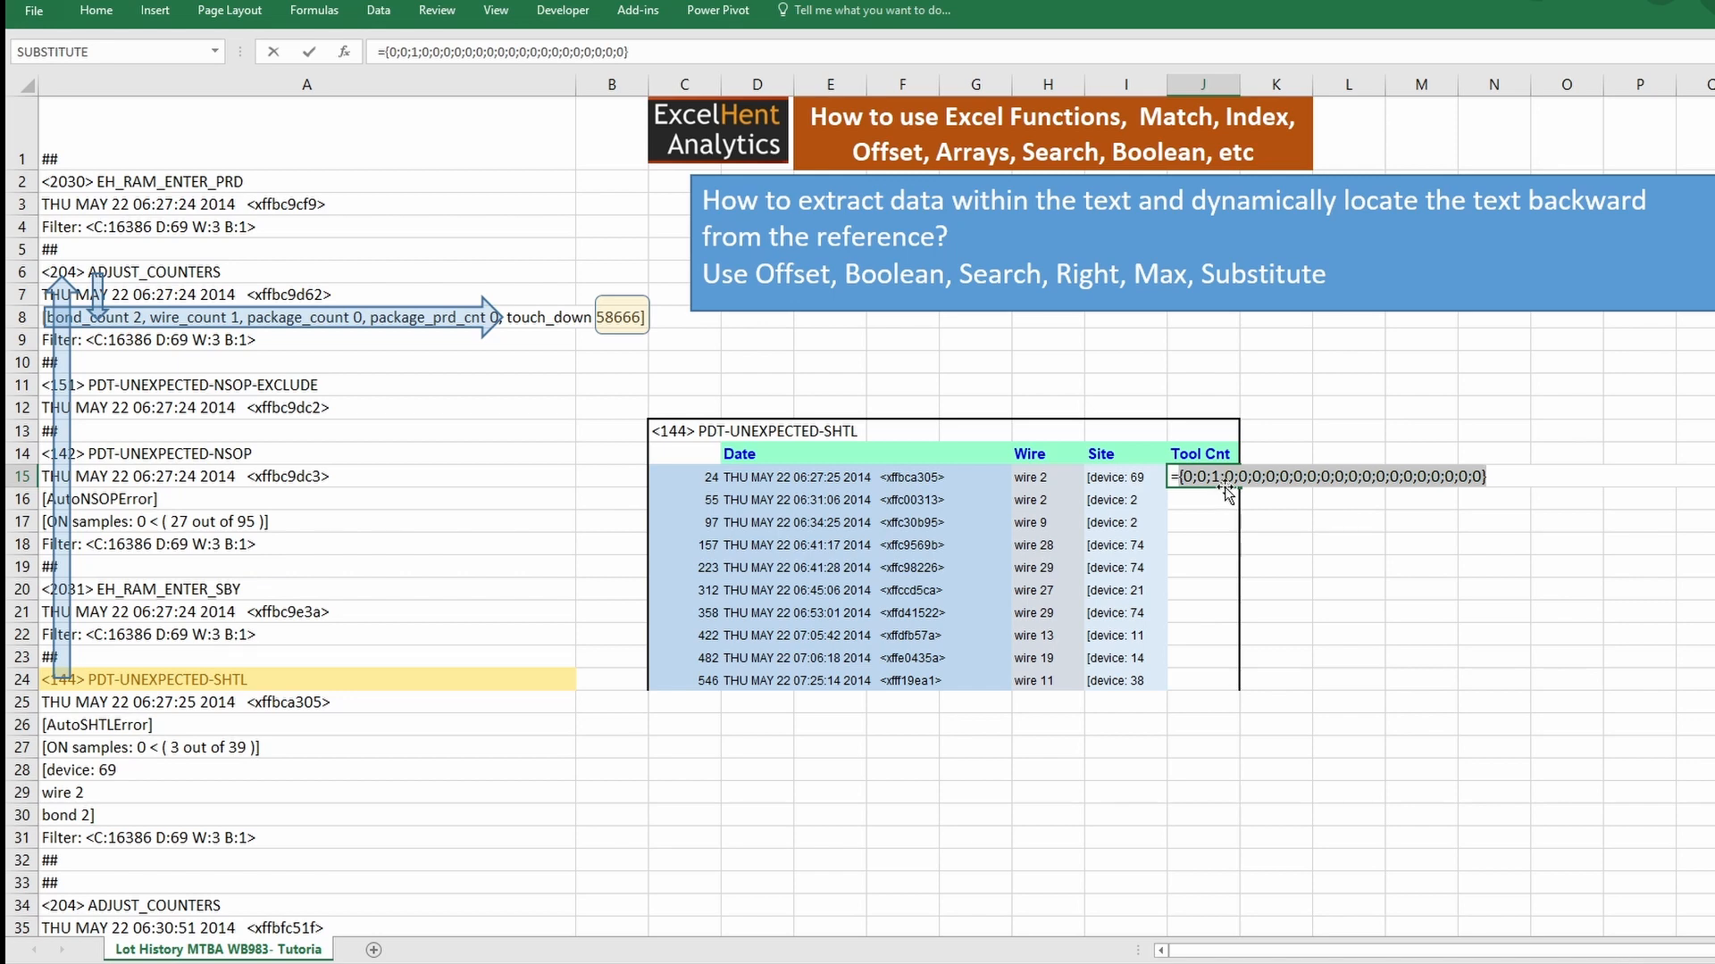
pyautogui.hotkey('ctrl', 'z')
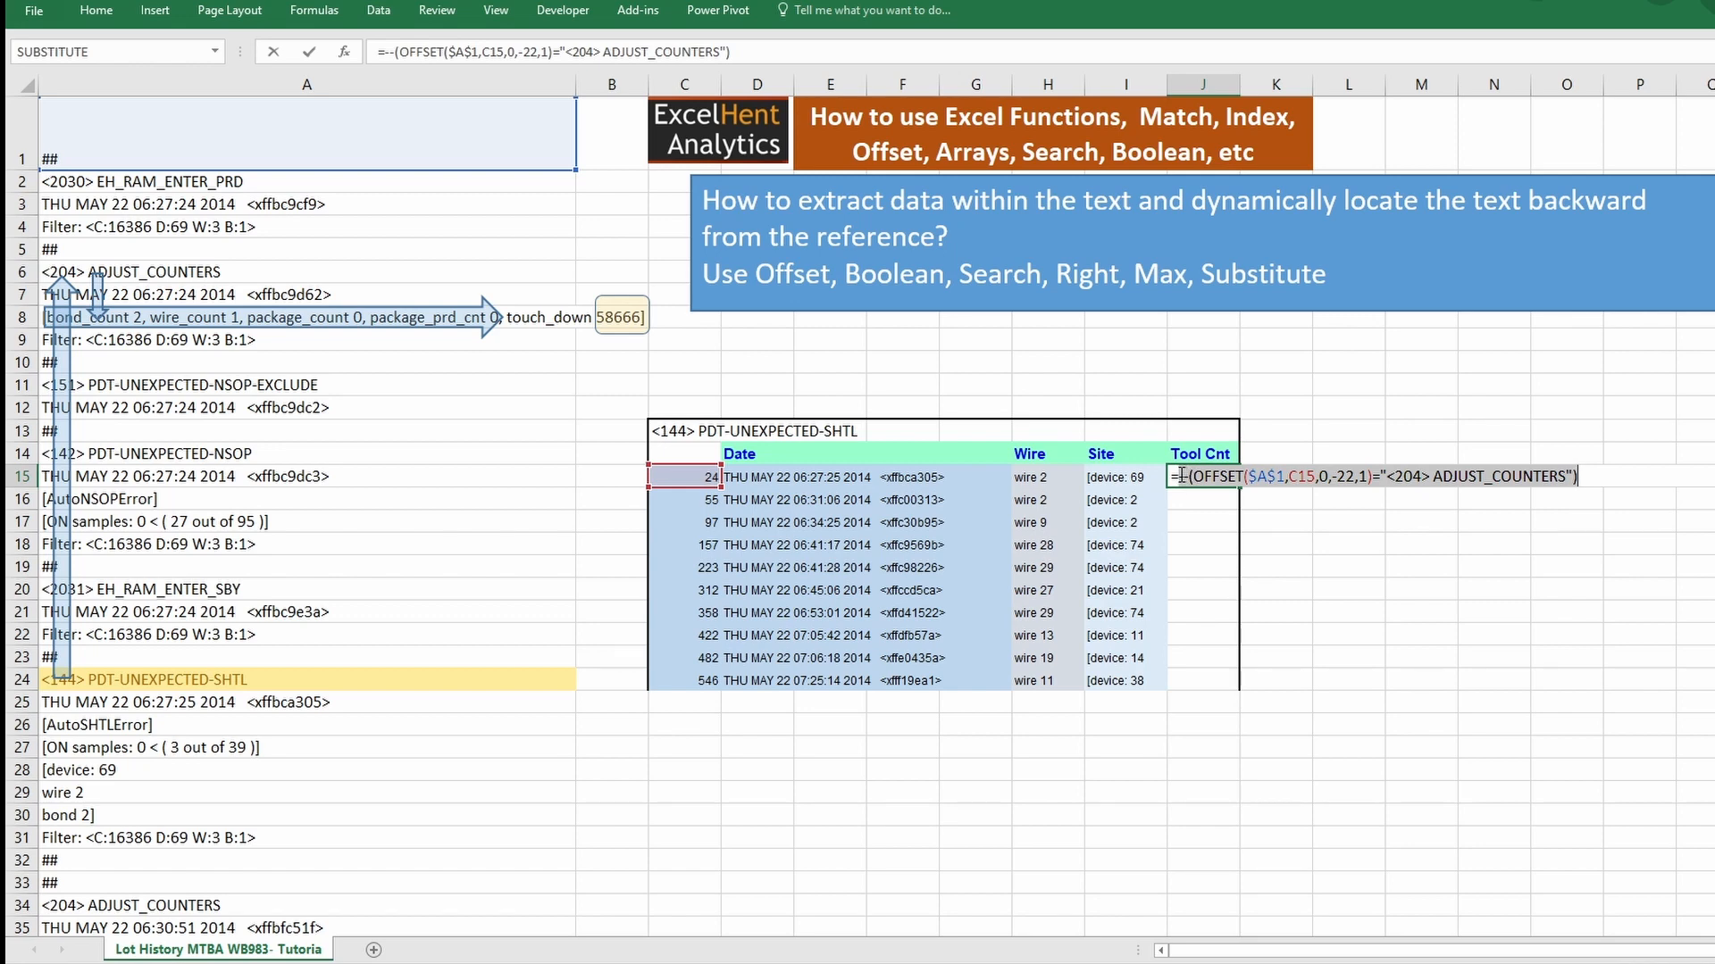
# - Add an opening parenthesis before the double negative in J15 and multiply the comparison by ROW($B$1:$B$22)
pyautogui.click(1351, 477)
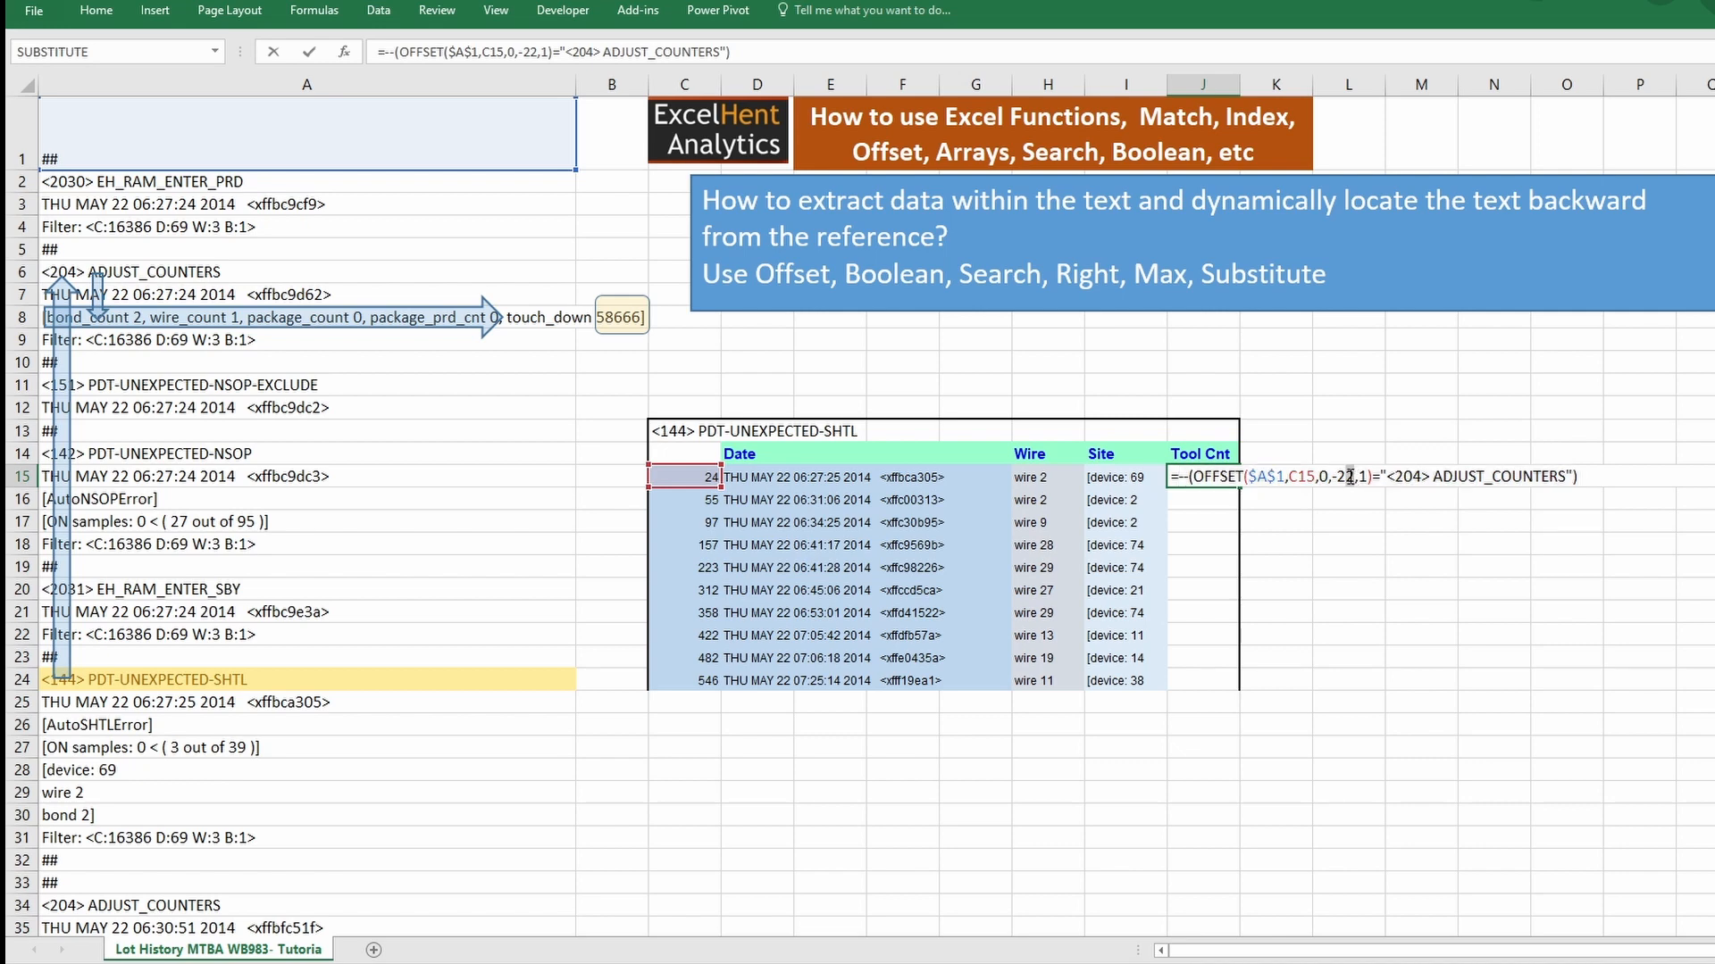
pyautogui.moveTo(1351, 478); pyautogui.dragTo(1339, 478)
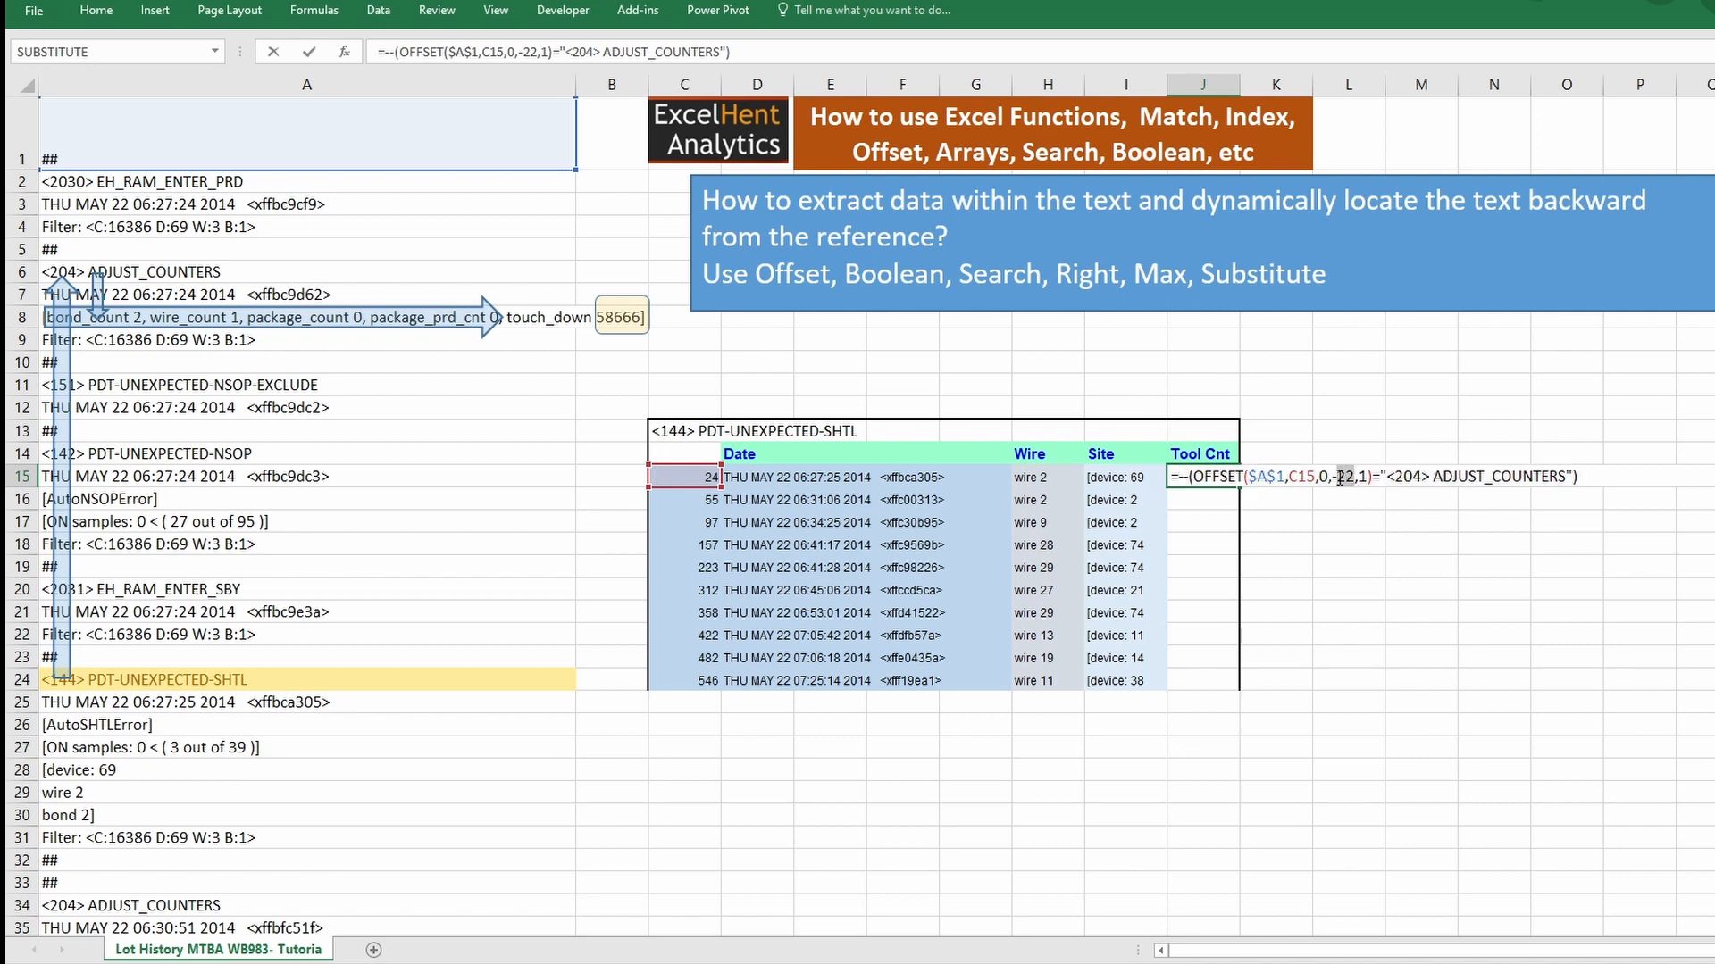
pyautogui.click(1181, 478)
pyautogui.write('(')
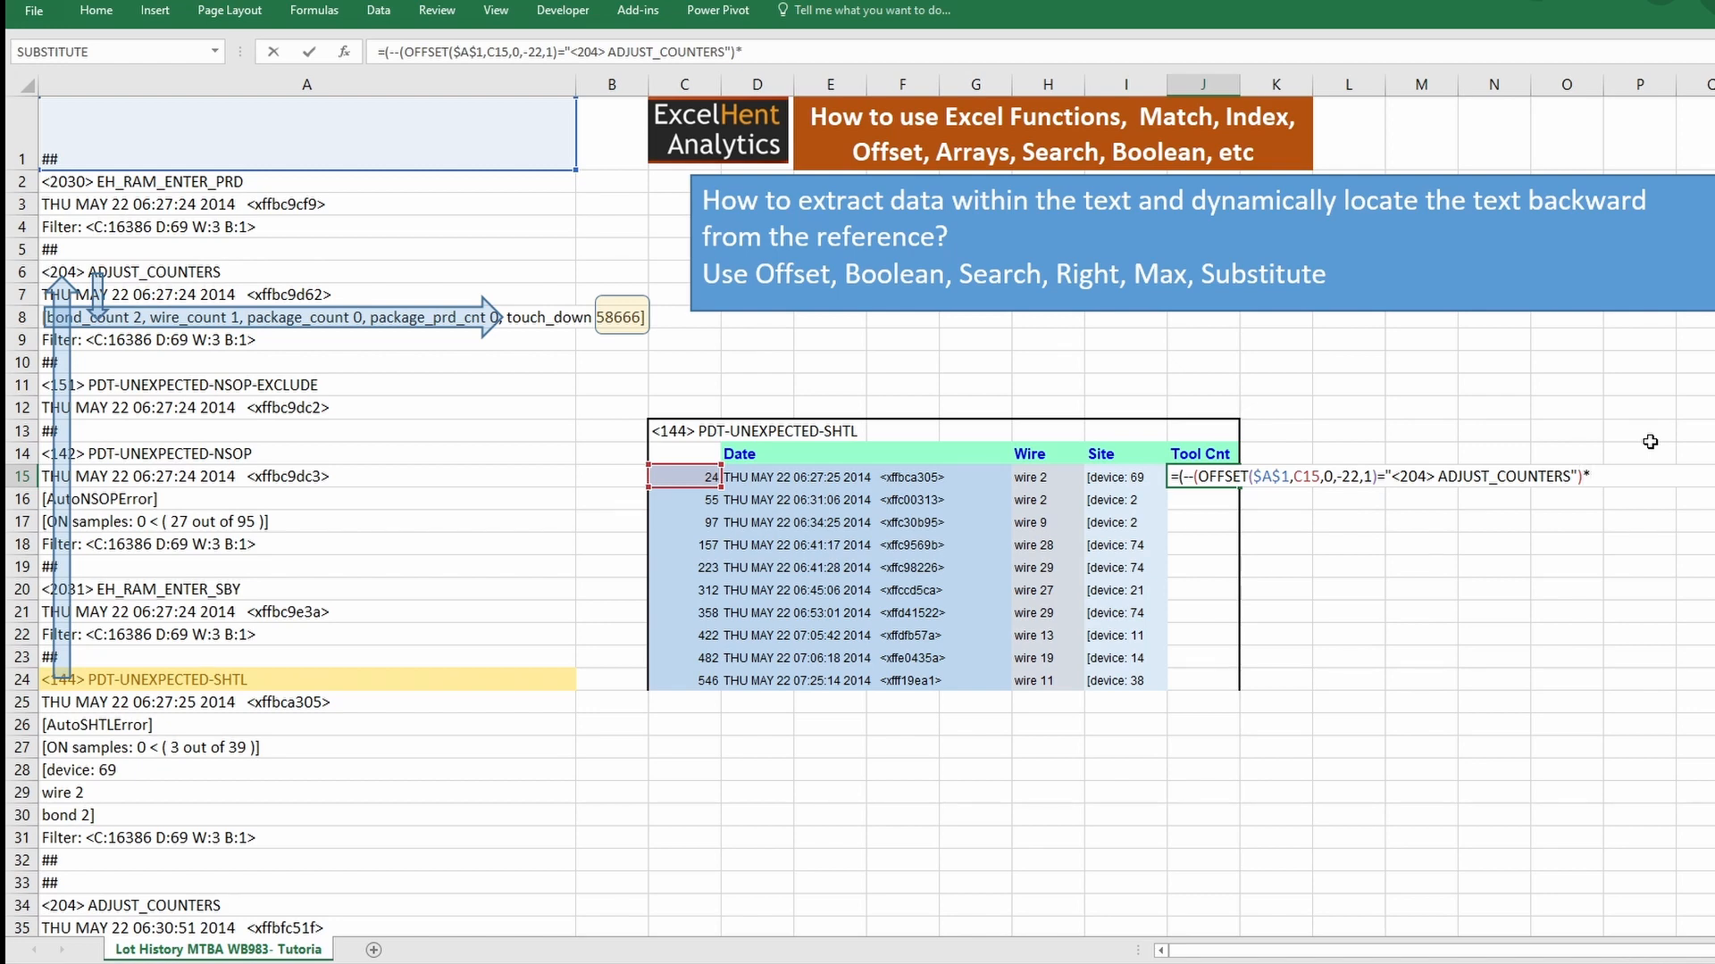
pyautogui.press('BackSpace')
pyautogui.write('* ROW(')
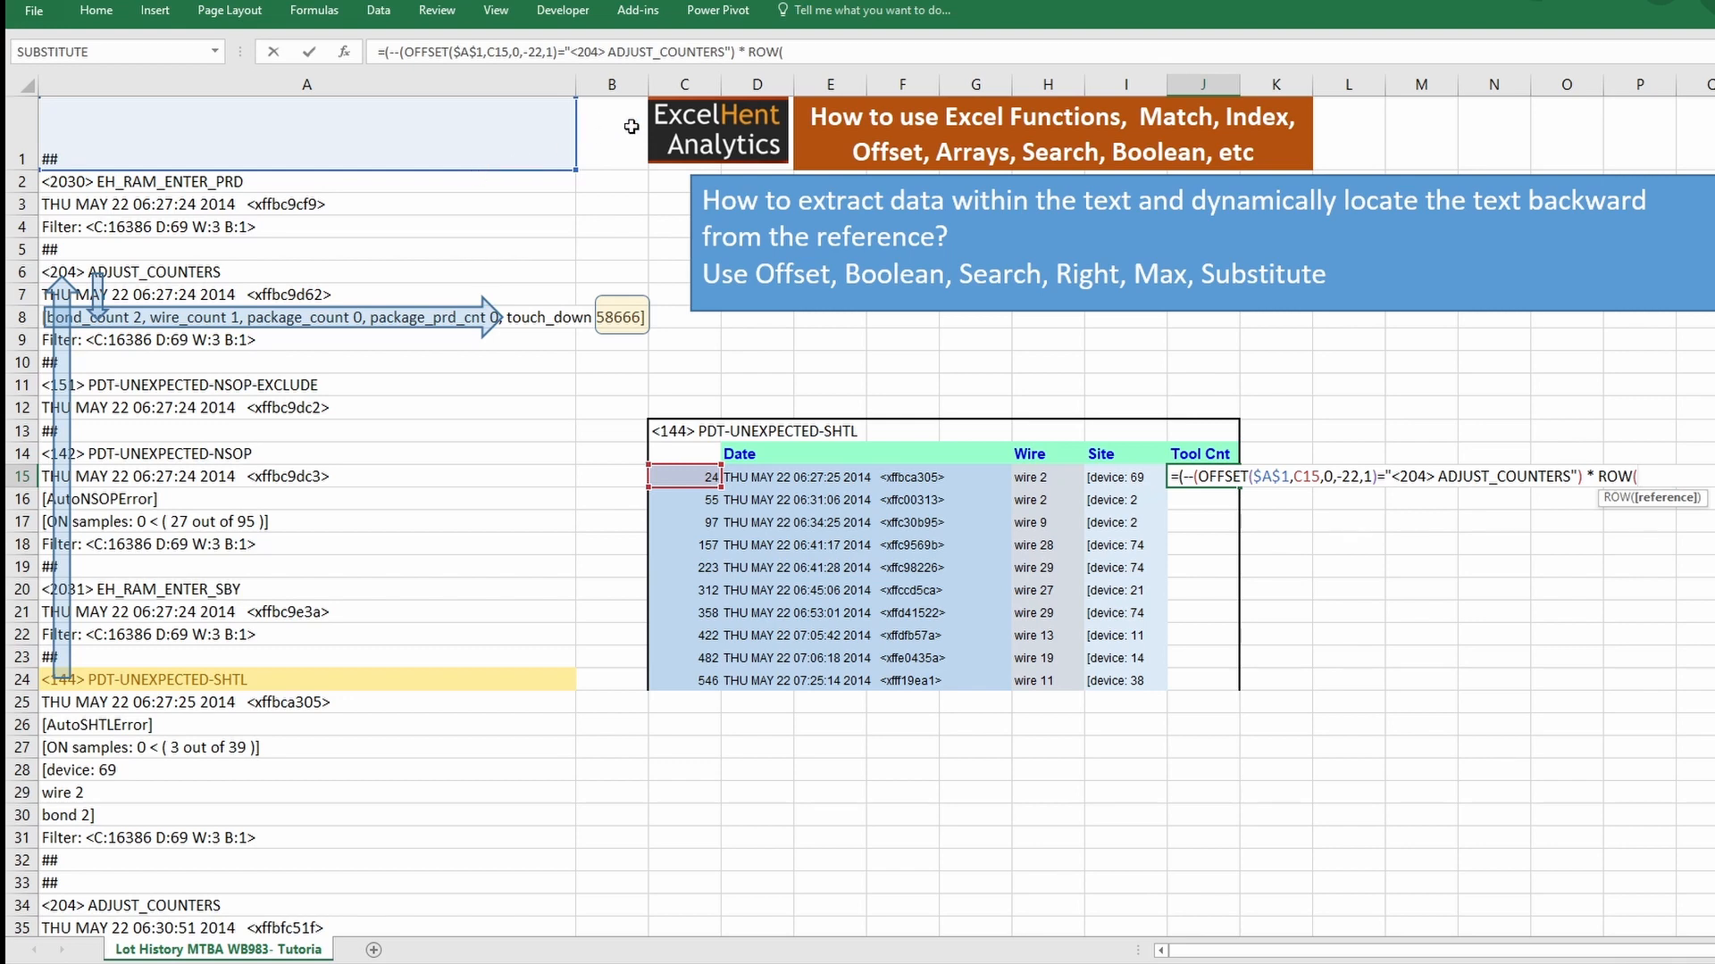
pyautogui.moveTo(625, 132); pyautogui.dragTo(591, 637)
pyautogui.press('F4')
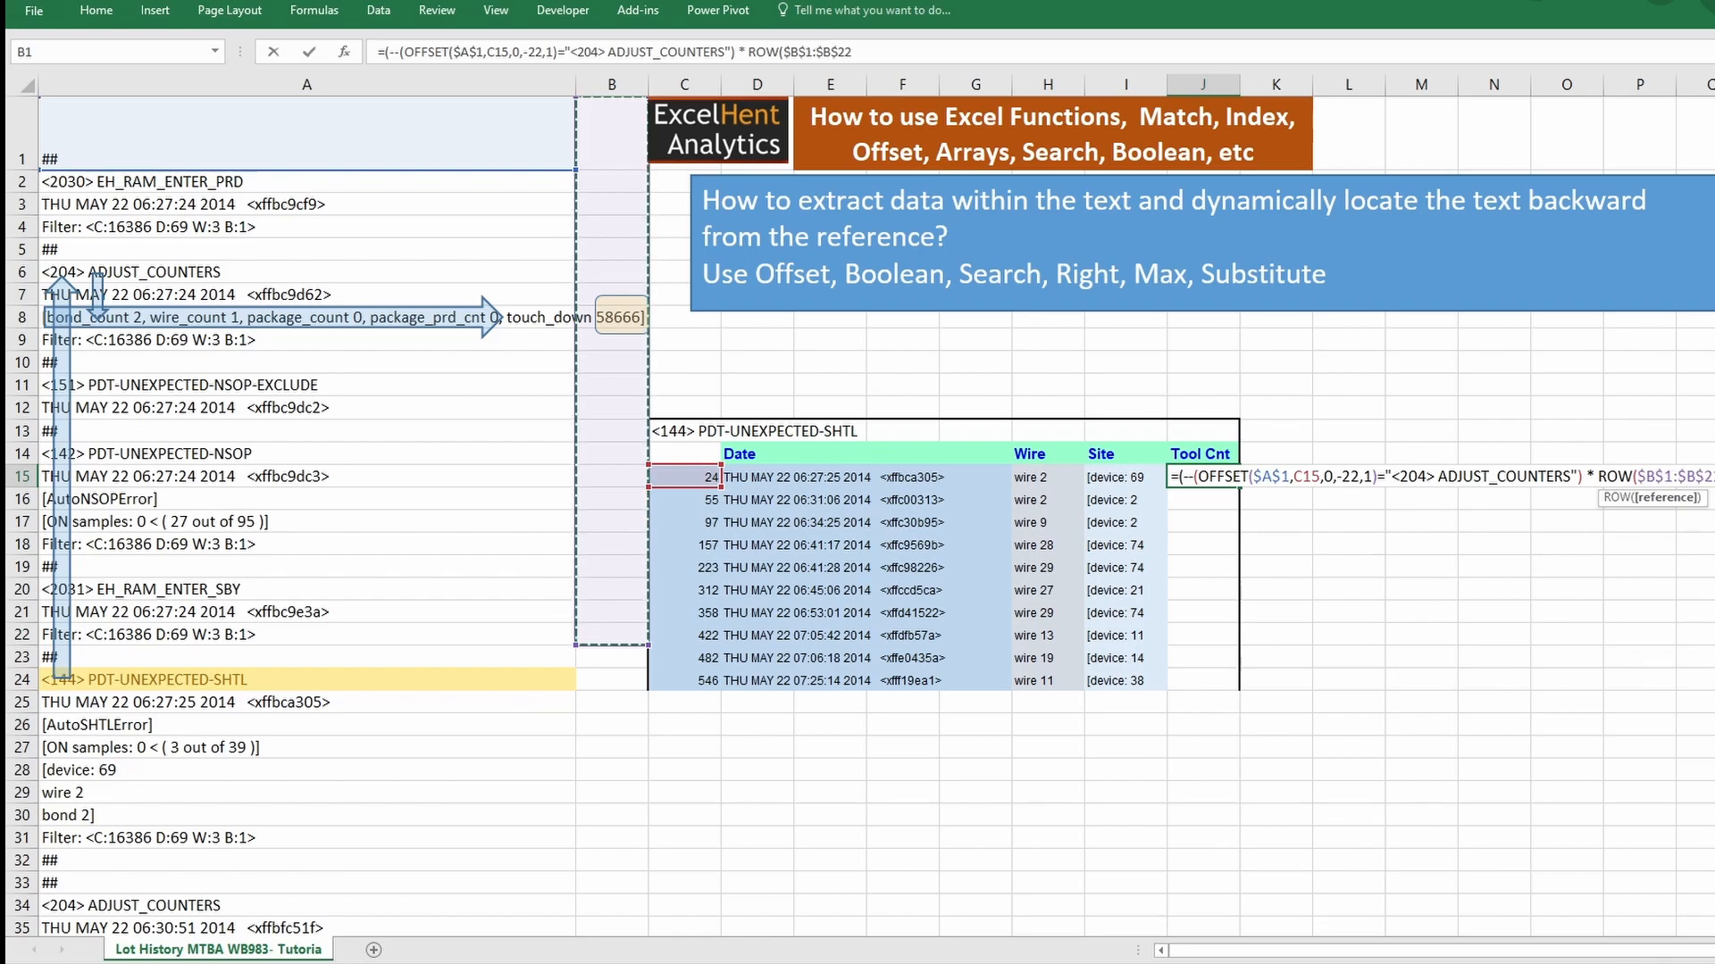
pyautogui.write(')')
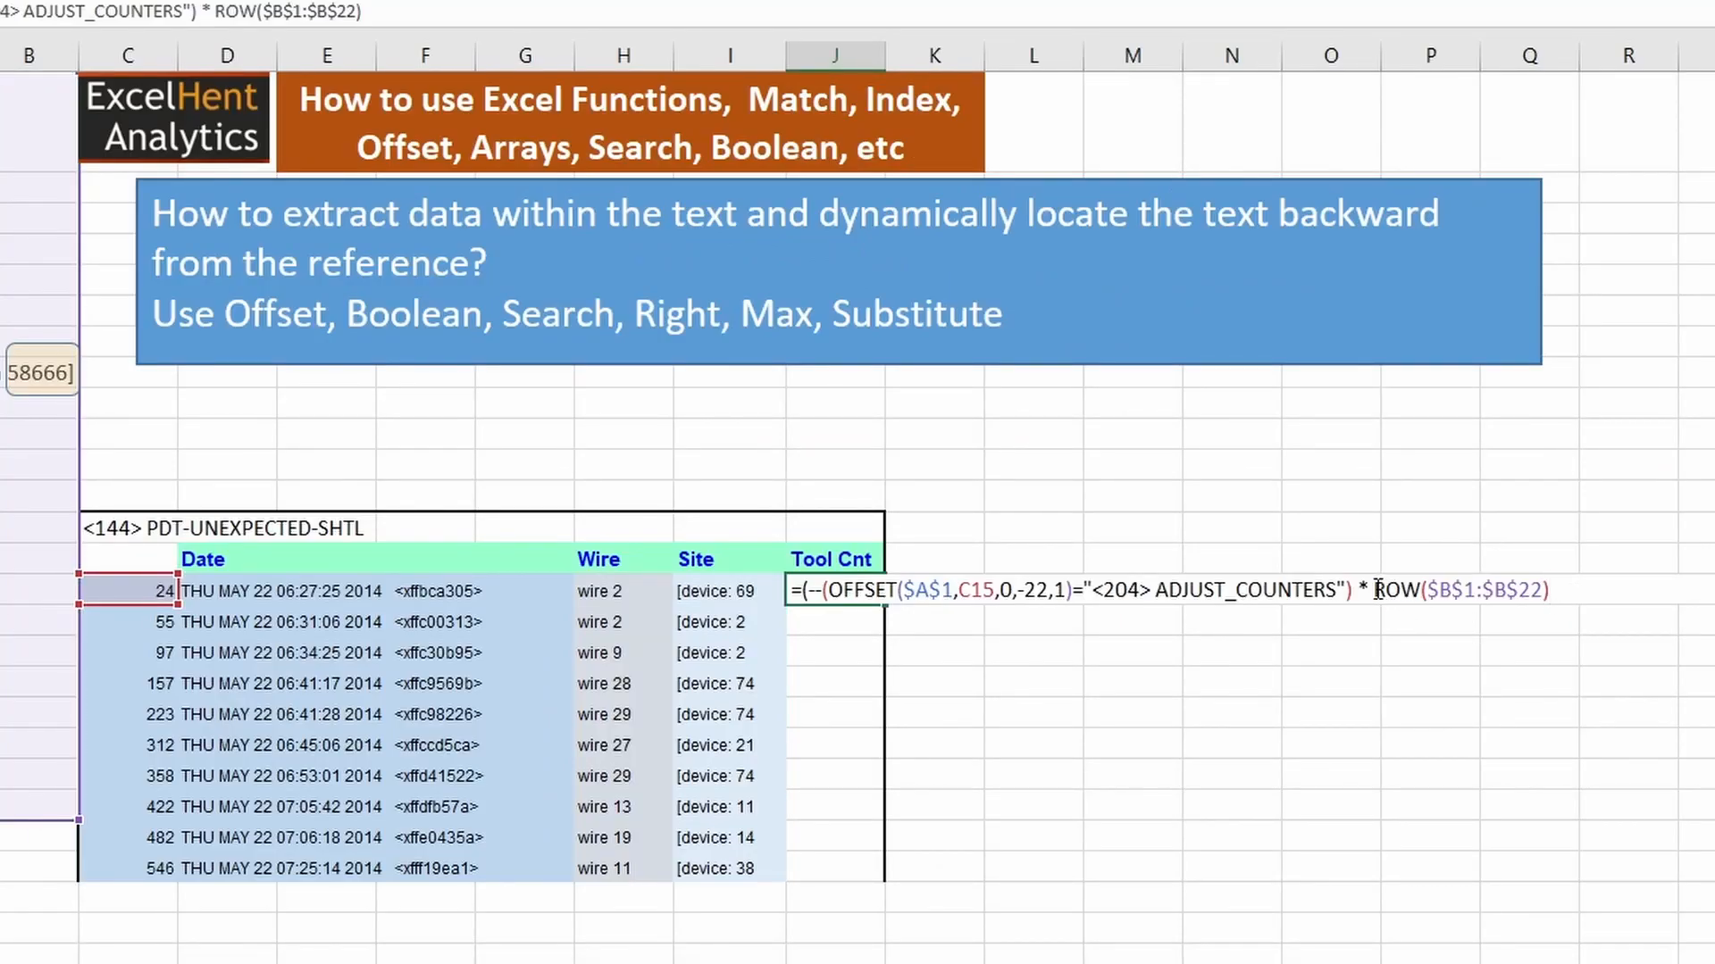
# - Preview the array produced by ROW($B$1:$B$22) in the J15 formula, restore the expression and inspect its range reference
pyautogui.moveTo(1375, 590); pyautogui.dragTo(1632, 612)
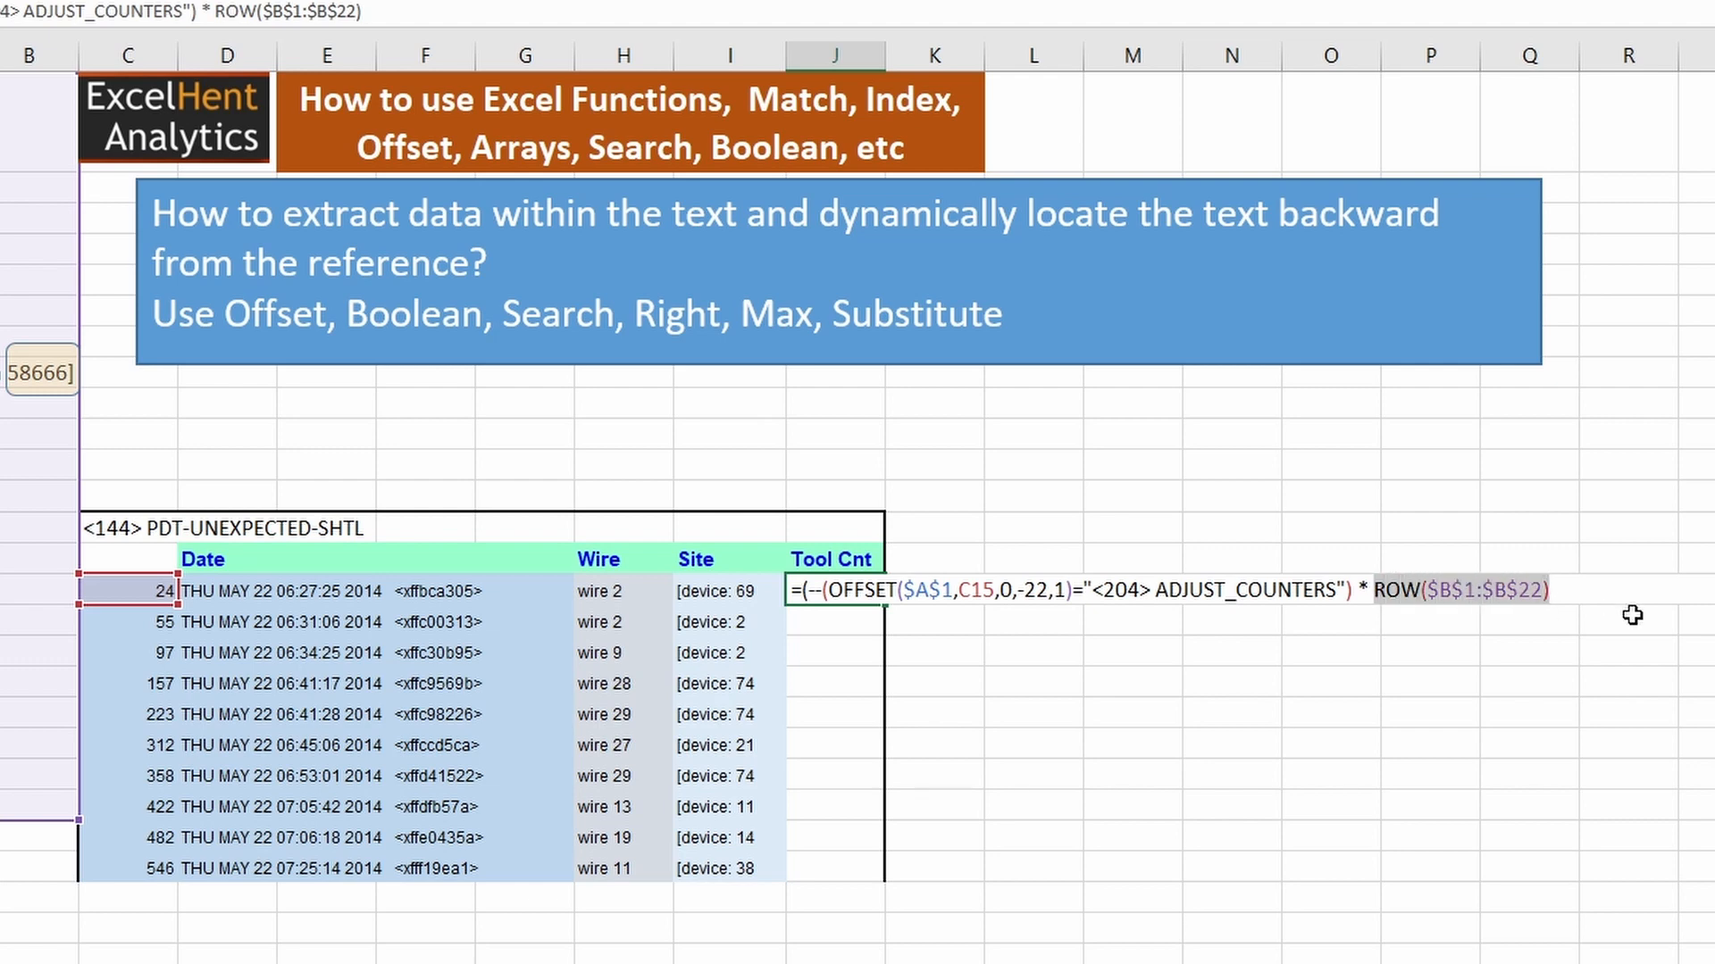
pyautogui.press('F9')
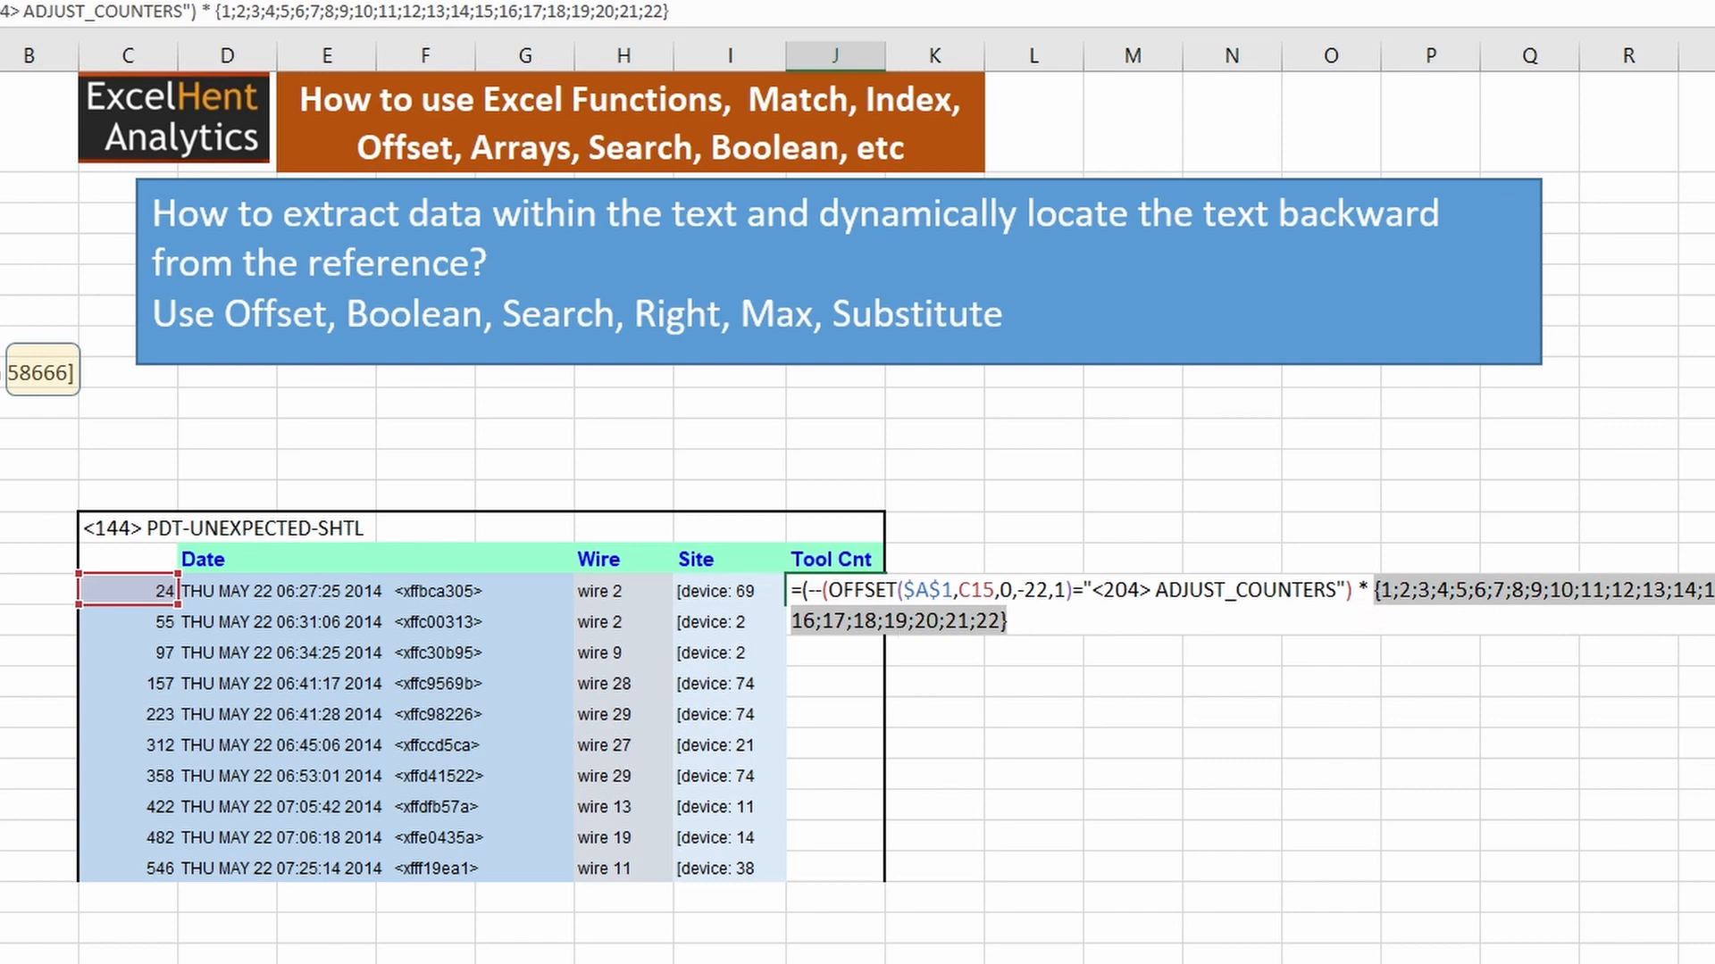
pyautogui.hotkey('ctrl', 'z')
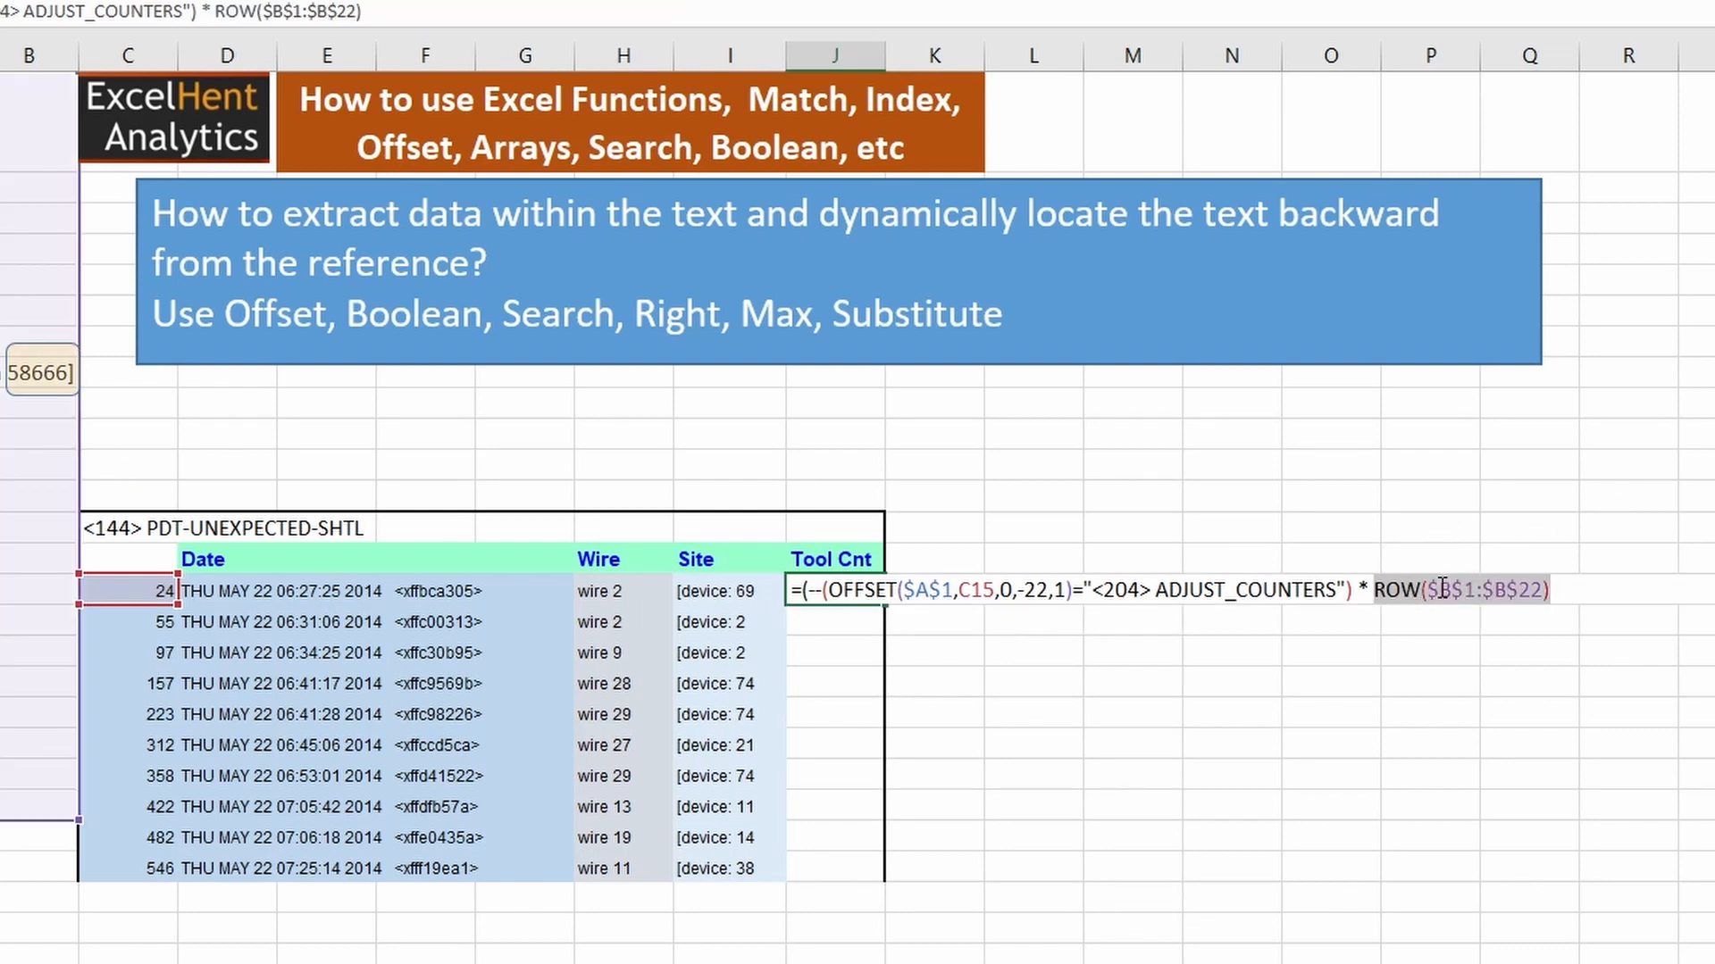
pyautogui.moveTo(1429, 590); pyautogui.dragTo(1541, 602)
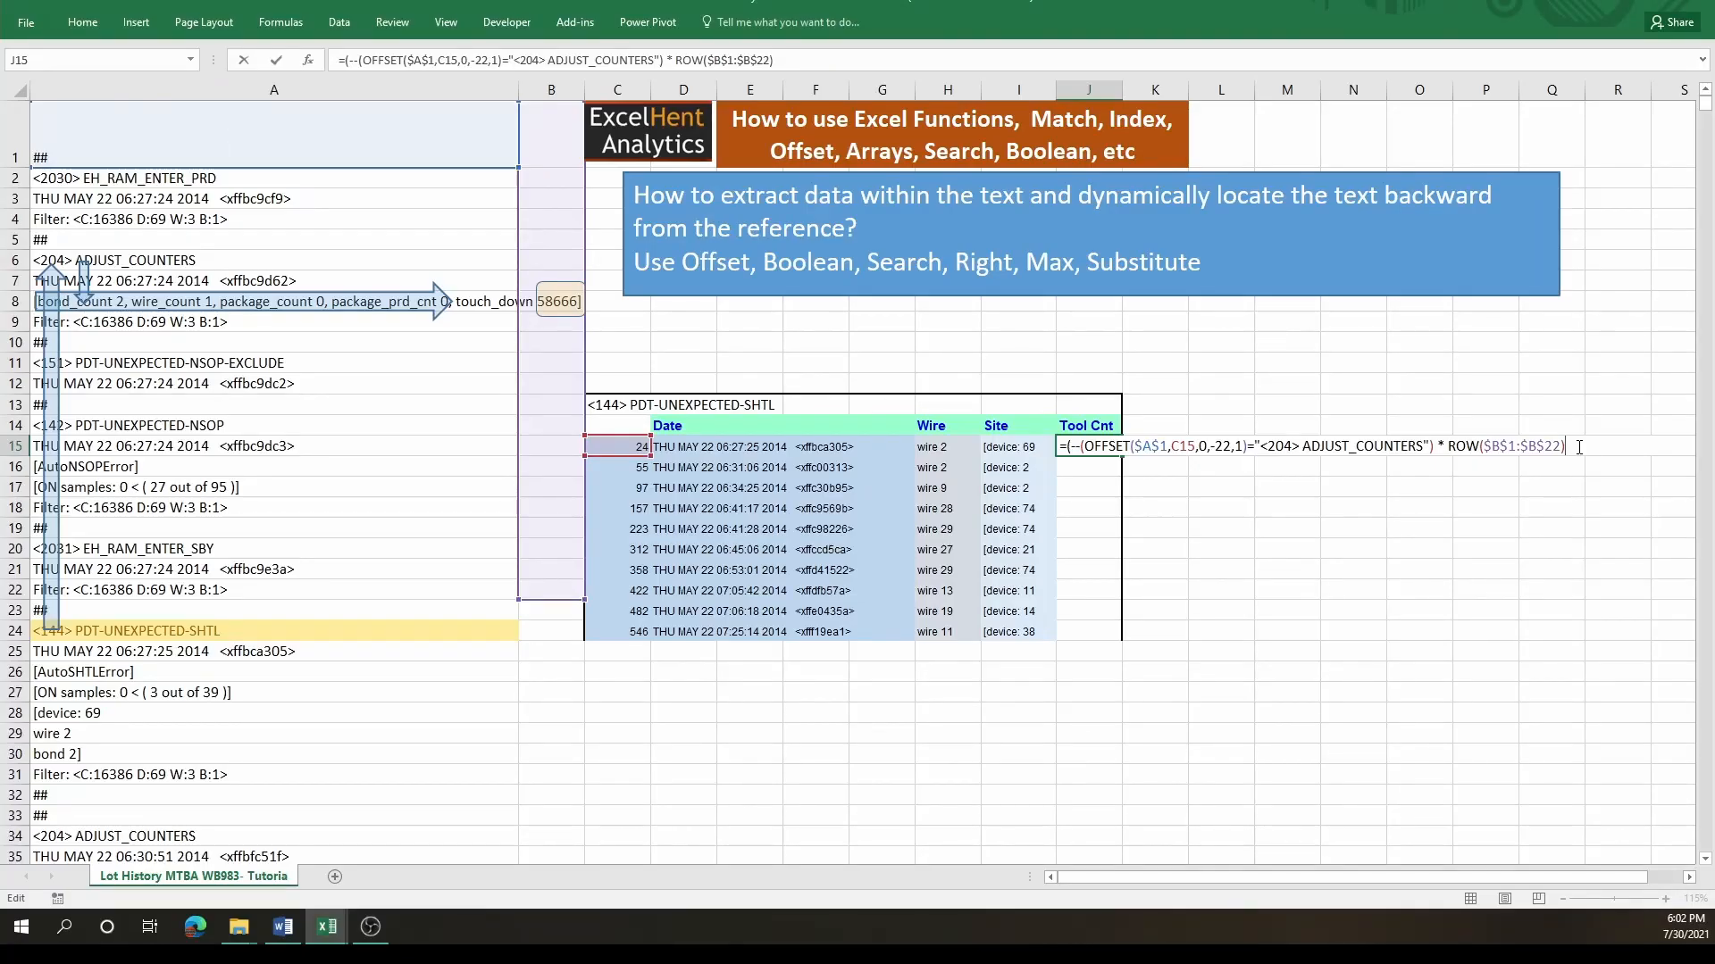
# - Close the outer parenthesis in J15, preview the product array, restore the formula and commit it
pyautogui.write(')')
pyautogui.moveTo(1065, 446); pyautogui.dragTo(1712, 449)
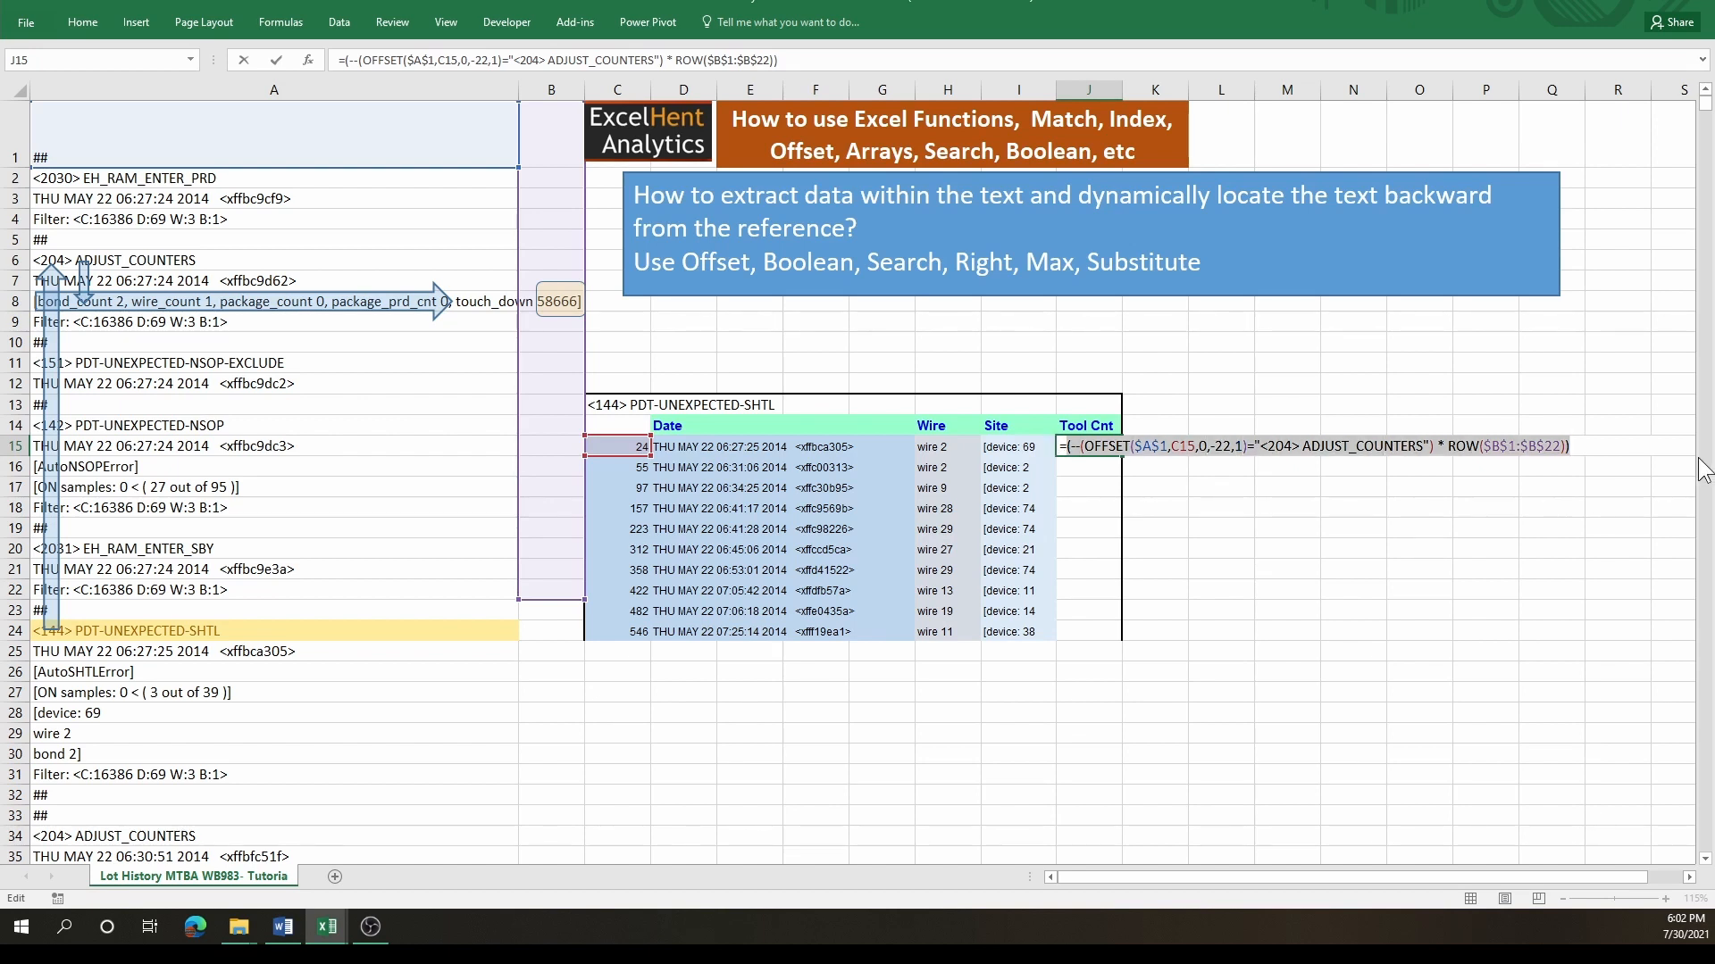
pyautogui.press('F9')
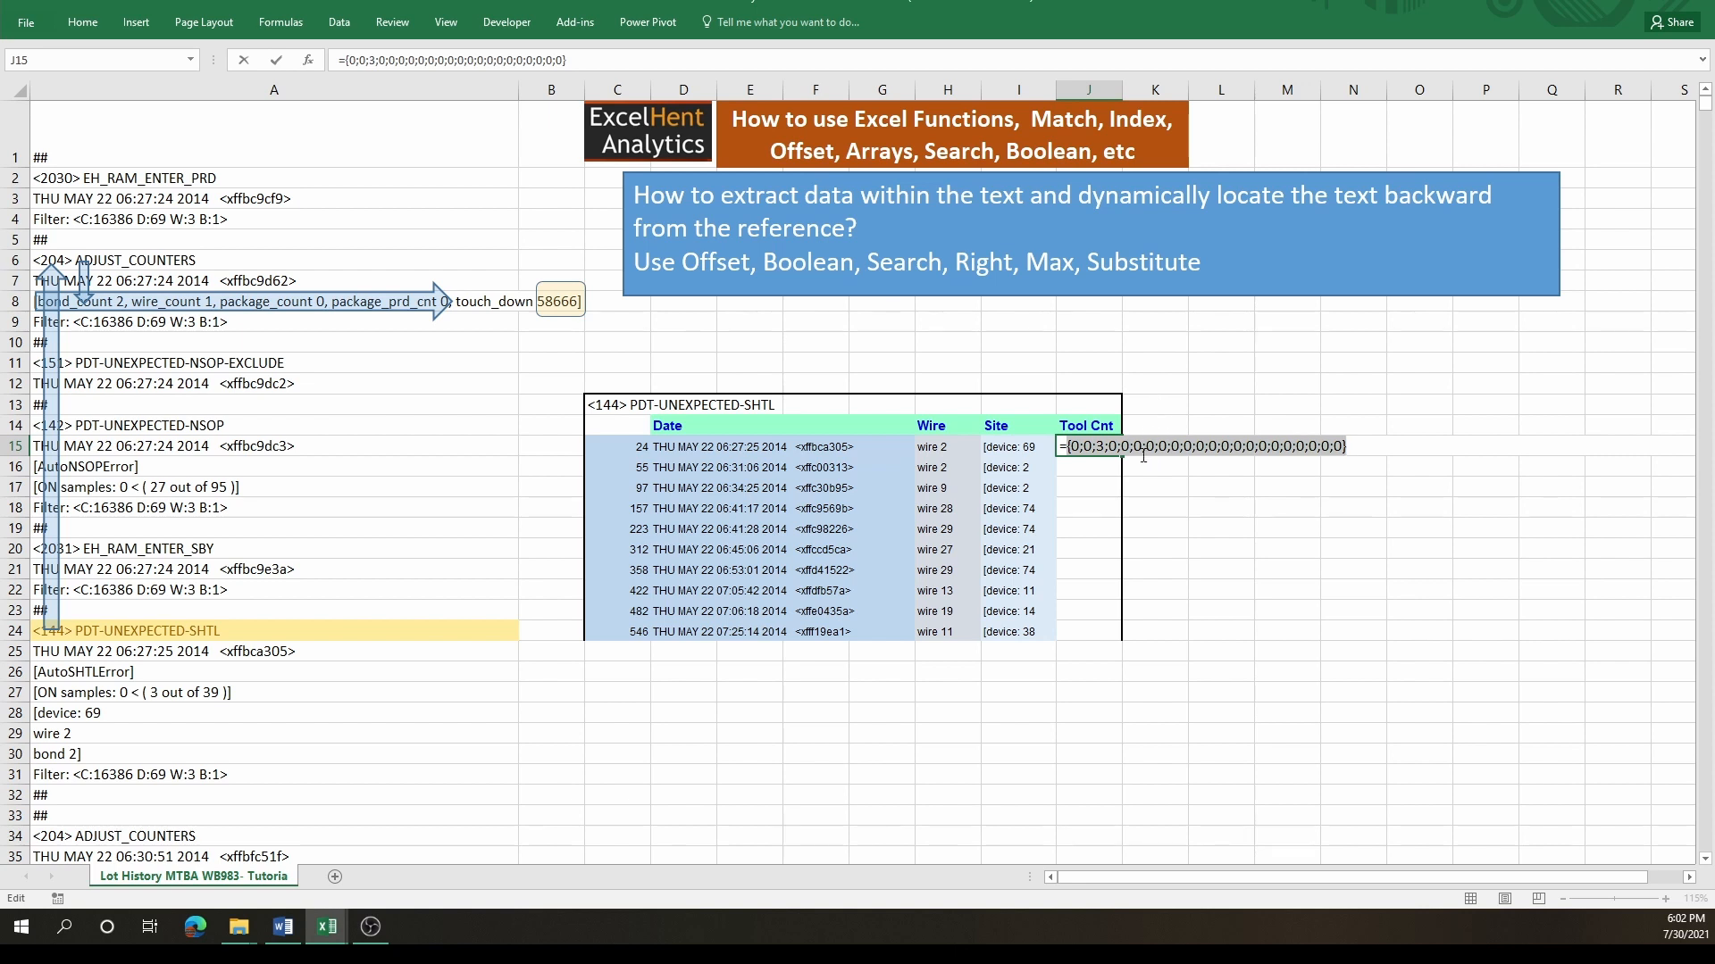
pyautogui.moveTo(1105, 446); pyautogui.dragTo(1099, 445)
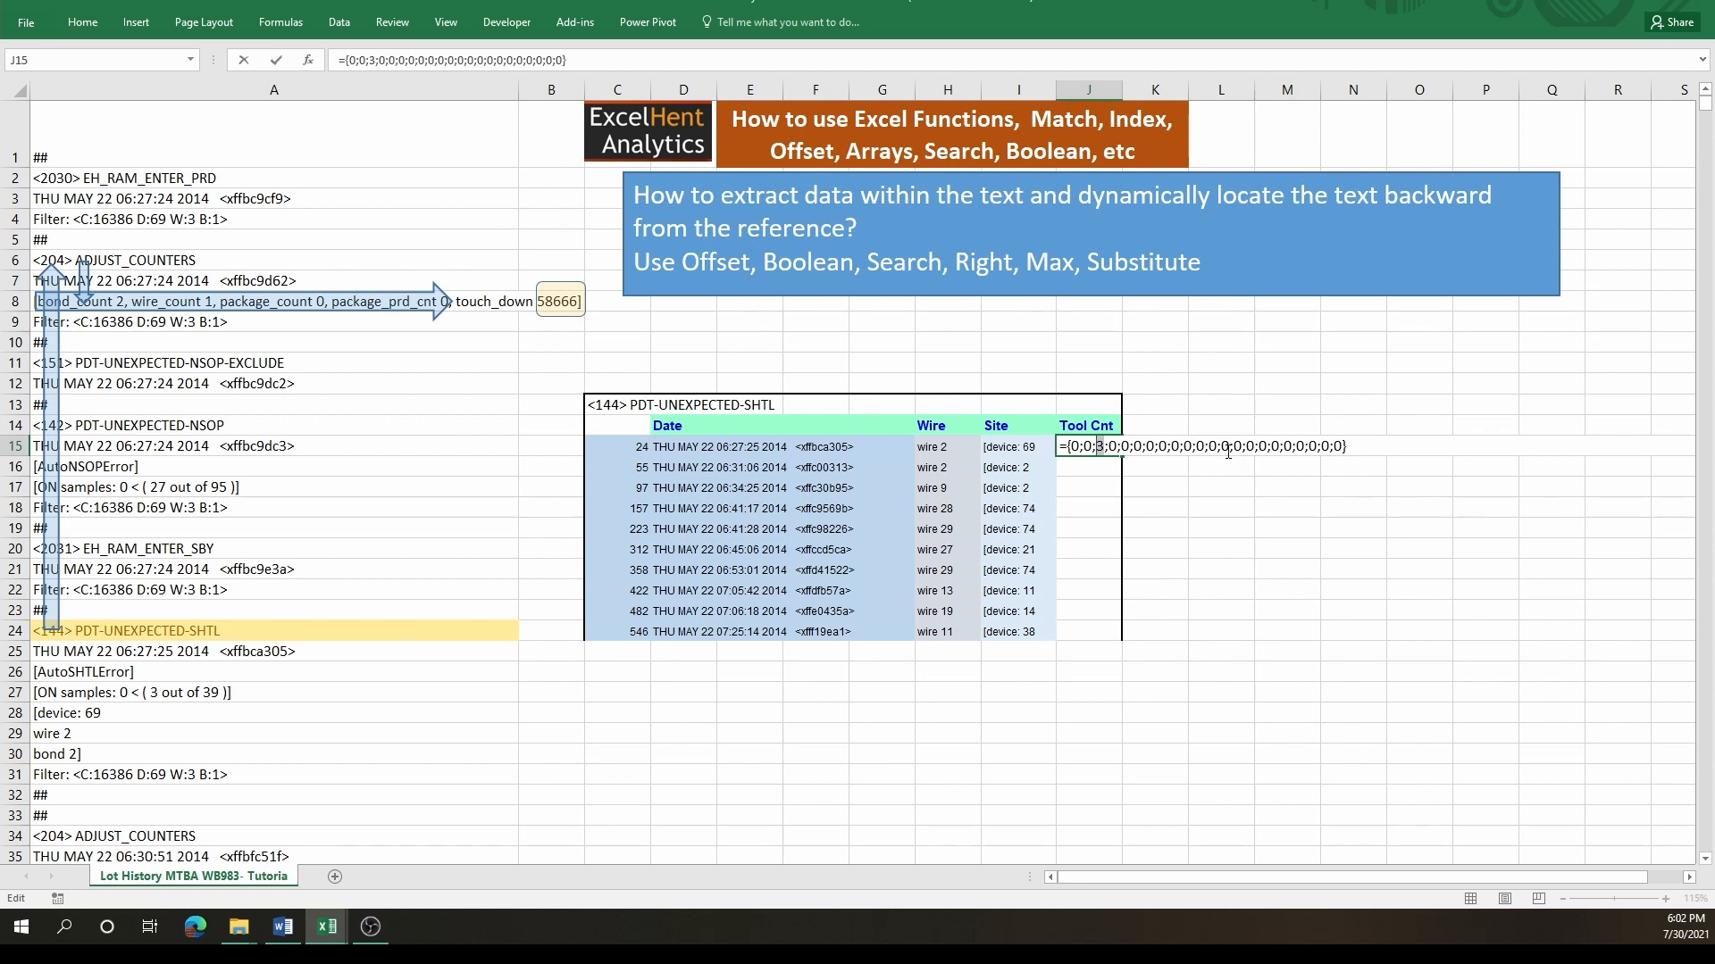
pyautogui.hotkey('ctrl', 'z')
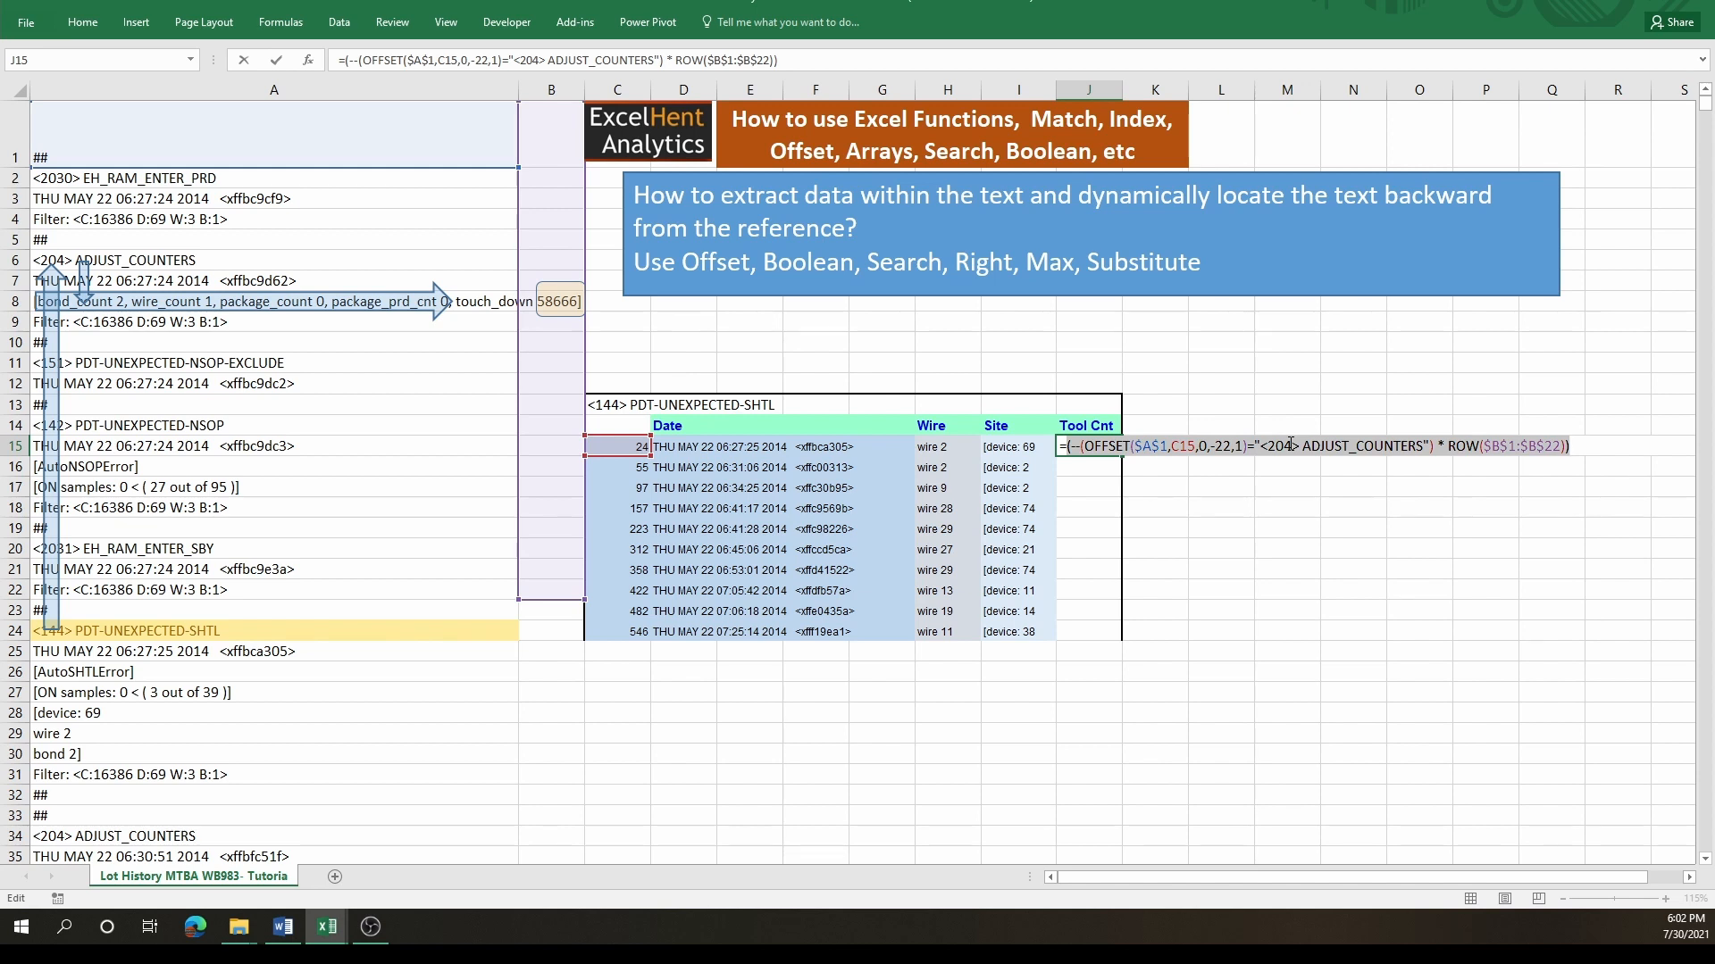
pyautogui.press('Return')
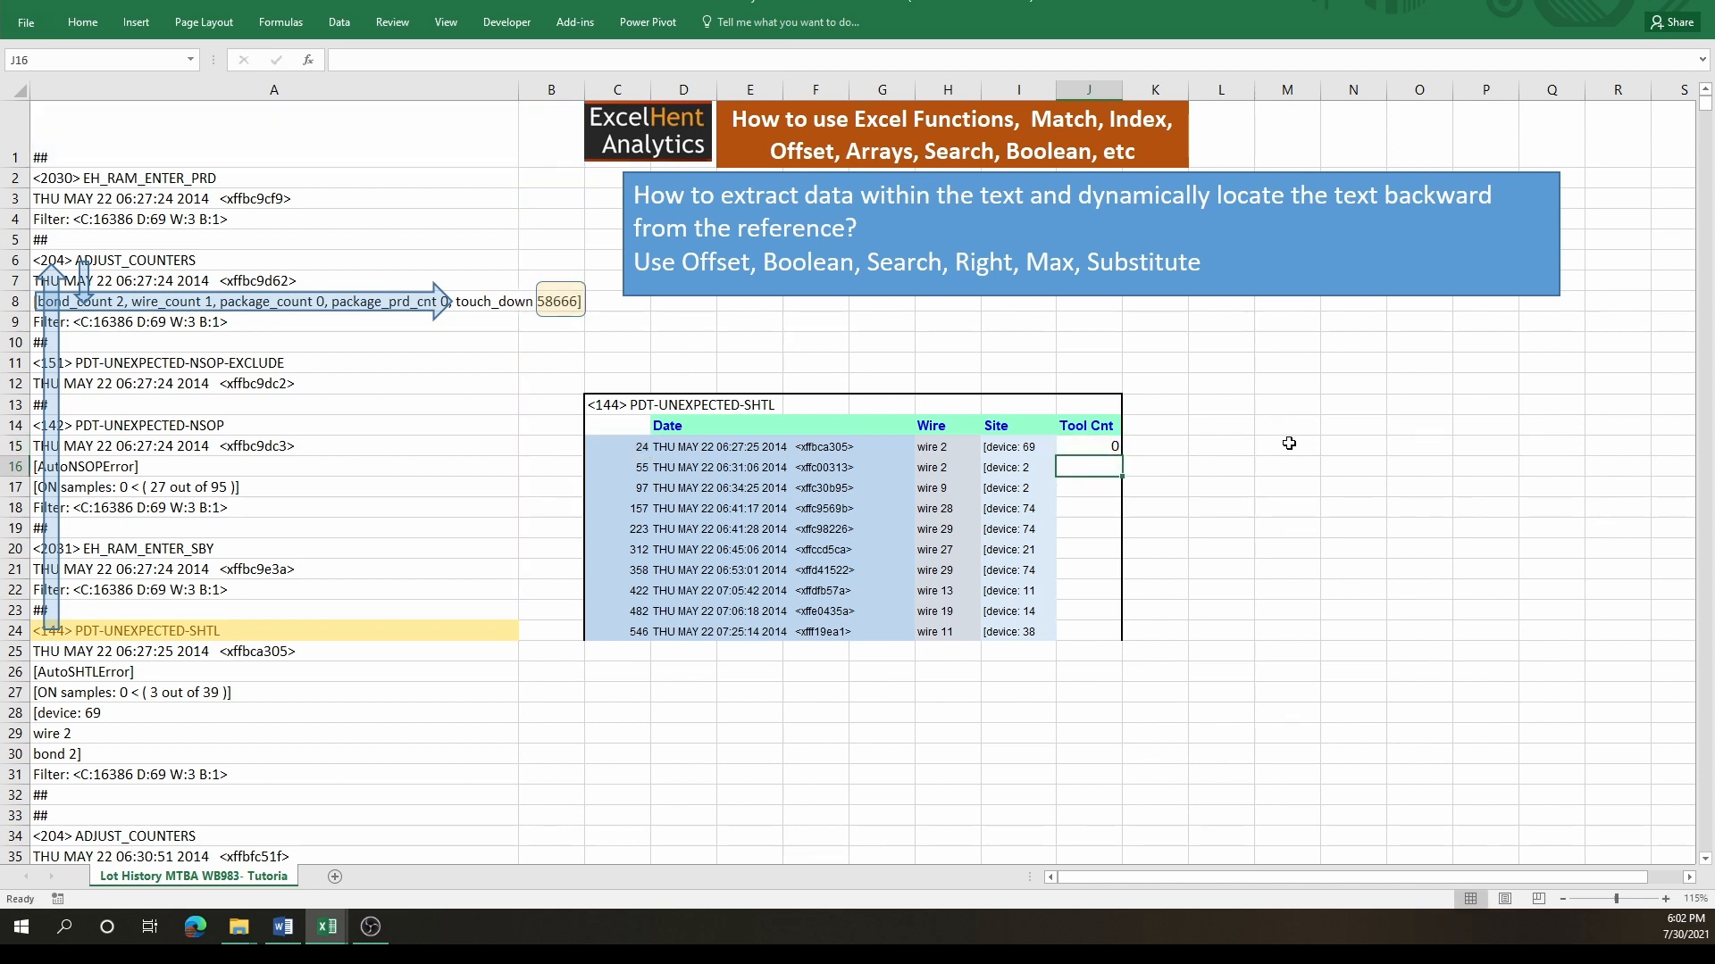
# - Insert the MAX function in front of the opening parenthesis of the J15 comparison-times-row expression
pyautogui.press('Up')
pyautogui.press('F2')
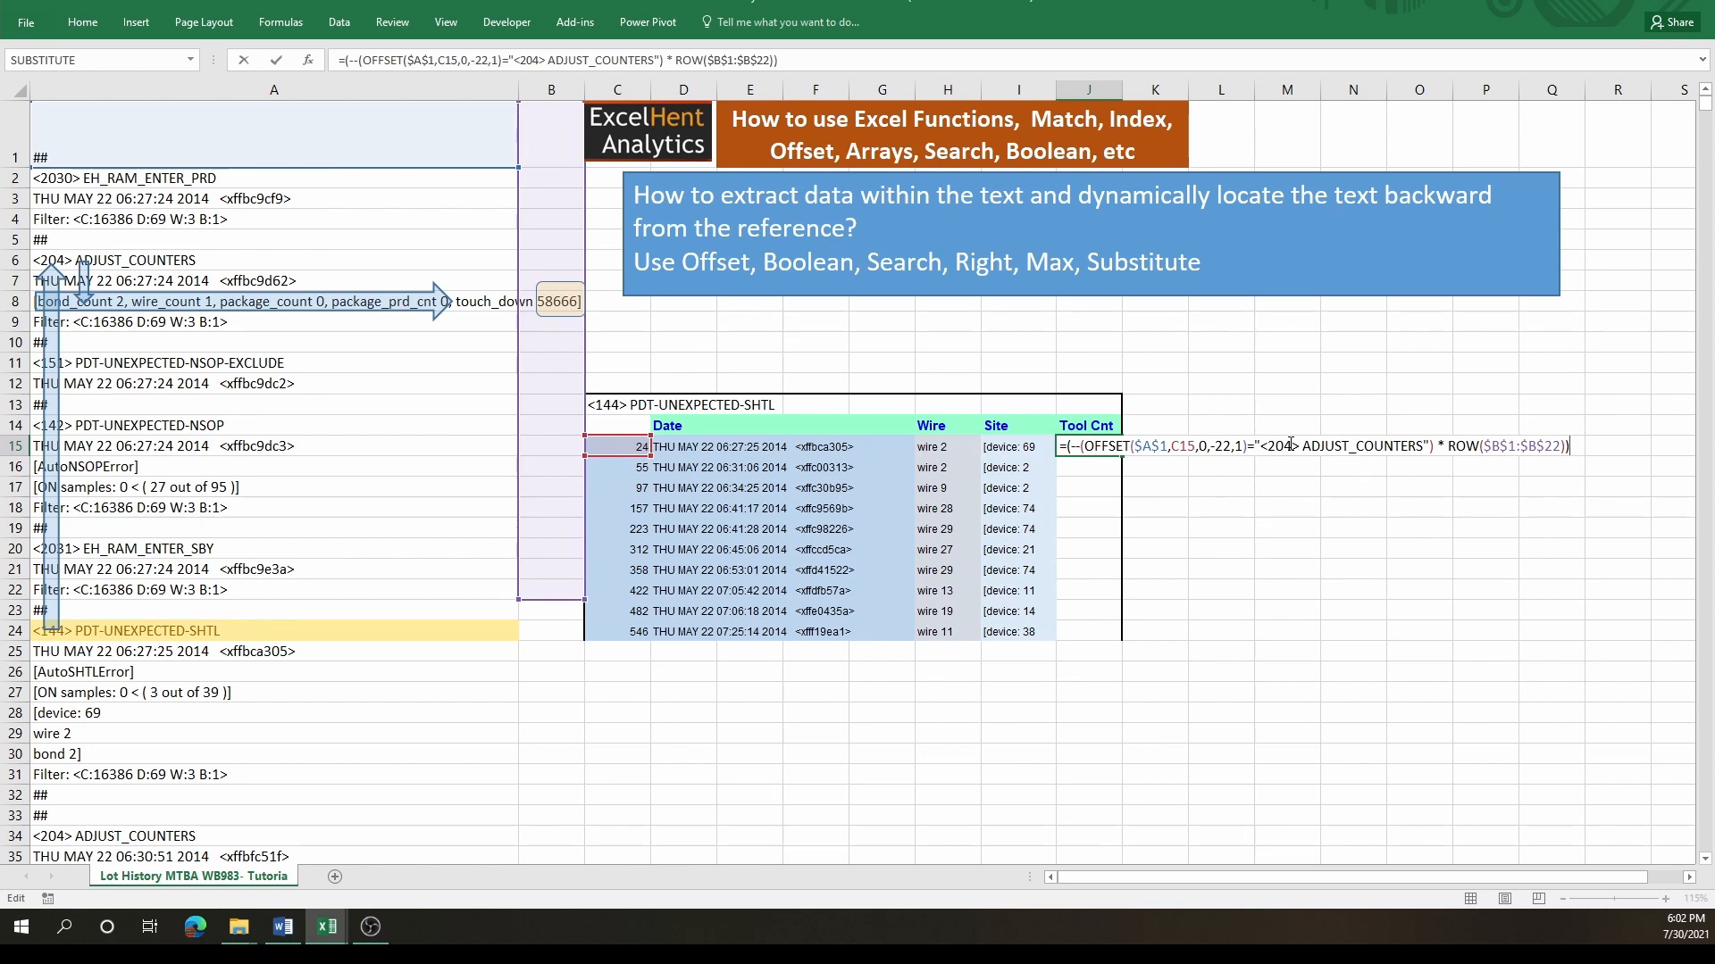
pyautogui.hotkey('ctrl', 'shift', 'Return')
pyautogui.press('F2')
pyautogui.write('max')
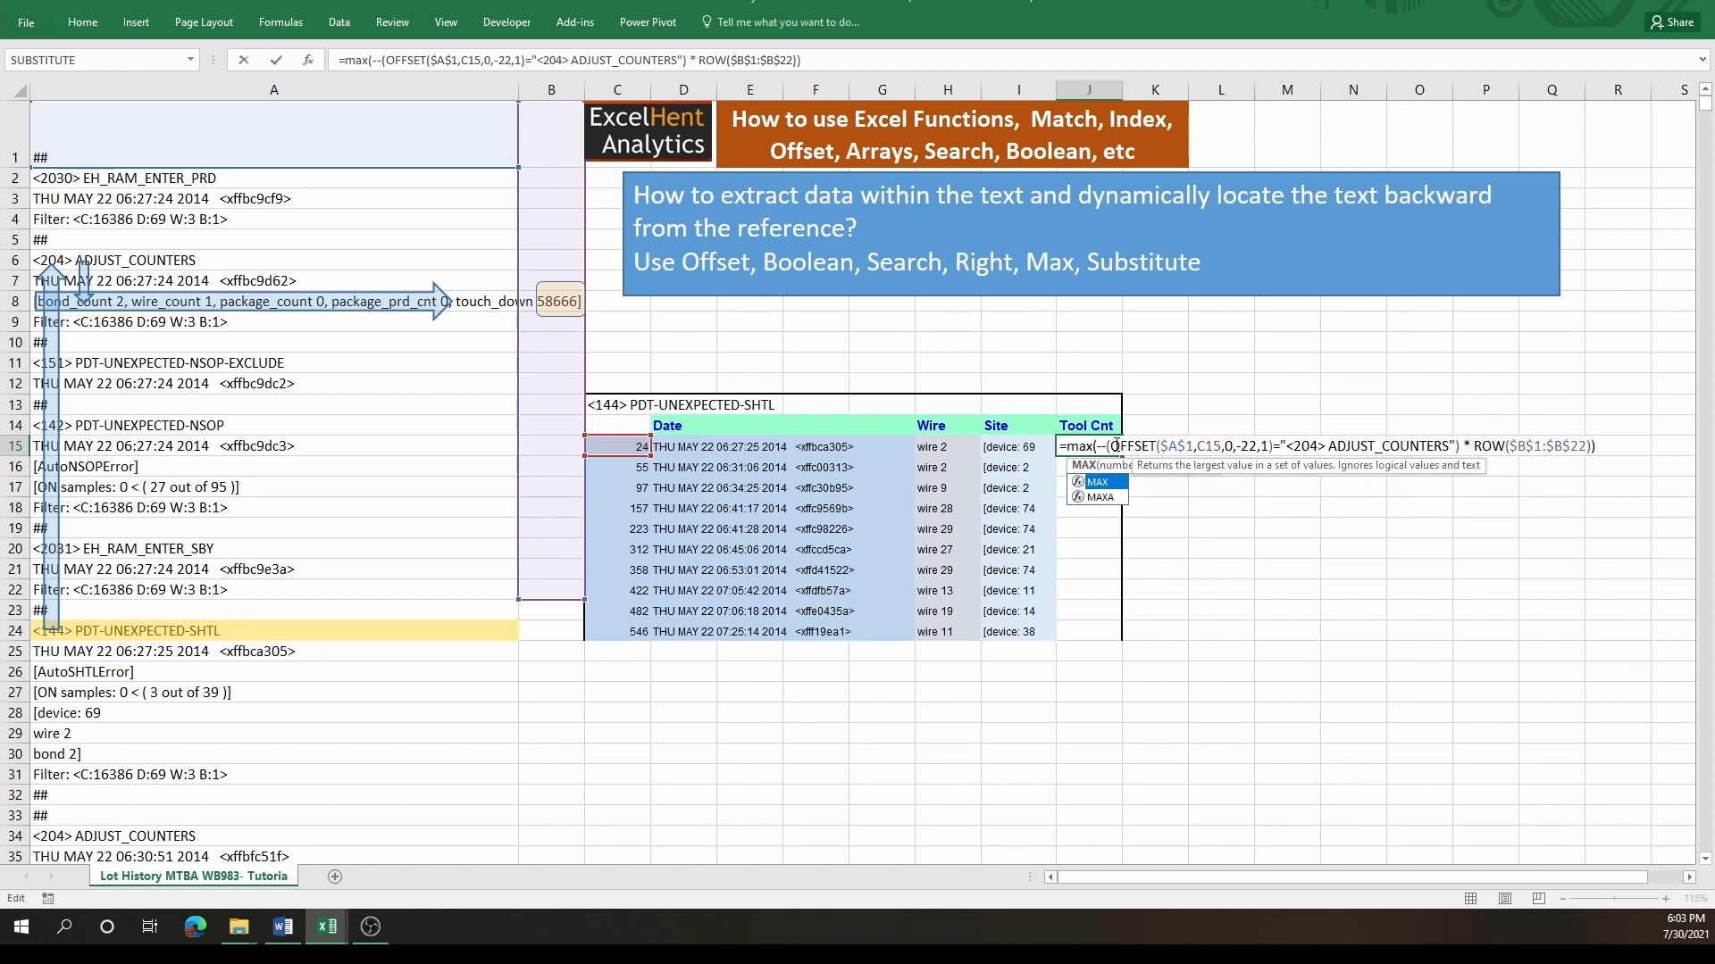
pyautogui.press('Tab')
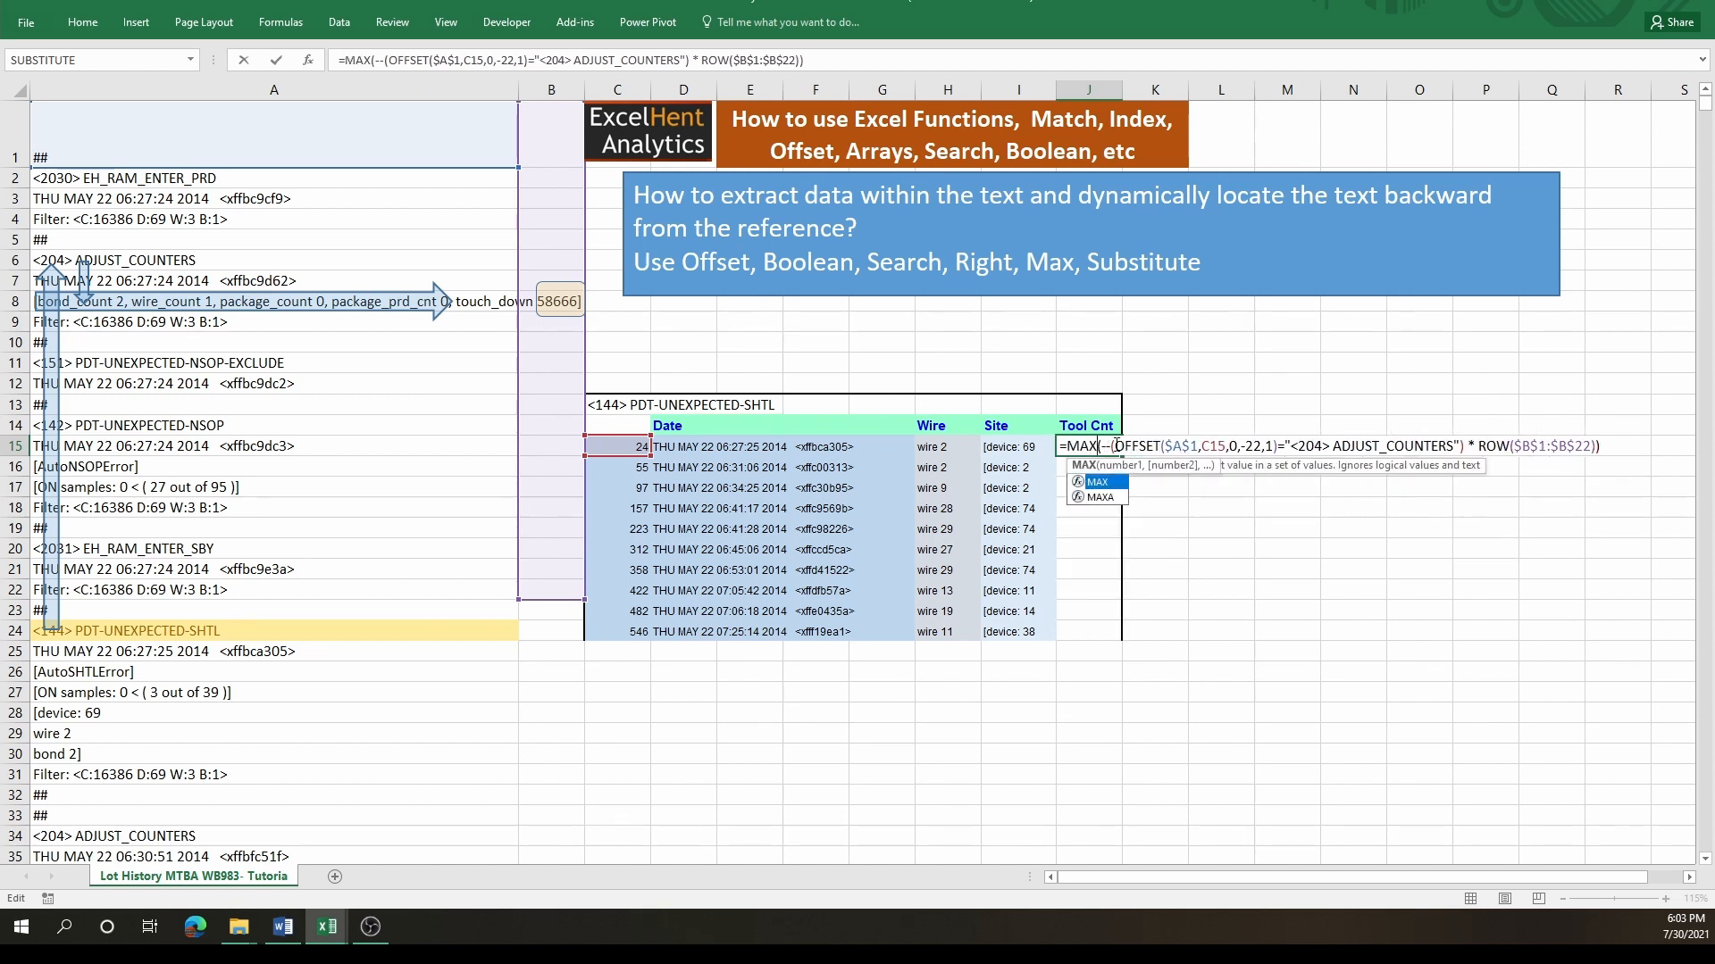
# - Try an additional closing parenthesis in the J15 MAX formula, remove it and commit the formula as an array formula
pyautogui.click(1615, 446)
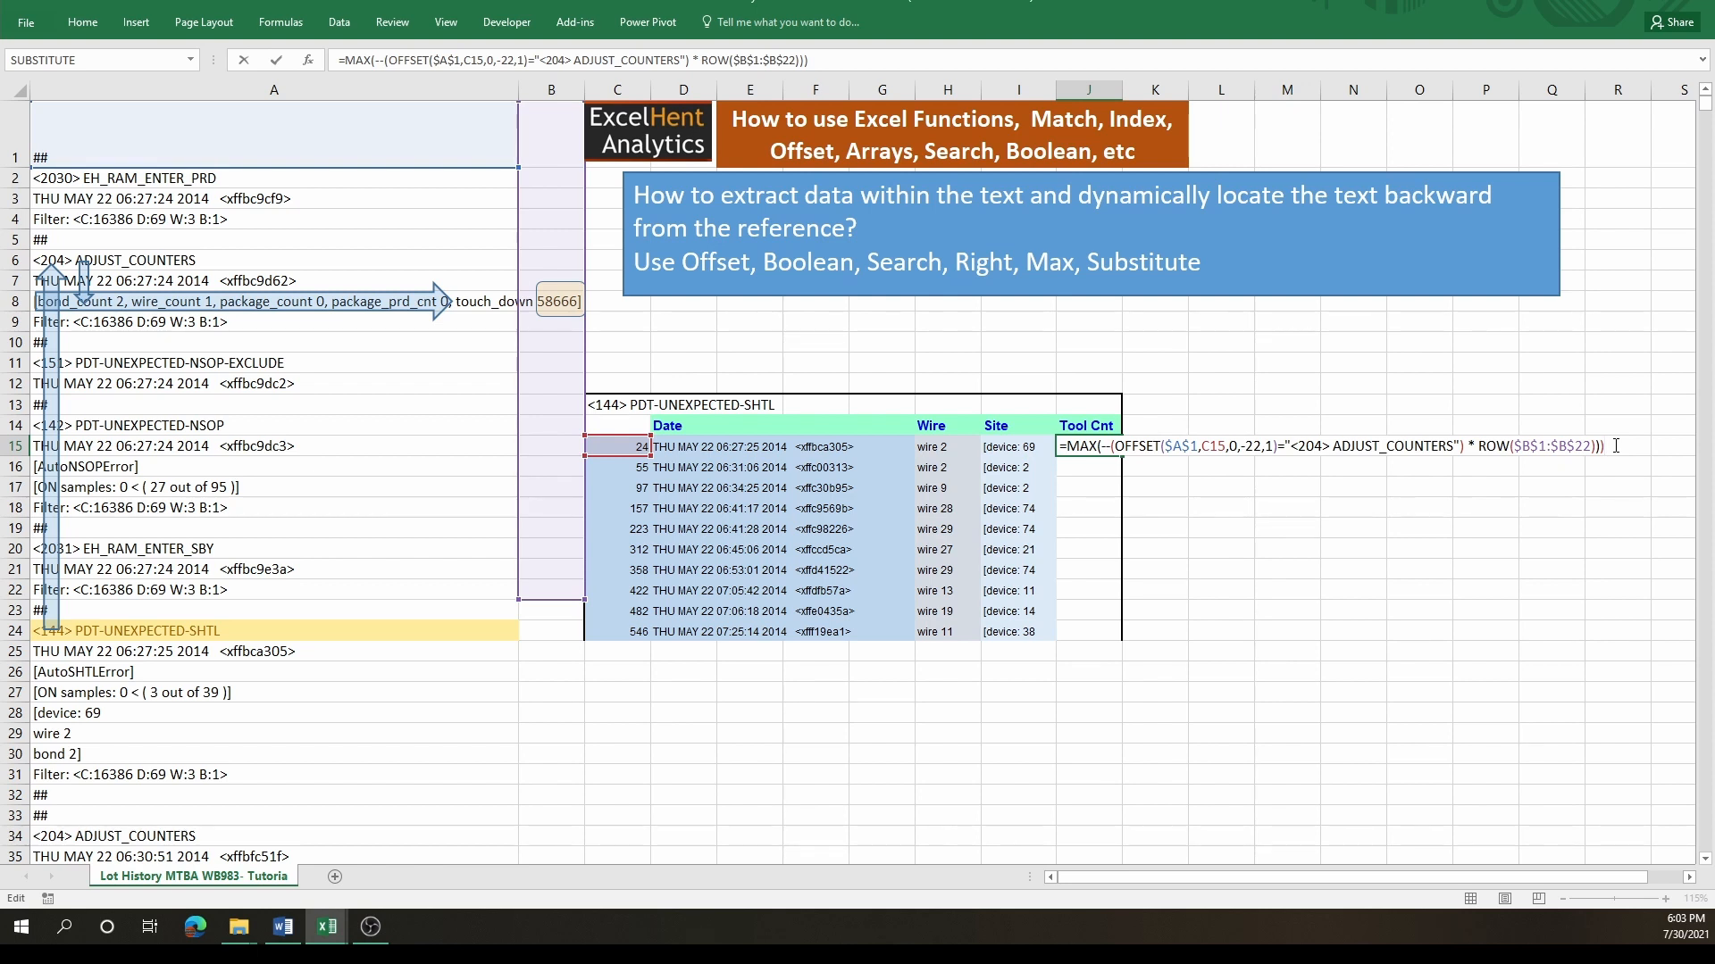
pyautogui.press('Return')
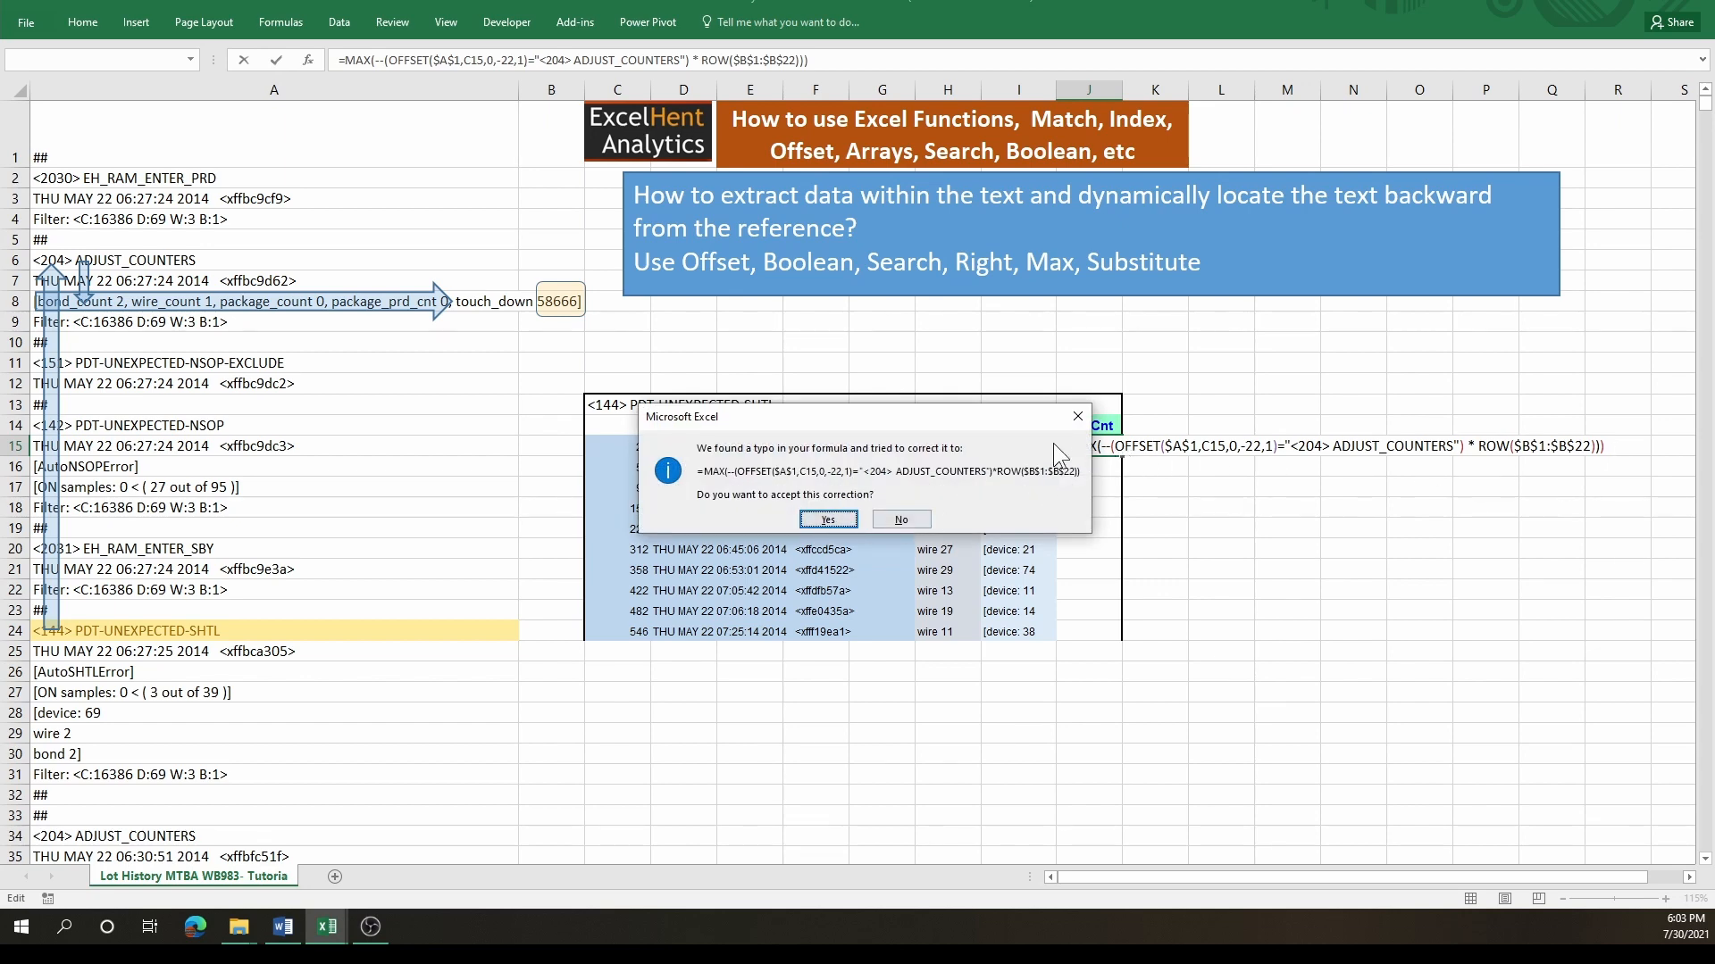
pyautogui.click(1078, 426)
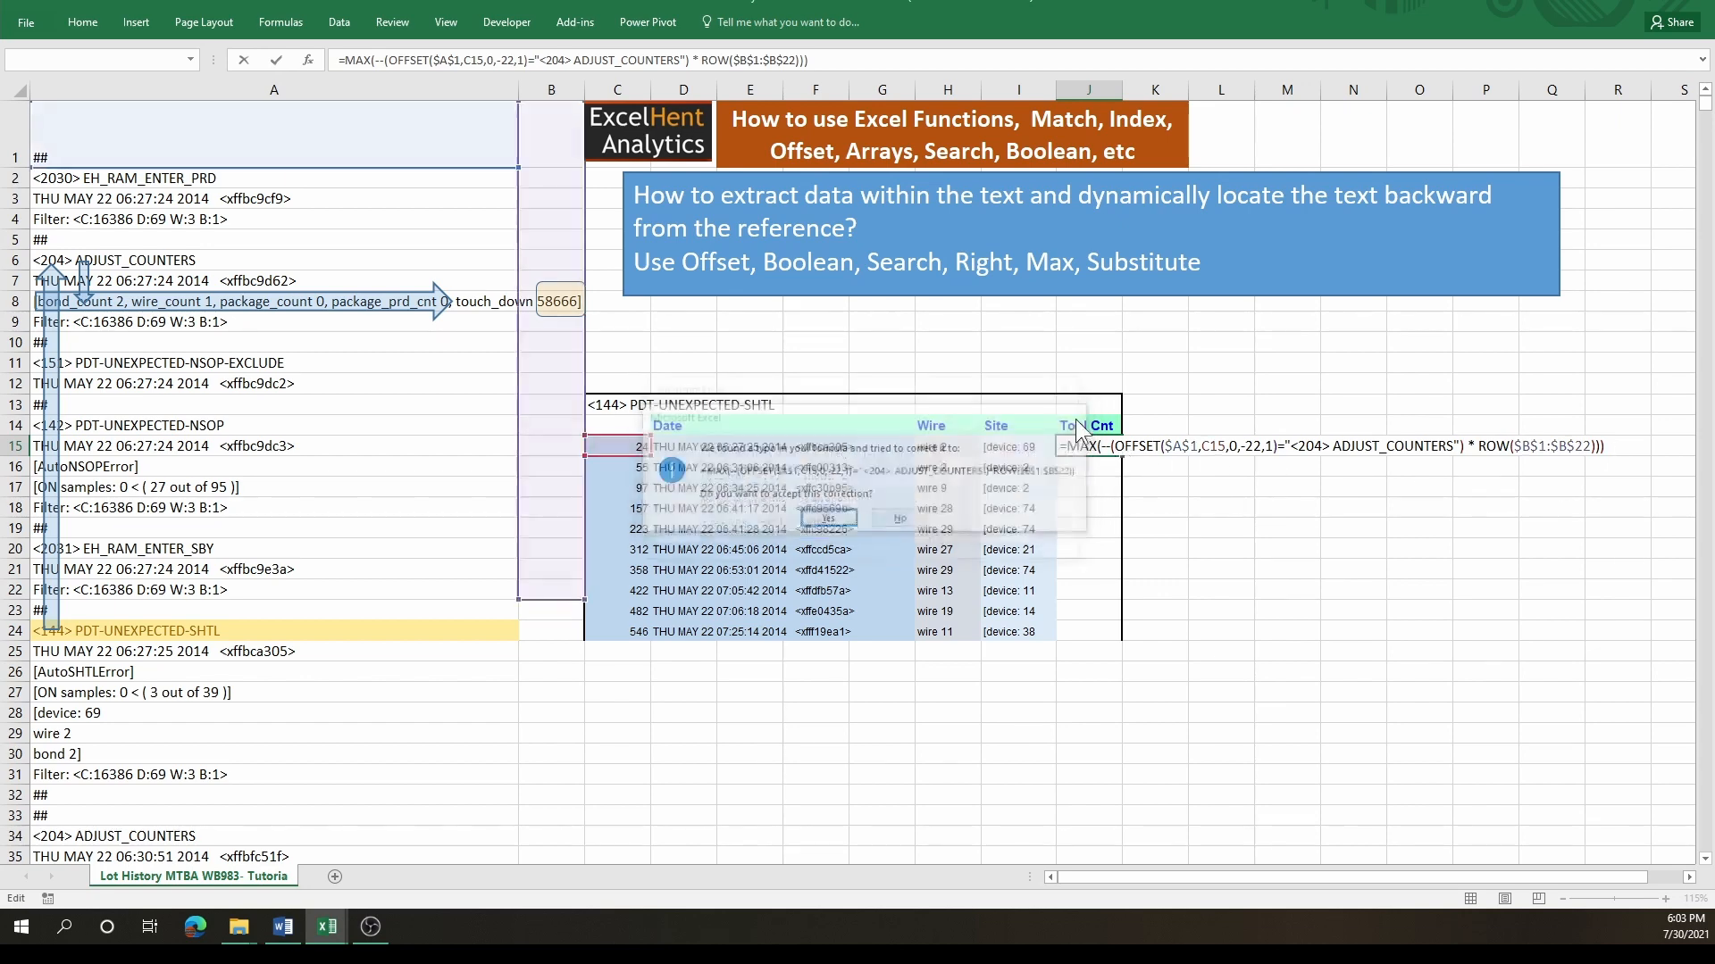
pyautogui.click(844, 581)
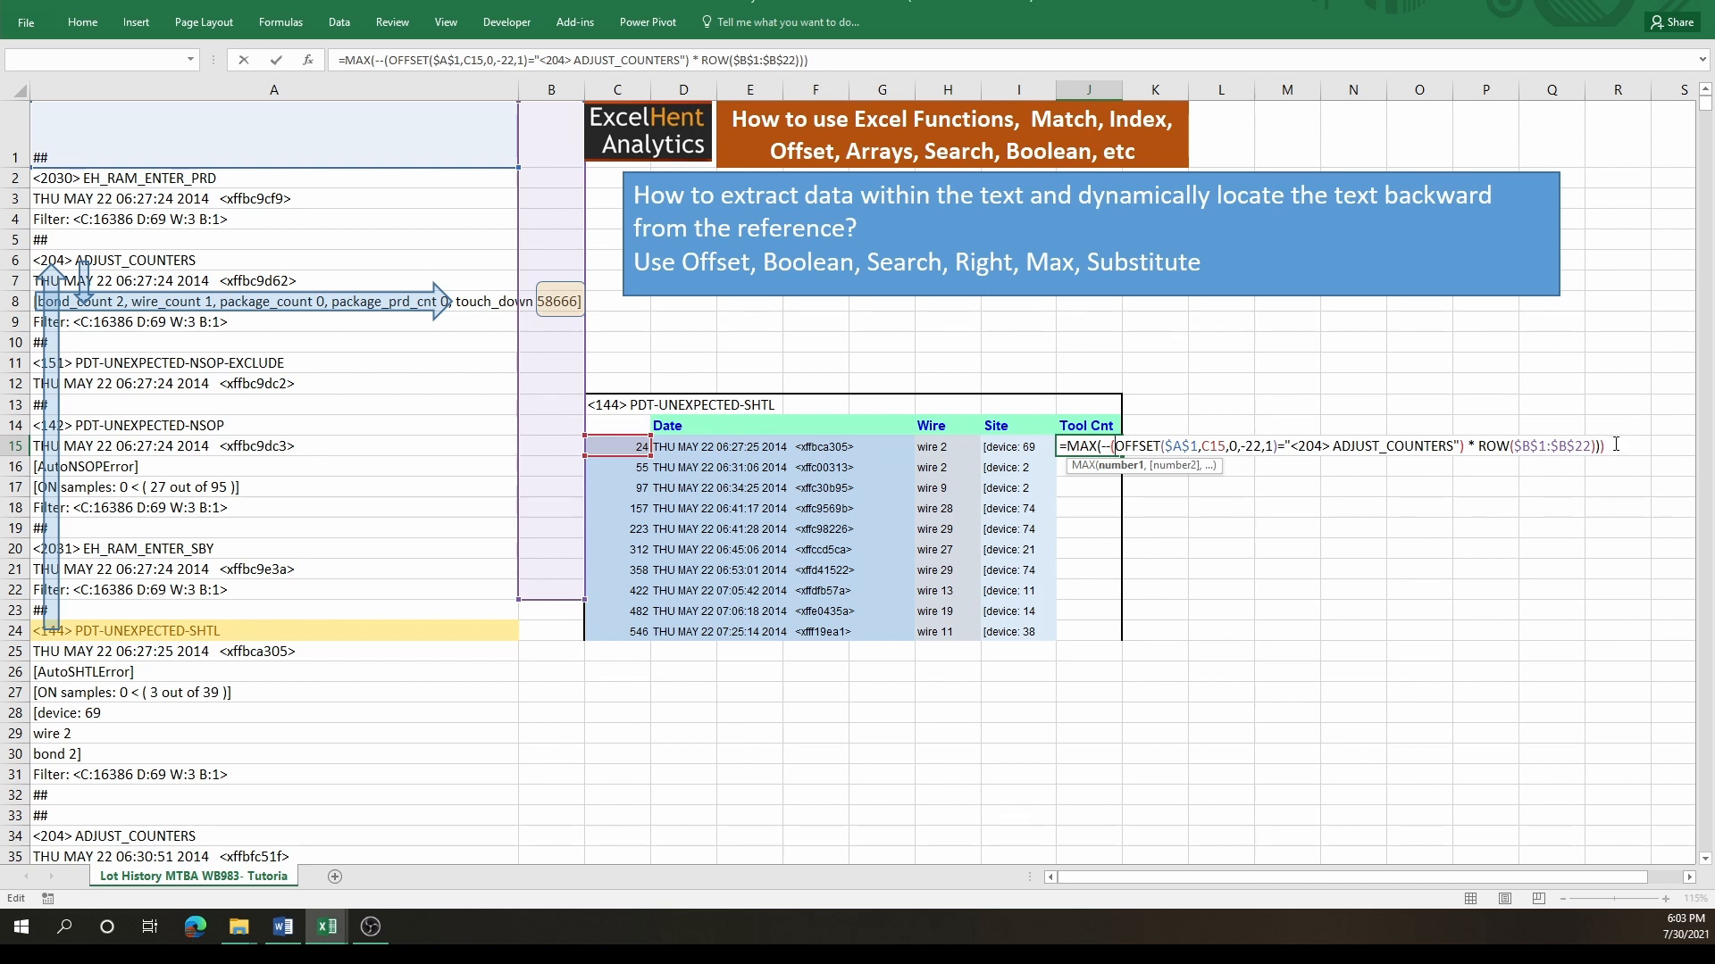
pyautogui.click(1659, 445)
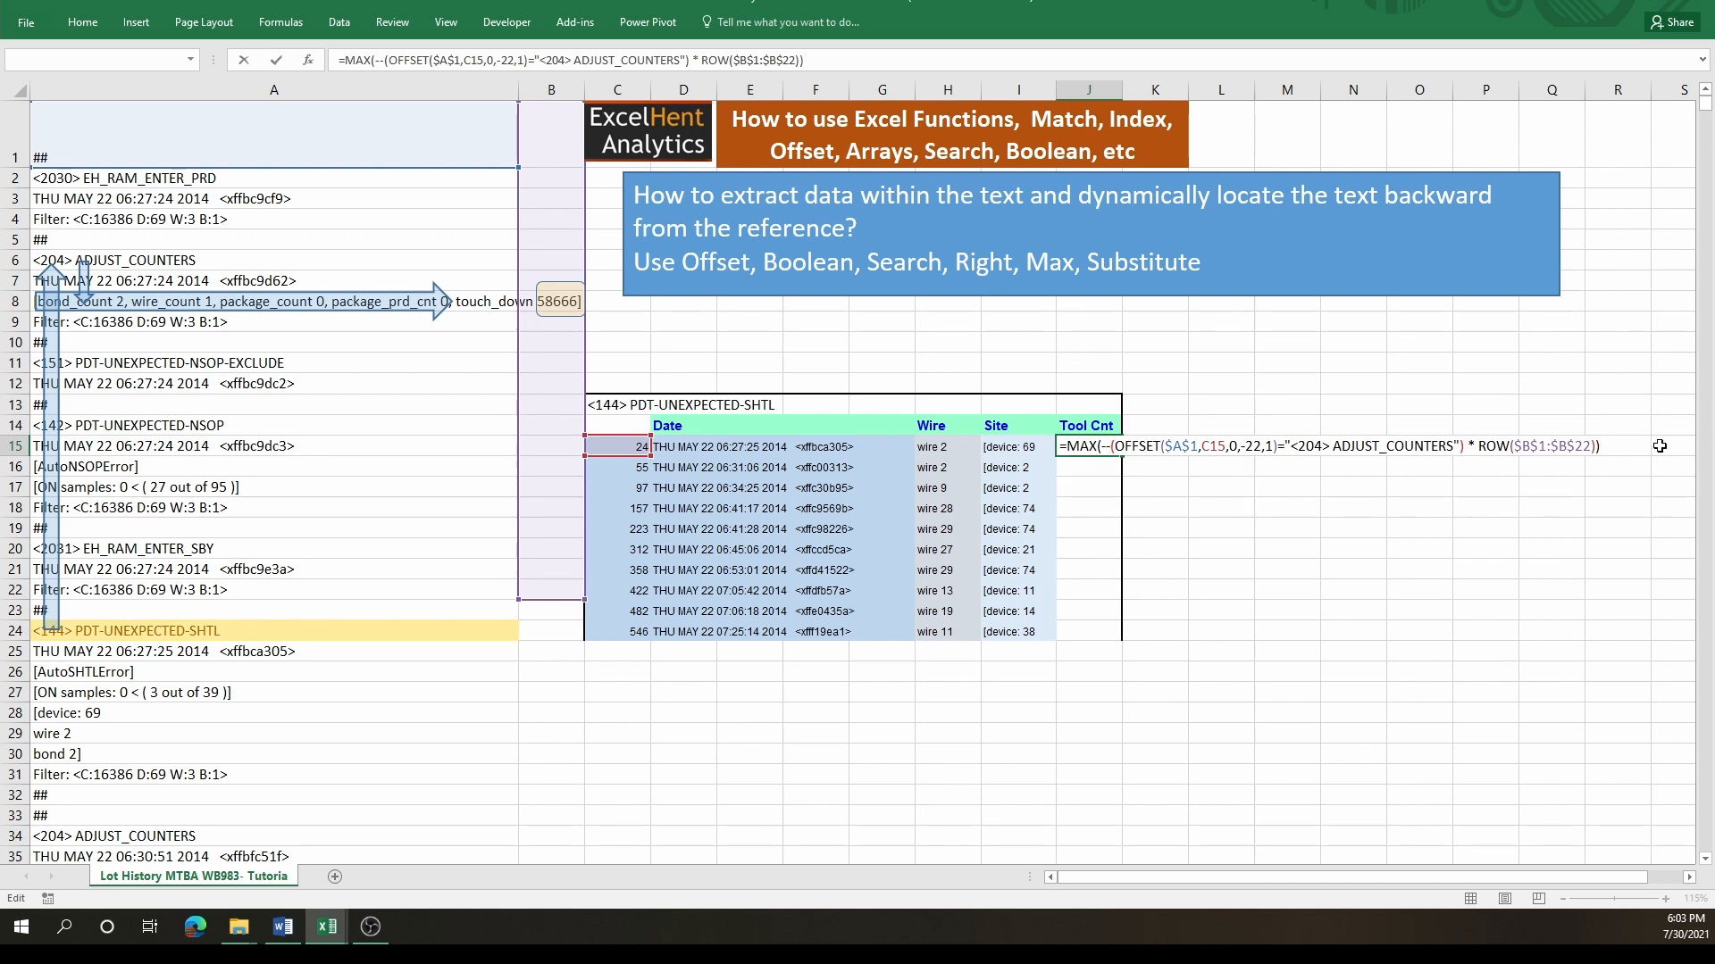
pyautogui.hotkey('ctrl', 'shift', 'Return')
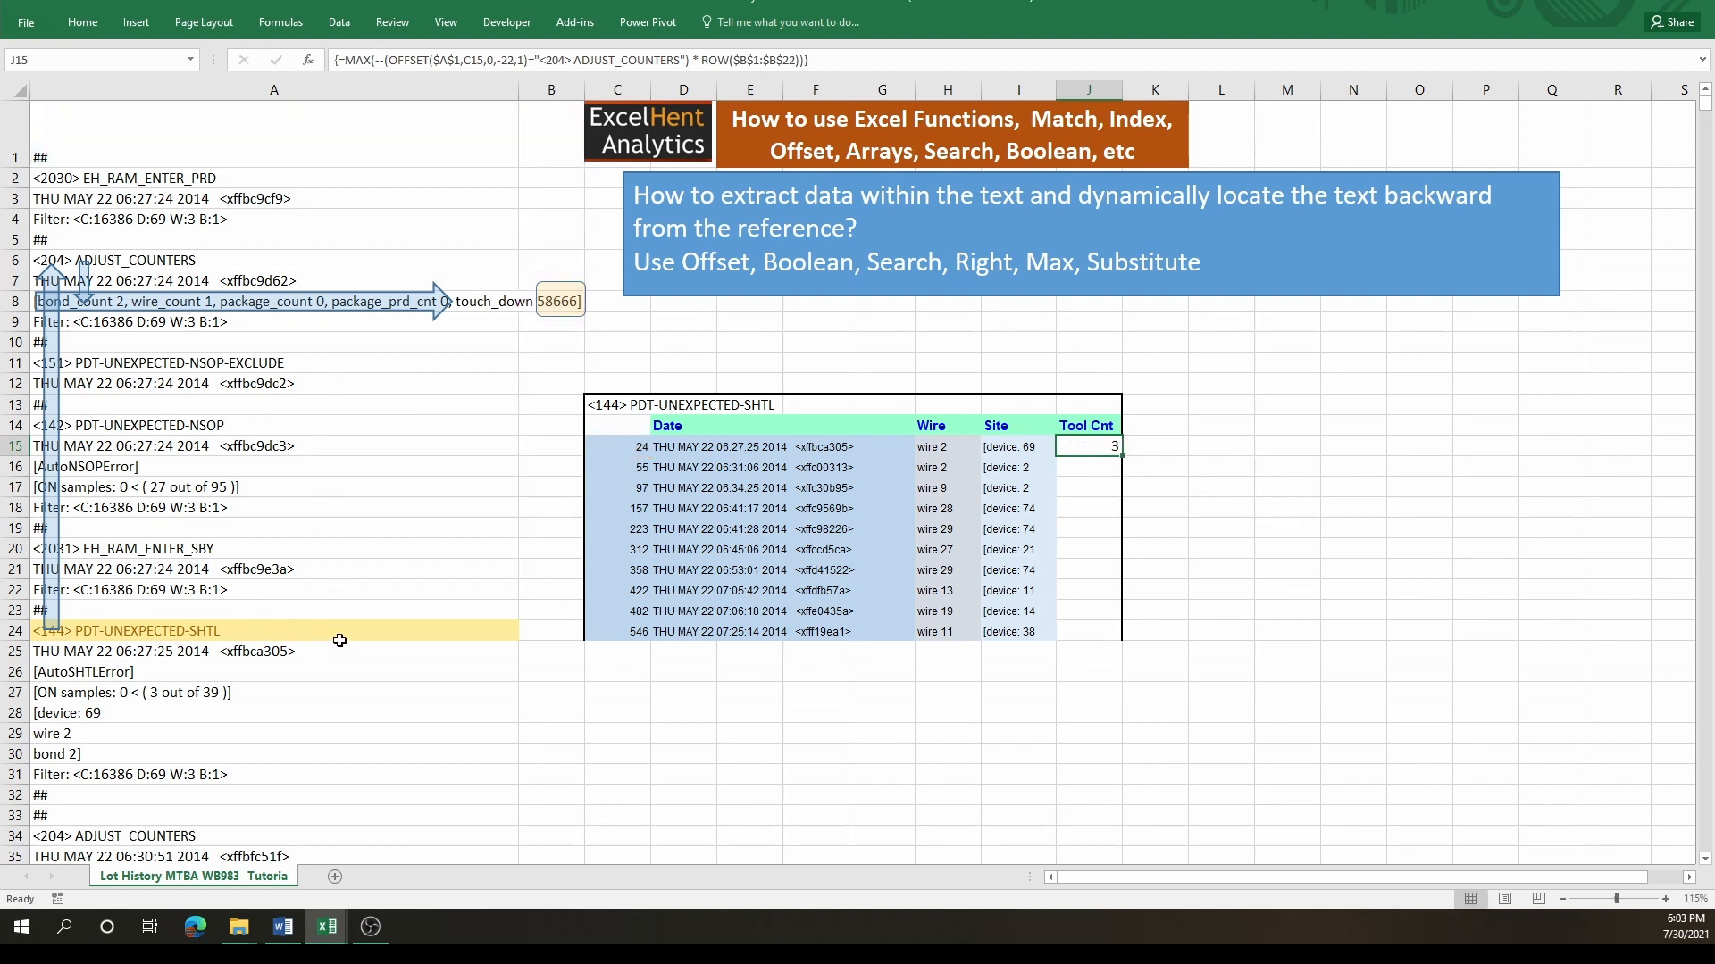
# - Trace column A from the <144> PDT-UNEXPECTED-SHTL entry in A24 back to <204> ADJUST_COUNTERS in A6, then two rows down to the touch_down text
pyautogui.moveTo(344, 638); pyautogui.dragTo(336, 500)
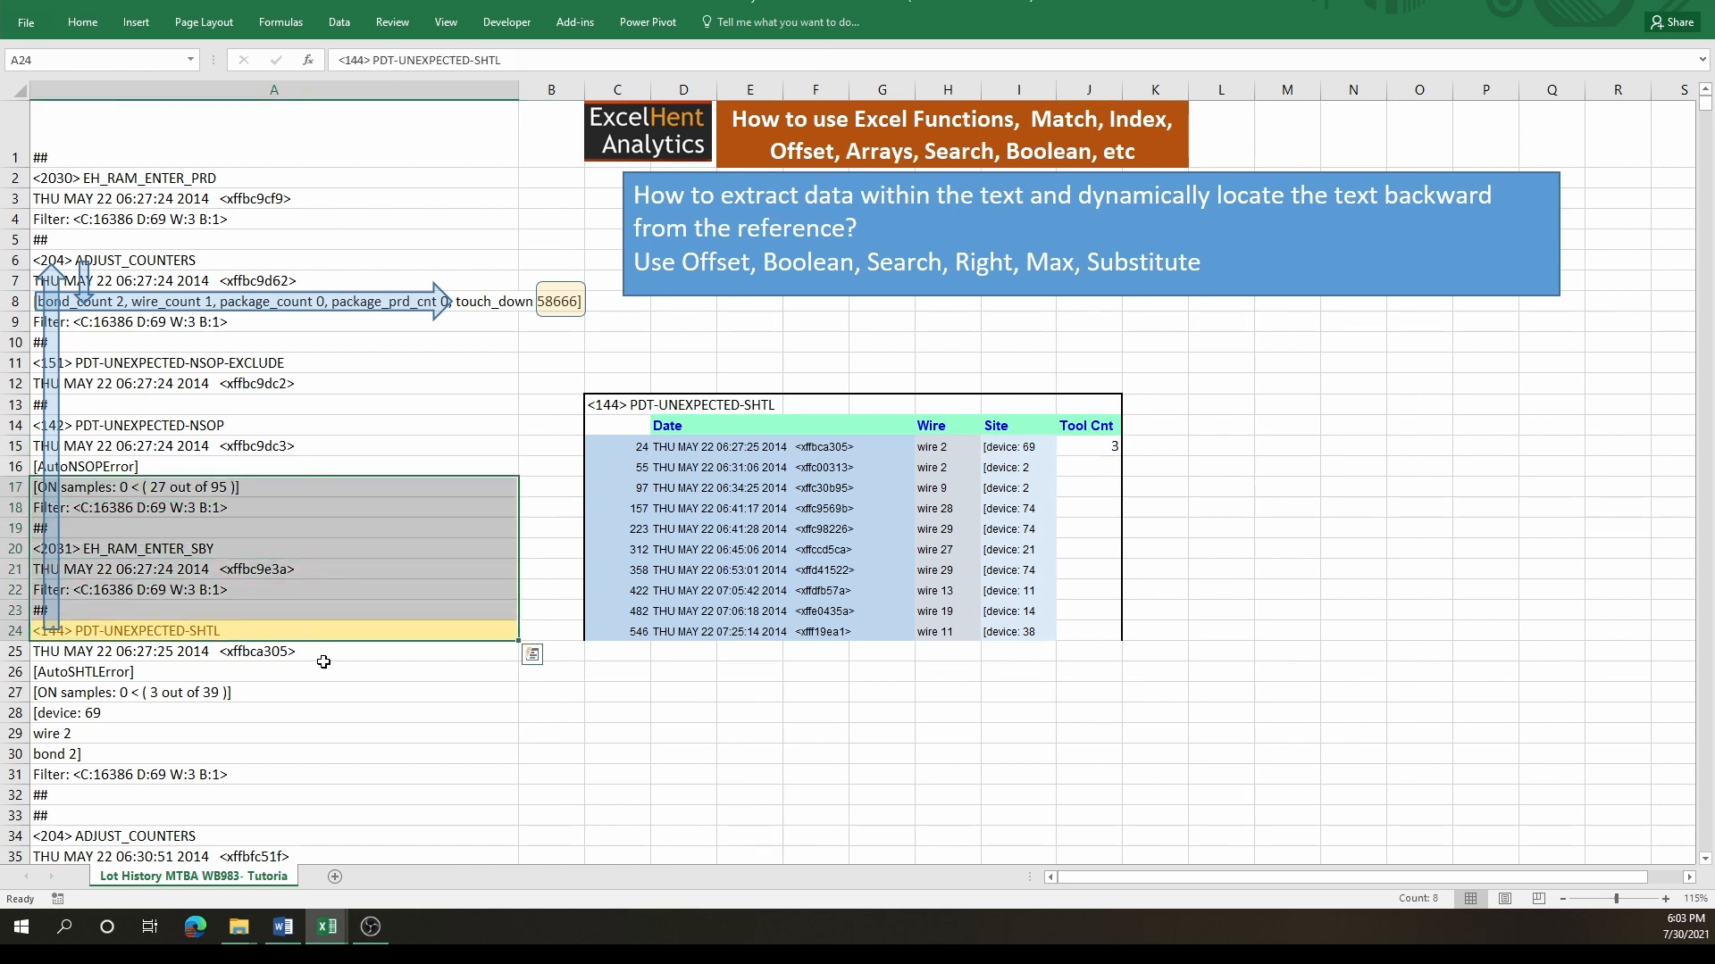
pyautogui.click(337, 671)
pyautogui.moveTo(337, 651); pyautogui.dragTo(340, 237)
pyautogui.moveTo(287, 631); pyautogui.dragTo(257, 223)
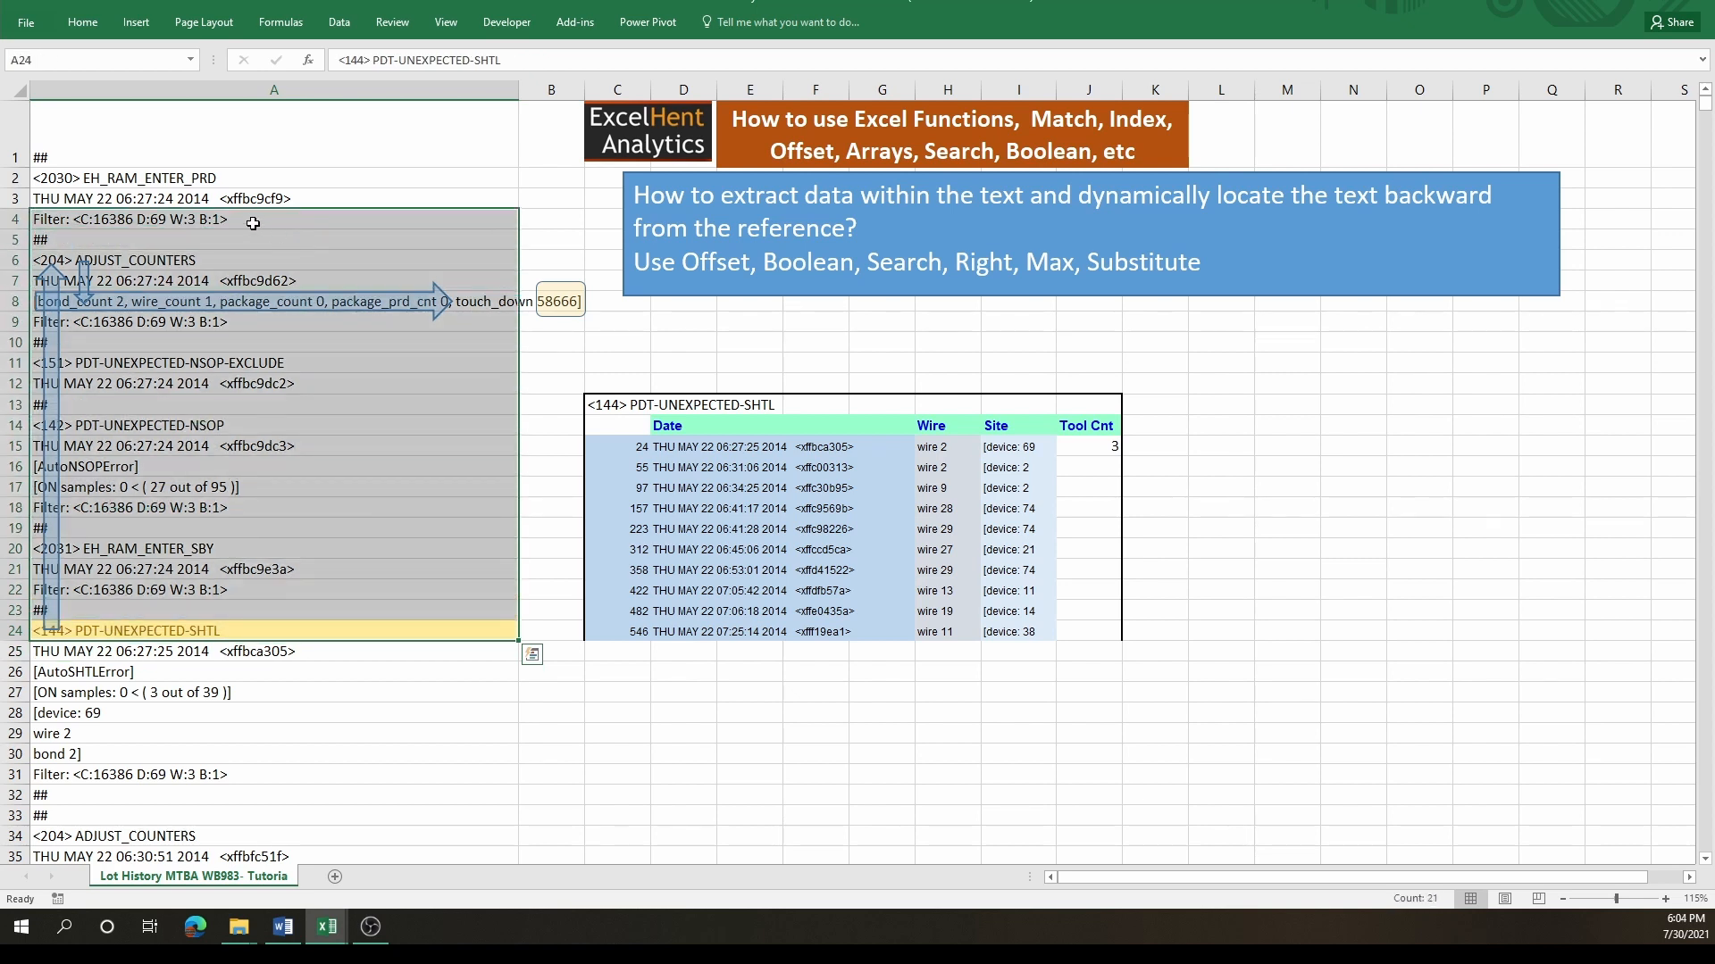
pyautogui.click(245, 263)
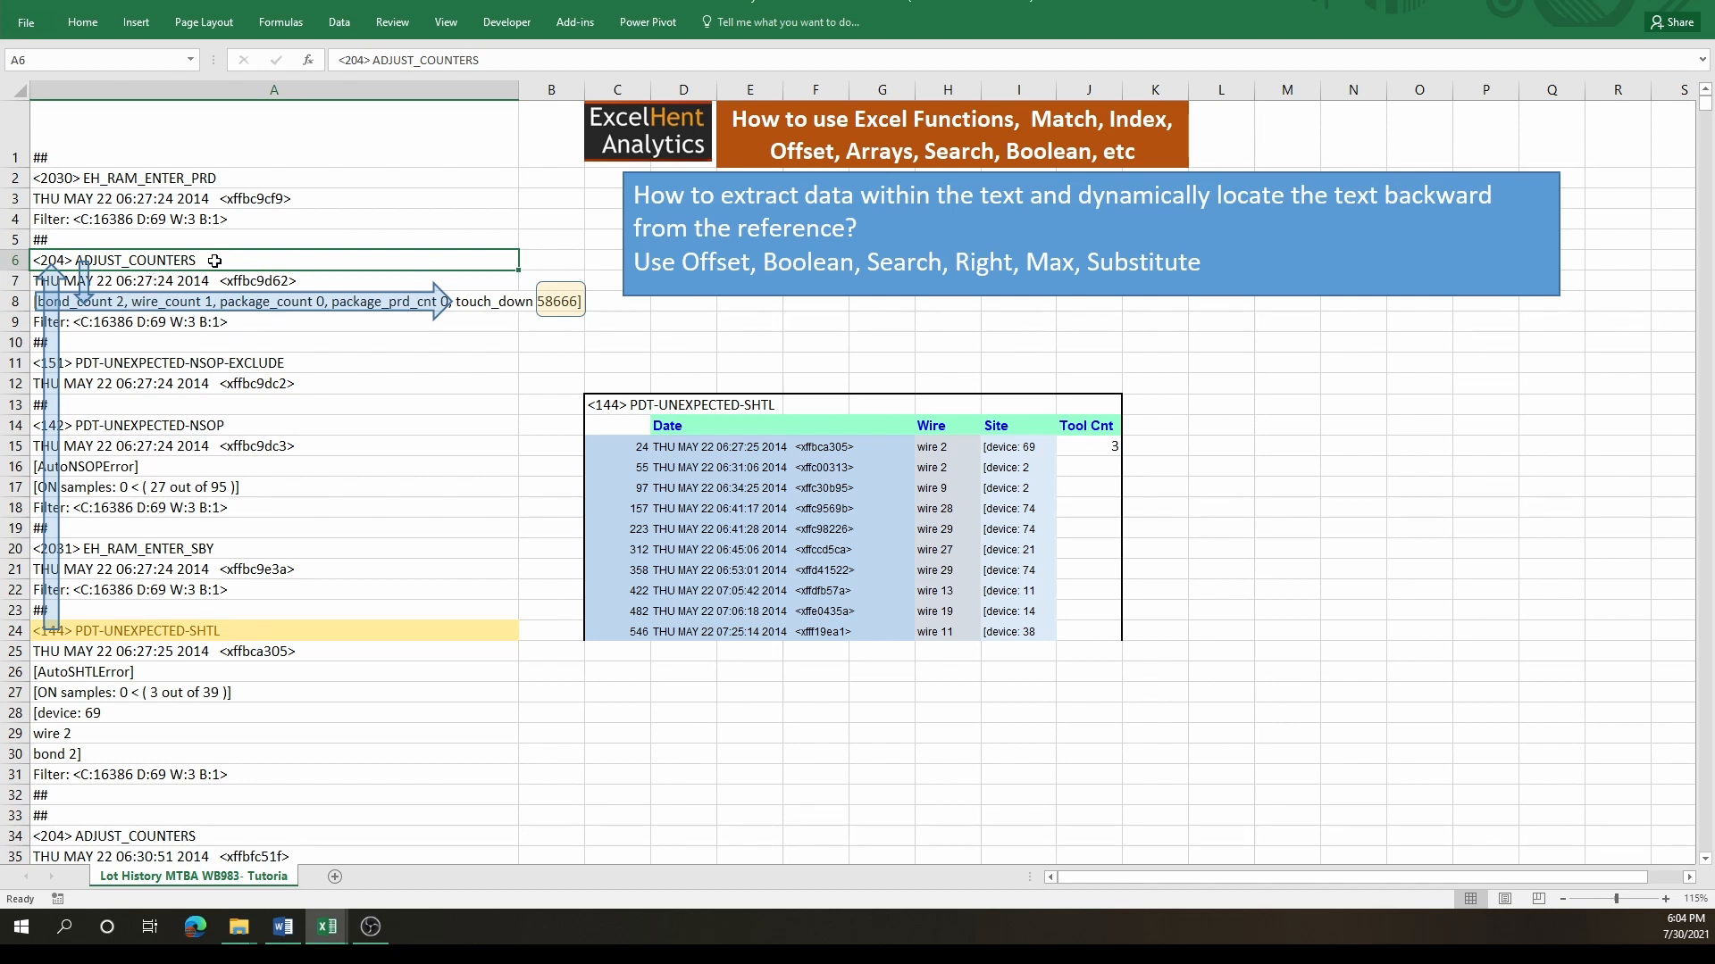
pyautogui.click(489, 303)
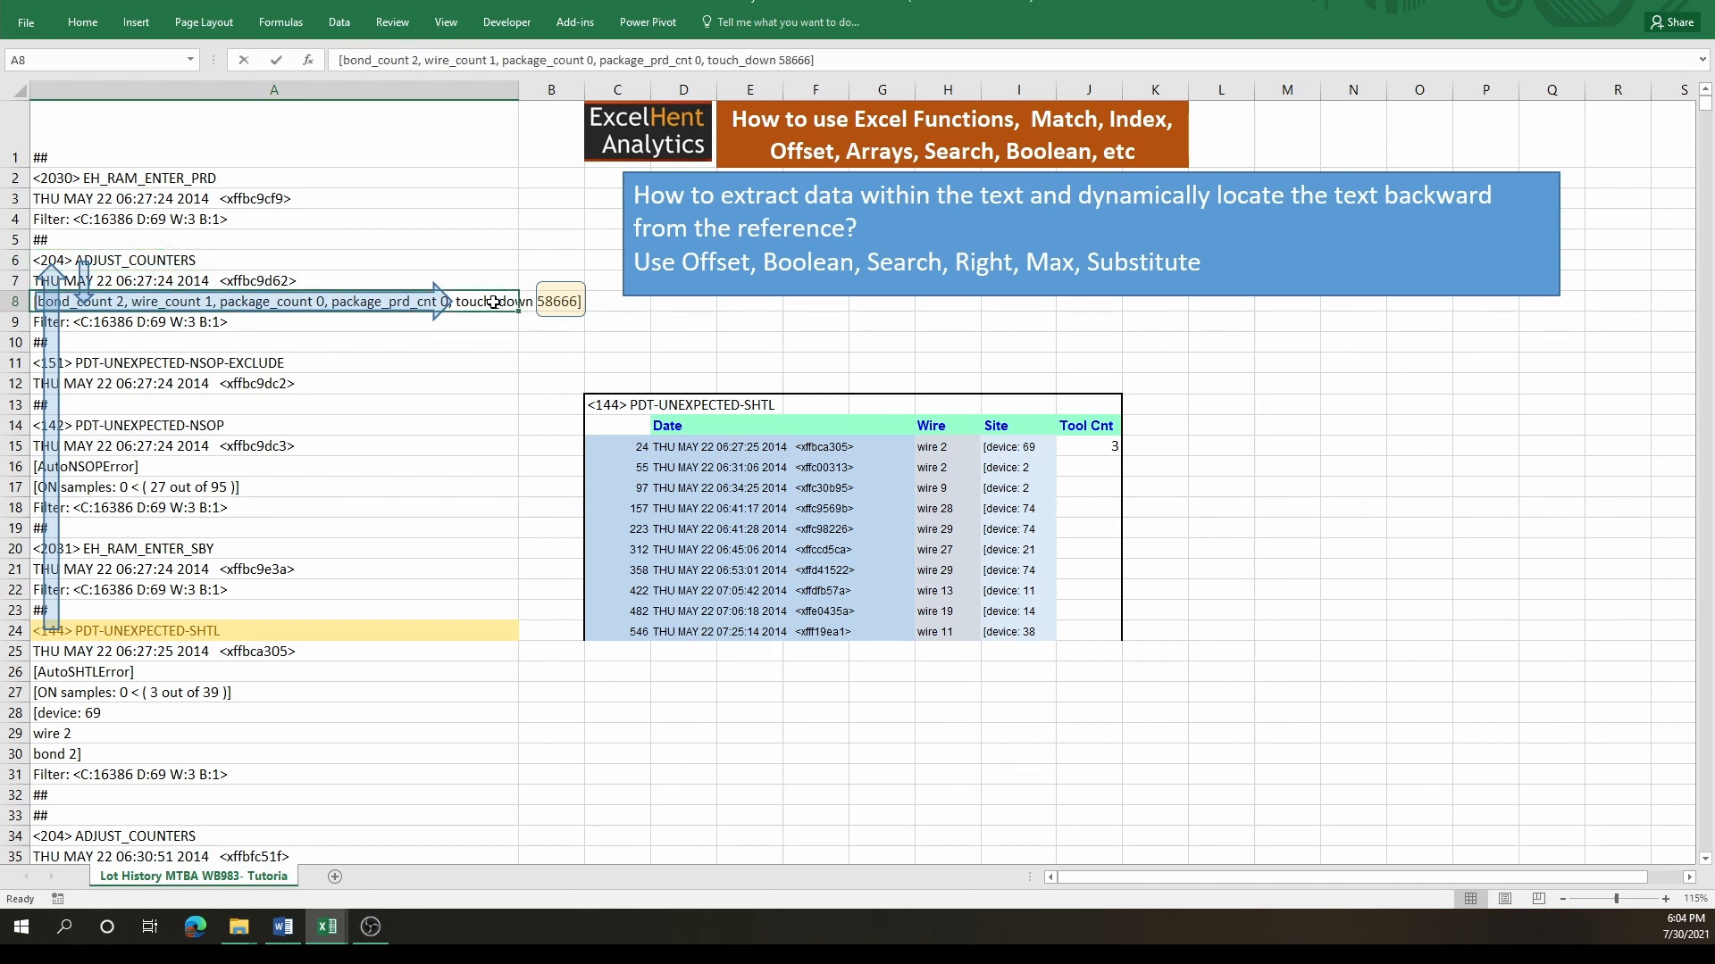
pyautogui.doubleClick(484, 304)
pyautogui.press('Escape')
pyautogui.moveTo(193, 275); pyautogui.dragTo(198, 301)
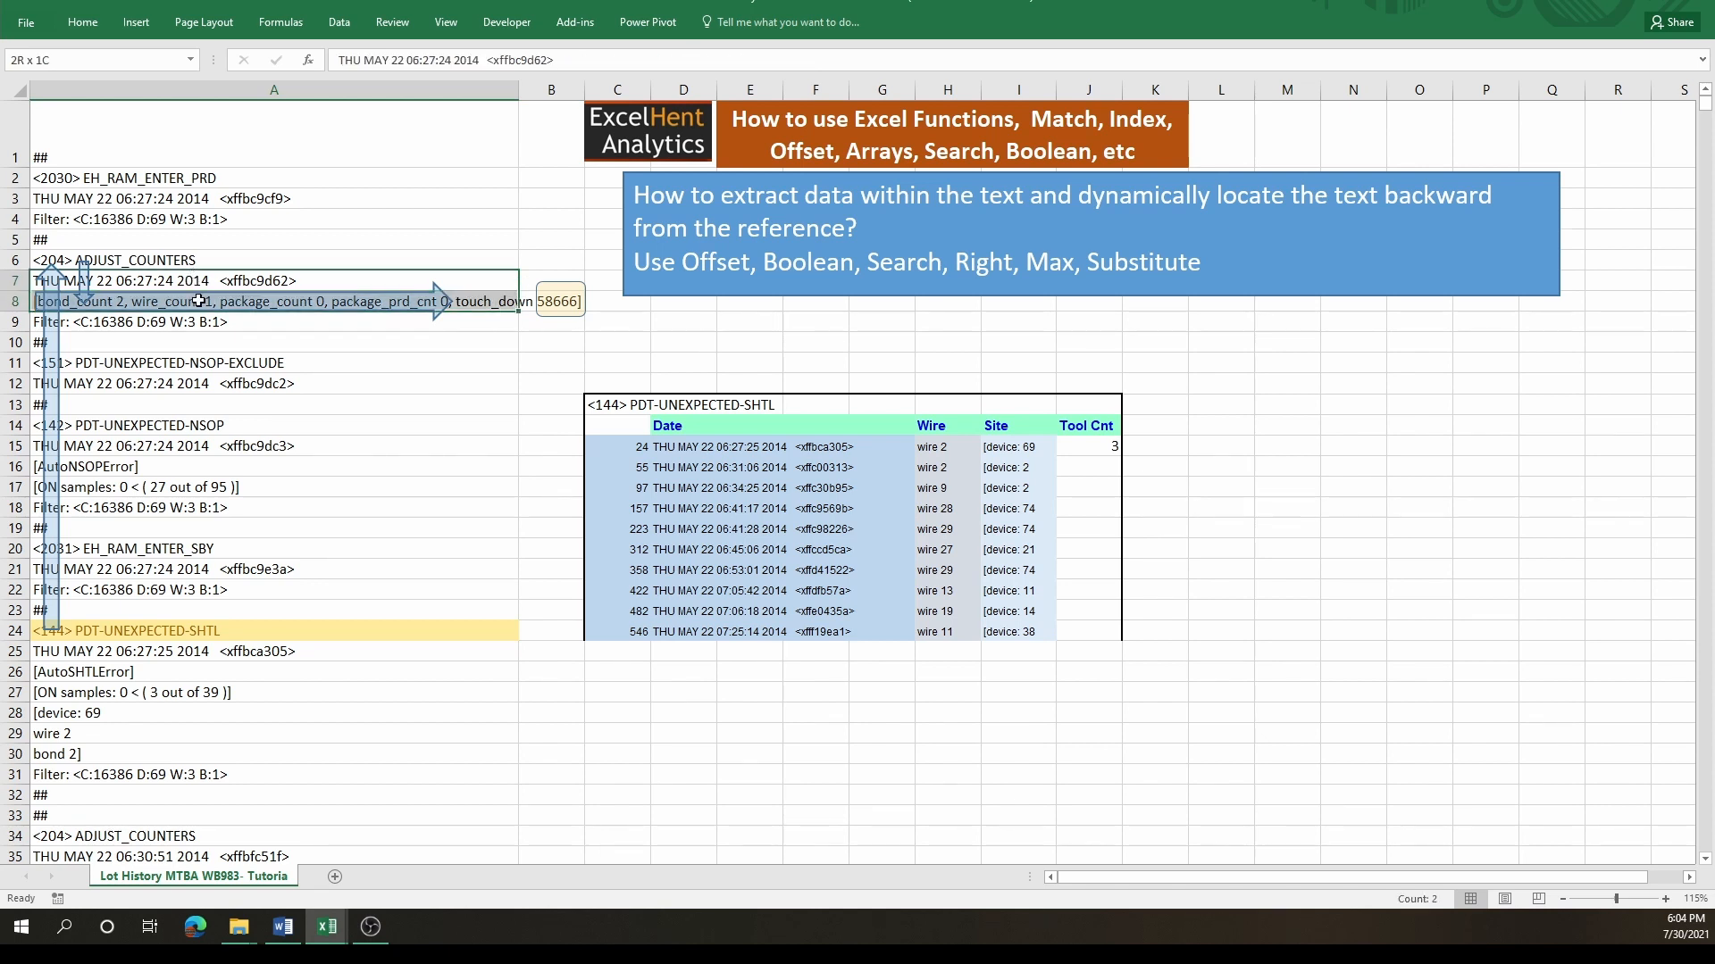
# - Append +2 to the J15 MAX formula, commit it as an array formula and fill it down through J24
pyautogui.doubleClick(1090, 447)
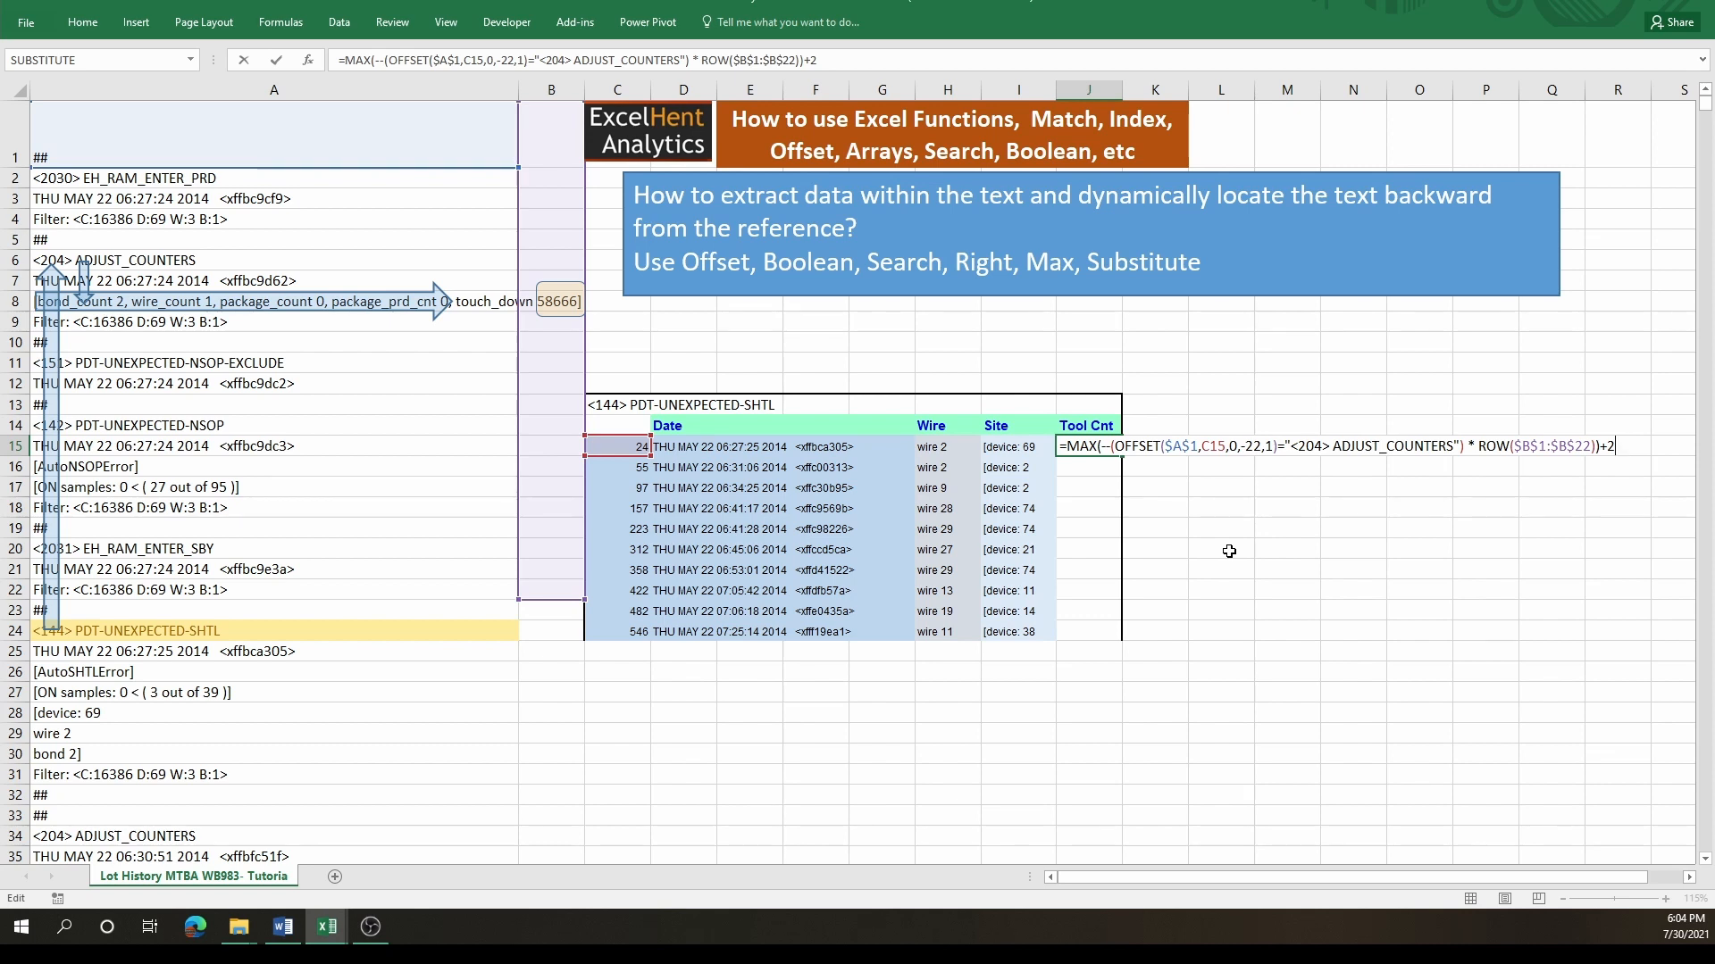
pyautogui.hotkey('ctrl', 'shift', 'Return')
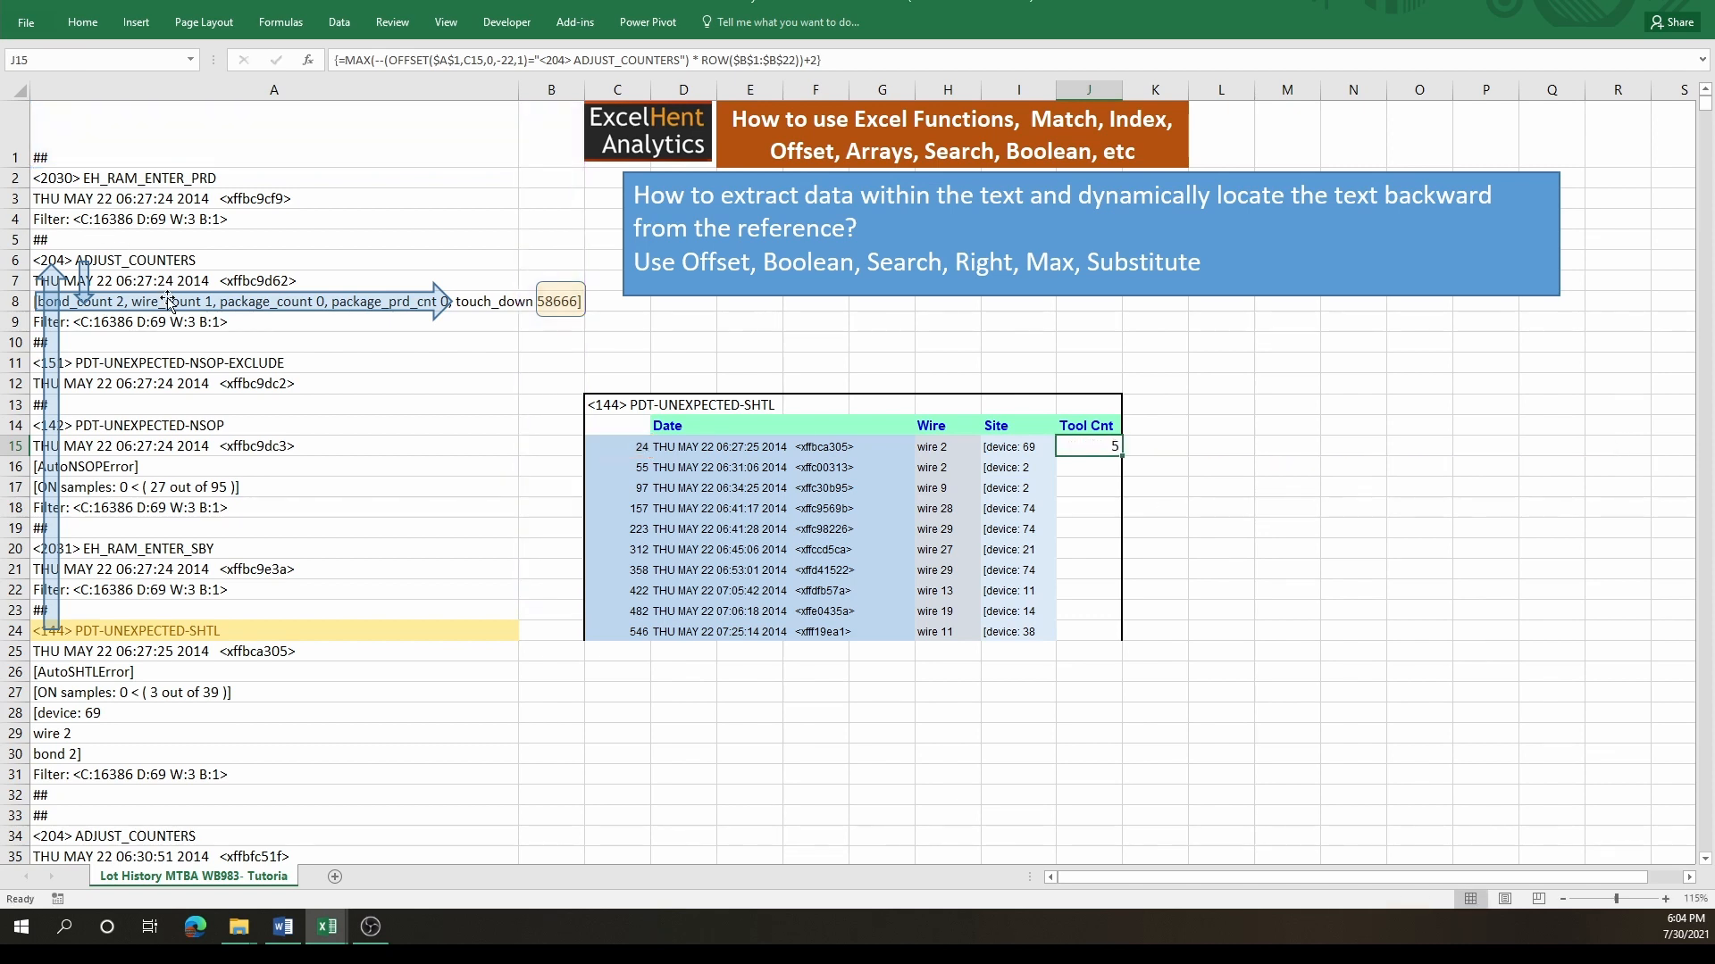
pyautogui.moveTo(166, 223); pyautogui.dragTo(170, 295)
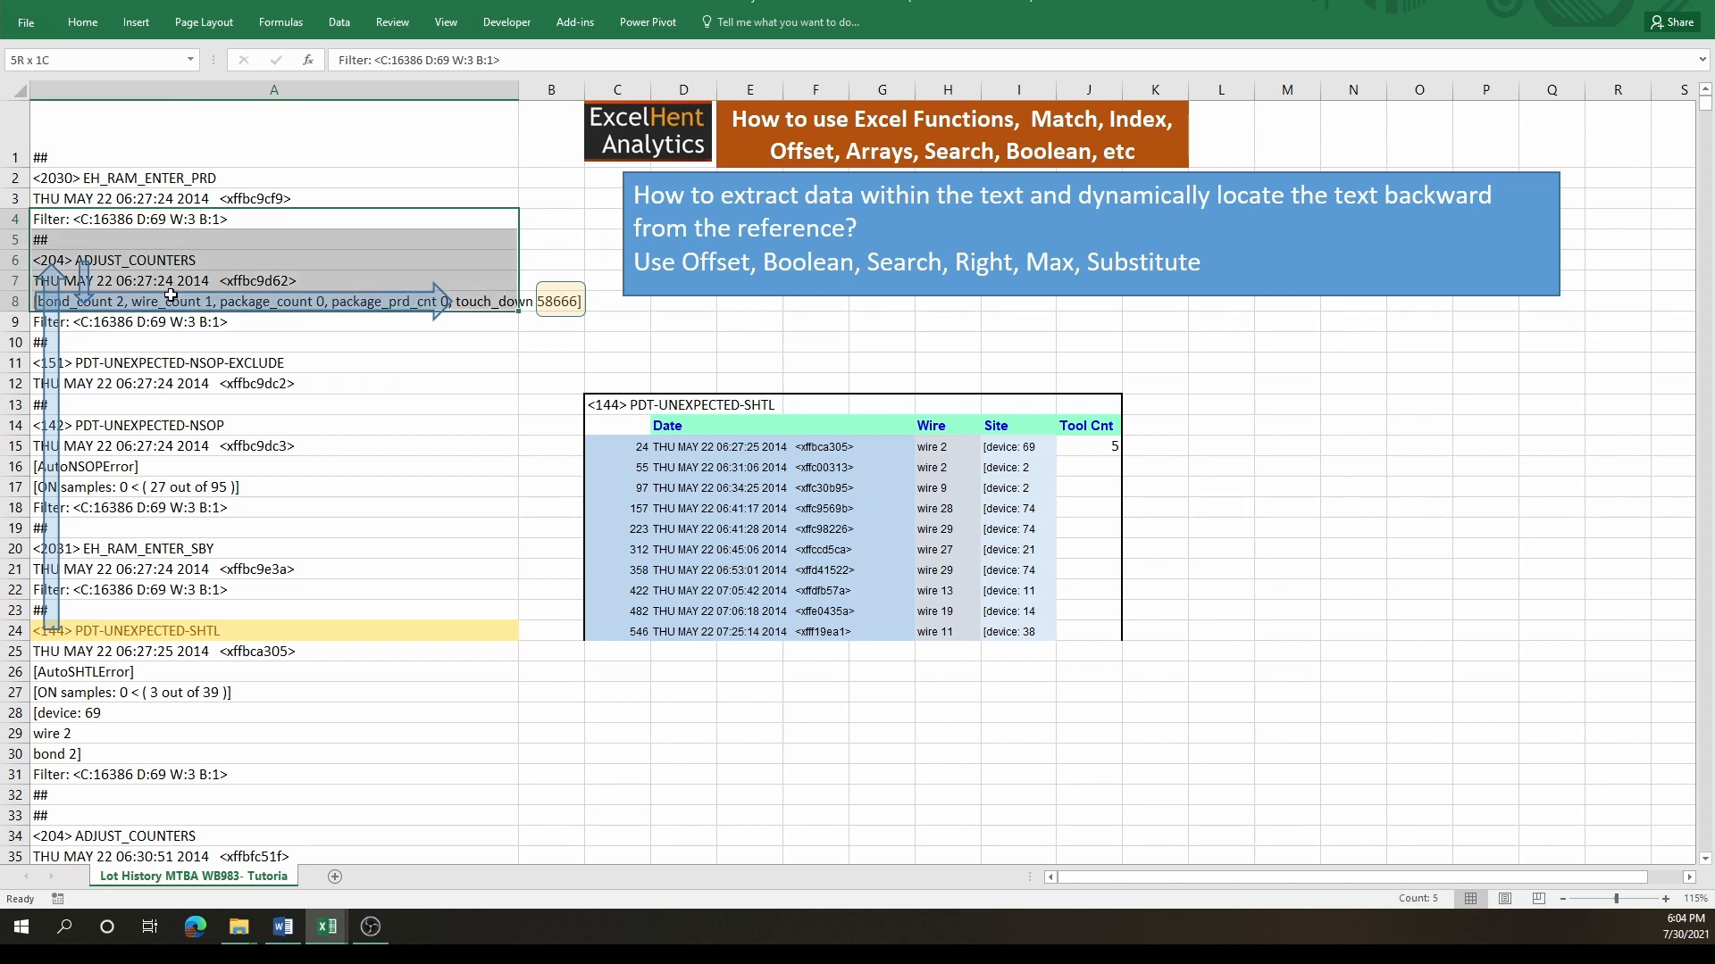
pyautogui.click(1103, 447)
pyautogui.doubleClick(1108, 447)
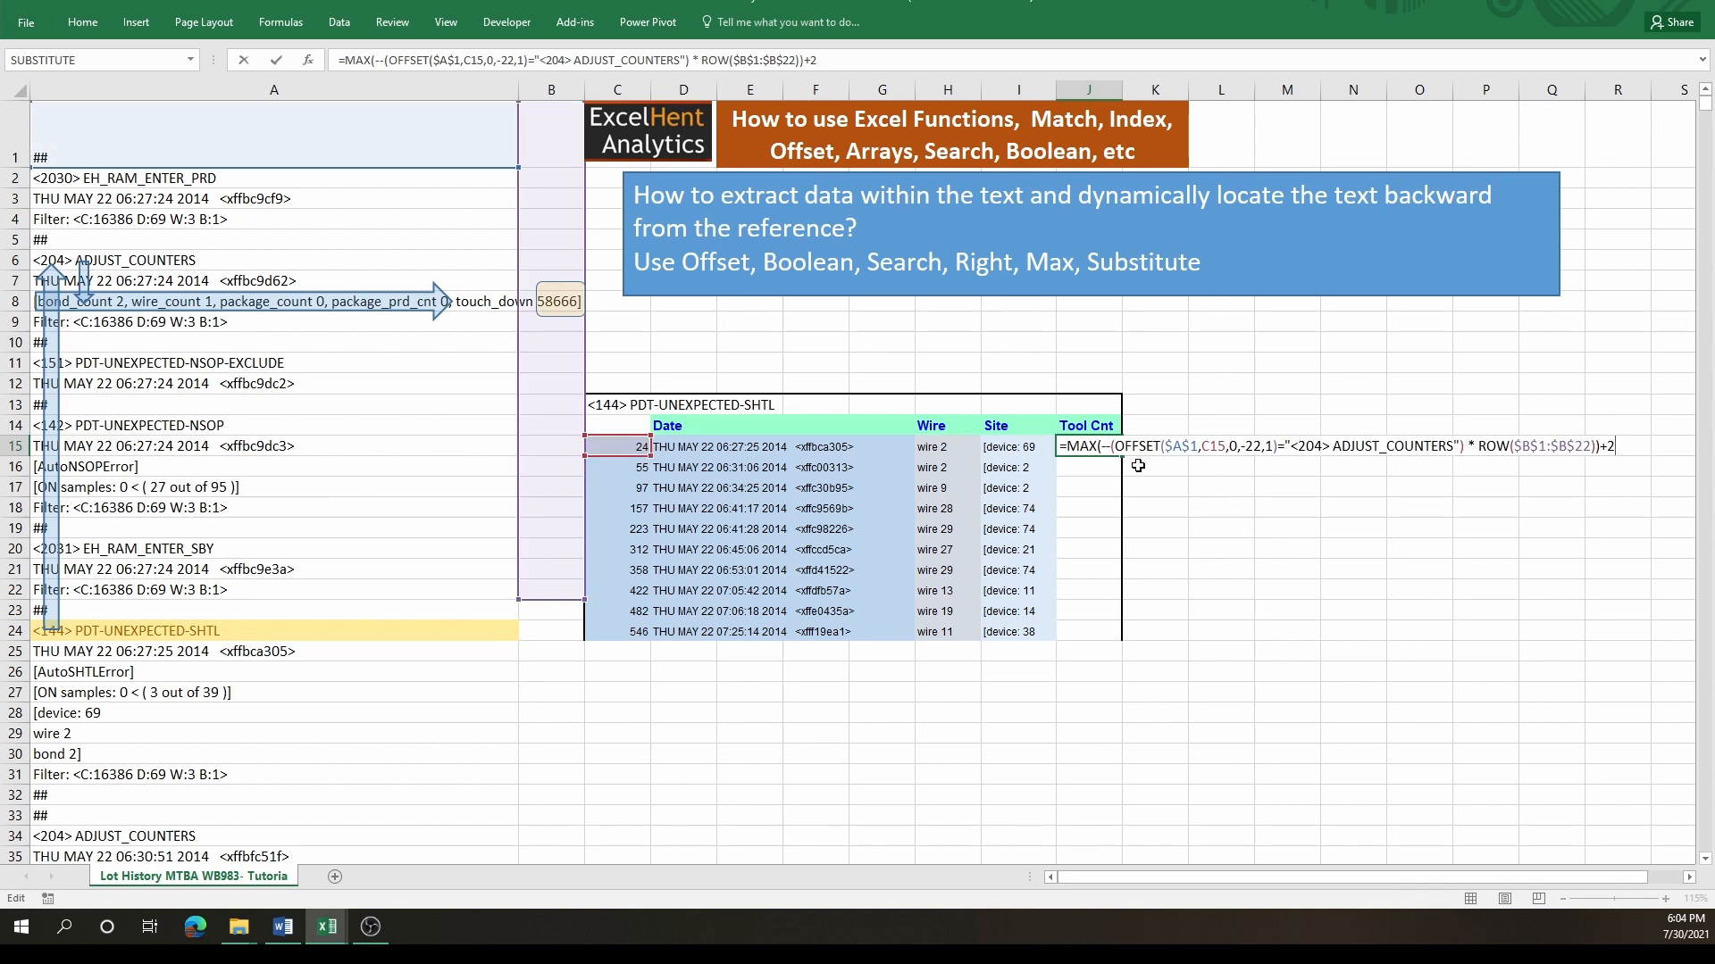
pyautogui.hotkey('ctrl', 'shift', 'Return')
pyautogui.moveTo(1123, 458); pyautogui.dragTo(1121, 635)
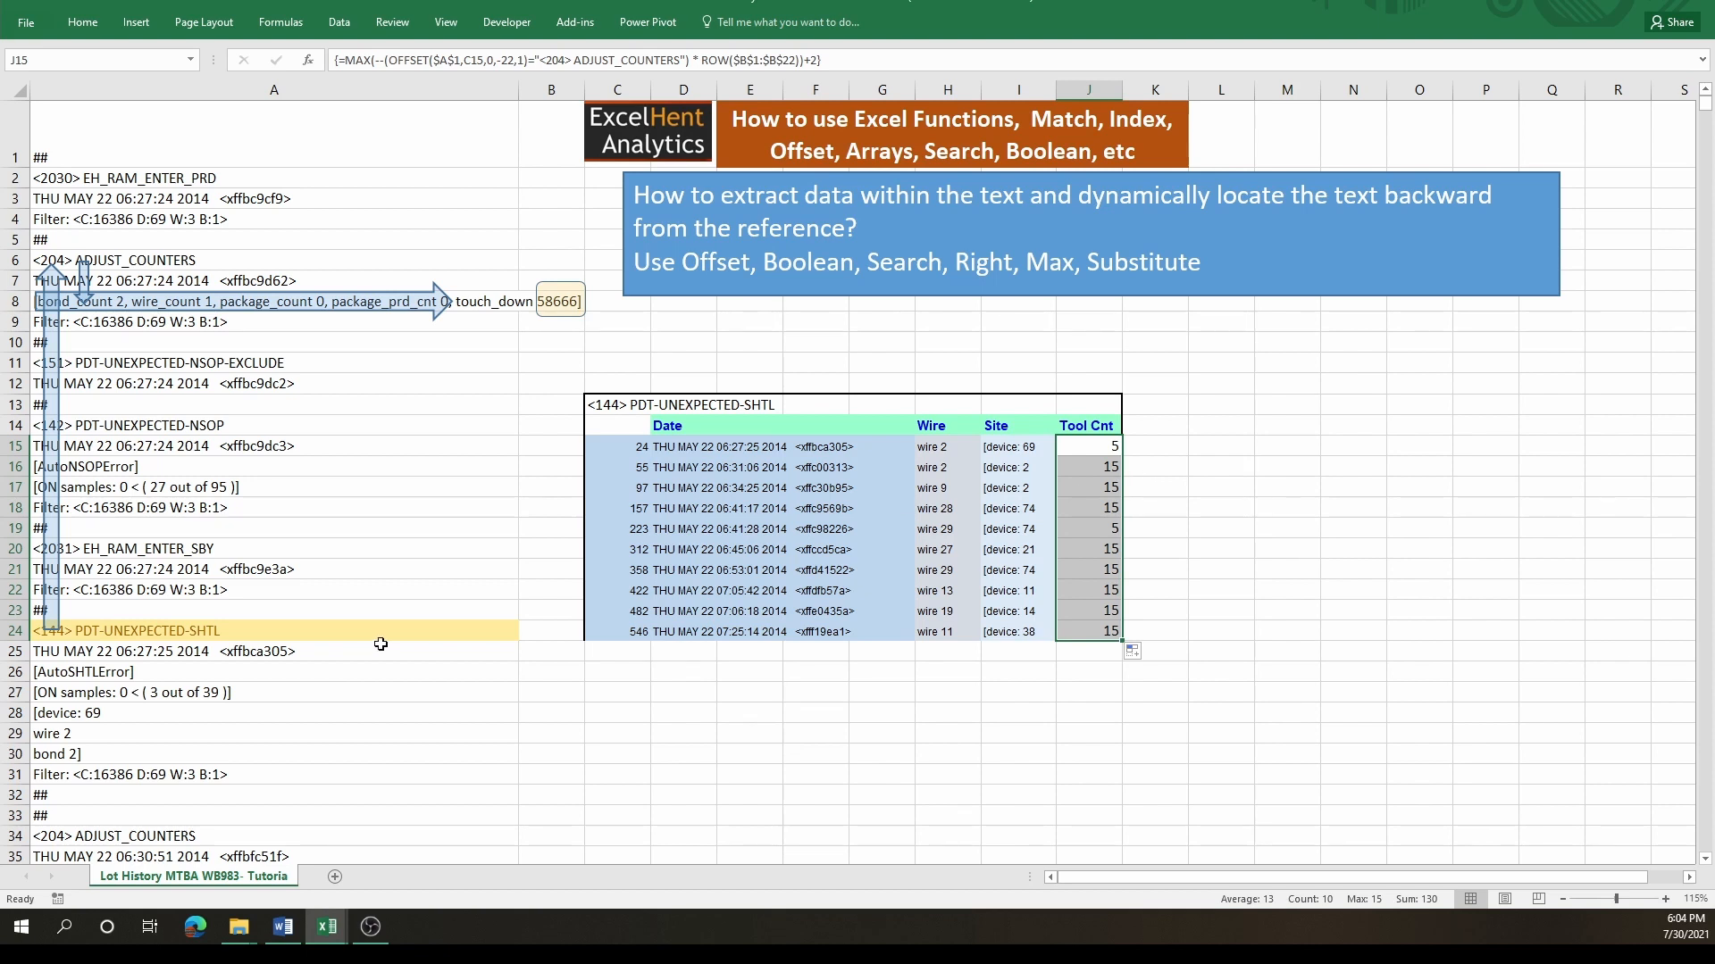
# - Check the span from A24 back to the touch_down text in A8 and inspect the filled formula in J19
pyautogui.moveTo(423, 640); pyautogui.dragTo(464, 306)
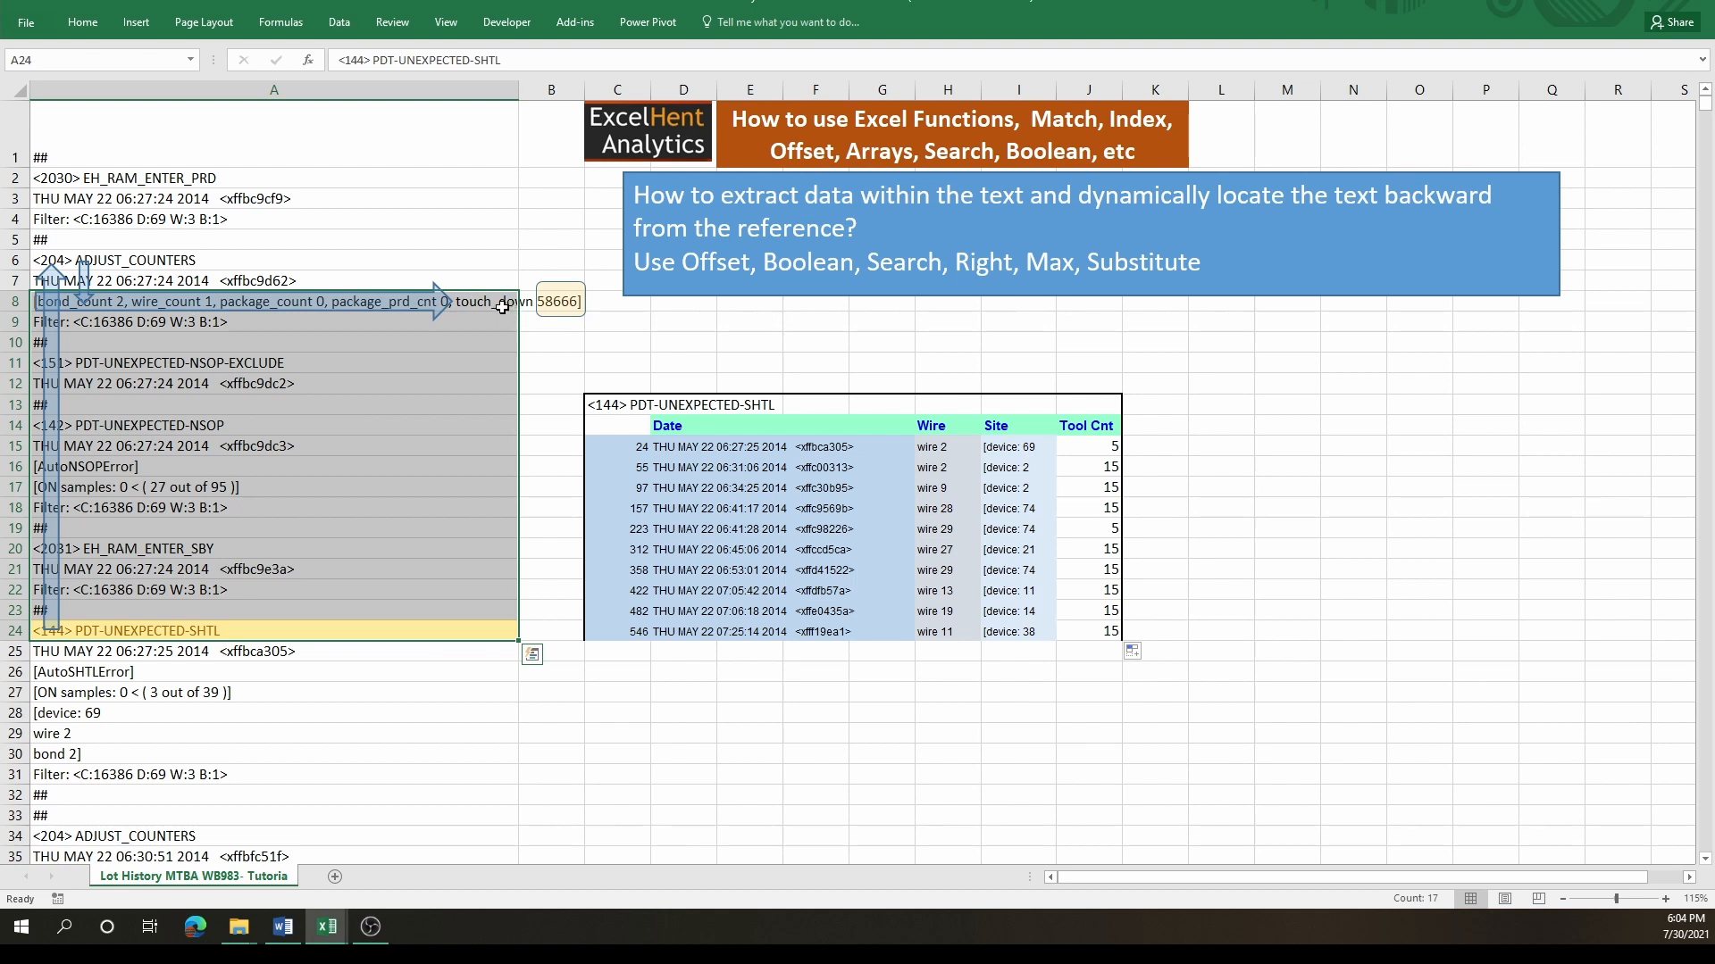
pyautogui.click(504, 304)
pyautogui.click(1109, 487)
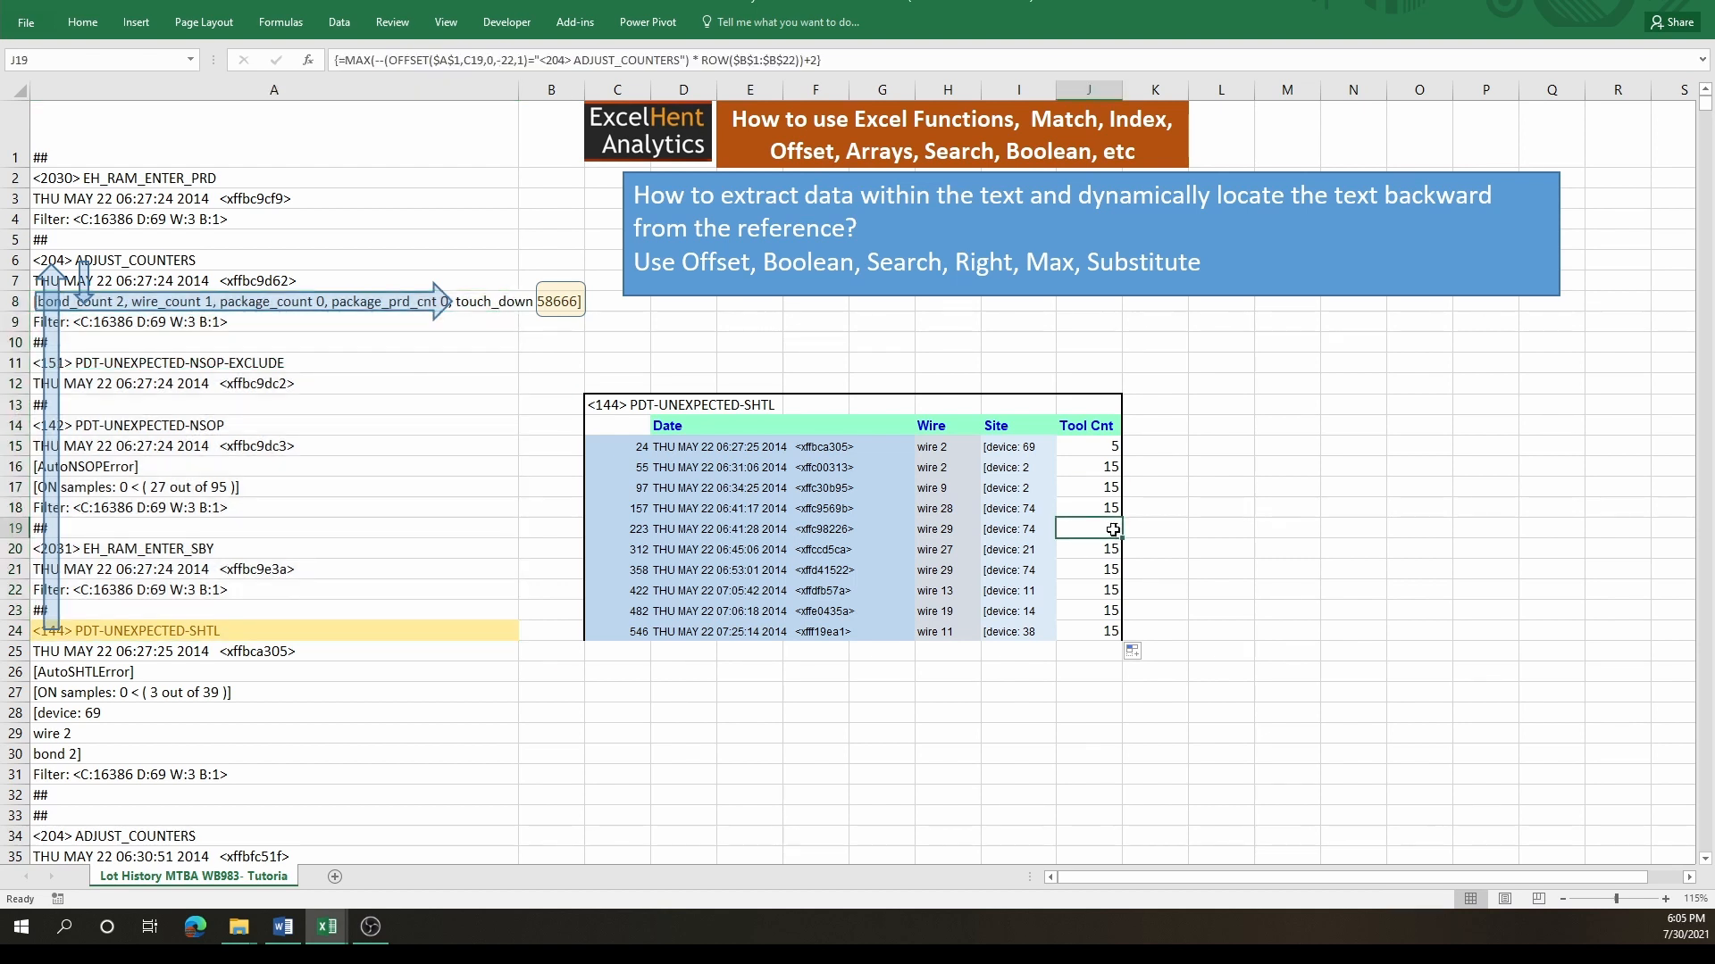
# - Copy the Tool Cnt header from J14 into J13 and replace the text in J14 with Row
pyautogui.click(1095, 428)
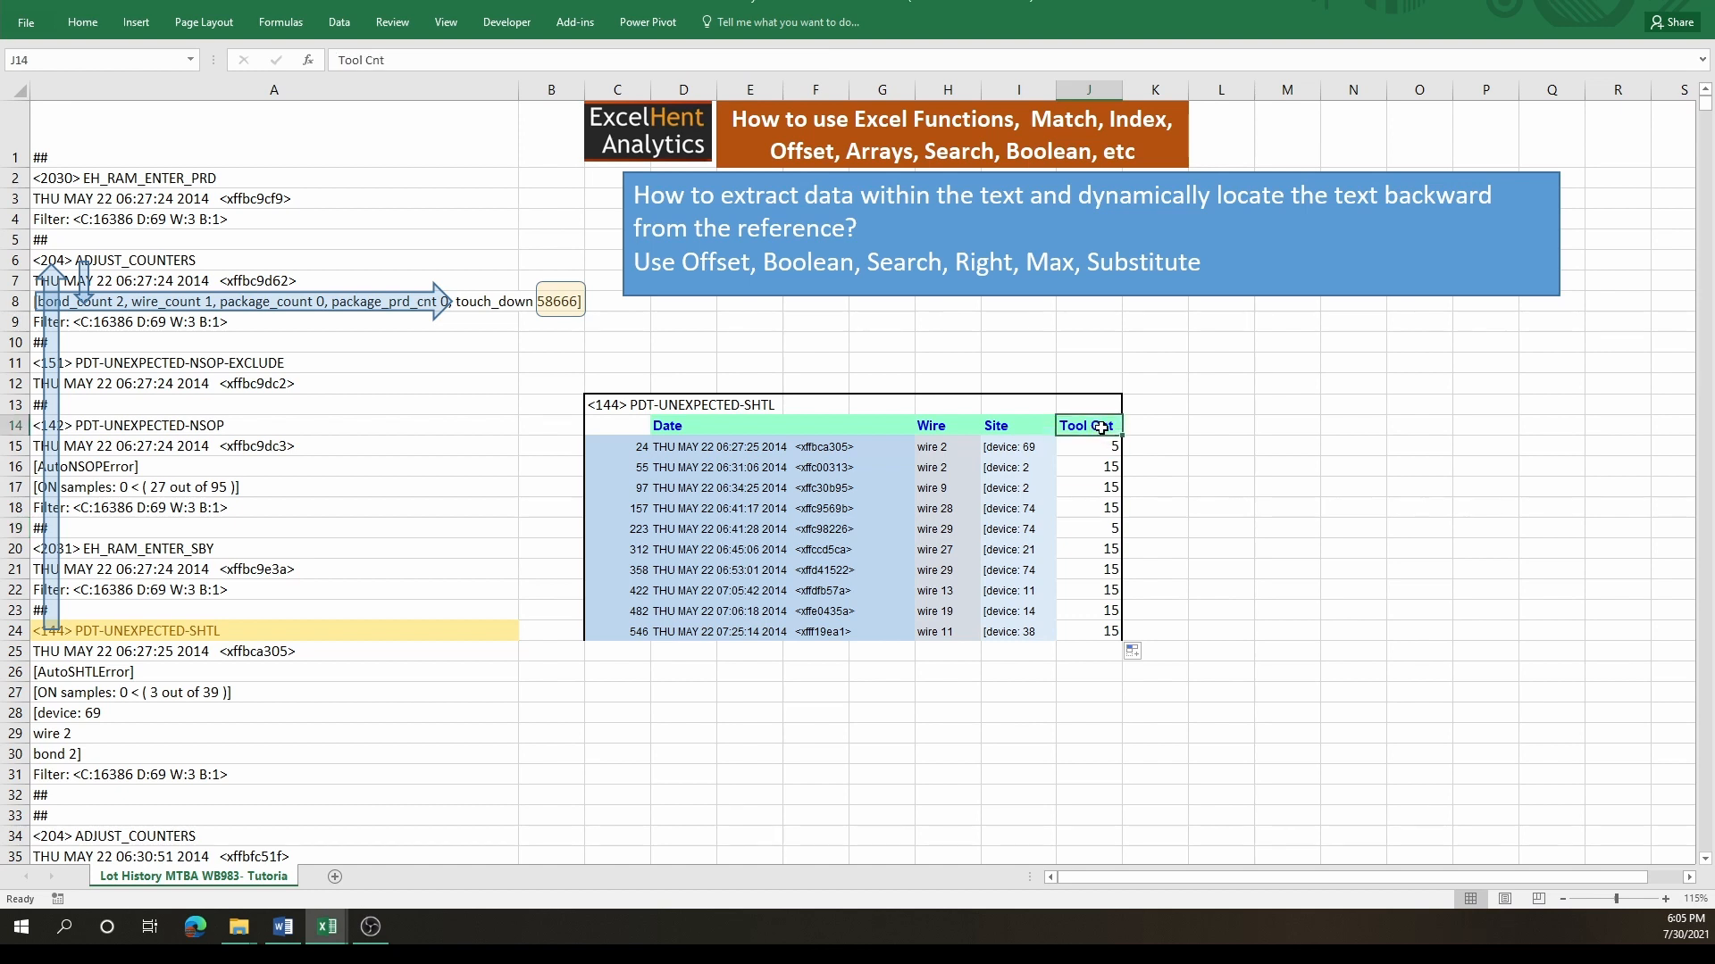
pyautogui.hotkey('ctrl', 'c')
pyautogui.click(1101, 405)
pyautogui.hotkey('ctrl', 'v')
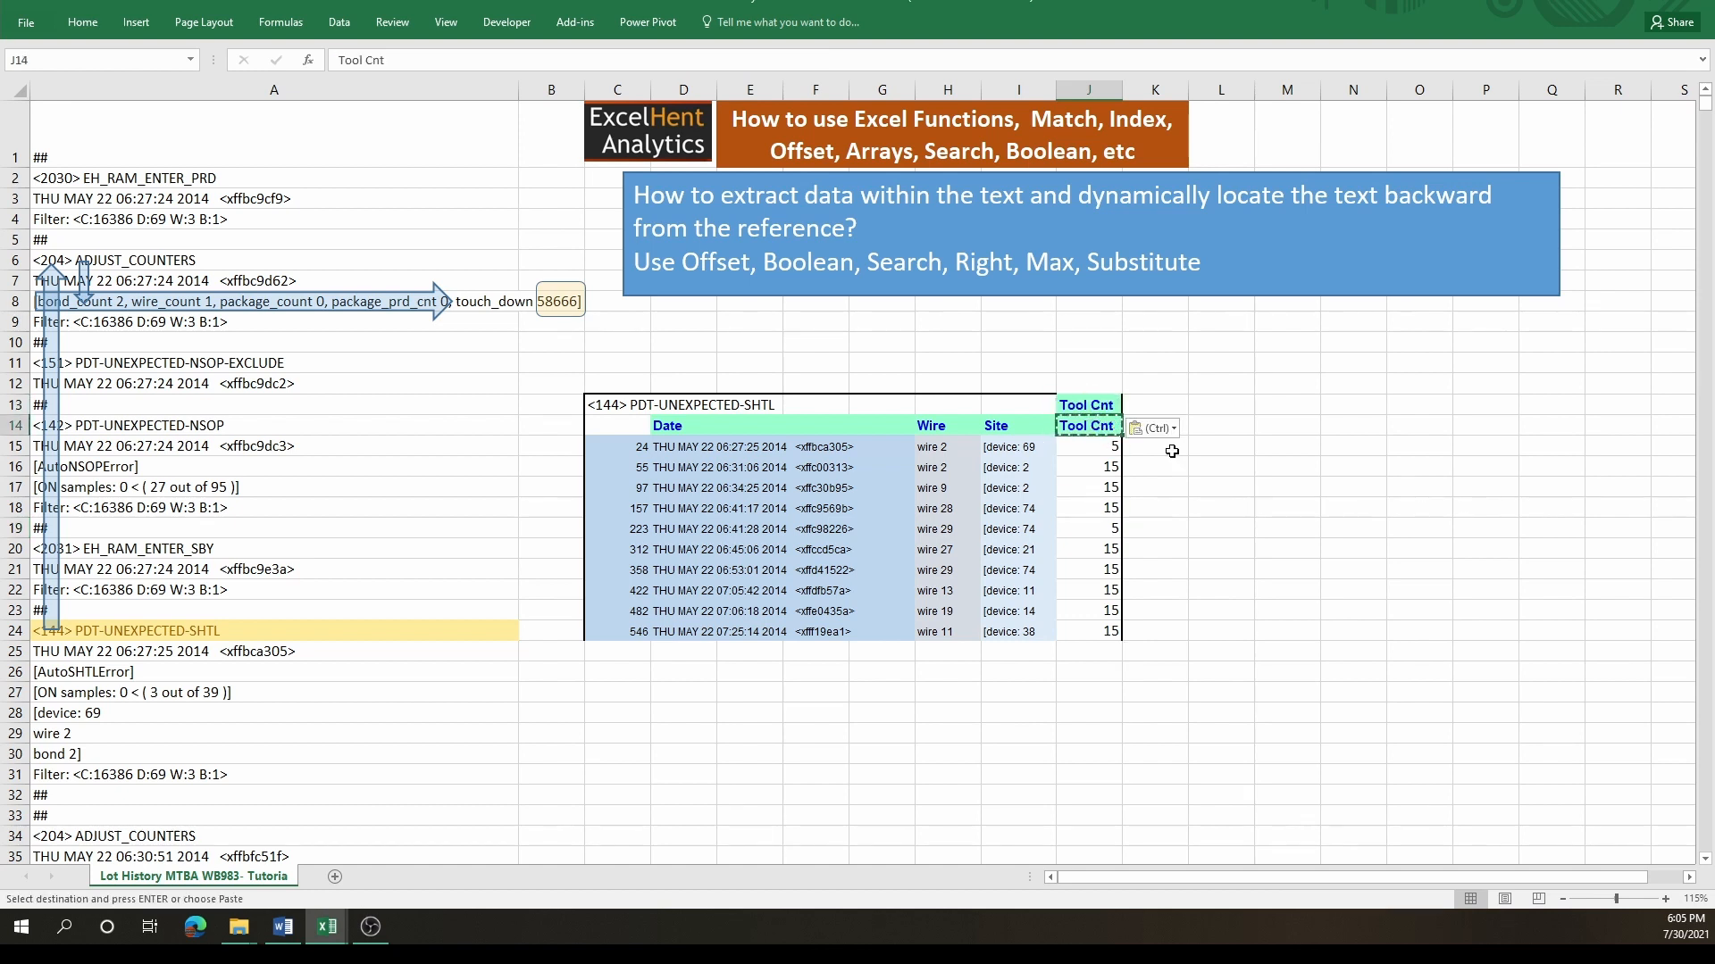
pyautogui.press('Delete')
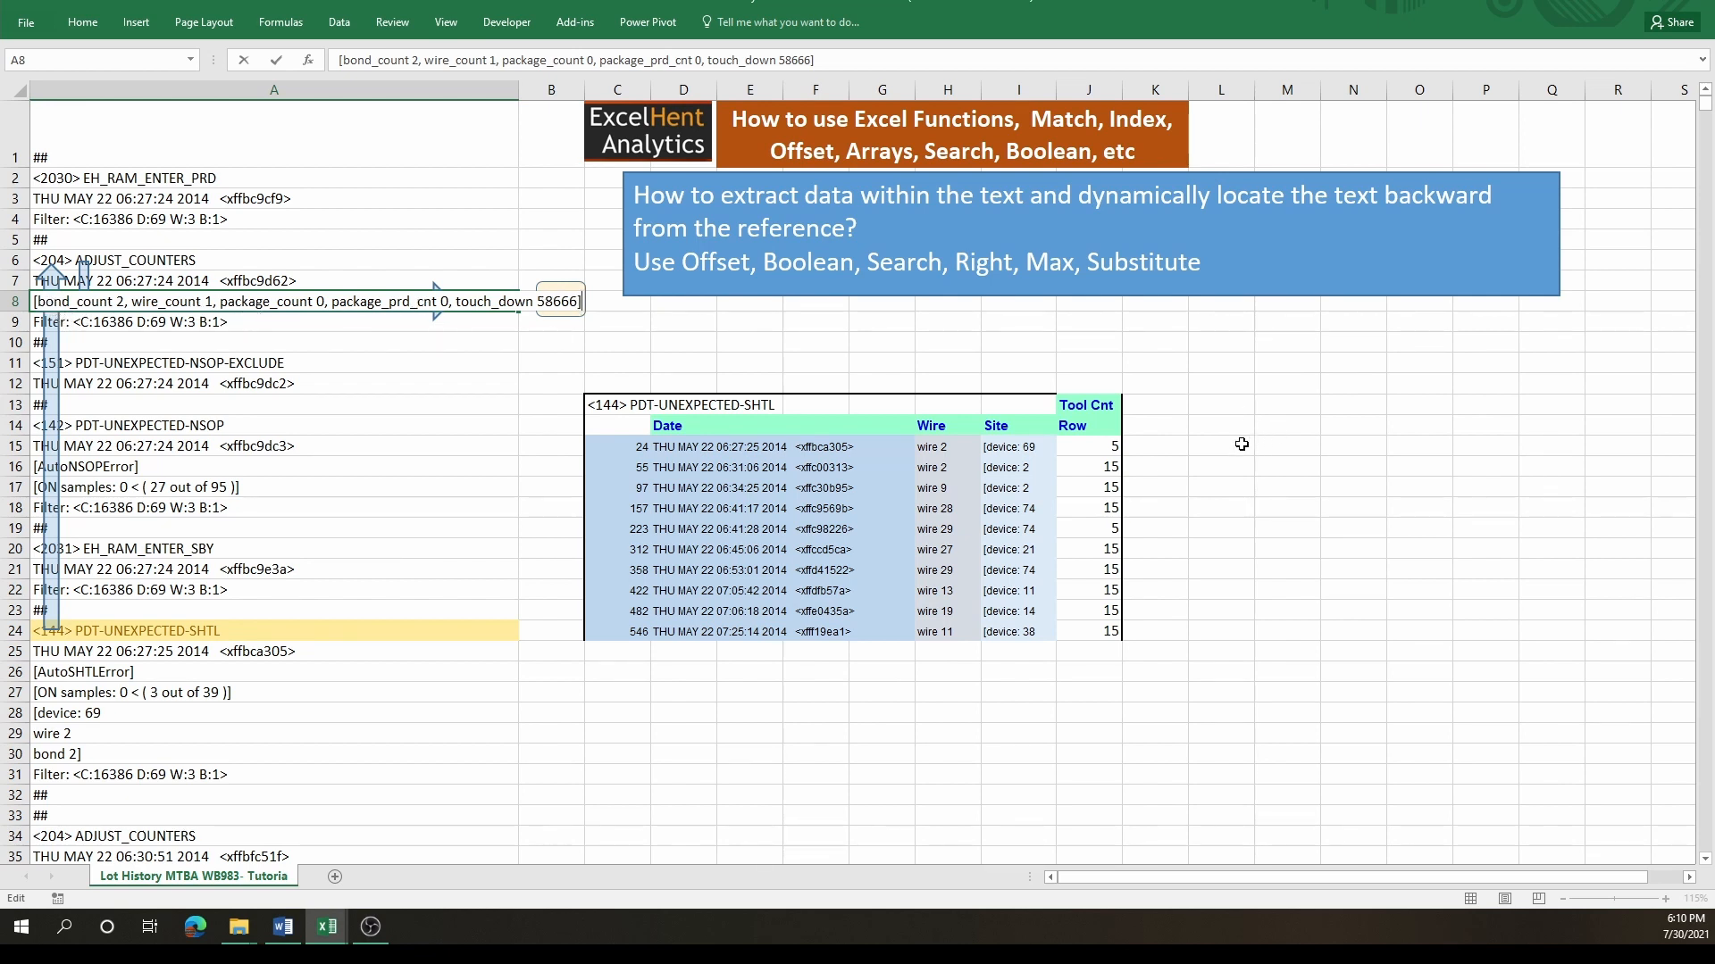
# - Review the touch_down text in A8 together with the row location formulas in C15 and J15
pyautogui.press('Escape')
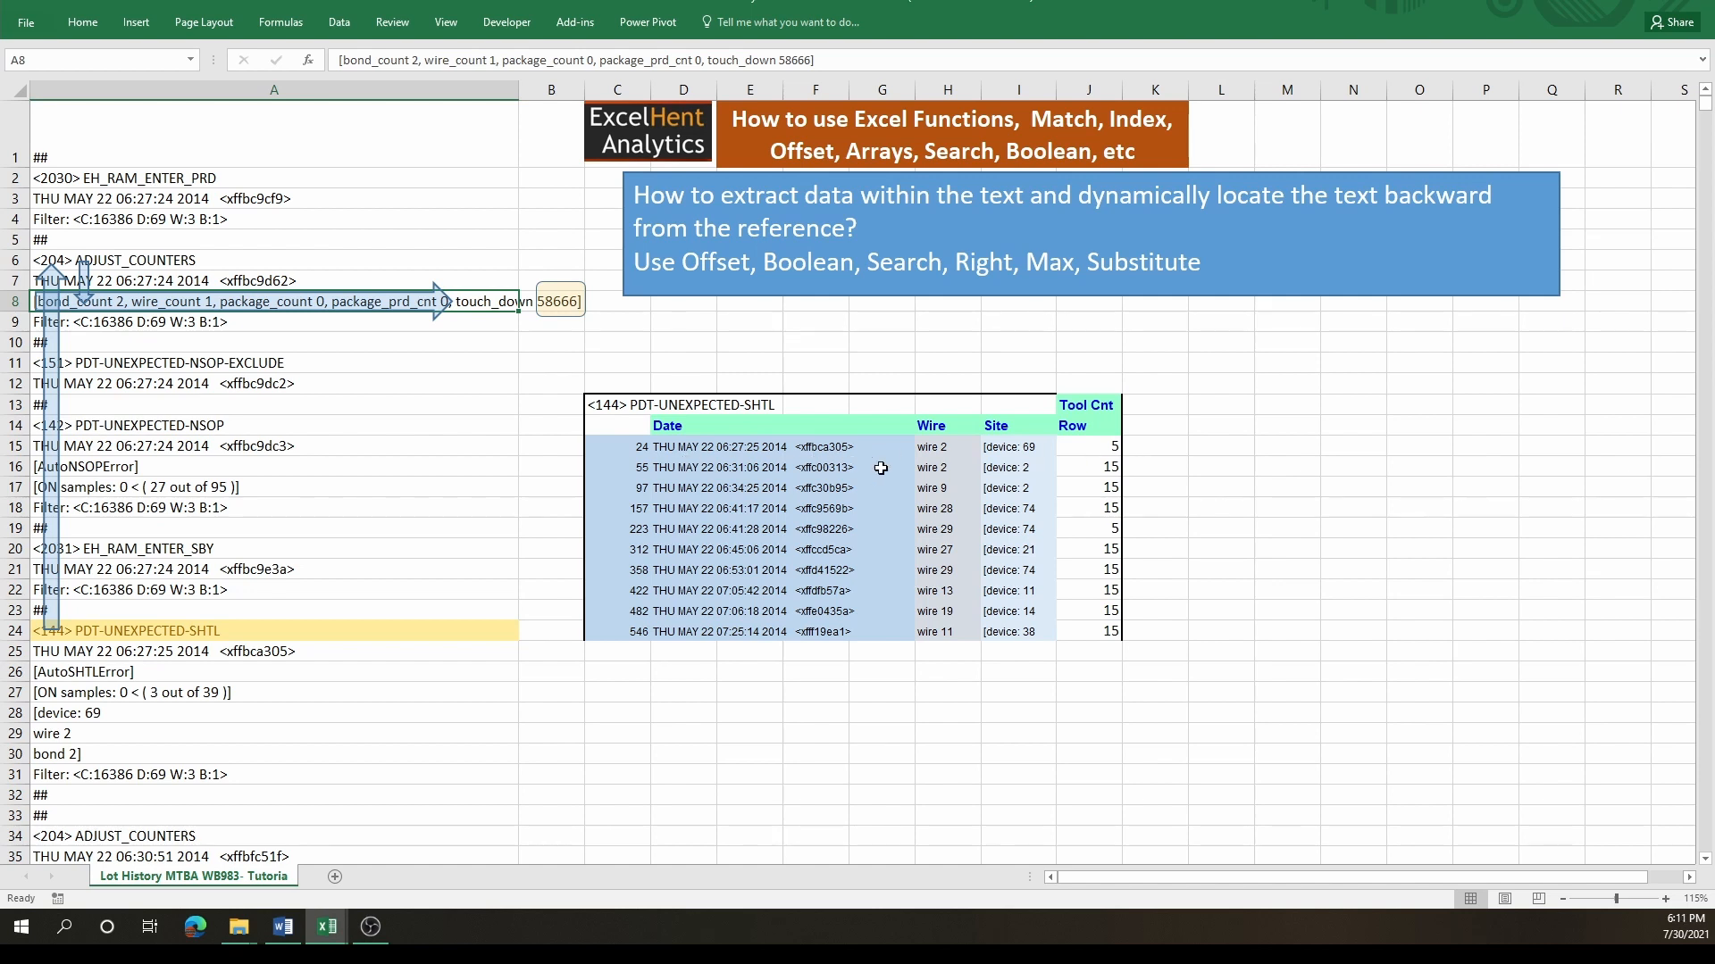
pyautogui.click(633, 446)
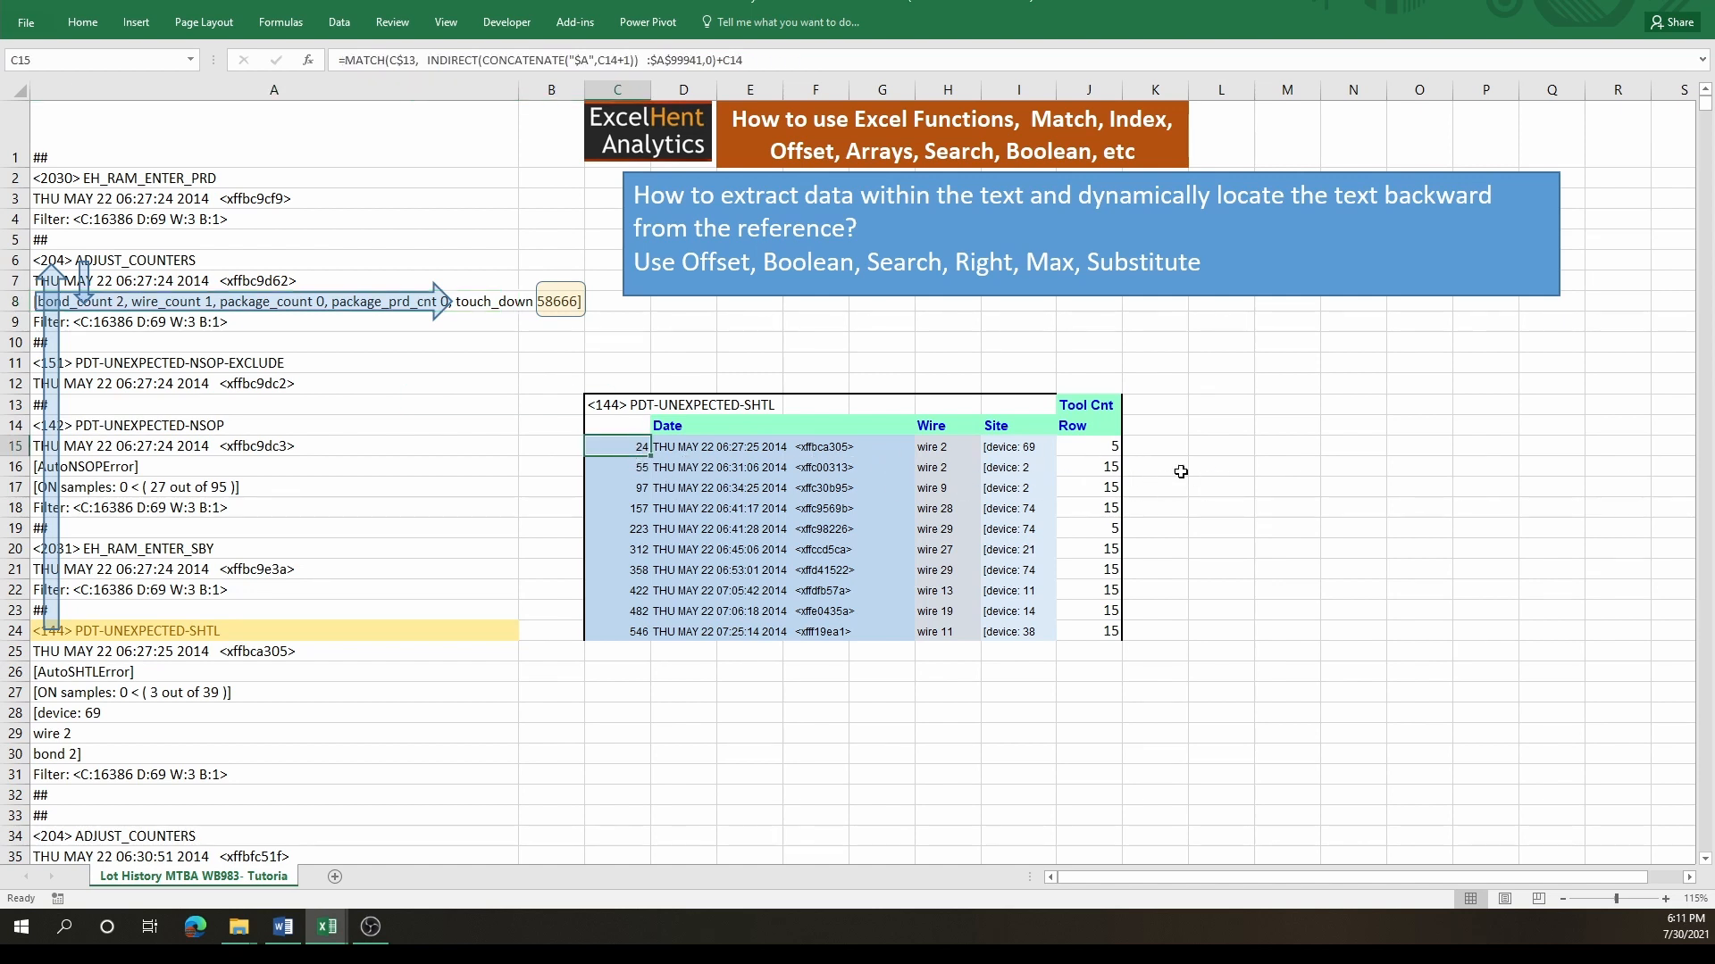
pyautogui.click(1101, 445)
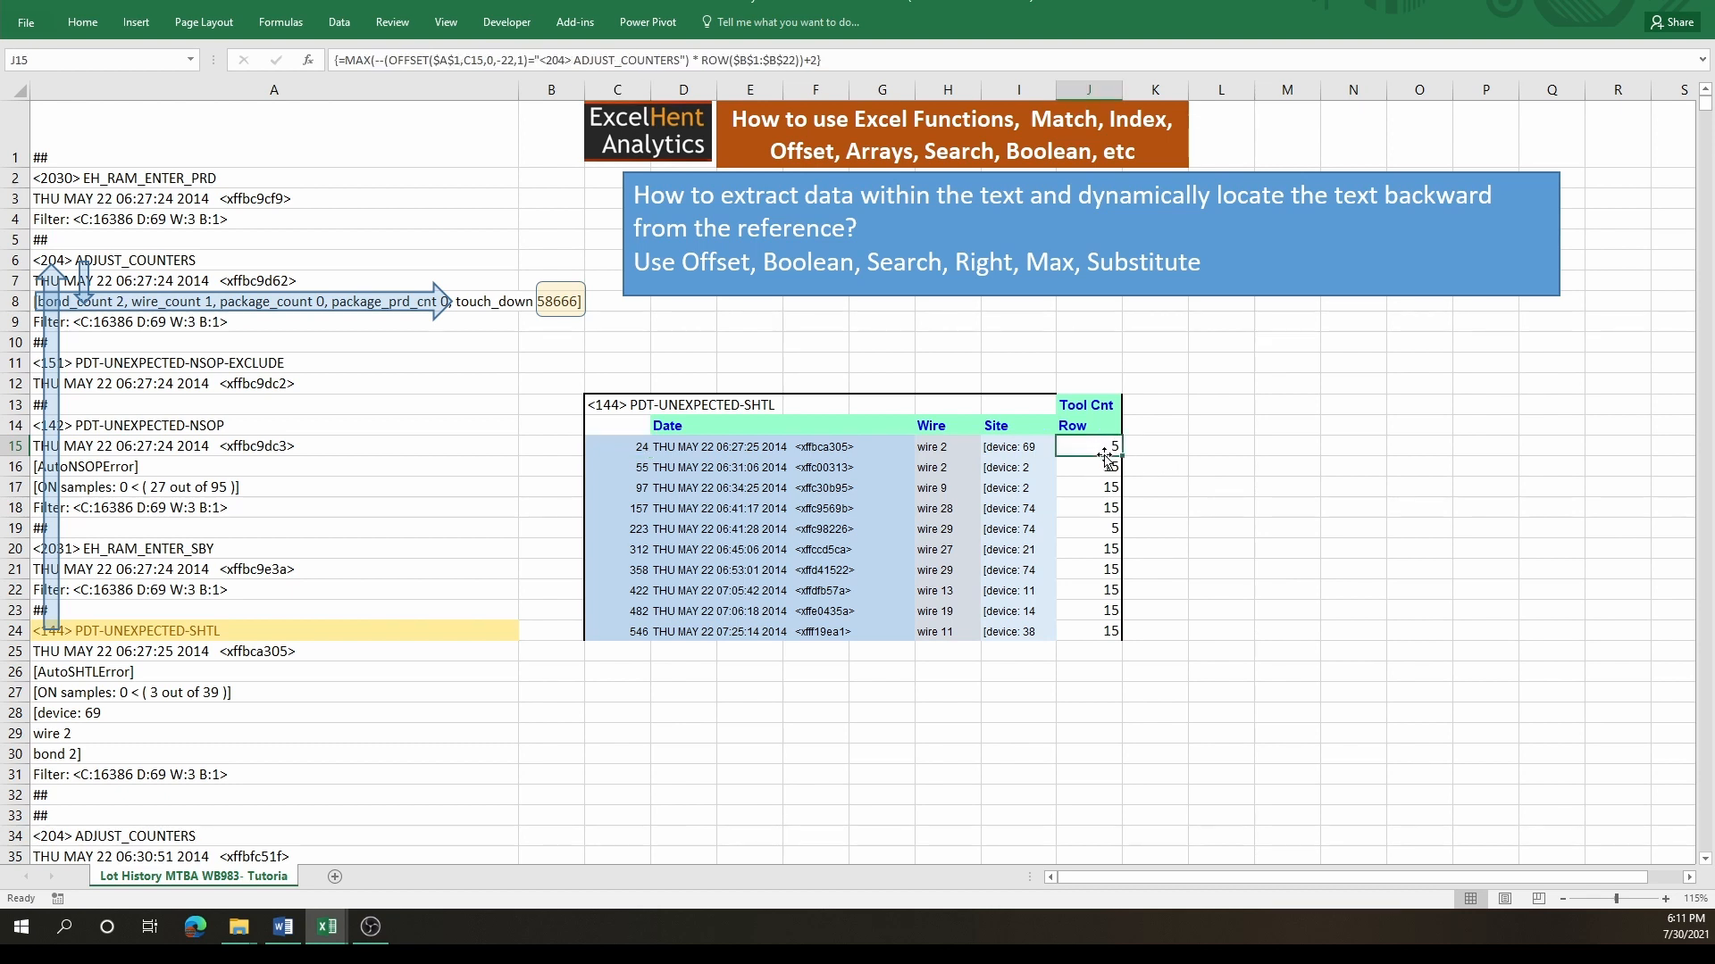
pyautogui.click(509, 308)
pyautogui.press('F2')
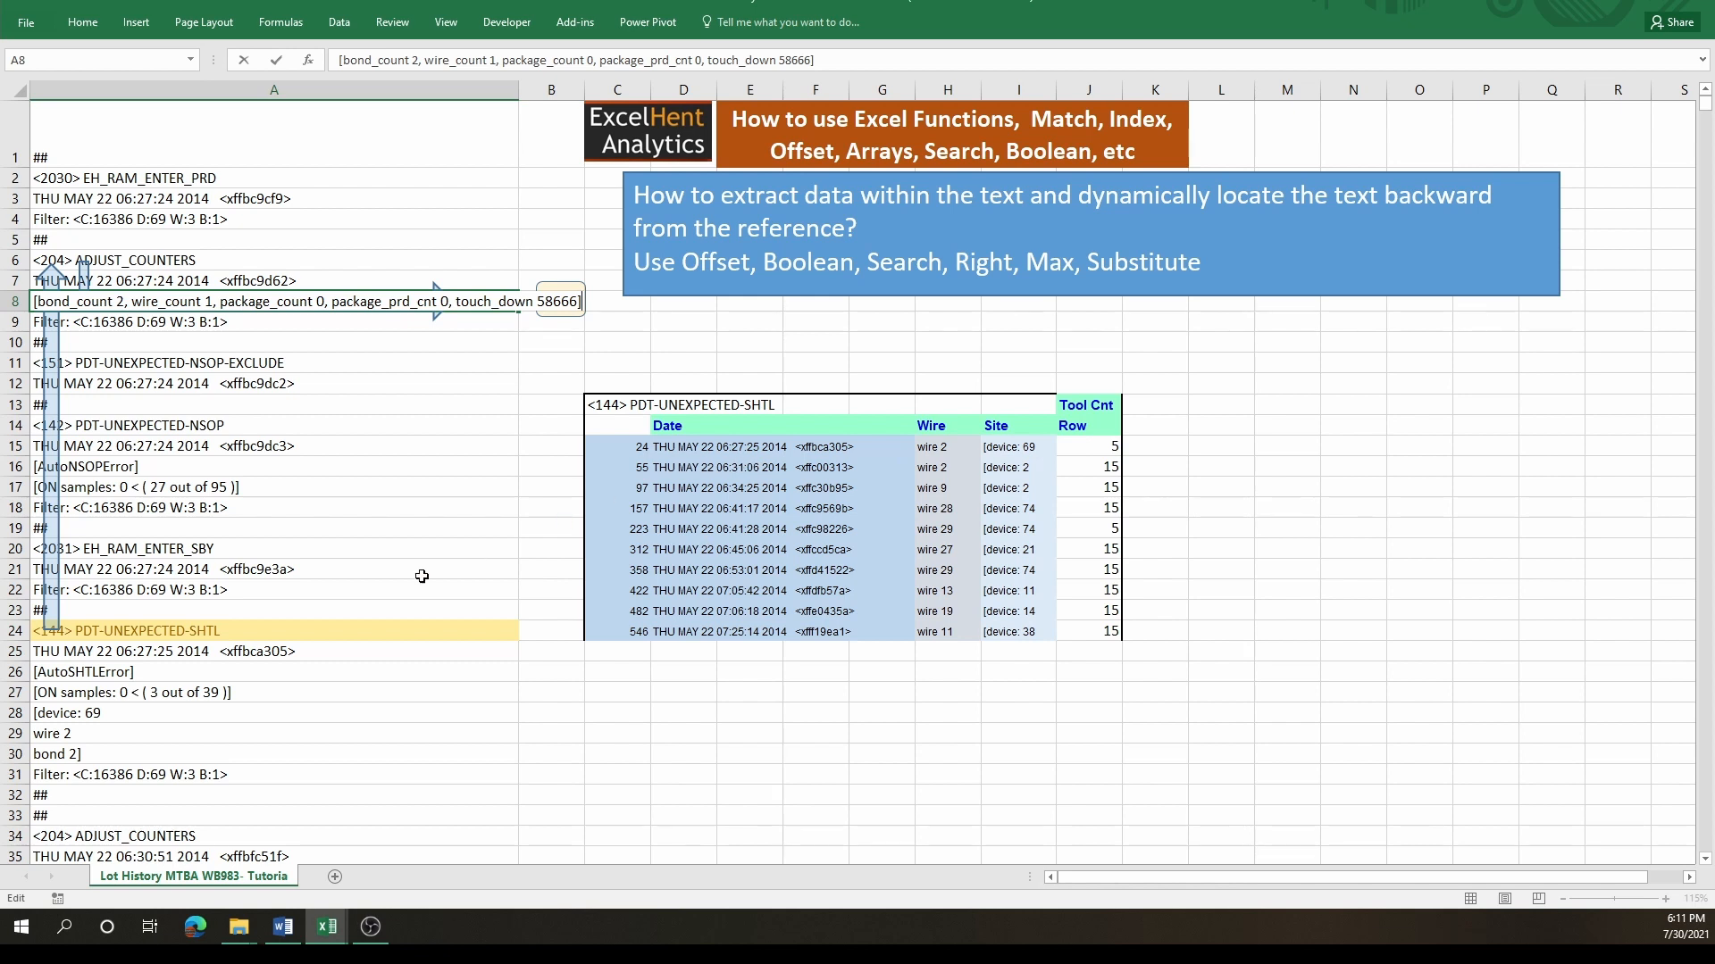
pyautogui.click(638, 448)
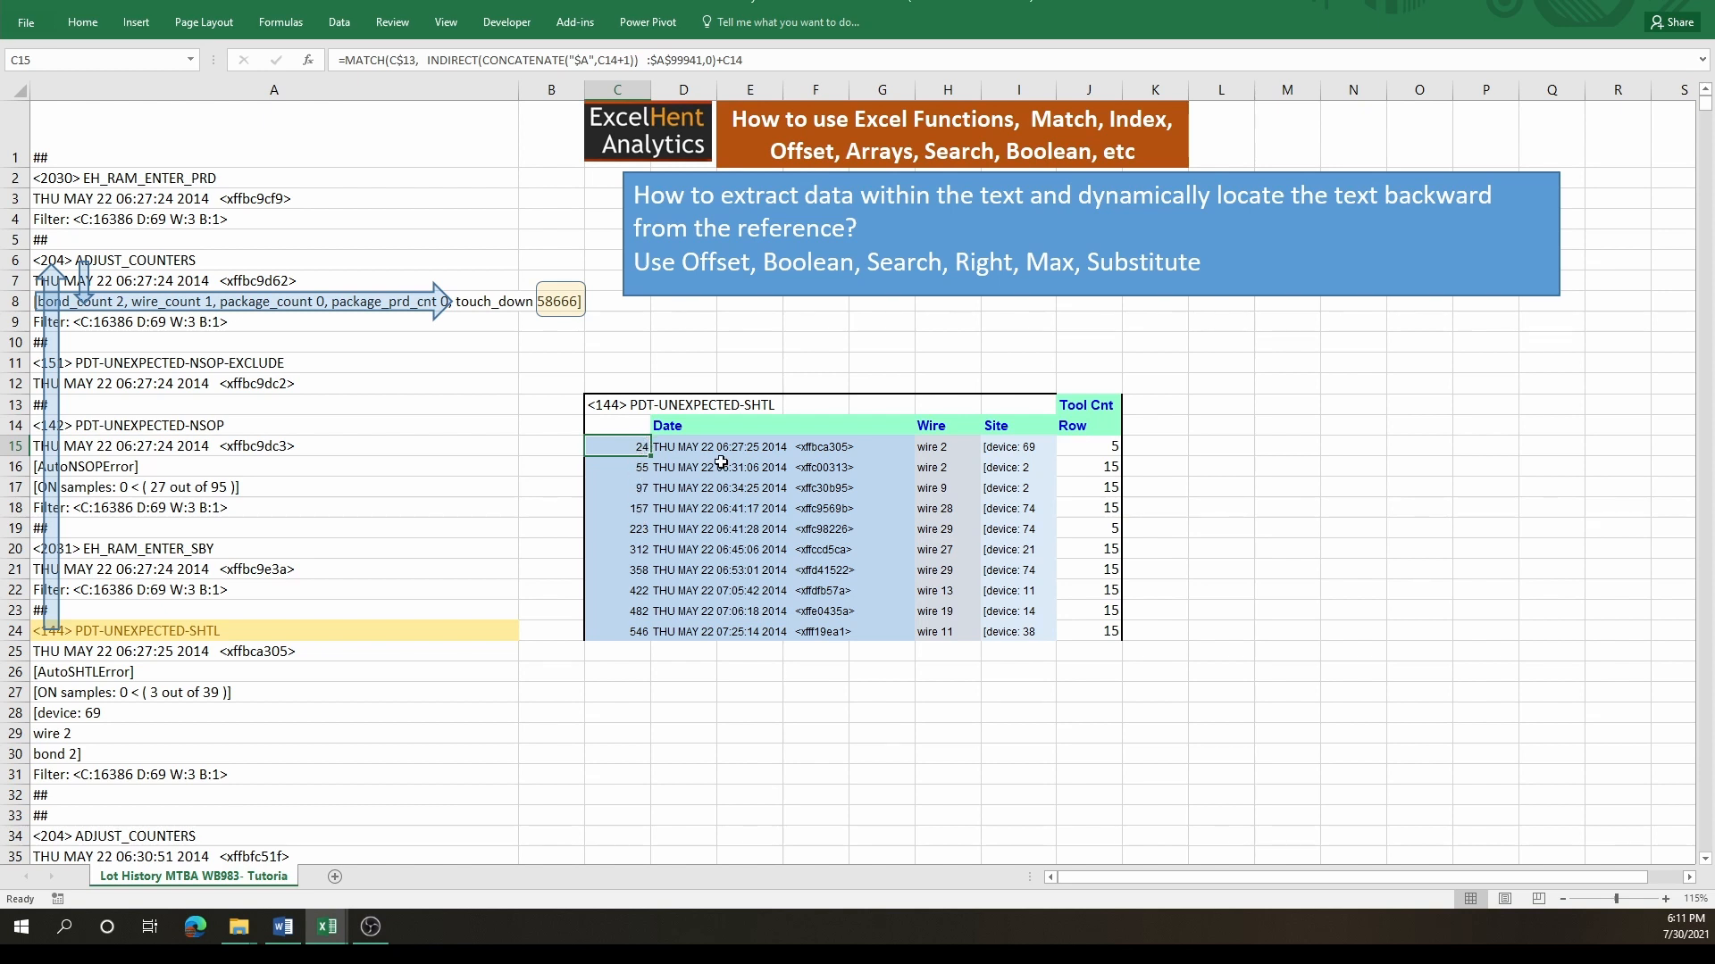
# - Enter =INDEX($A:$A, 8,1) in K15 to pull the touch_down text from column A
pyautogui.click(1157, 444)
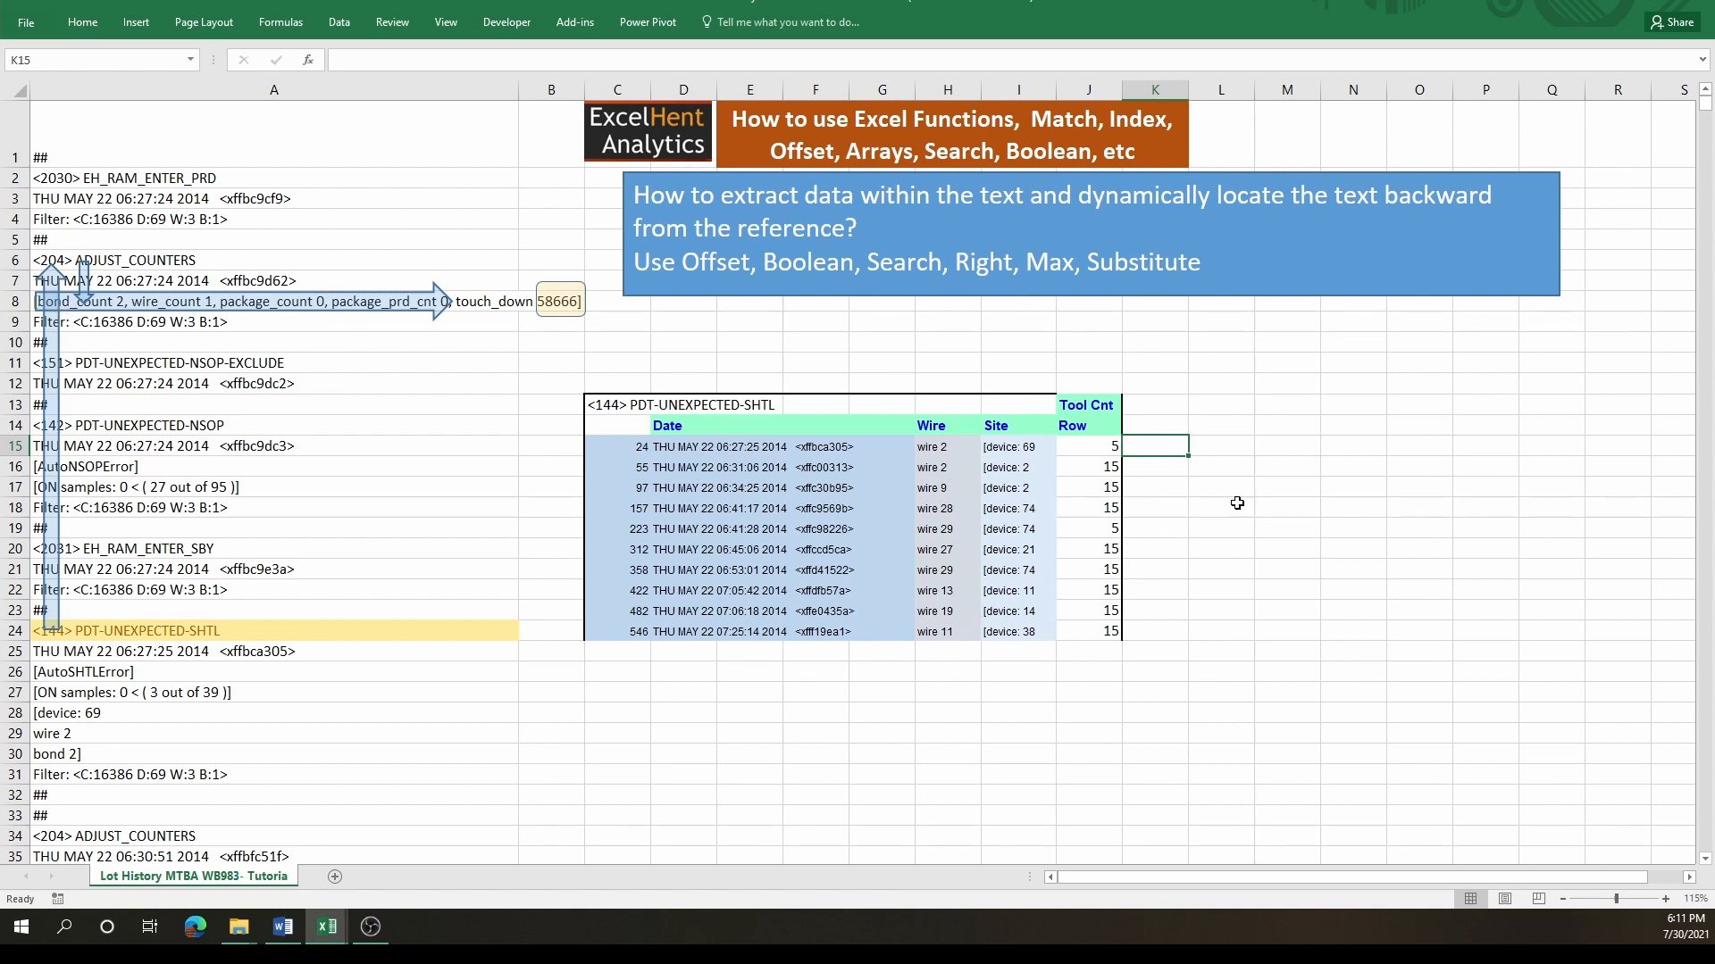
pyautogui.write('=')
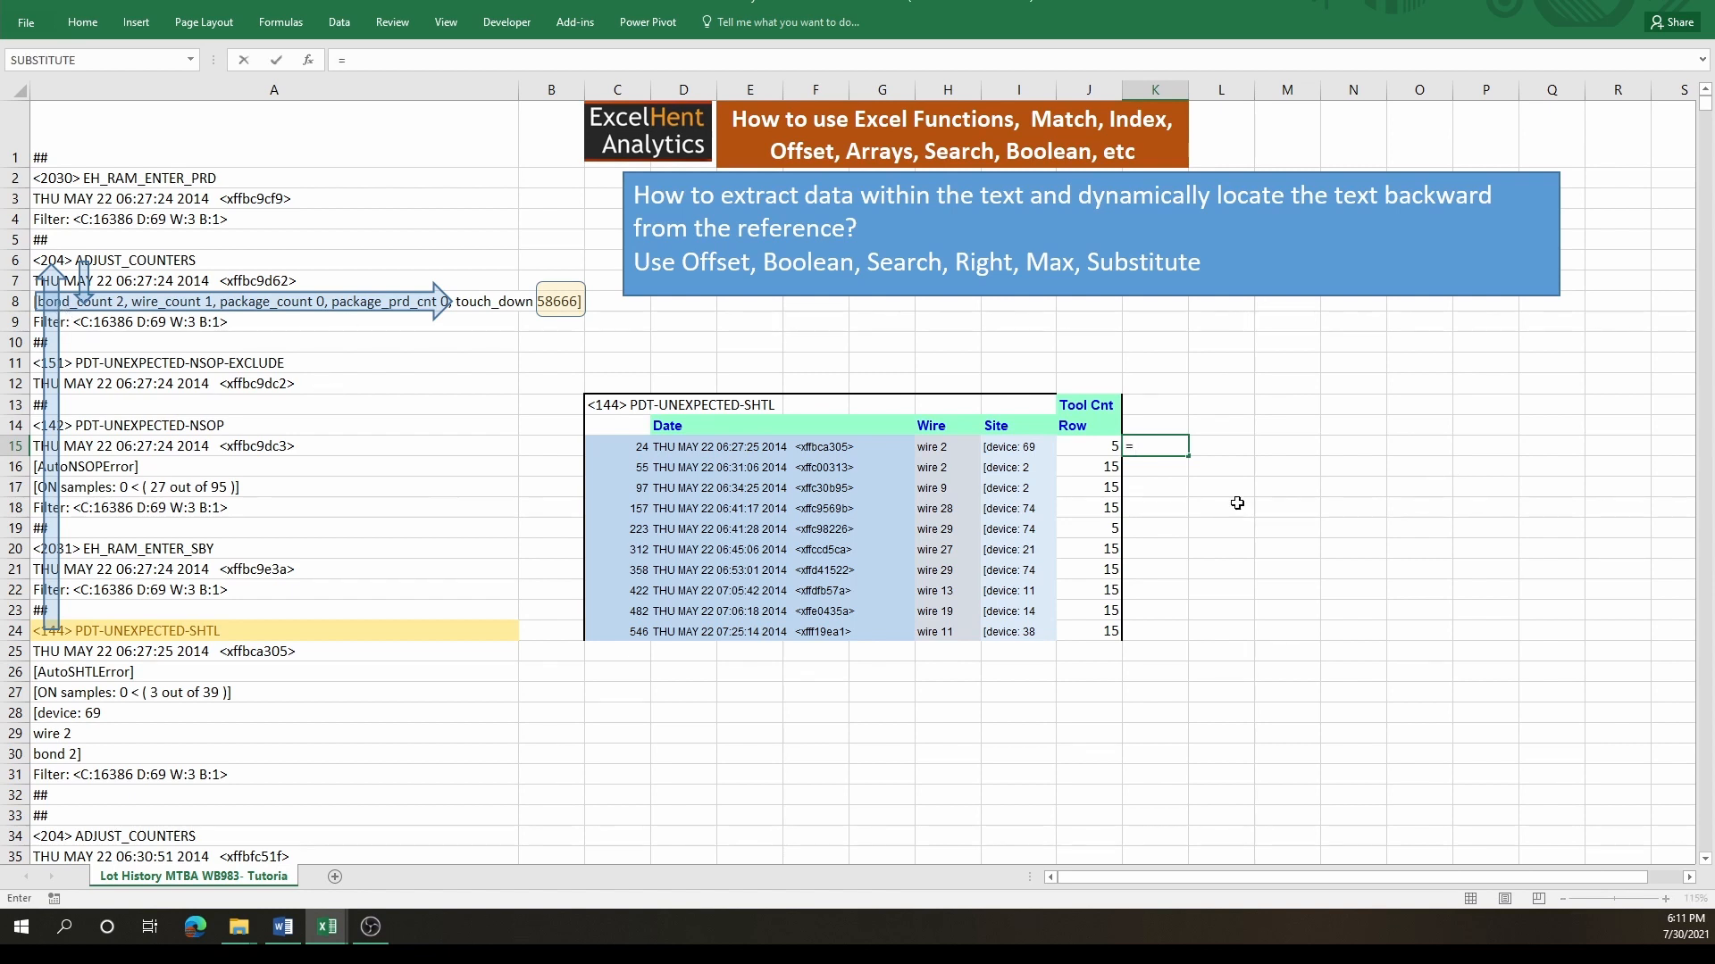
pyautogui.write('INDEX(')
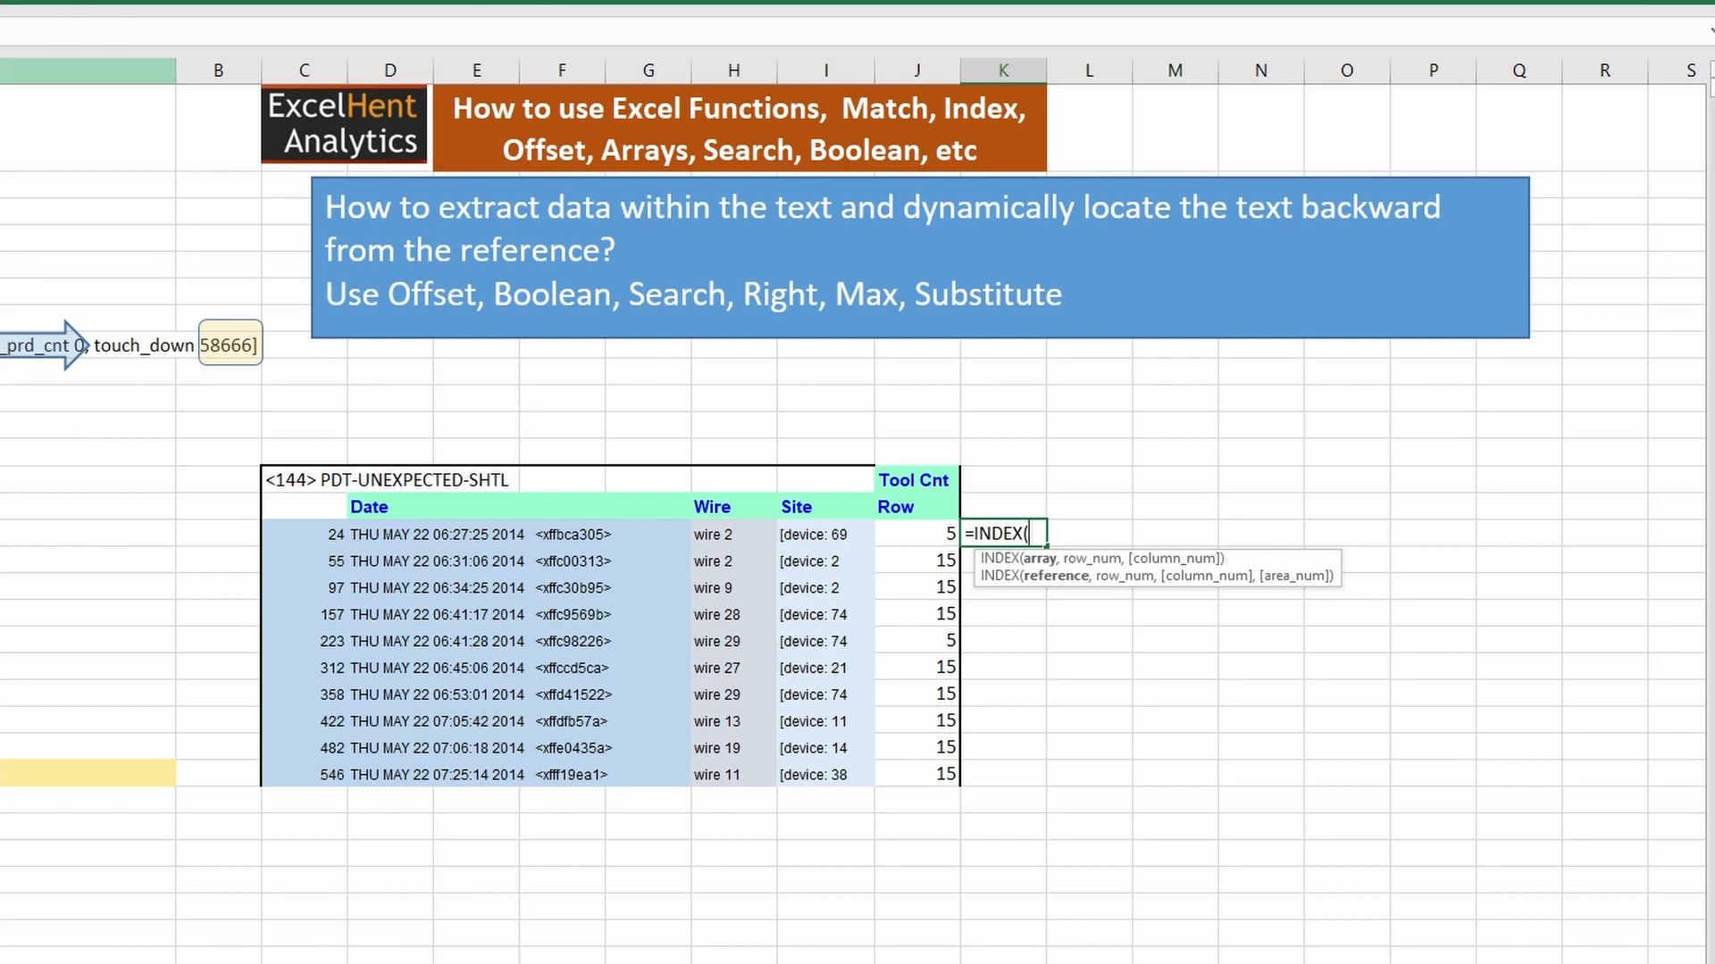
pyautogui.click(53, 70)
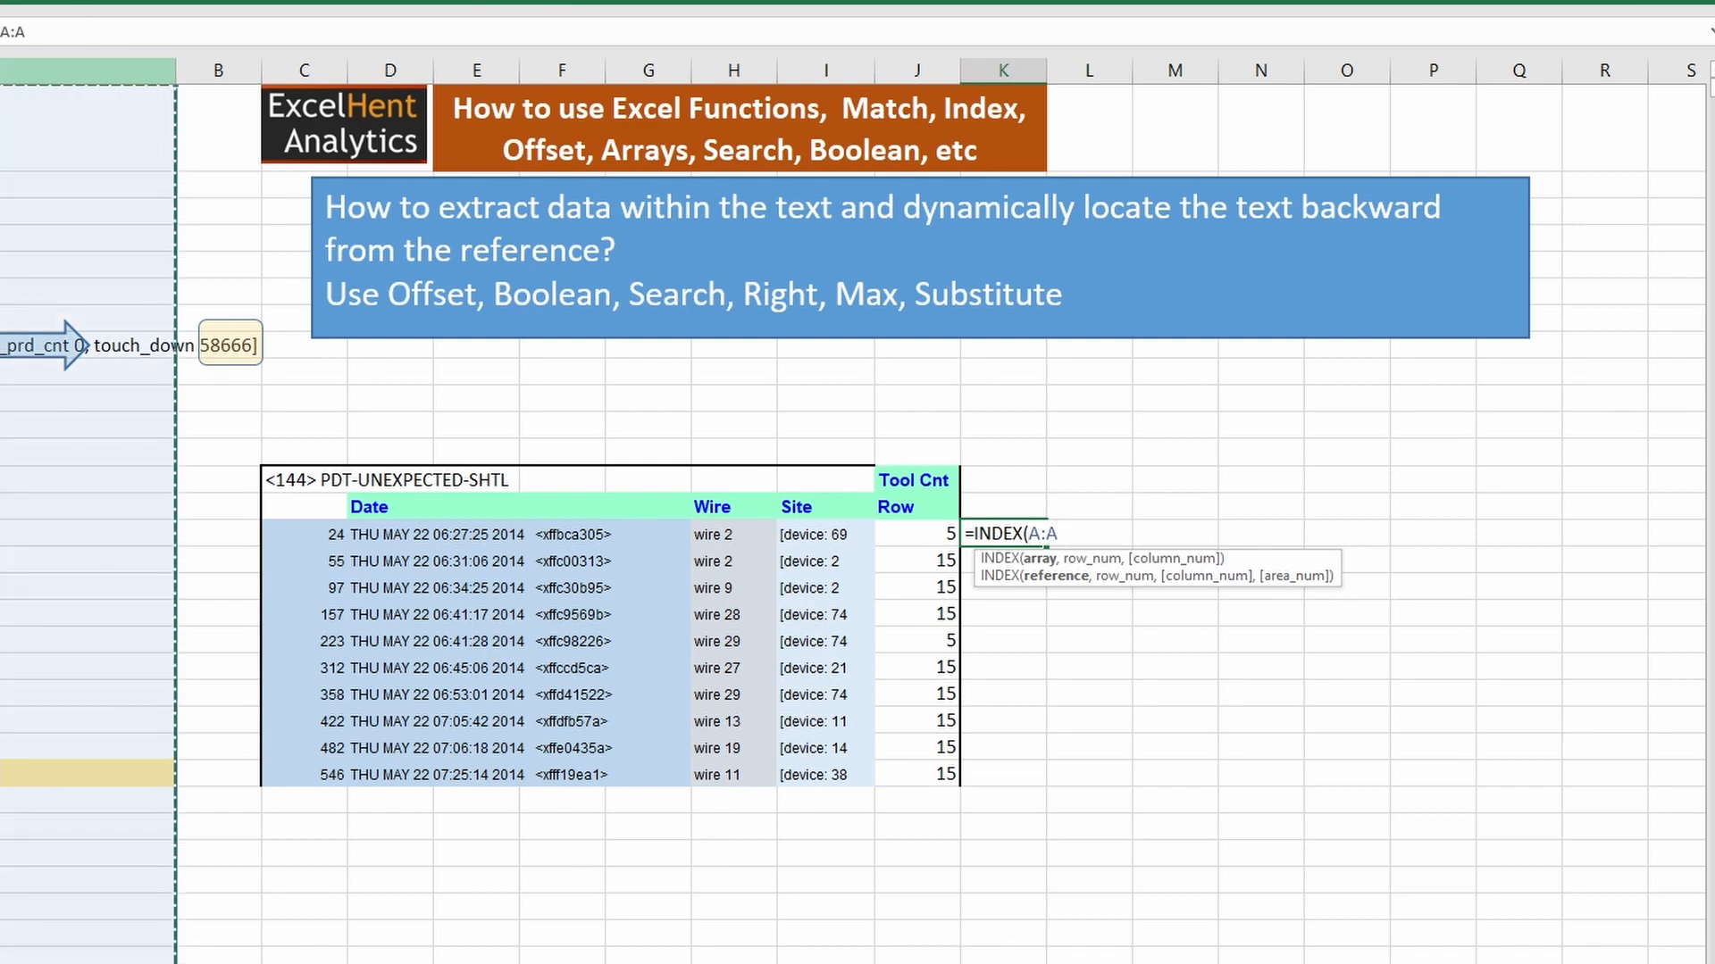
pyautogui.press('F4')
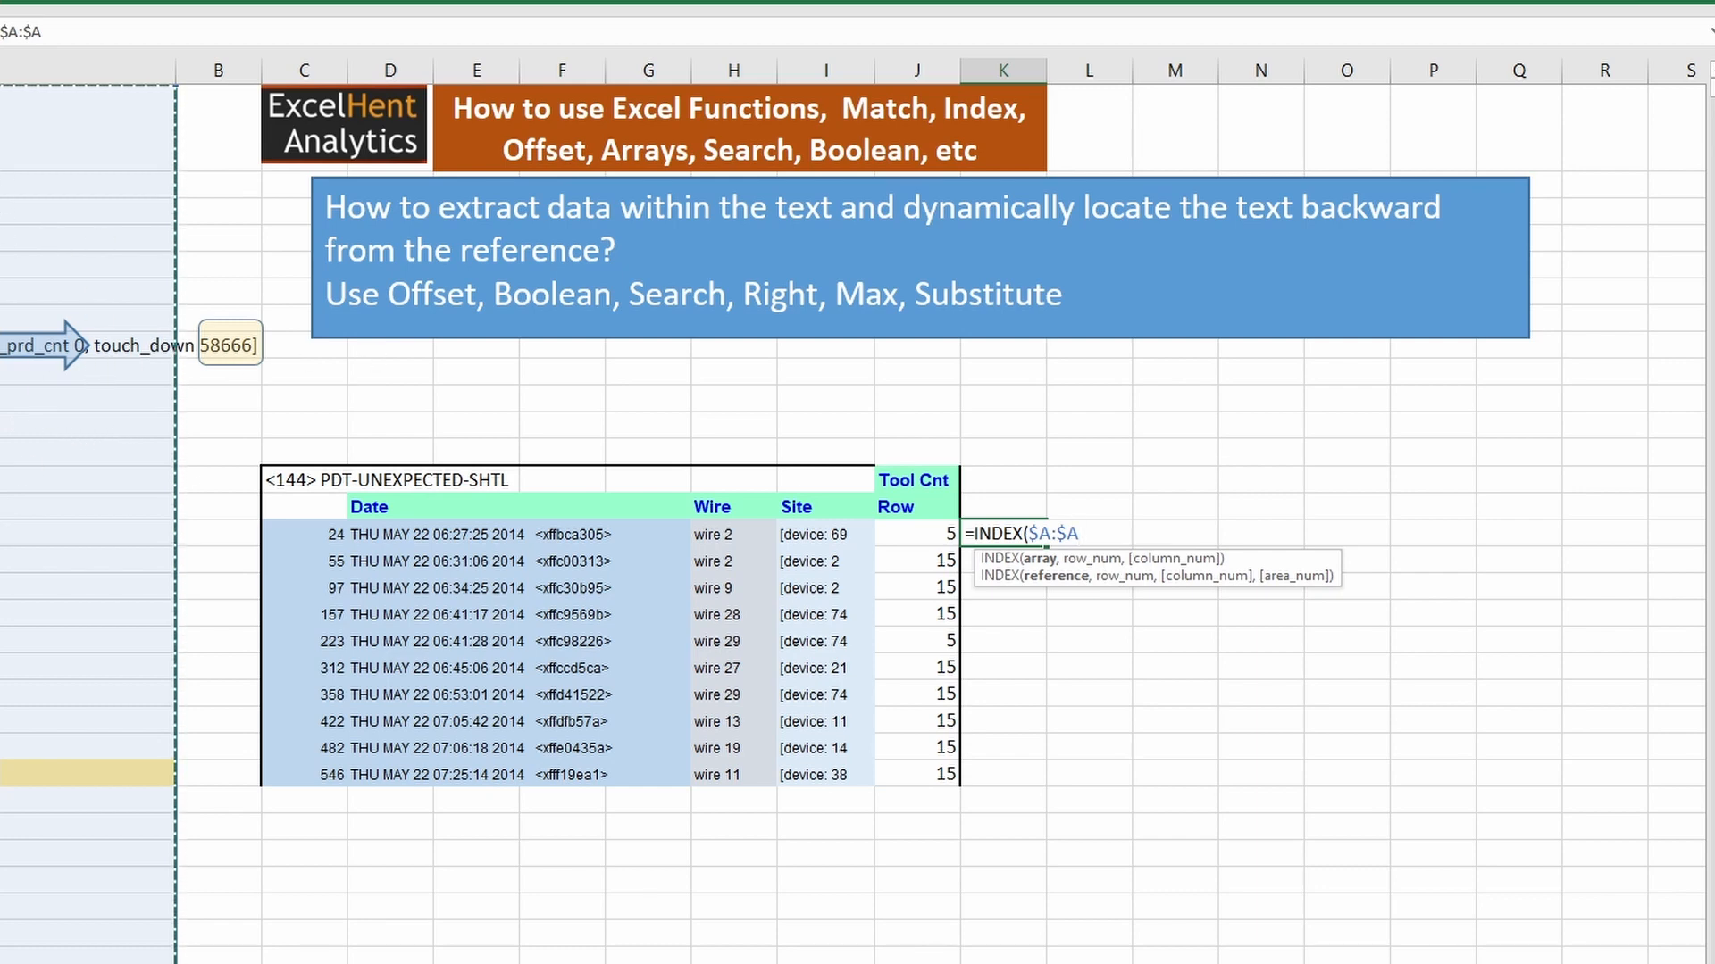
pyautogui.write(',')
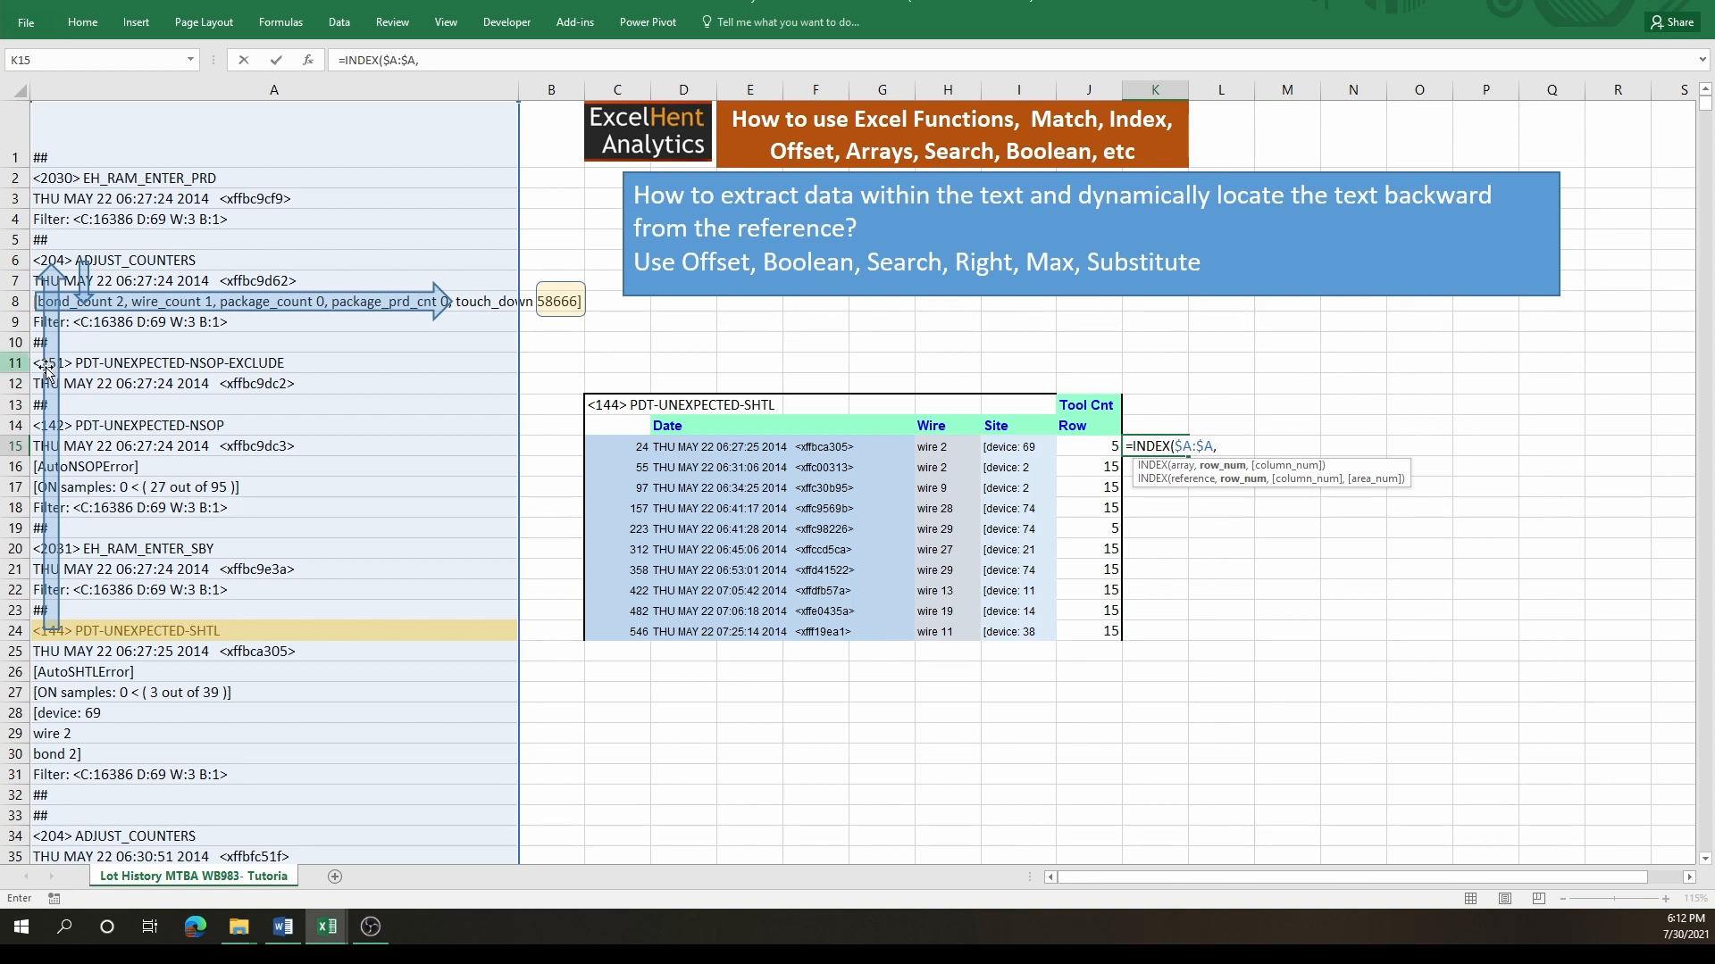
pyautogui.write('8  ')
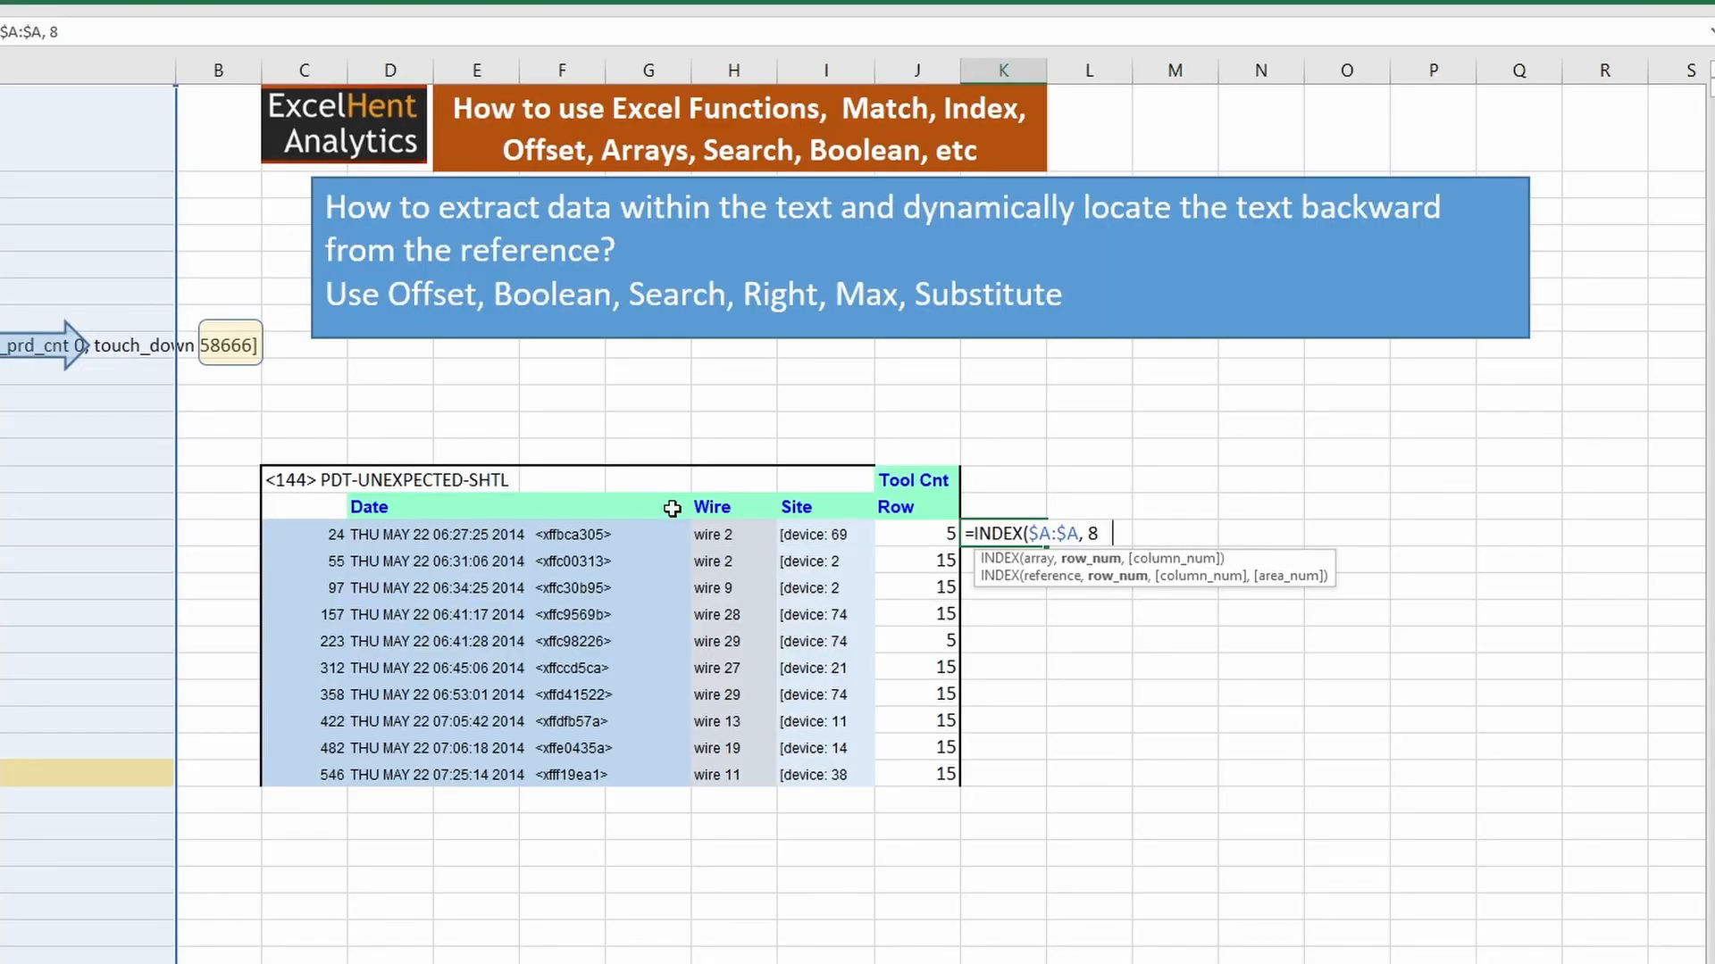
pyautogui.write(',1)')
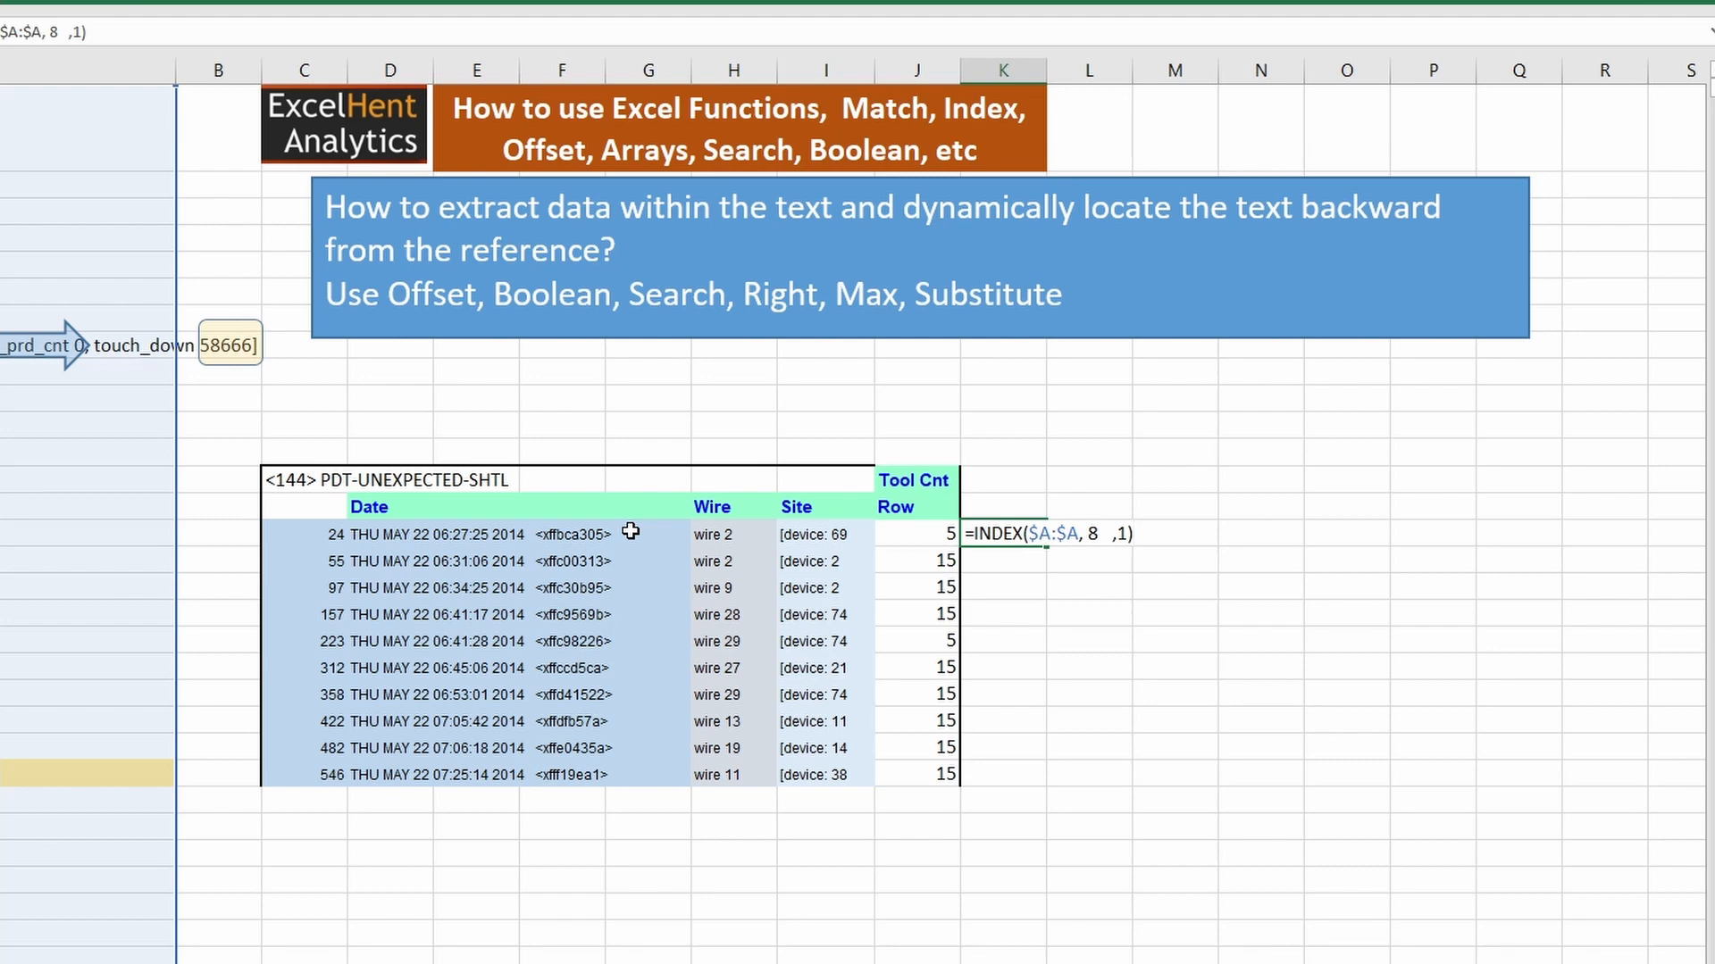
pyautogui.press('Return')
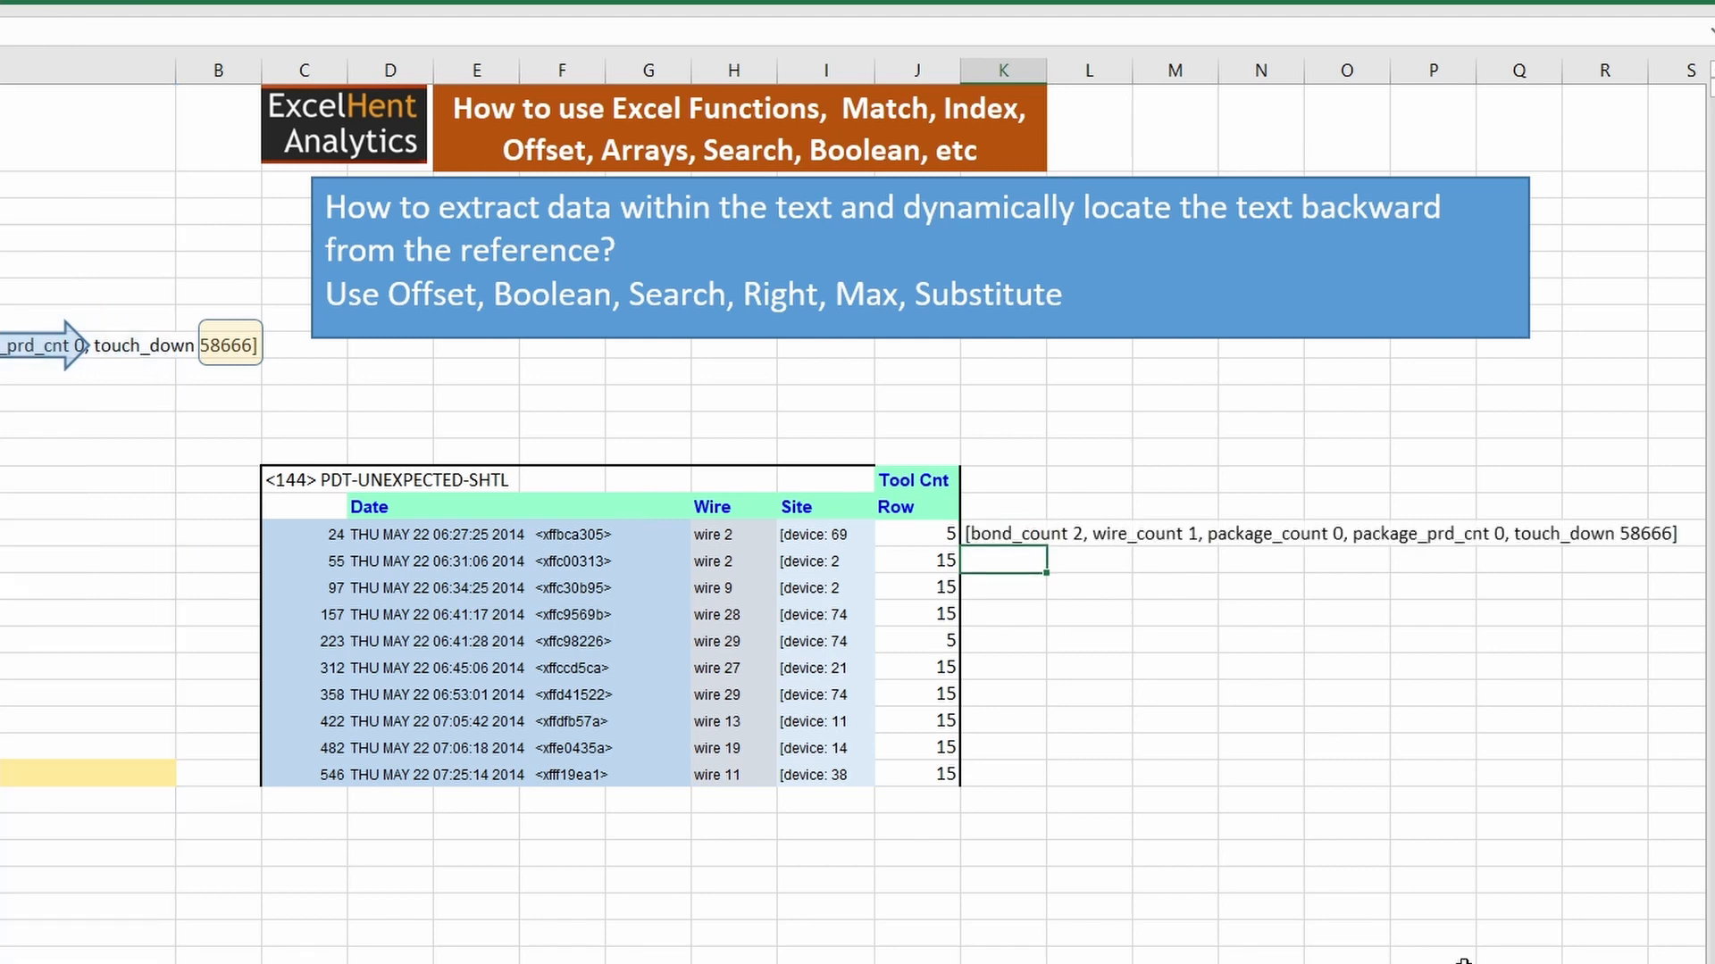
# - Fill the K15 INDEX formula down into K16
pyautogui.click(1022, 533)
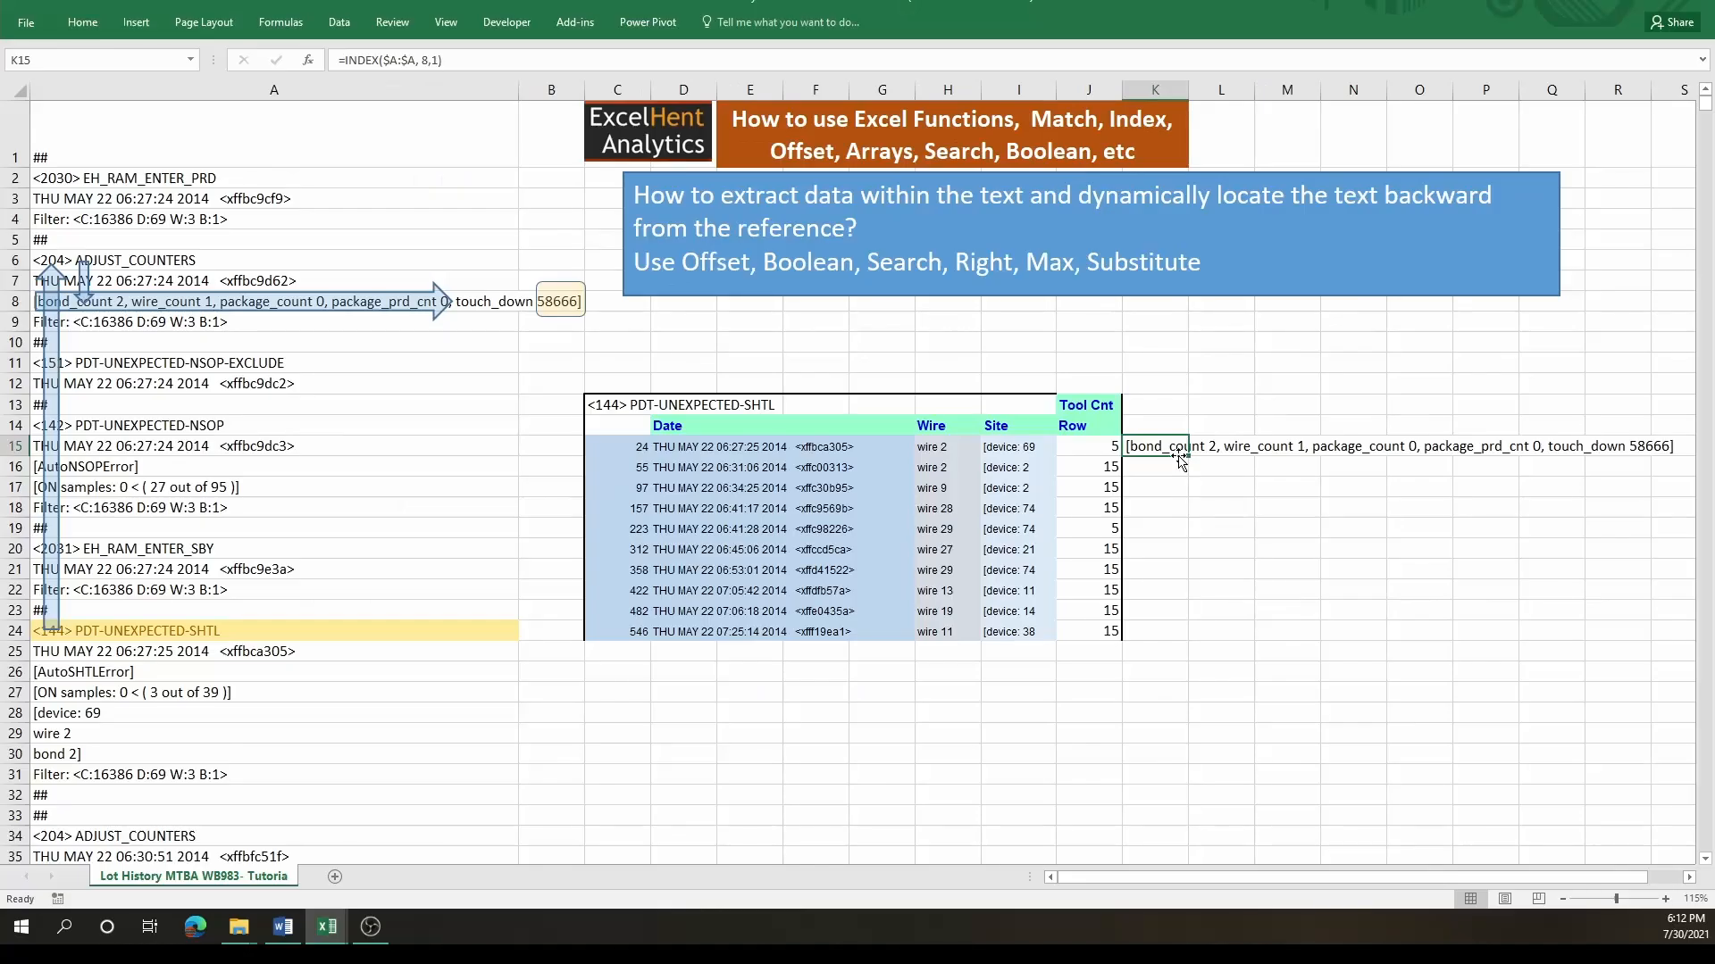
pyautogui.moveTo(1189, 452); pyautogui.dragTo(1190, 473)
pyautogui.click(1156, 465)
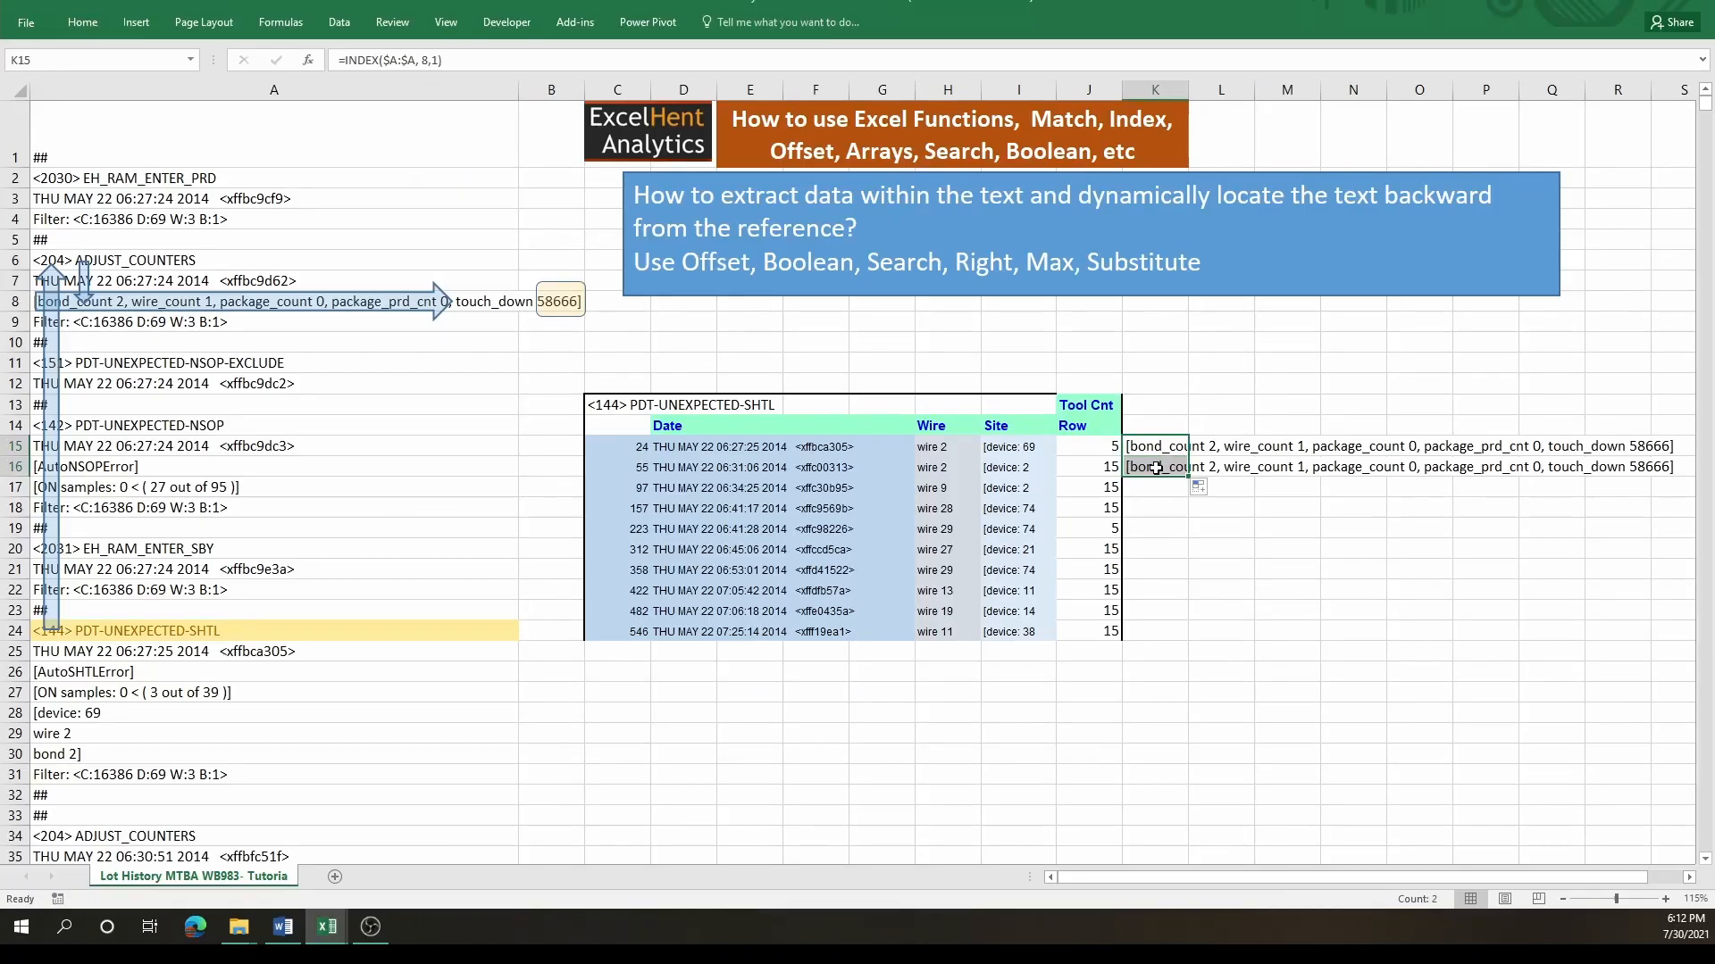
# - Set the row number in K16's INDEX formula to 55
pyautogui.doubleClick(1156, 465)
pyautogui.scroll(-7, 459, 681)
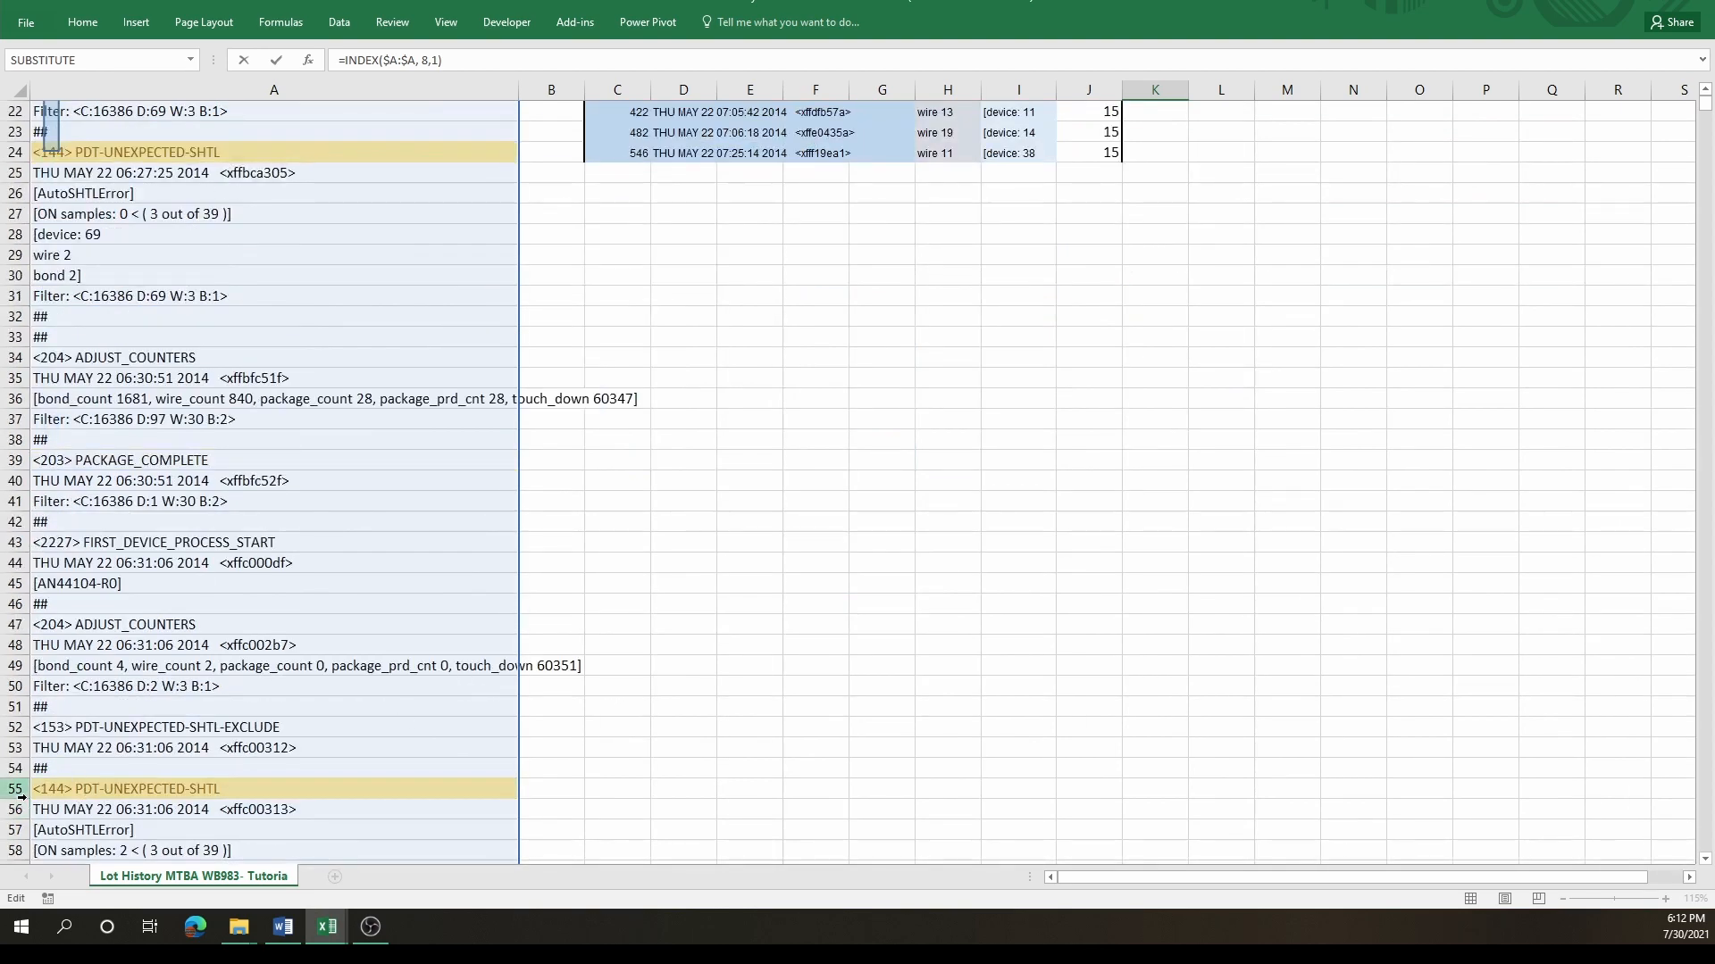
pyautogui.scroll(7, 967, 604)
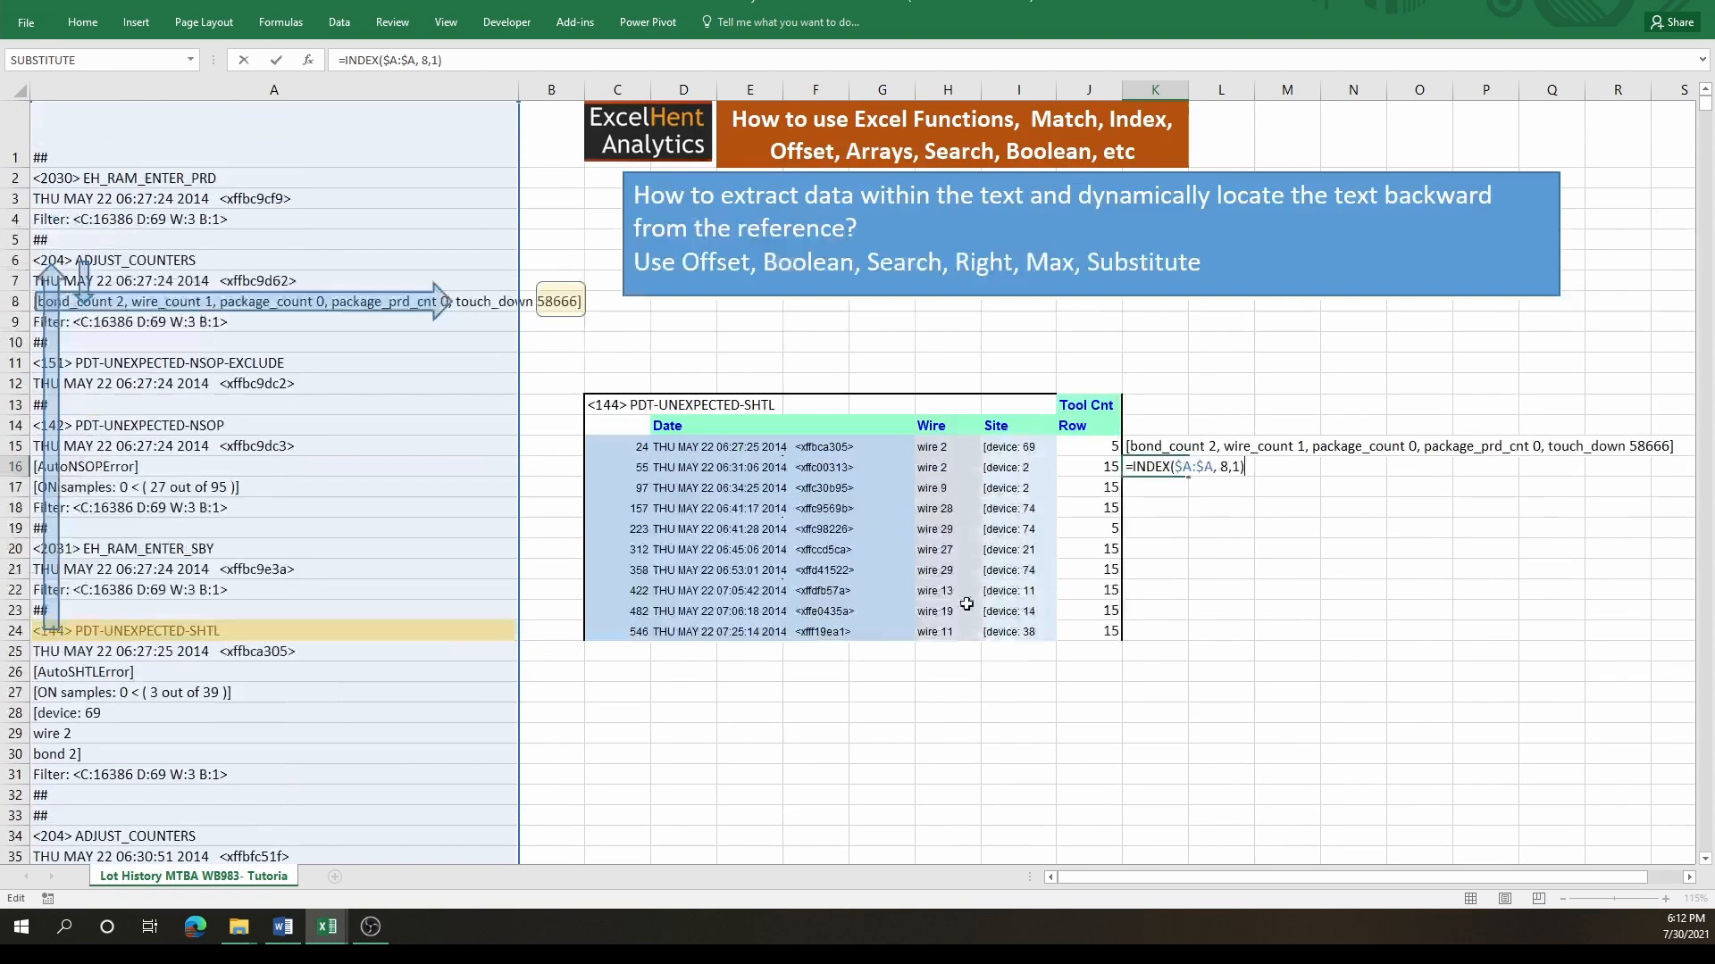
pyautogui.click(1226, 468)
pyautogui.press('BackSpace')
pyautogui.write('55')
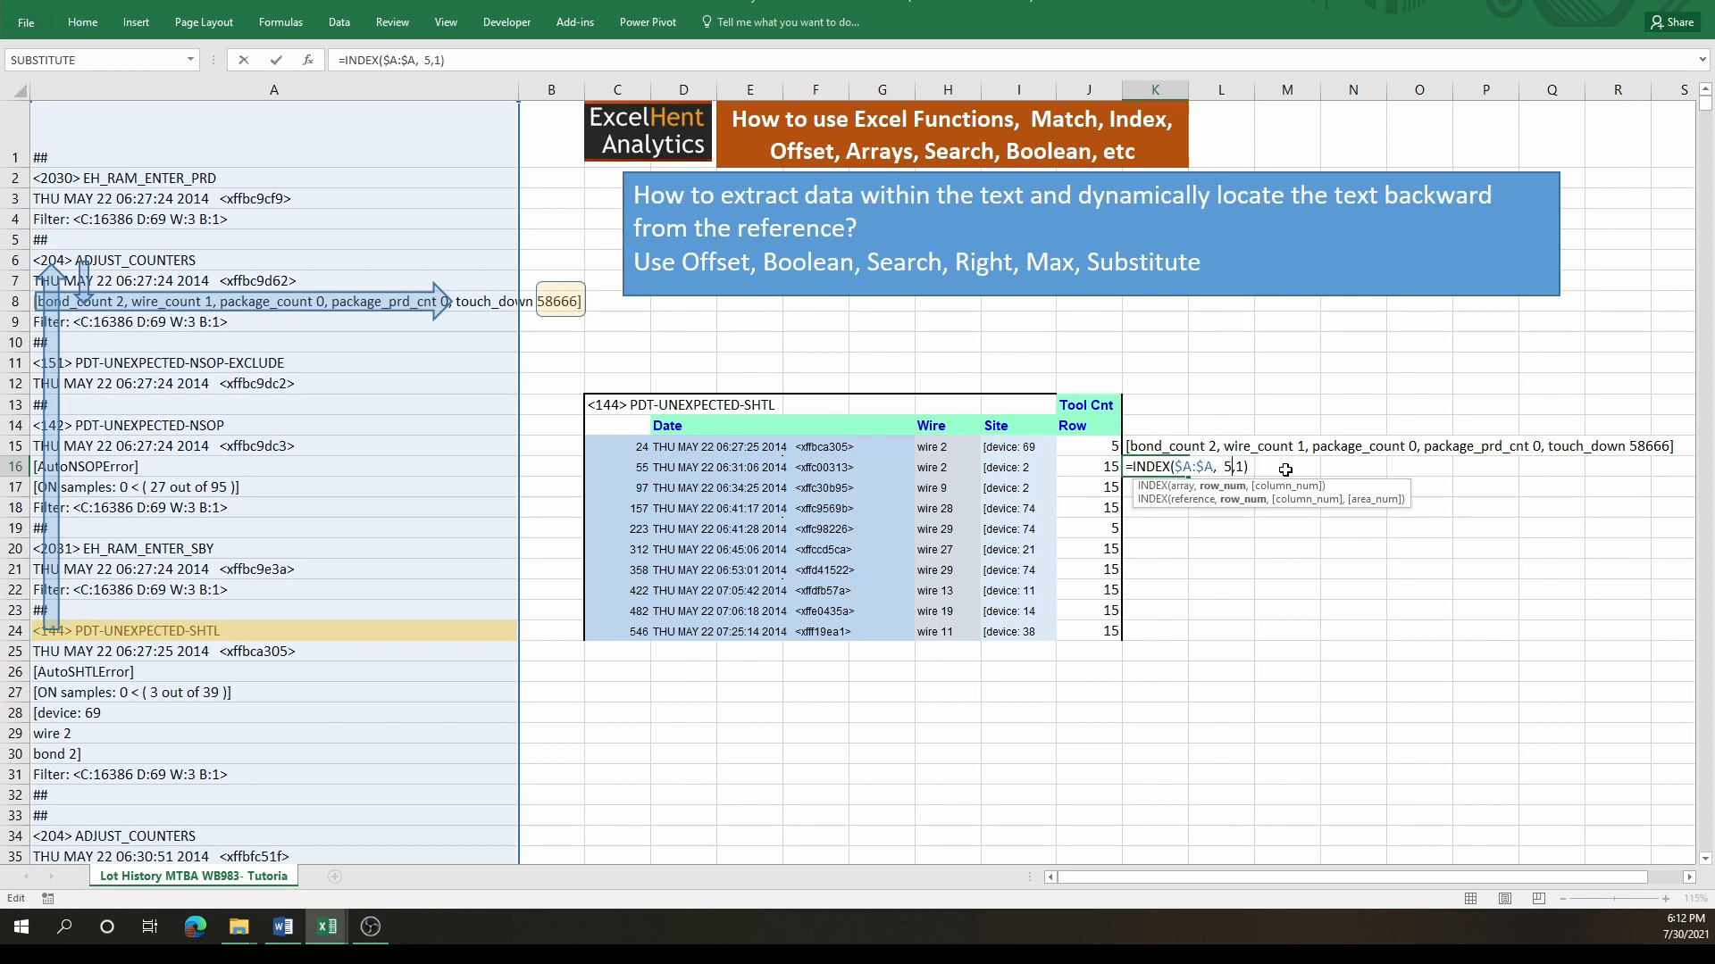
pyautogui.press('Return')
# - Find the touch_down text above the row 55 PDT-UNEXPECTED-SHTL entry and apply the Input cell style to A49
pyautogui.scroll(-7, 87, 788)
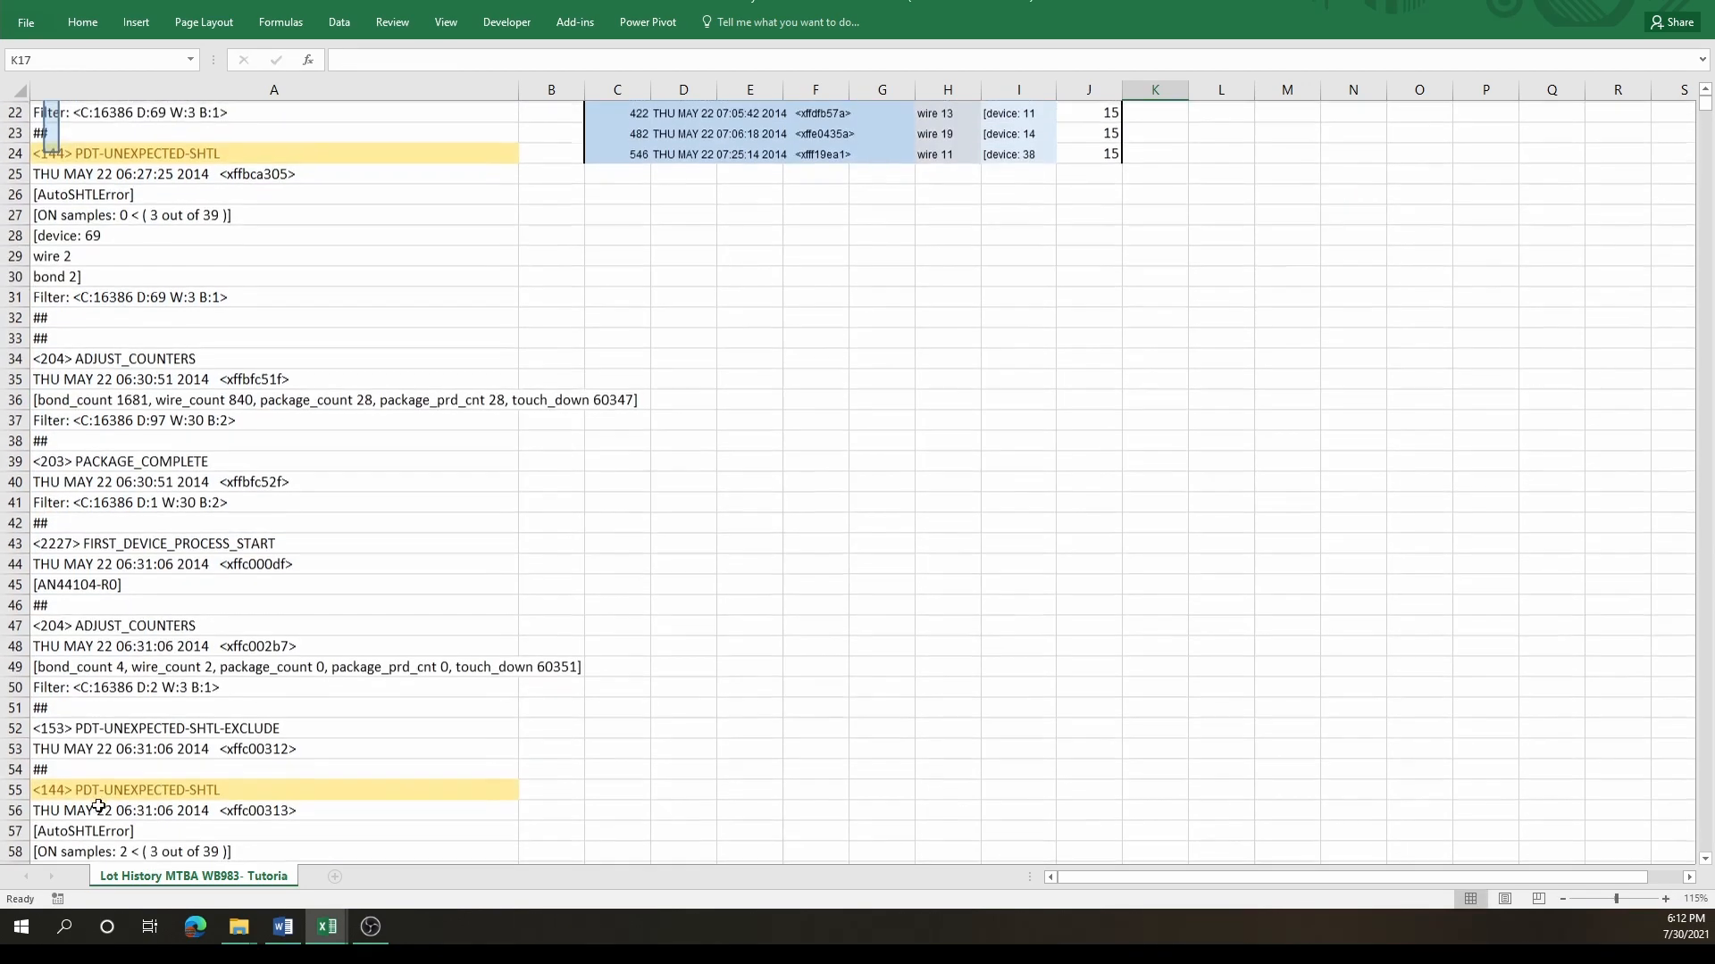
pyautogui.scroll(-3, 87, 787)
pyautogui.scroll(3, 86, 787)
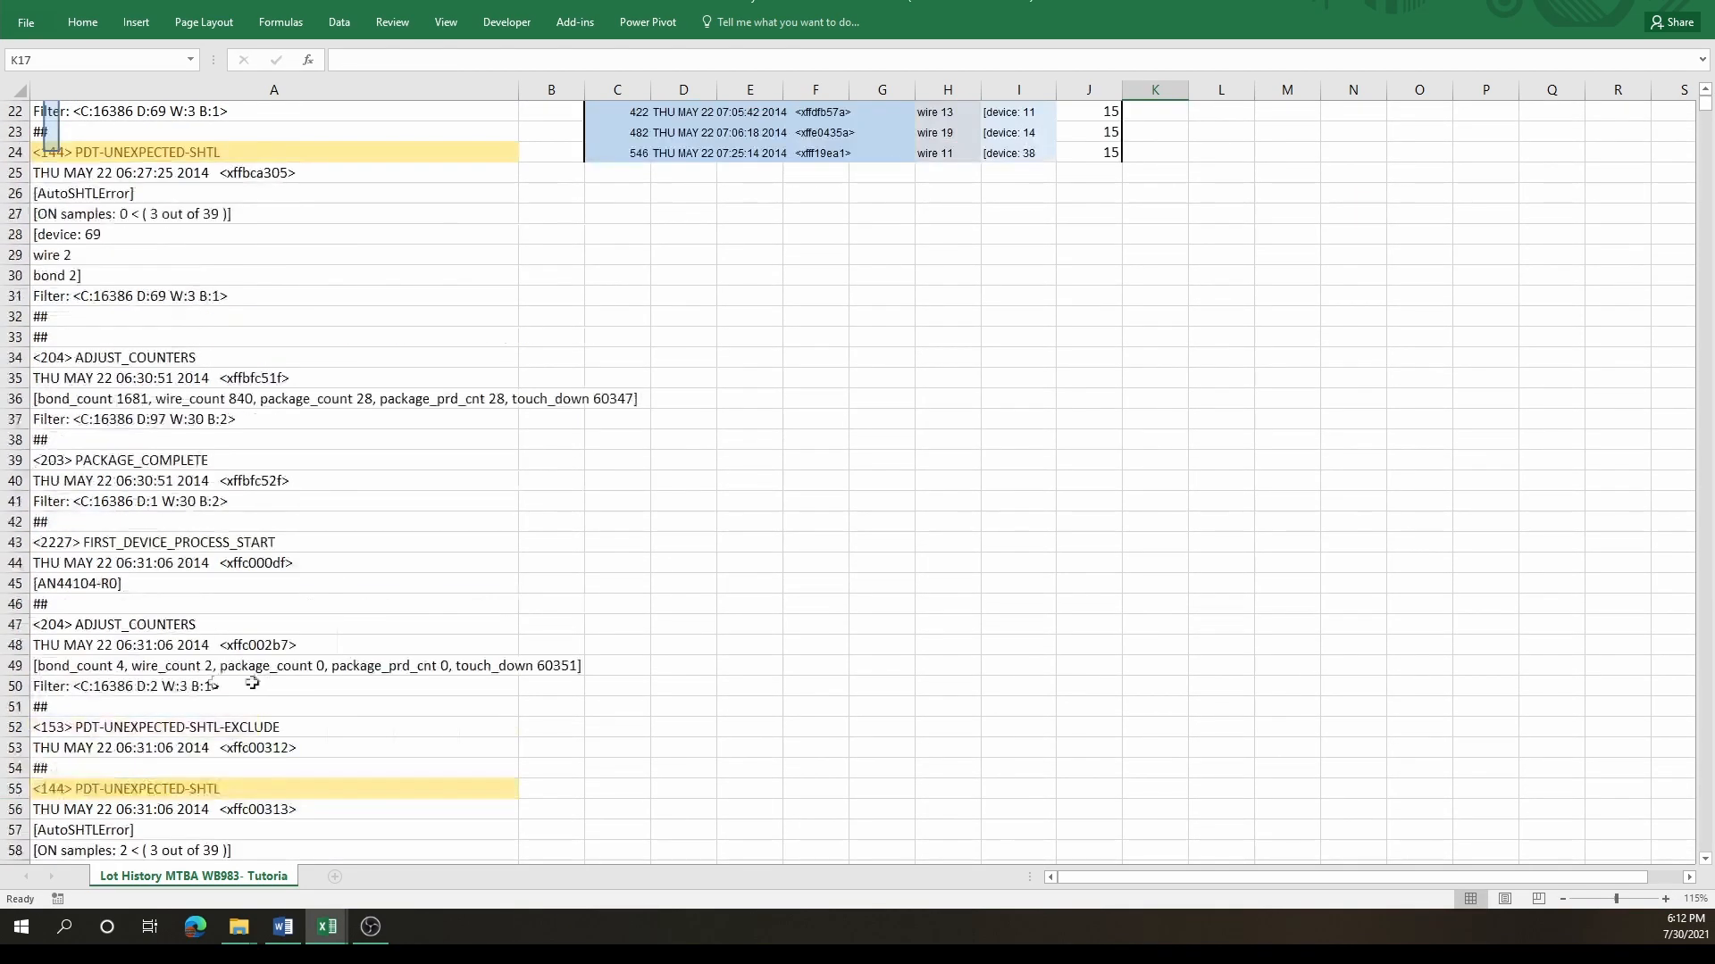
pyautogui.click(14, 666)
pyautogui.click(258, 668)
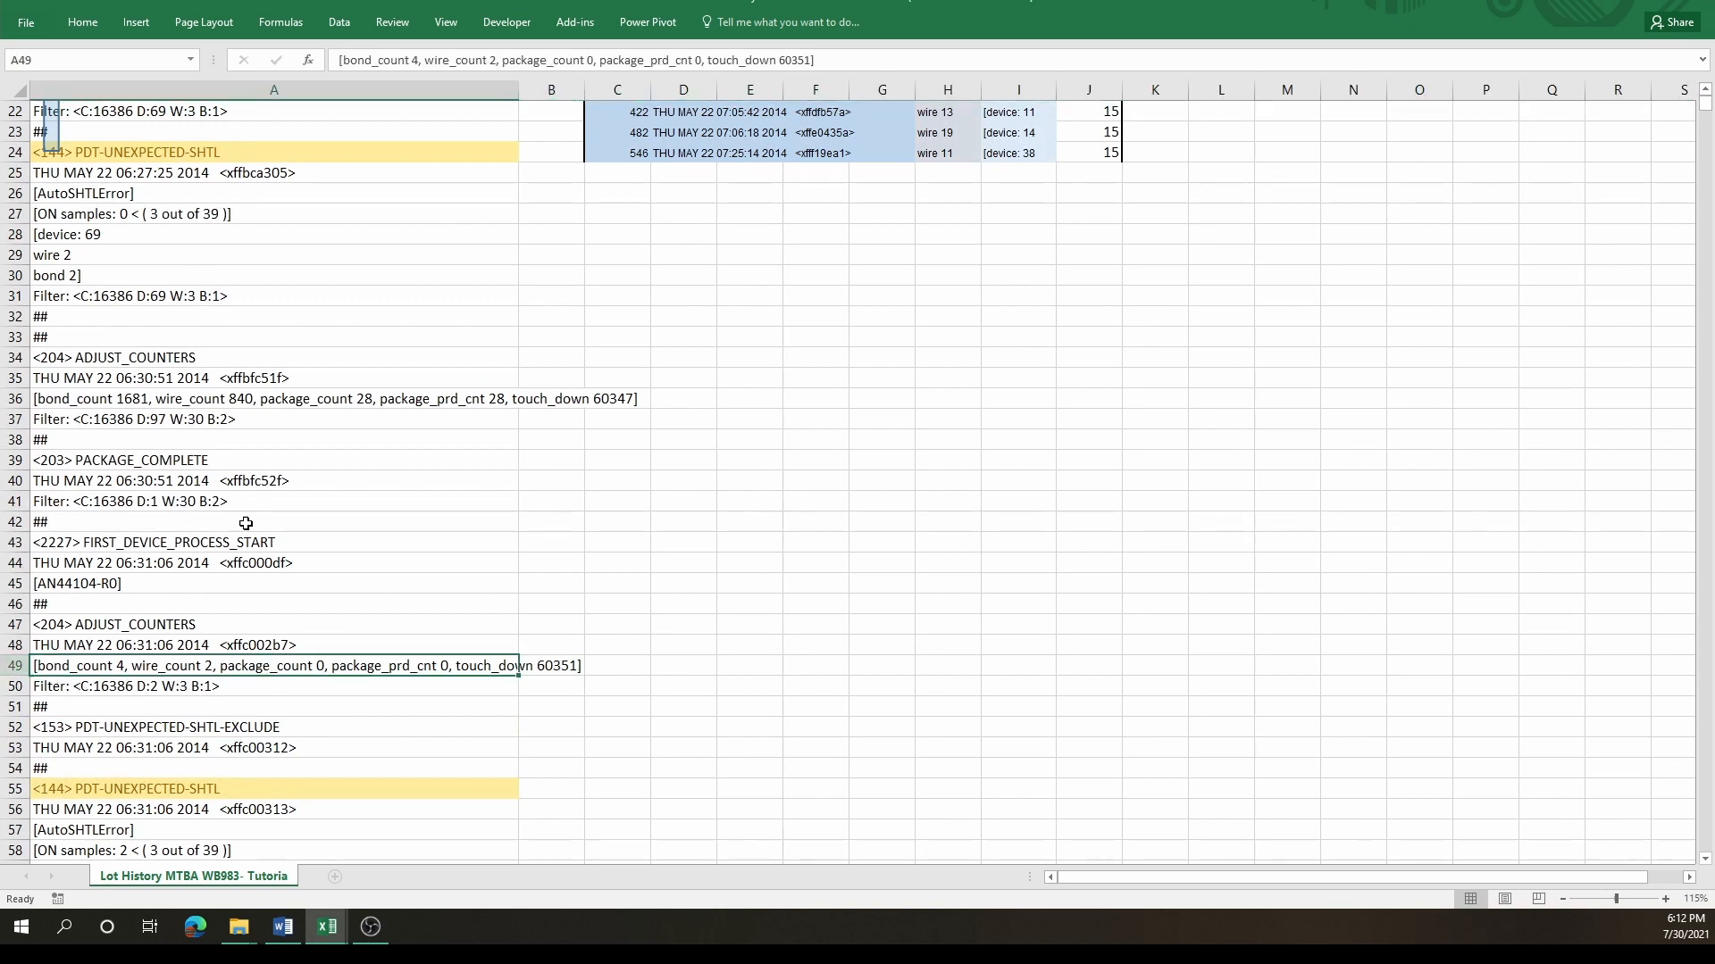
pyautogui.click(110, 24)
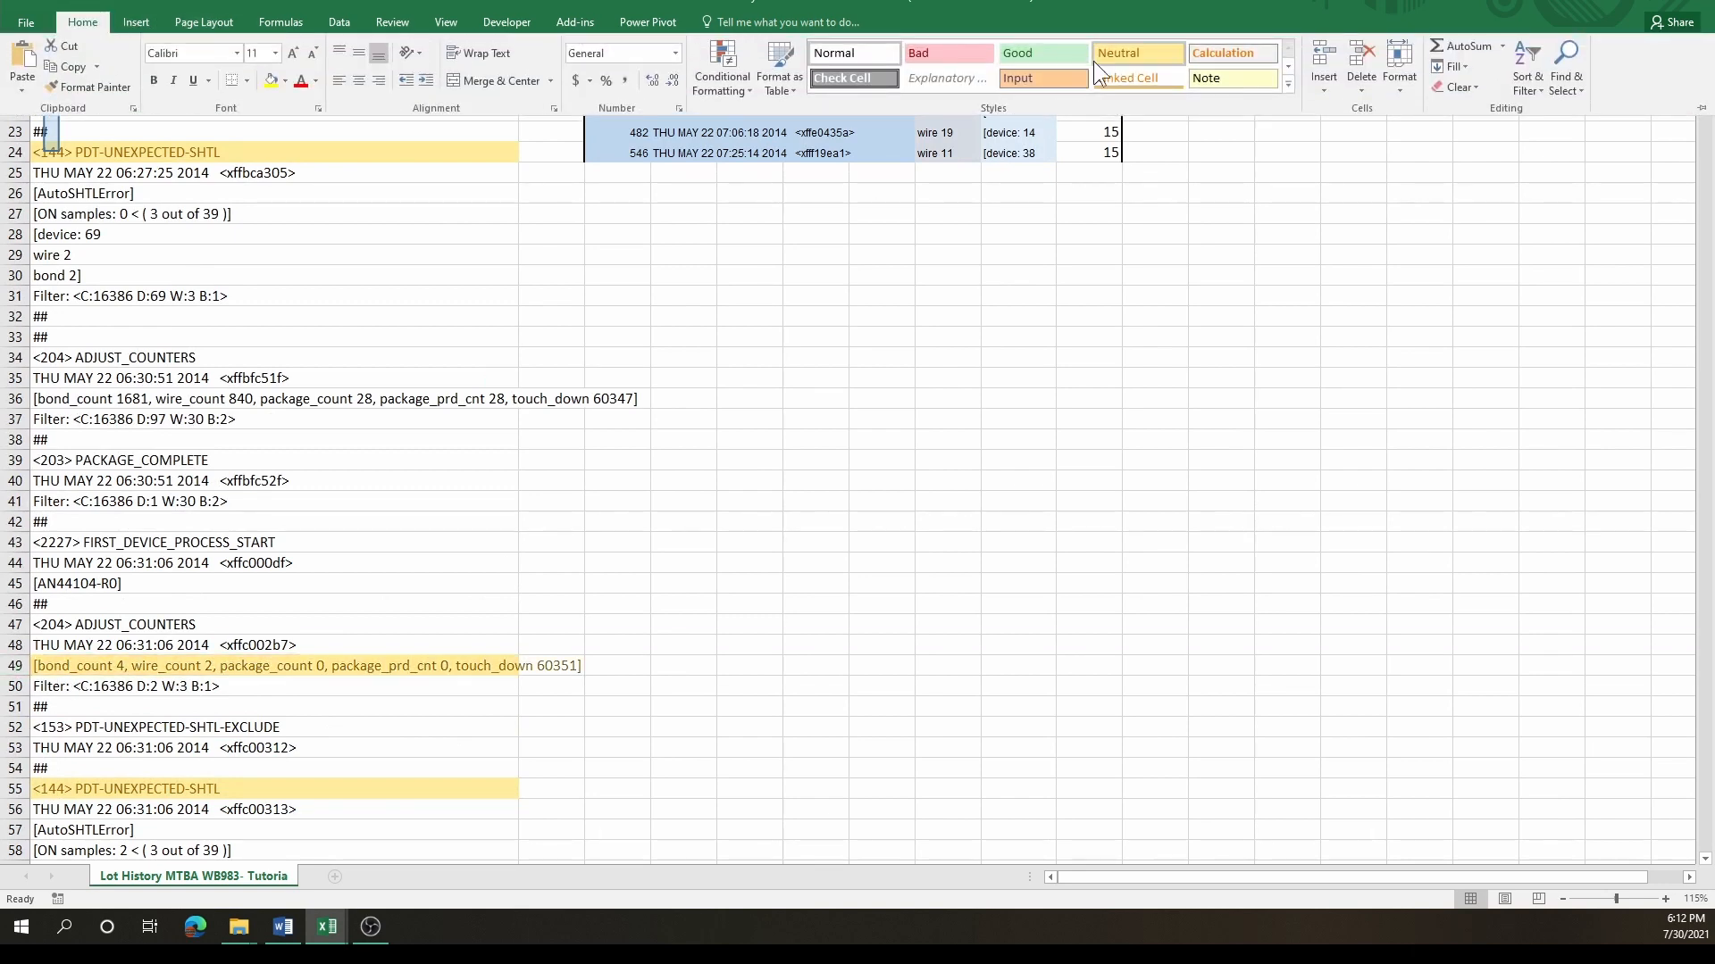
pyautogui.click(1072, 75)
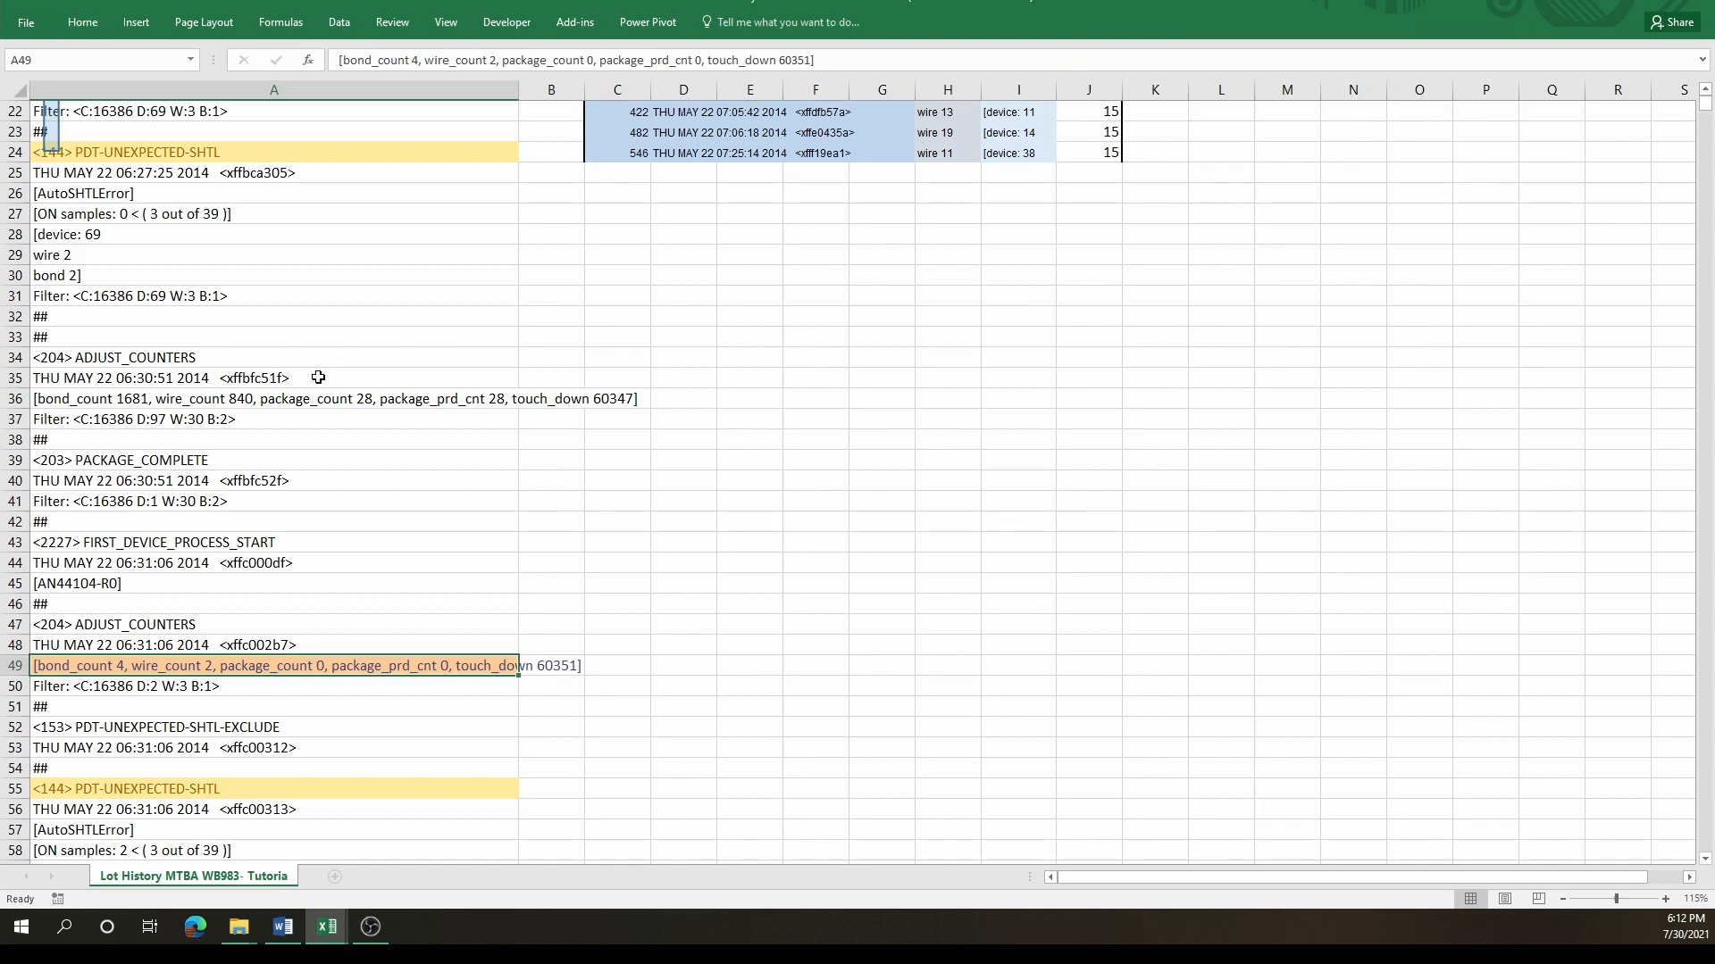
# - Apply the Input cell style to the touch_down text in A8
pyautogui.click(328, 378)
pyautogui.scroll(1, 330, 384)
pyautogui.scroll(7, 330, 396)
pyautogui.click(491, 303)
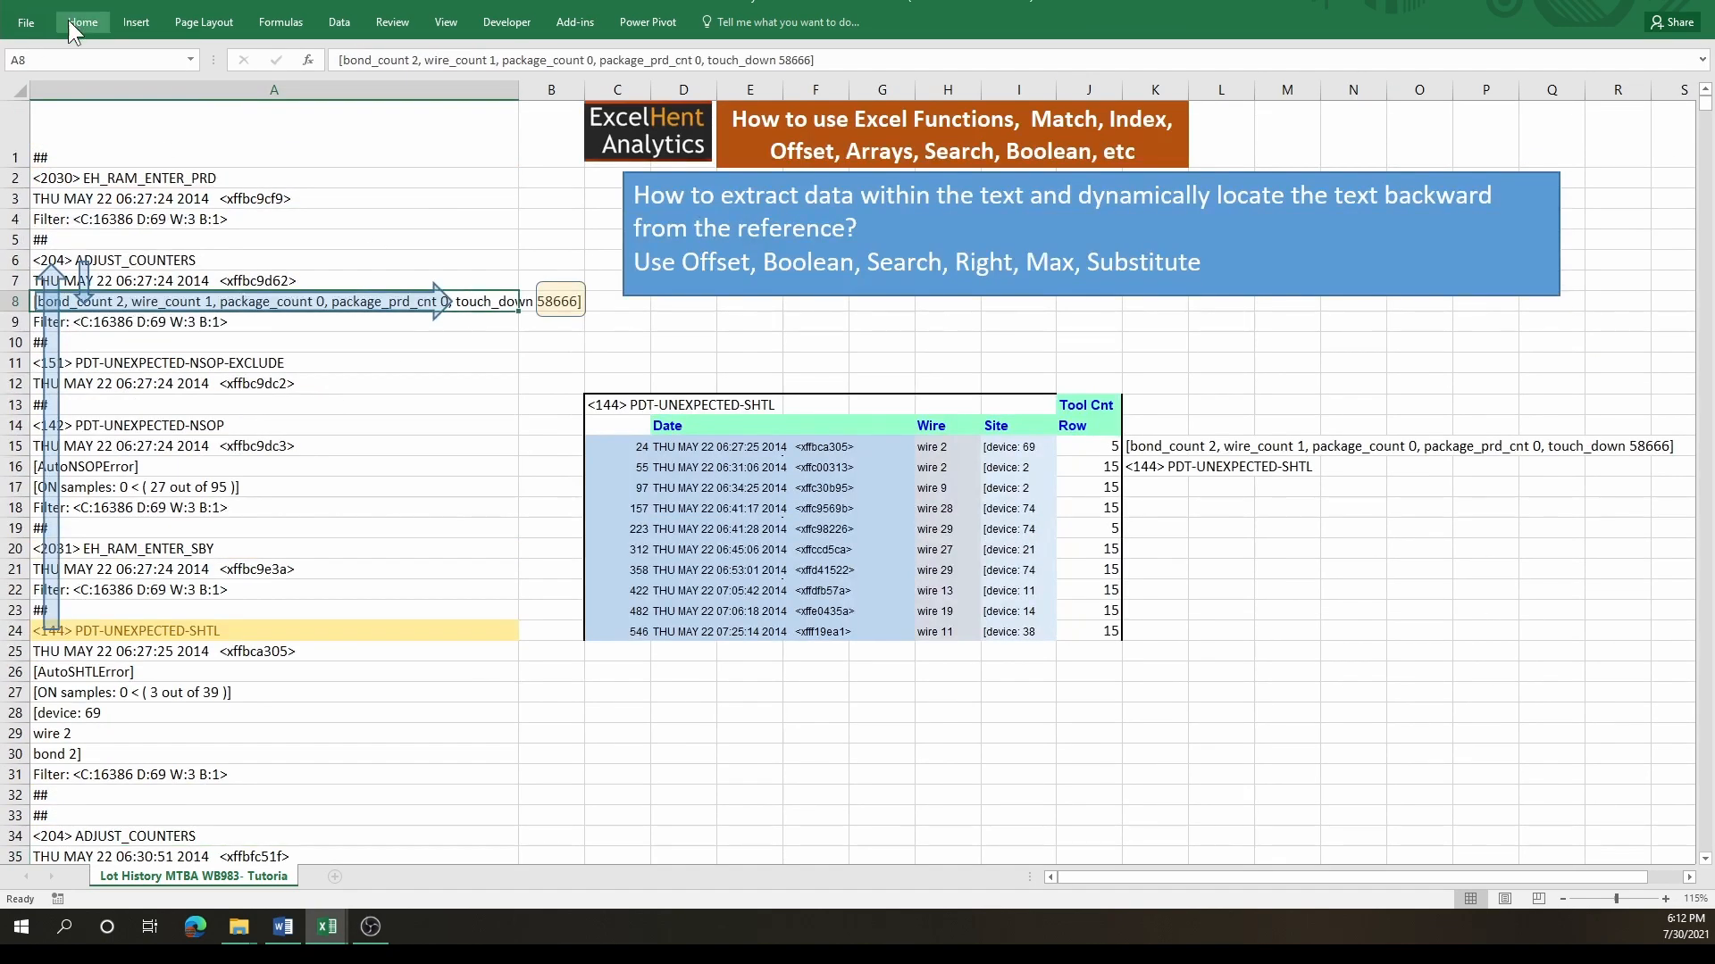
pyautogui.click(68, 20)
pyautogui.click(1036, 77)
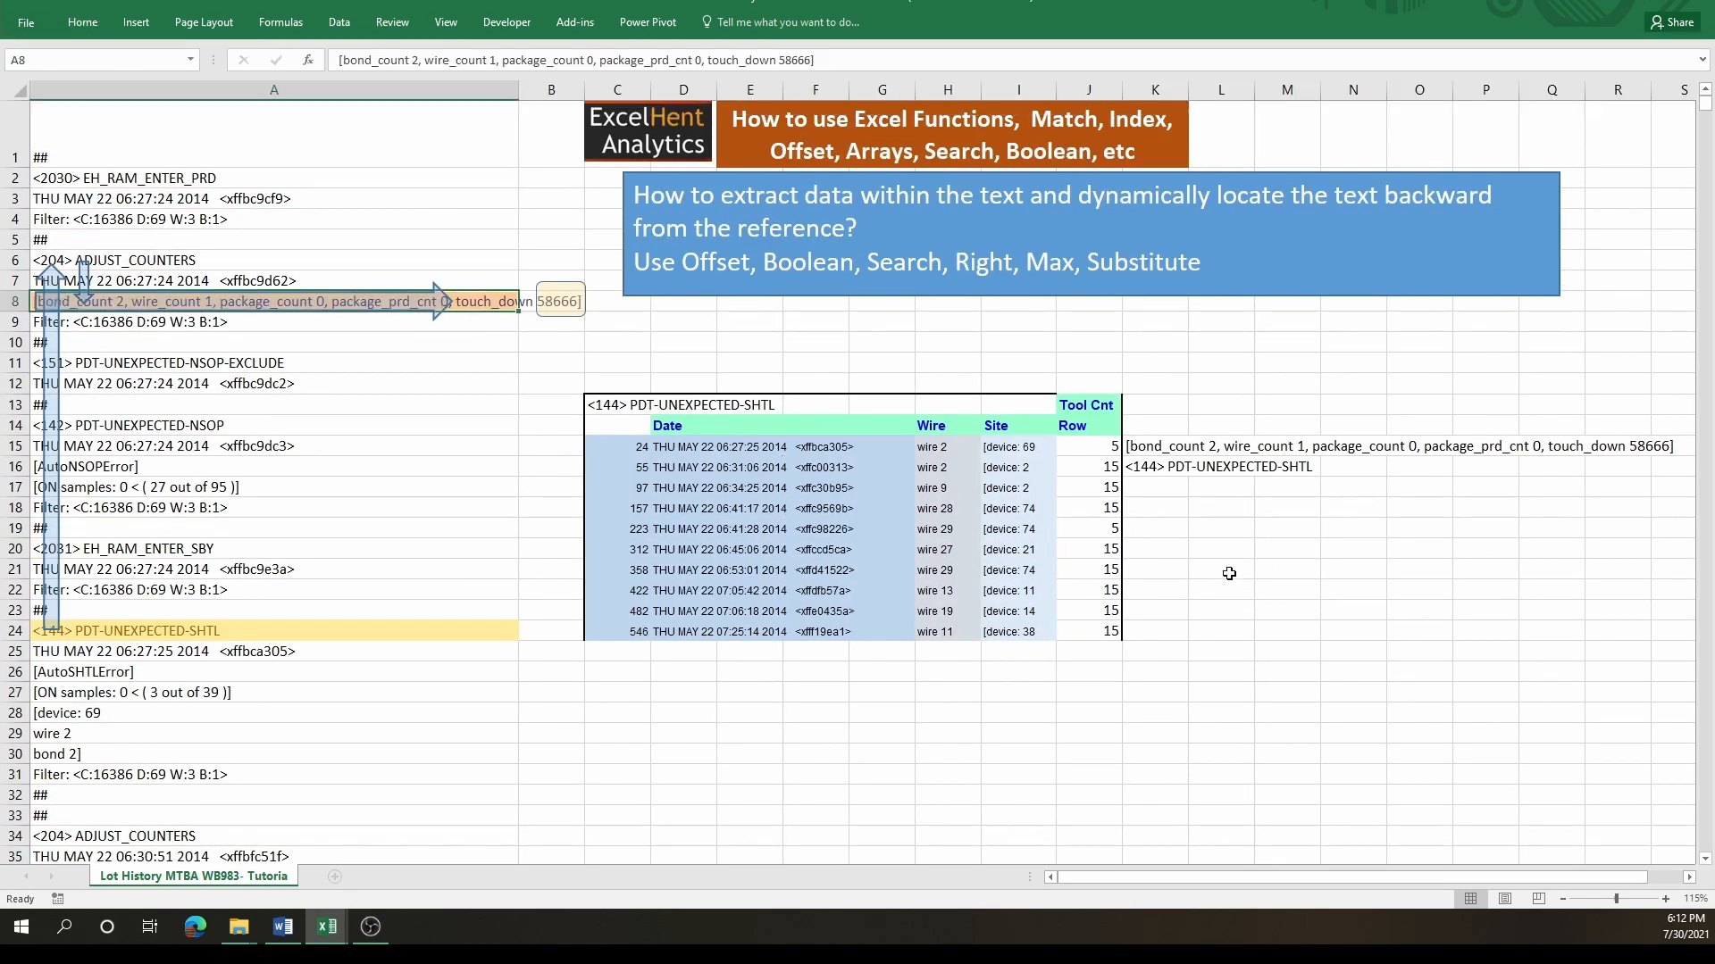
# - Change the row number in K16's INDEX formula to 49
pyautogui.scroll(-6, 1225, 570)
pyautogui.scroll(6, 1225, 570)
pyautogui.doubleClick(1151, 468)
pyautogui.press('BackSpace')
pyautogui.write('4')
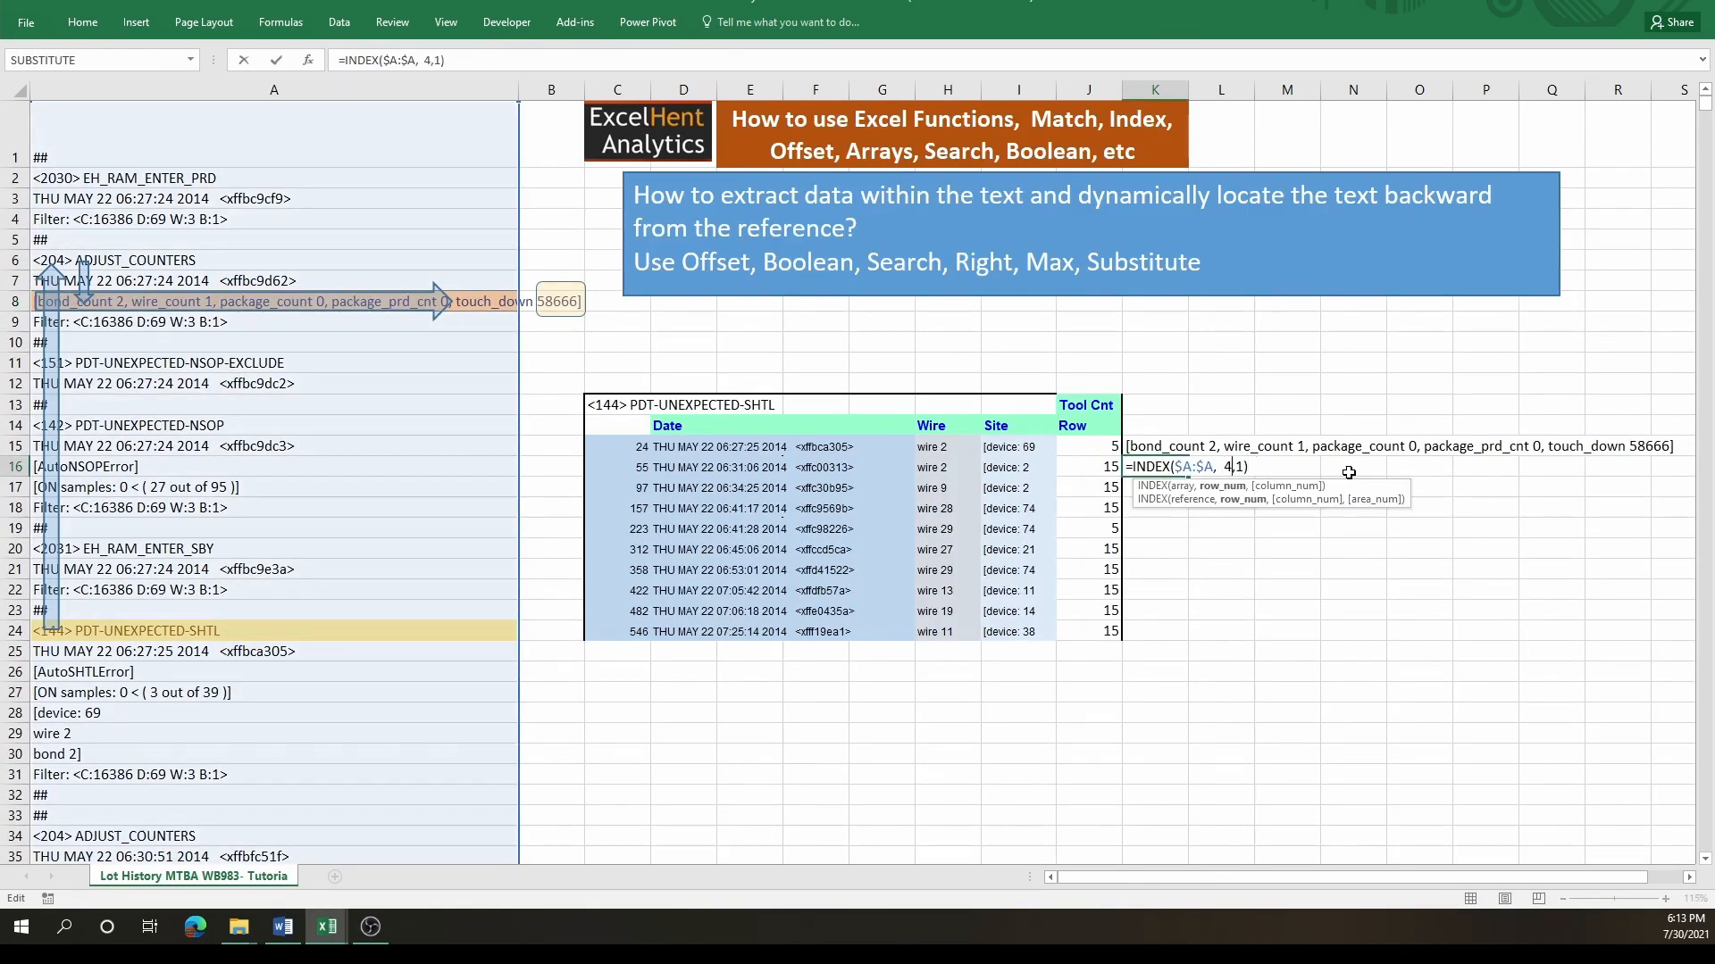
pyautogui.write('9')
pyautogui.press('Return')
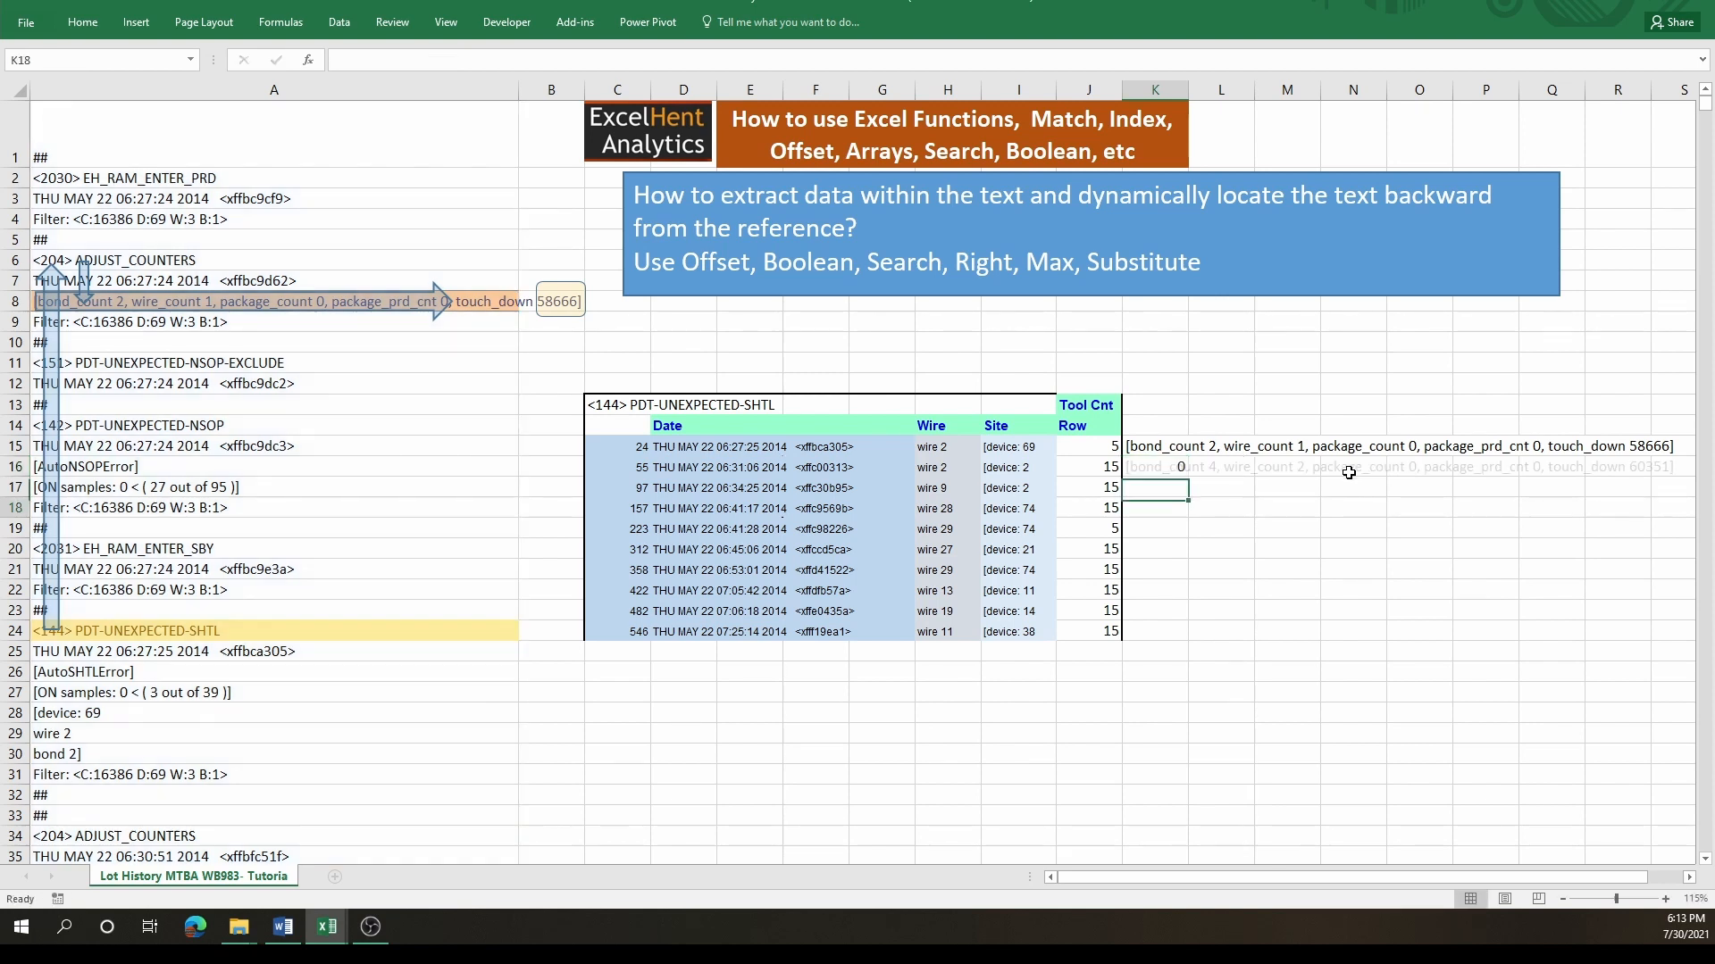
pyautogui.press('Return')
# - Replace the fixed row number in K15's INDEX formula with C15-(22-J15), giving =INDEX($A:$A, C15-(22-J15),1)
pyautogui.doubleClick(1157, 449)
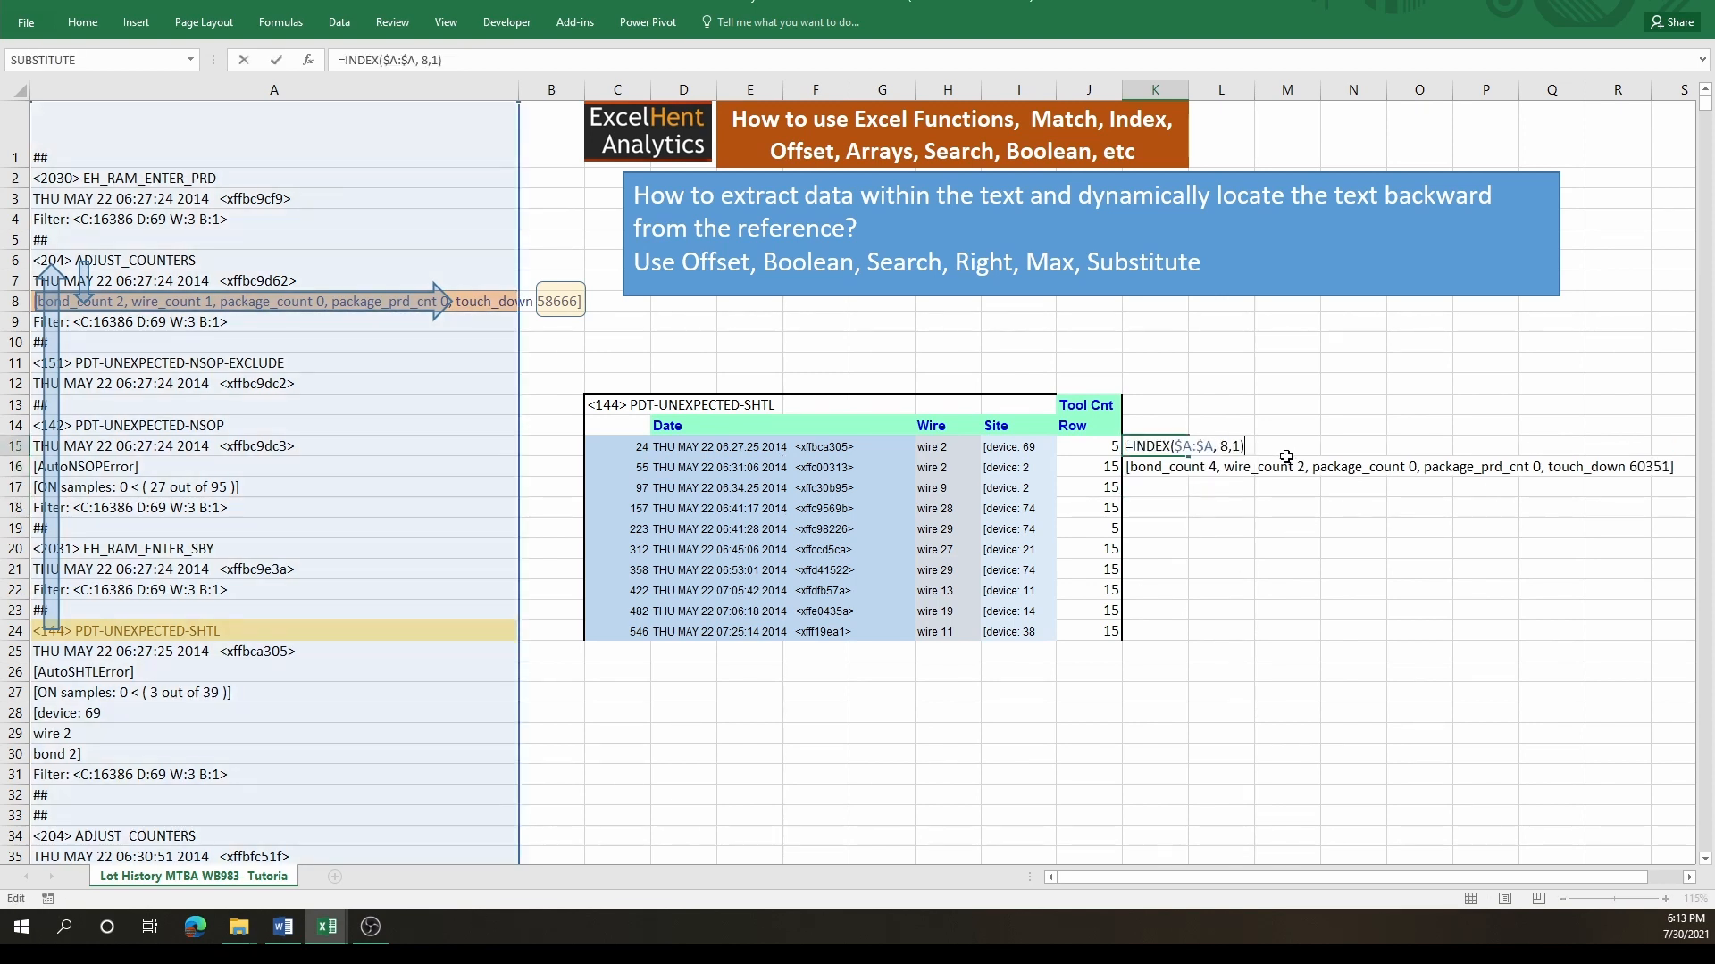
pyautogui.click(1231, 446)
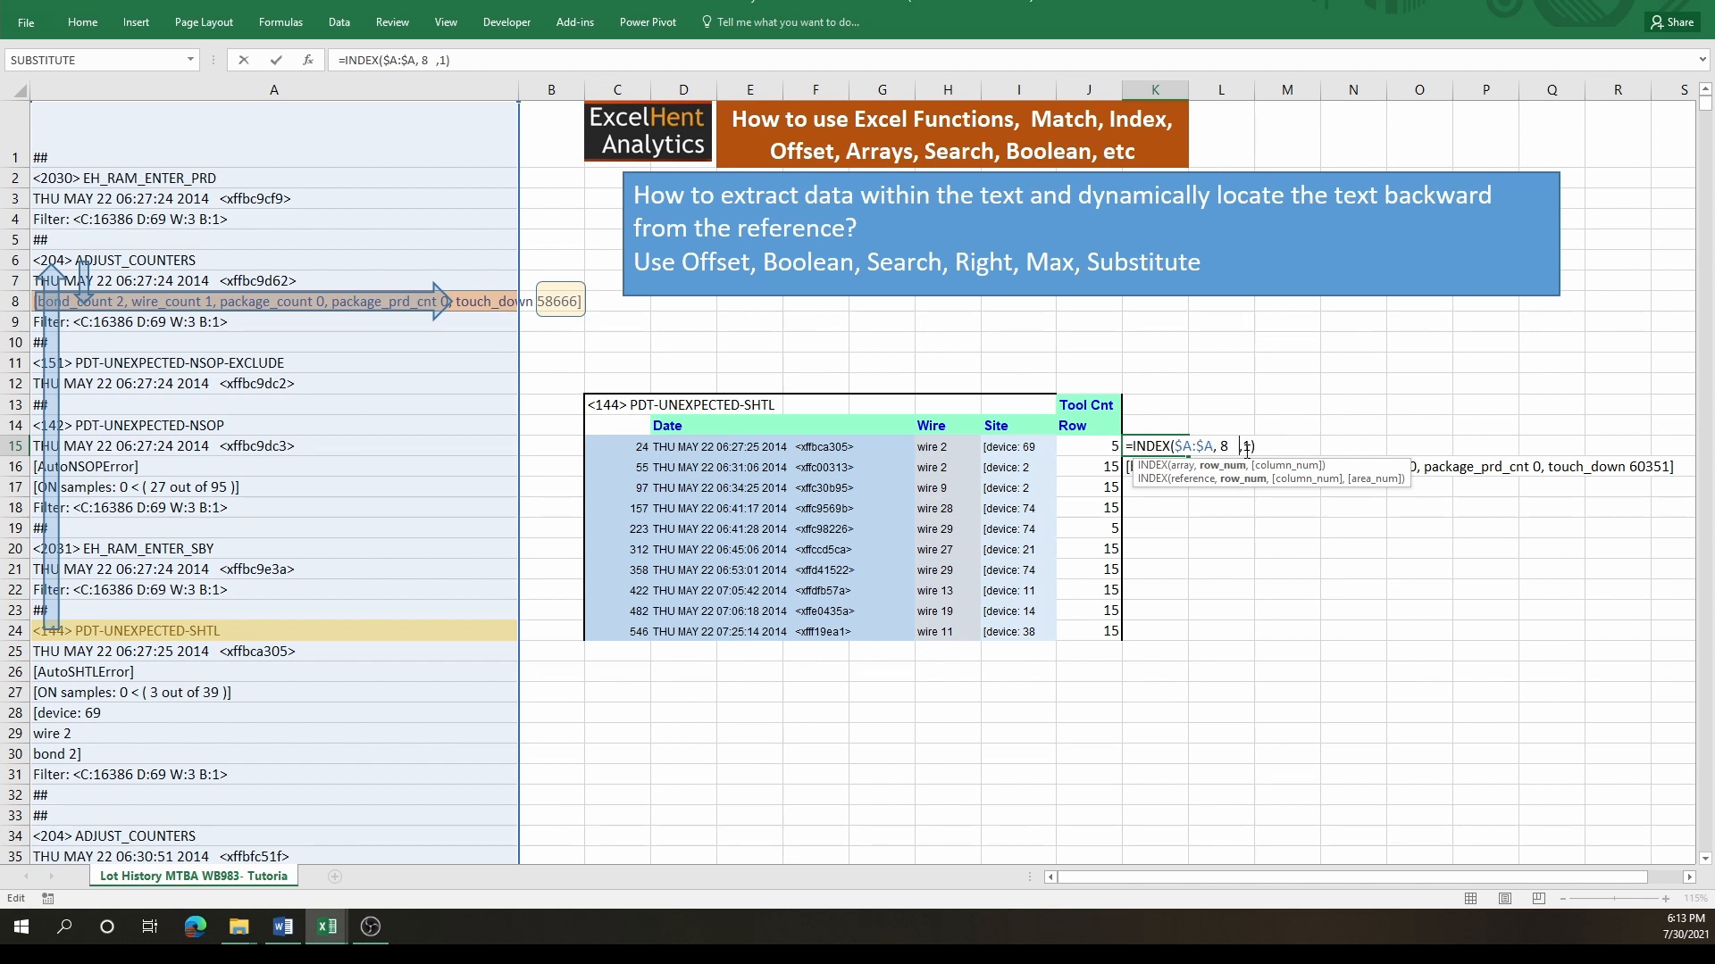
pyautogui.press('BackSpace')
pyautogui.press('BackSpace')
pyautogui.press('BackSpace')
pyautogui.click(638, 448)
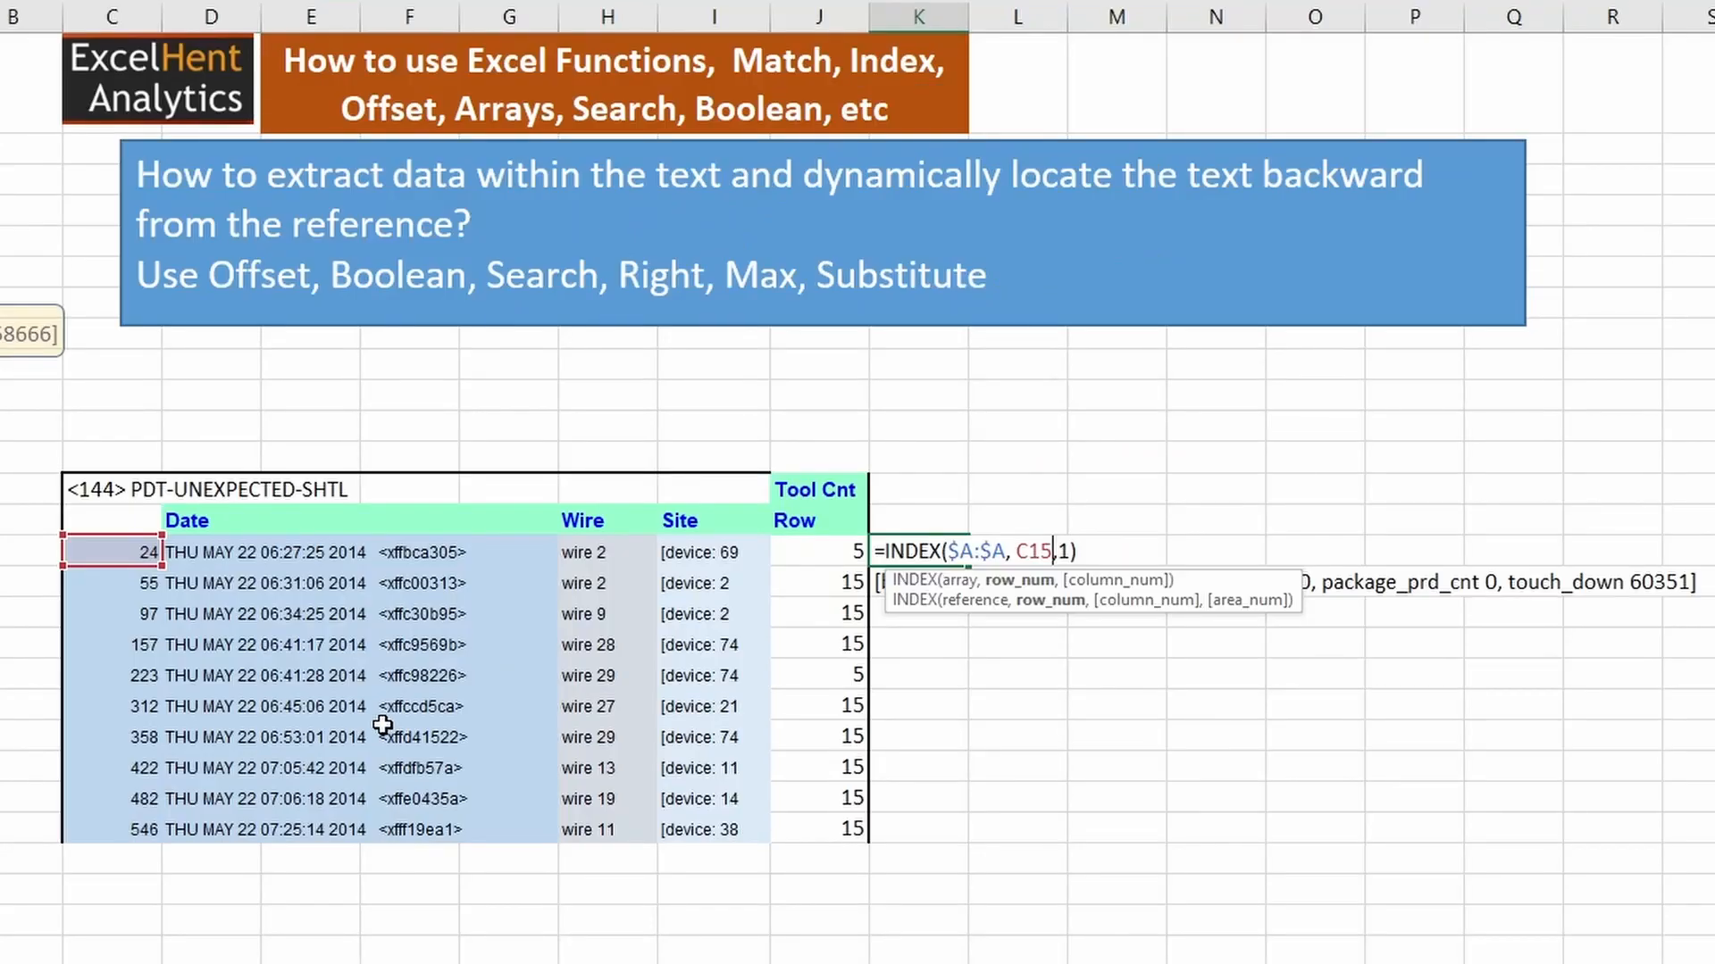
pyautogui.write('-(22')
pyautogui.write('-')
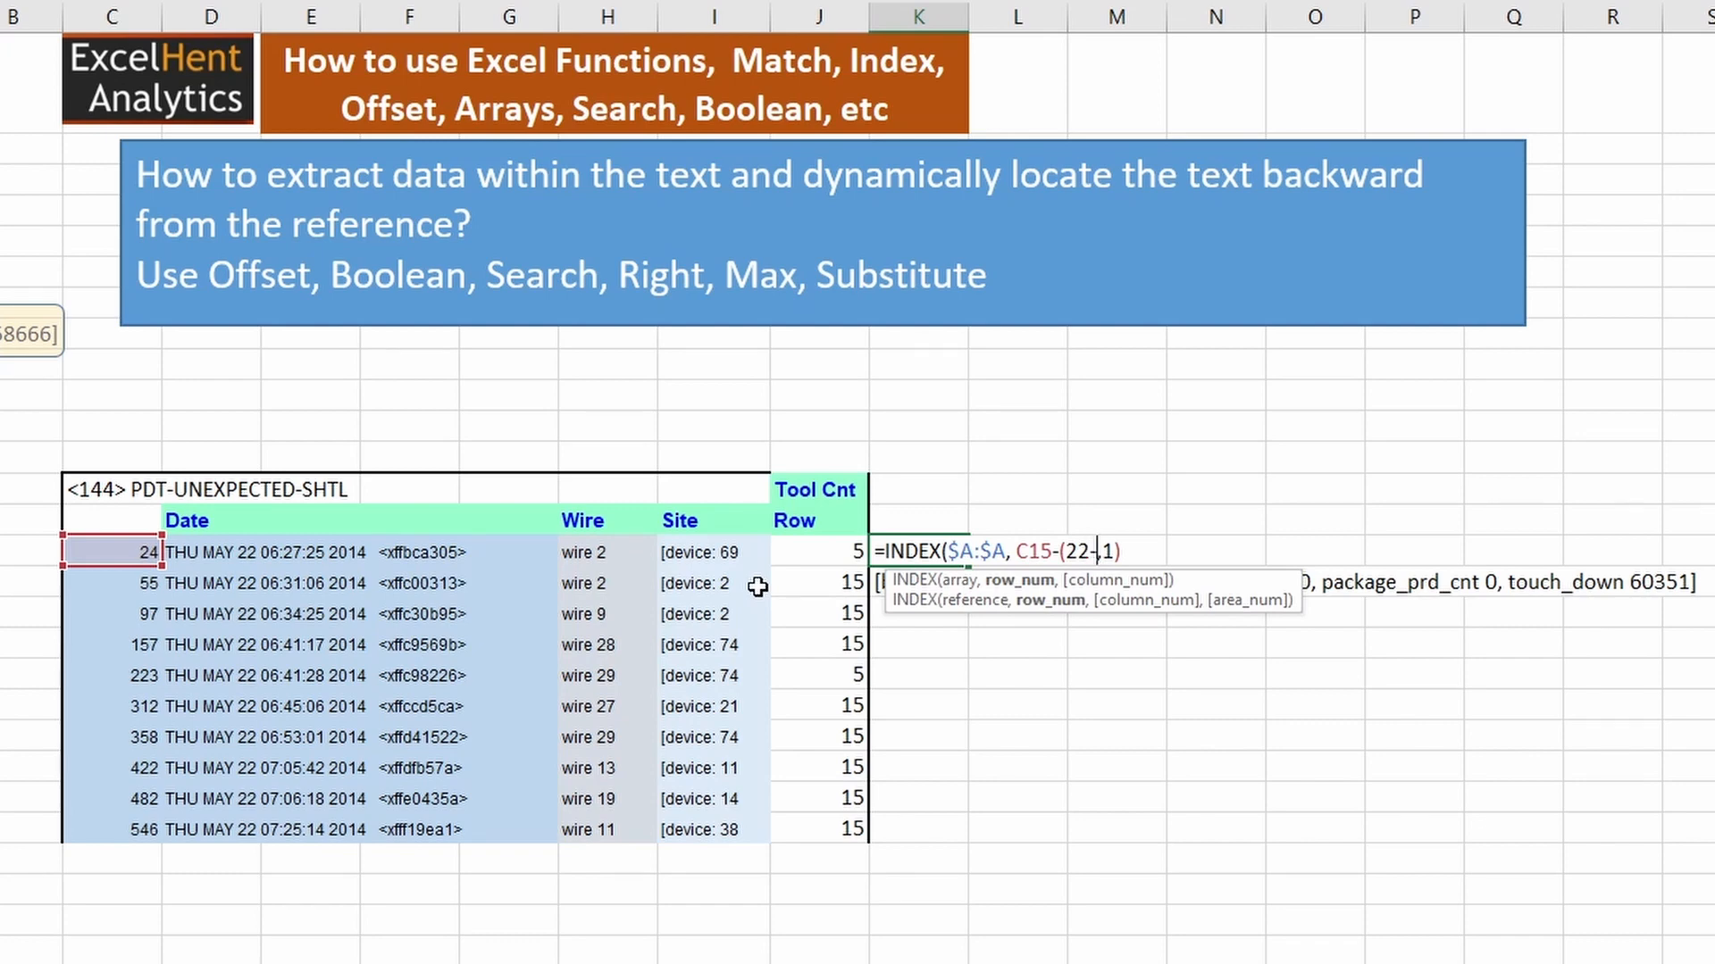
pyautogui.click(838, 555)
pyautogui.write(')')
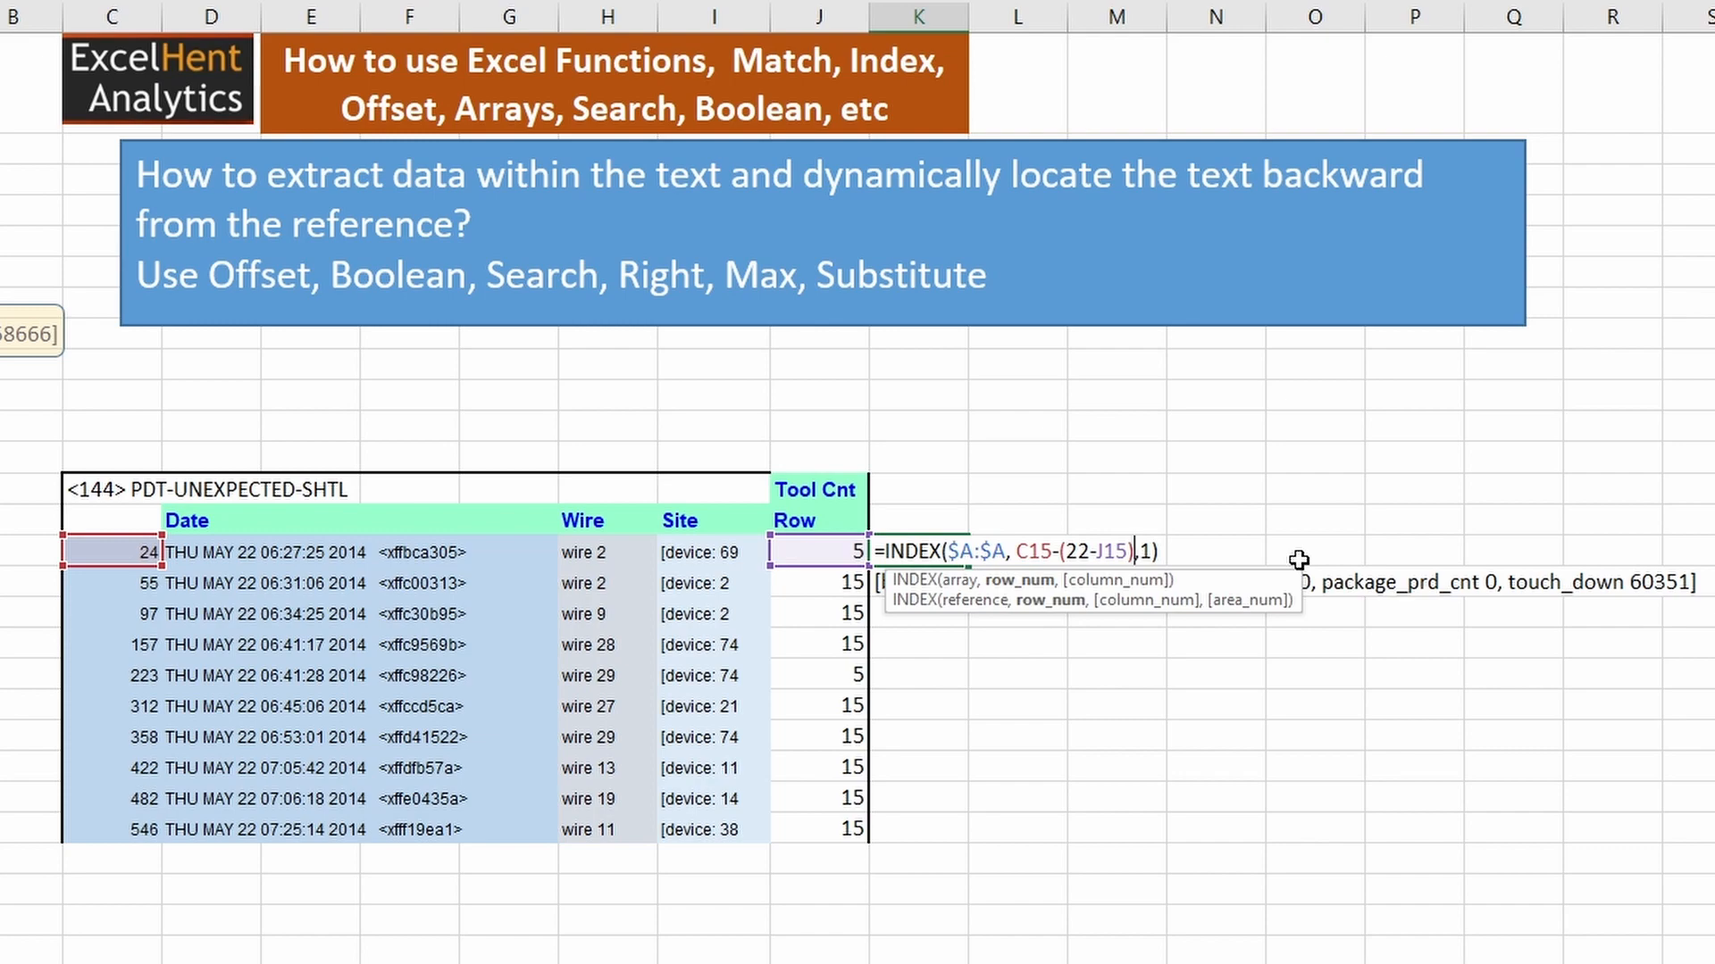
pyautogui.press('Return')
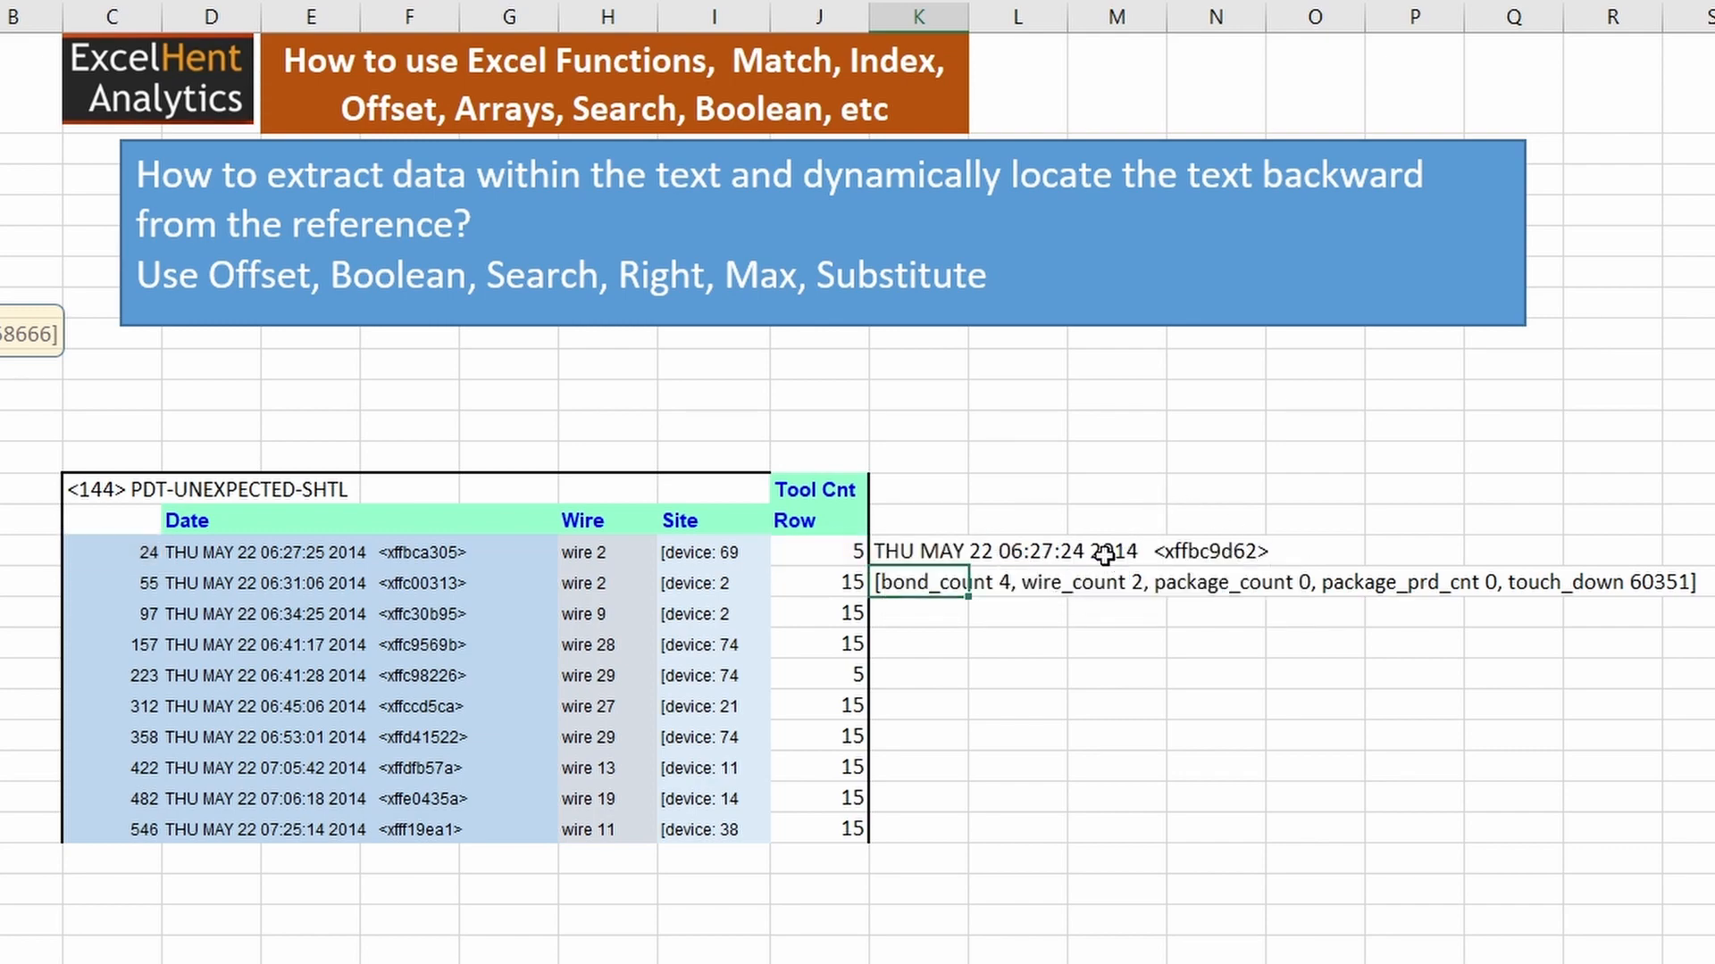
# - Check which column A row the K15 formula returns by comparing it with A7, A24 and A25
pyautogui.press('Up')
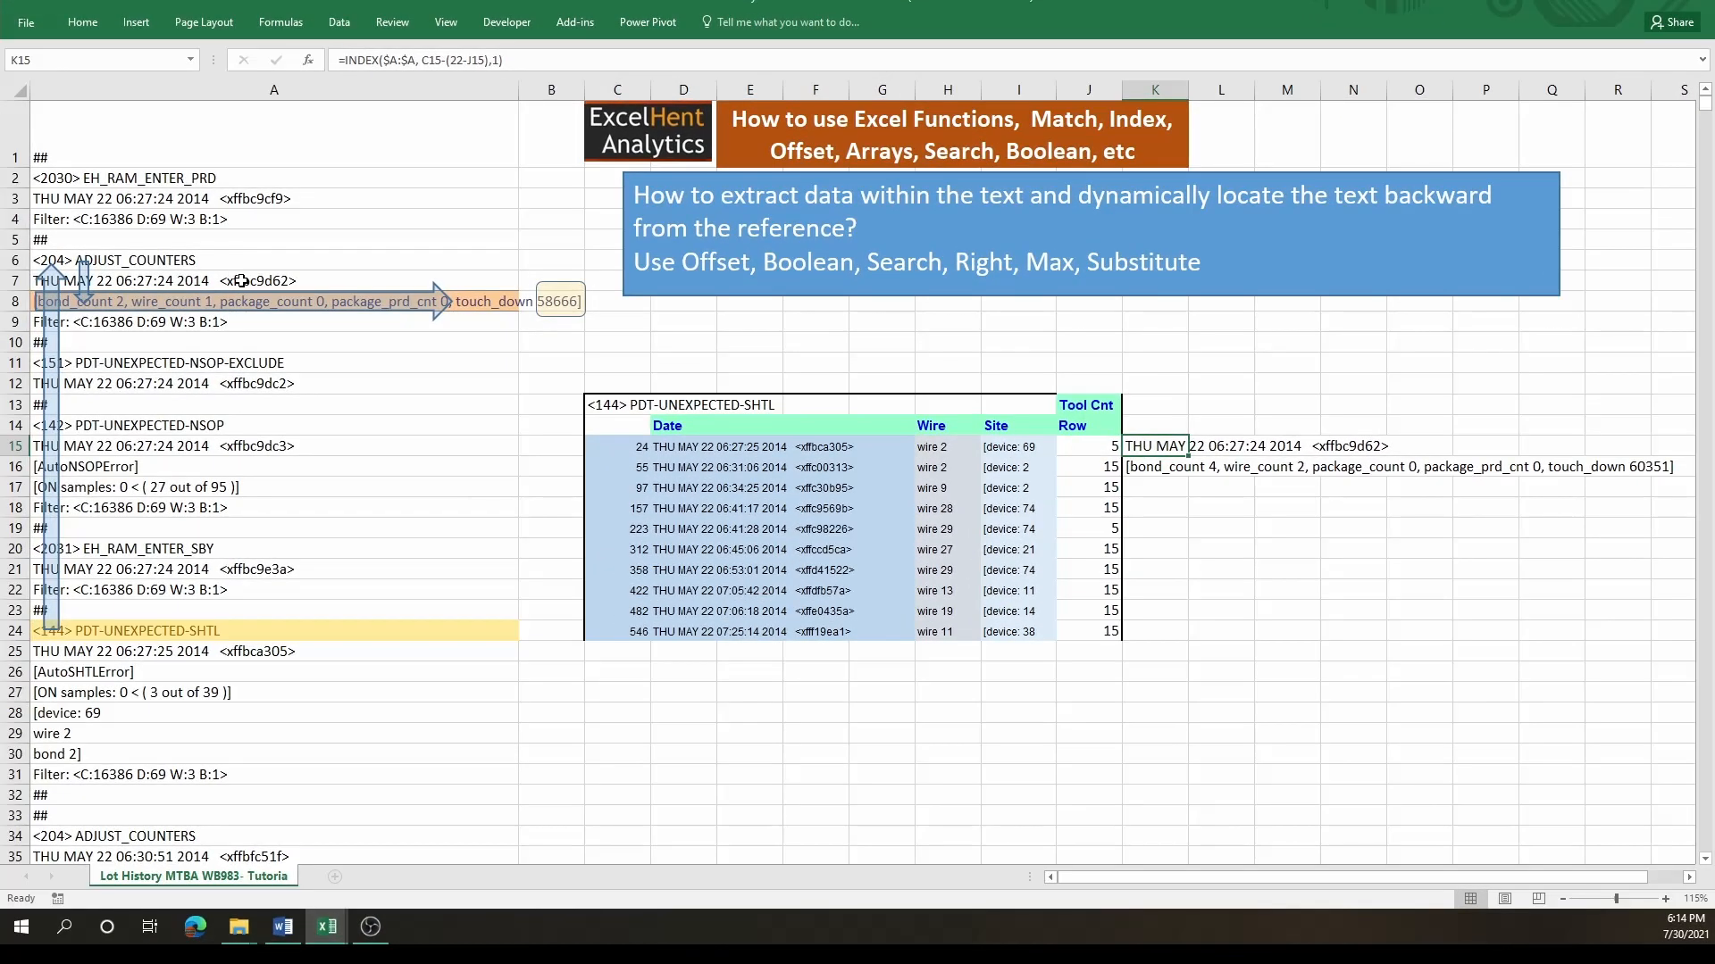
pyautogui.click(241, 281)
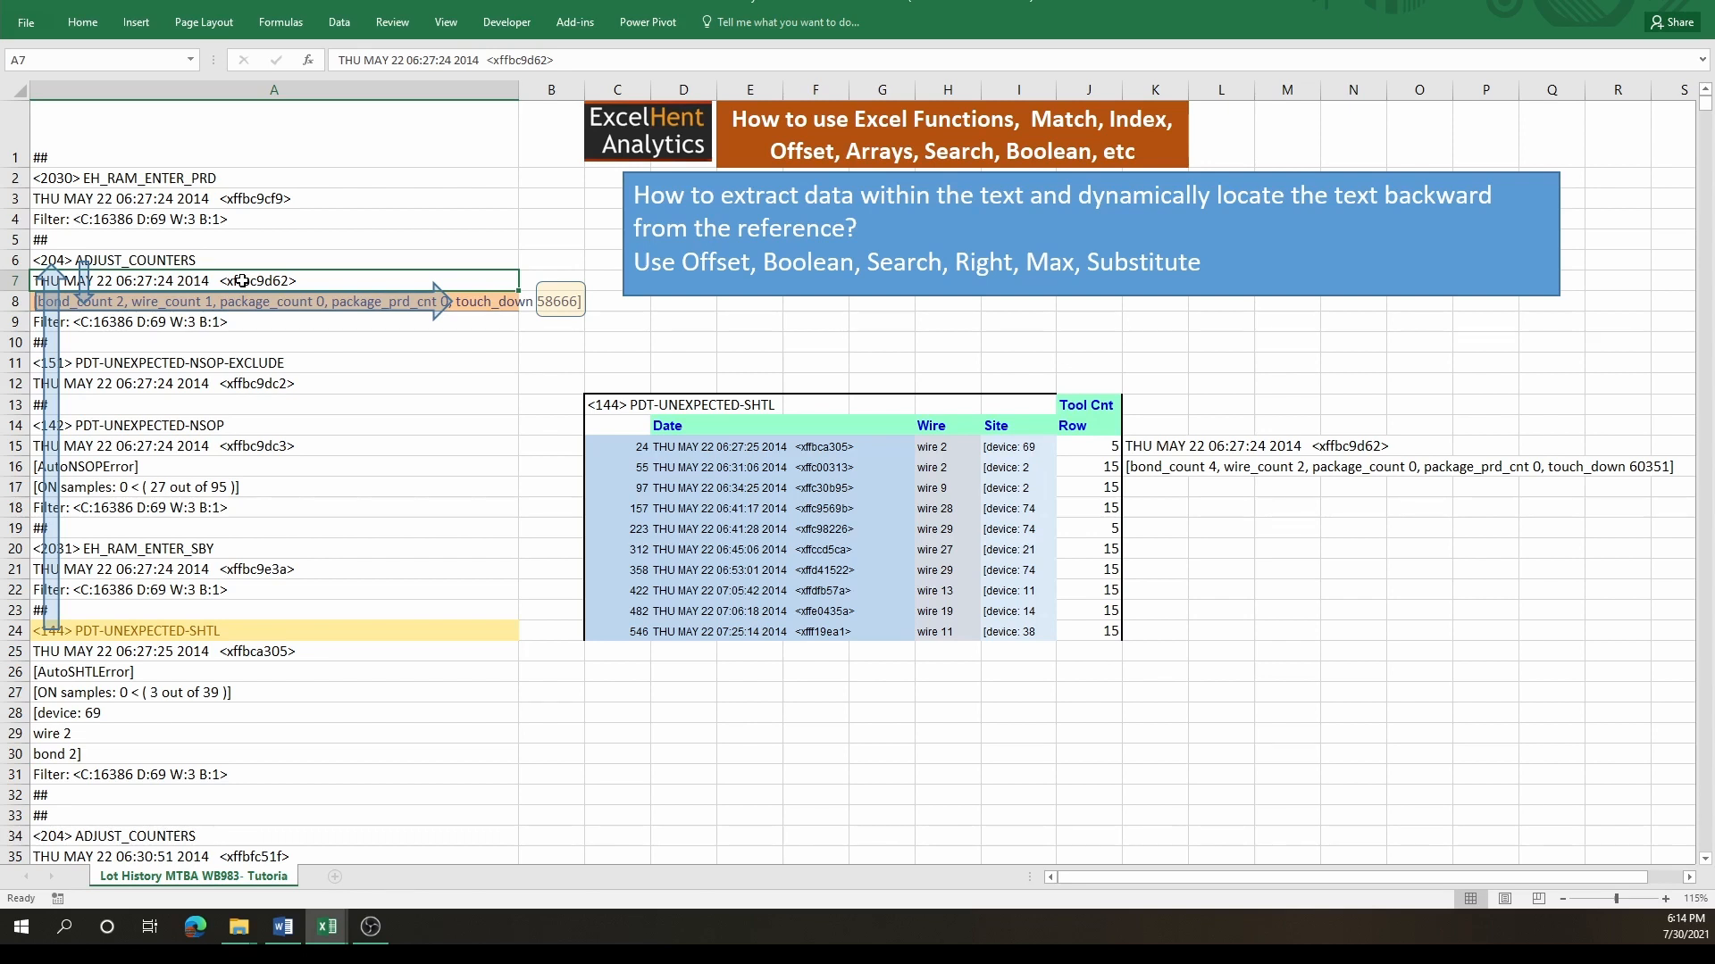
pyautogui.click(1165, 449)
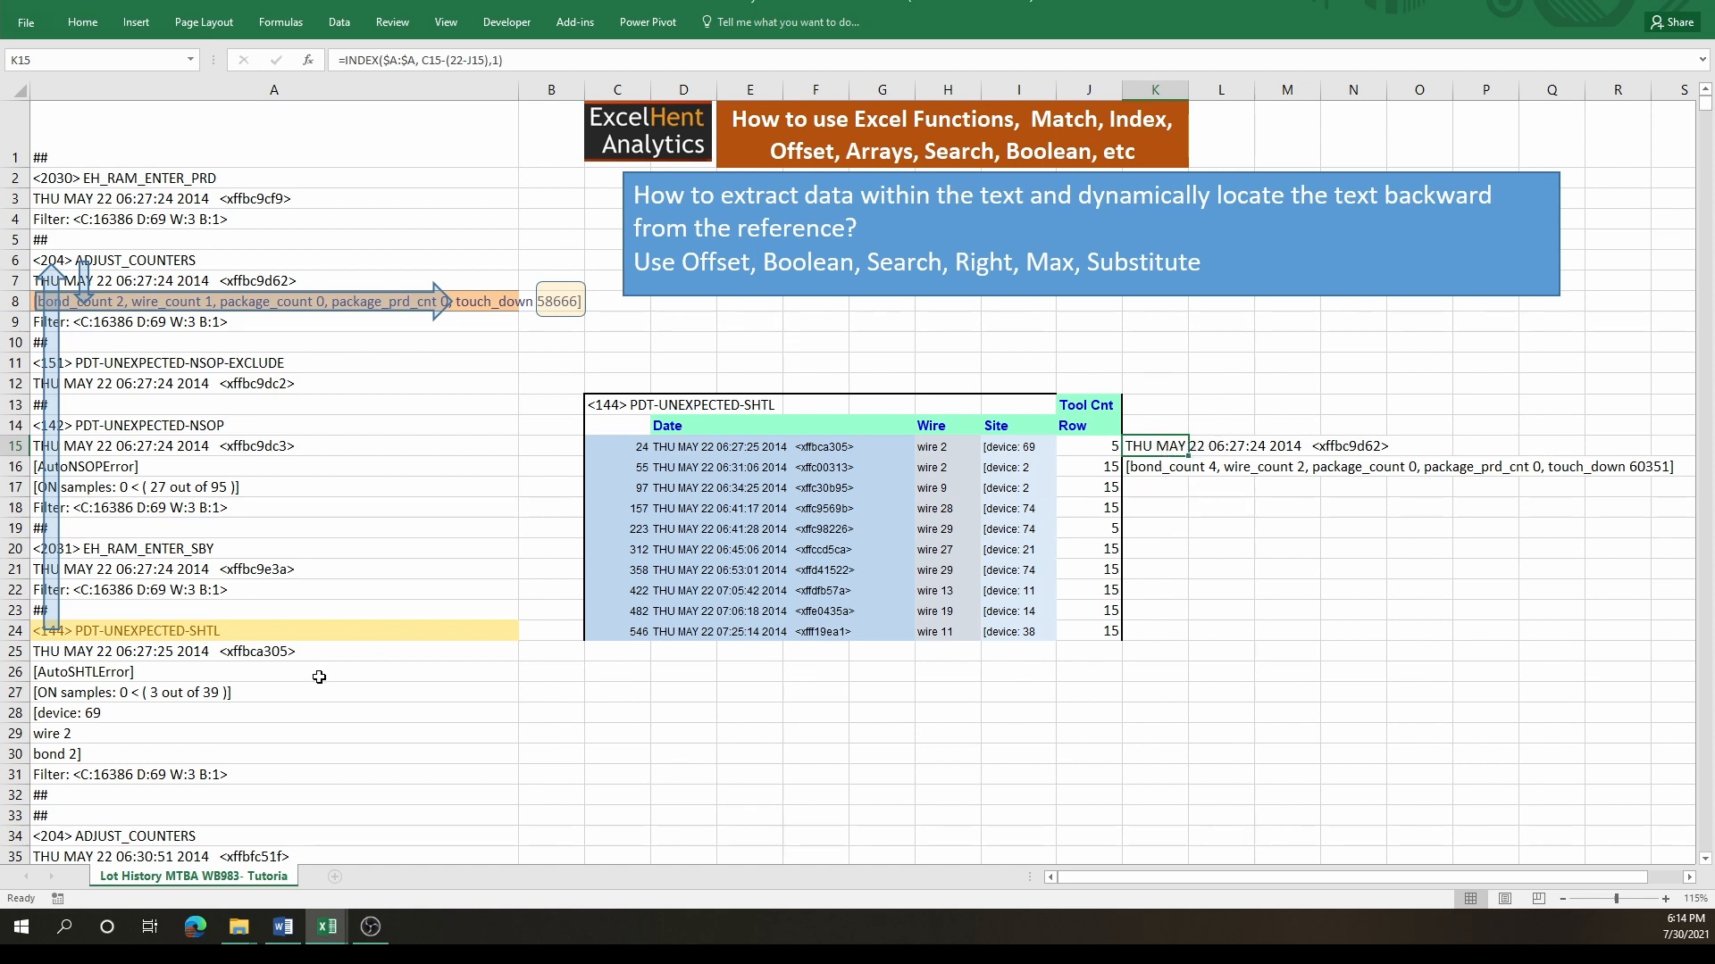
pyautogui.click(332, 653)
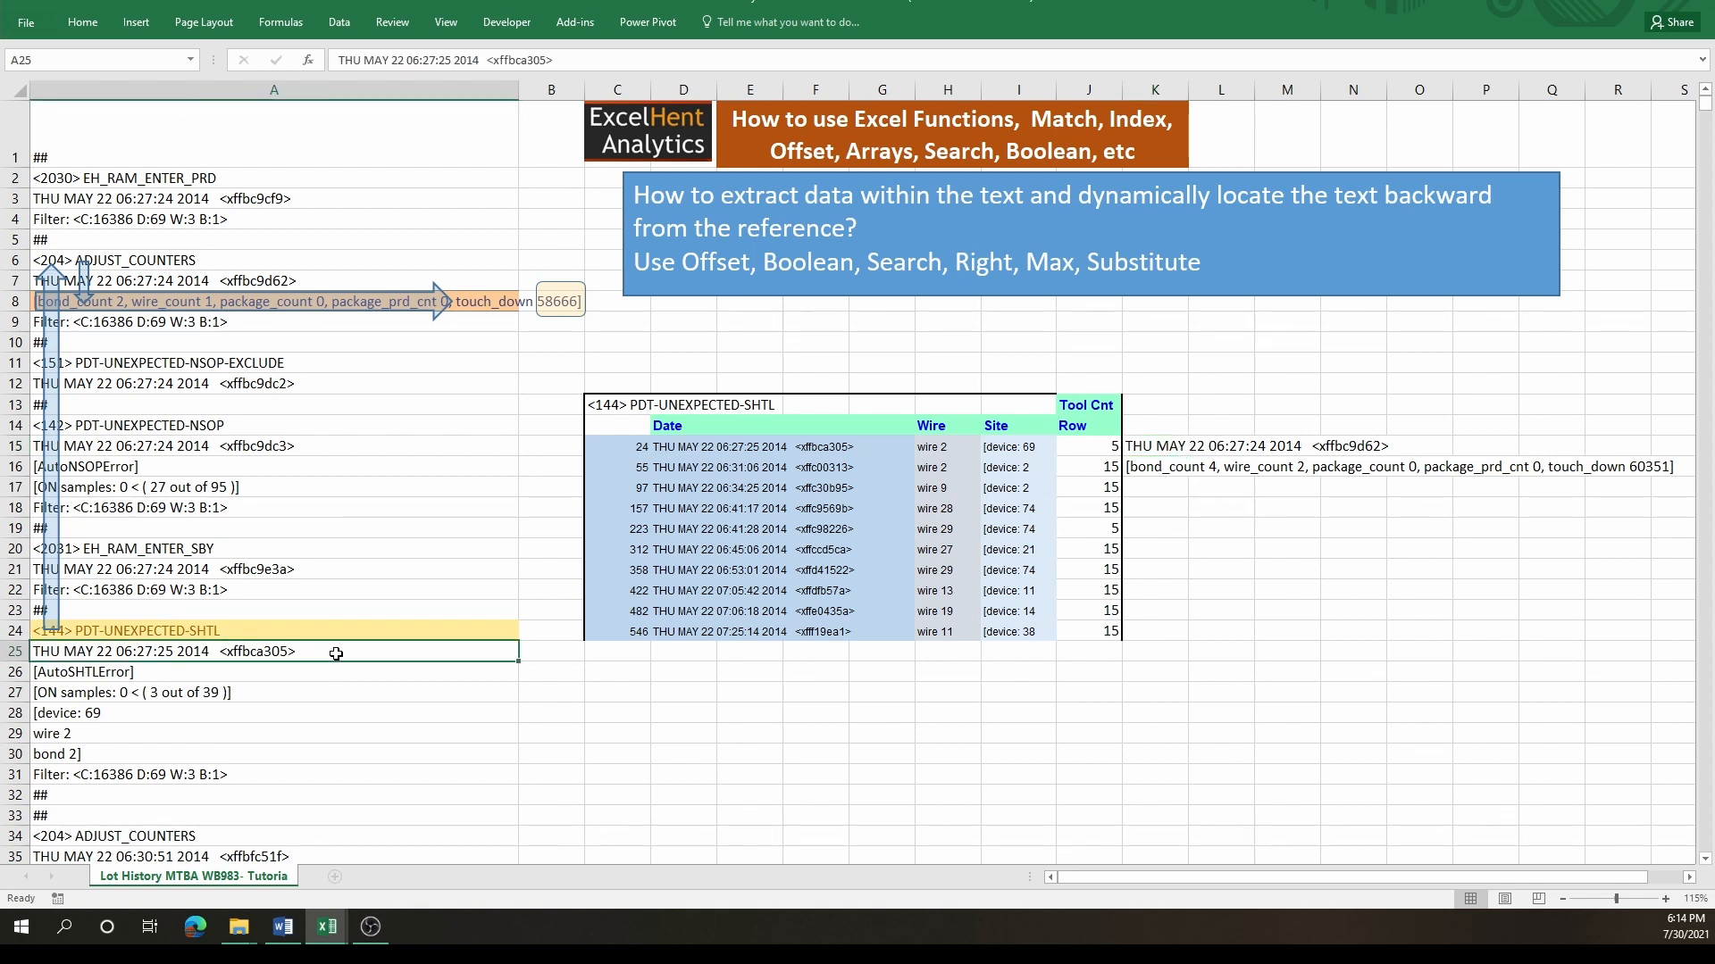
pyautogui.click(361, 632)
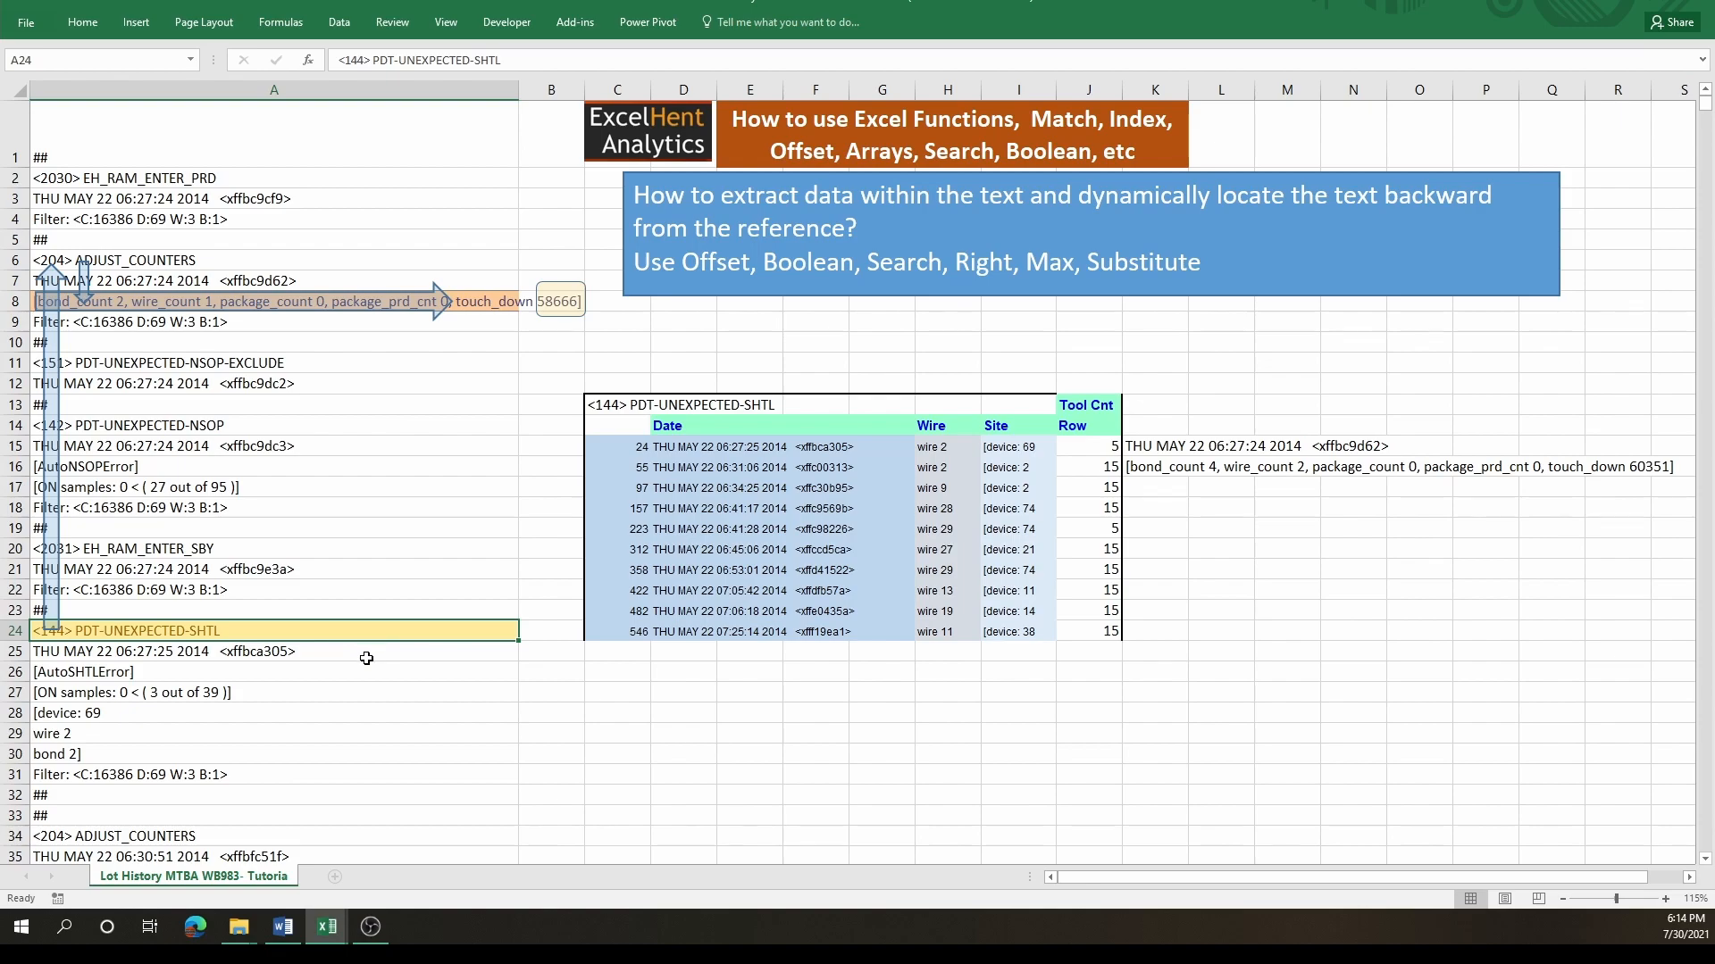
pyautogui.click(366, 658)
# - Add 1 to the row argument of K15's formula, giving =INDEX($A:$A, C15+1-(22-J15),1), and fill it down through K24
pyautogui.doubleClick(1167, 446)
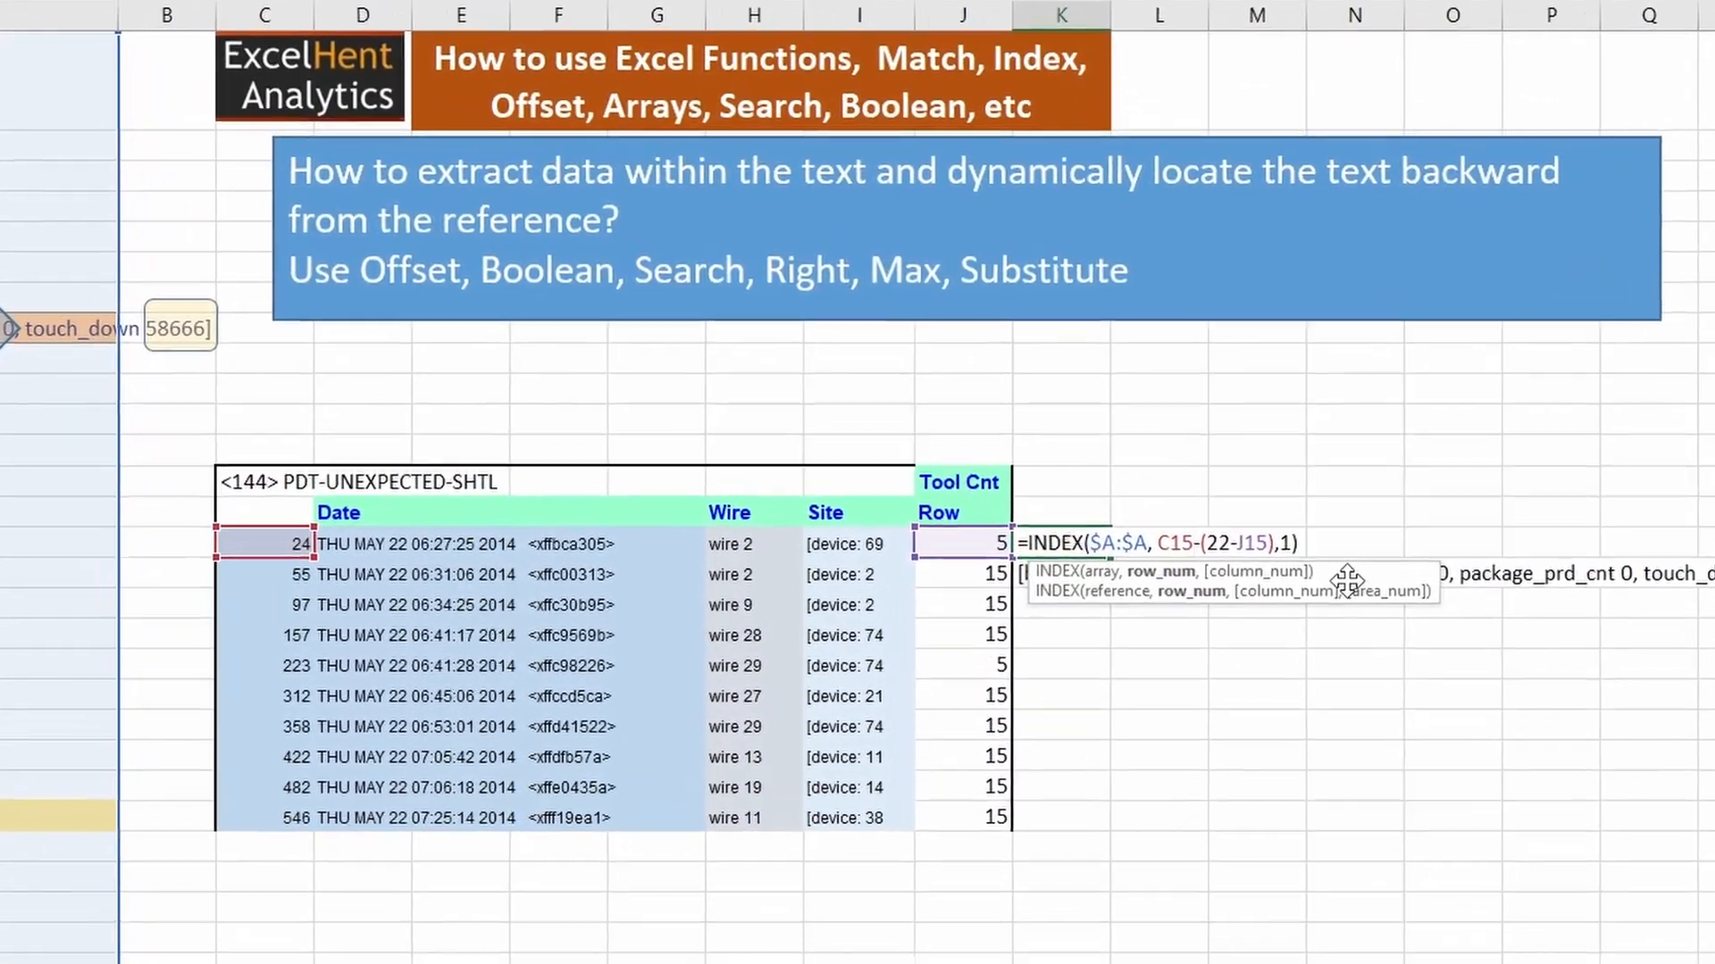
pyautogui.press('BackSpace')
pyautogui.write('+')
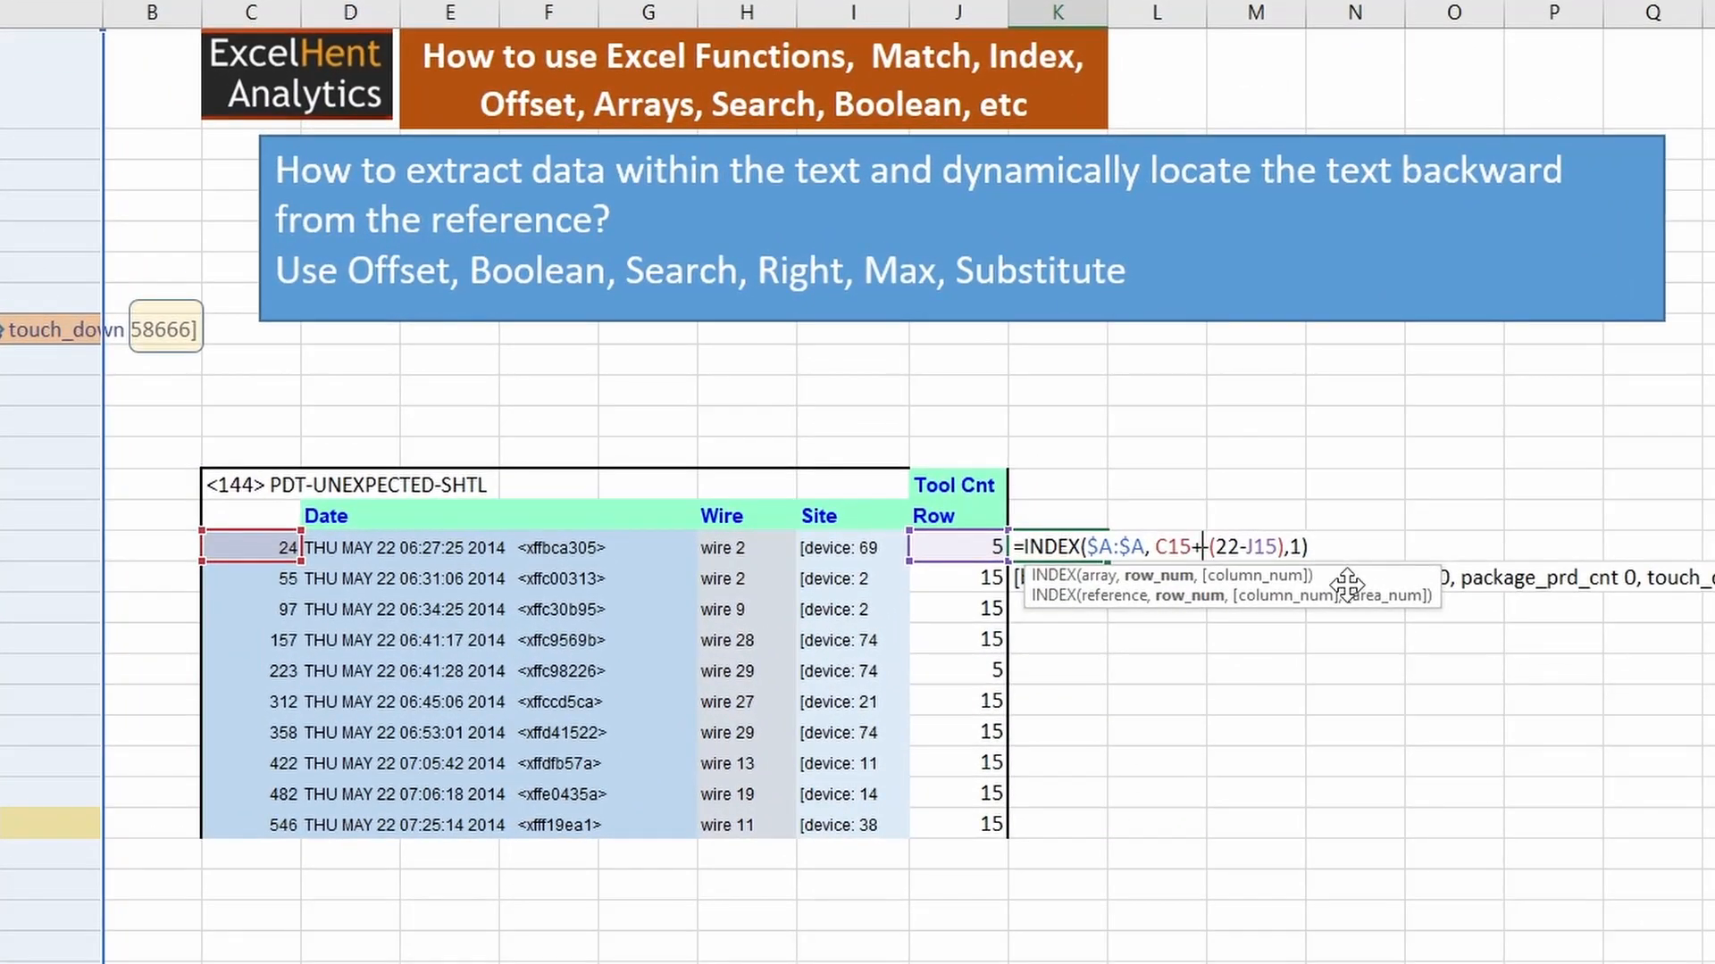
pyautogui.write('1-')
pyautogui.press('Return')
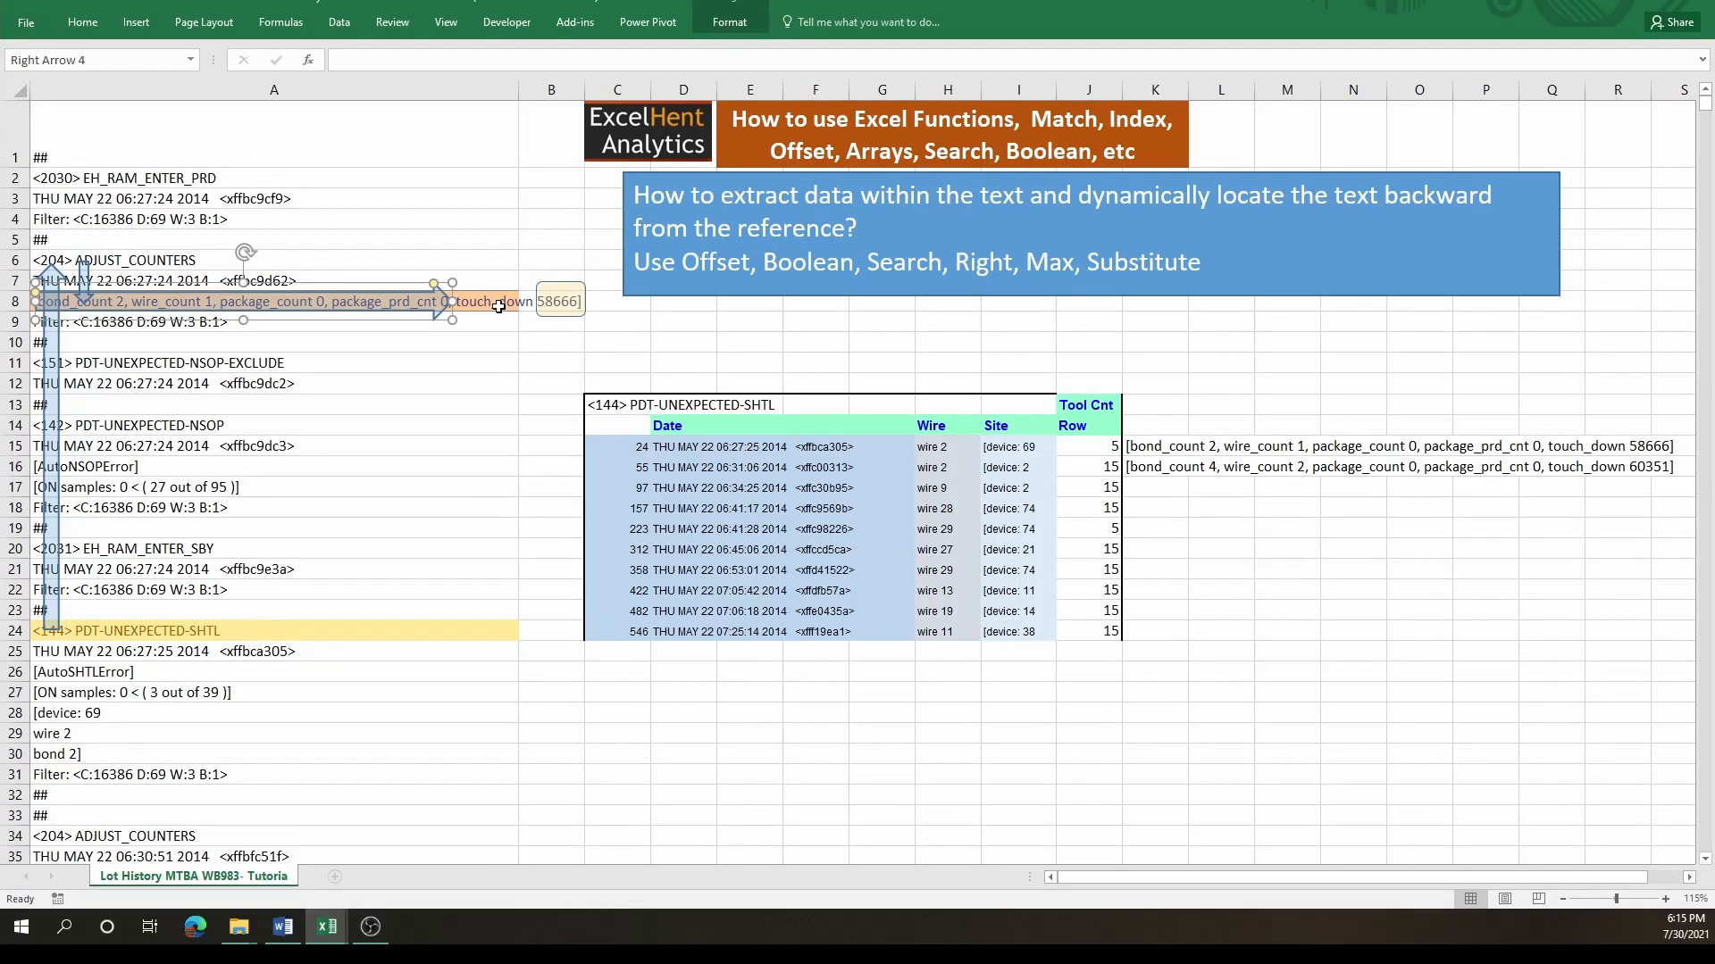
pyautogui.click(498, 304)
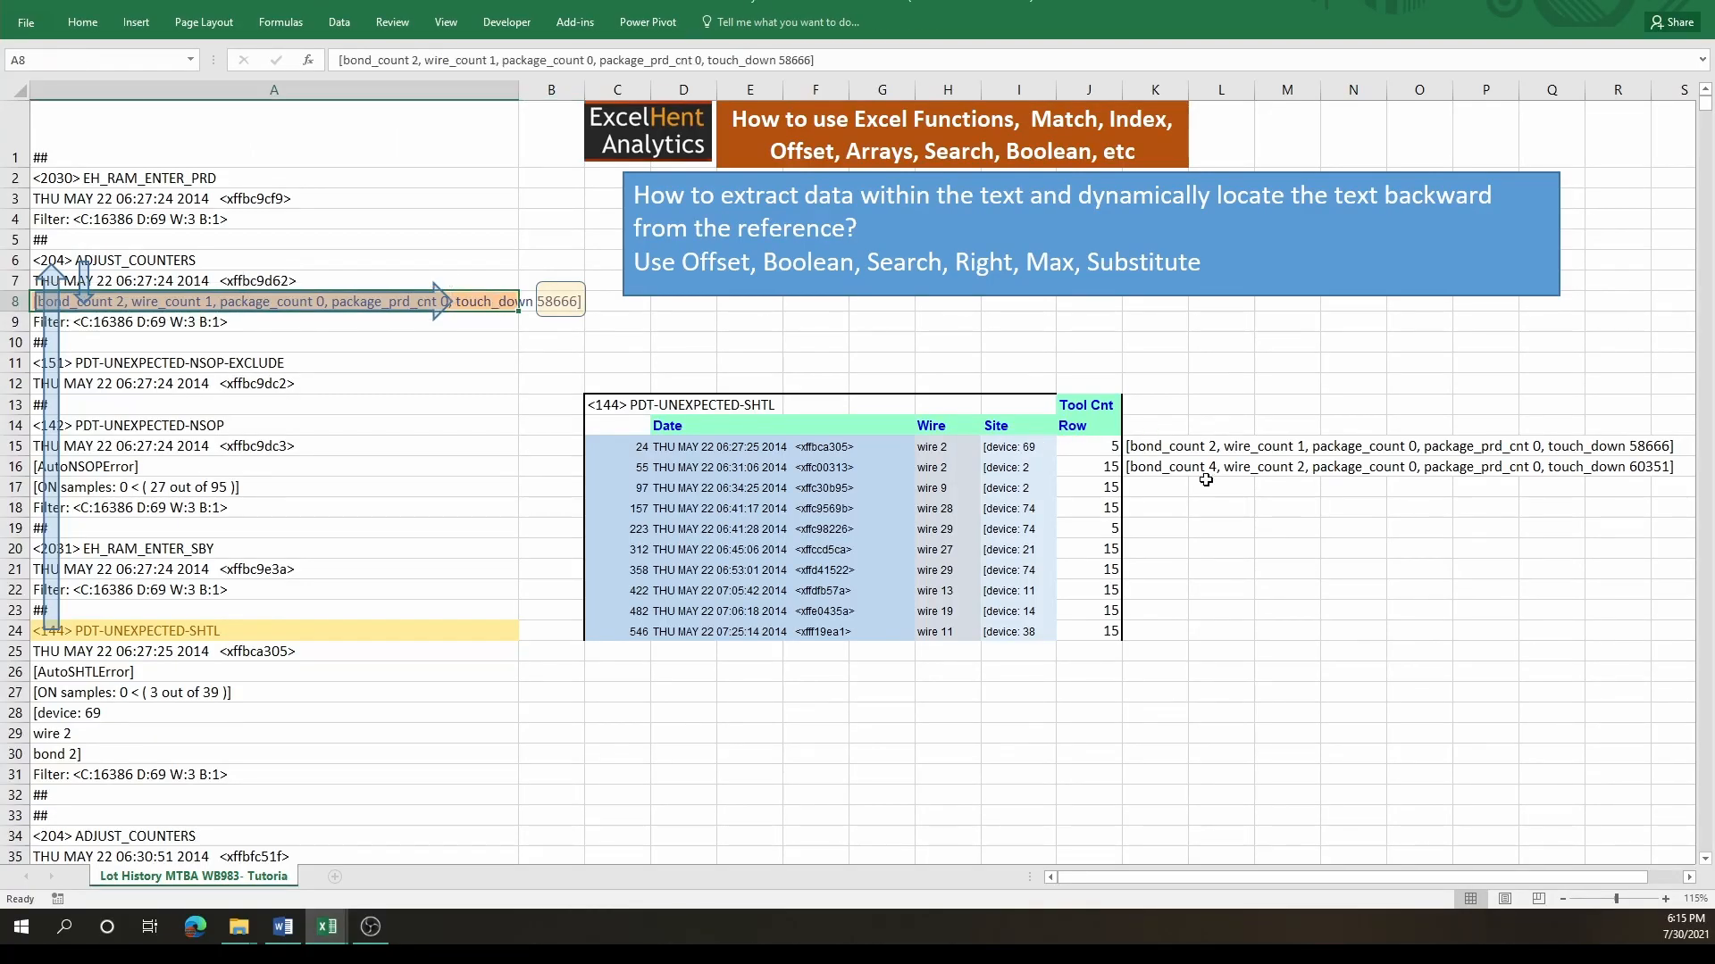
pyautogui.click(1168, 448)
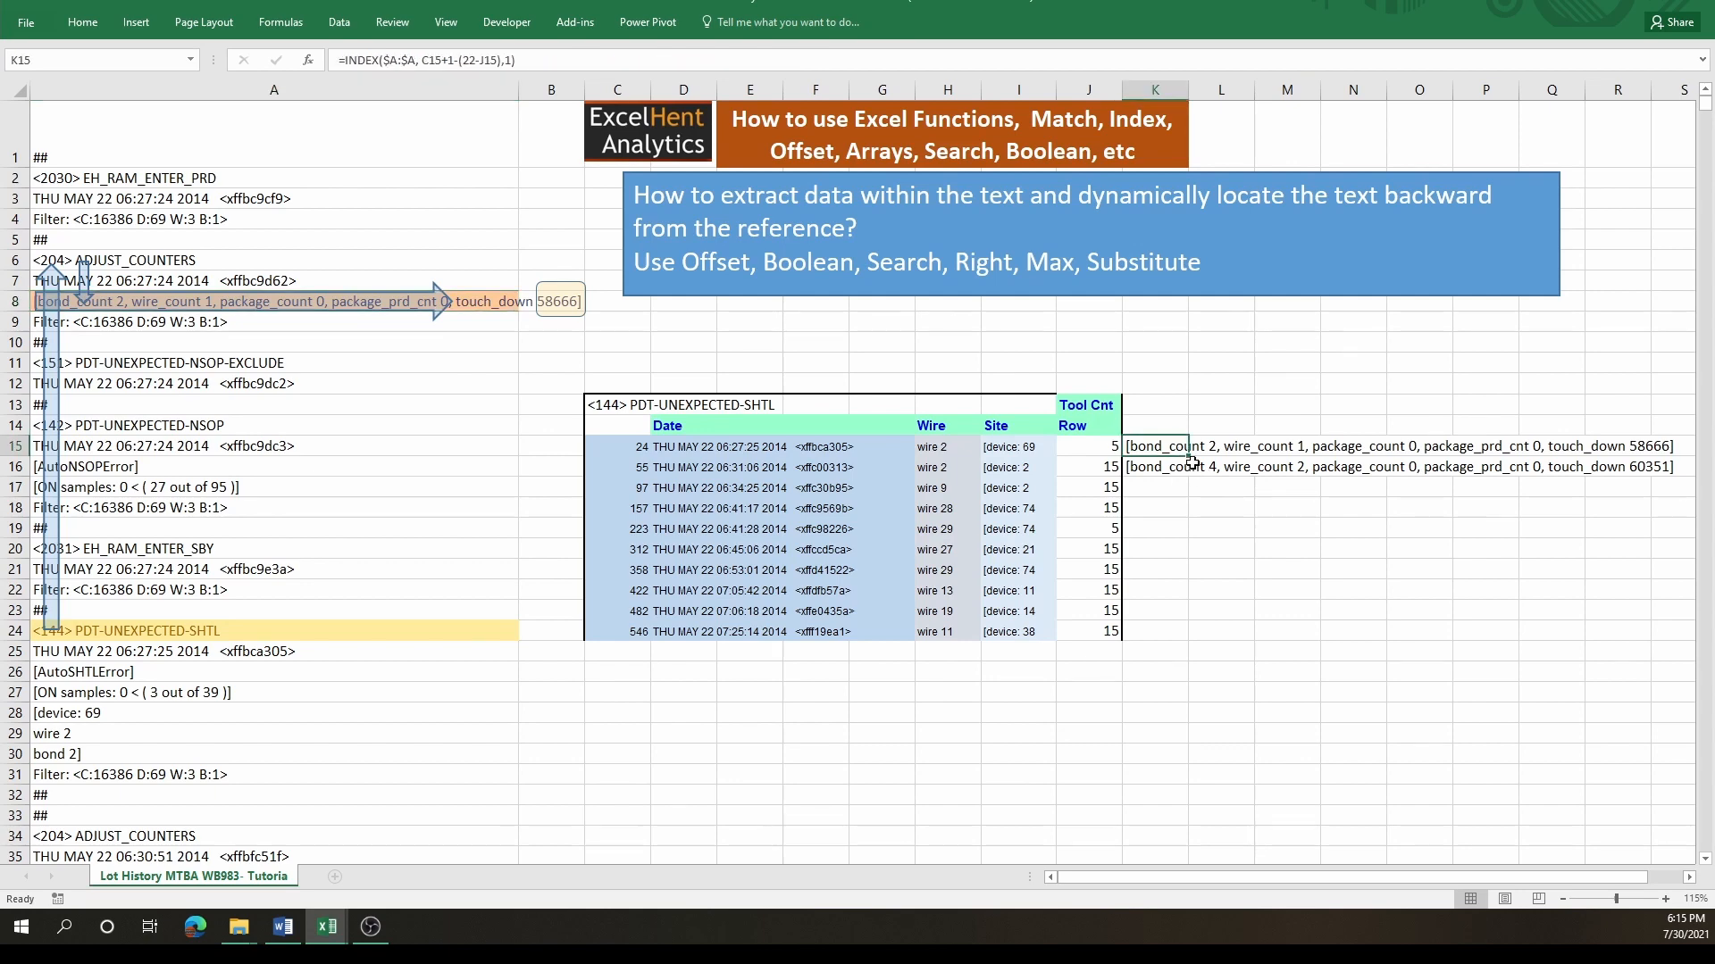
pyautogui.moveTo(1190, 458); pyautogui.dragTo(1173, 643)
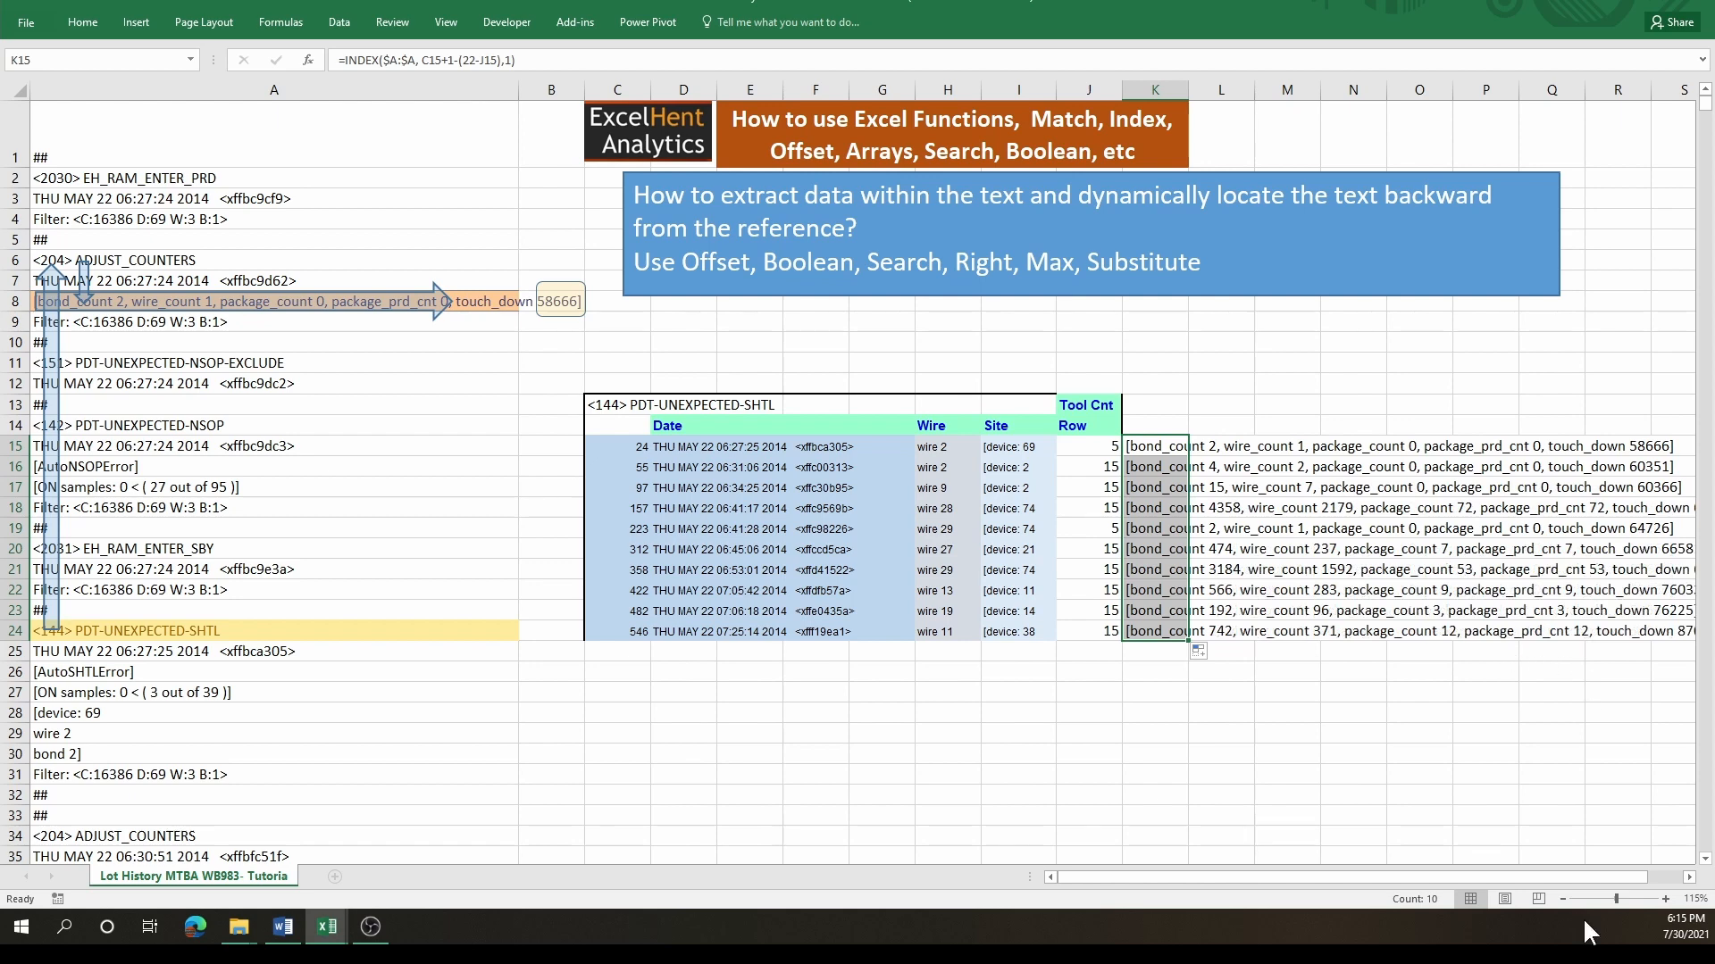
# - Enter =MID(K15, 77, (82-77)) in U15 to extract the touch_down number from the K15 text
pyautogui.moveTo(1590, 878)
pyautogui.mouseDown()
pyautogui.moveTo(1611, 881)
pyautogui.moveTo(1595, 878)
pyautogui.mouseUp()
pyautogui.click(1688, 878)
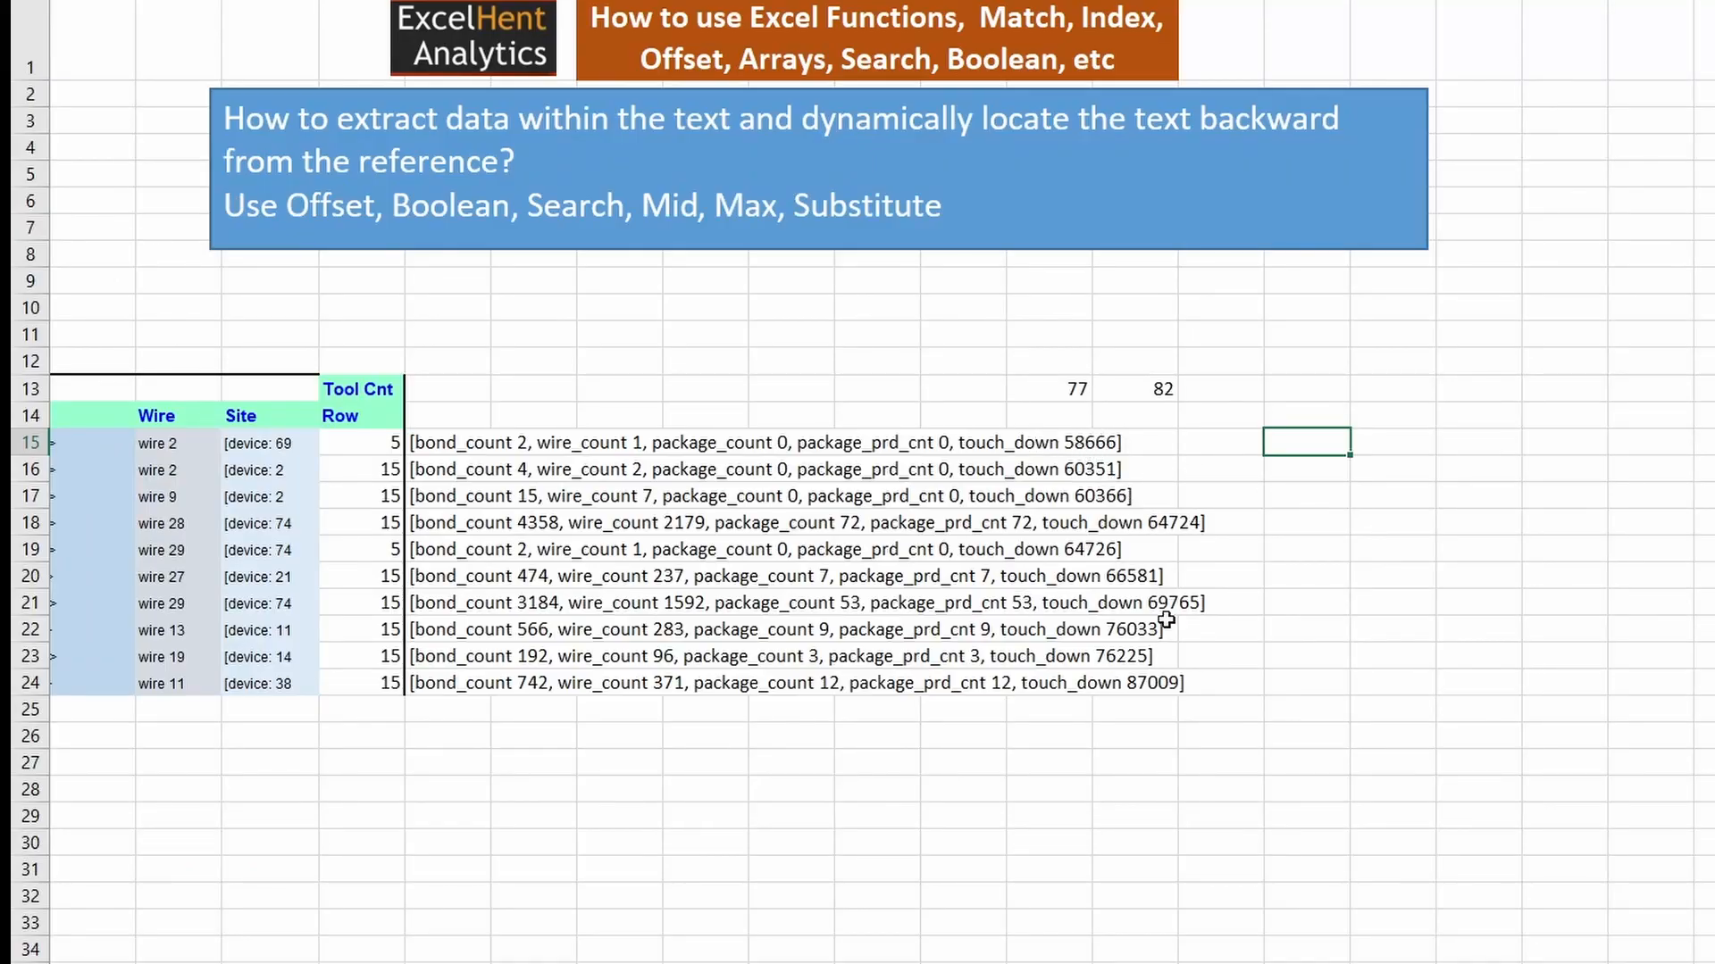
pyautogui.moveTo(433, 445); pyautogui.dragTo(1161, 447)
pyautogui.click(1317, 451)
pyautogui.write('=m')
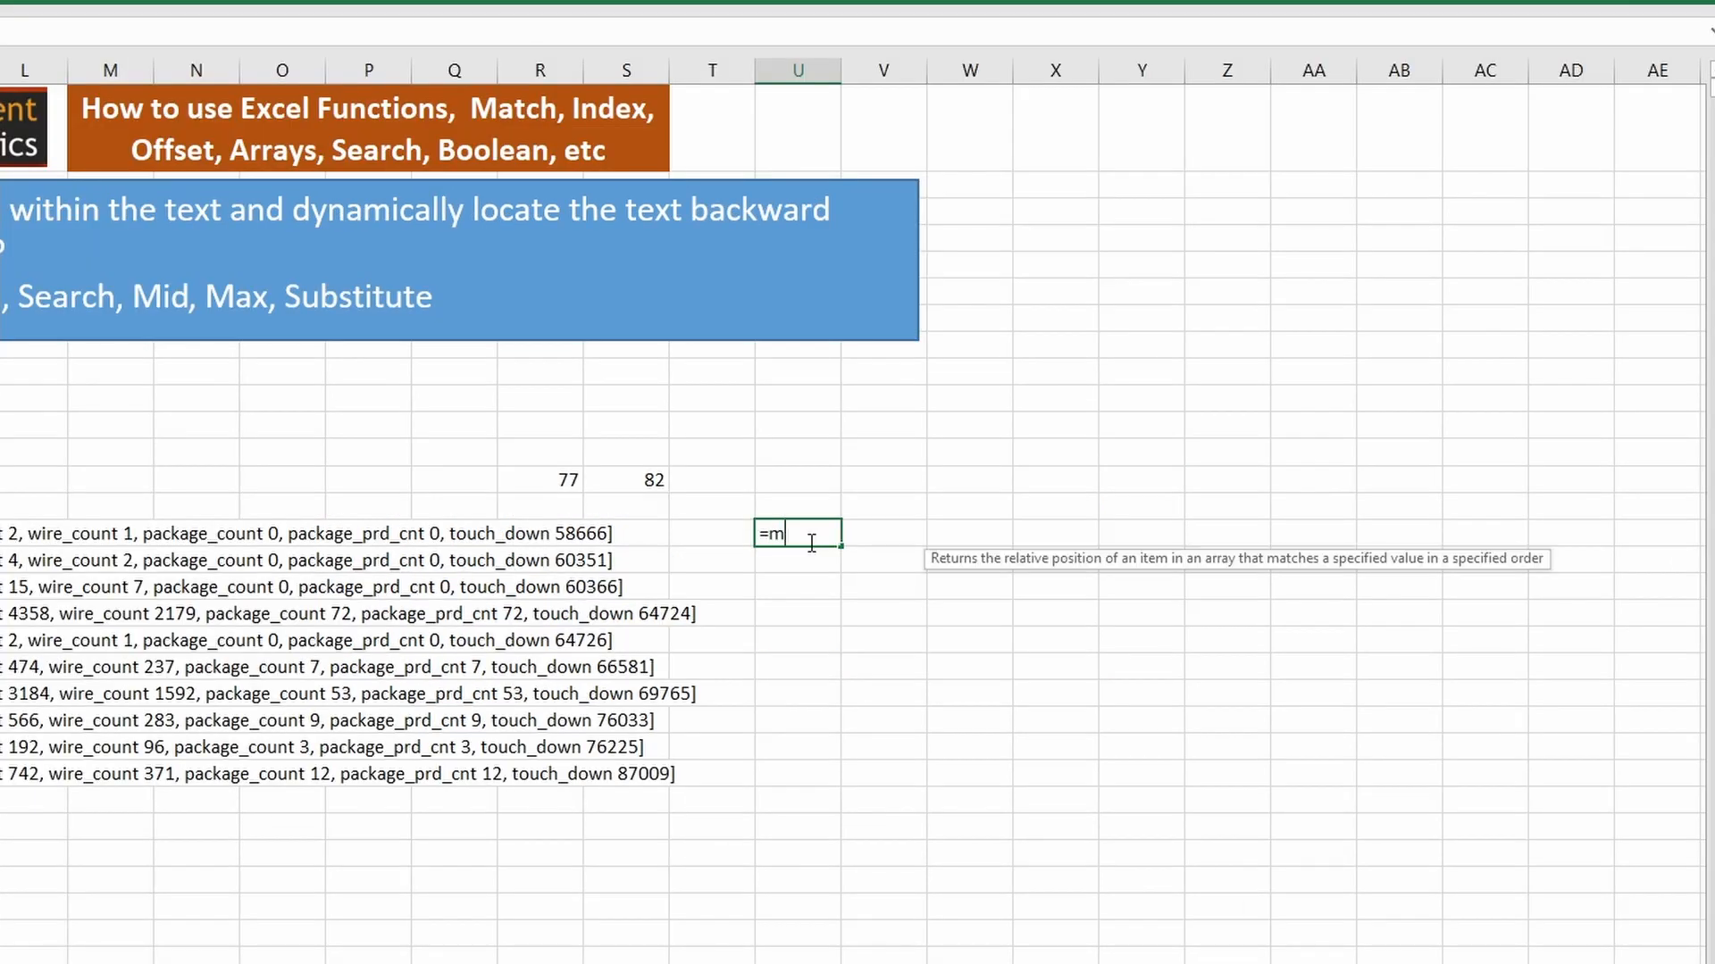
pyautogui.write('id')
pyautogui.press('Tab')
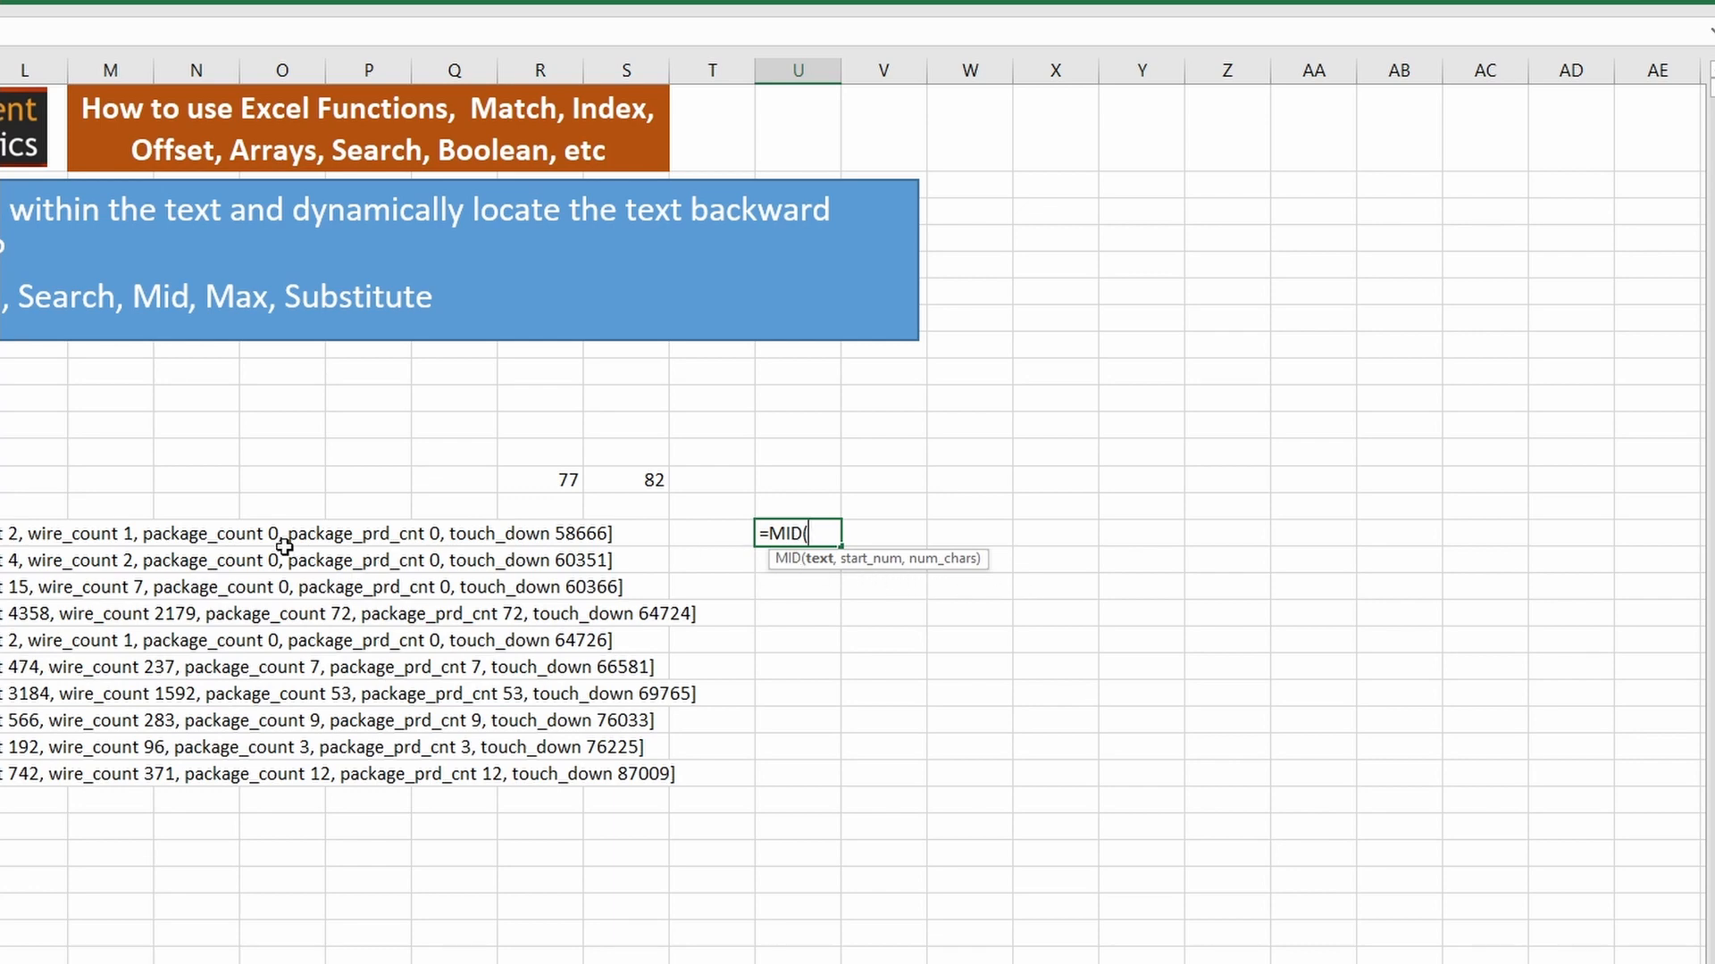
pyautogui.moveTo(2, 533)
pyautogui.mouseDown()
pyautogui.moveTo(705, 533)
pyautogui.moveTo(0, 533)
pyautogui.mouseUp()
pyautogui.write(',')
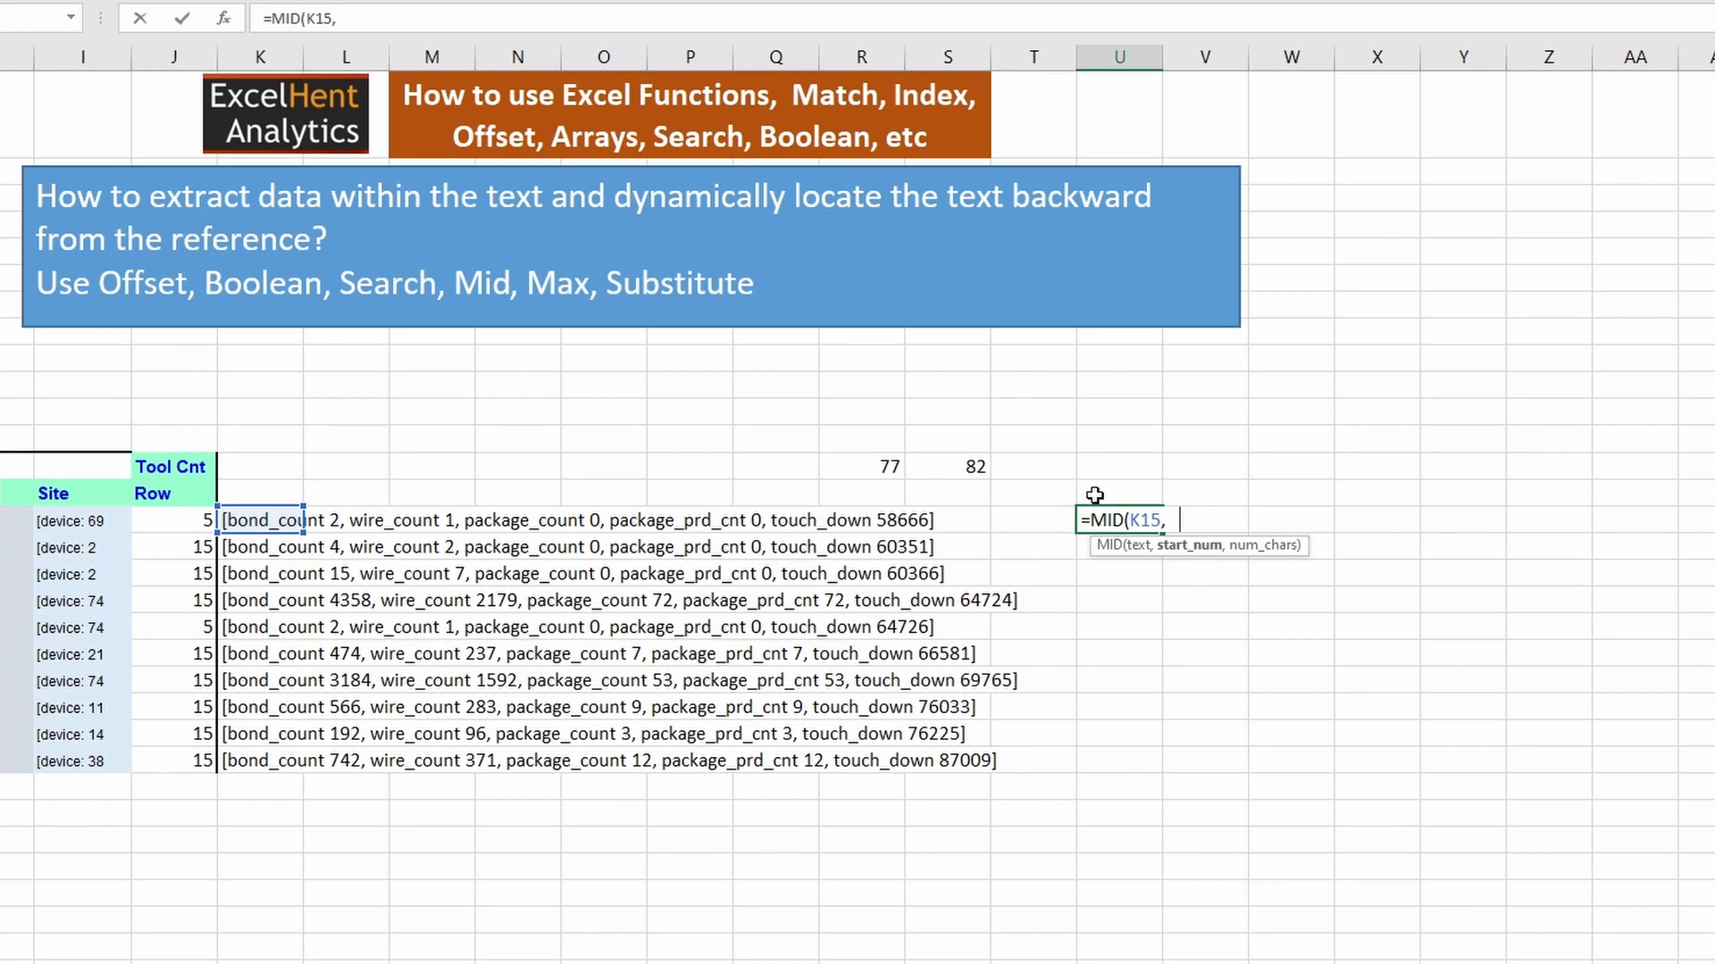
pyautogui.write('77  , (82-77')
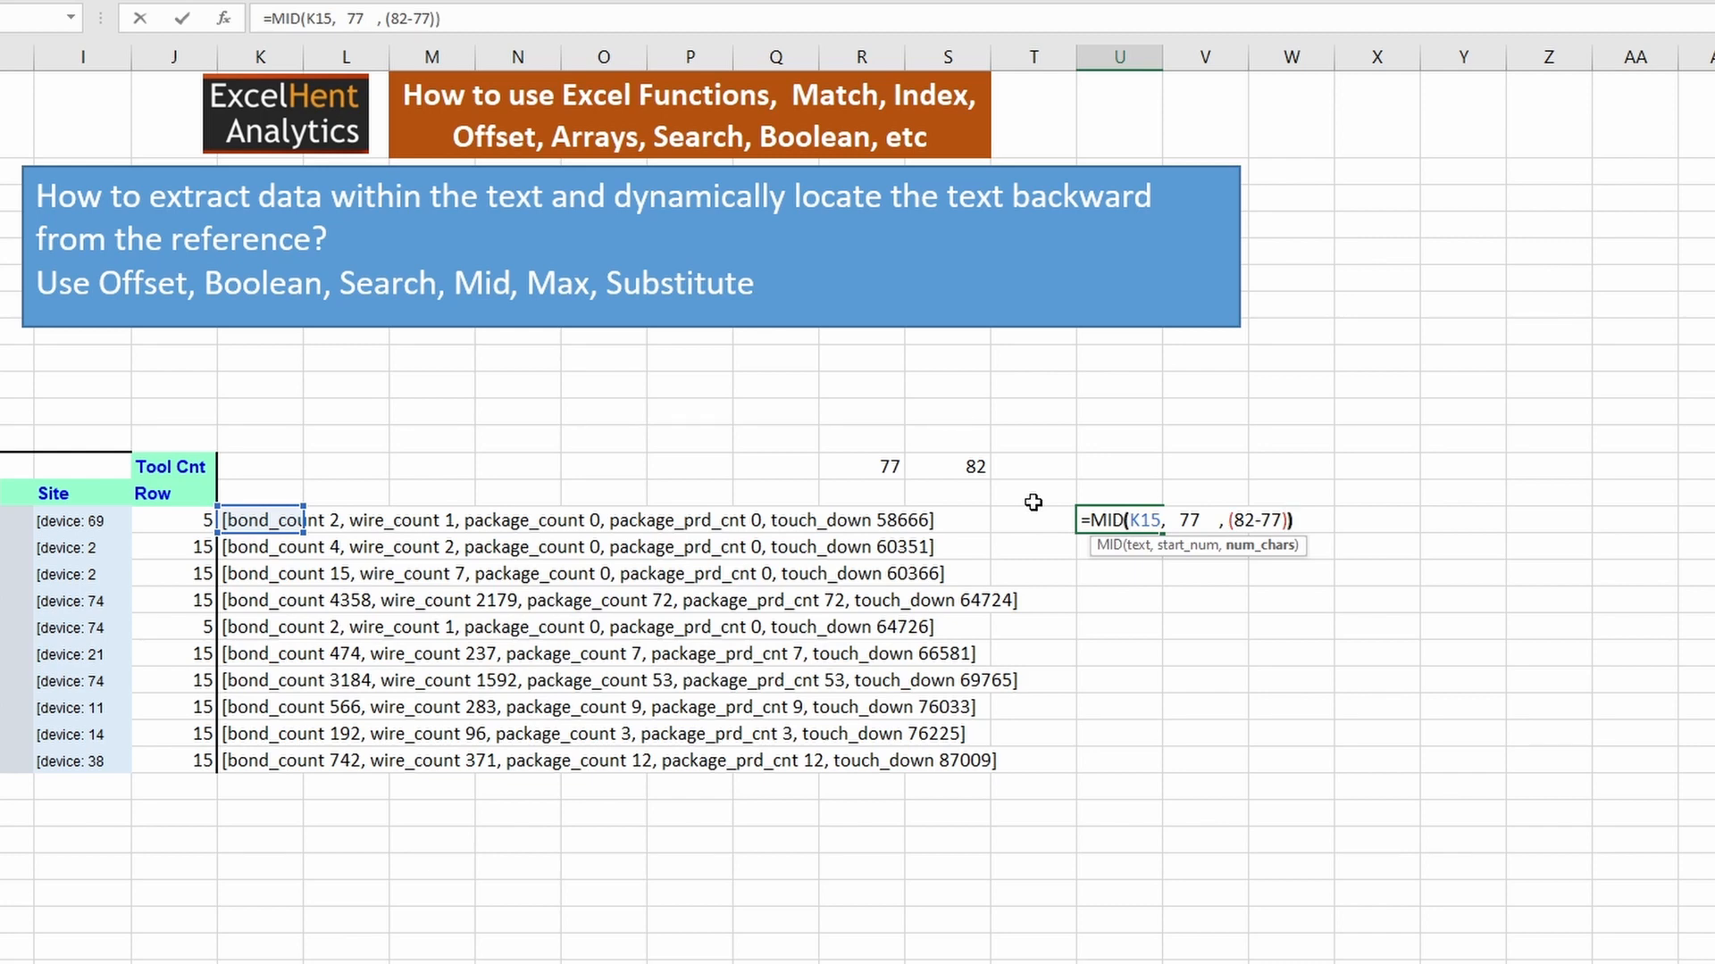
pyautogui.press('Return')
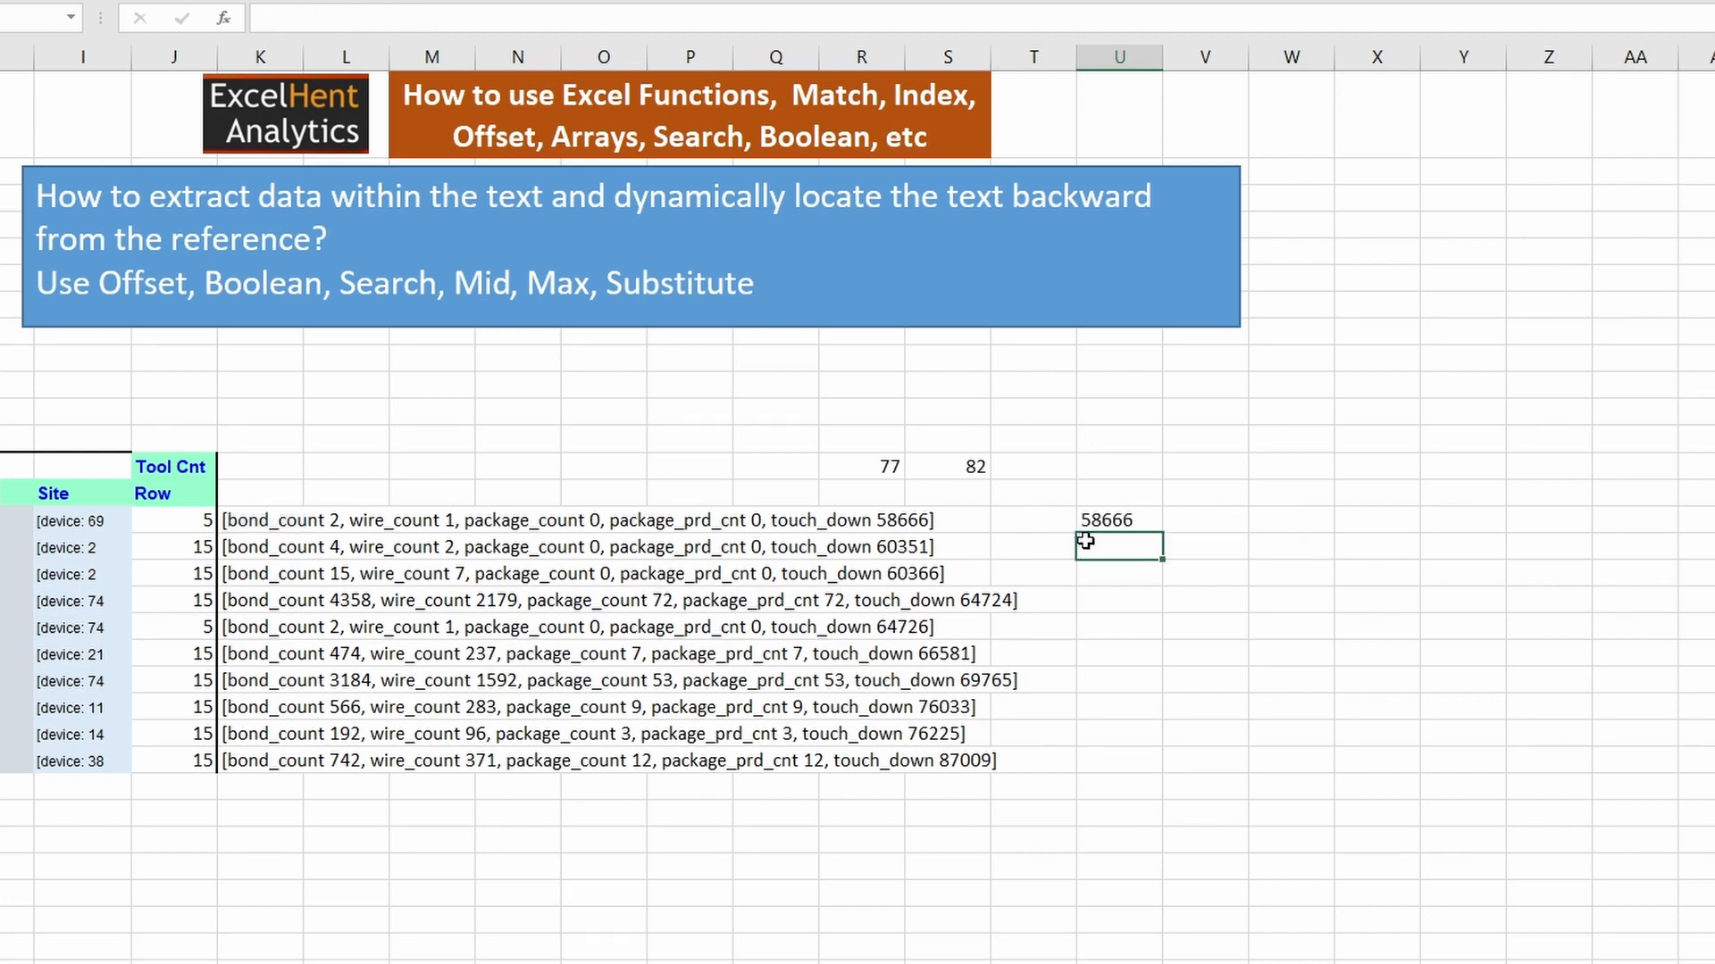
# - Try filling the U15 MID formula down through U24 and clear the copies in U16:U24
pyautogui.click(1122, 525)
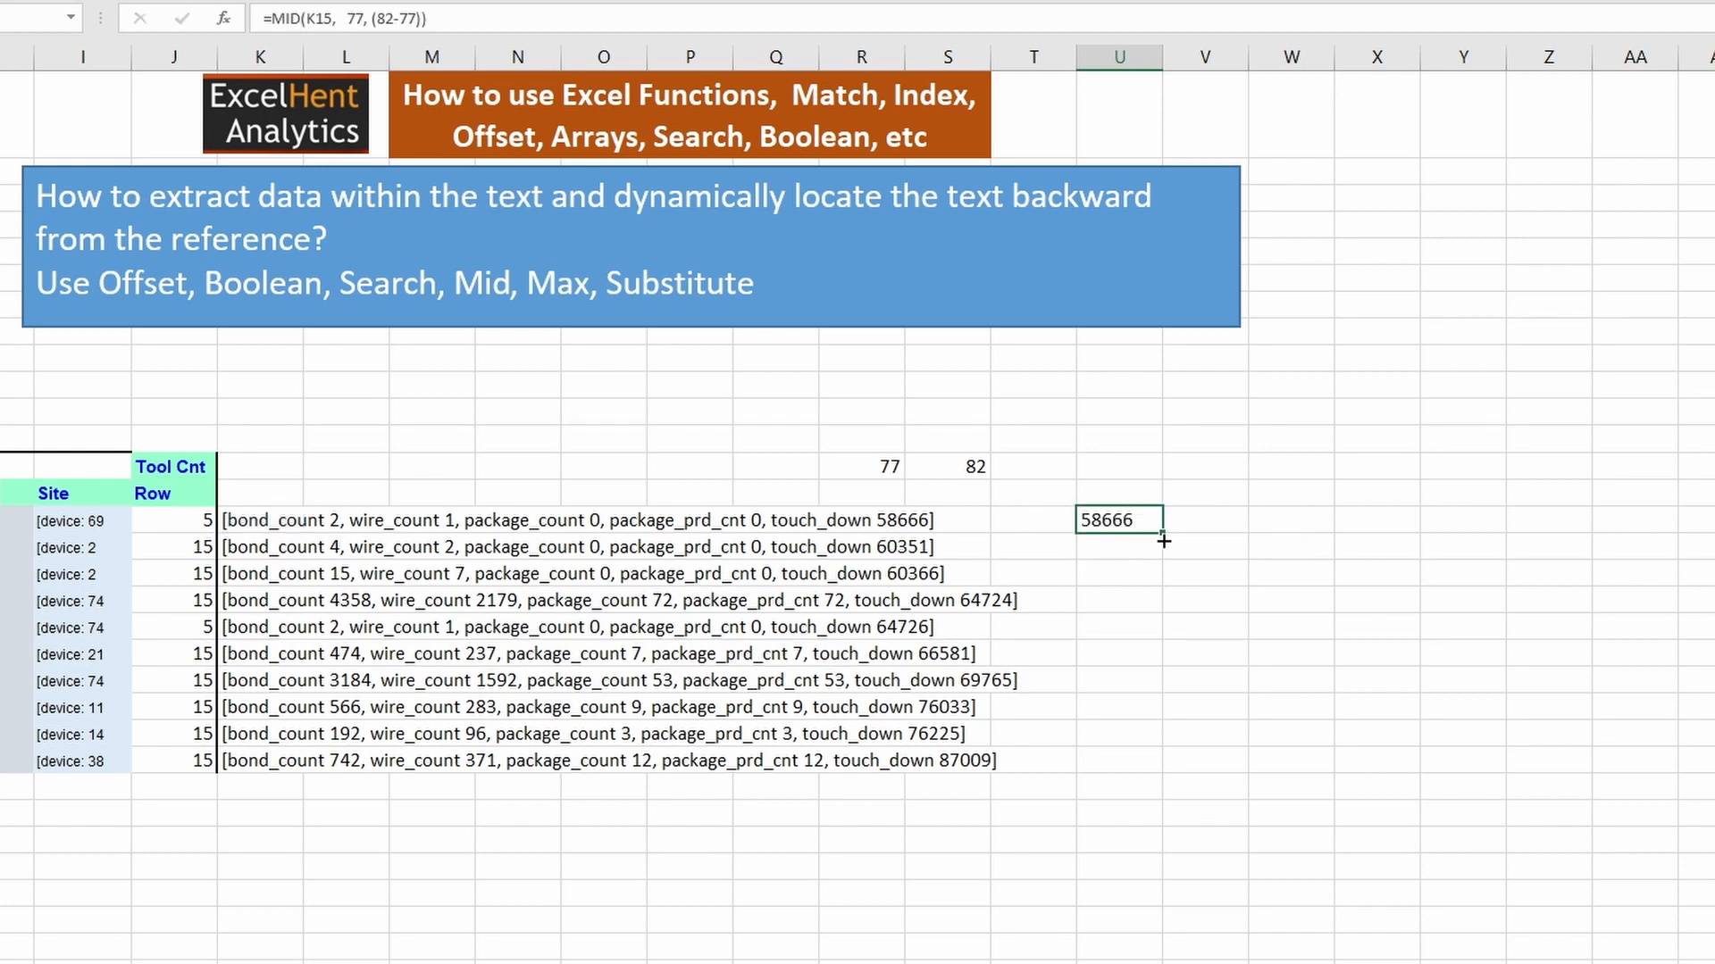
pyautogui.moveTo(1164, 541); pyautogui.dragTo(1157, 762)
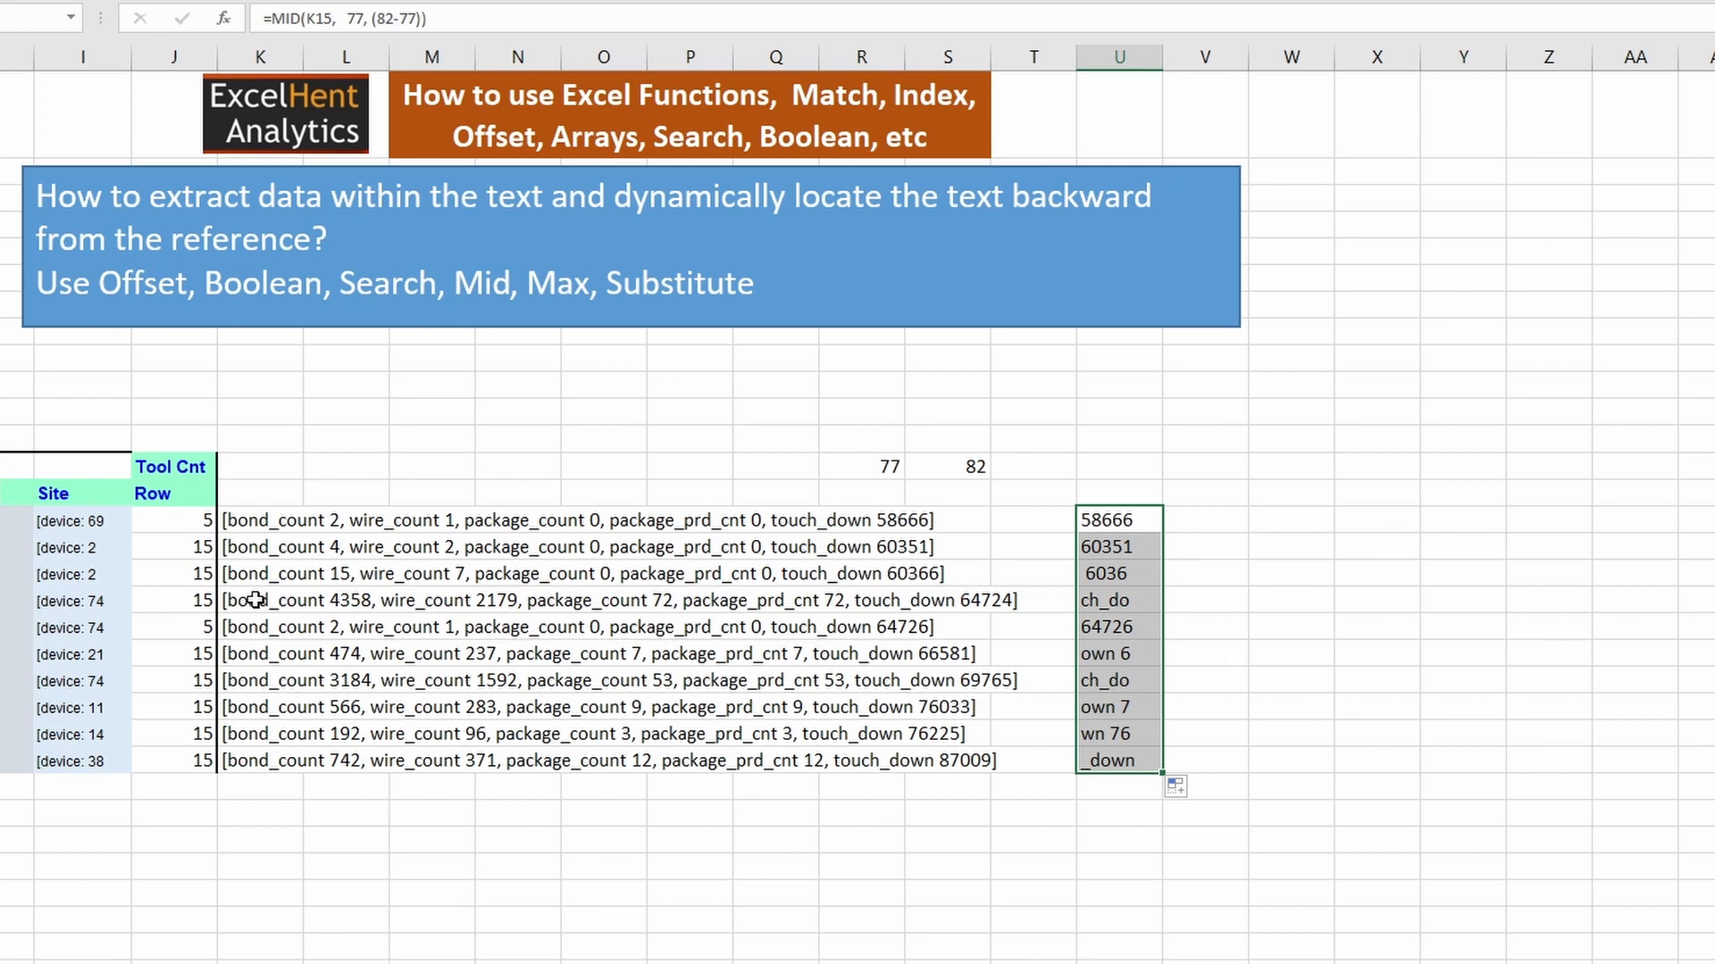
pyautogui.moveTo(1119, 547); pyautogui.dragTo(1119, 761)
pyautogui.press('Delete')
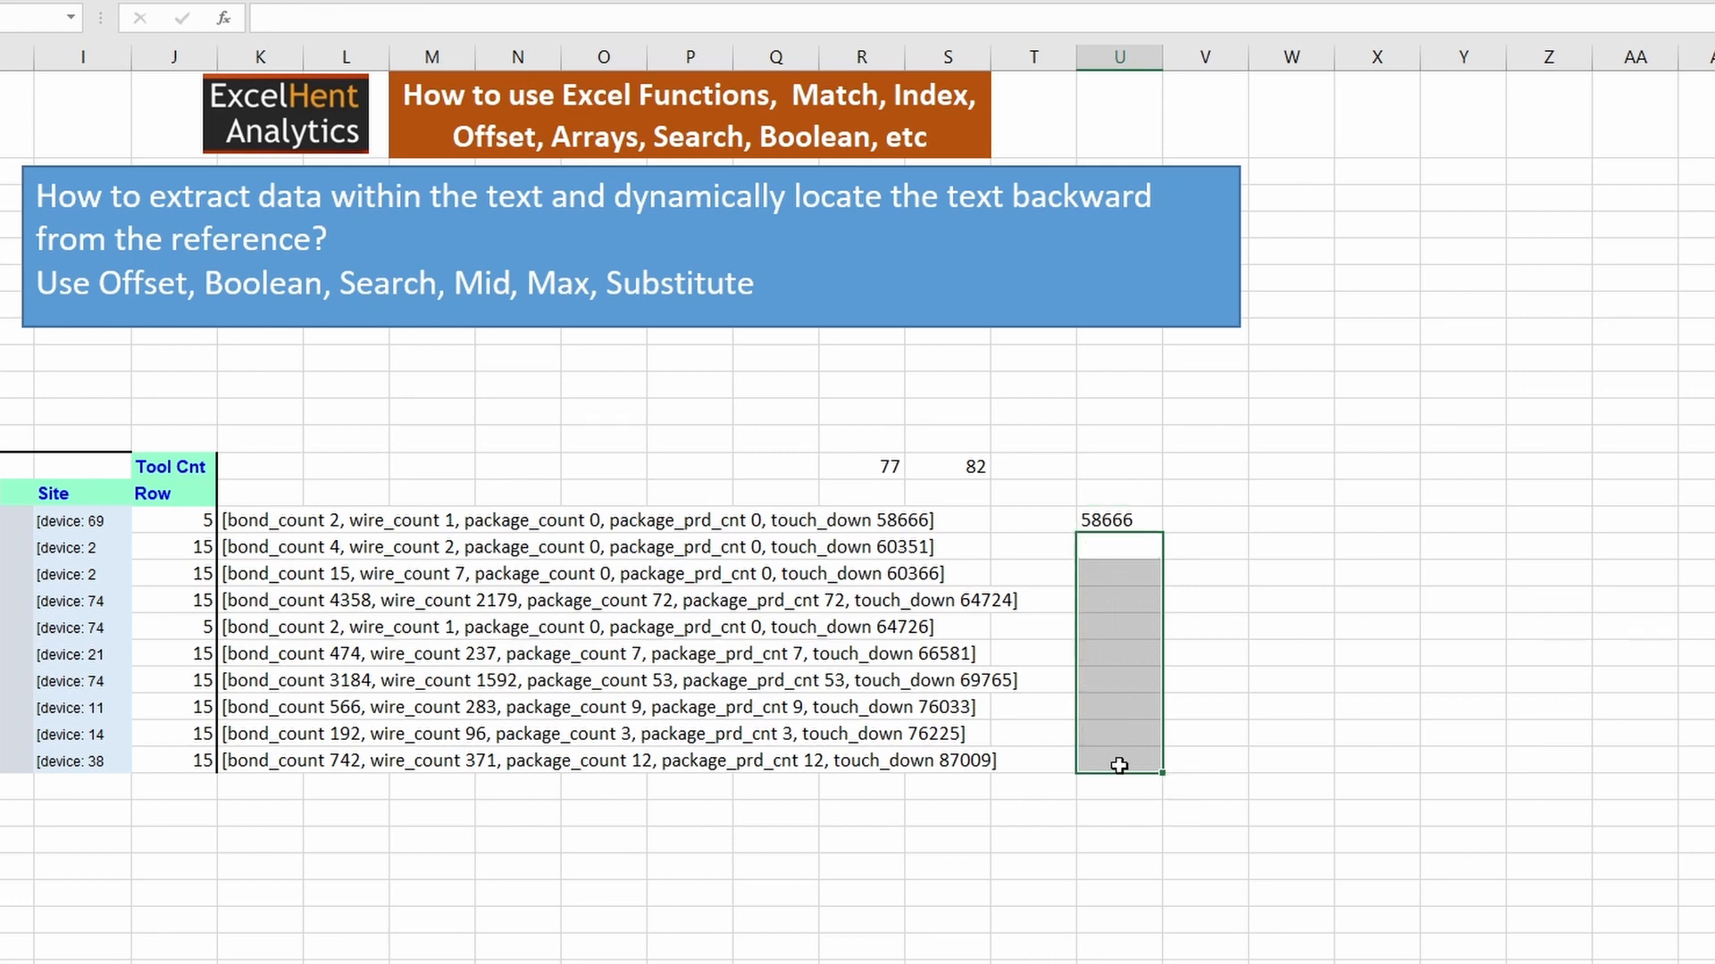
pyautogui.doubleClick(1142, 521)
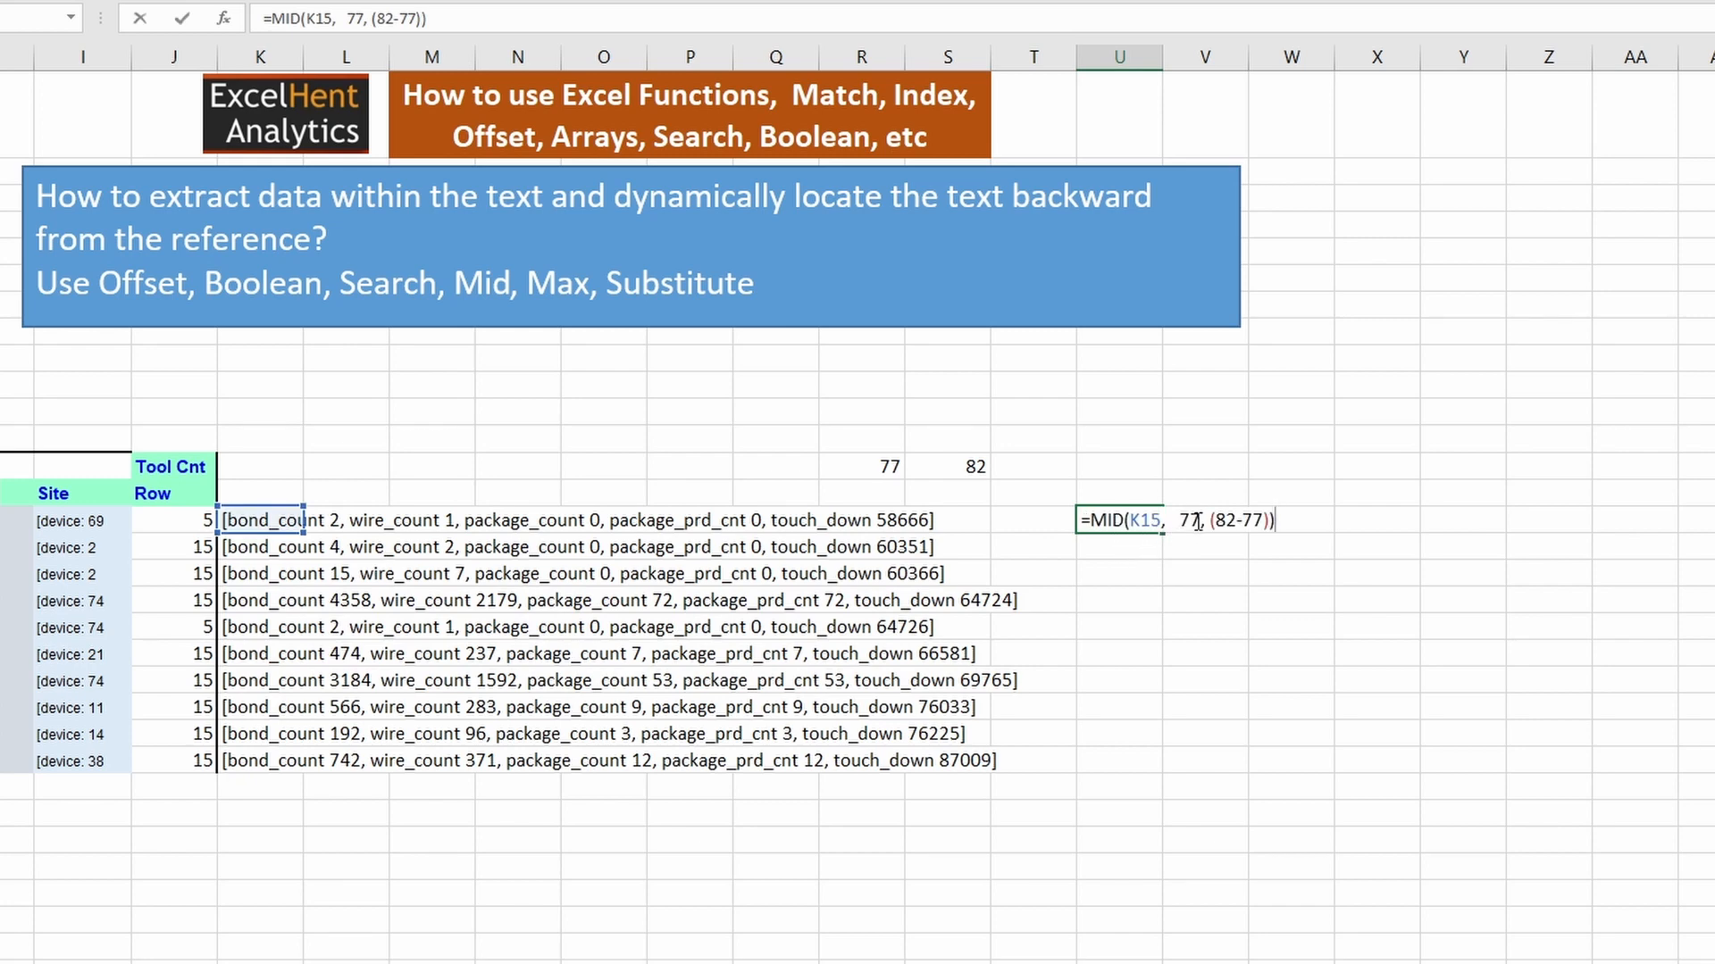
pyautogui.doubleClick(1198, 522)
pyautogui.press('Escape')
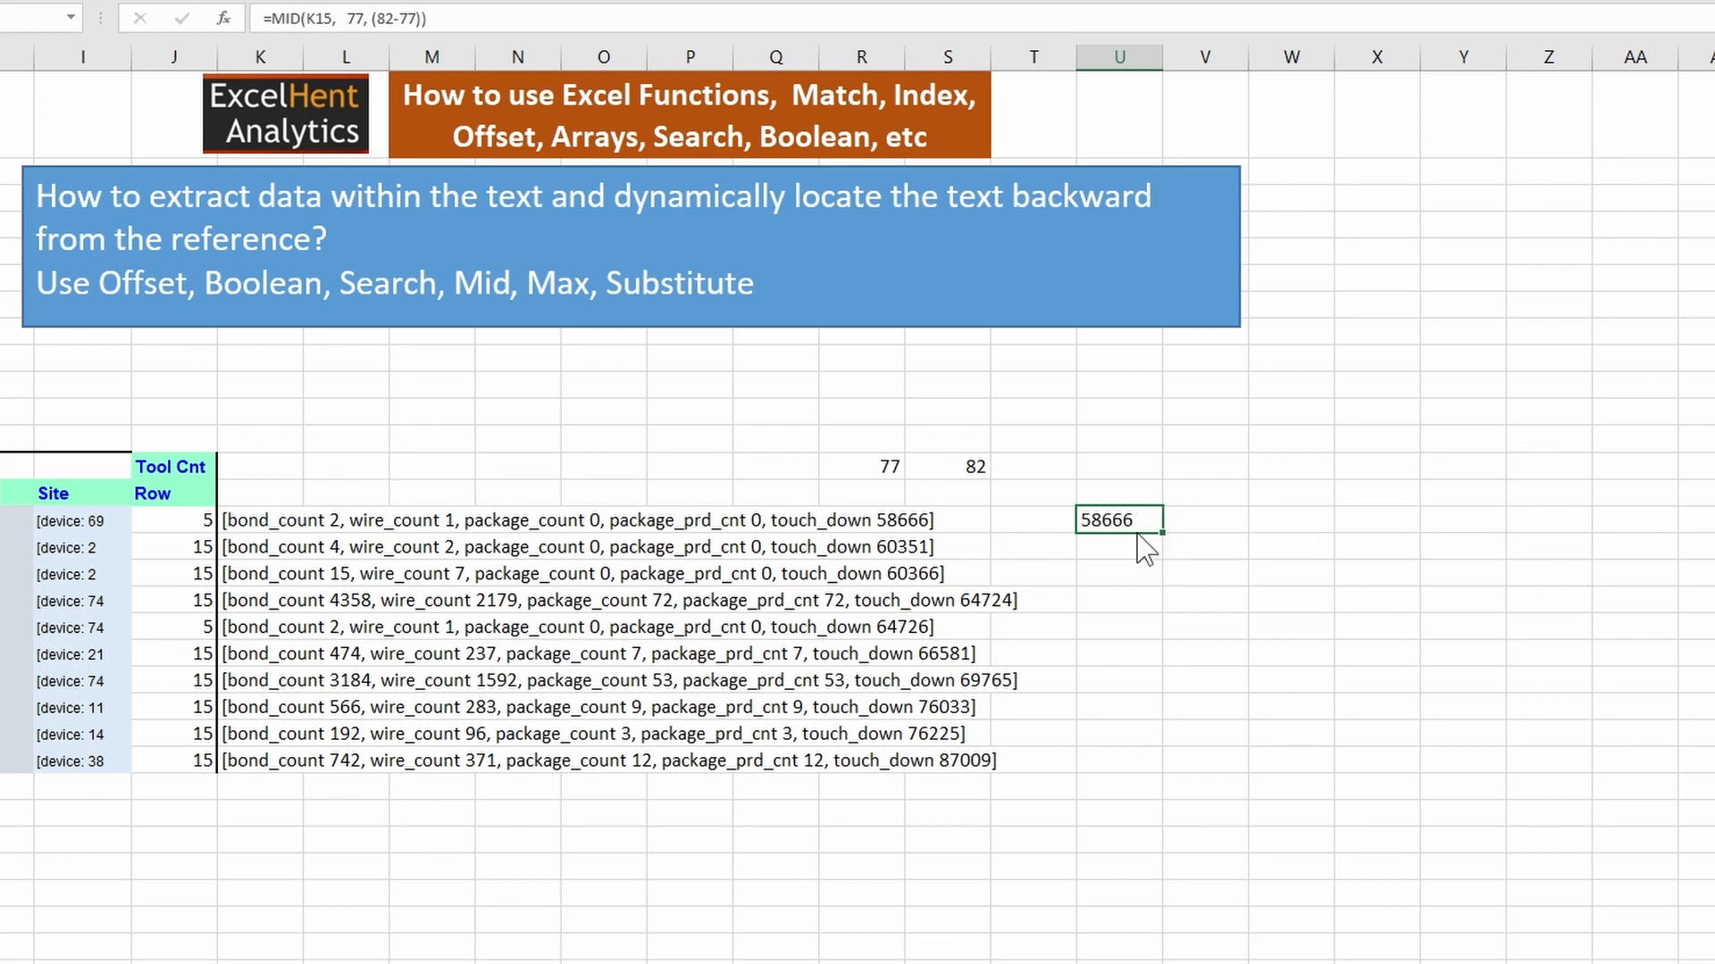
# - Move the values 77 and 82 from R13:S13 to V14:W14
pyautogui.moveTo(1137, 533)
pyautogui.mouseDown()
pyautogui.moveTo(1268, 522)
pyautogui.moveTo(1126, 529)
pyautogui.mouseUp()
pyautogui.click(1225, 522)
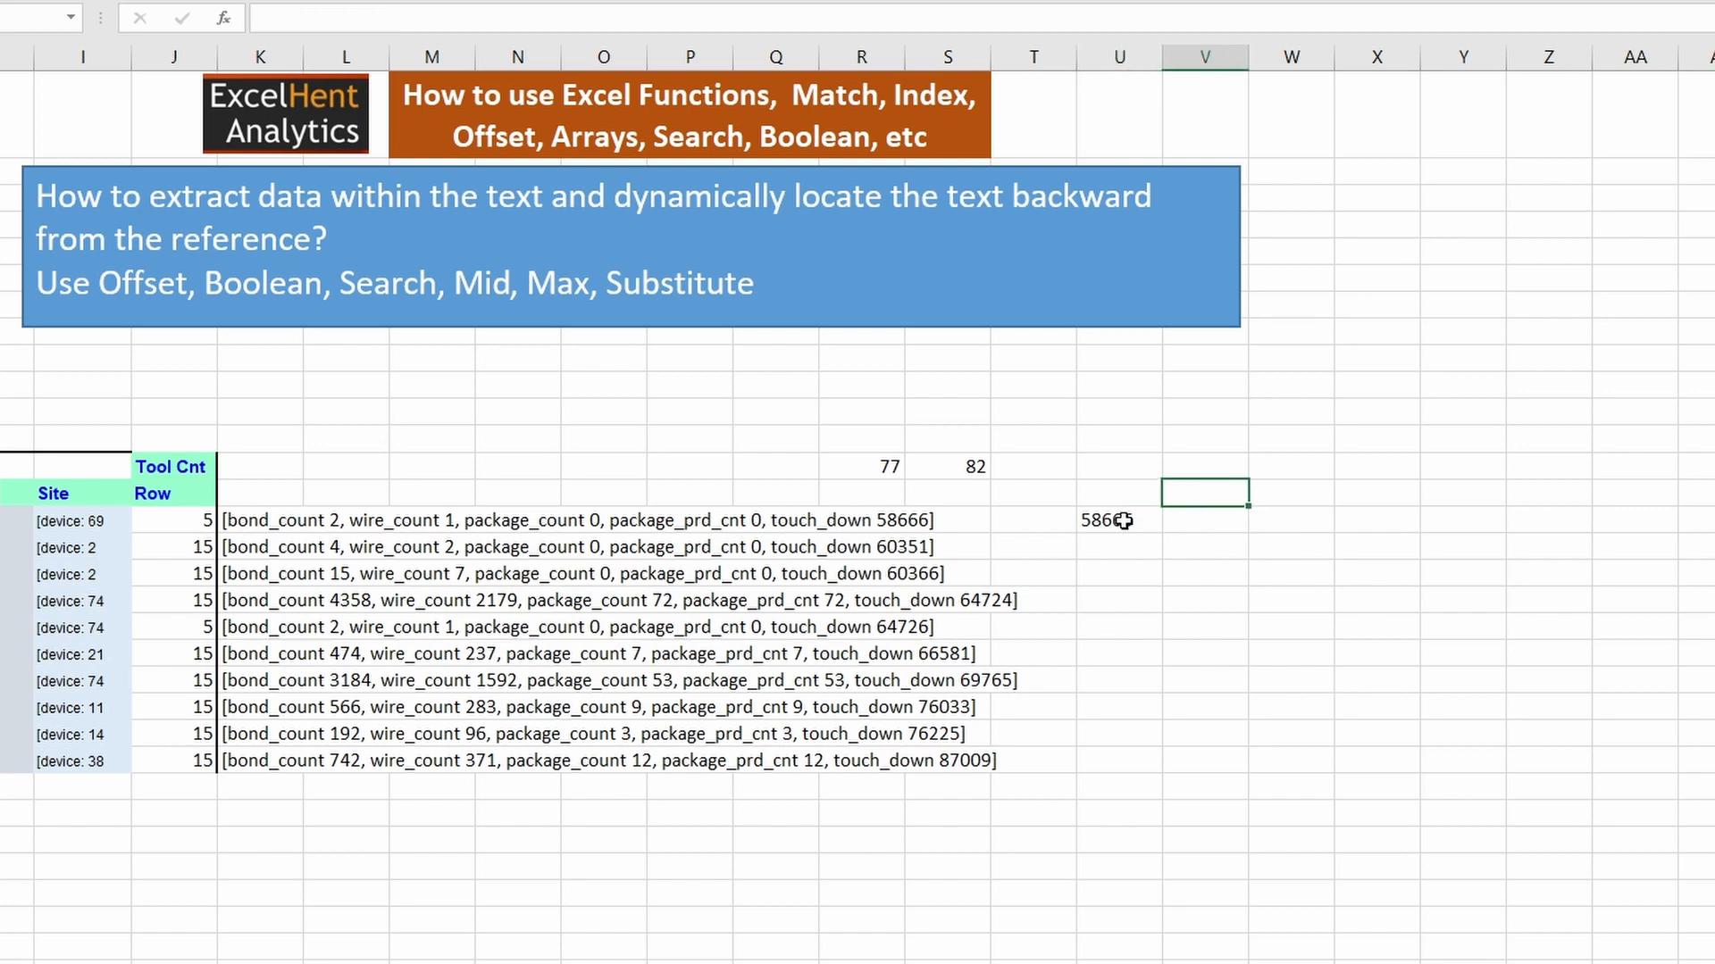
pyautogui.click(911, 464)
pyautogui.moveTo(888, 468); pyautogui.dragTo(1215, 500)
# - Enter =SEARCH("touch_down",K15,1) in V15 to locate where the touch_down text starts
pyautogui.click(1237, 522)
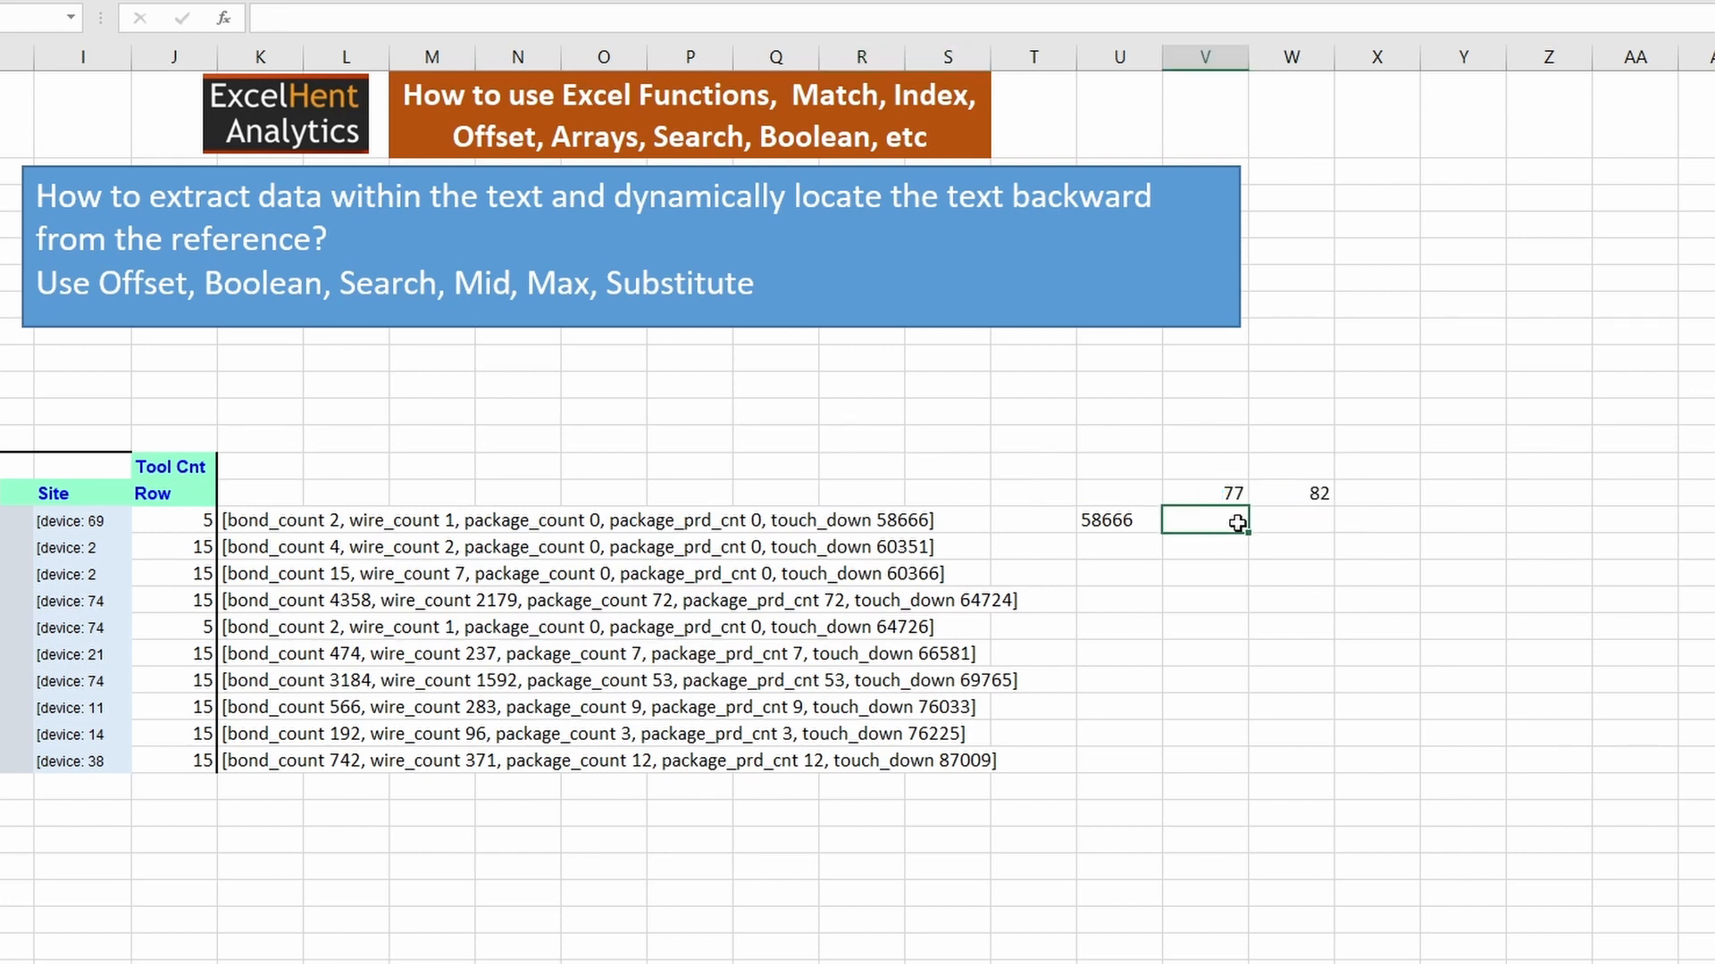
pyautogui.write('=se')
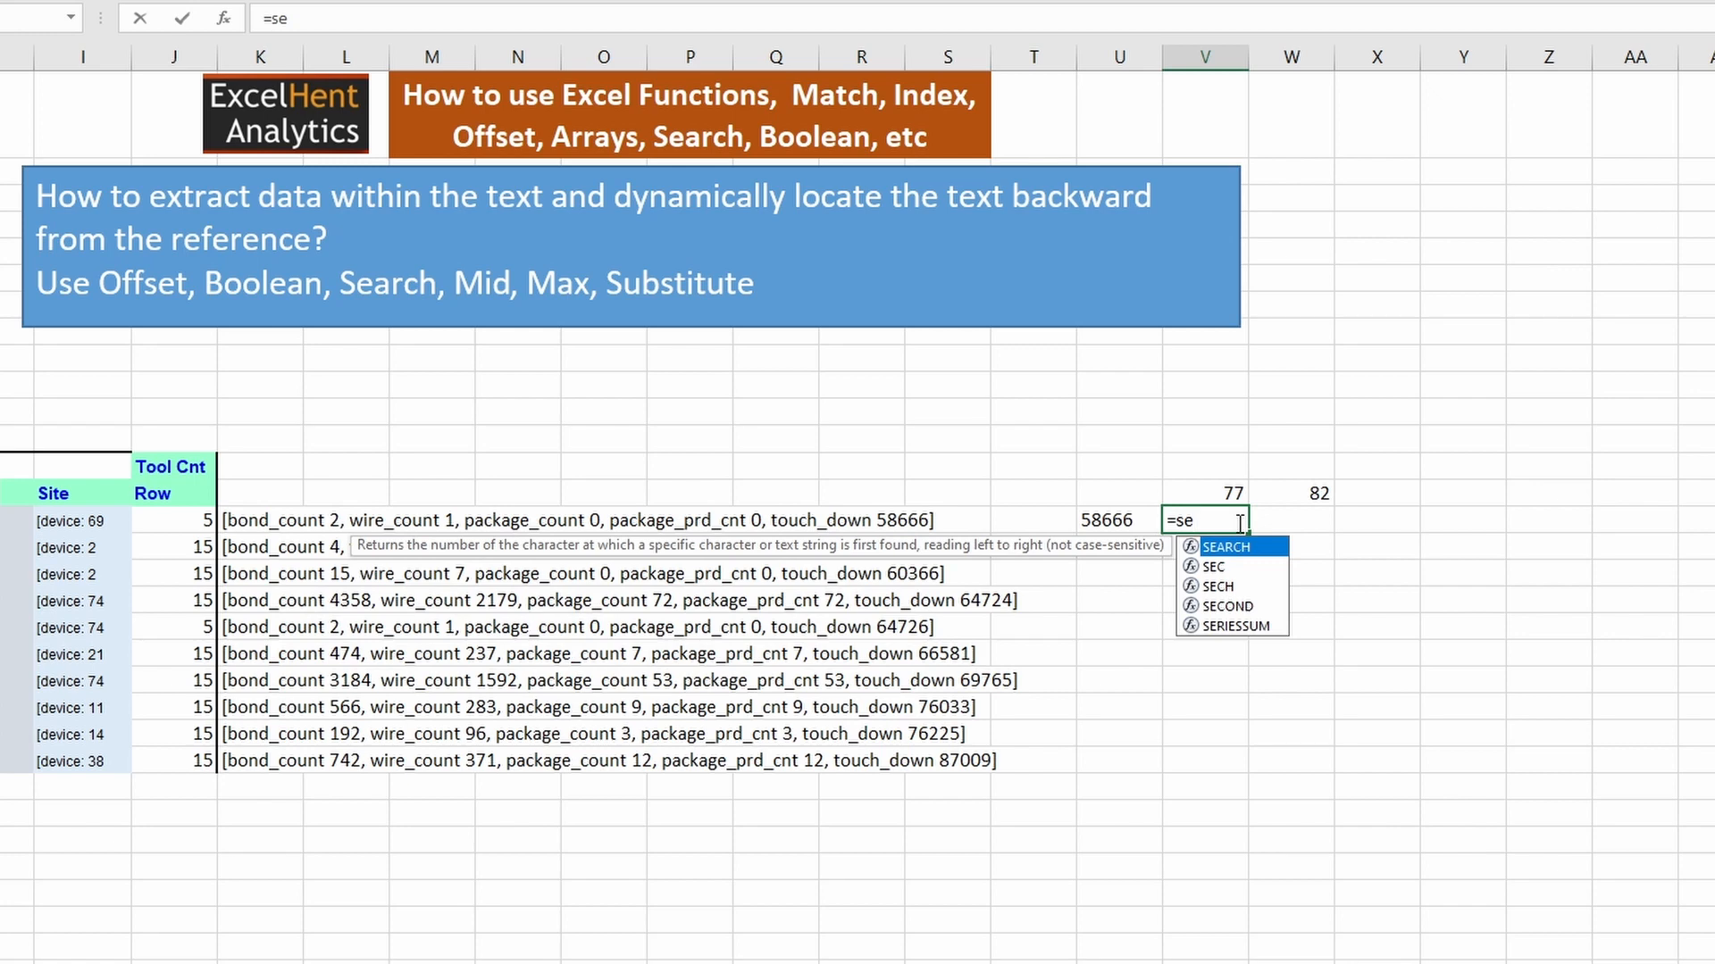
pyautogui.press('Tab')
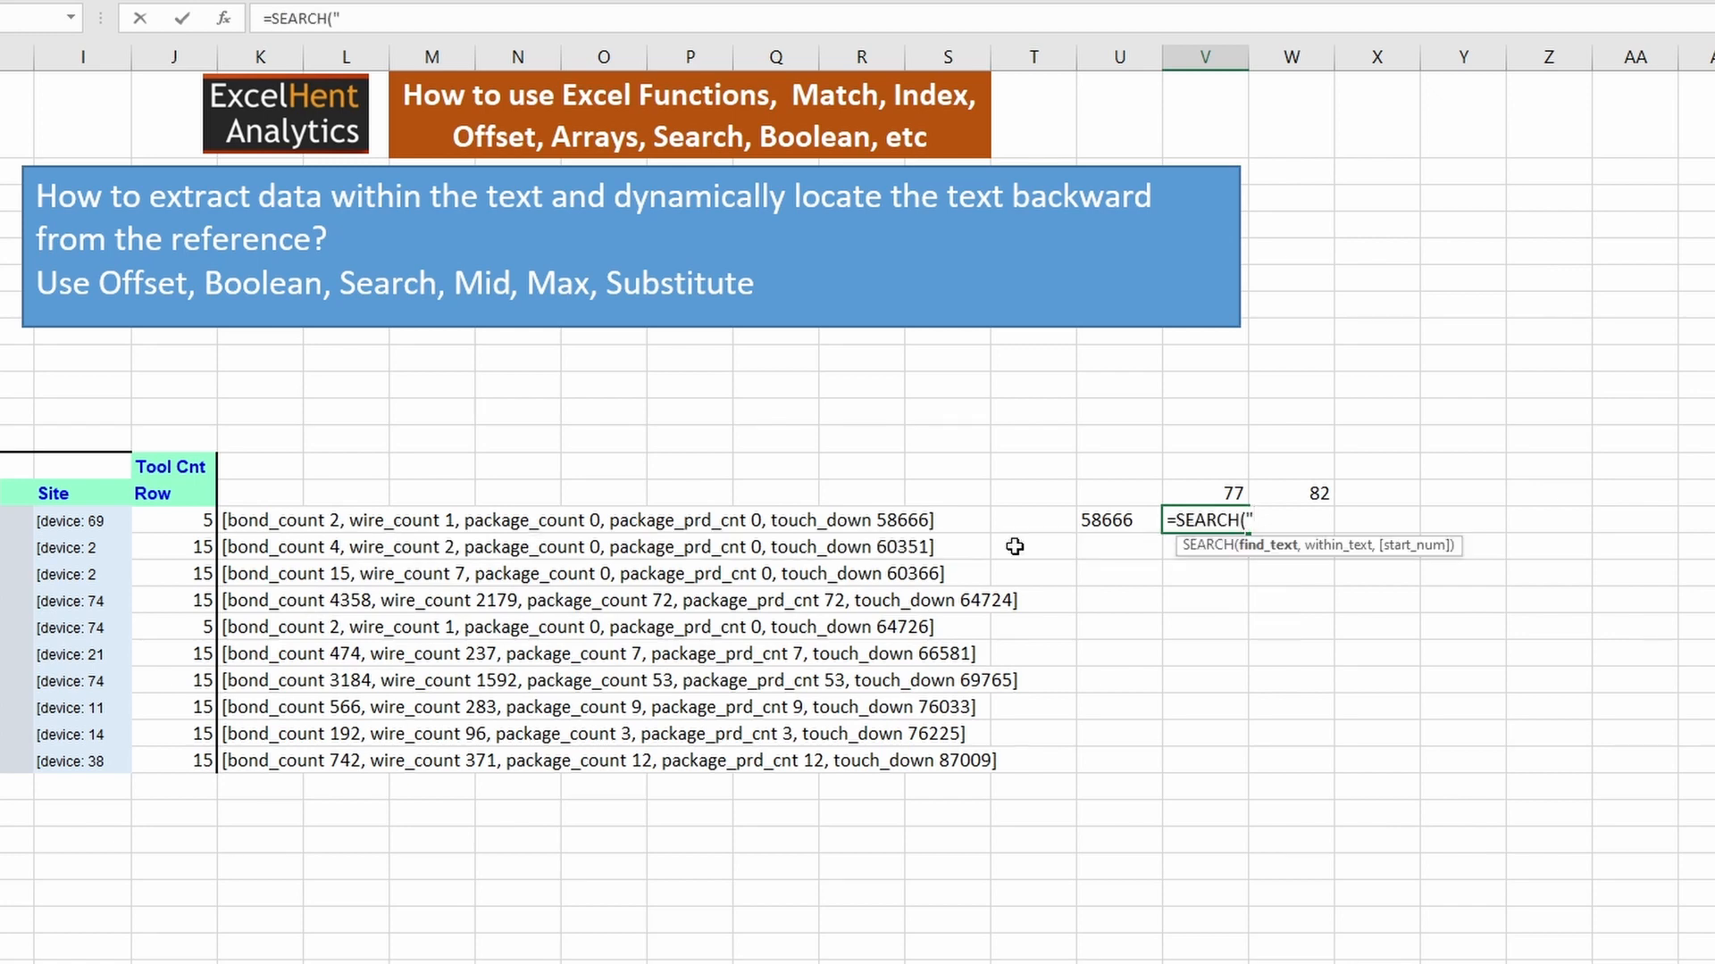
pyautogui.write('"touch_down"')
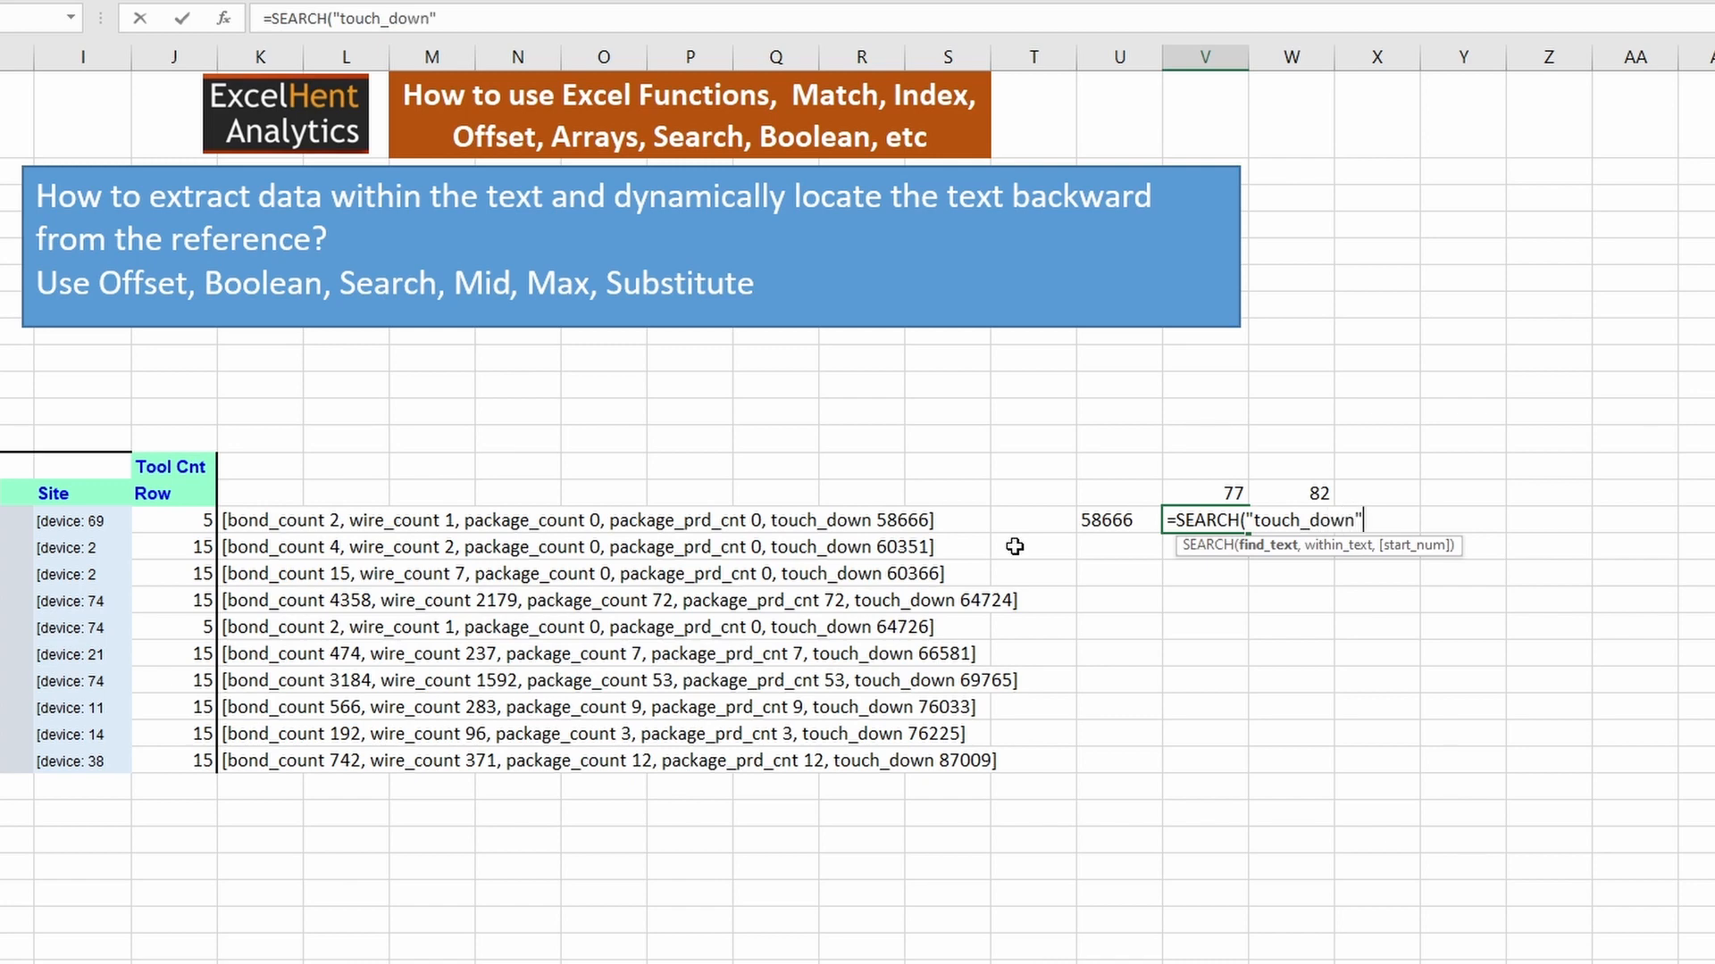
pyautogui.write(',')
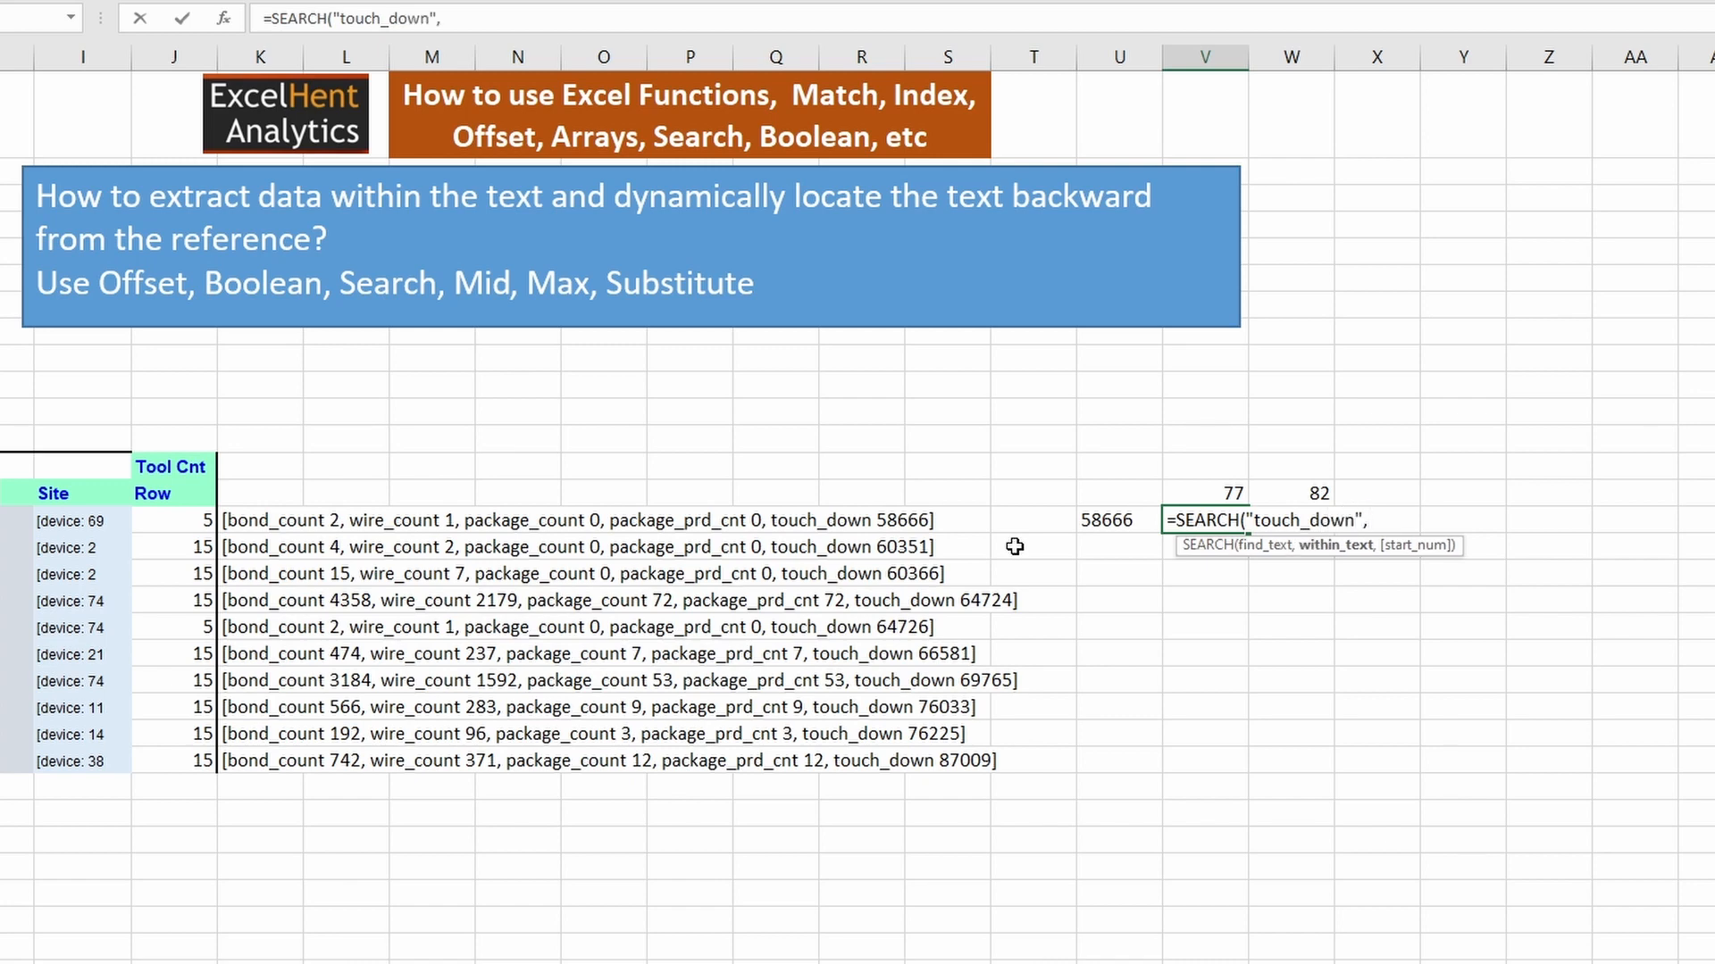
pyautogui.click(256, 522)
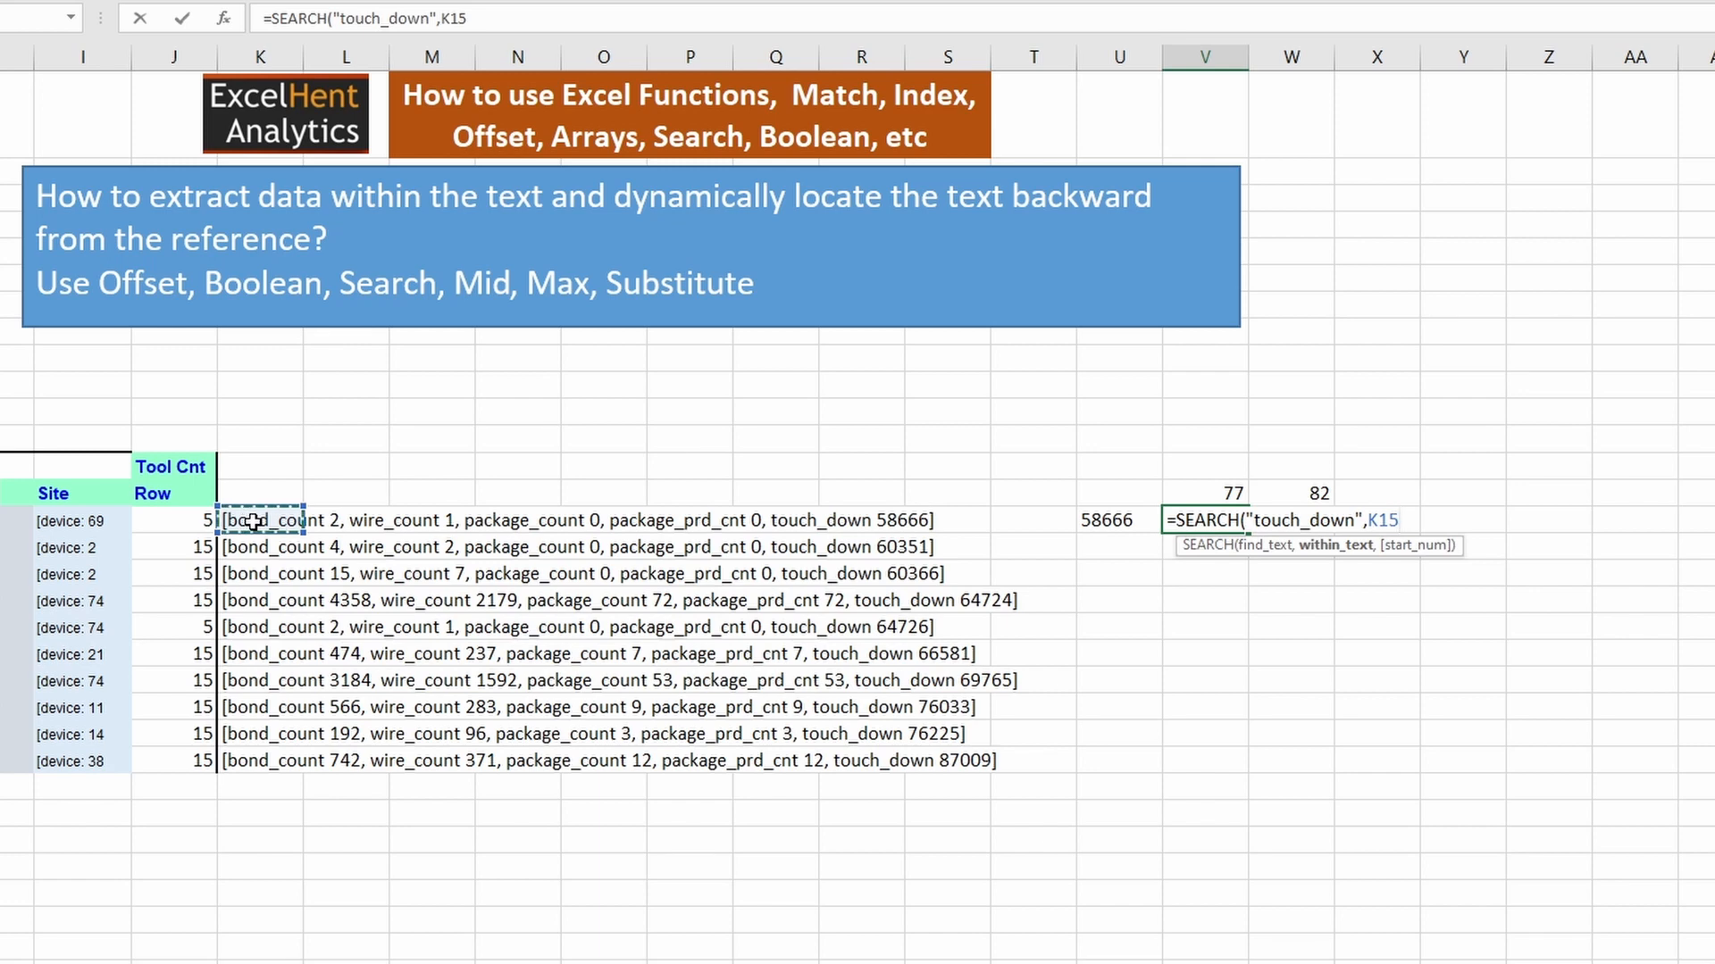
pyautogui.write(',1')
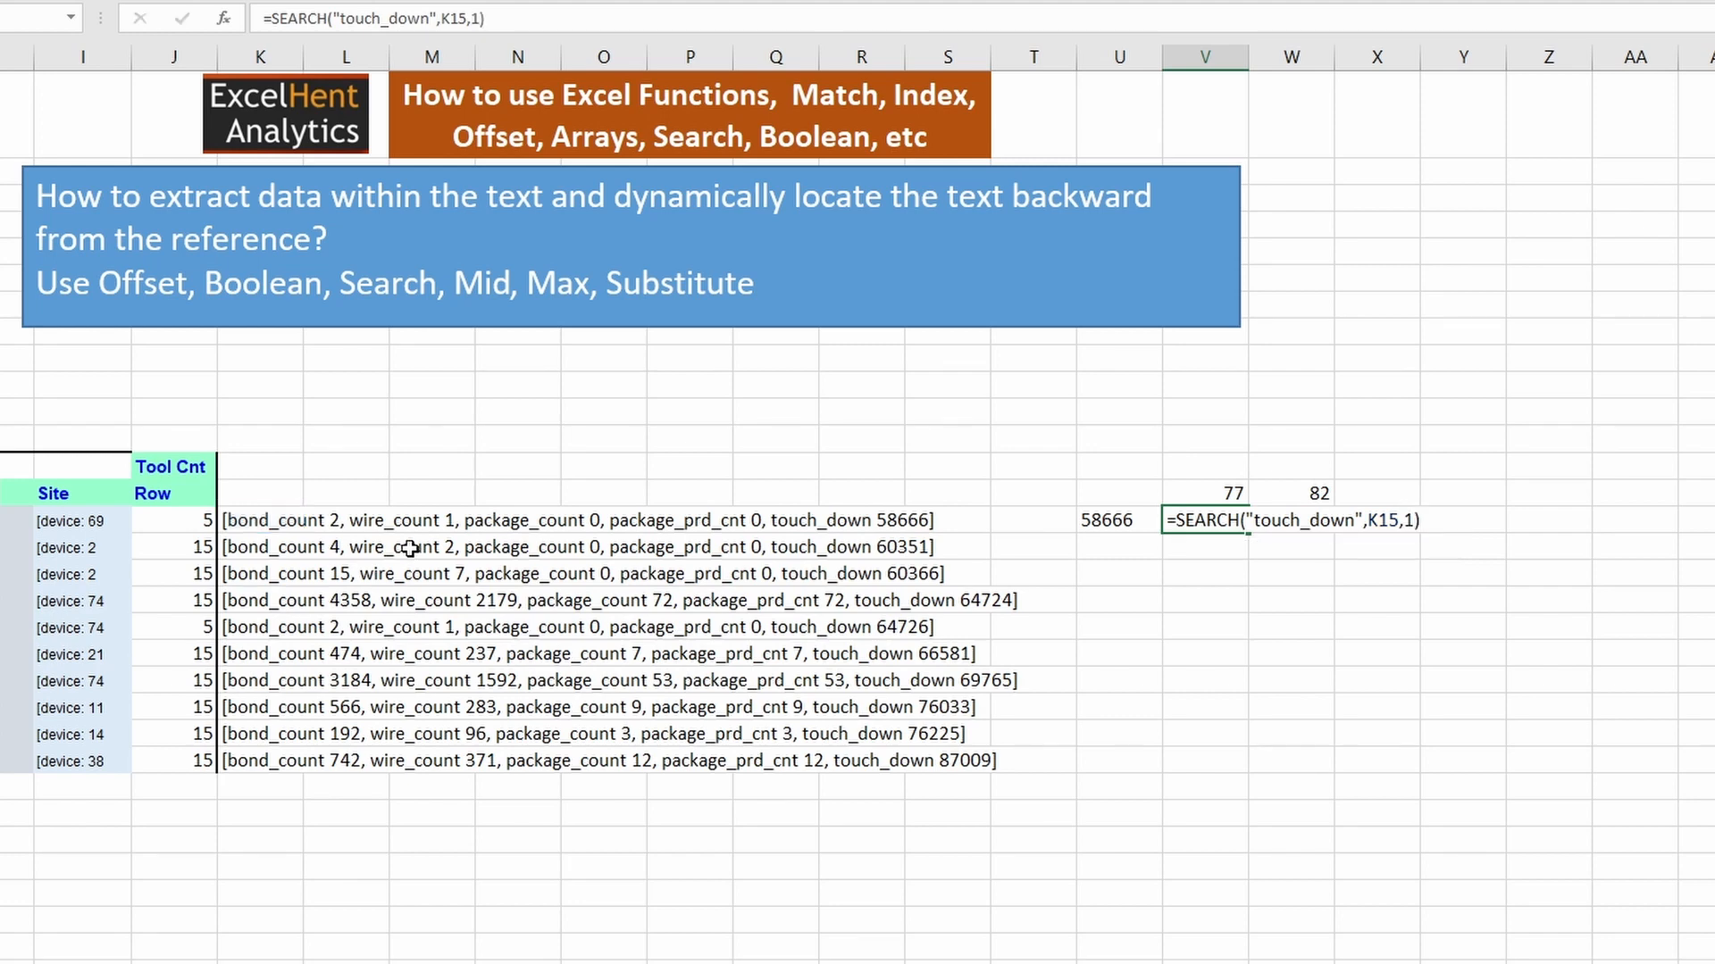
pyautogui.press('Return')
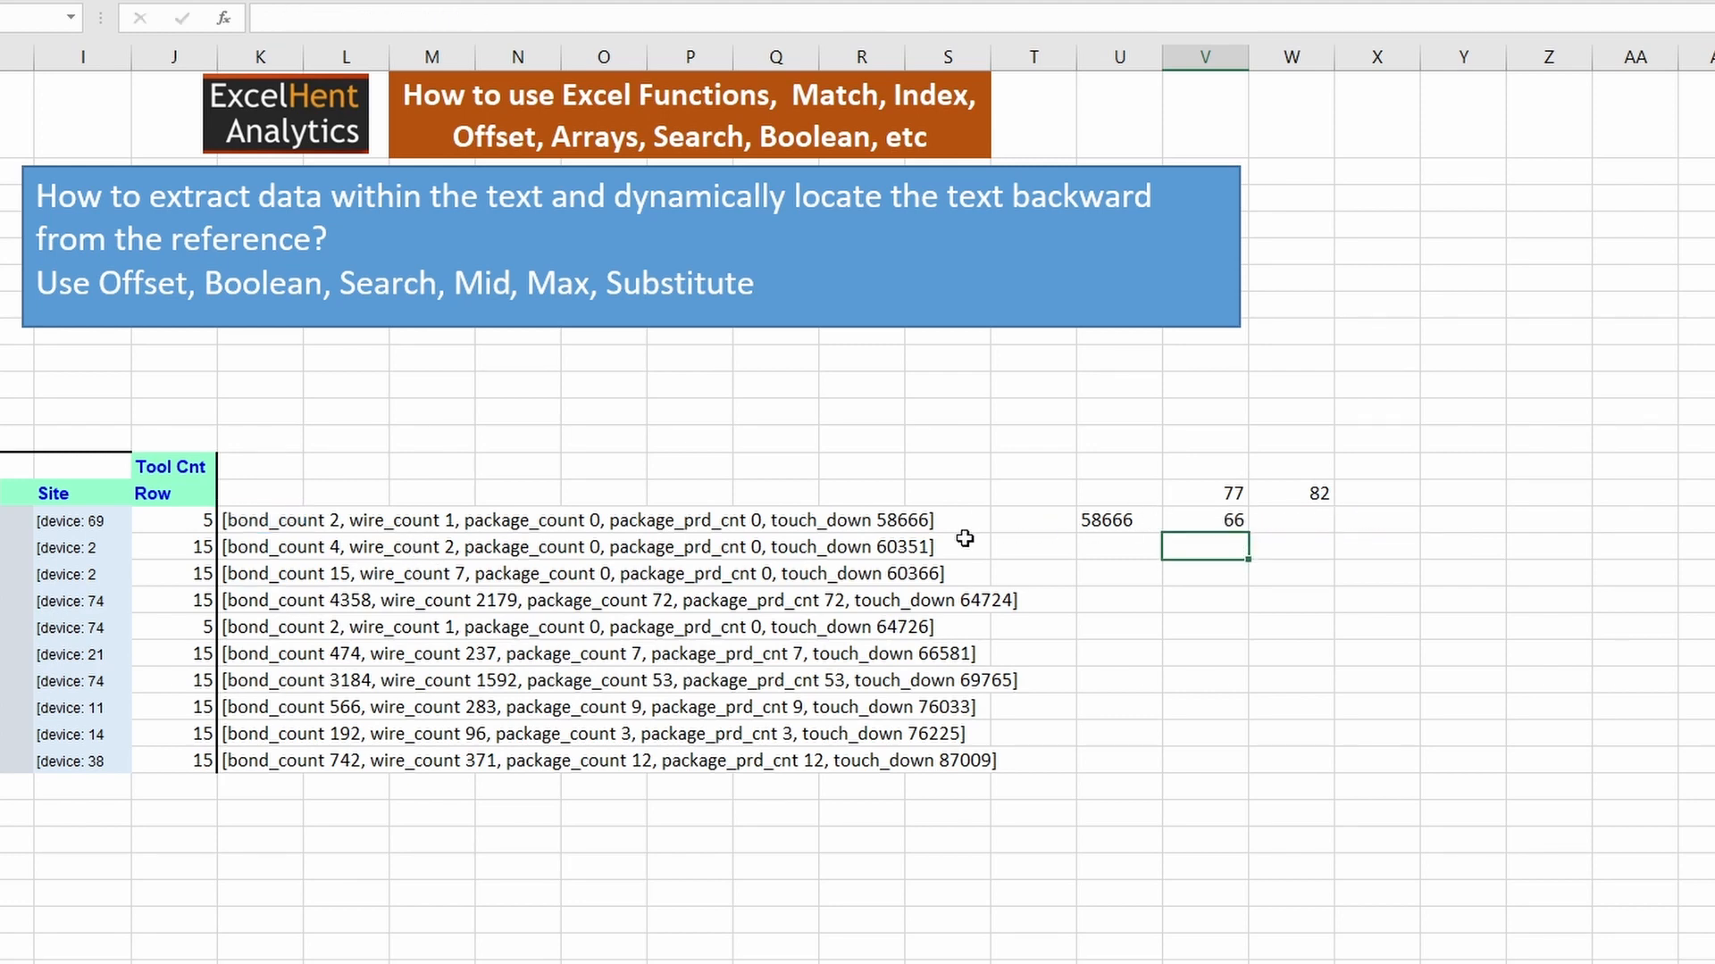
# - Append +11 to V15's SEARCH formula so it points to the first digit after touch_down
pyautogui.click(1230, 519)
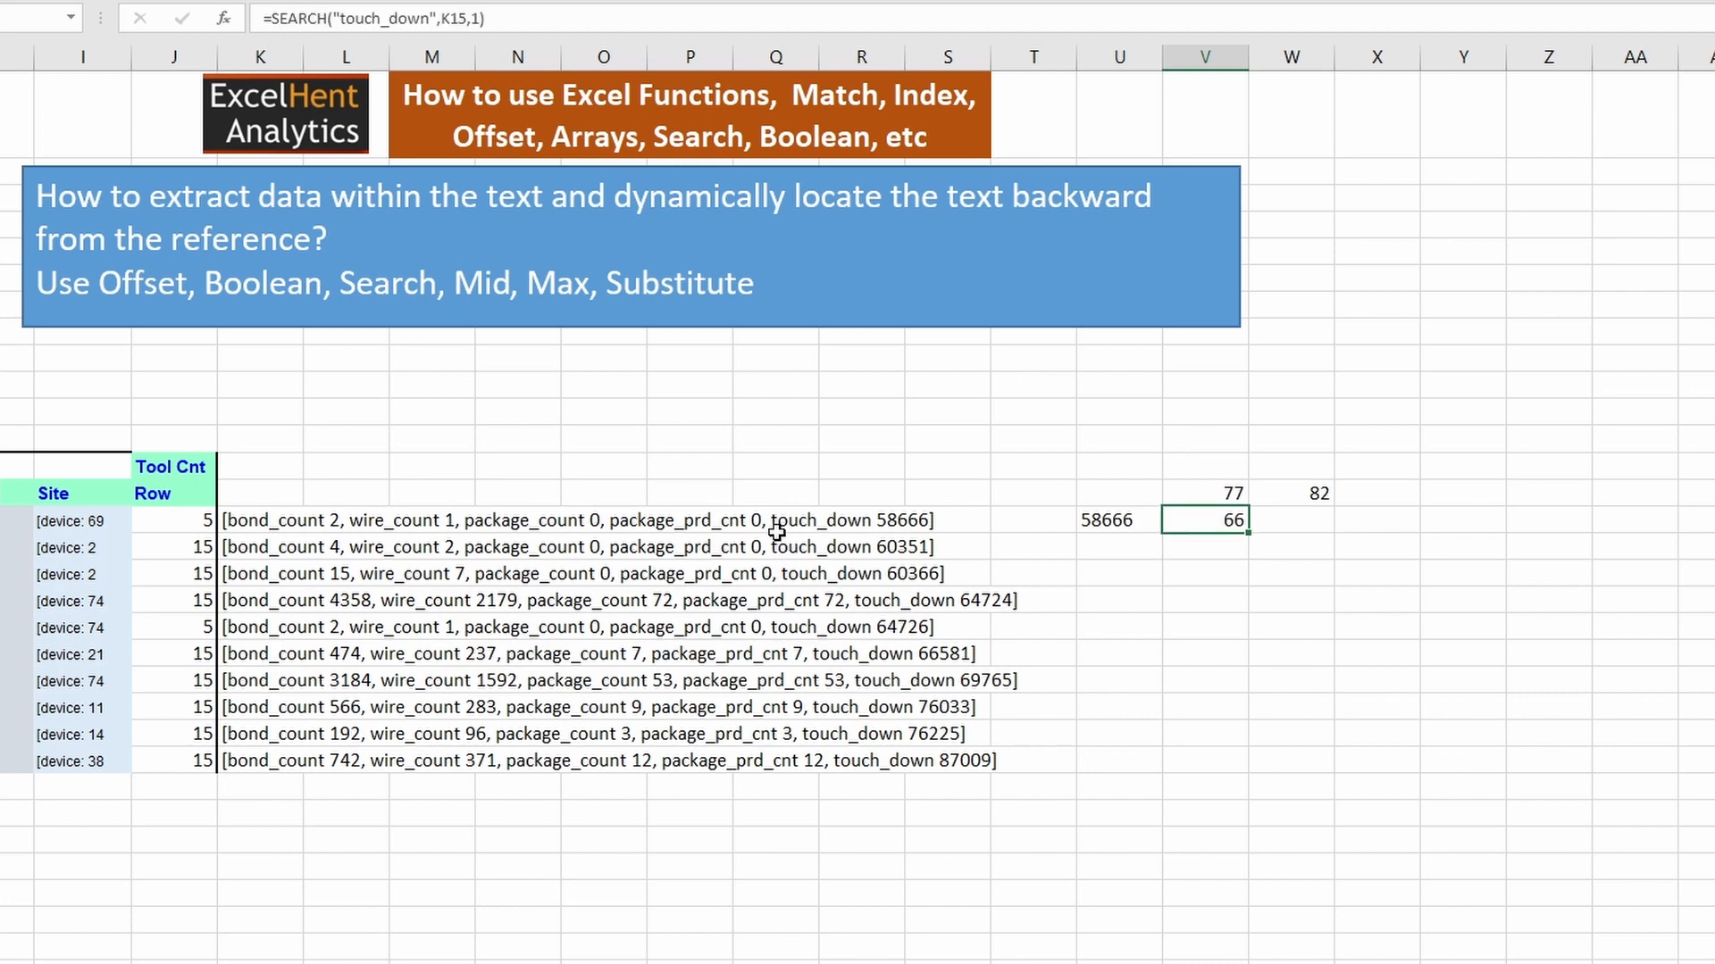
pyautogui.doubleClick(1243, 515)
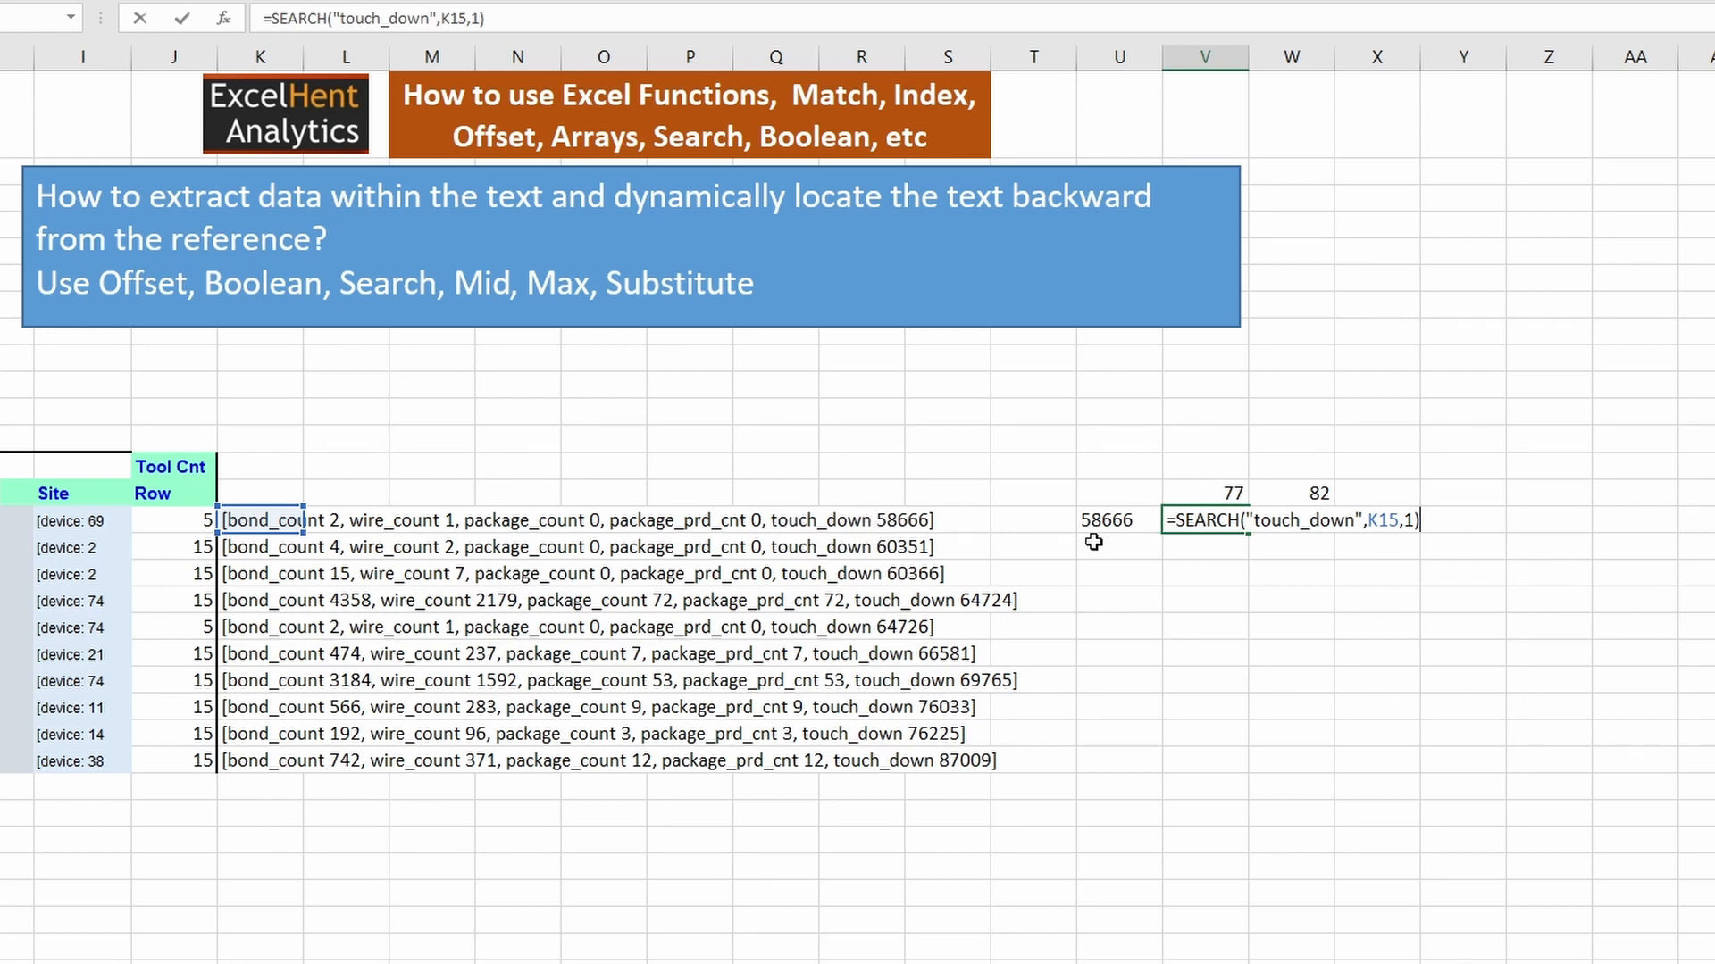
pyautogui.press('Escape')
pyautogui.press('F2')
pyautogui.write('+11')
pyautogui.press('Return')
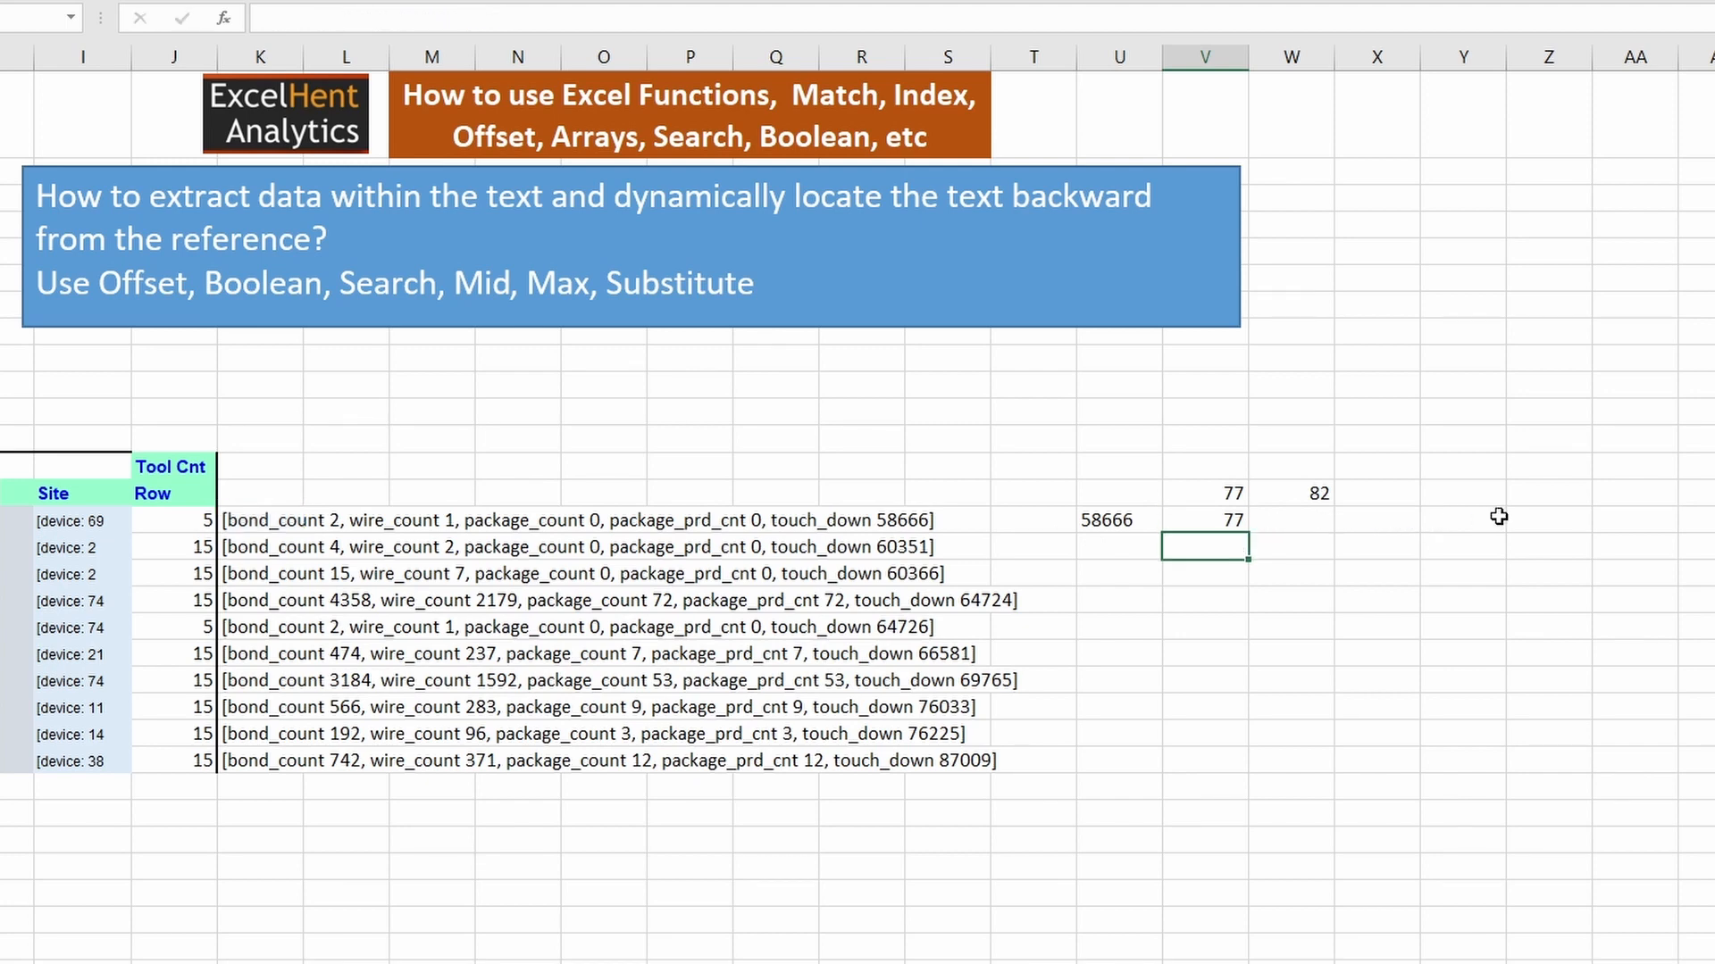
# - Copy V15's SEARCH formula into W15, keeping K15 as the text being searched
pyautogui.click(1319, 518)
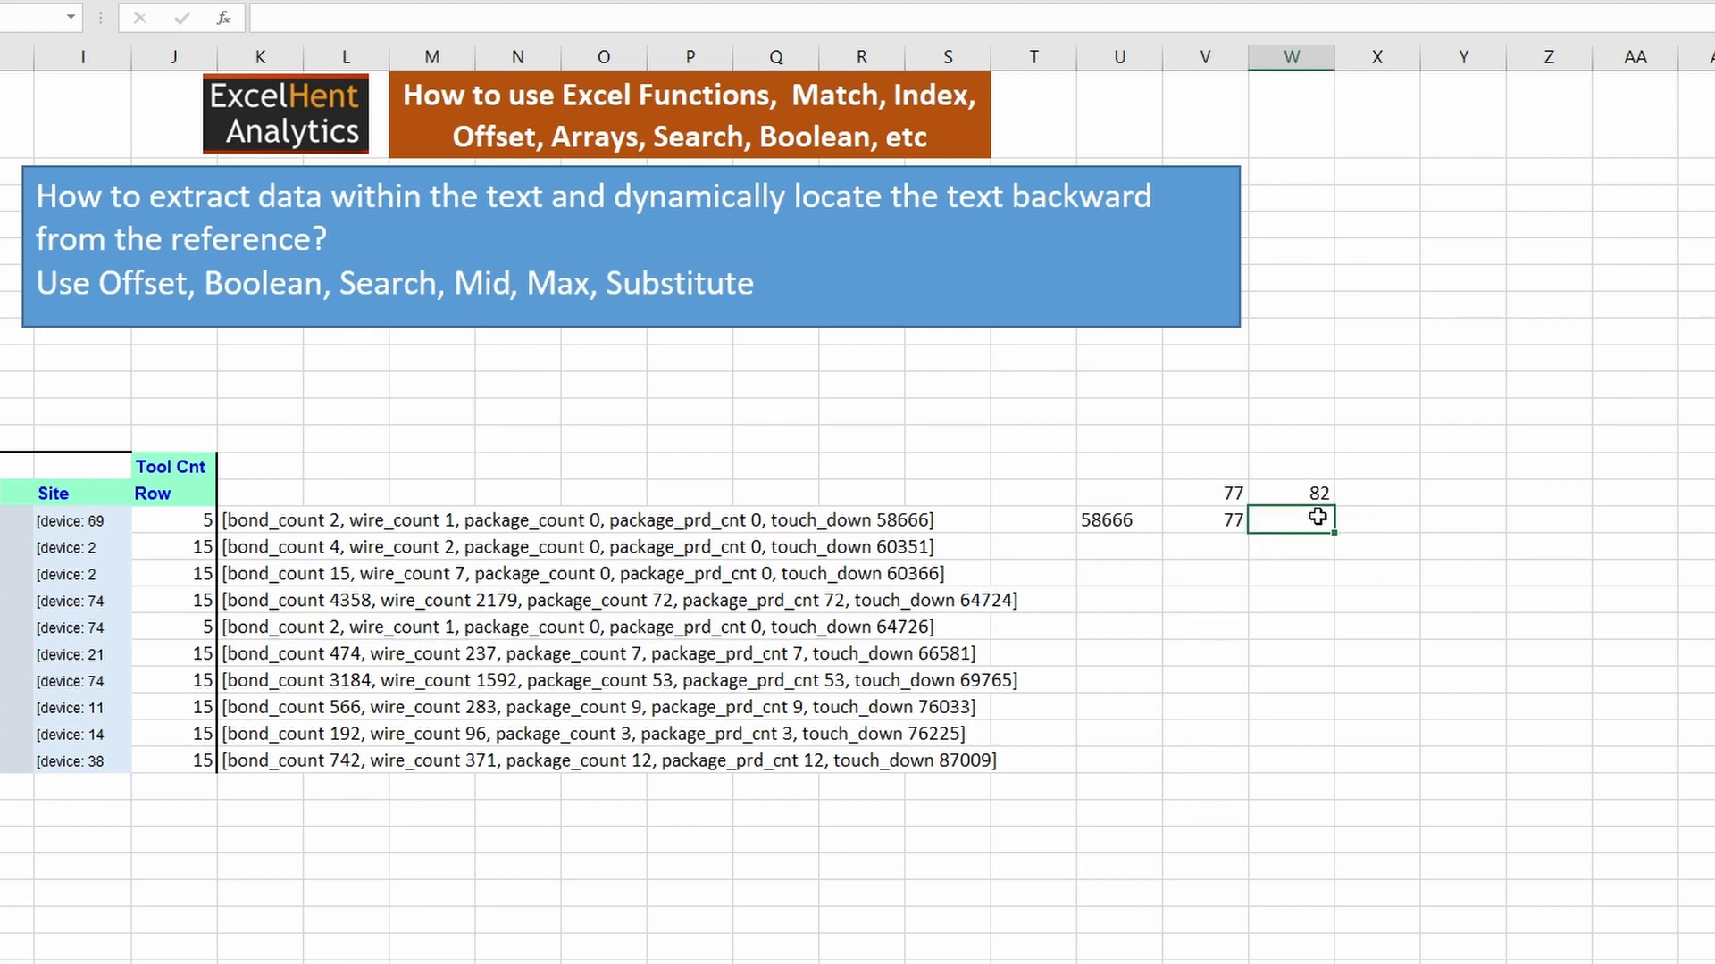
pyautogui.click(1230, 520)
pyautogui.moveTo(1247, 537); pyautogui.dragTo(1299, 538)
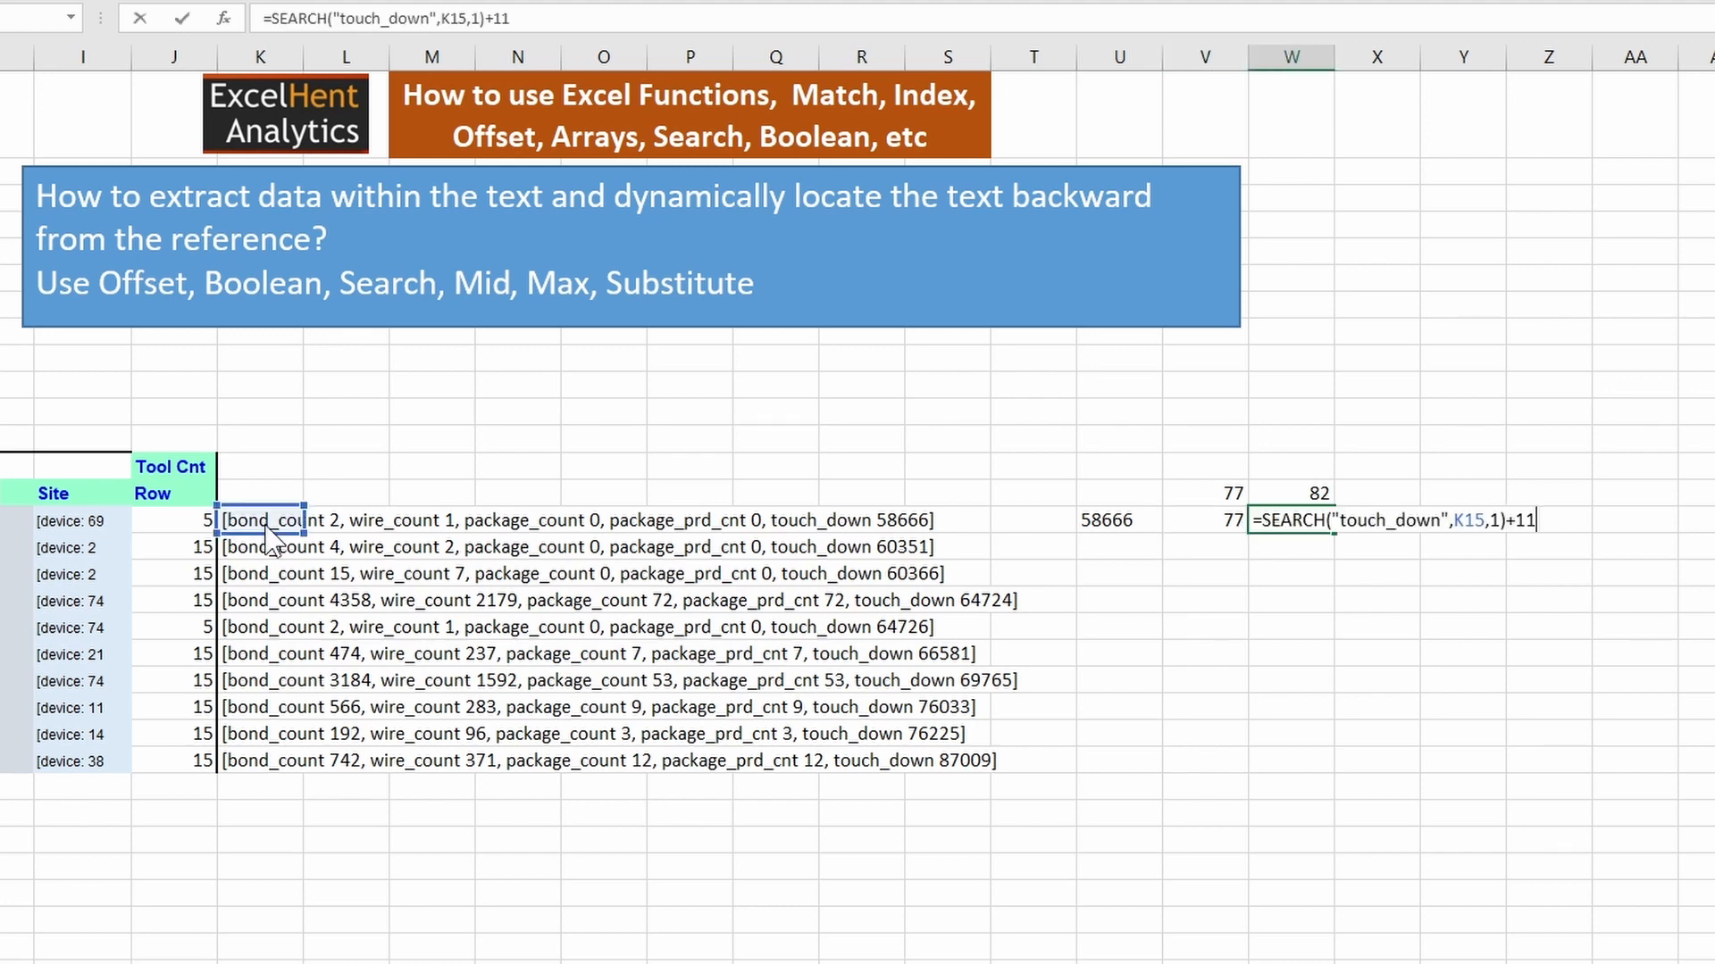
# - Replace the search text touch_down in W15's SEARCH formula with the closing bracket "]"
pyautogui.click(1438, 520)
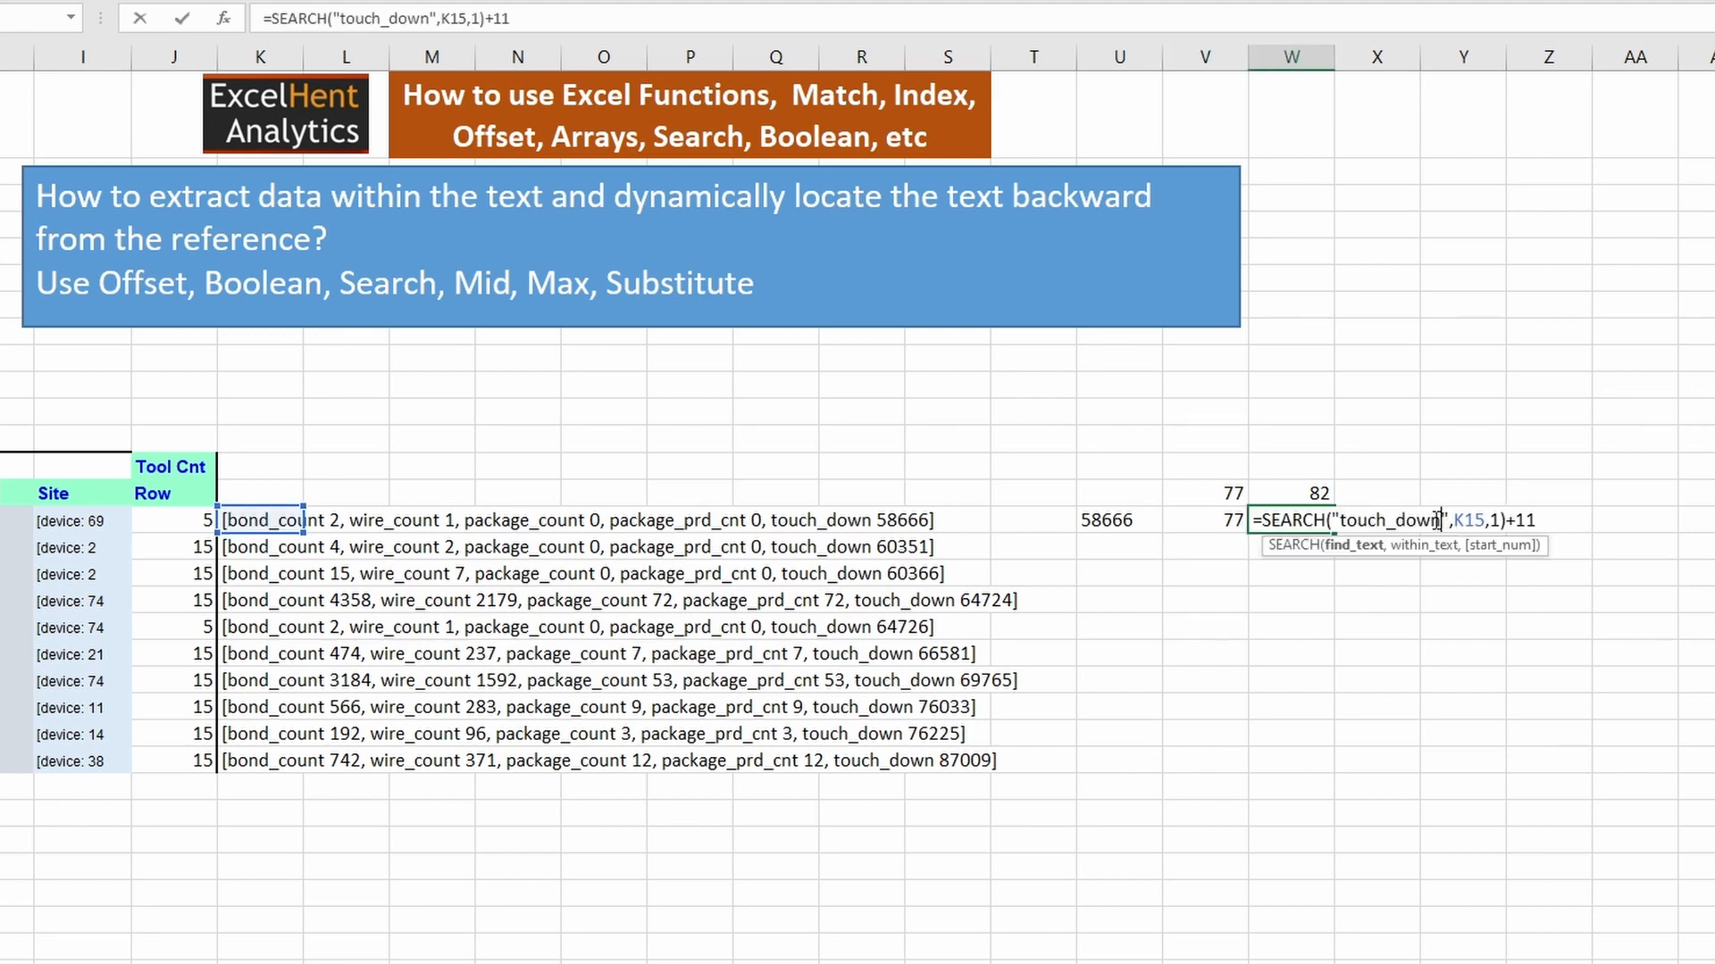
pyautogui.press('BackSpace')
pyautogui.press('BackSpace')
pyautogui.press('BackSpace')
pyautogui.press('BackSpace')
pyautogui.press('BackSpace')
pyautogui.press('BackSpace')
pyautogui.press('BackSpace')
pyautogui.press('BackSpace')
pyautogui.press('BackSpace')
pyautogui.press('BackSpace')
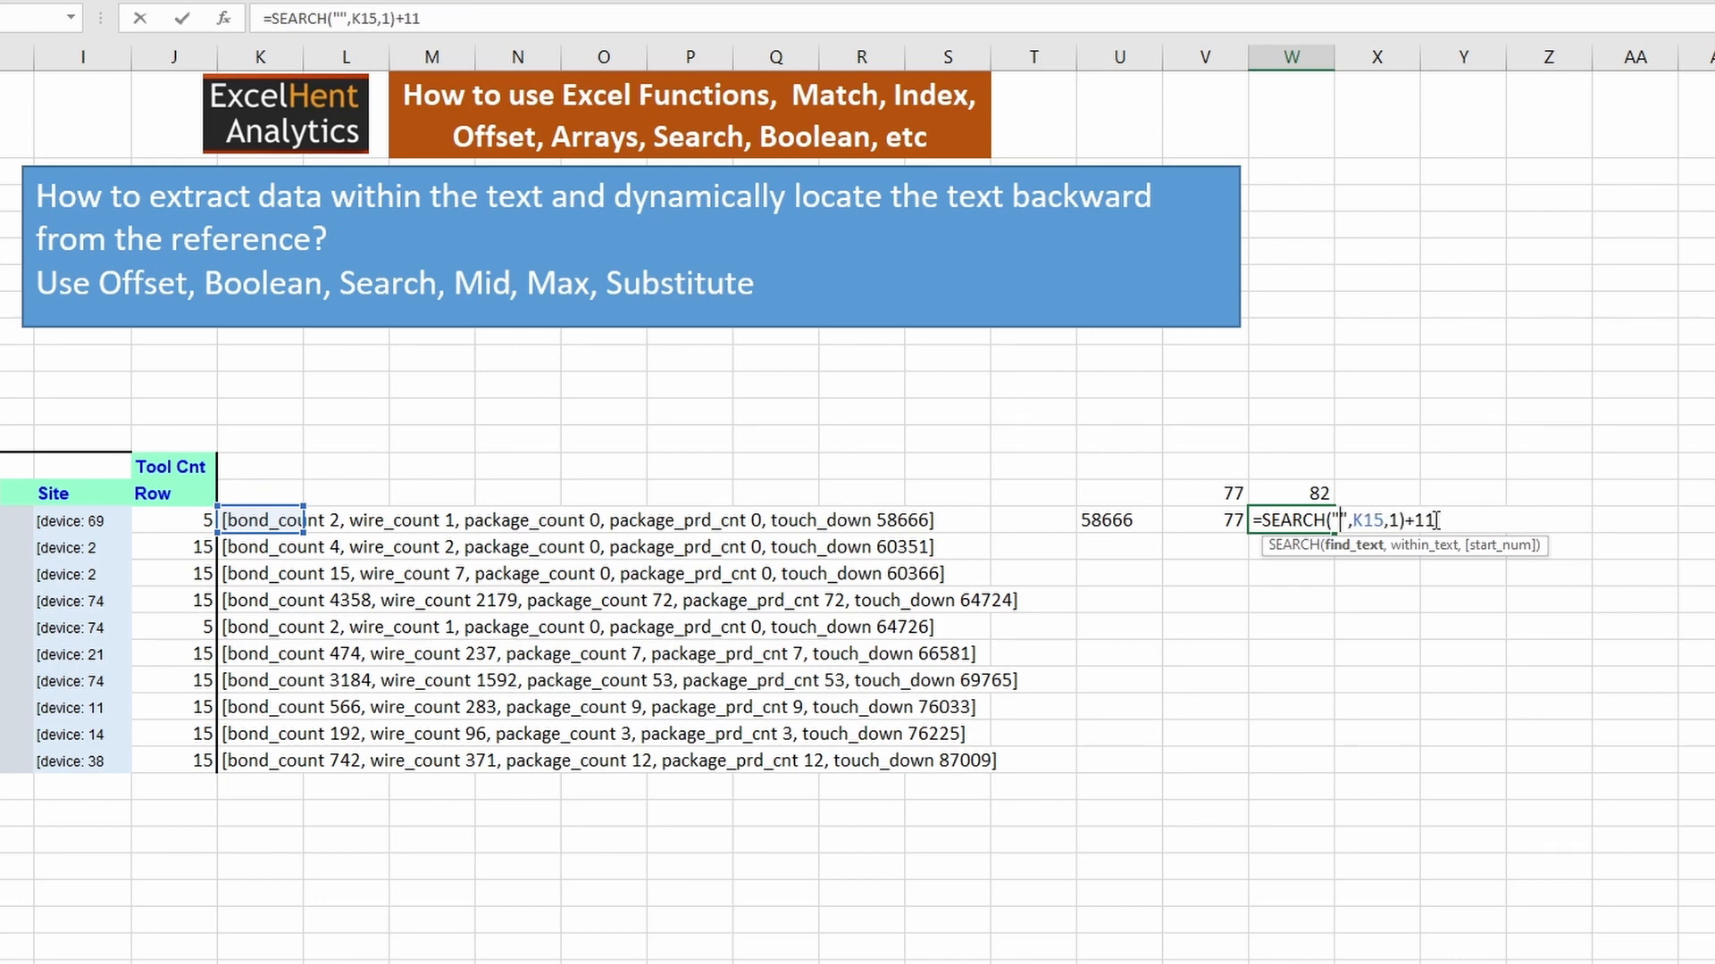
pyautogui.write(']')
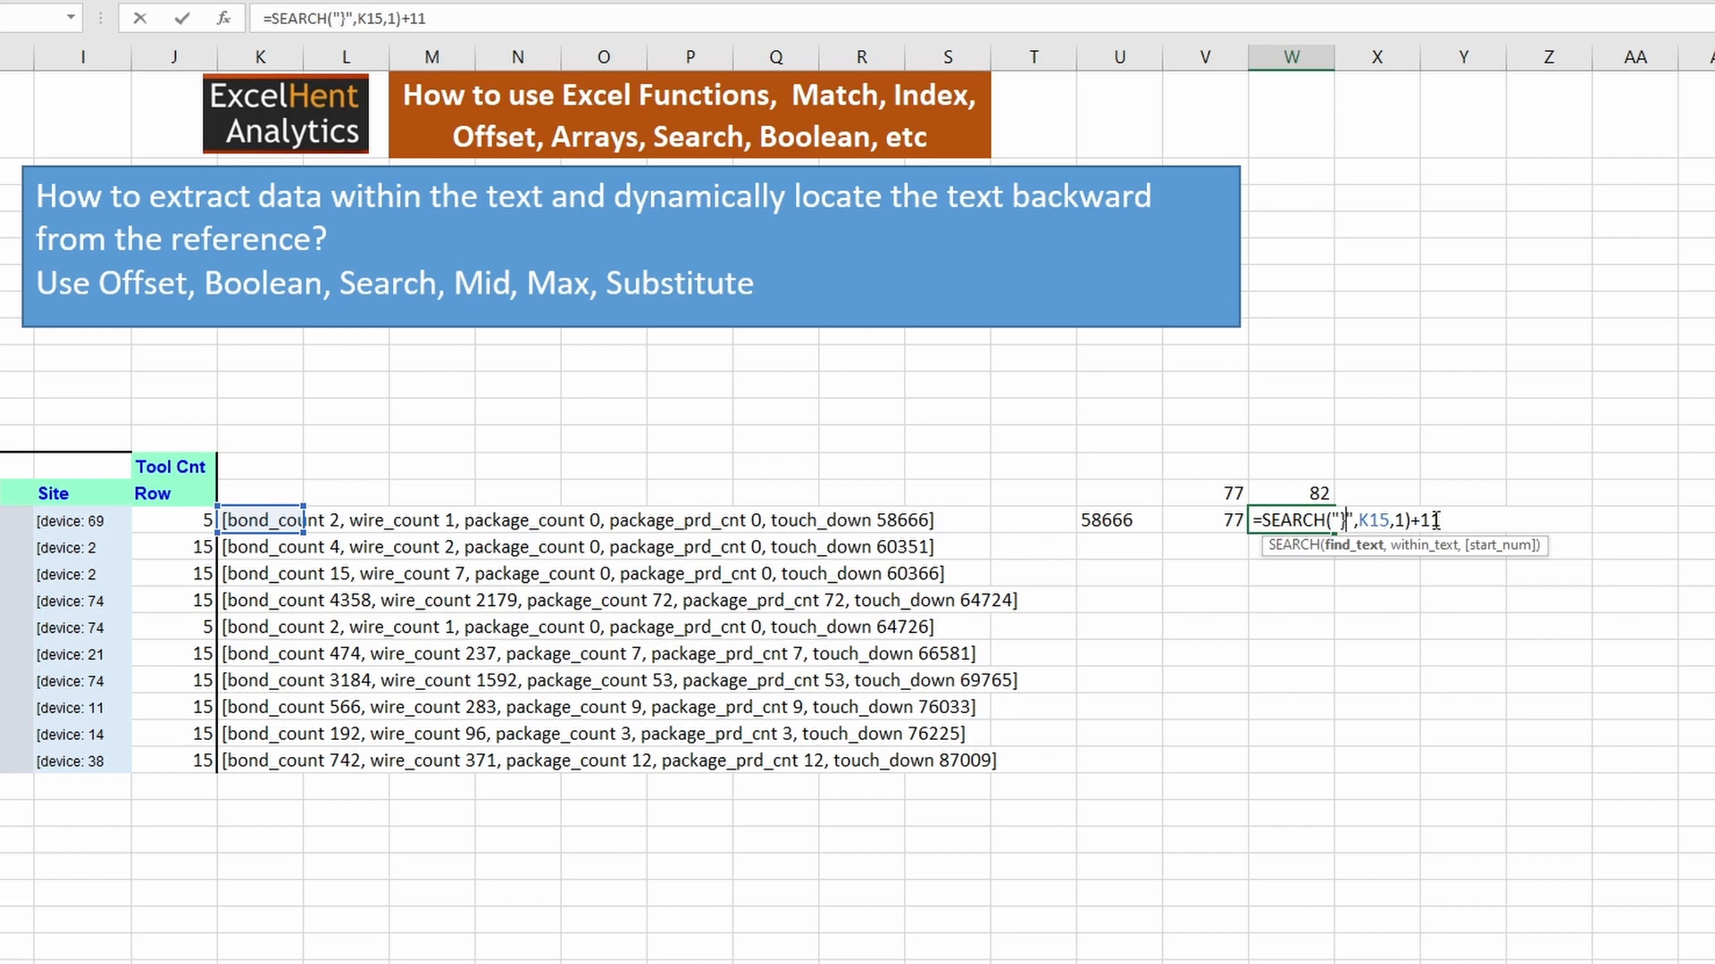
# - Remove the +11 offset from W15 so the formula is =SEARCH("]",K15,1)
pyautogui.click(1515, 520)
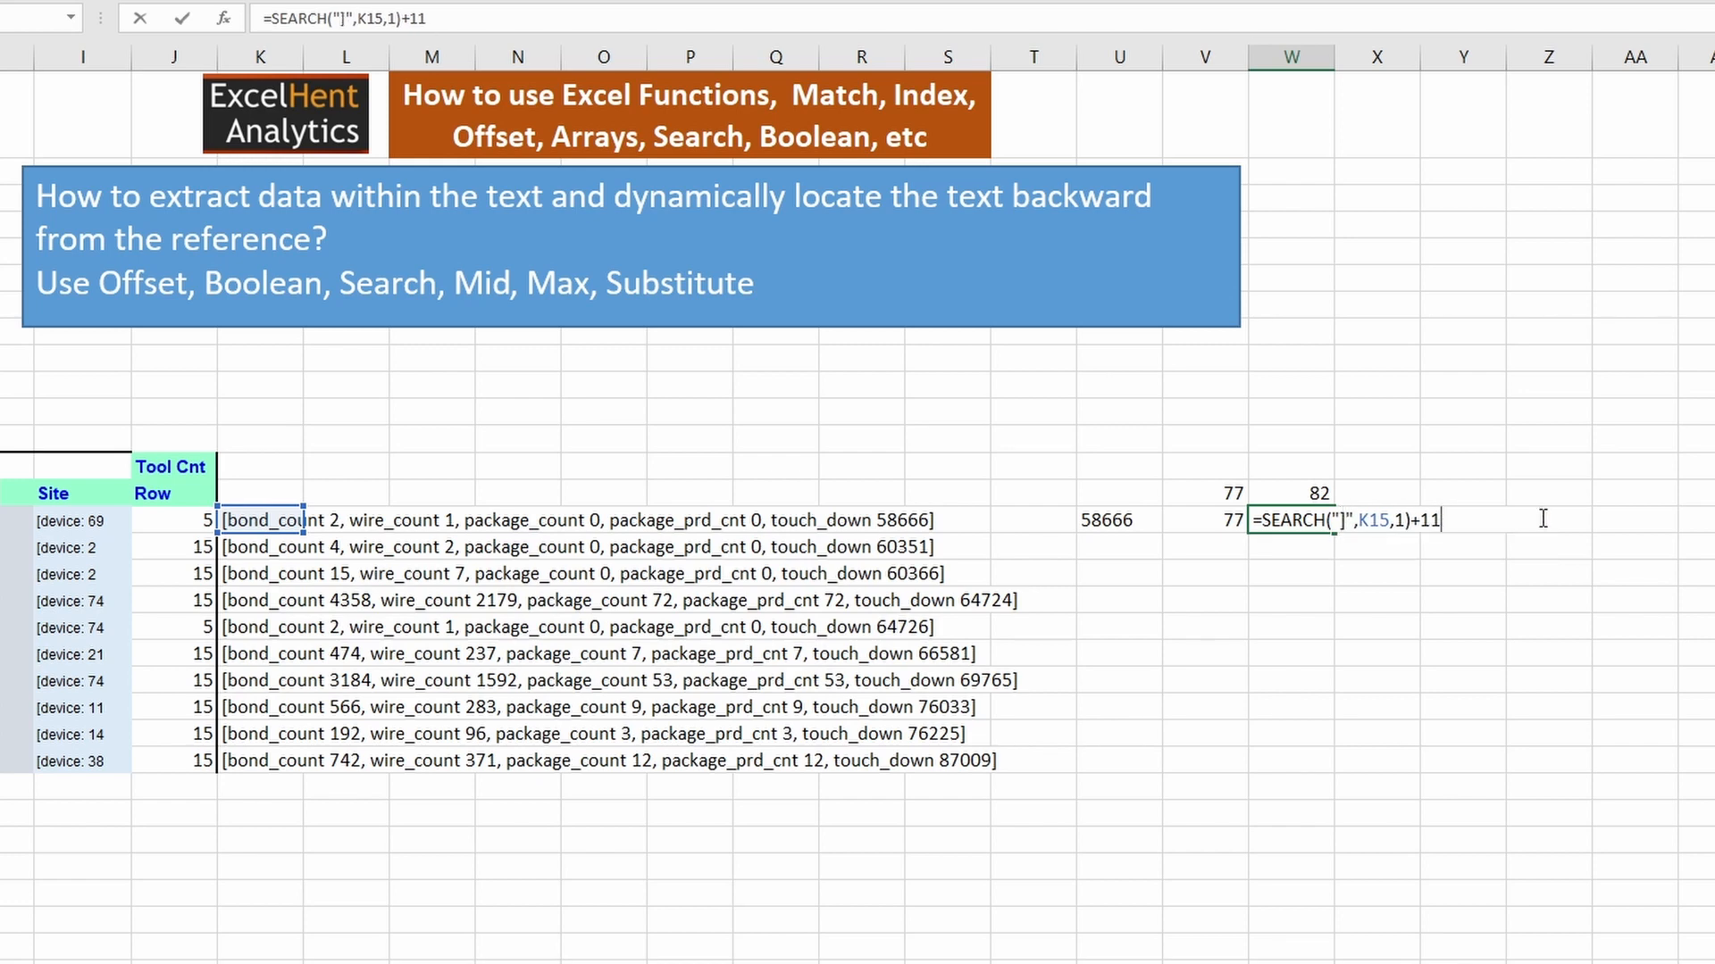
pyautogui.press('BackSpace')
pyautogui.press('BackSpace')
pyautogui.press('Return')
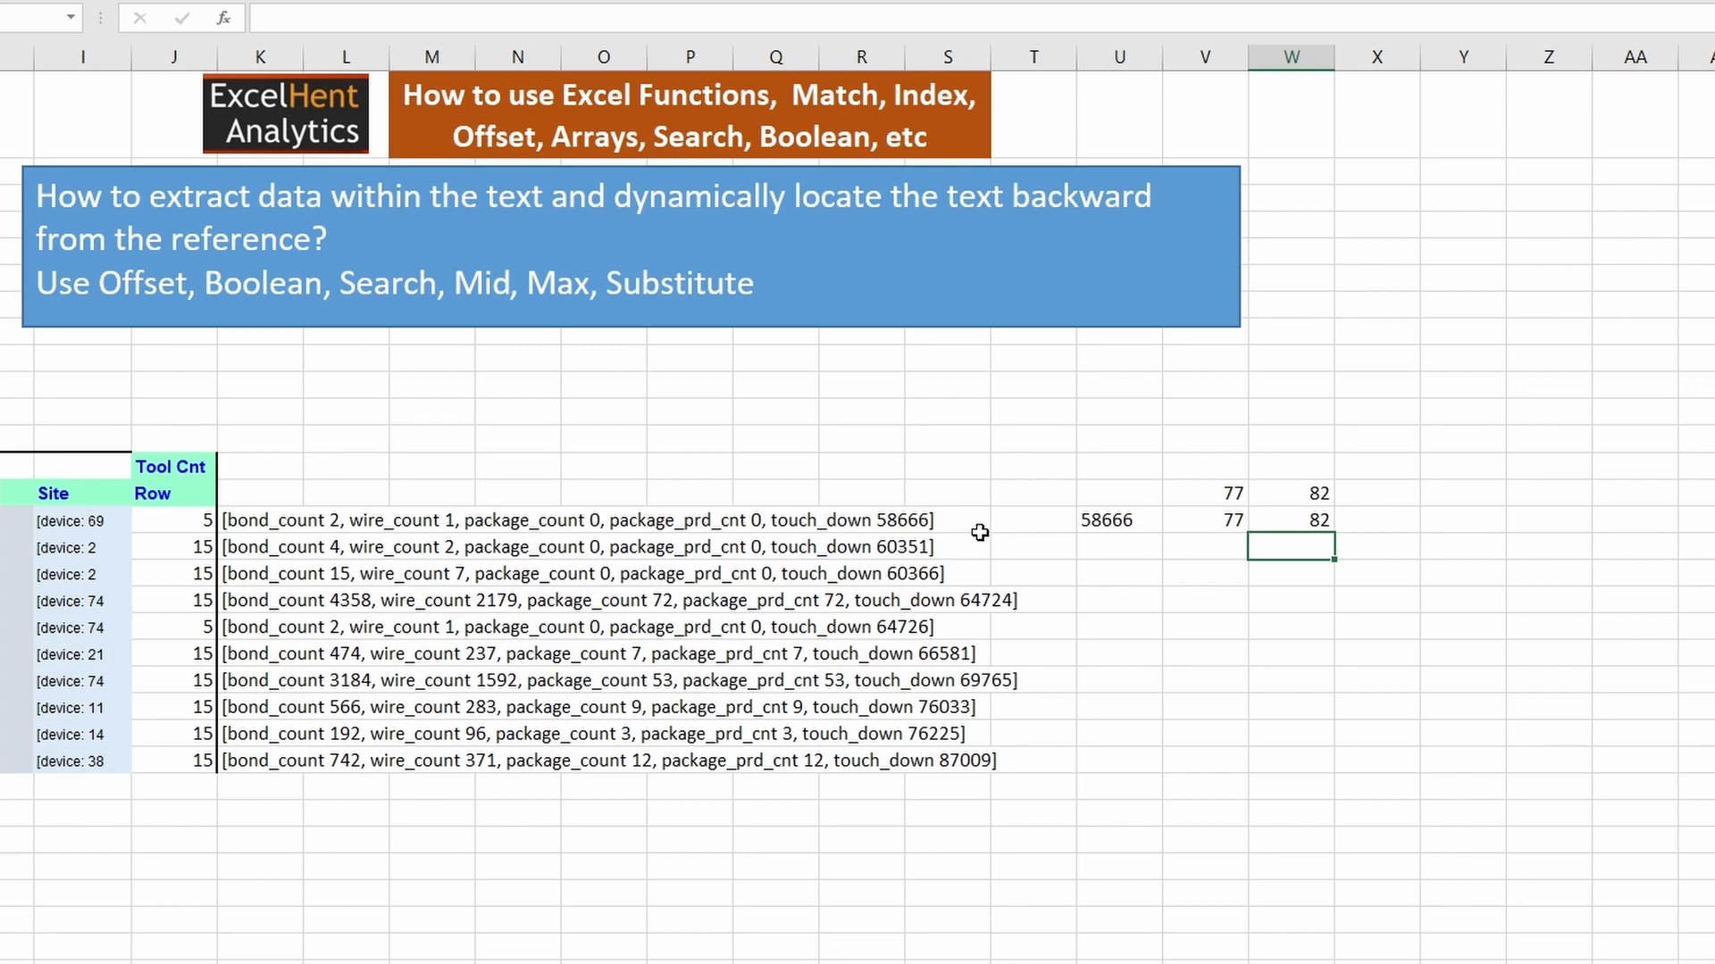
pyautogui.doubleClick(1127, 527)
pyautogui.press('Escape')
pyautogui.click(1190, 525)
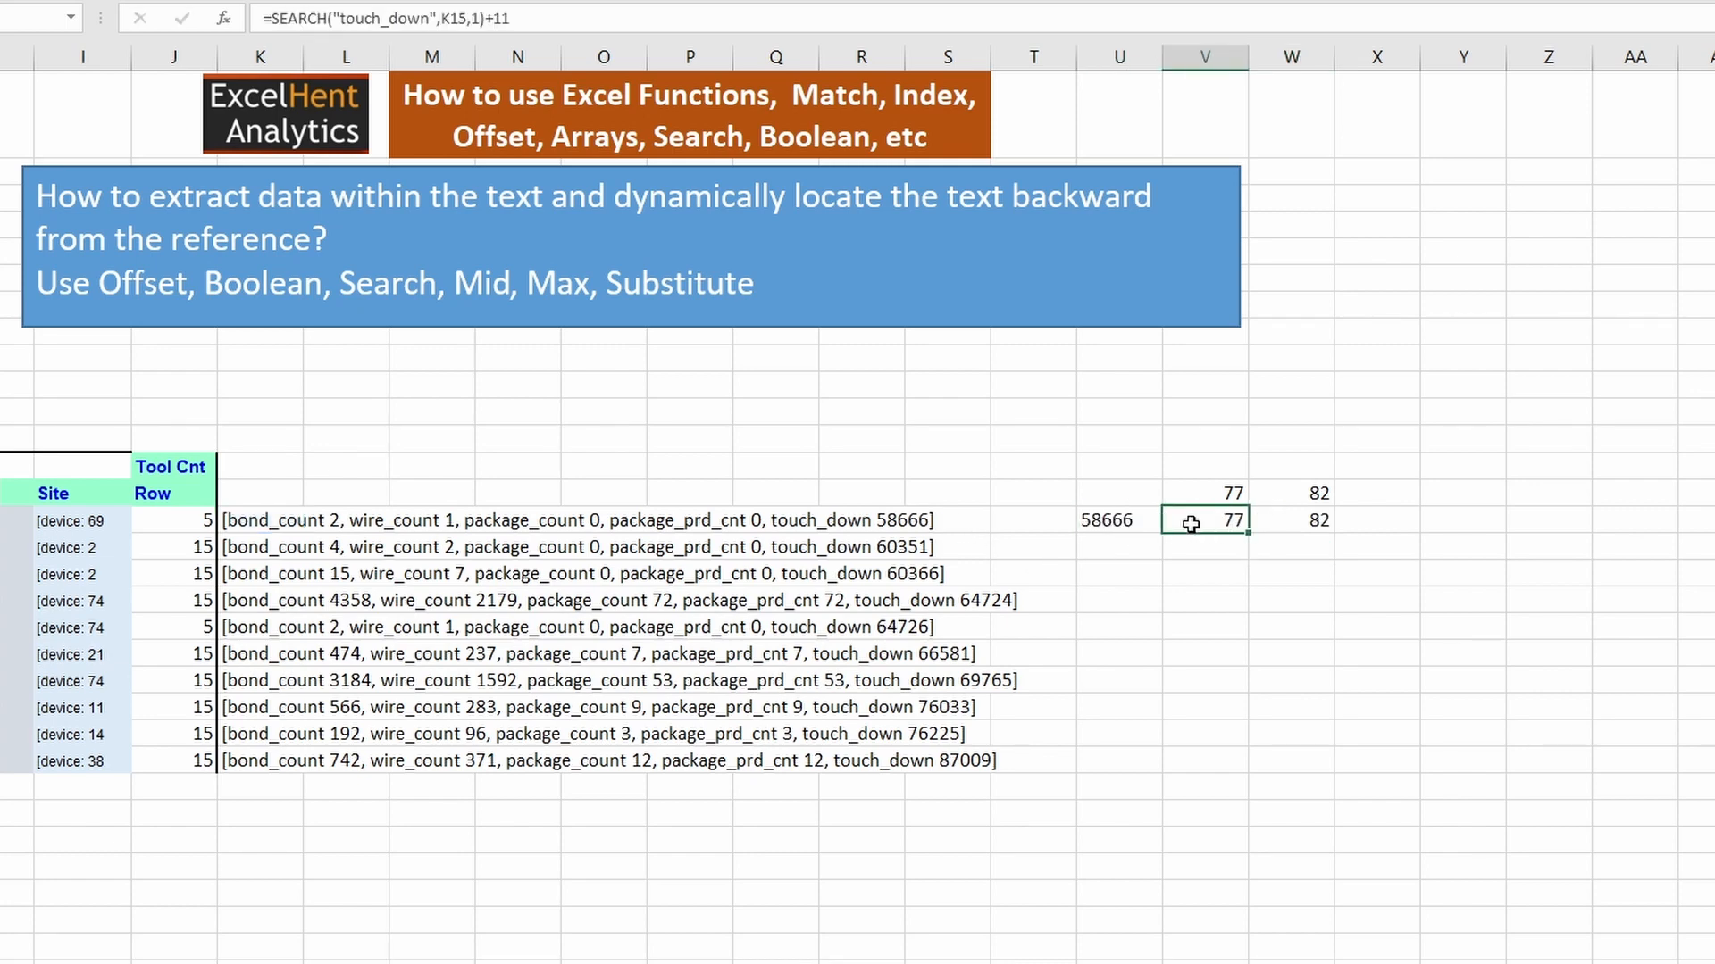
pyautogui.doubleClick(1205, 525)
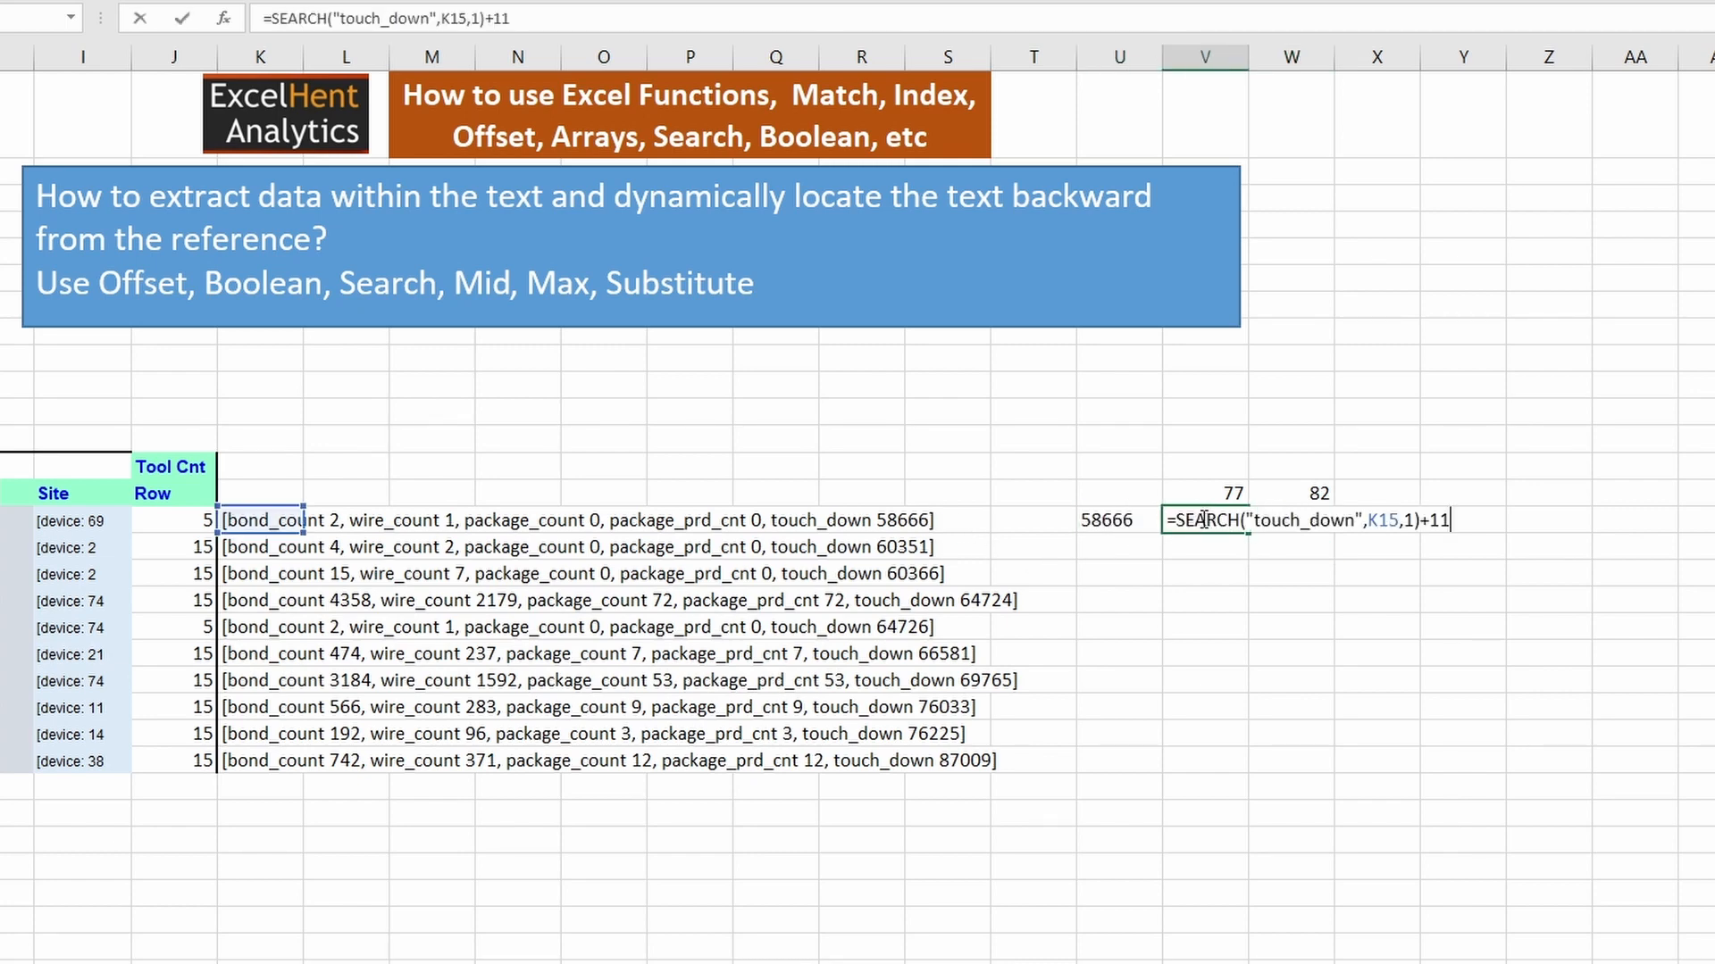
pyautogui.press('Escape')
pyautogui.doubleClick(1126, 522)
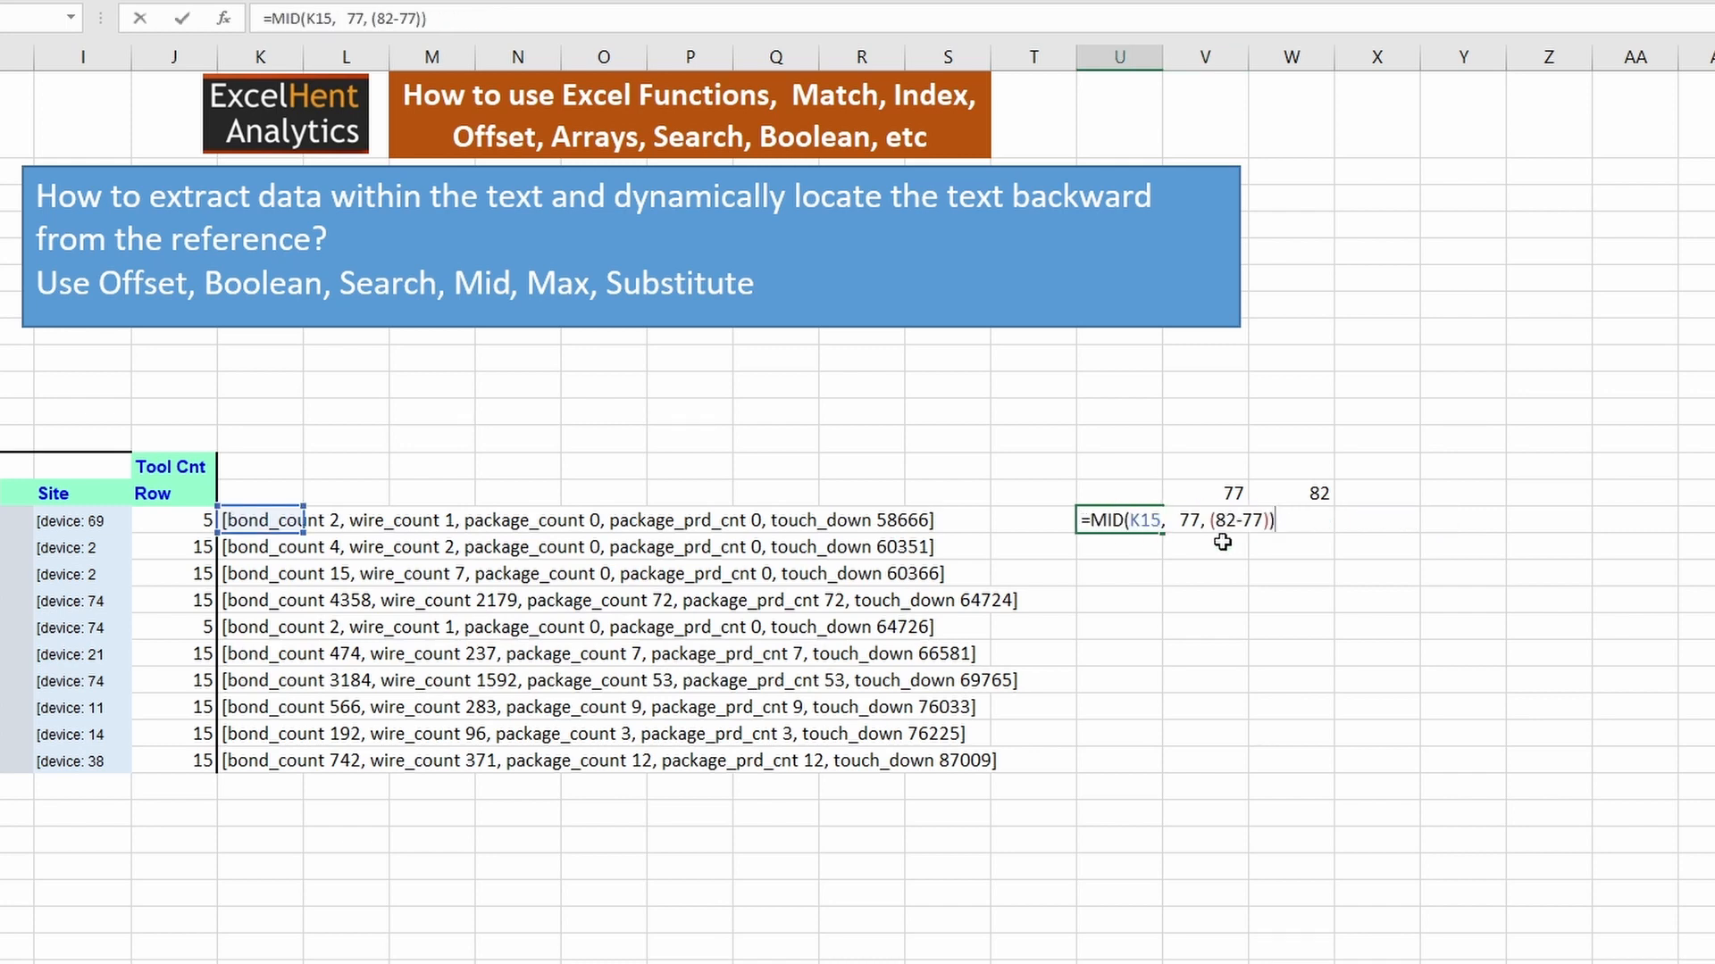
pyautogui.doubleClick(1189, 520)
pyautogui.press('Escape')
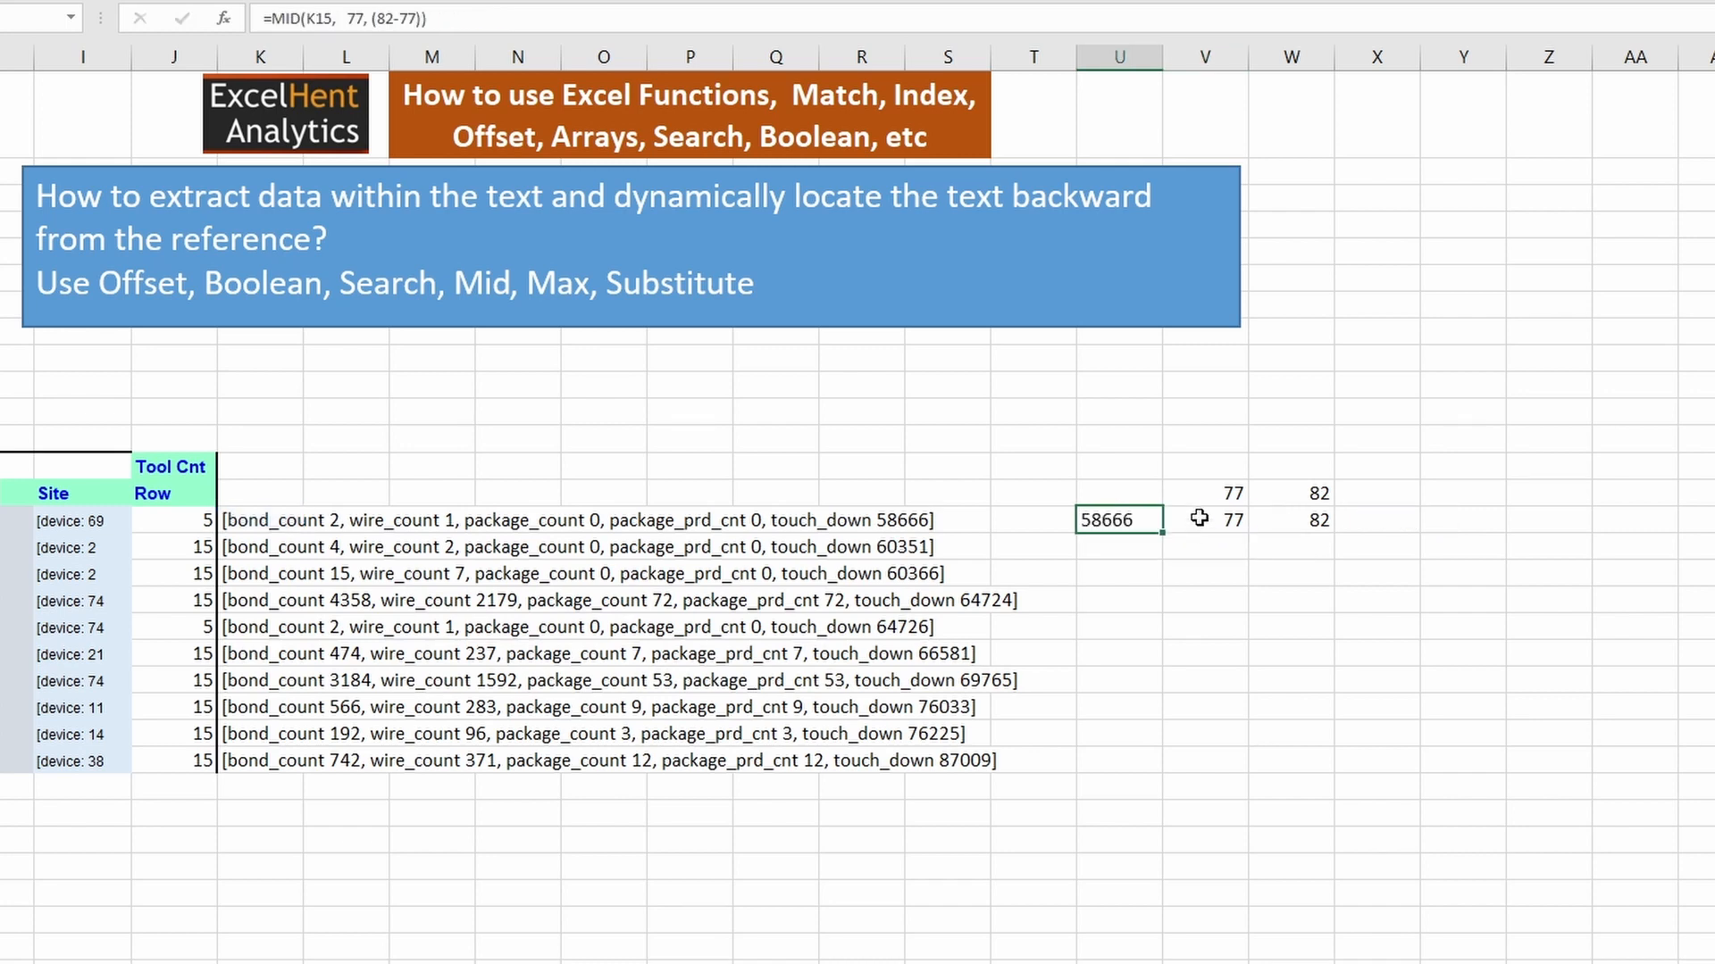
# - Try to replace the start number 77 in U15's MID formula with V15's expression SEARCH("touch_down",K15,1)+11
pyautogui.doubleClick(1222, 527)
pyautogui.moveTo(1176, 520); pyautogui.dragTo(1574, 534)
pyautogui.hotkey('ctrl', 'c')
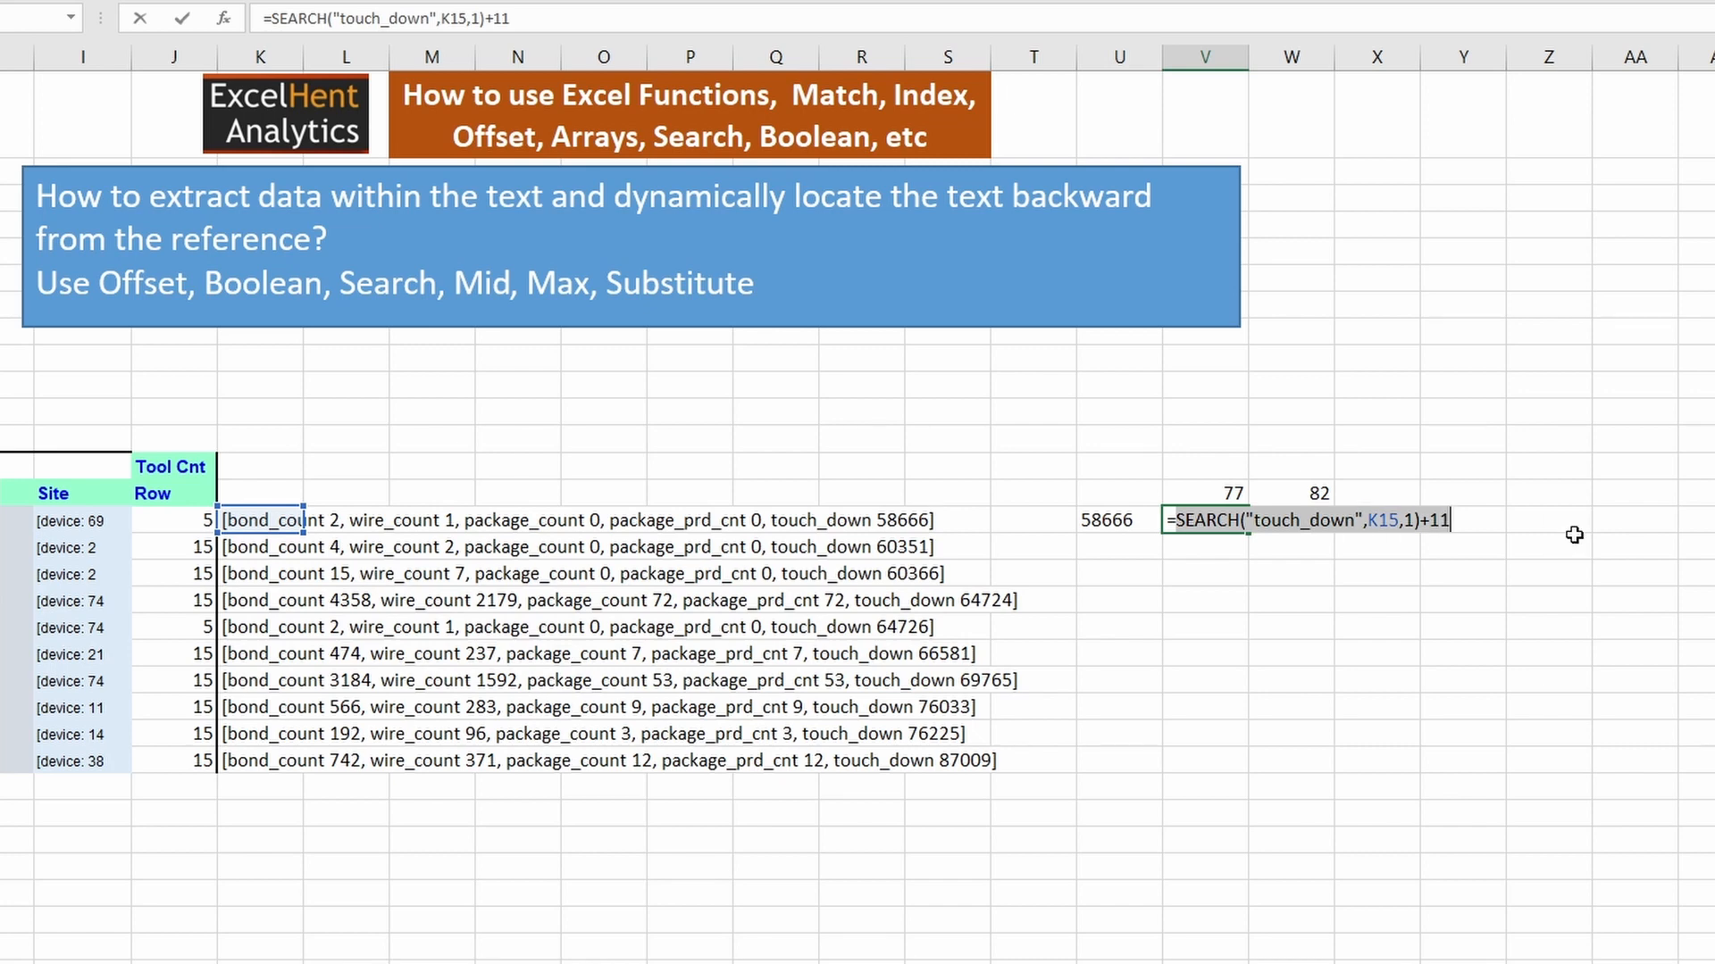
pyautogui.press('Escape')
pyautogui.click(1147, 520)
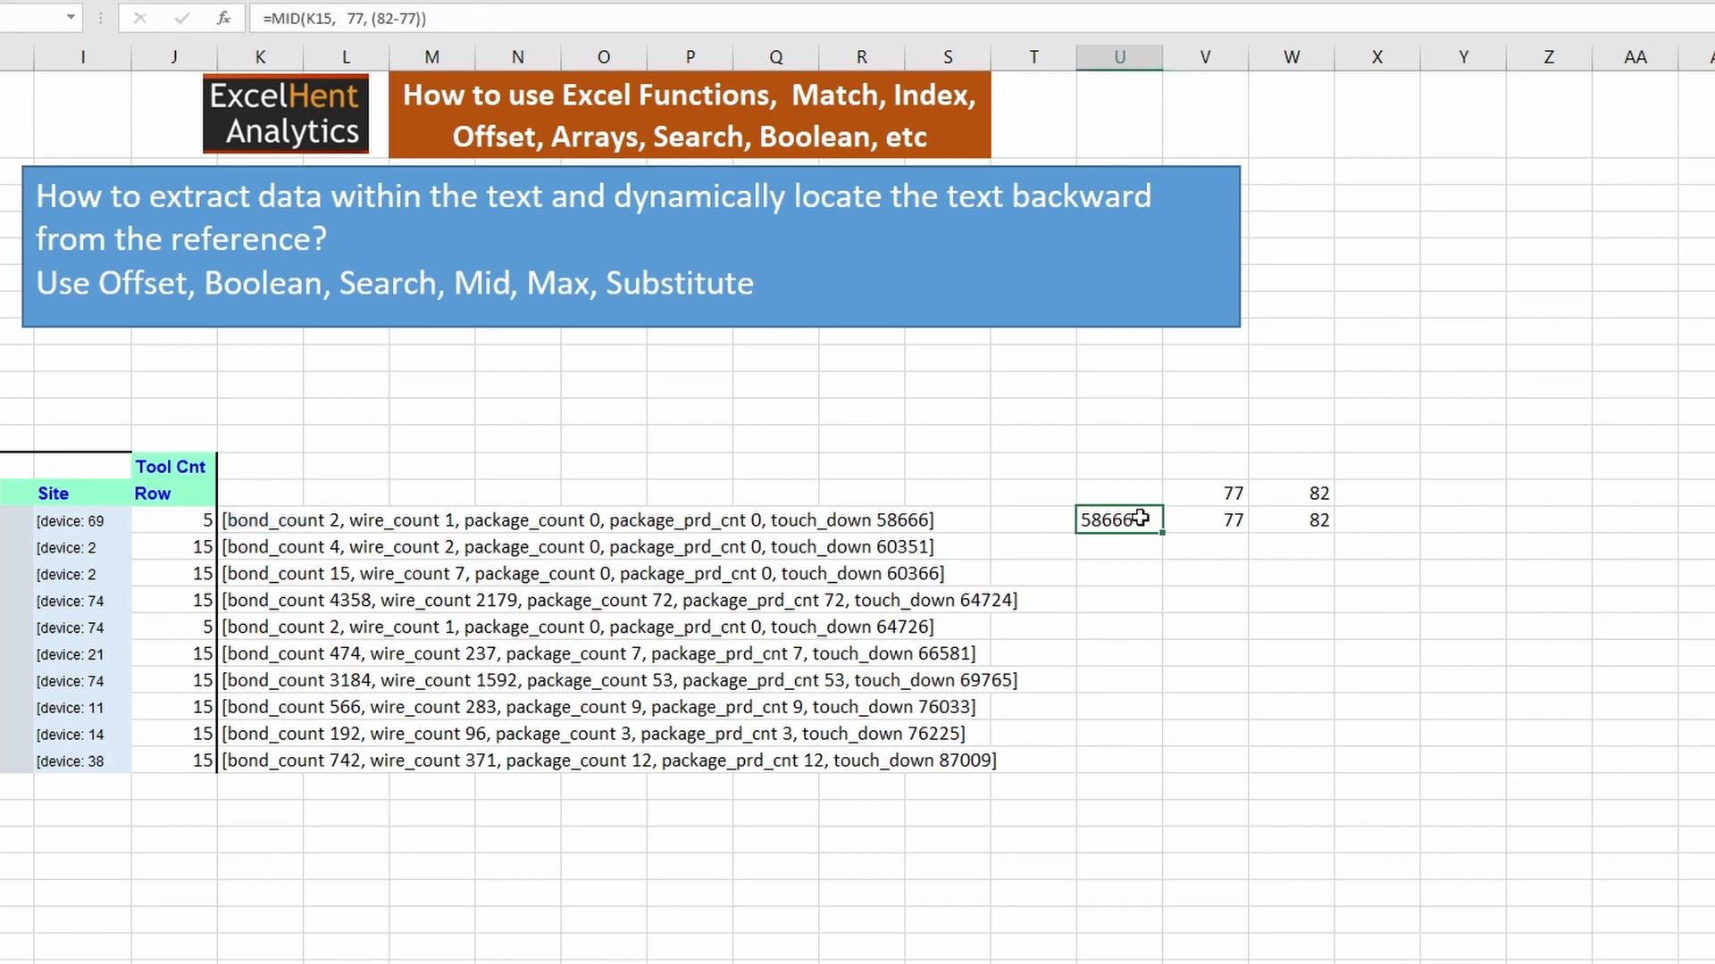
pyautogui.press('F2')
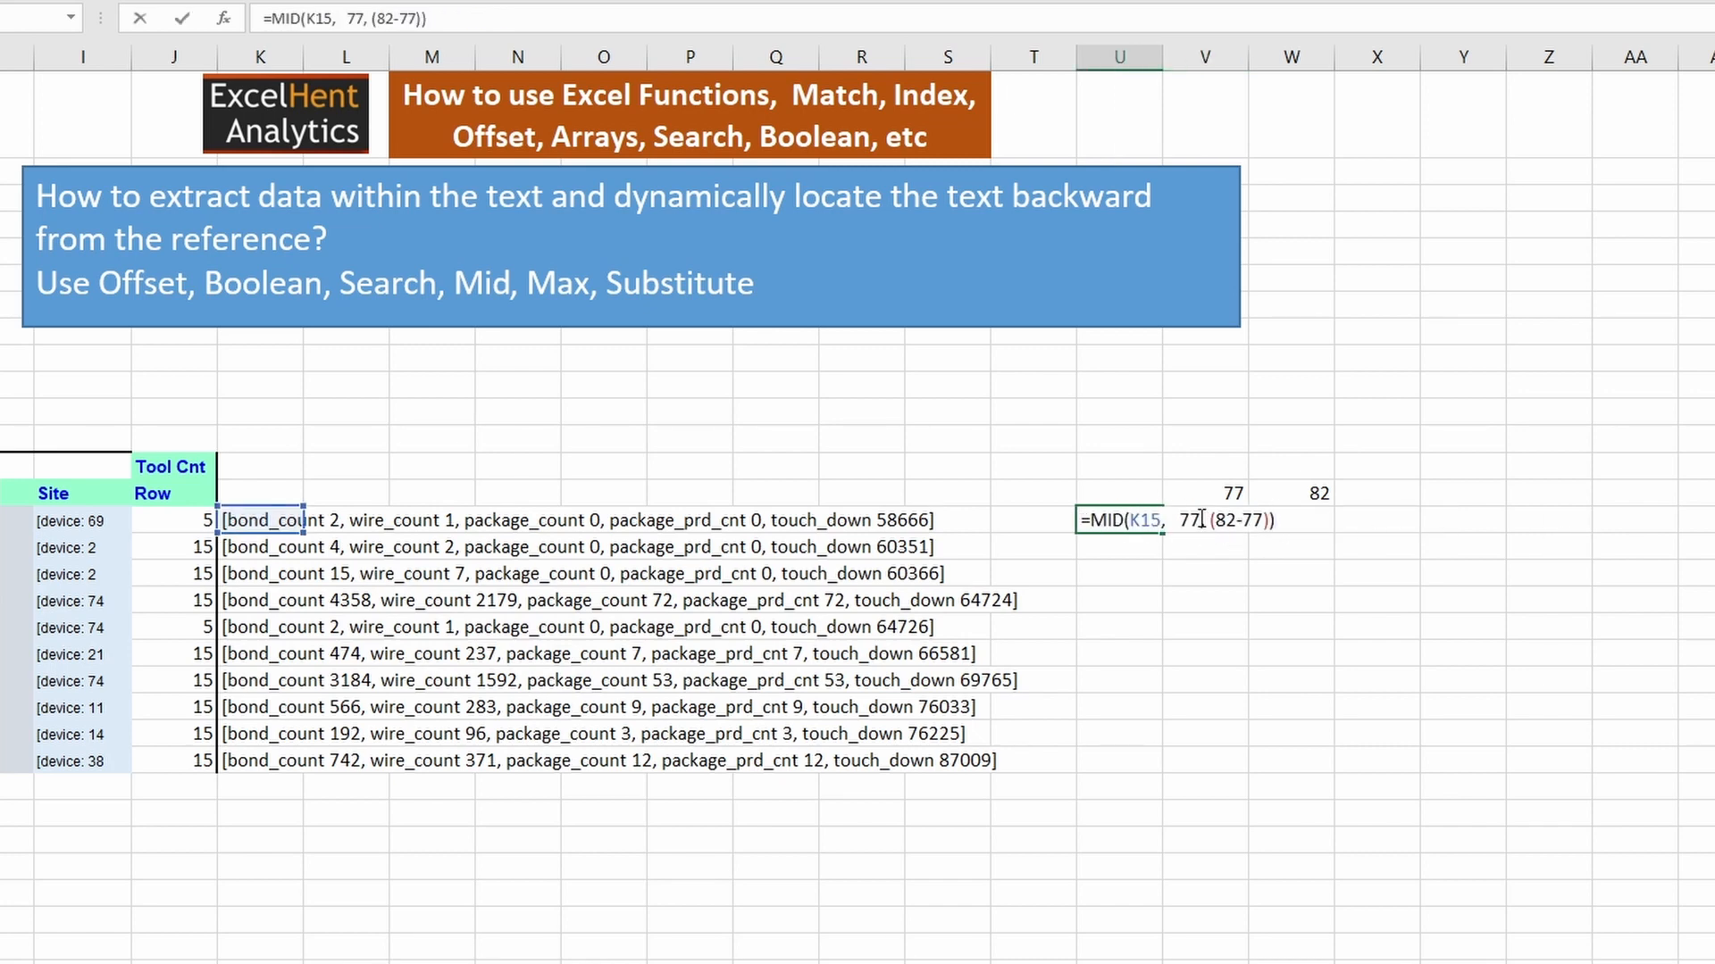
pyautogui.moveTo(1201, 520); pyautogui.dragTo(1181, 520)
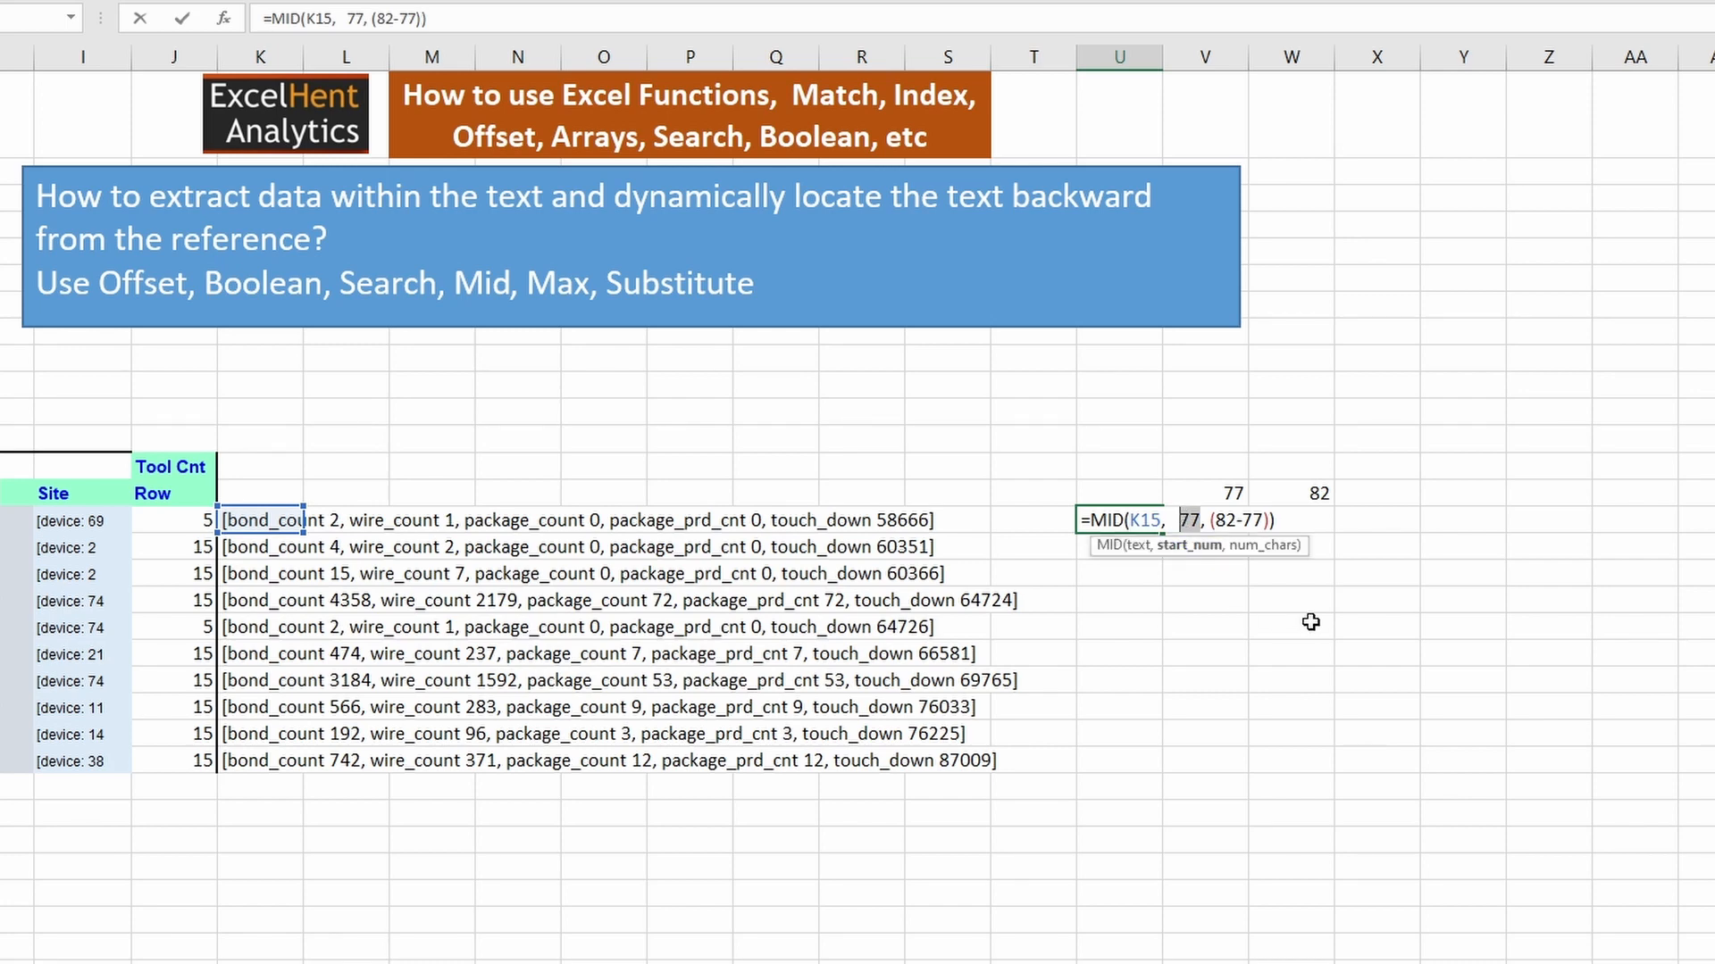
pyautogui.hotkey('ctrl', 'v')
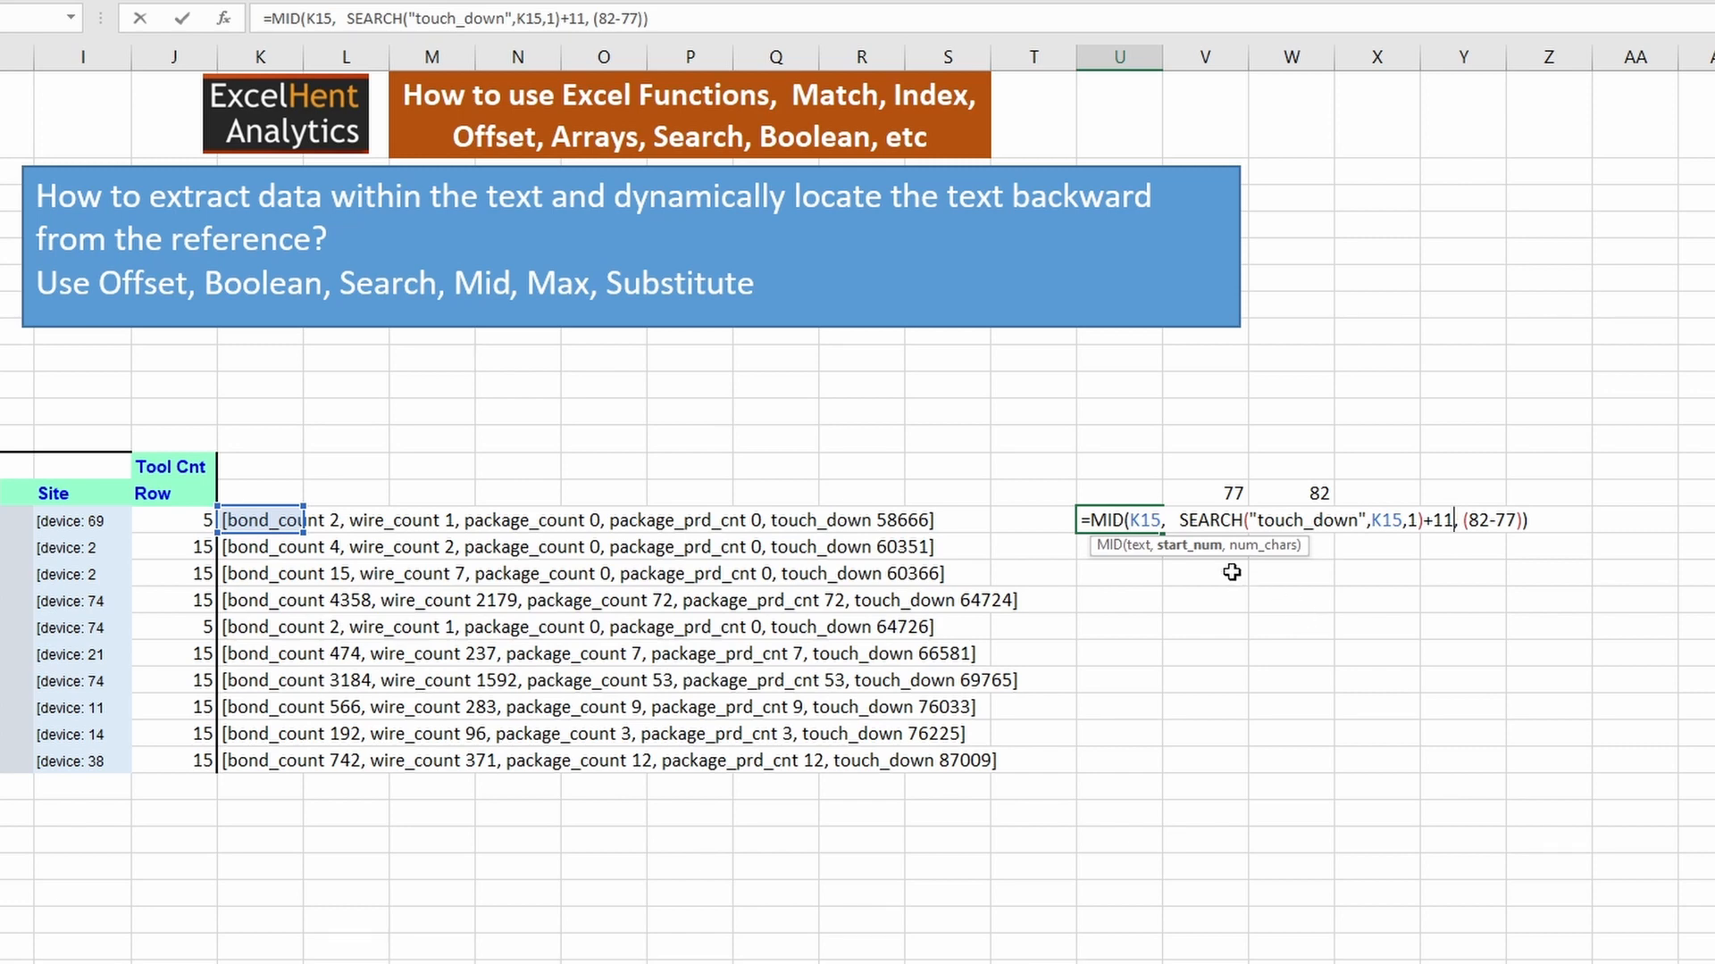
pyautogui.press('Escape')
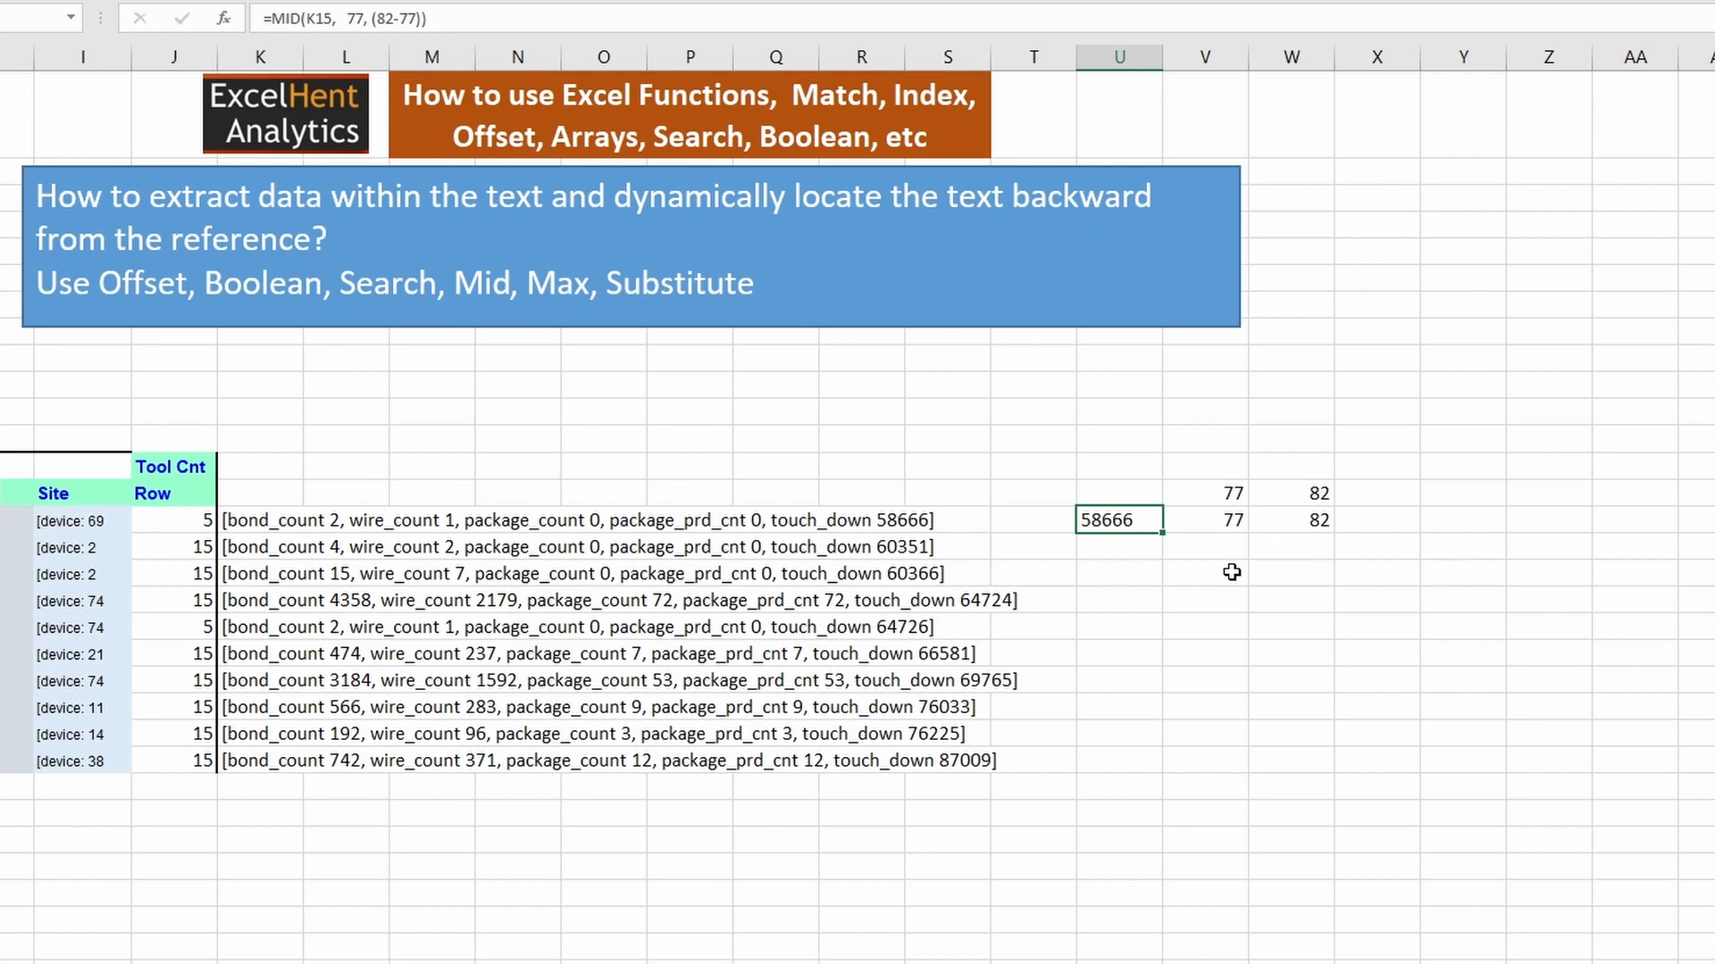
pyautogui.press('F2')
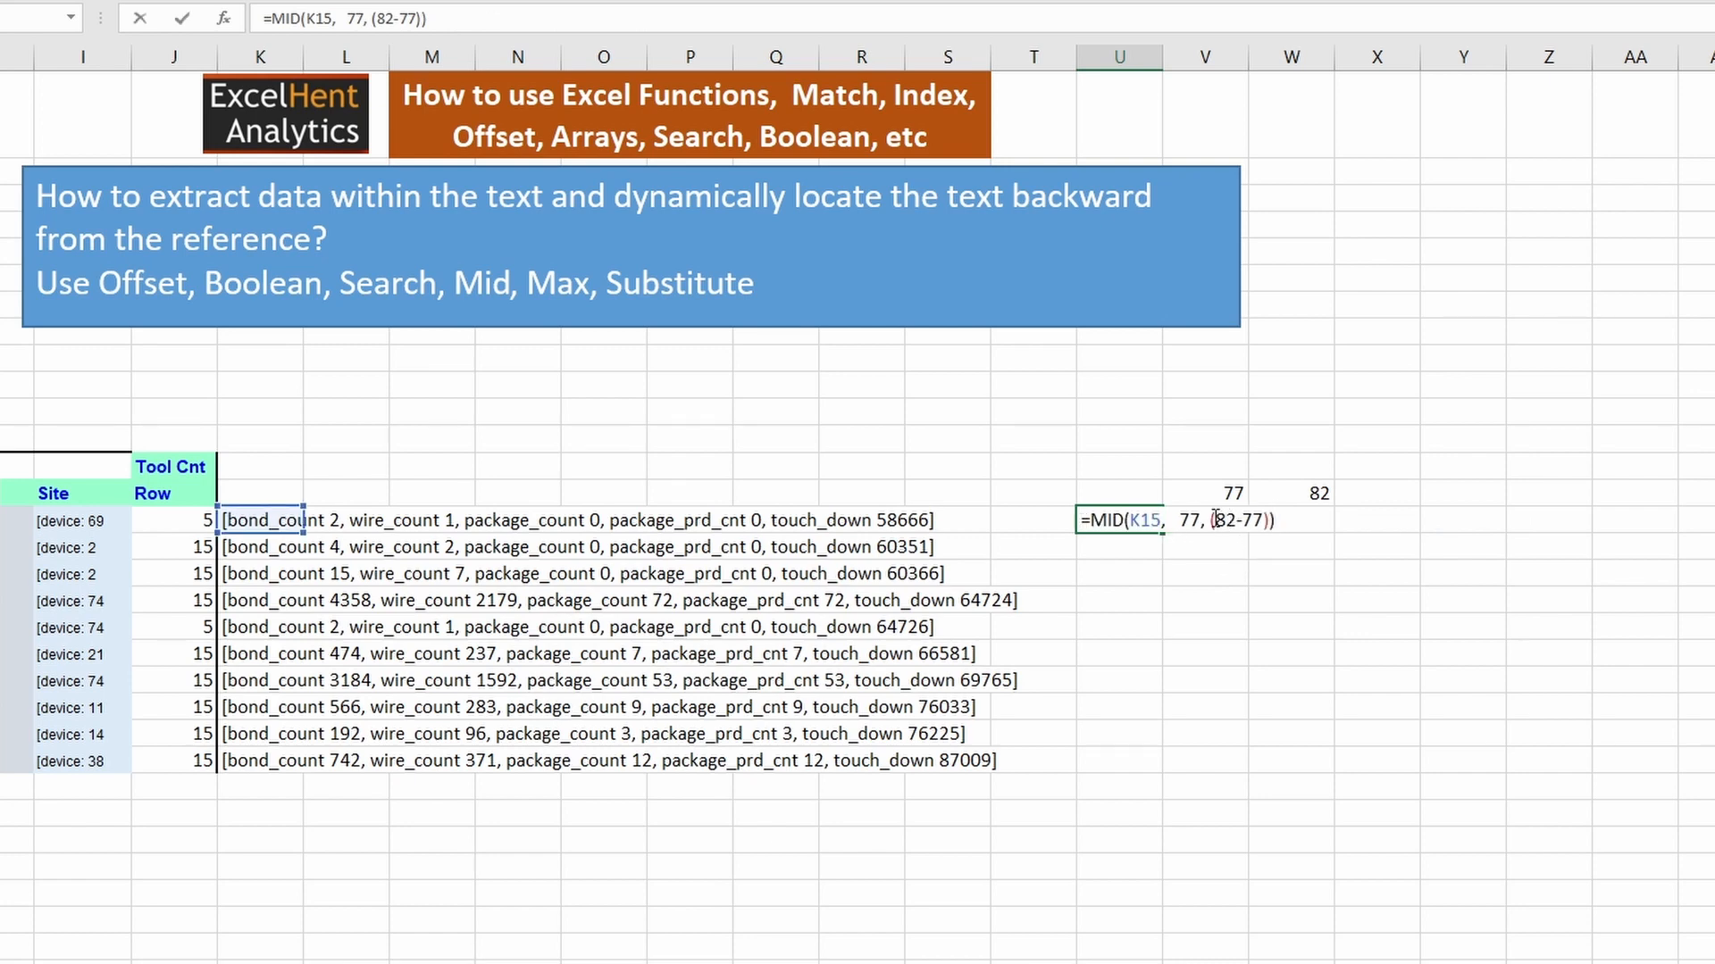
pyautogui.press('Escape')
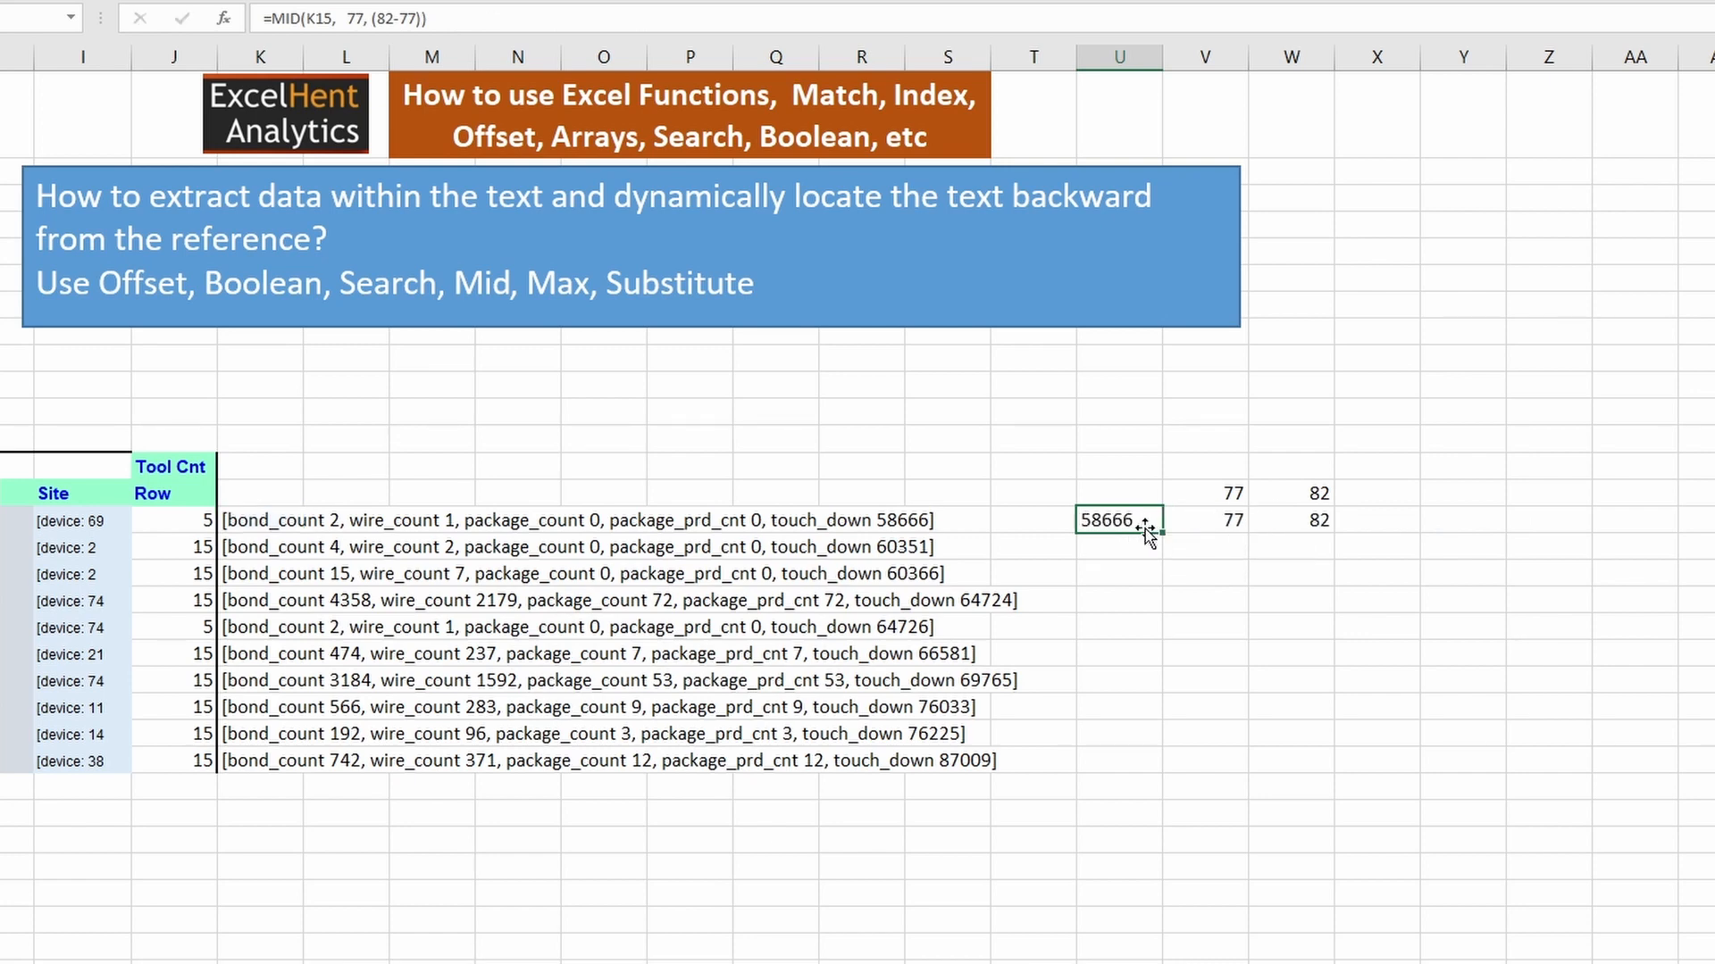
# - Move the MID formula from U15 to X15 and replace its start number 77 with a reference to V15
pyautogui.moveTo(1147, 536); pyautogui.dragTo(1415, 537)
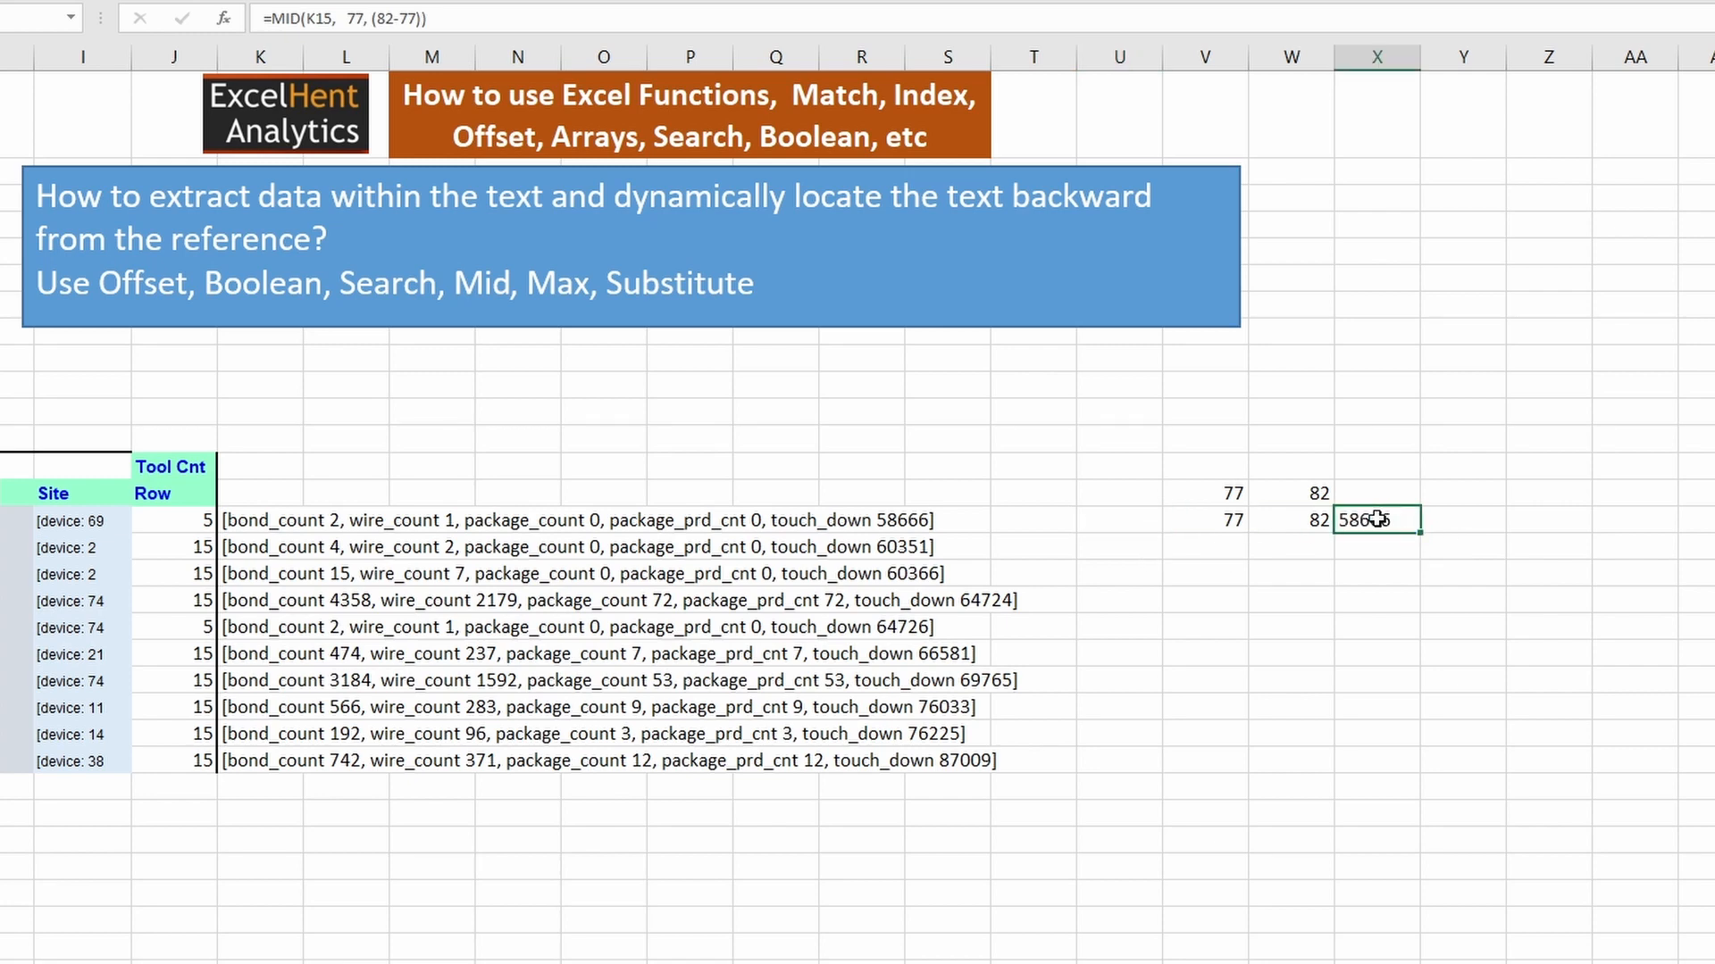
pyautogui.press('F2')
pyautogui.click(1420, 522)
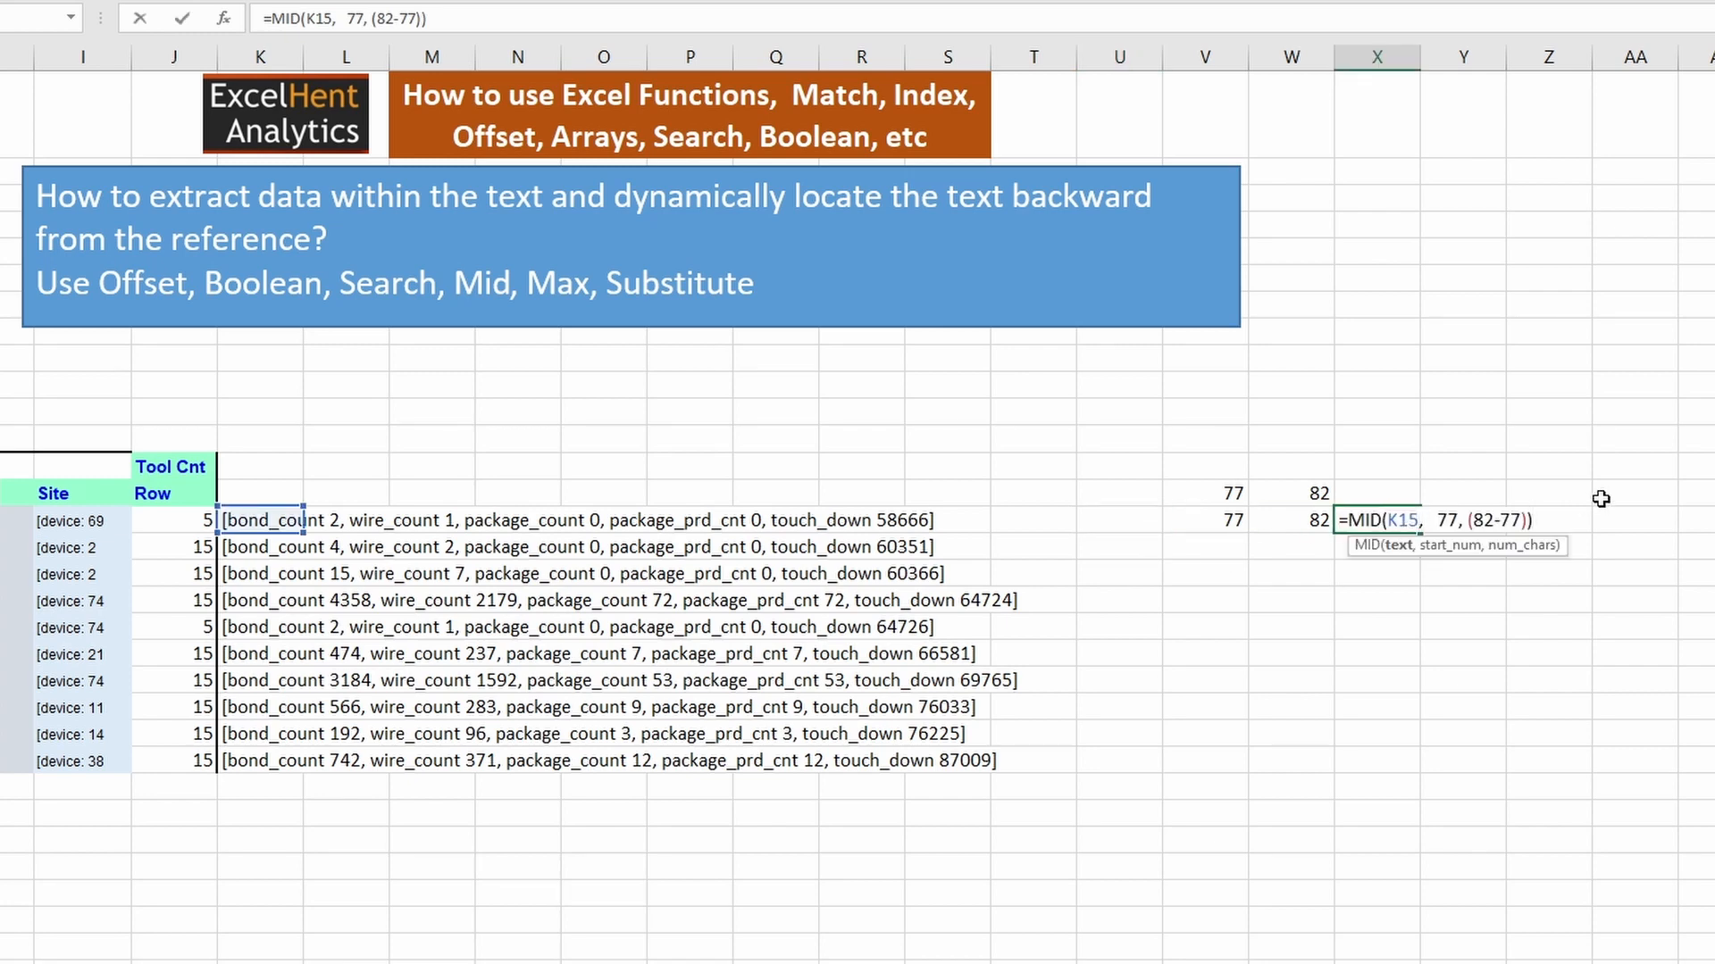
pyautogui.doubleClick(1452, 519)
pyautogui.press('BackSpace')
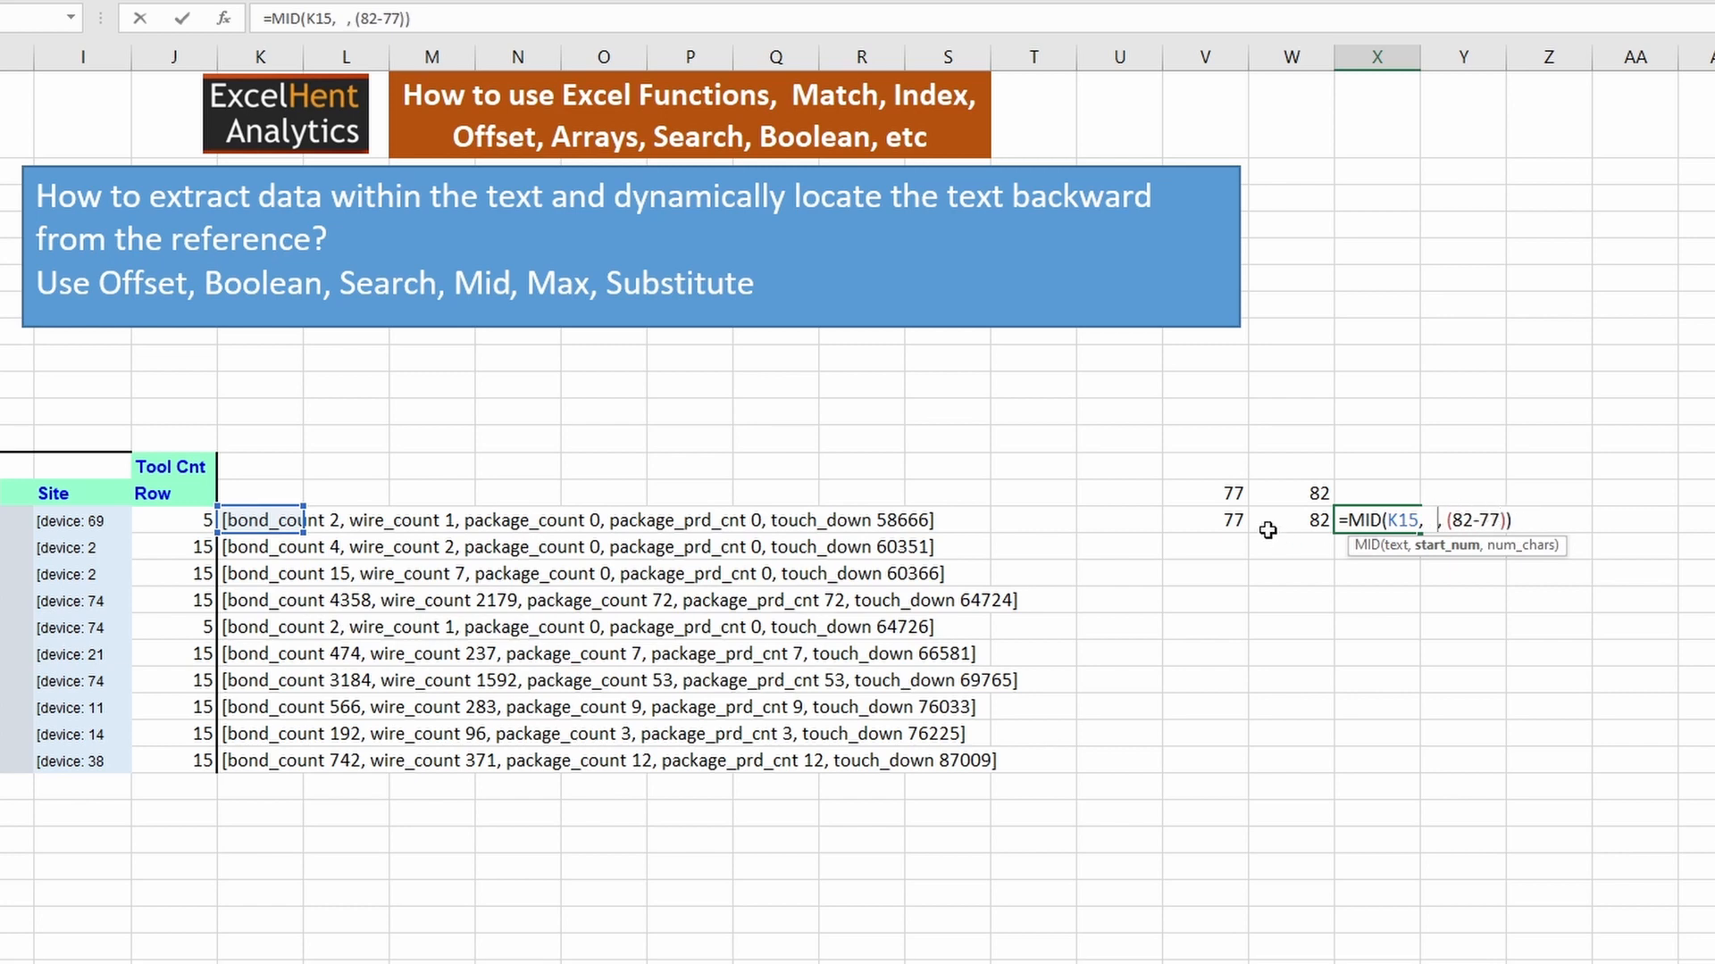
pyautogui.click(1218, 520)
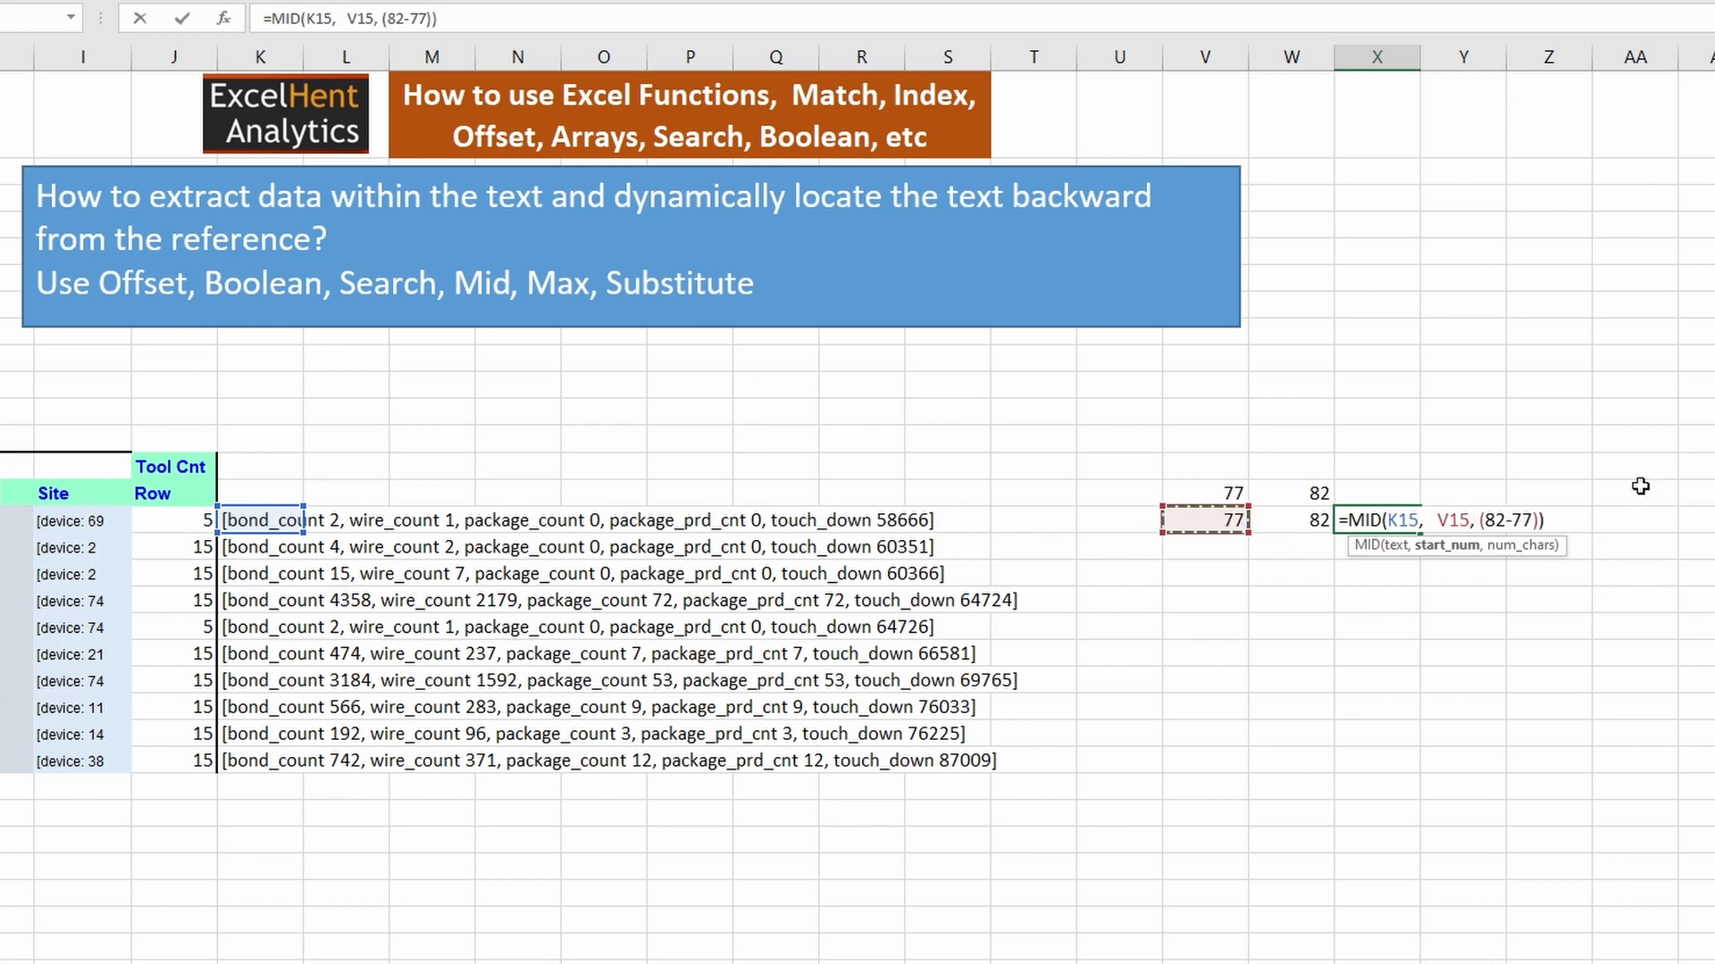
# - Replace the hard-coded 82-77 in X15's MID formula with the cell references W15-V15
pyautogui.doubleClick(1494, 522)
pyautogui.press('BackSpace')
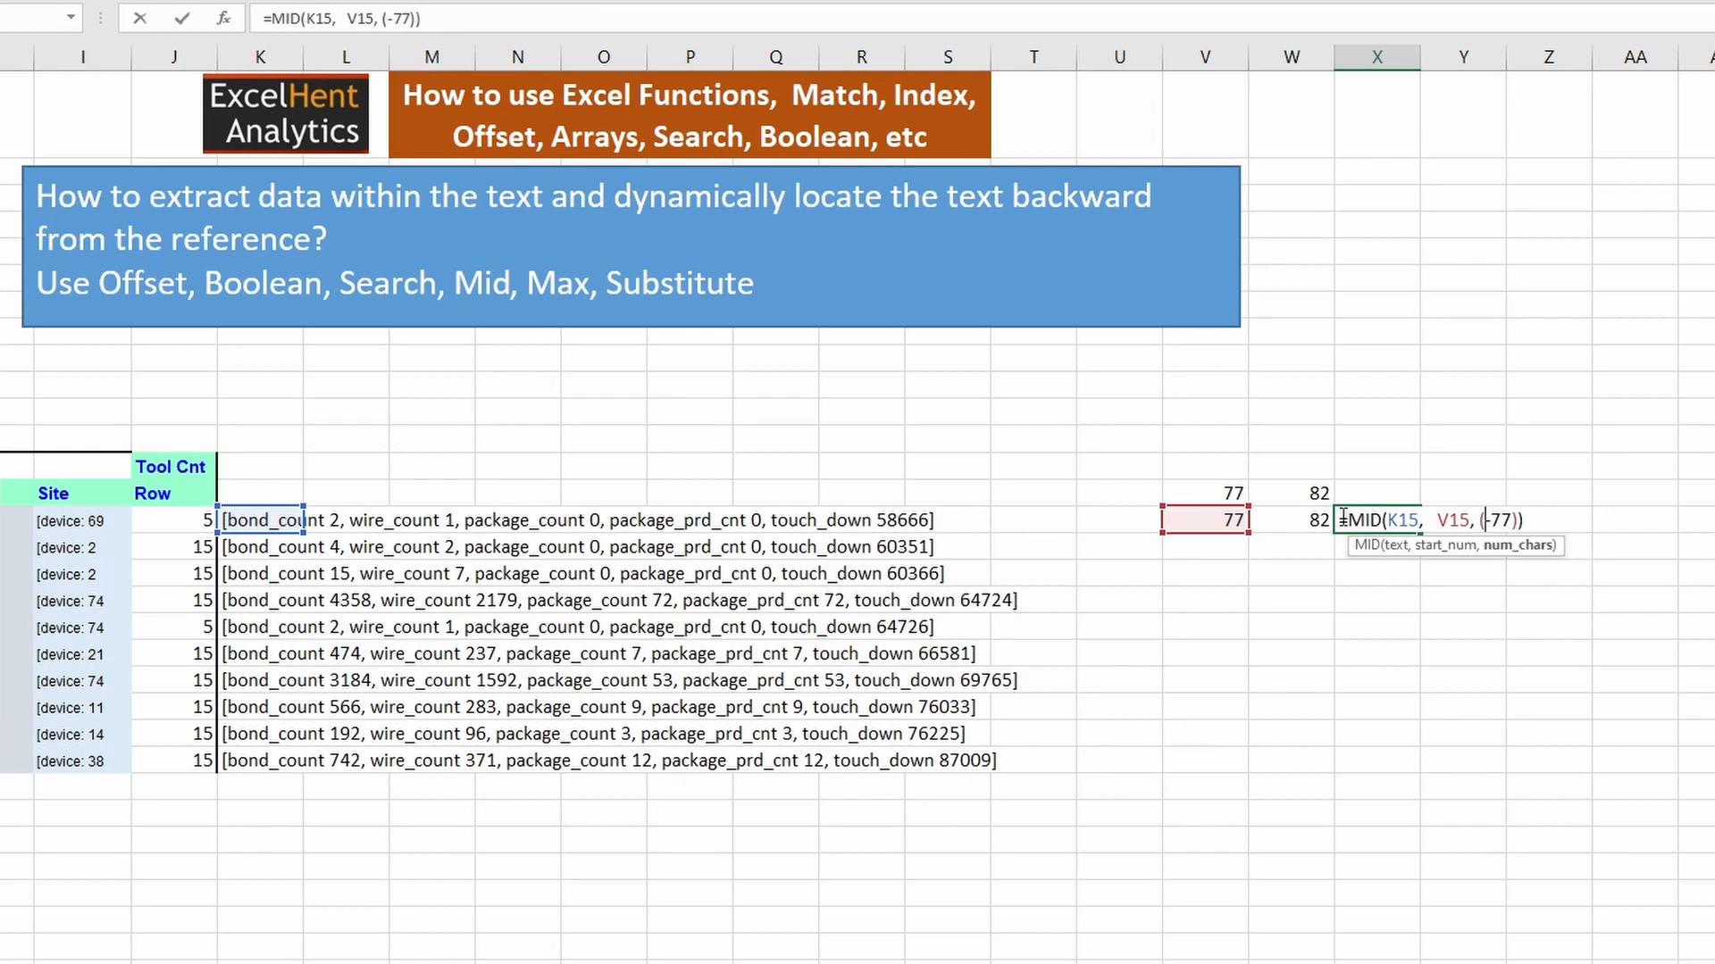
pyautogui.click(1309, 523)
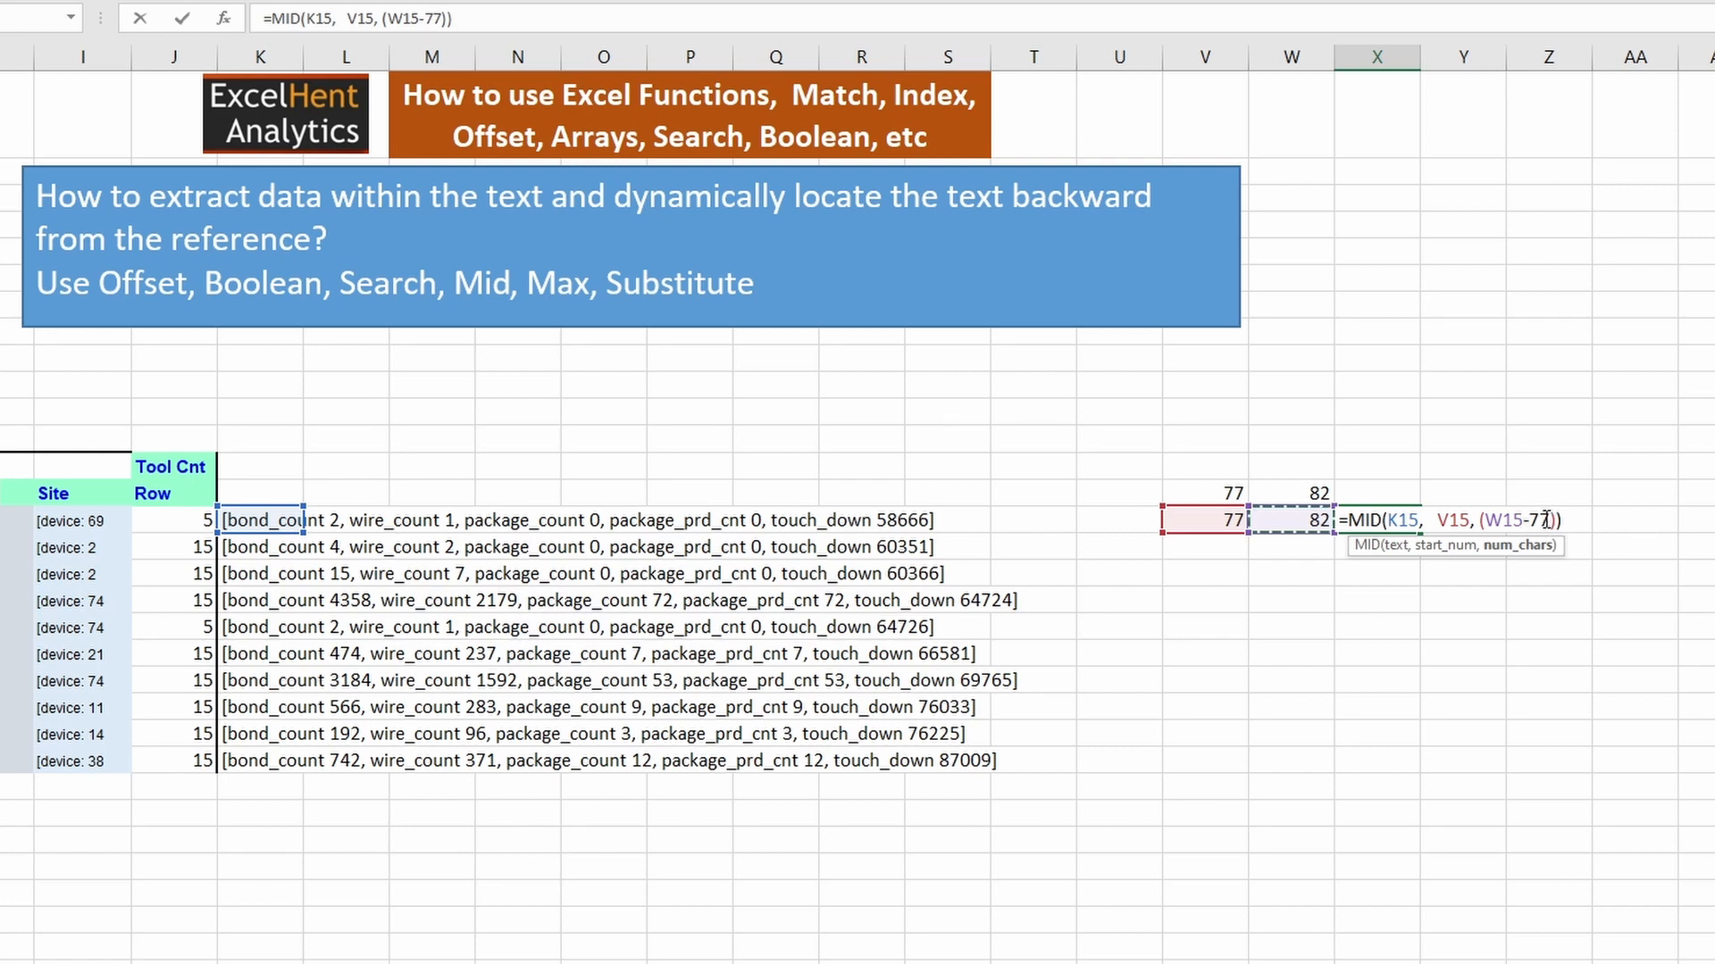
pyautogui.moveTo(1550, 517); pyautogui.dragTo(1528, 518)
pyautogui.click(1217, 525)
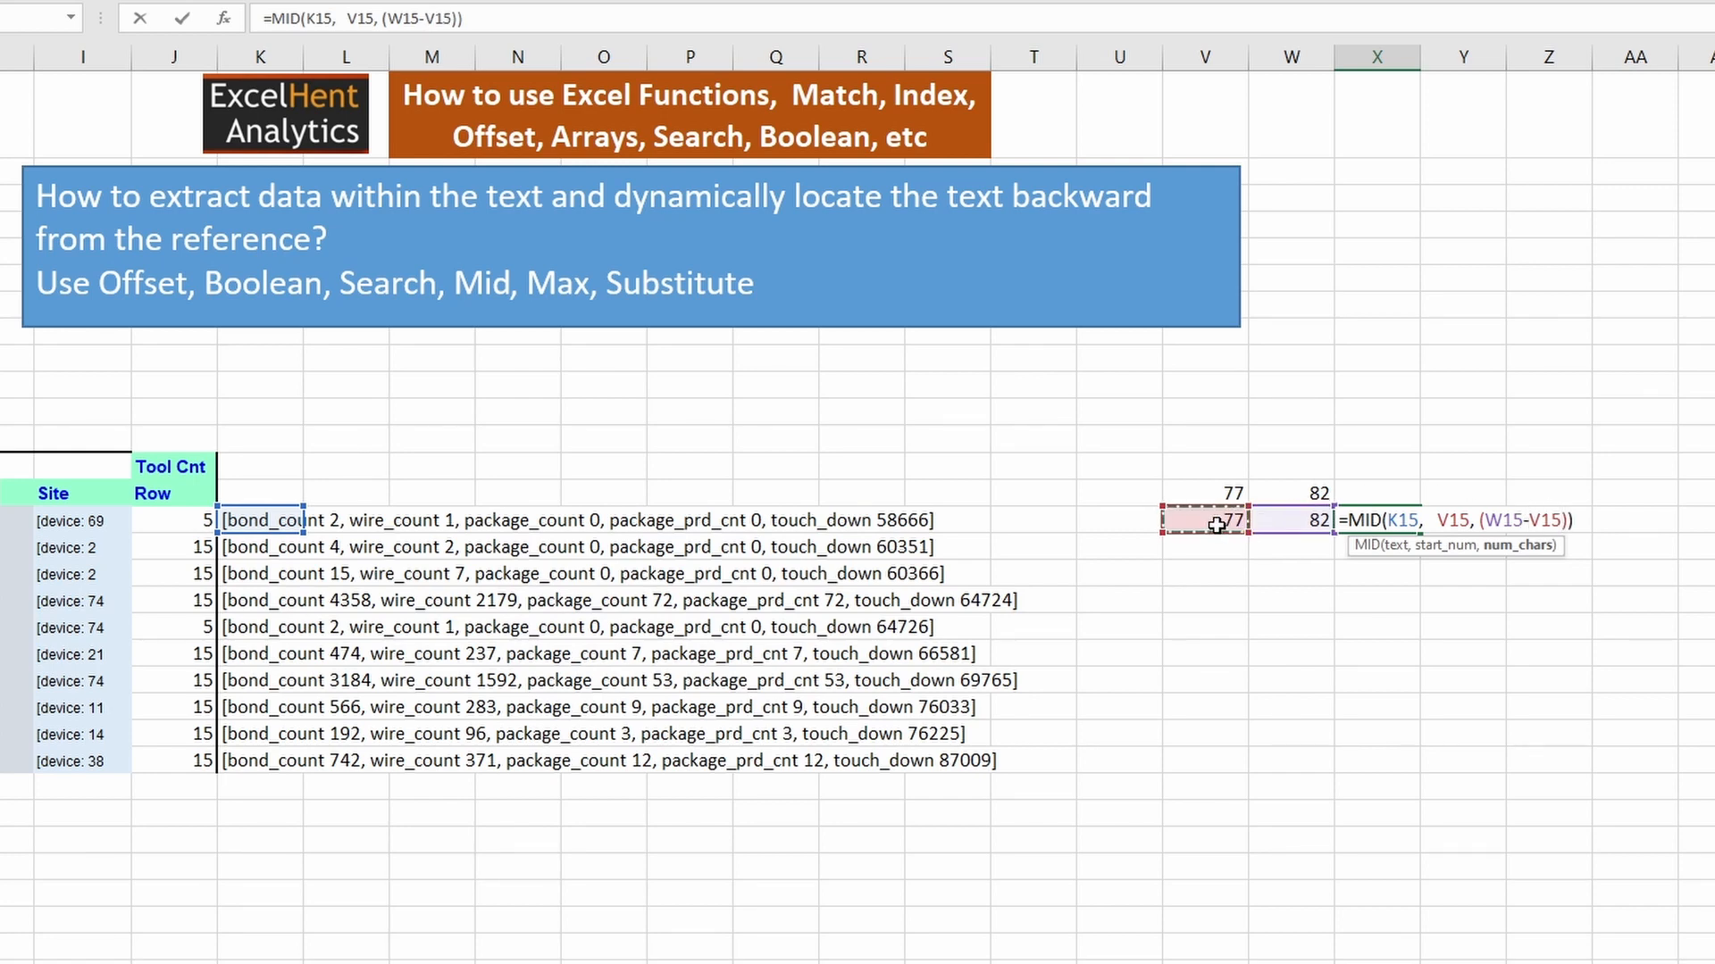
pyautogui.press('Return')
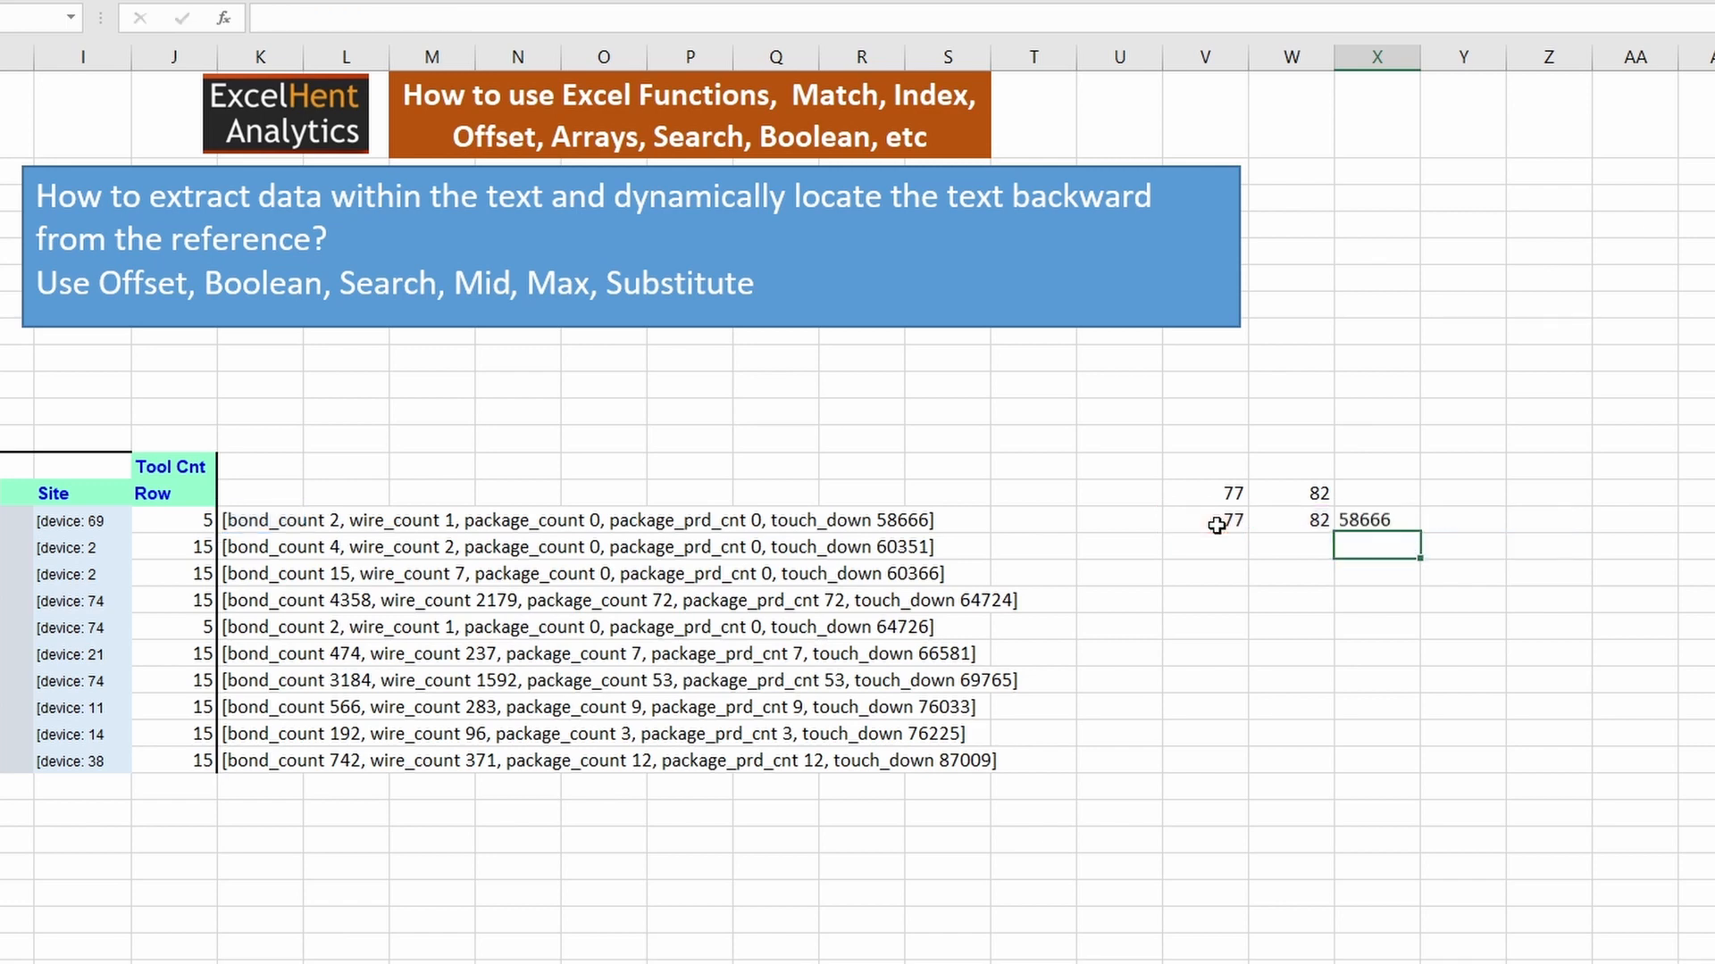
# - Fill the MID formula from X15 down through X24 and check the copied references in X16
pyautogui.click(1398, 516)
pyautogui.moveTo(1420, 533); pyautogui.dragTo(1407, 782)
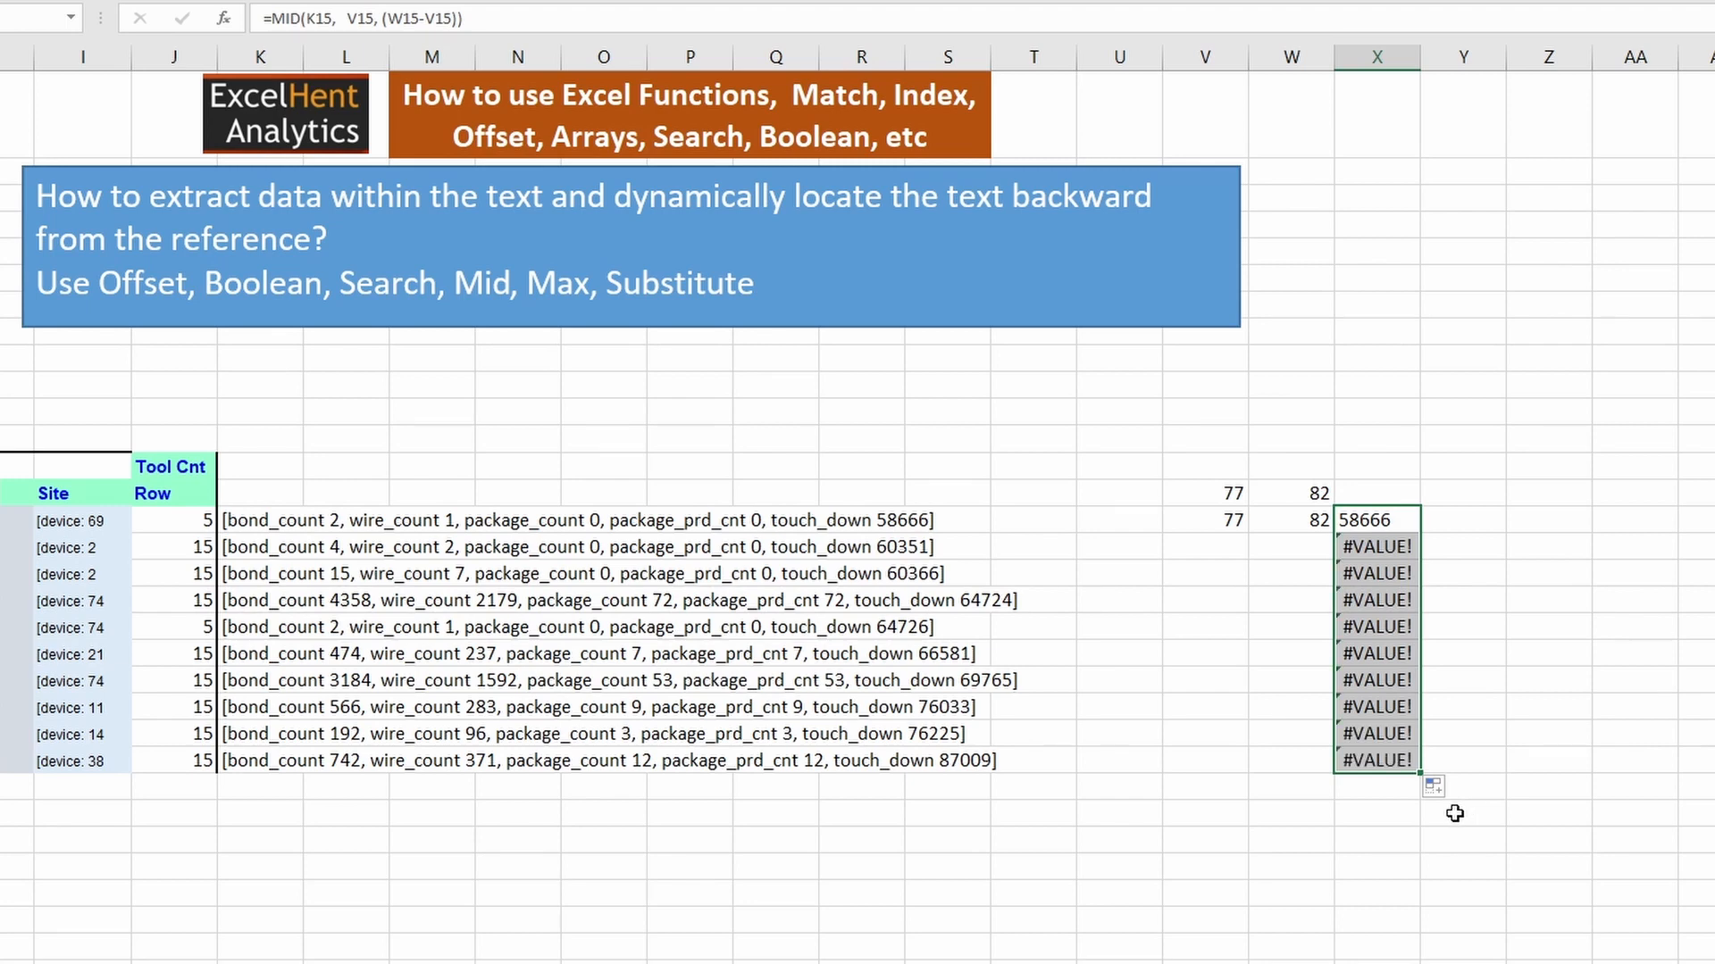
pyautogui.doubleClick(1399, 546)
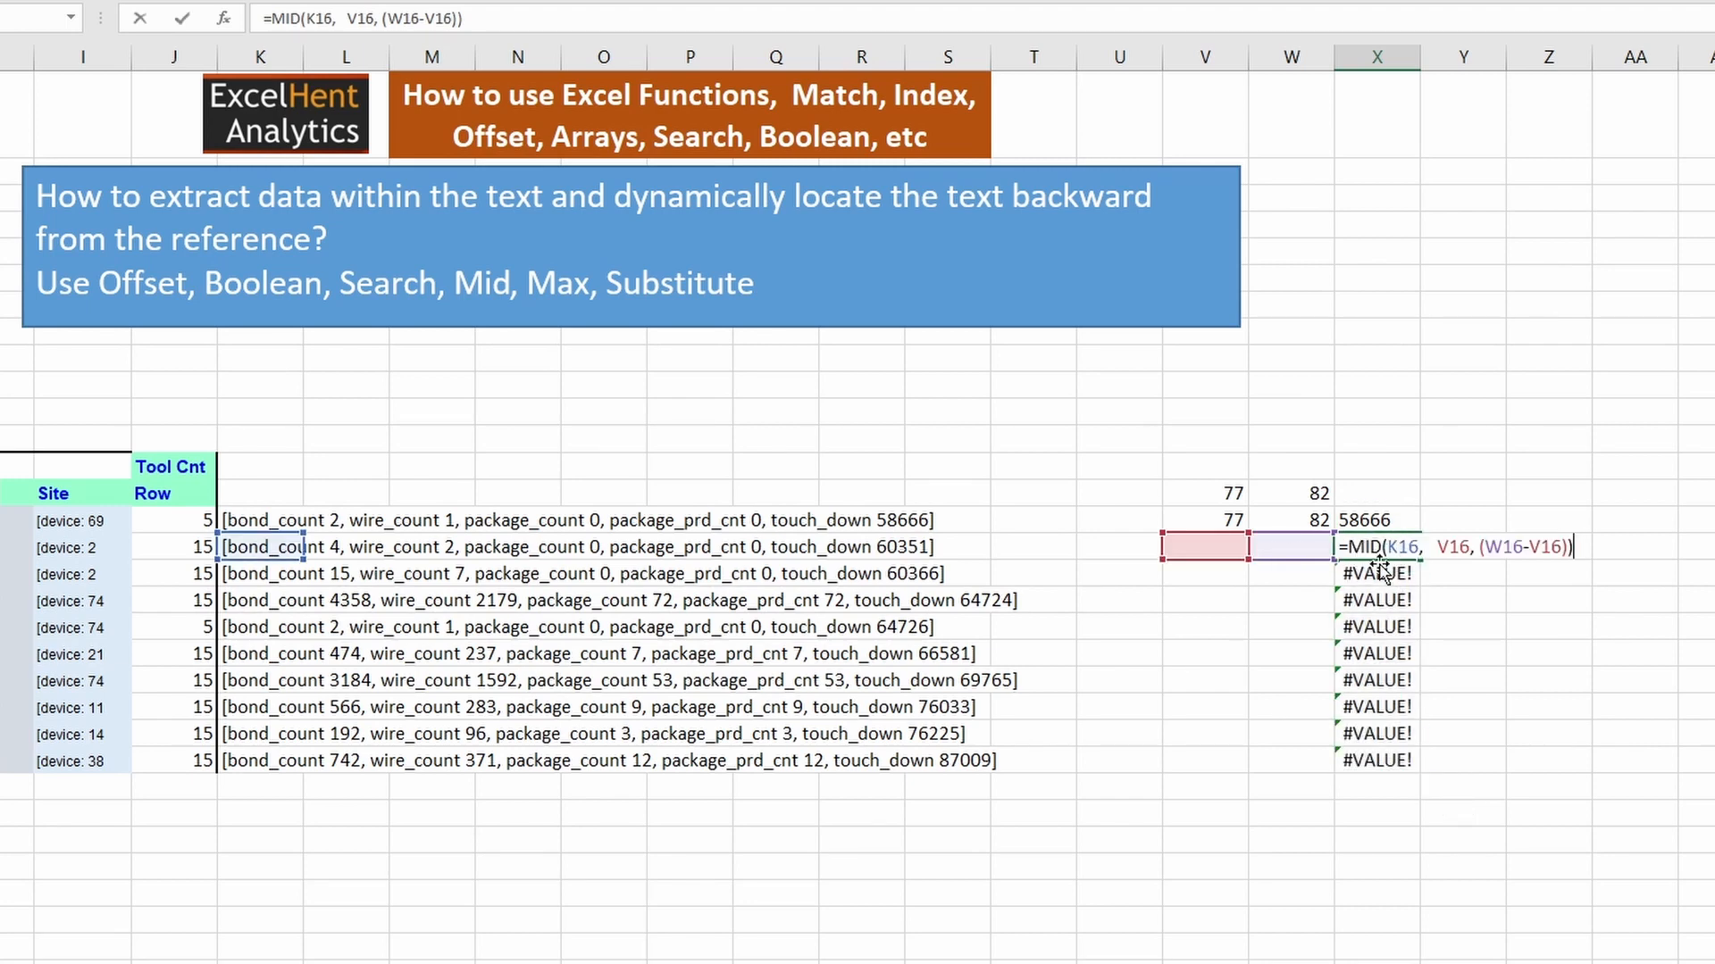
pyautogui.press('Escape')
# - Fill the SEARCH formulas in V15:W15 down through row 24
pyautogui.moveTo(1198, 521); pyautogui.dragTo(1329, 768)
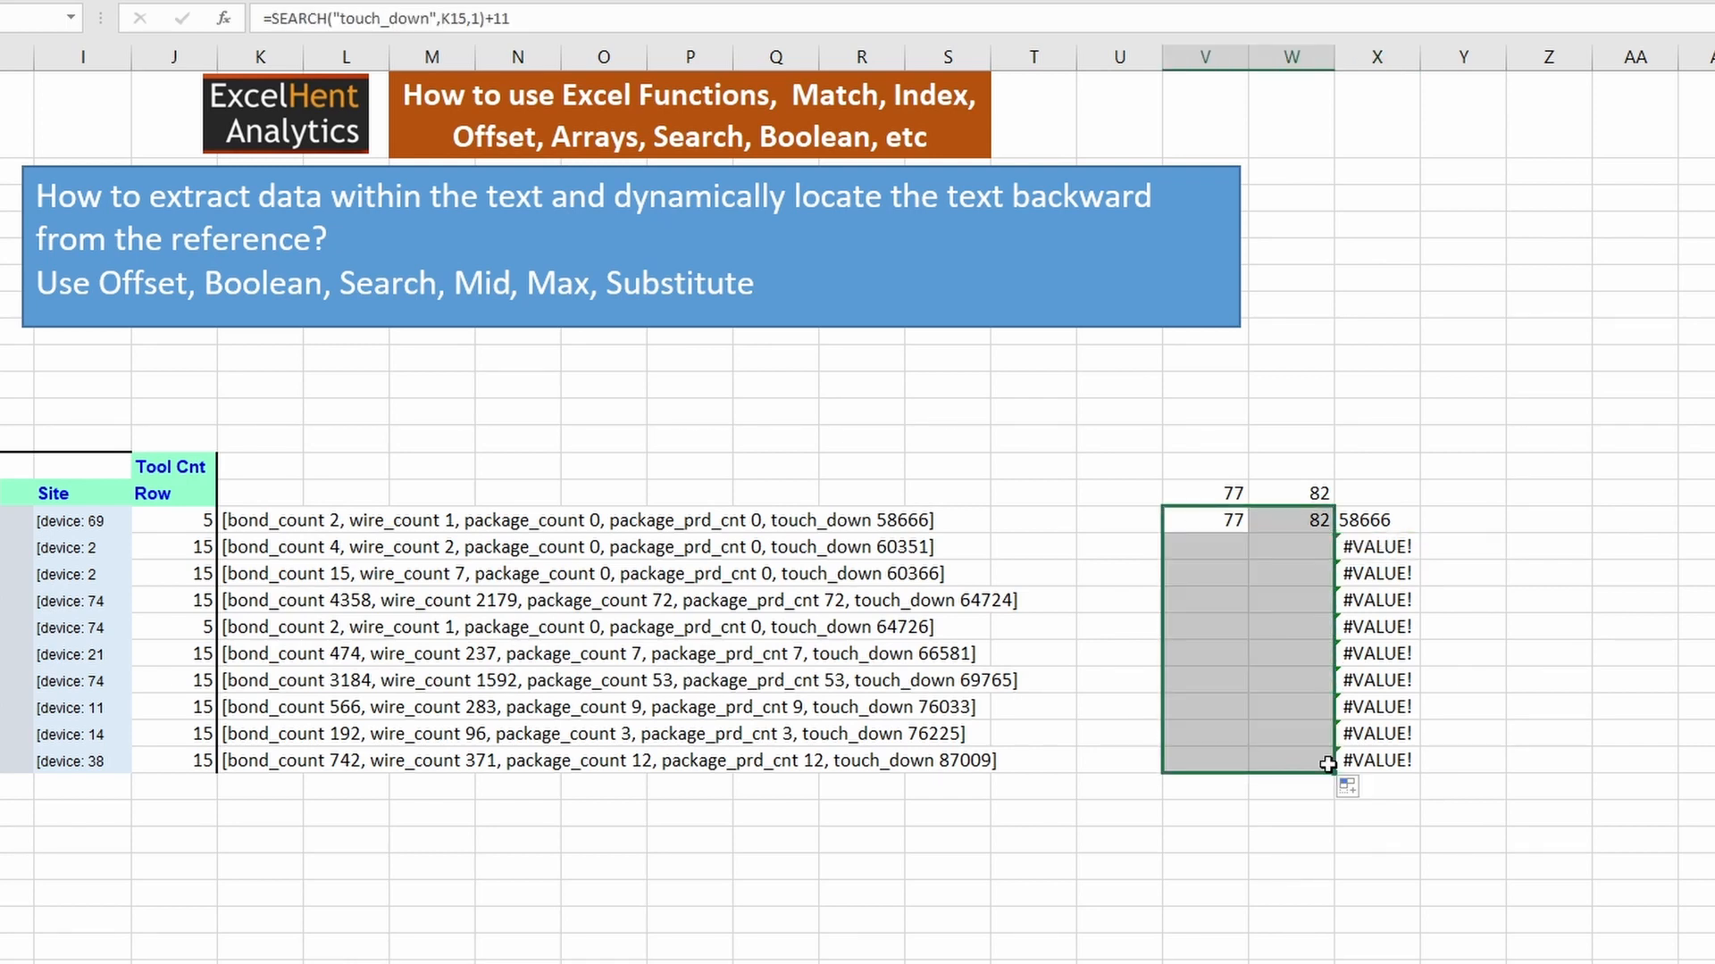
pyautogui.moveTo(1379, 520); pyautogui.dragTo(1375, 737)
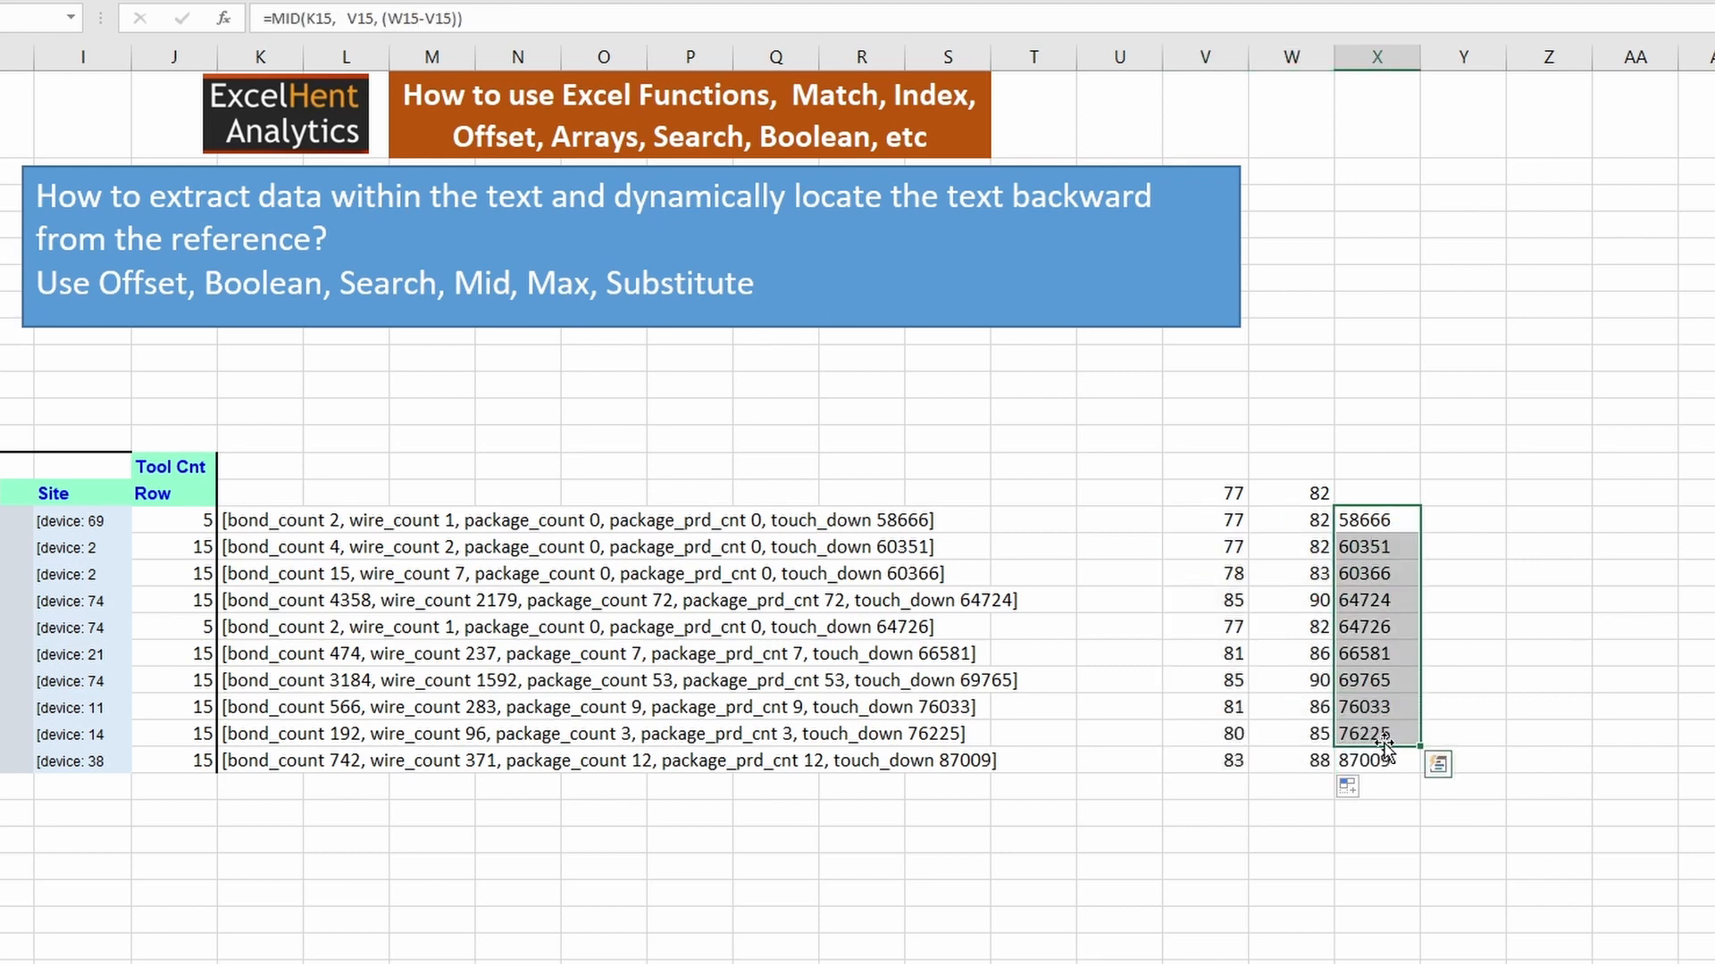
pyautogui.click(1366, 691)
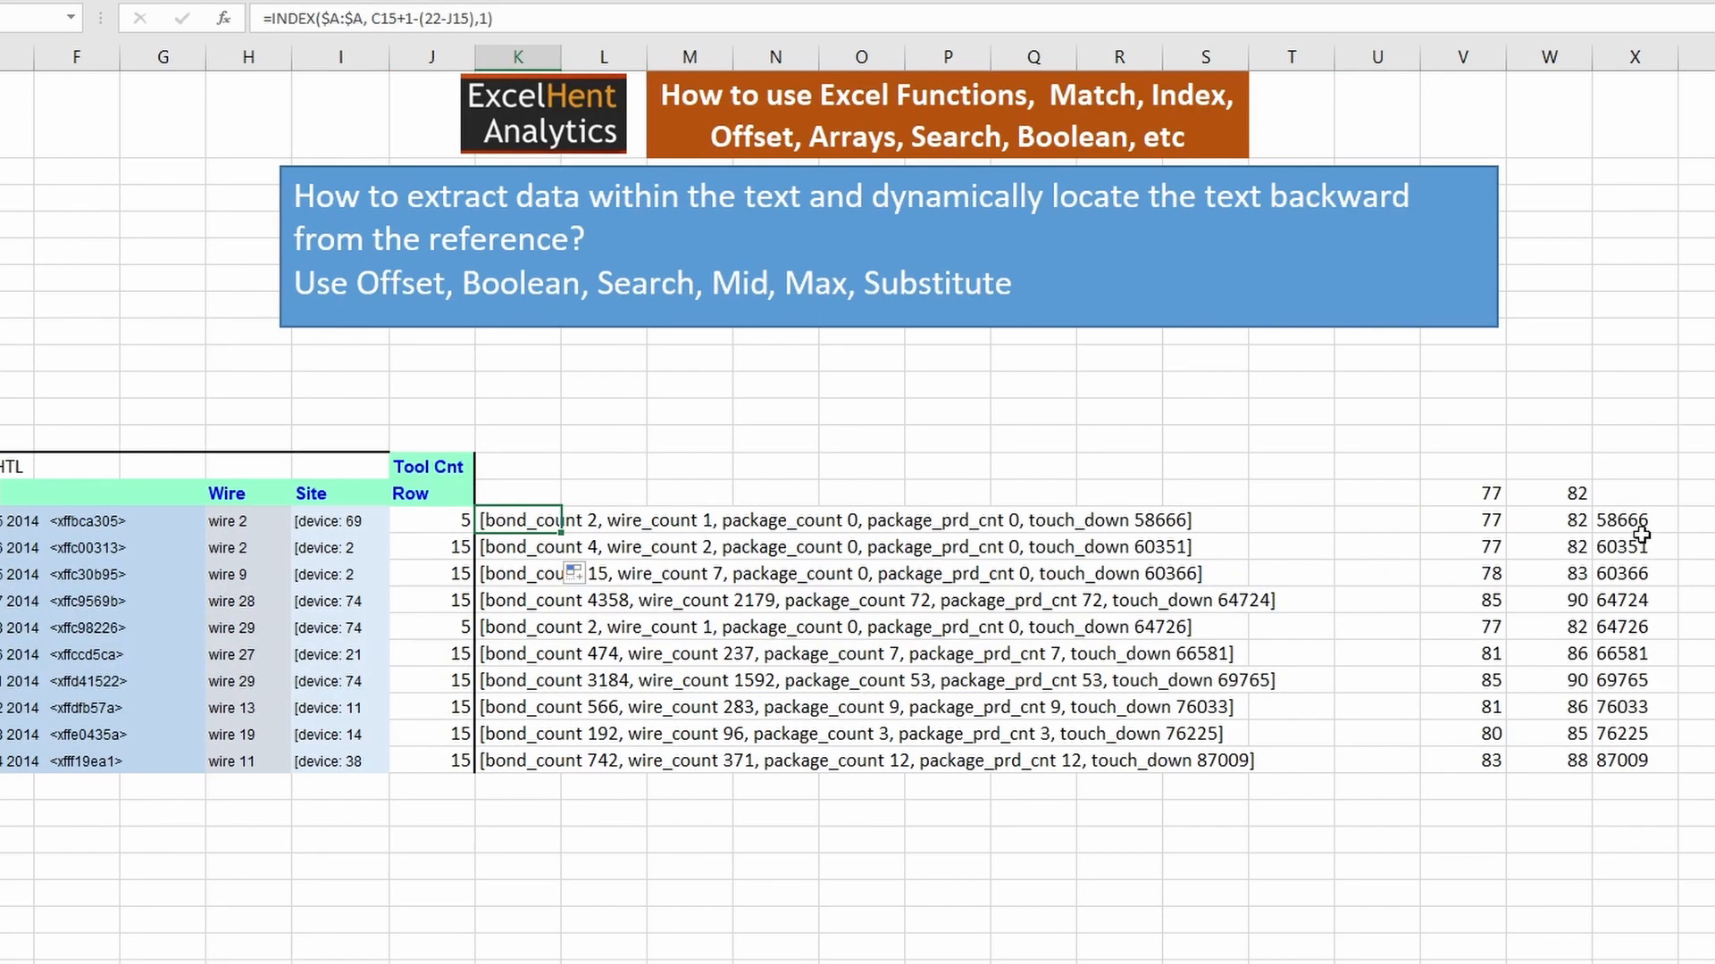
# - Review the MID formula in X15, the helper columns J to W, and the INDEX formula in K15
pyautogui.doubleClick(1637, 520)
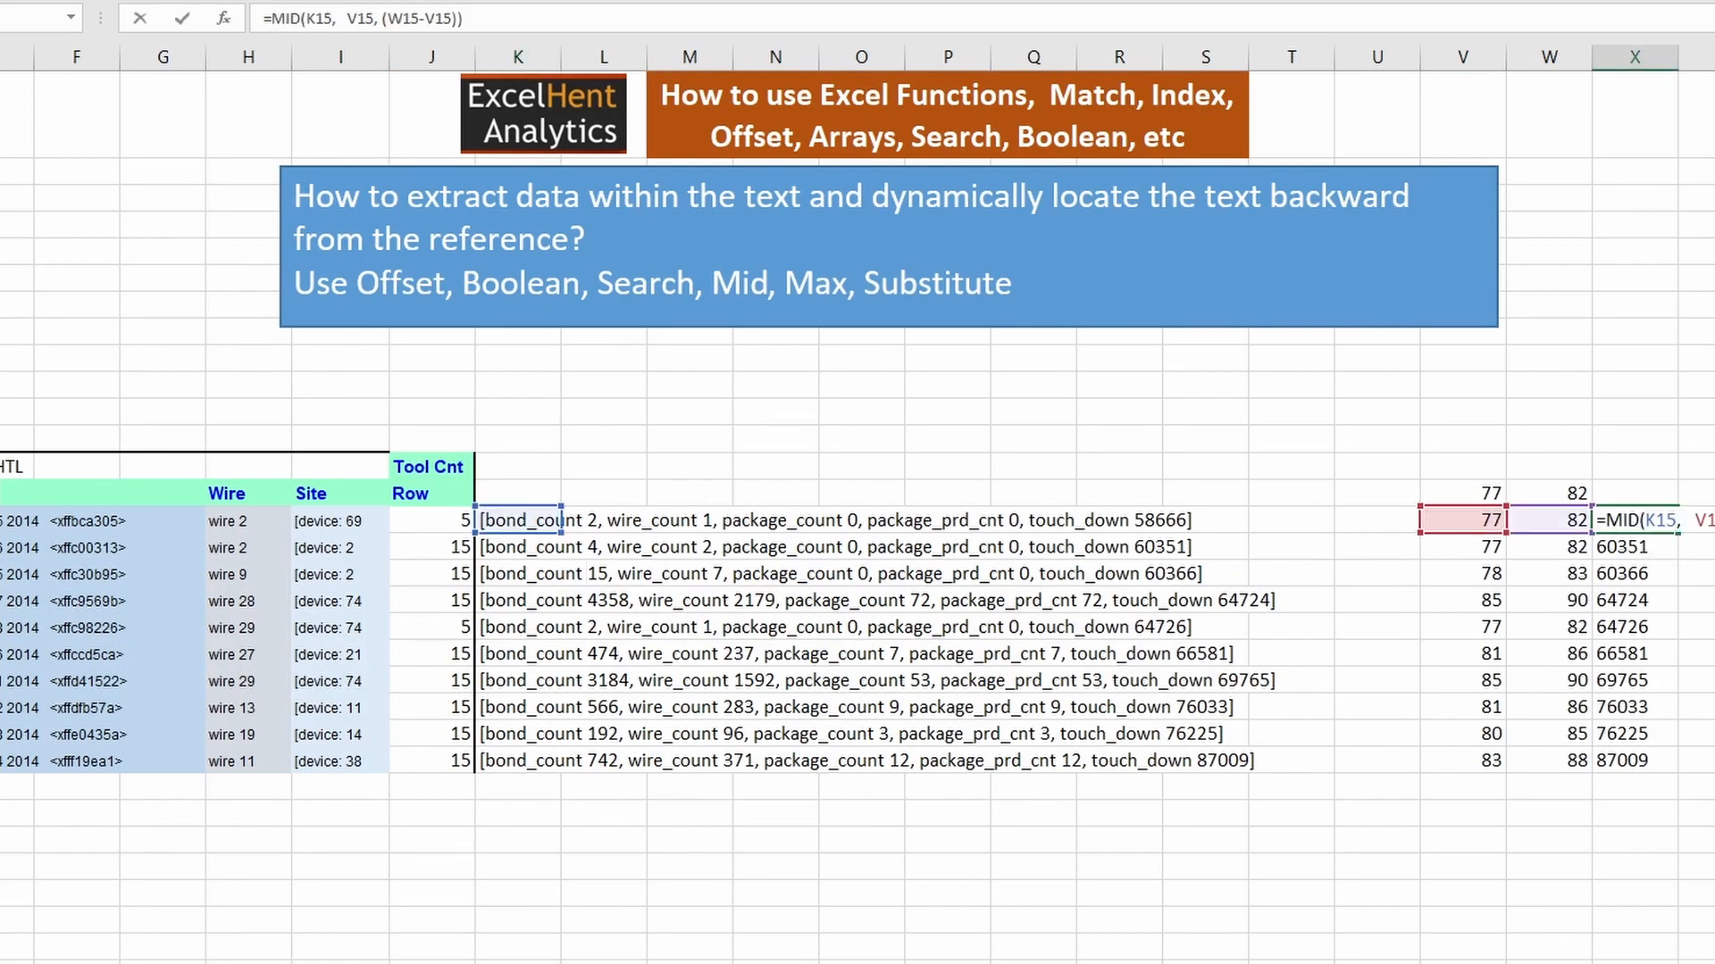
pyautogui.press('Escape')
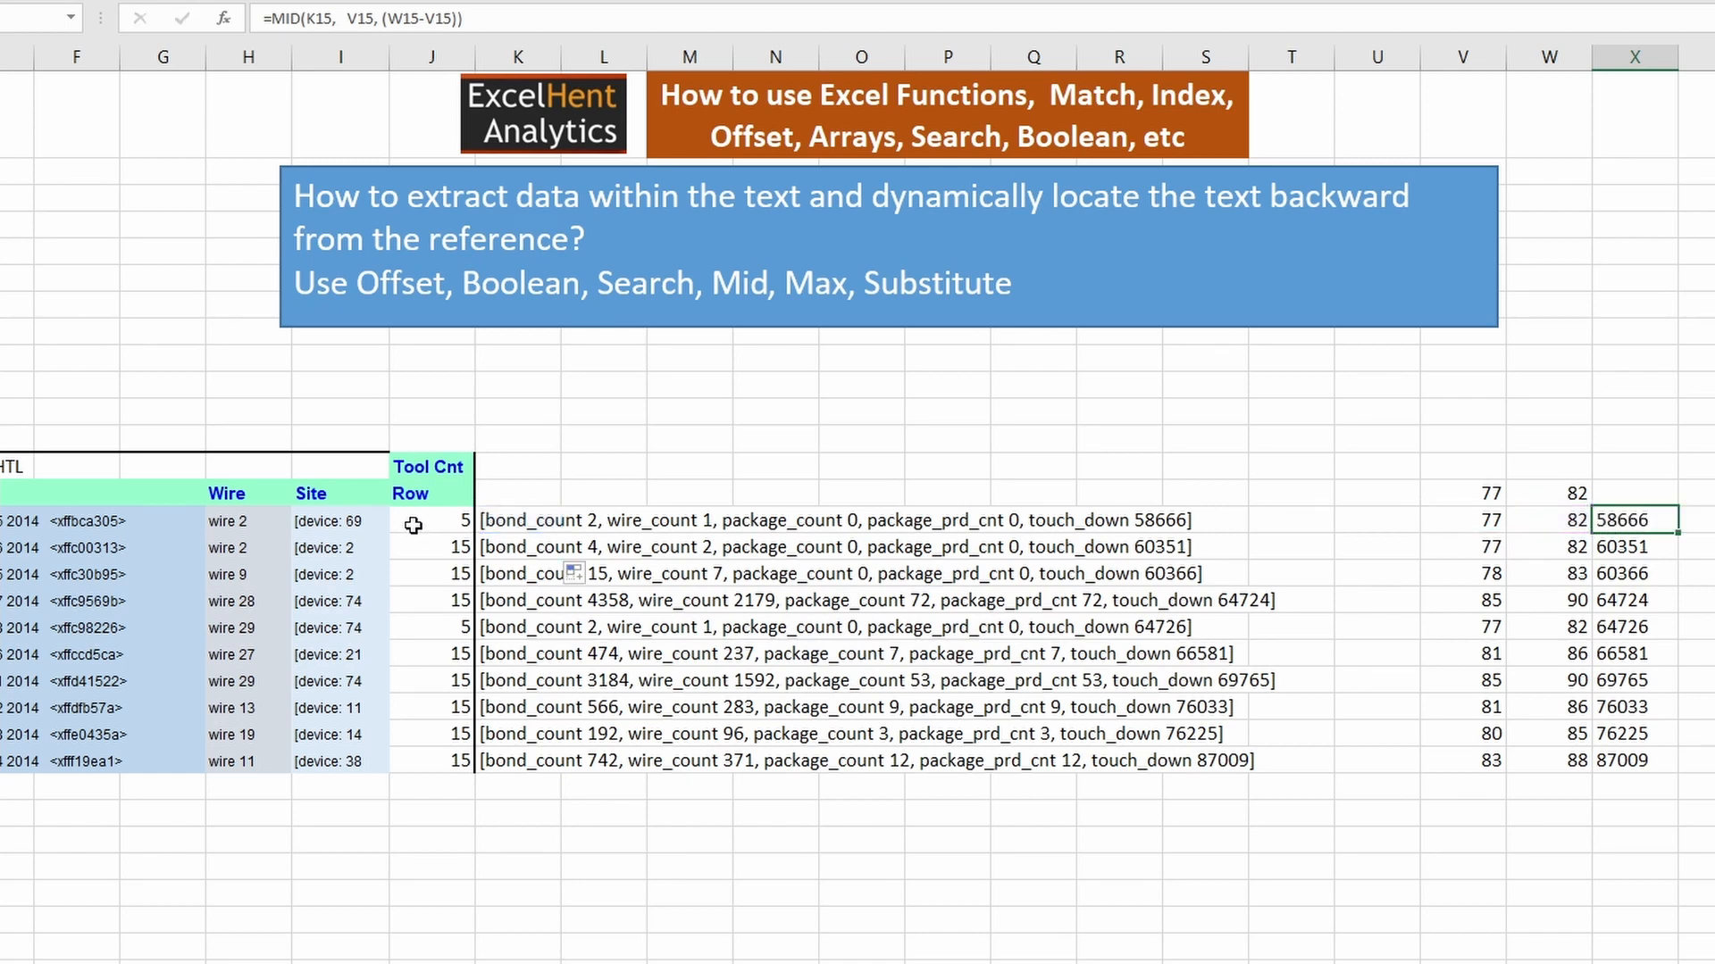
pyautogui.moveTo(414, 525)
pyautogui.mouseDown()
pyautogui.moveTo(483, 522)
pyautogui.moveTo(1483, 714)
pyautogui.moveTo(1557, 765)
pyautogui.mouseUp()
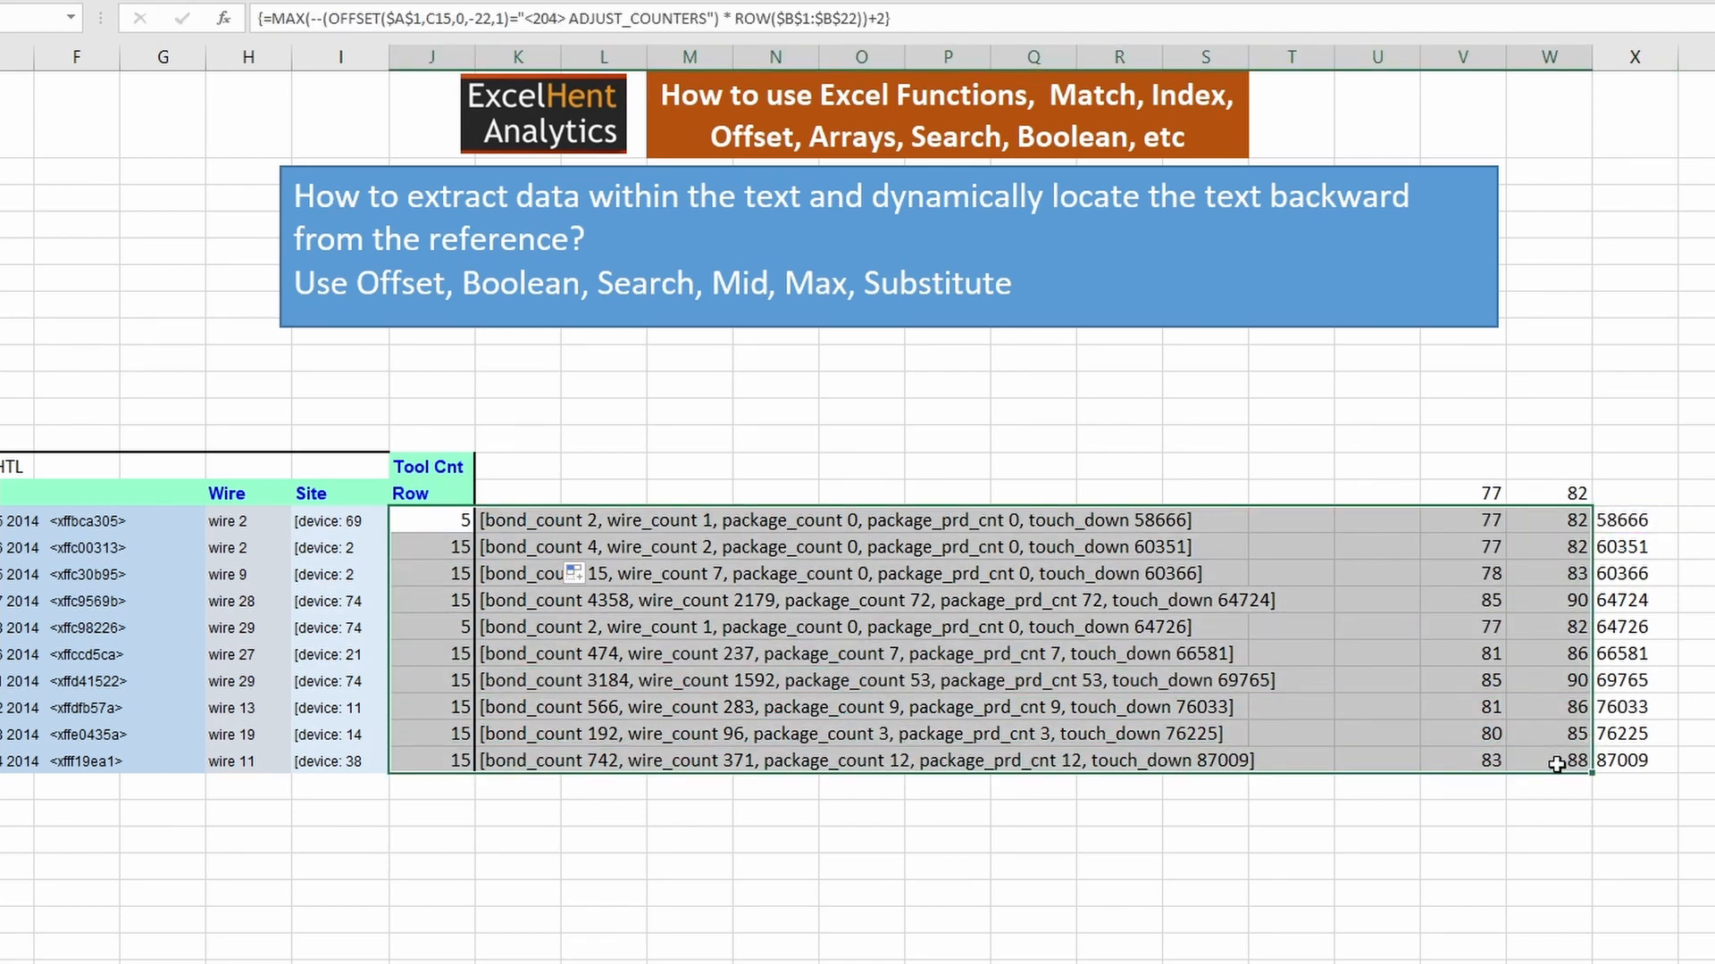
pyautogui.click(580, 493)
pyautogui.click(514, 522)
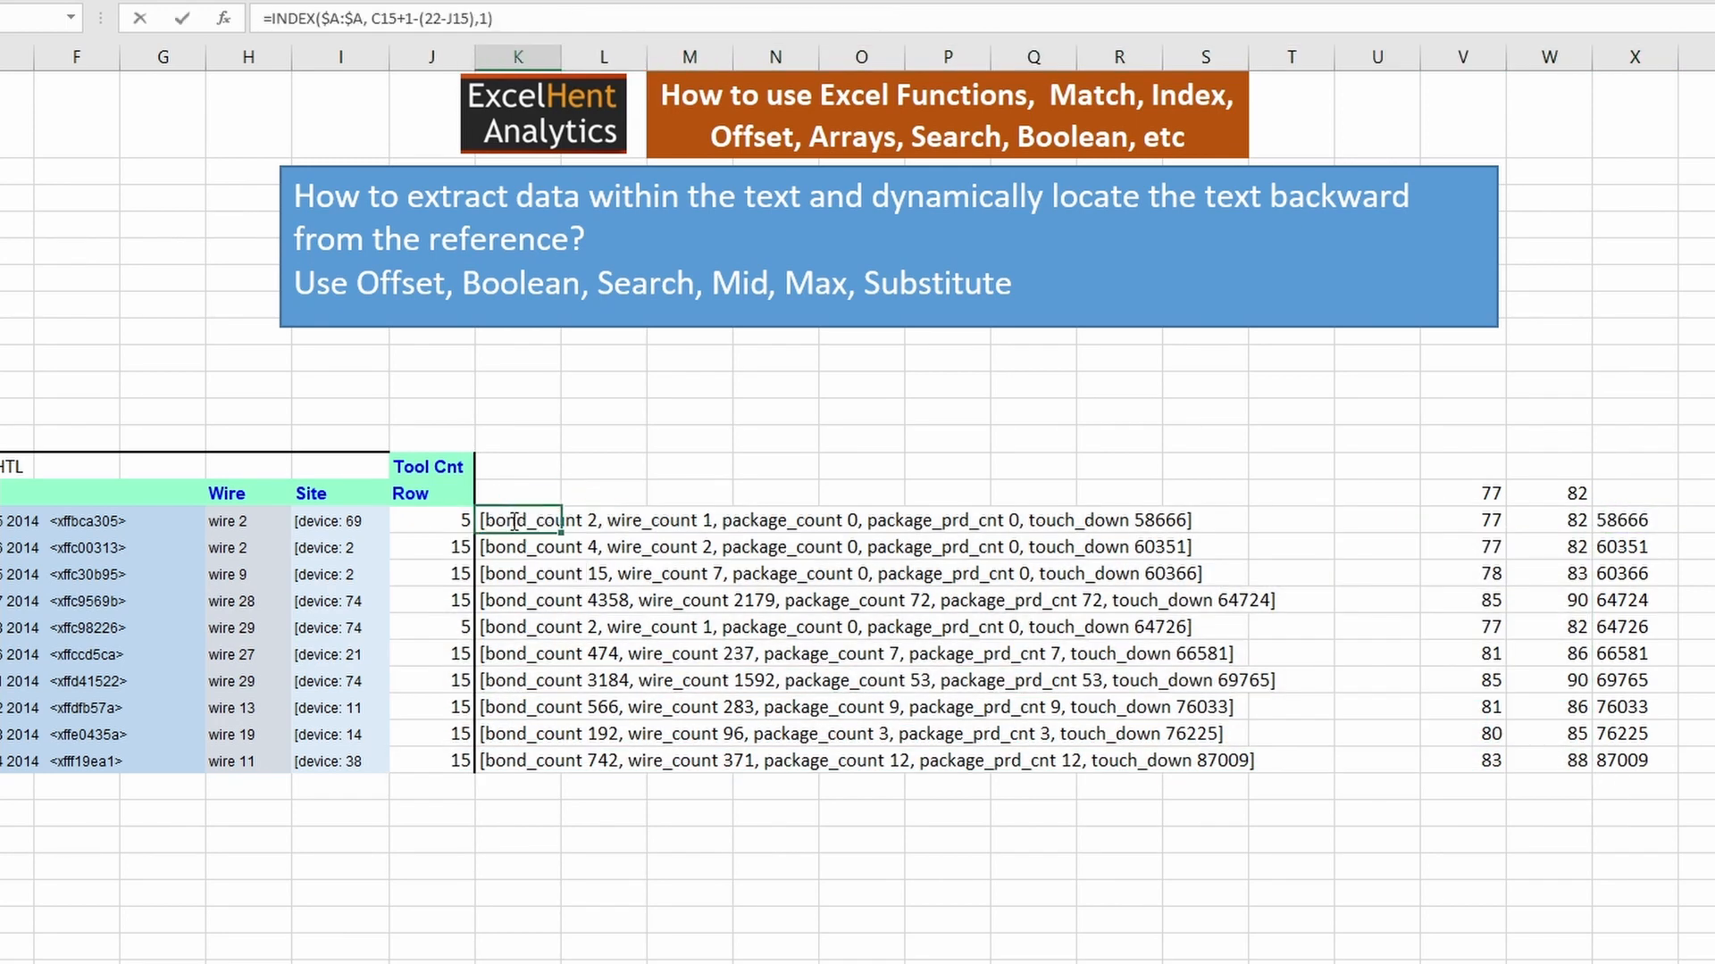
pyautogui.doubleClick(514, 522)
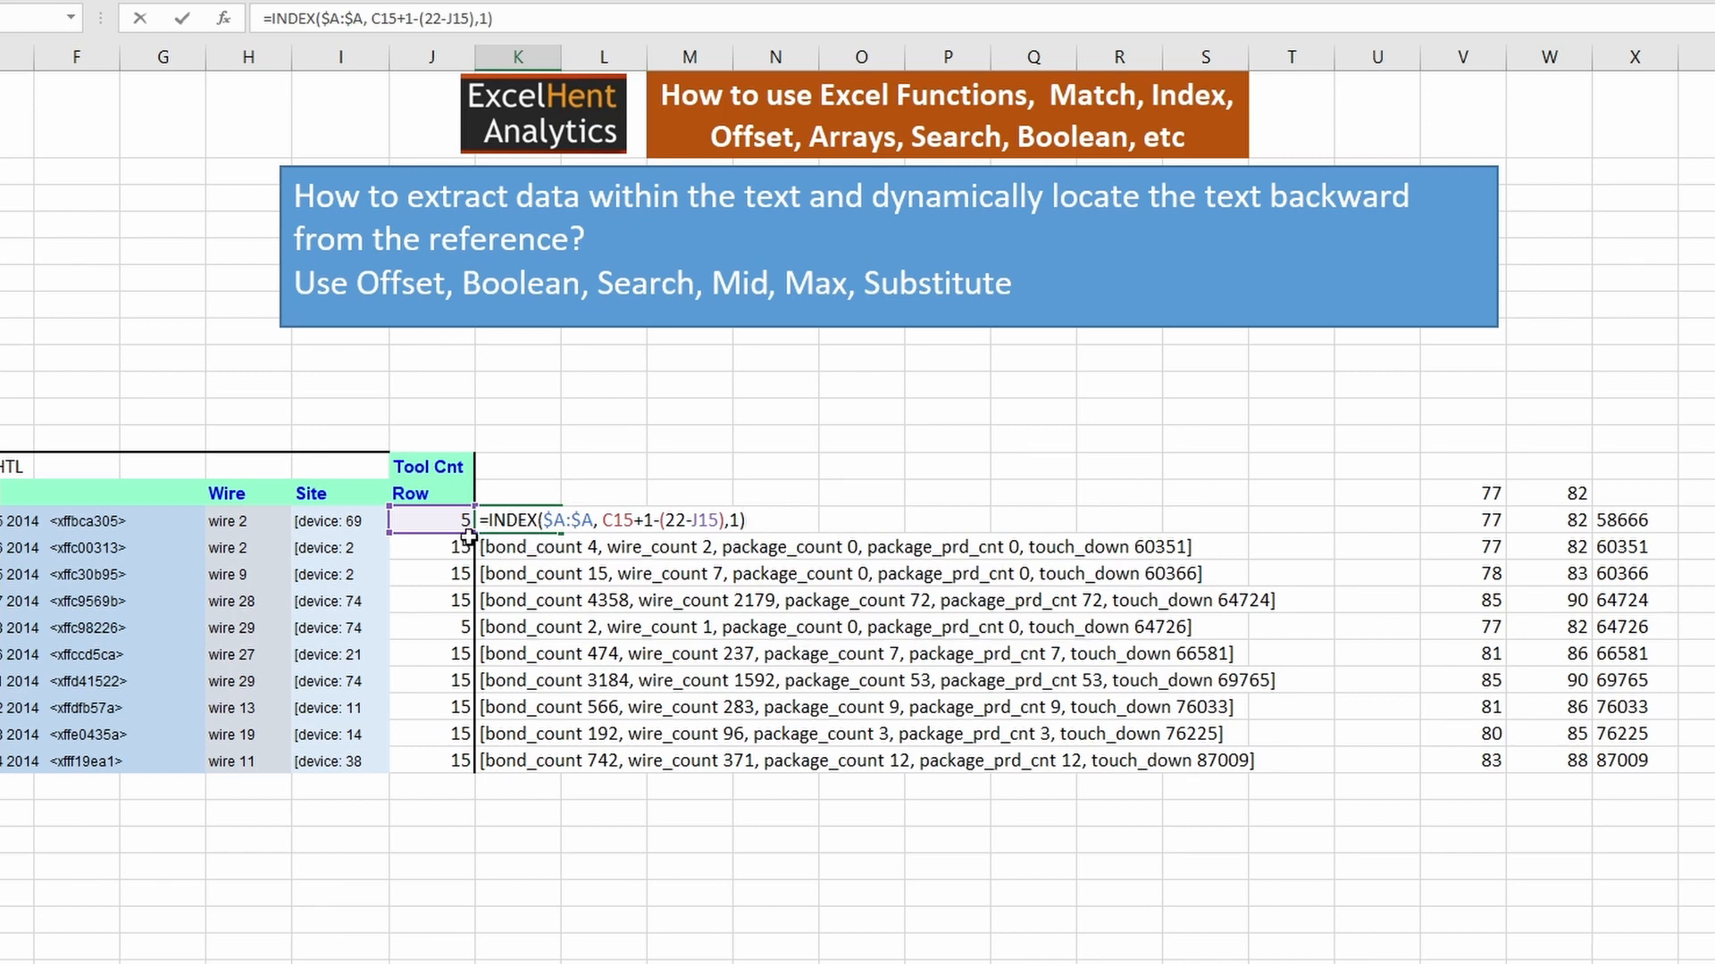
pyautogui.click(468, 536)
# - Replace the J15 reference in K15's INDEX formula with J15's own MAX/OFFSET expression in parentheses, entered as an array formula
pyautogui.doubleClick(400, 525)
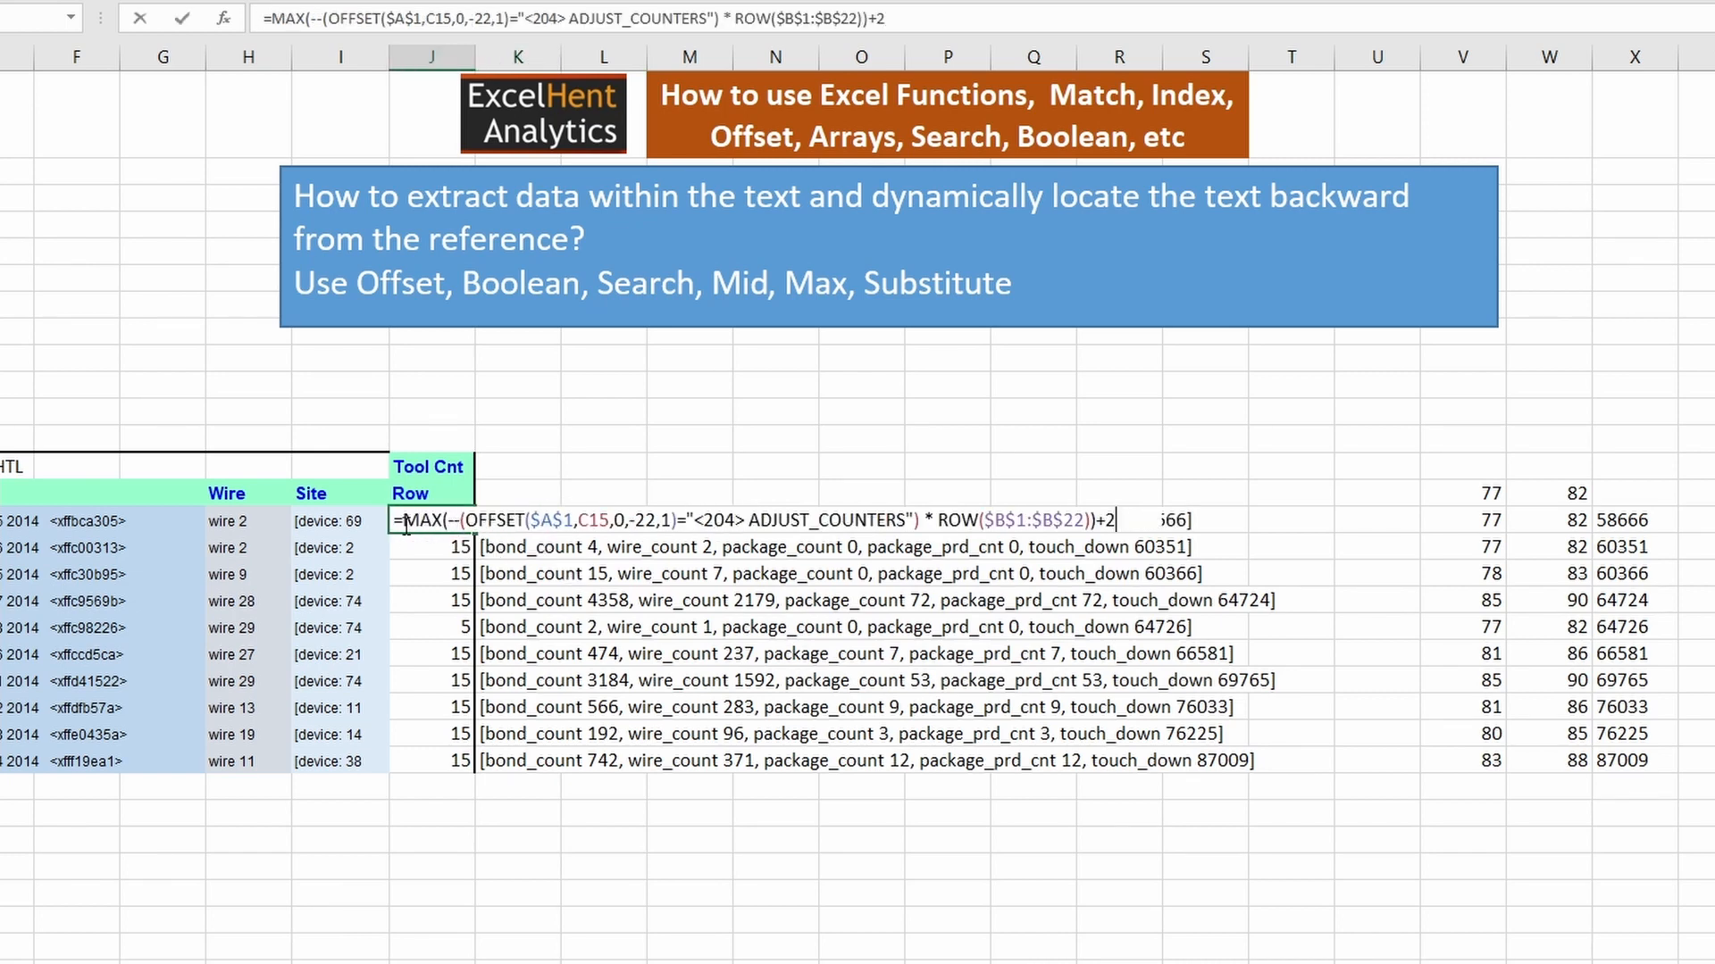
pyautogui.moveTo(407, 527); pyautogui.dragTo(1258, 534)
pyautogui.hotkey('ctrl', 'c')
pyautogui.press('Escape')
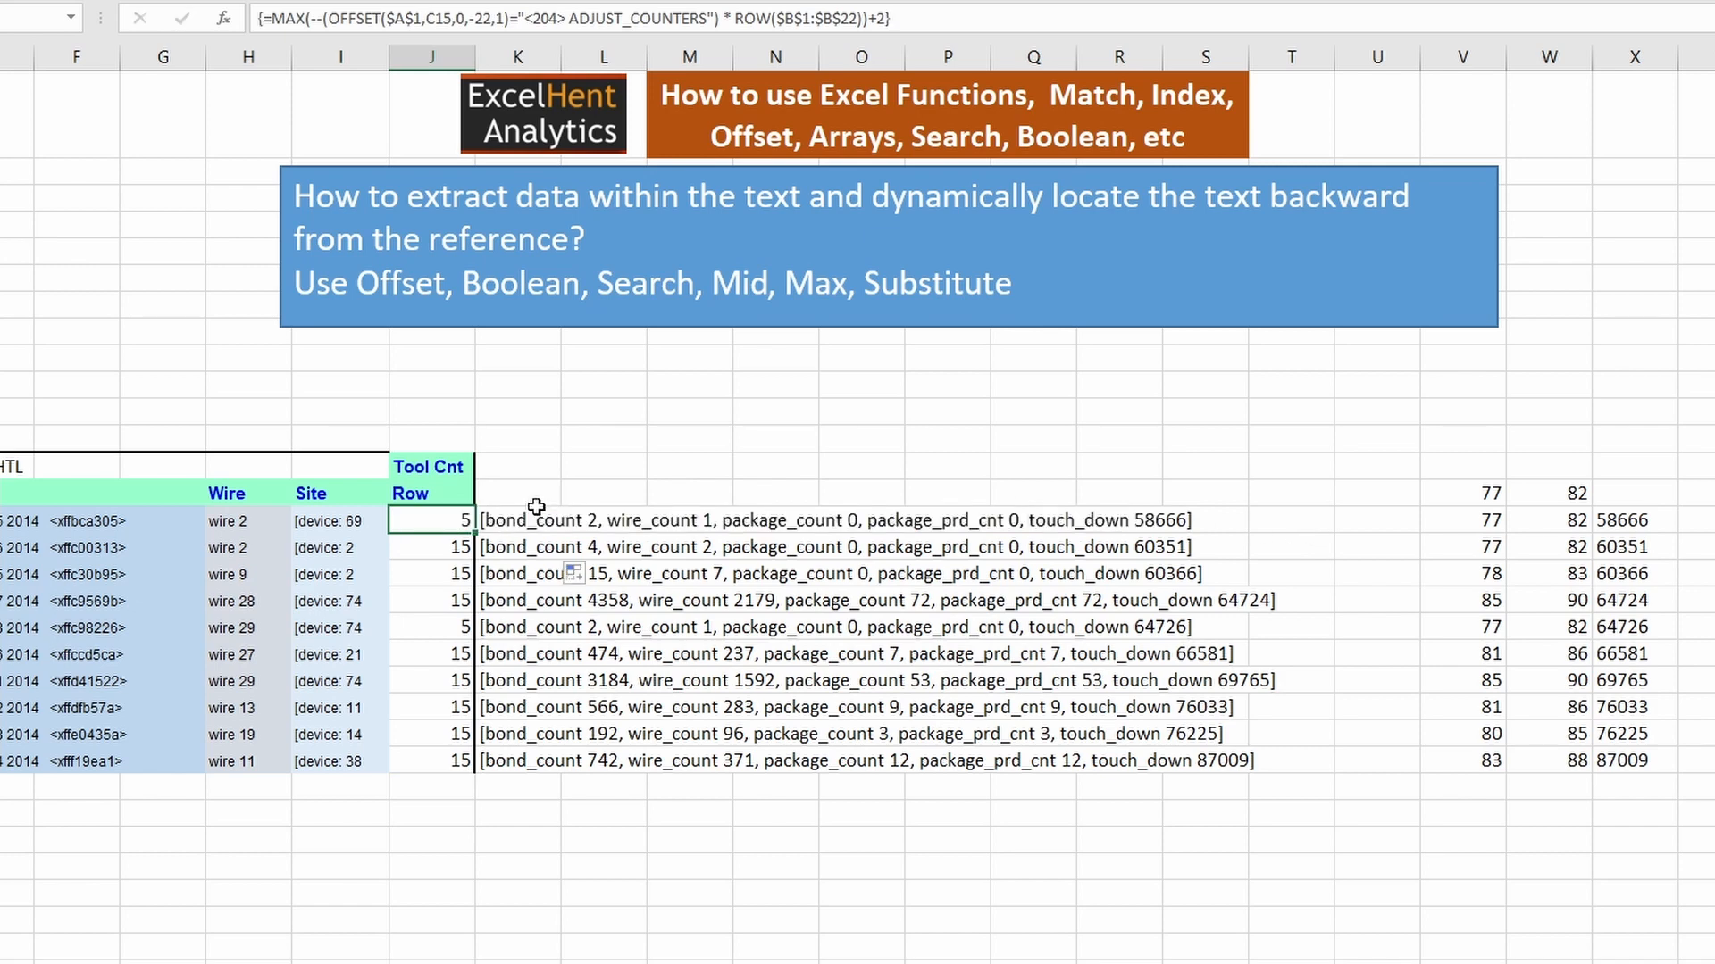
pyautogui.doubleClick(527, 521)
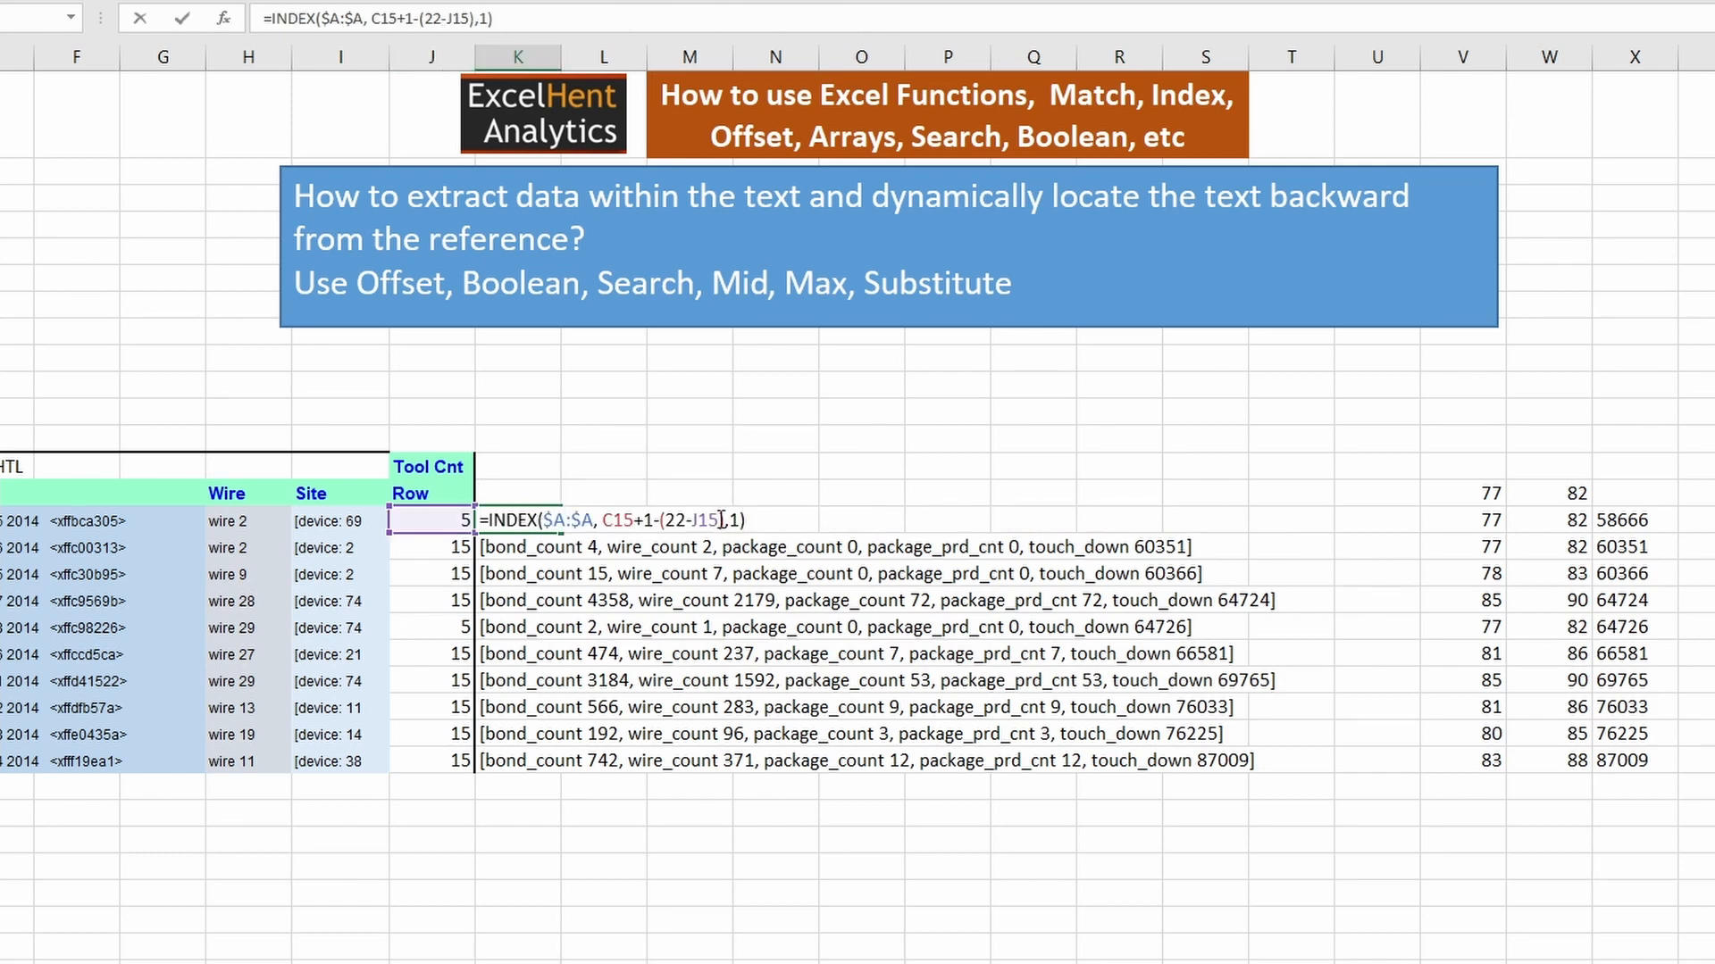
pyautogui.moveTo(721, 520); pyautogui.dragTo(692, 520)
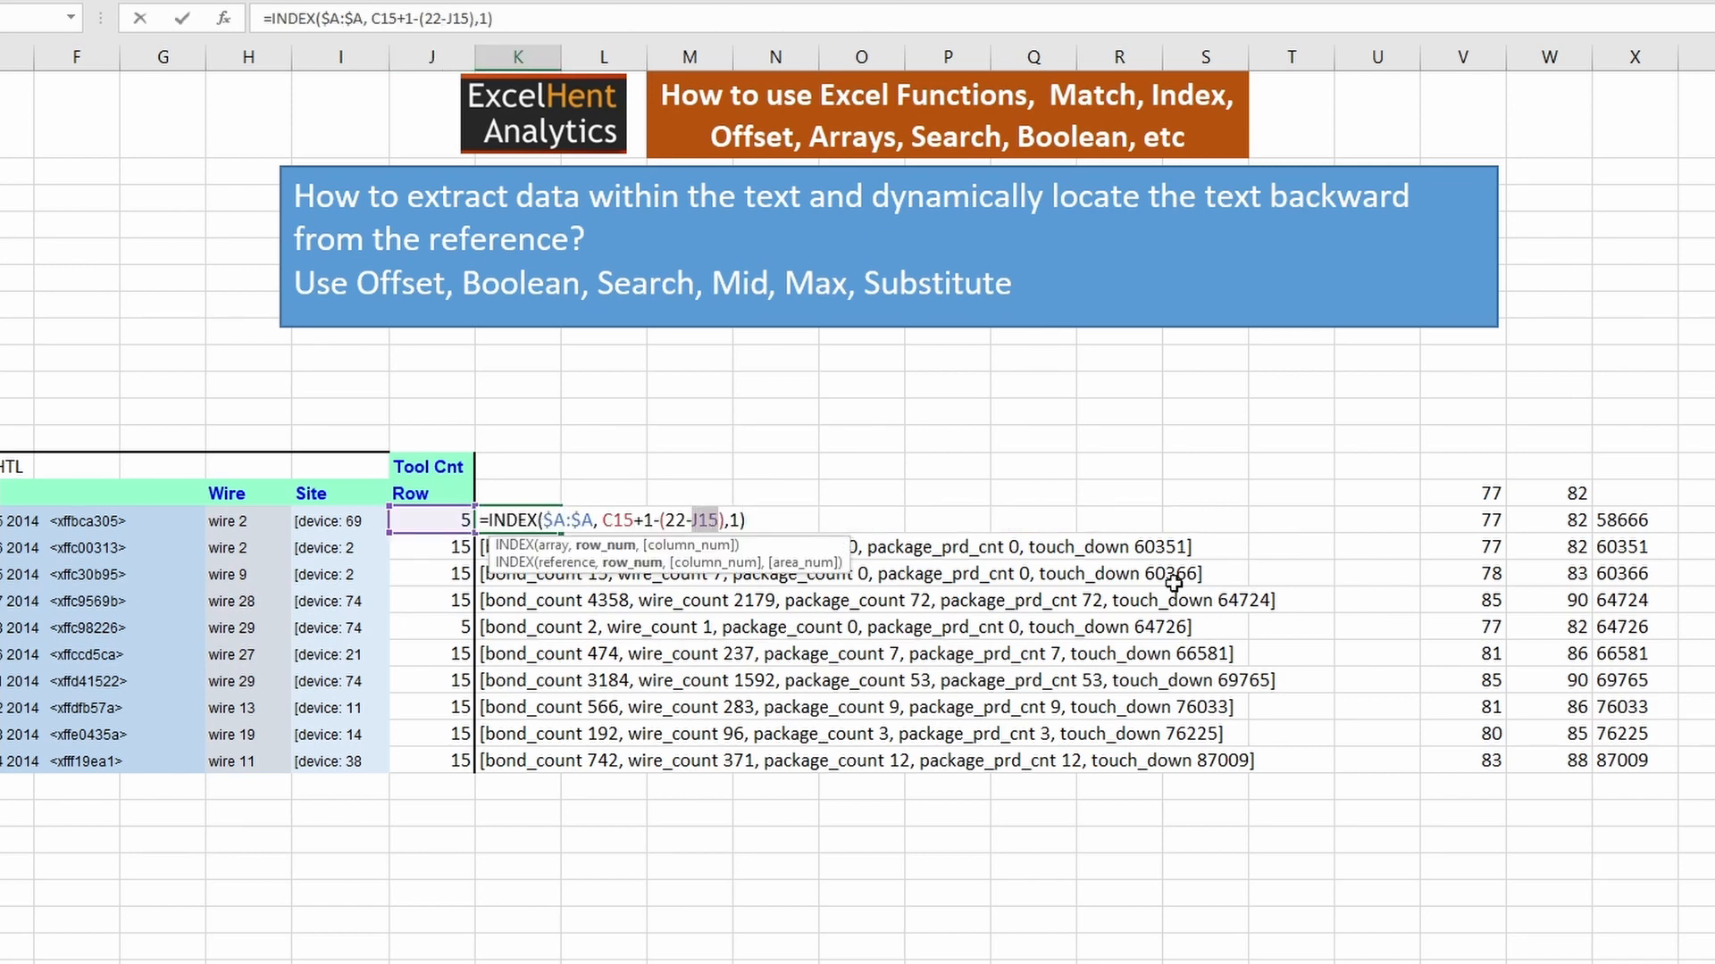
pyautogui.write('()')
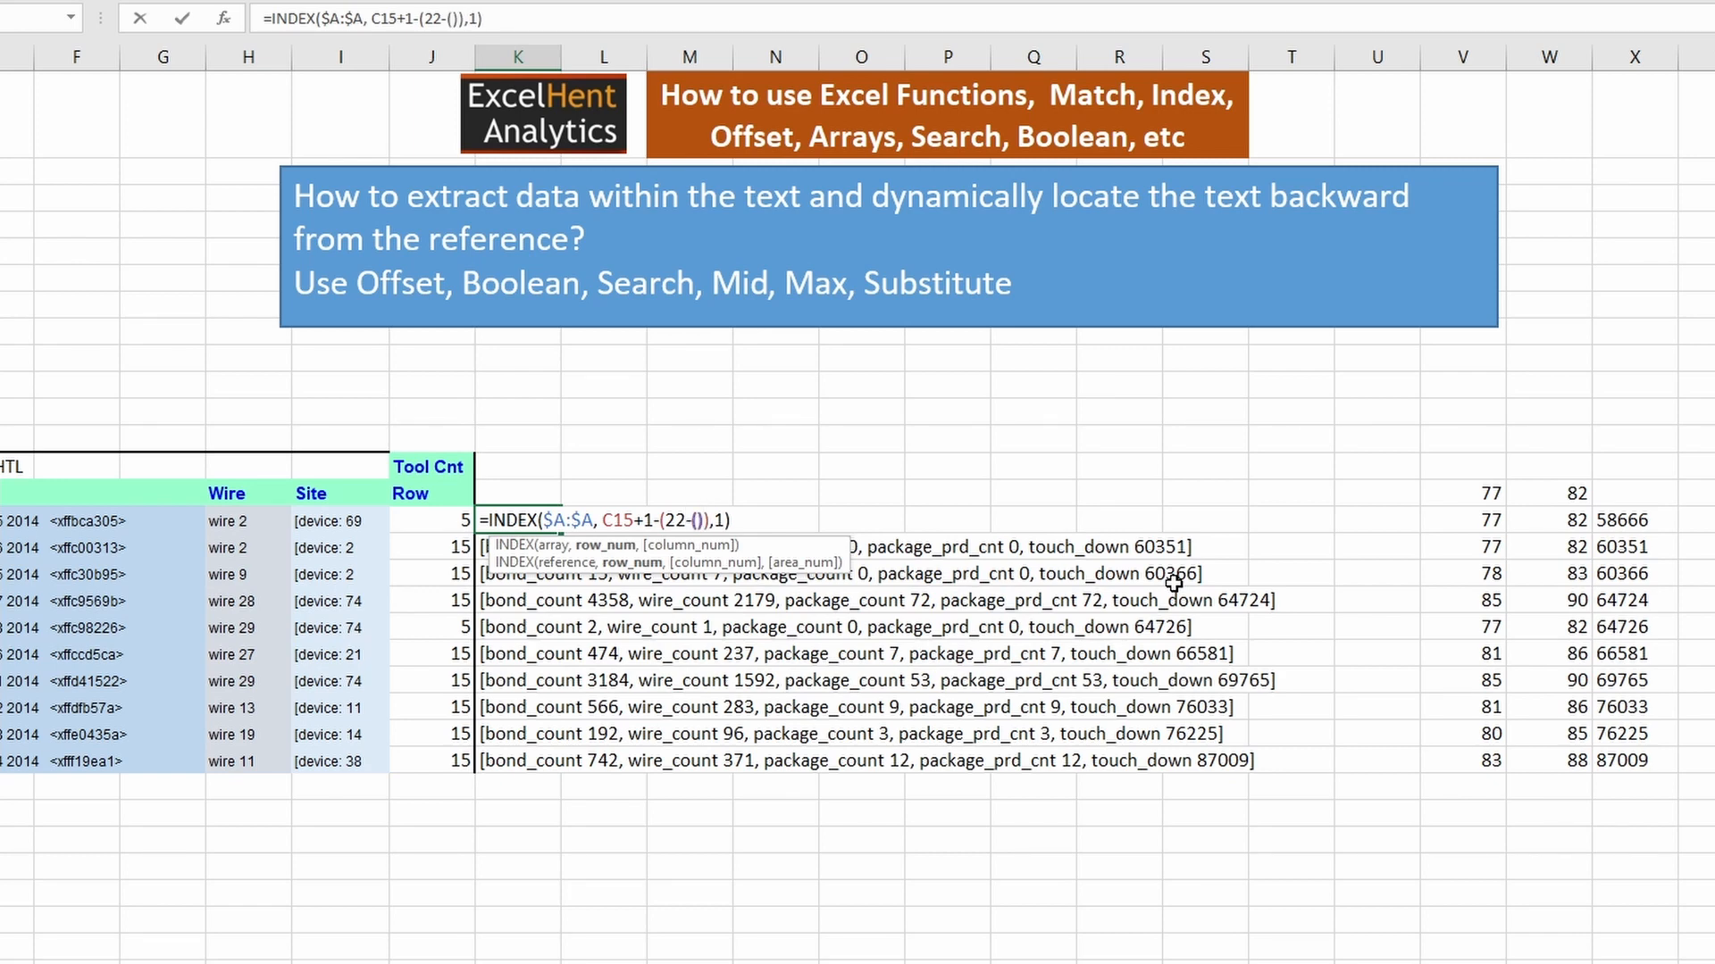
pyautogui.hotkey('ctrl', 'v')
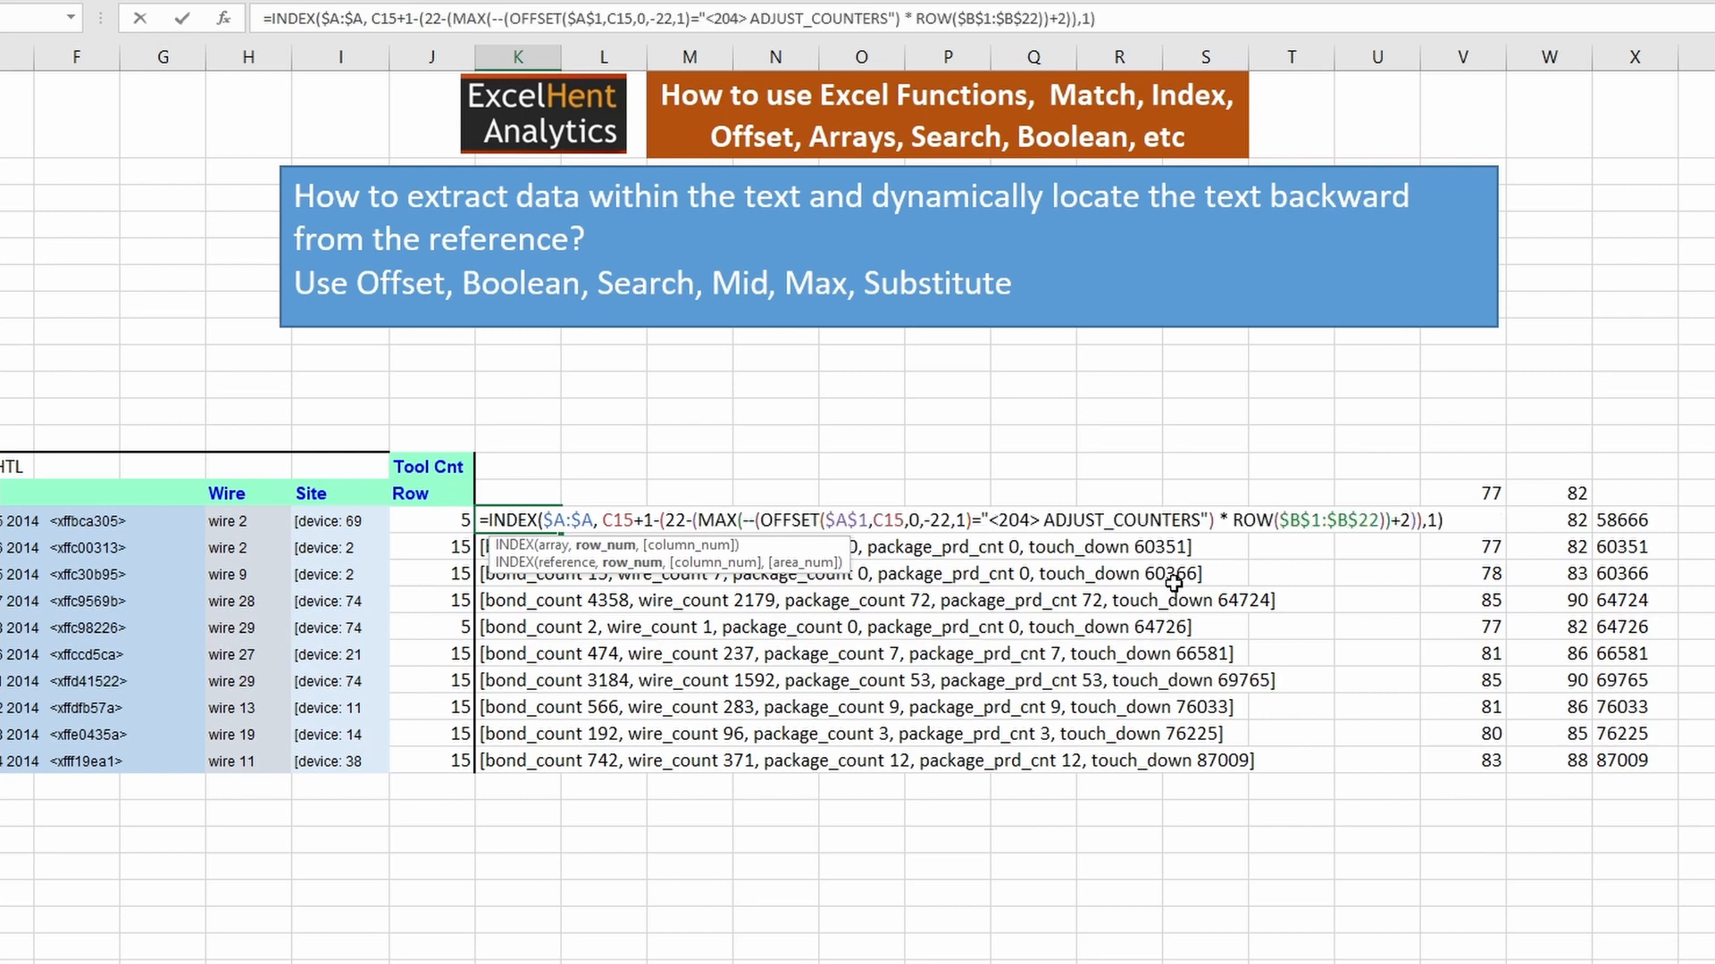
pyautogui.hotkey('ctrl', 'shift', 'Return')
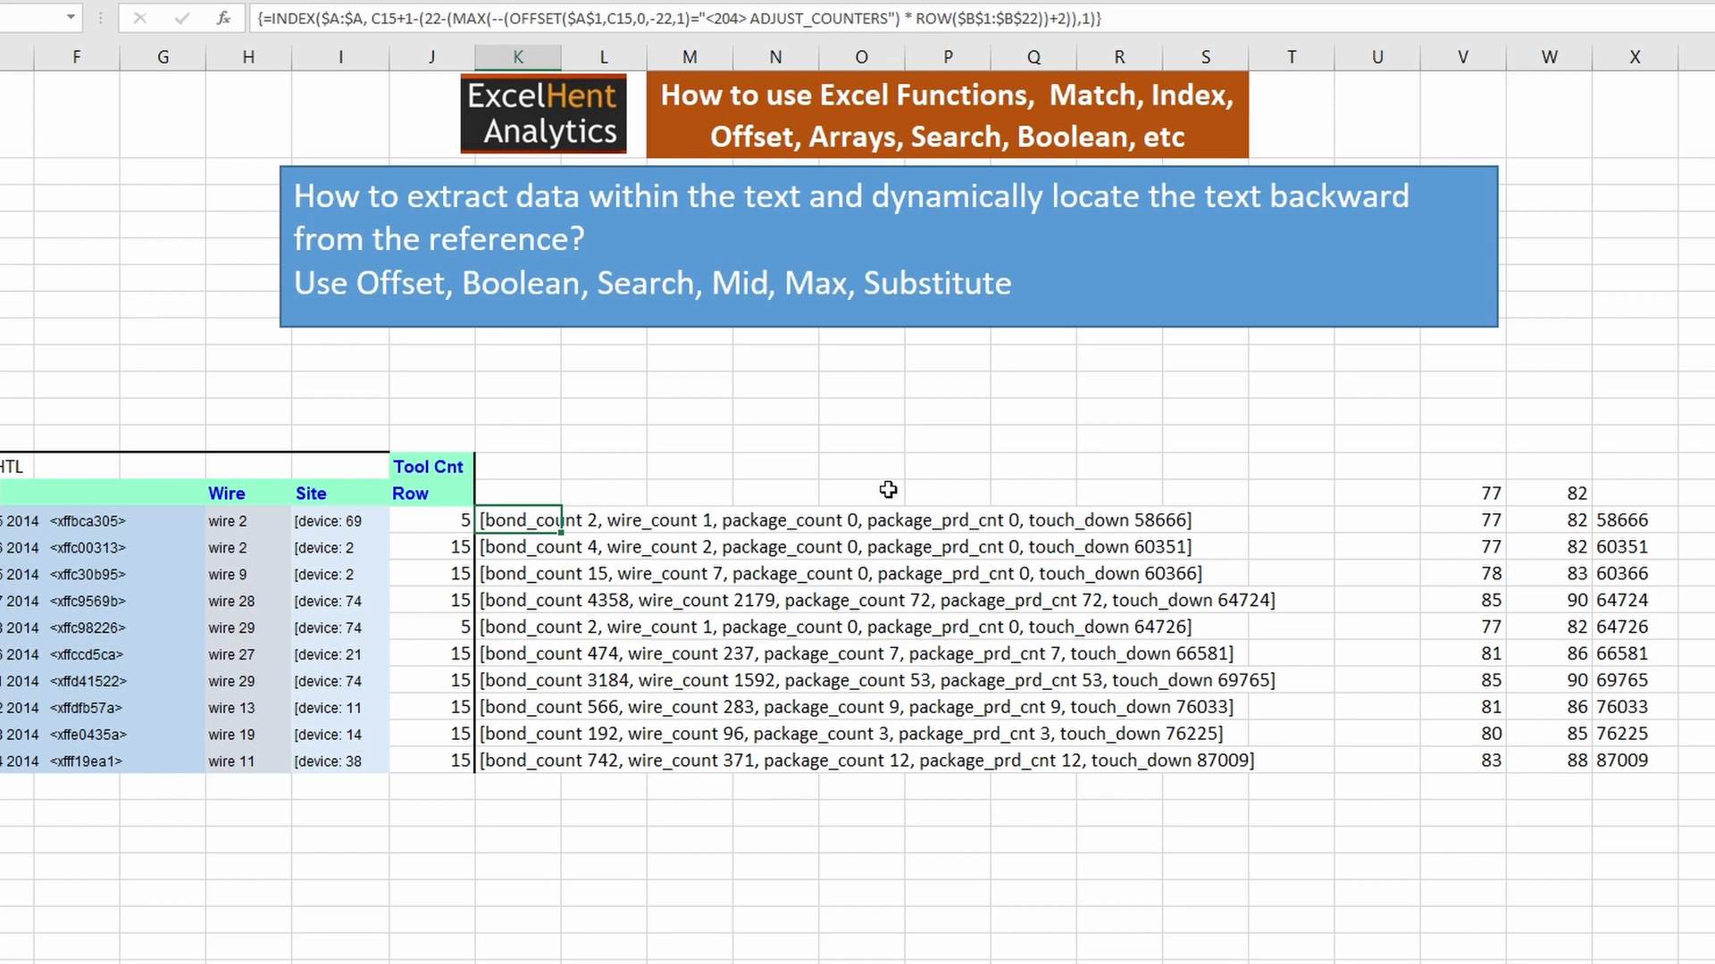
# - Clear the Tool Cnt Row formulas in J16:J24 and fill K15's array formula down through K24
pyautogui.moveTo(447, 547); pyautogui.dragTo(473, 763)
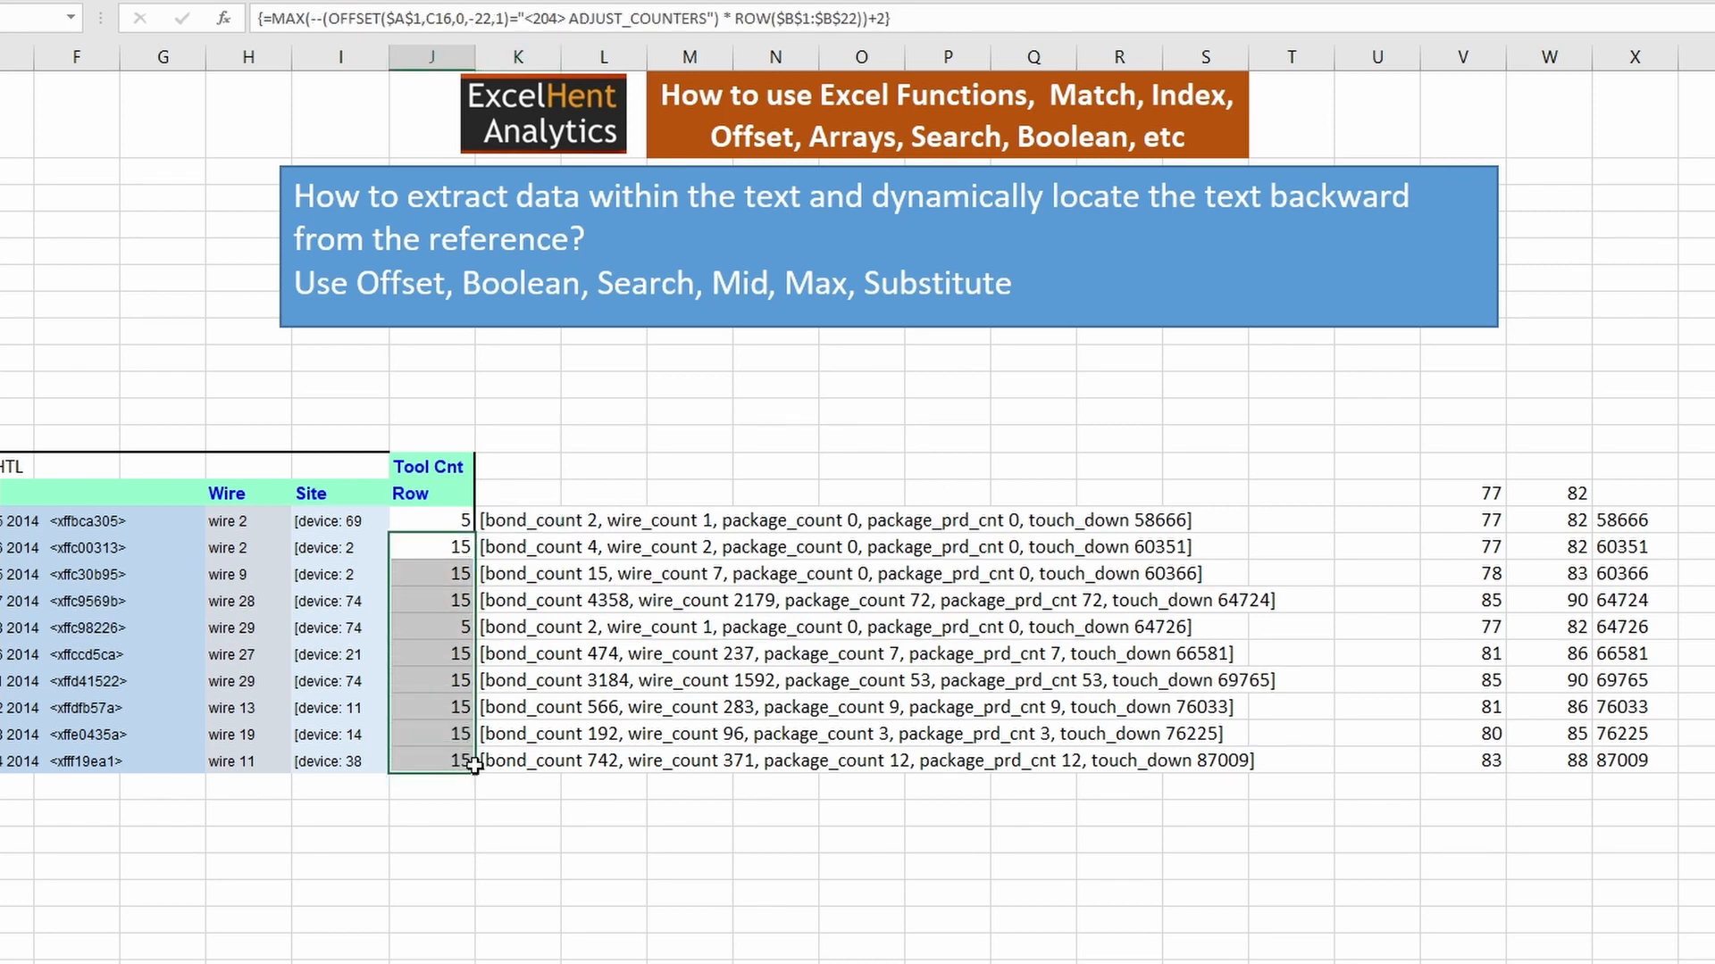
pyautogui.press('Delete')
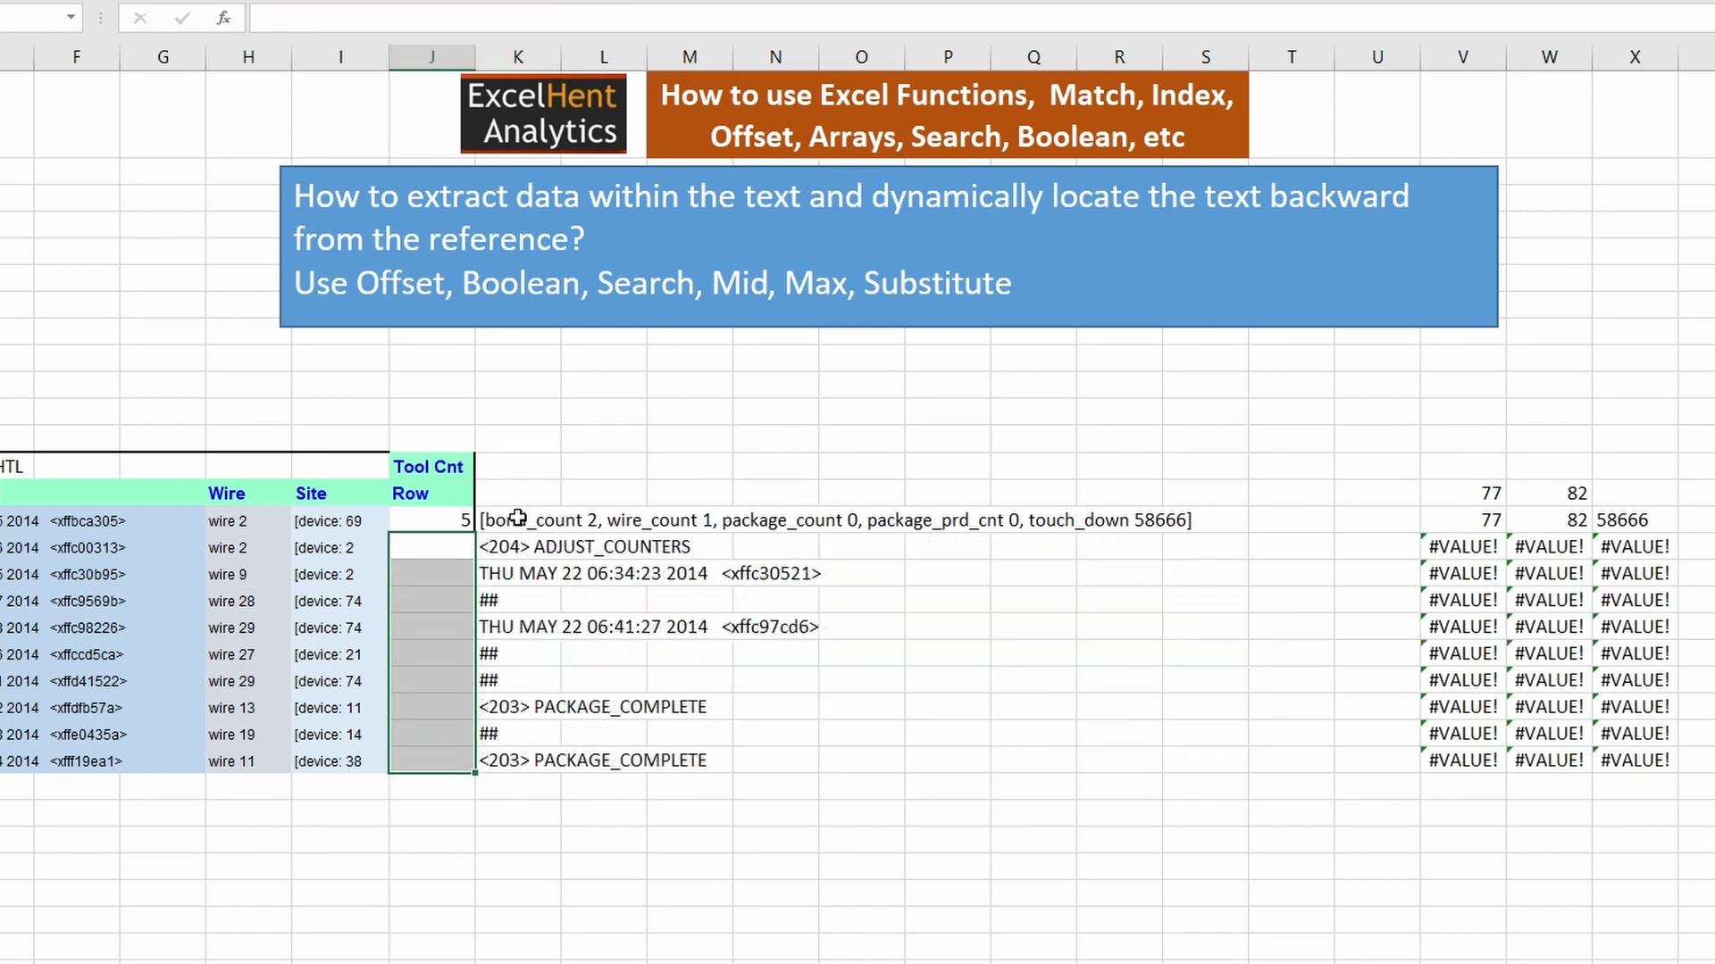
pyautogui.moveTo(518, 518); pyautogui.dragTo(536, 763)
pyautogui.hotkey('ctrl', 'd')
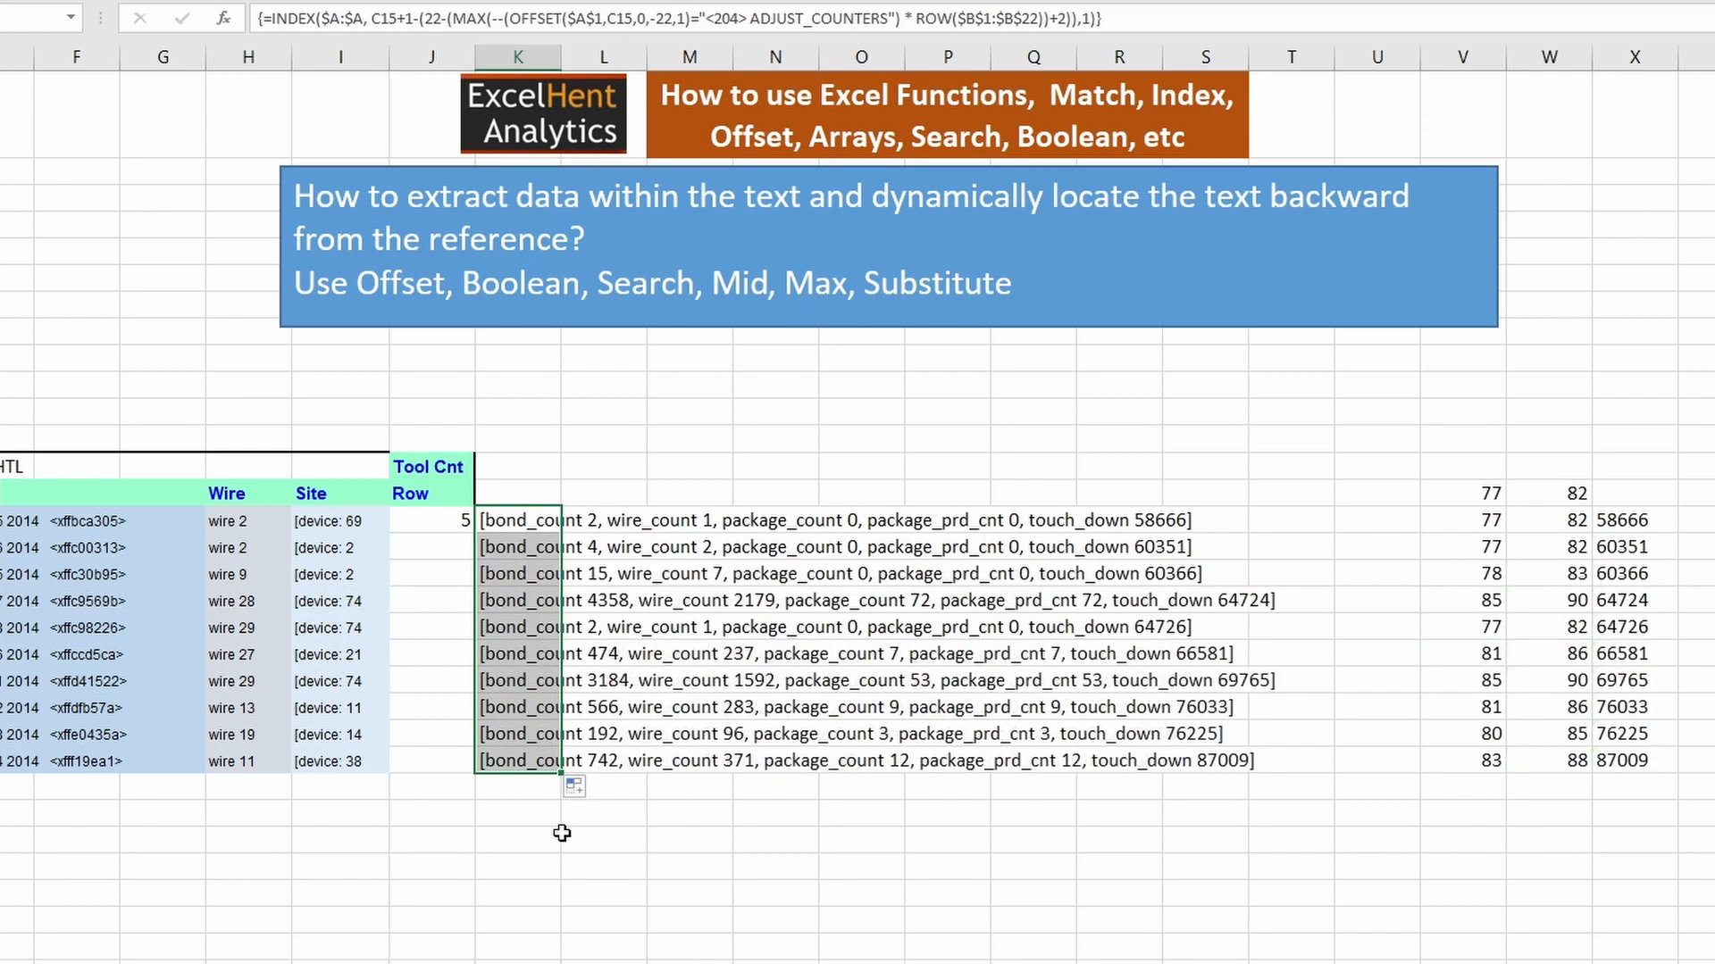
pyautogui.hscroll(4, 1136, 536)
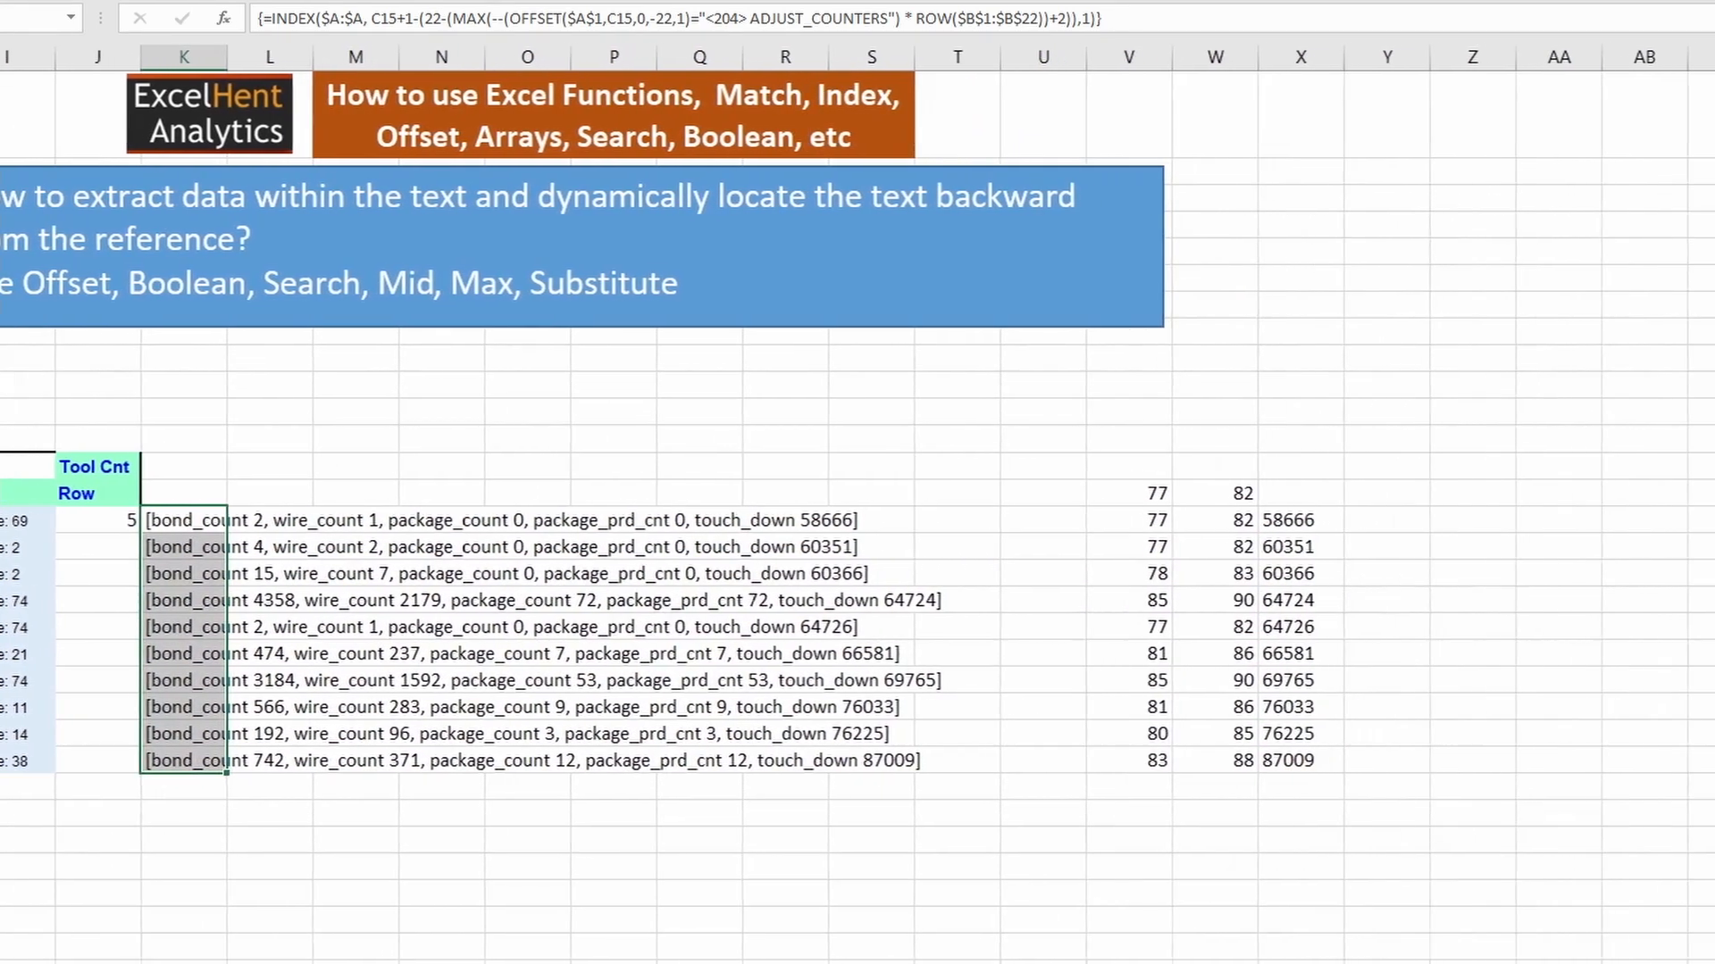
pyautogui.click(1136, 522)
pyautogui.press('F2')
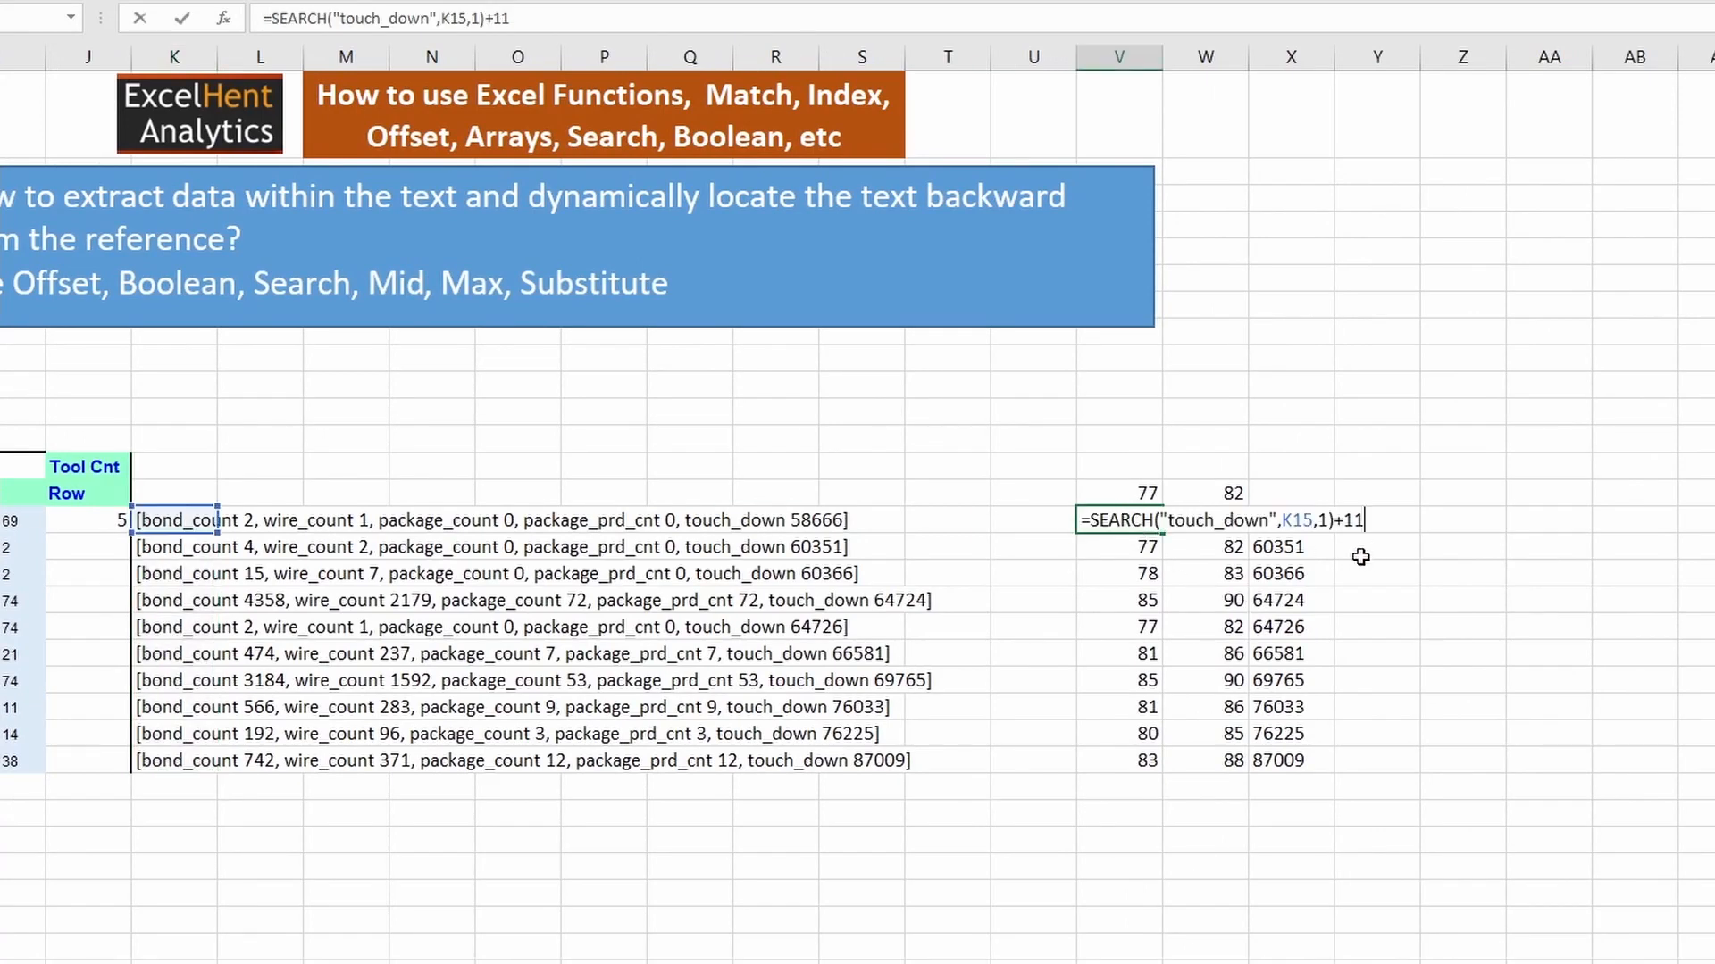
pyautogui.moveTo(1312, 523); pyautogui.dragTo(1278, 524)
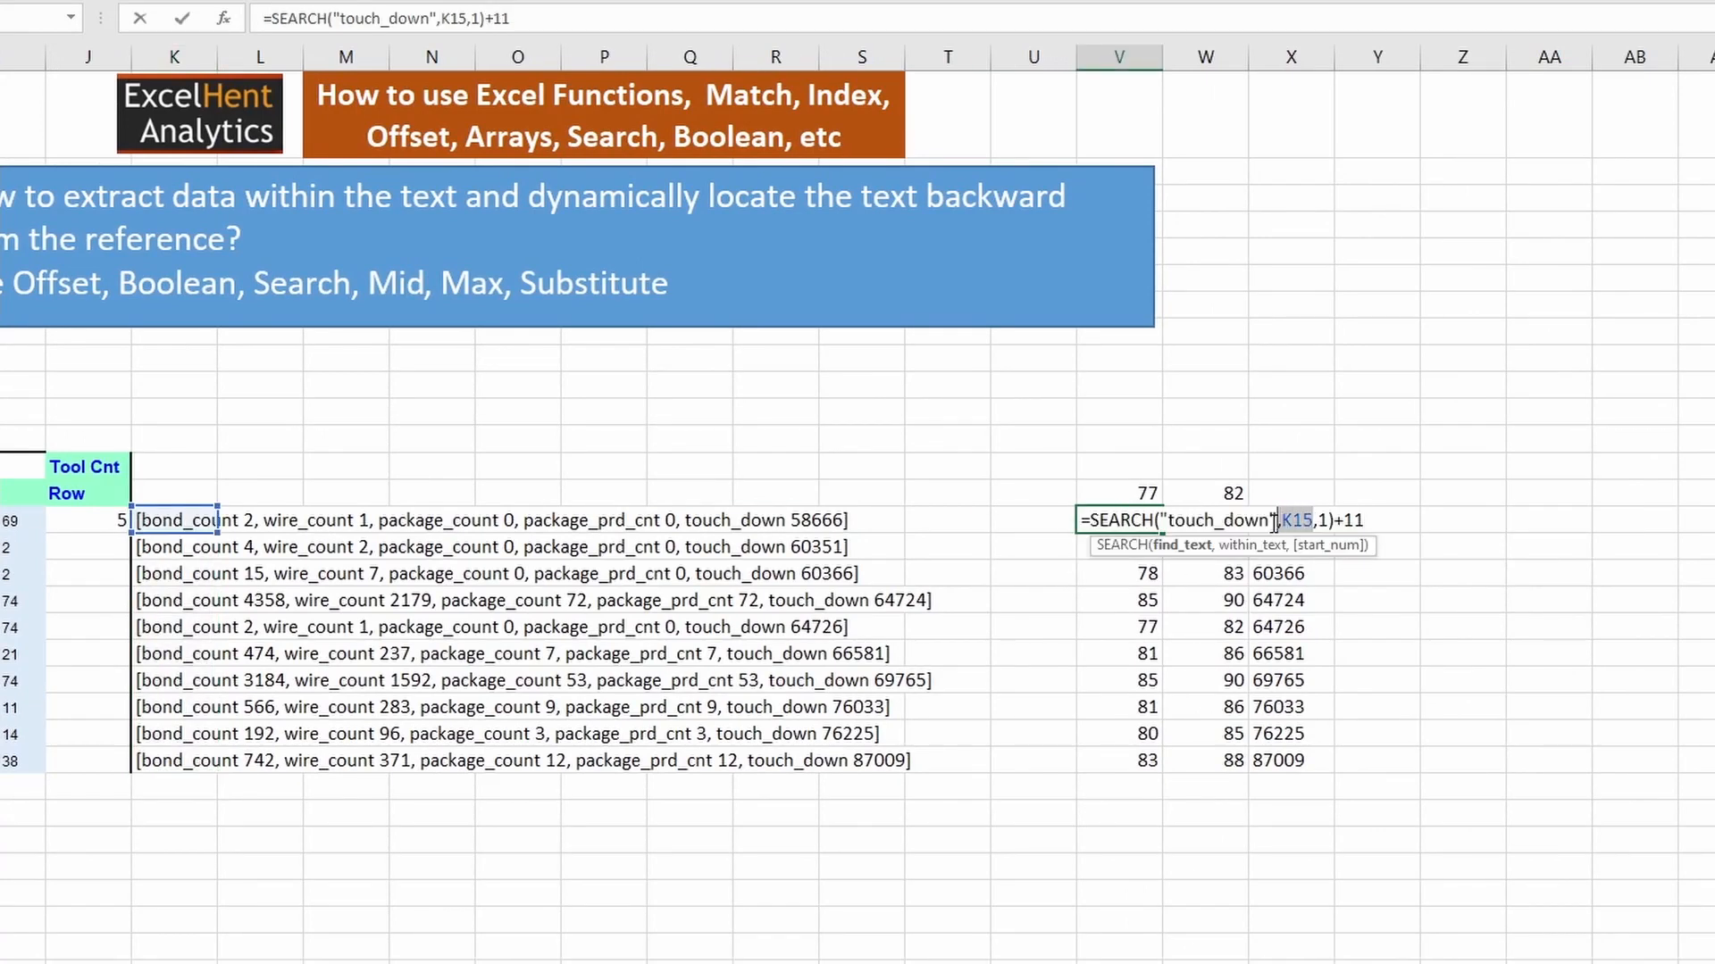
pyautogui.press('Escape')
pyautogui.doubleClick(1215, 526)
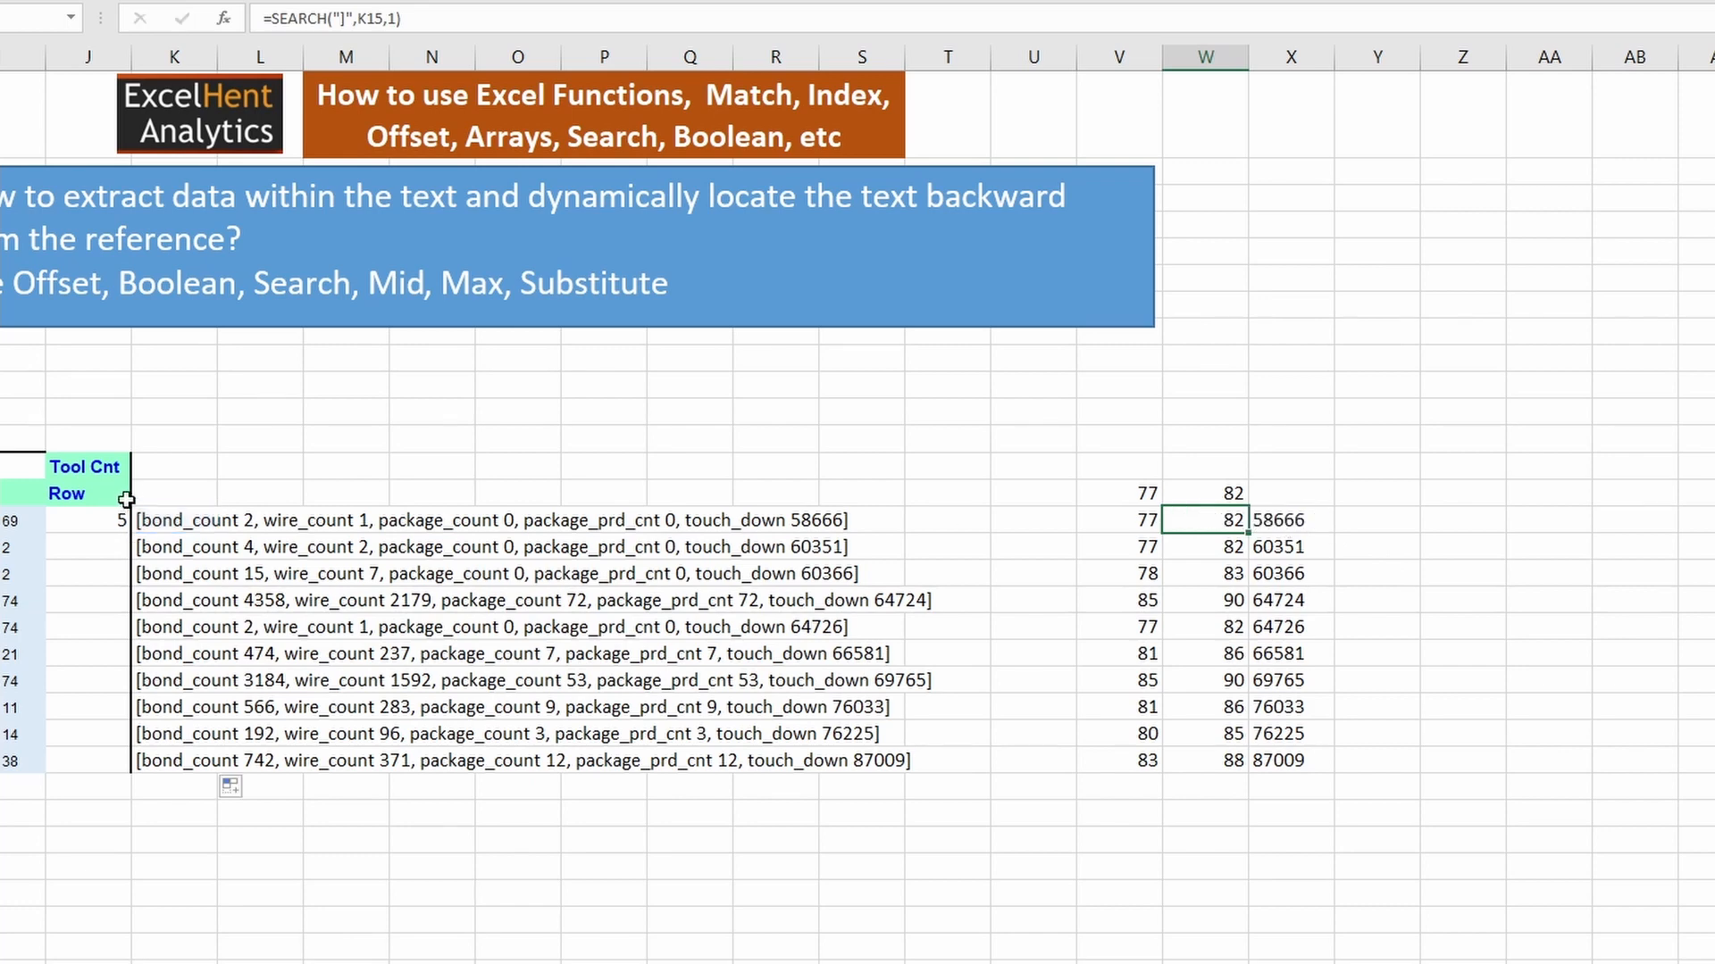
pyautogui.press('Escape')
# - Replace the K15 reference in V15's "touch_down" SEARCH formula with K15's full INDEX expression, entered as an array formula
pyautogui.doubleClick(188, 522)
pyautogui.hotkey('shift', 'Home')
pyautogui.hotkey('ctrl', 'c')
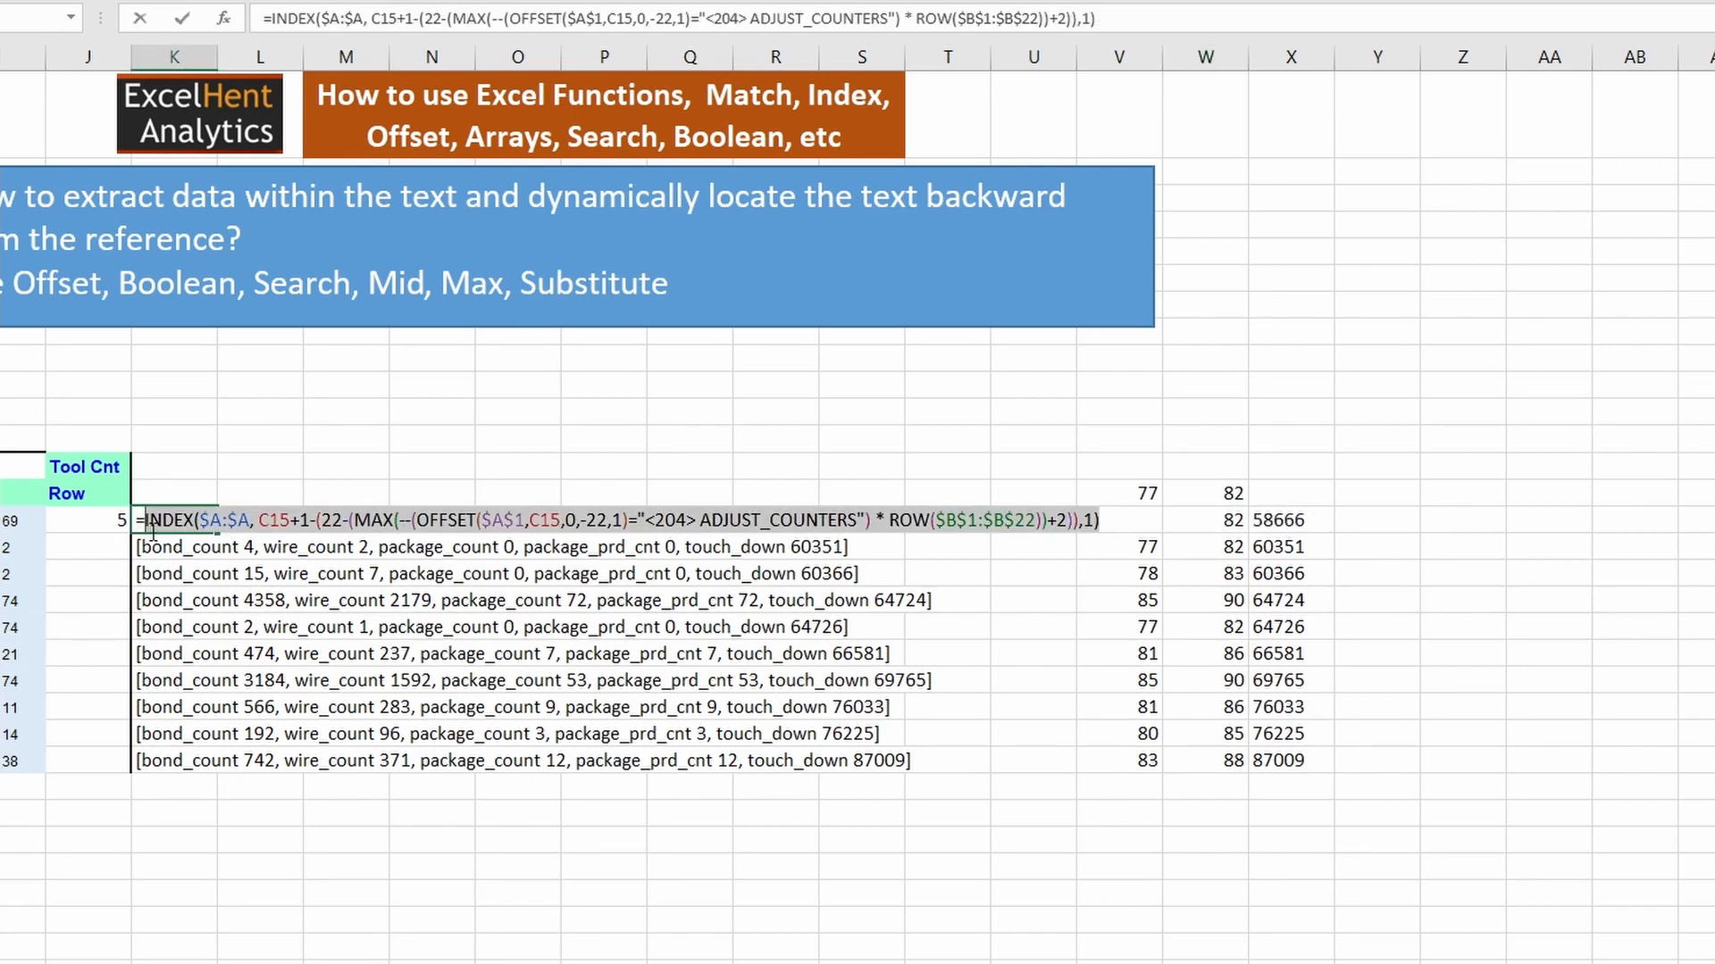
pyautogui.hotkey('ctrl', 'shift', 'Return')
pyautogui.click(1120, 525)
pyautogui.doubleClick(1120, 525)
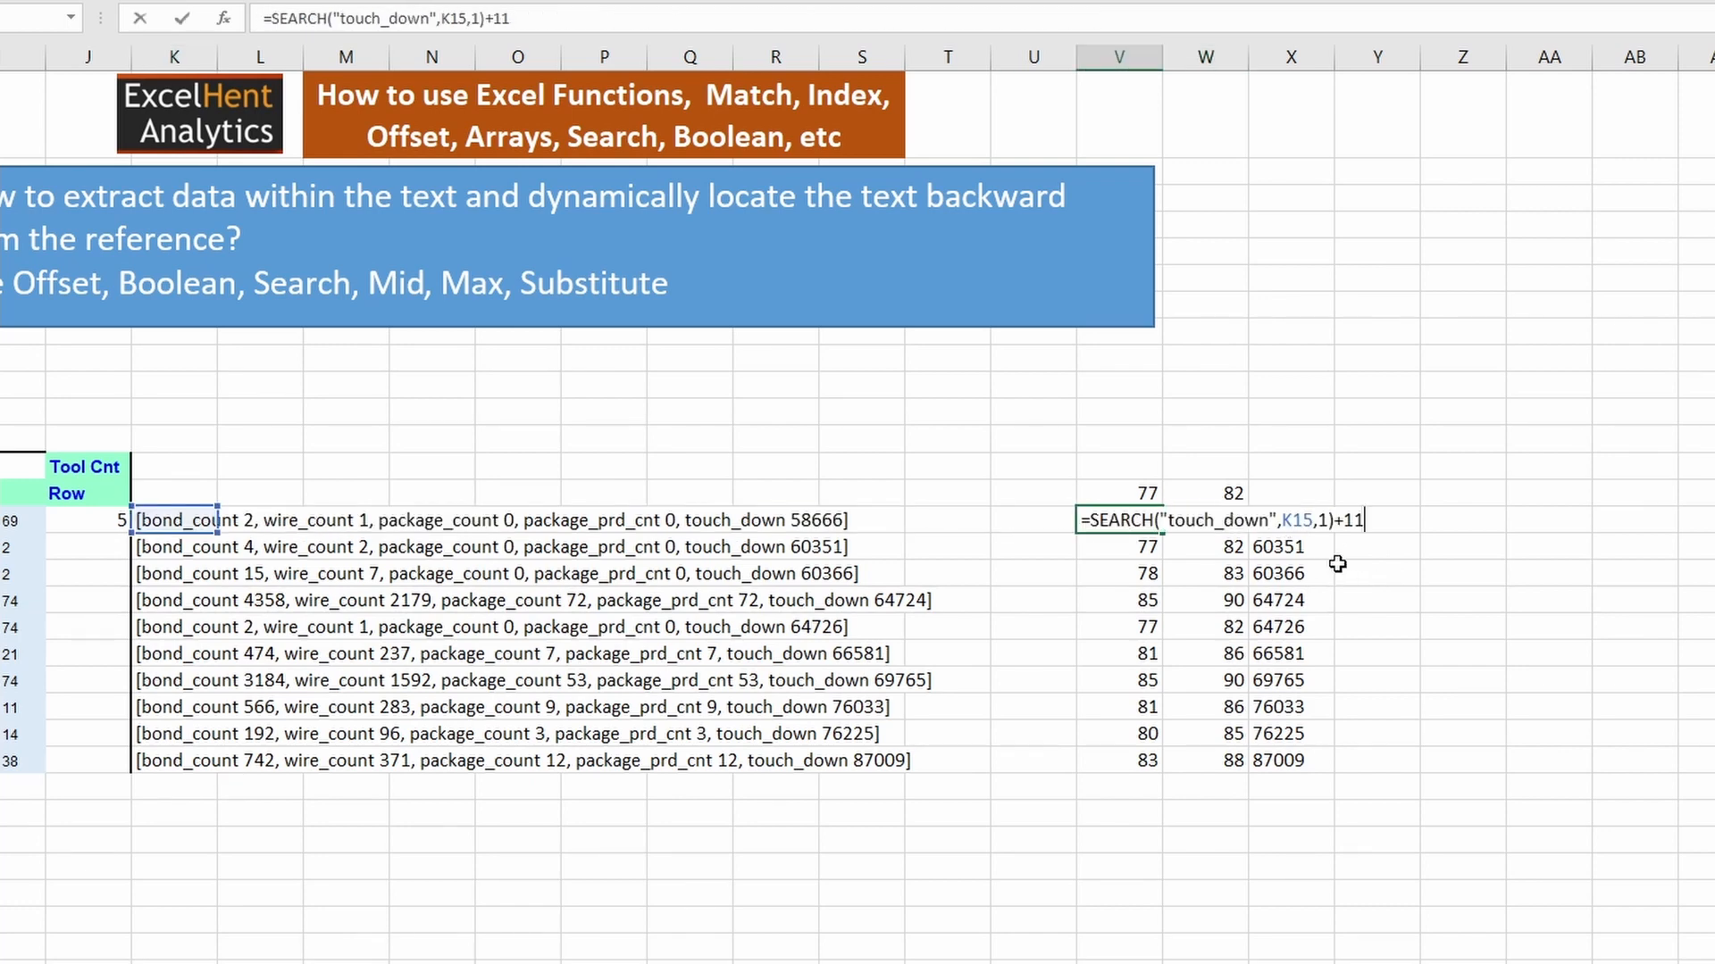
pyautogui.doubleClick(1295, 522)
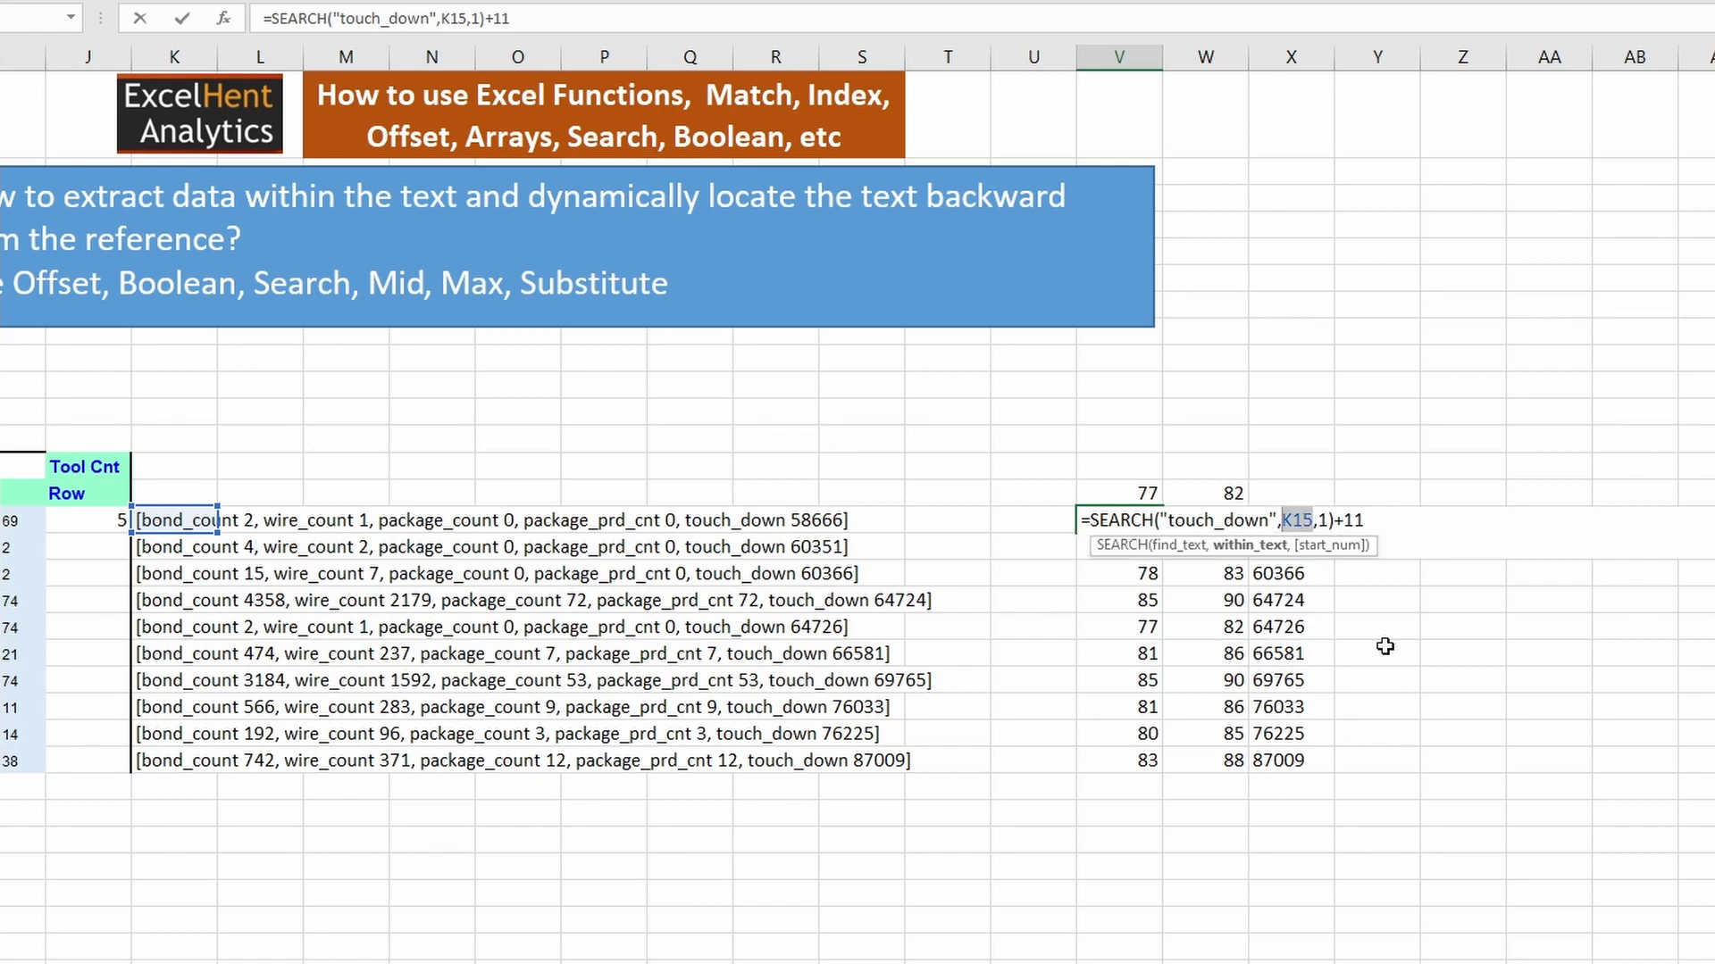
pyautogui.hotkey('ctrl', 'v')
pyautogui.hotkey('ctrl', 'shift', 'Return')
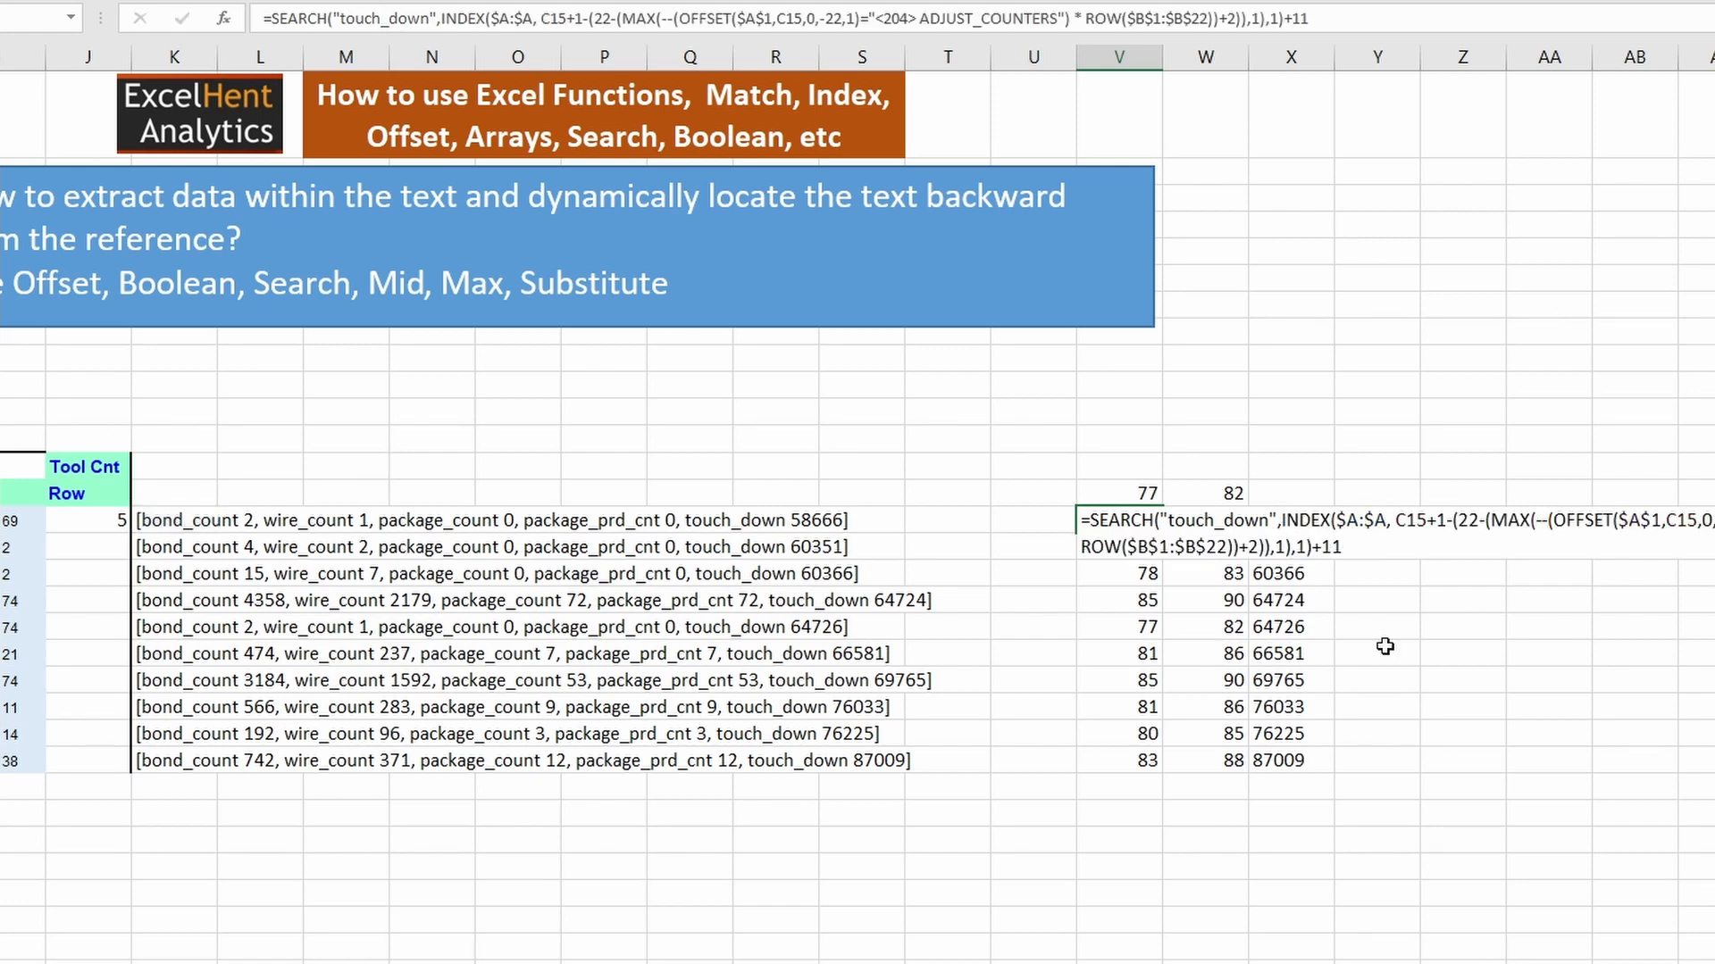
# - Replace the K15 reference in W15's "]" SEARCH formula with the copied INDEX expression, entered as an array formula
pyautogui.doubleClick(1205, 527)
pyautogui.moveTo(1305, 525); pyautogui.dragTo(1272, 525)
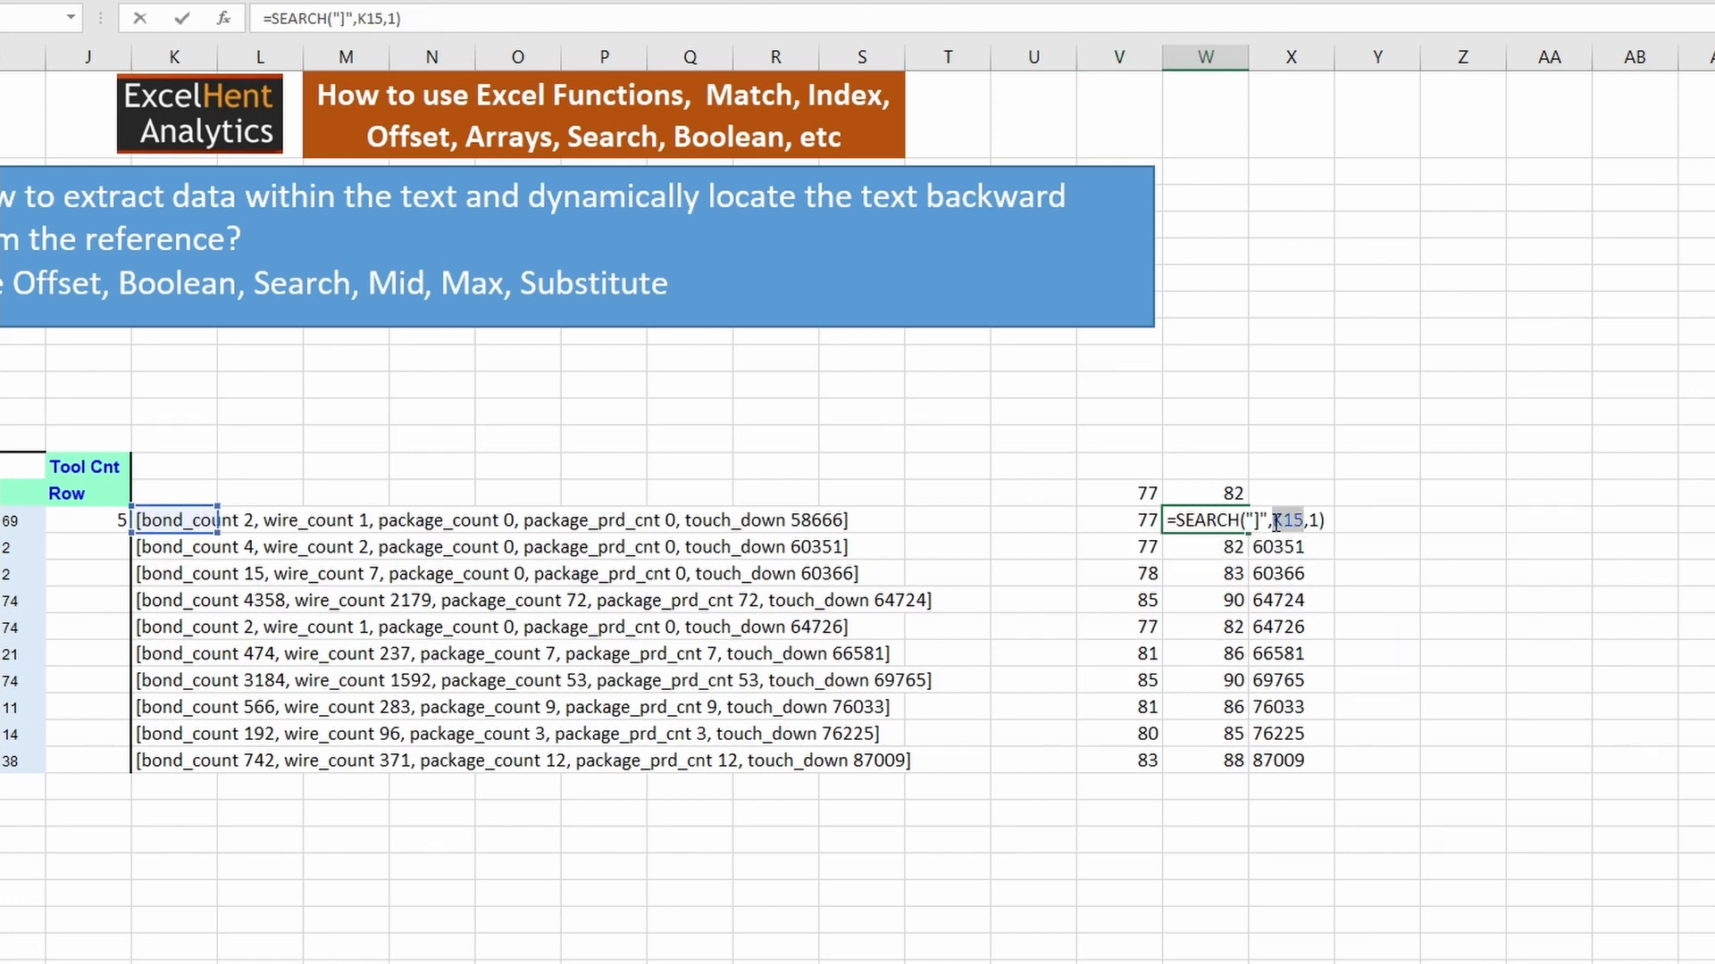
pyautogui.hotkey('ctrl', 'v')
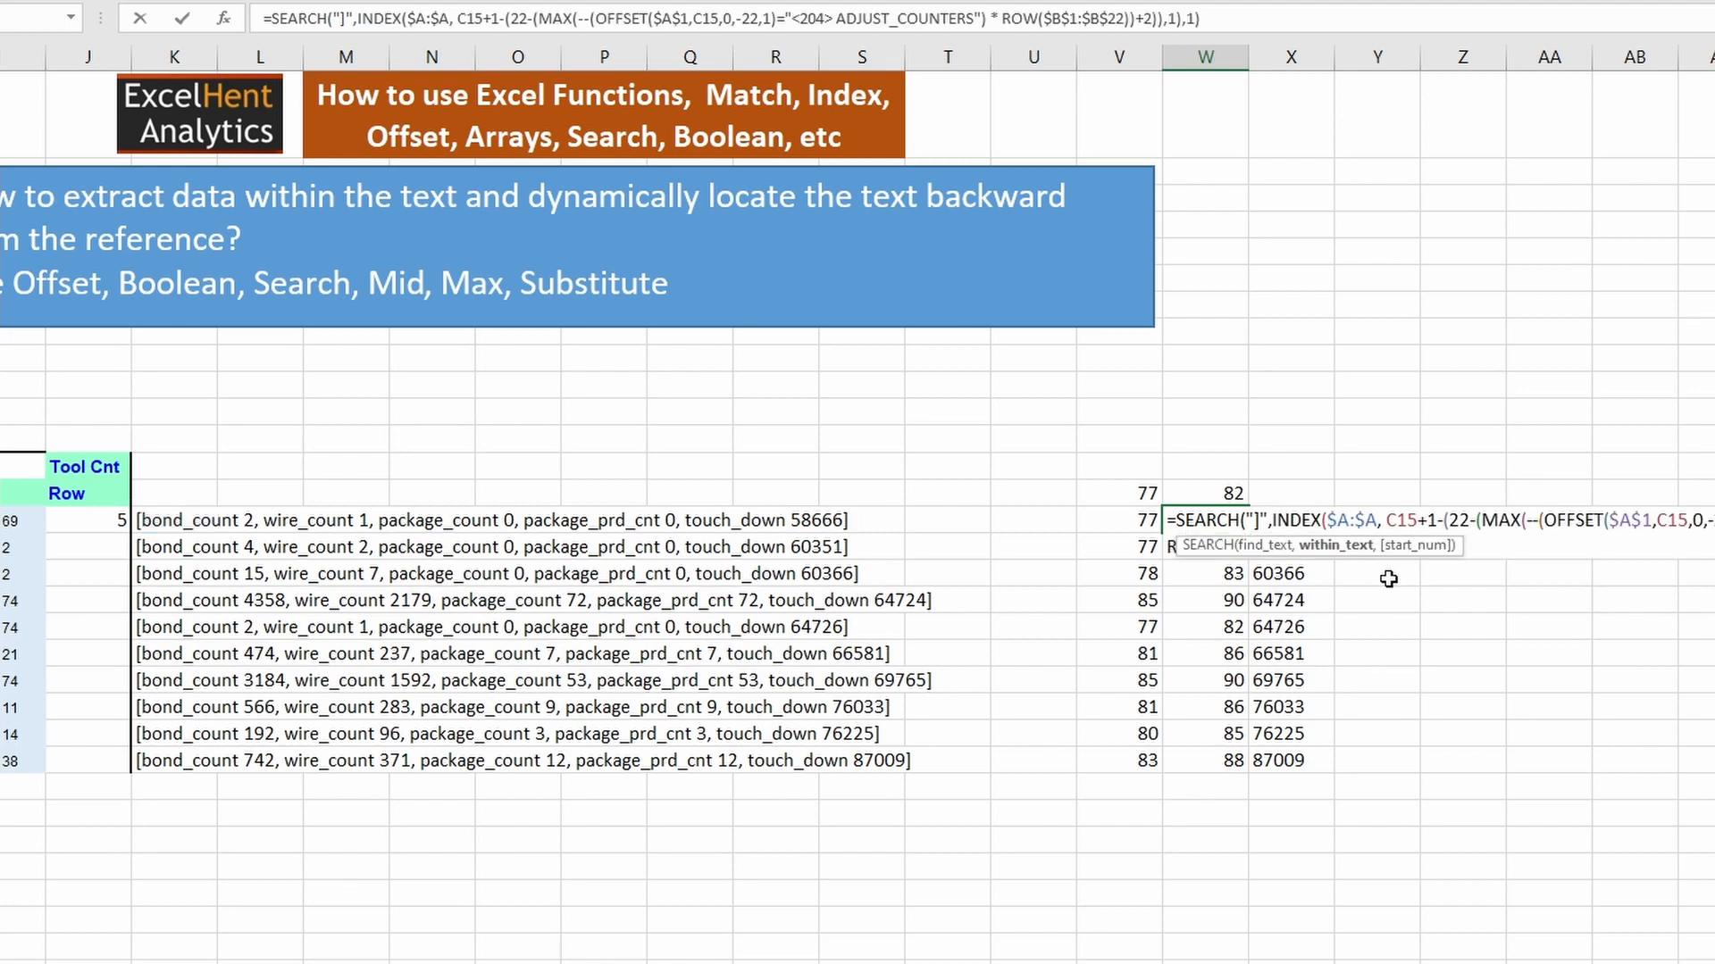
pyautogui.hotkey('ctrl', 'shift', 'Return')
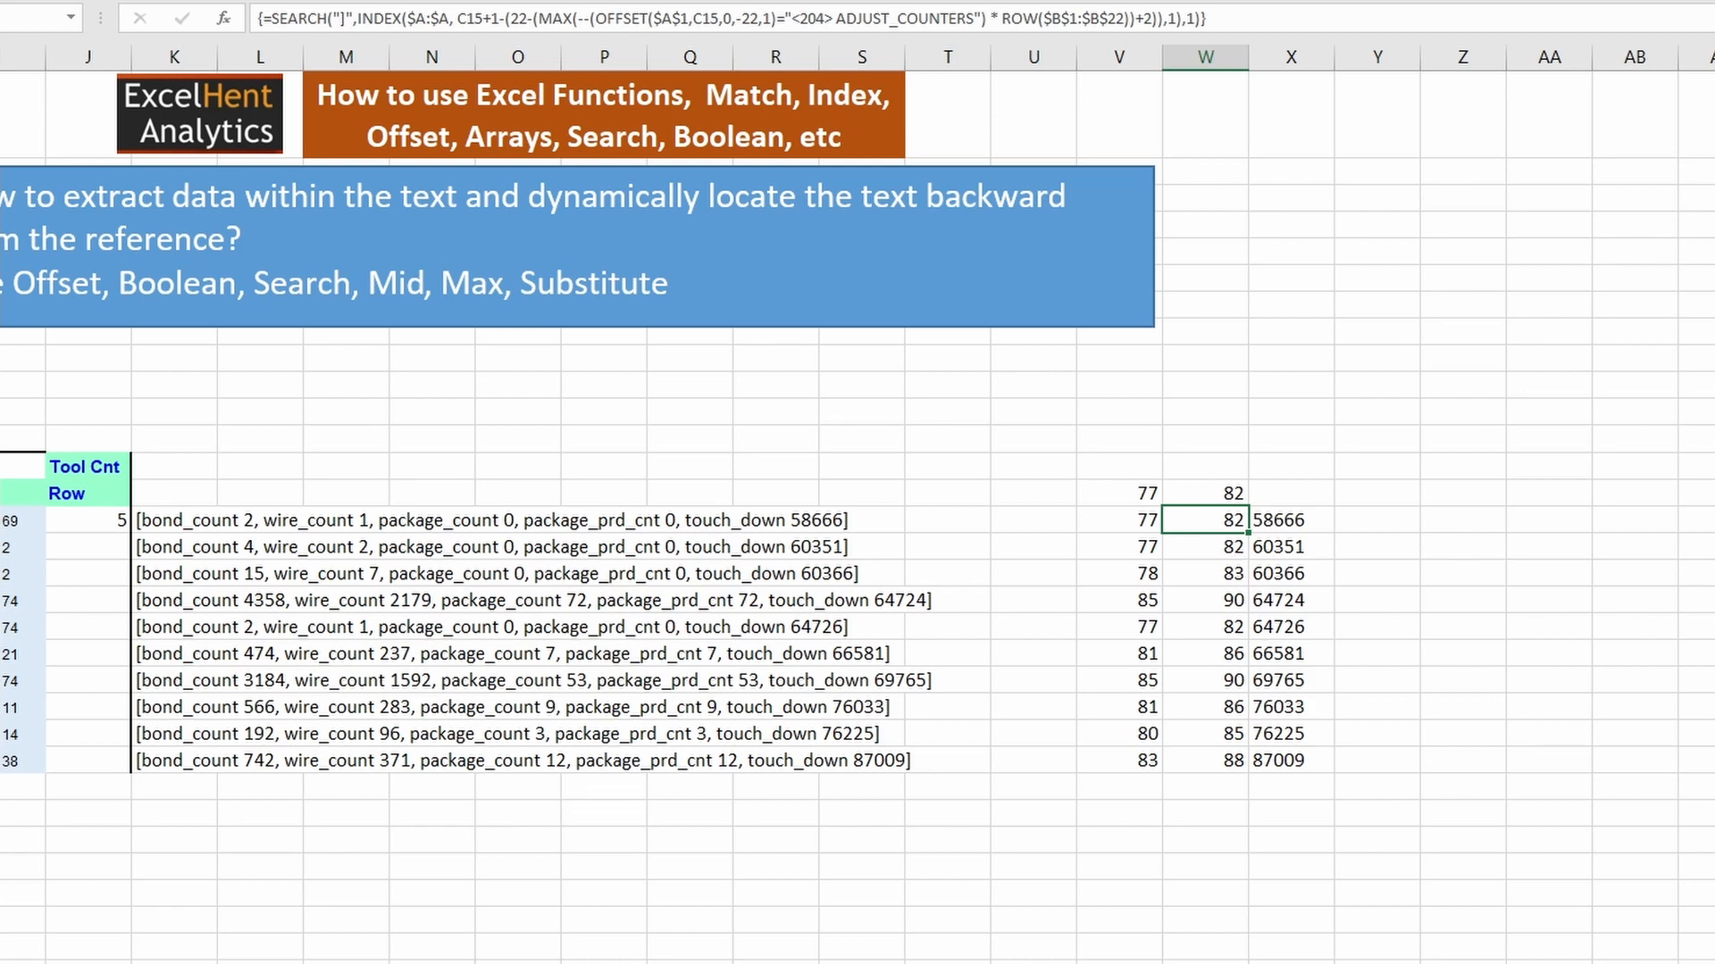
# - Split X15's MID formula over separate lines so K15, V15, W15 and the second V15 reference each start their own line
pyautogui.hscroll(3, 1161, 690)
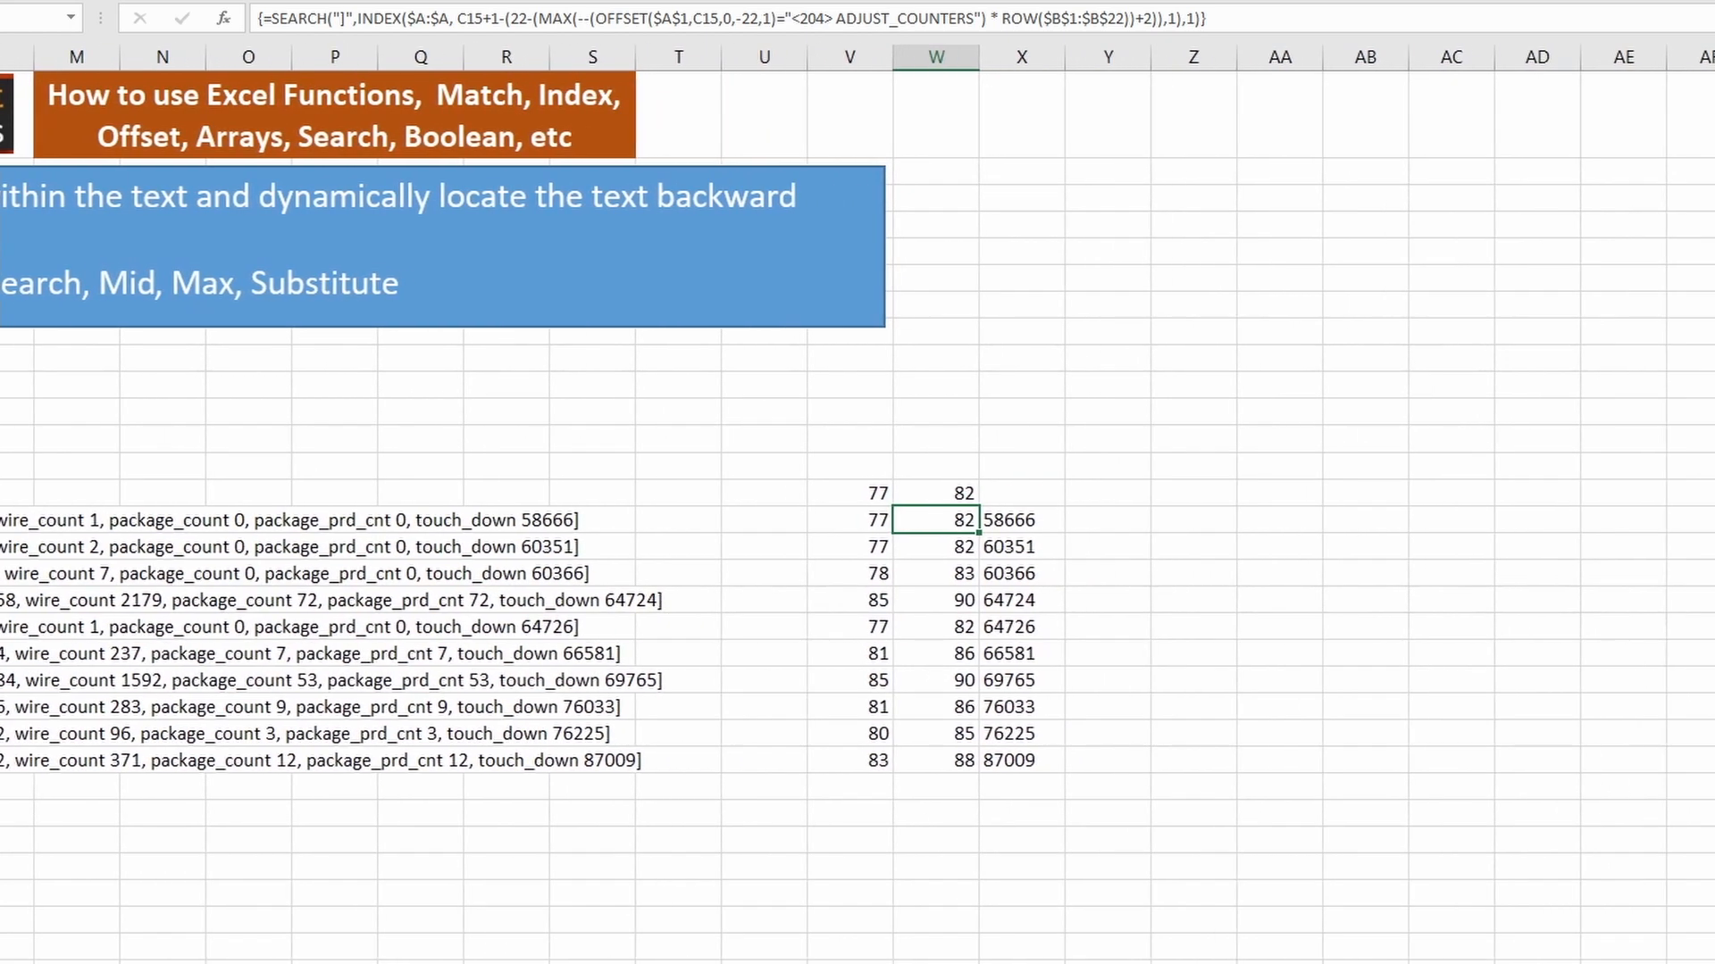
pyautogui.press('Right')
pyautogui.press('F2')
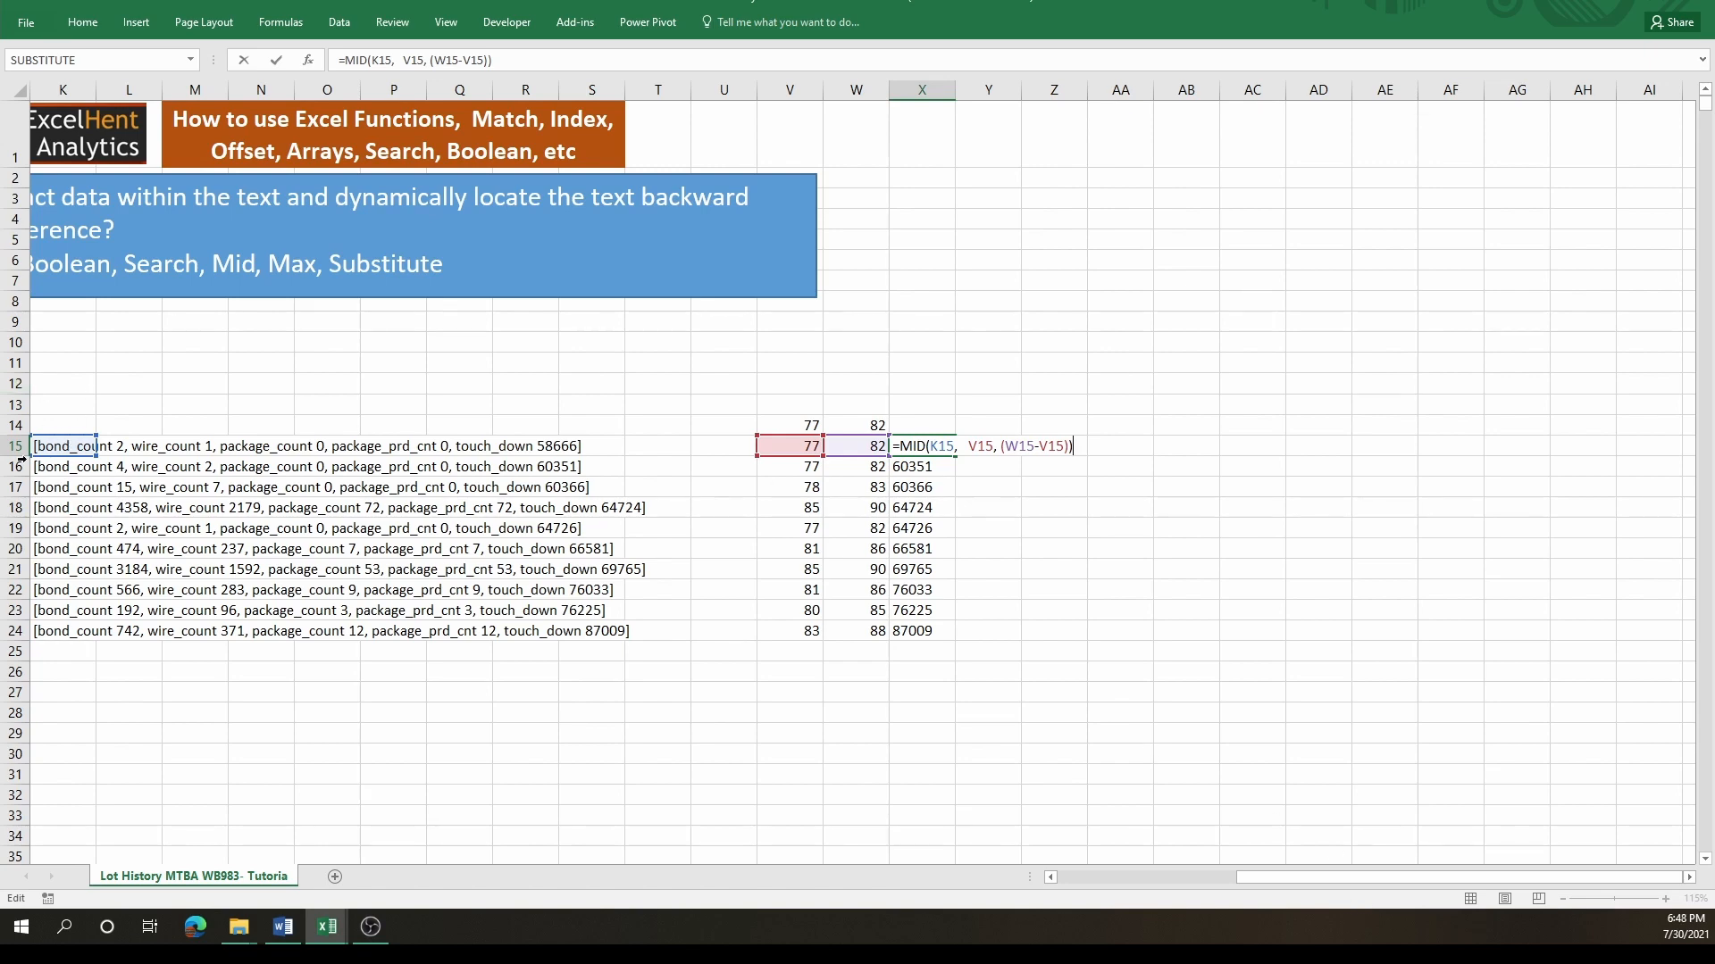
pyautogui.moveTo(1407, 875)
pyautogui.mouseDown()
pyautogui.moveTo(1152, 880)
pyautogui.moveTo(1406, 882)
pyautogui.mouseUp()
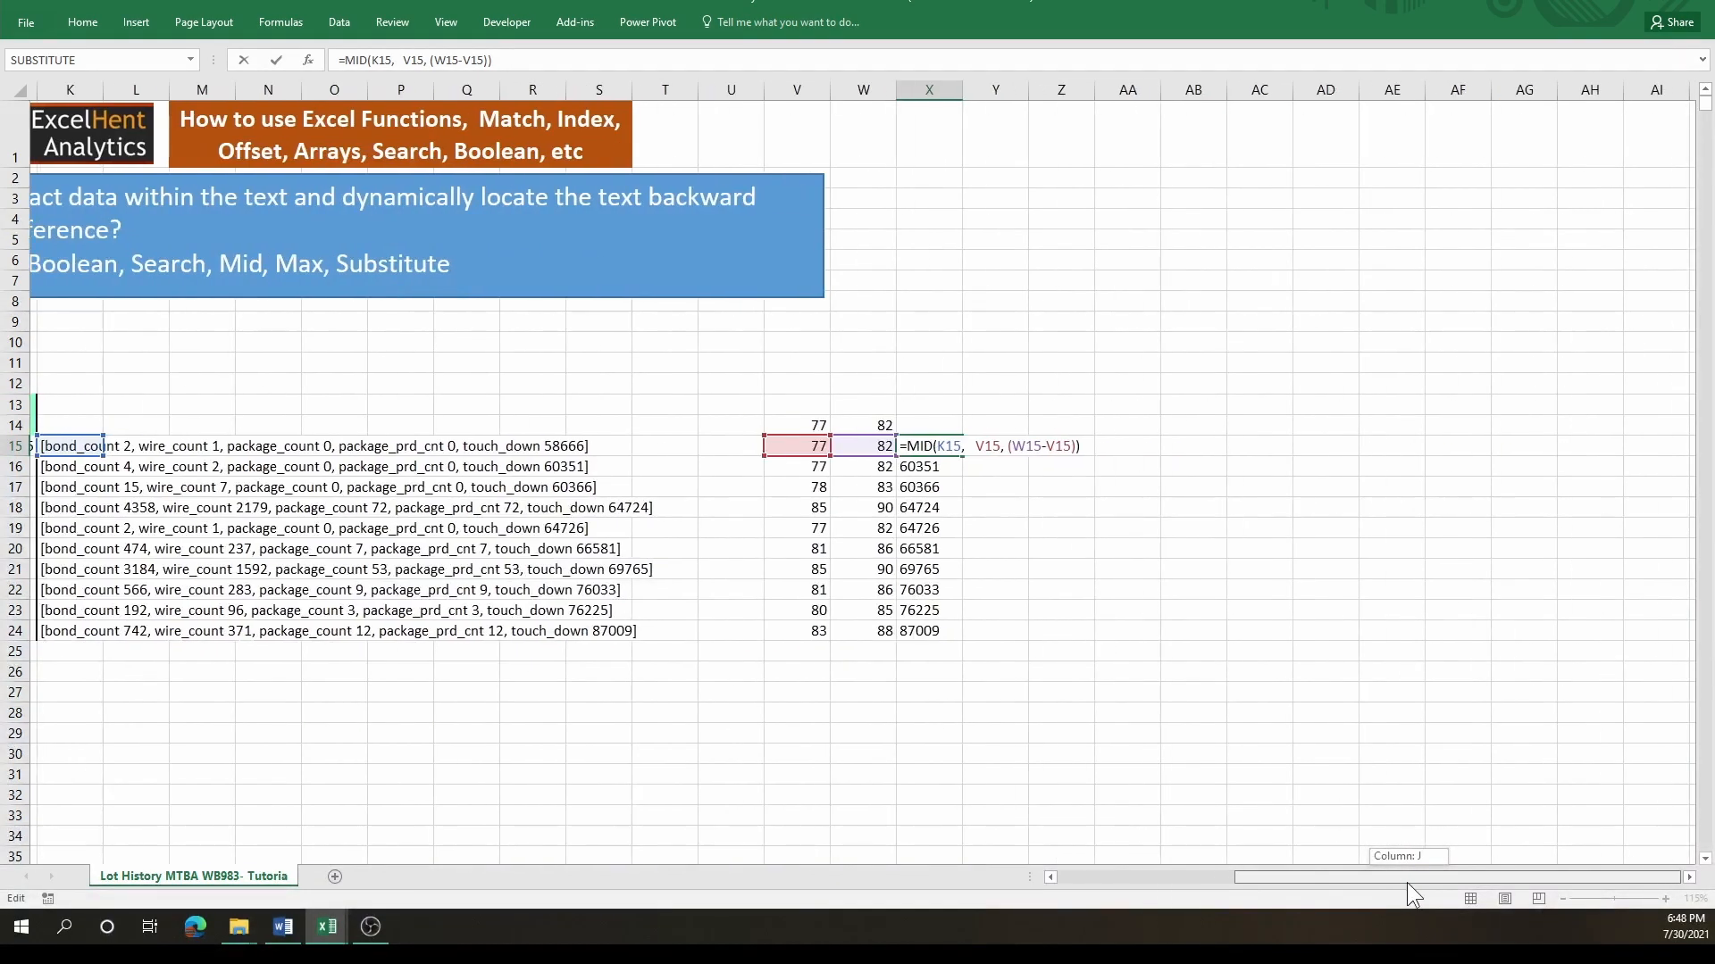
pyautogui.click(970, 446)
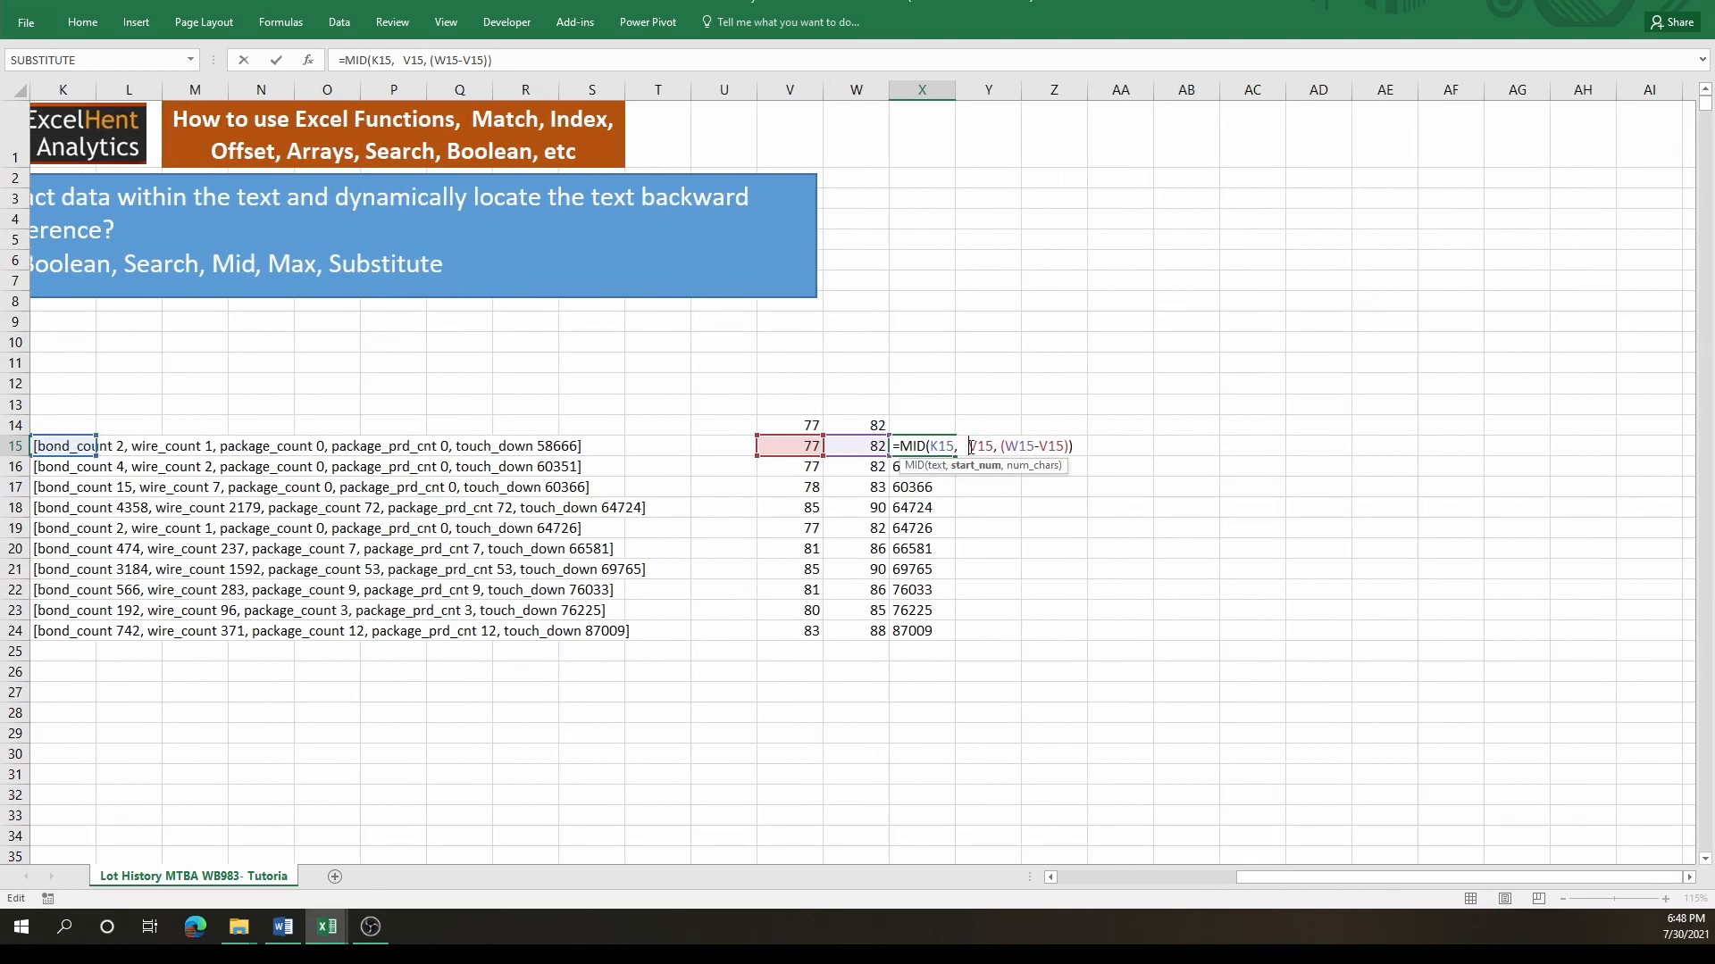
pyautogui.hotkey('alt', 'Return')
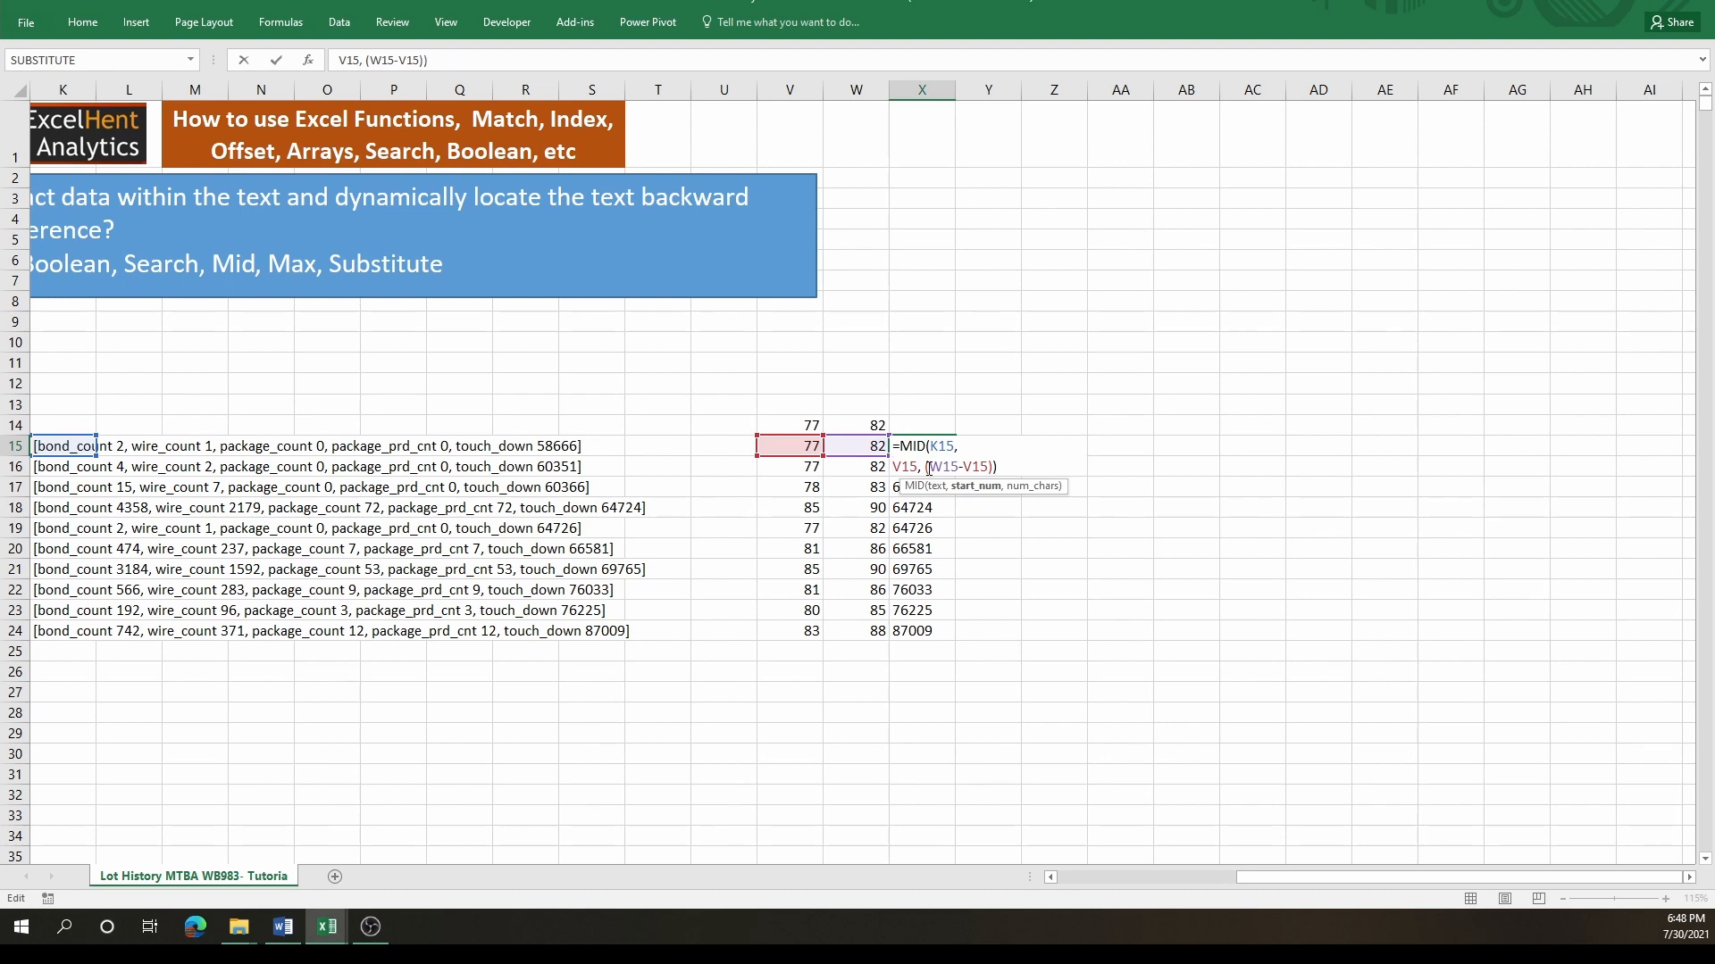
pyautogui.click(928, 467)
pyautogui.hotkey('alt', 'Return')
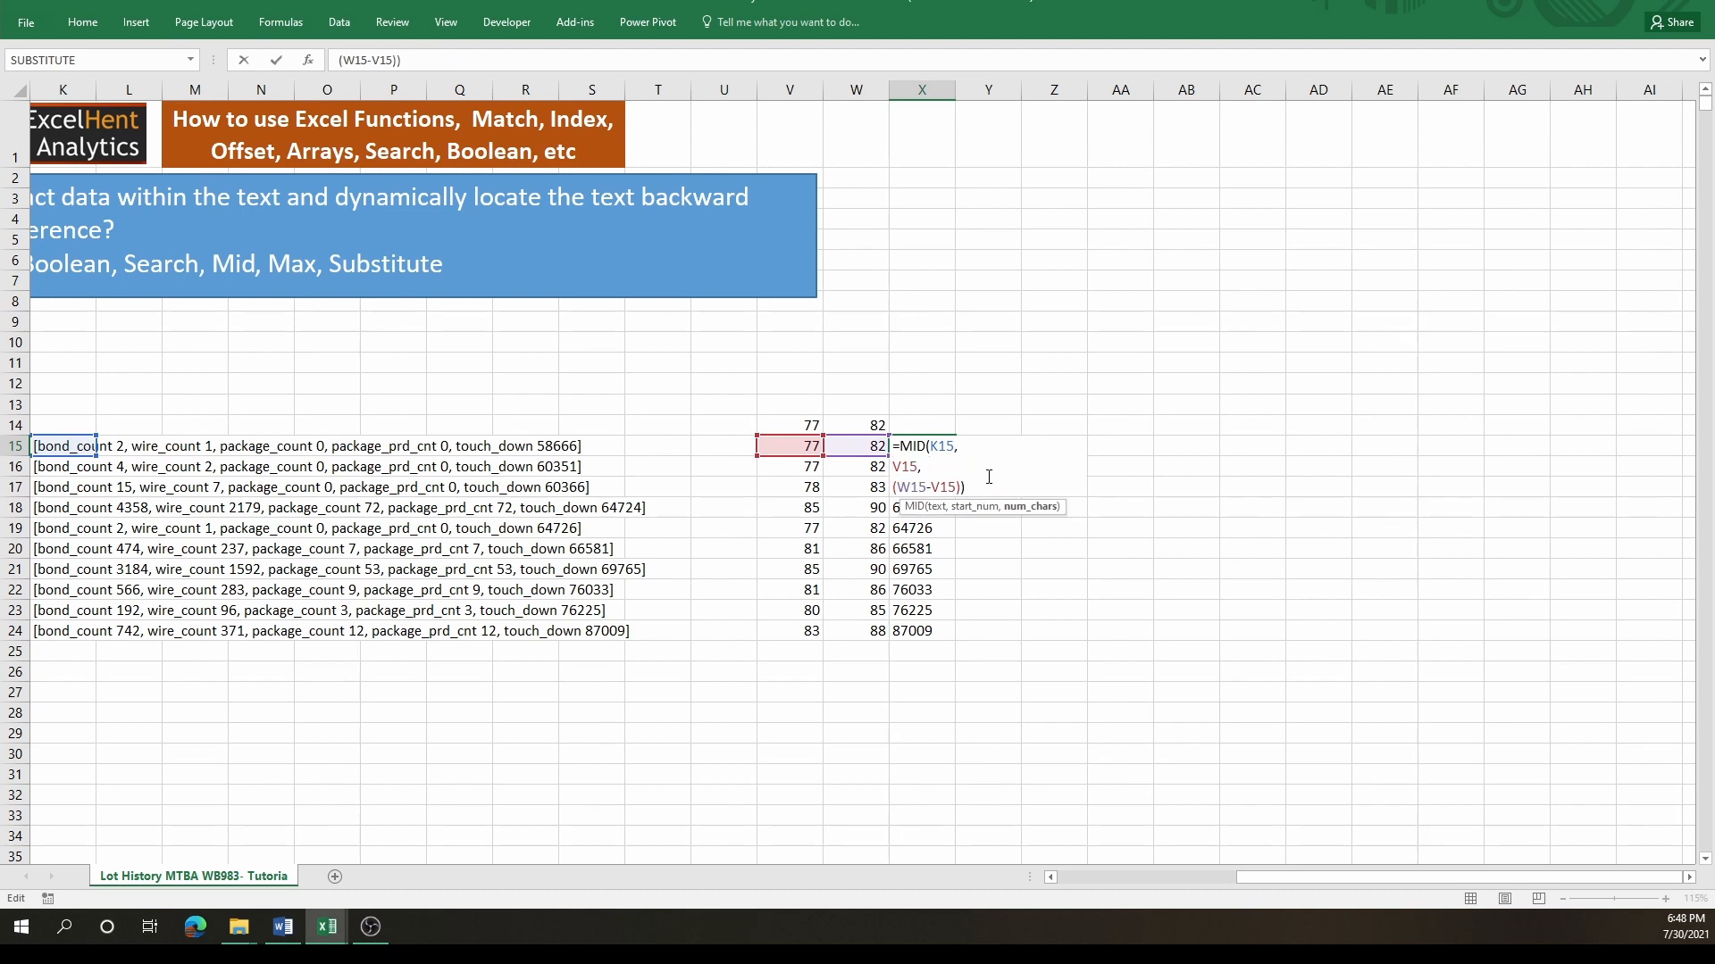
pyautogui.press('Right')
pyautogui.press('Right')
pyautogui.press('Right')
pyautogui.press('Right')
pyautogui.press('Right')
pyautogui.hotkey('alt', 'Return')
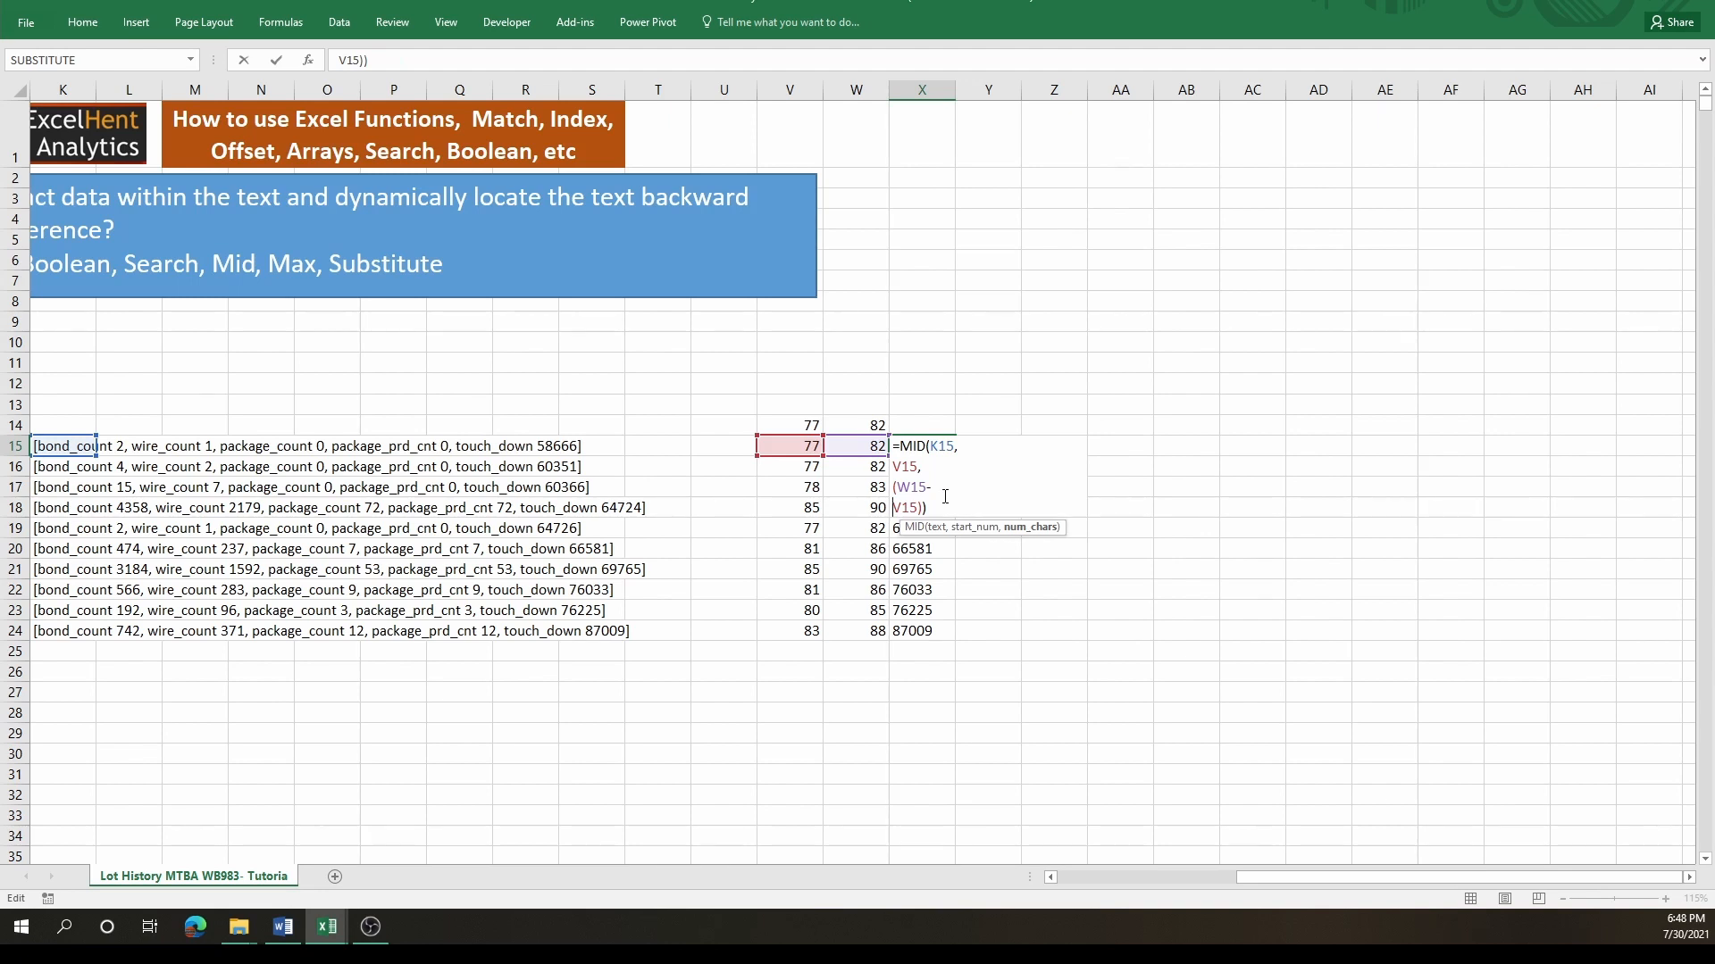
pyautogui.press('Return')
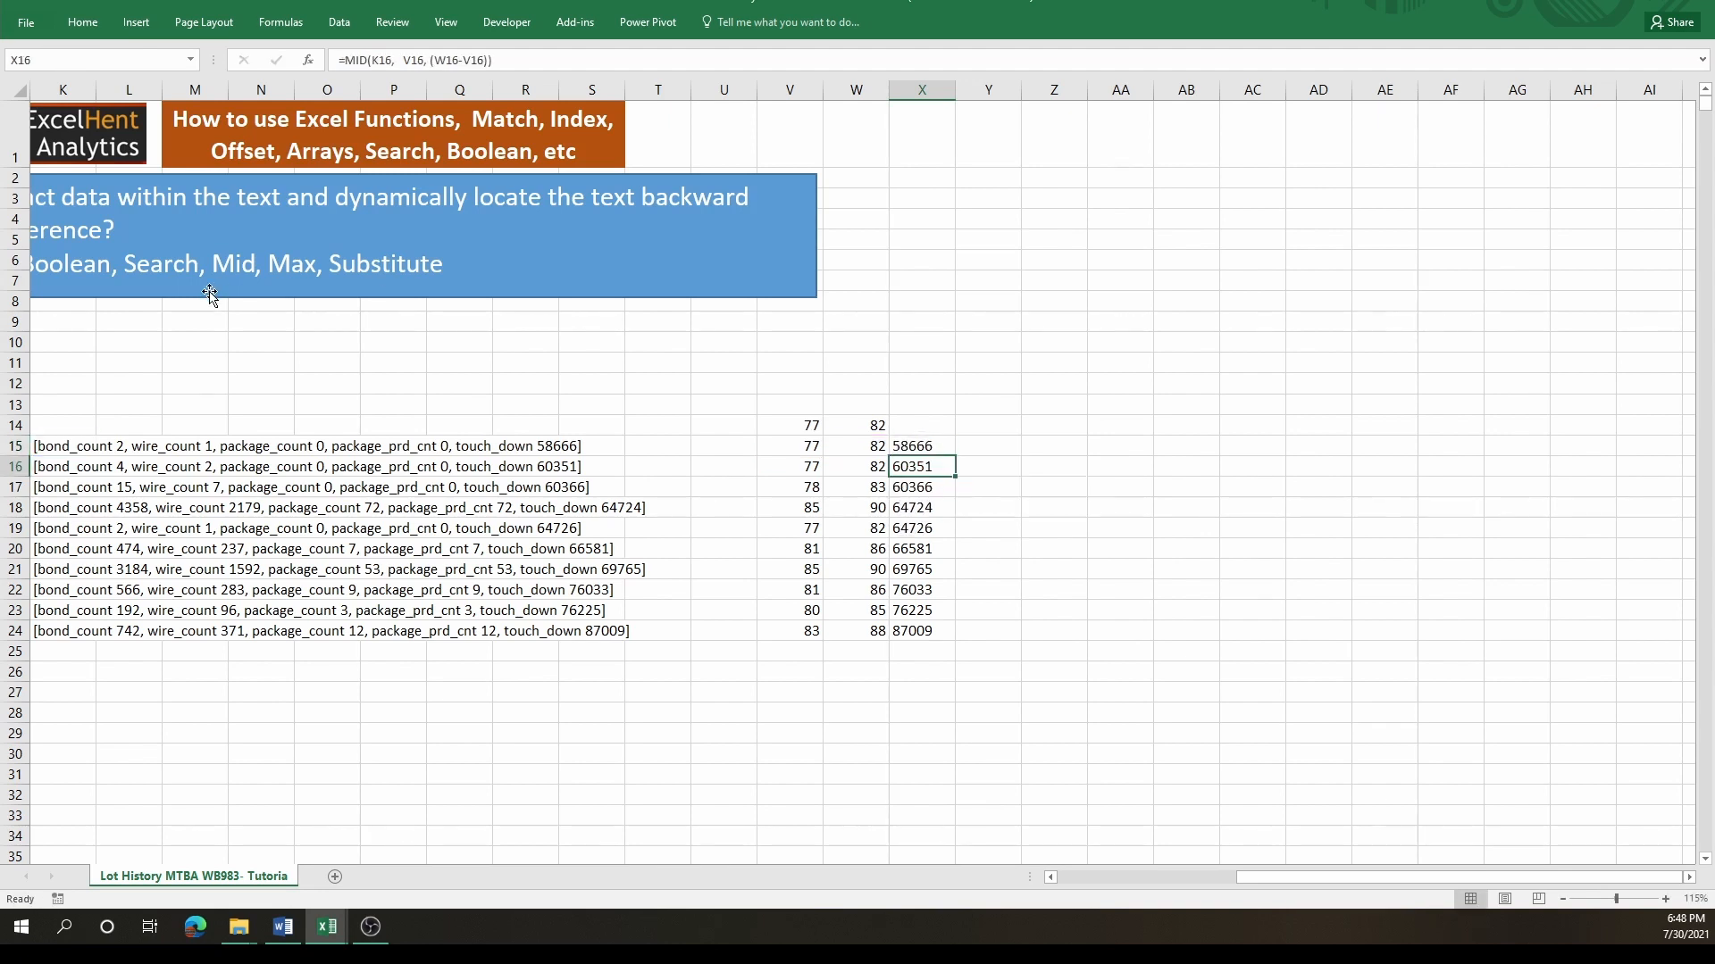
# - Replace the K15 text argument in X15's MID formula with the INDEX expression copied from K15
pyautogui.click(64, 443)
pyautogui.press('F2')
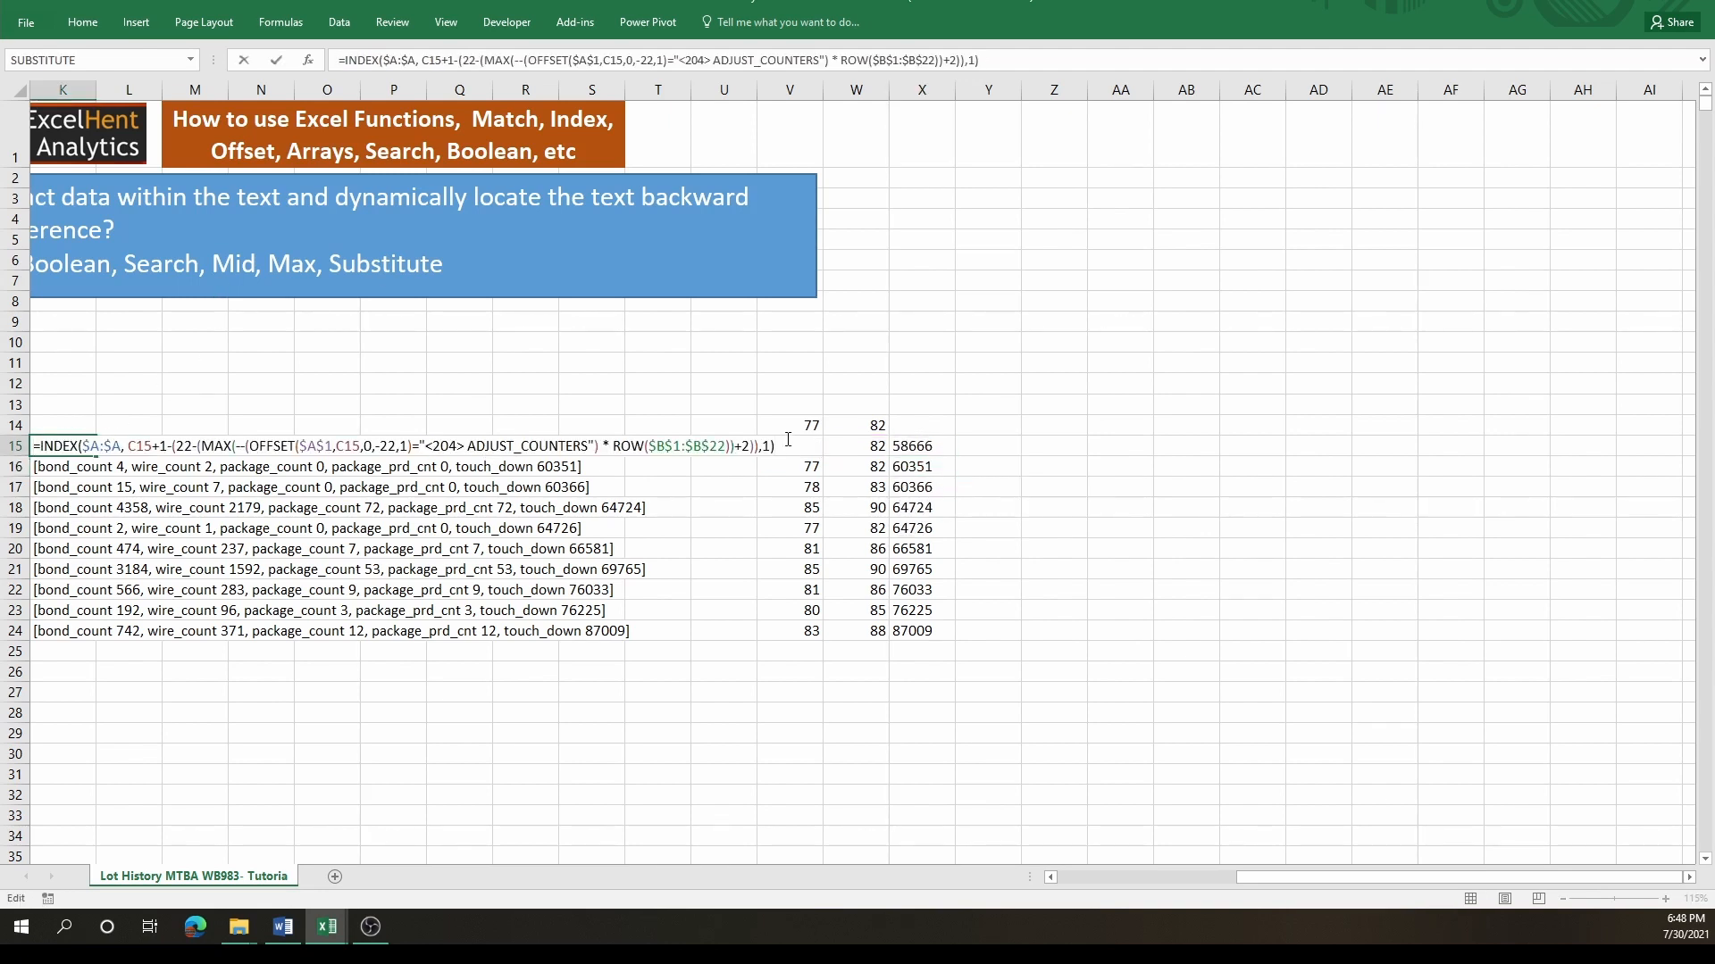
pyautogui.moveTo(788, 444); pyautogui.dragTo(38, 444)
pyautogui.hotkey('ctrl', 'c')
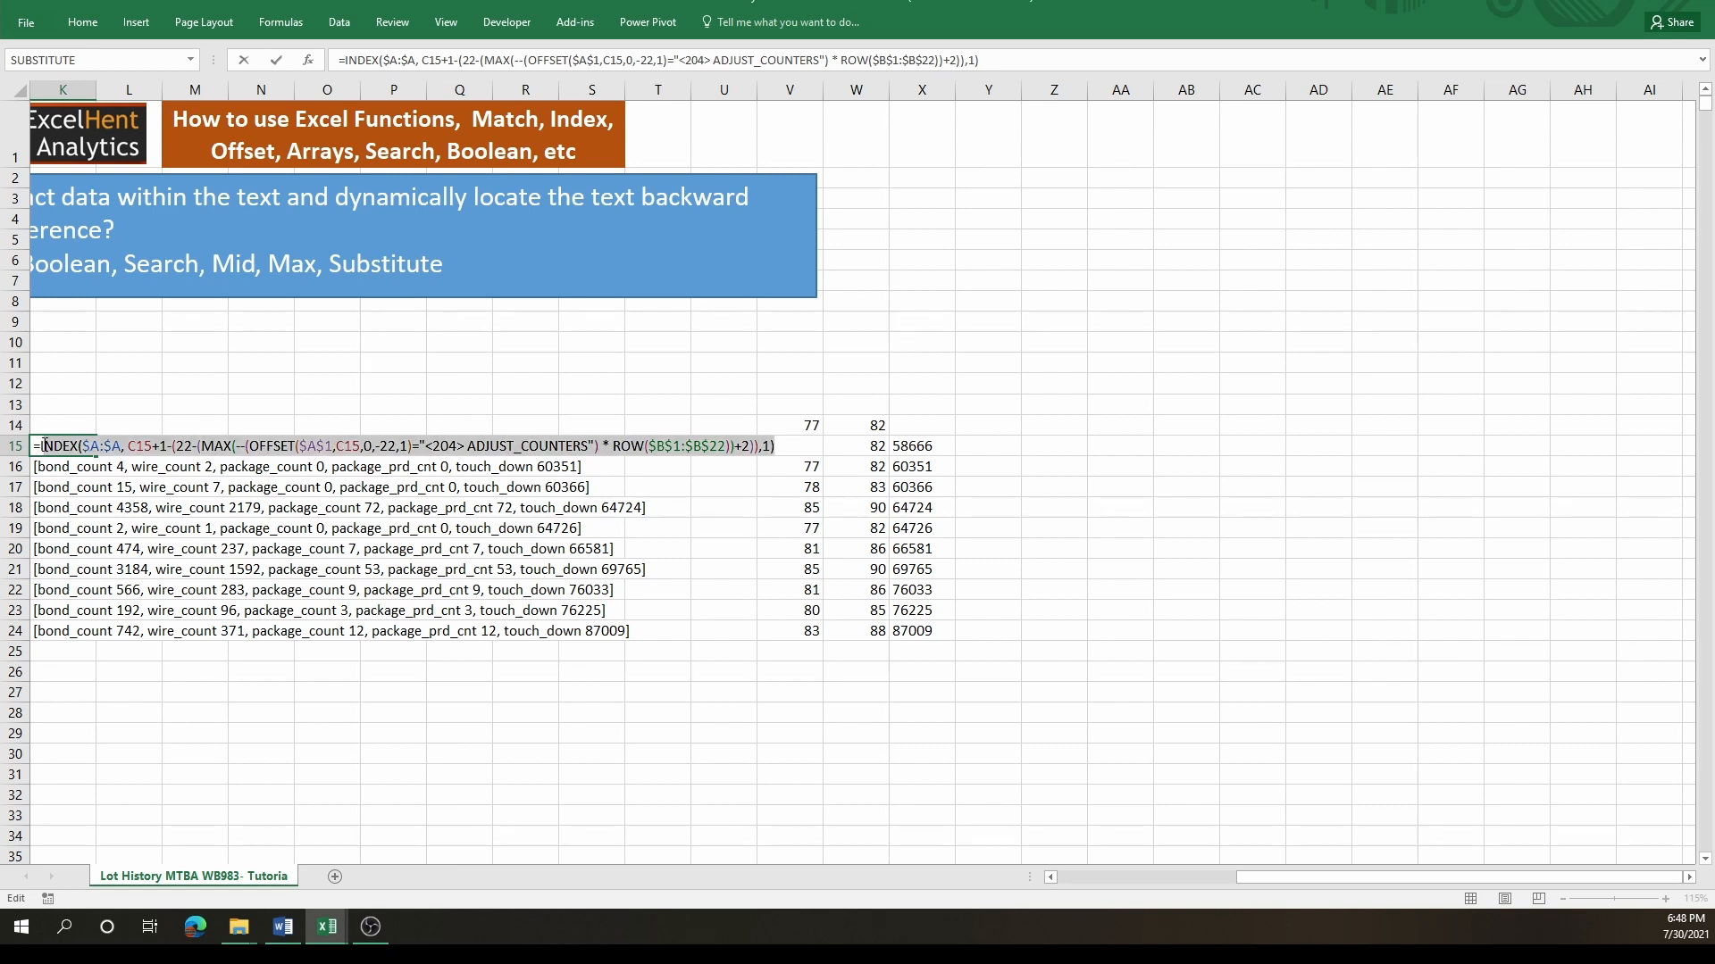
pyautogui.press('Escape')
pyautogui.doubleClick(921, 446)
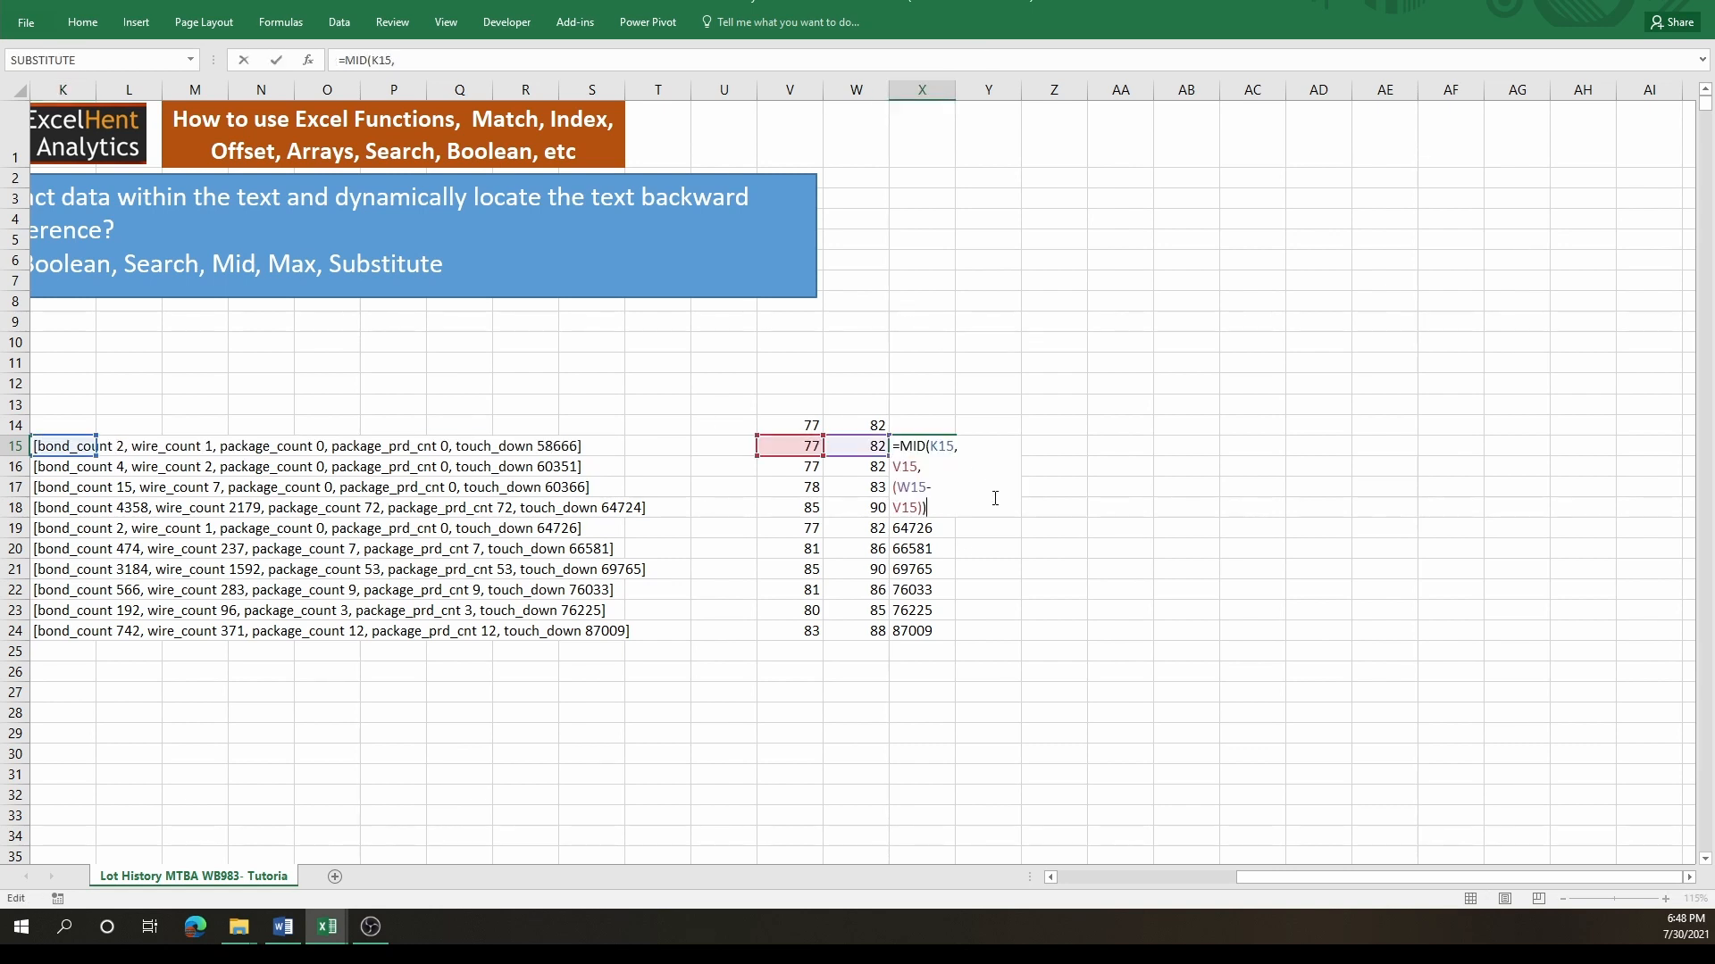
pyautogui.doubleClick(945, 446)
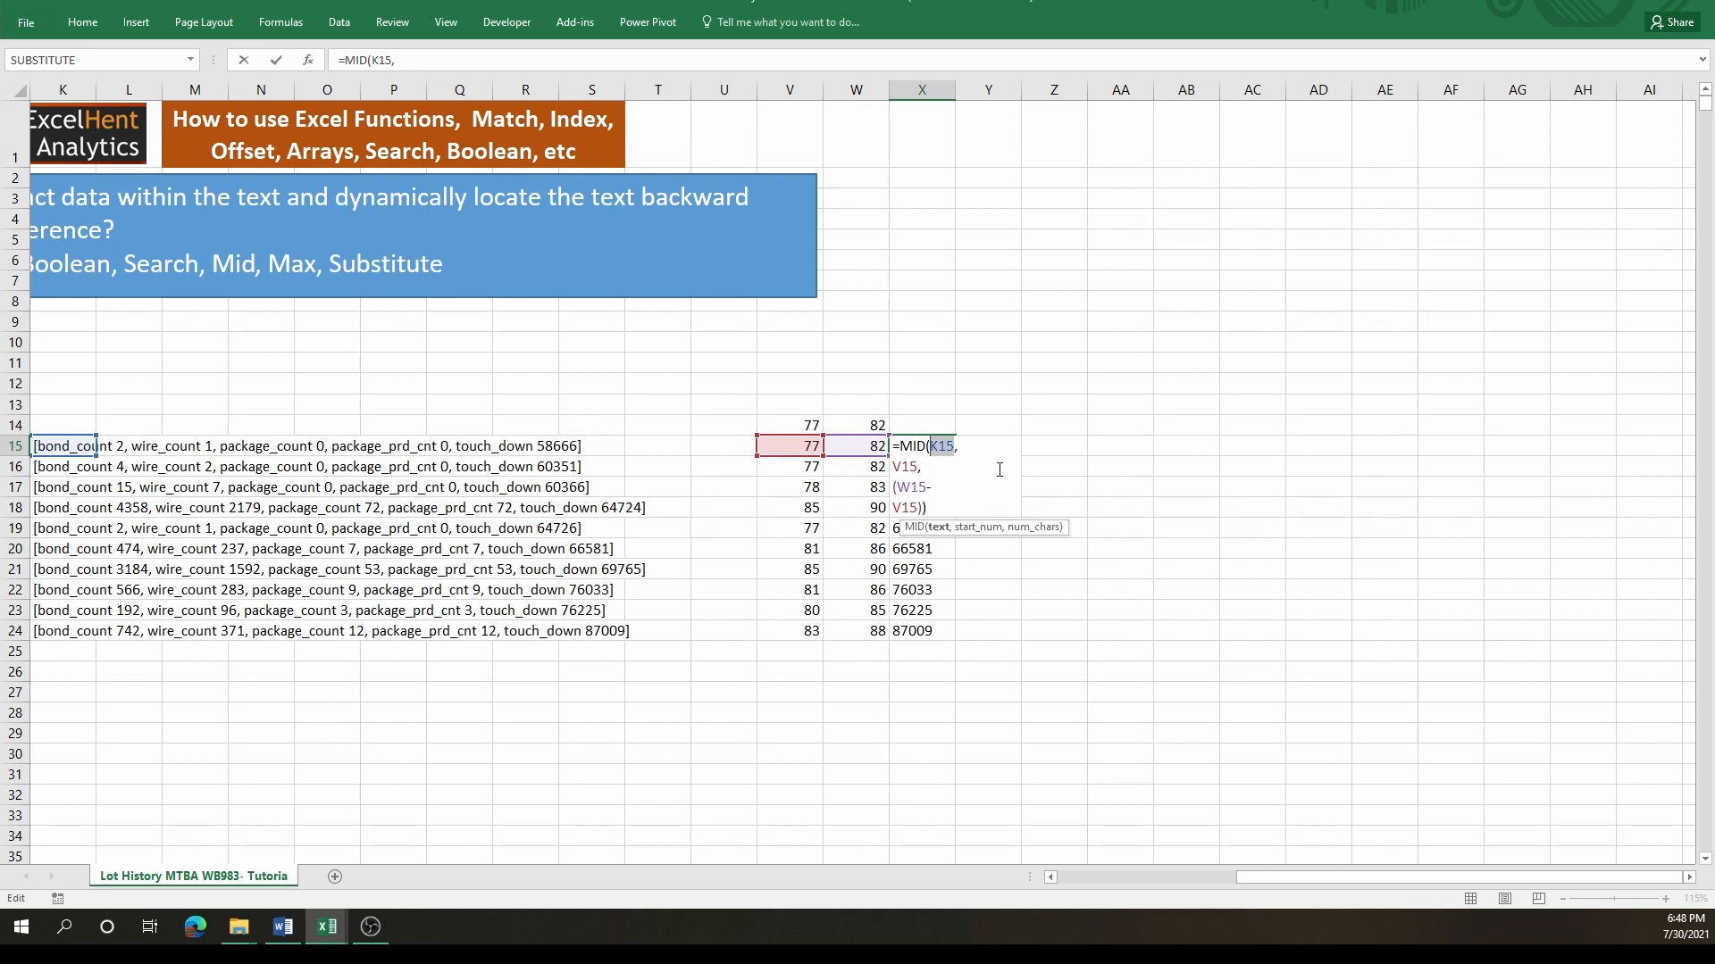
pyautogui.hotkey('ctrl', 'v')
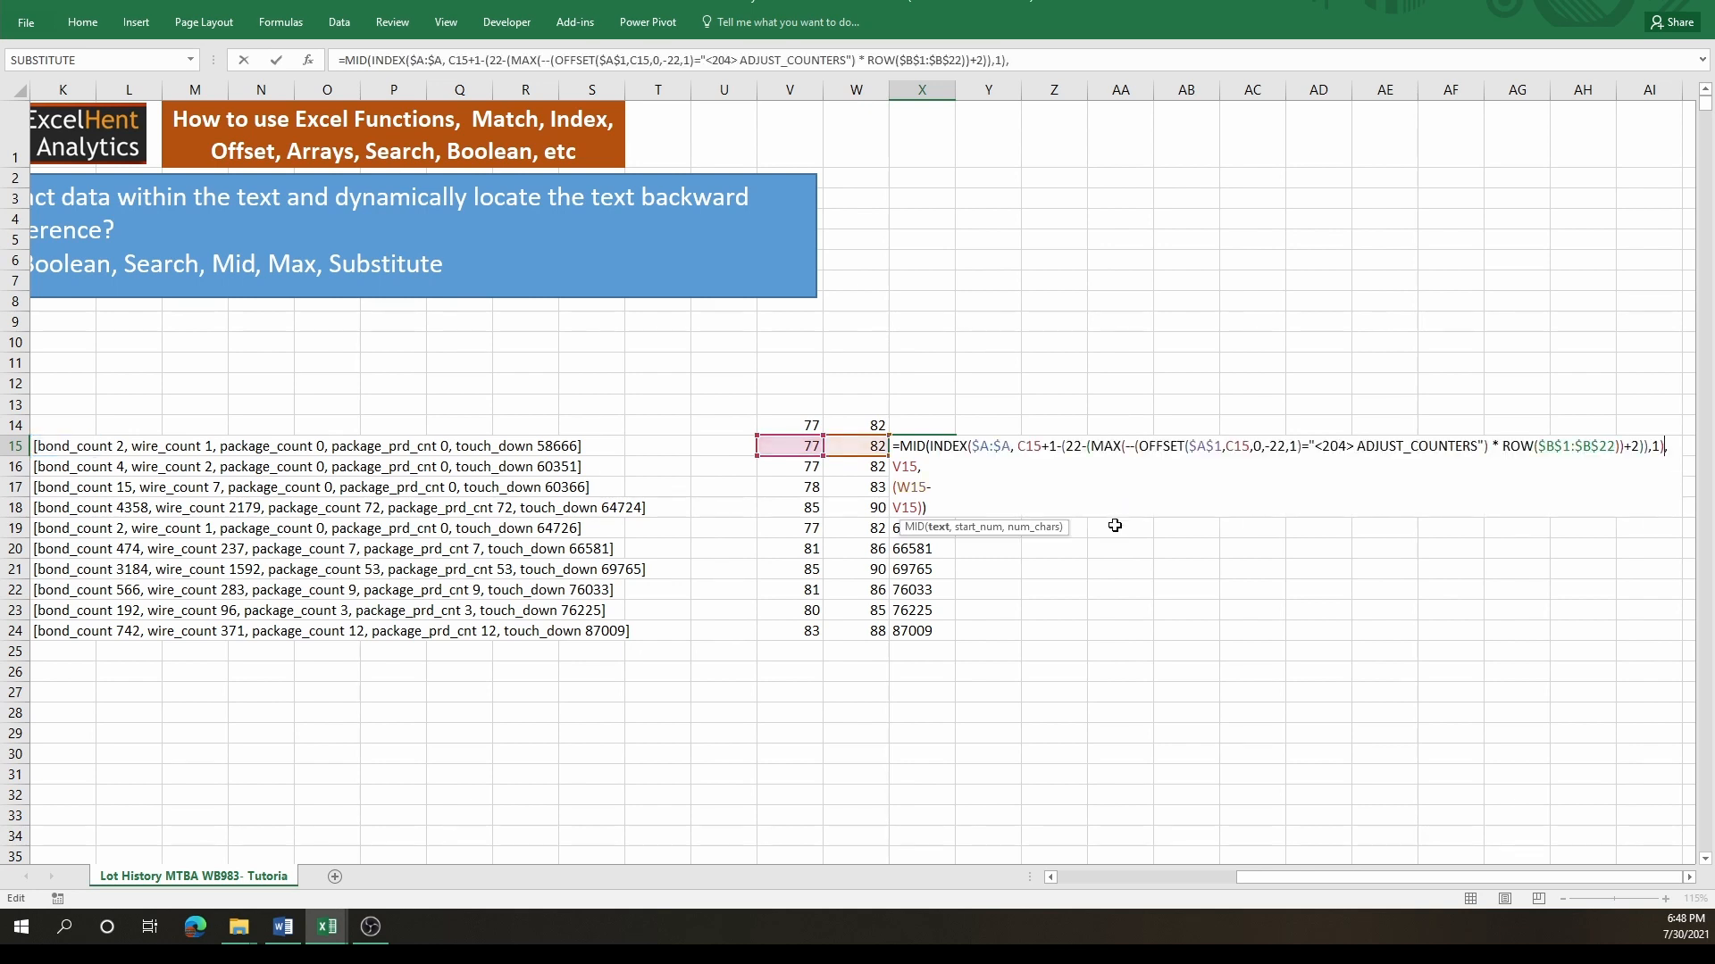
# - Replace the V15 start argument in X15's MID formula with the "touch_down" SEARCH expression, including +11, copied from V15
pyautogui.doubleClick(788, 447)
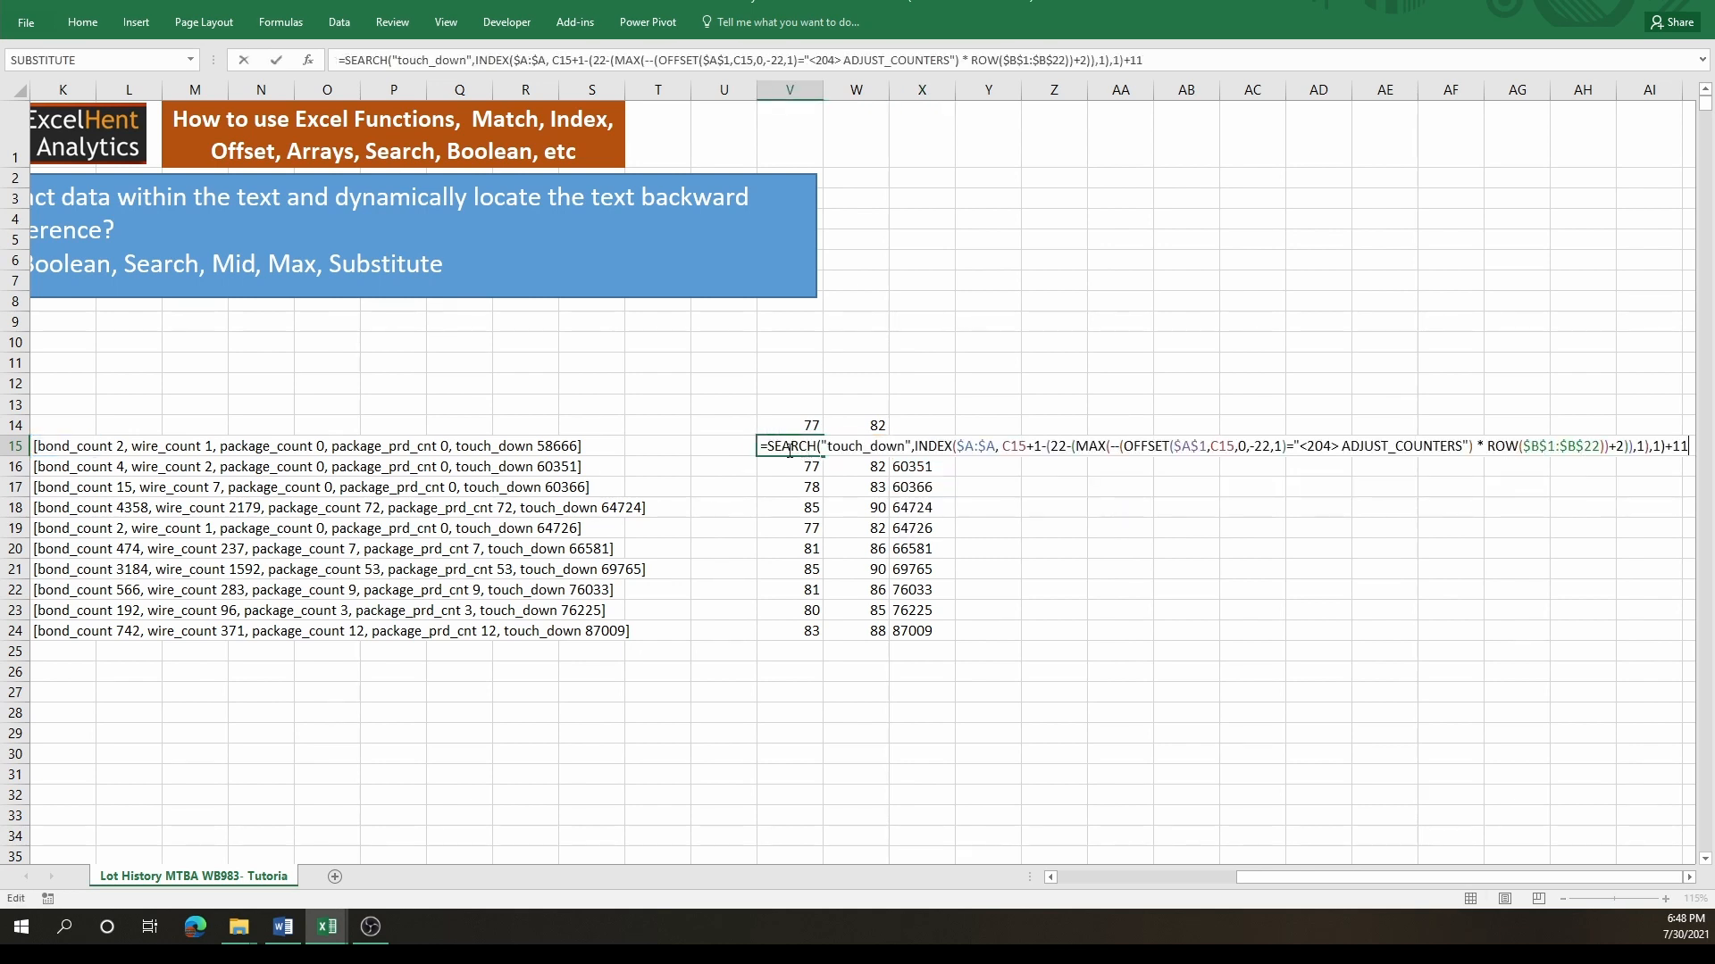
pyautogui.moveTo(773, 447); pyautogui.dragTo(1710, 453)
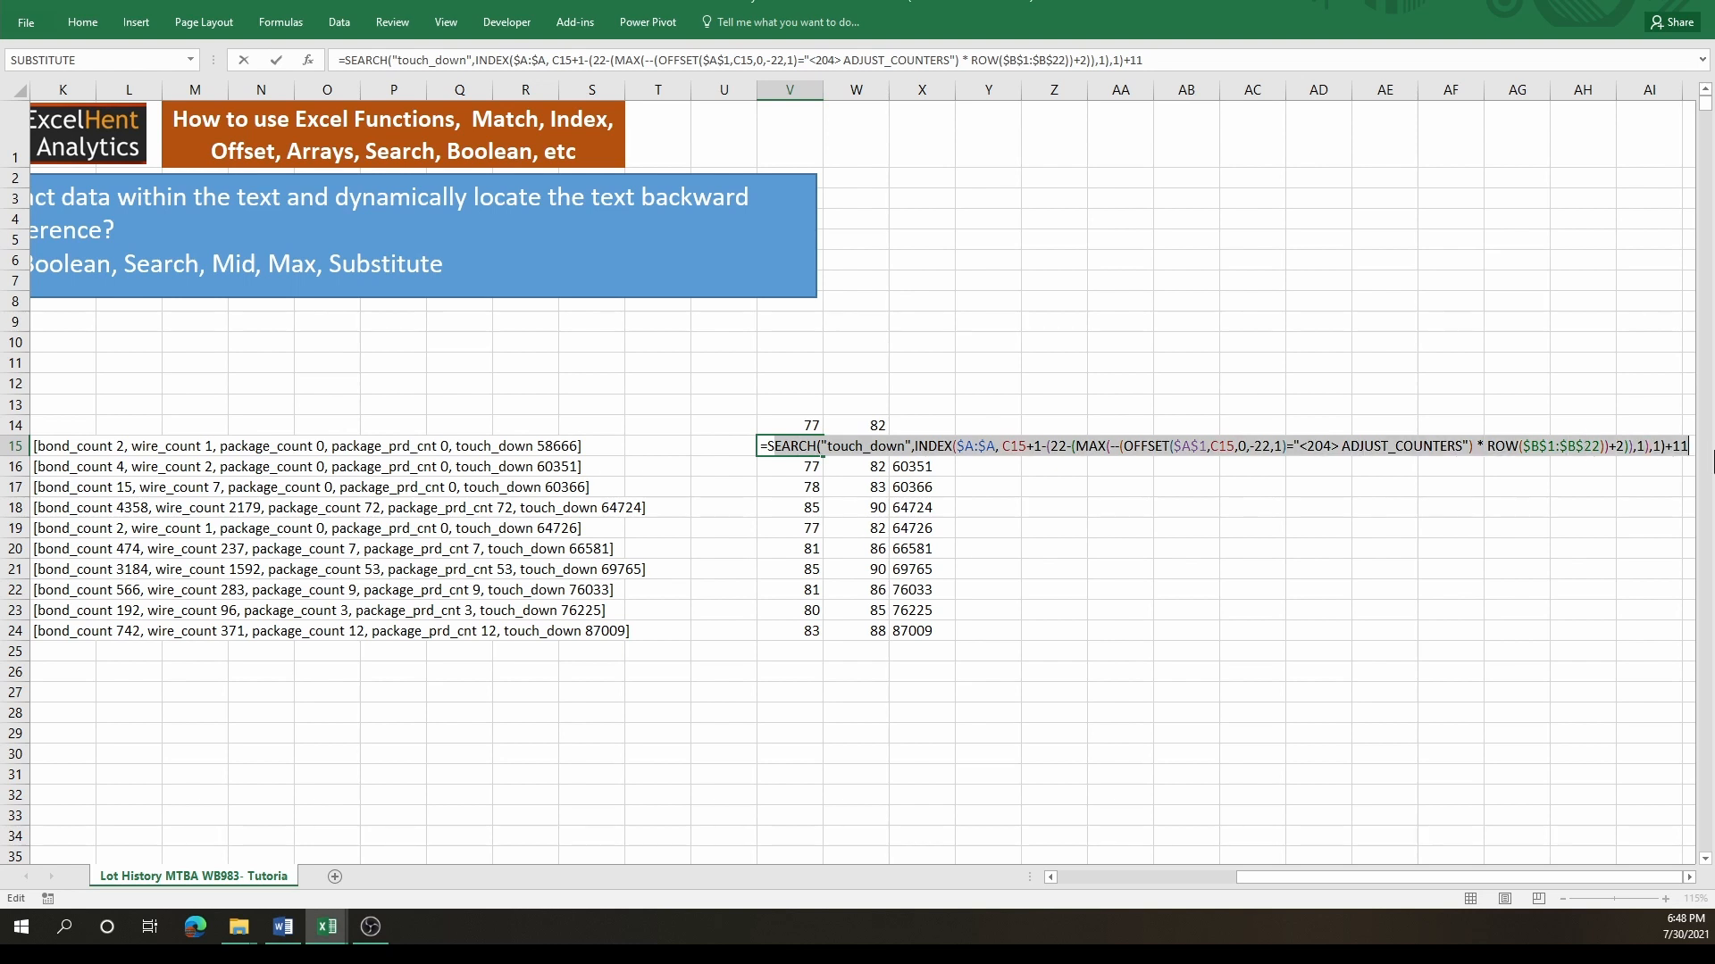
pyautogui.press('Escape')
pyautogui.doubleClick(811, 453)
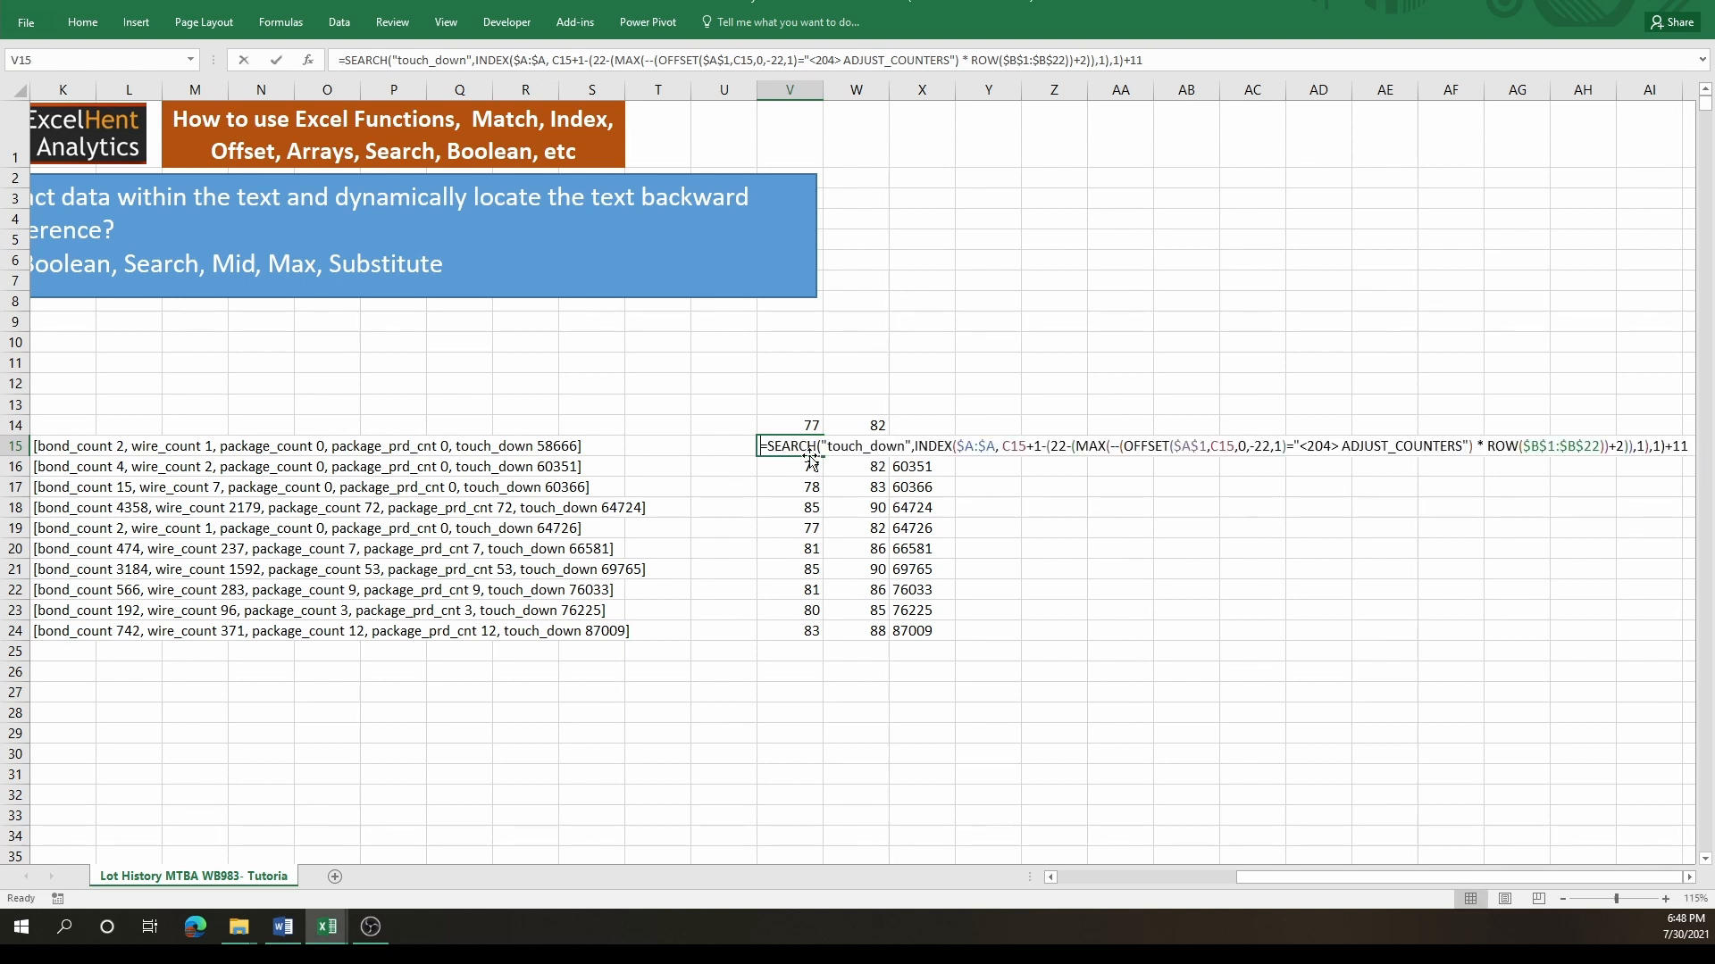
pyautogui.moveTo(768, 447); pyautogui.dragTo(925, 469)
pyautogui.hotkey('ctrl', 'c')
pyautogui.press('Escape')
pyautogui.click(899, 449)
pyautogui.press('F2')
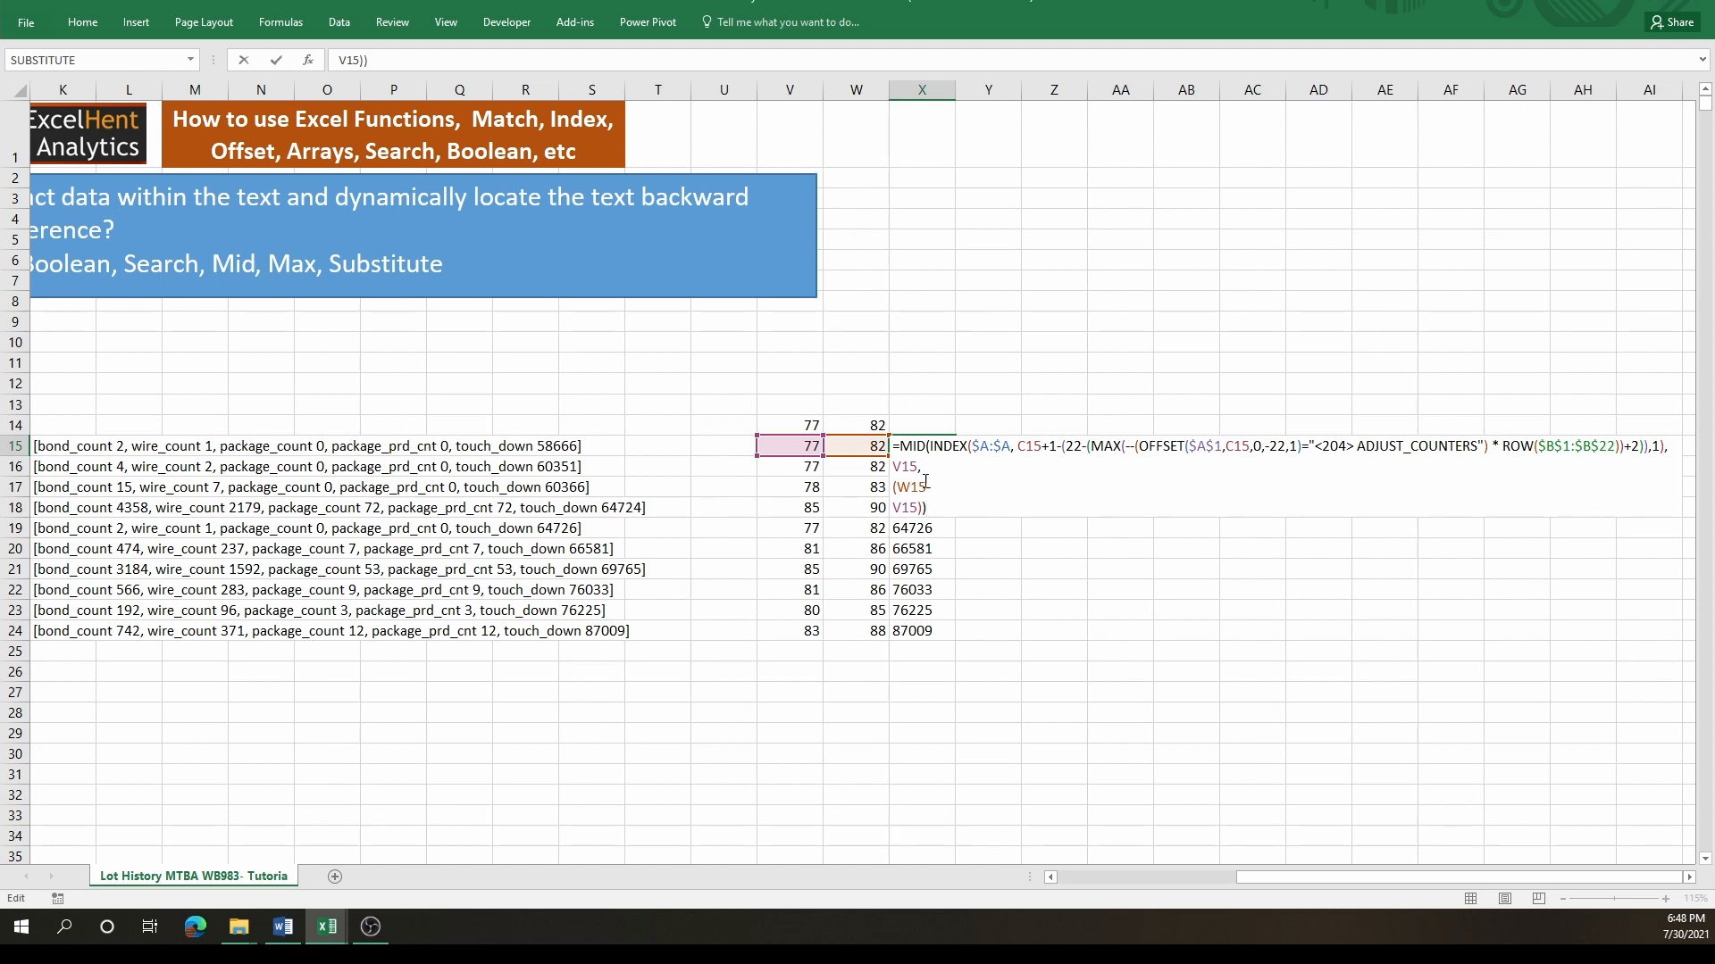
pyautogui.moveTo(918, 467); pyautogui.dragTo(889, 463)
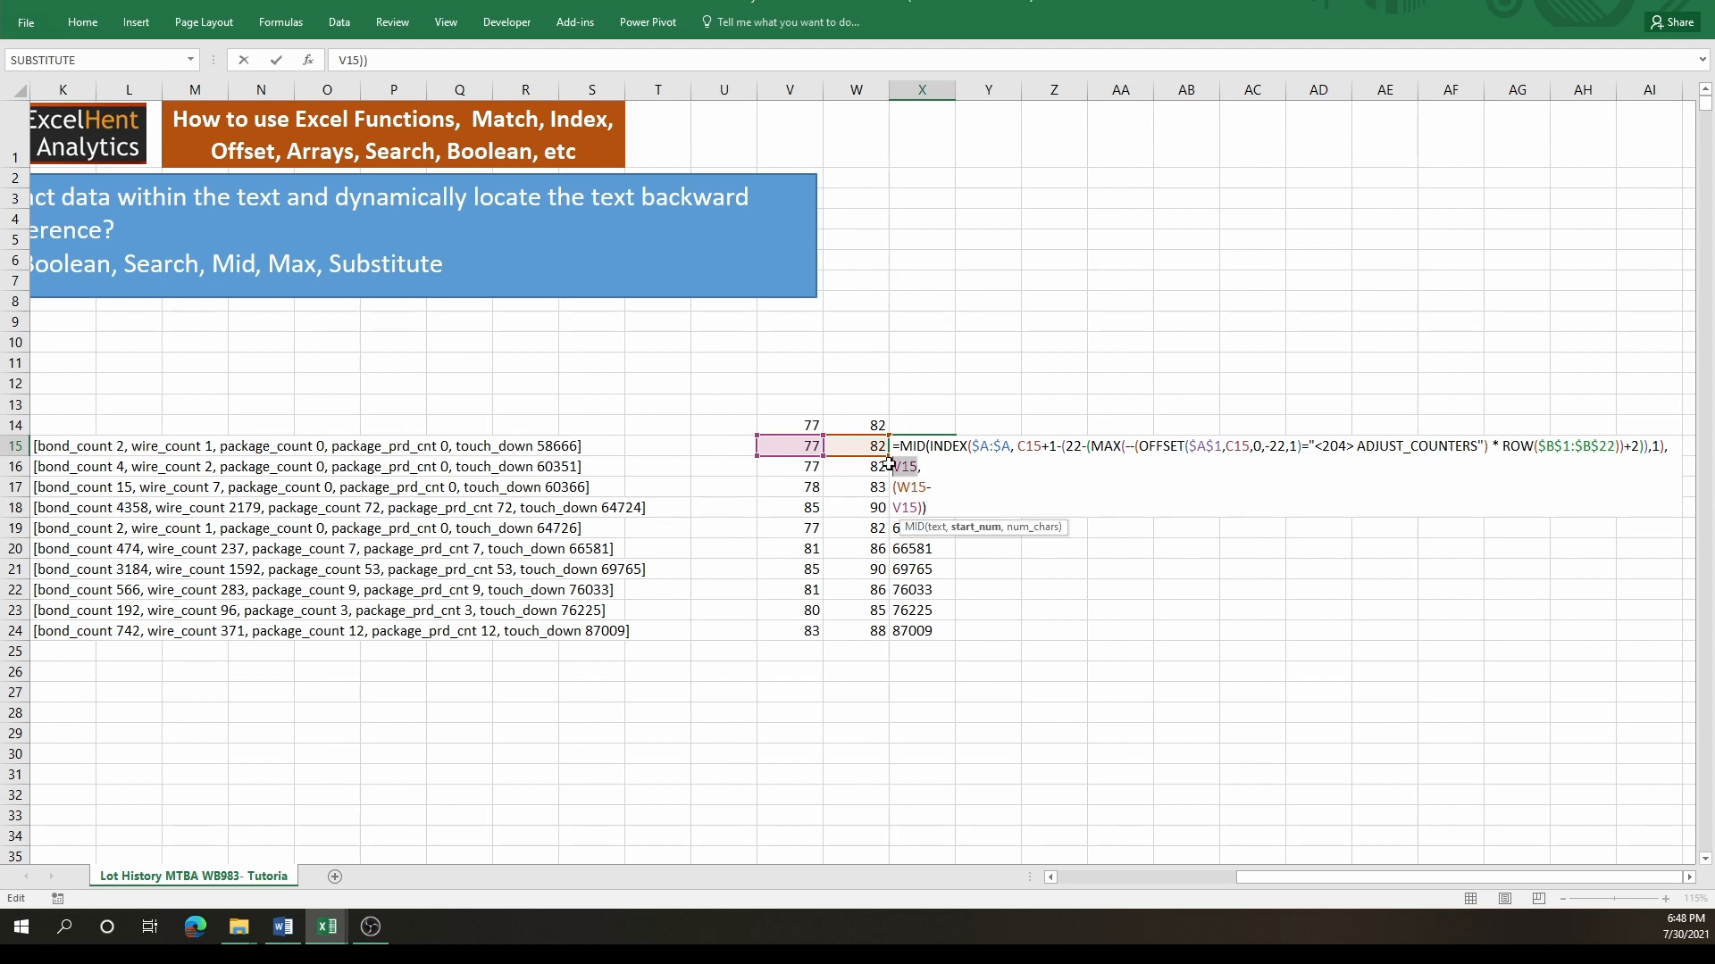
pyautogui.hotkey('ctrl', 'v')
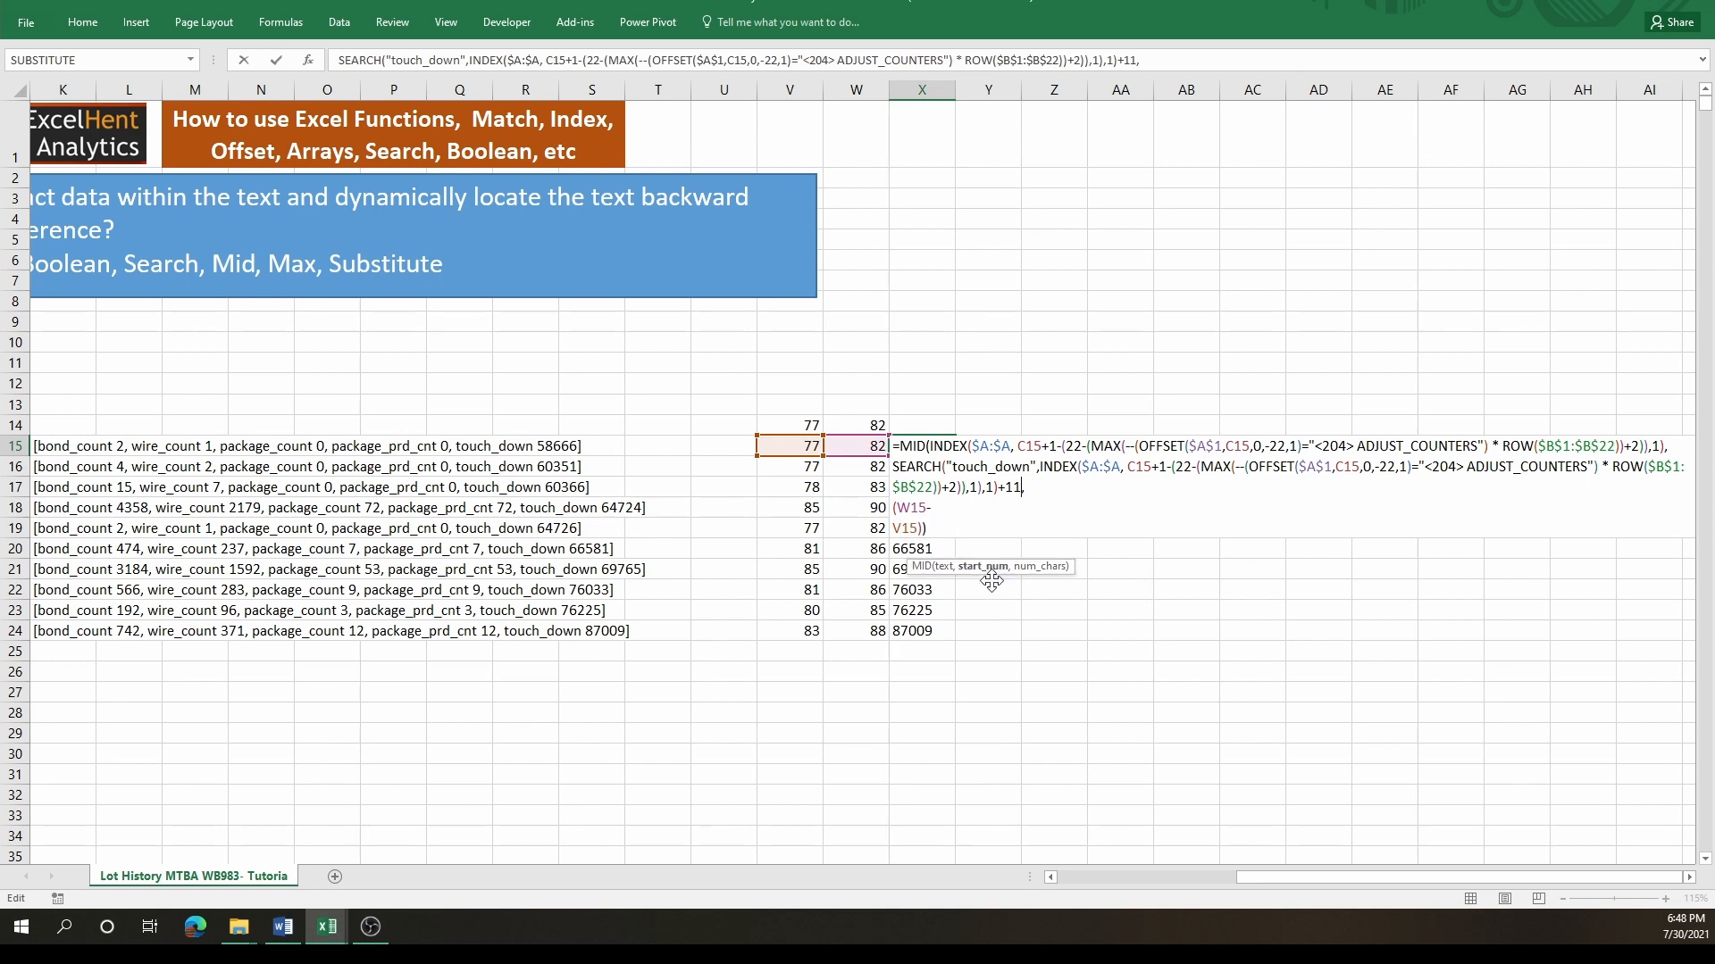
# - Replace the subtracted V15 reference in X15's length argument with the copied "touch_down" SEARCH expression enclosed in parentheses
pyautogui.click(937, 510)
pyautogui.doubleClick(909, 529)
pyautogui.write('()')
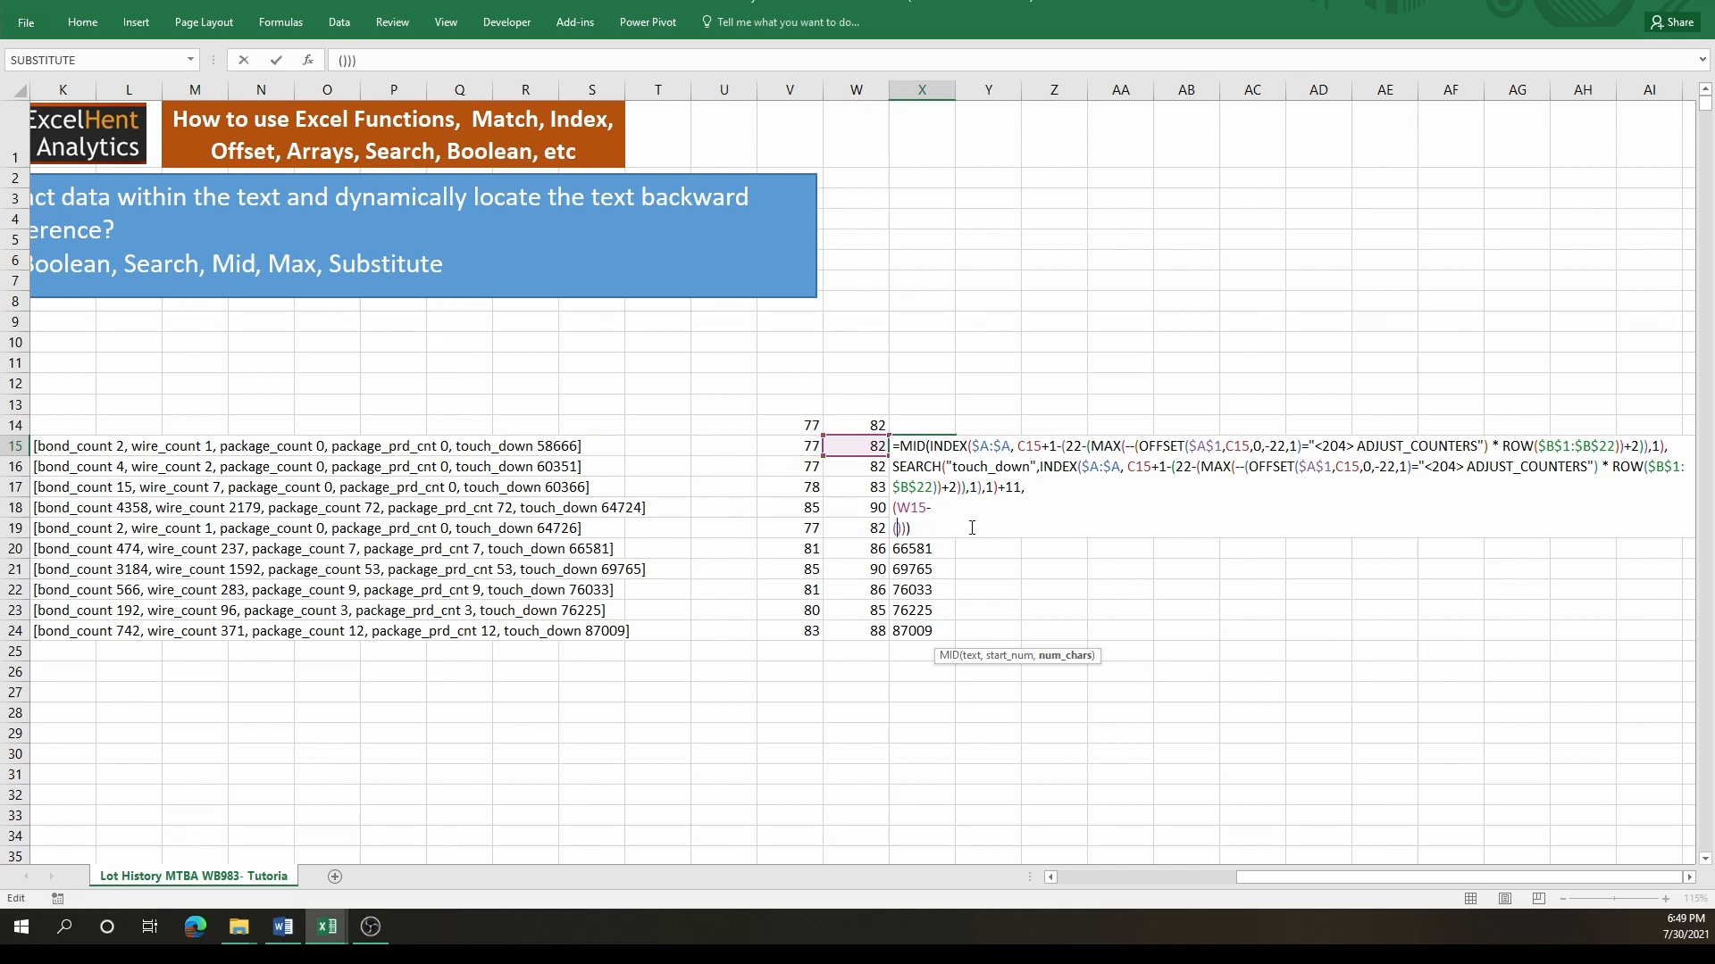
pyautogui.hotkey('ctrl', 'v')
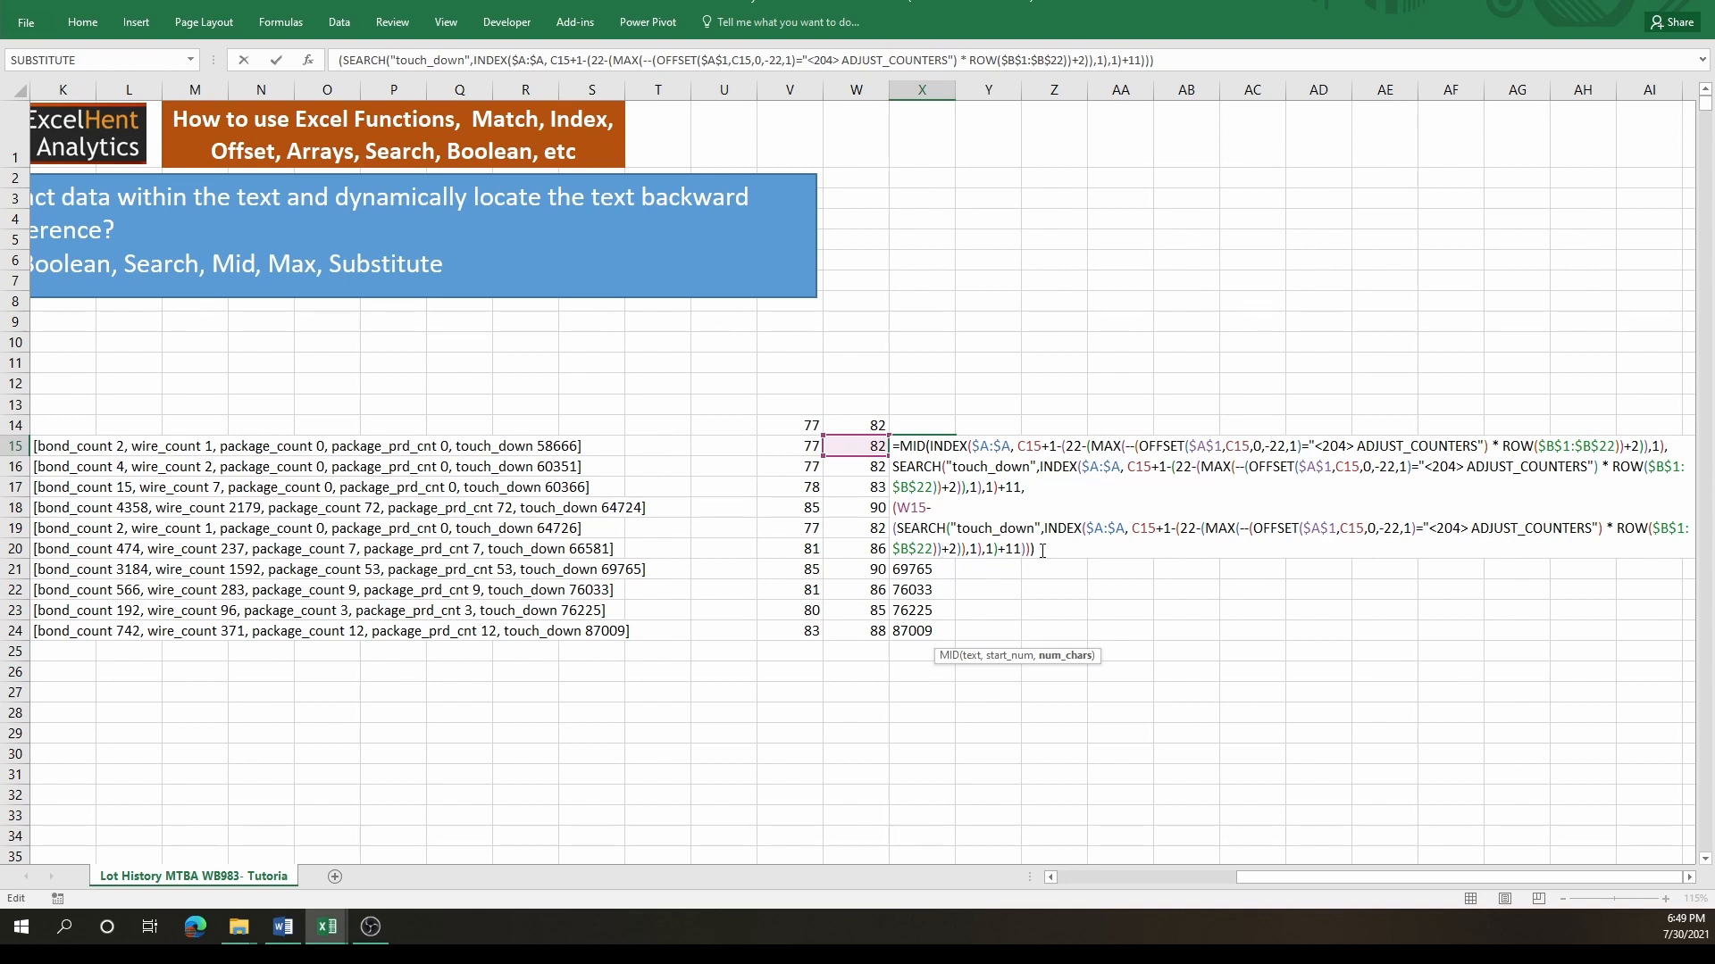
# - Replace the W15 reference in X15's length argument with W15's "]" SEARCH expression and enter X15 as an array formula
pyautogui.doubleClick(859, 453)
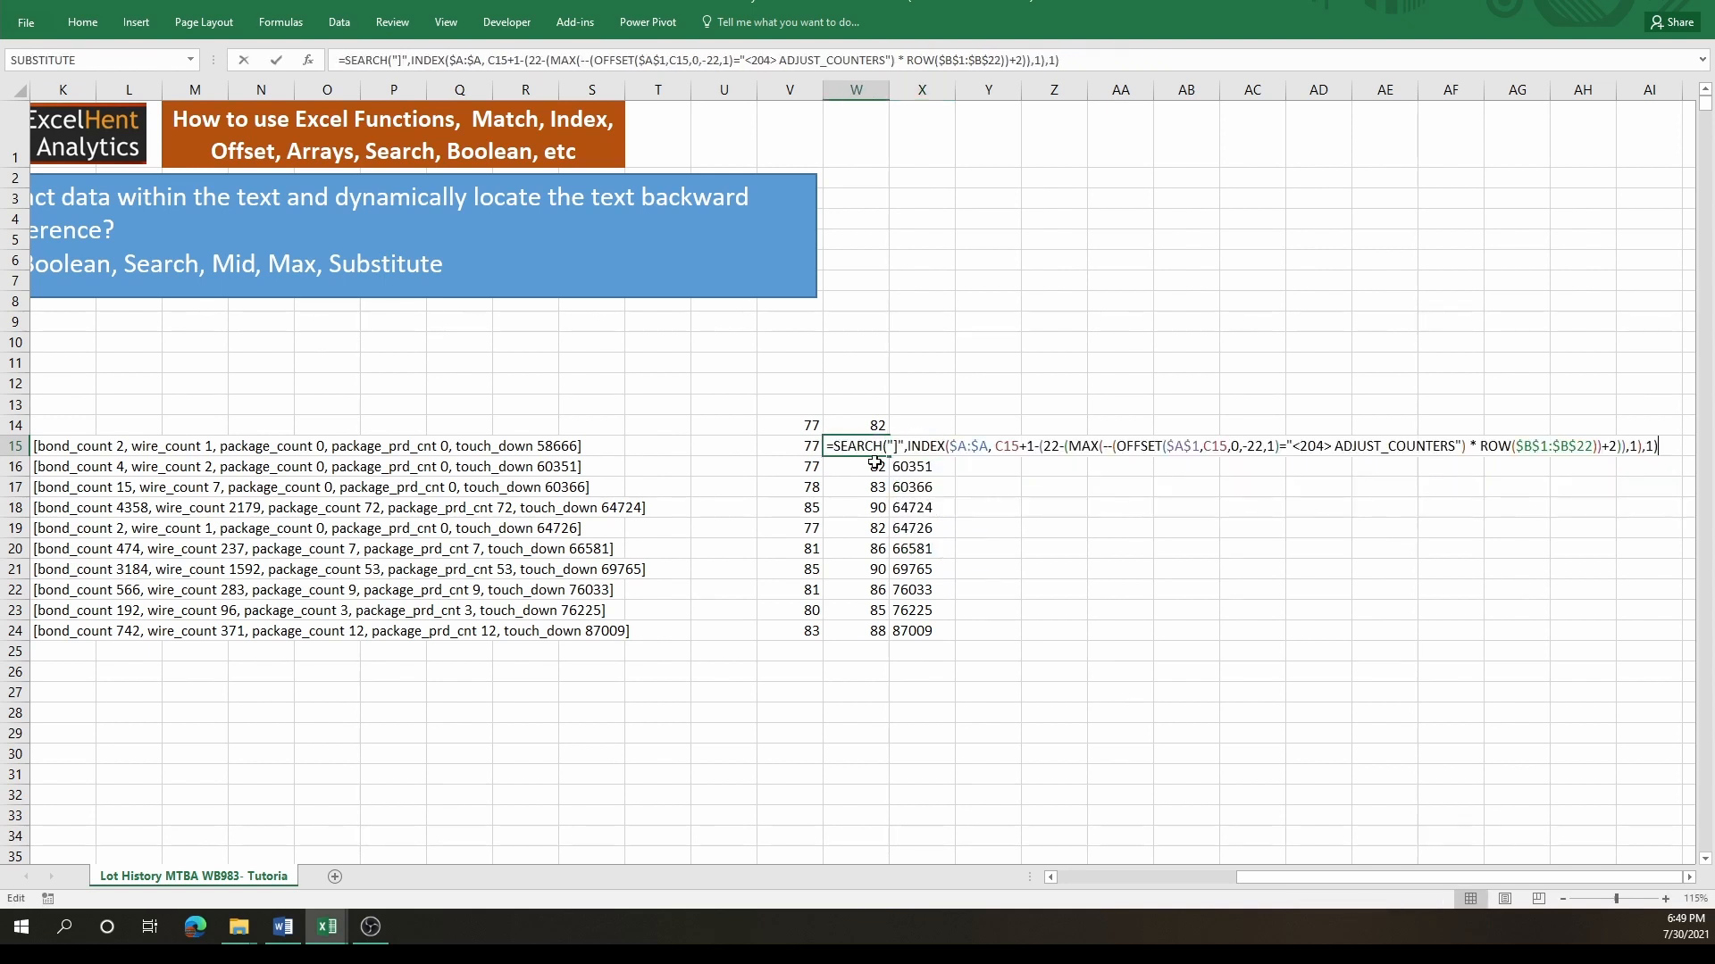
pyautogui.hotkey('shift', 'End')
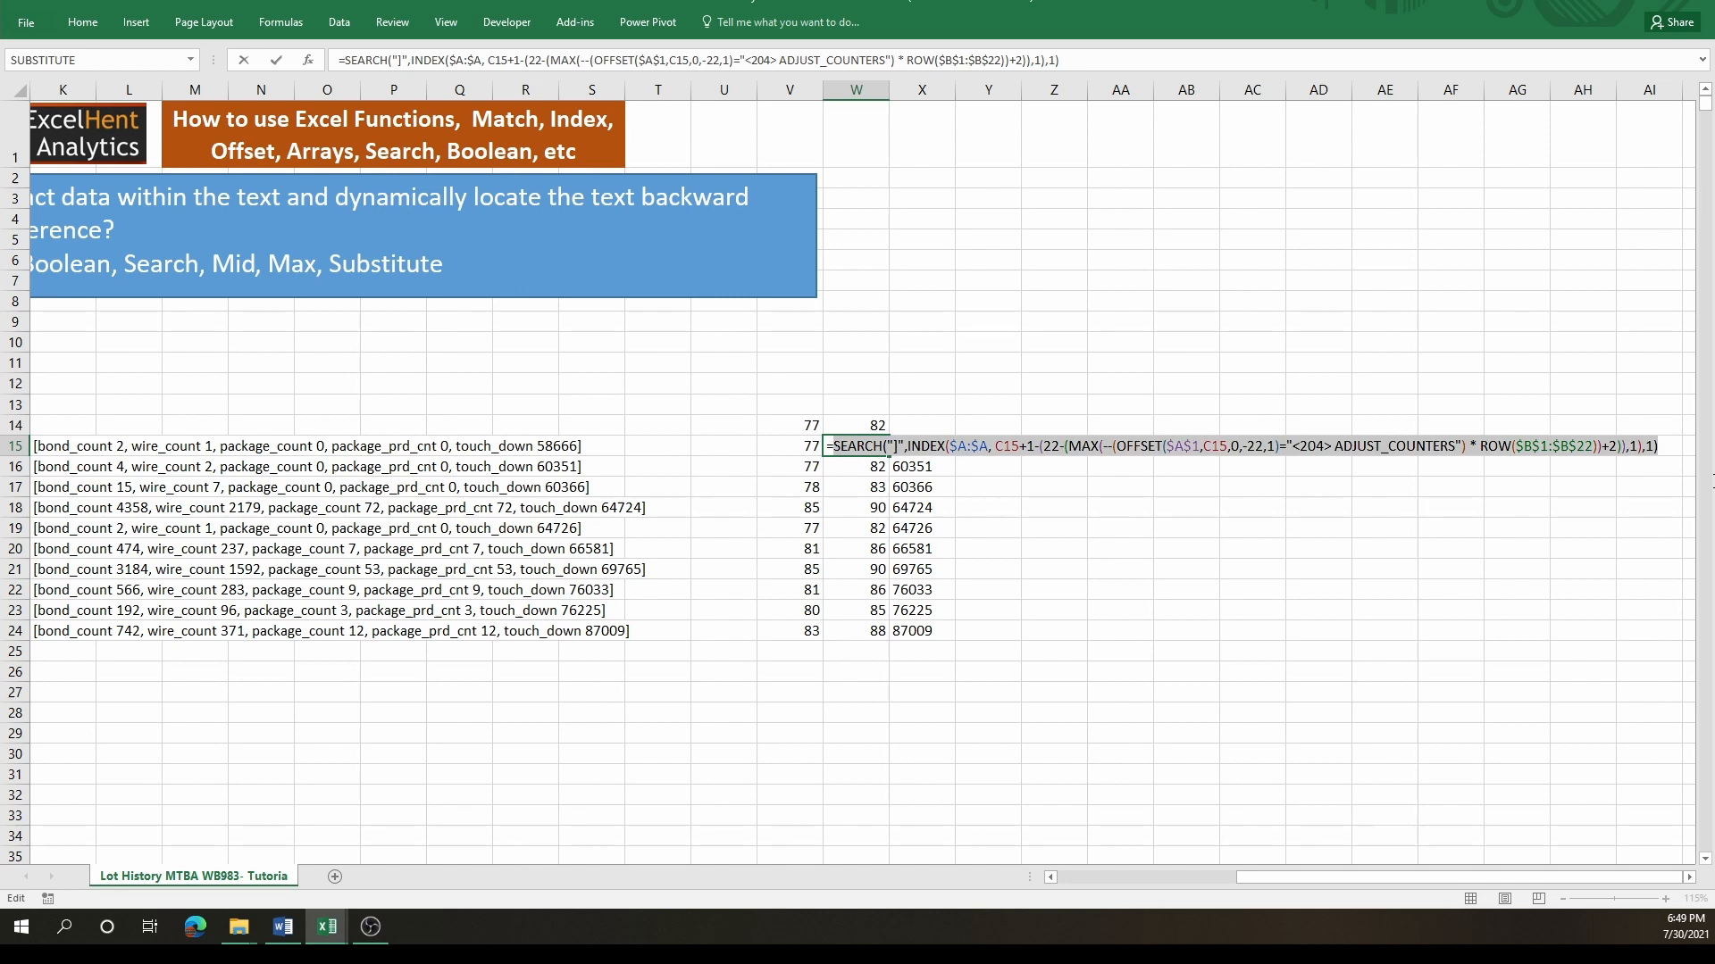
pyautogui.press('Escape')
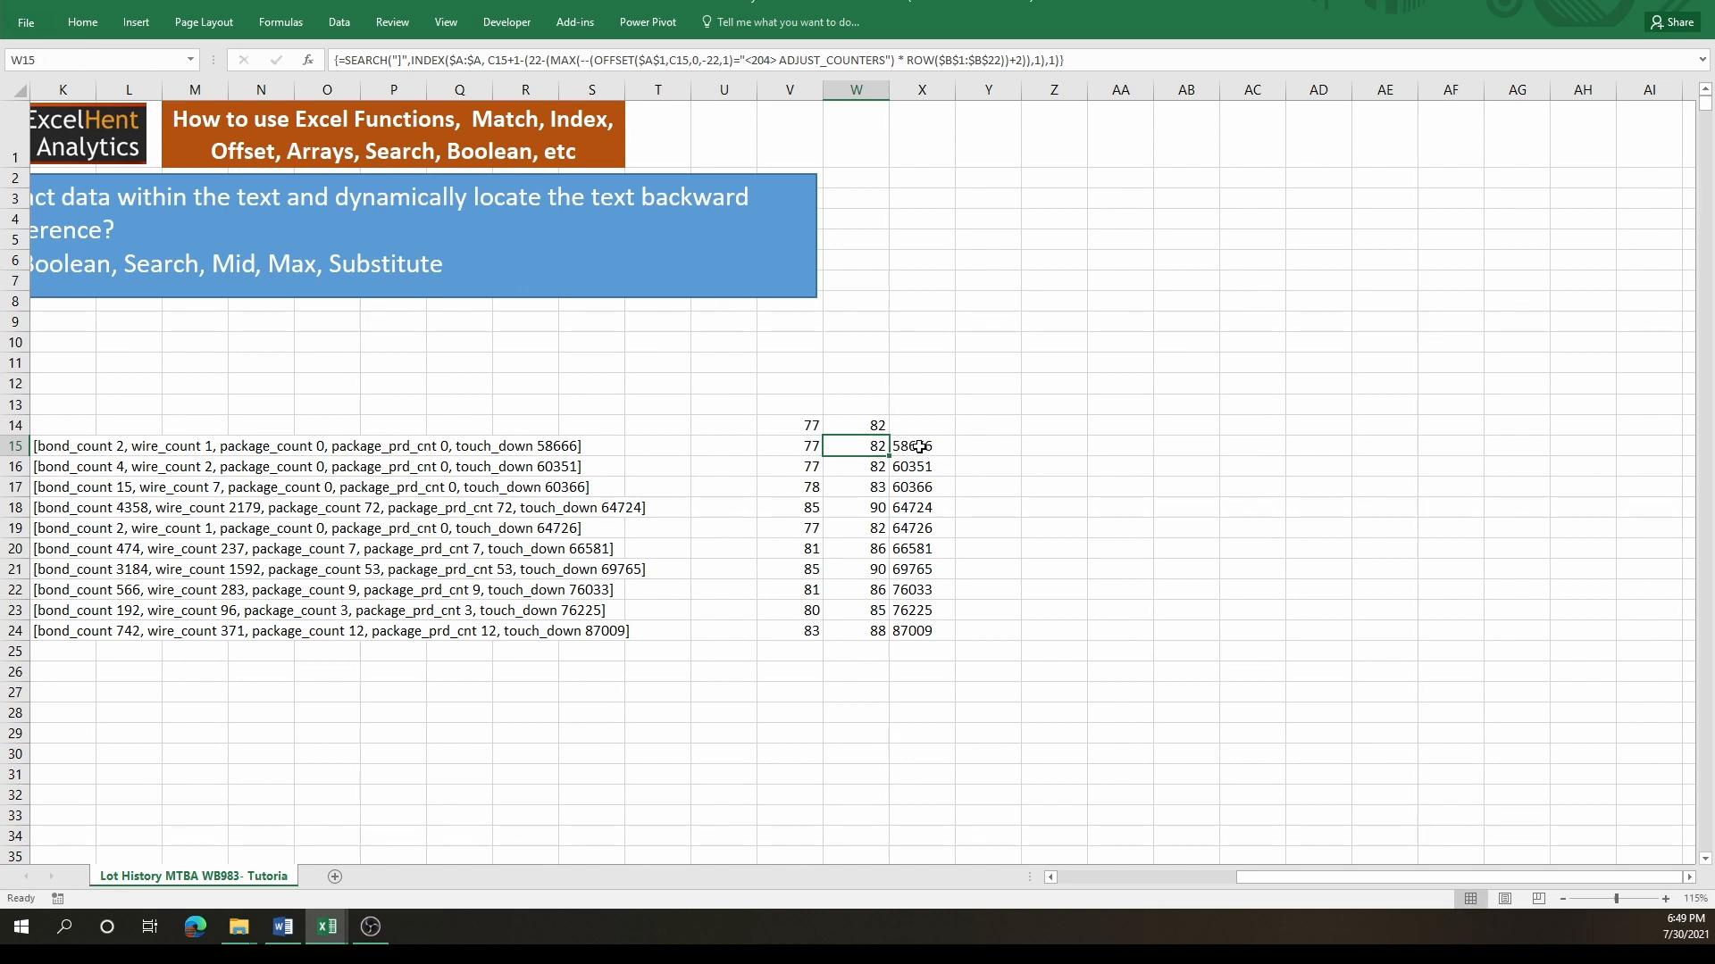
pyautogui.doubleClick(919, 448)
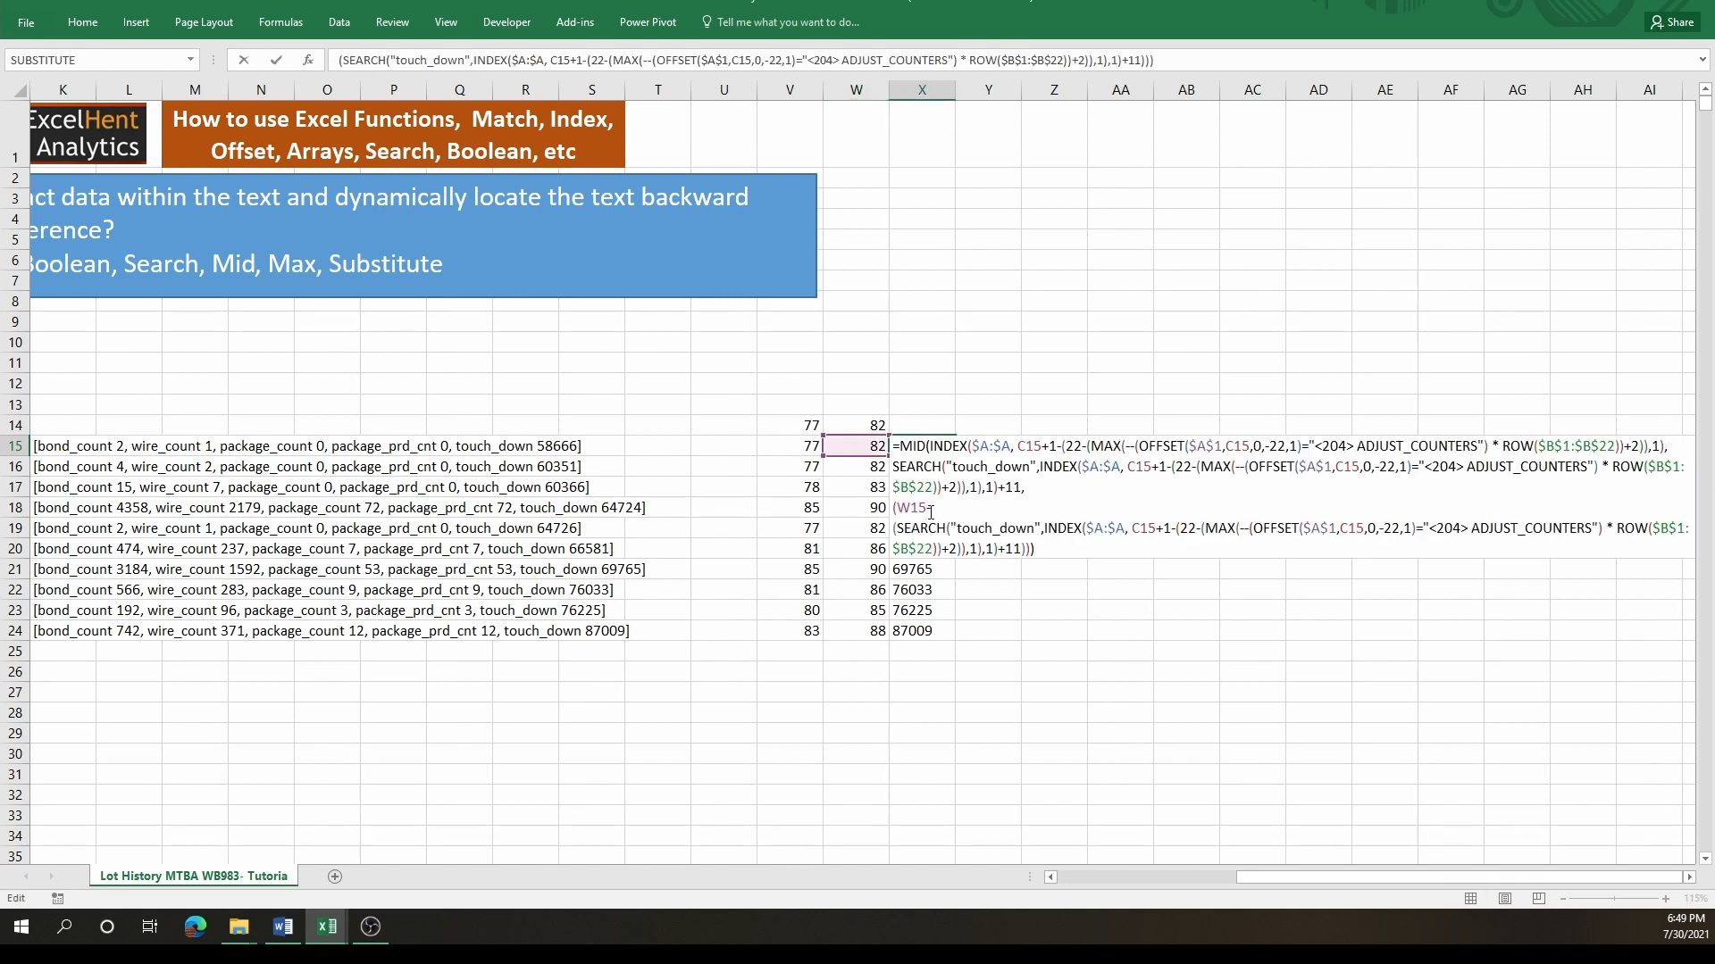
pyautogui.moveTo(931, 511); pyautogui.dragTo(896, 510)
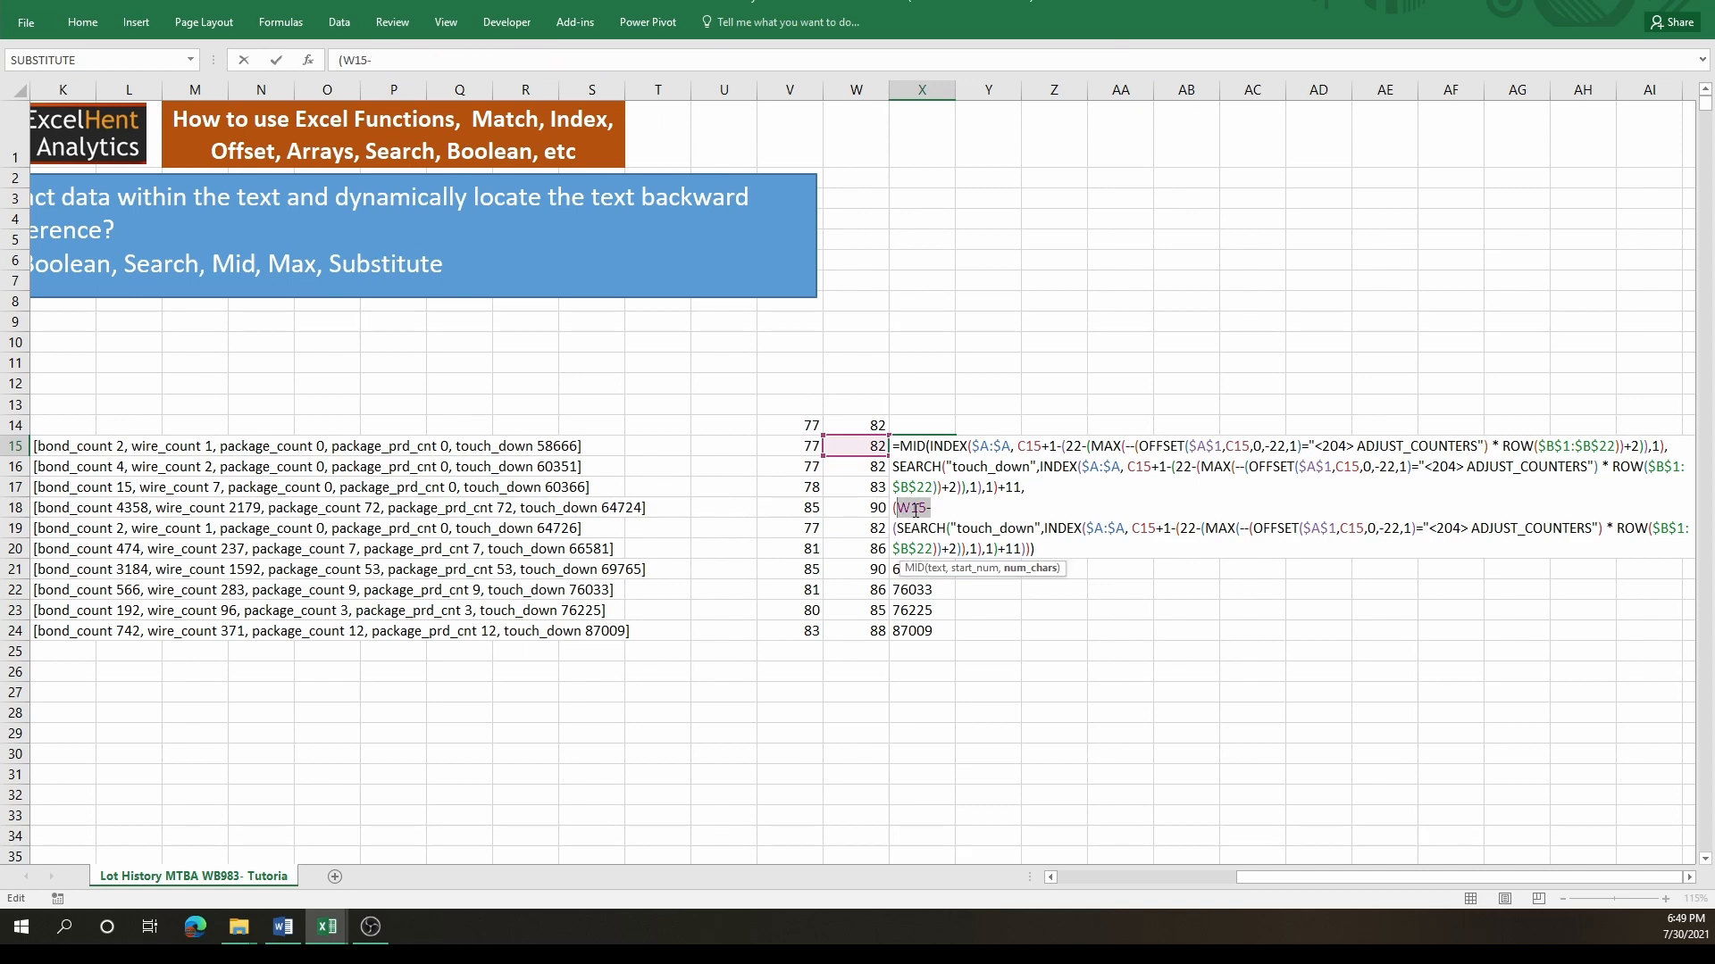
pyautogui.write('SEARCH("]",INDEX($A:$A, C15+1-(22-(MAX(--(OFFSET($A$1,C15,0,-22,1)="<204> ADJUST_COUNTERS") * ROW($B$1:$B$22))+2)),1),1)-')
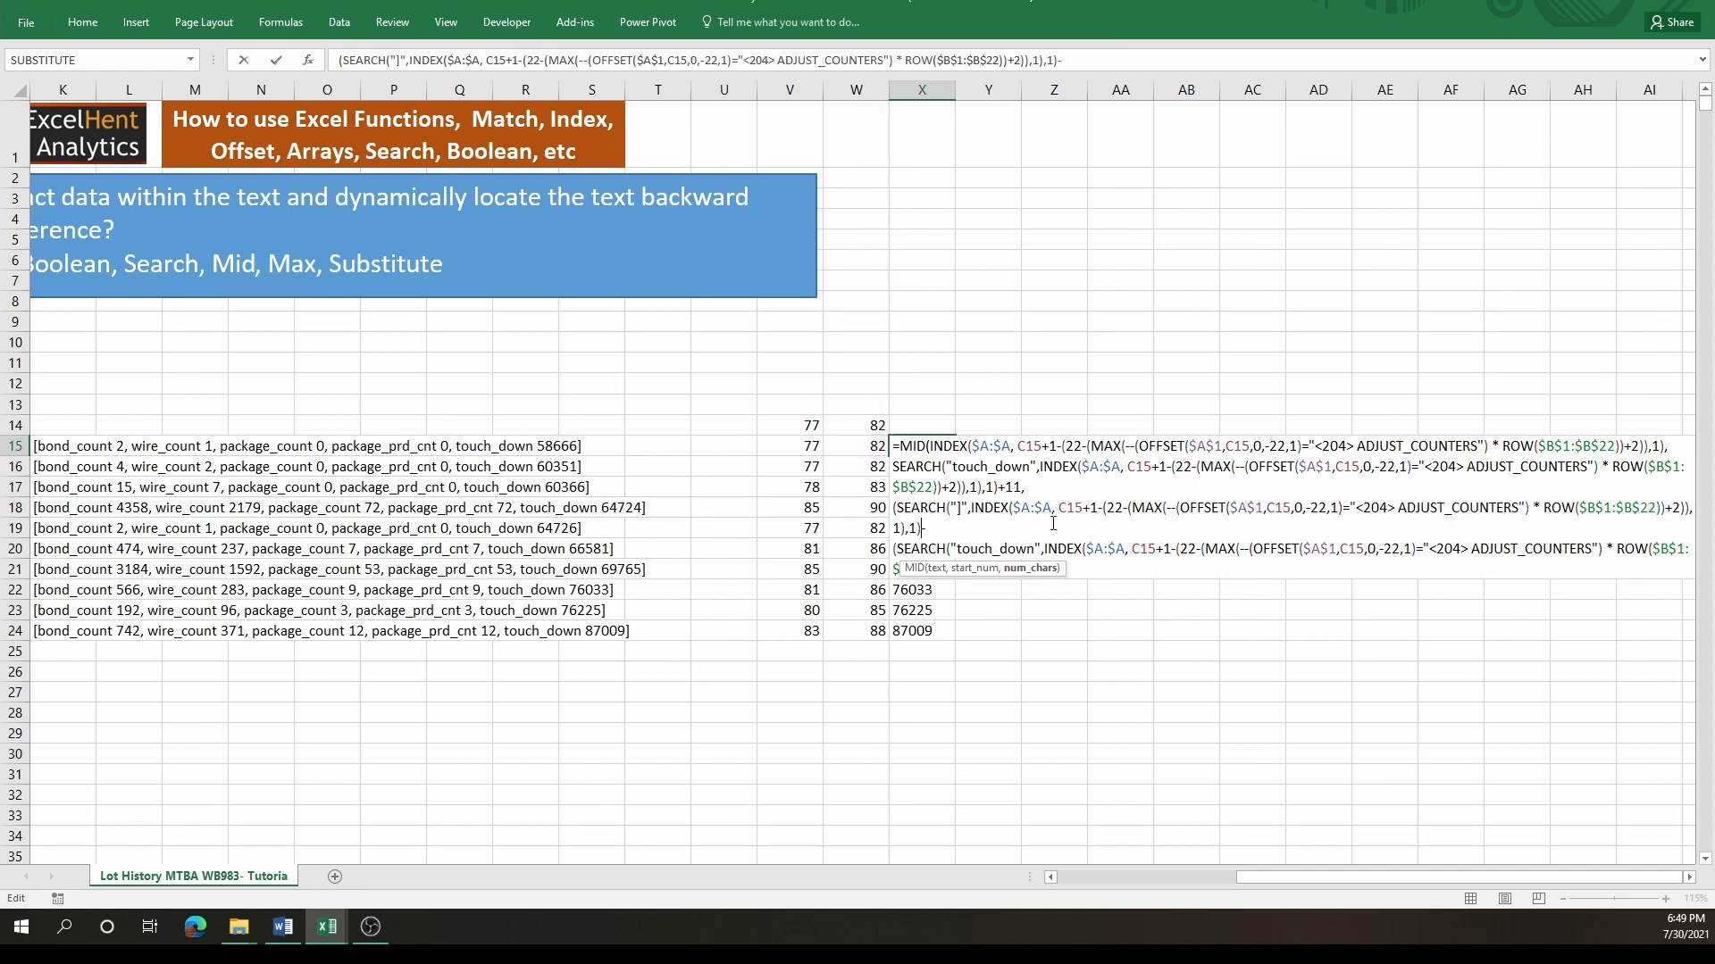
pyautogui.click(1688, 878)
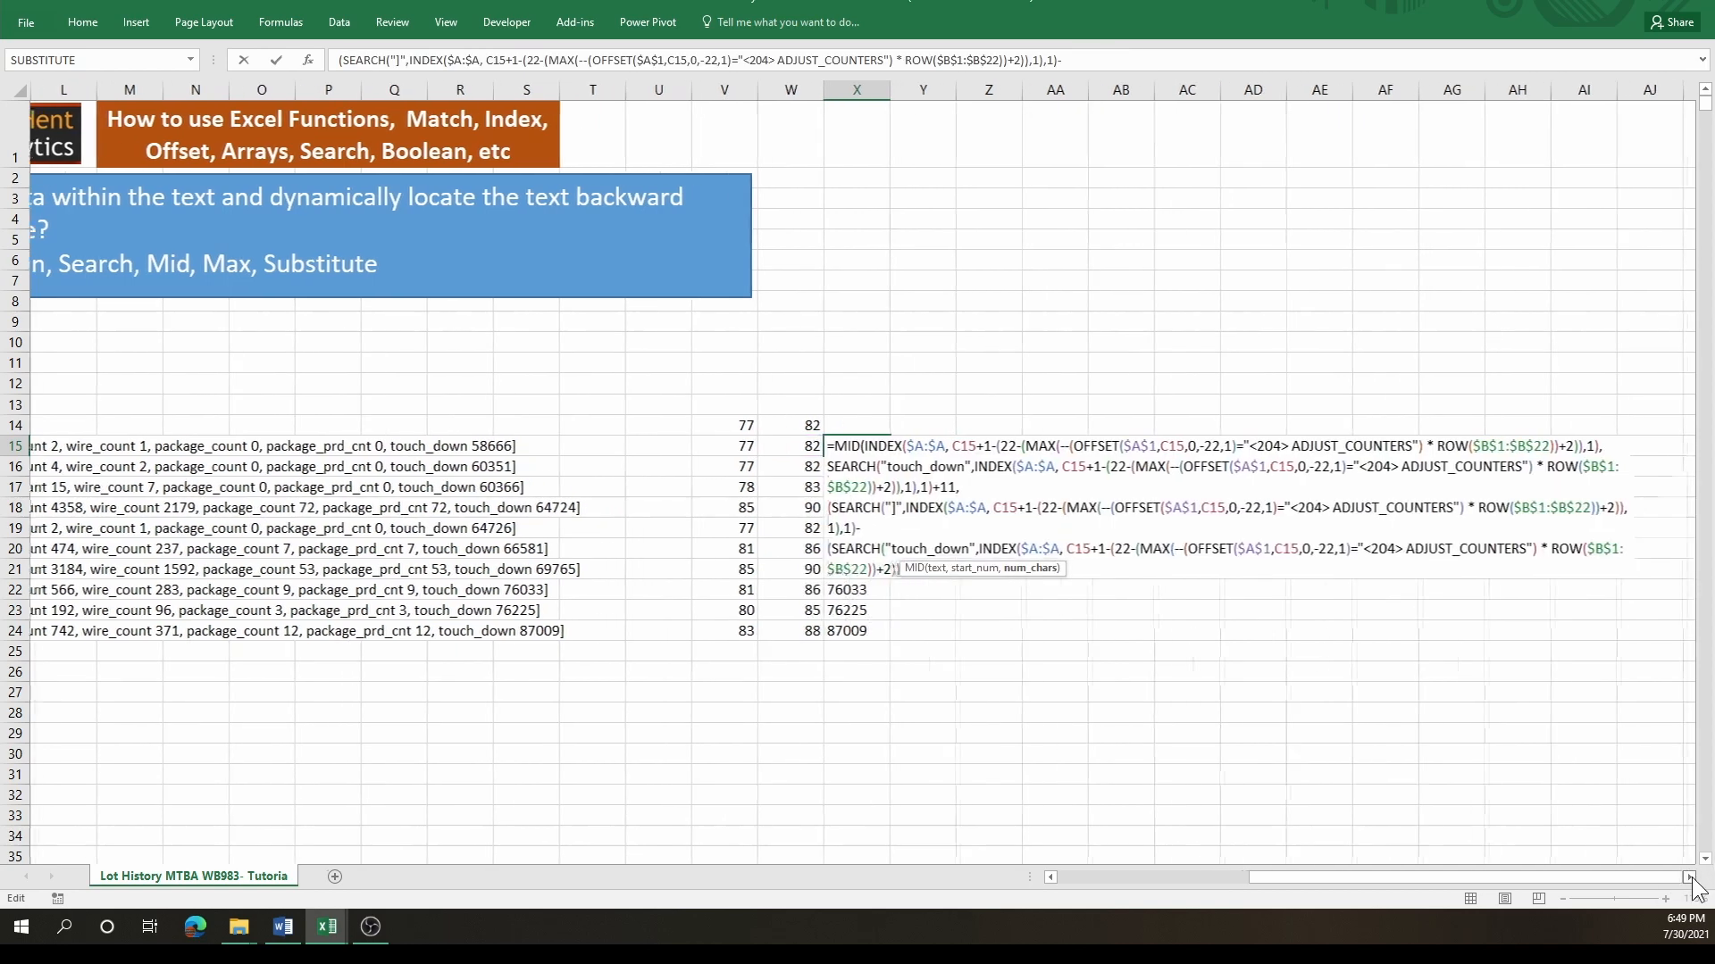
pyautogui.click(1689, 878)
pyautogui.click(1689, 878)
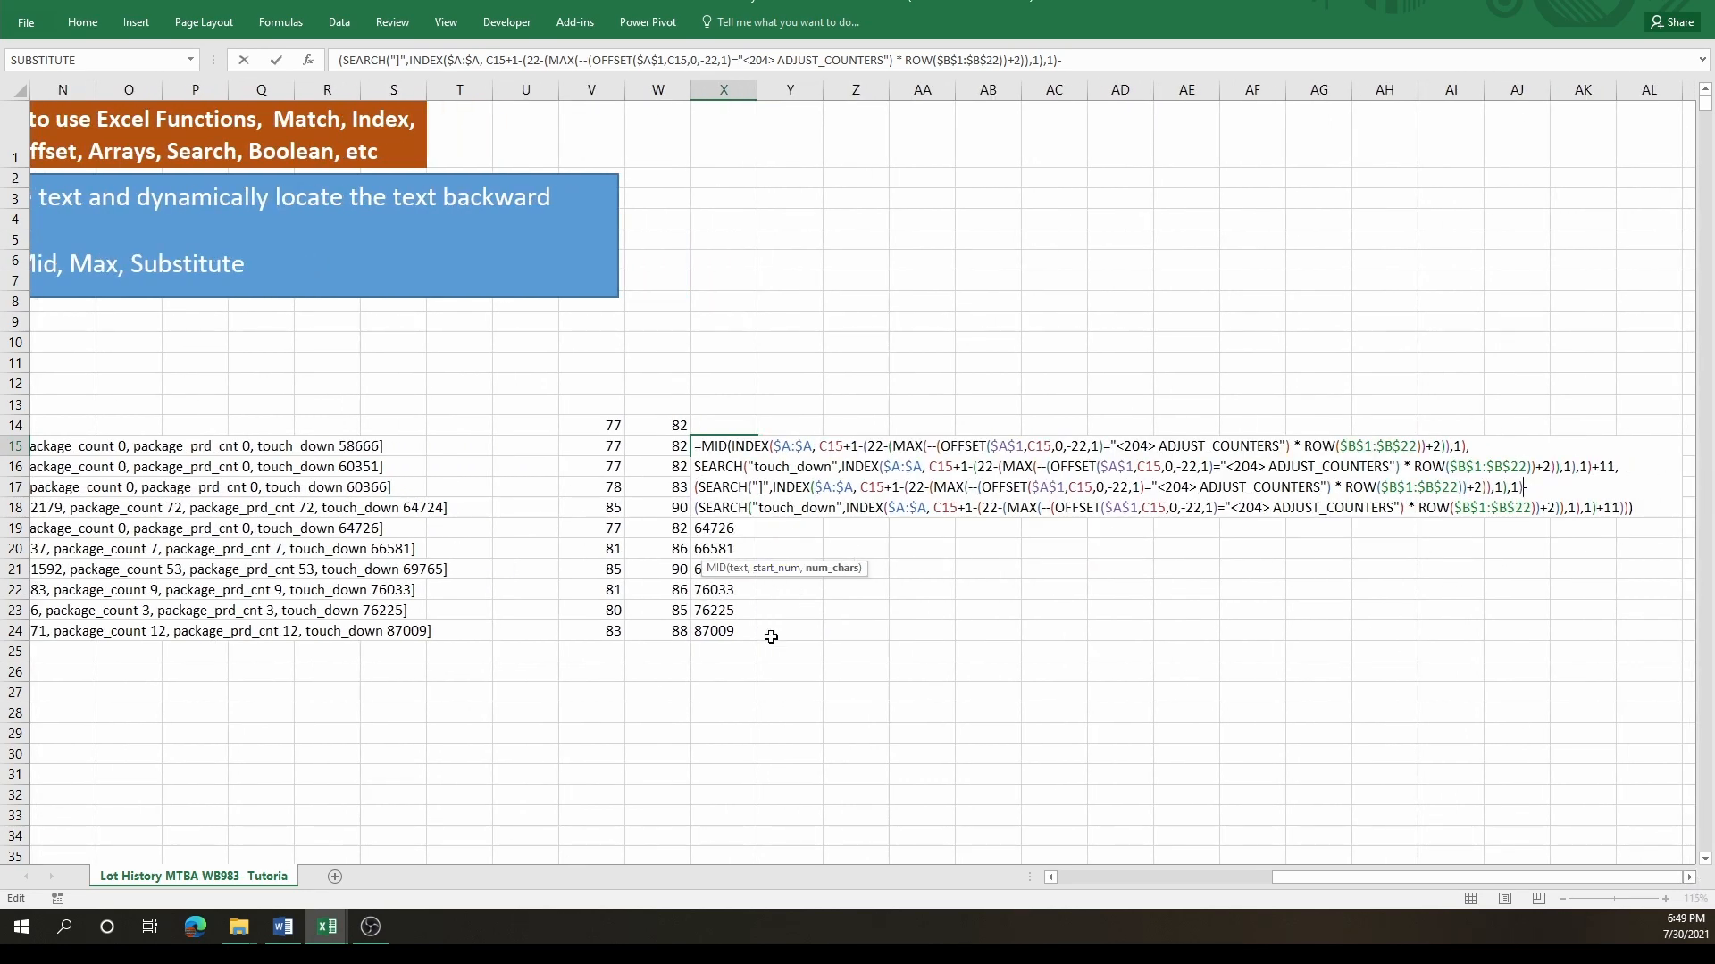
pyautogui.hotkey('ctrl', 'shift', 'Return')
# - Clear the helper formulas in V14:W24 and the contents of the Tool Cnt Row and extracted-text cells from J15 through row 24
pyautogui.moveTo(1453, 870); pyautogui.dragTo(1352, 878)
pyautogui.moveTo(1129, 425); pyautogui.dragTo(1073, 632)
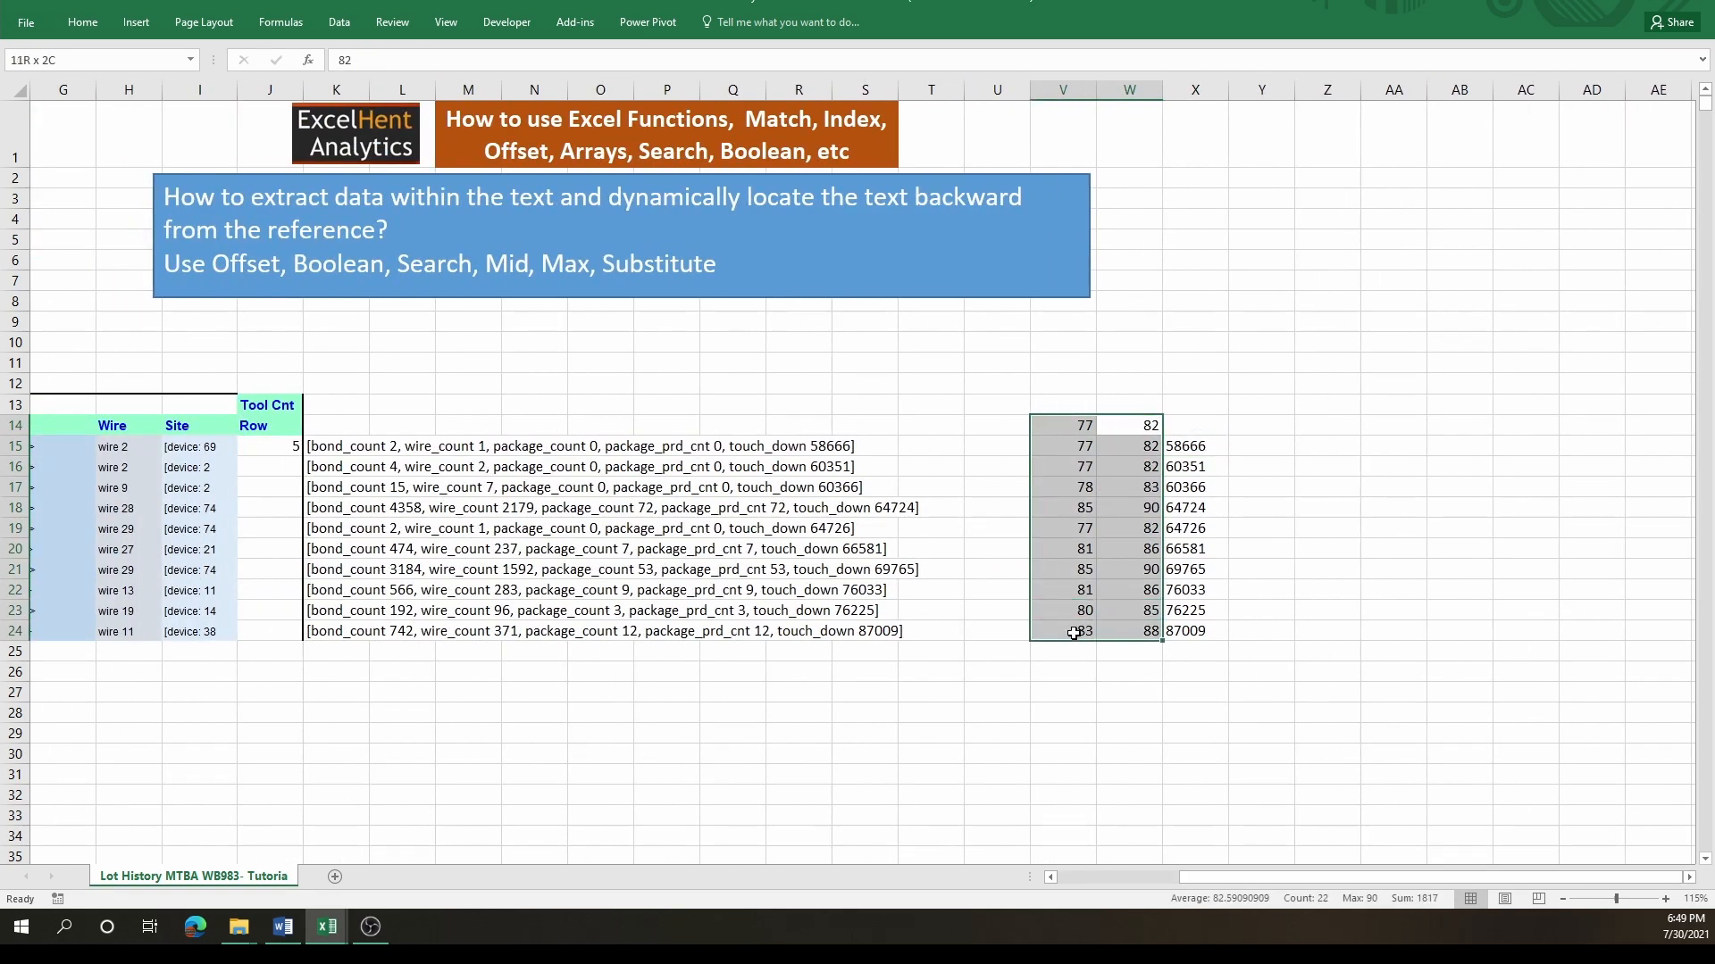
pyautogui.press('Delete')
pyautogui.moveTo(295, 445); pyautogui.dragTo(864, 631)
pyautogui.press('Delete')
# - Fill X15's array formula down through X24 and move the results to J15:J24 under Tool Cnt Row
pyautogui.click(1203, 444)
pyautogui.moveTo(1229, 455); pyautogui.dragTo(1242, 638)
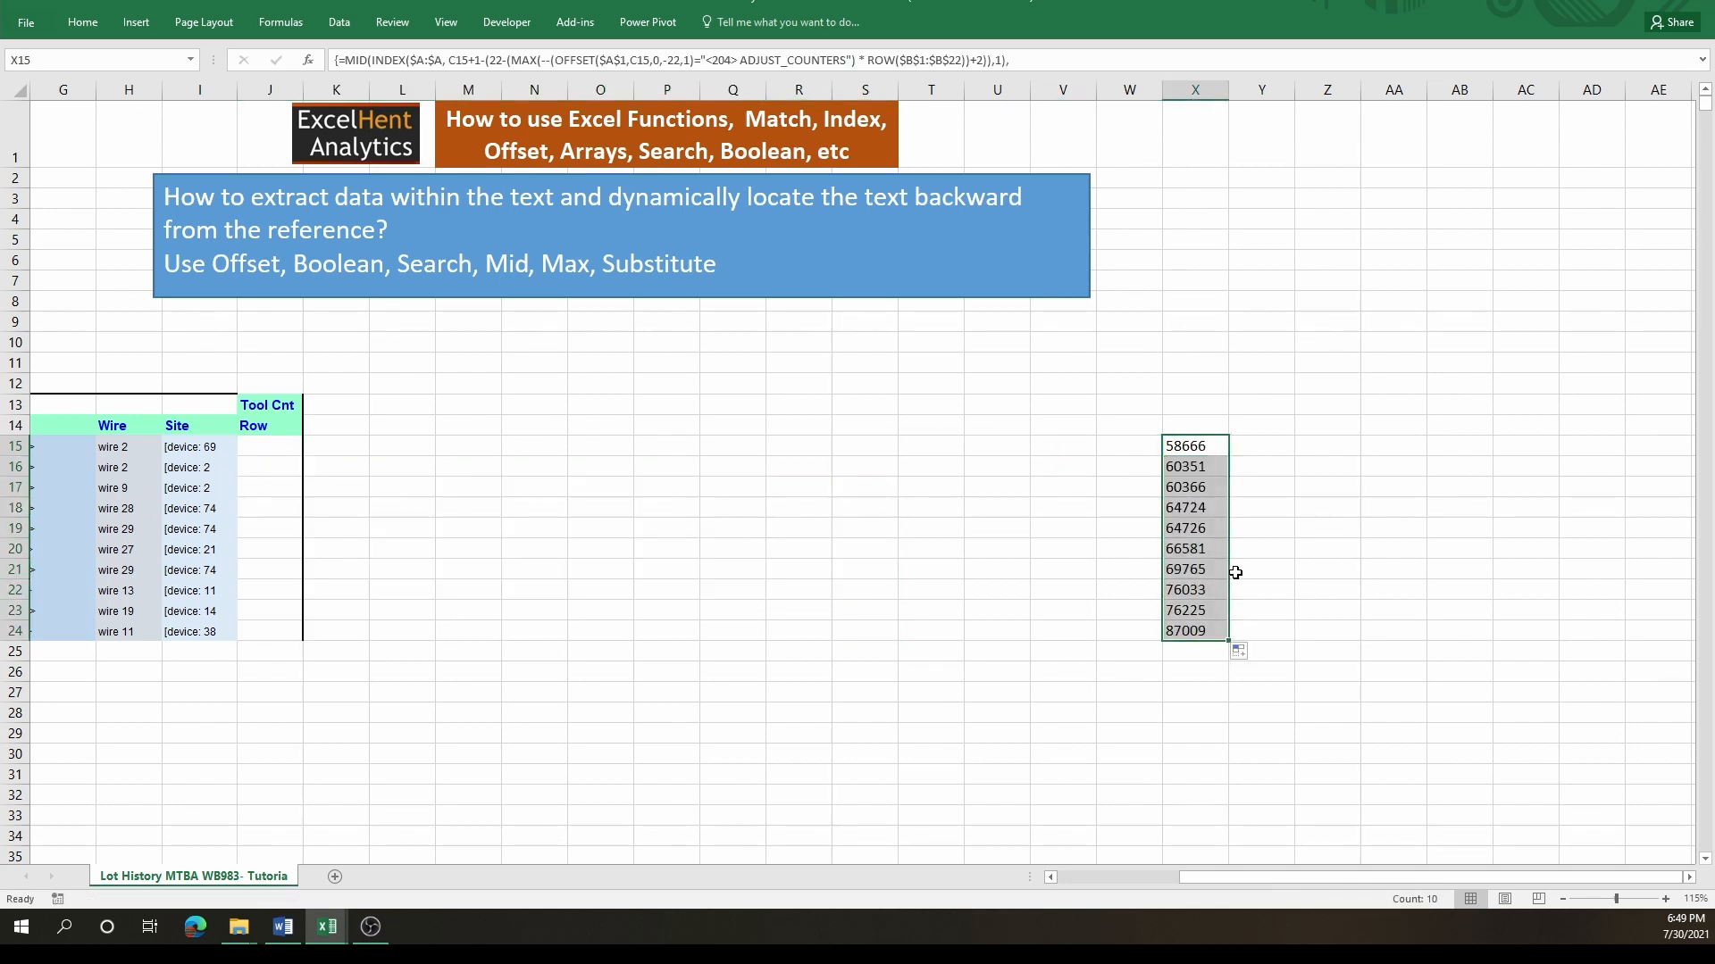
pyautogui.moveTo(1231, 565); pyautogui.dragTo(303, 566)
pyautogui.moveTo(1236, 880); pyautogui.dragTo(1074, 886)
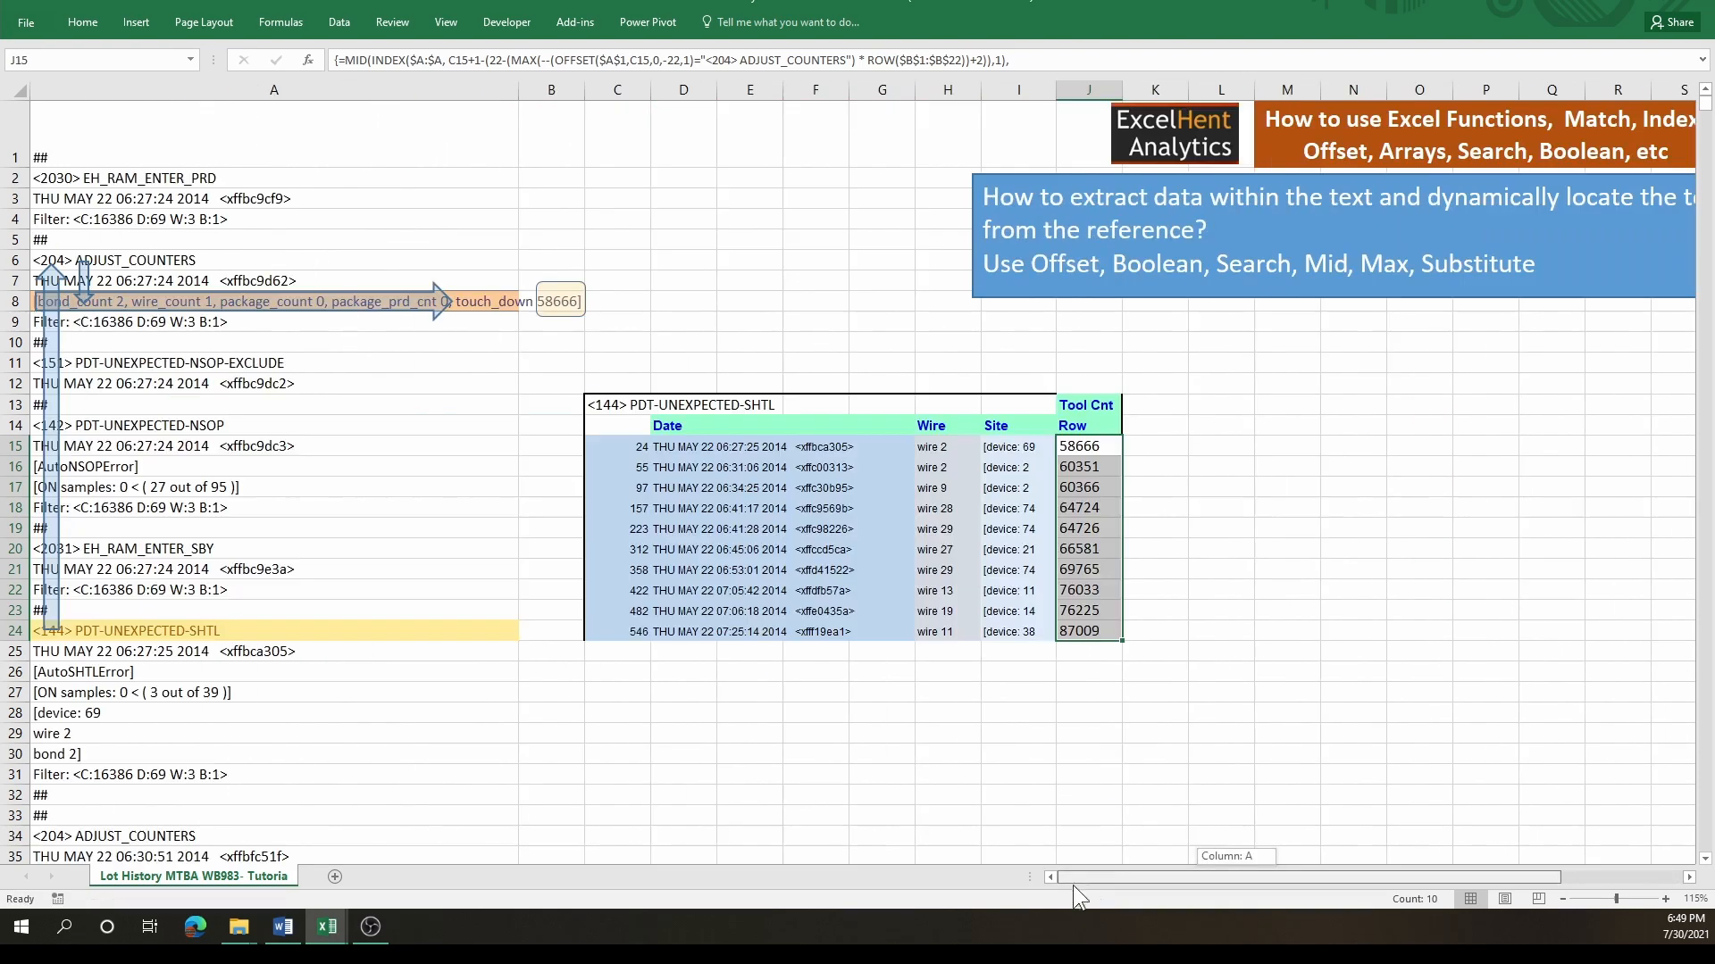
# - Add a right-edge border to the table range C13:J24
pyautogui.moveTo(593, 404)
pyautogui.moveTo(593, 404); pyautogui.dragTo(1108, 640)
pyautogui.rightClick(1076, 616)
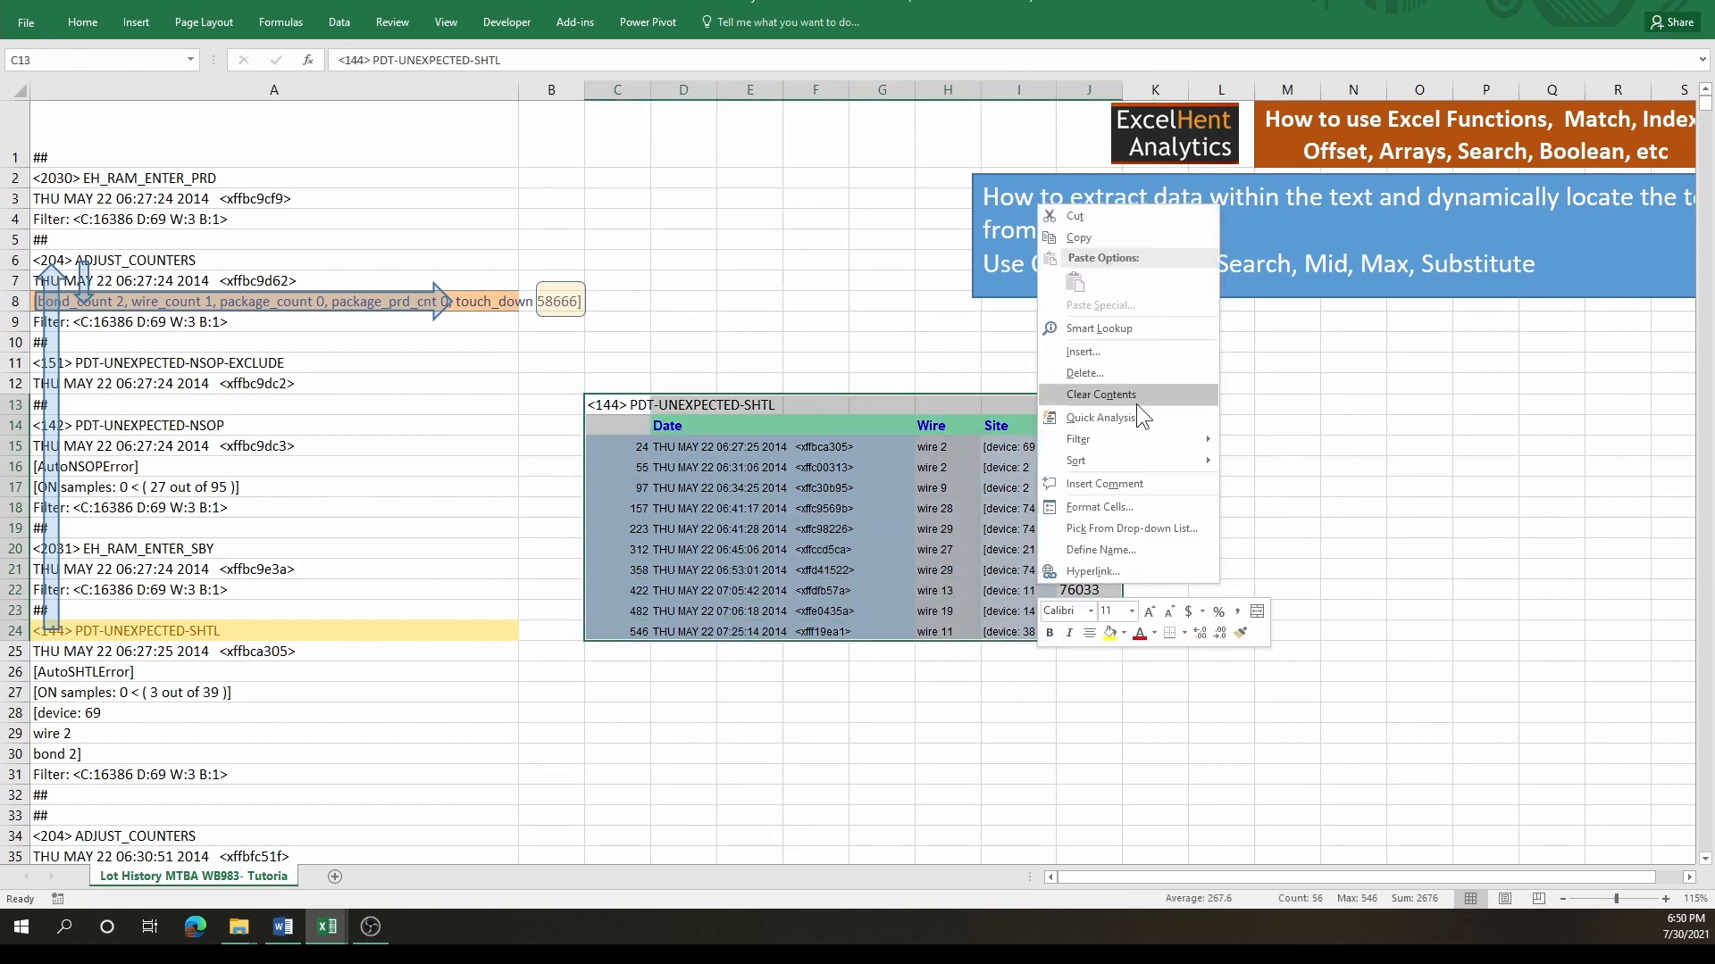
pyautogui.click(1133, 509)
pyautogui.click(1132, 457)
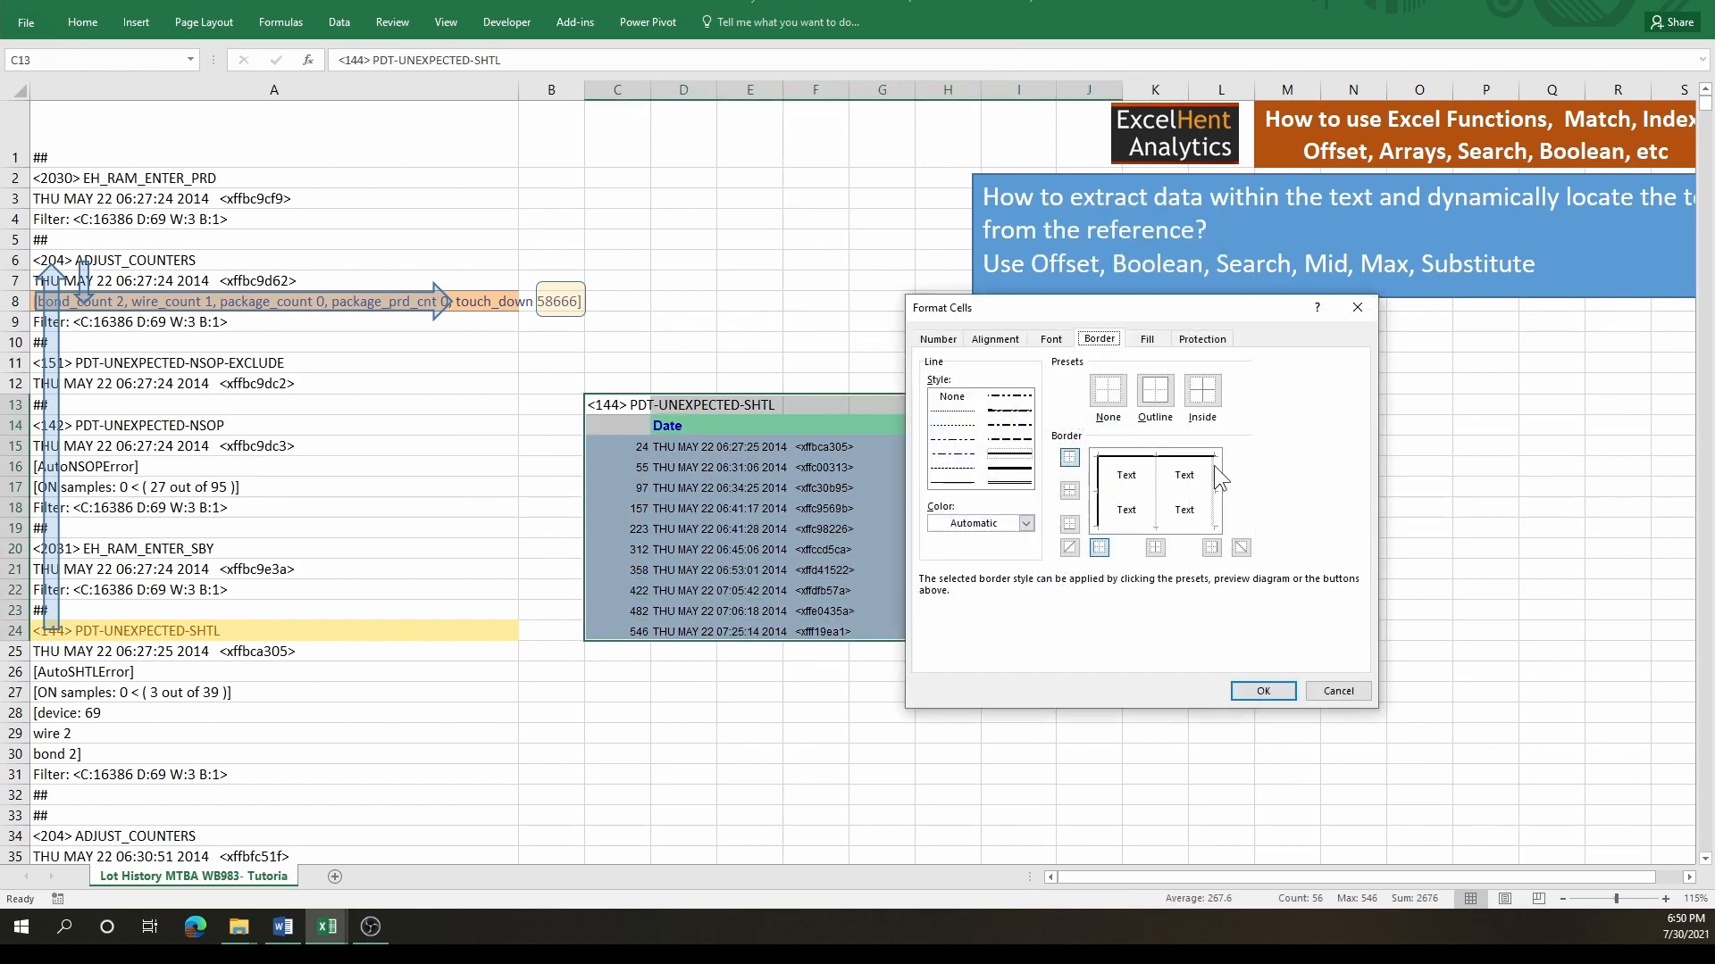
pyautogui.click(1216, 500)
pyautogui.click(1263, 691)
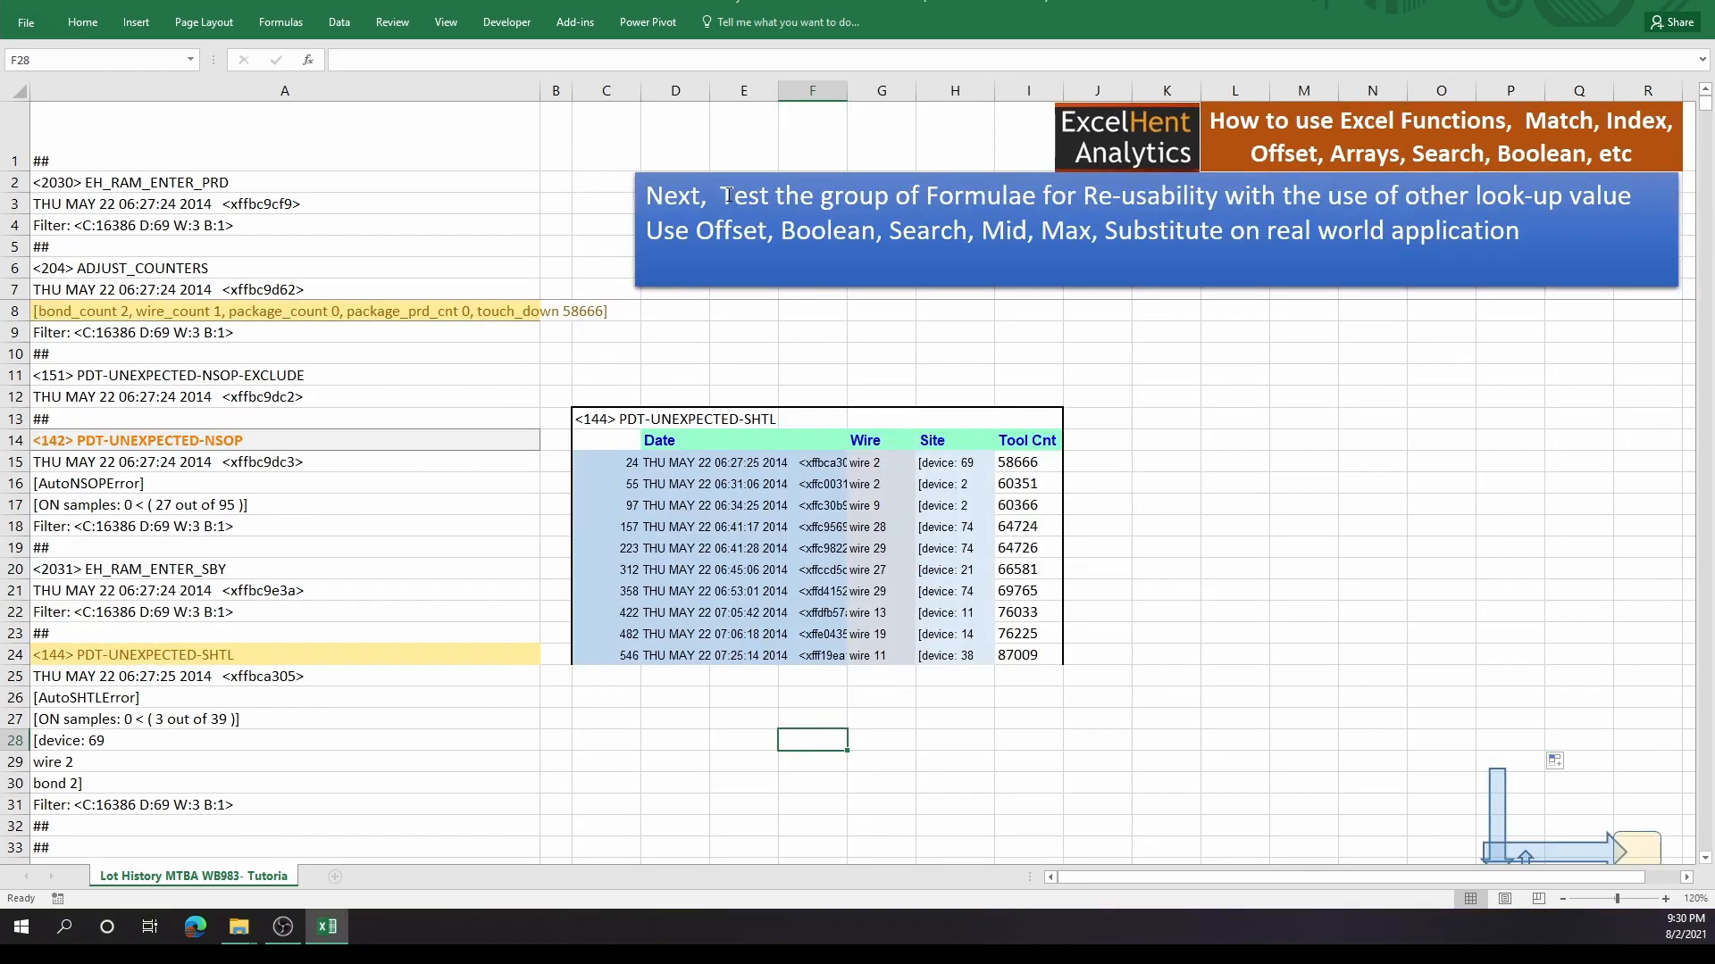
pyautogui.moveTo(727, 195); pyautogui.dragTo(1040, 195)
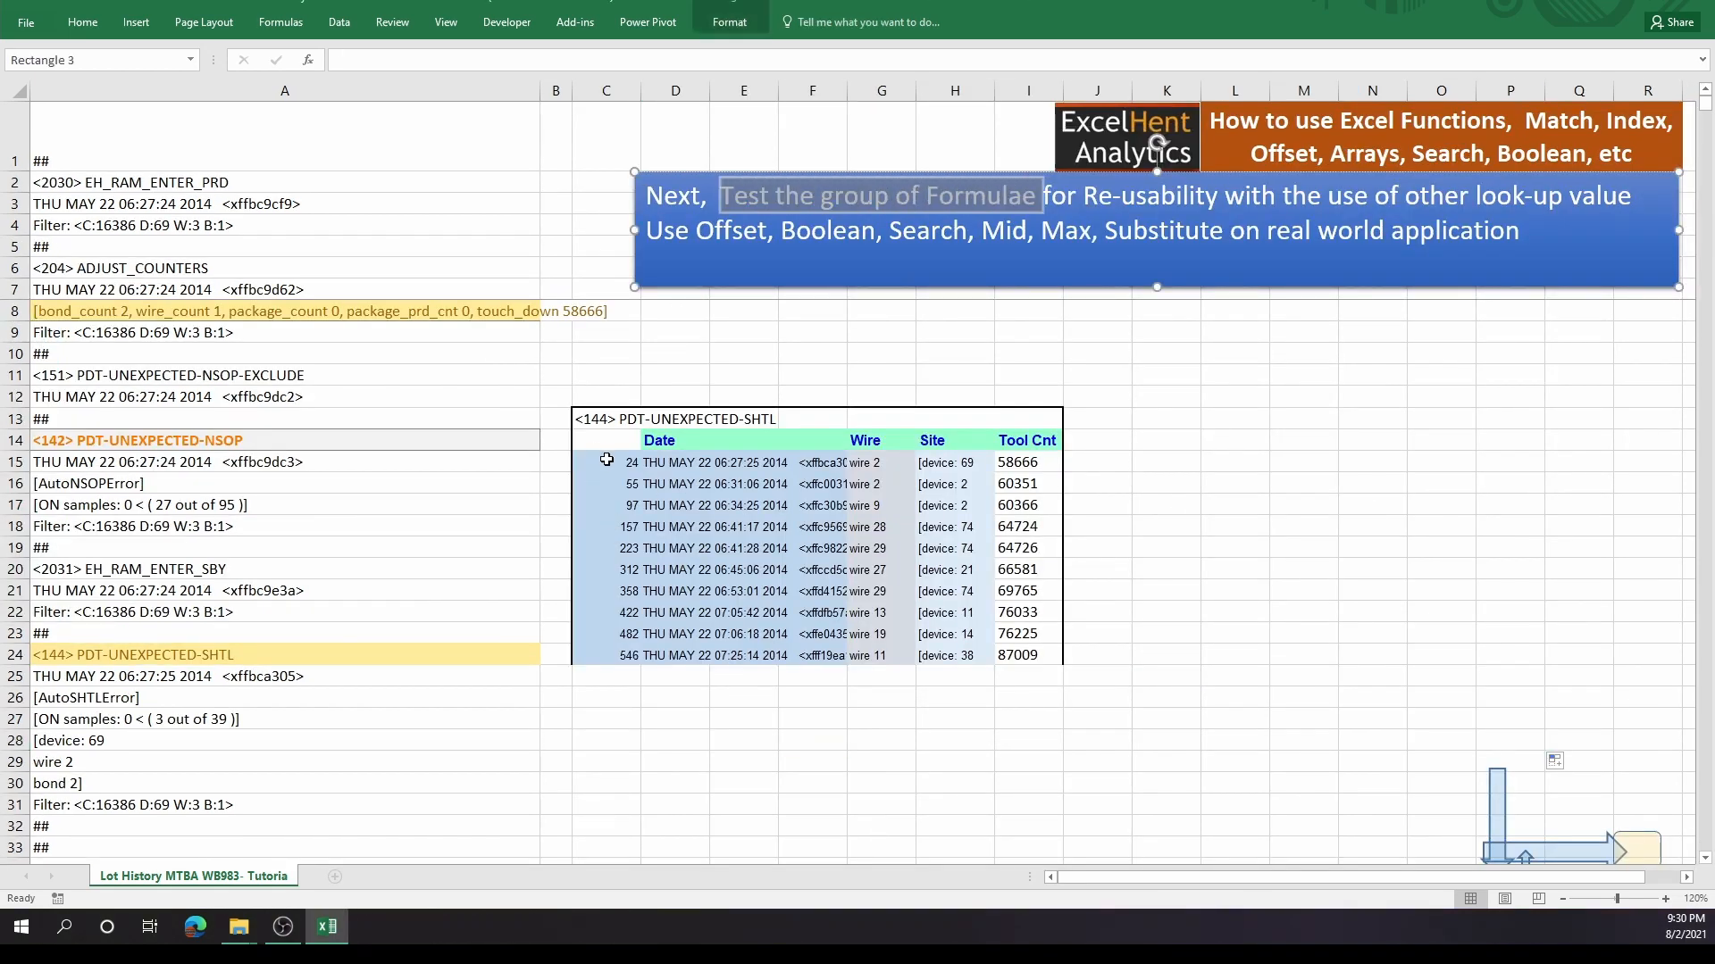
pyautogui.moveTo(607, 459); pyautogui.dragTo(1027, 656)
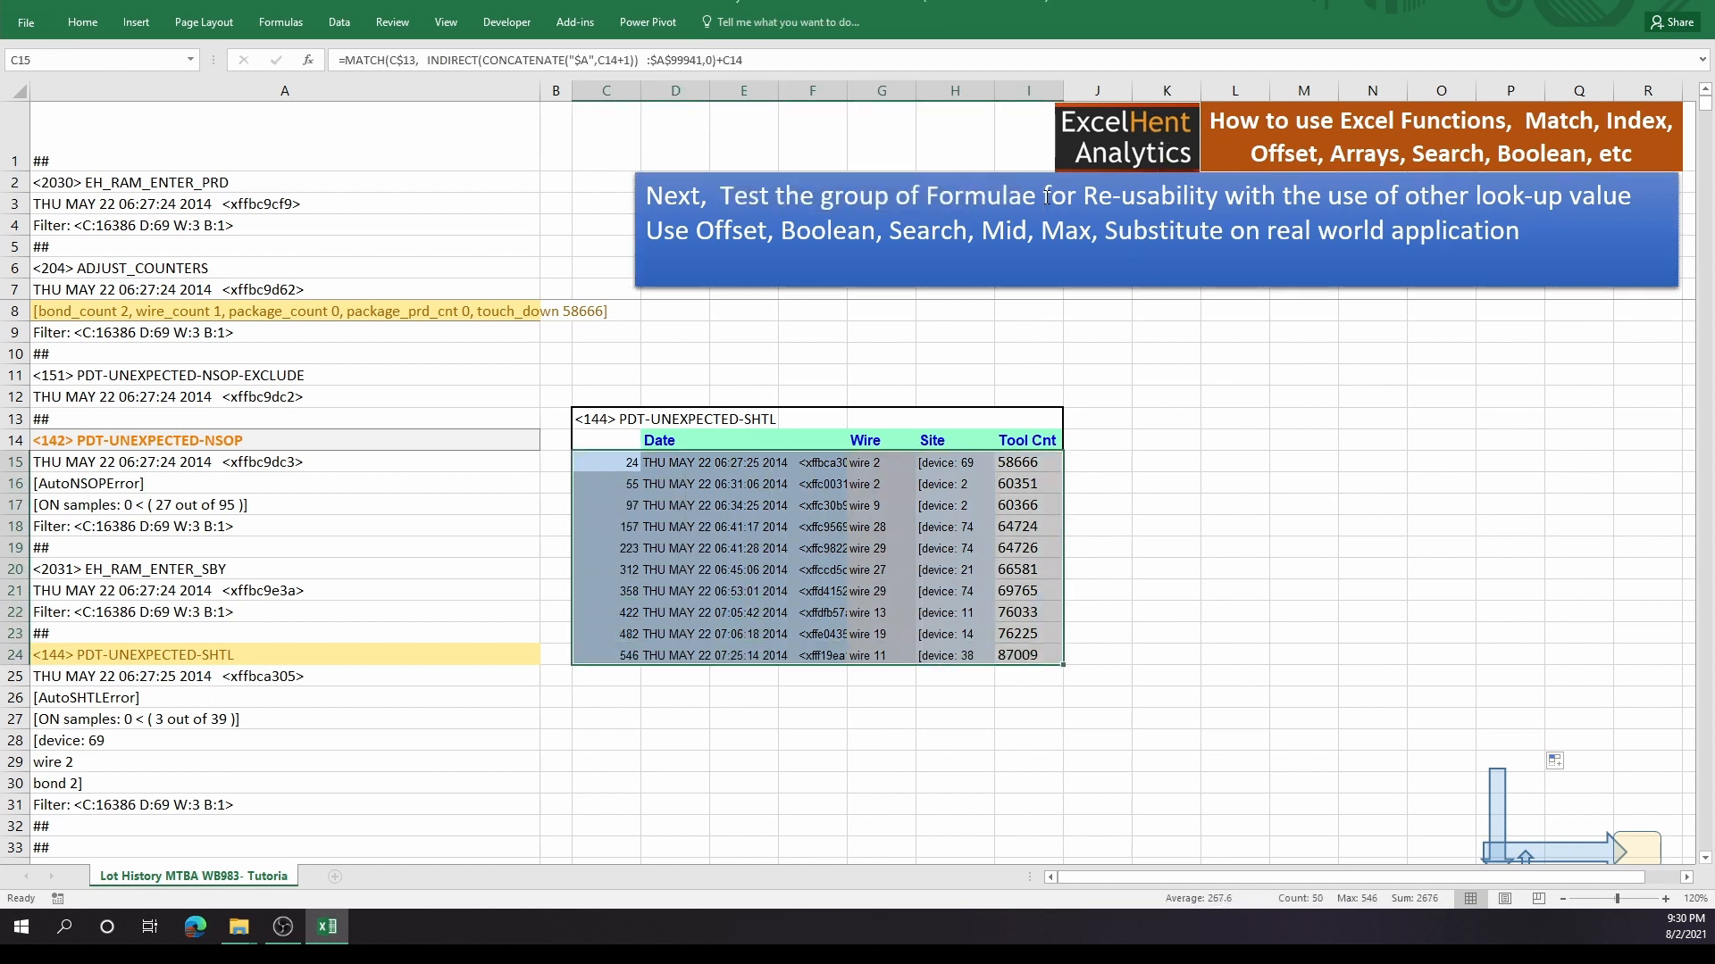
pyautogui.moveTo(1046, 197); pyautogui.dragTo(1634, 205)
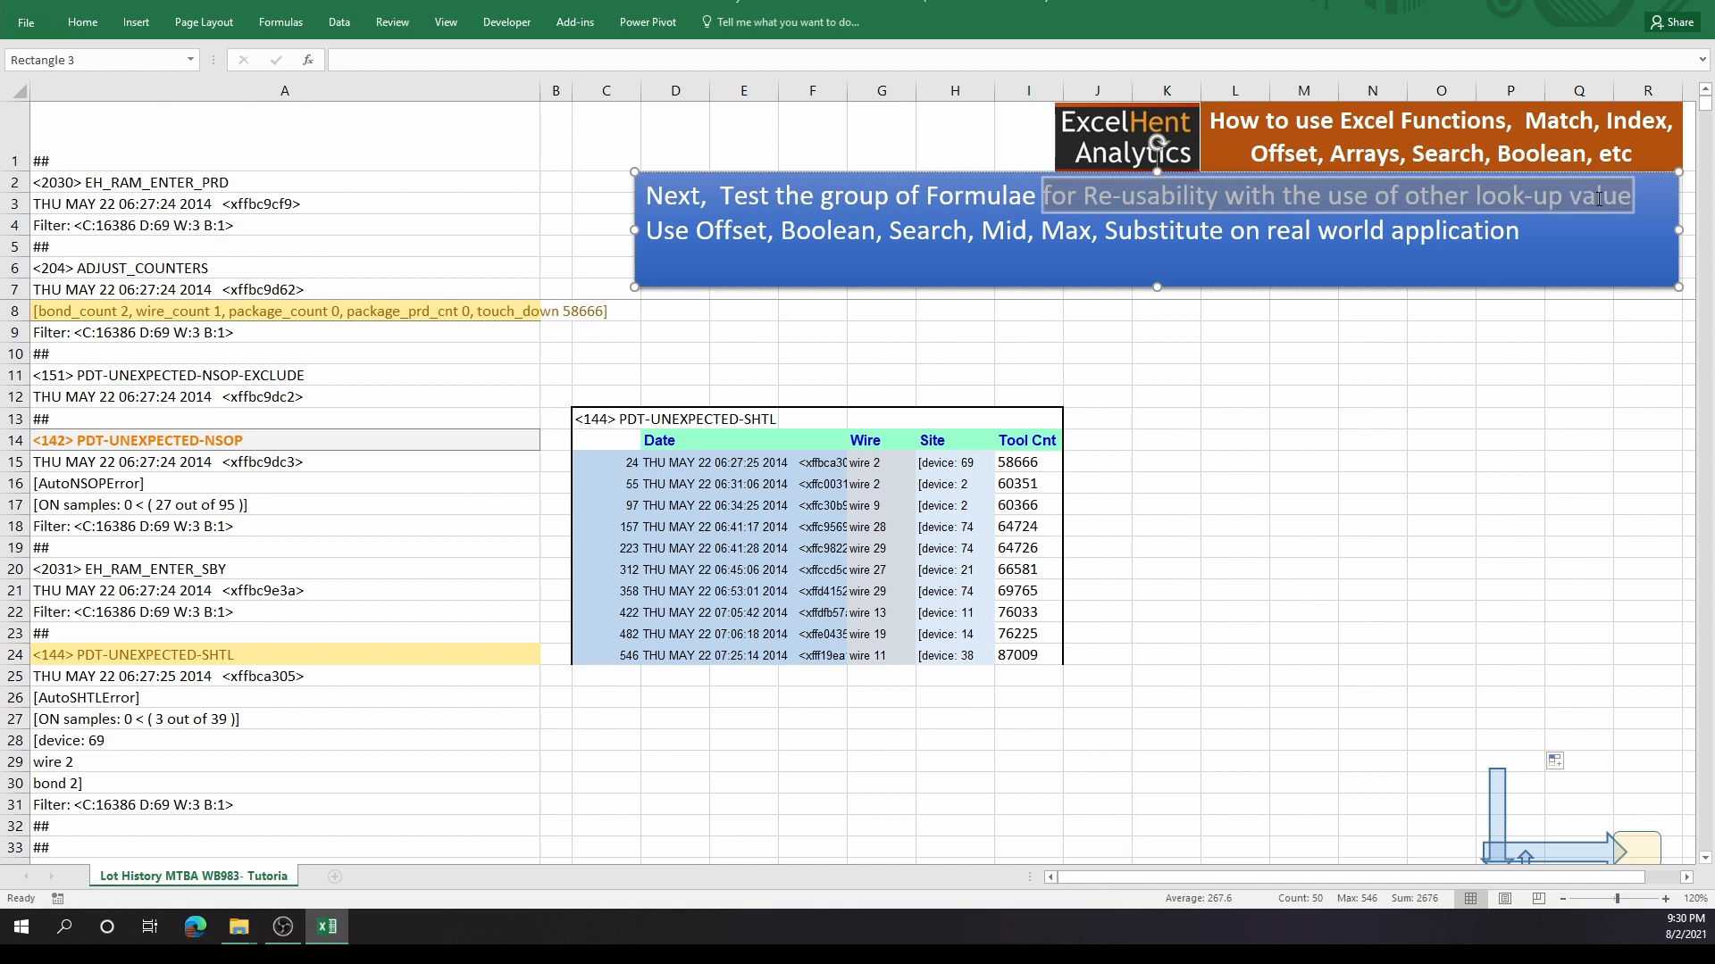
pyautogui.click(175, 441)
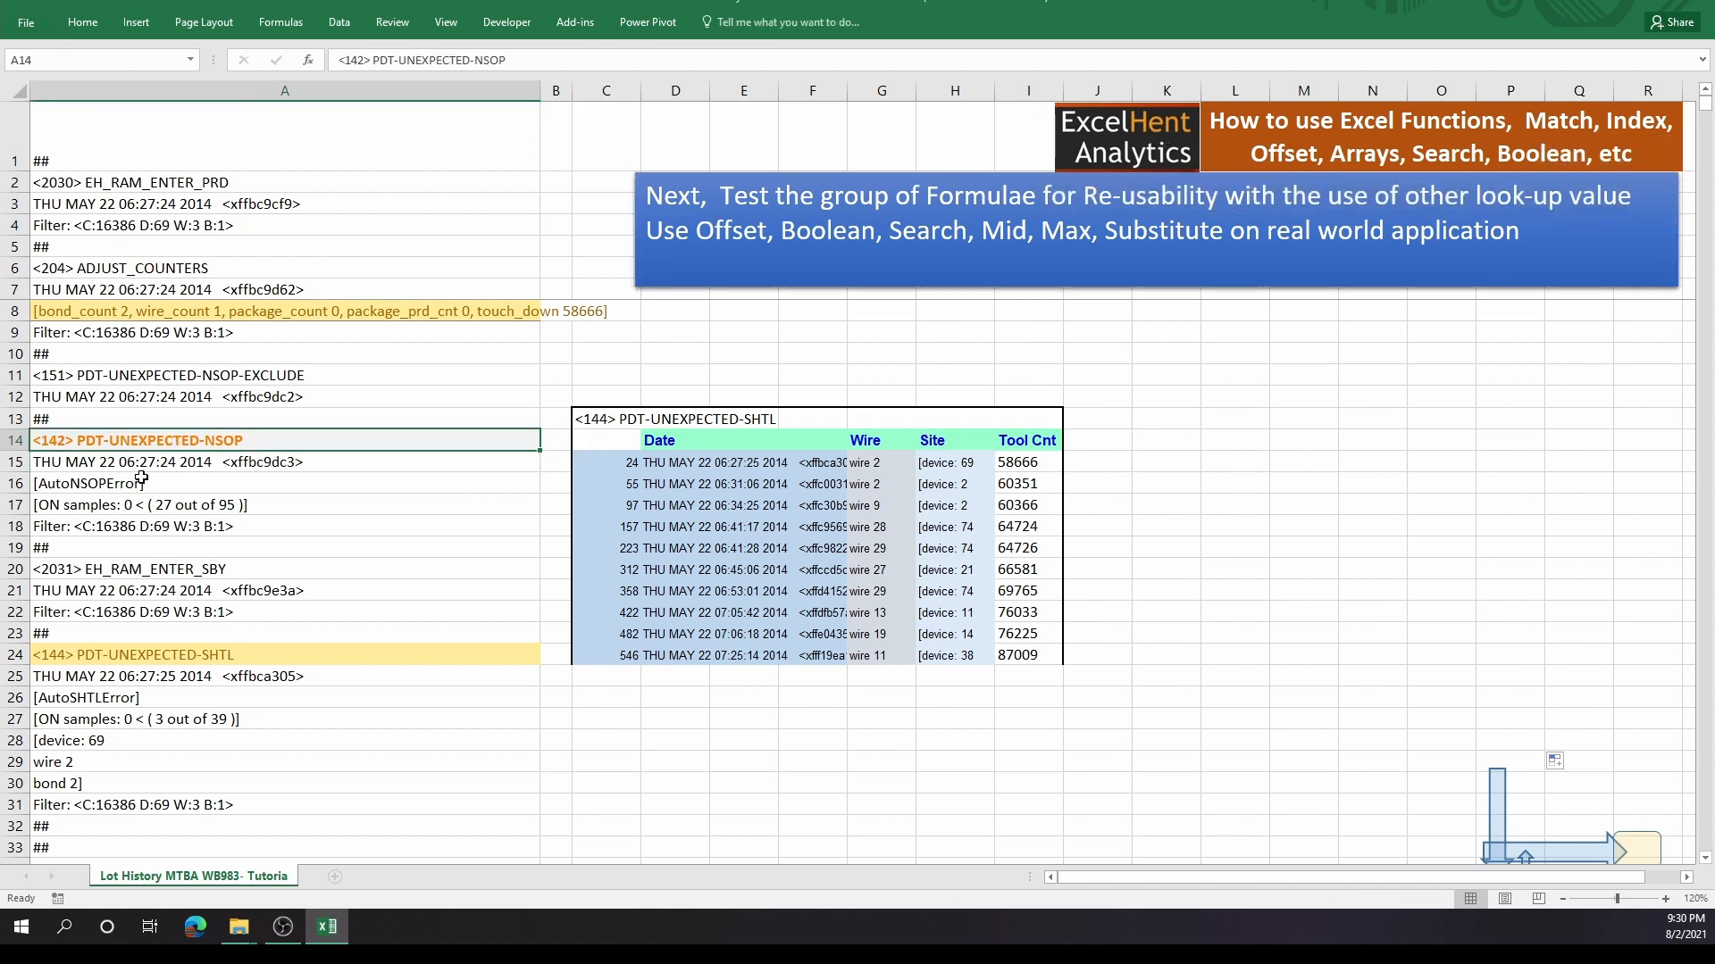
# - Copy the table range C13:I24 and paste it alongside, starting at J13
pyautogui.moveTo(601, 426); pyautogui.dragTo(1041, 652)
pyautogui.hotkey('ctrl', 'c')
pyautogui.click(1125, 423)
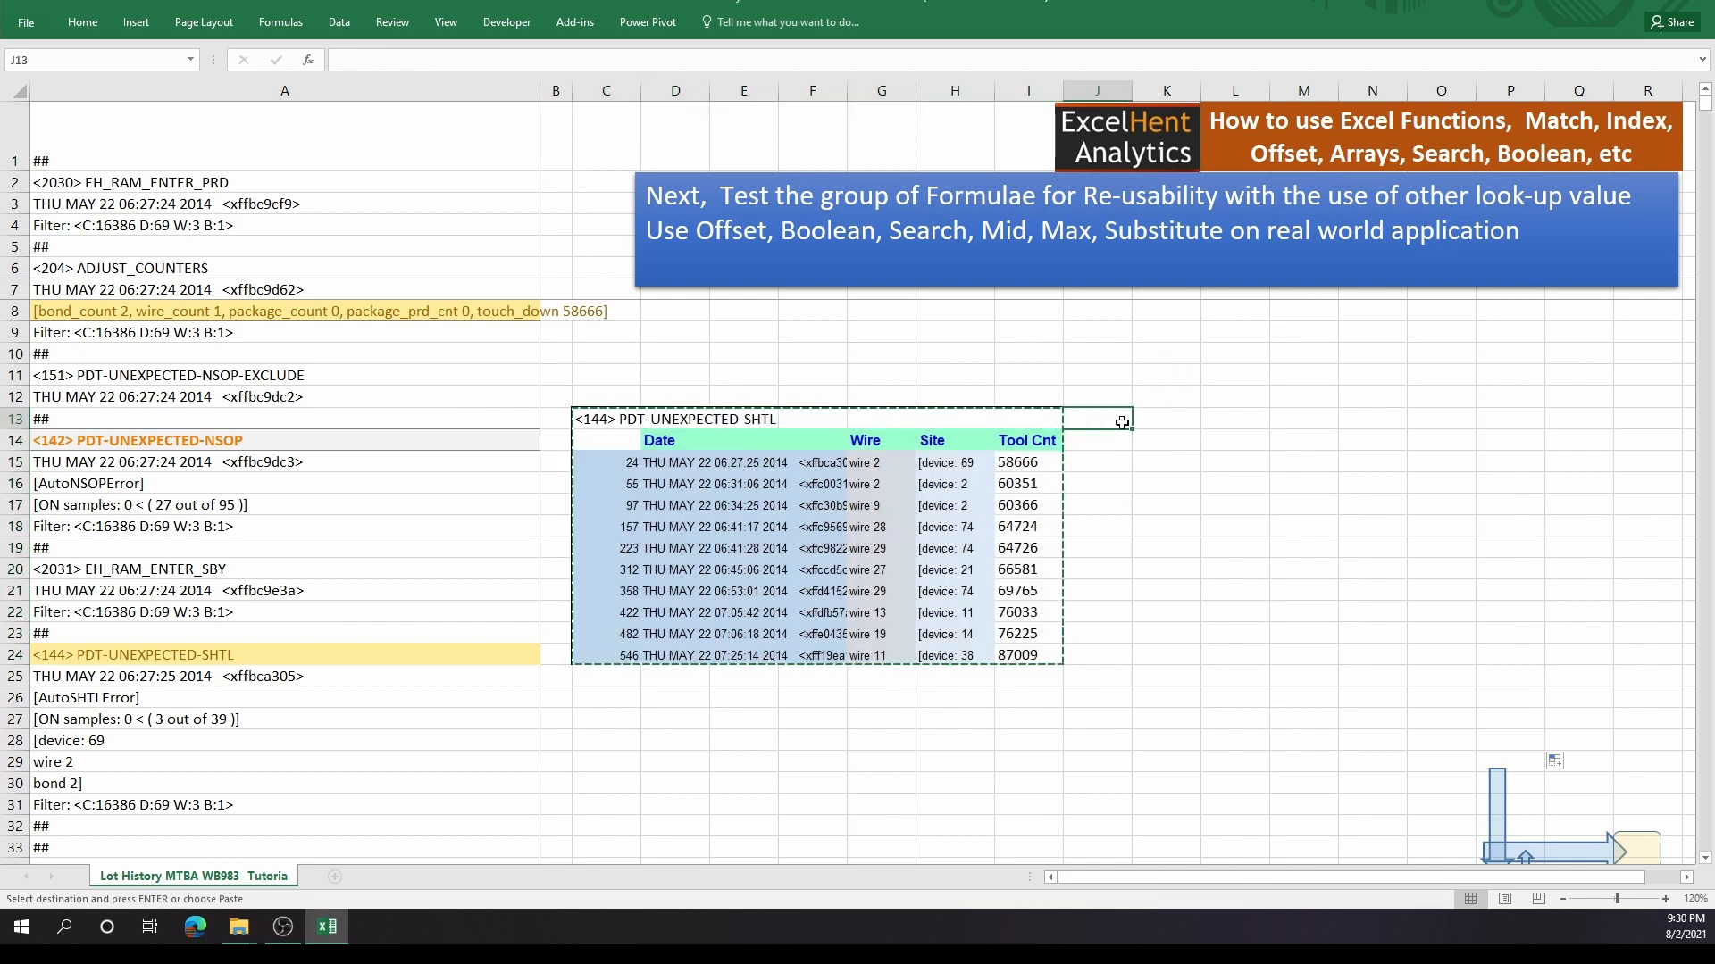
pyautogui.hotkey('ctrl', 'v')
# - Copy the lookup value <142> PDT-UNEXPECTED-NSOP from A14 into J13 of the copied table, without its formatting
pyautogui.click(90, 446)
pyautogui.hotkey('ctrl', 'c')
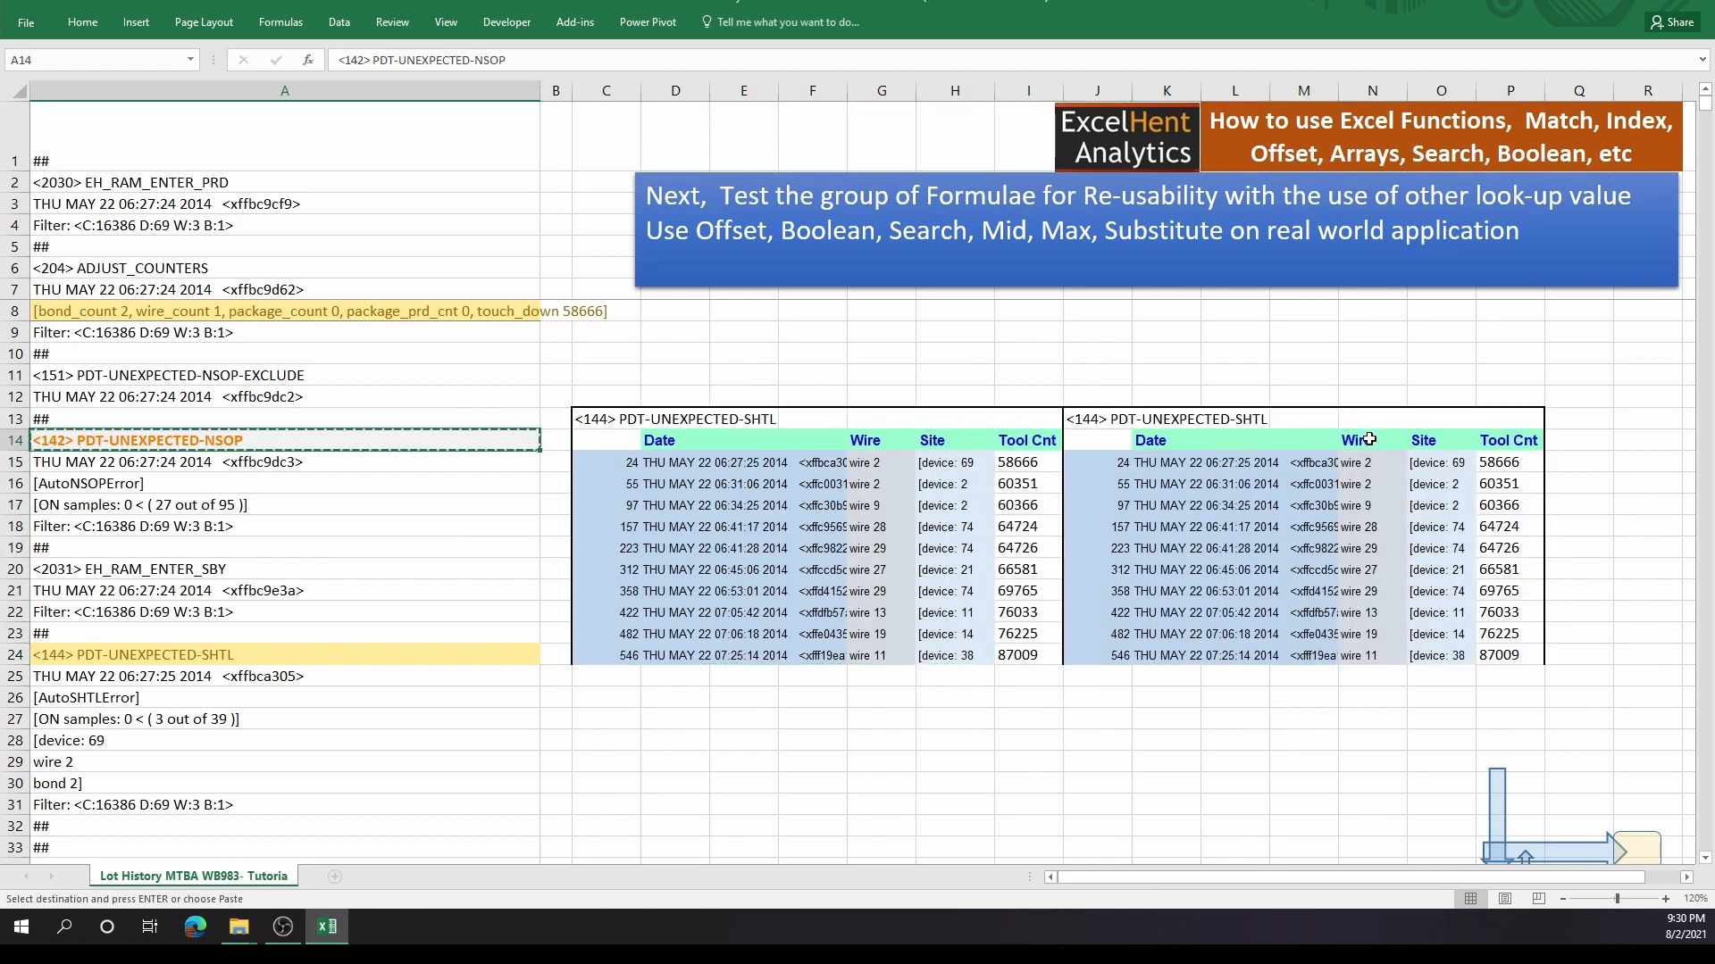
pyautogui.rightClick(1091, 422)
pyautogui.click(1161, 498)
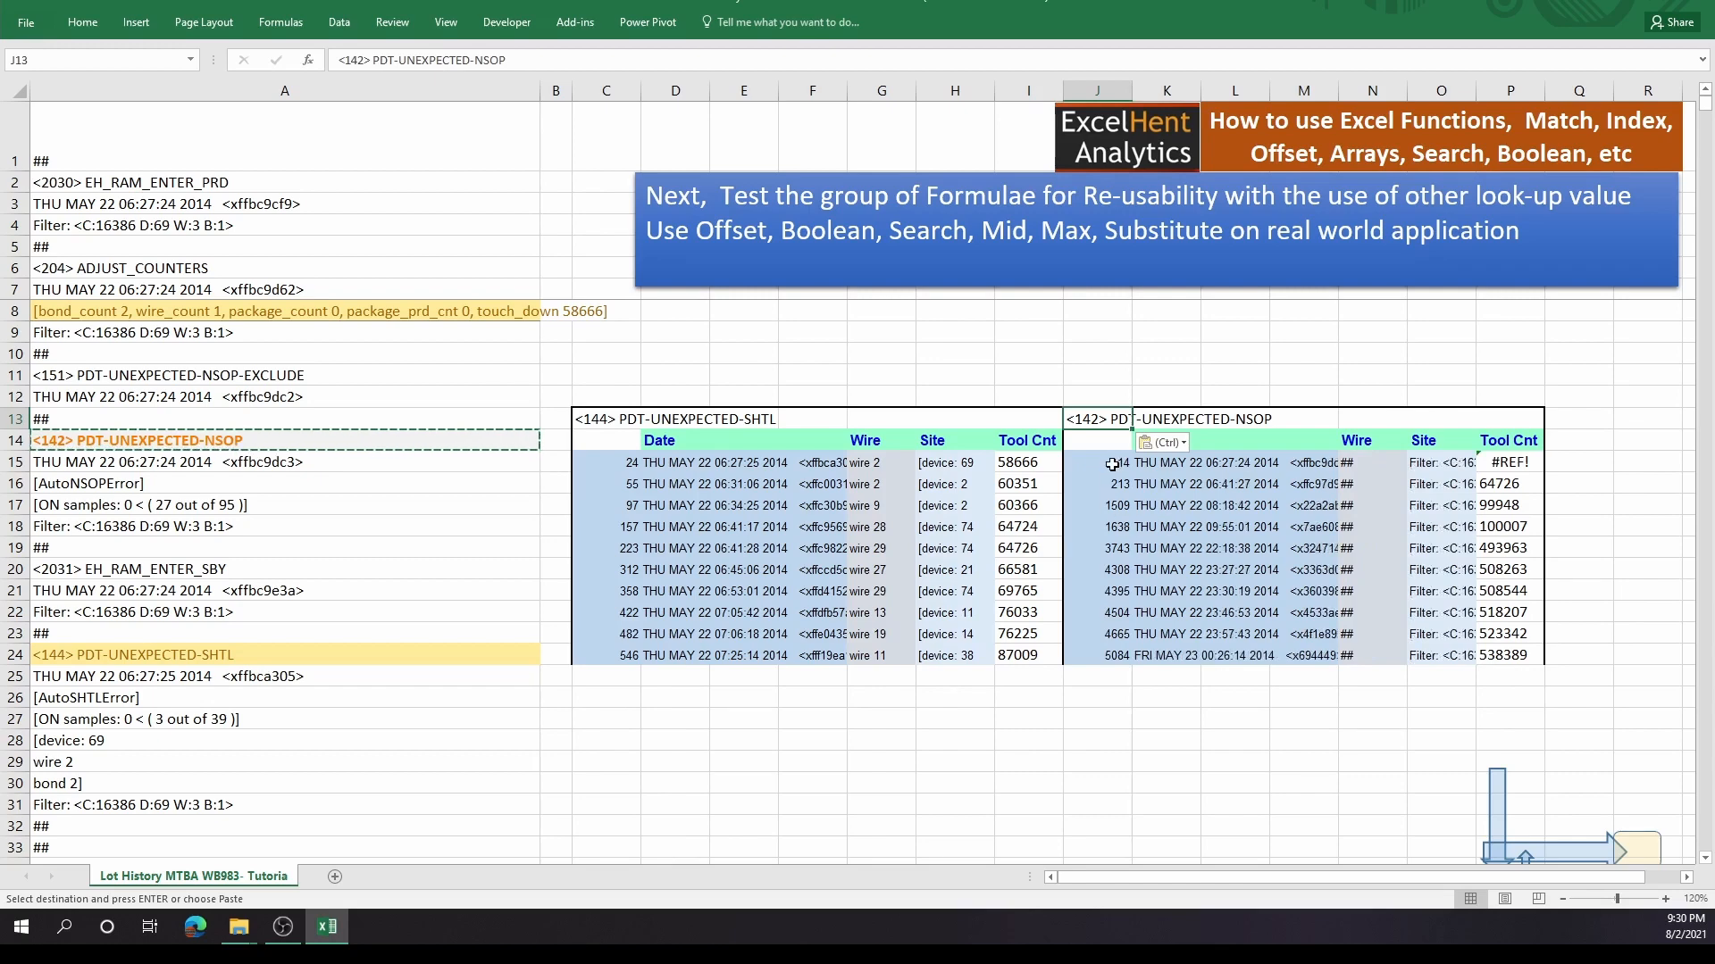
# - Check the copied table's row numbers, dates, Wire and Site results against the <142> PDT-UNEXPECTED-NSOP log entry in column A
pyautogui.moveTo(1109, 467); pyautogui.dragTo(1518, 635)
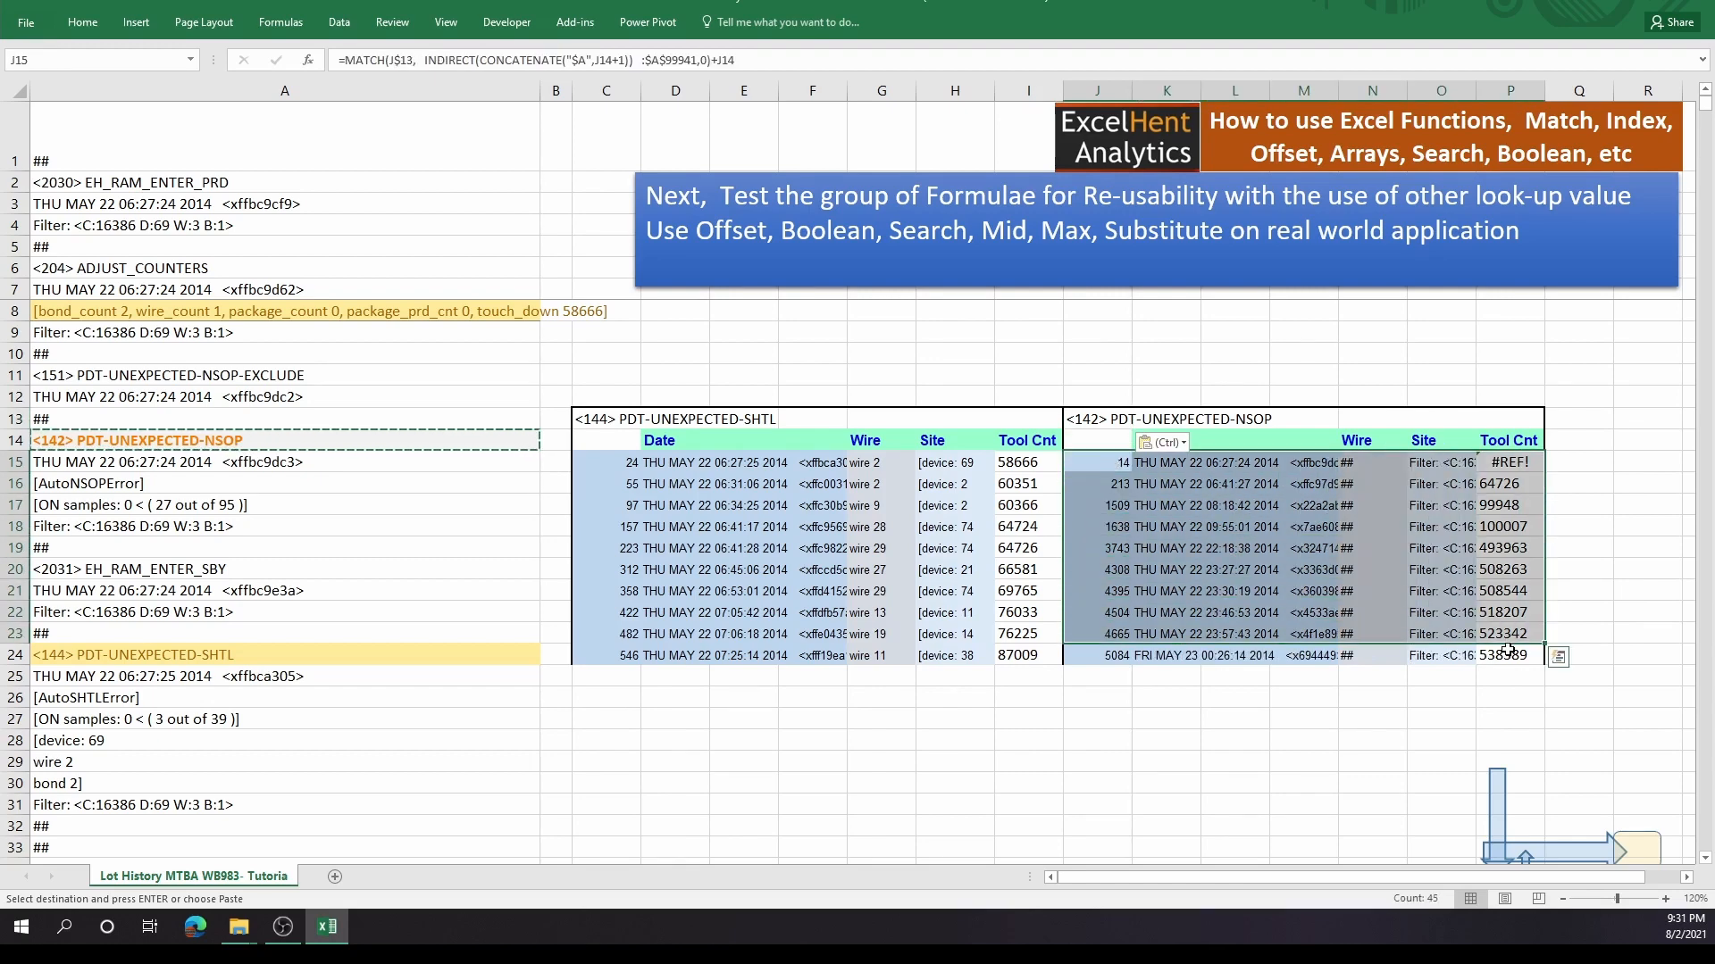
pyautogui.click(1192, 746)
pyautogui.click(1098, 442)
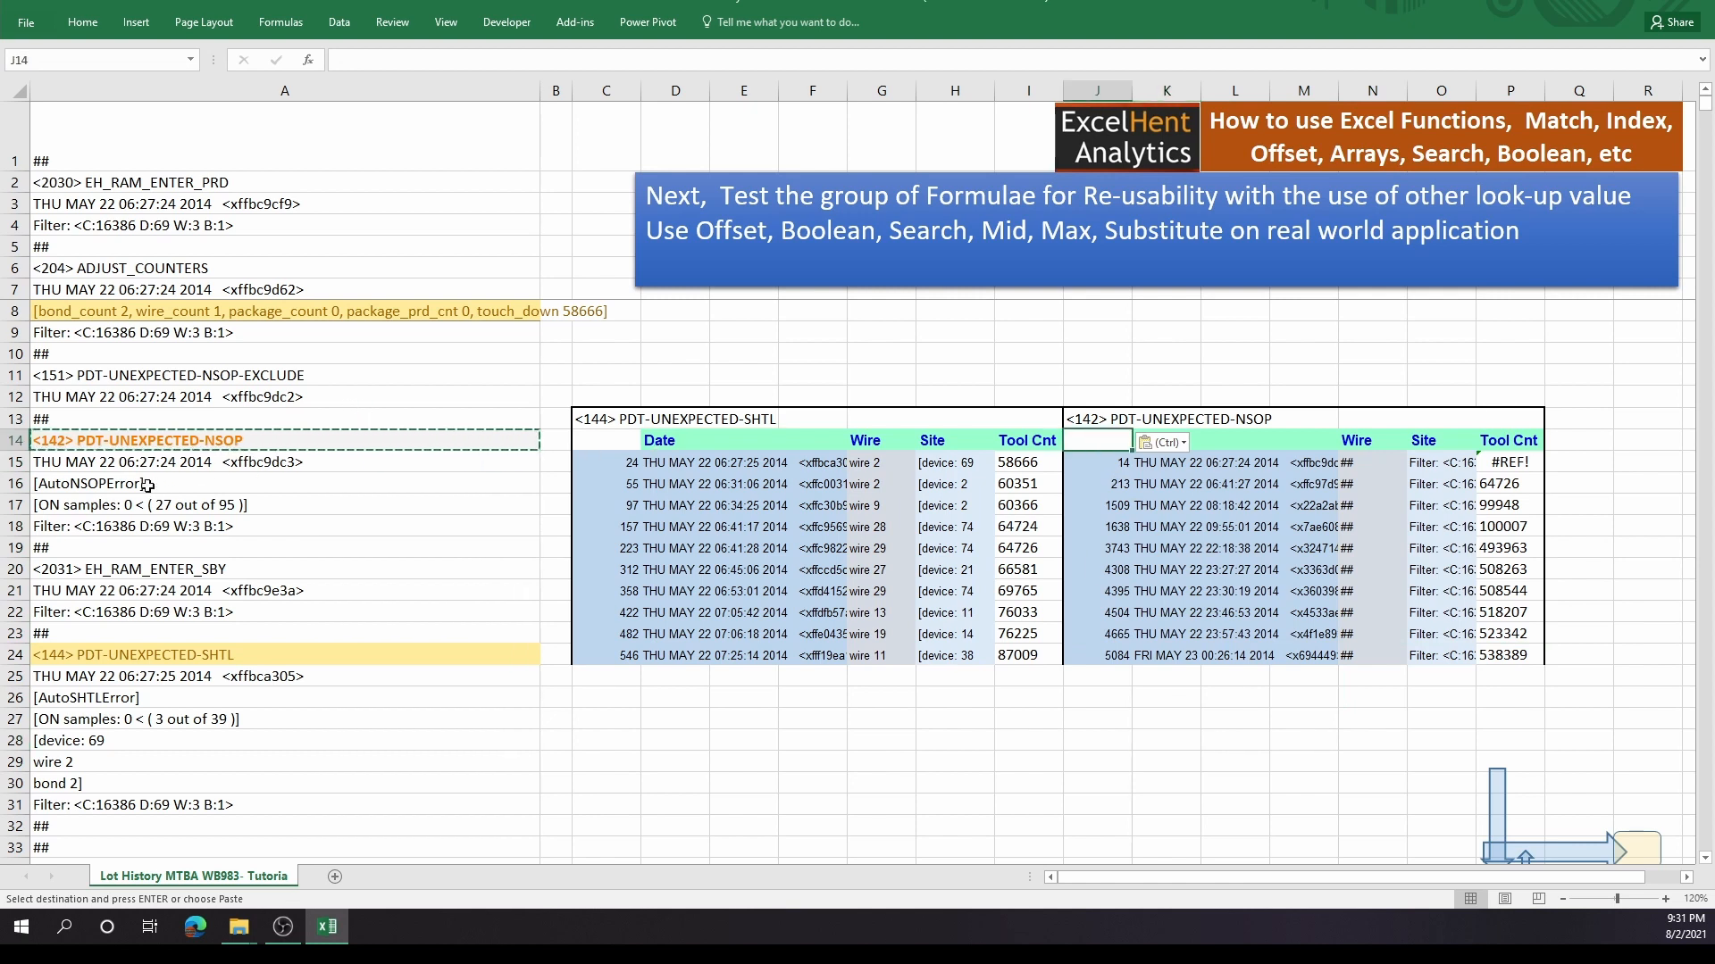
pyautogui.moveTo(1108, 468); pyautogui.dragTo(1109, 569)
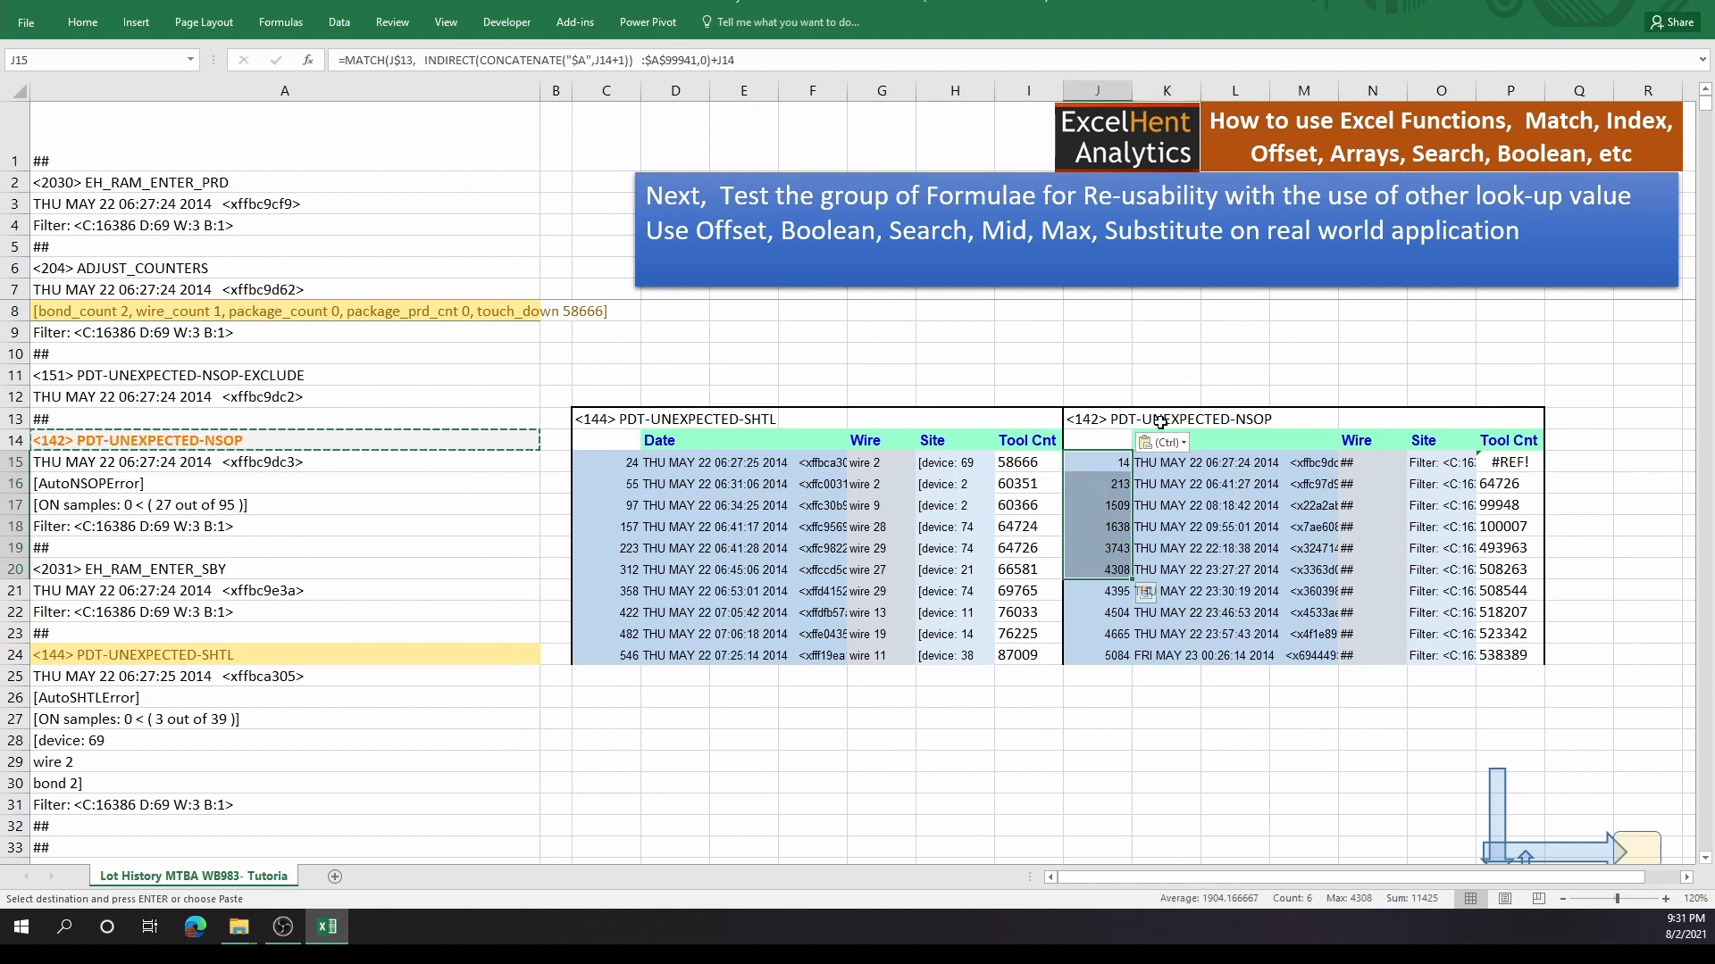
pyautogui.click(1160, 422)
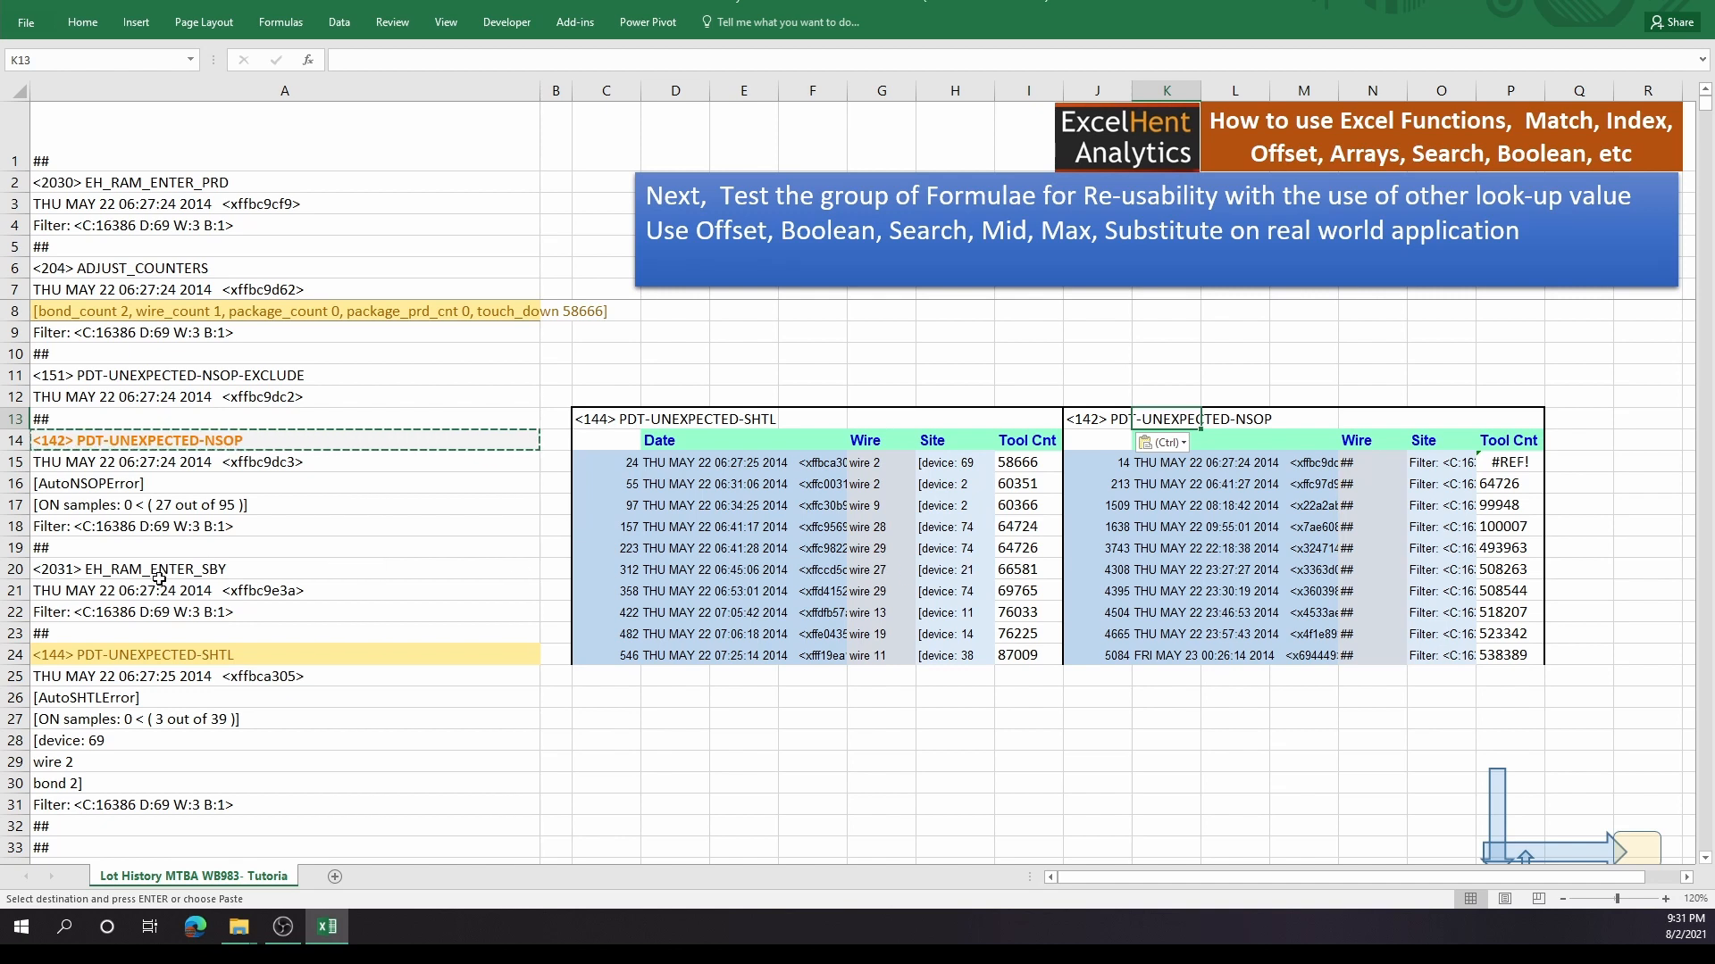
pyautogui.click(64, 466)
pyautogui.click(1170, 464)
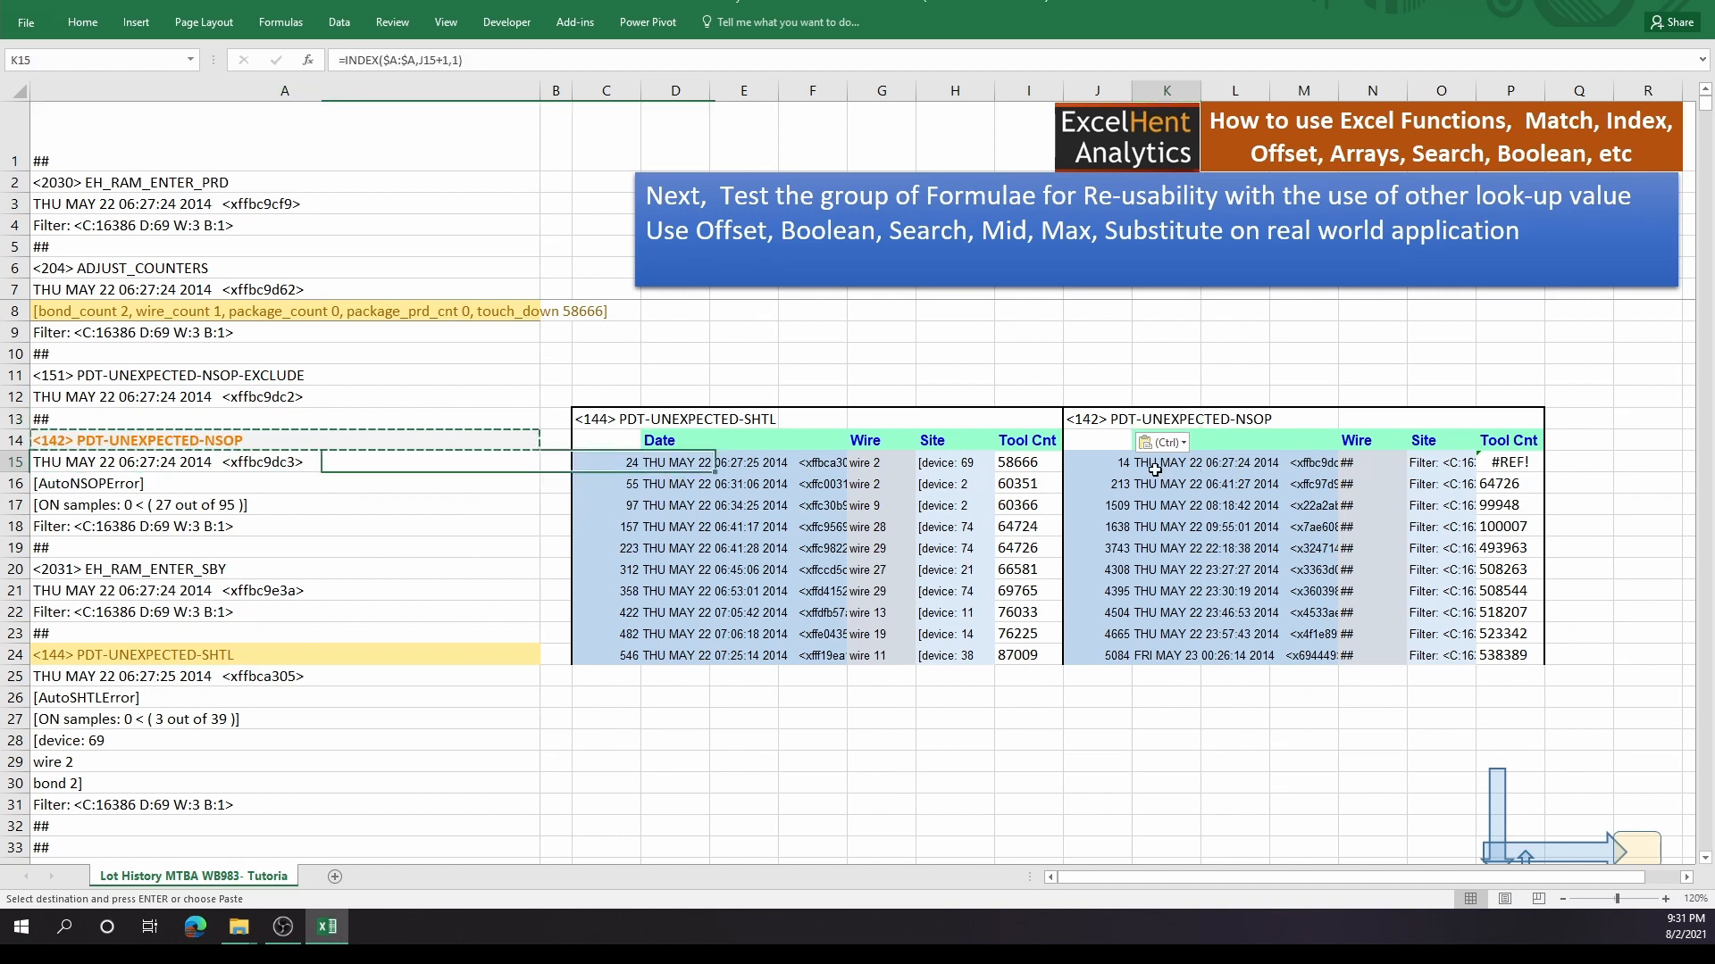
pyautogui.click(128, 461)
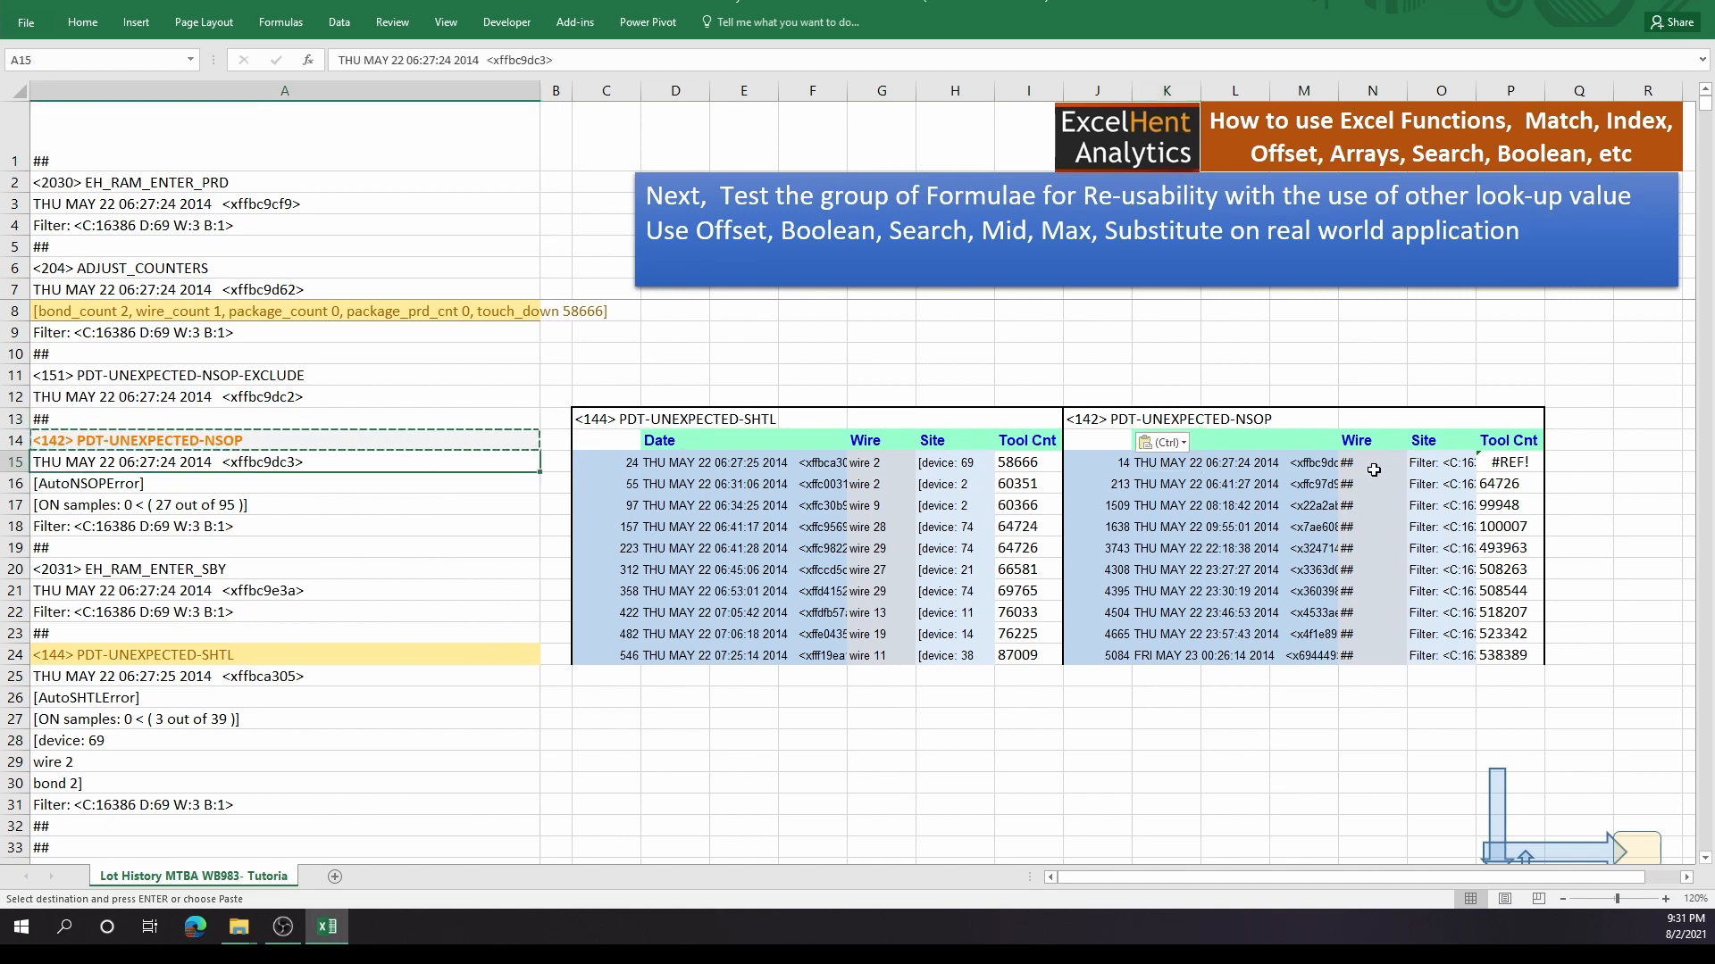
pyautogui.moveTo(1369, 460); pyautogui.dragTo(1457, 657)
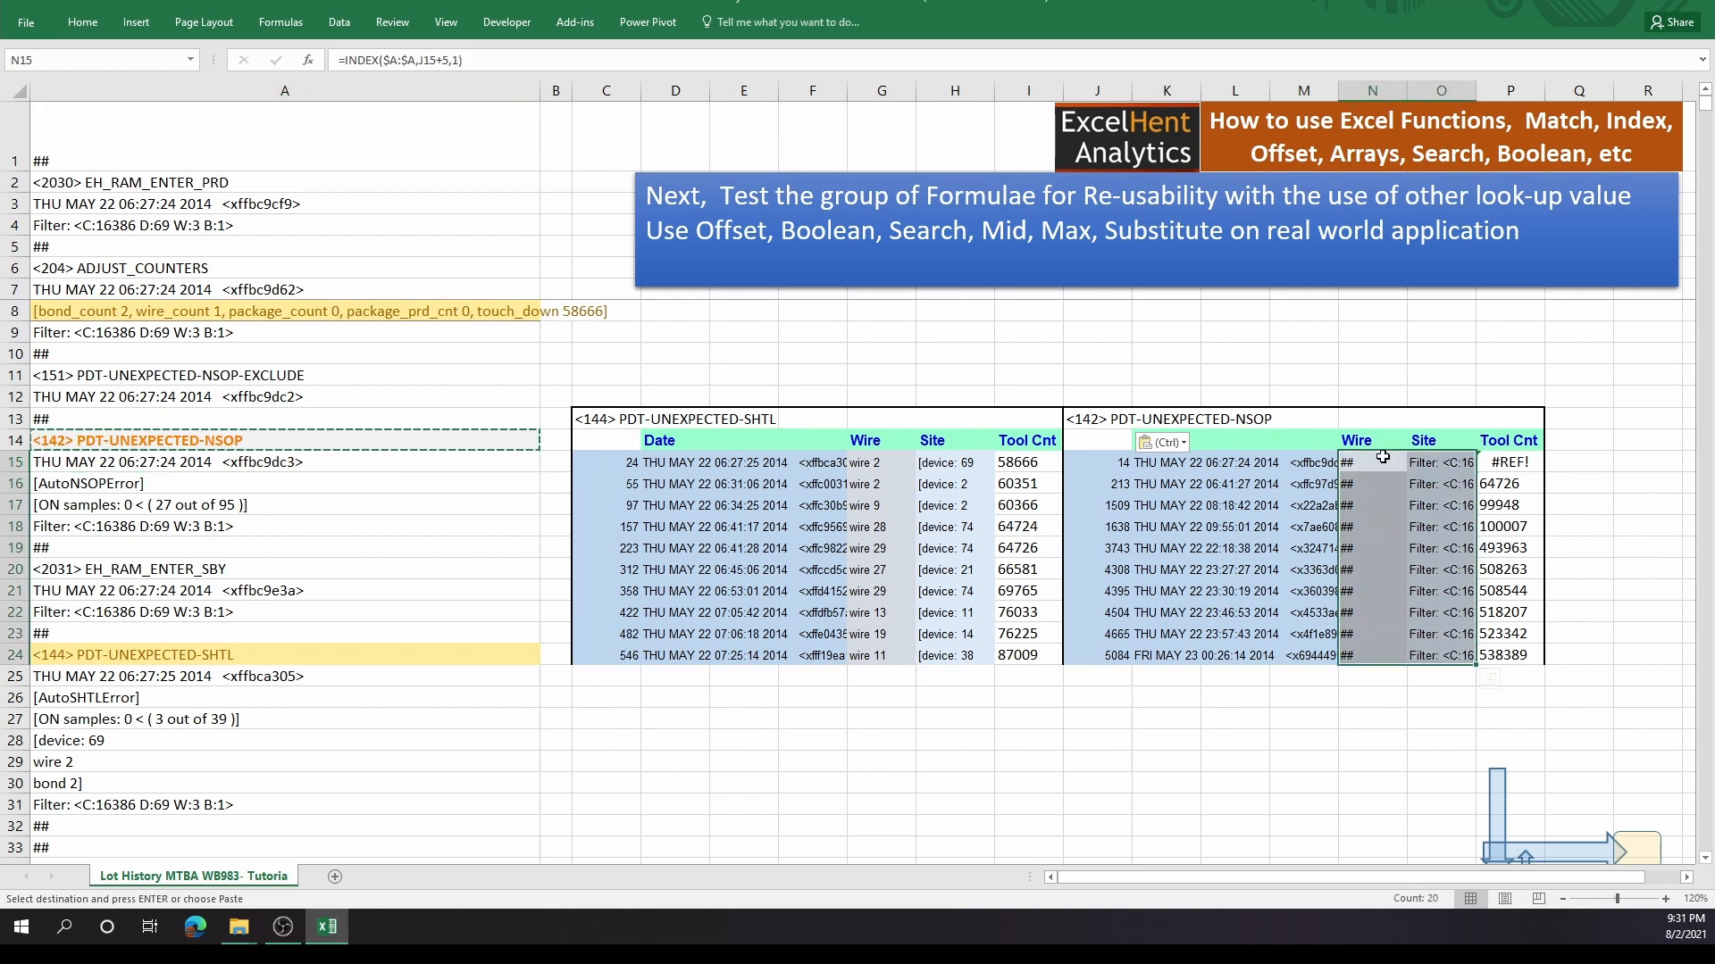
pyautogui.moveTo(1380, 459); pyautogui.dragTo(1358, 651)
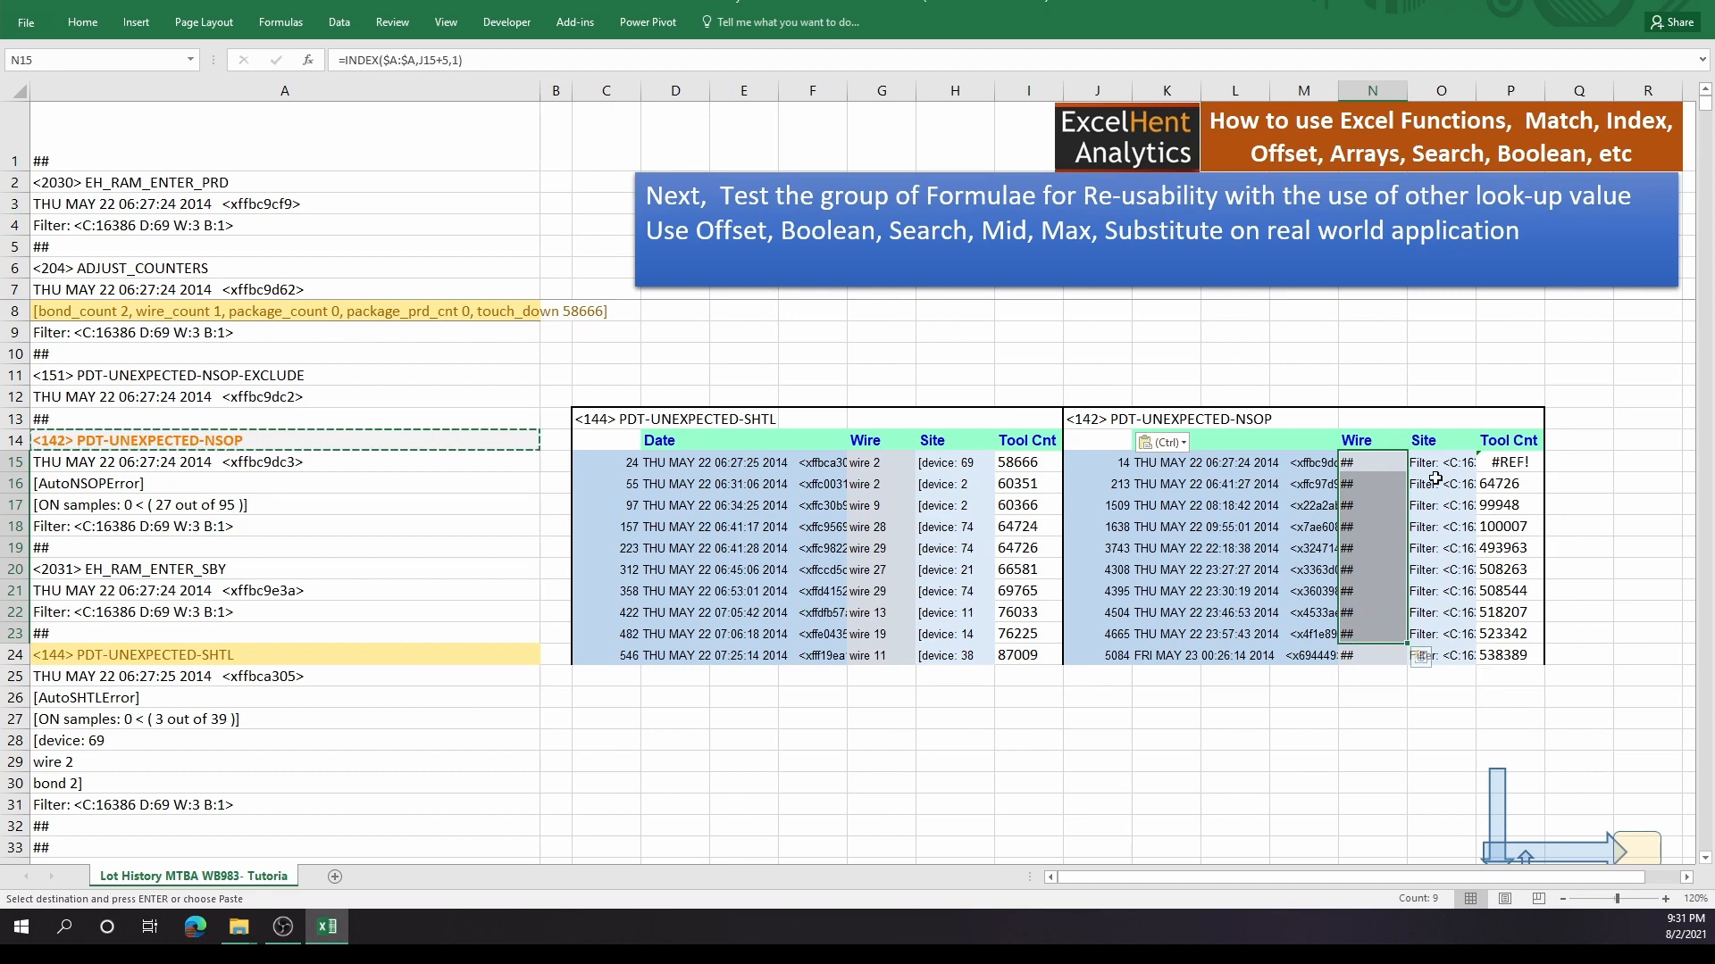
pyautogui.moveTo(1438, 465); pyautogui.dragTo(1439, 655)
# - Compare the log lines under <142> PDT-UNEXPECTED-NSOP with the device and wire lines under <144> PDT-UNEXPECTED-SHTL
pyautogui.scroll(-1, 147, 661)
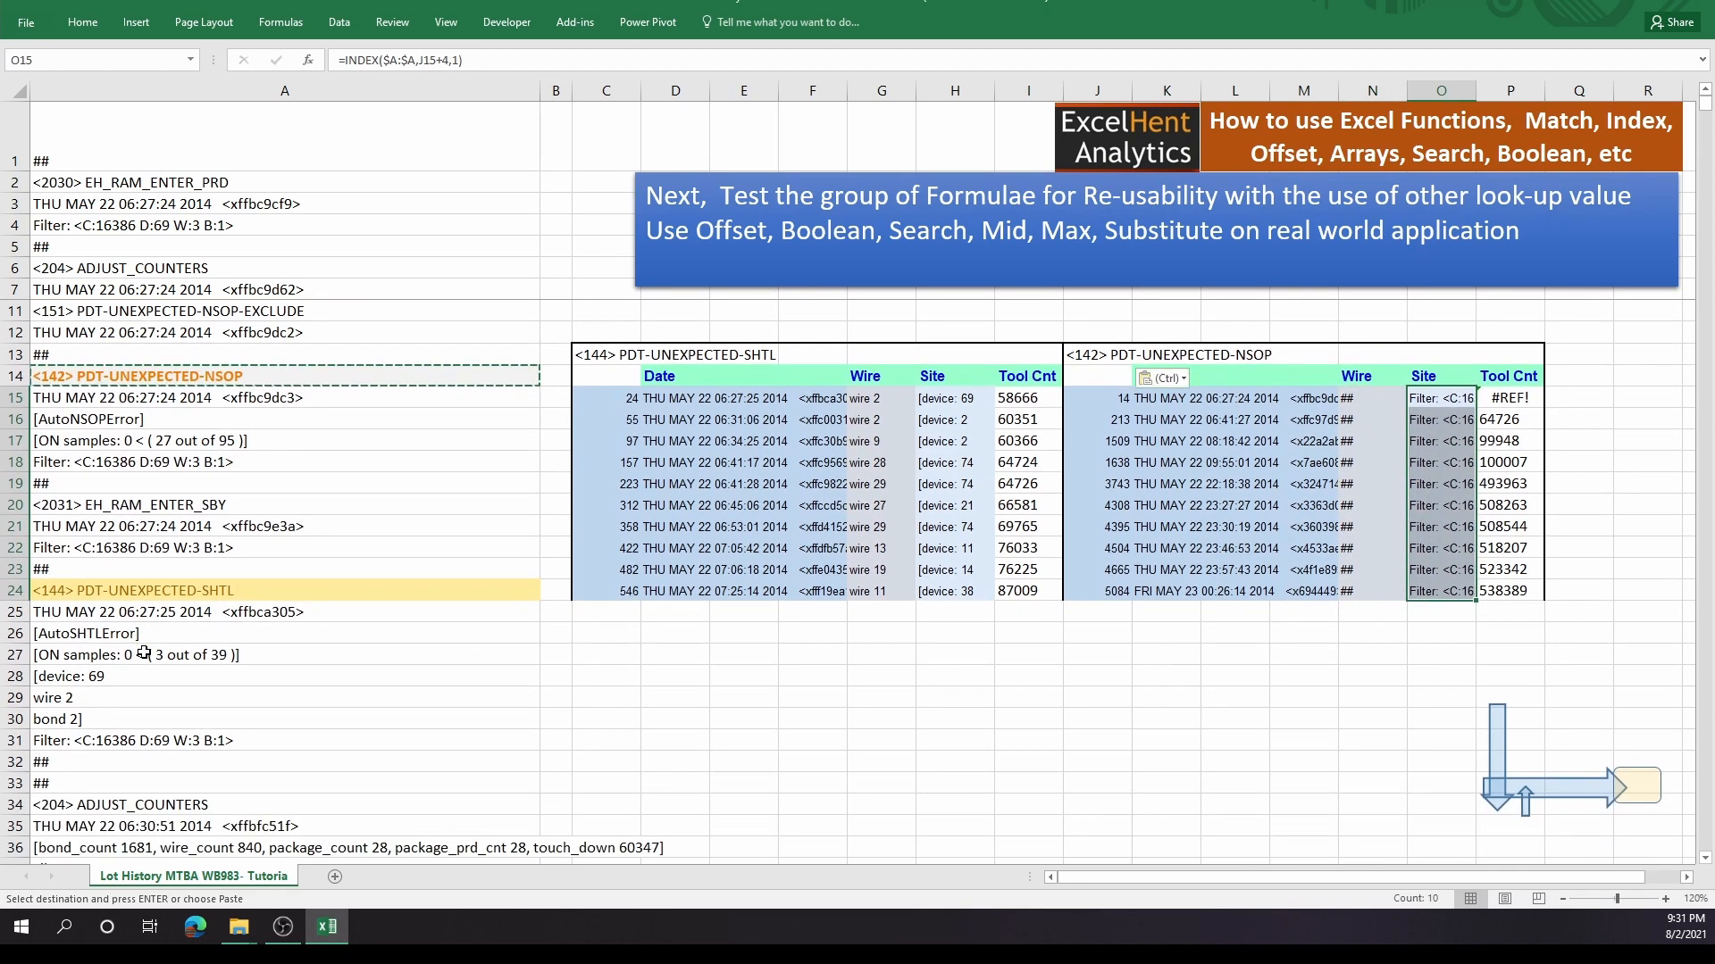
pyautogui.click(224, 378)
pyautogui.press('F2')
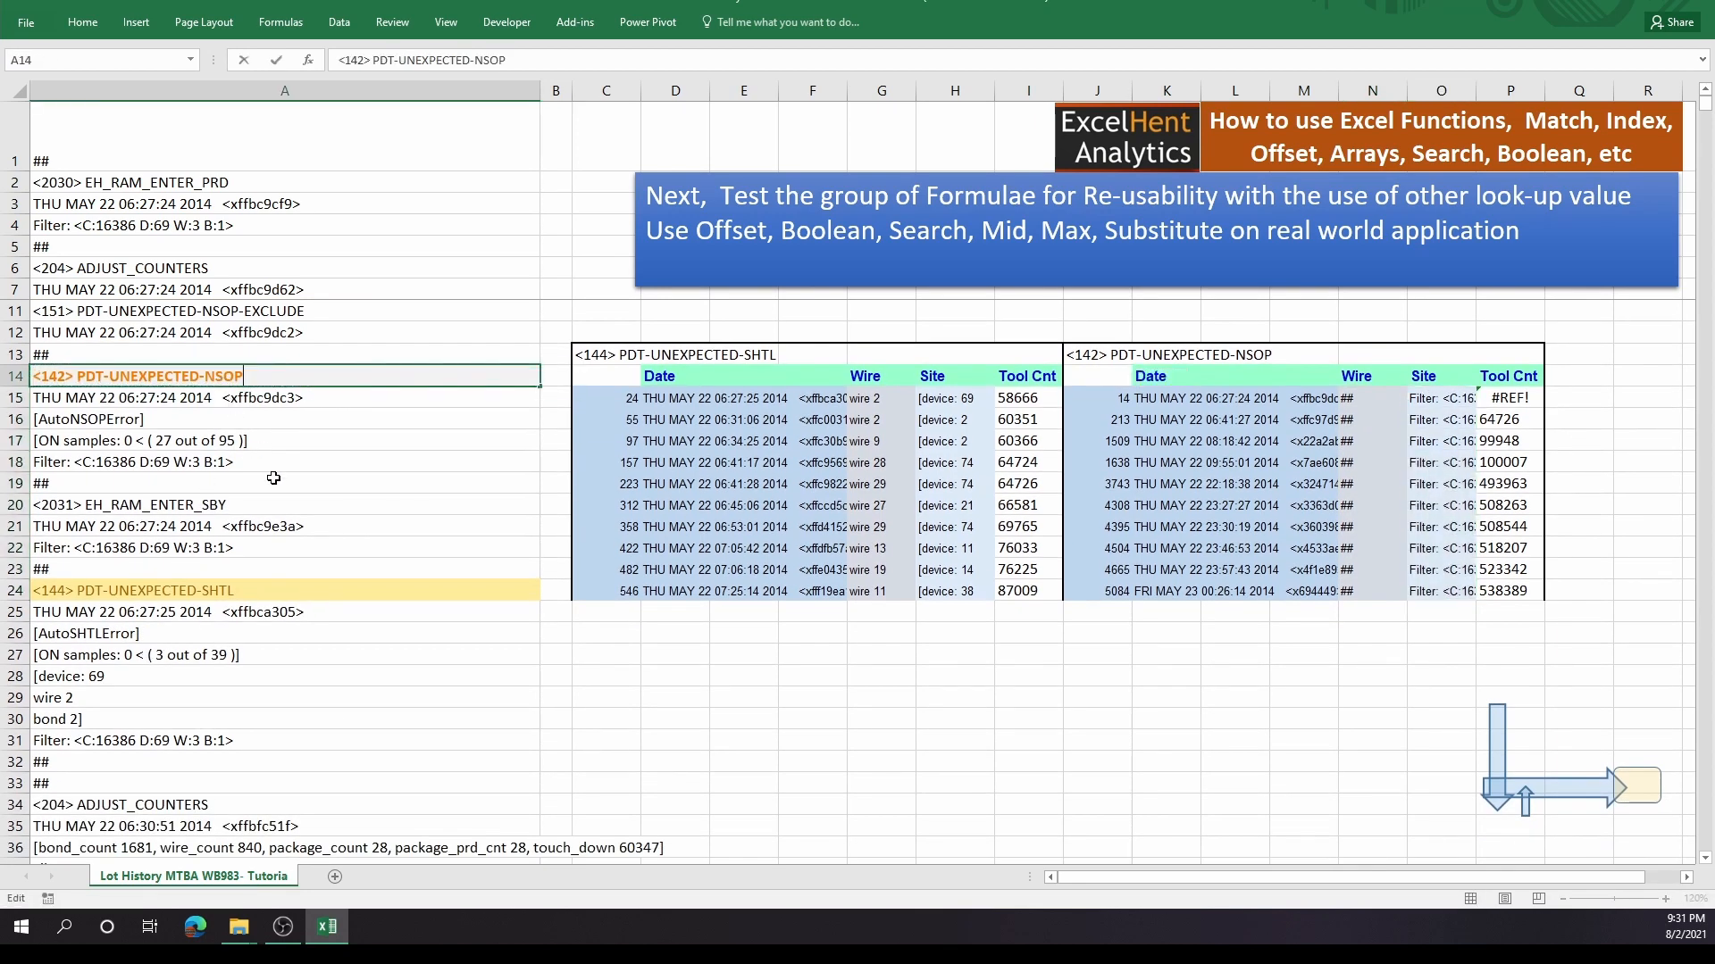
pyautogui.click(108, 704)
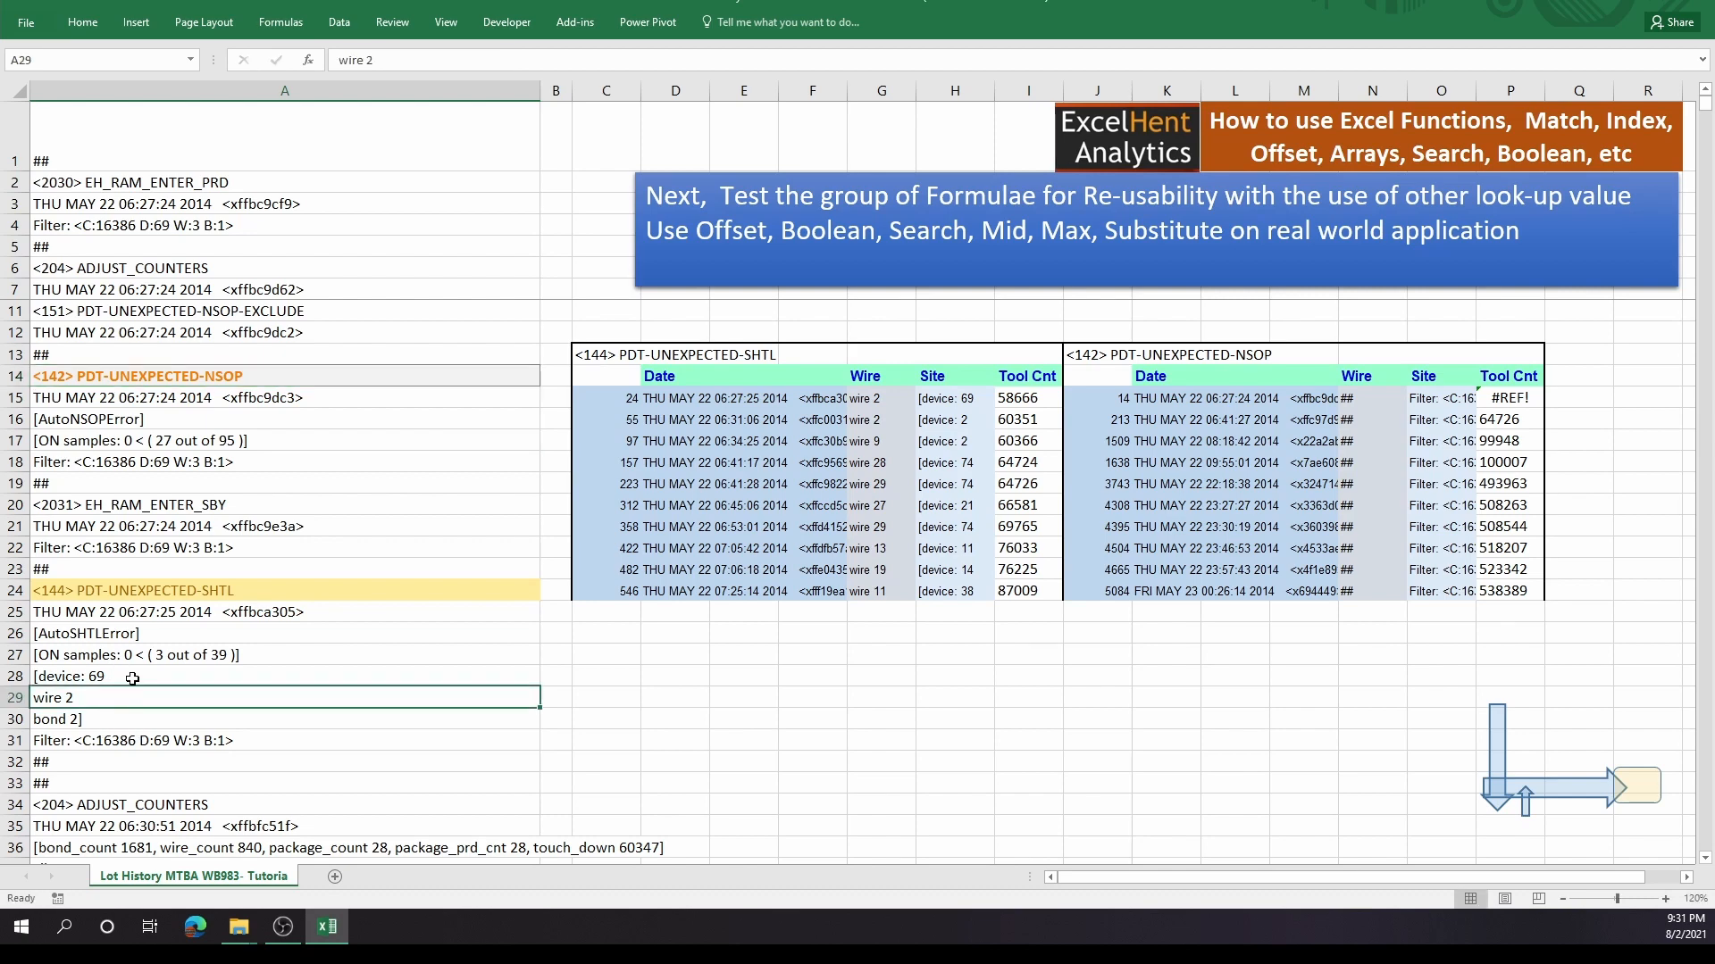
pyautogui.click(133, 678)
pyautogui.scroll(-1, 69, 568)
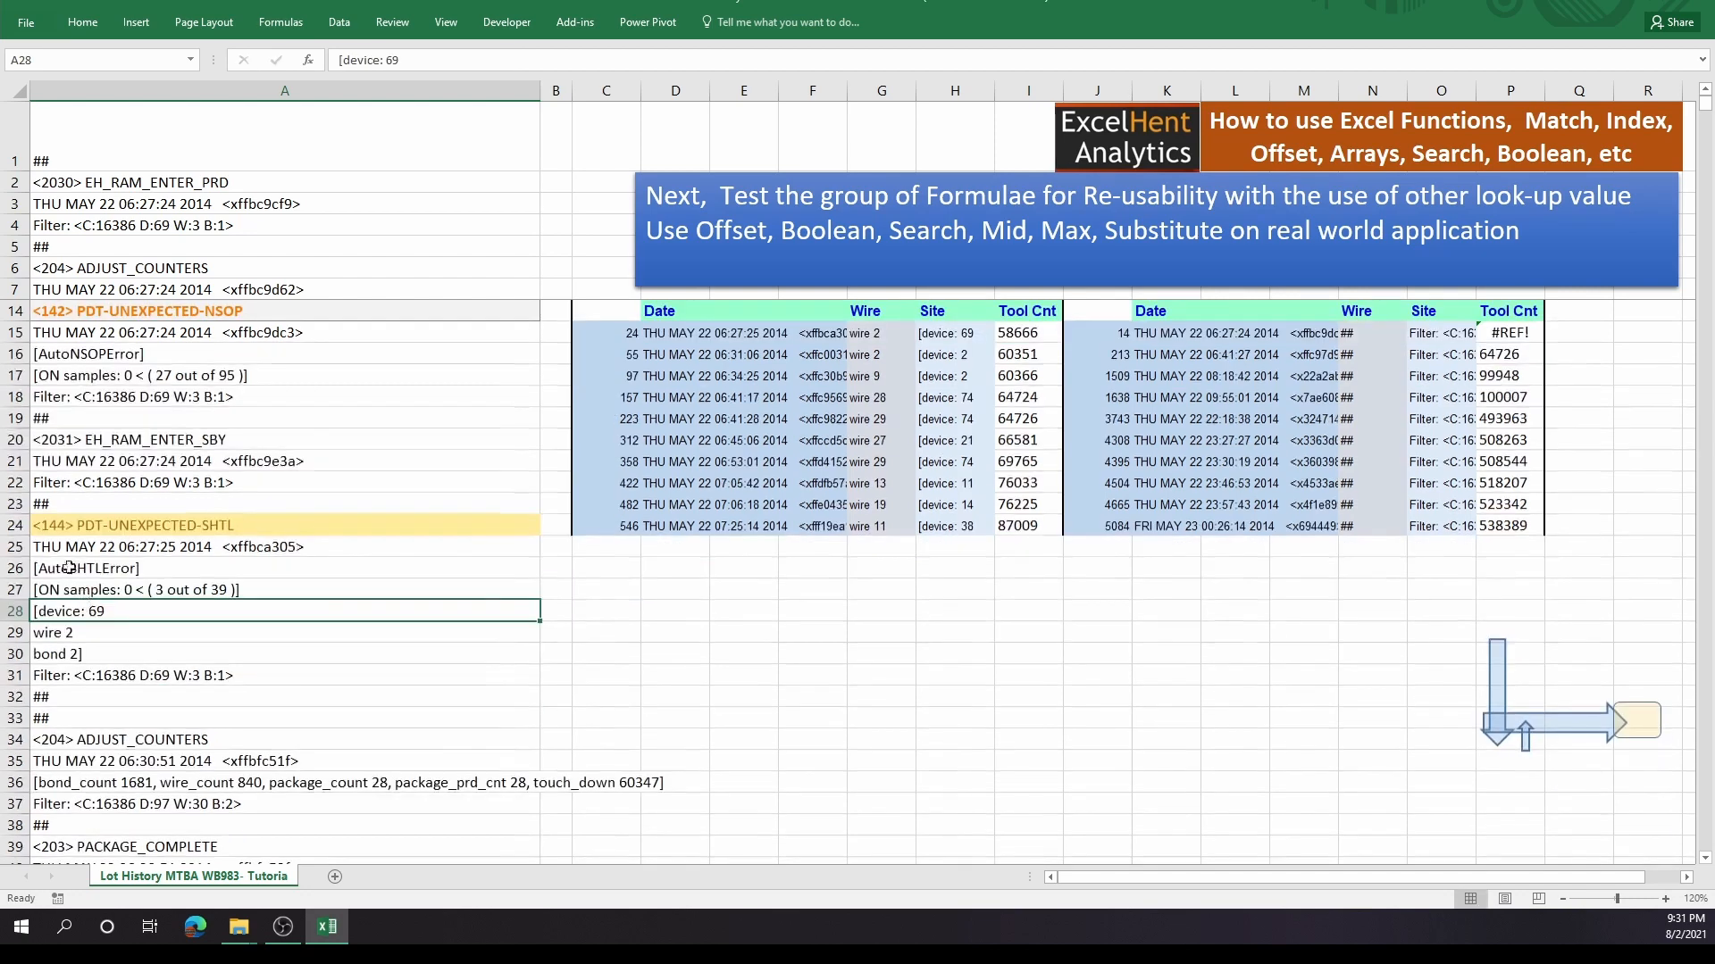
pyautogui.moveTo(60, 504); pyautogui.dragTo(369, 702)
# - Examine the D and W codes in the Filter lines A18 and A31, comparing A31 with the wire line in A29
pyautogui.scroll(2, 231, 599)
pyautogui.click(141, 534)
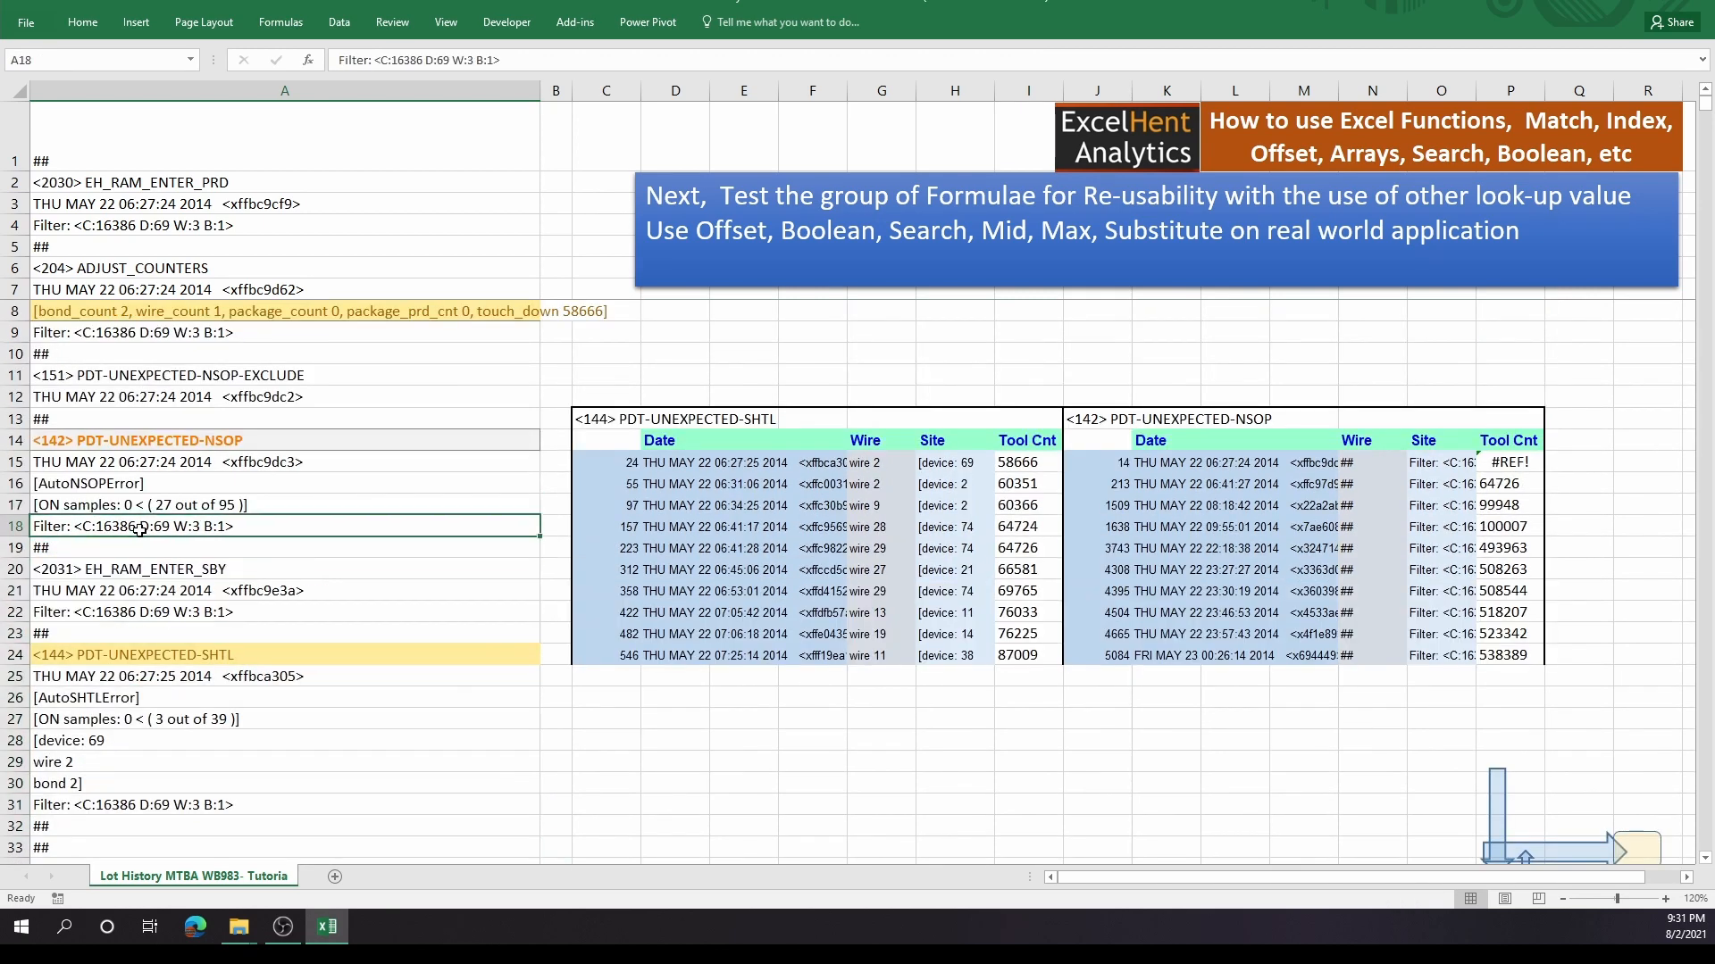
pyautogui.press('F2')
pyautogui.moveTo(75, 526); pyautogui.dragTo(201, 528)
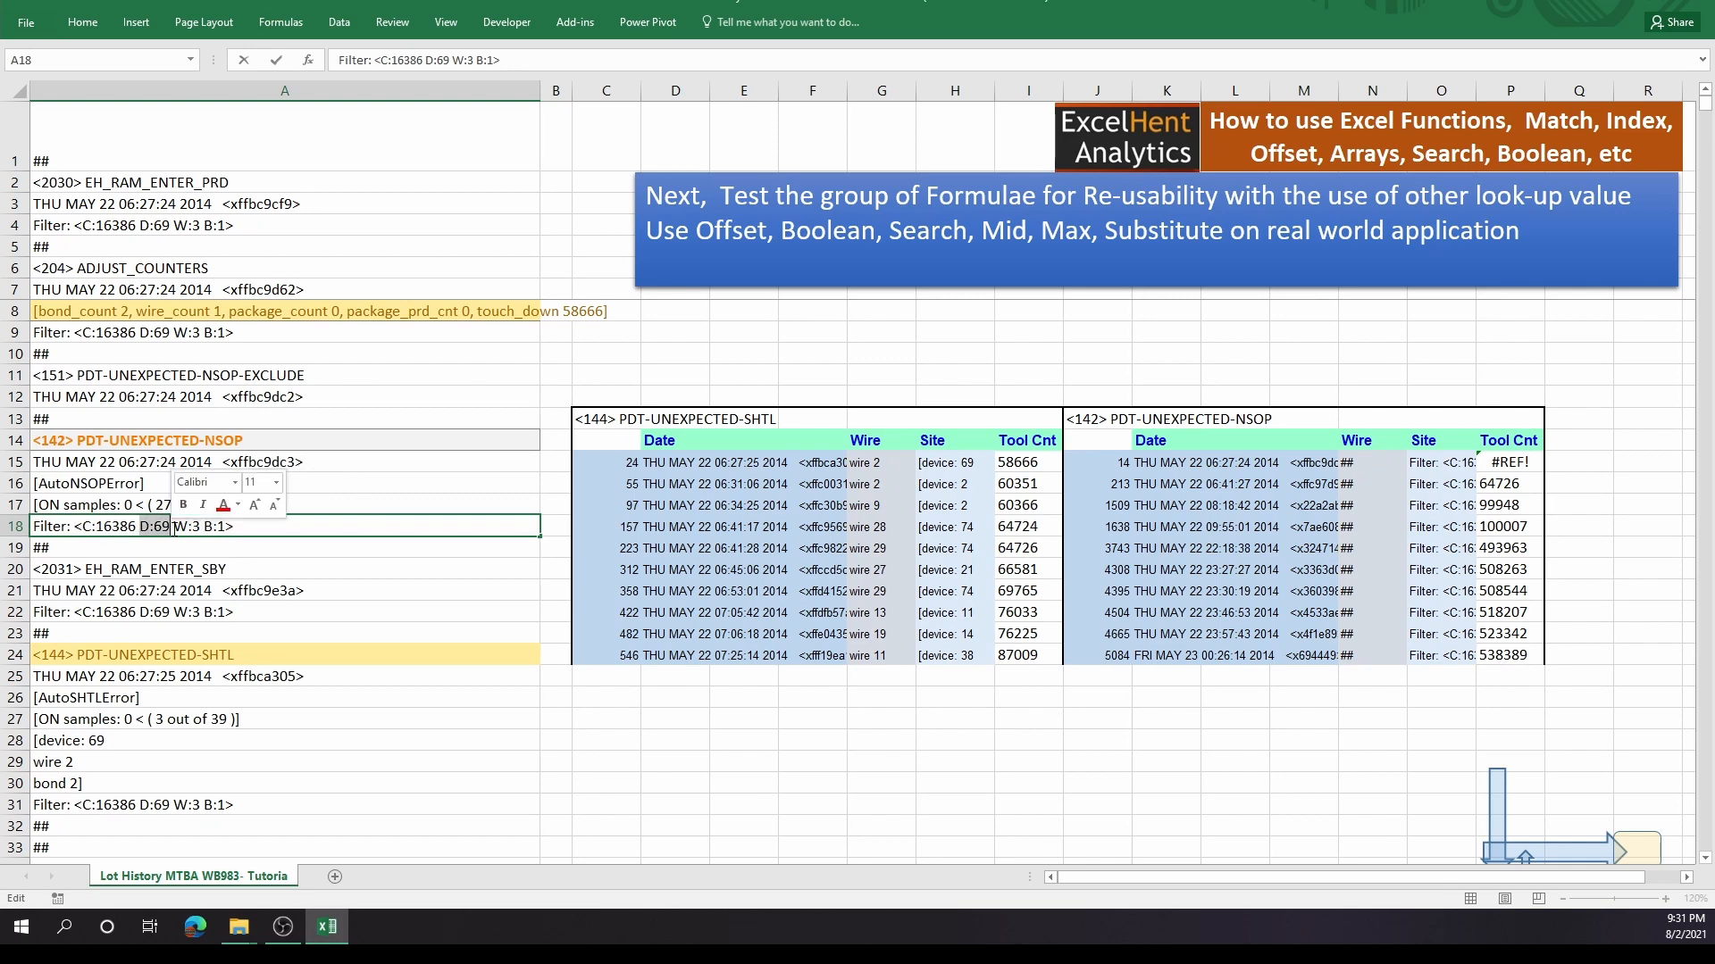
pyautogui.scroll(-2, 223, 683)
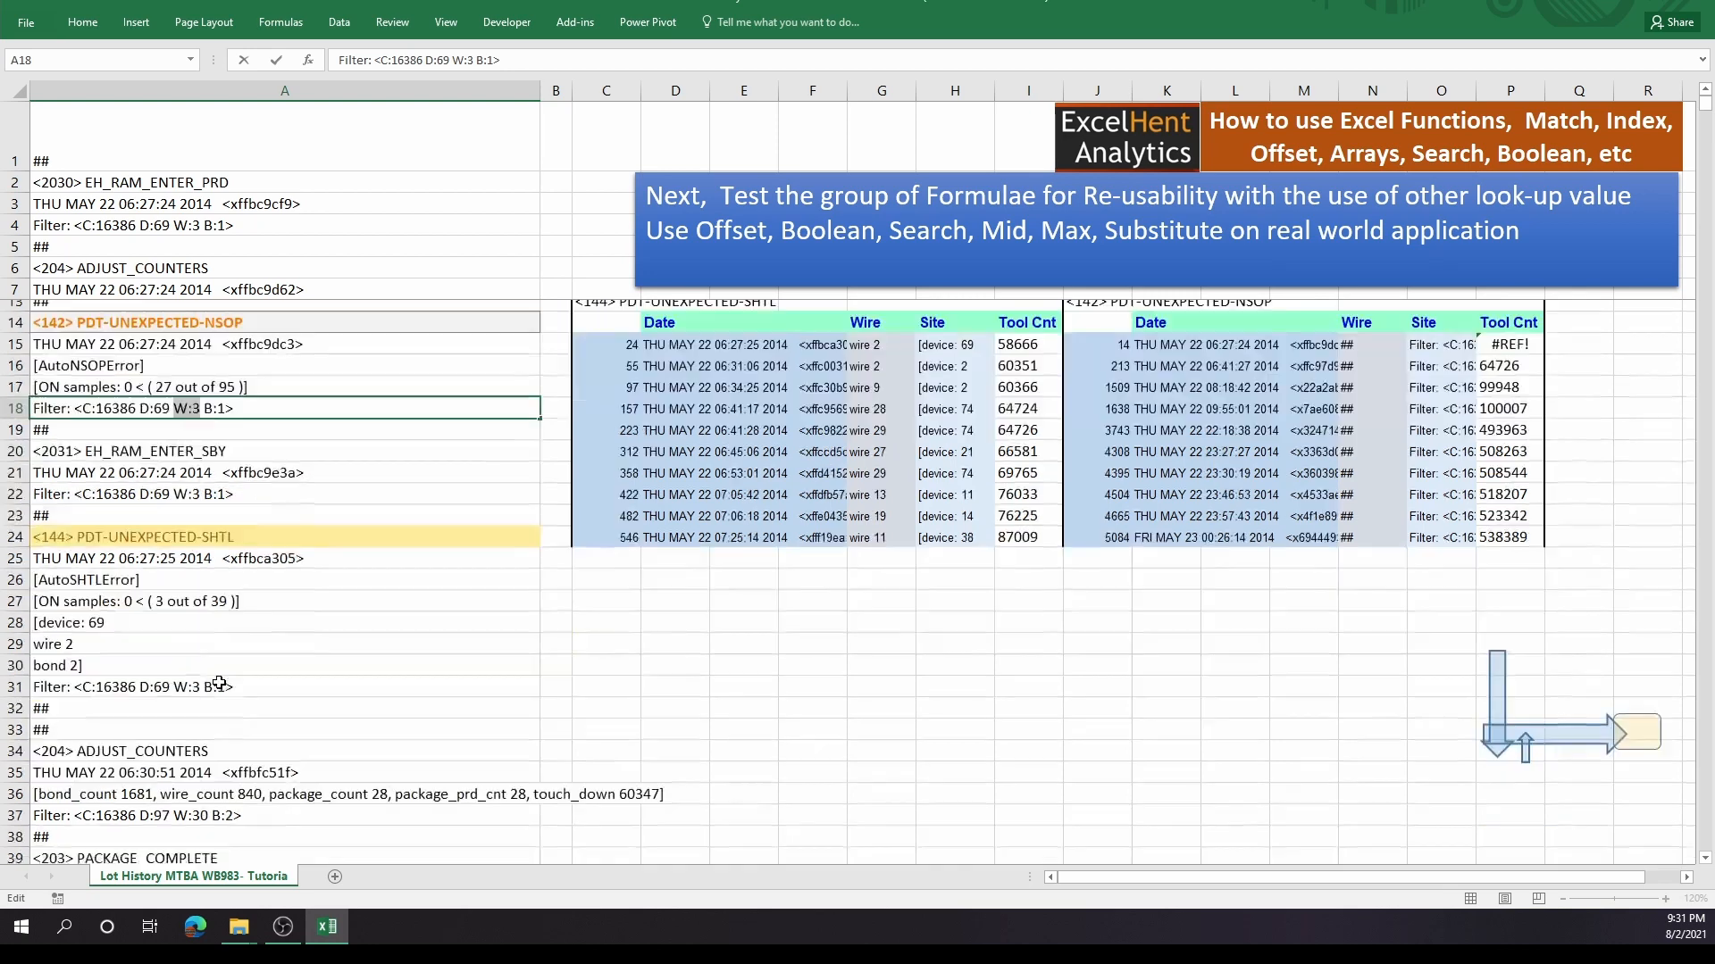
pyautogui.doubleClick(106, 674)
pyautogui.moveTo(137, 676); pyautogui.dragTo(200, 676)
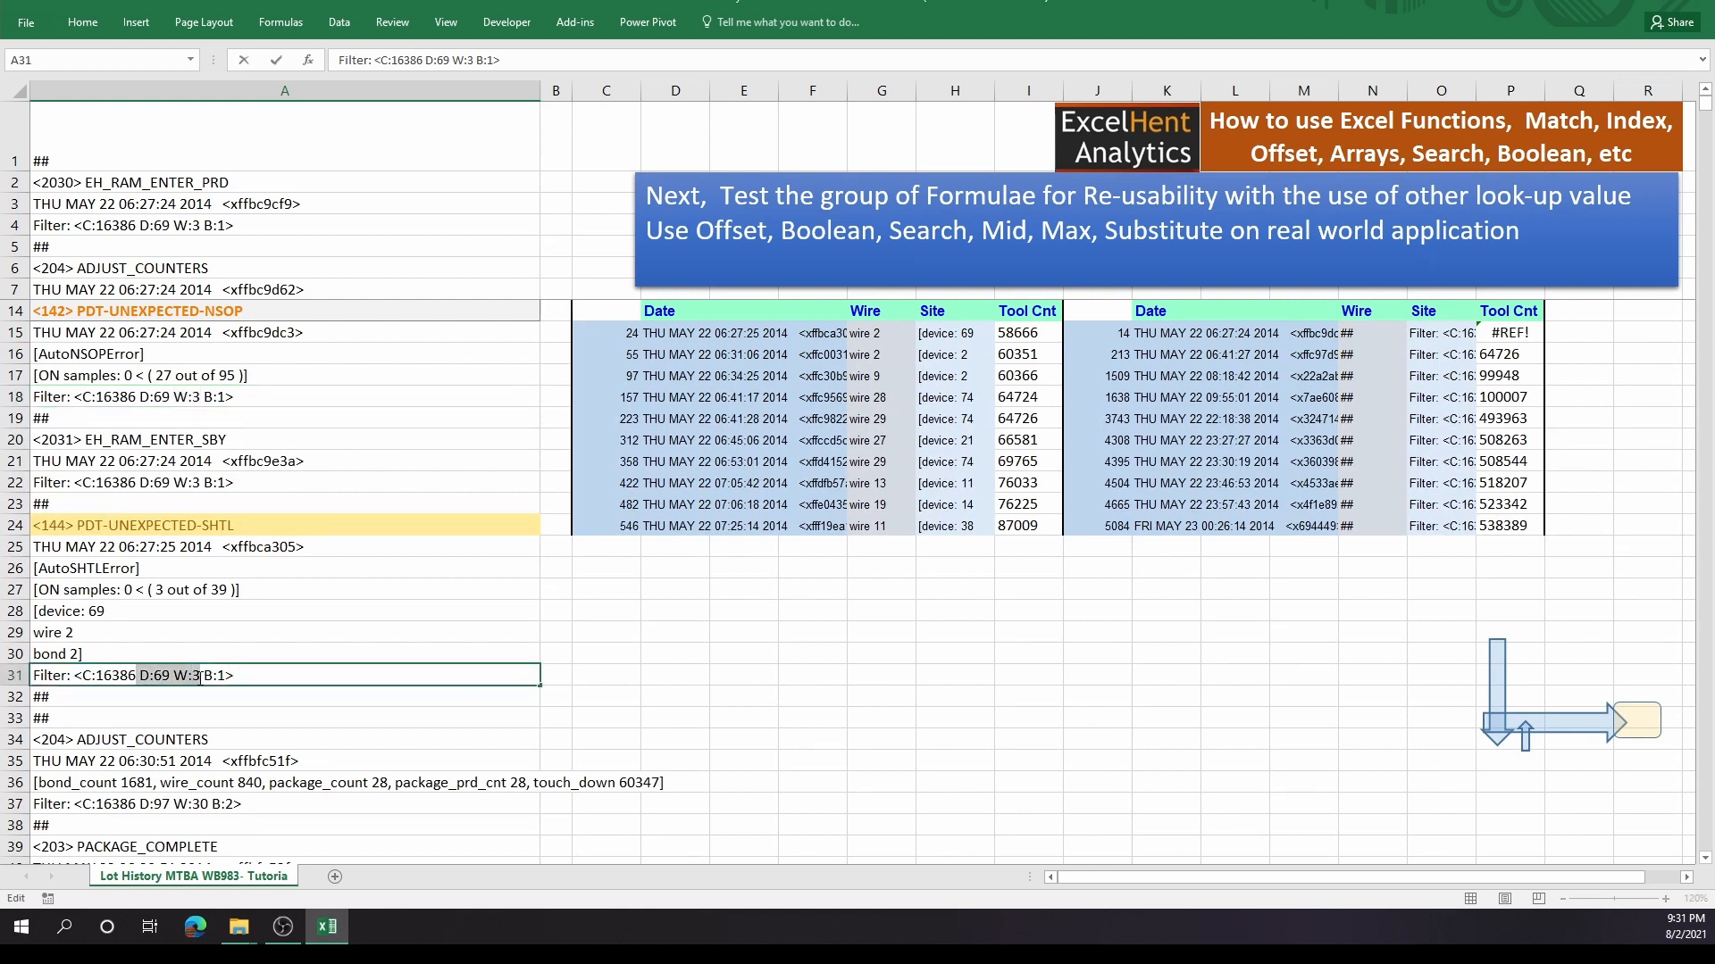
pyautogui.click(201, 677)
pyautogui.click(119, 634)
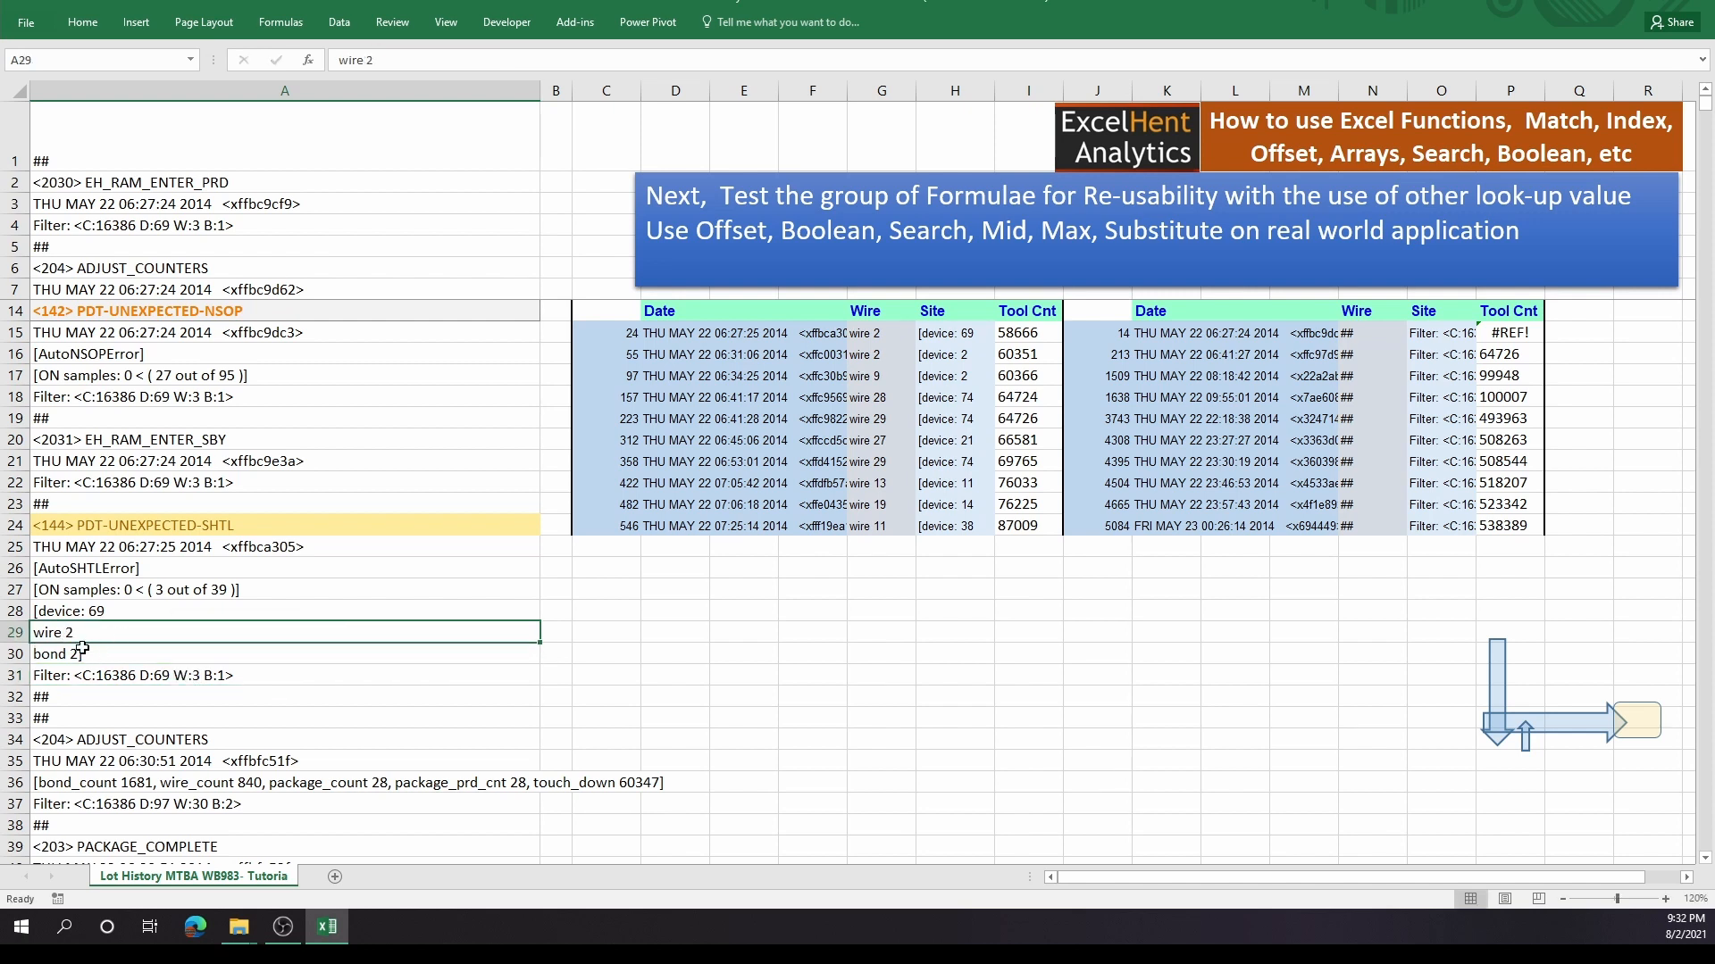
# - Search the log for successive occurrences of <144> PDT-UNEXPECTED-SHTL, using the text copied from A24
pyautogui.click(230, 526)
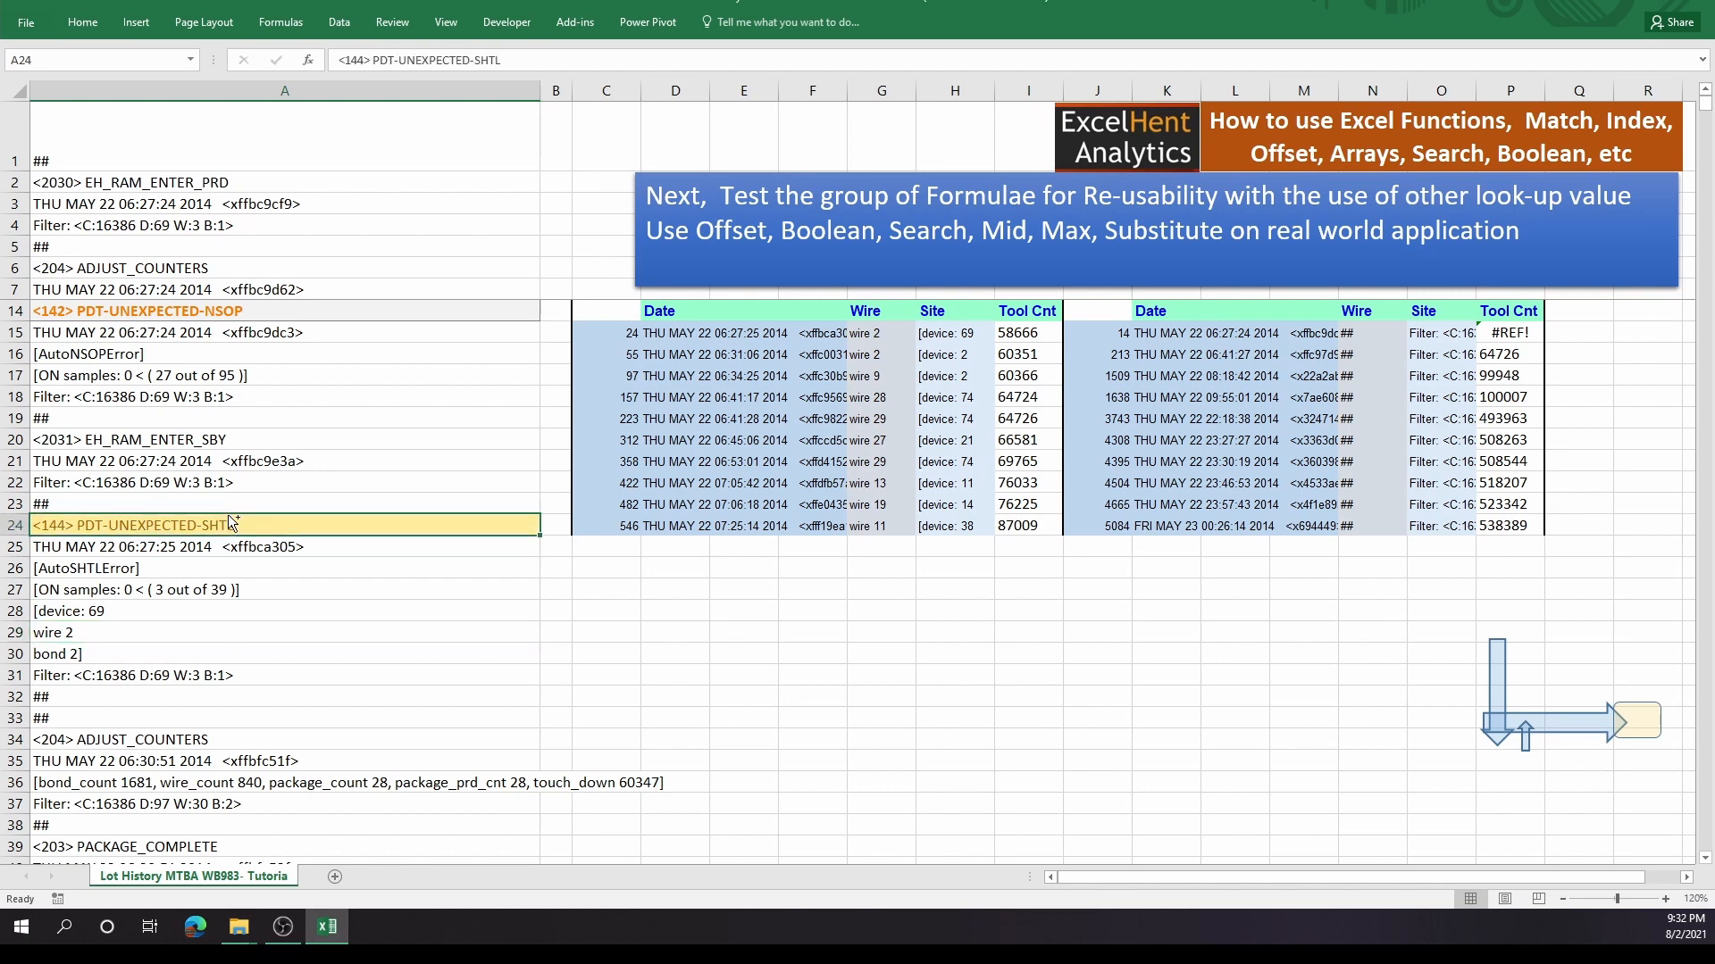
pyautogui.hotkey('ctrl', 'c')
pyautogui.click(315, 650)
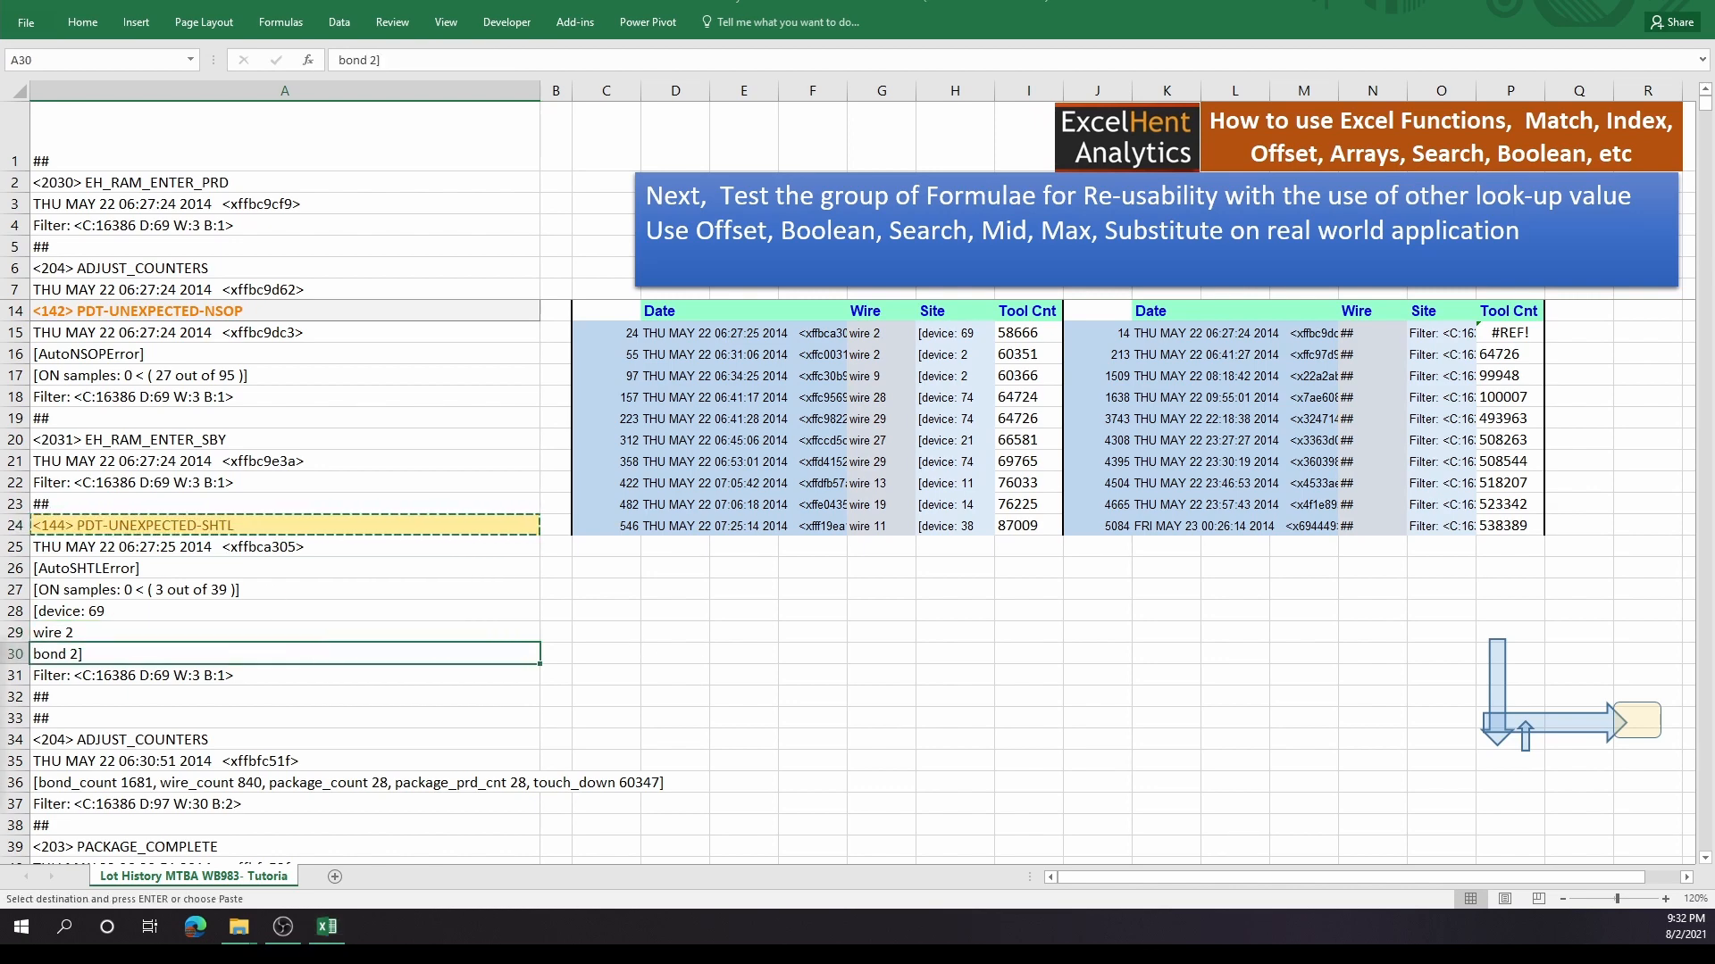
pyautogui.hotkey('ctrl', 'f')
pyautogui.hotkey('ctrl', 'v')
pyautogui.click(727, 738)
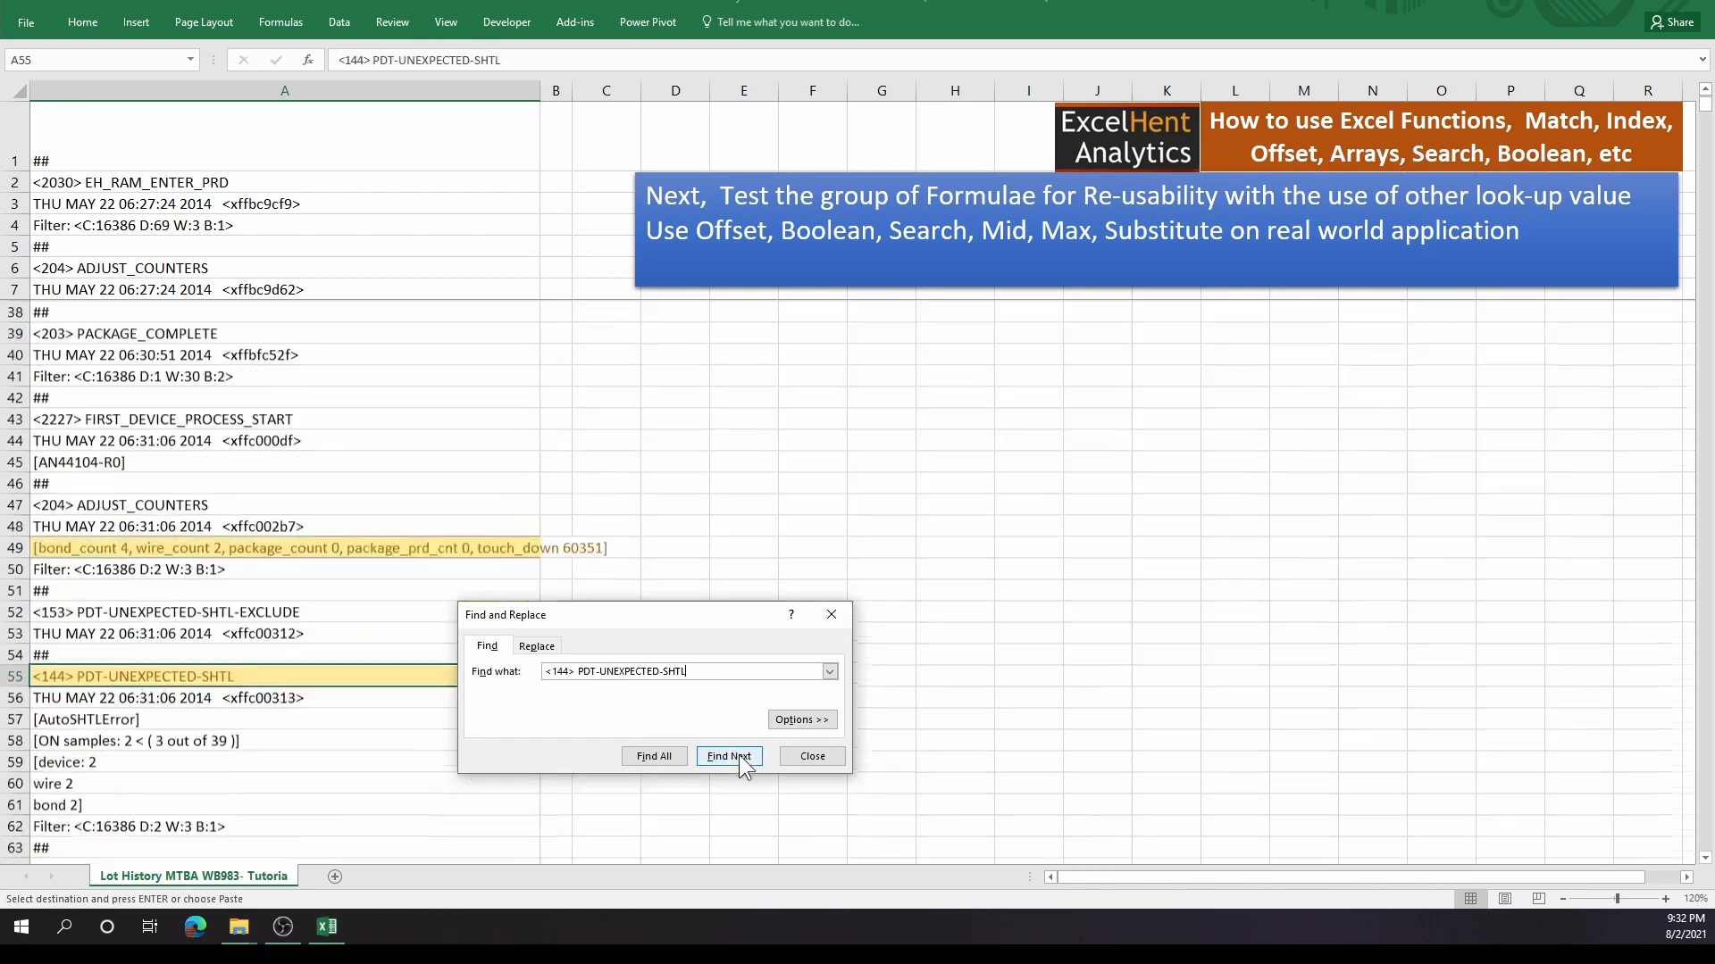
pyautogui.click(728, 756)
pyautogui.click(729, 756)
pyautogui.click(731, 755)
pyautogui.click(728, 755)
pyautogui.click(812, 756)
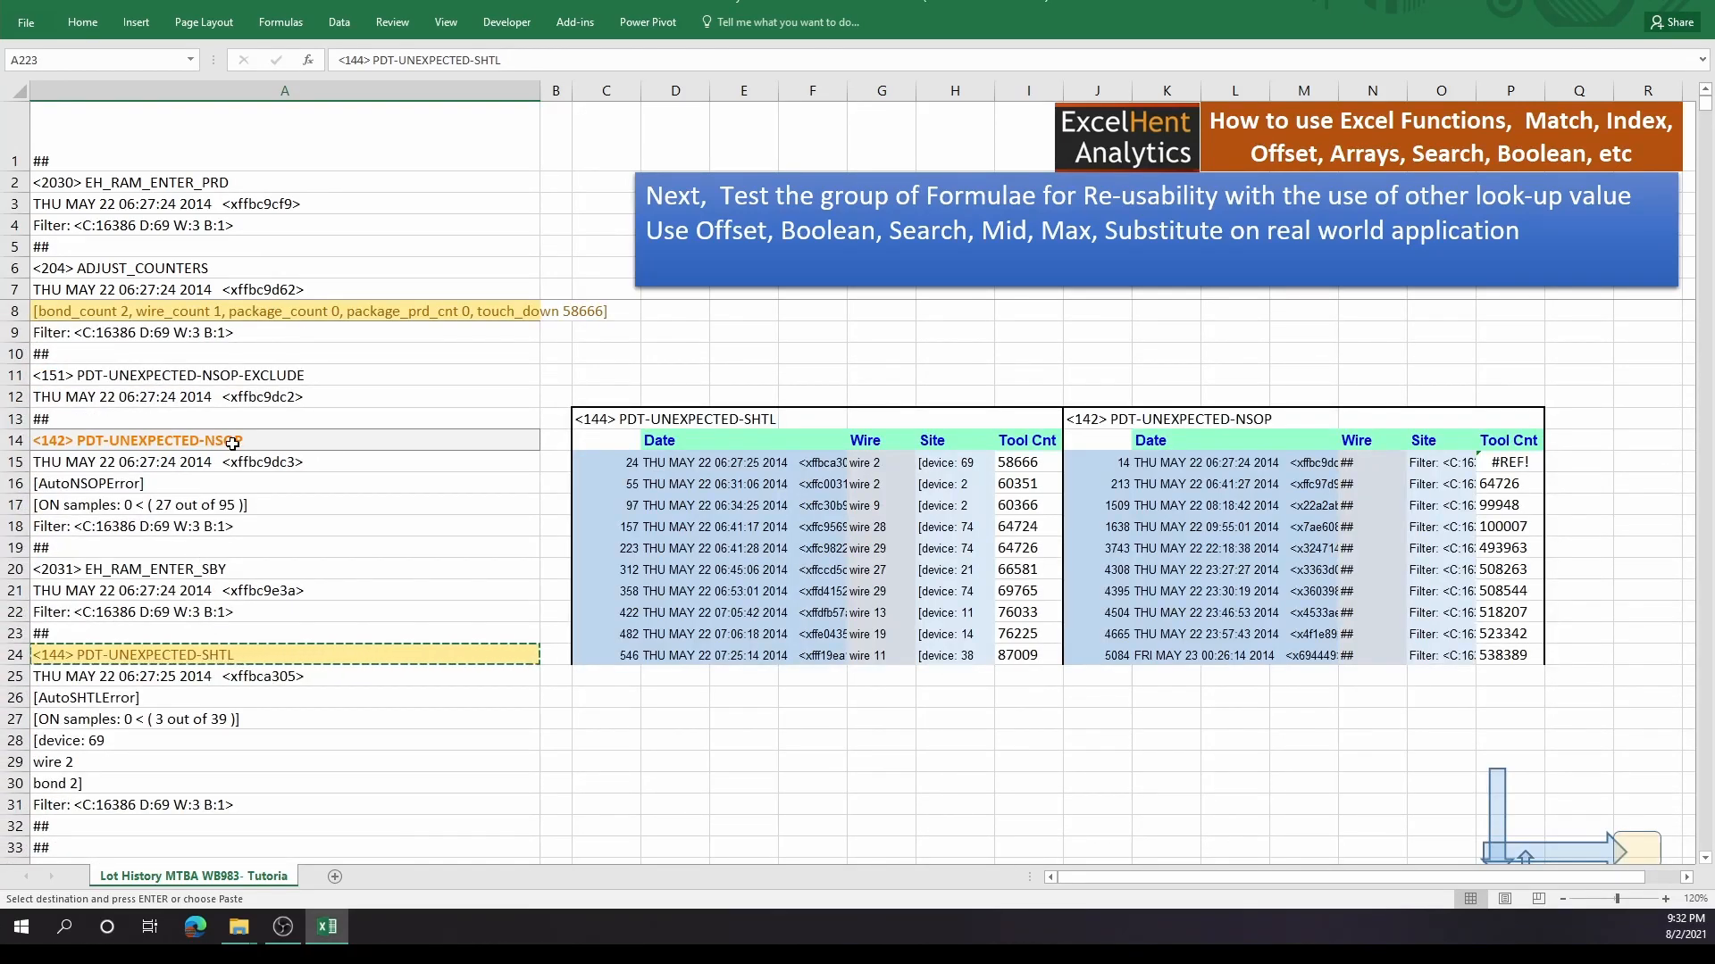
# - Inspect the Tool Cnt formula in P15 and the Tool Cnt results in P16:P24 for the <142> lookup
pyautogui.click(234, 444)
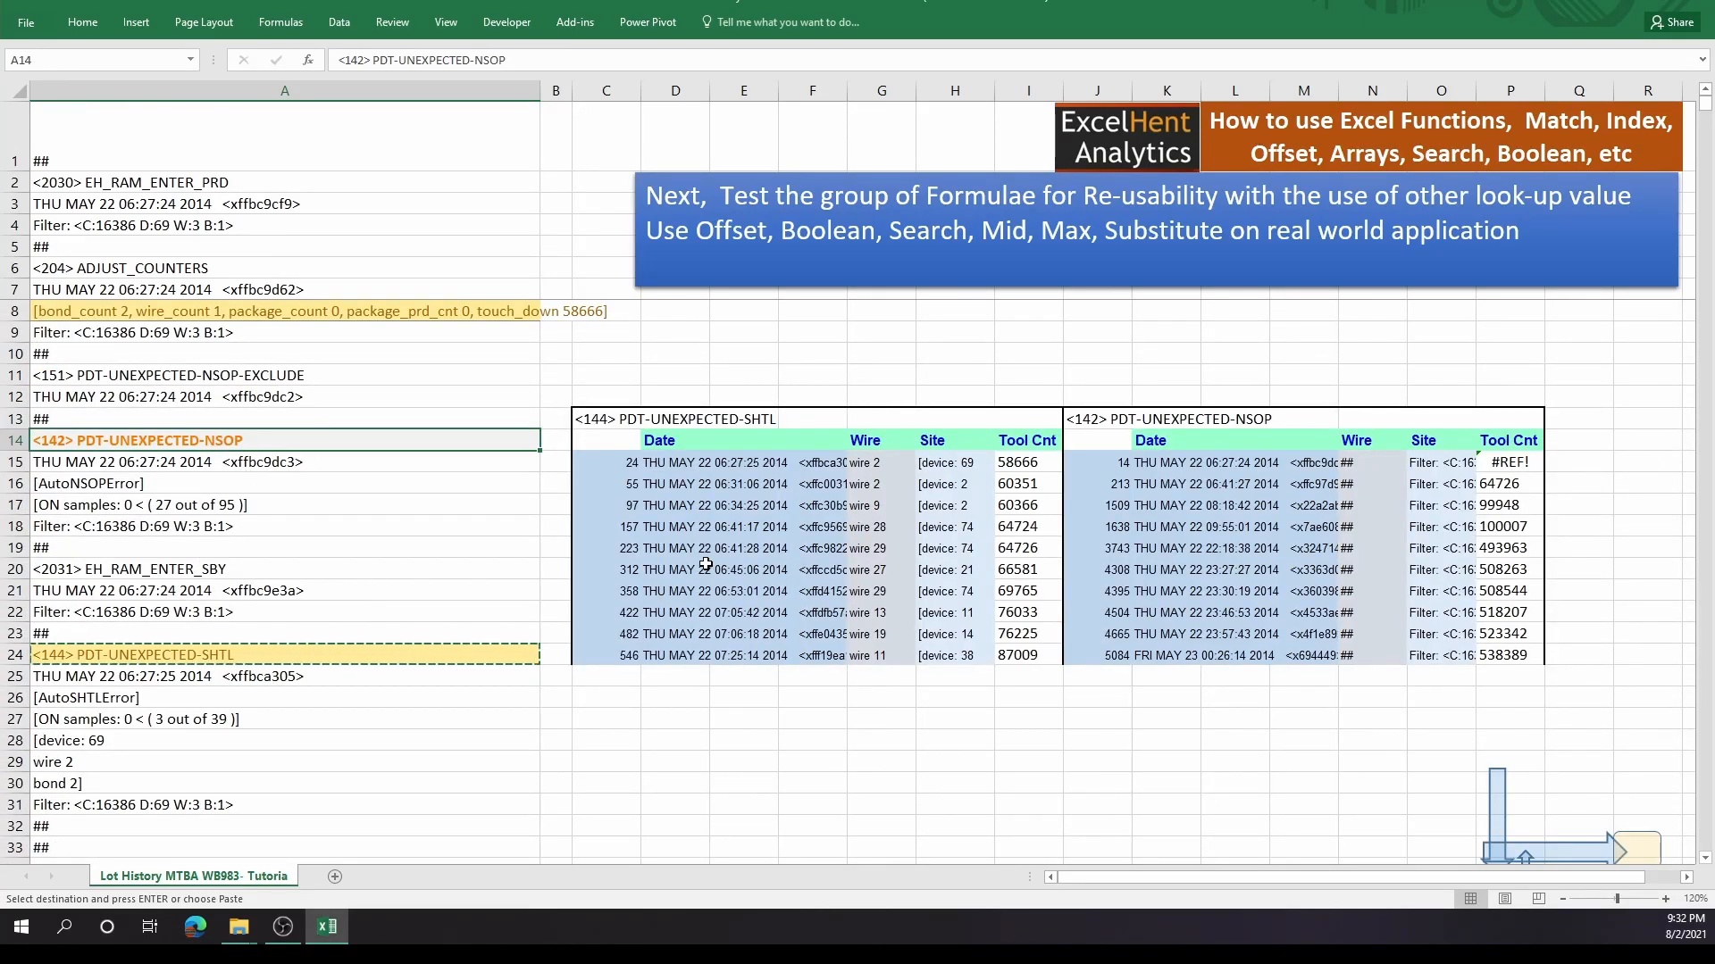
pyautogui.click(1513, 440)
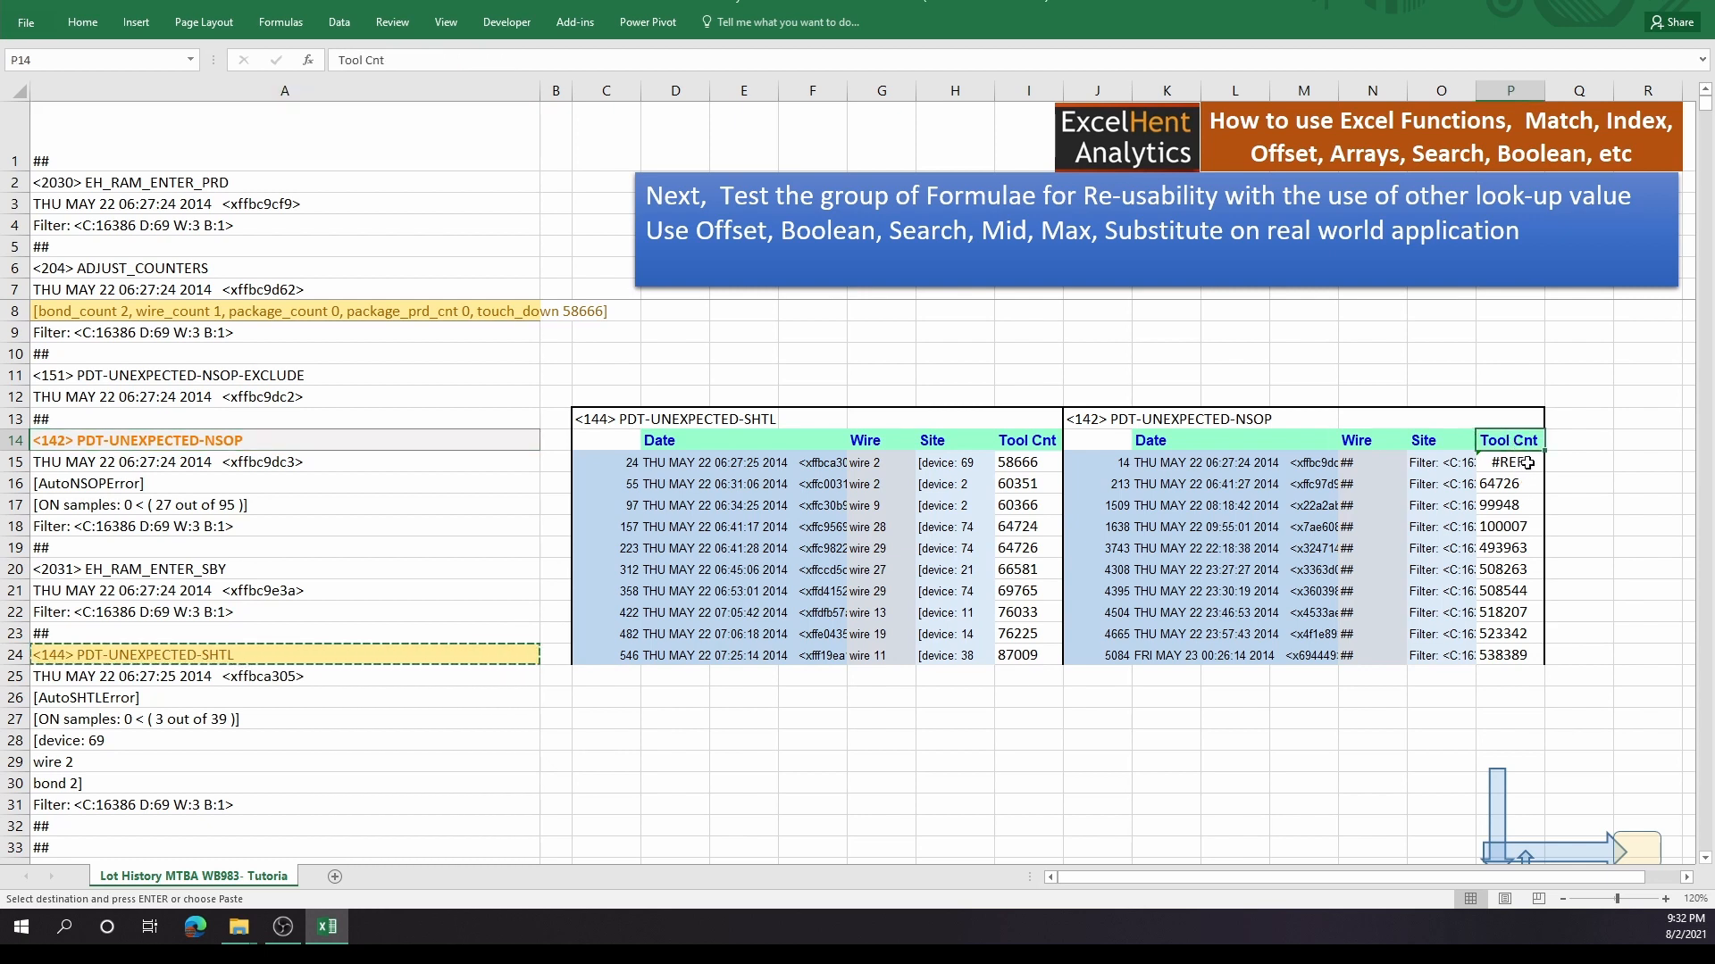
pyautogui.click(1523, 464)
pyautogui.press('F2')
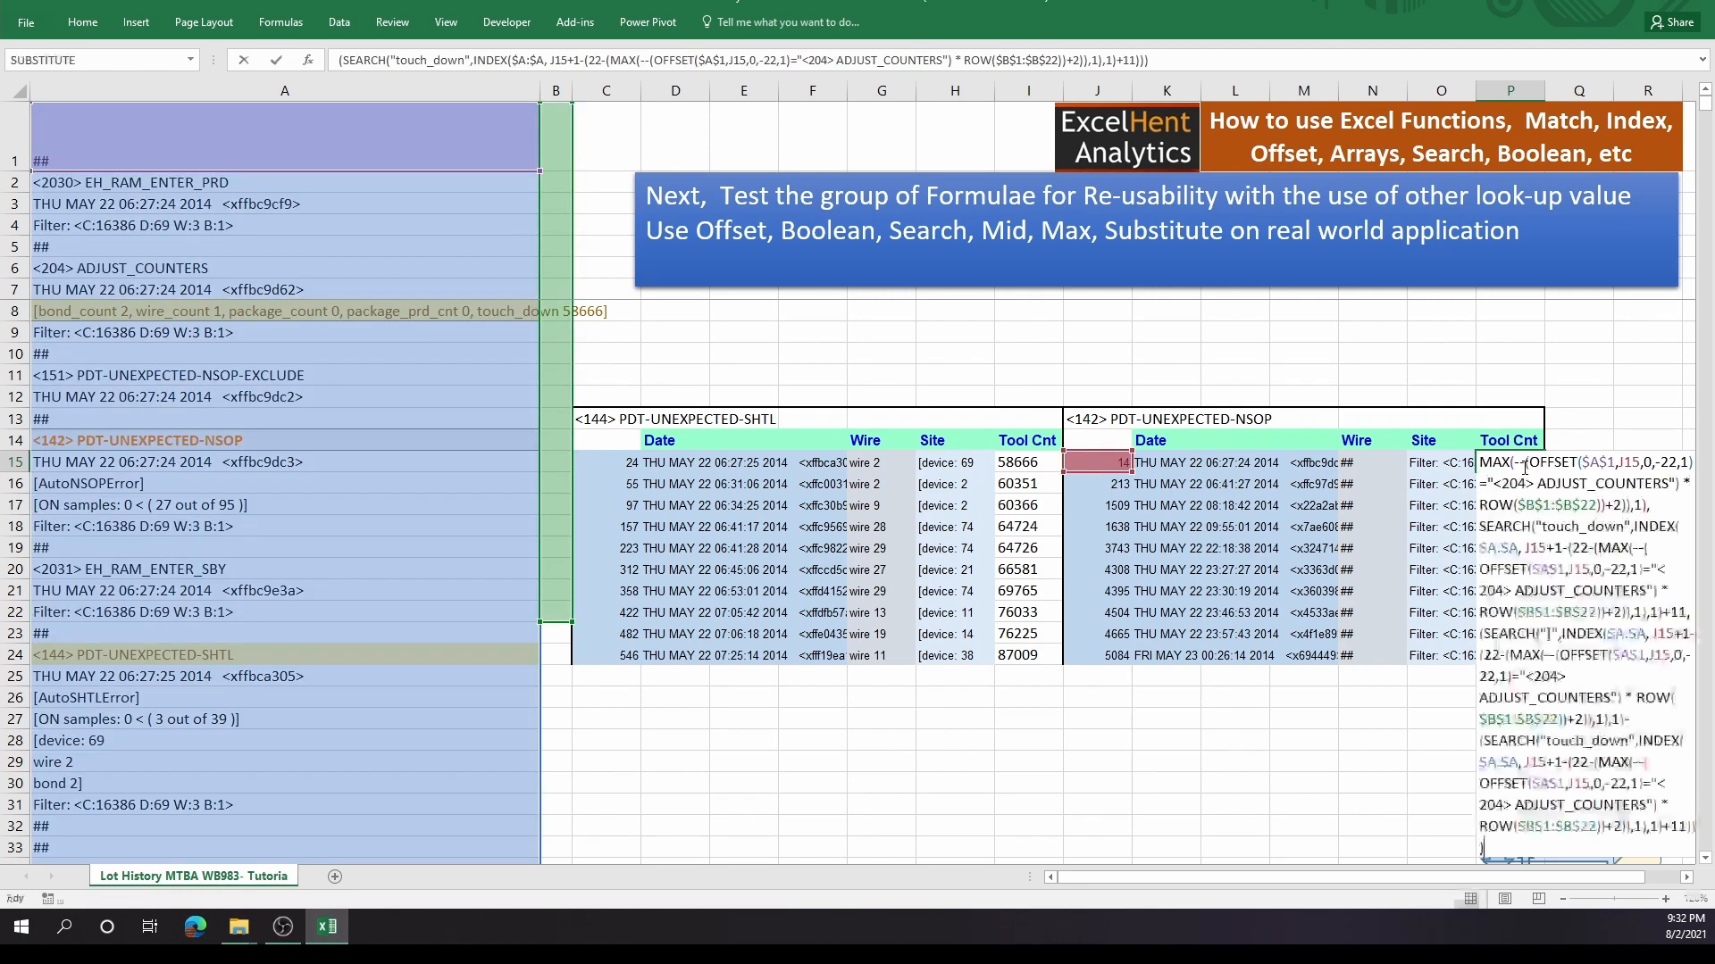
pyautogui.press('Escape')
pyautogui.moveTo(1519, 483); pyautogui.dragTo(1507, 662)
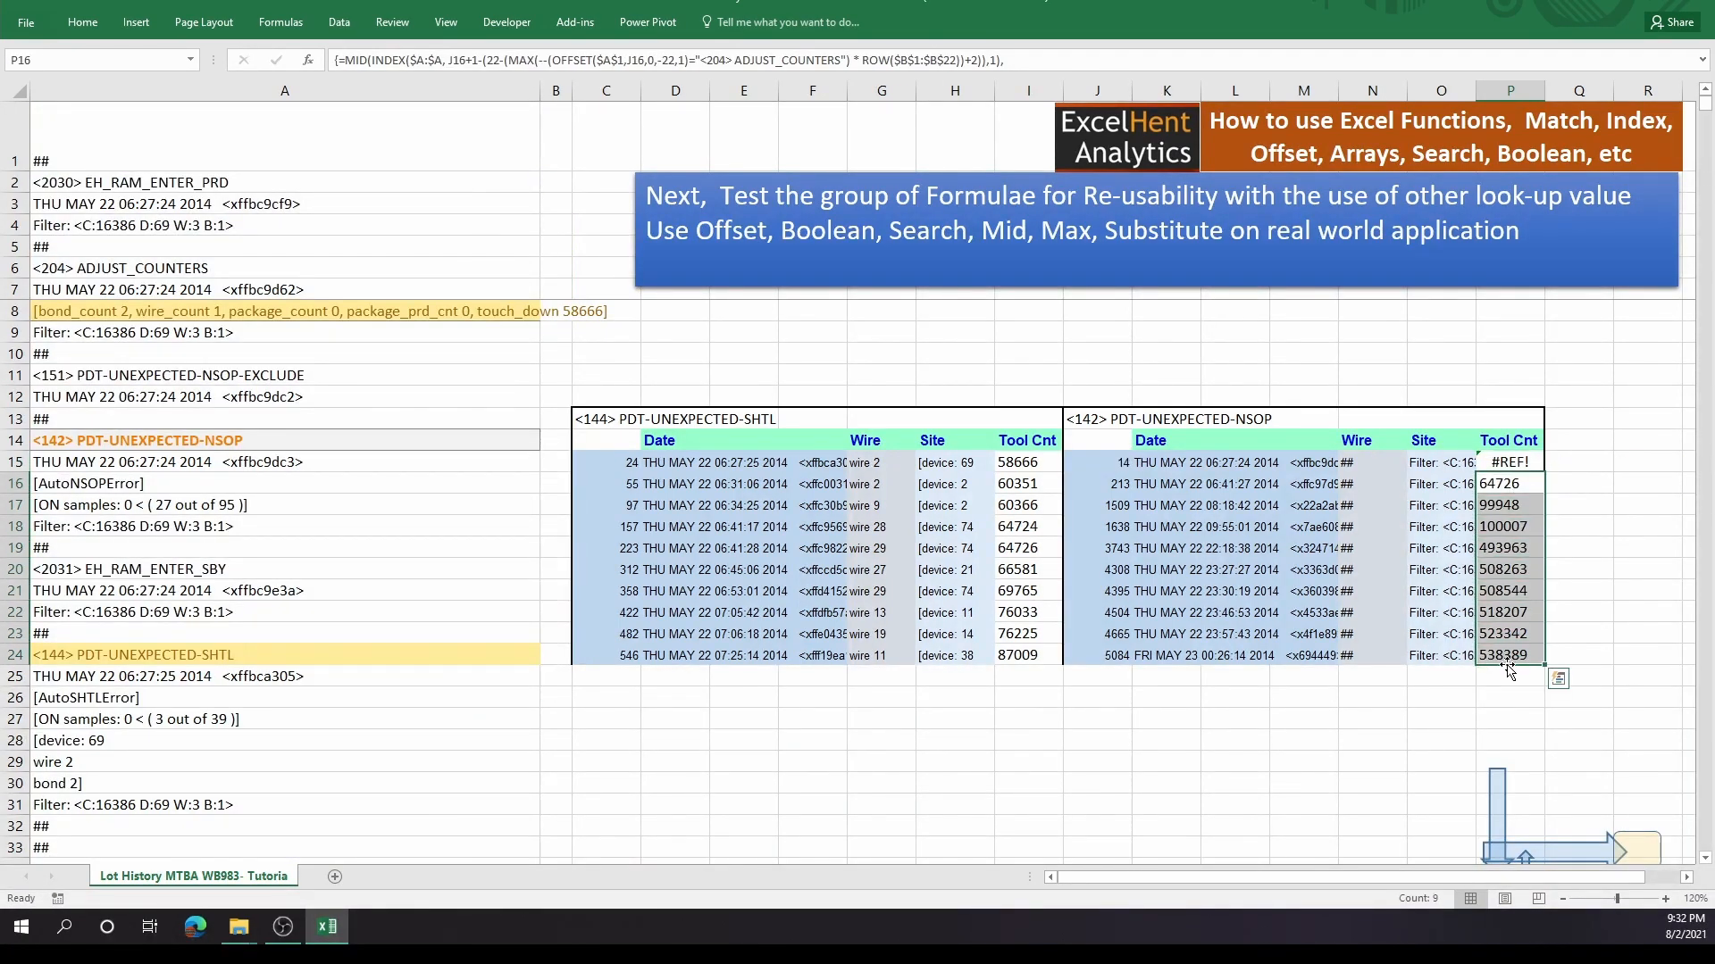
# - Search the log for the next occurrence of <142> PDT-UNEXPECTED-NSOP, using the lookup text copied from J13
pyautogui.click(1116, 484)
pyautogui.click(1096, 419)
pyautogui.hotkey('ctrl', 'c')
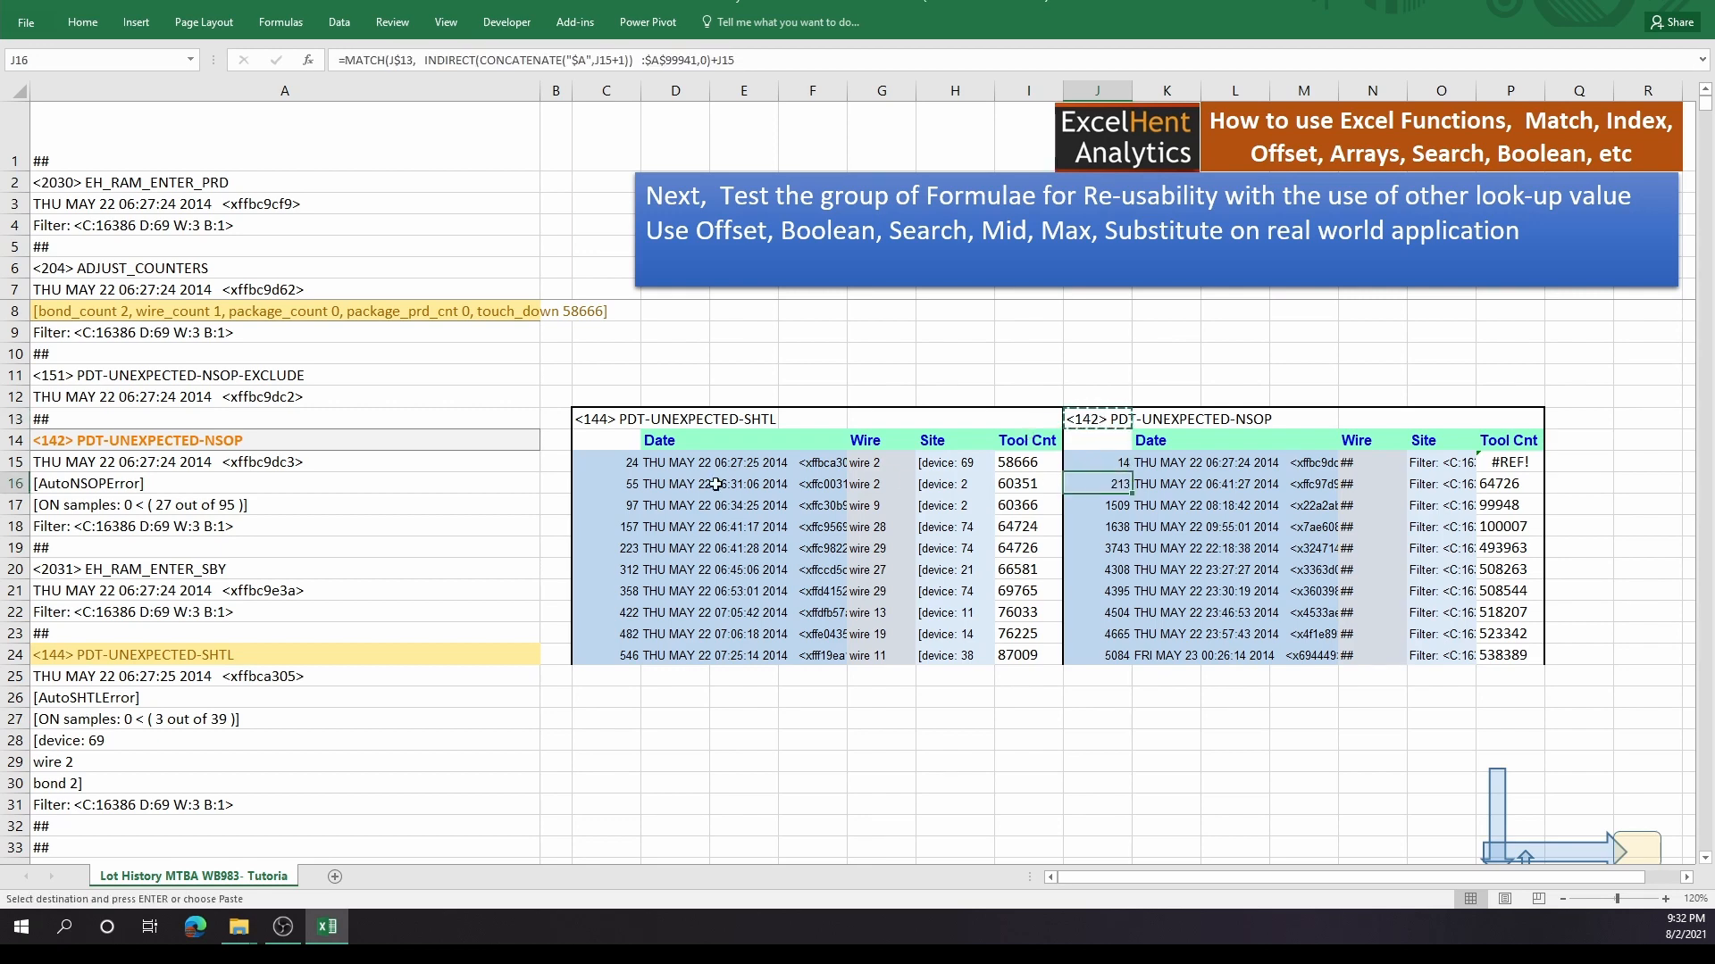
pyautogui.click(331, 504)
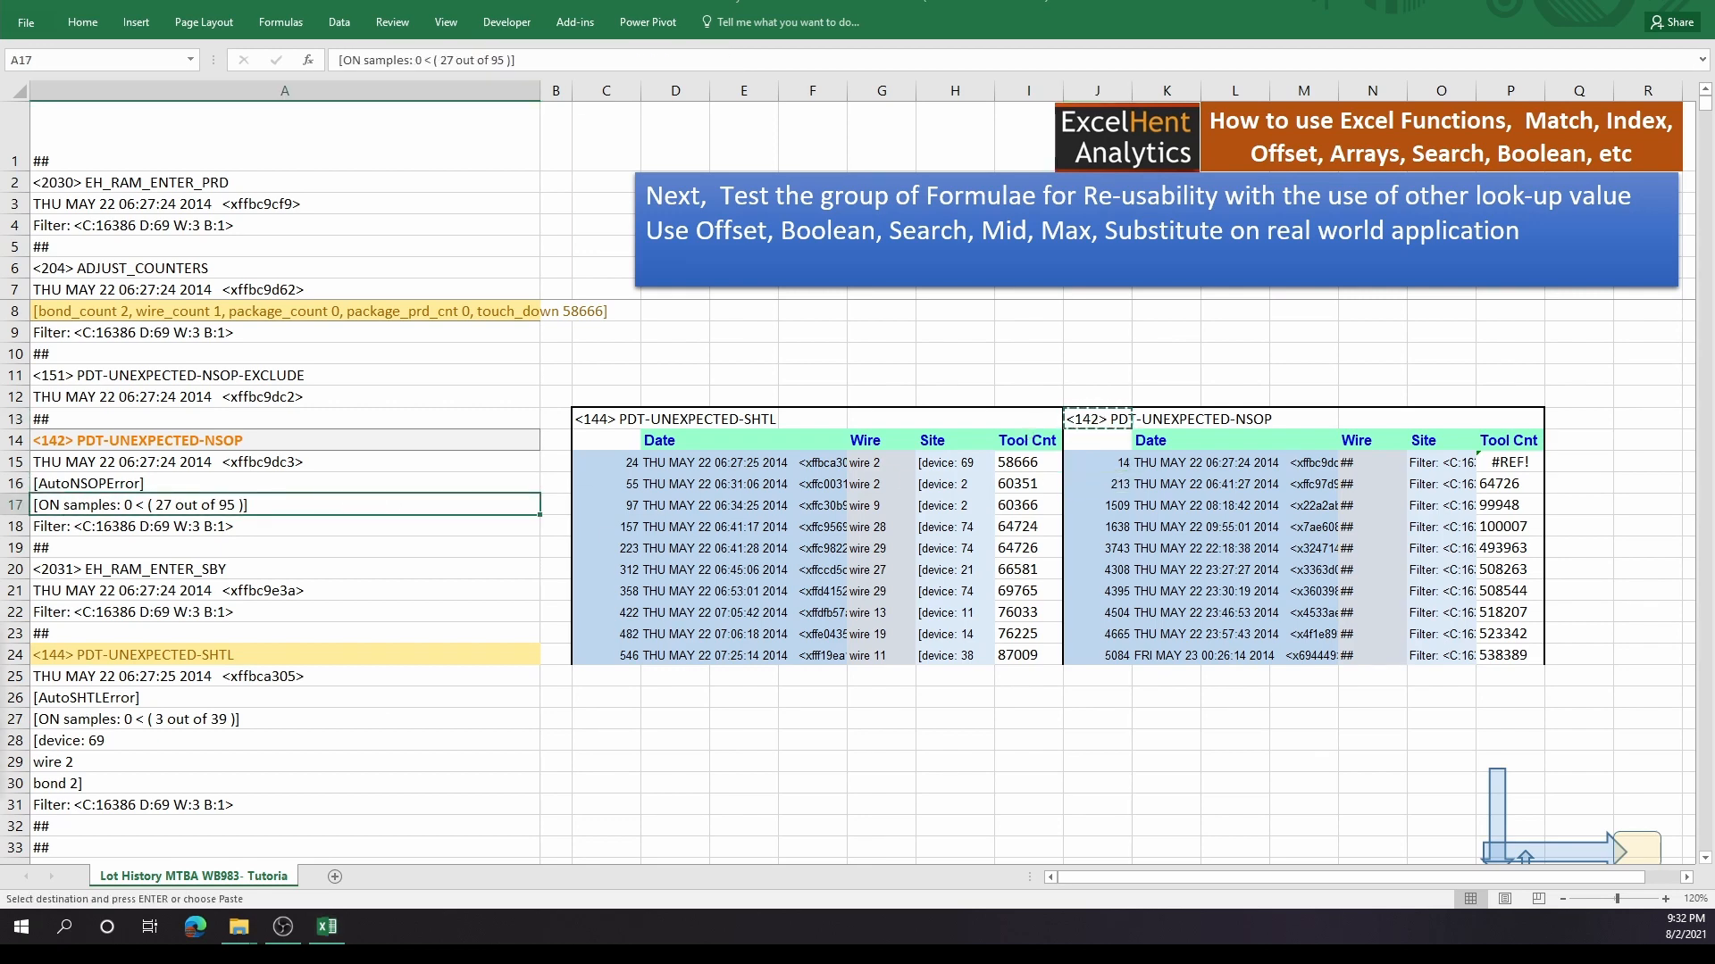
pyautogui.hotkey('ctrl', 'f')
pyautogui.hotkey('ctrl', 'v')
pyautogui.click(636, 747)
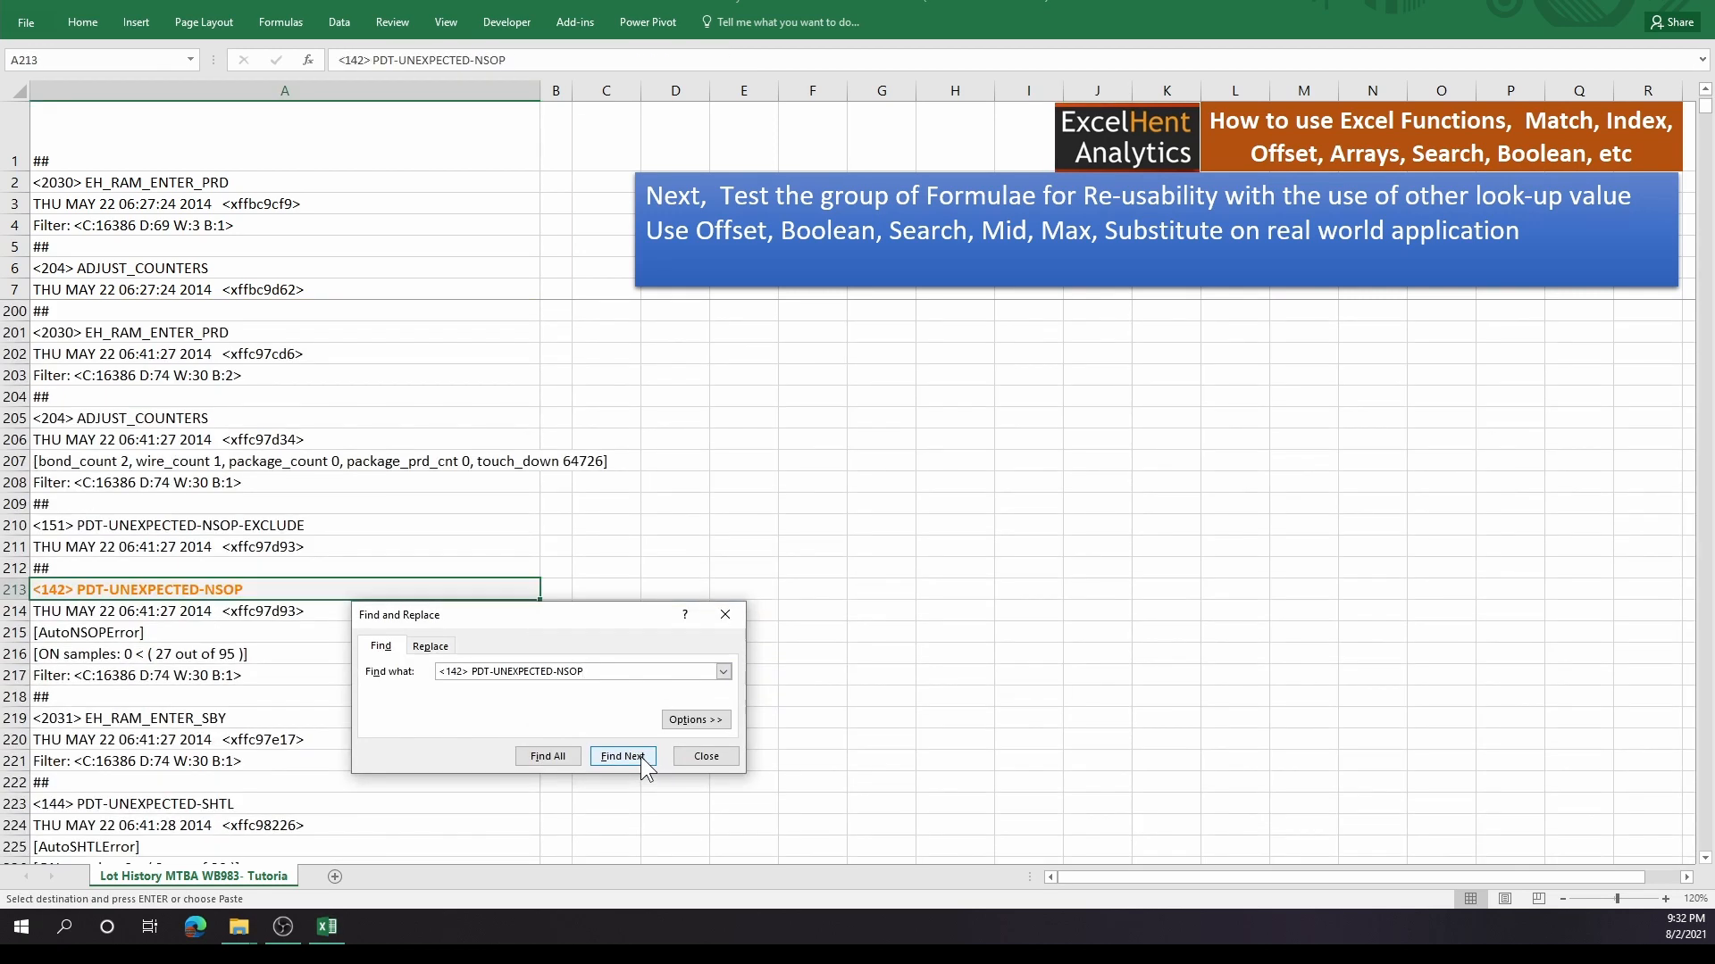
# - Close the log search and inspect the array formula in P15, especially the -22 height argument of its OFFSET function
pyautogui.click(705, 746)
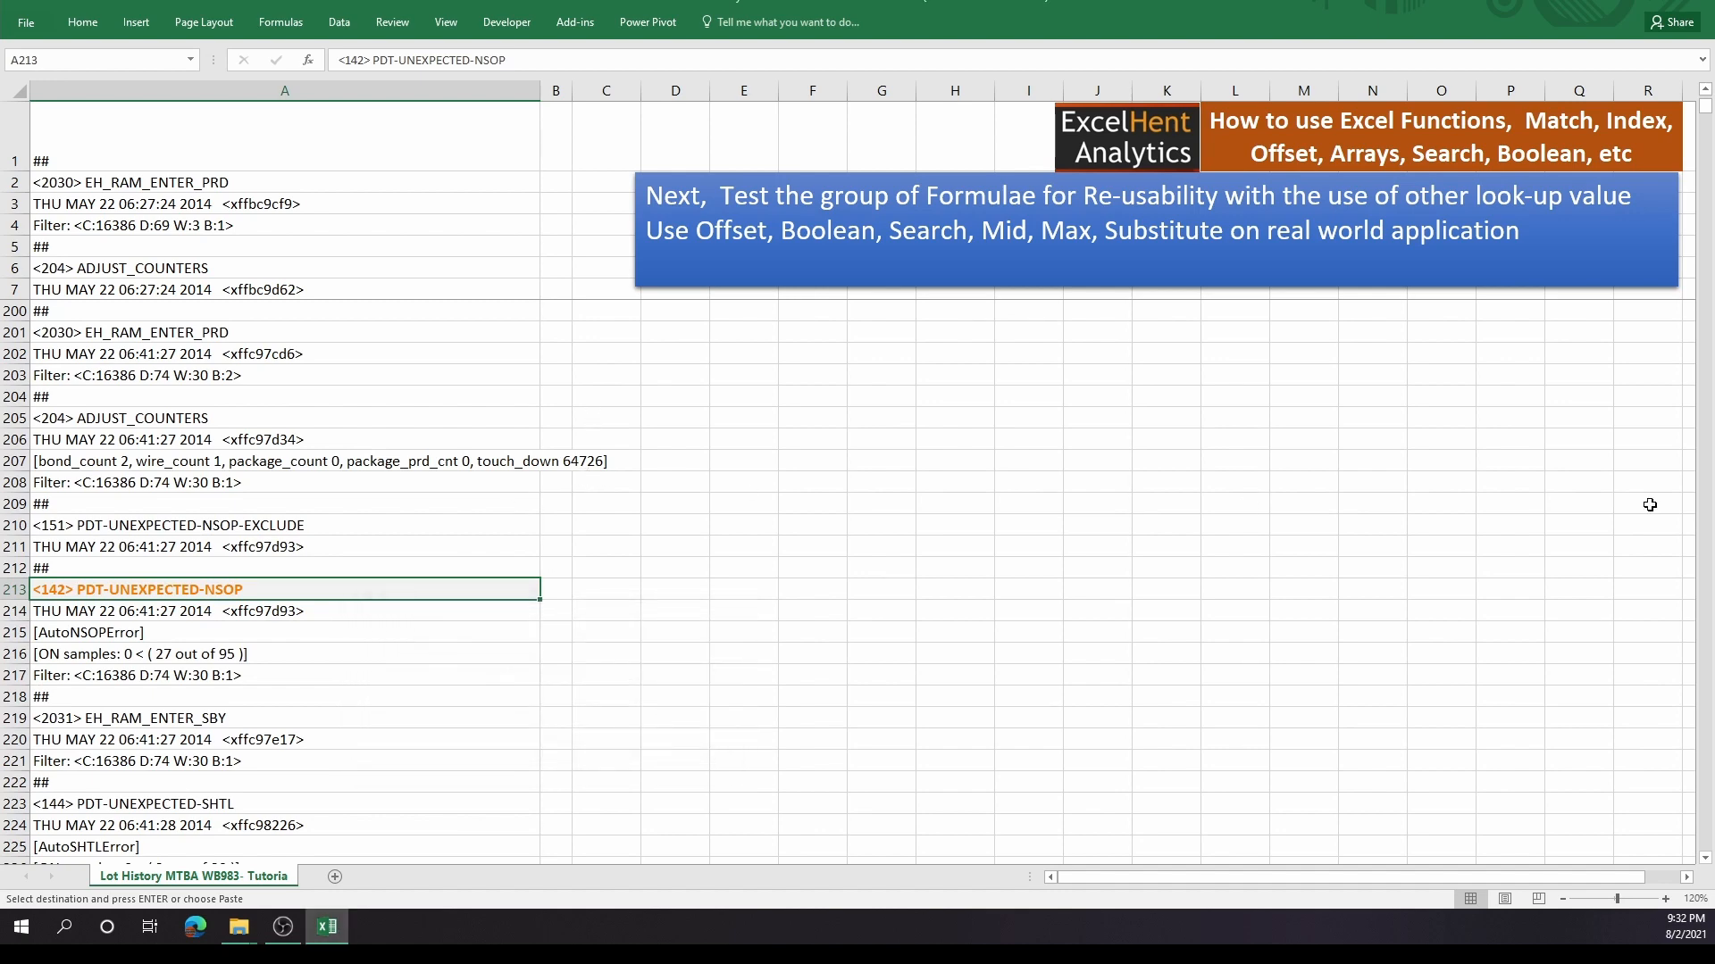
pyautogui.moveTo(1705, 108); pyautogui.dragTo(1705, 93)
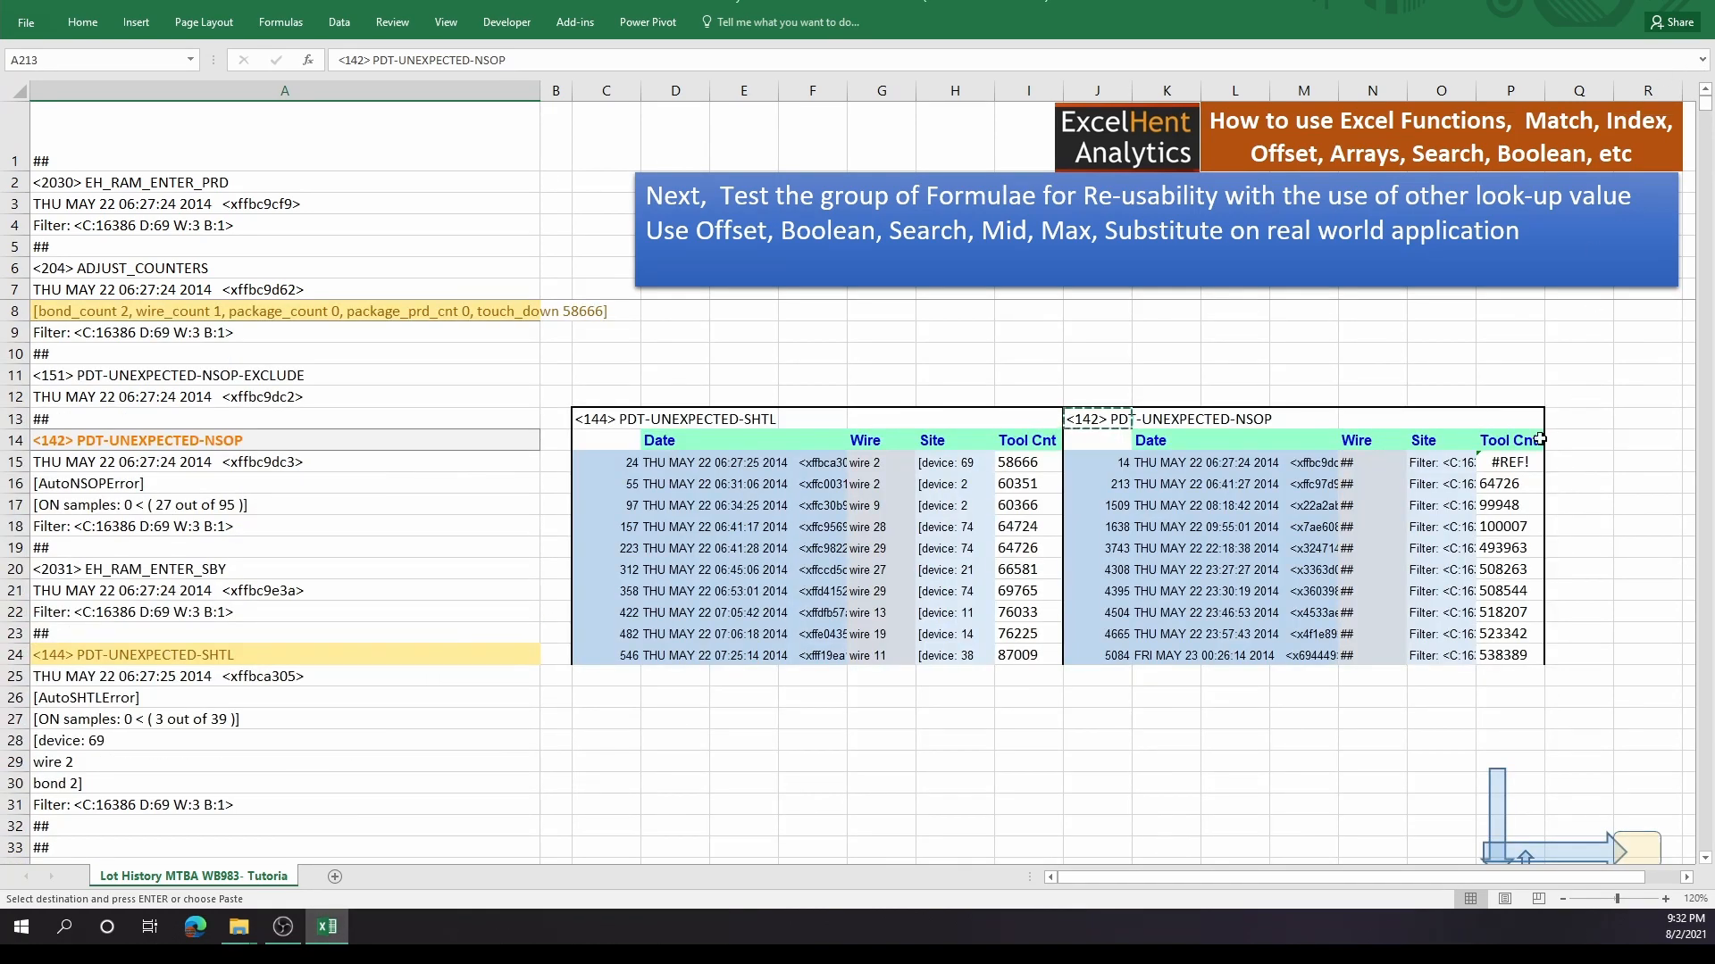
pyautogui.click(1522, 481)
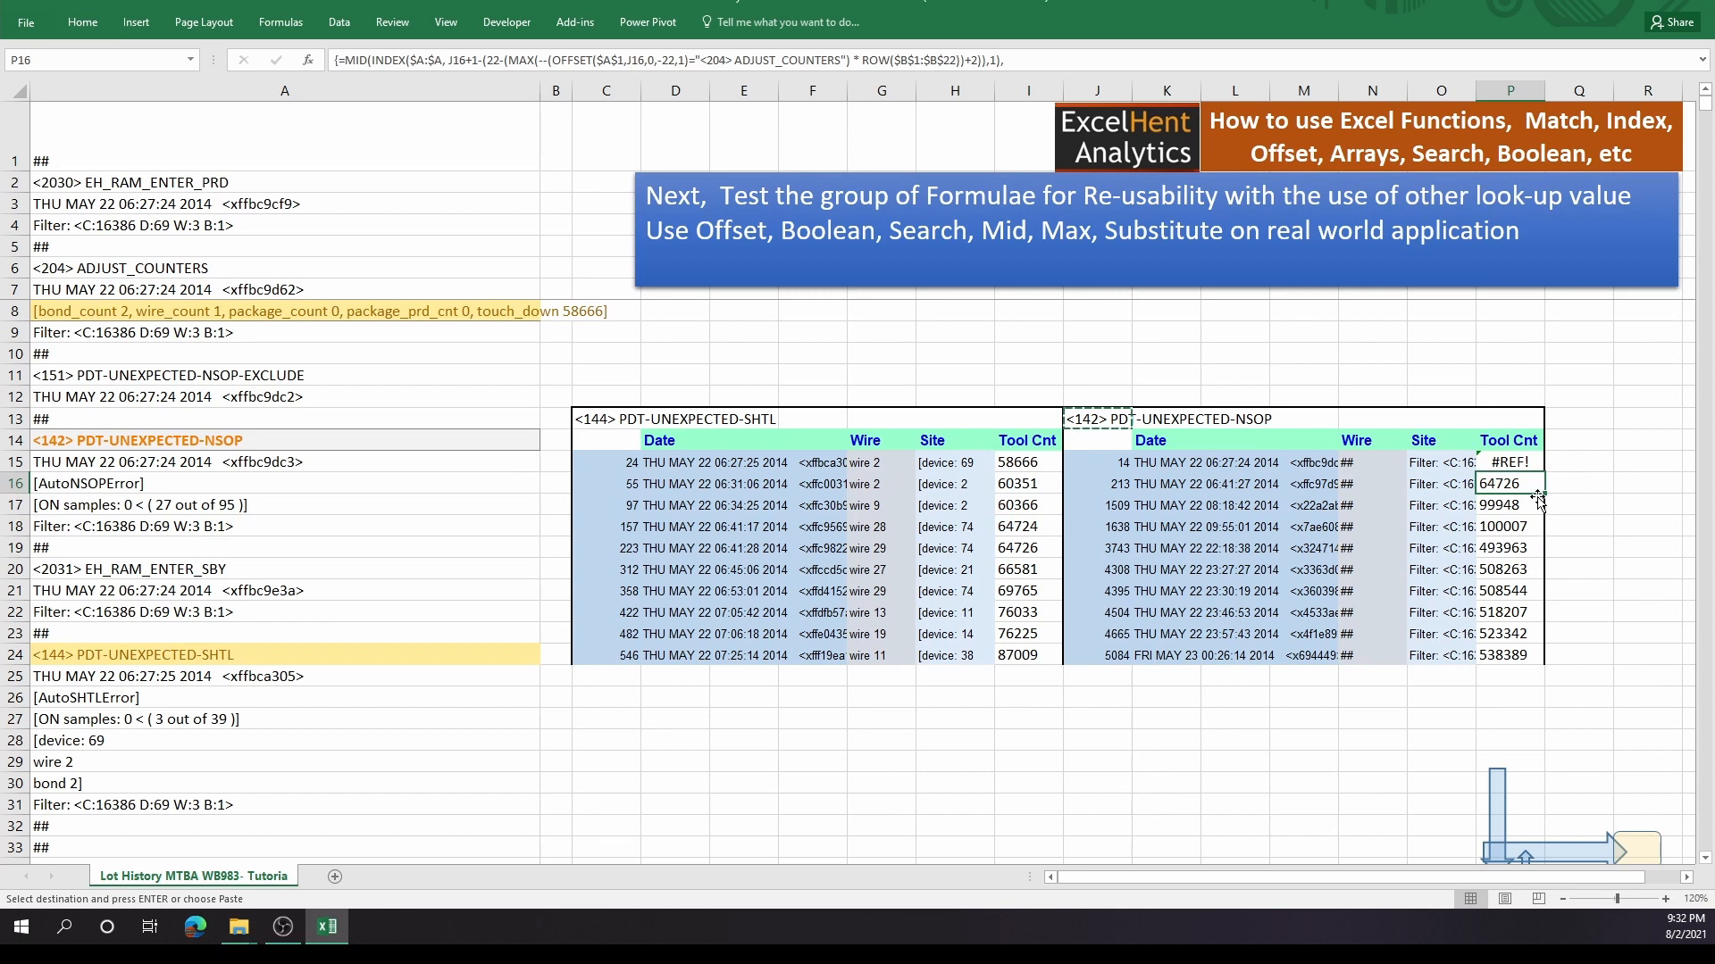
pyautogui.doubleClick(1535, 489)
pyautogui.press('Escape')
pyautogui.doubleClick(1516, 460)
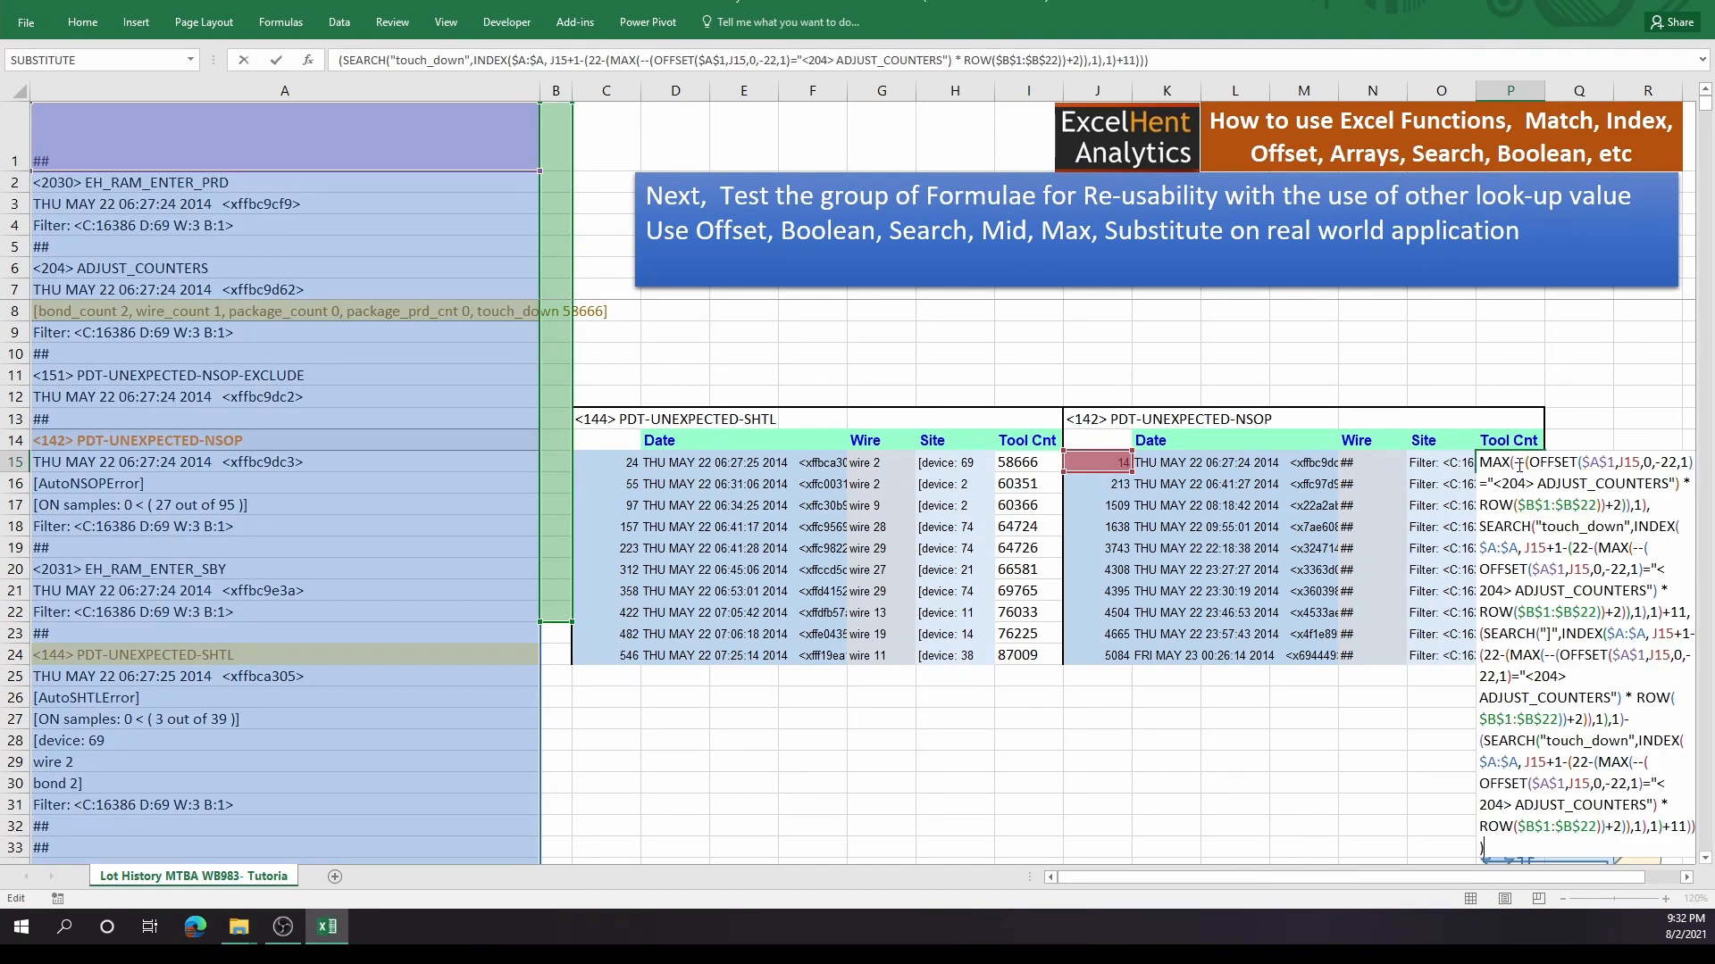
pyautogui.click(1686, 877)
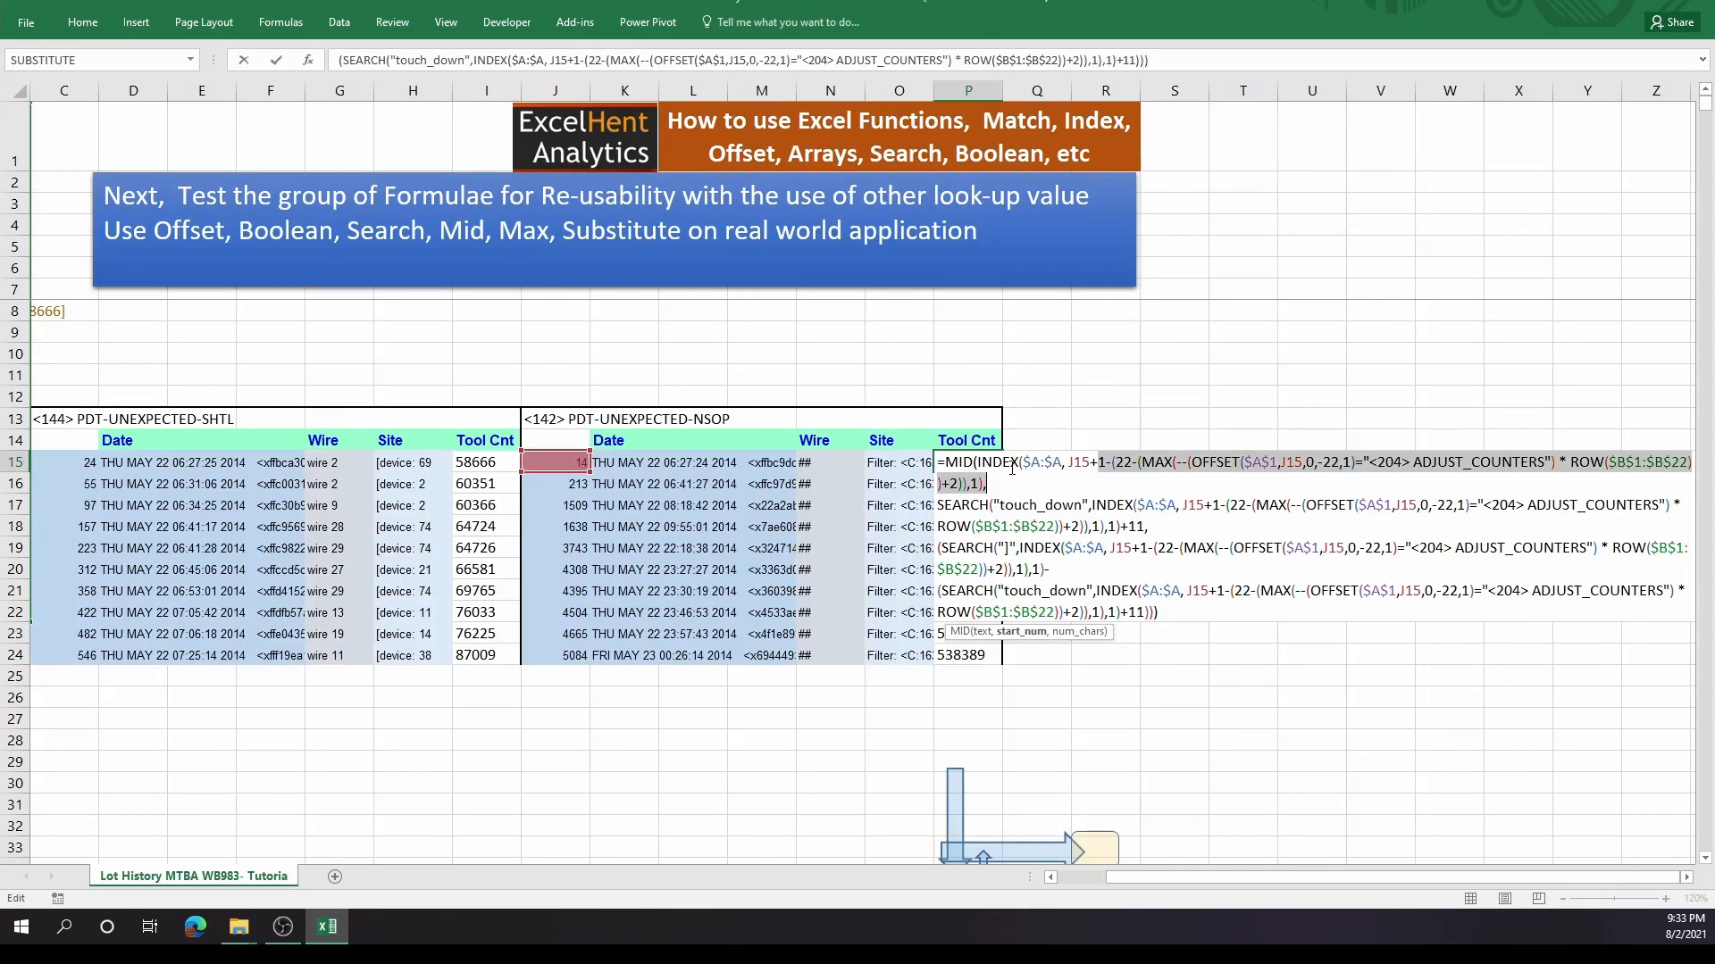
pyautogui.moveTo(1010, 464); pyautogui.dragTo(1351, 471)
pyautogui.doubleClick(1326, 461)
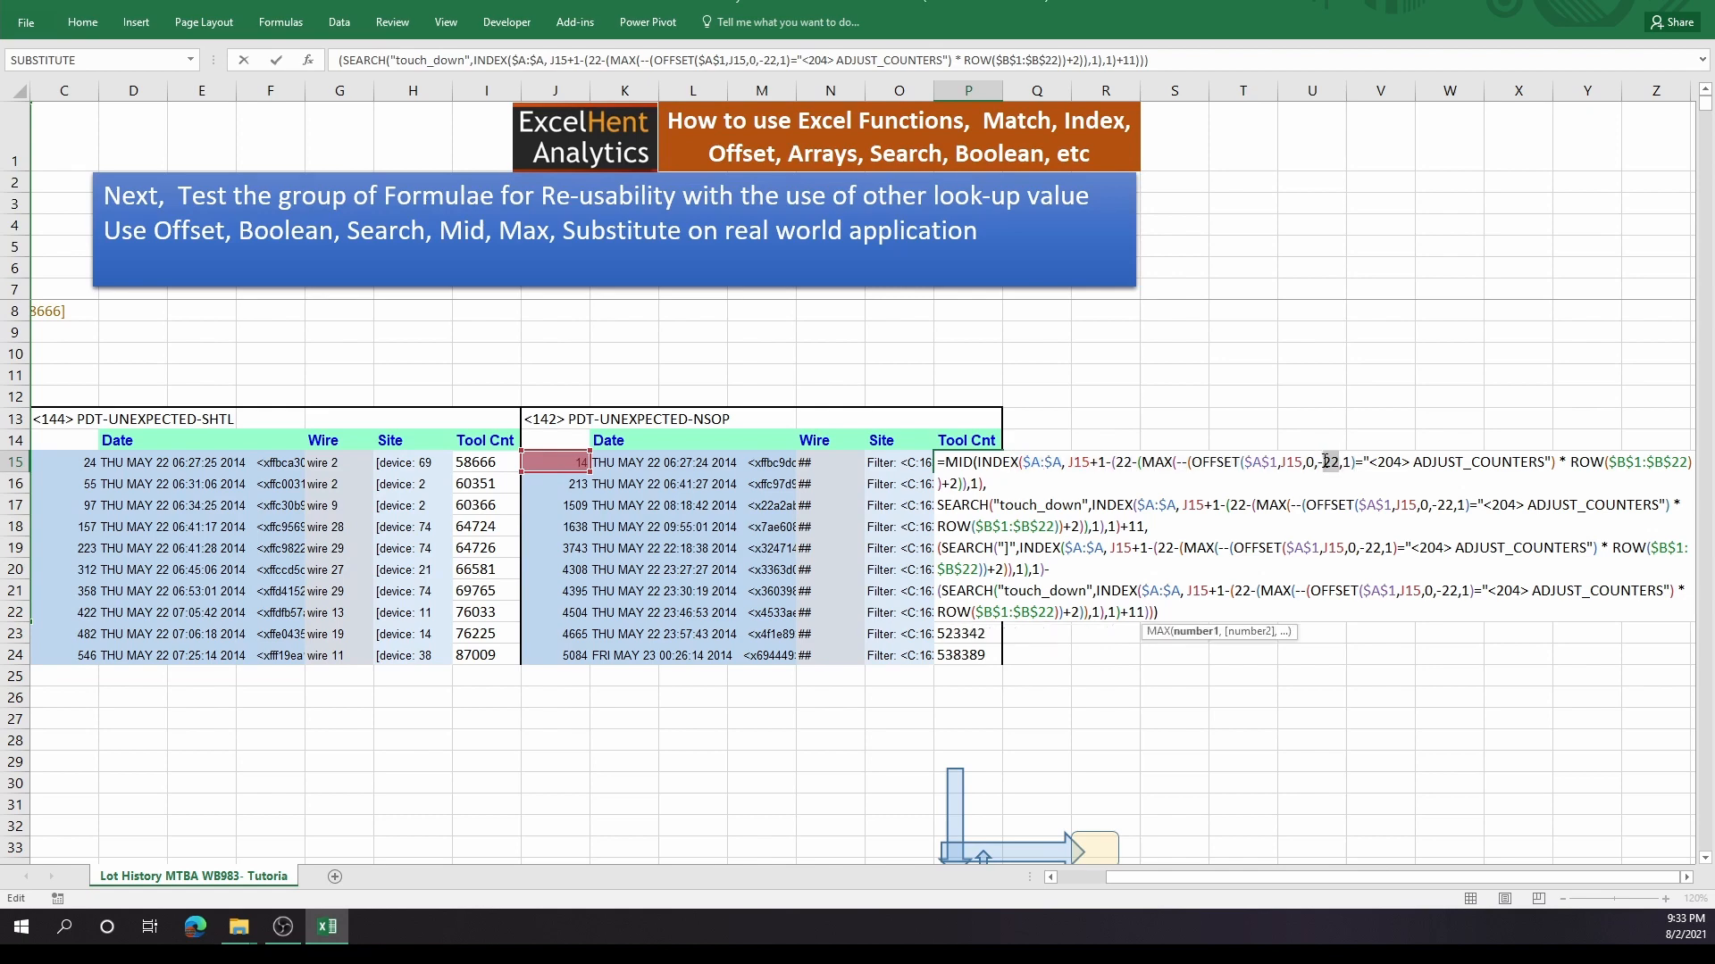
pyautogui.hotkey('ctrl', 'shift', 'Return')
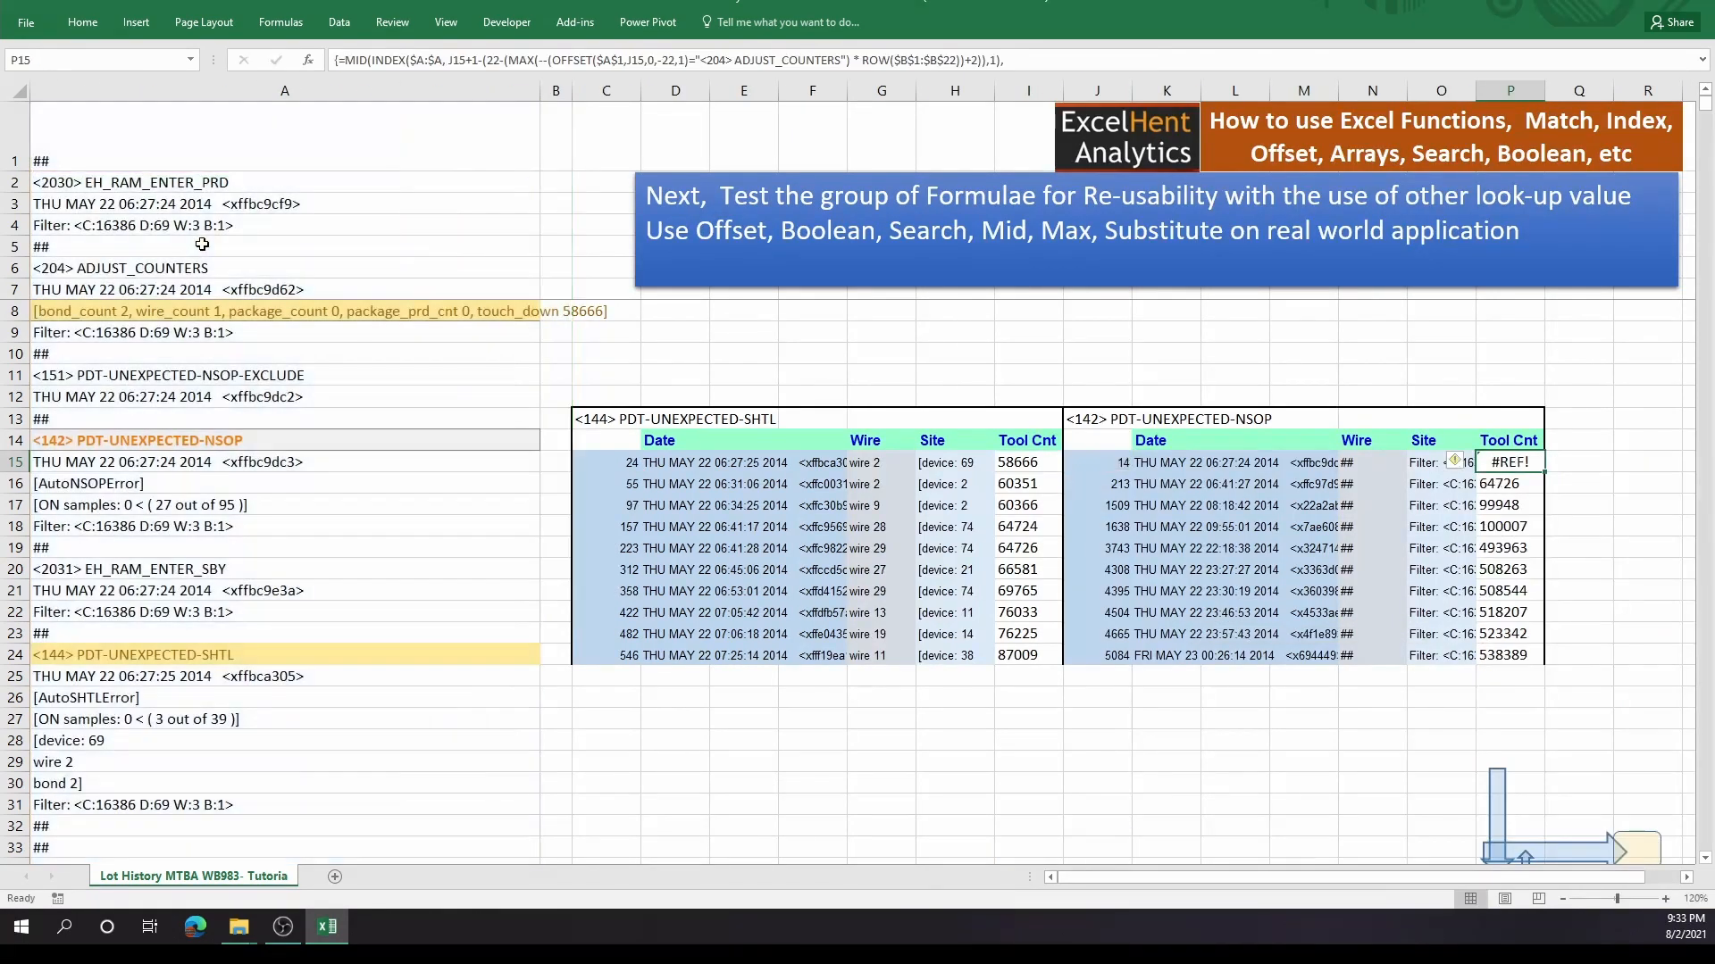
# - Insert blank cells at A2:A12 in the log column, shifting the existing cells down
pyautogui.click(202, 244)
pyautogui.moveTo(241, 182); pyautogui.dragTo(259, 397)
pyautogui.rightClick(313, 375)
pyautogui.click(393, 527)
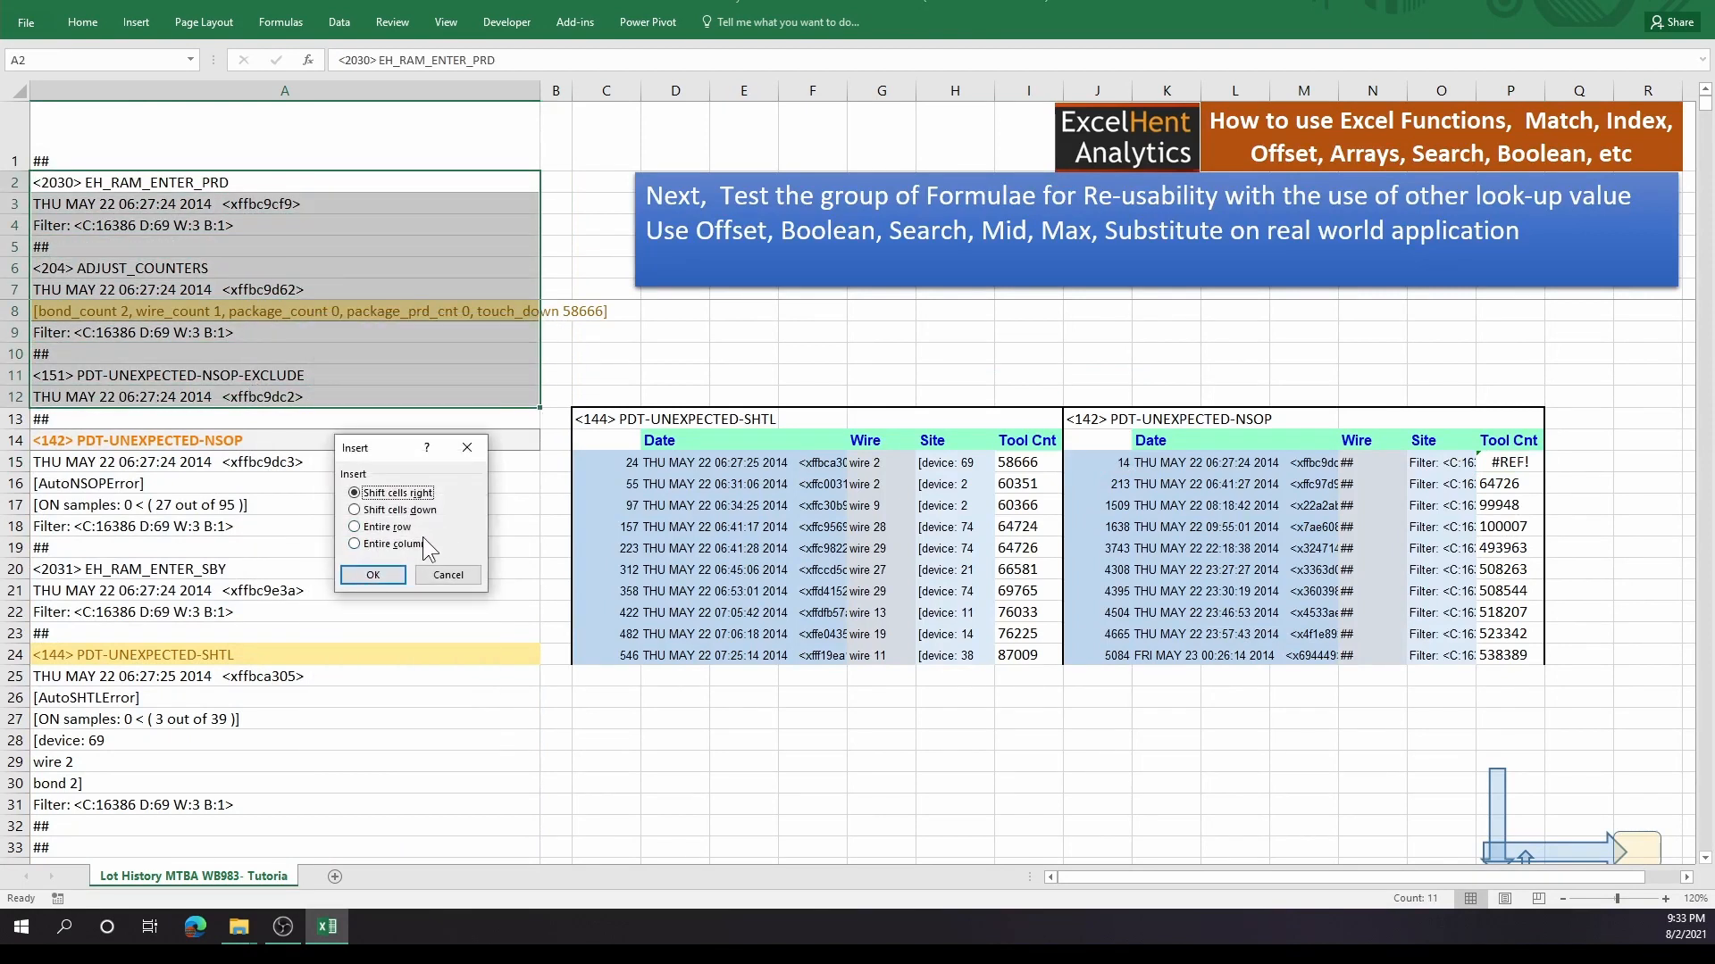
pyautogui.click(407, 512)
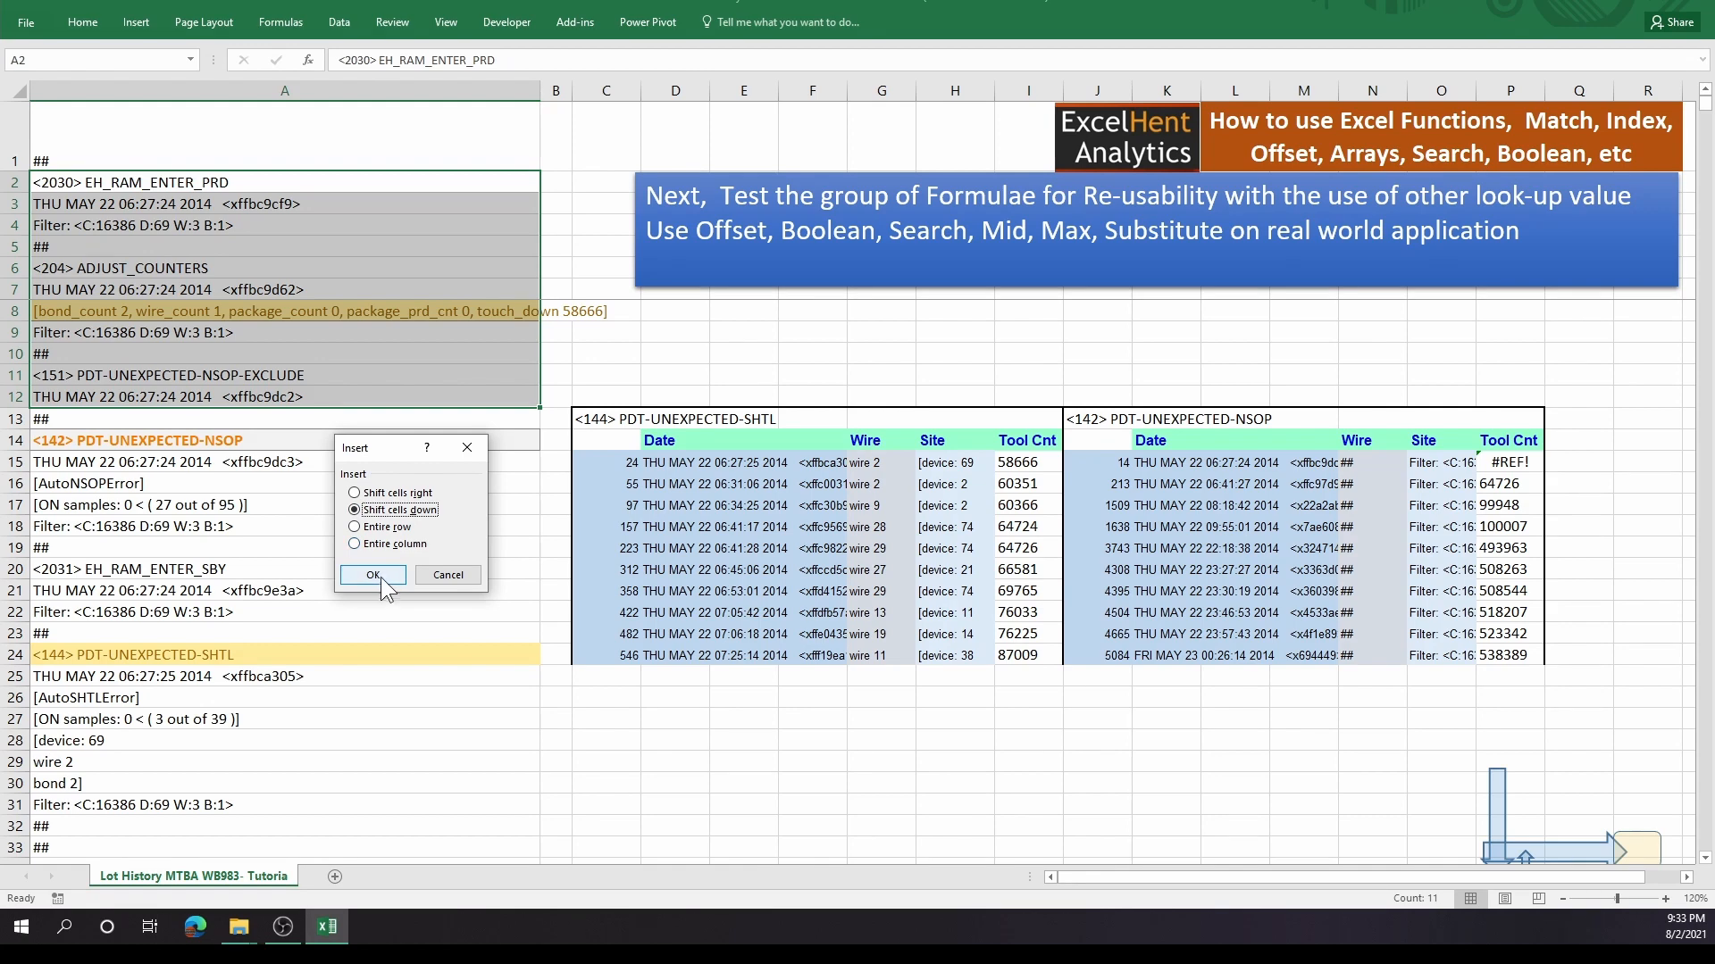
pyautogui.click(374, 575)
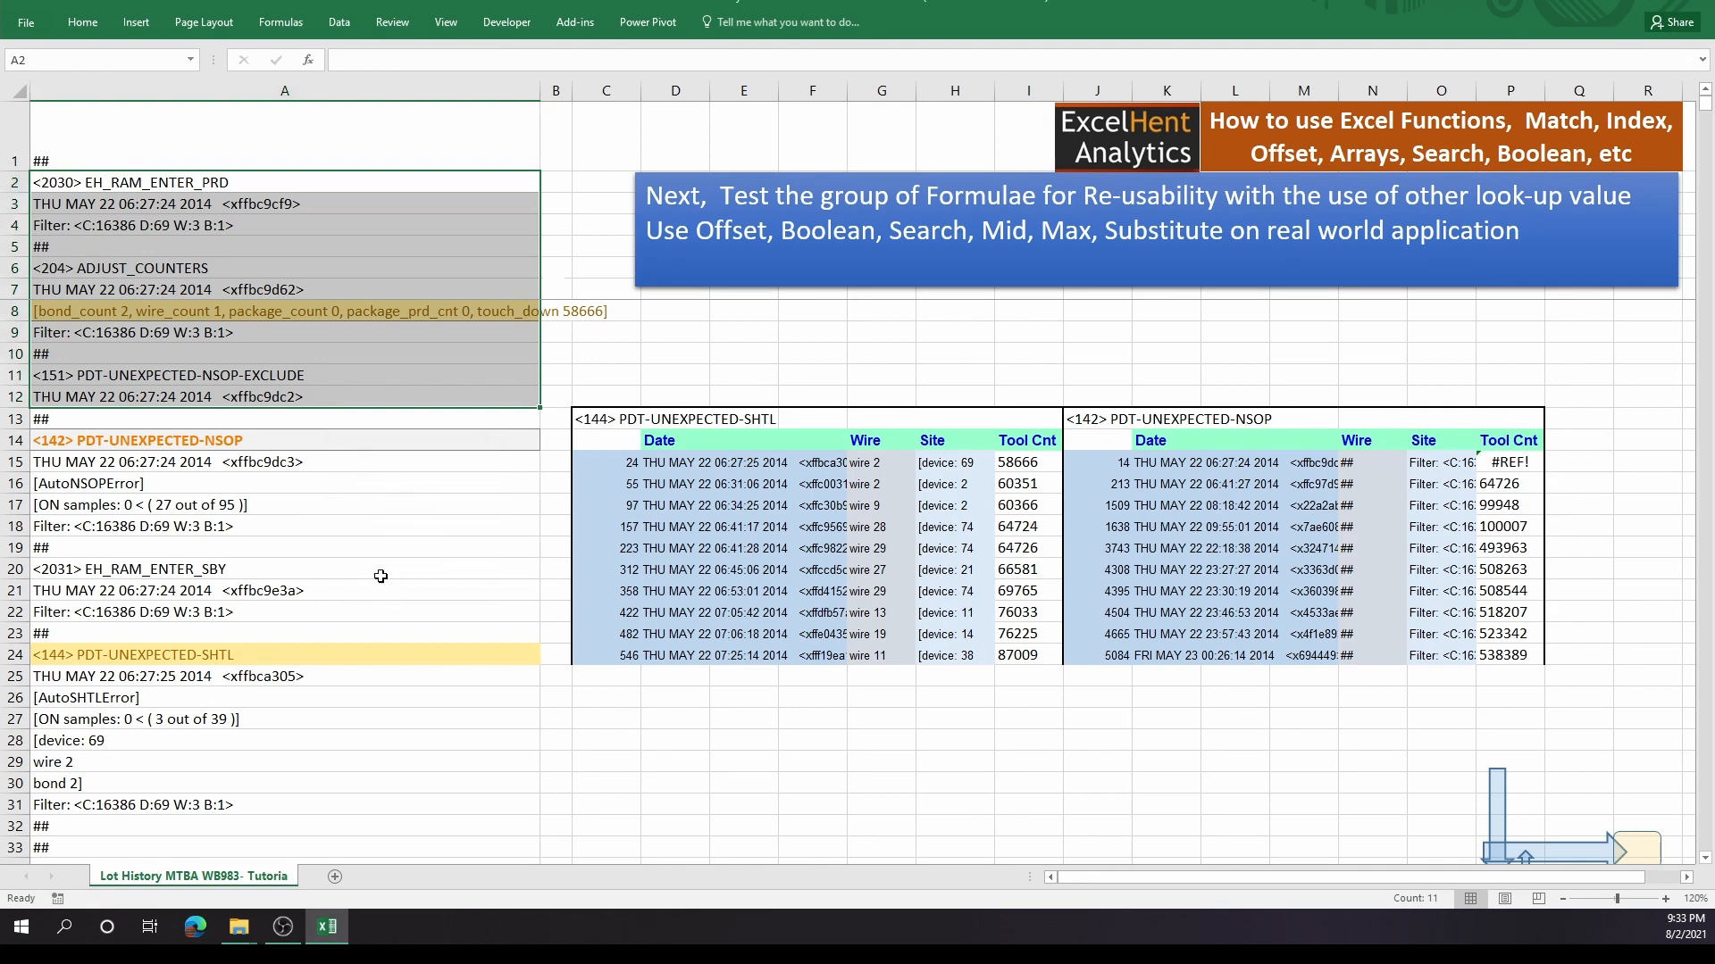
pyautogui.click(1517, 489)
pyautogui.click(555, 560)
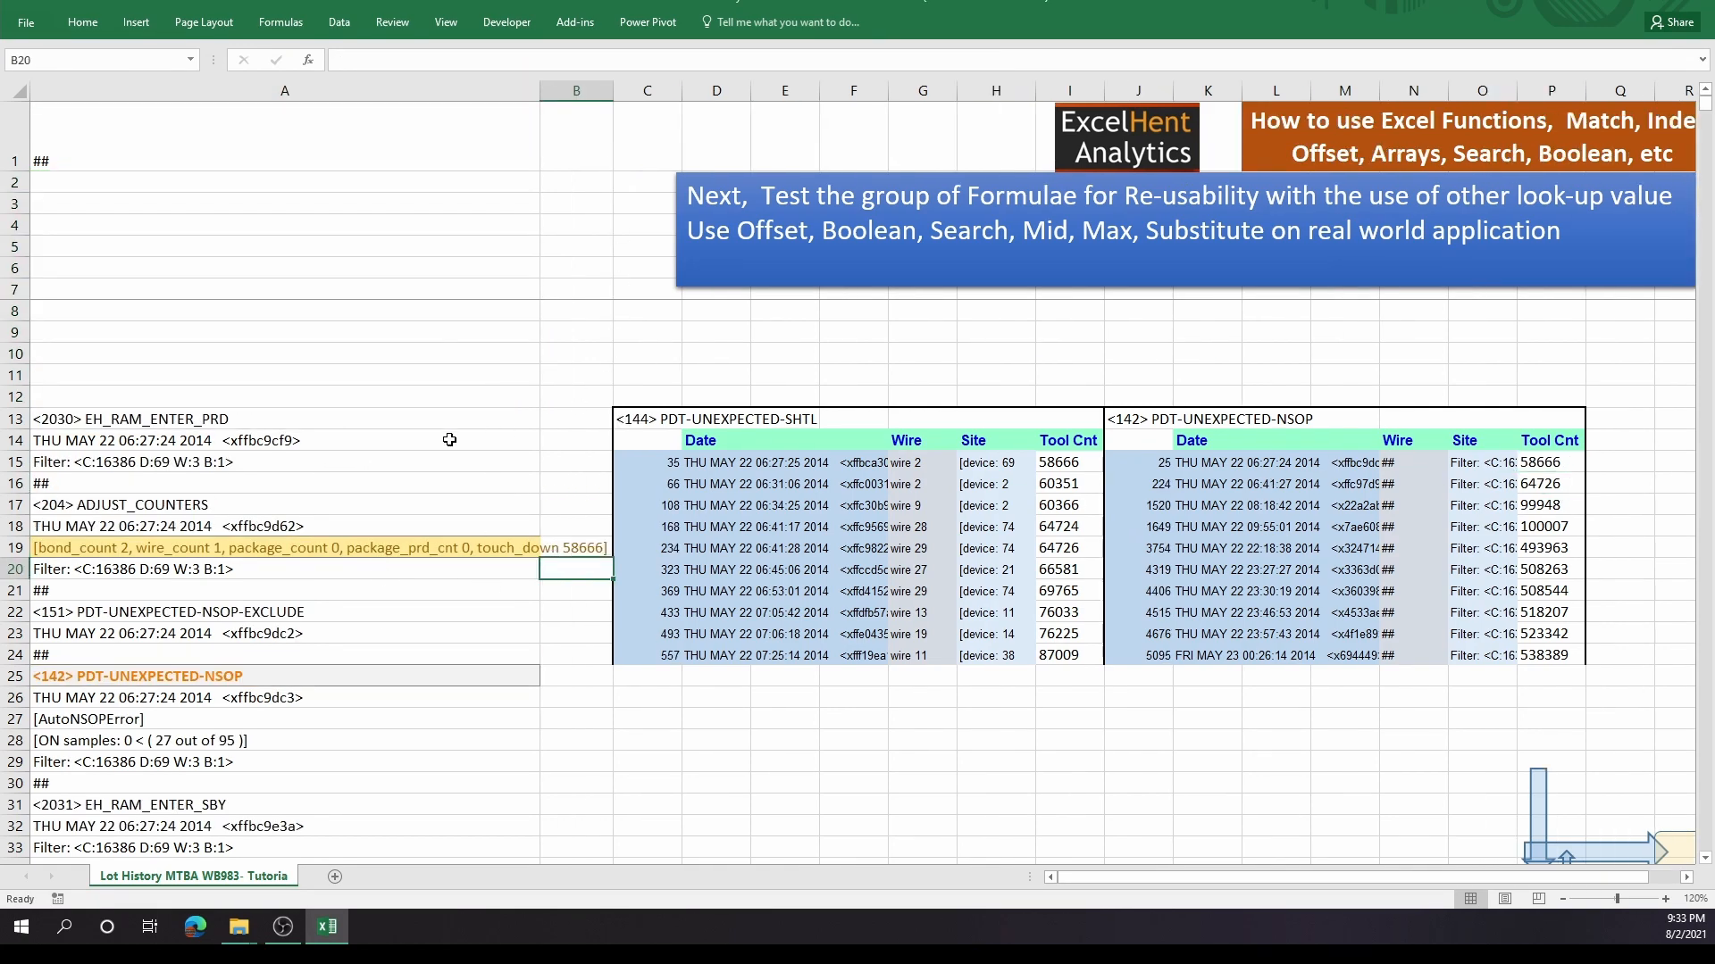
# - Review the <142> table's Tool Cnt, row number, Date, Wire and Site results in rows 15 to 24
pyautogui.moveTo(1549, 461); pyautogui.dragTo(1552, 638)
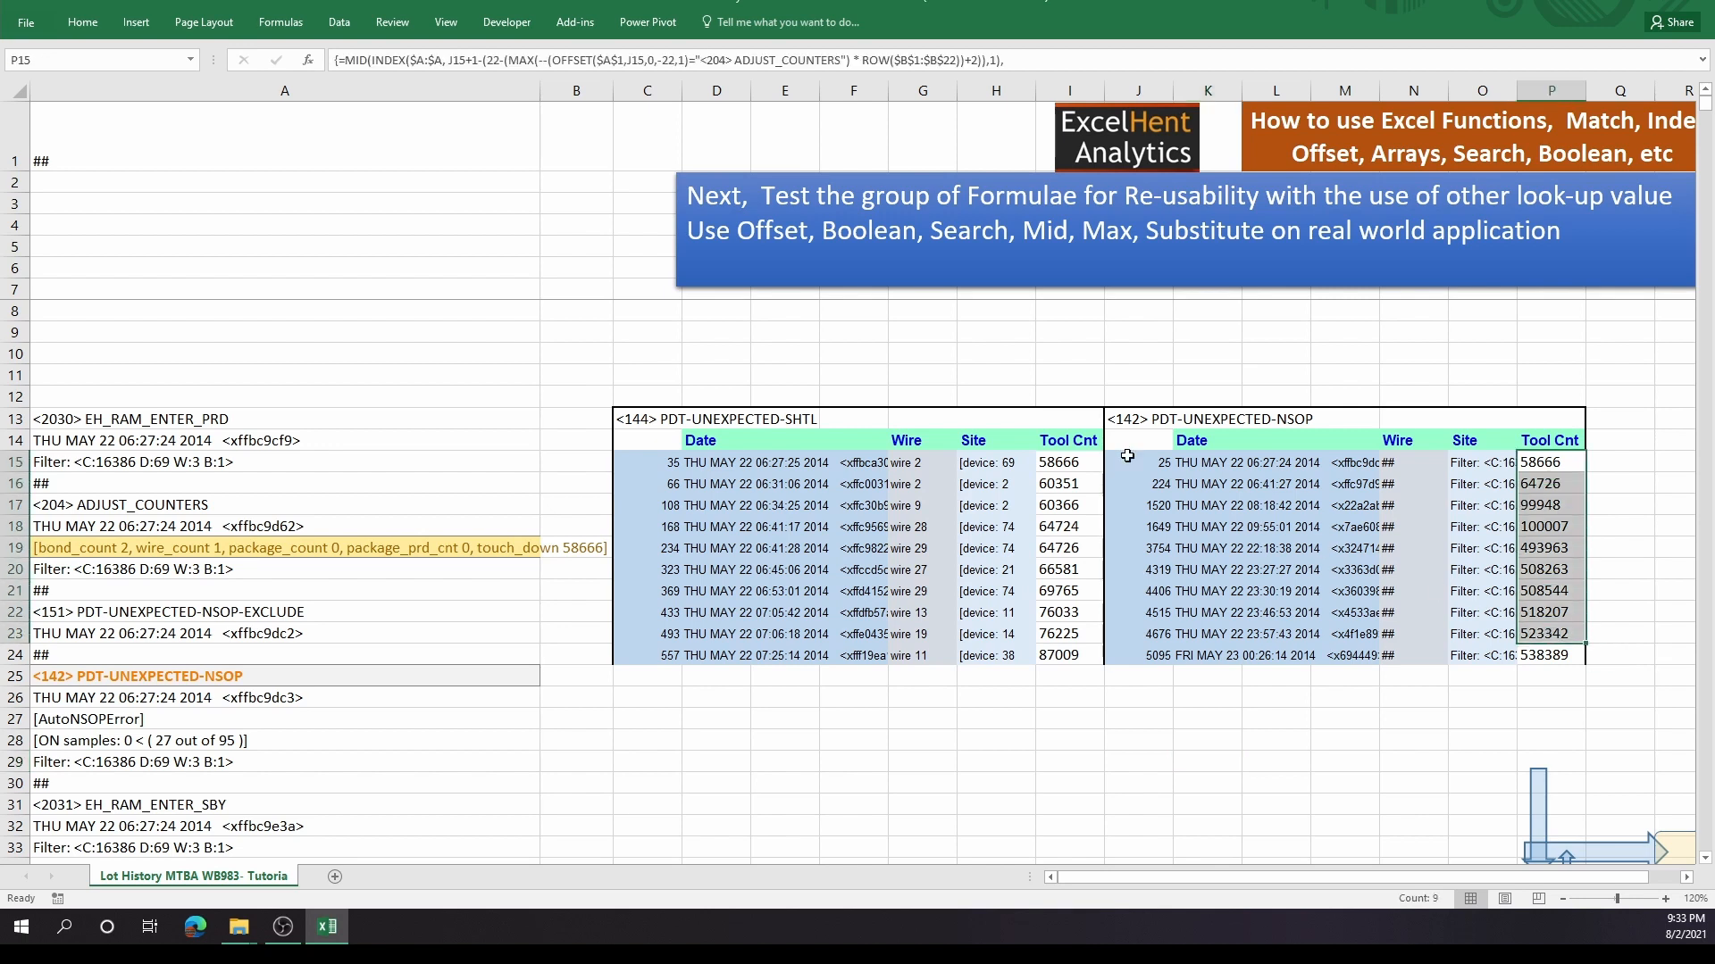
pyautogui.moveTo(1128, 460); pyautogui.dragTo(1296, 661)
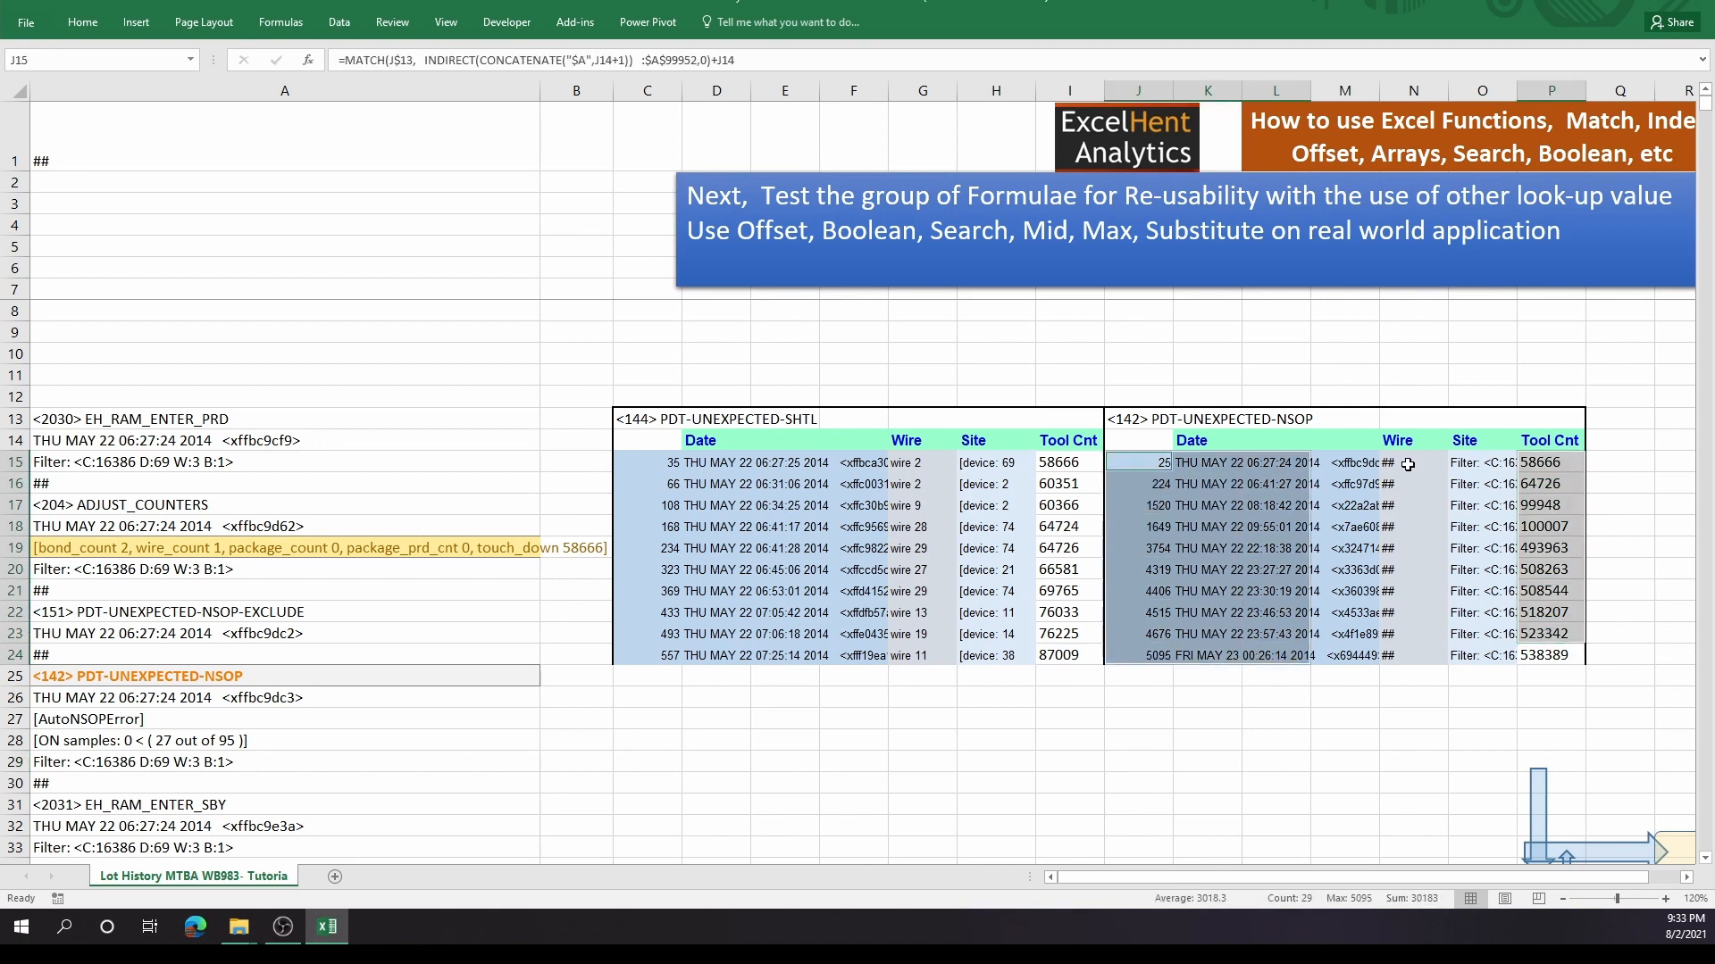
pyautogui.moveTo(1407, 465); pyautogui.dragTo(1505, 659)
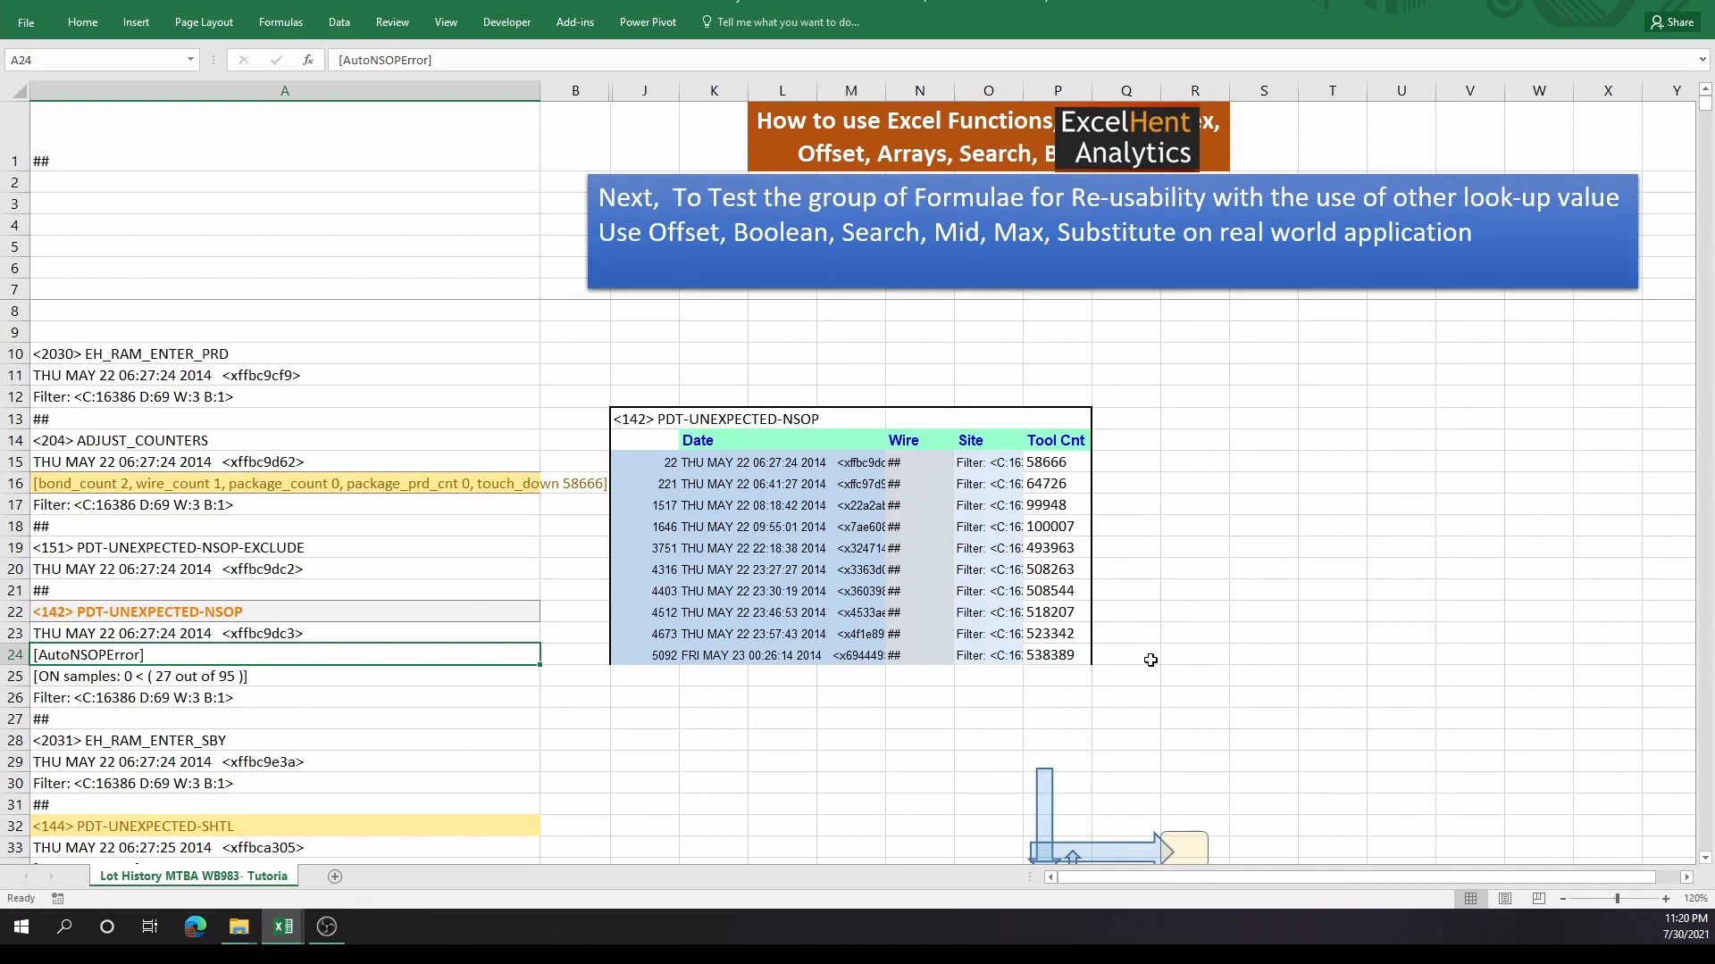
# - Move the group of arrows and the rounded rectangle onto the <142> log block, with the rectangle over W:3 in A26, and nudge the small up arrow
pyautogui.scroll(-2, 1150, 660)
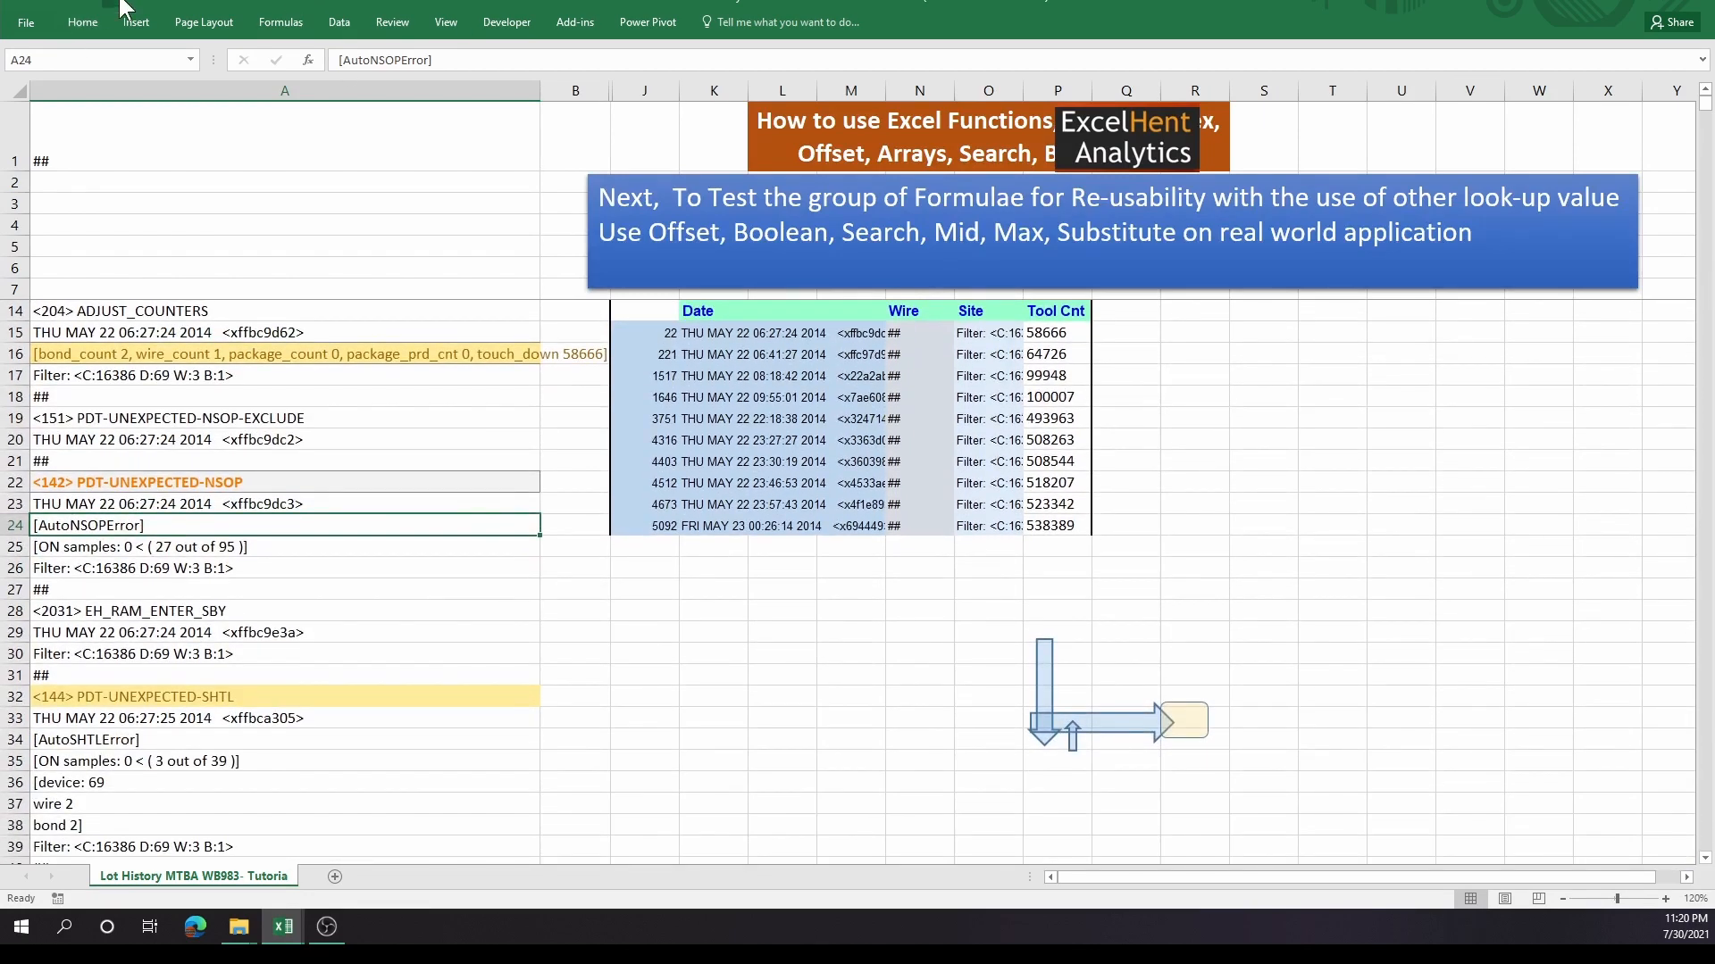
pyautogui.moveTo(1296, 777); pyautogui.dragTo(961, 571)
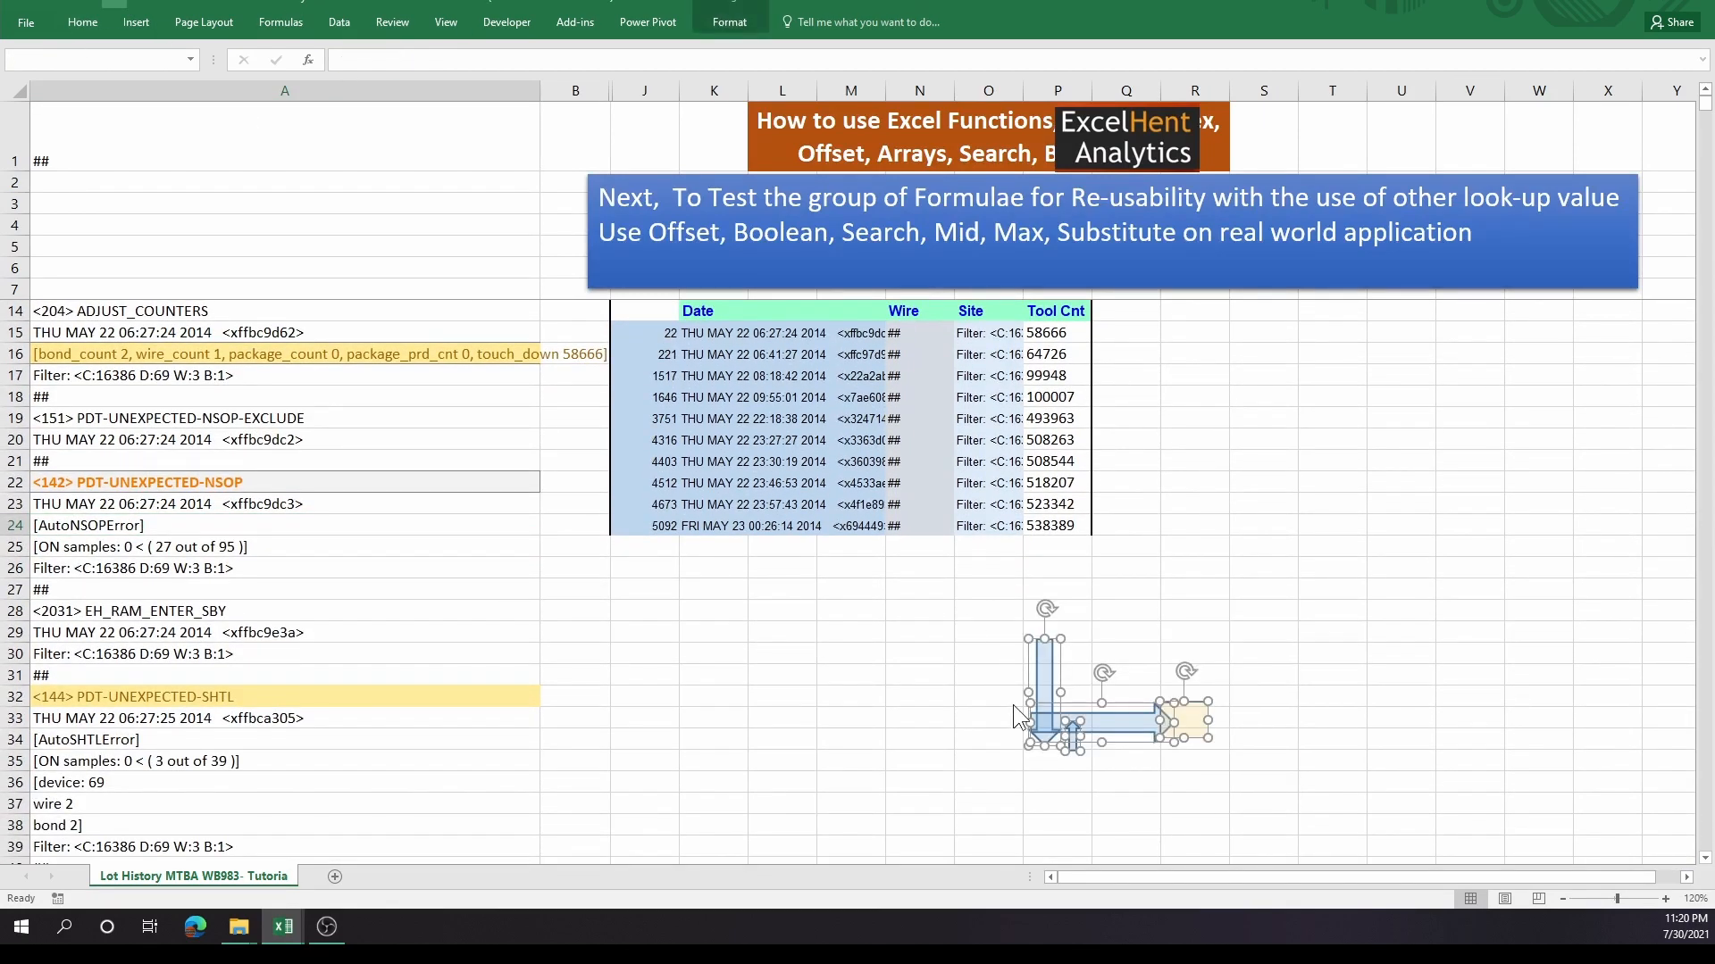
pyautogui.moveTo(1052, 669); pyautogui.dragTo(51, 514)
pyautogui.click(273, 503)
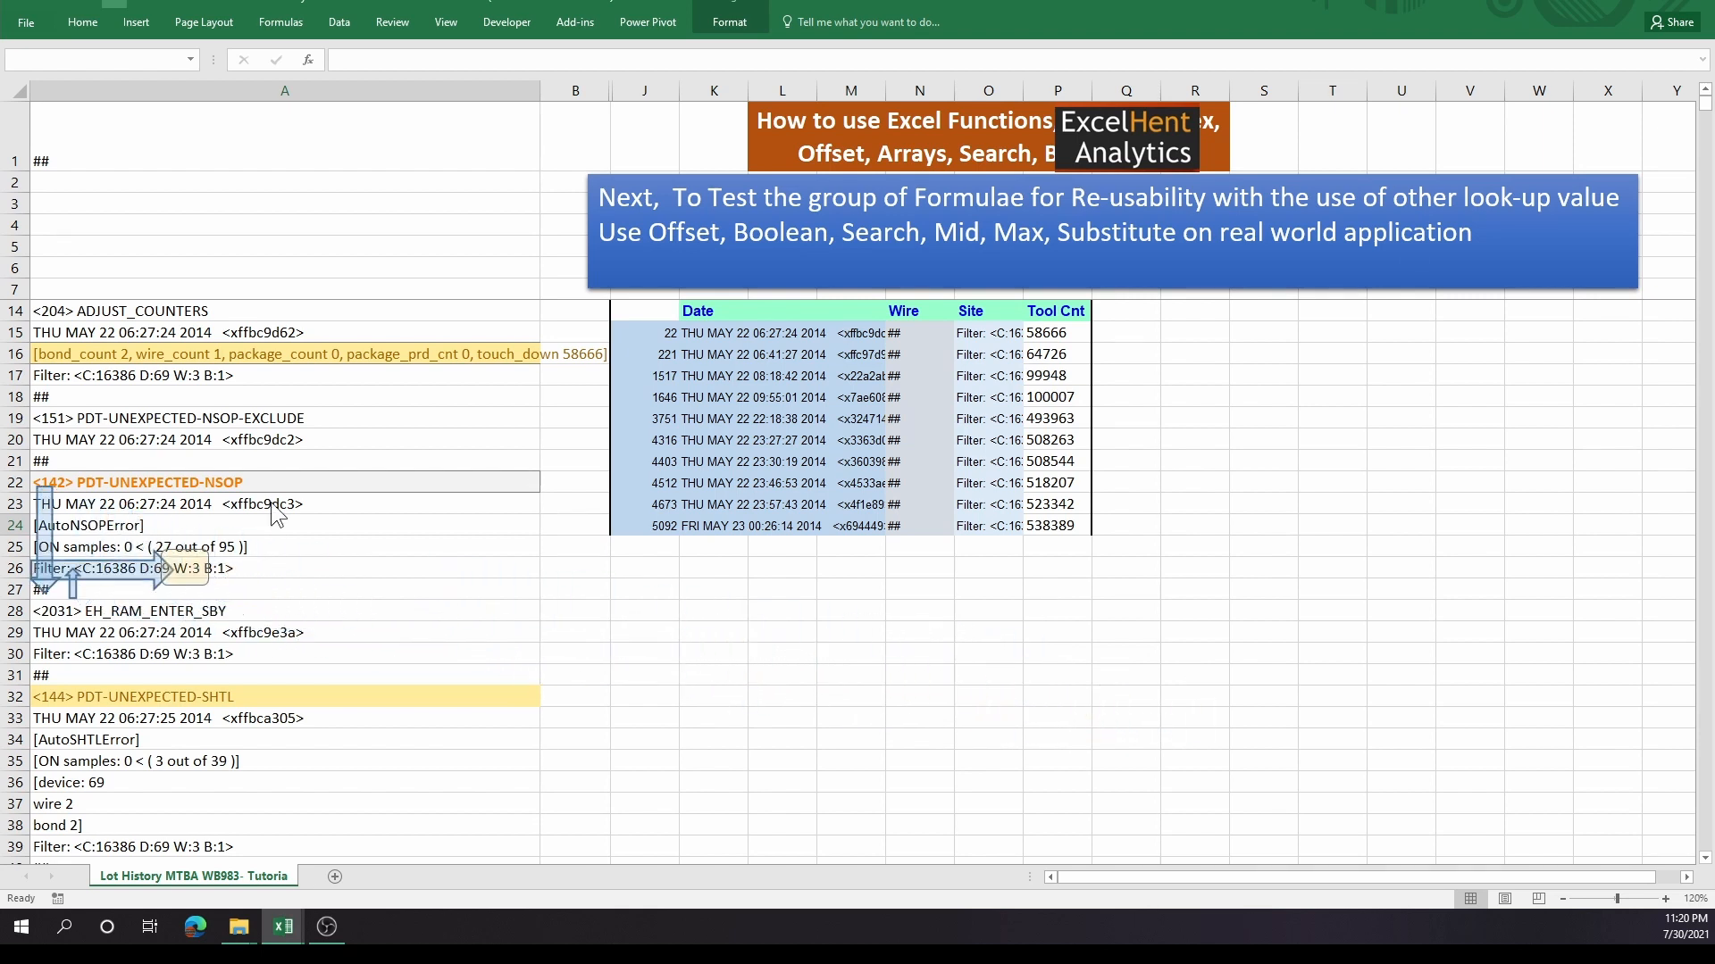
pyautogui.click(99, 592)
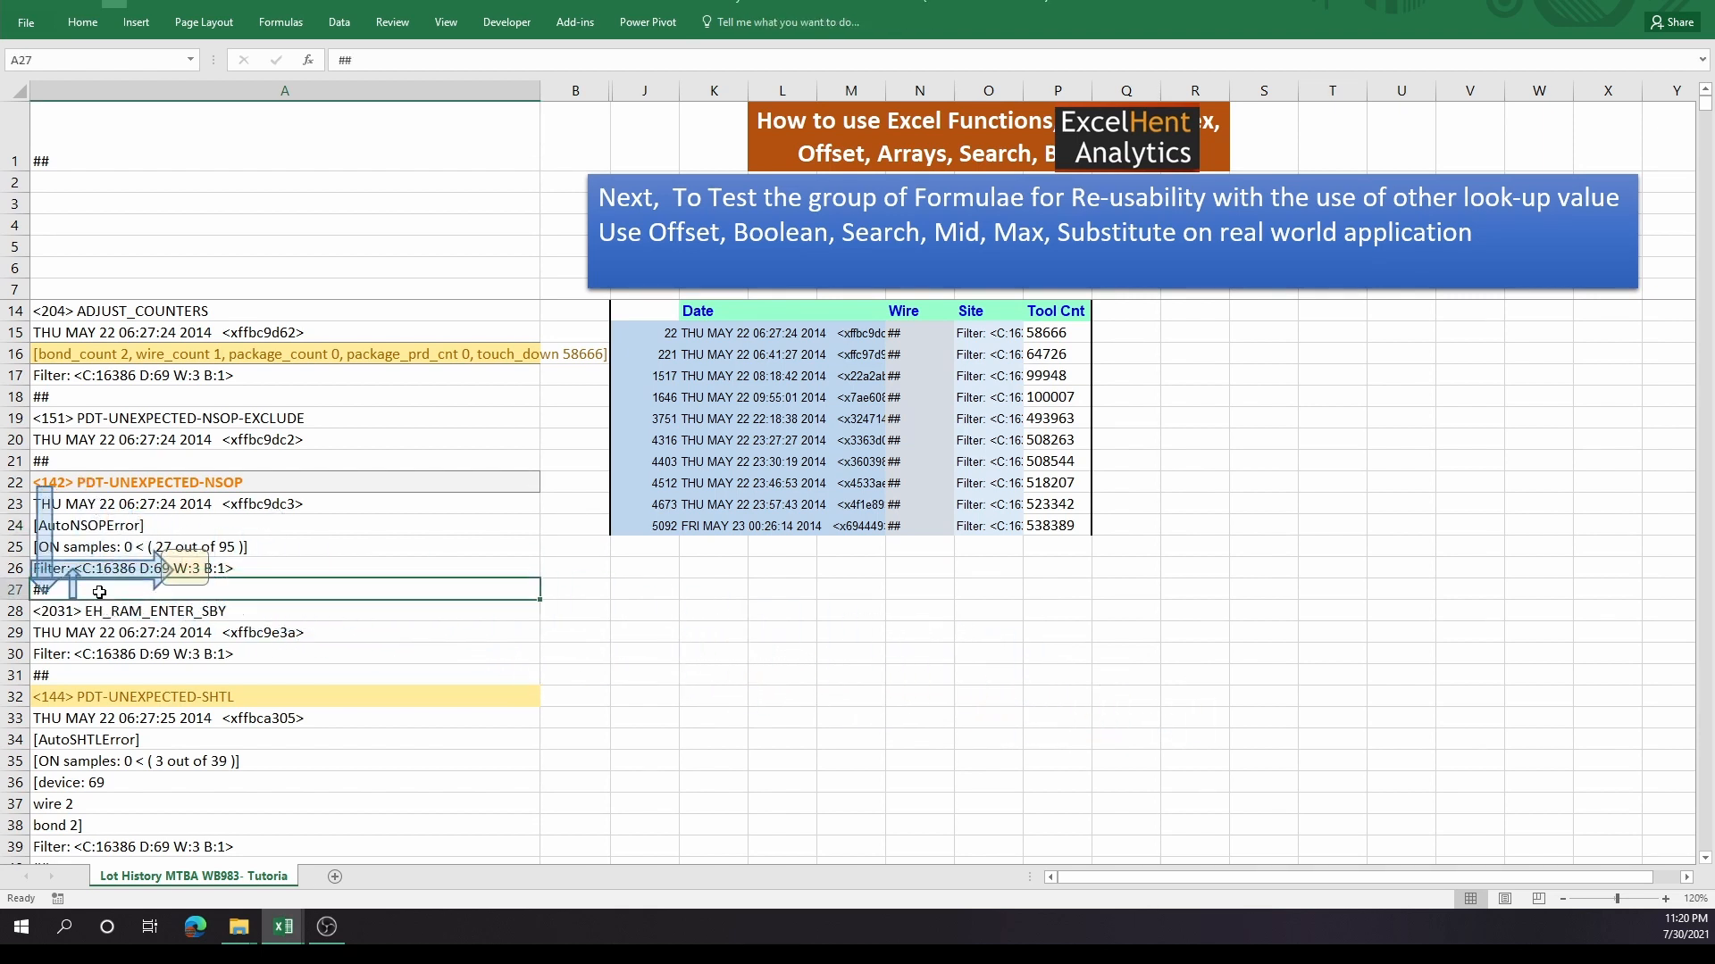
pyautogui.click(76, 592)
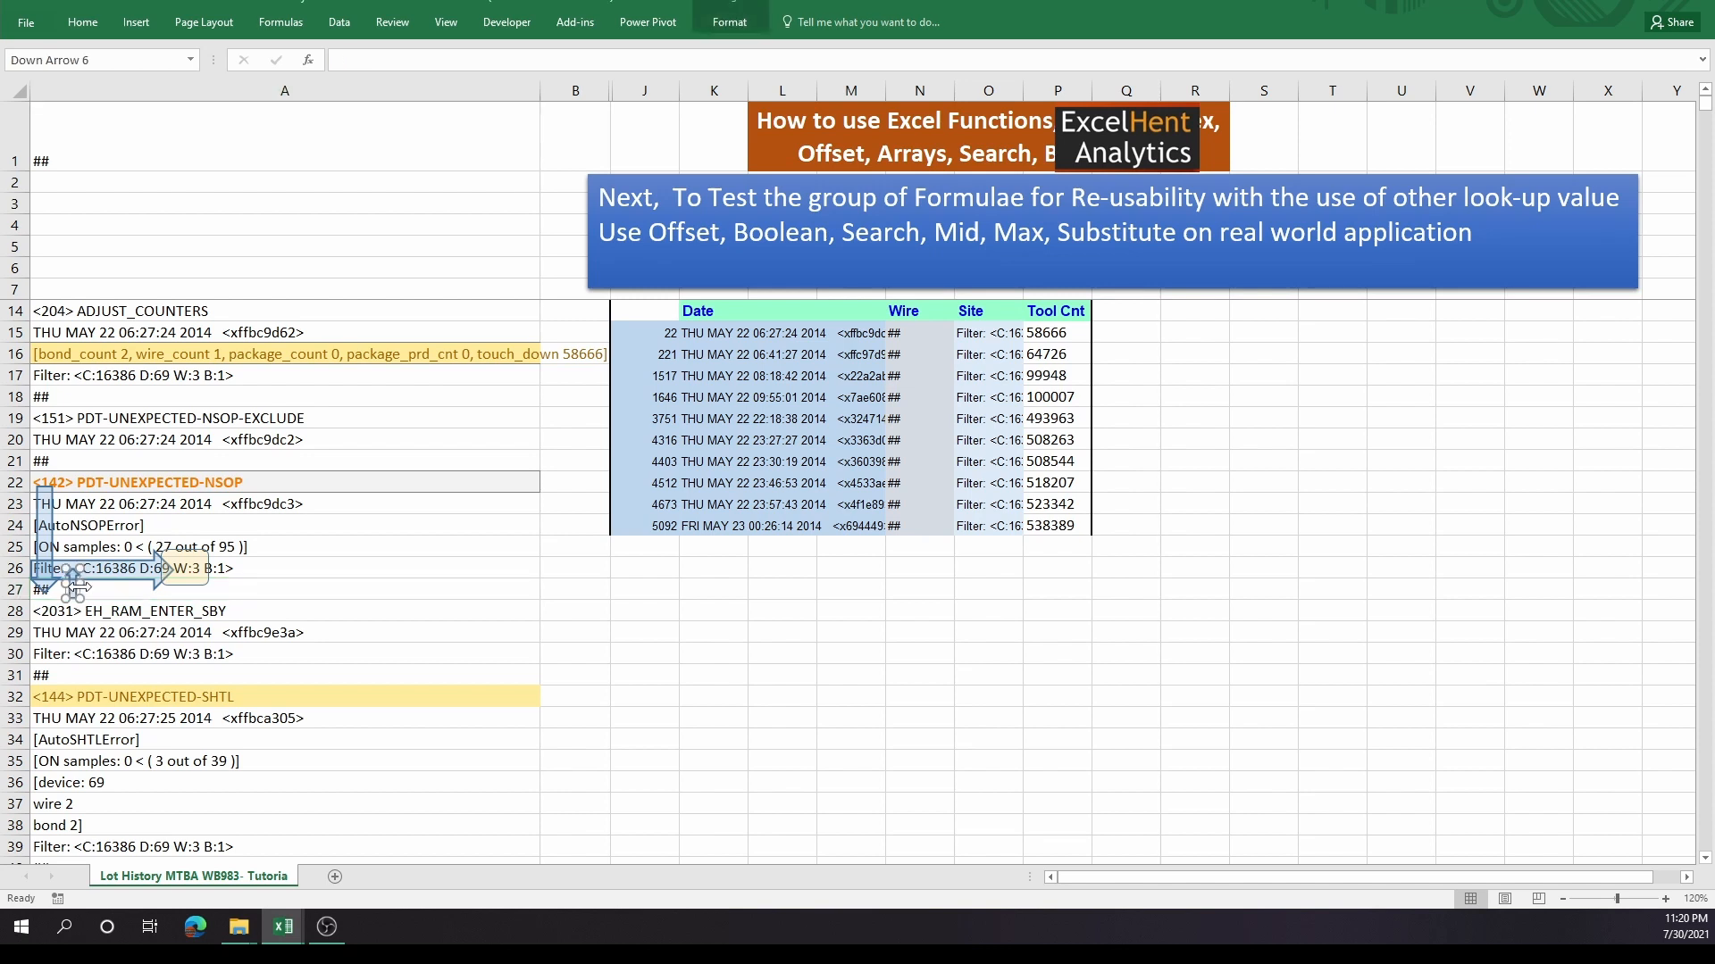
pyautogui.moveTo(80, 586); pyautogui.dragTo(84, 586)
# - Examine the Filter text in A26 and the W code marked by the rounded rectangle
pyautogui.doubleClick(252, 572)
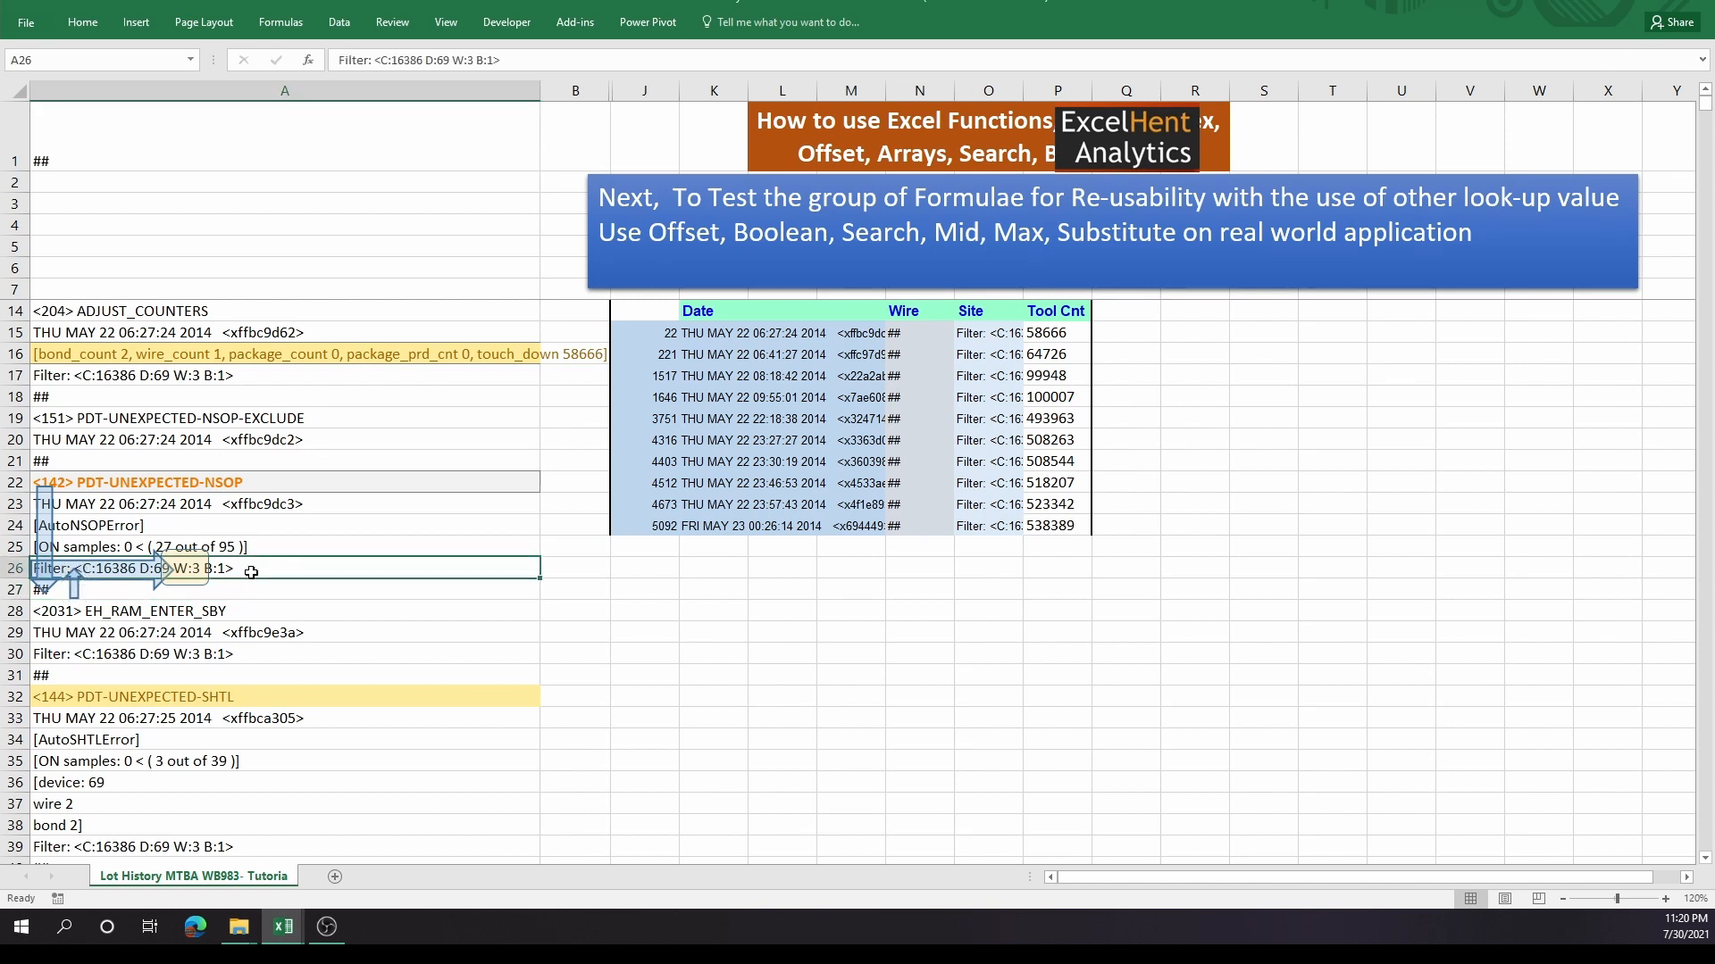
pyautogui.hotkey('ctrl', 'a')
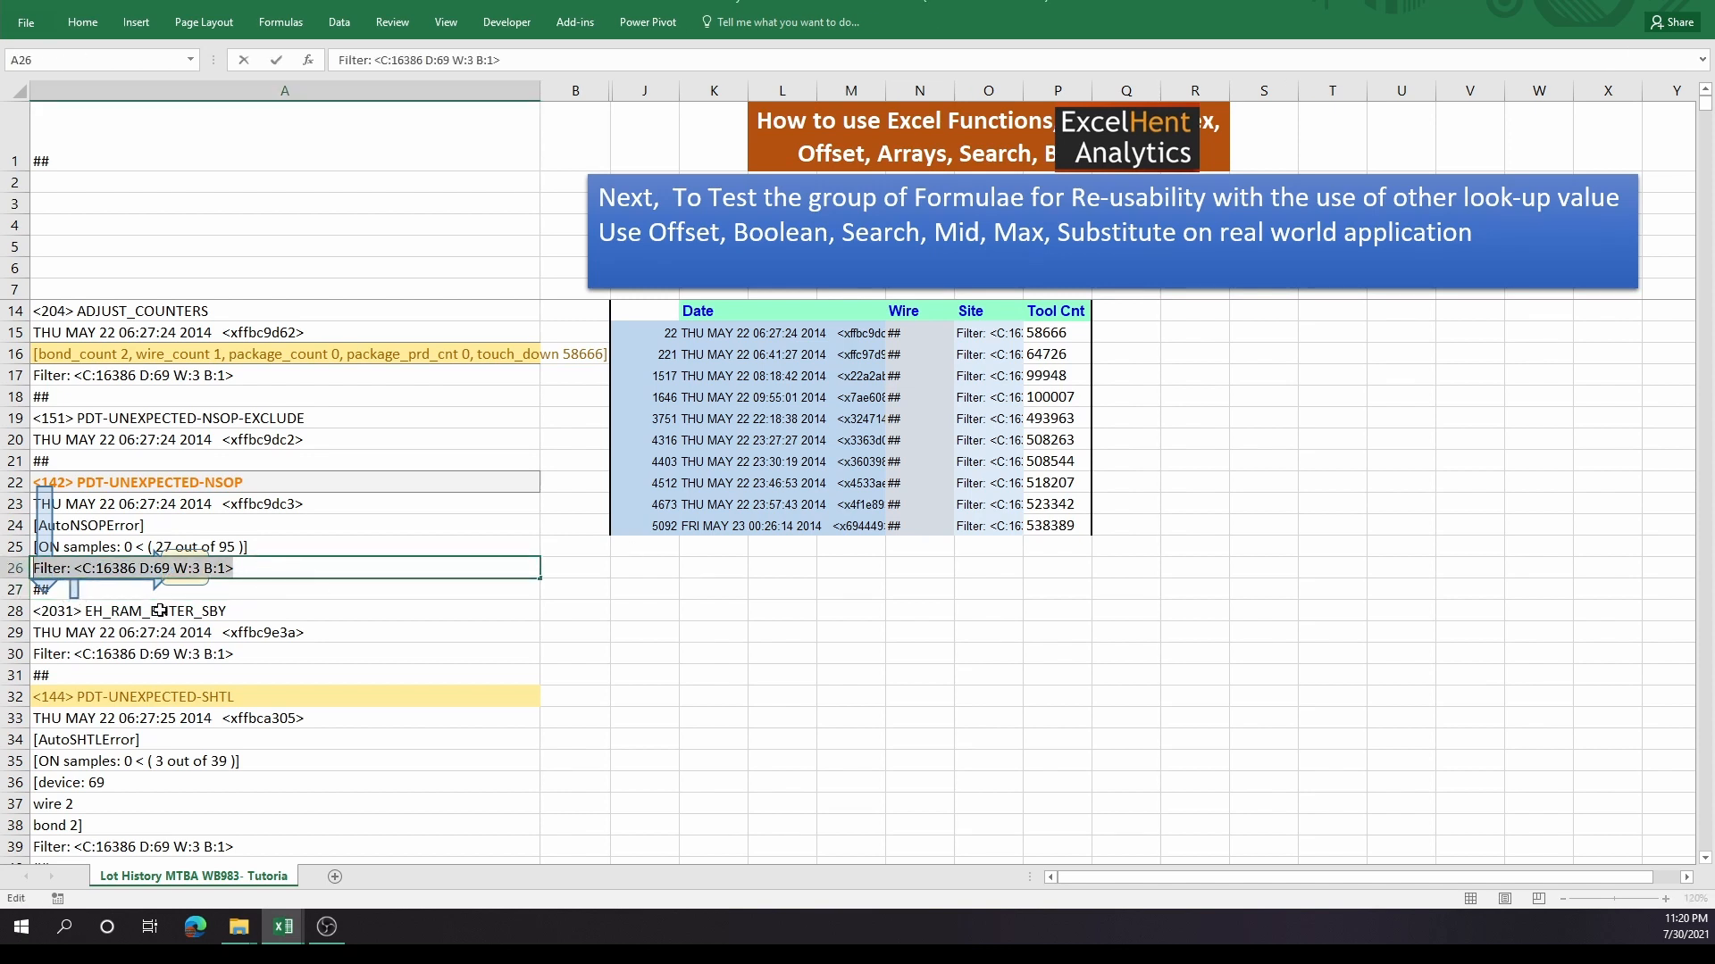
pyautogui.click(171, 582)
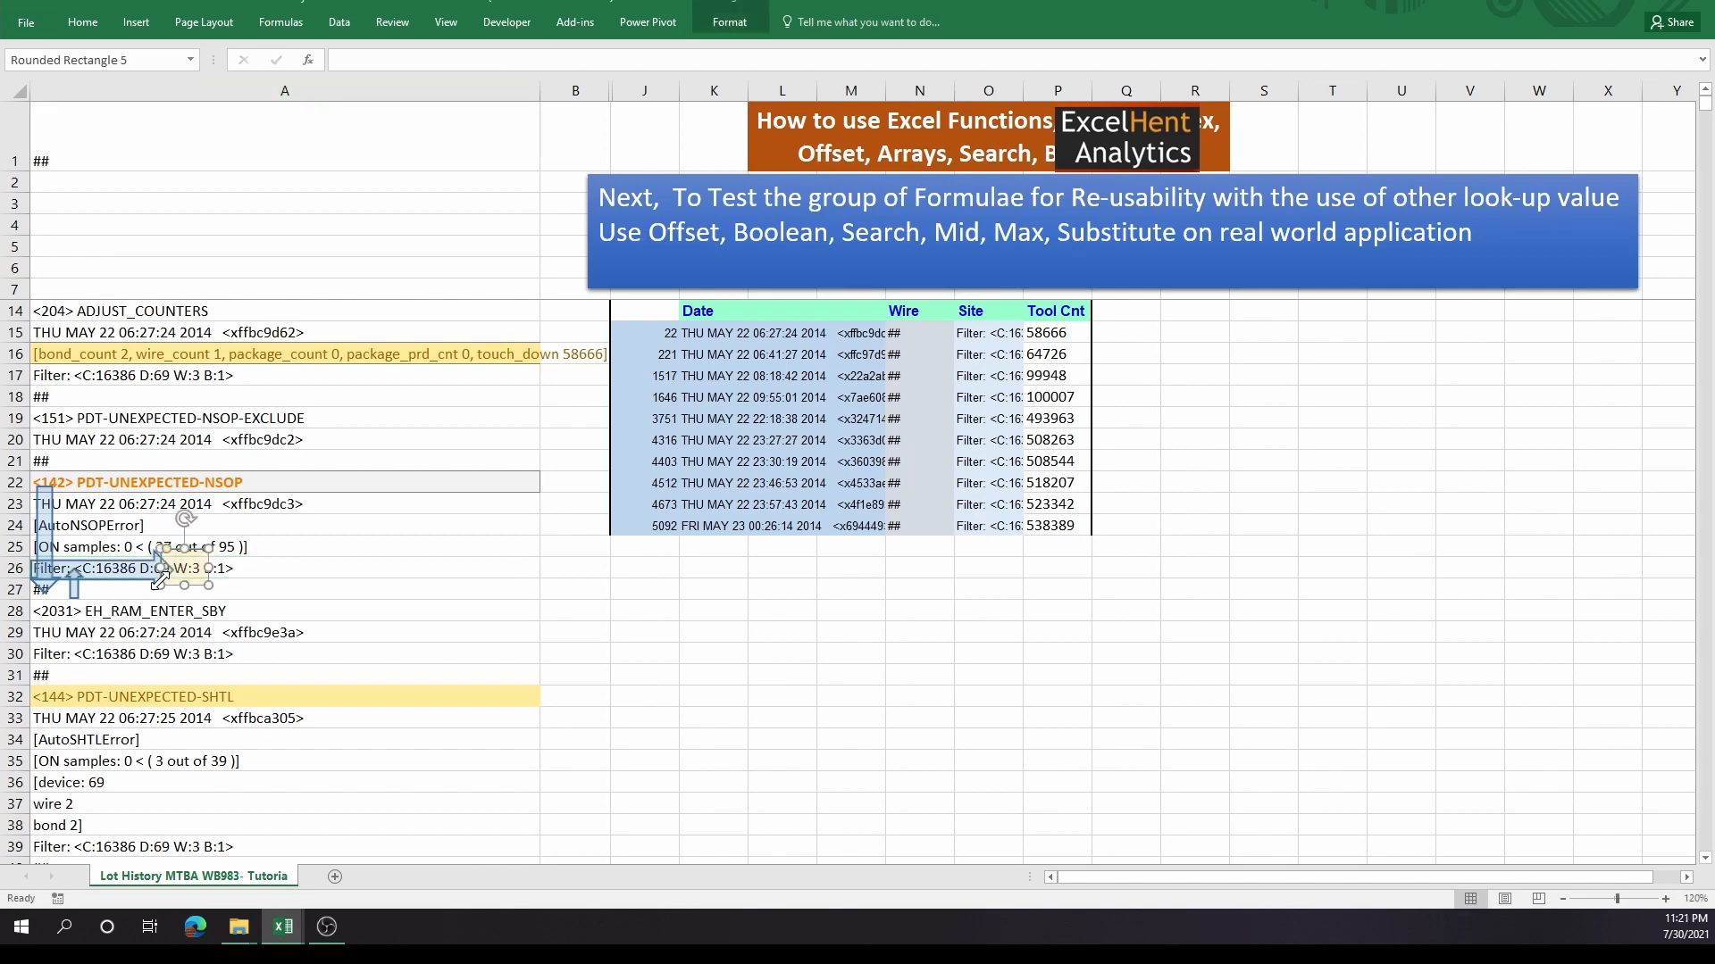
# - Clear the Wire and Site formulas in N15:O24 of the <142> table
pyautogui.scroll(2, 986, 522)
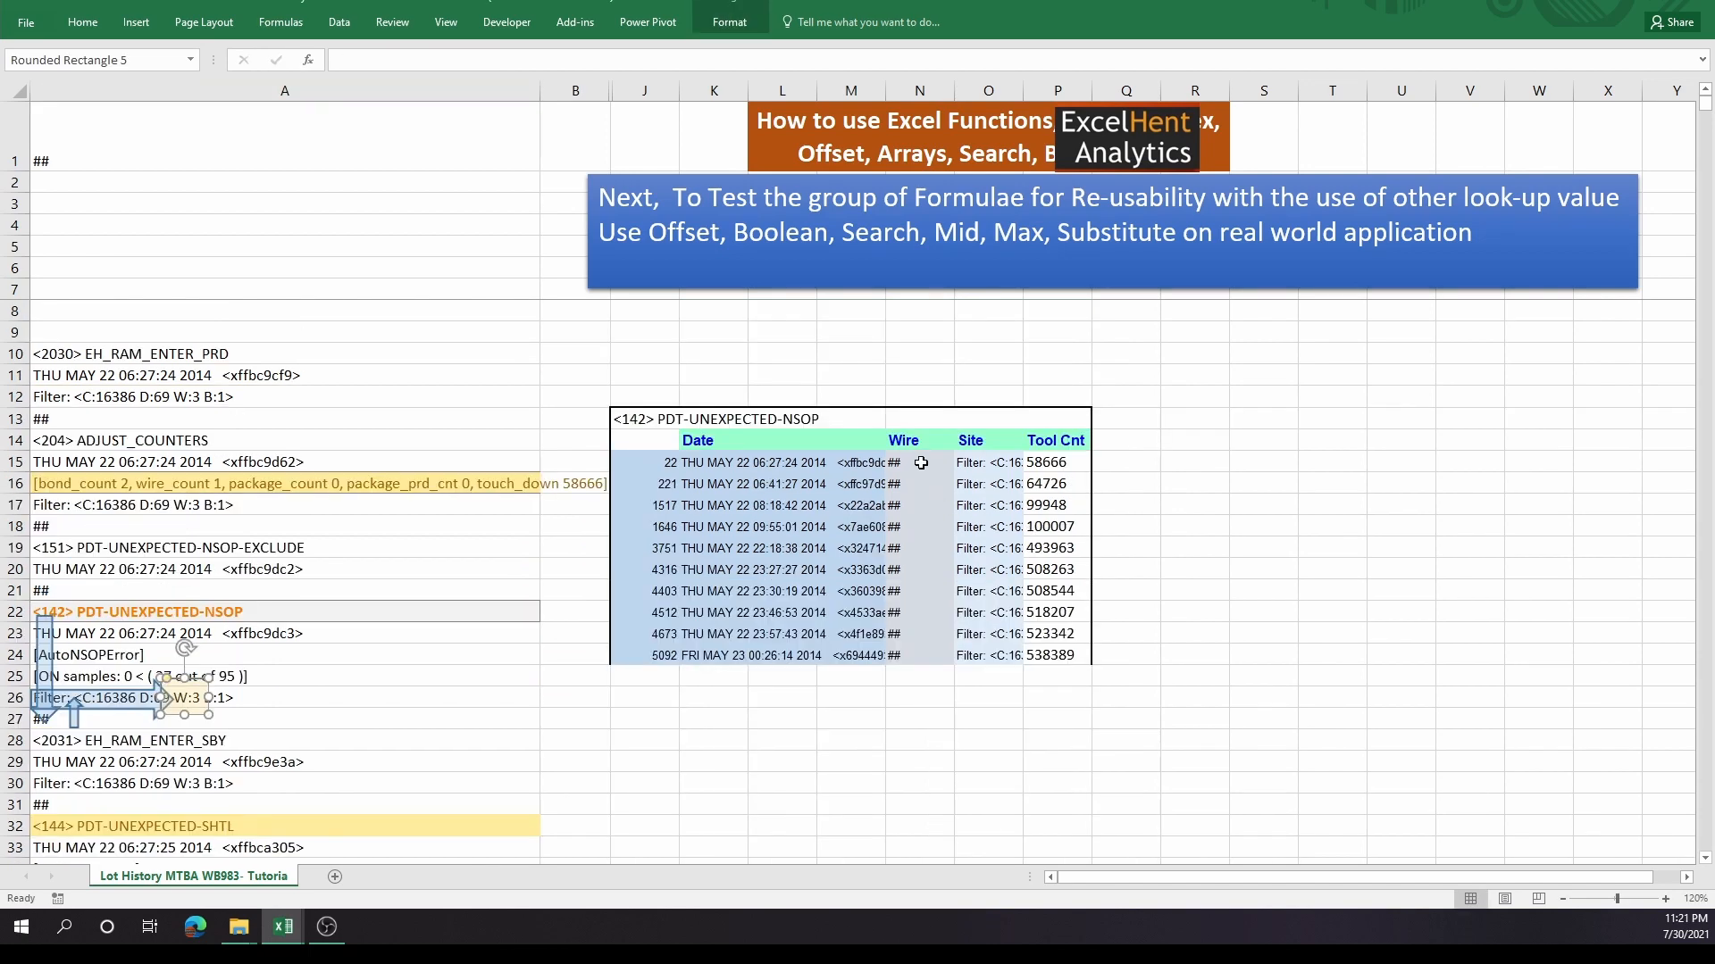
pyautogui.moveTo(921, 462); pyautogui.dragTo(963, 659)
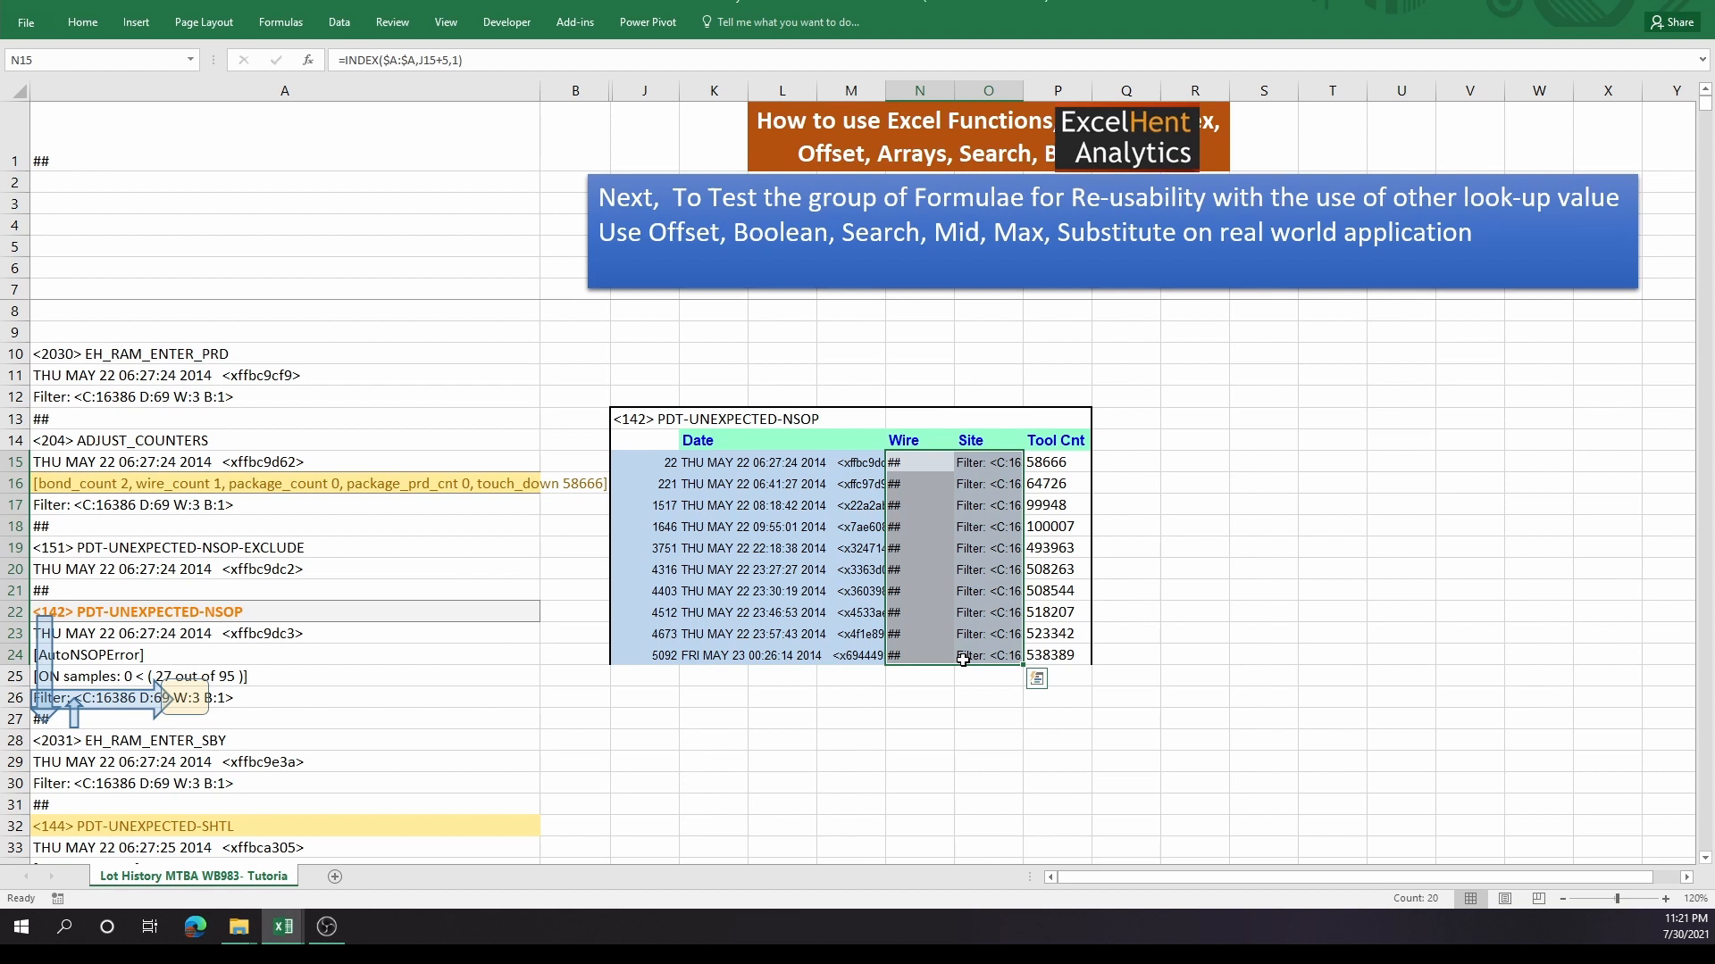
pyautogui.press('Delete')
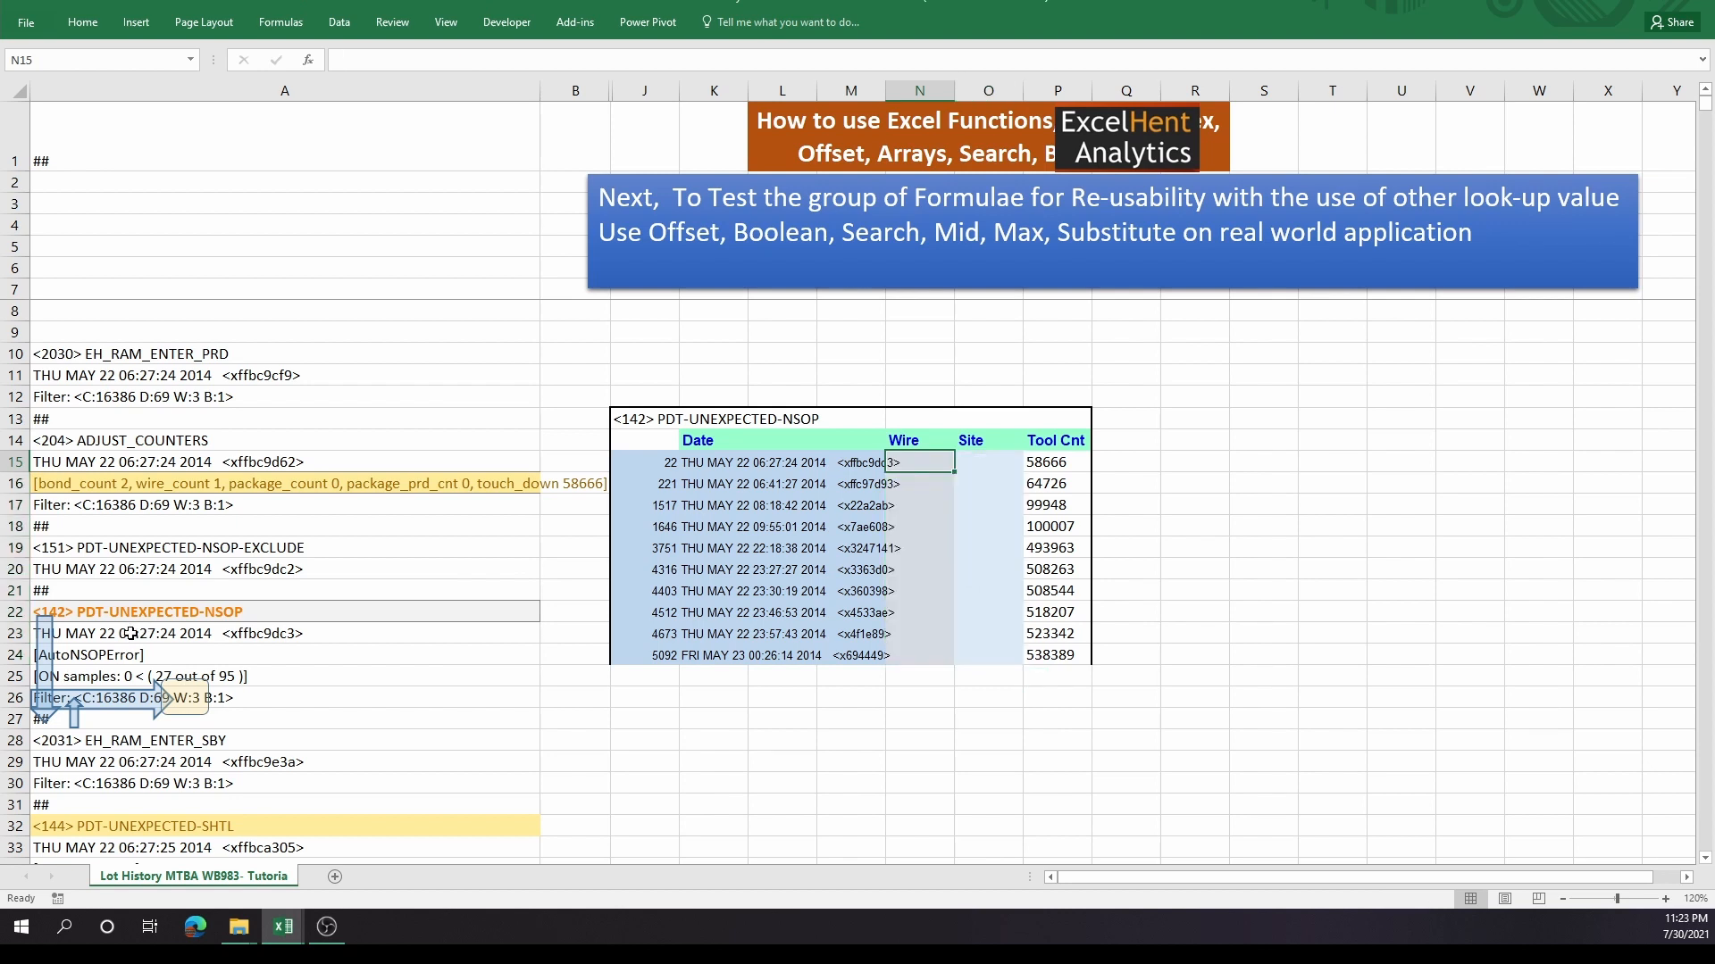
# - Begin the Wire formula in N15 as =OFFSET($A$1,J15,0,10,1) to cover the log rows below the <142> entry
pyautogui.moveTo(129, 633); pyautogui.dragTo(126, 848)
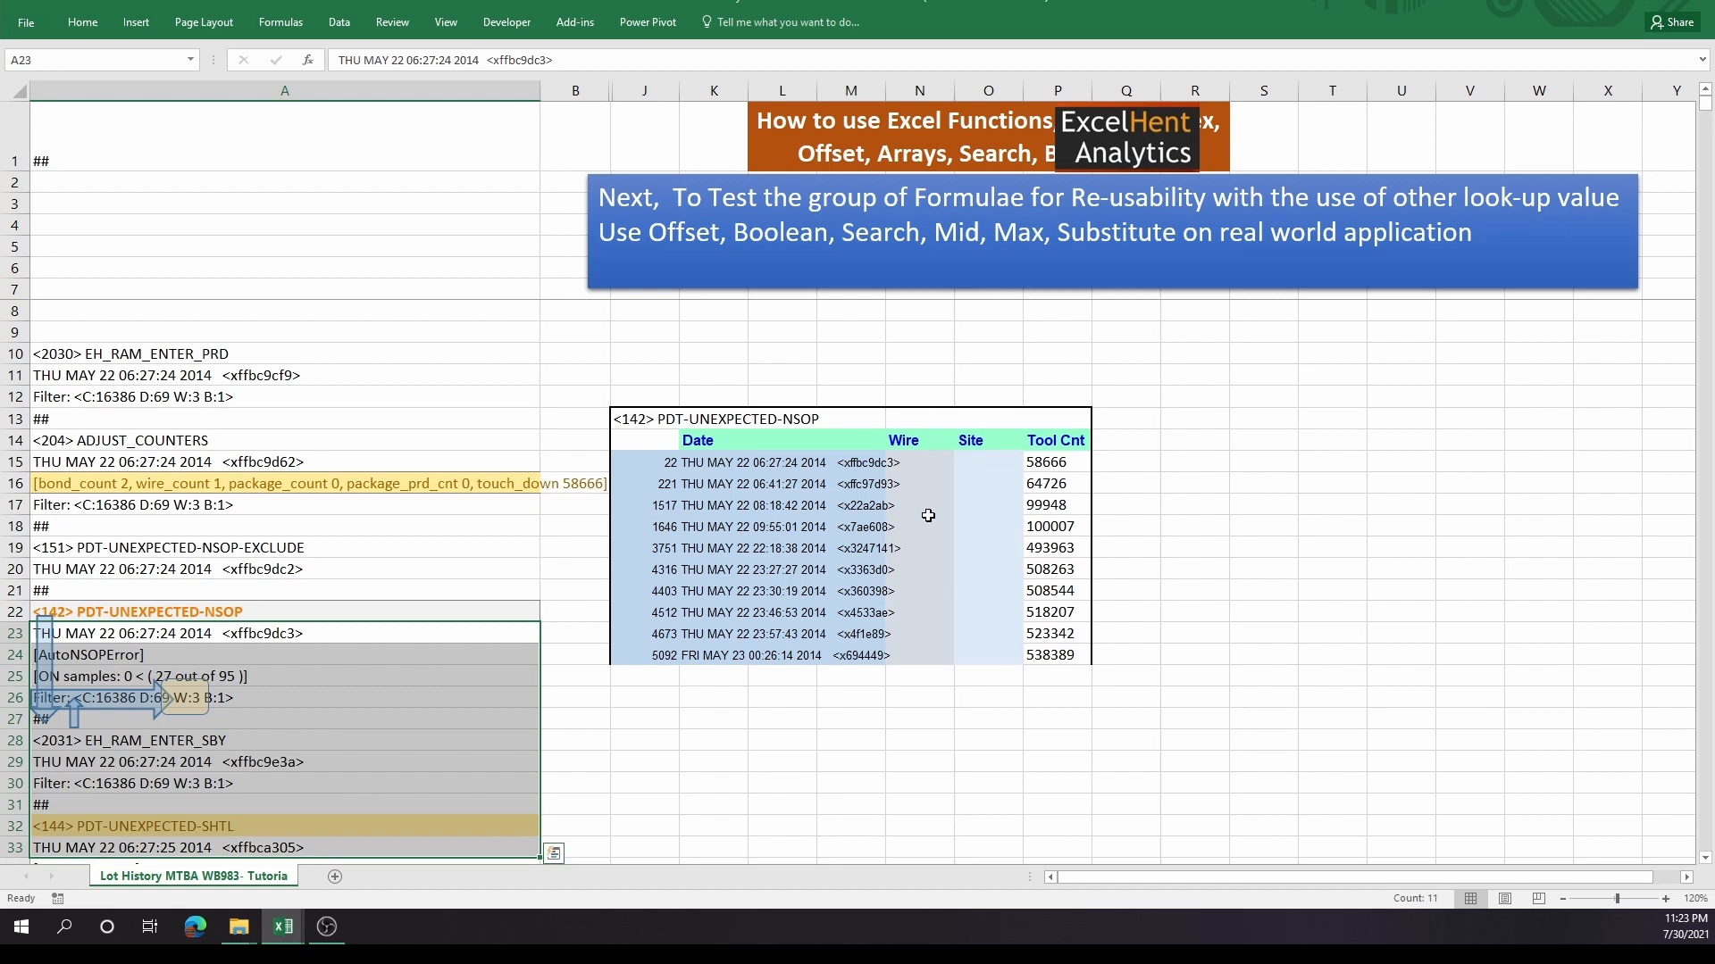
pyautogui.click(919, 463)
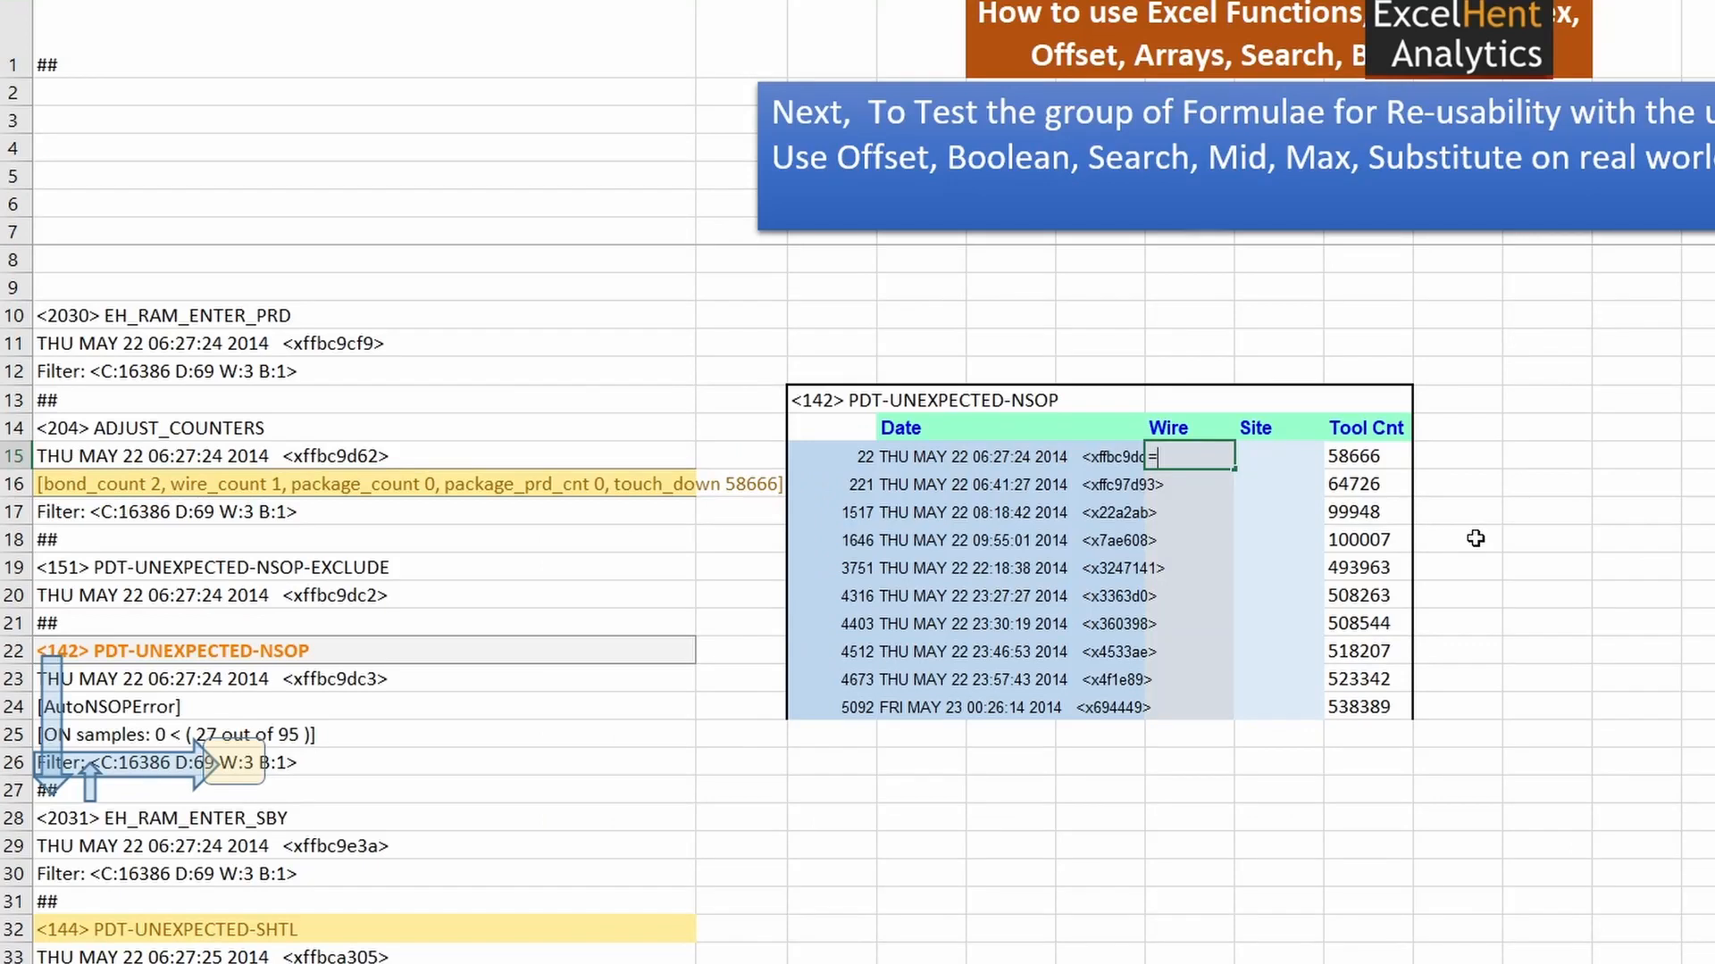
pyautogui.write('=of')
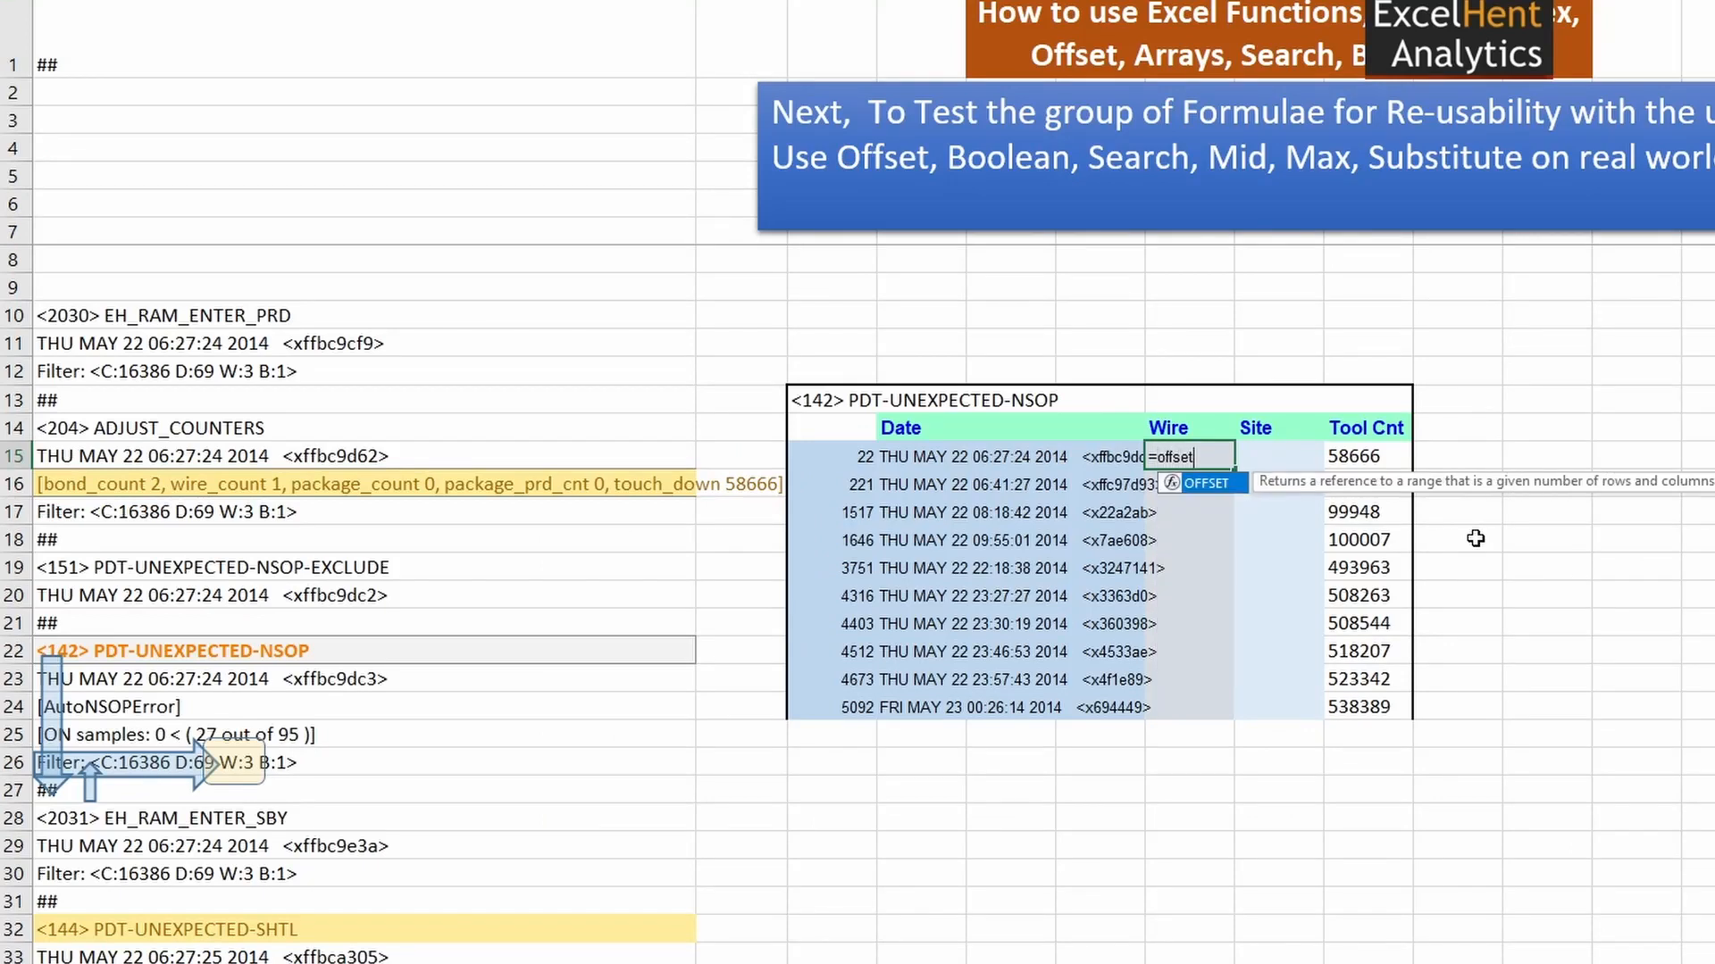
pyautogui.write('fset')
pyautogui.press('Tab')
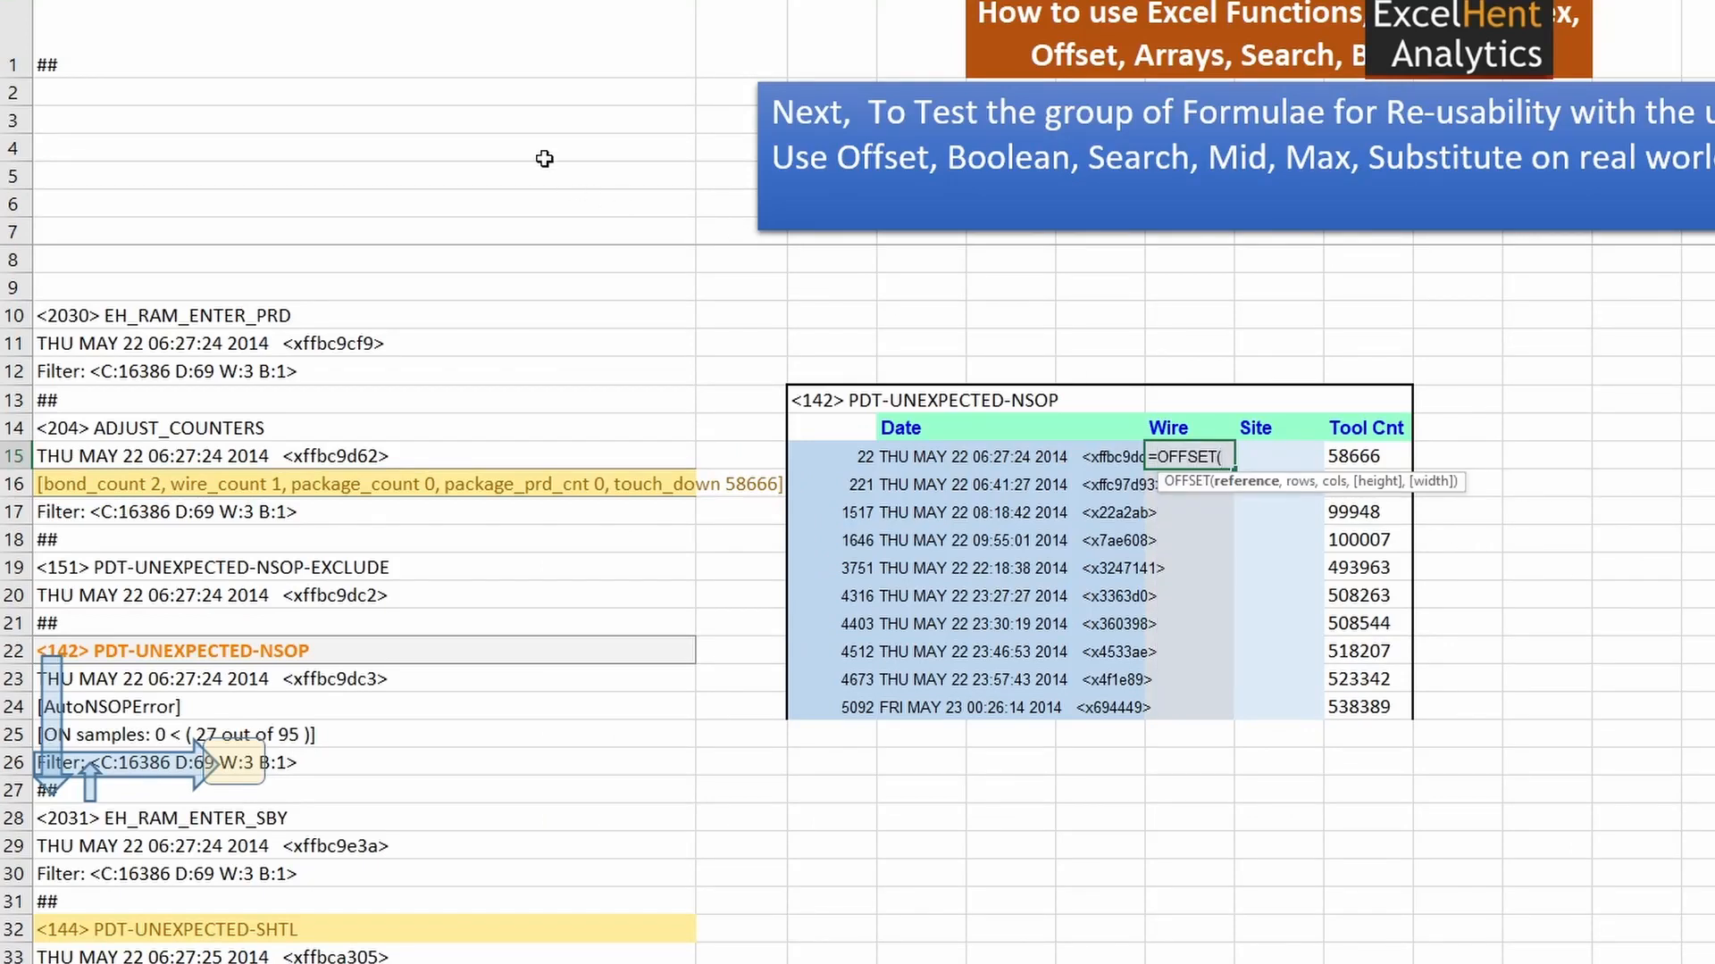
pyautogui.click(271, 39)
pyautogui.press('F4')
pyautogui.write(',')
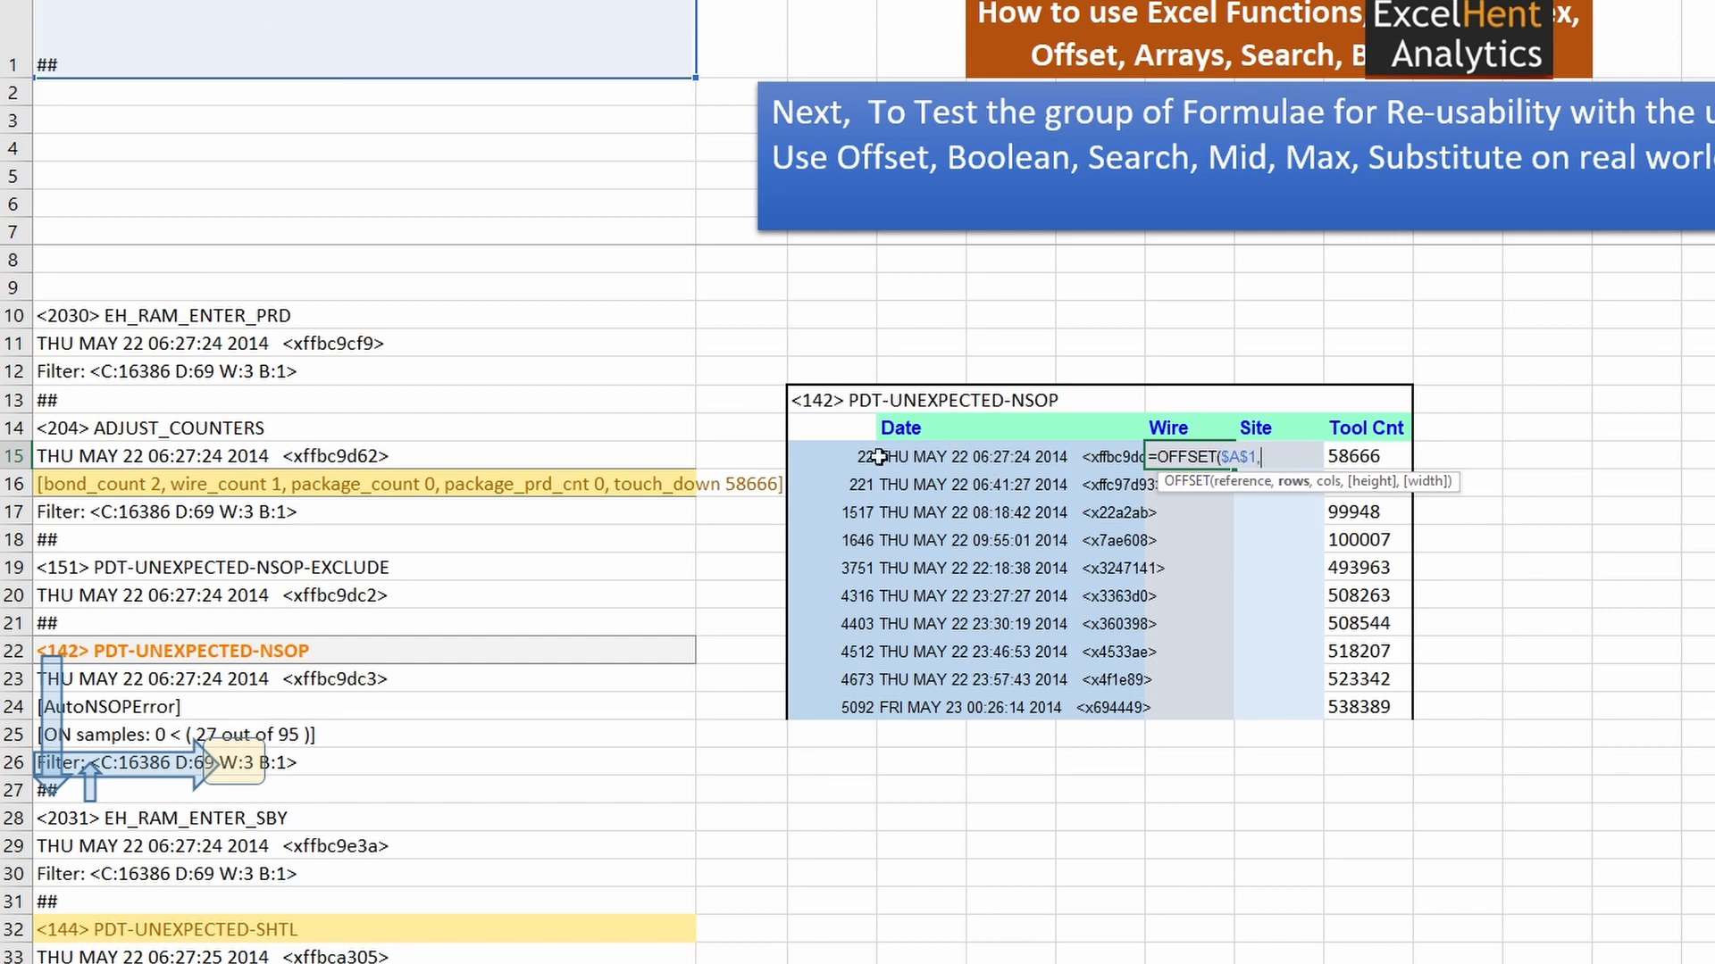
pyautogui.click(852, 453)
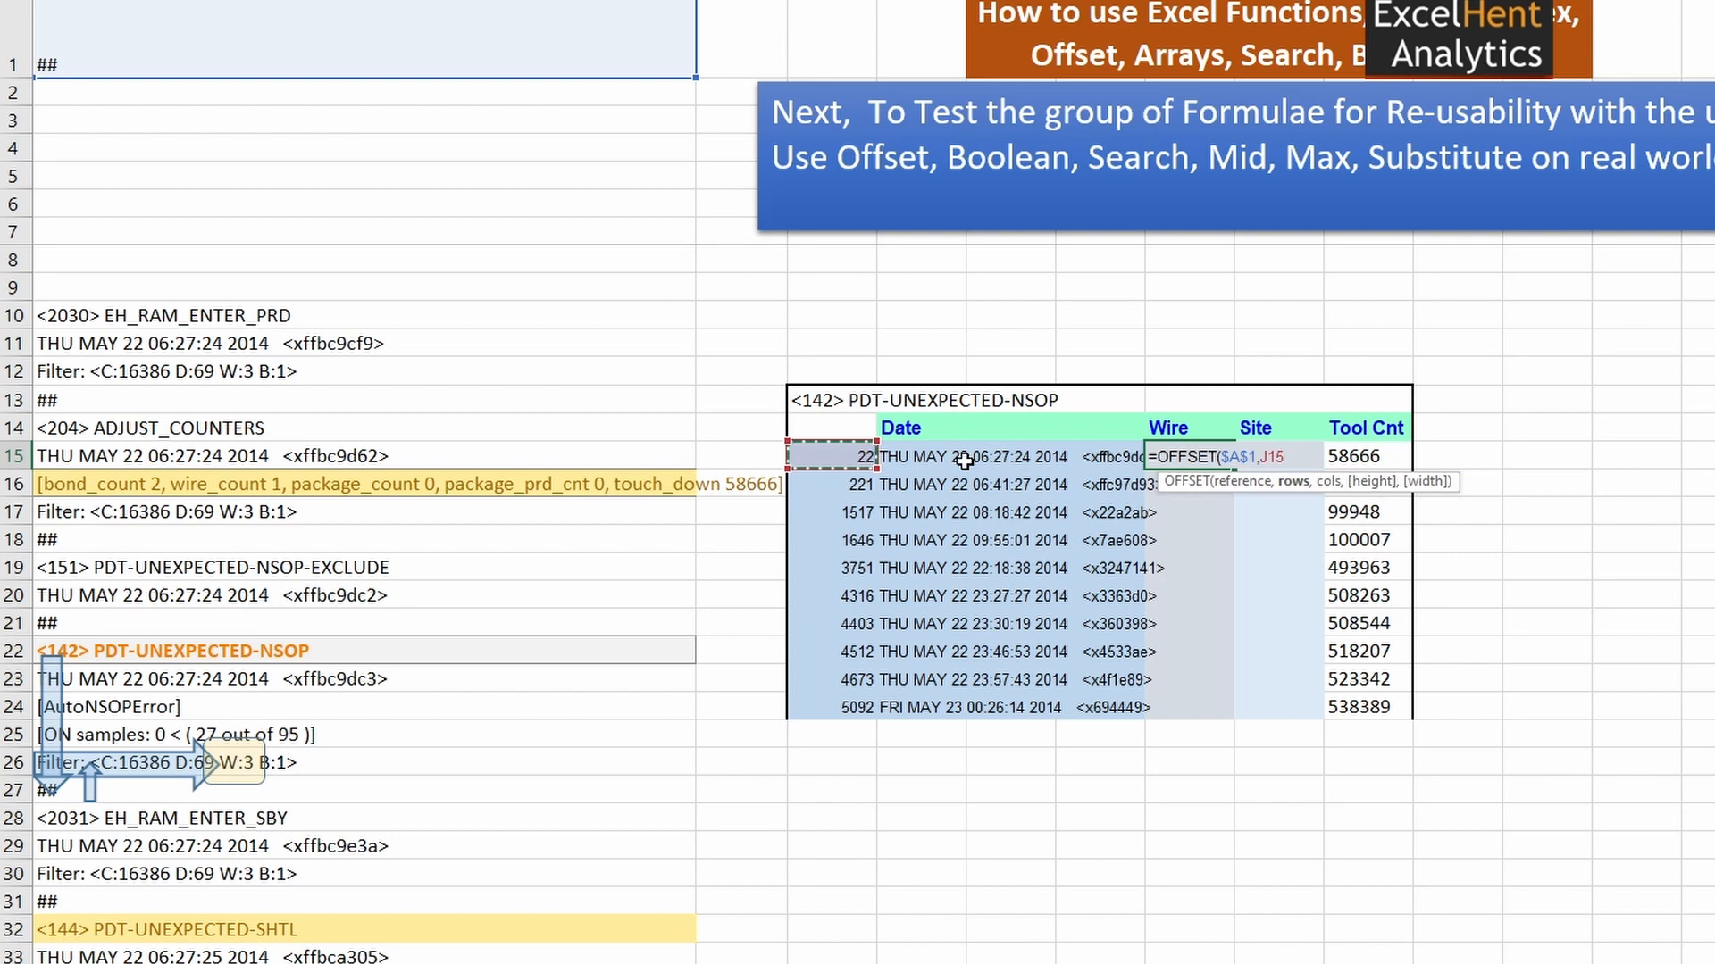
pyautogui.write(',0')
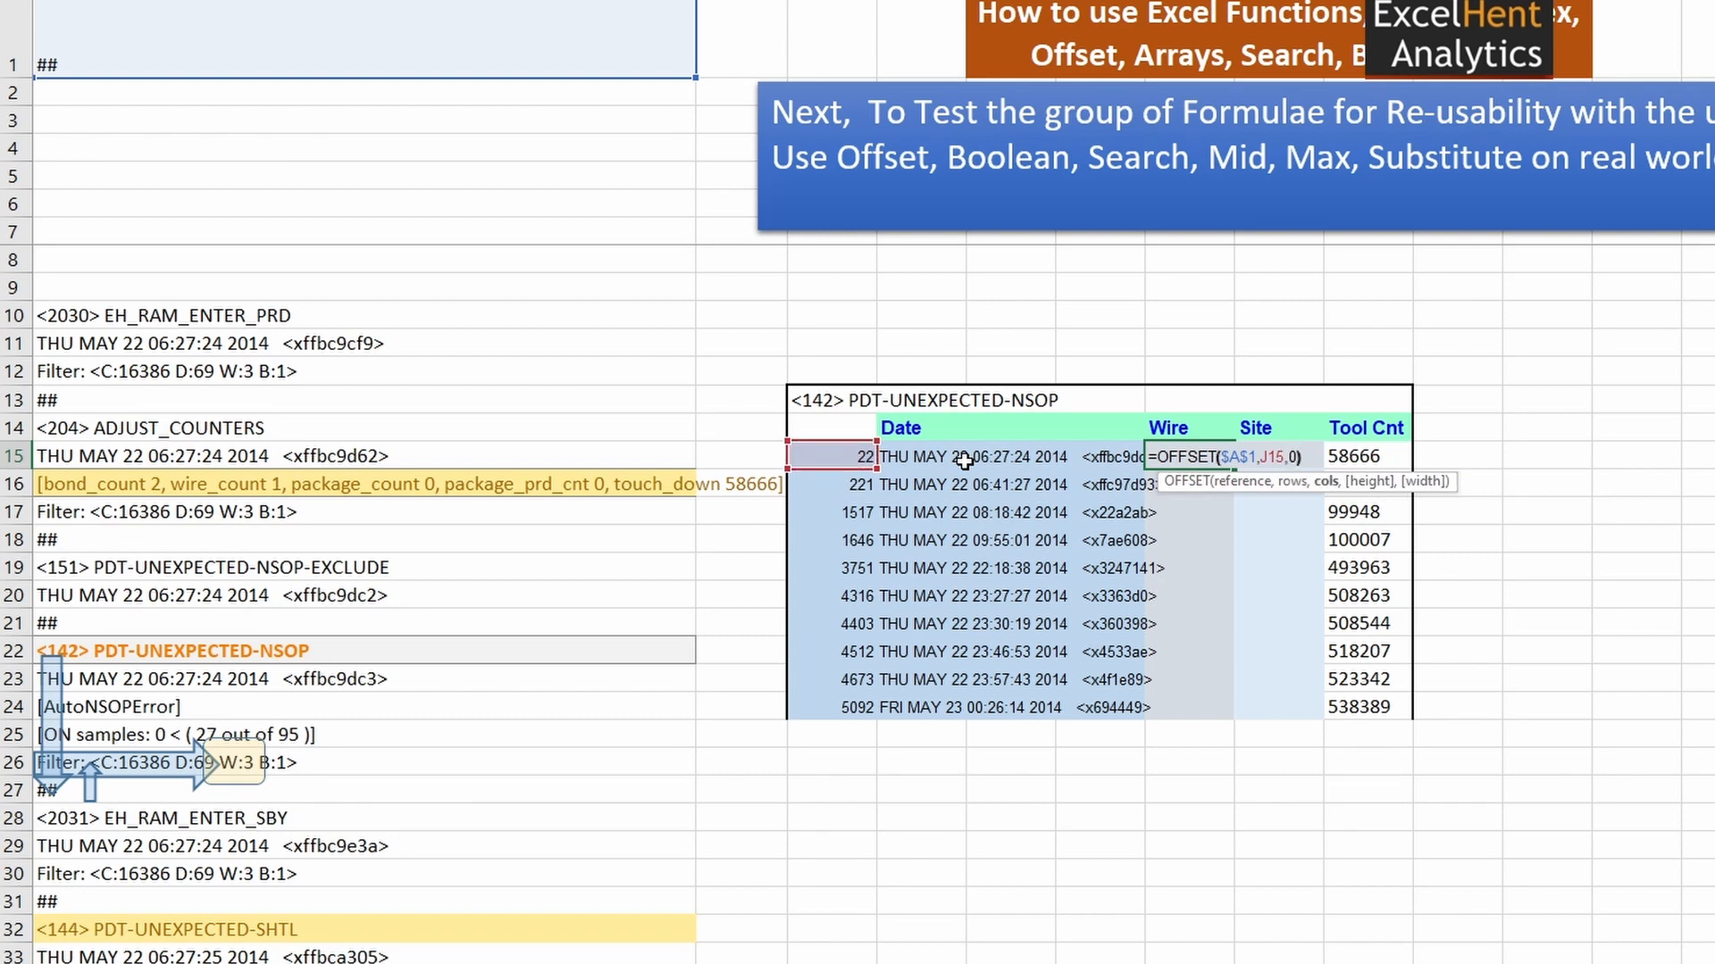
pyautogui.press('BackSpace')
pyautogui.write(',10,1')
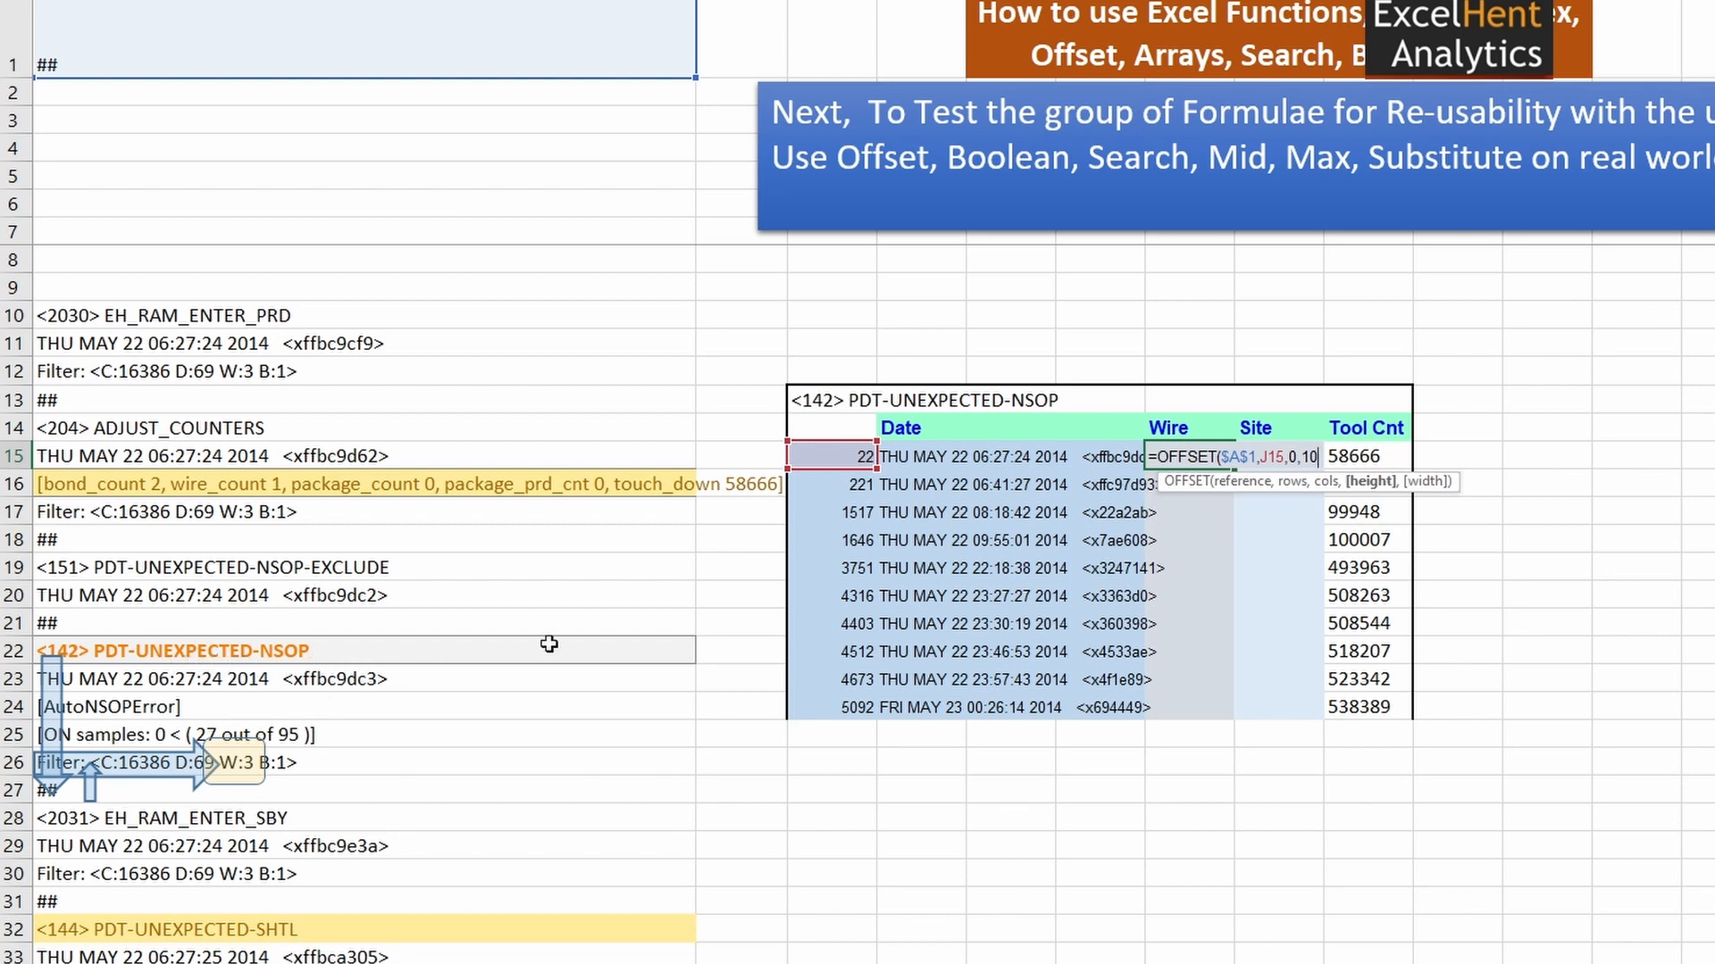
pyautogui.write(',1)')
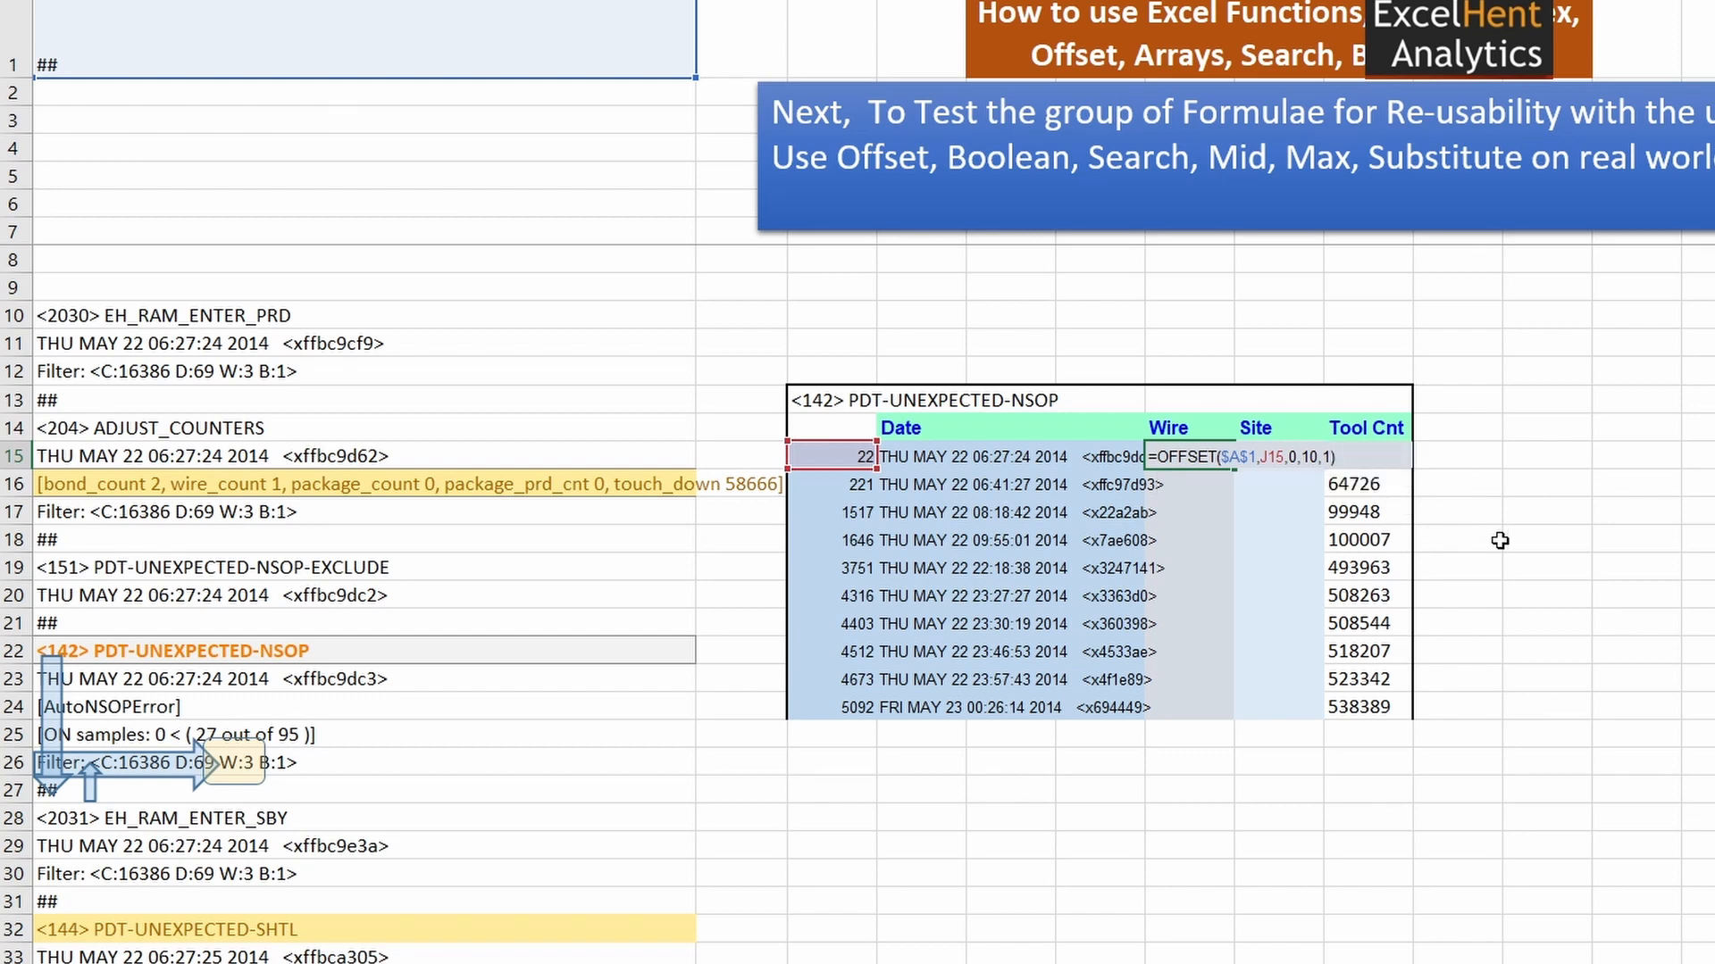
# - Extend the N15 formula to compare the offset range with "##" and convert the result to numbers: =--(OFFSET($A$1,J15,0,10,1)="##")
pyautogui.write('="##')
pyautogui.click(1163, 457)
pyautogui.write('--(')
pyautogui.press('End')
pyautogui.write(')')
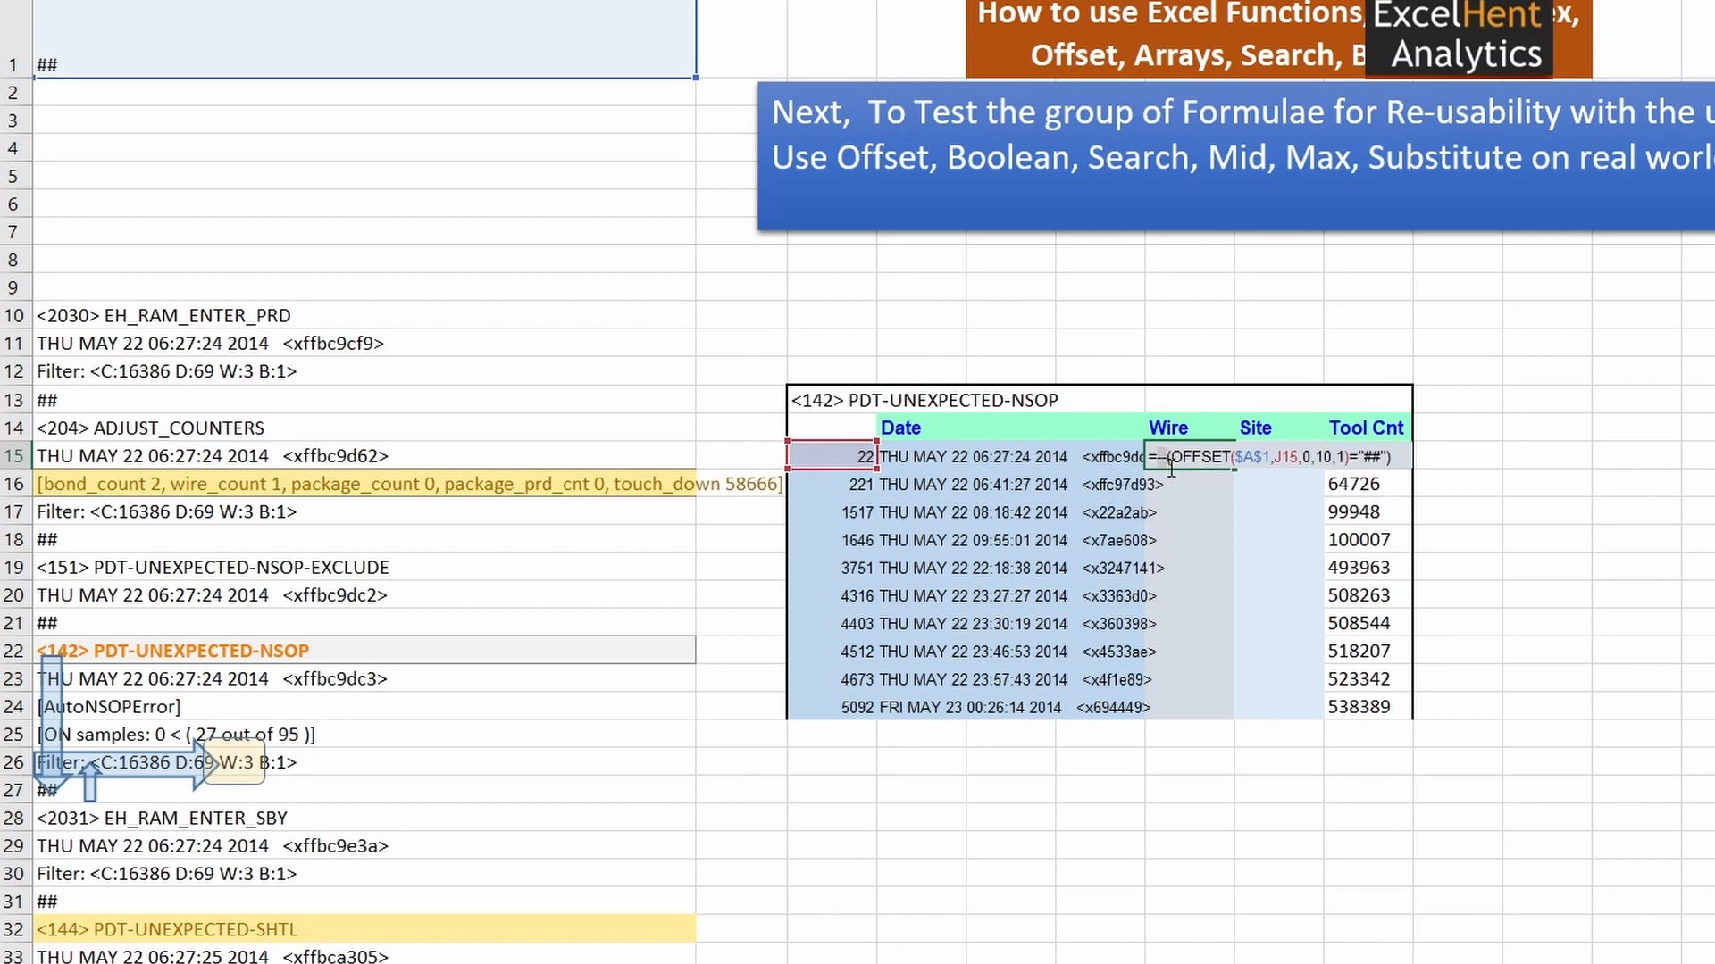
# - Replace the double minus in N15 with *1 after the "##" comparison and preview the evaluated array
pyautogui.press('Delete')
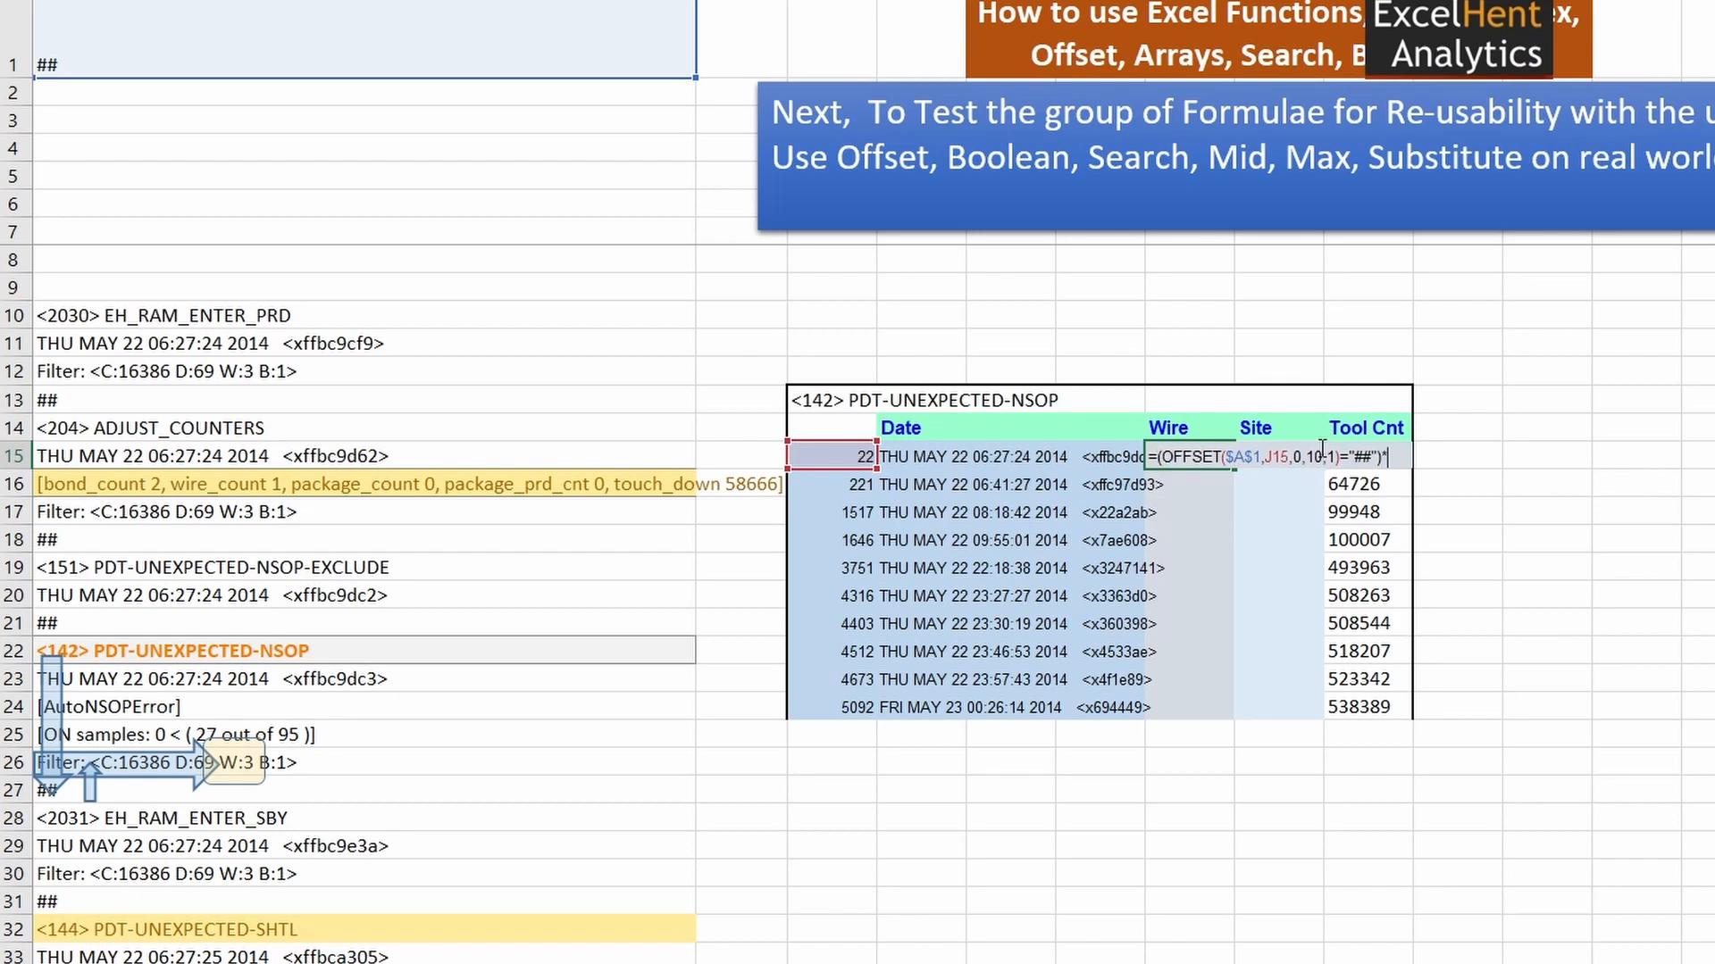
pyautogui.write('1')
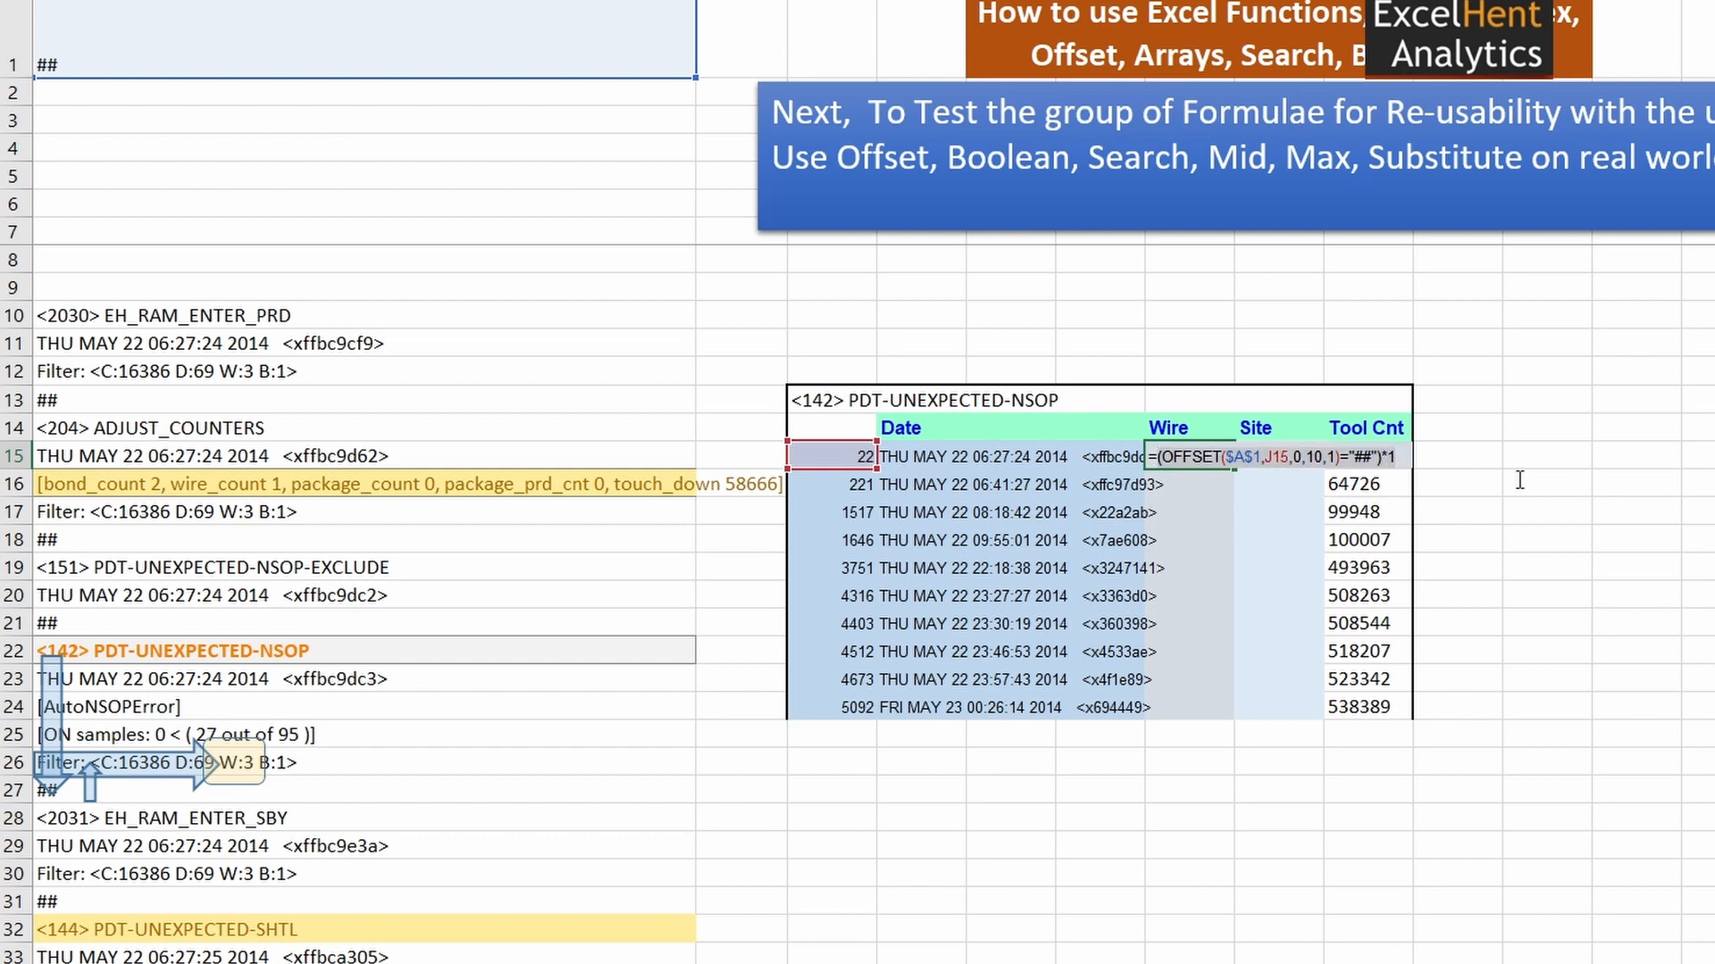
pyautogui.press('F9')
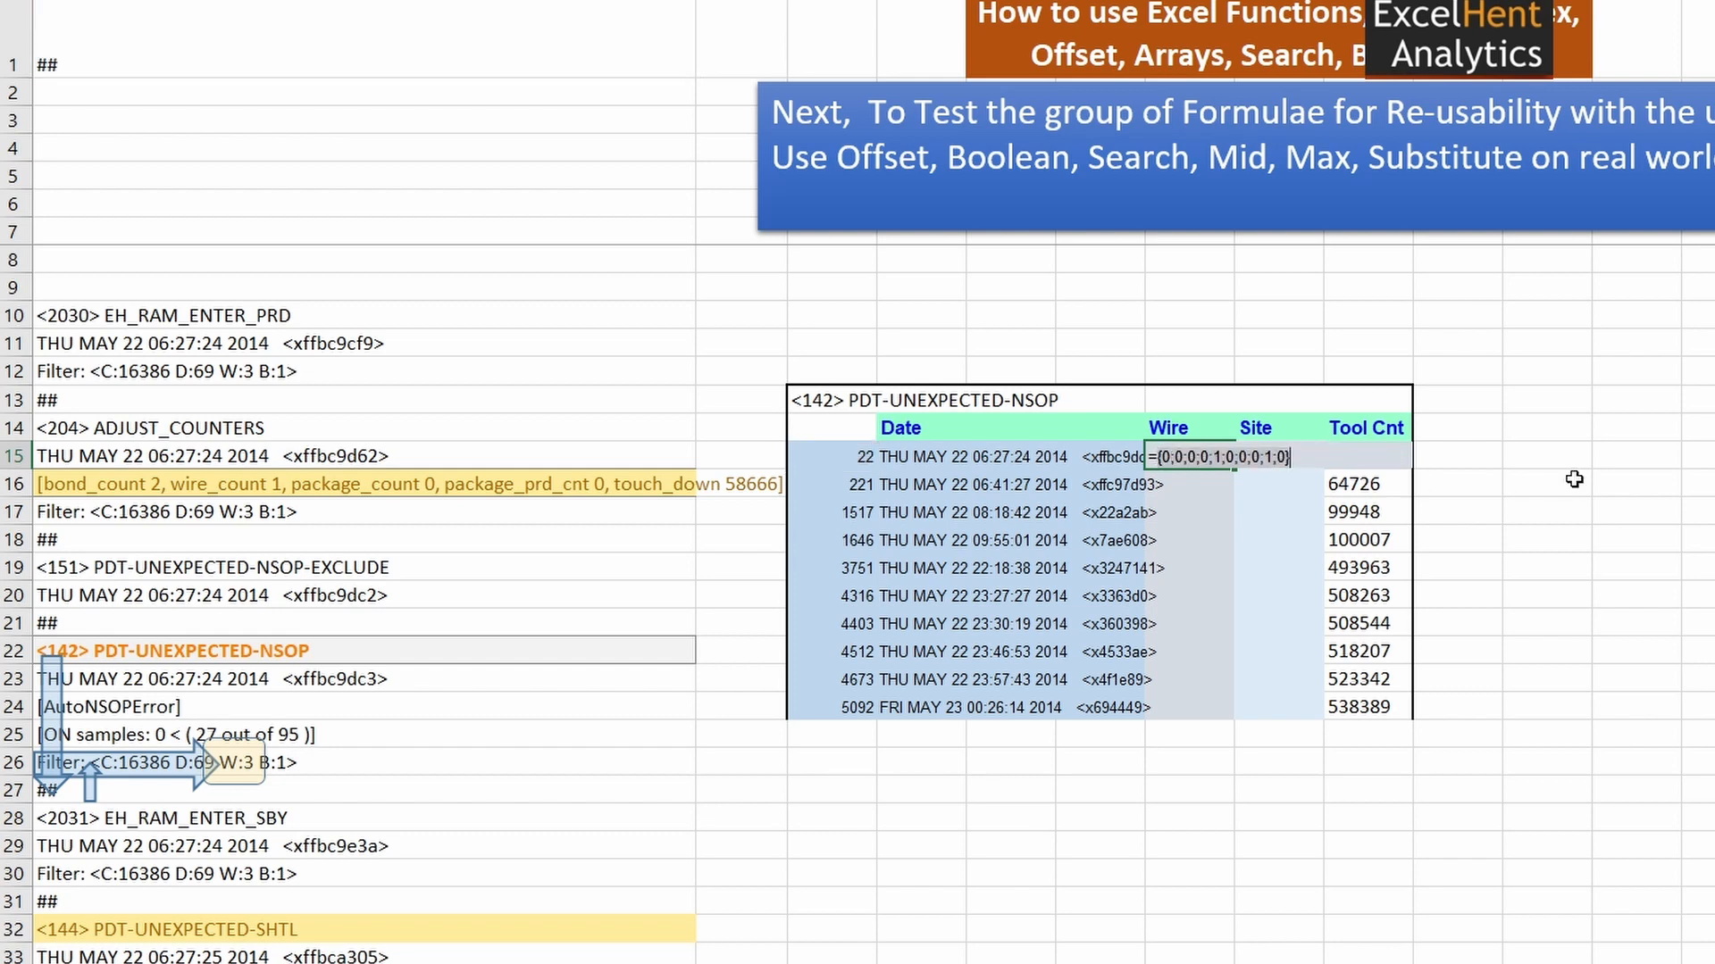
pyautogui.scroll(-1, 1283, 493)
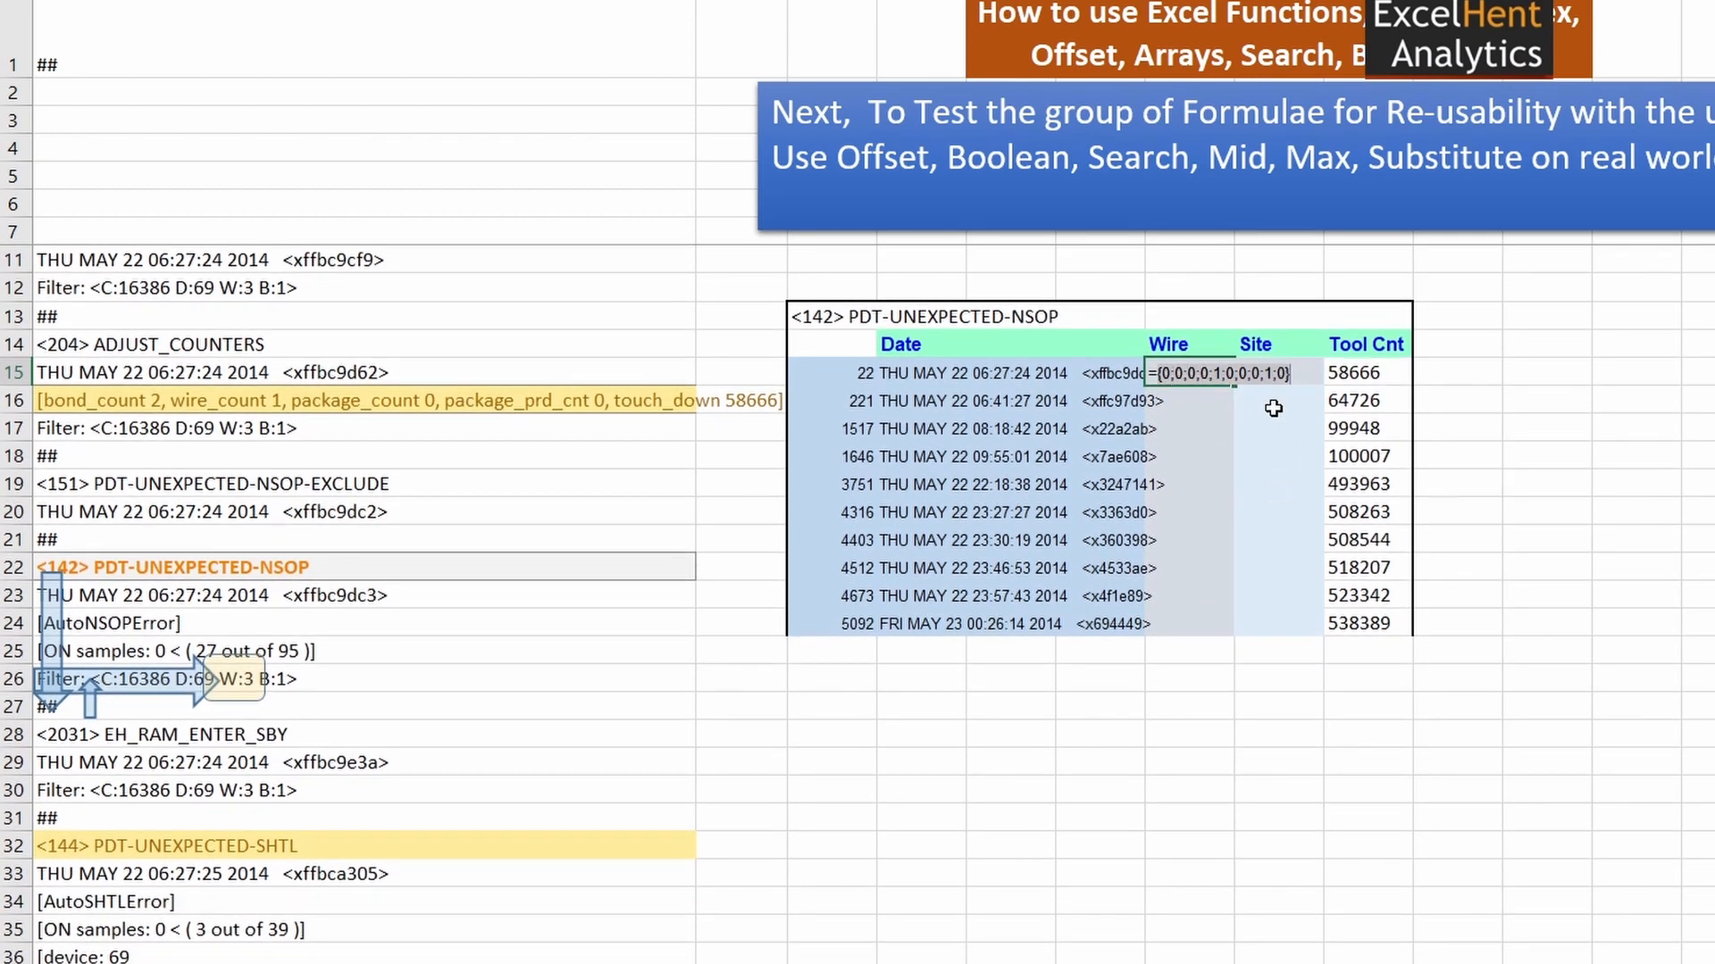
pyautogui.hotkey('ctrl', 'z')
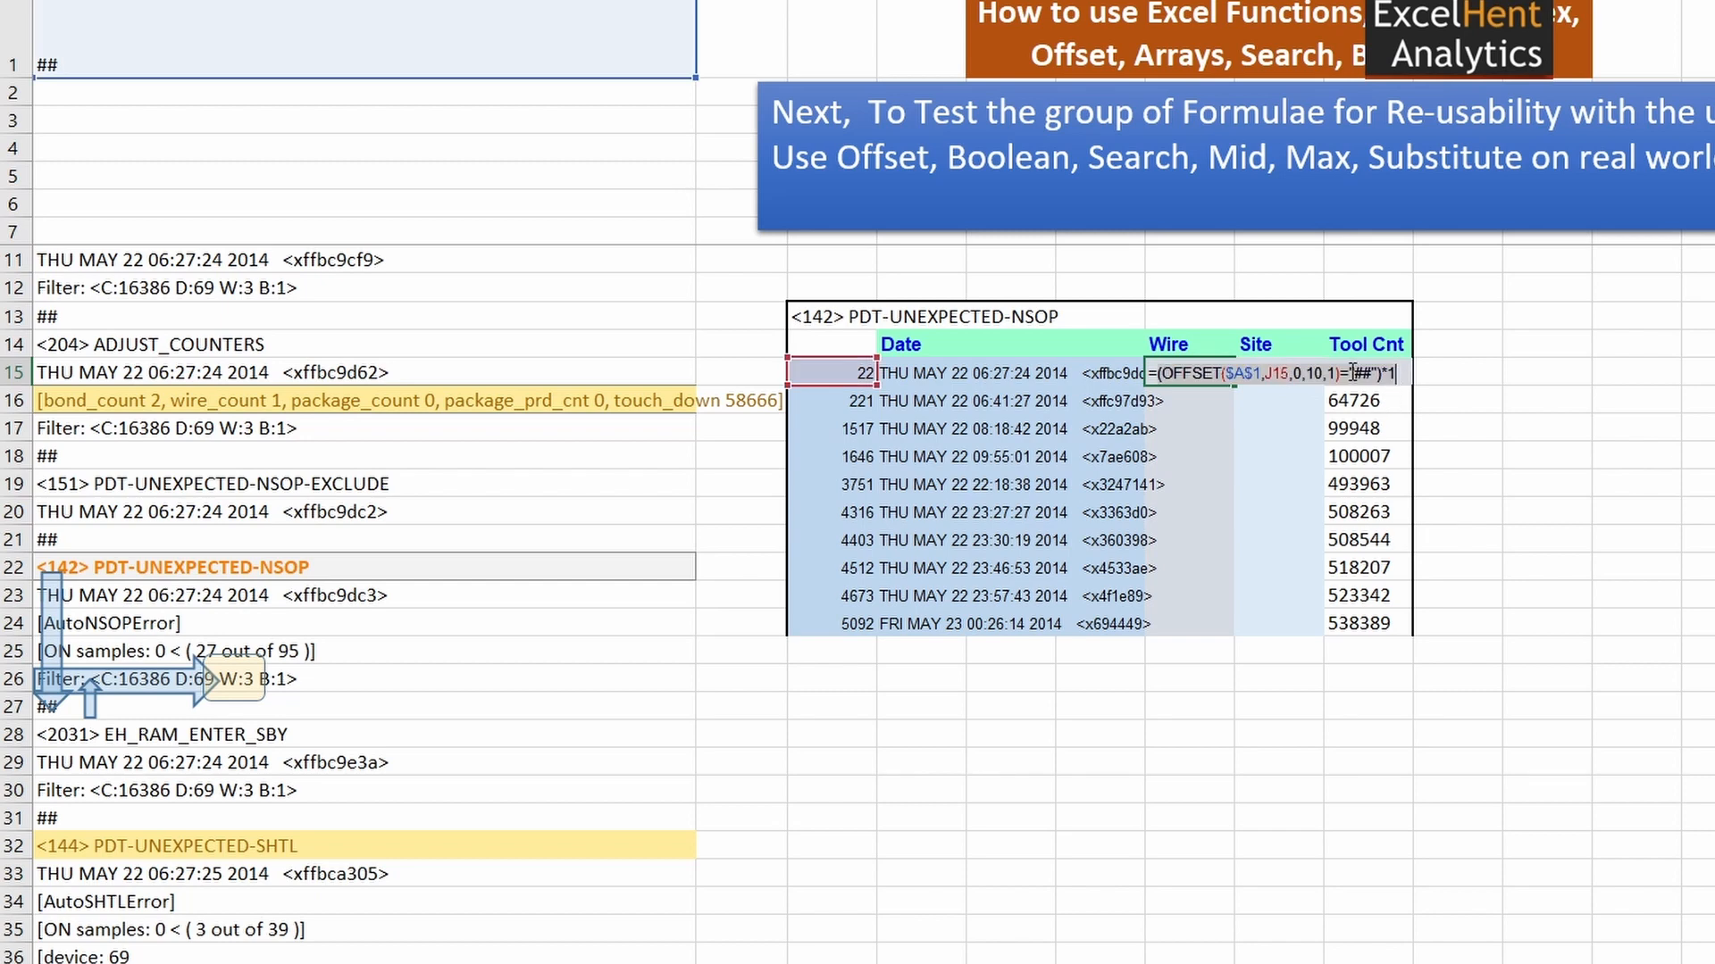
# - Multiply the N15 expression by ROW($B$1:$B$10), using an absolute range reference
pyautogui.click(1406, 375)
pyautogui.write('9')
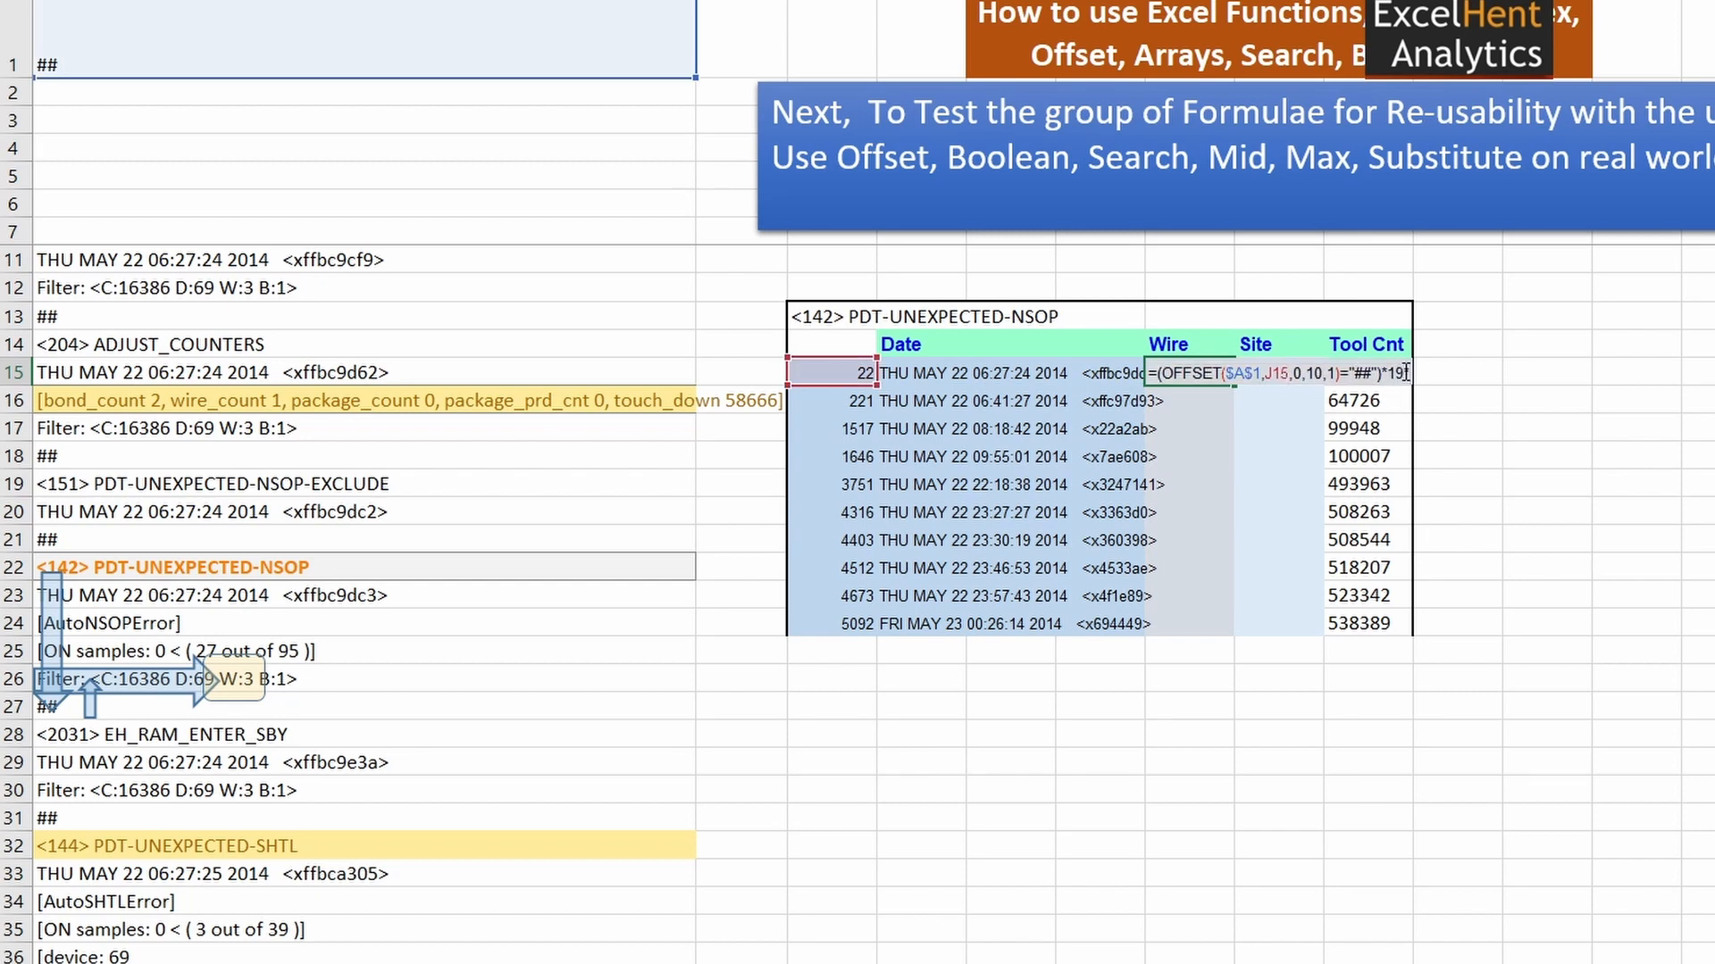
pyautogui.press('BackSpace')
pyautogui.write('*ROW(')
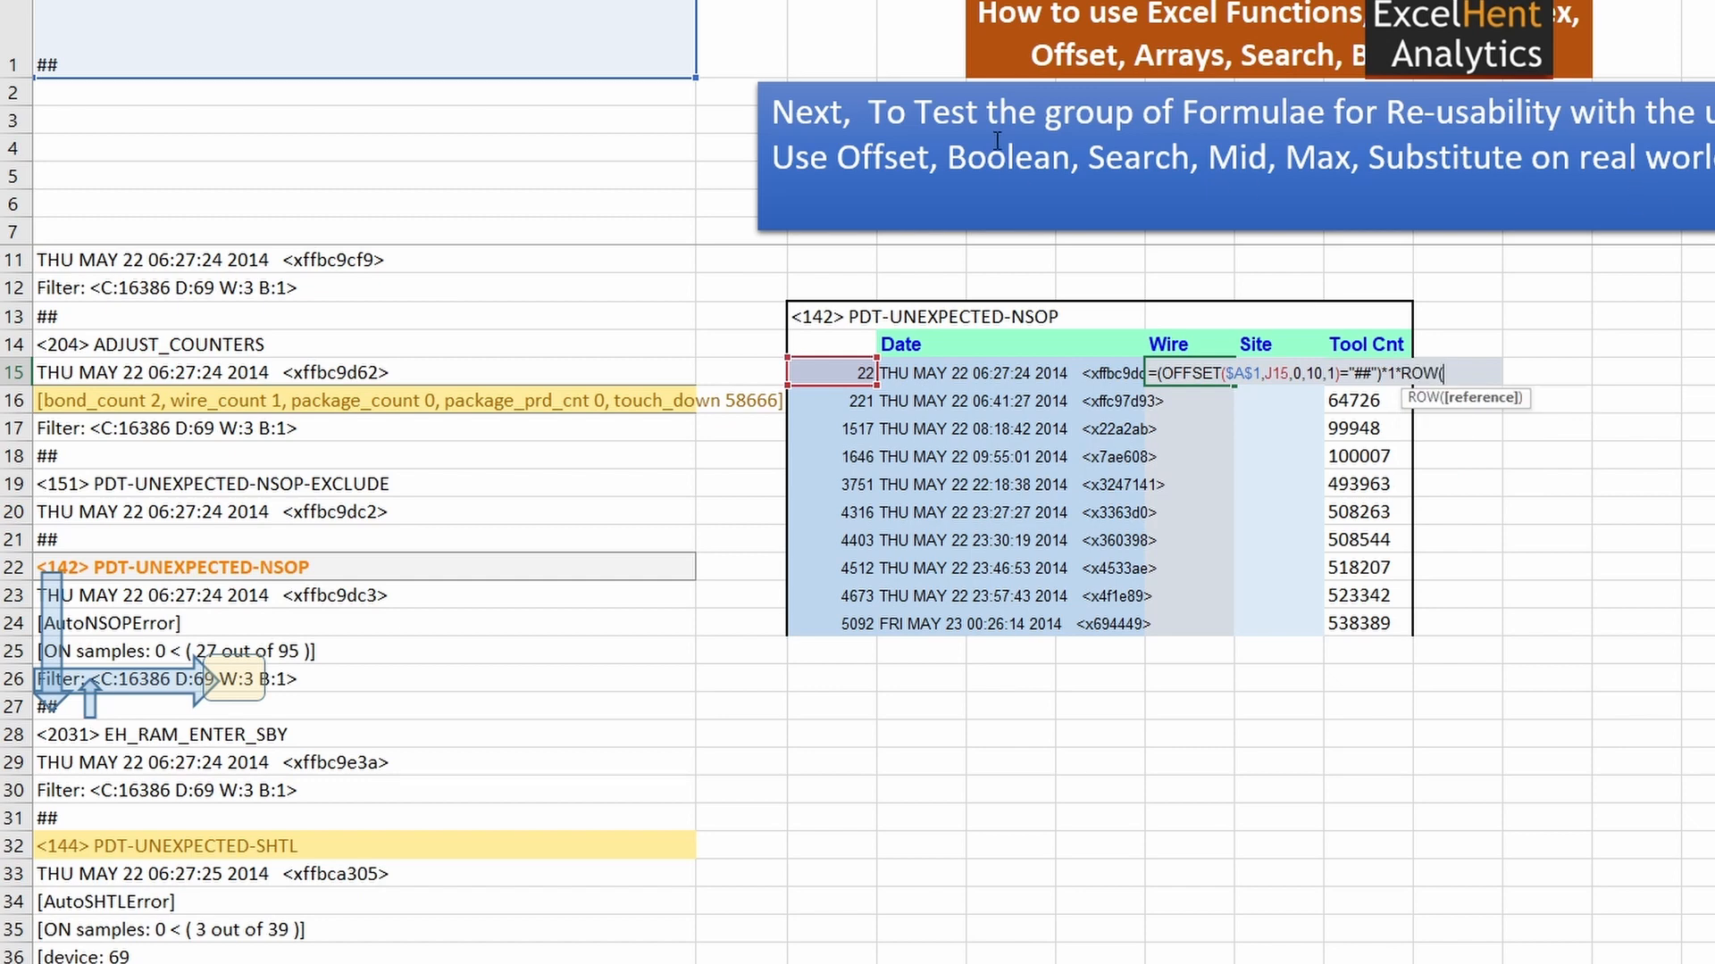
pyautogui.click(719, 40)
pyautogui.moveTo(730, 90); pyautogui.dragTo(728, 304)
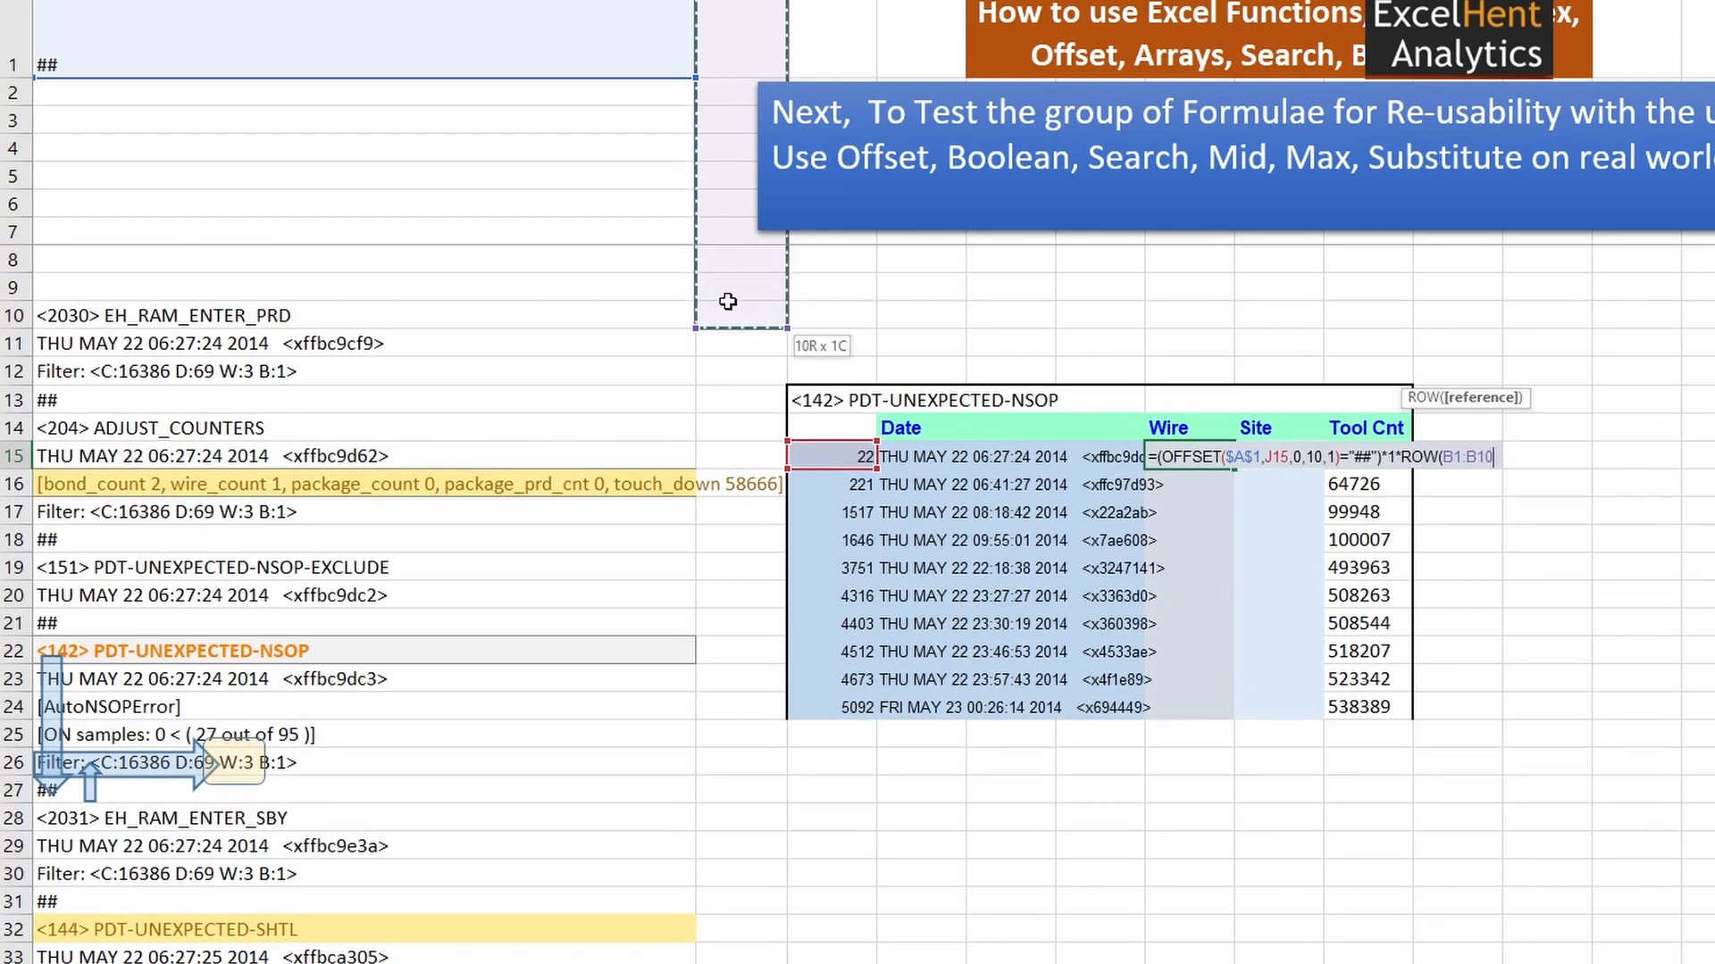
pyautogui.press('F4')
pyautogui.scroll(-2, 1554, 419)
pyautogui.scroll(1, 1554, 420)
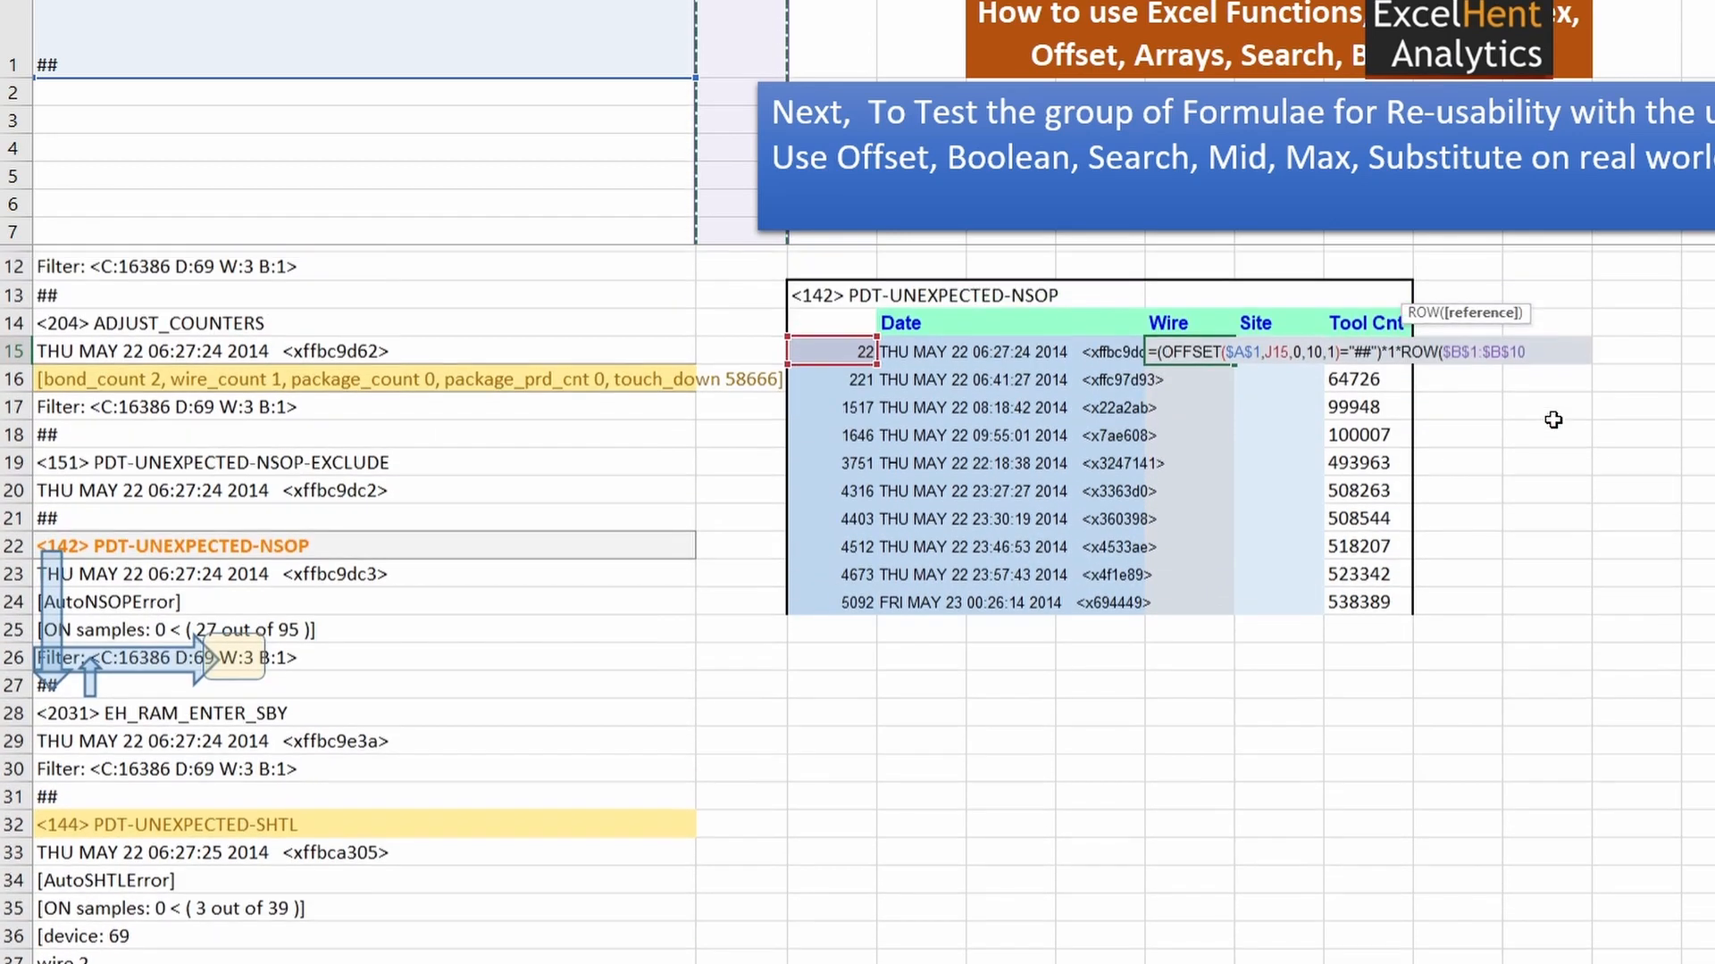
pyautogui.write(')')
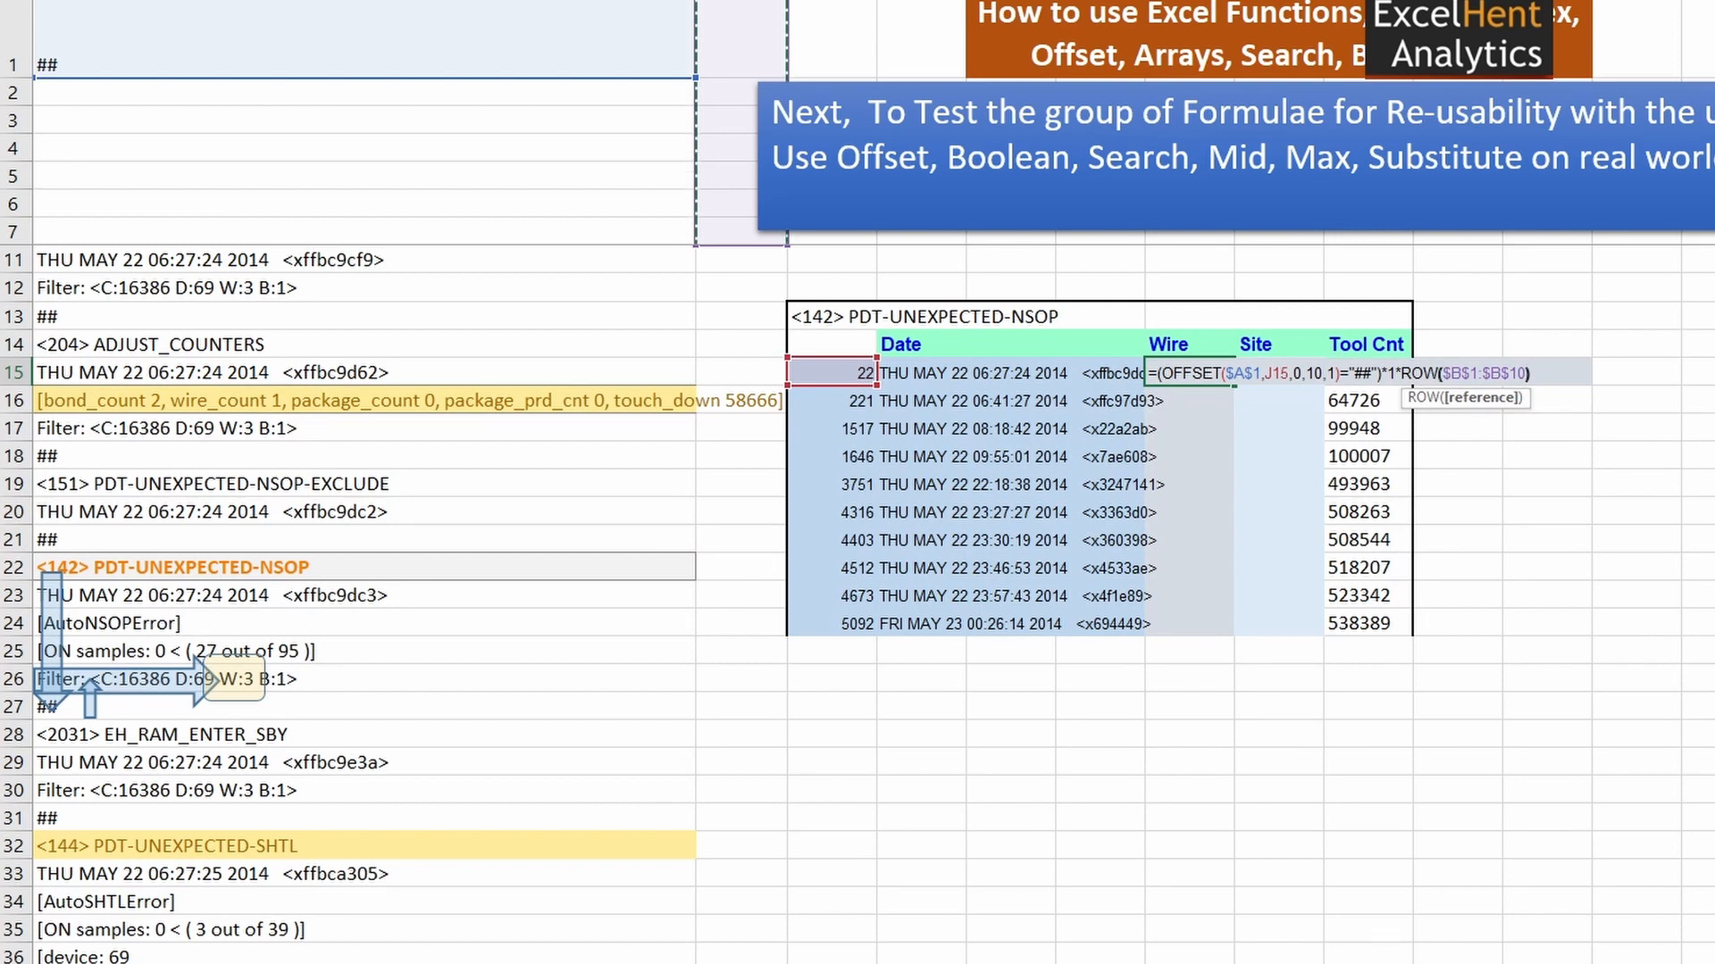
# - Preview the evaluated array of the row-number expression in N15, restoring the formula text
pyautogui.click(1158, 373)
pyautogui.write('(')
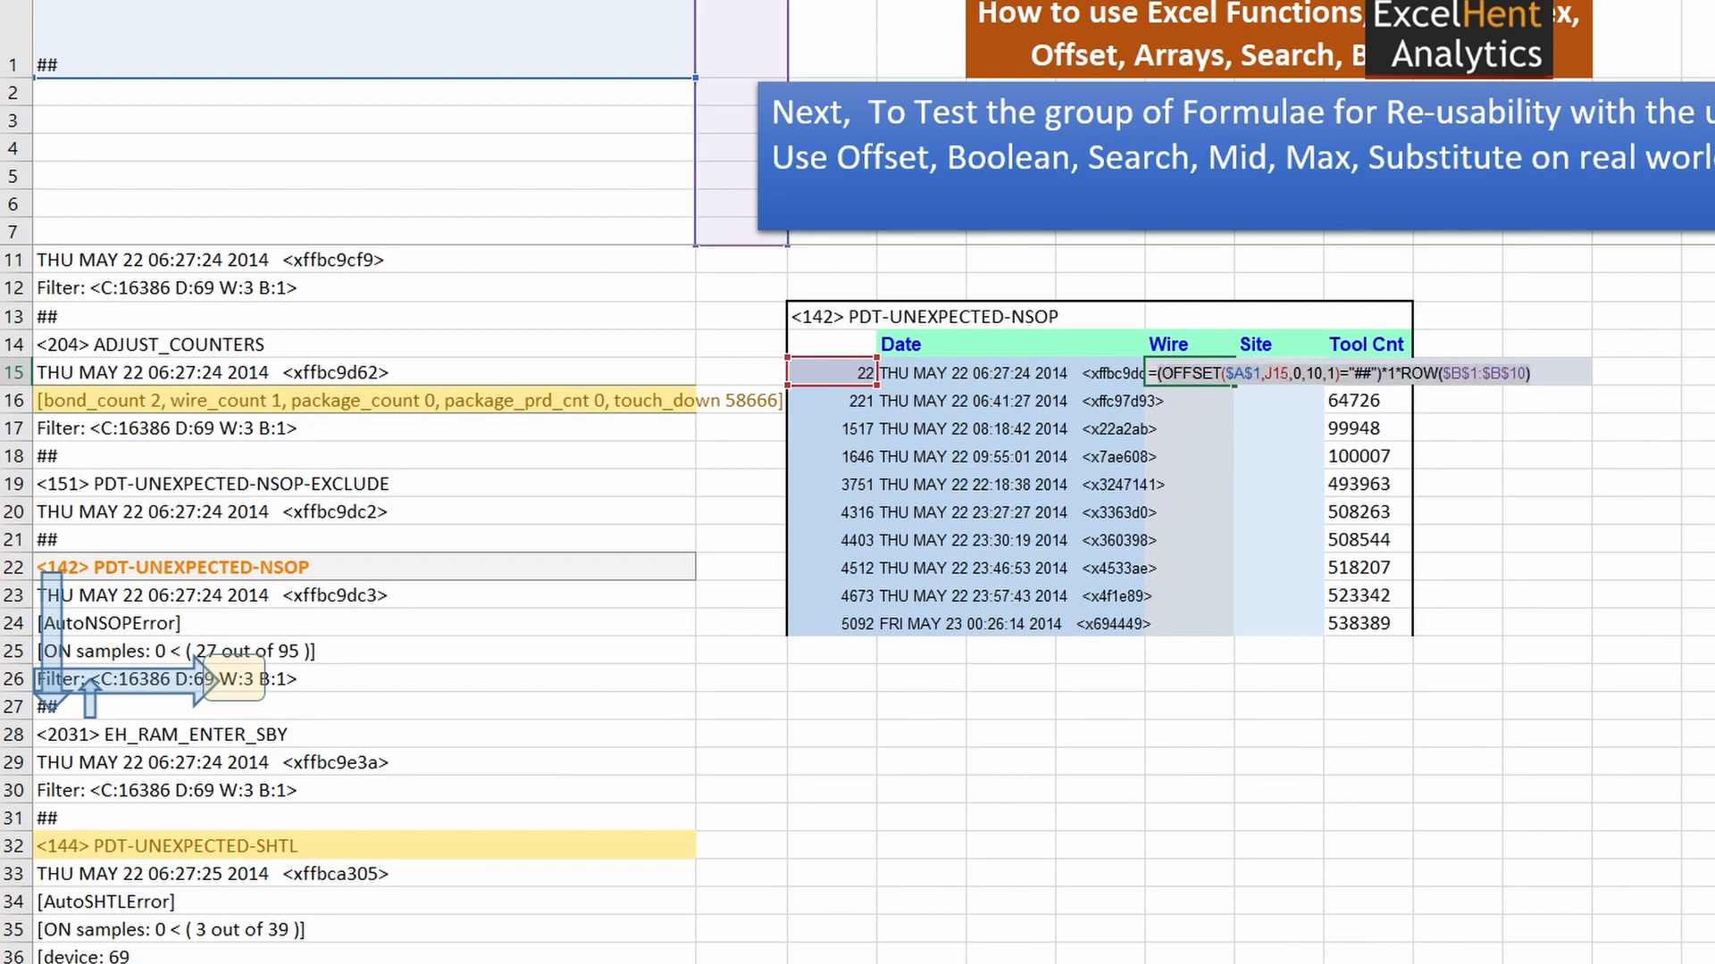
pyautogui.press('F9')
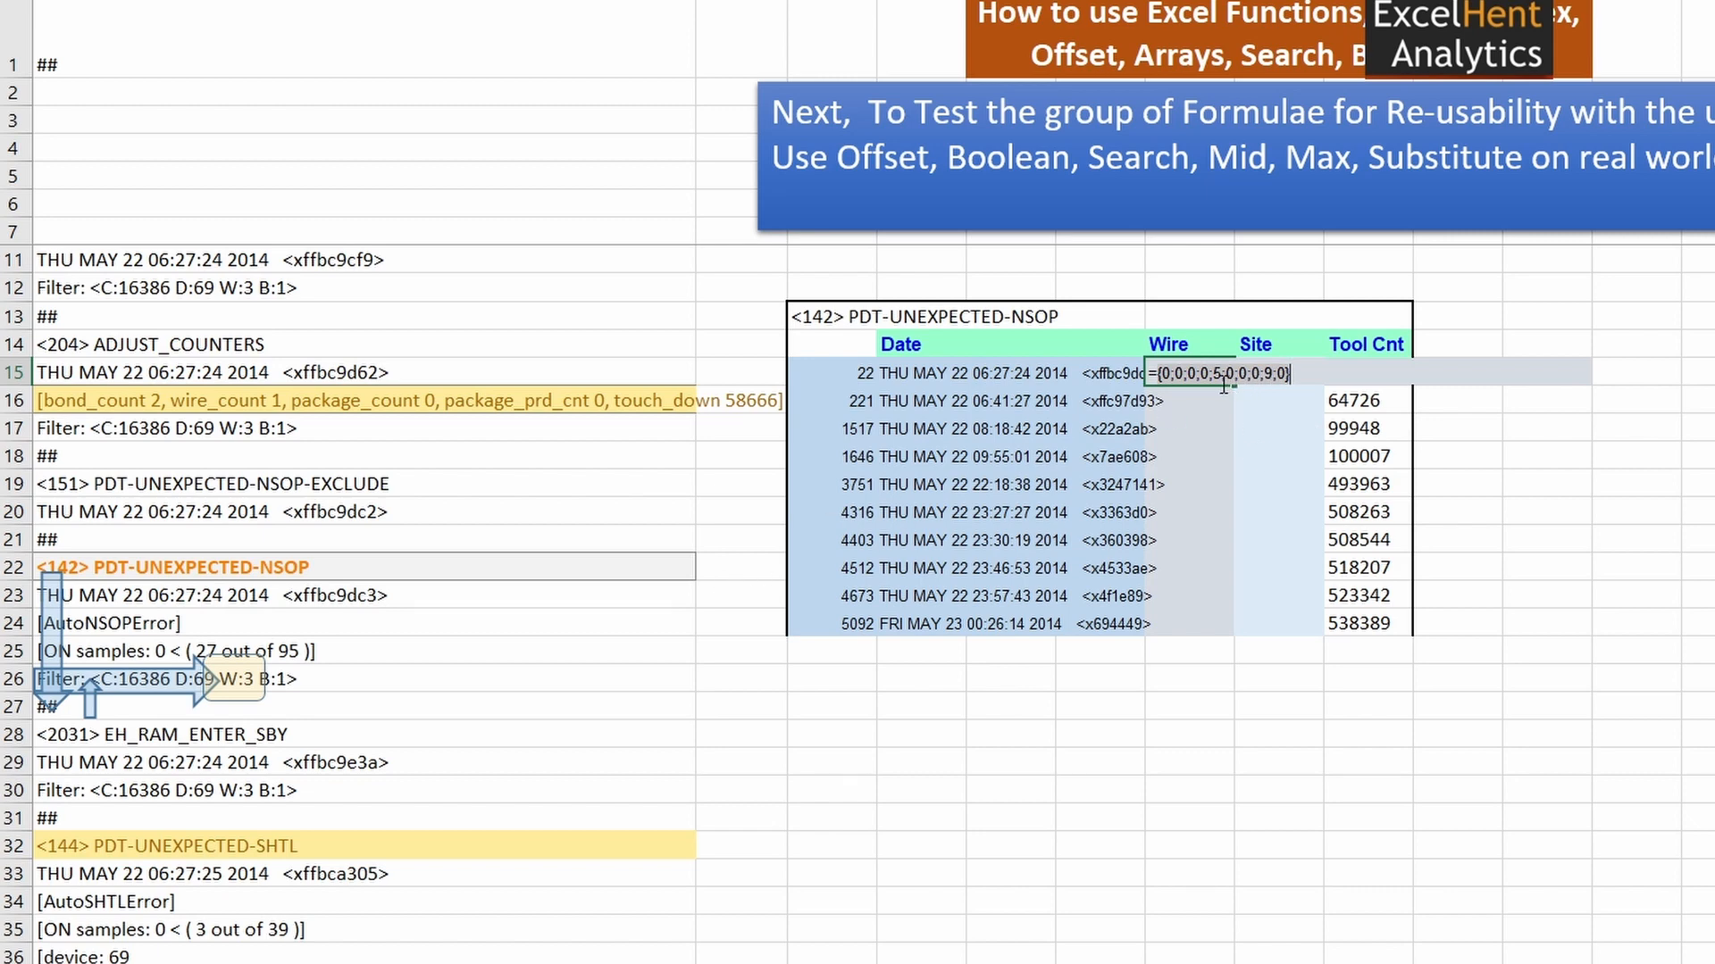
pyautogui.hotkey('ctrl', 'z')
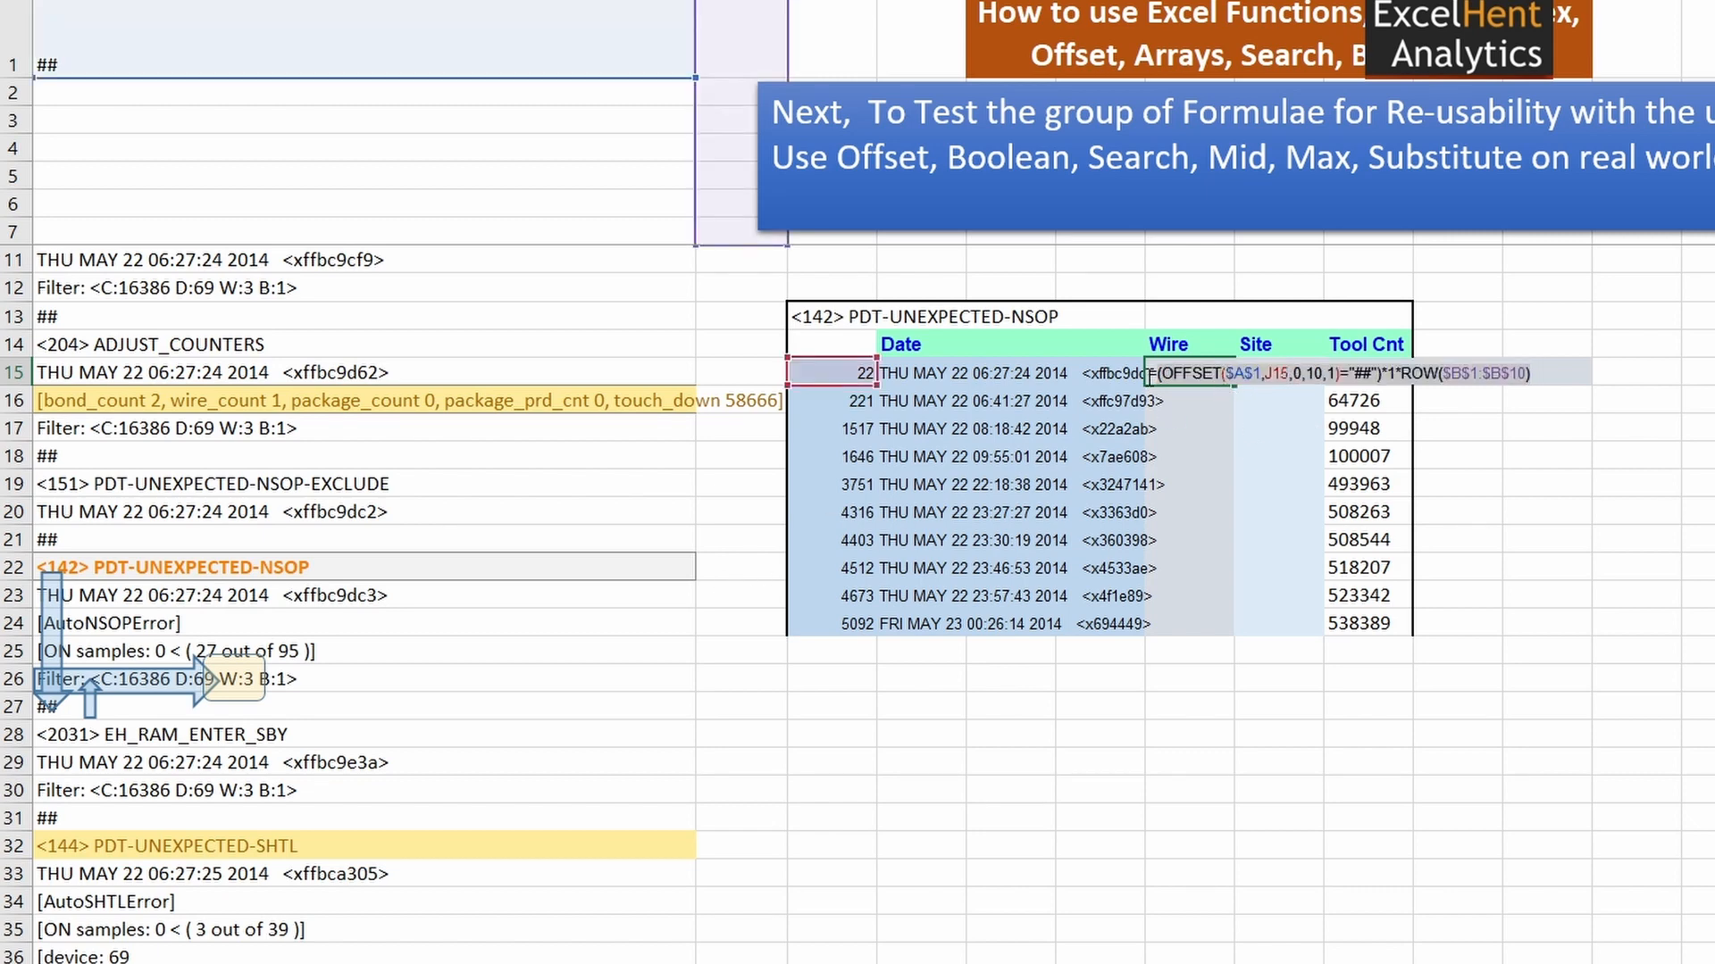
# - Try to wrap the N15 expression in MIN, entering it as an array formula and balancing its parentheses
pyautogui.write('MIN')
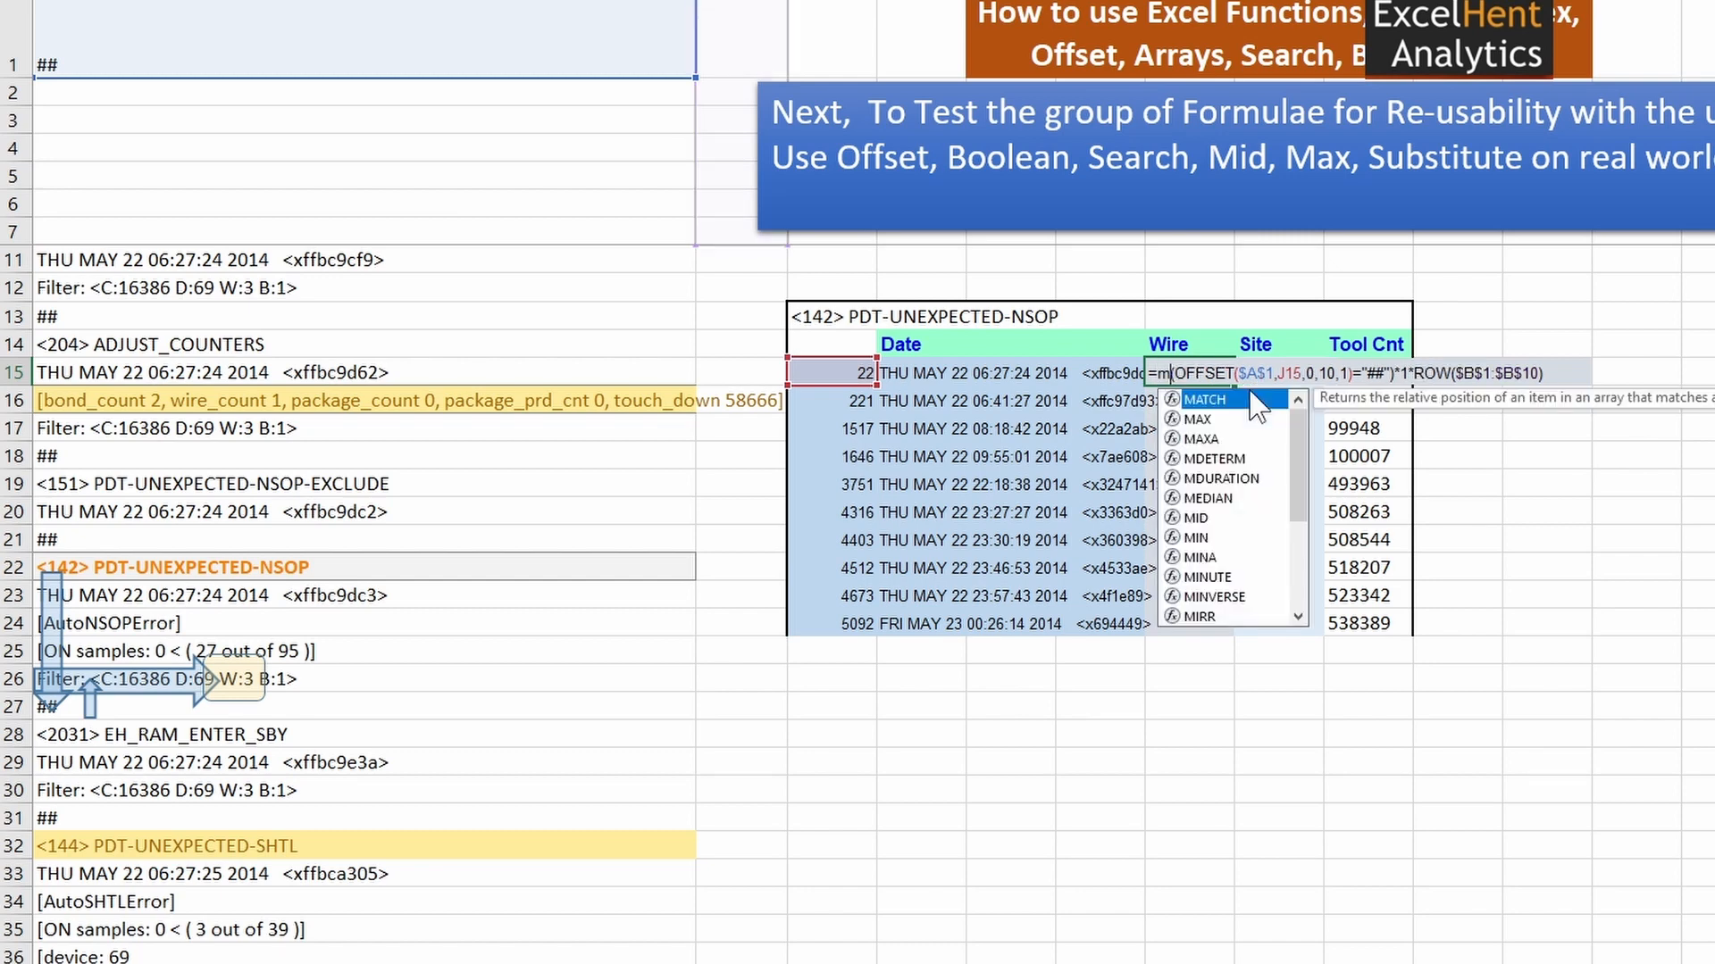
pyautogui.hotkey('ctrl', 'shift', 'Return')
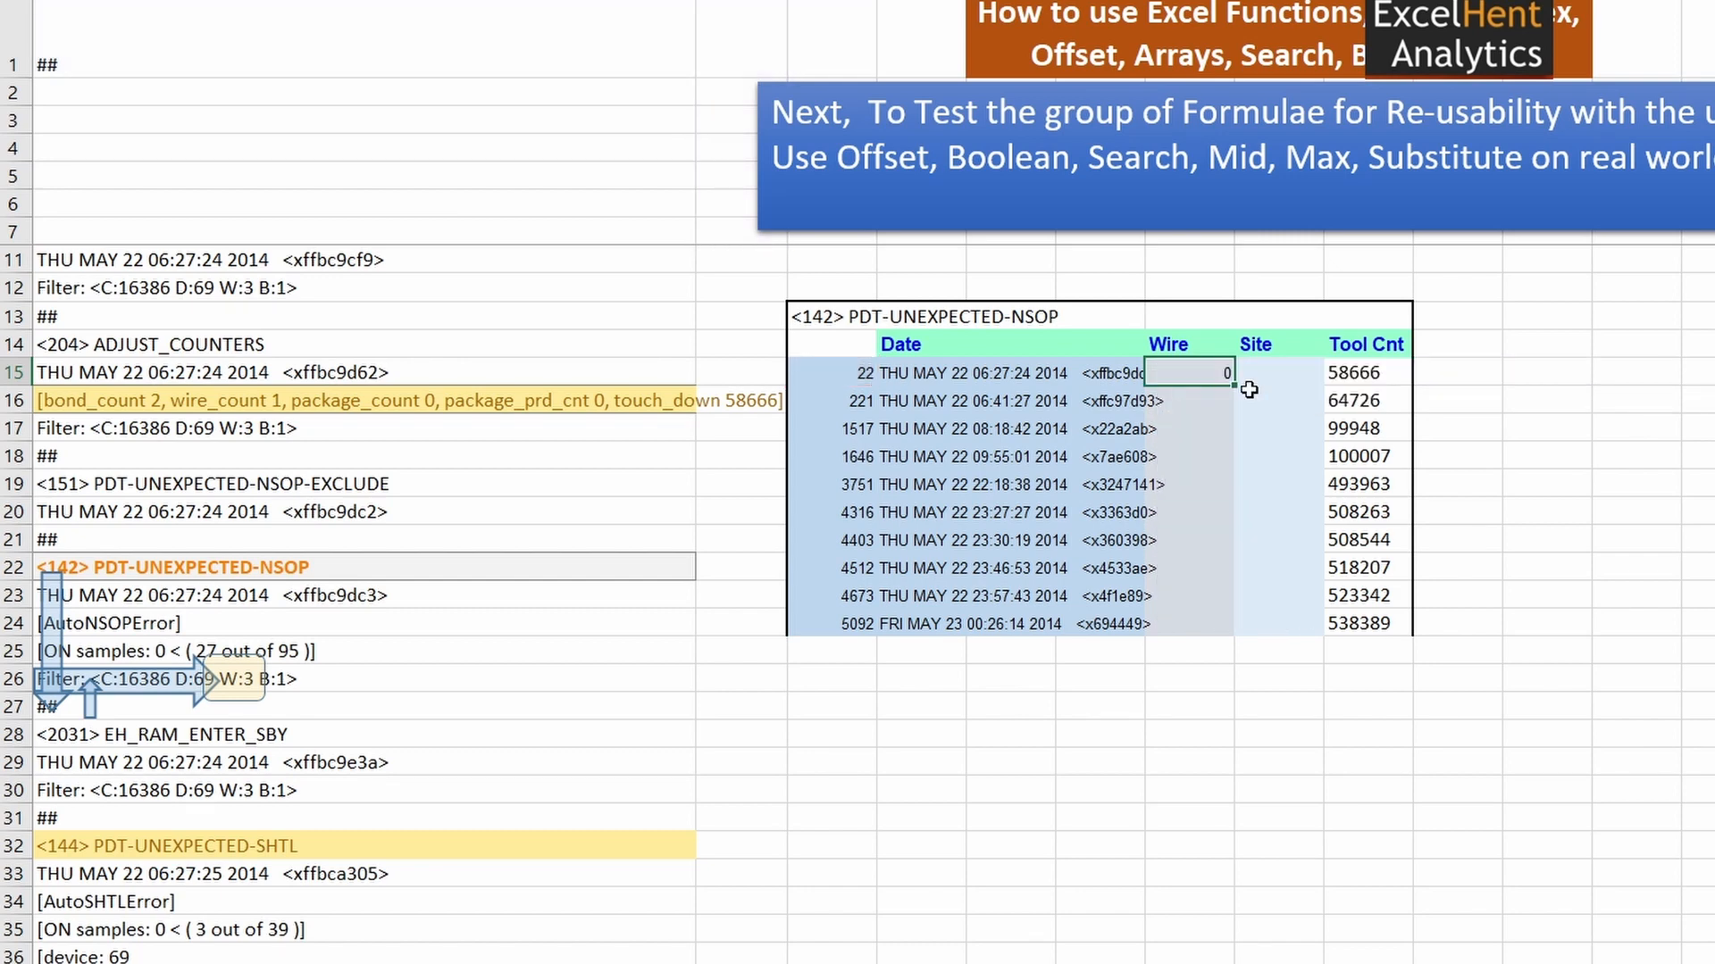
pyautogui.doubleClick(1200, 373)
pyautogui.write('(')
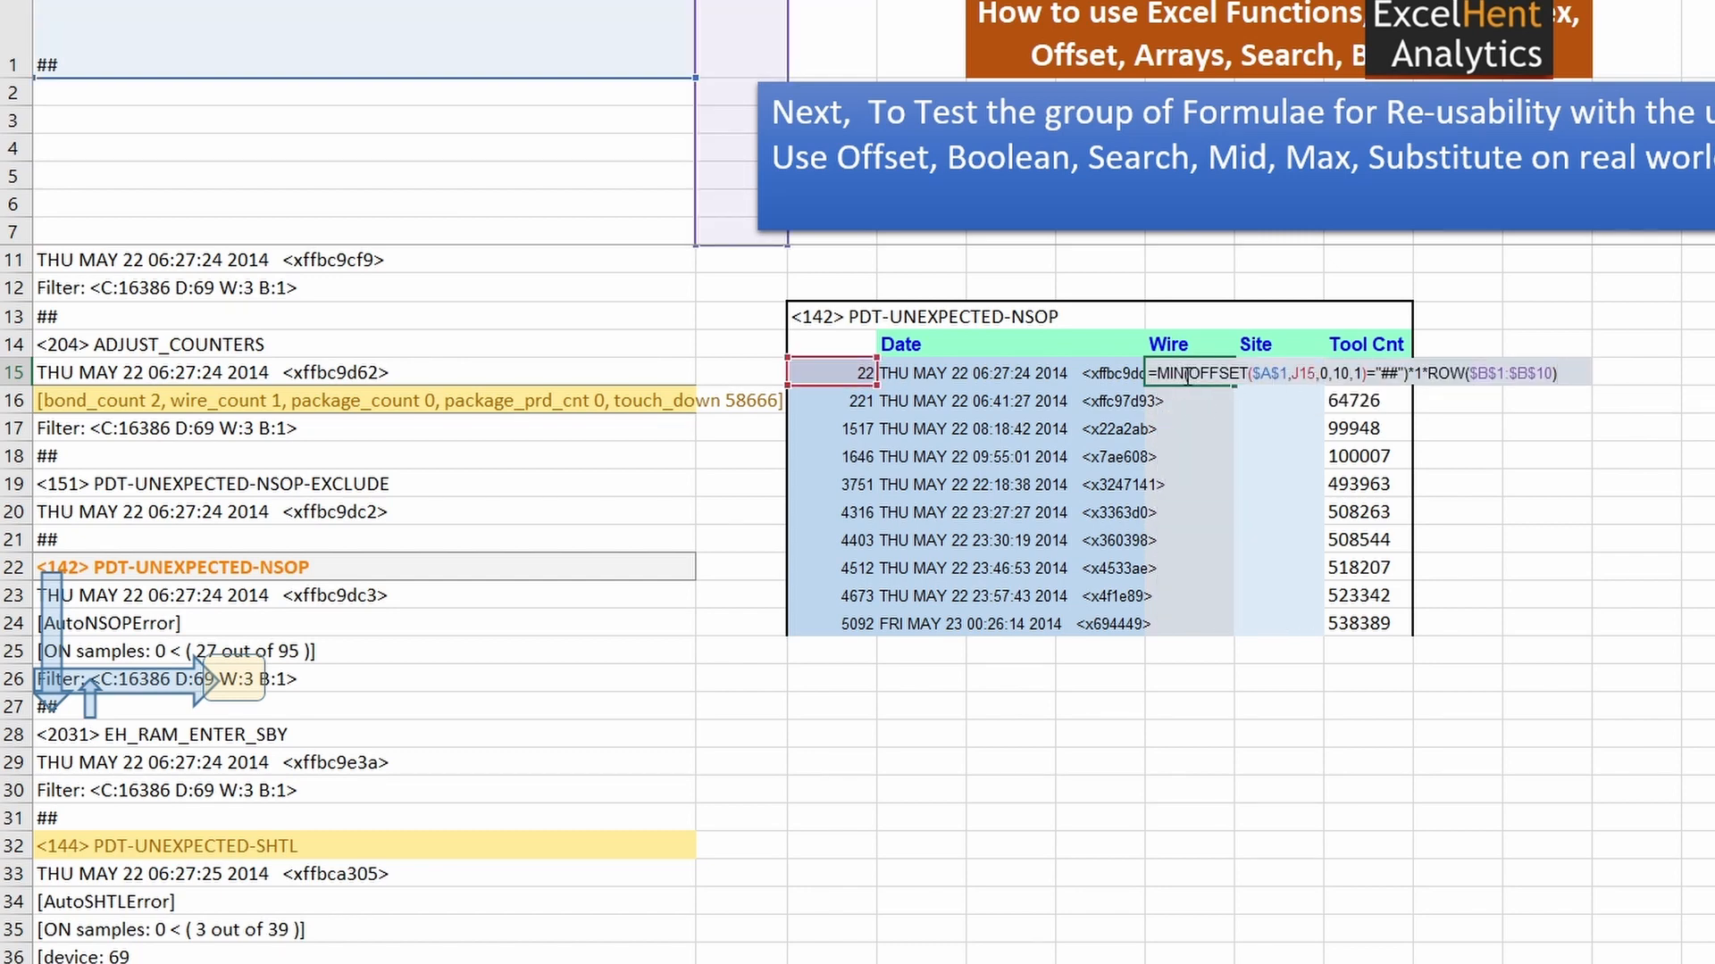
pyautogui.press('End')
pyautogui.write(')')
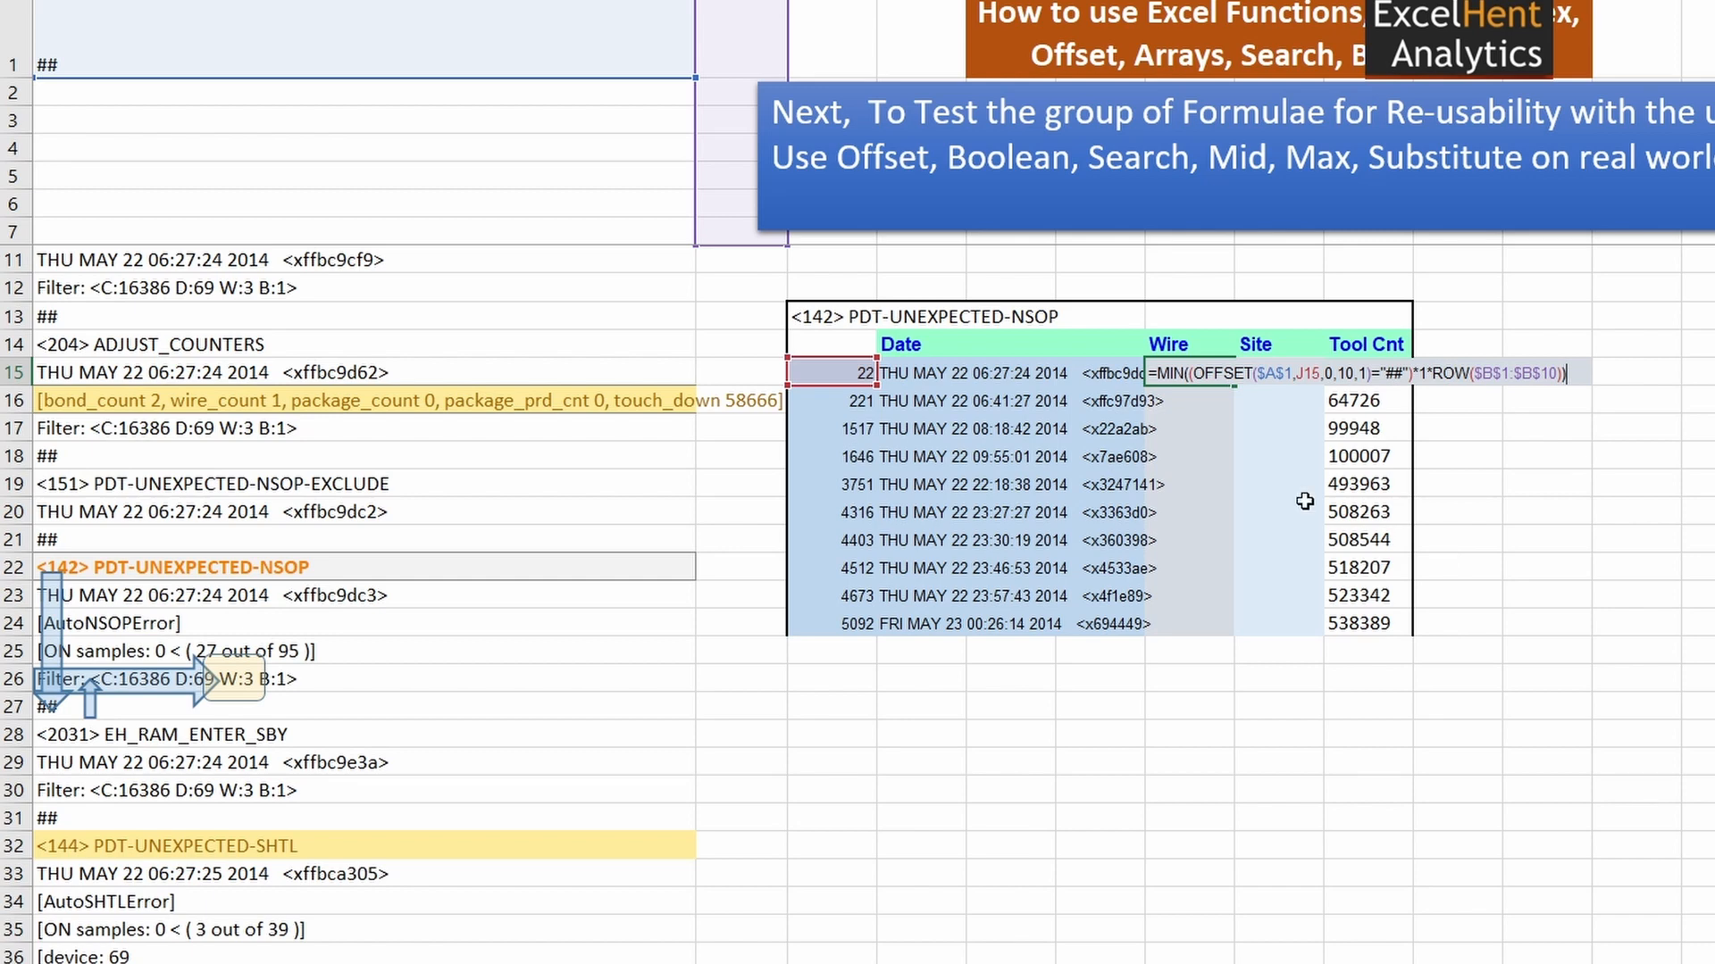
# - Evaluate the array inside the MIN function of N15 for inspection and restore the formula
pyautogui.click(1189, 374)
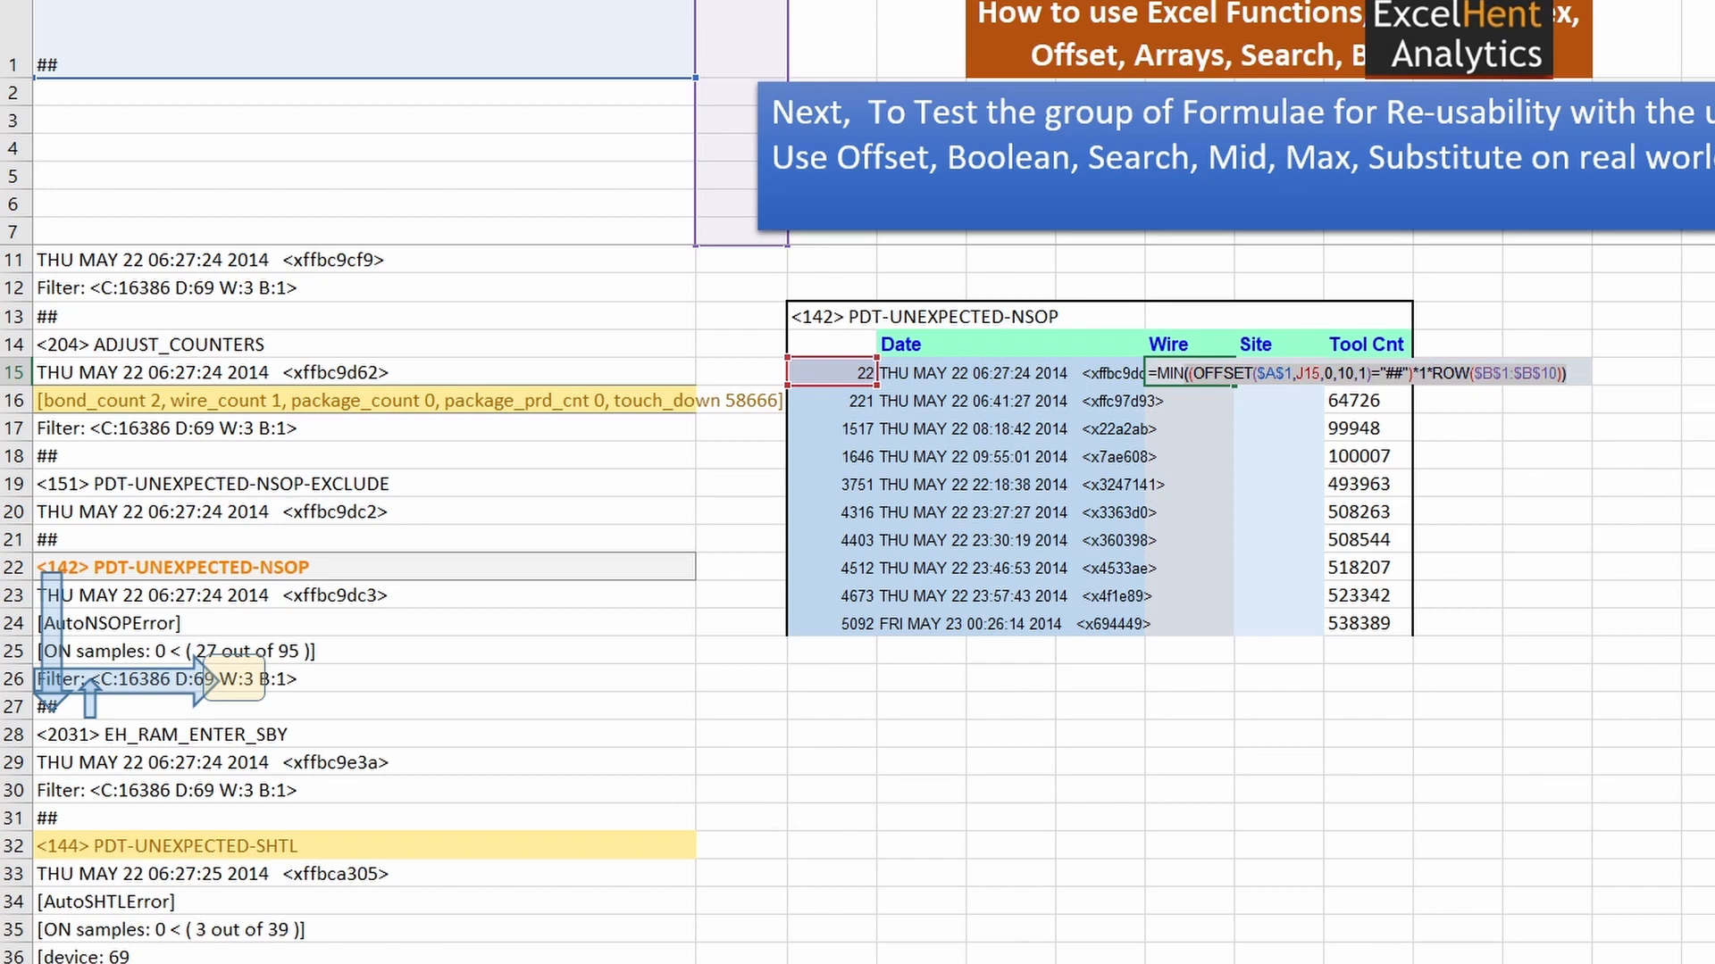
pyautogui.press('F9')
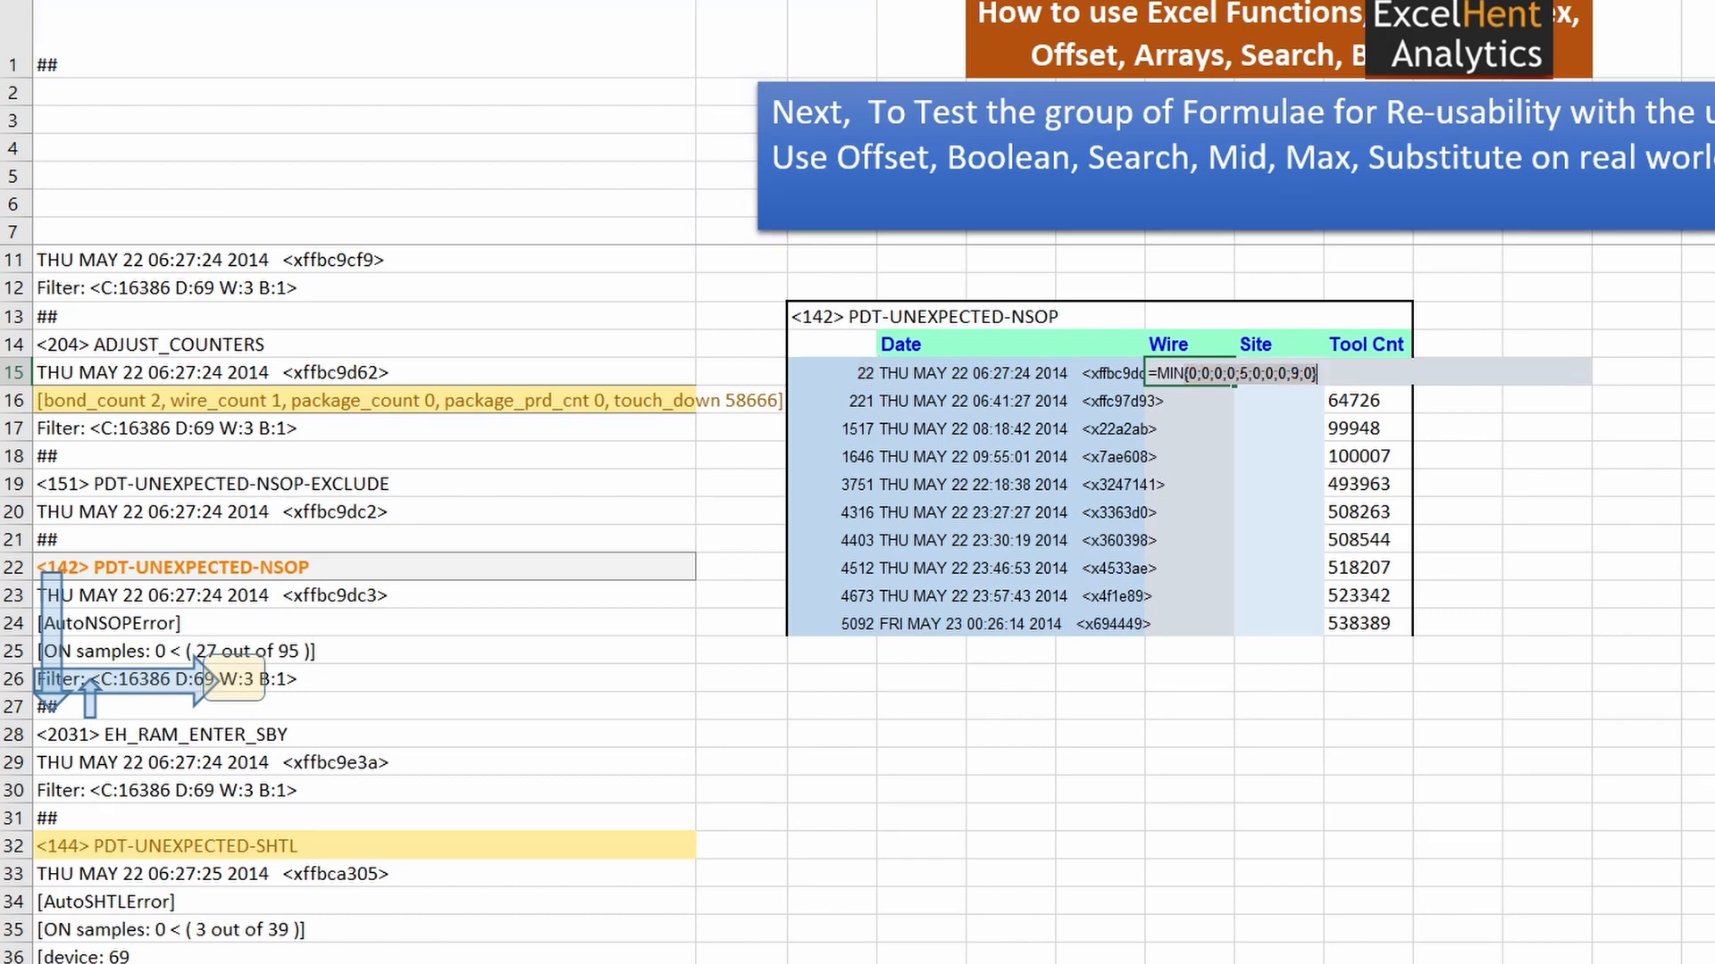
pyautogui.click(1225, 373)
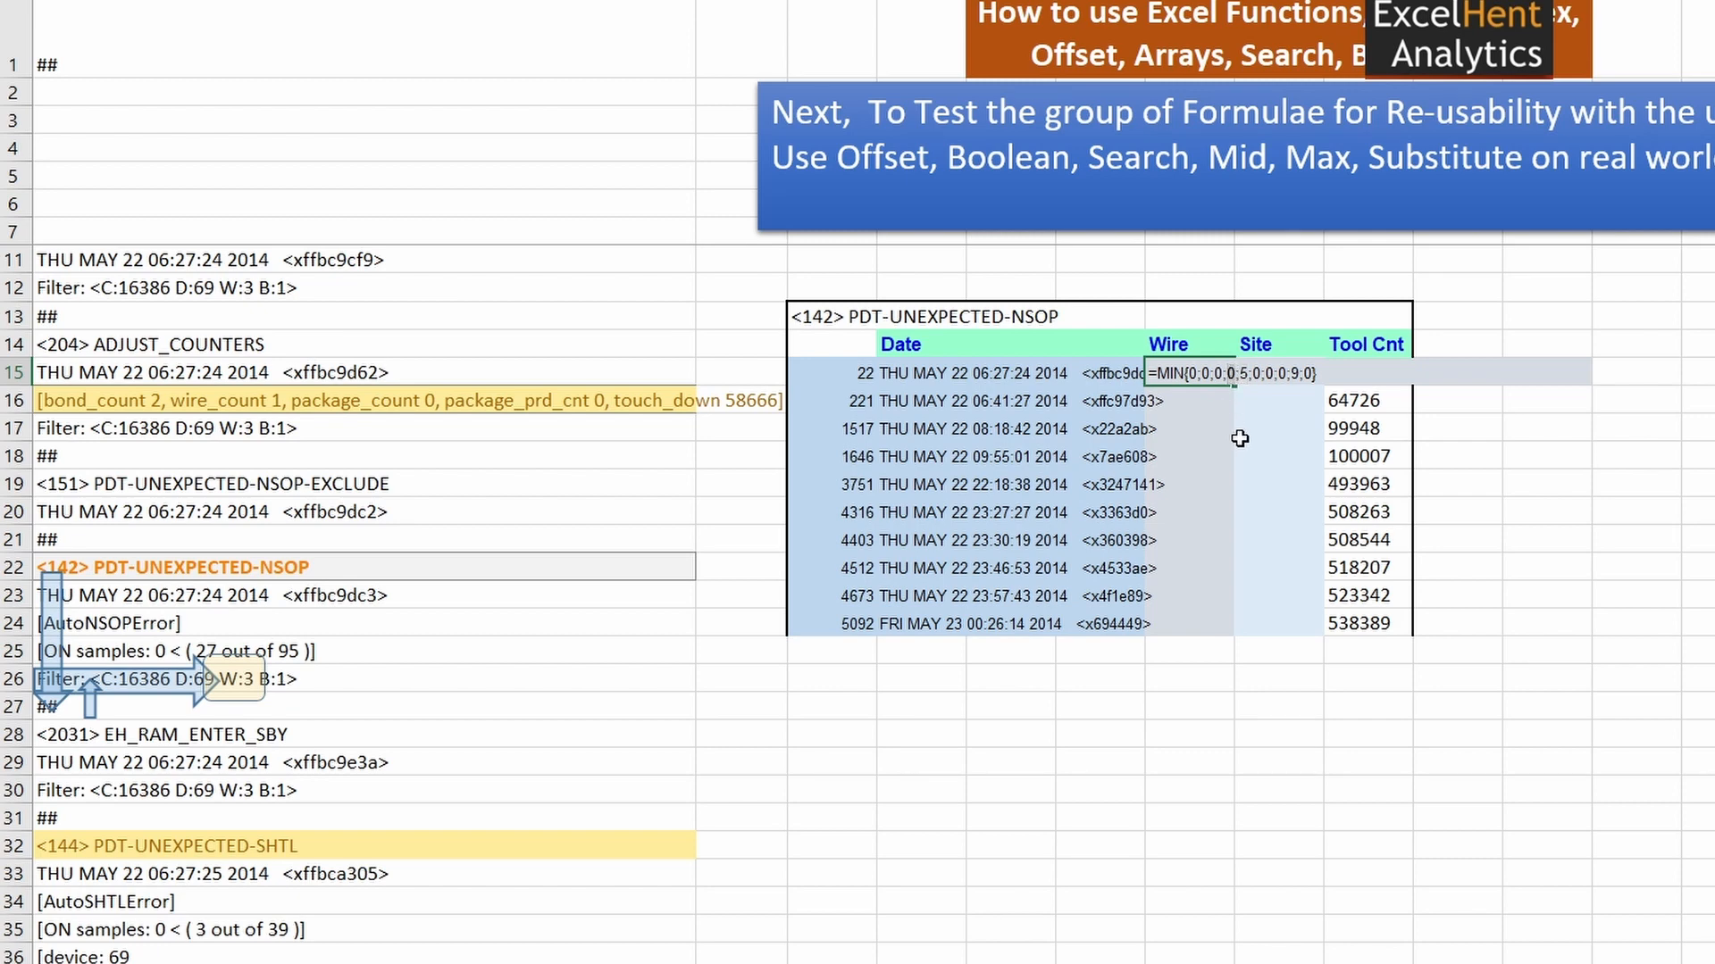
pyautogui.hotkey('ctrl', 'z')
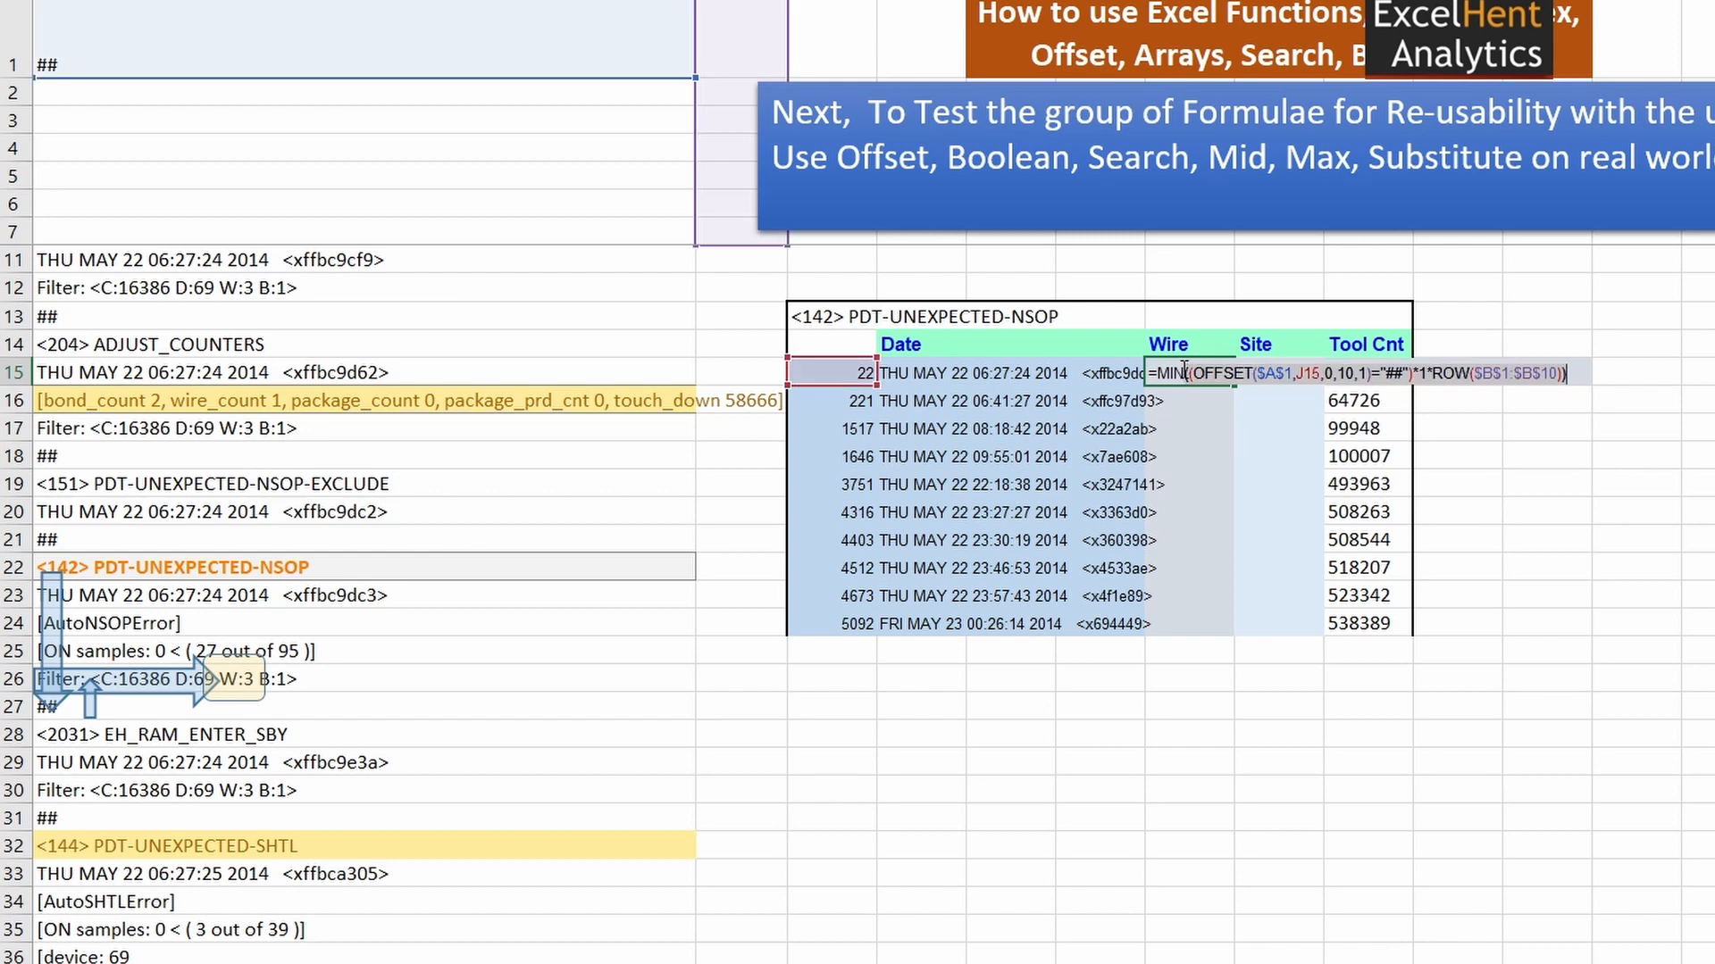
# - Replace MIN in N15 with SUBSTITUTE, using 0 as the old text and 100 as the new text
pyautogui.click(1186, 377)
pyautogui.press('Left')
pyautogui.press('BackSpace')
pyautogui.press('BackSpace')
pyautogui.press('BackSpace')
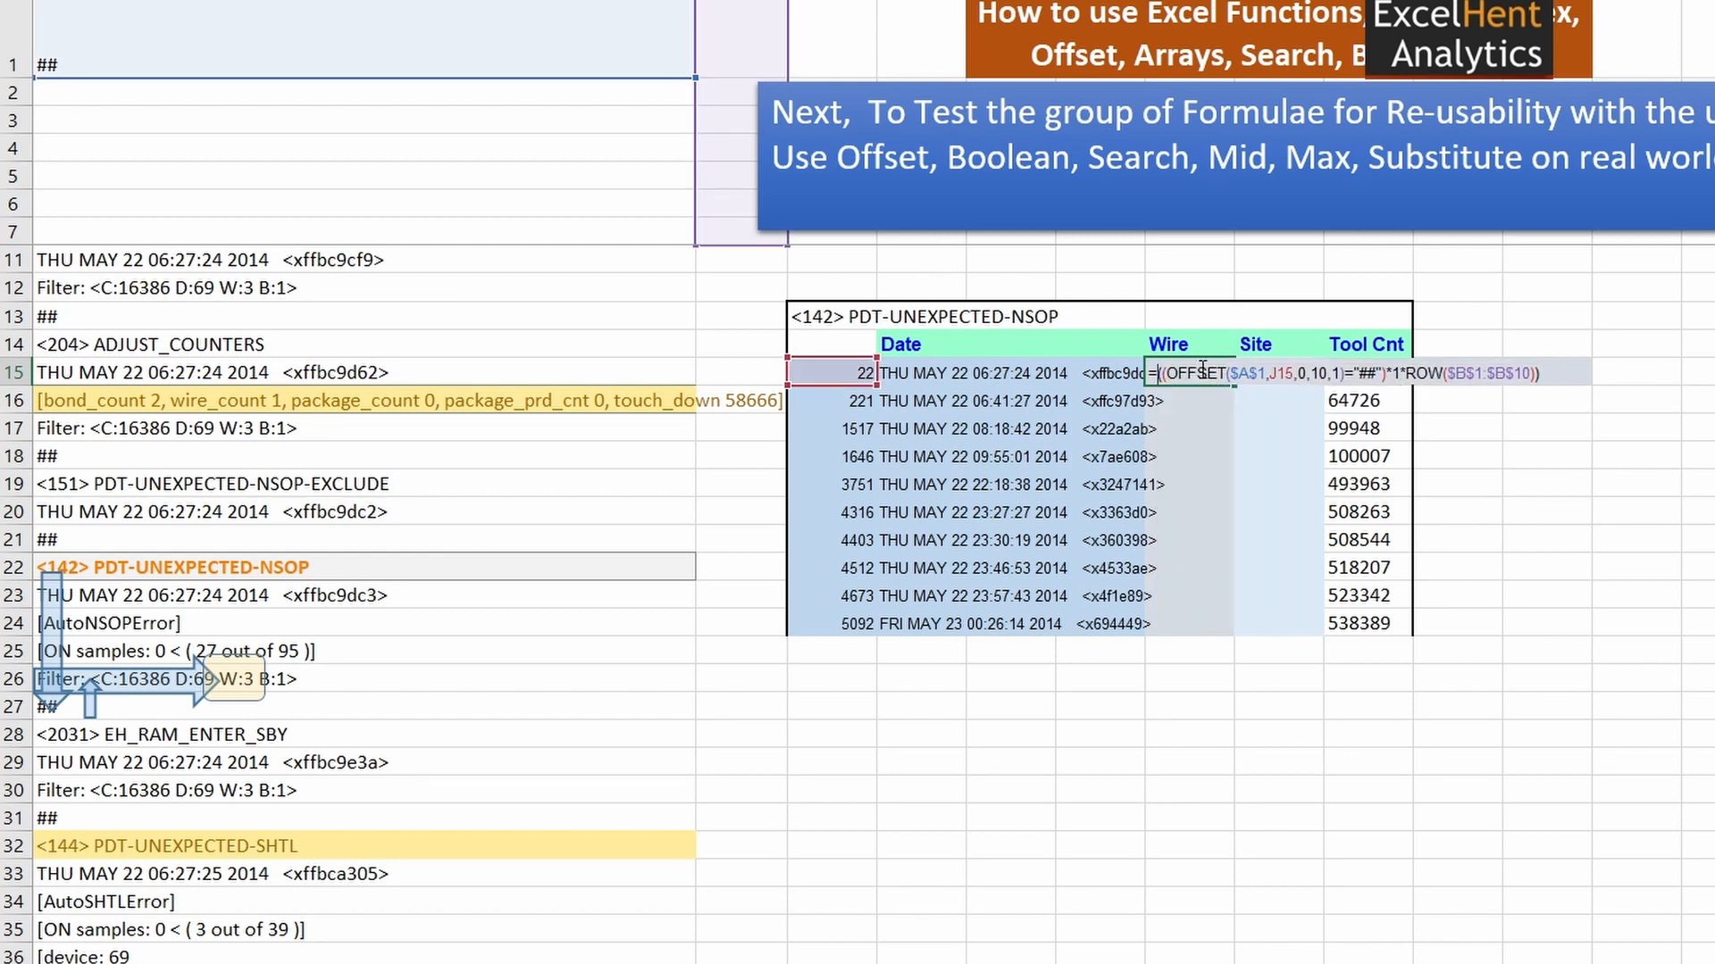
pyautogui.write('SUBSTITUTE')
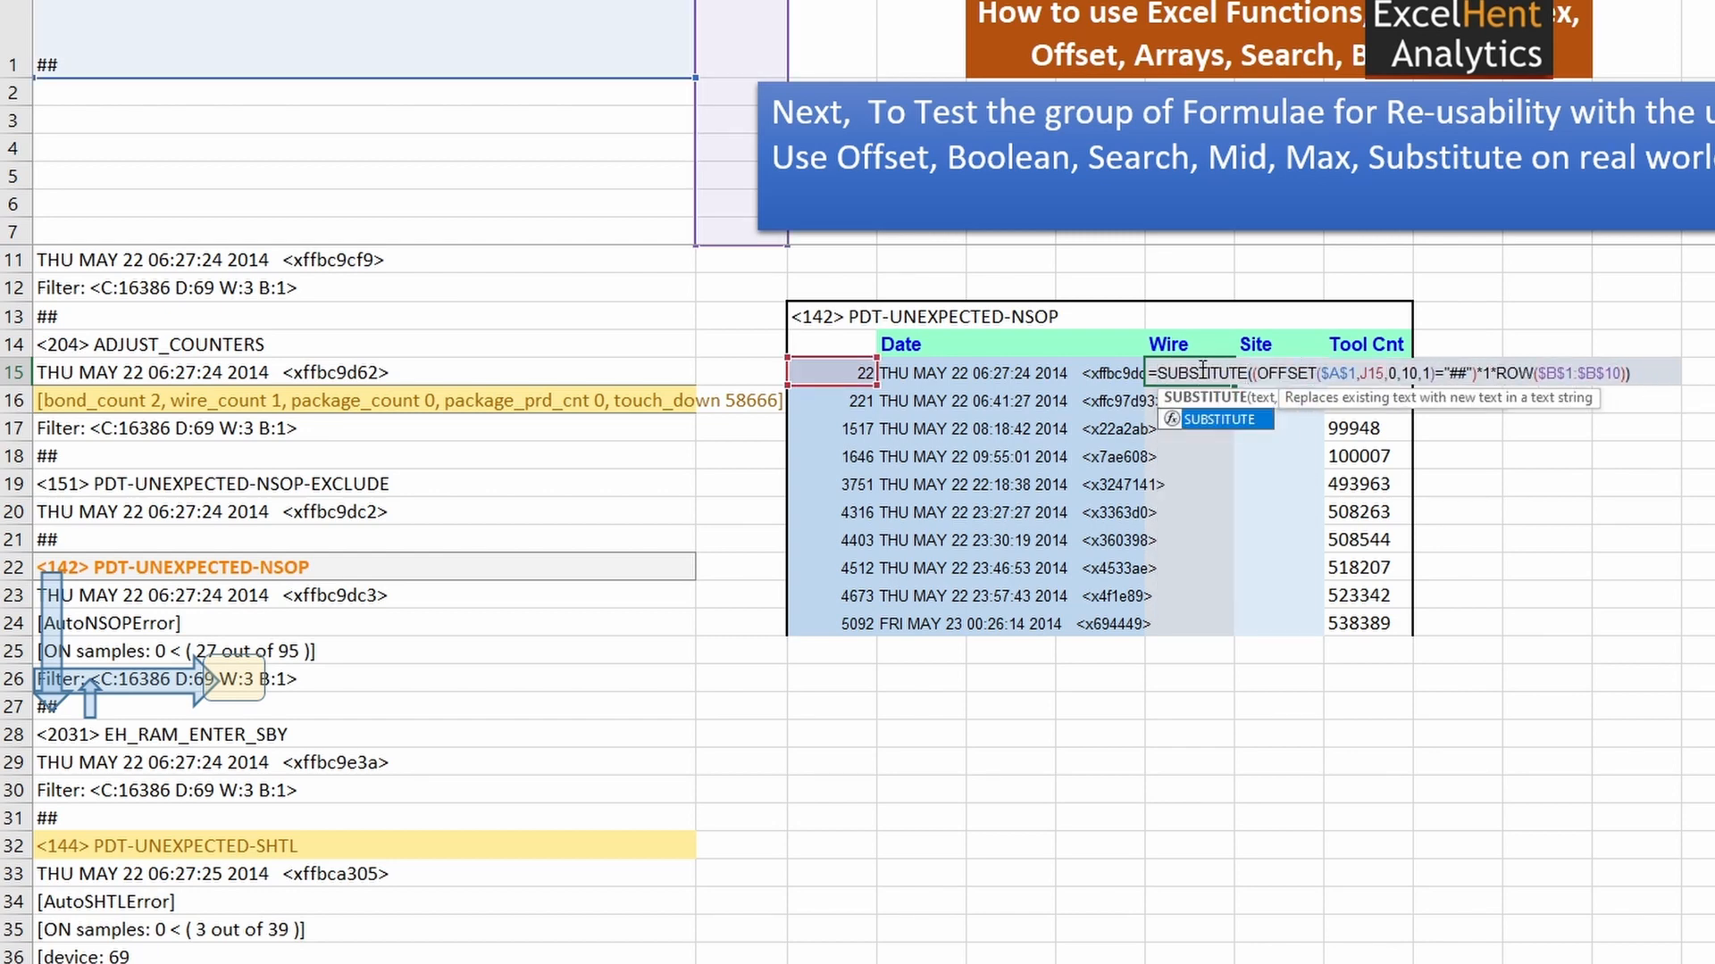
pyautogui.press('End')
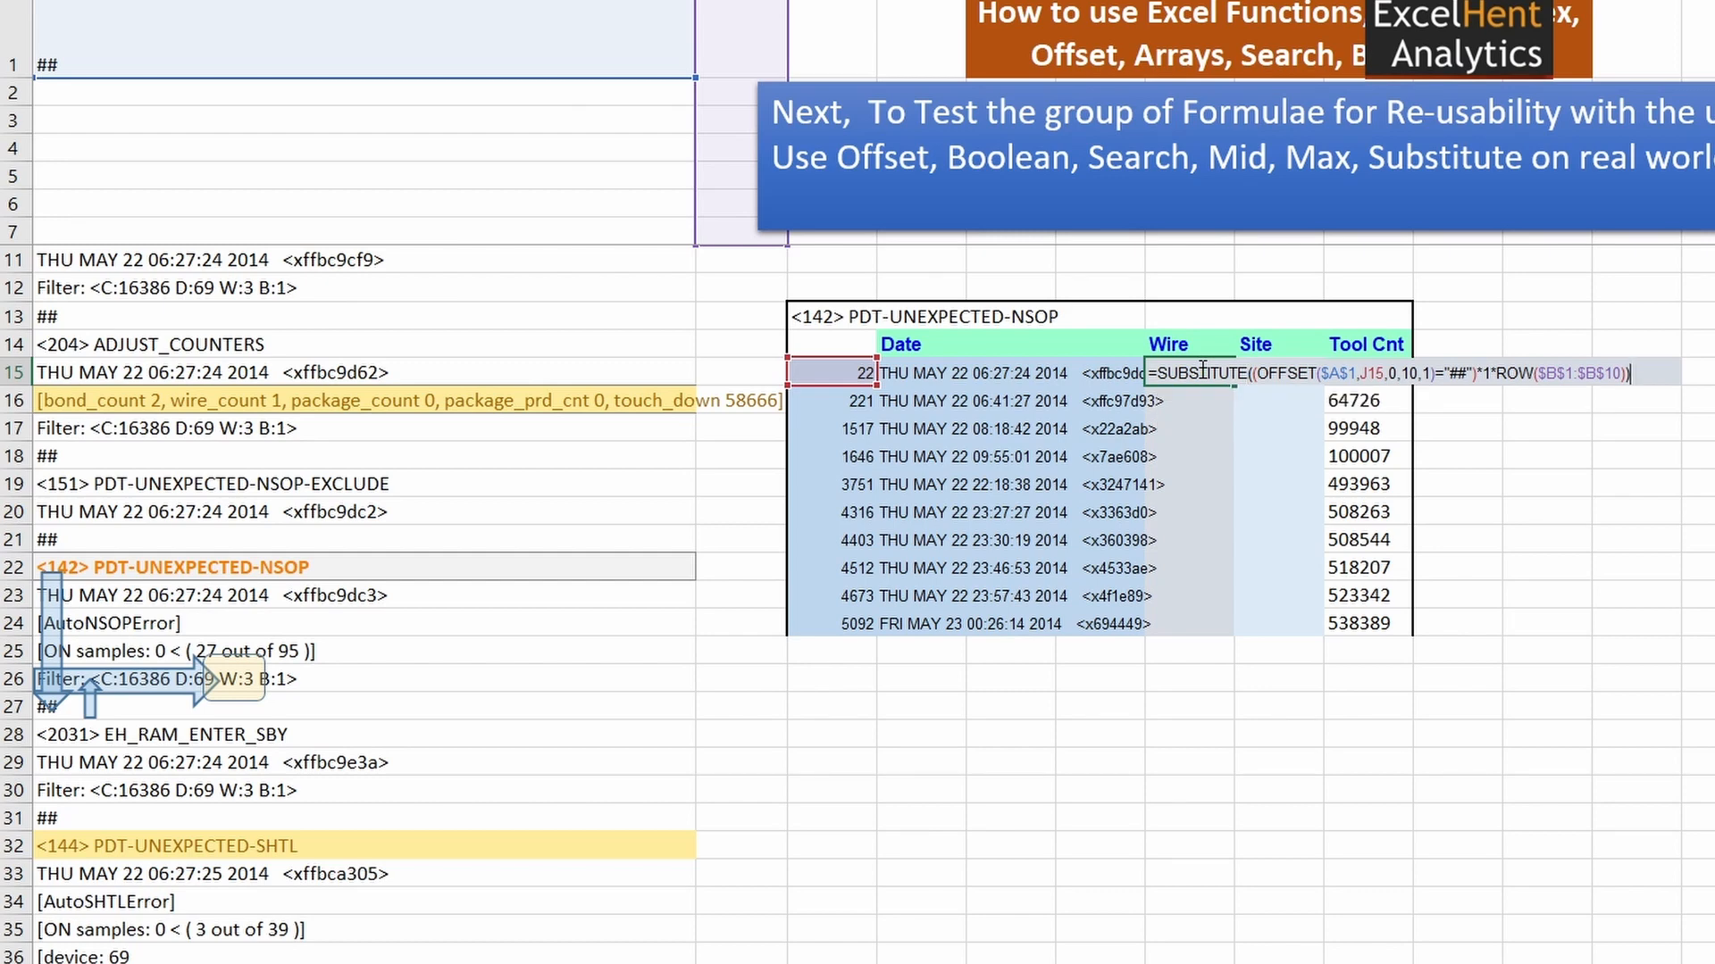
pyautogui.press('BackSpace')
pyautogui.write(',')
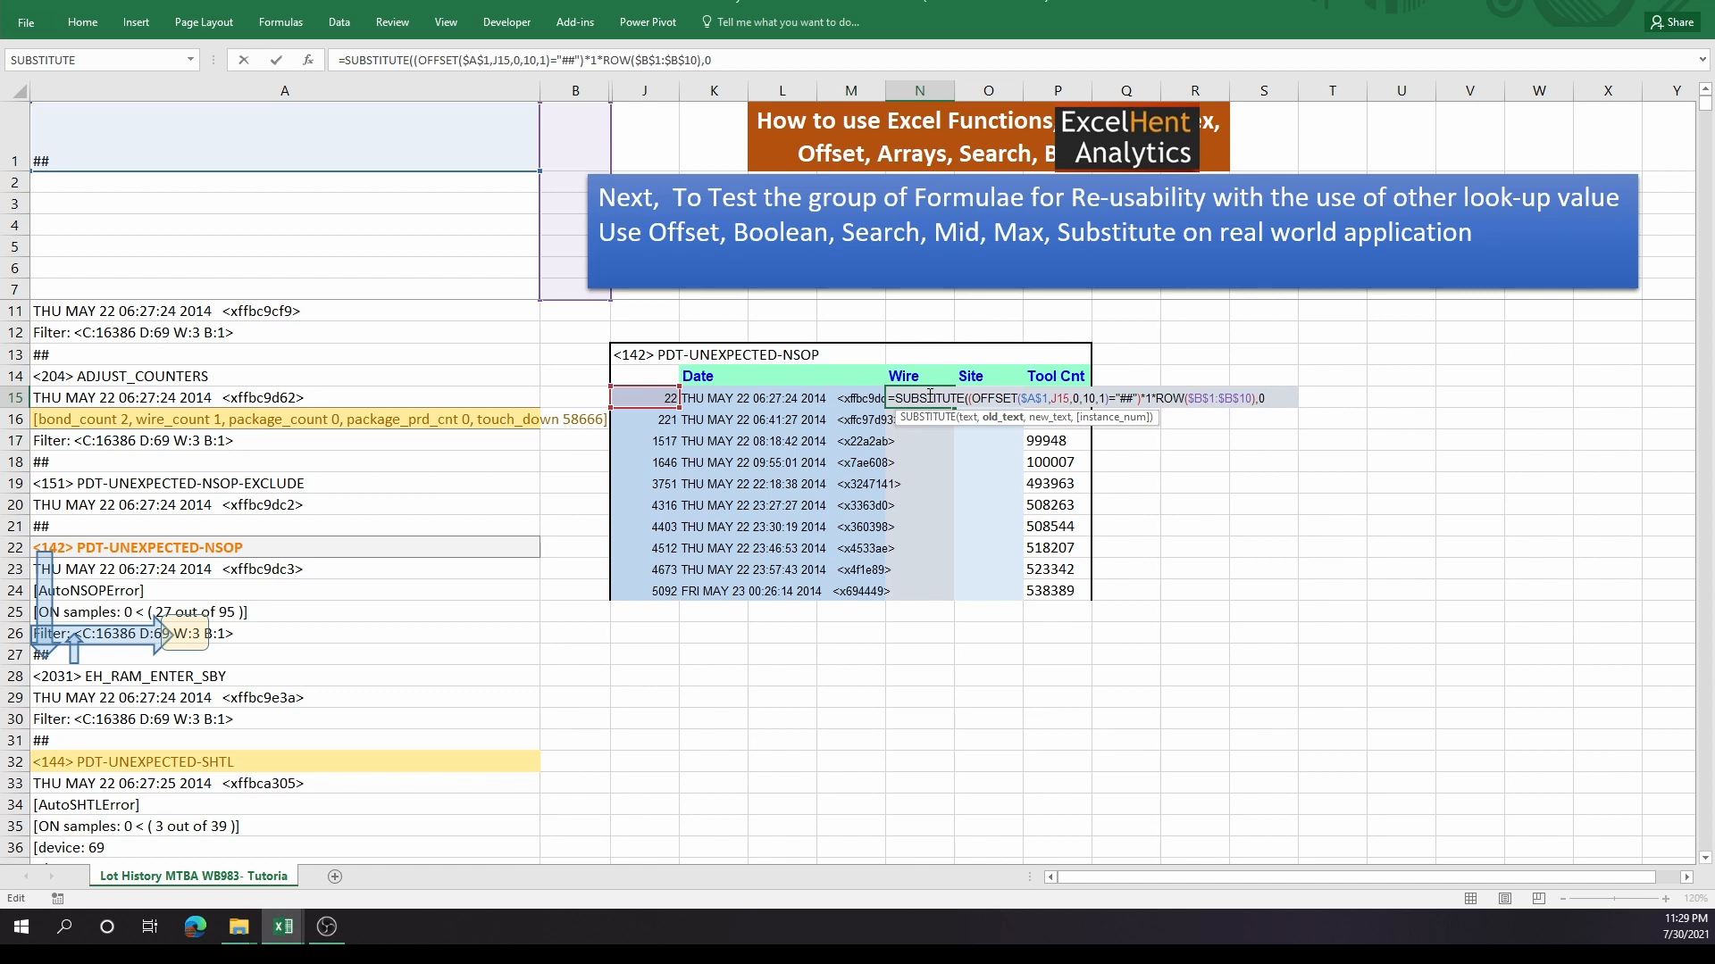
pyautogui.write('0,100')
pyautogui.write(')')
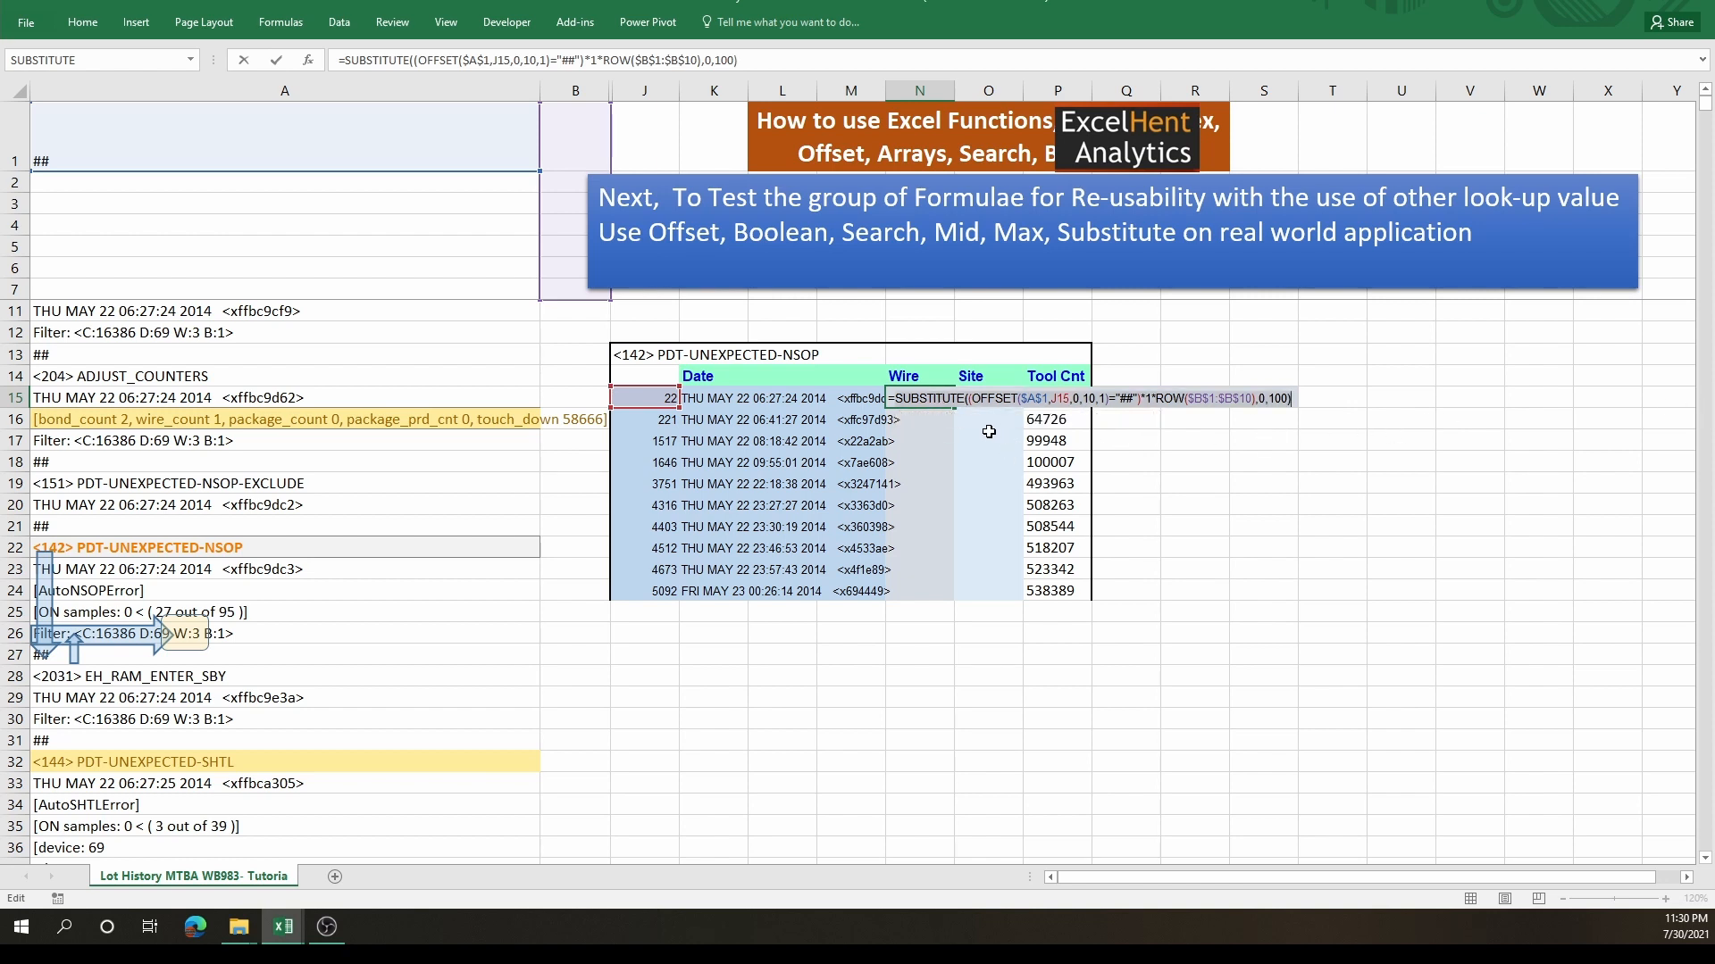
# - Preview the SUBSTITUTE array in N15, restore the formula, and wrap it in VALUE to convert the text to numbers
pyautogui.press('F9')
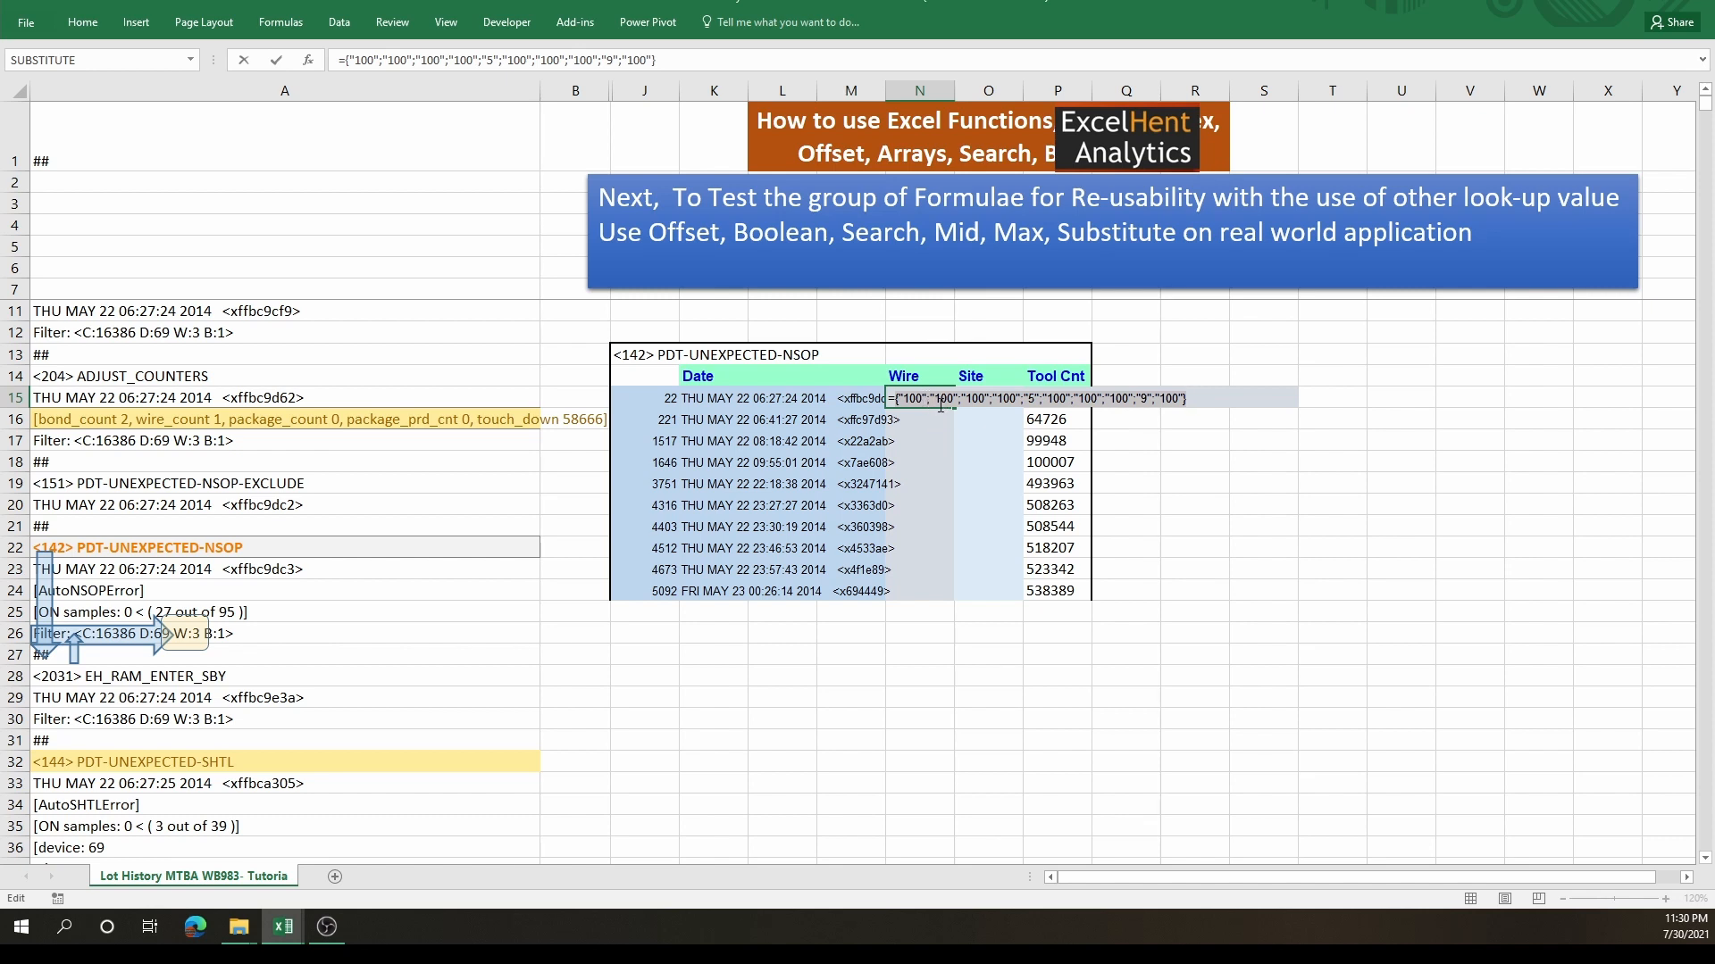
pyautogui.hotkey('ctrl', 'z')
pyautogui.write('VALUE(SUBSTITUTE((OFFSET($A$1,J15,0,10,1)="##")*1*ROW($B$1:$B$10),0,100')
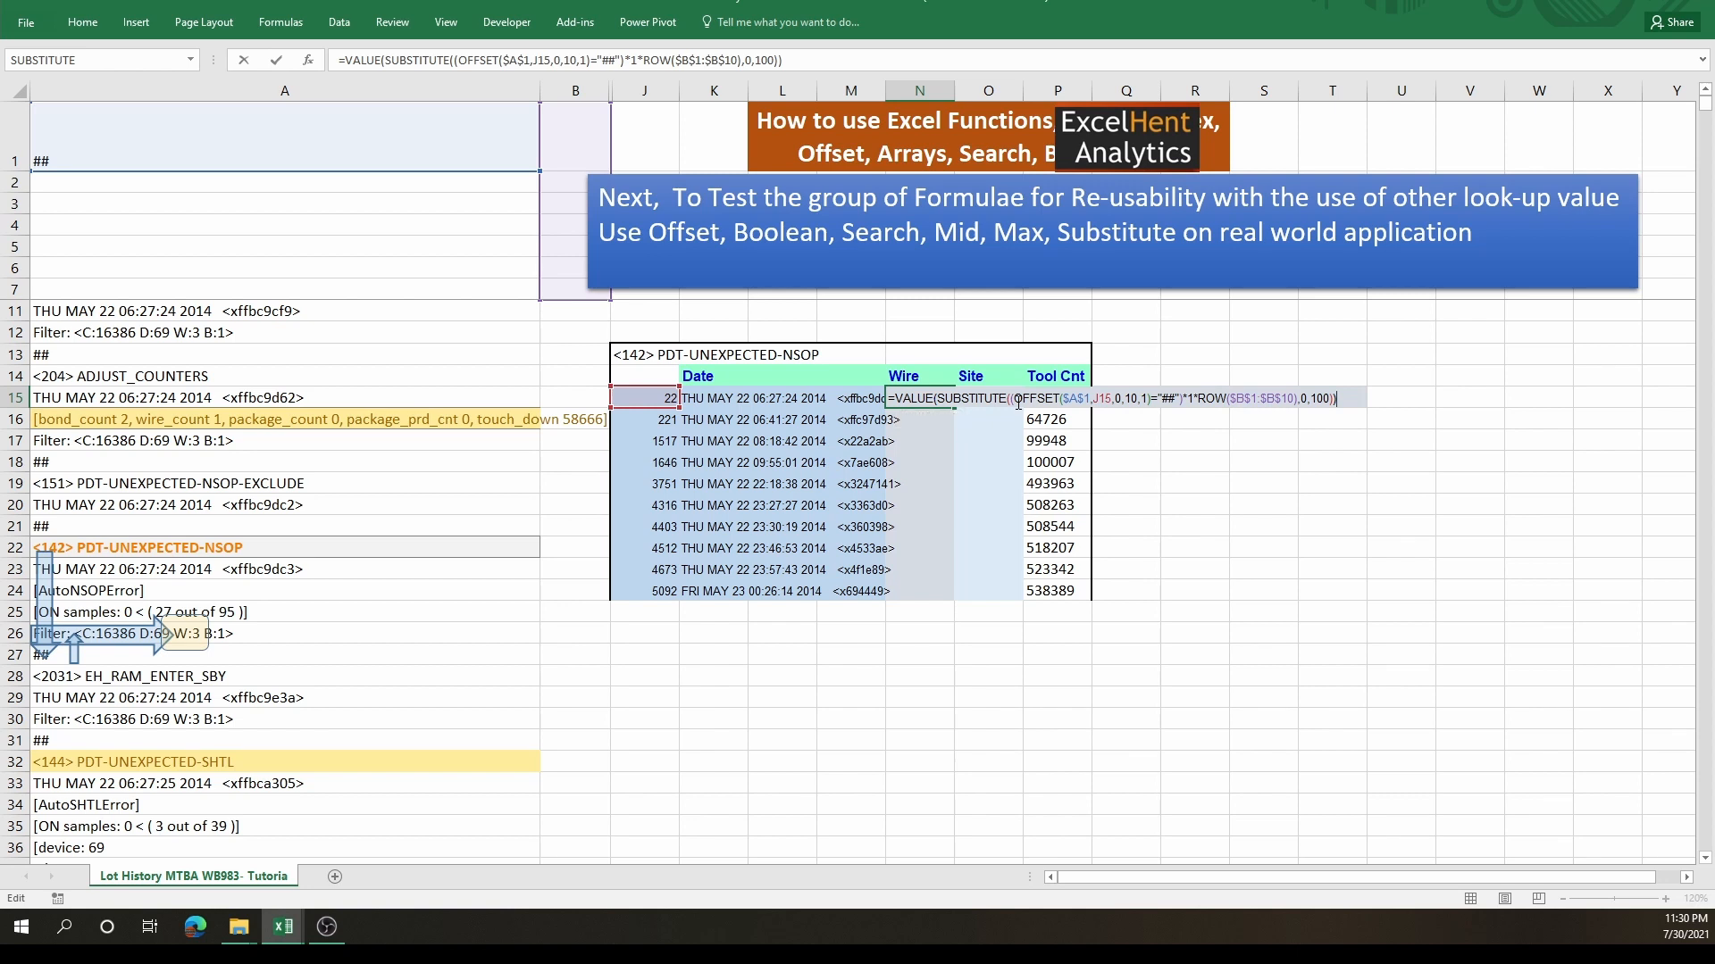
pyautogui.press('End')
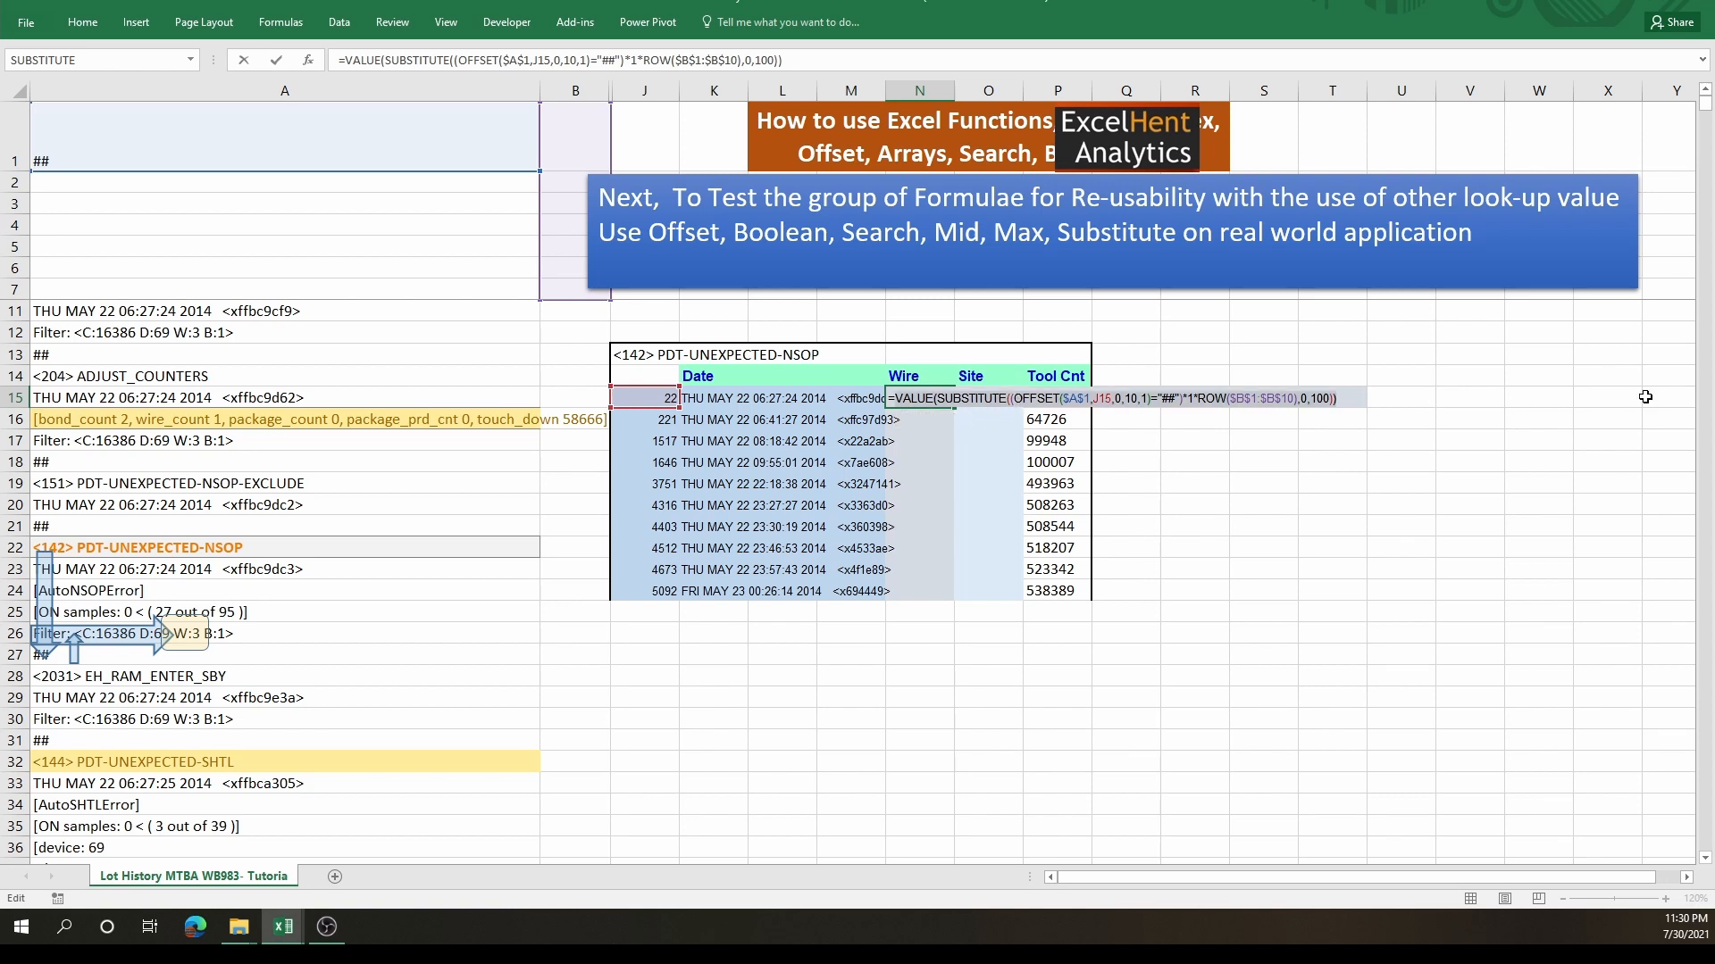
# - Wrap the N15 VALUE expression in MIN and enter it as an array formula
pyautogui.click(894, 398)
pyautogui.write('min')
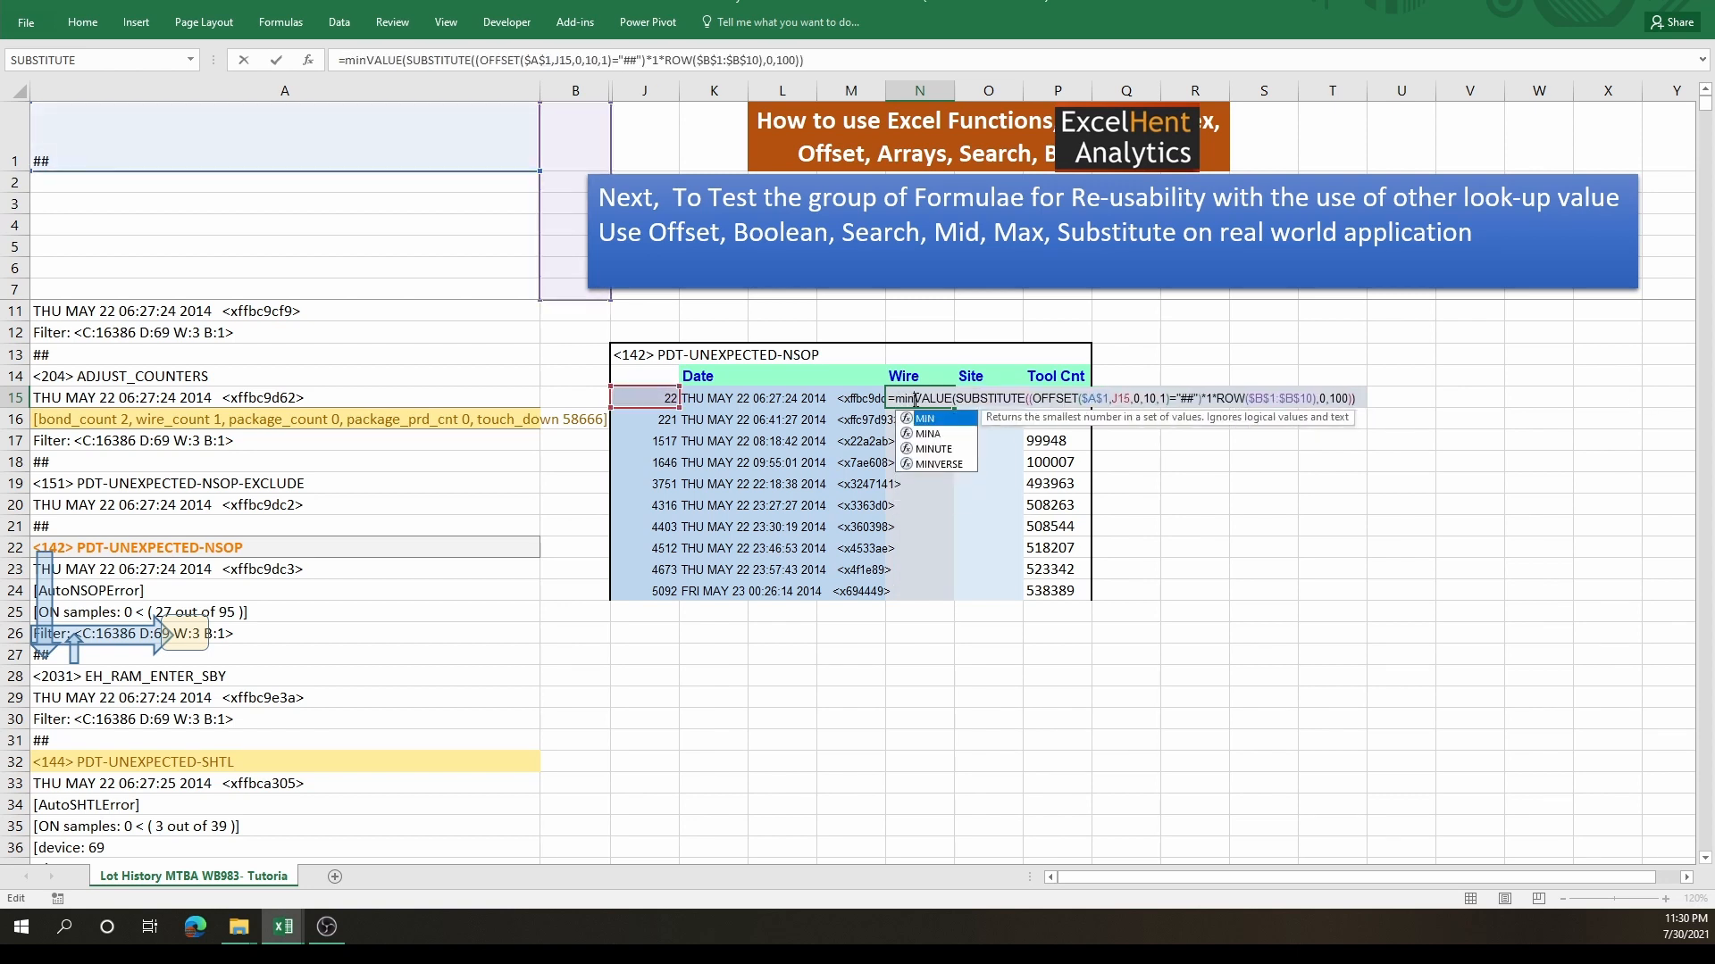
pyautogui.press('Tab')
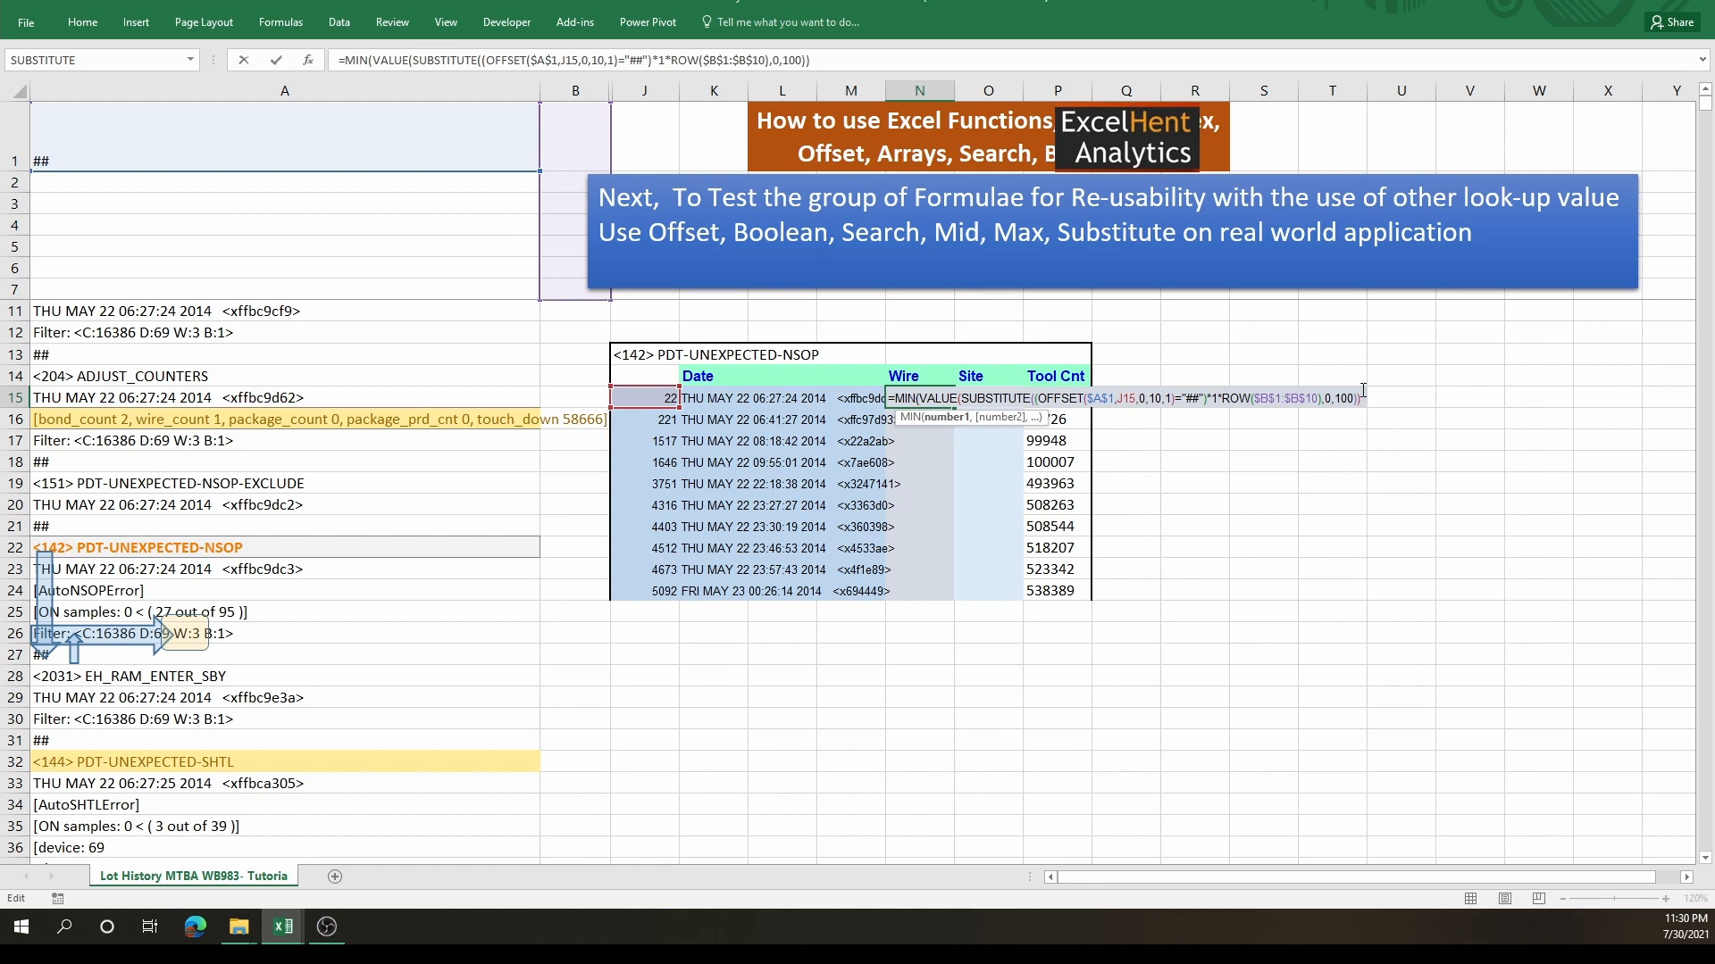
pyautogui.write(')')
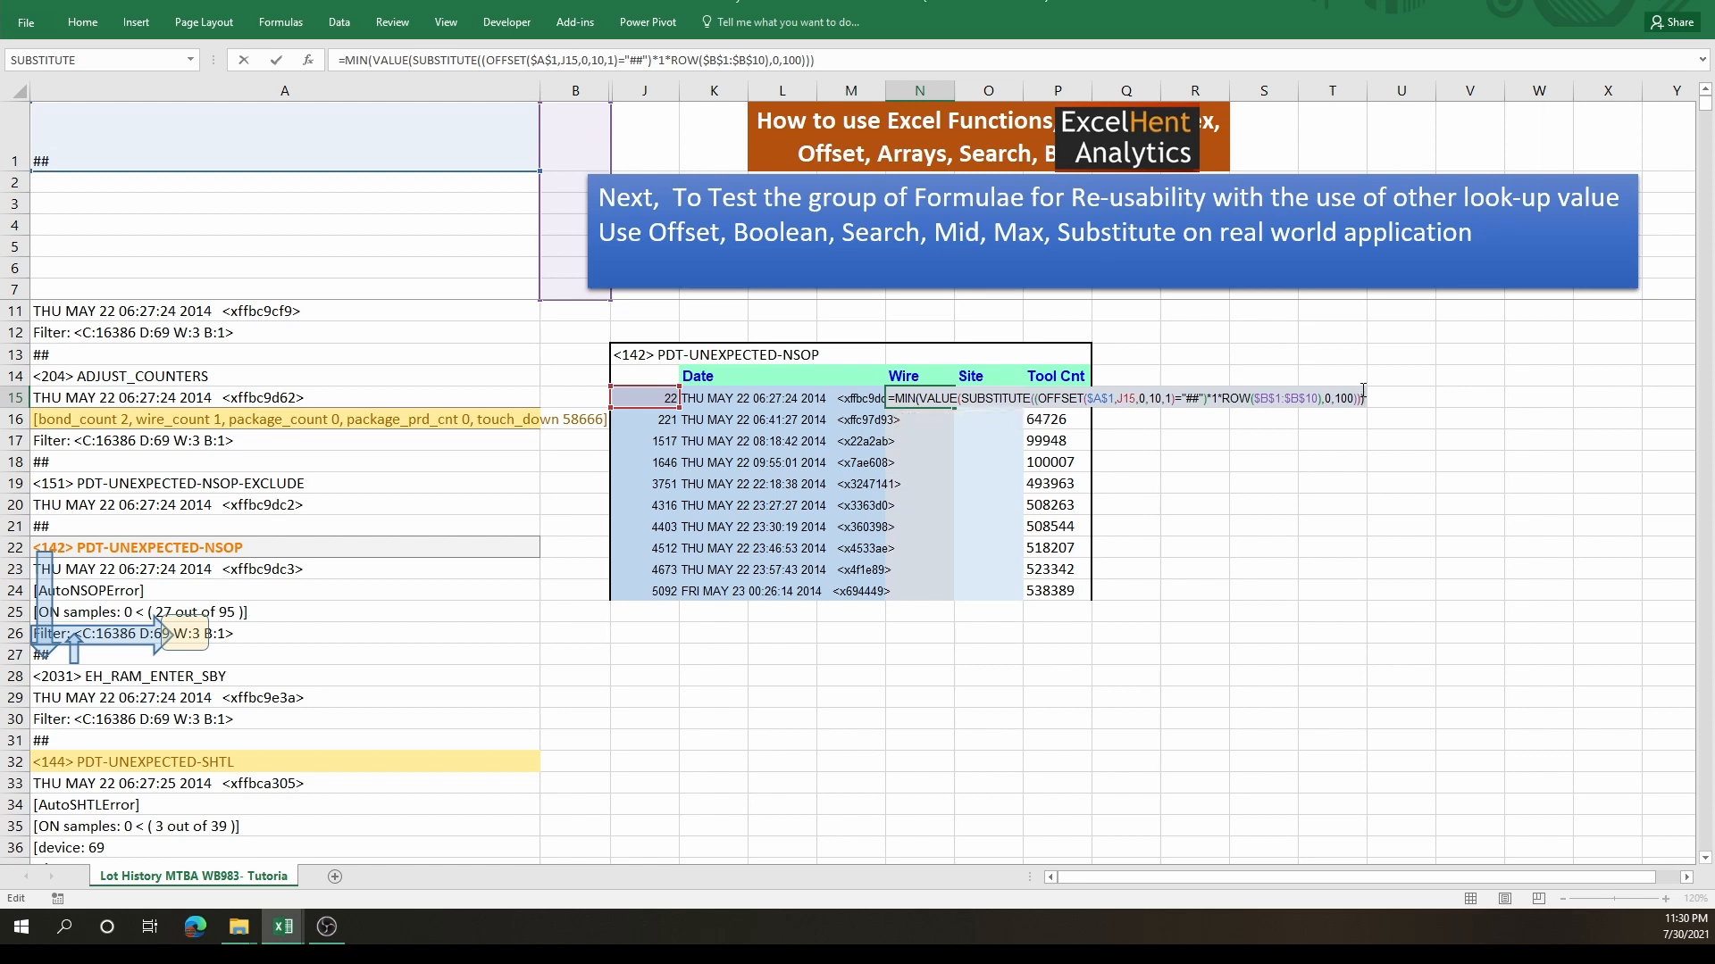
pyautogui.hotkey('ctrl', 'shift', 'Return')
# - Copy the Wire and Site headers from N14:O14 to N13:O13
pyautogui.click(929, 376)
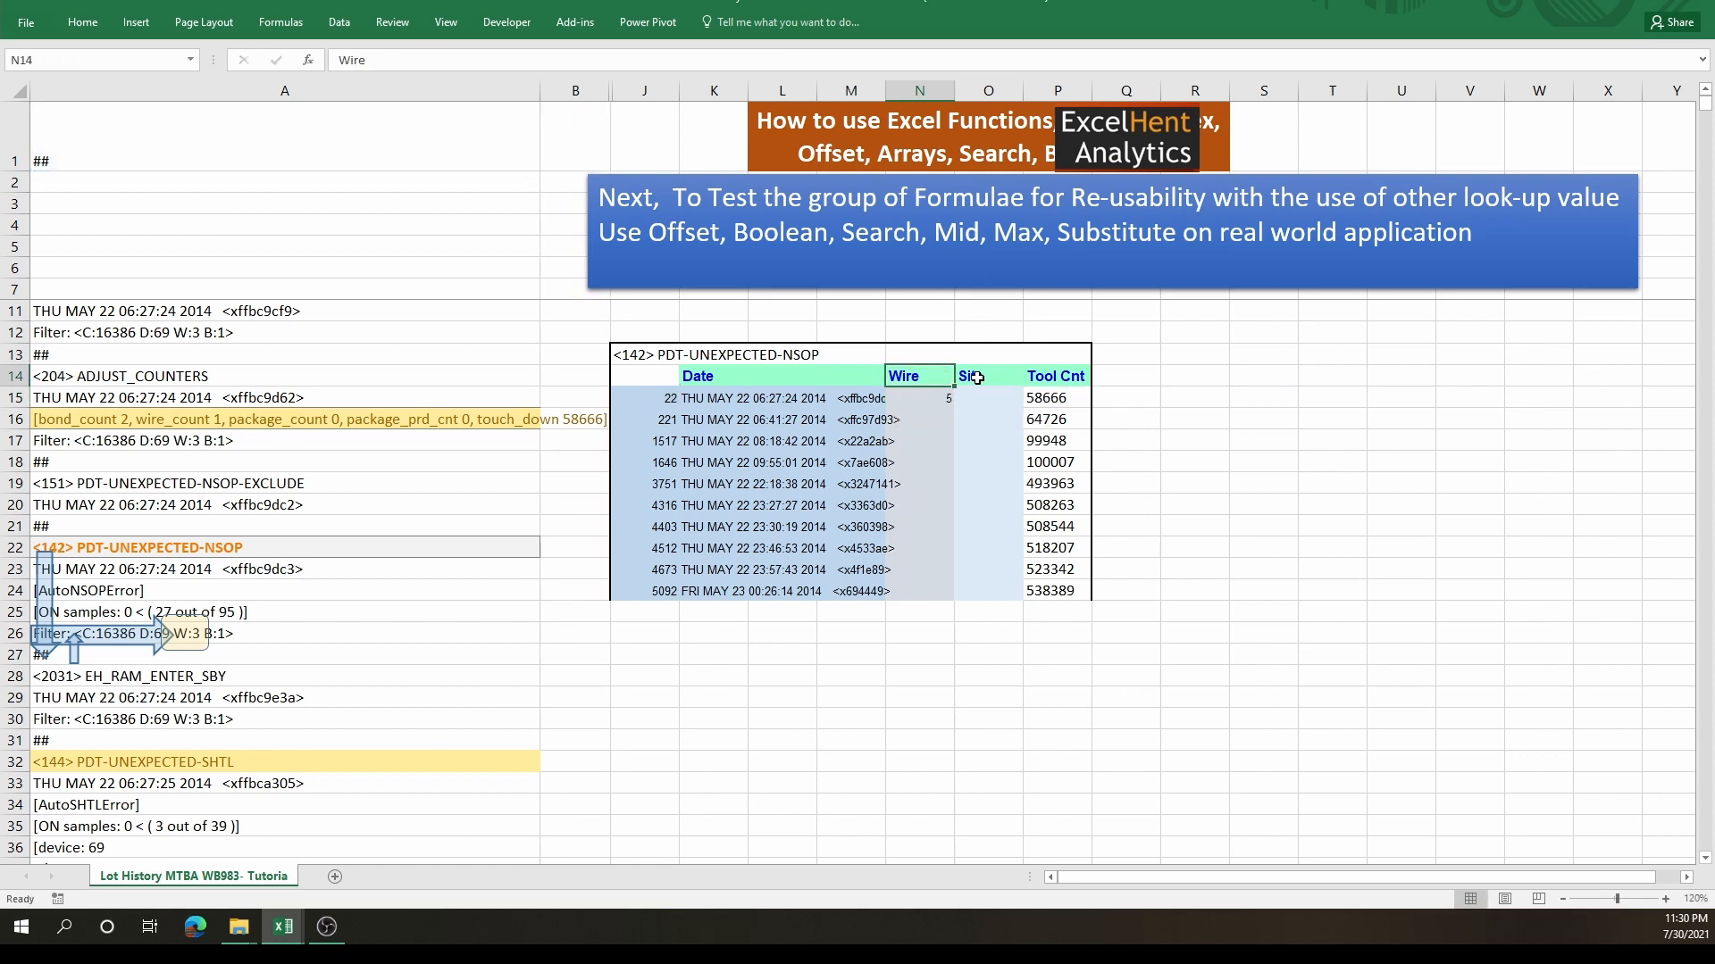
pyautogui.moveTo(977, 377); pyautogui.dragTo(970, 376)
pyautogui.hotkey('ctrl', 'c')
pyautogui.click(931, 355)
pyautogui.hotkey('ctrl', 'v')
# - Replace the header in N14 with "row Location"
pyautogui.click(932, 376)
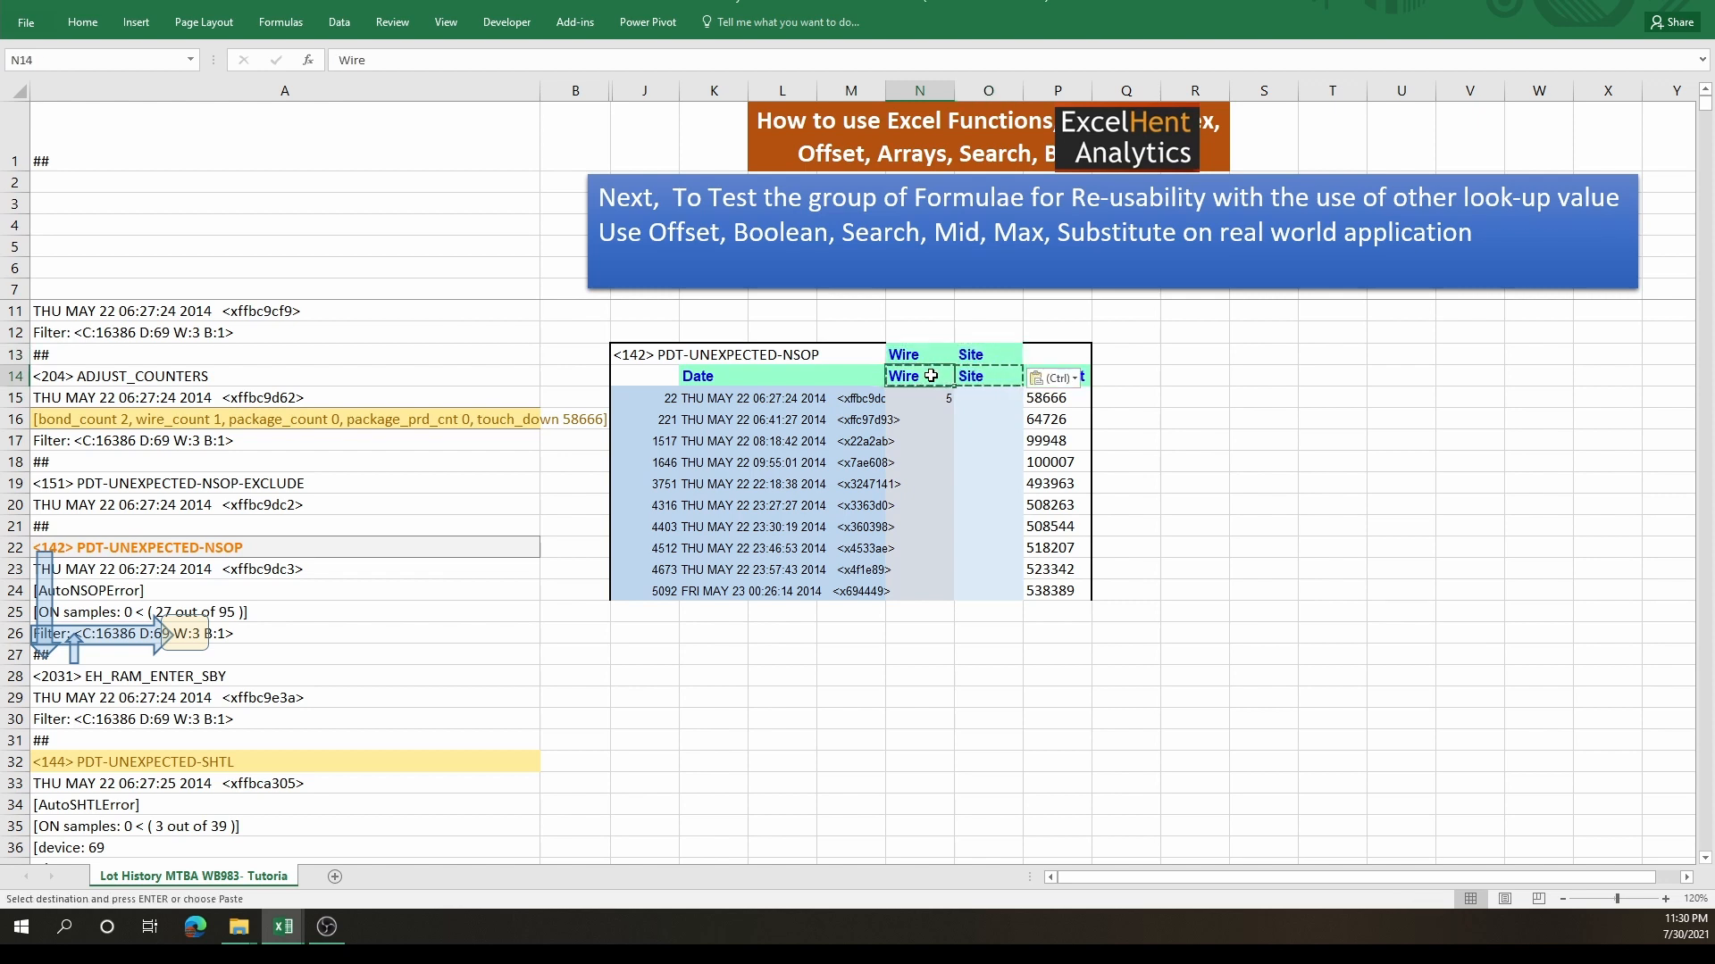
pyautogui.write('row')
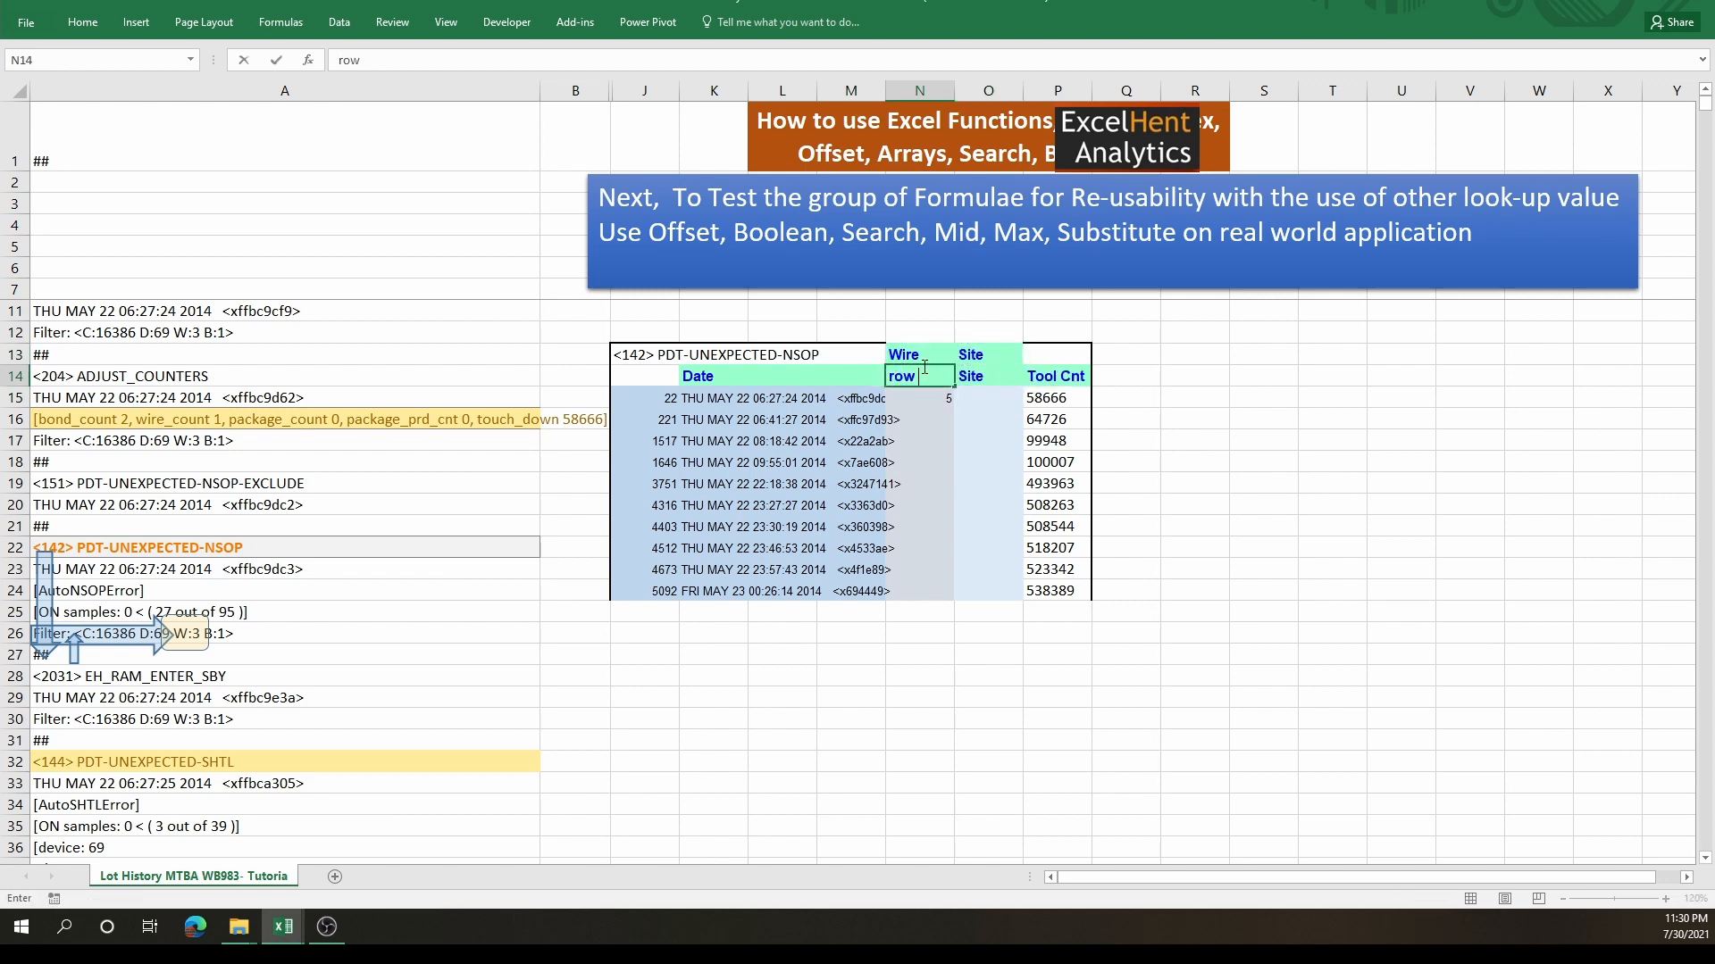
pyautogui.write(' Location')
pyautogui.press('Return')
# - Move the Site and Tool Cnt columns below the table so the block starts at O26, freeing the cells beside N15
pyautogui.moveTo(977, 358); pyautogui.dragTo(1063, 585)
pyautogui.moveTo(1091, 476); pyautogui.dragTo(1085, 741)
pyautogui.click(967, 399)
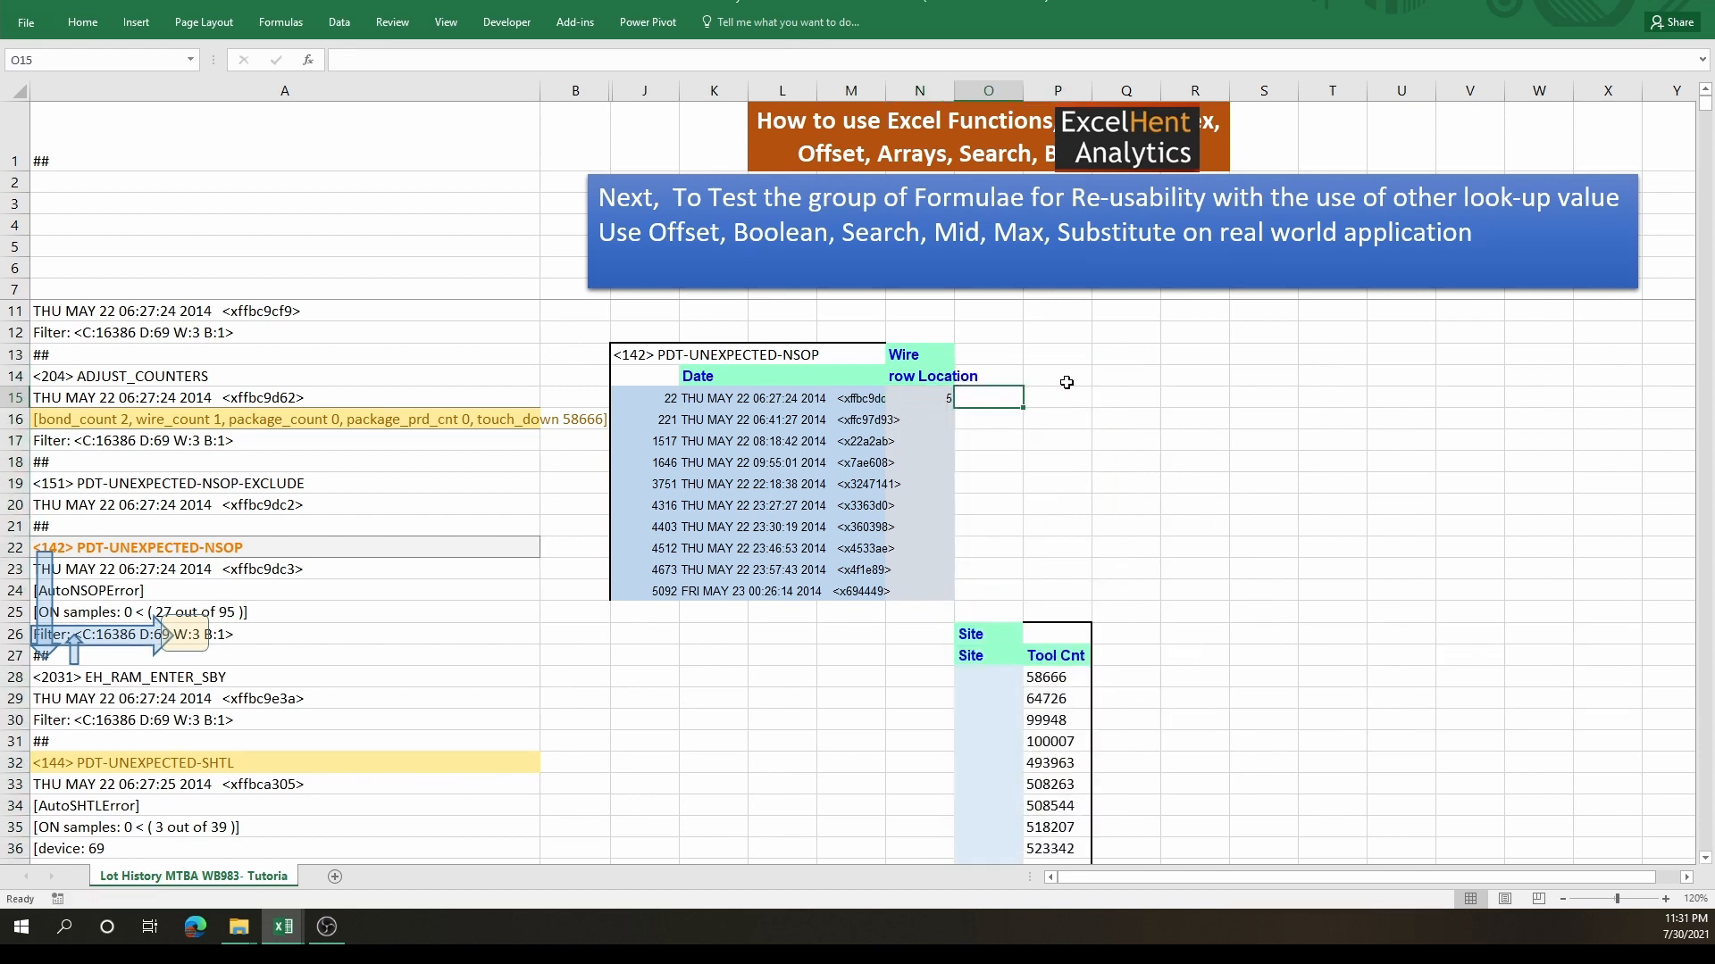
# - Examine how the N15 array formula relates to the match row in J15, the "##" row in A27 and the Filter row in A26
pyautogui.moveTo(1006, 396); pyautogui.dragTo(1577, 588)
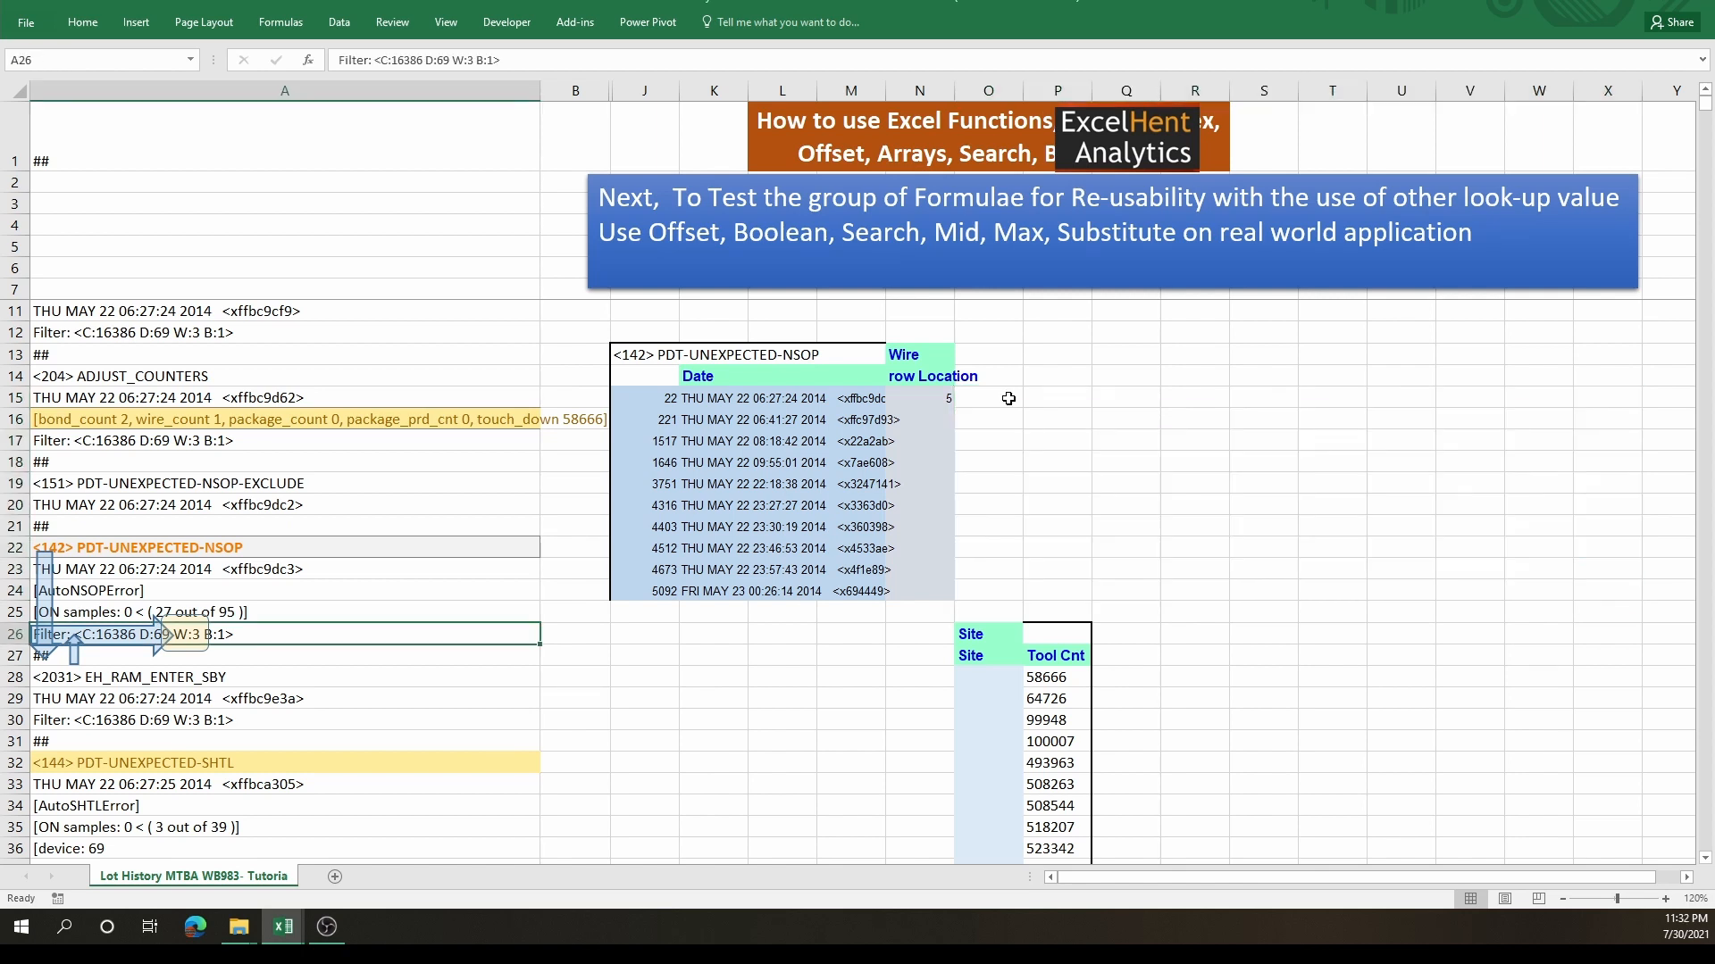
pyautogui.click(1008, 398)
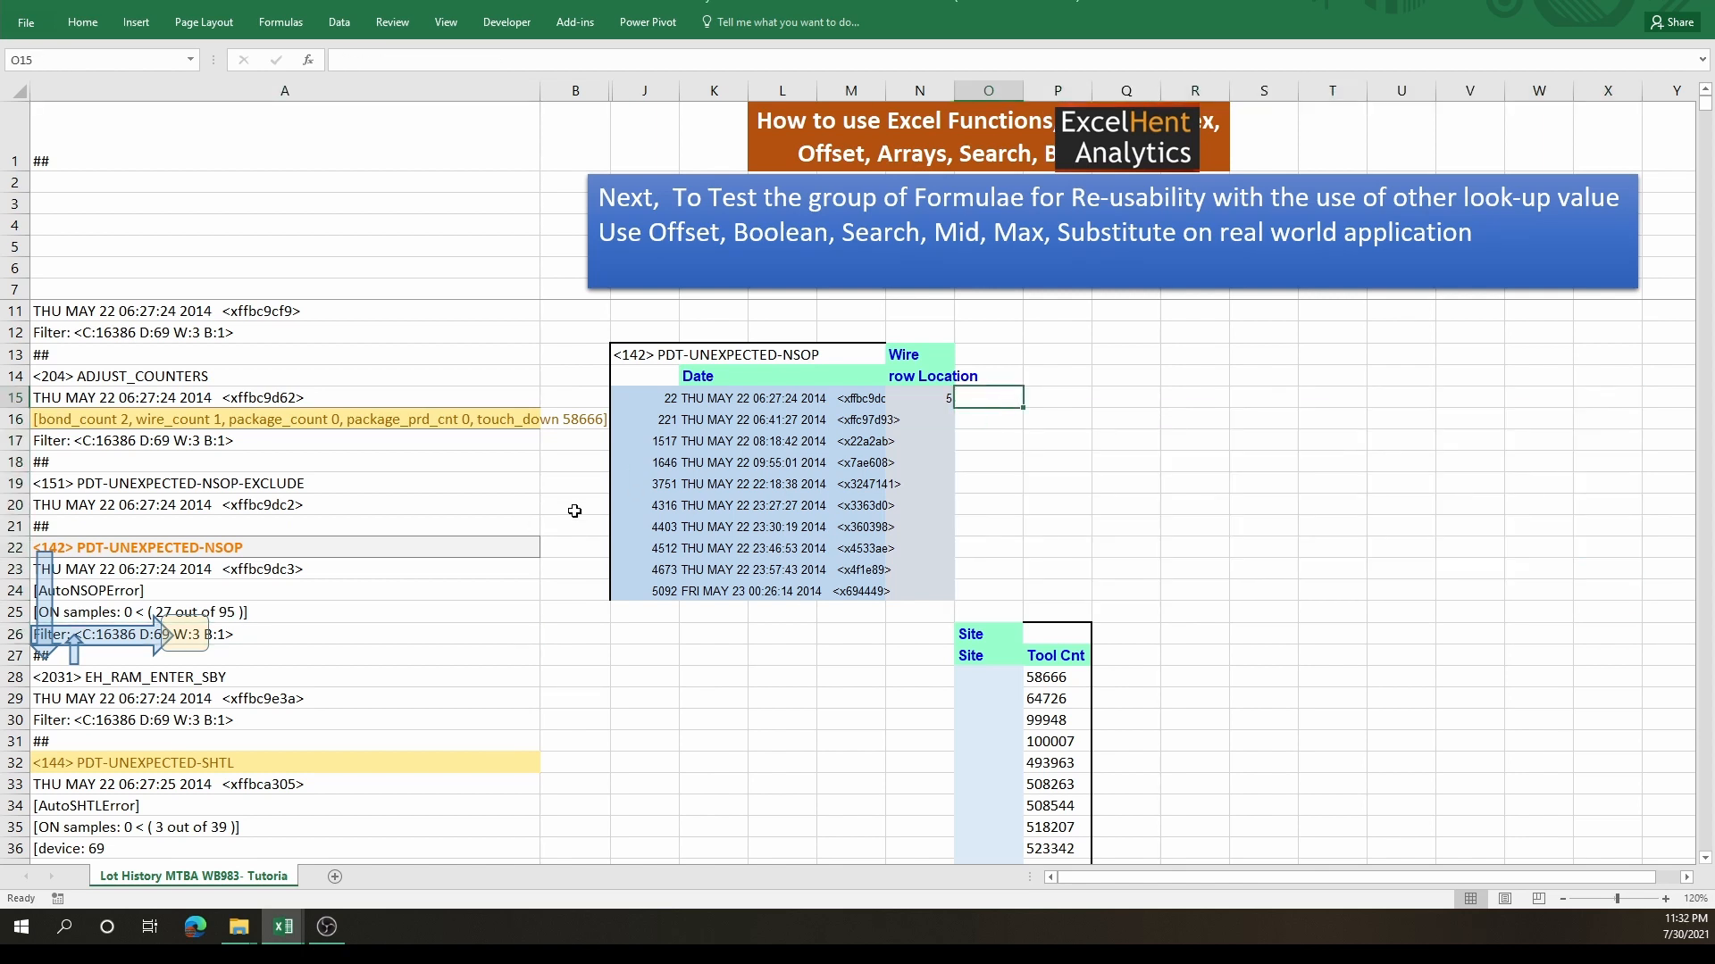
pyautogui.click(660, 398)
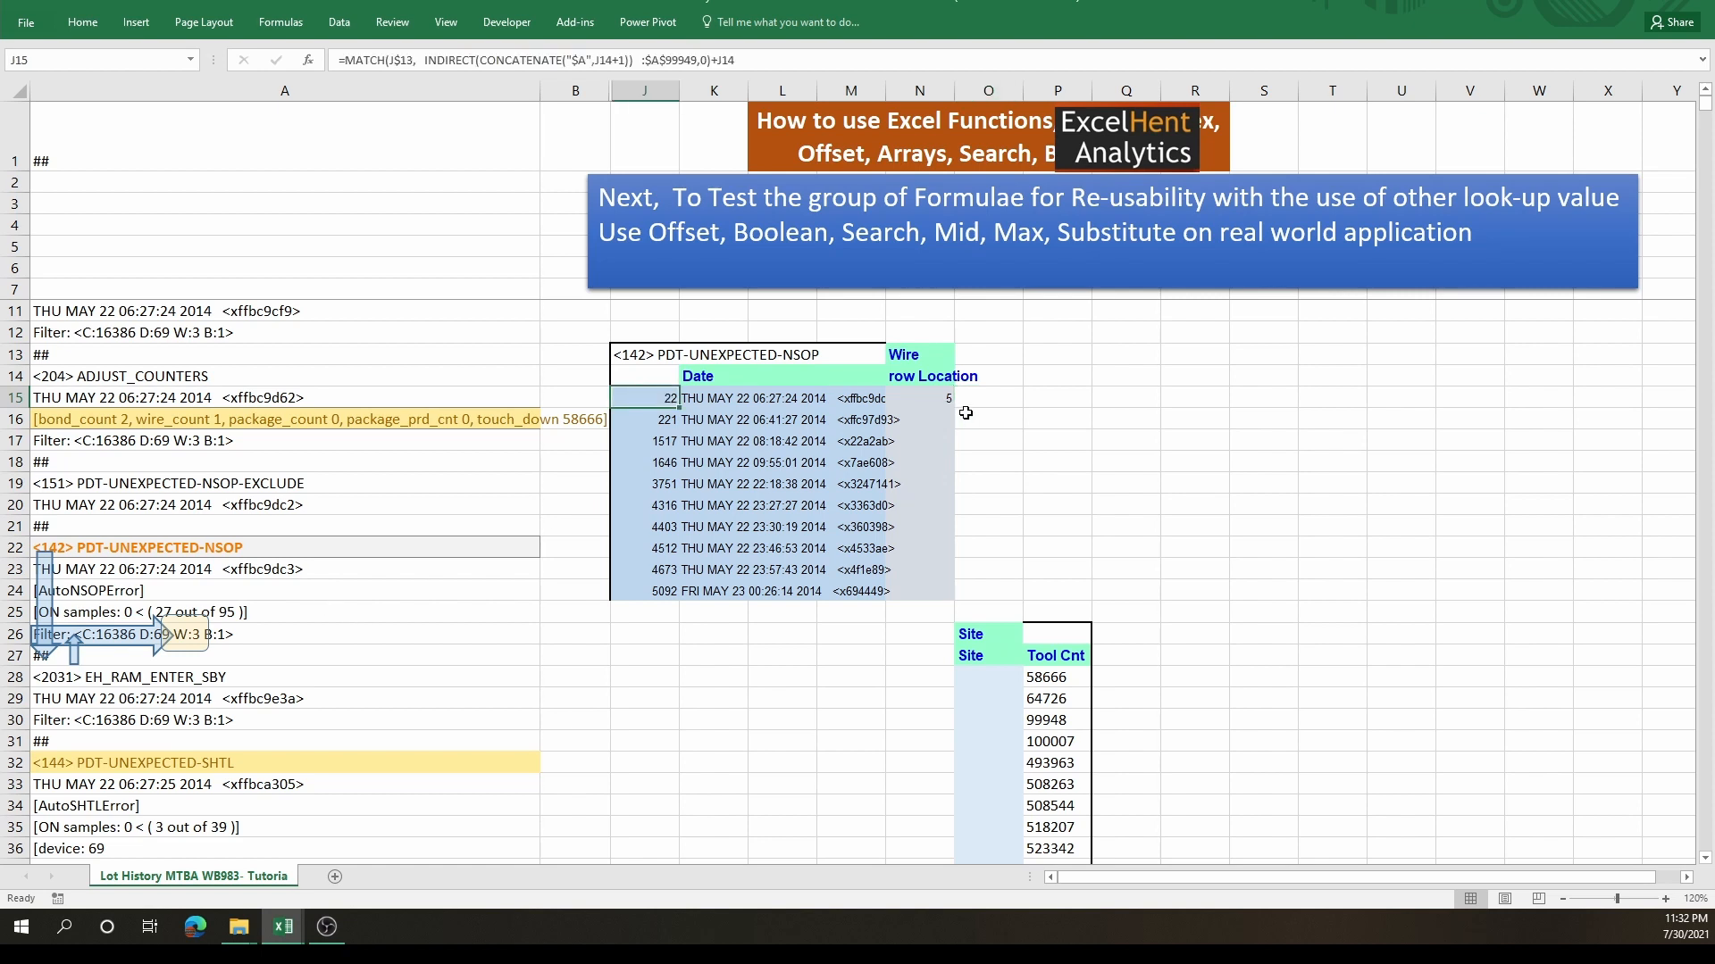
pyautogui.click(931, 398)
pyautogui.doubleClick(897, 398)
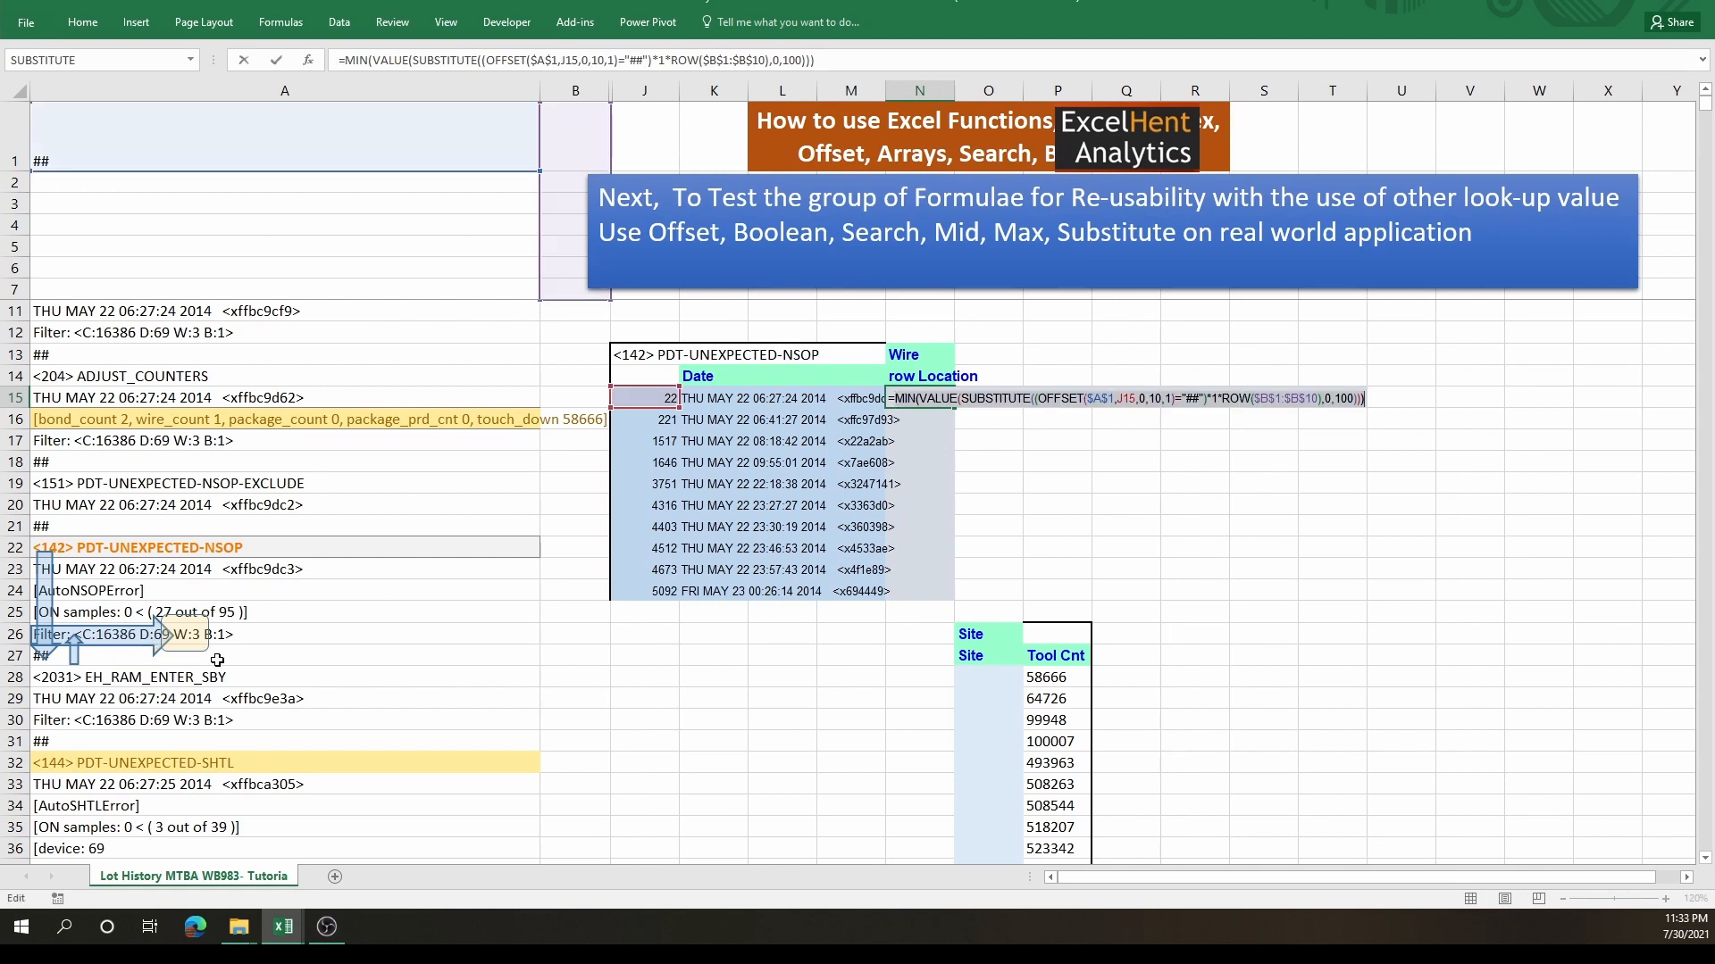
pyautogui.click(262, 659)
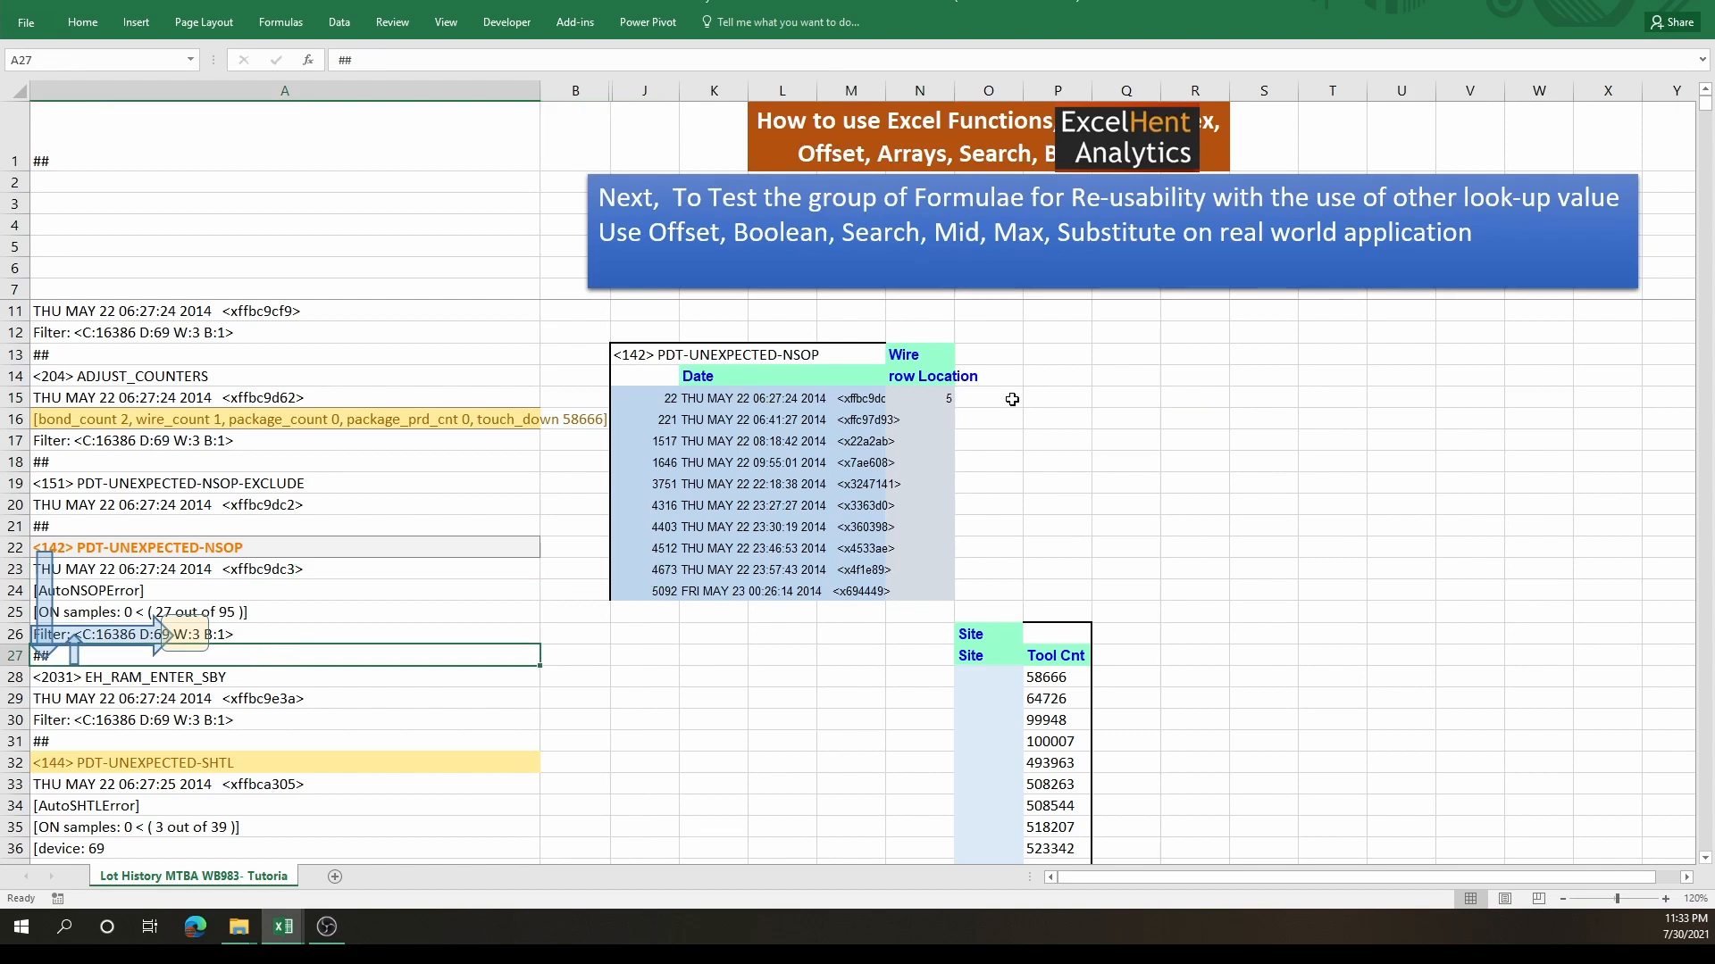
pyautogui.doubleClick(237, 636)
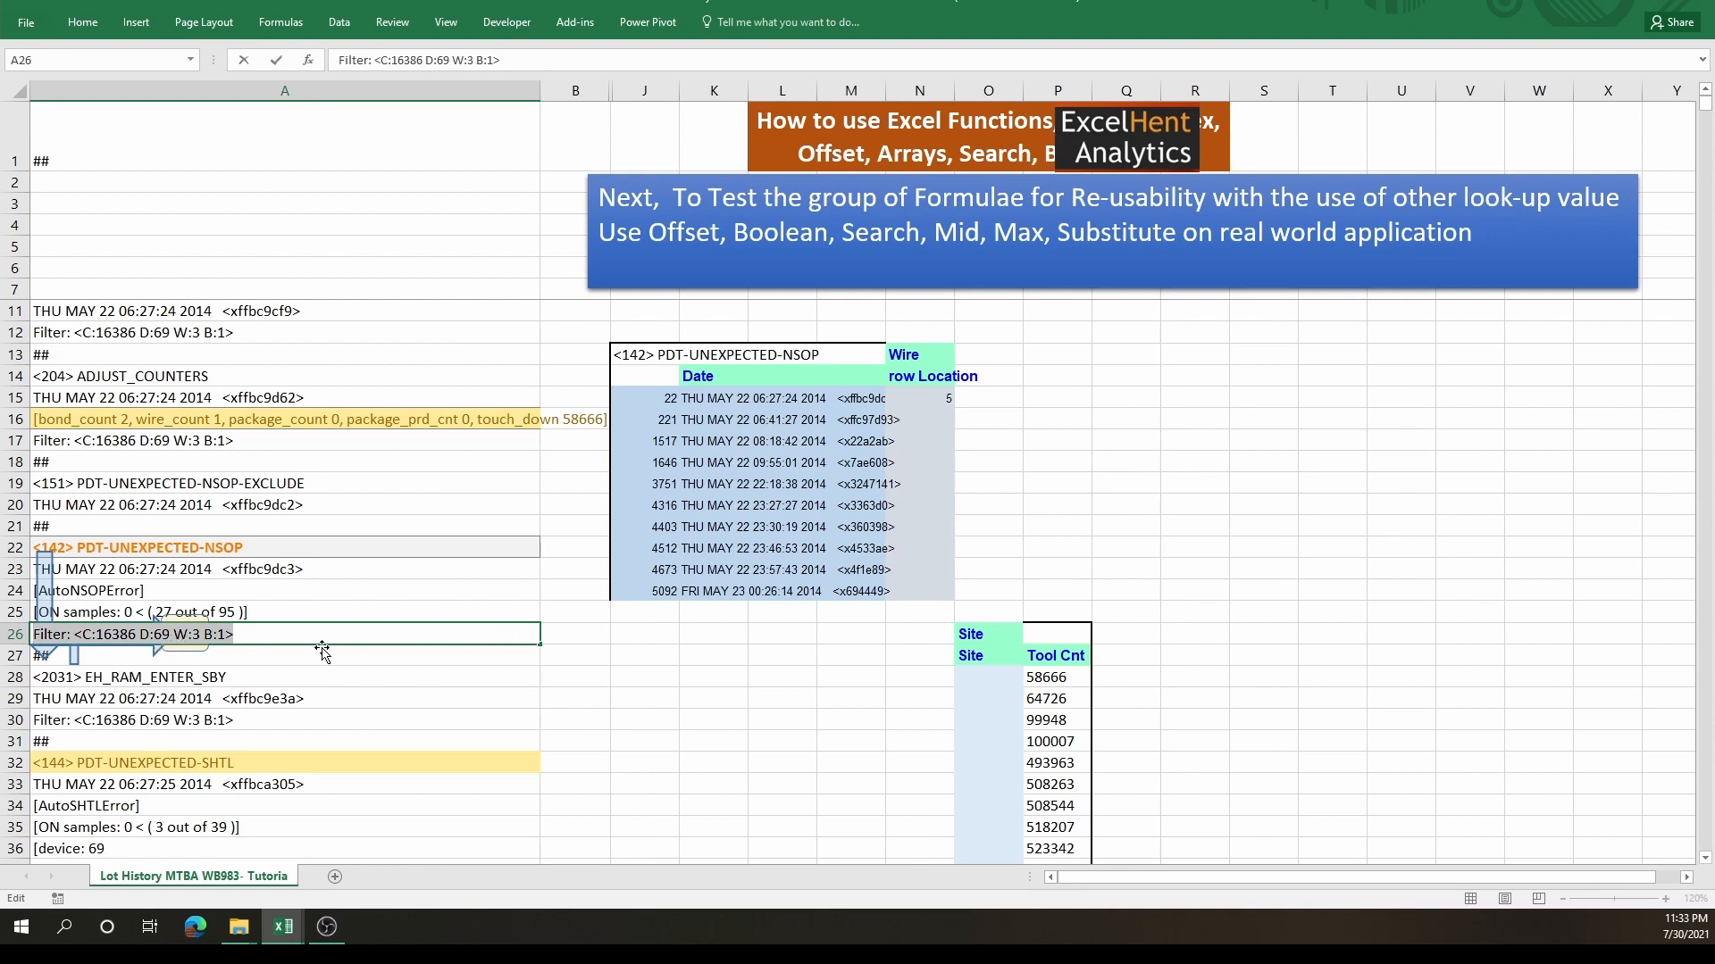
pyautogui.click(294, 657)
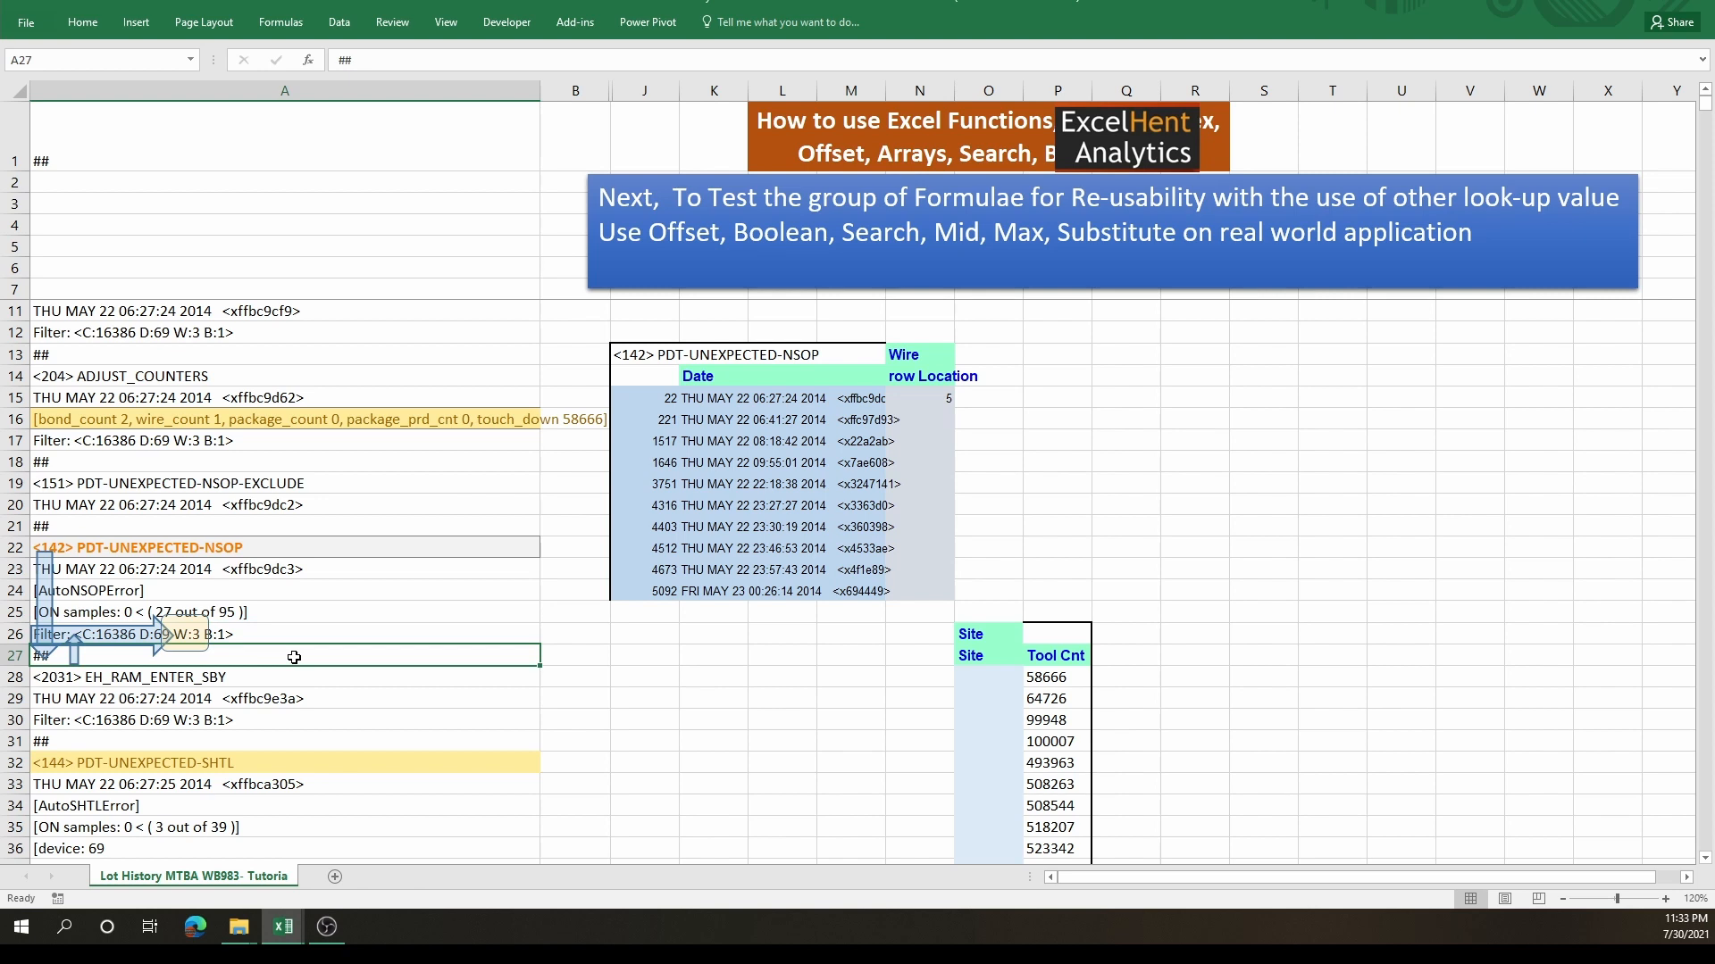
pyautogui.moveTo(293, 657); pyautogui.dragTo(297, 643)
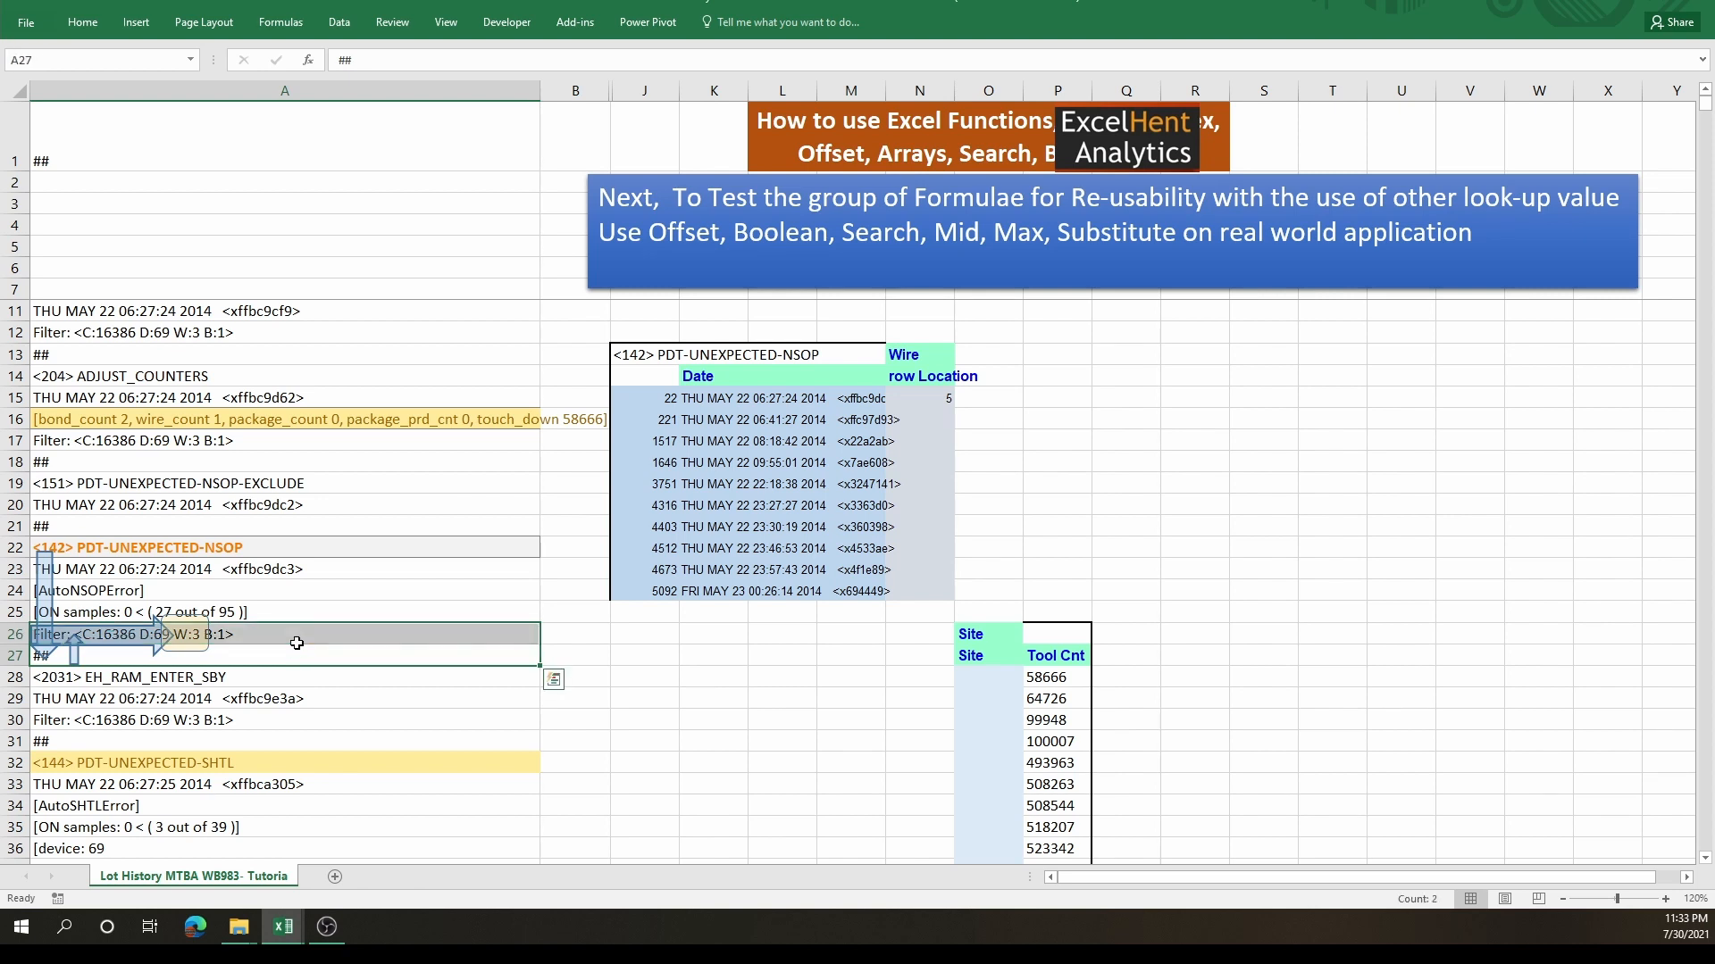
# - Begin an INDEX formula in P15 with the absolute column range $A:$A as its array
pyautogui.click(1053, 397)
pyautogui.write('=')
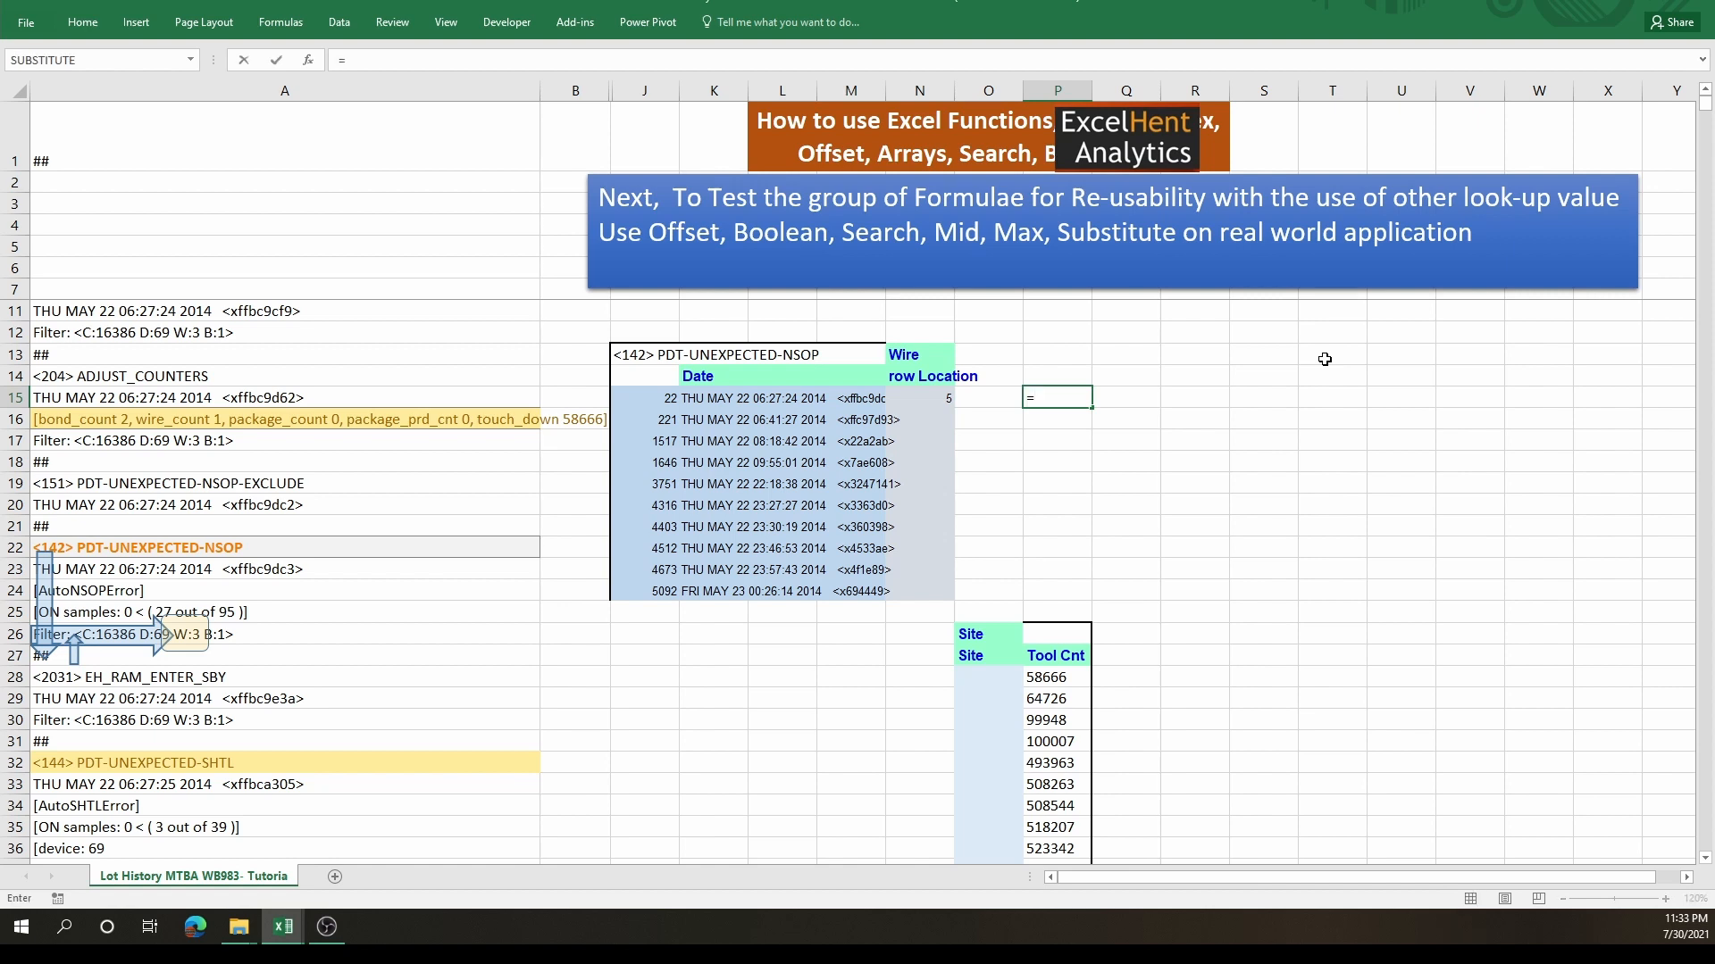
pyautogui.write('i')
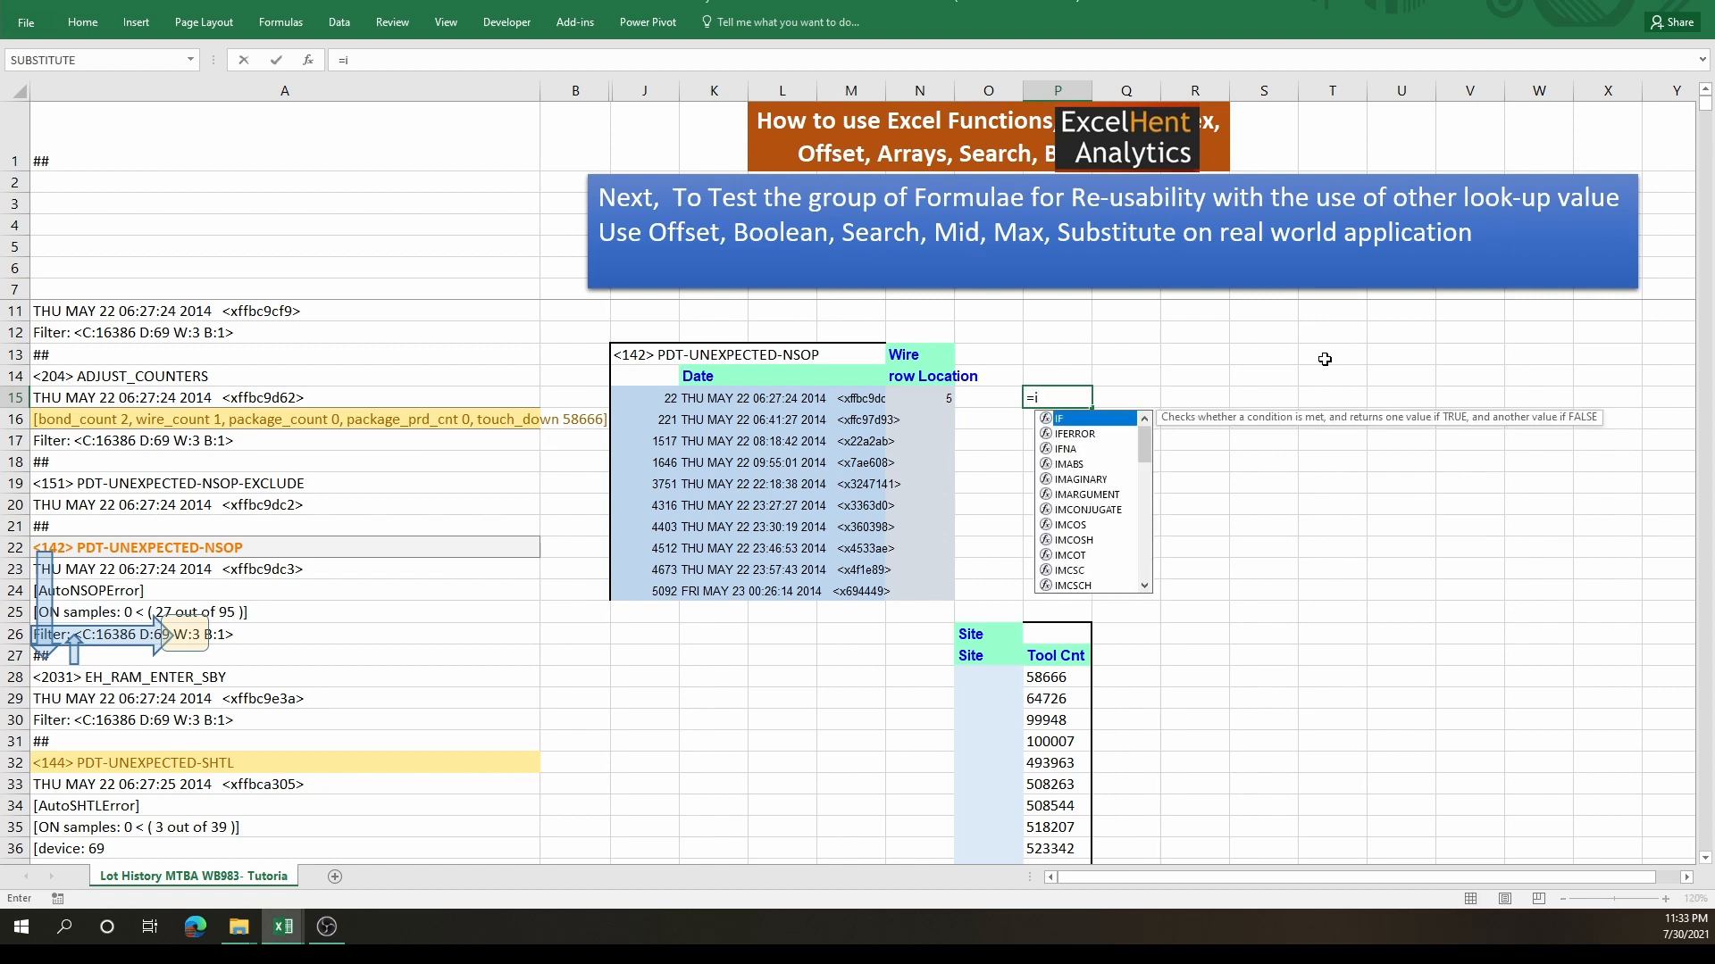
pyautogui.write('nde')
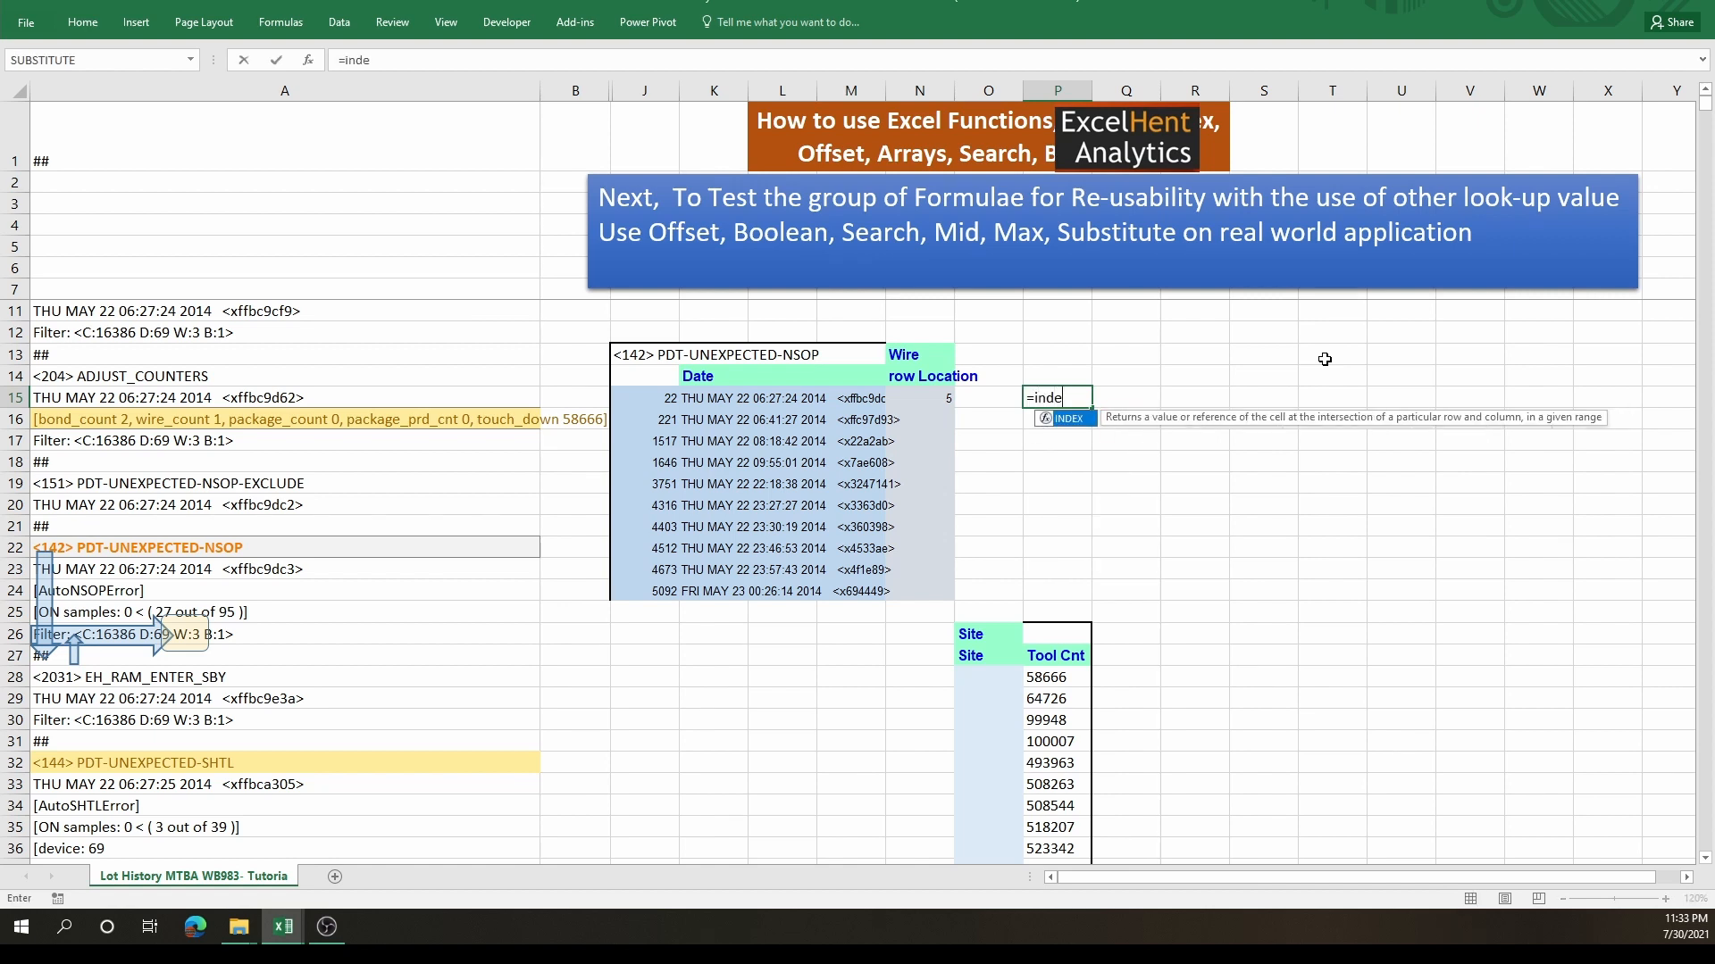
pyautogui.press('Tab')
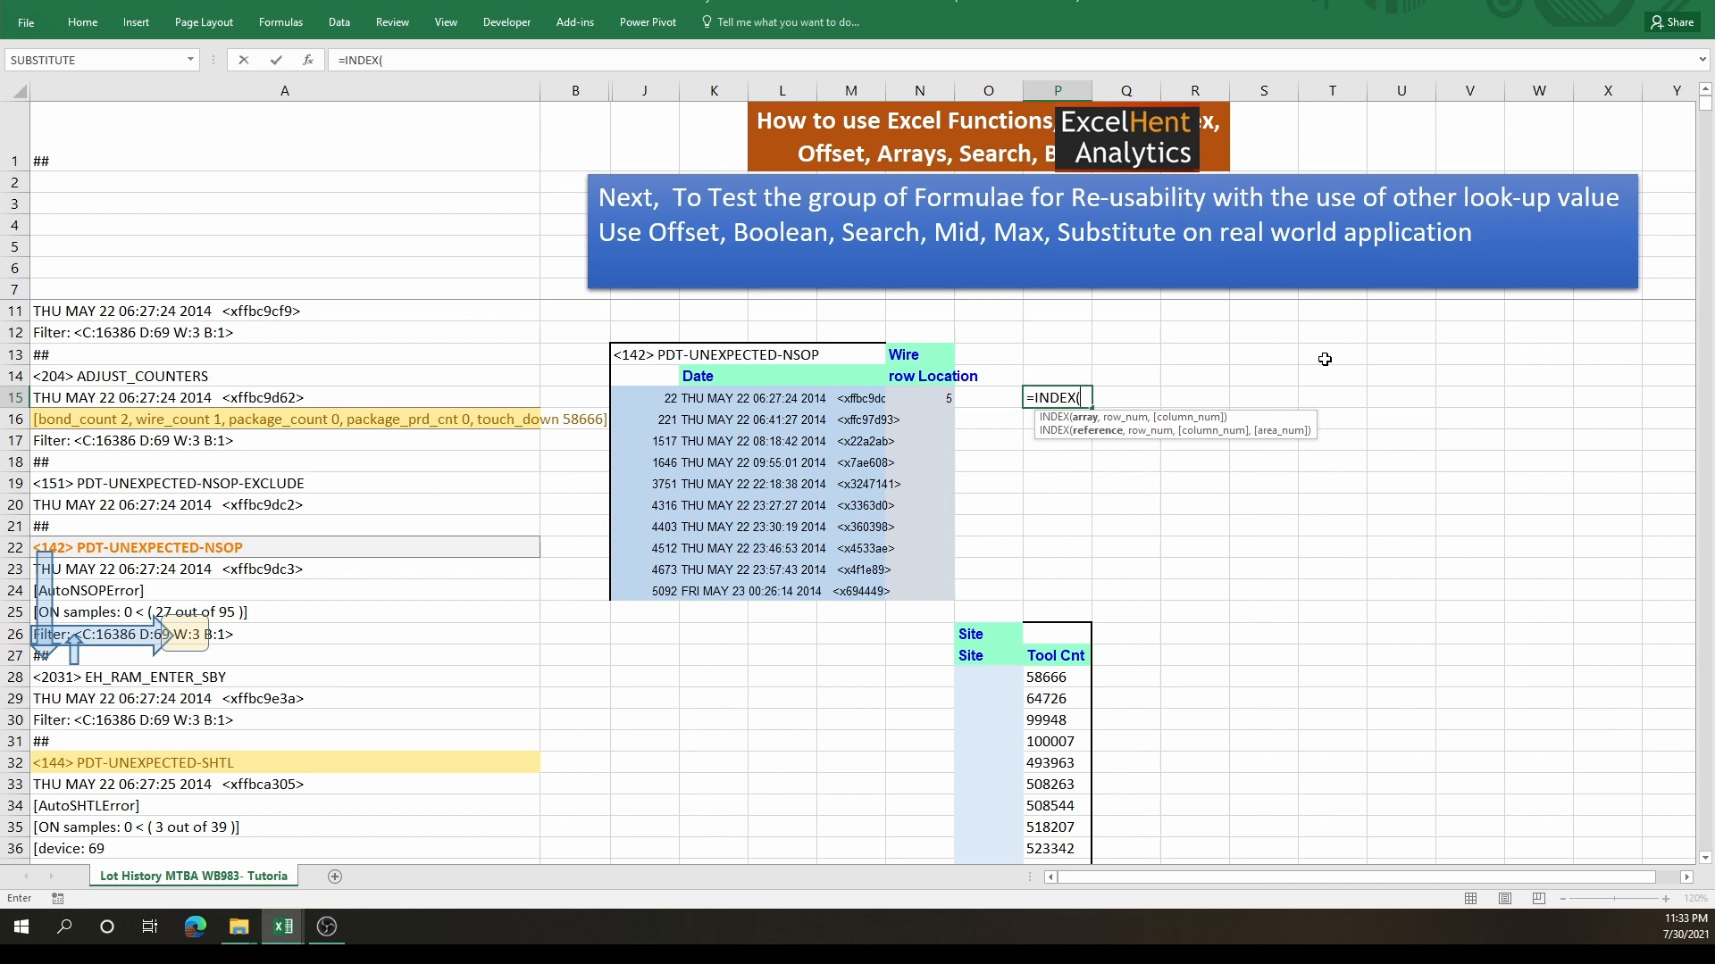
pyautogui.click(268, 90)
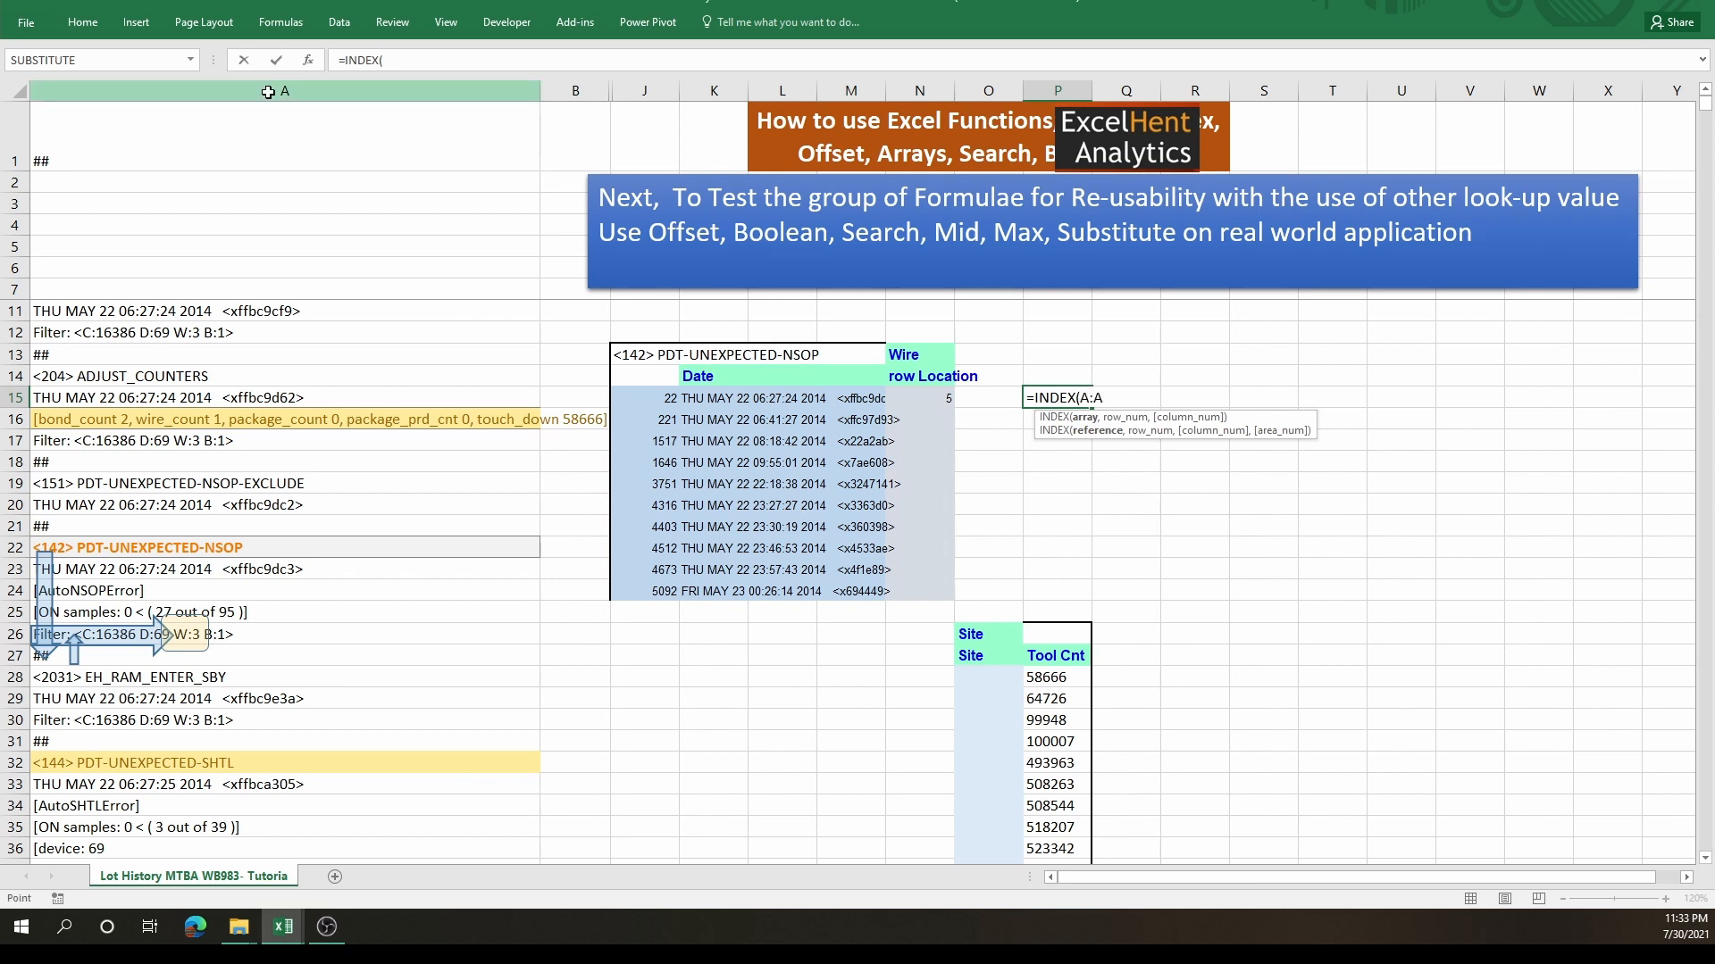
pyautogui.press('F4')
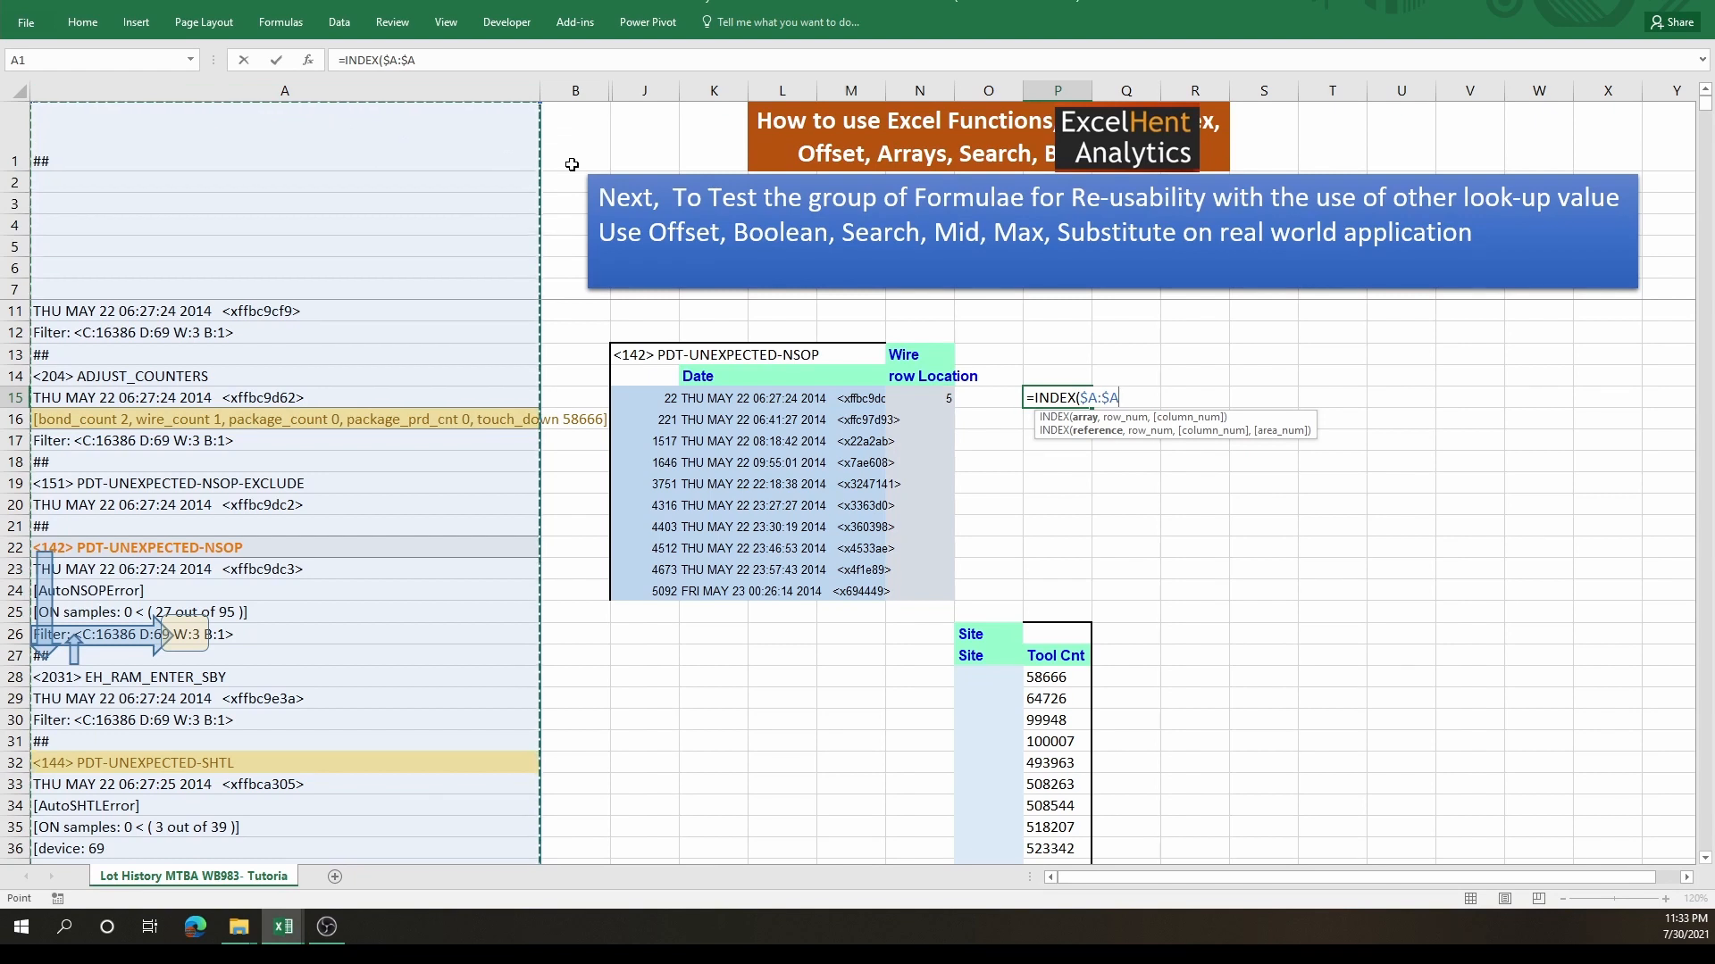
pyautogui.write(',')
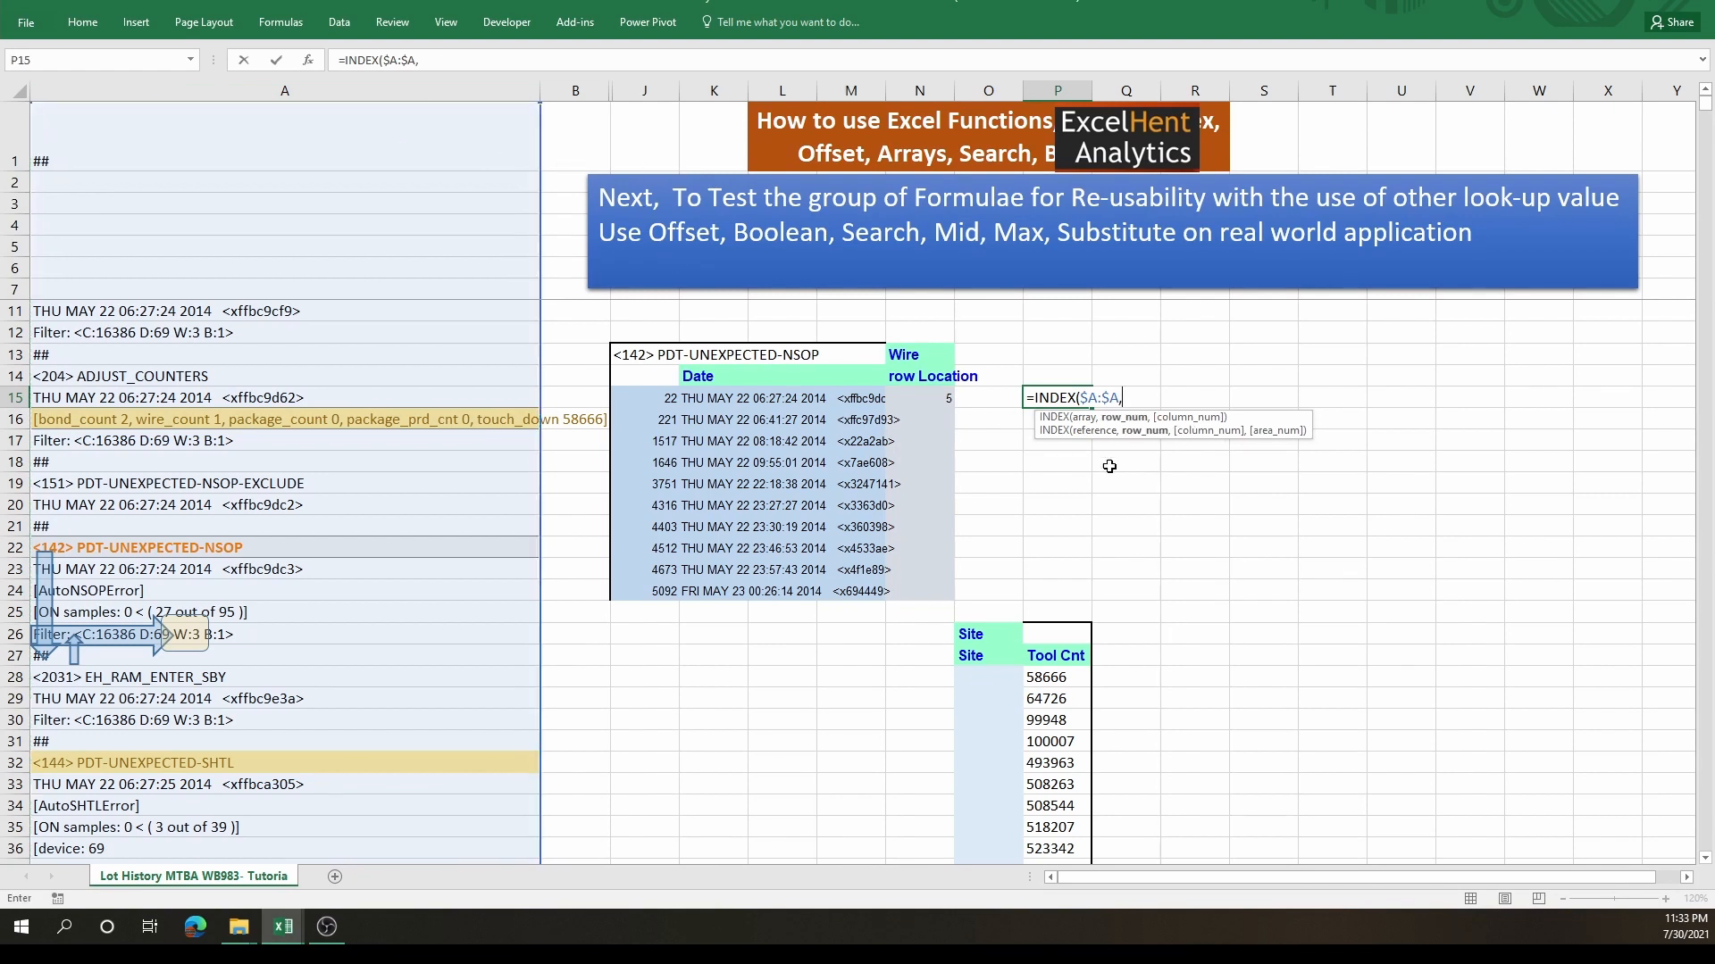
# - Complete the P15 INDEX formula with J15+4 as the row number and 1 as the column number
pyautogui.press('Left')
pyautogui.press('Left')
pyautogui.press('Left')
pyautogui.press('Left')
pyautogui.press('Left')
pyautogui.press('Left')
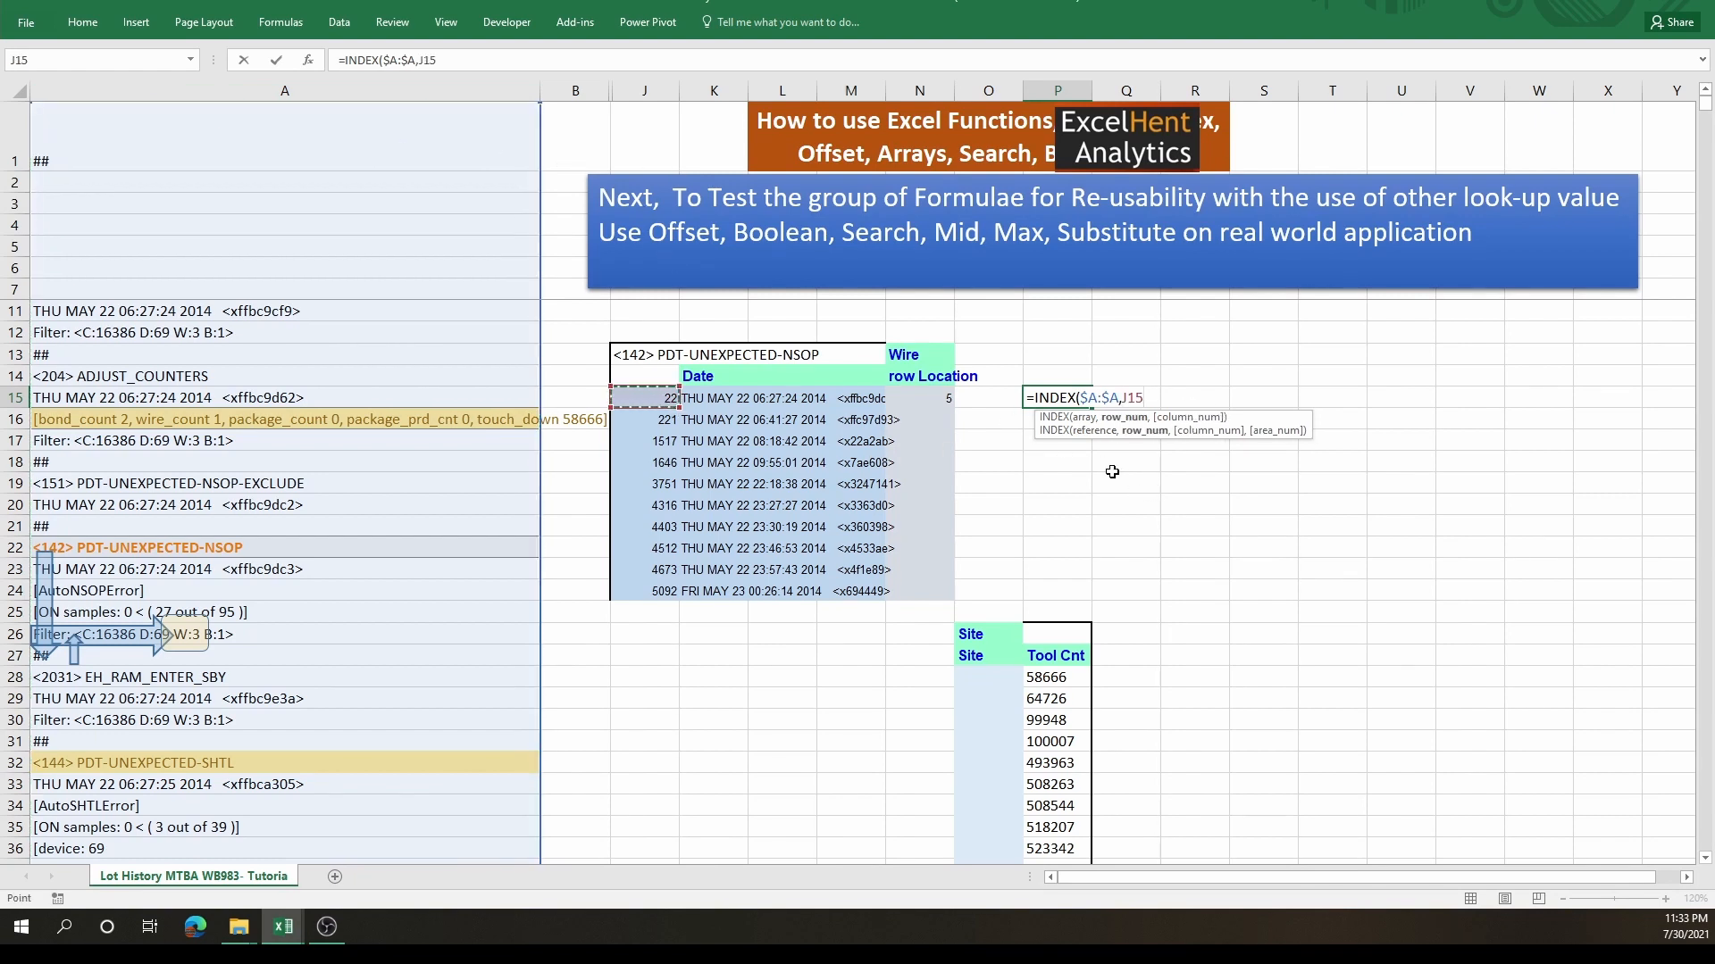
pyautogui.write('+4,1')
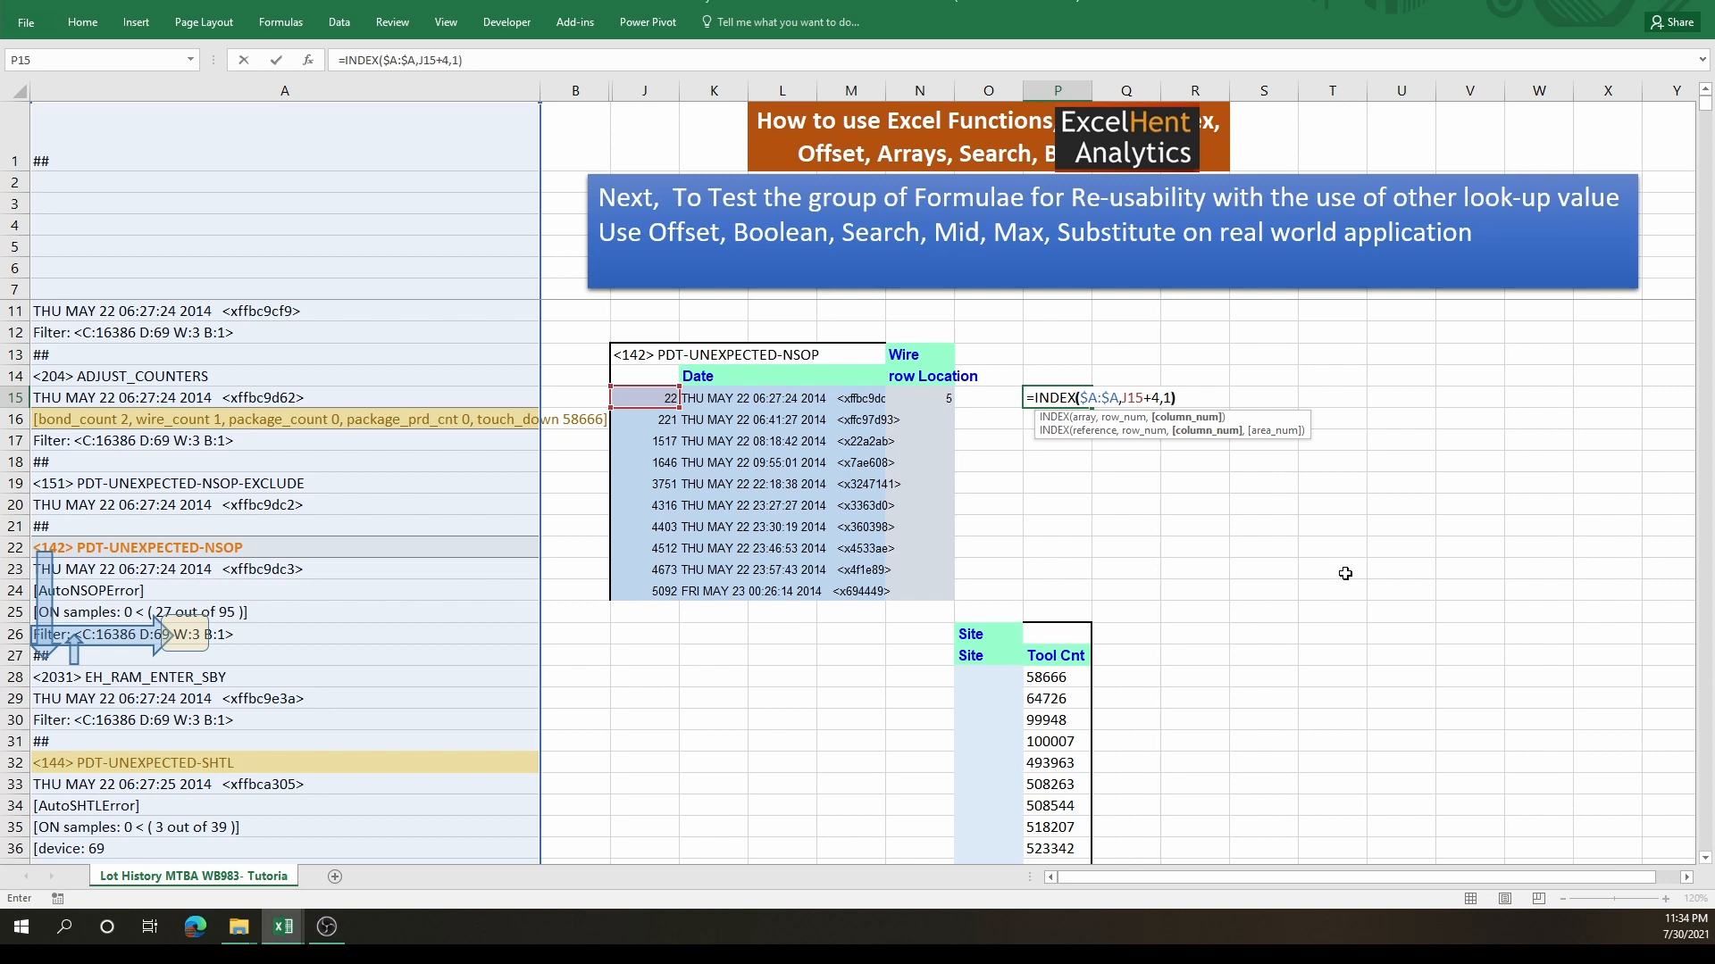
pyautogui.press('Return')
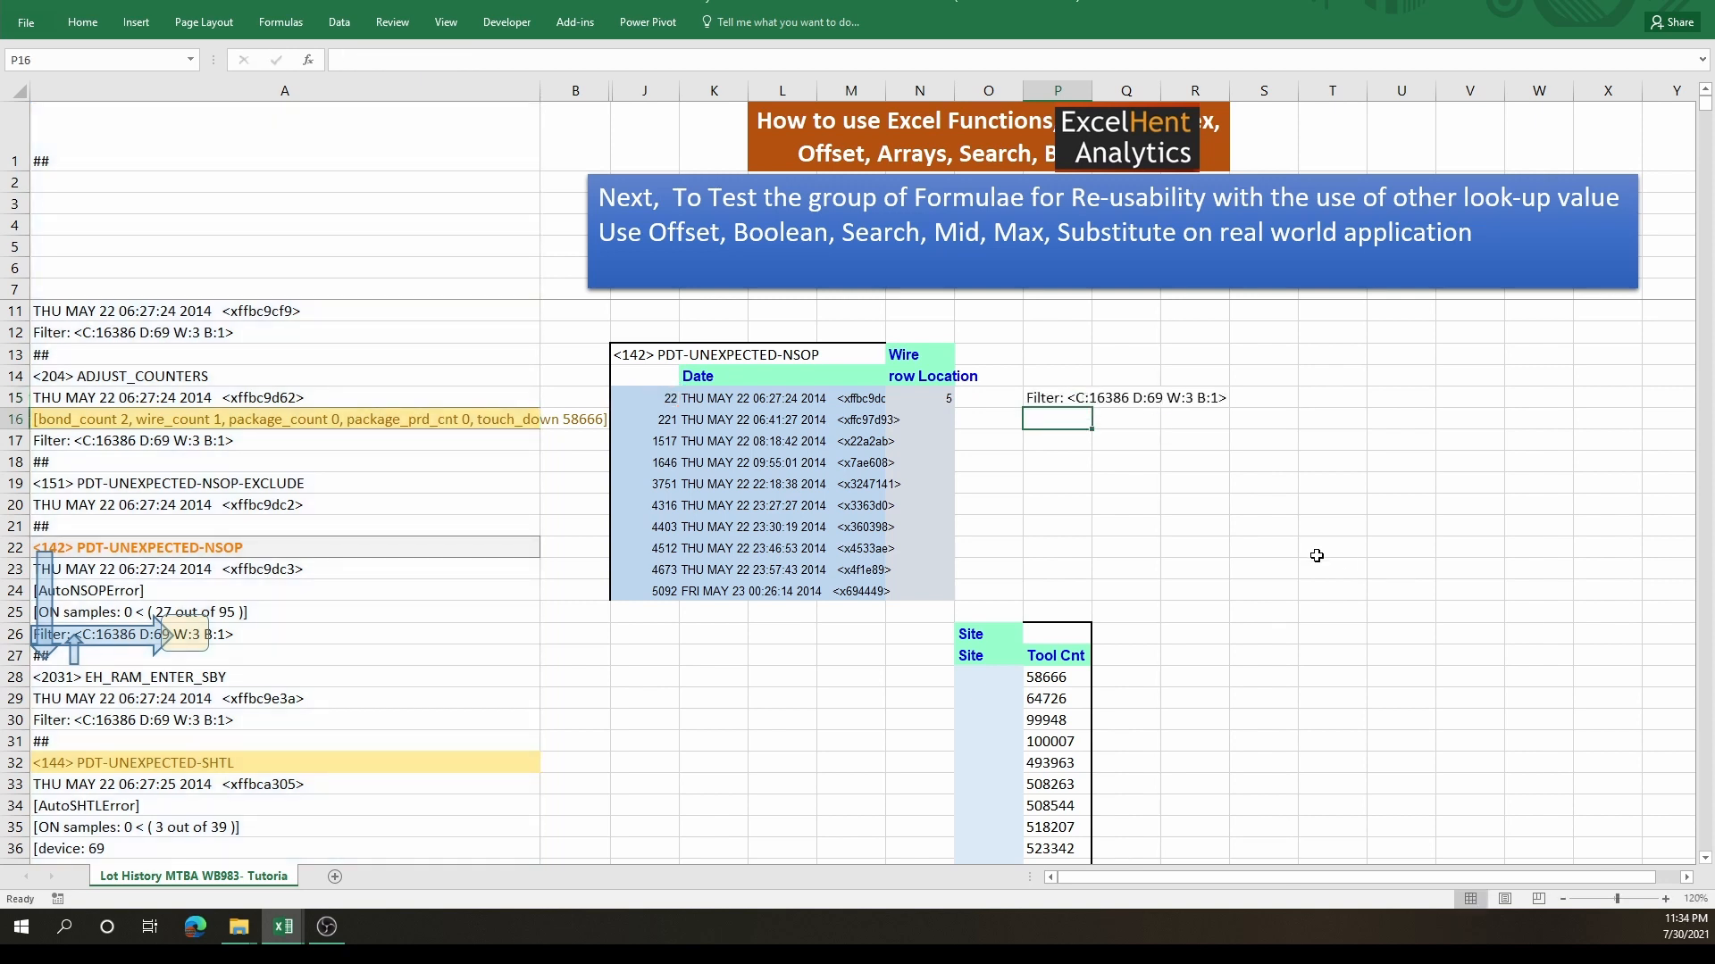
pyautogui.click(1083, 396)
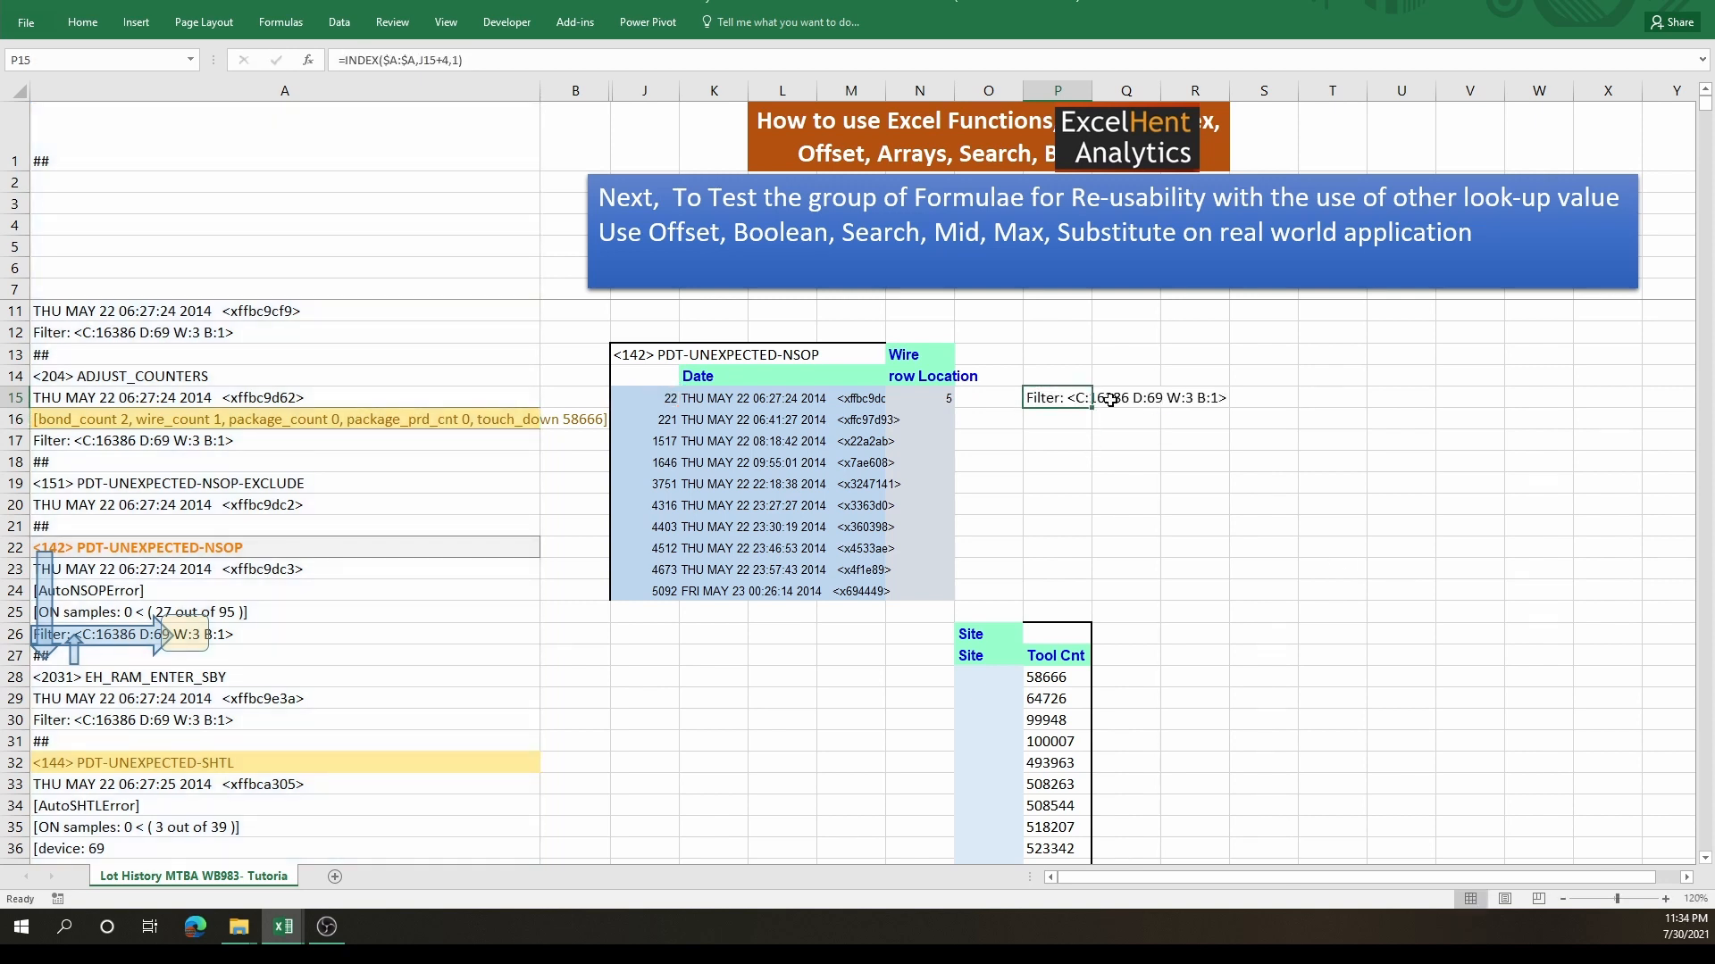
pyautogui.press('F2')
pyautogui.click(1125, 399)
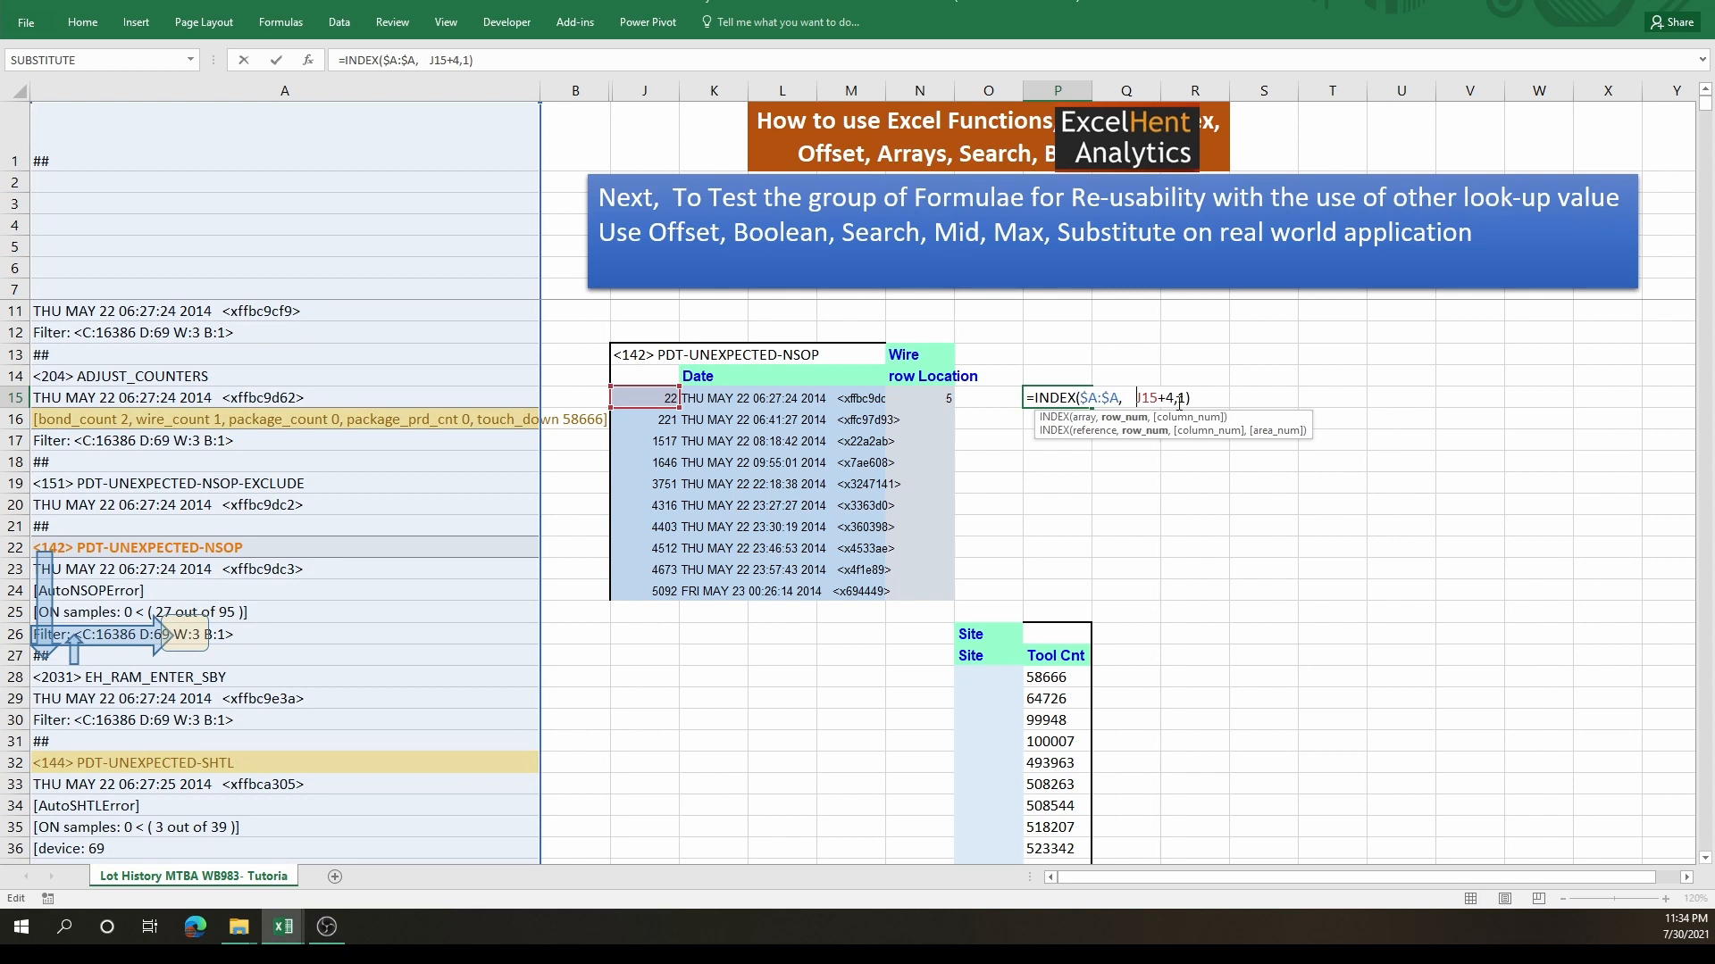
pyautogui.click(1176, 399)
pyautogui.moveTo(1175, 397); pyautogui.dragTo(1140, 398)
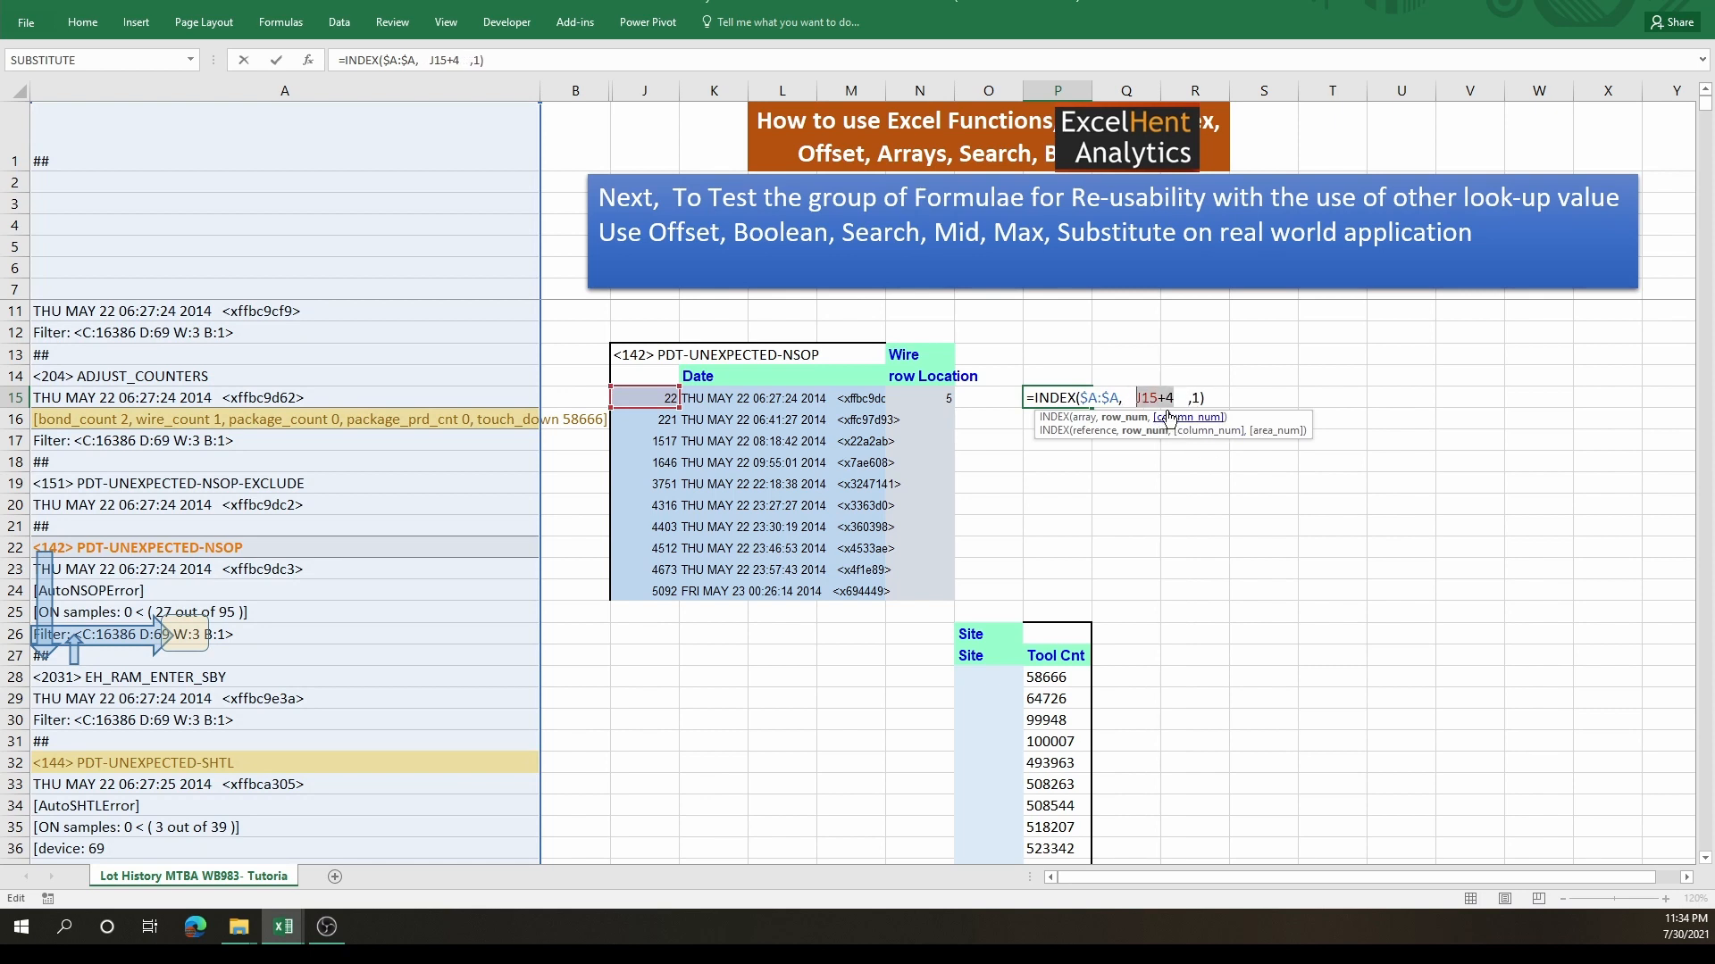
pyautogui.press('Escape')
# - Replace the row number in the P15 INDEX formula with J15+N15-1 to return the line just above "##"
pyautogui.press('F2')
pyautogui.click(1123, 398)
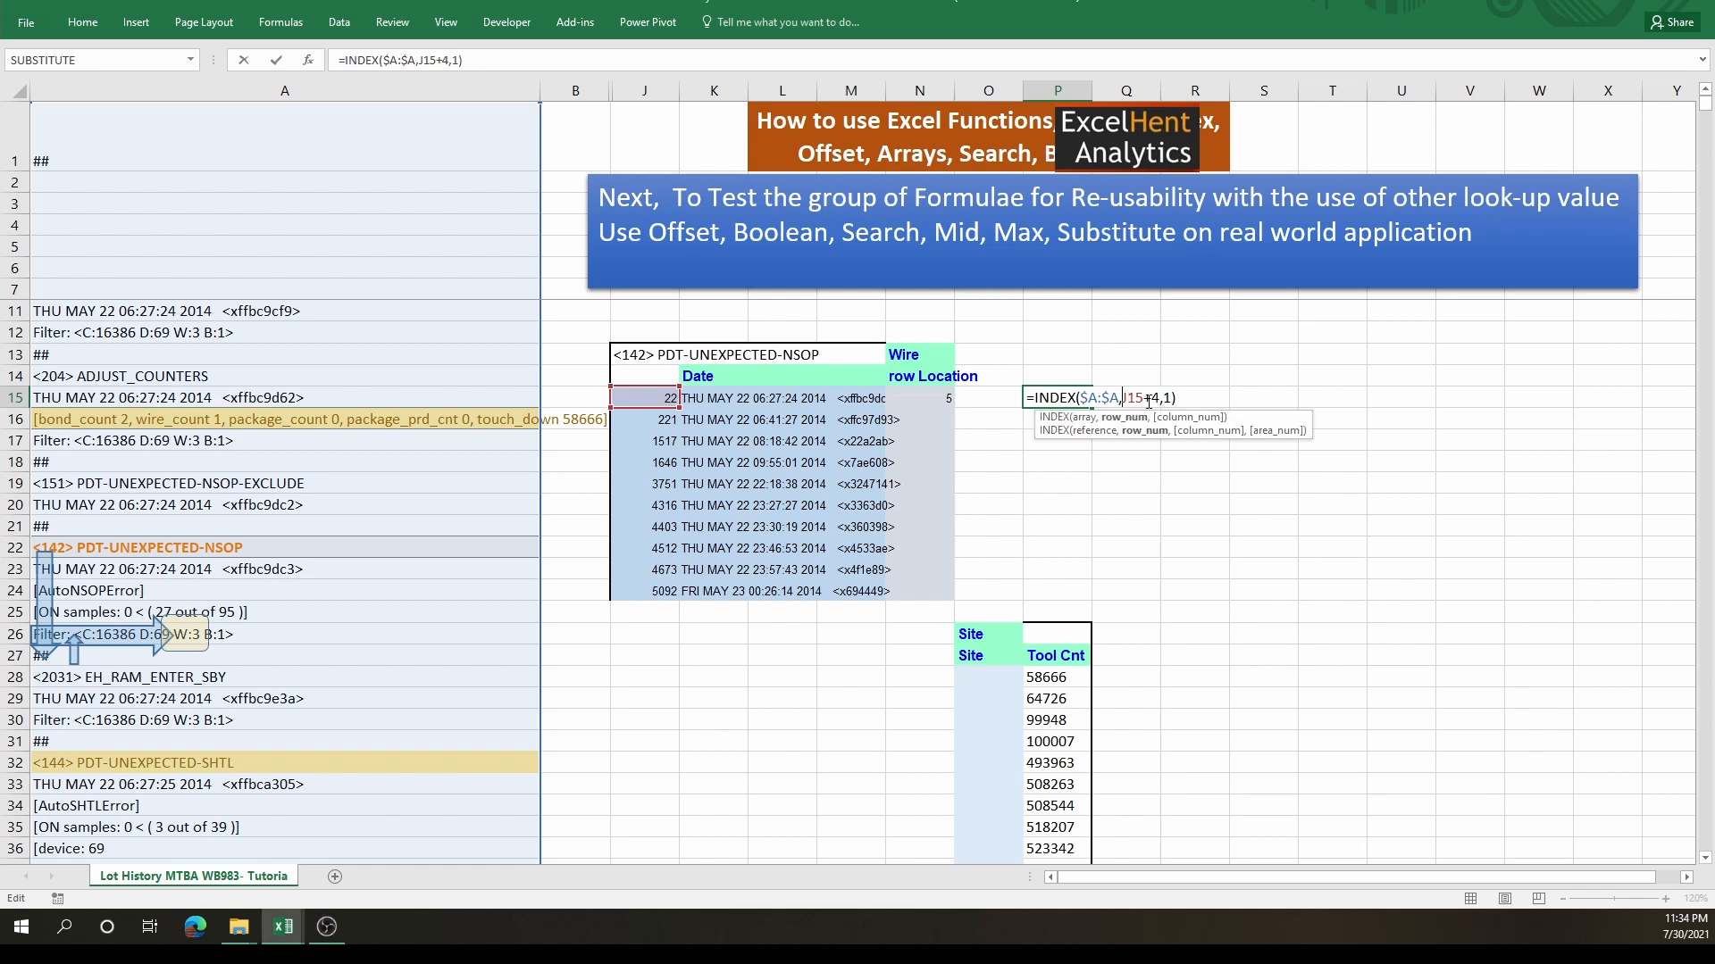
pyautogui.click(1166, 398)
pyautogui.moveTo(1168, 398); pyautogui.dragTo(1131, 398)
pyautogui.press('Delete')
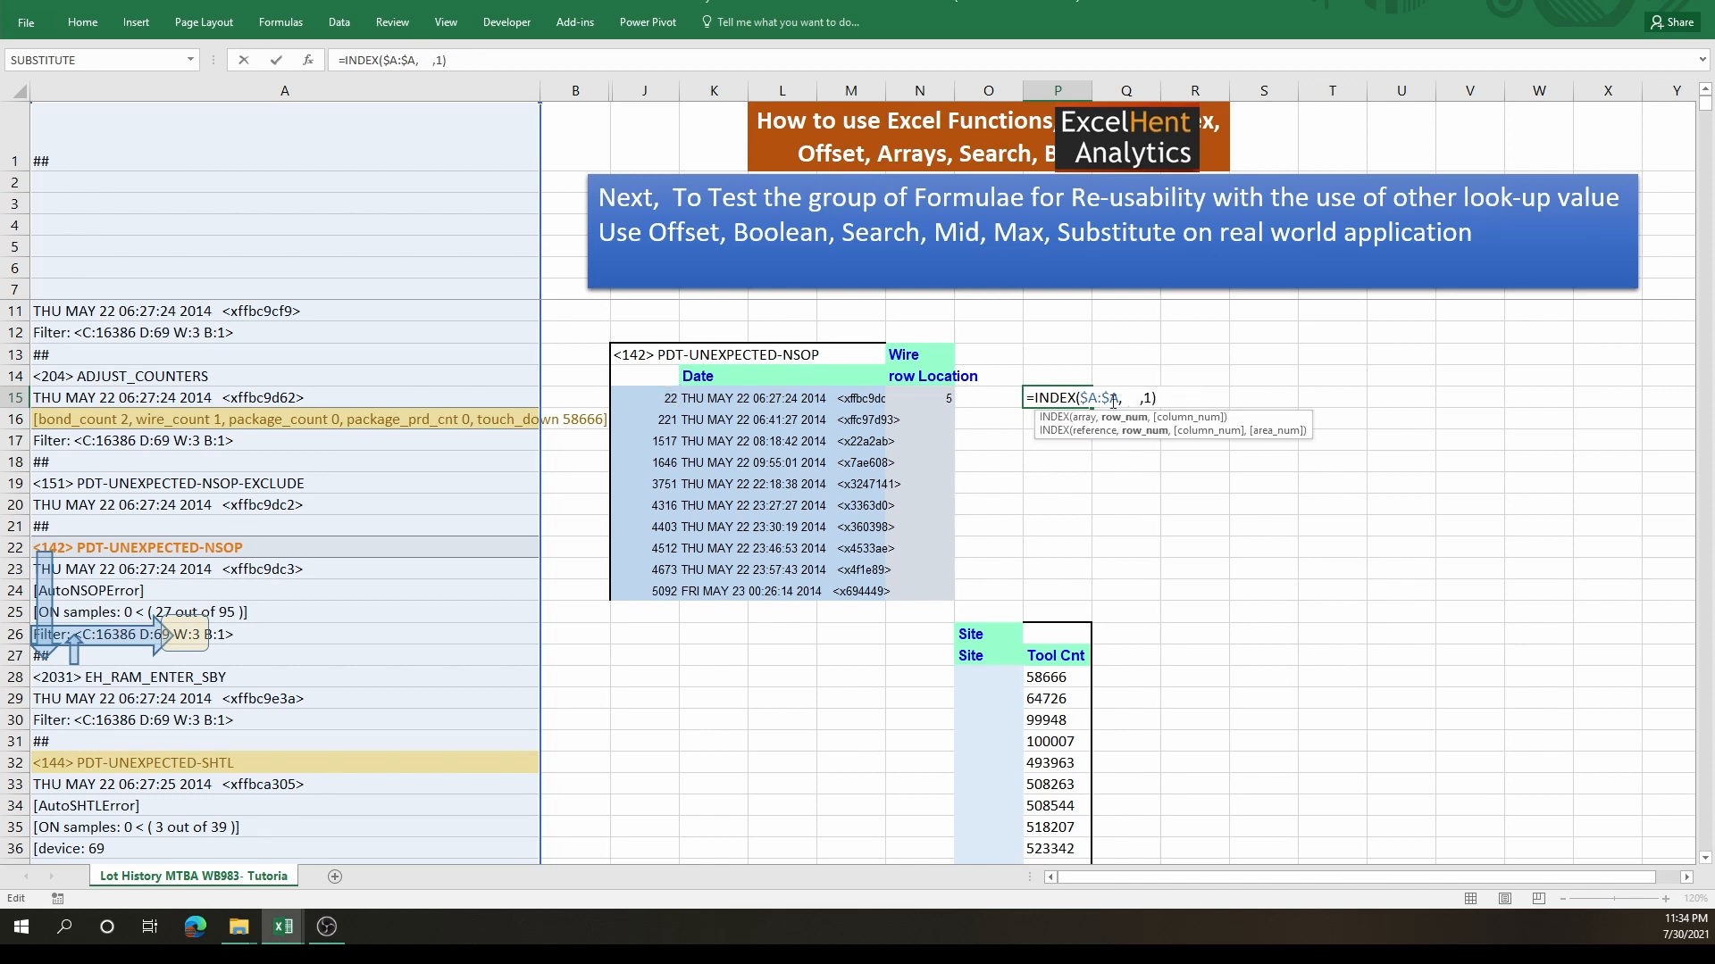
pyautogui.click(667, 406)
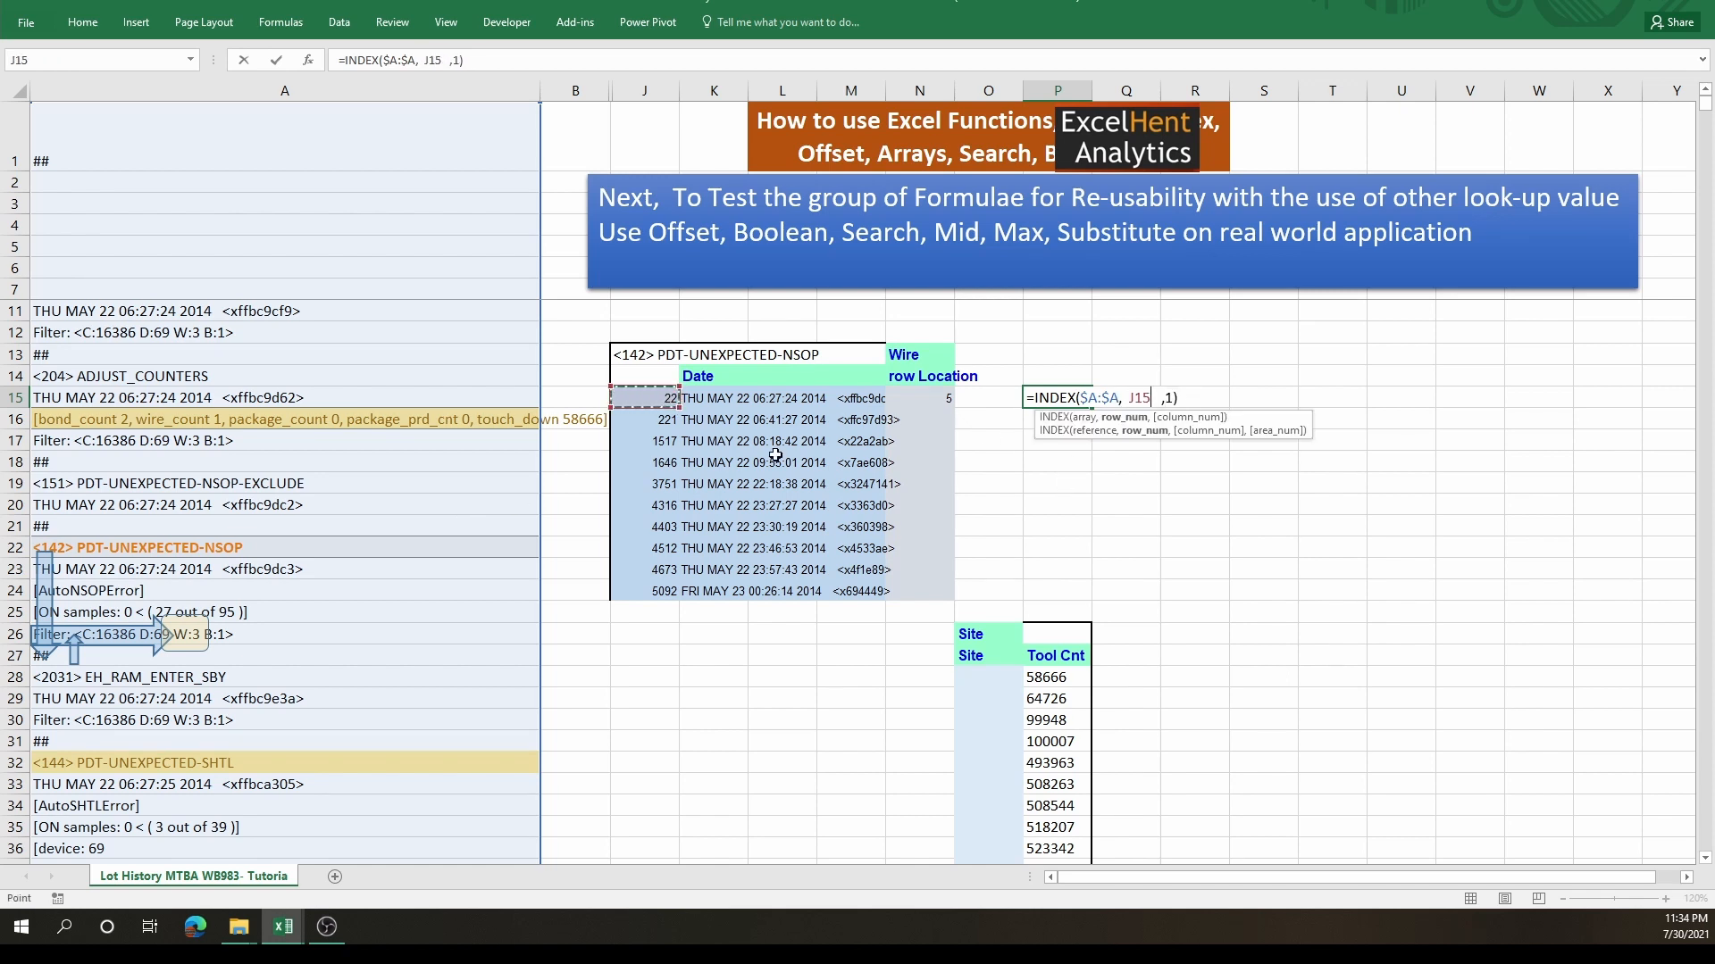
pyautogui.write('+')
pyautogui.click(934, 397)
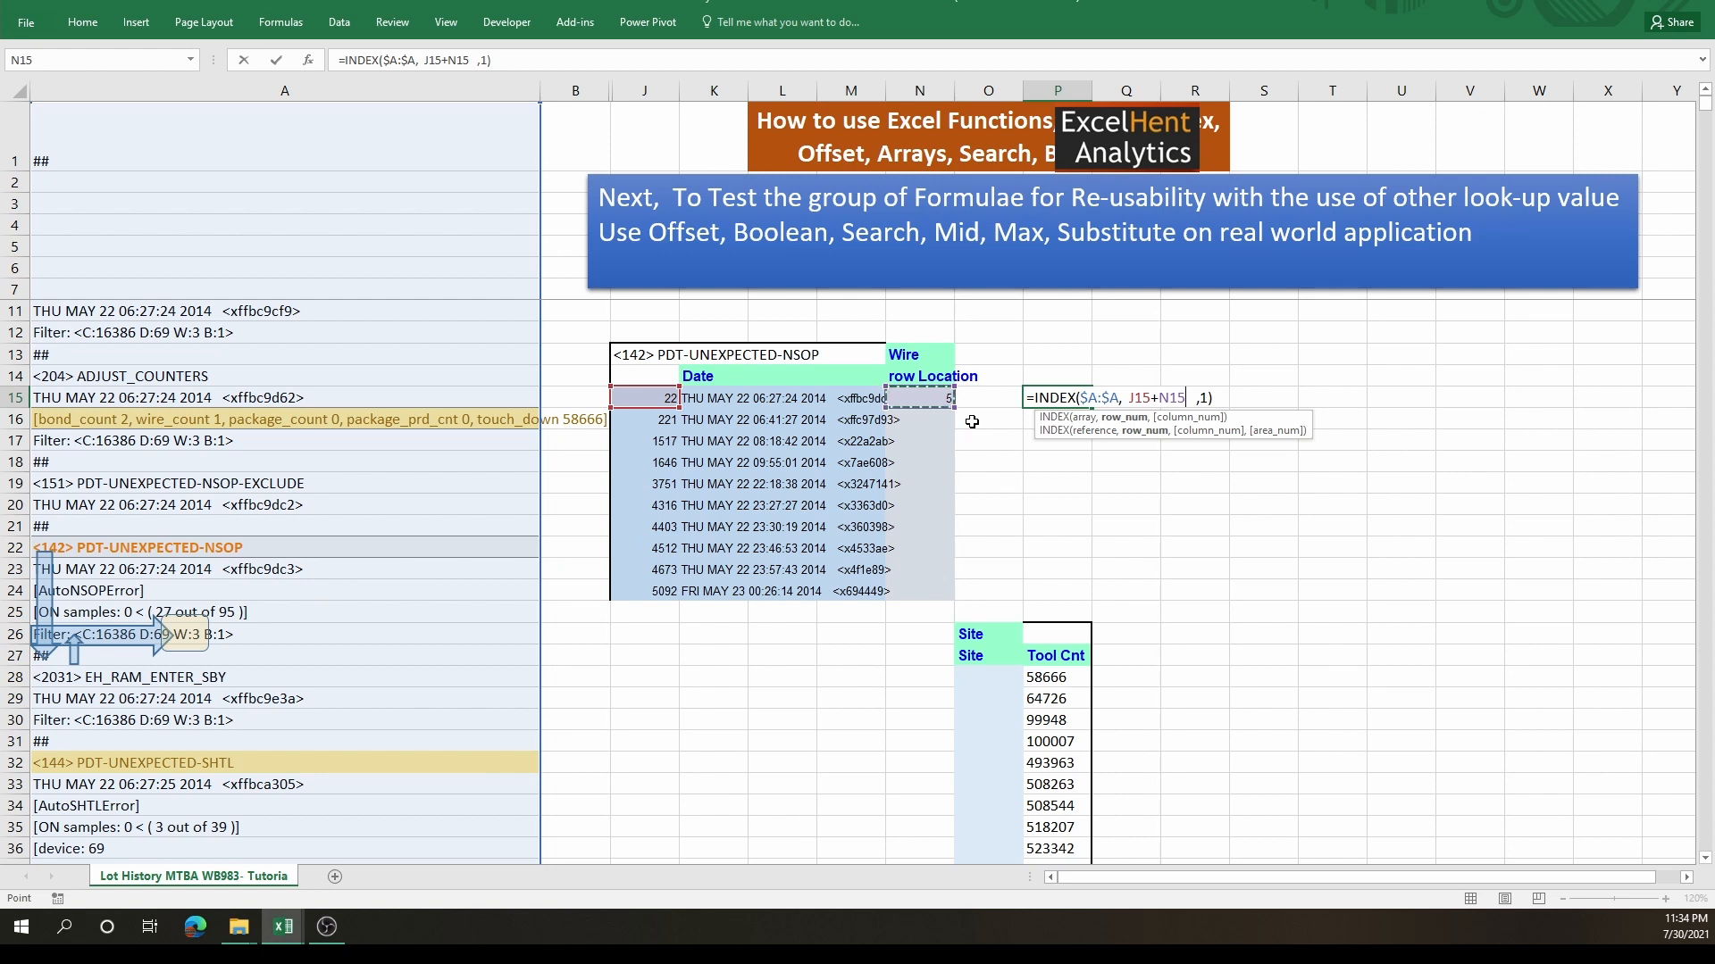
pyautogui.write('-1')
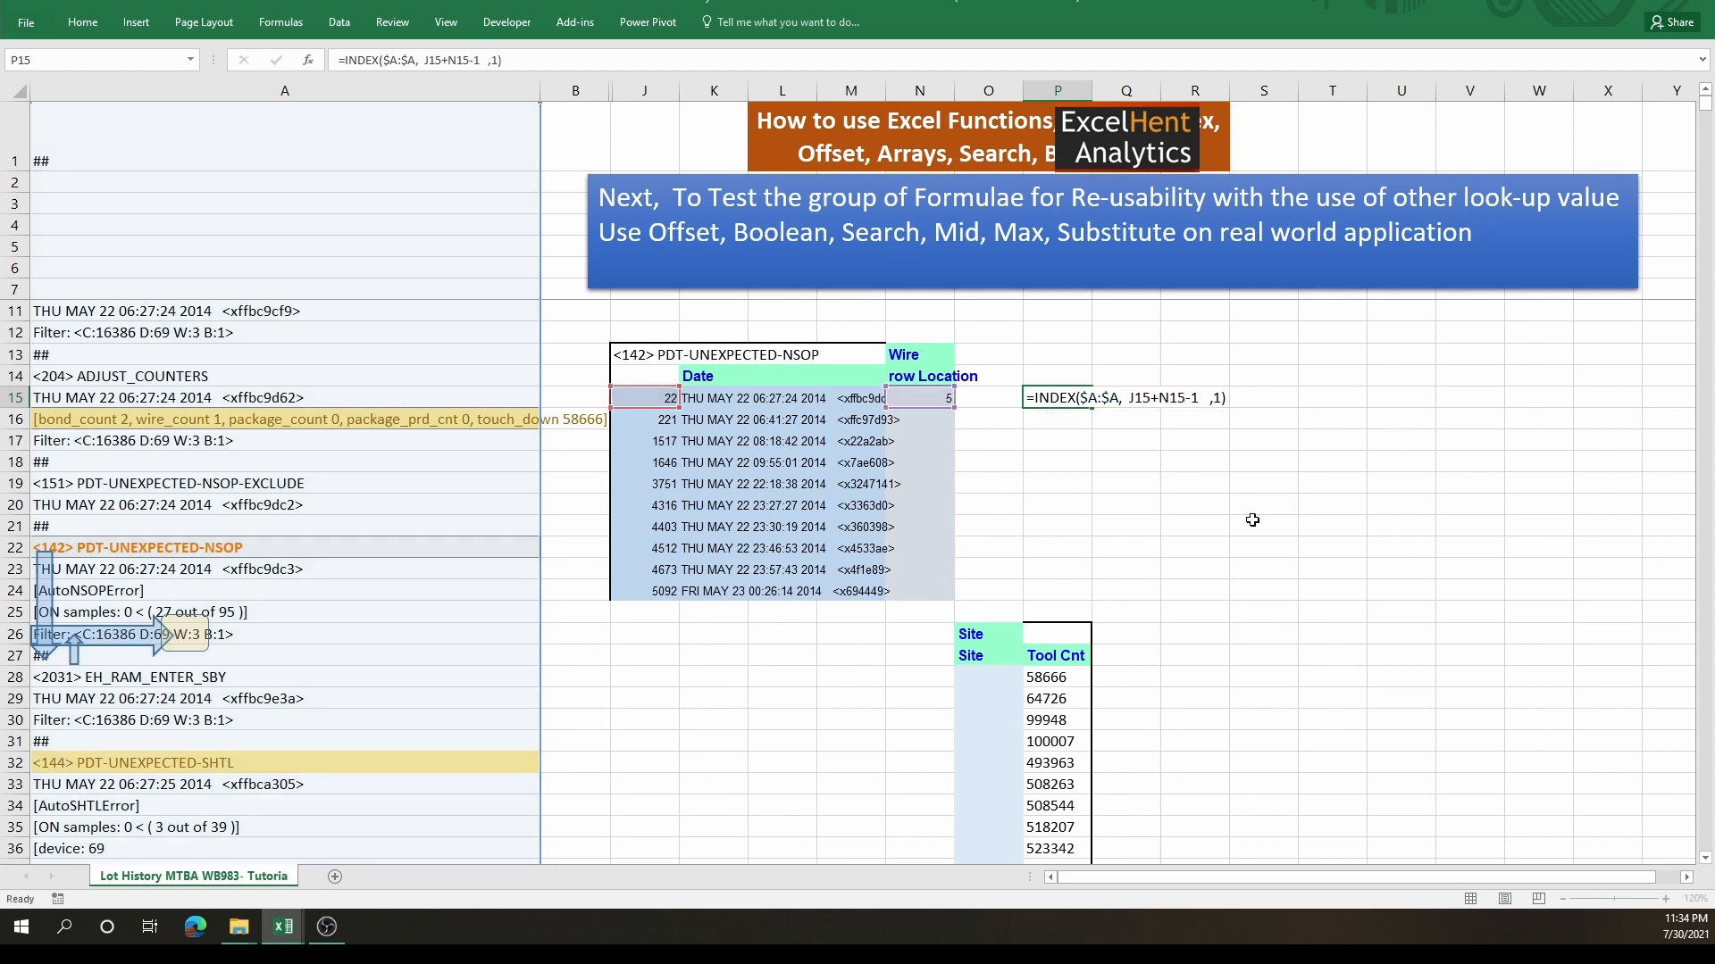
pyautogui.press('Return')
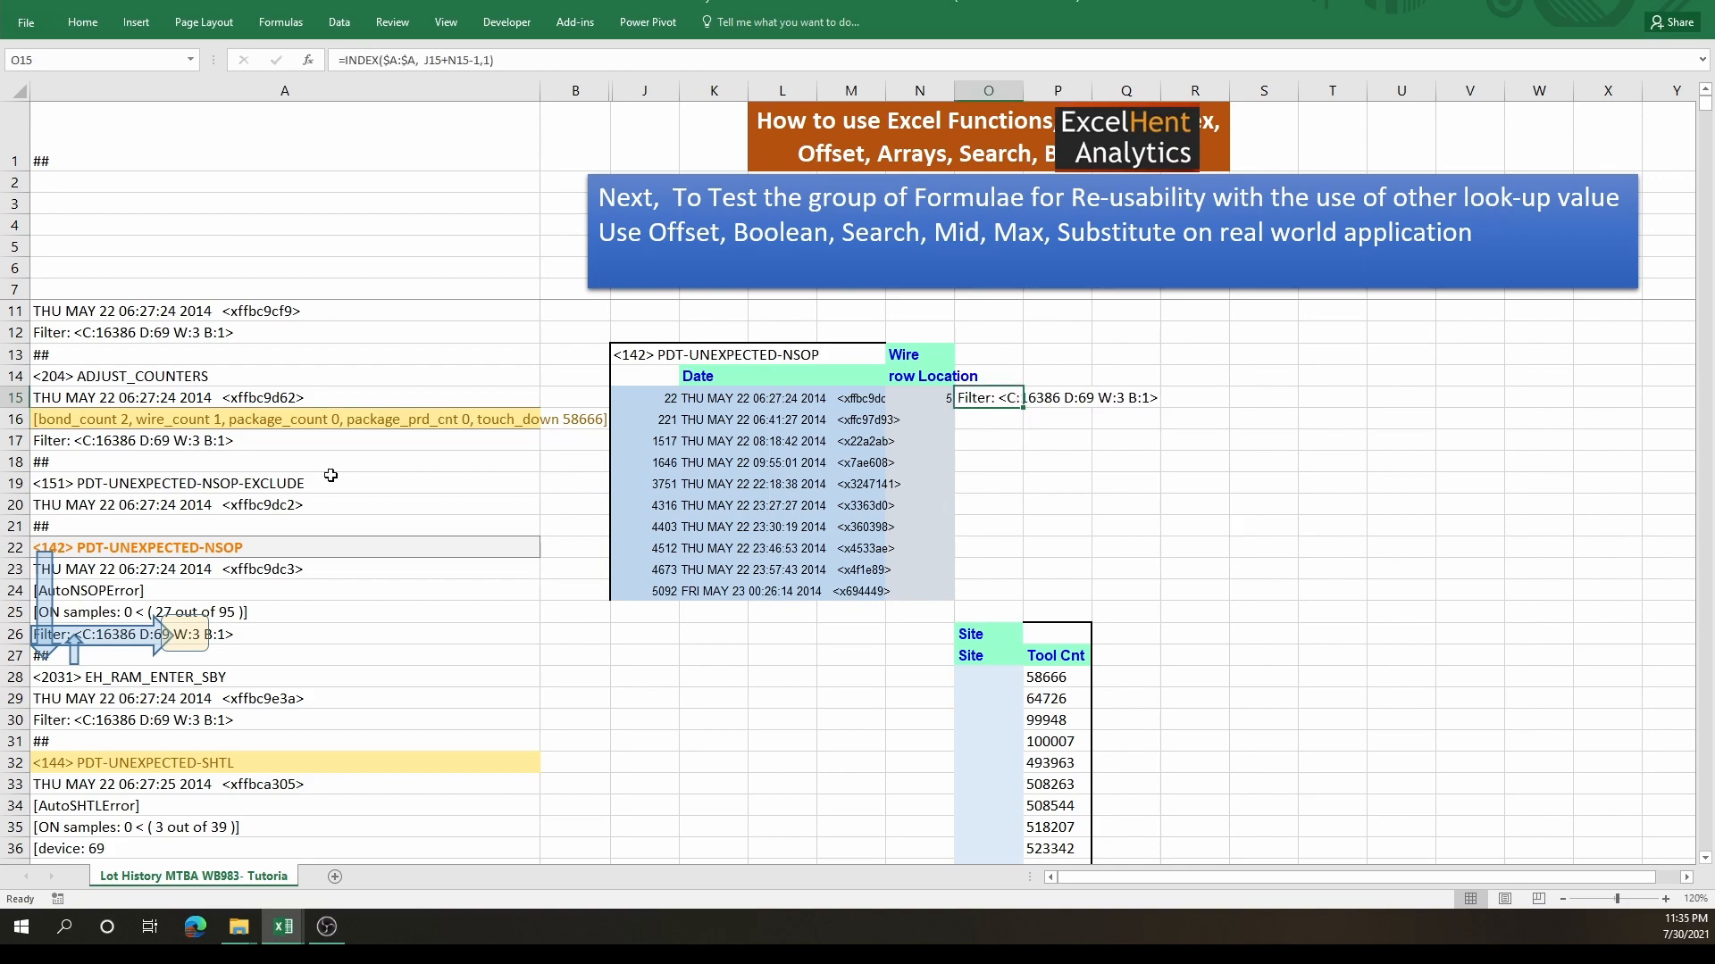
# - Examine the R15 formula that searches O15 for "W:" with +2 added, and the S15 formula that searches O15 for "B:"
pyautogui.click(123, 640)
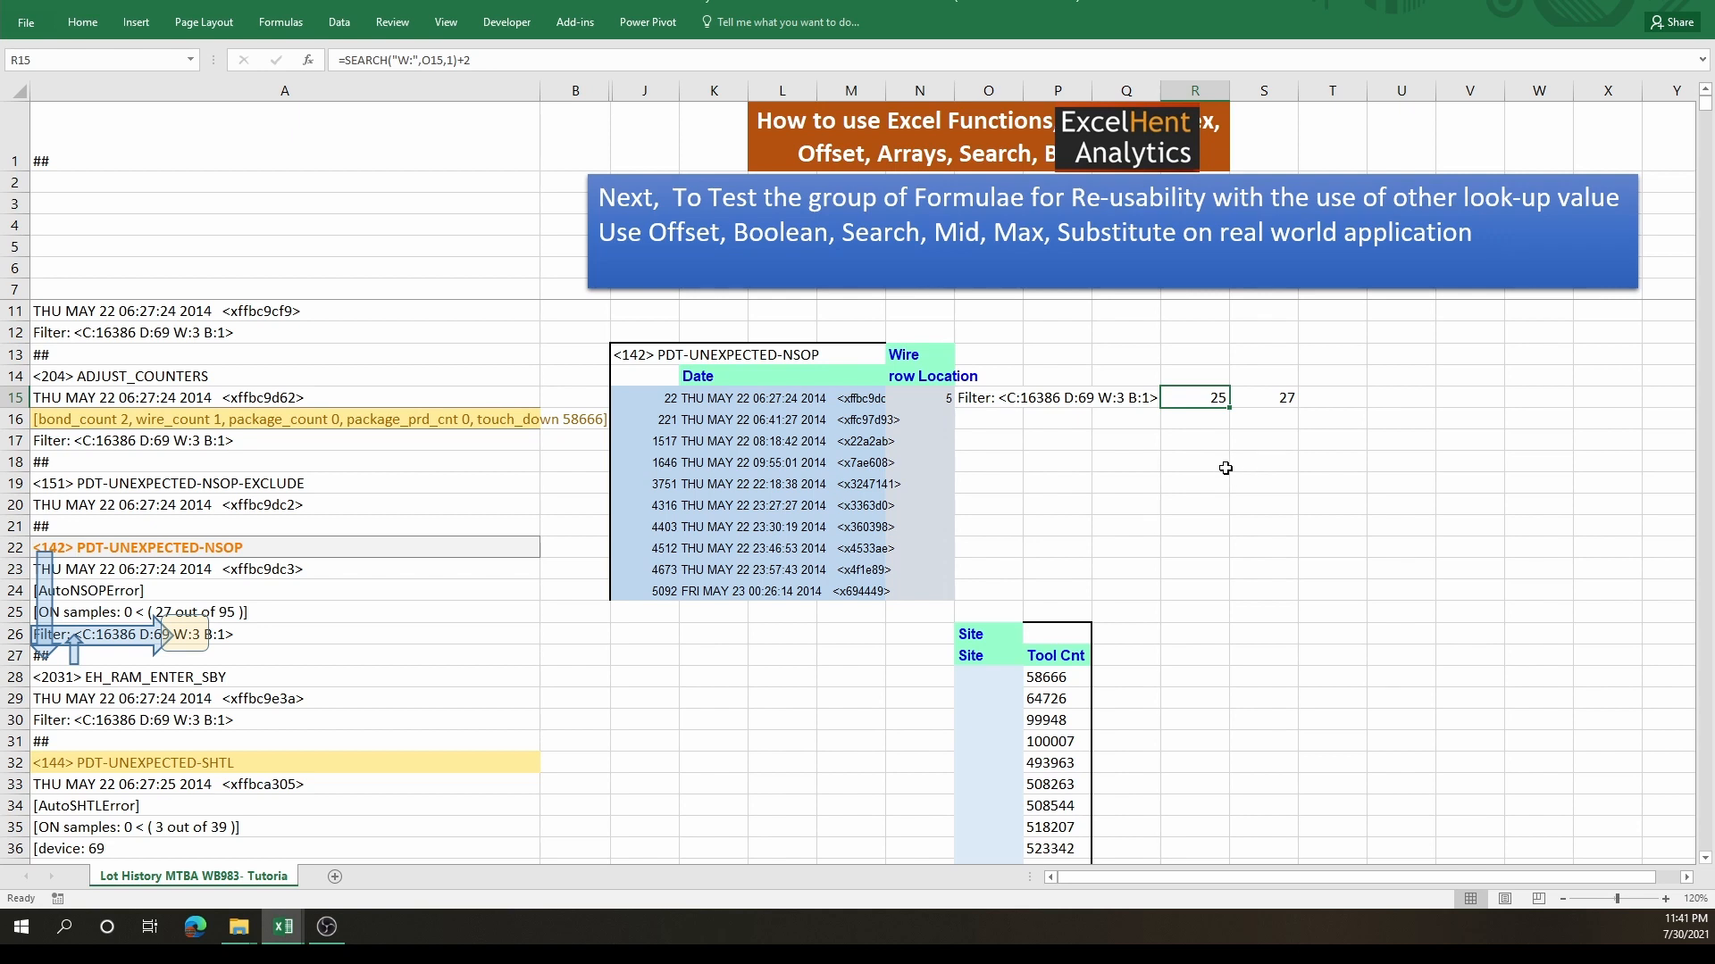
pyautogui.click(1019, 417)
pyautogui.click(1113, 433)
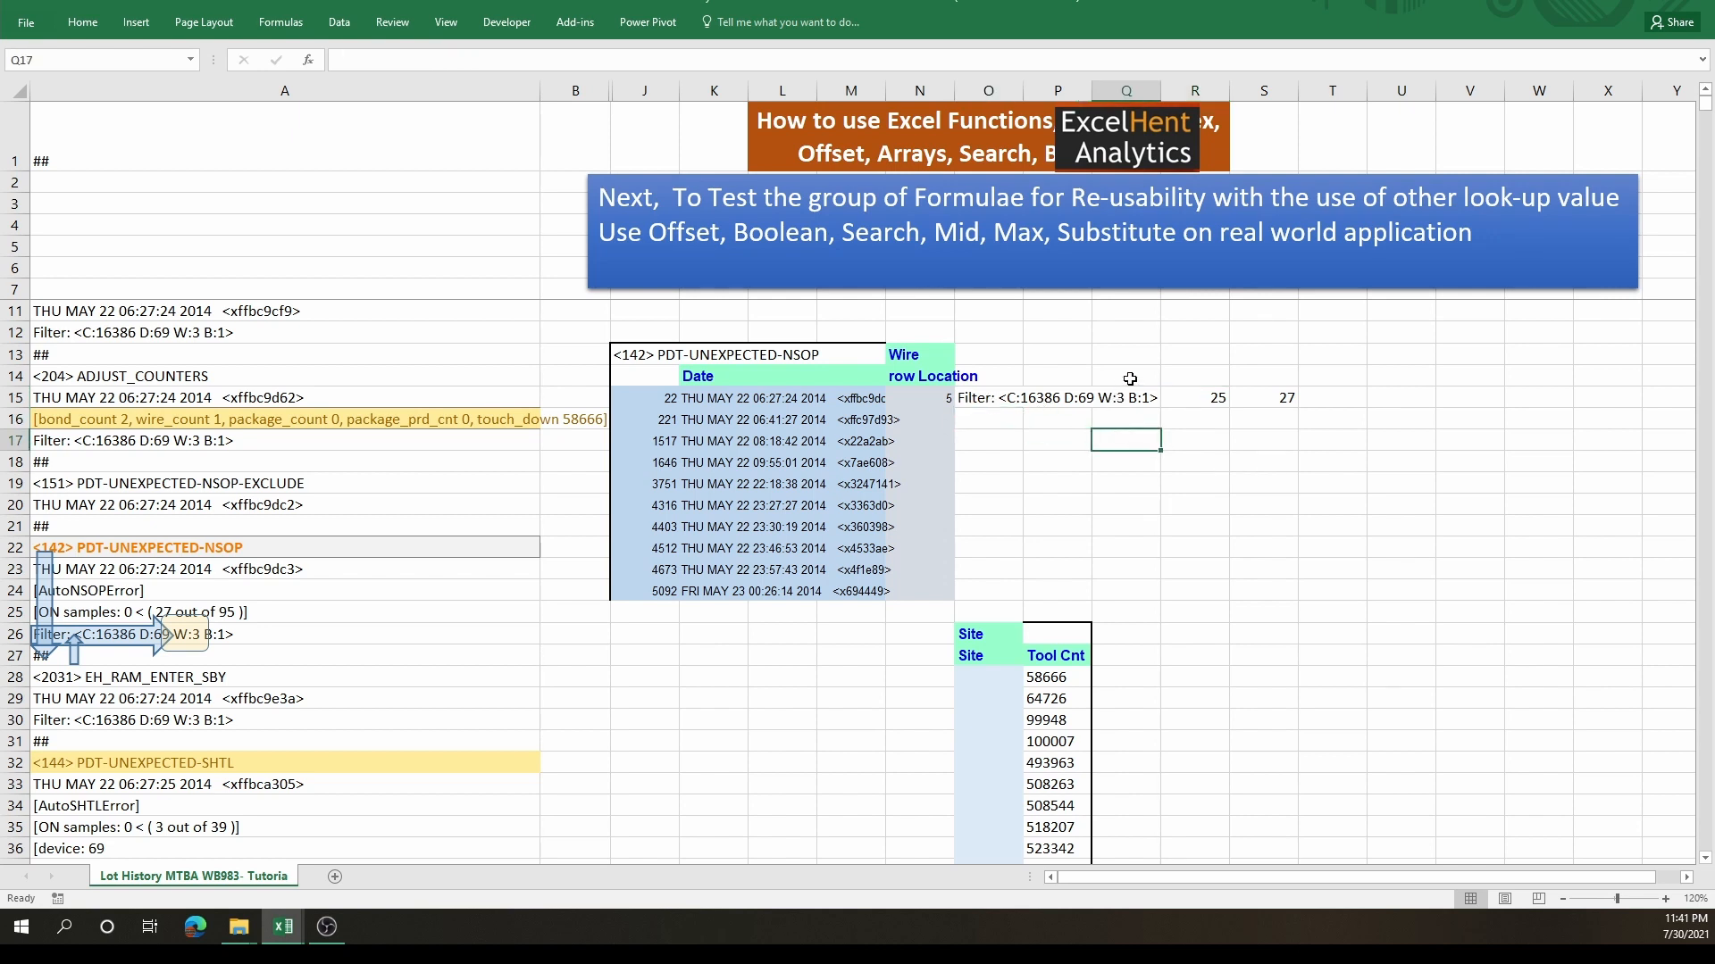
pyautogui.click(1210, 394)
pyautogui.press('F2')
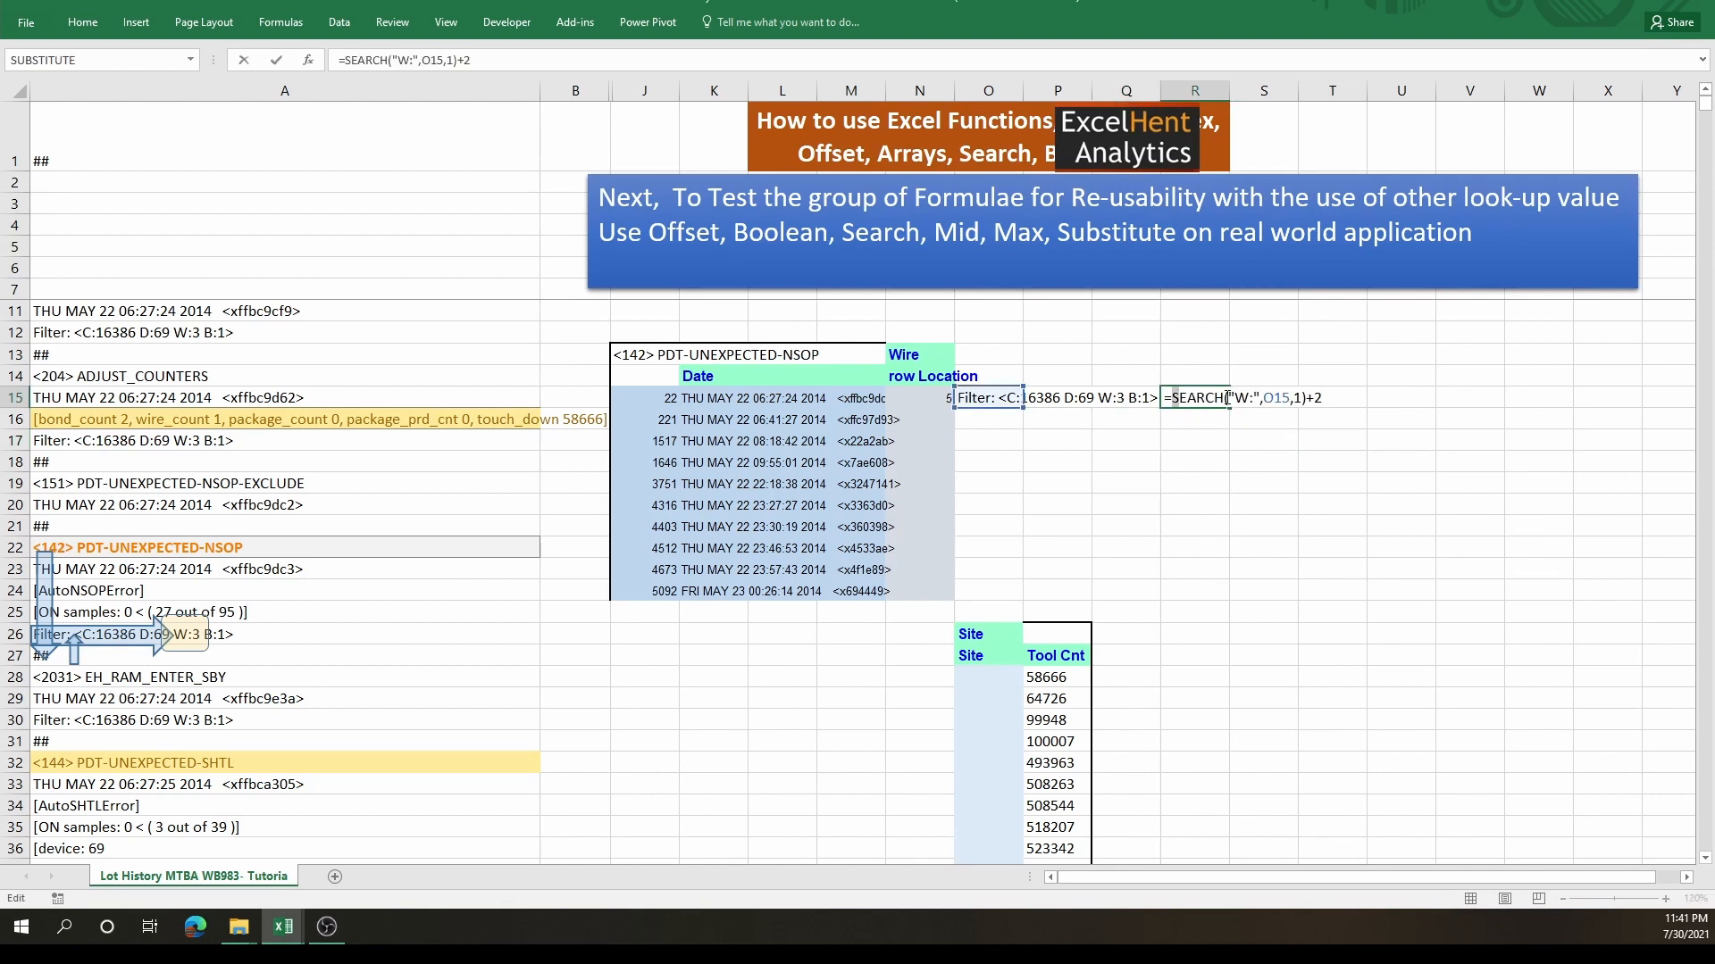
pyautogui.moveTo(1227, 397); pyautogui.dragTo(1408, 398)
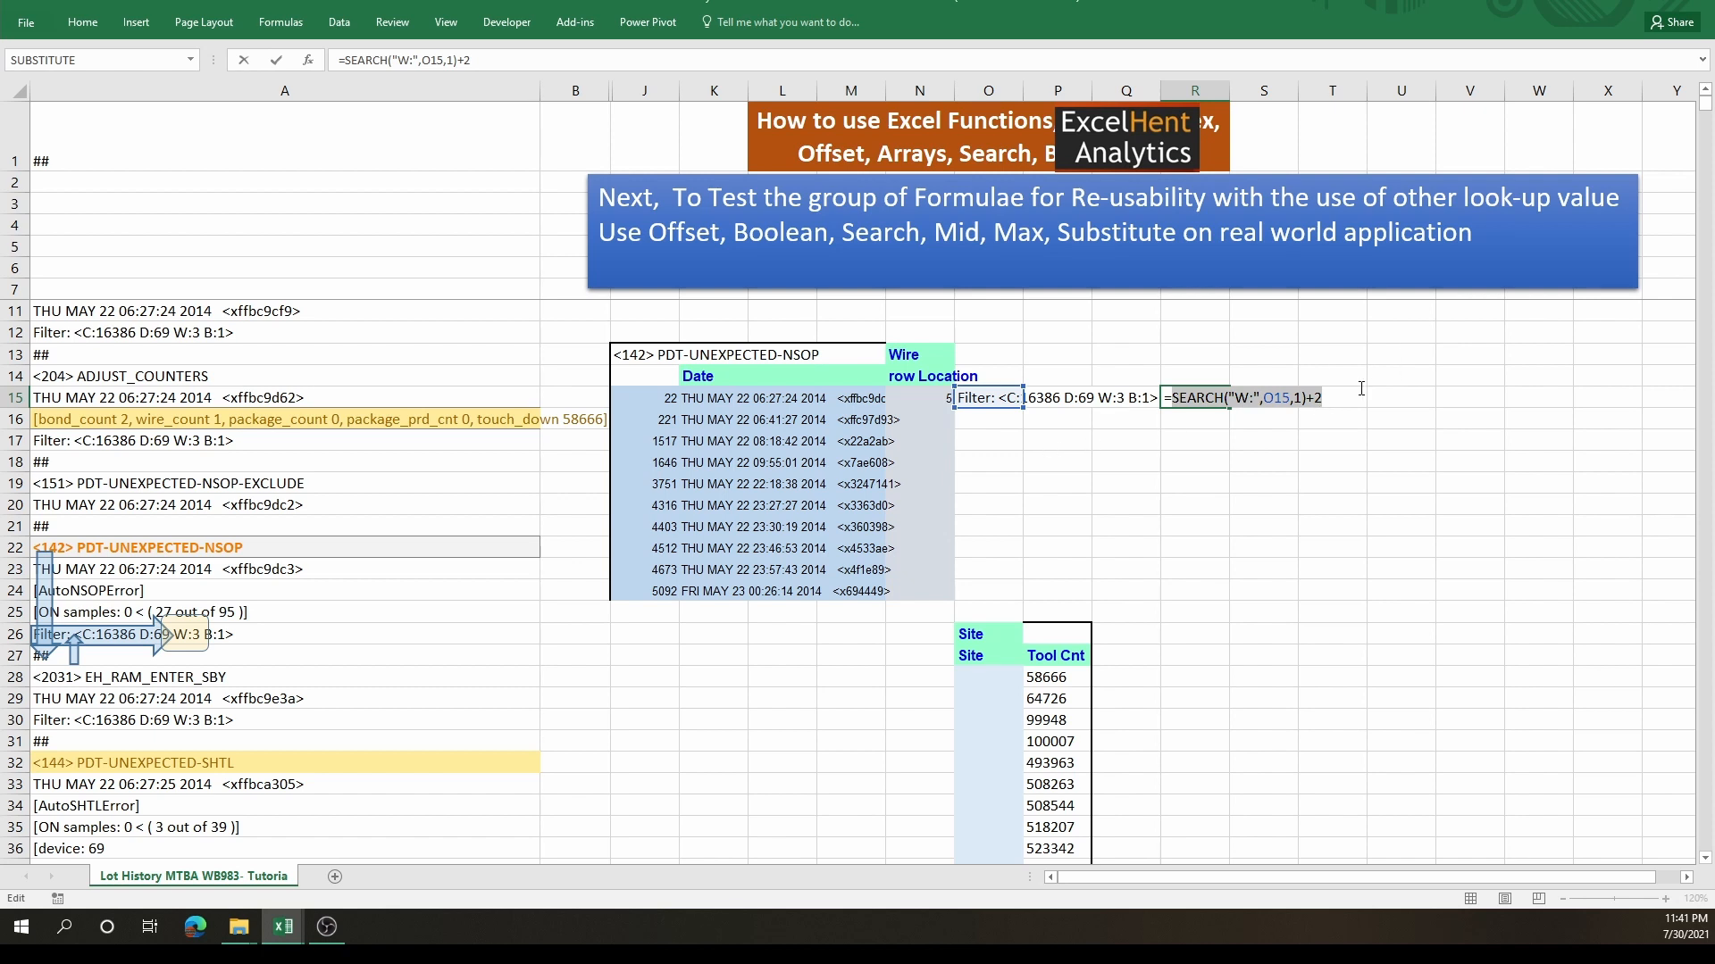
pyautogui.moveTo(1325, 399); pyautogui.dragTo(1314, 401)
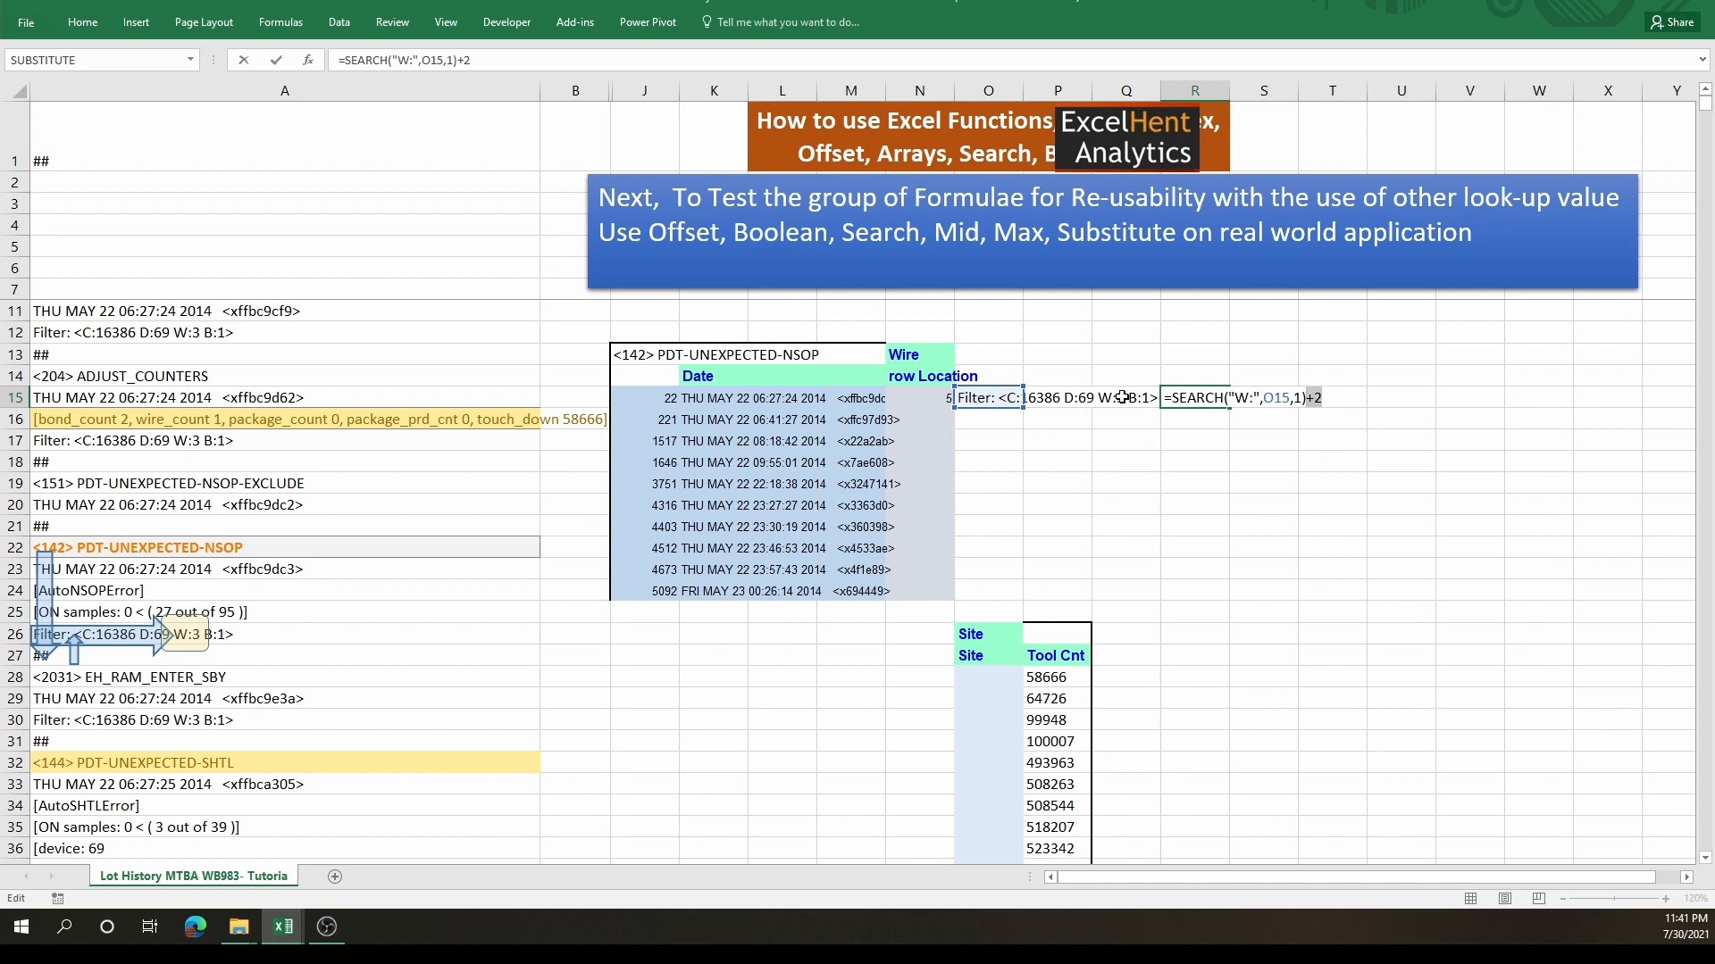
pyautogui.click(1262, 400)
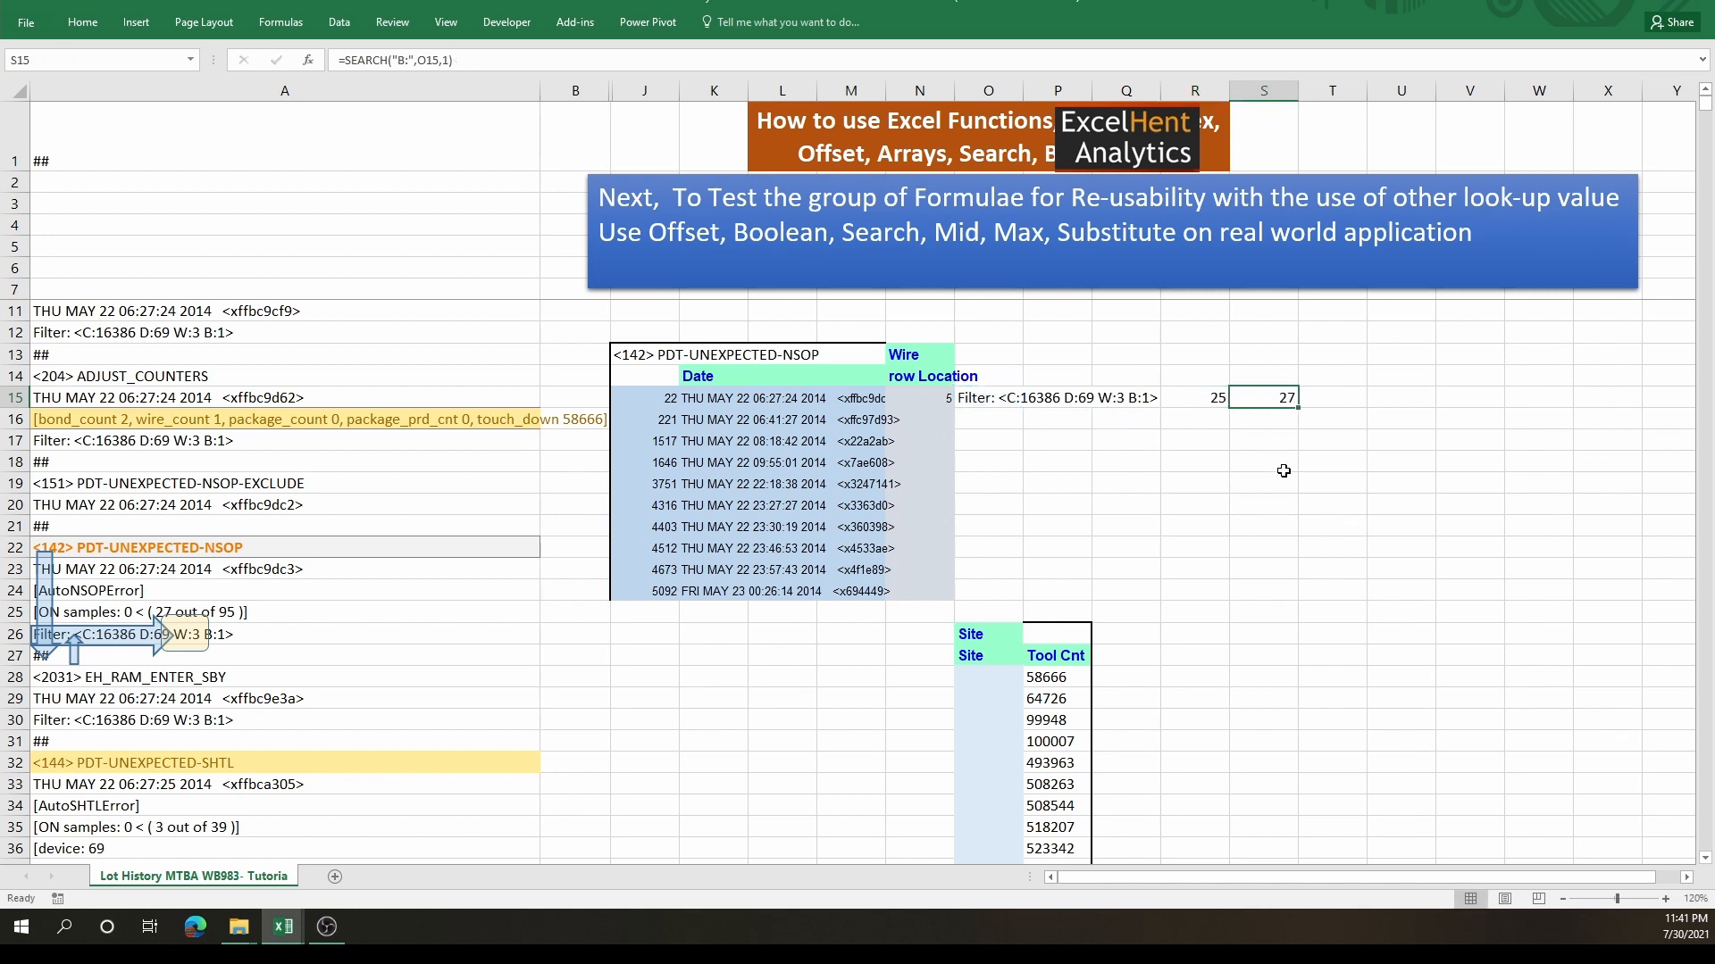
pyautogui.press('F2')
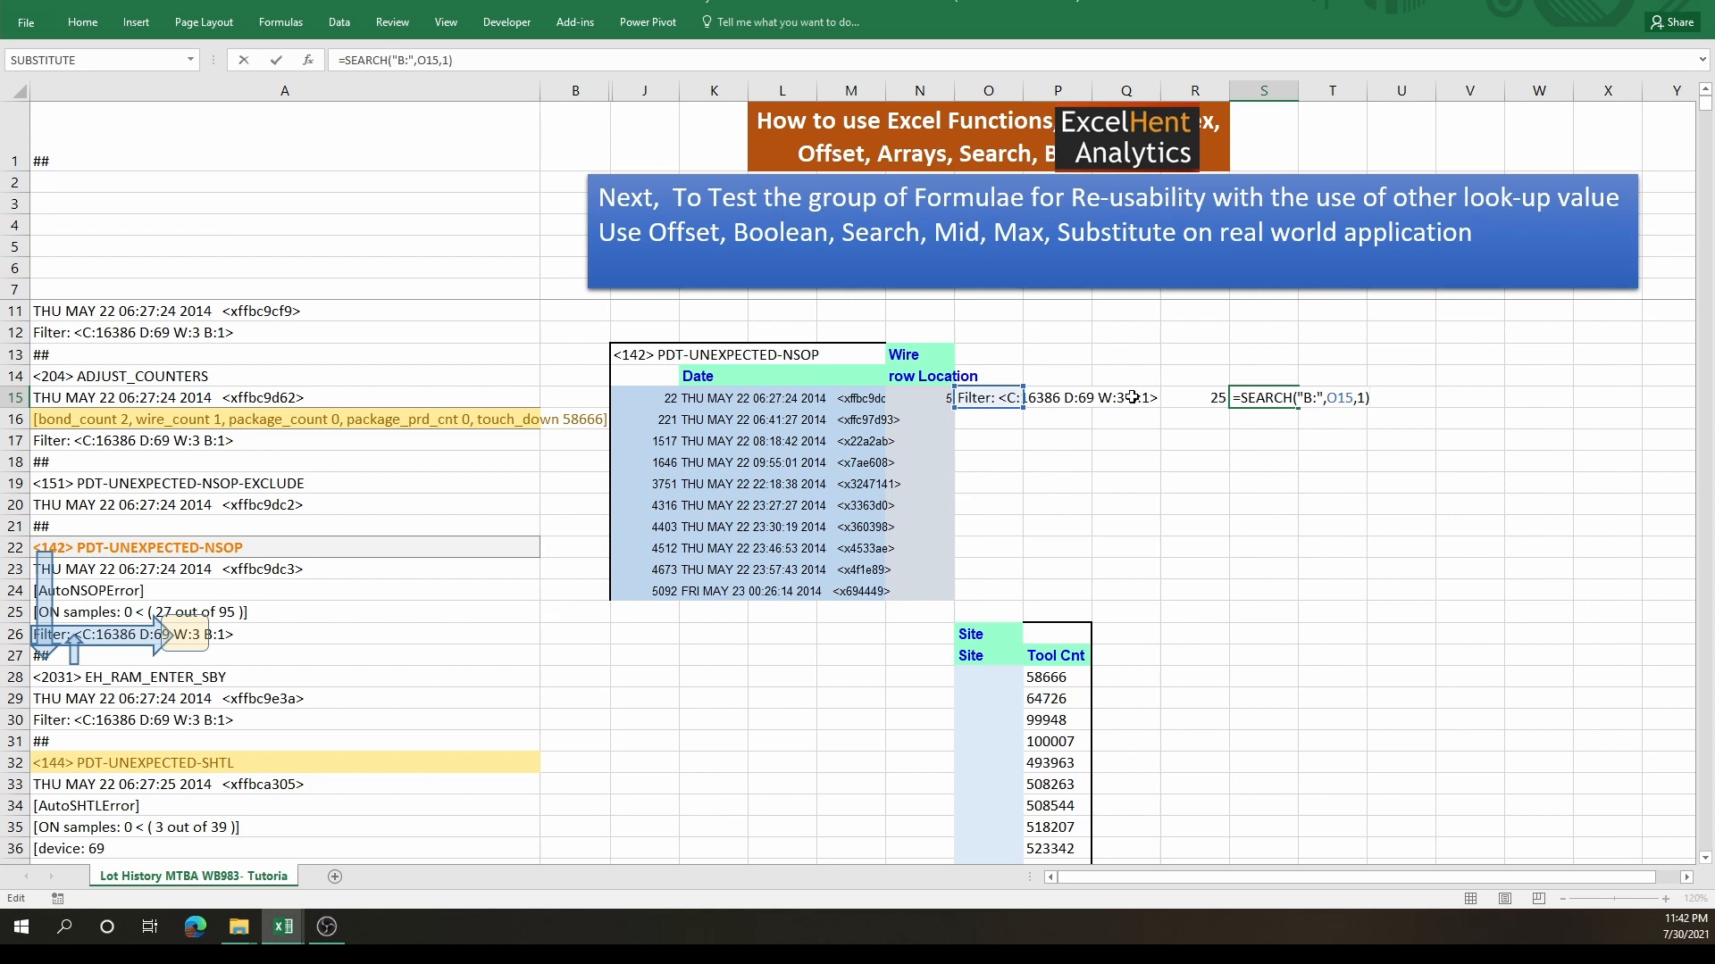
pyautogui.hotkey('ctrl', 'Return')
# - Begin a MID formula in T15 with O15 as the text and R15 as the start number
pyautogui.click(1359, 397)
pyautogui.write('=')
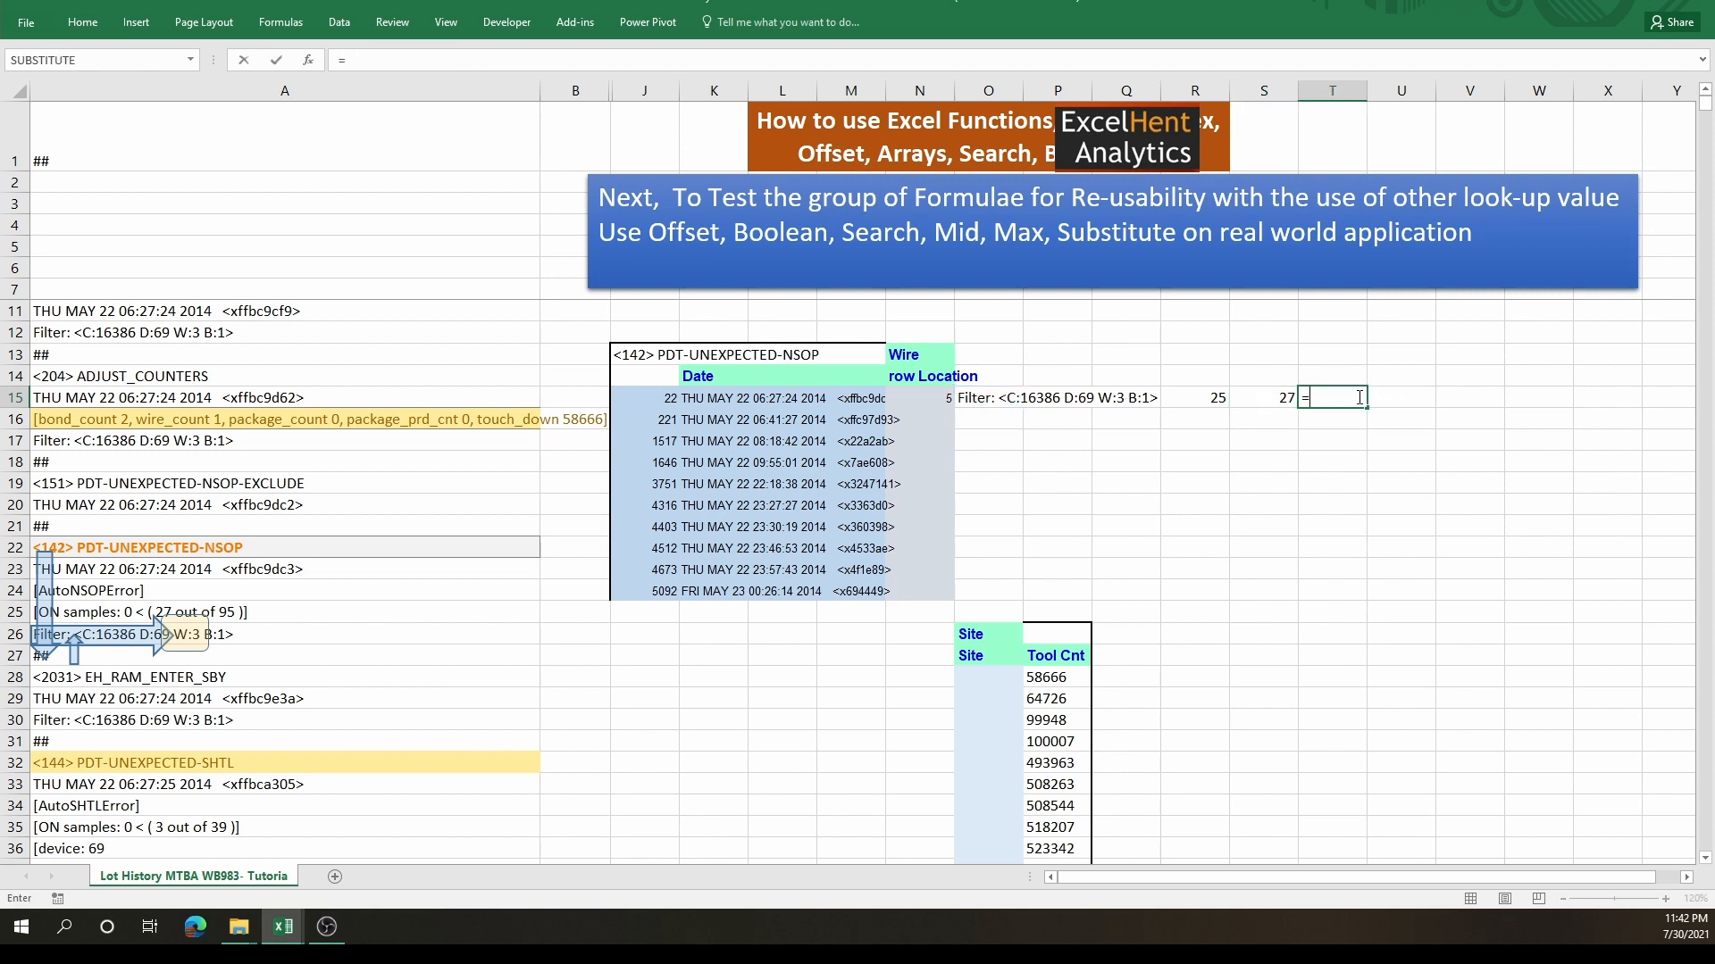
pyautogui.write('m')
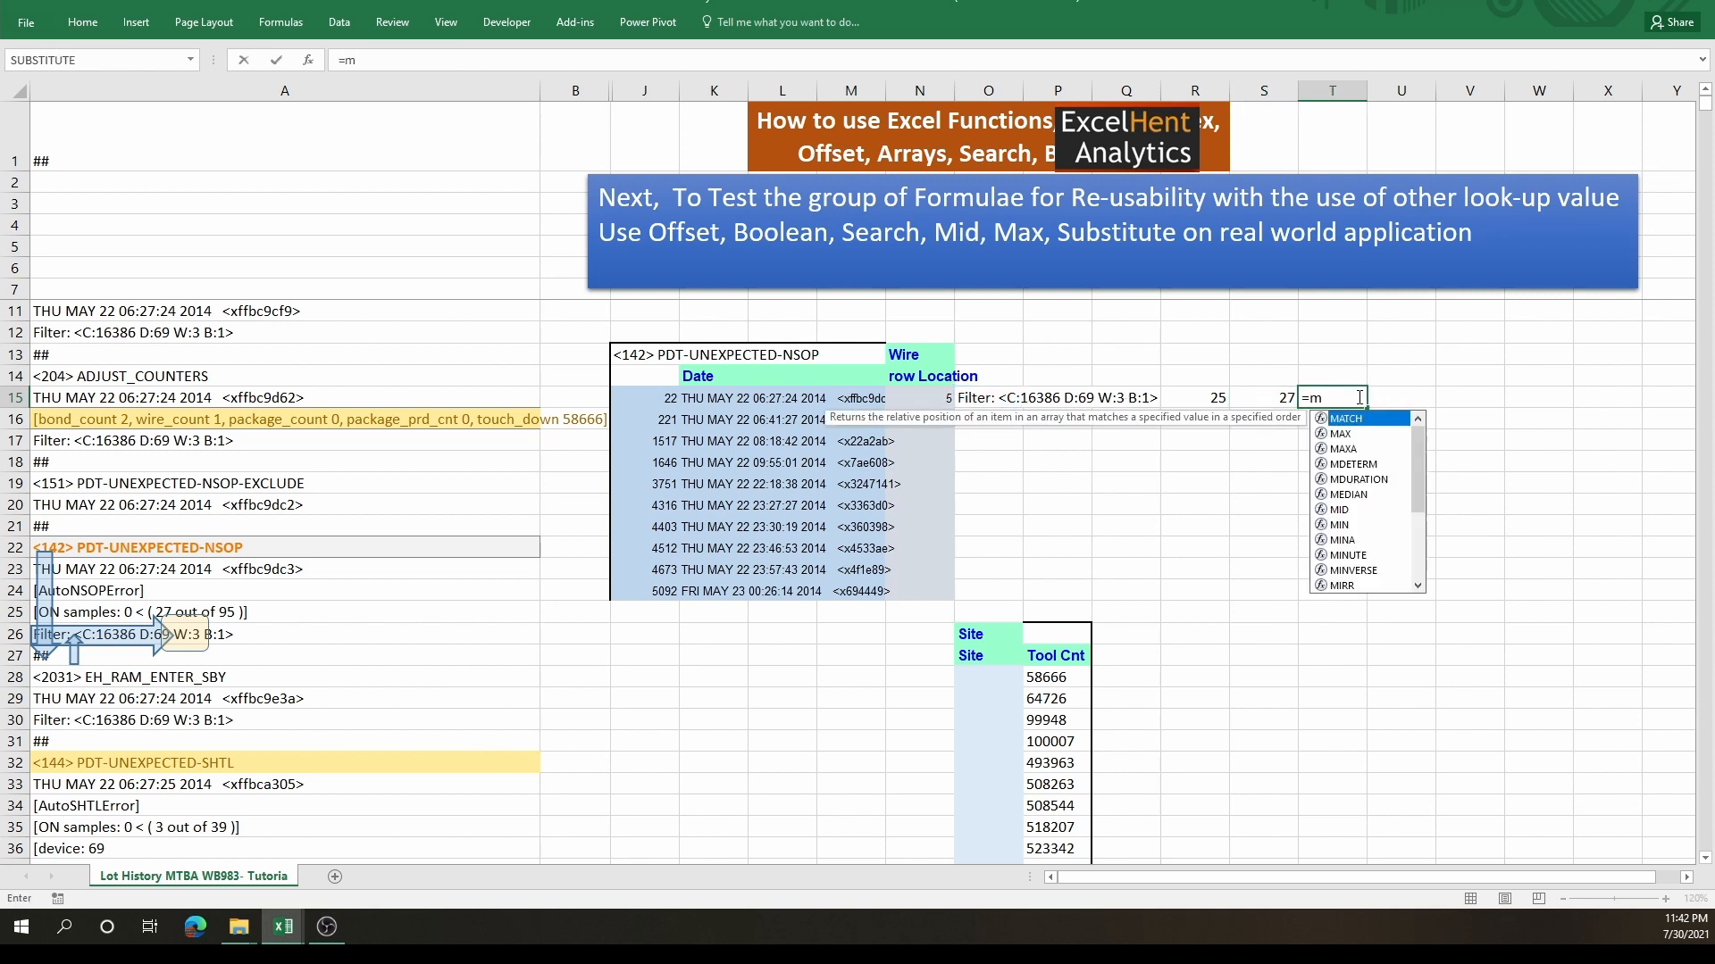
pyautogui.write('i')
pyautogui.press('Tab')
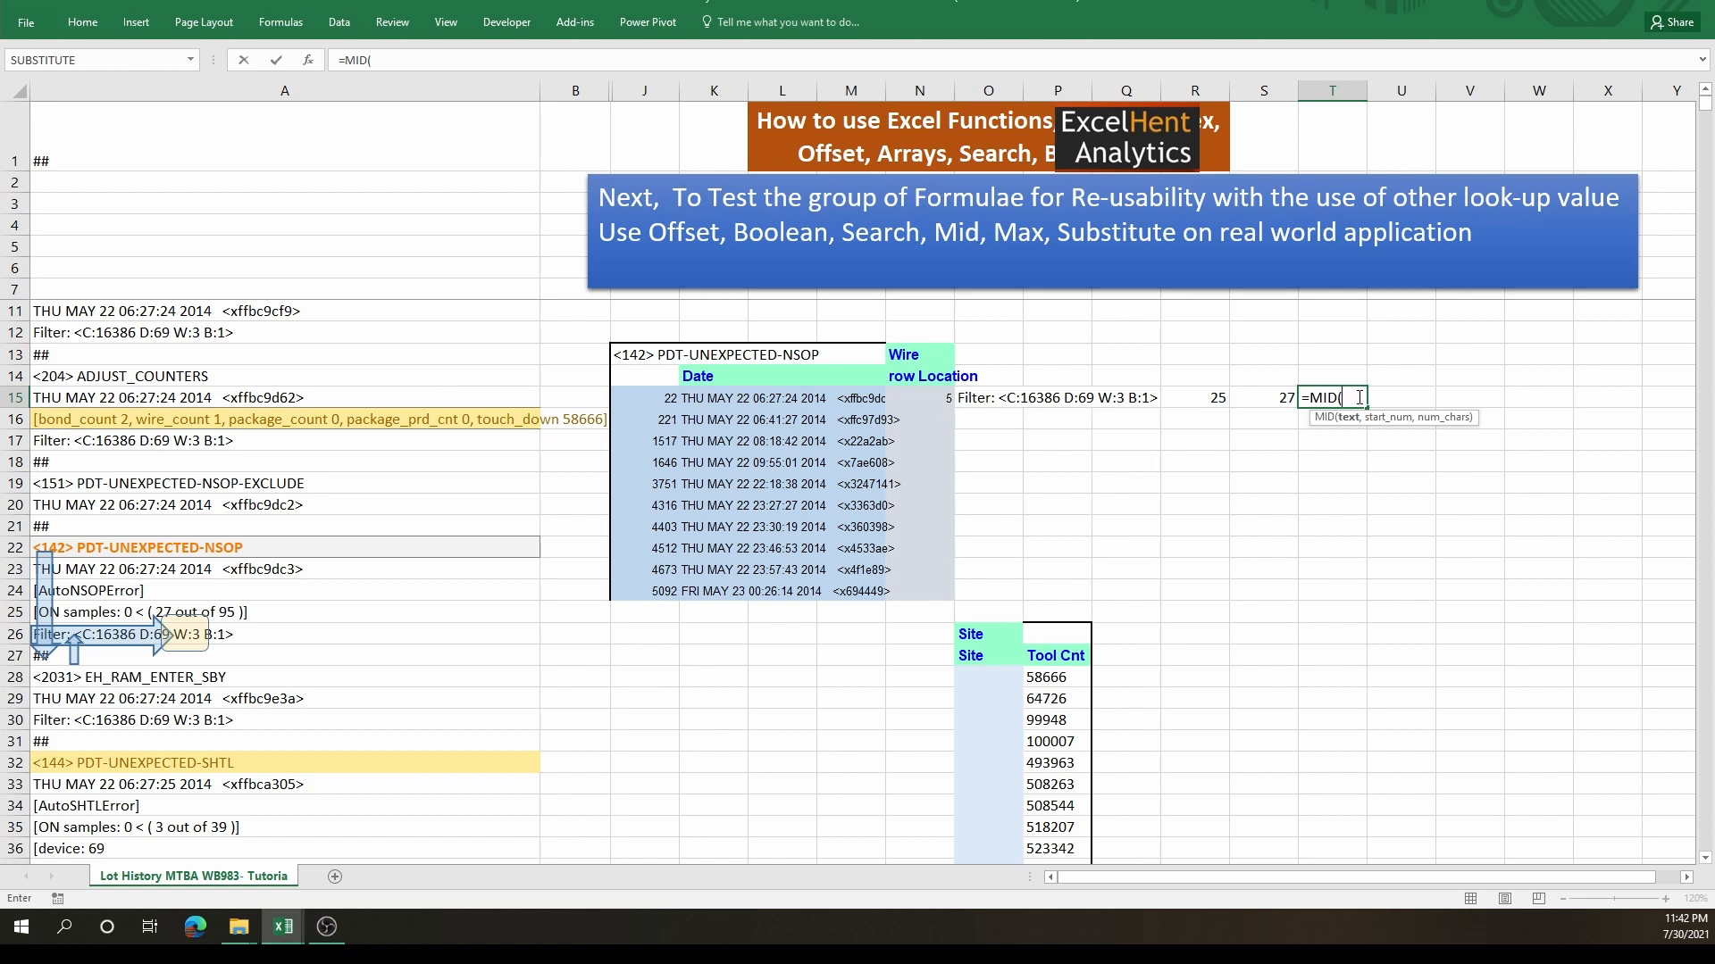
pyautogui.click(1002, 399)
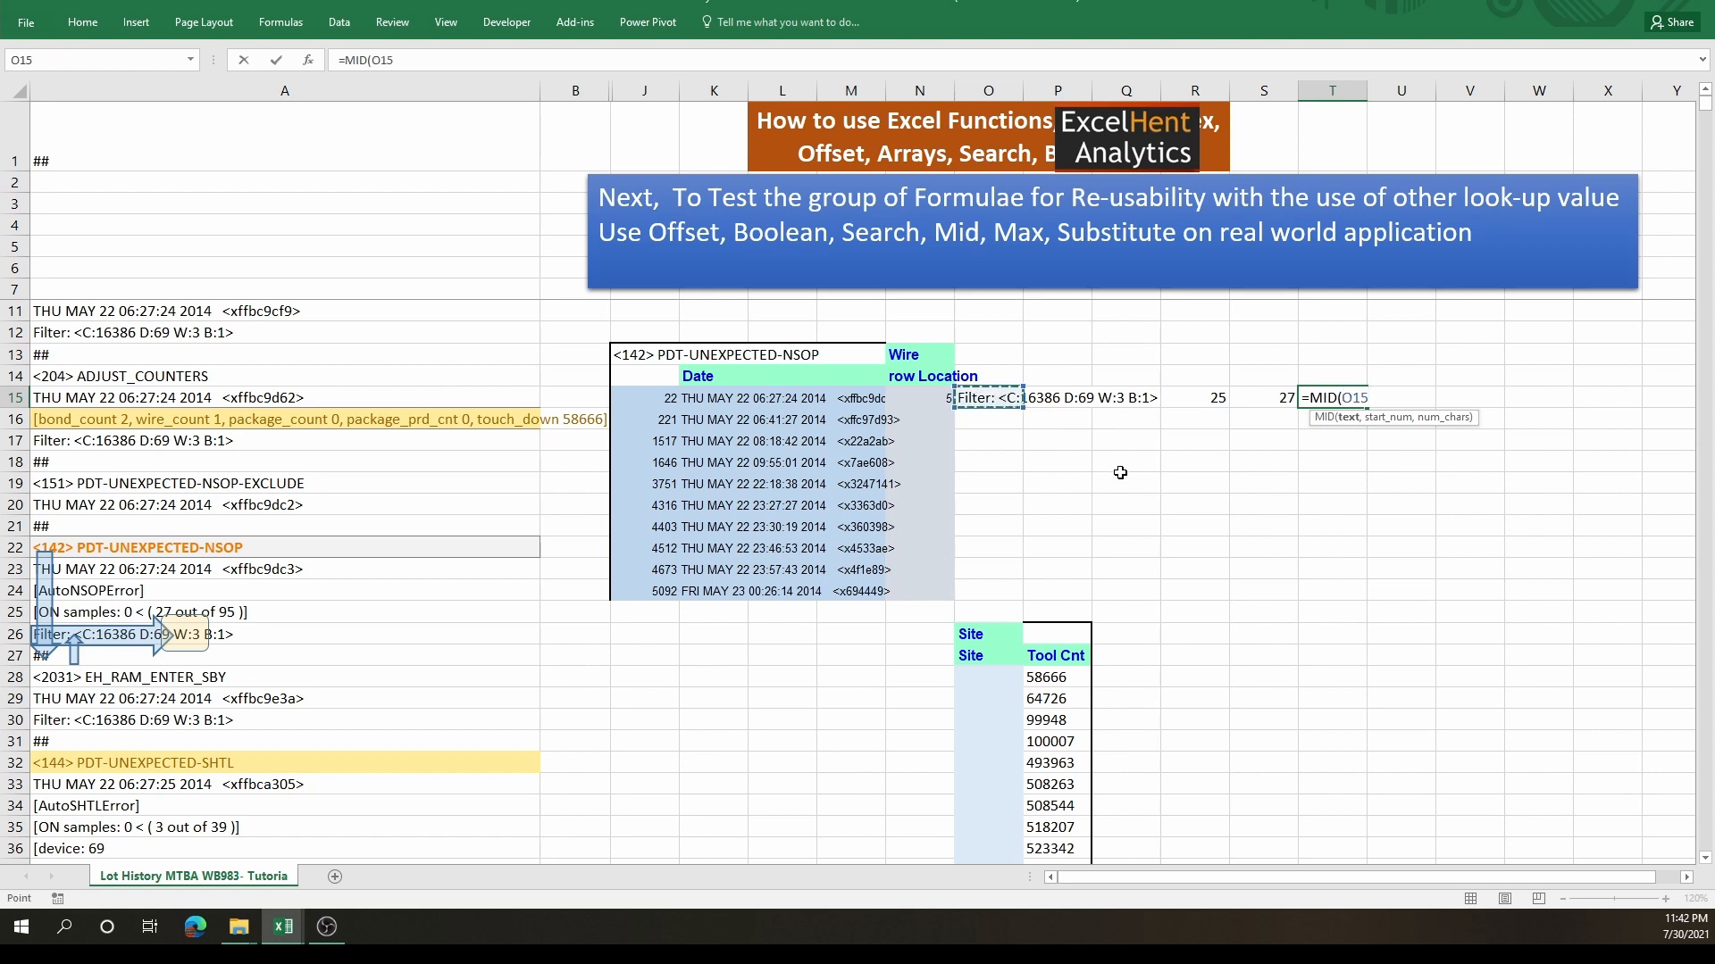
pyautogui.write(',')
pyautogui.click(1207, 402)
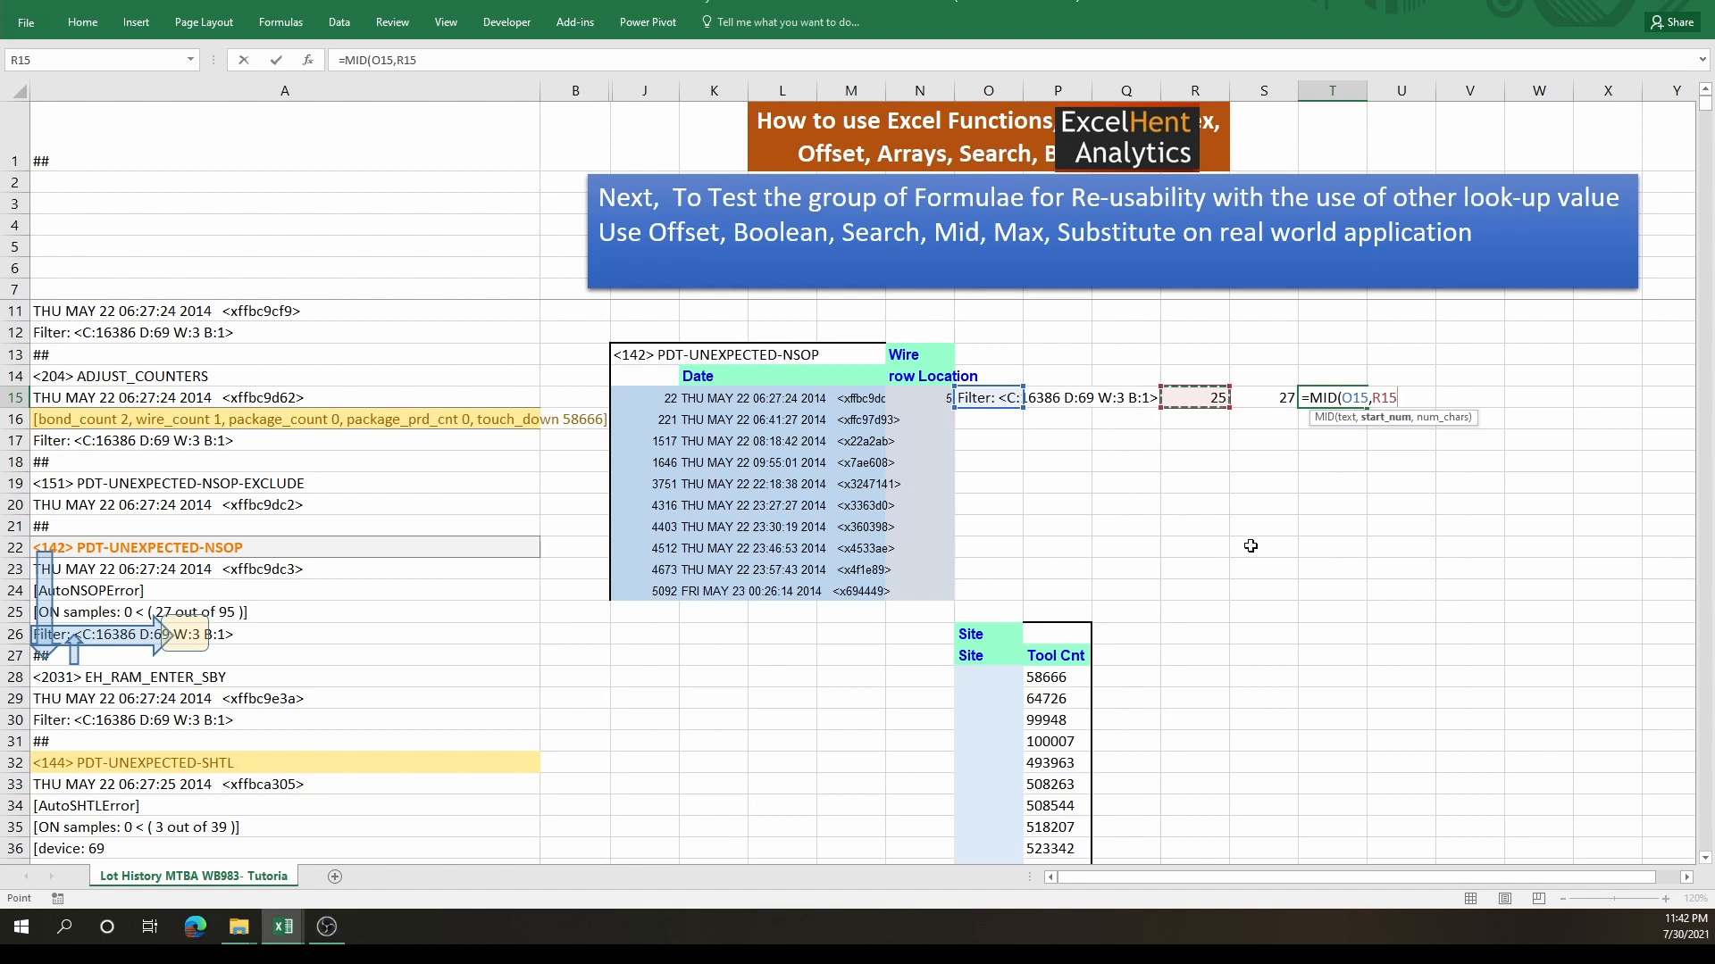
# - Complete the T15 MID formula with (S15-R15) as the number of characters
pyautogui.write(',')
pyautogui.write('(')
pyautogui.click(1290, 407)
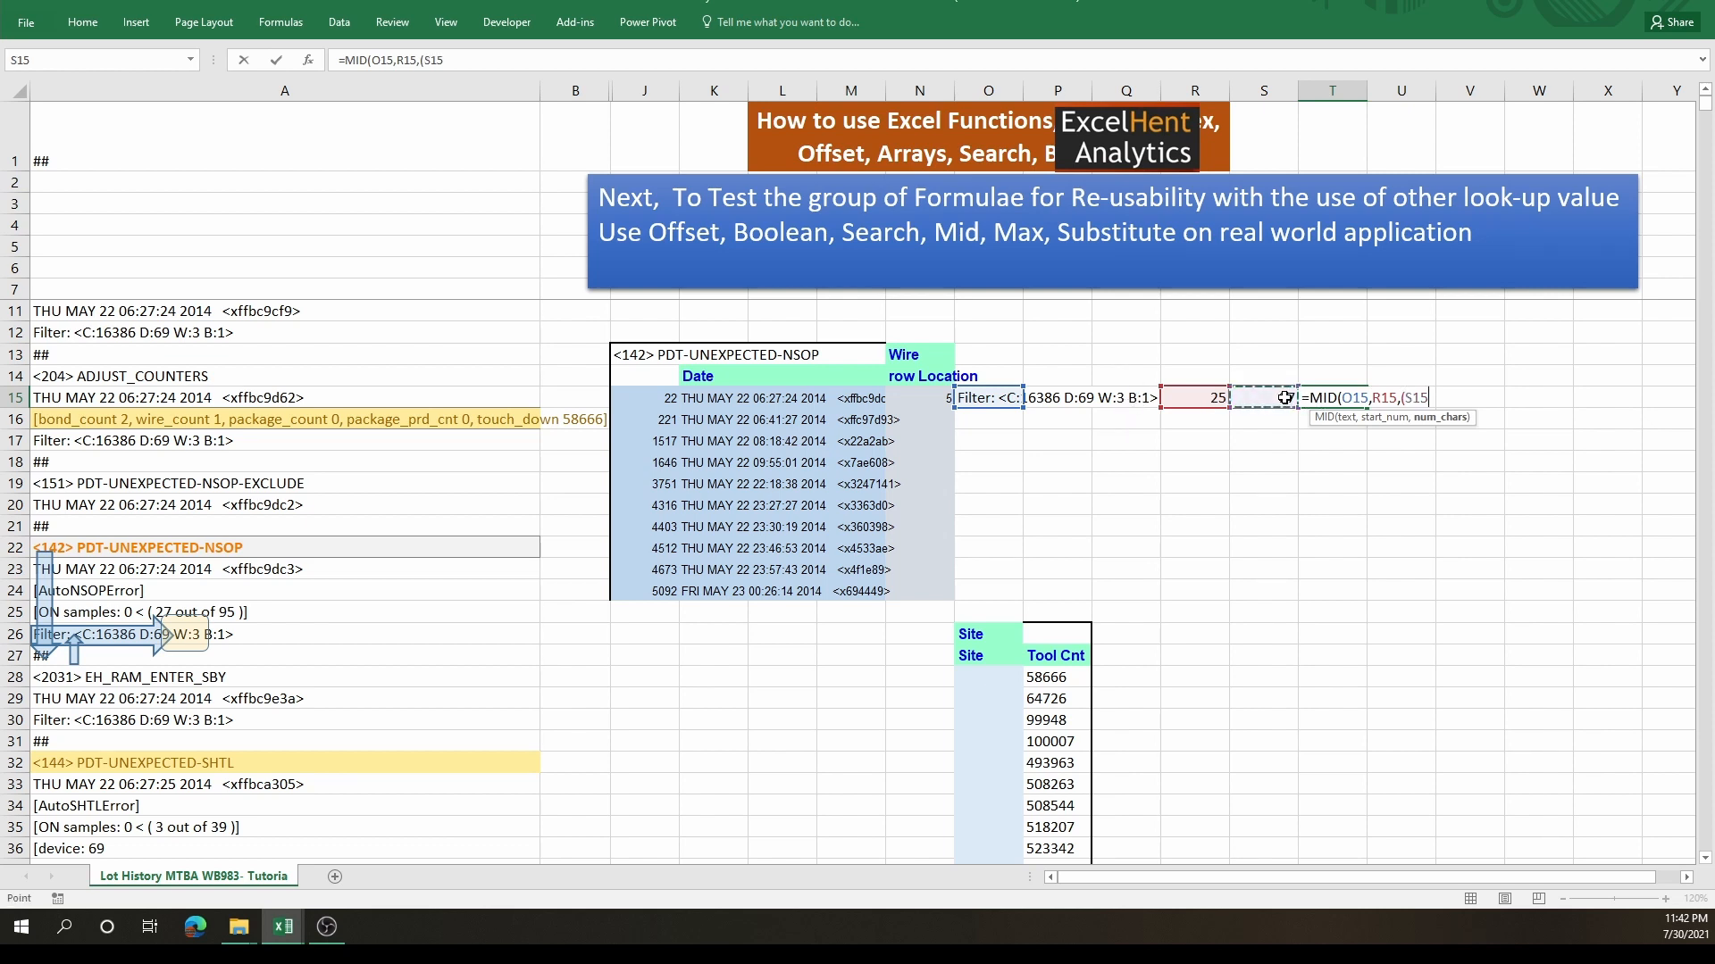
pyautogui.write('-')
pyautogui.click(1201, 398)
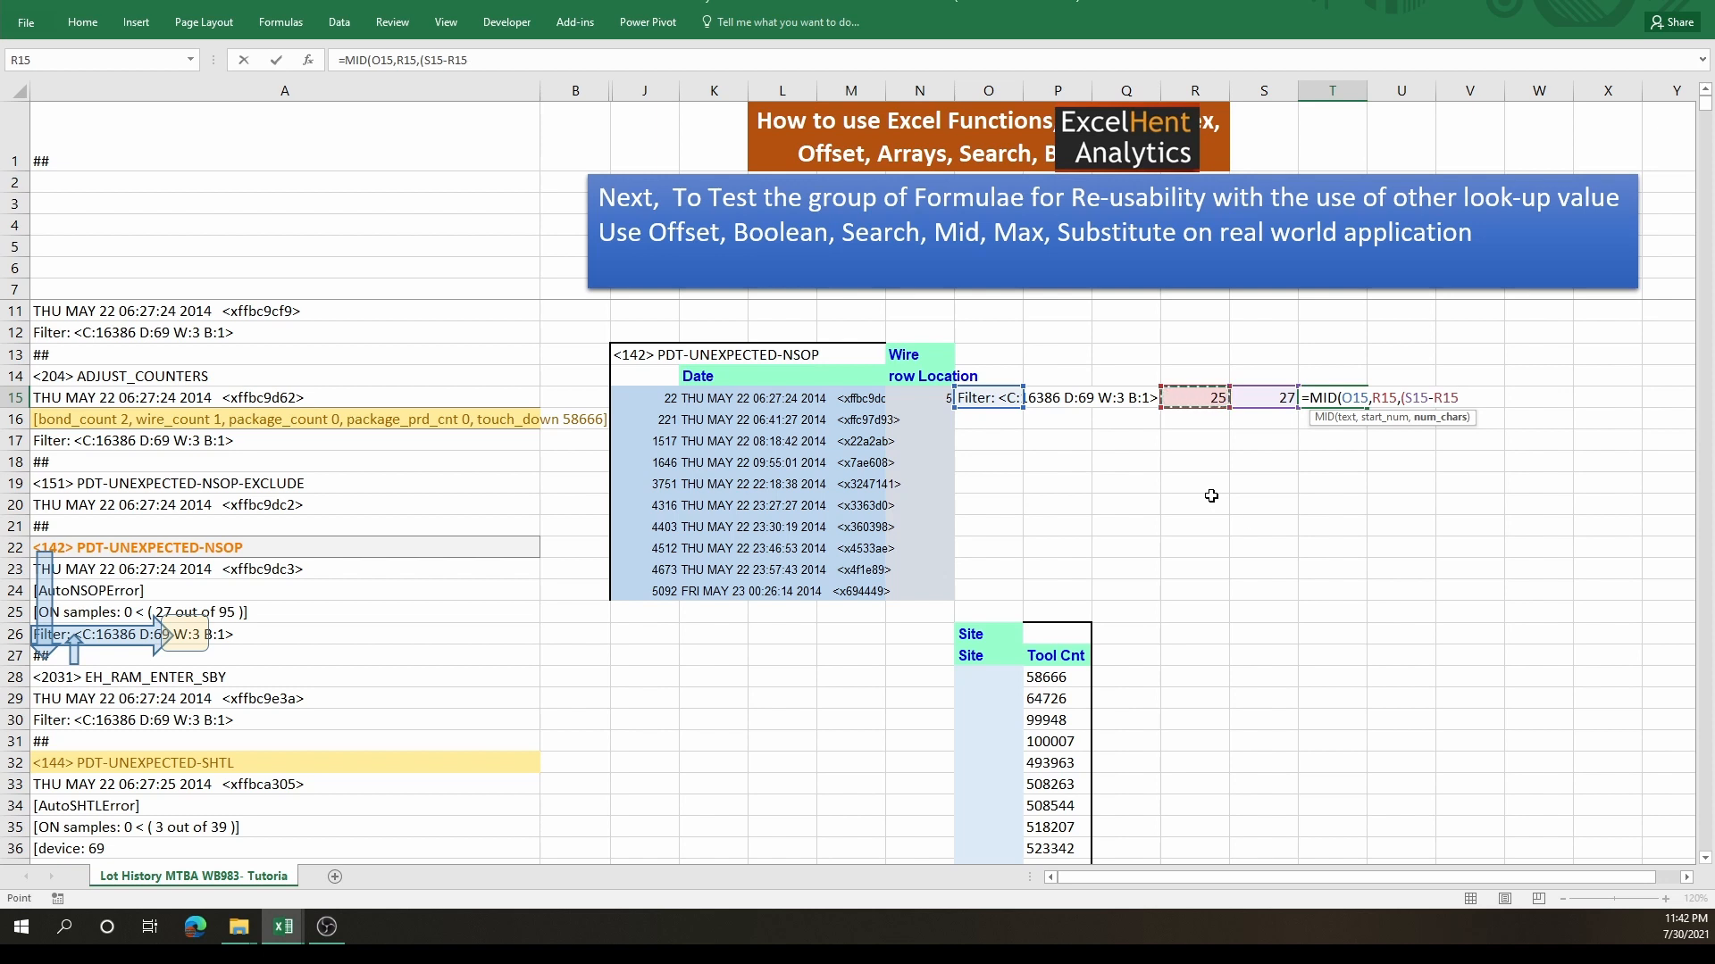
pyautogui.write('))')
pyautogui.press('Return')
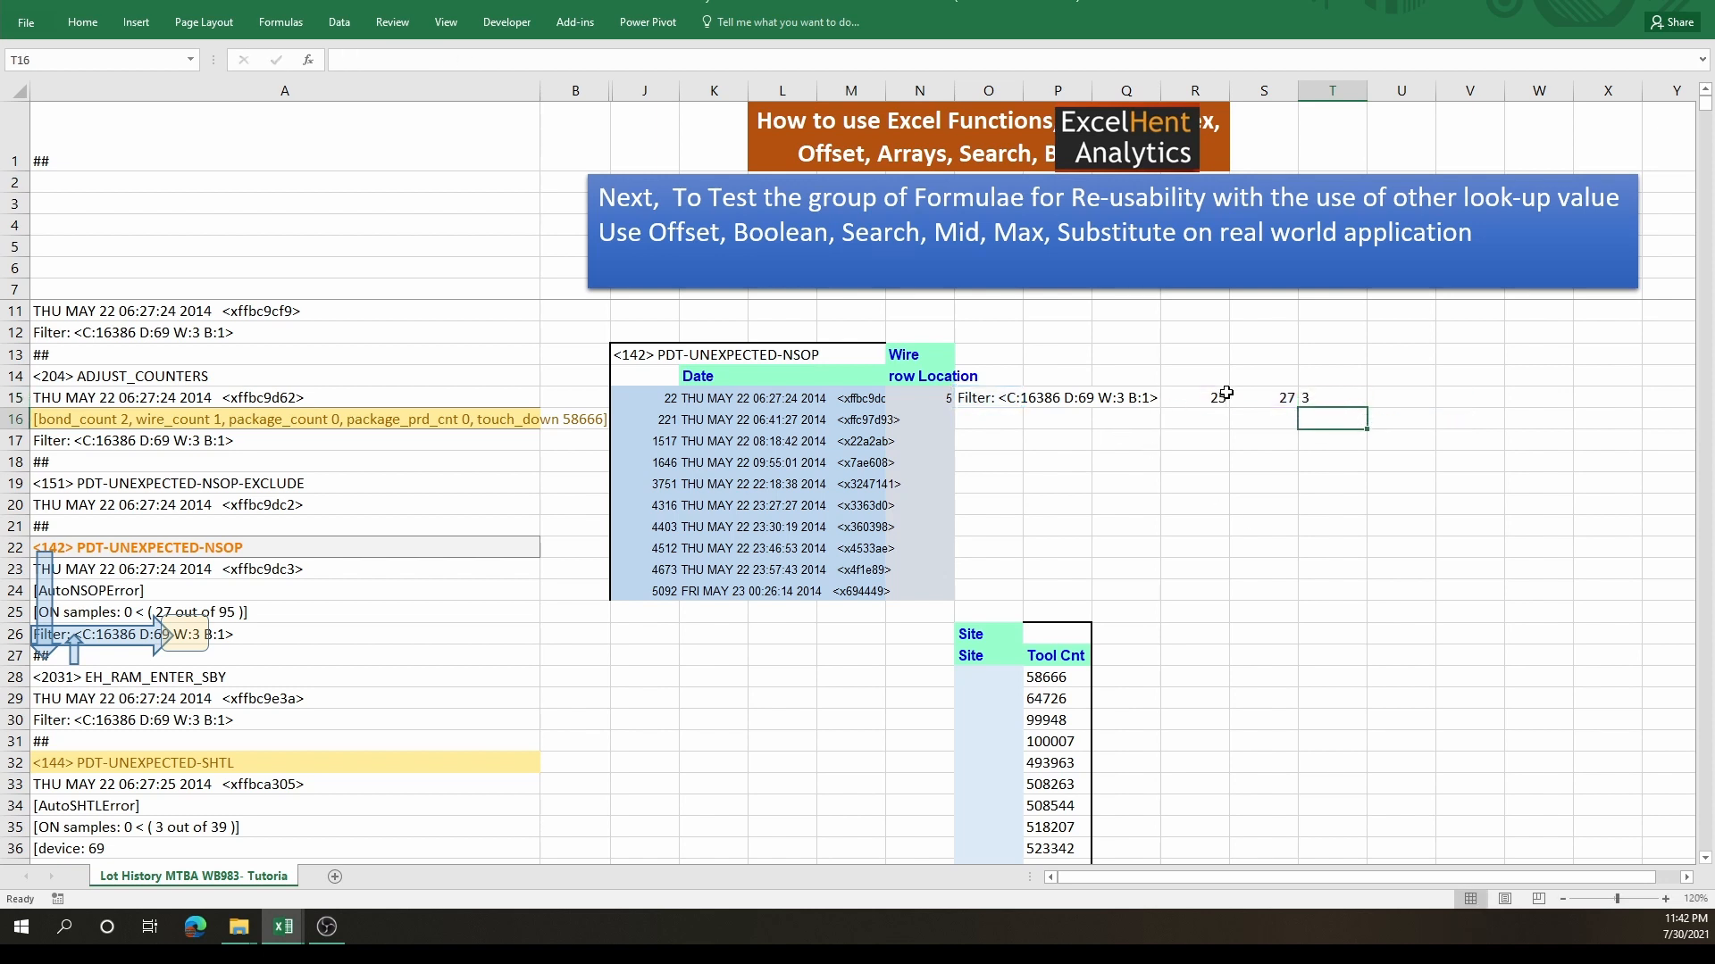
# - Fill the N15 and O15 formulas down through row 24
pyautogui.doubleClick(1327, 399)
pyautogui.click(963, 398)
pyautogui.moveTo(941, 396); pyautogui.dragTo(1002, 605)
# - Fill the R15:T15 formulas down through row 24 and widen column Q so the Filter text fits
pyautogui.click(1208, 398)
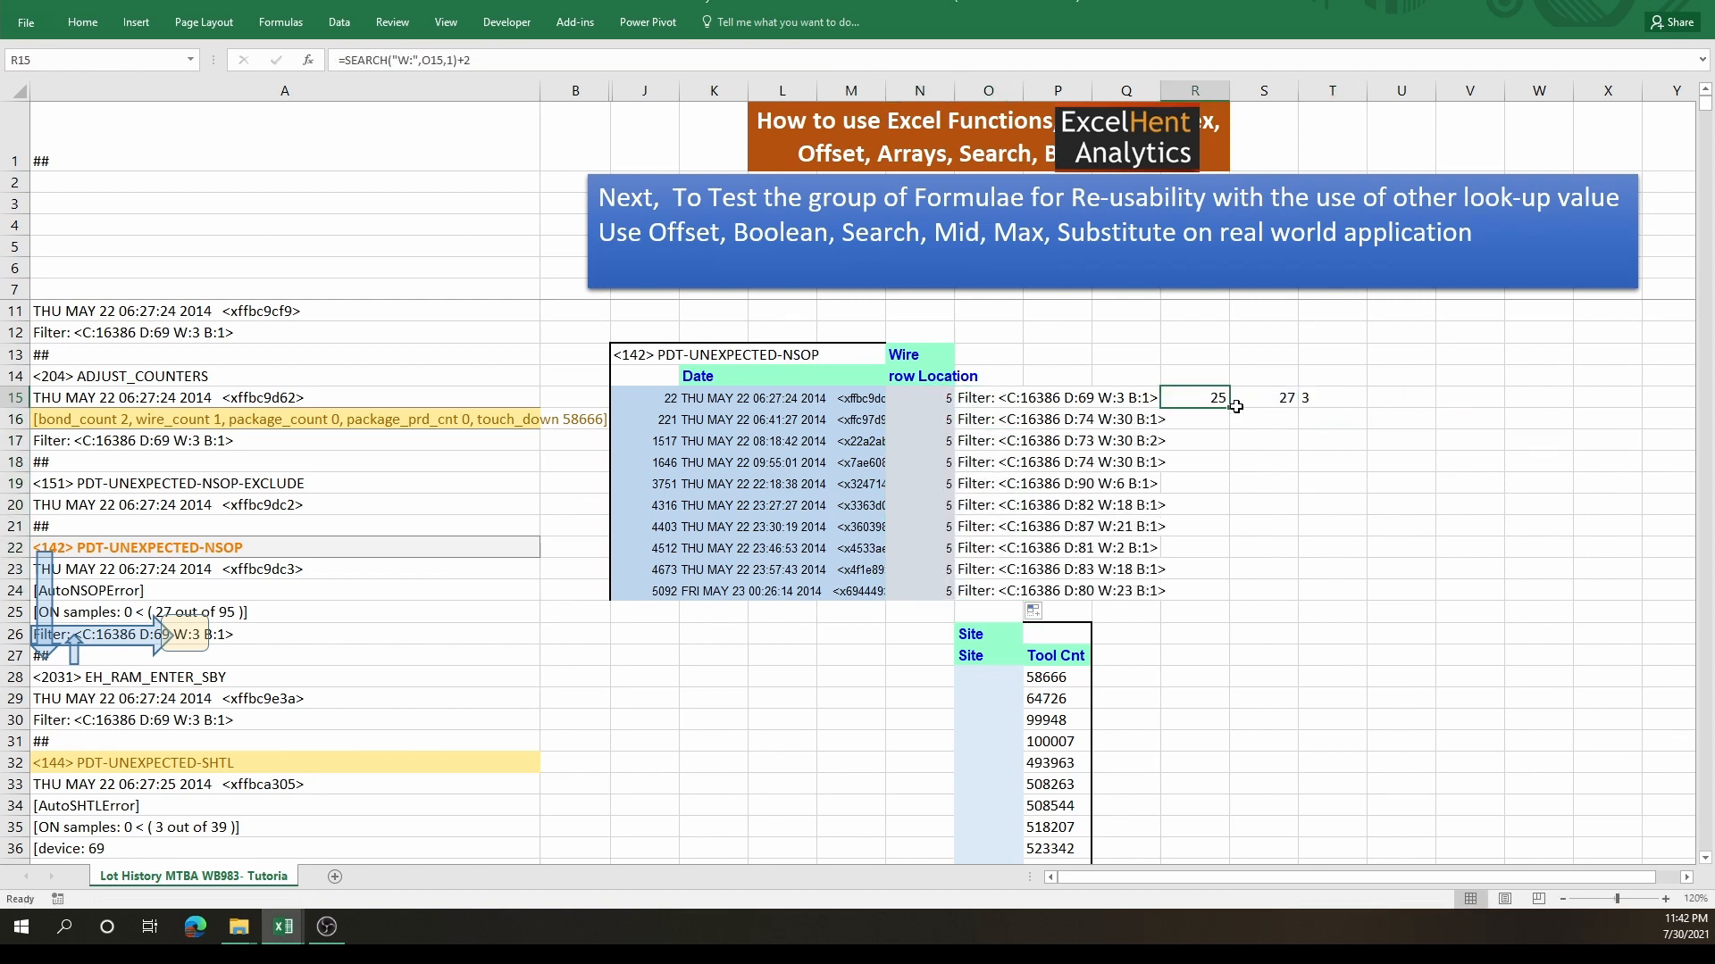
pyautogui.moveTo(1205, 397); pyautogui.dragTo(1366, 600)
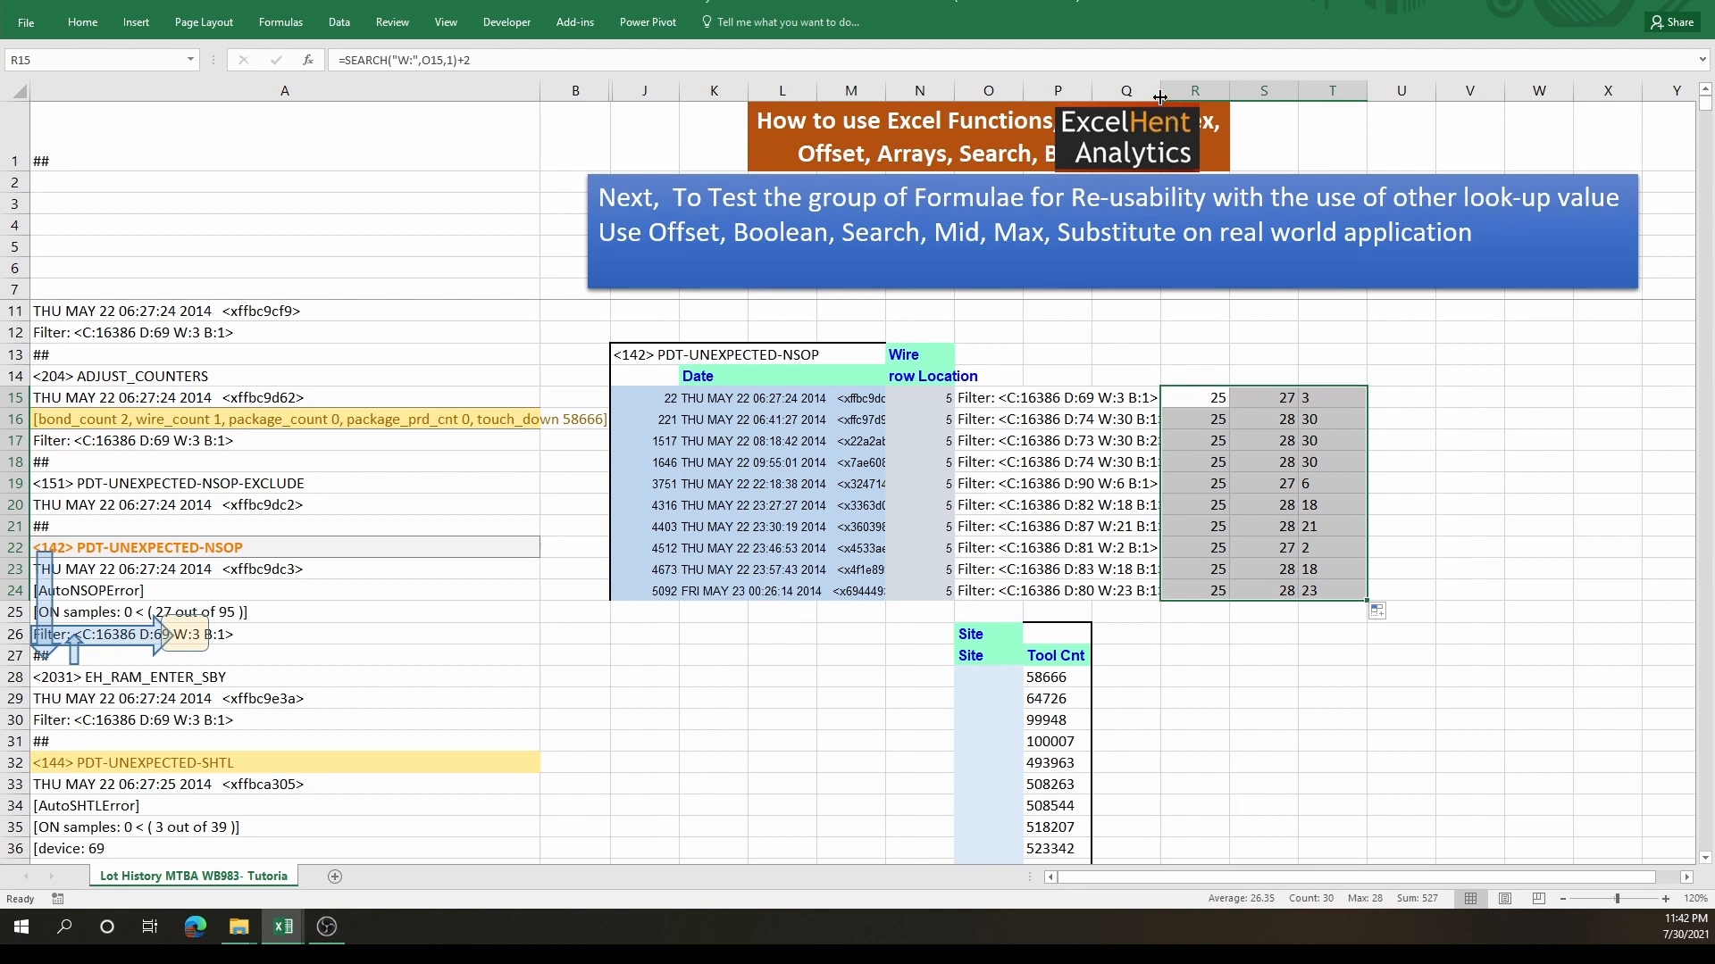
pyautogui.moveTo(1159, 96); pyautogui.dragTo(1174, 97)
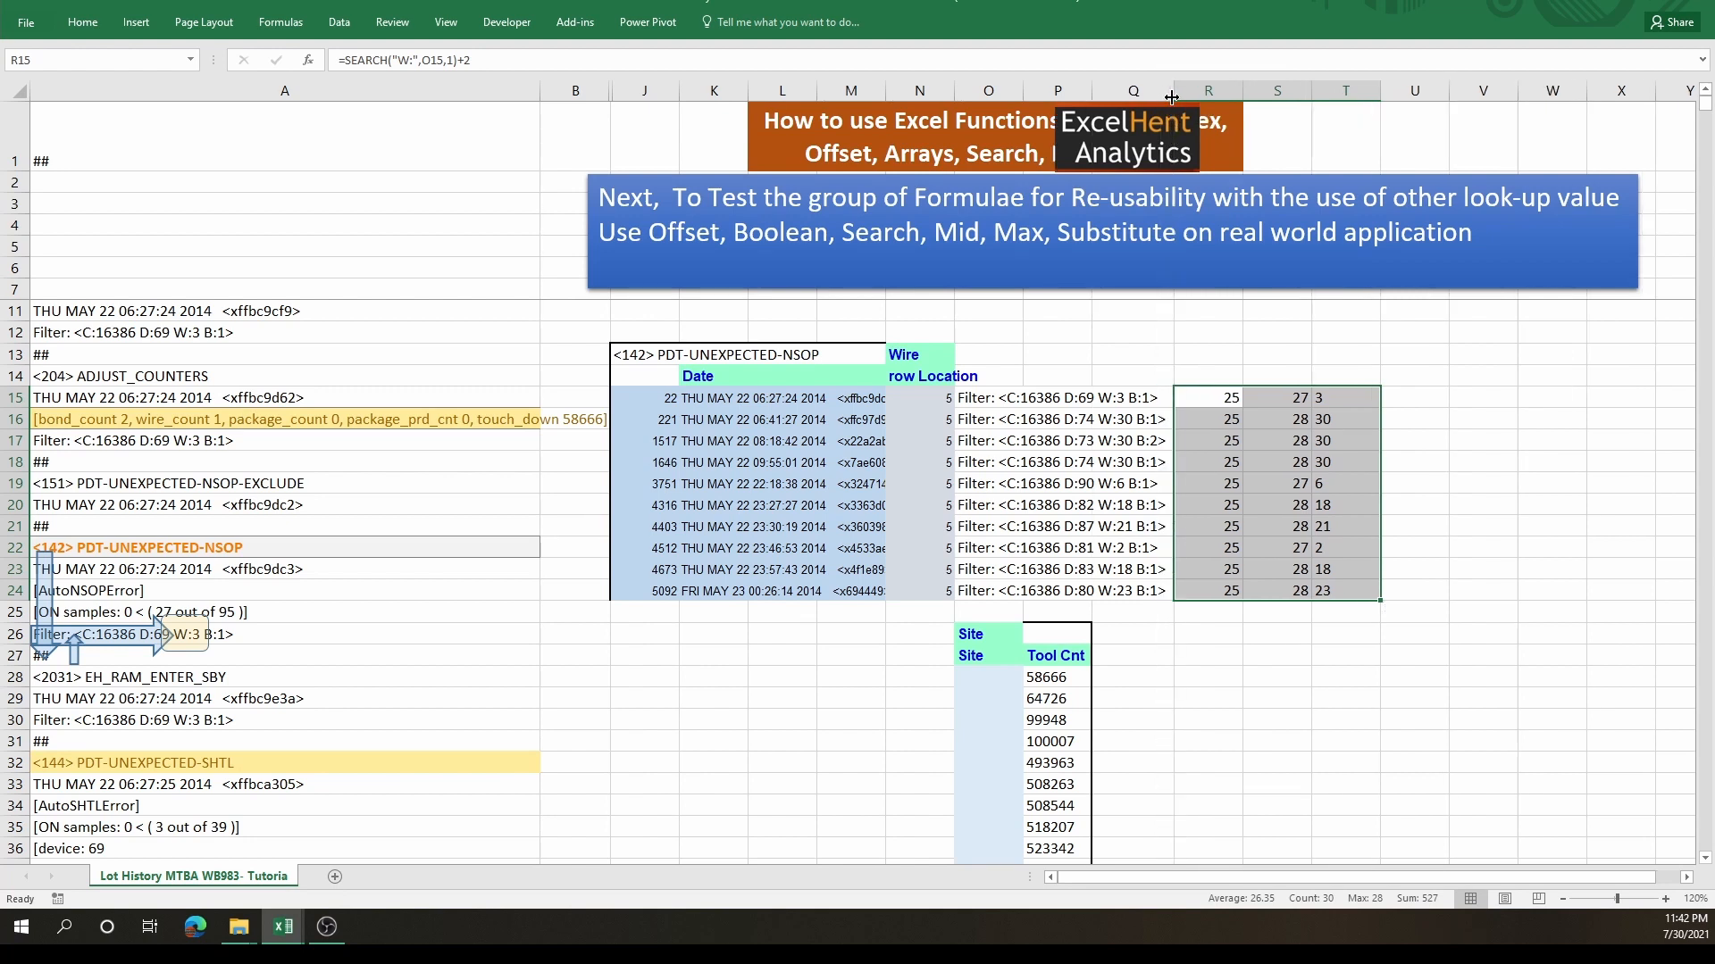
# - Wrap the T15 MID formula in VALUE and fill it down through T24
pyautogui.click(1386, 494)
pyautogui.doubleClick(1344, 402)
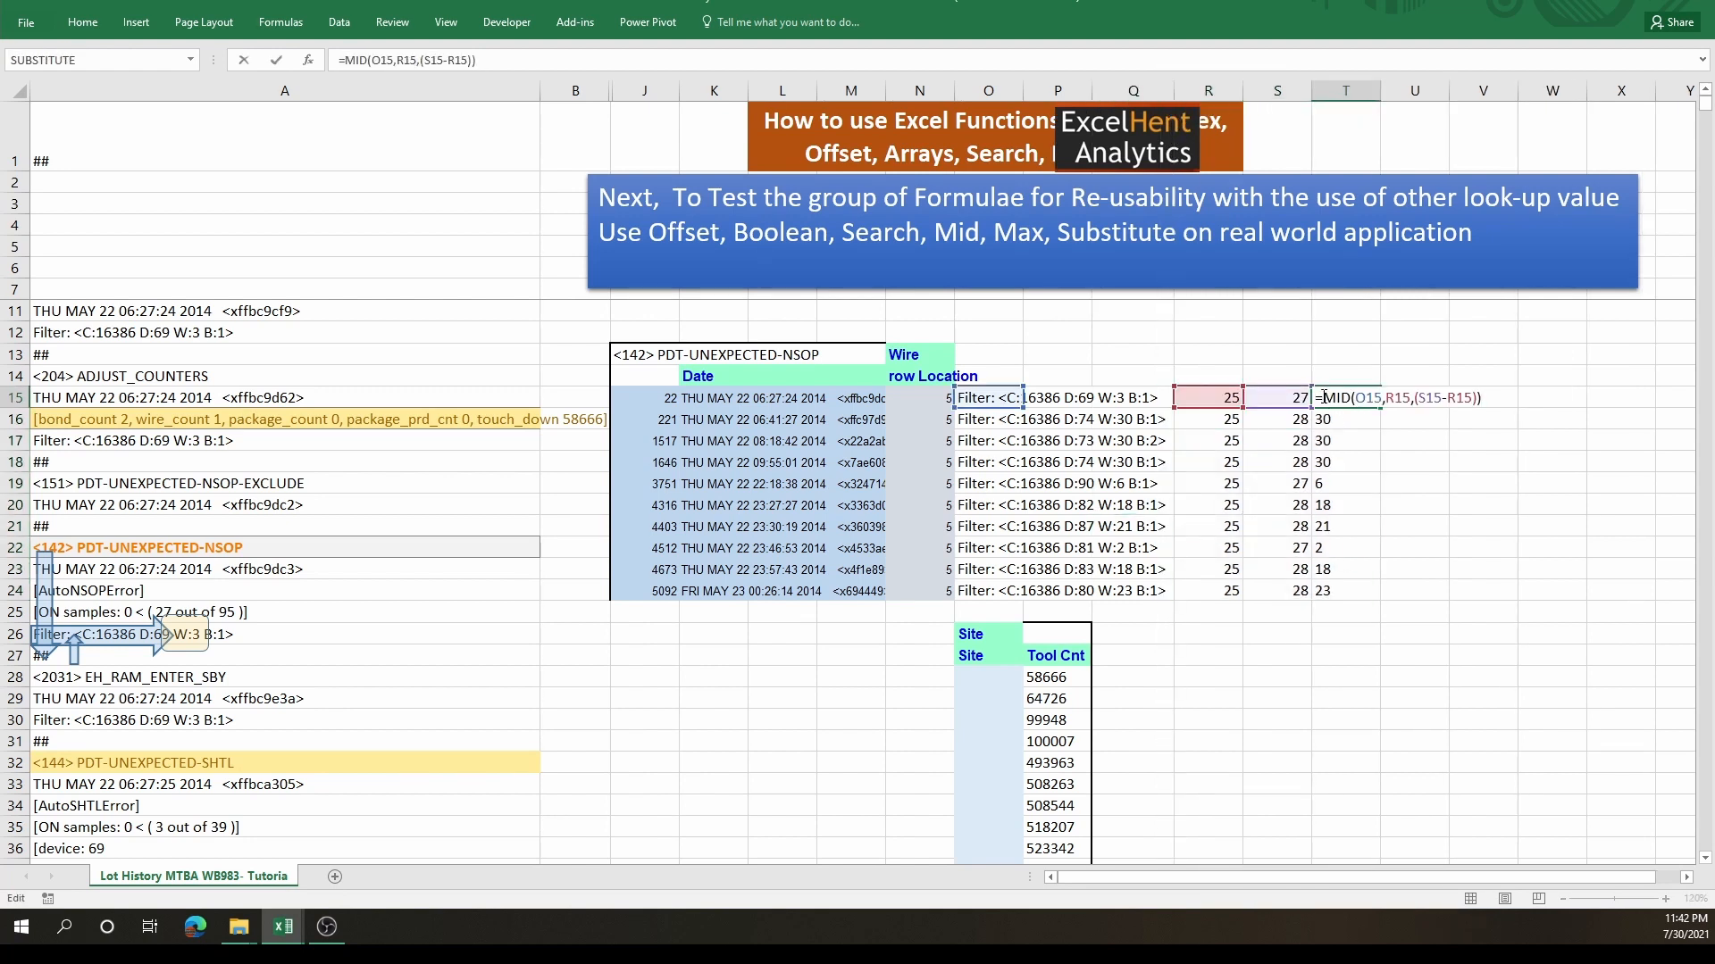
pyautogui.write('value')
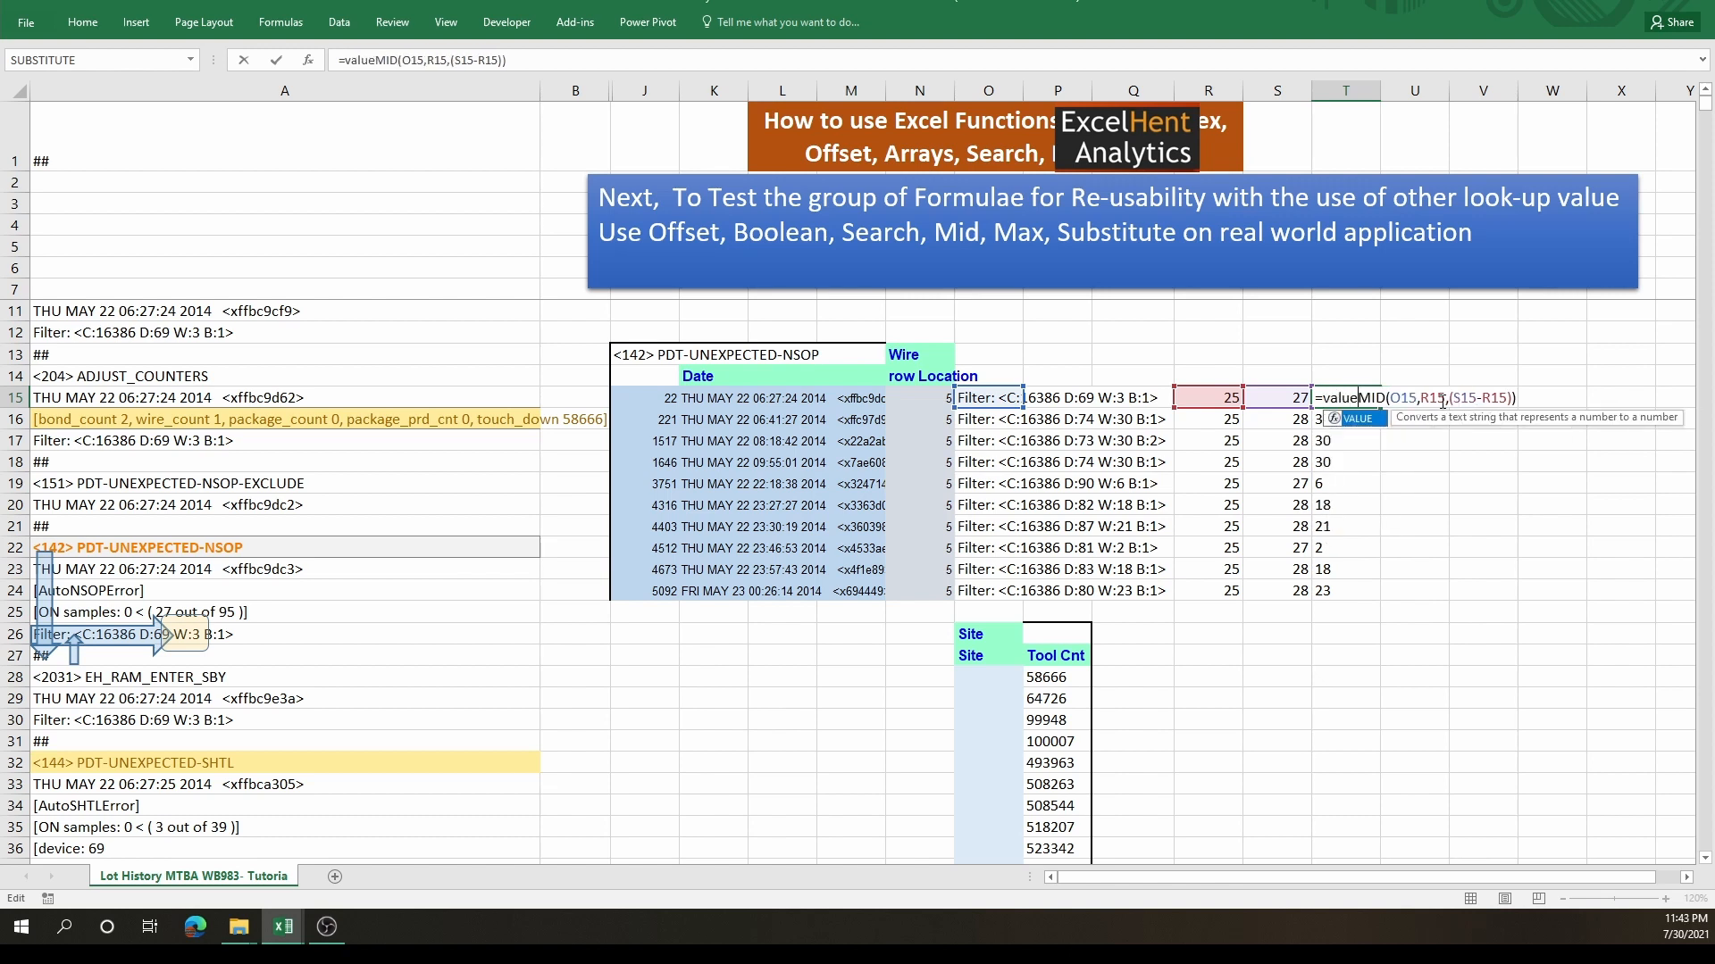
pyautogui.press('Tab')
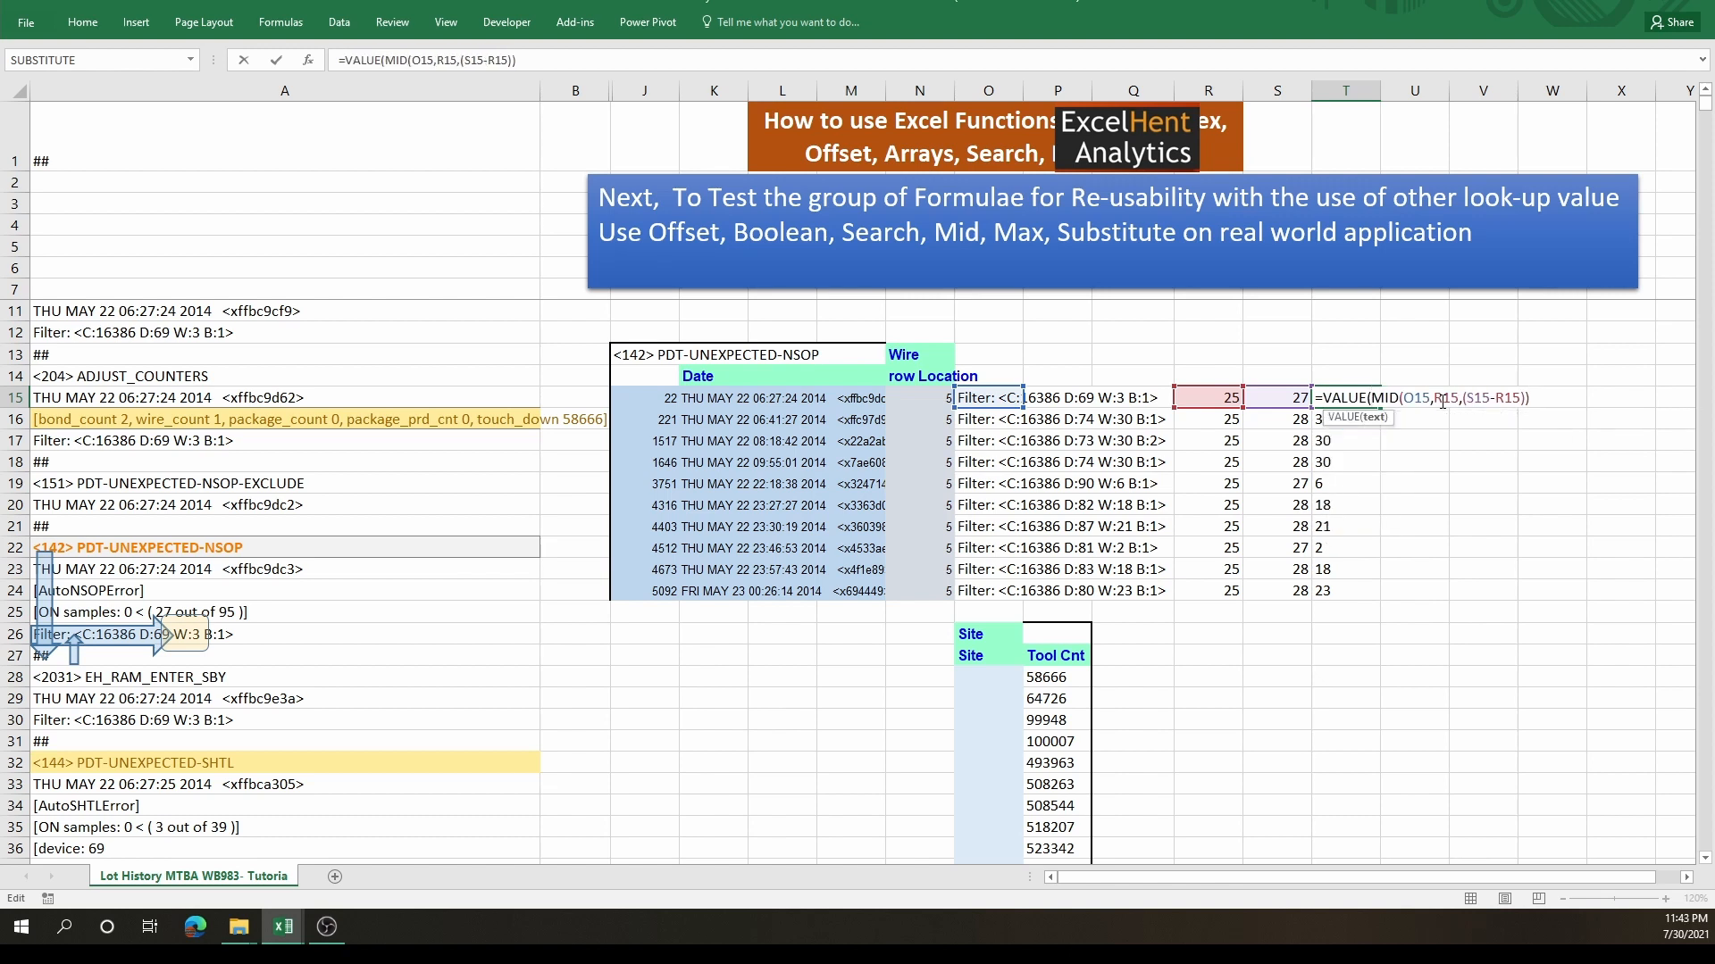
pyautogui.press('Return')
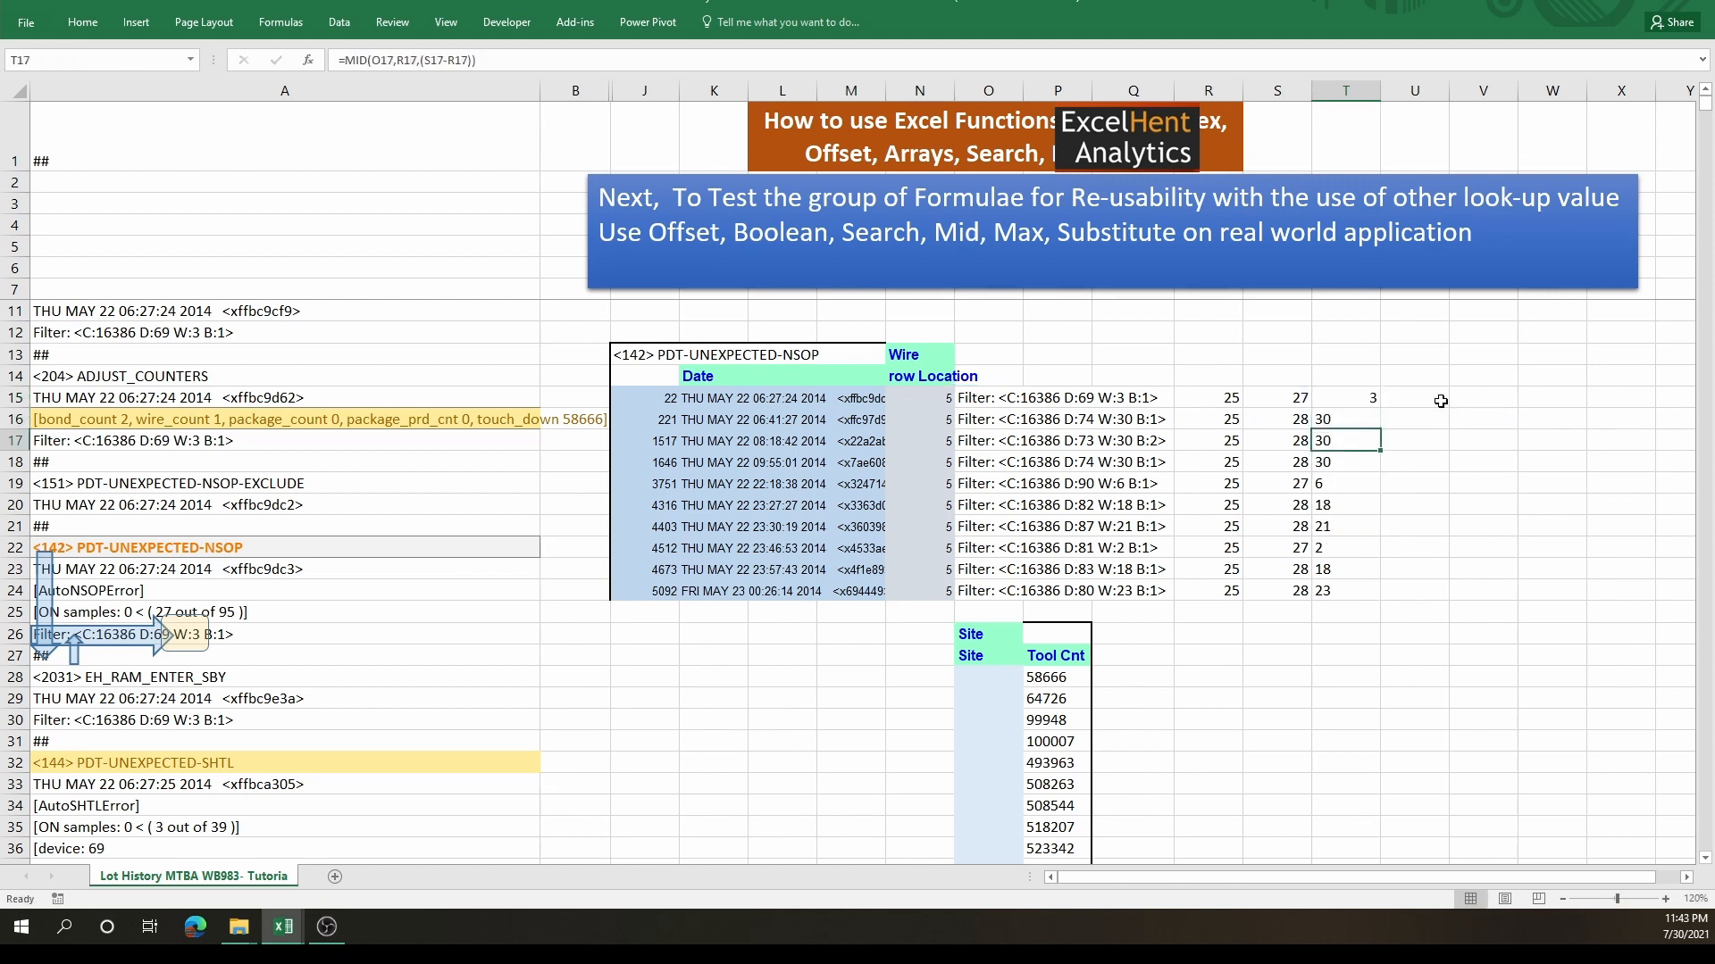
pyautogui.click(1370, 404)
pyautogui.moveTo(1378, 408); pyautogui.dragTo(1376, 596)
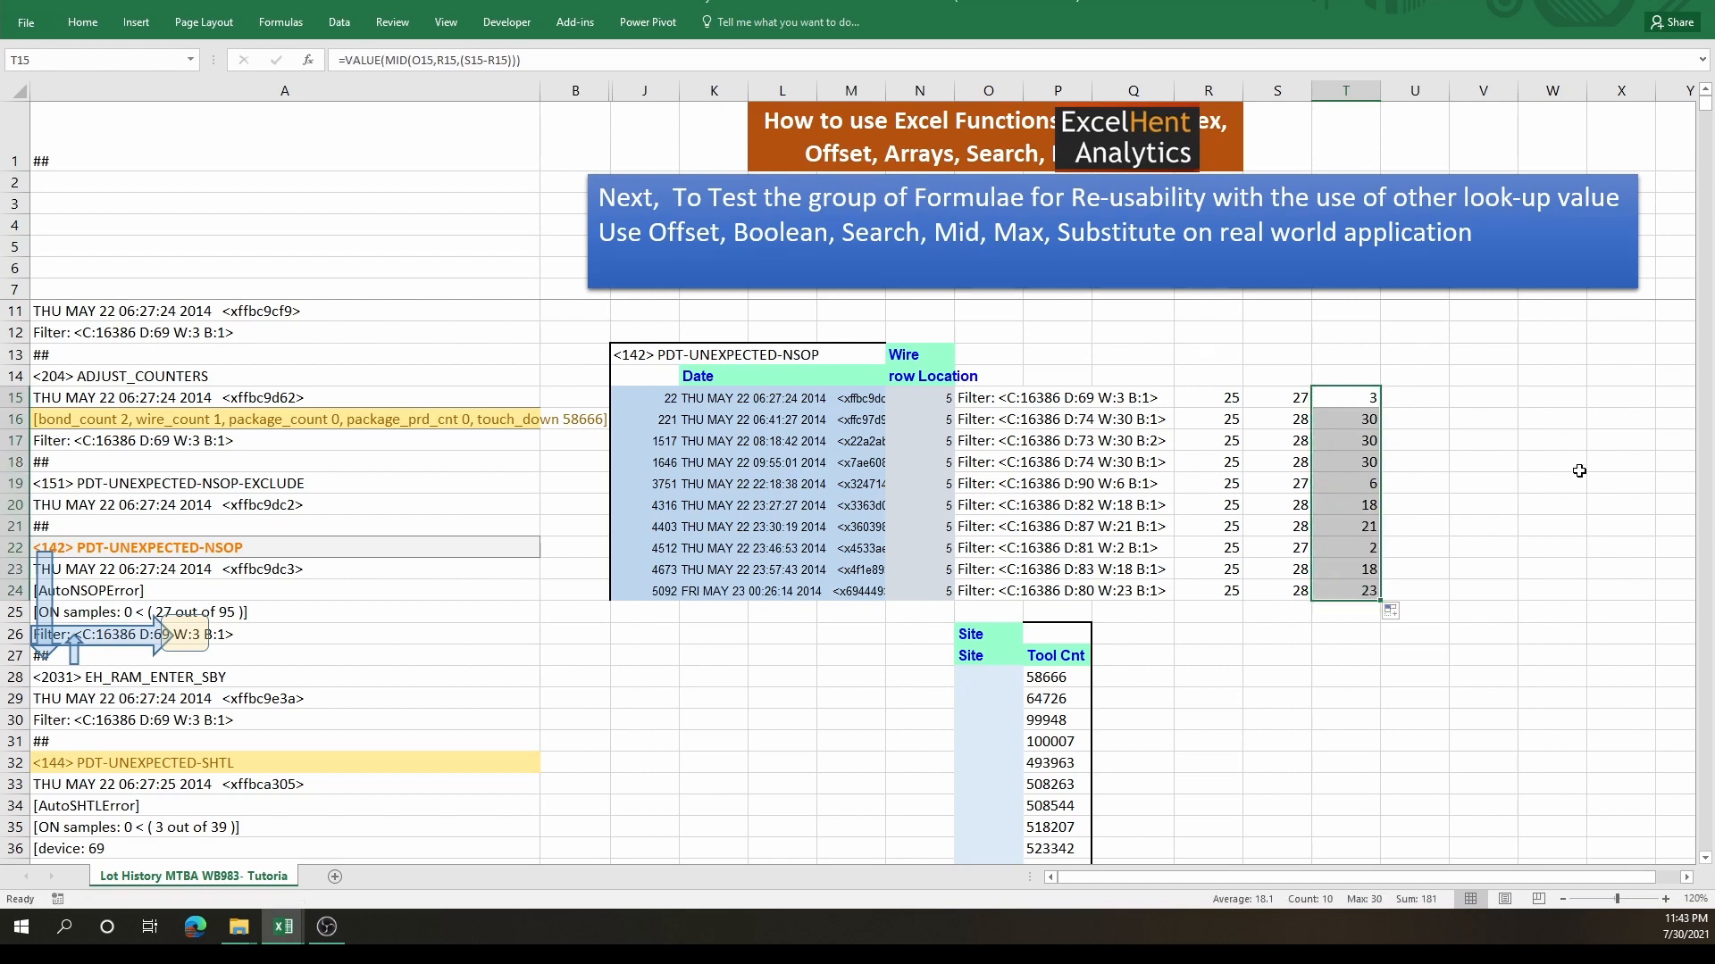
# - Compare the helper columns N15:S24 with the extracted wire numbers in T15:T24
pyautogui.click(1340, 399)
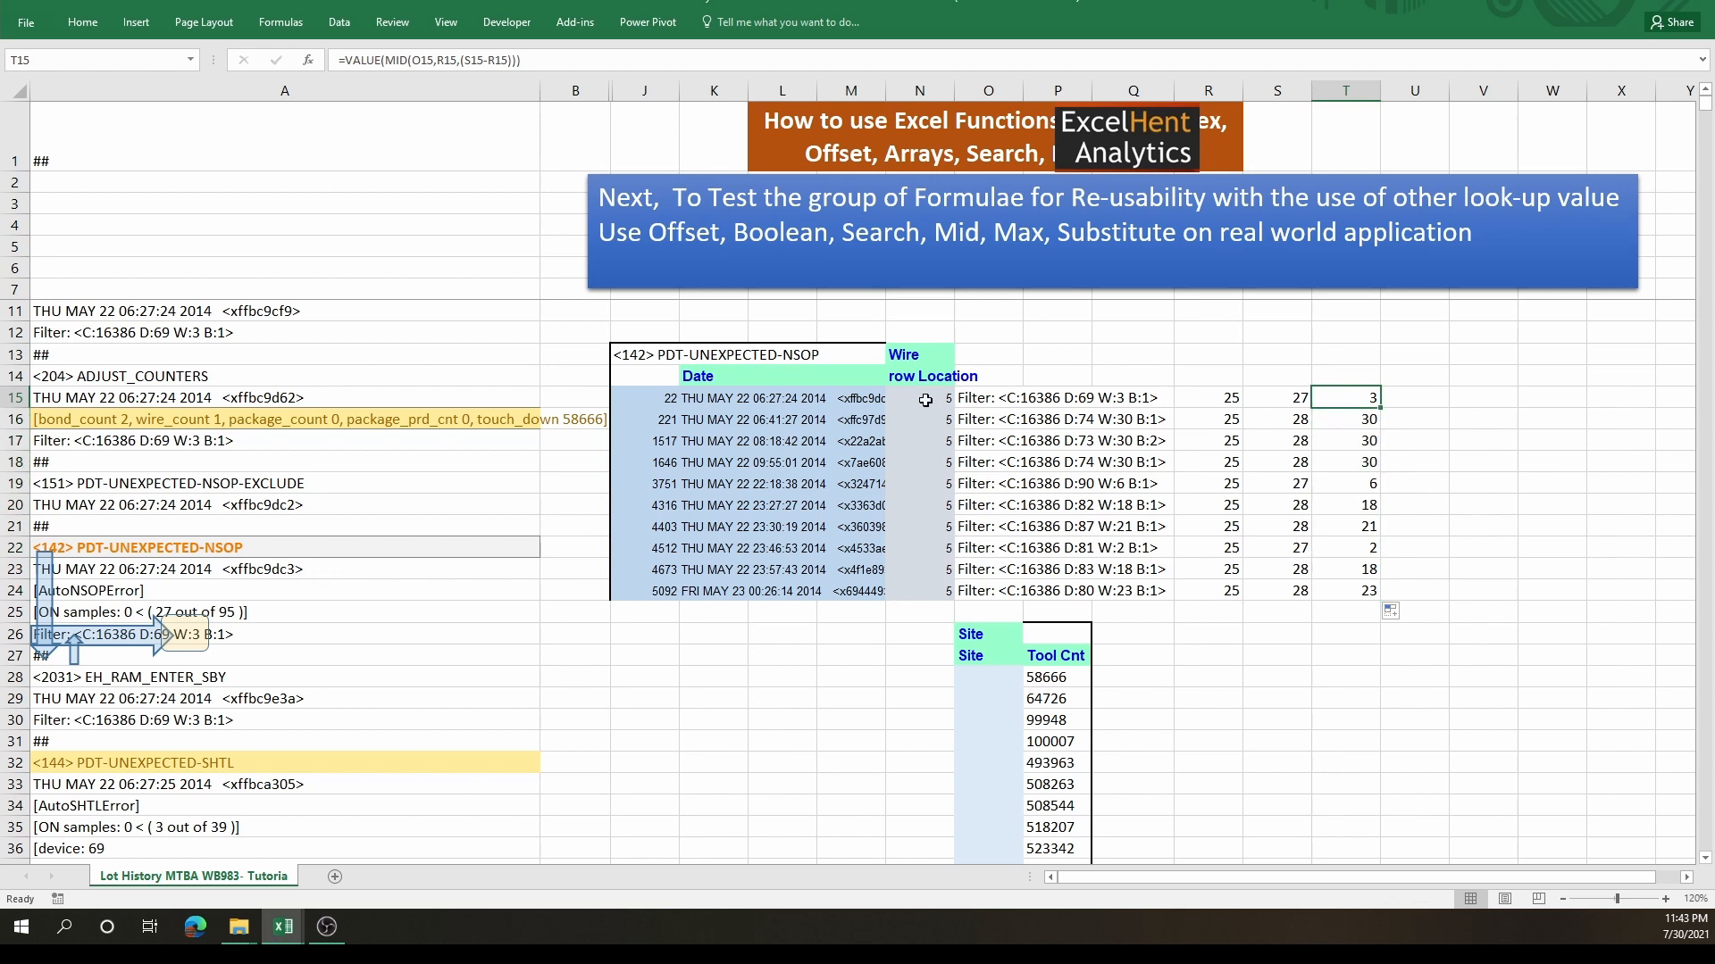
pyautogui.moveTo(925, 400); pyautogui.dragTo(1277, 587)
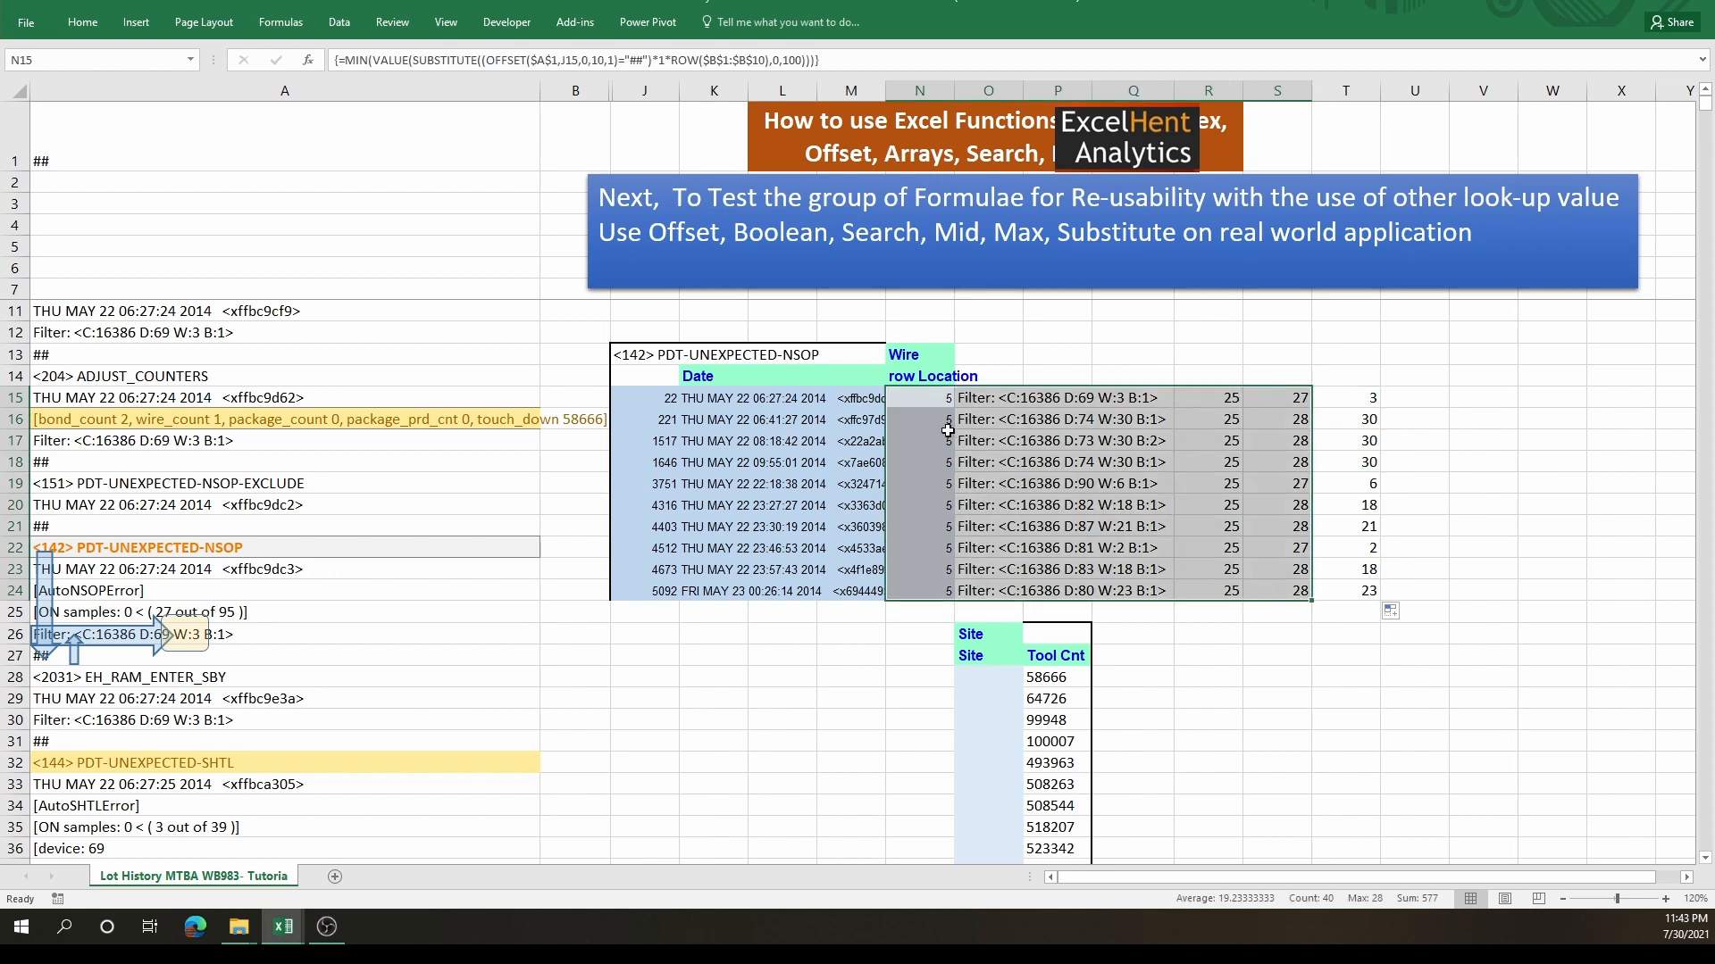
pyautogui.moveTo(932, 399); pyautogui.dragTo(1299, 591)
pyautogui.moveTo(1369, 399); pyautogui.dragTo(1362, 594)
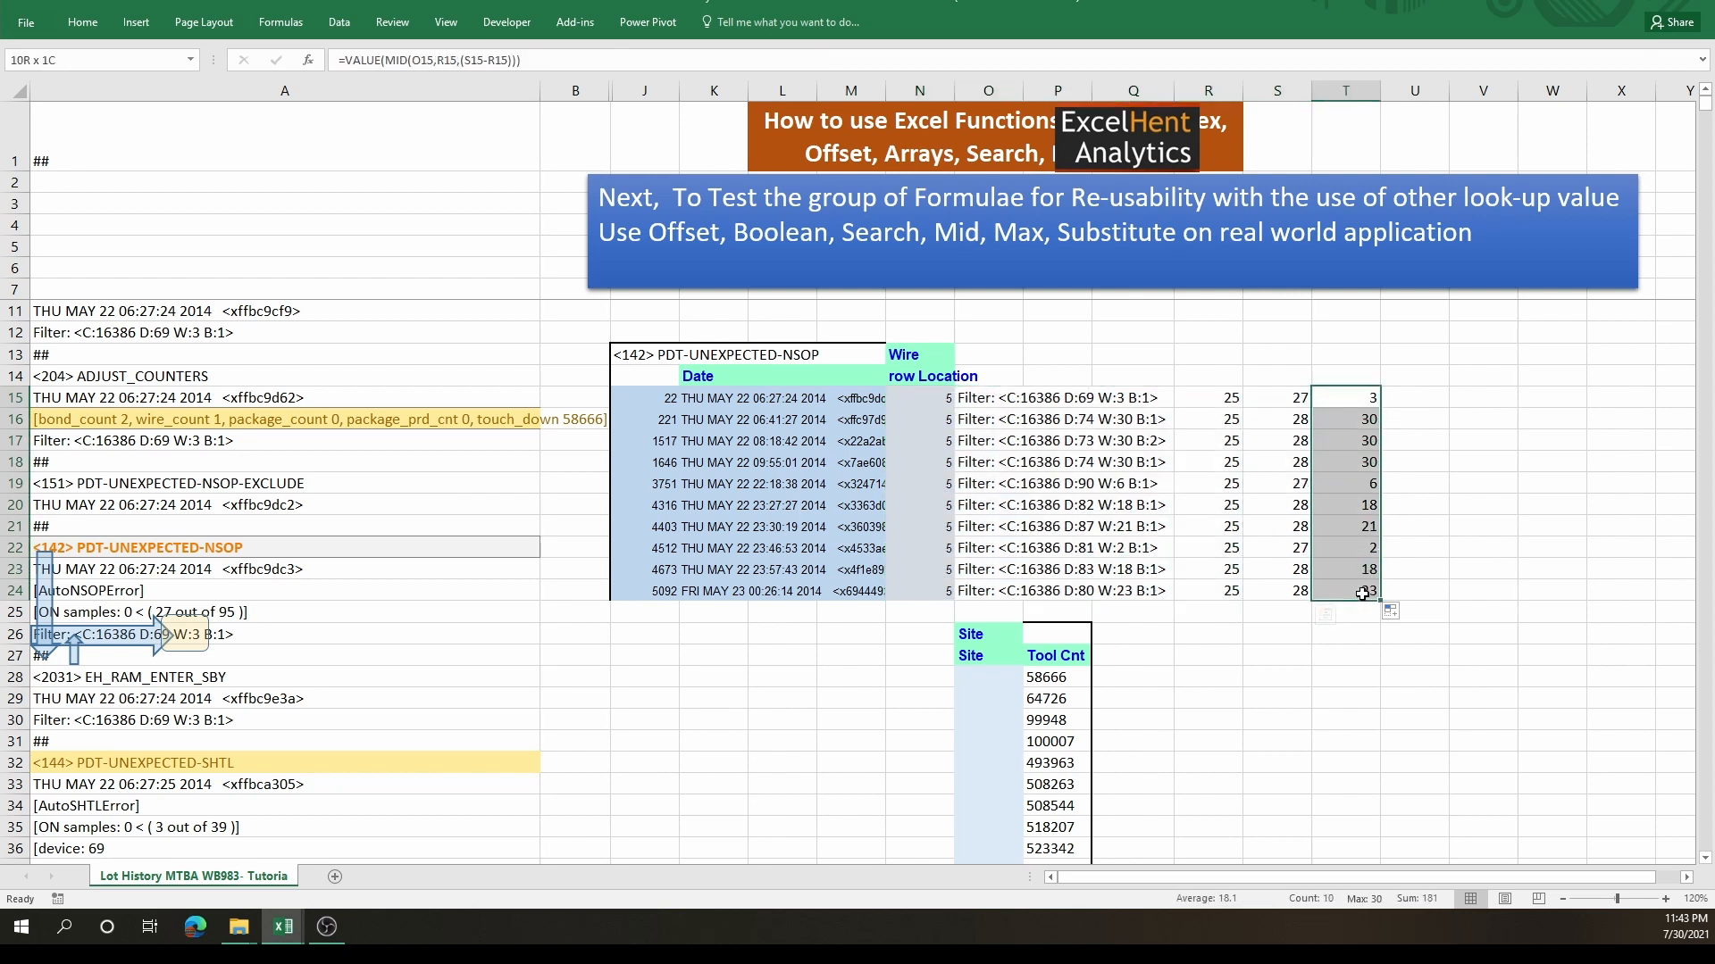
# - Copy the MIN(VALUE(SUBSTITUTE(...))) expression from the N15 array formula without its equals sign
pyautogui.click(981, 407)
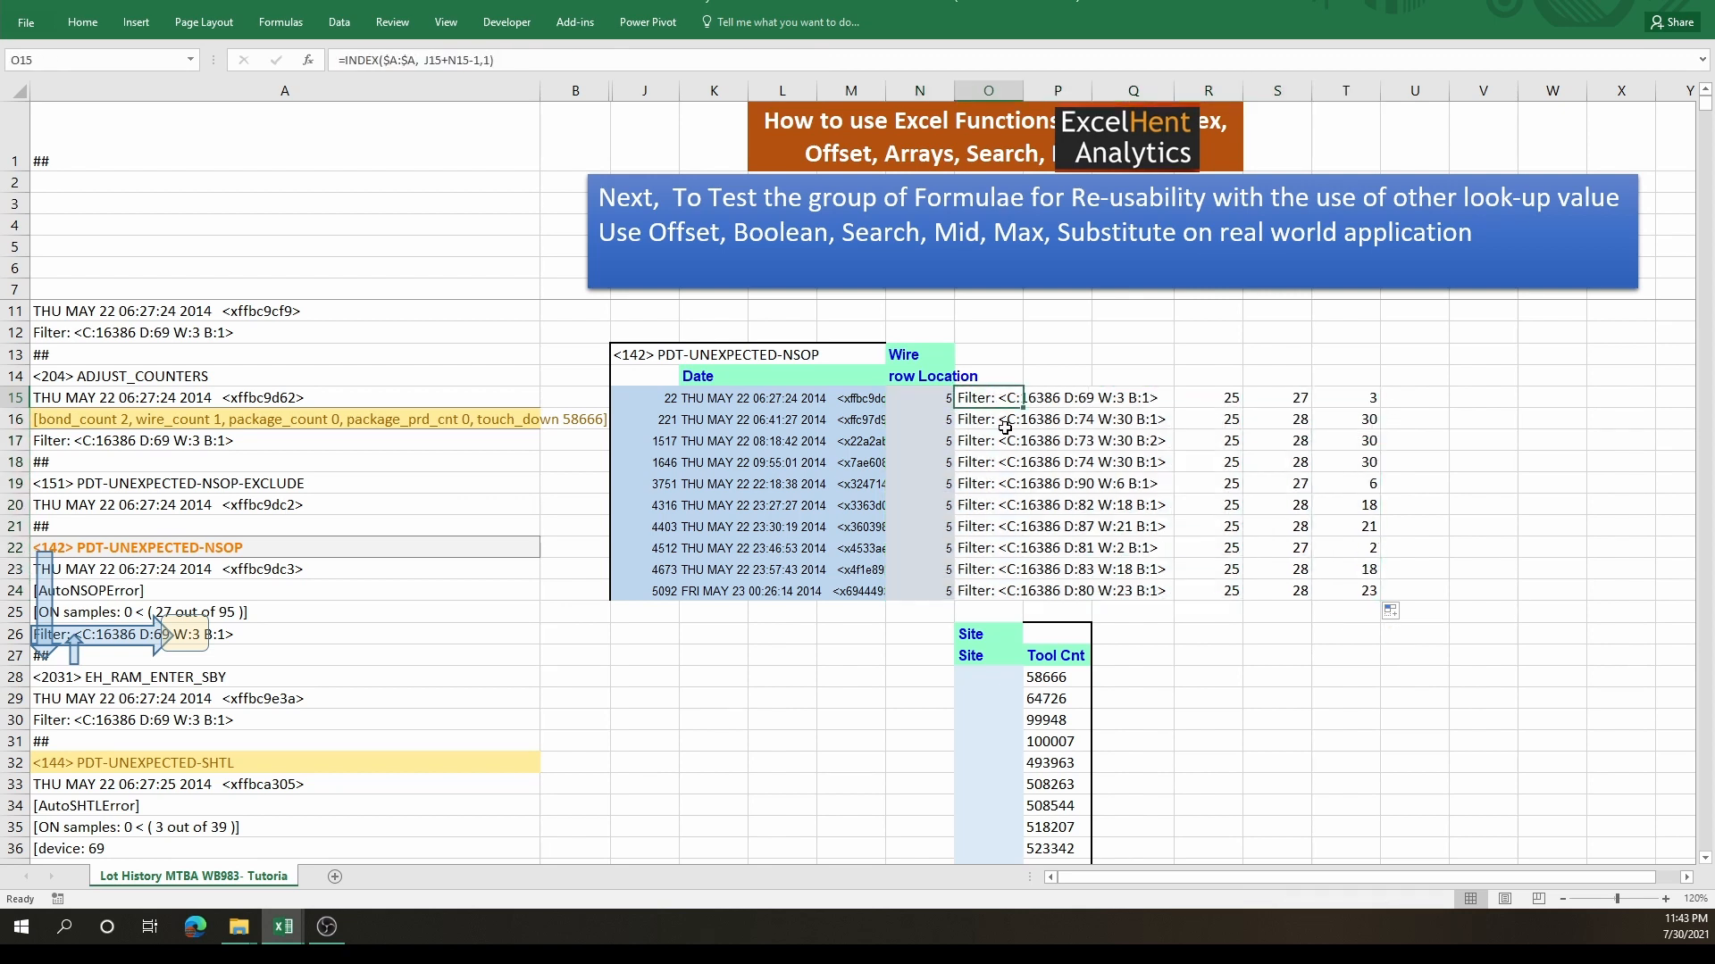
pyautogui.press('F2')
pyautogui.click(952, 408)
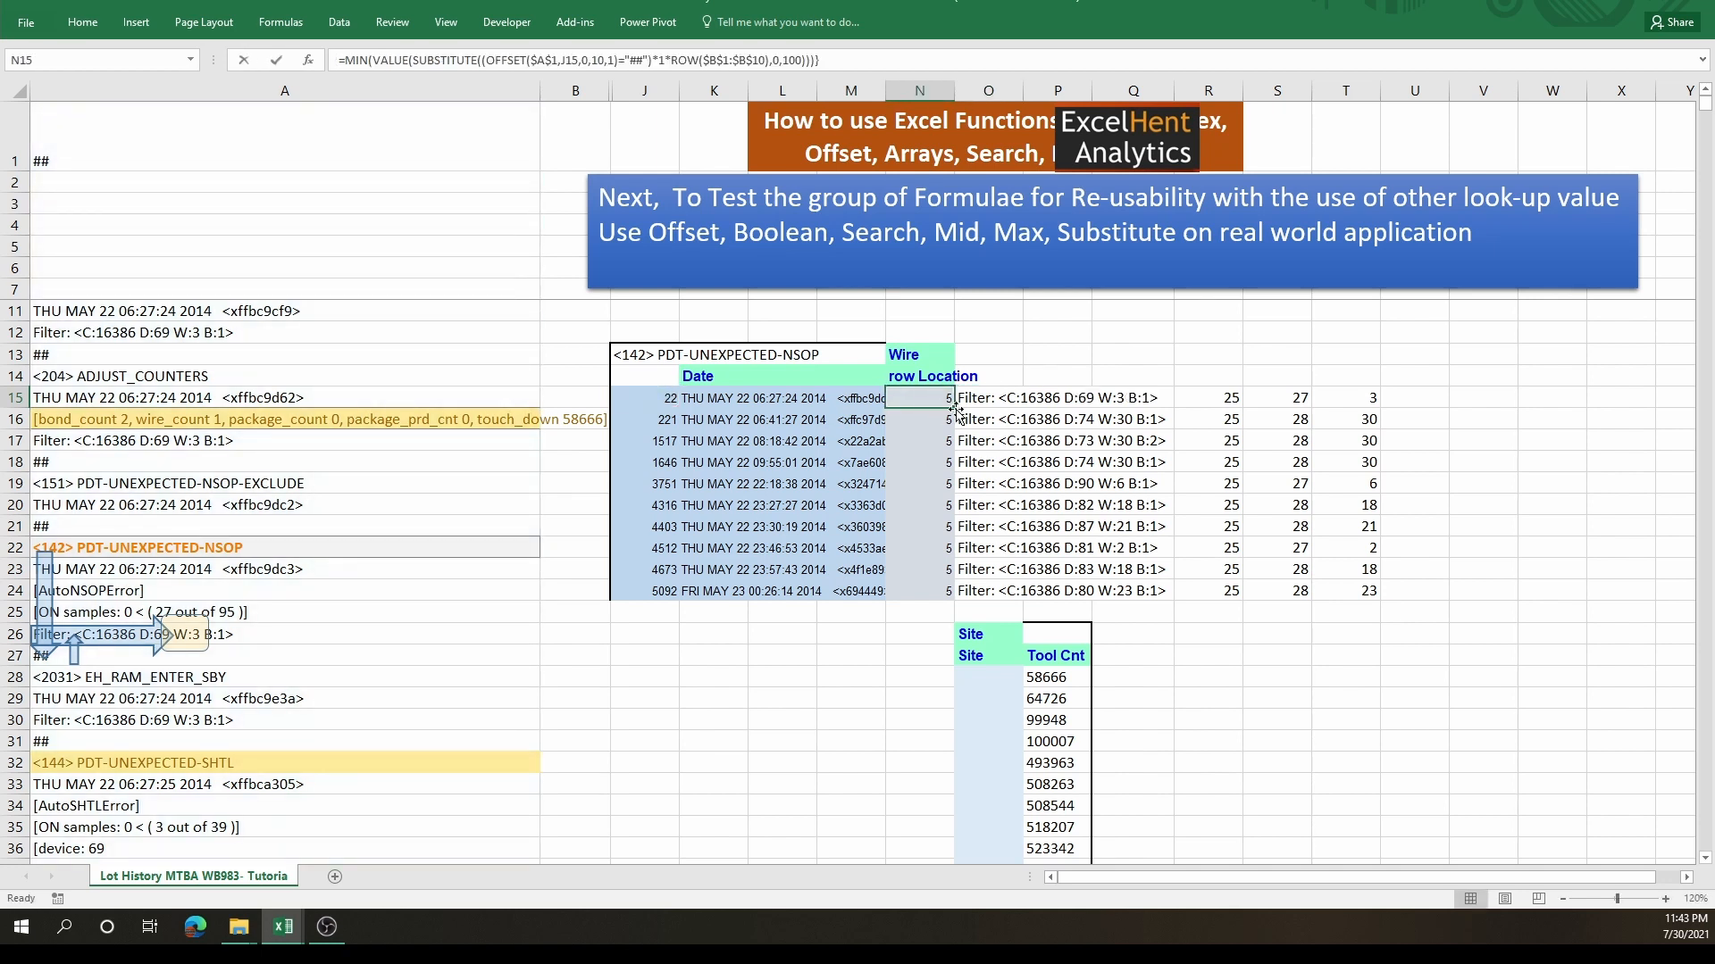
pyautogui.press('F2')
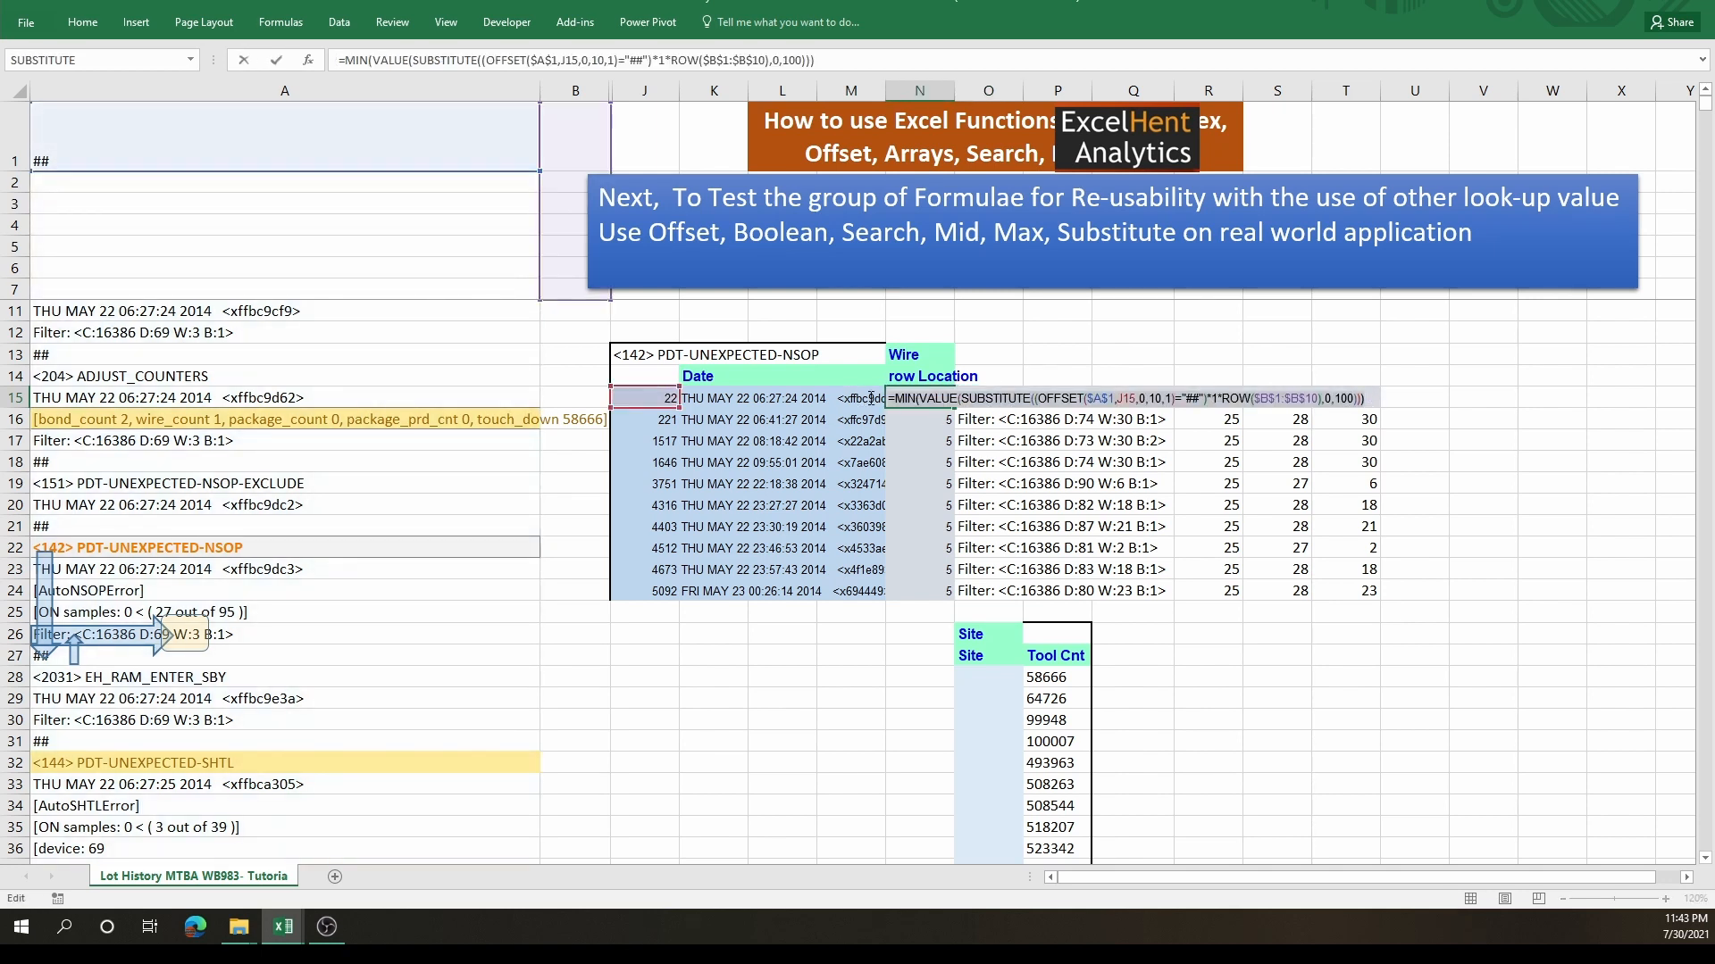
pyautogui.hotkey('ctrl', 'shift', 'Return')
# - Replace the N15 reference in the O15 INDEX formula with the copied MIN expression, enter it as an array formula and fill it down
pyautogui.doubleClick(977, 399)
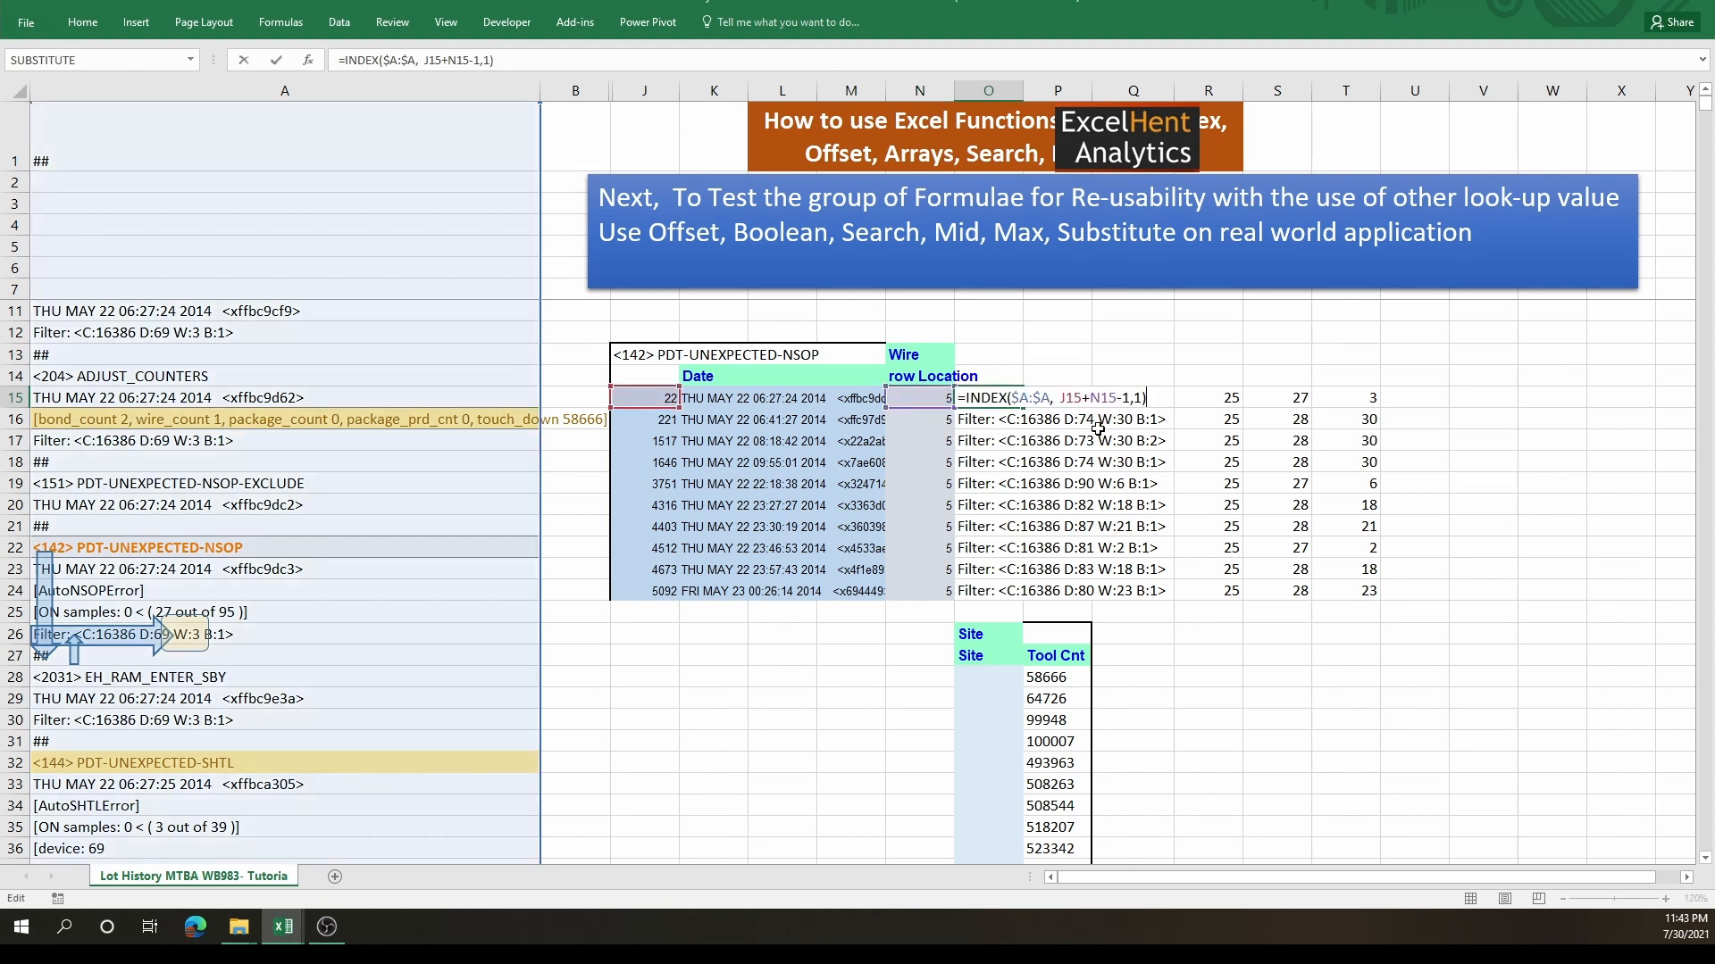
pyautogui.doubleClick(1108, 400)
pyautogui.hotkey('ctrl', 'v')
pyautogui.hotkey('ctrl', 'shift', 'Return')
pyautogui.doubleClick(1023, 409)
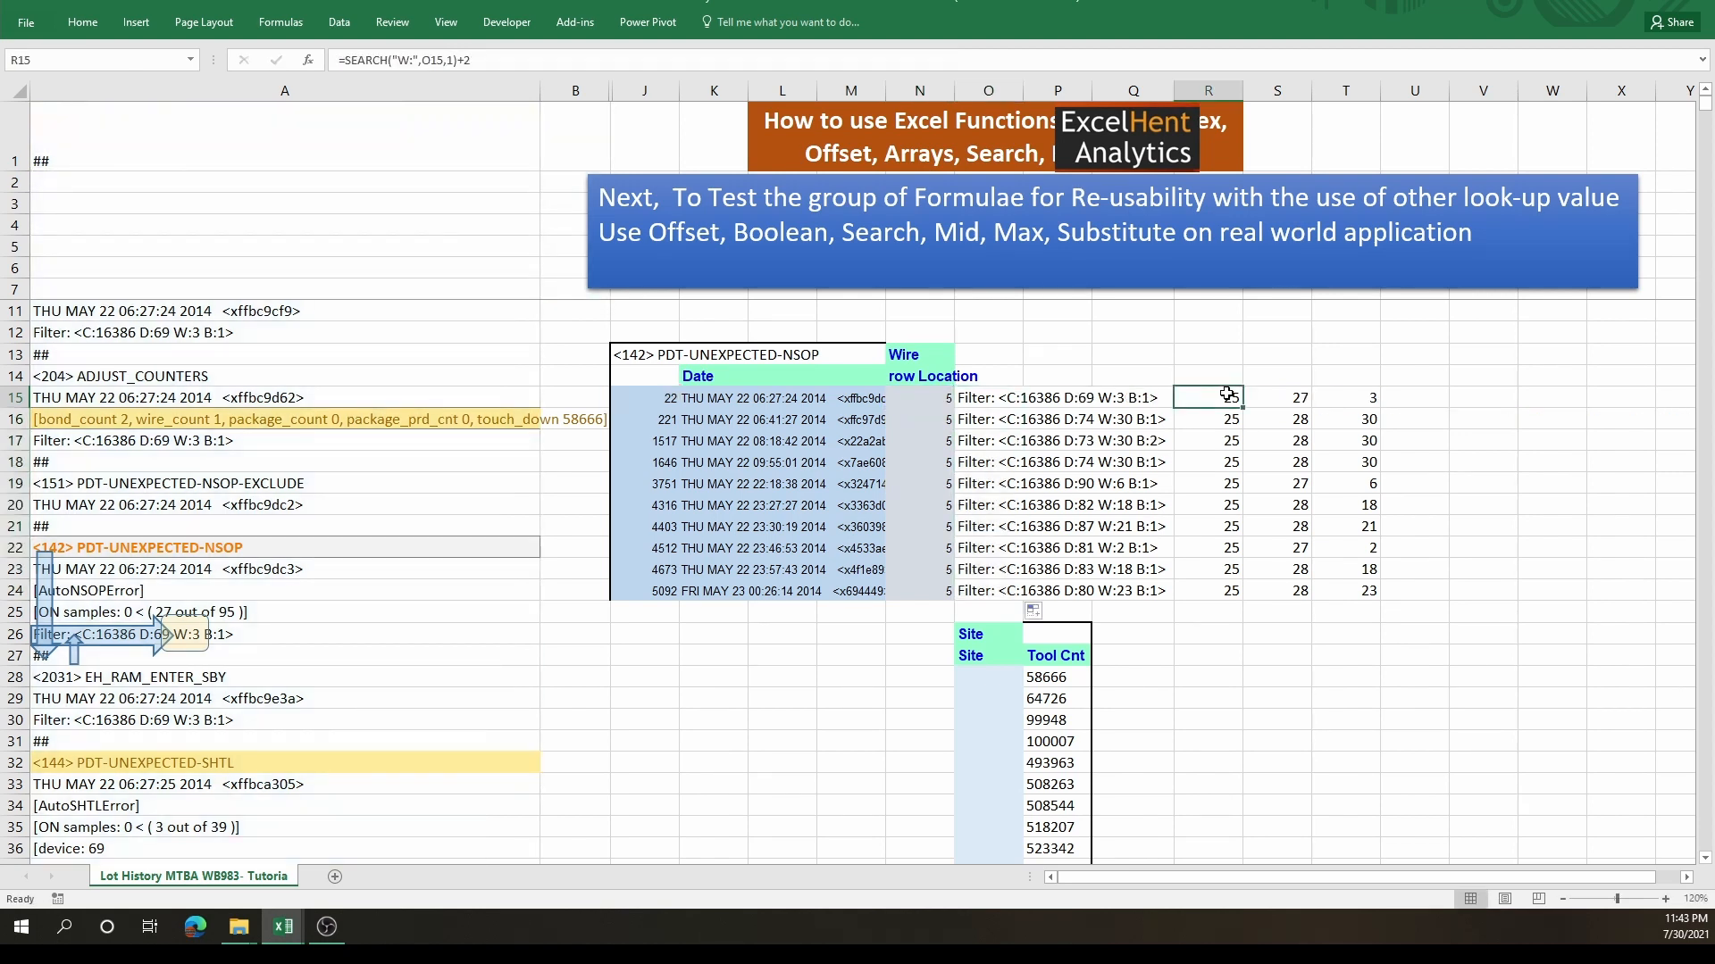
# - Copy the complete INDEX expression from the O15 array formula without its equals sign
pyautogui.doubleClick(1228, 396)
pyautogui.press('Escape')
pyautogui.doubleClick(1029, 393)
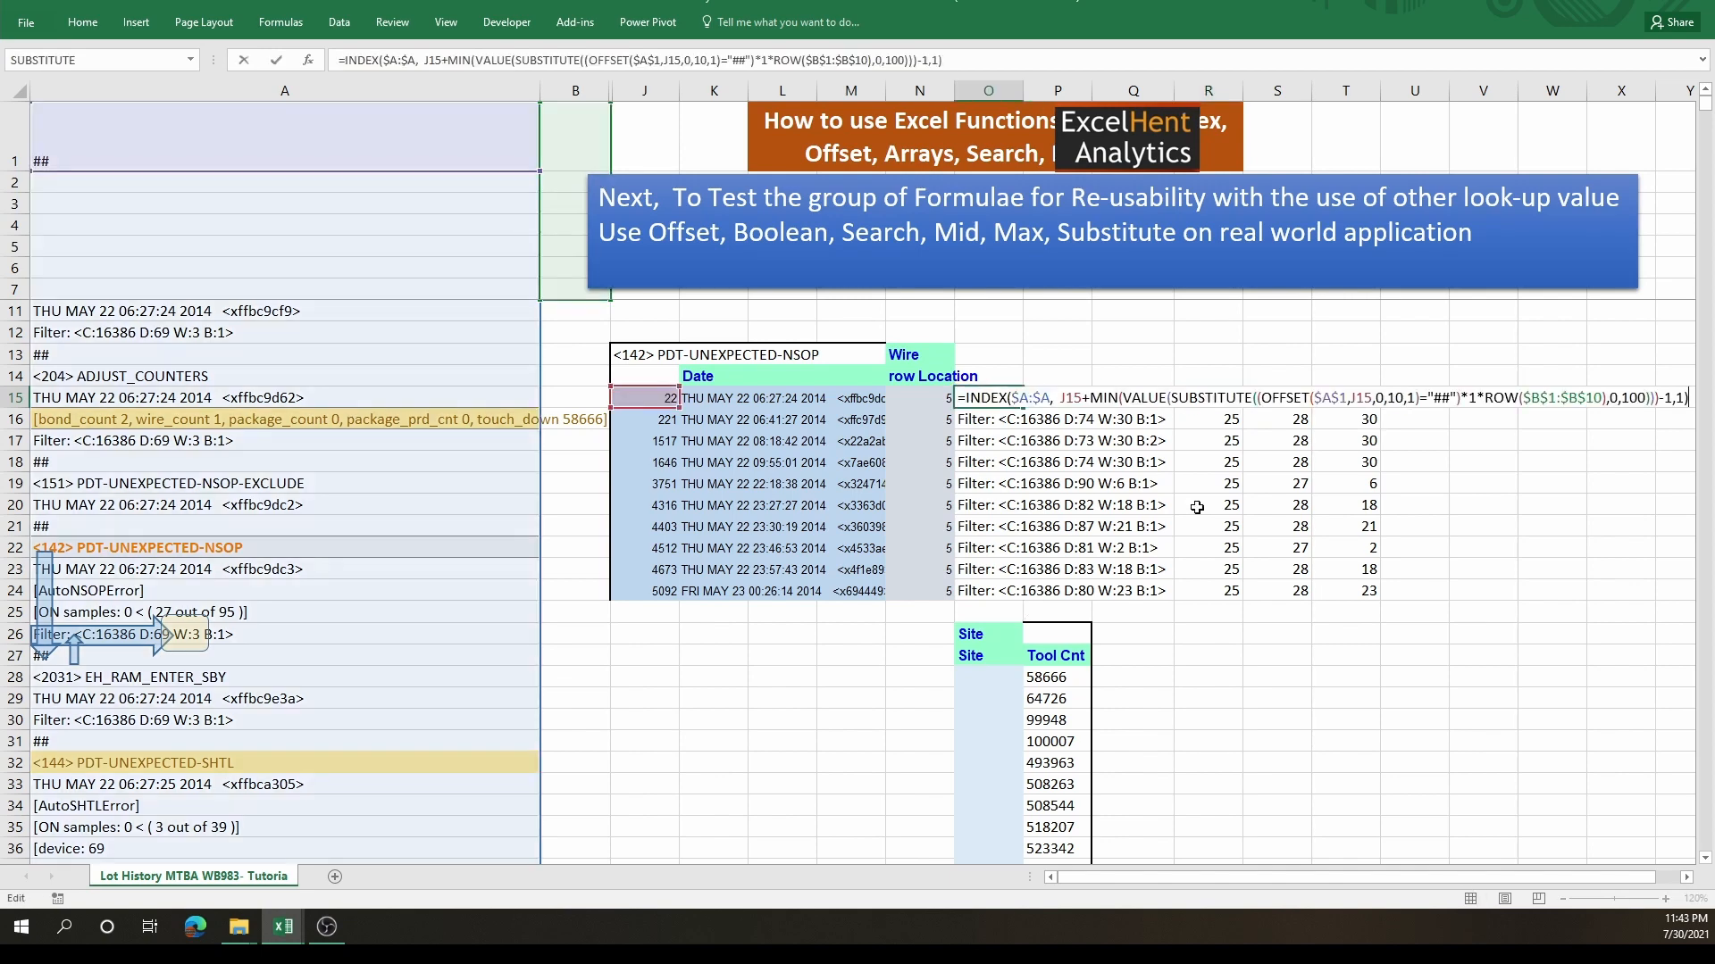
pyautogui.click(1686, 877)
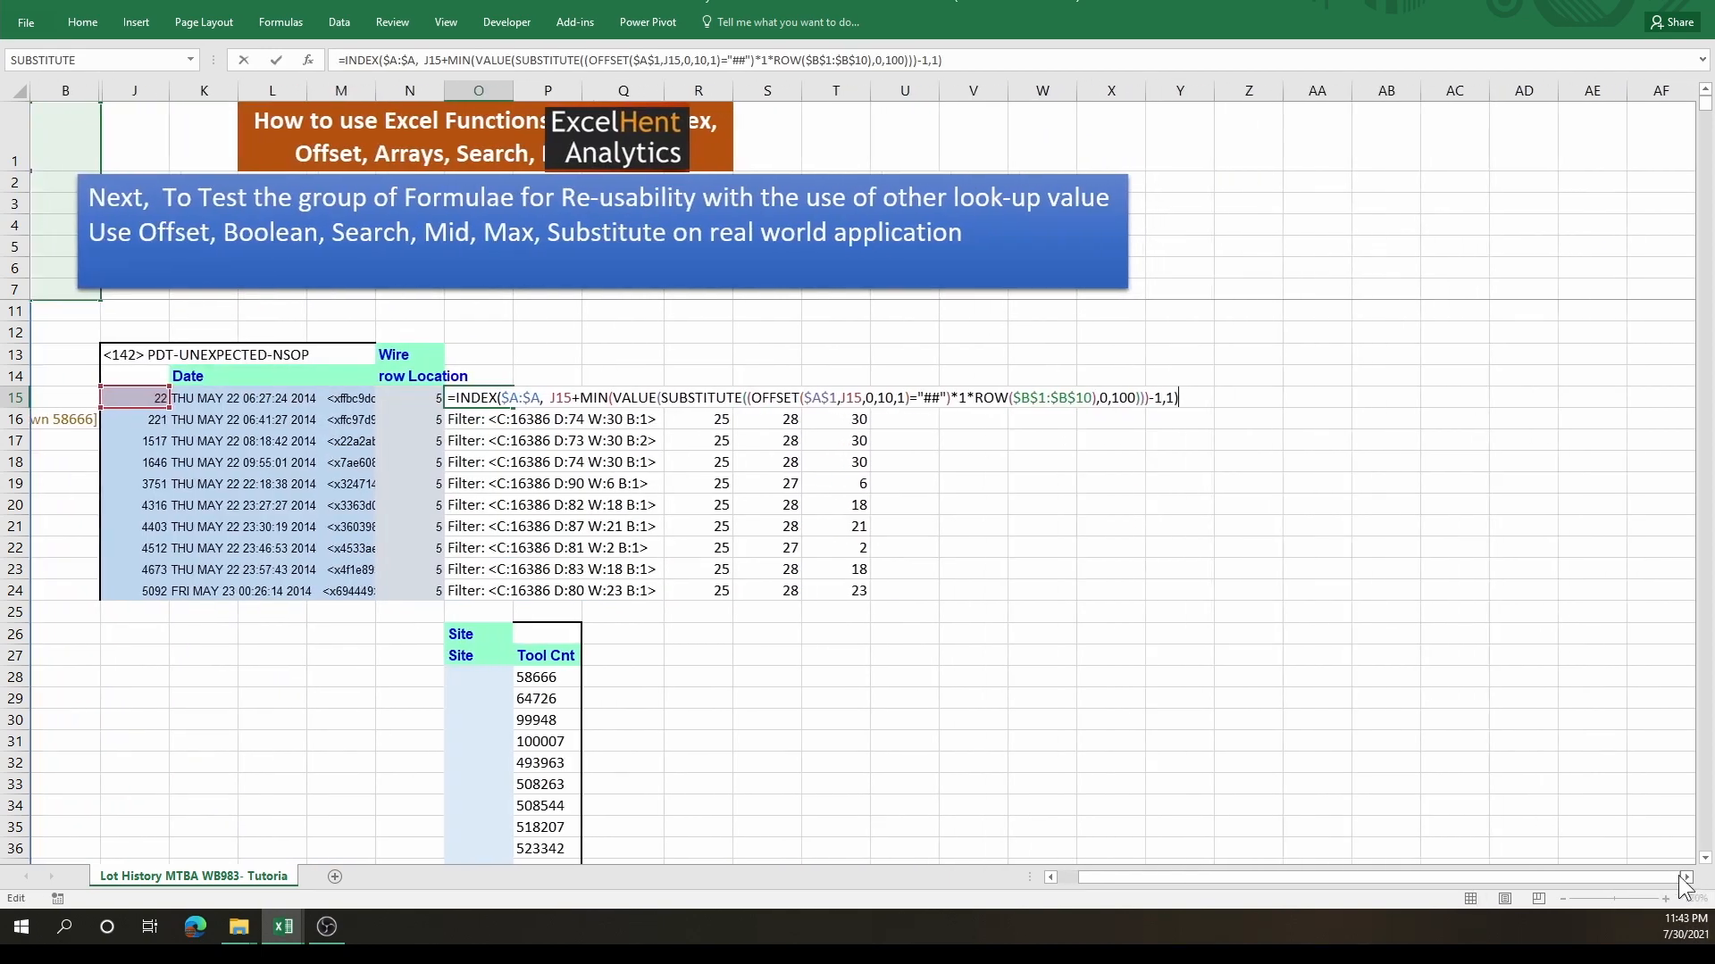
pyautogui.moveTo(457, 397); pyautogui.dragTo(1445, 406)
pyautogui.hotkey('ctrl', 'c')
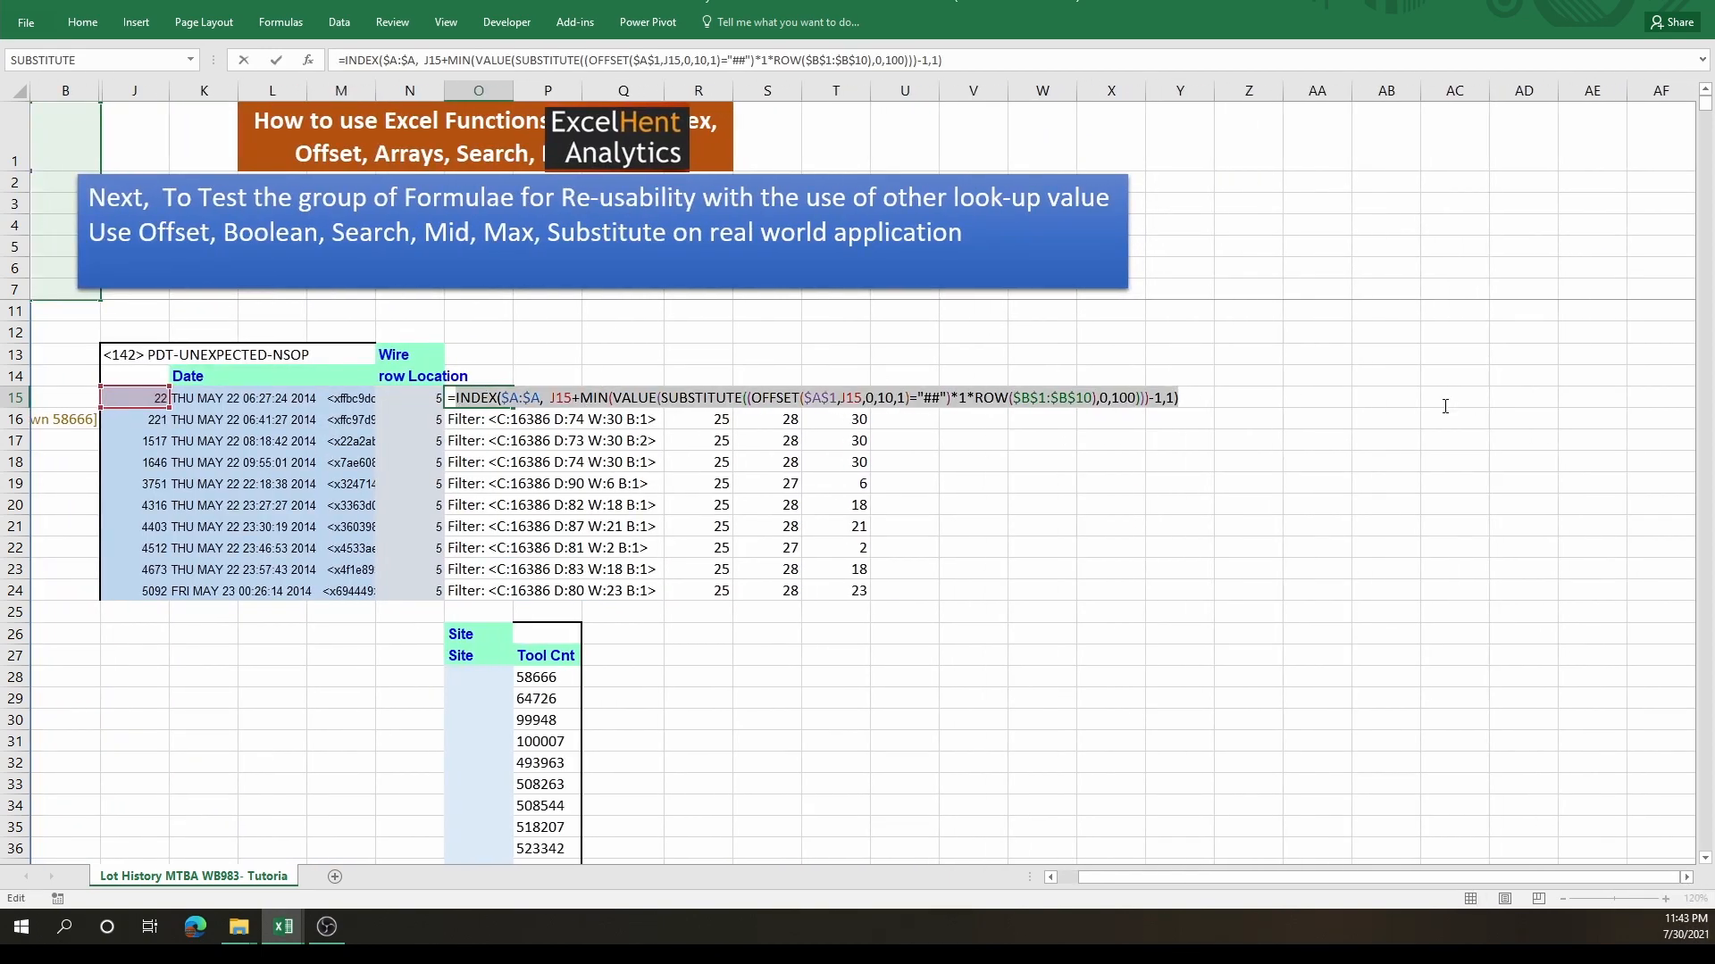
pyautogui.press('Escape')
# - Replace the O15 reference in the R15 and S15 SEARCH formulas with the copied INDEX expression and enter both as array formulas
pyautogui.doubleClick(707, 398)
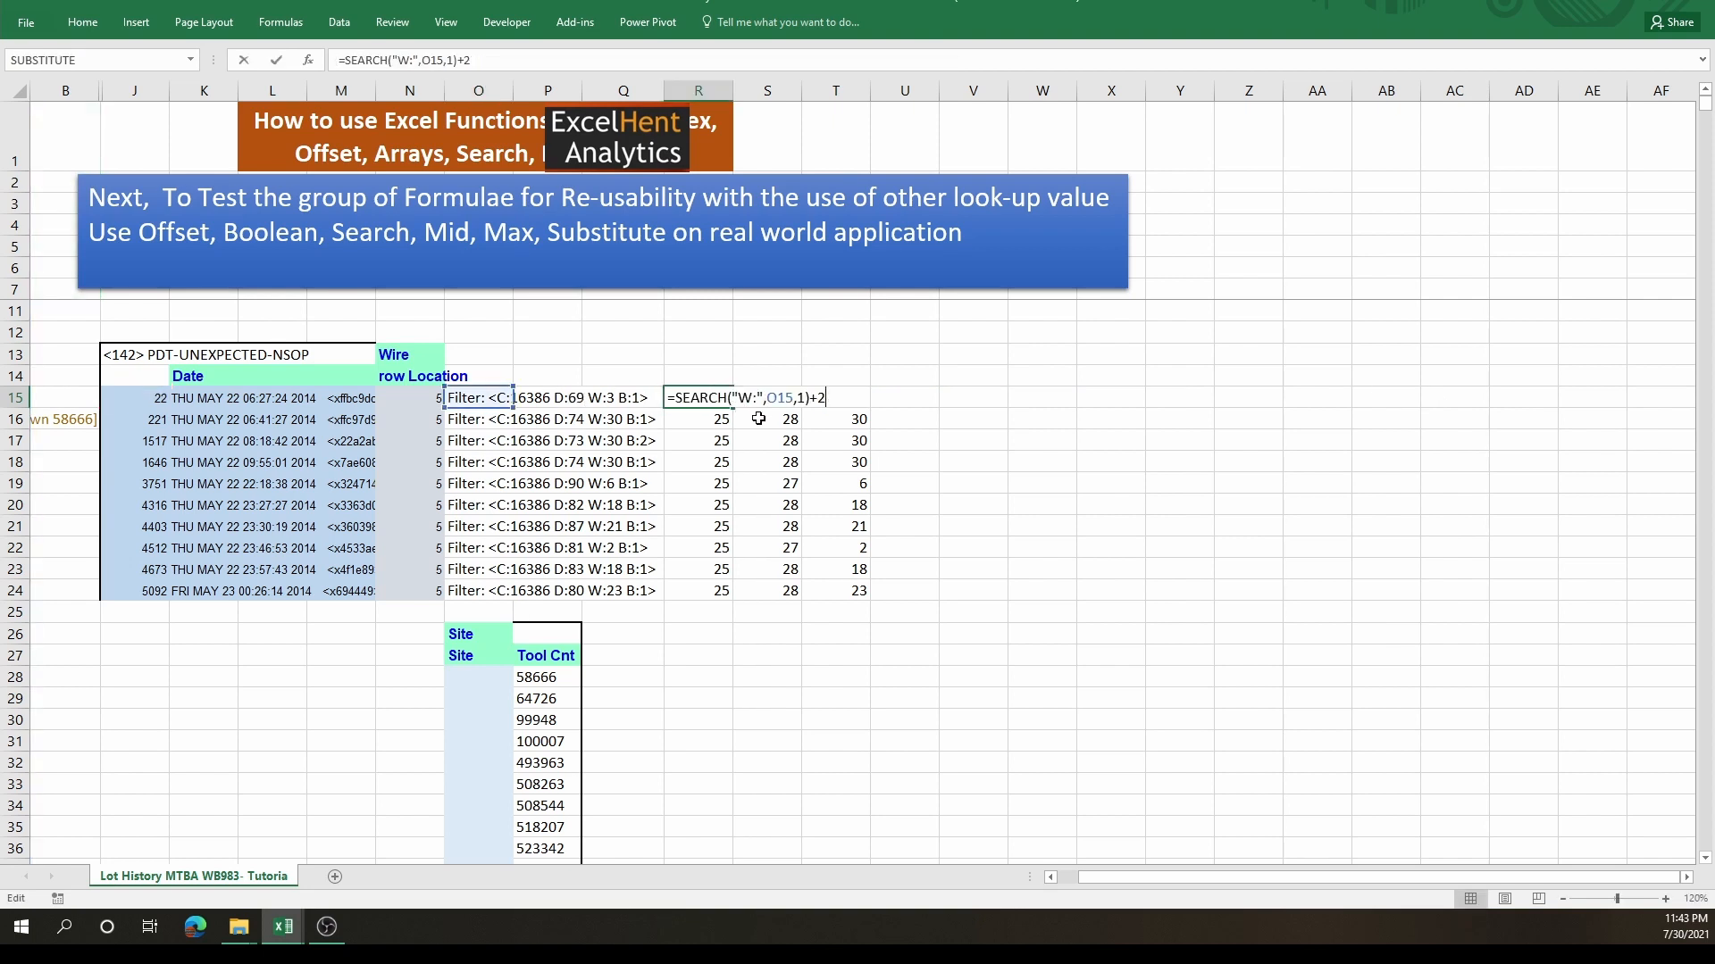
pyautogui.doubleClick(782, 397)
pyautogui.hotkey('ctrl', 'v')
pyautogui.hotkey('ctrl', 'shift', 'Return')
pyautogui.doubleClick(793, 399)
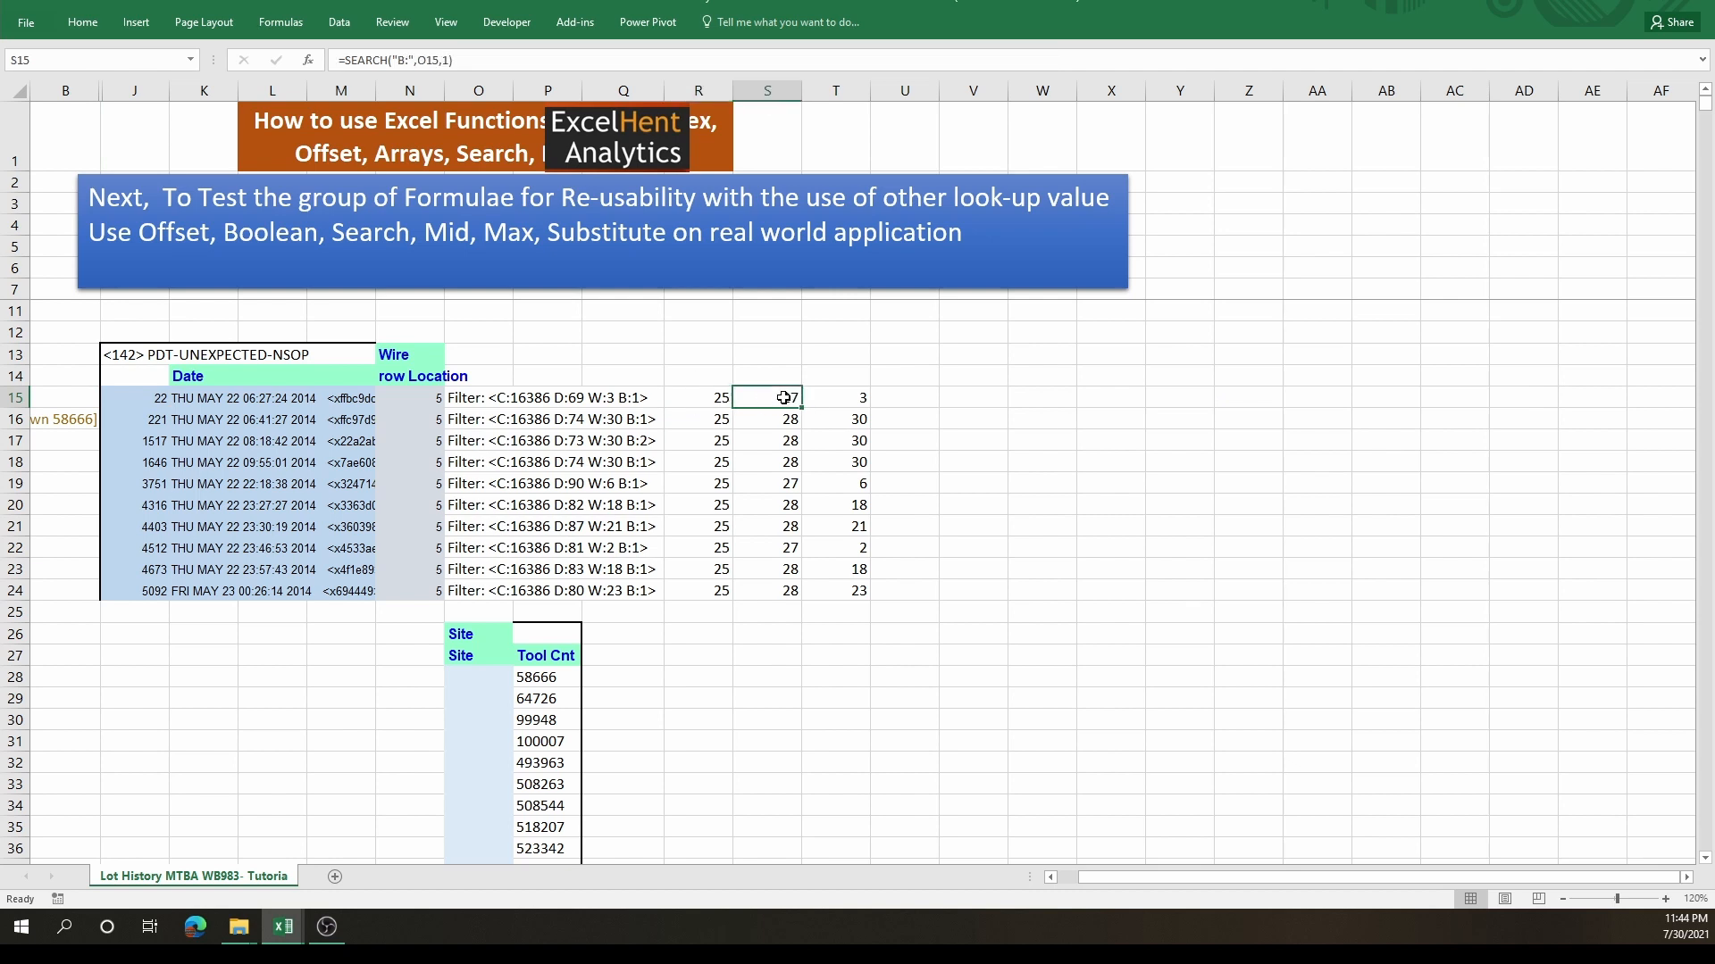
pyautogui.doubleClick(843, 399)
pyautogui.hotkey('ctrl', 'v')
pyautogui.hotkey('ctrl', 'shift', 'Return')
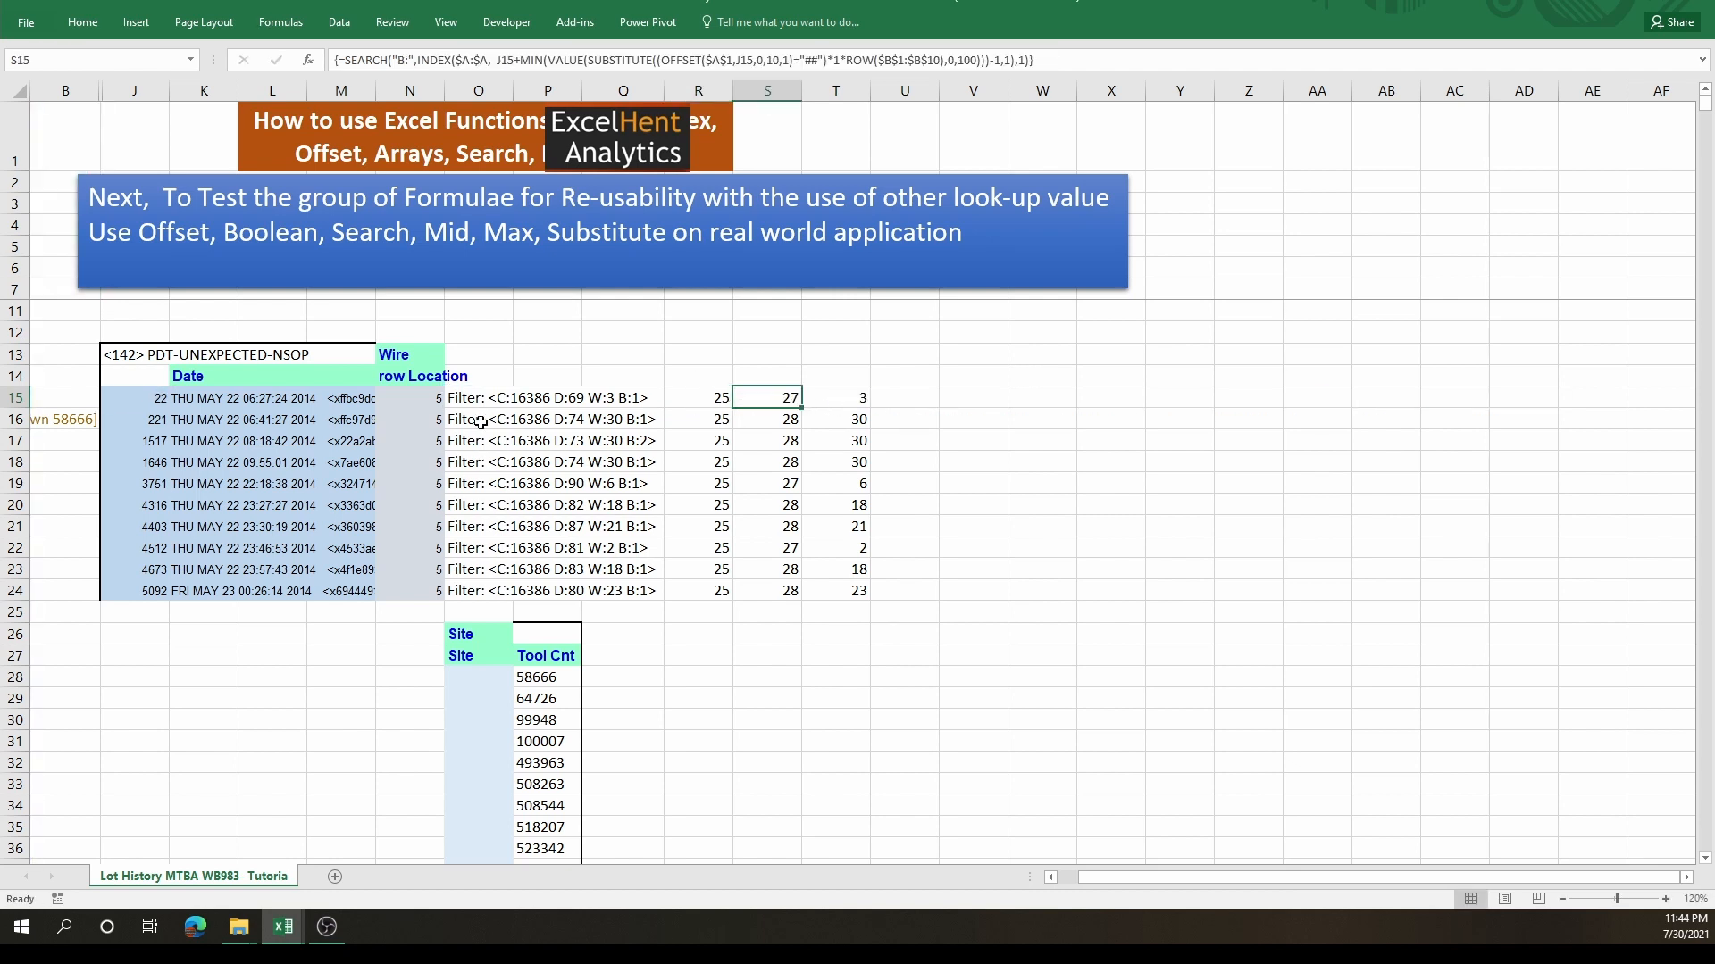
# - Clear O16:S24 and fill the R15:S15 array formulas down through row 24
pyautogui.moveTo(482, 420); pyautogui.dragTo(771, 592)
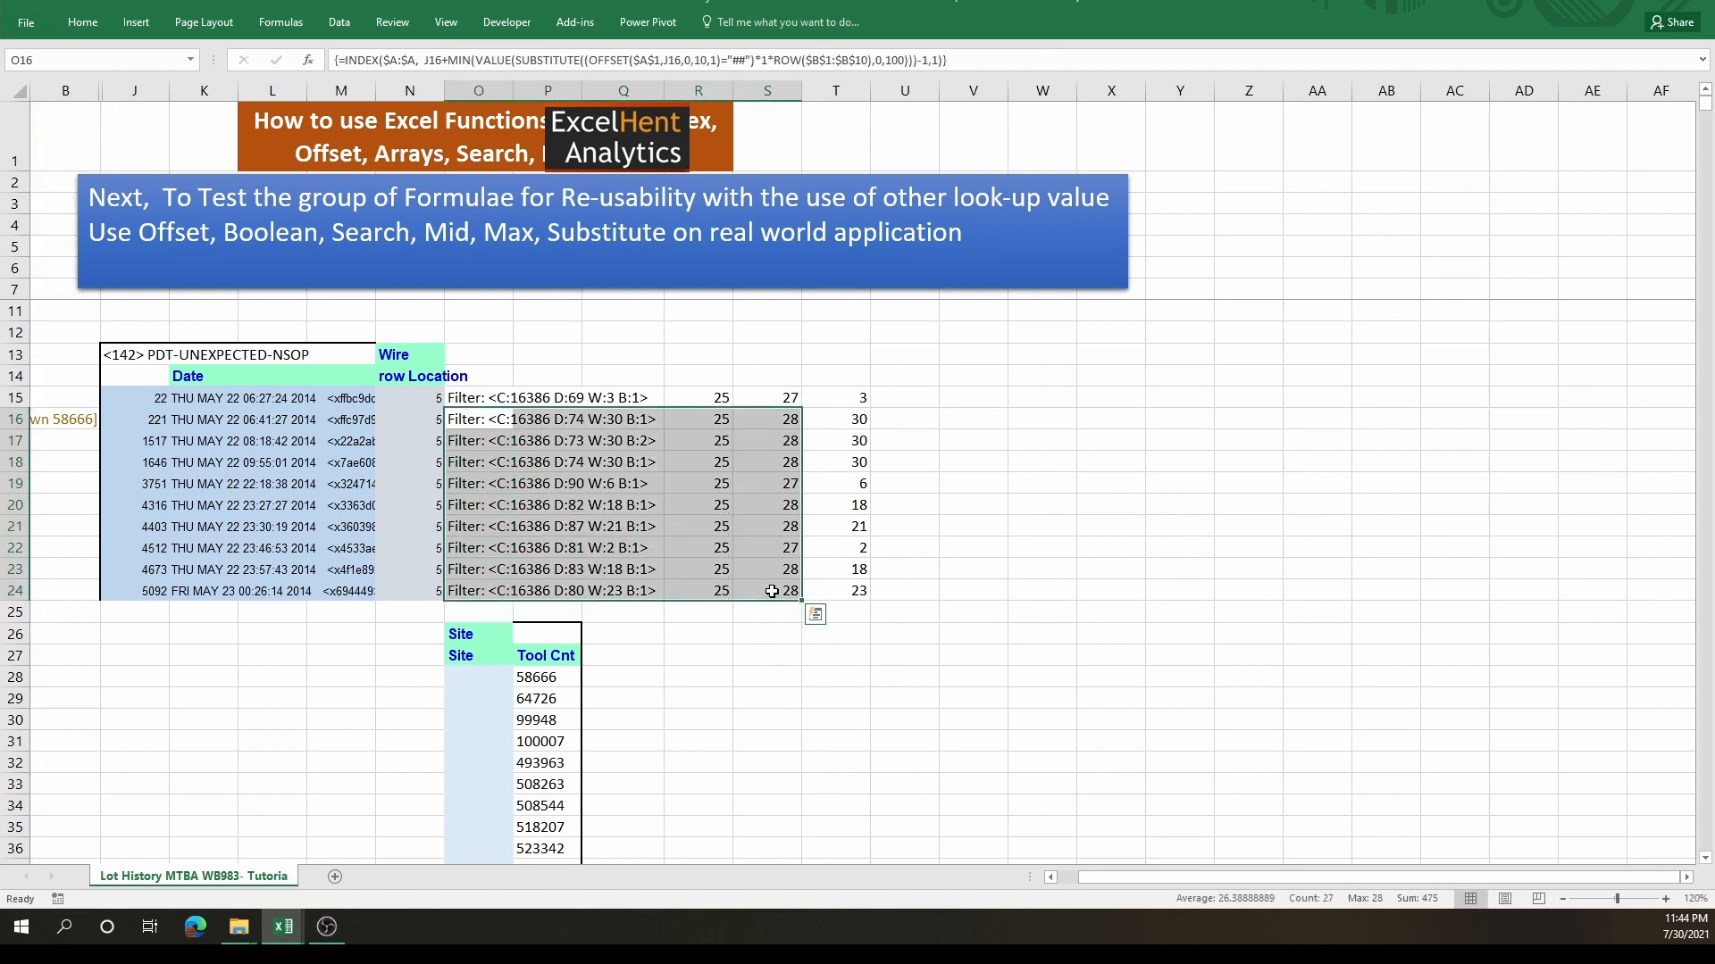
pyautogui.press('Delete')
pyautogui.moveTo(482, 399); pyautogui.dragTo(821, 601)
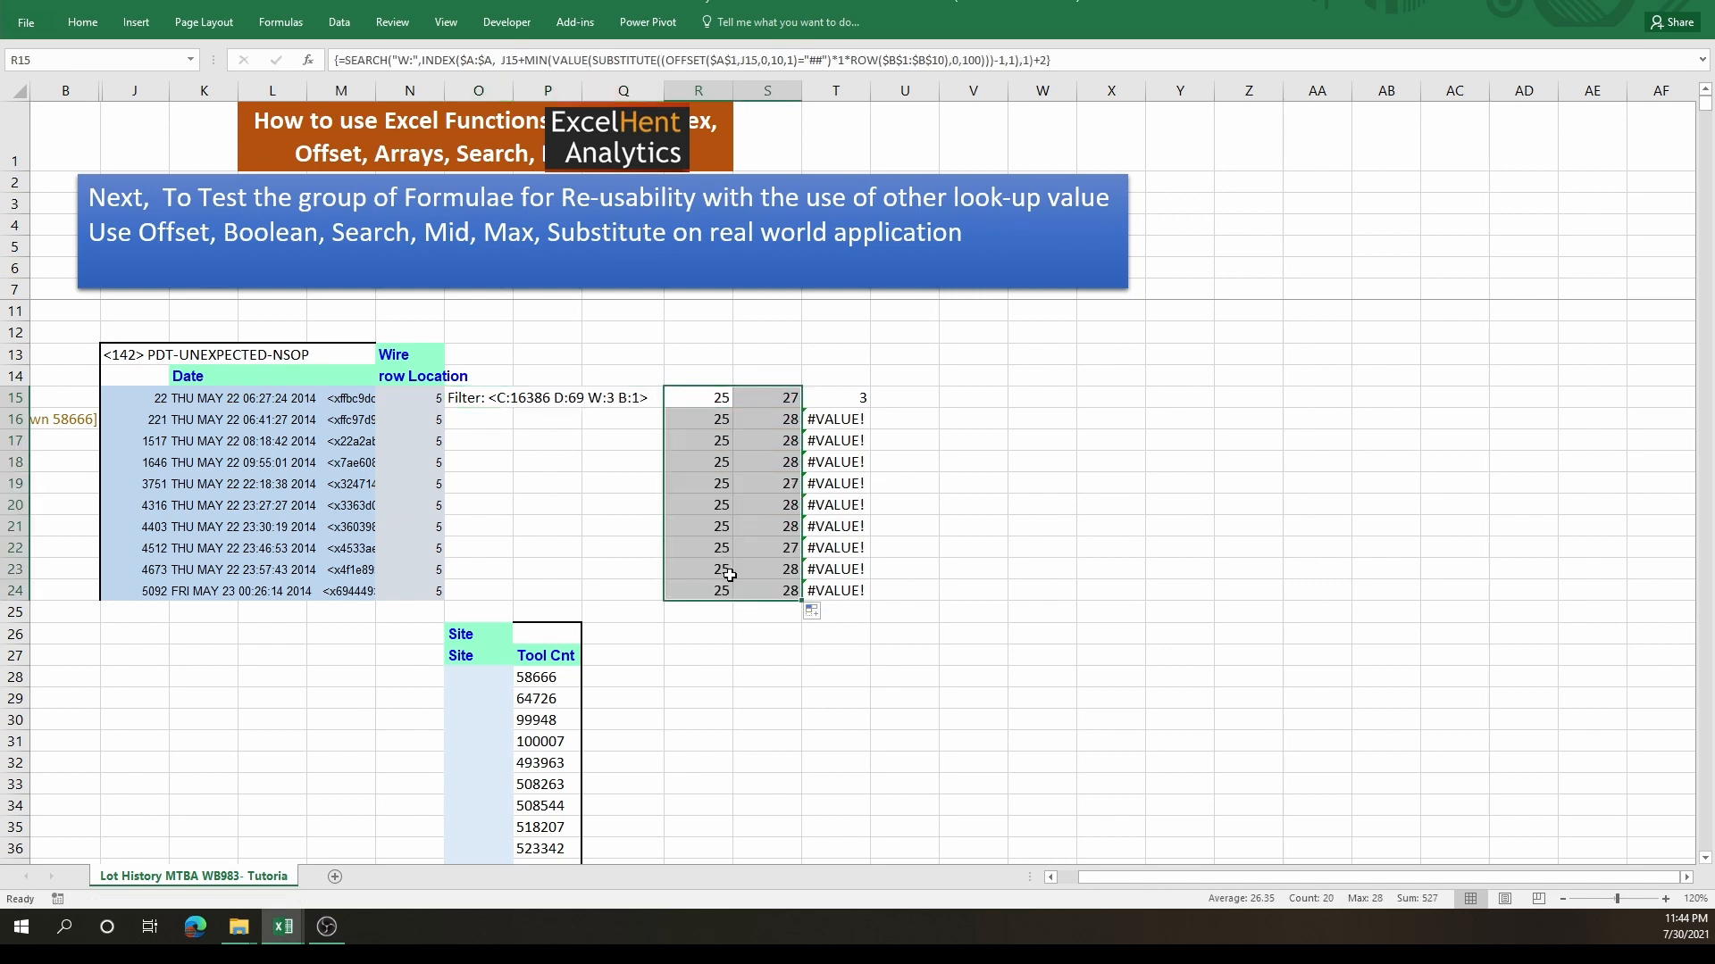
pyautogui.click(726, 572)
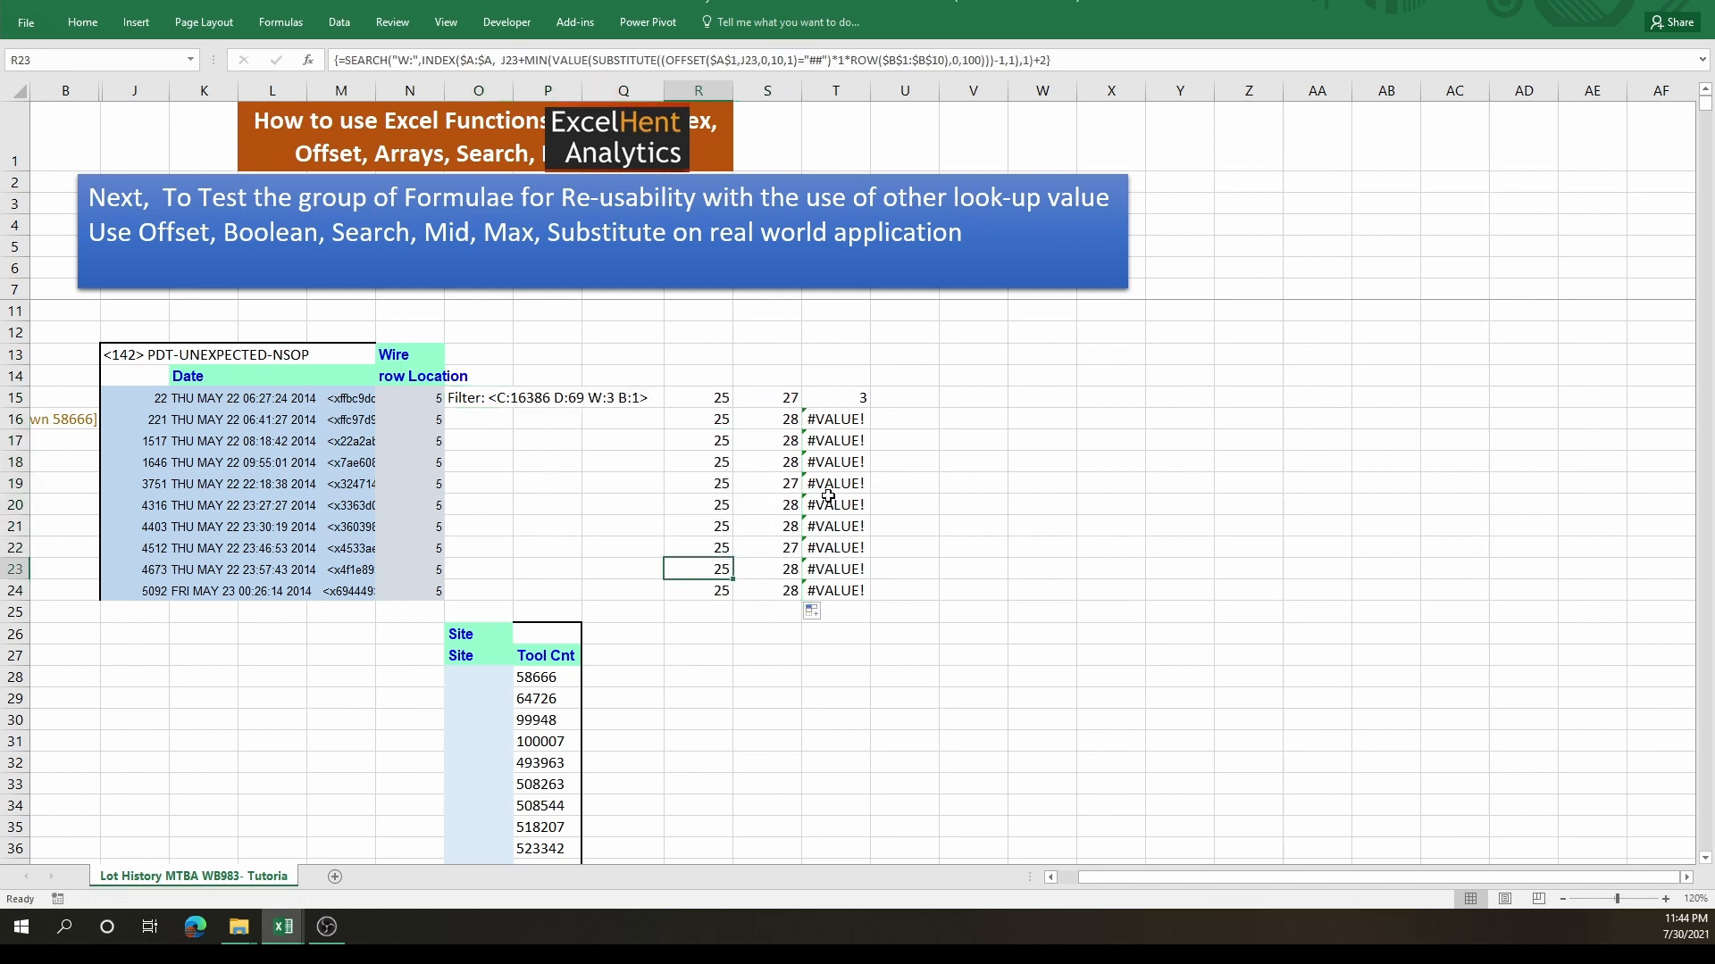
pyautogui.click(786, 488)
# - Copy the O15 INDEX expression and substitute it for the O15 reference in the T15 VALUE(MID()) formula
pyautogui.click(851, 401)
pyautogui.press('F2')
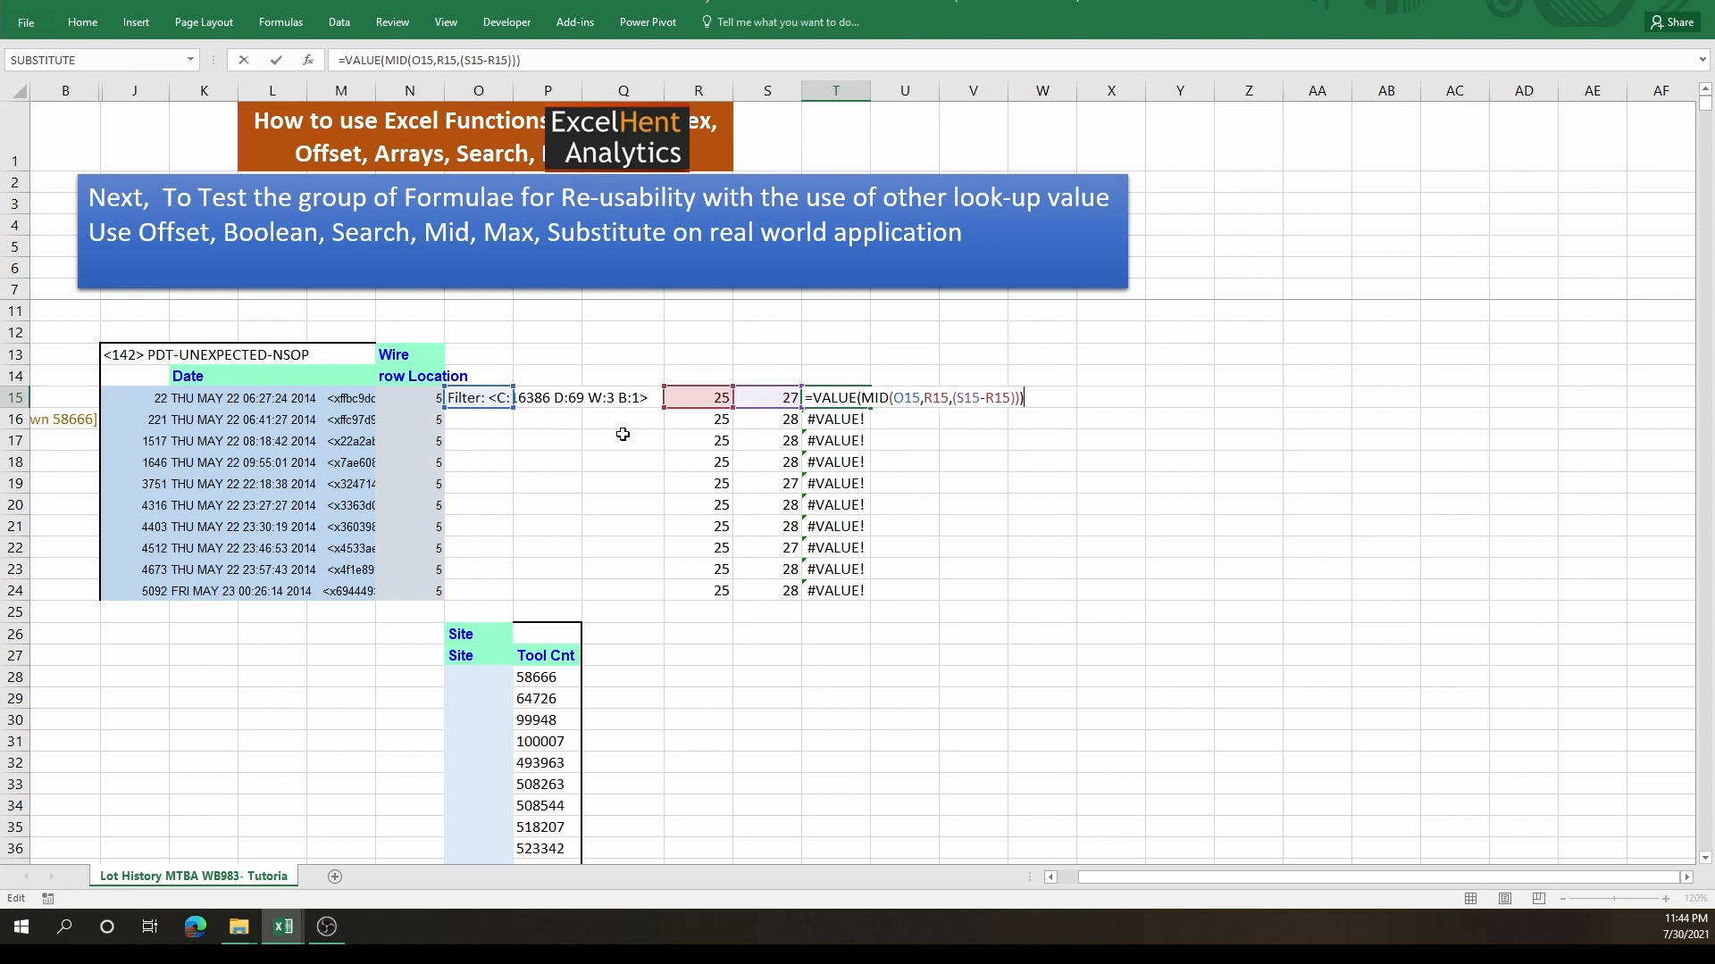
pyautogui.doubleClick(502, 402)
pyautogui.moveTo(1184, 401); pyautogui.dragTo(464, 398)
pyautogui.hotkey('ctrl', 'c')
pyautogui.doubleClick(835, 398)
pyautogui.doubleClick(914, 397)
pyautogui.hotkey('ctrl', 'v')
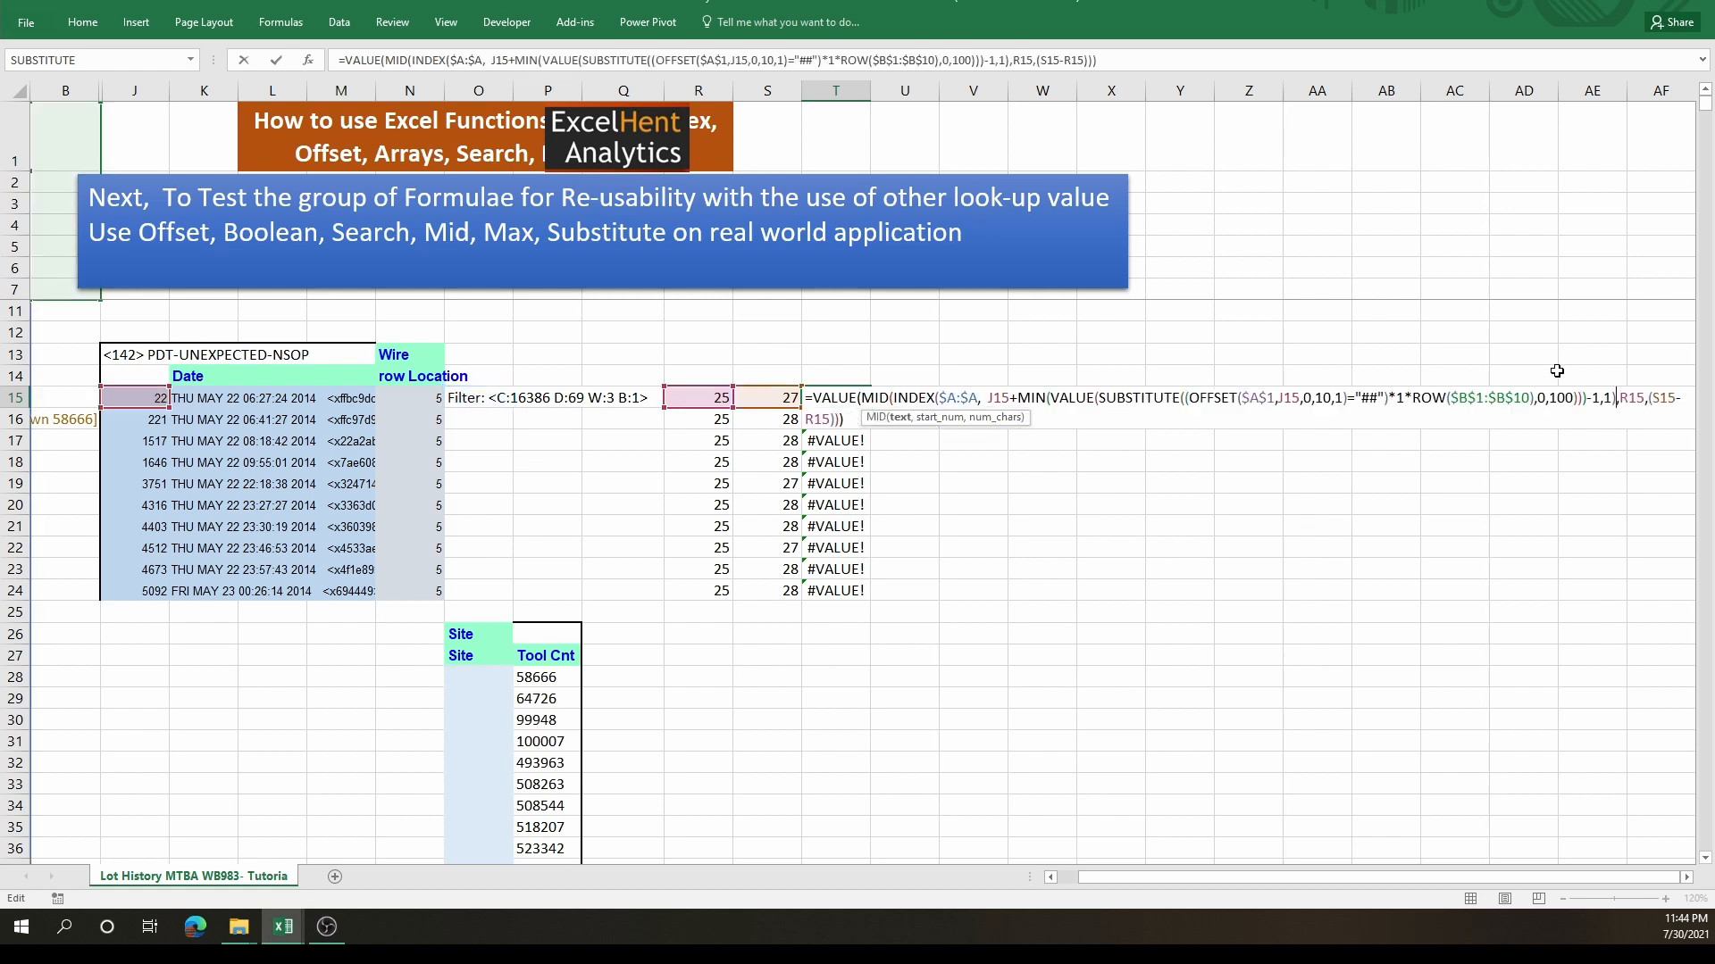
# - Insert line breaks in the T15 formula before the R15 argument and before the (S15-R15) argument
pyautogui.click(1621, 397)
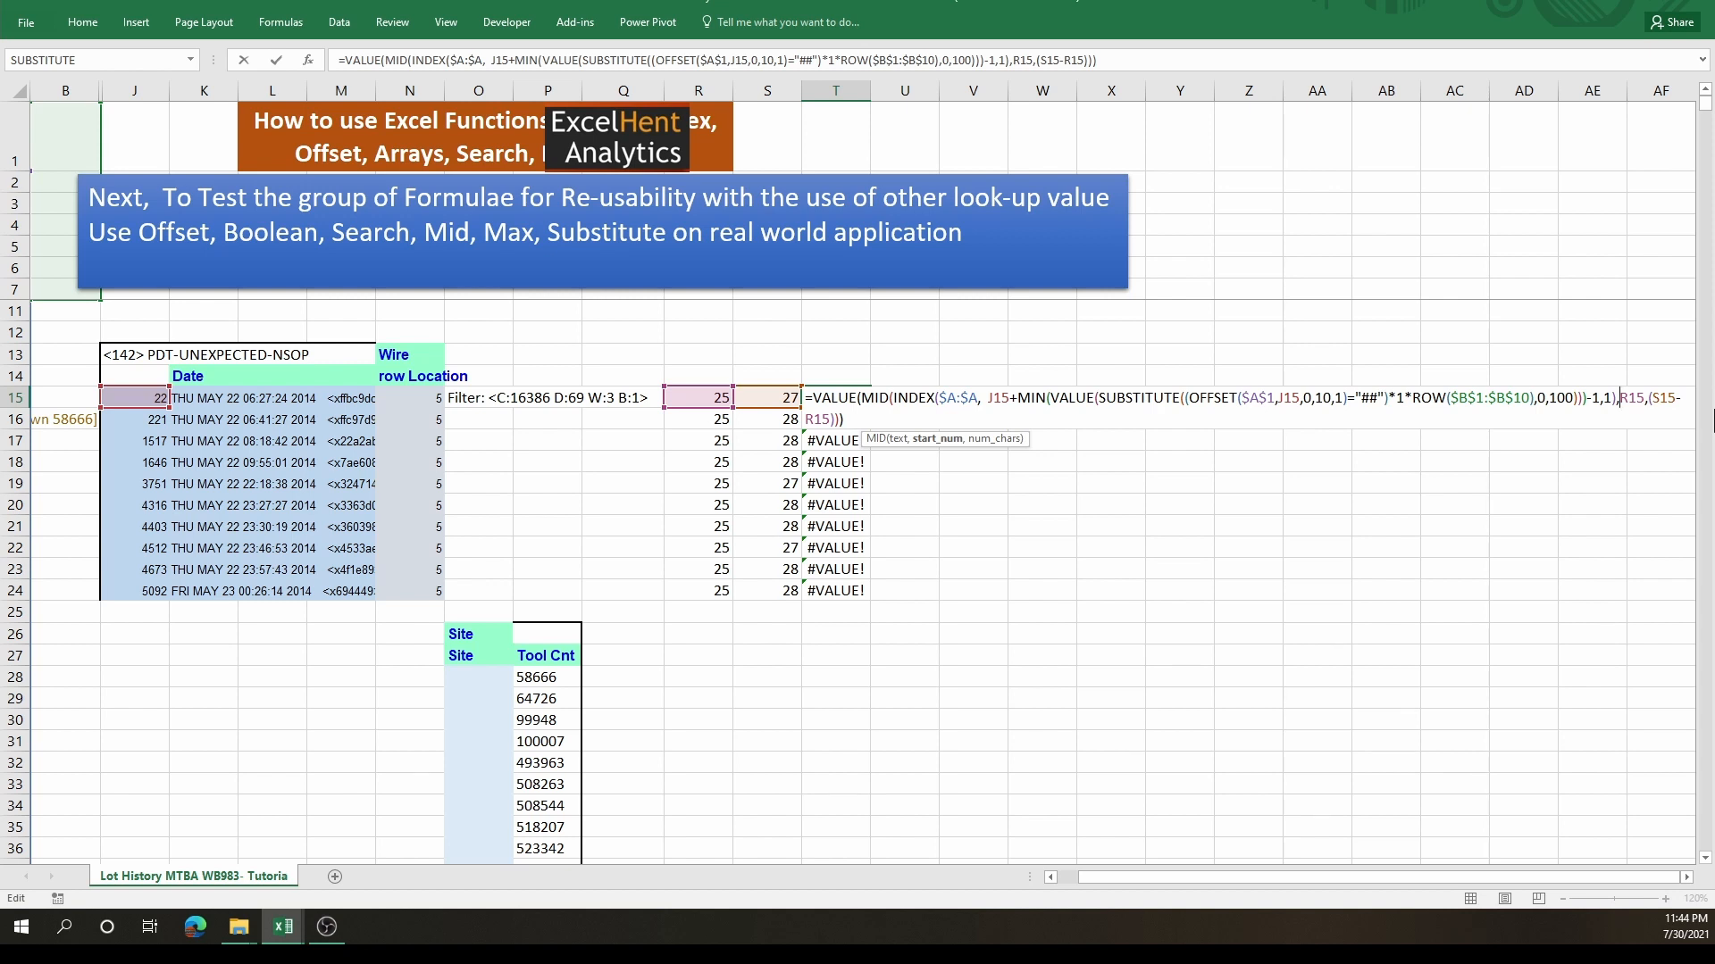
pyautogui.hotkey('alt', 'Return')
pyautogui.click(837, 419)
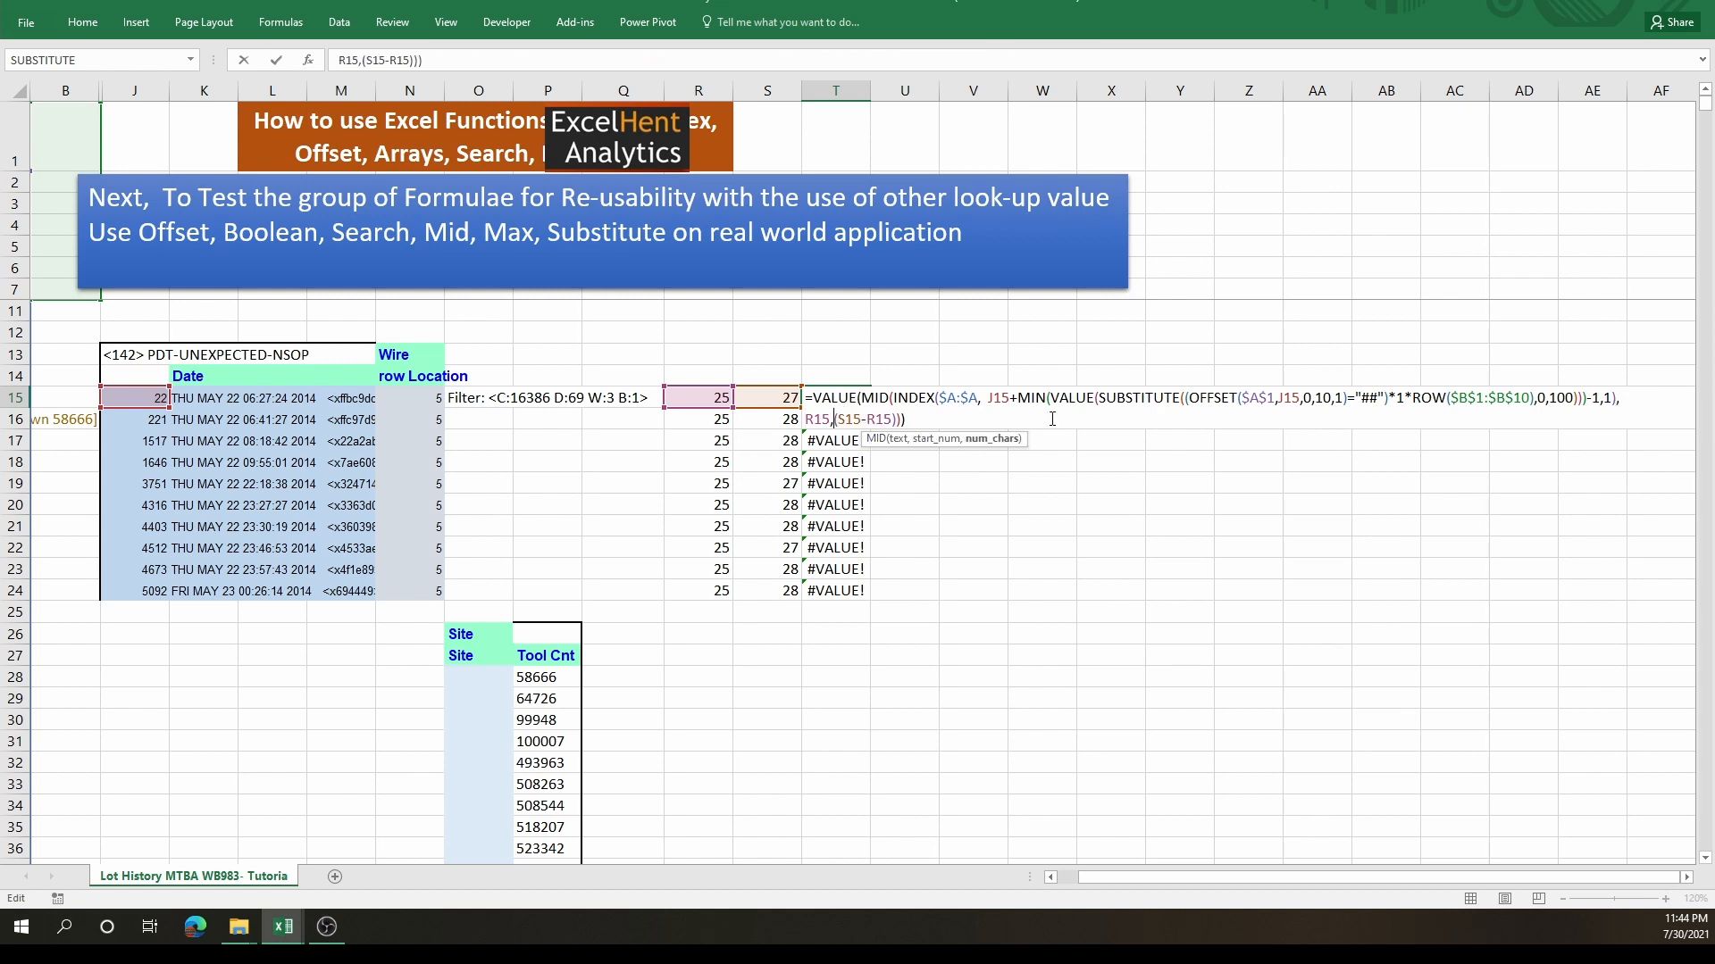
pyautogui.hotkey('alt', 'Return')
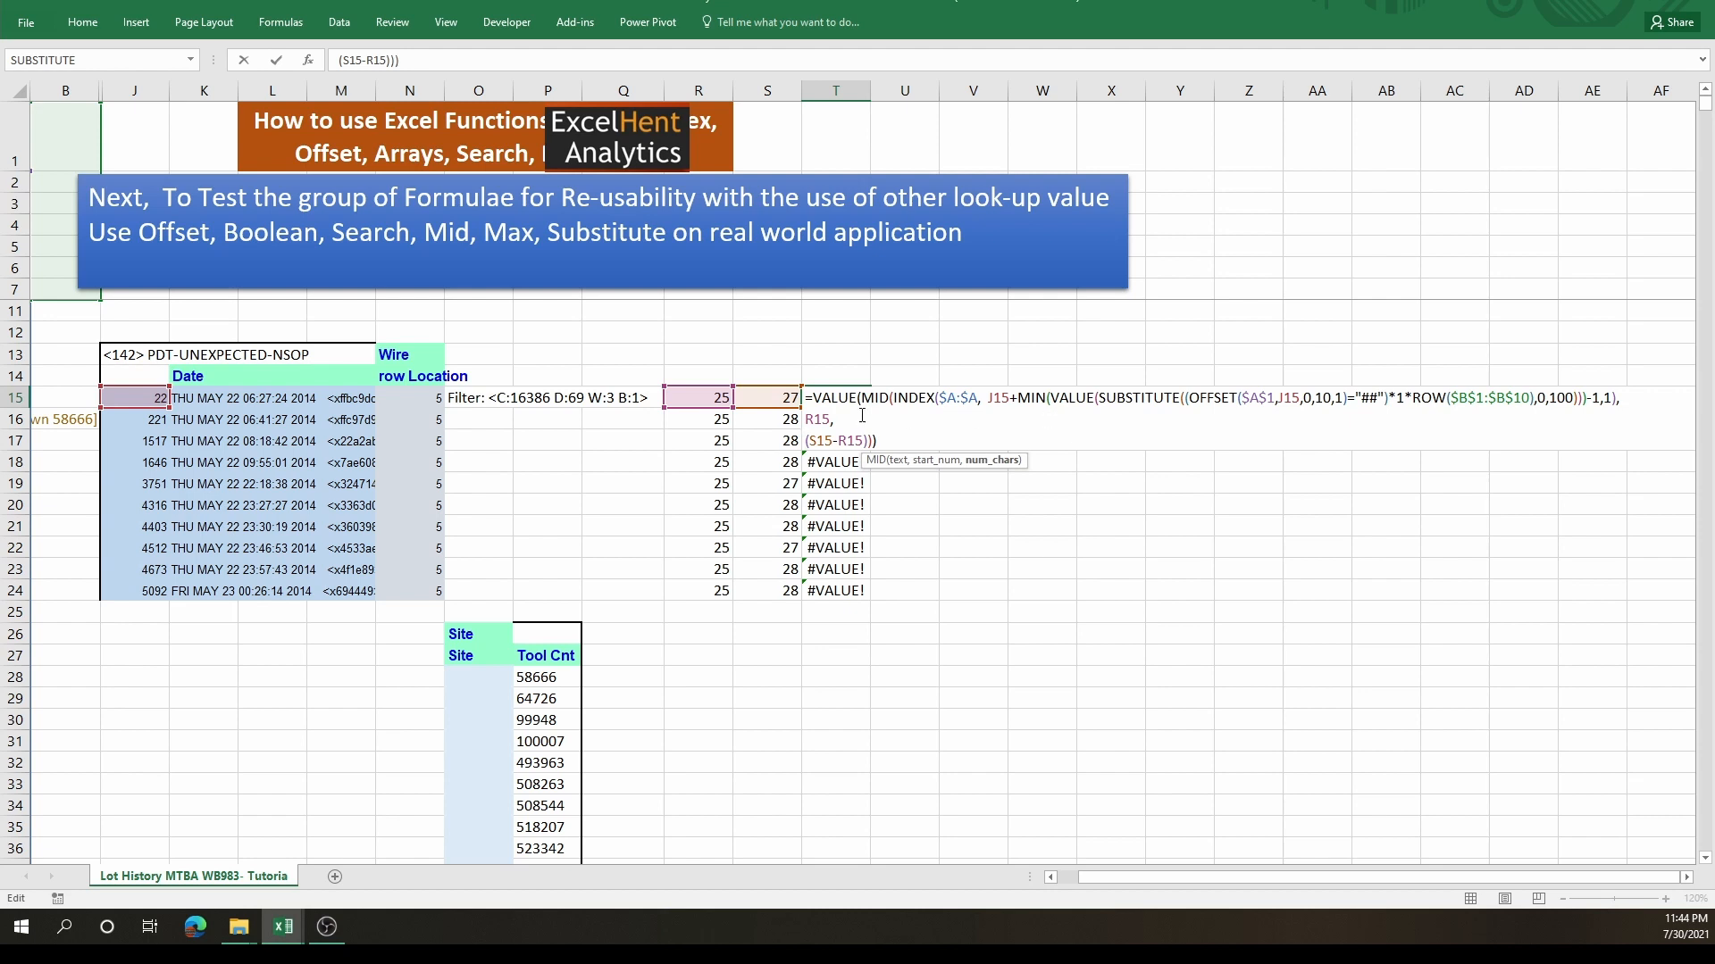
# - Replace the R15 start position in the T15 MID formula with the SEARCH("W:",INDEX(...),1)+2 expression from R15
pyautogui.press('Escape')
pyautogui.doubleClick(732, 399)
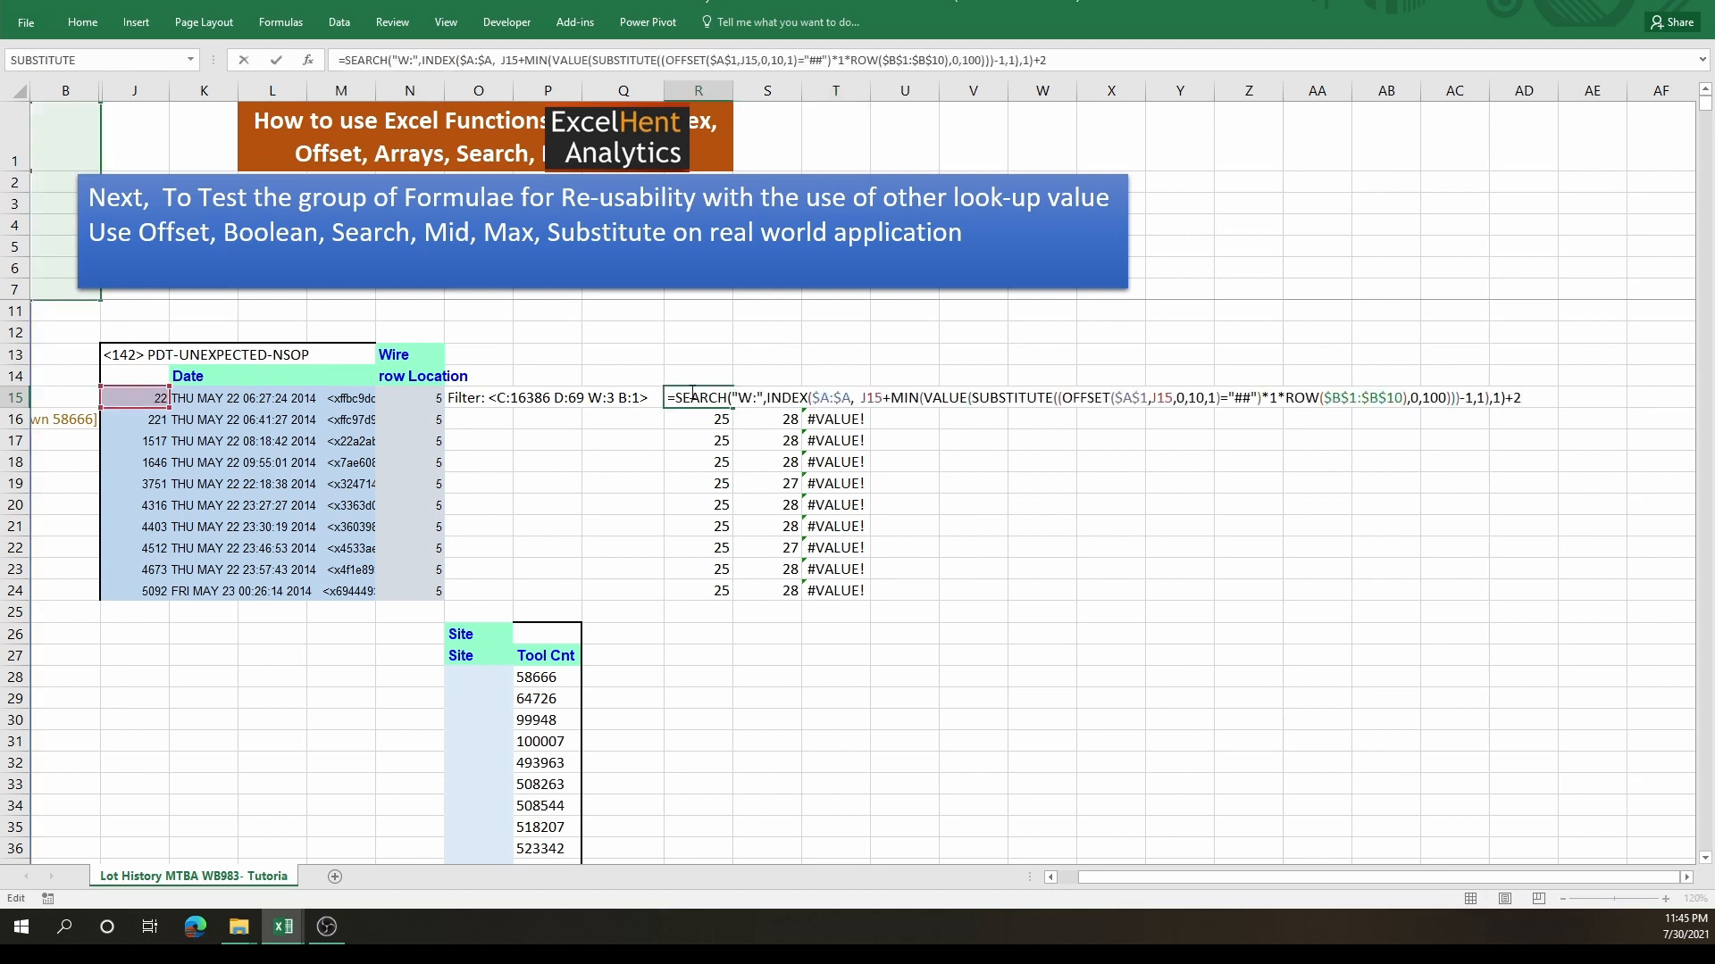
pyautogui.press('Escape')
pyautogui.doubleClick(848, 404)
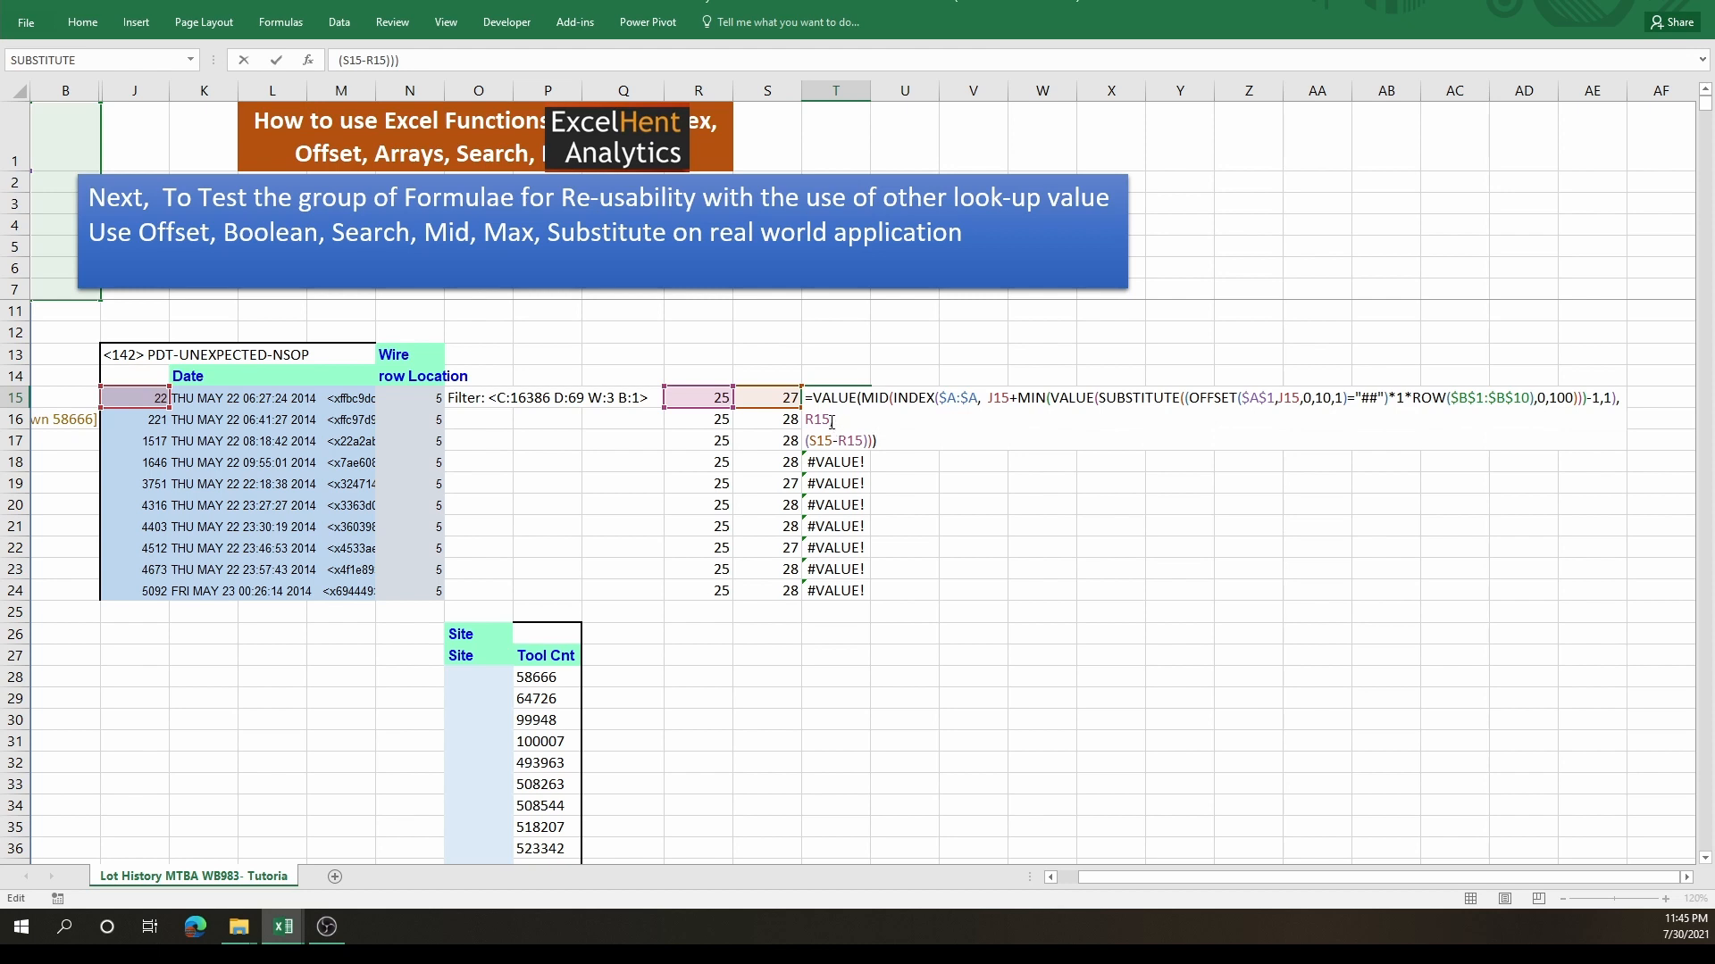
pyautogui.doubleClick(832, 419)
pyautogui.write('SEARCH("W:",INDEX($A:$A, J15+MIN(VALUE(SUBSTITUTE((OFFSET($A$1,J15,0,10,1)="##")*1*ROW($B$1:$B$10),0,100)))-1,1),1)+2')
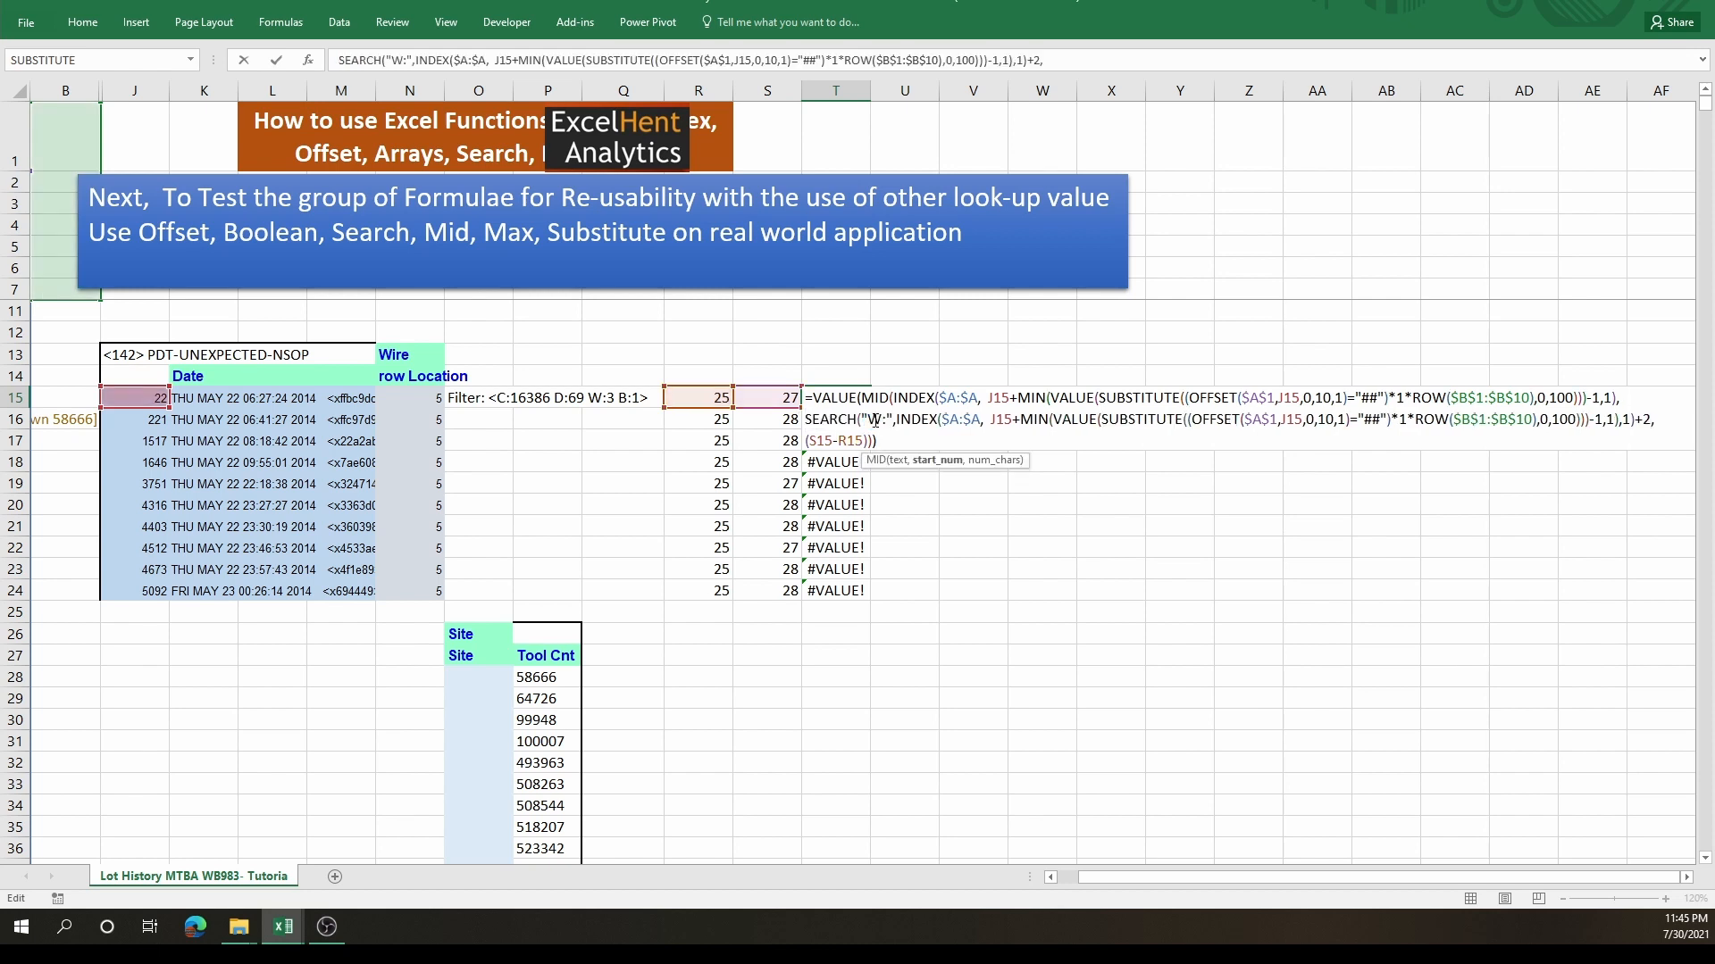
pyautogui.press('Escape')
pyautogui.doubleClick(755, 399)
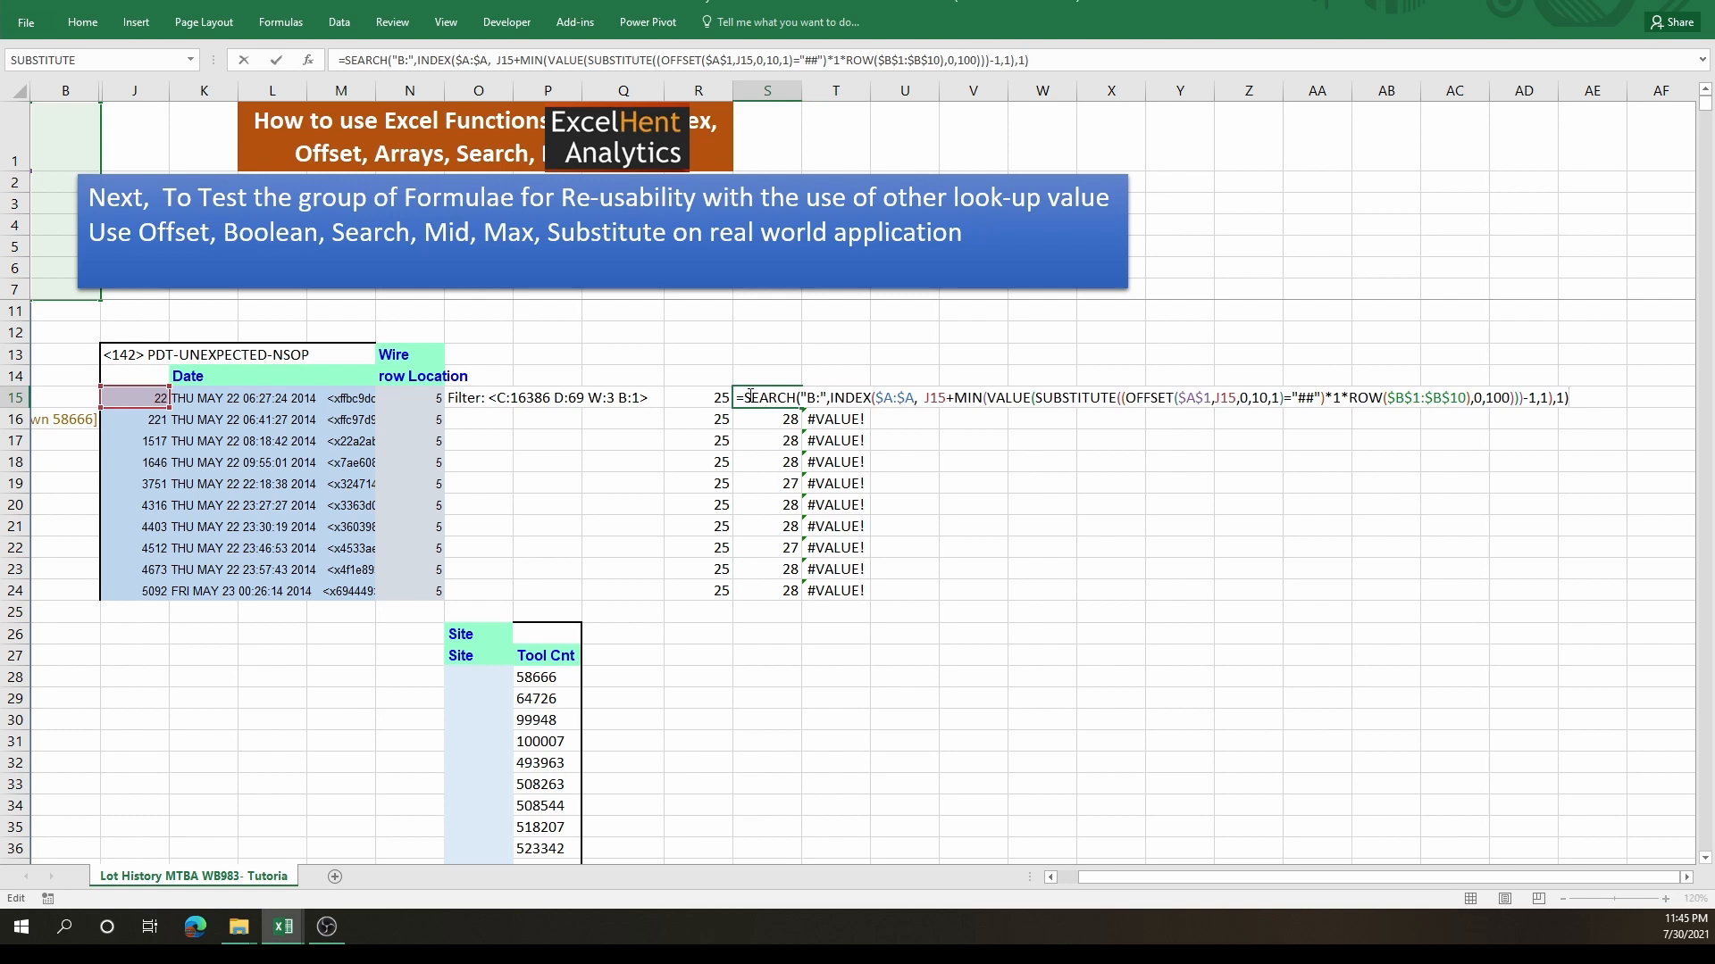
pyautogui.moveTo(750, 396); pyautogui.dragTo(1702, 363)
pyautogui.press('Escape')
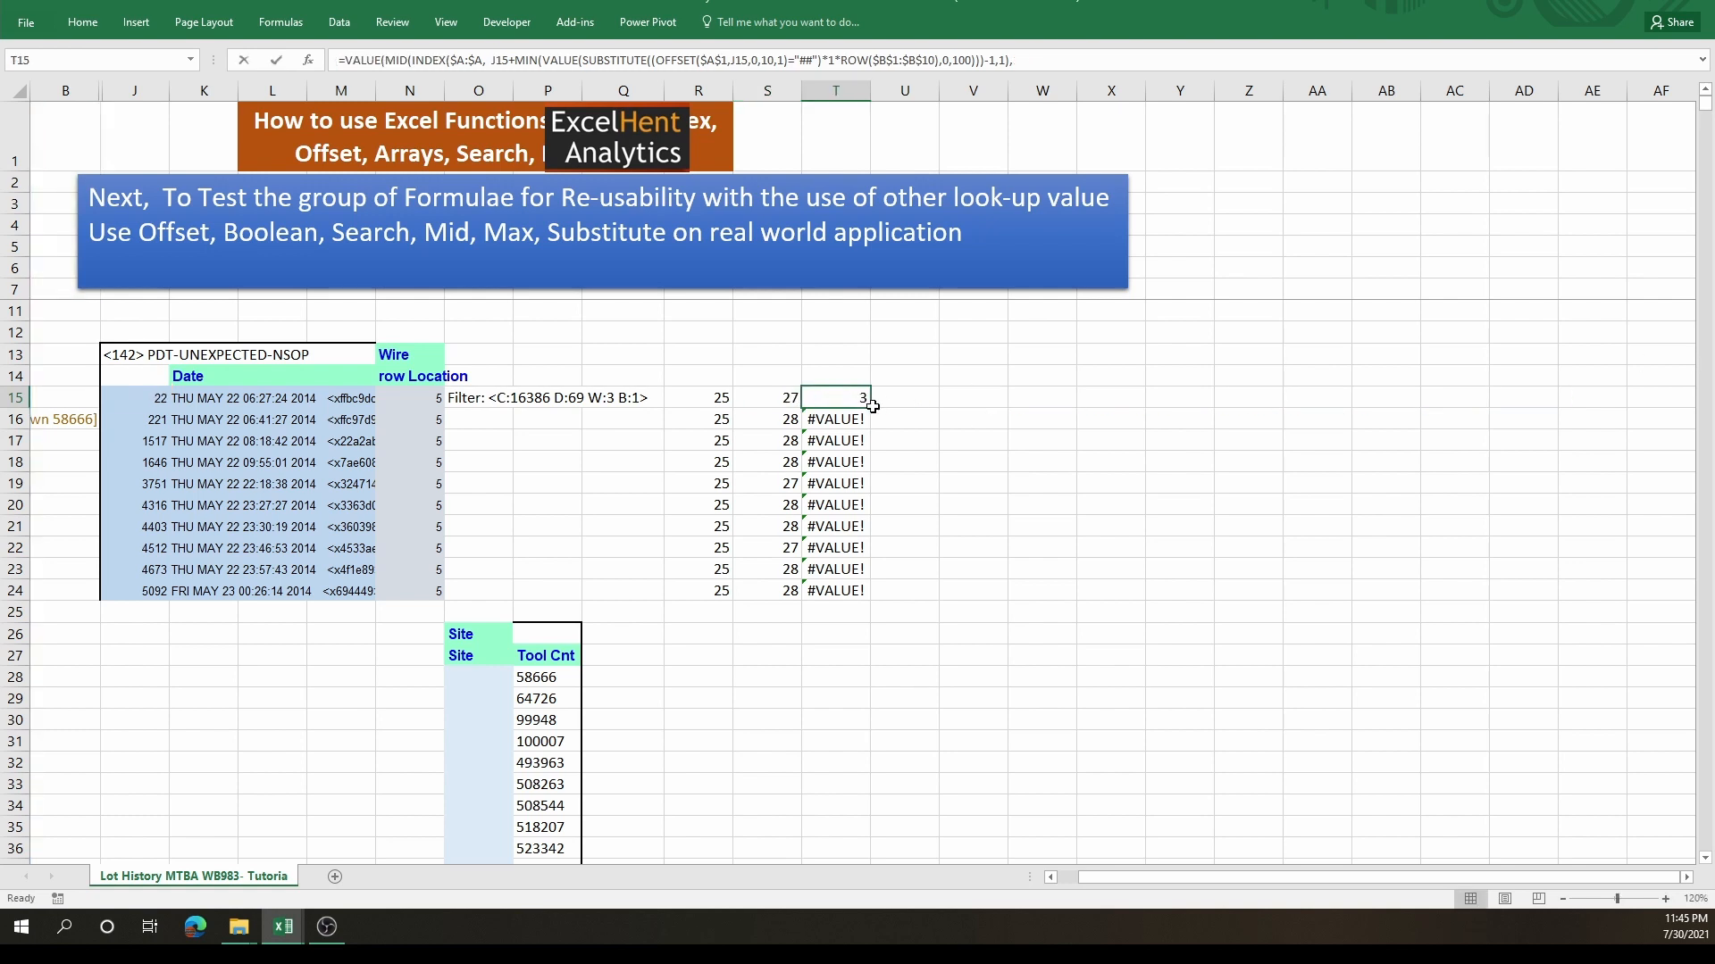
# - Replace R15 in the (S15-R15) argument of T15 with the SEARCH("W:",INDEX(...),1)+2 expression enclosed in parentheses
pyautogui.doubleClick(868, 400)
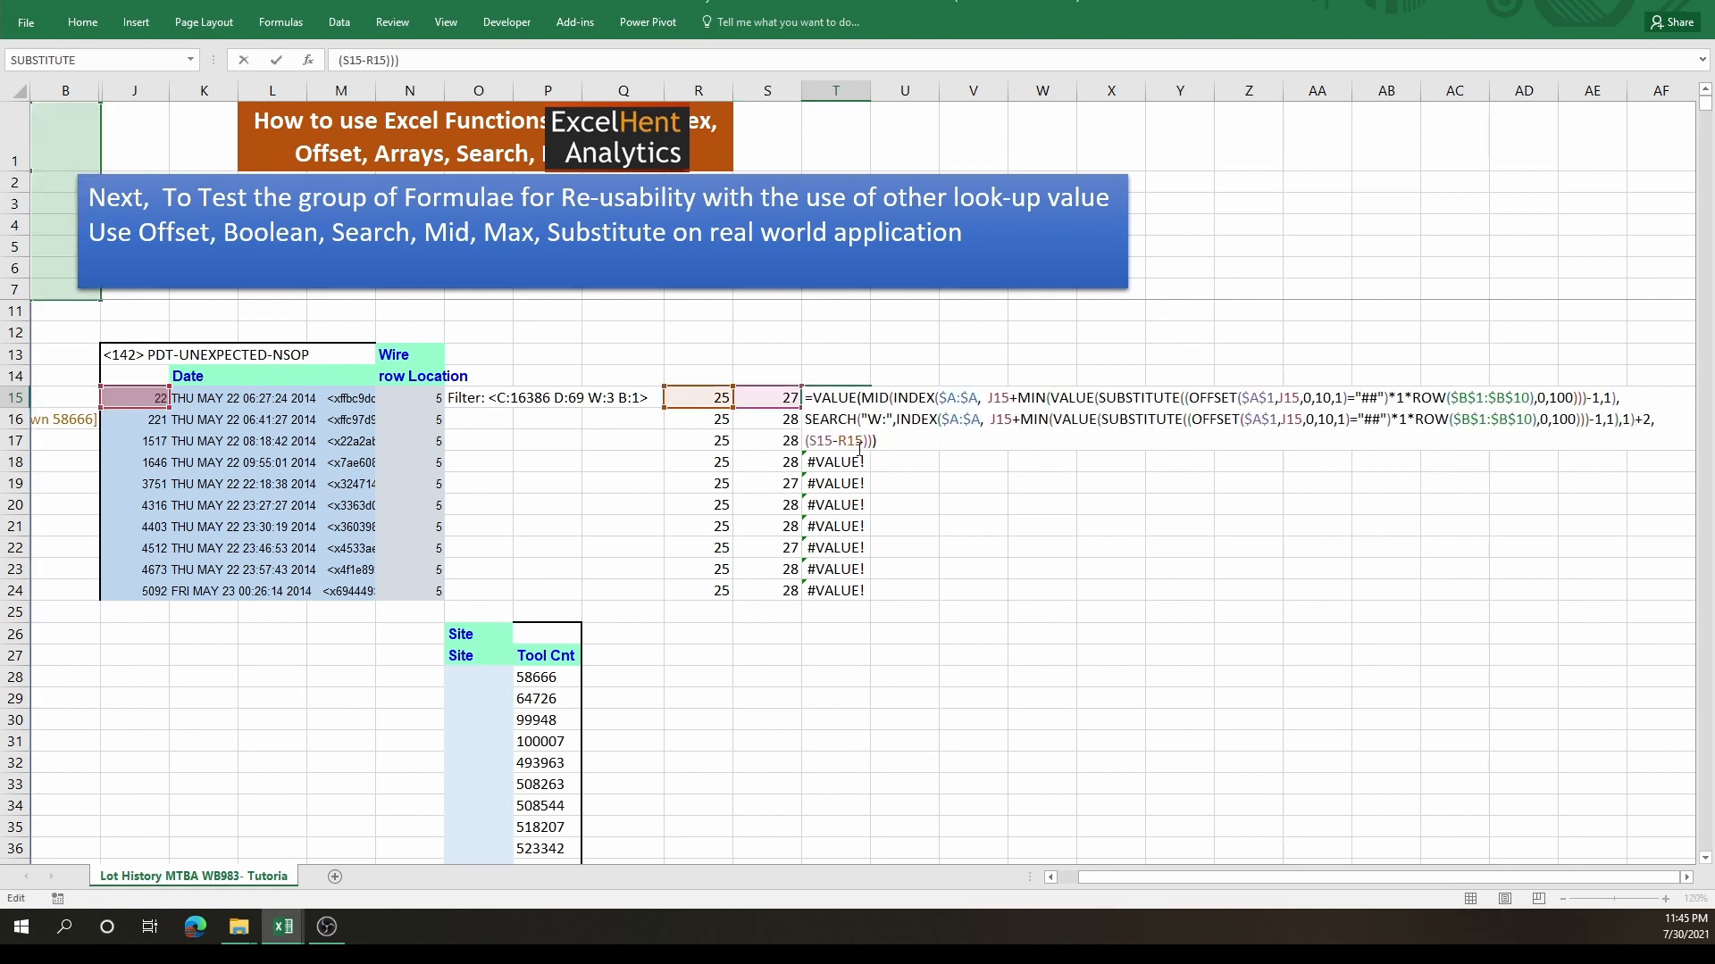
pyautogui.moveTo(864, 441); pyautogui.dragTo(842, 442)
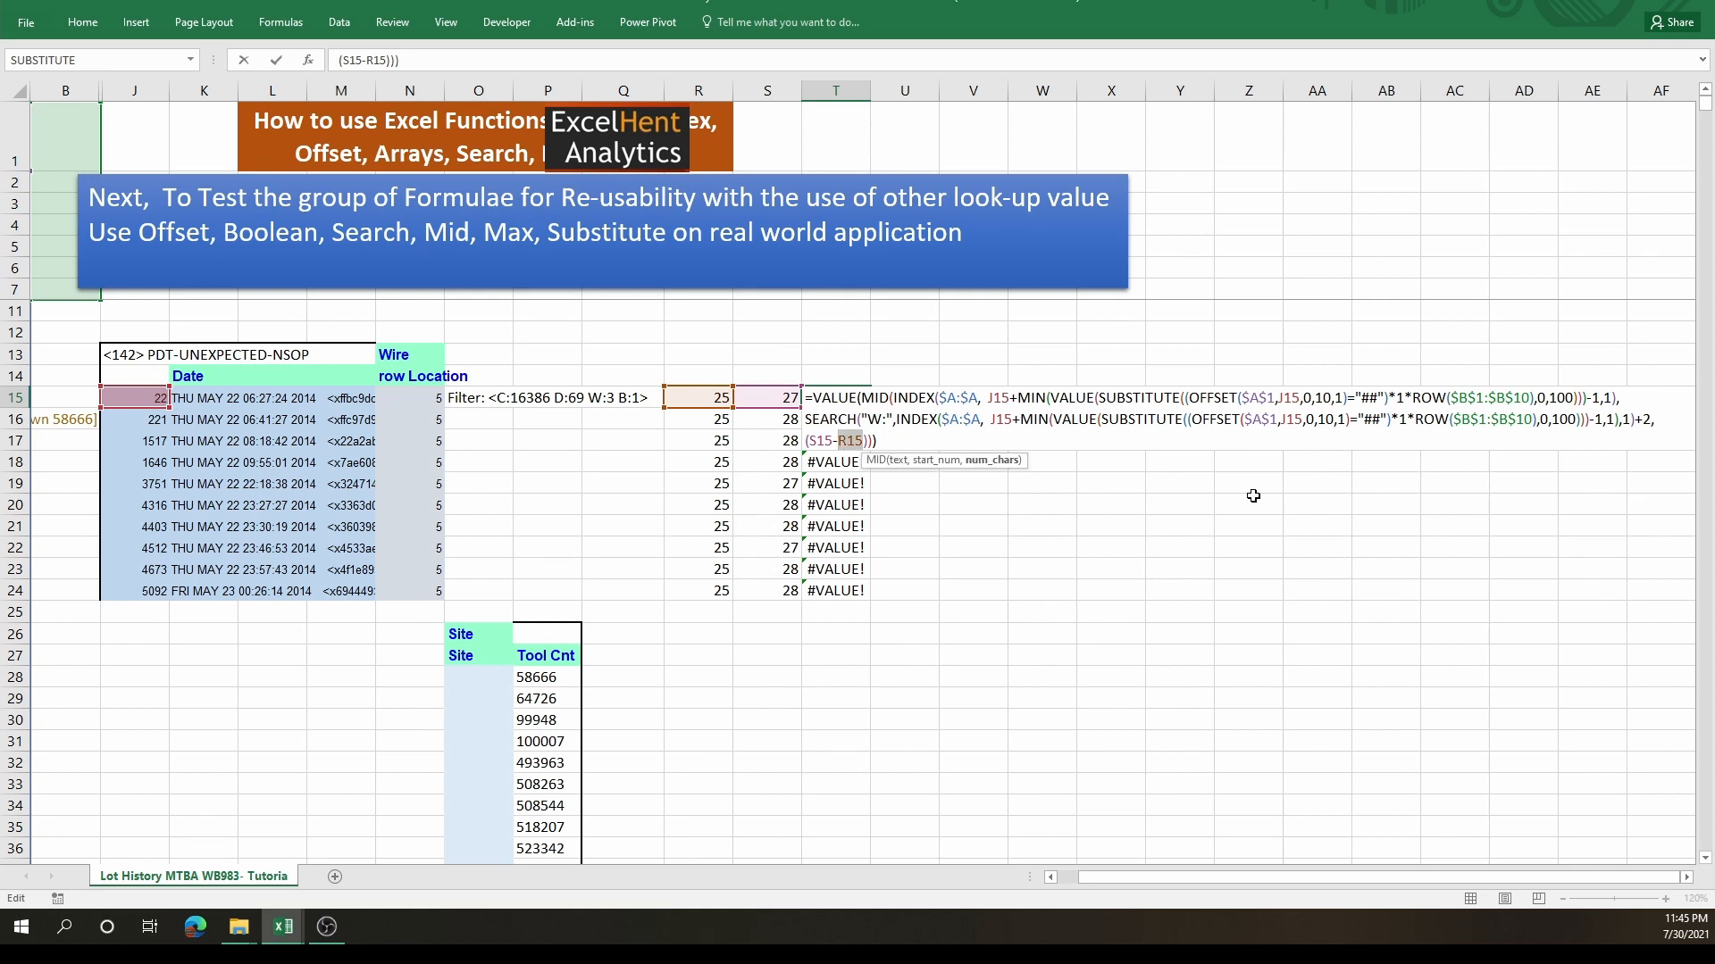
pyautogui.press('BackSpace')
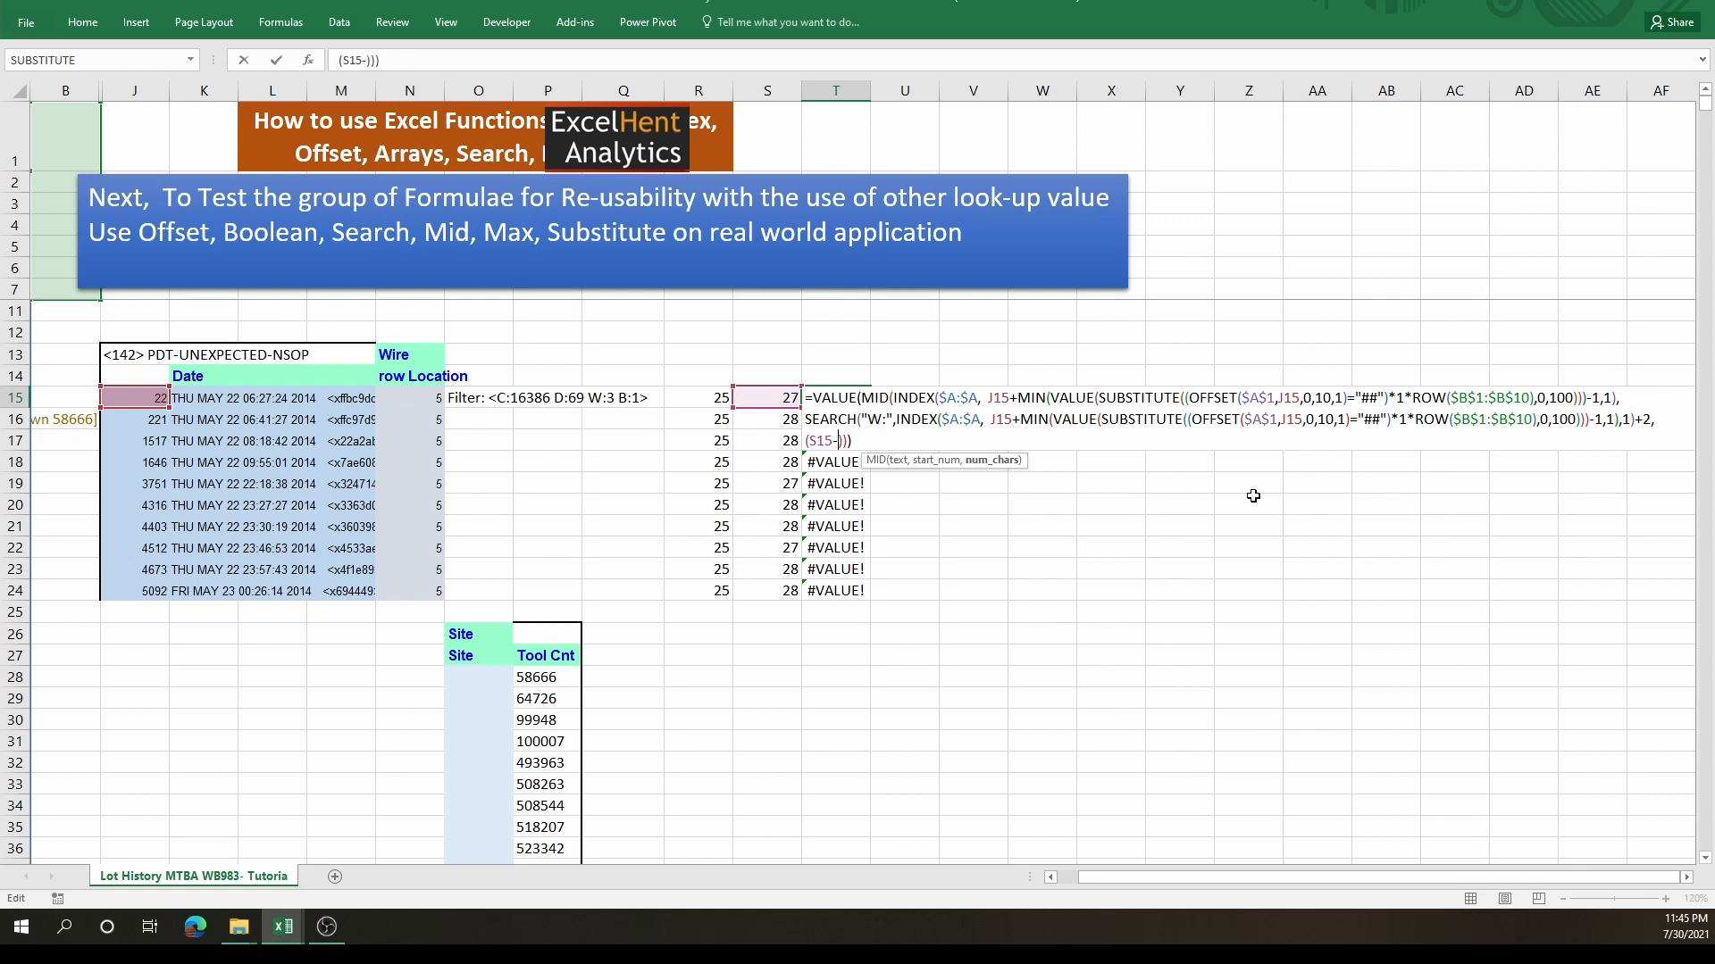
pyautogui.write('SEARCH("W:",INDEX($A:$A, J15+MIN(VALUE(SUBSTITUTE((OFFSET($A$1,J15,0,10,1)="##")*1*ROW($B$1:$B$10),0,100)))-1,1),1)+2')
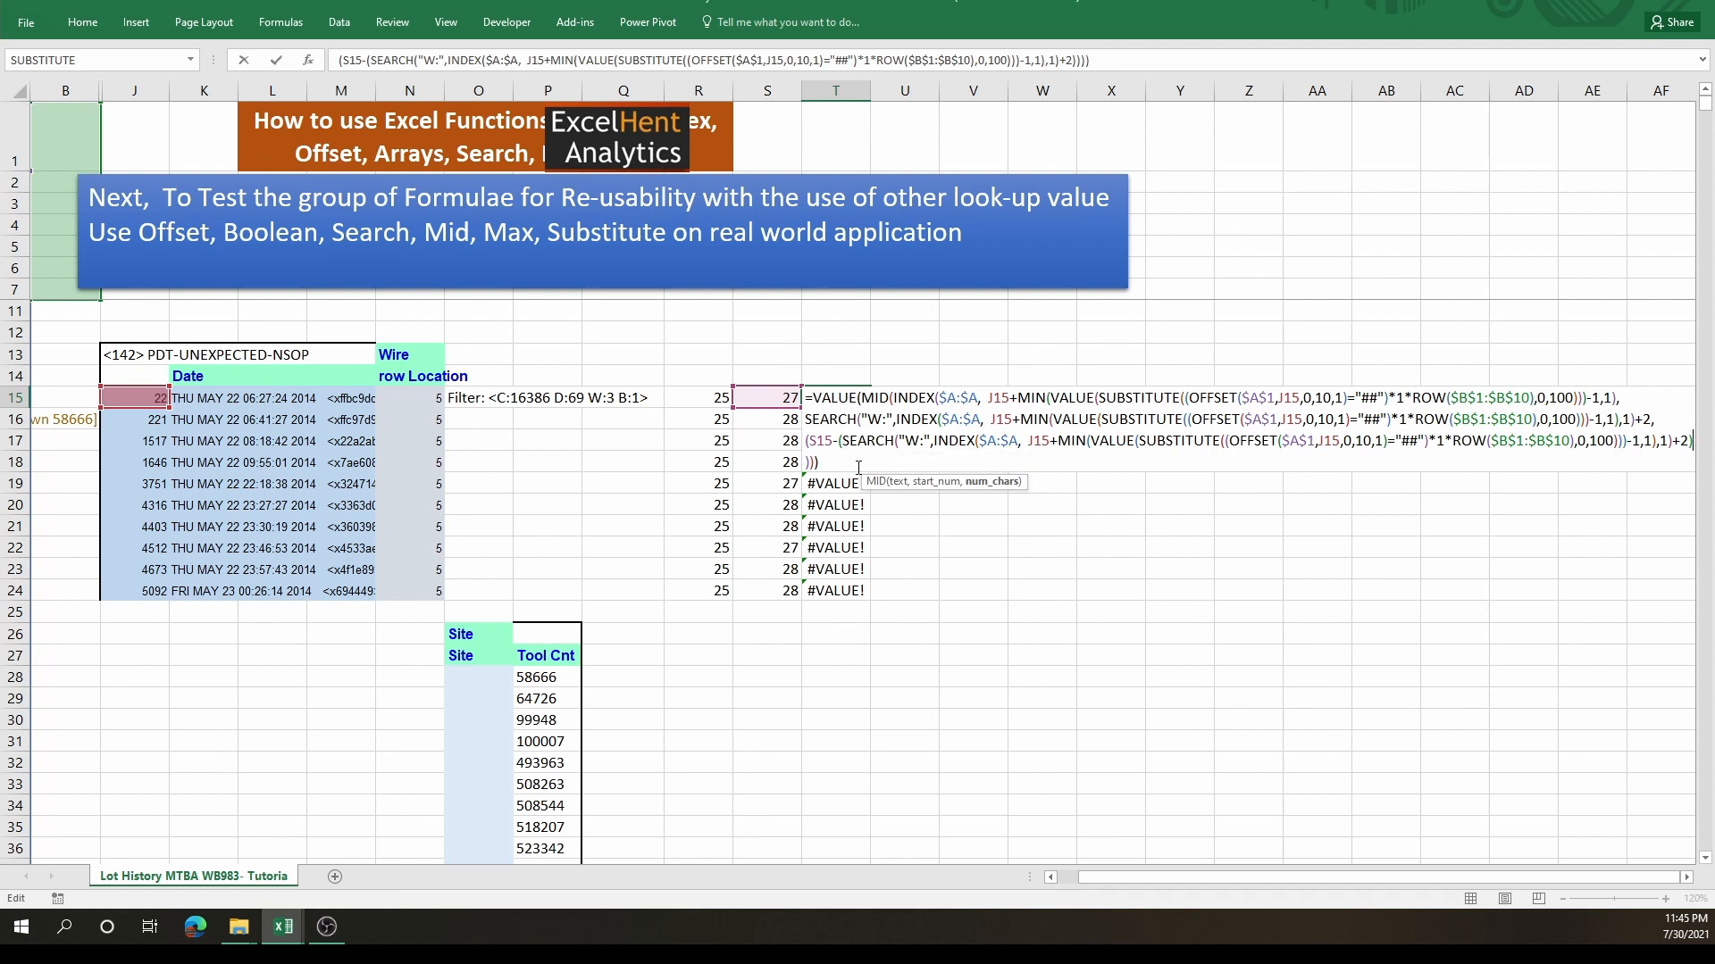
# - Replace the S15 reference in T15 with the SEARCH("B:",INDEX(...),1) expression from S15 and enter it as an array formula
pyautogui.doubleClick(793, 401)
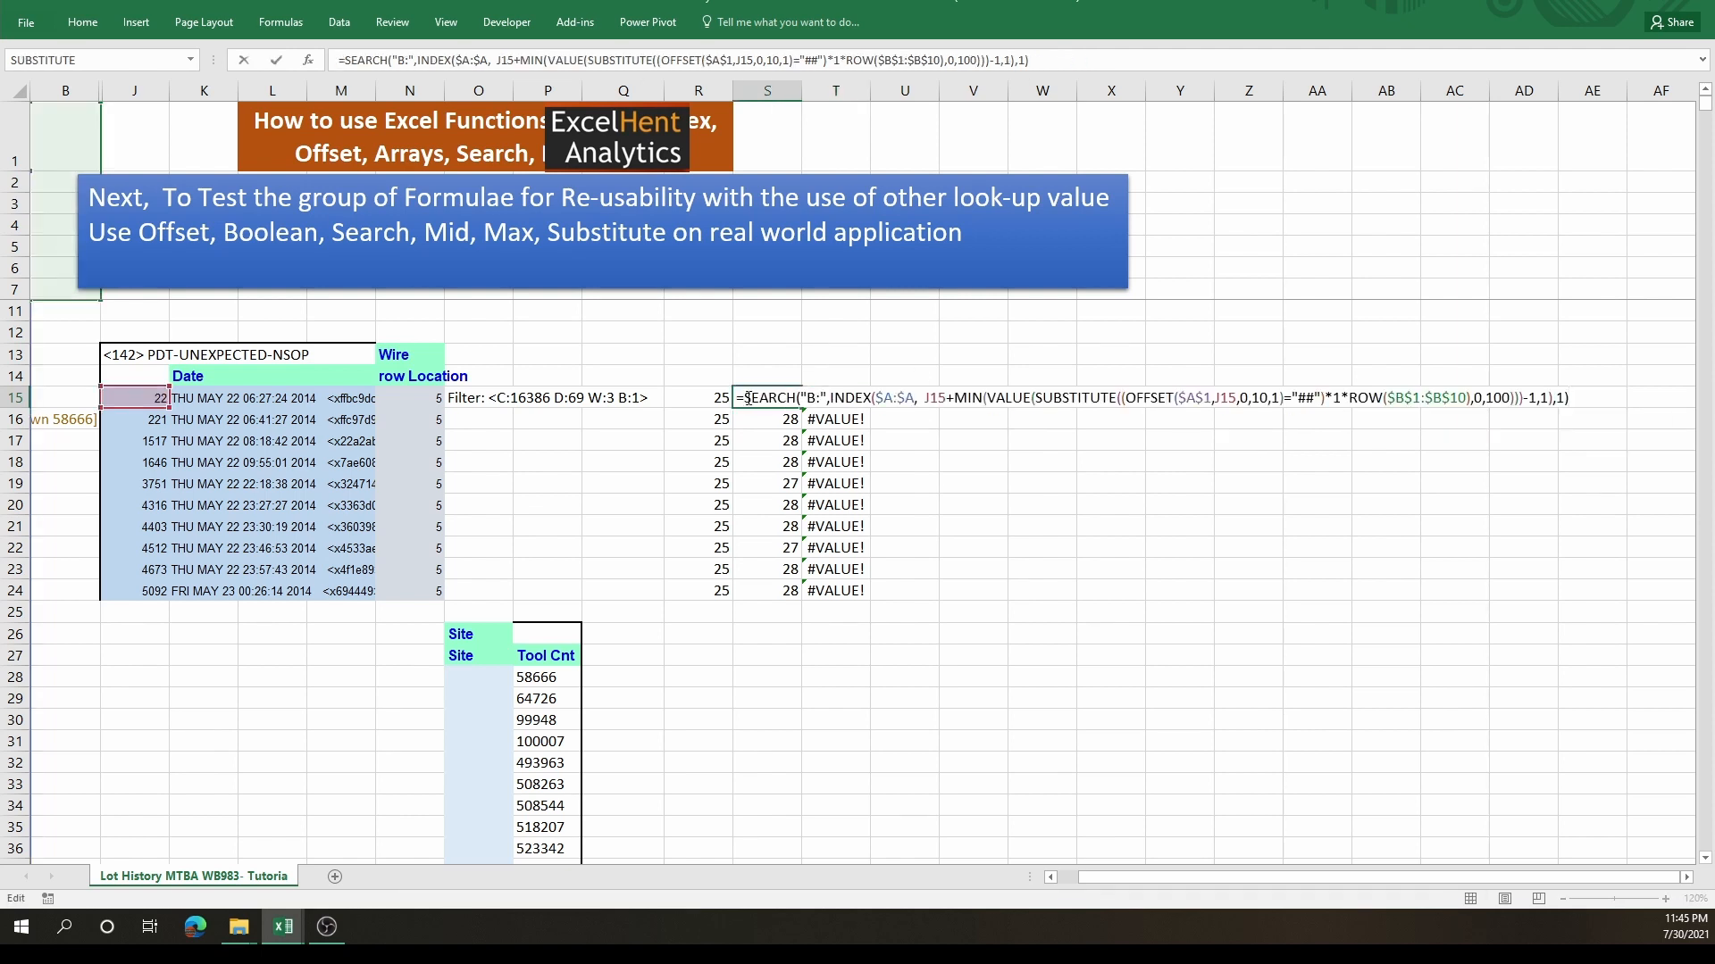
pyautogui.moveTo(747, 398); pyautogui.dragTo(1711, 398)
pyautogui.hotkey('ctrl', 'c')
pyautogui.press('Escape')
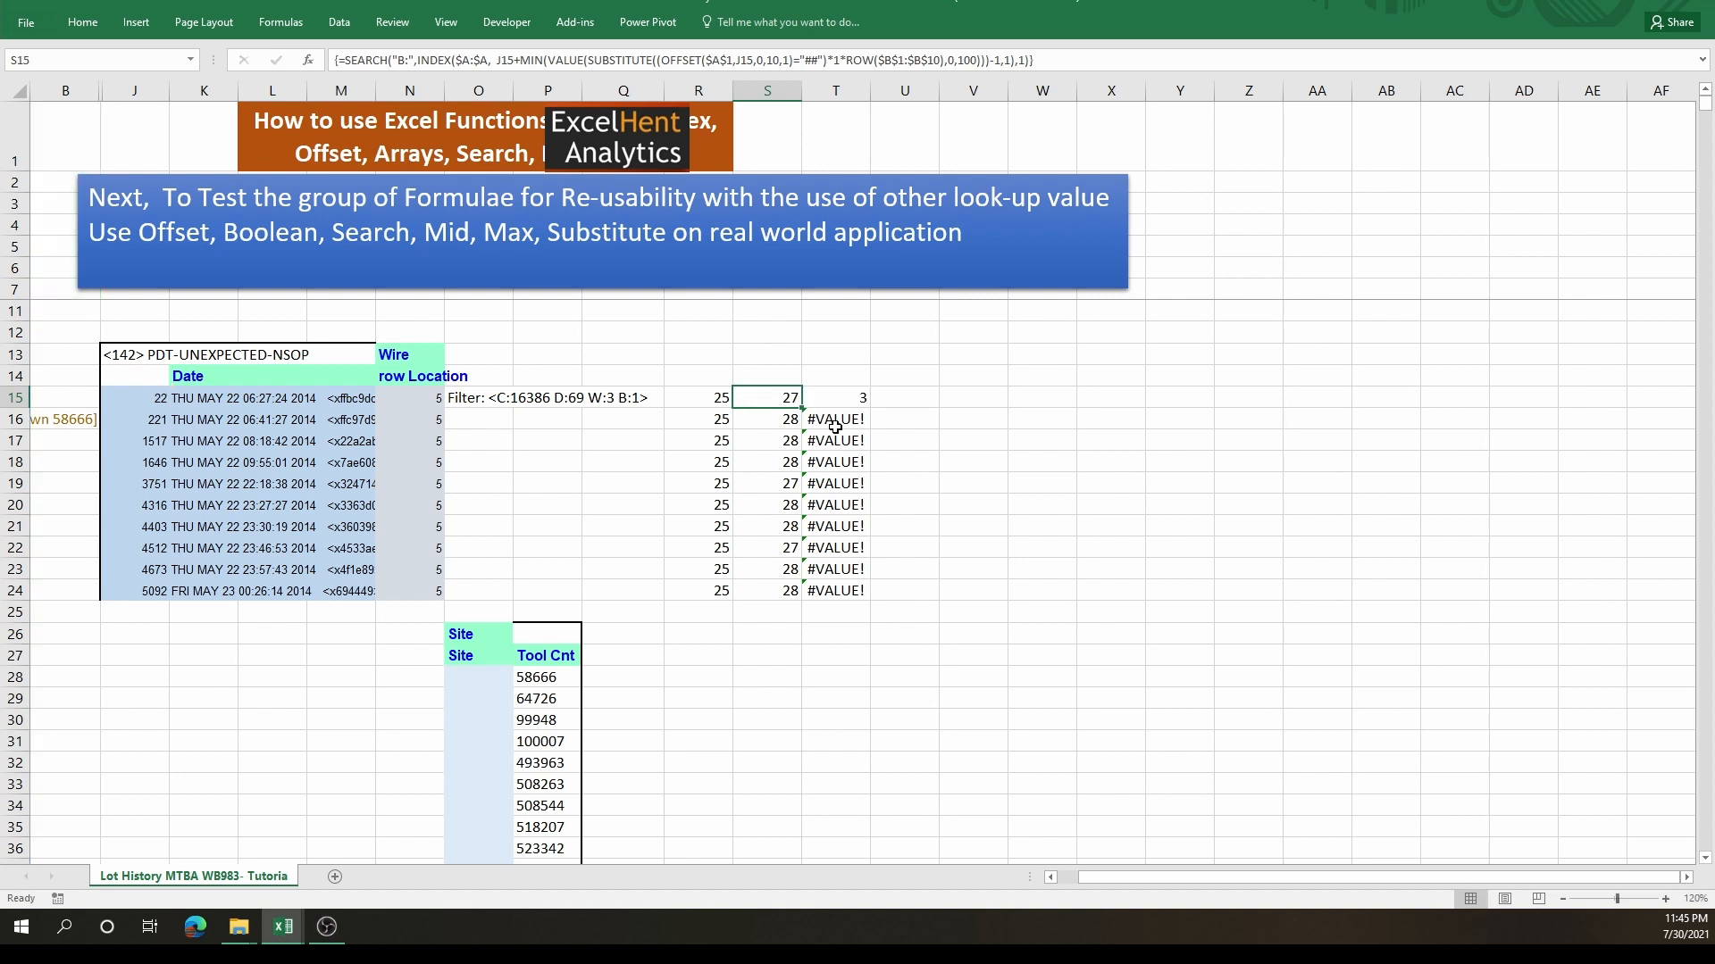
pyautogui.doubleClick(852, 401)
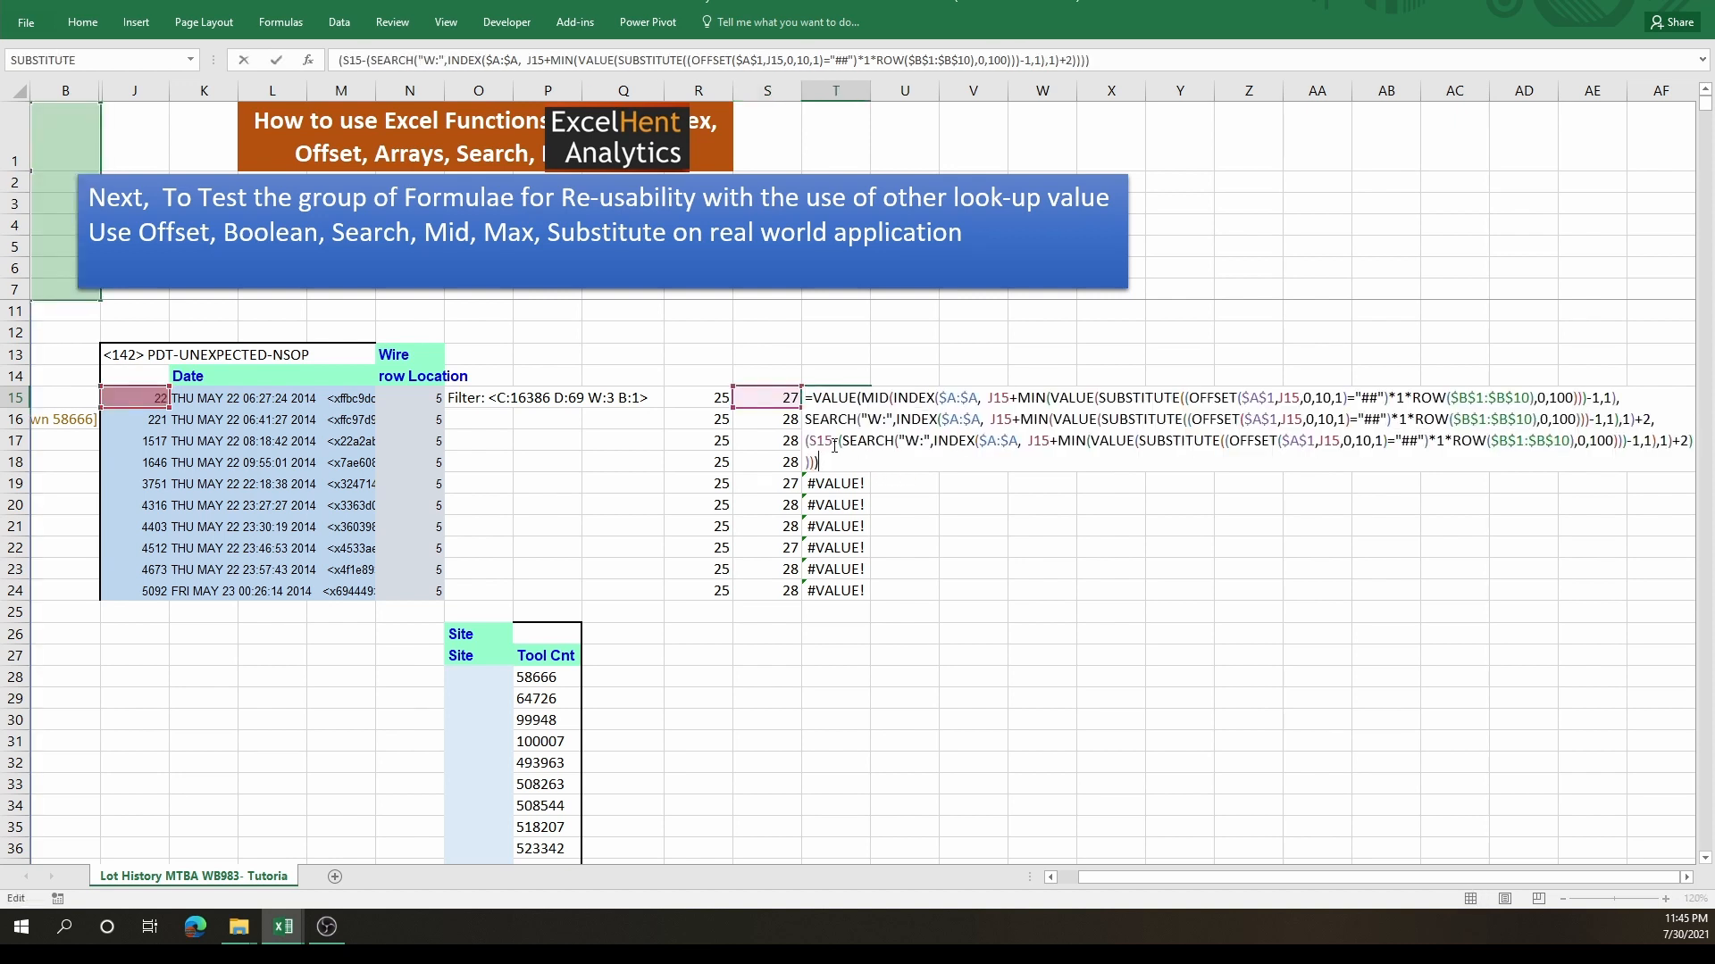
pyautogui.moveTo(834, 446); pyautogui.dragTo(818, 443)
pyautogui.hotkey('ctrl', 'v')
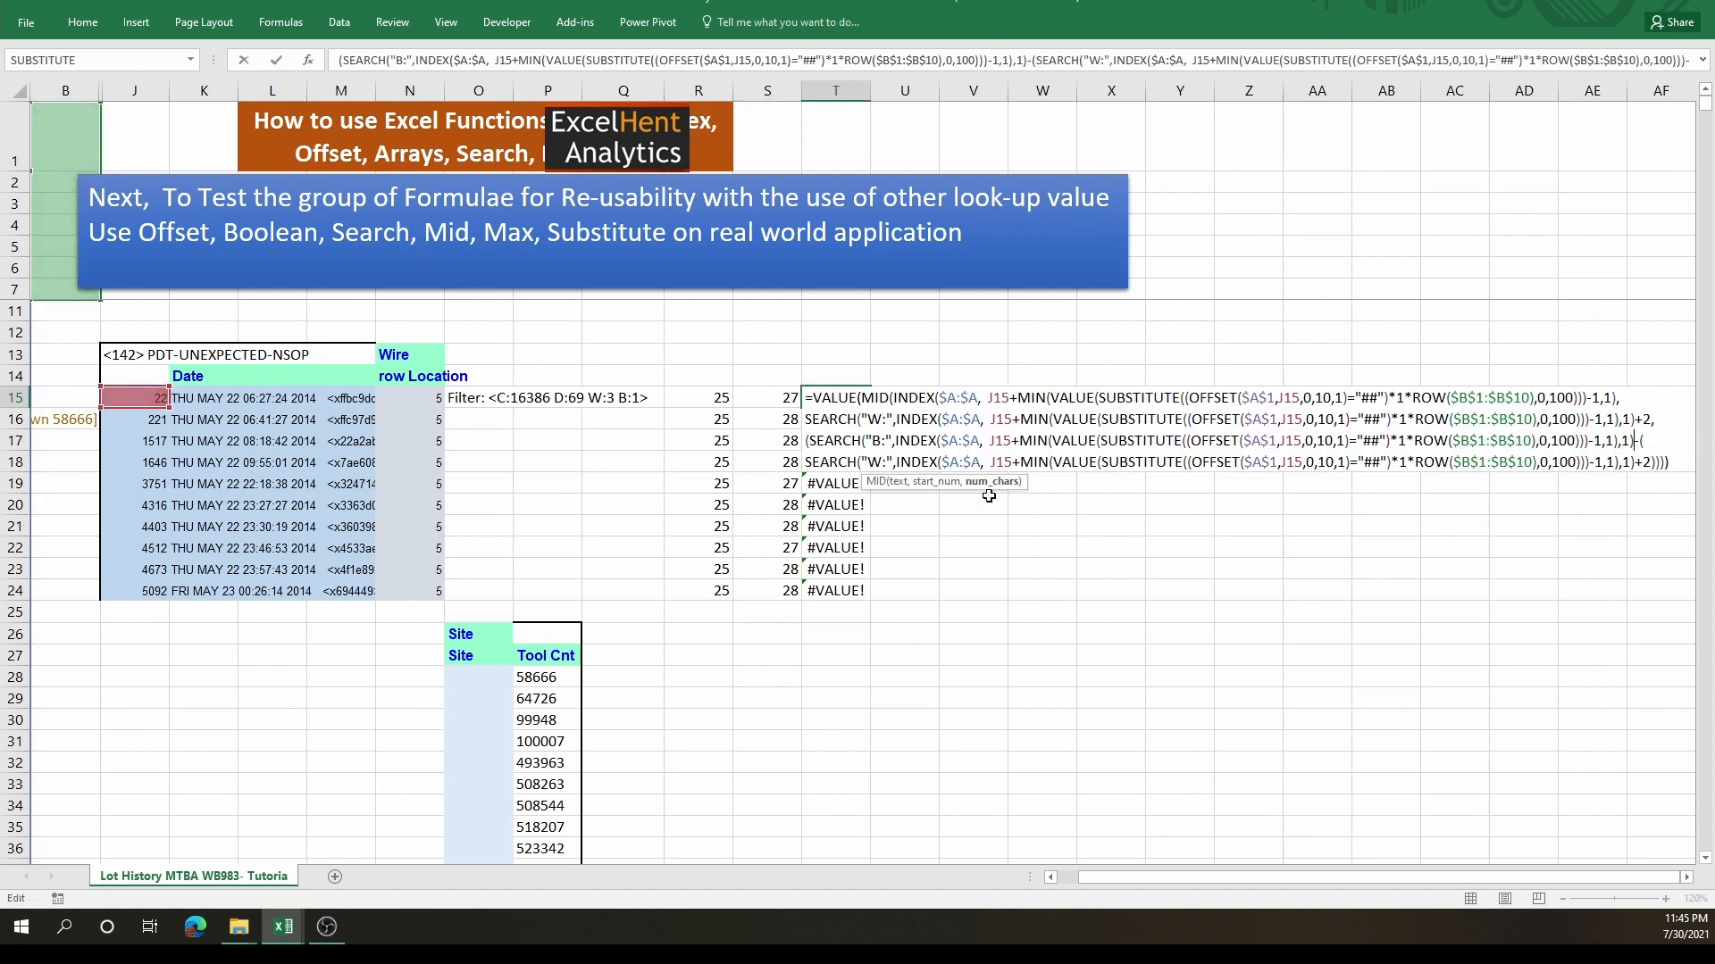
pyautogui.hotkey('ctrl', 'shift', 'Return')
pyautogui.press('F2')
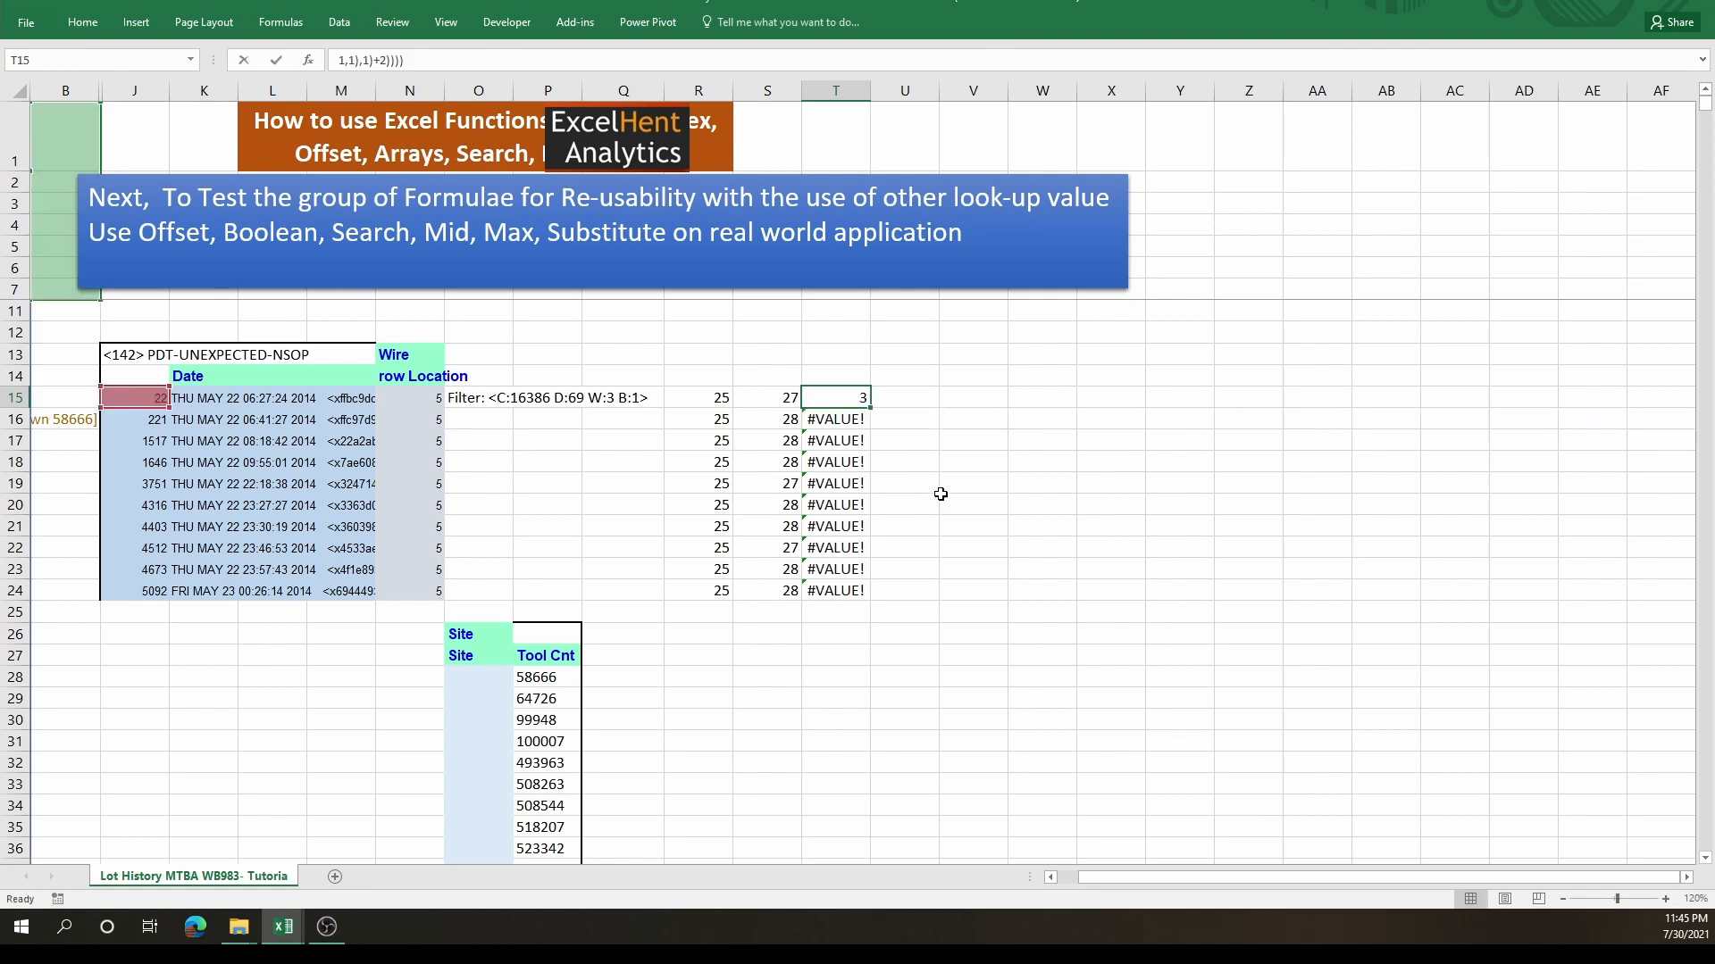
pyautogui.press('Escape')
# - Clear the helper formulas in N15:S24 and fill the combined T15 array formula down through T24
pyautogui.moveTo(409, 397); pyautogui.dragTo(788, 596)
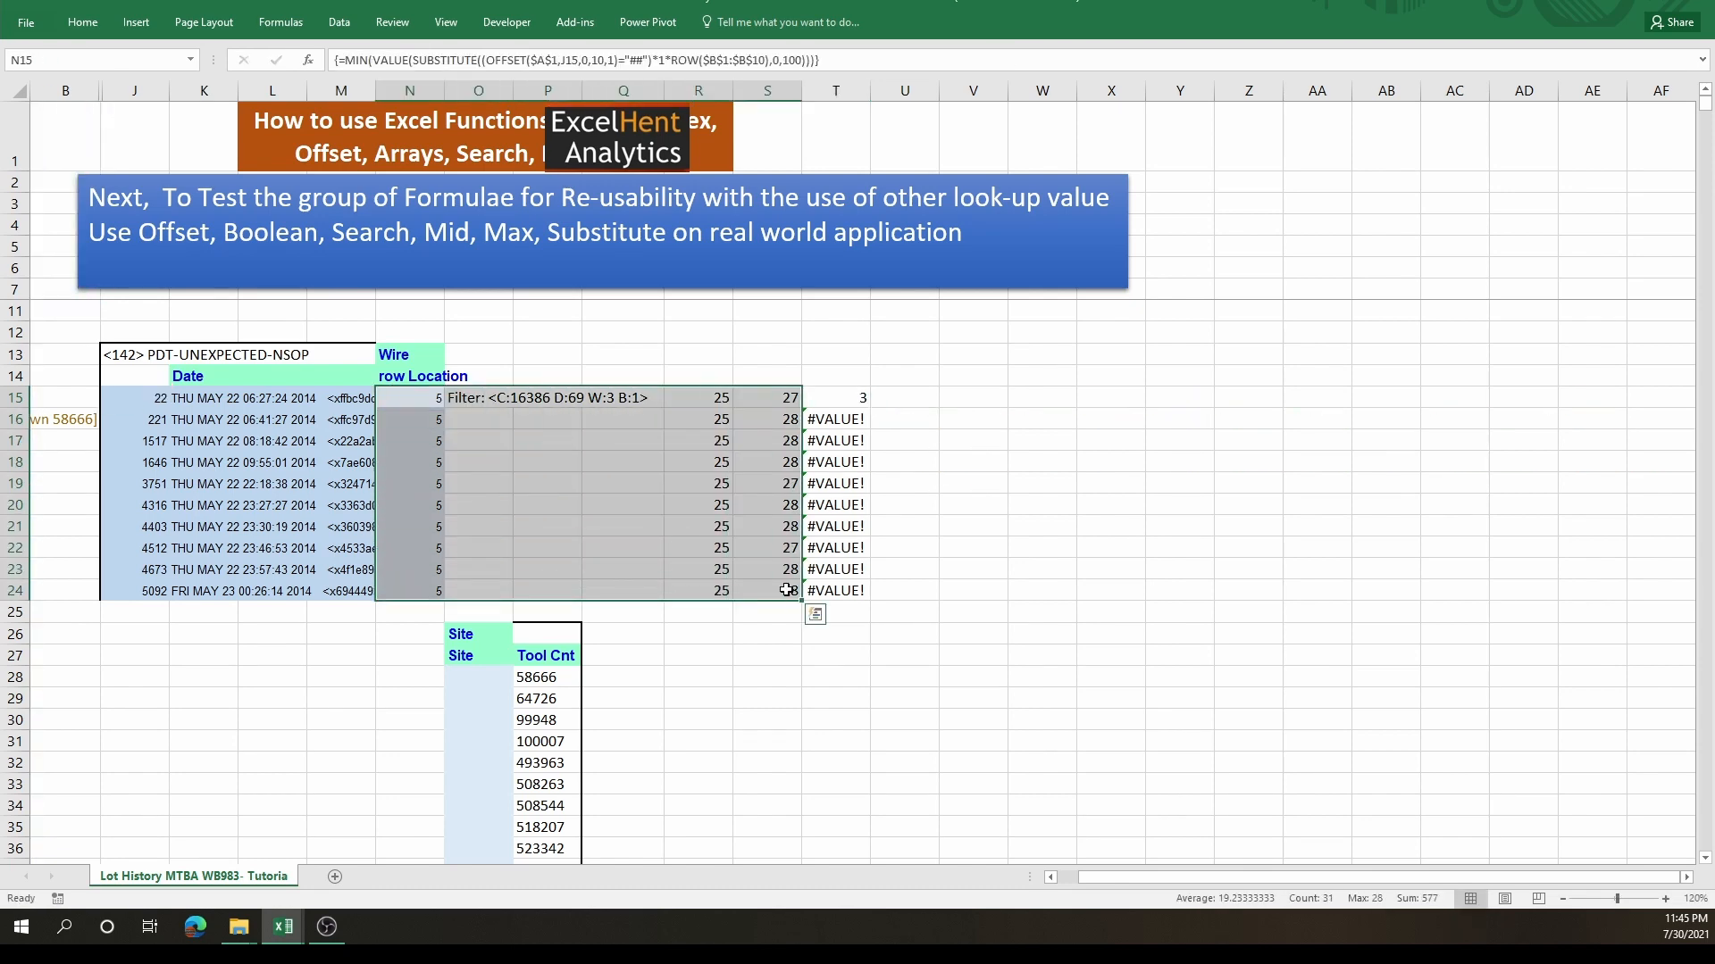
pyautogui.press('Delete')
pyautogui.click(848, 399)
pyautogui.moveTo(871, 408); pyautogui.dragTo(851, 593)
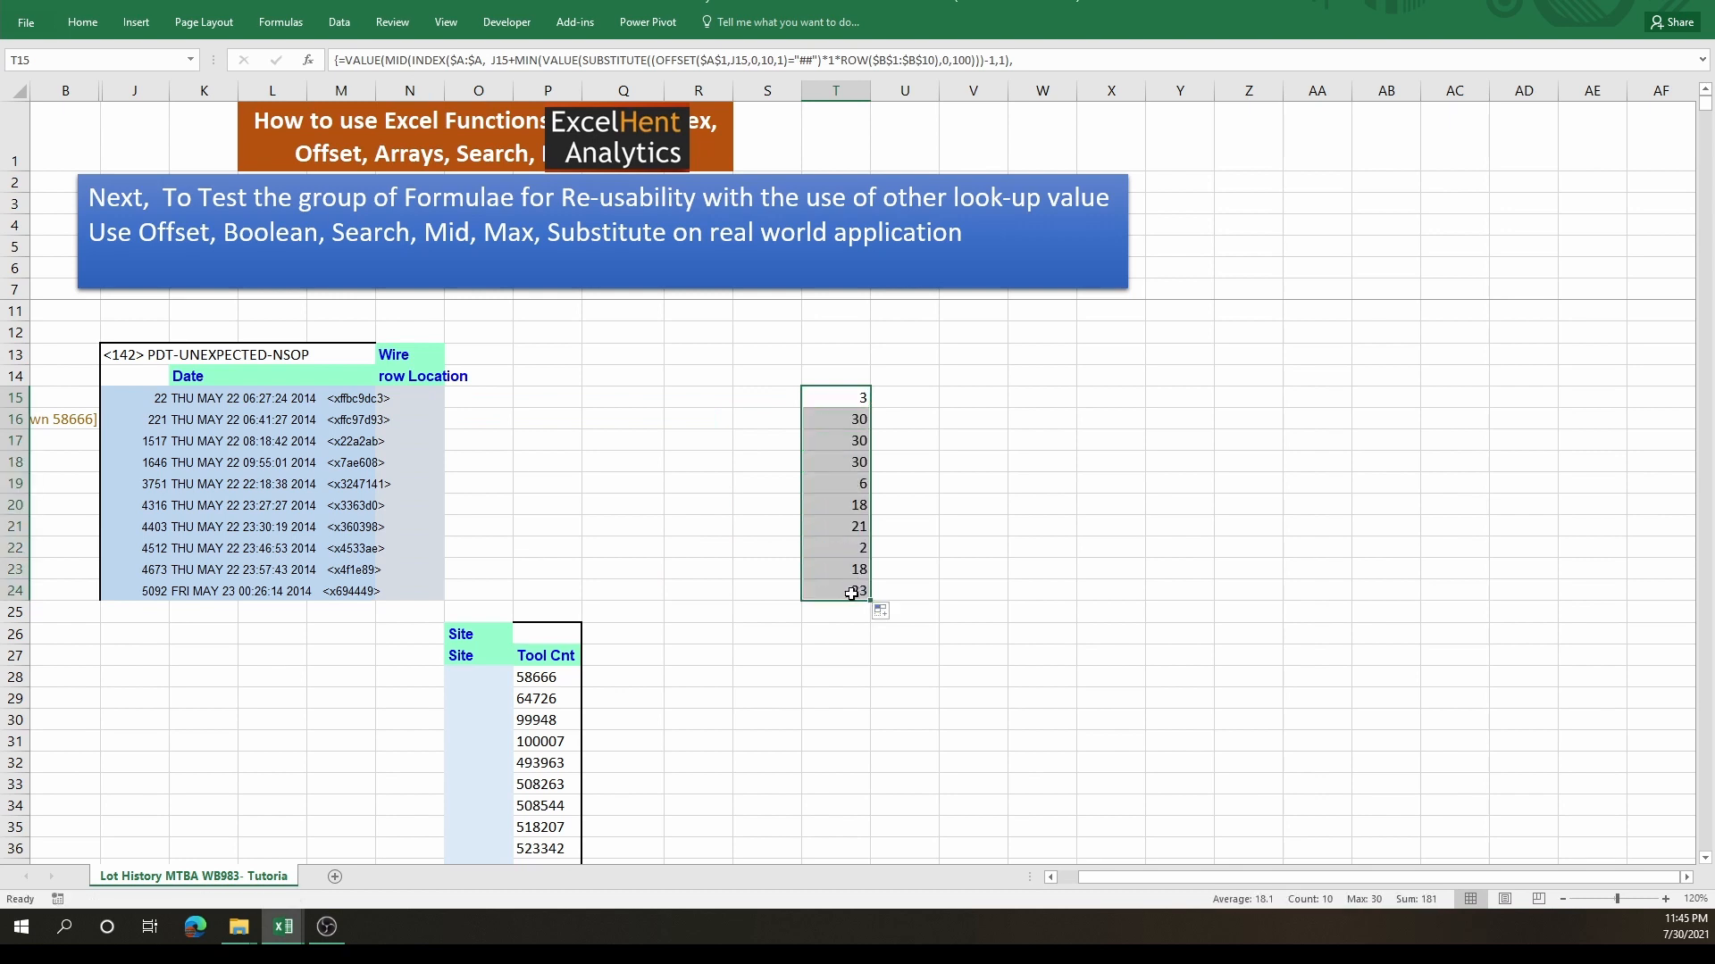
# - Paste a copy of the combined T15 array formula into N15 under the Wire heading
pyautogui.click(852, 401)
pyautogui.hotkey('ctrl', 'c')
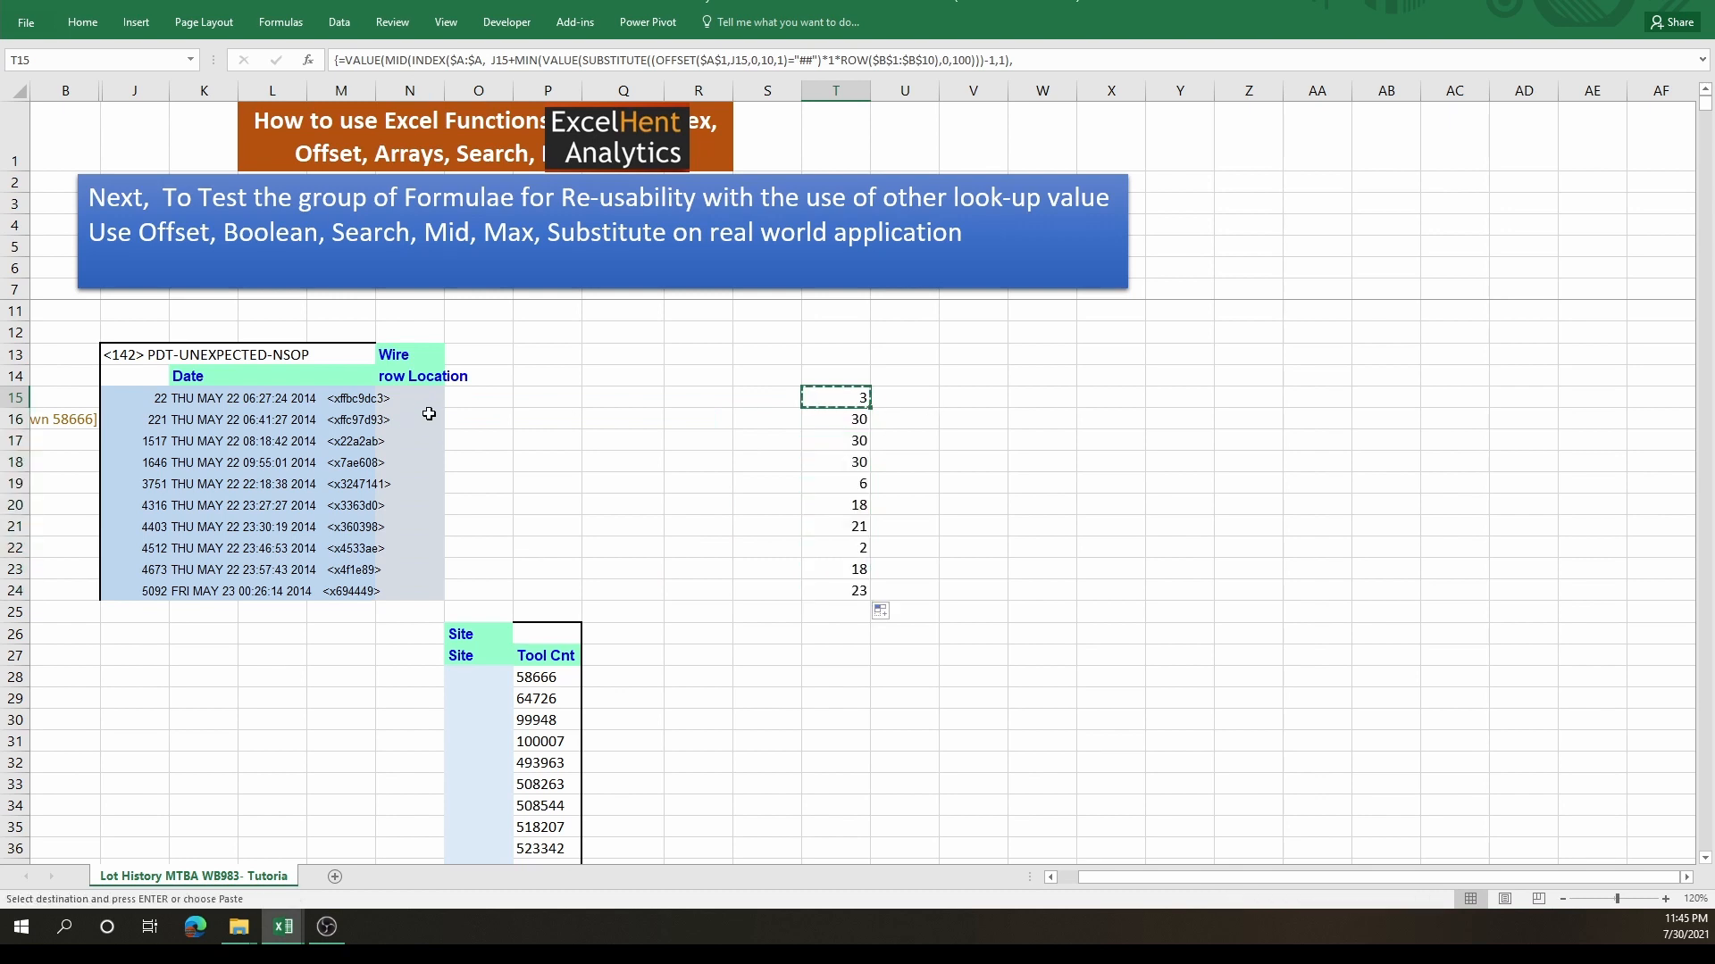
pyautogui.rightClick(432, 408)
pyautogui.click(464, 474)
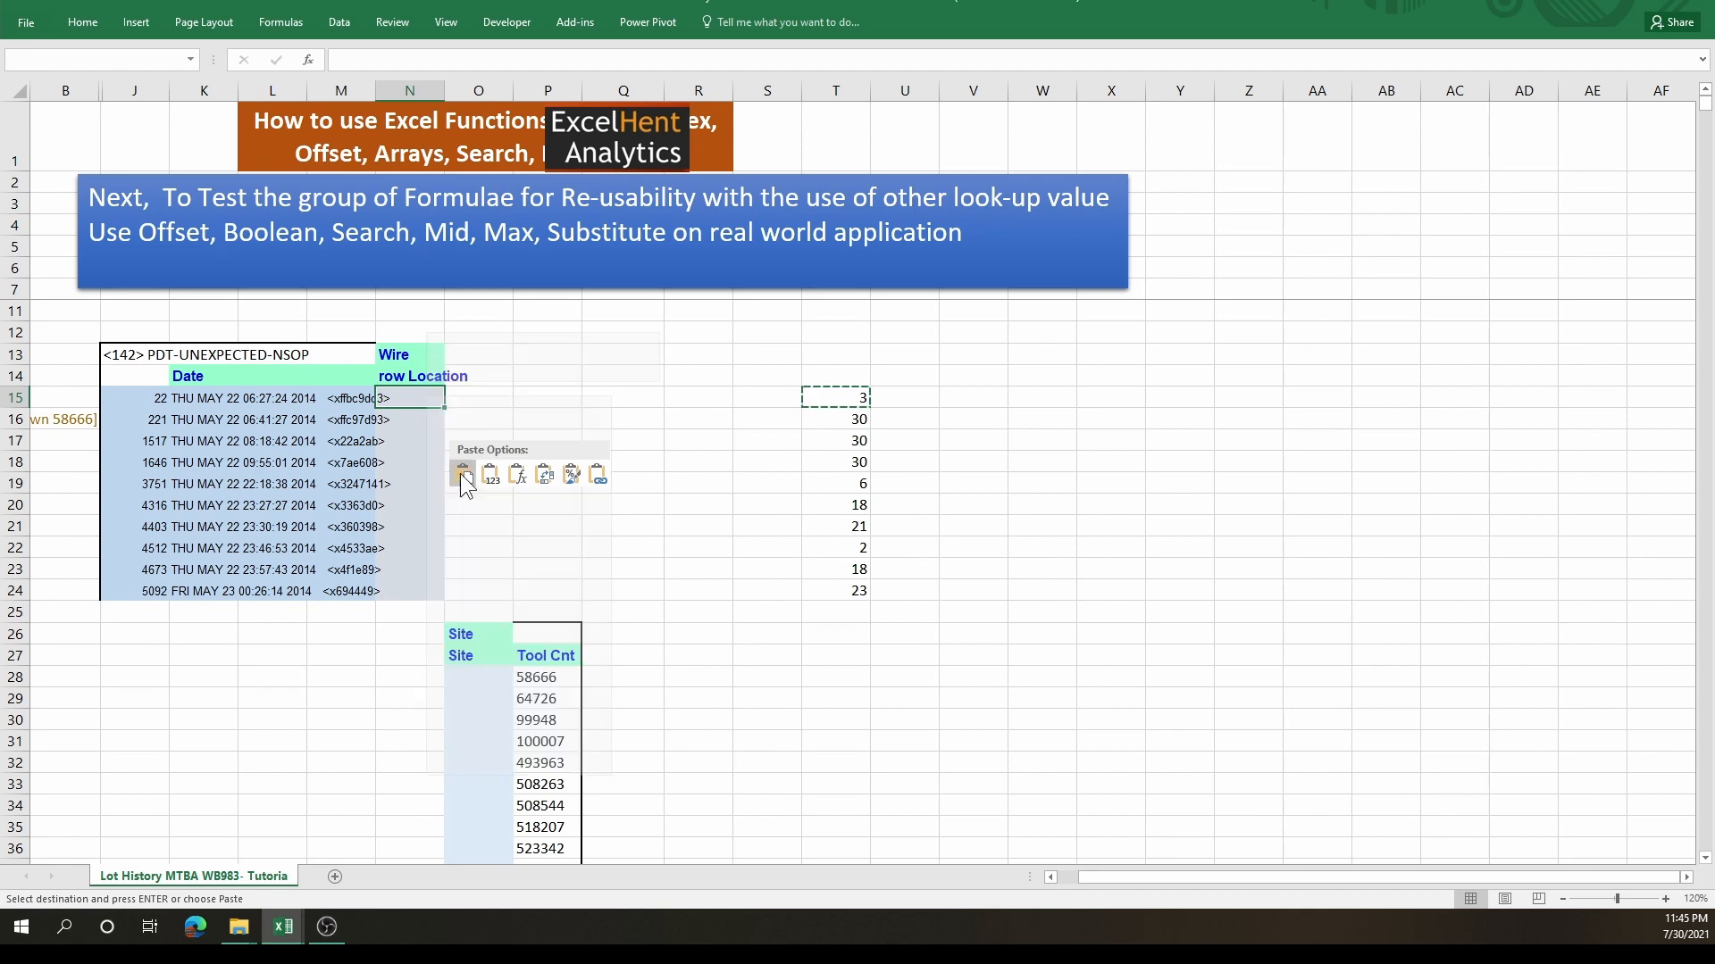
pyautogui.doubleClick(445, 401)
pyautogui.press('Escape')
# - Move the original array formula from T15 into N15 under the Wire heading and fill it down to N23
pyautogui.click(839, 399)
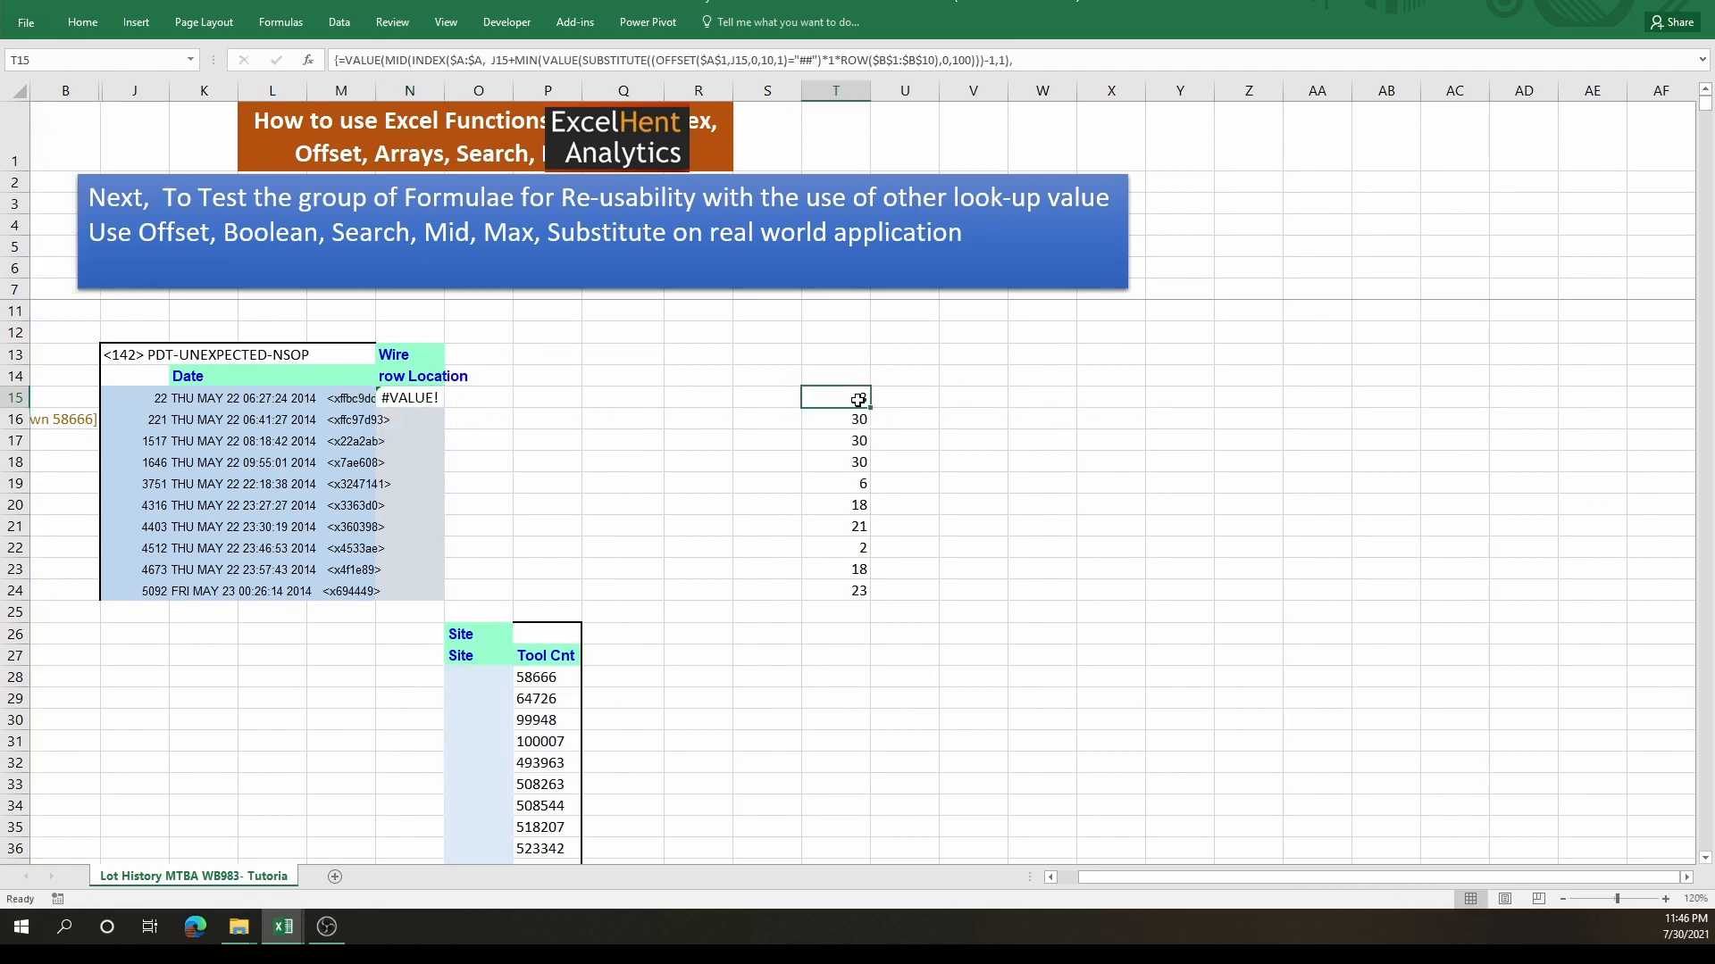
pyautogui.doubleClick(840, 399)
pyautogui.press('Escape')
pyautogui.rightClick(840, 400)
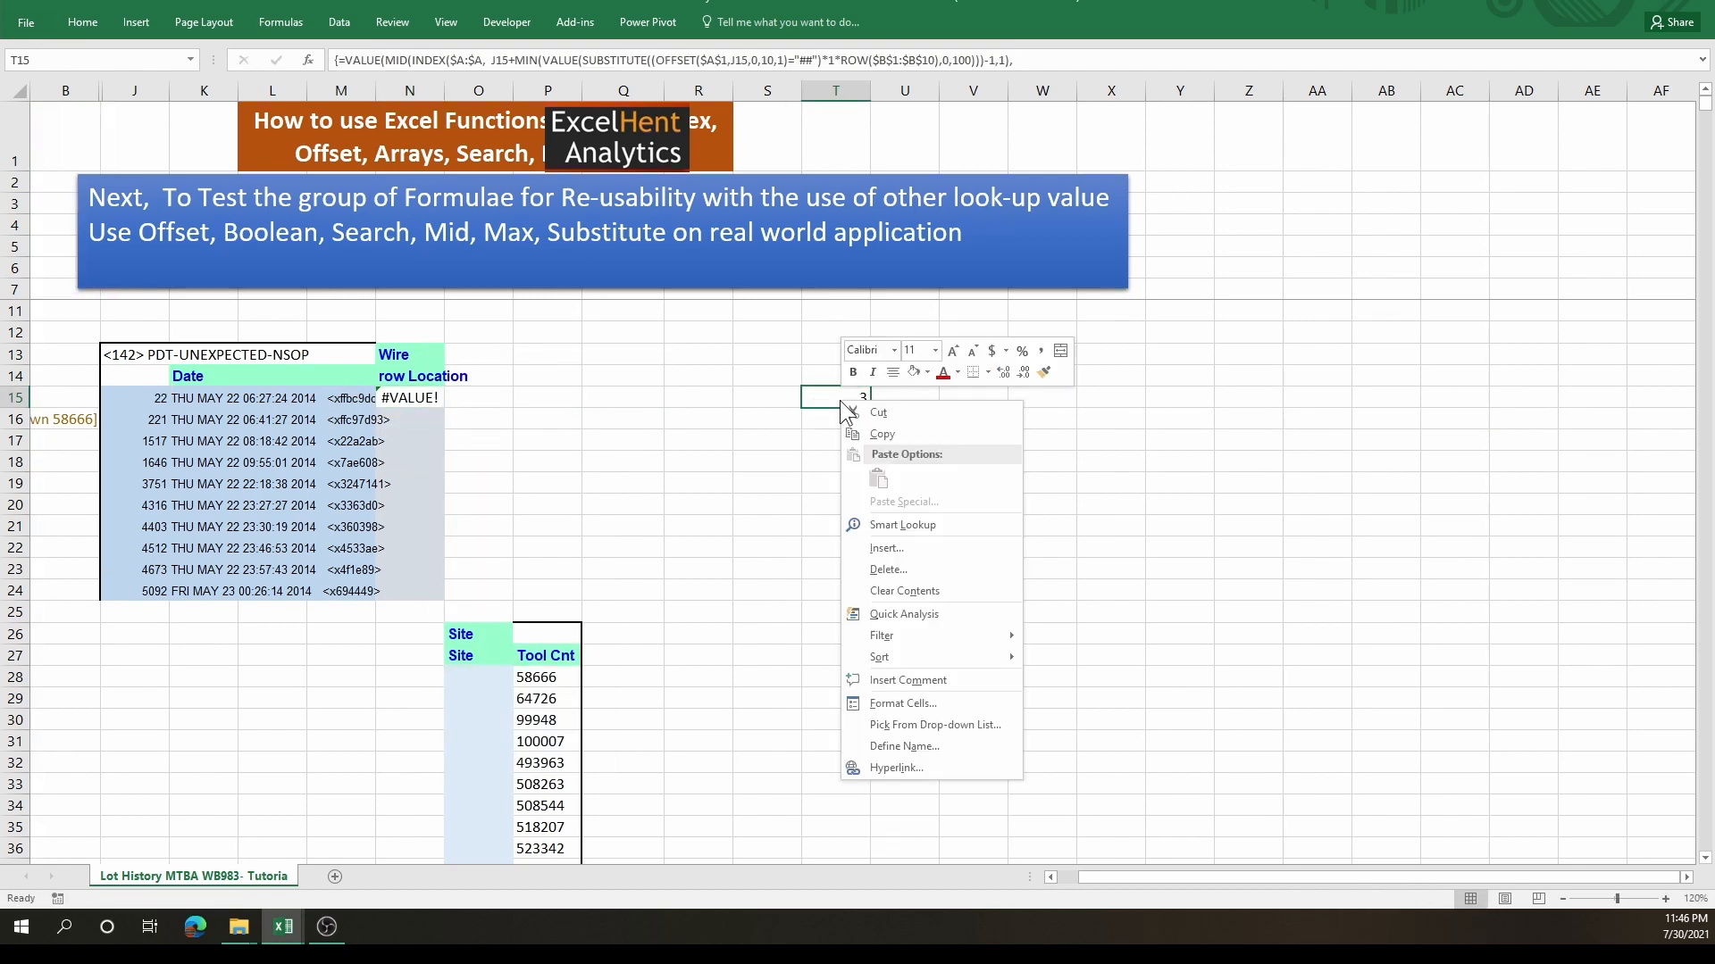
pyautogui.click(892, 418)
pyautogui.click(415, 402)
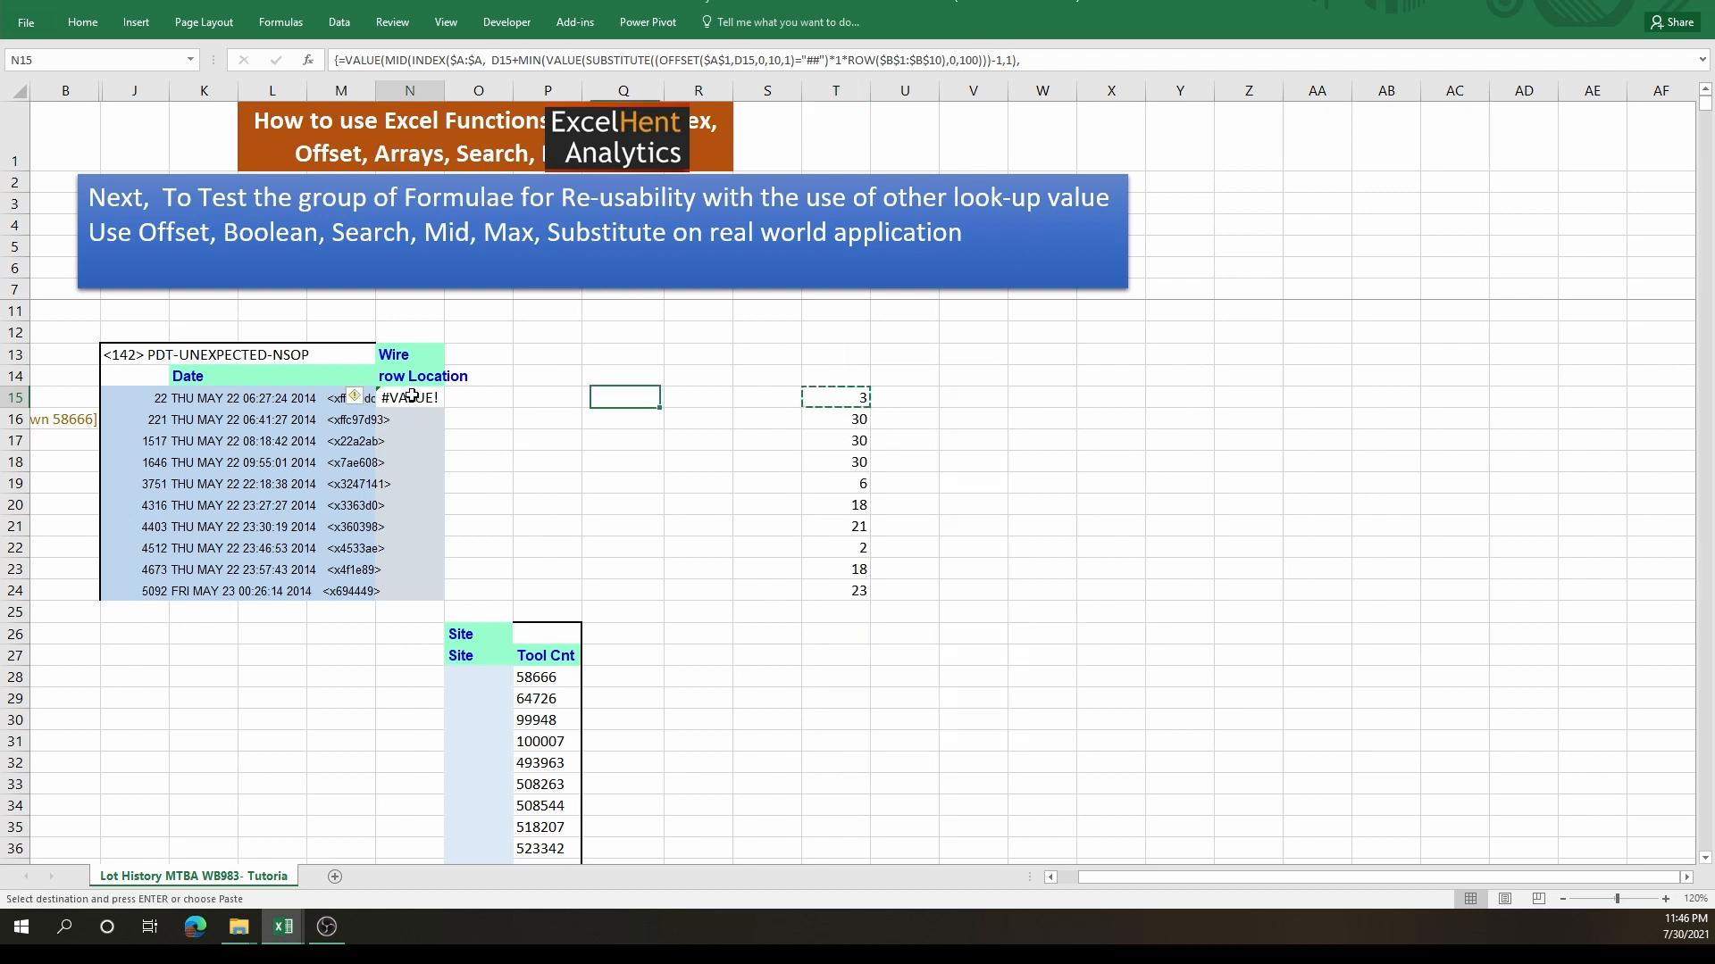
pyautogui.rightClick(414, 397)
pyautogui.click(463, 477)
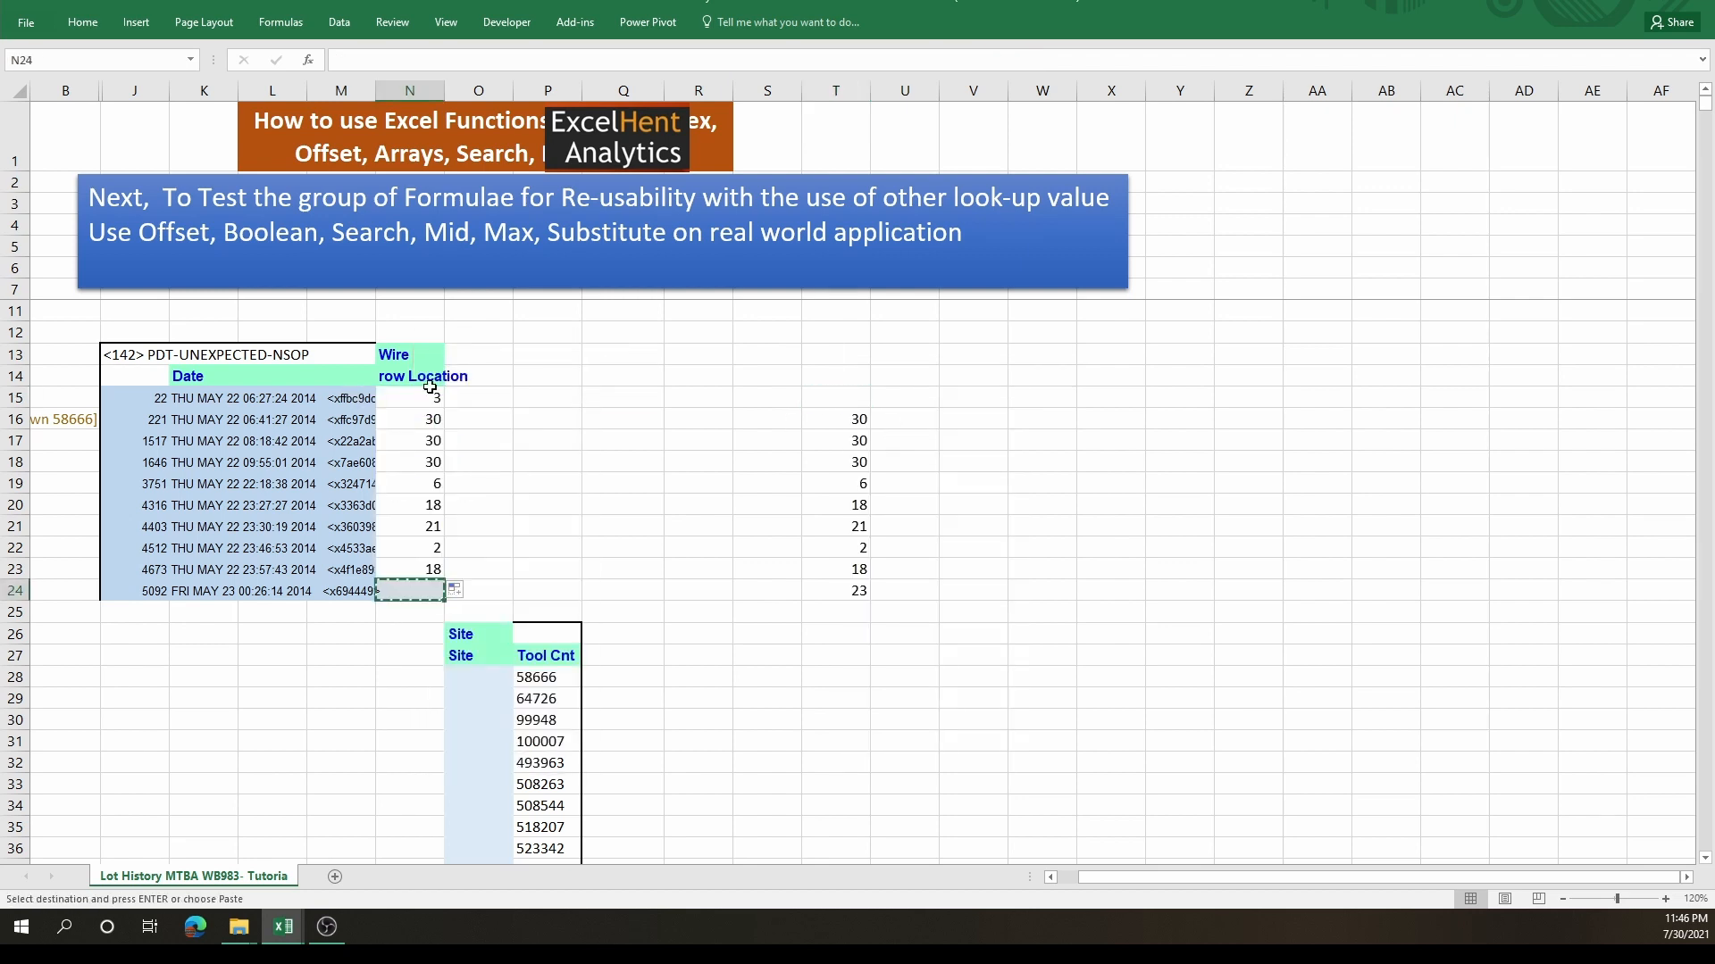
# - Apply only the cell formats of N24 to N15:N23 with Paste Special and extend the Wire formula into N24
pyautogui.moveTo(432, 394); pyautogui.dragTo(426, 574)
pyautogui.rightClick(426, 573)
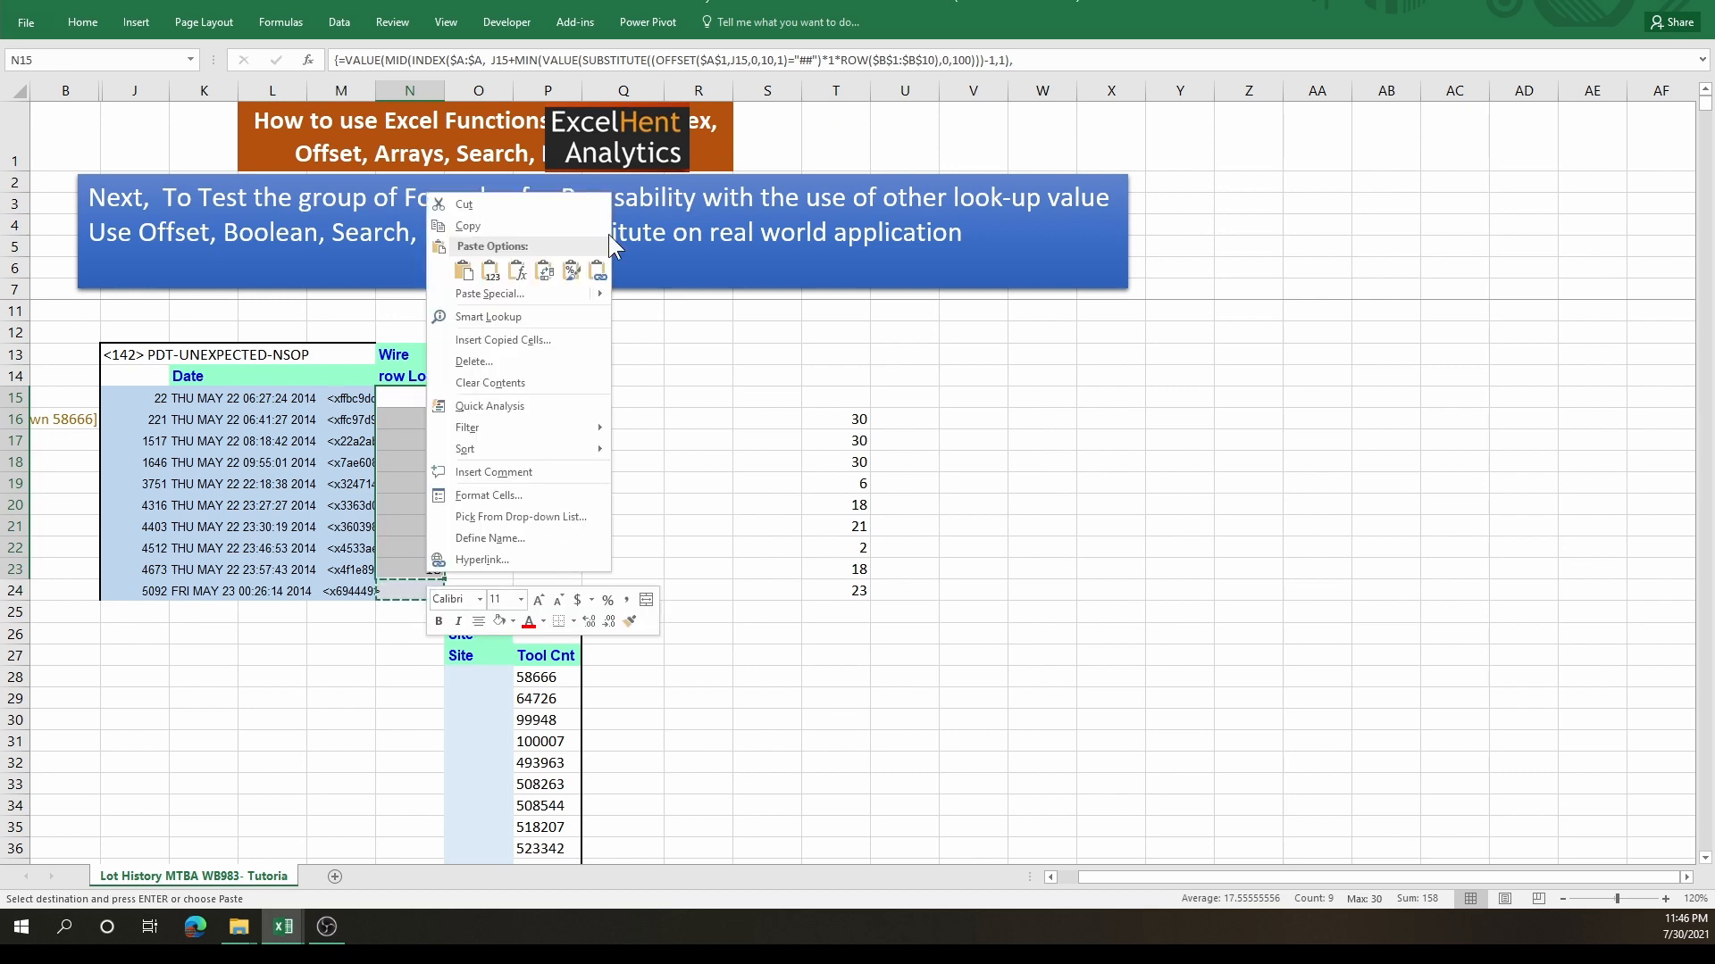
pyautogui.click(554, 293)
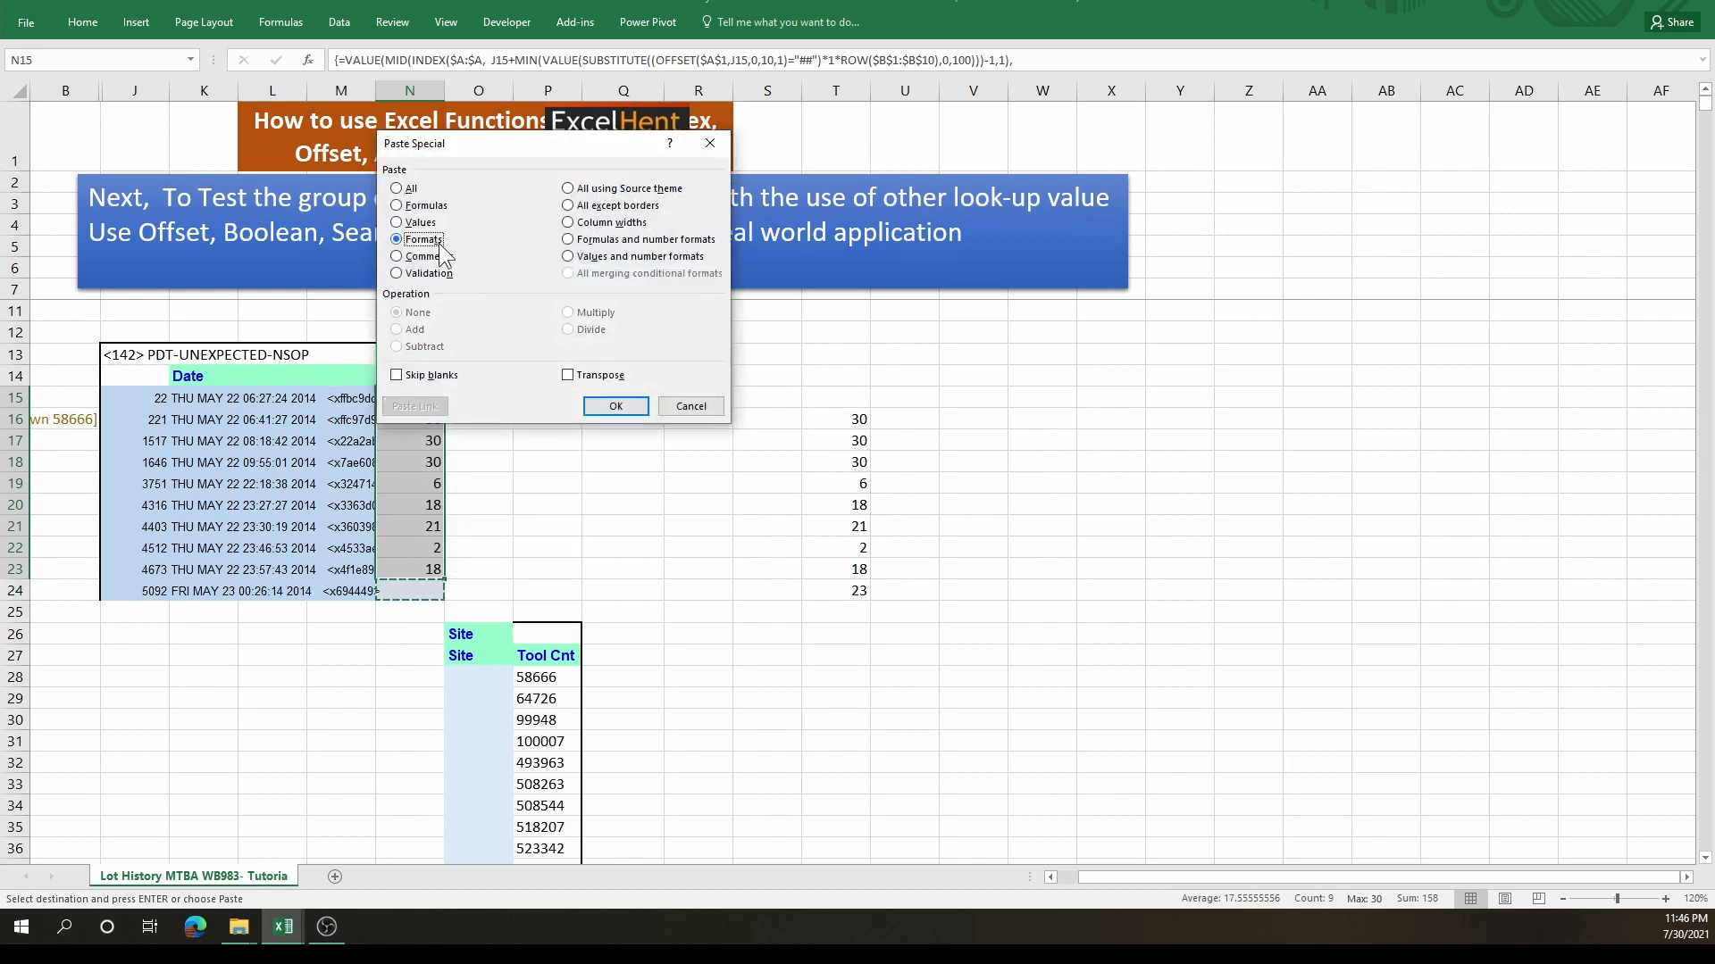
pyautogui.click(432, 238)
pyautogui.click(614, 404)
pyautogui.click(424, 590)
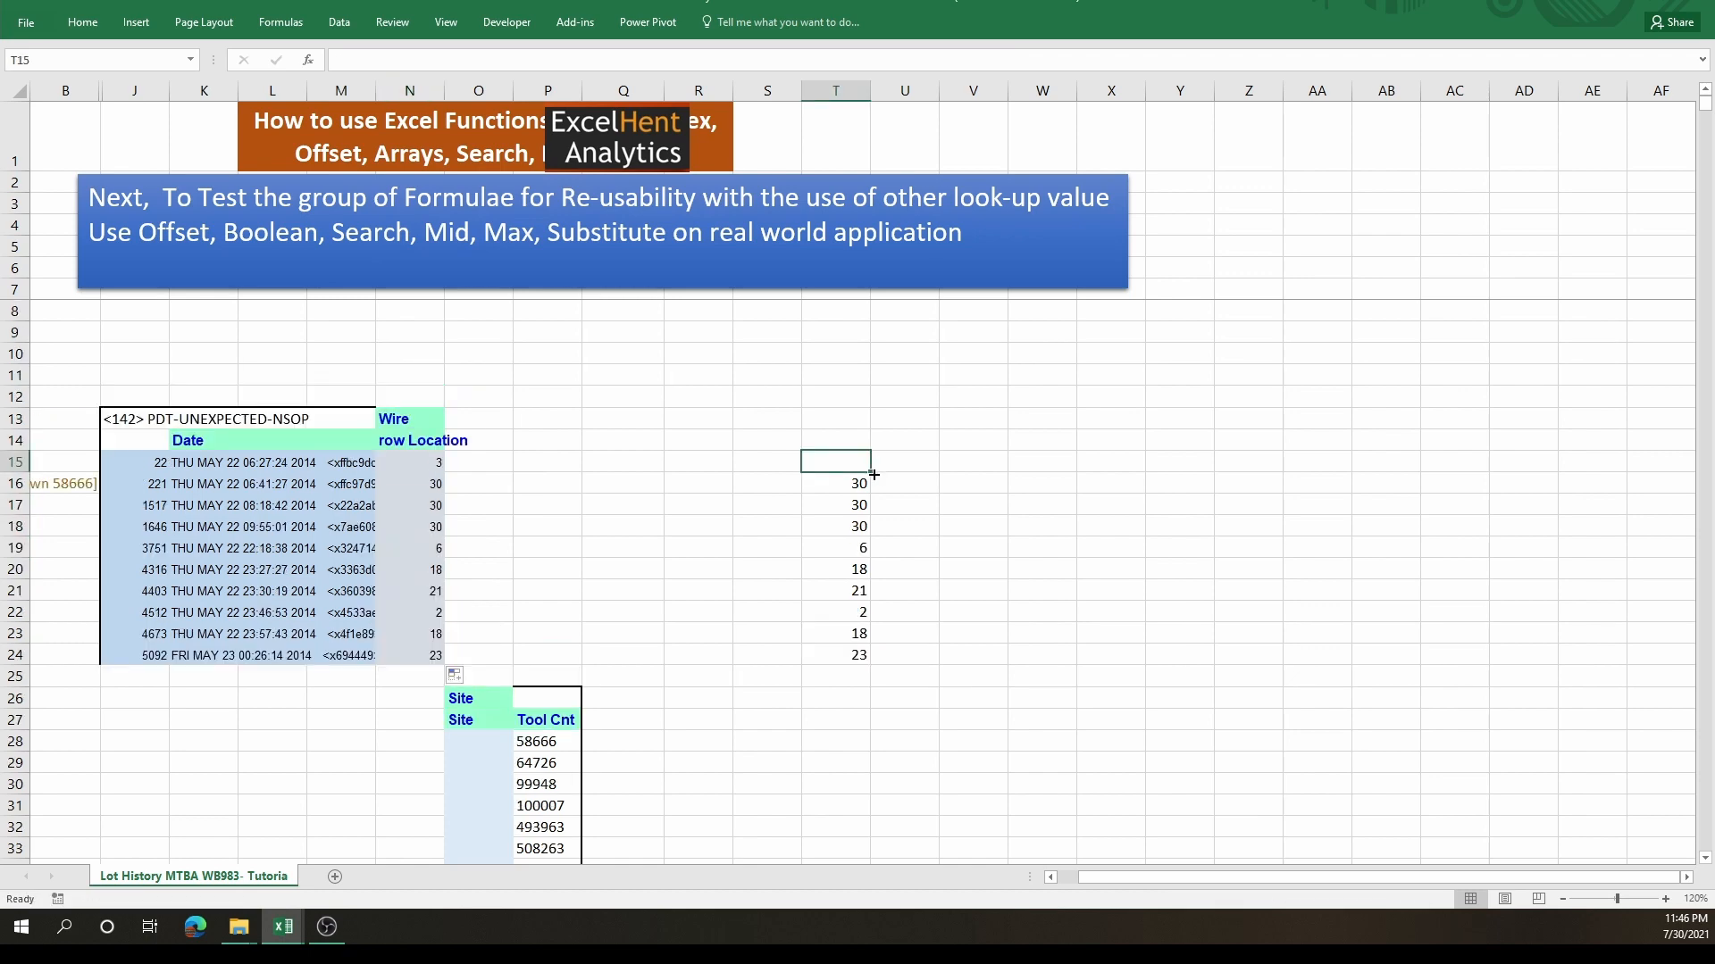
# - Clear the leftover results in column T down to T24 and replace the N14 heading with a copy of the N13 Wire heading
pyautogui.moveTo(873, 475); pyautogui.dragTo(872, 685)
pyautogui.click(430, 420)
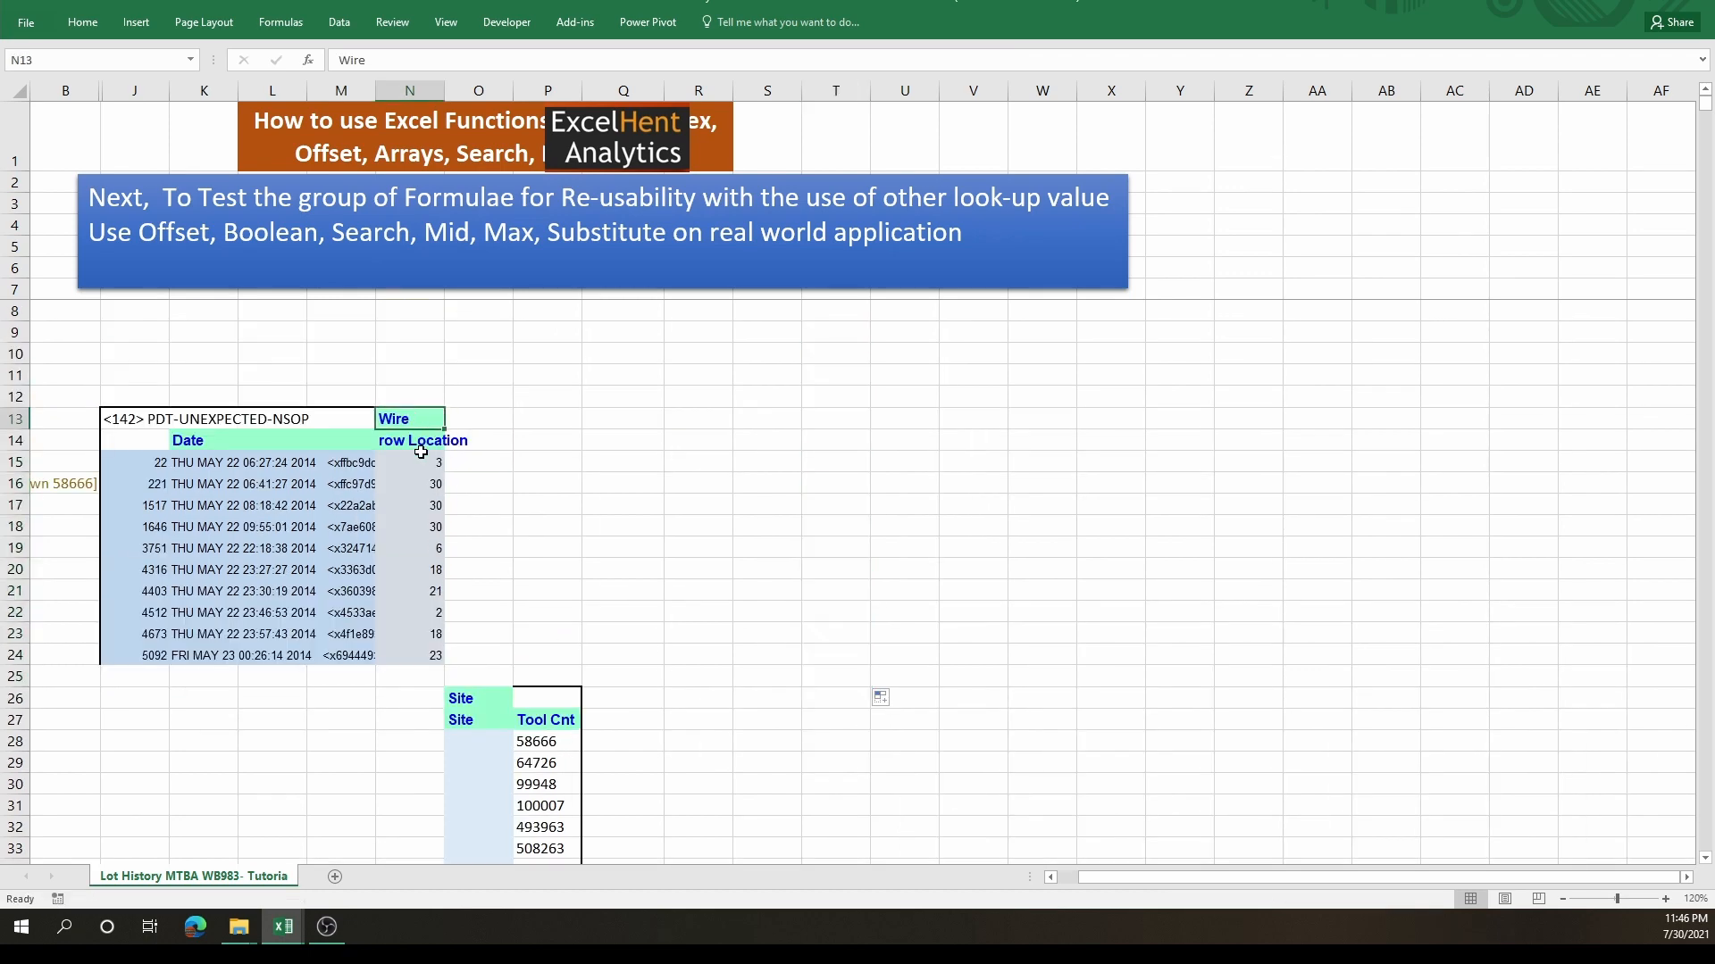
pyautogui.hotkey('ctrl', 'c')
pyautogui.click(429, 439)
pyautogui.hotkey('ctrl', 'v')
pyautogui.scroll(-3, 613, 536)
pyautogui.scroll(2, 371, 427)
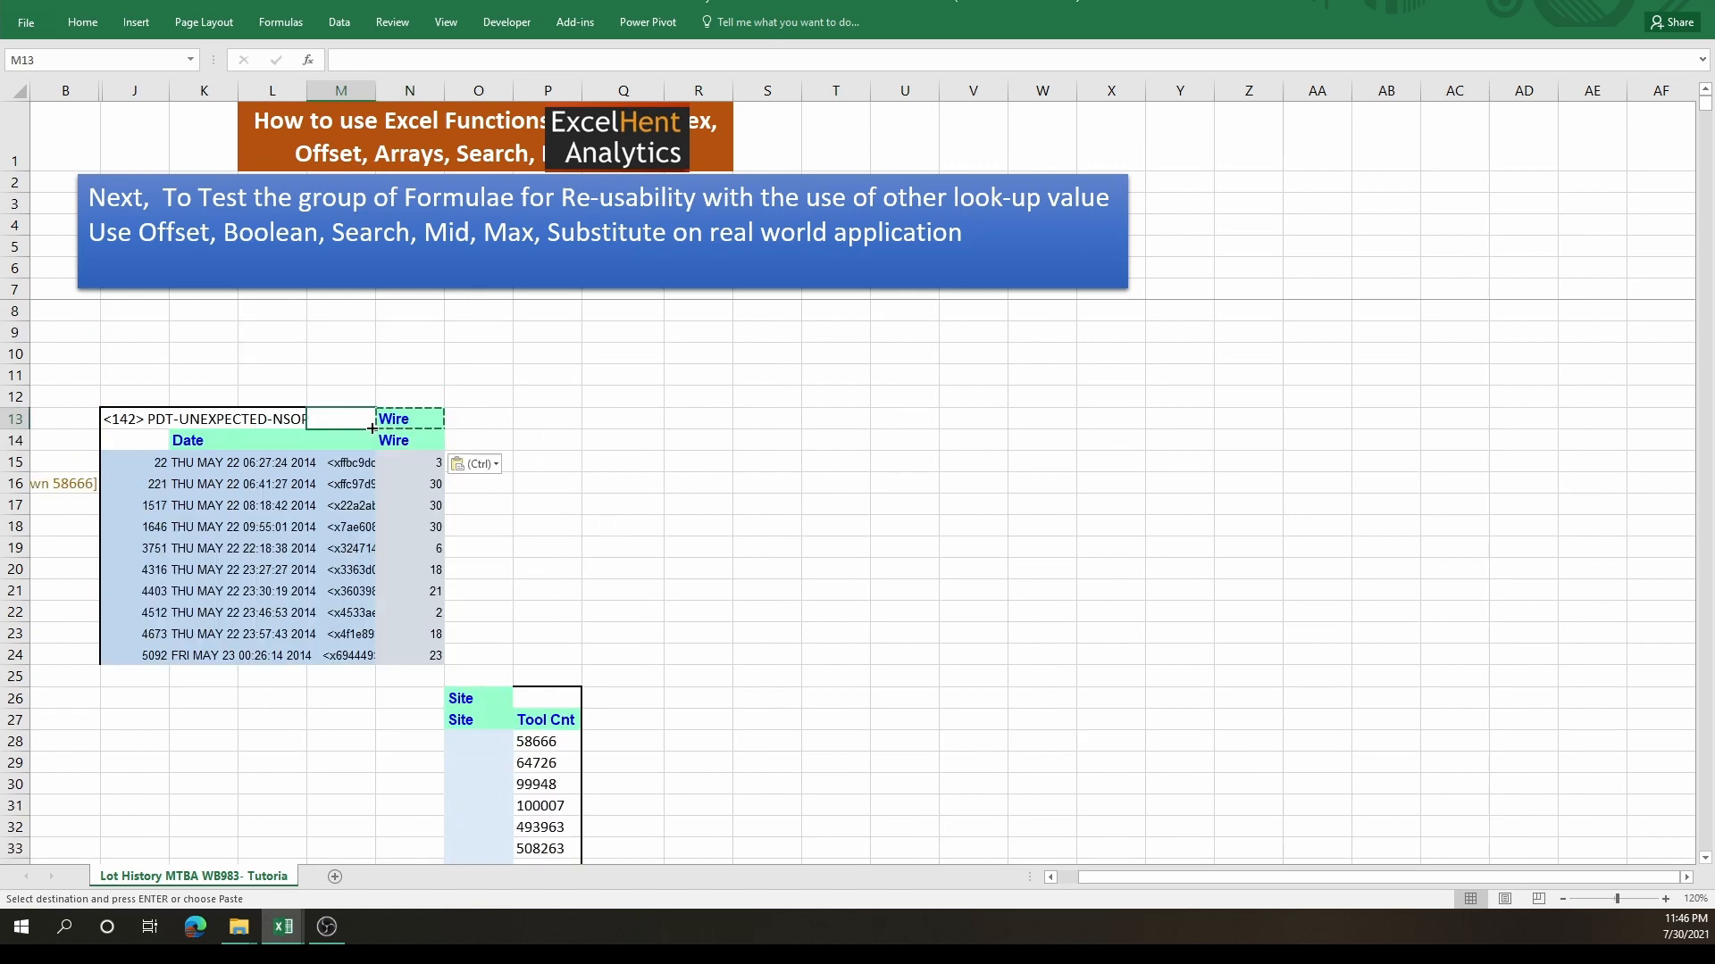
# - Move the Site and Tool Cnt block from O26:P37 up to O13:P24 and clear the duplicate headings in N13:O13
pyautogui.scroll(-1, 506, 747)
pyautogui.moveTo(480, 571); pyautogui.dragTo(548, 800)
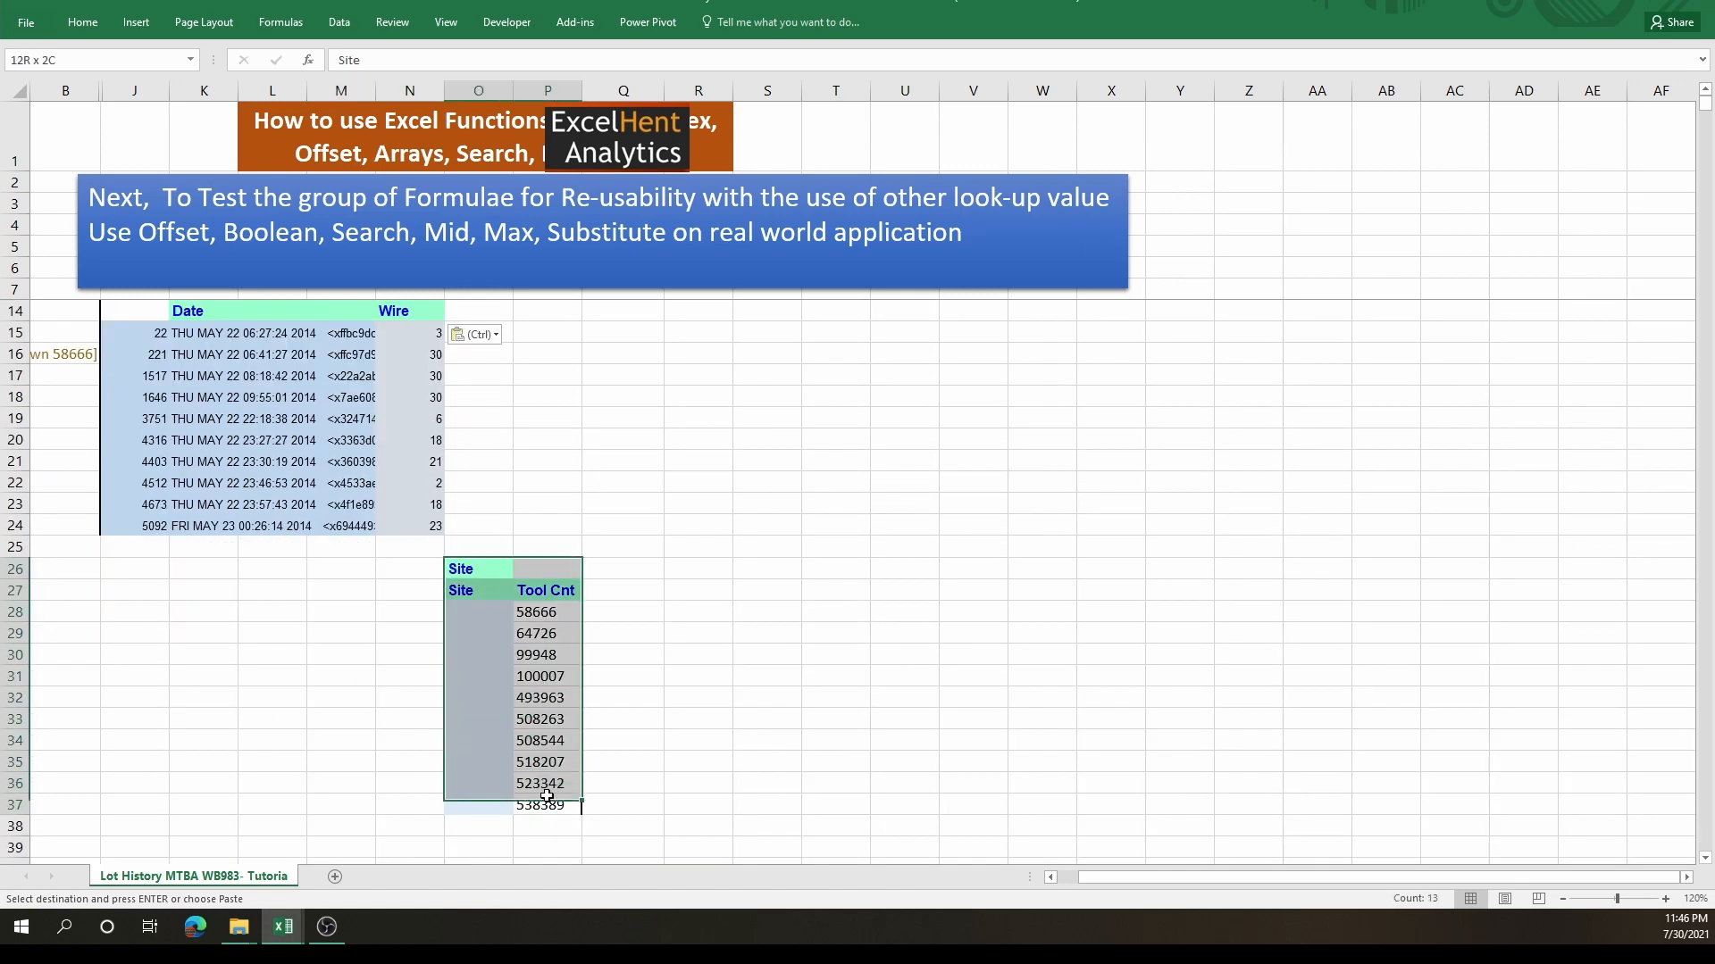
pyautogui.hotkey('ctrl', 'q')
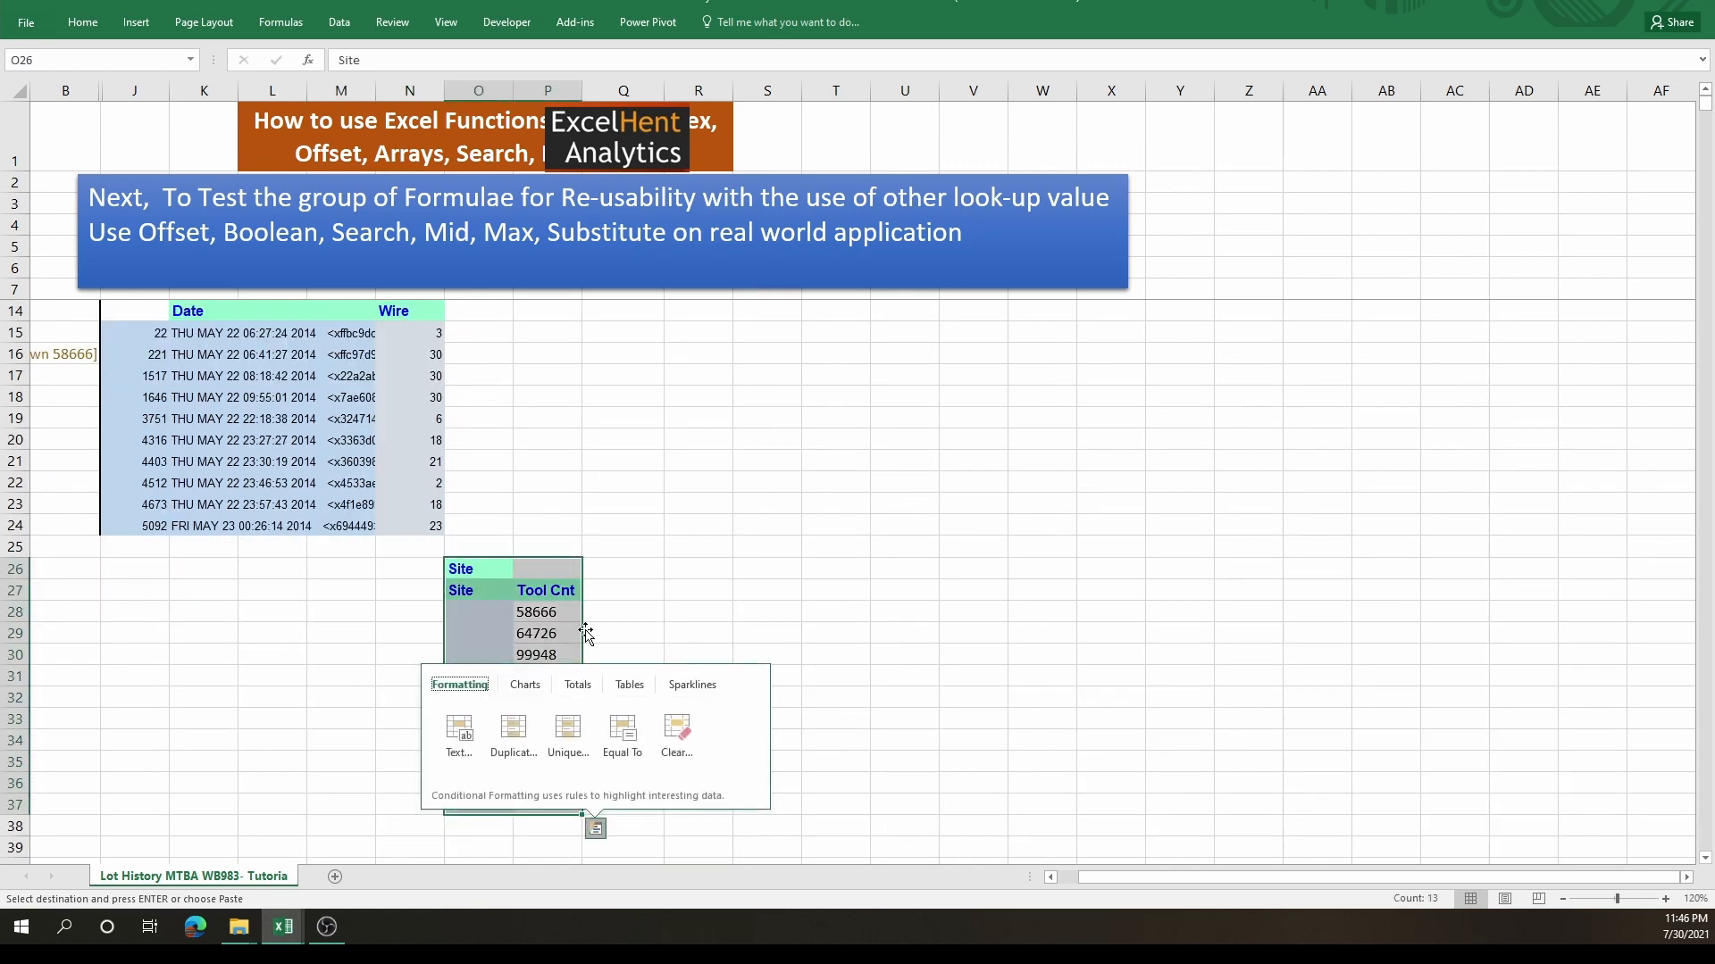
pyautogui.moveTo(584, 635); pyautogui.dragTo(583, 370)
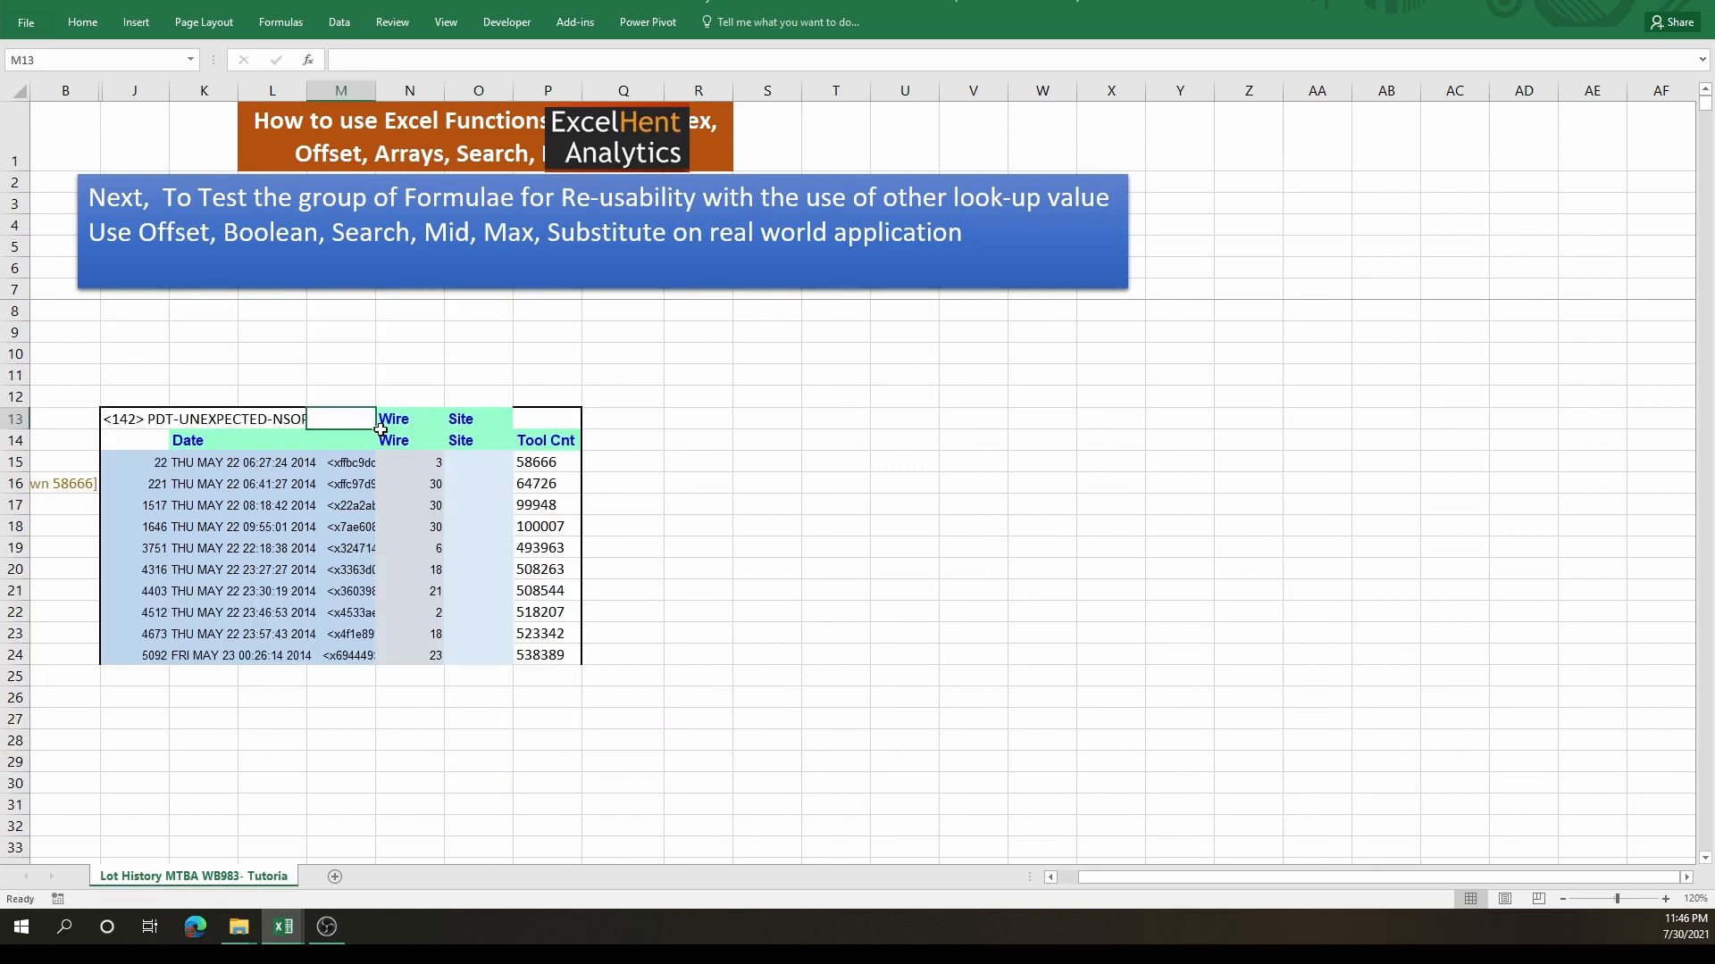
pyautogui.moveTo(379, 430); pyautogui.dragTo(527, 422)
# - Try to reuse the Wire formula by pasting a copy of cell N15 into O15 under the Site heading
pyautogui.click(427, 464)
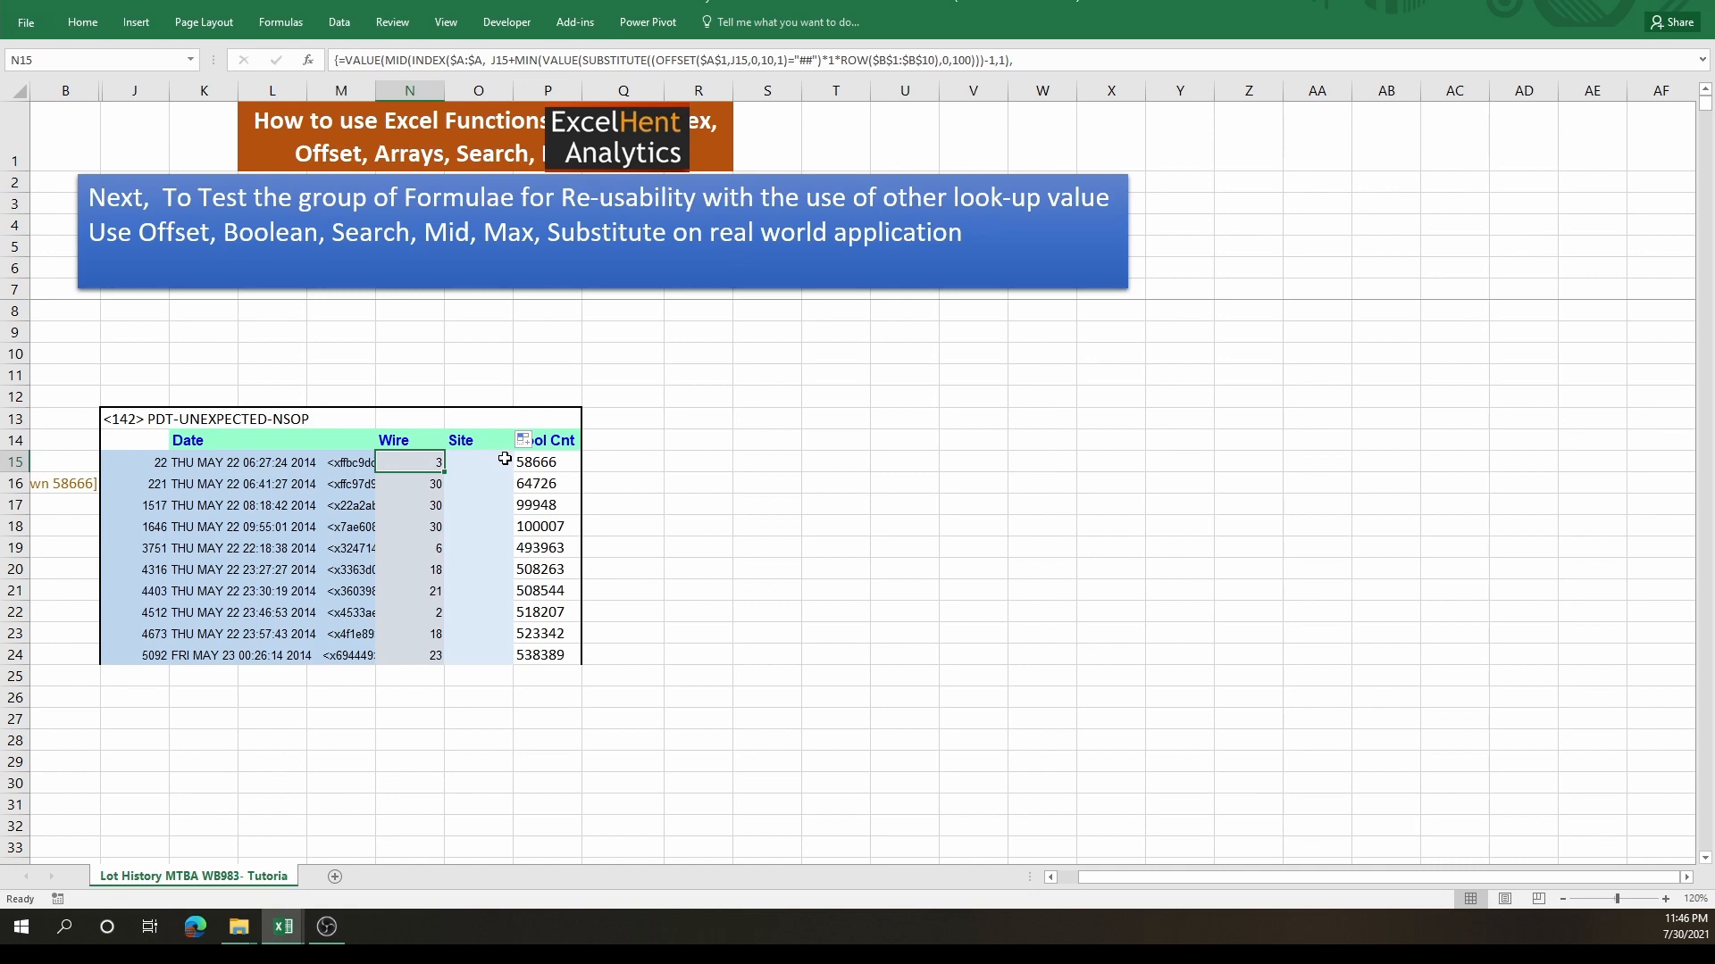
pyautogui.hotkey('ctrl', 'c')
pyautogui.click(485, 459)
pyautogui.hotkey('ctrl', 'v')
pyautogui.moveTo(1087, 879); pyautogui.dragTo(1060, 884)
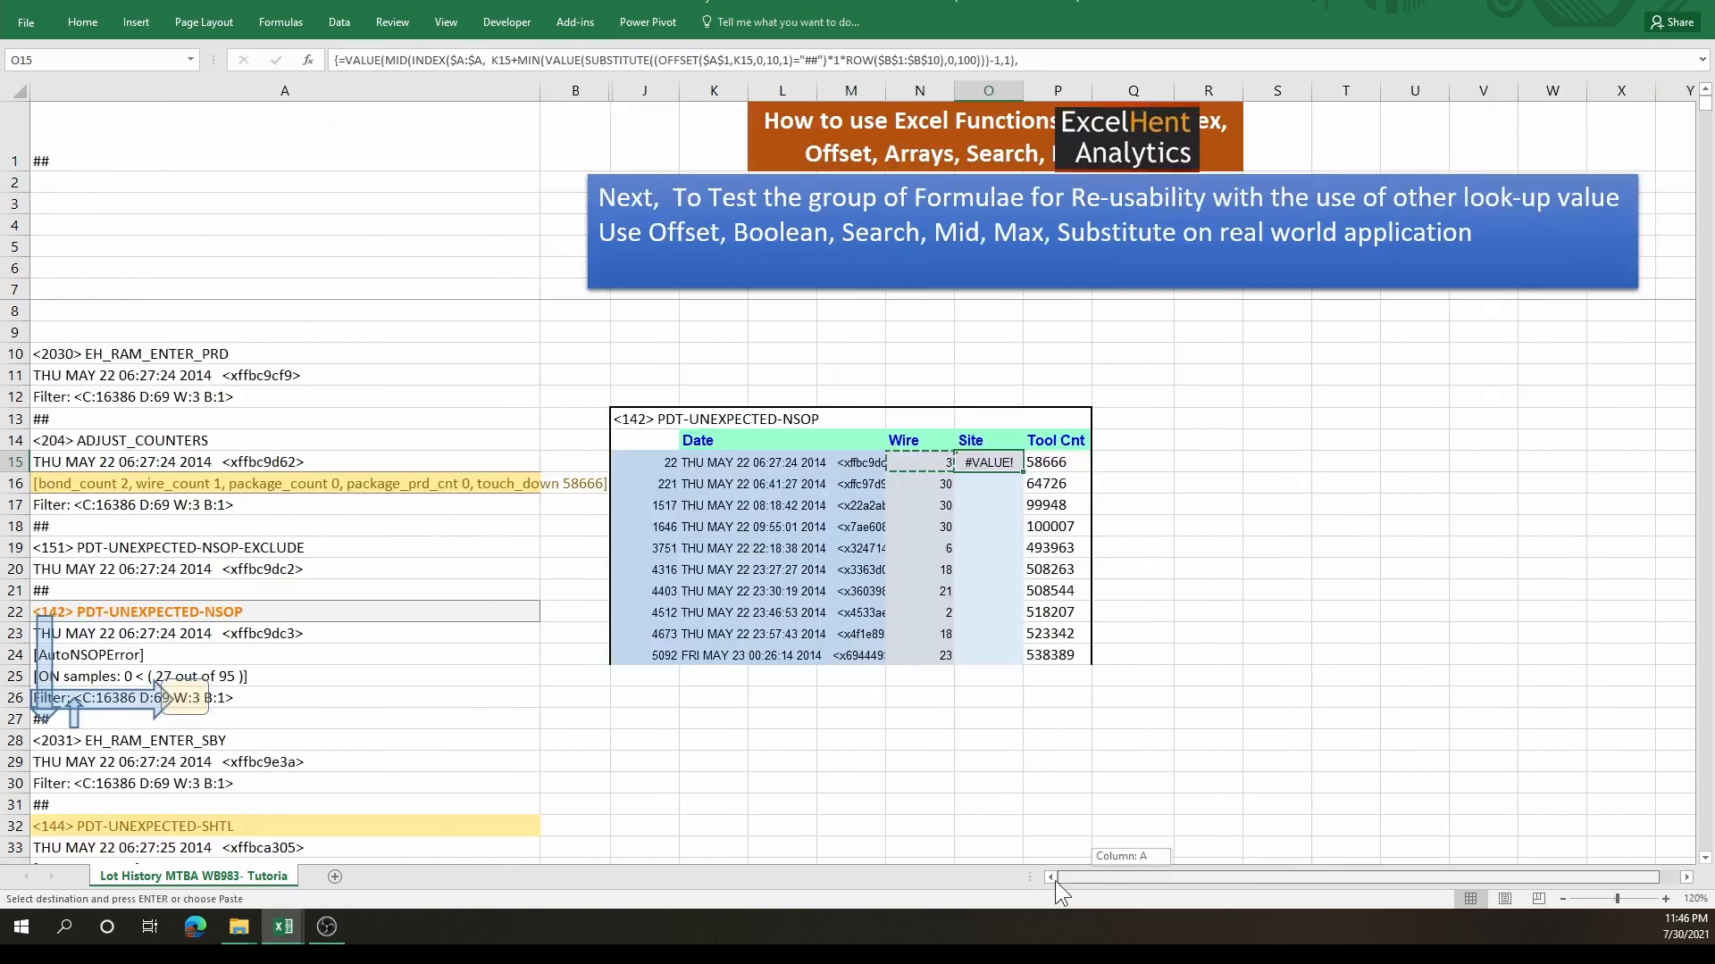
pyautogui.press('F2')
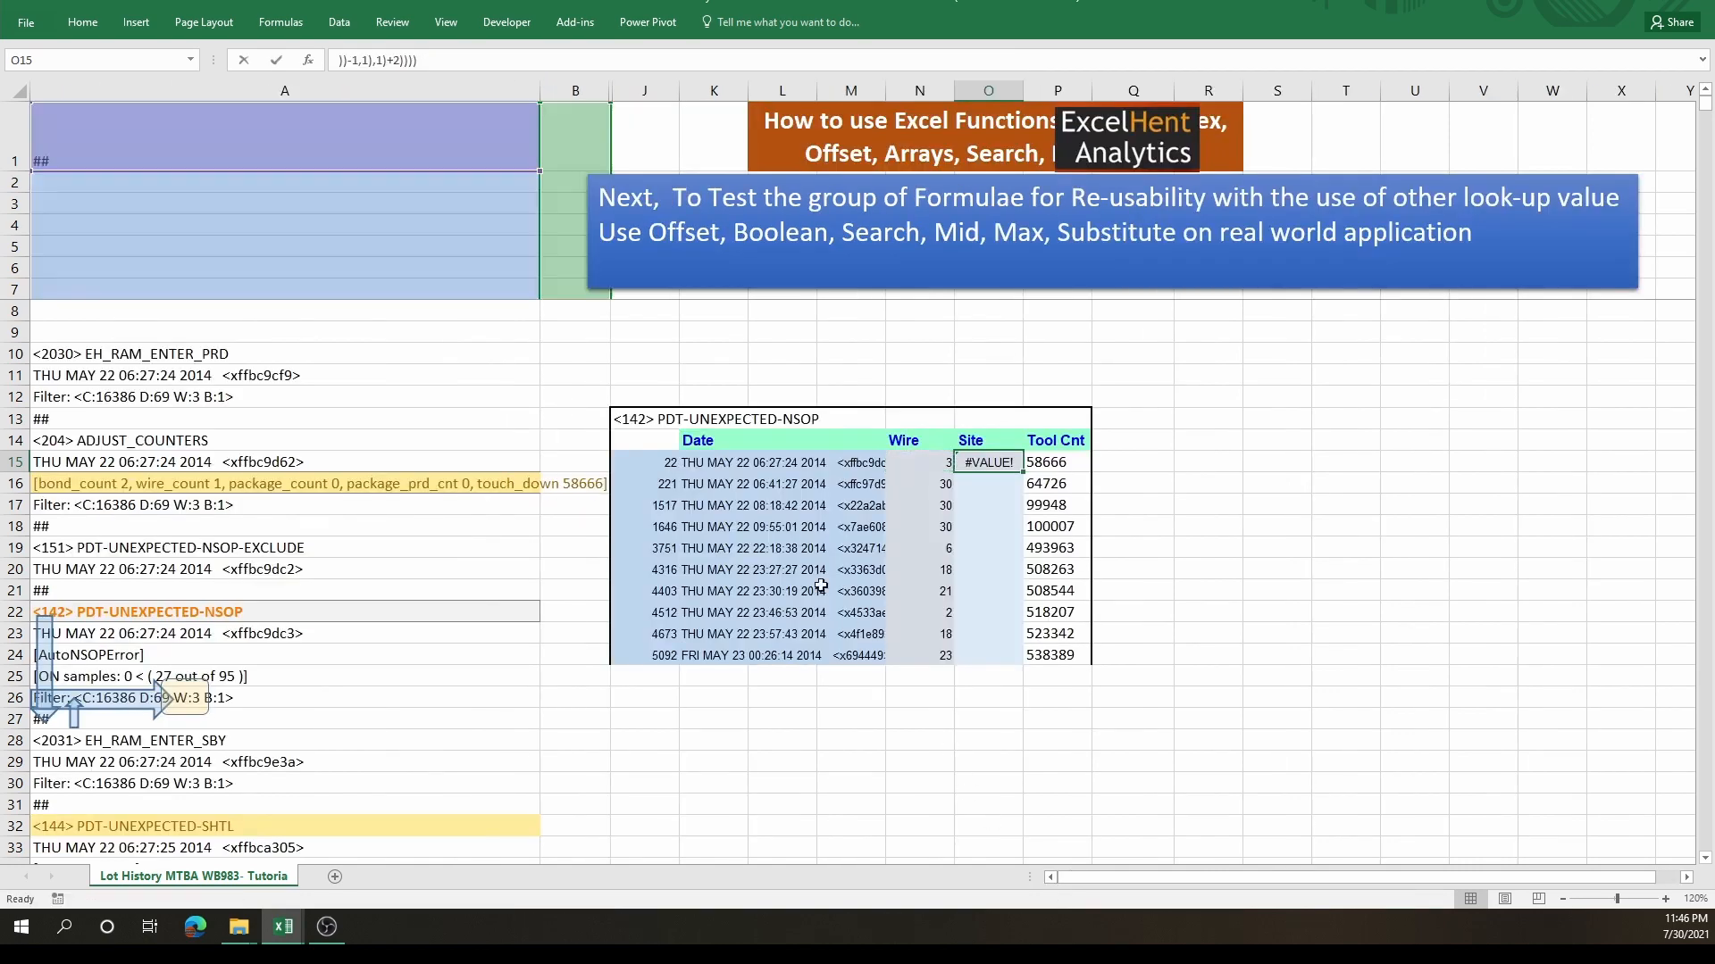
pyautogui.hotkey('ctrl', 'shift', 'Return')
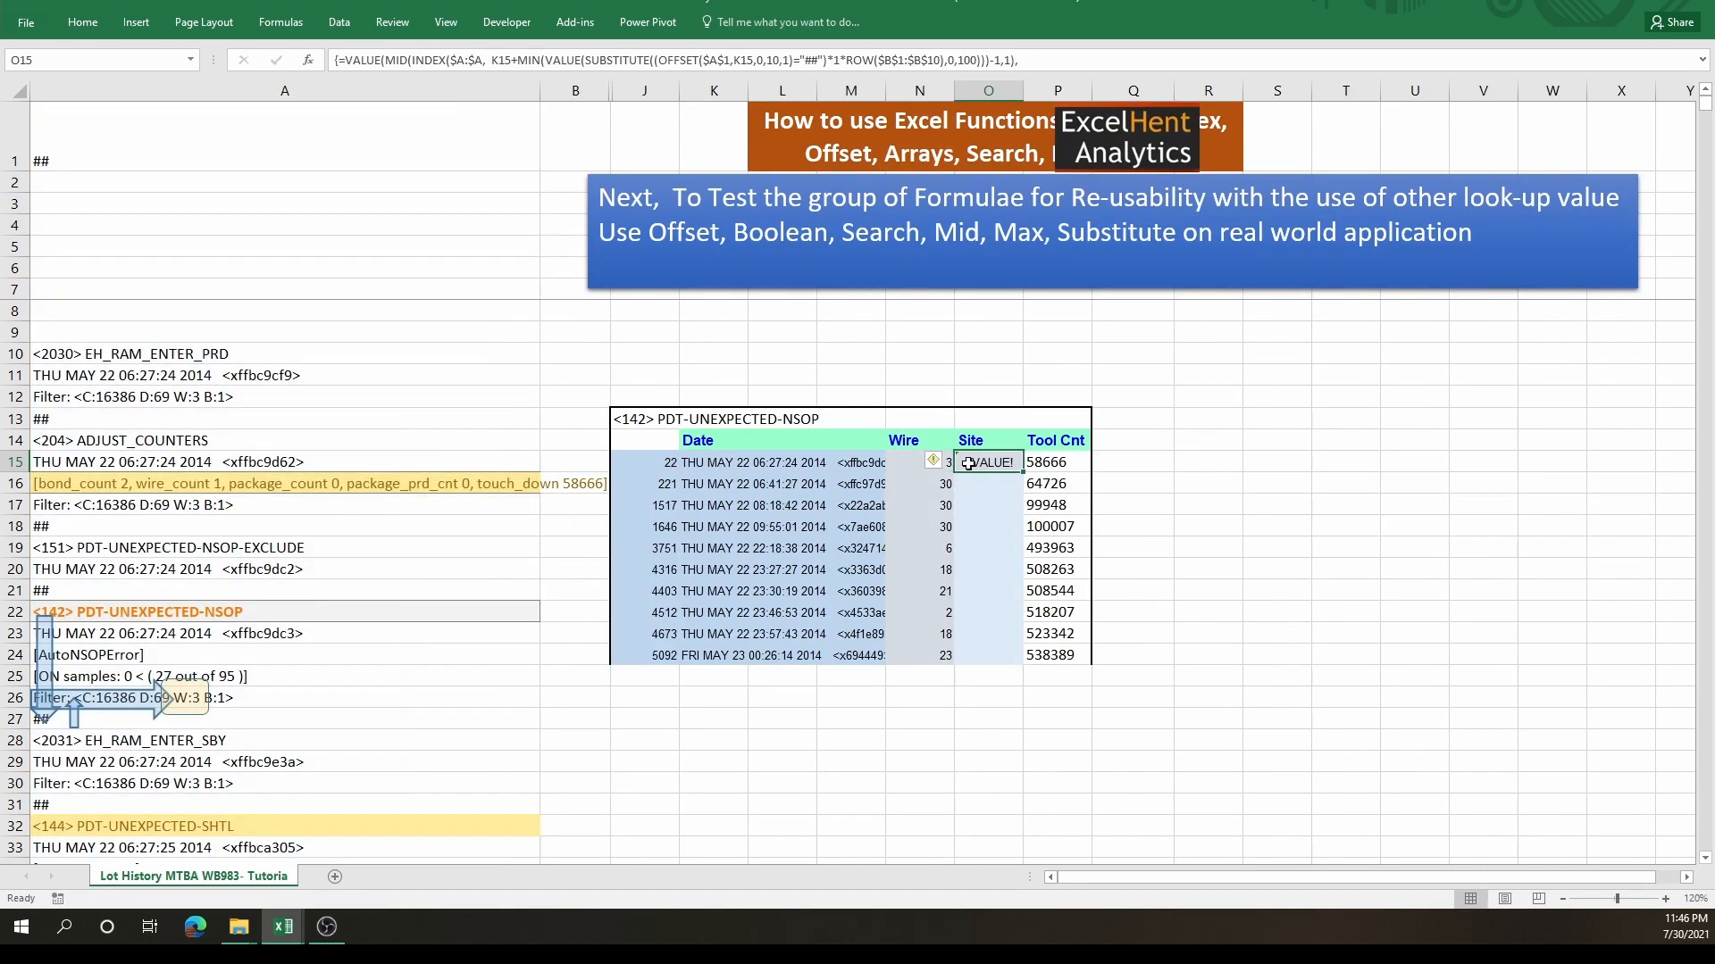
pyautogui.doubleClick(984, 463)
pyautogui.press('Escape')
pyautogui.click(933, 461)
# - Replace the O15 formula with the exact formula text from N15, keeping the J15 references, and enter it as an array formula
pyautogui.click(910, 463)
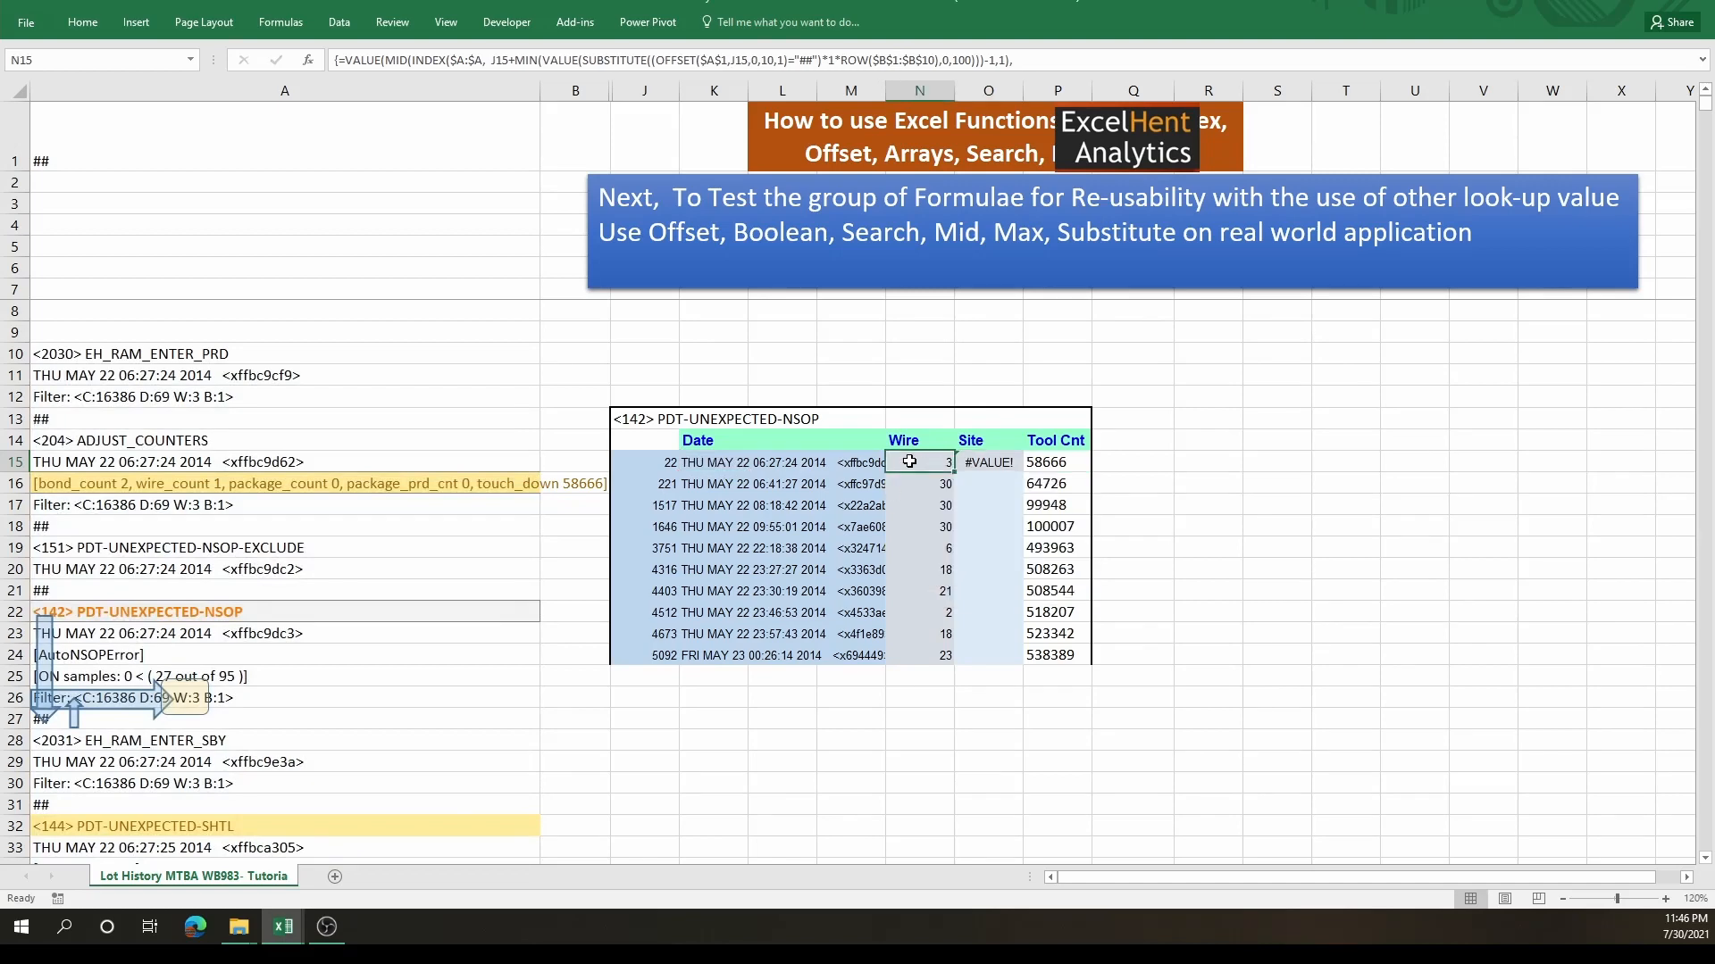
pyautogui.doubleClick(910, 462)
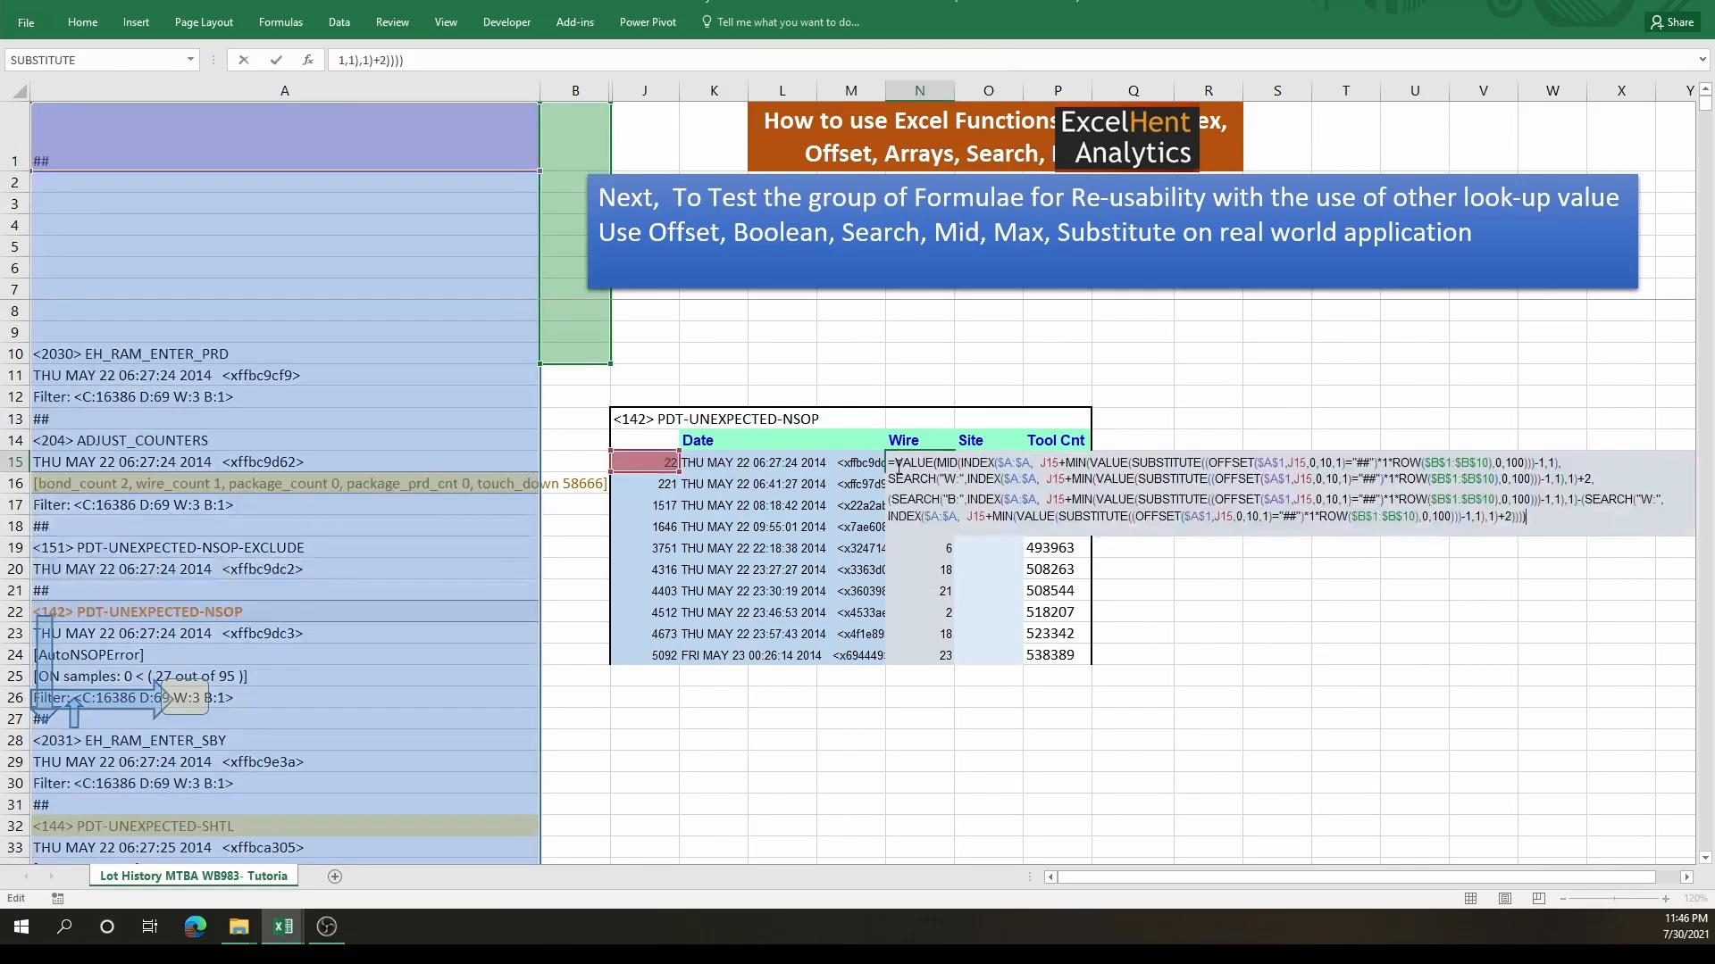
pyautogui.press('Escape')
pyautogui.doubleClick(1000, 470)
pyautogui.moveTo(959, 462); pyautogui.dragTo(1703, 664)
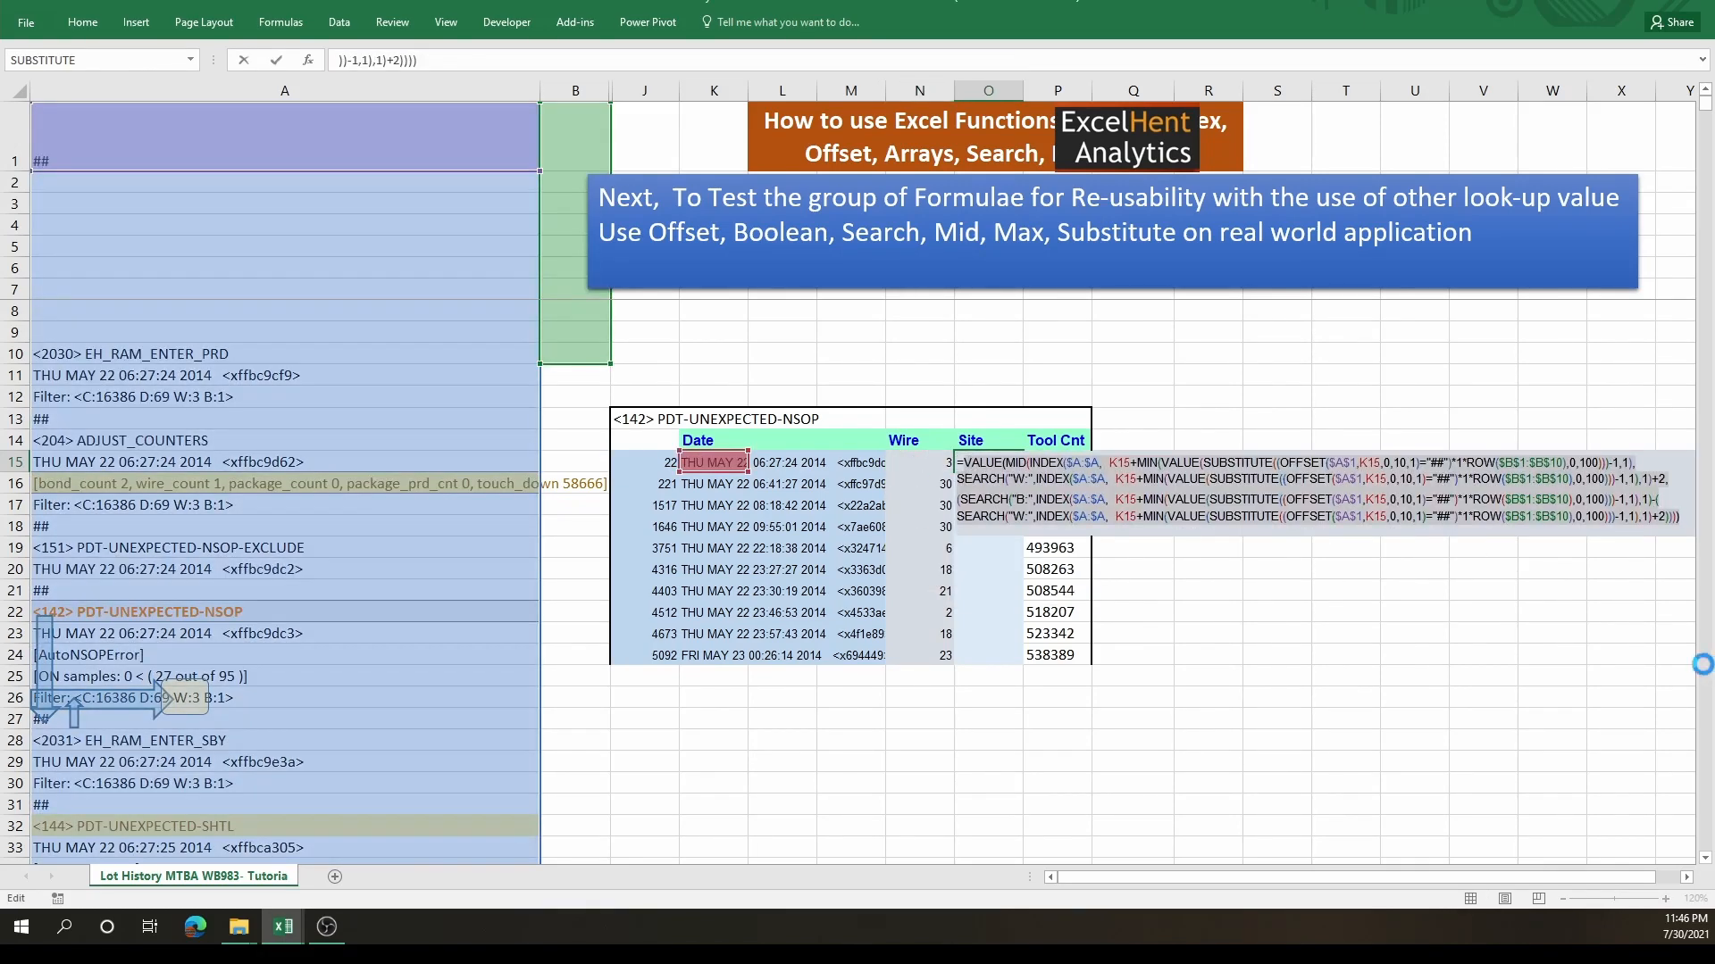
pyautogui.hotkey('ctrl', 'v')
pyautogui.hotkey('ctrl', 'shift', 'Return')
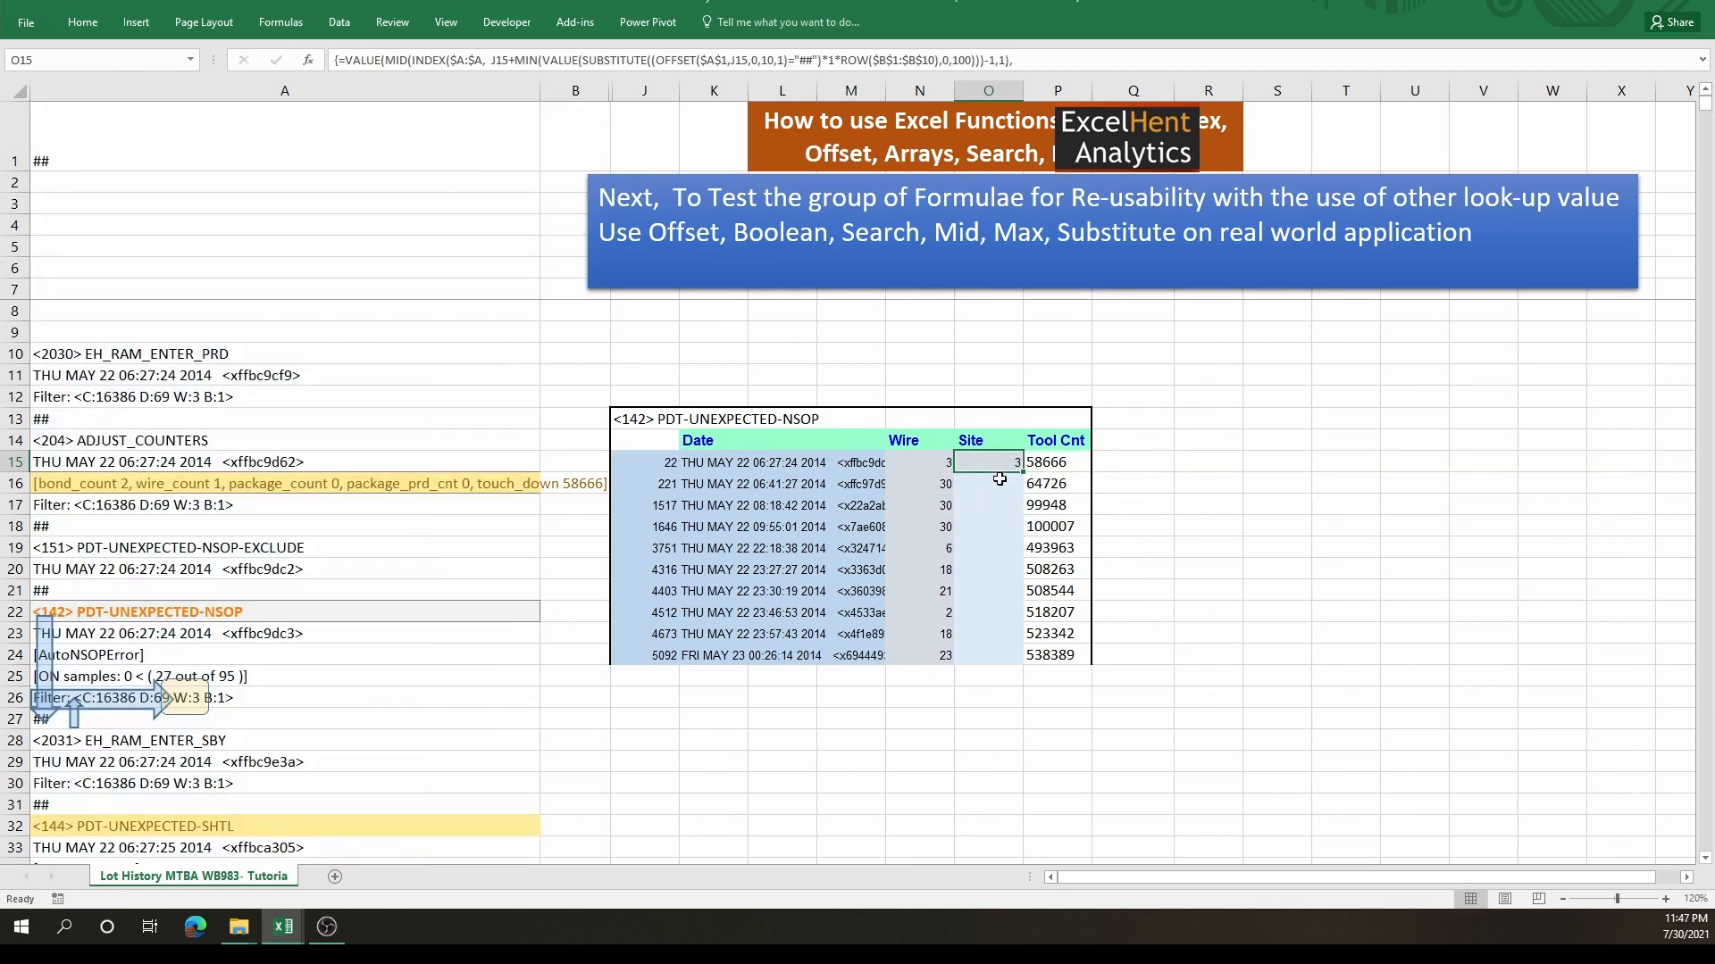
# - Change the search text "W:" to "D:" in both SEARCH functions of the O15 formula, following the Filter line in A26
pyautogui.moveTo(1545, 880)
pyautogui.mouseDown()
pyautogui.moveTo(1568, 880)
pyautogui.moveTo(1529, 879)
pyautogui.mouseUp()
pyautogui.press('F2')
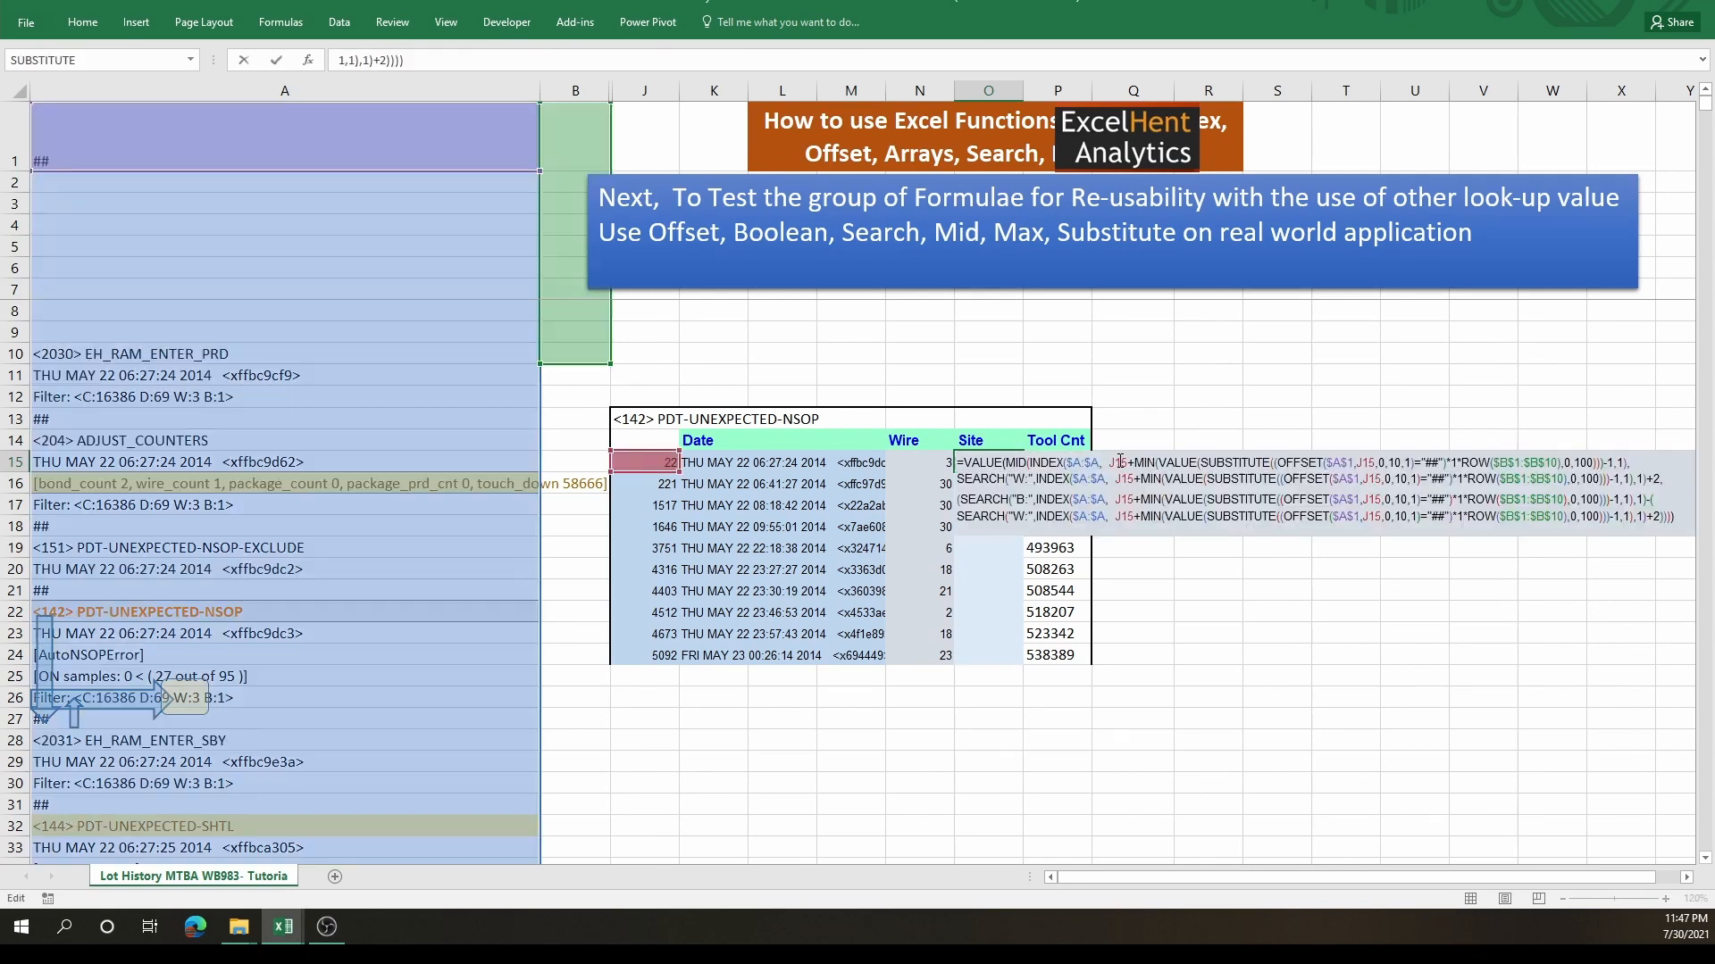
pyautogui.click(146, 702)
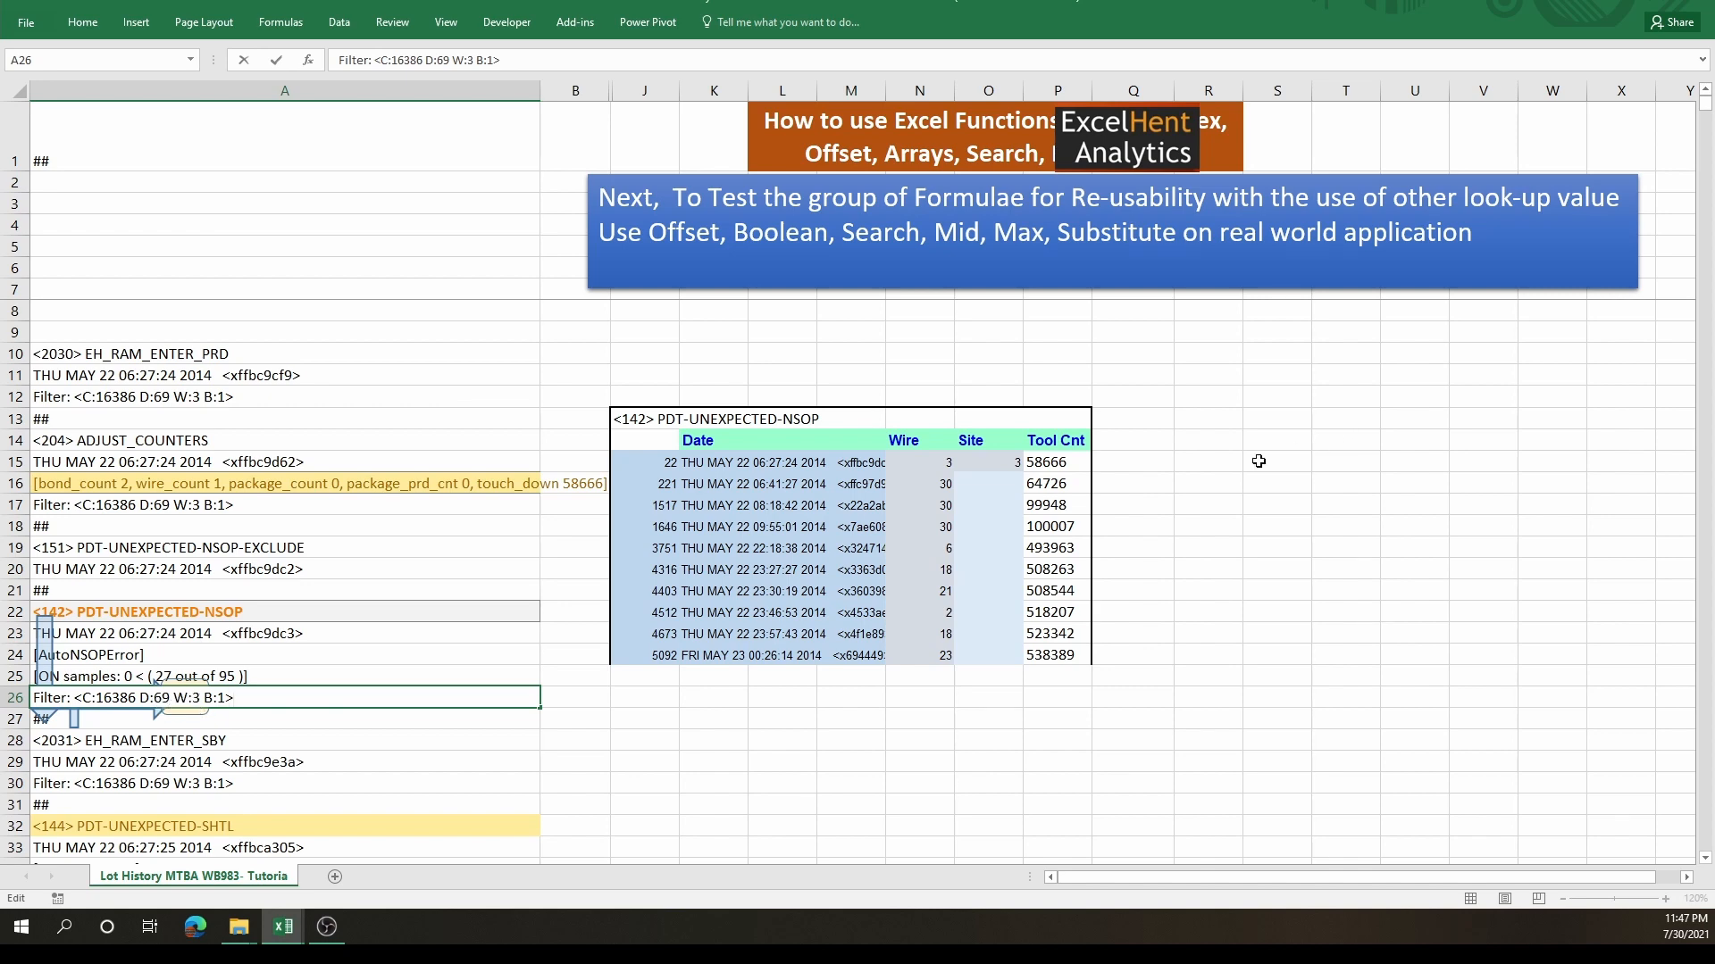
pyautogui.press('Escape')
pyautogui.doubleClick(1001, 472)
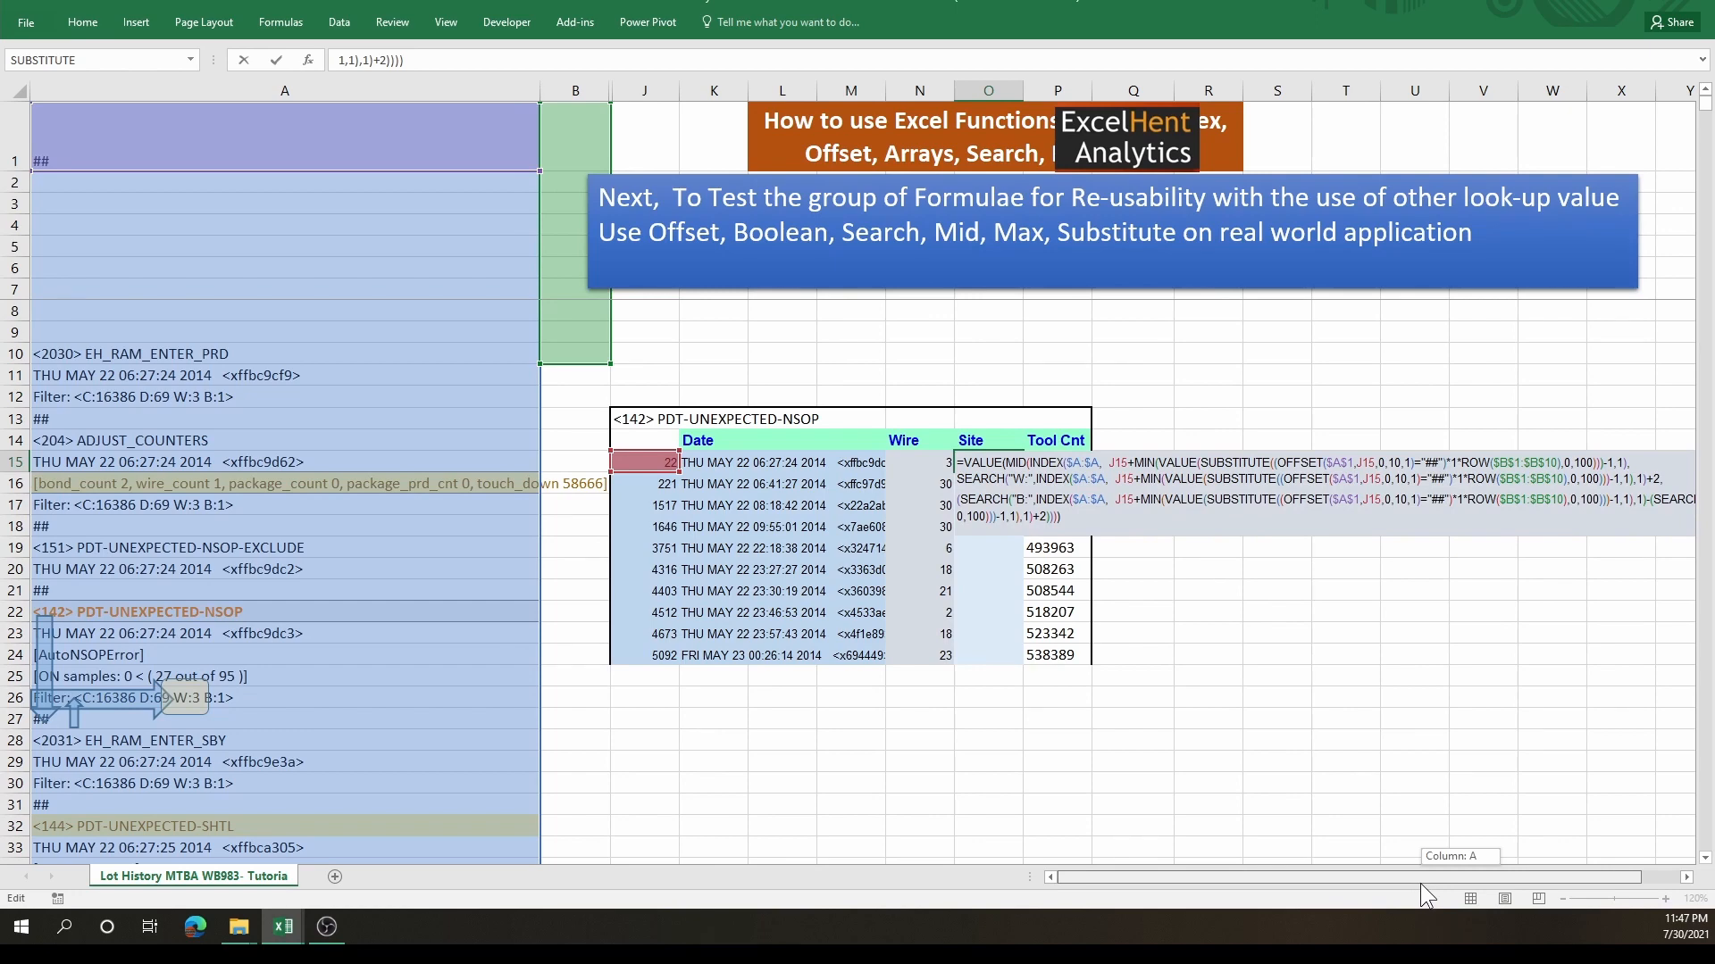
pyautogui.moveTo(1419, 882); pyautogui.dragTo(1423, 886)
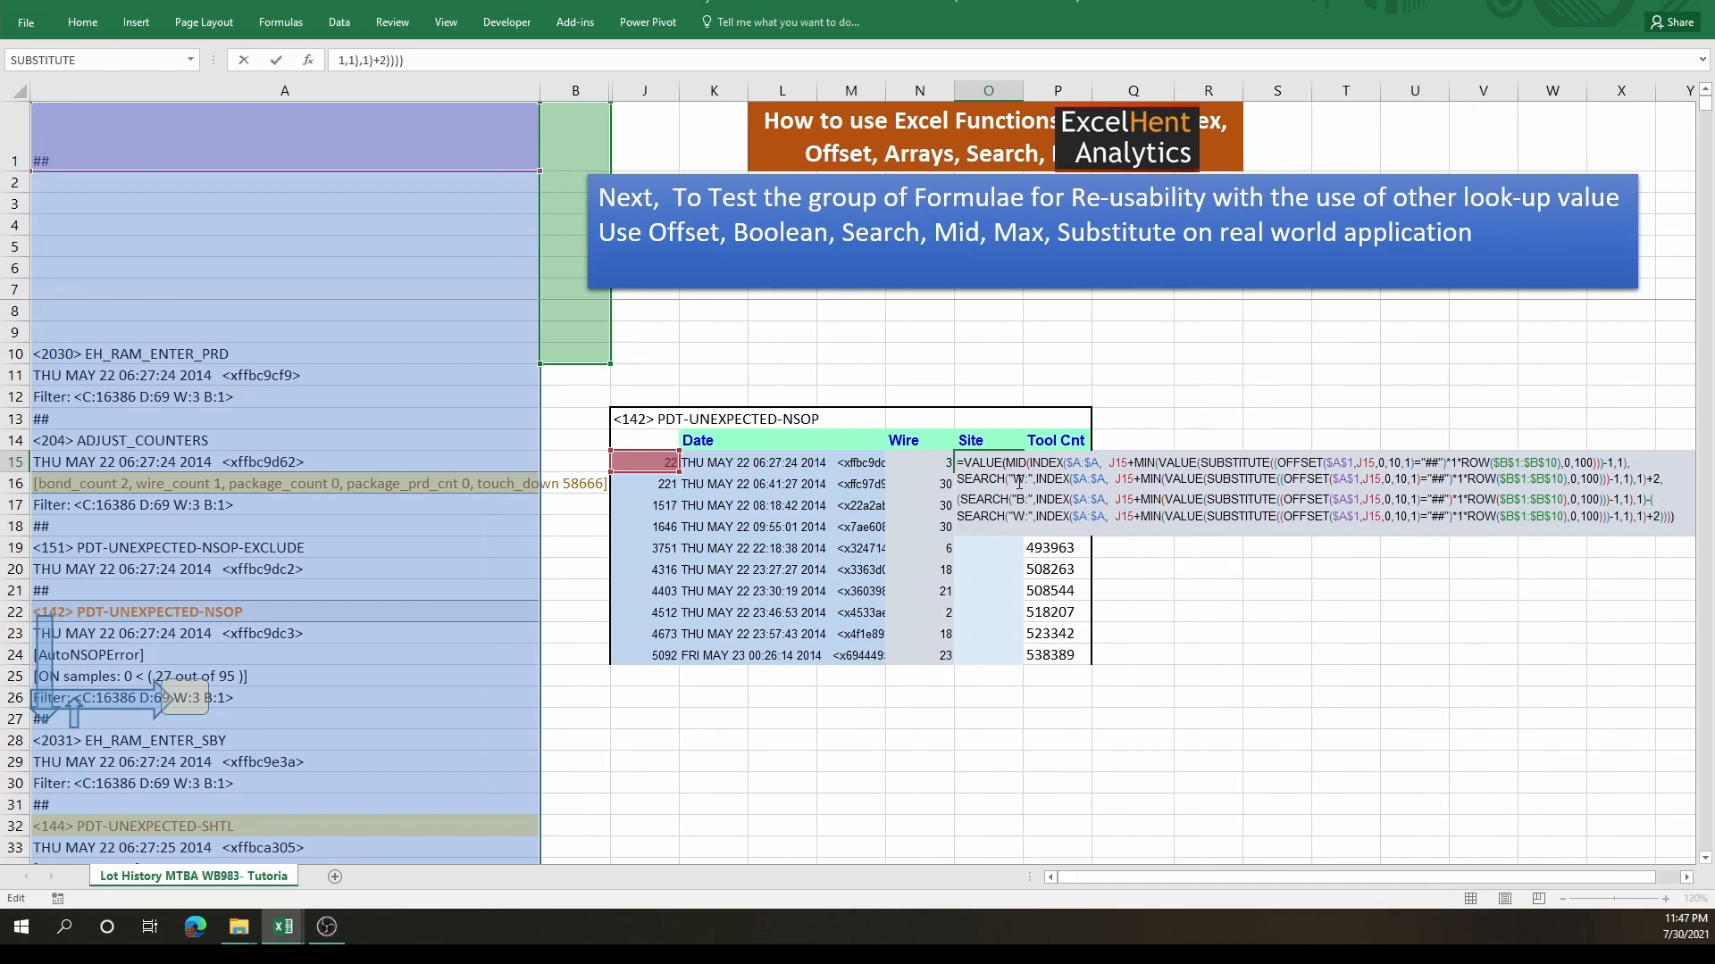
pyautogui.click(1023, 482)
pyautogui.press('BackSpace')
pyautogui.write('D')
pyautogui.click(1027, 516)
pyautogui.press('BackSpace')
pyautogui.write('D')
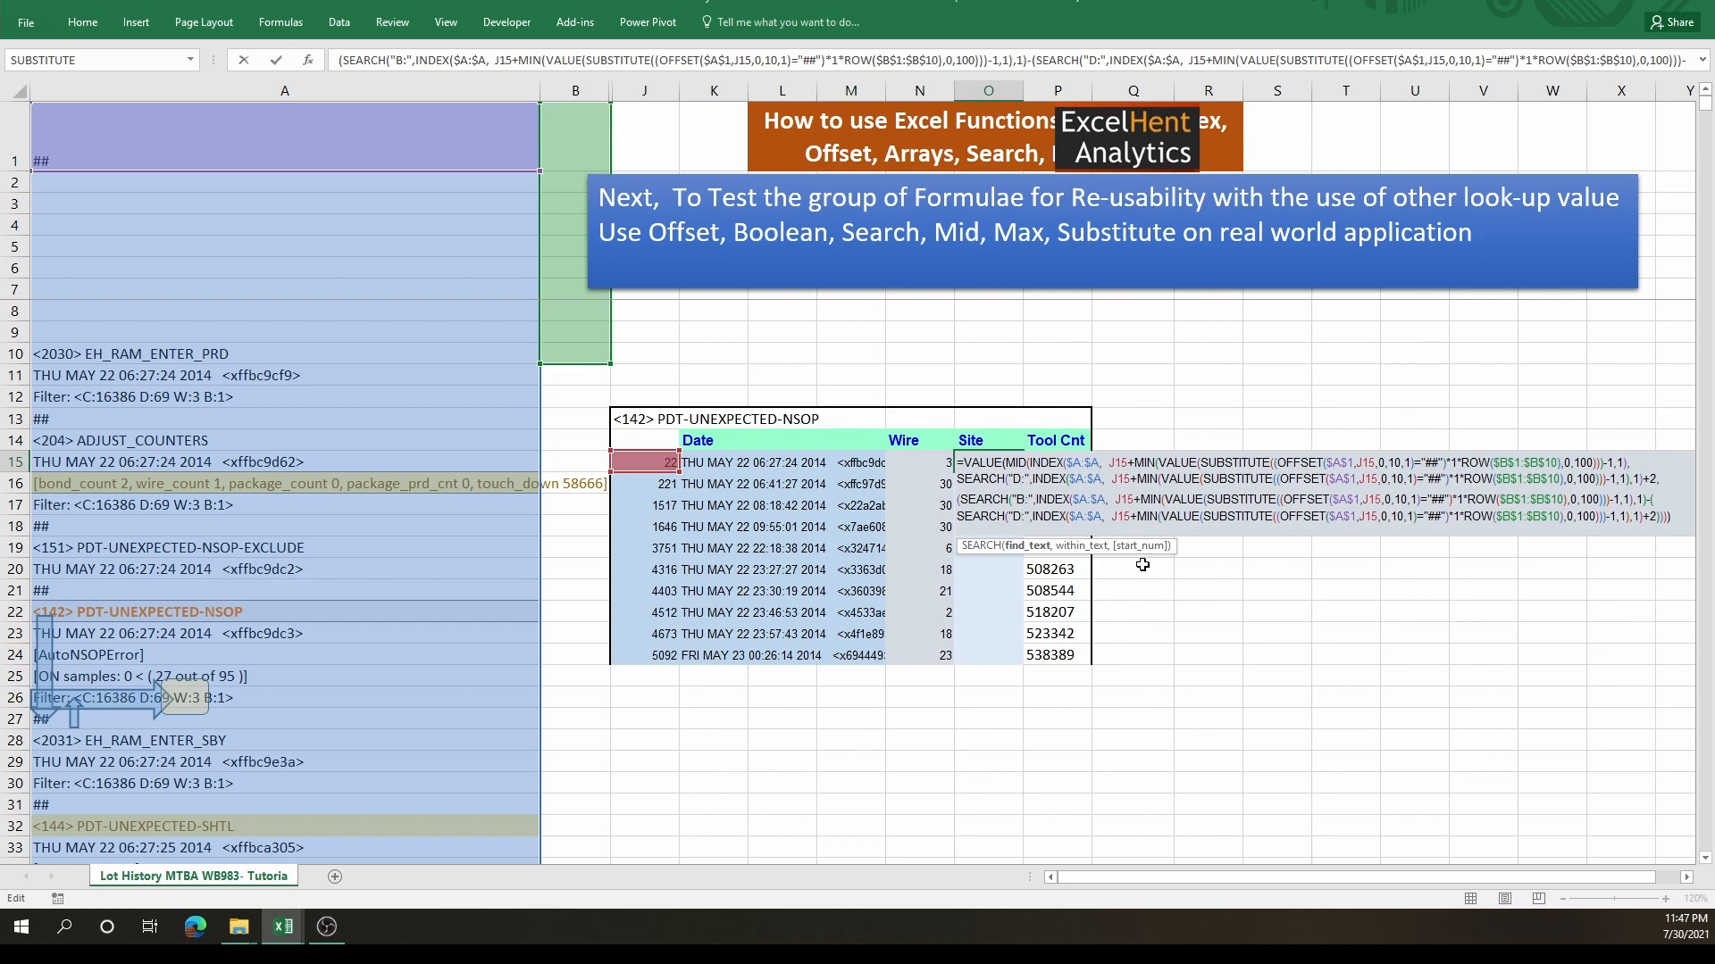
pyautogui.press('Return')
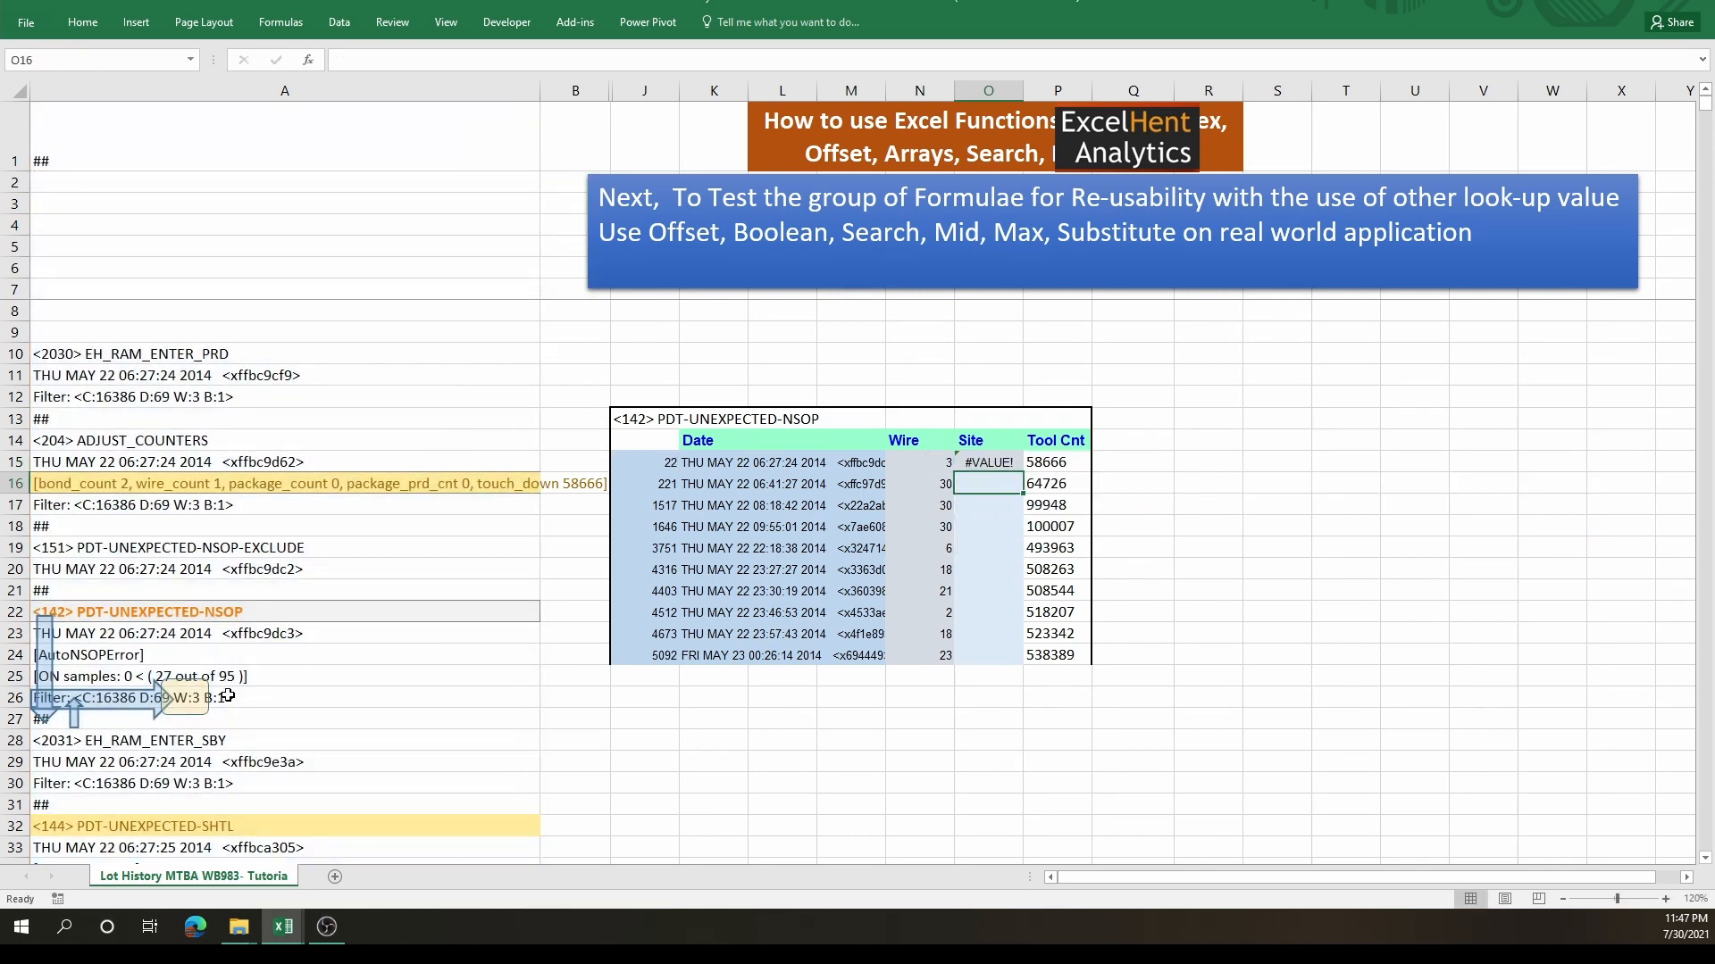
# - Change the search text "B:" to "W:" in O15, enter it as an array formula and fill it down to O24
pyautogui.doubleClick(198, 701)
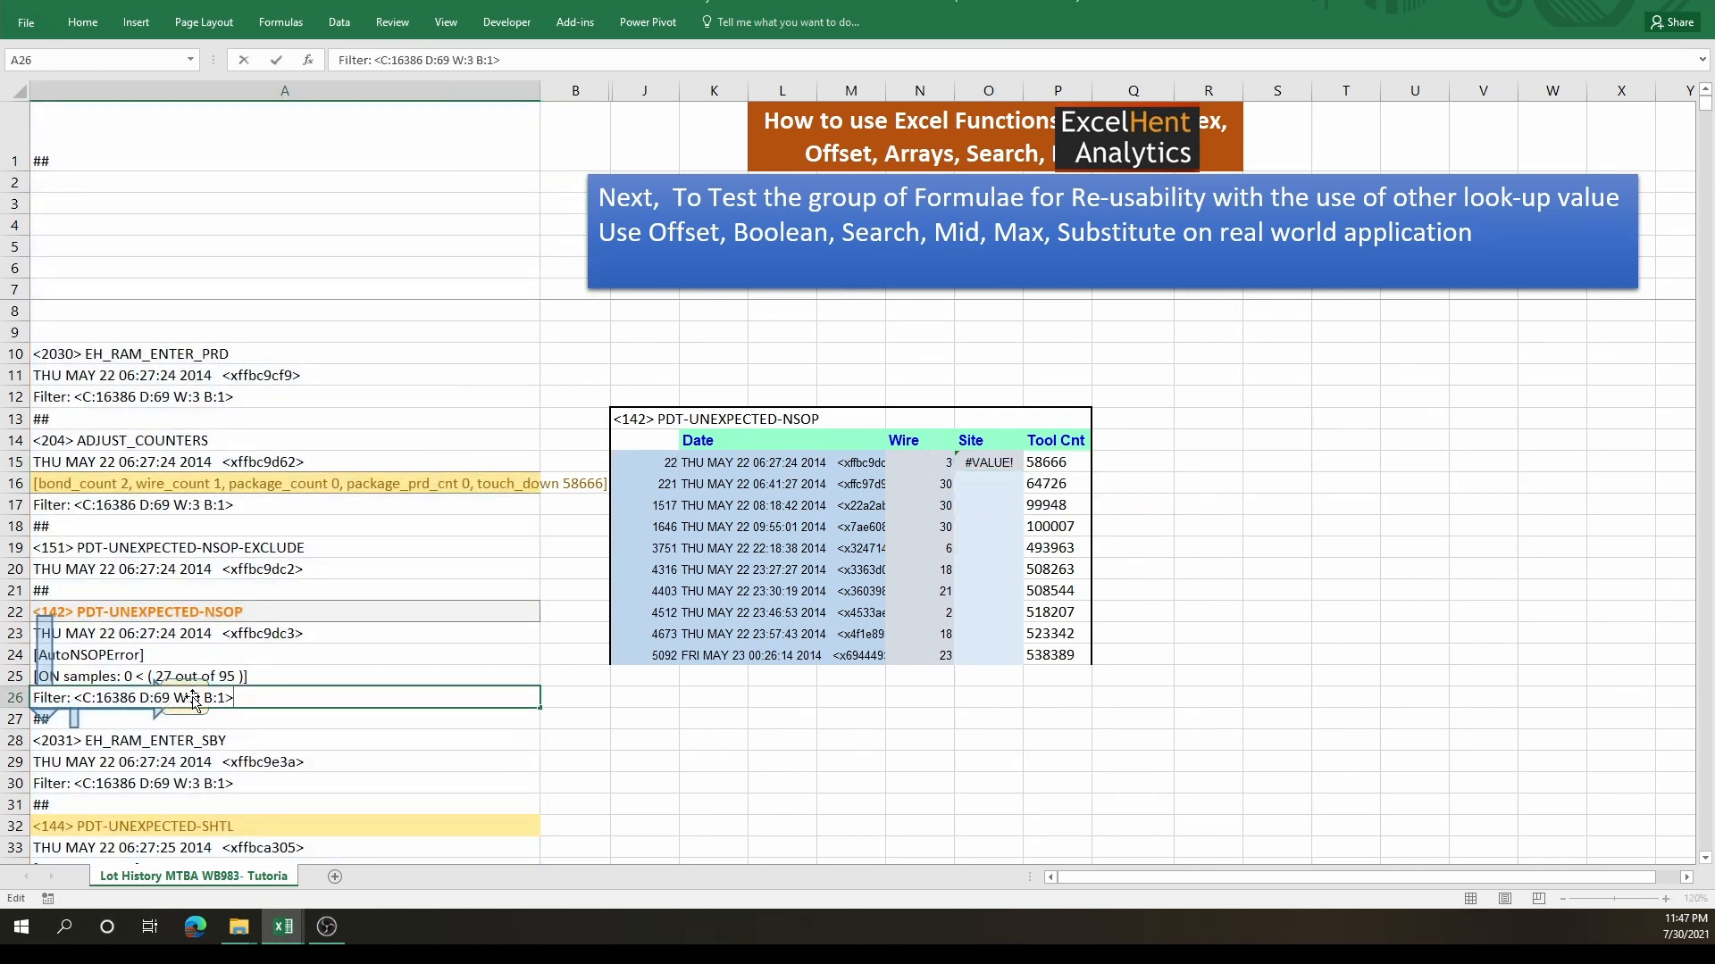
pyautogui.click(991, 461)
pyautogui.doubleClick(991, 461)
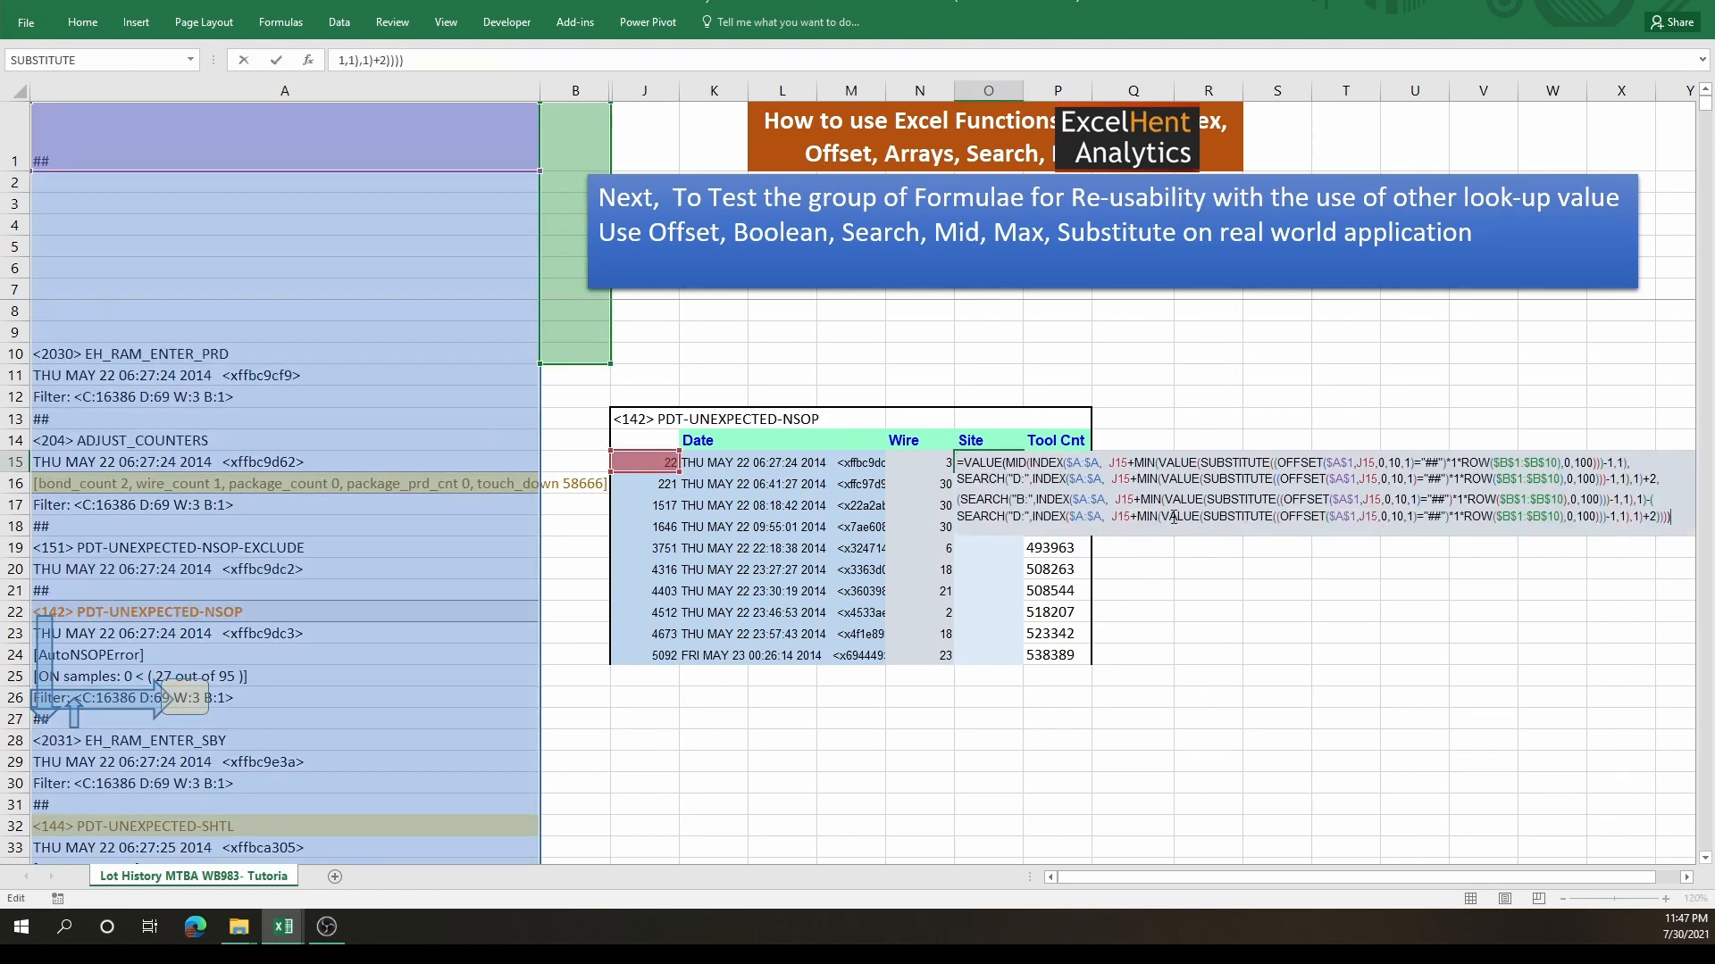
pyautogui.click(1024, 500)
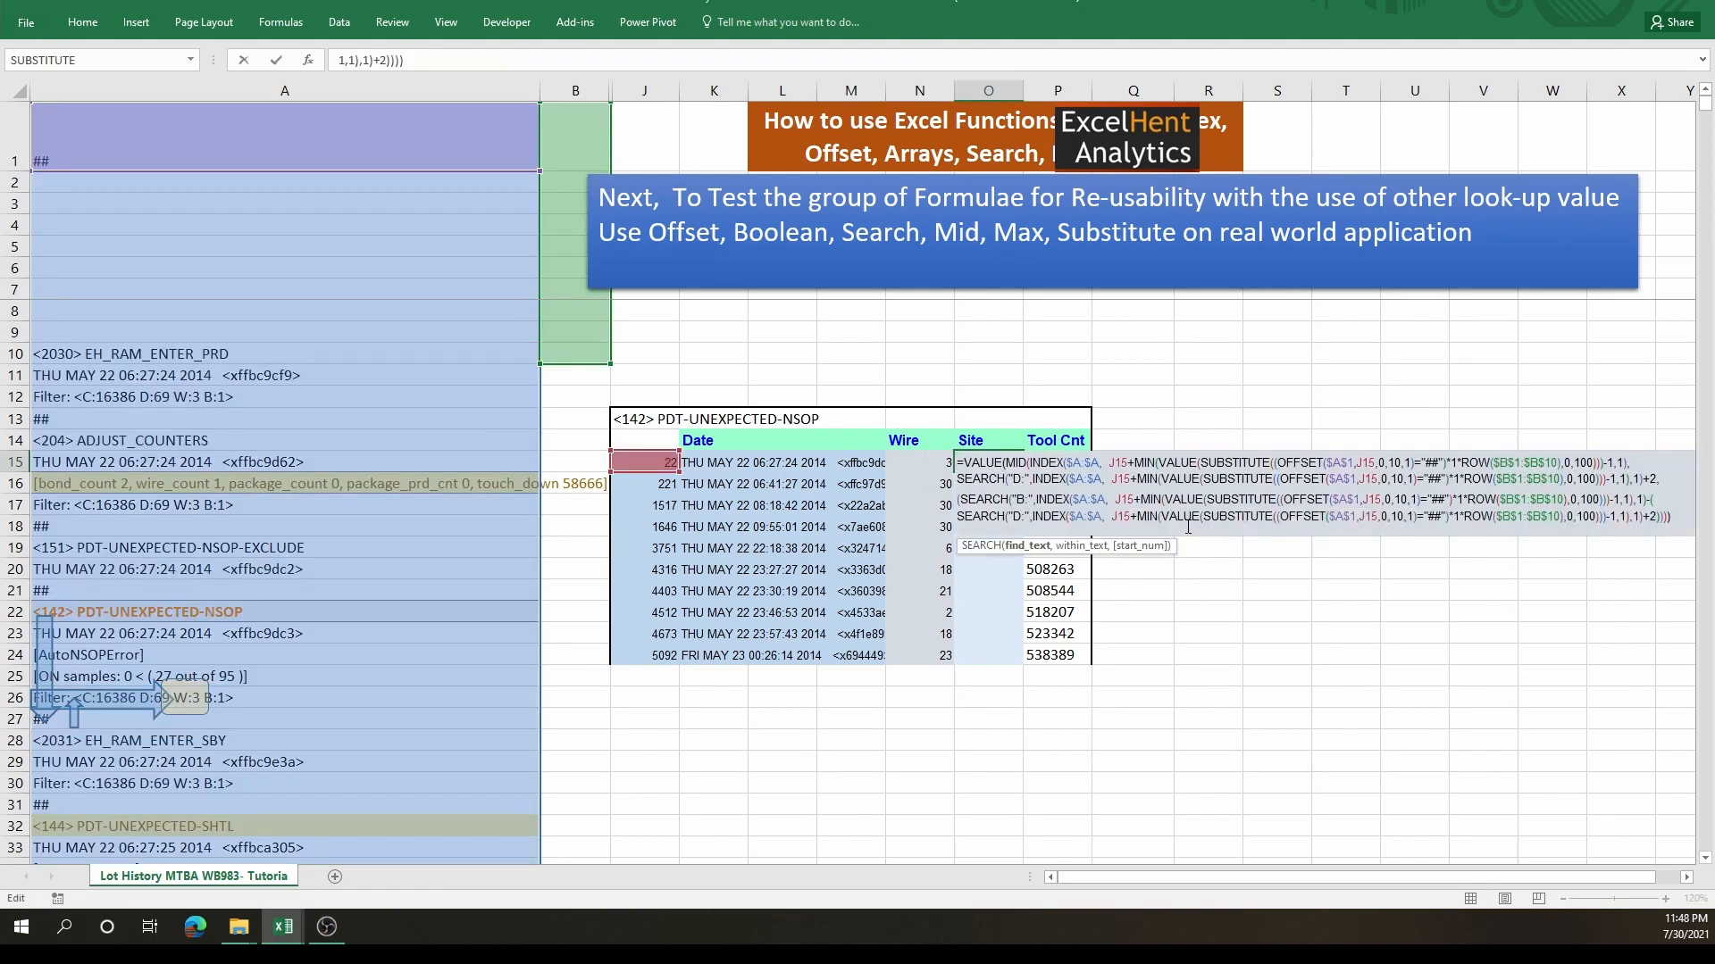
pyautogui.press('BackSpace')
pyautogui.write('W')
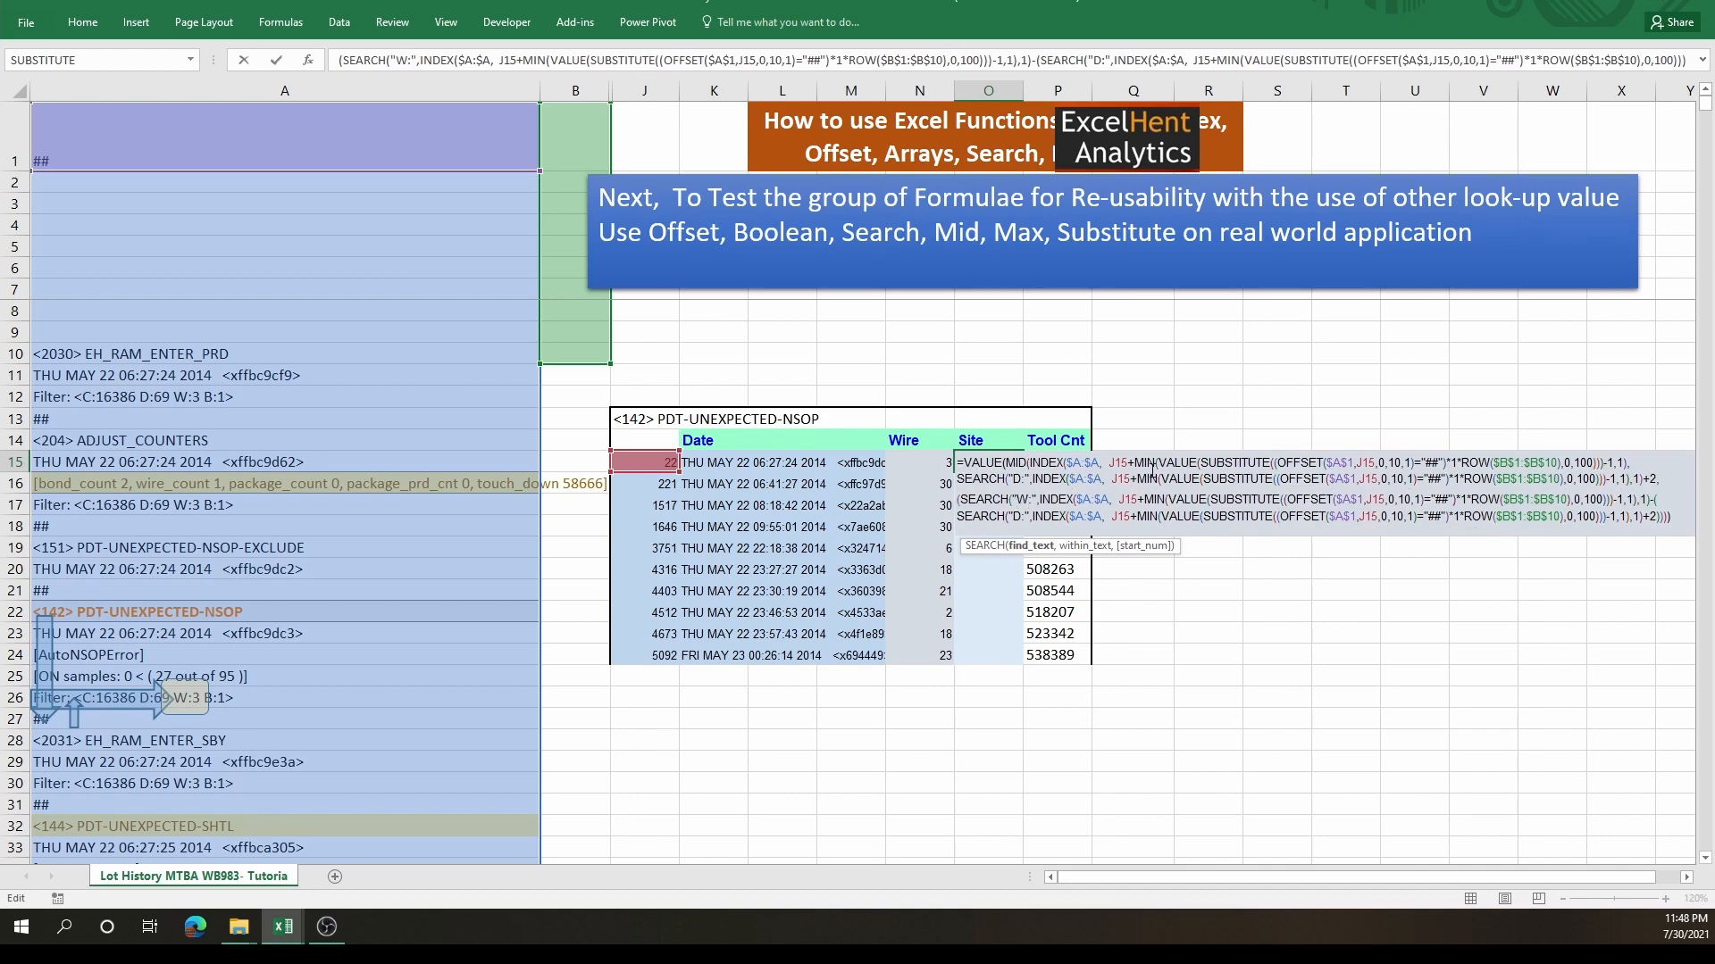
pyautogui.hotkey('ctrl', 'shift', 'Return')
pyautogui.doubleClick(1024, 473)
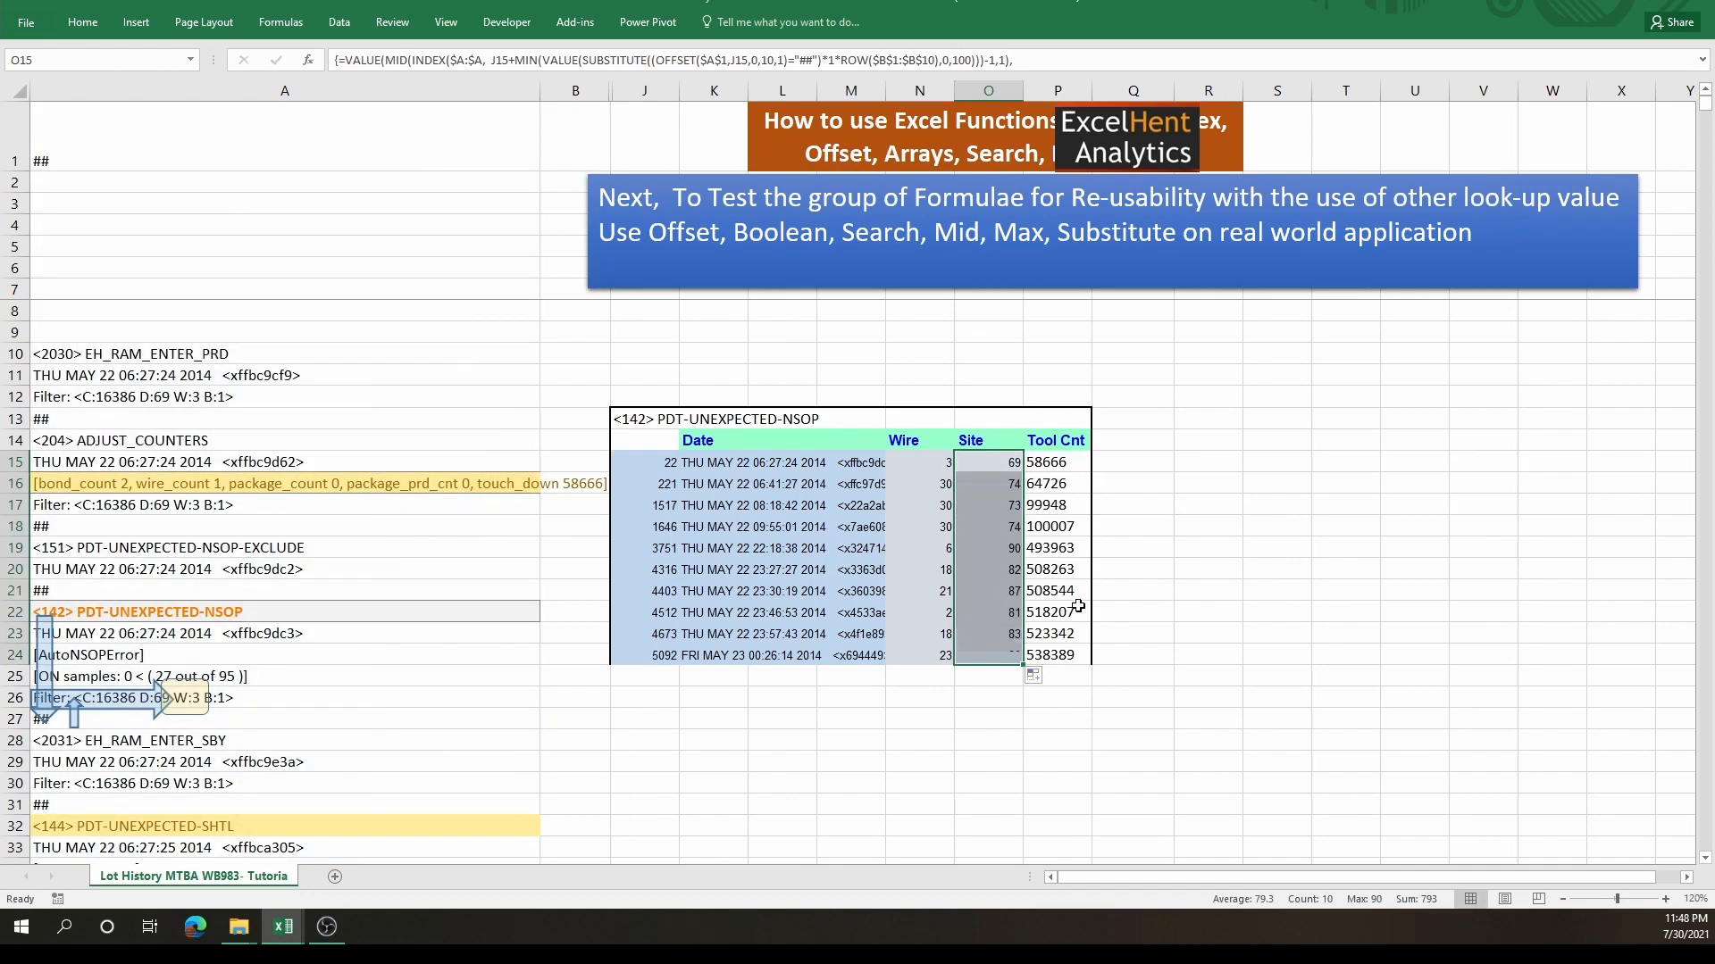
# - Copy the completed <142> PDT-UNEXPECTED-NSOP table in J13:P24 and paste it beside the original starting at Q13
pyautogui.click(1212, 465)
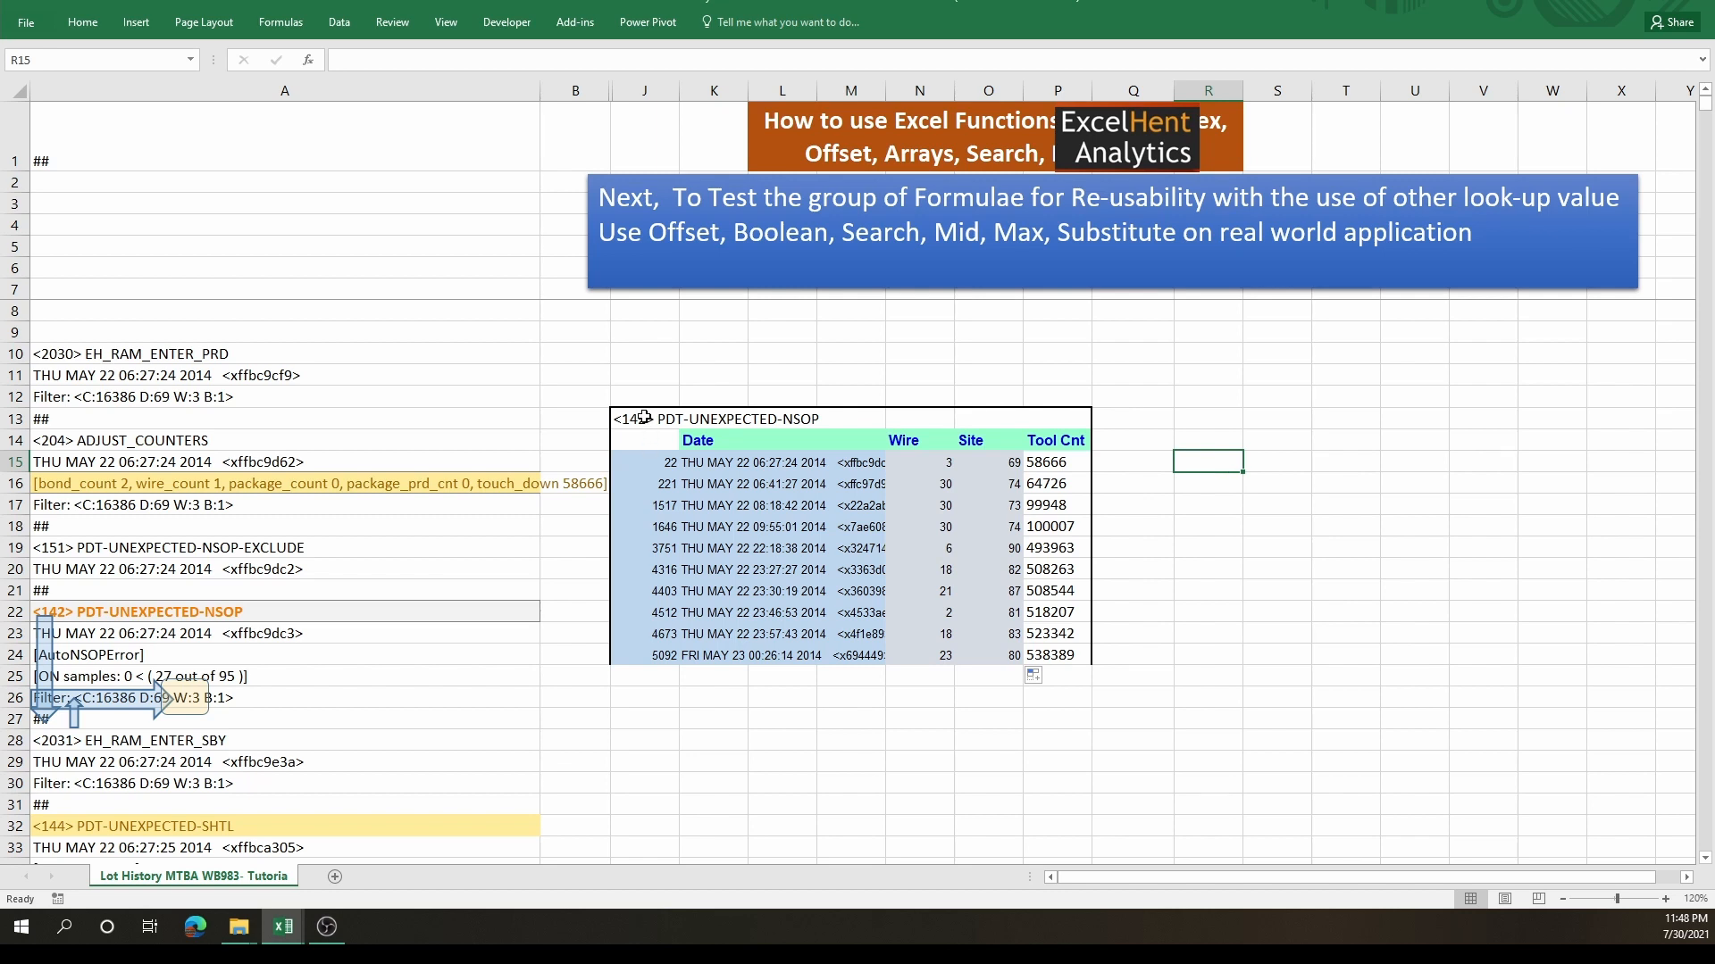
pyautogui.moveTo(643, 417); pyautogui.dragTo(1088, 659)
pyautogui.hotkey('ctrl', 'c')
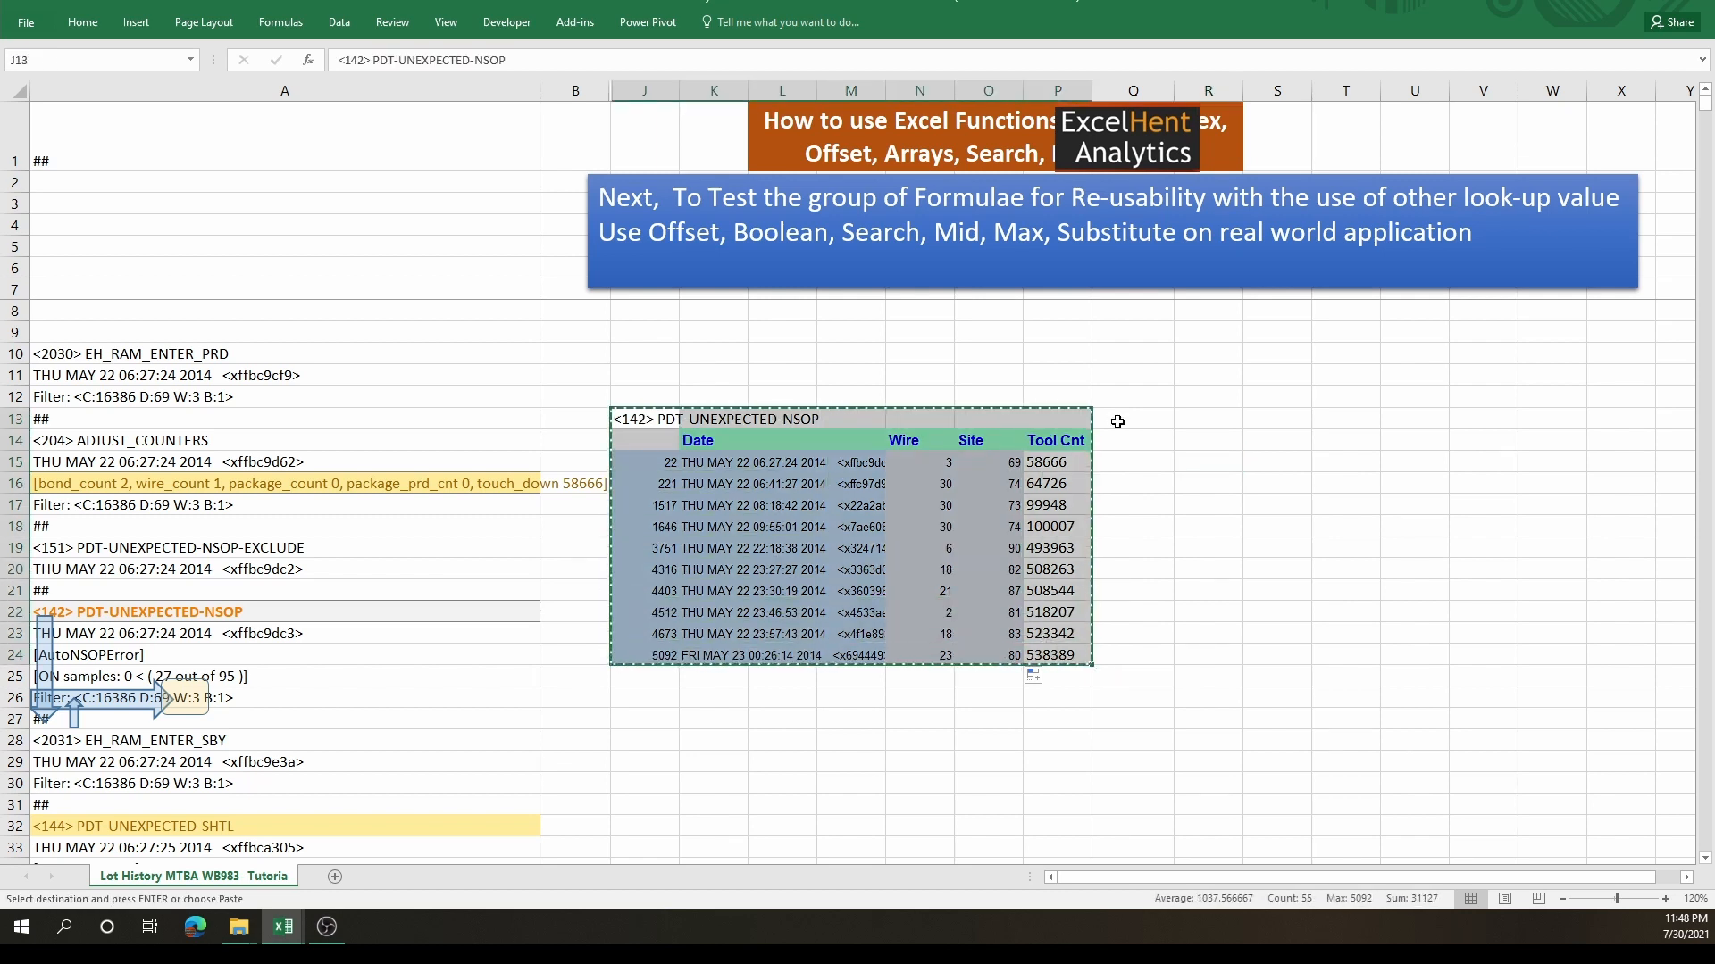
pyautogui.click(1117, 421)
pyautogui.hotkey('ctrl', 'v')
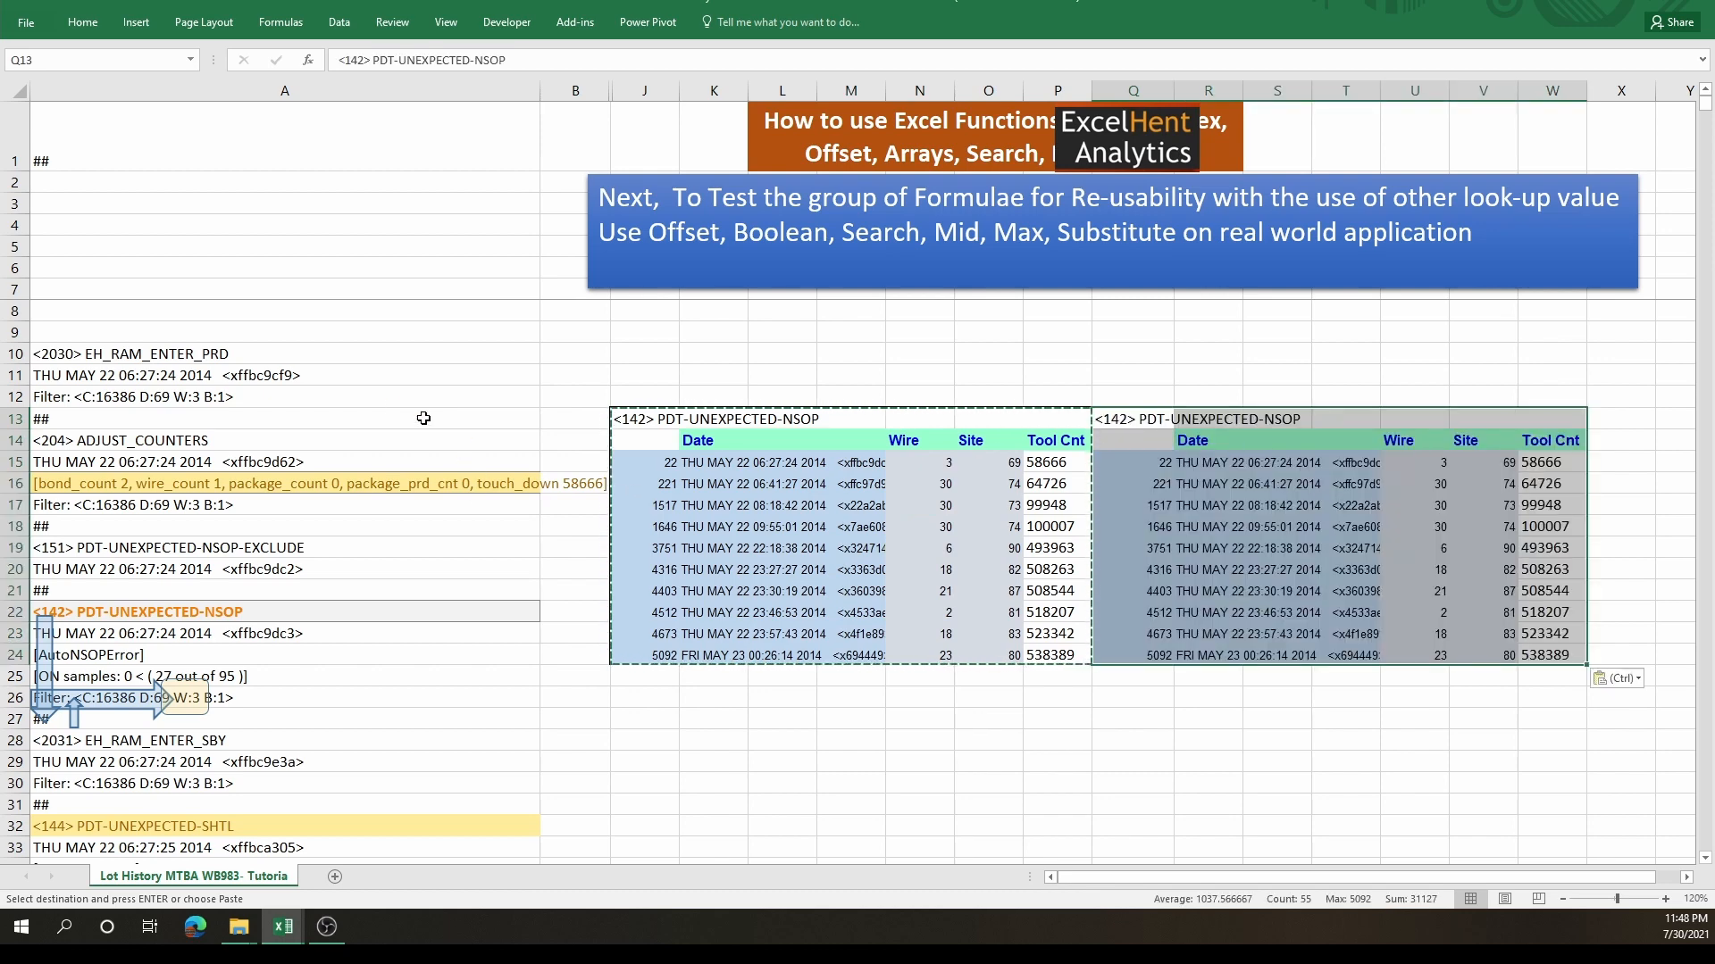
# - Search column A for NSOL and go to the first matching log entry
pyautogui.click(447, 90)
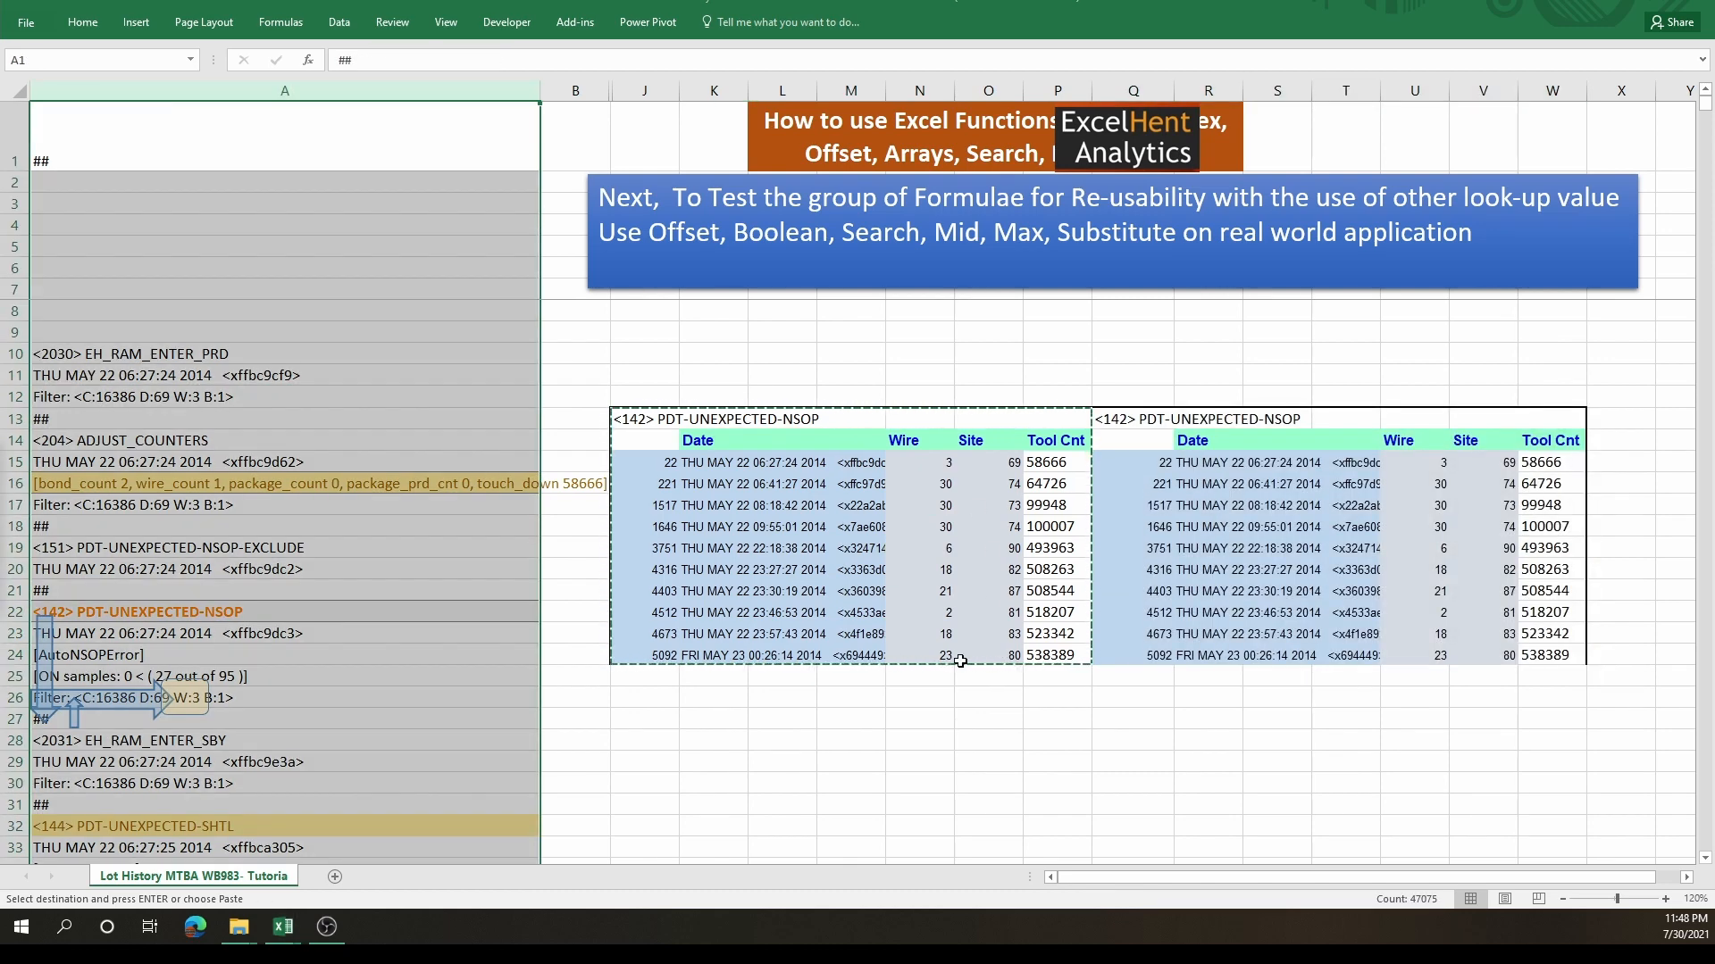
pyautogui.hotkey('ctrl', 'f')
pyautogui.moveTo(609, 425); pyautogui.dragTo(670, 715)
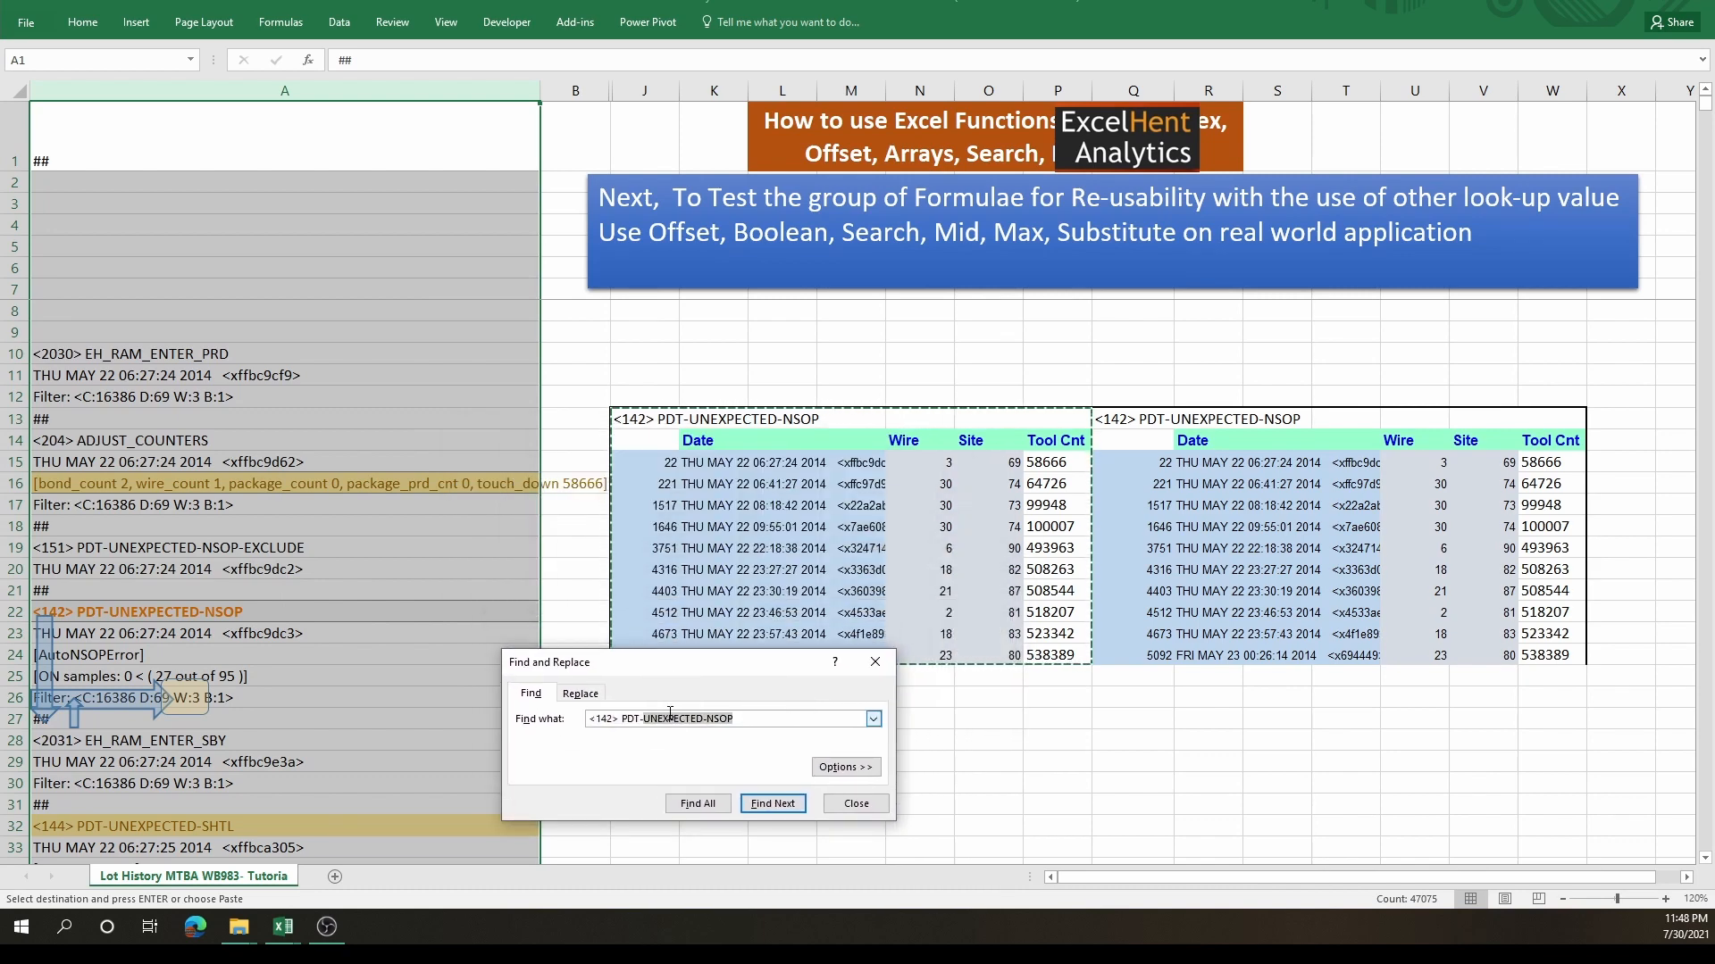
pyautogui.write('NSOL')
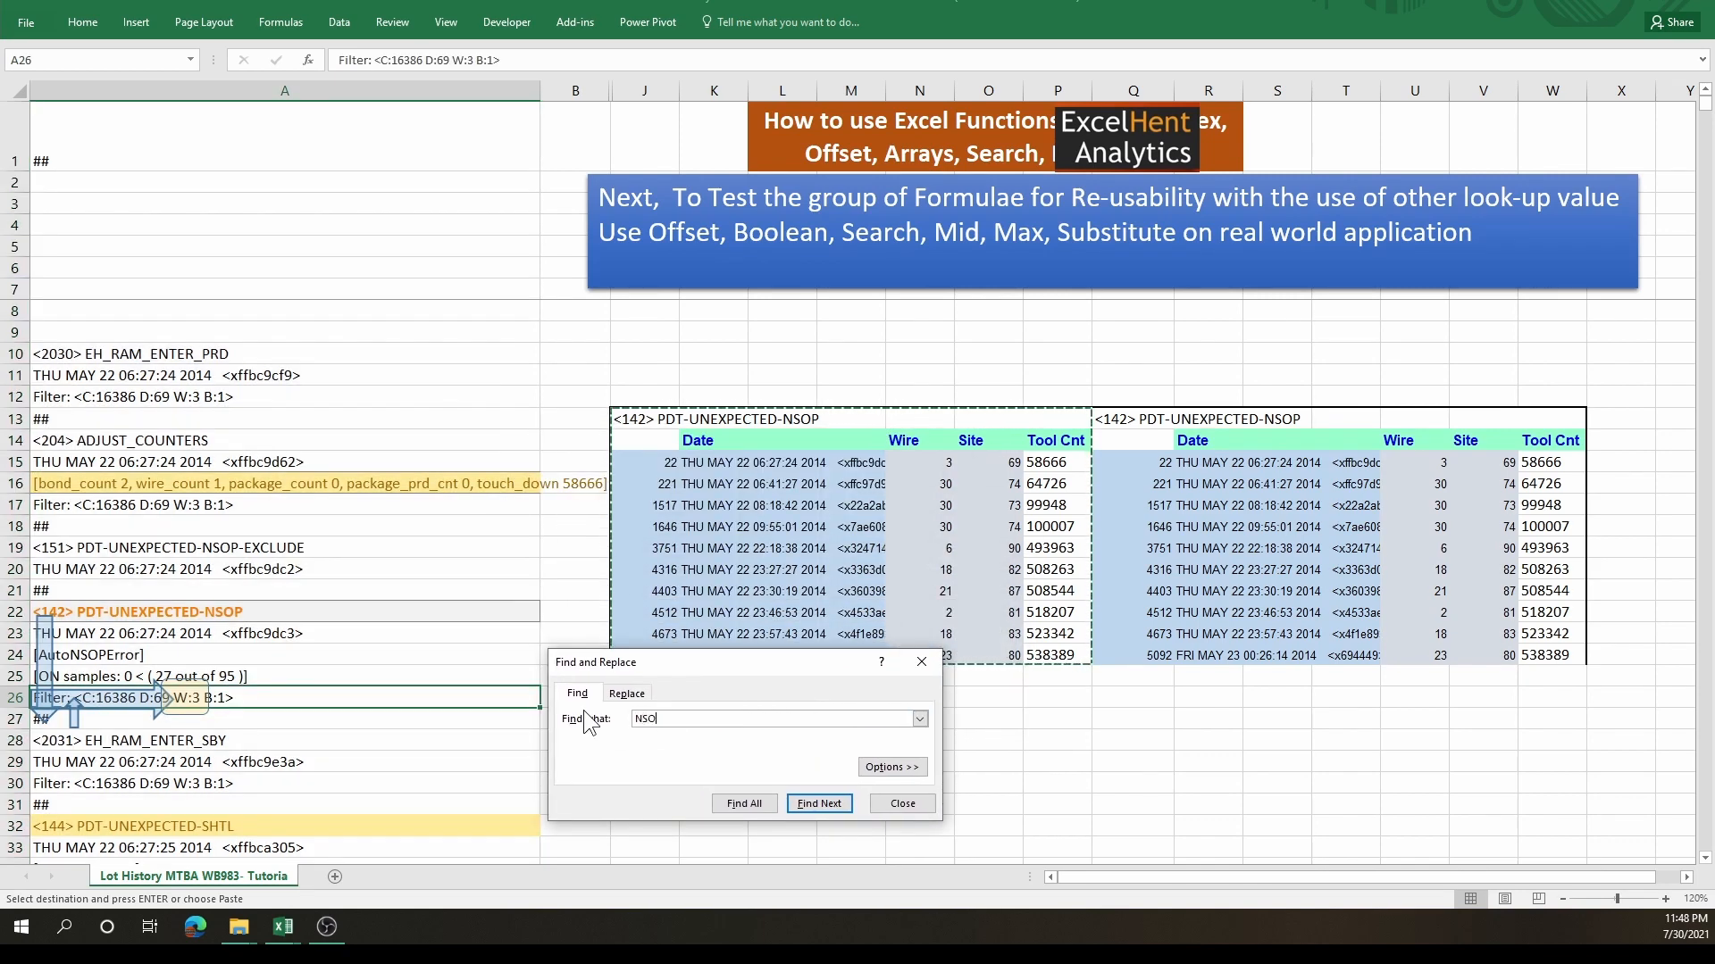
pyautogui.click(833, 802)
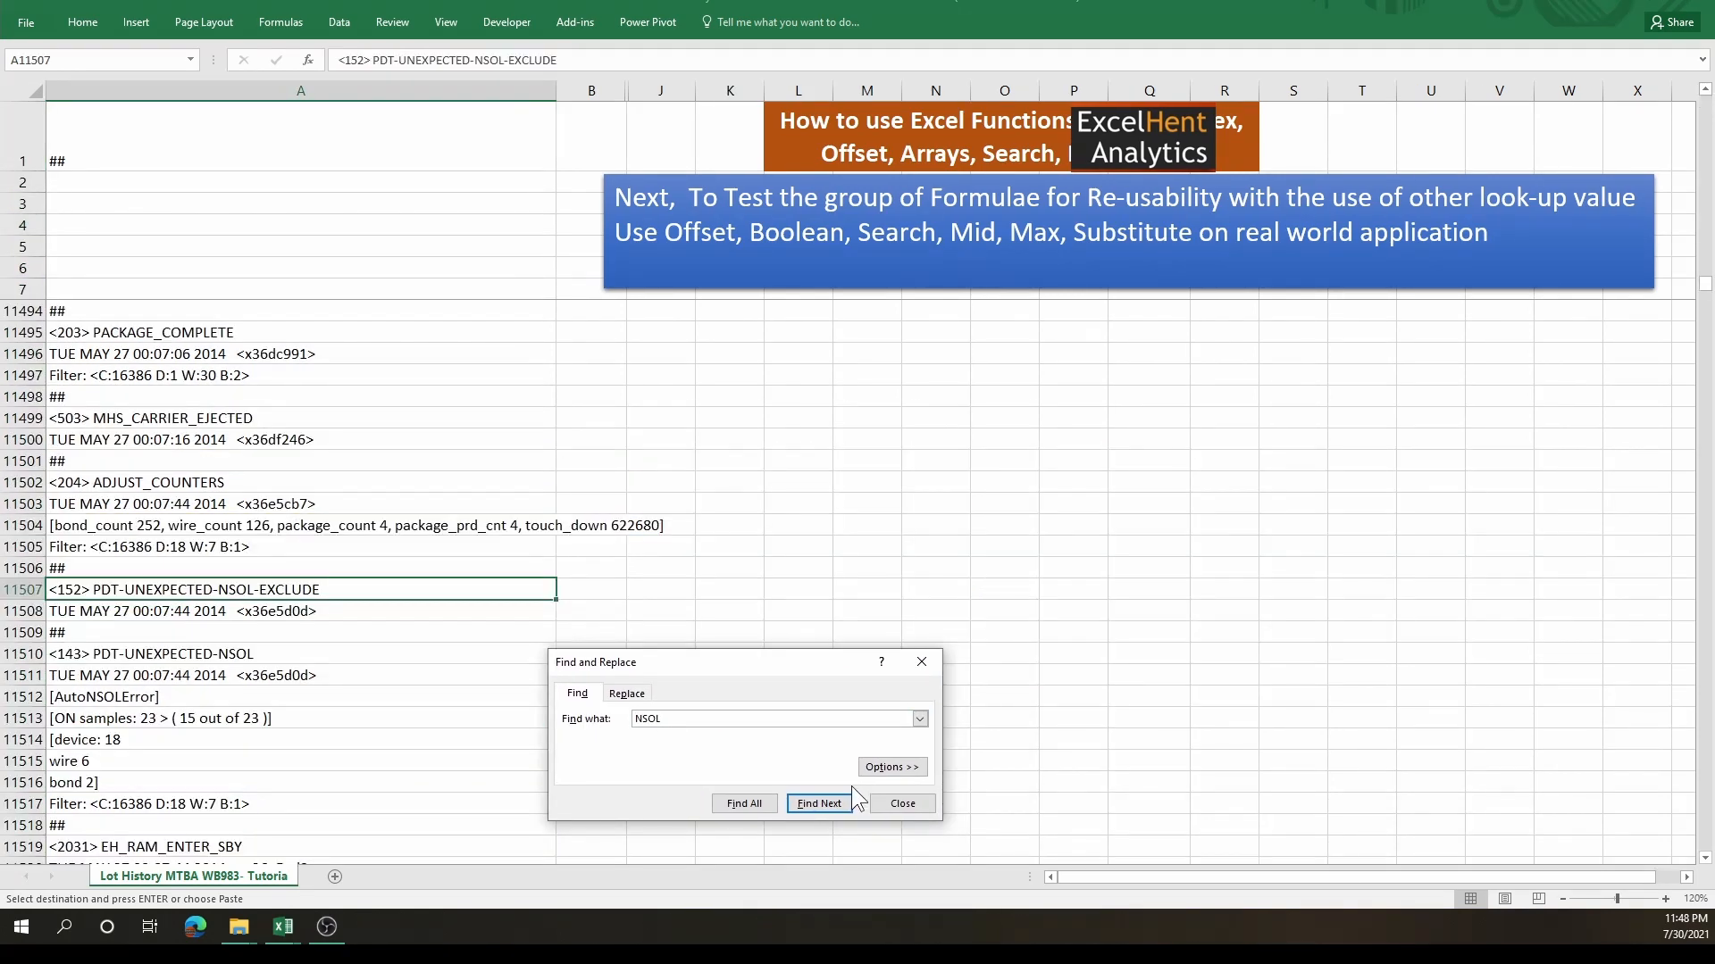
pyautogui.click(902, 803)
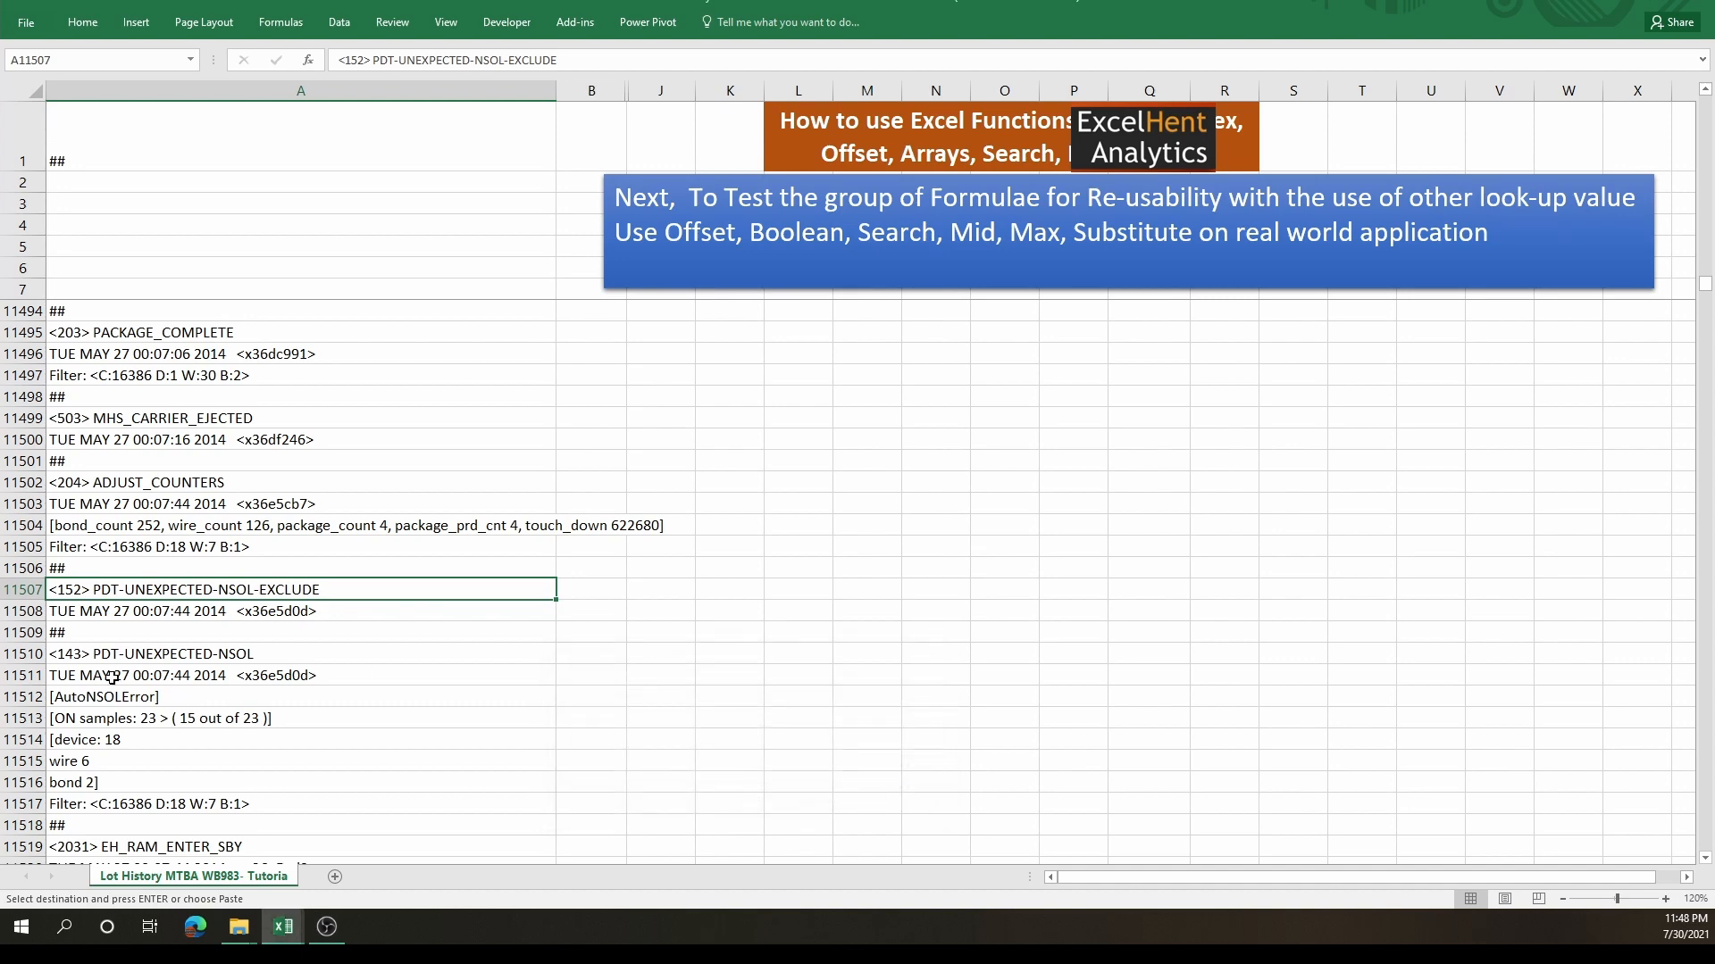
# - Copy <143> PDT-UNEXPECTED-NSOL from A11510 into Q13 as the copied table's look-up value and review the results in Q14:W24
pyautogui.click(230, 657)
pyautogui.hotkey('ctrl', 'c')
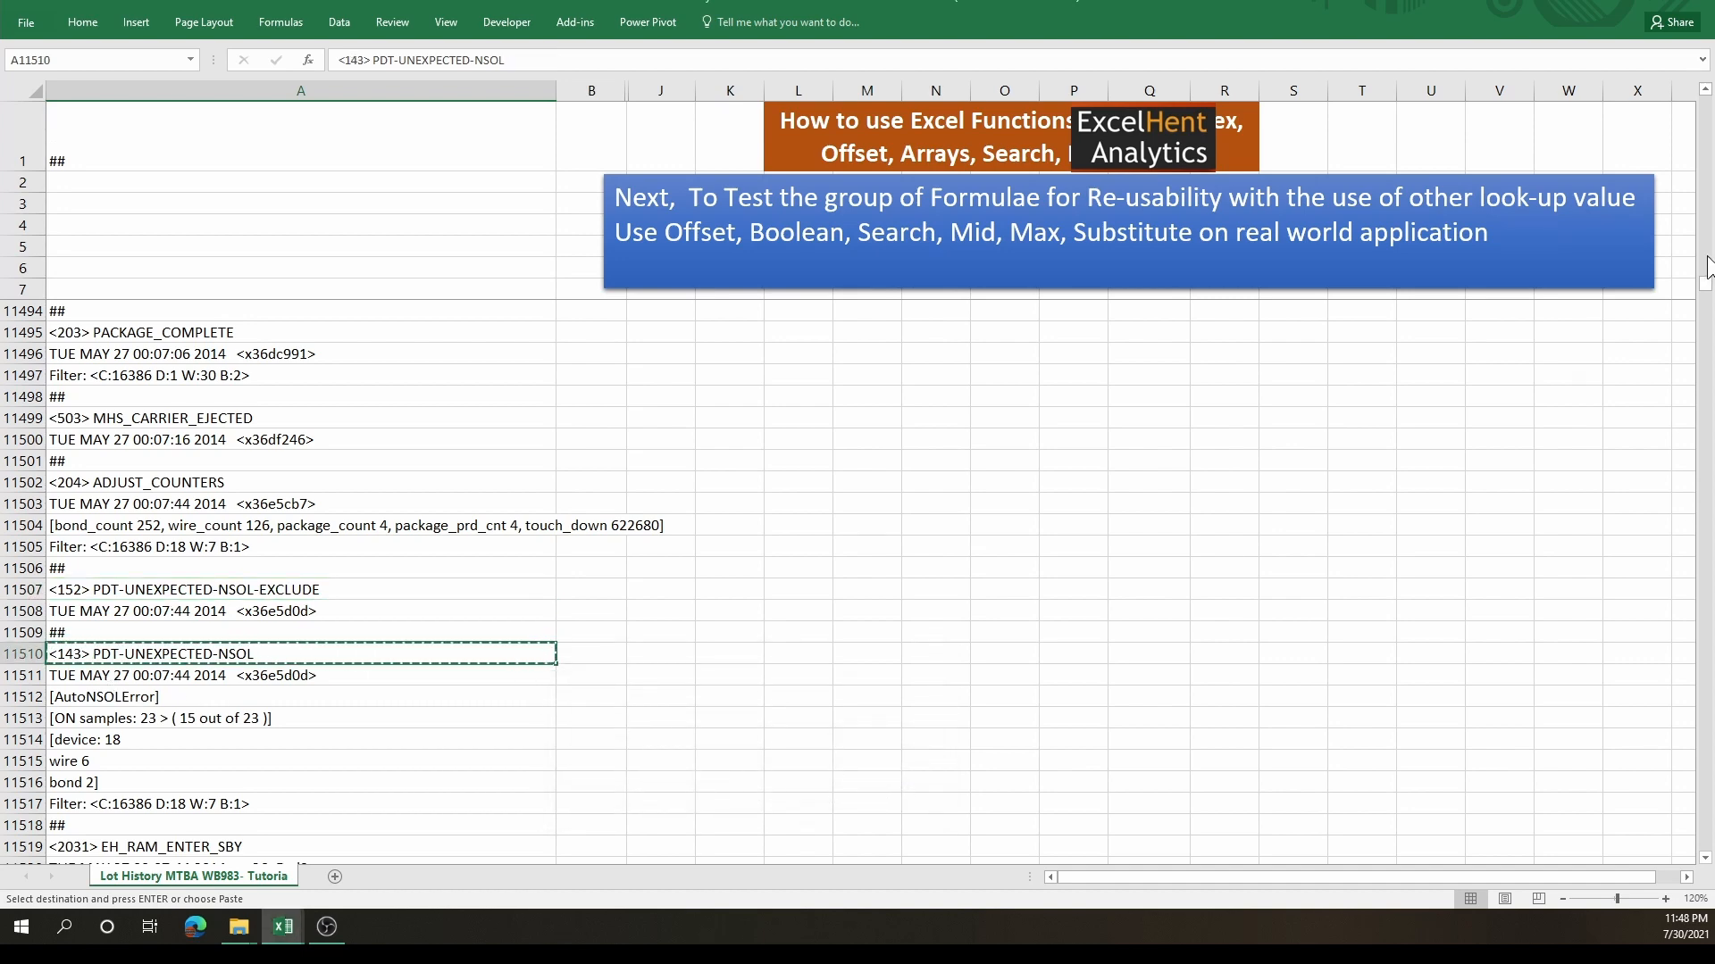
pyautogui.moveTo(1706, 290); pyautogui.dragTo(1706, 100)
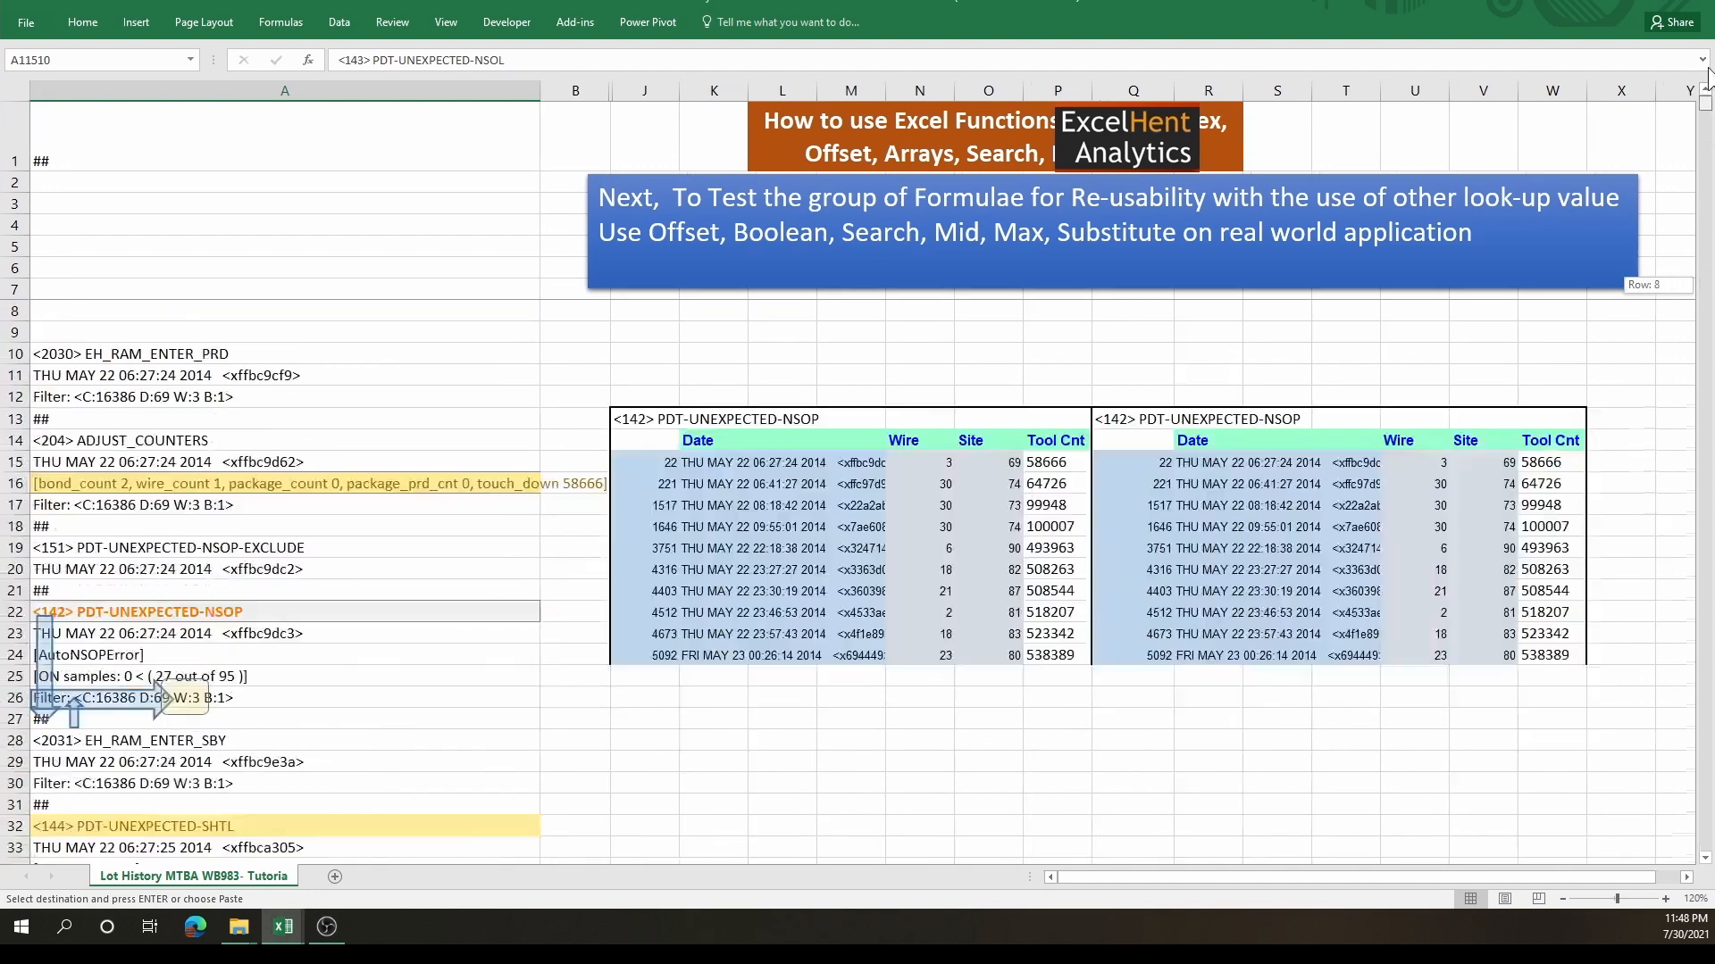
pyautogui.rightClick(1126, 410)
pyautogui.click(1193, 483)
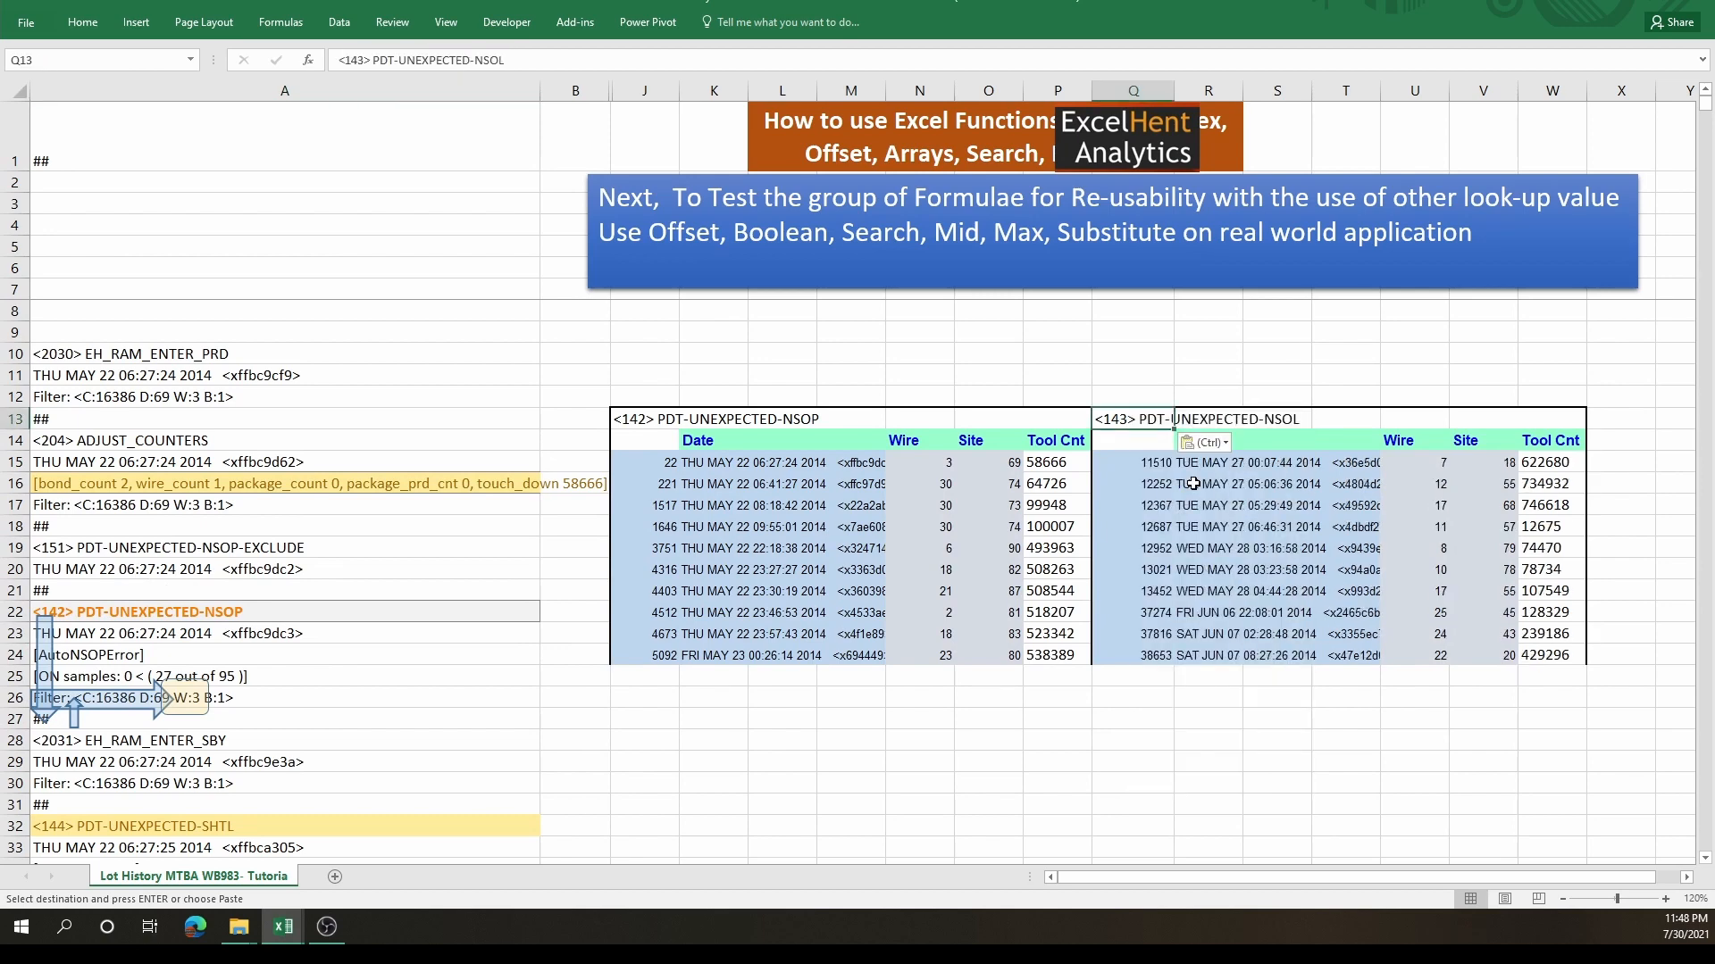
pyautogui.moveTo(1130, 441); pyautogui.dragTo(1493, 656)
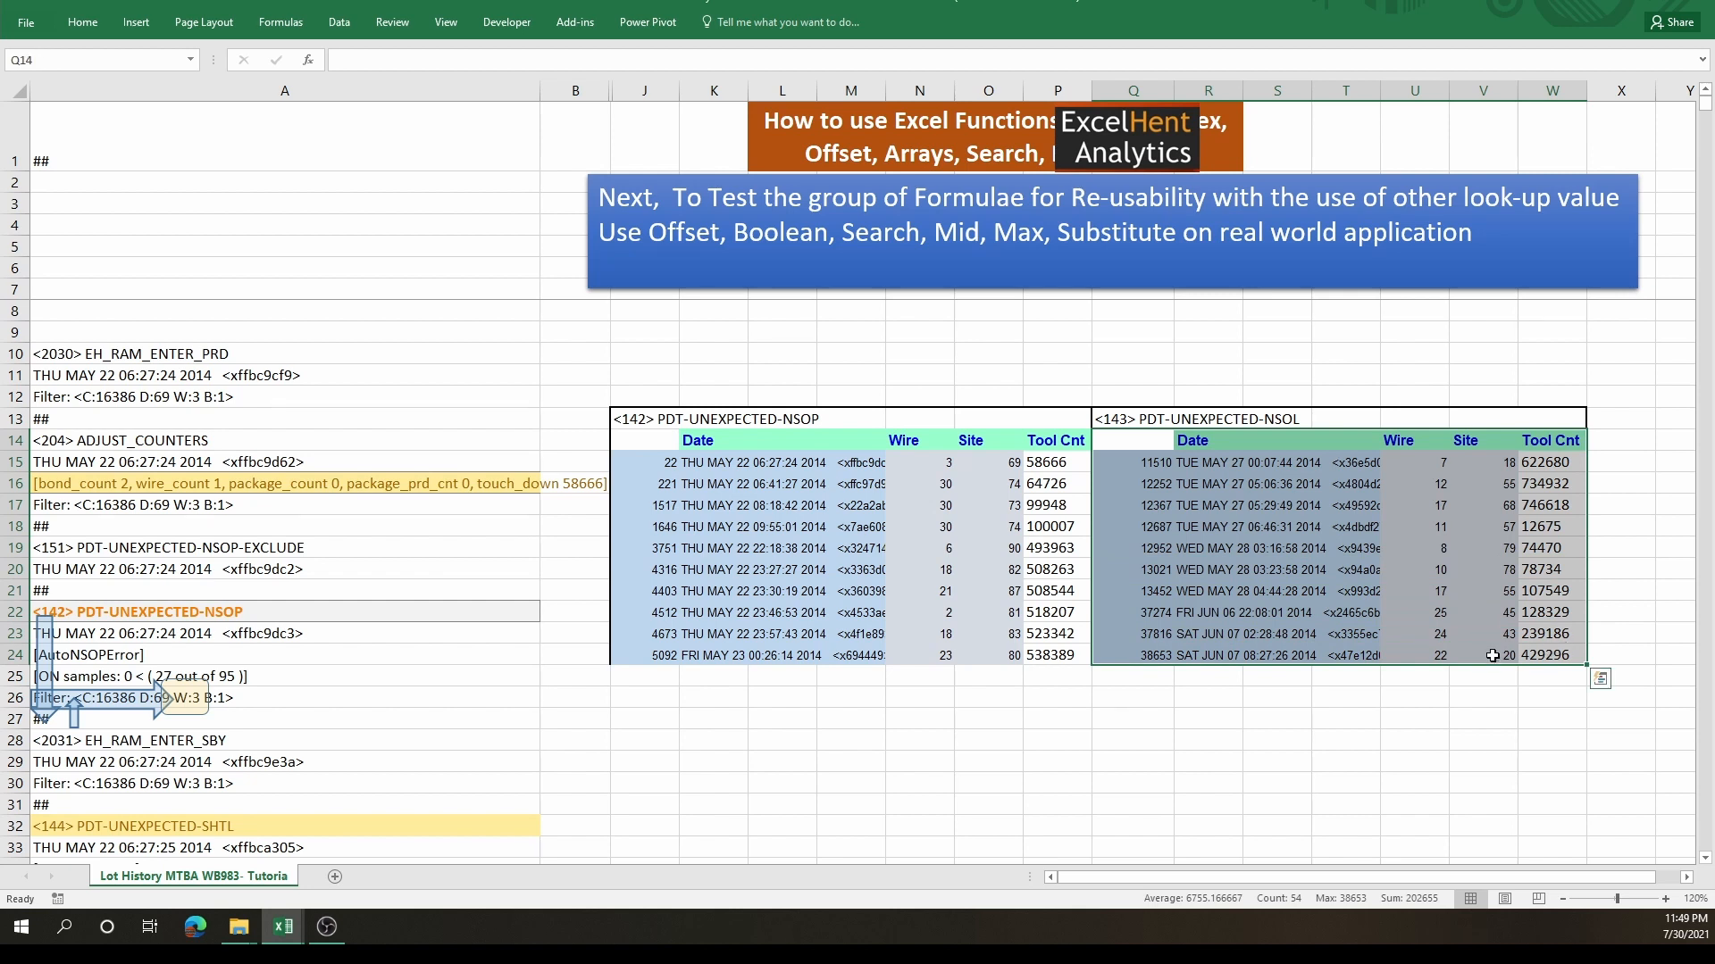
pyautogui.click(1476, 658)
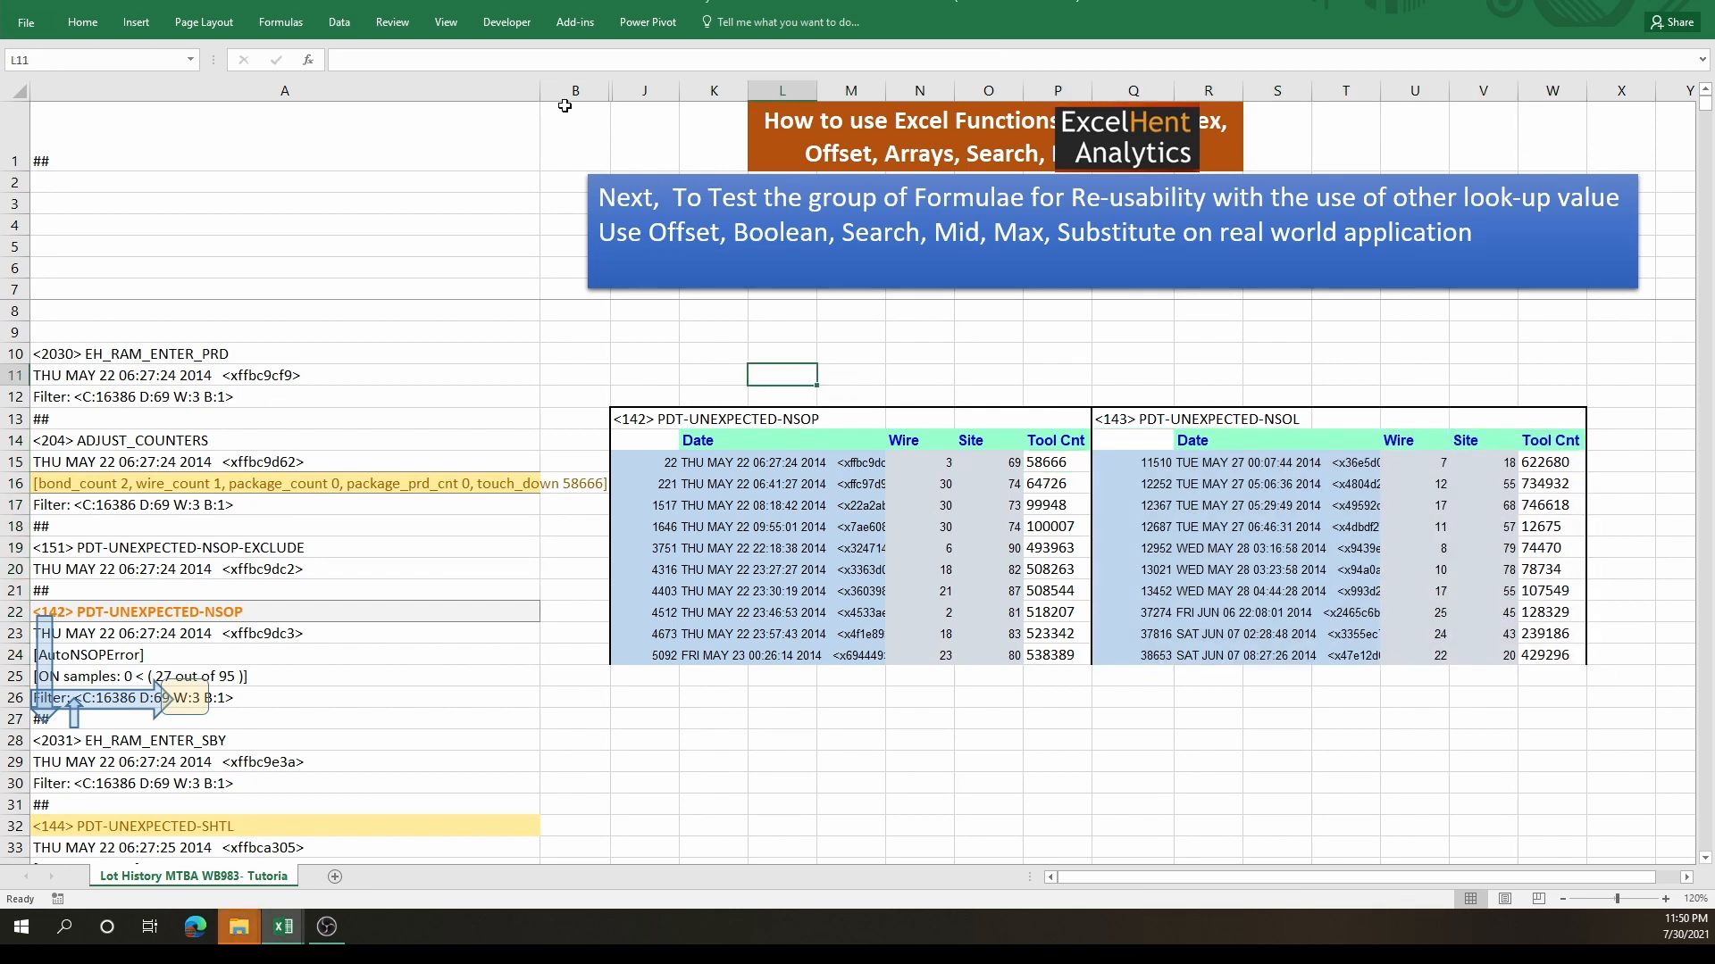
# - Unhide the columns between B and J to bring back the <144> PDT-UNEXPECTED-SHTL table
pyautogui.moveTo(574, 90); pyautogui.dragTo(679, 102)
pyautogui.rightClick(661, 91)
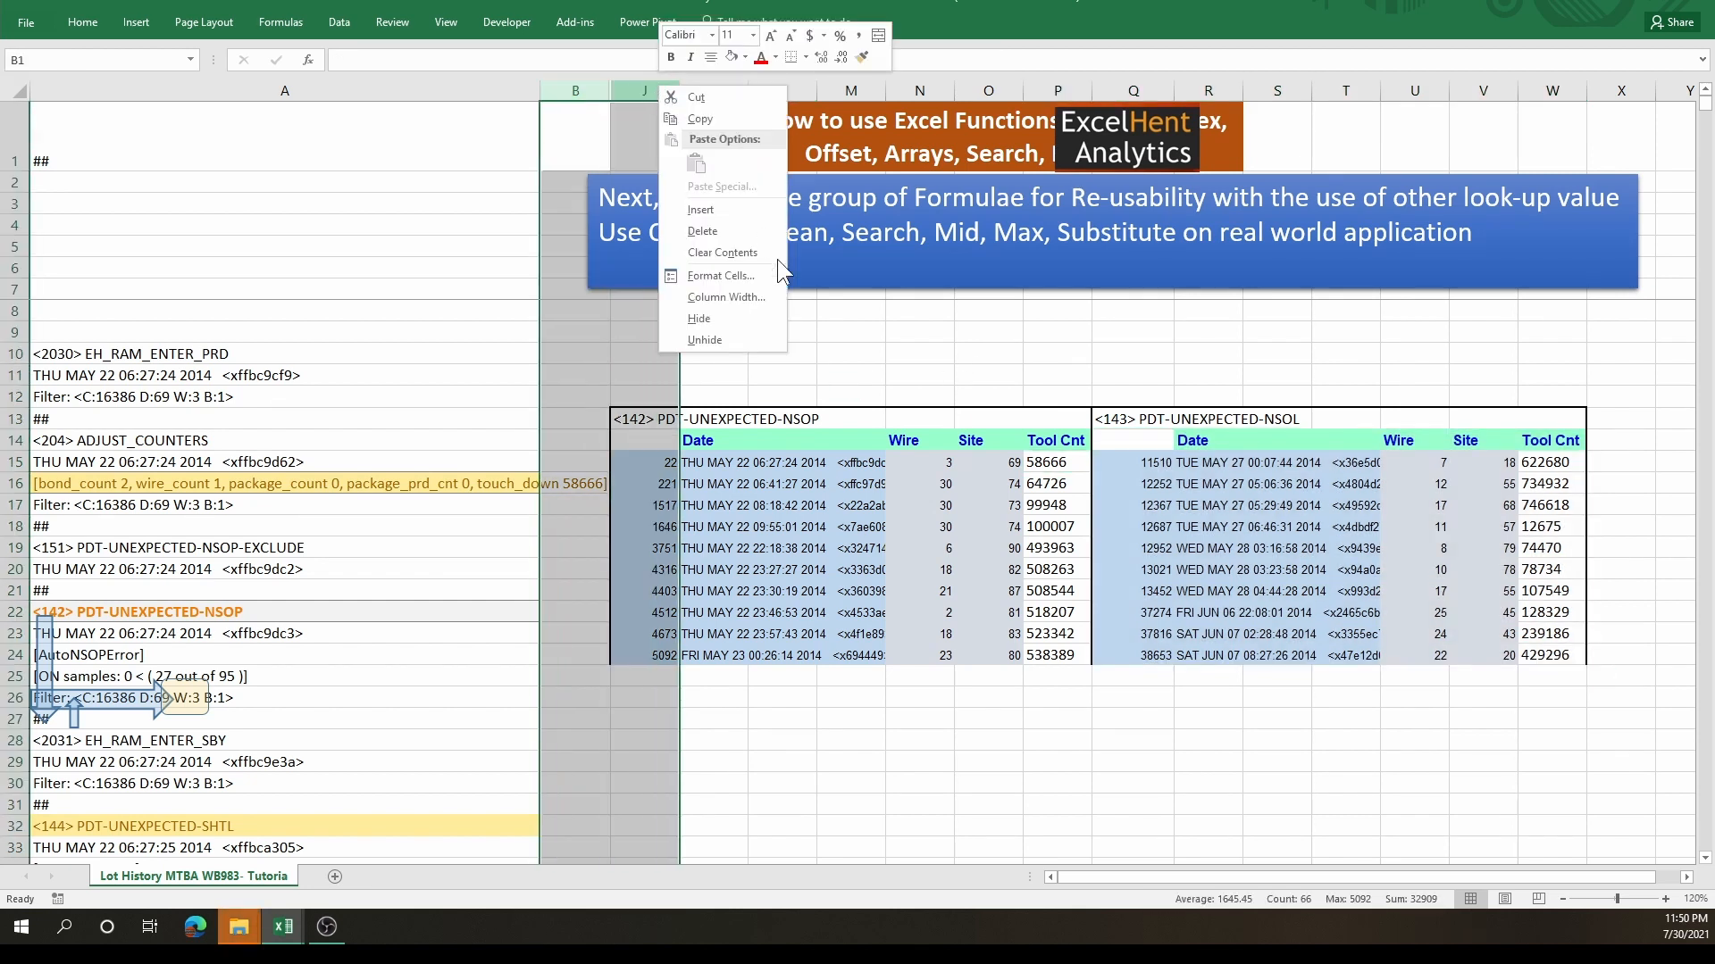
pyautogui.click(730, 340)
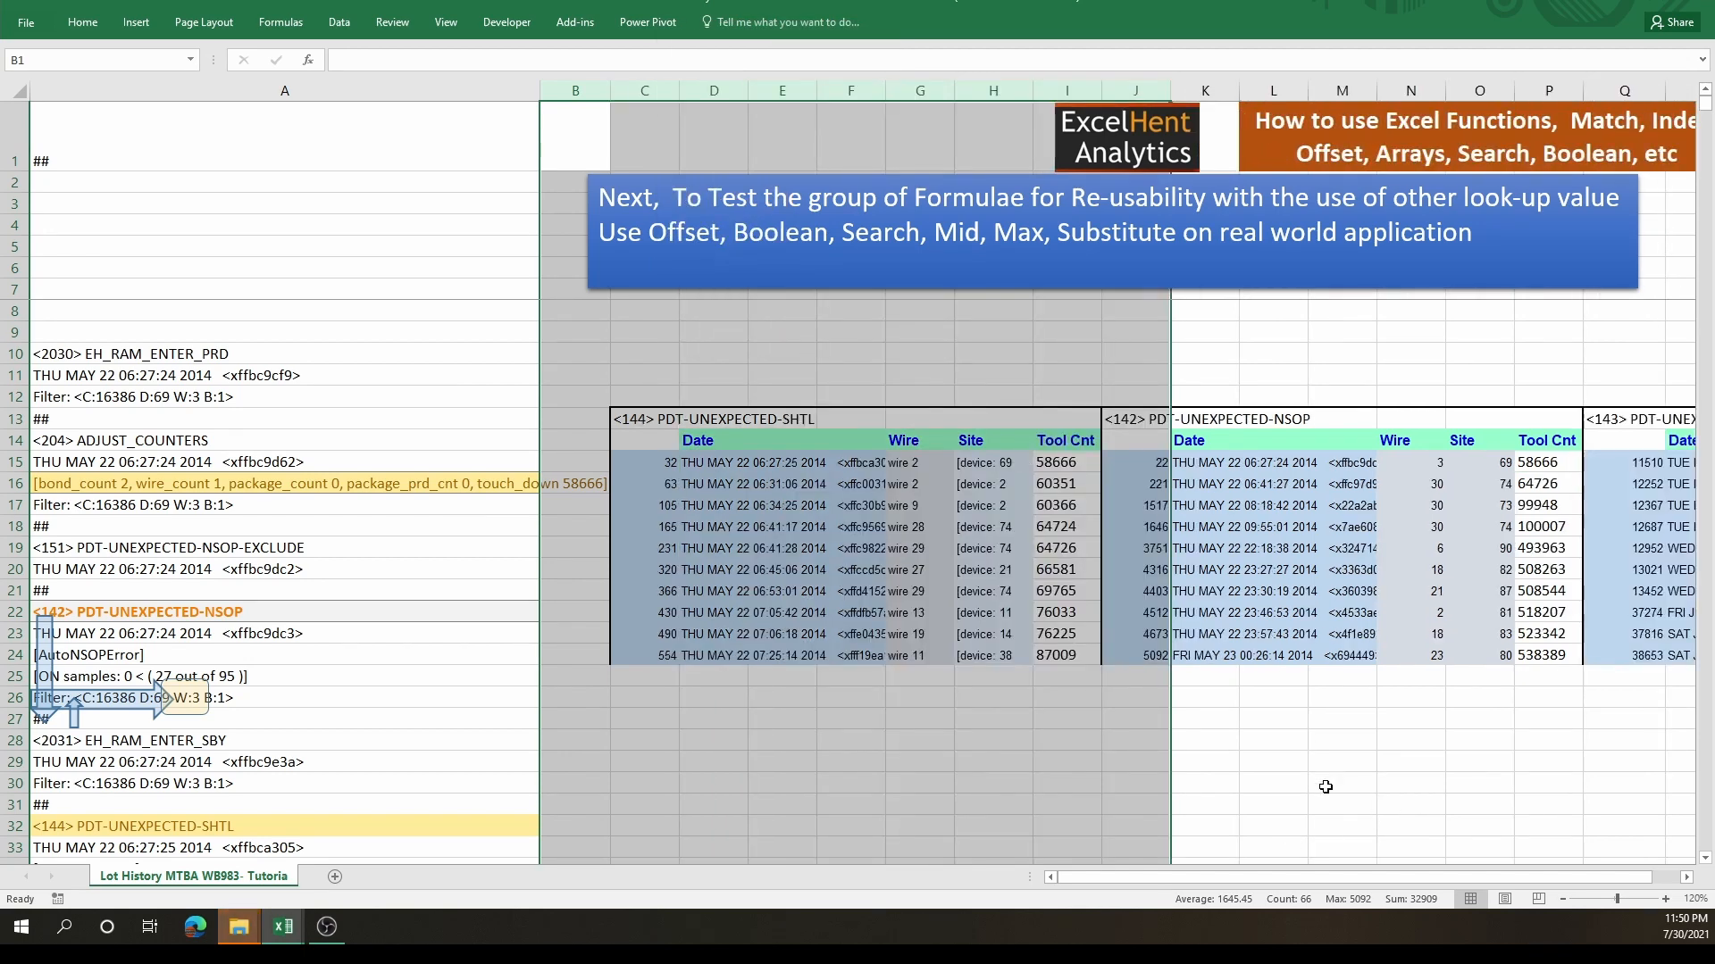
pyautogui.moveTo(1572, 878); pyautogui.dragTo(1598, 889)
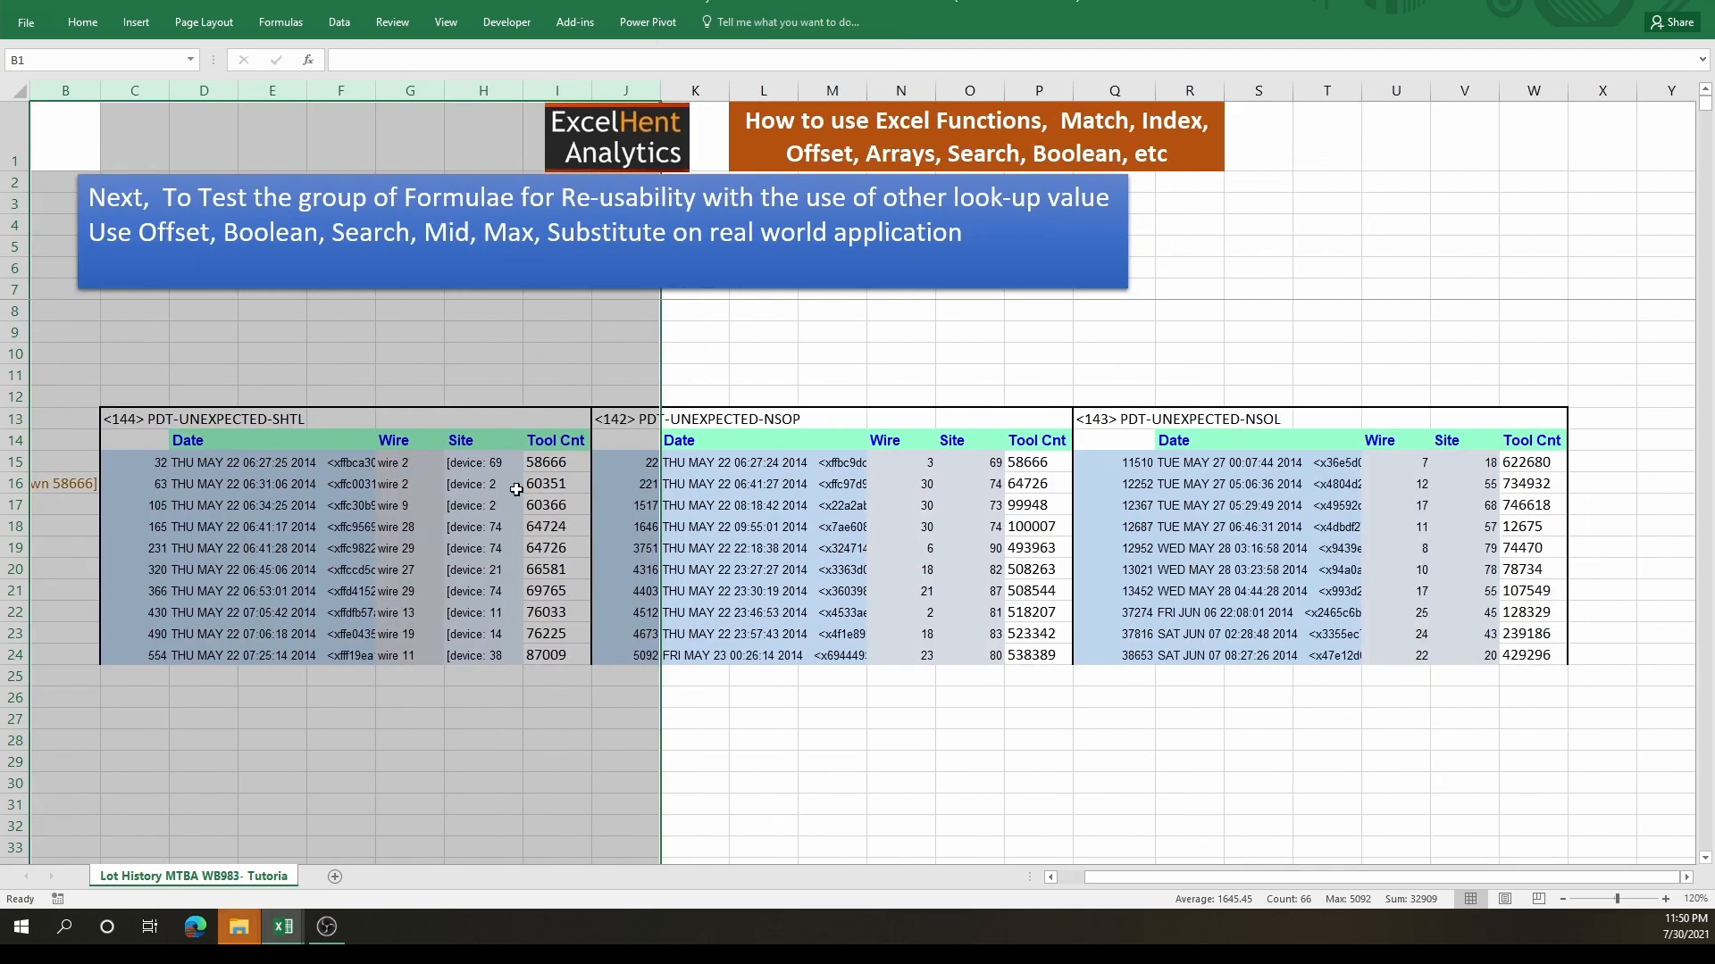
pyautogui.click(1042, 464)
pyautogui.press('F2')
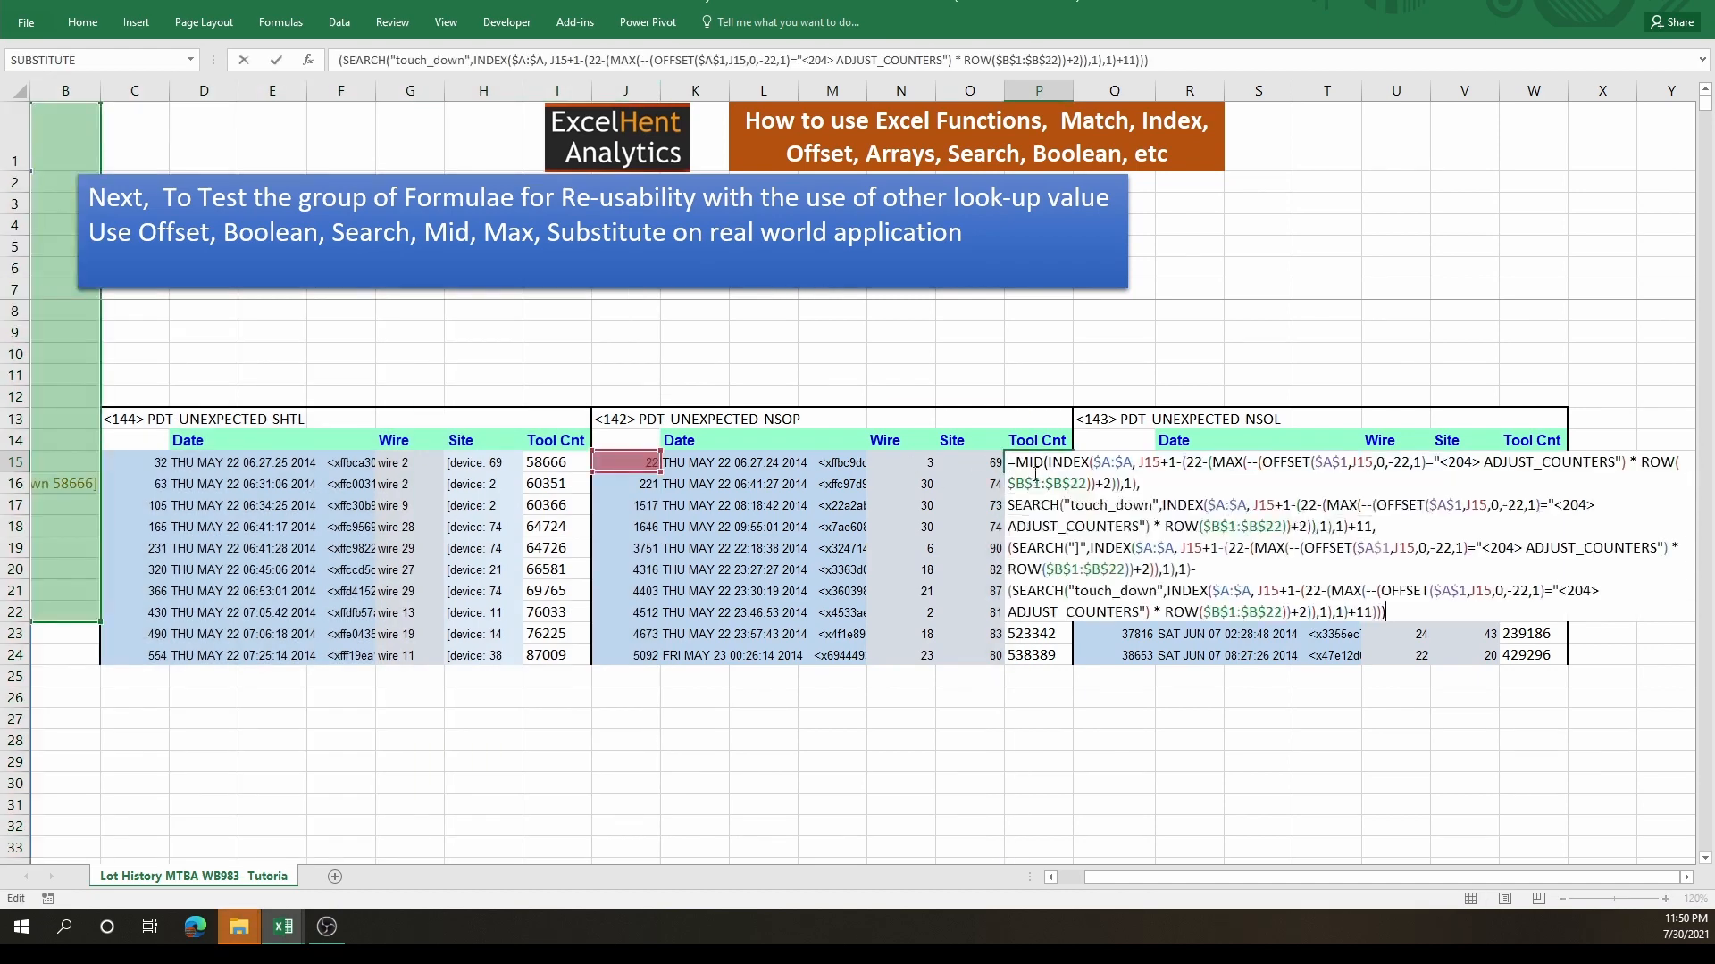
pyautogui.press('Escape')
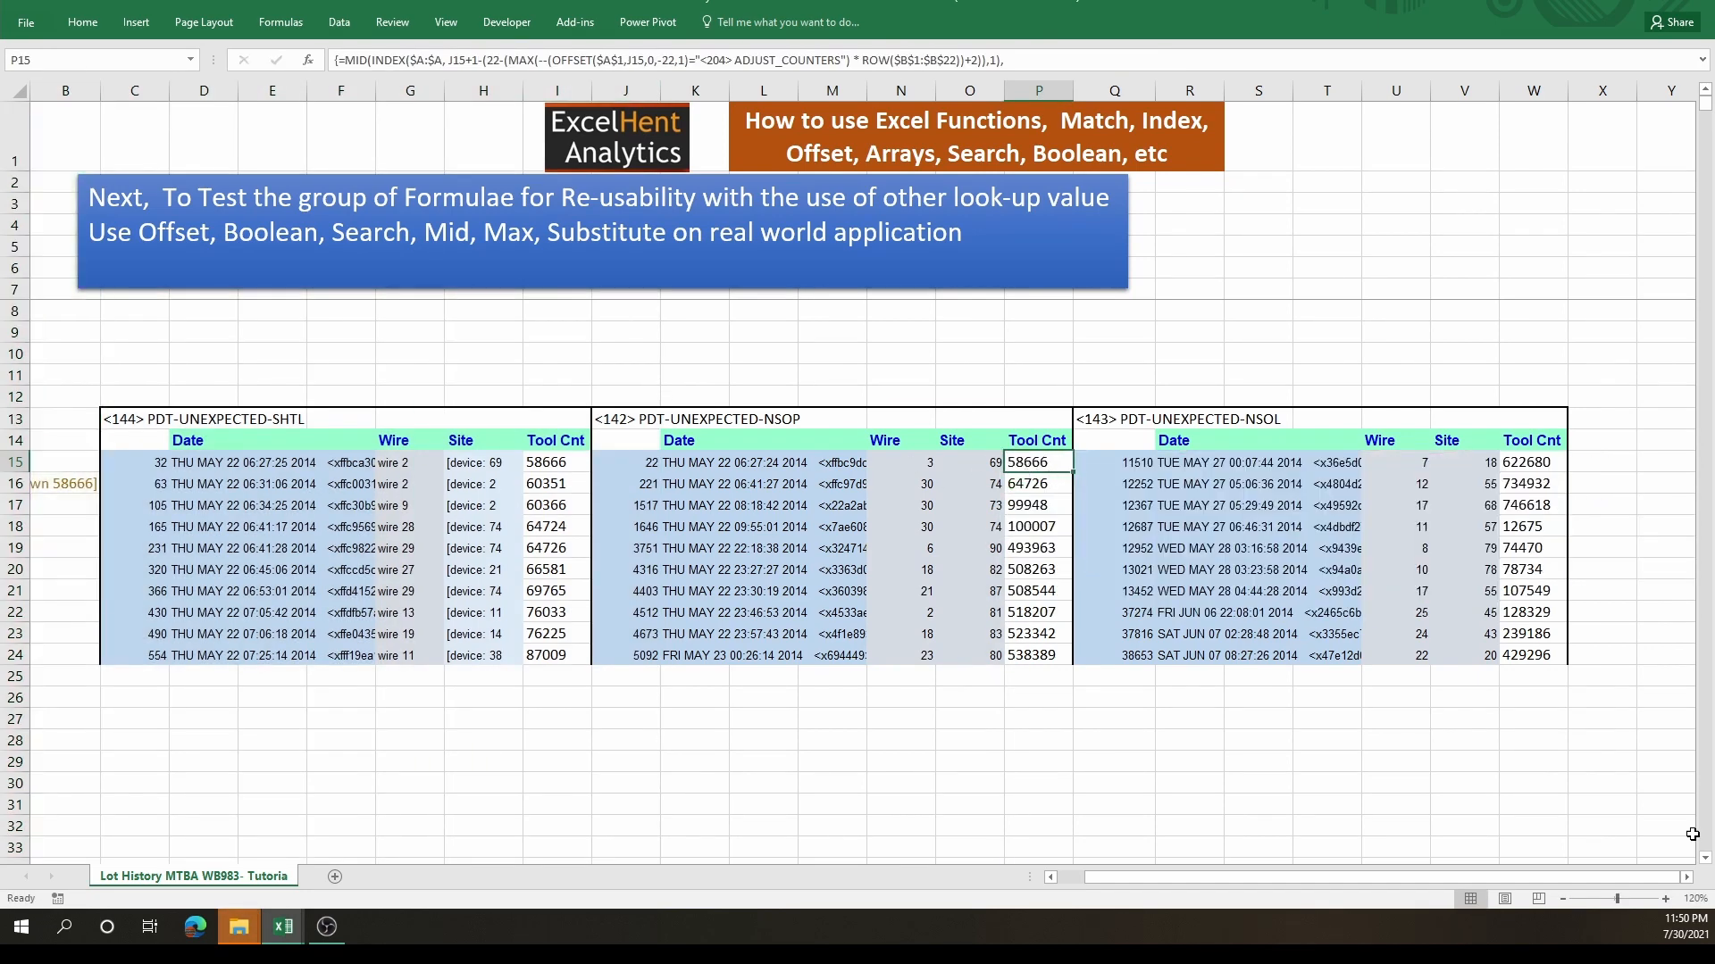
# - Wrap the Tool Cnt formula in P15 in VALUE( ), enter it as an array formula and fill it down to P24
pyautogui.click(1687, 878)
pyautogui.doubleClick(968, 463)
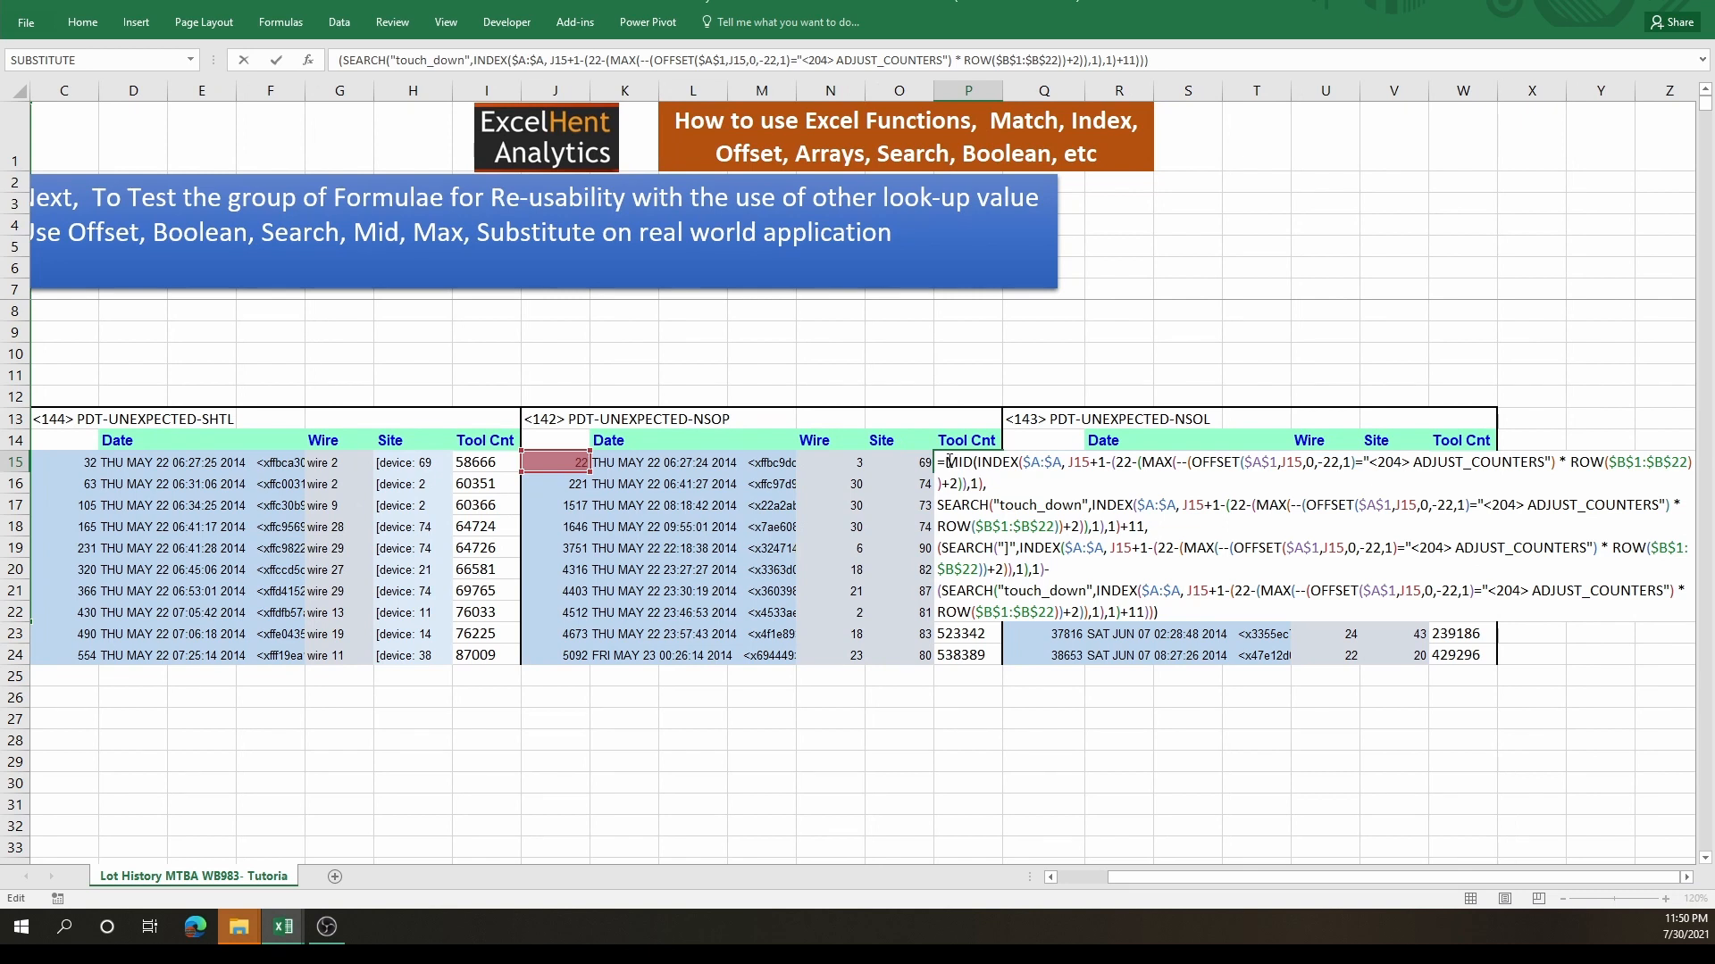
pyautogui.write('VALUE(')
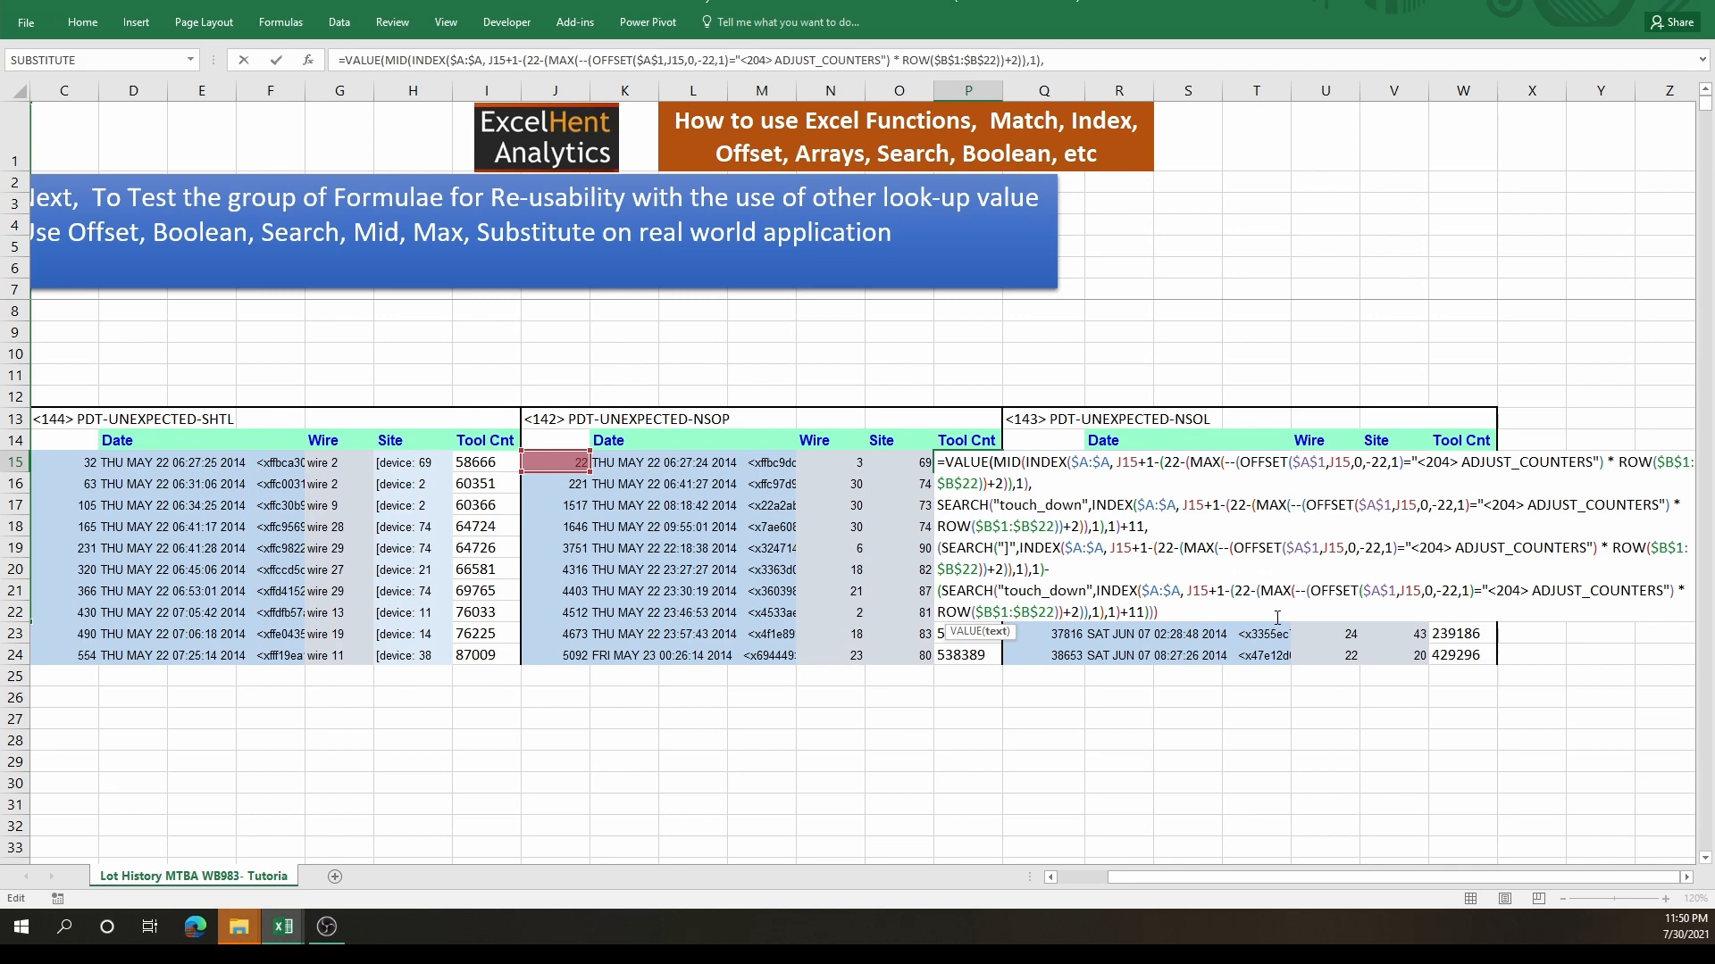
pyautogui.hotkey('ctrl', 'End')
pyautogui.write(')')
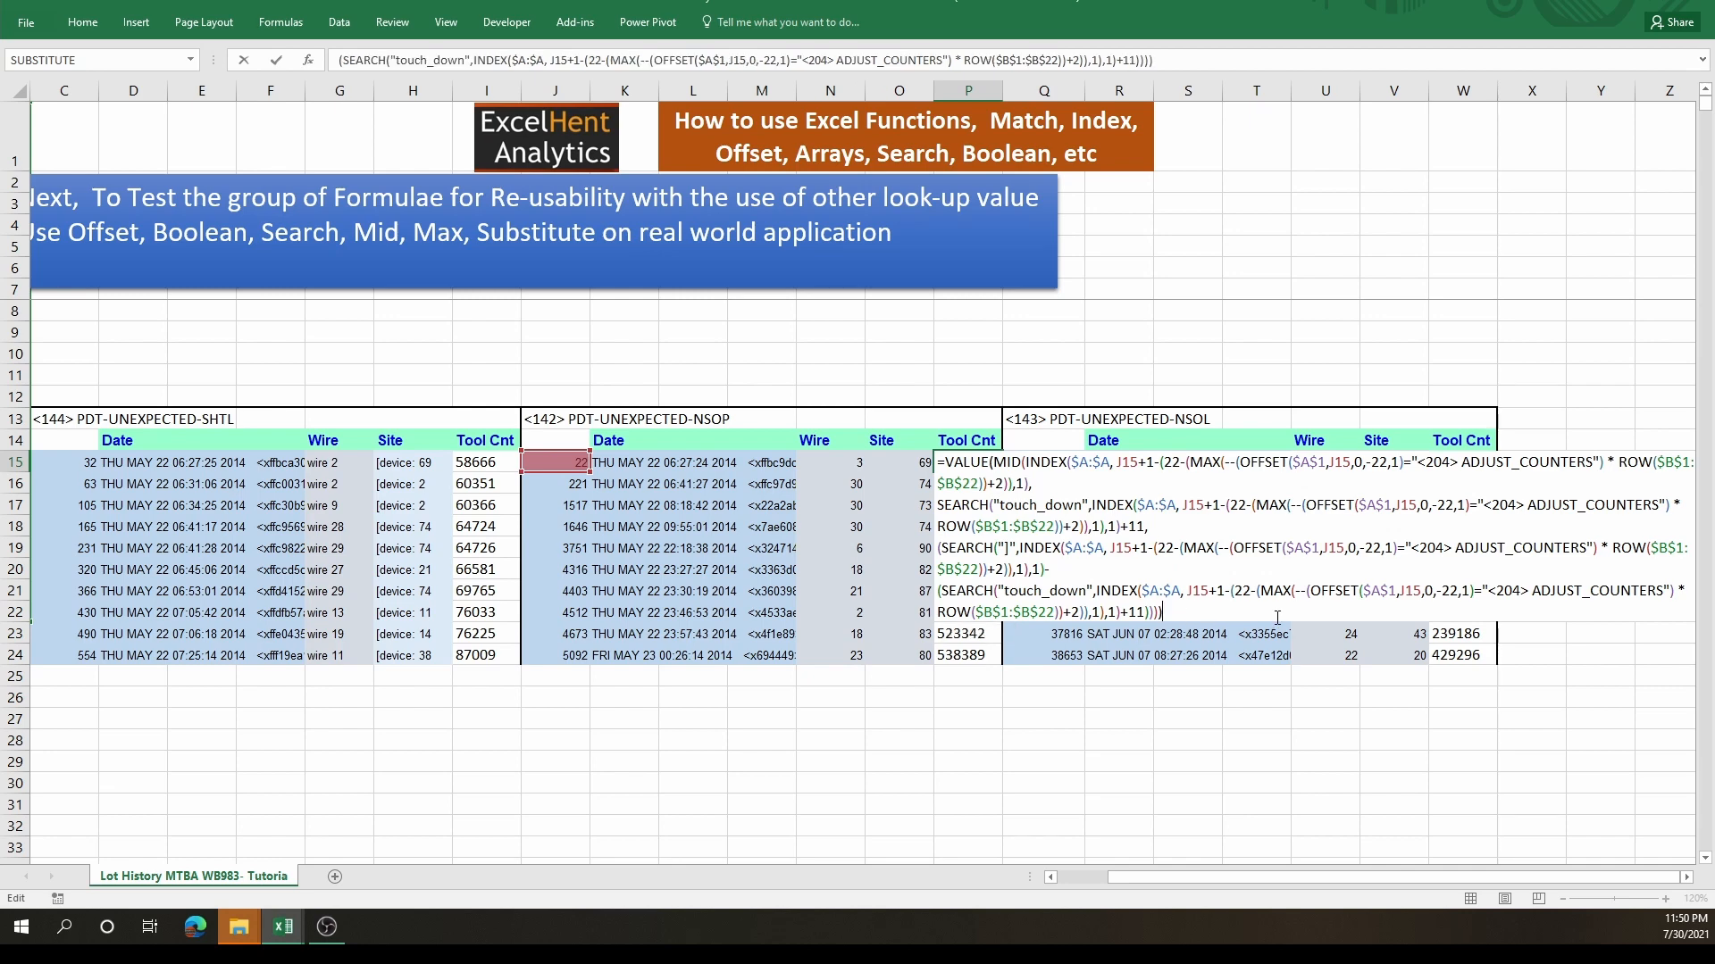
pyautogui.hotkey('ctrl', 'shift', 'Return')
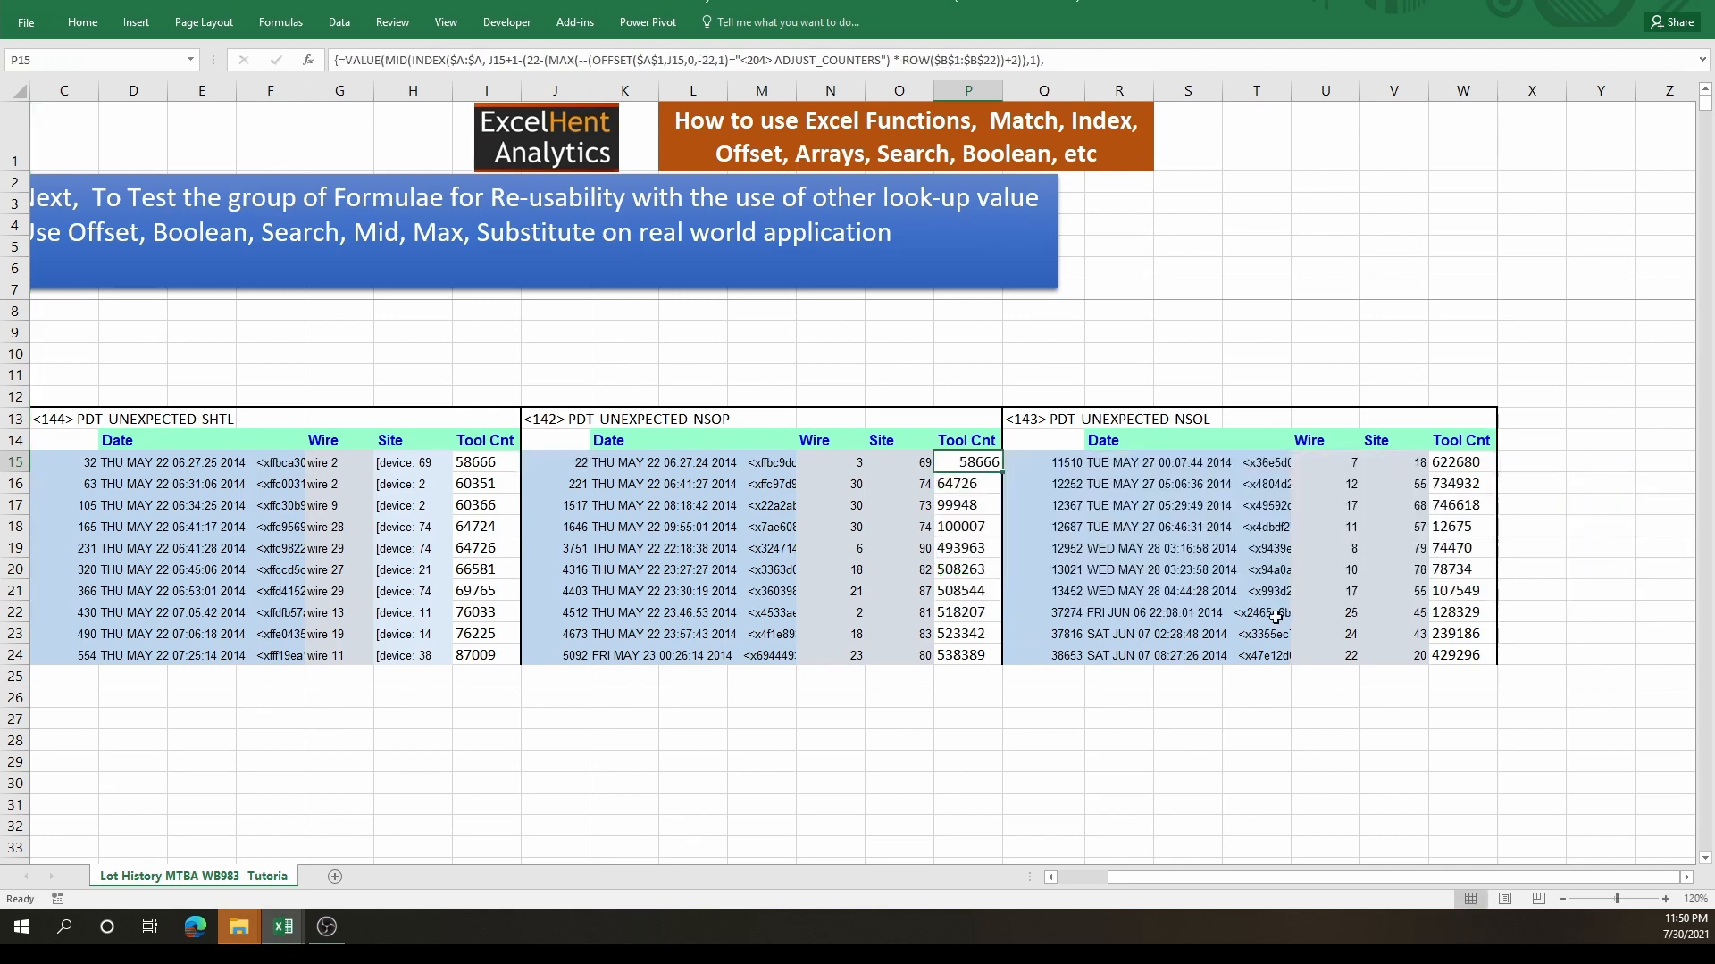
pyautogui.doubleClick(1001, 474)
# - Copy the Tool Cnt formulas in P15:P24 over the Tool Cnt cells W15:W24 and I15:I24 of the other two tables
pyautogui.hotkey('ctrl', 'c')
pyautogui.click(1474, 461)
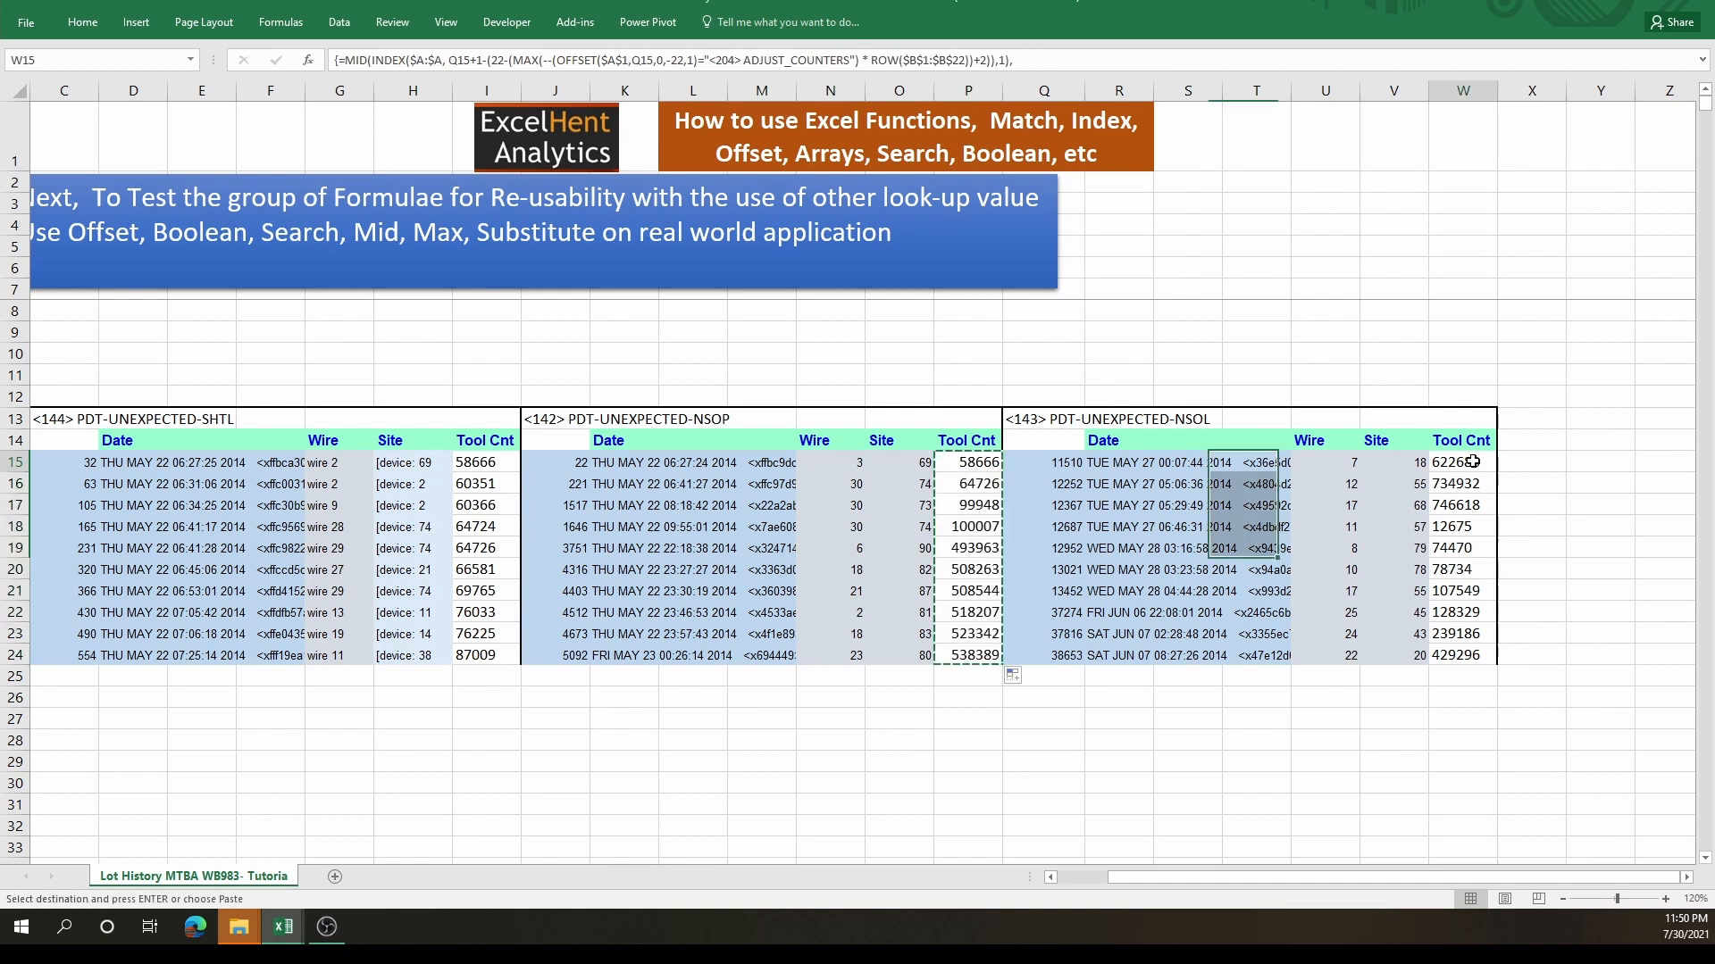
pyautogui.hotkey('ctrl', 'v')
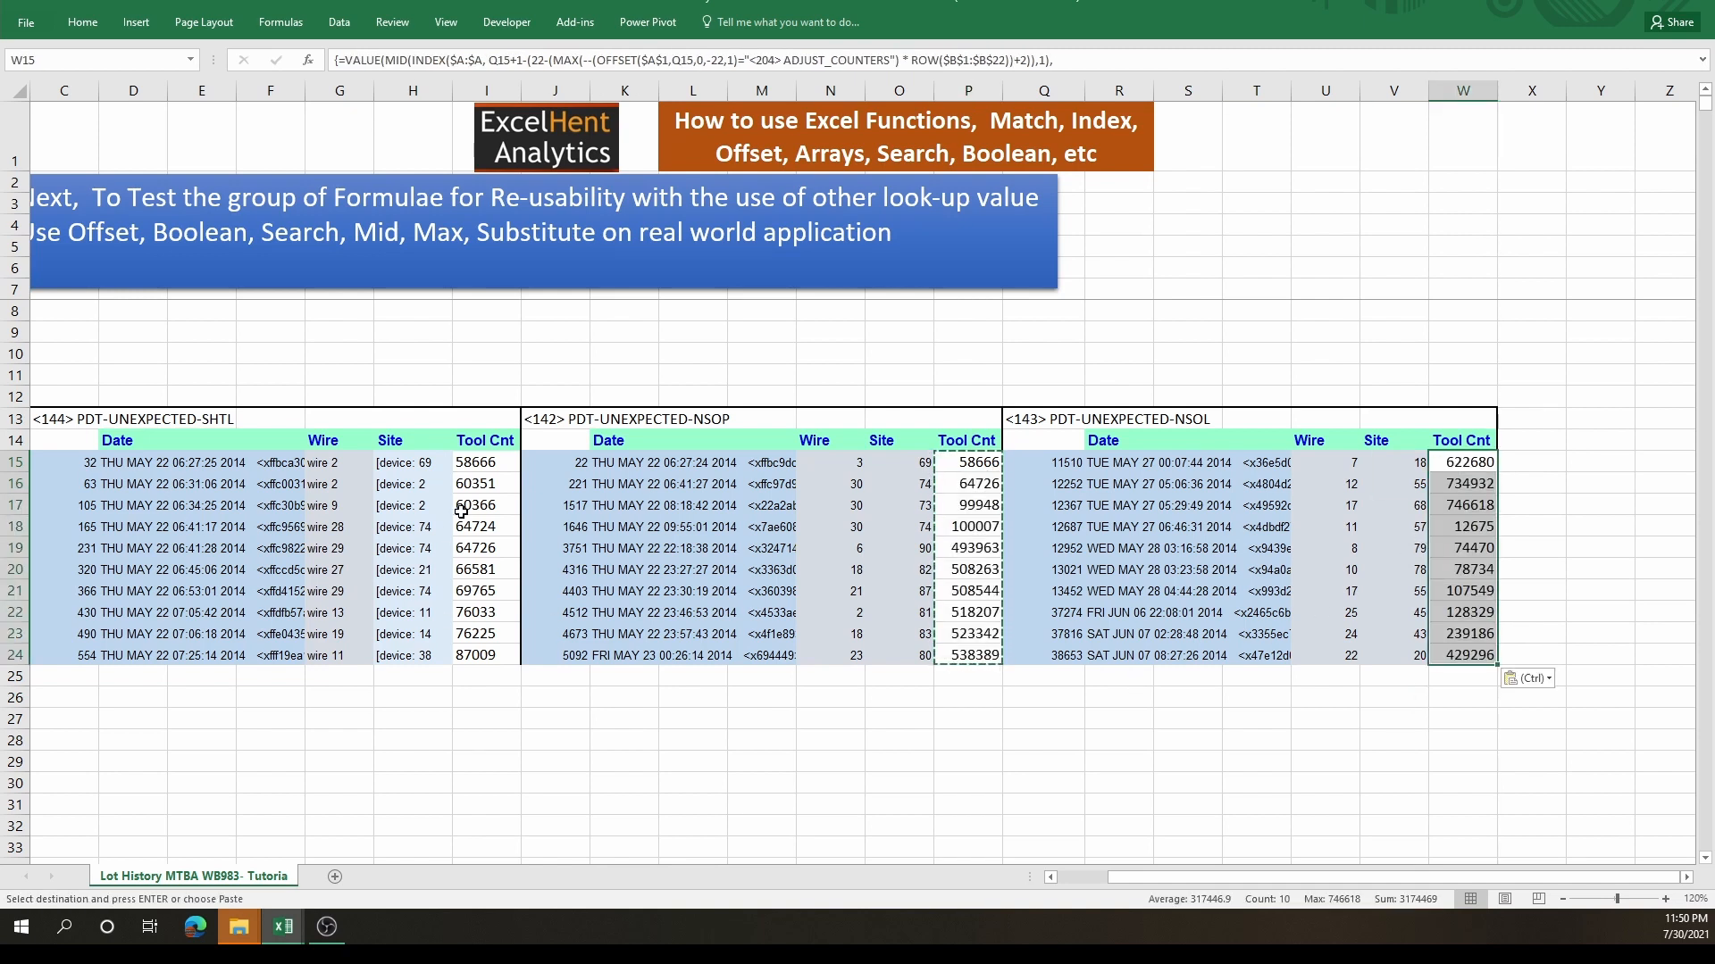
pyautogui.click(489, 461)
pyautogui.hotkey('ctrl', 'shift', 'Down')
pyautogui.hotkey('ctrl', 'v')
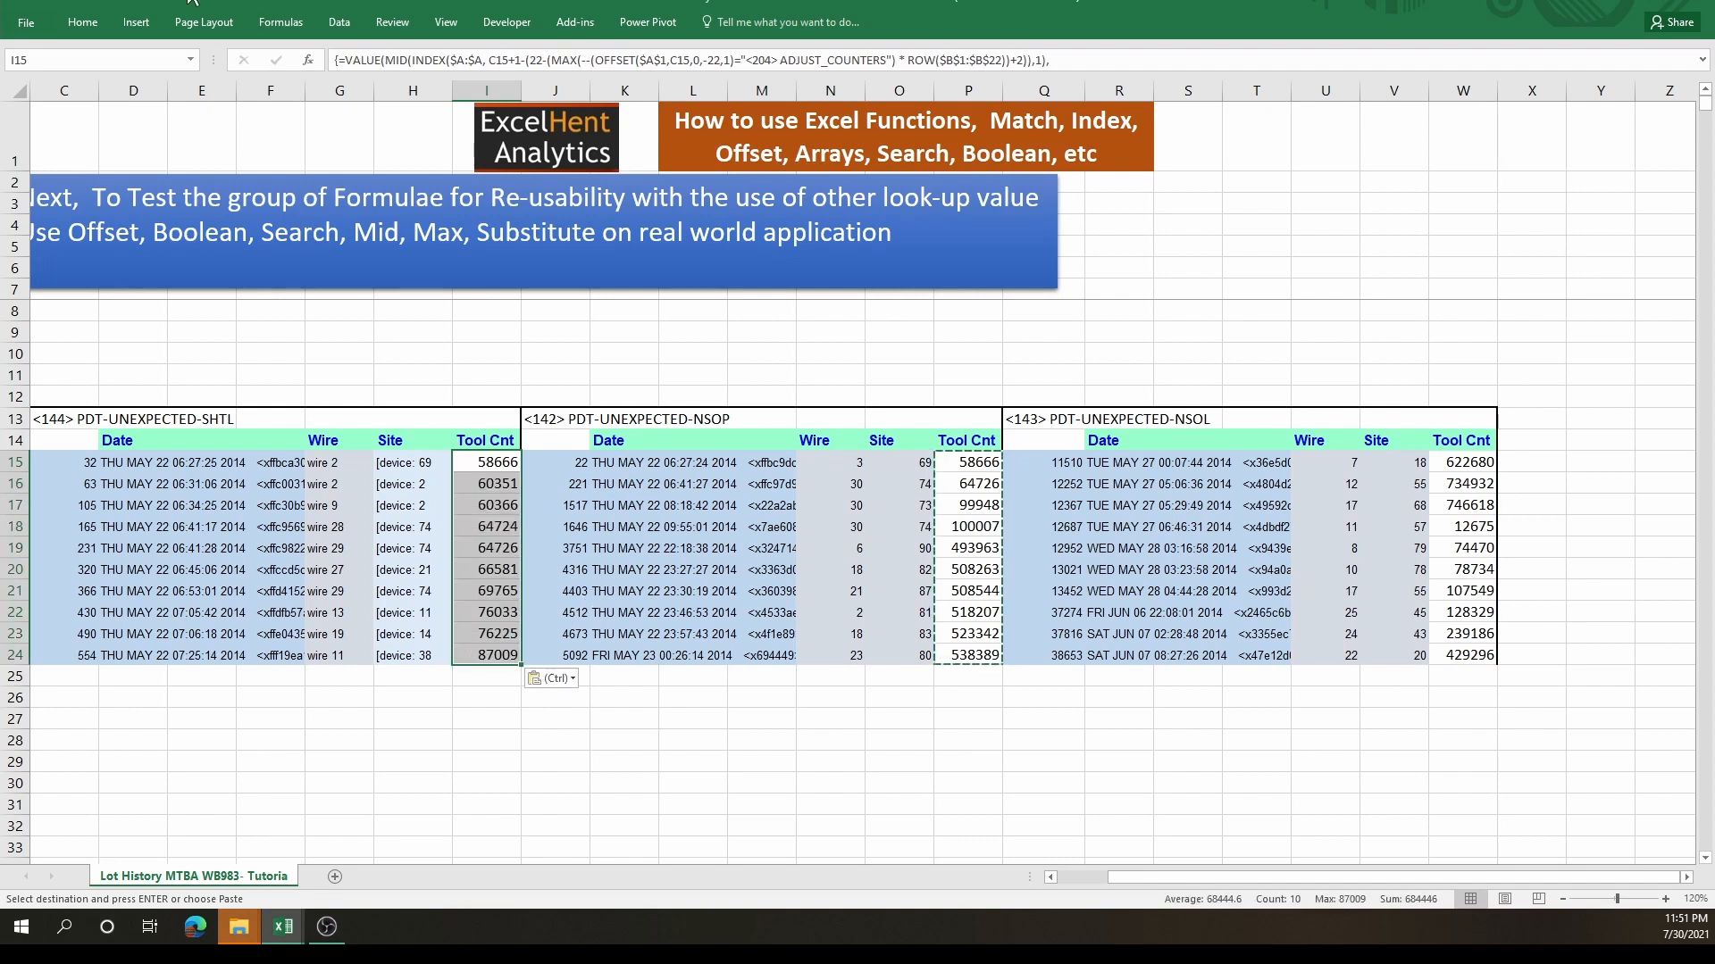
pyautogui.hotkey('ctrl', 'z')
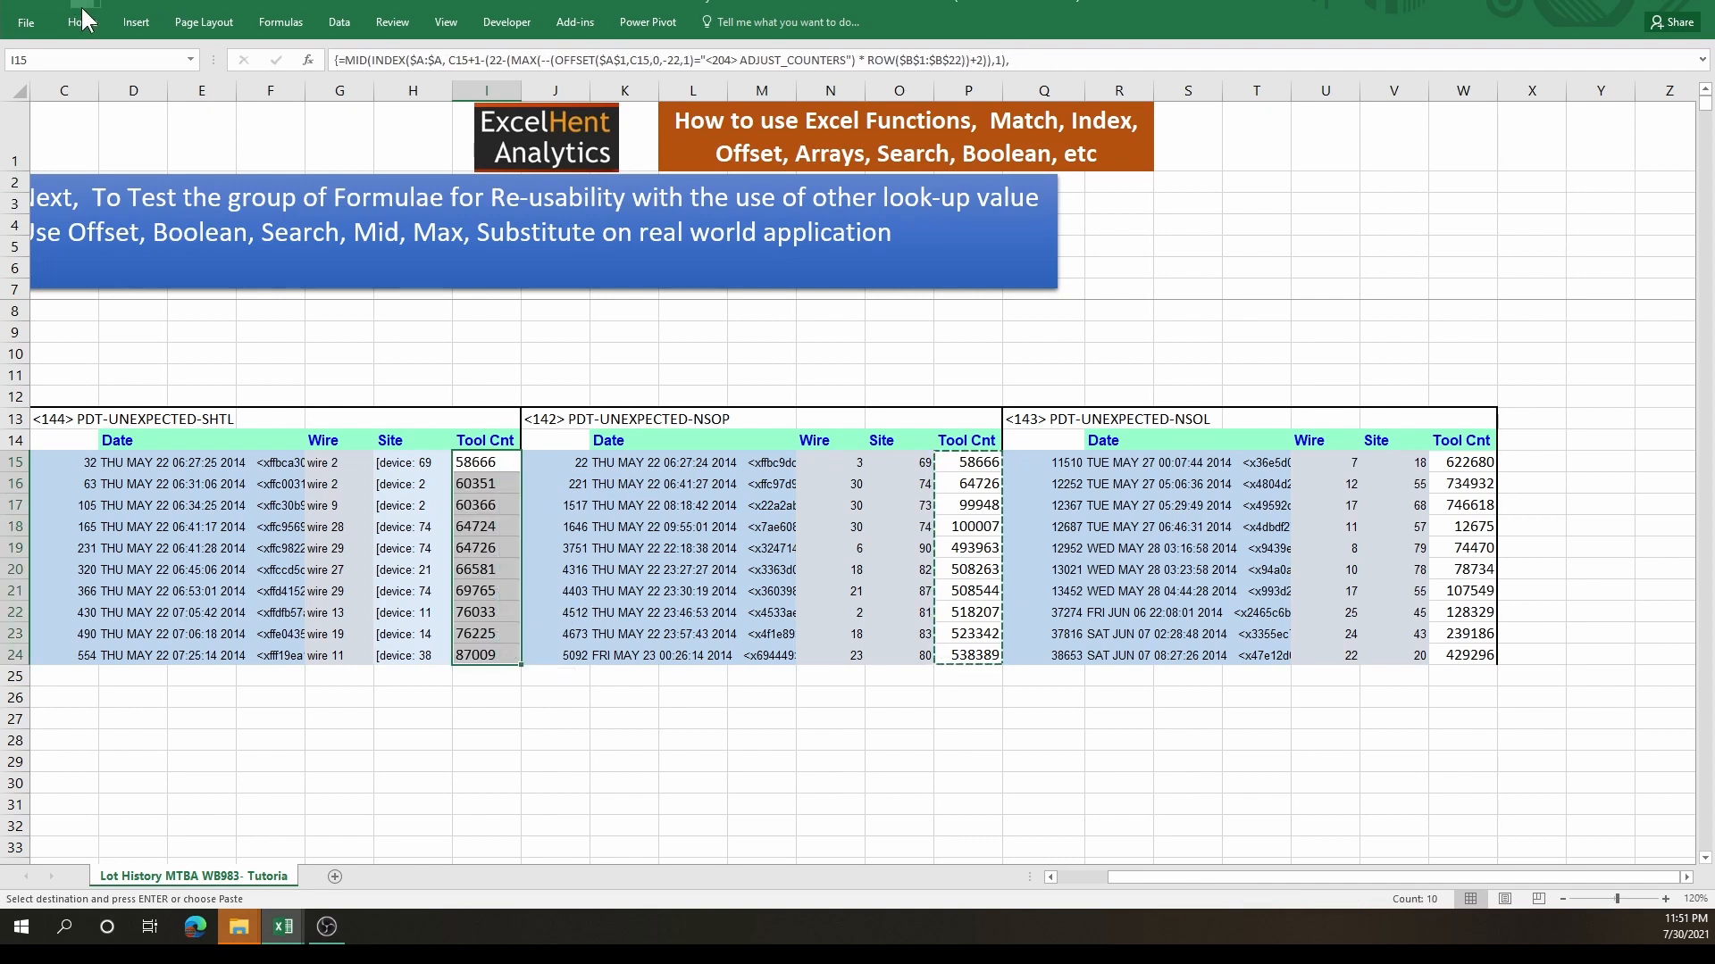
pyautogui.hotkey('ctrl', 'y')
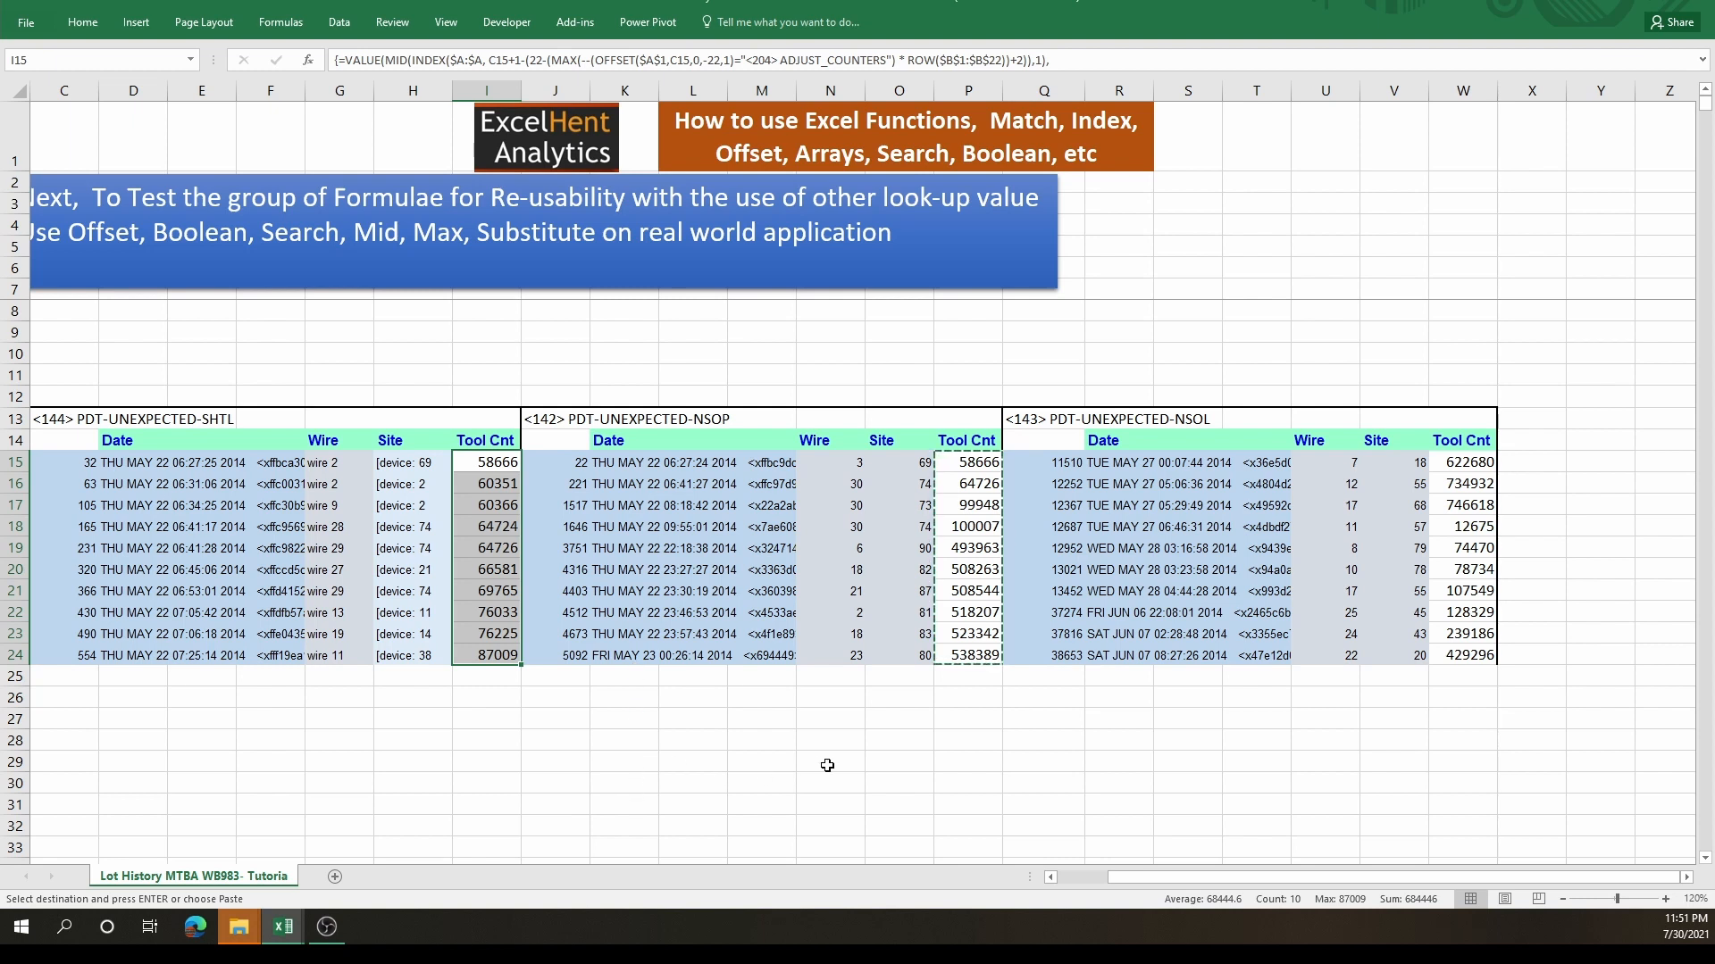
pyautogui.click(839, 763)
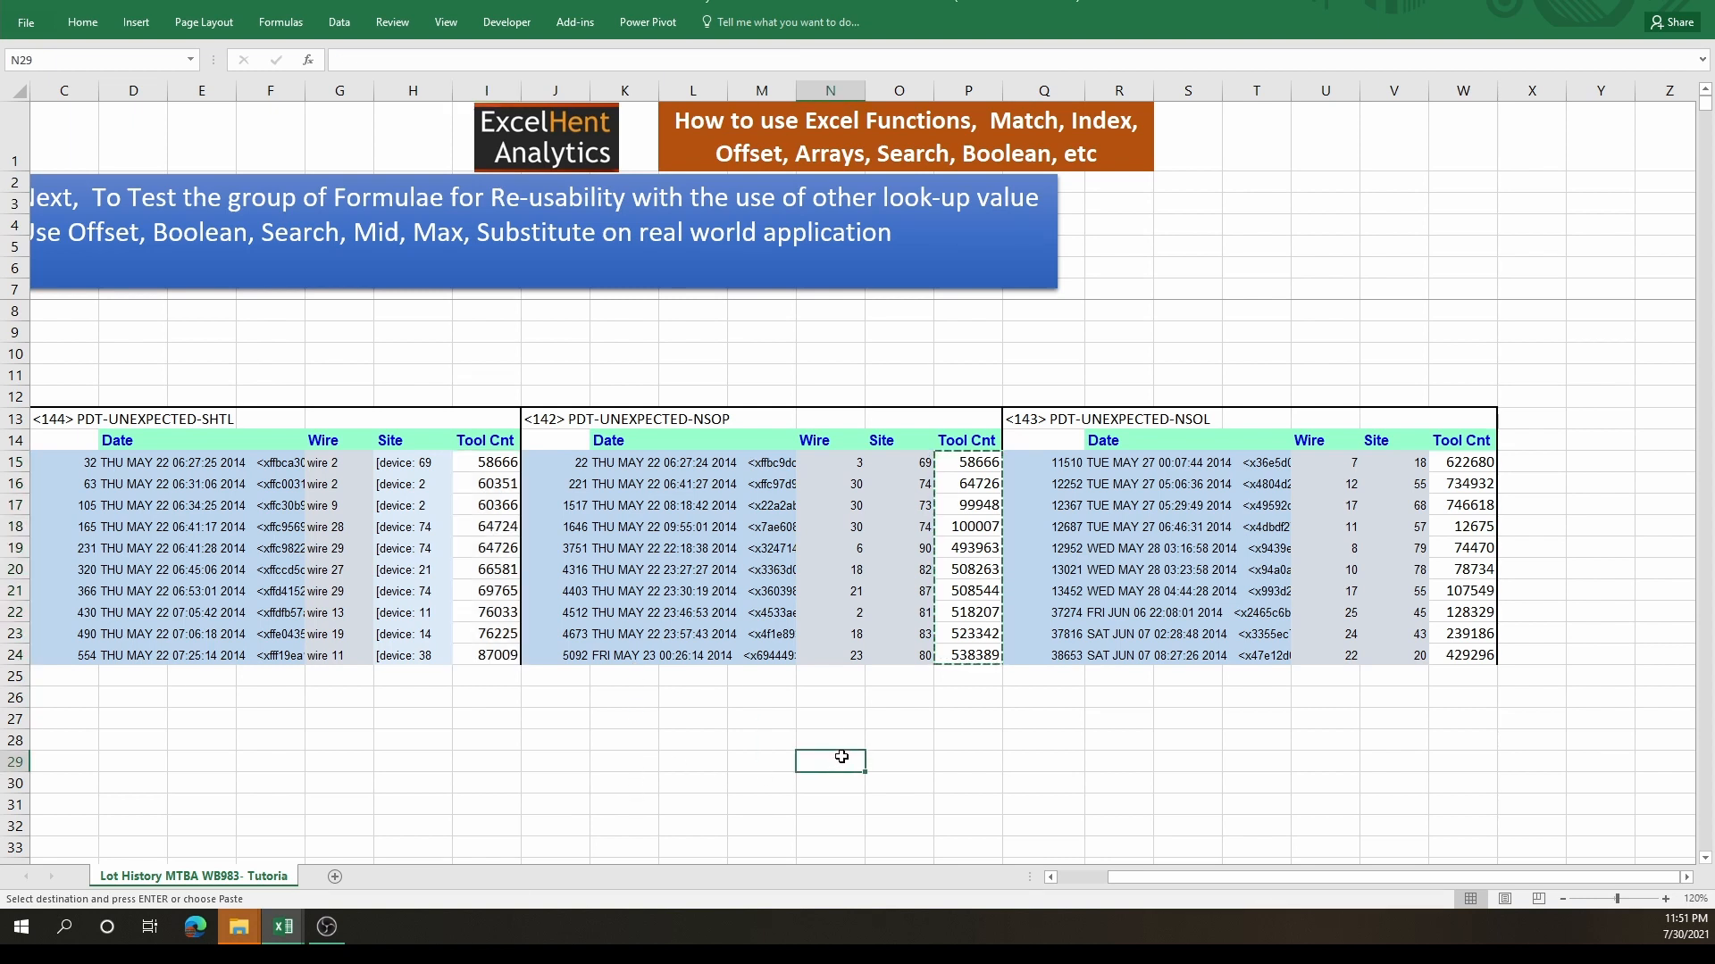
# - Fill the last row of all three tables, C24:W24, down to row 56 and check where the <143> matches end
pyautogui.moveTo(71, 655); pyautogui.dragTo(1509, 893)
pyautogui.scroll(3, 1084, 521)
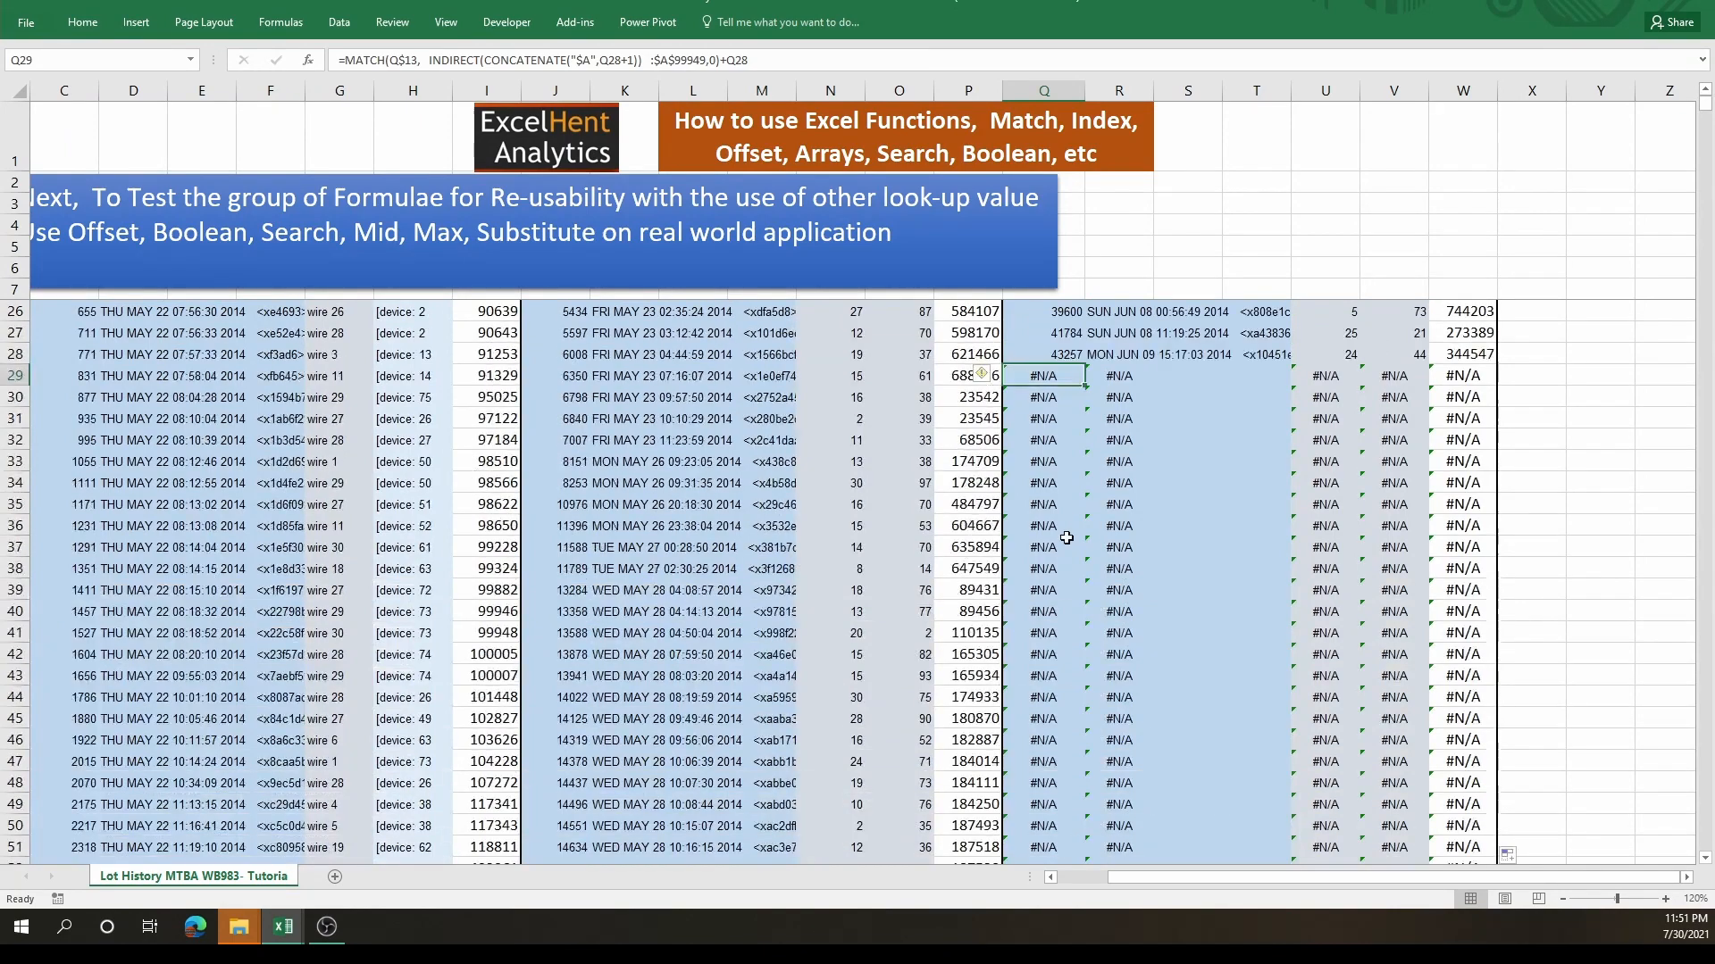
pyautogui.scroll(3, 1067, 464)
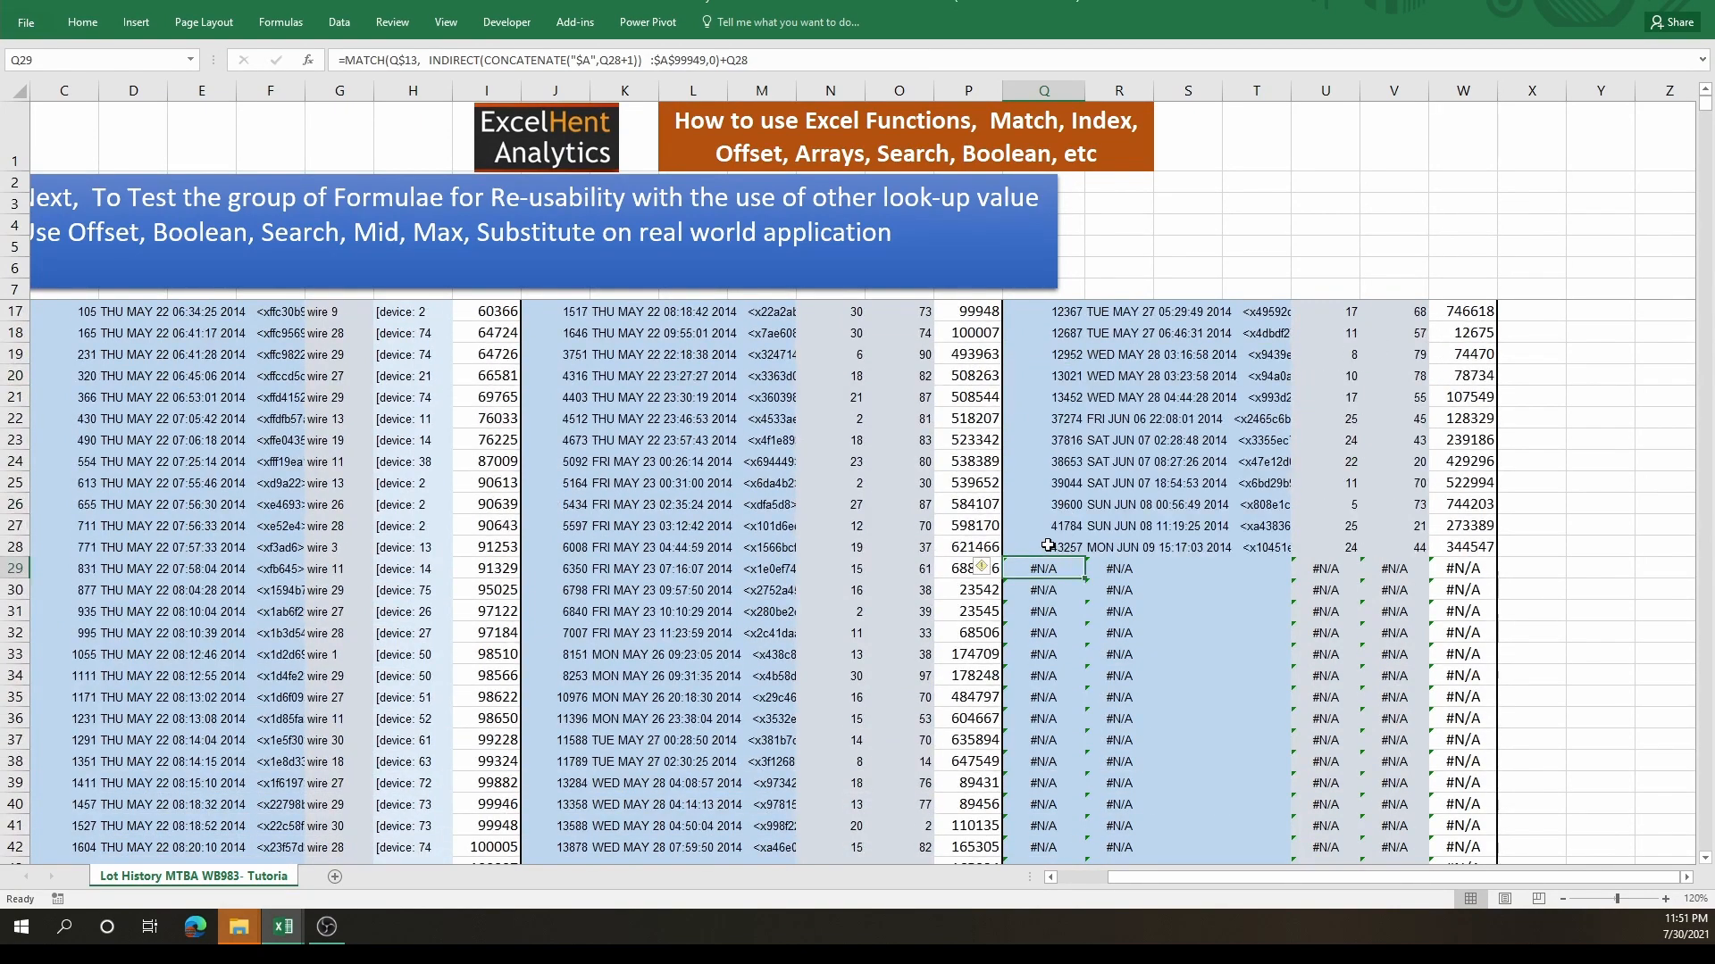
pyautogui.moveTo(1048, 545); pyautogui.dragTo(1464, 547)
pyautogui.scroll(-8, 63, 637)
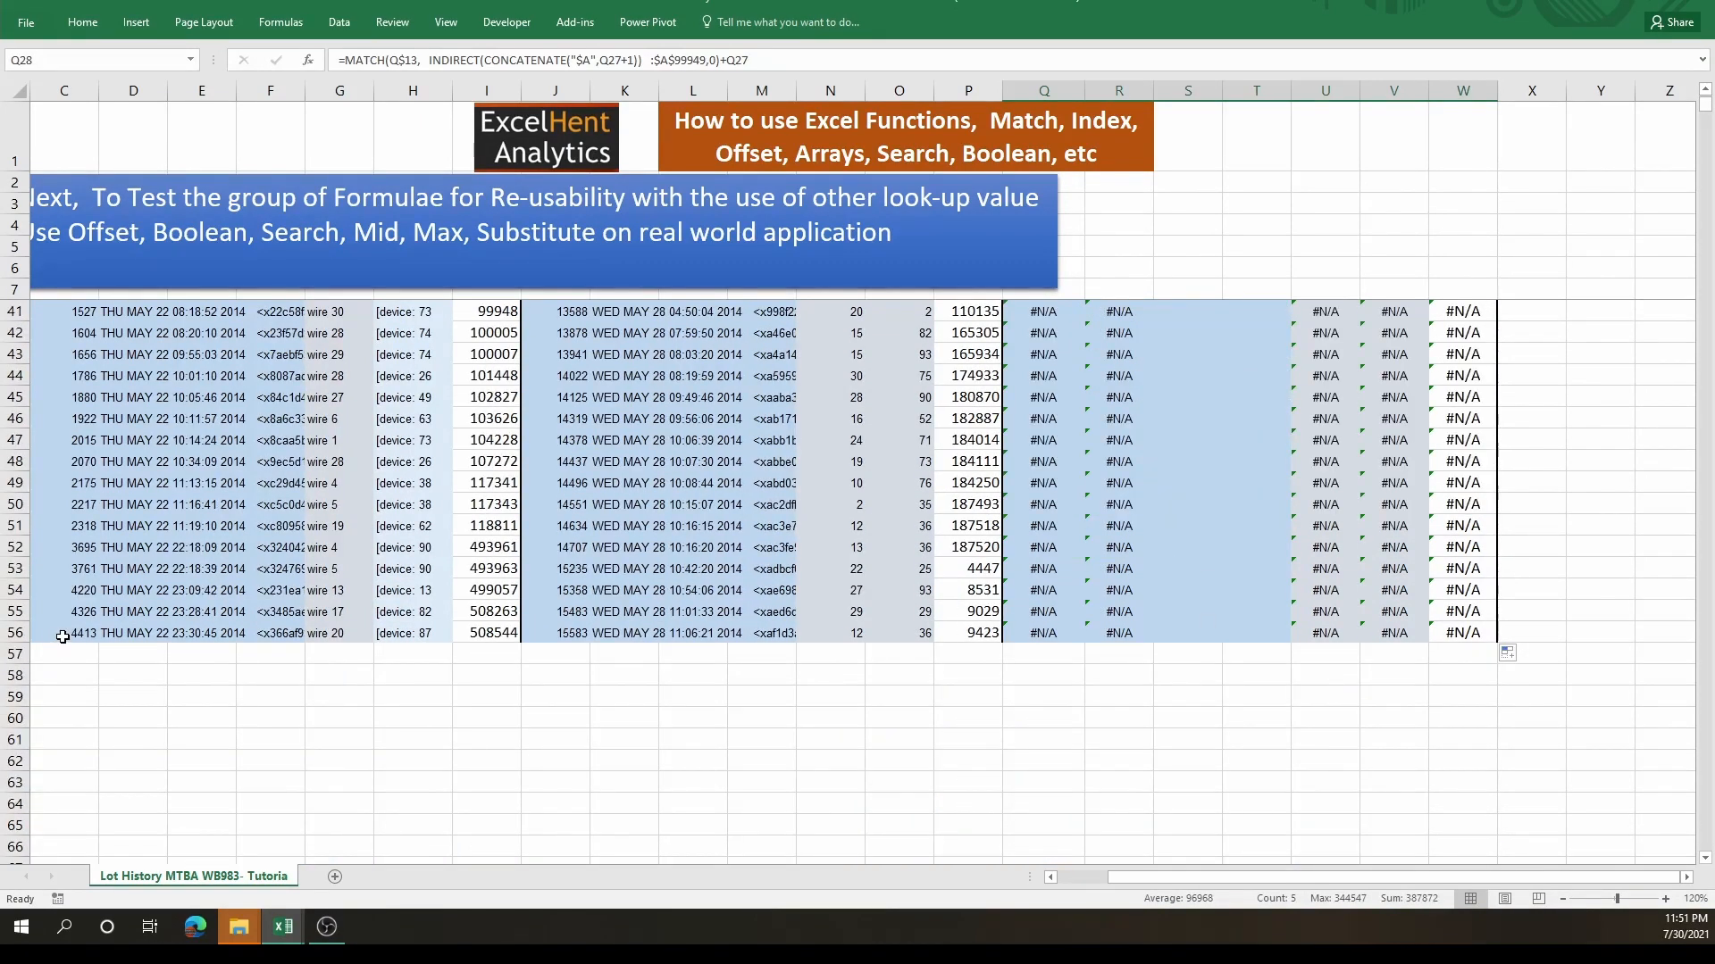
# - Extend the <144> and <142> tables from row 56 down to row 175, and the <144> table alone down to row 288
pyautogui.moveTo(62, 637); pyautogui.dragTo(1001, 831)
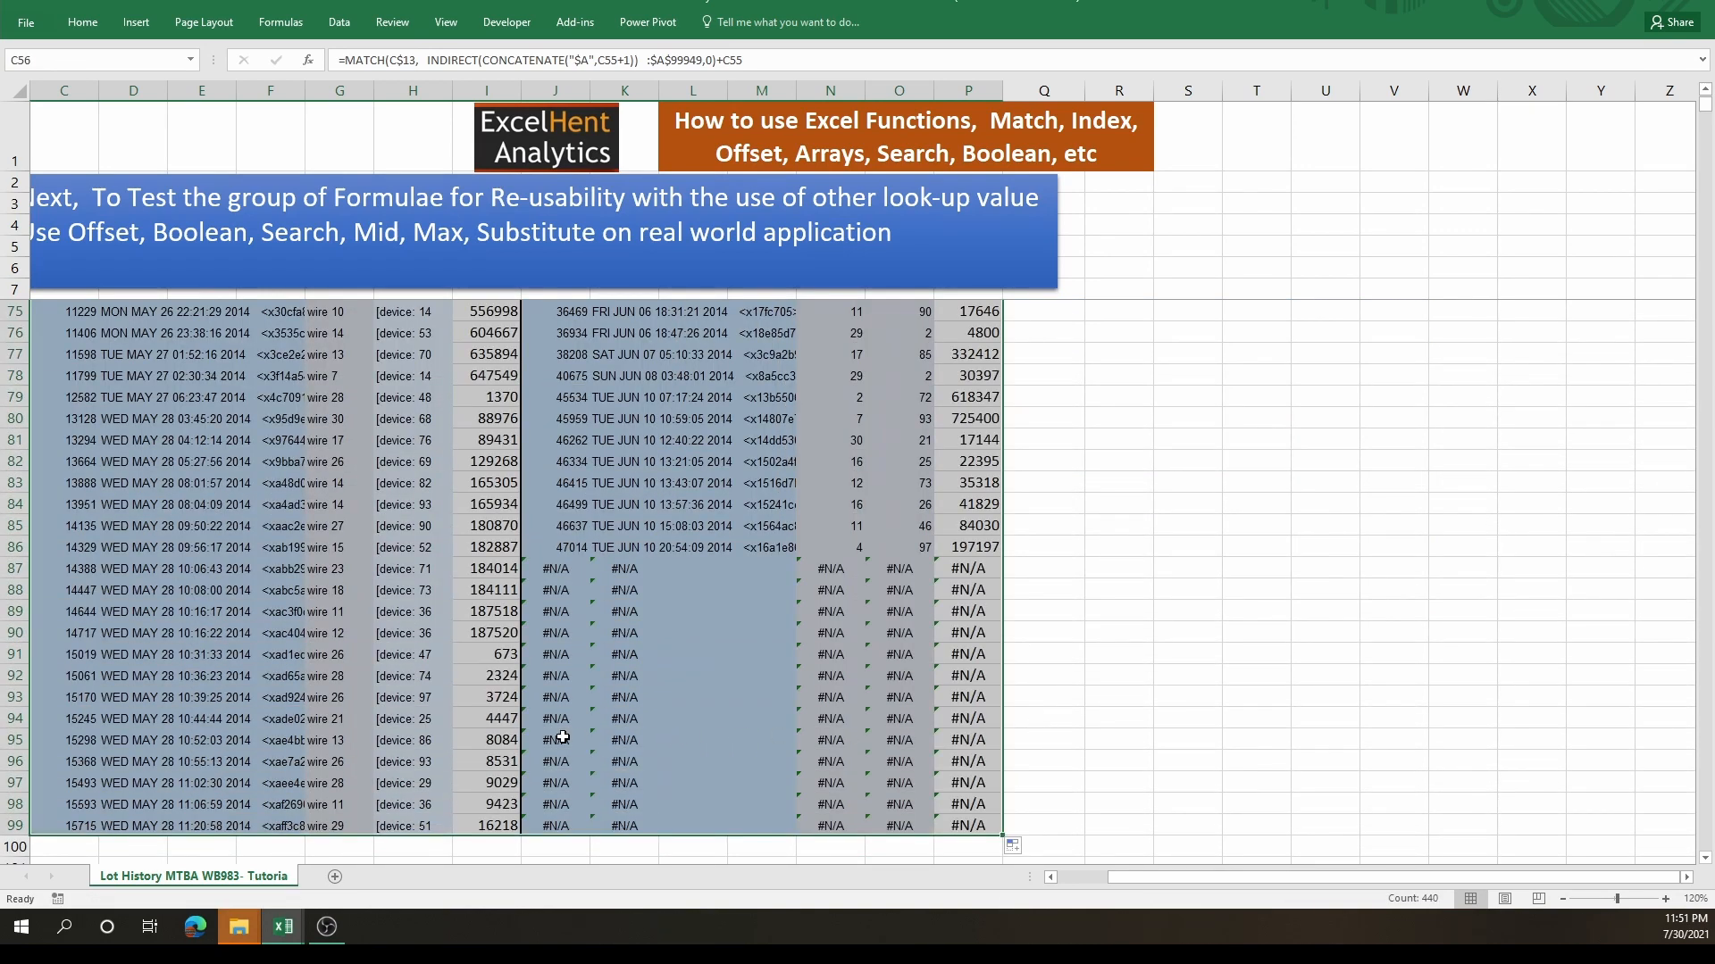
pyautogui.scroll(-3, 1001, 648)
pyautogui.moveTo(1004, 643); pyautogui.dragTo(968, 761)
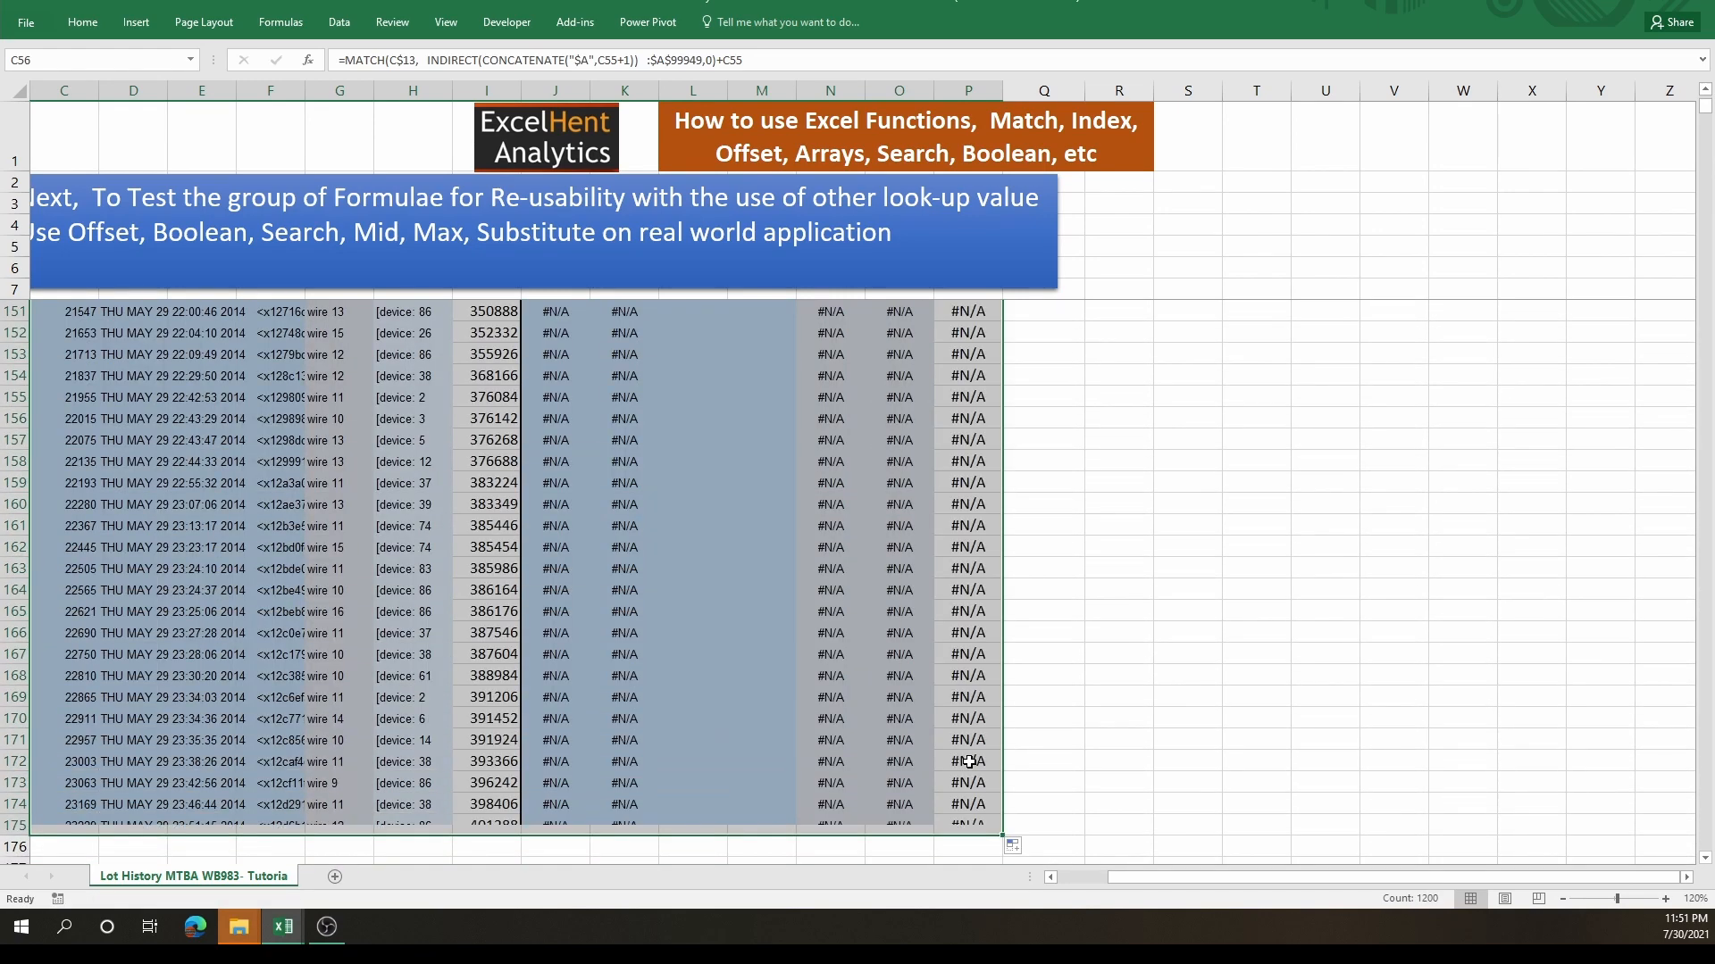
pyautogui.moveTo(74, 697); pyautogui.dragTo(490, 701)
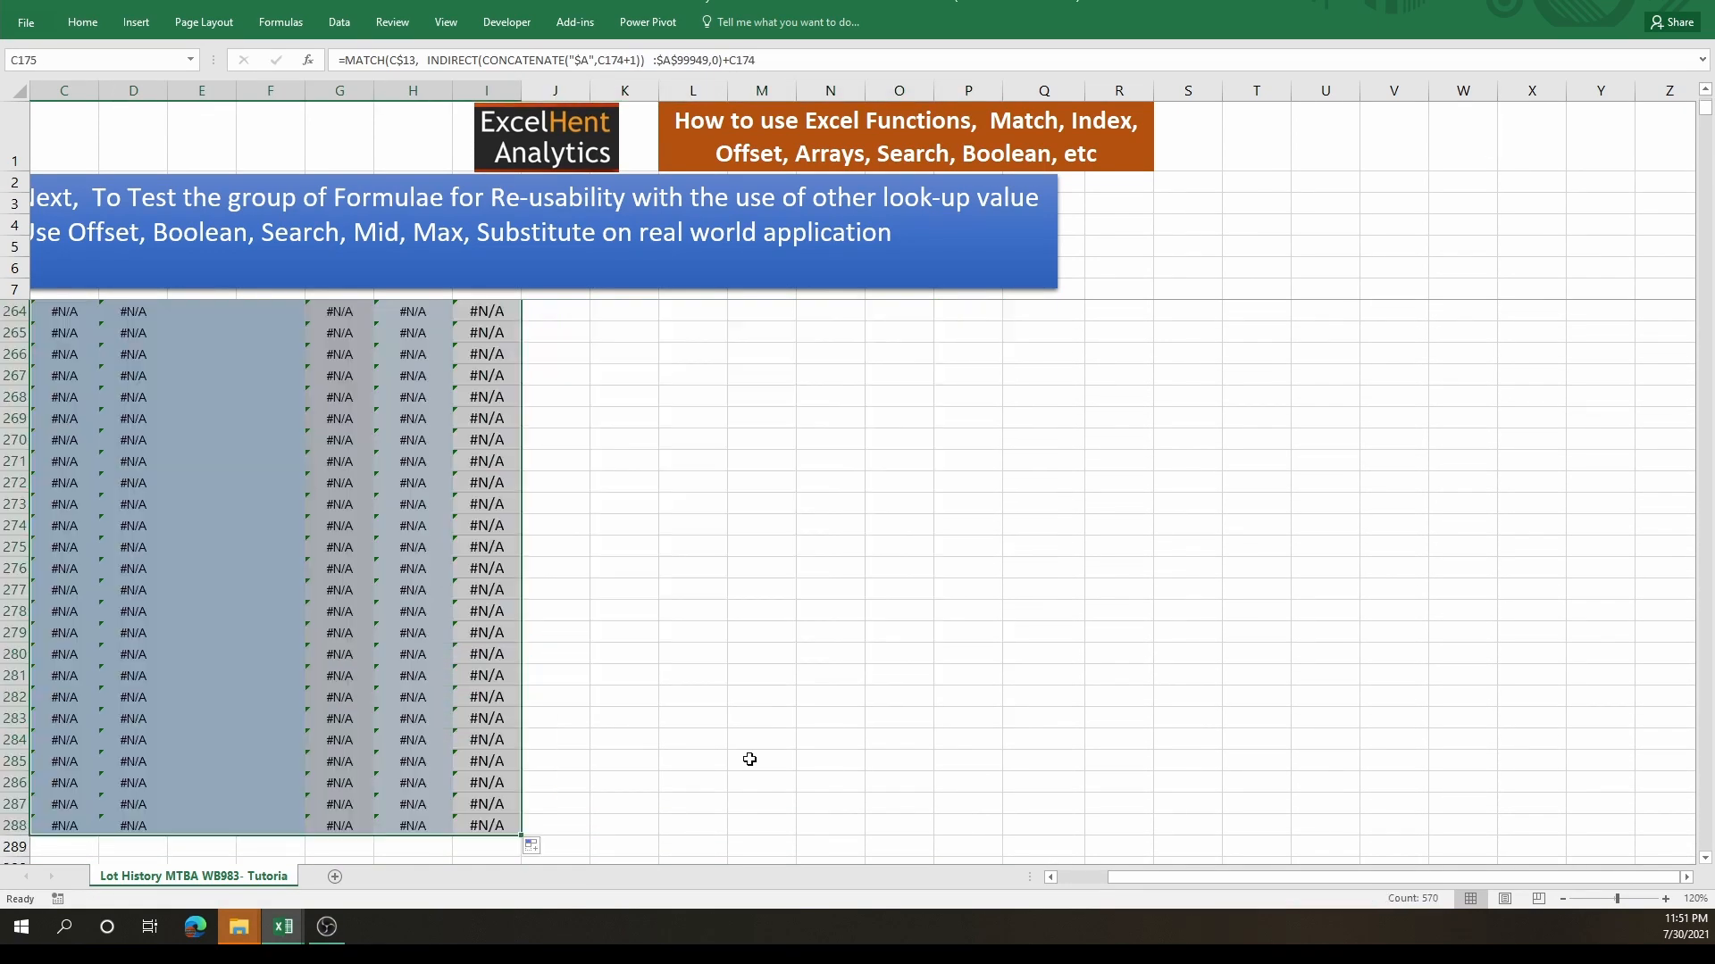
pyautogui.scroll(15, 749, 759)
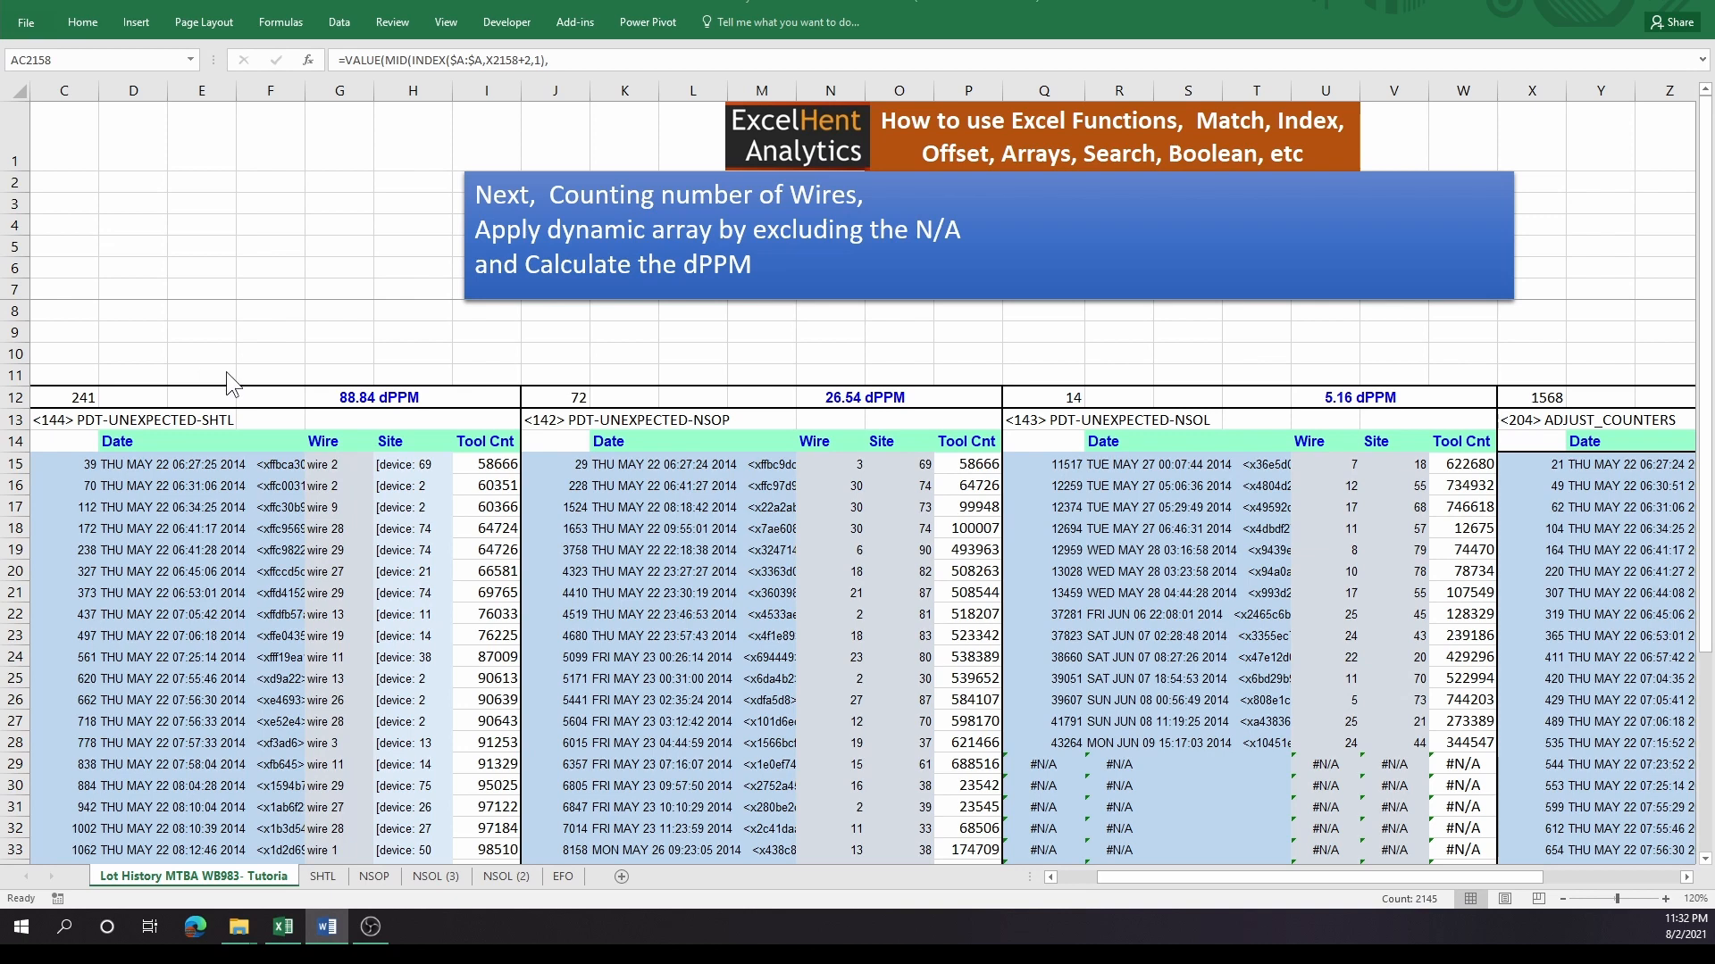
pyautogui.click(842, 596)
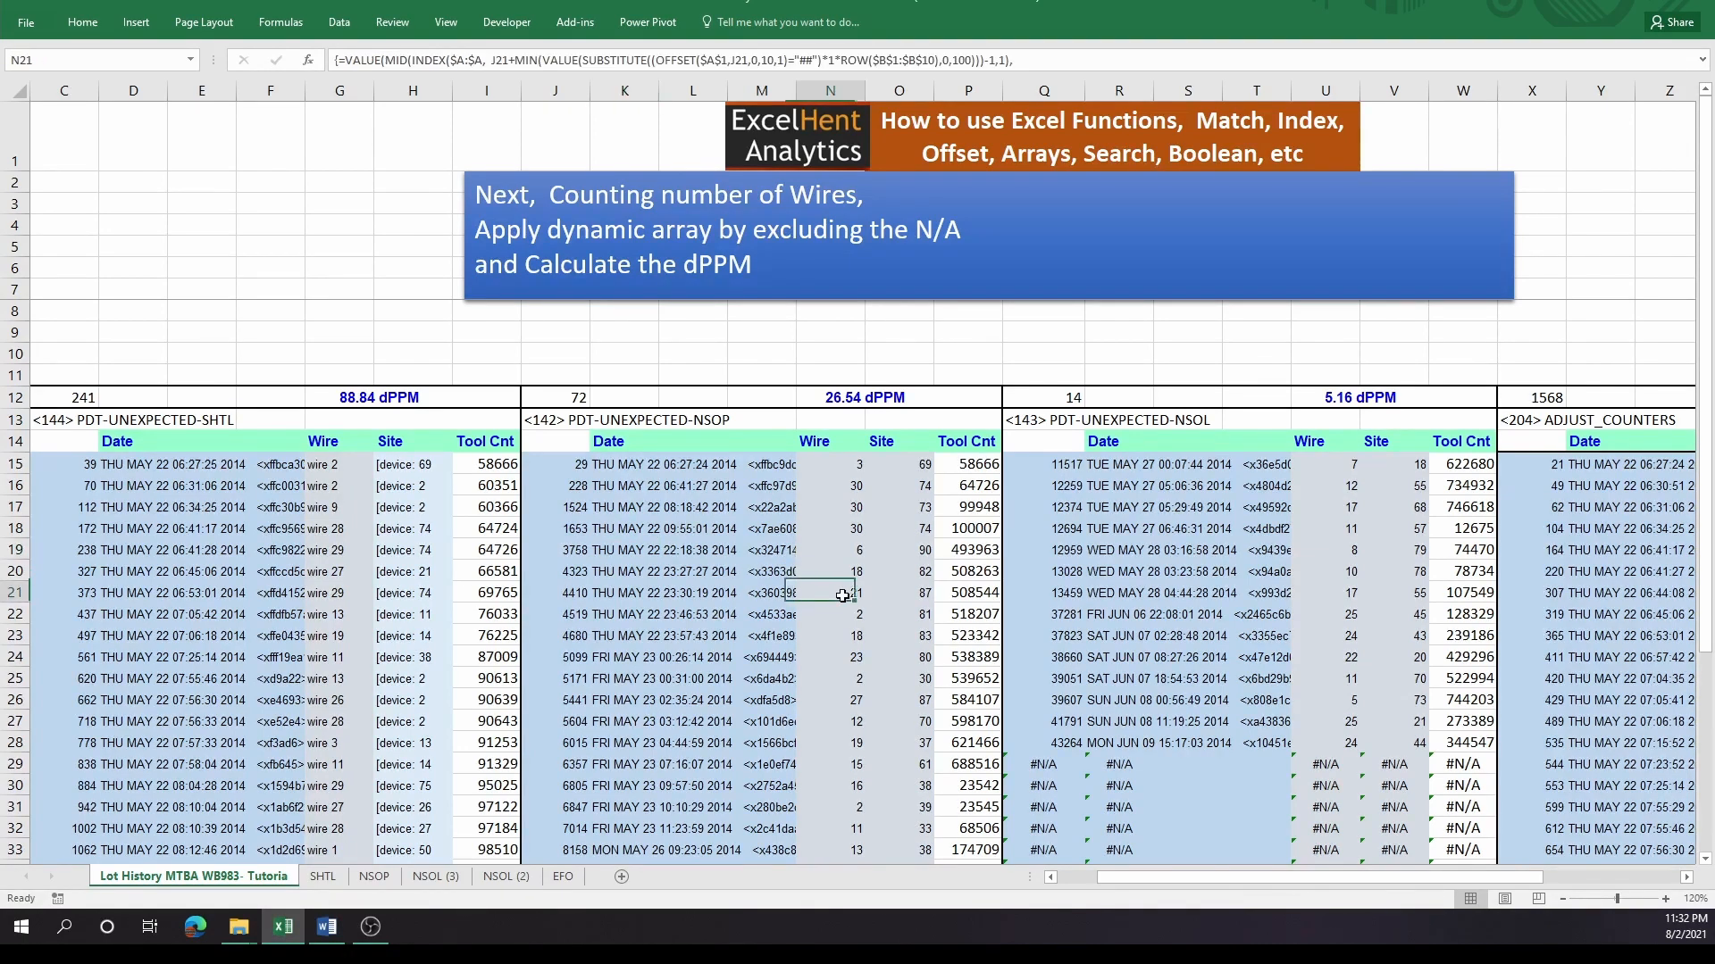
pyautogui.moveTo(842, 595); pyautogui.dragTo(1313, 616)
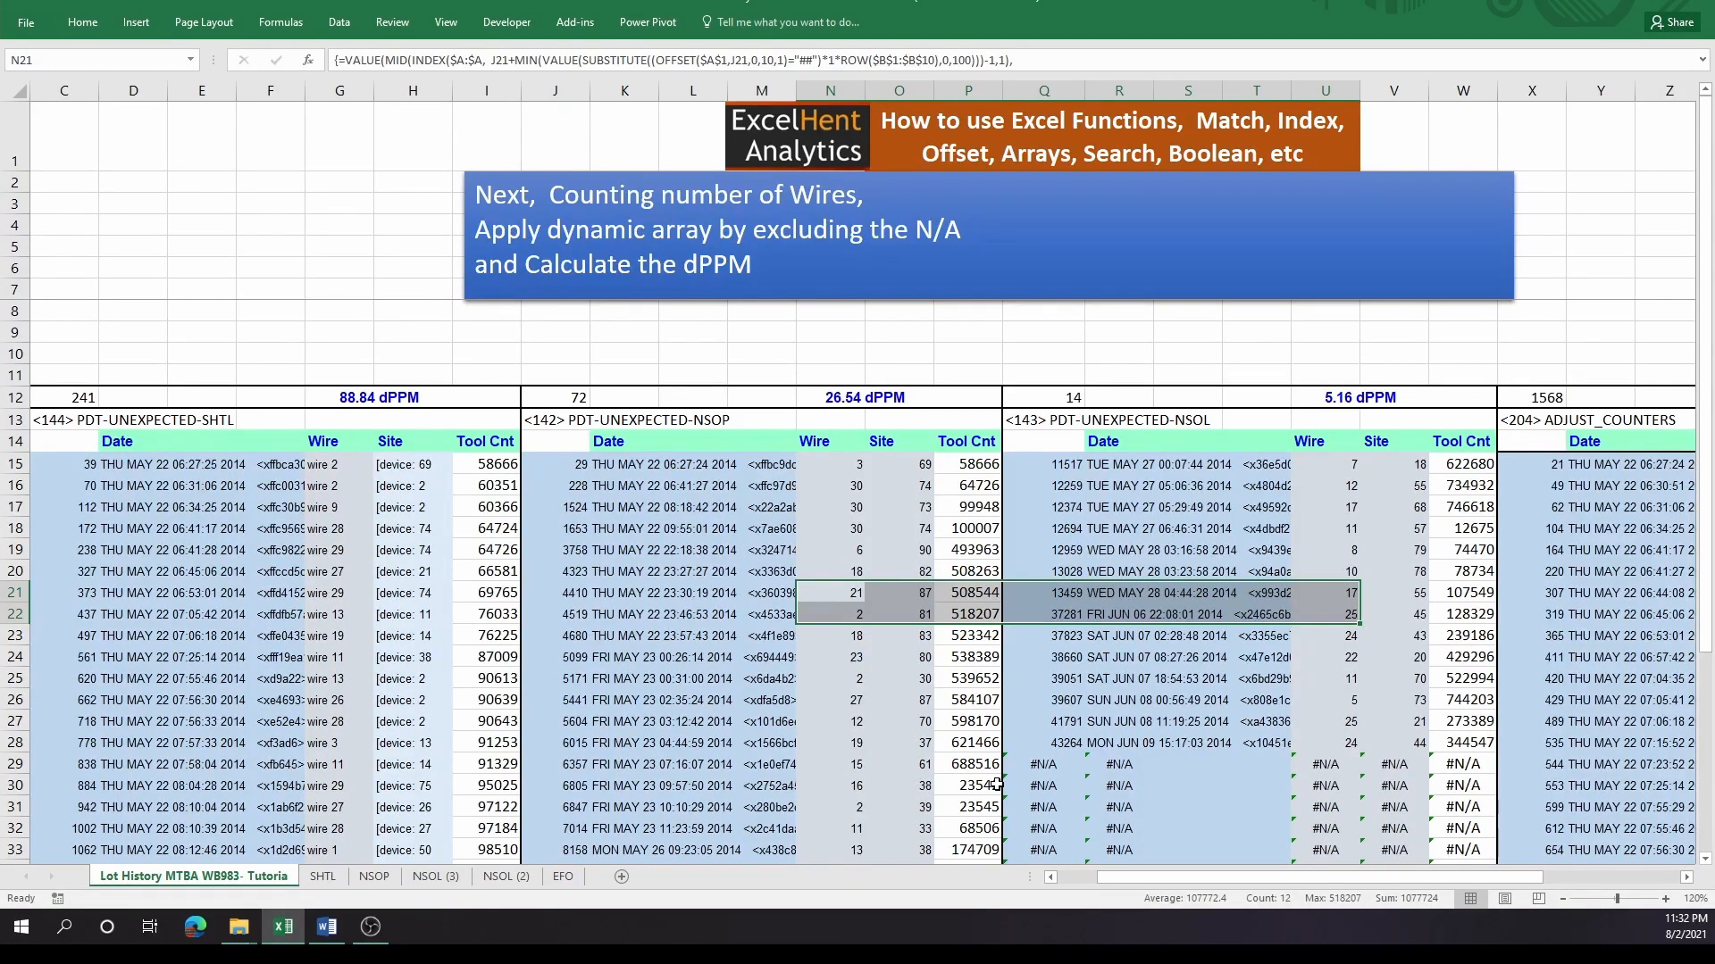
pyautogui.click(954, 550)
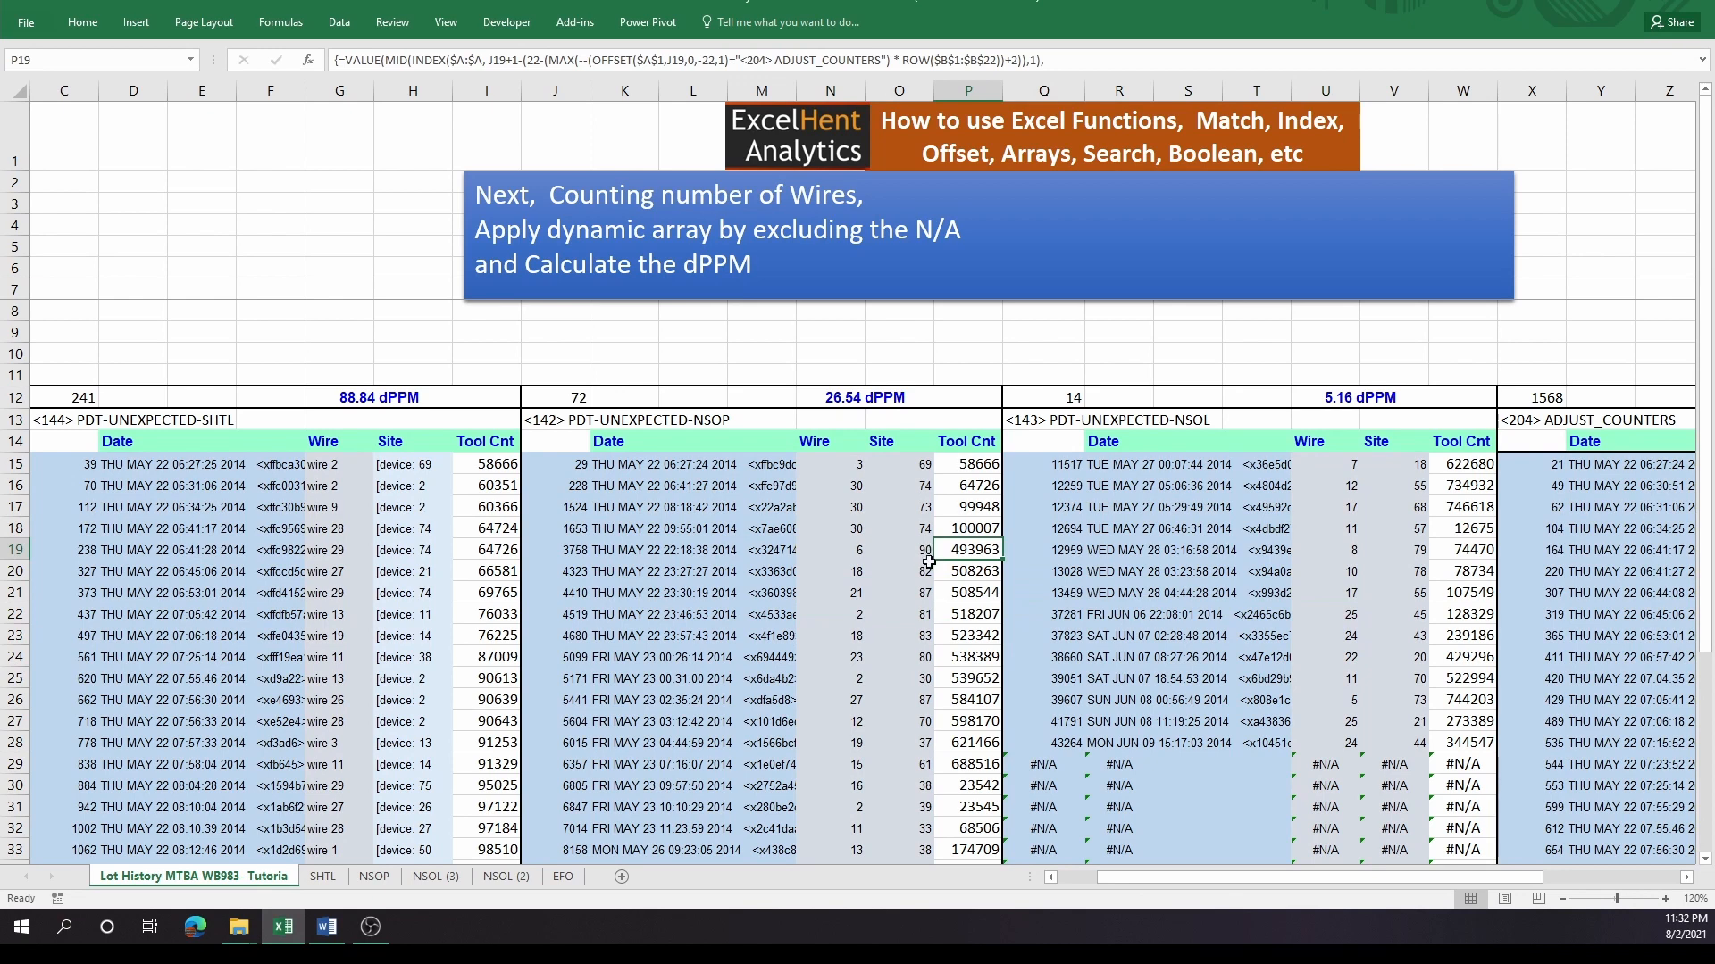
# - Review the <204> ADJUST_COUNTERS table and its Wire Cnt column, and open the wire total formula in AC12 to examine it
pyautogui.moveTo(1262, 875); pyautogui.dragTo(1500, 872)
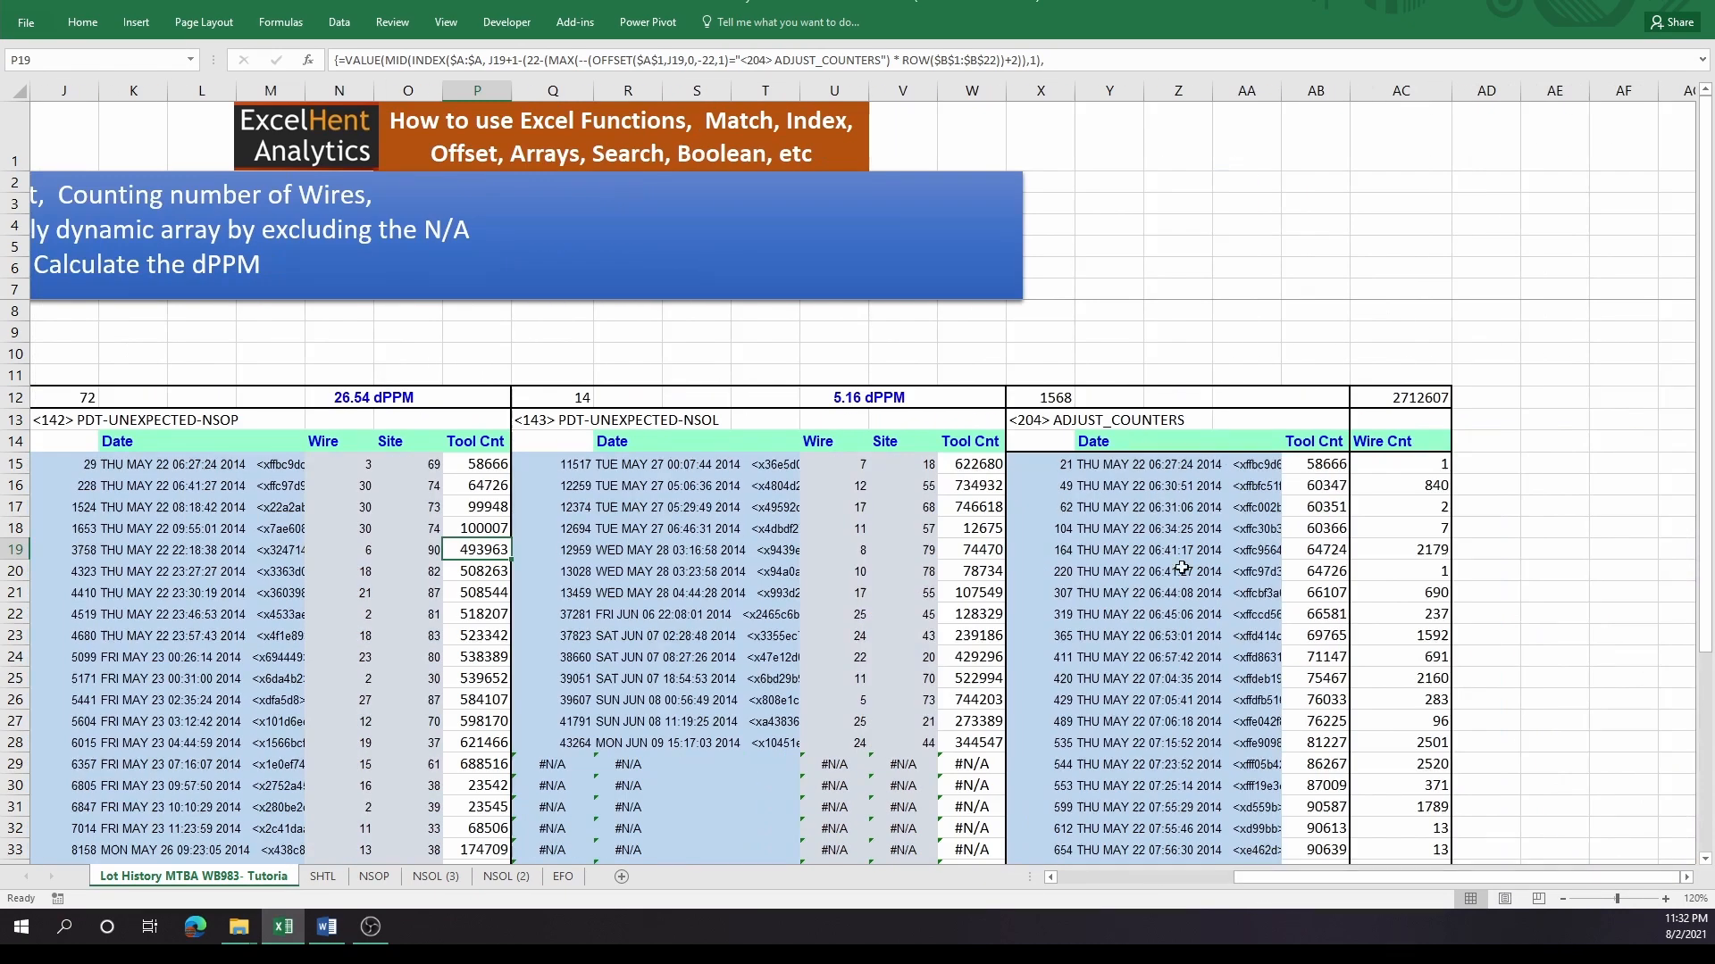
pyautogui.moveTo(1064, 438); pyautogui.dragTo(1362, 808)
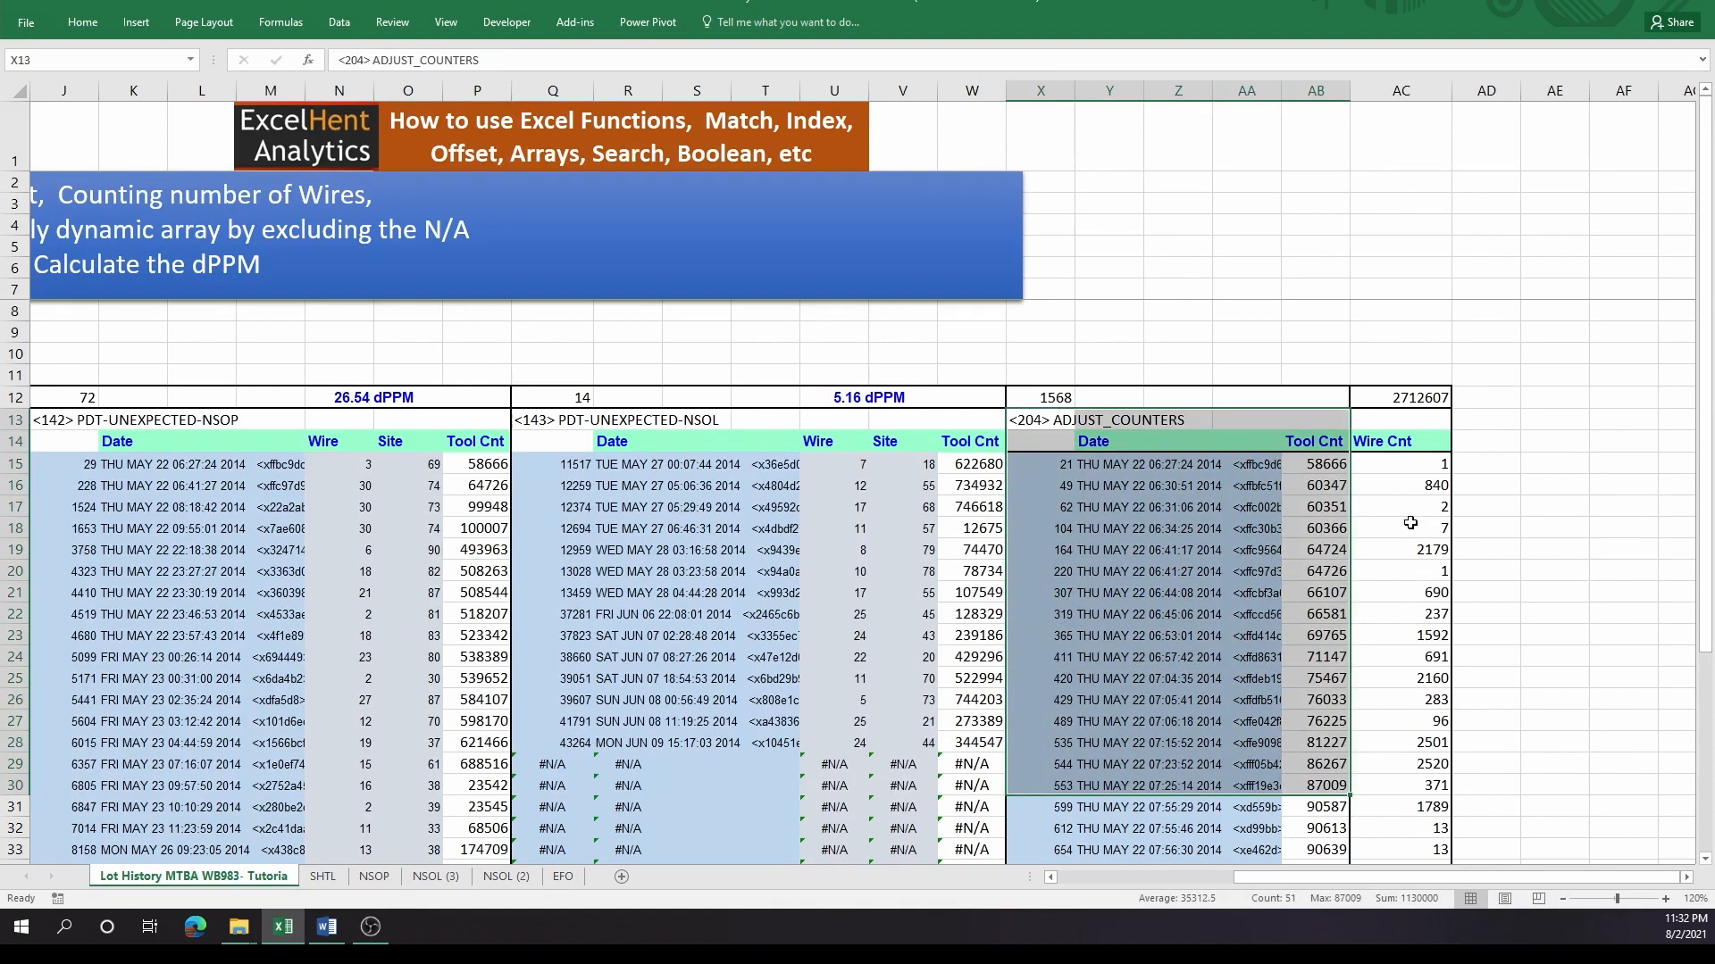
pyautogui.moveTo(1411, 529); pyautogui.dragTo(1422, 783)
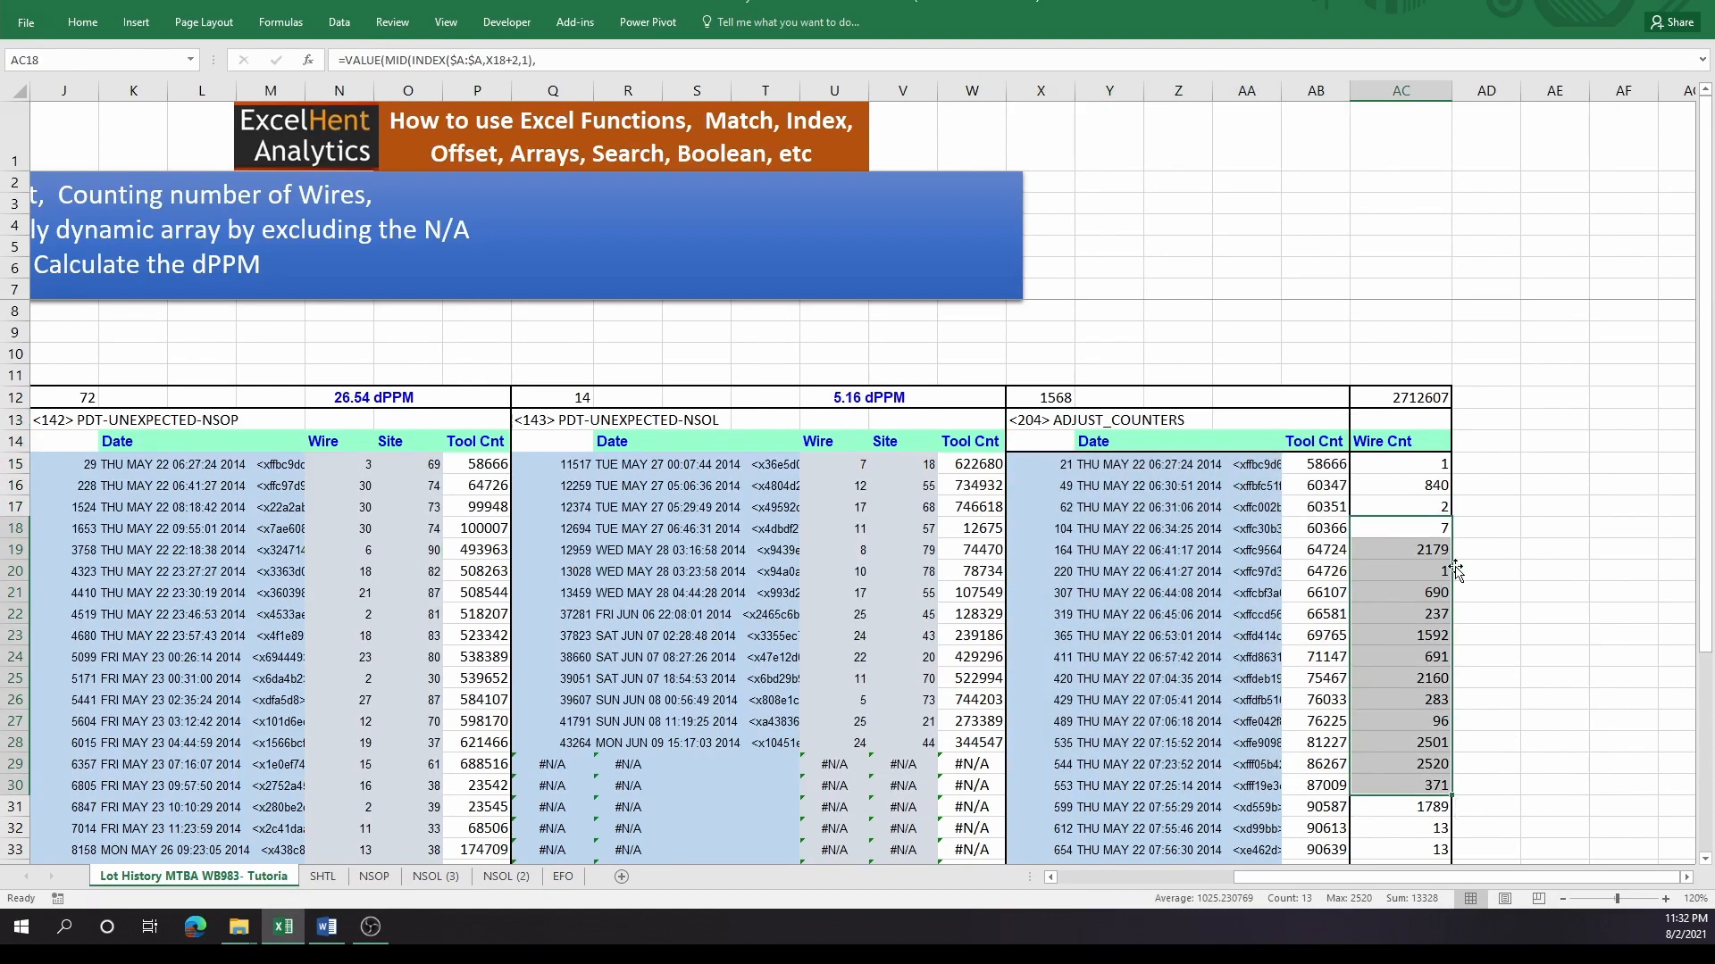
pyautogui.click(1440, 398)
pyautogui.doubleClick(1427, 396)
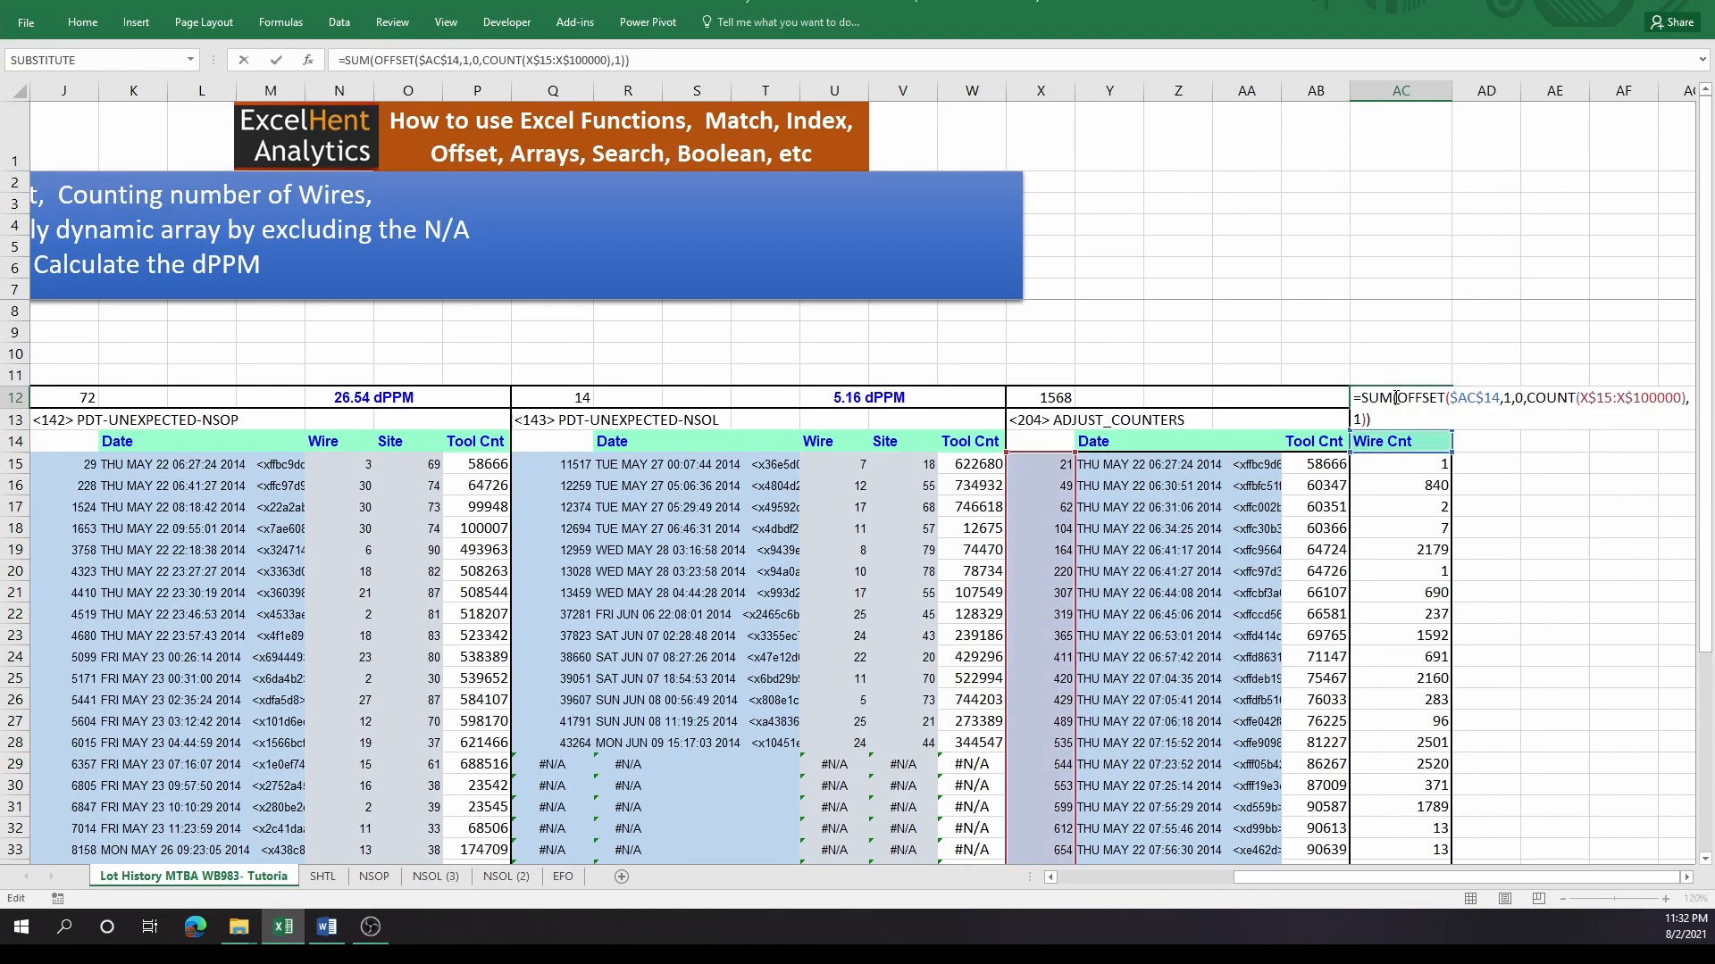
pyautogui.moveTo(1356, 397); pyautogui.dragTo(1526, 449)
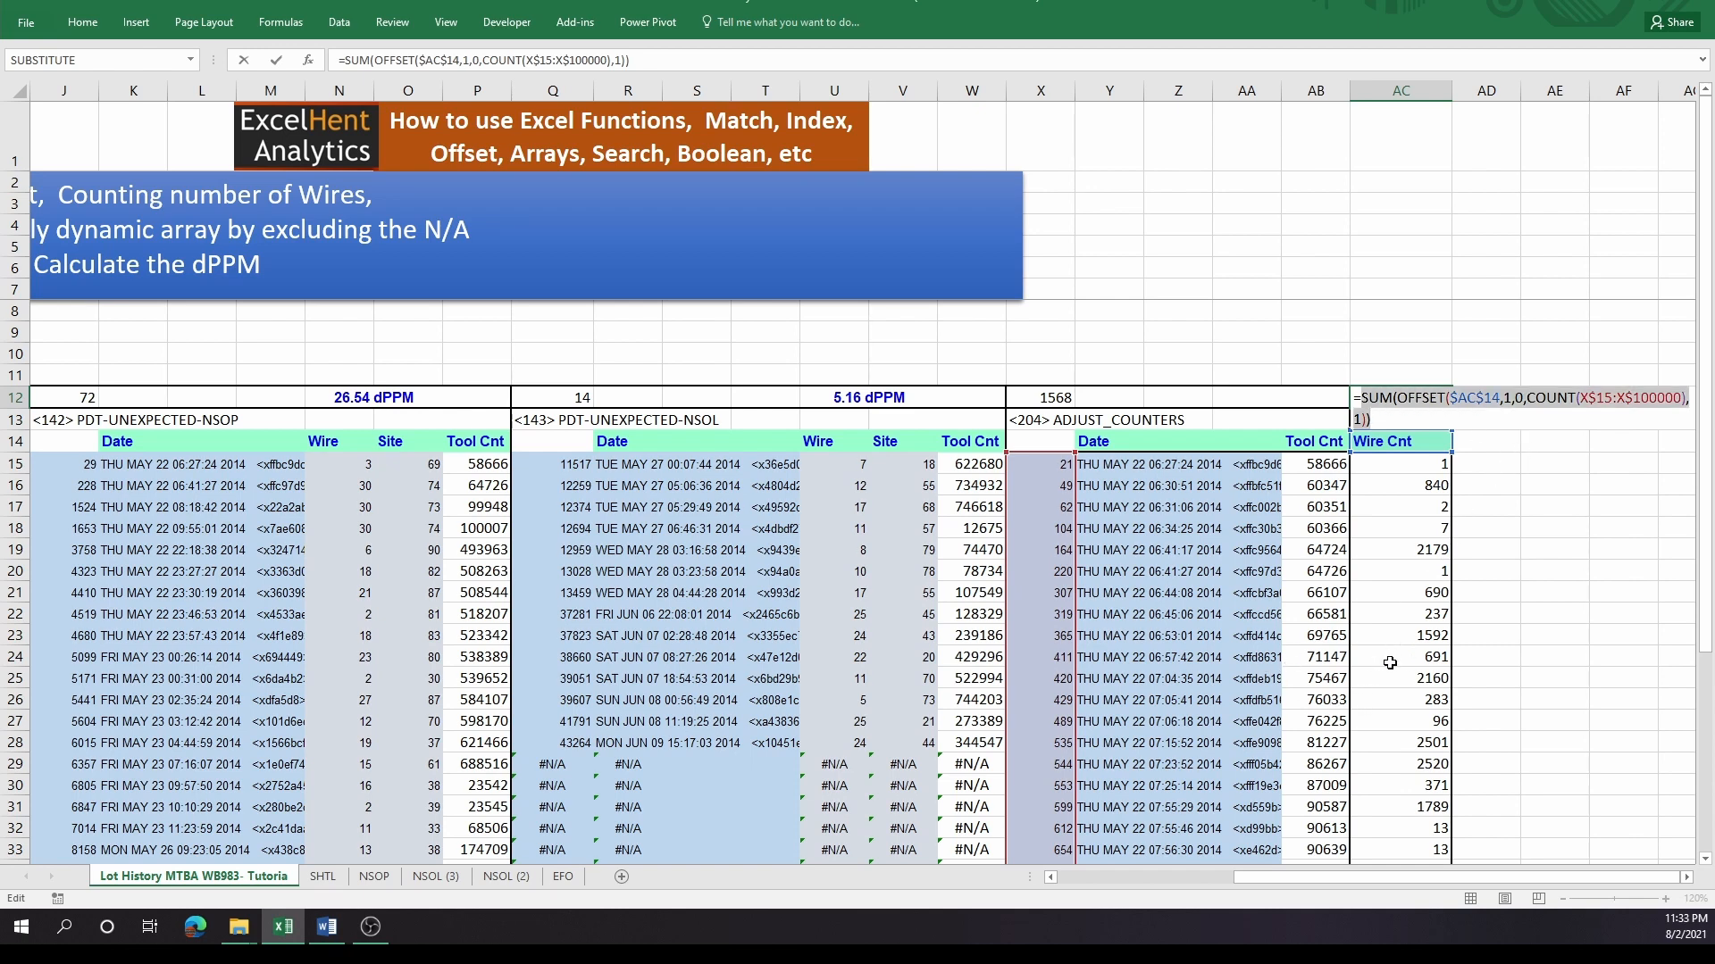
pyautogui.write('=')
pyautogui.click(1407, 594)
pyautogui.hotkey('ctrl', 'shift', 'Down')
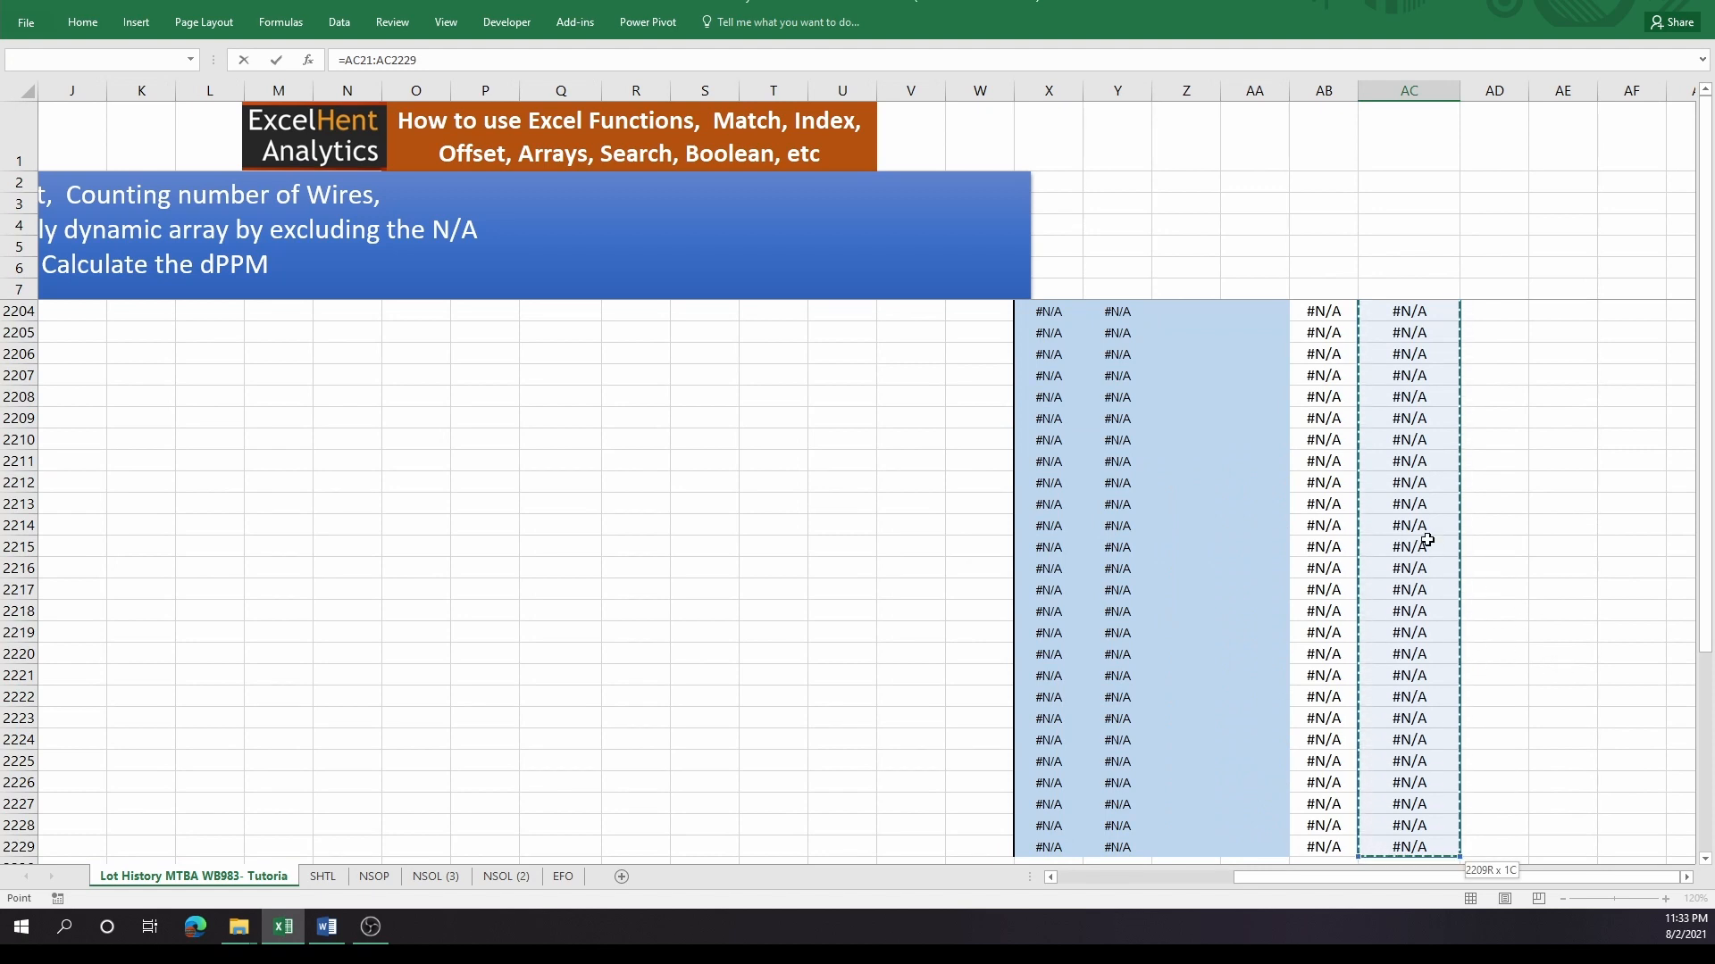
pyautogui.moveTo(1410, 463); pyautogui.dragTo(1411, 676)
pyautogui.click(1424, 572)
pyautogui.hotkey('ctrl', 'shift', 'Up')
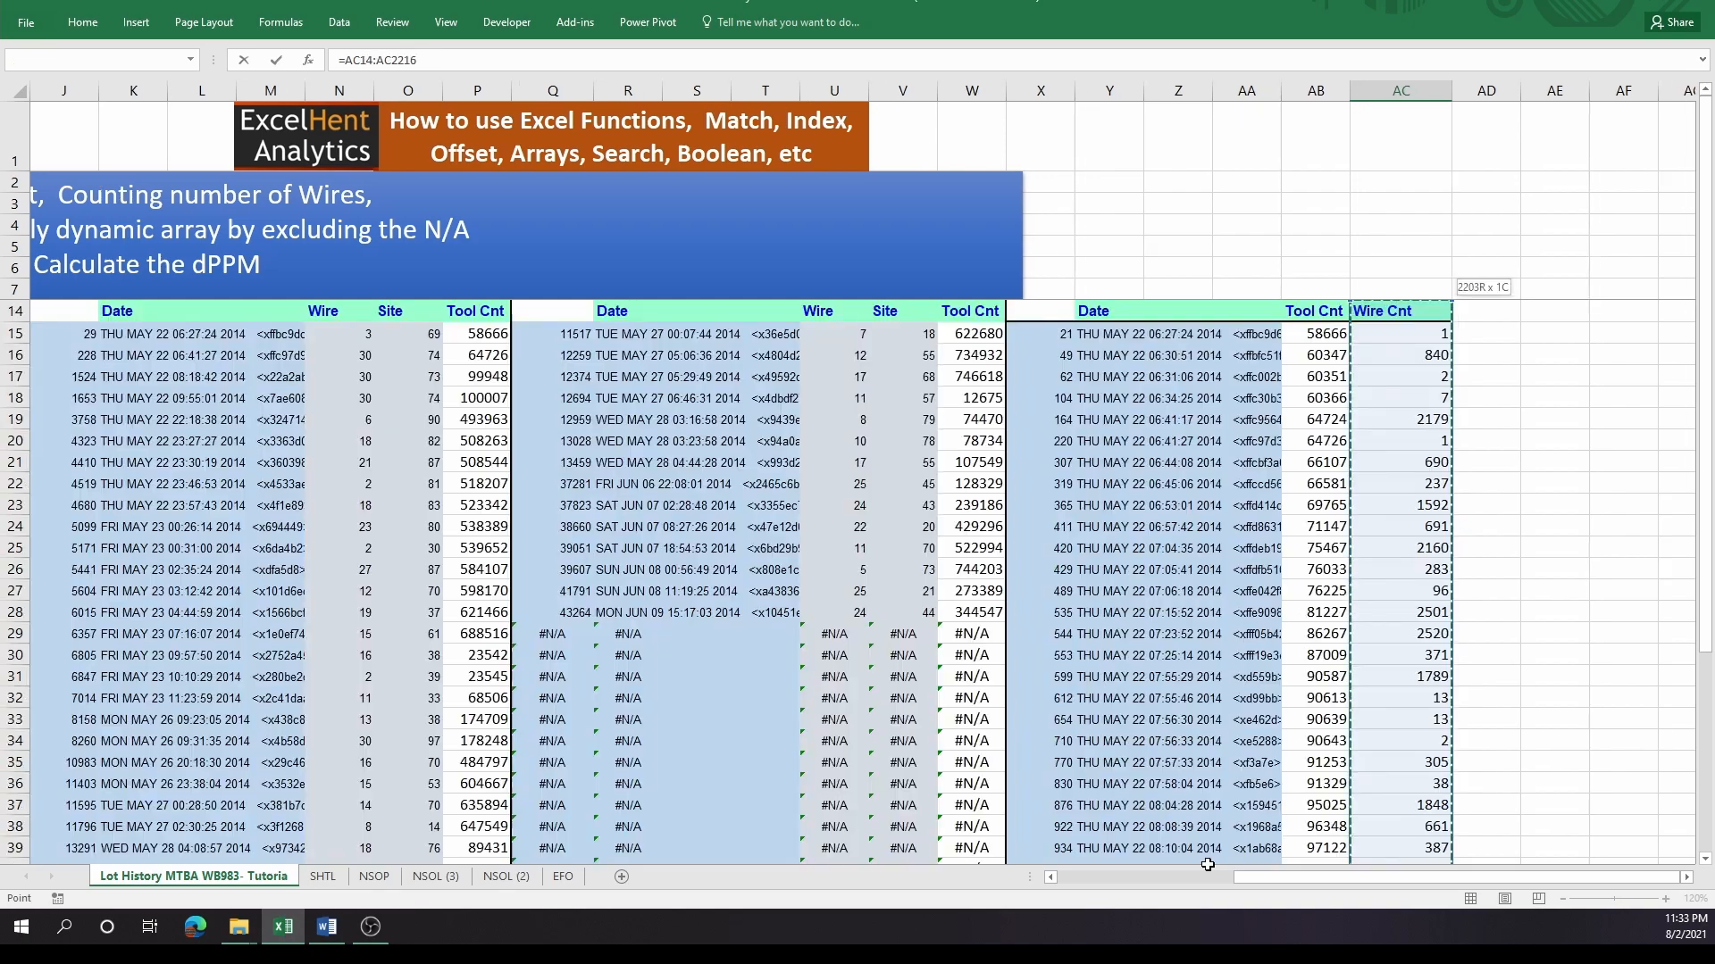
pyautogui.moveTo(1343, 878); pyautogui.dragTo(1208, 887)
pyautogui.scroll(2, 539, 470)
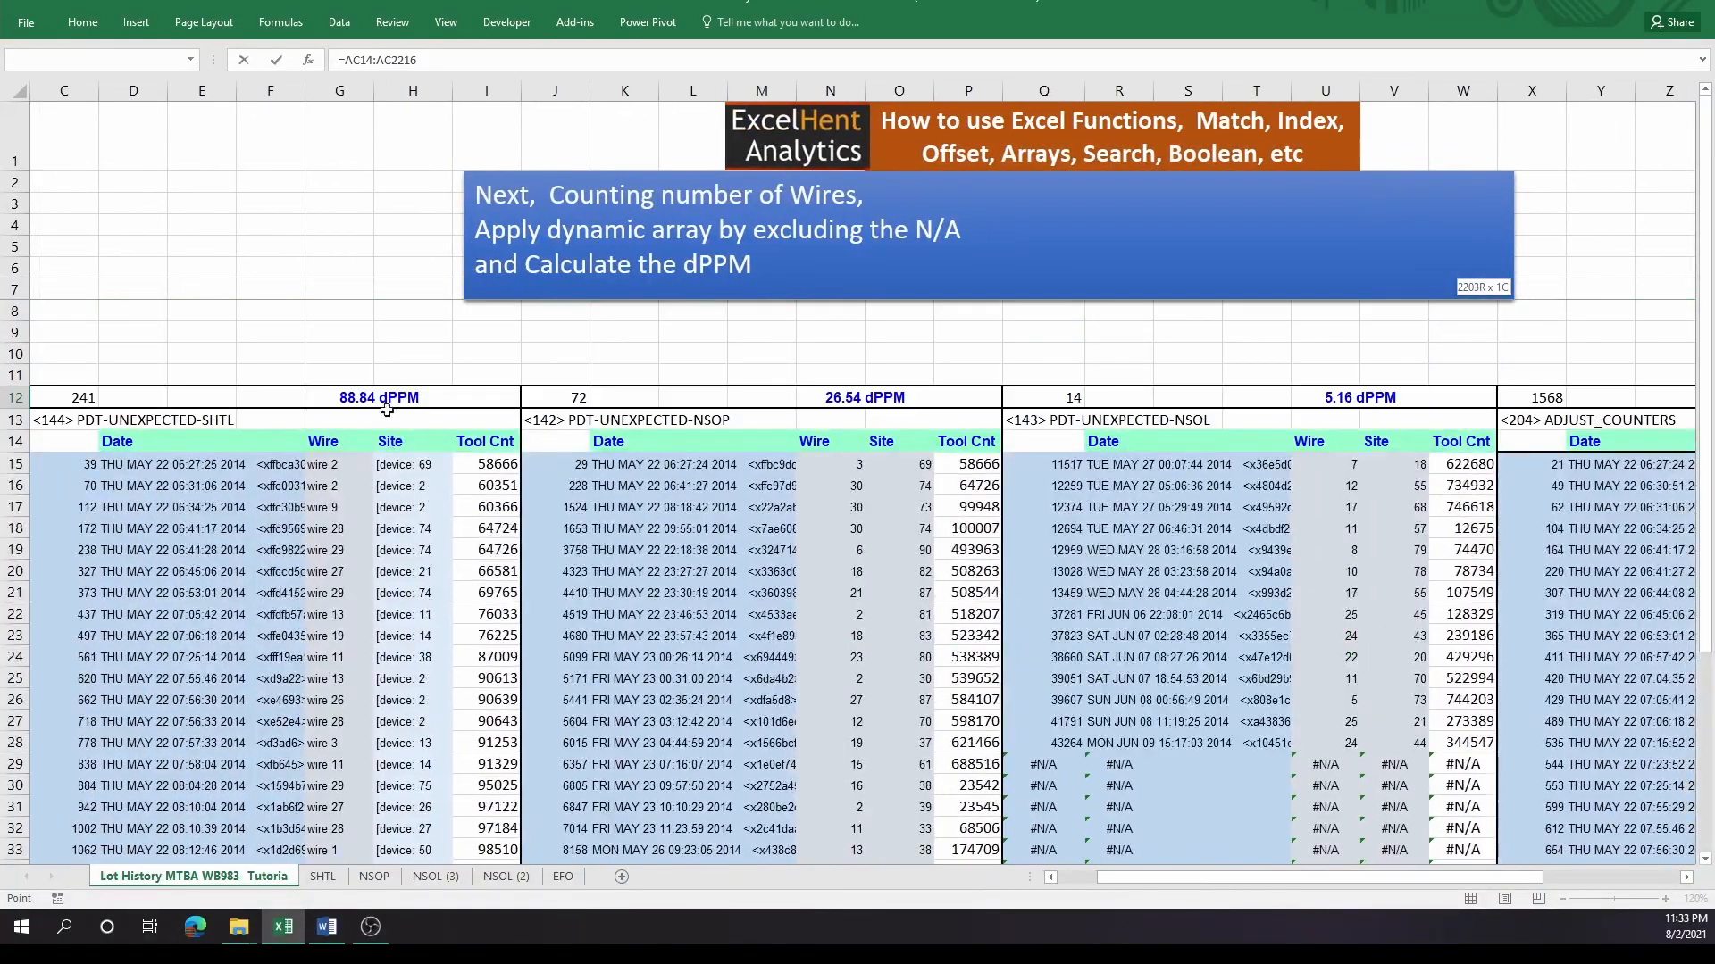
pyautogui.click(360, 397)
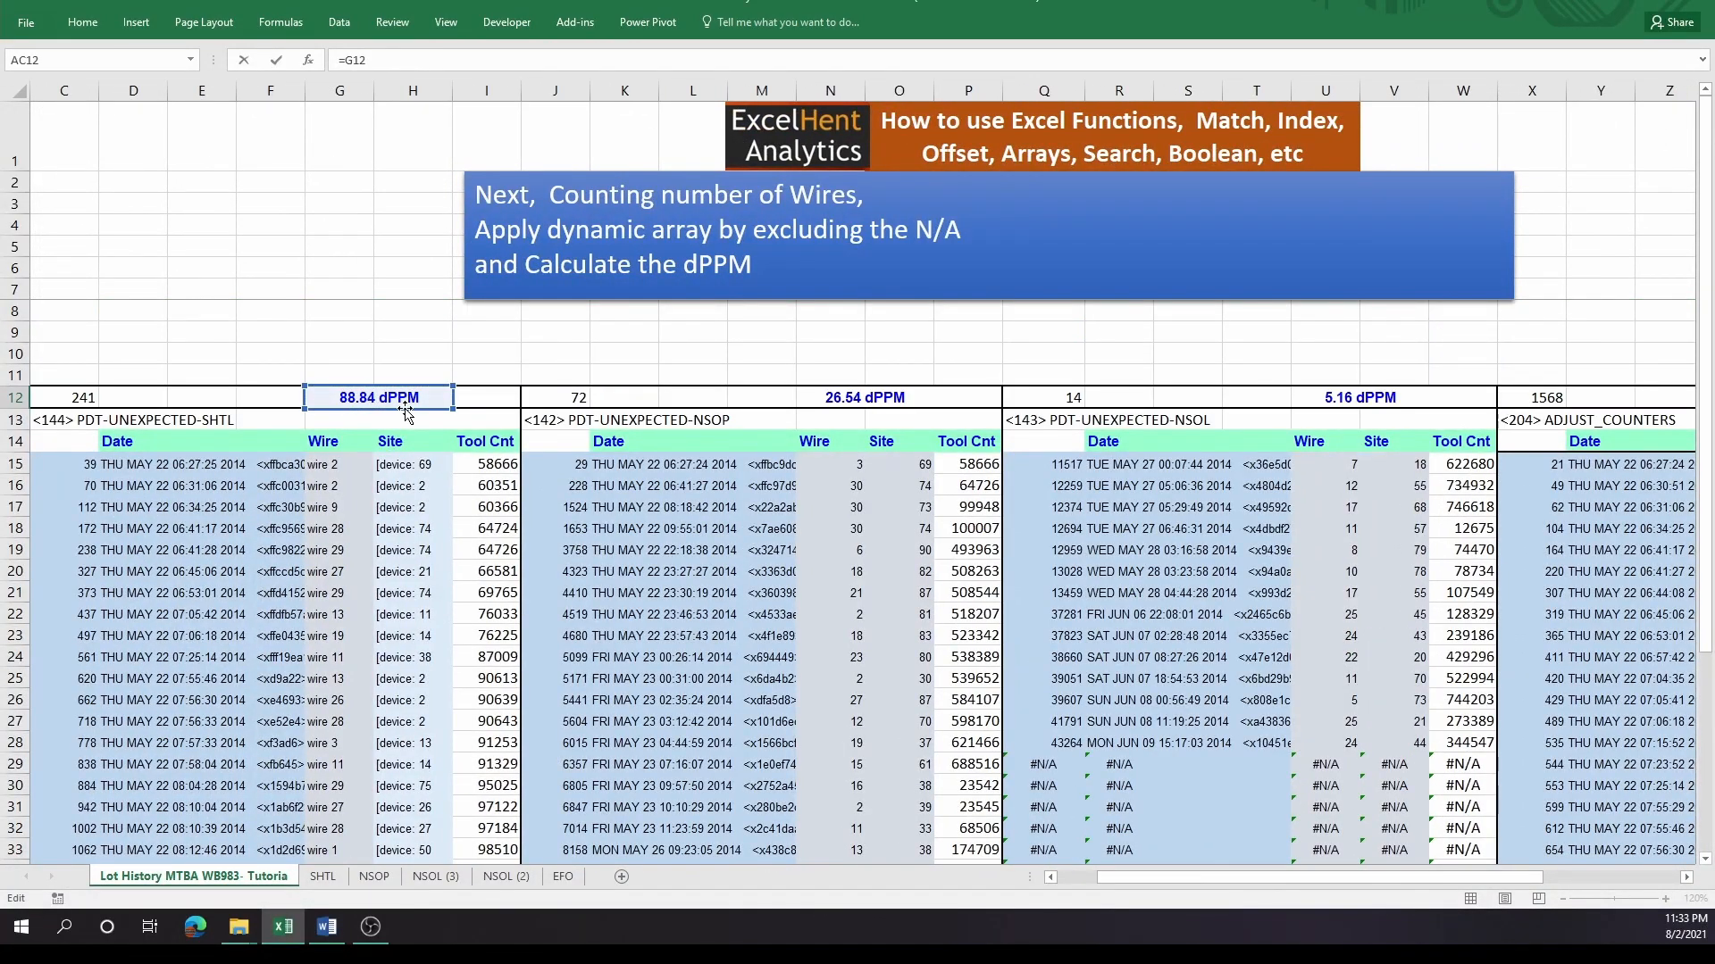
pyautogui.press('Escape')
# - Examine the NSOL dPPM formula in U12 and the <143> match rows from Q15 down that feed its event count
pyautogui.doubleClick(1089, 401)
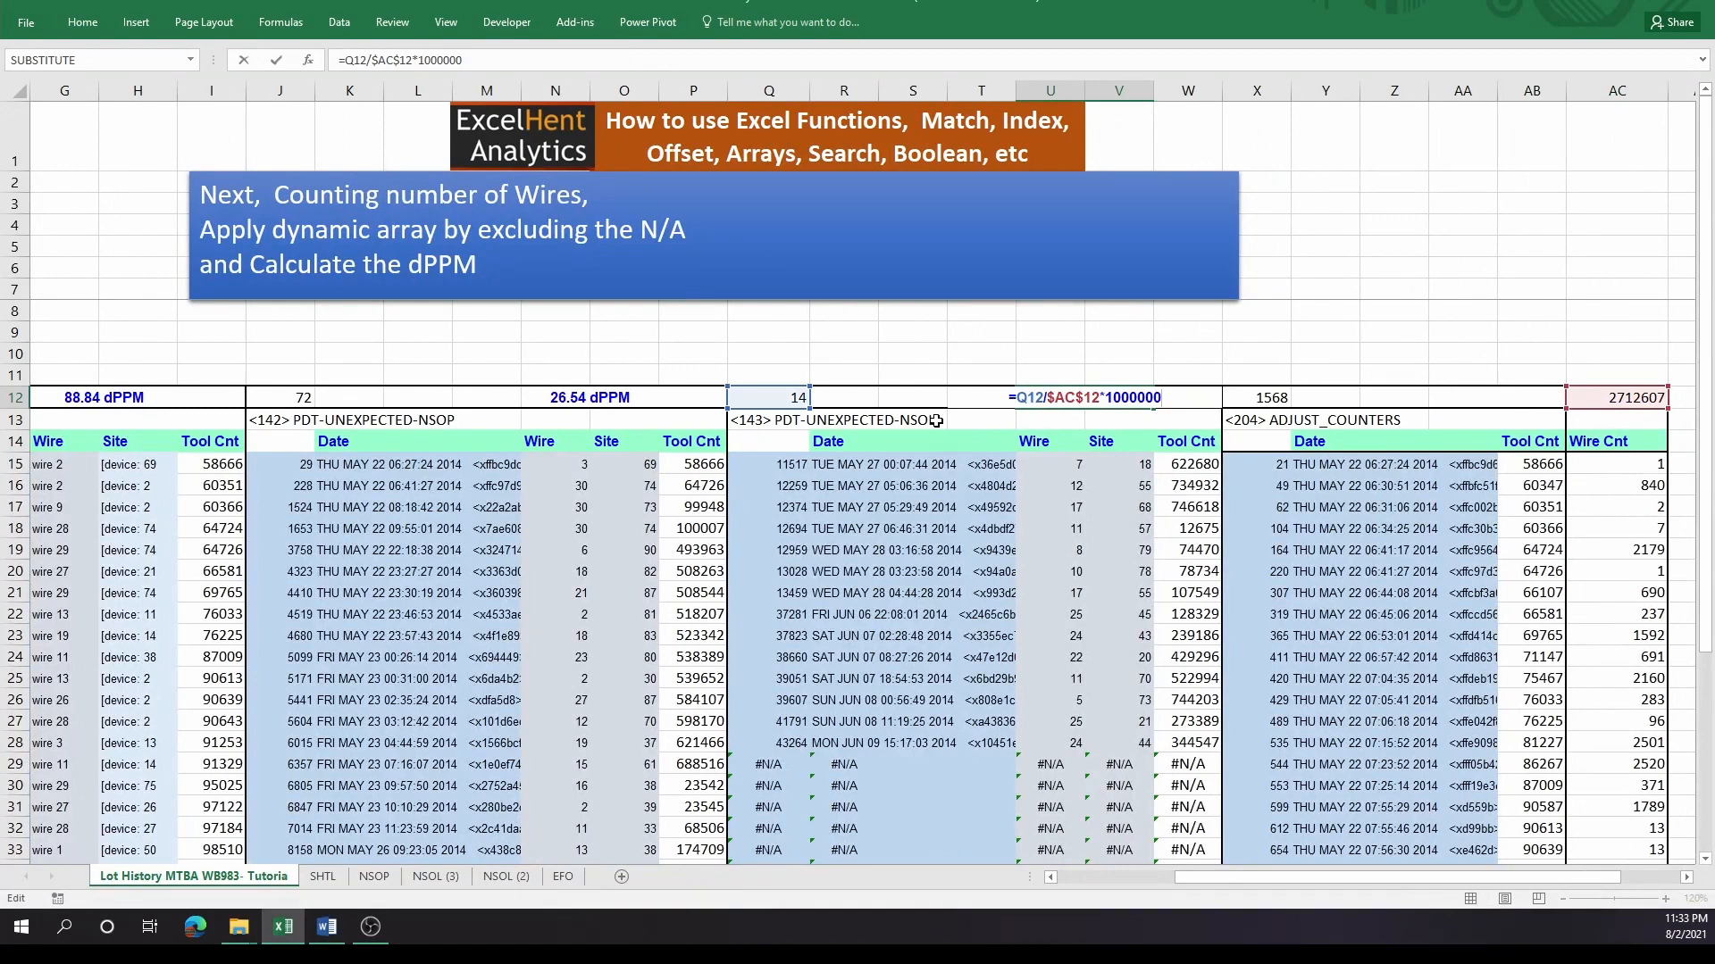
pyautogui.moveTo(772, 464); pyautogui.dragTo(755, 717)
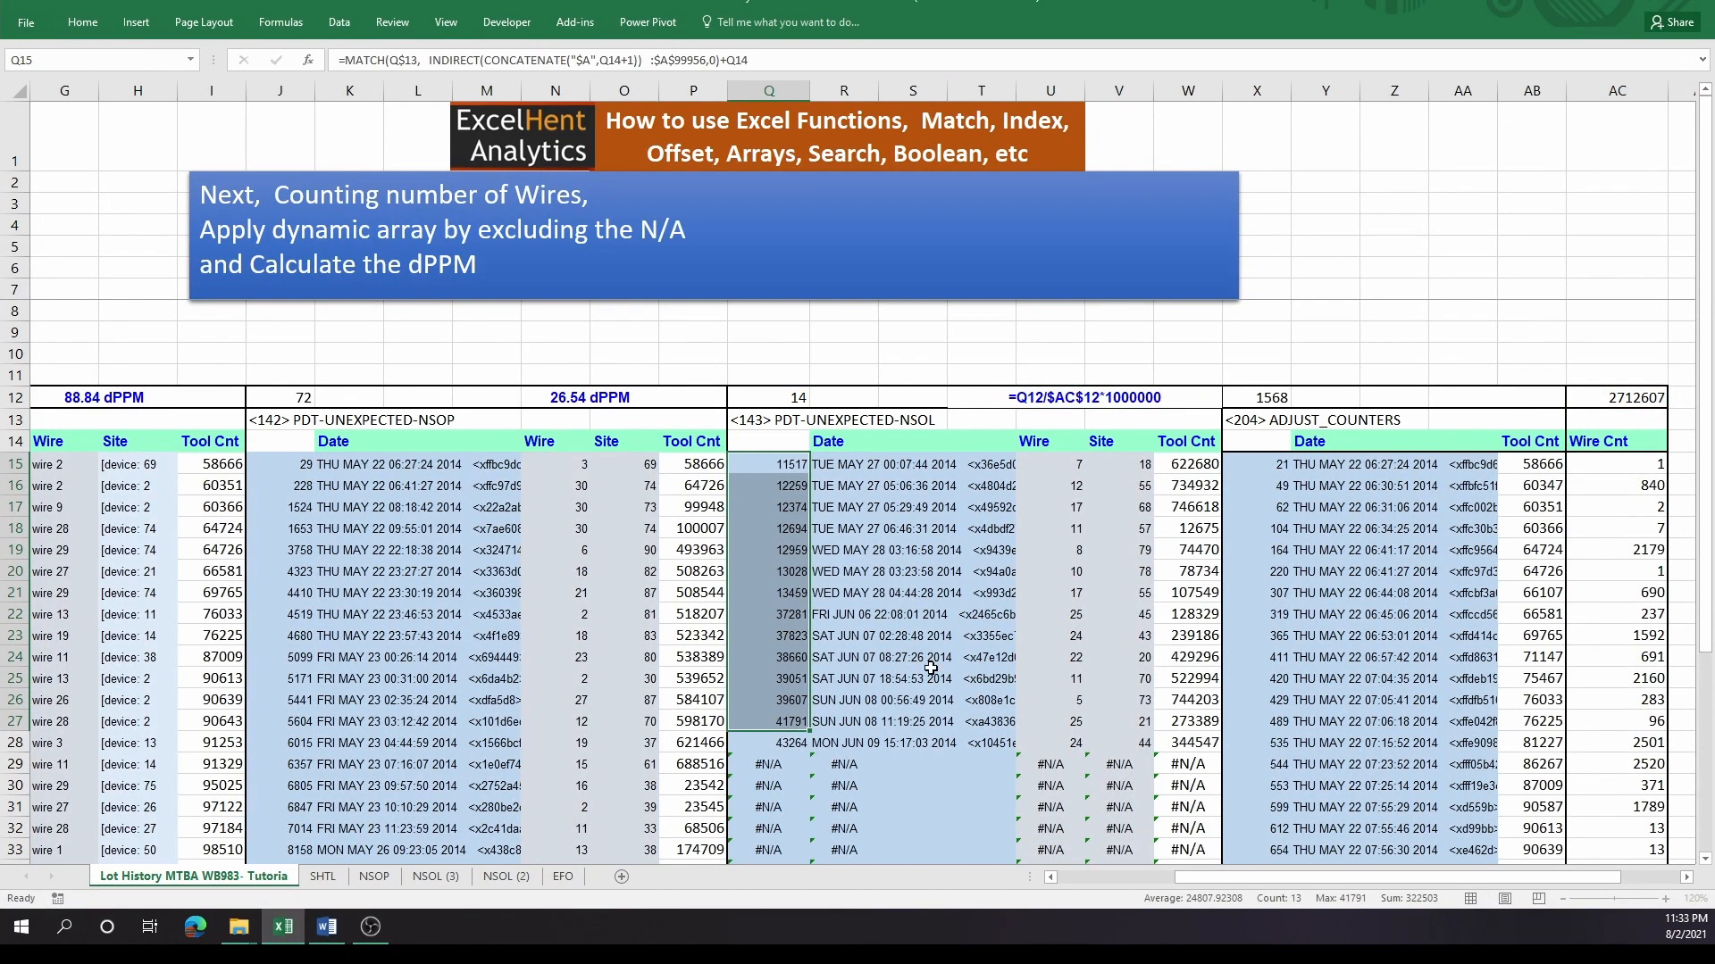
pyautogui.click(1065, 397)
pyautogui.doubleClick(1064, 397)
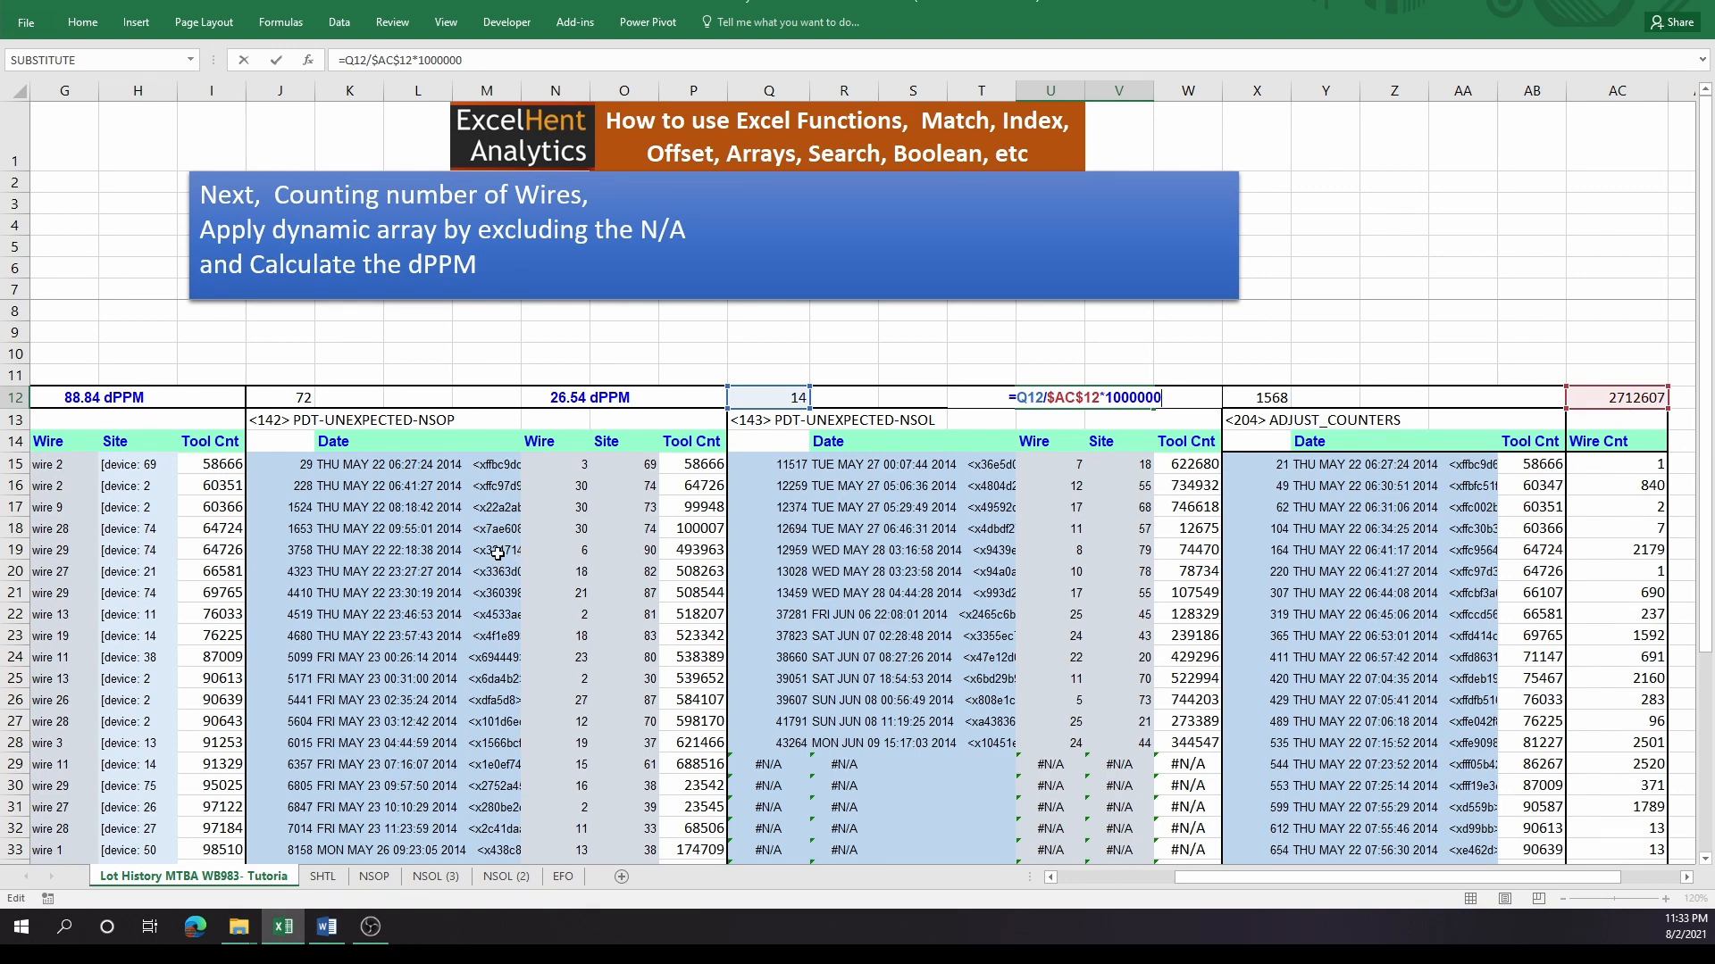
pyautogui.hotkey('ctrl', 'Return')
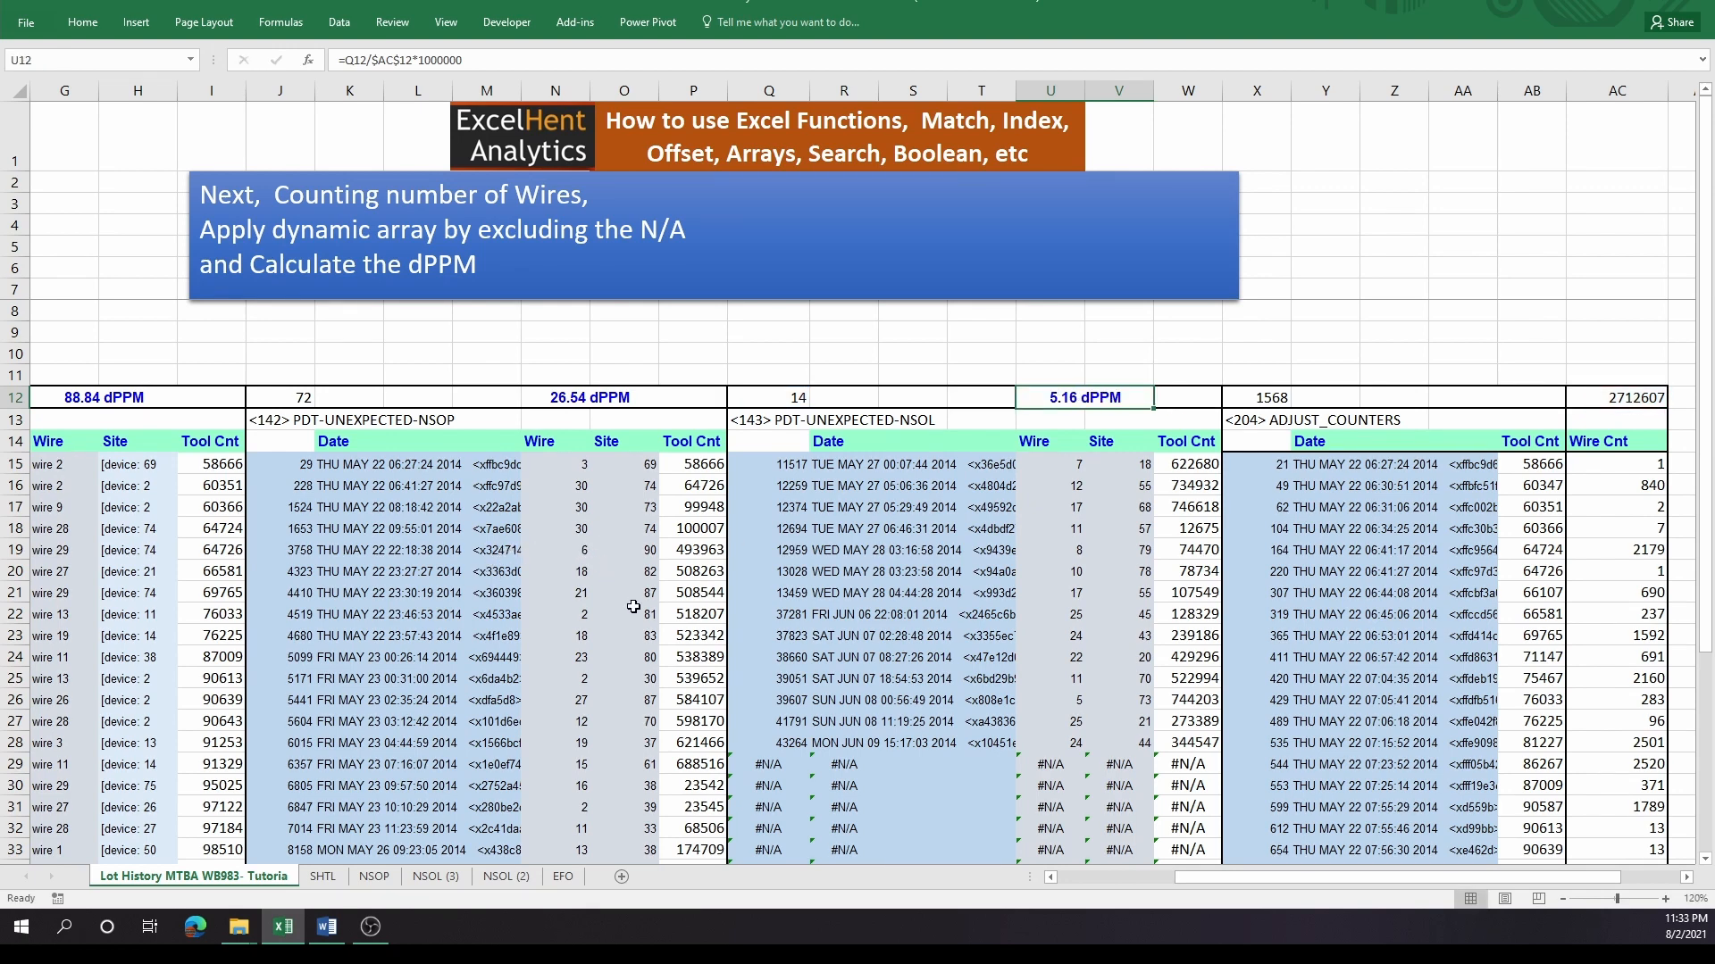
# - Look through the site maps and 3D charts on the NSOP, NSOL (3) and NSOL (2) sheets, returning to NSOP
pyautogui.click(373, 877)
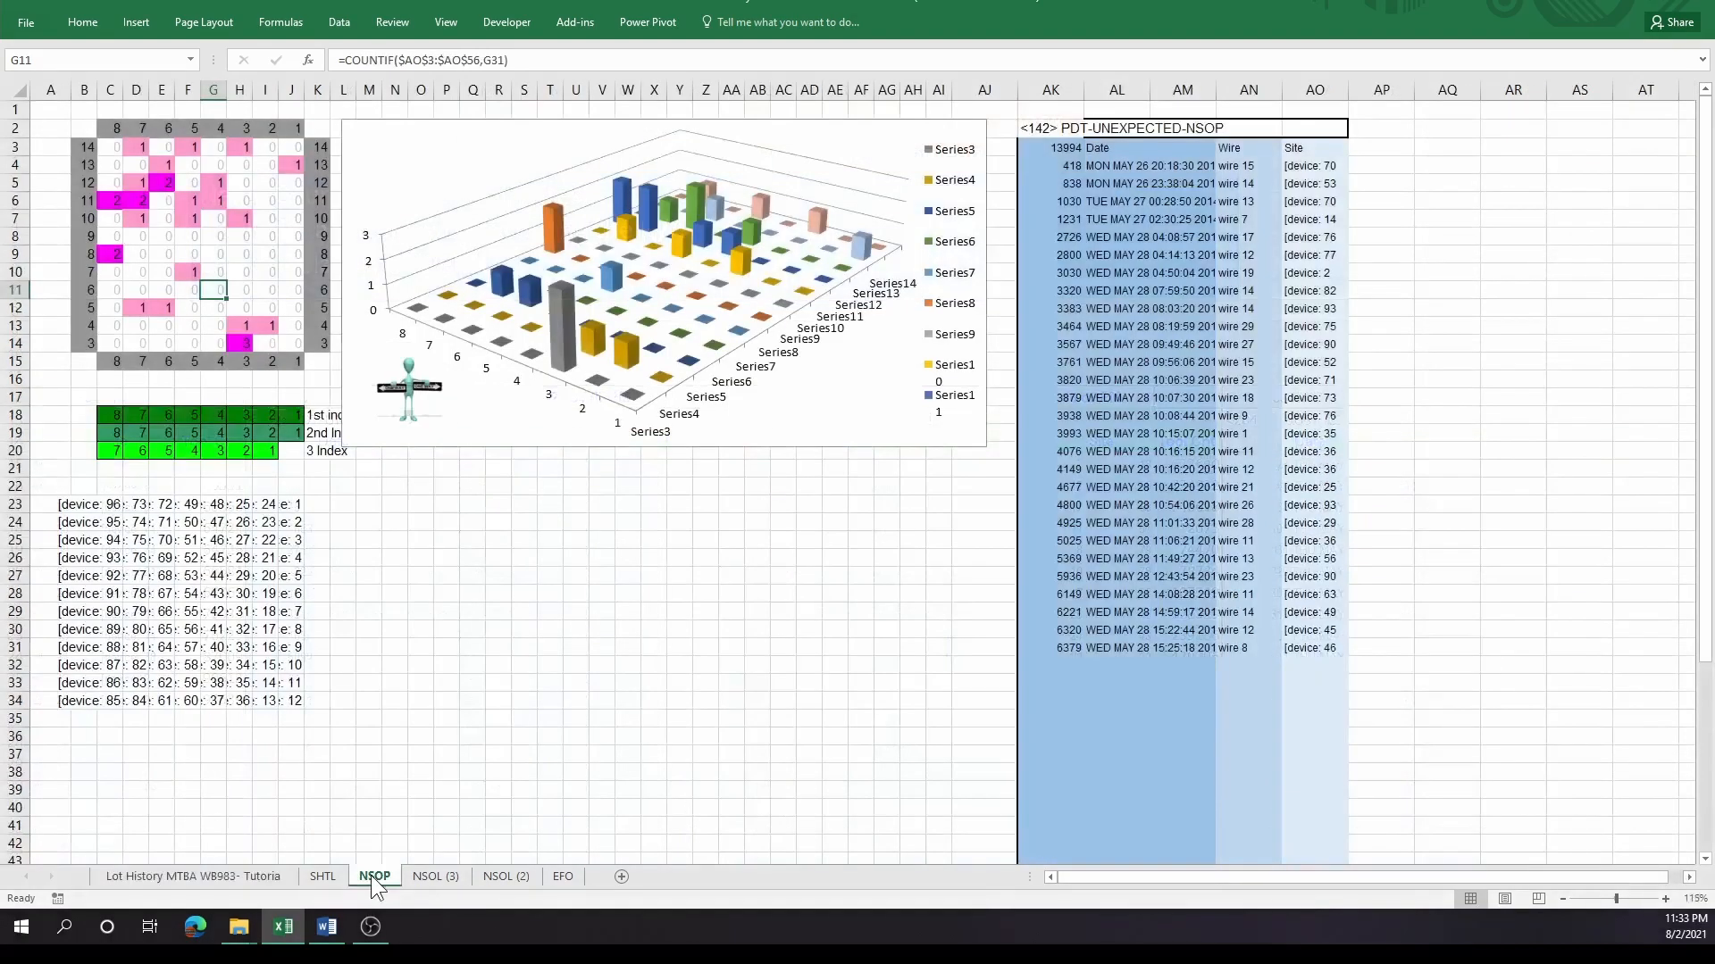
pyautogui.click(436, 876)
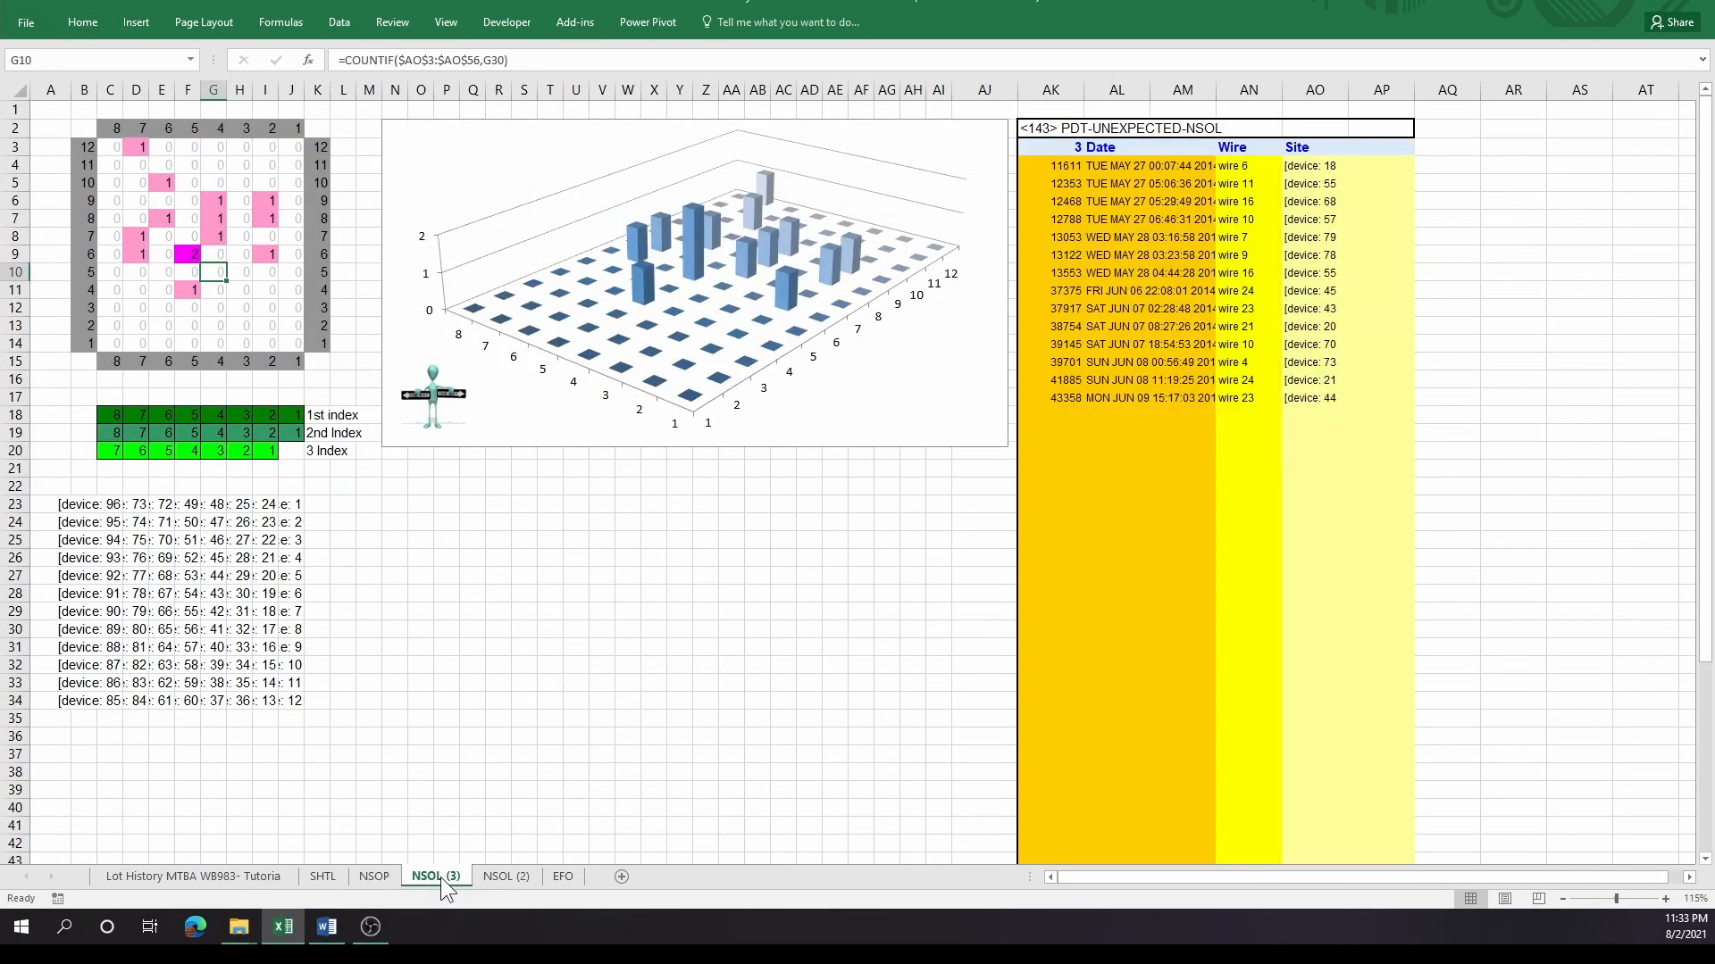
pyautogui.click(493, 877)
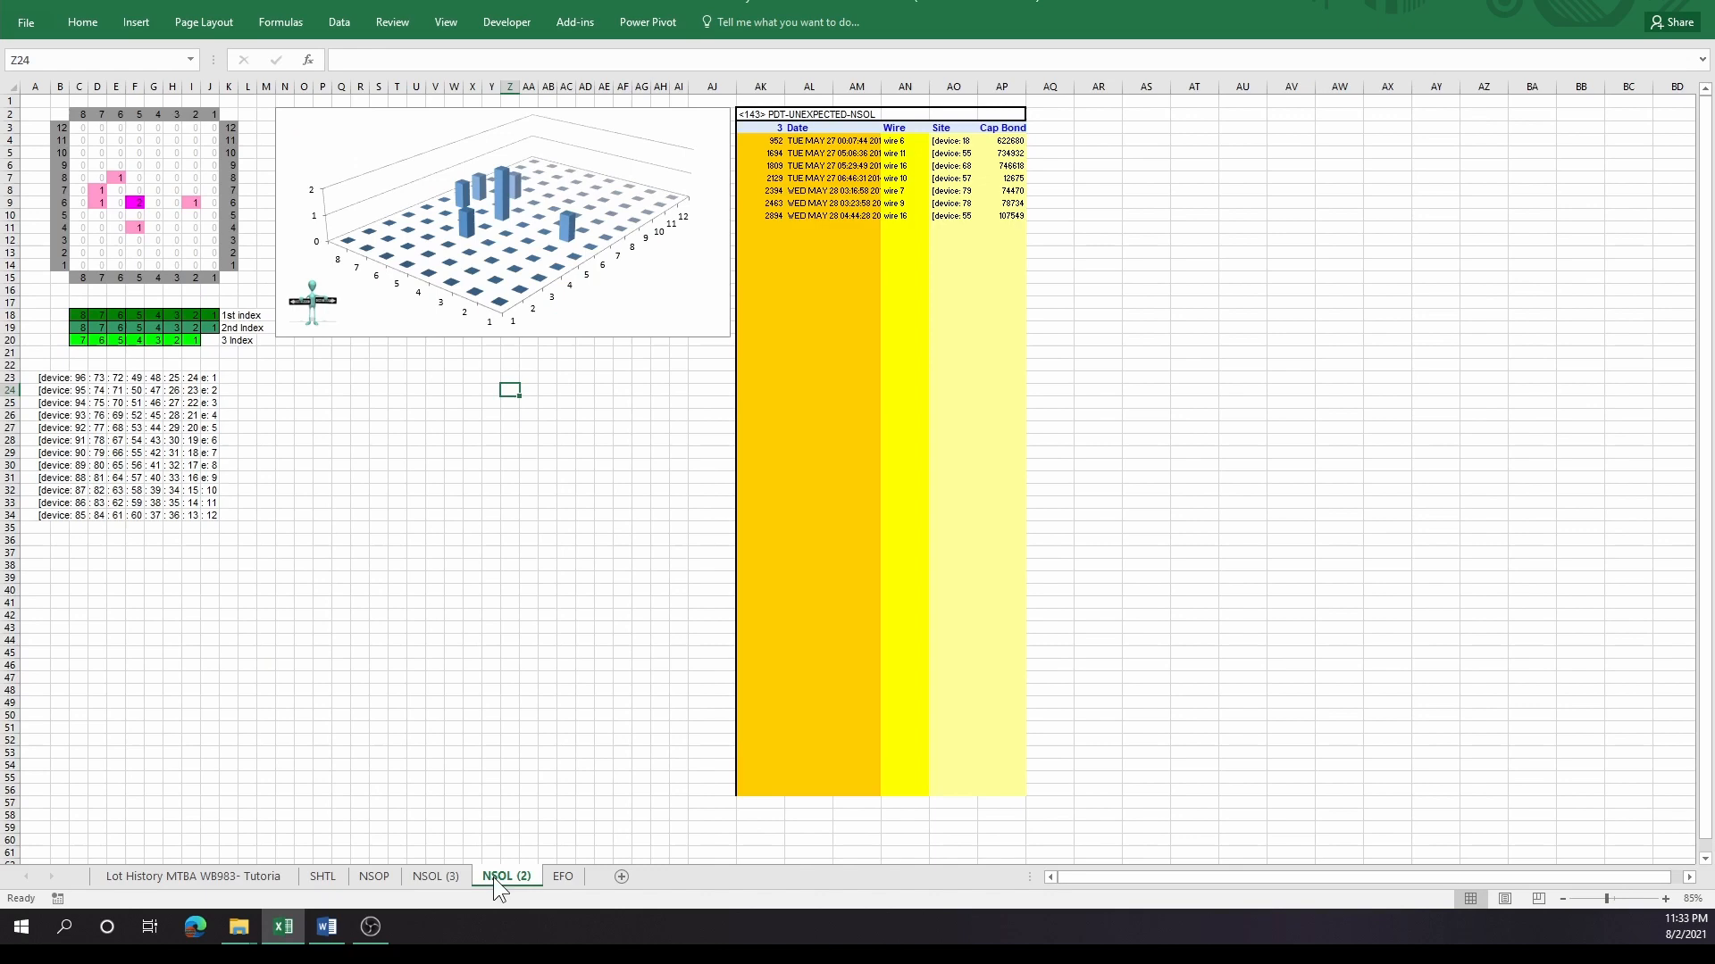
pyautogui.click(383, 877)
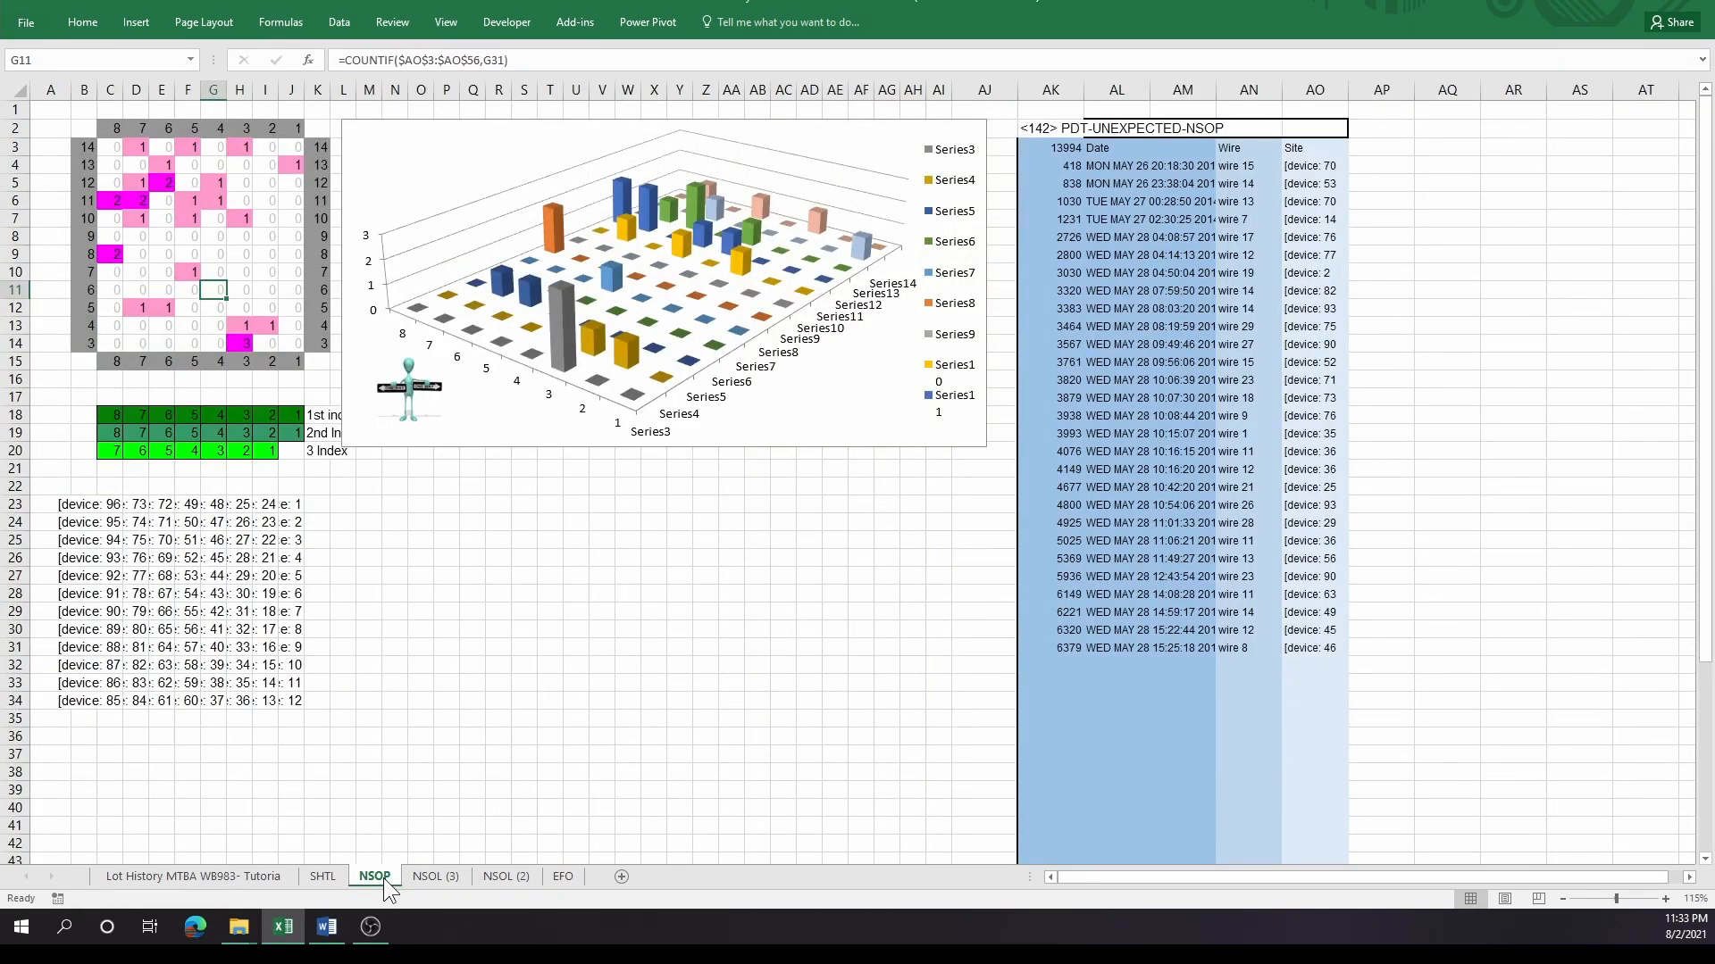